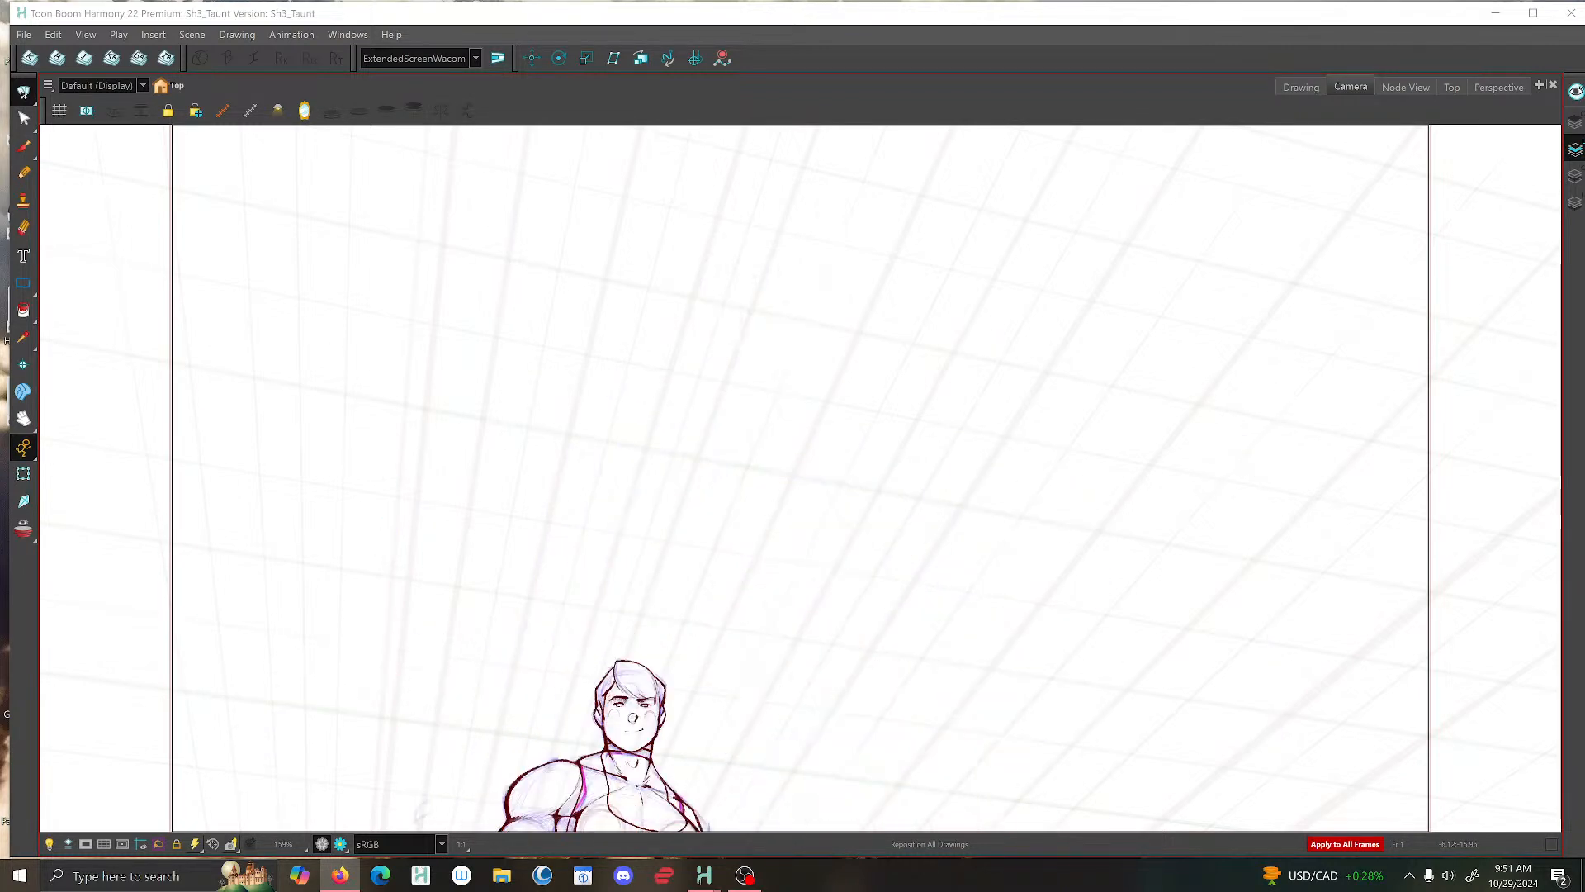
- Turn the computer's speaker volume all the way down
click(1451, 876)
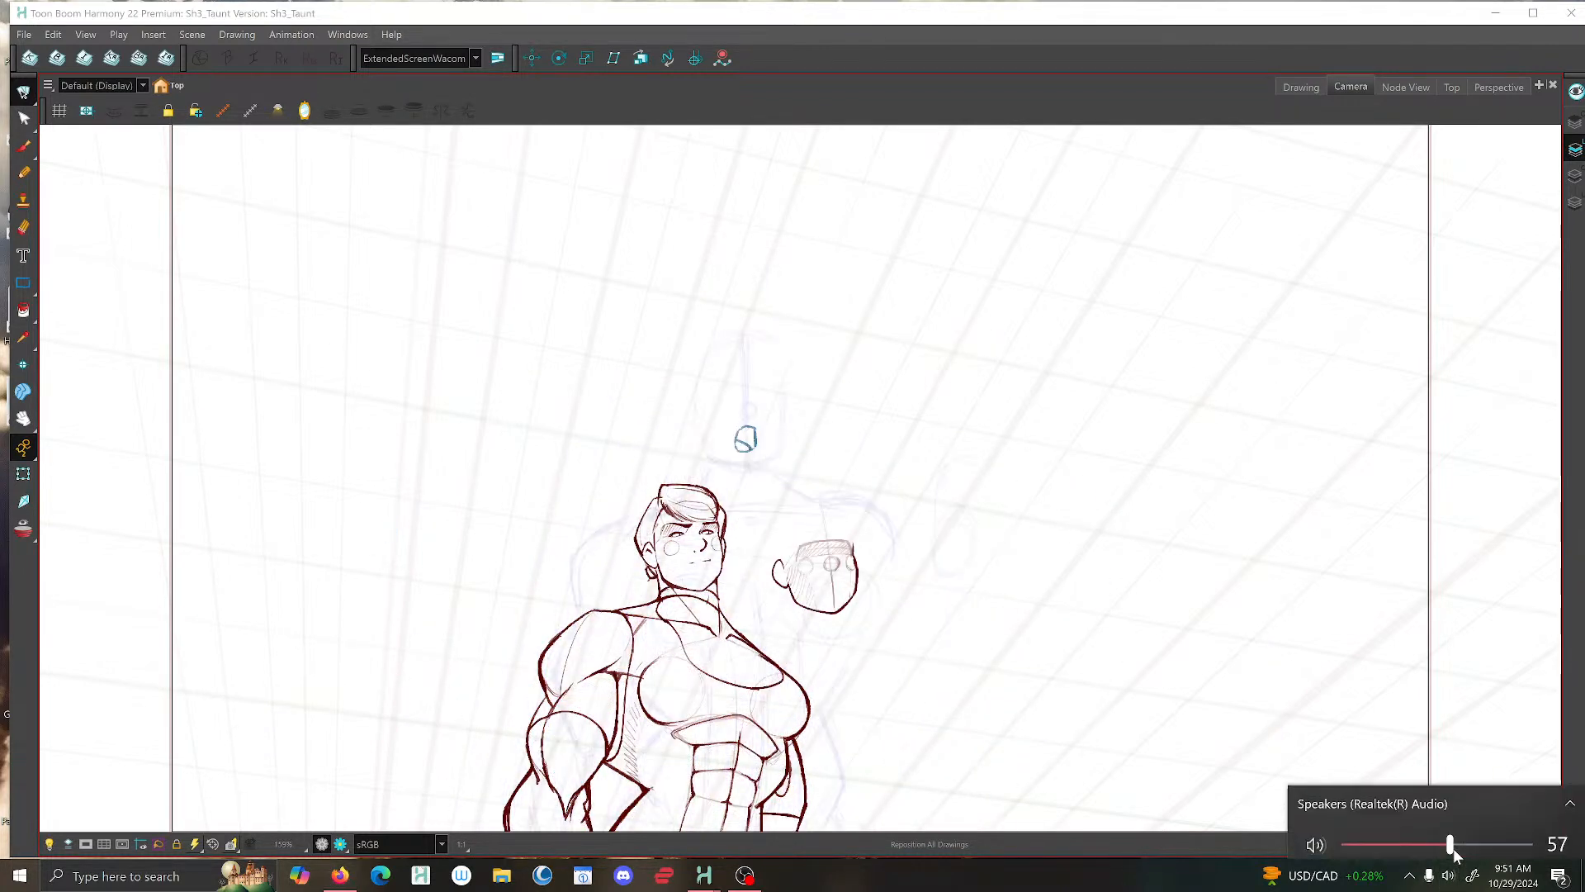
drag(1453, 843, 1222, 819)
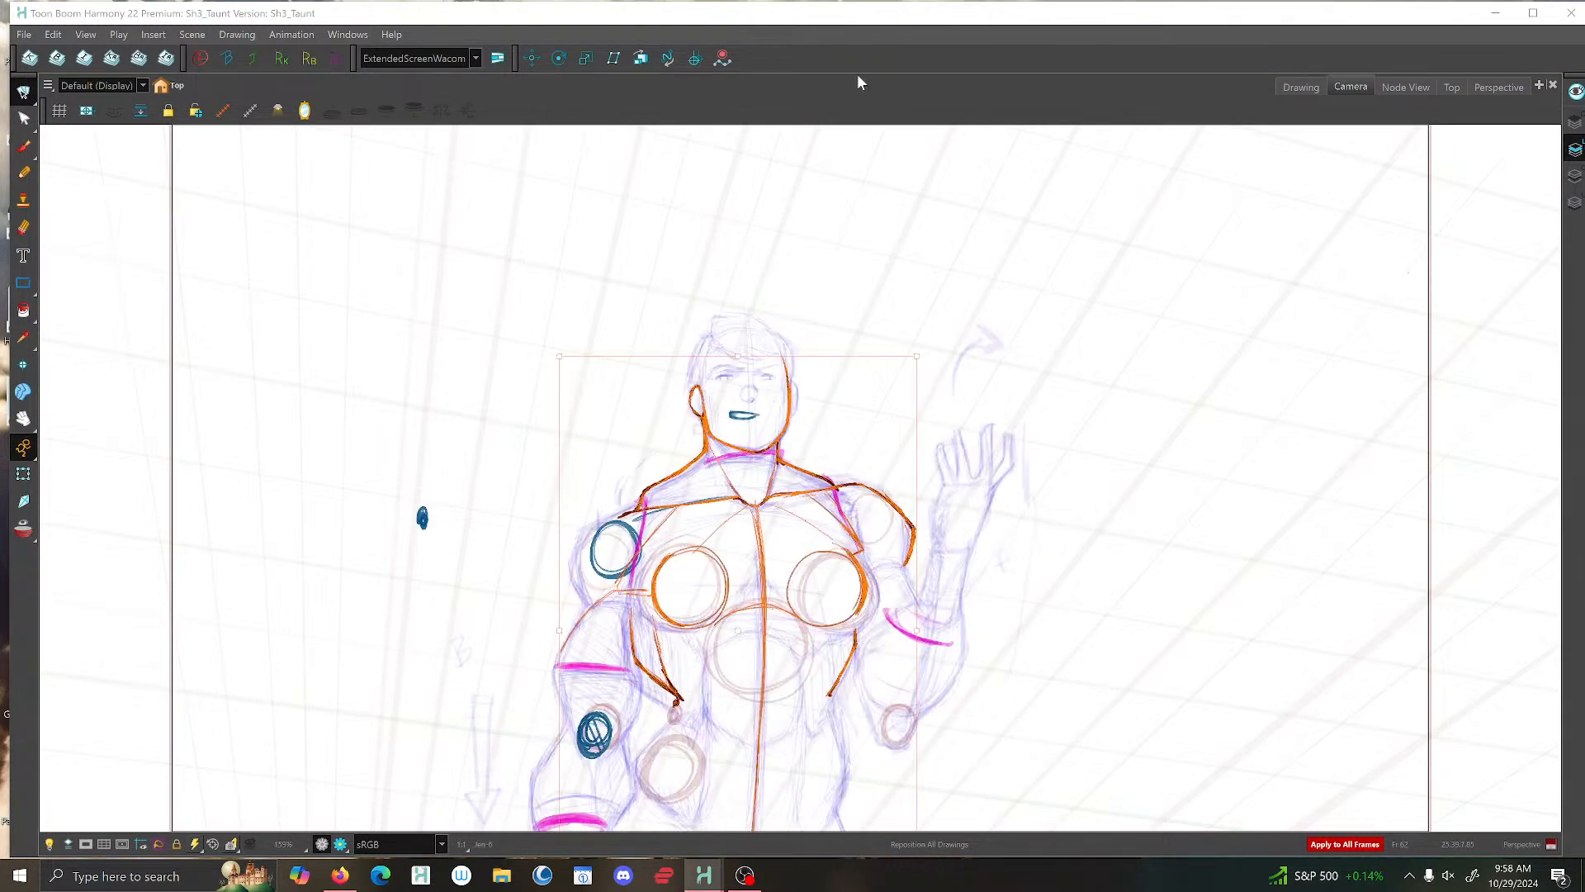
- Replace the active Reposition All Drawings tool with the Select tool
click(27, 146)
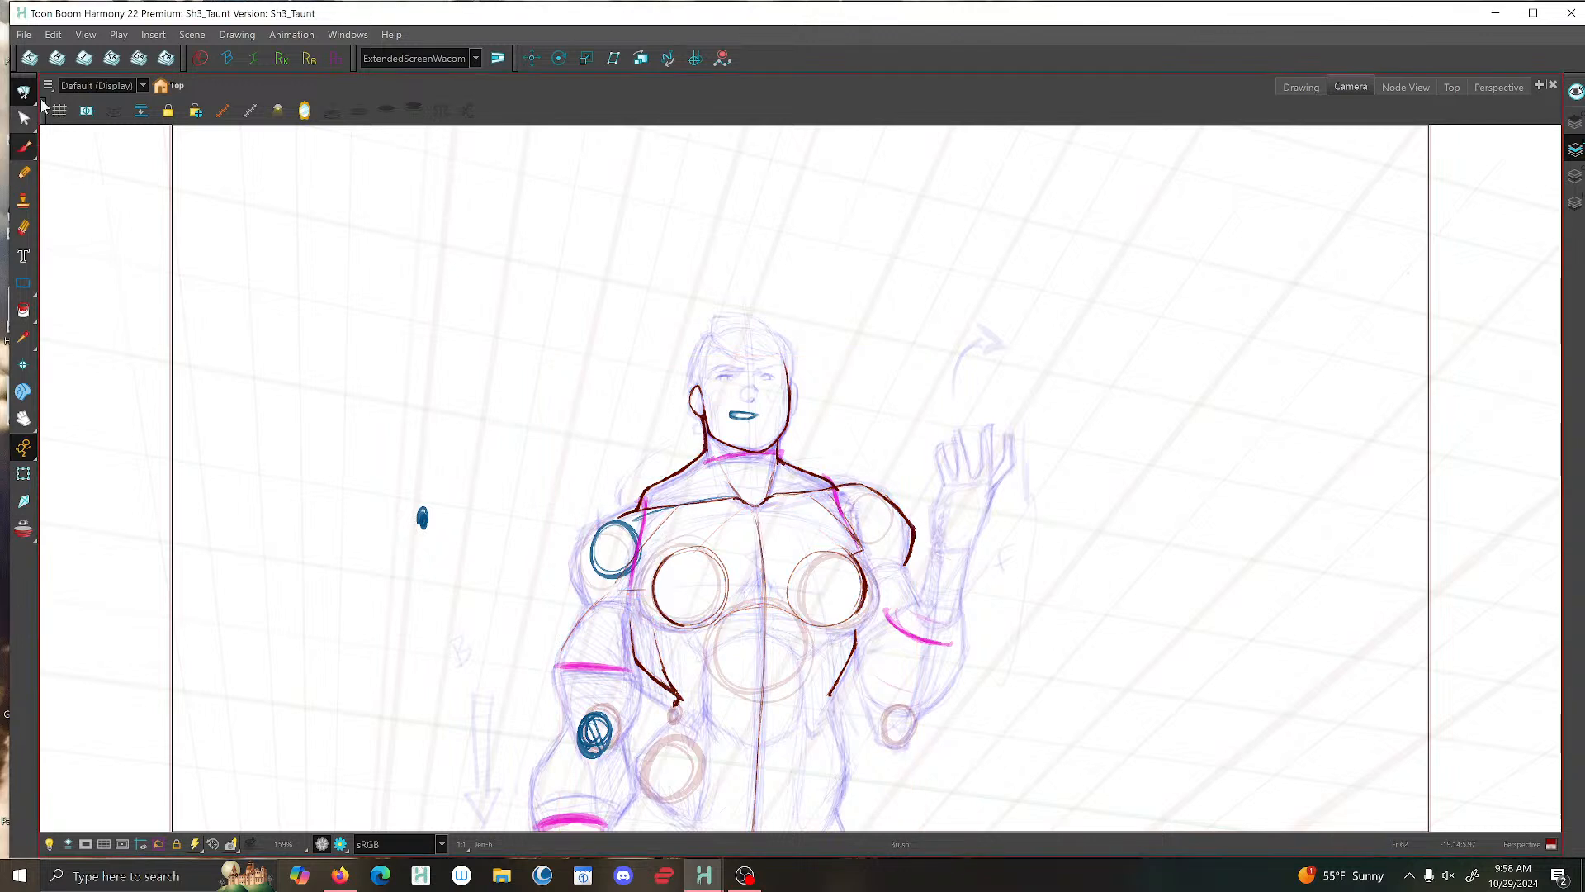
click(31, 96)
drag(35, 99, 42, 100)
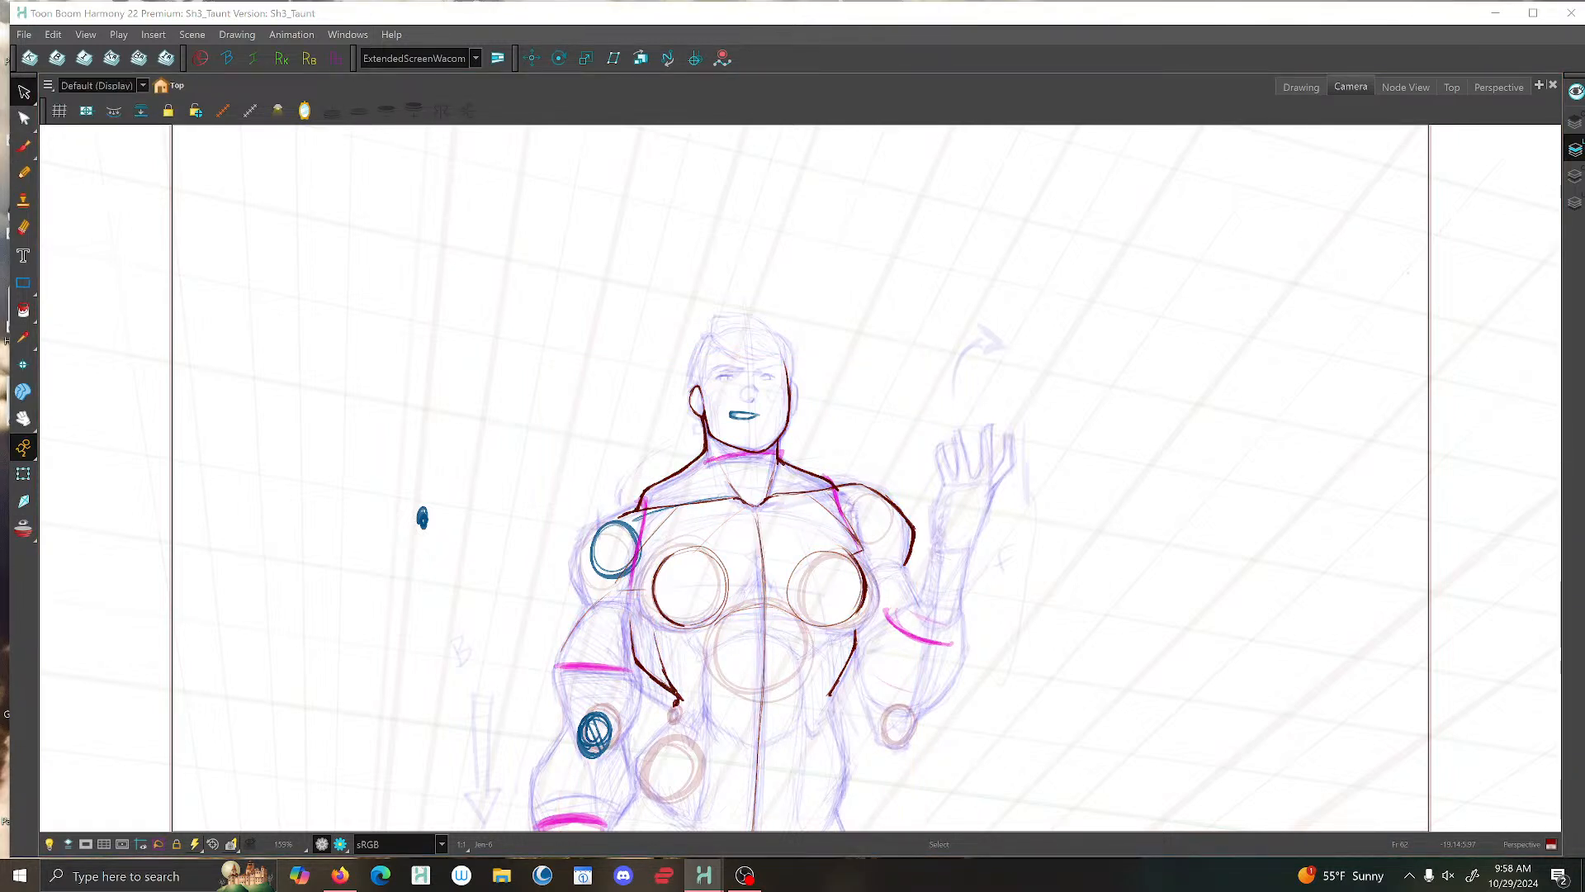
- Open the character drawing in the Drawing view, turn on the Light Table and activate the Brush tool
click(1319, 87)
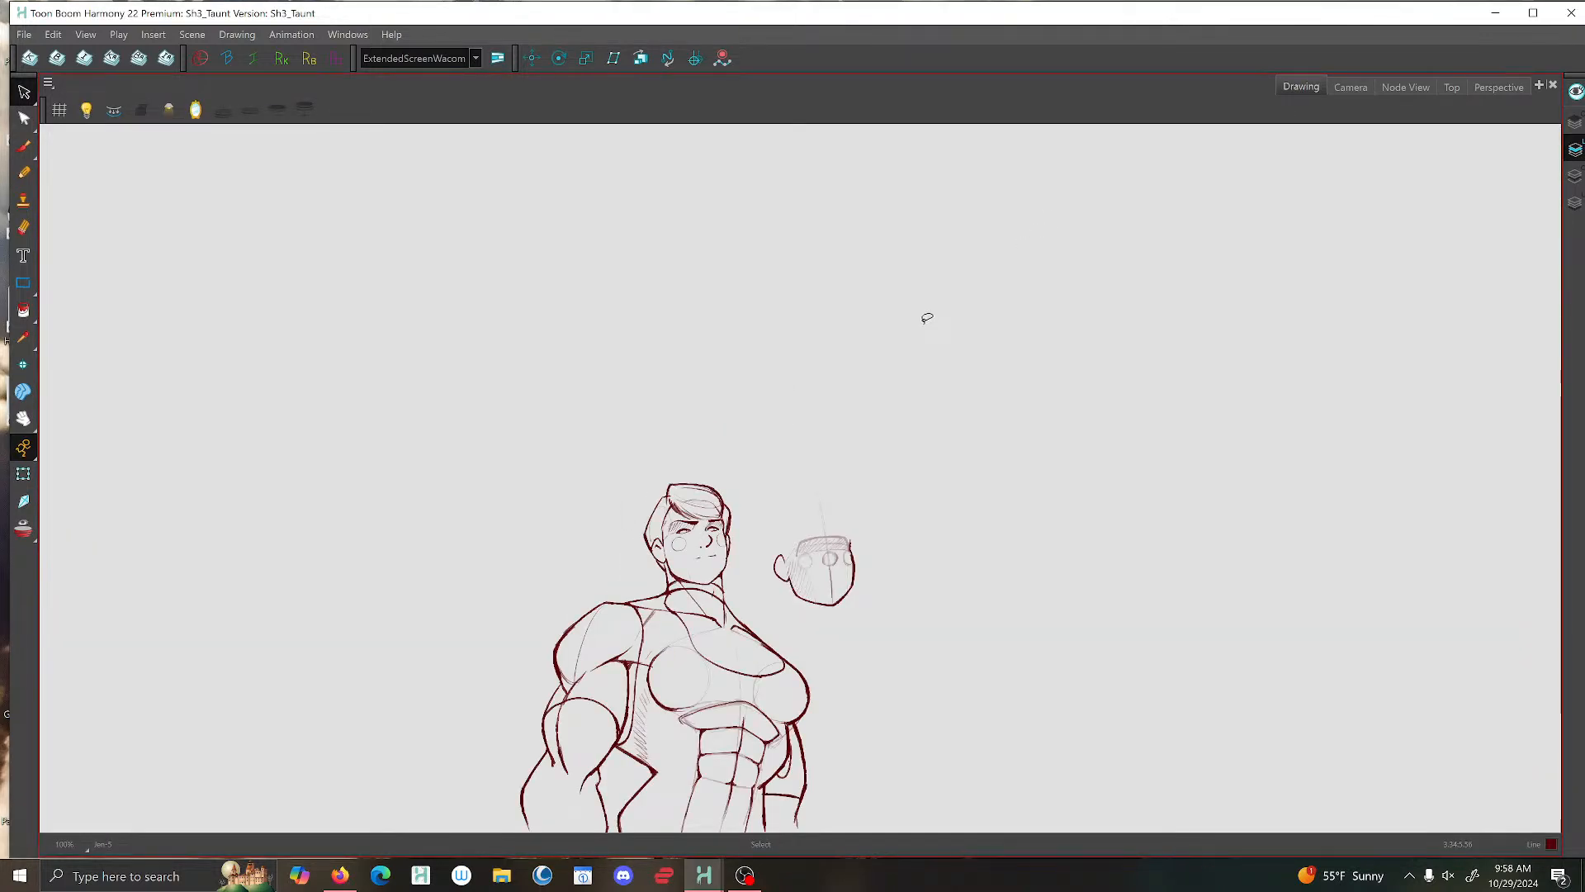
click(86, 110)
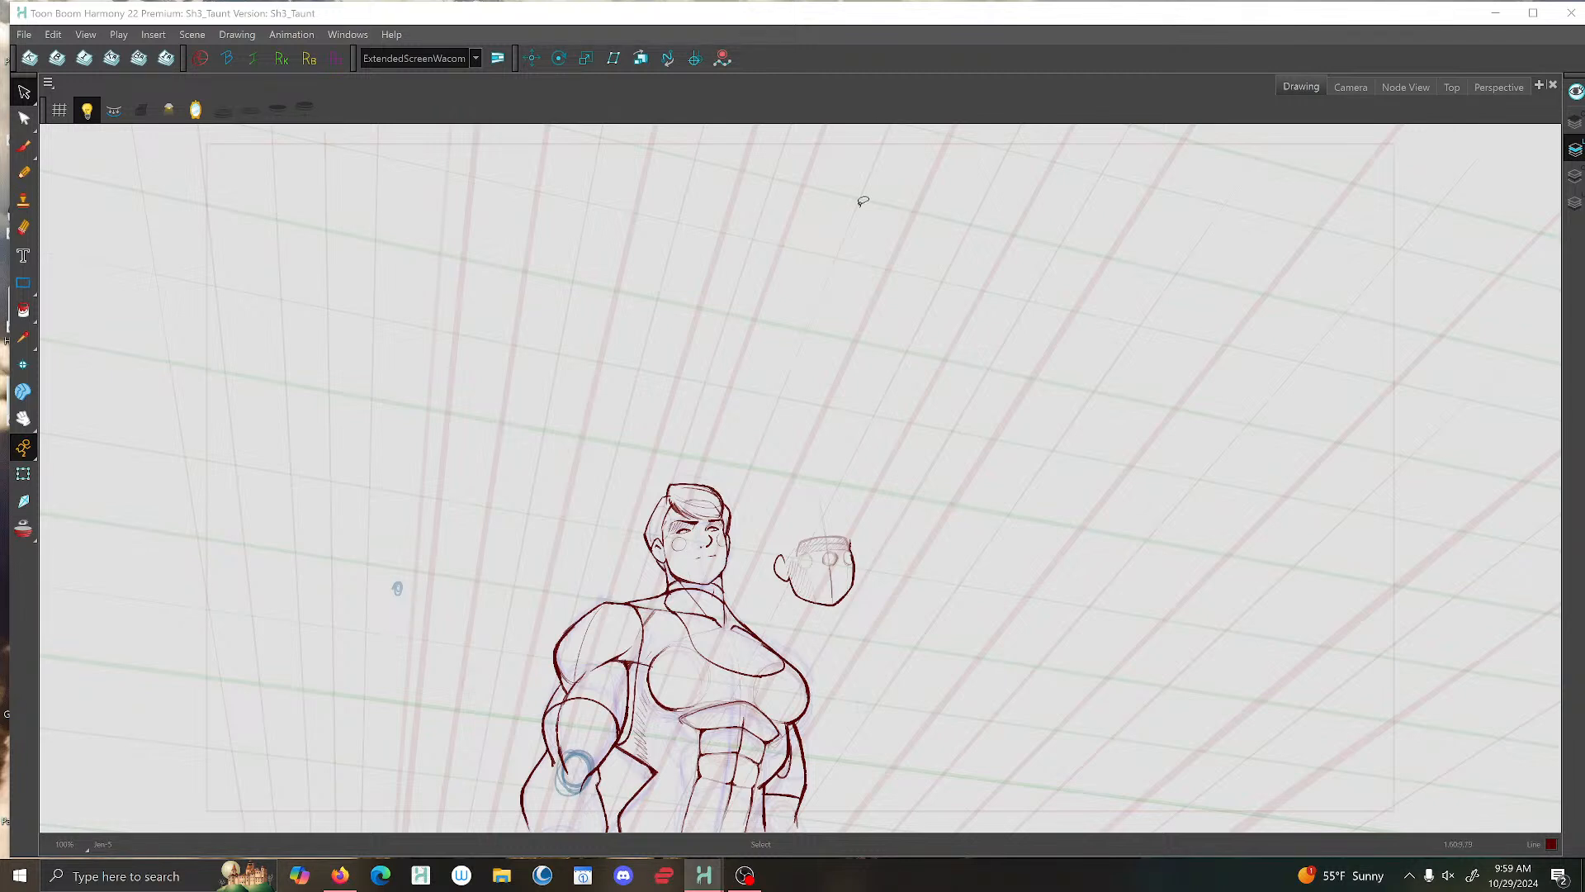
click(24, 147)
click(506, 487)
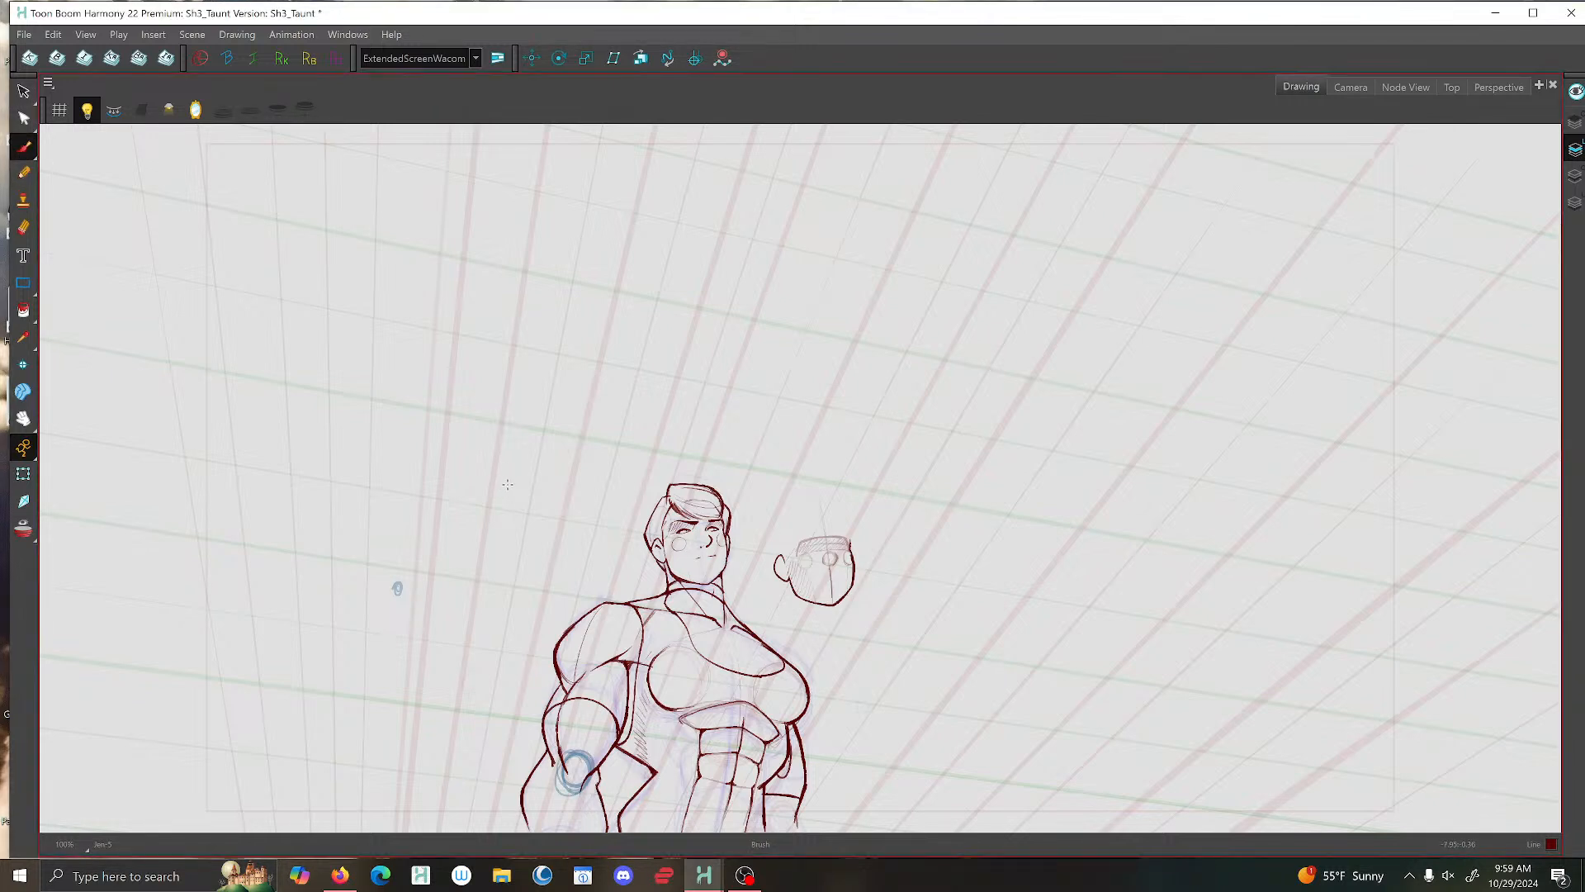
- Flip through the neighbouring character drawings and return to the Camera view
key(f)
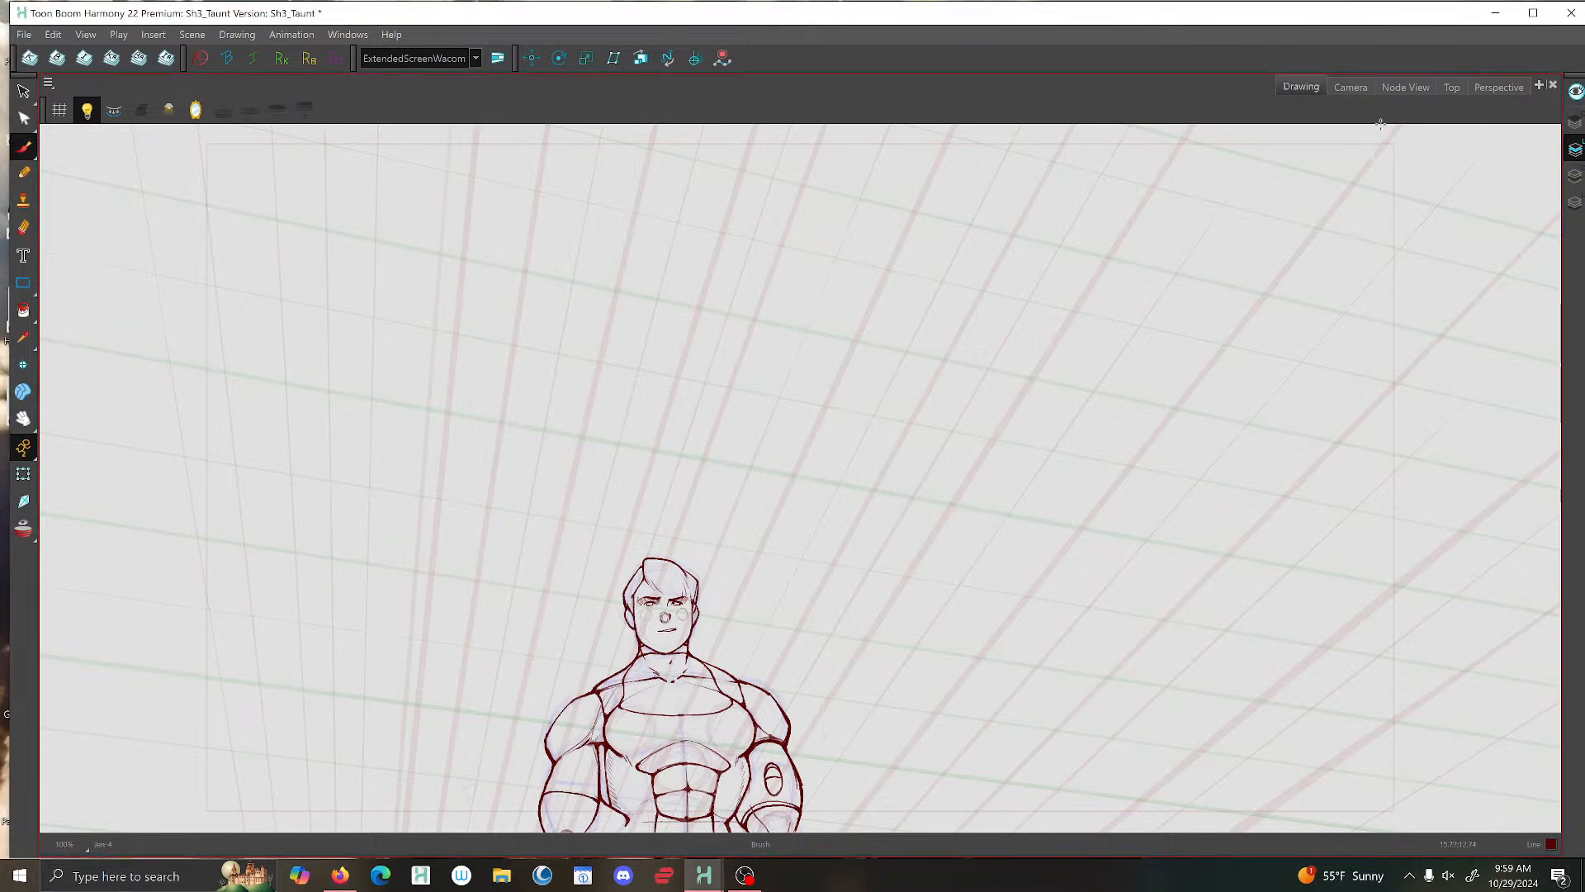
key(g)
key(g)
click(1350, 87)
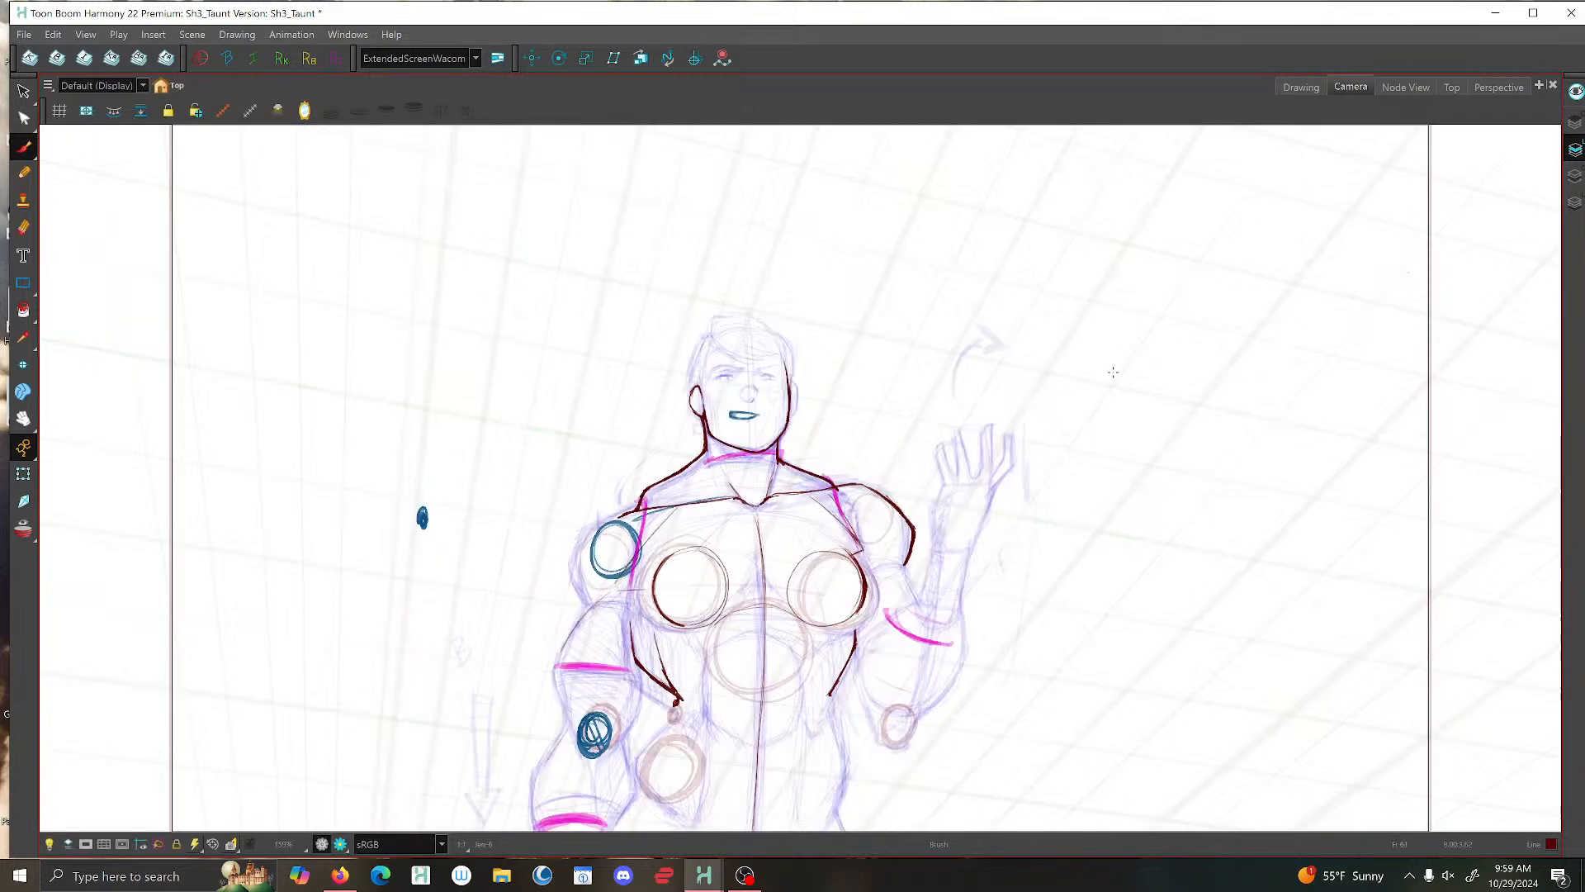
- Compare the raised-arm pose with the preceding drawing of the character by flipping between them
scroll(941, 269, up, 6)
drag(941, 269, 947, 254)
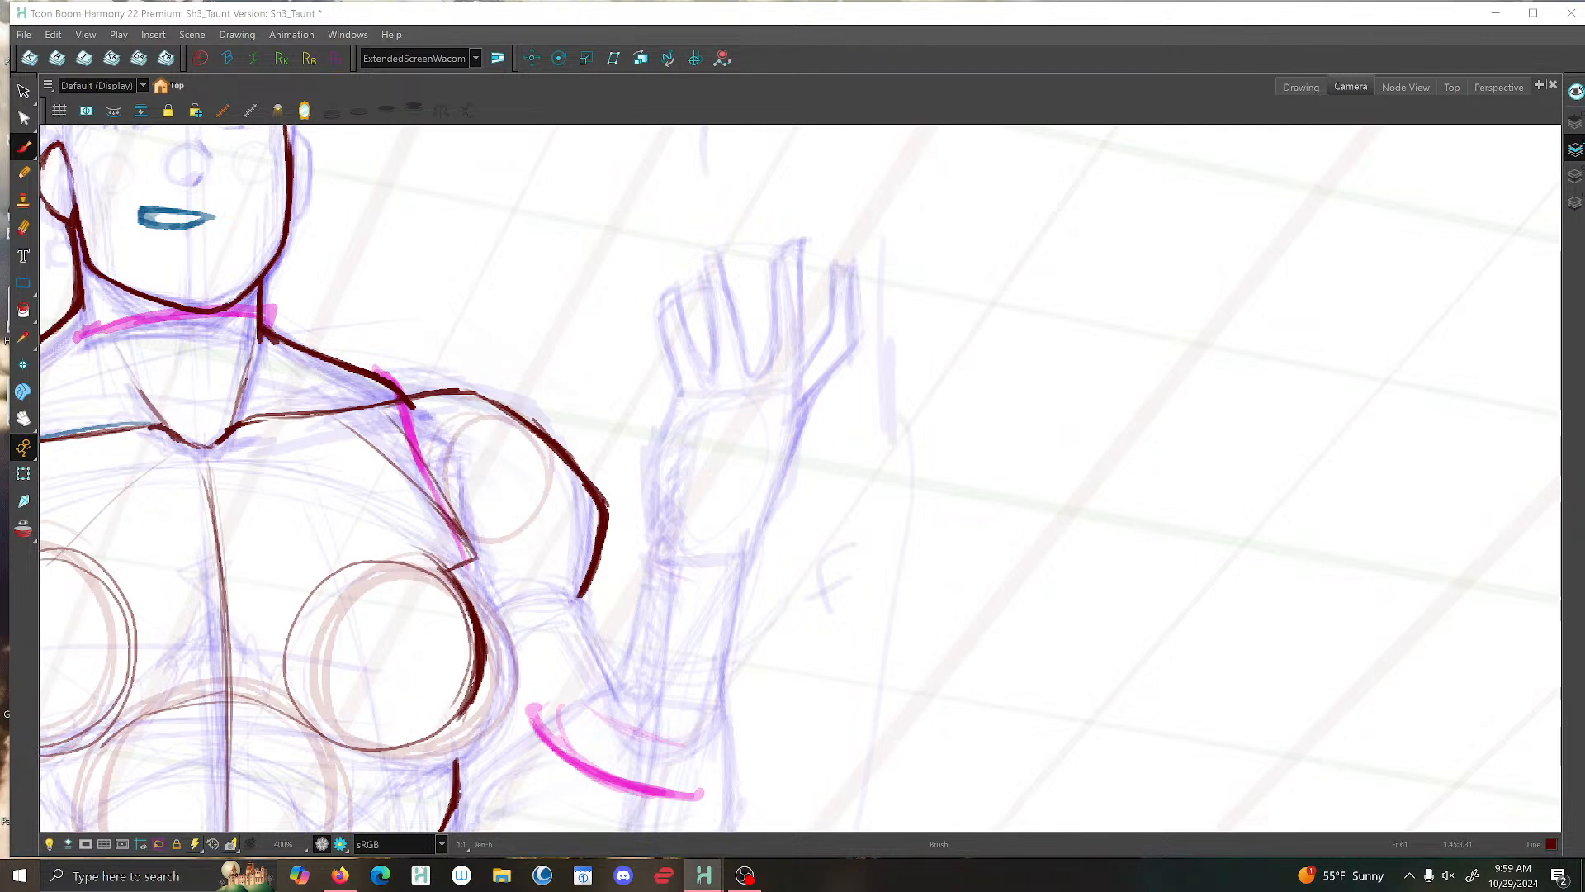
key(alt+s)
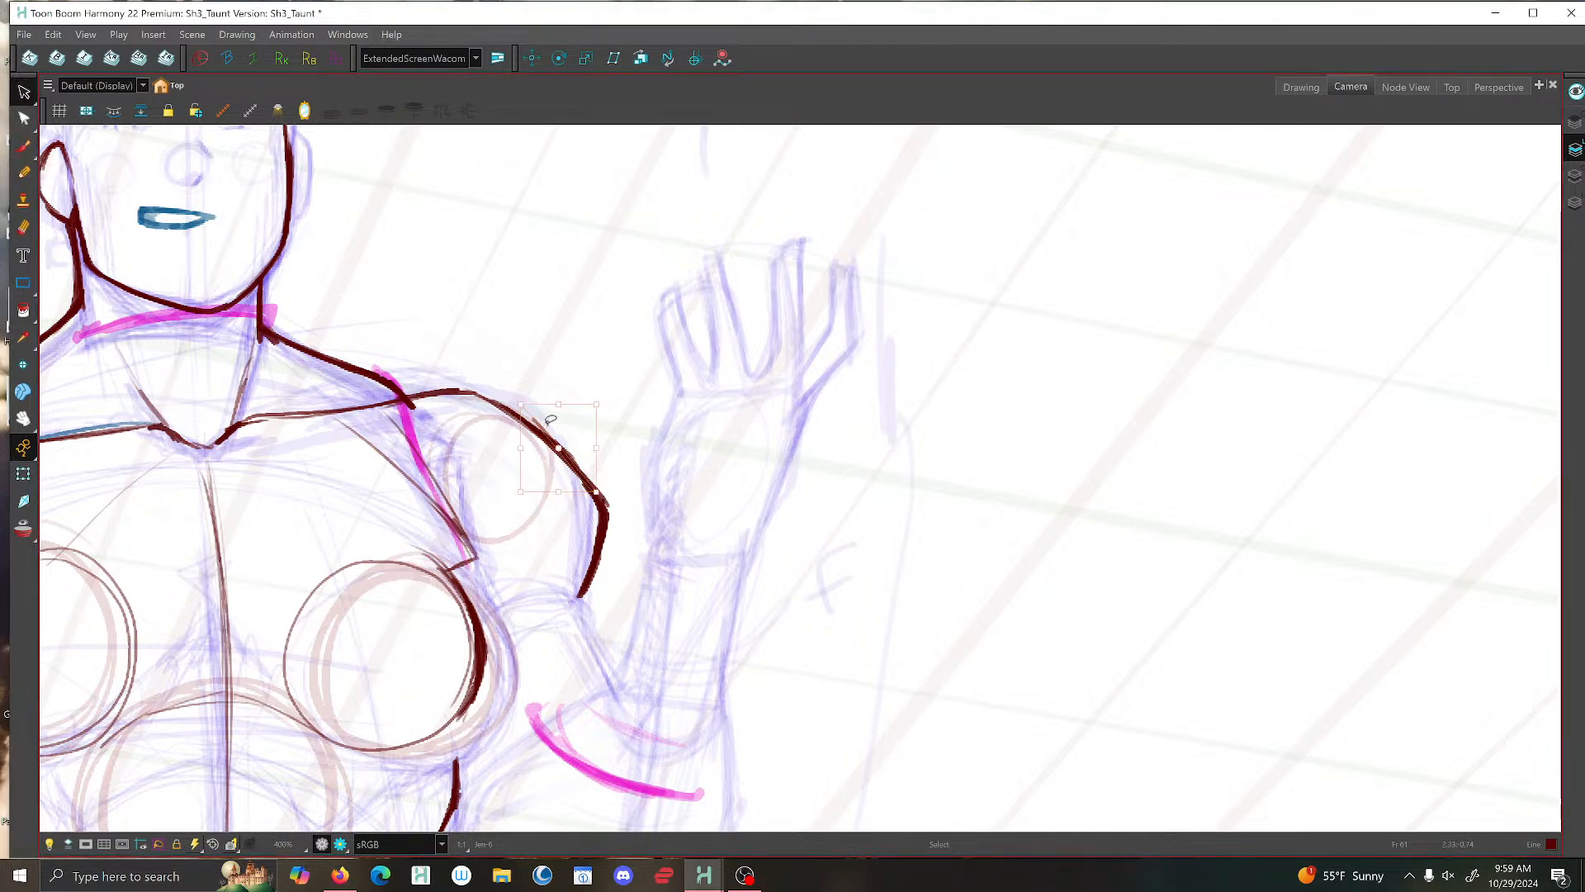
key(f)
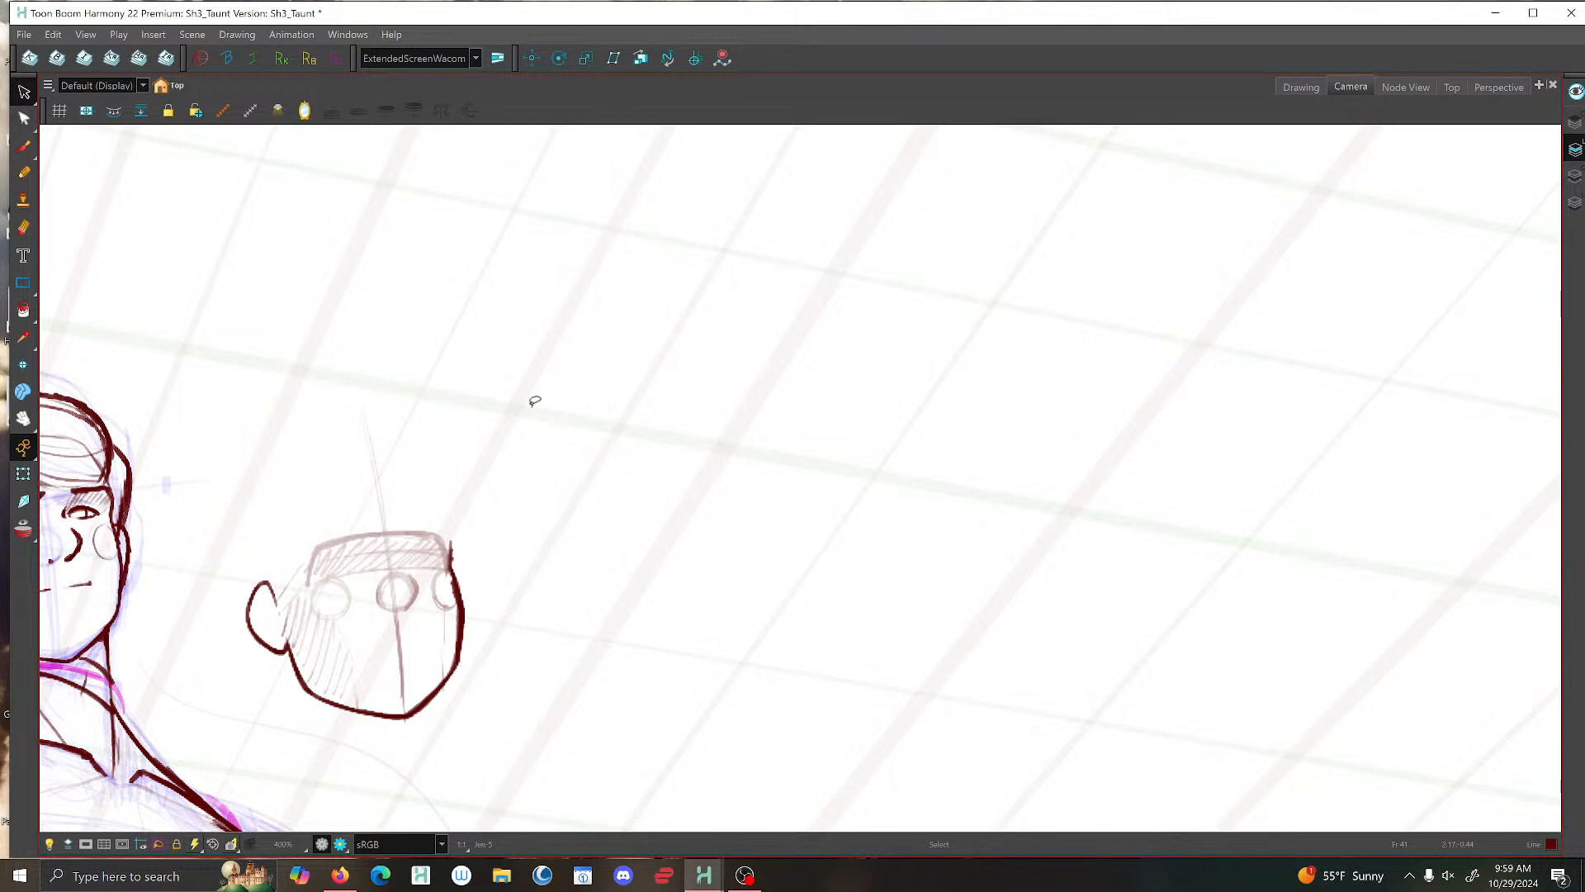
key(1)
key(1)
key(1)
key(1)
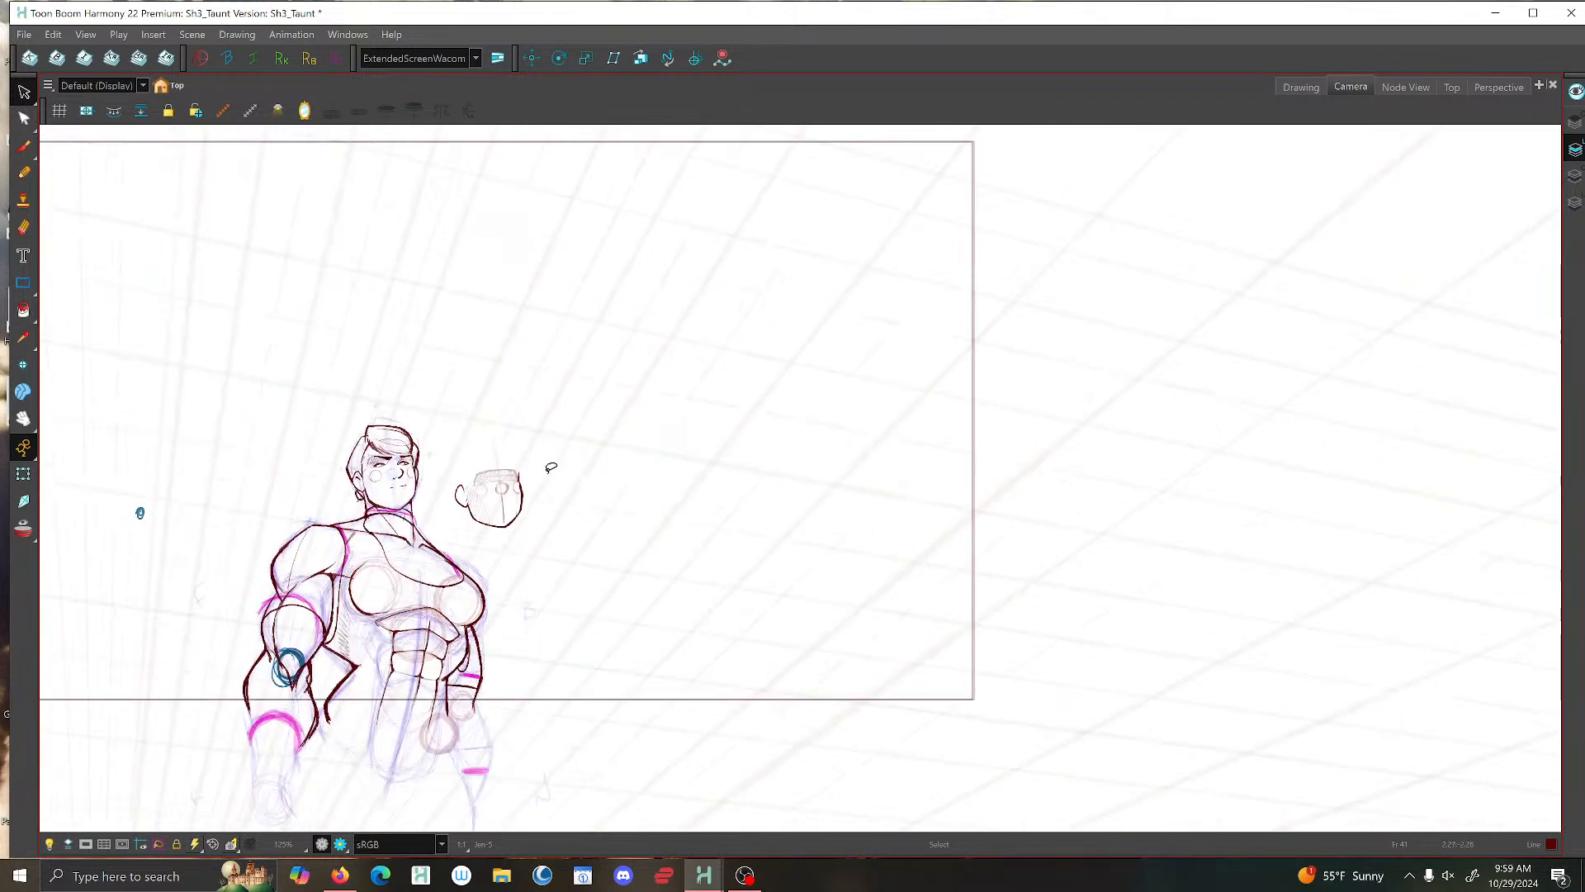
key(g)
key(f)
key(g)
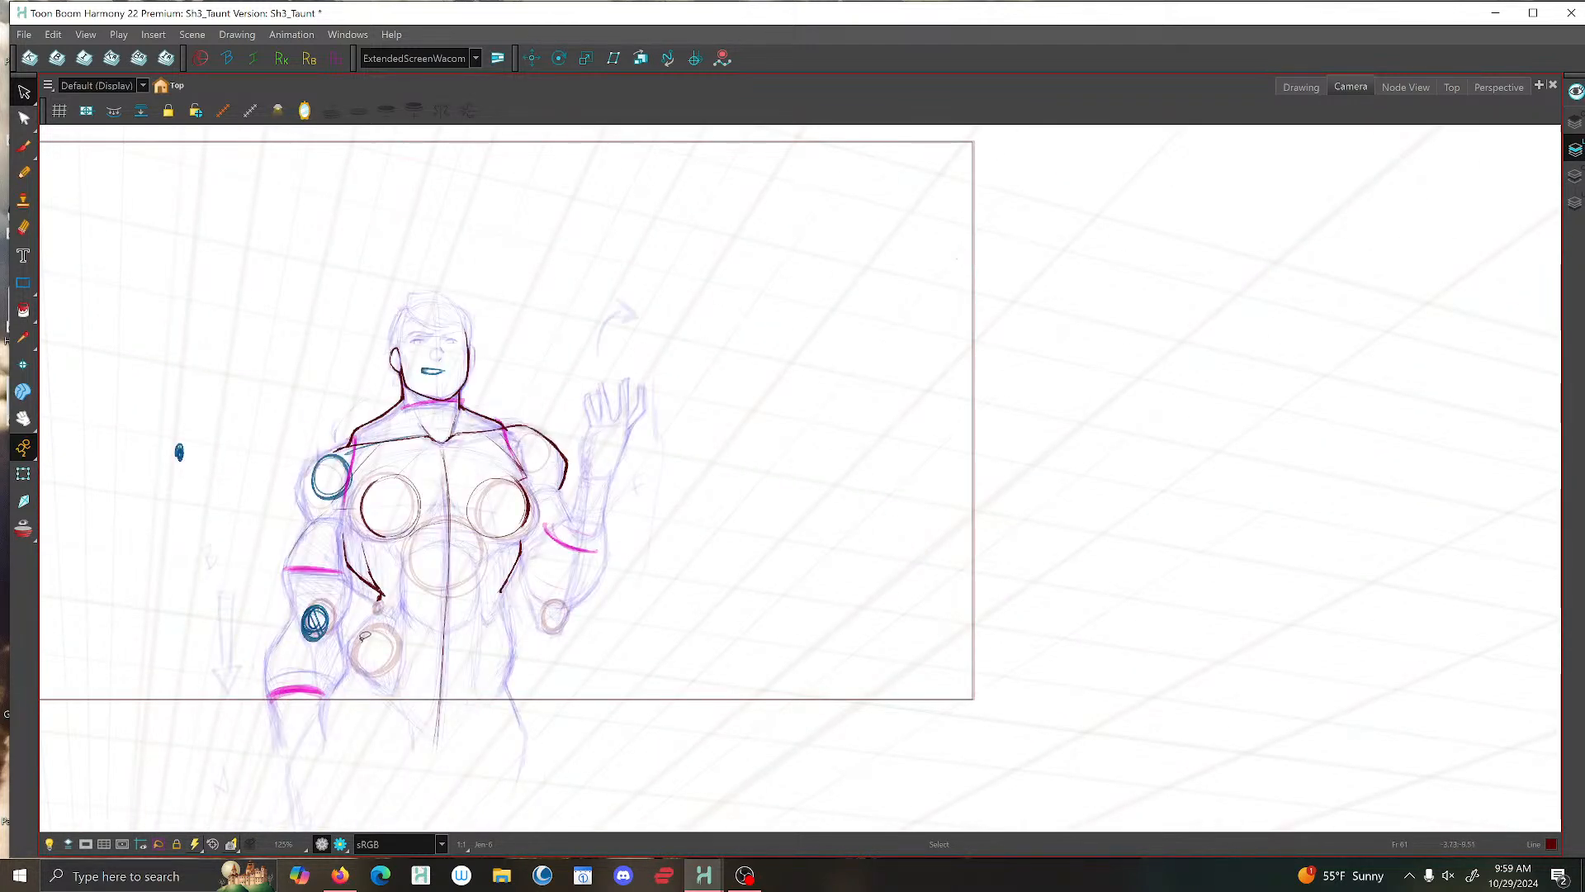
- Ink the leftmost finger of the raised hand and the palm's left edge down to the wrist with the Brush
key(2)
key(2)
key(2)
drag(789, 402, 727, 579)
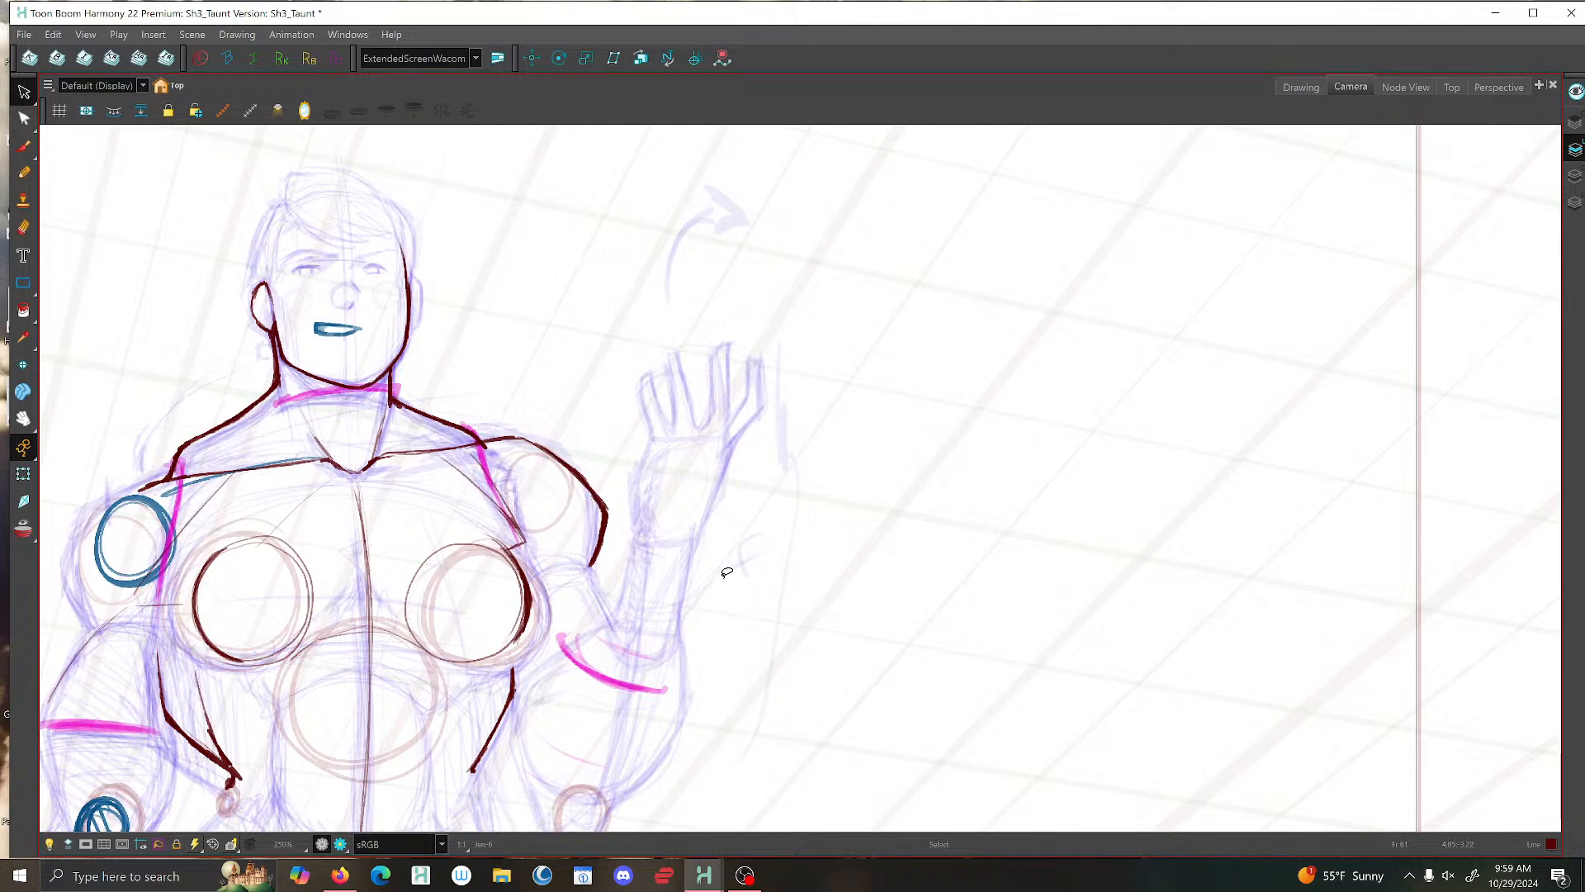
click(23, 147)
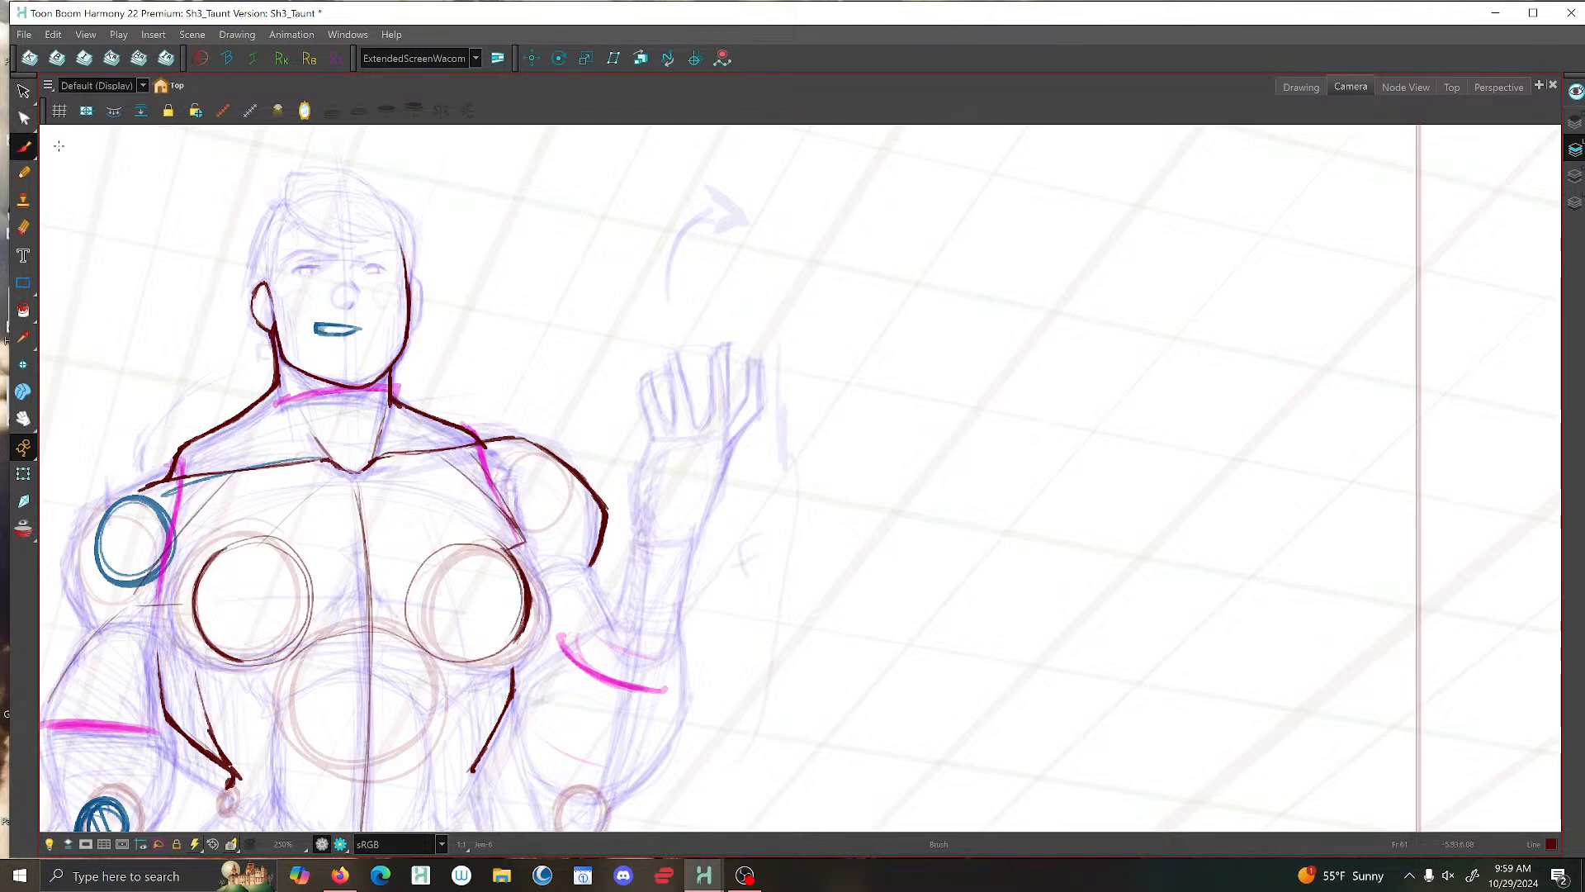
scroll(654, 396, up, 5)
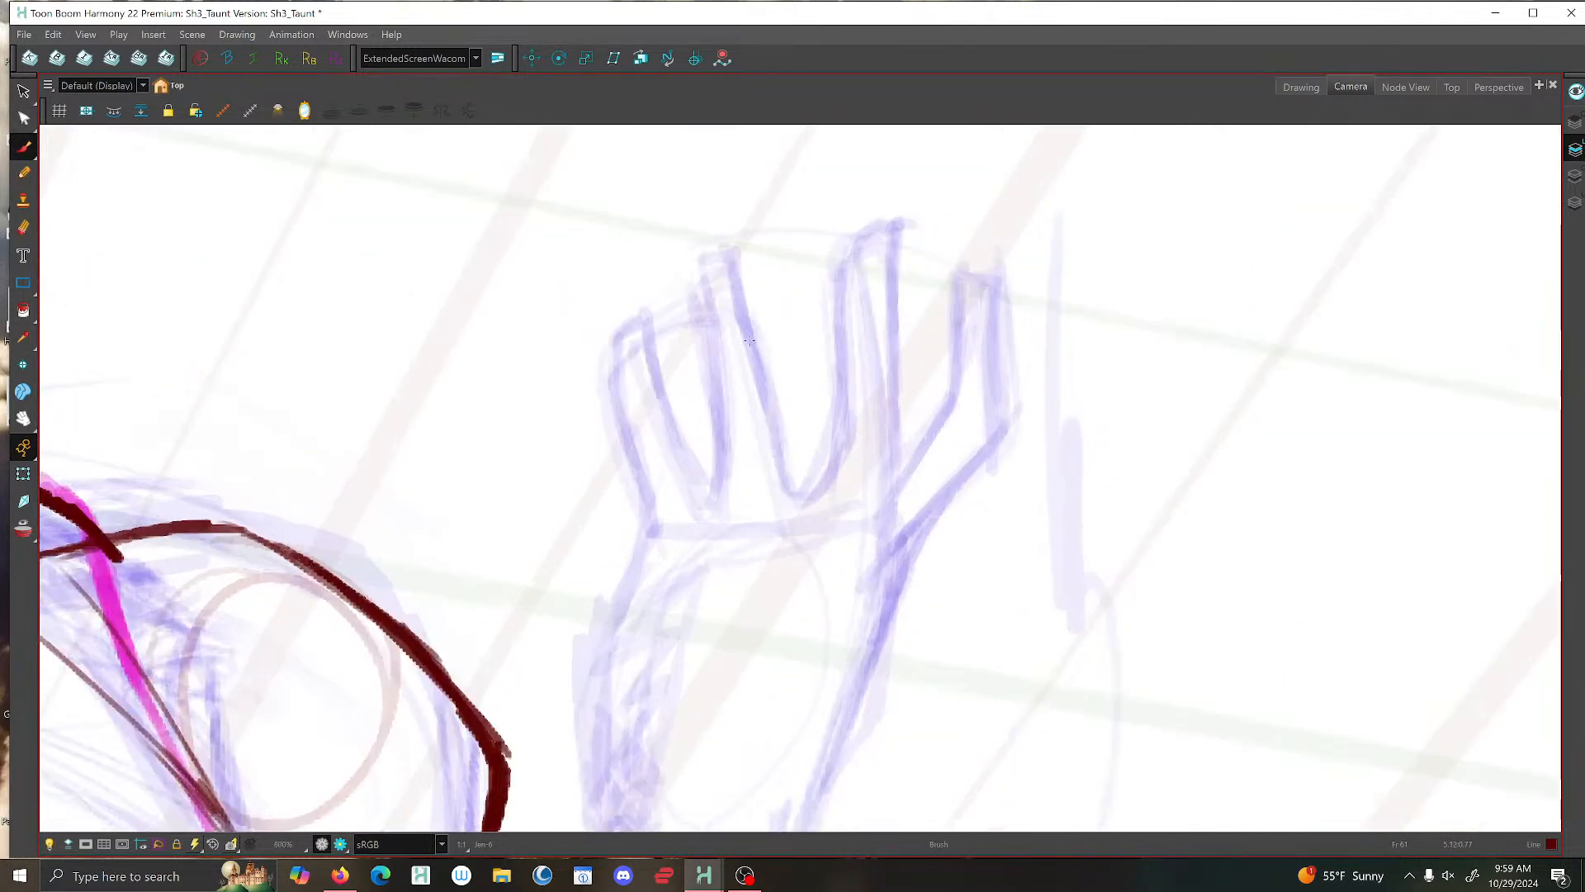
scroll(774, 311, down, 2)
scroll(690, 388, up, 1)
drag(694, 307, 741, 436)
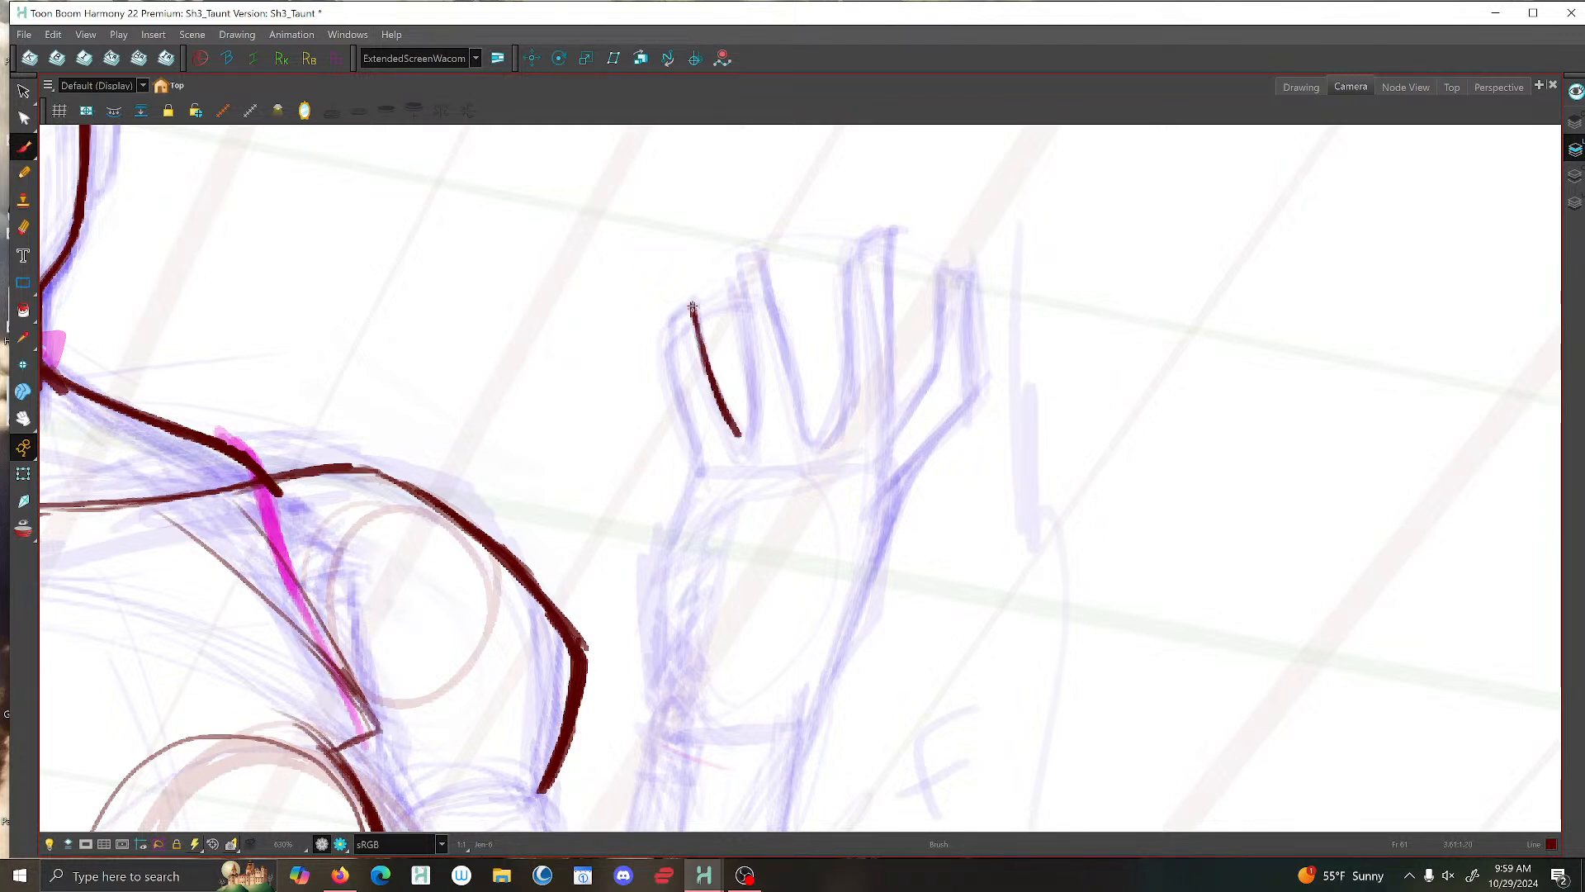
mouse_move(678, 315)
mouse_down()
mouse_move(662, 359)
mouse_move(687, 434)
mouse_move(682, 494)
mouse_move(633, 595)
mouse_move(667, 723)
mouse_up()
- Ink the remaining three fingers of the raised hand over the blue sketch
drag(743, 439, 755, 366)
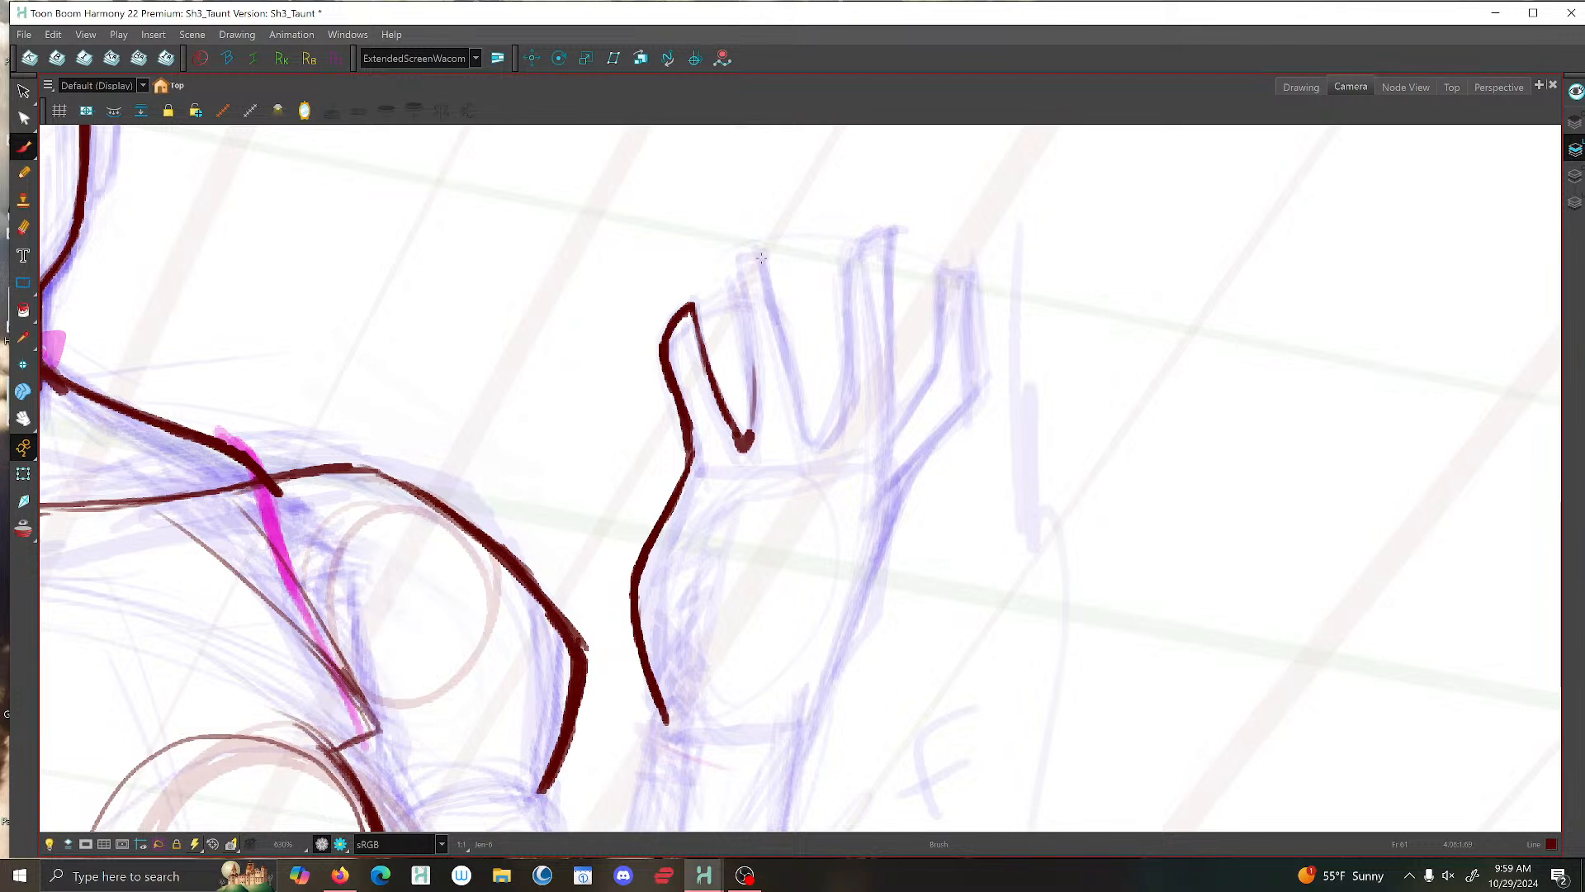
drag(750, 433, 754, 369)
mouse_move(882, 473)
mouse_down()
mouse_move(891, 232)
mouse_move(861, 233)
mouse_move(844, 256)
mouse_move(850, 380)
mouse_move(812, 431)
mouse_move(748, 339)
mouse_move(733, 279)
mouse_move(739, 245)
mouse_move(769, 269)
mouse_move(761, 227)
mouse_move(812, 431)
mouse_move(836, 402)
mouse_up()
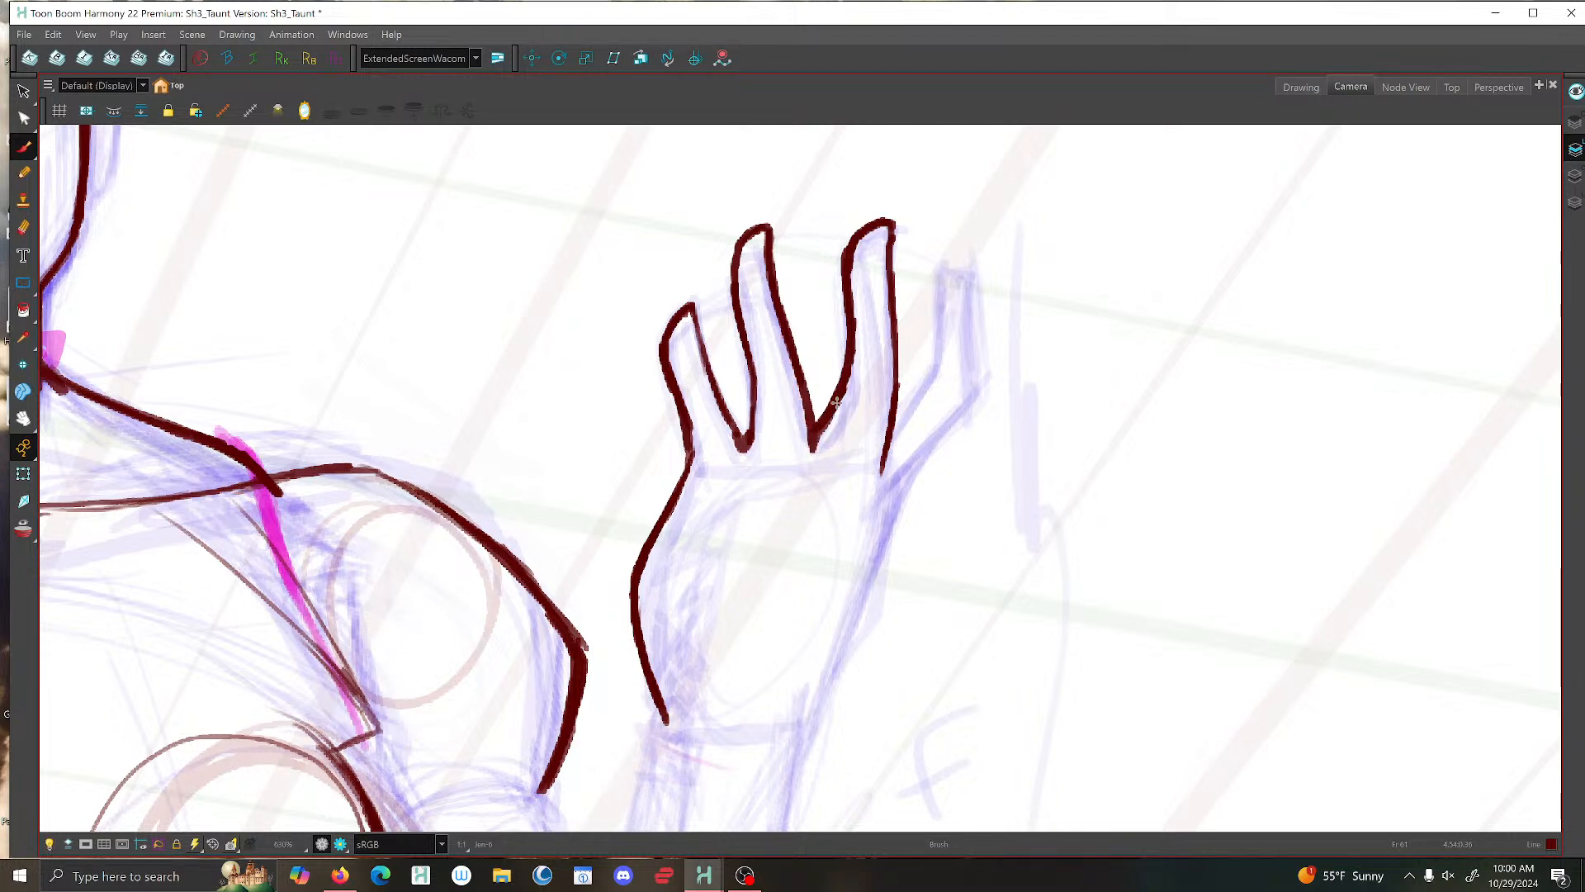
mouse_move(941, 277)
mouse_down()
mouse_move(938, 367)
mouse_move(888, 446)
mouse_up()
mouse_move(940, 278)
mouse_down()
mouse_move(962, 252)
mouse_move(981, 258)
mouse_move(987, 392)
mouse_move(906, 502)
mouse_up()
- Ink the right edge of the raised hand's palm from the rightmost finger down to the wrist
scroll(1160, 344, down, 8)
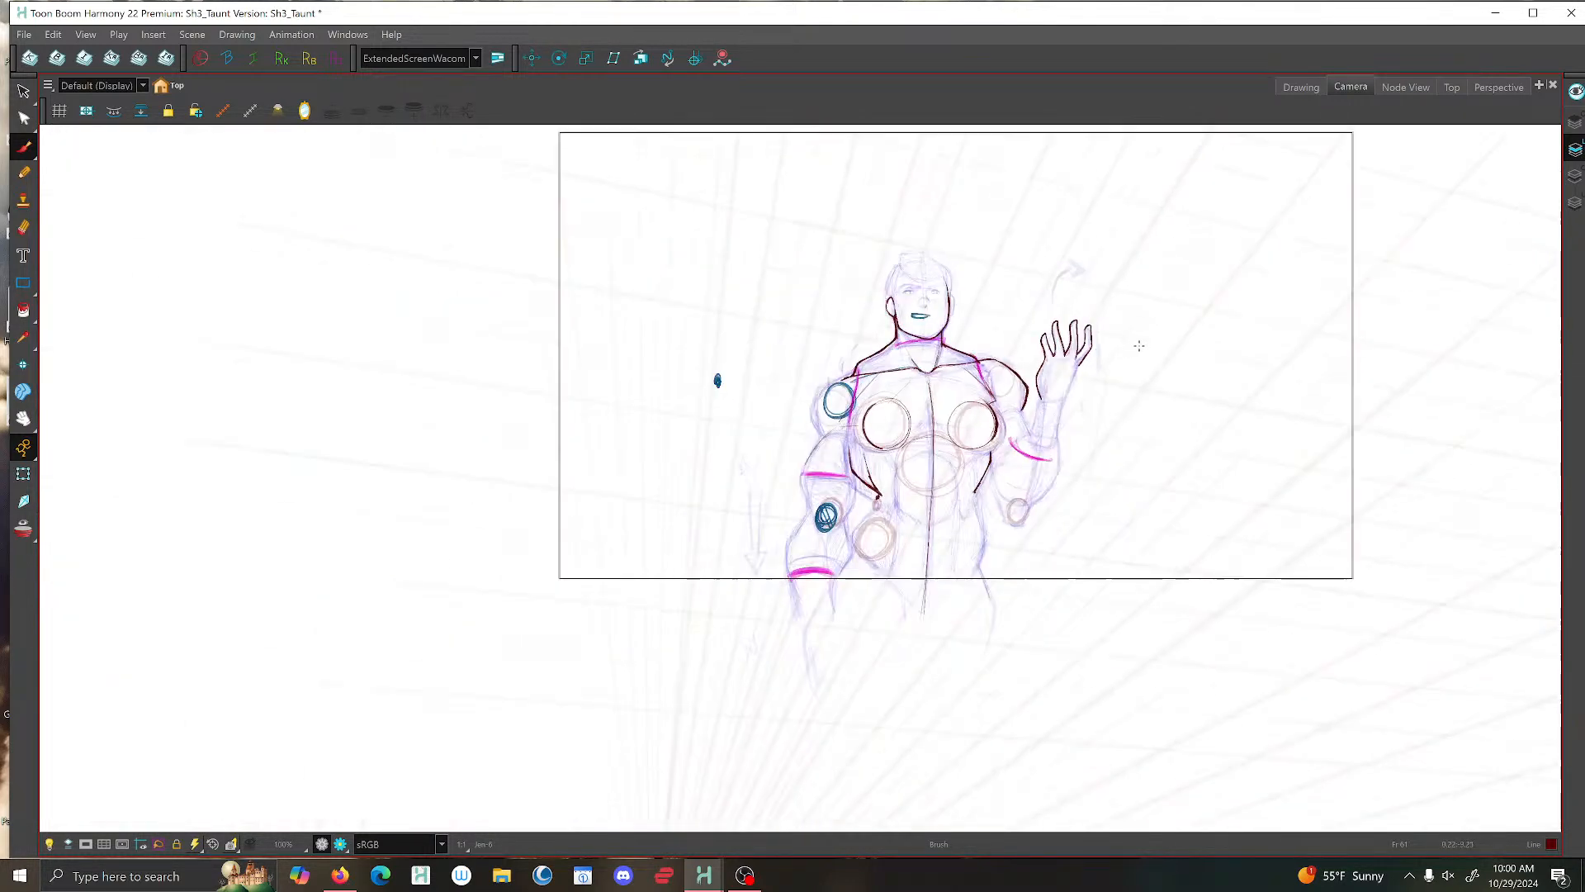
scroll(1115, 368, up, 5)
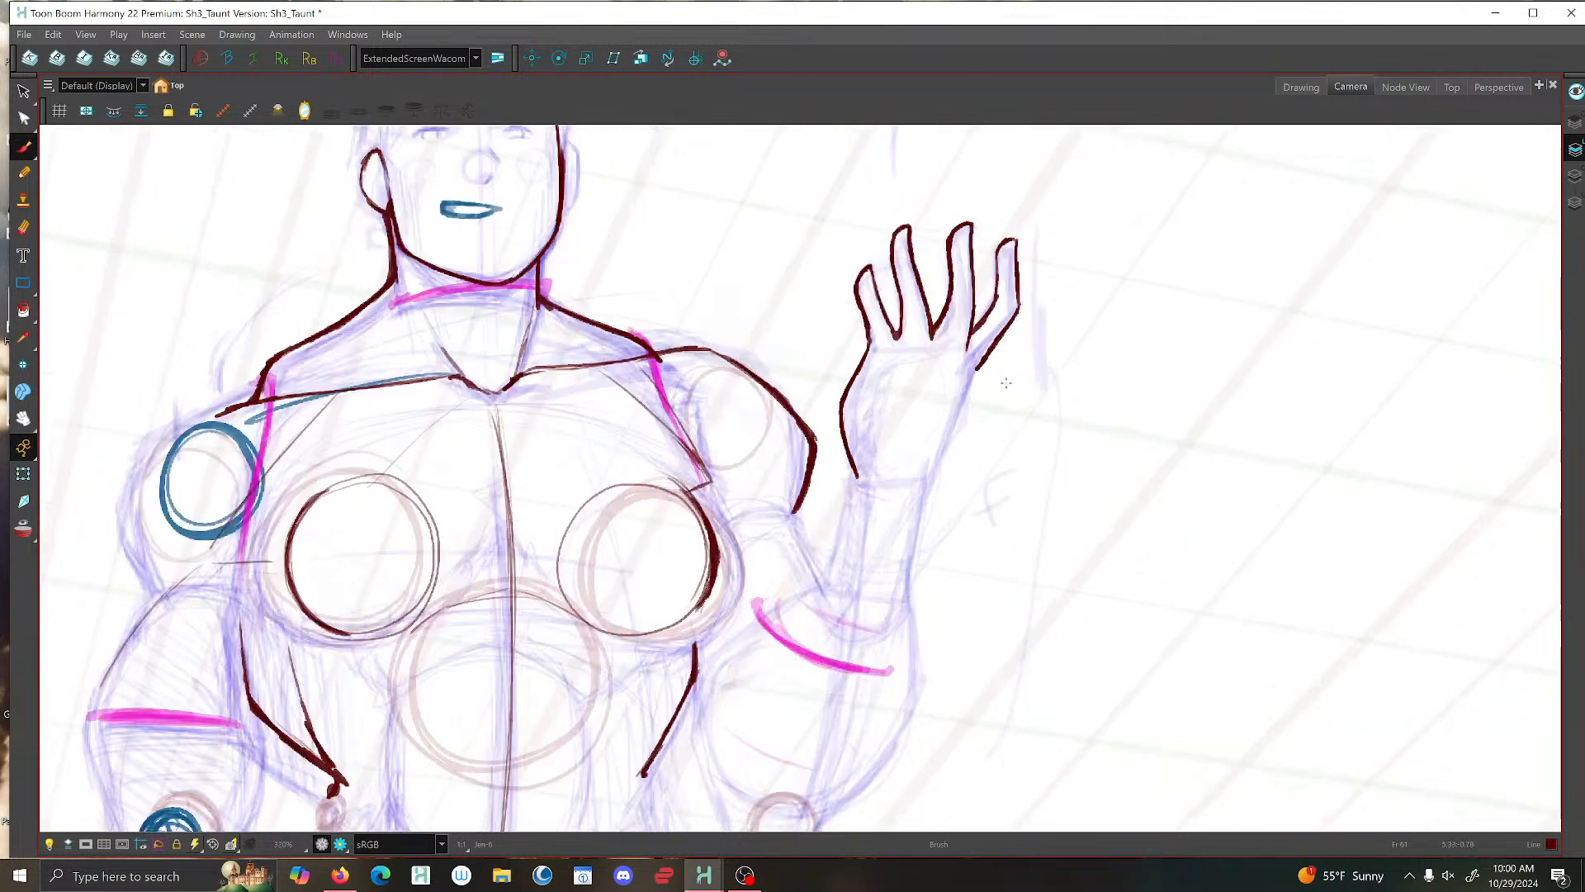
scroll(1006, 383, up, 4)
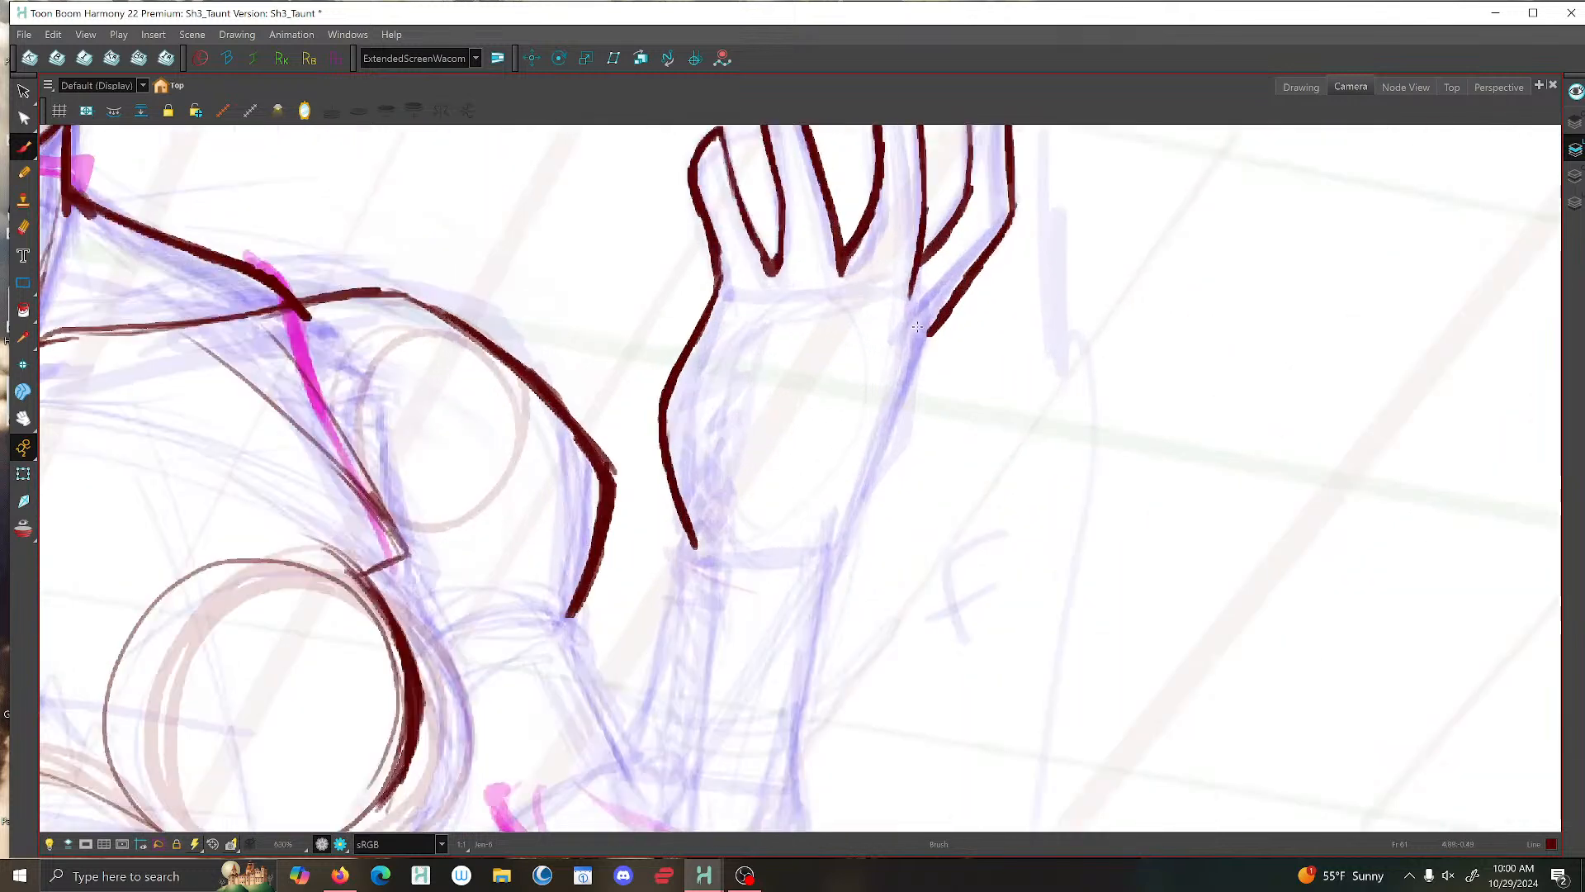
drag(944, 322, 805, 626)
mouse_move(924, 351)
mouse_down()
mouse_move(912, 452)
mouse_move(818, 596)
mouse_up()
- Add short crease lines on the right side of the raised hand's palm and at the wrist's left corner
scroll(902, 514, down, 7)
scroll(903, 514, up, 5)
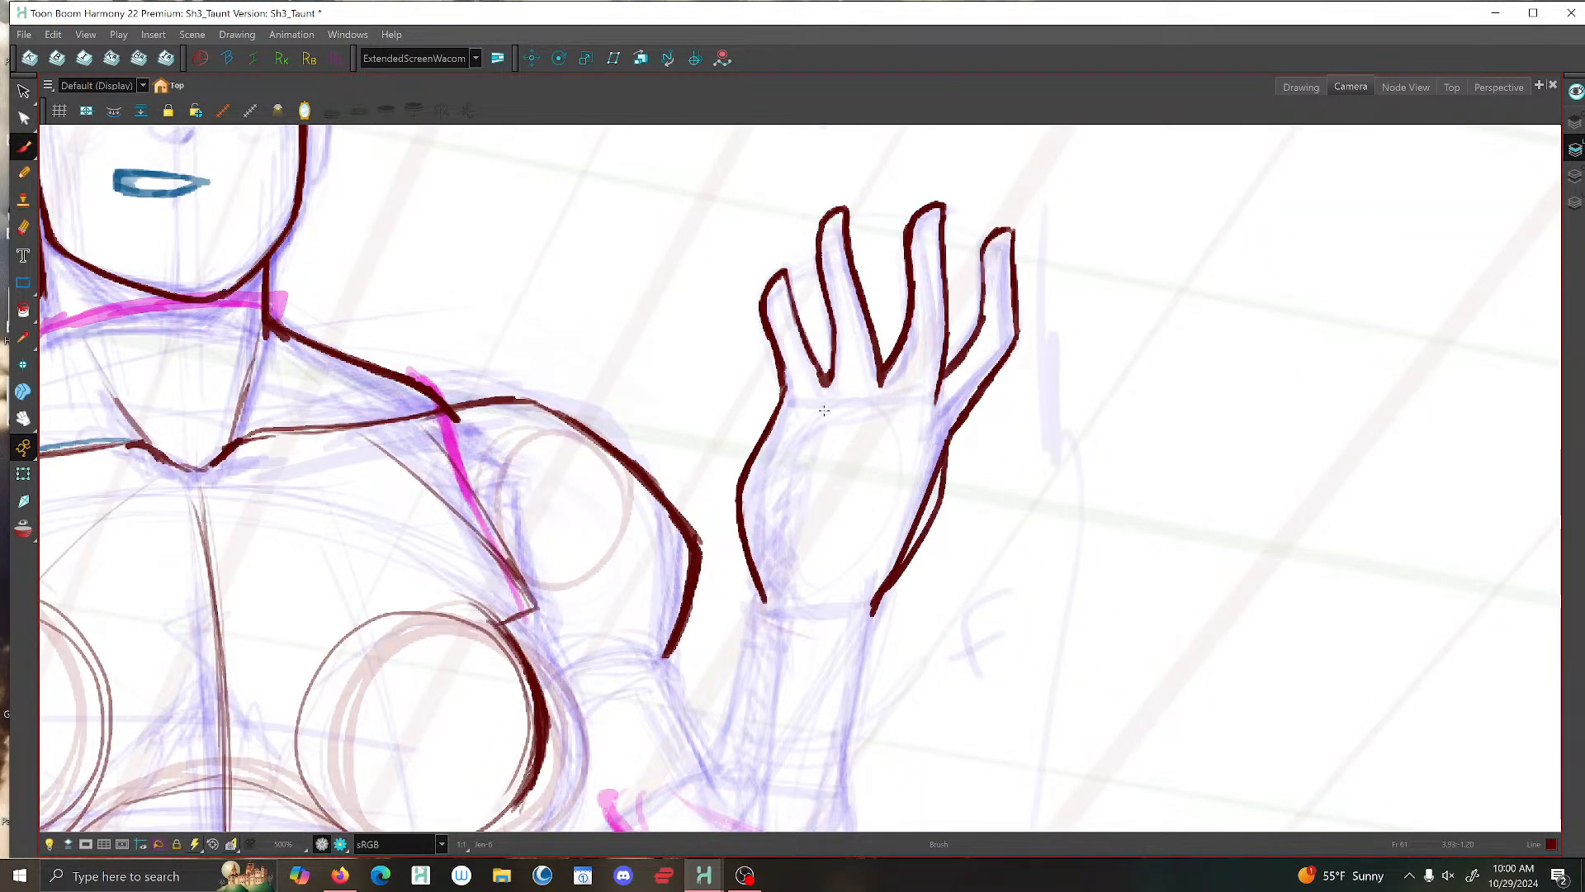
drag(936, 402, 892, 492)
drag(914, 459, 879, 518)
mouse_move(792, 542)
mouse_down()
mouse_move(778, 601)
mouse_move(785, 363)
mouse_up()
- Ink the elbow's bottom edge and the inner forearm contour from the wrist down past the bend of the raised arm
scroll(781, 591, down, 2)
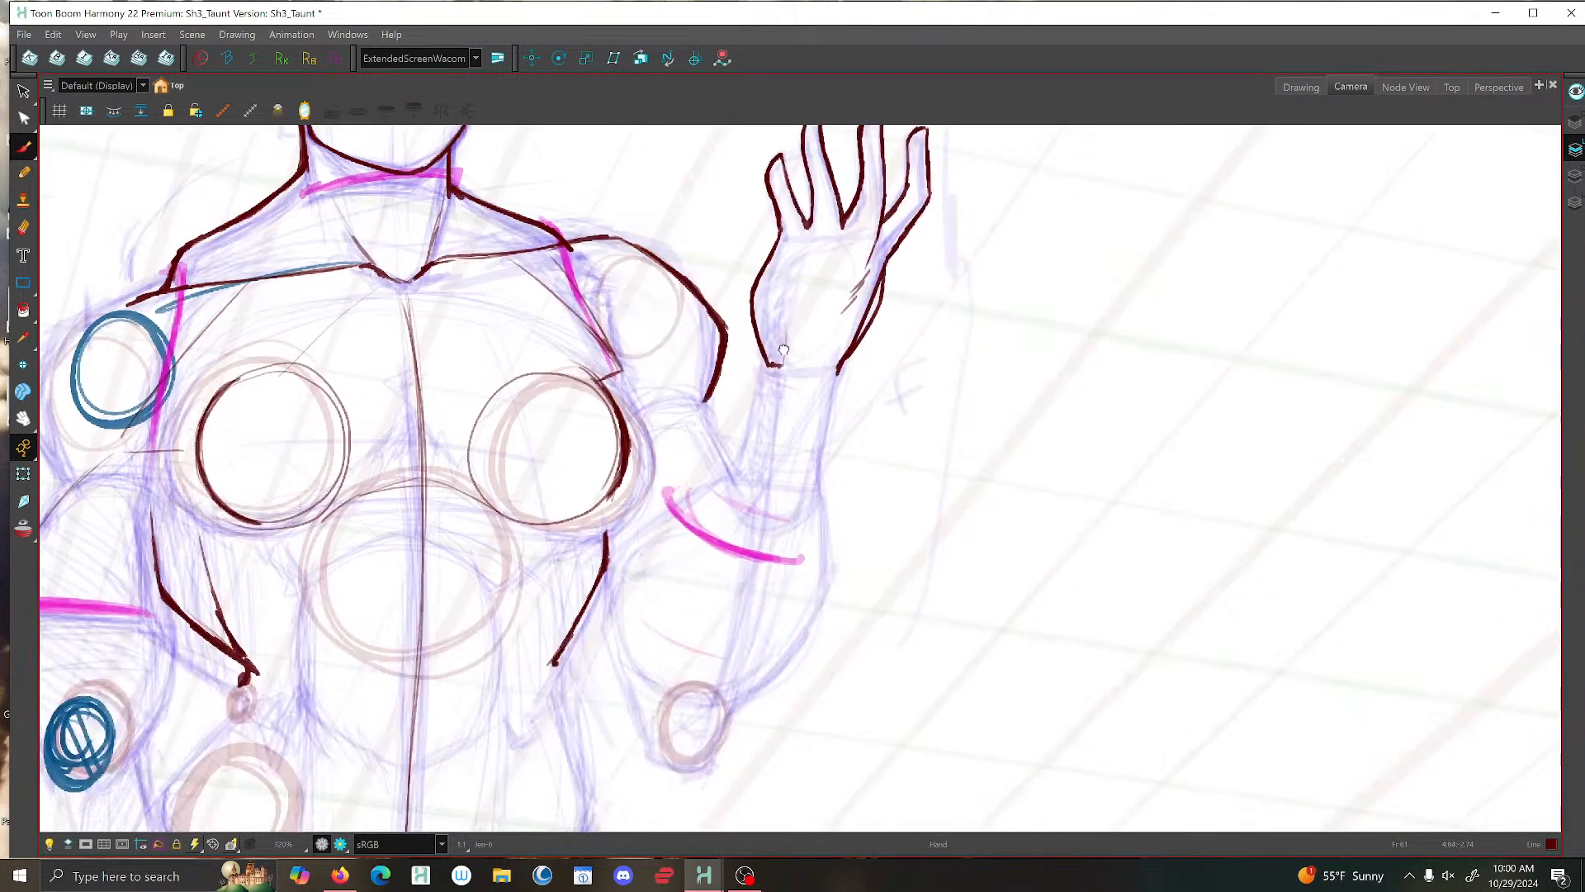
scroll(788, 363, down, 4)
scroll(789, 366, up, 4)
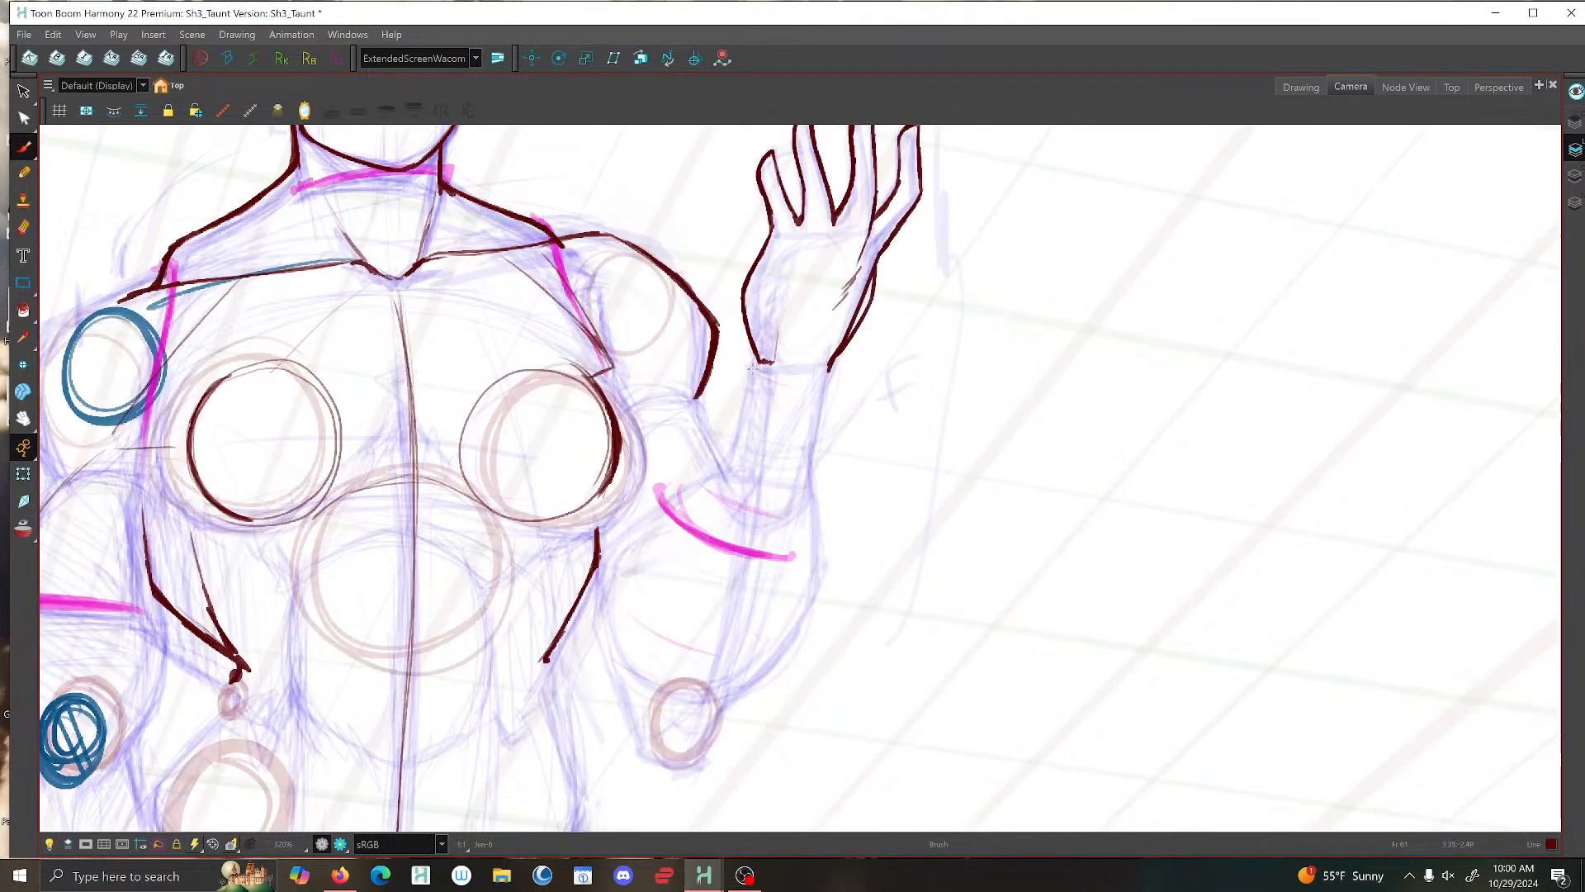
scroll(753, 369, up, 2)
scroll(764, 364, down, 1)
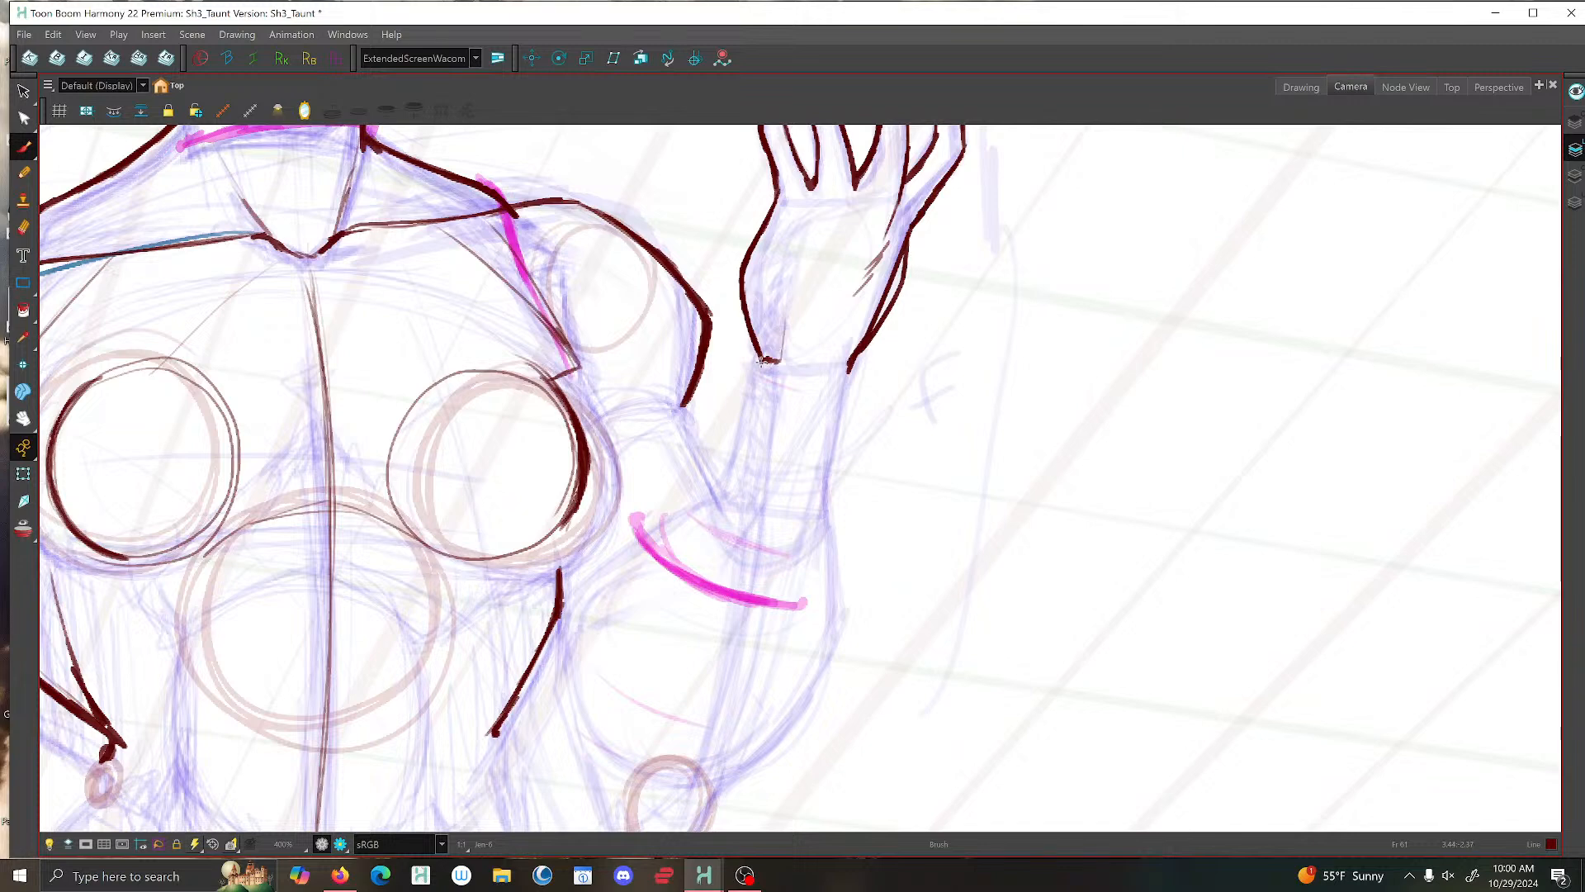
scroll(756, 368, down, 1)
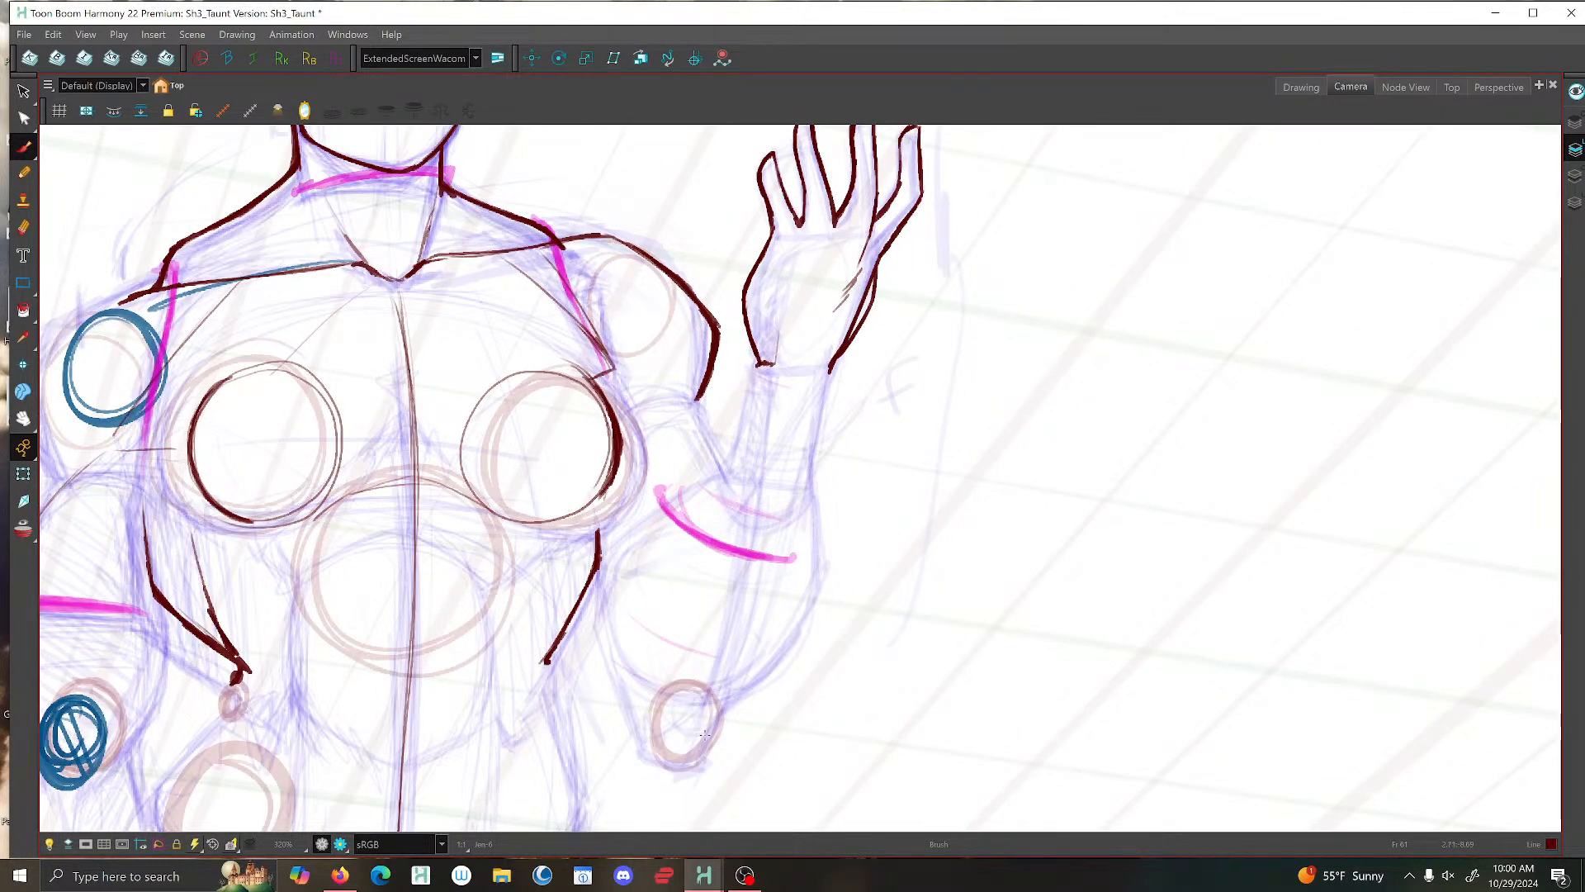
drag(704, 757, 645, 759)
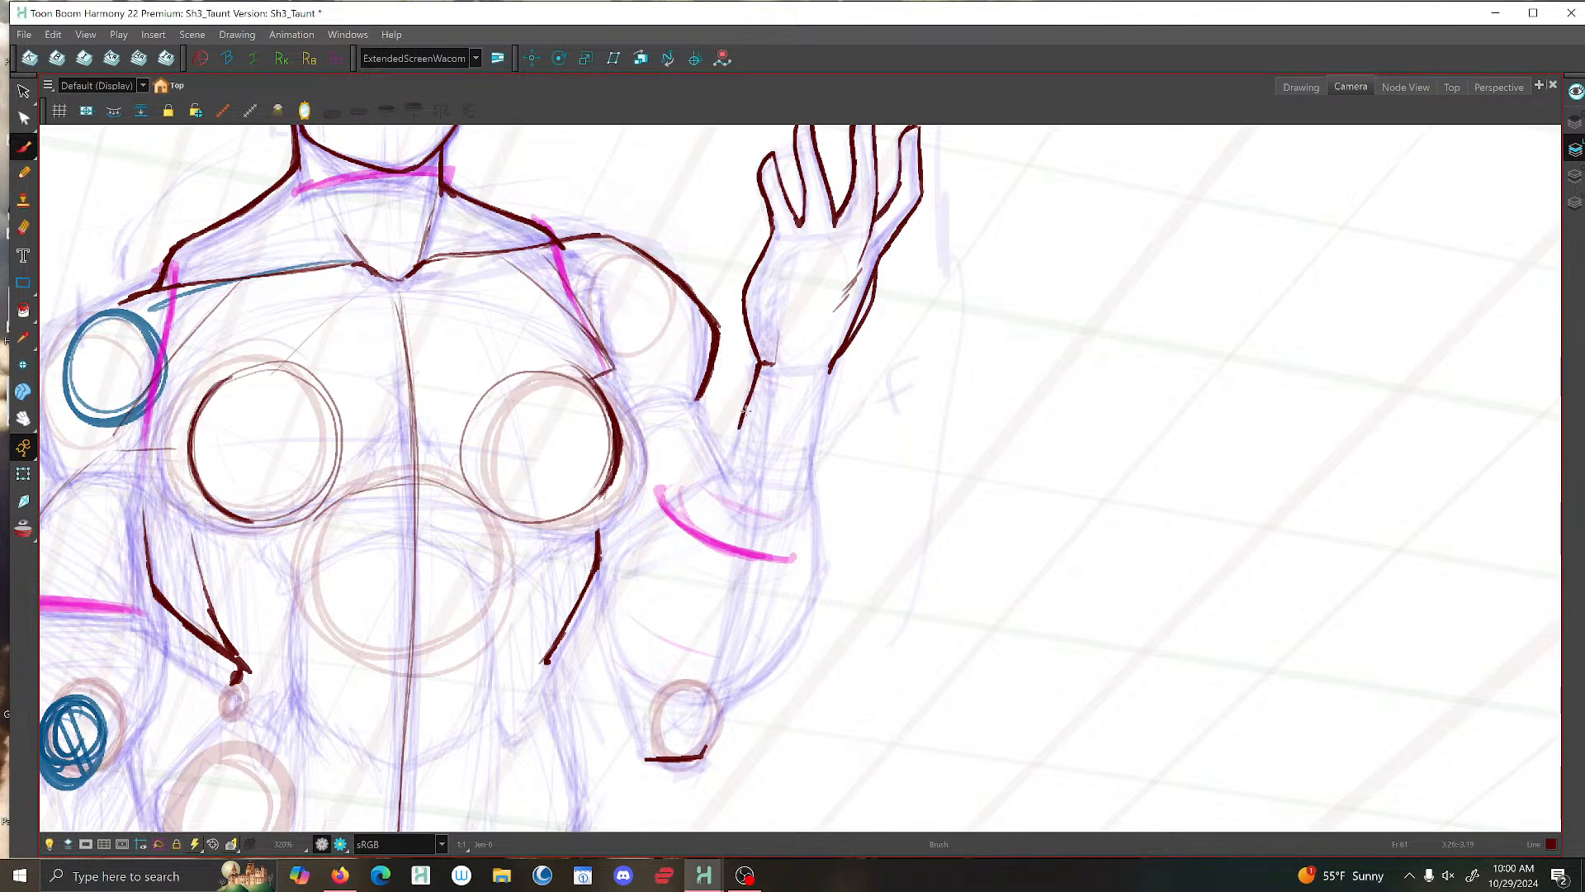
mouse_move(761, 363)
mouse_down()
mouse_move(727, 462)
mouse_move(655, 512)
mouse_move(616, 582)
mouse_up()
- Ink the raised arm's outer forearm contour and the lower arm's left edge, joining both to the elbow
scroll(823, 374, up, 1)
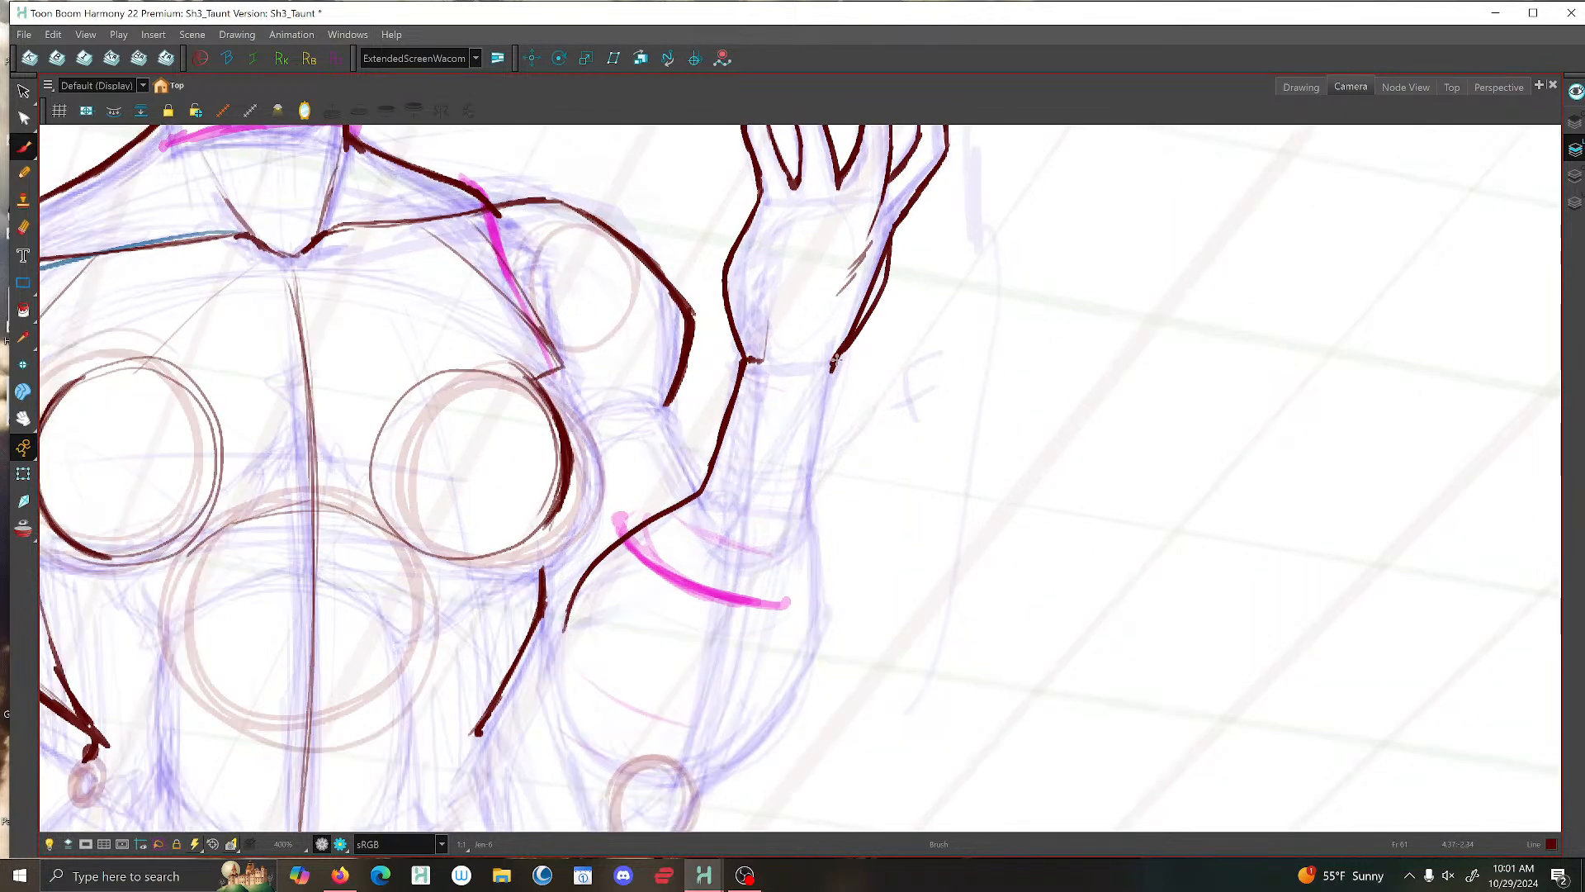
mouse_move(836, 356)
mouse_down()
mouse_move(814, 491)
mouse_move(820, 622)
mouse_move(780, 718)
mouse_move(706, 789)
mouse_up()
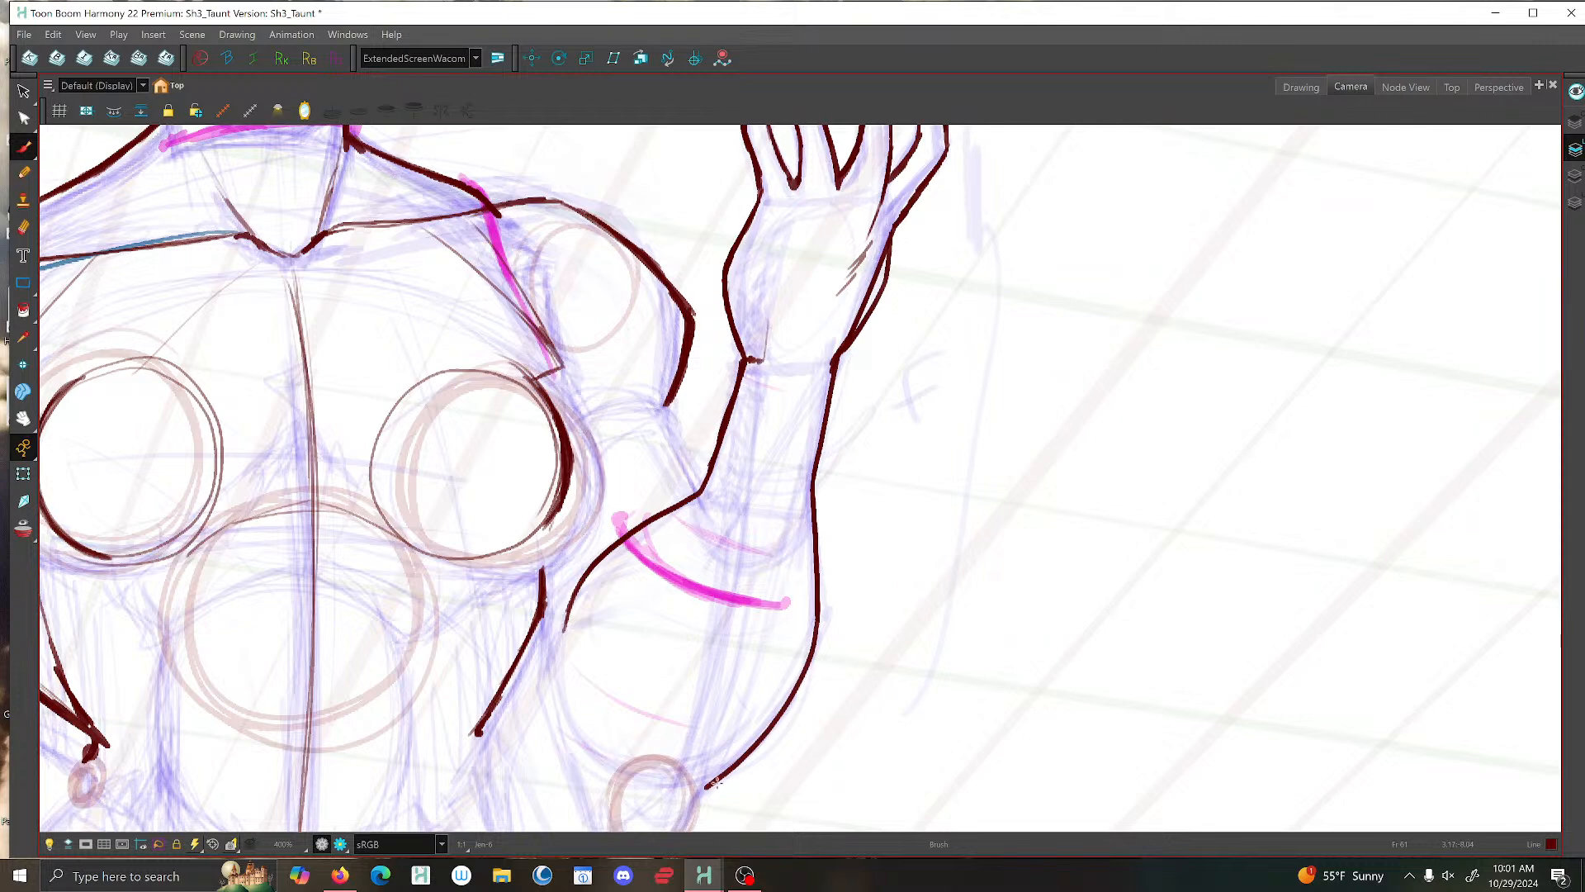
scroll(715, 782, down, 5)
scroll(772, 616, up, 5)
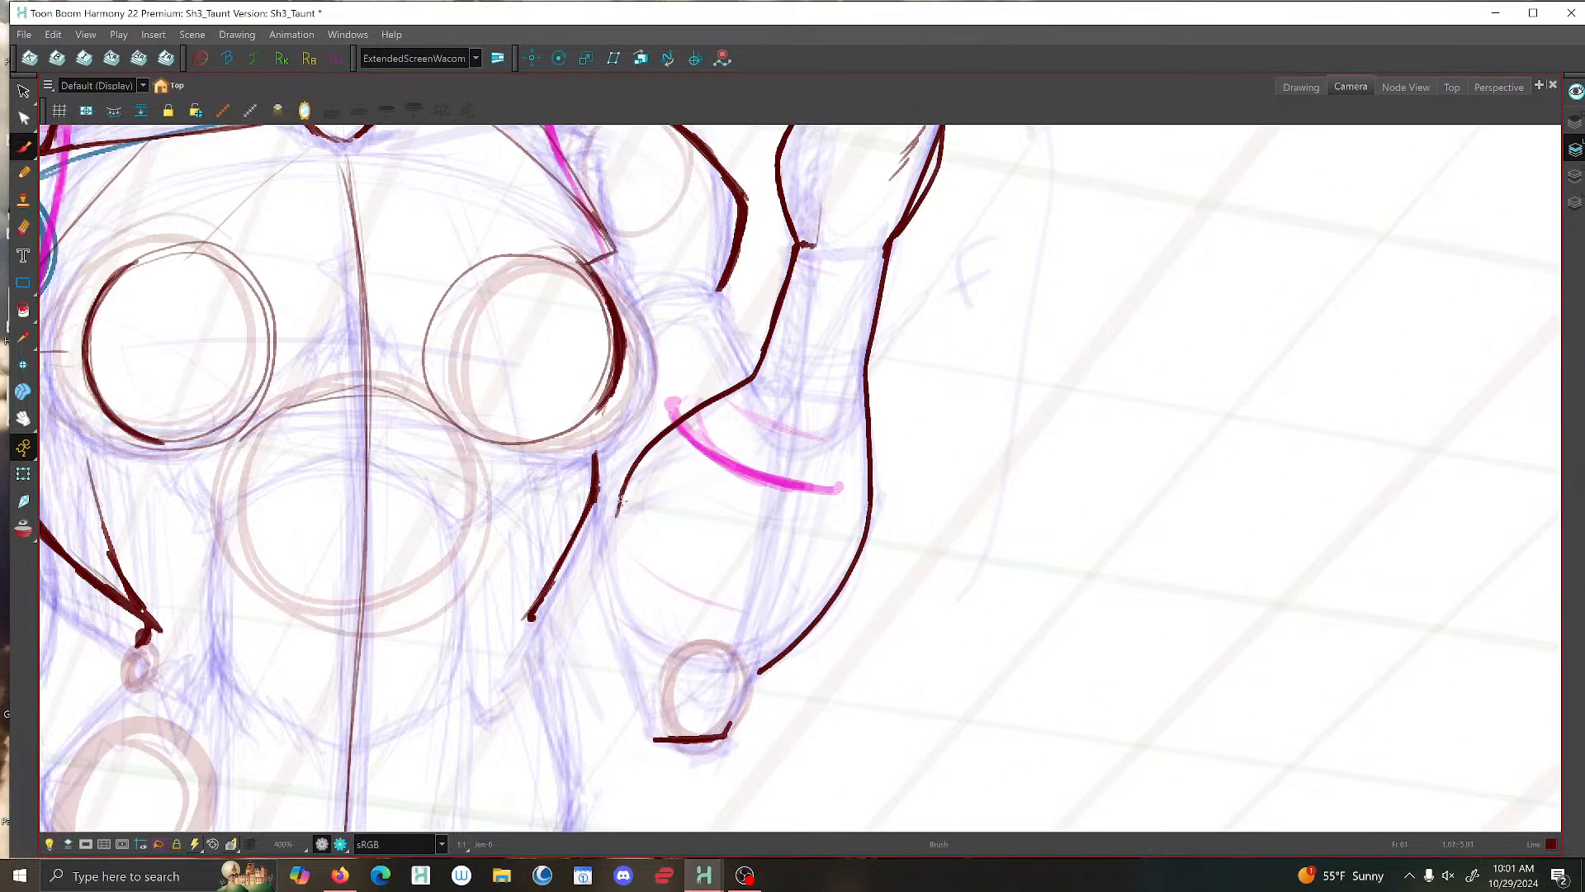
mouse_move(625, 500)
mouse_down()
mouse_move(618, 560)
mouse_move(591, 543)
mouse_move(648, 730)
mouse_up()
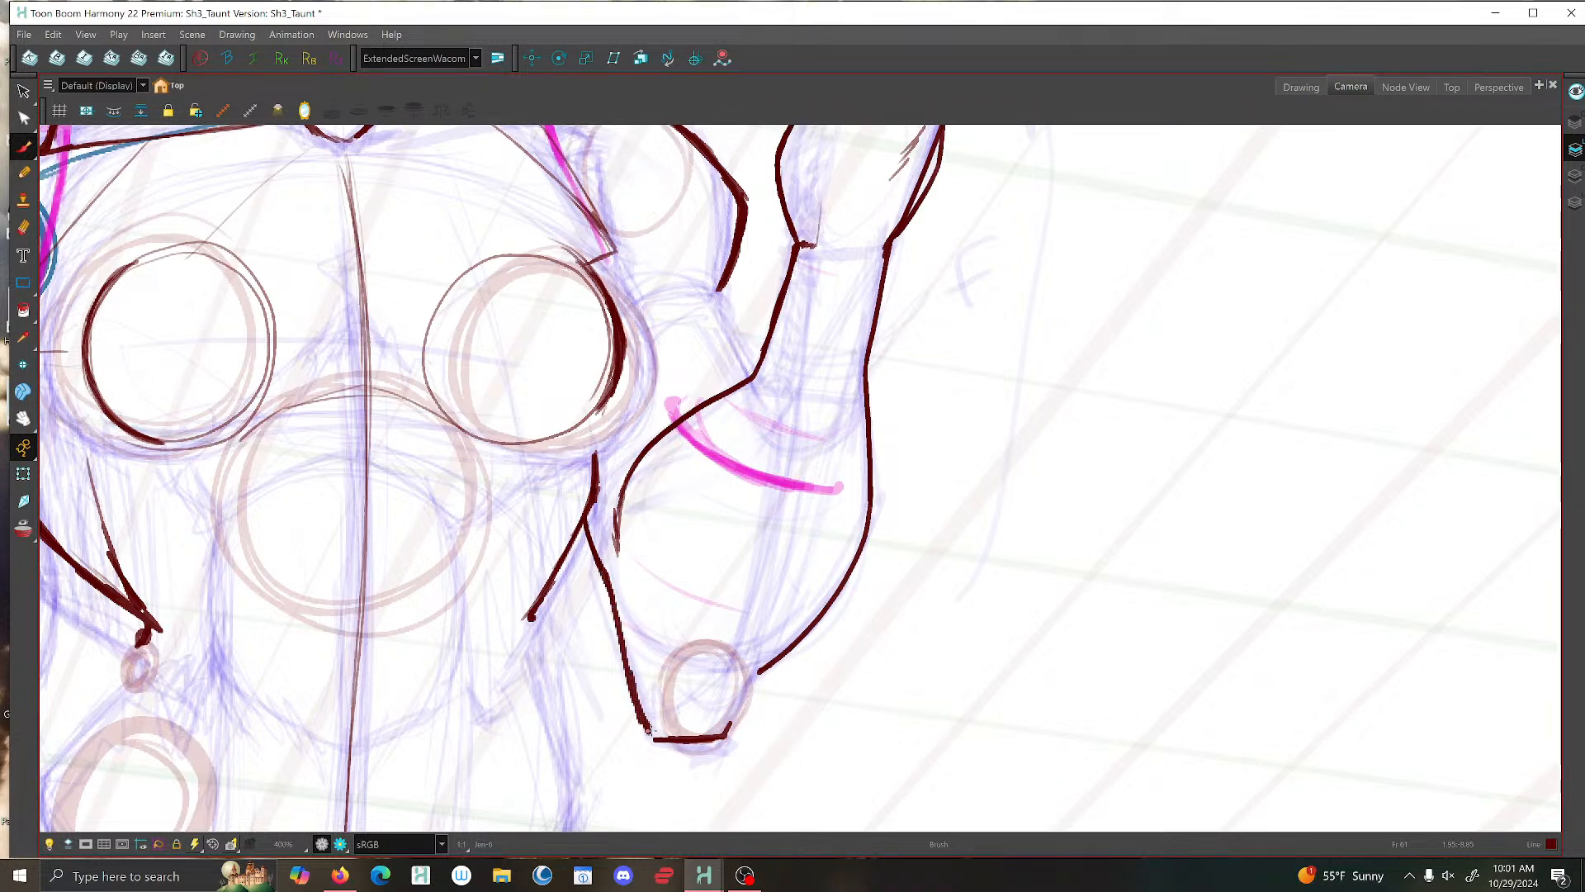
drag(763, 667, 727, 730)
- Ink the upper-arm lines connecting the shoulder to the bend of the raised forearm
scroll(768, 667, down, 5)
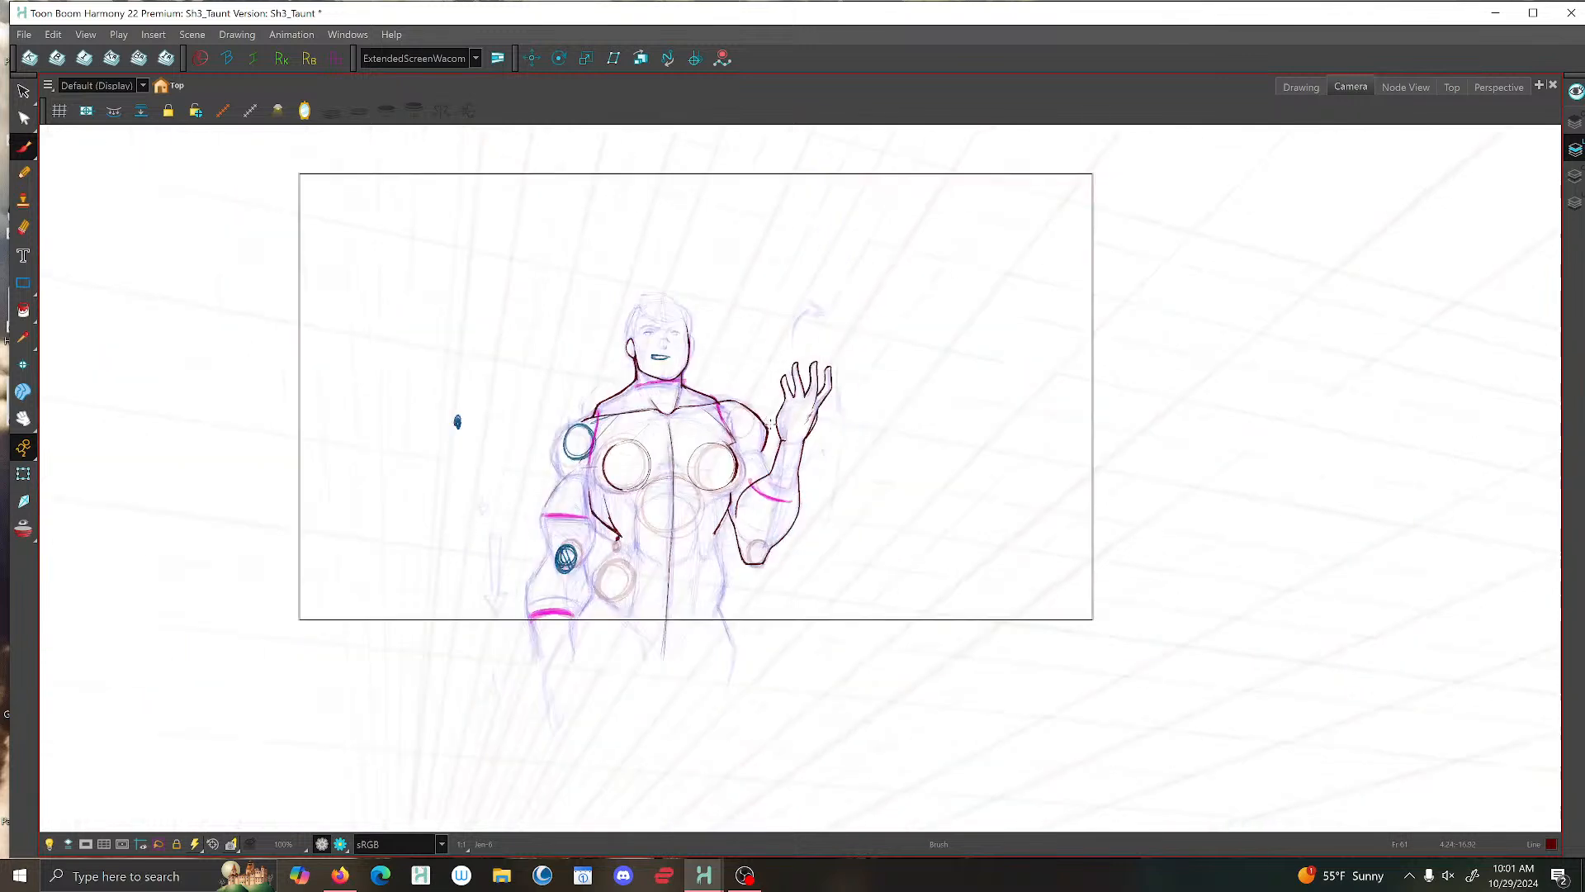
scroll(774, 434, up, 6)
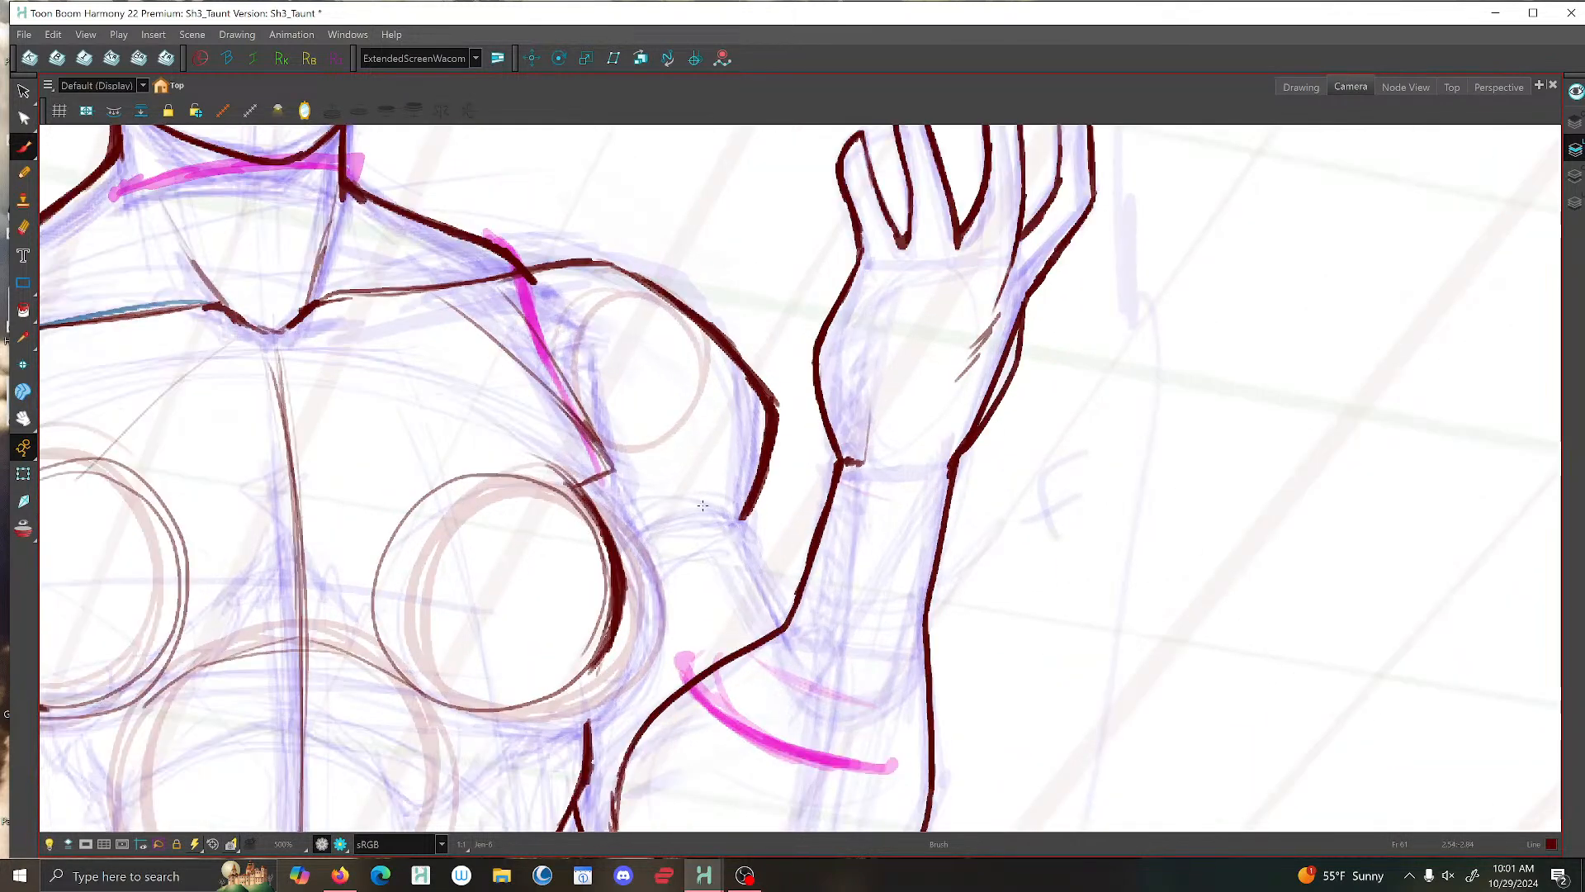
mouse_move(616, 548)
mouse_down()
mouse_move(663, 520)
mouse_move(738, 515)
mouse_move(779, 613)
mouse_move(742, 523)
mouse_up()
scroll(742, 522, down, 6)
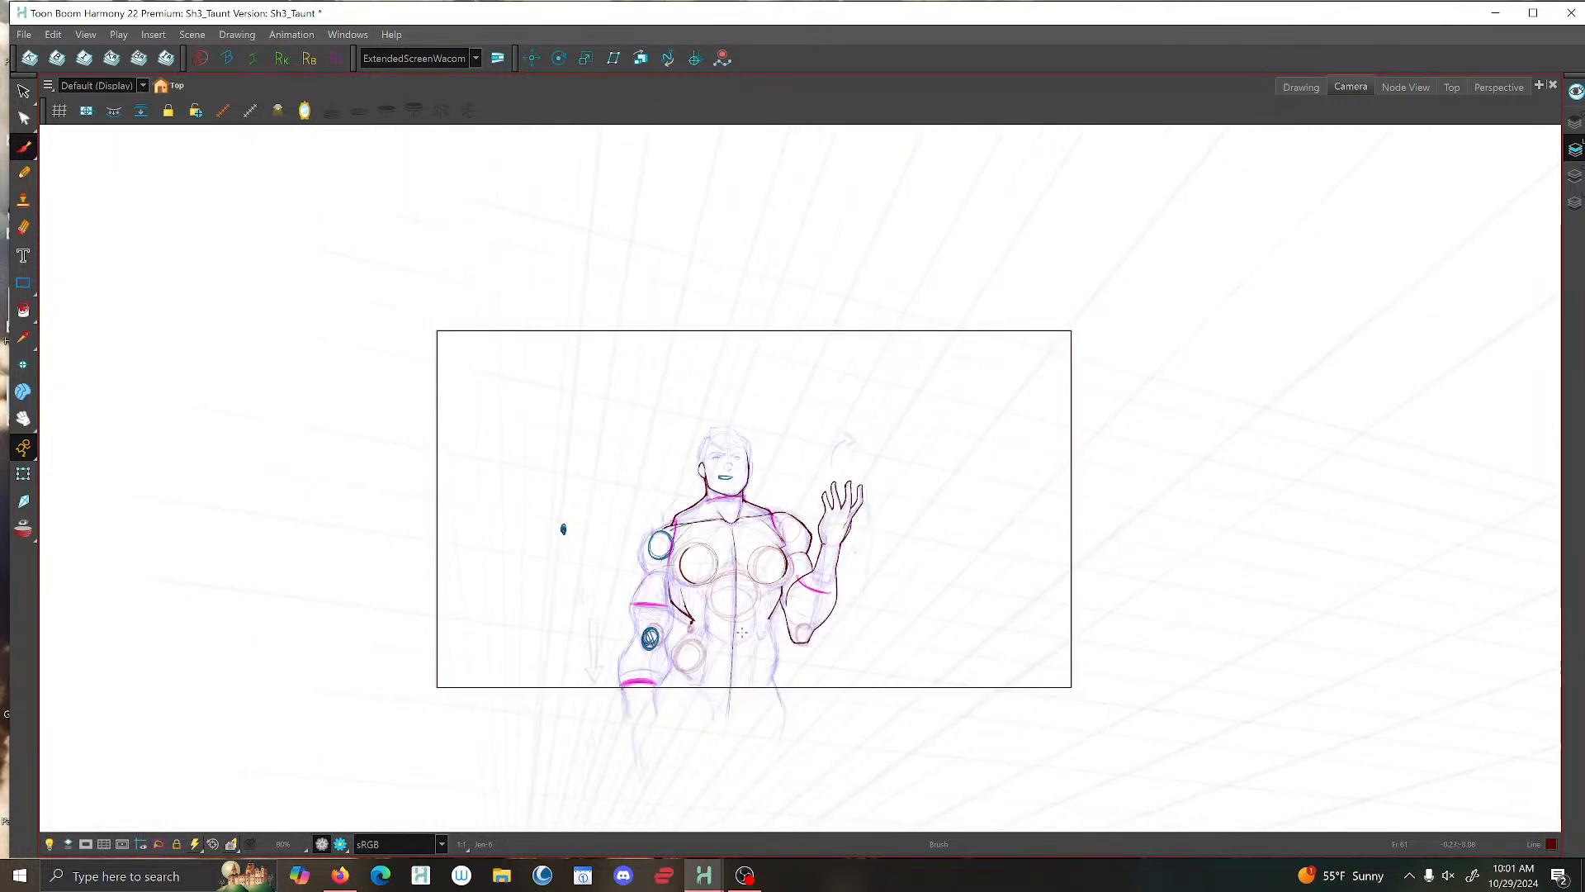
scroll(743, 632, up, 4)
scroll(719, 456, down, 2)
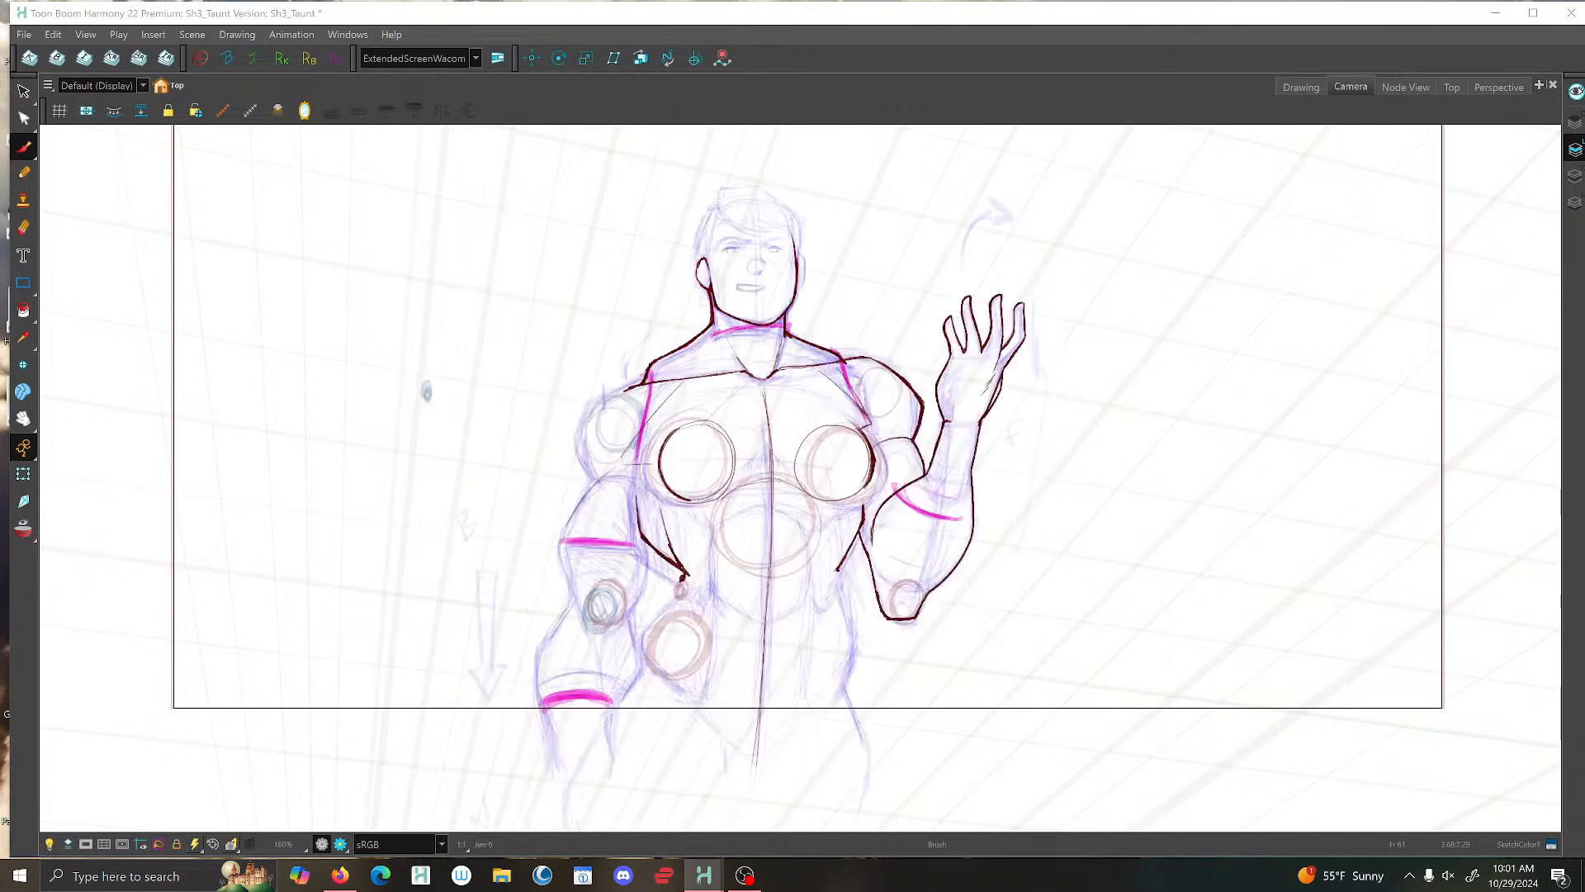
- Switch to the Drawing view and mirror the canvas to check the line art flipped
click(305, 115)
click(1301, 87)
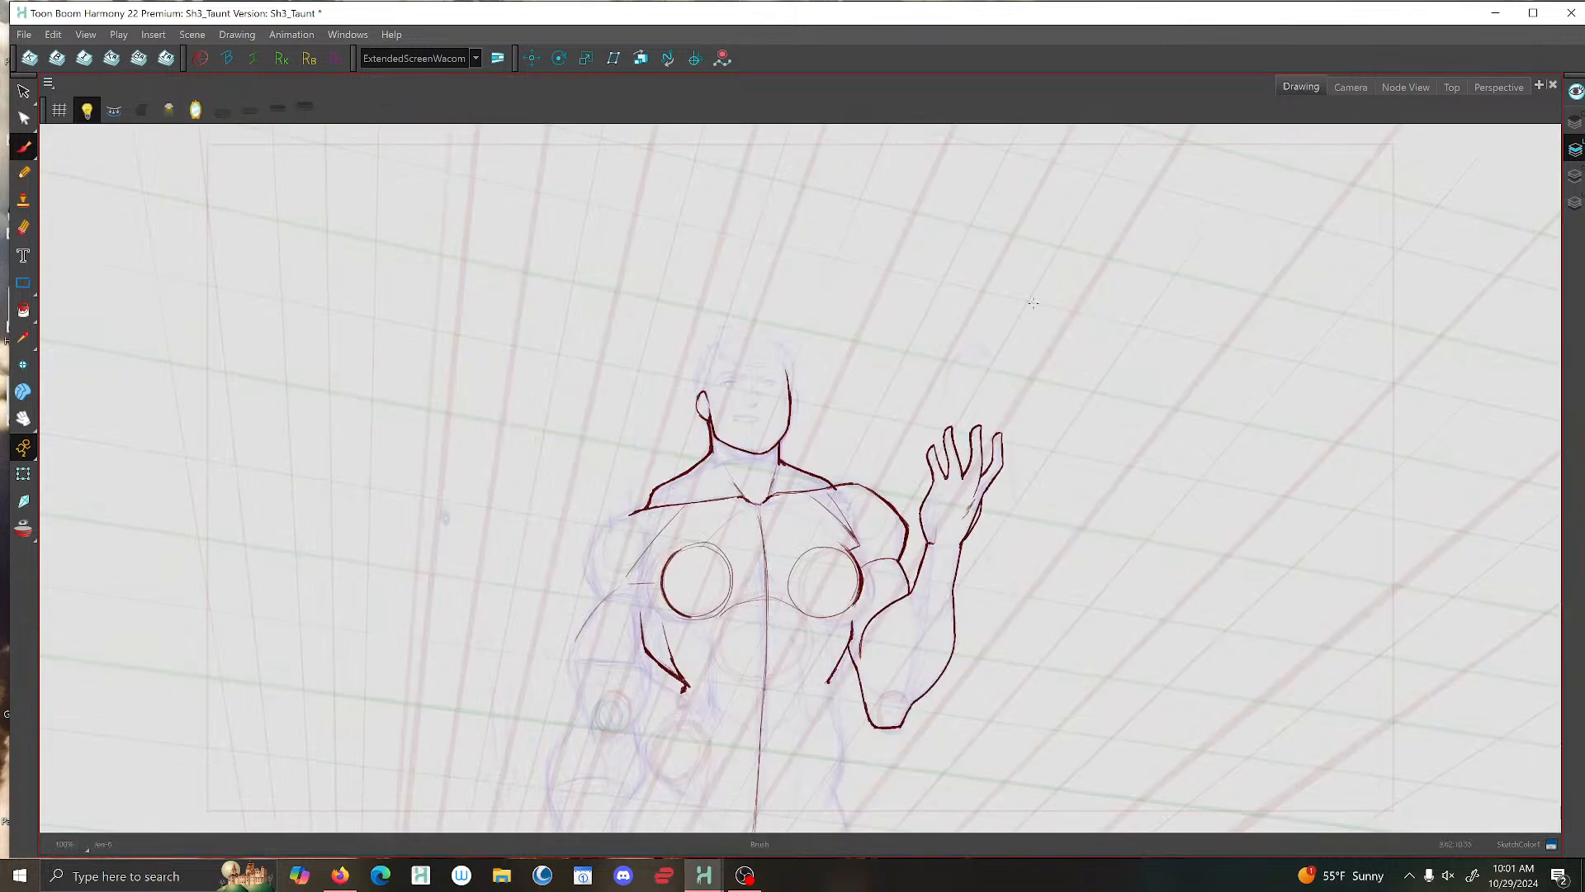
click(195, 110)
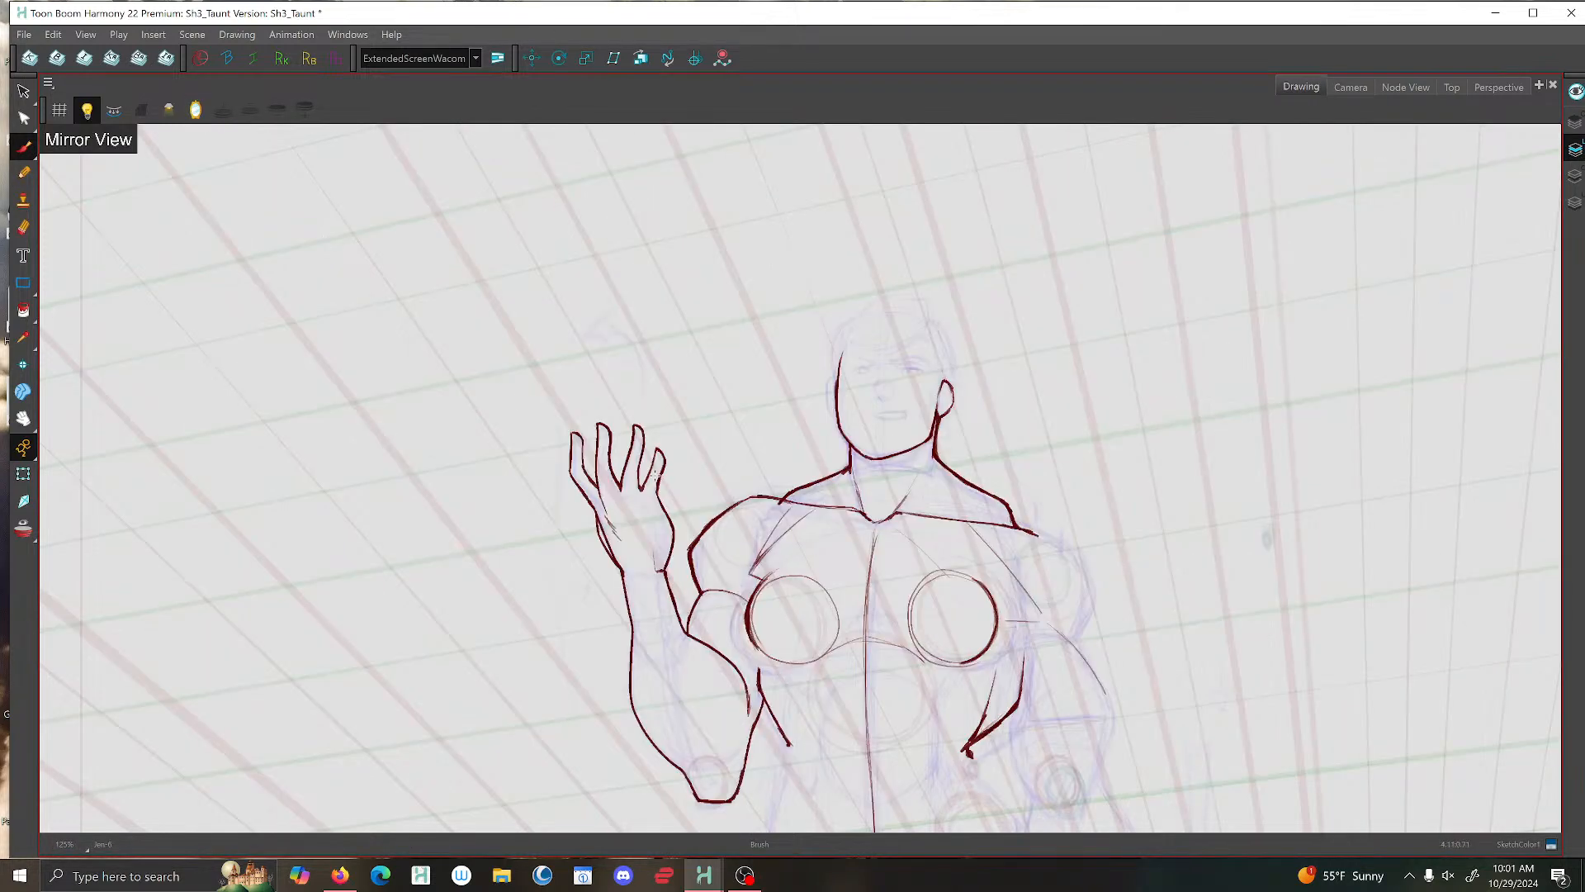
drag(670, 482, 575, 375)
- Ink the inner edge of the ear beside the jaw, from the ear's tip down to the jaw corner
scroll(618, 427, up, 3)
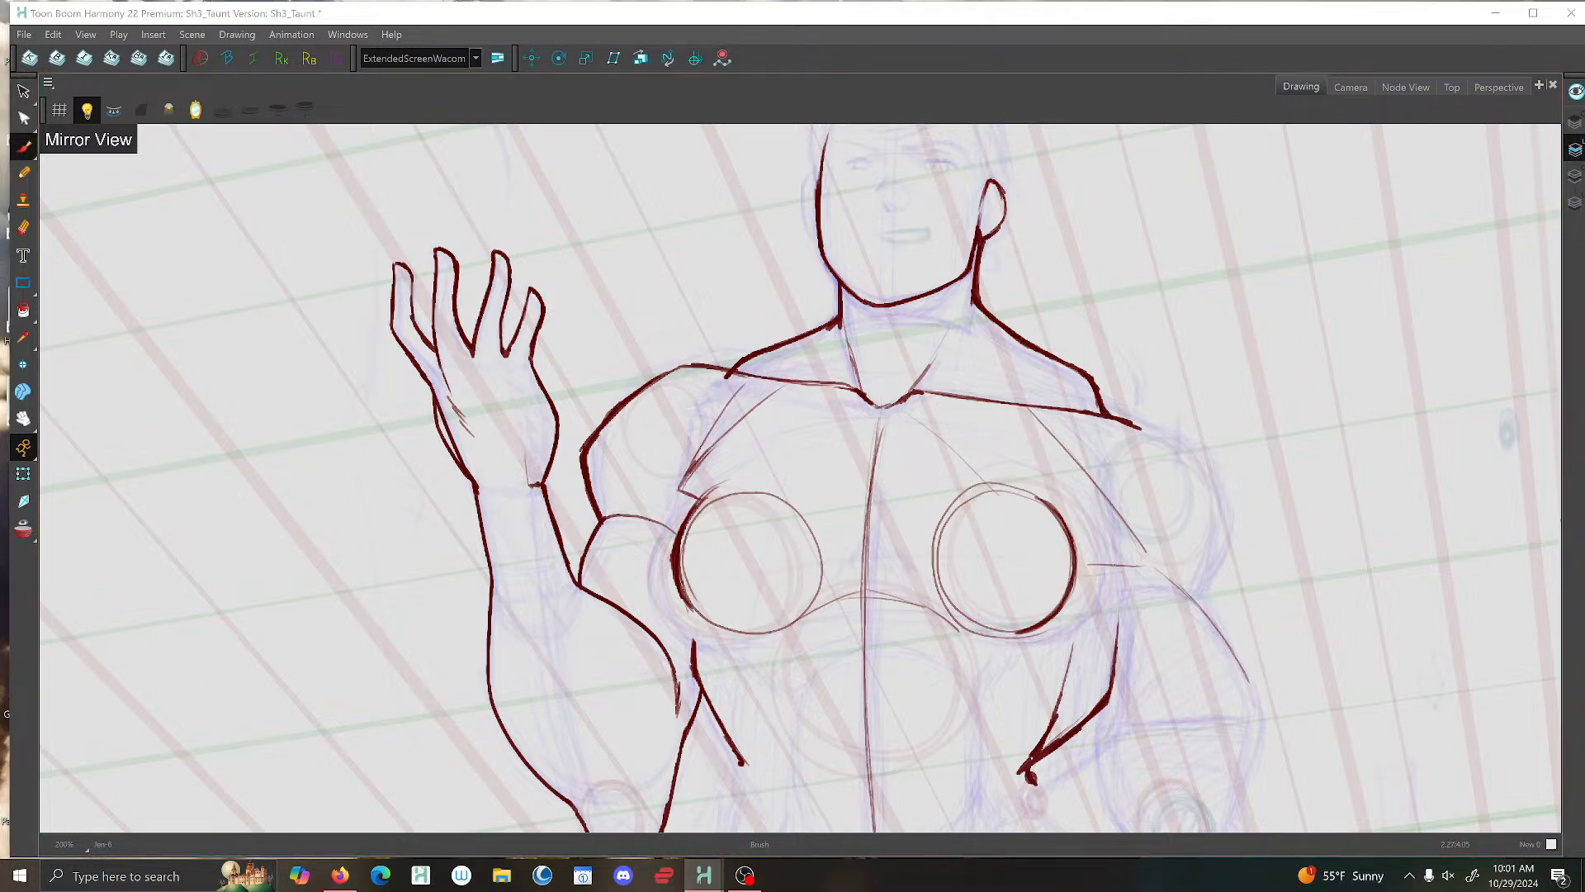
scroll(972, 335, up, 4)
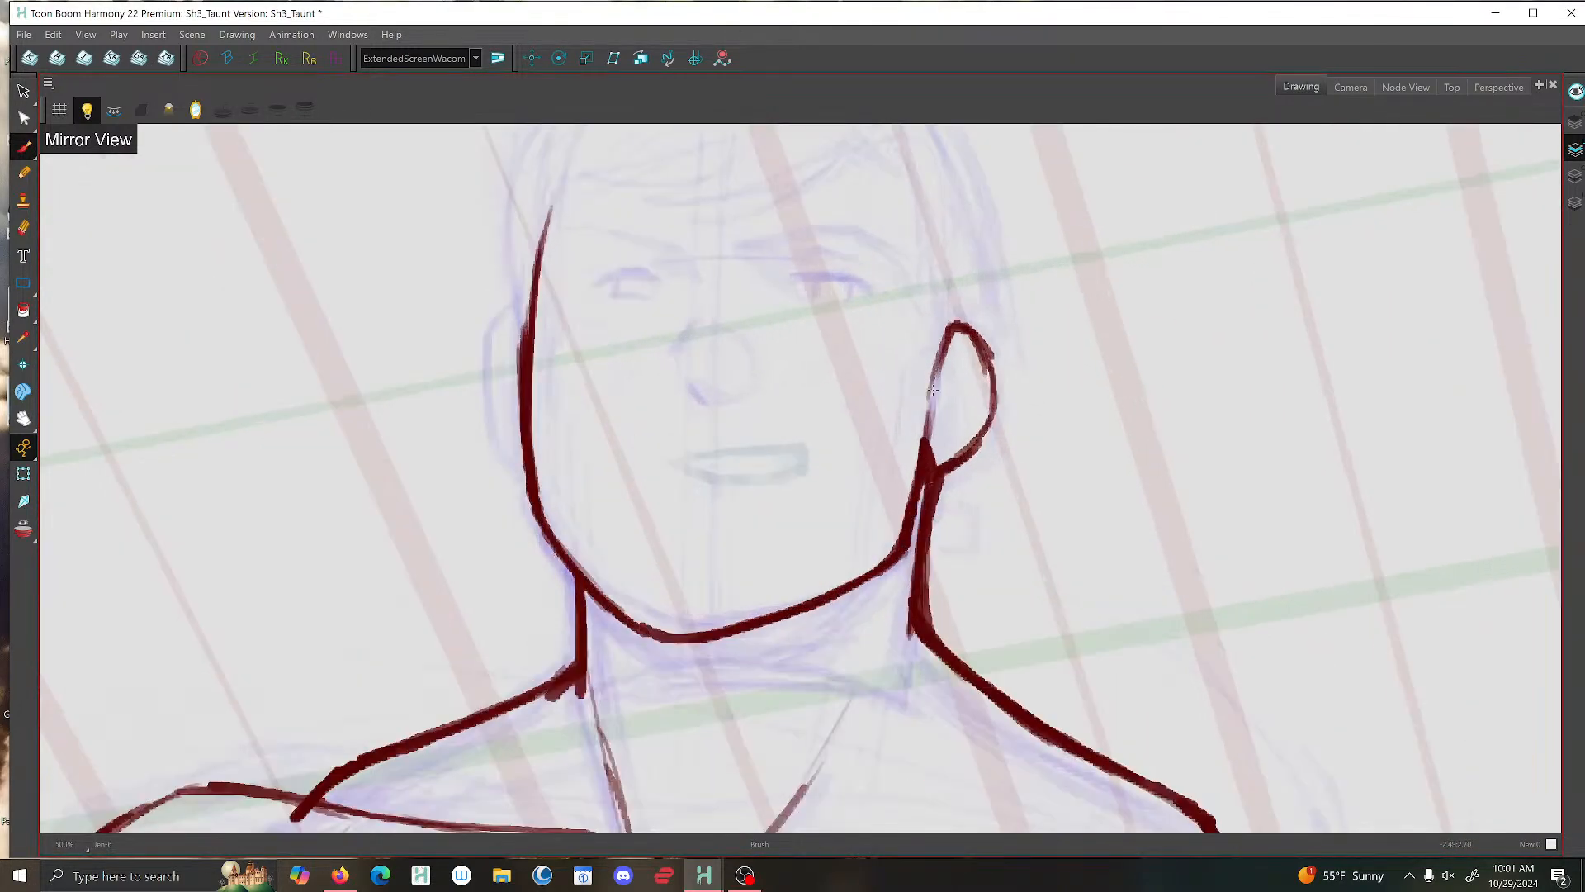
drag(947, 335, 951, 329)
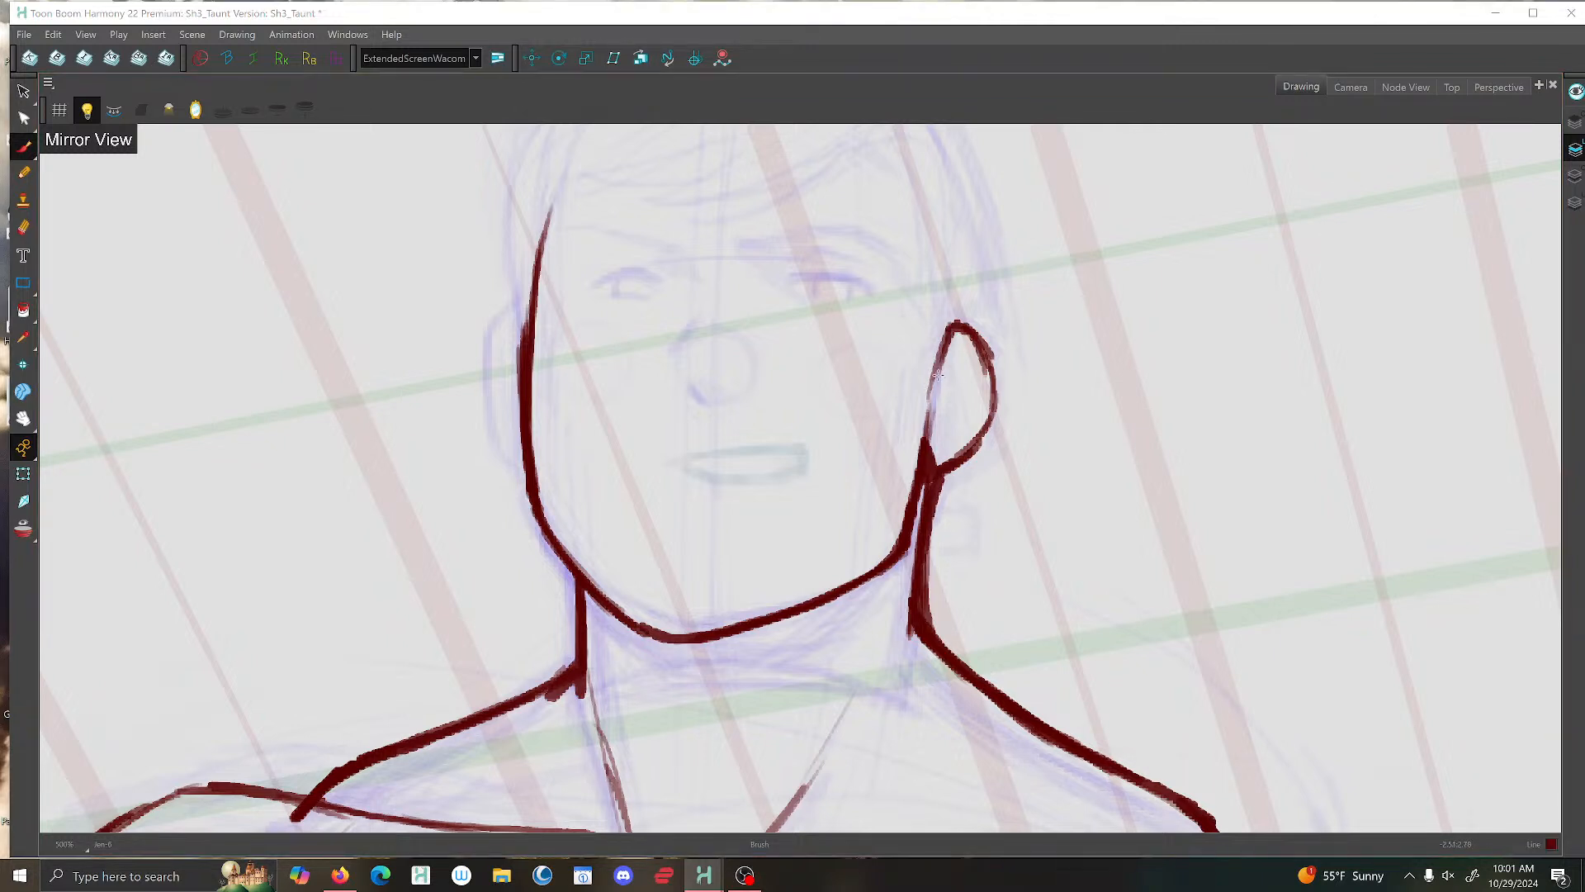
mouse_move(942, 350)
mouse_down()
mouse_move(928, 379)
mouse_move(949, 328)
mouse_move(986, 353)
mouse_move(990, 414)
mouse_move(932, 474)
mouse_up()
- Add short brush lines on the face for the inner brow crease and the side and base of the nose
scroll(923, 495, down, 2)
scroll(764, 371, up, 2)
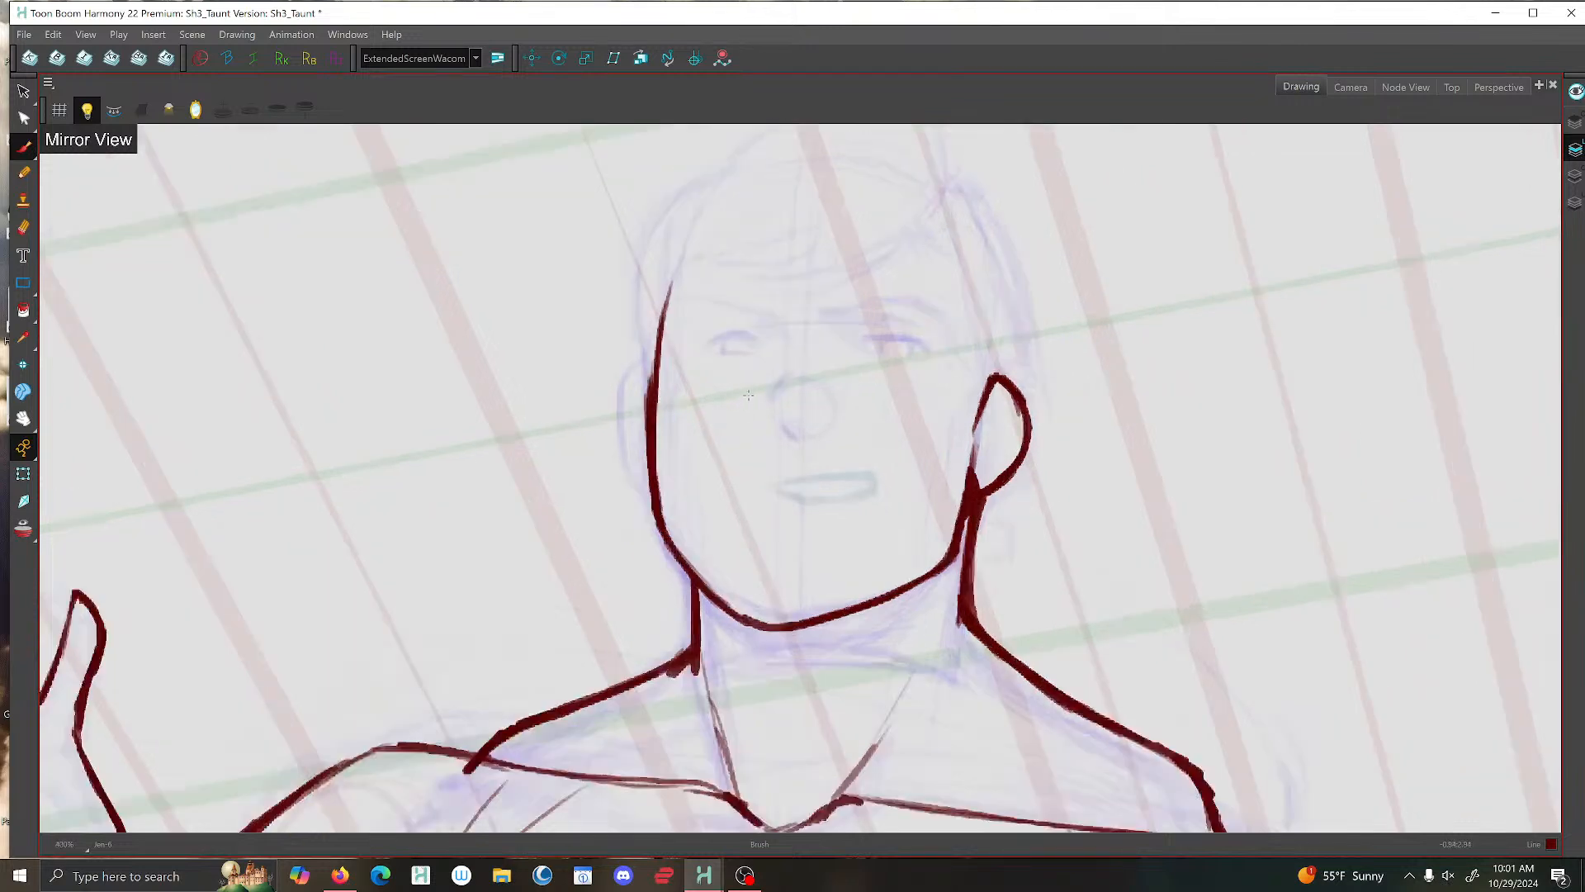
drag(772, 299, 791, 327)
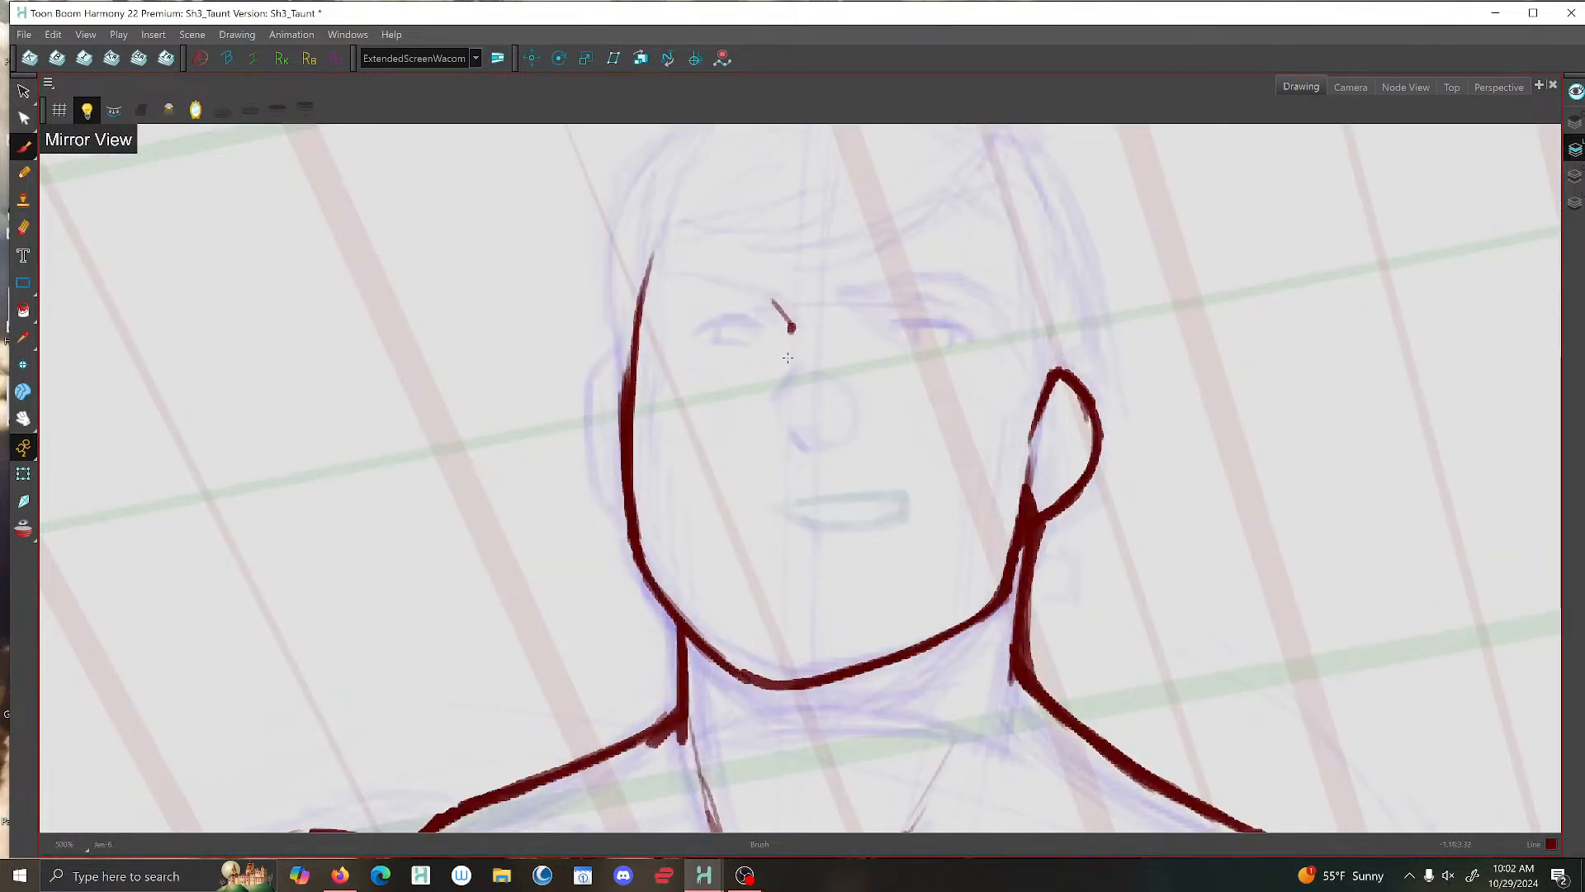
drag(776, 412, 801, 450)
scroll(830, 449, down, 1)
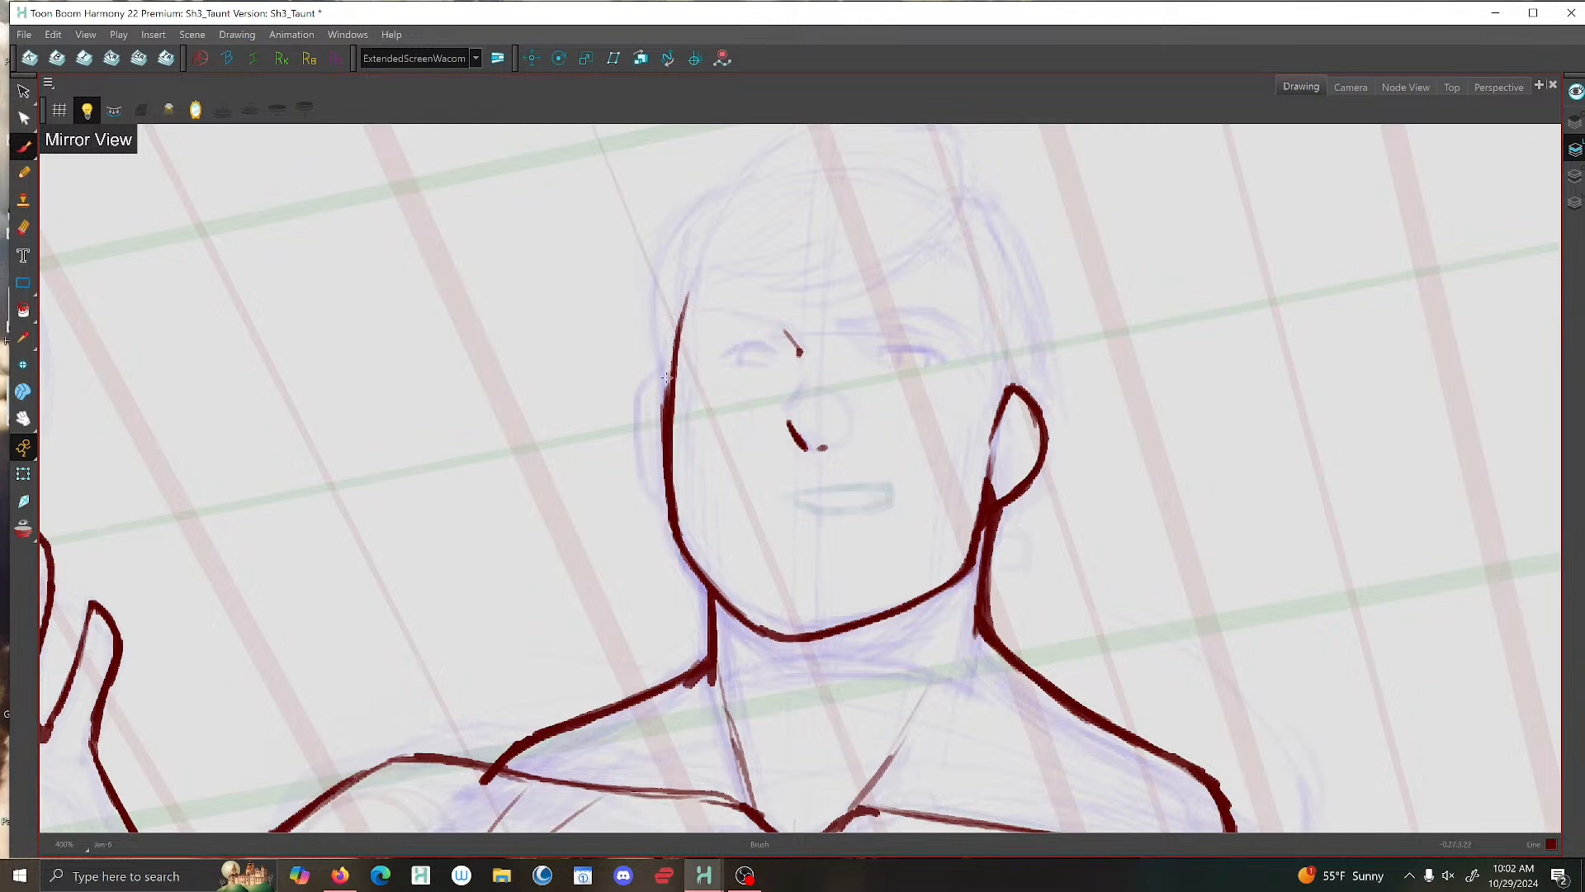
- Delete the extra overlapping strokes along the face contour on the side of the nose lines
key(alt+s)
click(669, 516)
drag(658, 454, 664, 453)
click(524, 369)
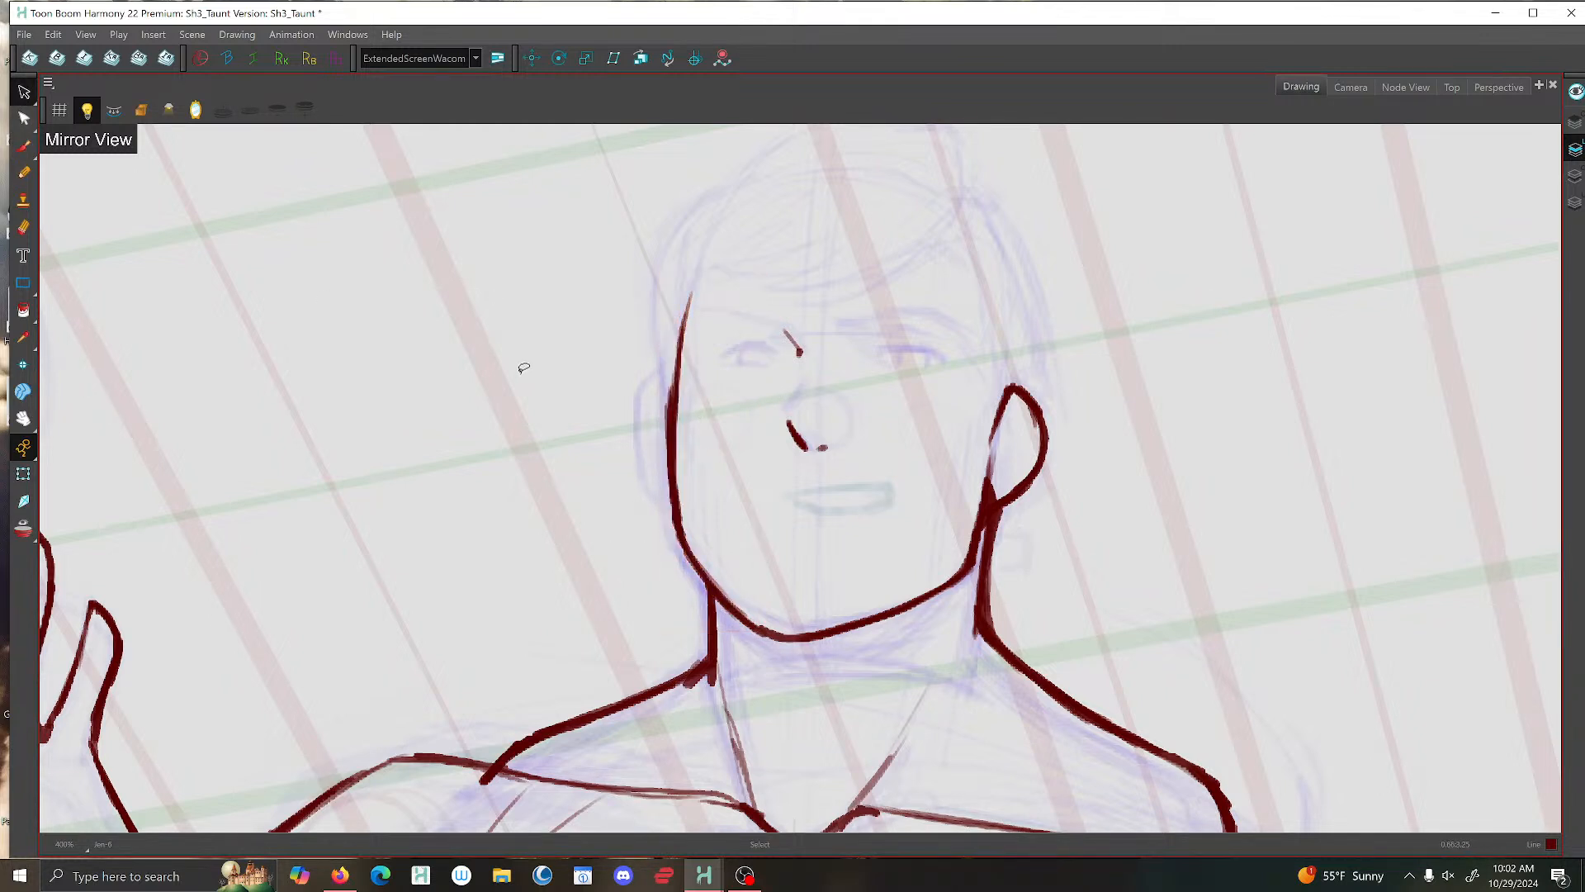
click(669, 414)
key(Delete)
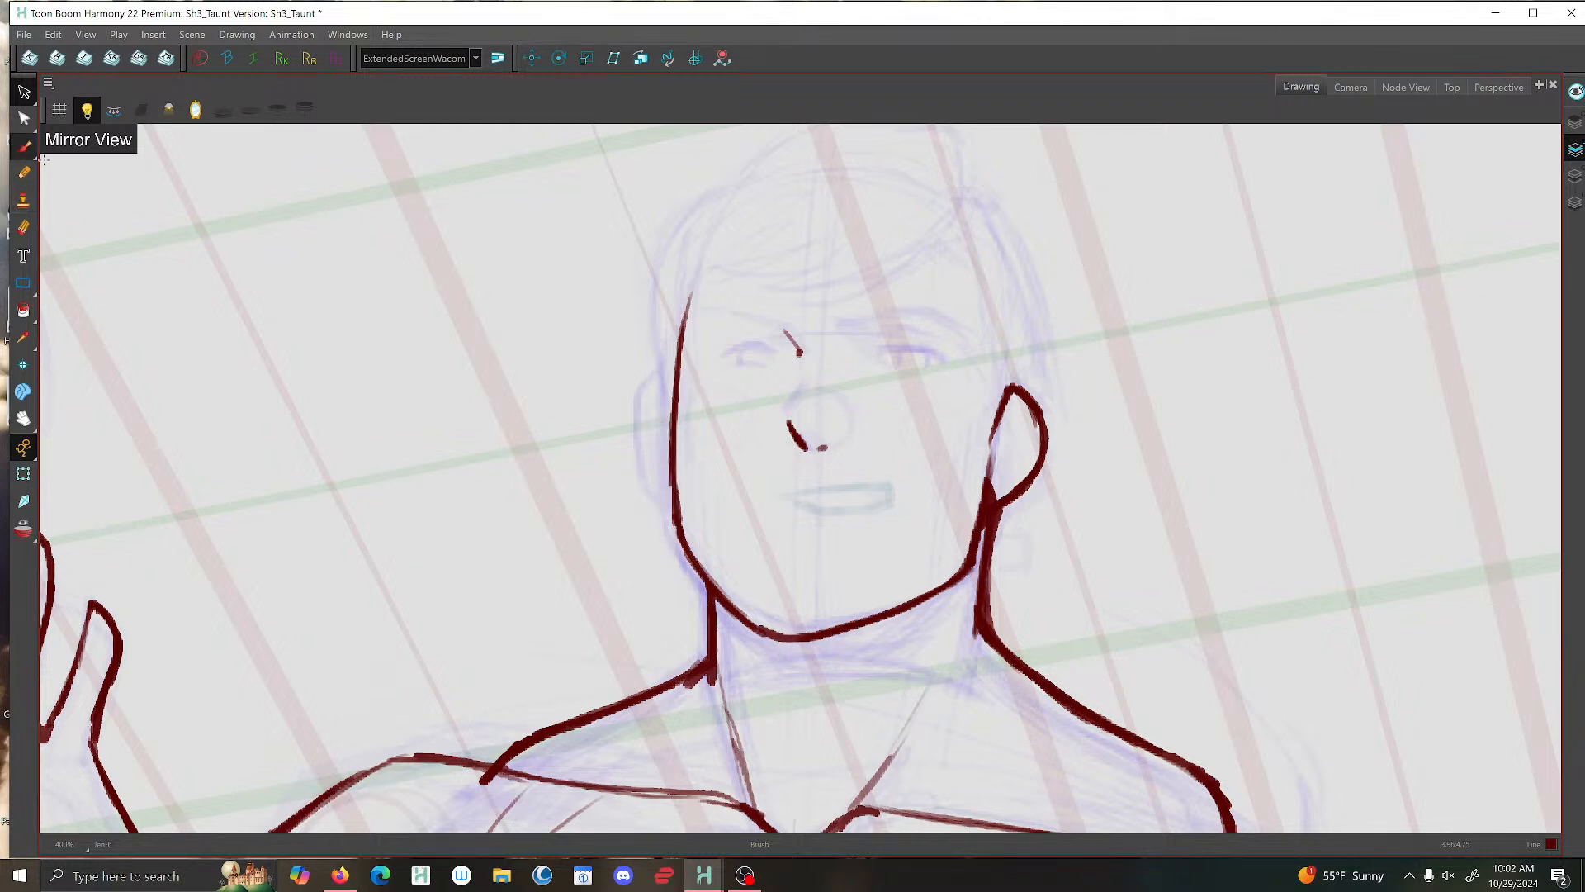
- Draw the narrow far ear against the outer edge of the face contour with the Brush
key(alt+b)
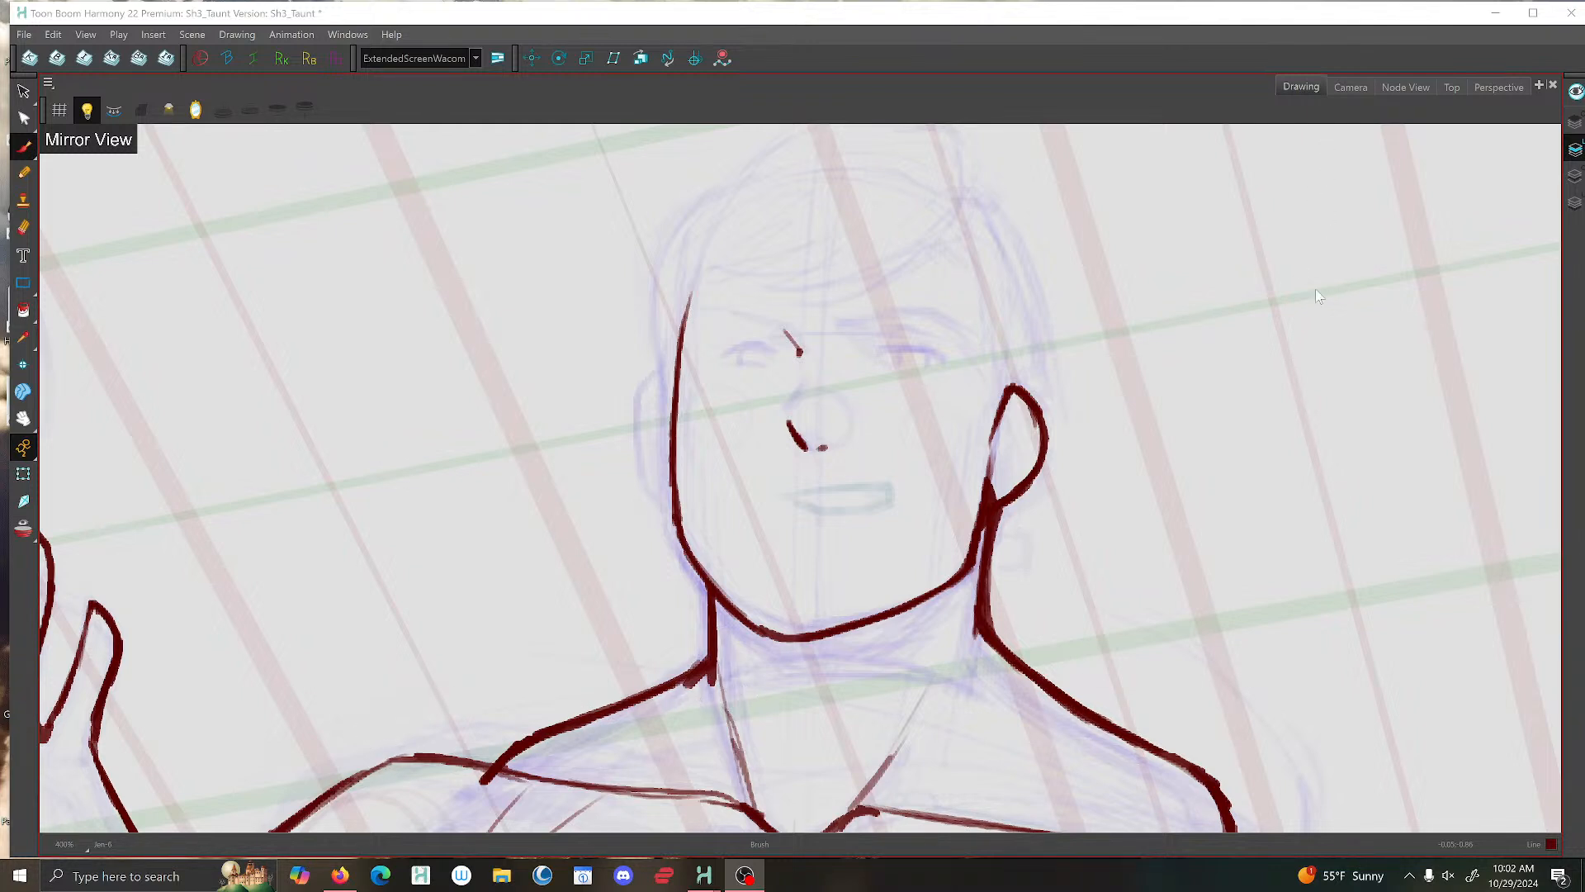
click(1354, 71)
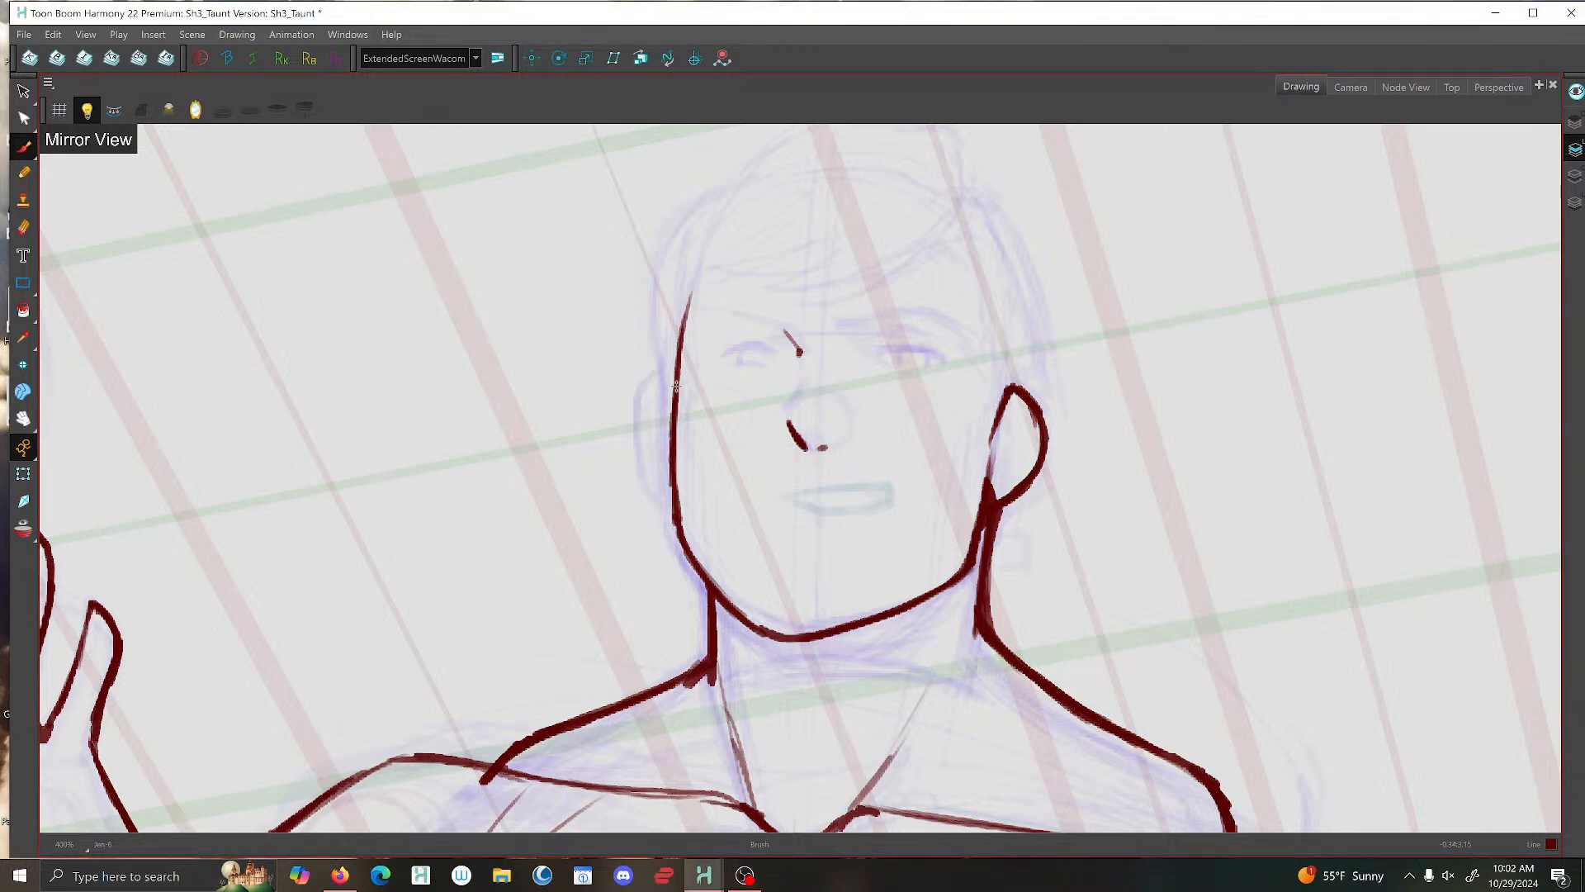
mouse_move(673, 384)
mouse_down()
mouse_move(655, 423)
mouse_move(675, 505)
mouse_up()
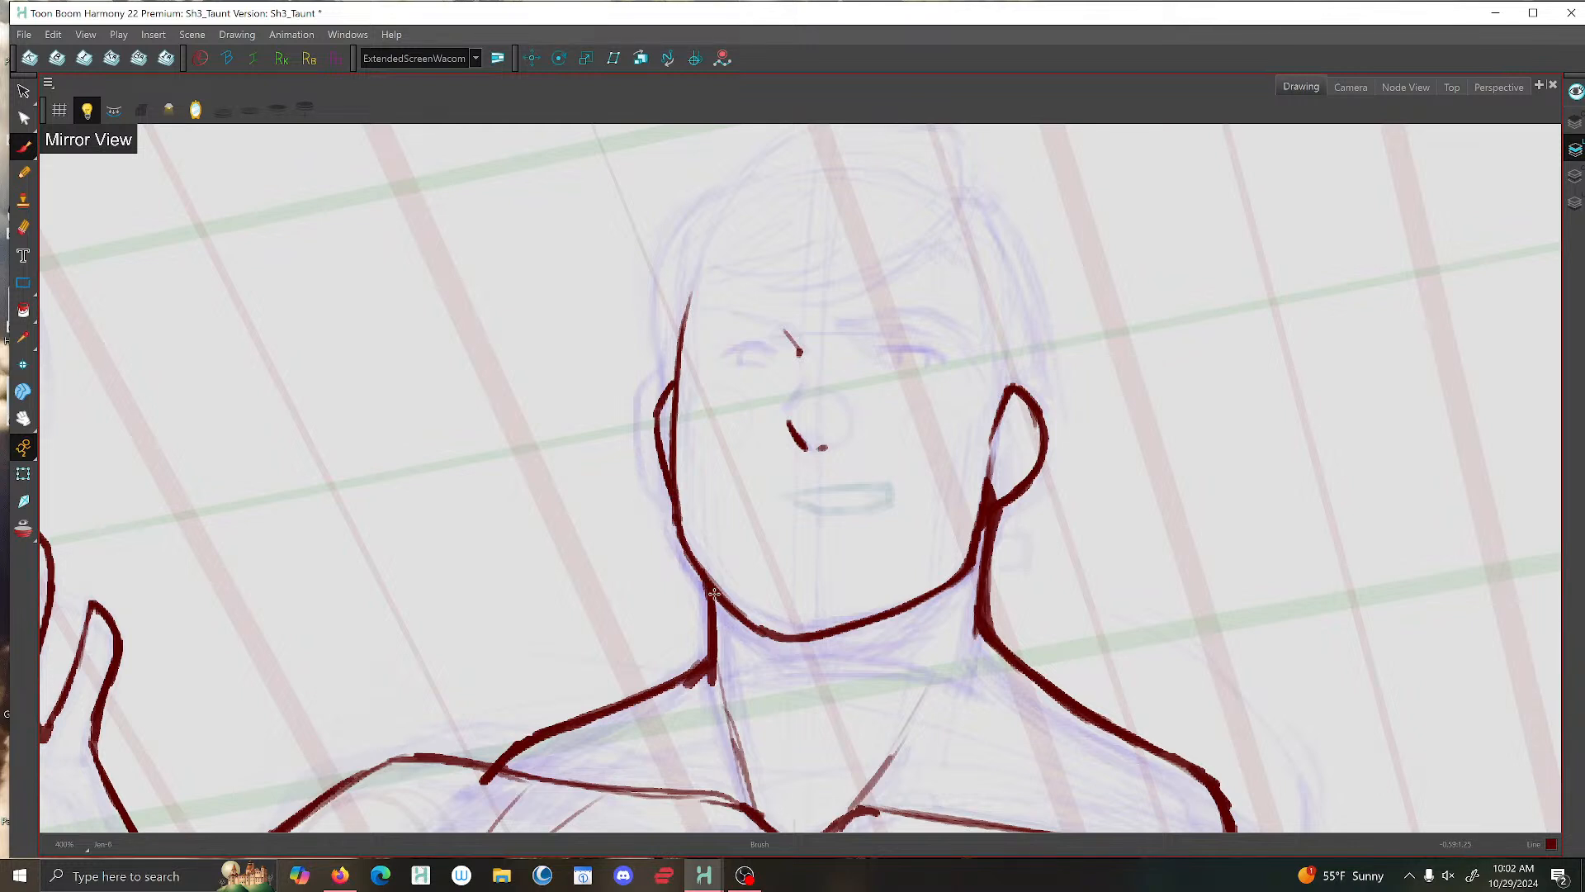
scroll(842, 536, down, 2)
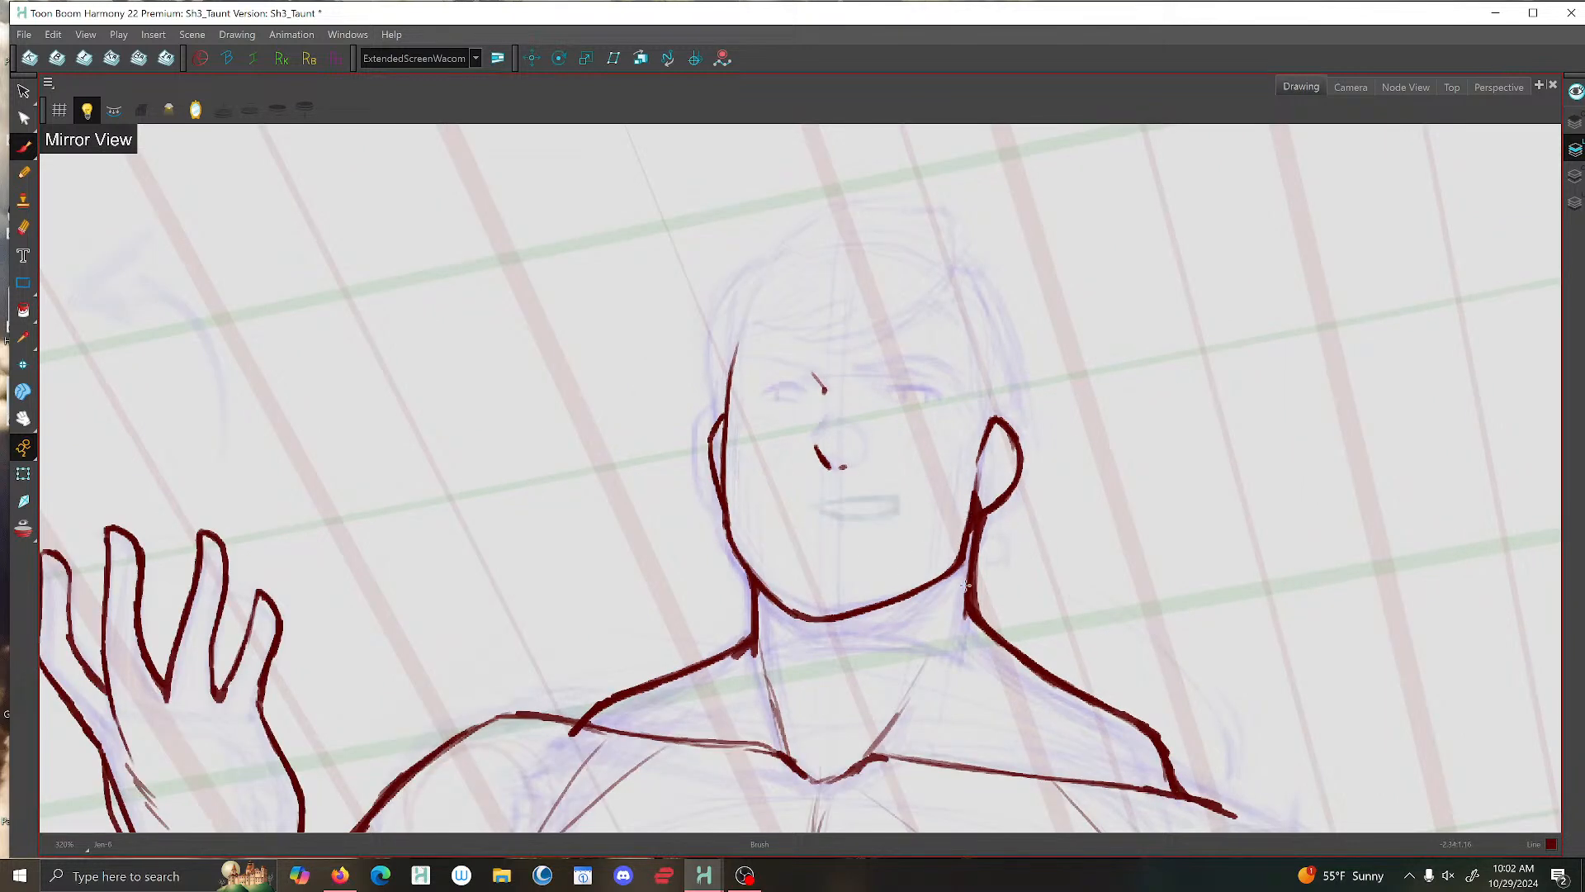
- Delete the excess muscle strokes on the front of the neck above the collarbone notch
scroll(842, 379, up, 2)
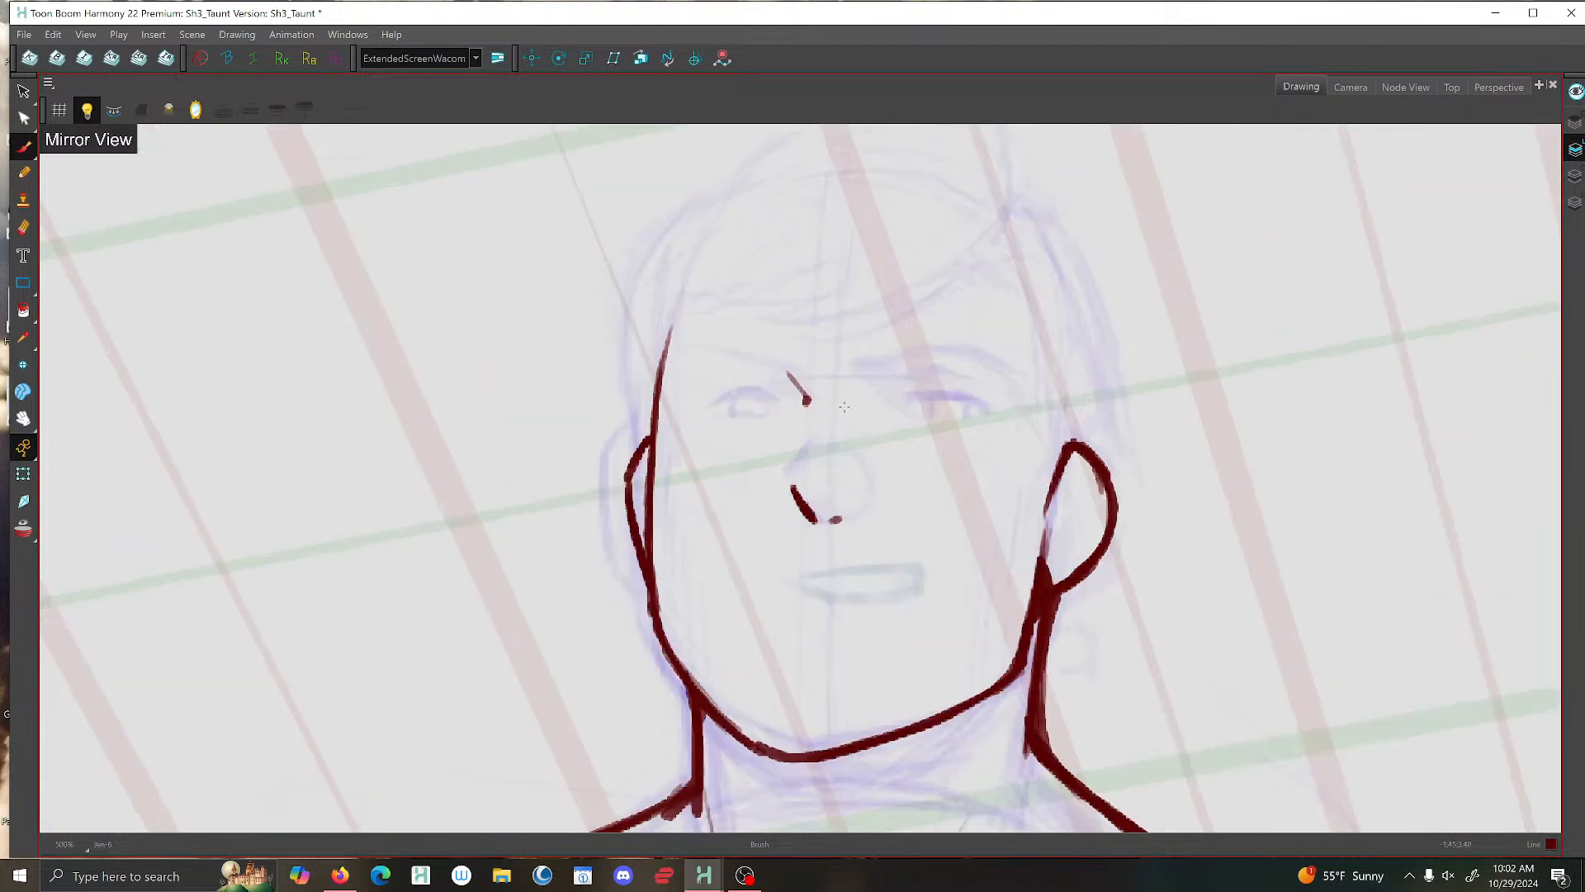
scroll(776, 457, down, 3)
scroll(716, 520, up, 2)
scroll(724, 525, down, 2)
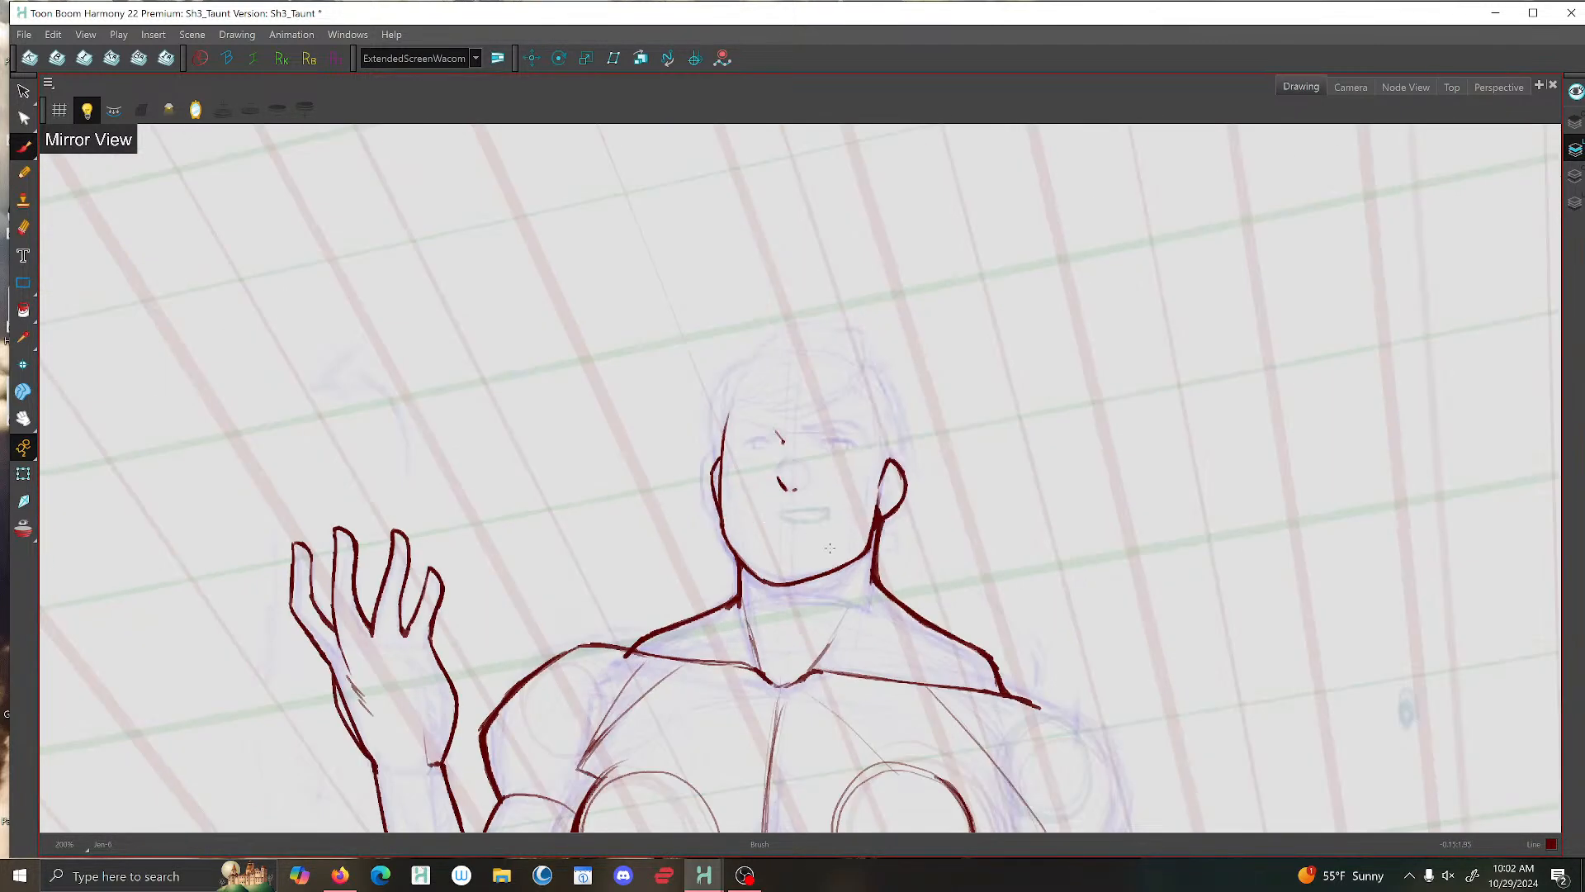
scroll(839, 464, up, 2)
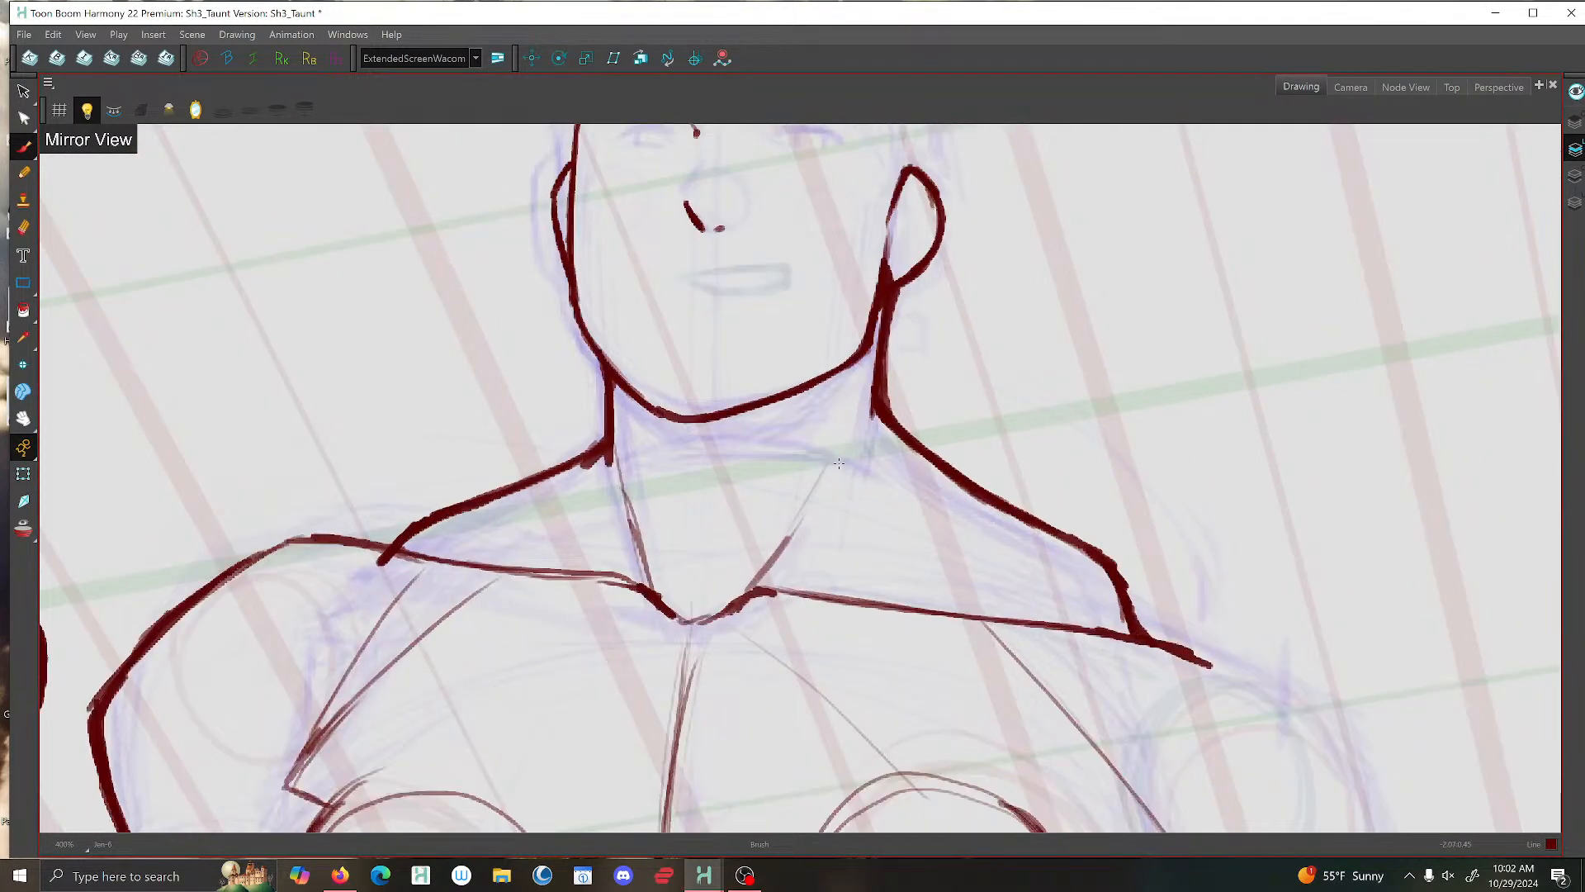
key(alt+s)
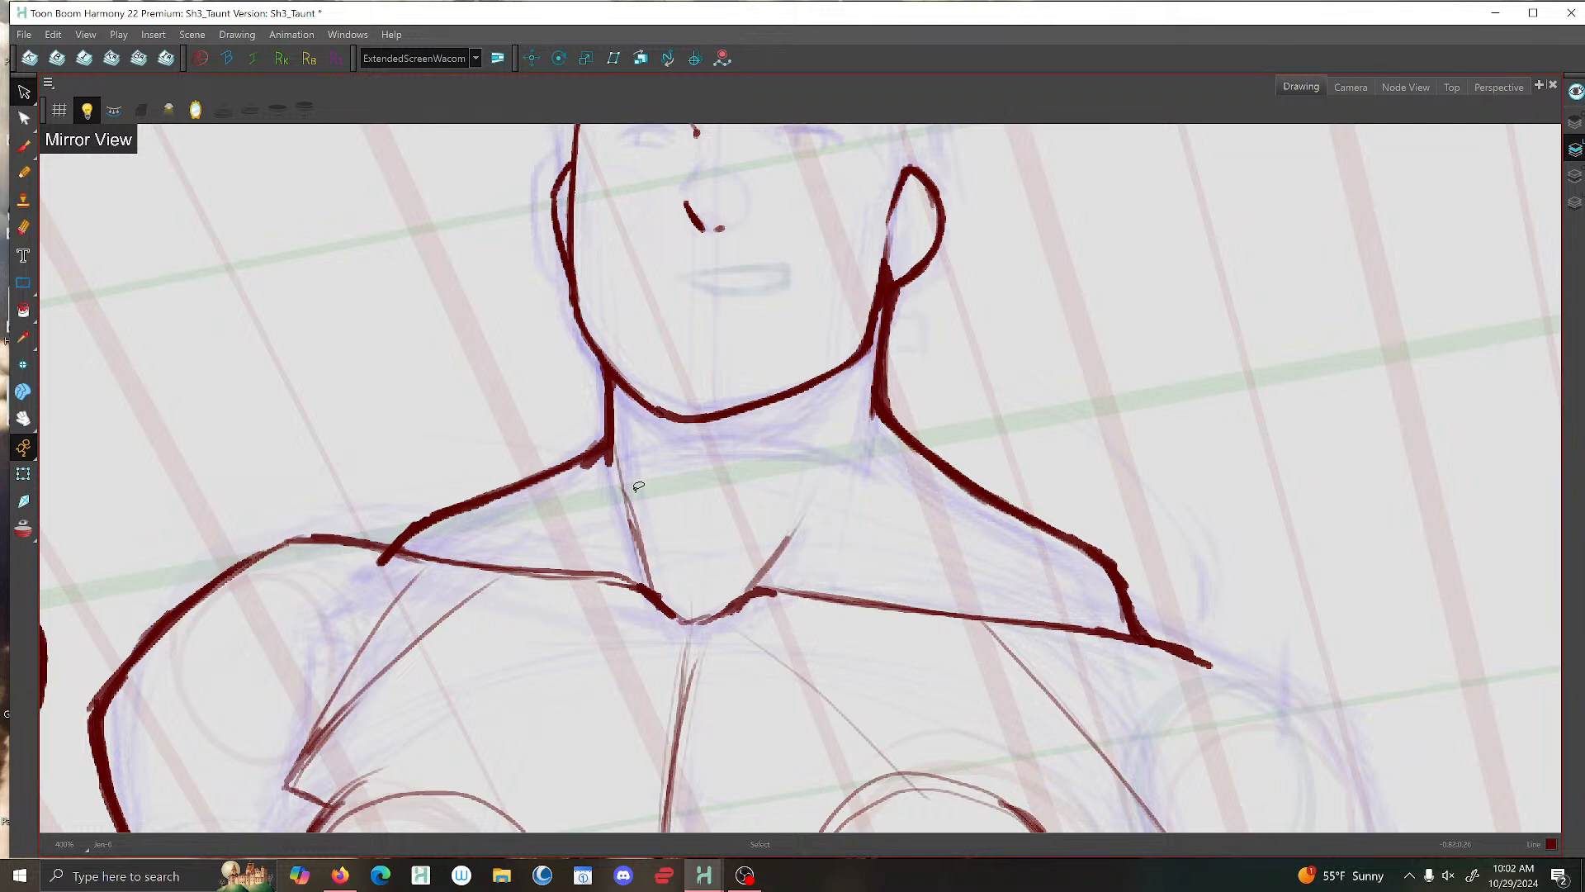
click(636, 504)
key(Delete)
- Ink over the neck line below the near ear and thicken the collarbone lines around the throat notch
click(23, 148)
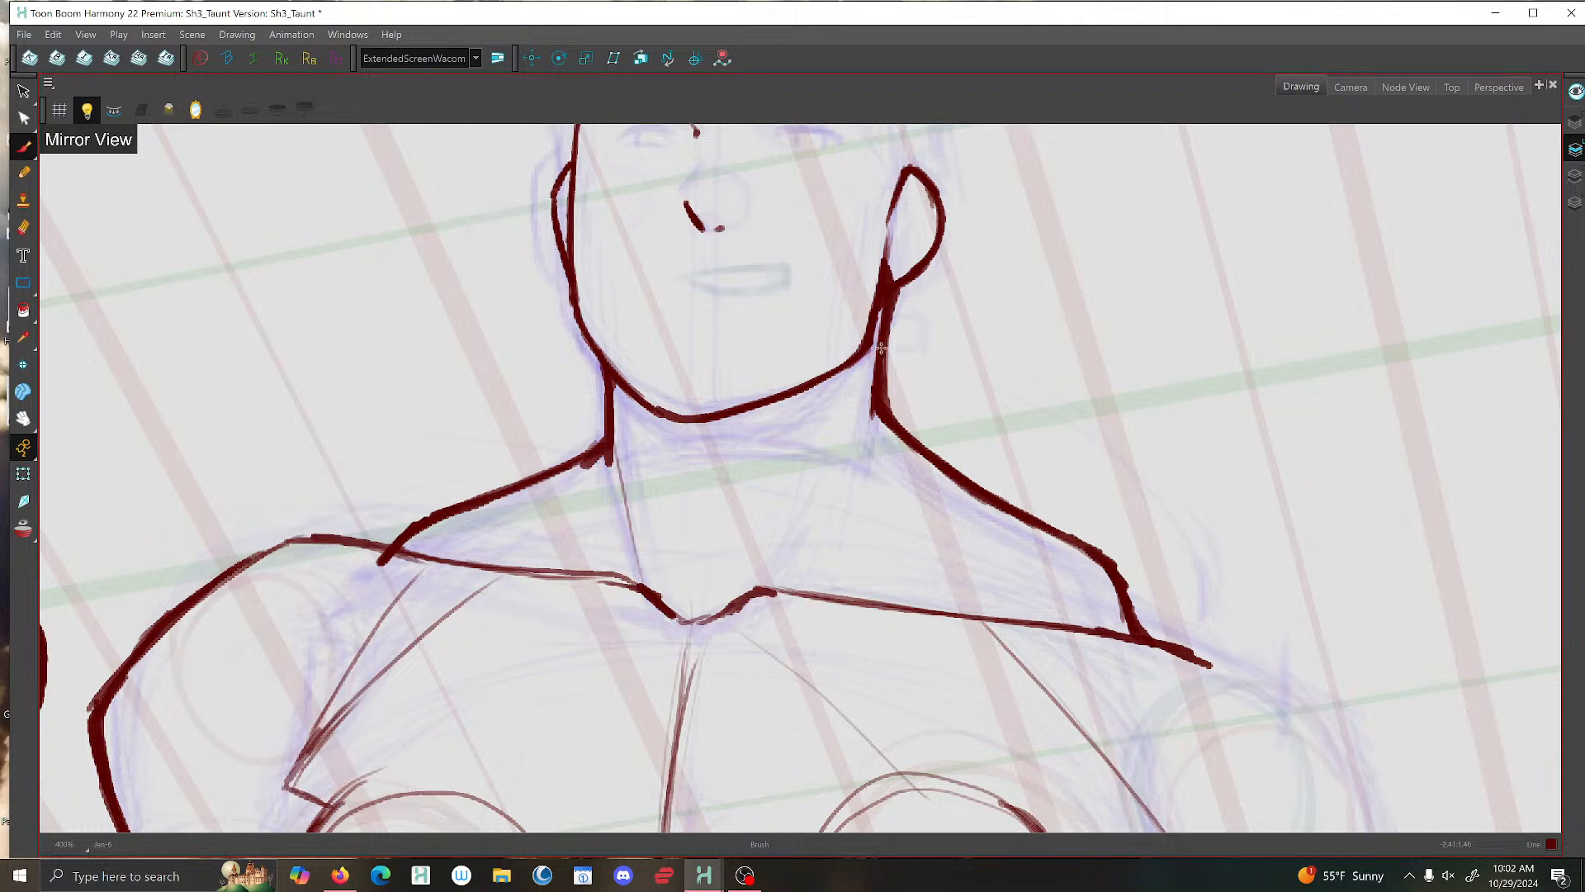
drag(893, 298, 884, 363)
mouse_move(720, 616)
mouse_down()
mouse_move(757, 591)
mouse_move(814, 593)
mouse_move(715, 617)
mouse_up()
drag(641, 585, 602, 578)
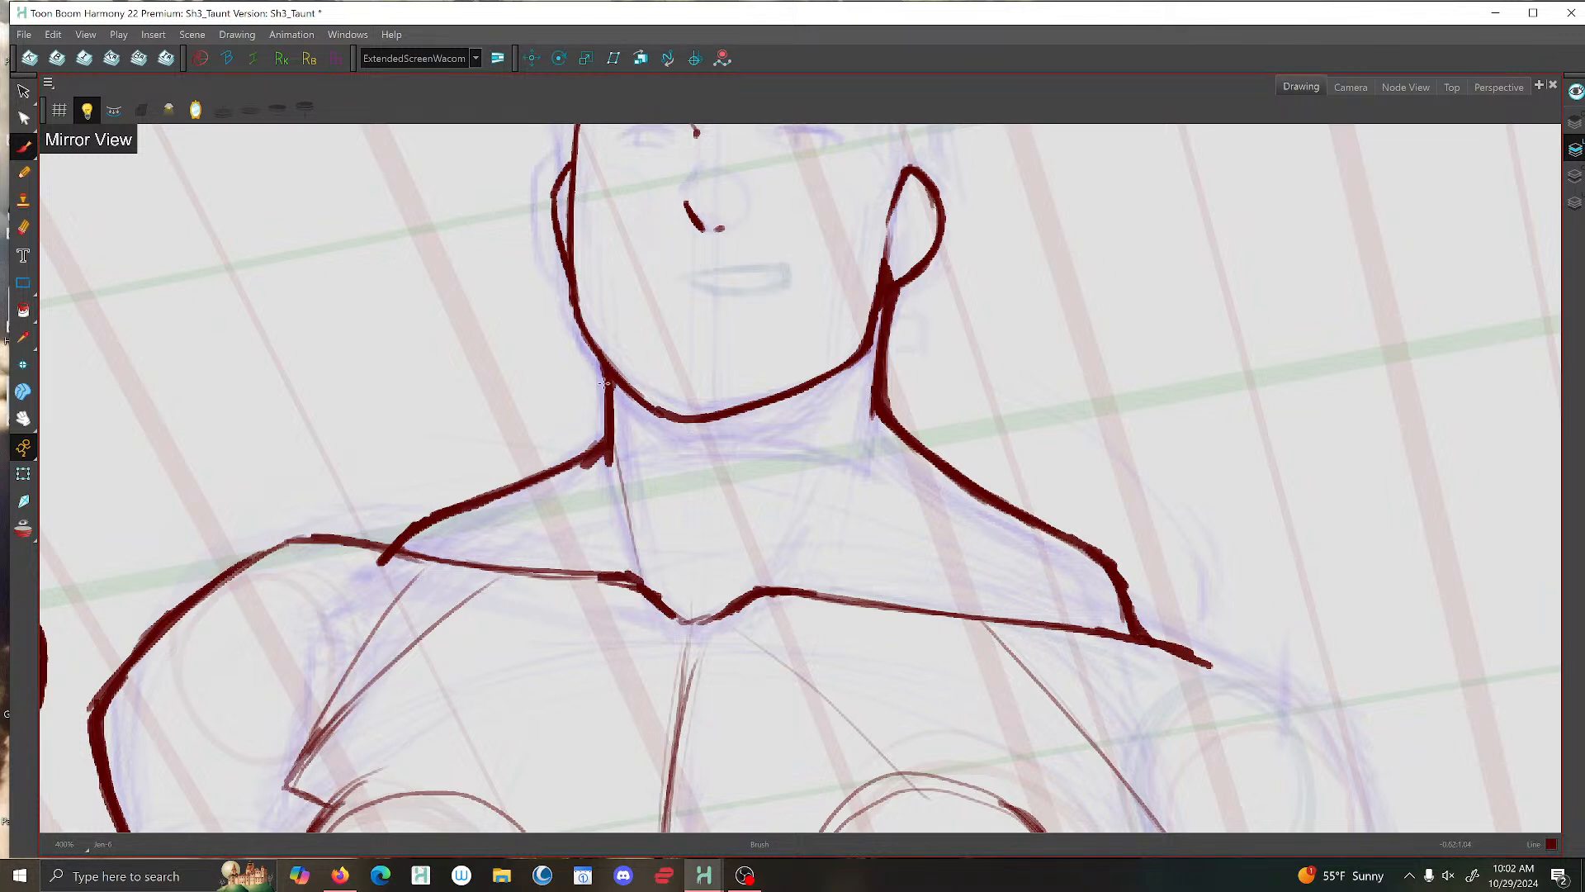
- Delete the trapezius stroke that overshoots the raised arm's shoulder and redraw it ending on the shoulder line
key(alt+s)
key(Delete)
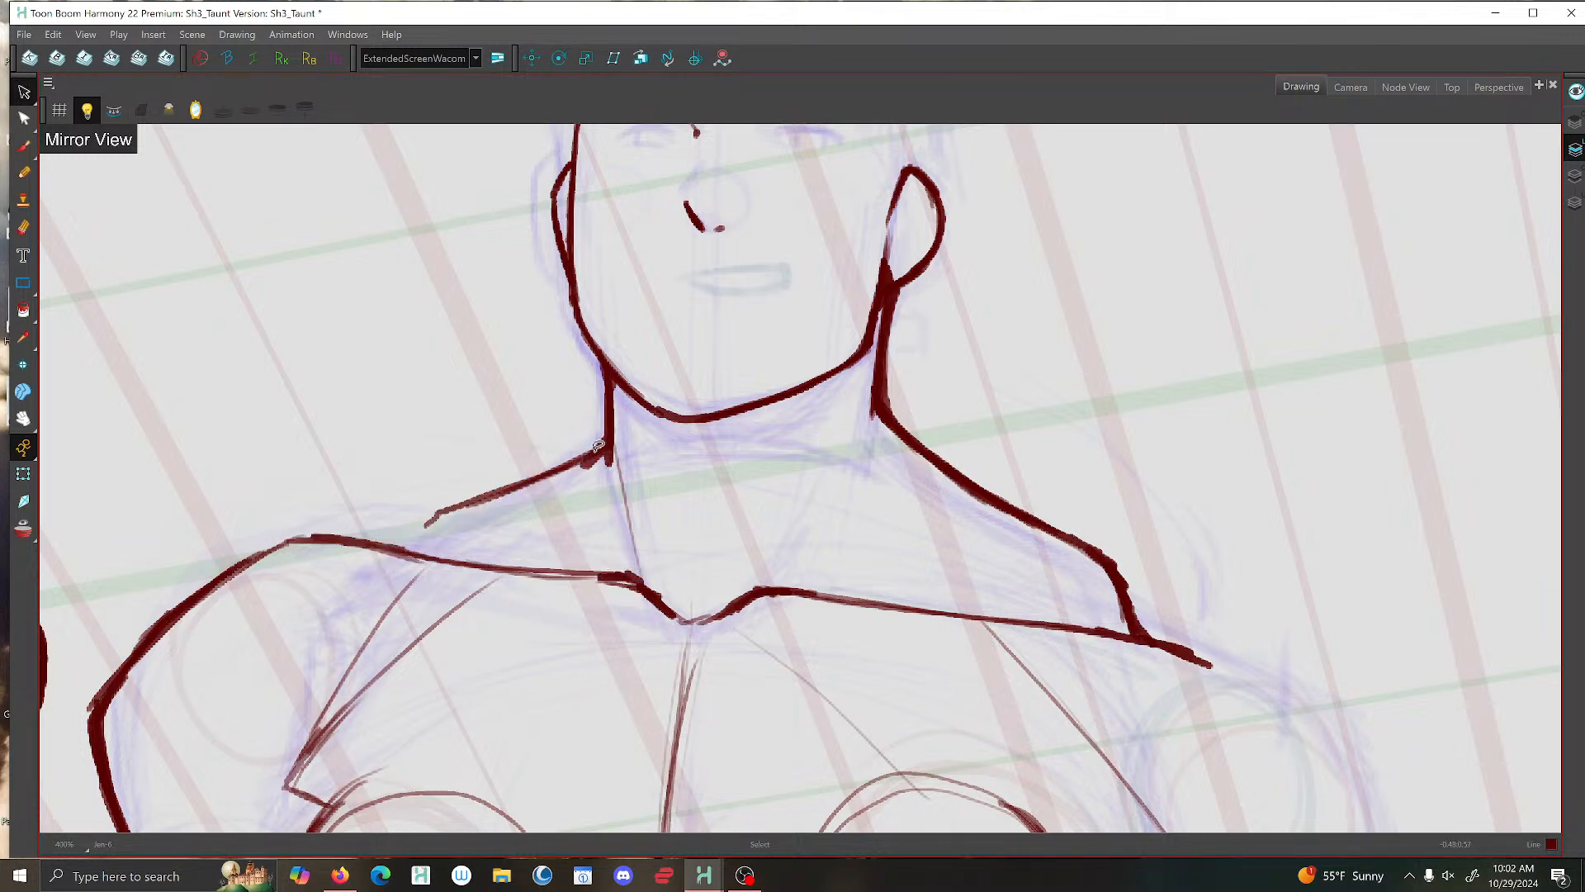
key(alt+b)
mouse_move(584, 454)
mouse_down()
mouse_move(408, 521)
mouse_move(385, 549)
mouse_up()
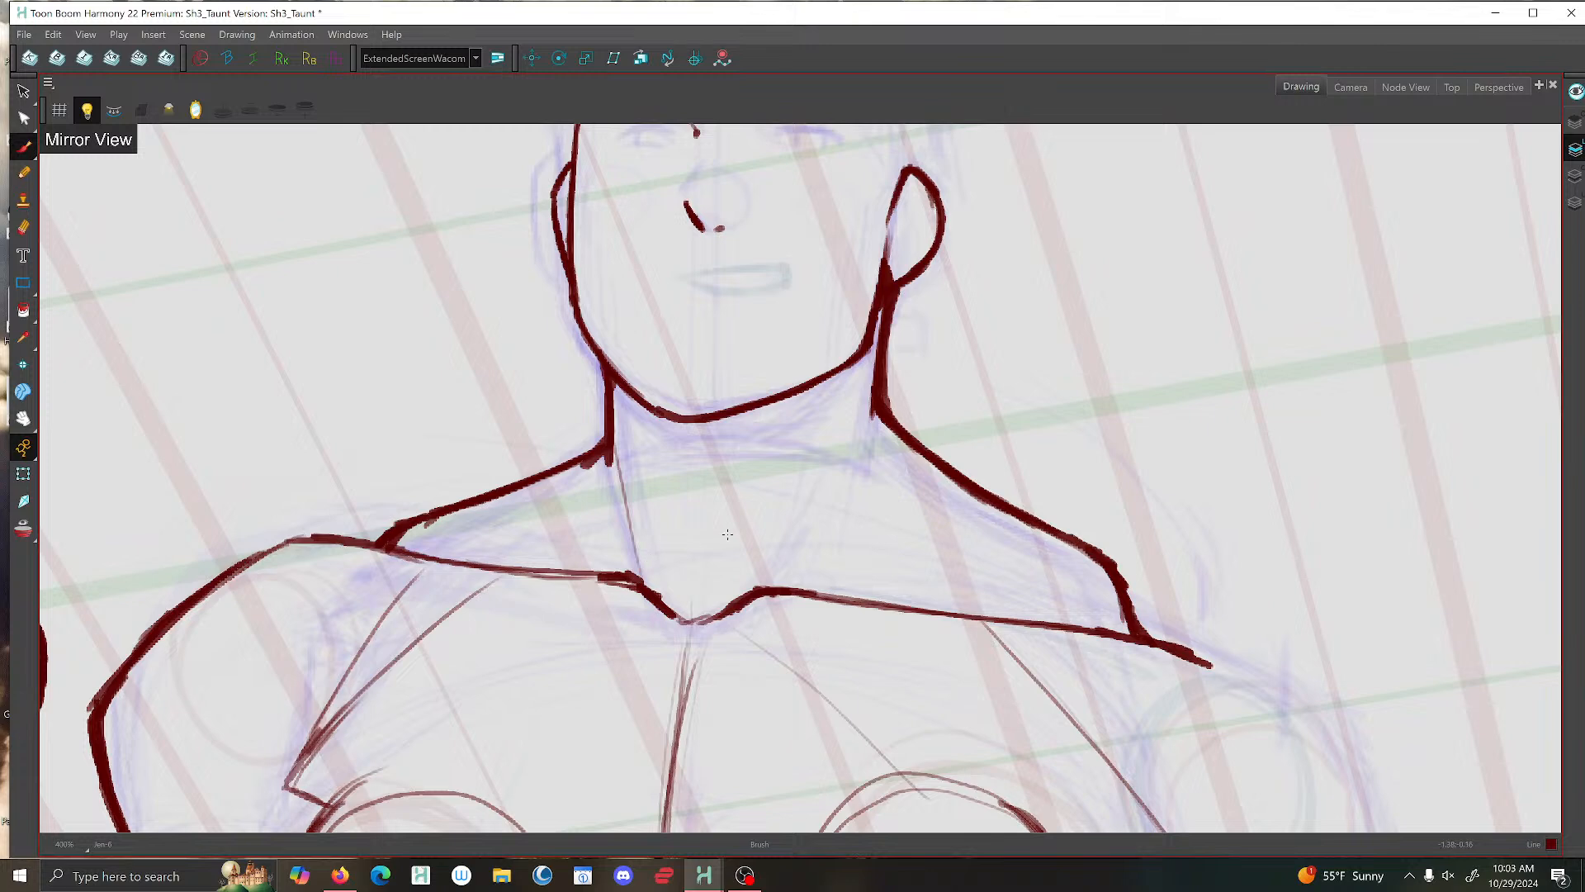
- Turn off the mirrored view to return the character to its original orientation
key(1)
key(1)
drag(728, 539, 727, 374)
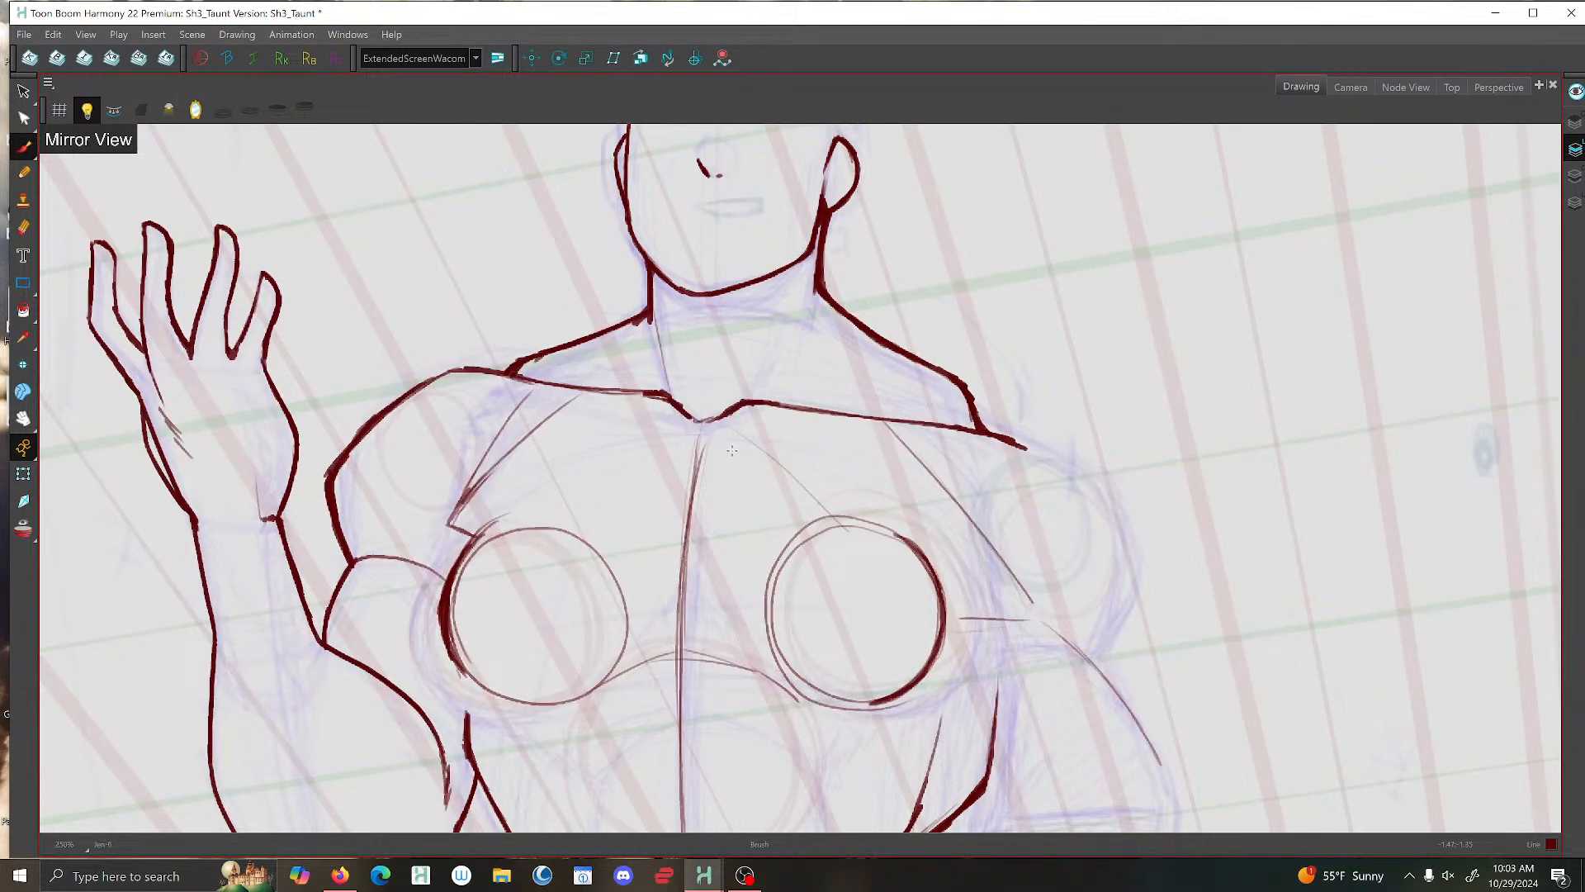
key(1)
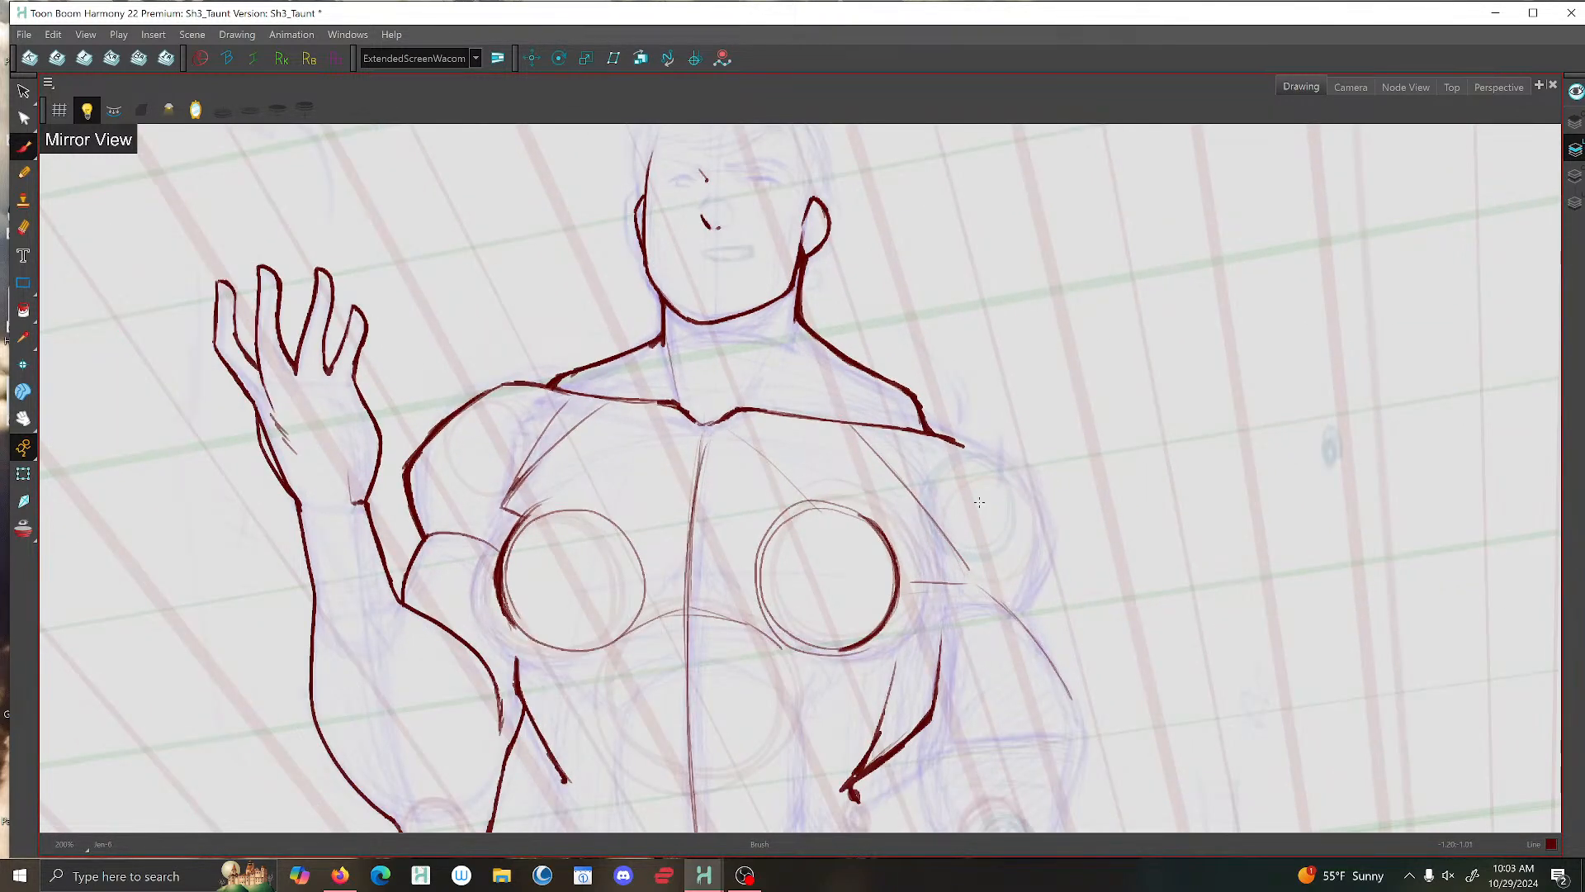
key(1)
click(197, 109)
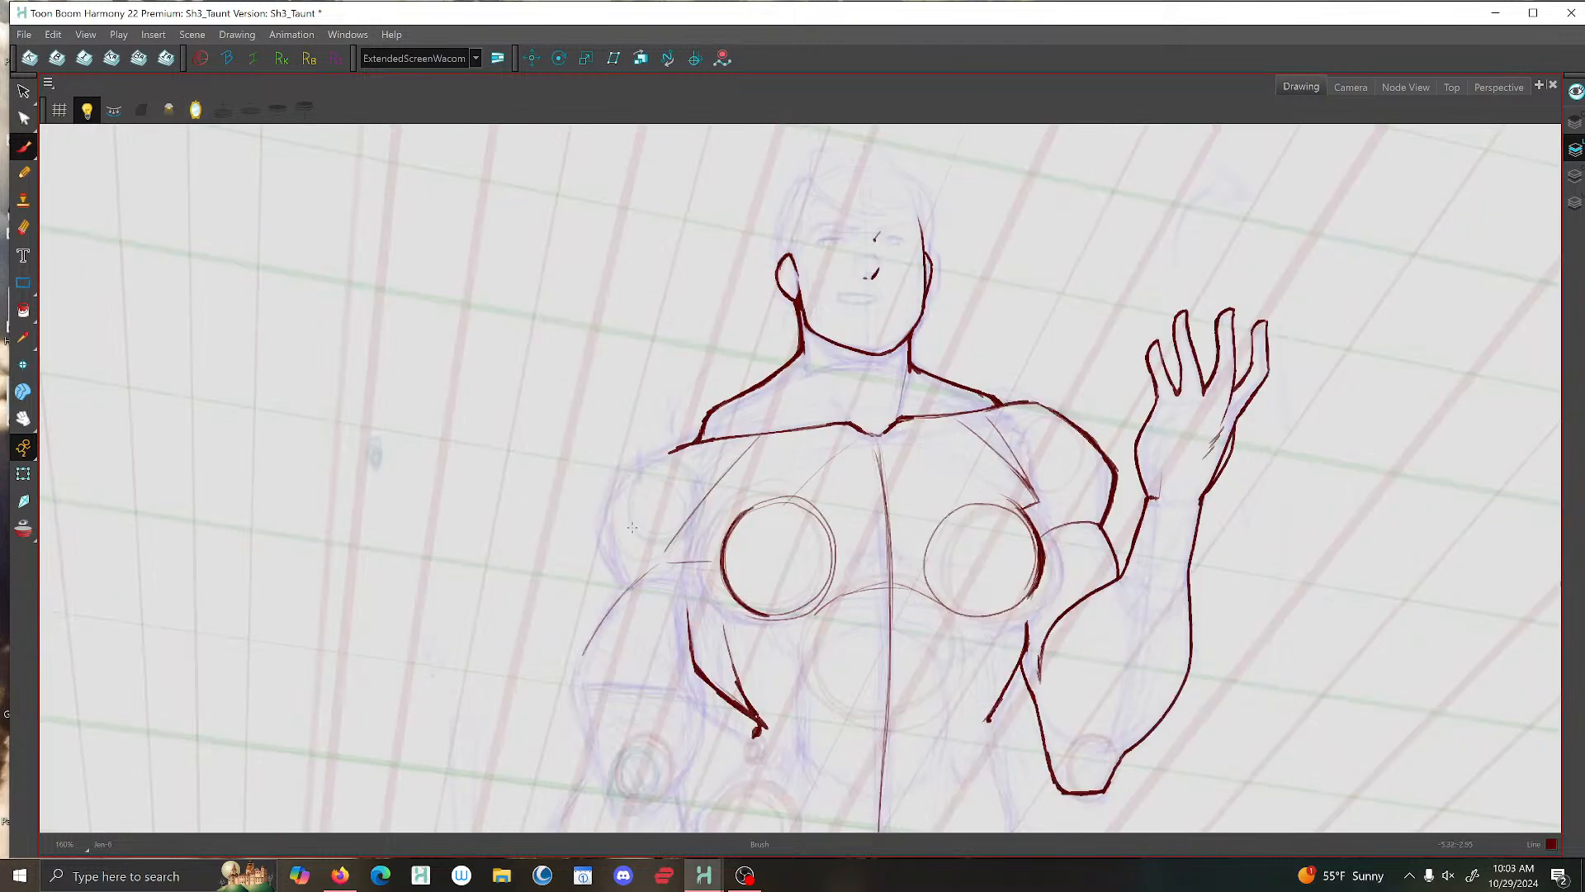
- Extend the outer end of the collarbone line toward the lowered arm's shoulder
key(2)
key(2)
key(2)
drag(688, 523, 705, 440)
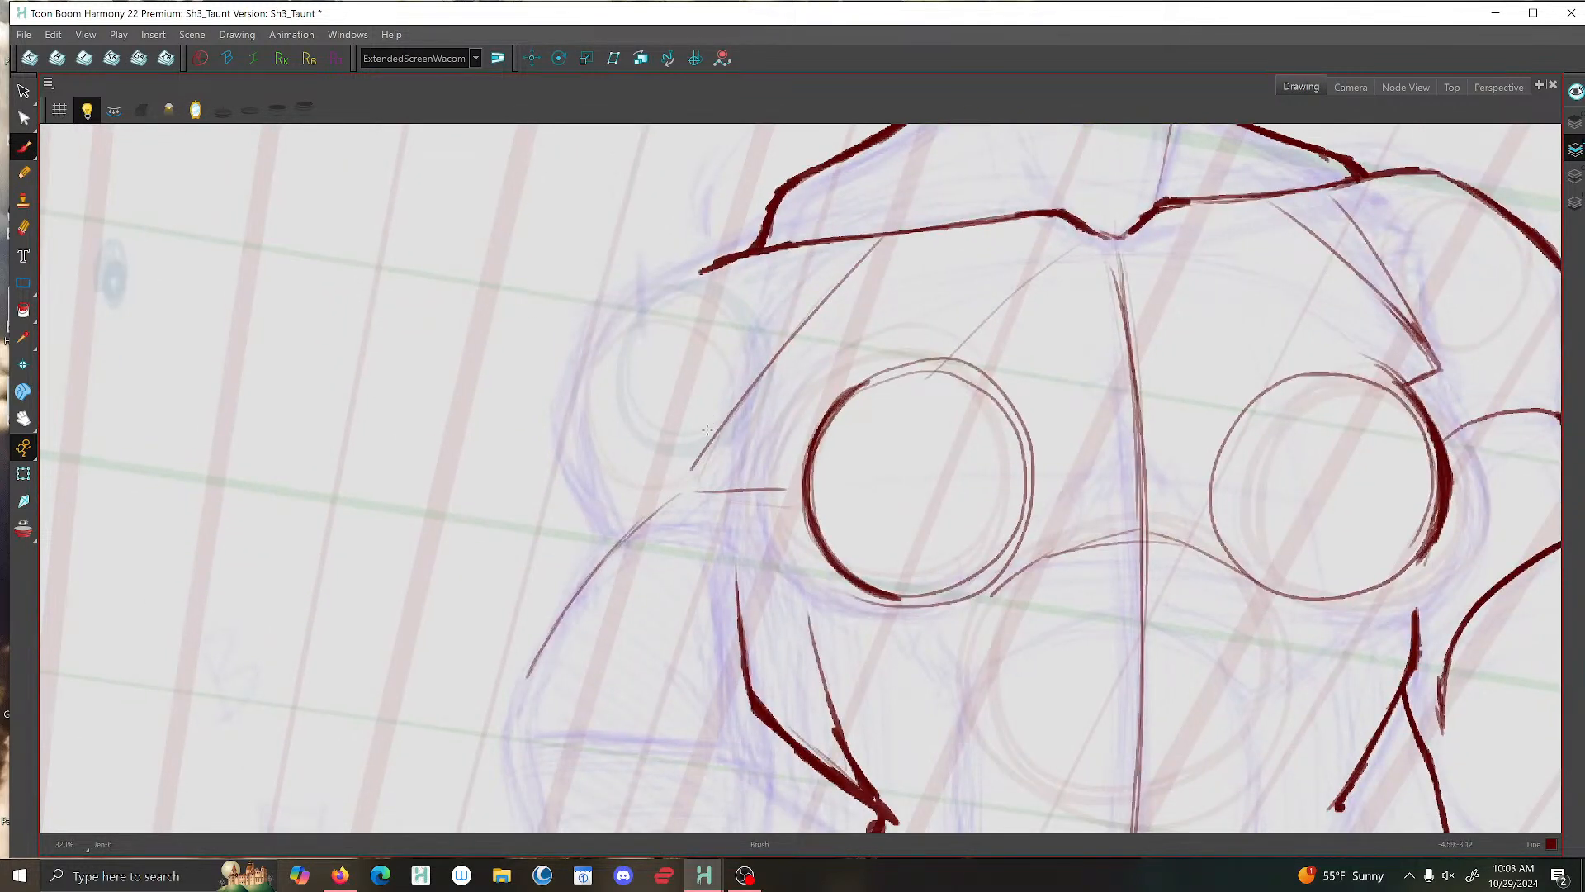
drag(721, 262, 686, 278)
- Ink the lowered arm's rounded shoulder contour from the collarbone end down to the top of the upper arm
key(1)
key(1)
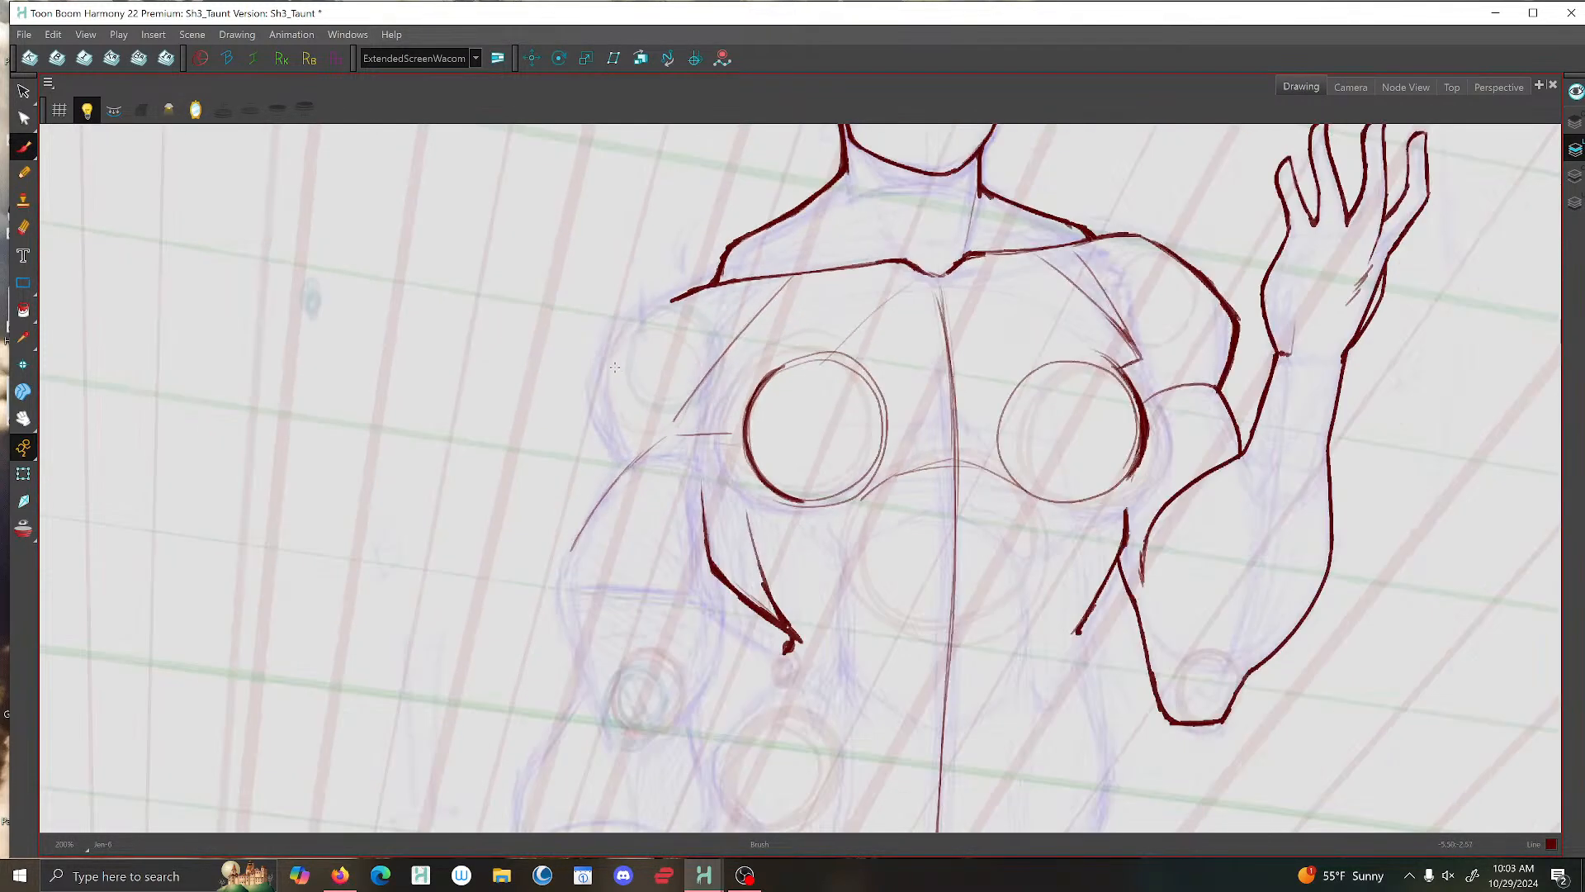
key(2)
key(1)
key(1)
key(1)
key(2)
key(2)
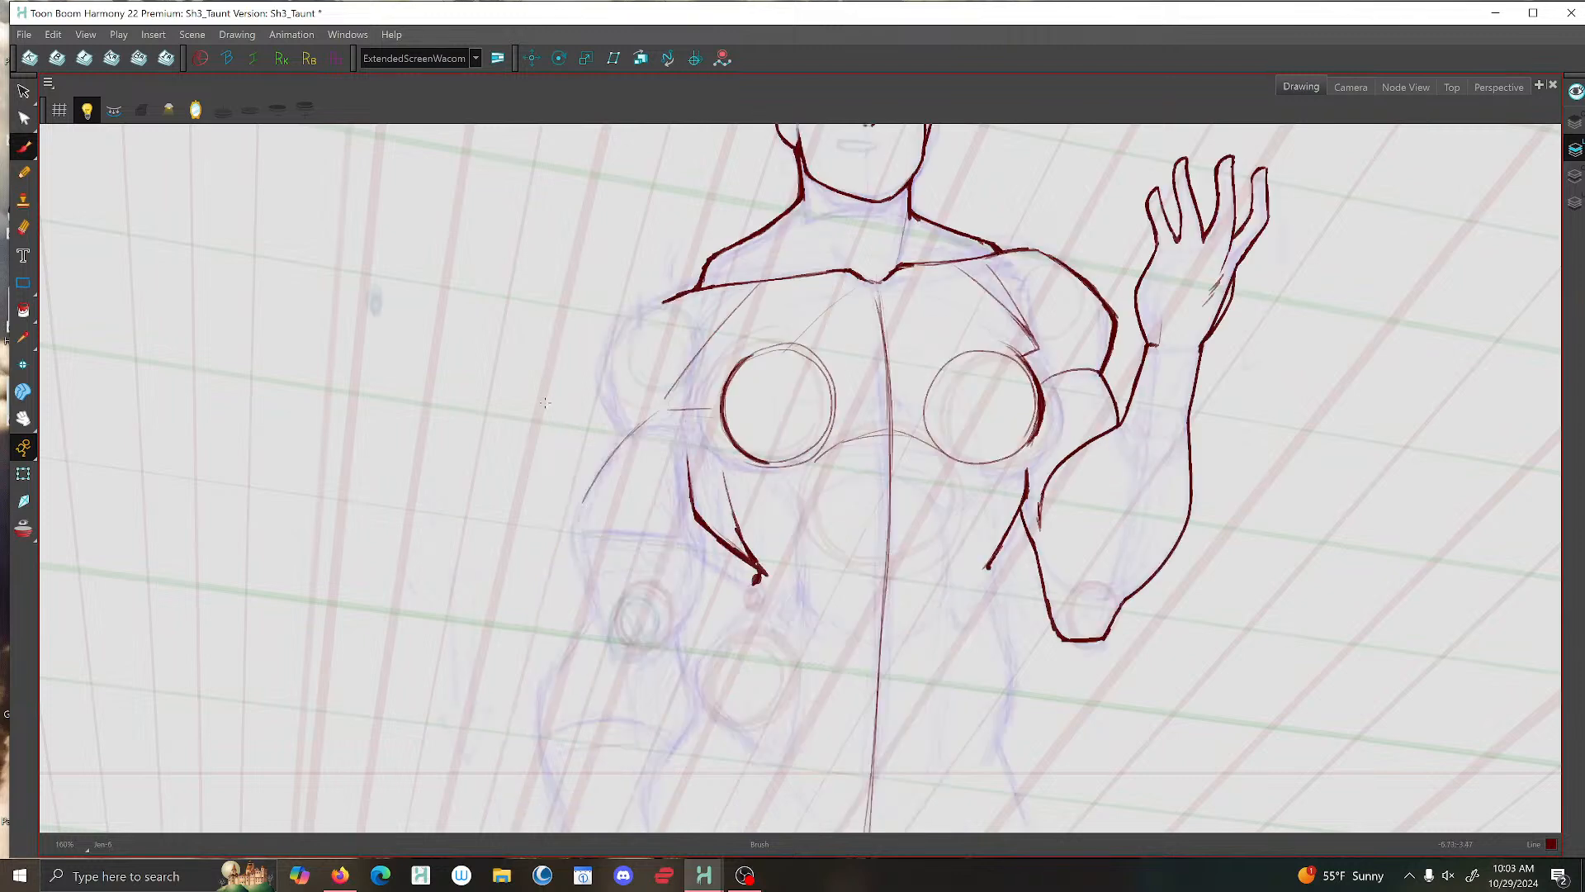
key(2)
key(2)
key(2)
mouse_move(632, 324)
mouse_down()
mouse_move(583, 429)
mouse_move(601, 515)
mouse_move(625, 537)
mouse_up()
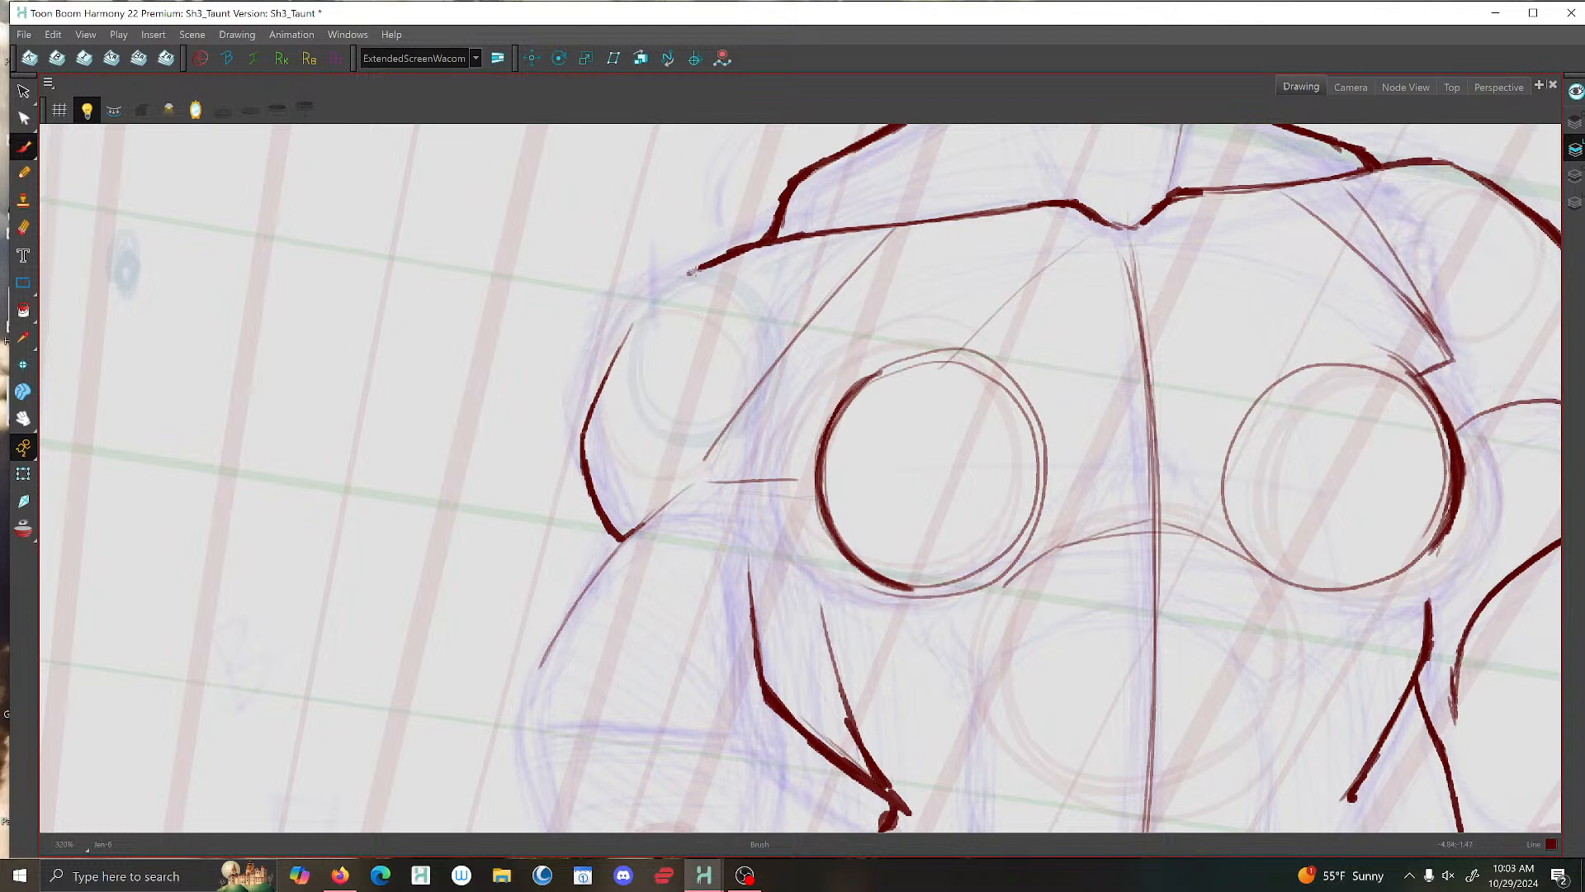
mouse_move(692, 270)
mouse_down()
mouse_move(609, 360)
mouse_move(612, 375)
mouse_move(633, 333)
mouse_move(580, 434)
mouse_move(586, 414)
mouse_move(621, 537)
mouse_up()
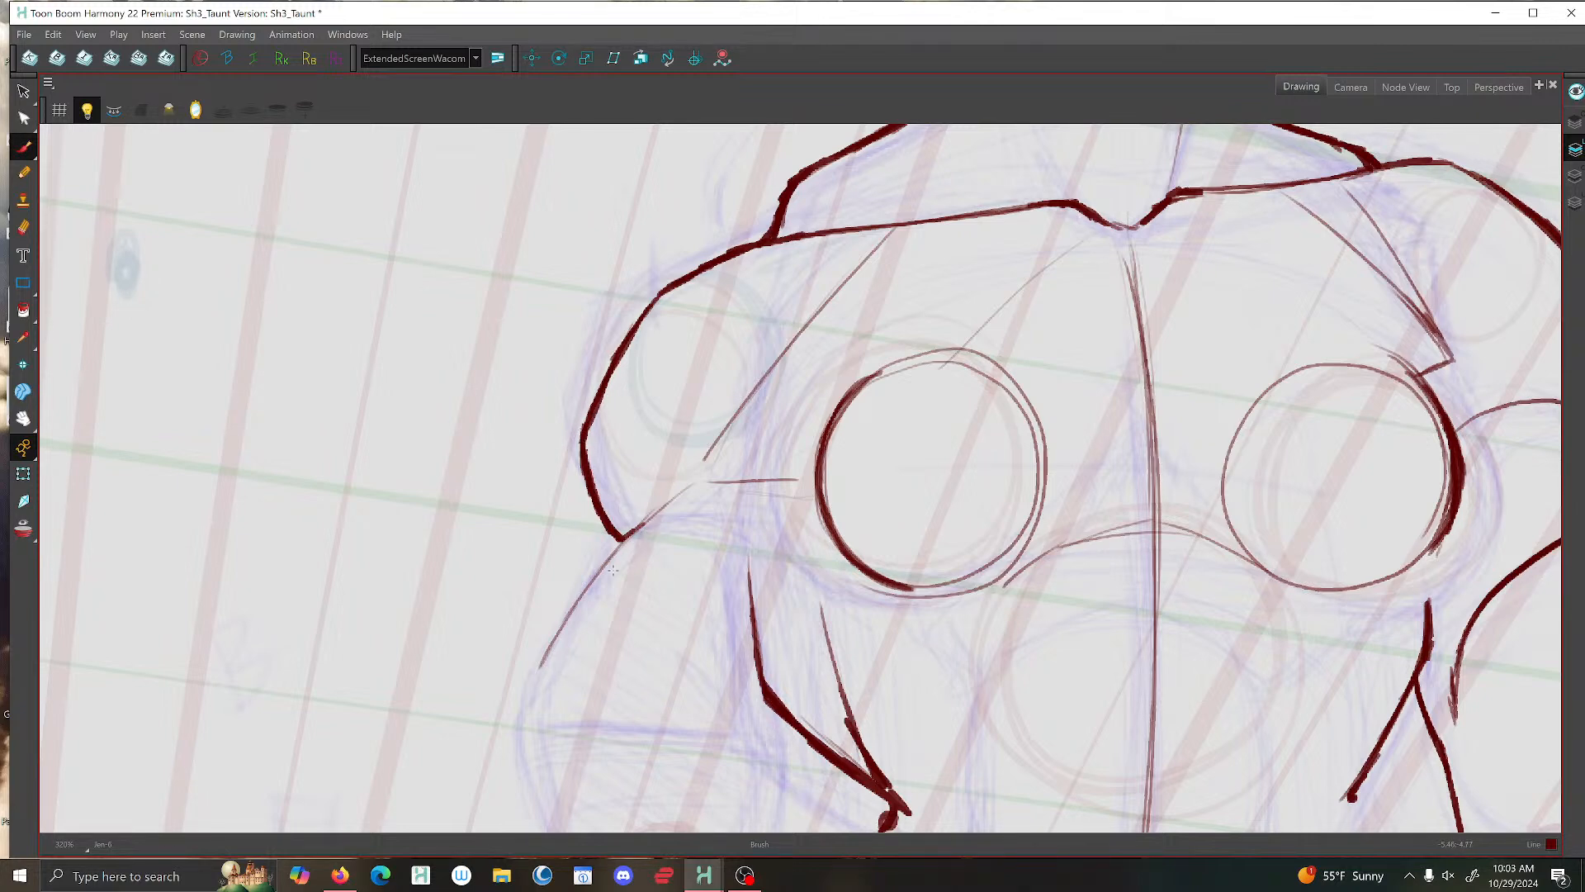
- Ink the short diagonal line where the lowered arm's shoulder meets the upper arm, undoing and redrawing it until clean
scroll(561, 553, down, 3)
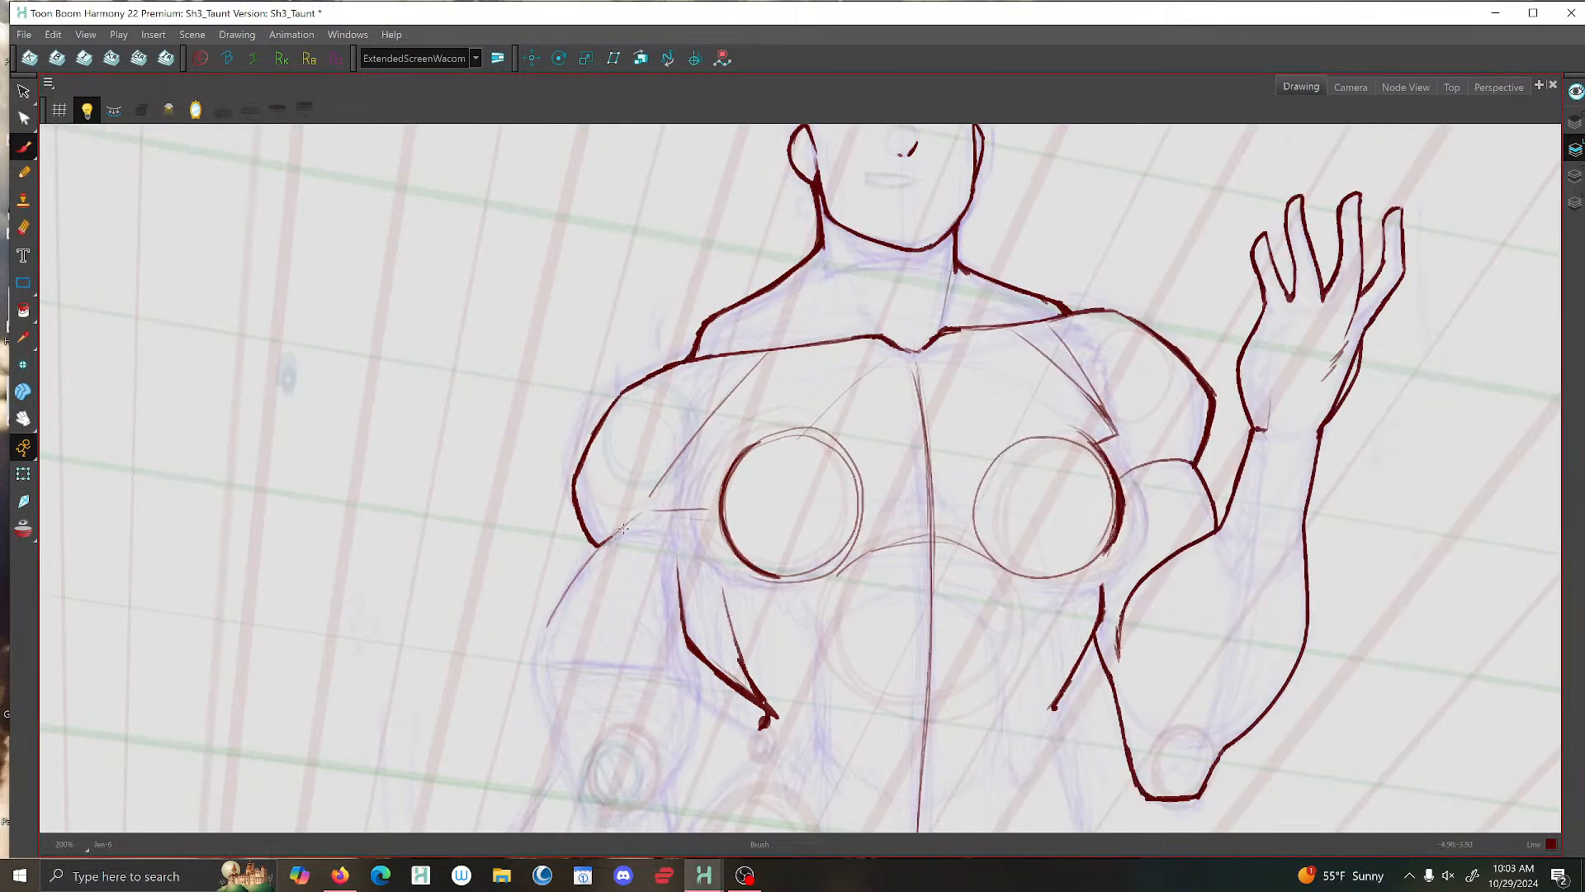
drag(622, 527, 593, 576)
scroll(554, 625, up, 1)
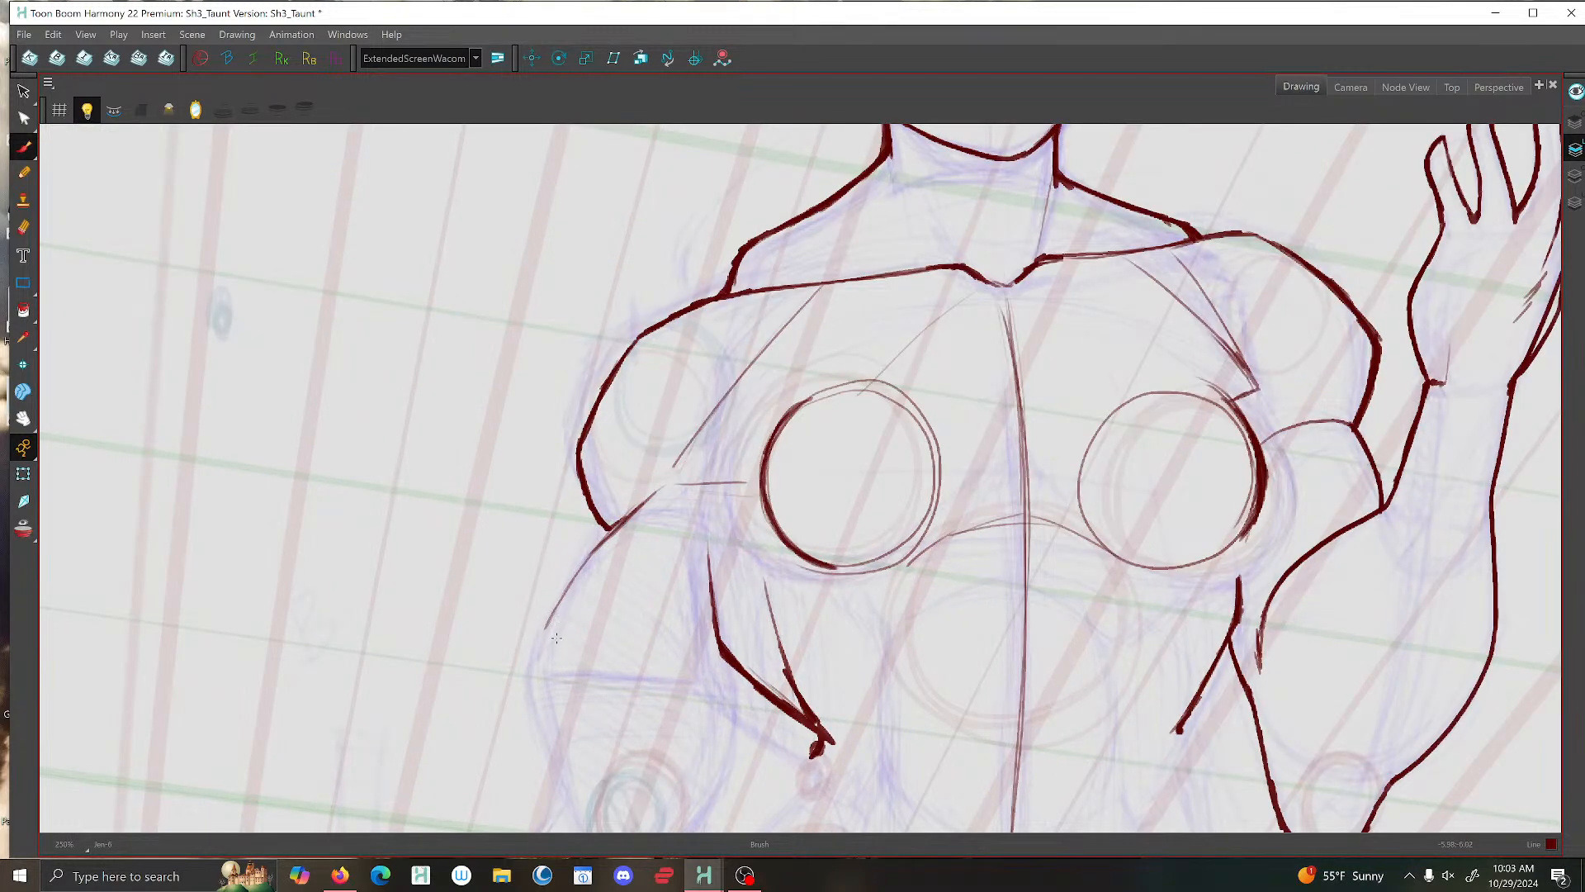
drag(557, 637, 632, 388)
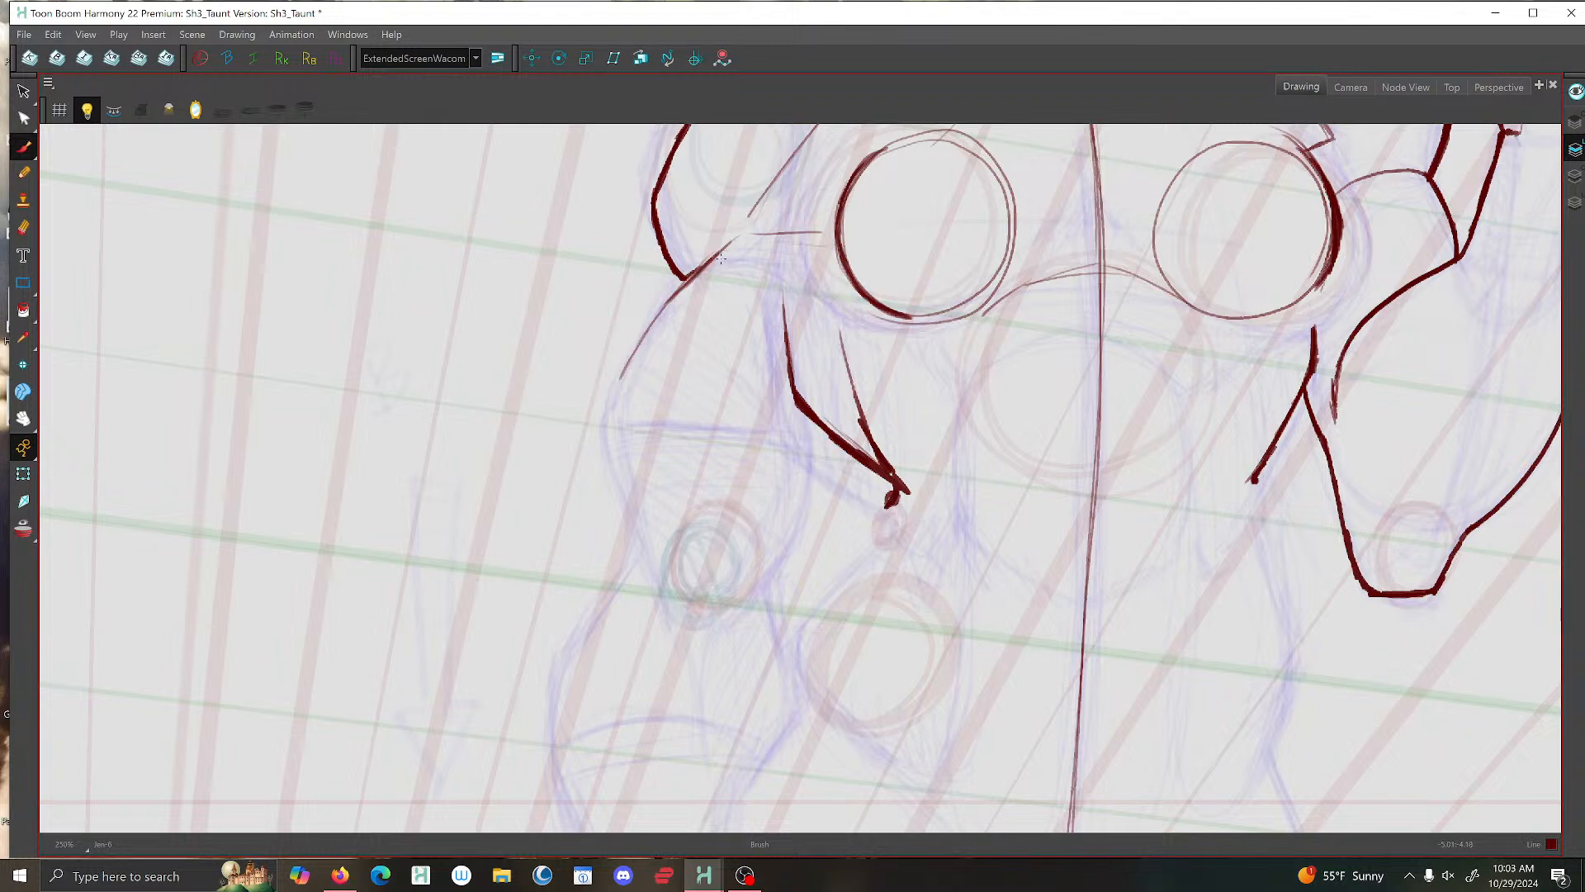
key(ctrl+z)
drag(723, 250, 670, 301)
key(ctrl+z)
drag(726, 246, 670, 305)
scroll(776, 211, down, 2)
scroll(776, 211, up, 2)
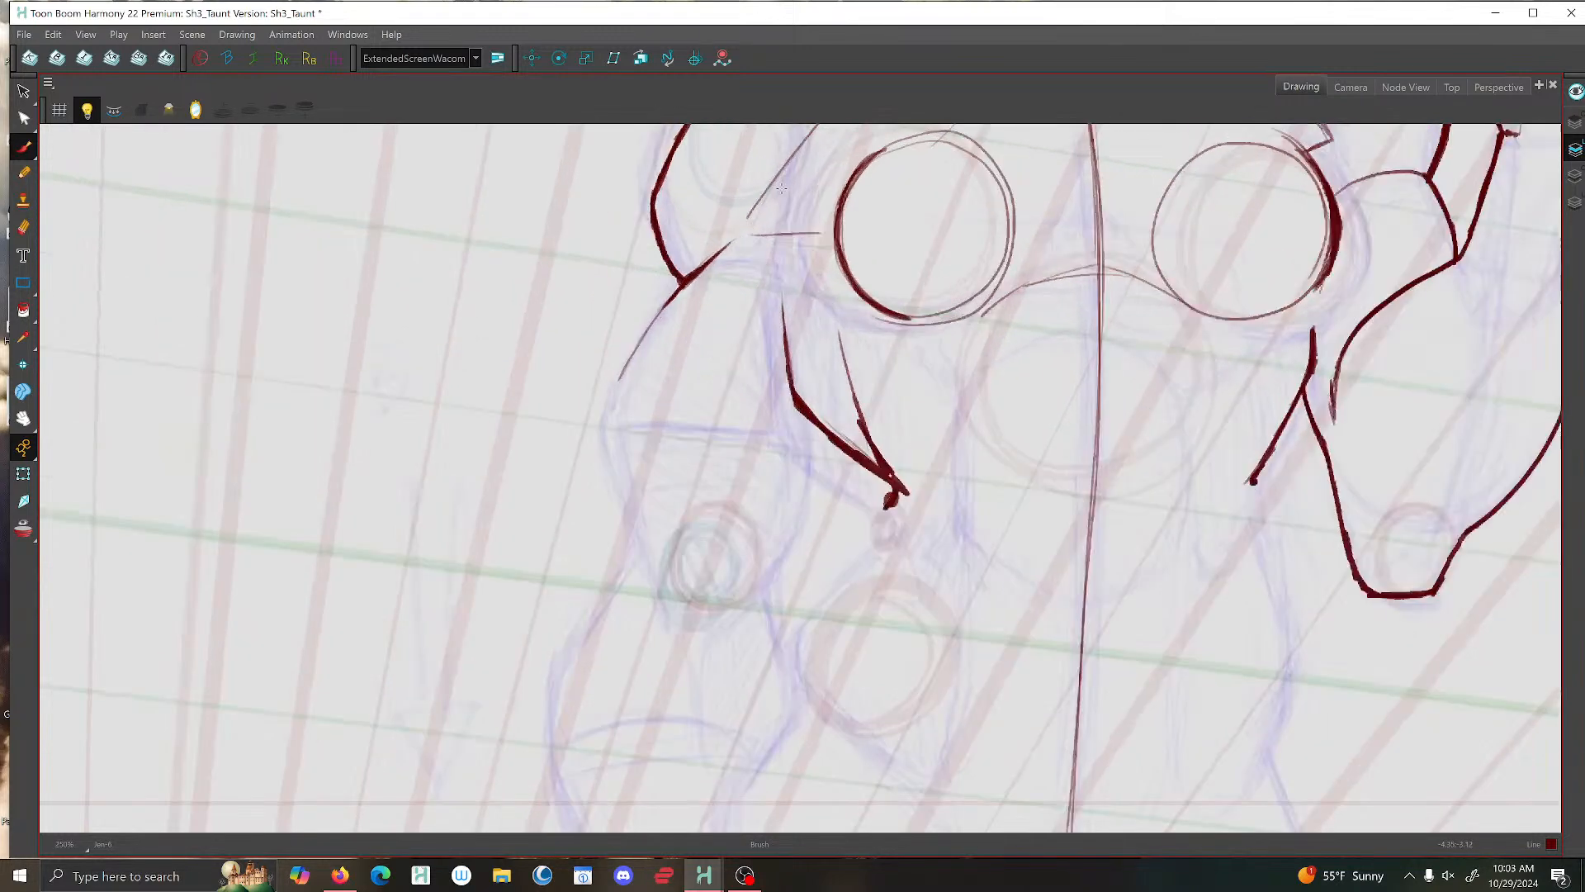
- Ink the lowered-arm side's armpit corner, joining the thin chest line to the chest circle with a short horizontal line
scroll(776, 211, down, 1)
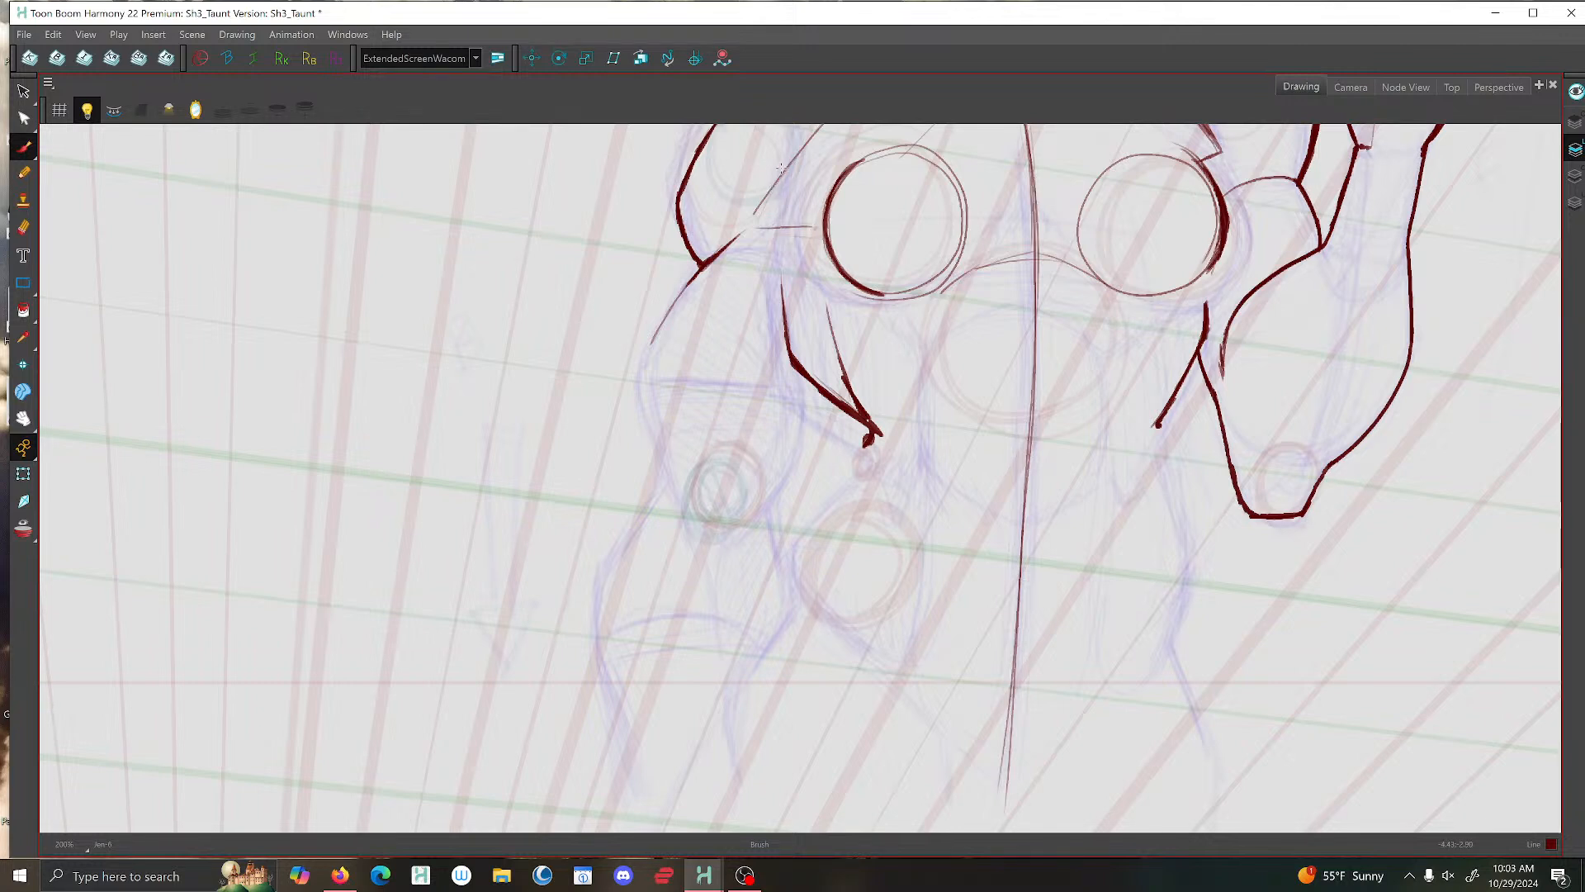
mouse_move(784, 171)
mouse_down()
mouse_move(758, 219)
mouse_move(824, 225)
mouse_move(765, 217)
mouse_move(791, 168)
mouse_move(769, 201)
mouse_move(800, 229)
mouse_move(829, 221)
mouse_move(771, 231)
mouse_move(771, 188)
mouse_move(786, 229)
mouse_up()
scroll(851, 260, down, 5)
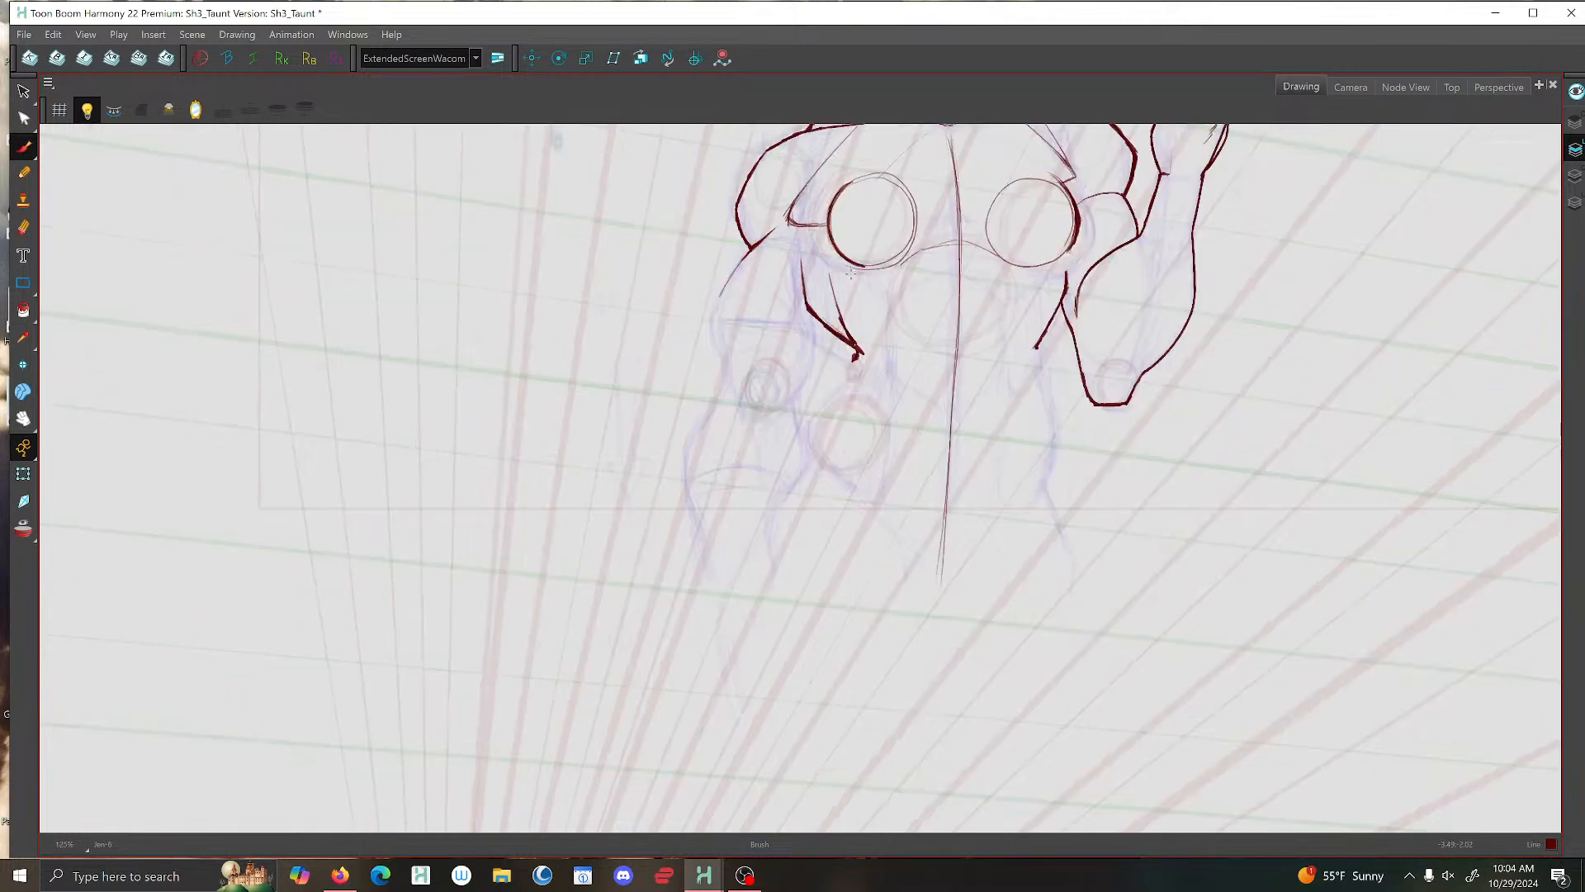
scroll(855, 268, up, 6)
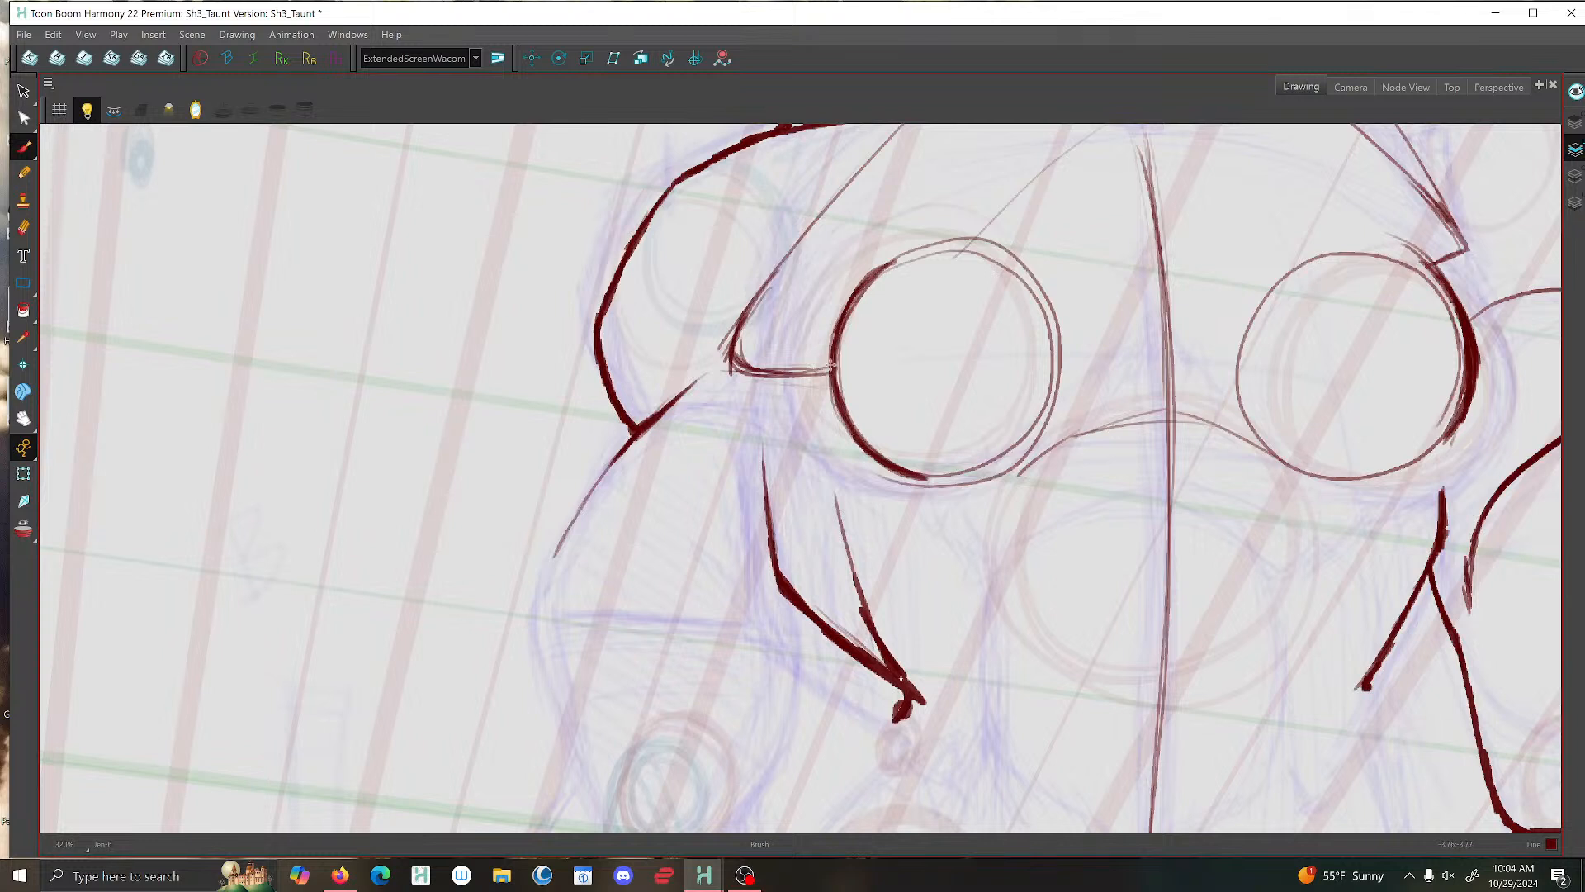
mouse_move(831, 366)
mouse_down()
mouse_move(731, 376)
mouse_move(733, 333)
mouse_move(724, 378)
mouse_move(741, 352)
mouse_up()
drag(734, 368, 734, 381)
- Delete the leftover rough stroke inside the freshly inked armpit corner beside the chest circle
key(alt+s)
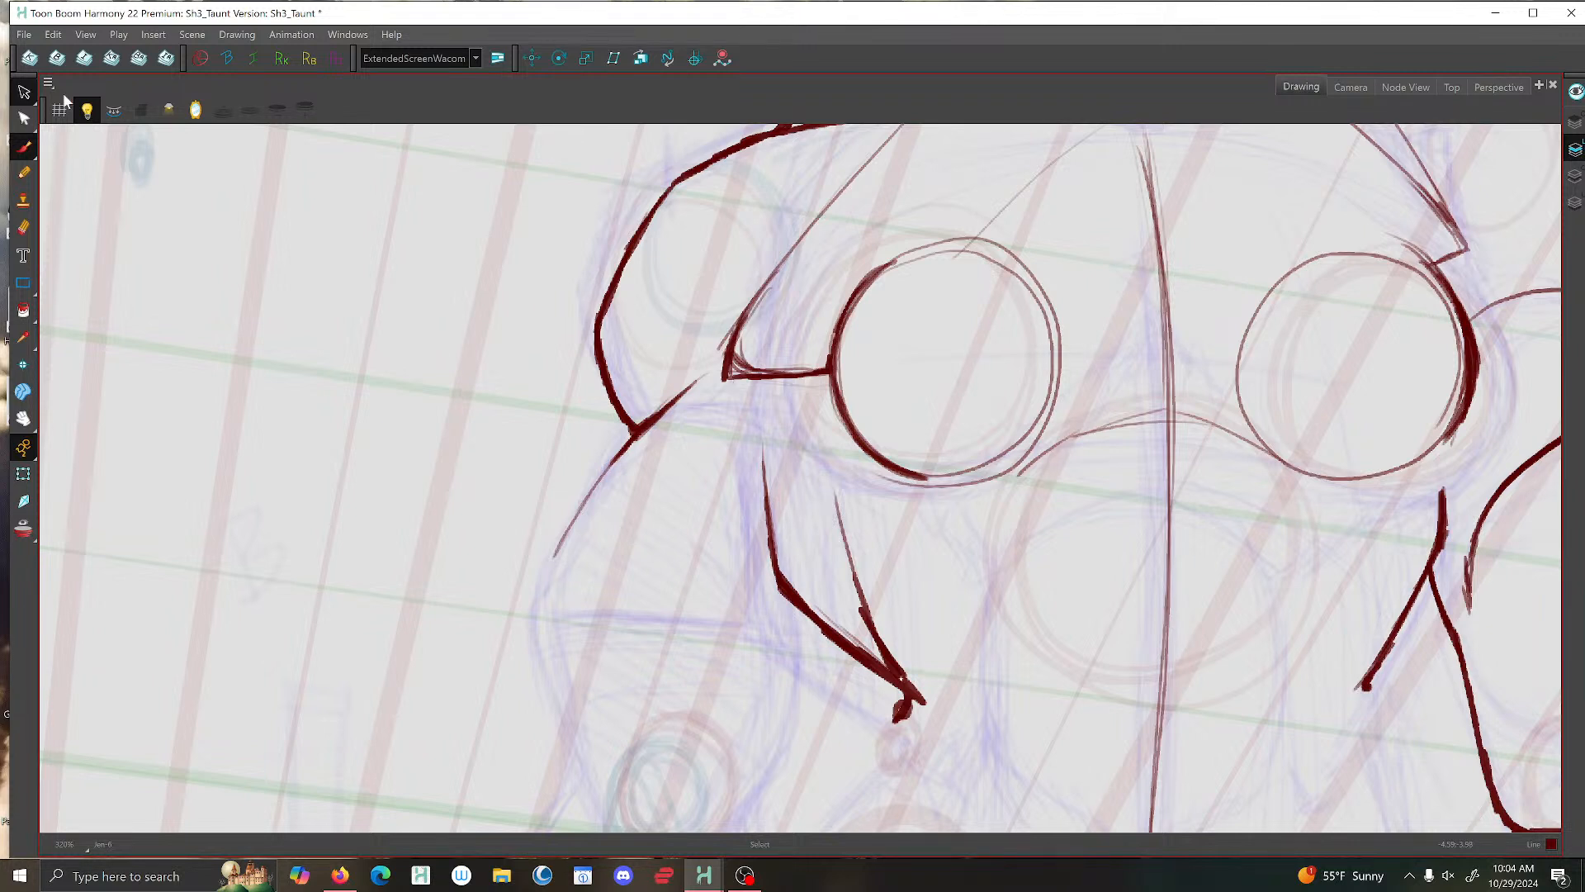
click(745, 368)
key(Delete)
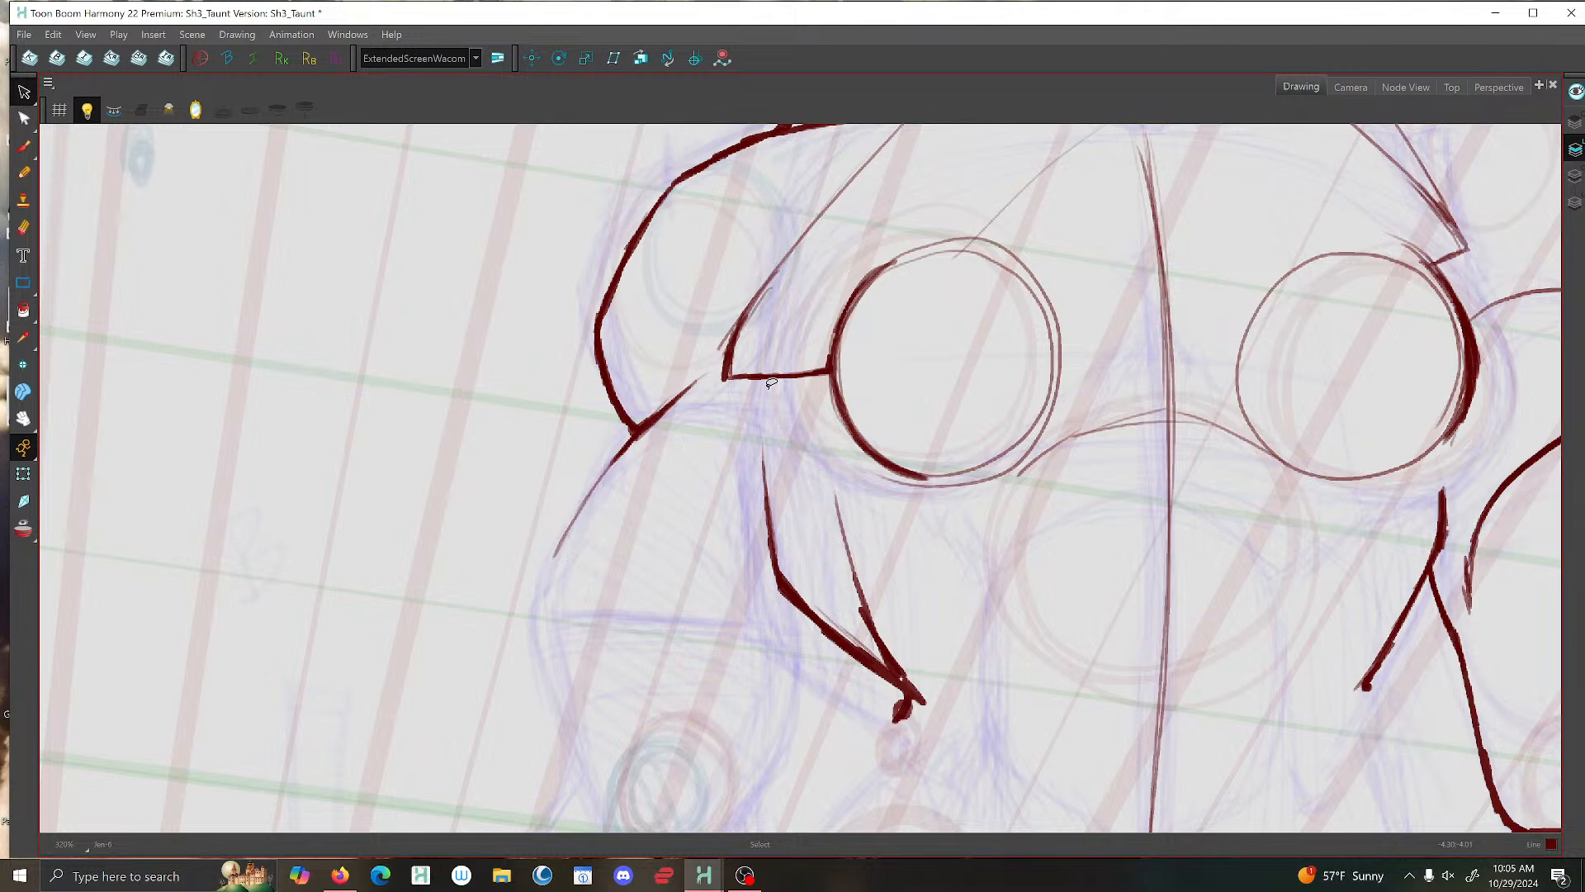
- Flip to the neighbouring reference drawings and compare their chest, arms and waist with the taunt pose
scroll(831, 368, down, 2)
click(25, 147)
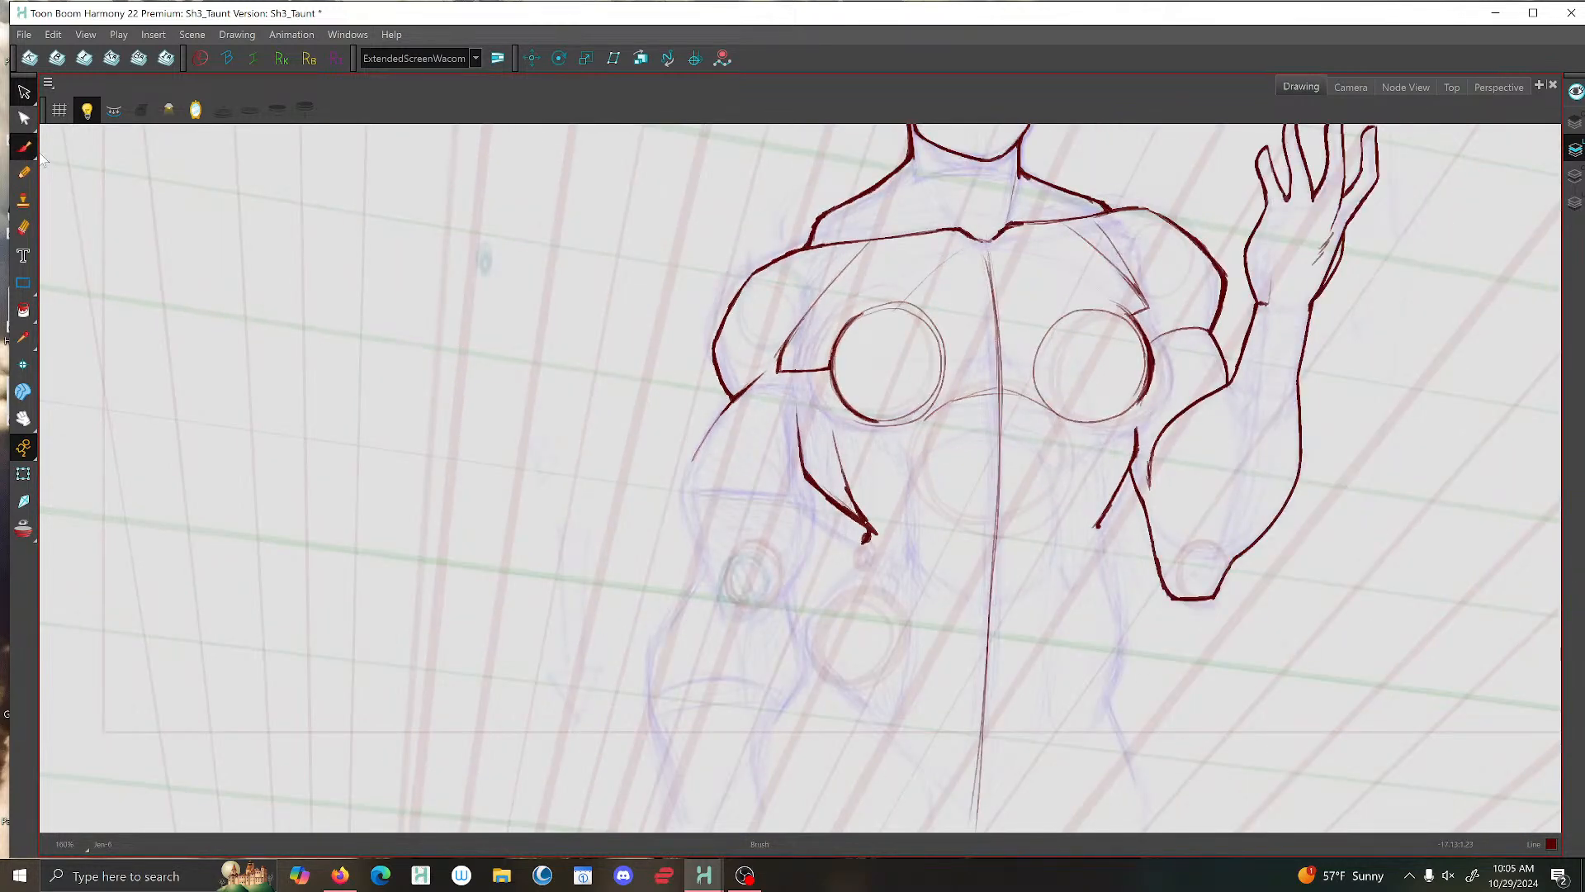
scroll(420, 245, down, 2)
scroll(620, 372, up, 1)
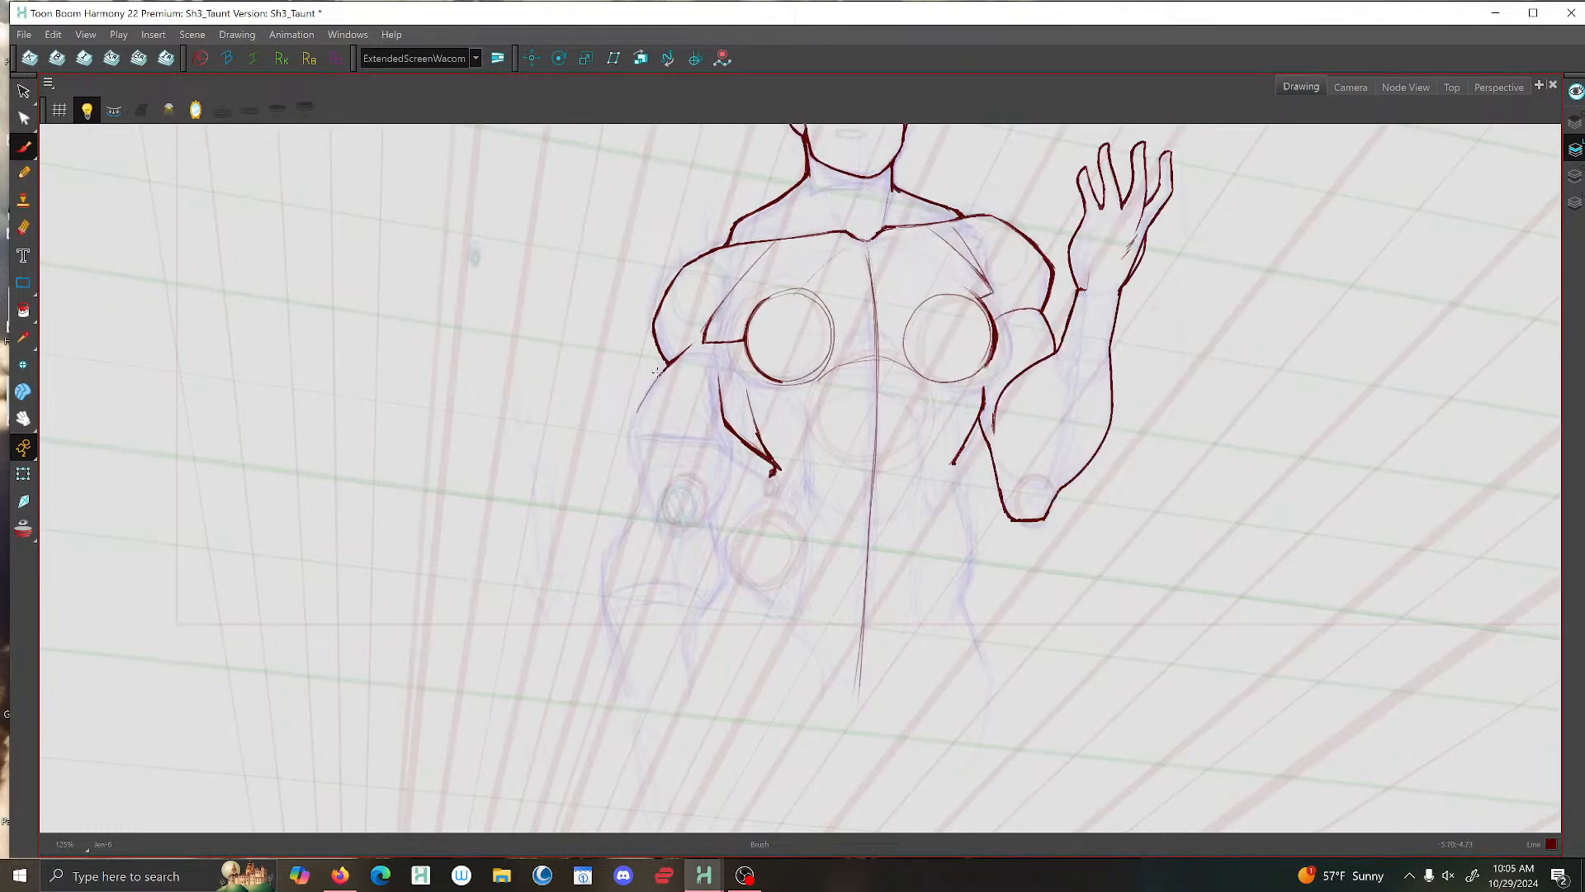
scroll(657, 372, down, 2)
scroll(848, 415, up, 2)
key(f)
key(f)
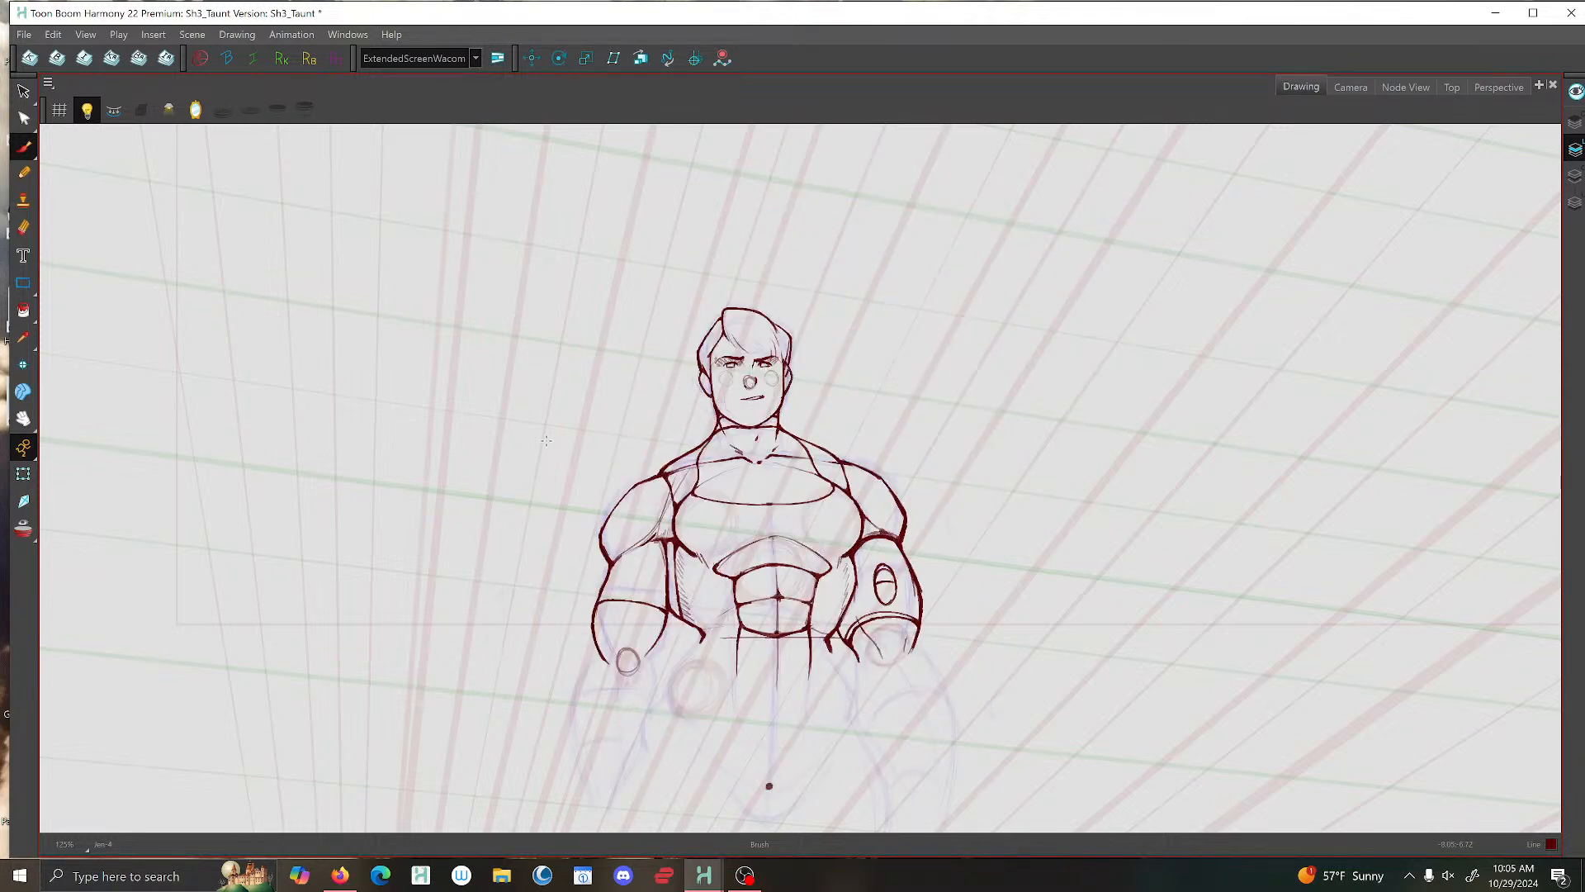
key(alt+s)
key(g)
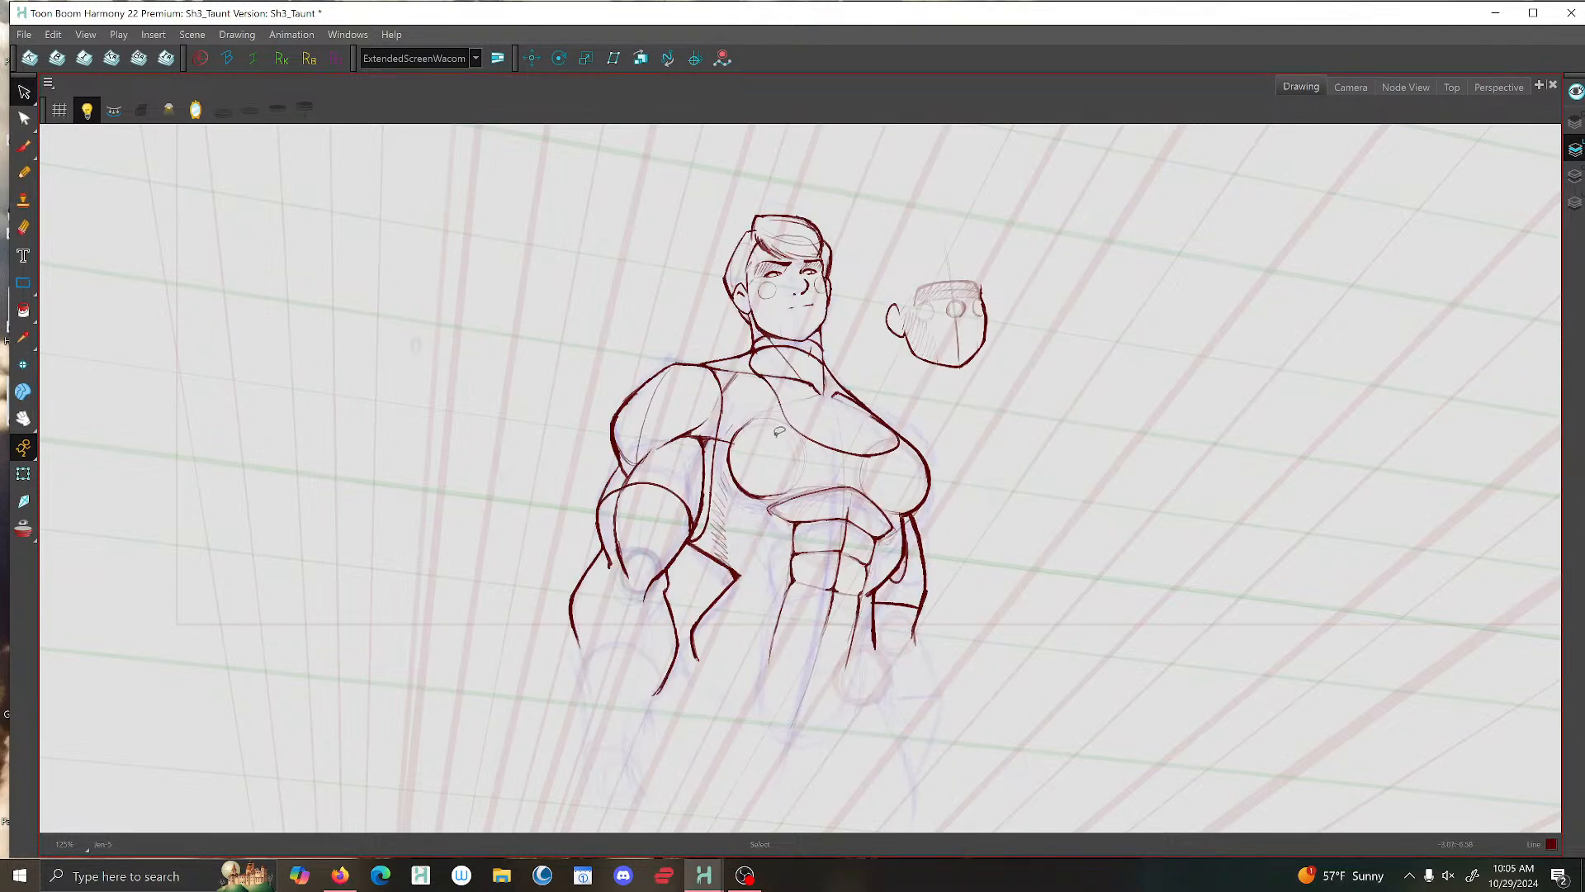
key(f)
key(alt+b)
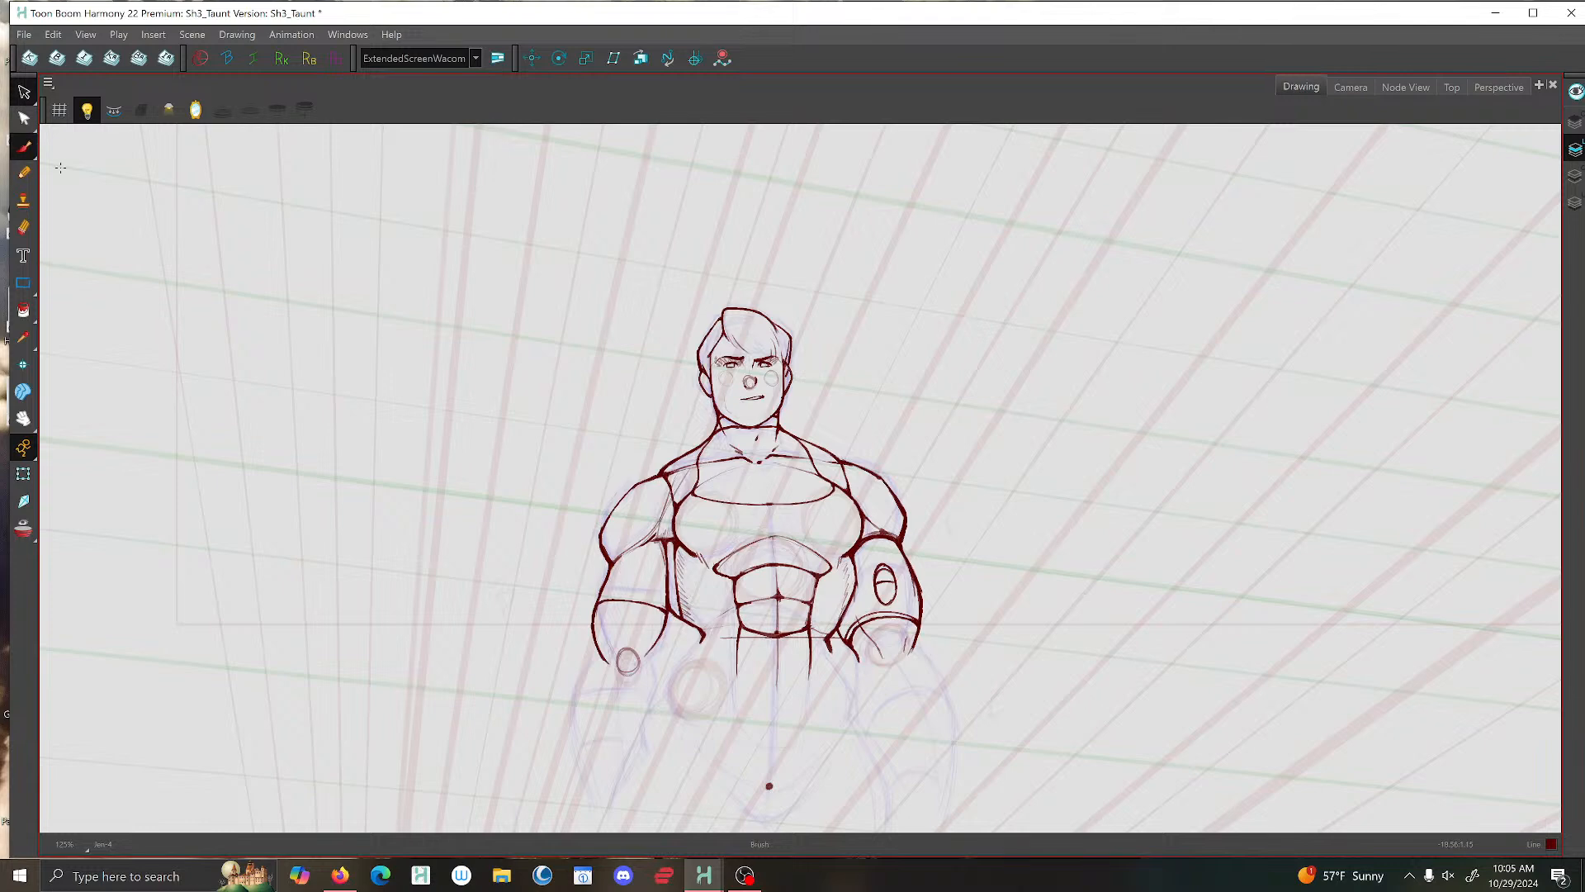
key(g)
key(g)
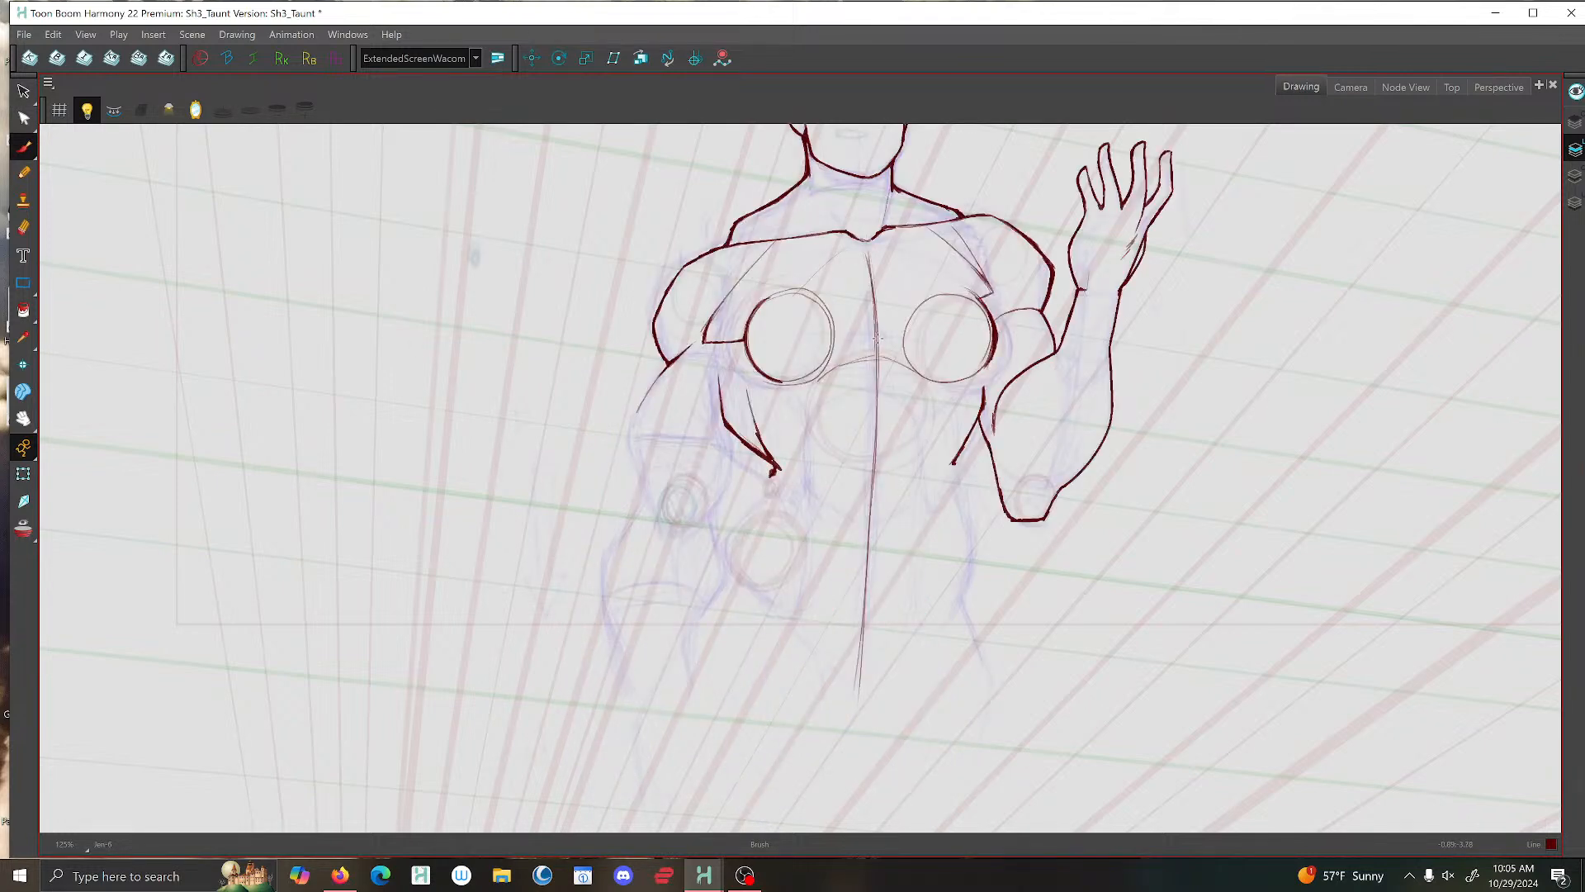
key(f)
key(g)
scroll(967, 427, up, 3)
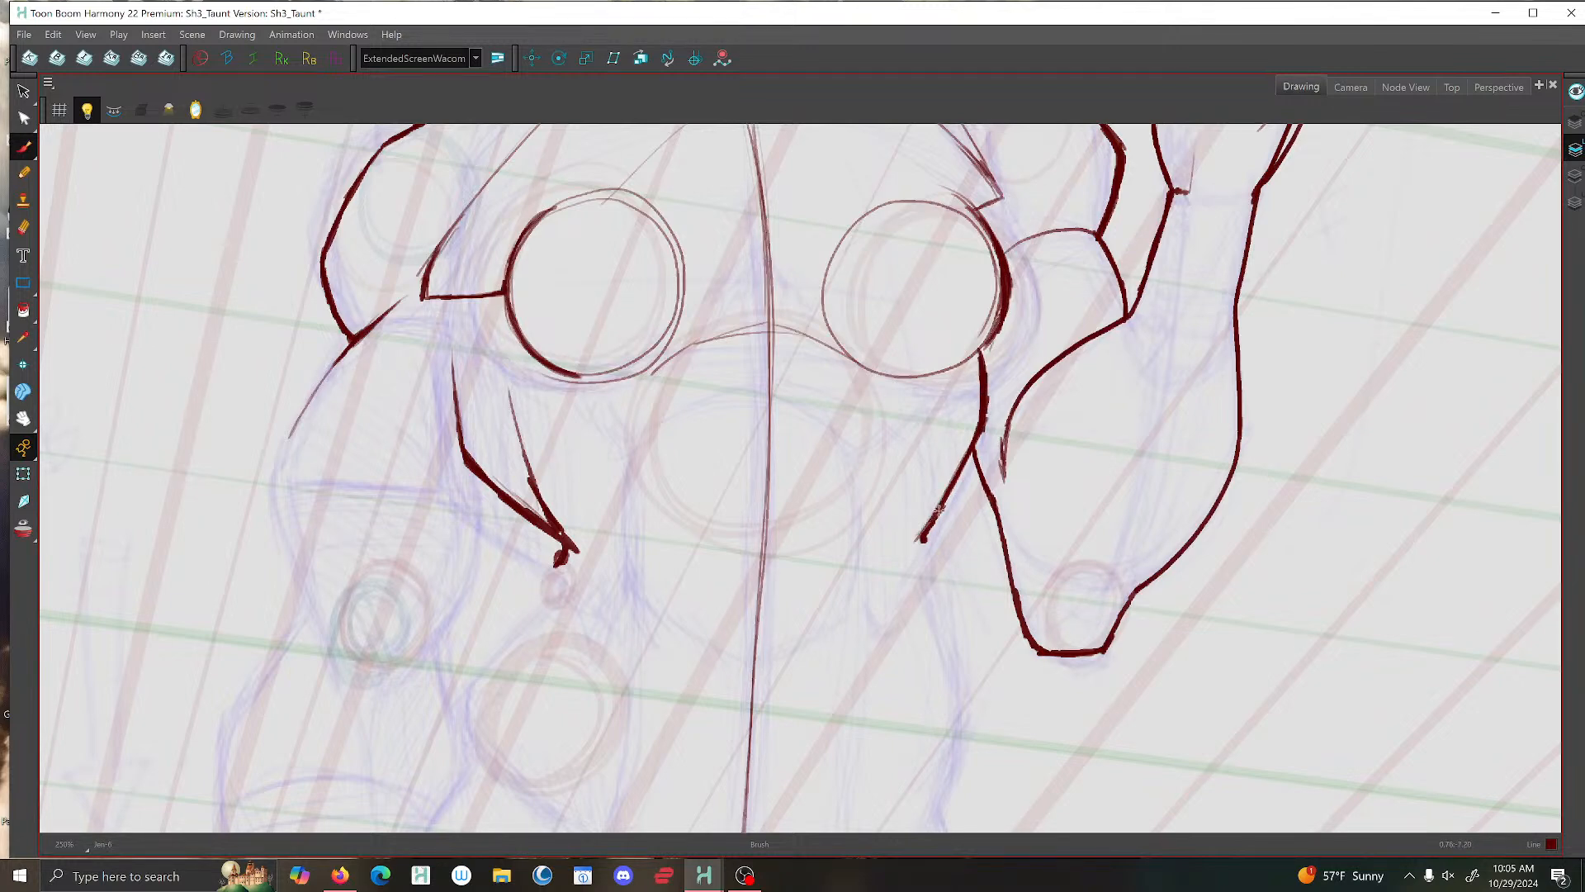
scroll(927, 520, down, 3)
key(f)
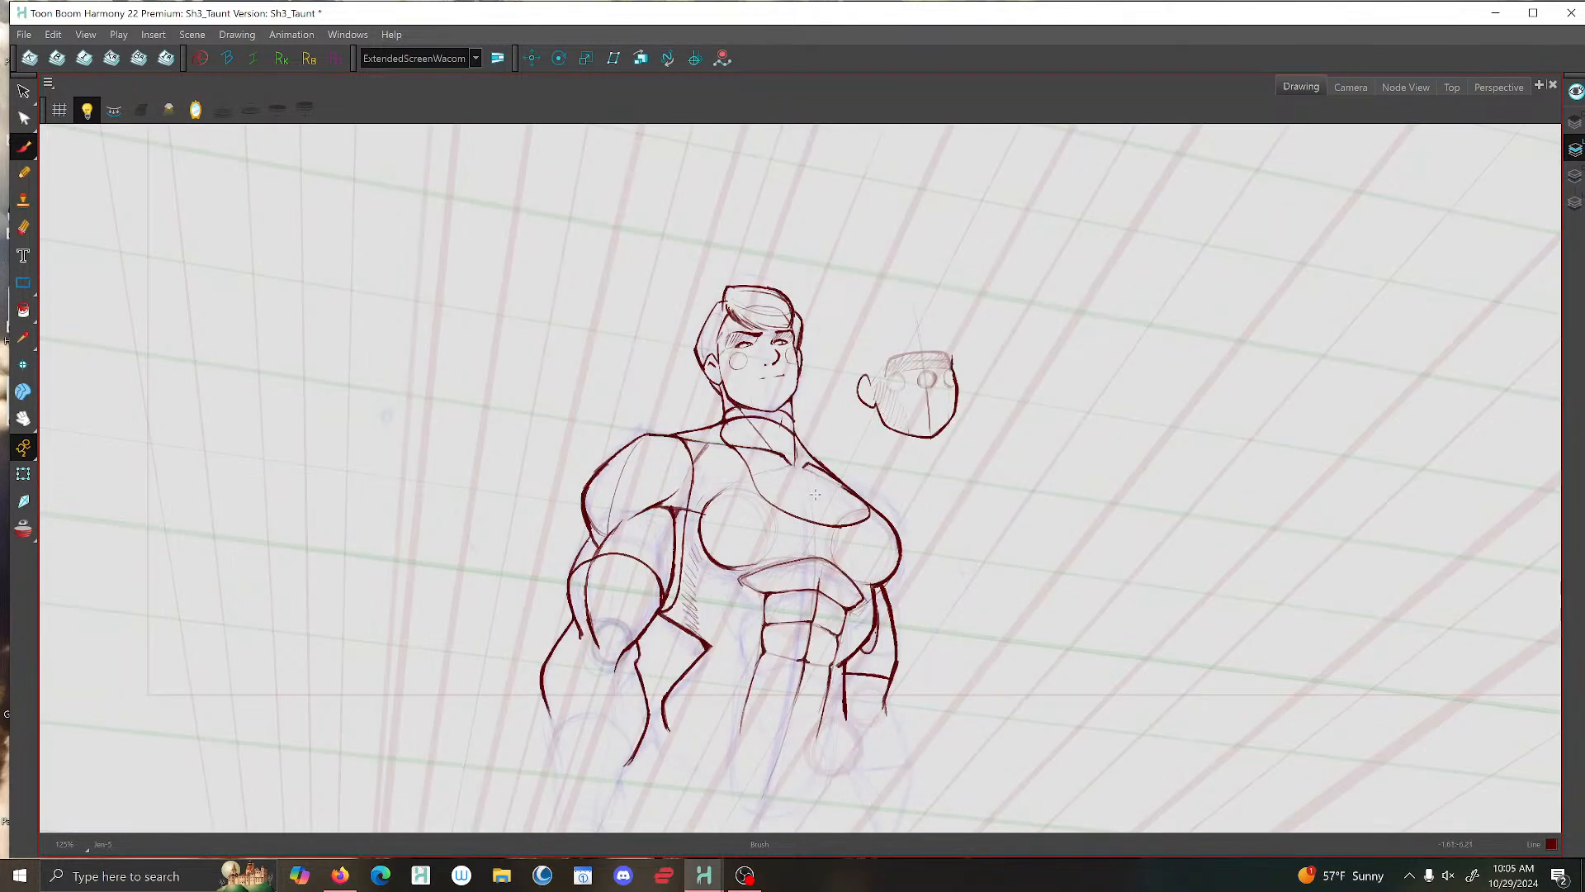
key(g)
- Ink the waist contour on the raised arm's side, running from the ribcage's lower end down toward the hip
scroll(921, 536, up, 2)
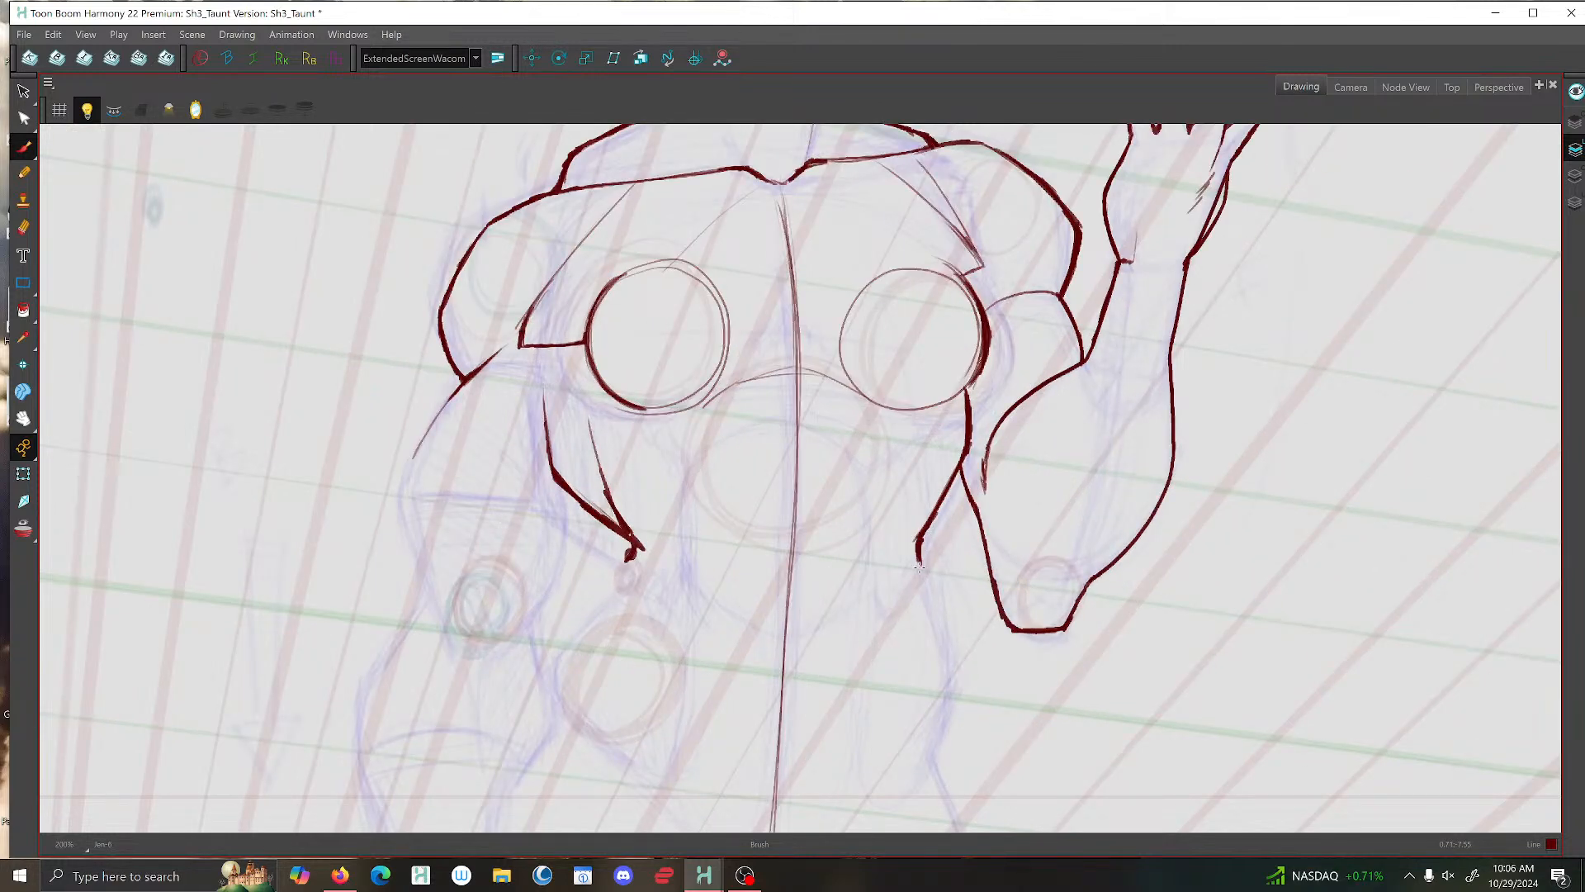
drag(918, 542, 942, 715)
mouse_move(916, 540)
mouse_down()
mouse_move(900, 554)
mouse_move(947, 668)
mouse_move(942, 719)
mouse_up()
key(alt+s)
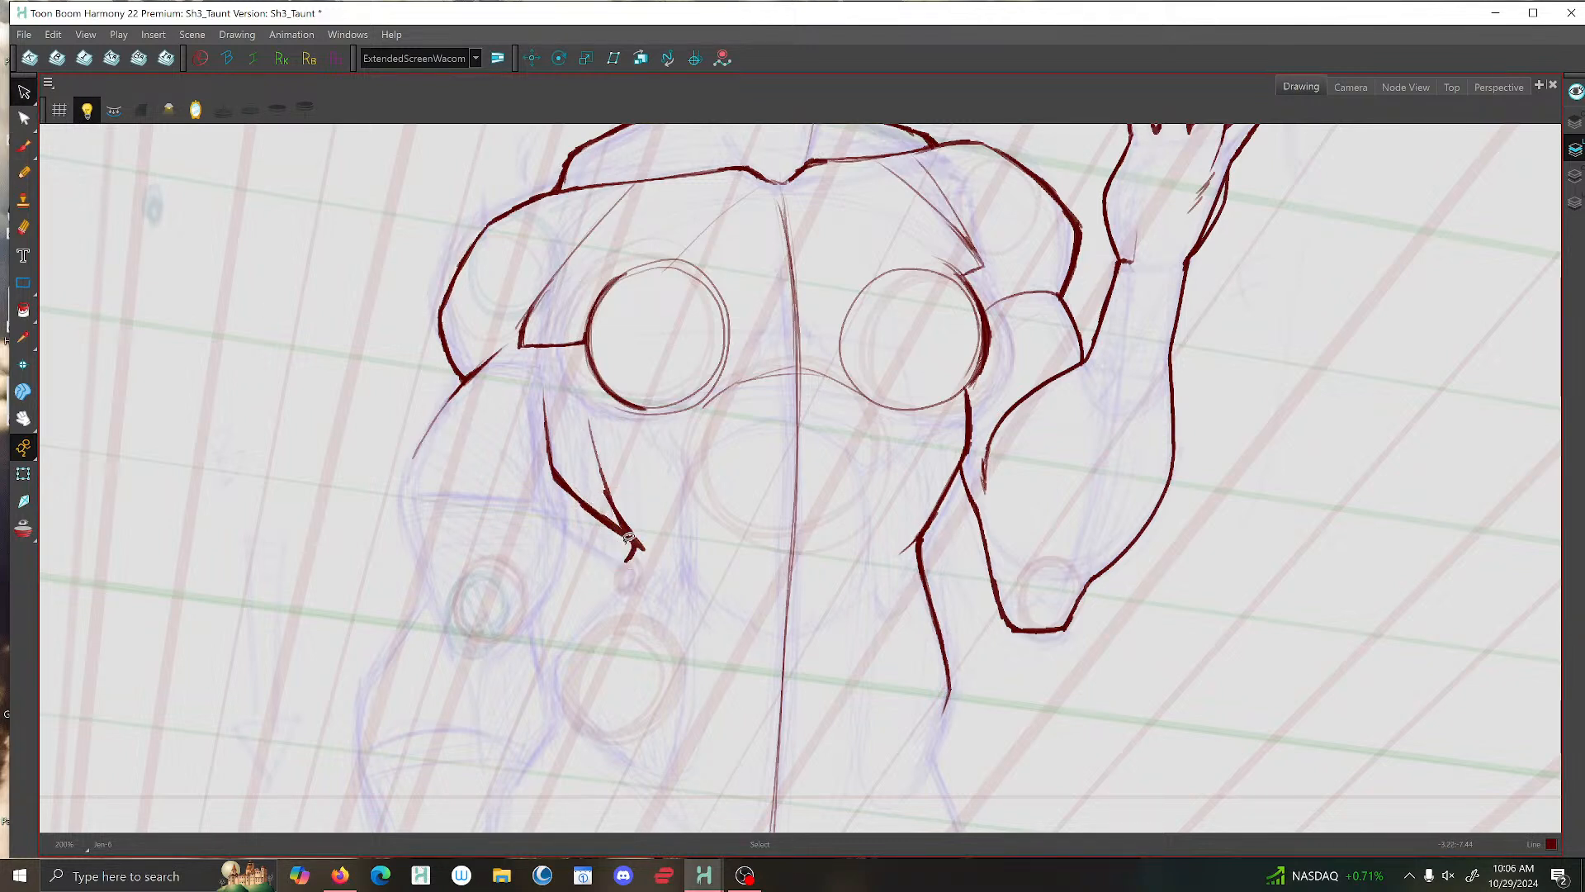
key(alt+b)
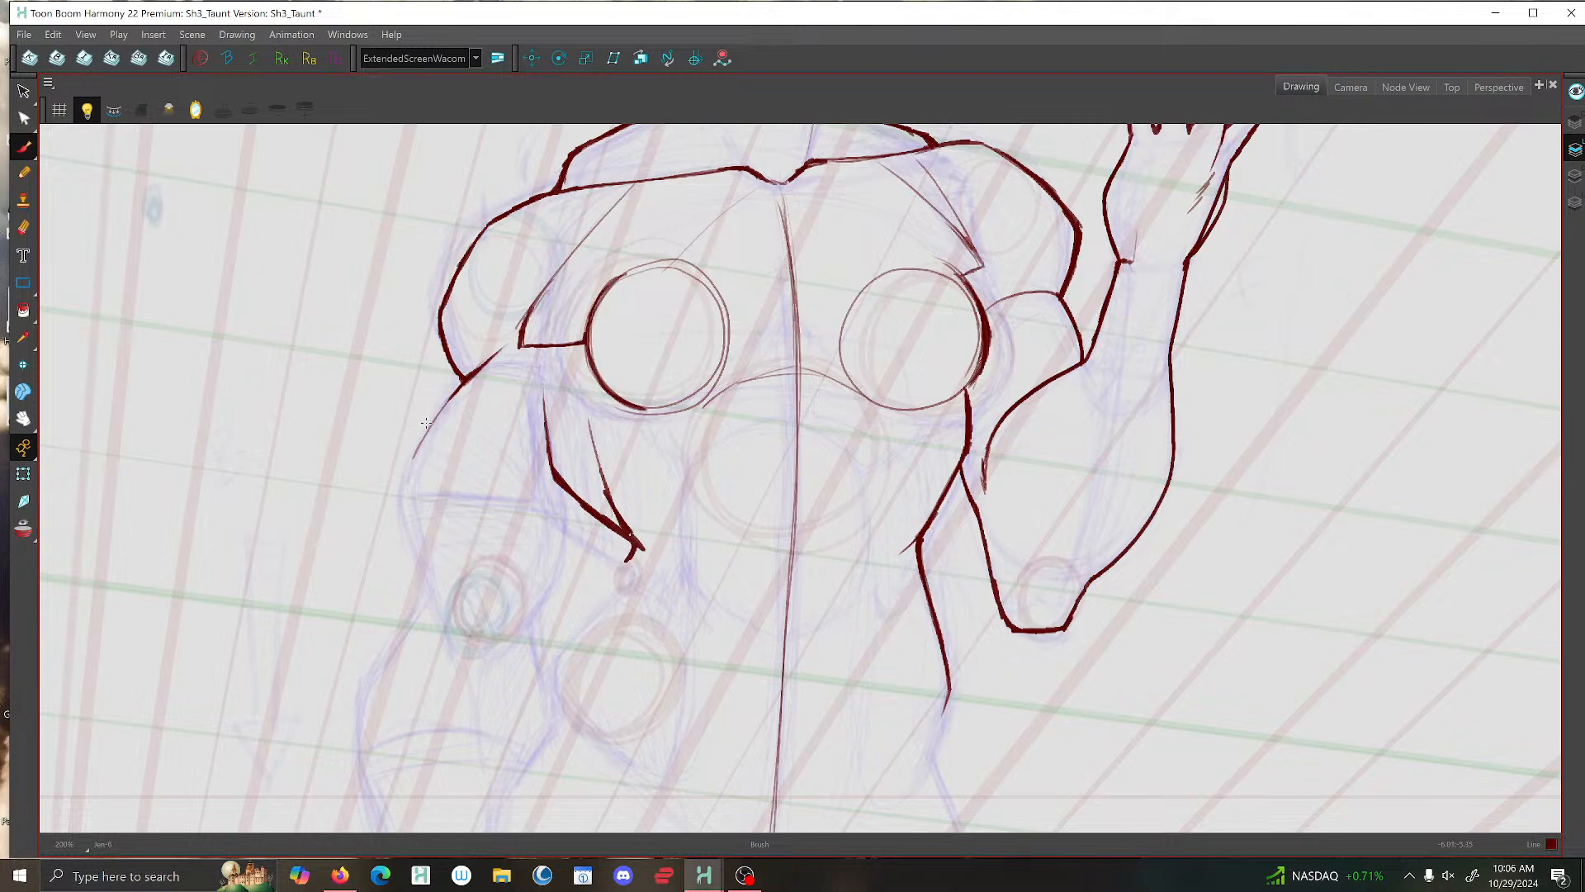
- Ink the lowered arm's outer upper-arm contour from below the shoulder down to the elbow
scroll(426, 423, up, 1)
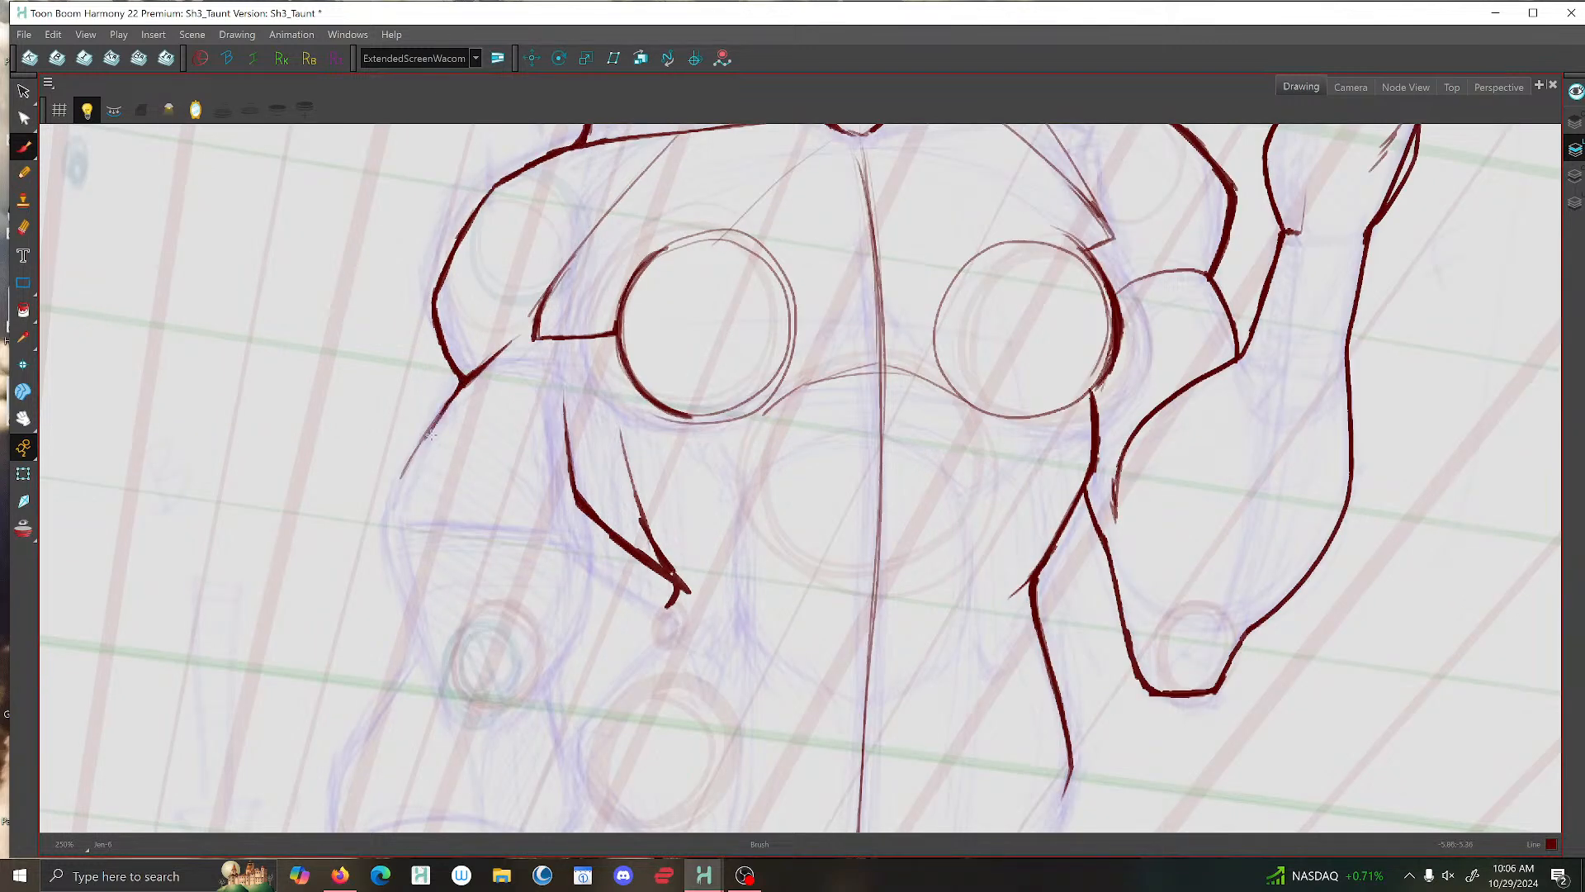
mouse_move(429, 435)
mouse_down()
mouse_move(387, 514)
mouse_move(424, 651)
mouse_up()
key(f)
key(g)
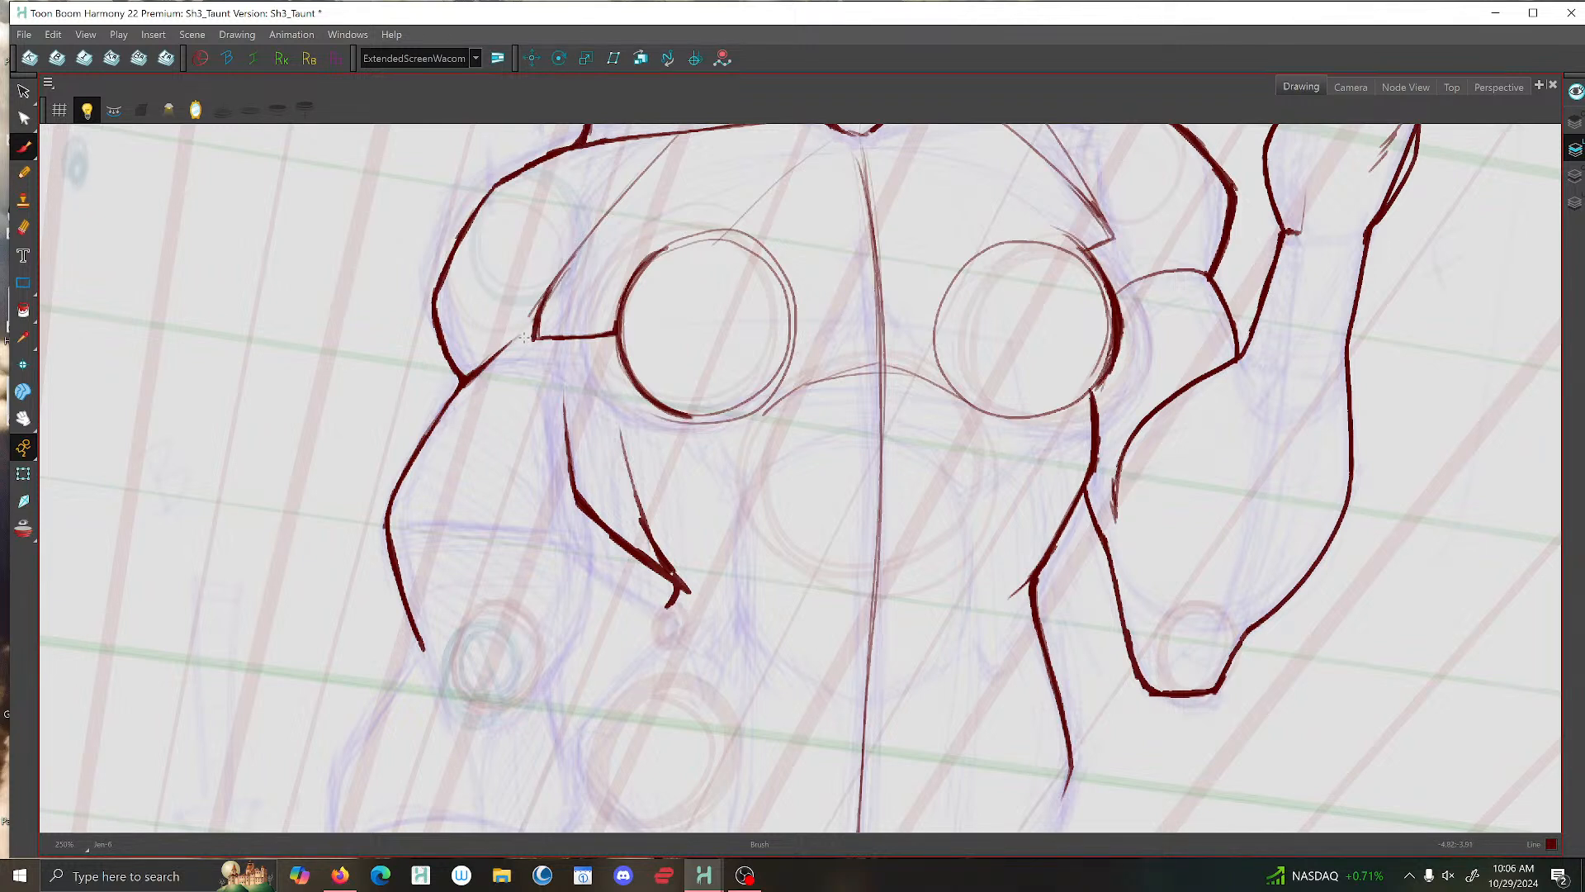
- Ink the lowered upper arm's inner contour from armpit to elbow and erase the torso line overlapping the arm
mouse_move(567, 345)
mouse_down()
mouse_move(603, 570)
mouse_move(551, 666)
mouse_up()
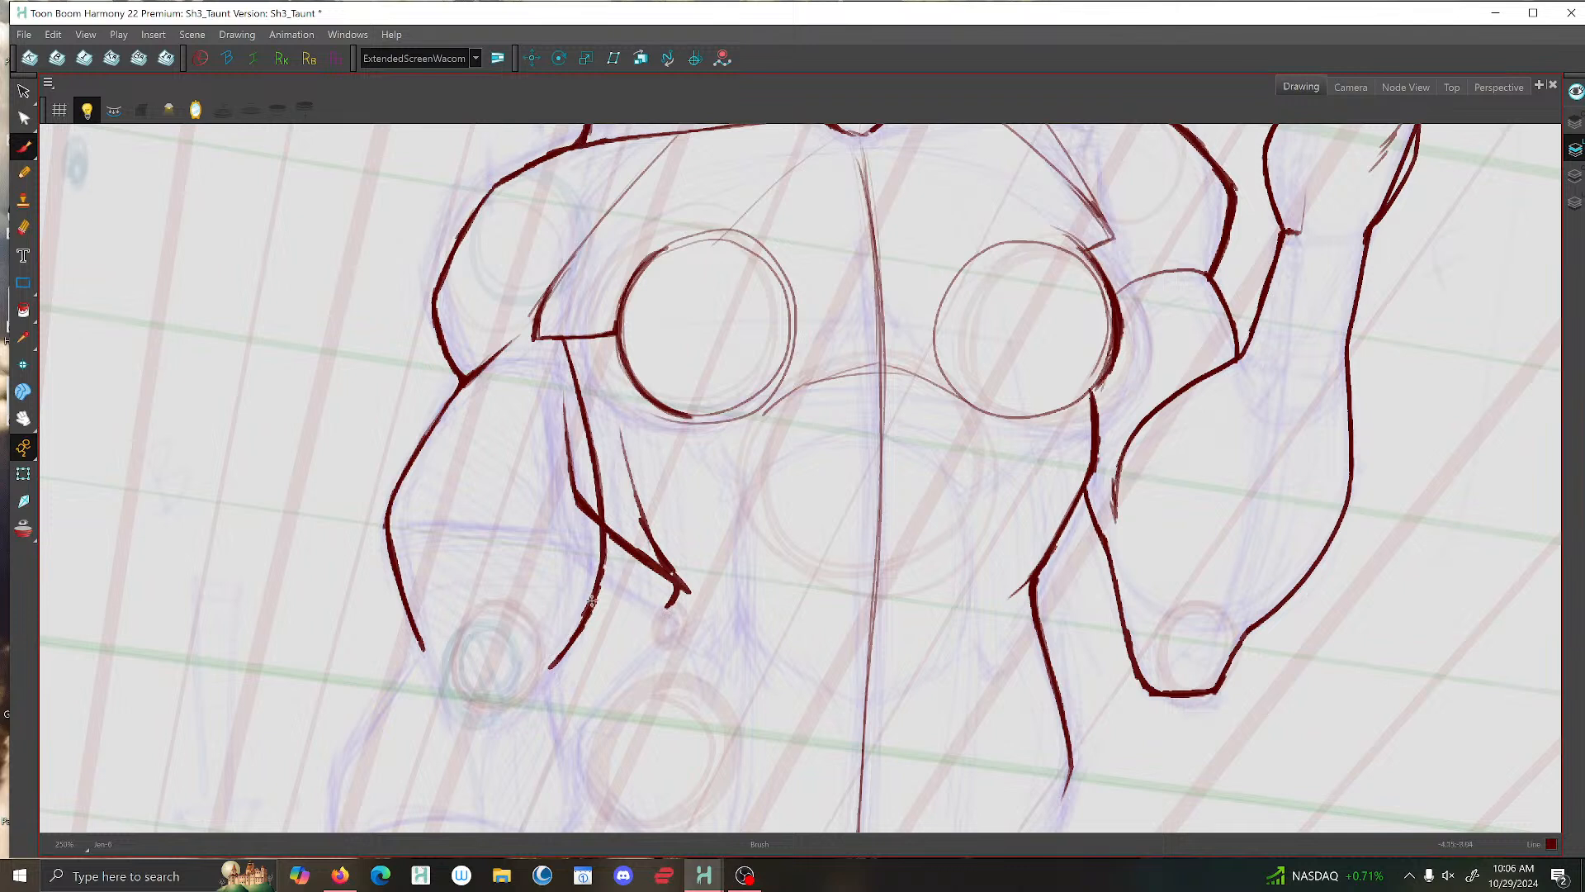
click(24, 230)
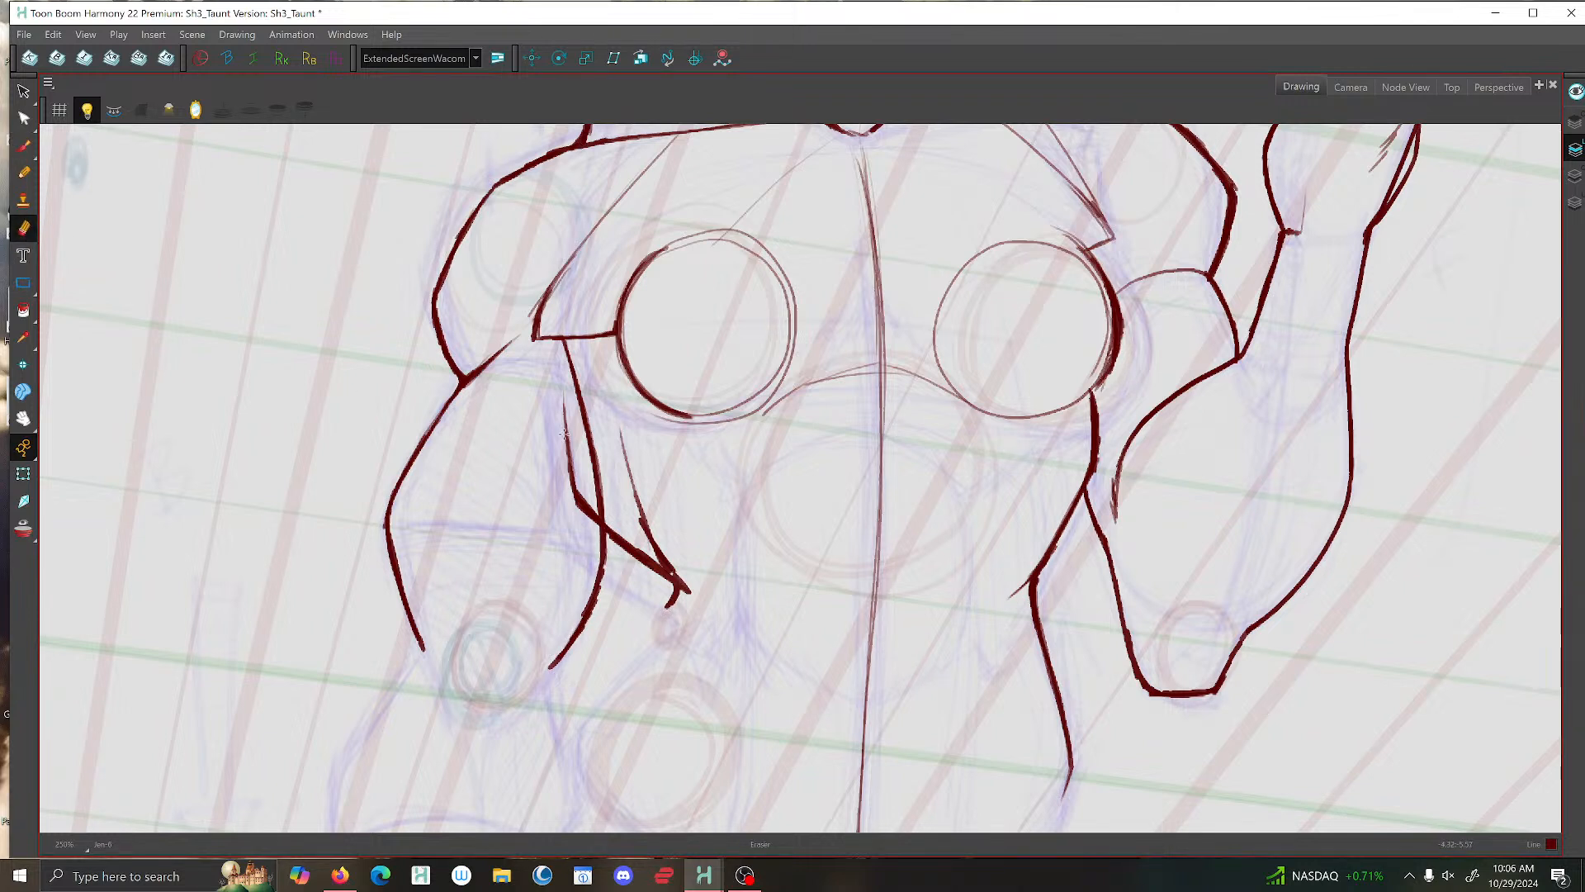
drag(550, 392, 588, 547)
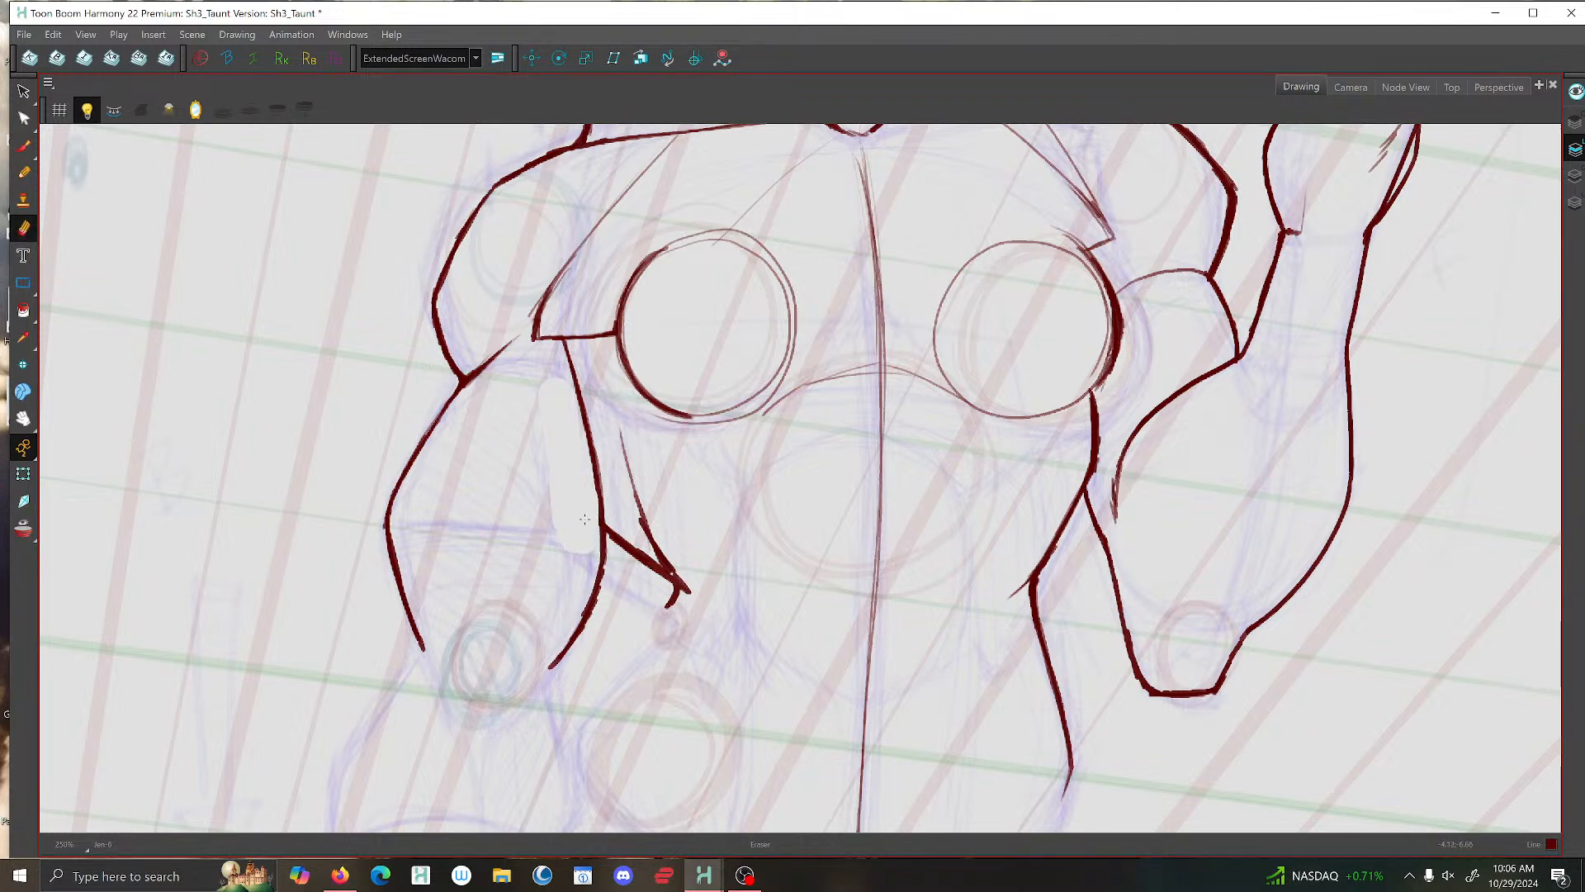
- Close the gap between the shoulder line and the armpit corner, and connect the inner arm contour's upper end
click(24, 146)
mouse_move(554, 337)
mouse_down()
mouse_move(540, 306)
mouse_move(496, 360)
mouse_up()
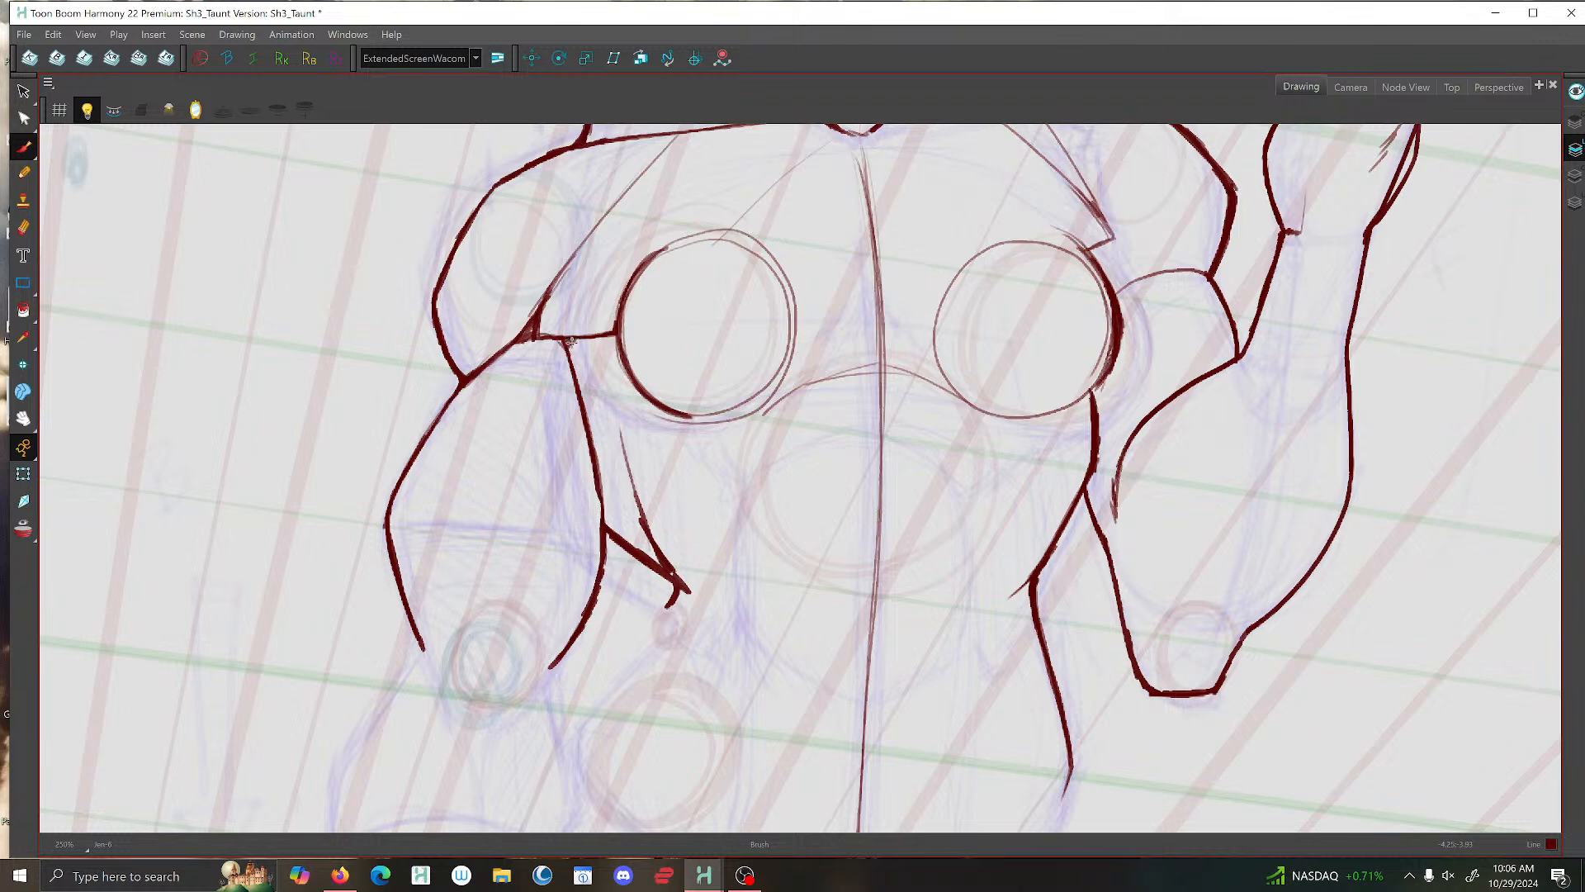
drag(573, 360, 569, 343)
scroll(570, 342, down, 3)
key(f)
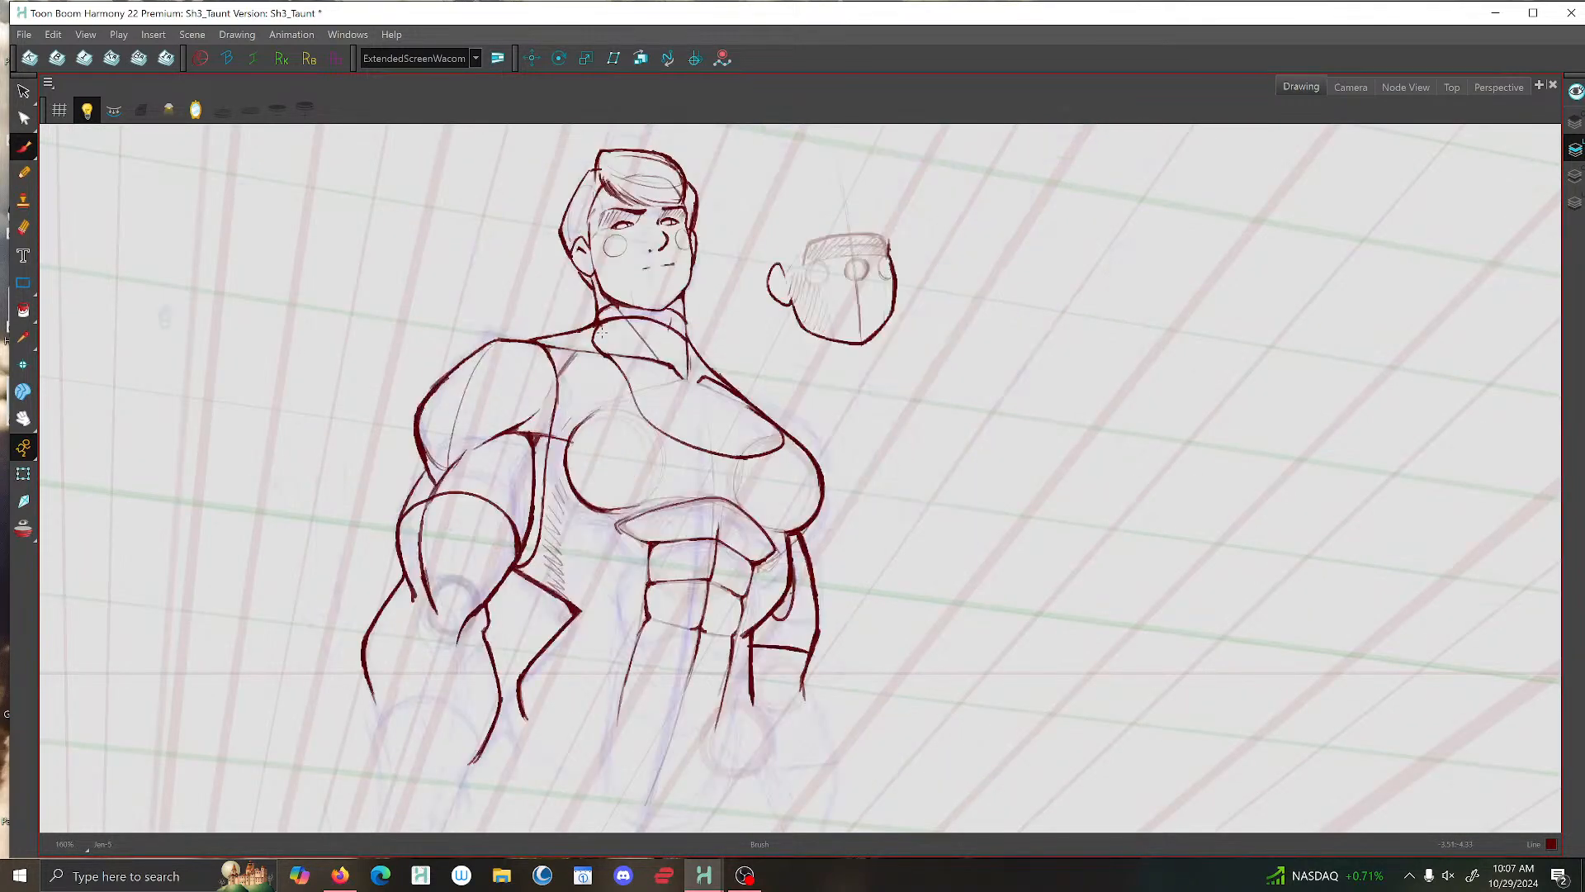
key(g)
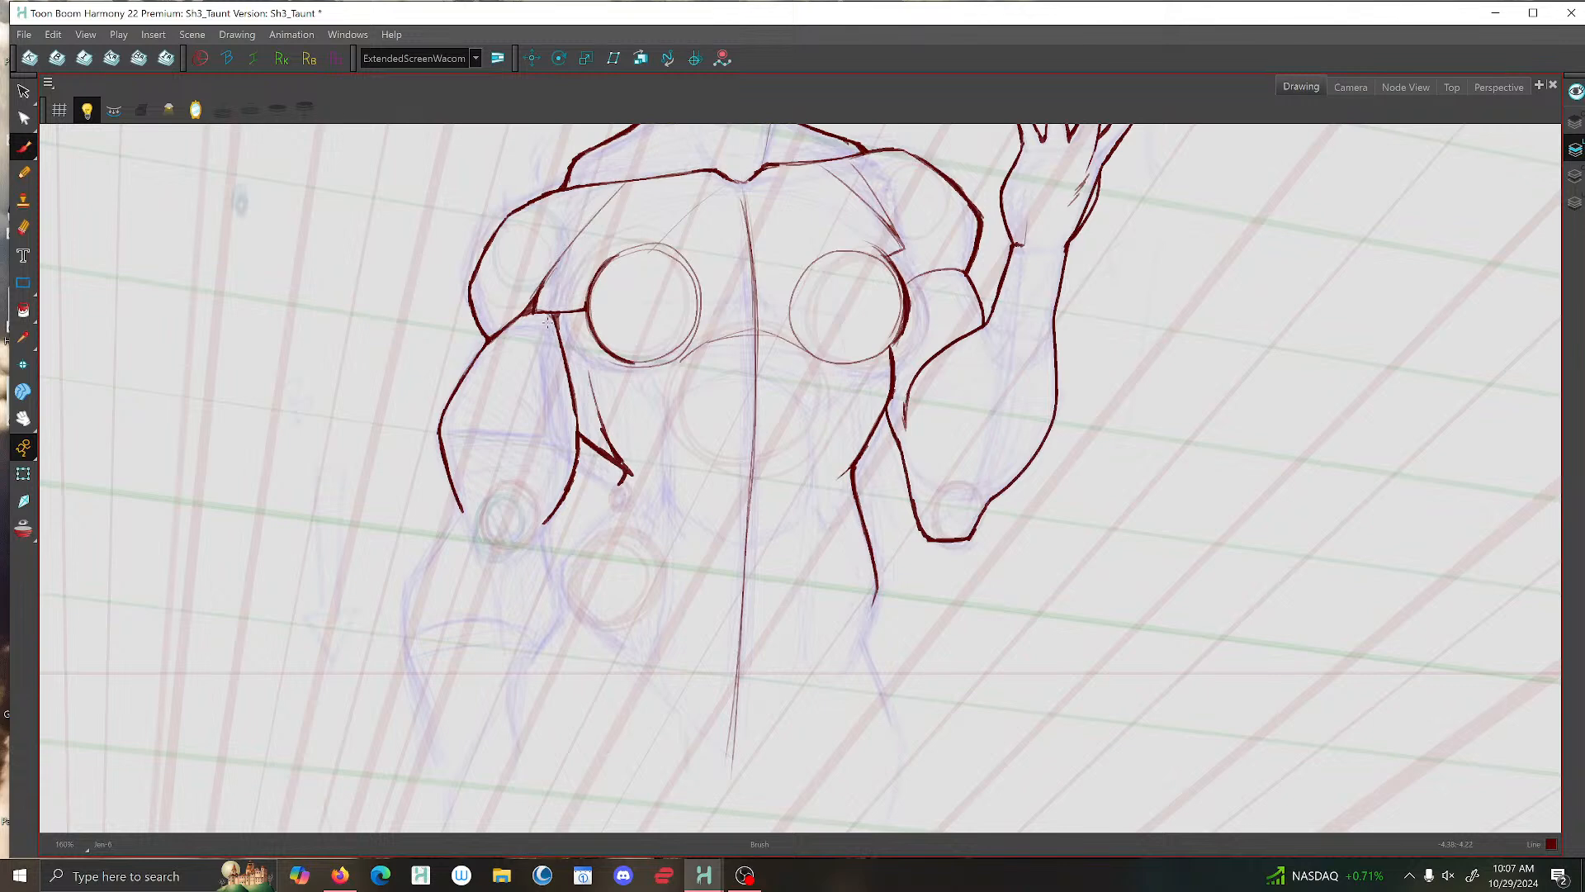
- Add thin shading strokes along the inside of the lowered upper arm, comparing with the reference drawing
drag(554, 367, 559, 428)
key(f)
key(g)
key(f)
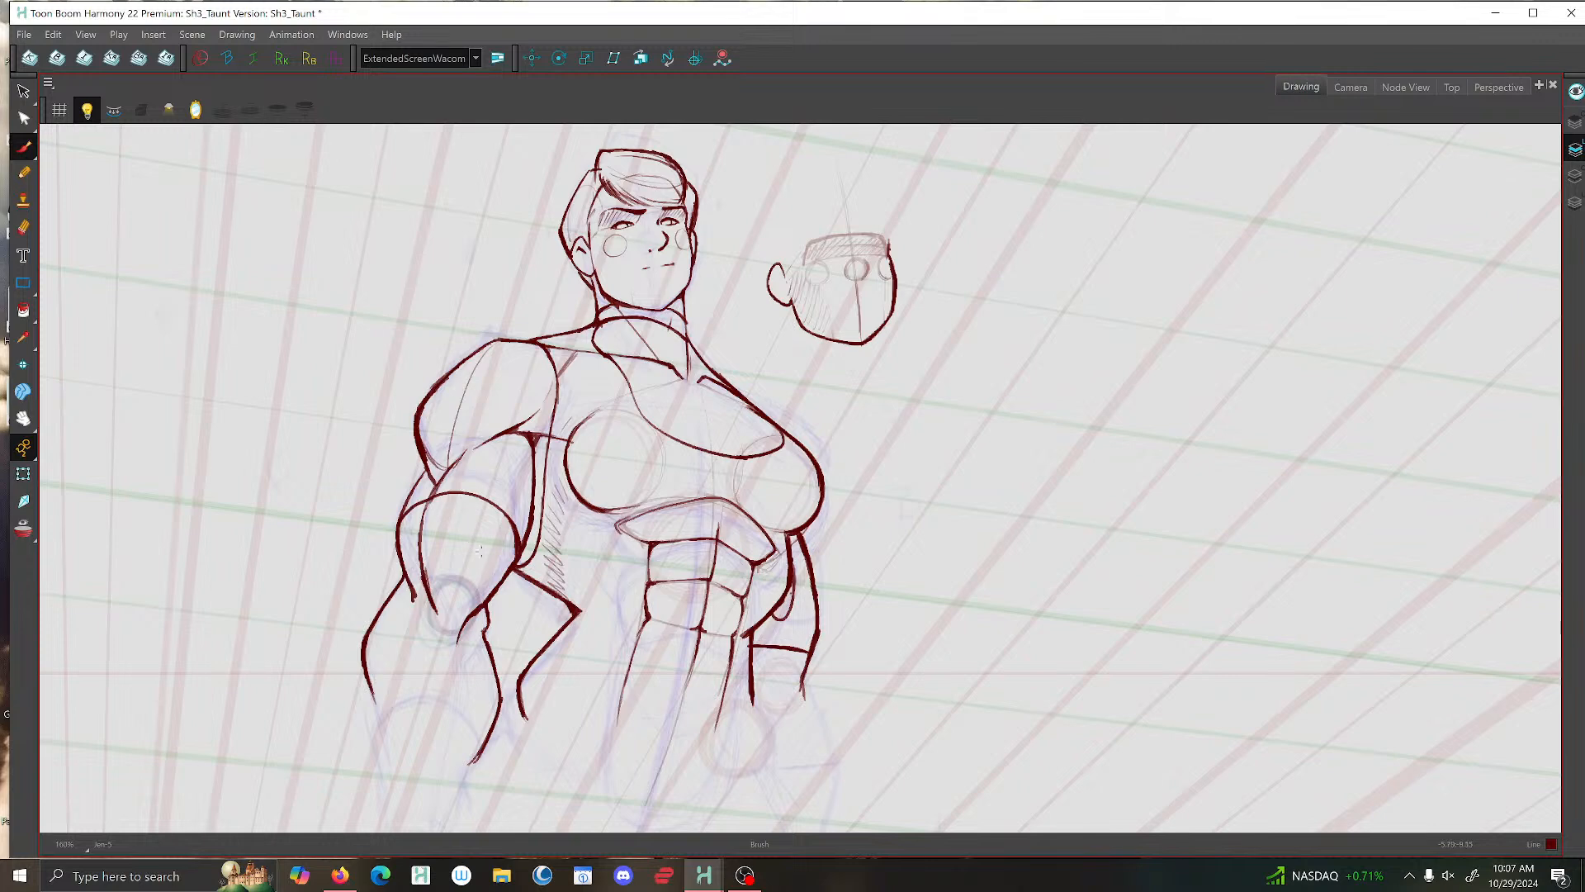
key(g)
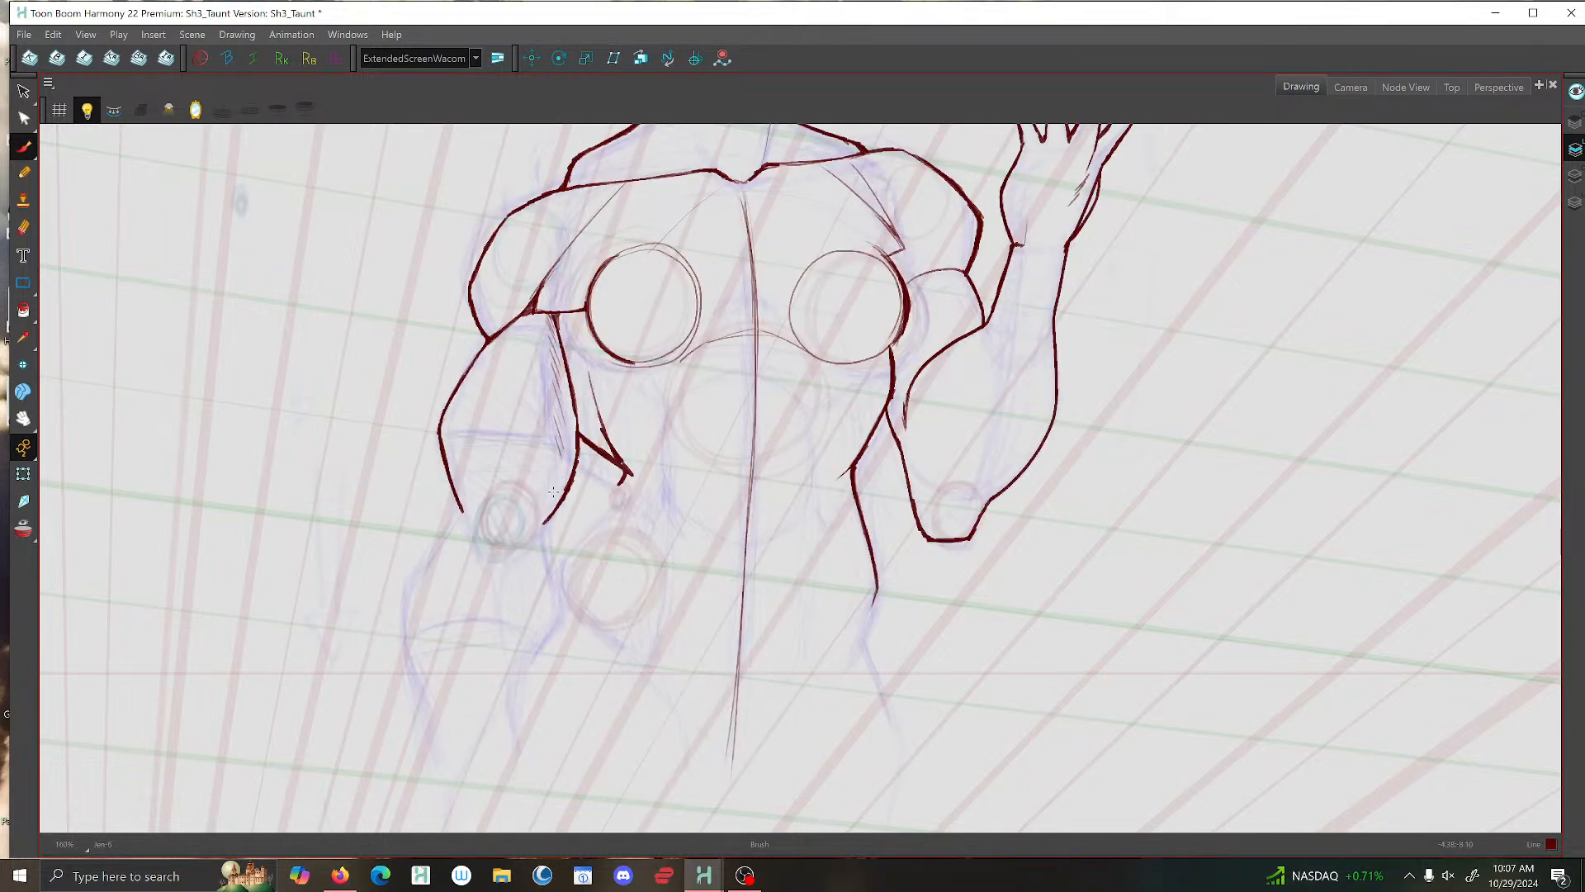
- Extend the inner upper-arm contour into the elbow and add the small angular bump beside it, checking the reference drawing
drag(553, 494, 519, 539)
key(comma)
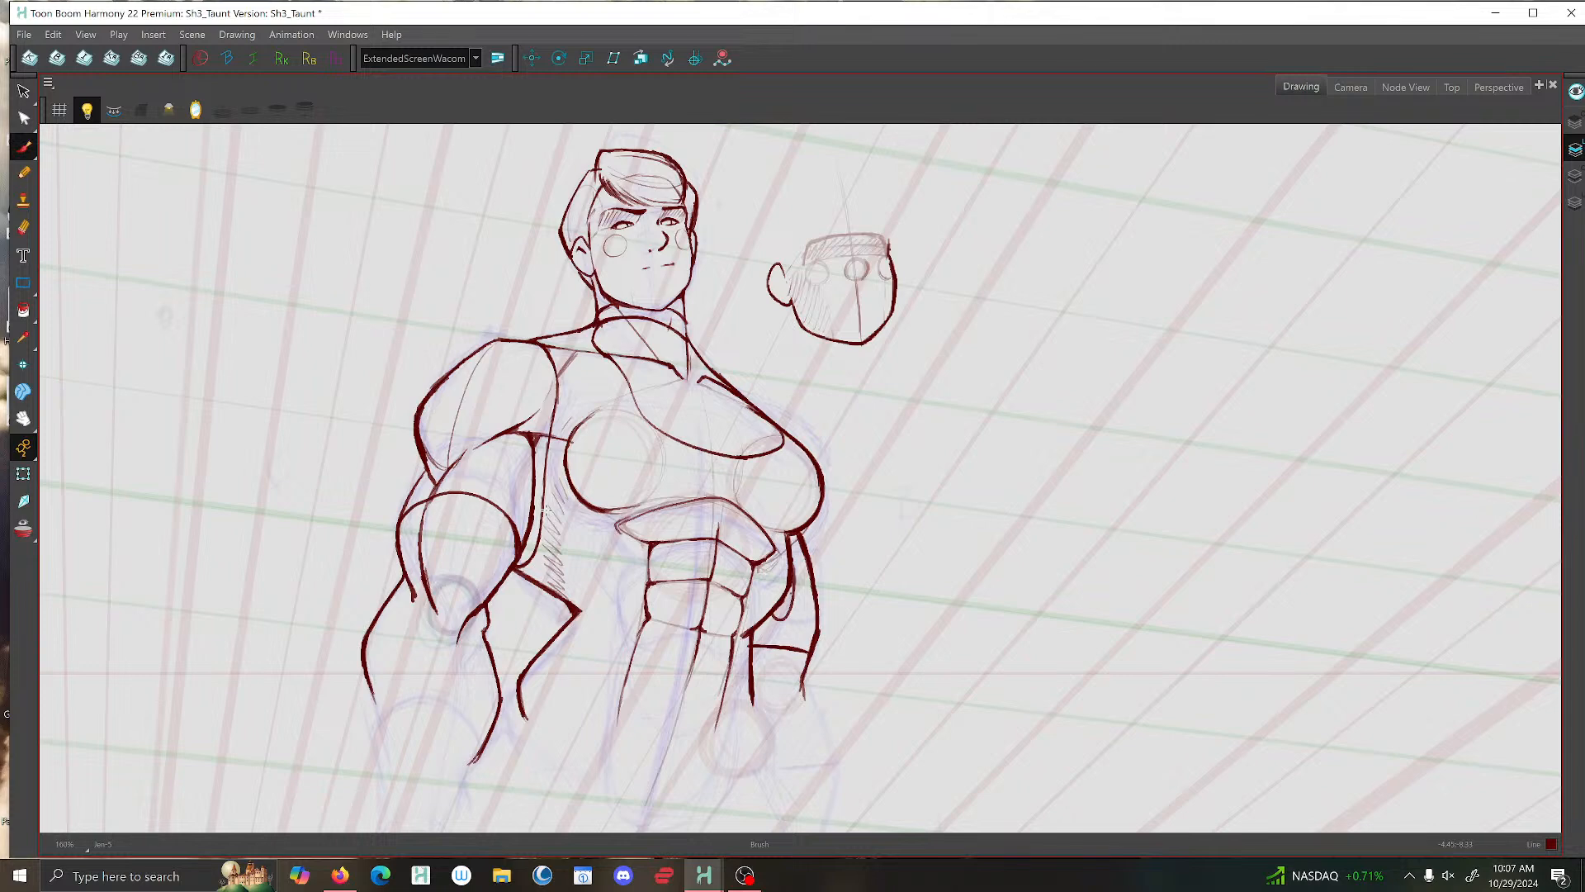
key(period)
drag(546, 515, 540, 553)
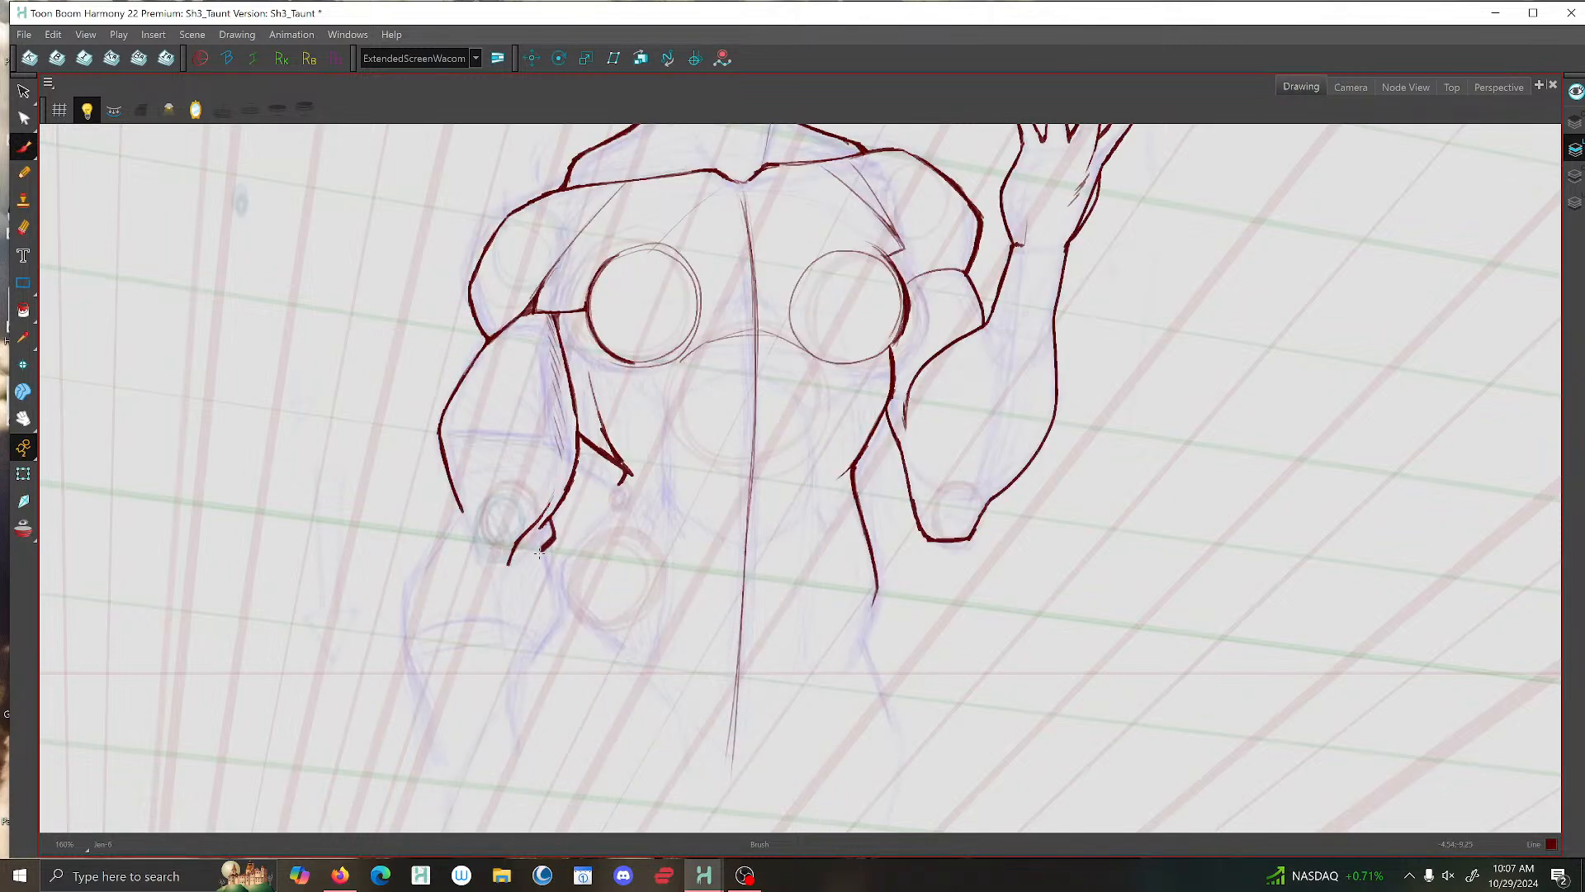
key(comma)
key(period)
- Ink short strokes at the lowered arm's outer elbow where the upper arm overlaps the forearm, checking the reference drawing
drag(459, 489, 457, 520)
key(comma)
key(period)
drag(458, 500, 469, 538)
key(comma)
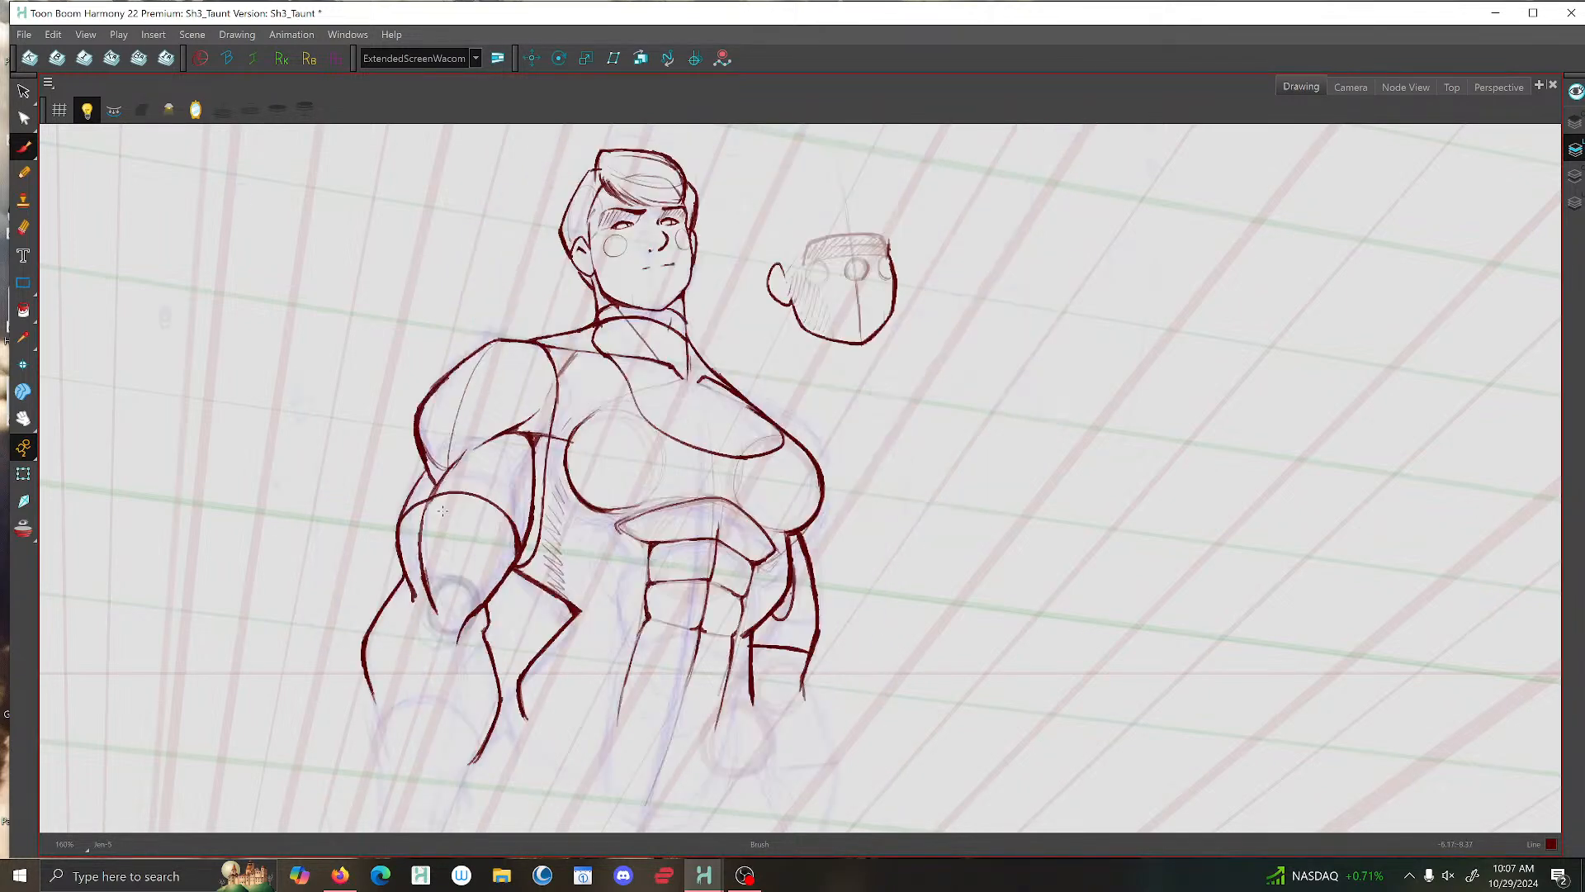
key(period)
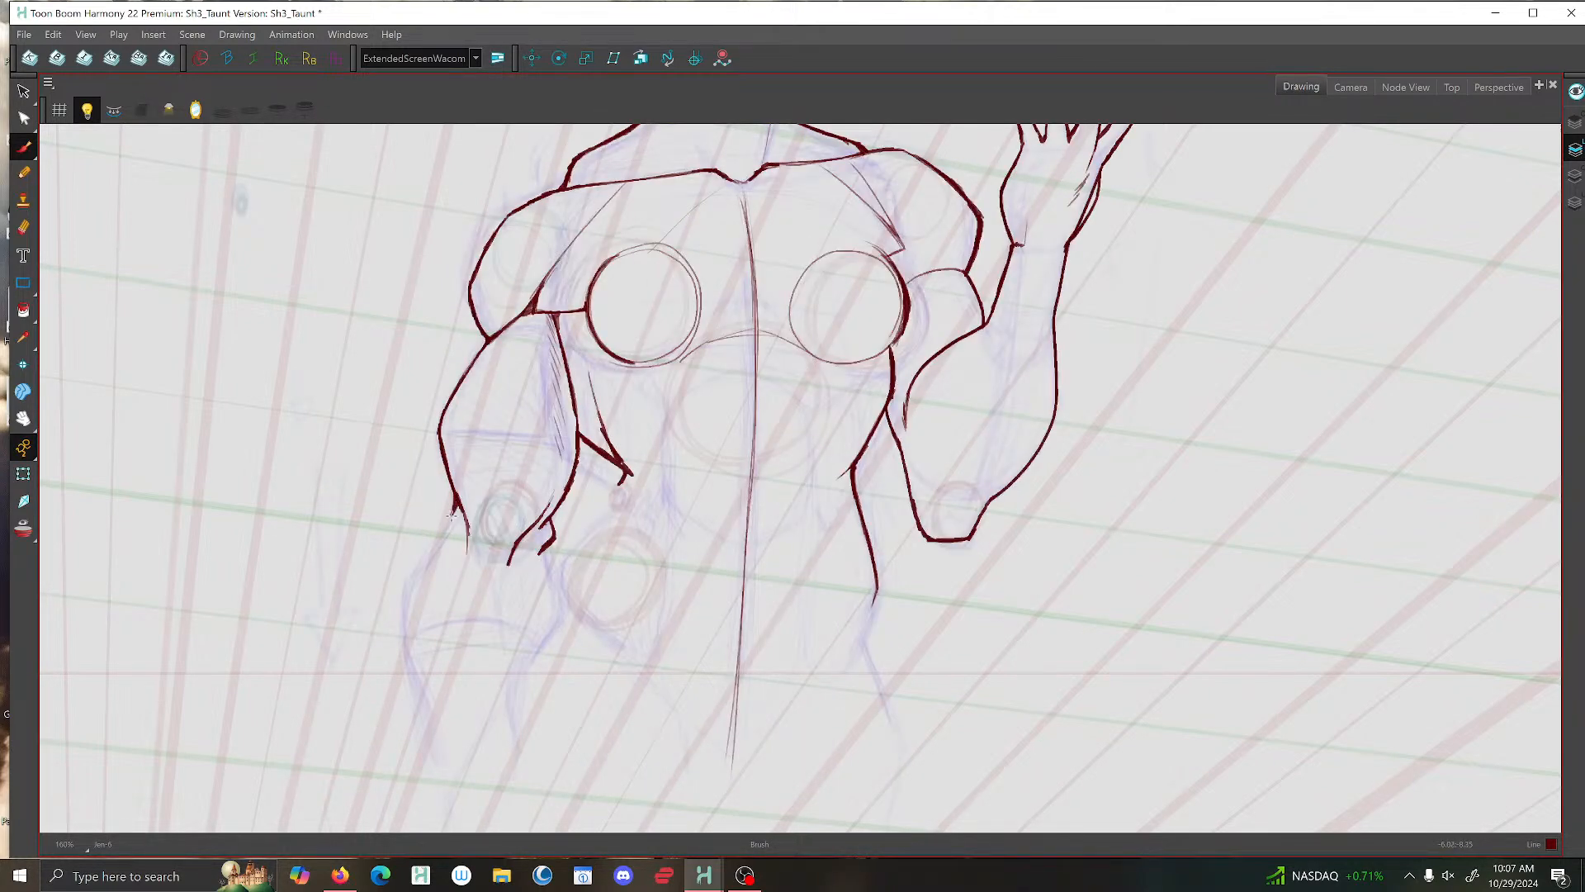
key(comma)
key(period)
key(comma)
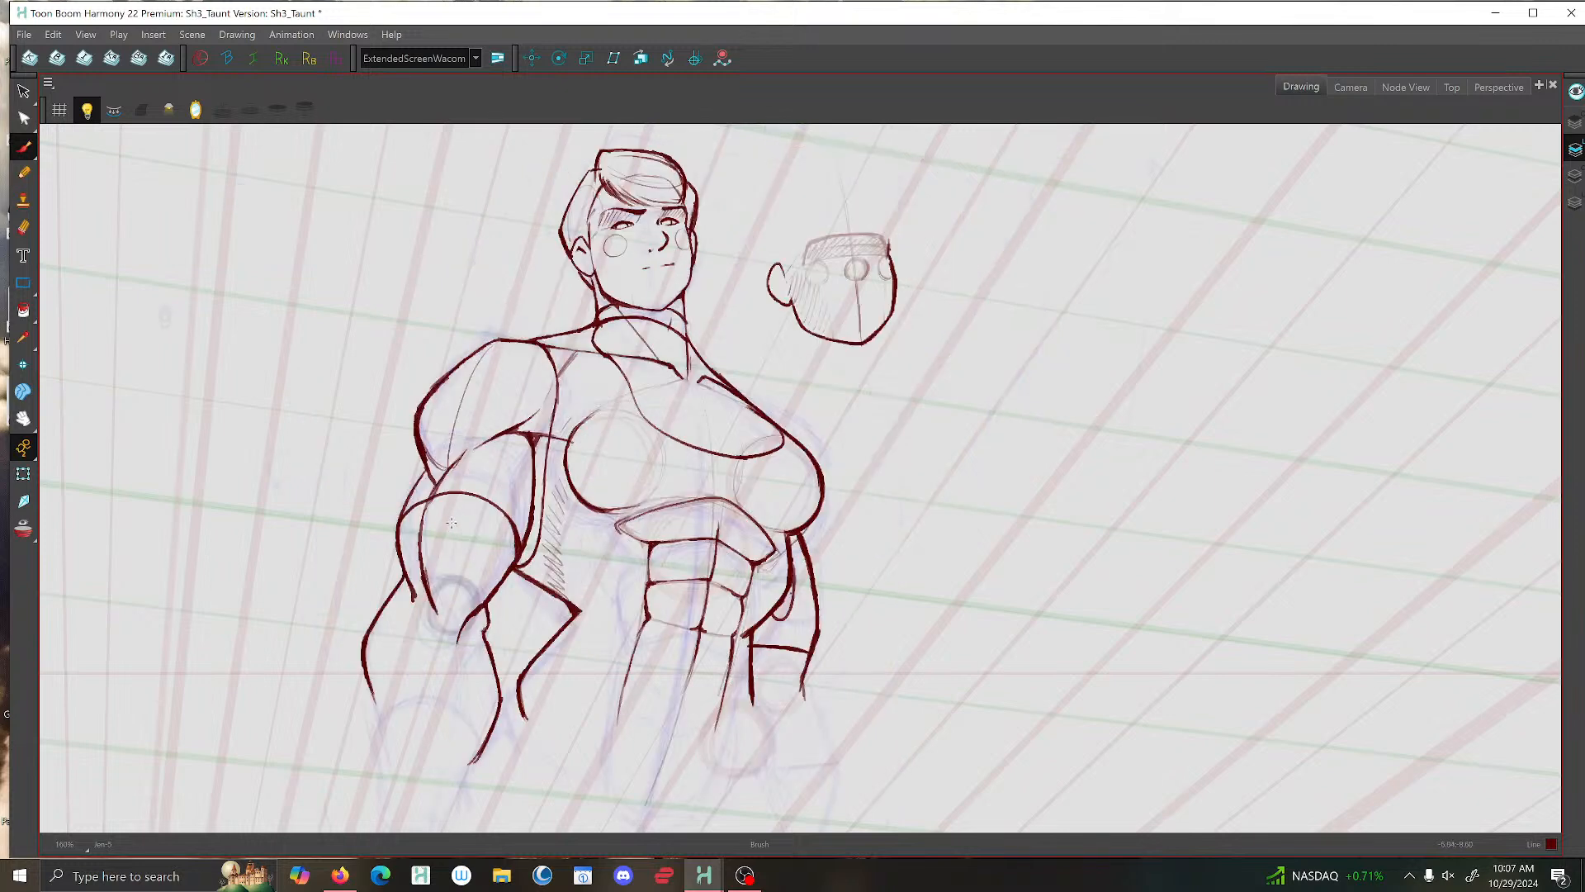
key(period)
- Ink the lowered arm's outer forearm contour from the elbow toward the wrist and compare it with the reference drawing
mouse_move(452, 514)
mouse_down()
mouse_move(404, 602)
mouse_move(422, 688)
mouse_up()
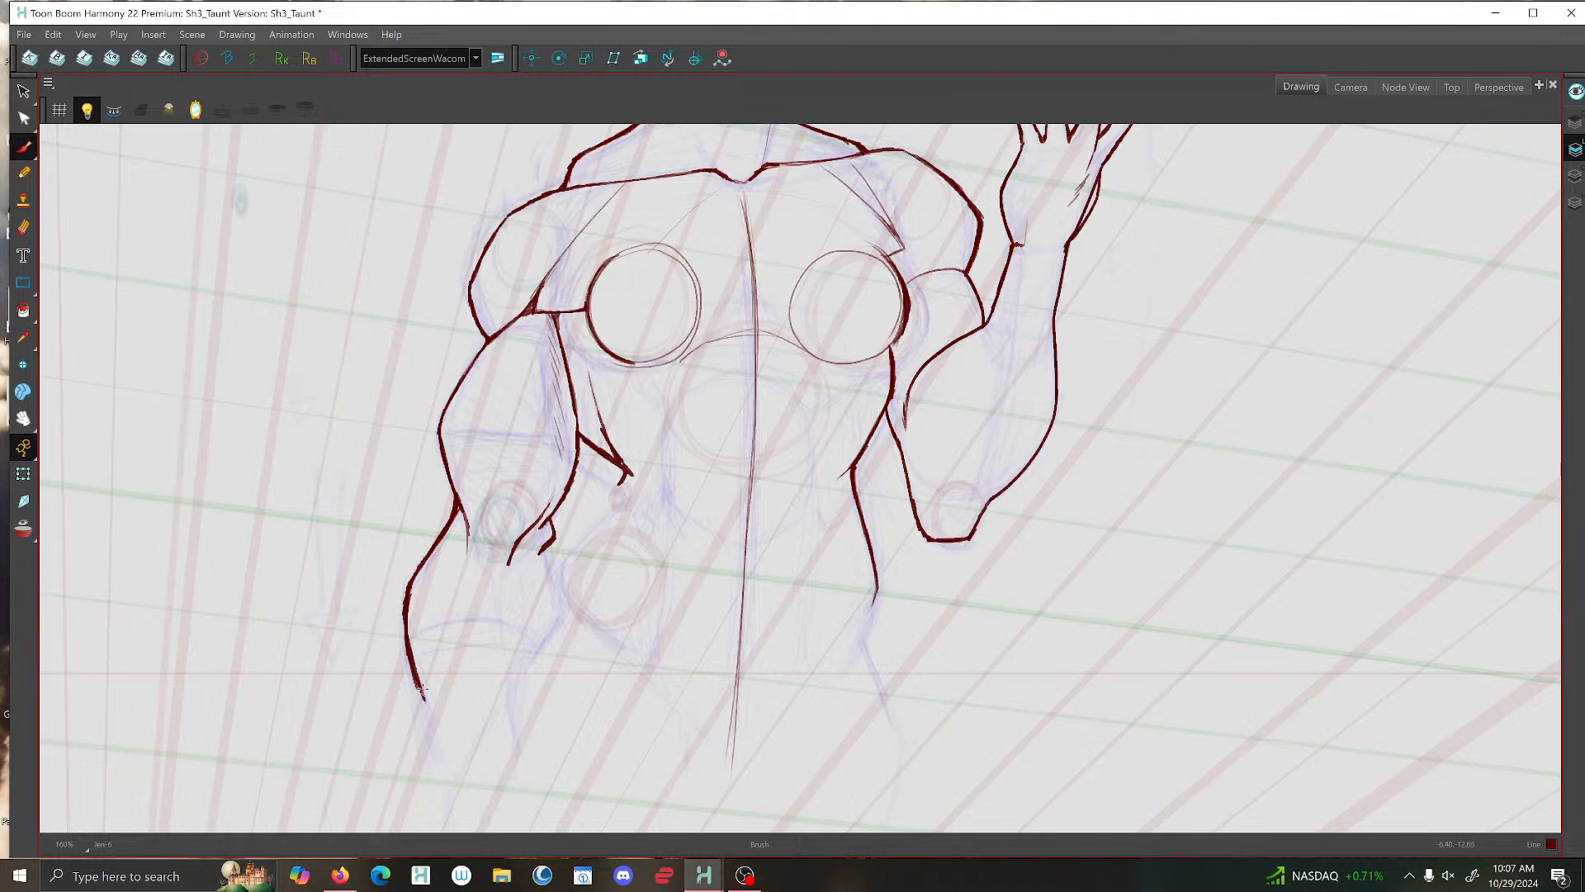
key(comma)
key(period)
key(comma)
key(period)
key(comma)
key(period)
key(comma)
key(period)
- Ink the lowered arm's inner forearm contour from the elbow bump down toward the wrist
mouse_move(543, 551)
mouse_down()
mouse_move(555, 624)
mouse_move(510, 703)
mouse_up()
key(f)
key(g)
- Draw a thin muscle line from the outer elbow down into the forearm and undo the surplus stroke
mouse_move(467, 532)
mouse_down()
mouse_move(476, 599)
mouse_move(497, 583)
mouse_move(477, 592)
mouse_move(478, 578)
mouse_up()
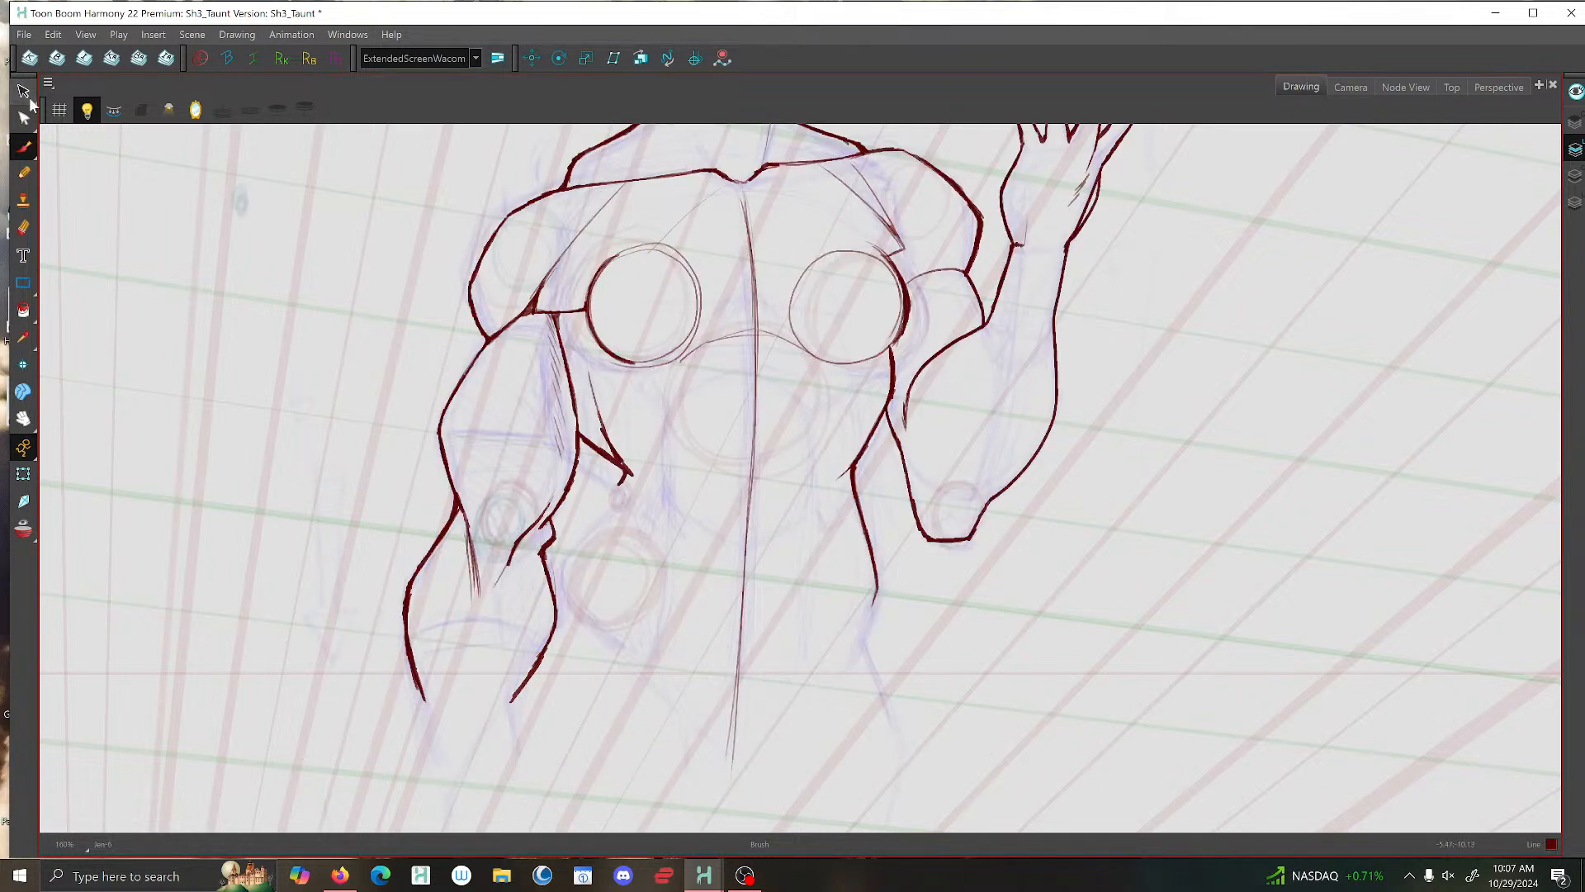
key(alt+s)
key(ctrl+z)
key(ctrl+z)
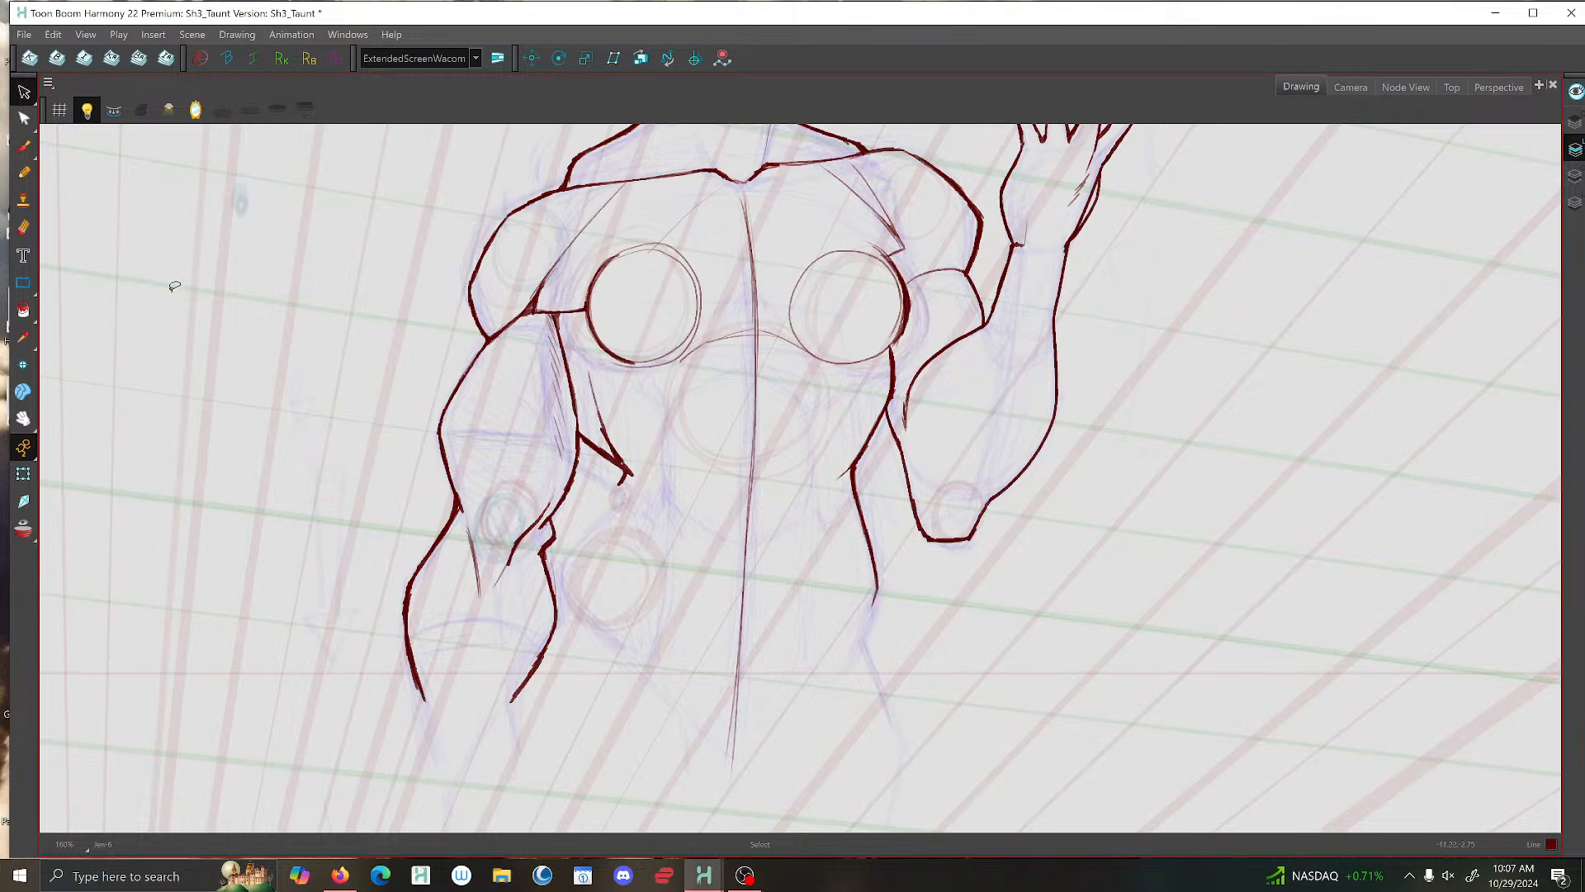
click(23, 149)
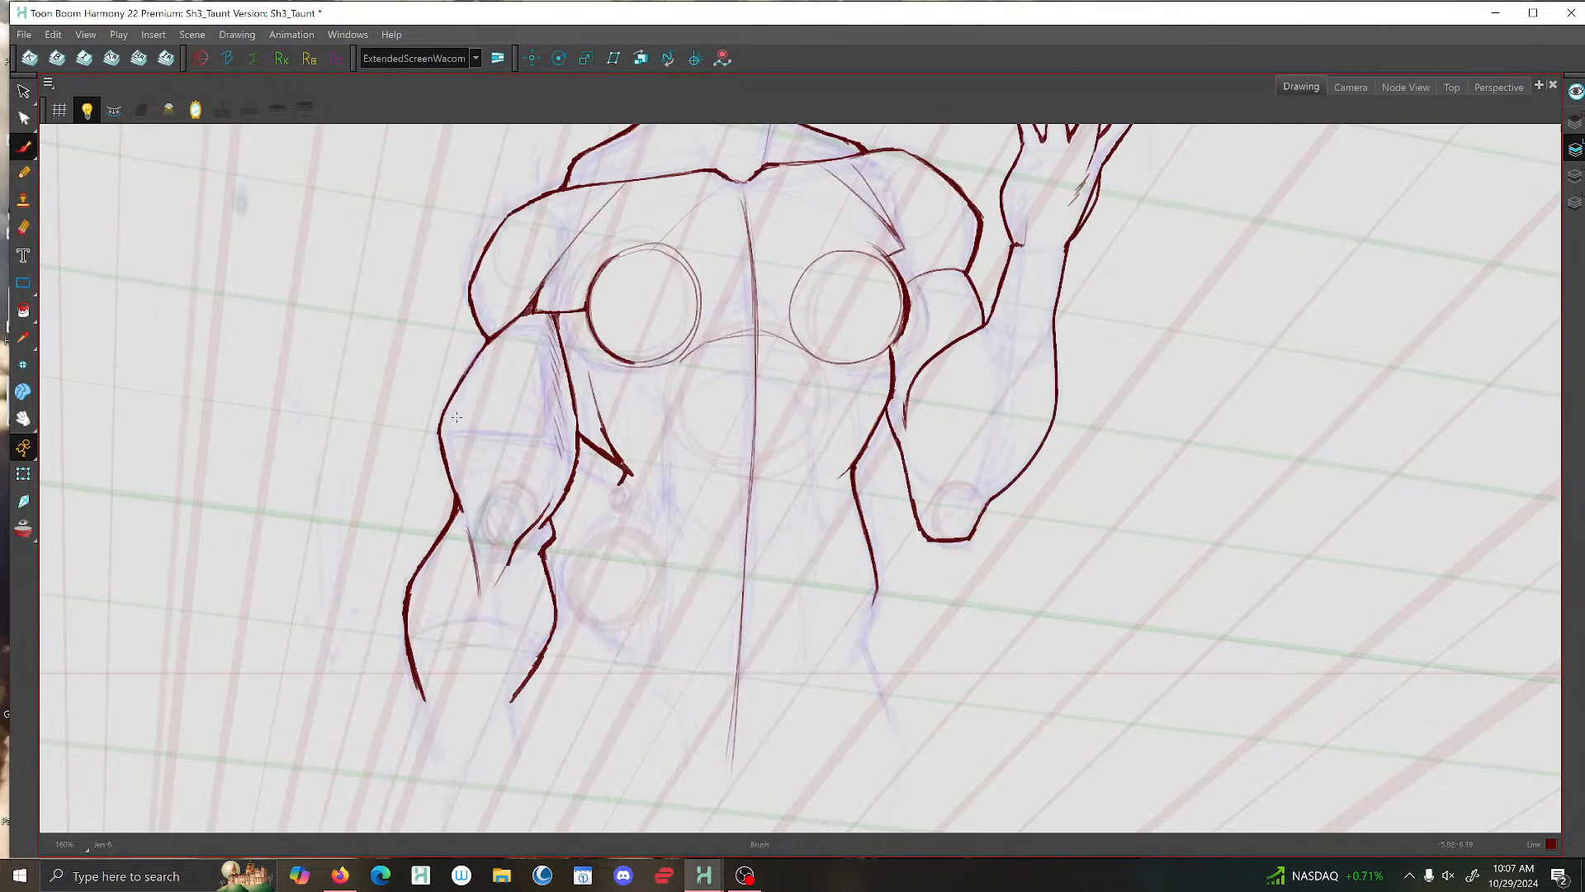
- Draw a slightly curved band line across the lowered upper arm, from its outer contour to the inner edge, checking the reference drawing
key(f)
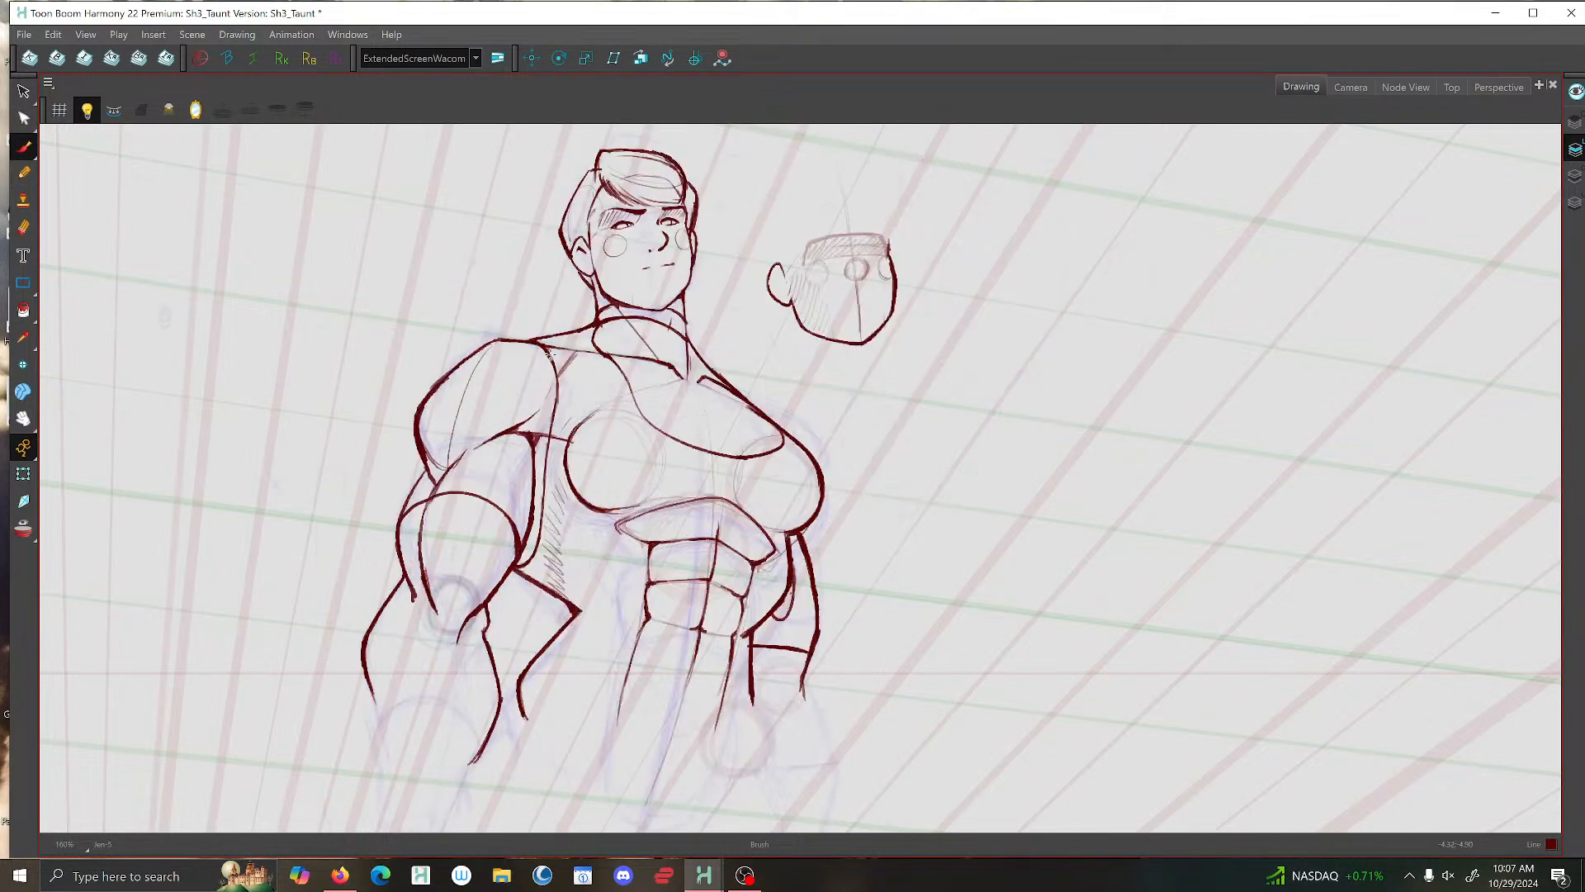
key(g)
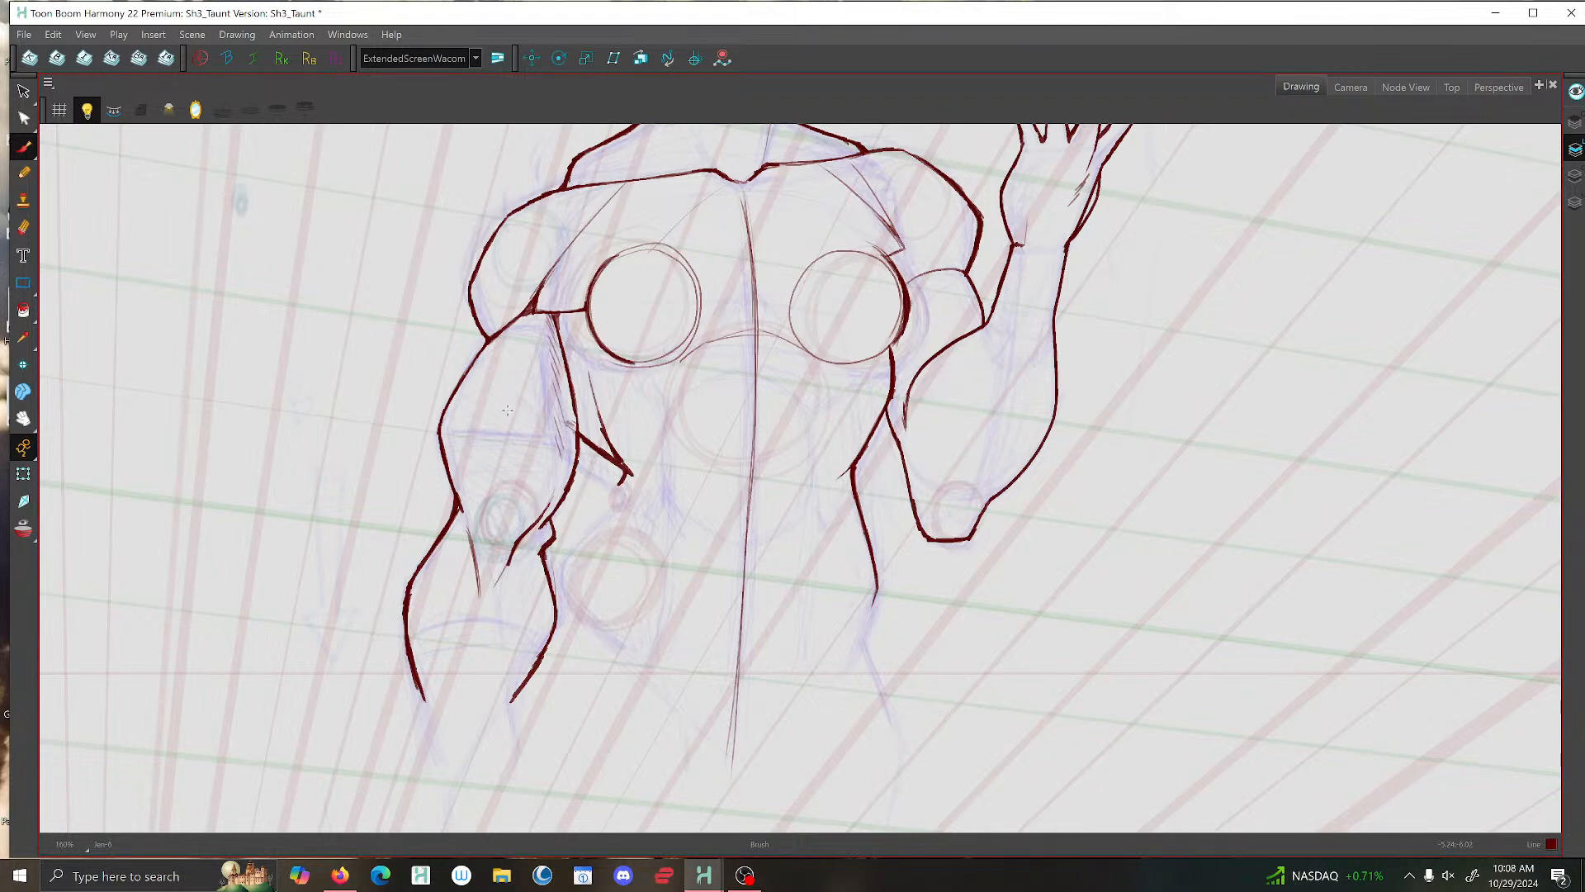
drag(507, 409, 444, 410)
drag(510, 409, 445, 412)
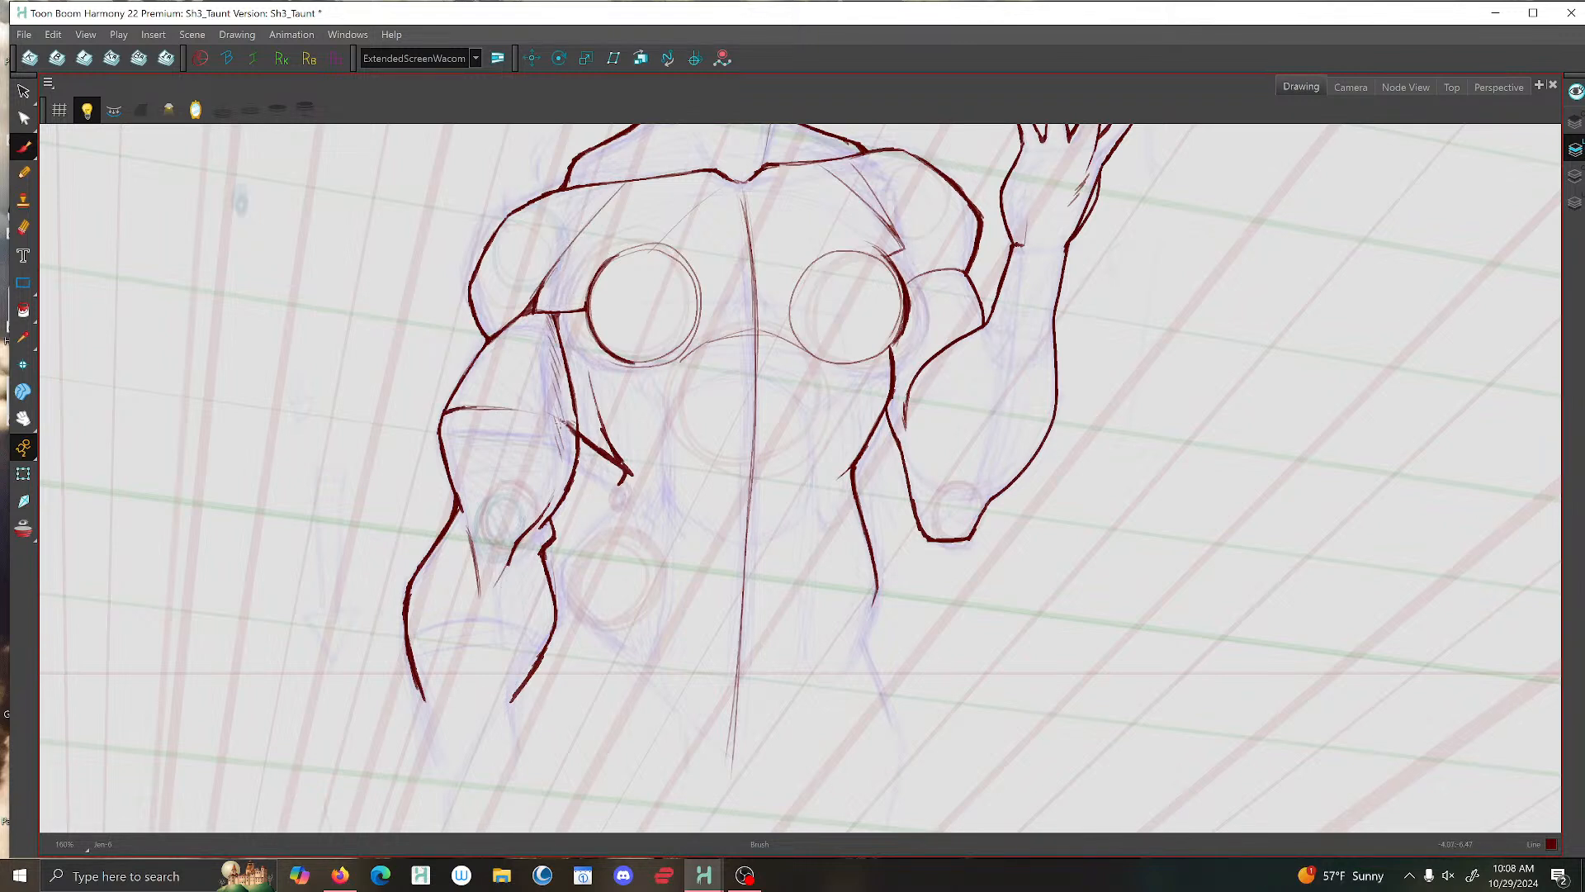
drag(569, 425, 447, 411)
scroll(581, 323, down, 4)
scroll(654, 388, up, 3)
key(f)
key(g)
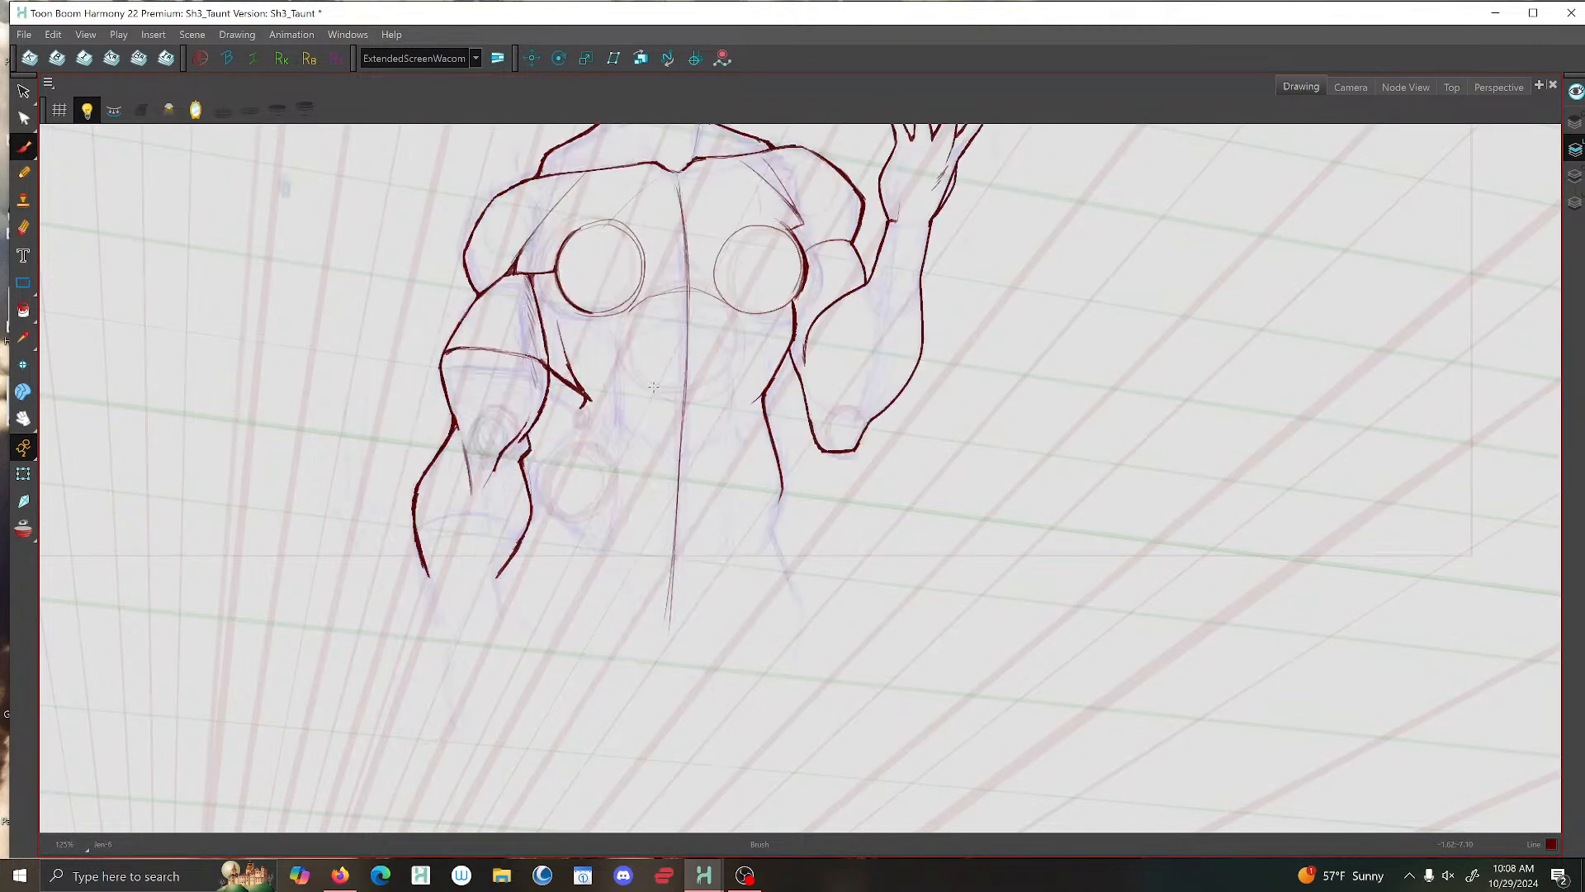
- Ink the waist contour beside the lowered arm, from the torso's pointed corner inward and down to the hip, comparing with the reference drawing
scroll(555, 444, up, 3)
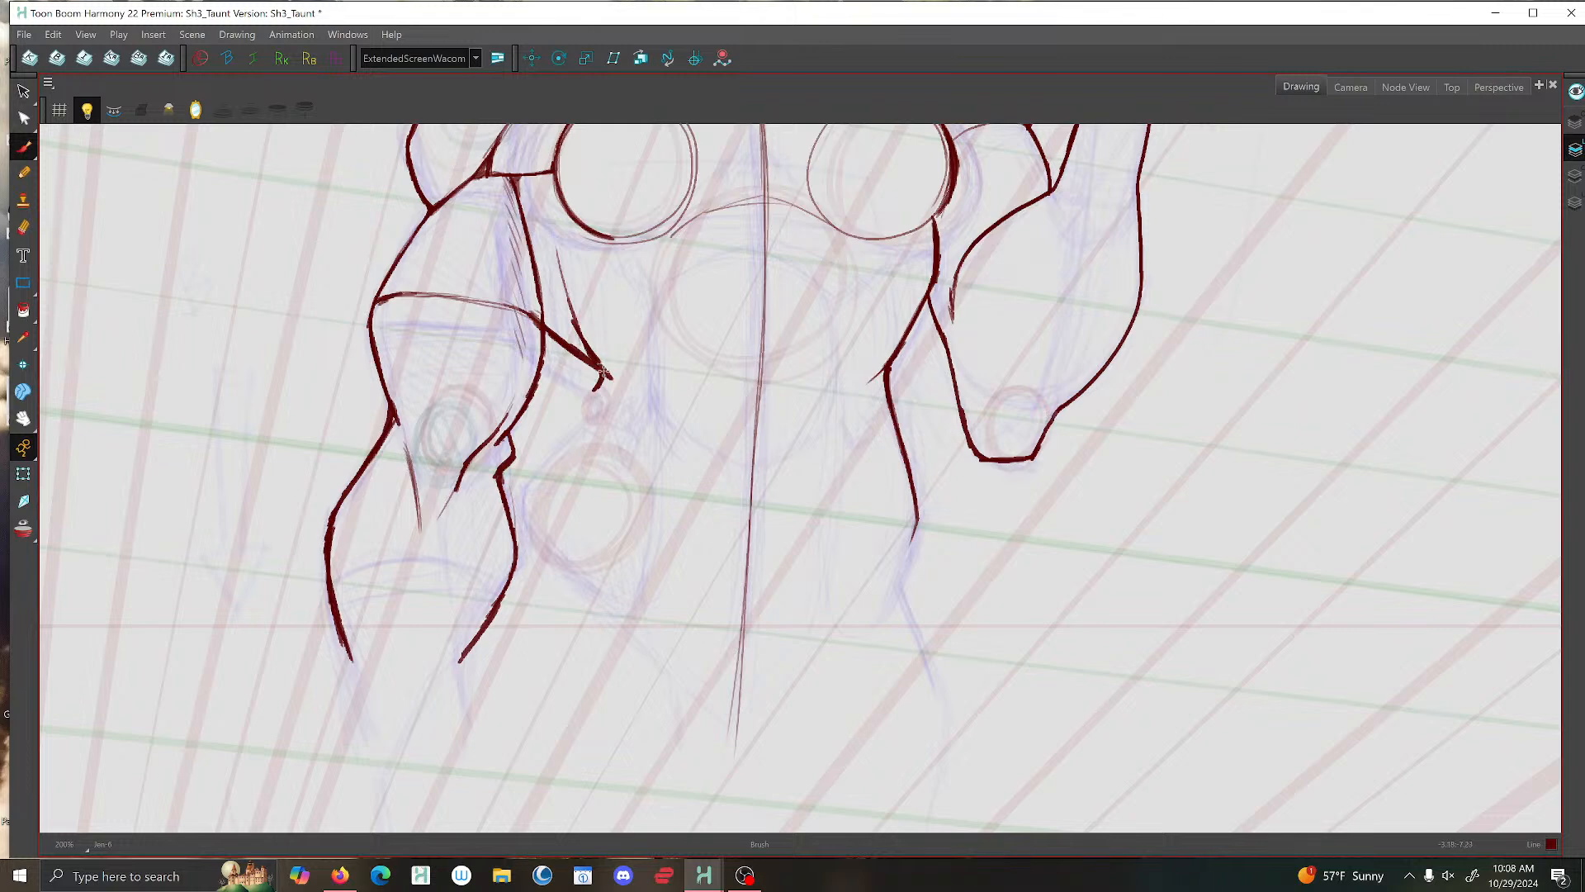
key(f)
key(g)
key(f)
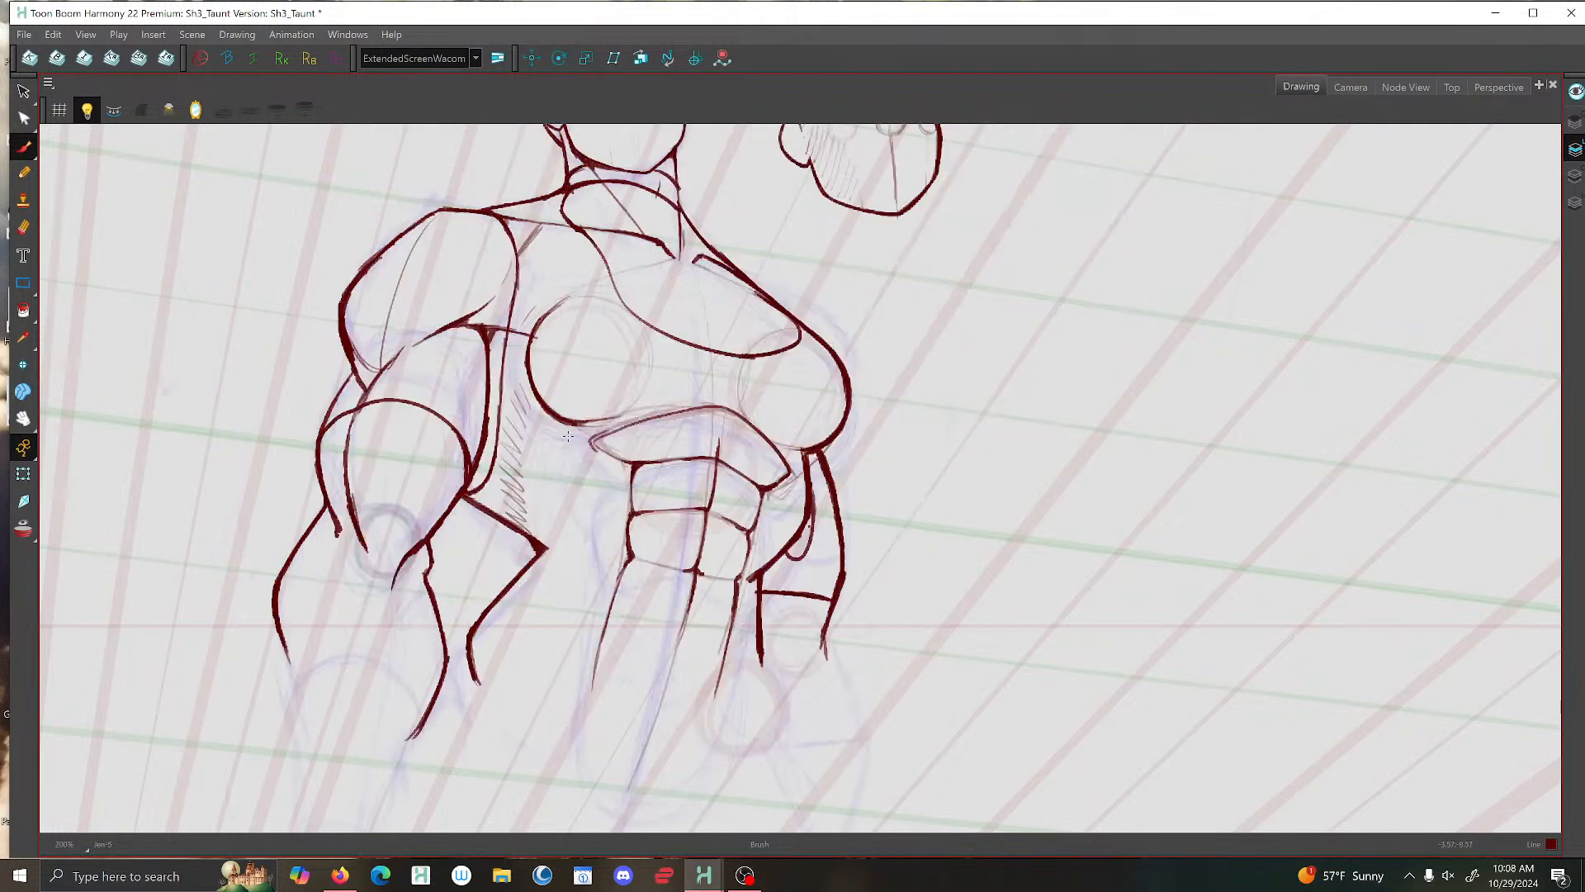
key(g)
key(f)
key(g)
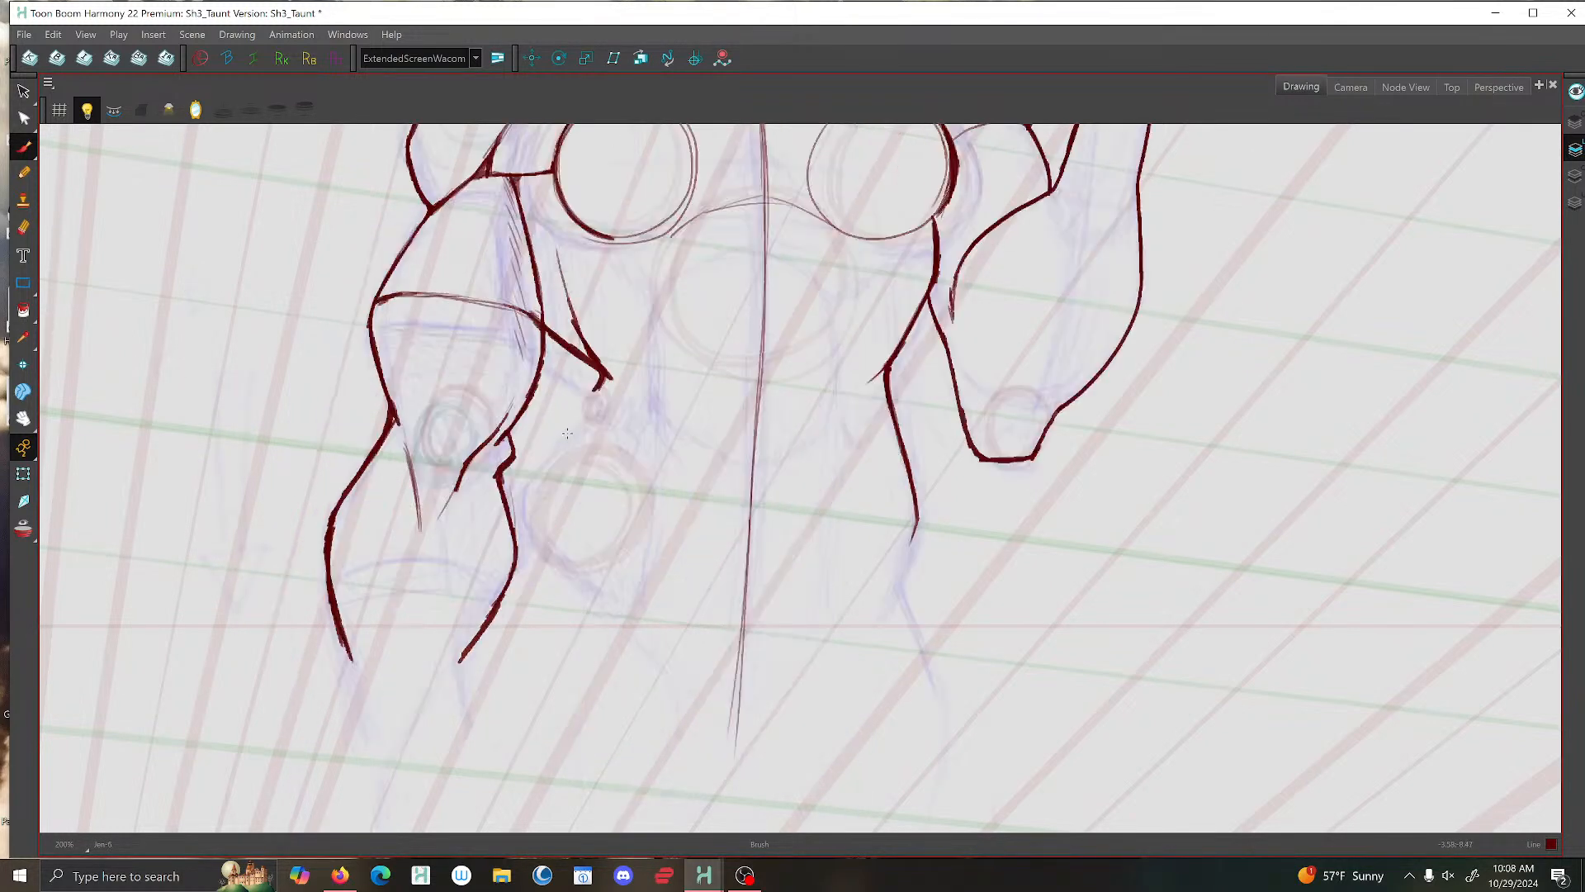
mouse_move(561, 445)
mouse_down()
mouse_move(532, 494)
mouse_move(556, 530)
mouse_up()
key(f)
key(g)
drag(600, 383, 532, 489)
key(f)
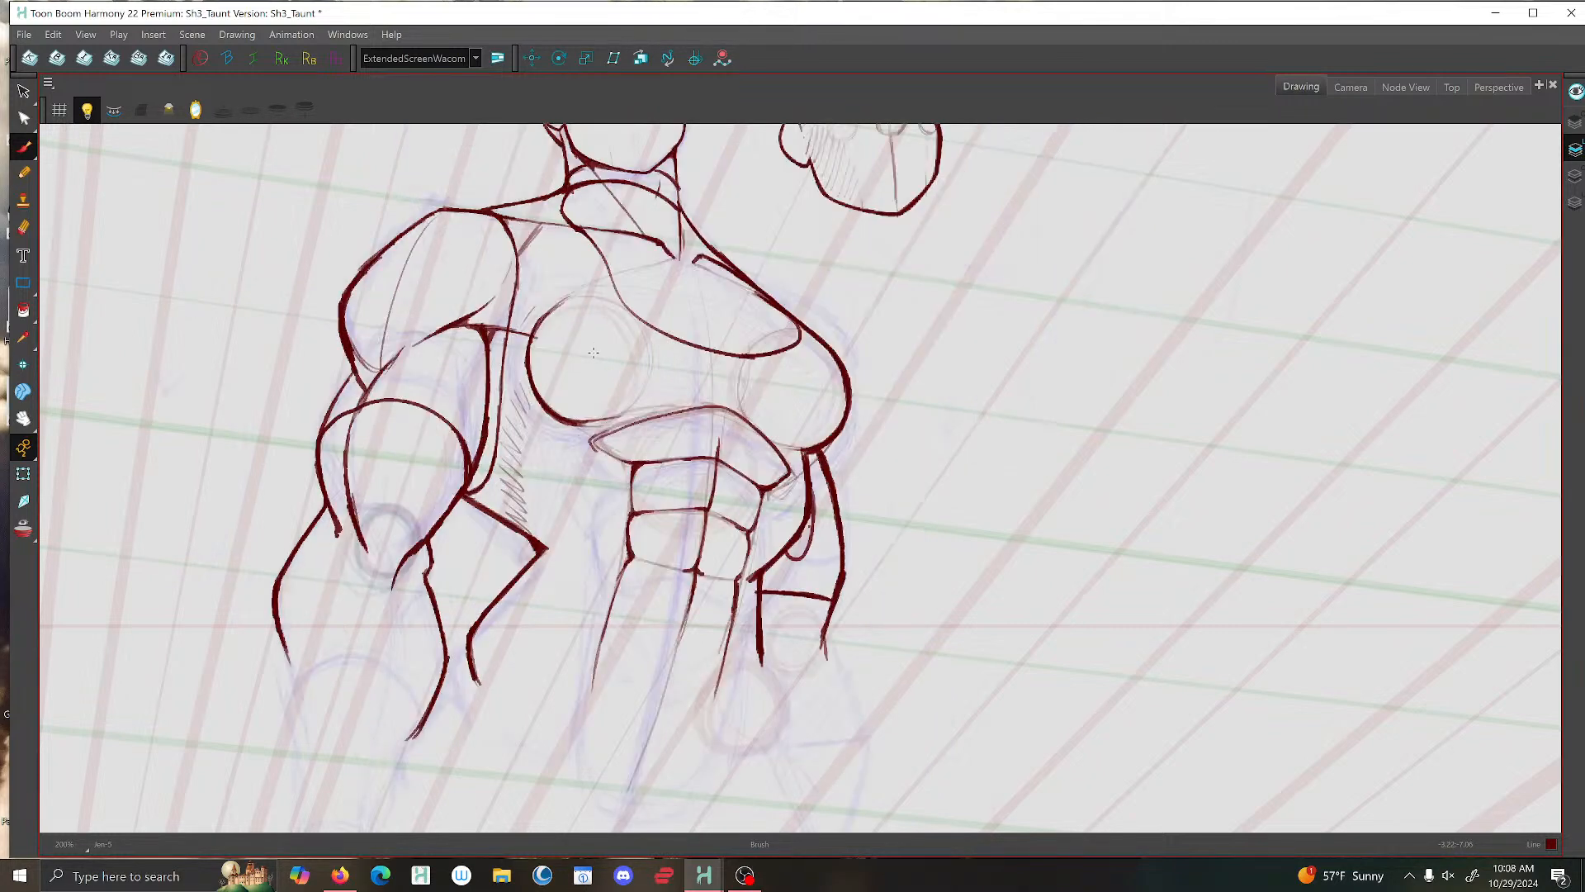
key(g)
- Darken the torso's vertical centre line and ink the waist and hip contour downward on the raised arm's side
key(2)
key(f)
key(g)
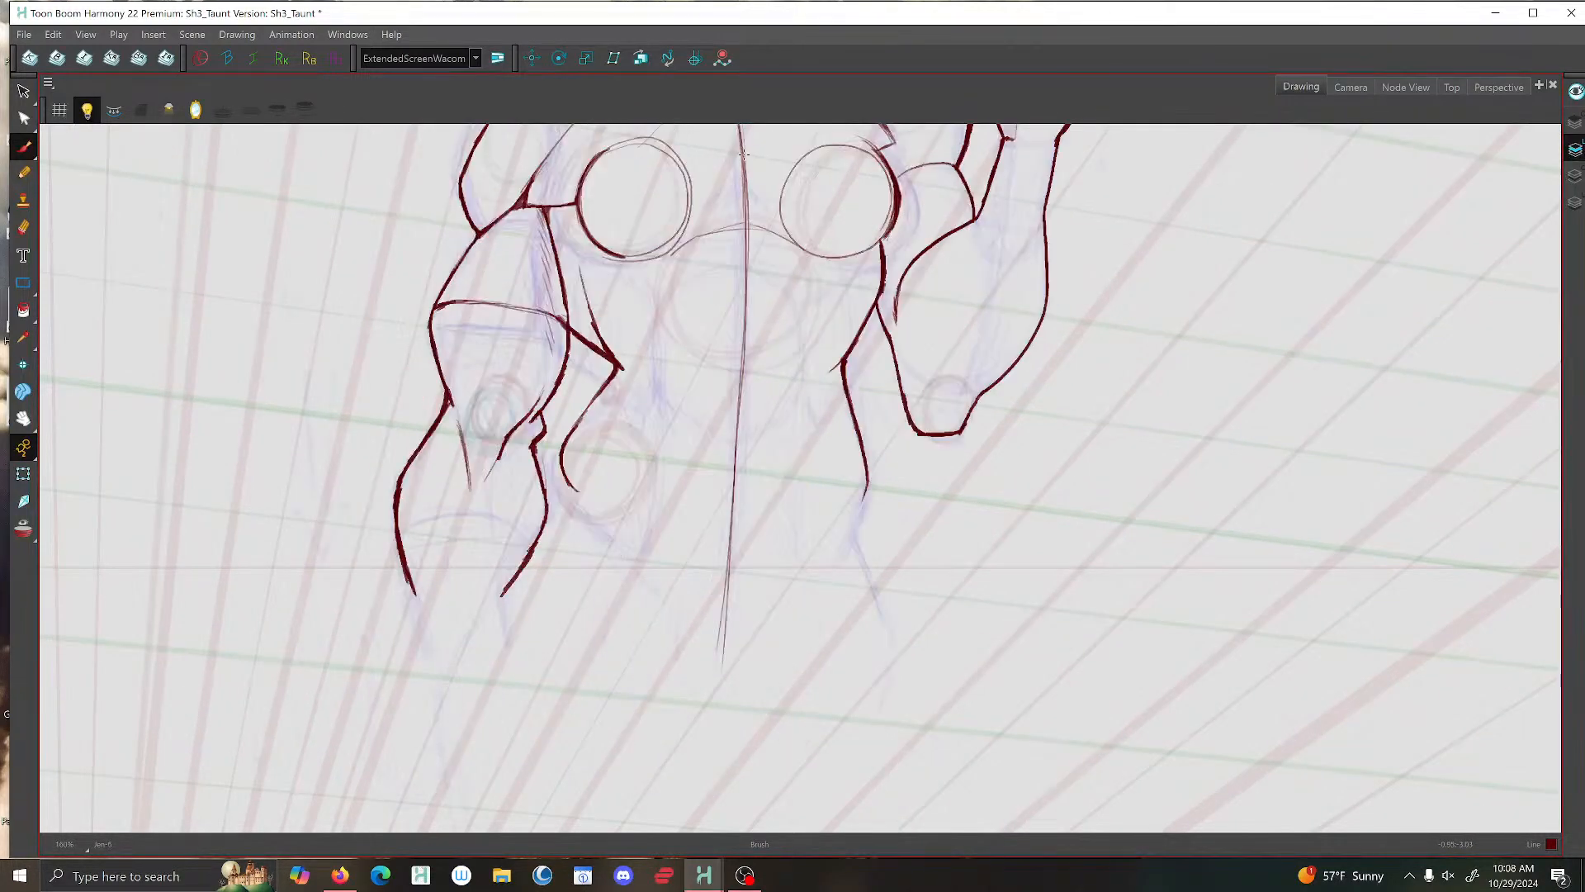
drag(745, 168, 723, 563)
key(f)
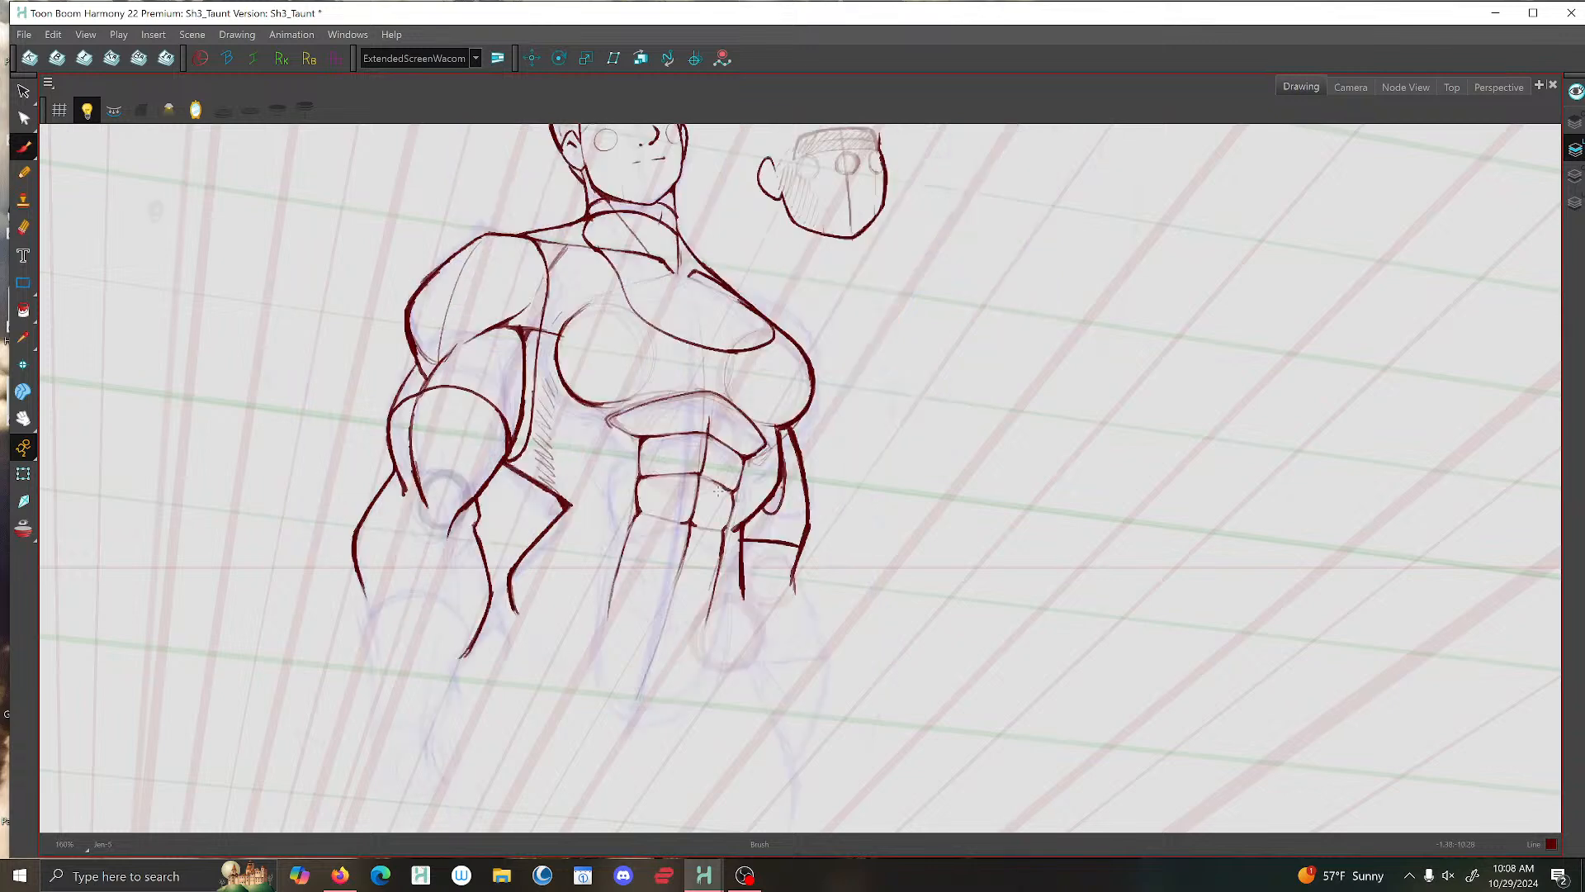
key(g)
mouse_move(867, 471)
mouse_down()
mouse_move(850, 527)
mouse_move(887, 640)
mouse_move(875, 700)
mouse_up()
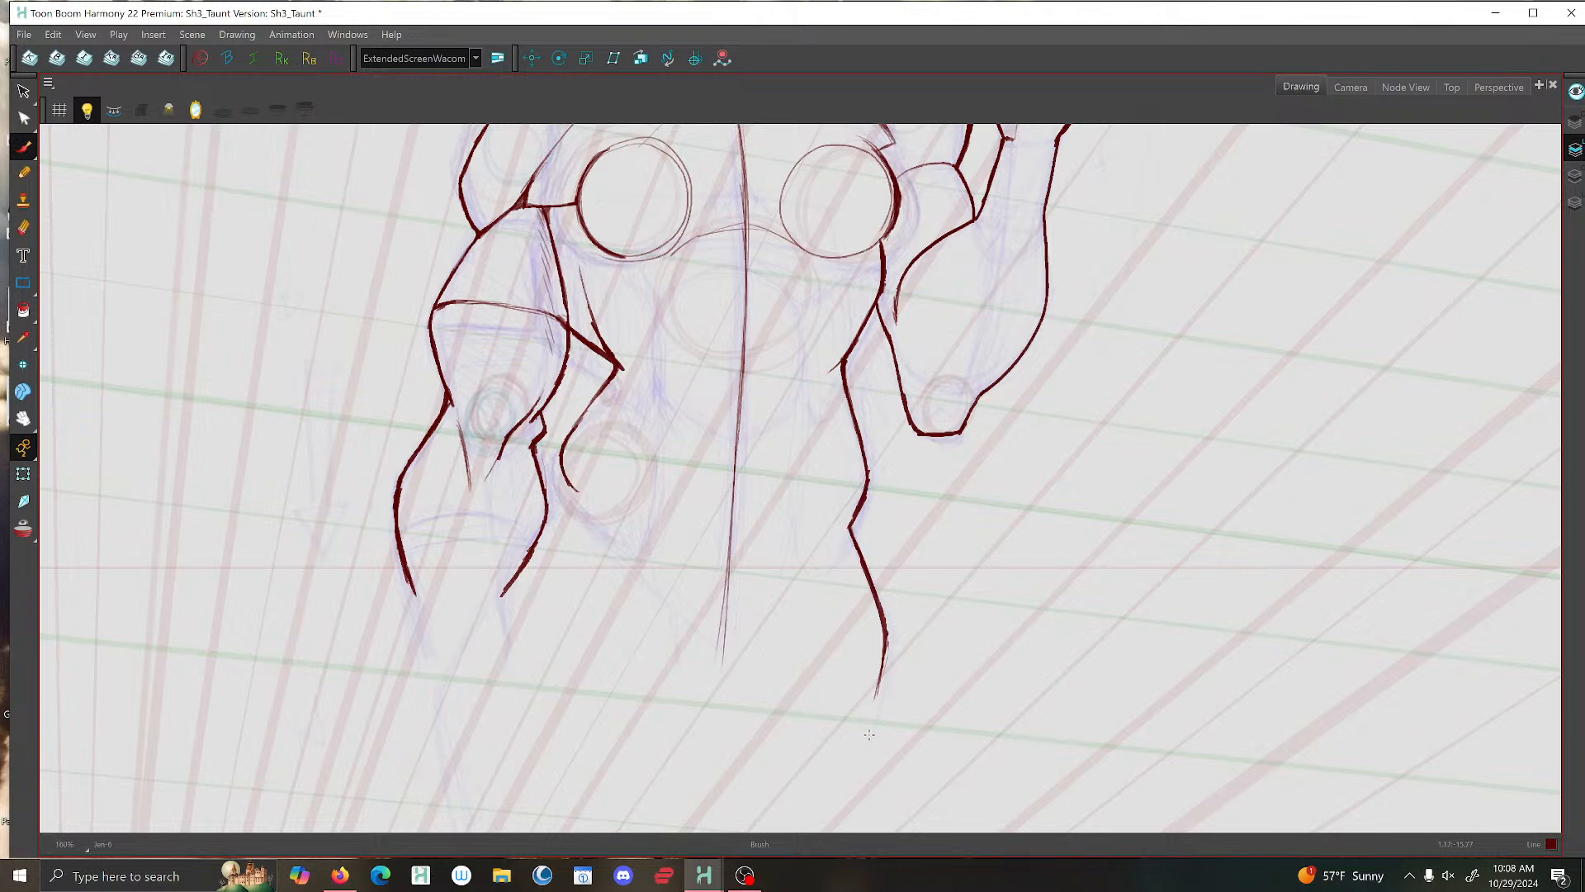
scroll(869, 734, down, 2)
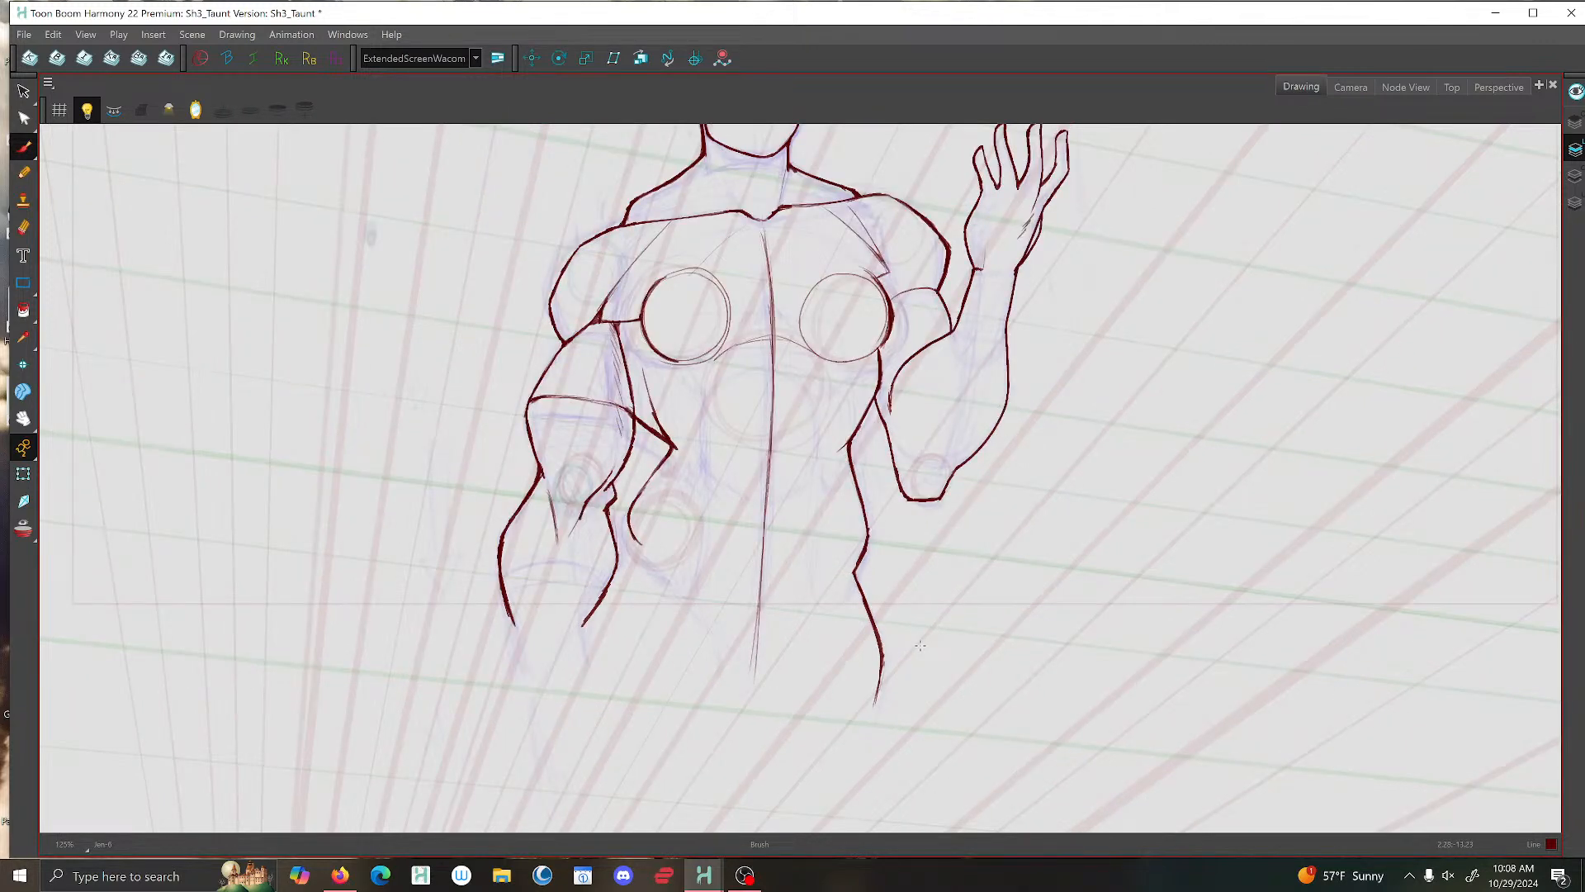
- Hatch the lowered forearm with short diagonal brush strokes below the elbow and save the scene
click(23, 92)
click(23, 146)
drag(550, 525, 576, 572)
key(.)
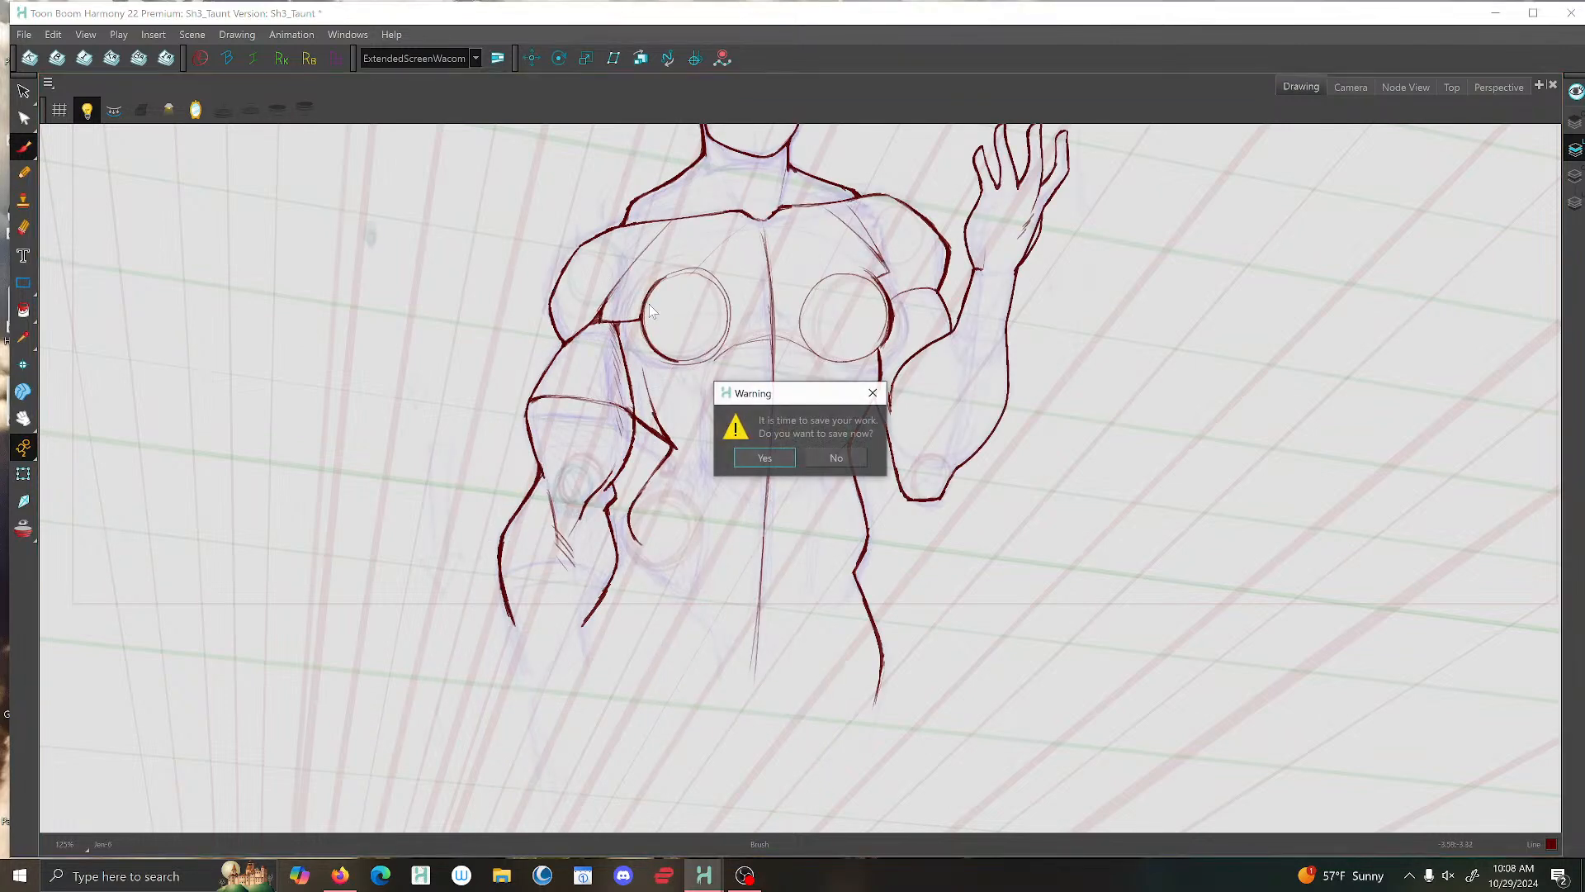
click(761, 452)
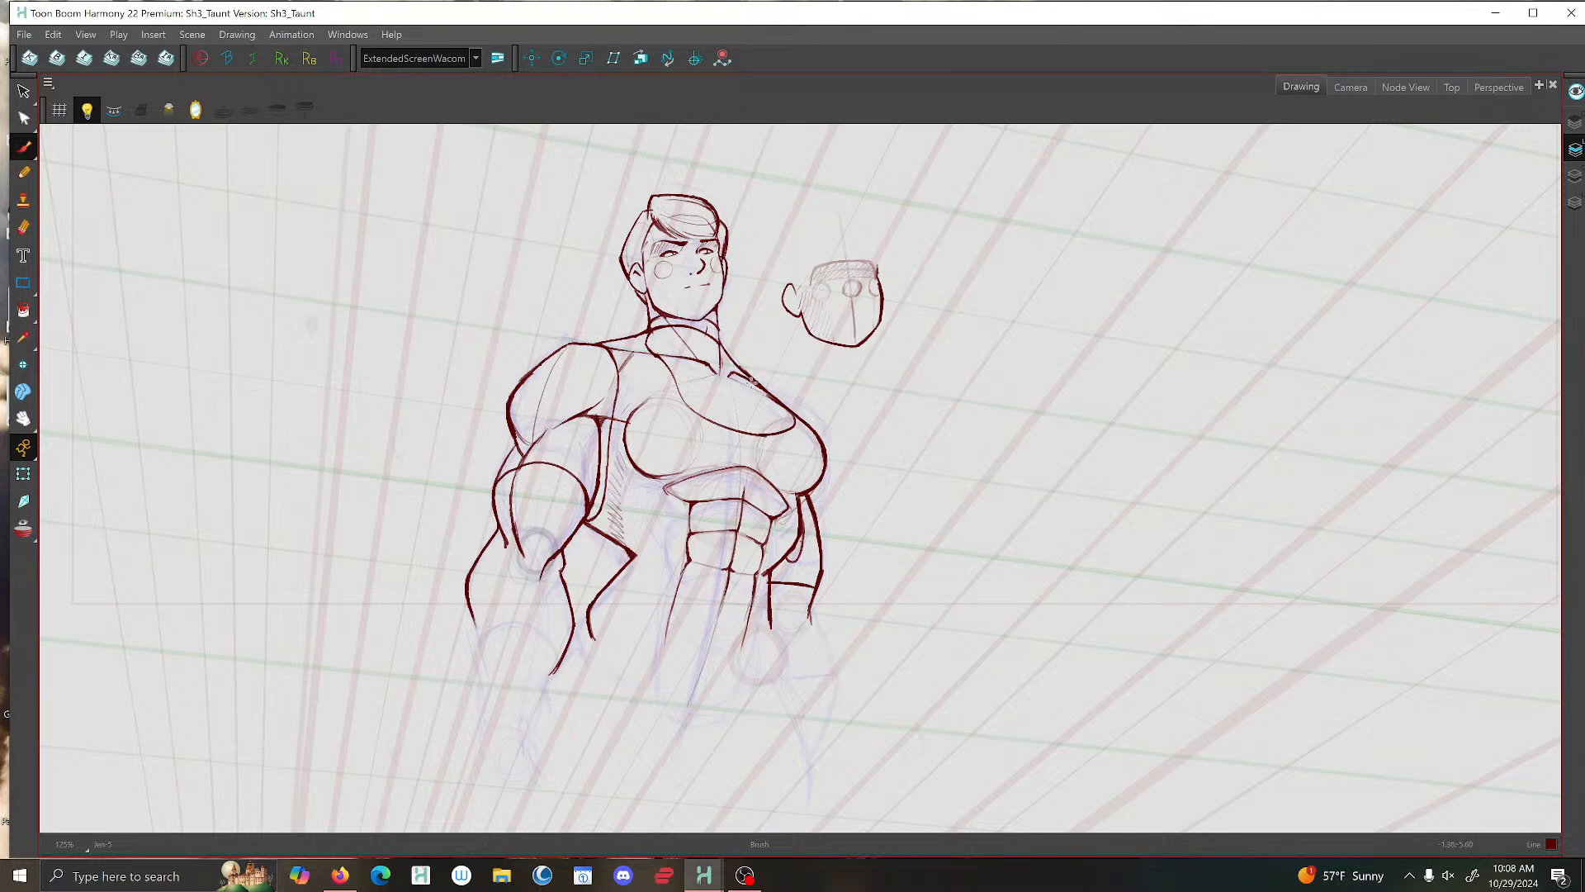
key(.)
key(.)
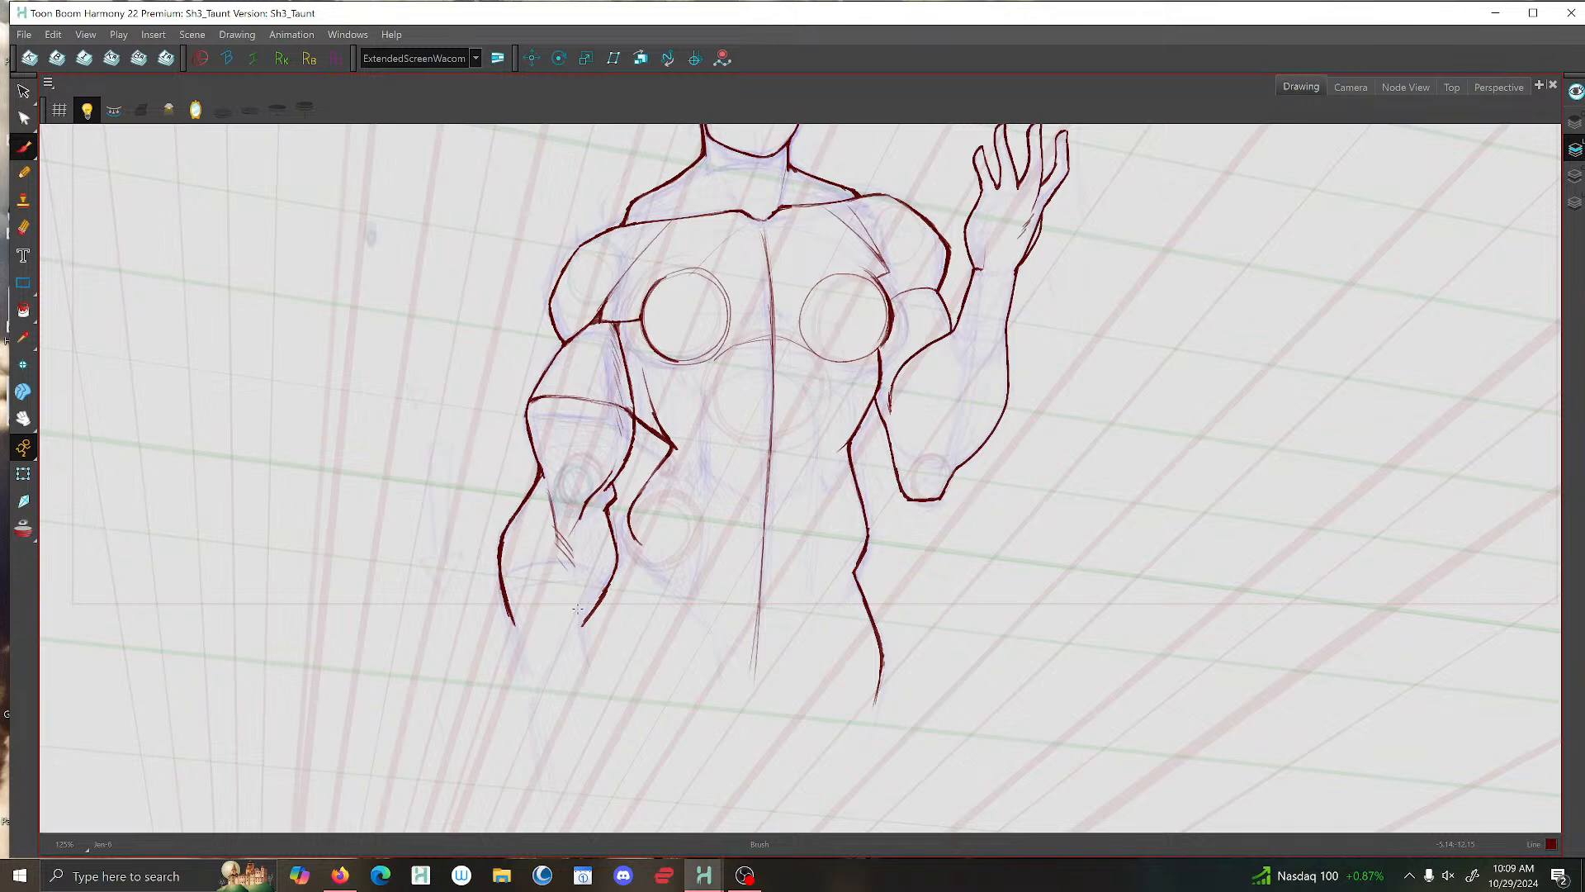
click(26, 36)
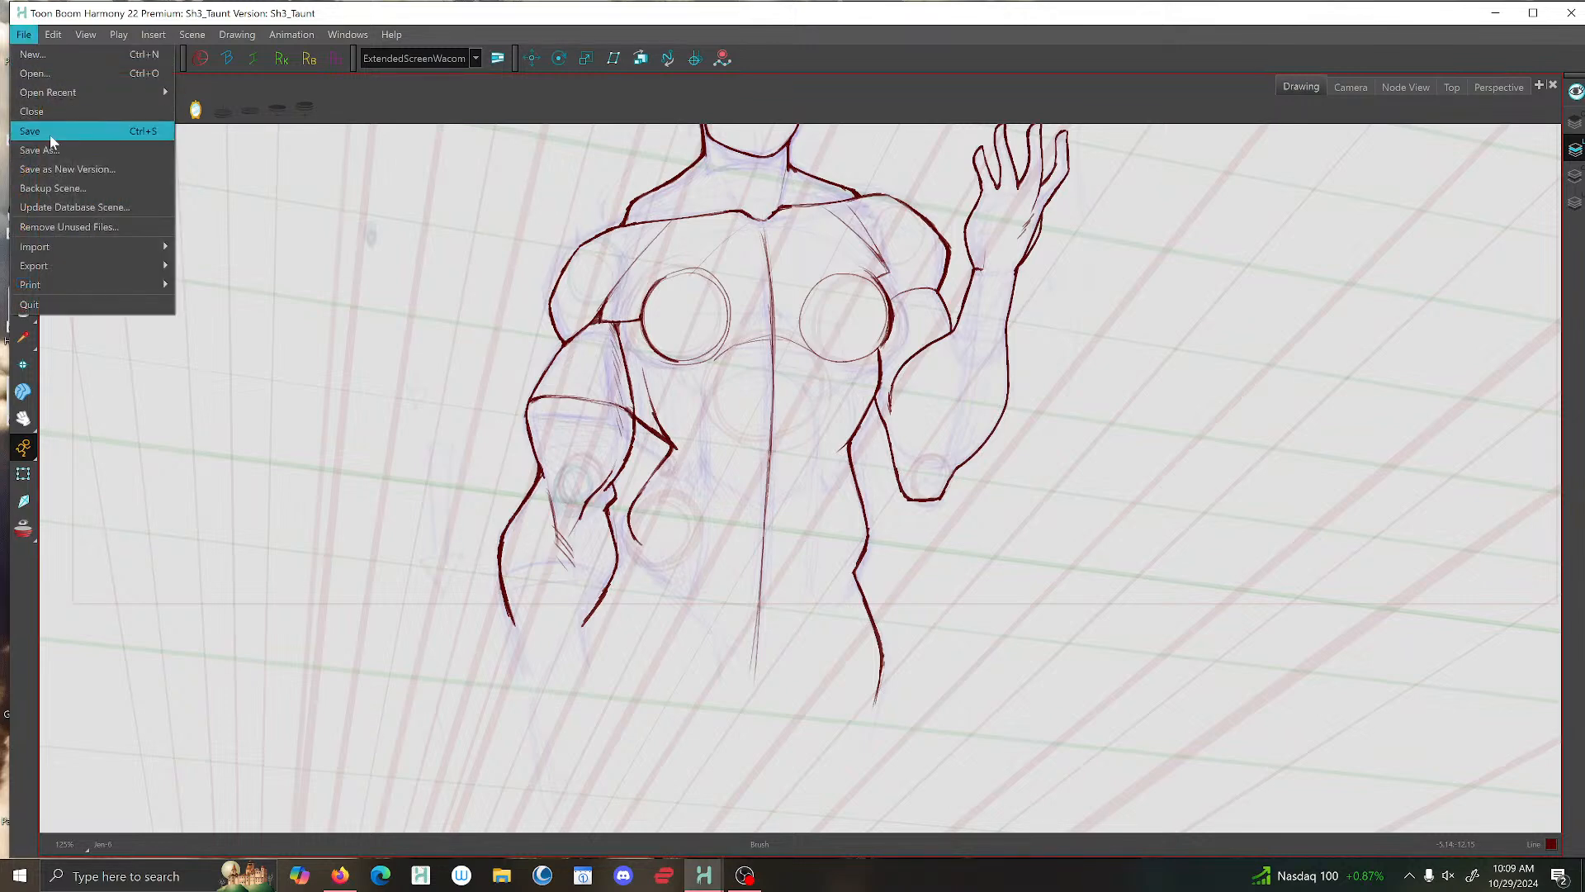
click(49, 134)
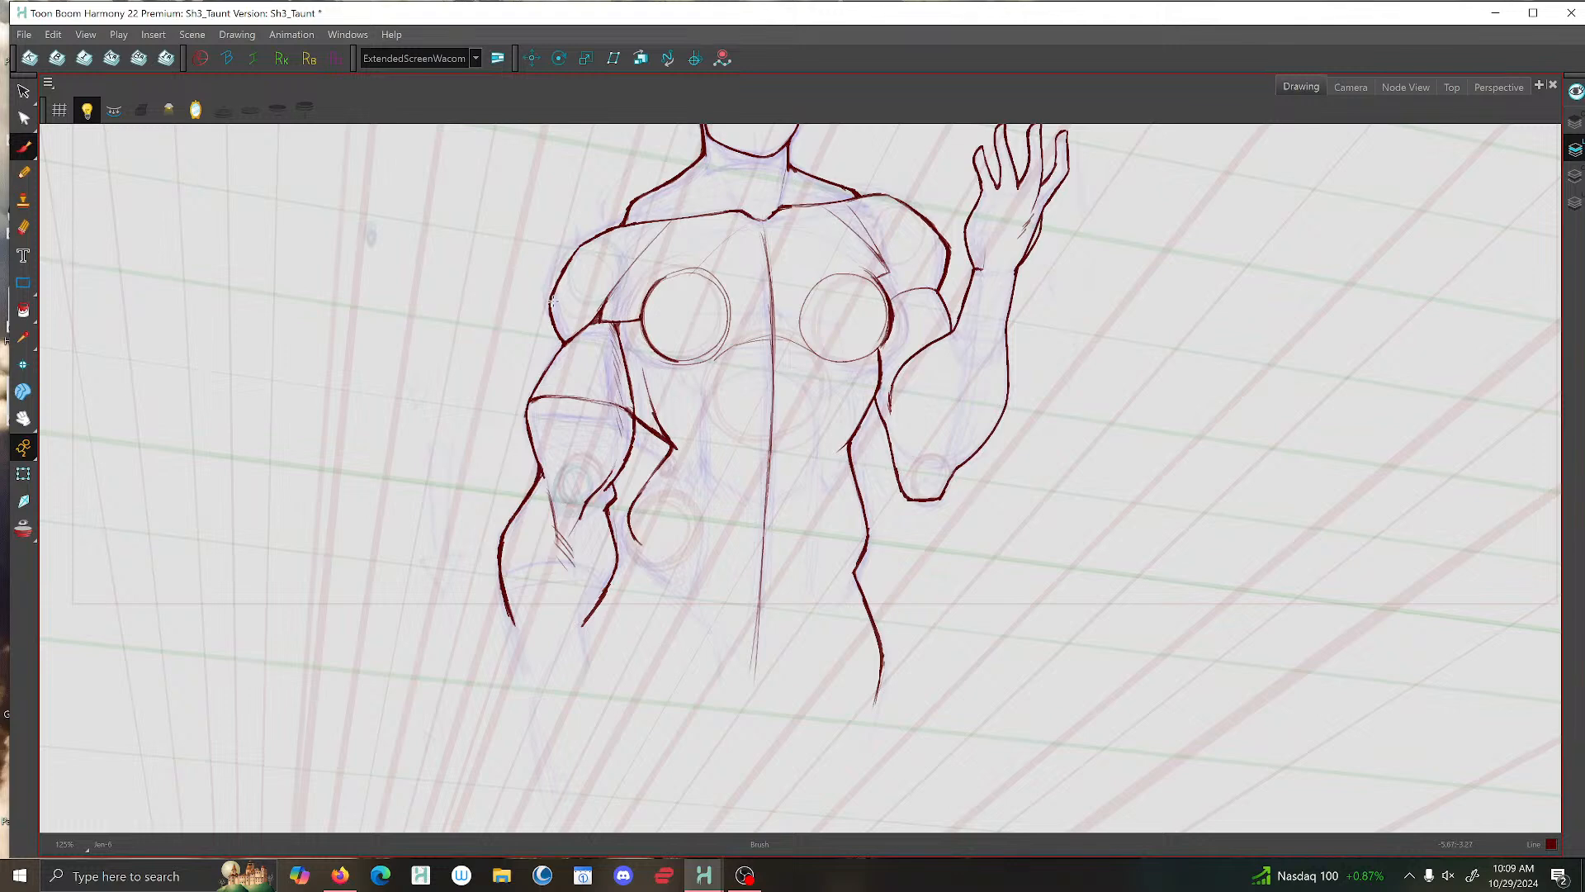
- Add short shading strokes at the lowered arm's armpit and touch up the line along its inner elbow
mouse_move(598, 320)
mouse_down()
mouse_move(613, 291)
mouse_move(622, 346)
mouse_up()
drag(636, 444, 595, 507)
key(comma)
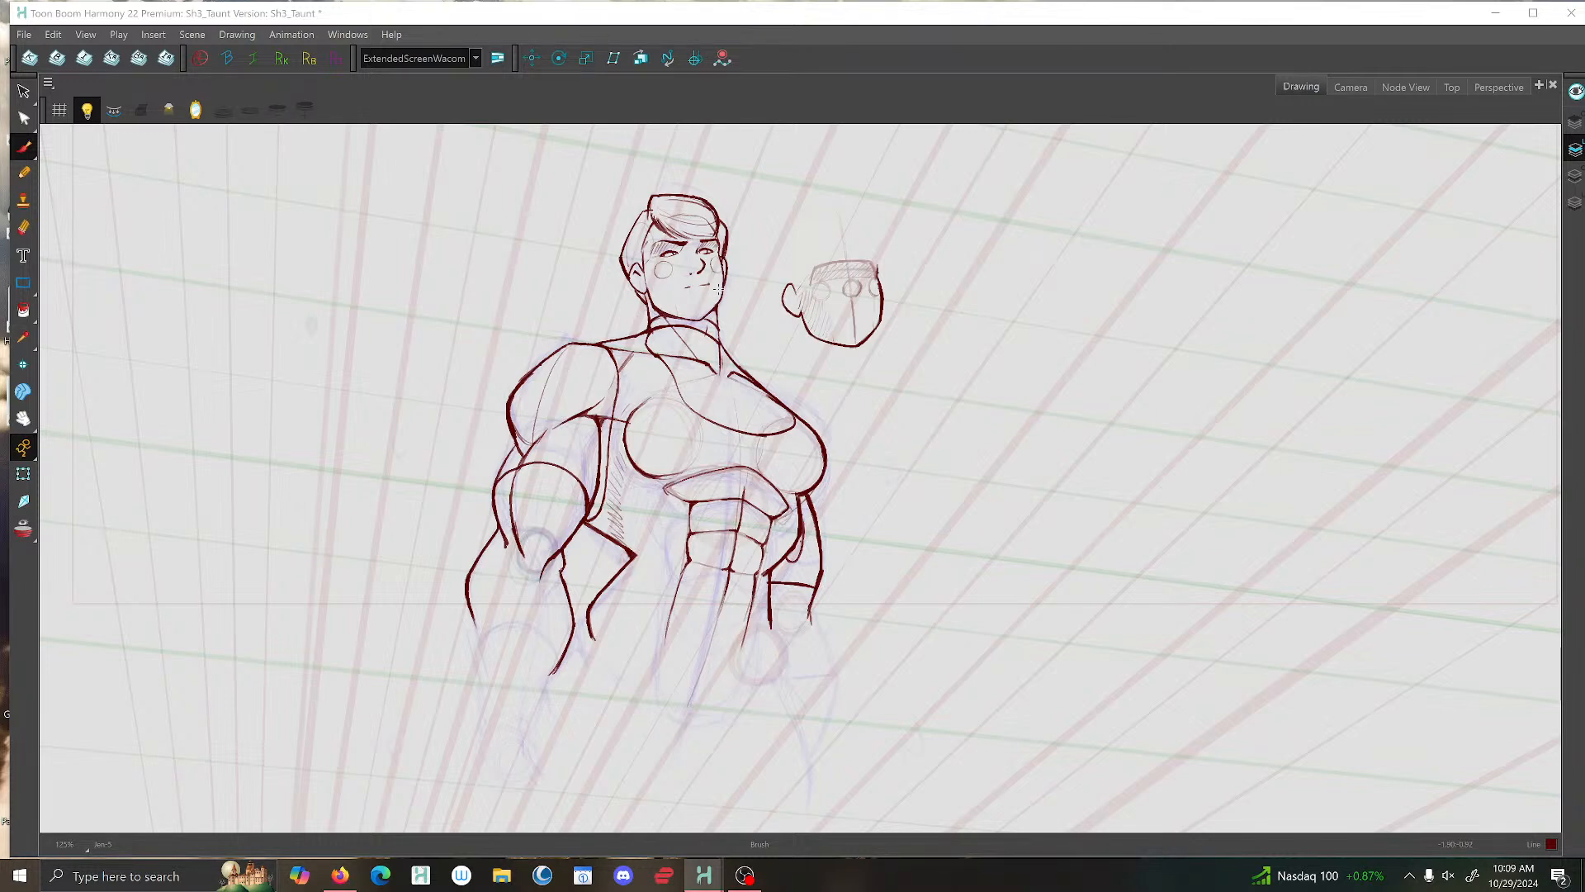
- Examine the chest and arm up close and flip through the preceding drawings to compare the poses
scroll(682, 374, up, 3)
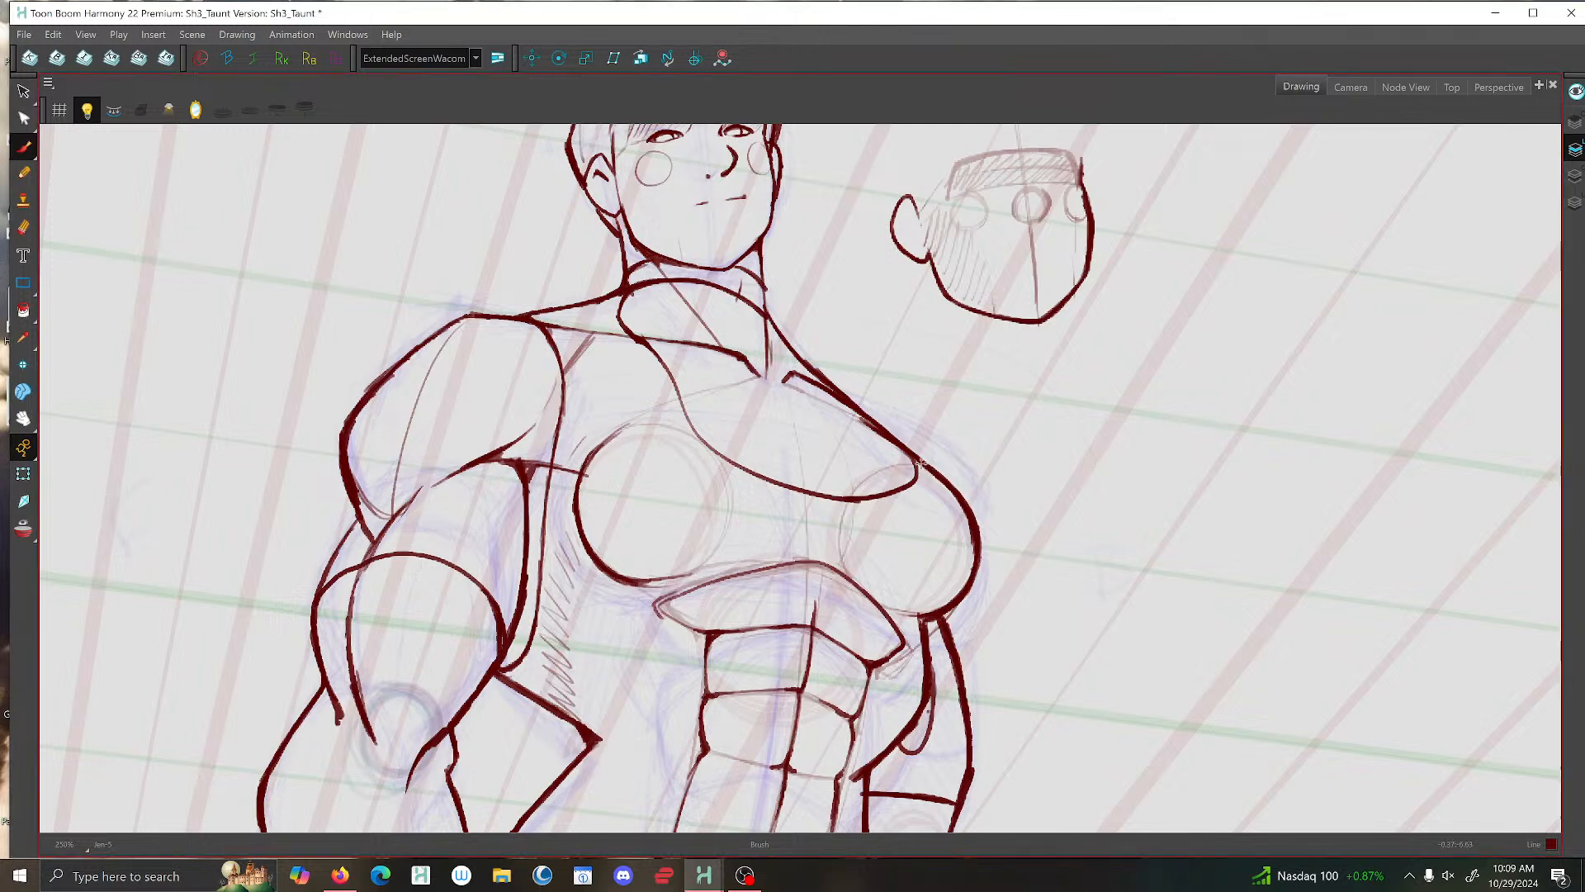
key(comma)
key(period)
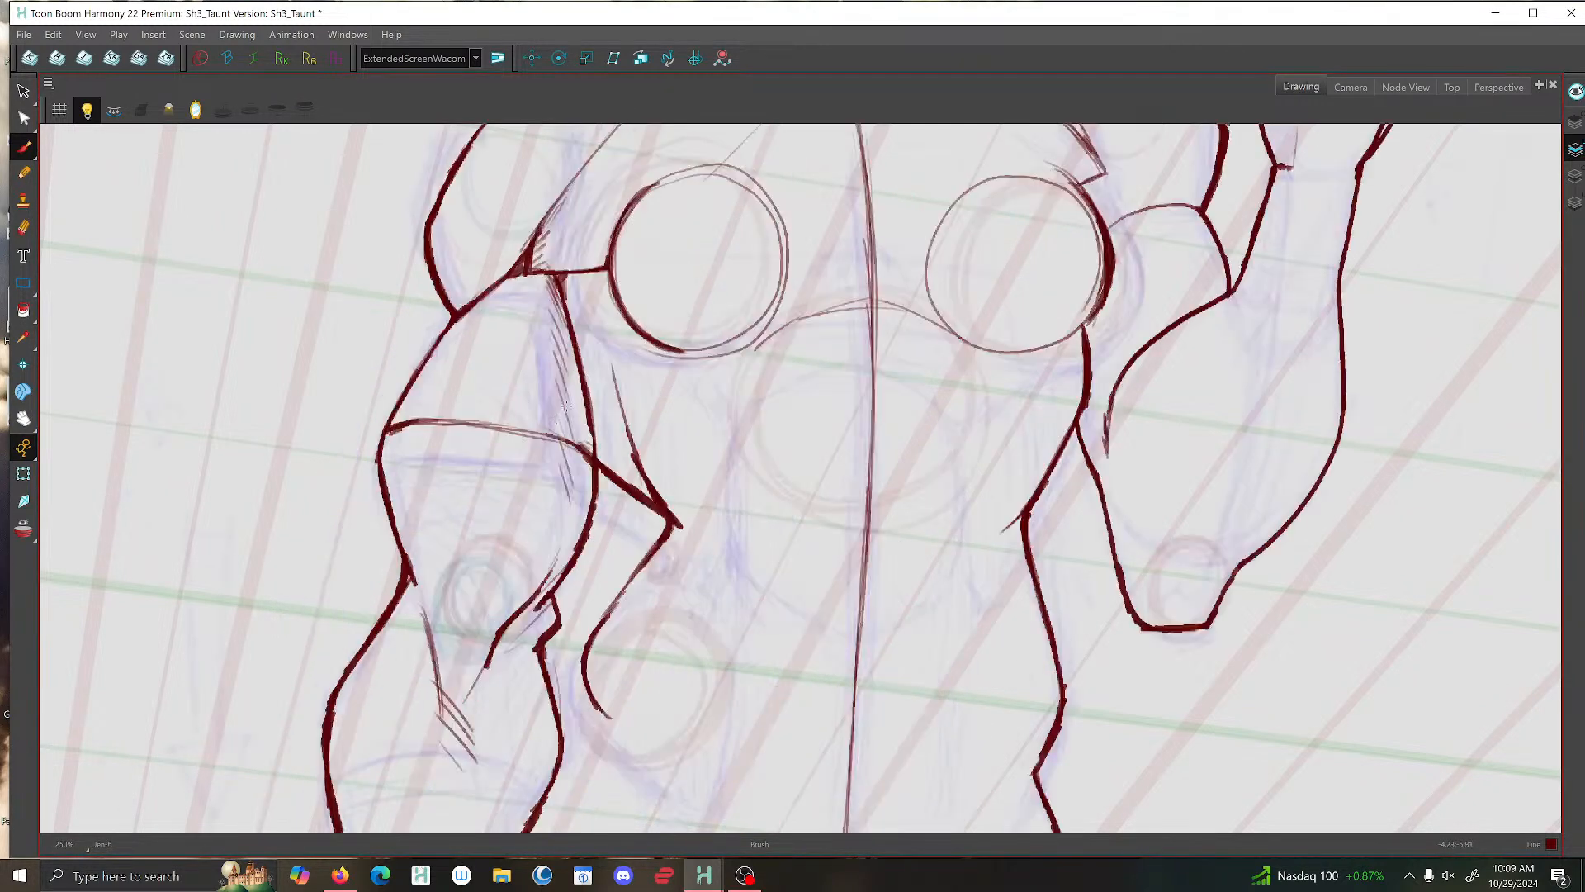
scroll(751, 348, down, 4)
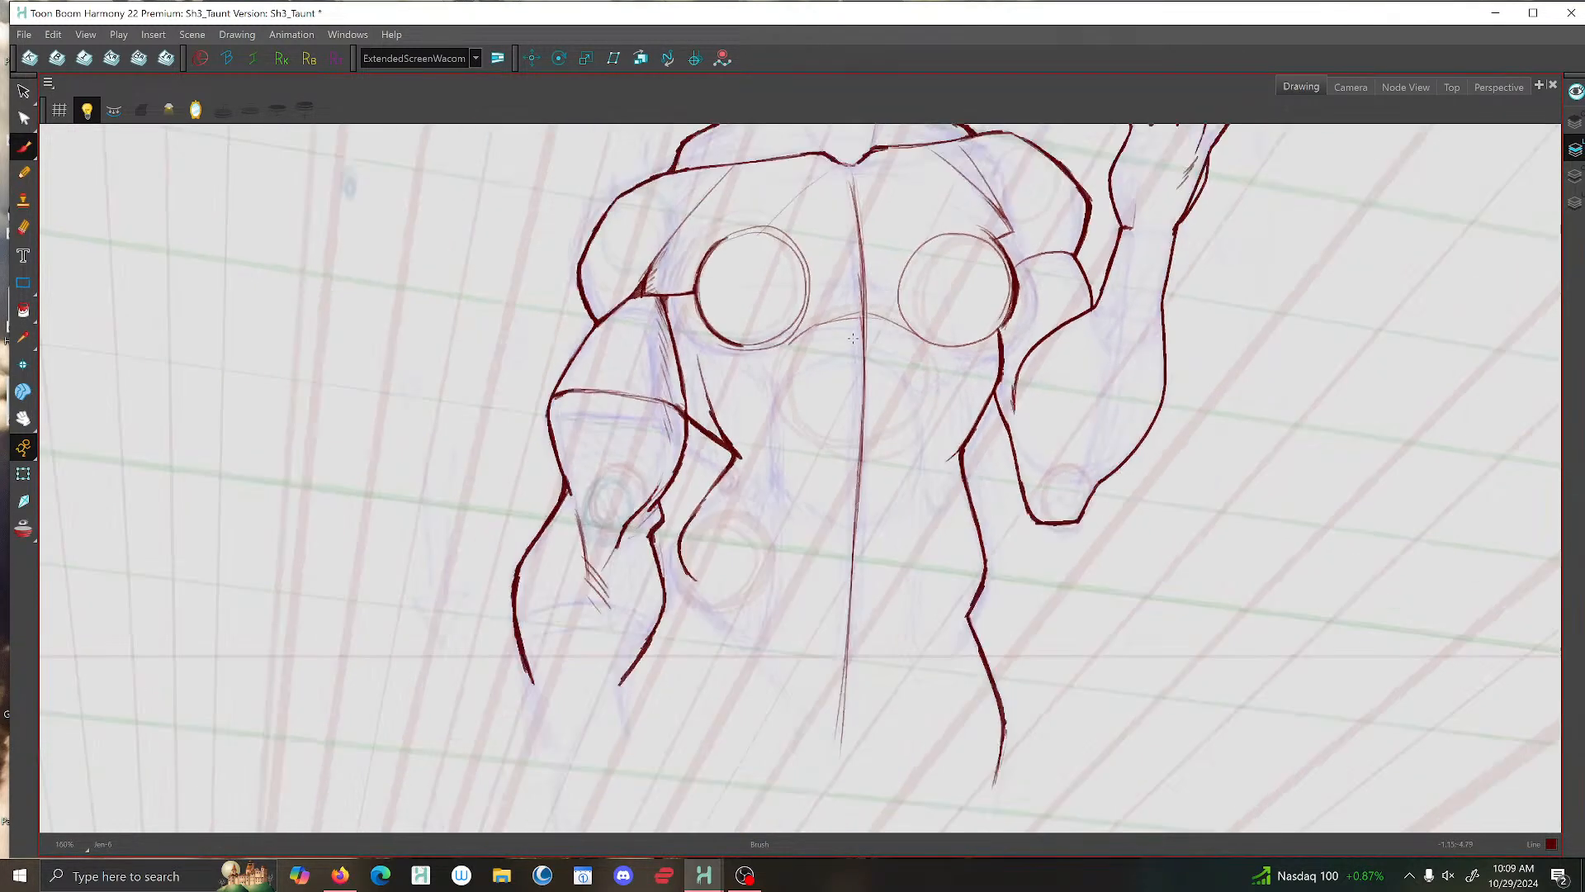
key(comma)
key(comma)
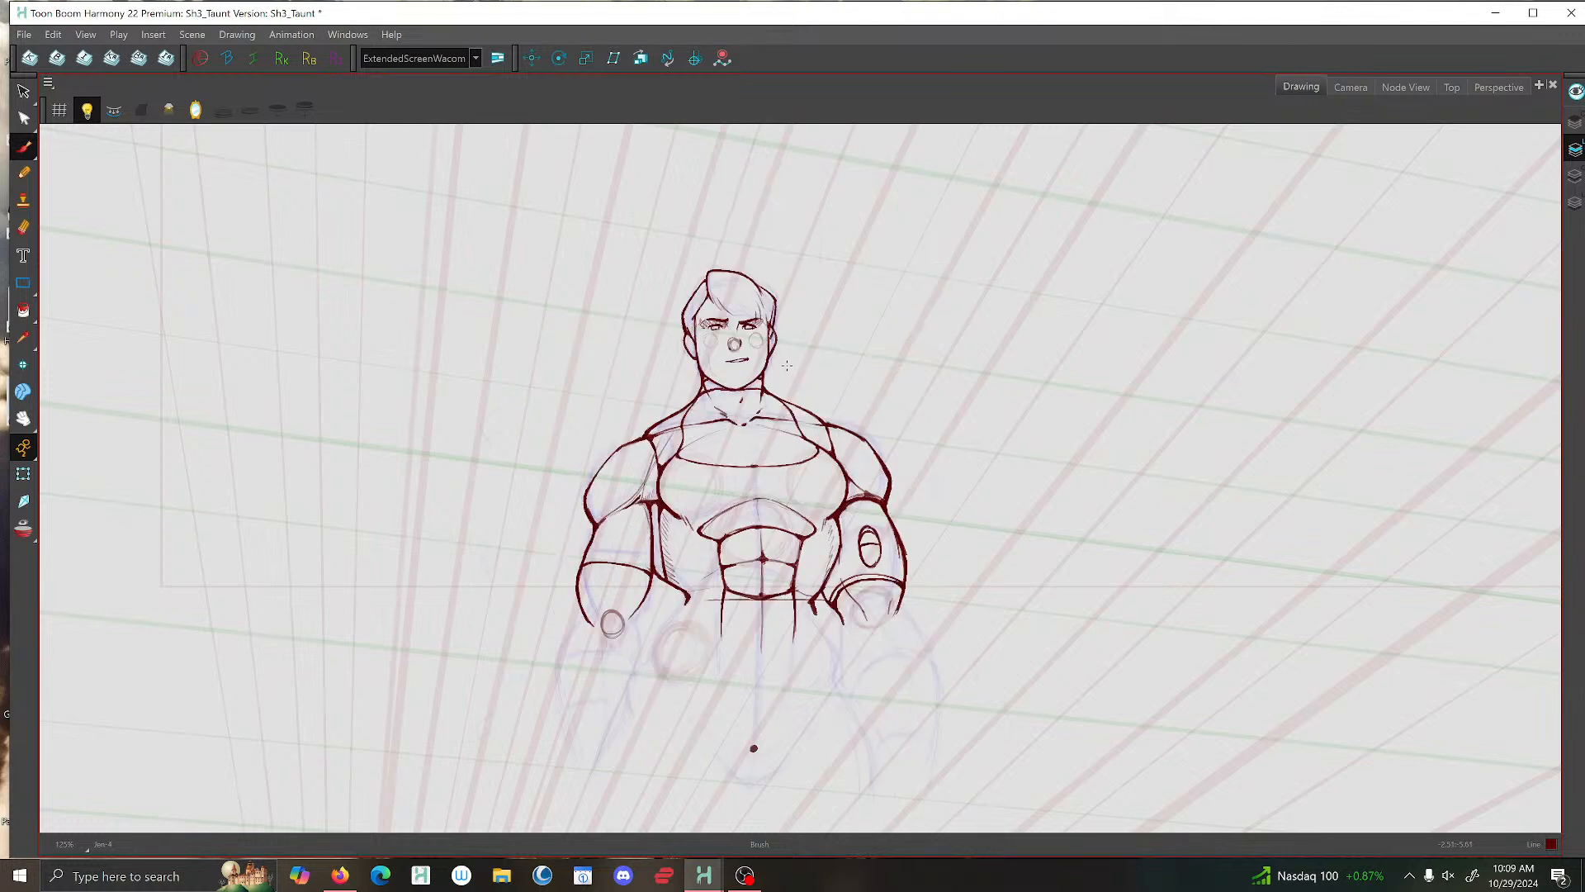
key(comma)
key(period)
key(period)
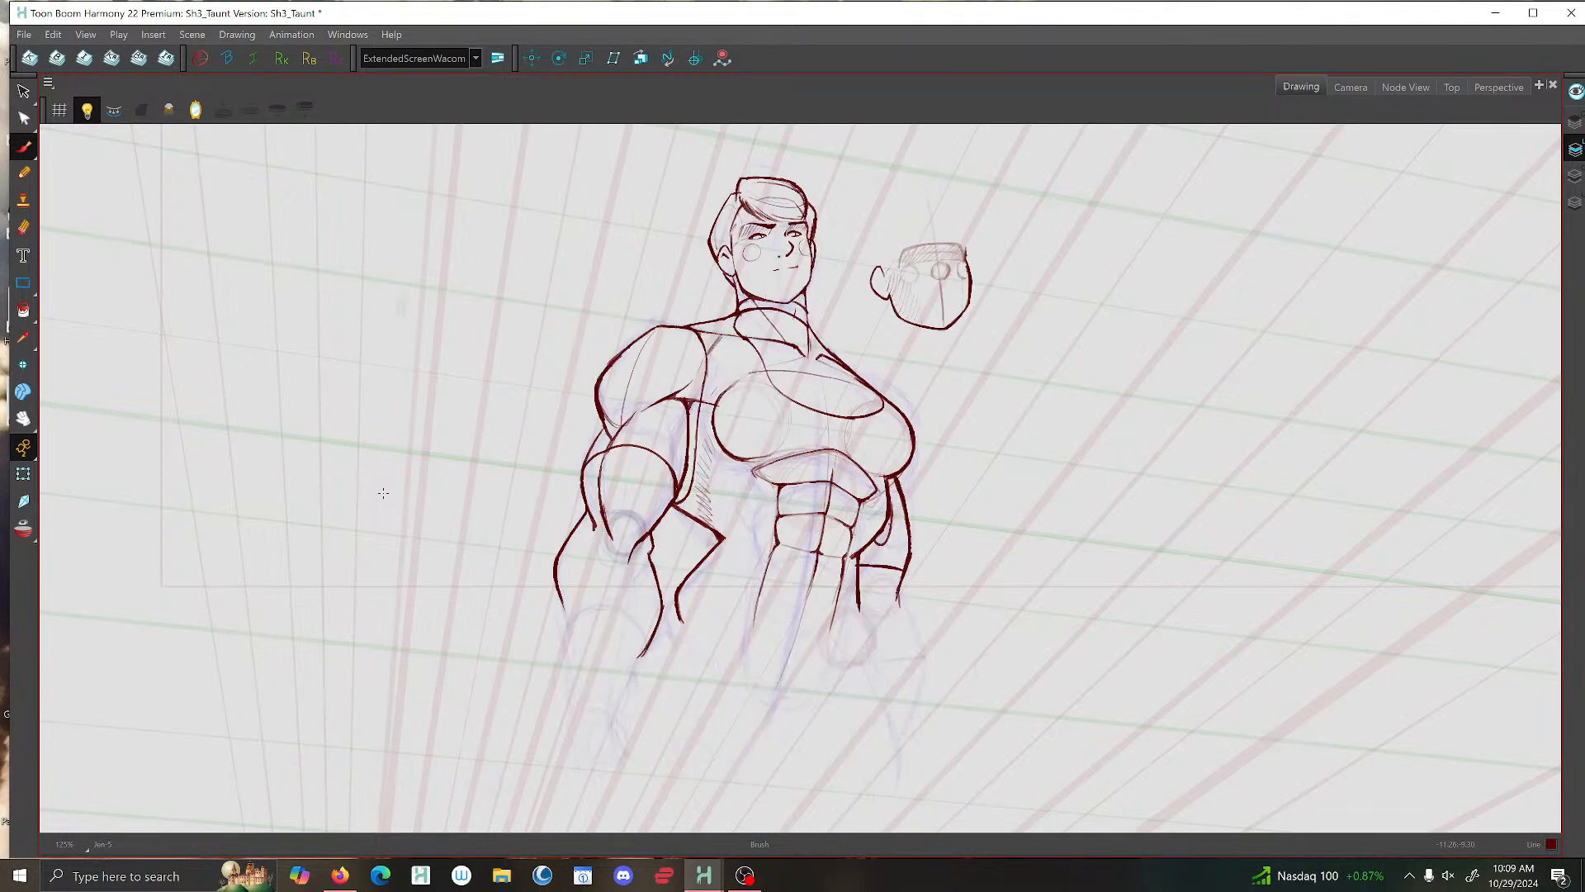
key(period)
- Draw the vertical outer line of the abdominals below the chest on the raised arm's side
key(comma)
key(period)
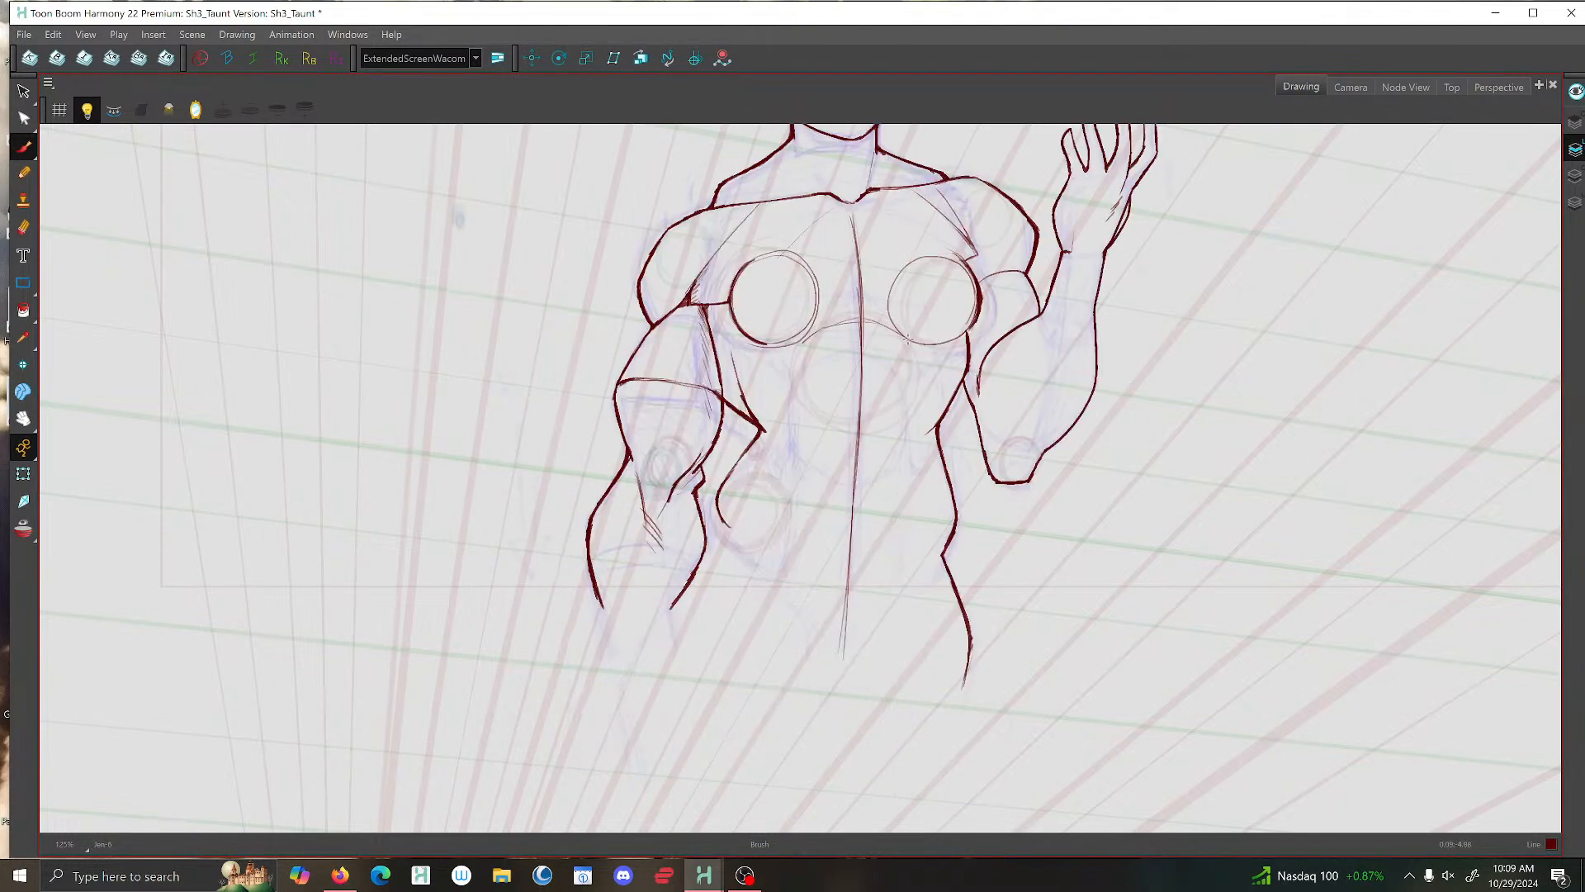
drag(908, 339, 898, 560)
drag(910, 369, 898, 571)
key(comma)
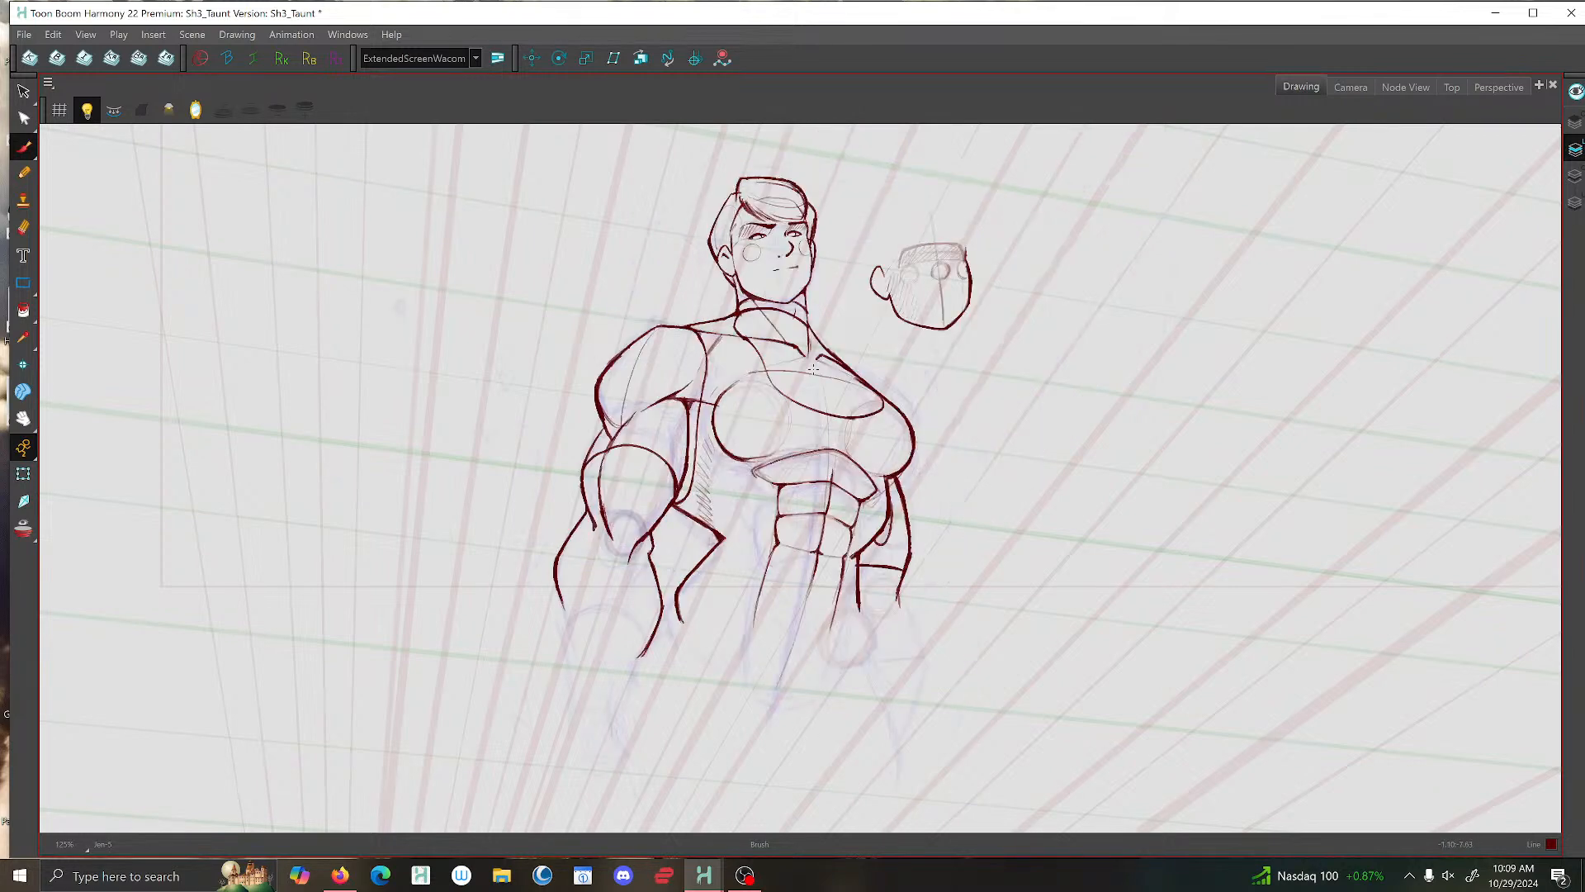
- Draw the matching vertical abdominal line below the chest on the lowered arm's side, building it up with overlapping strokes
key(period)
drag(805, 354, 801, 513)
drag(800, 412, 798, 545)
drag(801, 477, 798, 548)
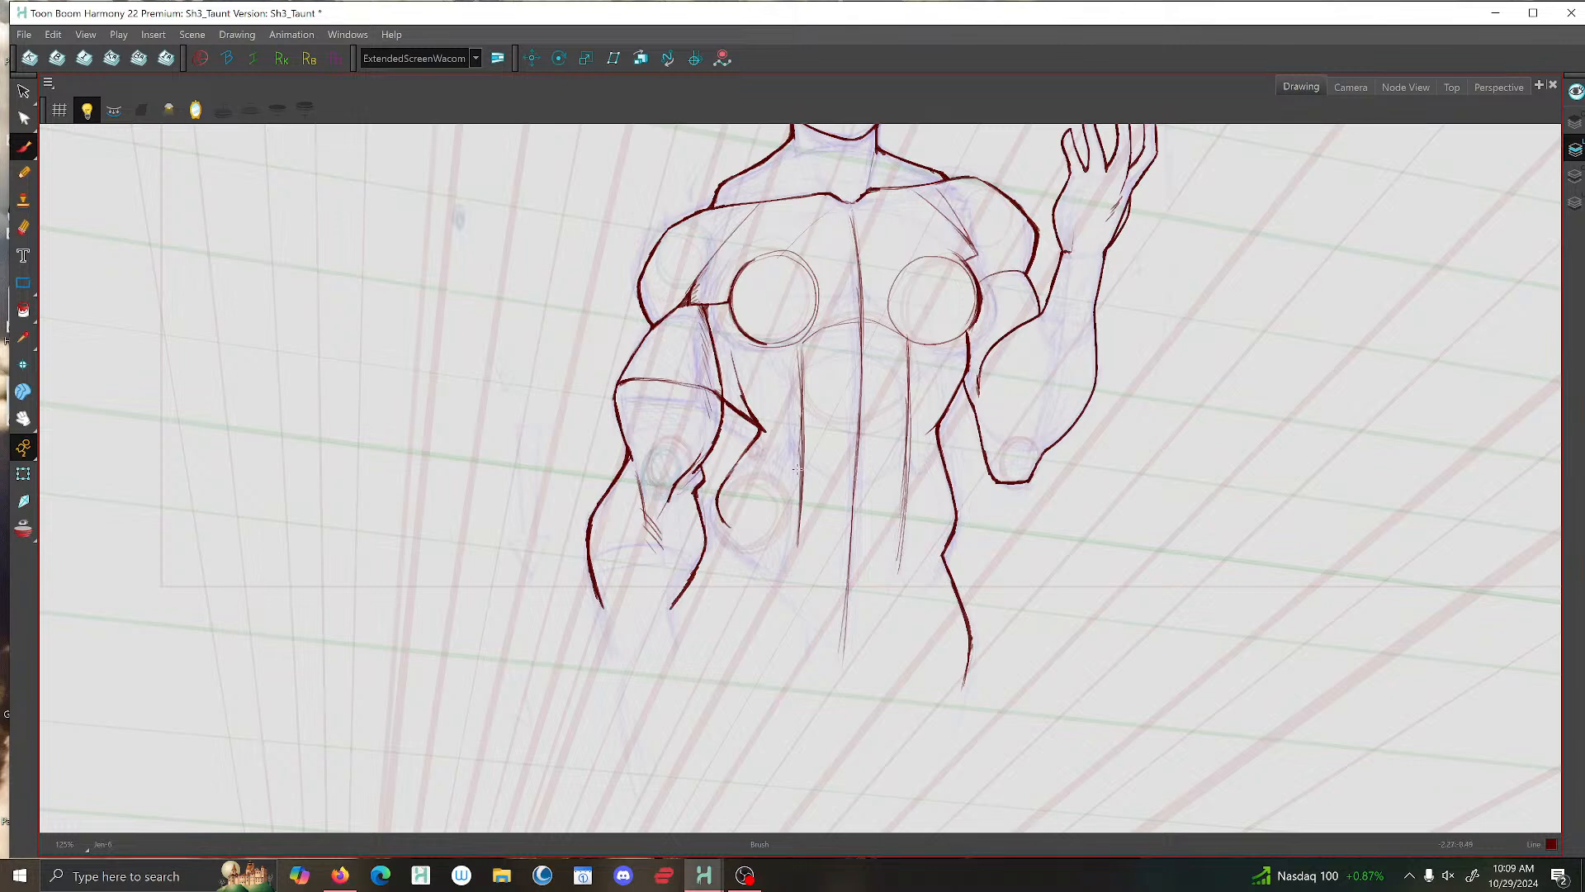
key(comma)
key(period)
drag(803, 460, 791, 549)
- Compare the torso's abdominal lines with the stomach construction in the neighbouring reference drawing
key(comma)
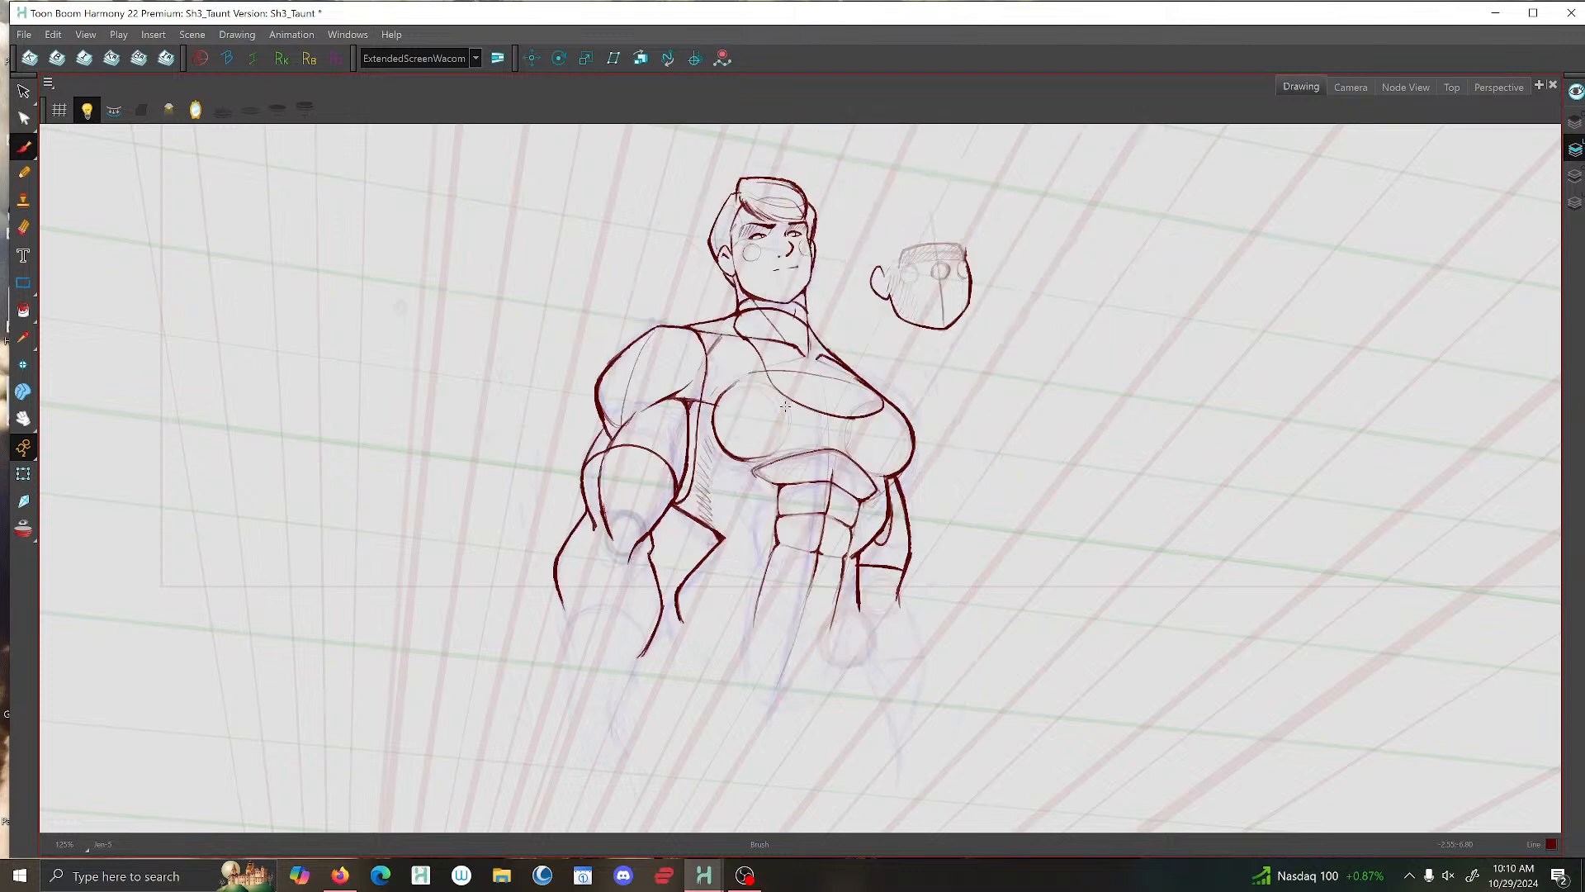
key(period)
key(comma)
key(period)
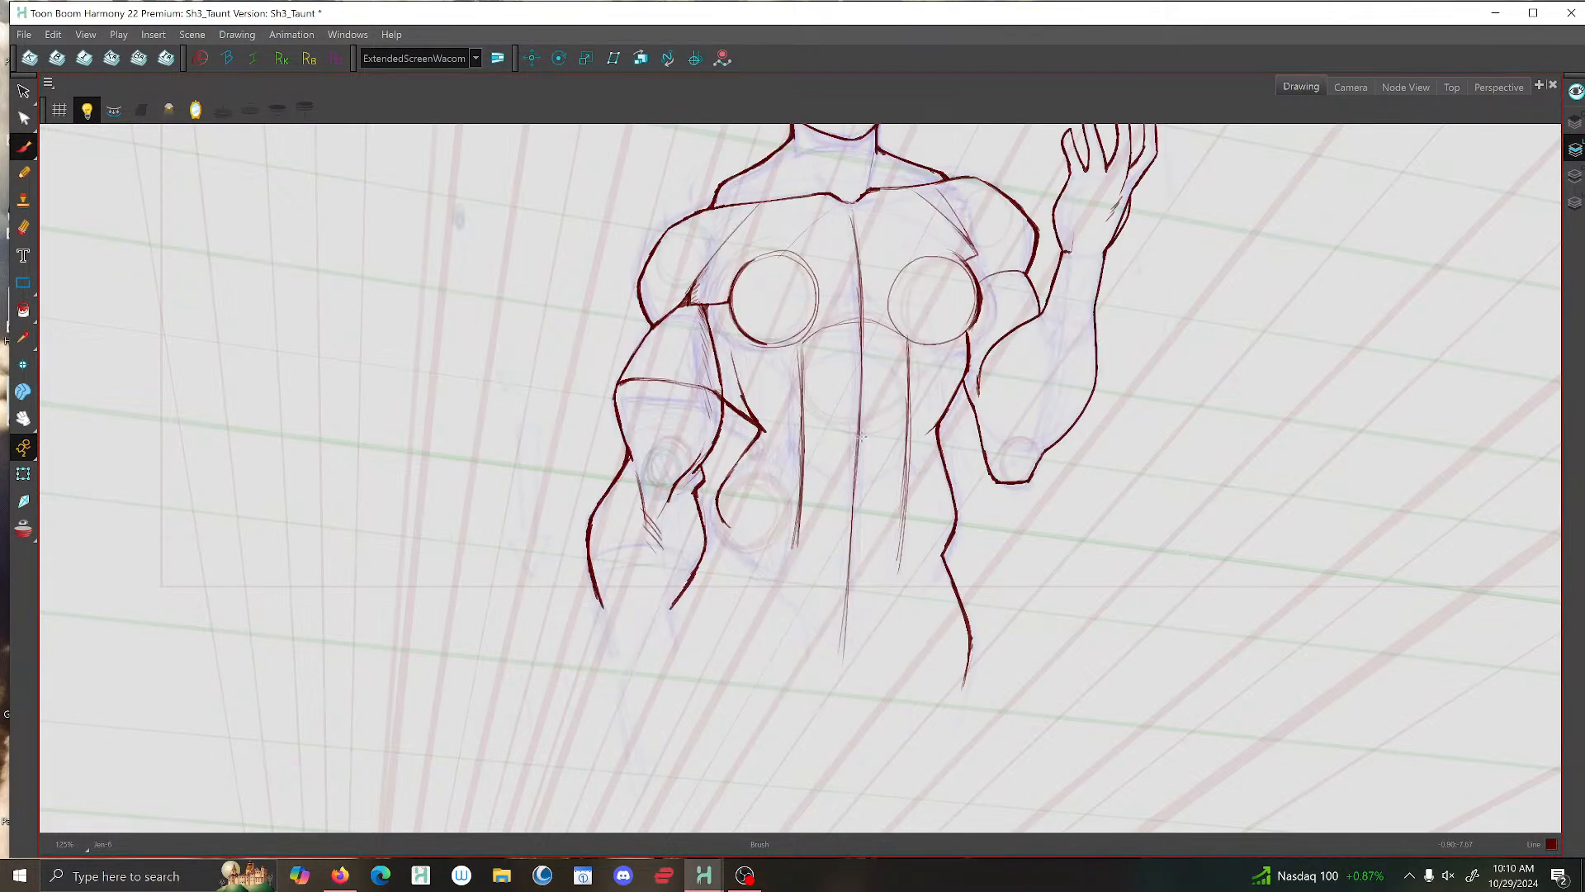
key(comma)
key(period)
key(comma)
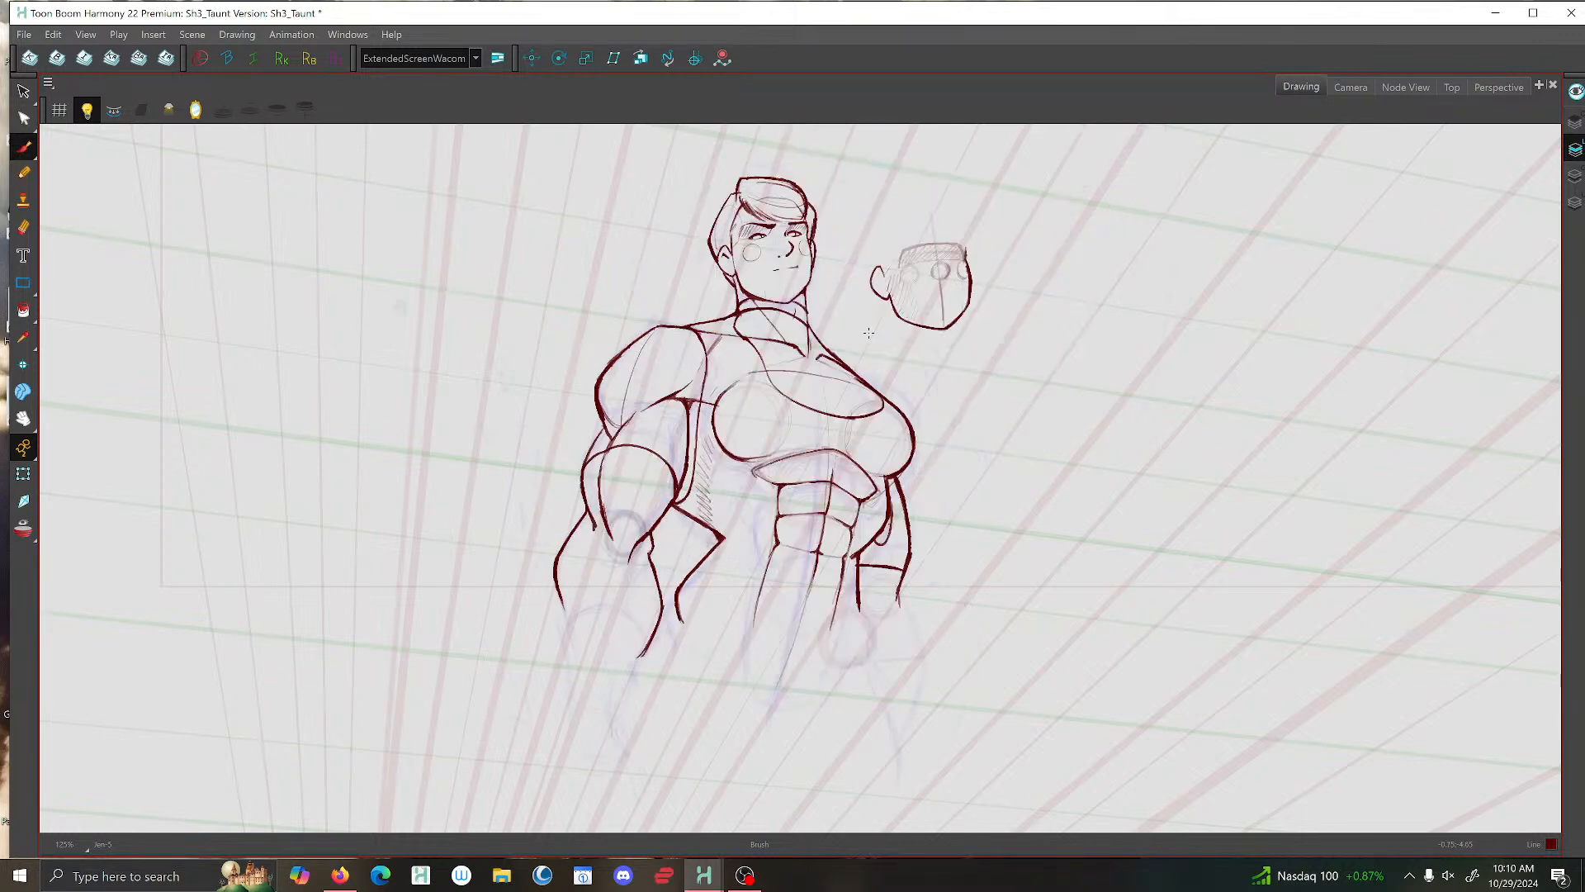
key(period)
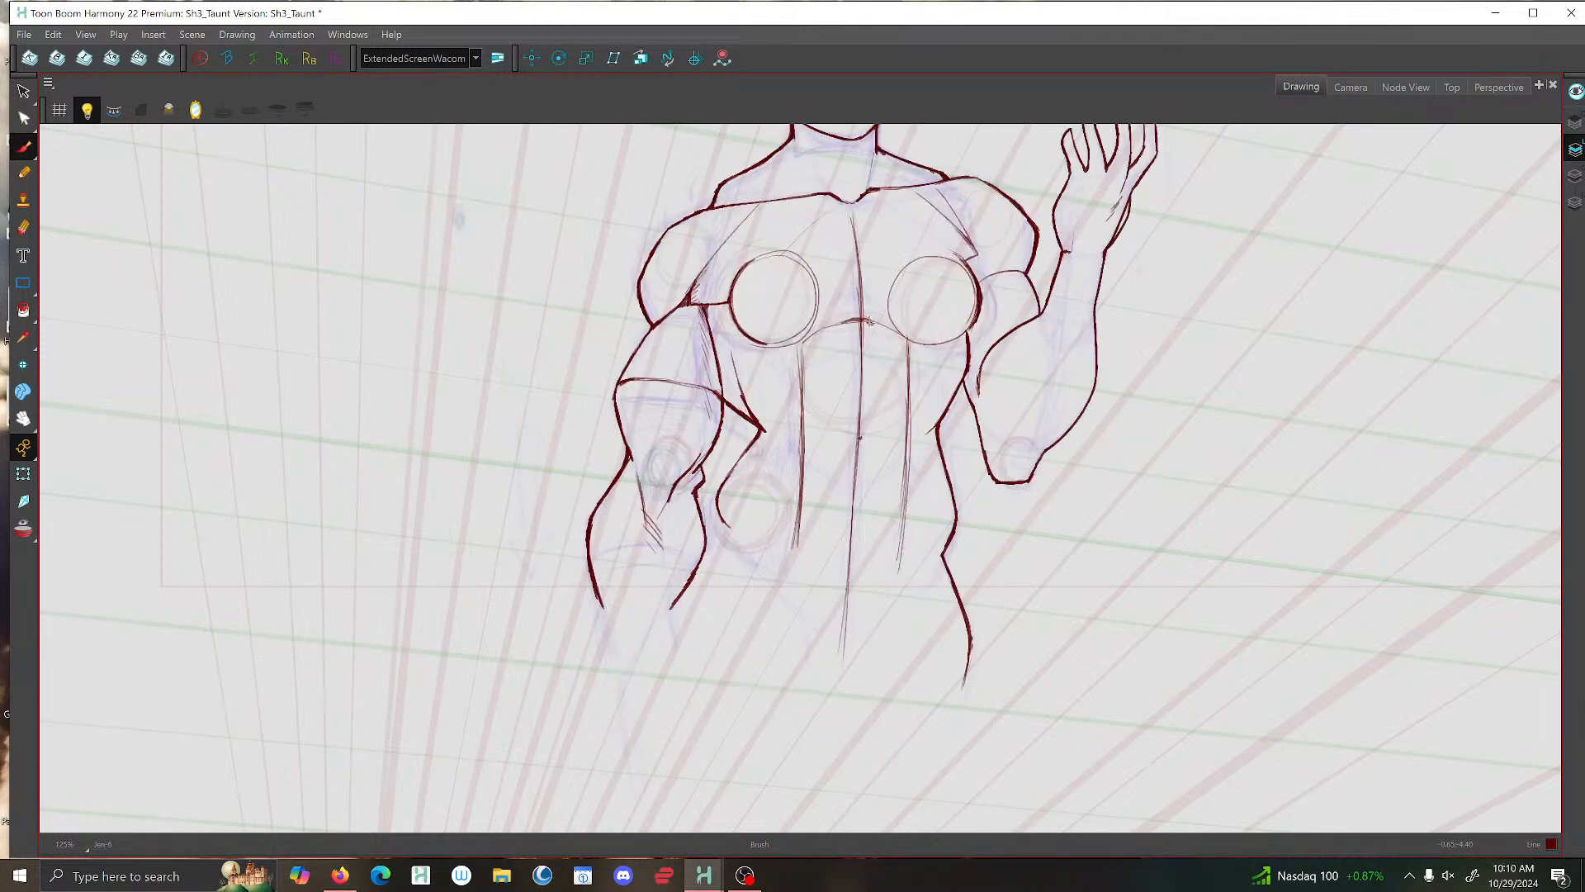
- Ink the rib cage arch beneath the chest circles, extending it to both sides and adding an angled corner at the raised arm's side
drag(872, 322, 841, 323)
drag(840, 324, 818, 334)
mouse_move(821, 332)
mouse_down()
mouse_move(792, 346)
mouse_move(800, 358)
mouse_up()
drag(884, 327, 925, 348)
key(f)
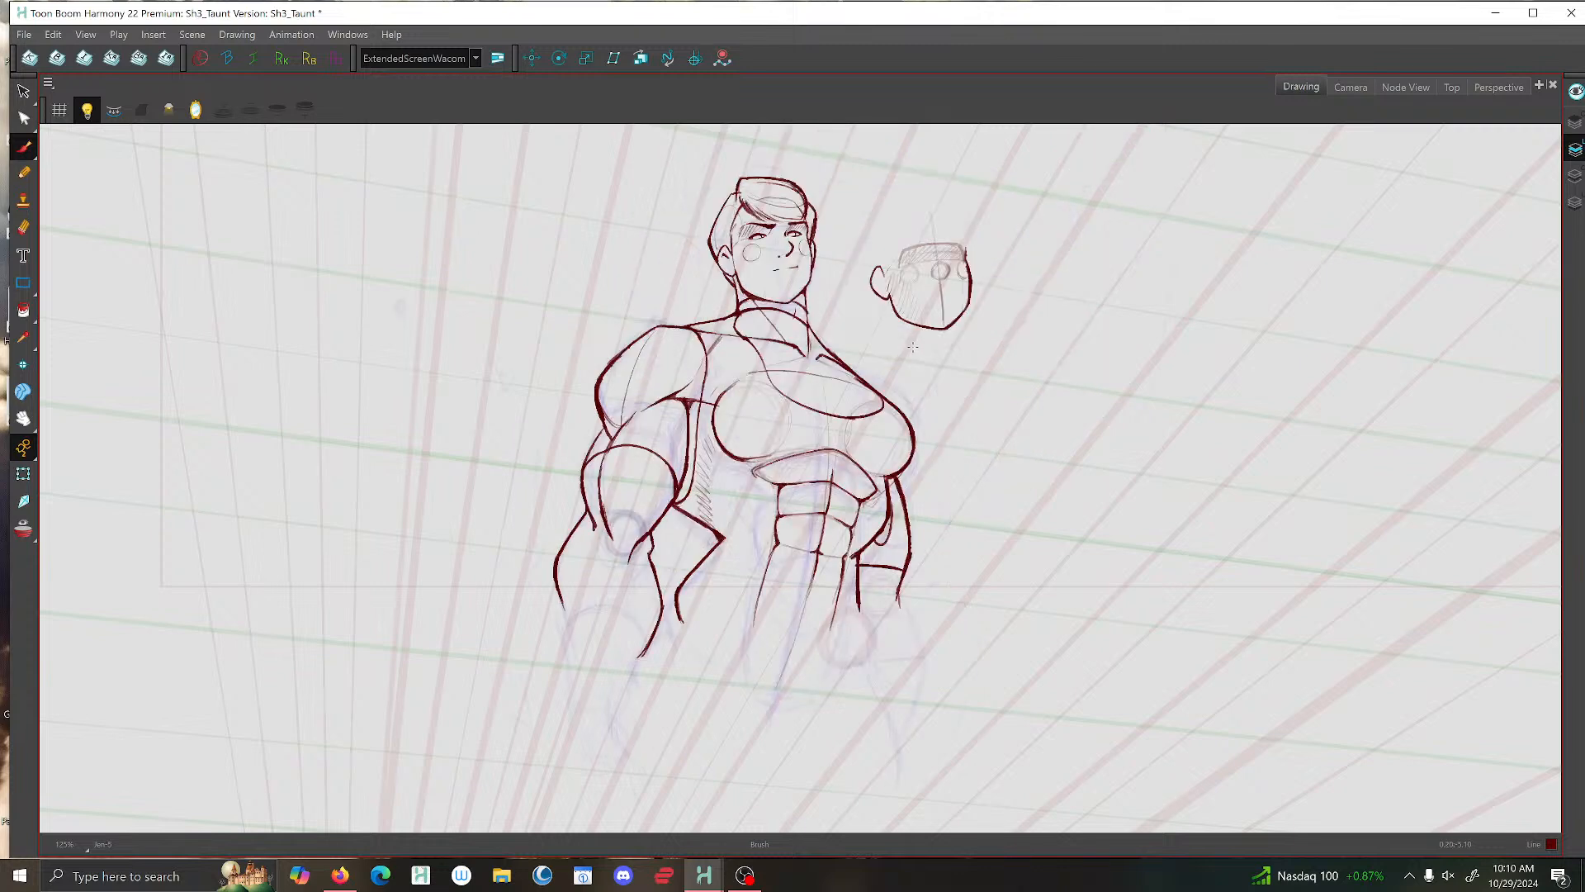
key(g)
drag(922, 345, 913, 371)
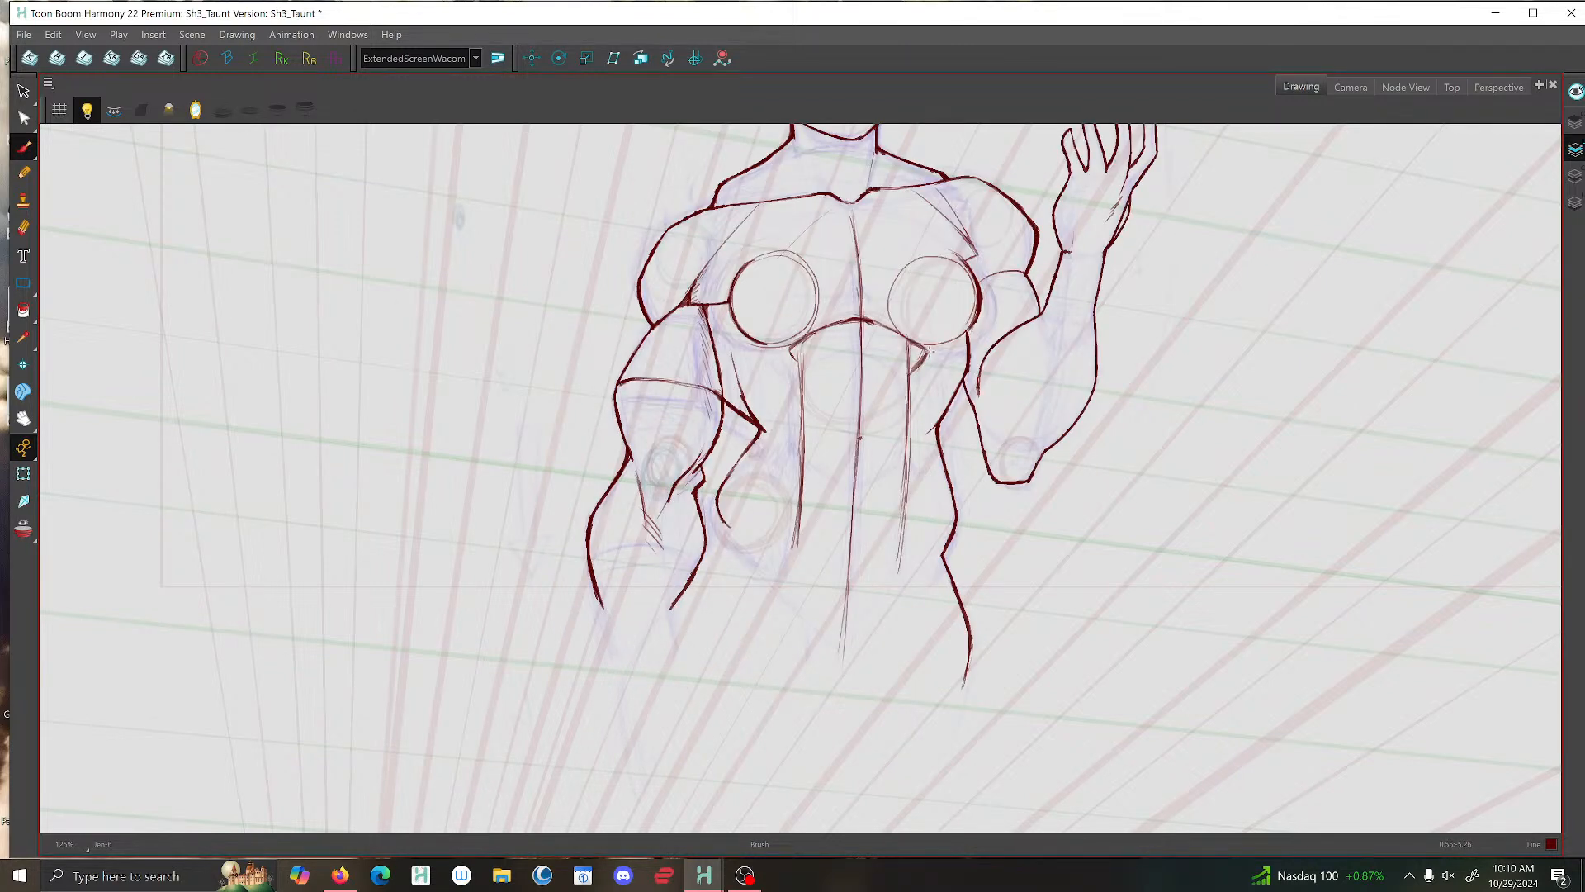
- Reinforce the rib cage arch from the centre toward the lowered arm's side and shape its angled corner there
mouse_move(817, 331)
mouse_down()
mouse_move(784, 349)
mouse_move(794, 376)
mouse_up()
mouse_move(865, 320)
mouse_down()
mouse_move(863, 355)
mouse_move(903, 368)
mouse_move(786, 361)
mouse_up()
key(f)
key(g)
- Flip back through the earlier poses and return to the taunt drawing to compare how the torsos are built
key(comma)
key(period)
key(comma)
key(comma)
key(comma)
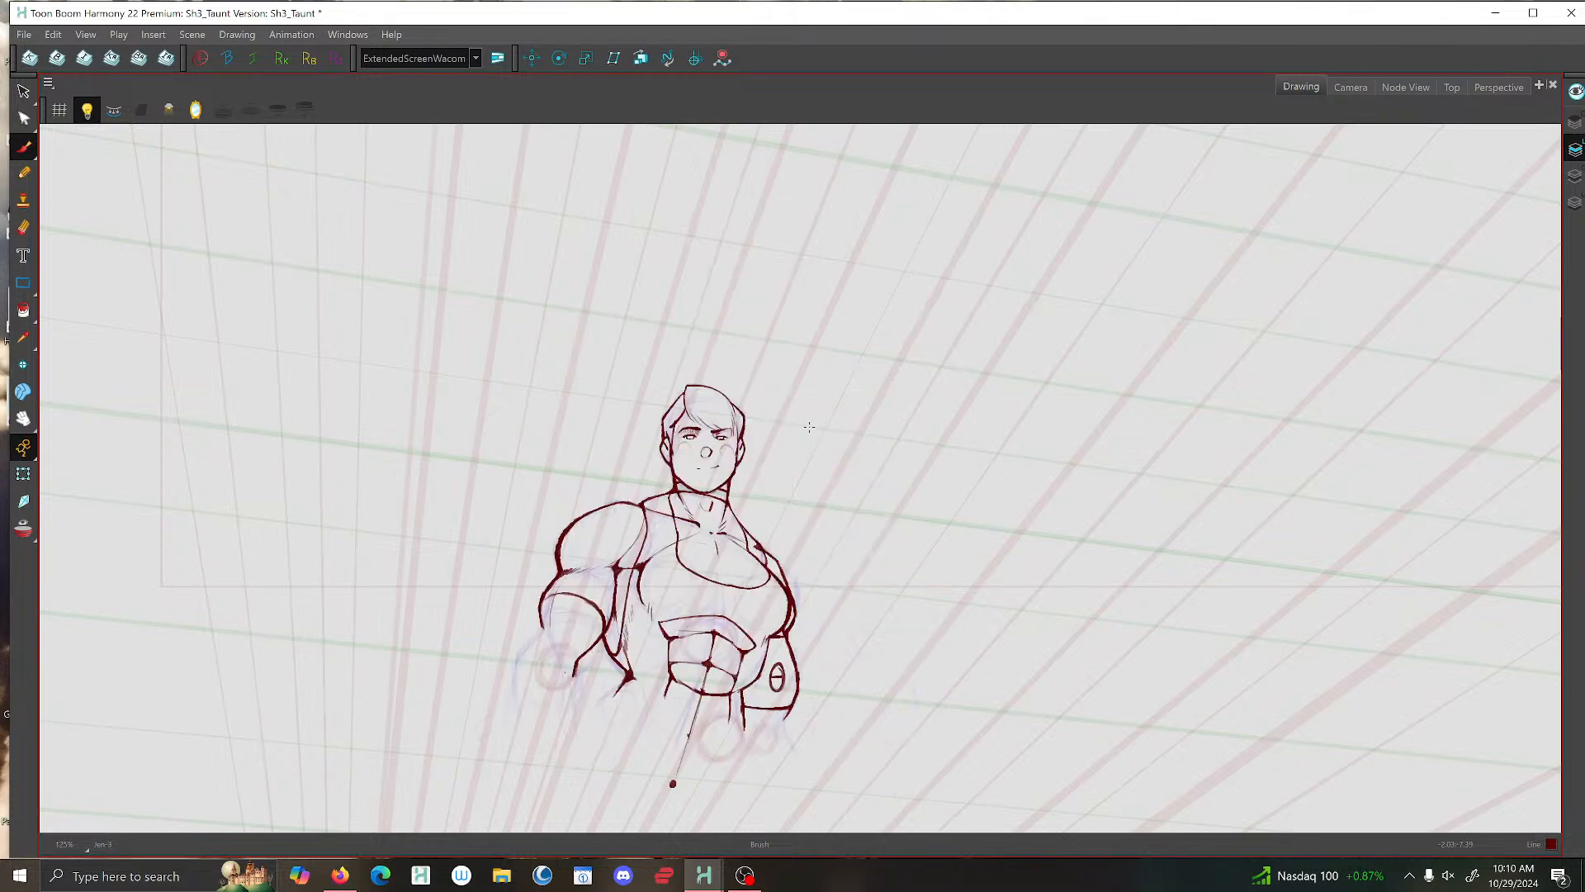
key(comma)
key(comma)
key(period)
key(period)
key(period)
key(period)
key(period)
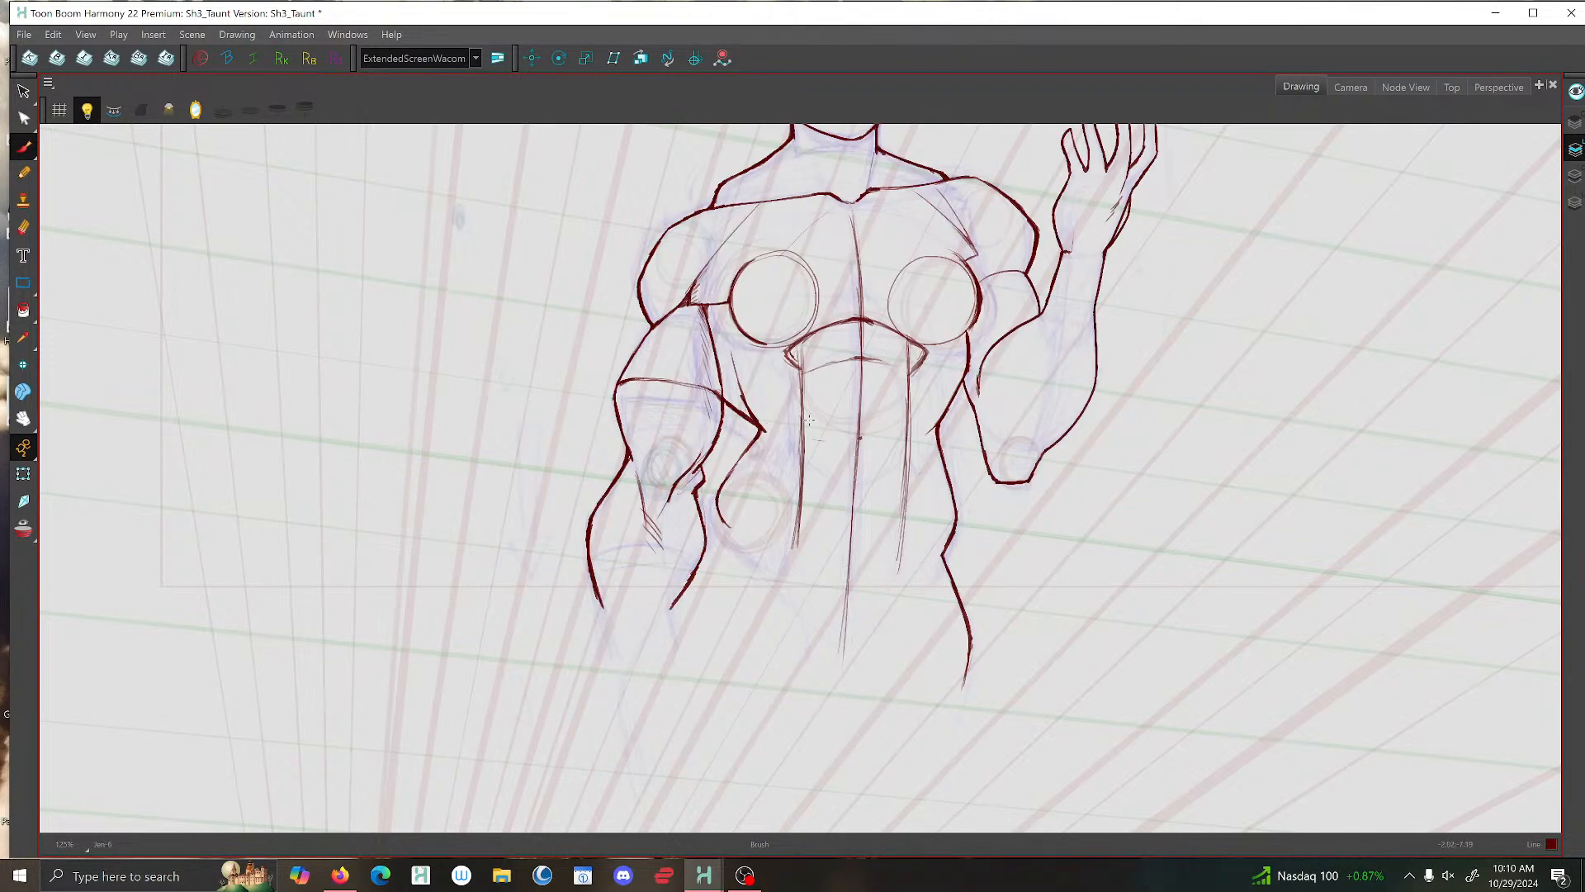
- Draw a curved horizontal dividing line across the abdominals, between the two vertical side lines below the rib cage arch
drag(906, 428, 803, 430)
drag(908, 433, 806, 430)
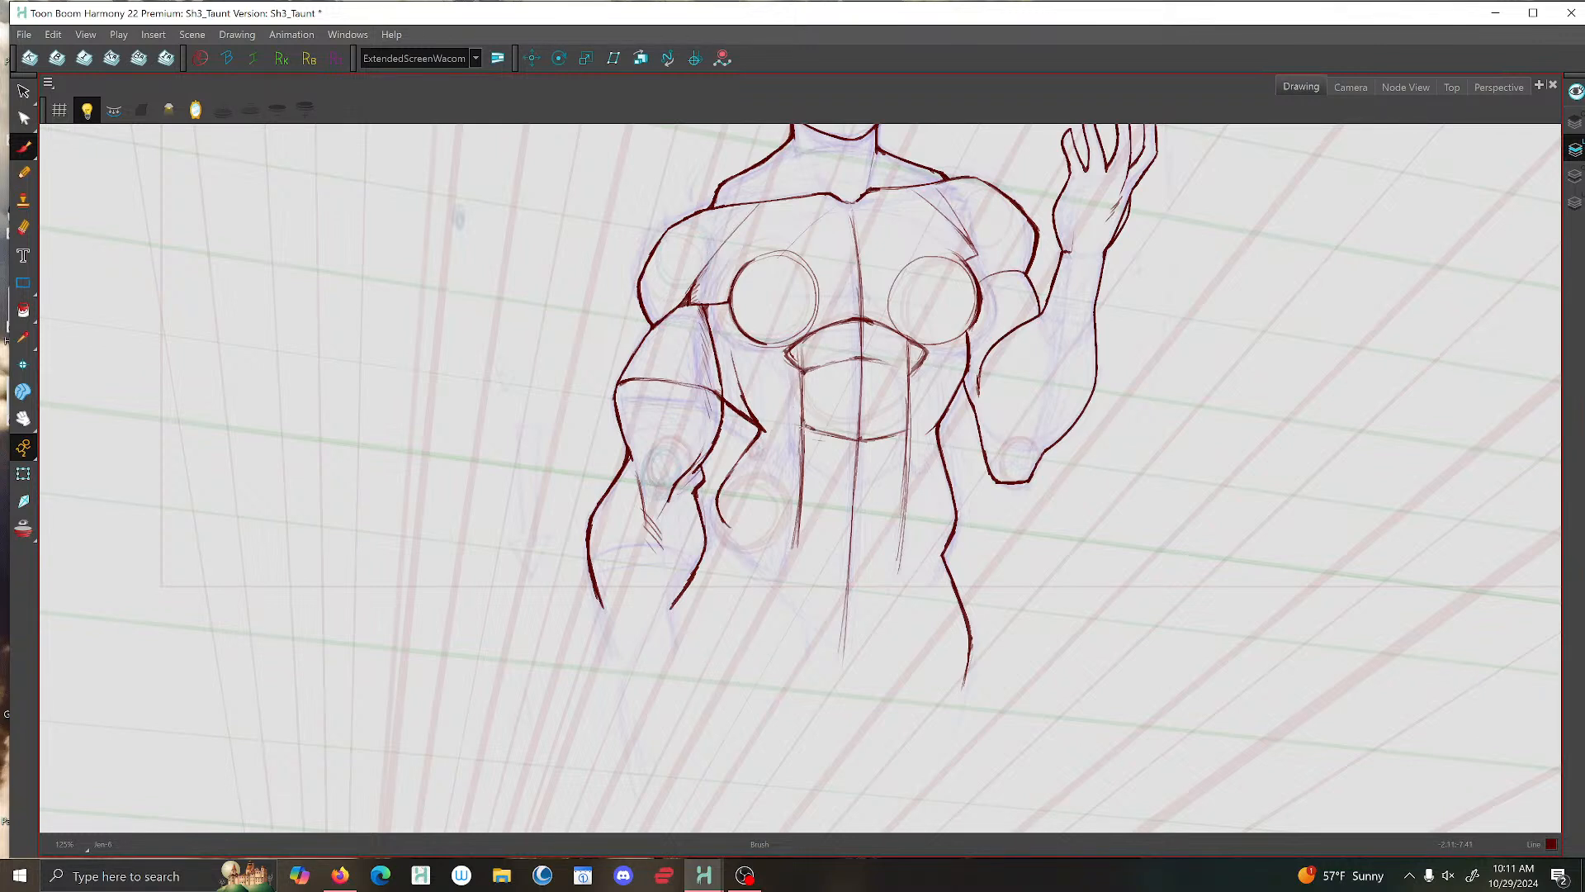
- Flip between the taunt drawing and the previous pose to compare how the abdominals are divided
key(f)
key(g)
key(f)
key(g)
key(f)
key(g)
key(f)
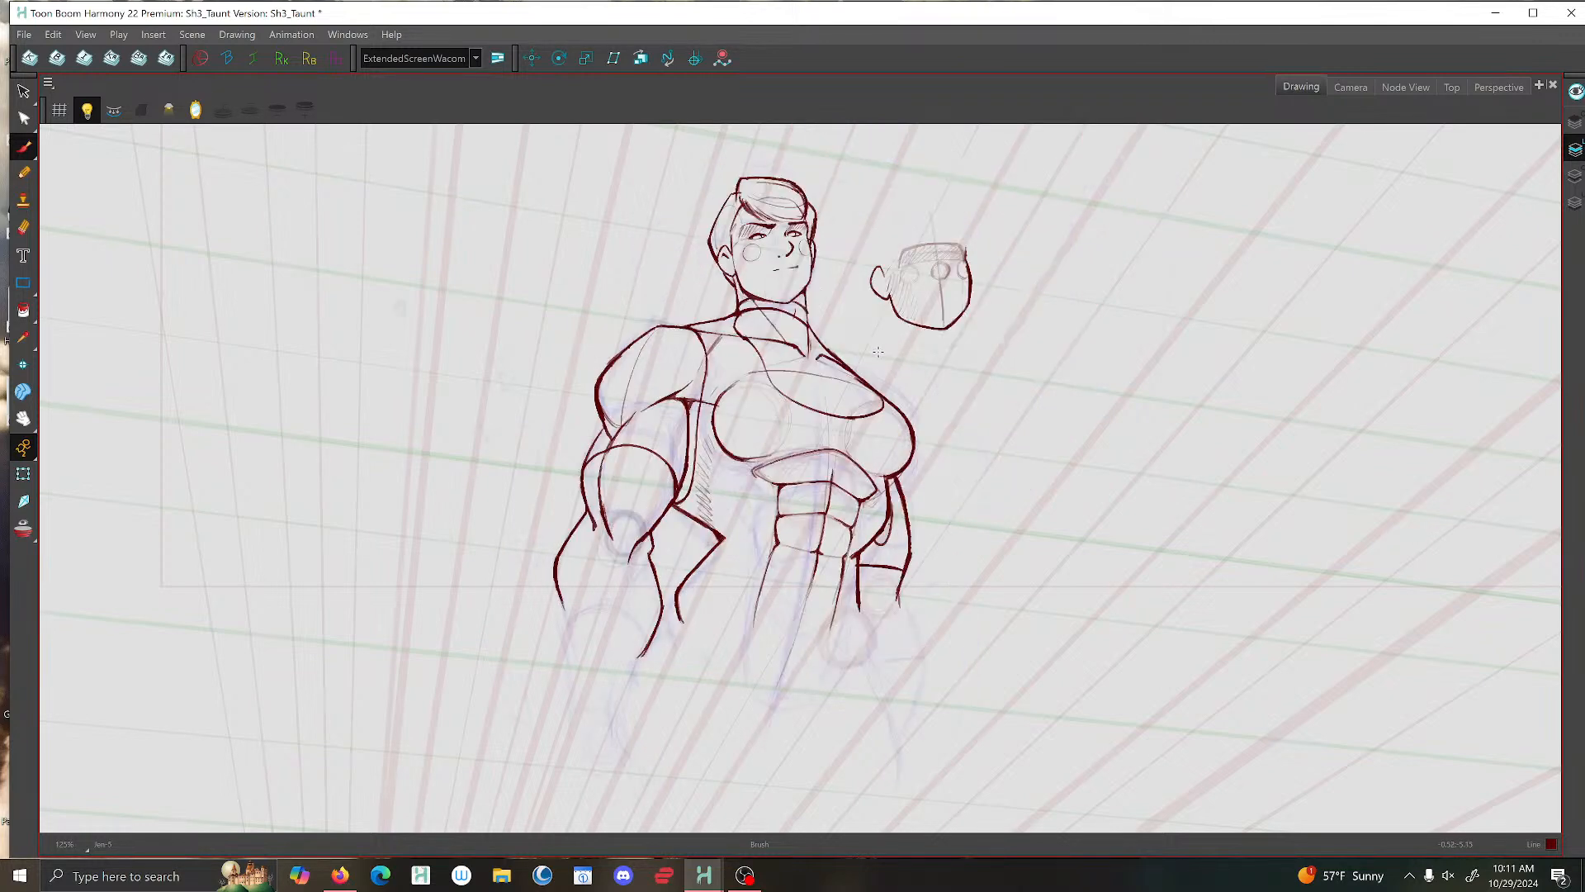
key(g)
- Draw a second curved dividing line across the abdominals, midway between the rib cage arch and the lower dividing line
mouse_move(908, 437)
mouse_down()
mouse_move(873, 446)
mouse_move(814, 426)
mouse_up()
key(f)
key(g)
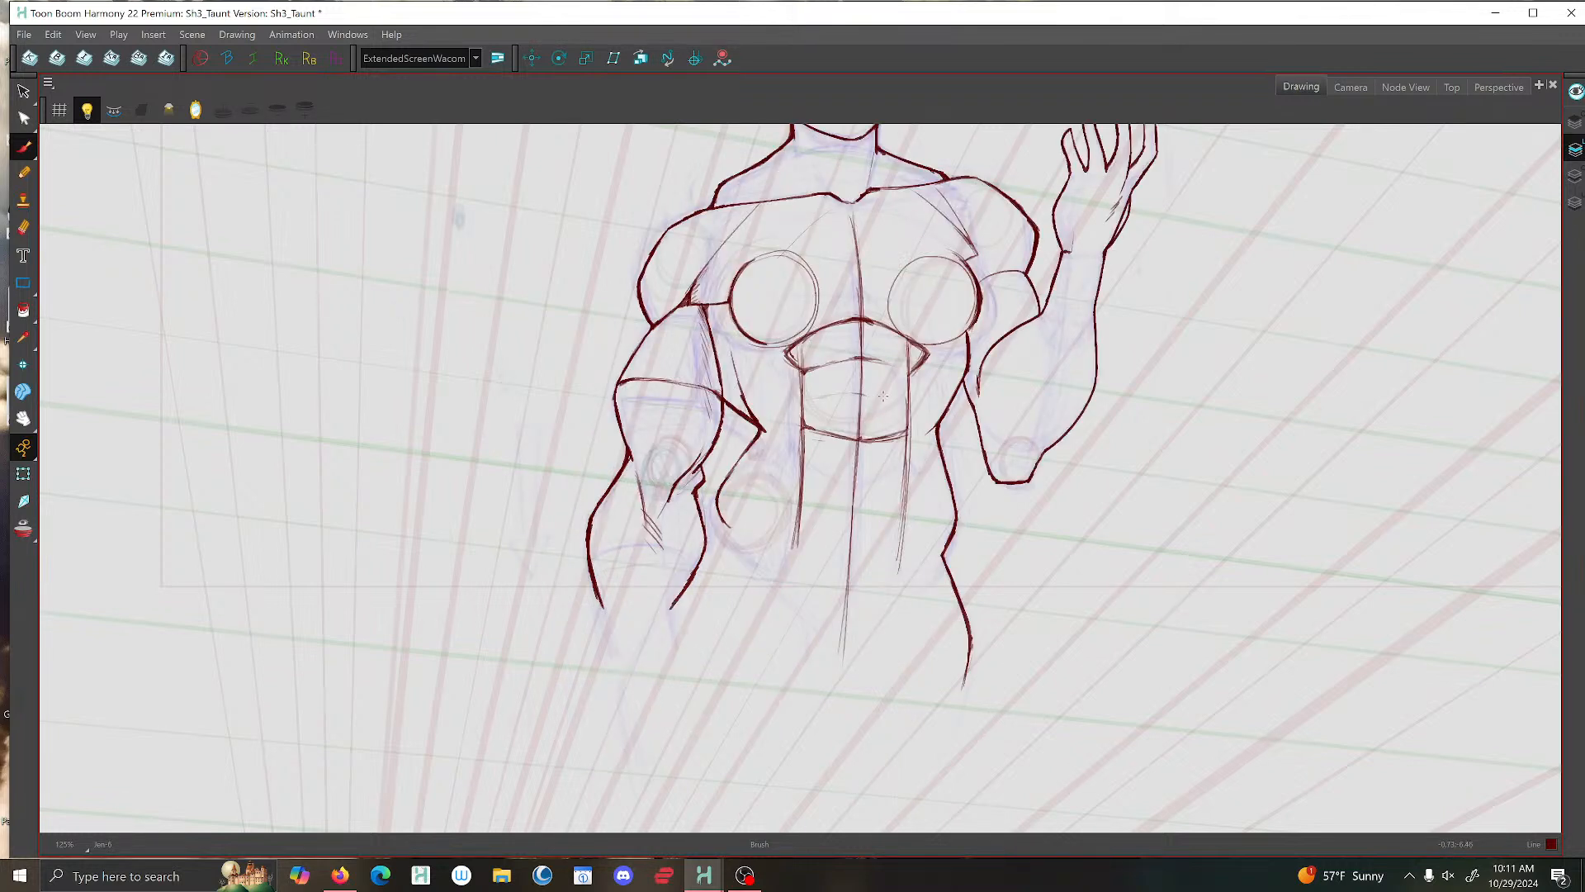
mouse_move(906, 403)
mouse_down()
mouse_move(803, 398)
mouse_move(886, 398)
mouse_move(811, 399)
mouse_up()
- Thicken both side edges of the upper abdominal block and reinforce the centre line running down through it
drag(801, 368, 808, 429)
drag(902, 378, 903, 429)
drag(803, 399, 811, 428)
drag(806, 414, 815, 430)
drag(863, 320, 860, 418)
key(f)
key(g)
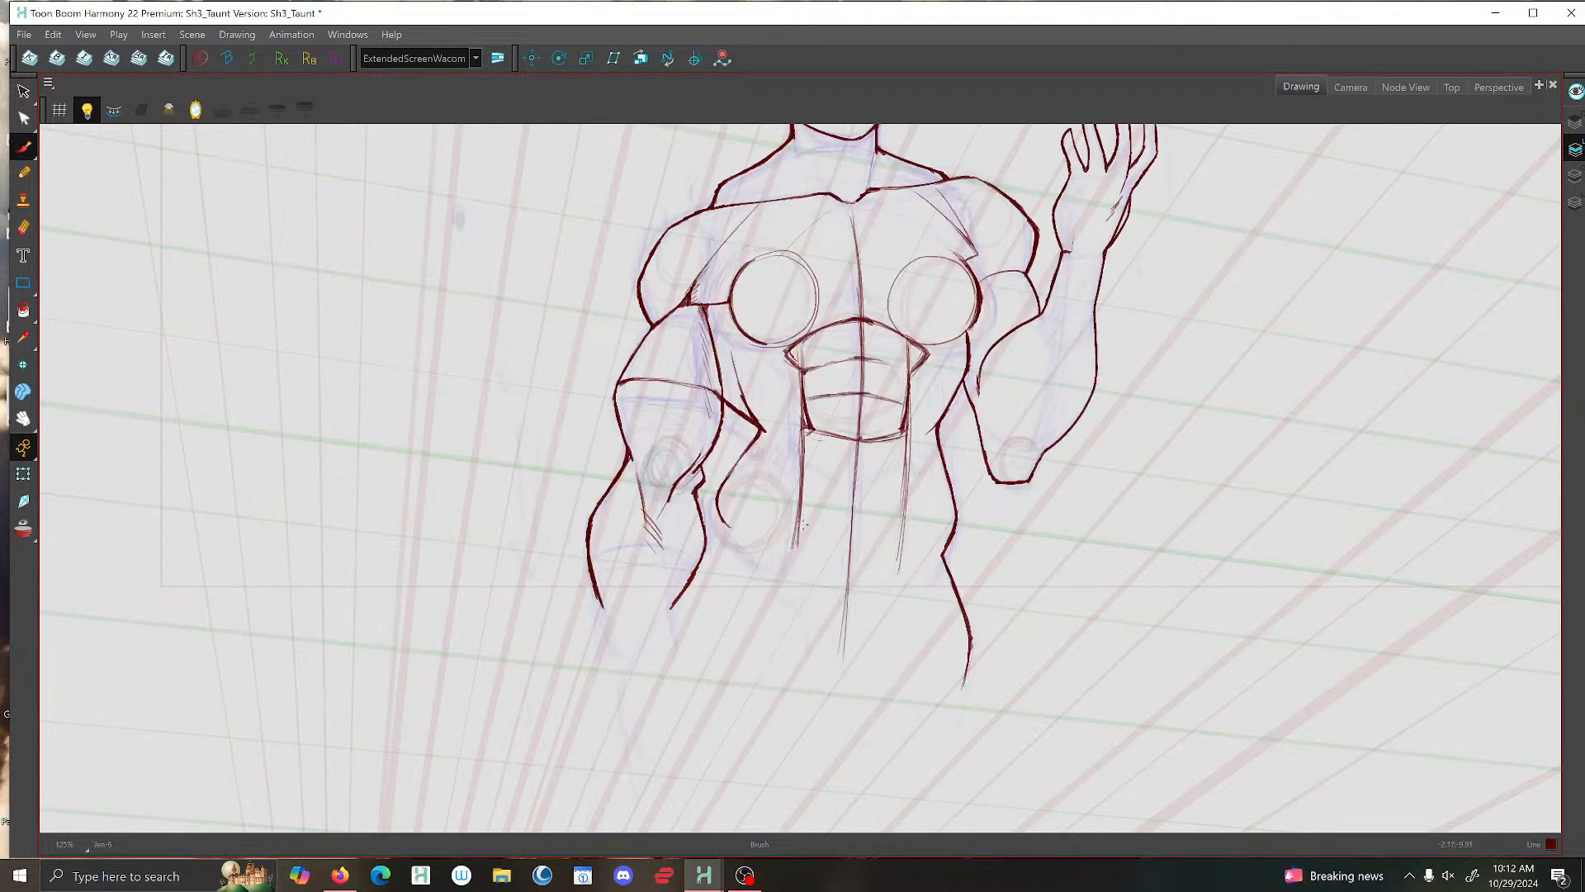
- Draw the lower abdominals as a tapering U-shape, curving both side lines inward to meet on the centre line
drag(799, 513, 846, 583)
mouse_move(906, 433)
mouse_down()
mouse_move(893, 543)
mouse_move(854, 590)
mouse_up()
mouse_move(808, 535)
mouse_down()
mouse_move(854, 594)
mouse_move(905, 447)
mouse_move(809, 434)
mouse_move(803, 512)
mouse_move(826, 577)
mouse_up()
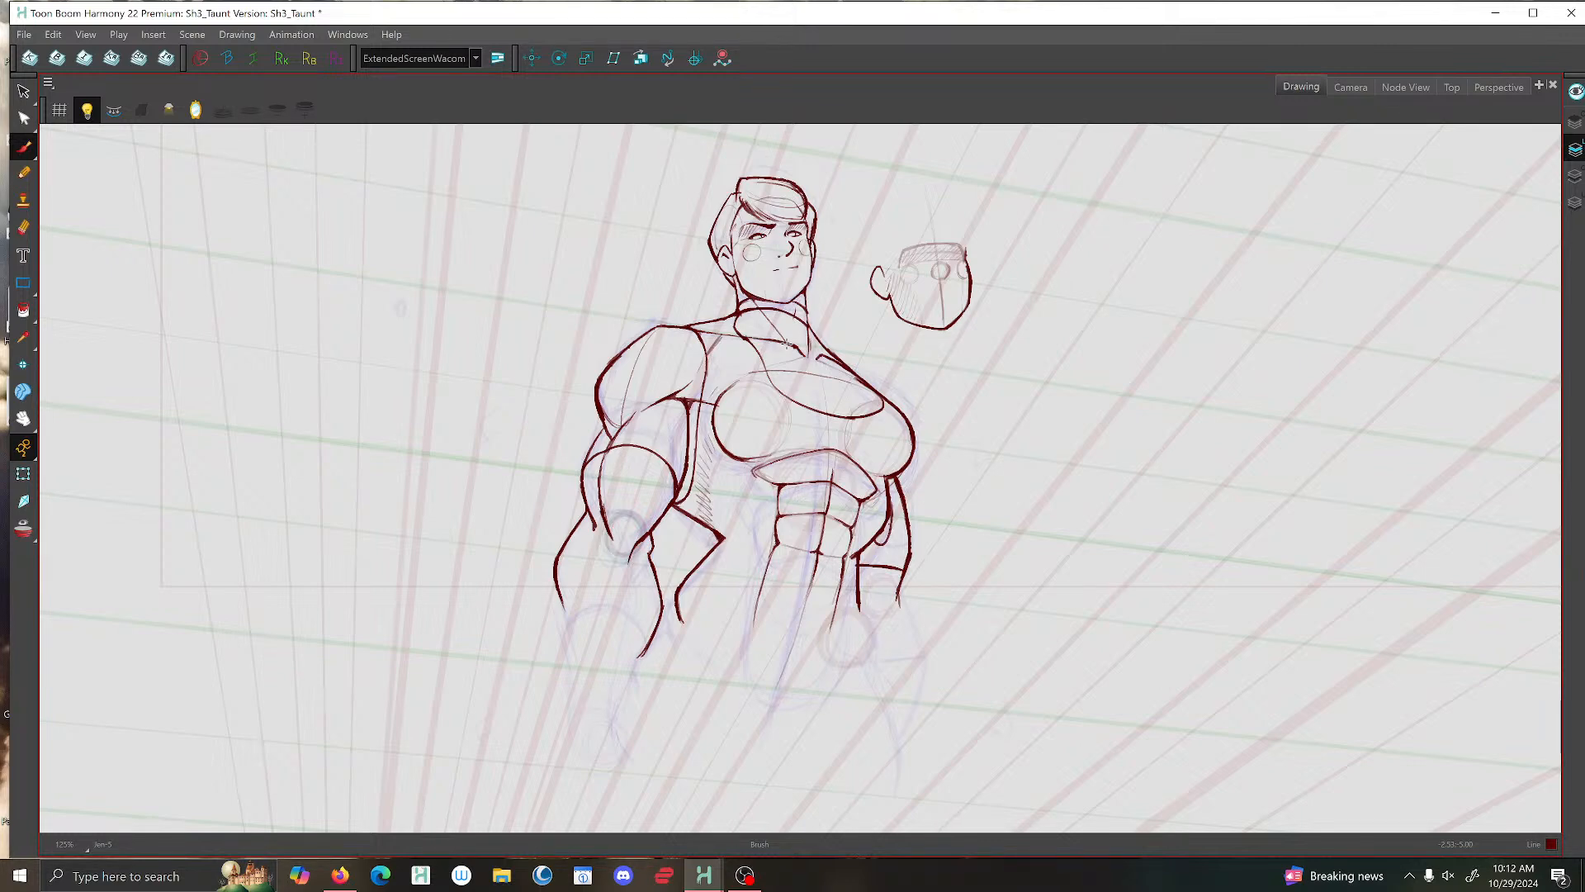
key(f)
key(g)
key(g)
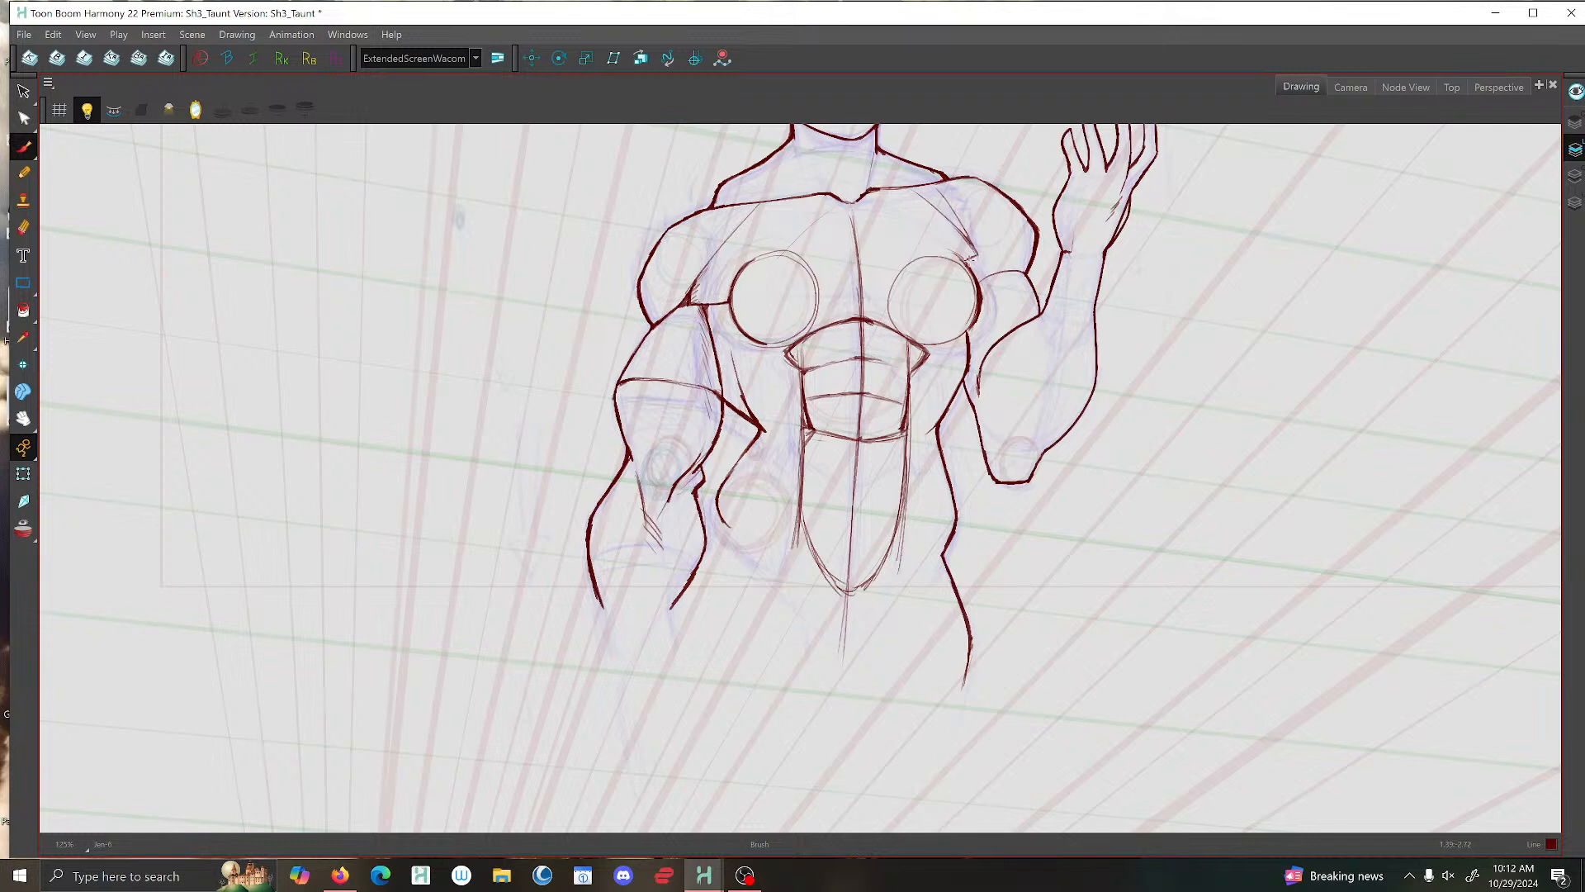
- Sketch a light chest arc from the circle on the lowered arm's side up toward the centre below the collarbones
mouse_move(749, 262)
mouse_down()
mouse_move(851, 206)
mouse_move(944, 251)
mouse_move(836, 206)
mouse_move(772, 245)
mouse_up()
mouse_move(748, 265)
mouse_down()
mouse_move(743, 316)
mouse_move(786, 342)
mouse_up()
key(f)
key(g)
key(g)
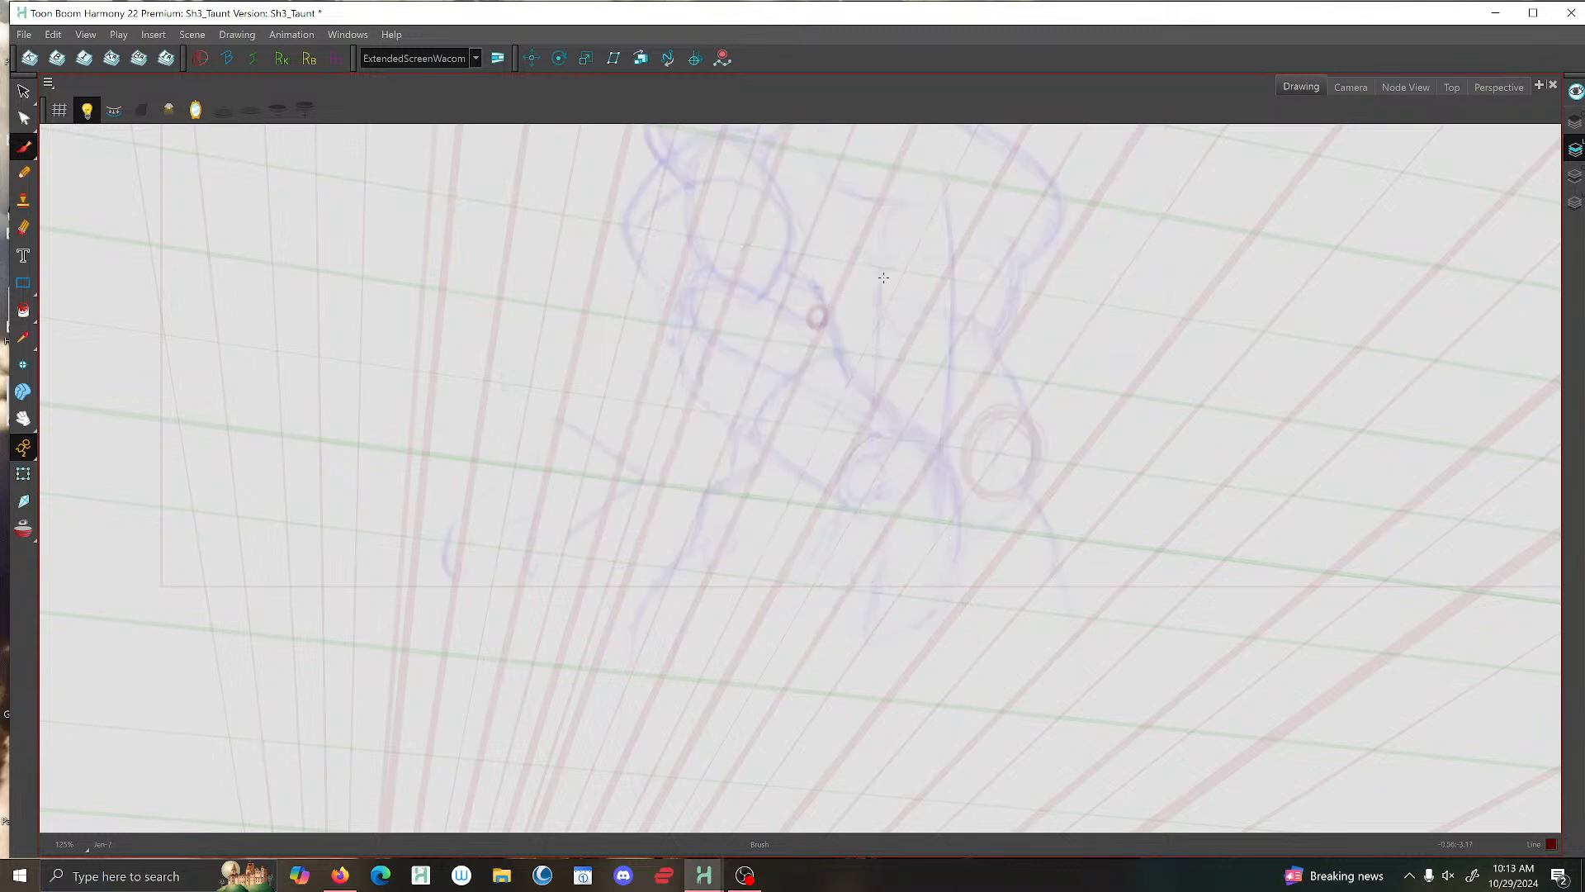
- Flip repeatedly between the taunt drawing and the neighbouring poses to compare the chest, abdominals and waist
key(f)
key(f)
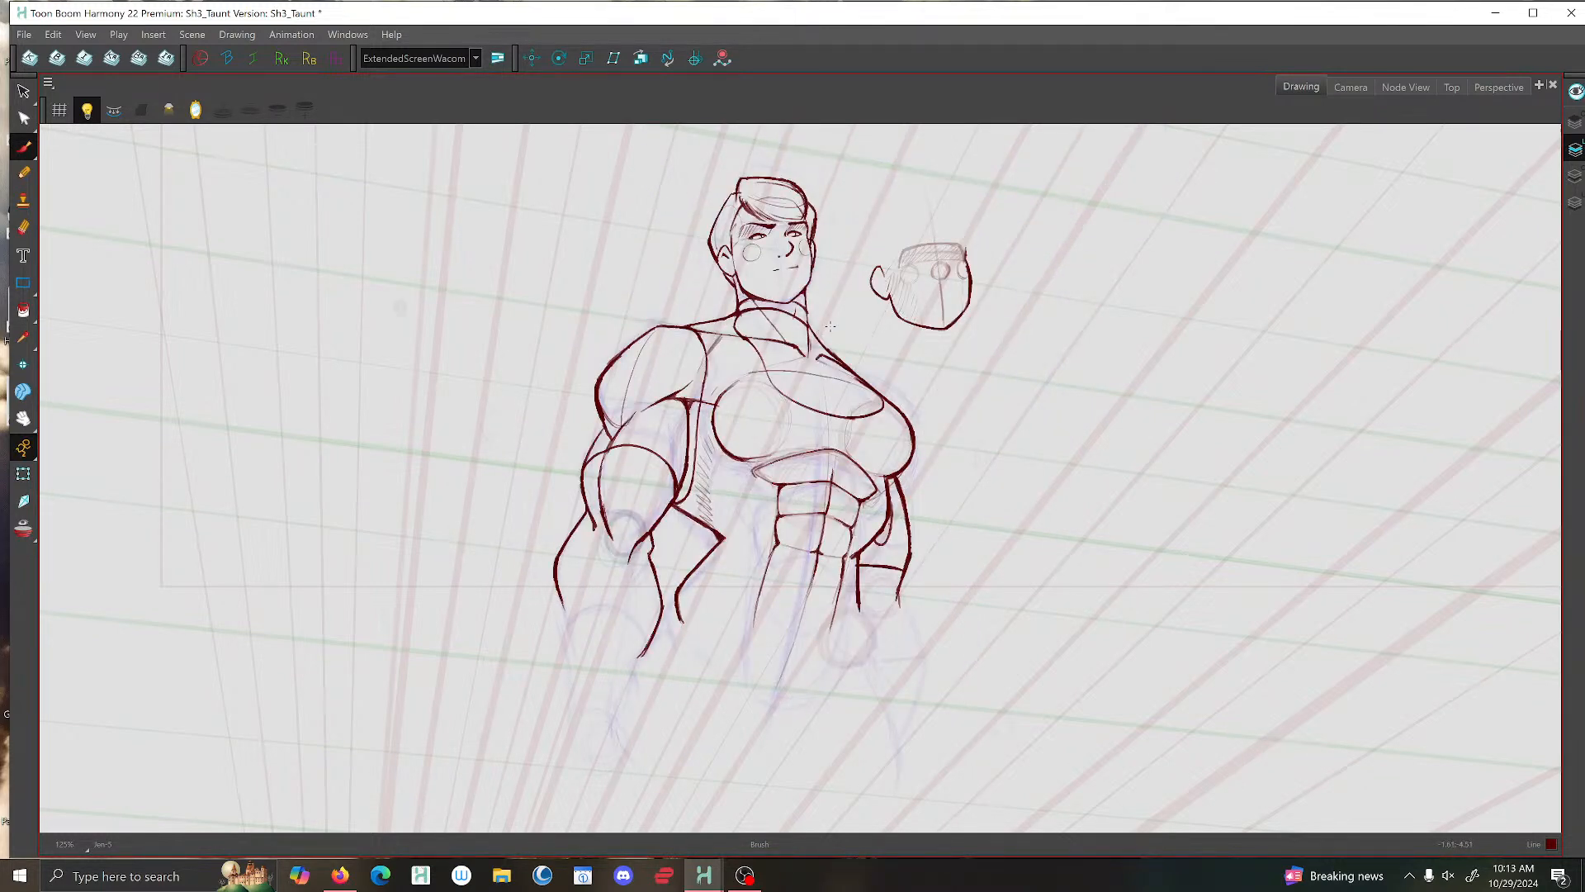
key(g)
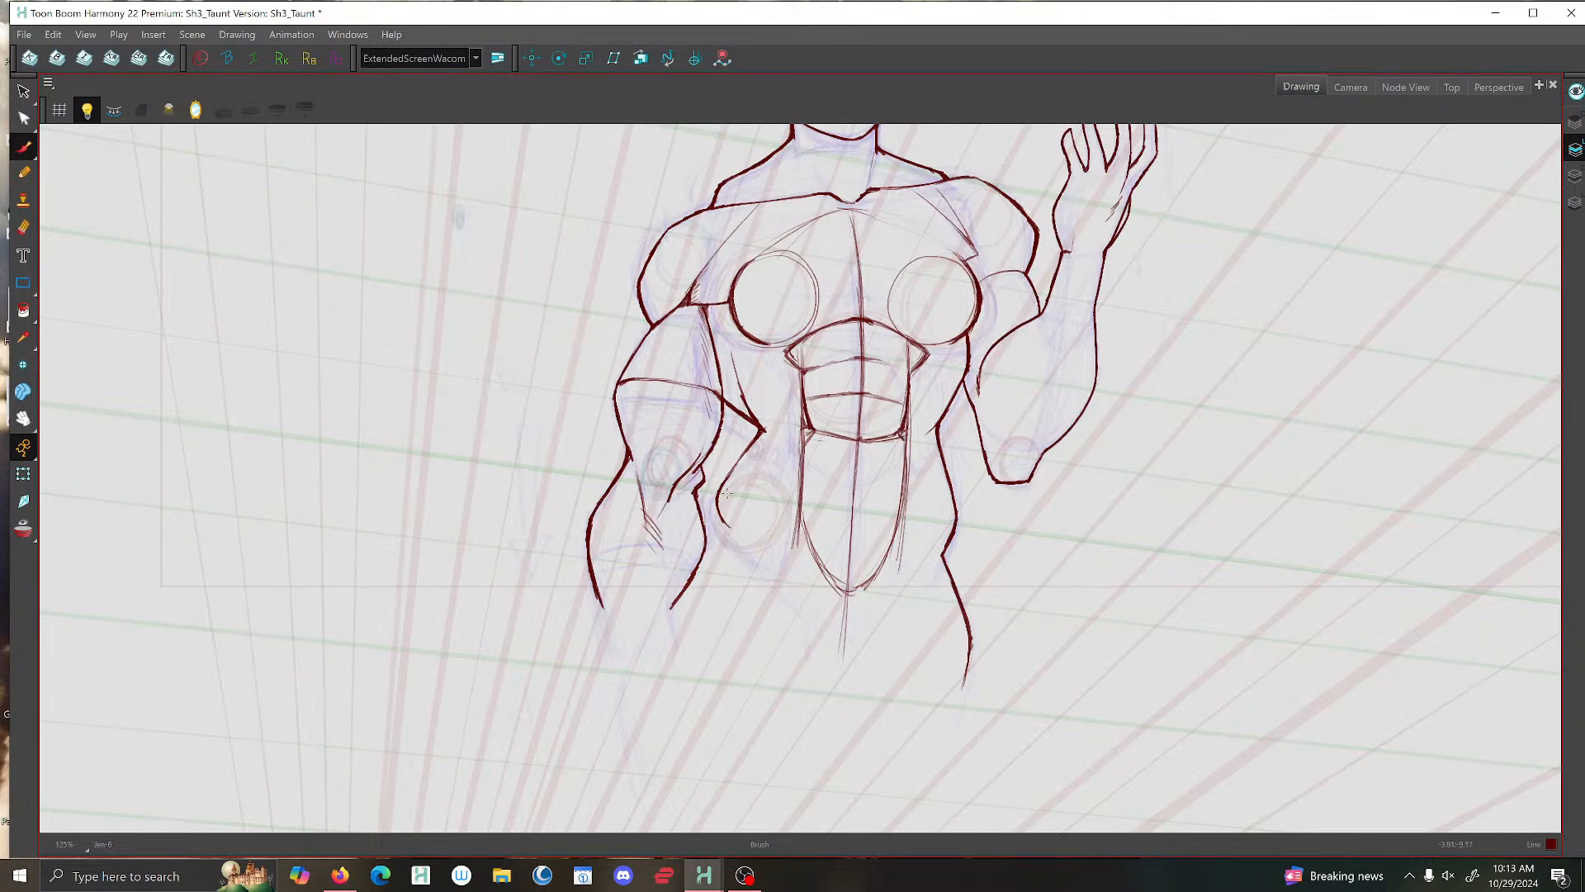
key(f)
key(g)
key(f)
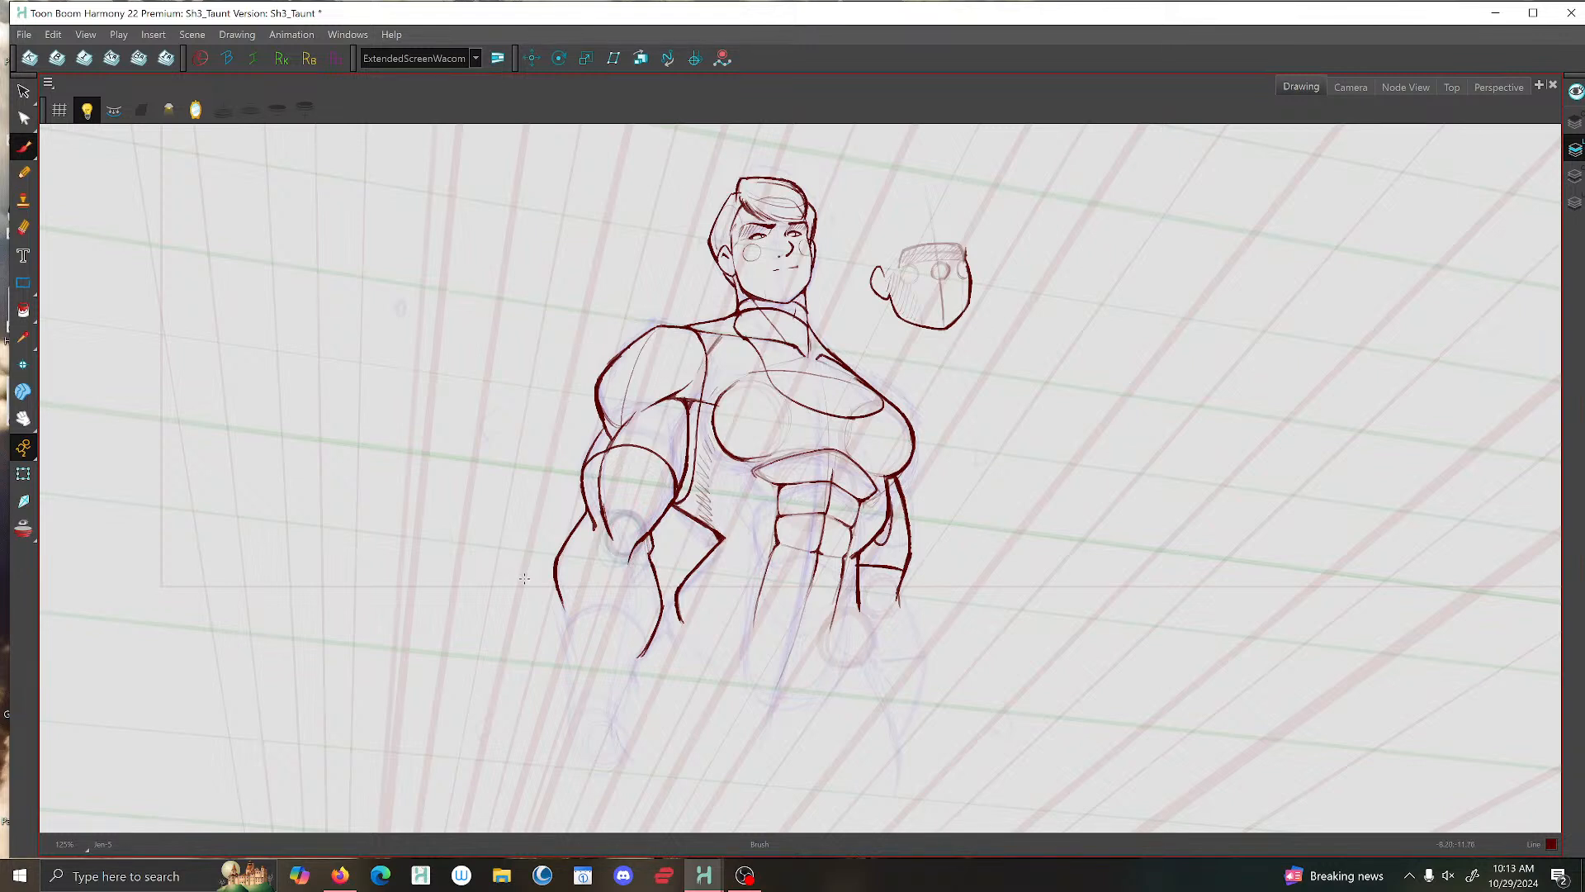
key(f)
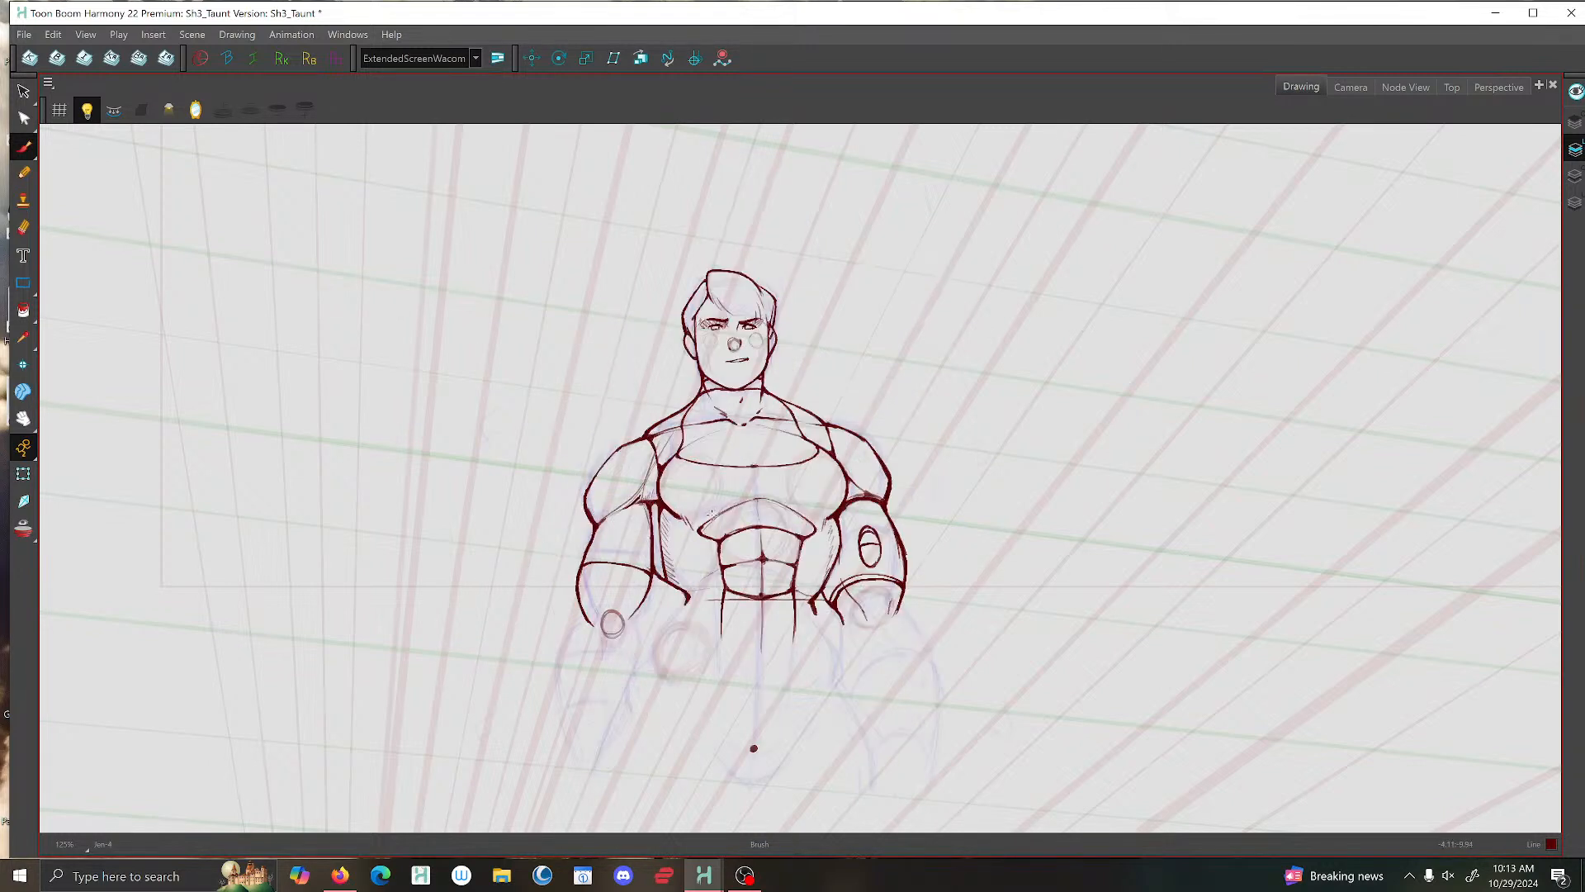
key(g)
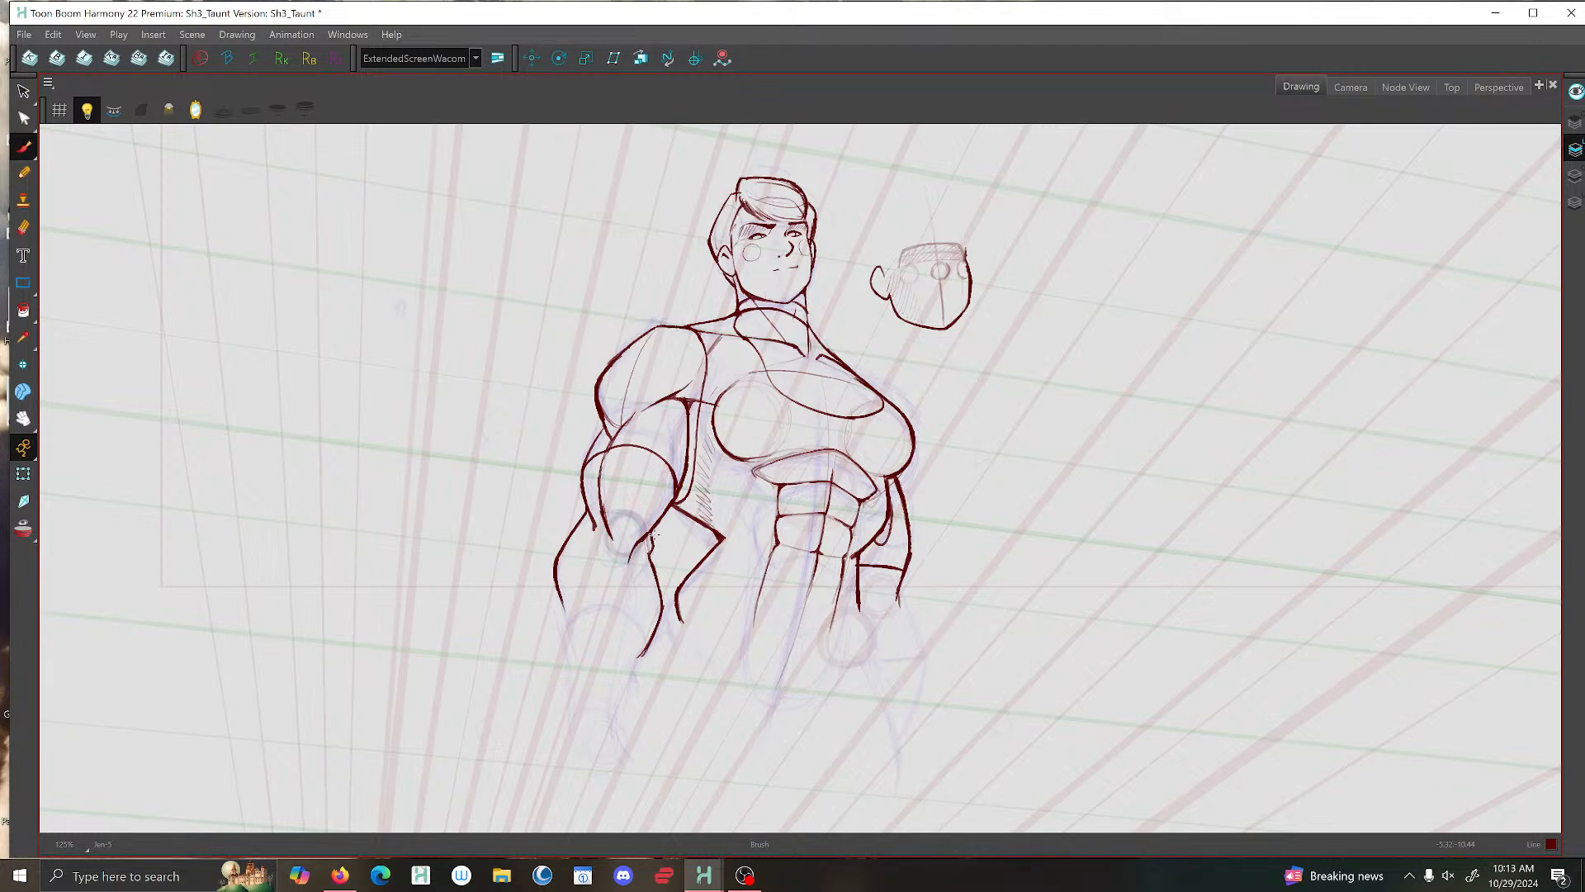
key(g)
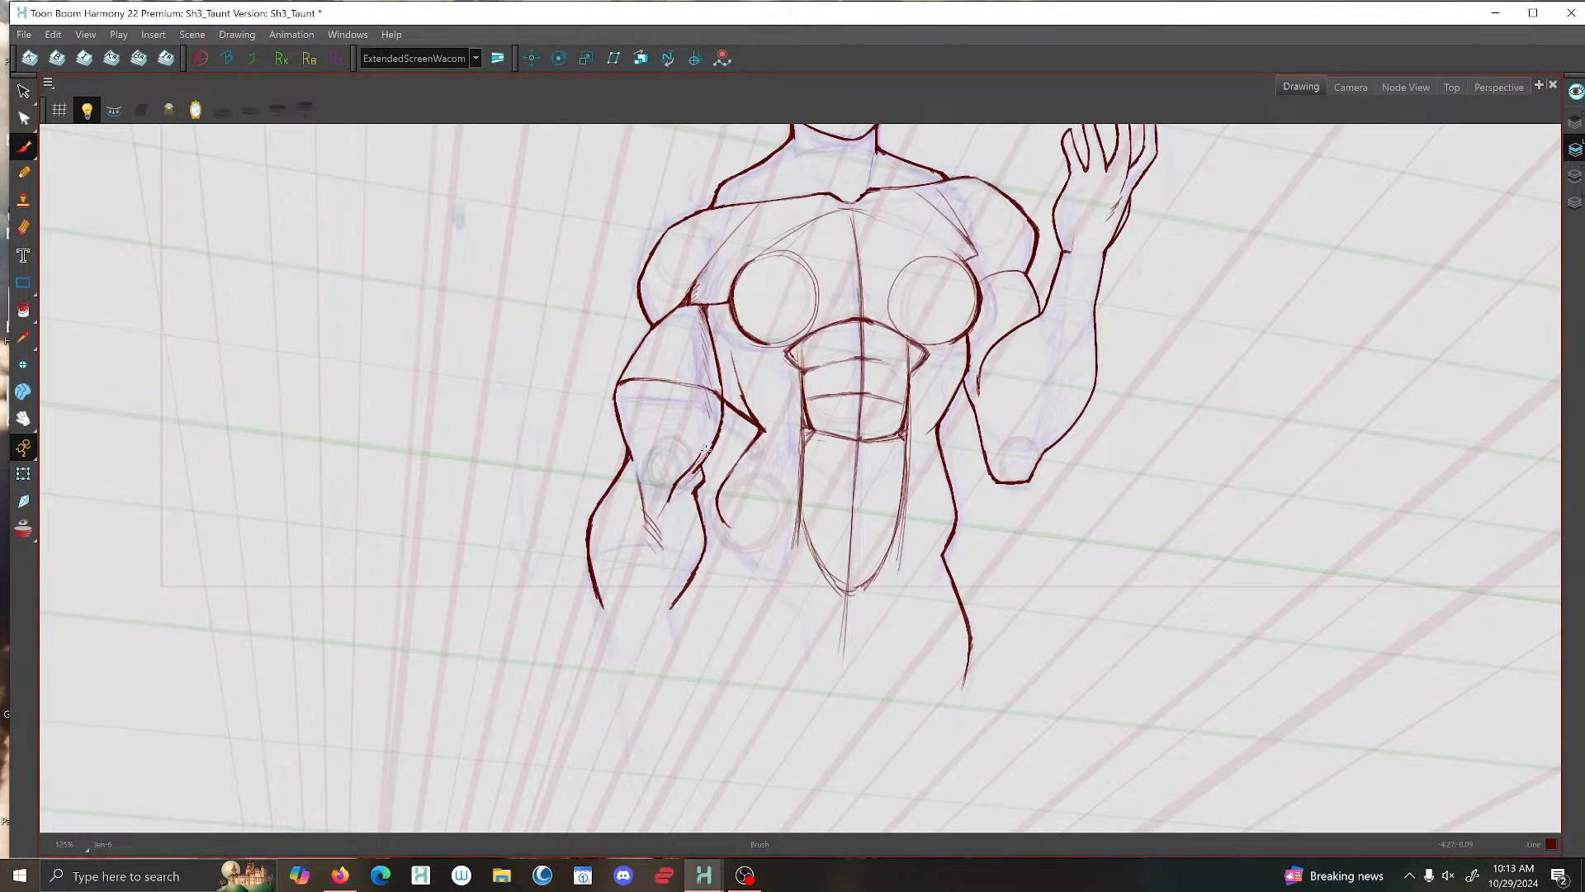
key(f)
key(g)
key(f)
key(f)
key(g)
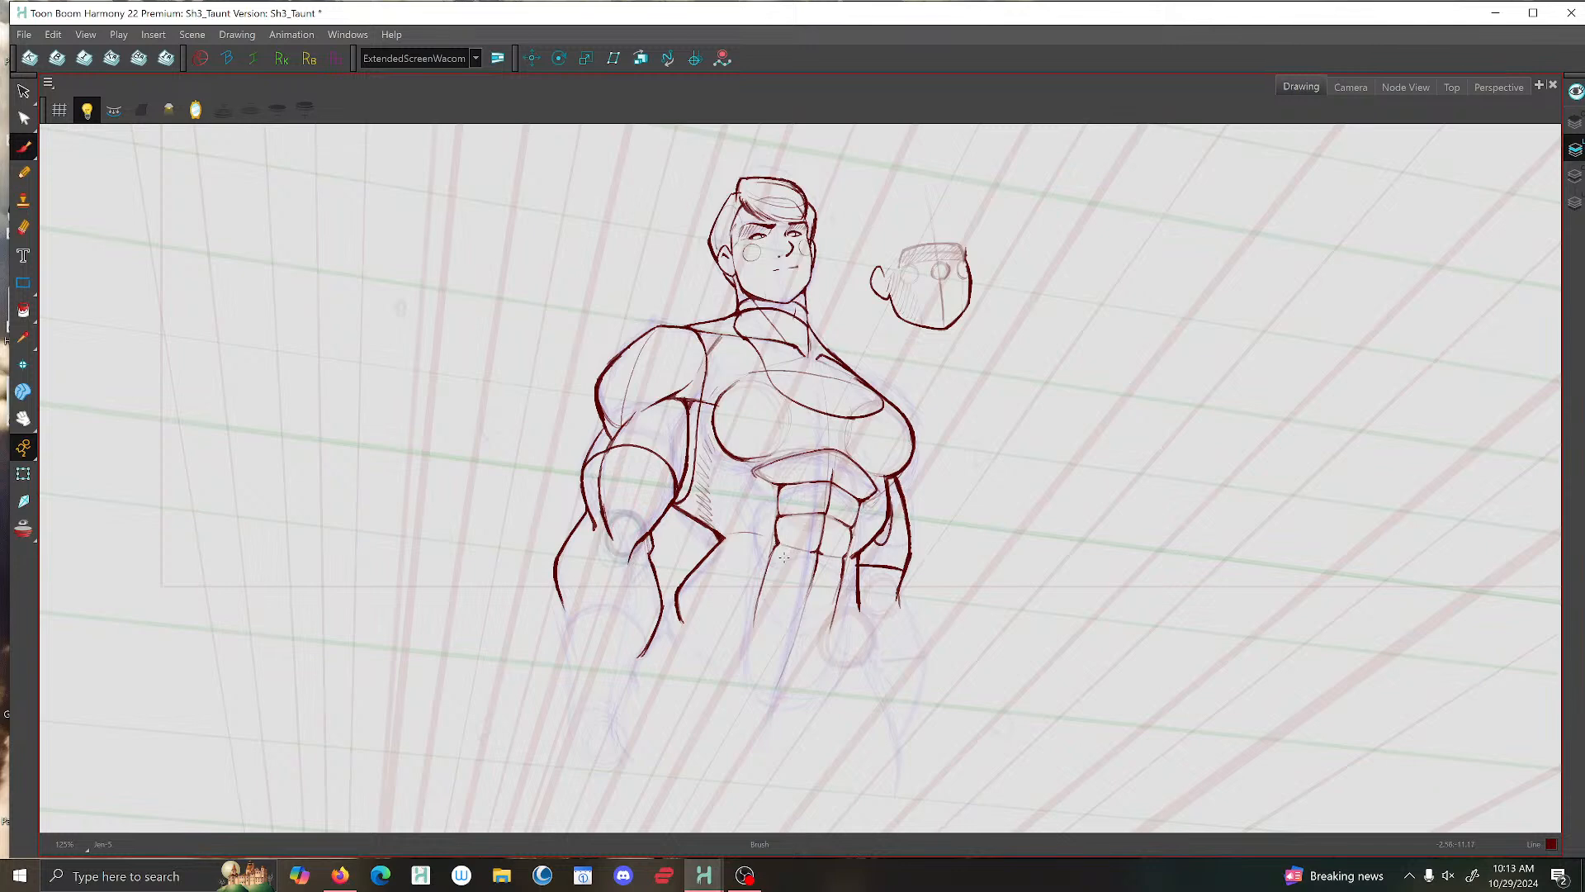
key(f)
key(g)
key(f)
key(g)
key(g)
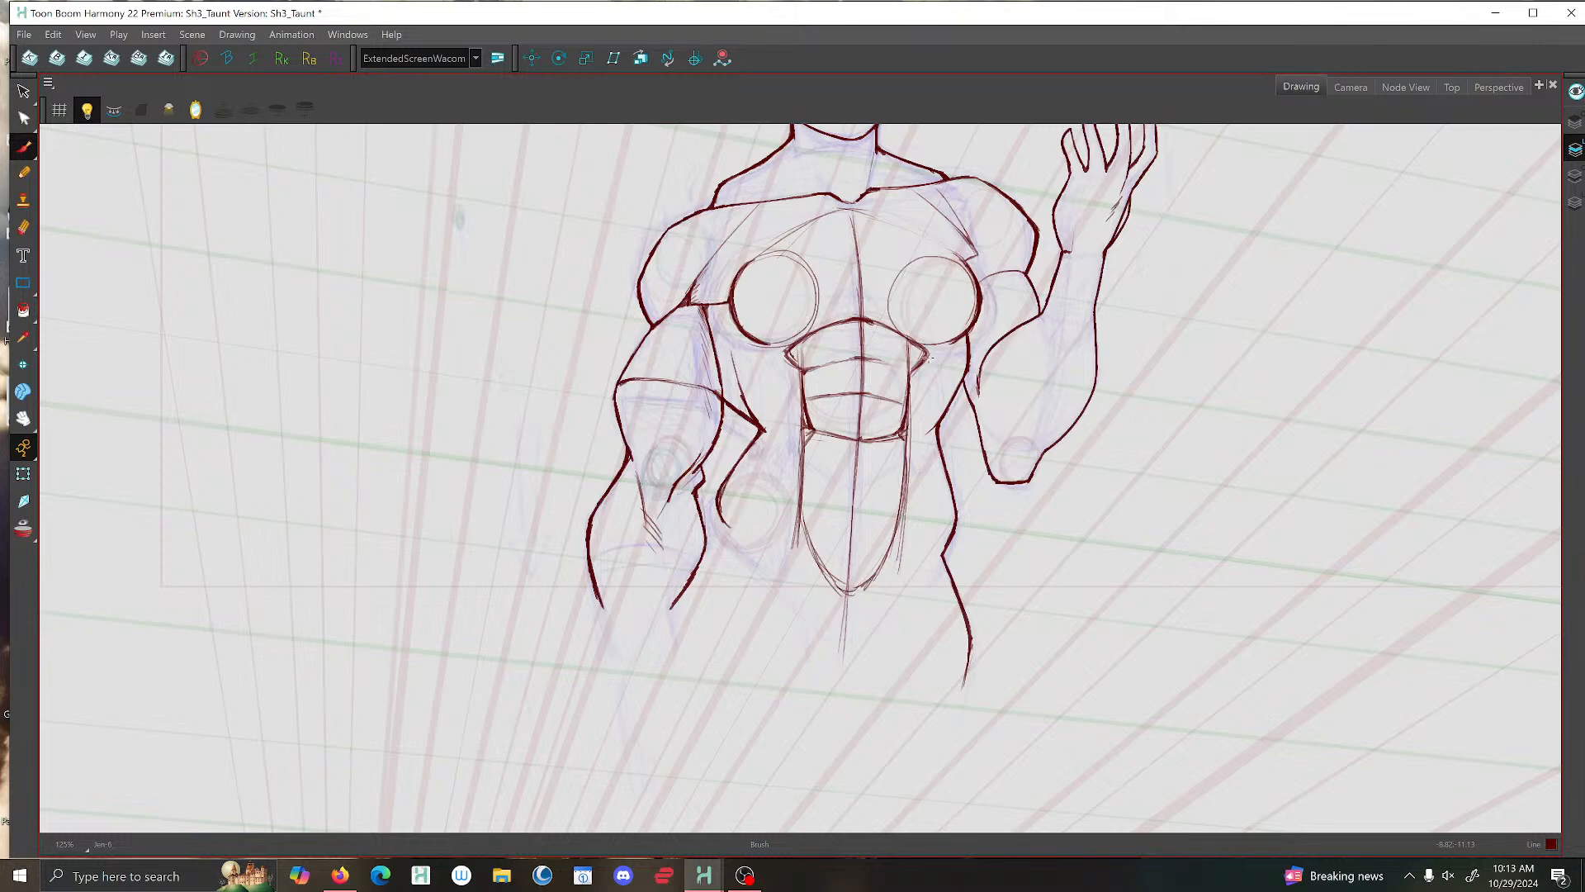
- Ink a short overlapping stroke where the torso's side meets the raised arm, below the armpit
scroll(977, 379, up, 3)
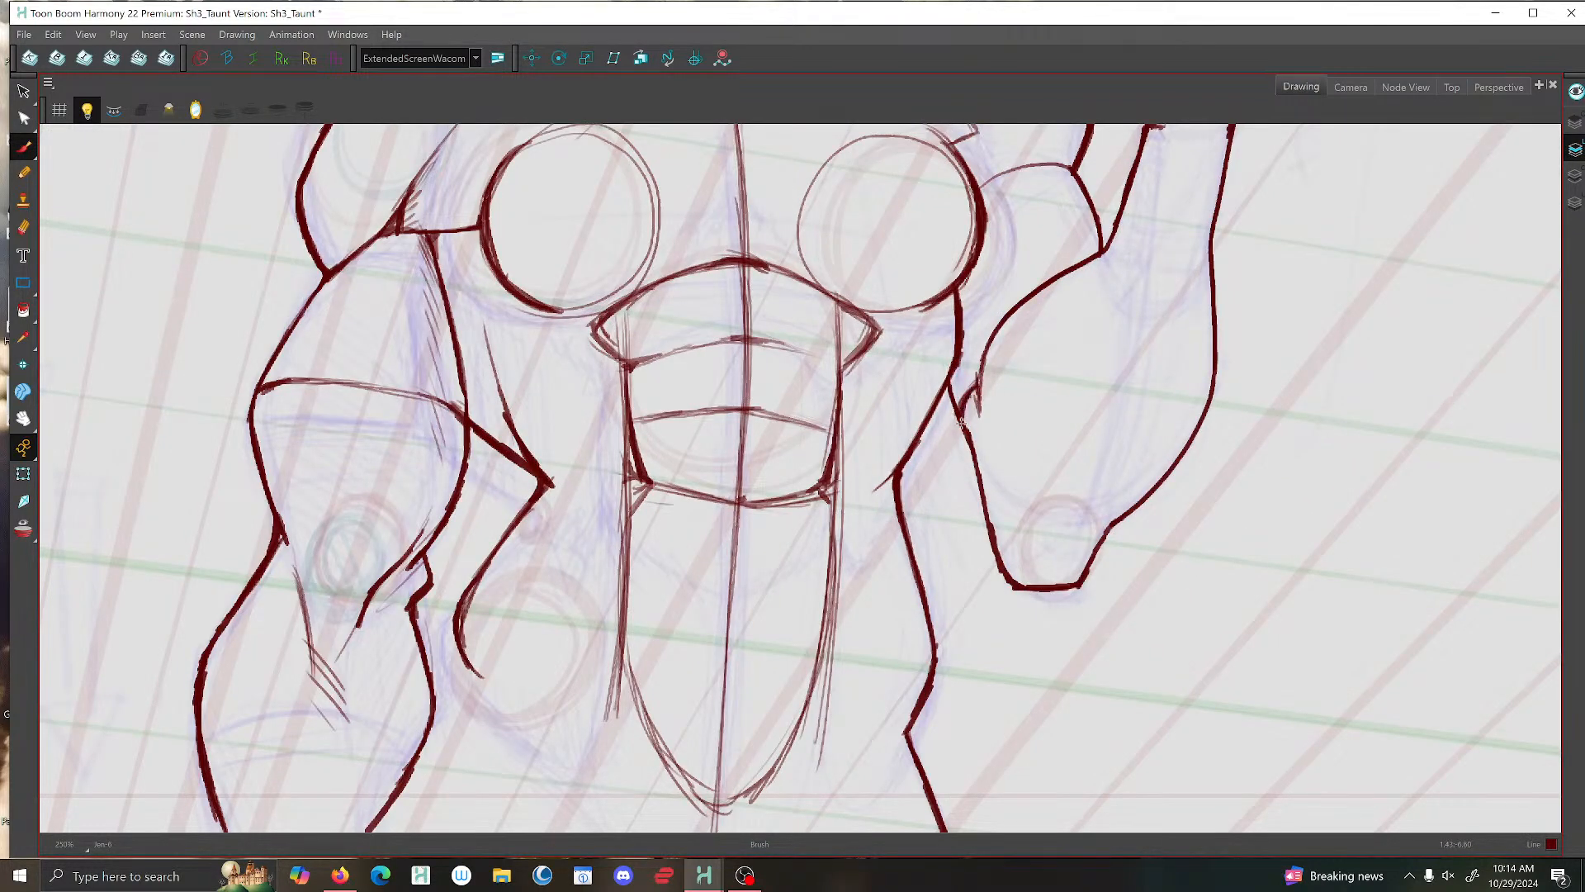
mouse_move(948, 399)
mouse_down()
mouse_move(959, 429)
mouse_move(966, 405)
mouse_up()
scroll(1022, 231, down, 4)
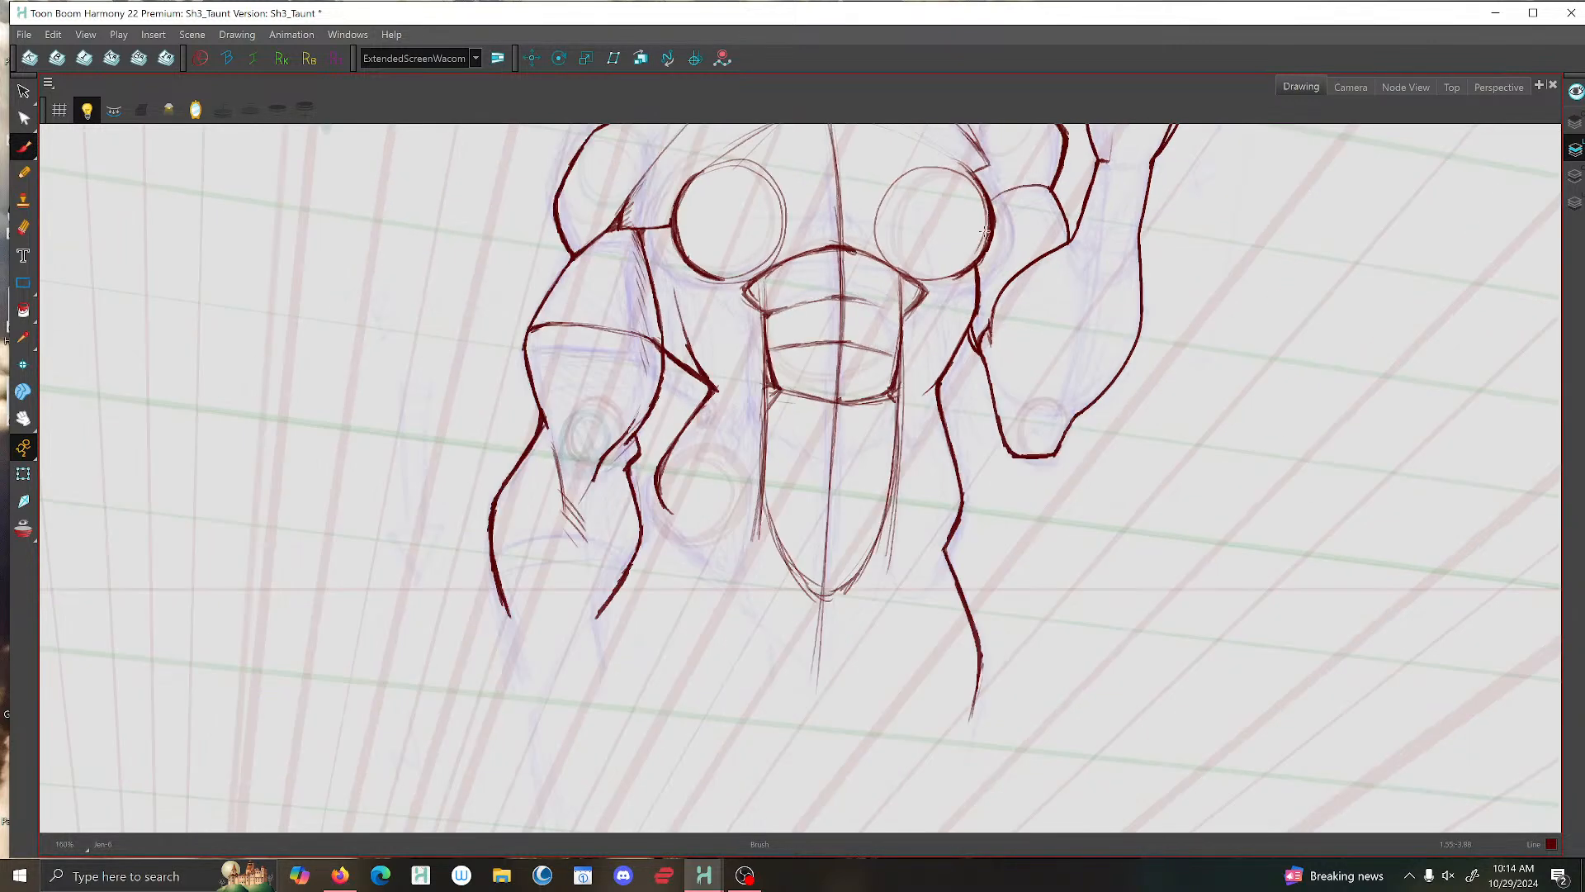
- Draw a small upright ellipse inside the upper arm section of the raised arm
scroll(961, 214, up, 3)
scroll(1038, 223, up, 3)
mouse_move(1046, 221)
mouse_down()
mouse_move(1022, 191)
mouse_move(999, 200)
mouse_move(993, 257)
mouse_move(1006, 279)
mouse_move(1045, 228)
mouse_move(1012, 188)
mouse_move(996, 207)
mouse_move(1000, 271)
mouse_move(1014, 286)
mouse_move(1046, 243)
mouse_move(1032, 195)
mouse_move(1014, 192)
mouse_move(1000, 256)
mouse_move(1008, 268)
mouse_move(1043, 254)
mouse_up()
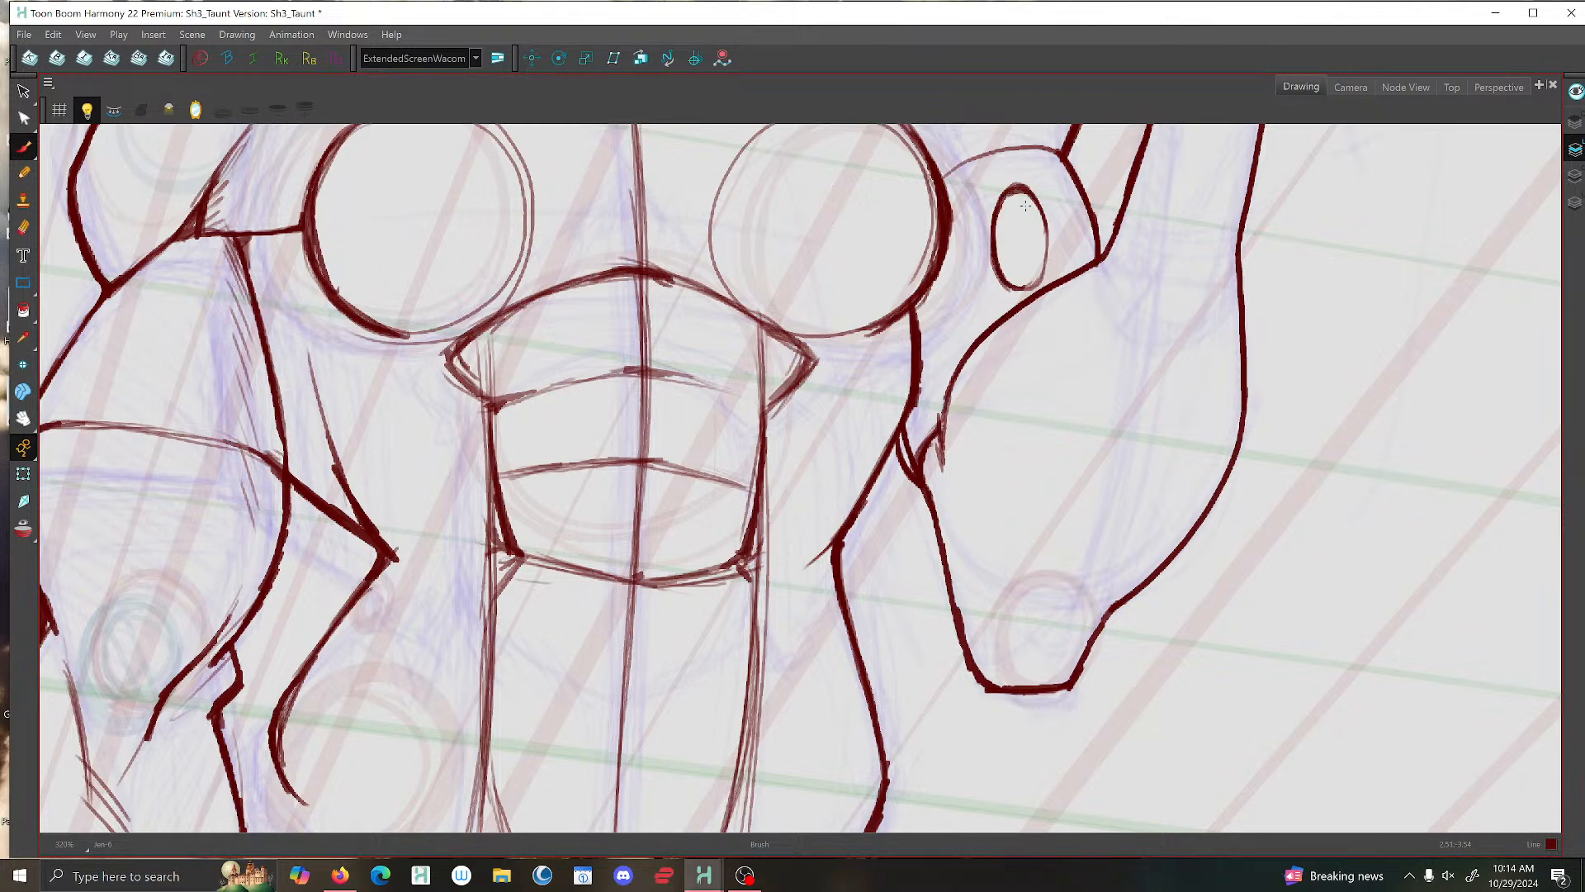
scroll(969, 380, down, 5)
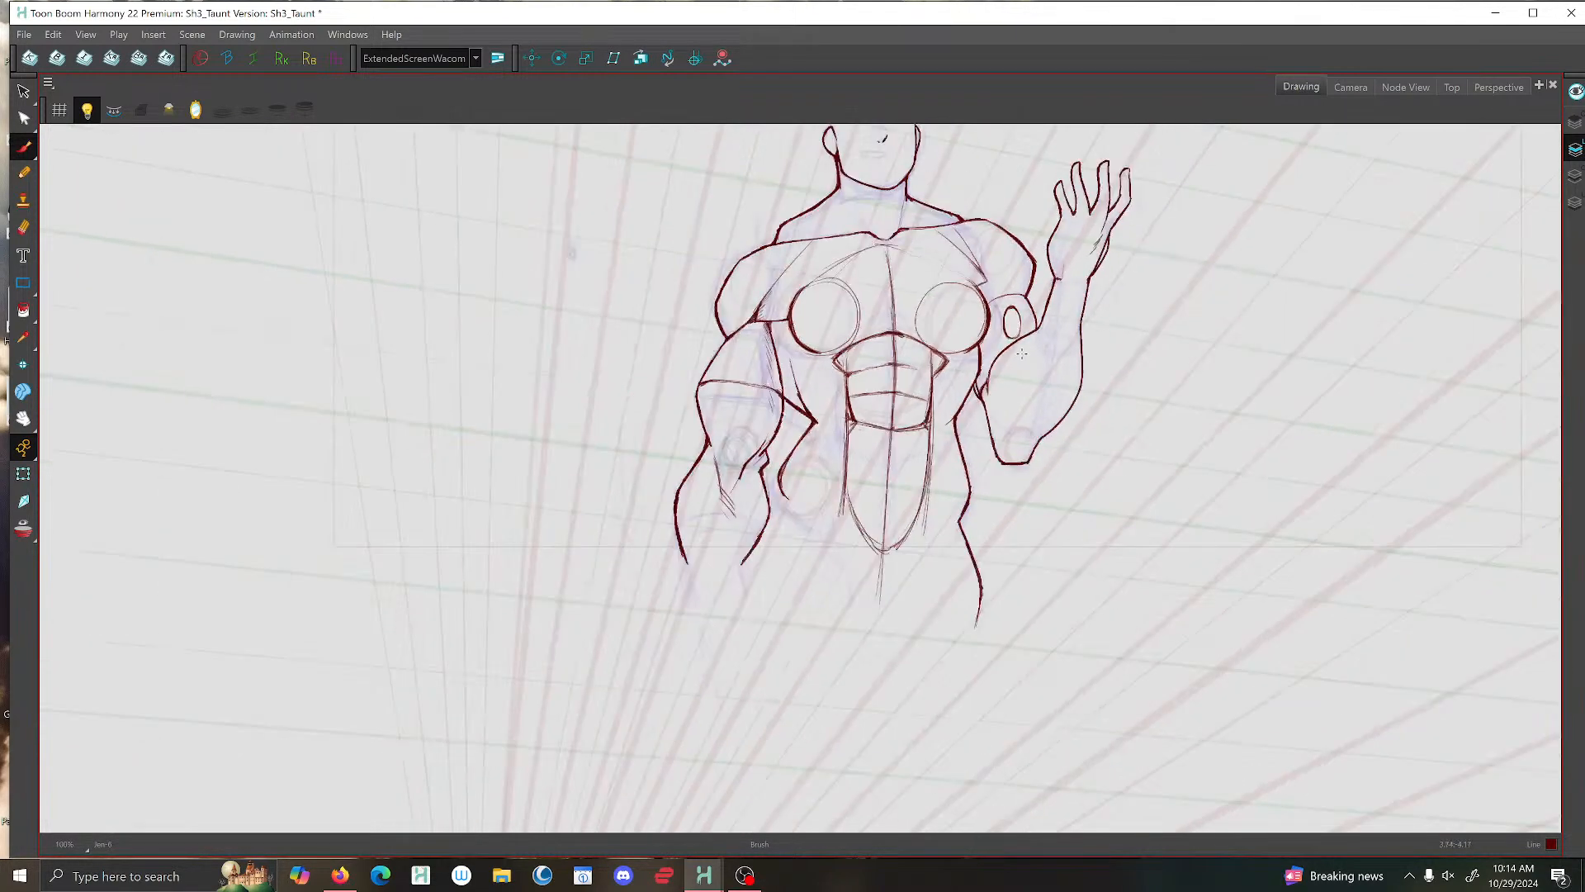
- Draw a downward-bowed contour line across the raised forearm and a faint guide line from it toward the elbow
scroll(1032, 339, up, 4)
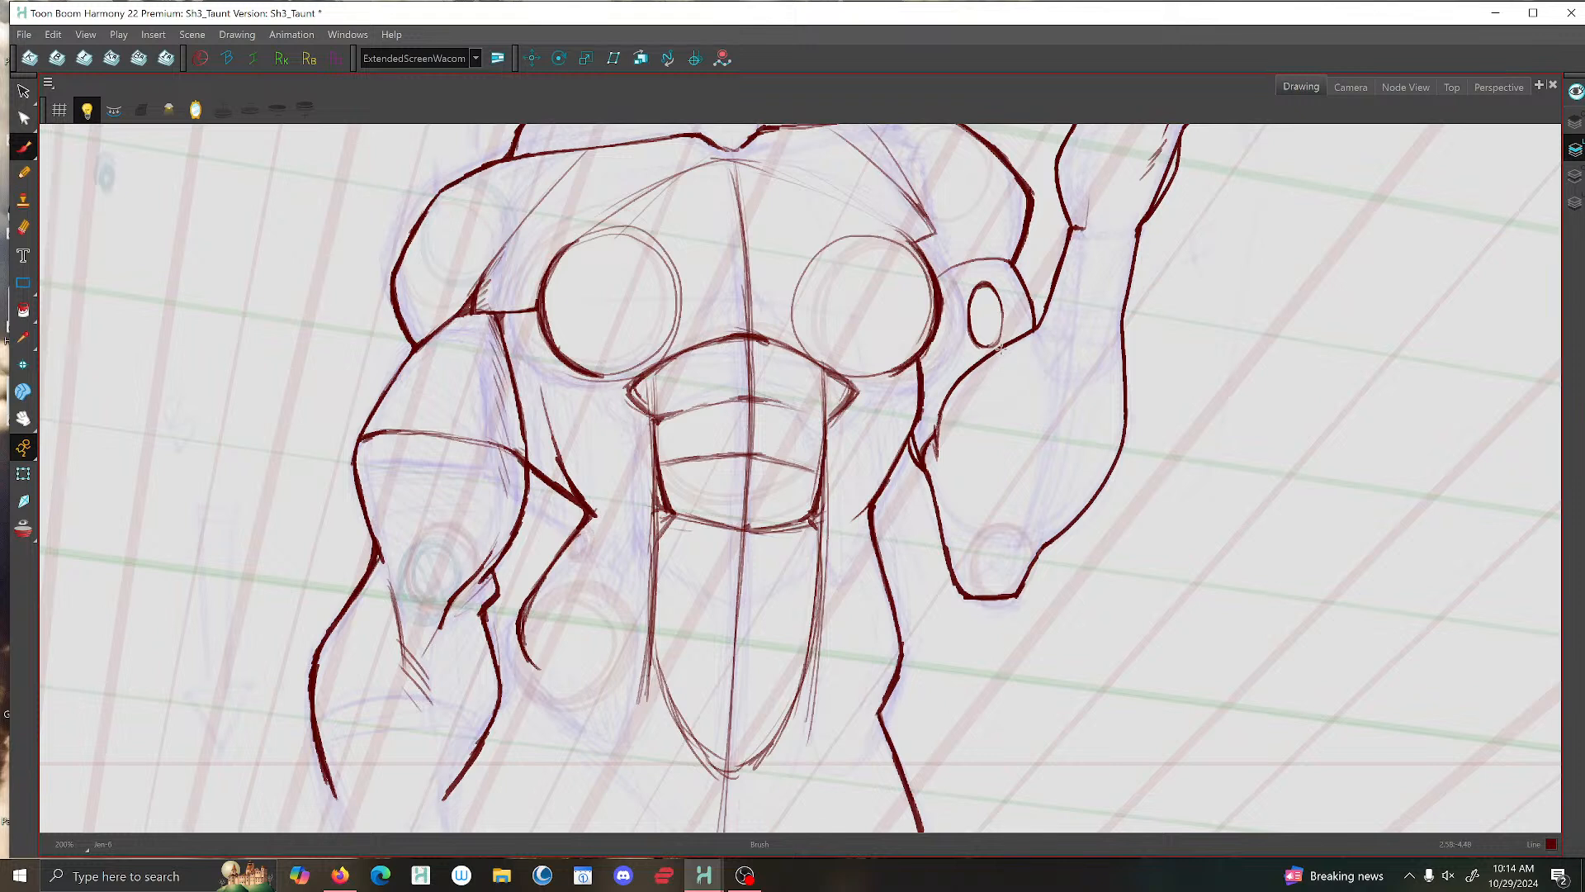
drag(999, 351, 1015, 396)
mouse_move(1123, 373)
mouse_down()
mouse_move(1057, 411)
mouse_move(999, 348)
mouse_move(1014, 394)
mouse_up()
drag(1022, 521, 1008, 571)
mouse_move(1000, 350)
mouse_down()
mouse_move(1006, 381)
mouse_move(1069, 414)
mouse_move(1123, 367)
mouse_up()
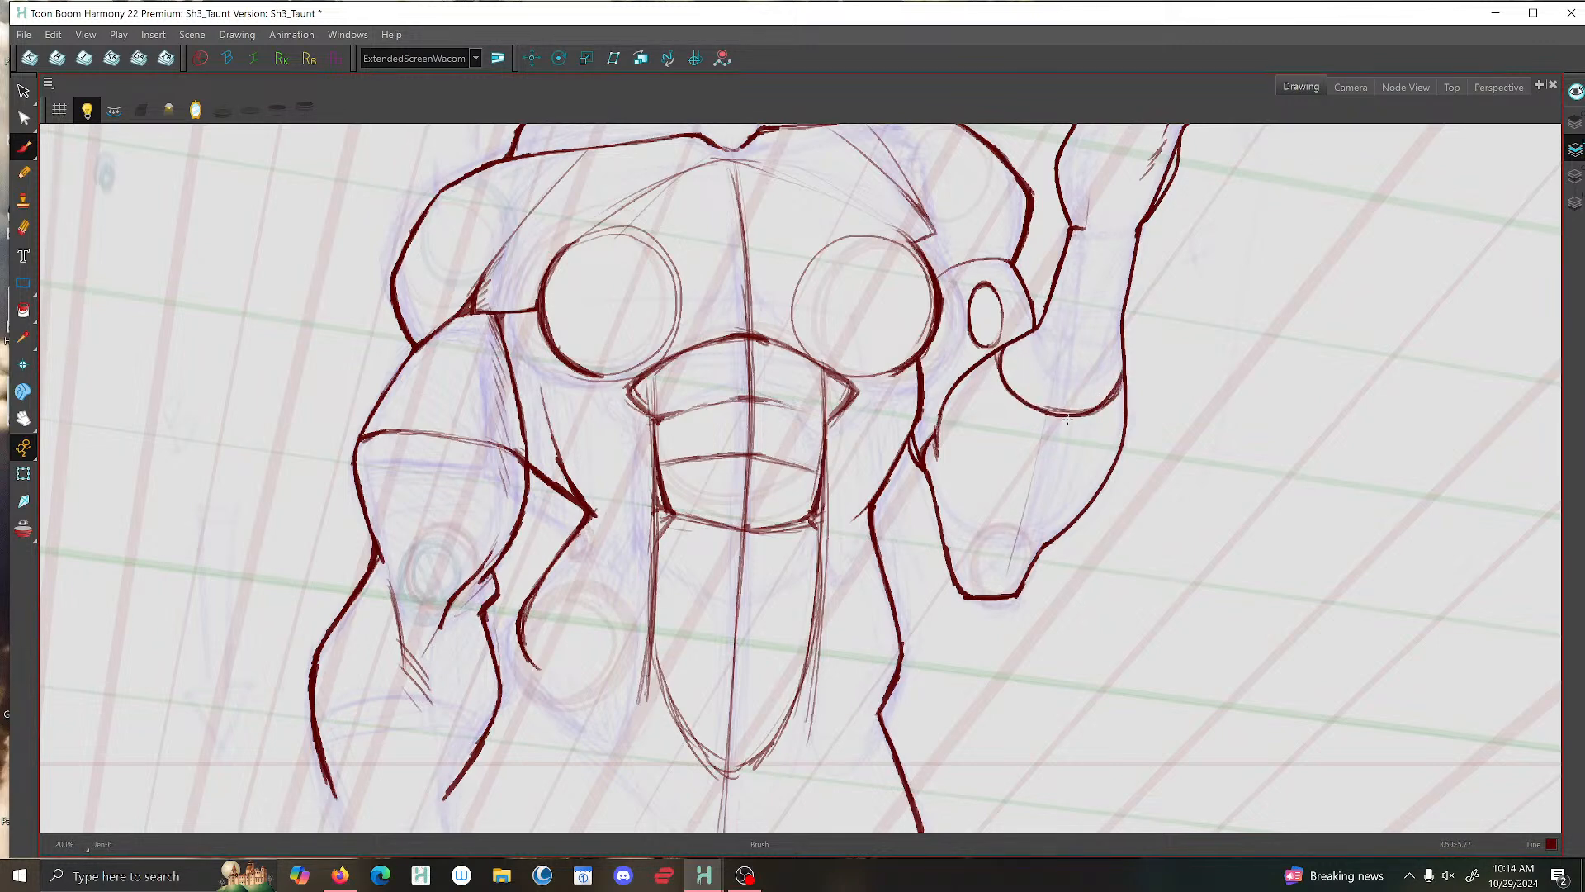
scroll(1037, 364, down, 4)
scroll(1002, 385, up, 2)
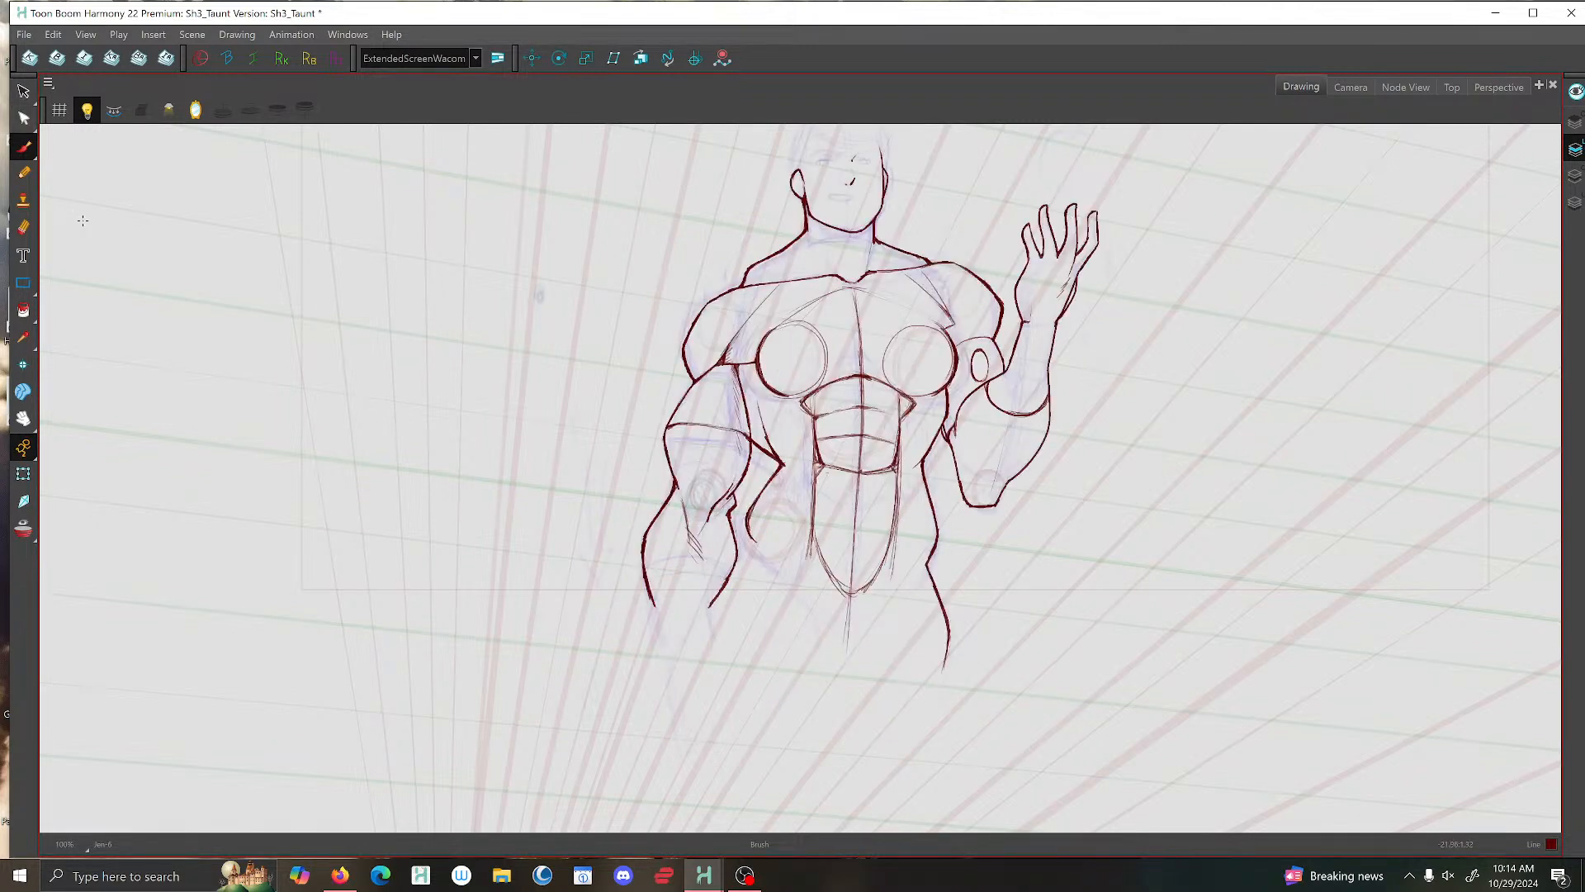
- Lasso the finger strokes of the raised hand with the Select tool and clear the selection
click(23, 90)
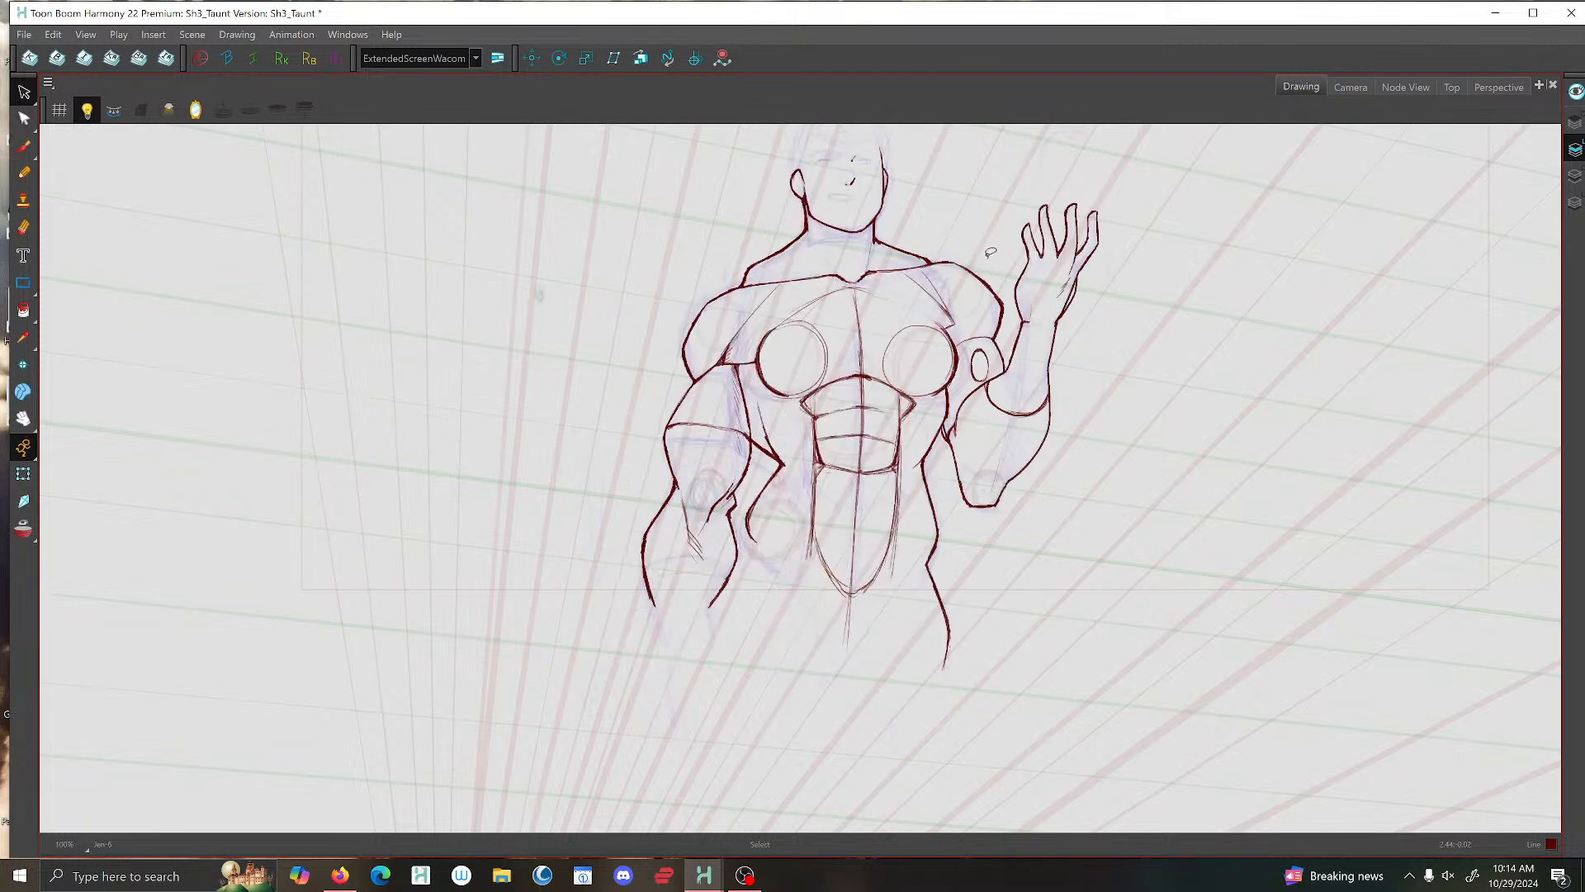
mouse_move(1020, 238)
mouse_down()
mouse_move(1014, 307)
mouse_move(1008, 166)
mouse_move(1046, 238)
mouse_up()
scroll(1045, 223, up, 3)
mouse_move(982, 186)
mouse_down()
mouse_move(990, 369)
mouse_move(1085, 397)
mouse_move(1134, 205)
mouse_move(1031, 223)
mouse_up()
click(949, 165)
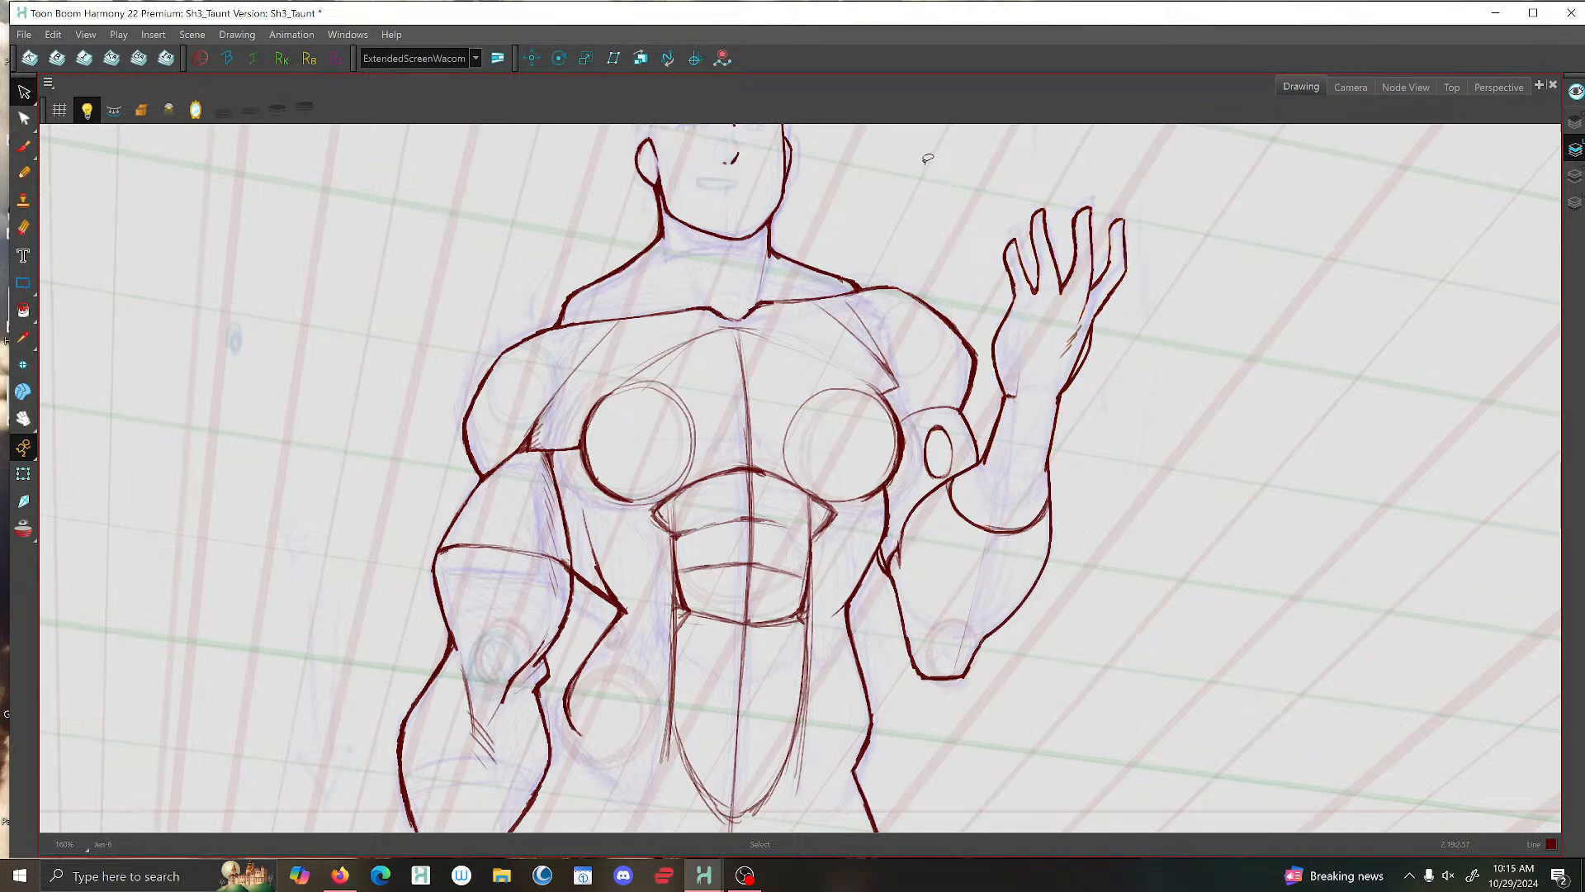
- Examine the torso and raised arm at several zoom levels to check the proportions of the line art
key(1)
key(1)
key(2)
key(2)
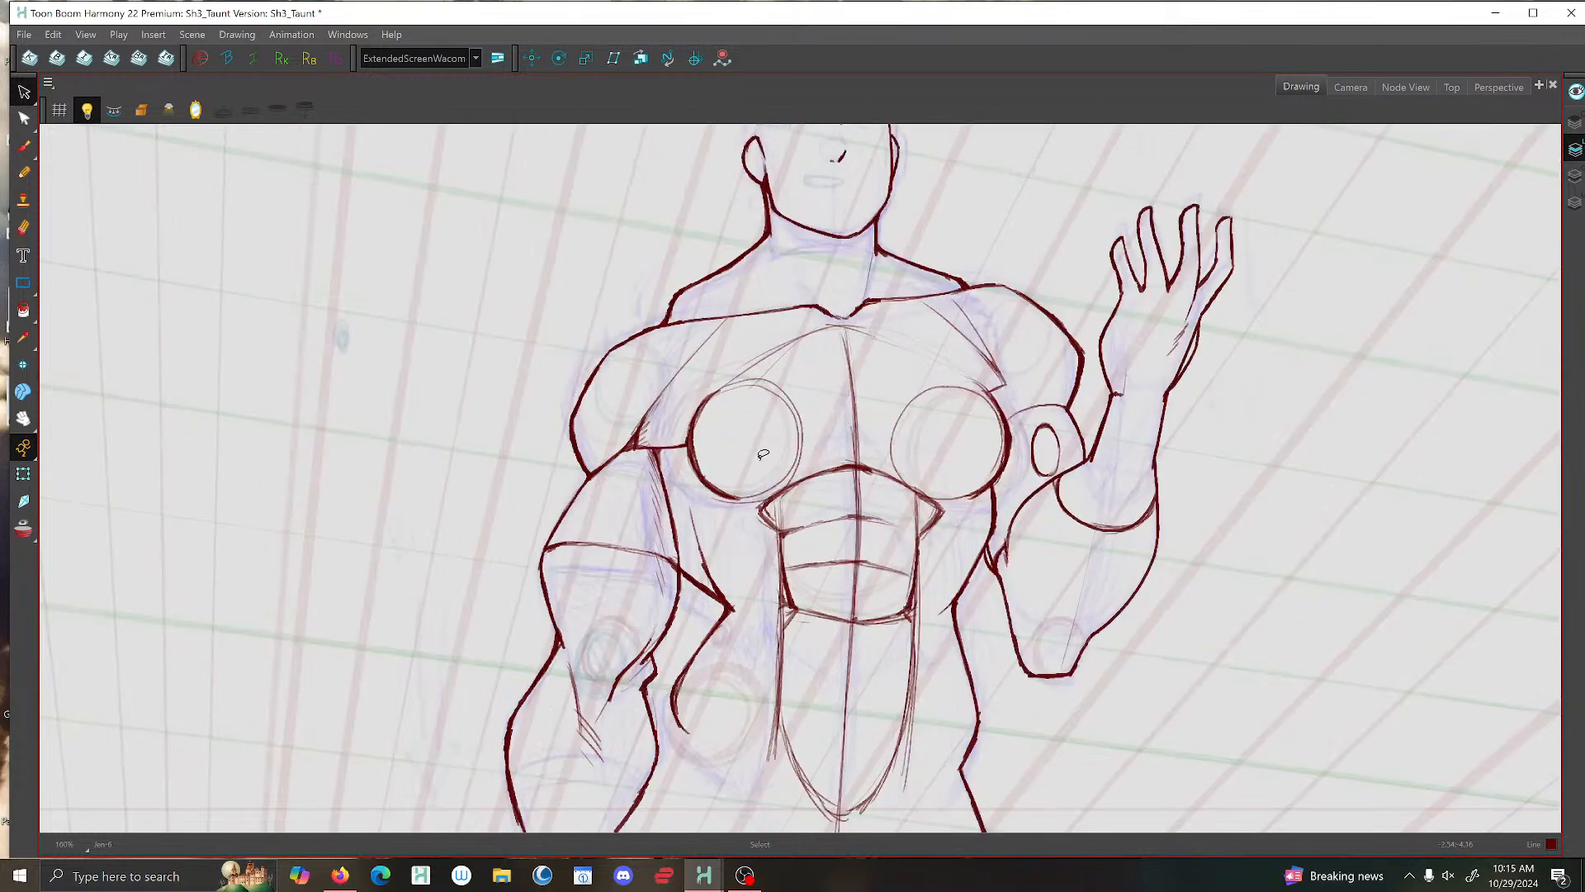
key(alt+b)
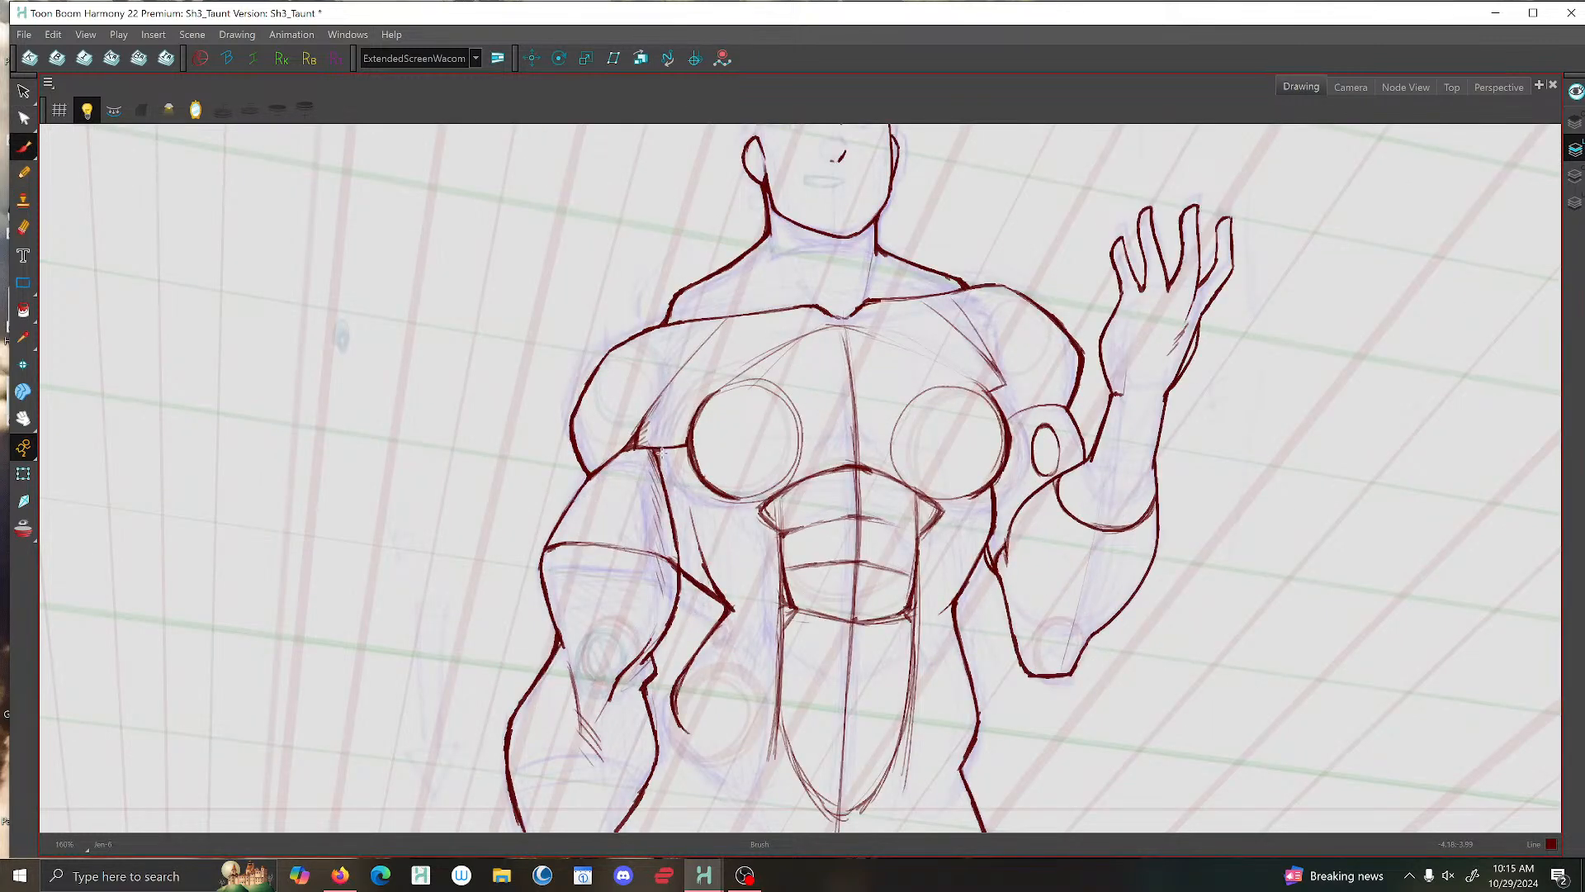
key(2)
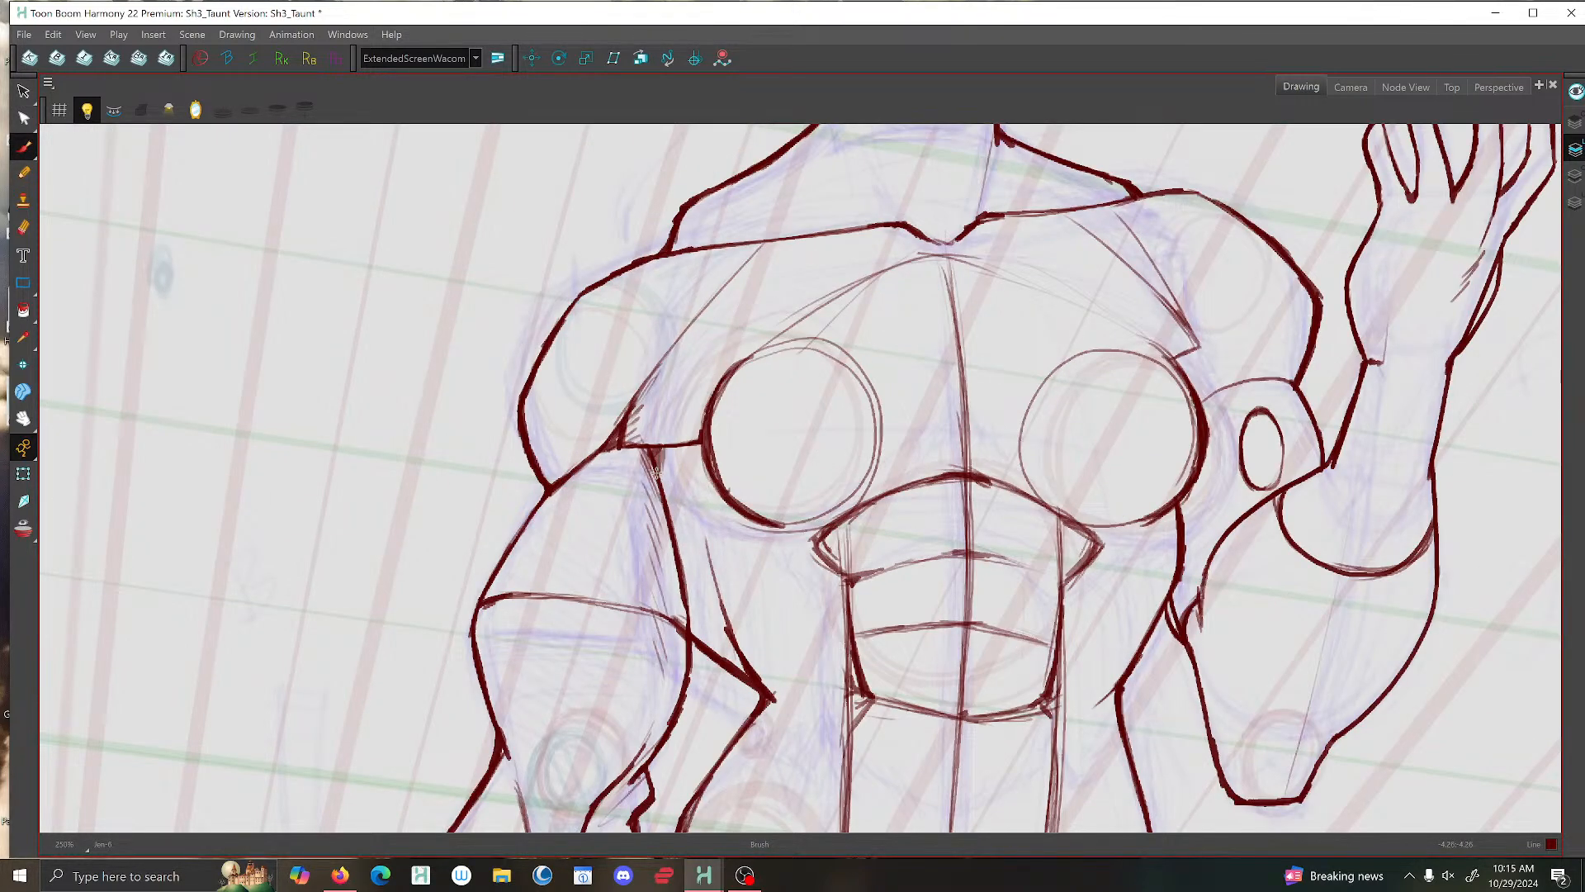
key(1)
key(1)
key(1)
key(1)
key(2)
key(2)
key(2)
key(2)
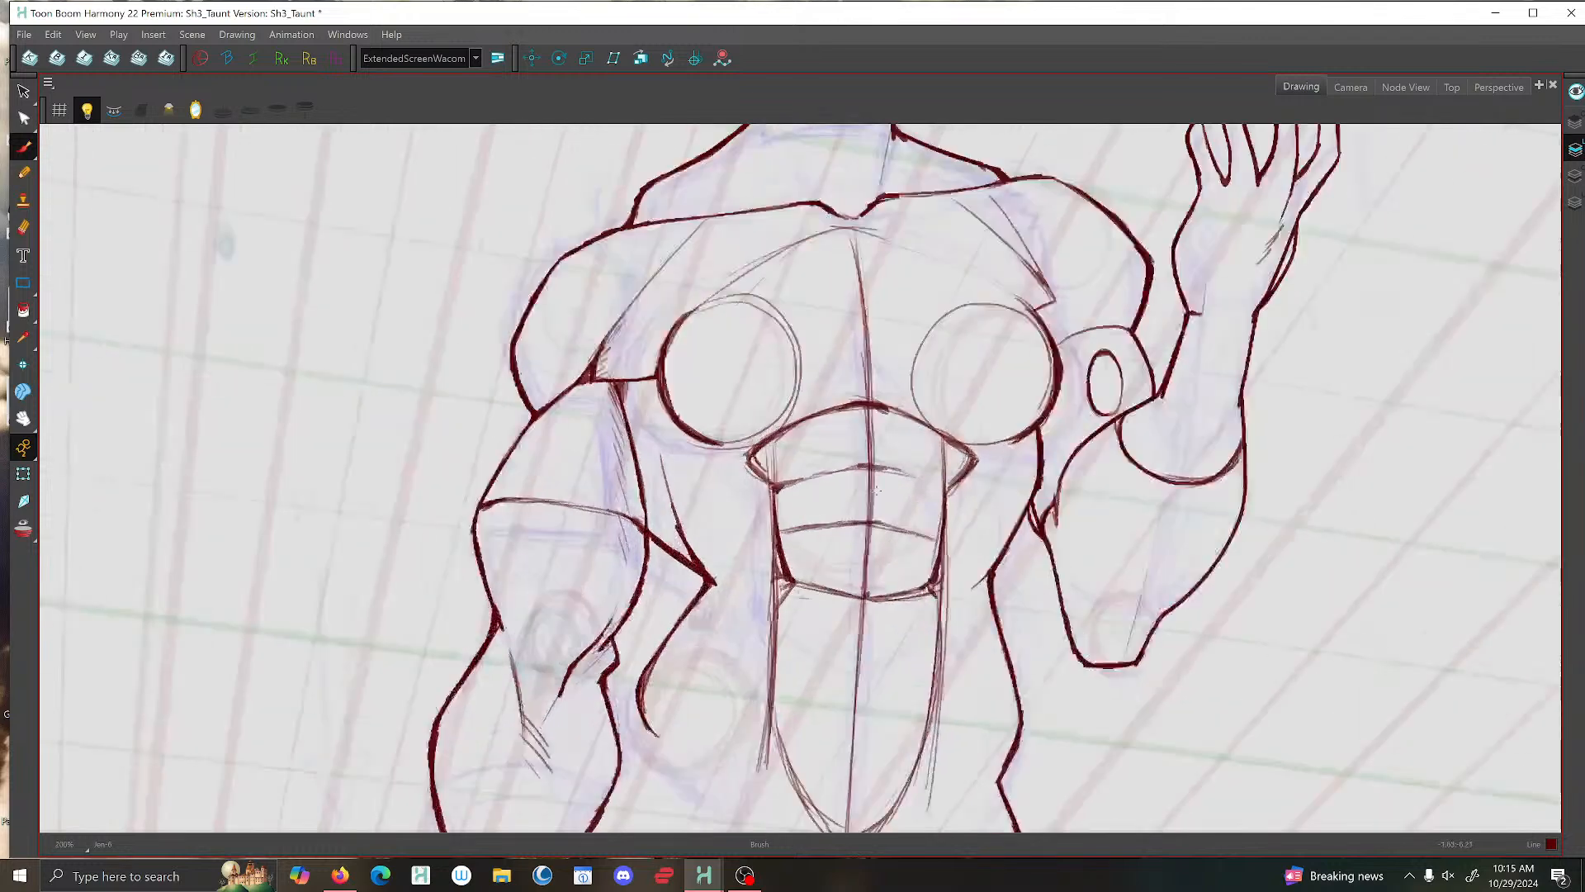
key(1)
key(1)
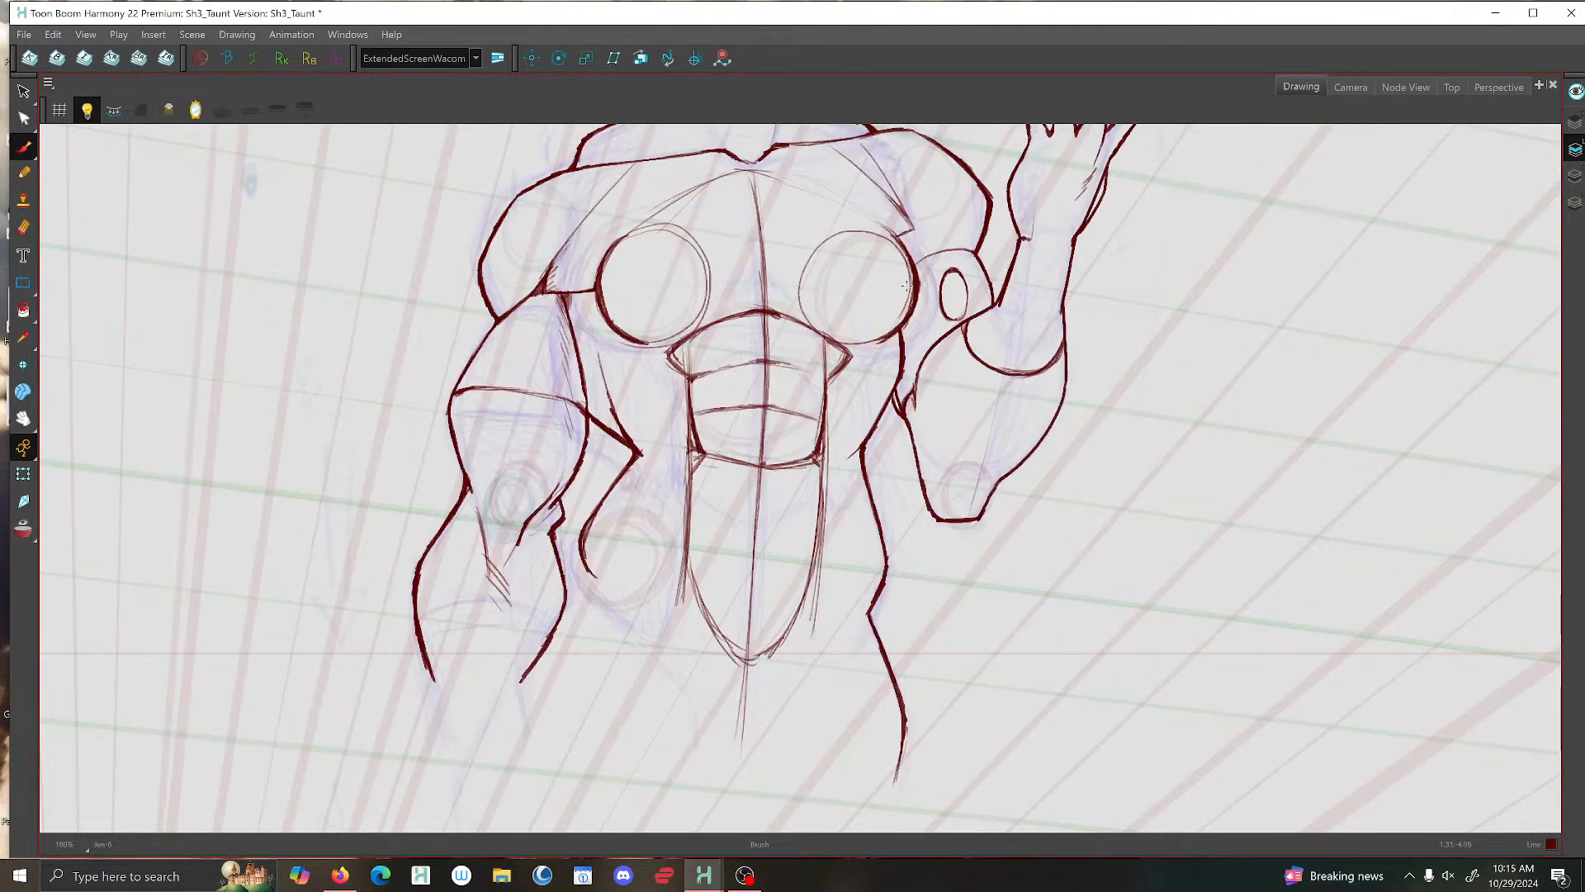
key(2)
key(2)
- Select the angled corner stroke of the rib cage arch on the raised arm's side and deselect it
click(24, 91)
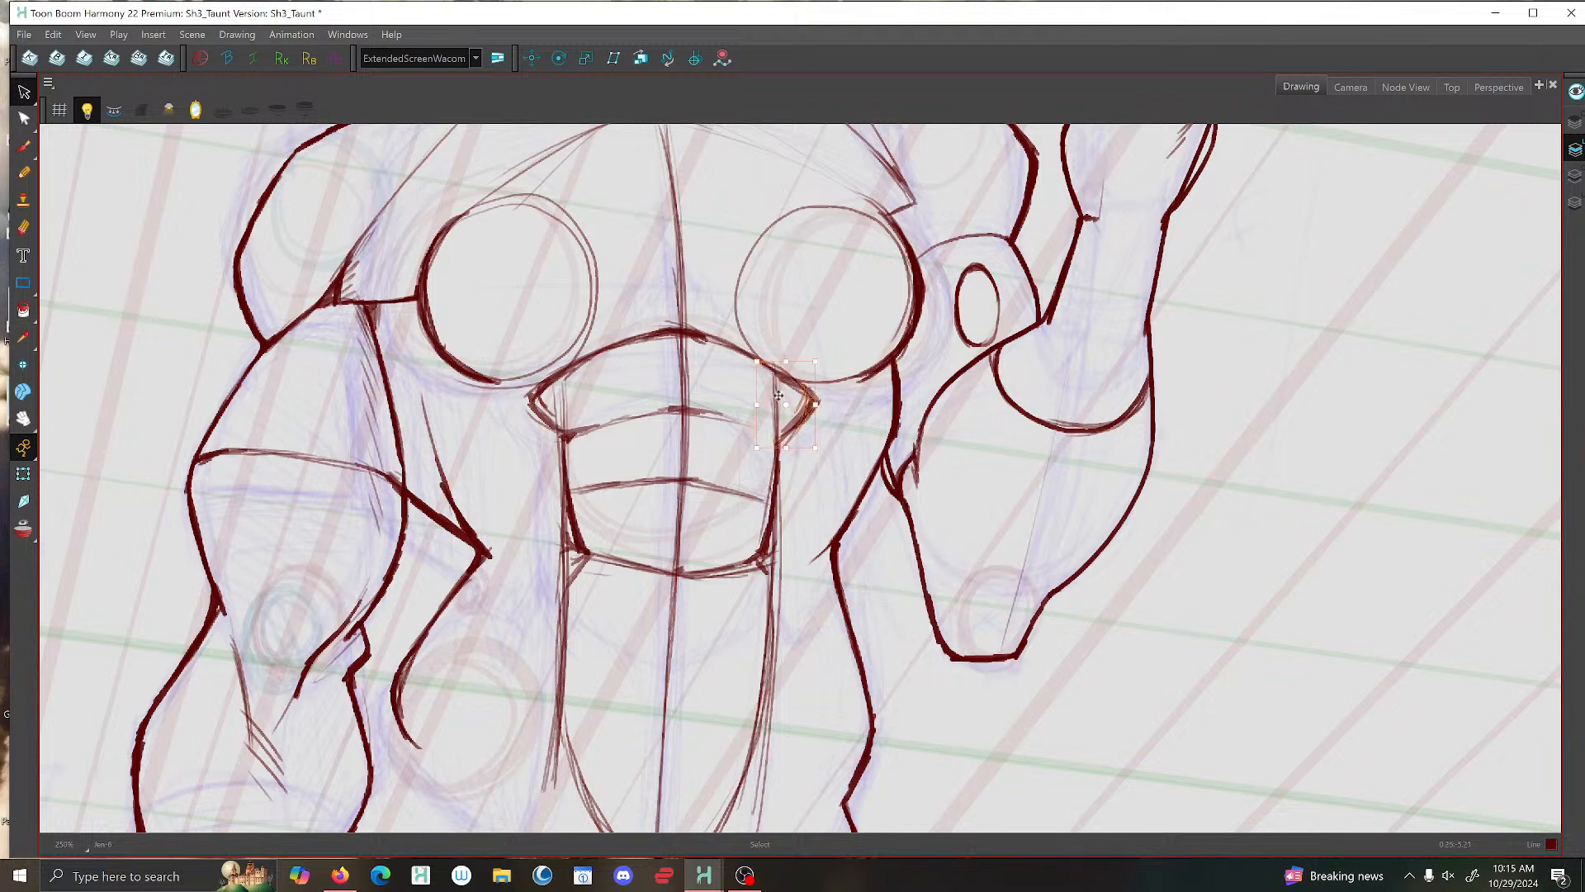
click(802, 403)
click(149, 413)
scroll(1018, 398, down, 2)
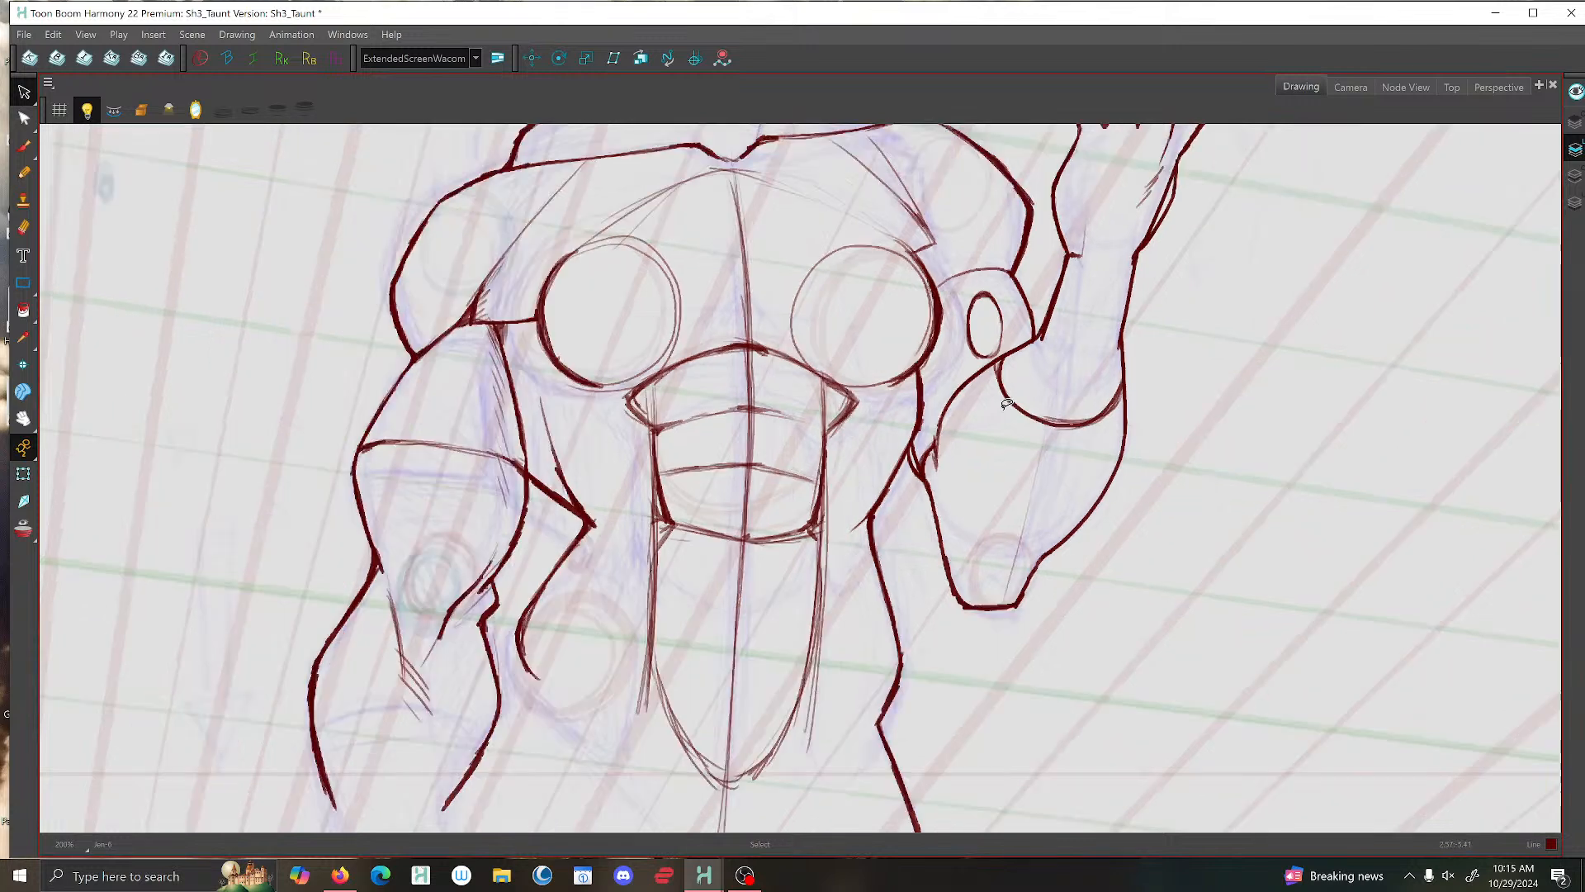
scroll(944, 384, up, 1)
scroll(933, 390, up, 2)
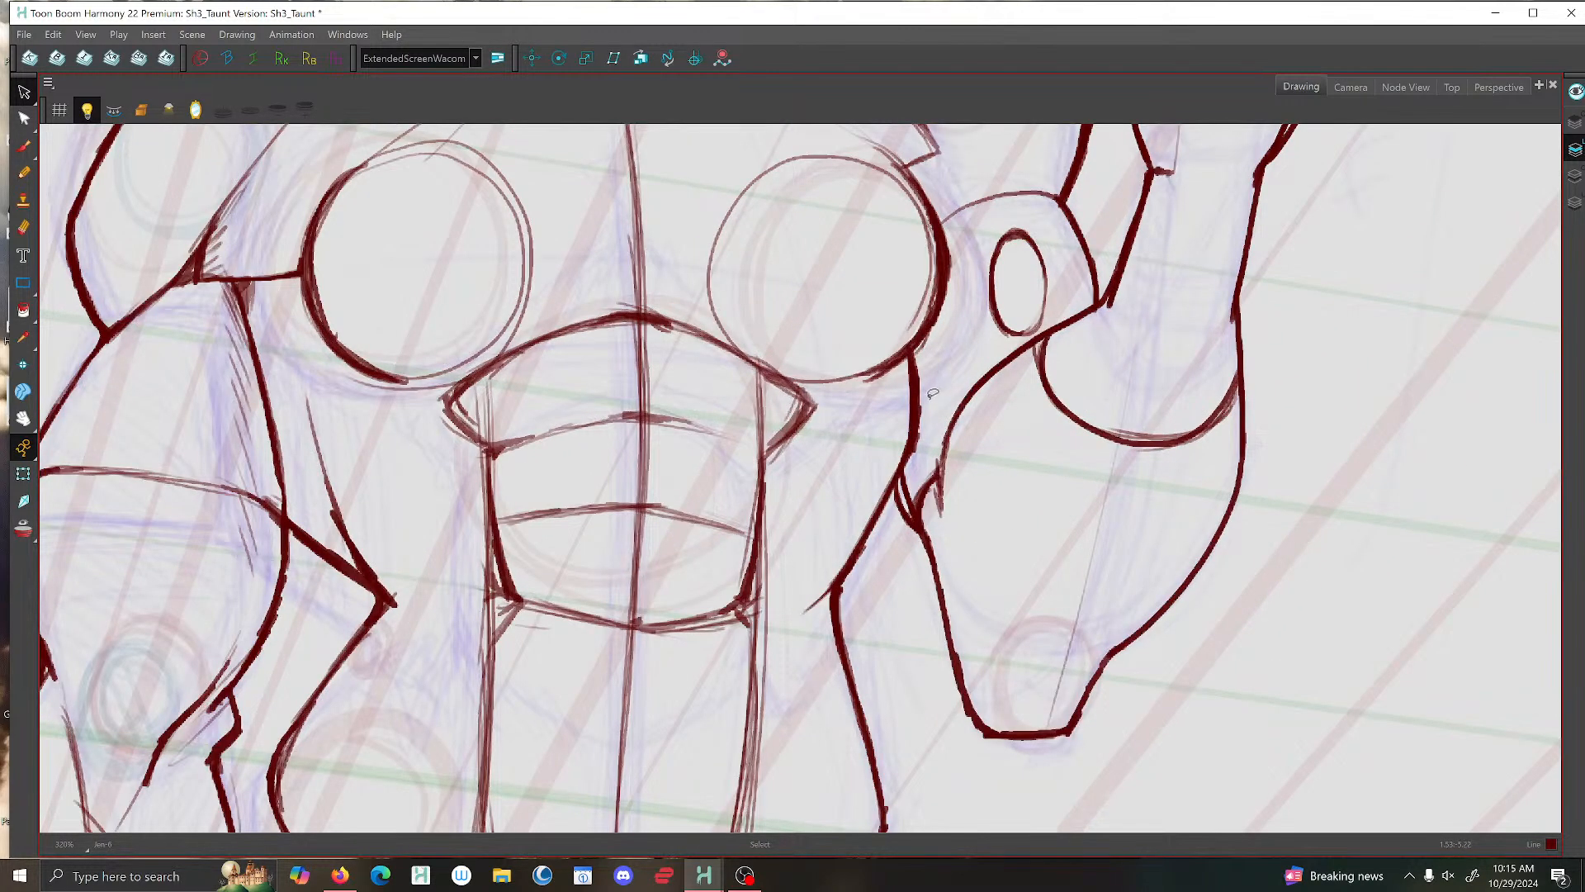
scroll(933, 394, down, 1)
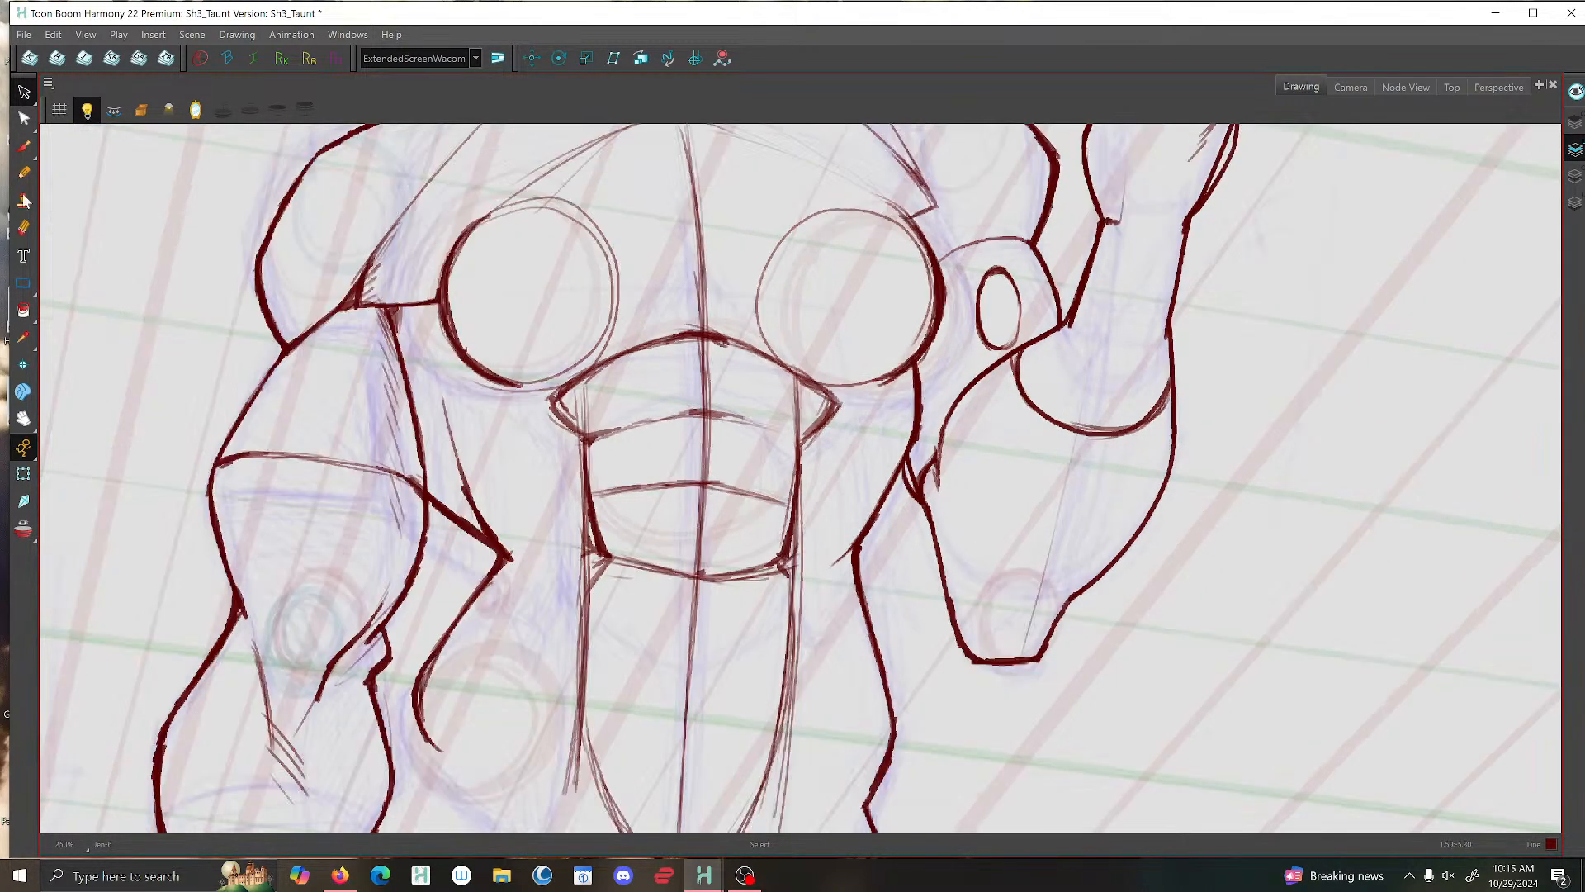
- Return to the Brush tool and maximize the program window
click(24, 147)
scroll(54, 165, down, 1)
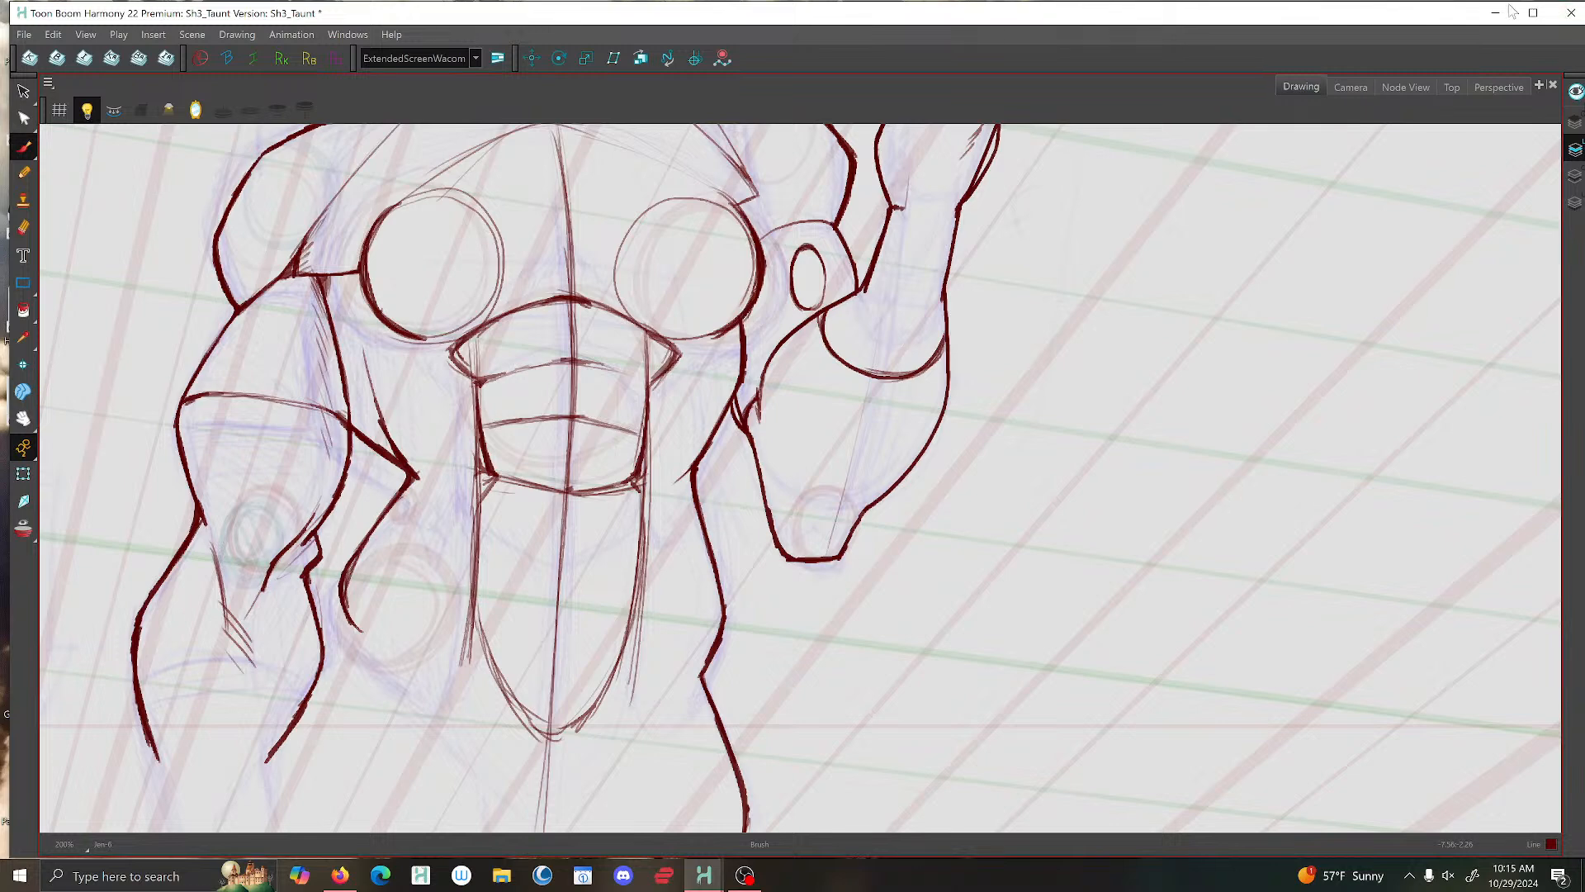
click(1533, 12)
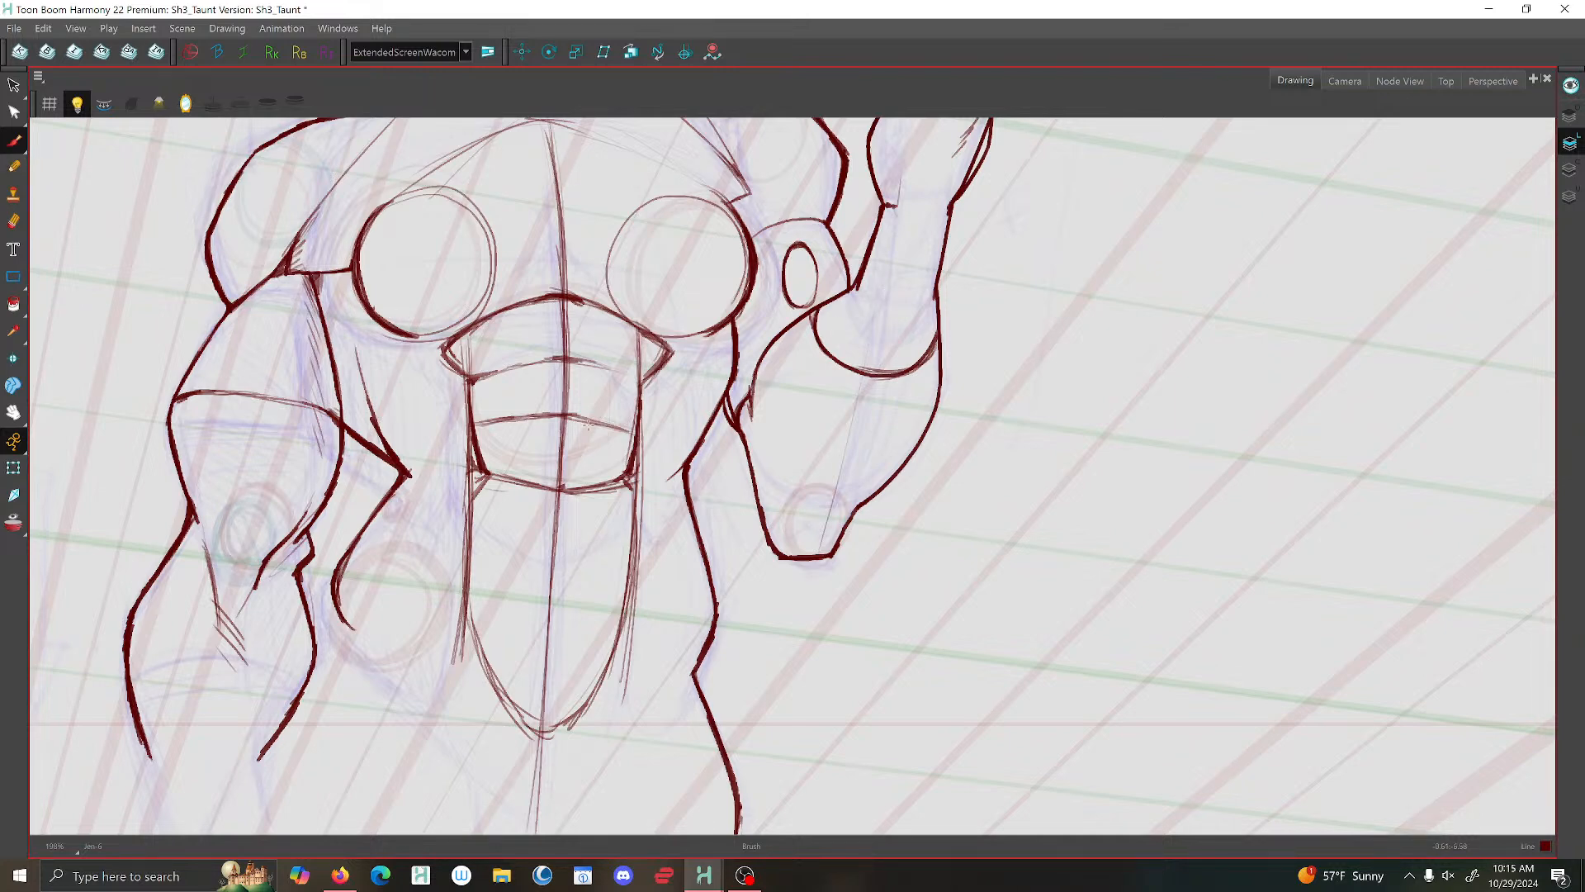
scroll(676, 466, down, 2)
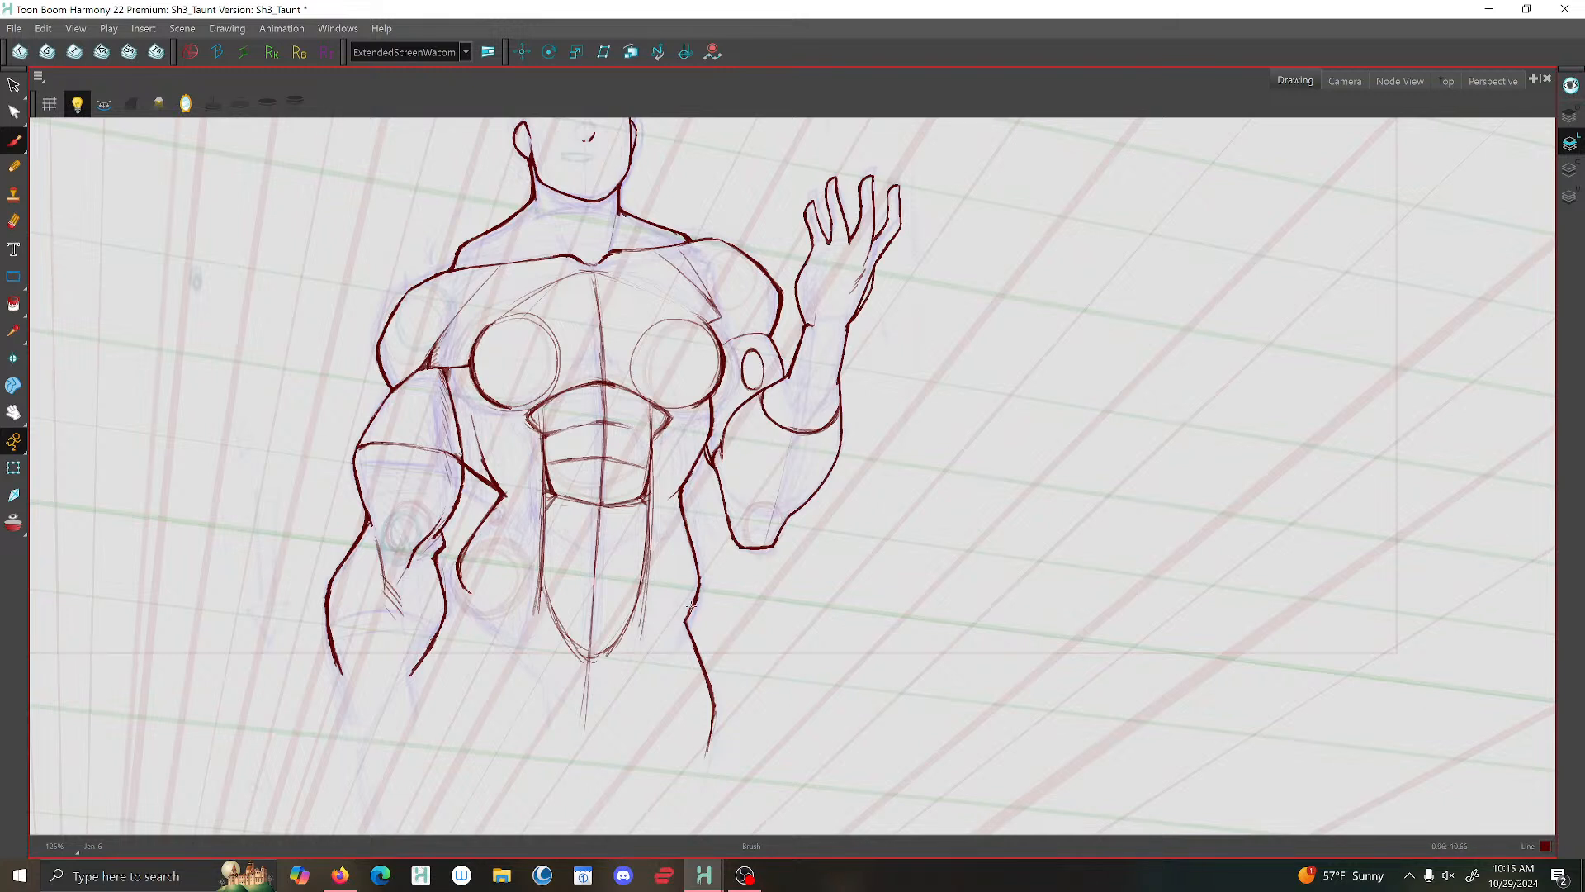
- Brush short hip crease strokes inward from the waist contour on both sides of the lower abdomen
drag(692, 607, 653, 642)
mouse_move(462, 572)
mouse_down()
mouse_move(499, 612)
mouse_move(487, 599)
mouse_up()
drag(463, 577, 444, 618)
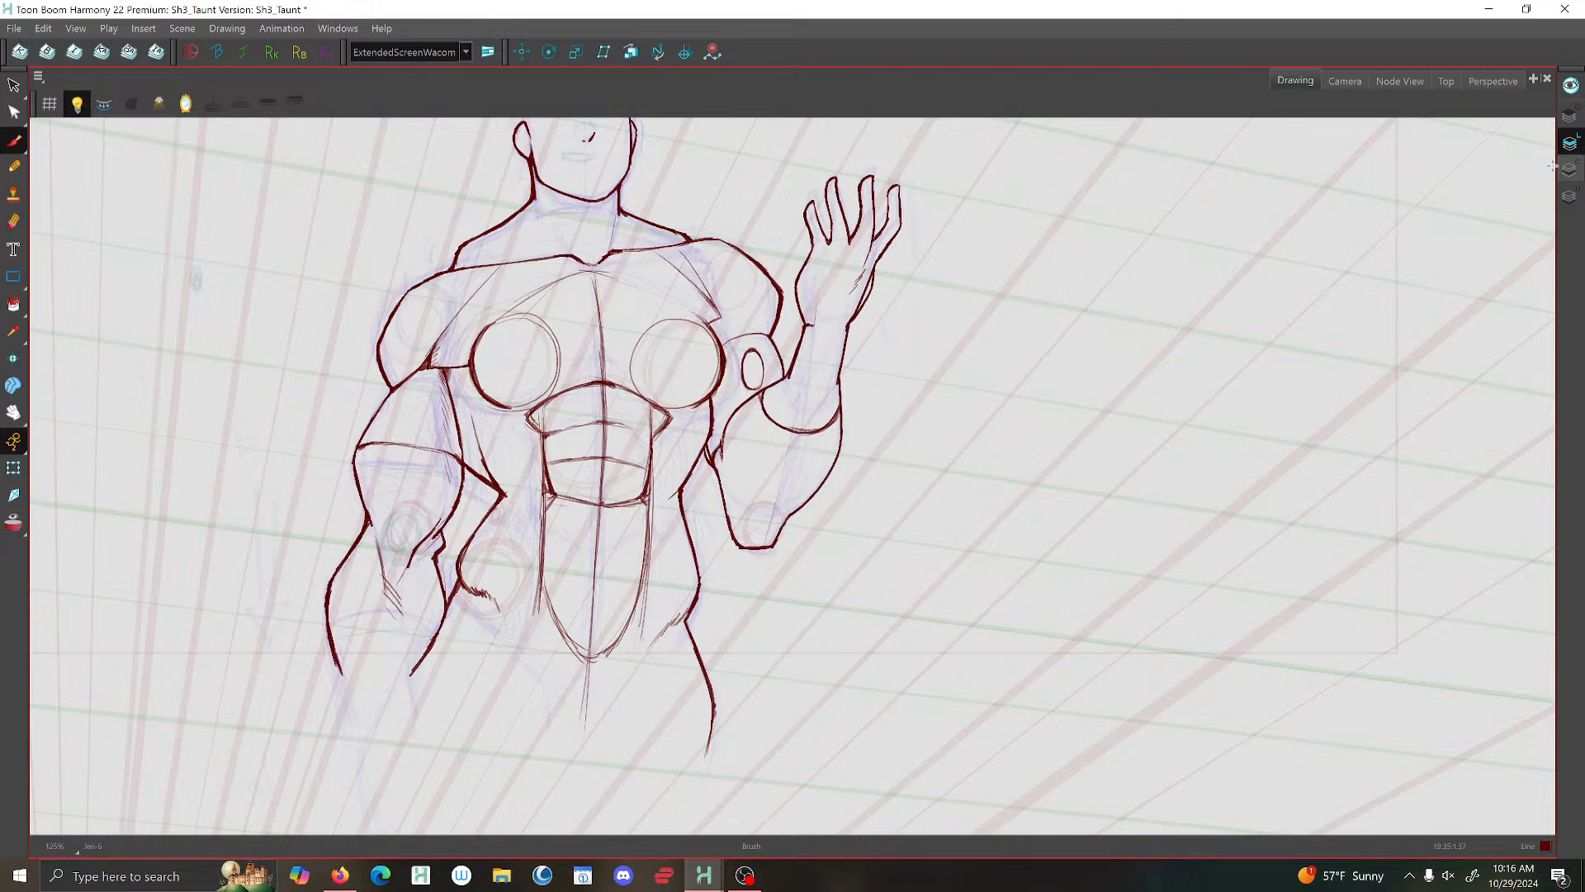
- Mirror the drawing view to check the torso line art in reverse
click(186, 103)
scroll(917, 487, down, 2)
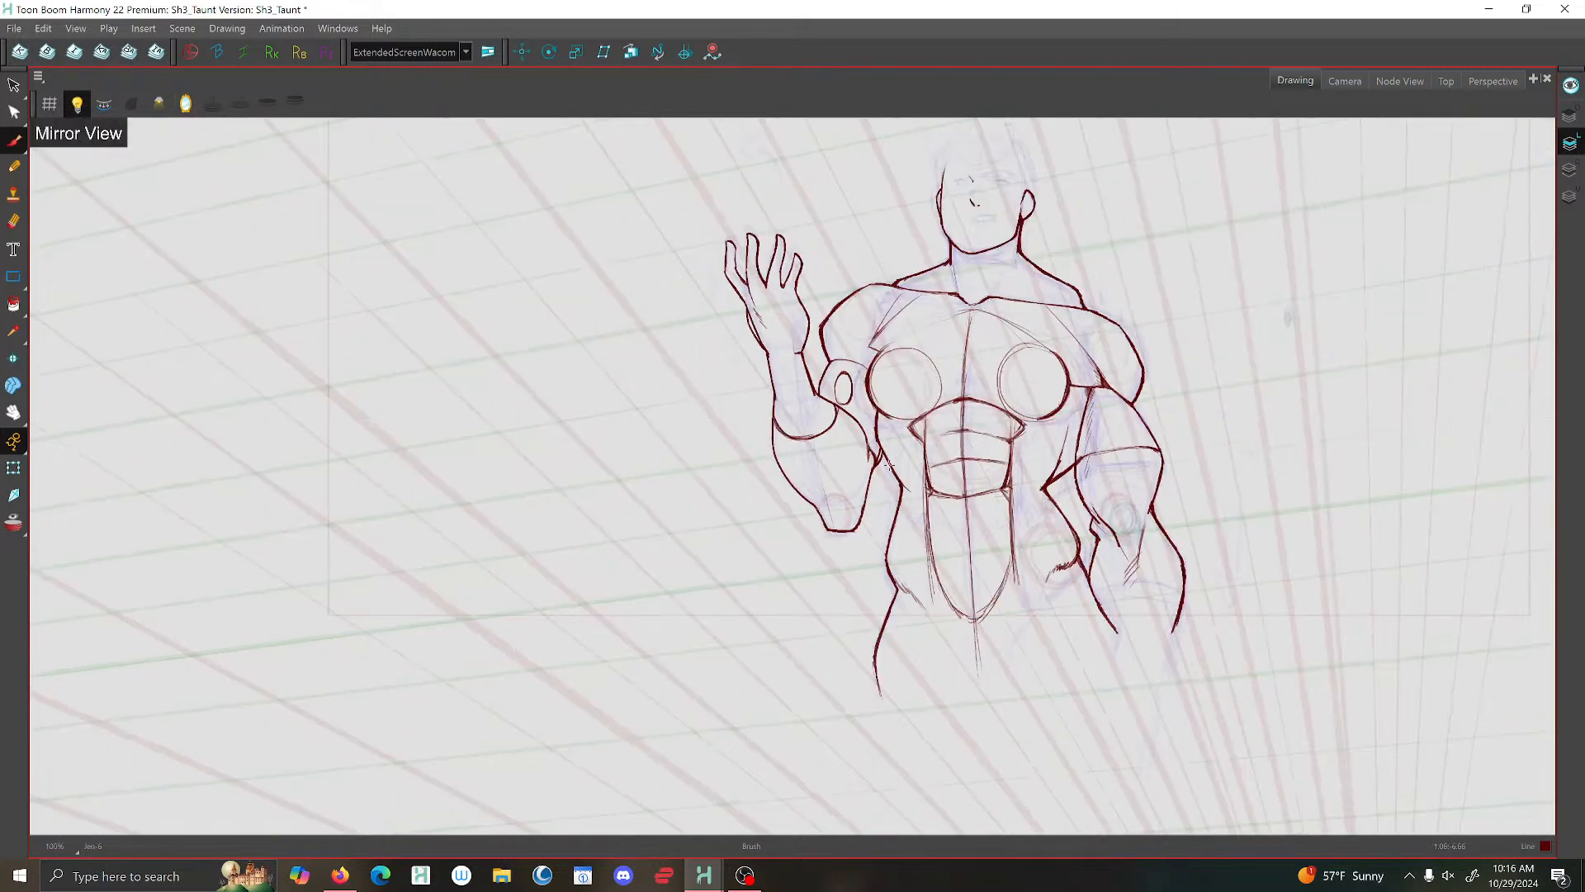
drag(983, 471, 824, 426)
scroll(824, 425, up, 2)
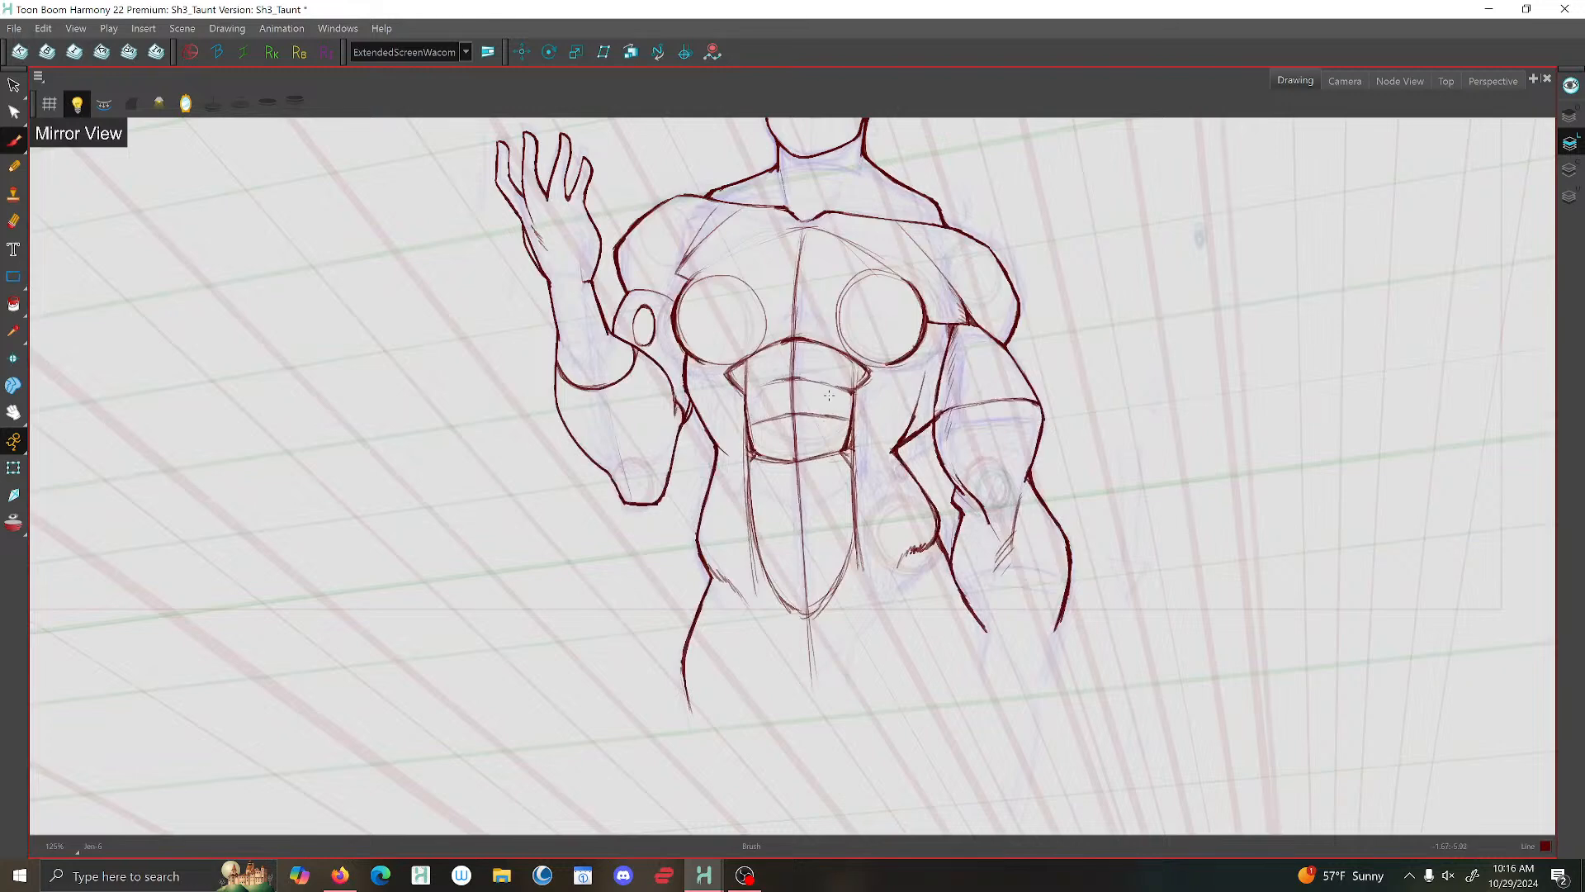
- Brush a bold center line down the abdominals from the rib cage arch to near the lower abdomen's rounded tip
scroll(829, 395, up, 2)
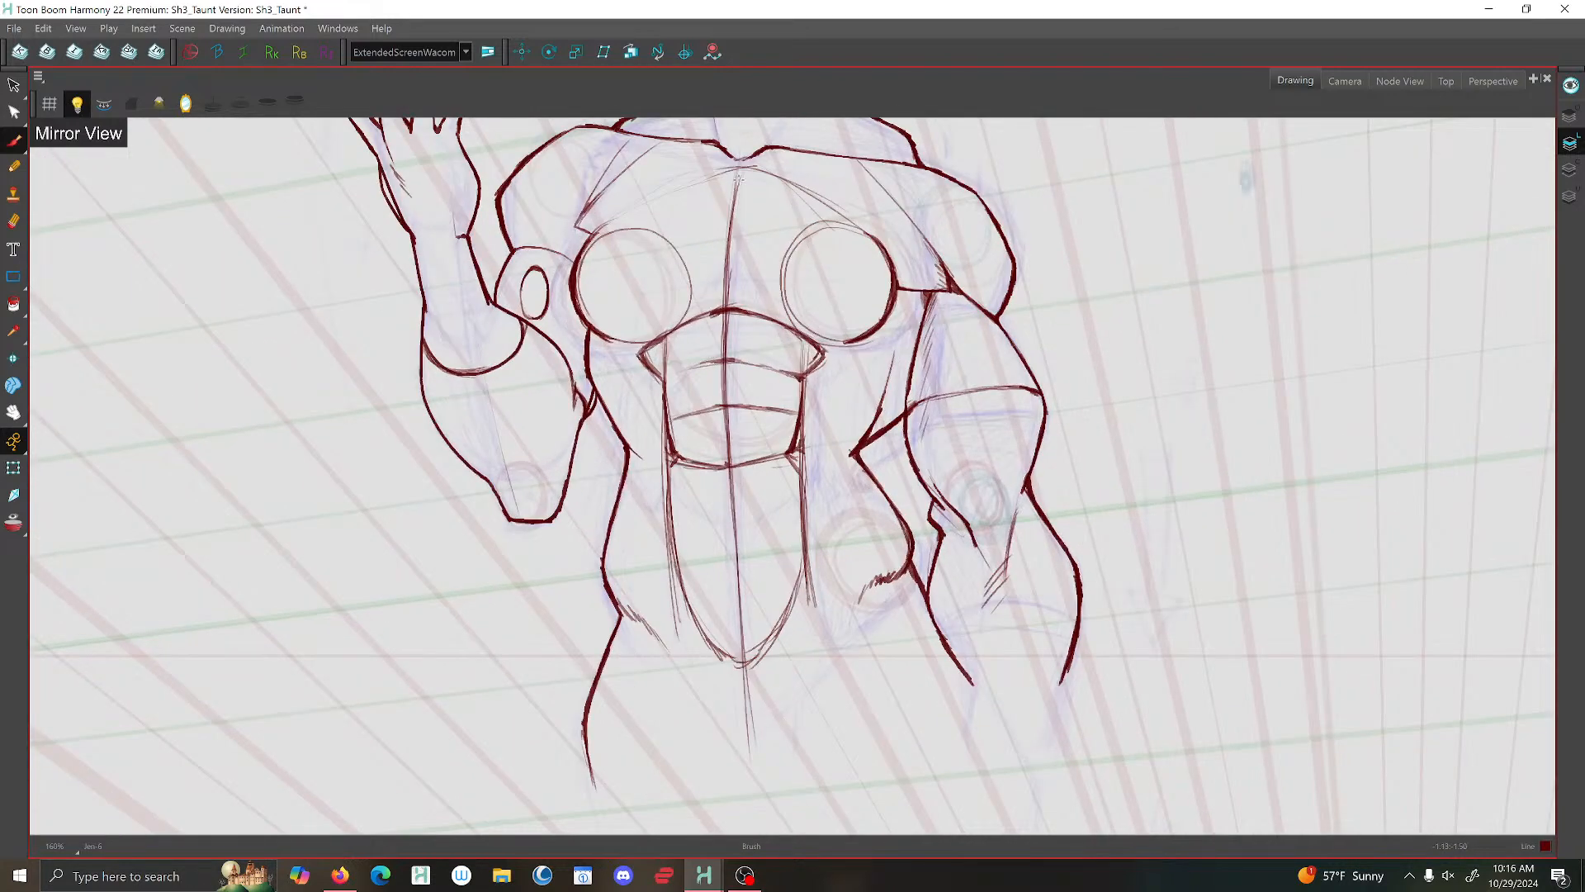
scroll(739, 175, up, 1)
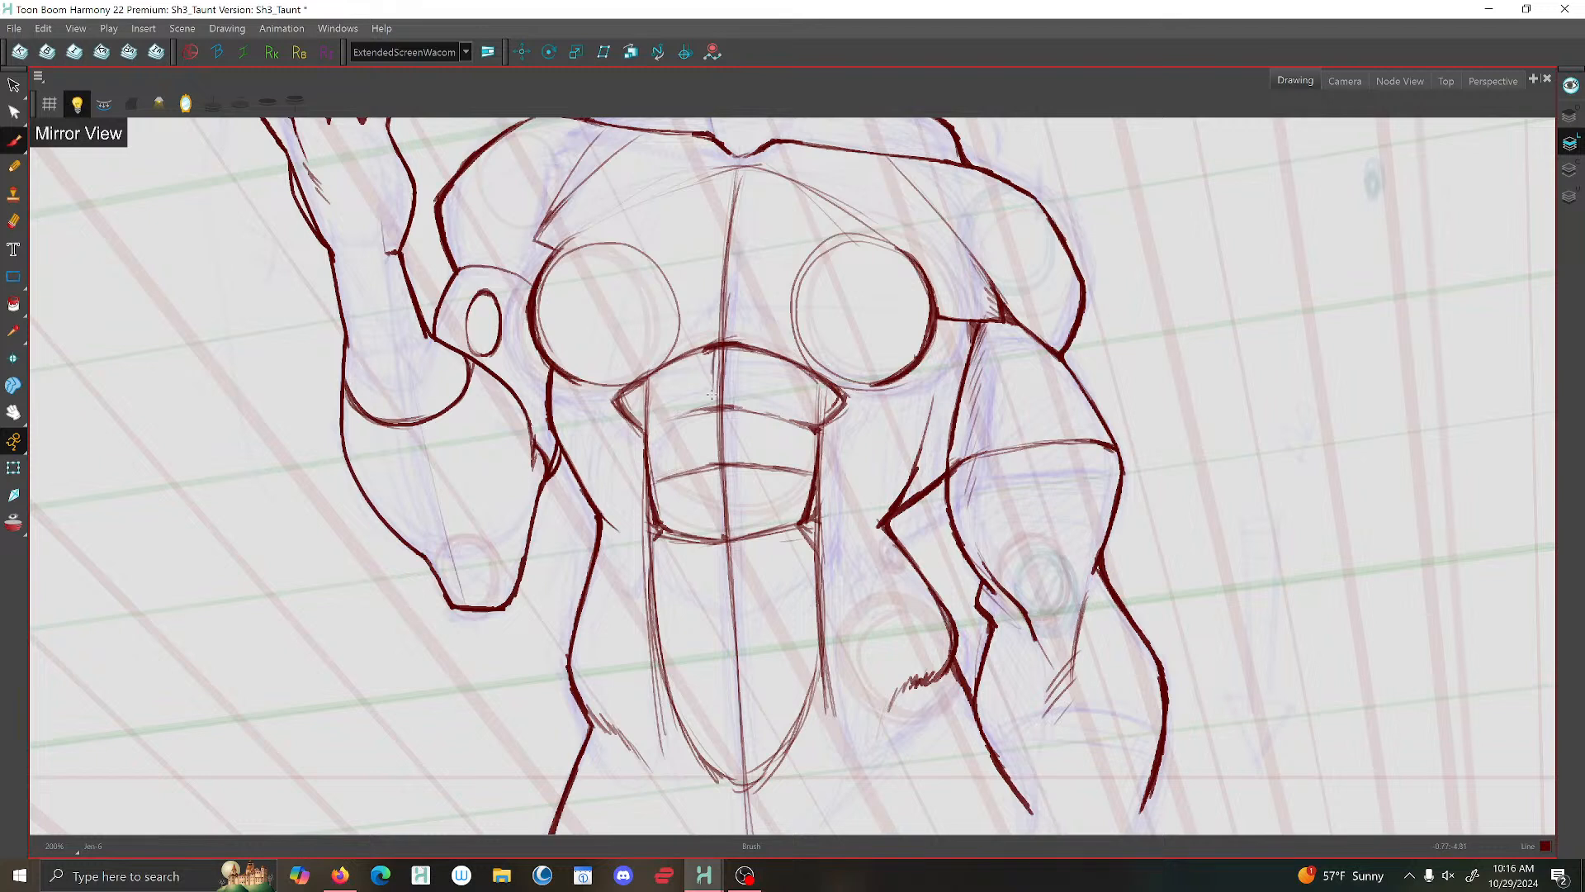
drag(718, 345, 723, 535)
key(1)
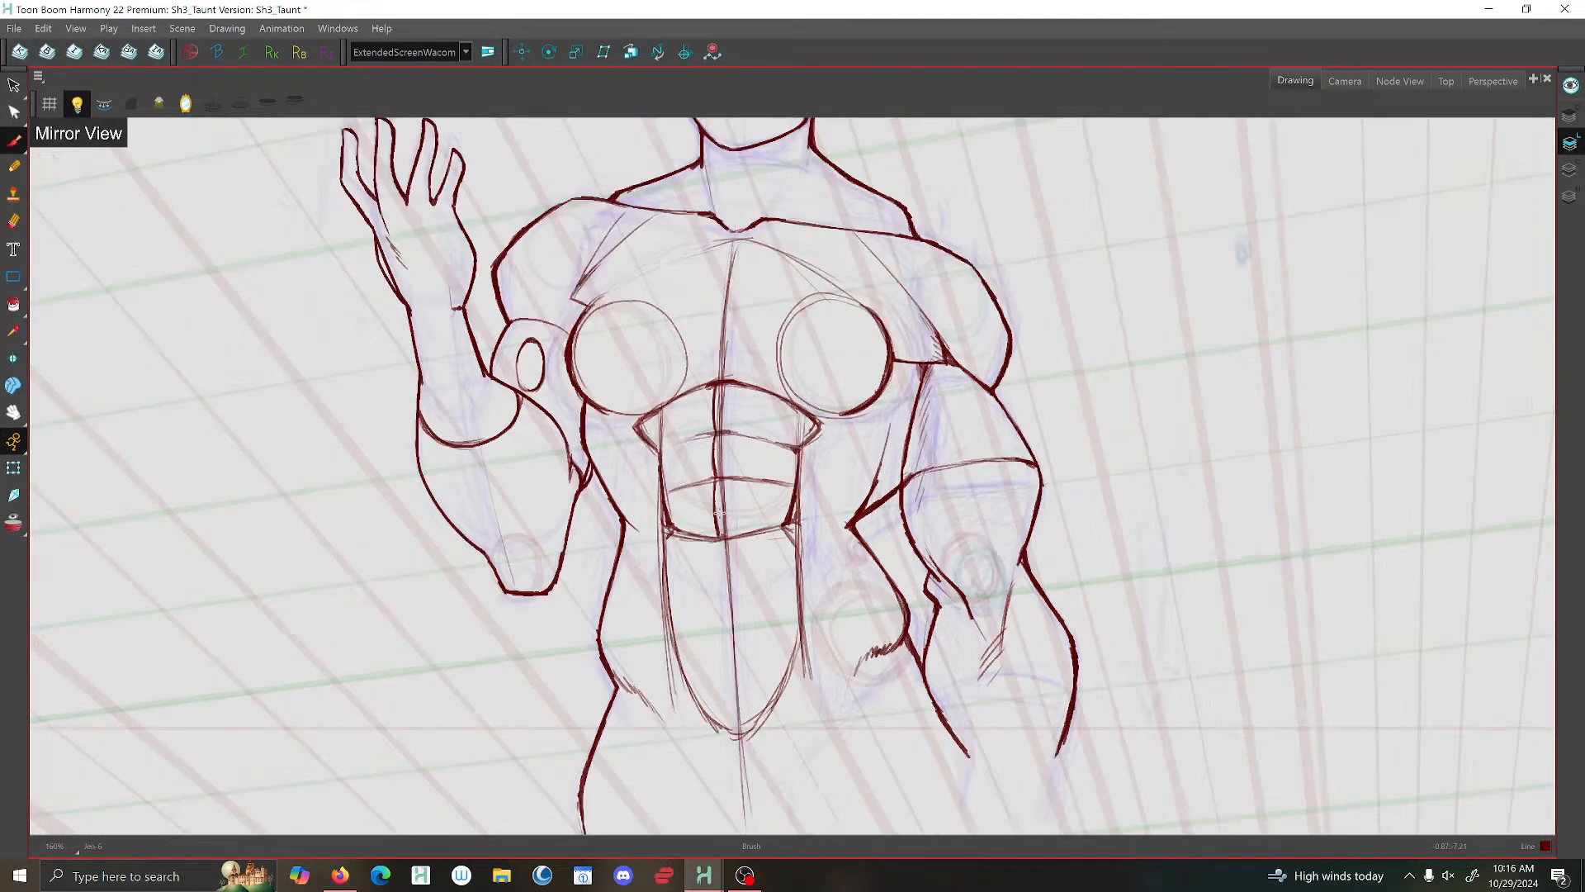
key(2)
drag(718, 540, 732, 741)
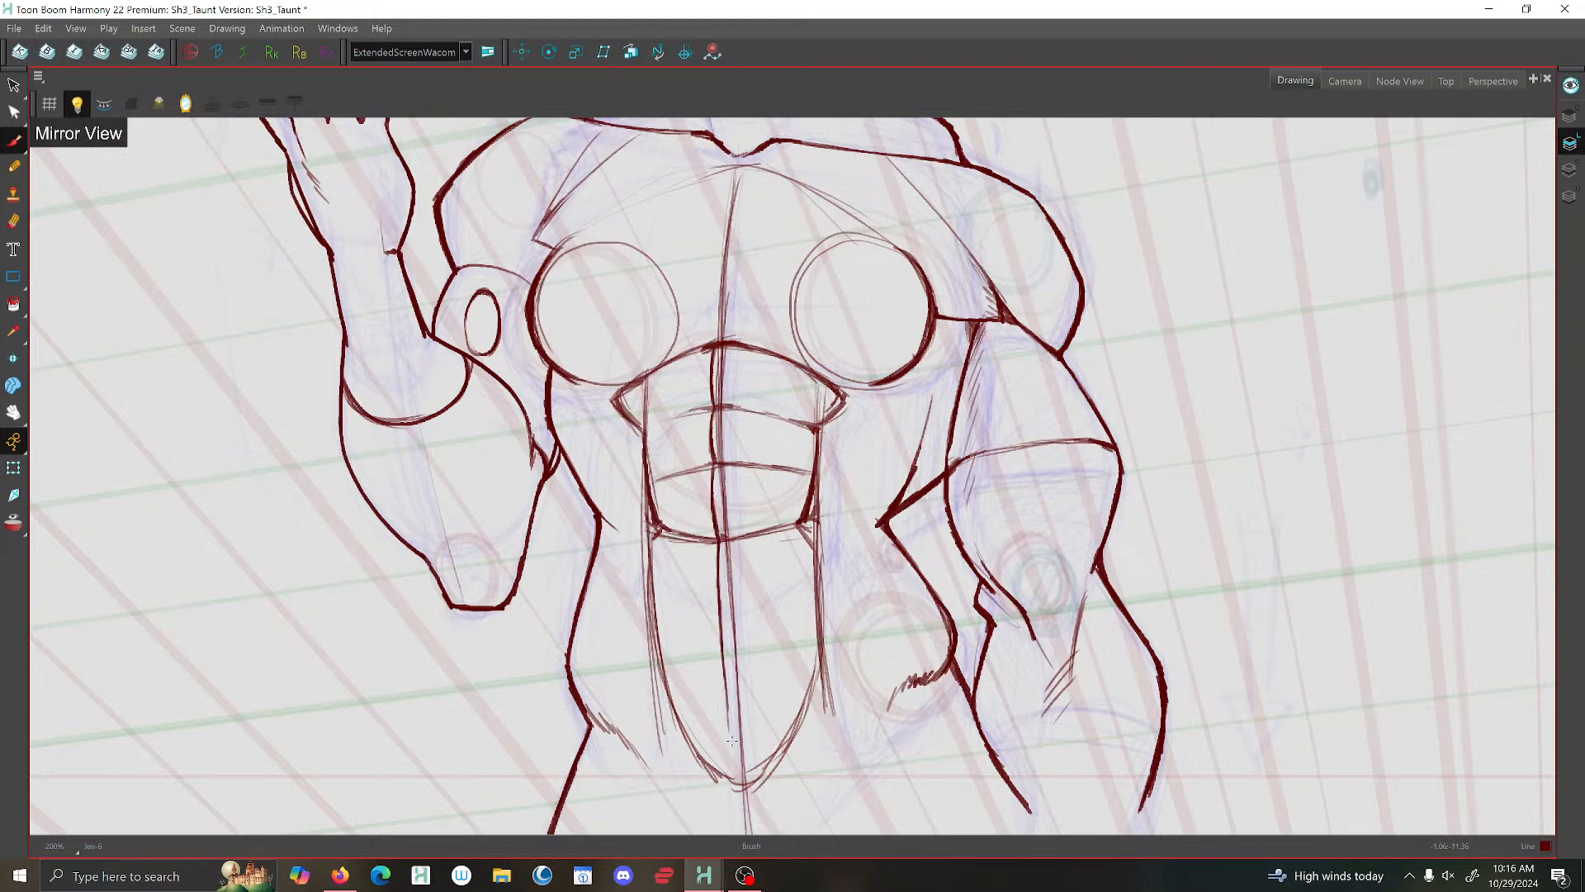
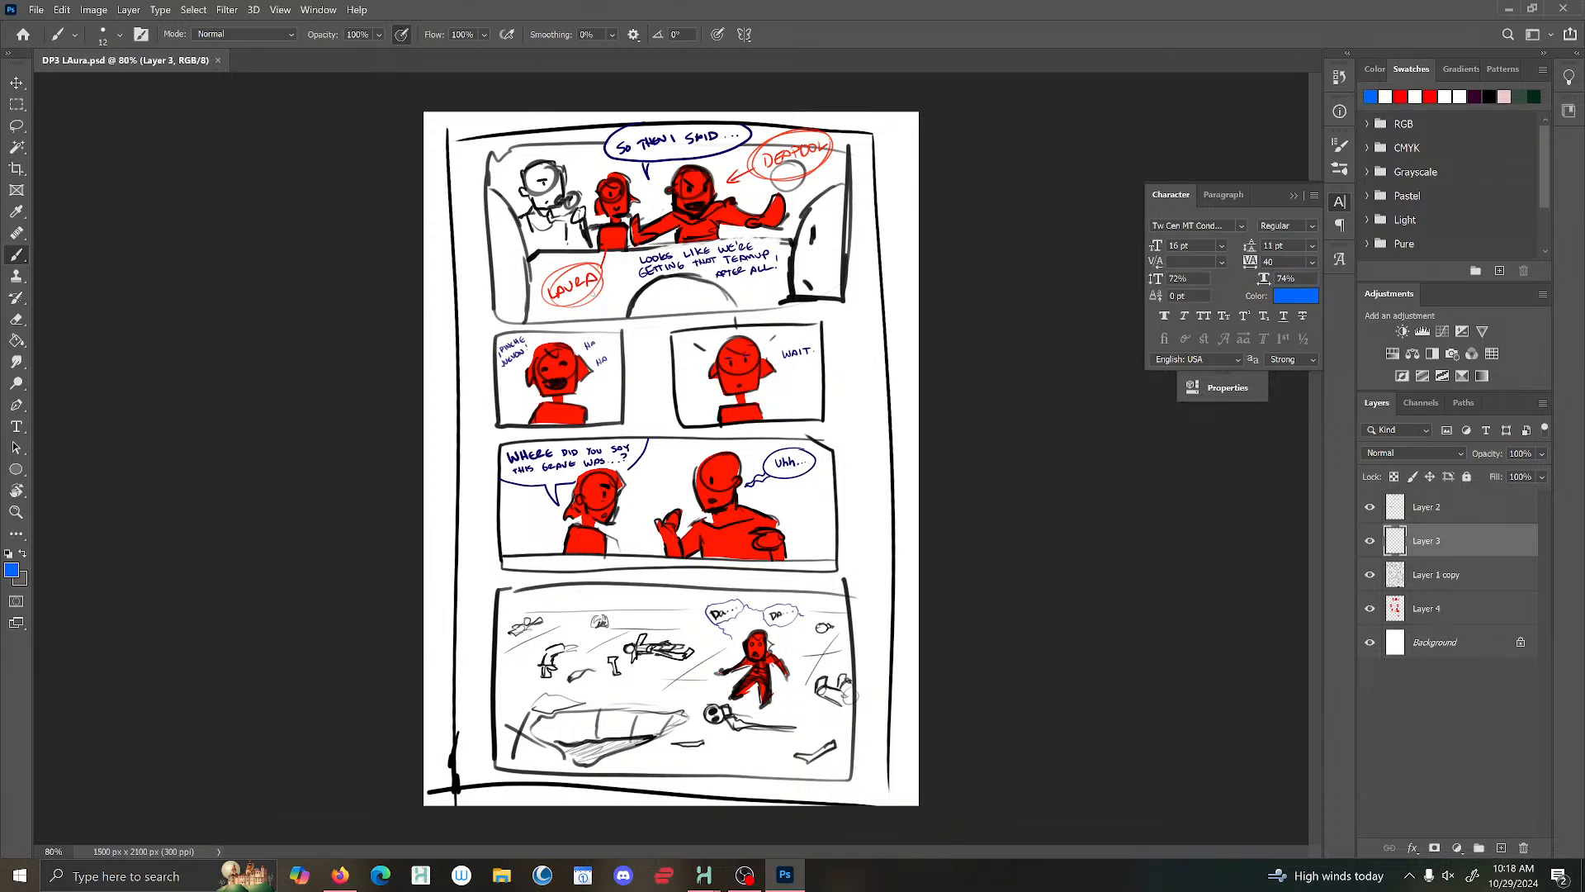
scroll(725, 187, up, 1)
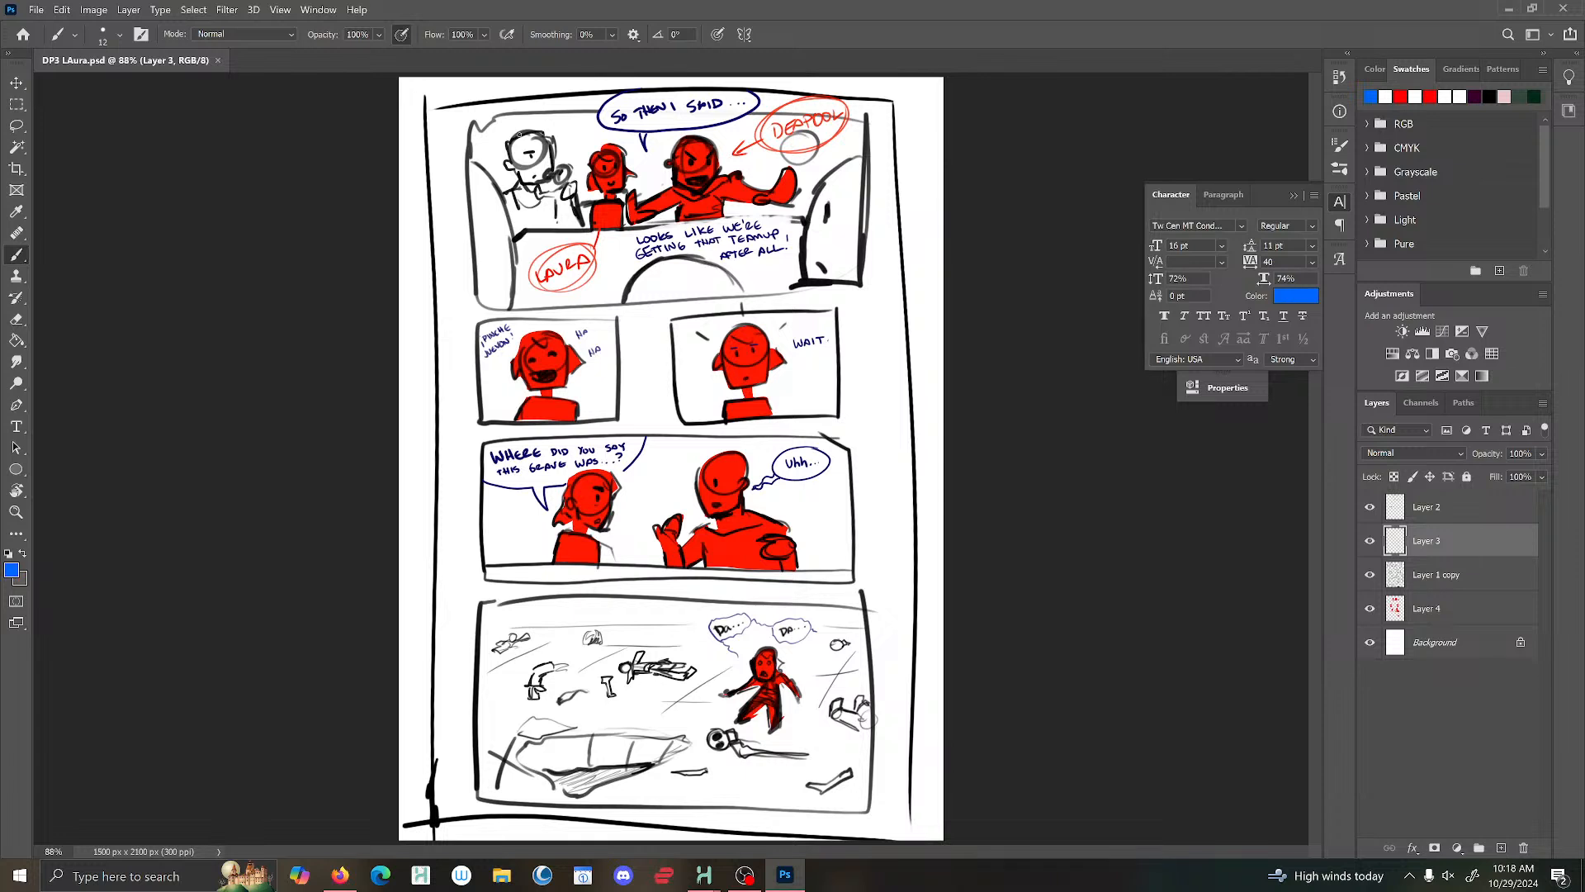
drag(519, 134, 518, 157)
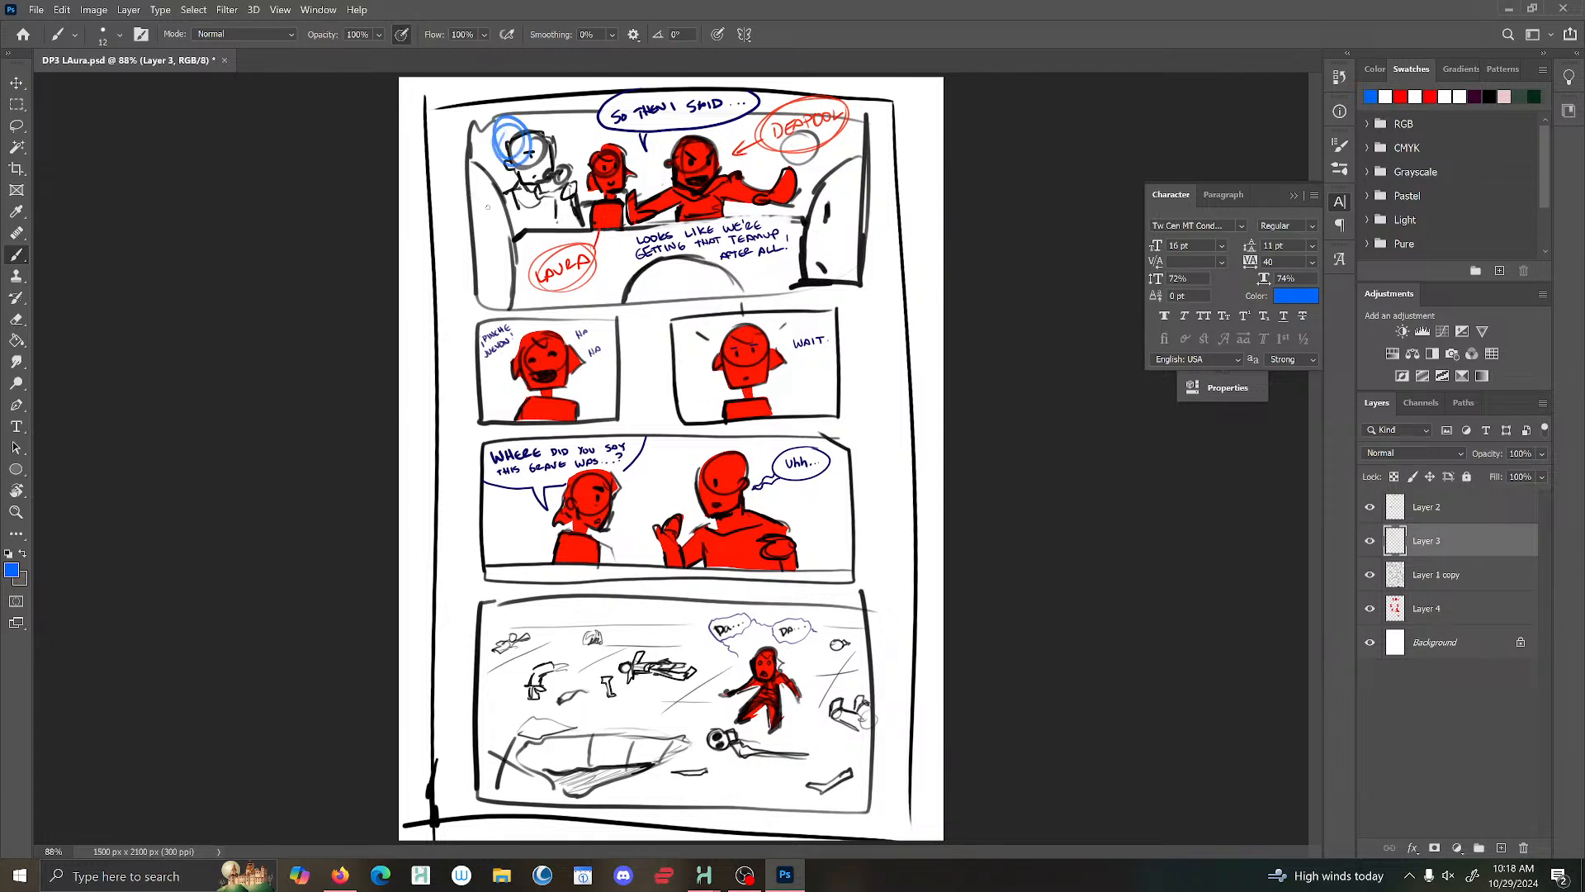
key(ctrl+z)
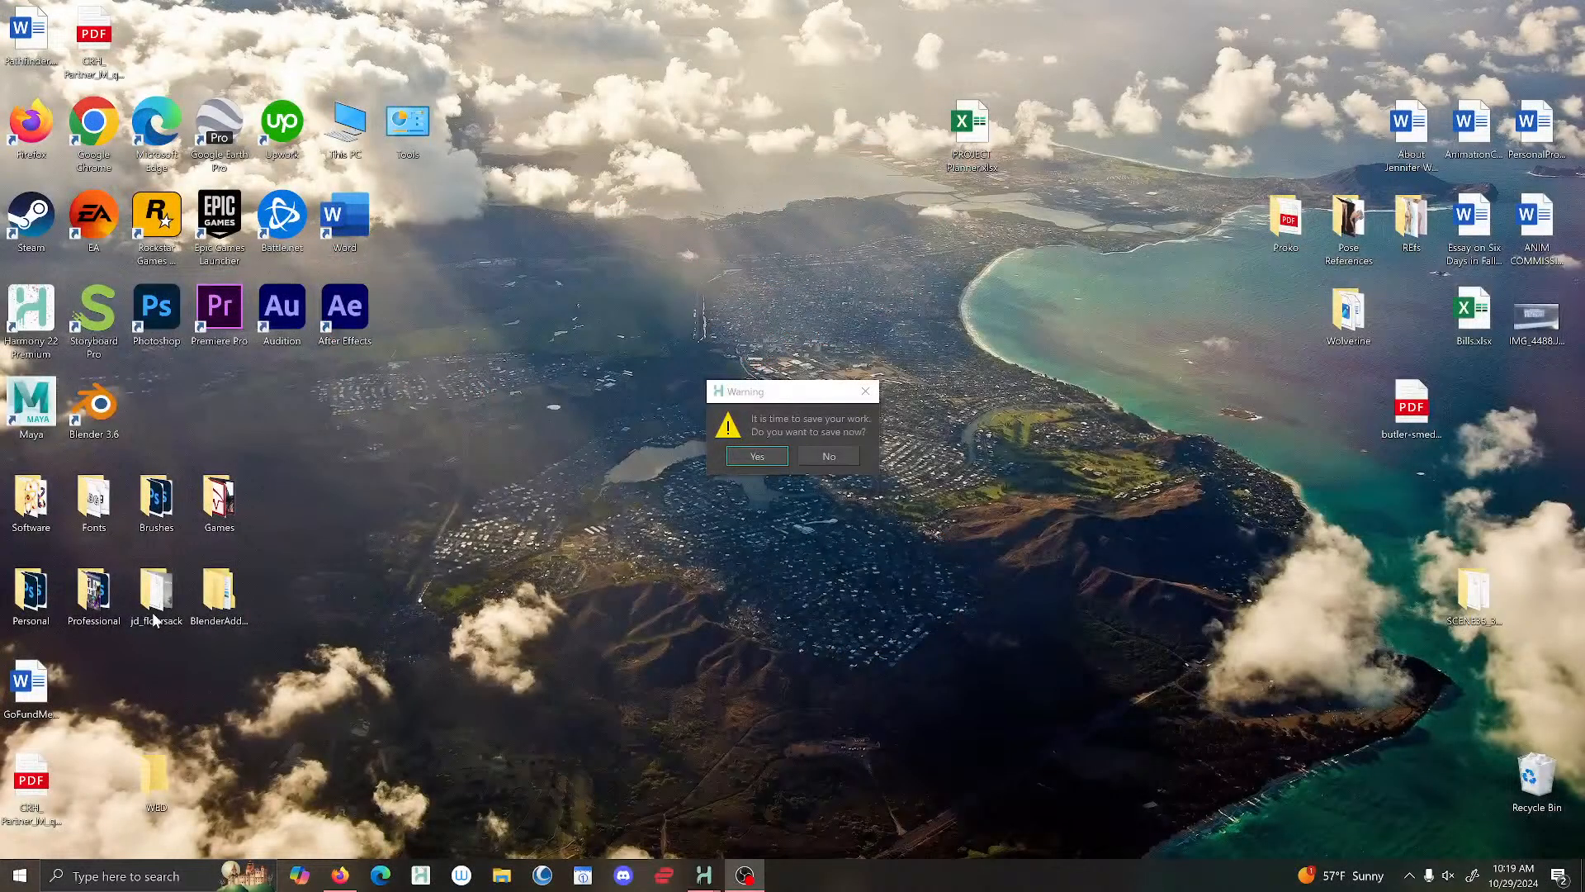
- Switch to the Toon Boom Harmony drawing window, accept the save reminder, and save the Sh3_Taunt scene
mouse_move(703, 875)
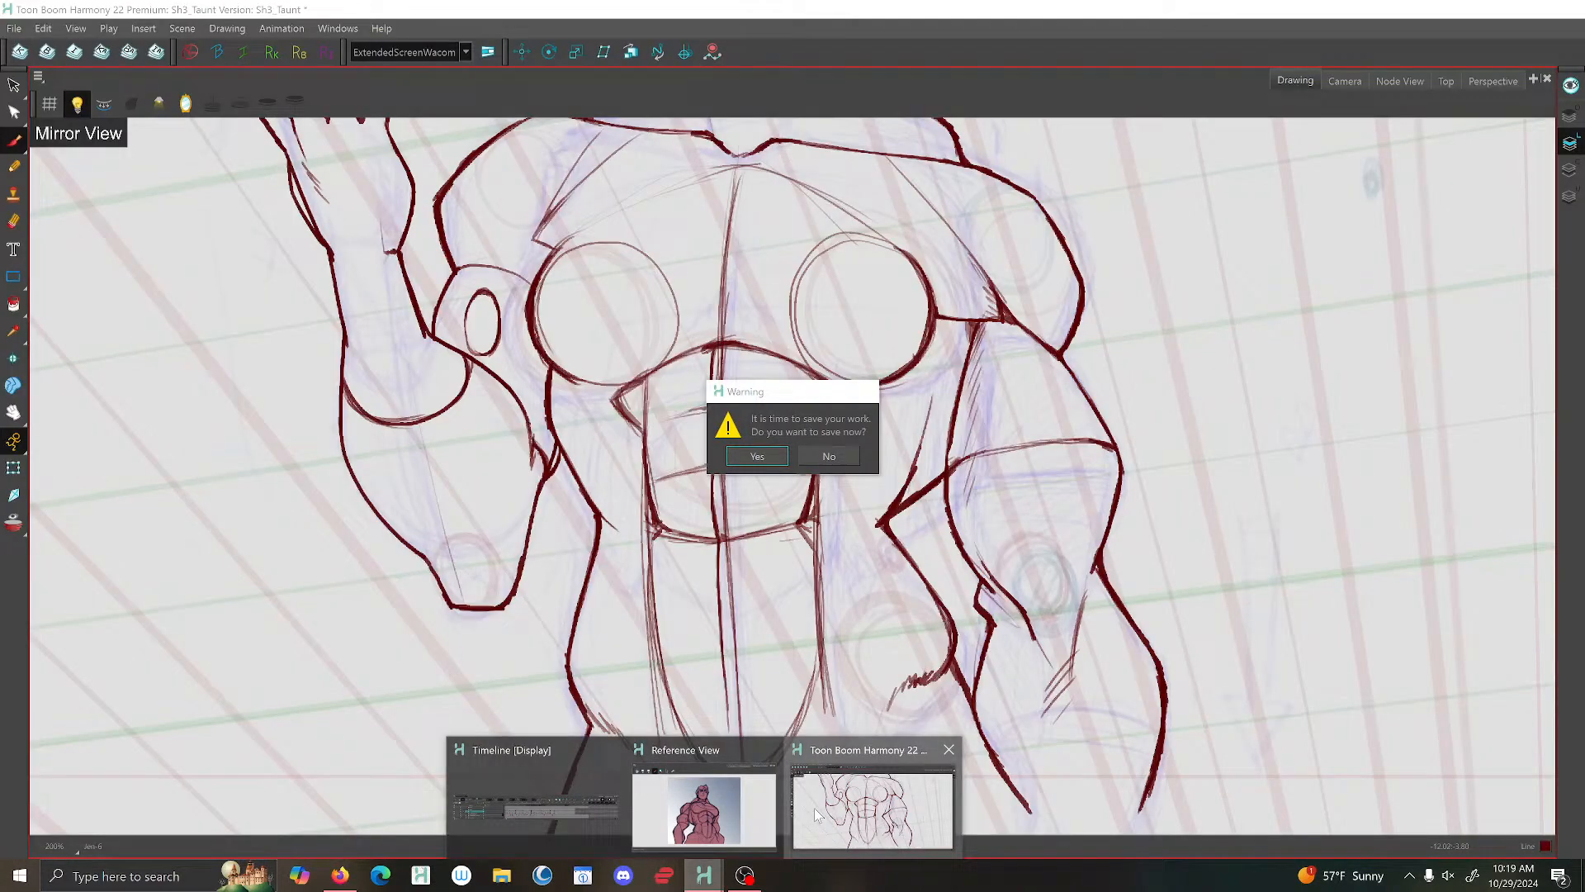
click(814, 807)
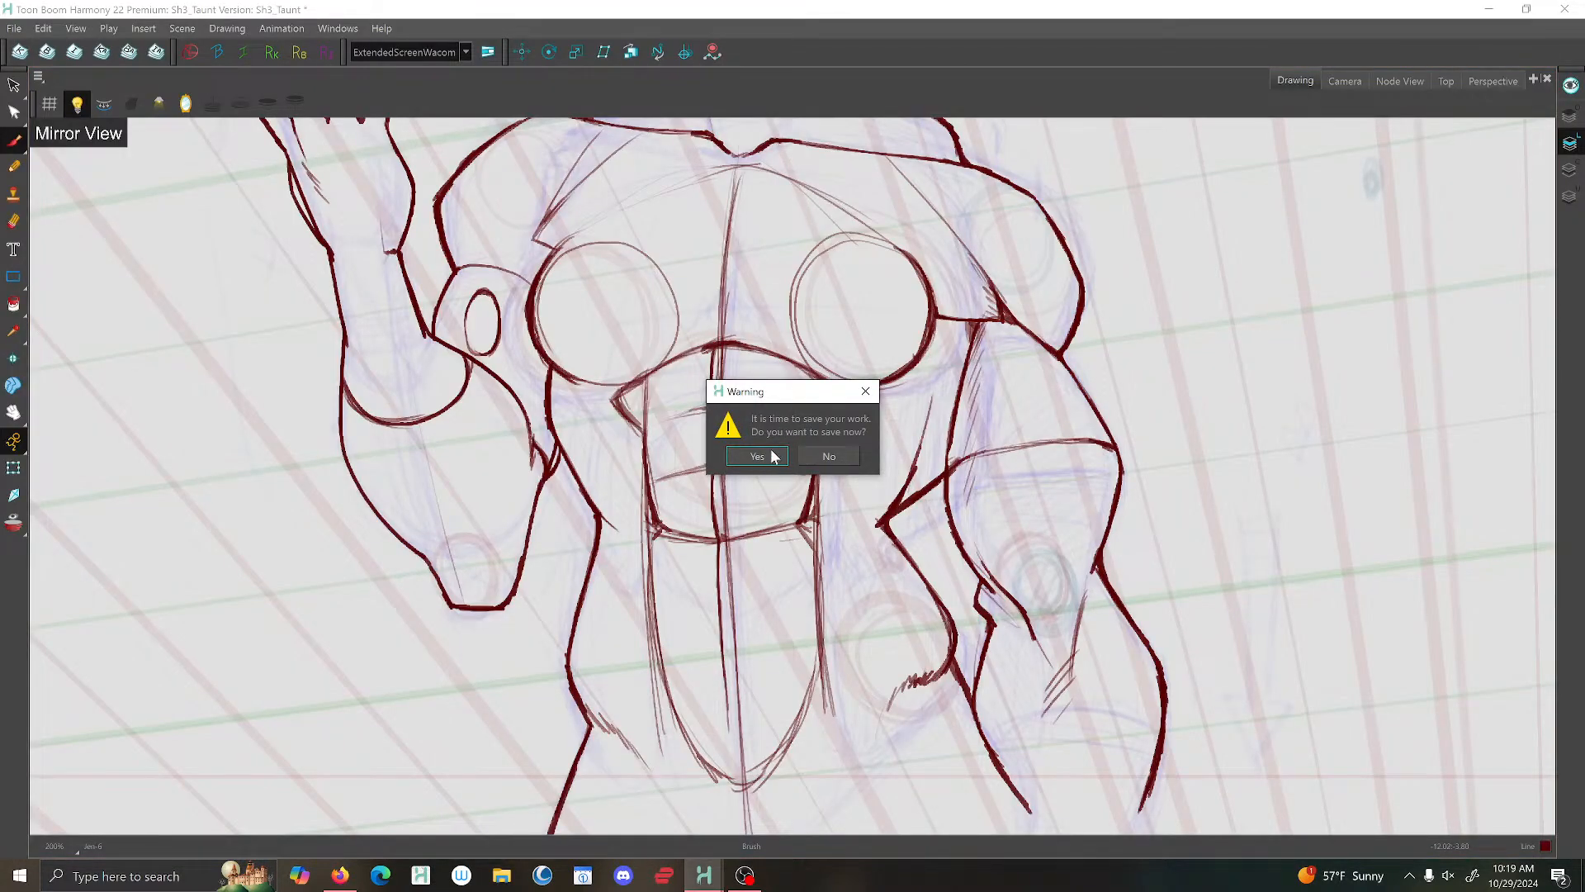
click(760, 460)
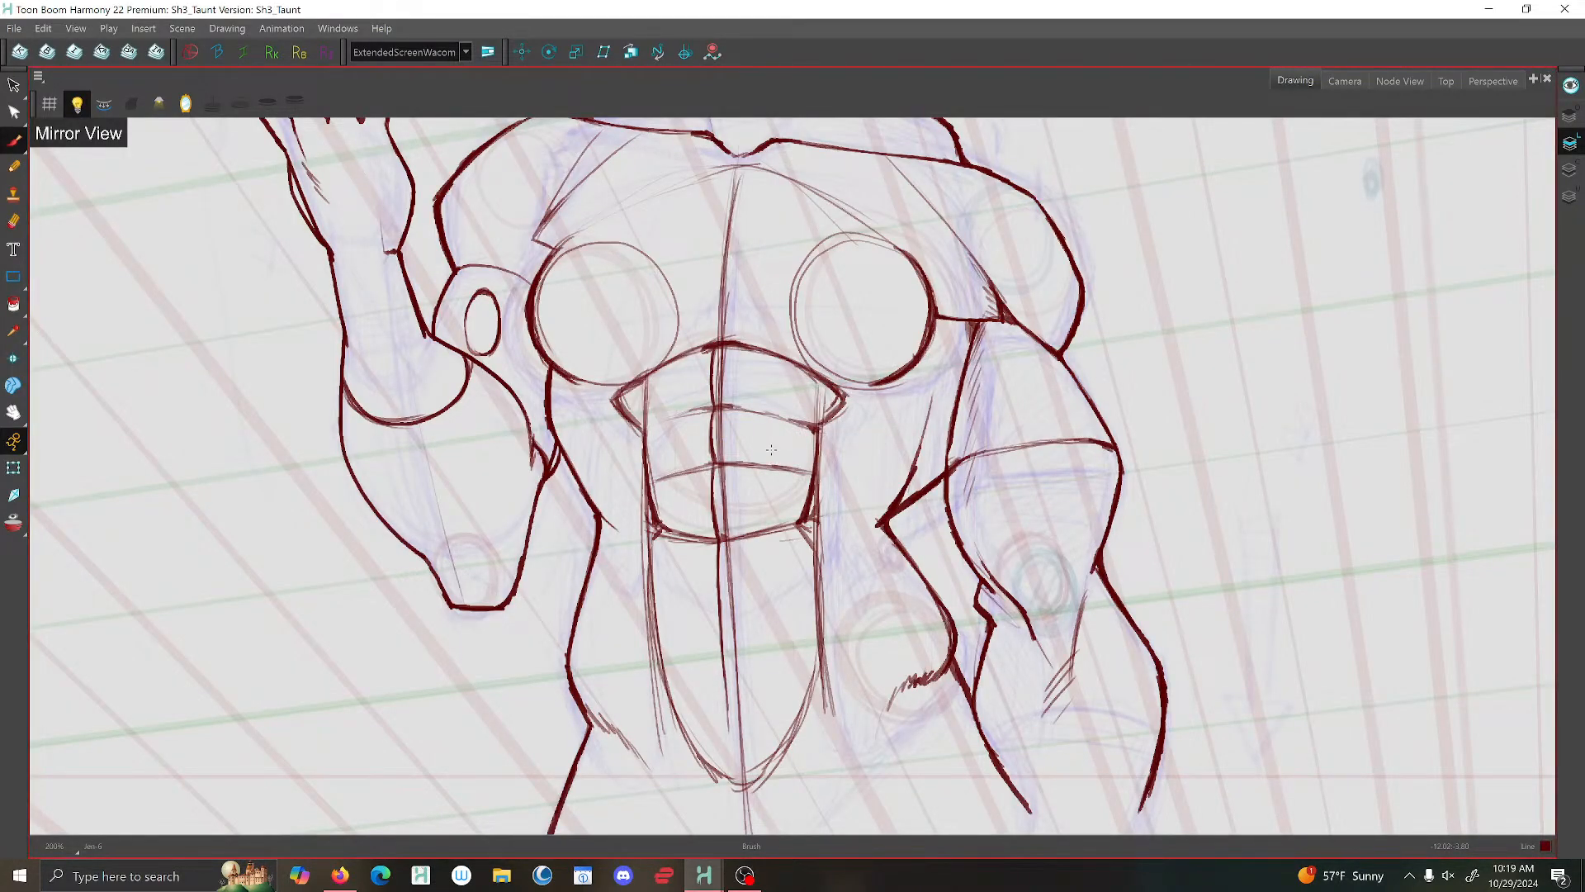
click(14, 28)
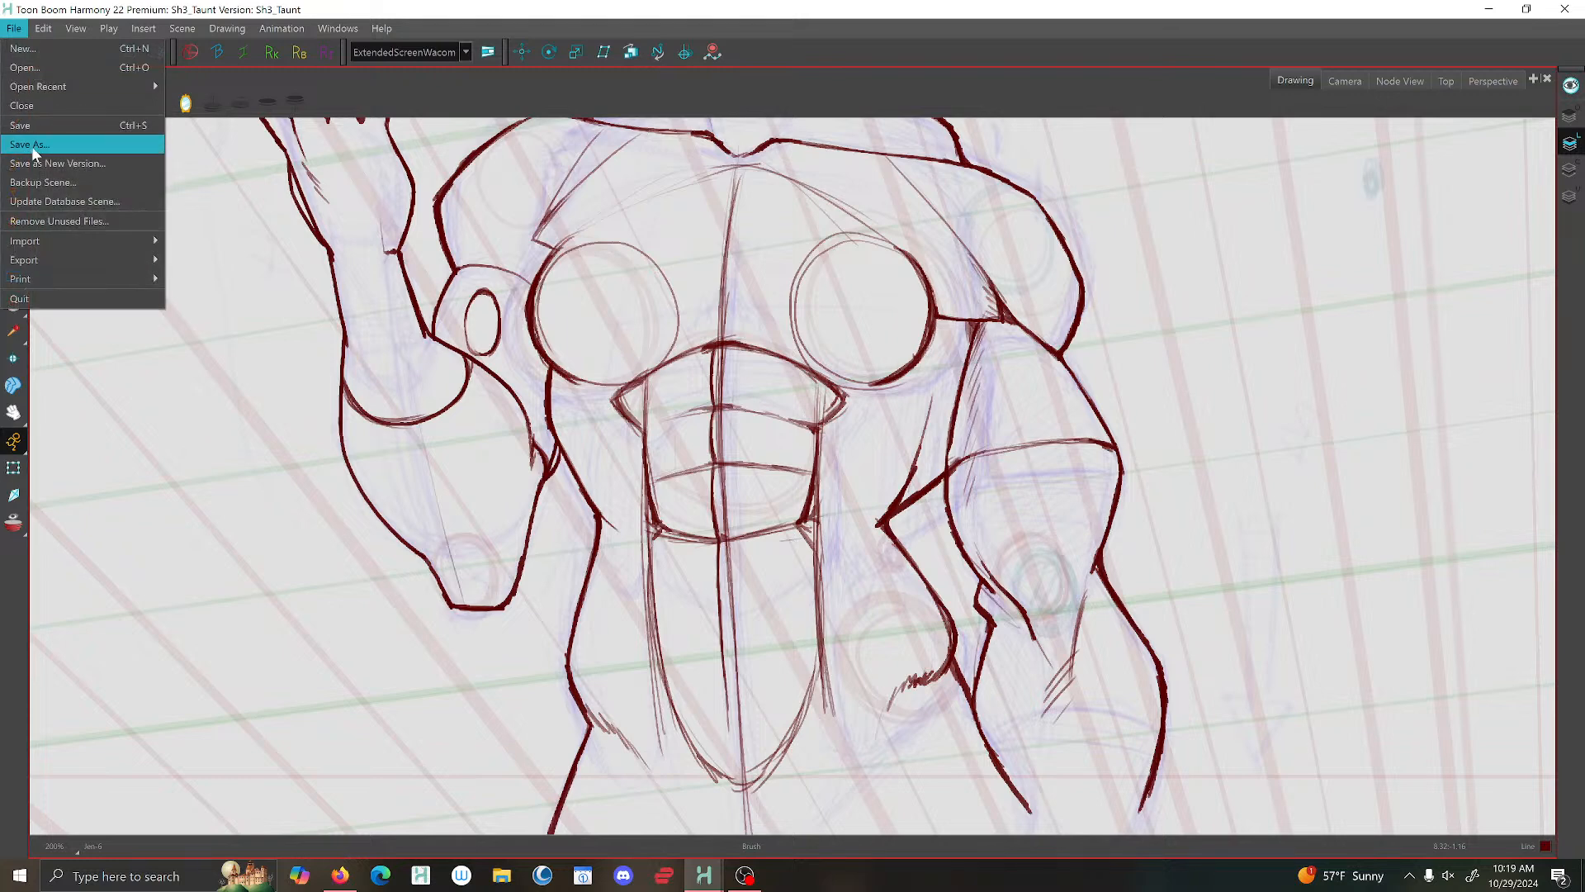
click(38, 131)
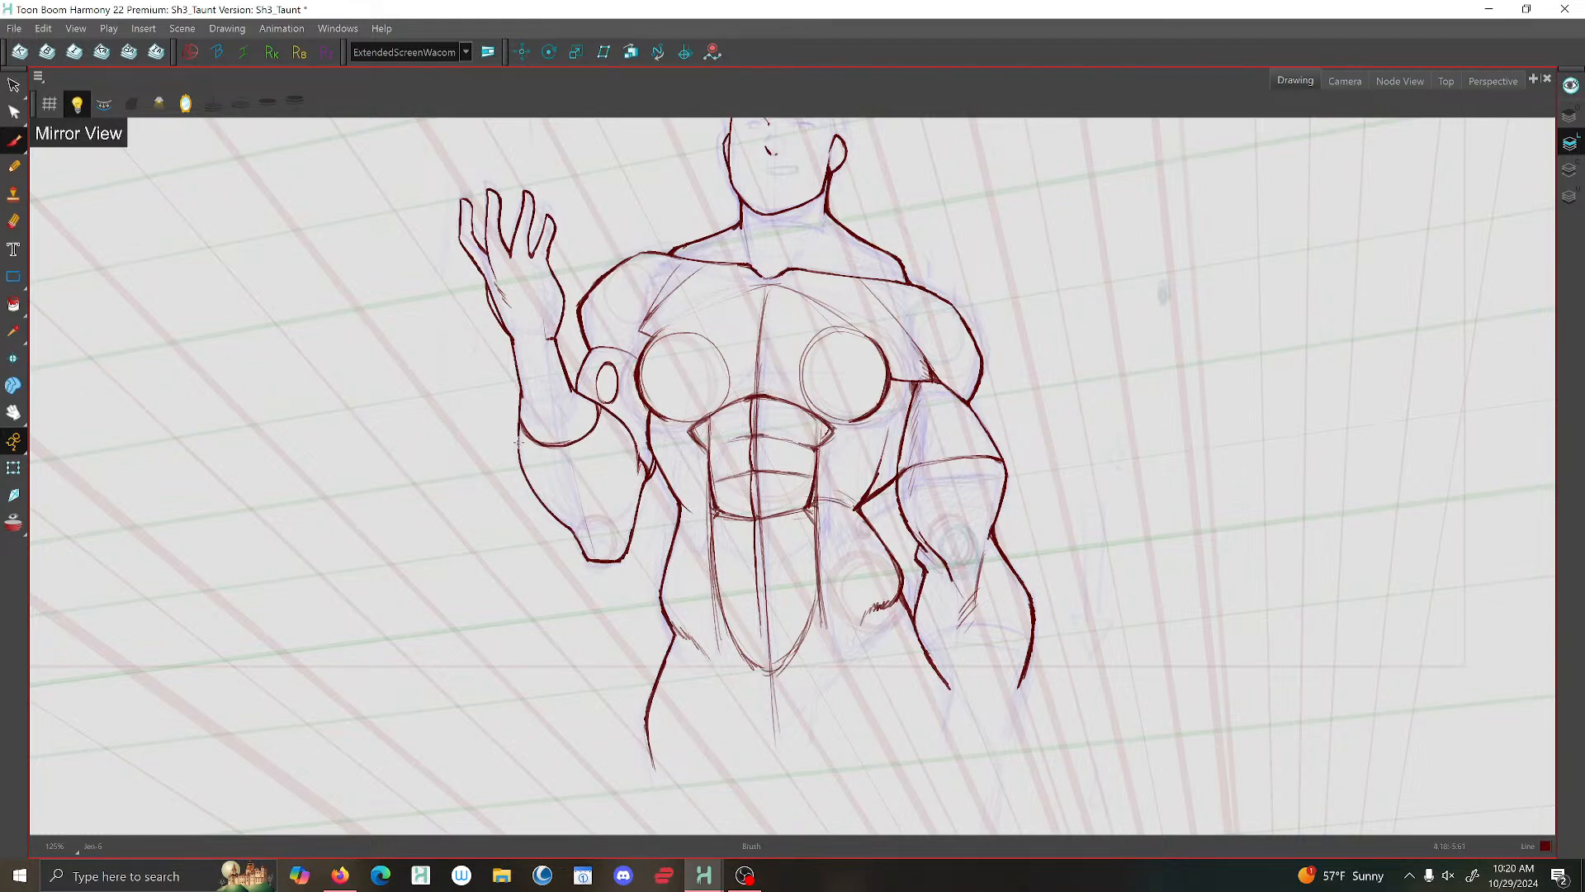
- Turn off the mirrored view and flip between neighbouring drawings to compare the torso proportions
click(185, 103)
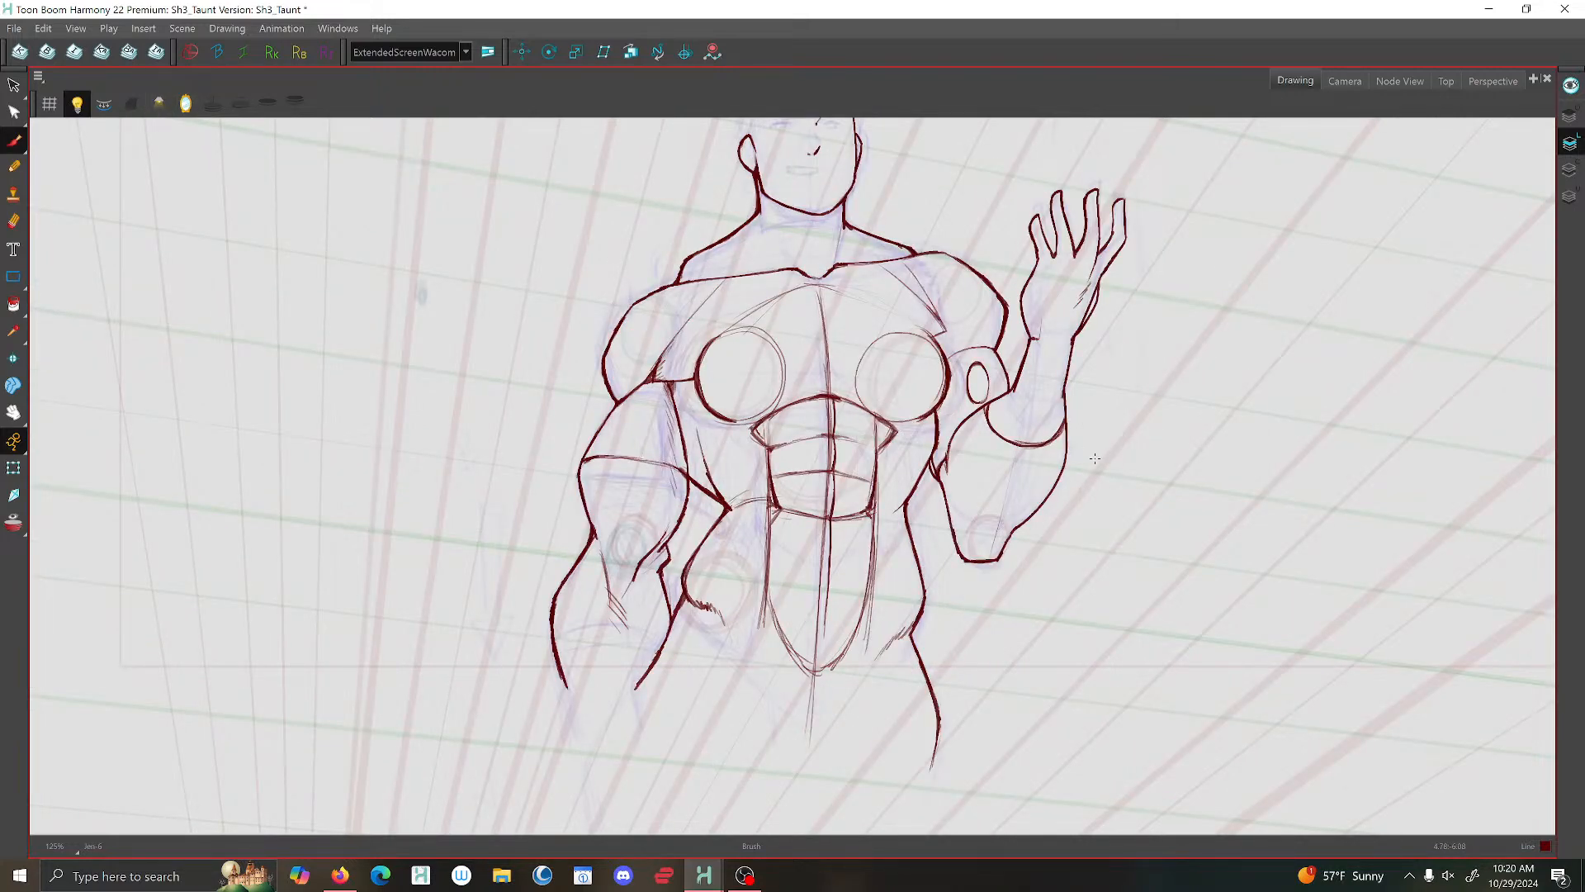
scroll(1191, 461, up, 2)
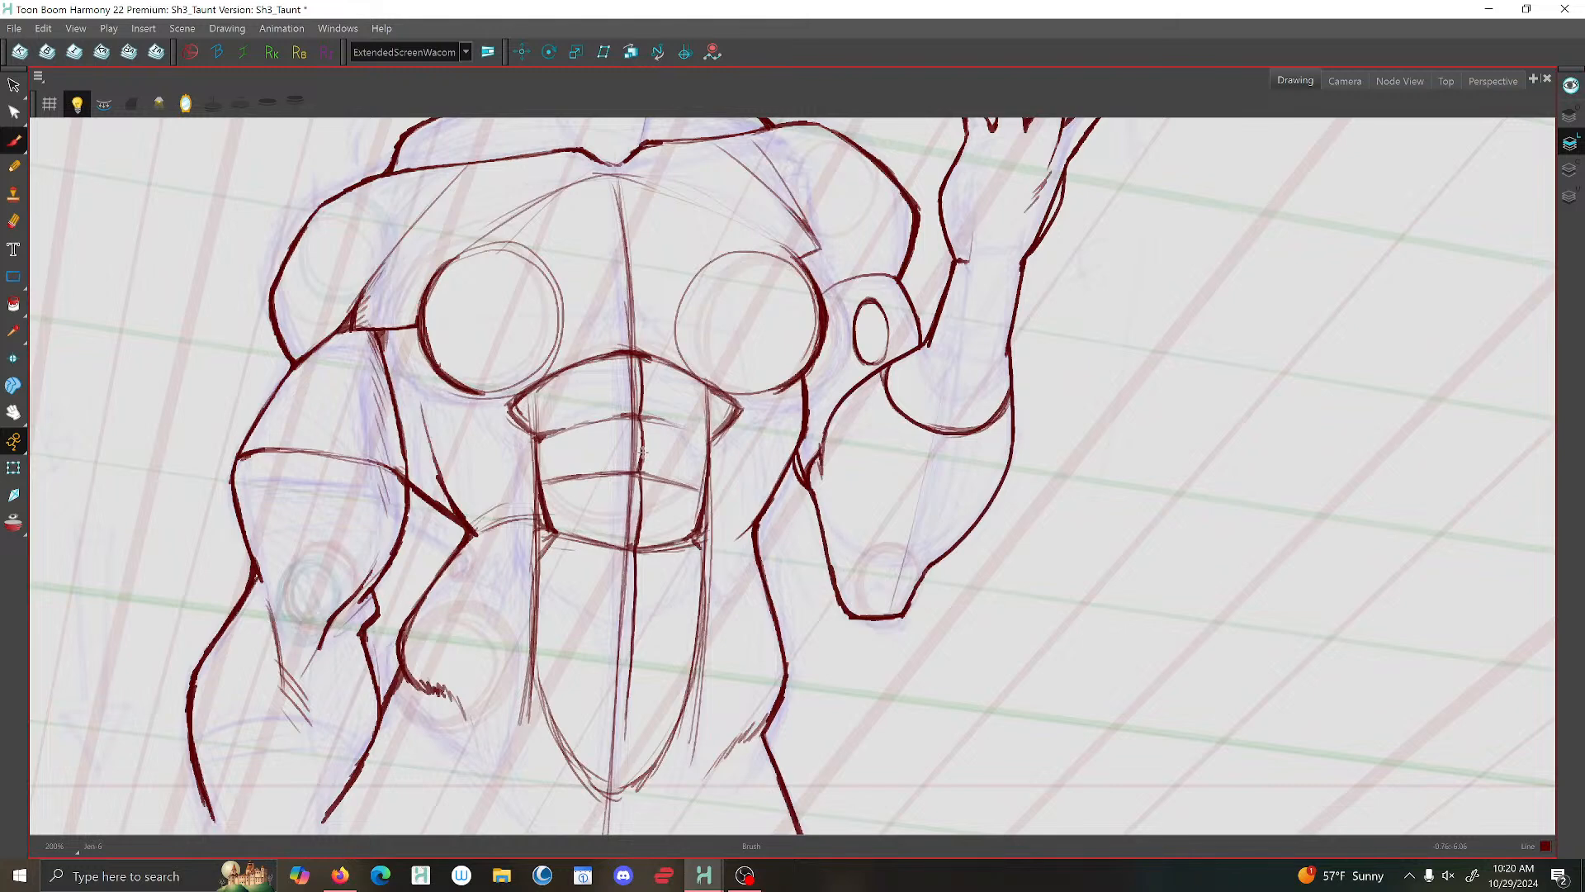
scroll(662, 447, down, 1)
drag(704, 463, 735, 425)
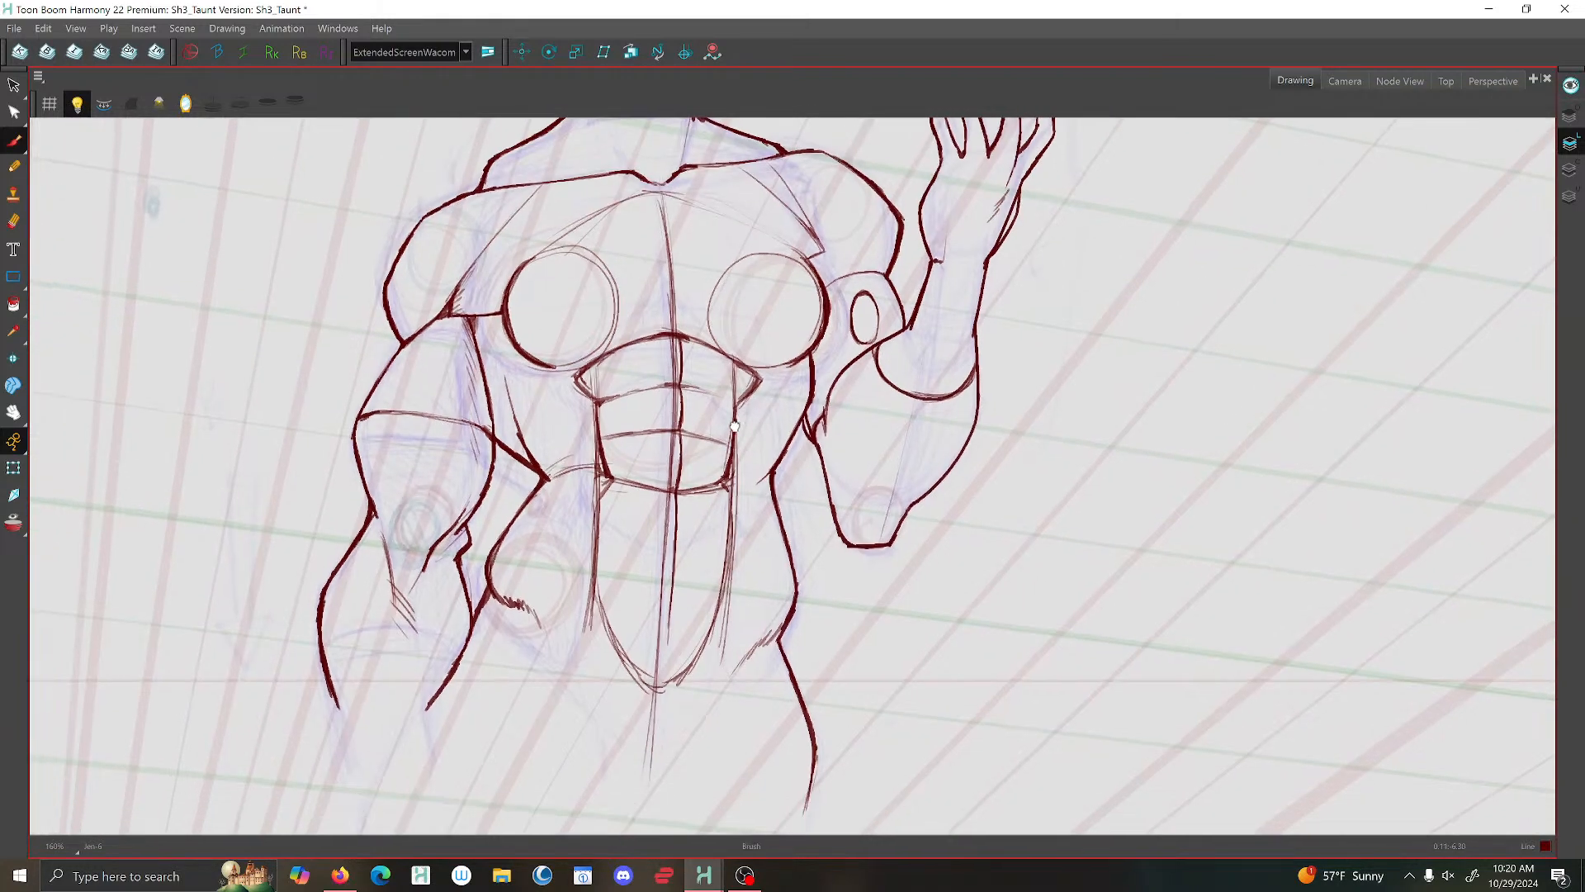
key(f)
key(g)
key(f)
key(g)
- Select the abdominal and chest guide strokes on the previous drawing and move them slightly upward
key(alt+s)
key(f)
key(f)
key(g)
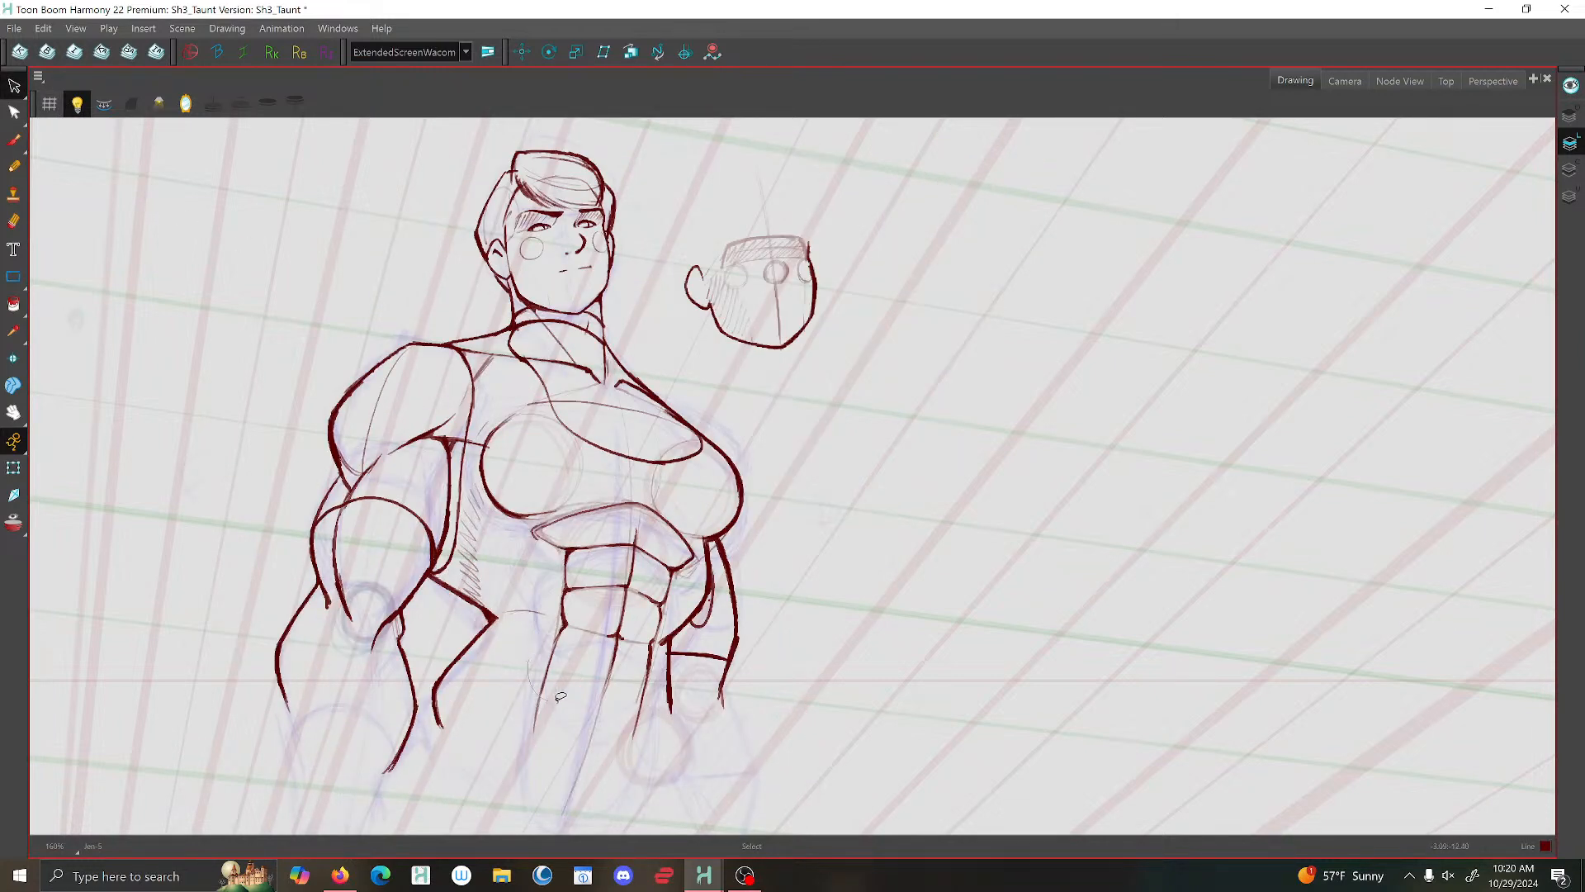
click(575, 573)
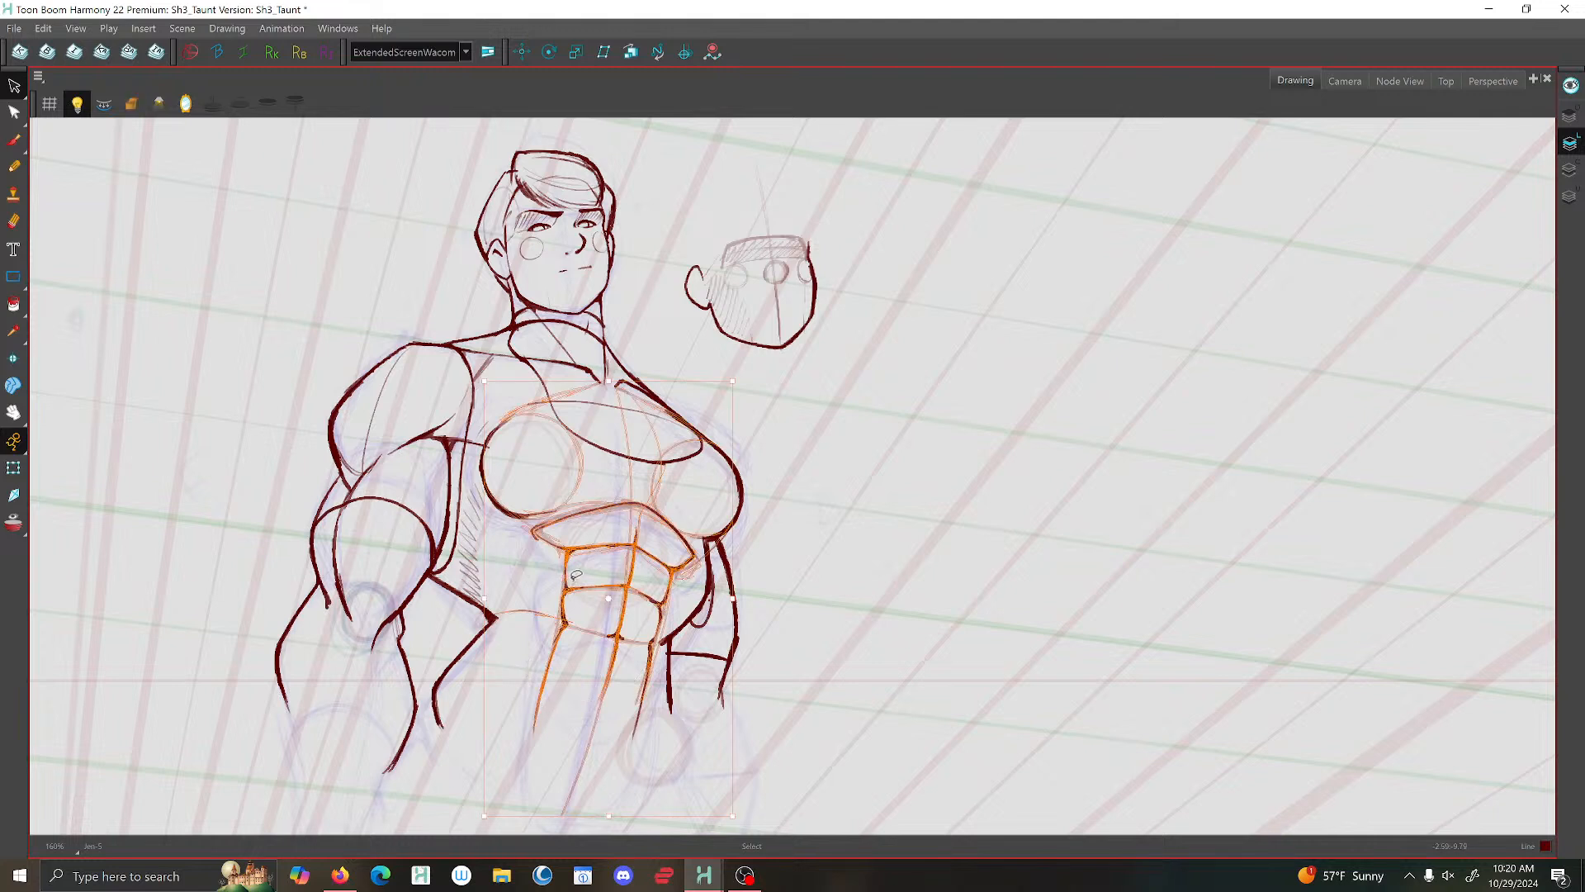
drag(553, 642, 559, 632)
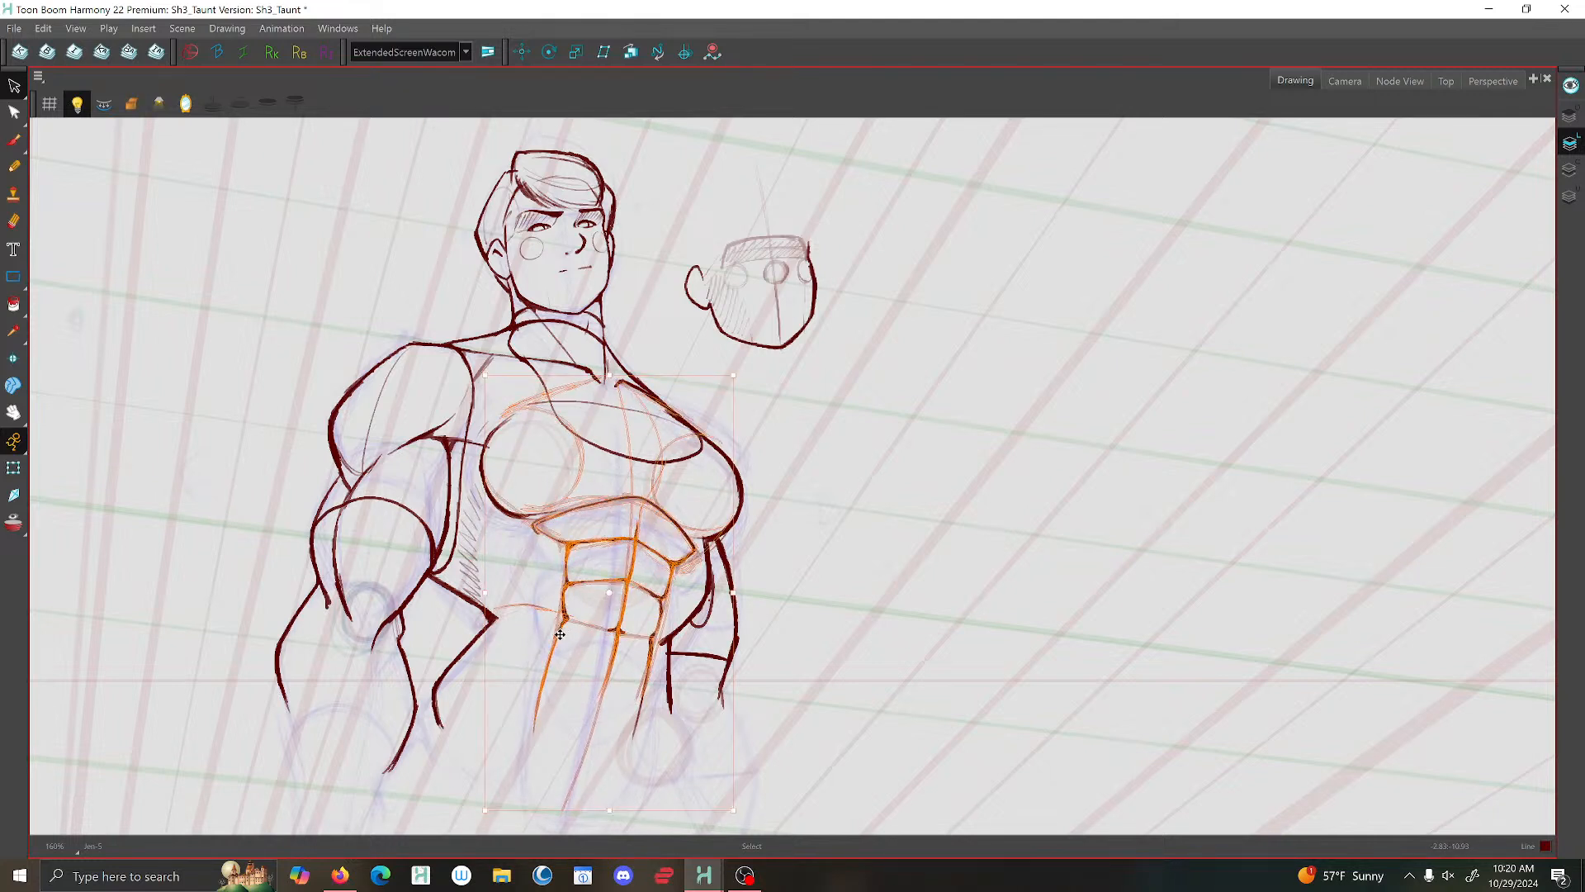
- Select the abdominal line art on the raised-arm drawing, nudge it upward slightly, and deselect it
key(.)
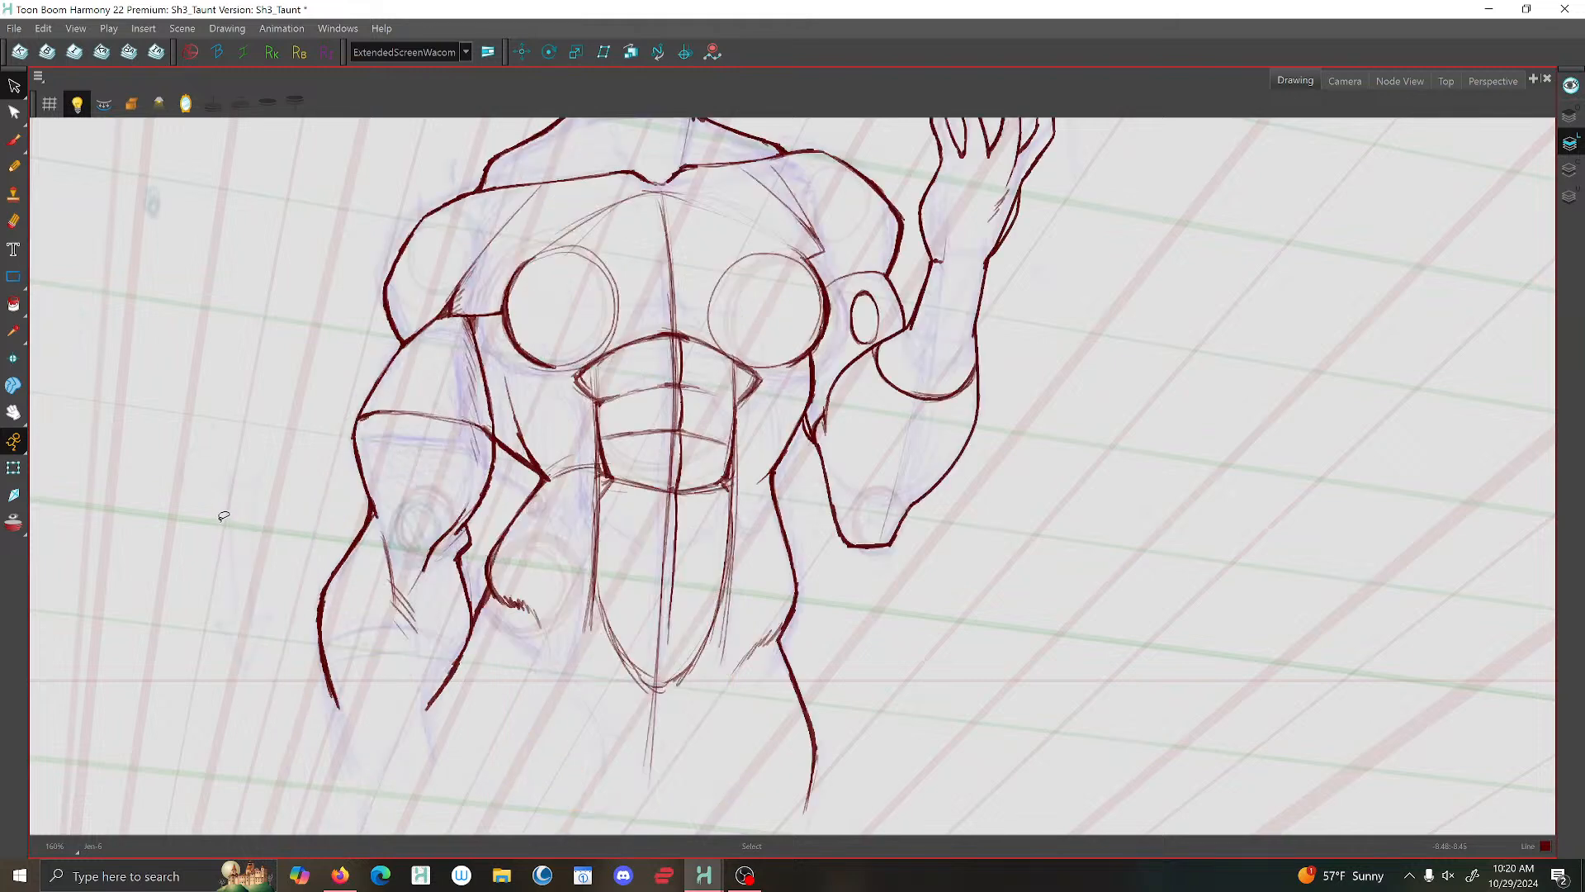
mouse_move(720, 616)
mouse_down()
mouse_move(762, 380)
mouse_move(685, 383)
mouse_move(685, 310)
mouse_move(615, 378)
mouse_move(597, 408)
mouse_up()
key(Up)
key(Up)
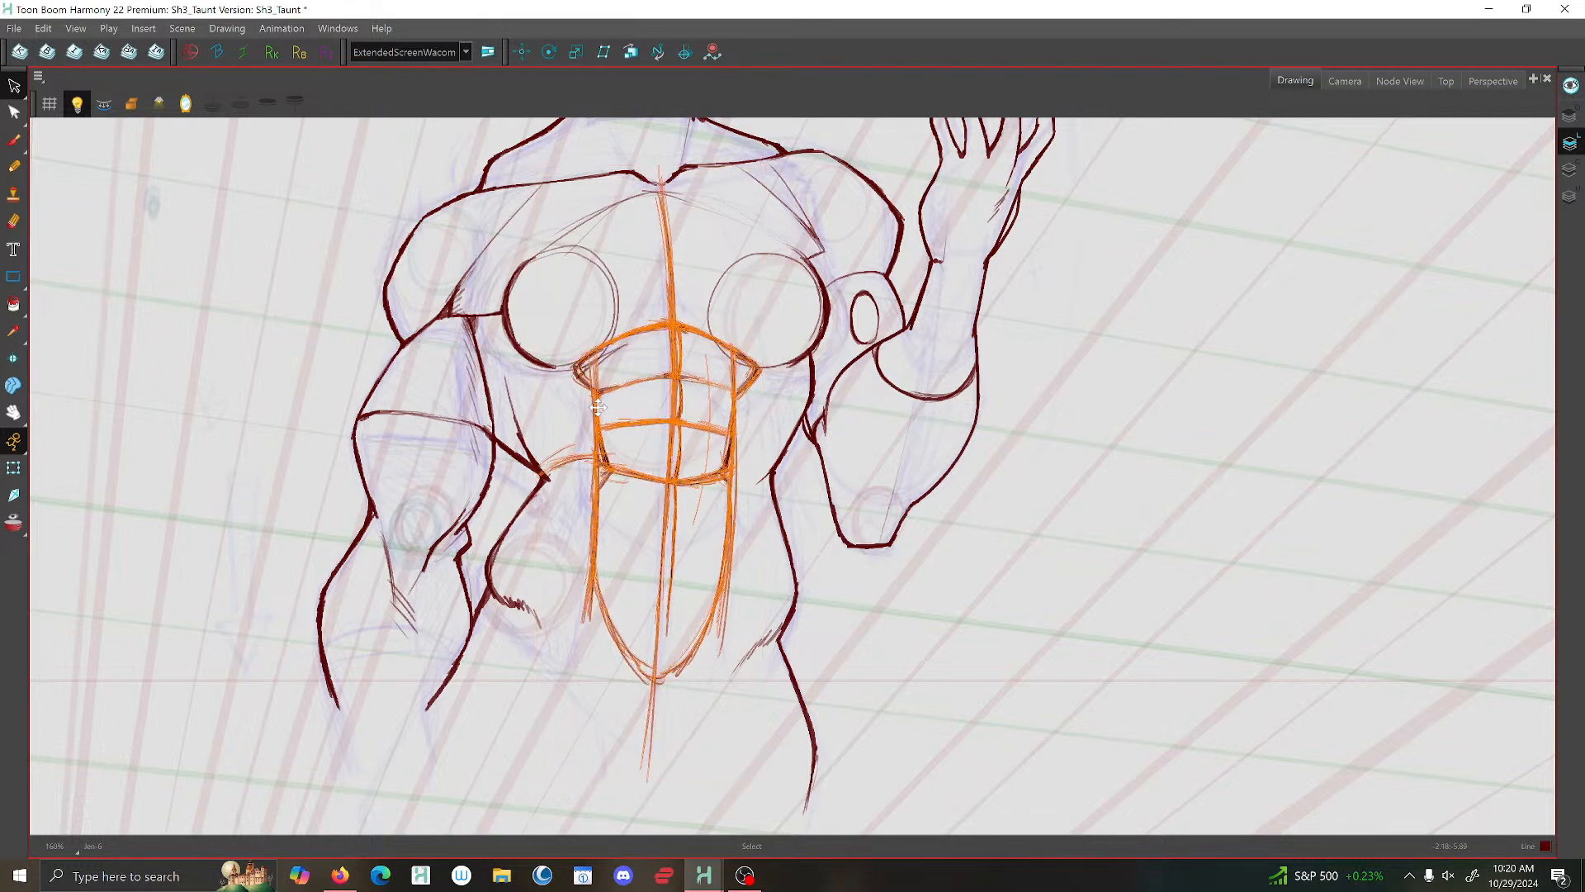
click(274, 399)
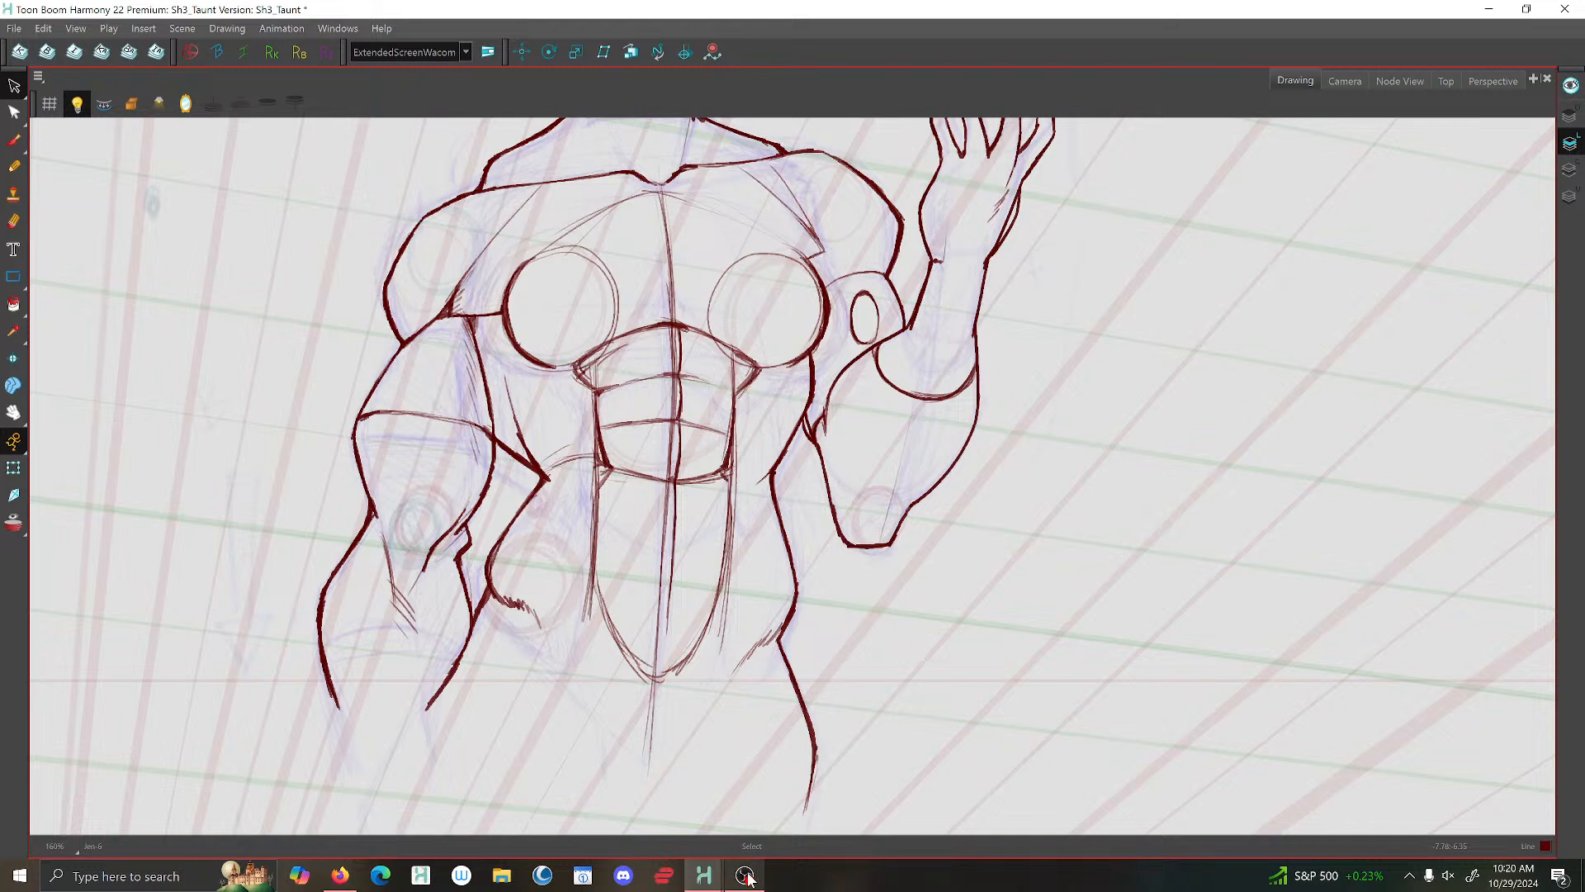
click(746, 878)
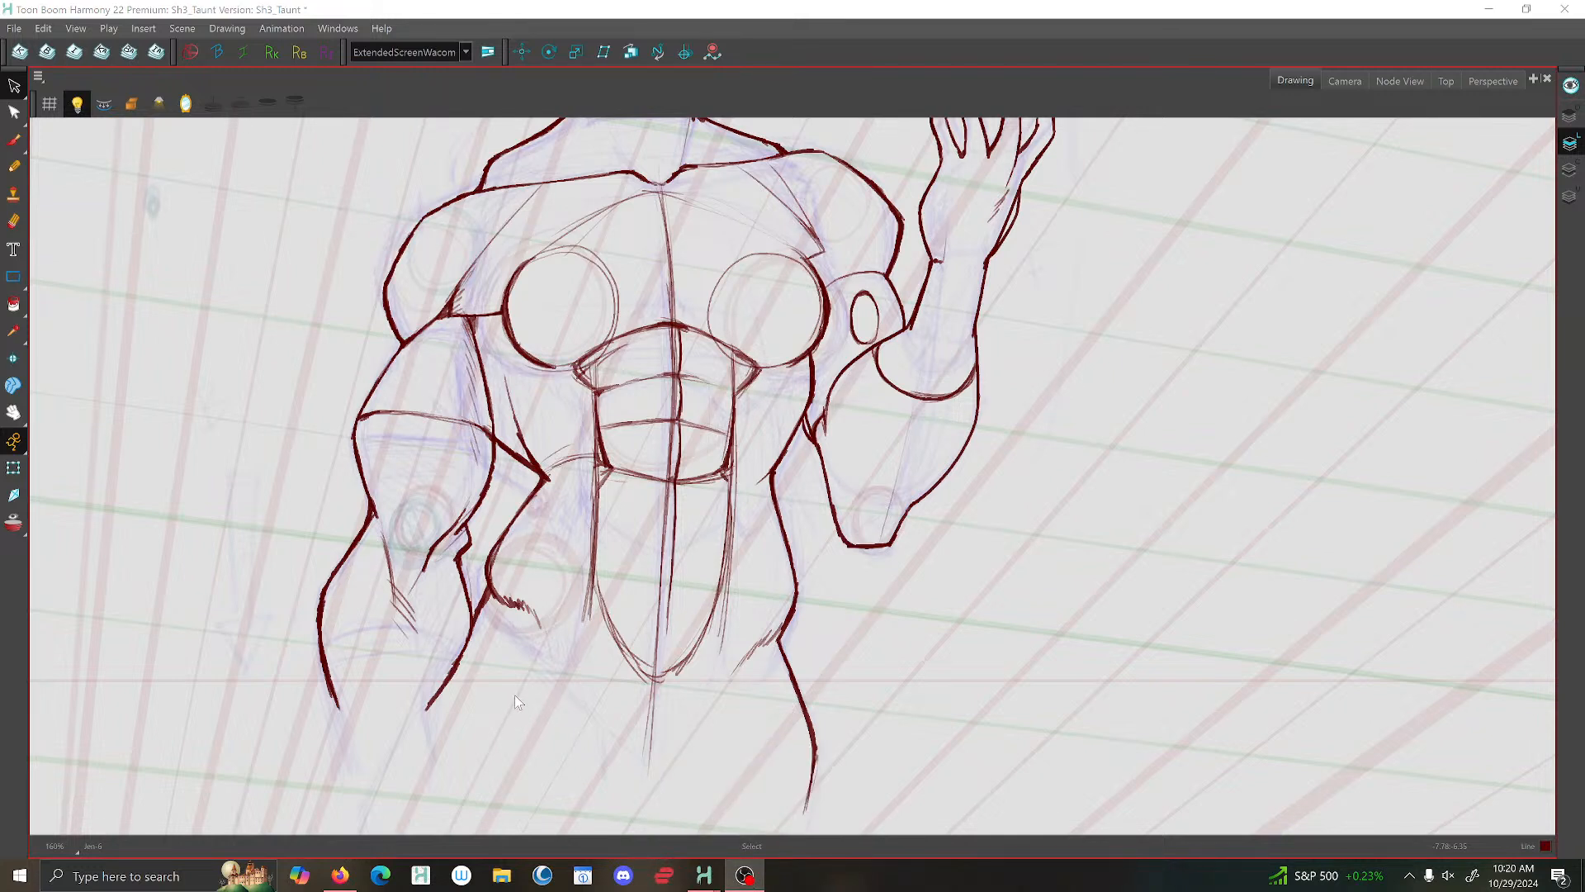
click(1272, 100)
scroll(549, 467, down, 3)
scroll(427, 290, up, 2)
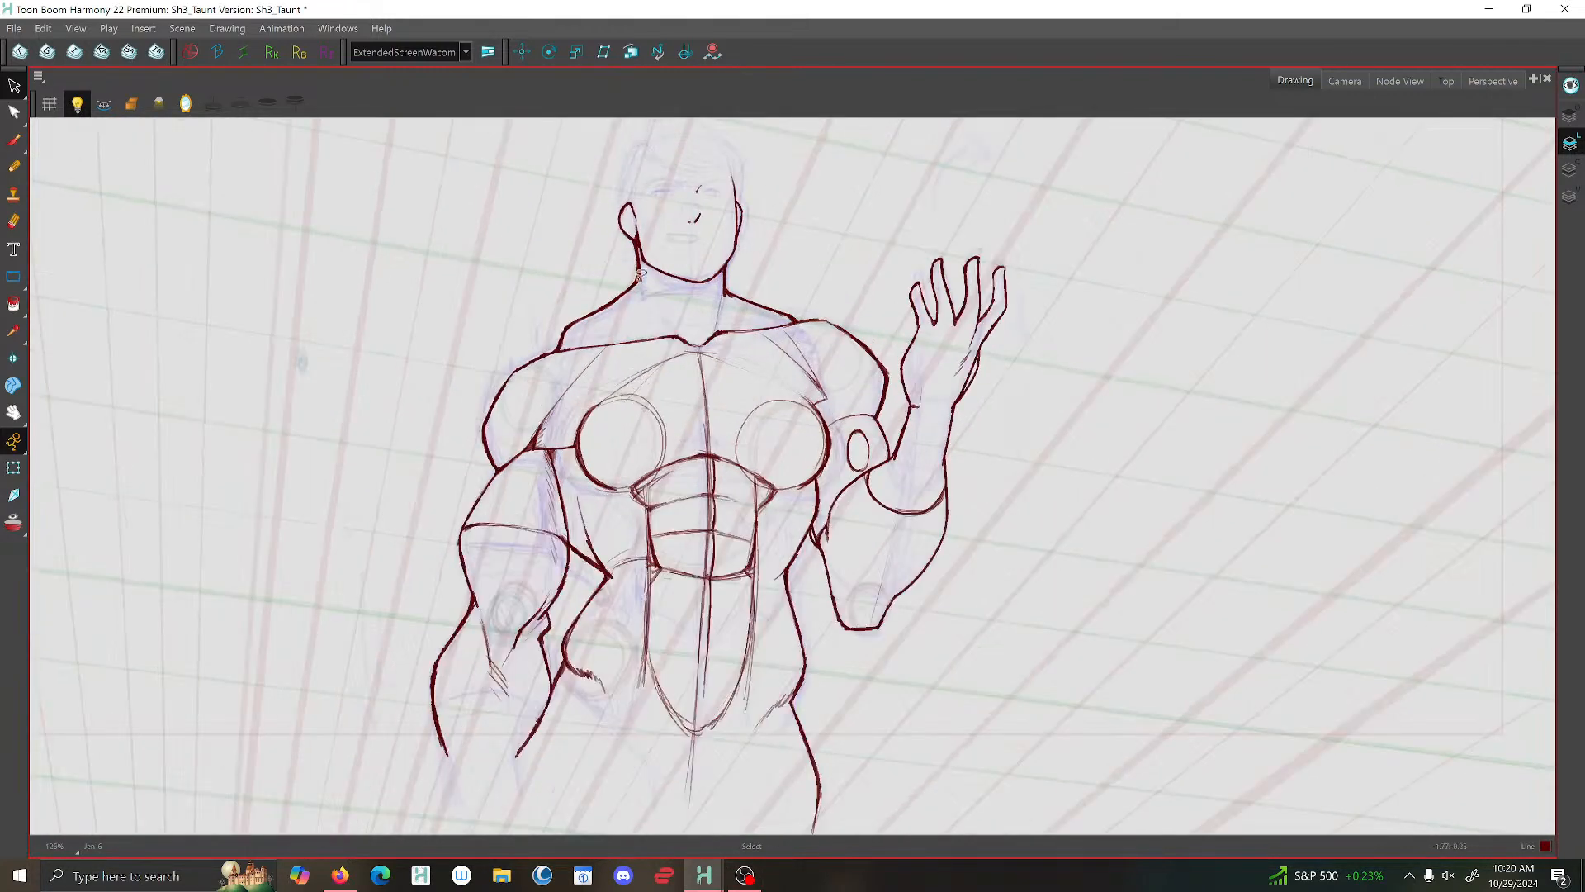
scroll(638, 274, up, 2)
- Delete the stray outer guide stroke beside the lower abdomen on the raised-arm side
key(alt+b)
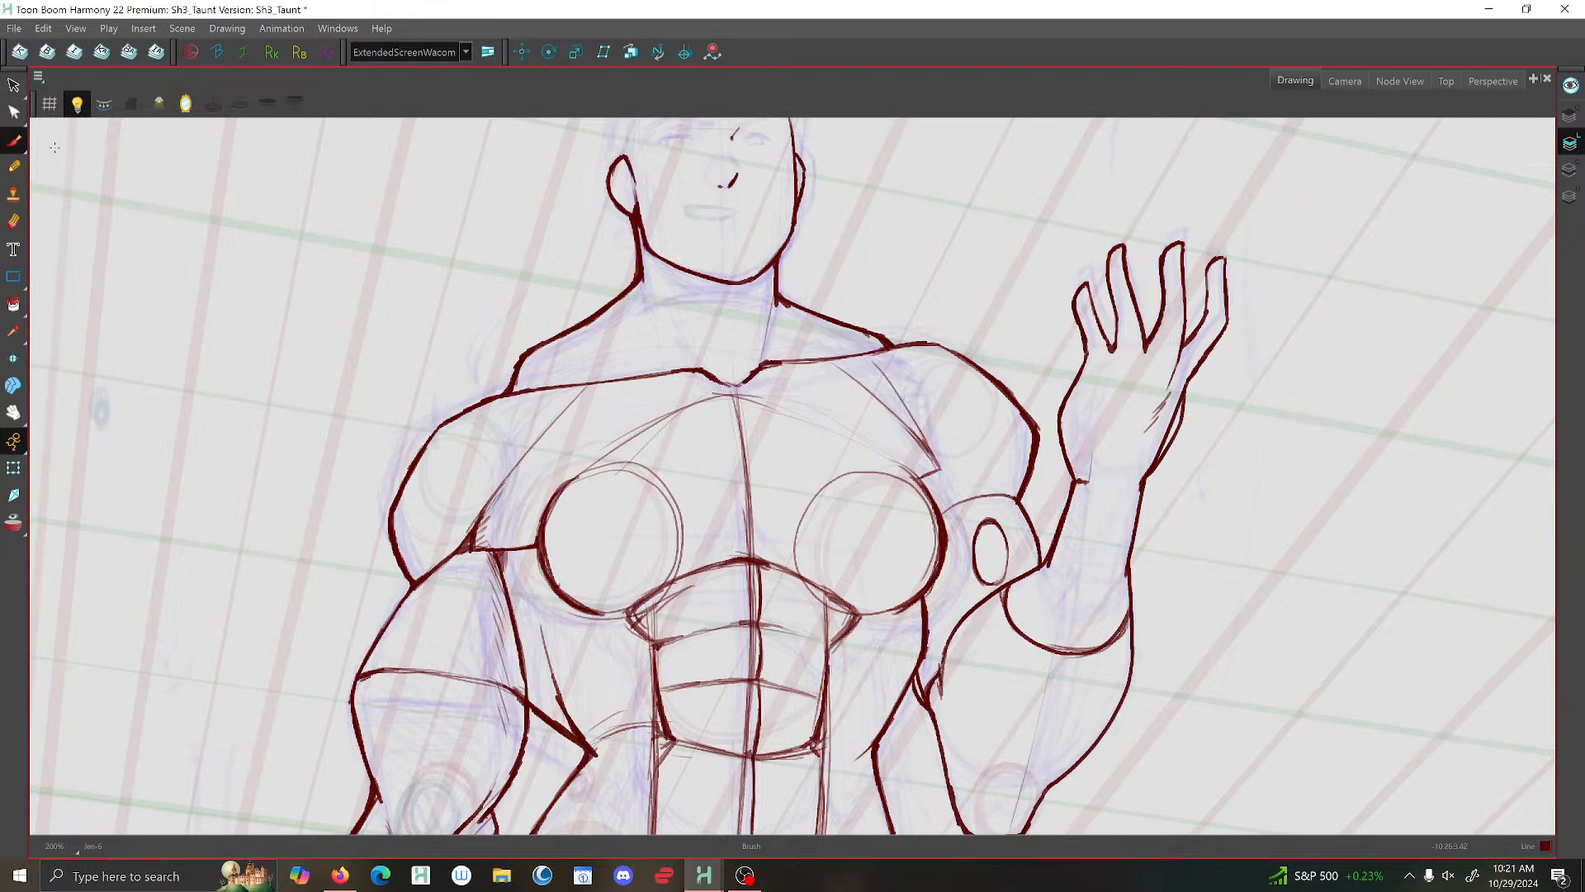
click(10, 138)
drag(665, 629, 636, 364)
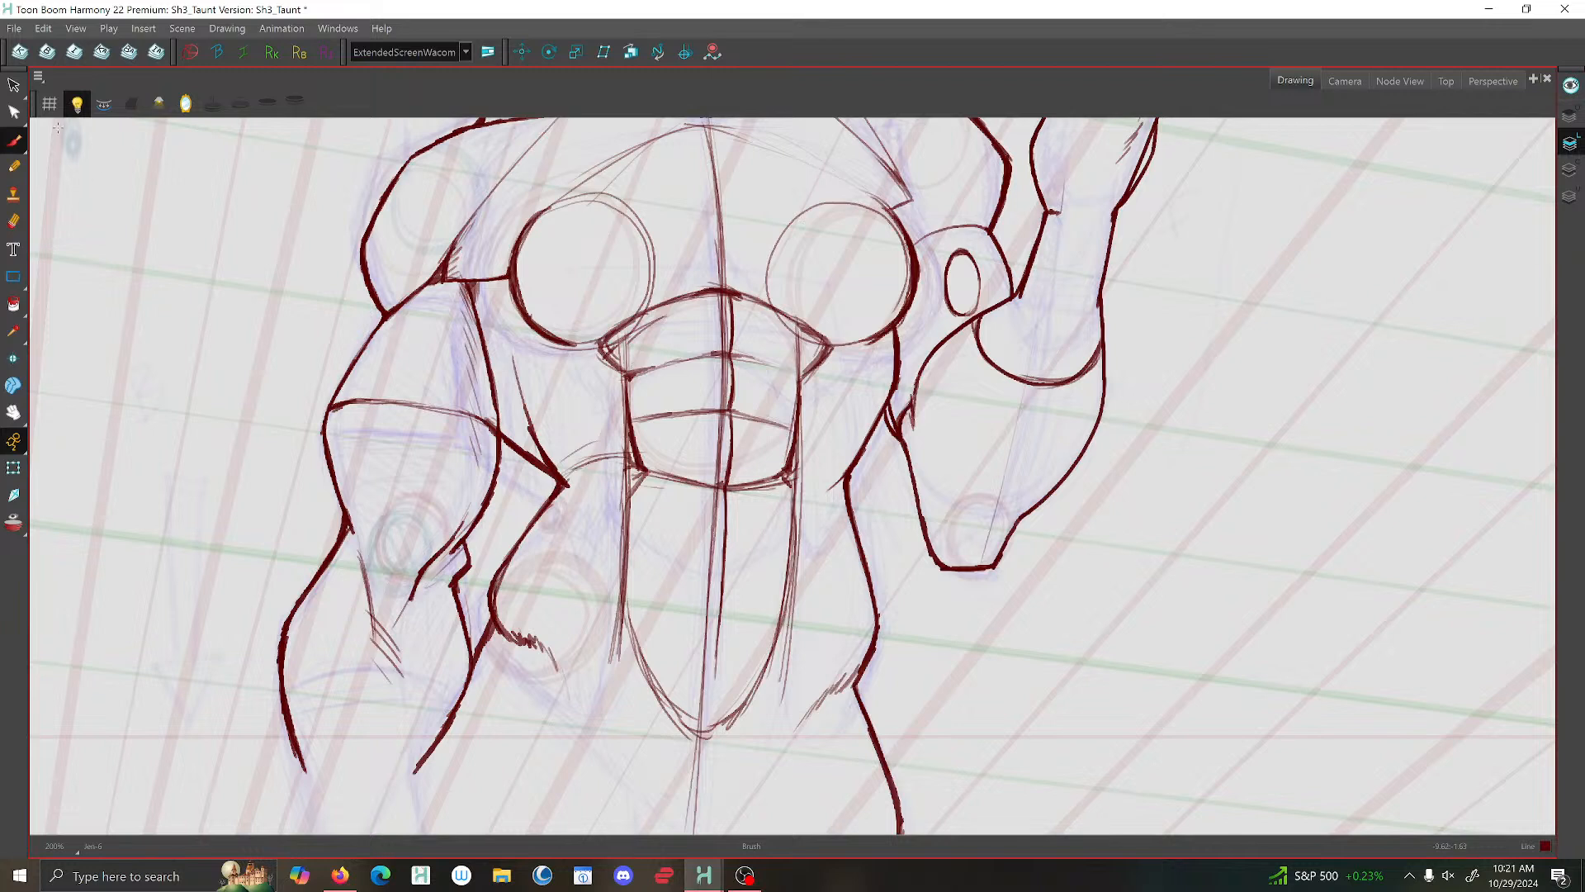
click(13, 85)
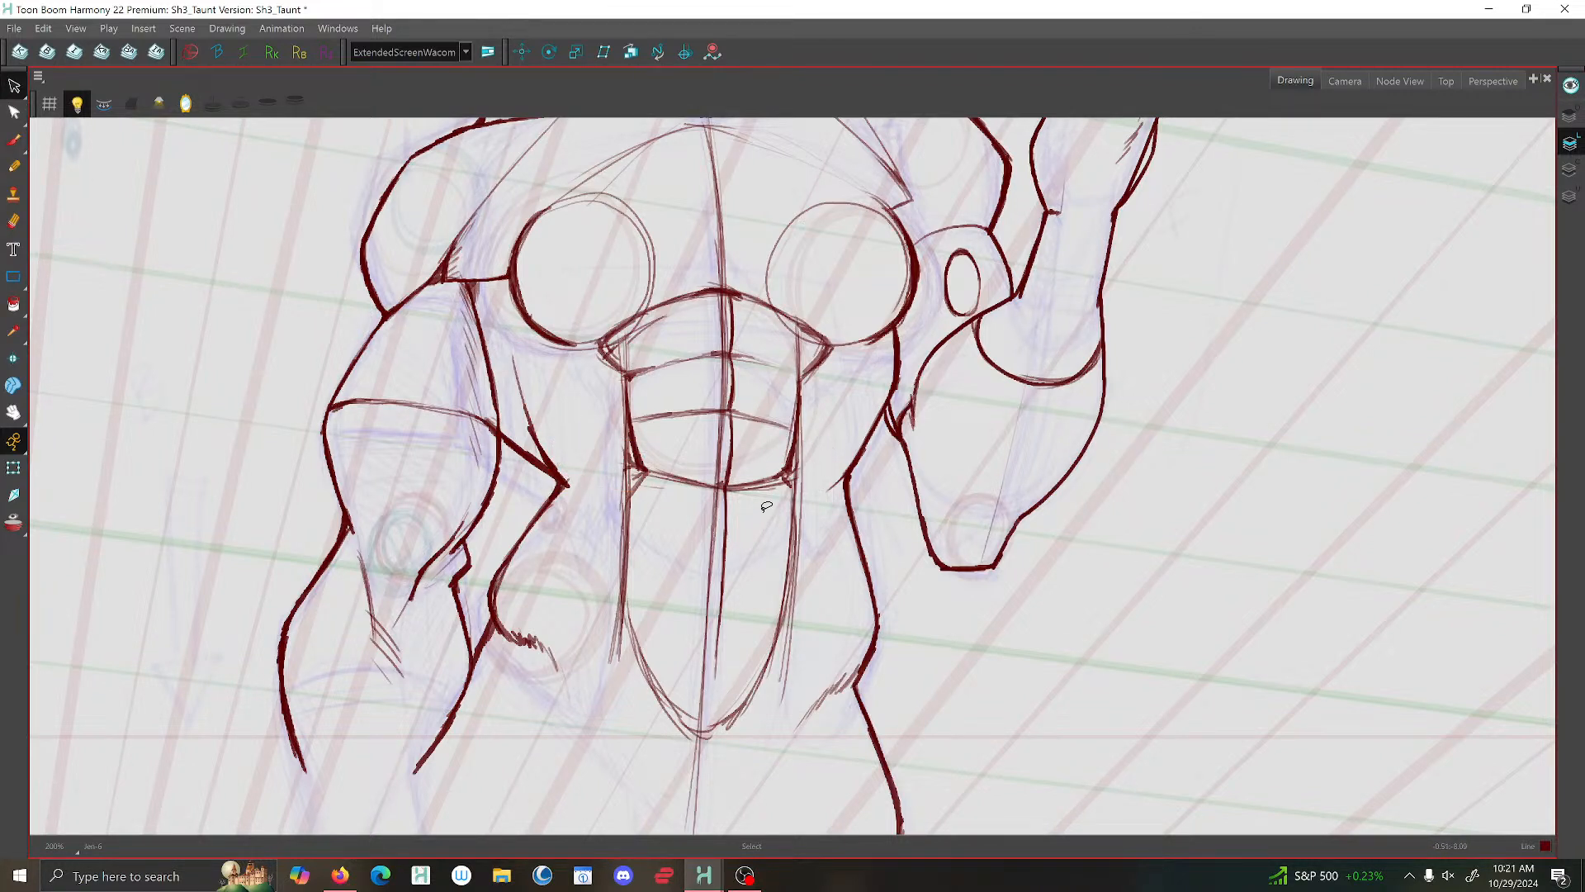
click(798, 464)
key(Delete)
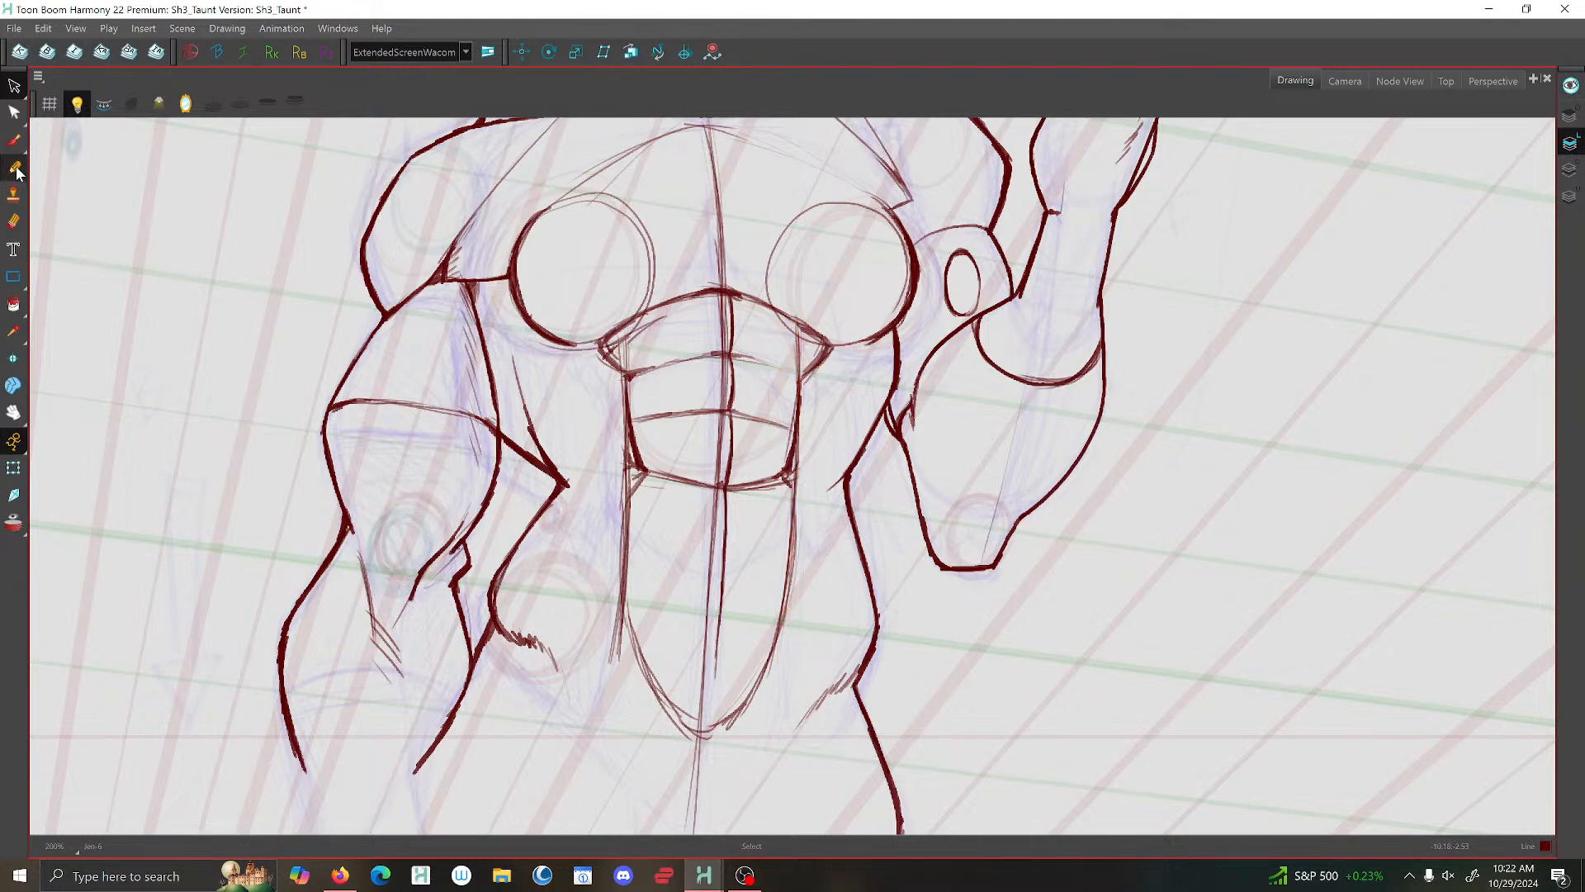
- Brush curved lower rib cage contours from both sides of the waist inward toward the base of the abdominals
click(13, 141)
drag(849, 465, 805, 500)
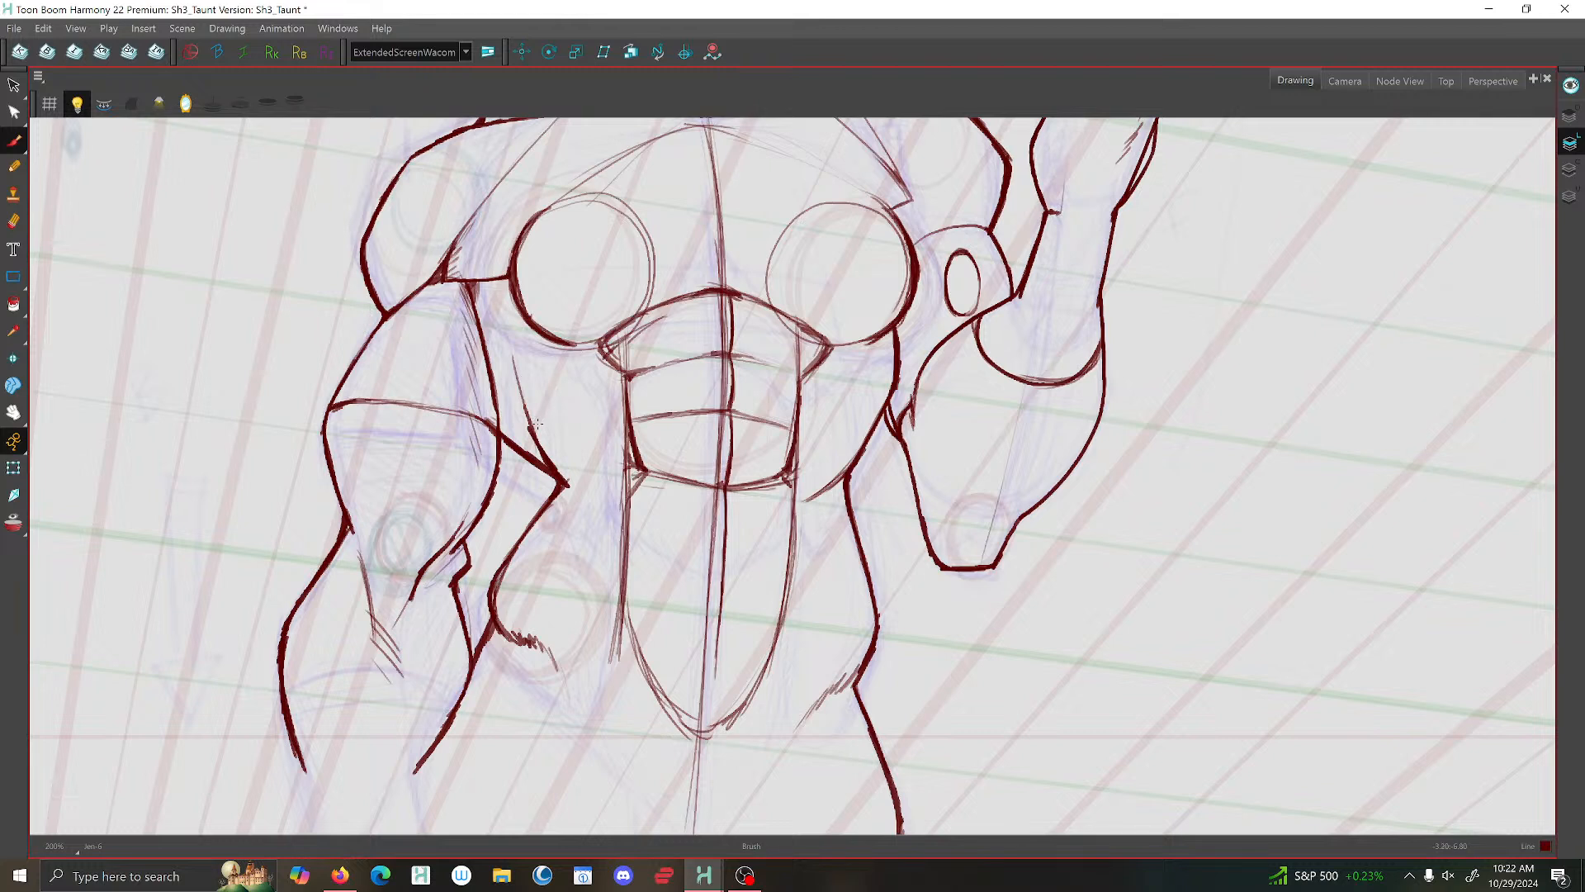
mouse_move(546, 439)
mouse_down()
mouse_move(640, 476)
mouse_move(560, 463)
mouse_move(636, 477)
mouse_move(552, 457)
mouse_move(546, 440)
mouse_move(637, 474)
mouse_move(559, 464)
mouse_move(550, 446)
mouse_move(636, 477)
mouse_up()
scroll(611, 542, down, 2)
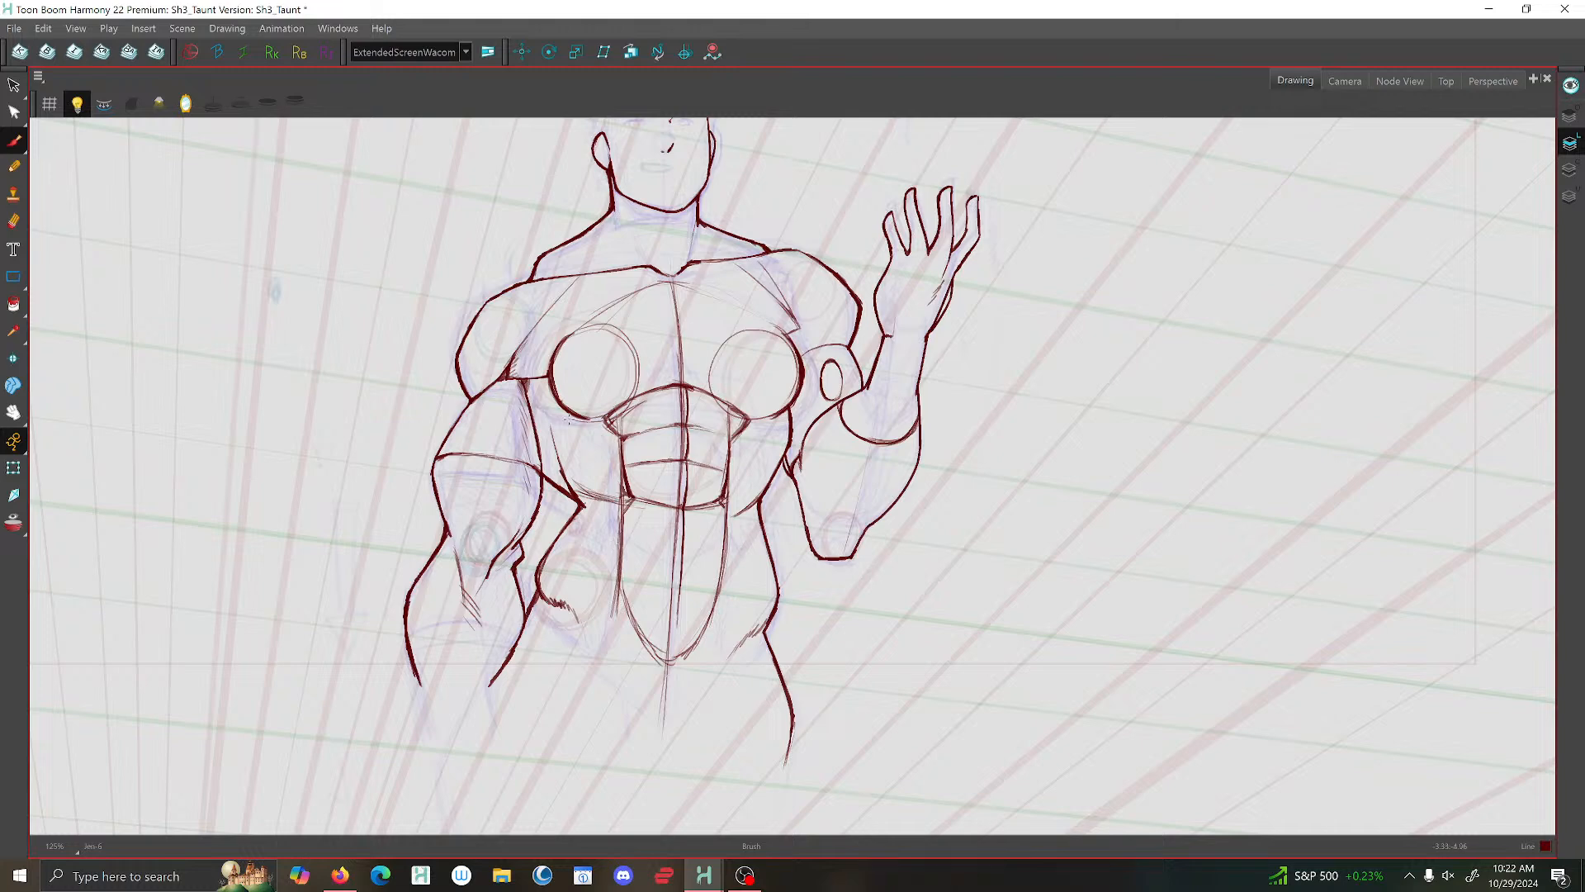
- Brush short hatching strokes along the outer ribs below the chest on both sides, using the previous drawing as reference
scroll(569, 419, up, 2)
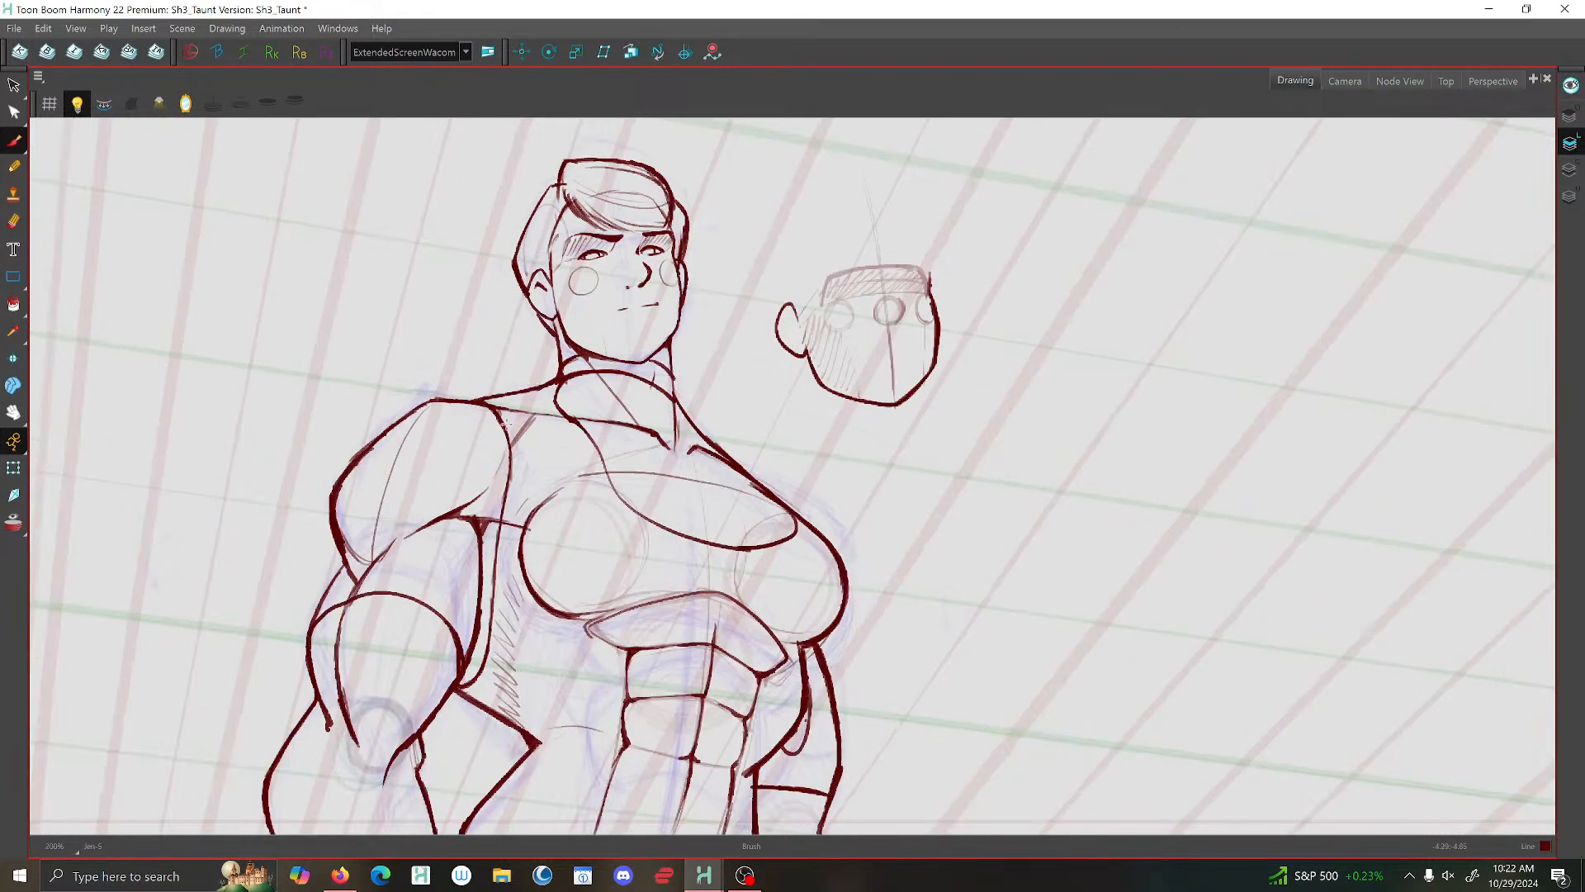
key(.)
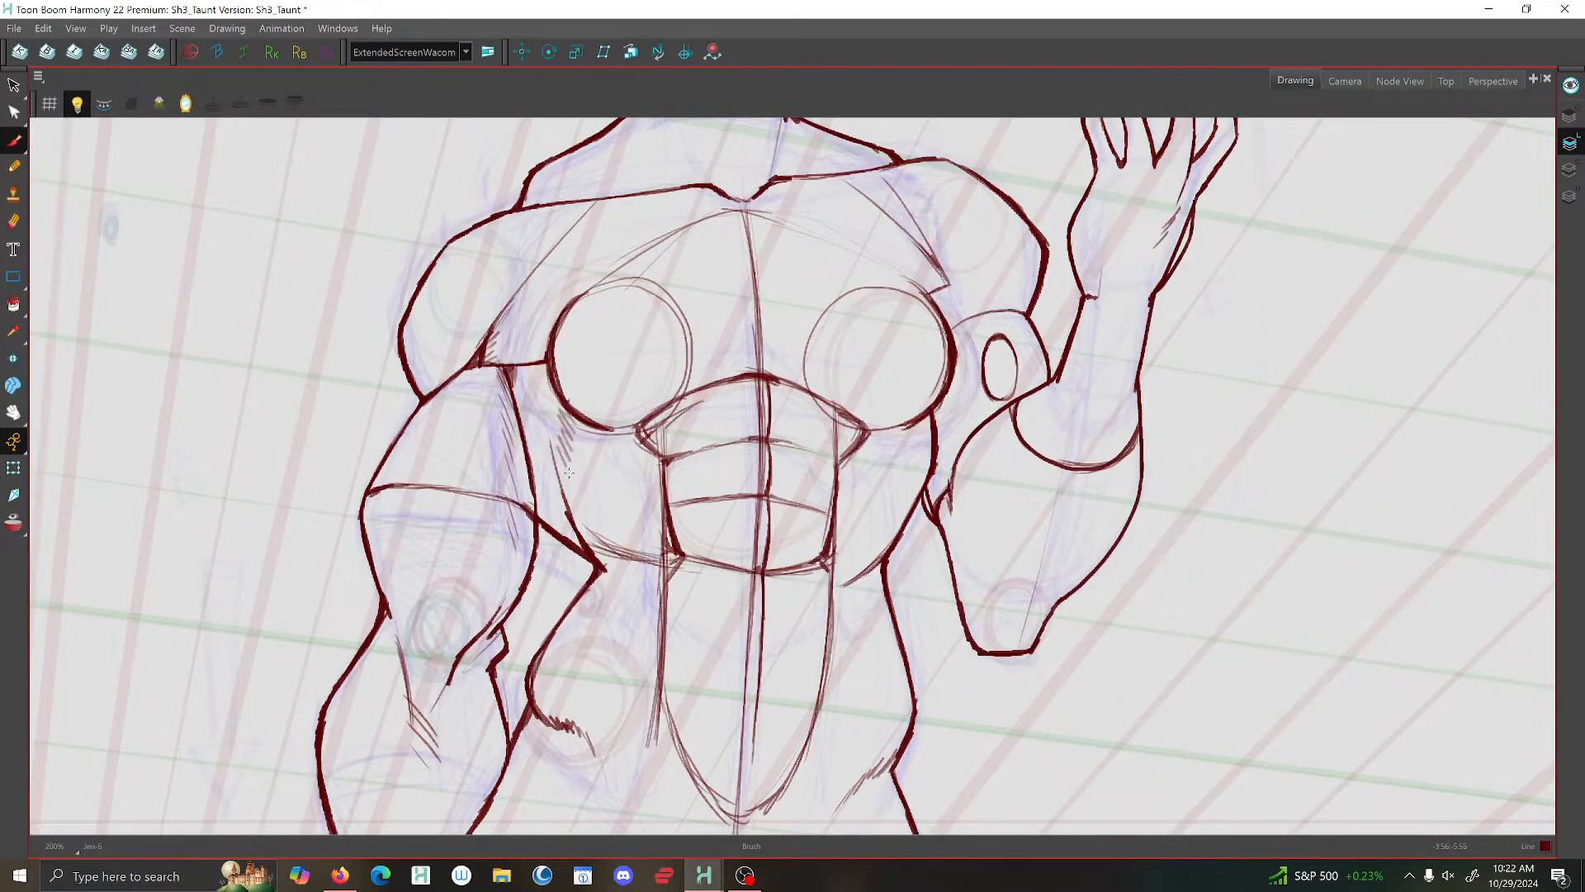
drag(574, 457, 559, 492)
drag(576, 476, 562, 512)
key(.)
drag(931, 417, 917, 486)
- Flip through the preceding drawings to compare their torso shading with the raised-arm pose
scroll(825, 433, down, 1)
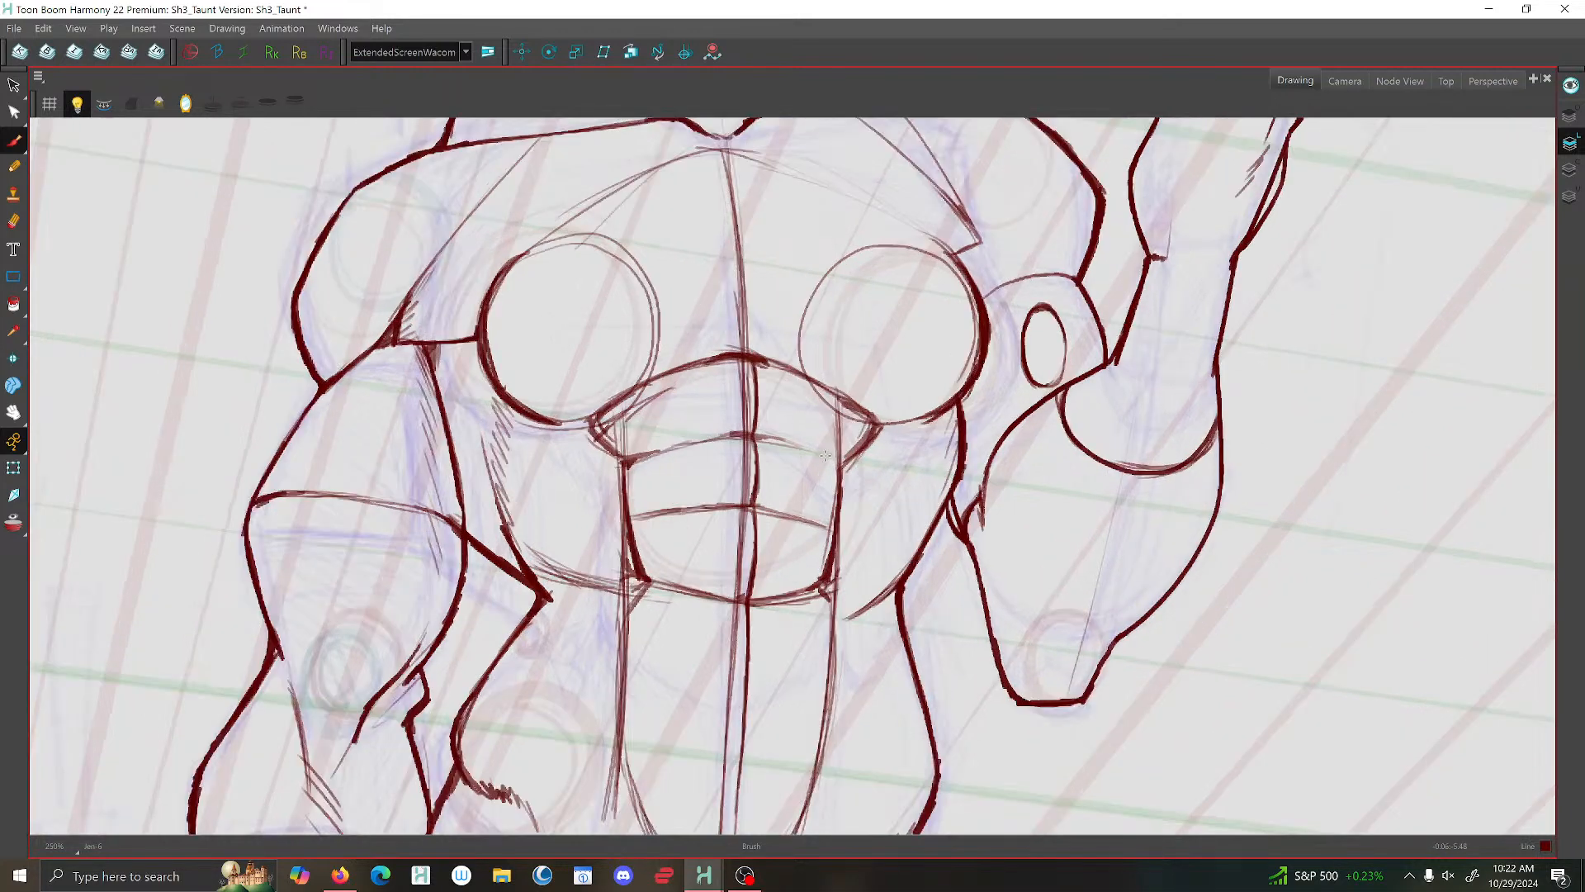
key(comma)
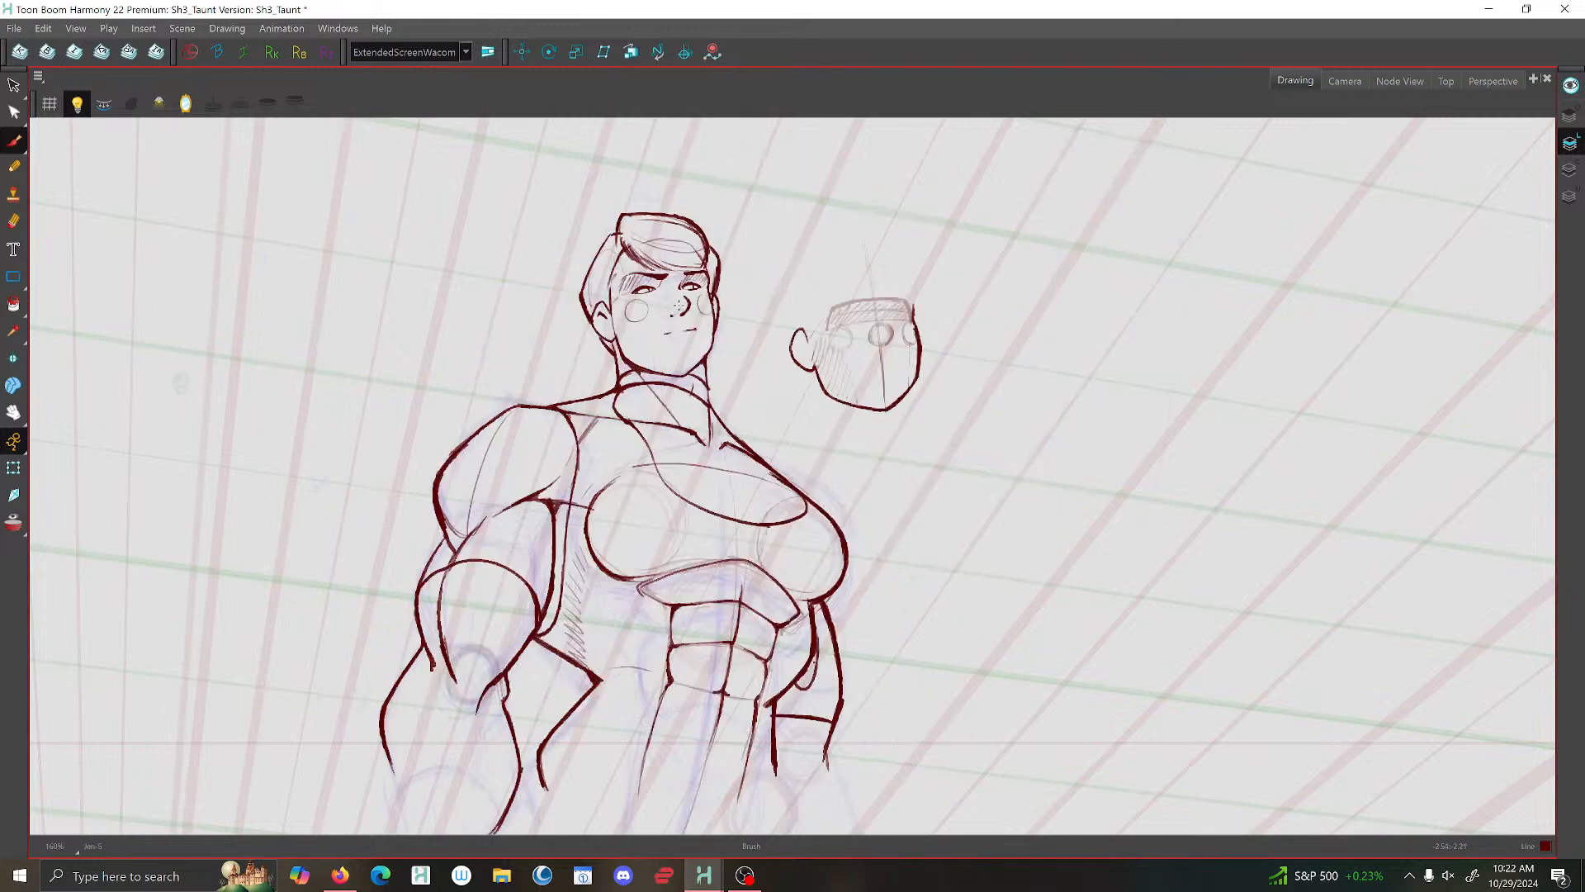
key(period)
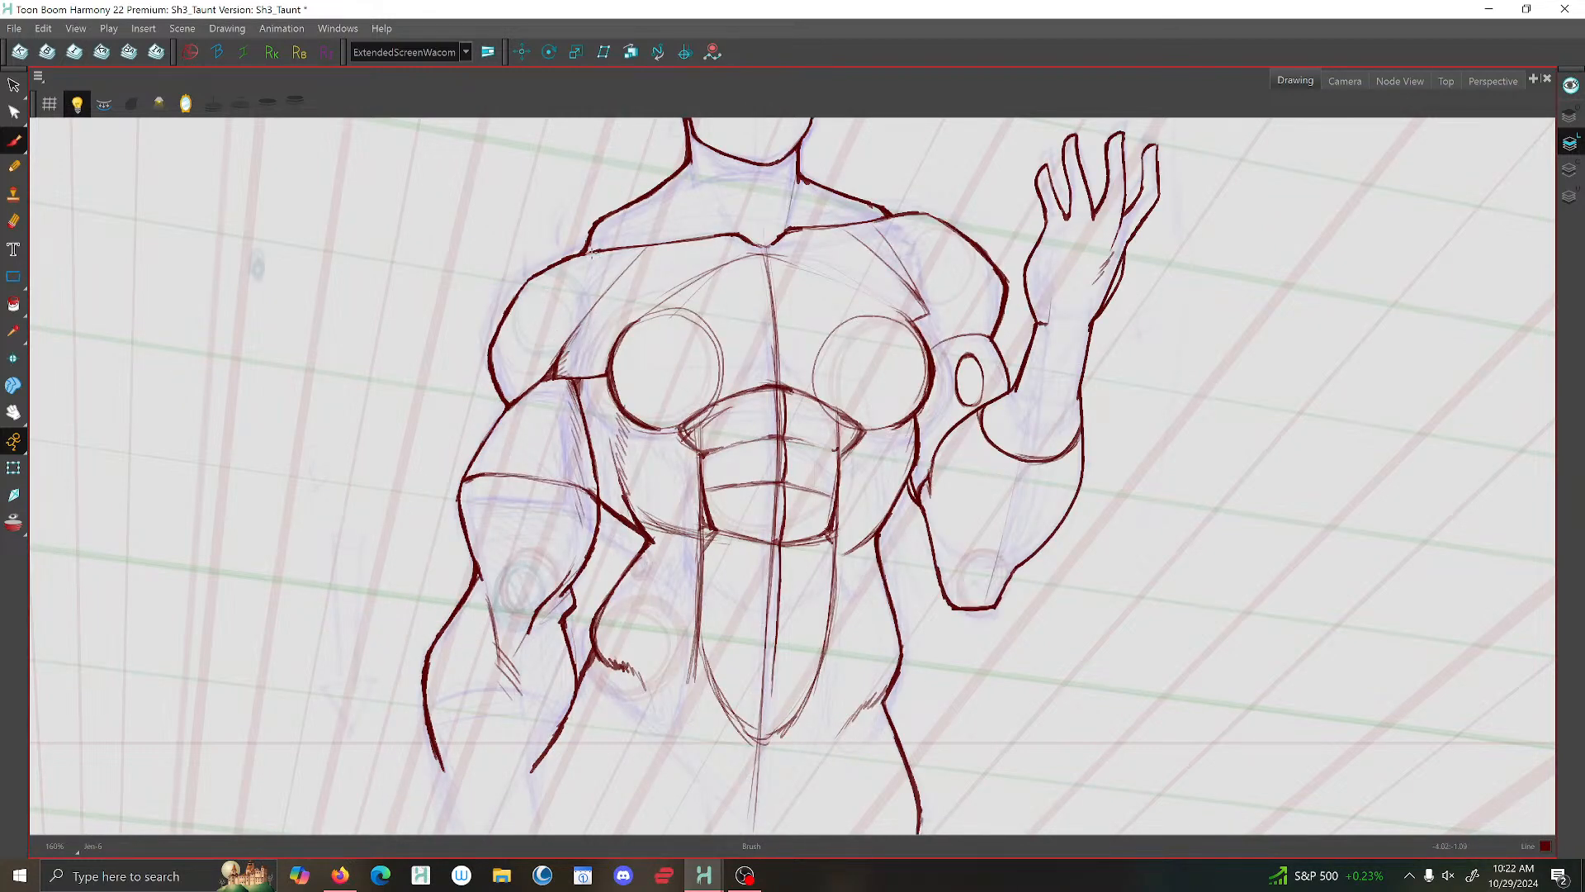
key(comma)
key(comma)
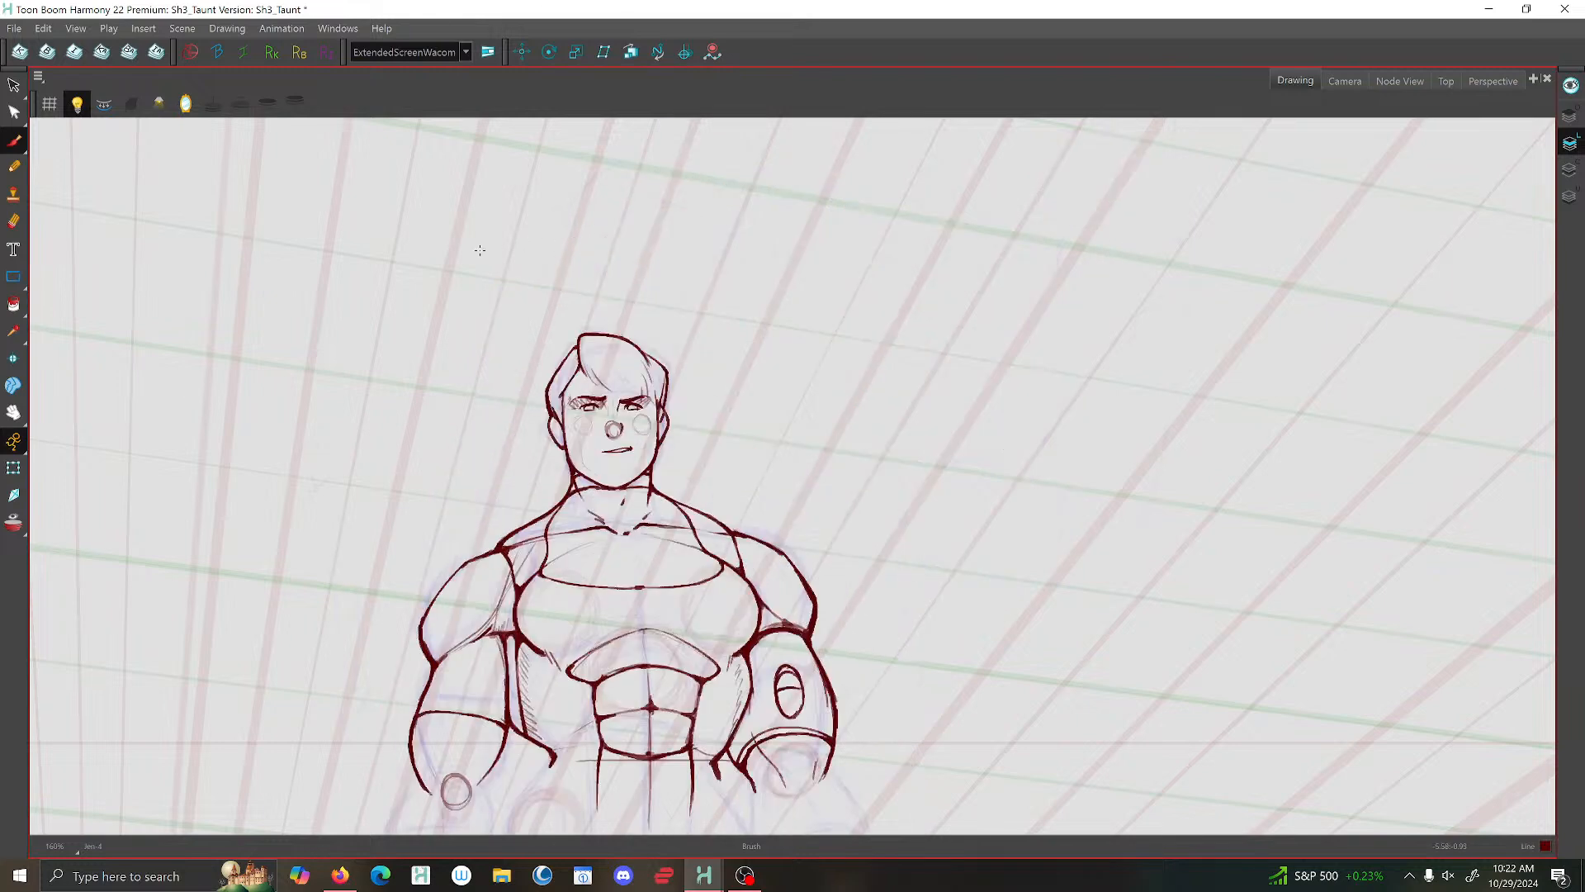
key(period)
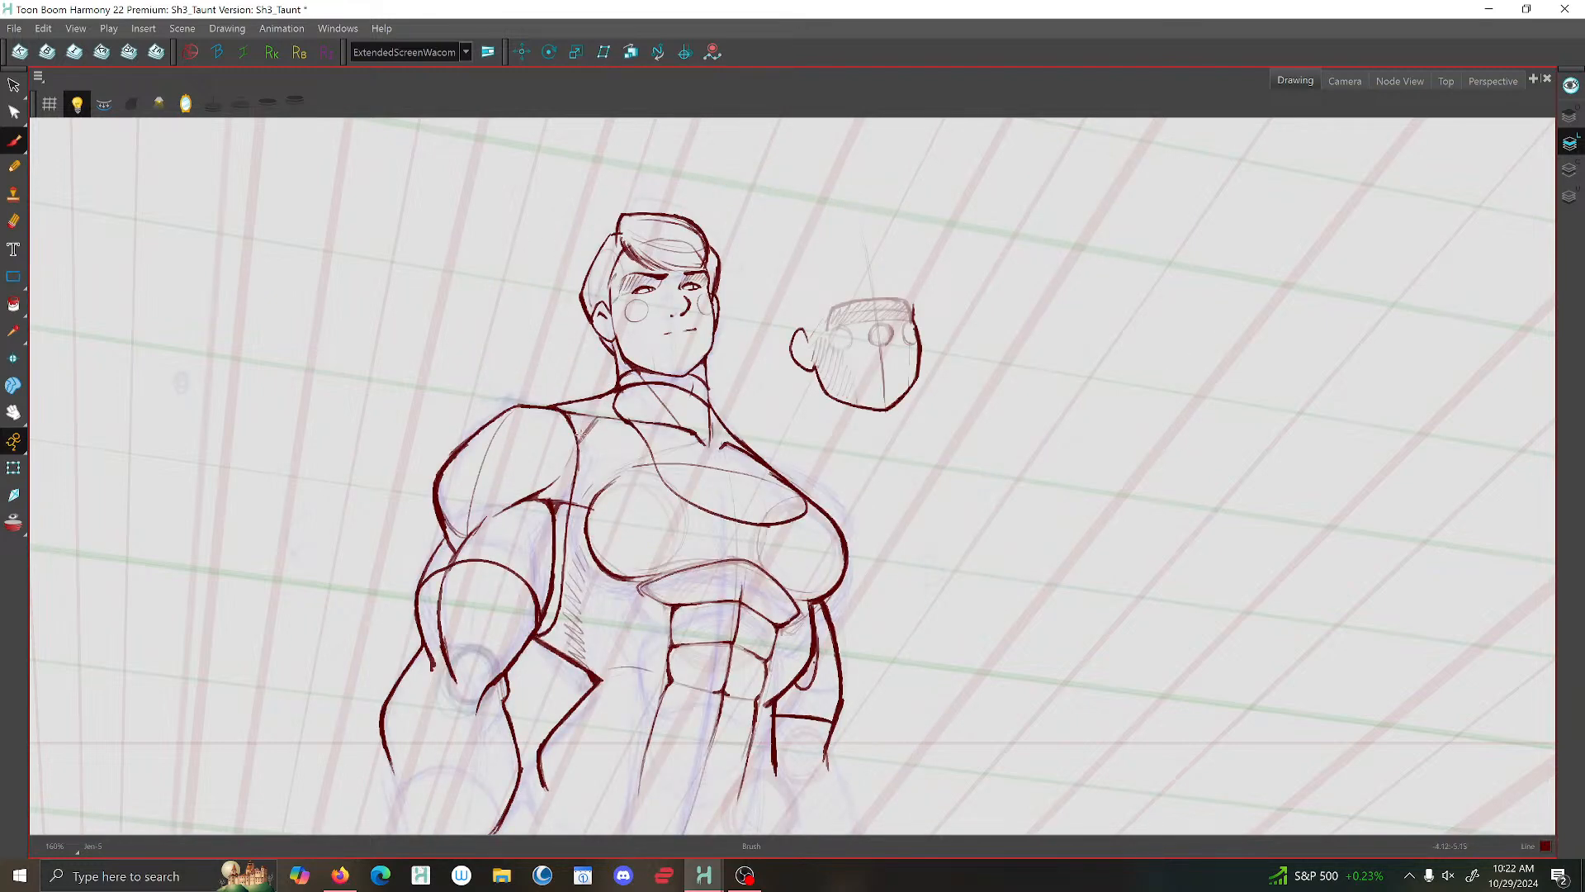
key(period)
- Brush hatching strokes on the upper chest beside both shoulders, along the diagonal pectoral lines
drag(606, 264, 605, 294)
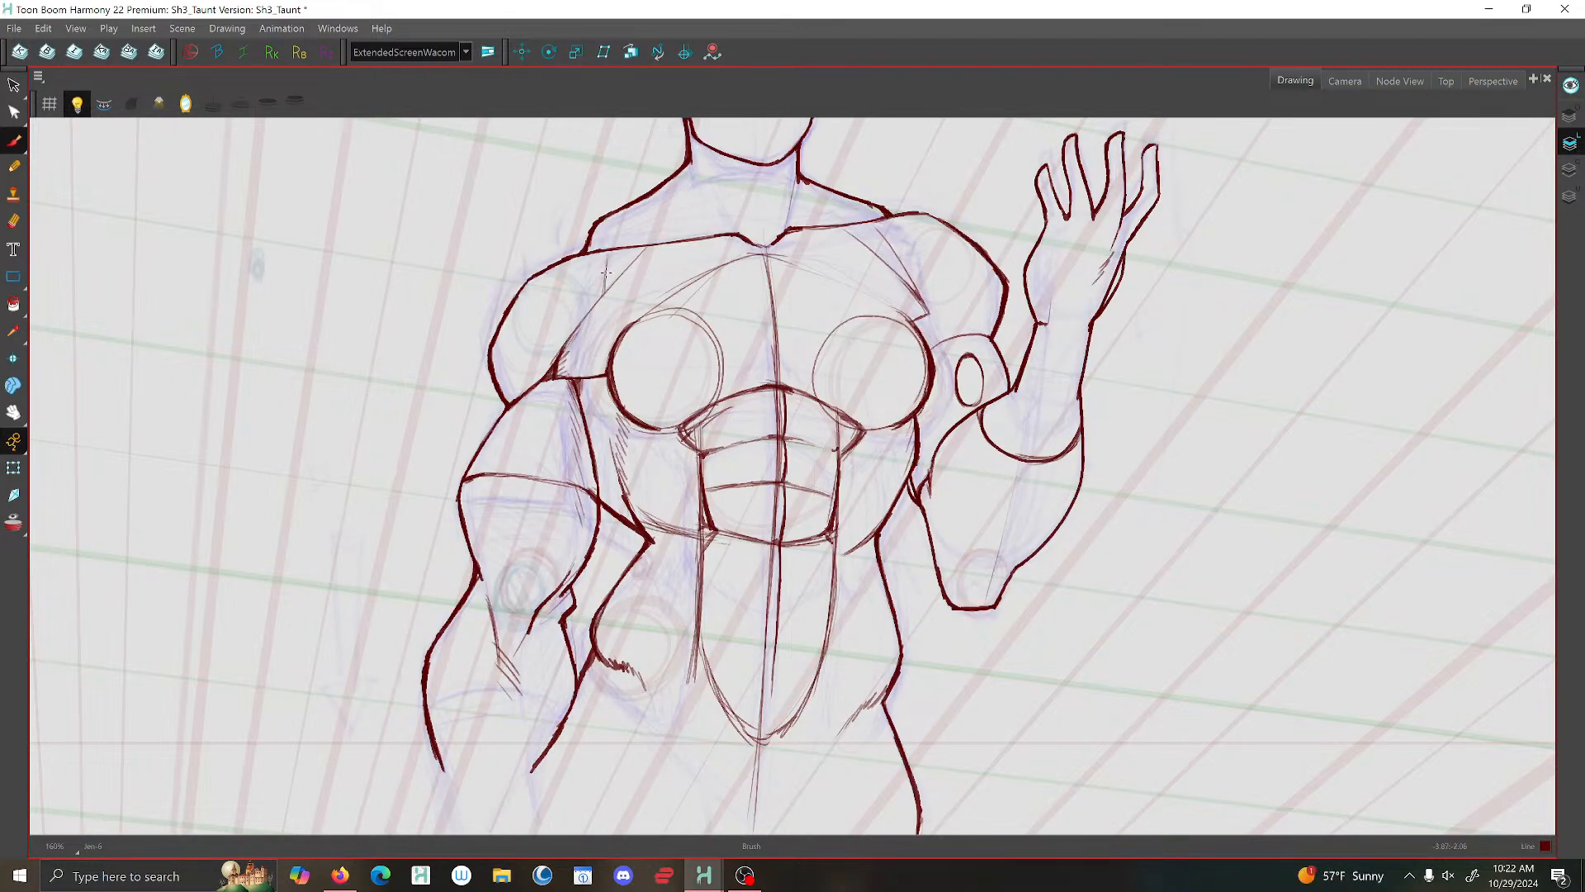
drag(643, 243, 610, 280)
mouse_move(880, 252)
mouse_down()
mouse_move(900, 268)
mouse_move(877, 239)
mouse_up()
scroll(819, 227, down, 4)
scroll(860, 328, up, 3)
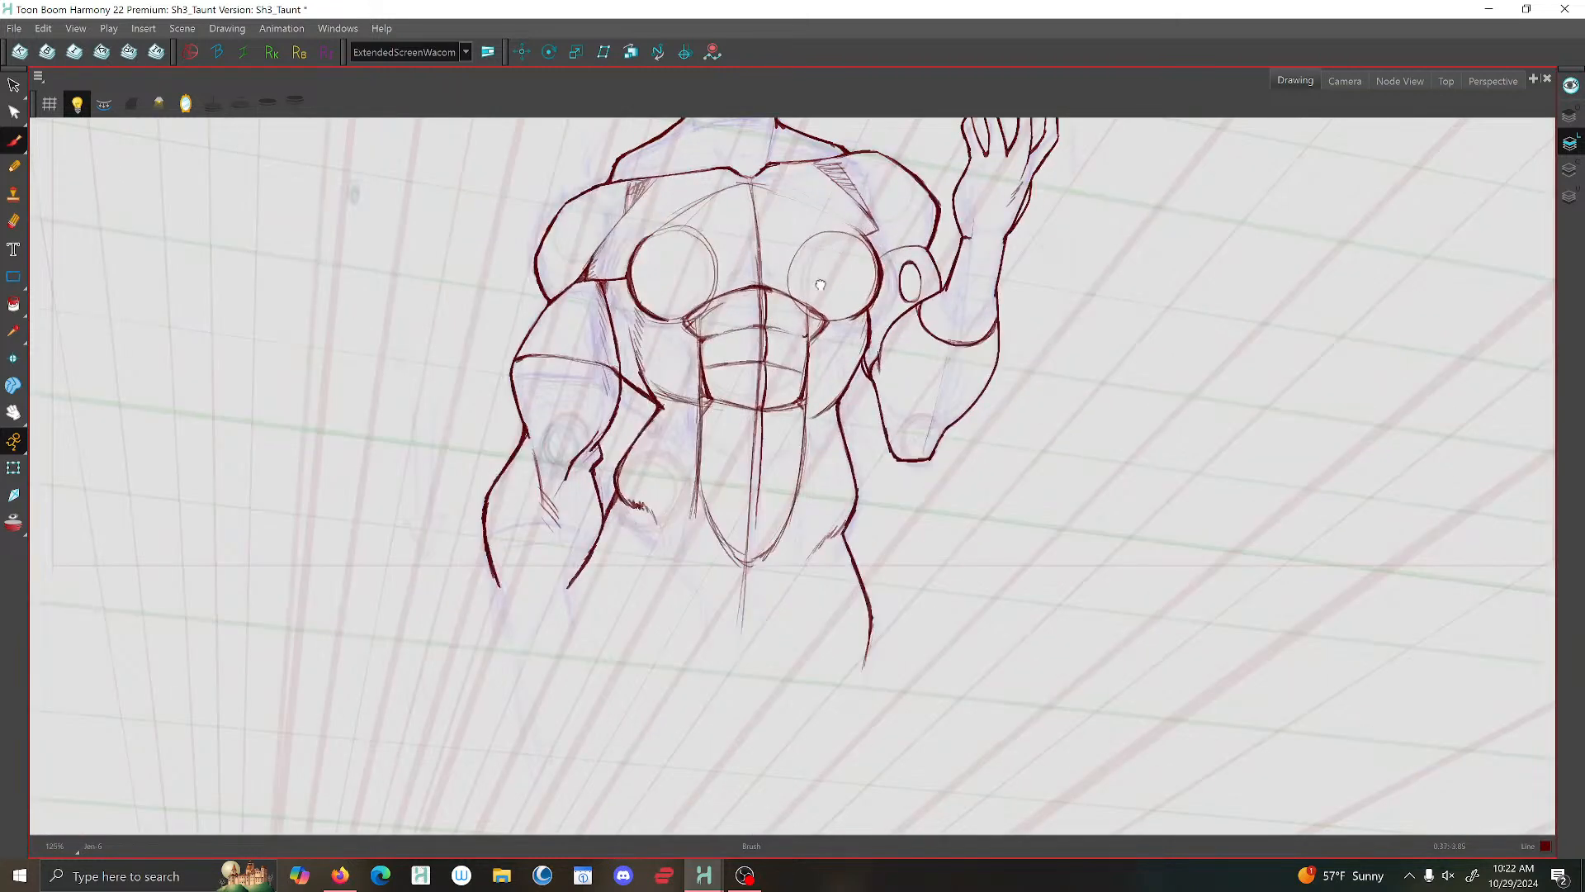
drag(821, 283, 816, 315)
scroll(811, 299, down, 1)
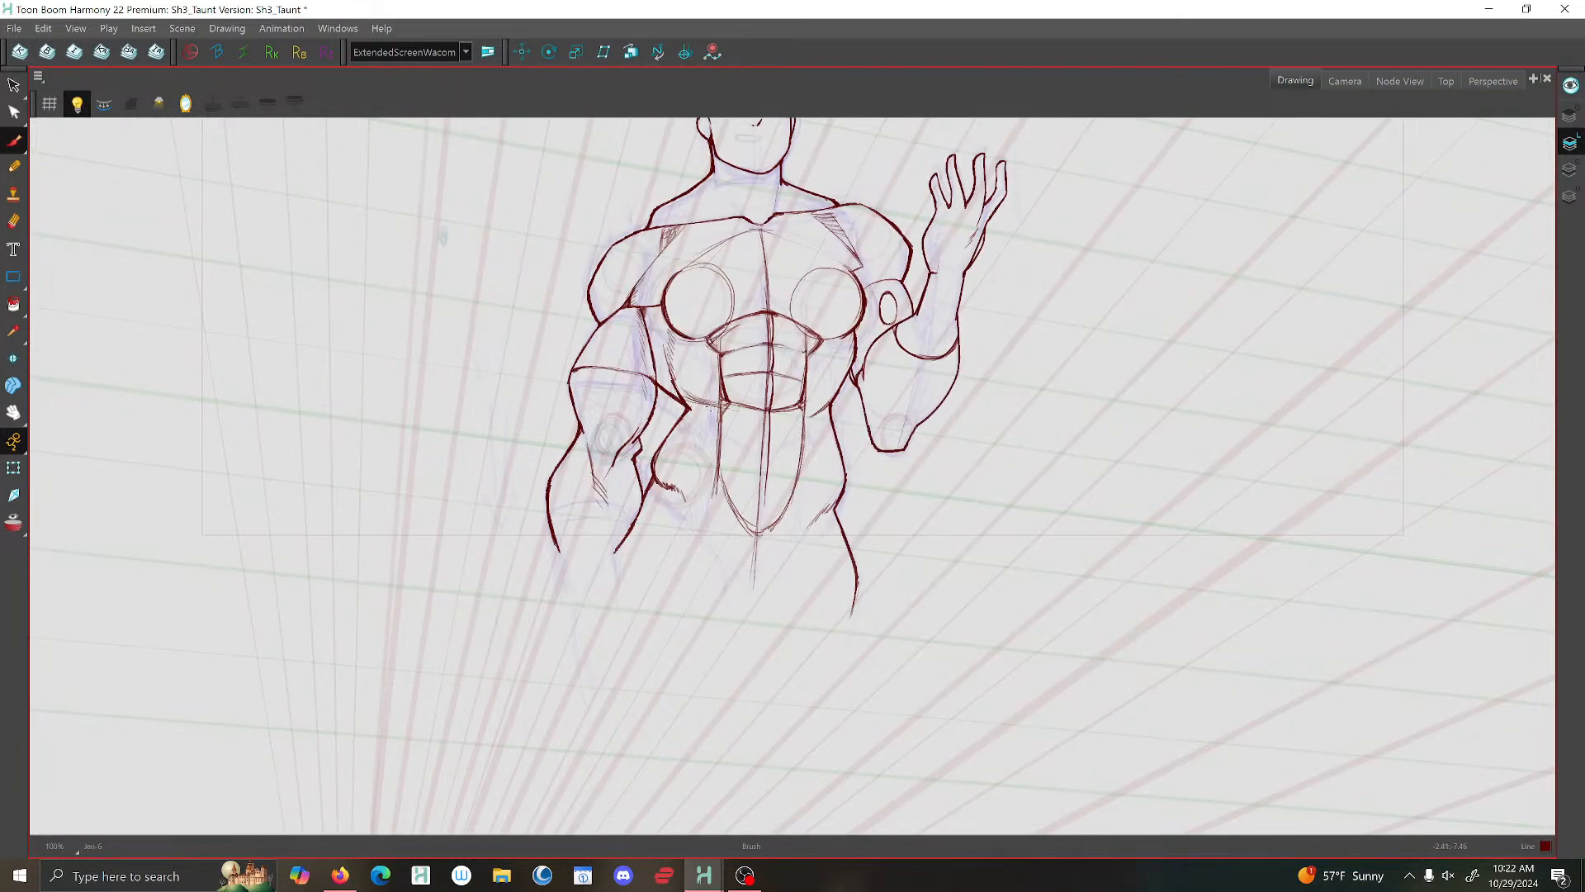
- Mirror the drawing view to check the torso's proportions from the flipped side
scroll(828, 410, up, 2)
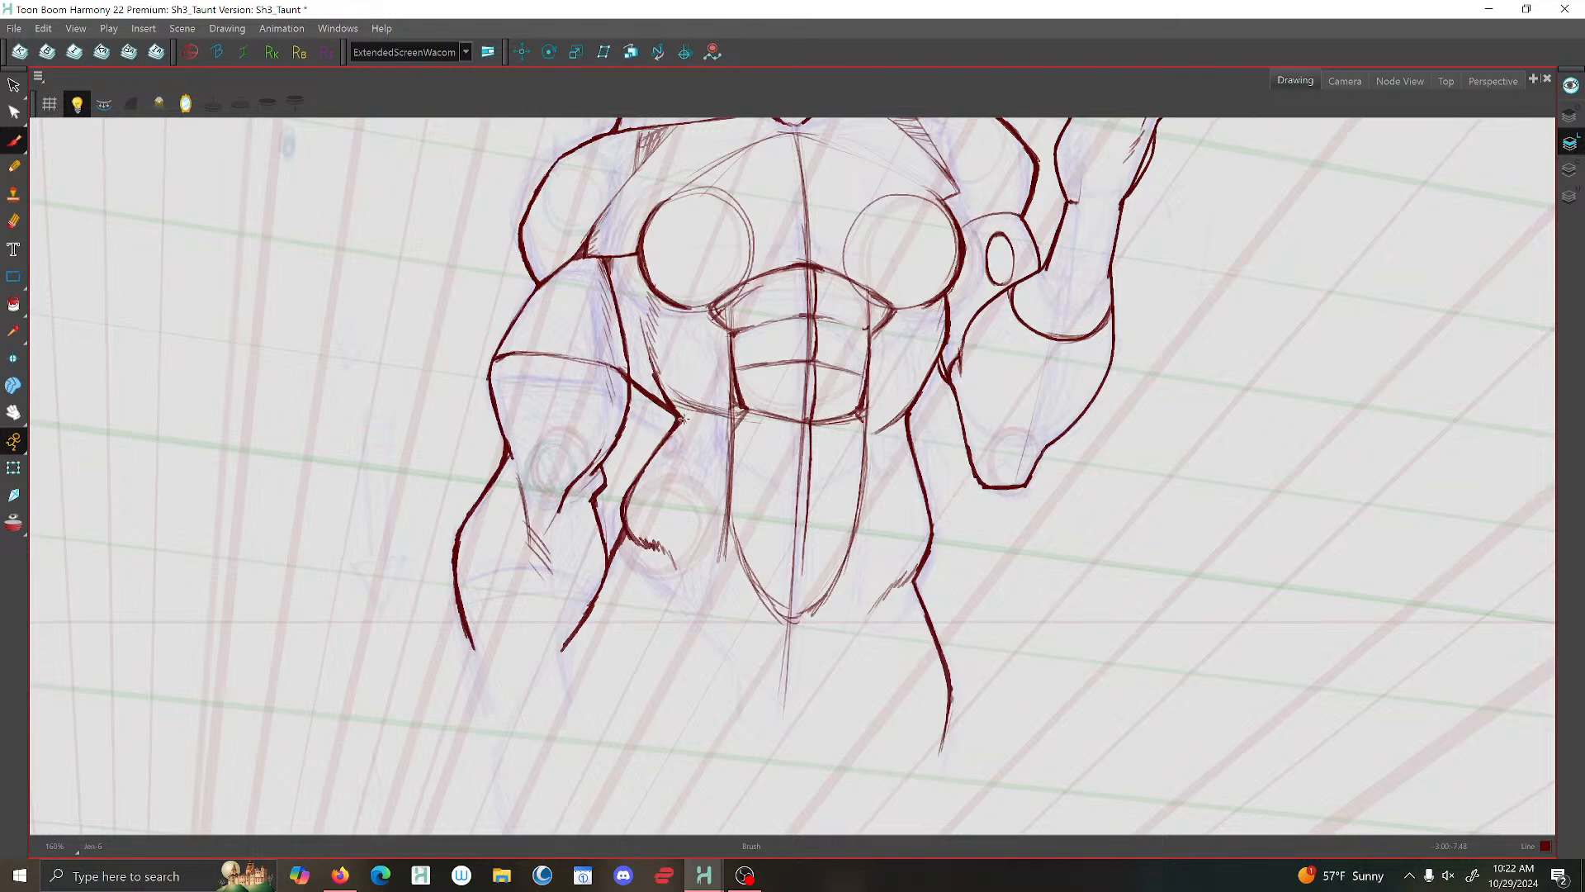
scroll(652, 387, down, 4)
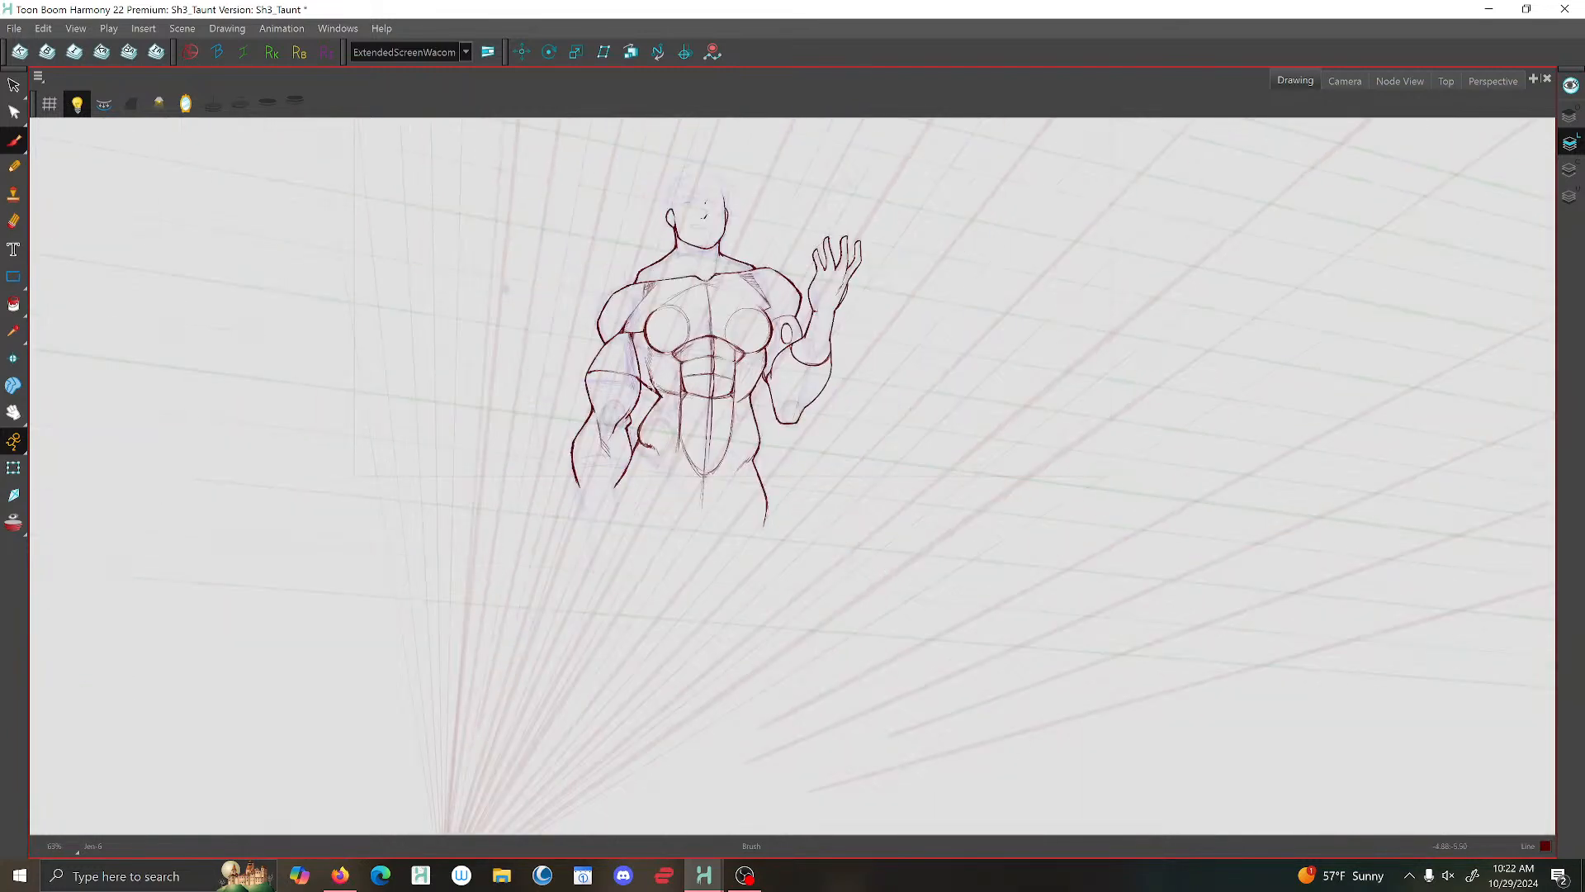
click(185, 103)
scroll(590, 391, up, 4)
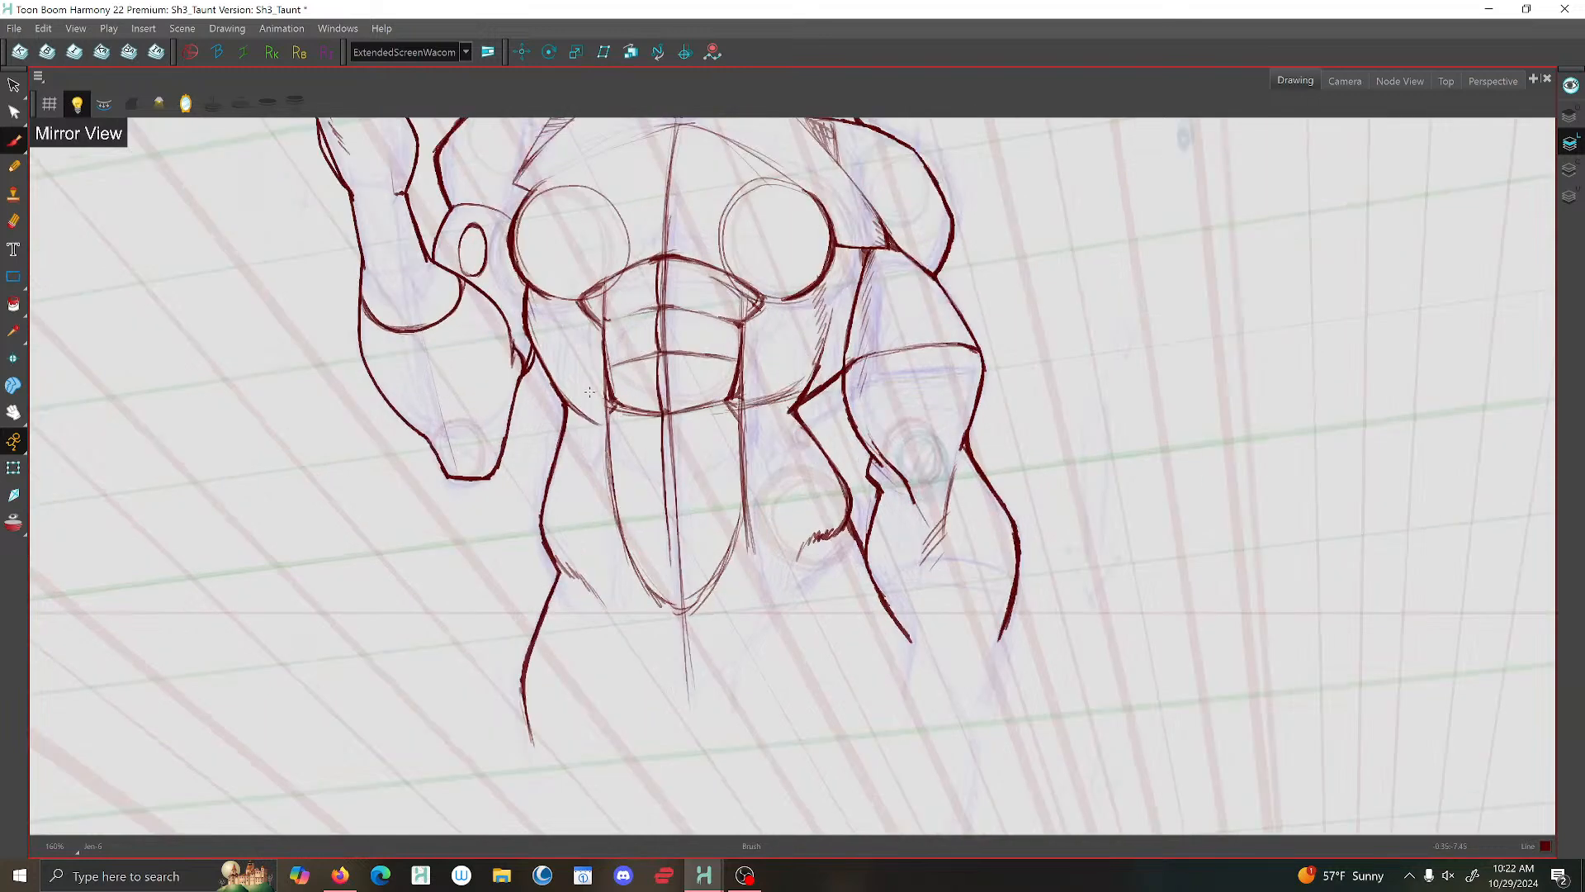
scroll(589, 392, up, 1)
scroll(551, 393, down, 1)
scroll(550, 399, up, 1)
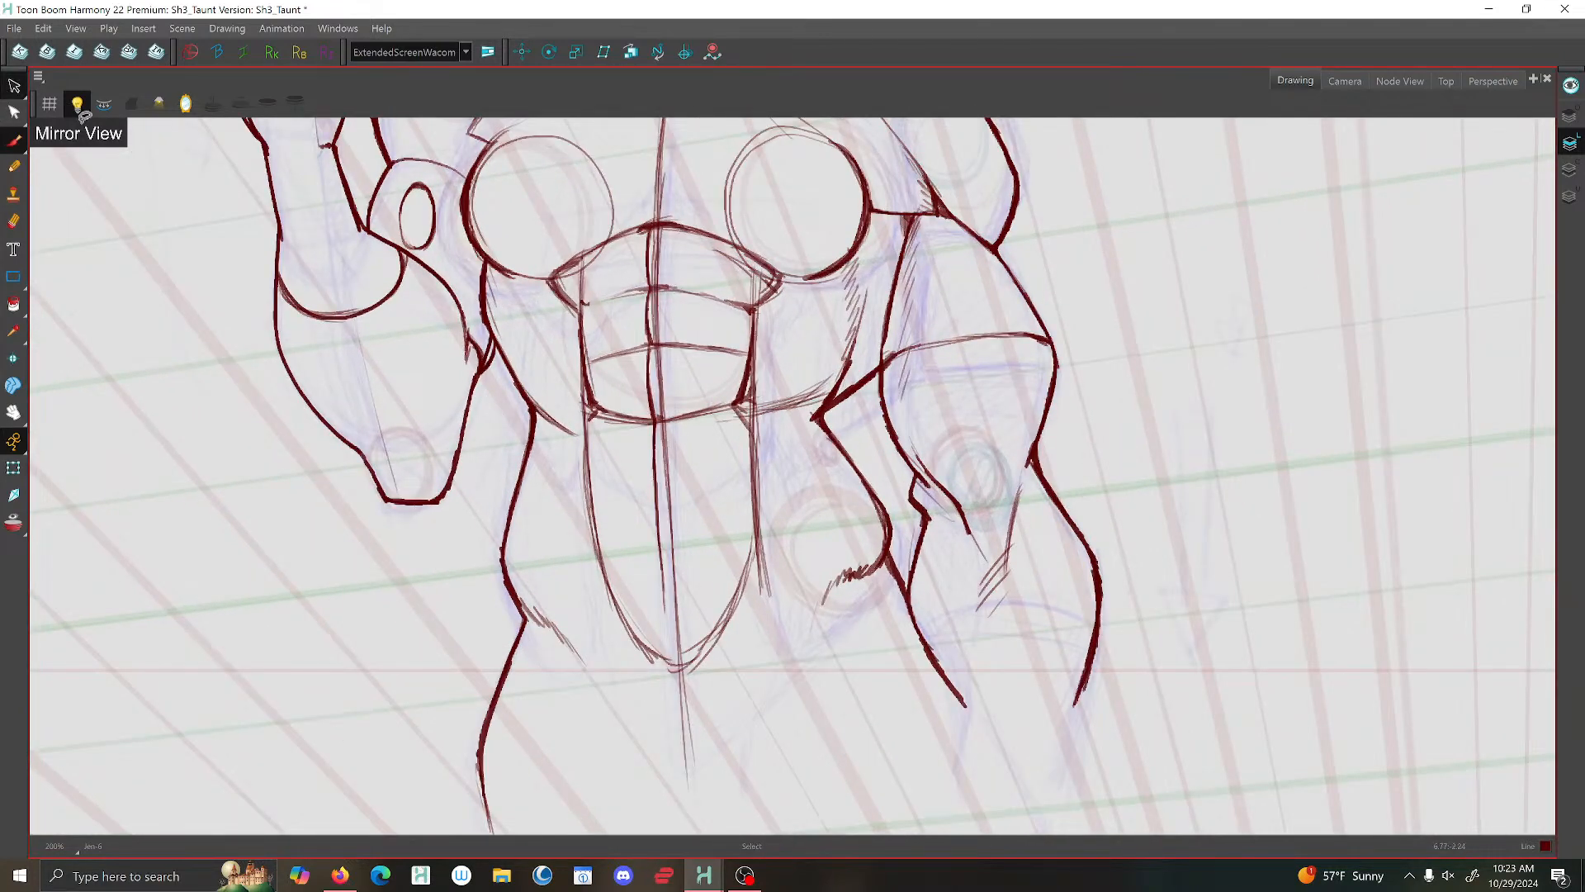
- Delete the side torso and upper waist contour strokes on the raised-arm side
drag(524, 405, 557, 424)
key(Delete)
mouse_move(478, 288)
mouse_down()
mouse_move(506, 308)
mouse_move(520, 395)
mouse_move(508, 492)
mouse_up()
key(Delete)
key(Delete)
key(Delete)
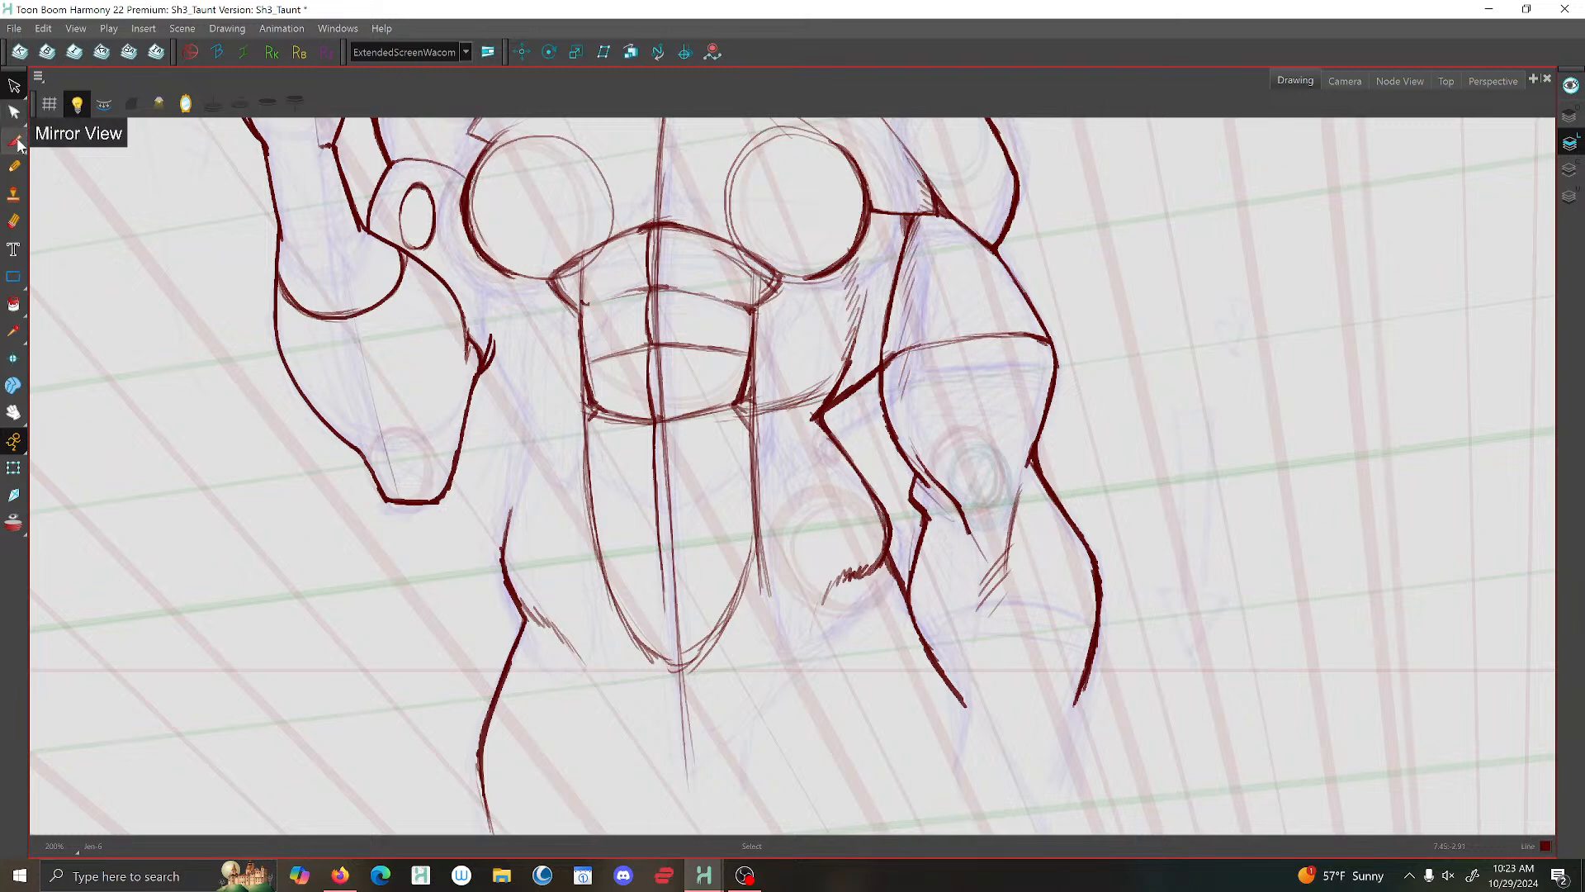
- Flip through the preceding drawings to compare their waist and rib shapes with the raised-arm pose
click(18, 144)
key(f)
key(f)
key(g)
key(g)
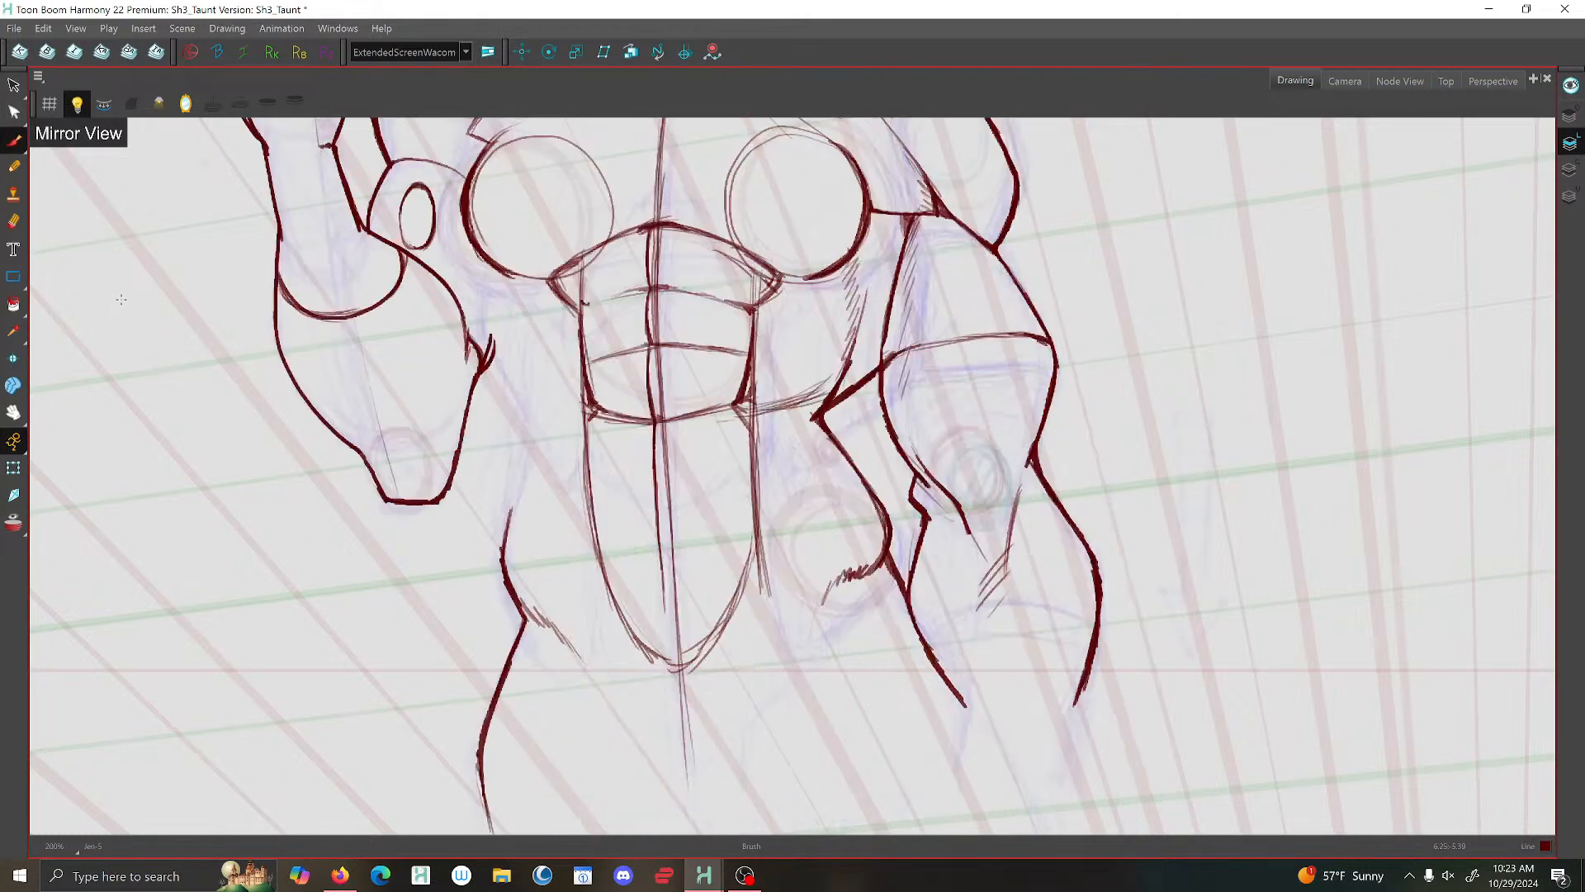
key(f)
key(f)
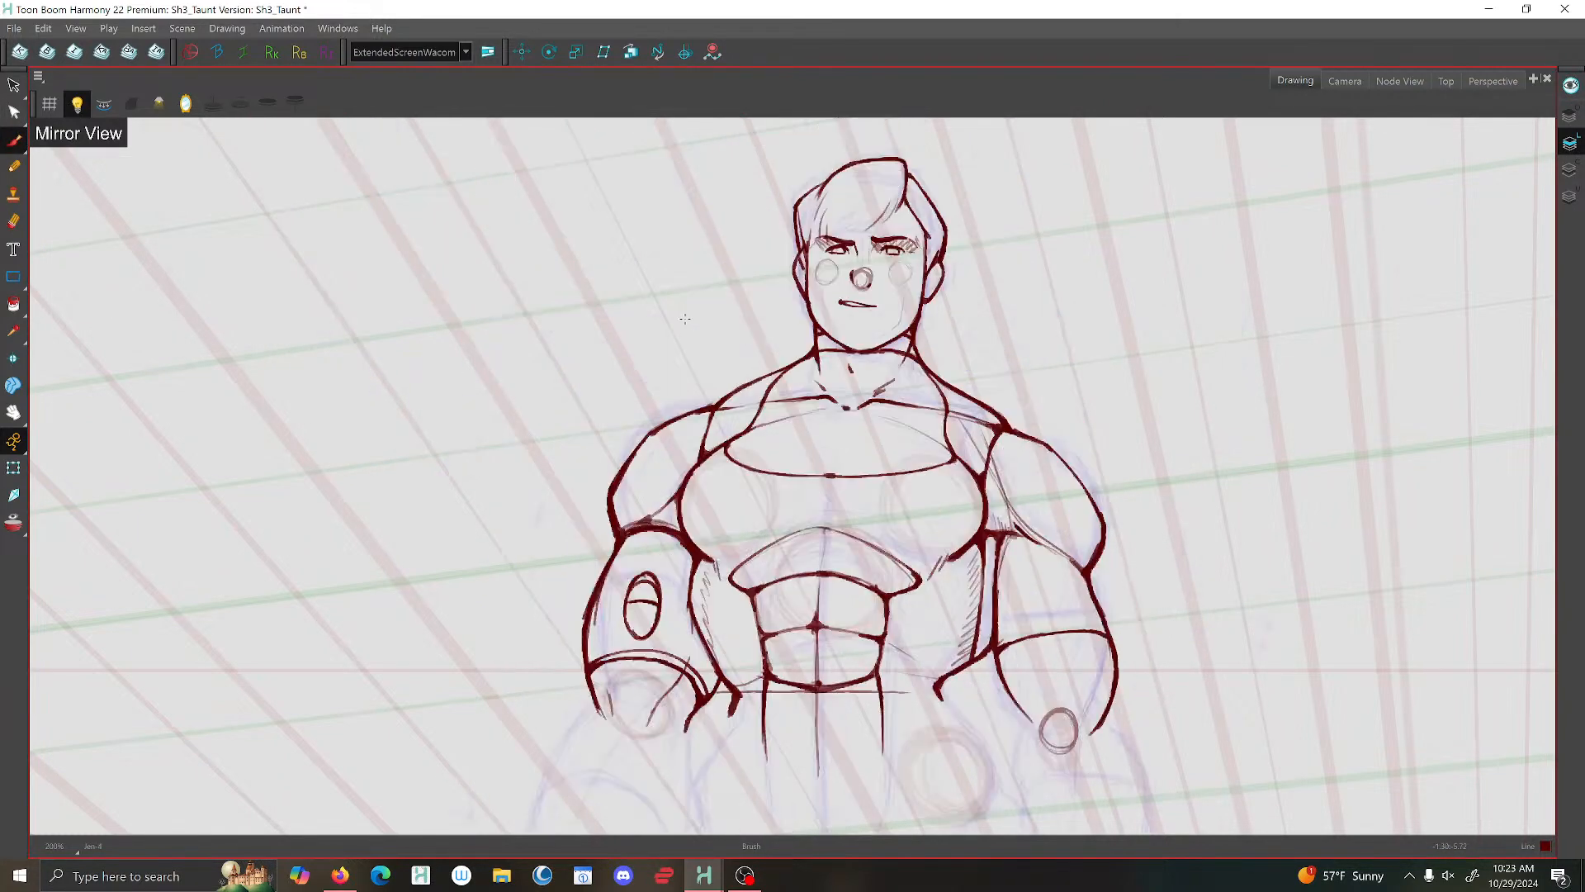
key(g)
- Brush curved rib lines from both sides of the abdominals outward to the waist, checking against the preceding drawings
key(g)
drag(752, 342, 824, 407)
key(f)
key(f)
key(g)
key(g)
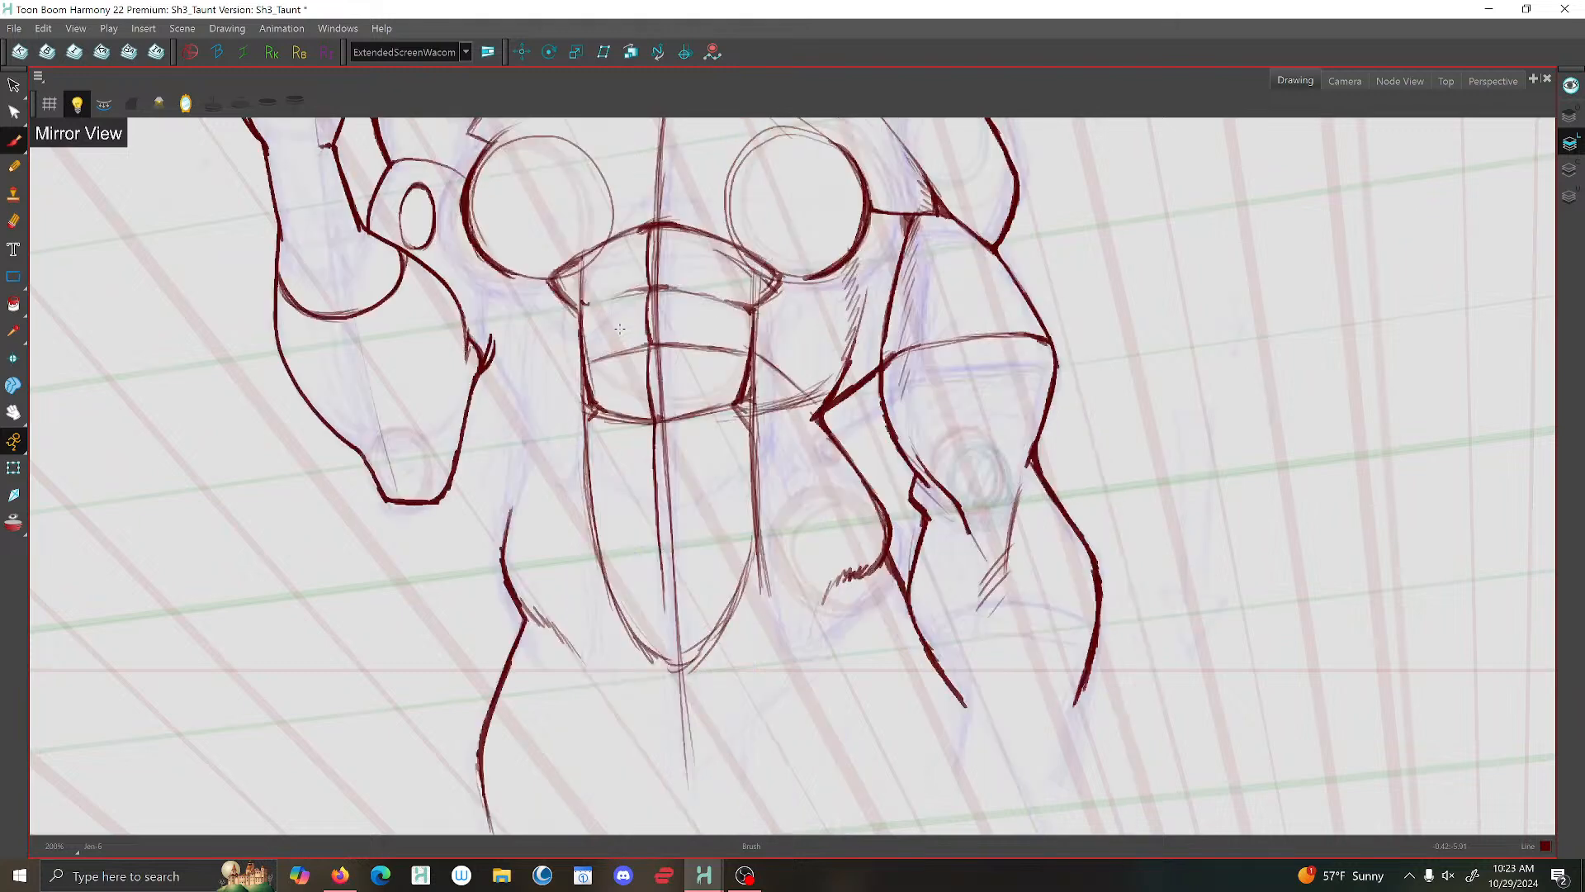
key(f)
key(f)
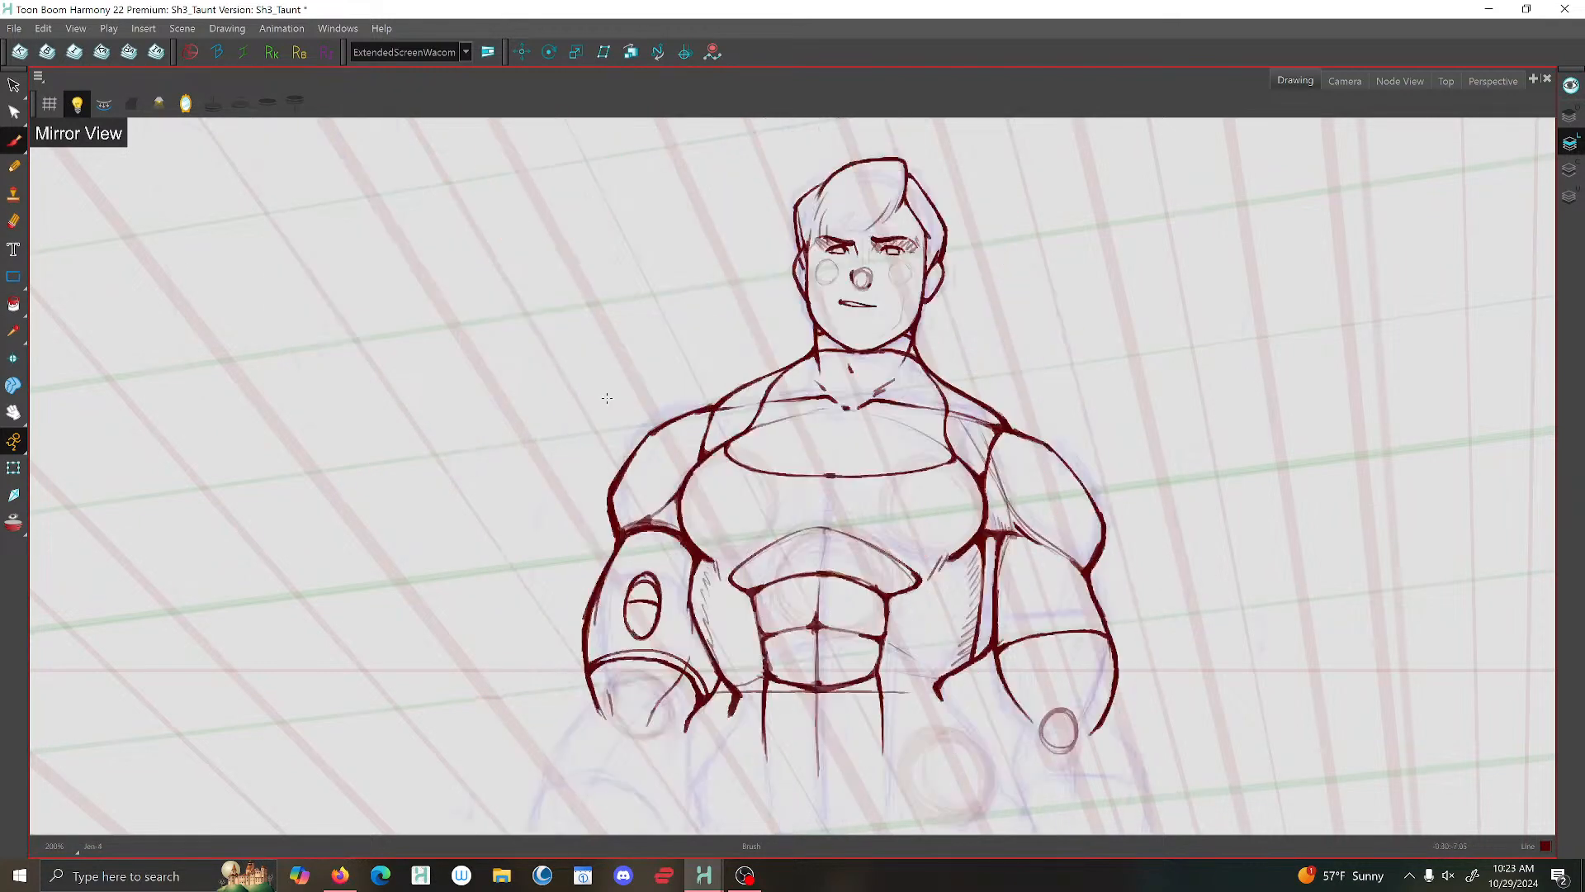
key(g)
key(g)
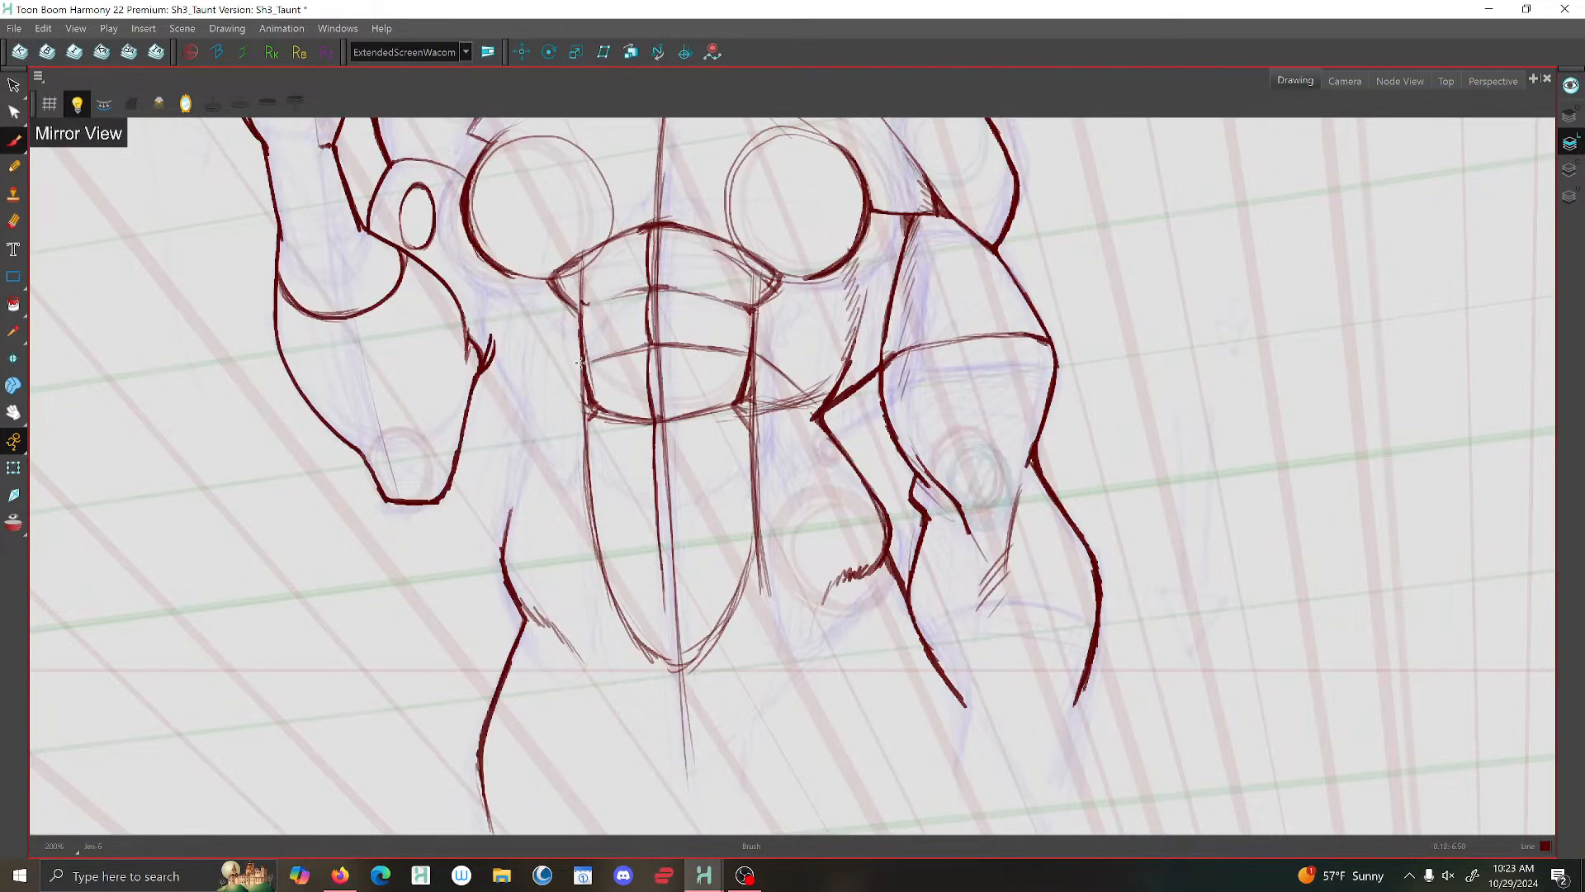
drag(584, 362, 548, 412)
key(f)
key(g)
- Brush a new side torso contour on the raised-arm side, from below the chest inward to the waist corner
mouse_move(492, 282)
mouse_down()
mouse_move(520, 387)
mouse_move(504, 365)
mouse_move(549, 410)
mouse_up()
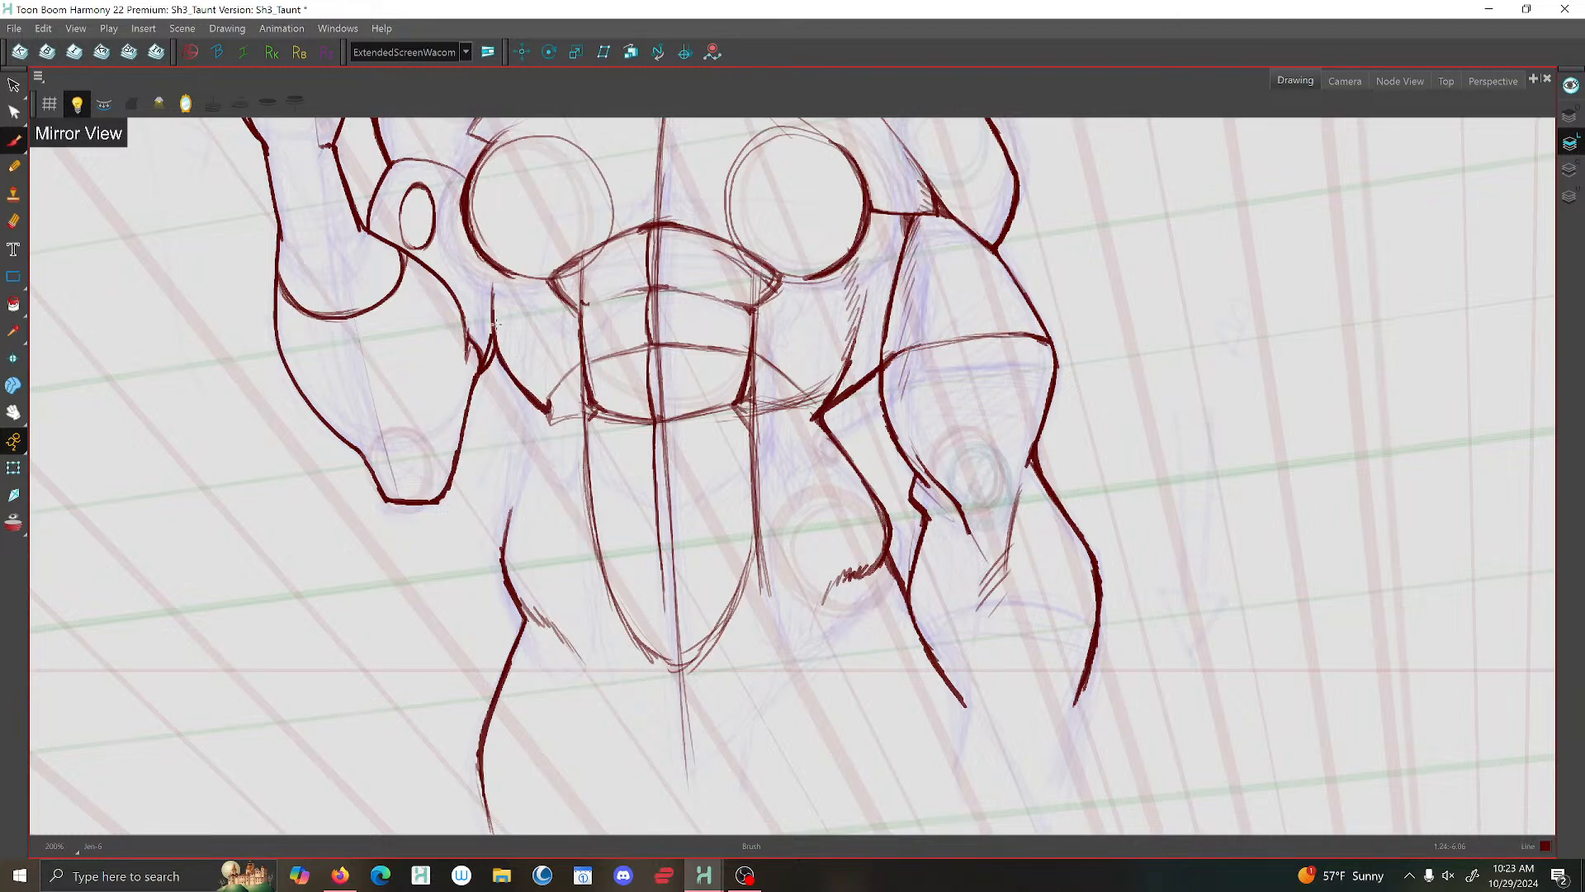
mouse_move(492, 285)
mouse_down()
mouse_move(500, 363)
mouse_move(569, 443)
mouse_up()
key(f)
key(g)
key(f)
key(g)
- Delete the old hip contour and its hatching on the raised-arm side, keeping the thigh line
click(14, 85)
drag(478, 543, 534, 520)
key(Delete)
drag(546, 583, 569, 592)
key(Delete)
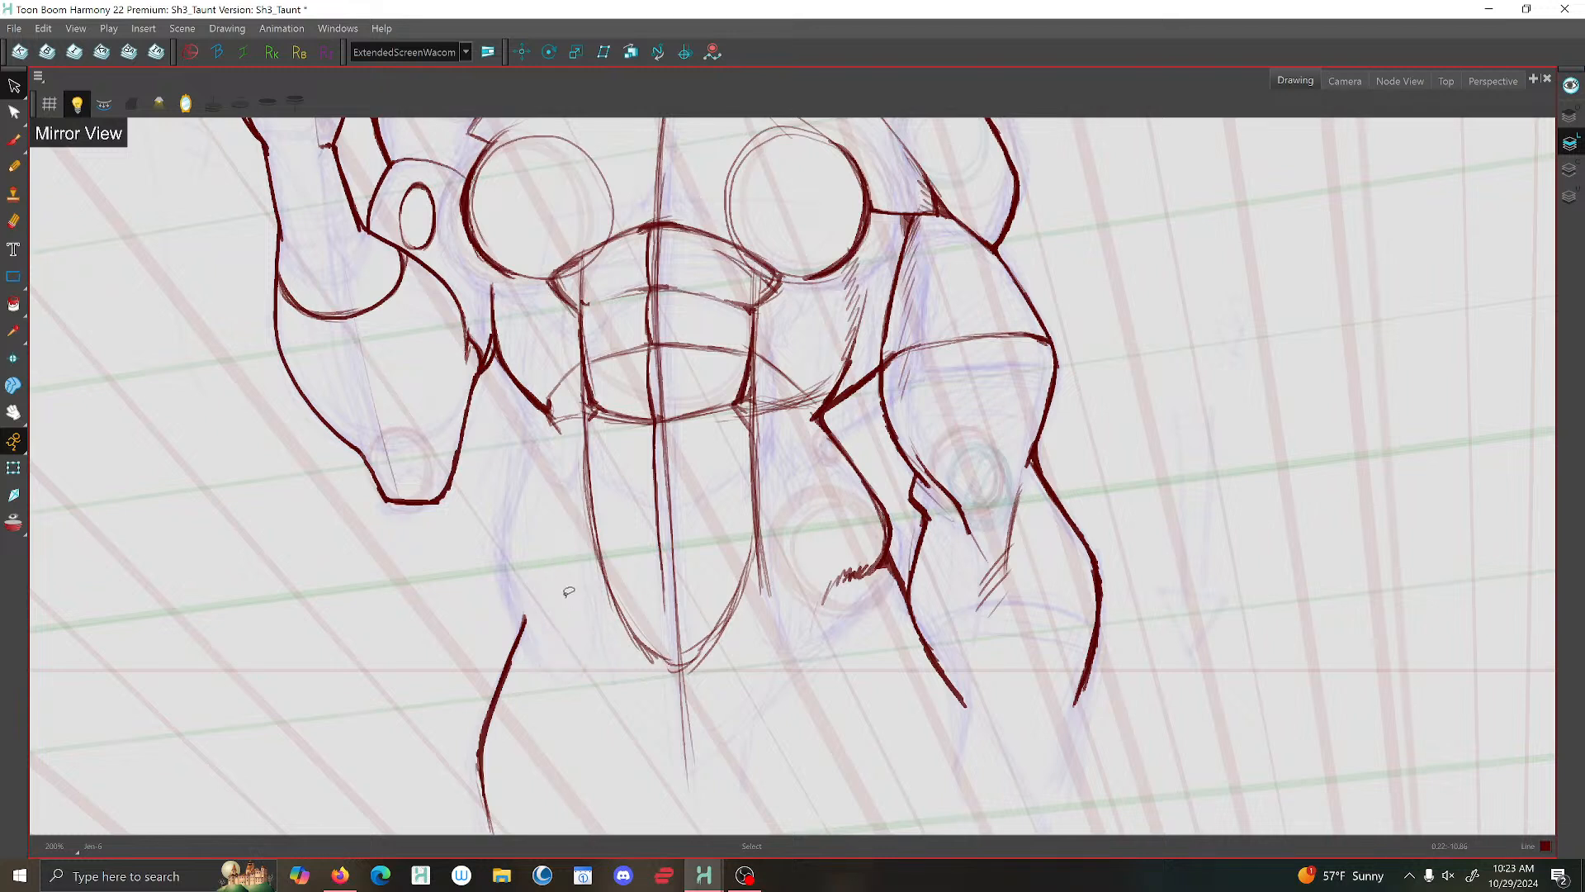
- Brush a new hip contour on the raised-arm side from the waist corner down to the thigh line
key(alt+b)
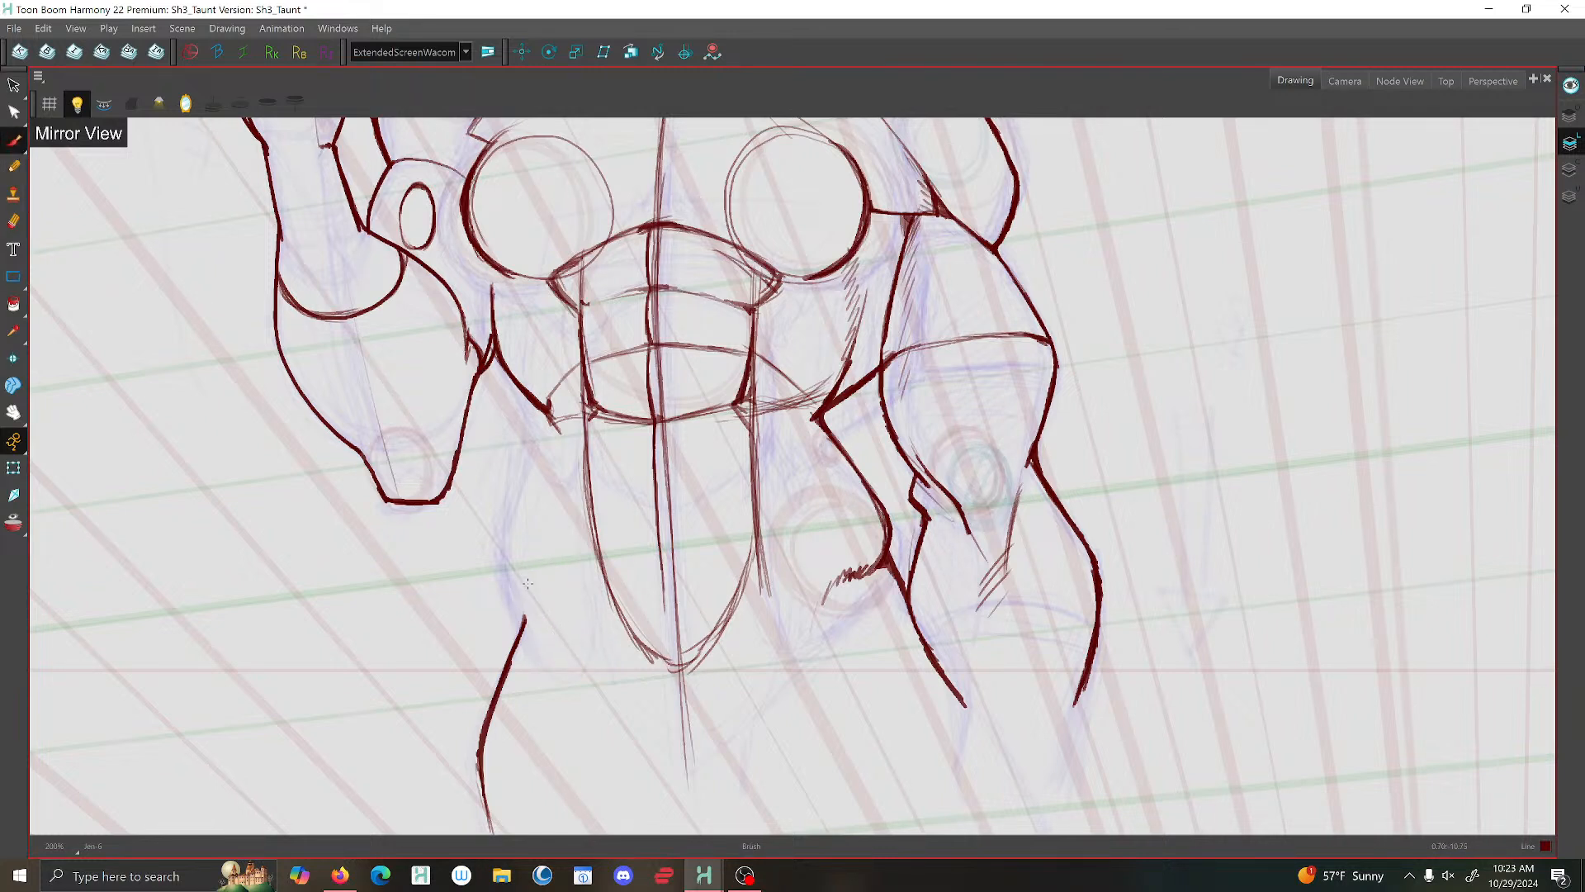
mouse_move(520, 523)
mouse_down()
mouse_move(506, 583)
mouse_move(526, 619)
mouse_up()
mouse_move(549, 418)
mouse_down()
mouse_move(509, 560)
mouse_move(518, 596)
mouse_up()
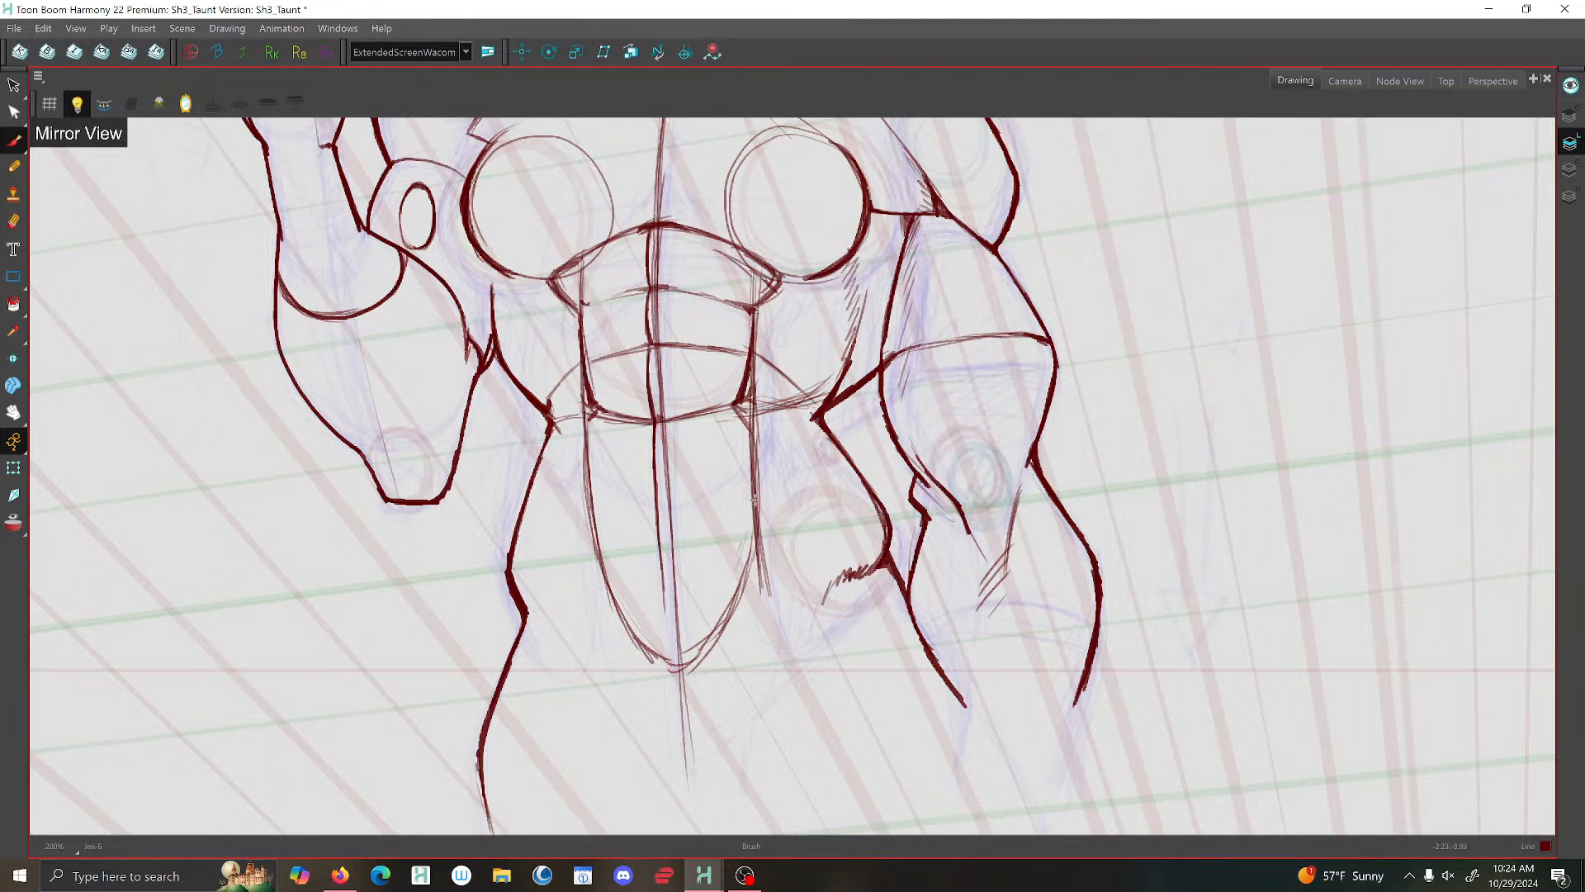
- Reinforce the lower abdominal outline with a rounded inner curve, edge hatching and heavier upper corners
mouse_move(739, 562)
mouse_down()
mouse_move(671, 594)
mouse_move(611, 569)
mouse_move(597, 541)
mouse_move(692, 591)
mouse_move(752, 460)
mouse_up()
mouse_move(750, 426)
mouse_down()
mouse_move(745, 555)
mouse_move(701, 590)
mouse_move(712, 637)
mouse_move(660, 660)
mouse_move(703, 647)
mouse_up()
drag(647, 644, 685, 656)
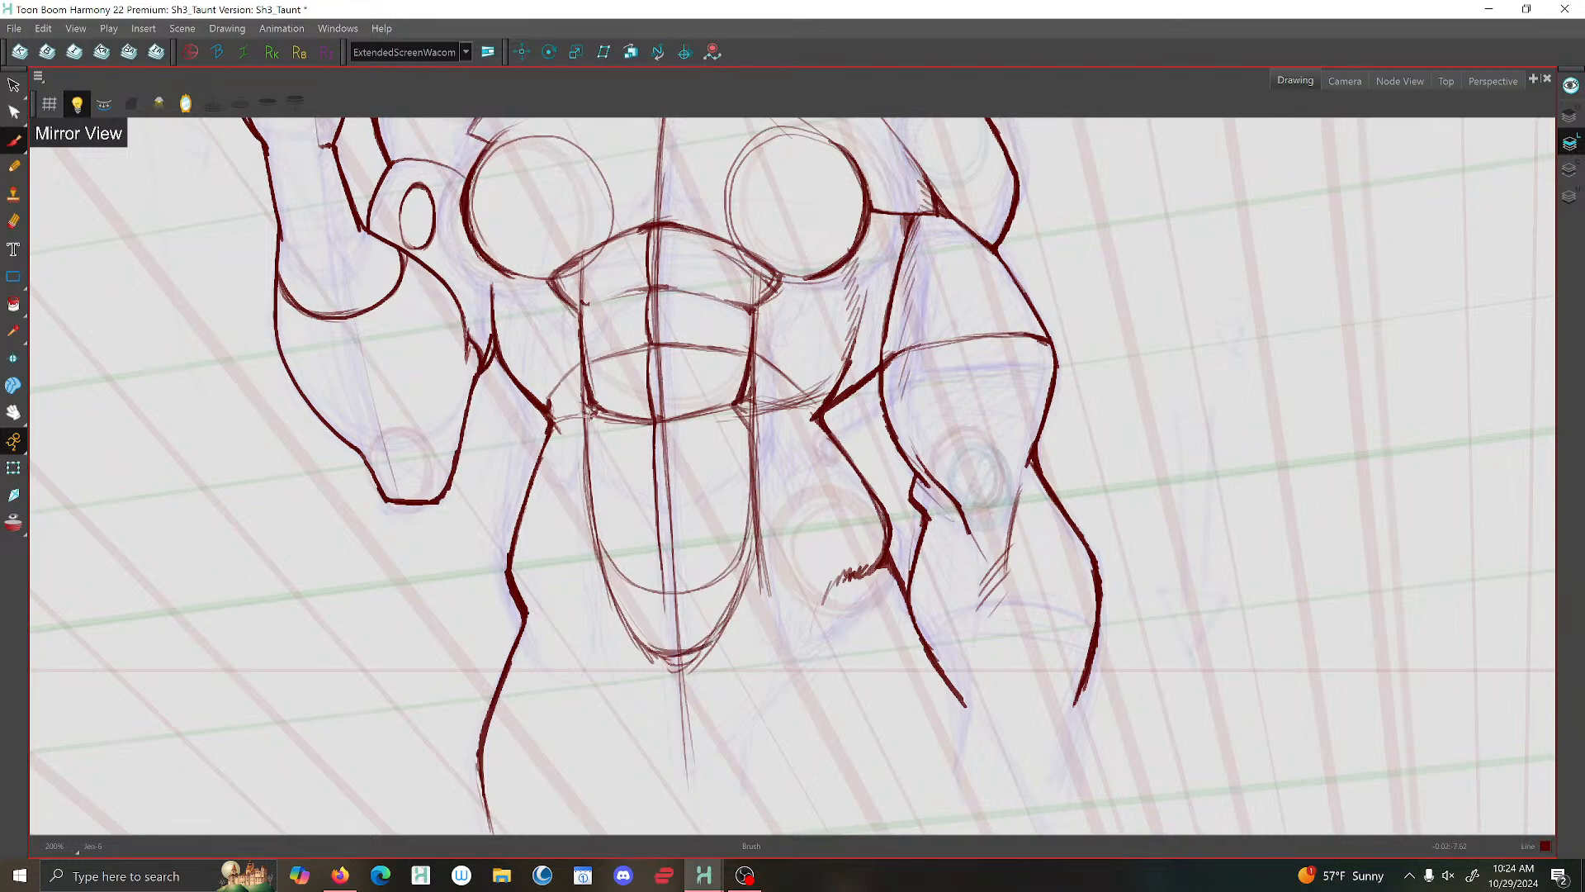
drag(608, 561, 629, 625)
drag(623, 575, 654, 638)
drag(759, 525, 738, 573)
drag(751, 375, 742, 419)
drag(589, 382, 585, 427)
scroll(704, 406, up, 2)
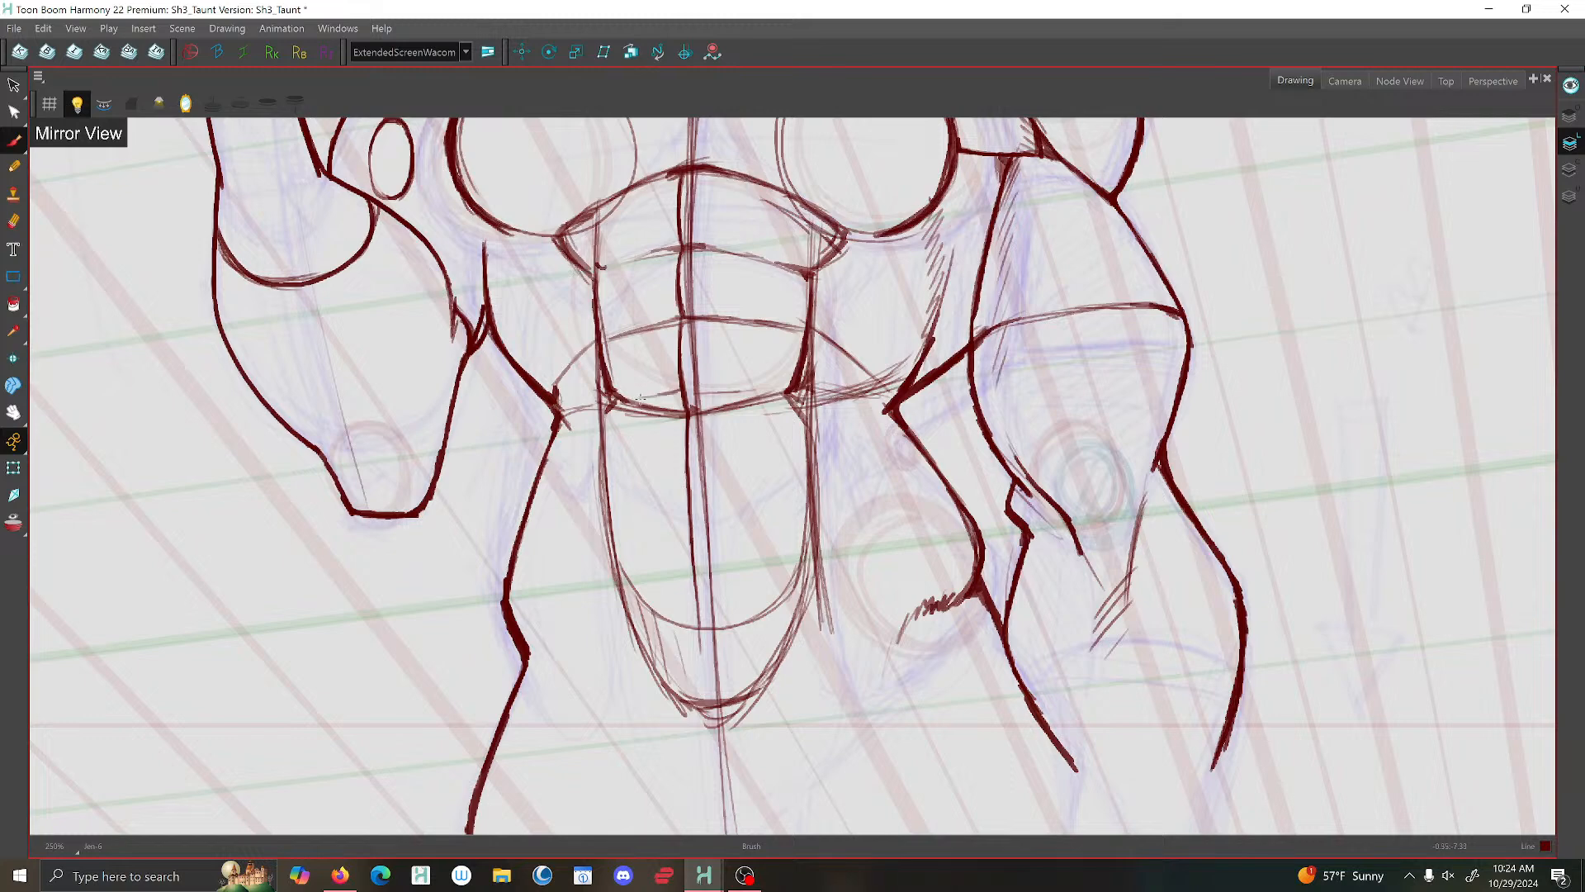
scroll(661, 395, down, 3)
scroll(737, 470, up, 3)
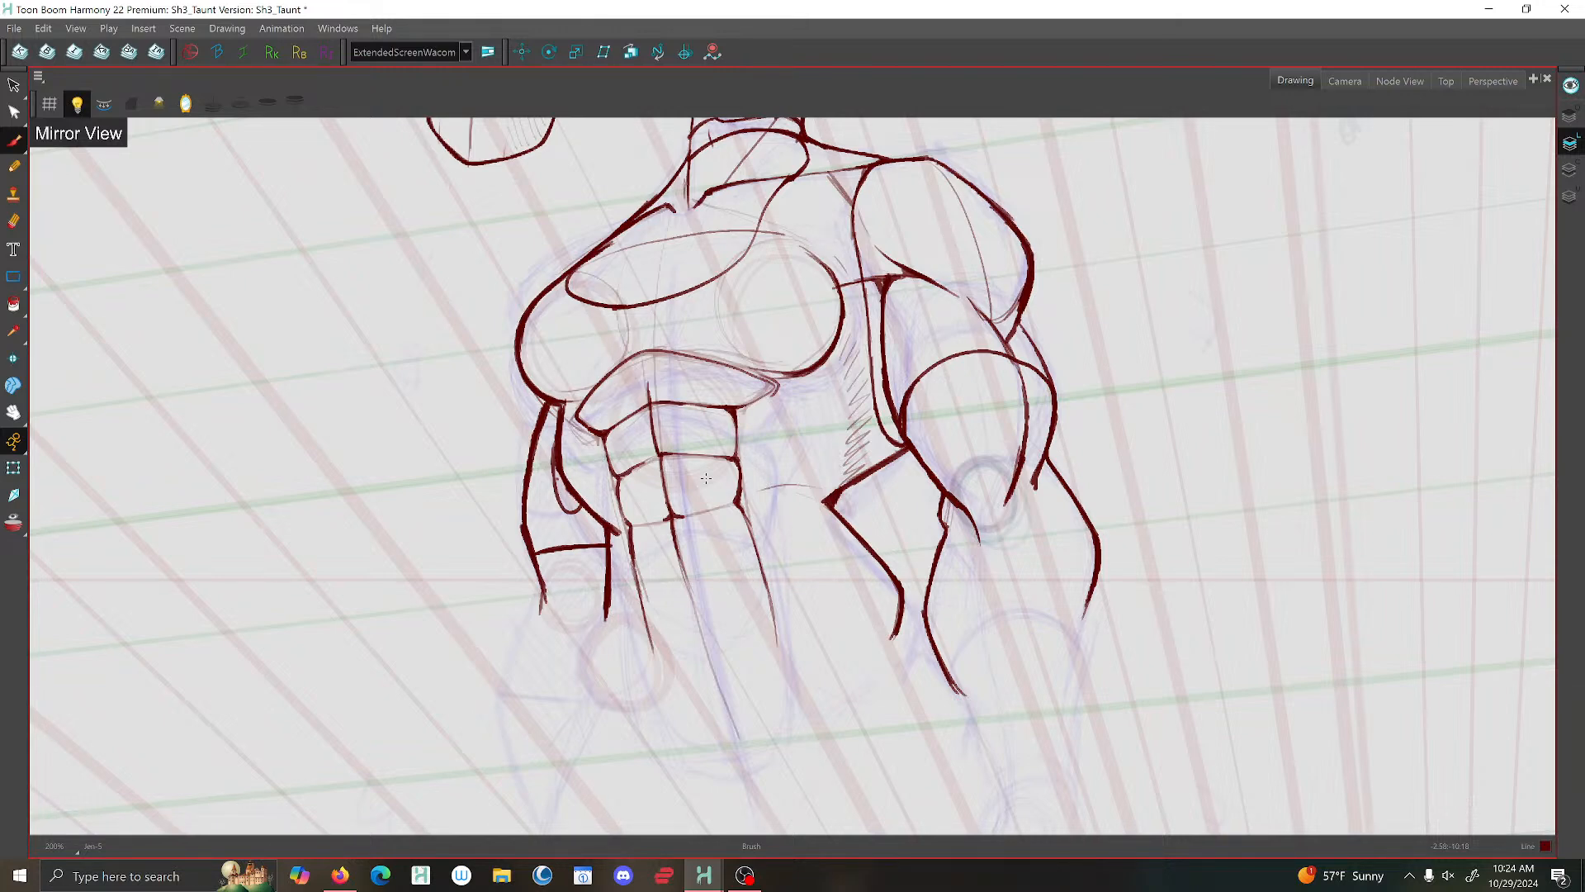
- Try short curved hip lines running inward from both hip contours, using the neighbouring drawings as reference
key(.)
key(.)
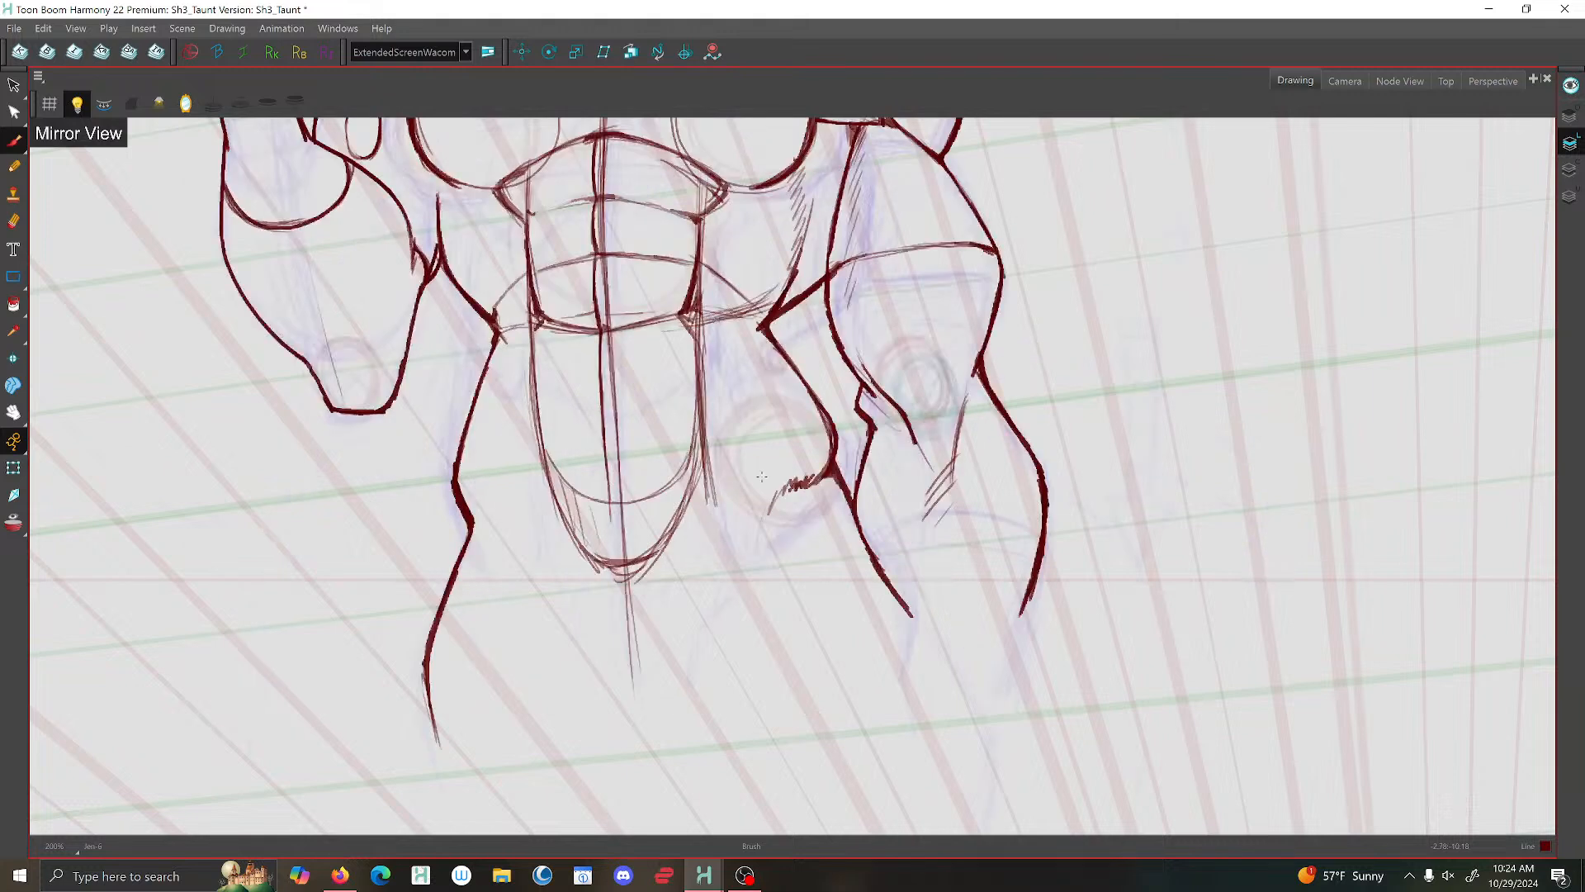
drag(834, 469, 776, 462)
drag(826, 465, 738, 463)
mouse_move(830, 469)
mouse_down()
mouse_move(746, 455)
mouse_move(728, 457)
mouse_move(786, 462)
mouse_move(719, 469)
mouse_up()
key(f)
key(g)
key(g)
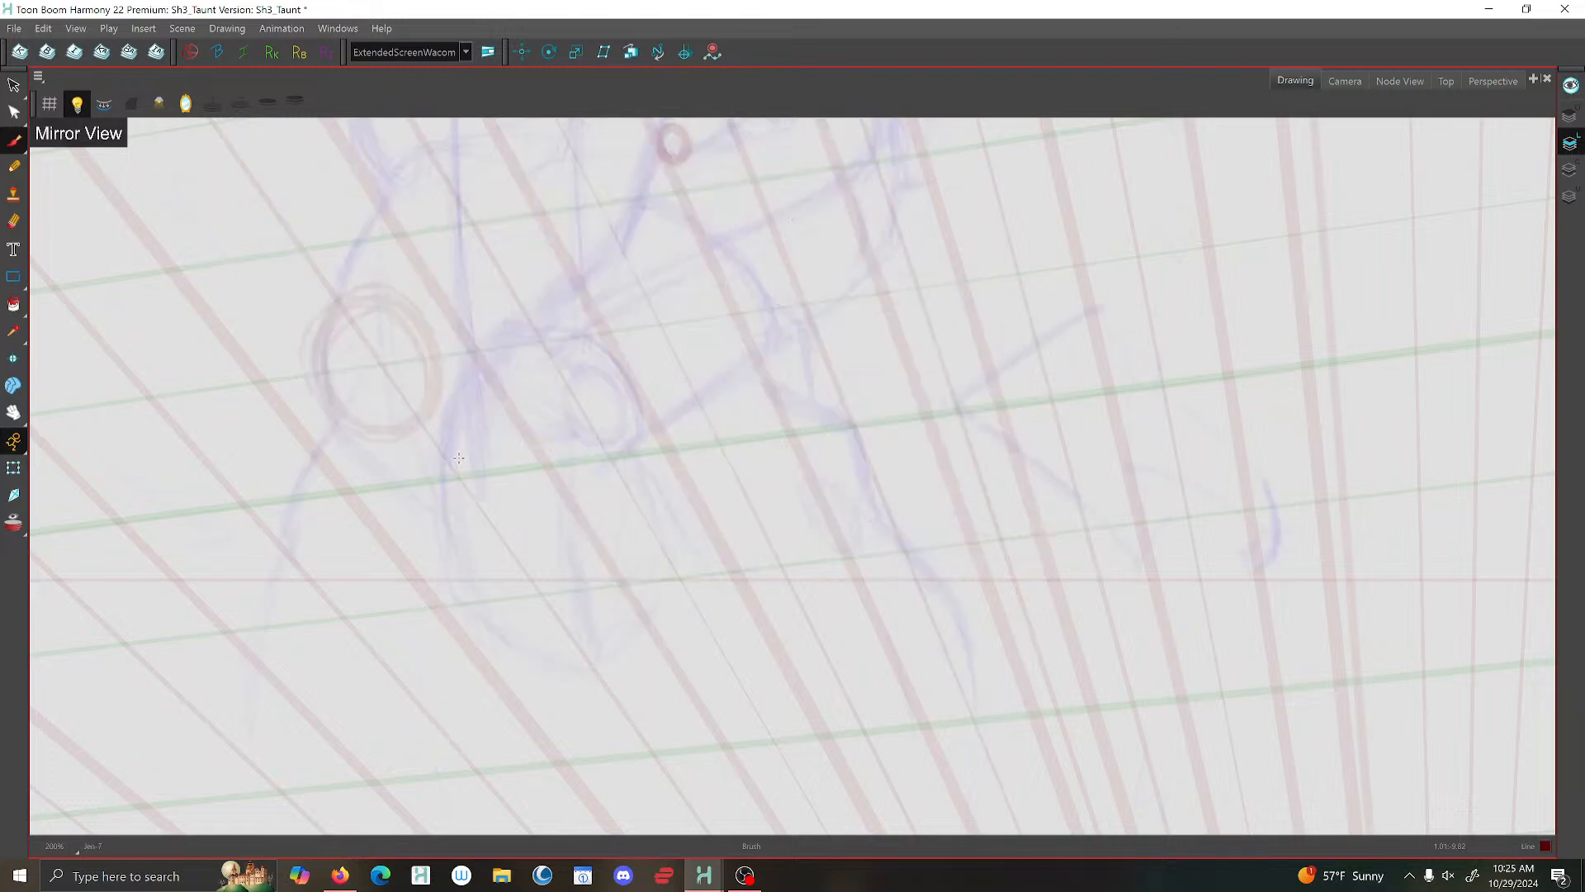
key(f)
drag(524, 486, 478, 504)
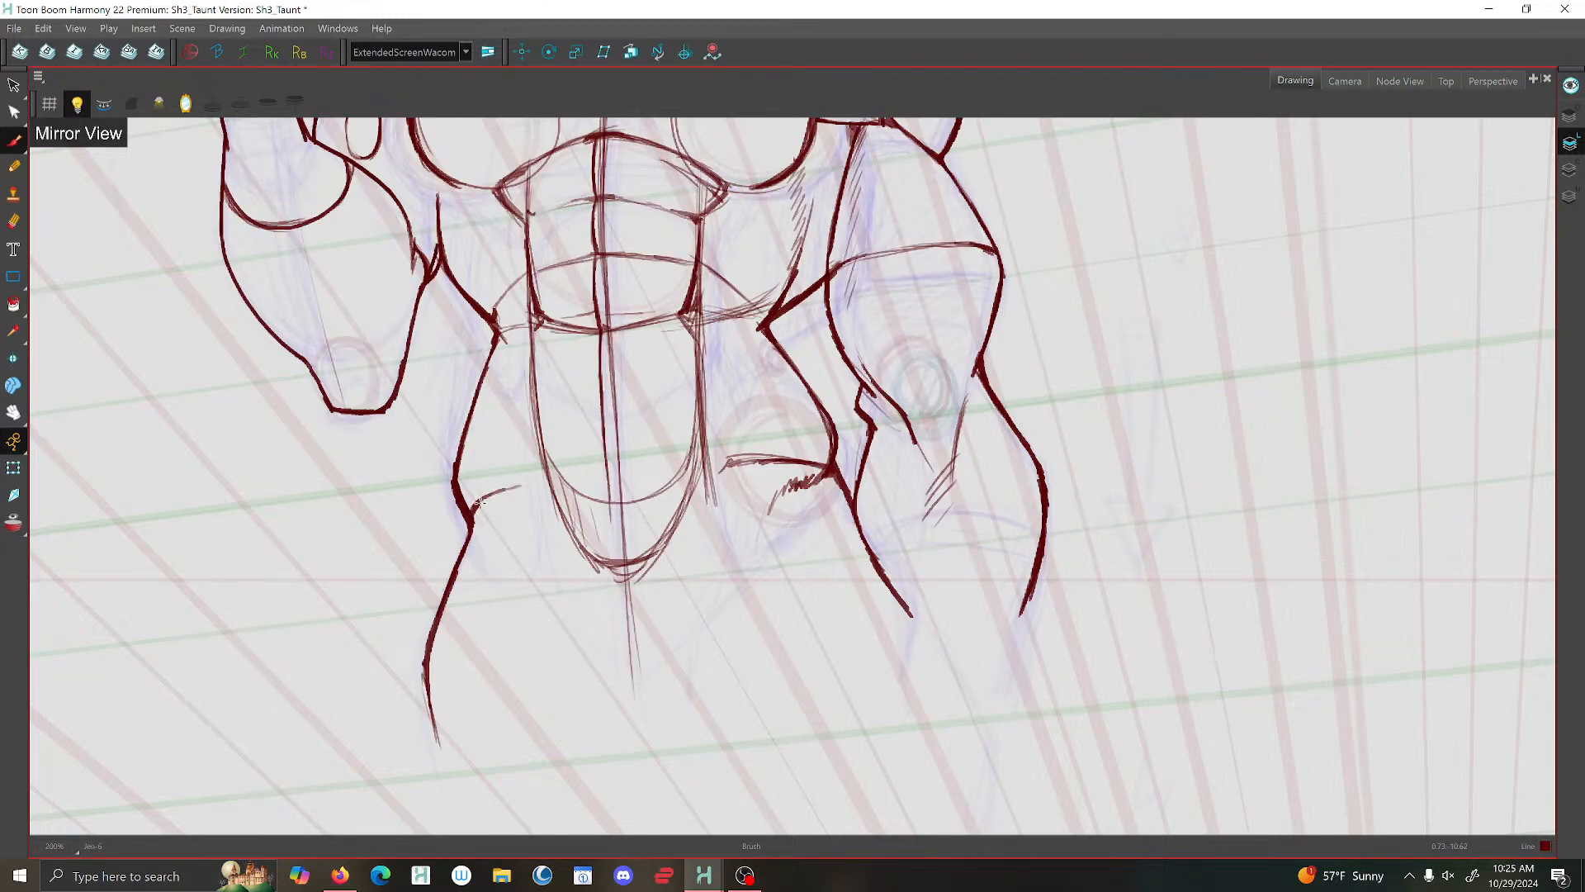
- Brush a guide curve across the lower abdomen linking both hip lines, and thicken the hip lines
mouse_move(836, 472)
mouse_down()
mouse_move(568, 469)
mouse_move(470, 505)
mouse_move(515, 482)
mouse_up()
drag(738, 459, 818, 464)
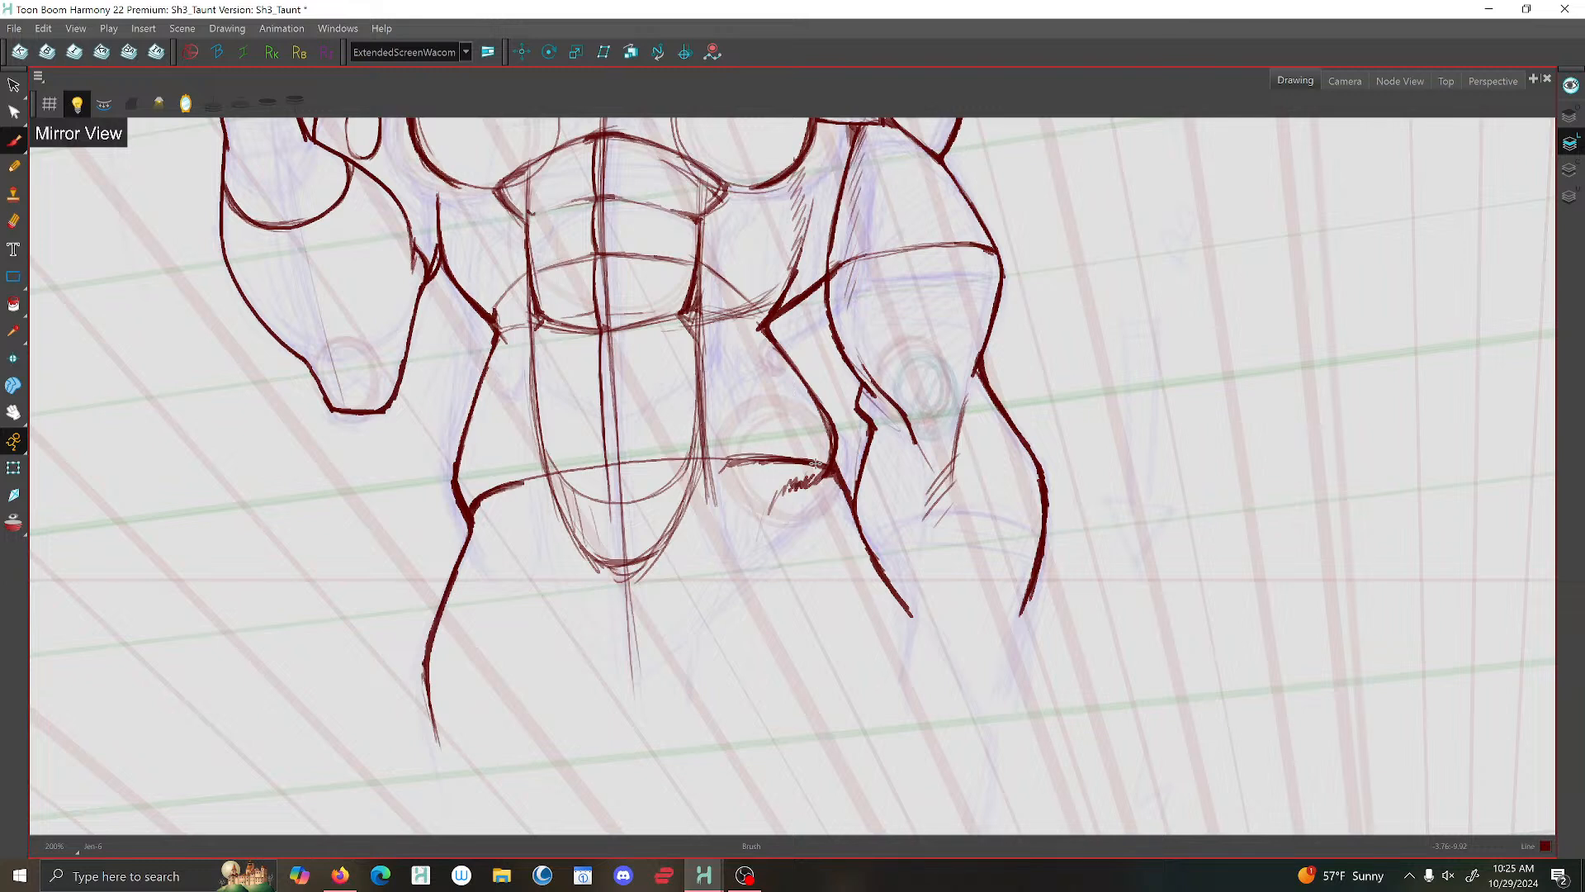
drag(816, 465, 828, 470)
- Delete the guide curve across the lower abdomen and the hatching at the lowered-arm hip
click(14, 86)
click(652, 460)
key(Delete)
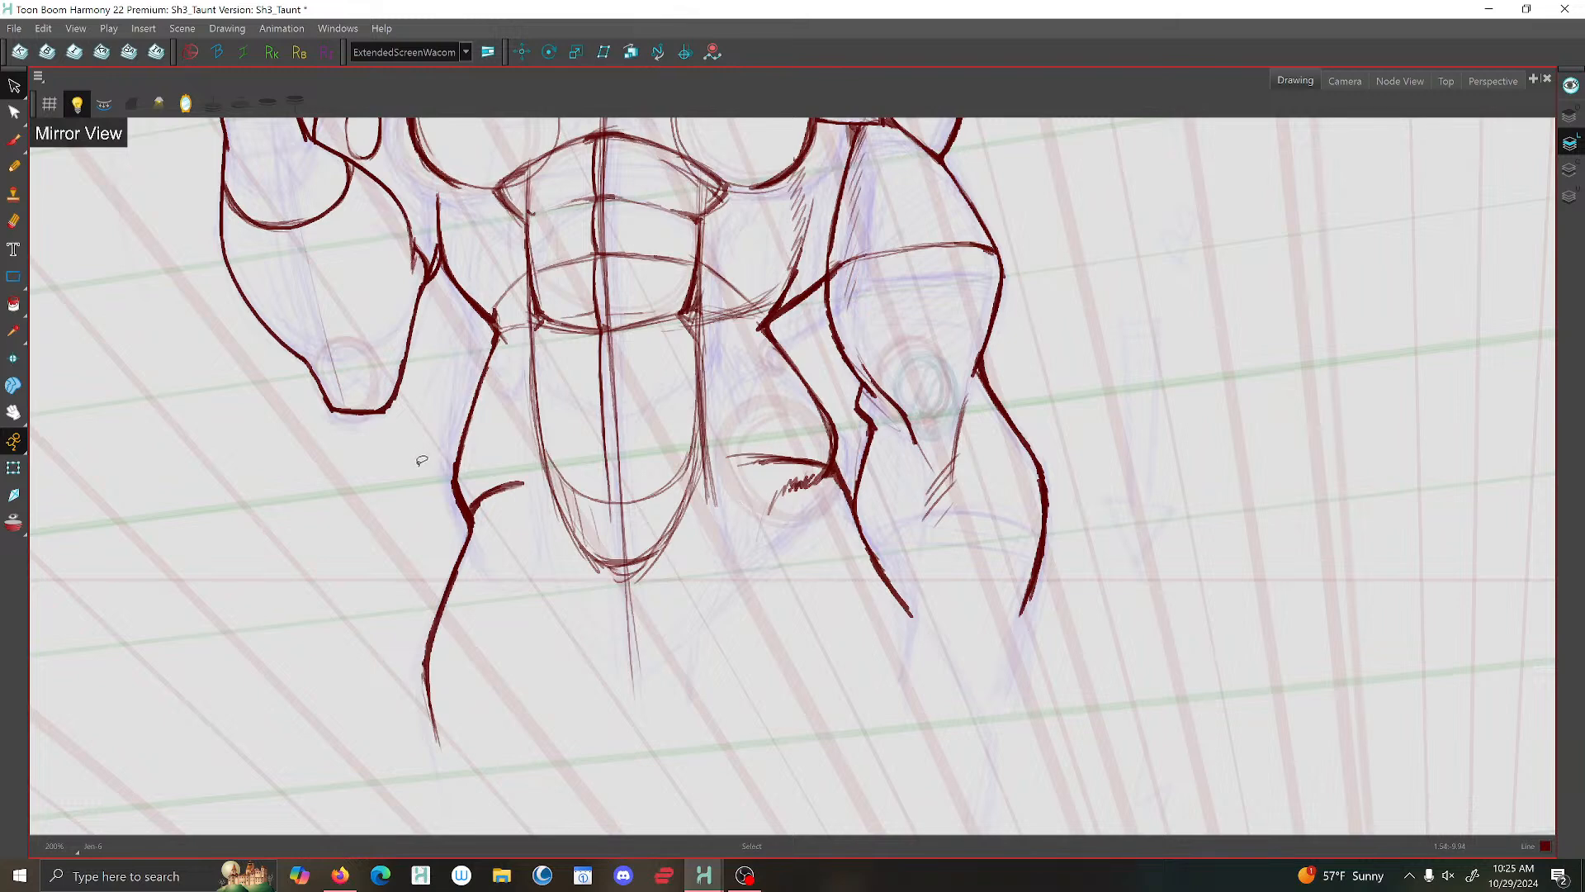
drag(787, 504, 757, 519)
key(Delete)
scroll(734, 461, down, 5)
scroll(758, 450, up, 5)
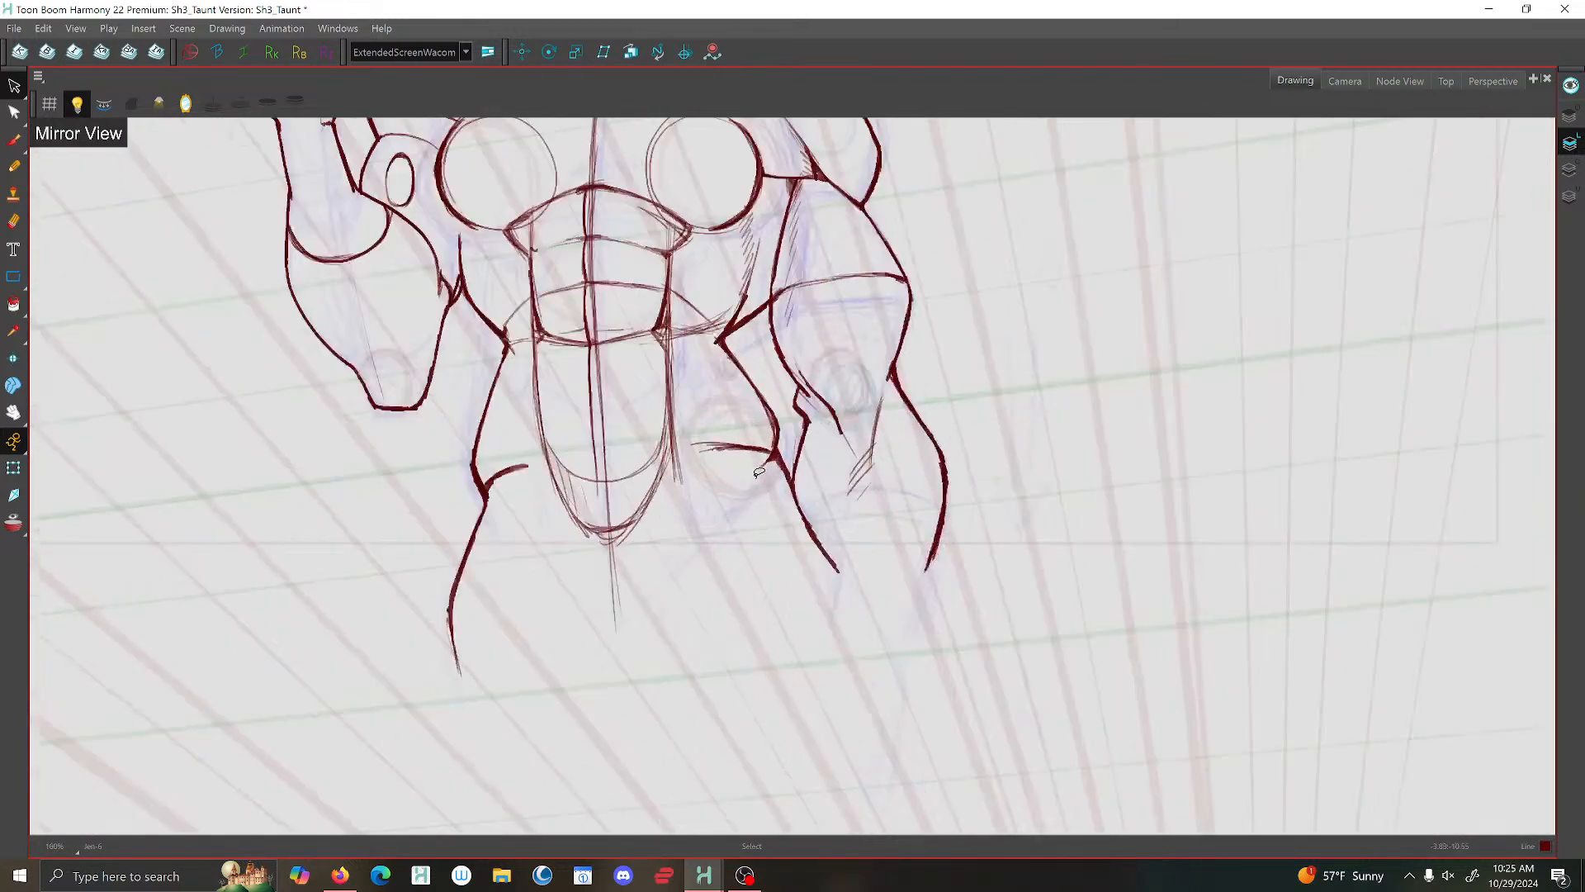
scroll(758, 447, down, 4)
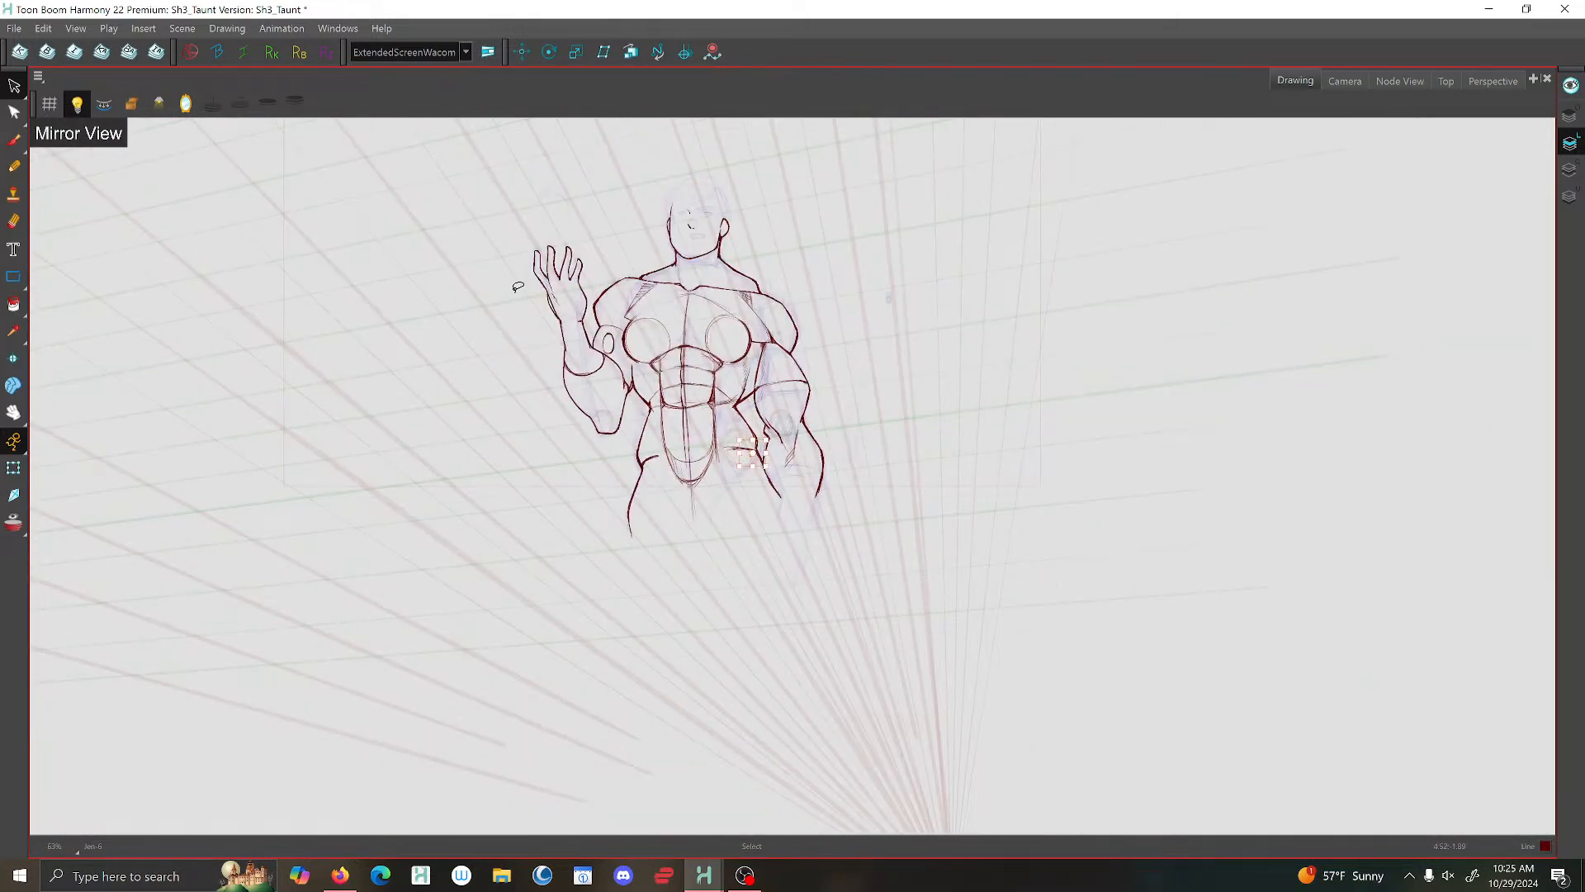
click(966, 438)
- Switch to the Camera view and turn off the mirrored display
click(1345, 80)
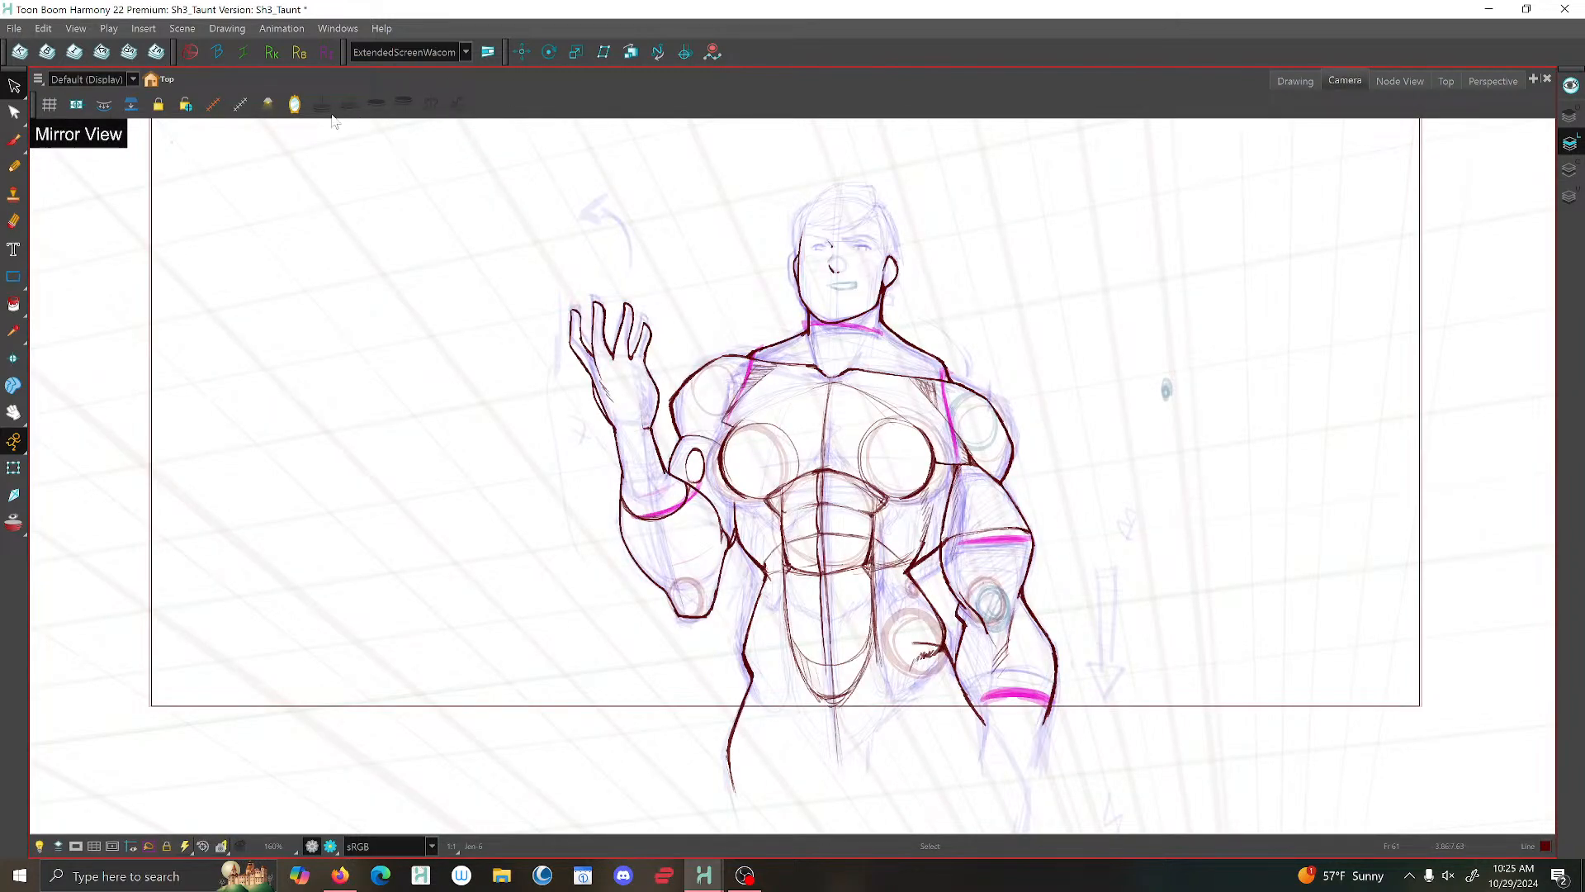
key(4)
scroll(743, 558, up, 1)
drag(745, 553, 725, 511)
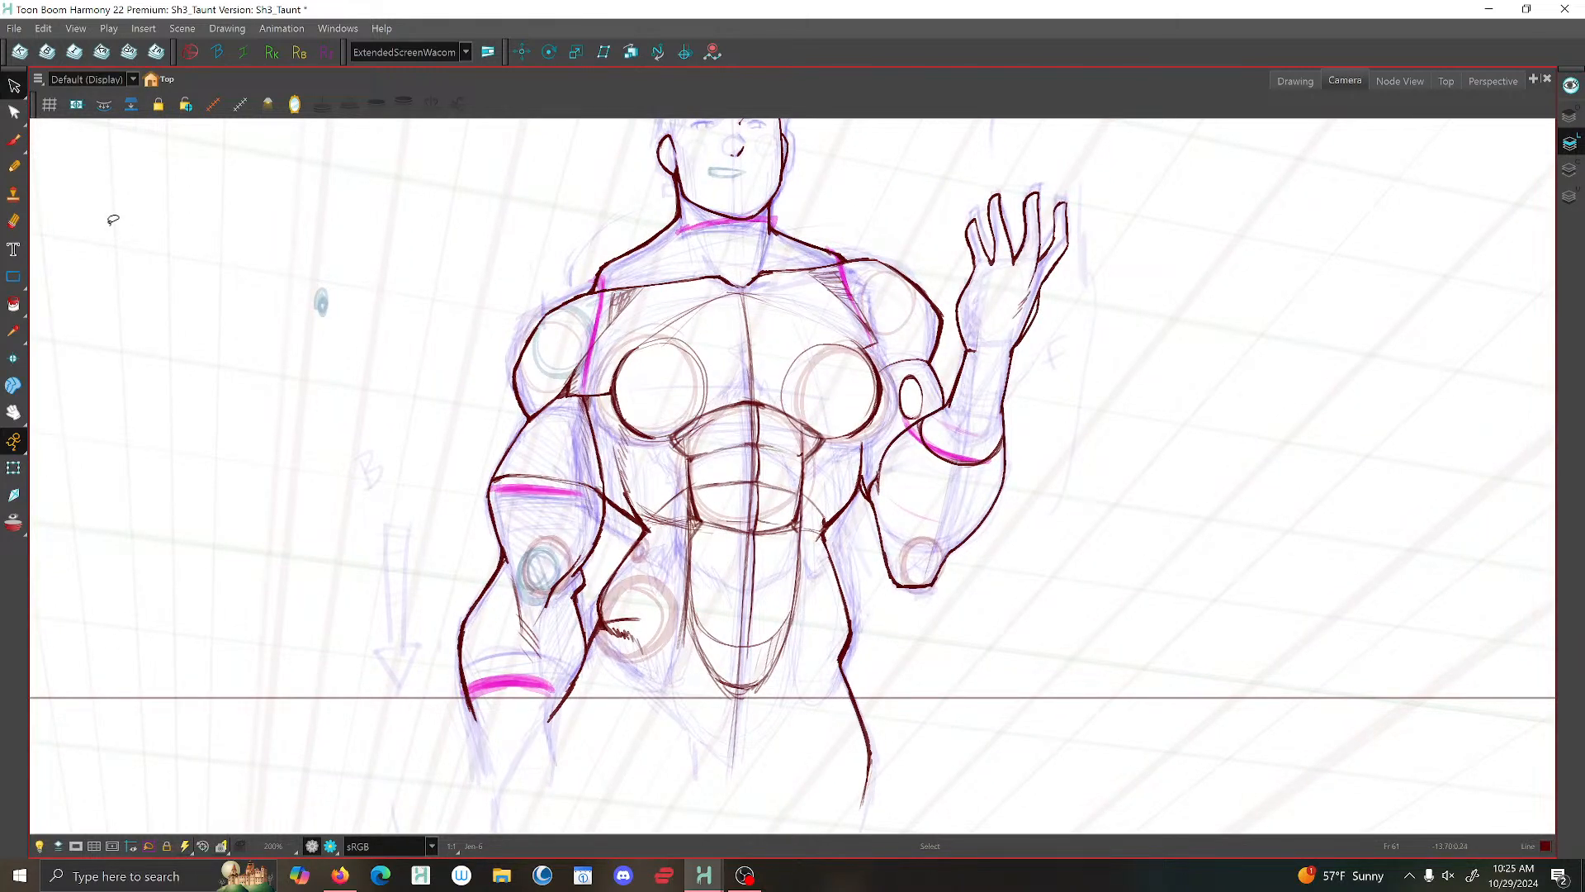
- Delete the curved rib line beside the abdominals on the raised-arm side
click(14, 85)
click(676, 519)
click(805, 516)
key(Delete)
- Delete the doubled strokes along the centre line of the abdominals and chest
click(760, 505)
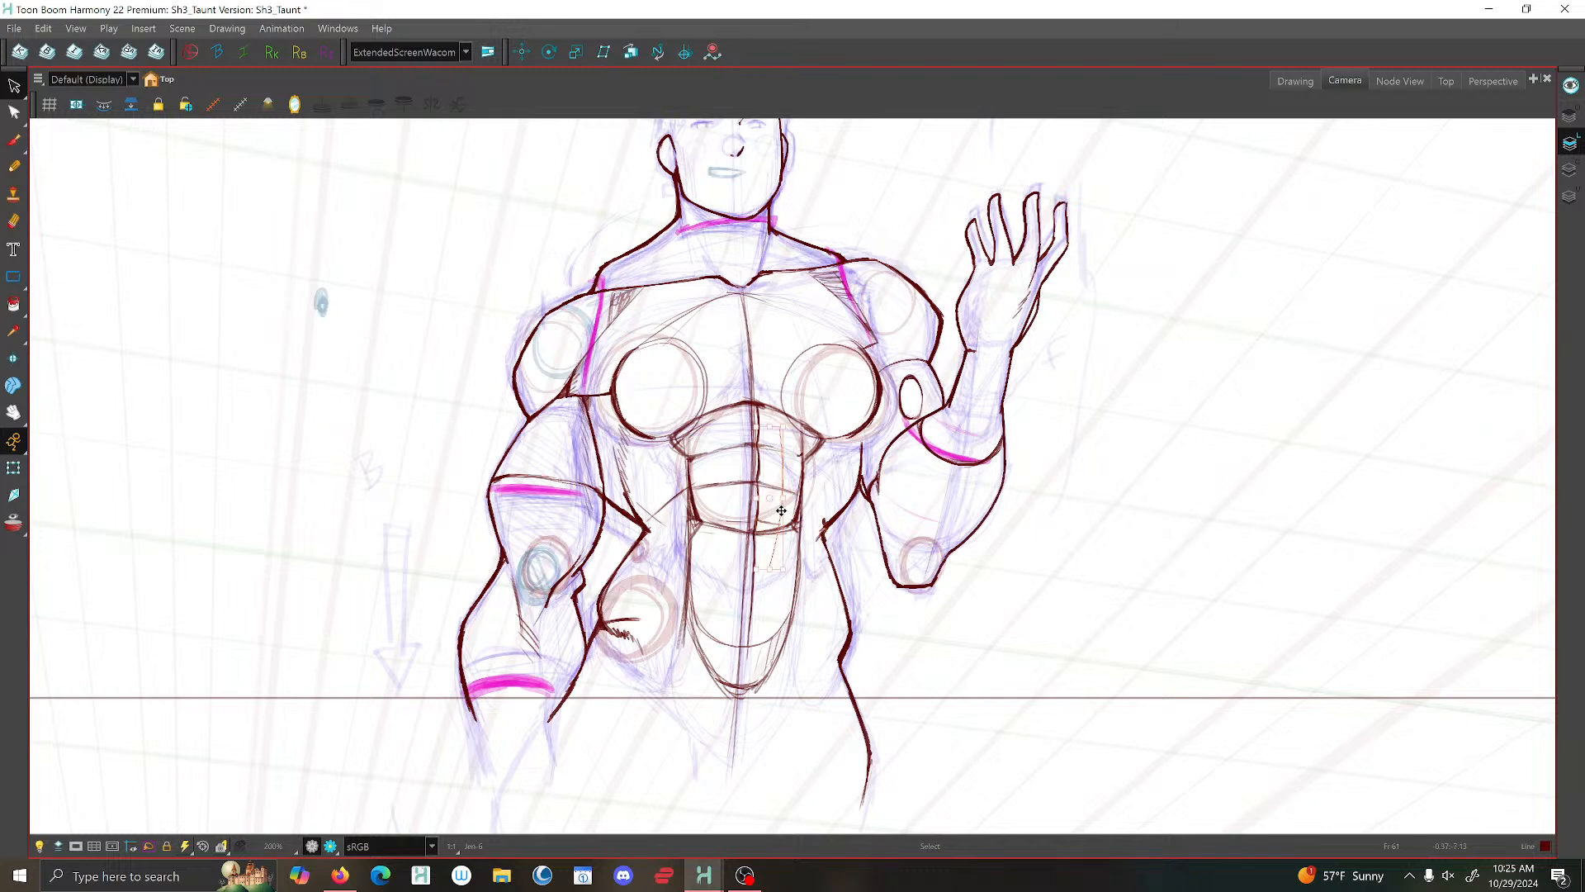
key(Delete)
click(749, 469)
key(Delete)
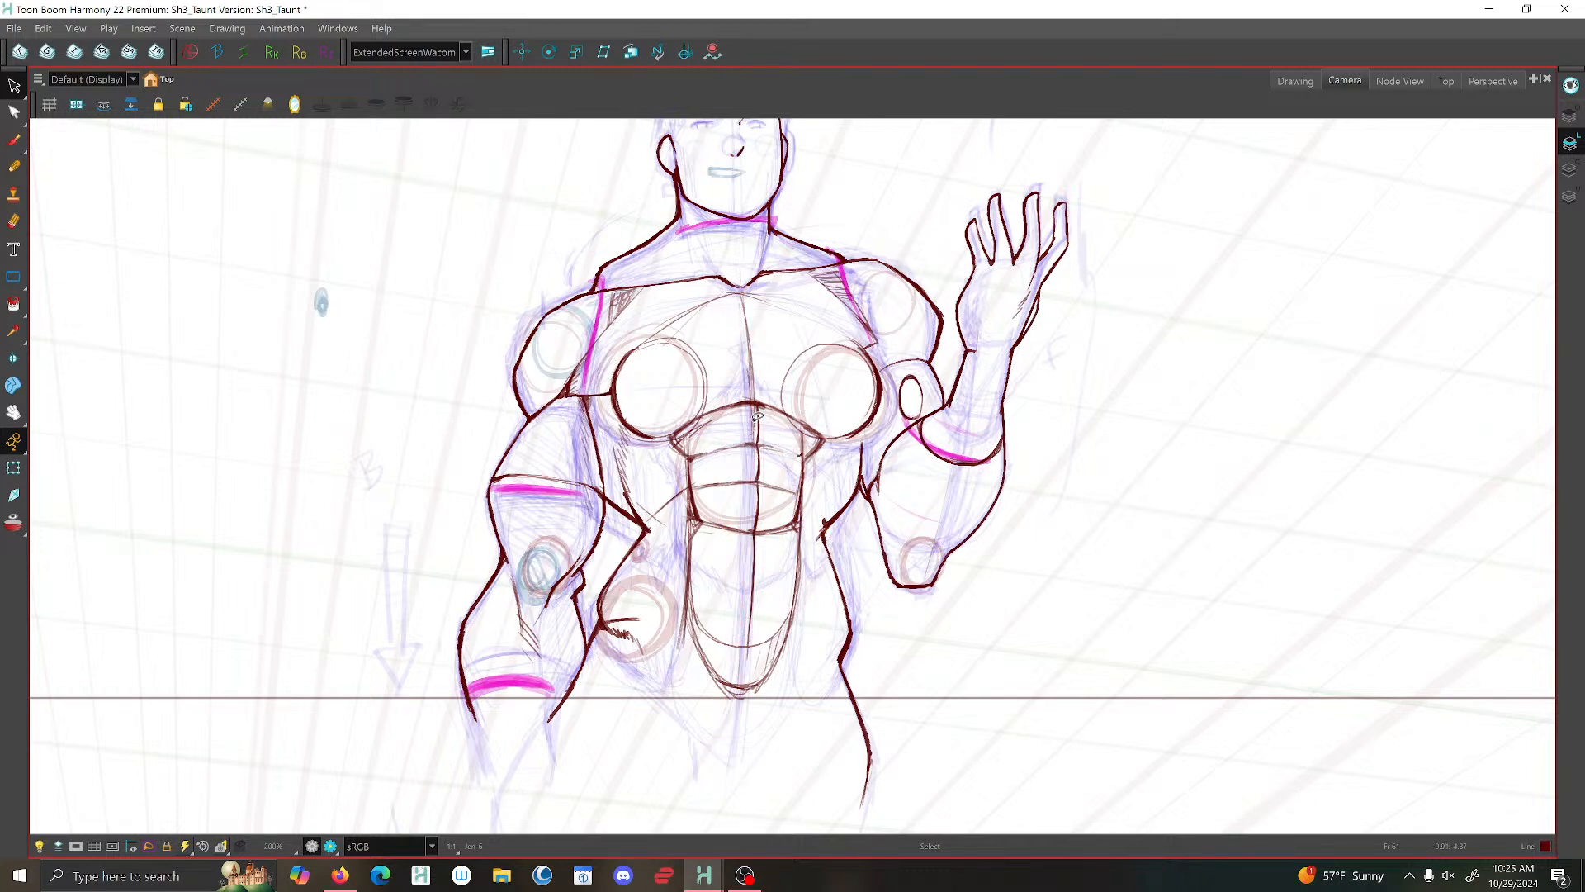
click(756, 420)
key(Delete)
- Delete the short hip line on the lowered-arm side and the inner arcs of both chest circles
click(634, 616)
click(866, 376)
key(Delete)
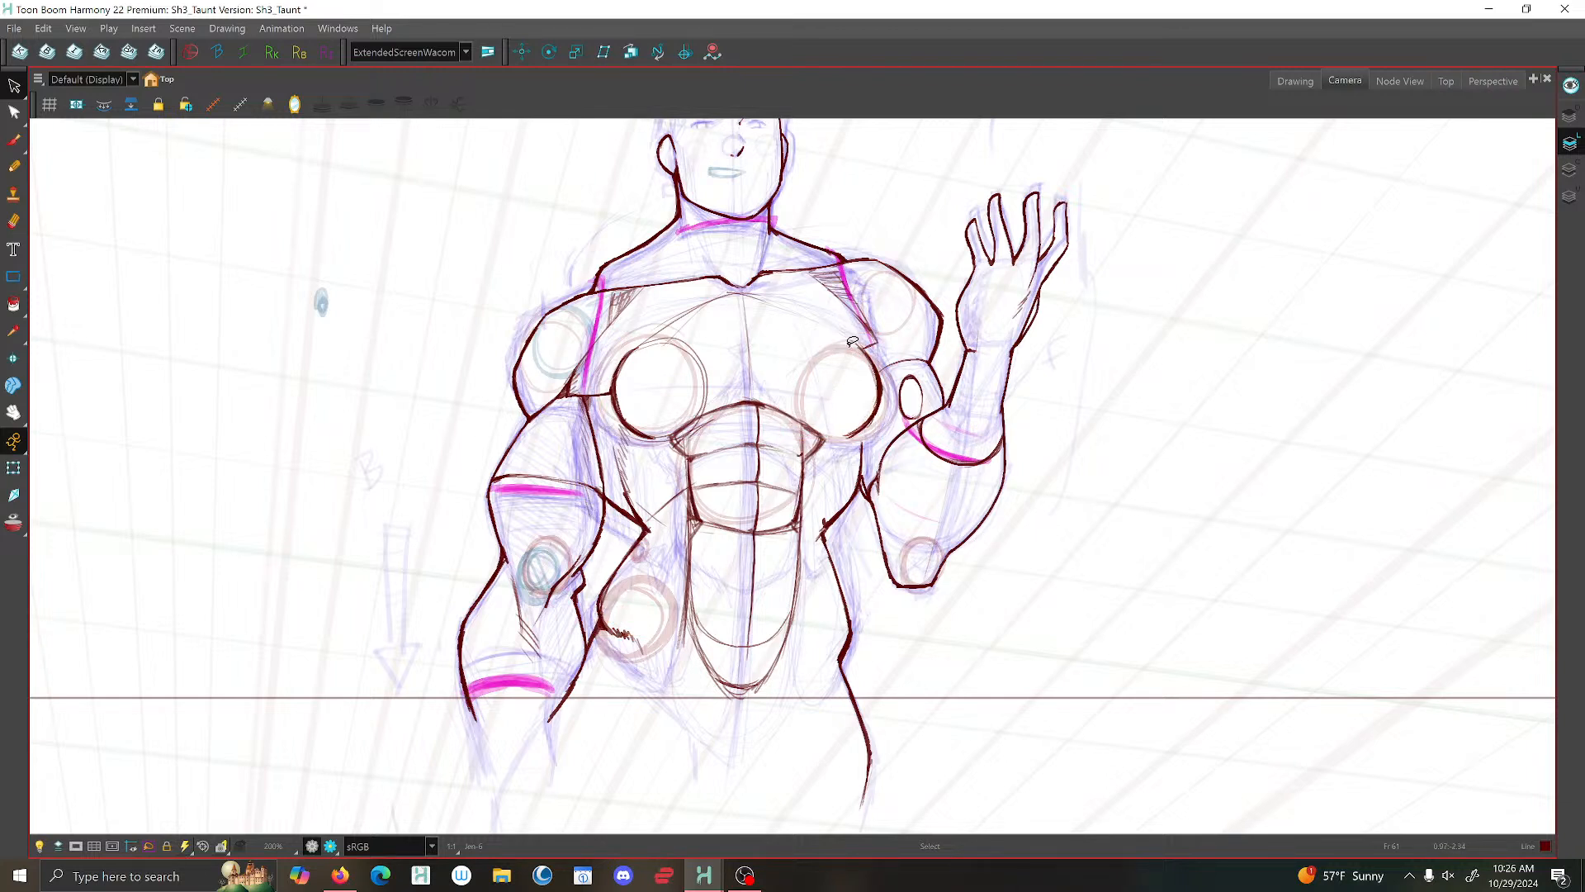
click(852, 343)
key(Delete)
click(698, 372)
key(Delete)
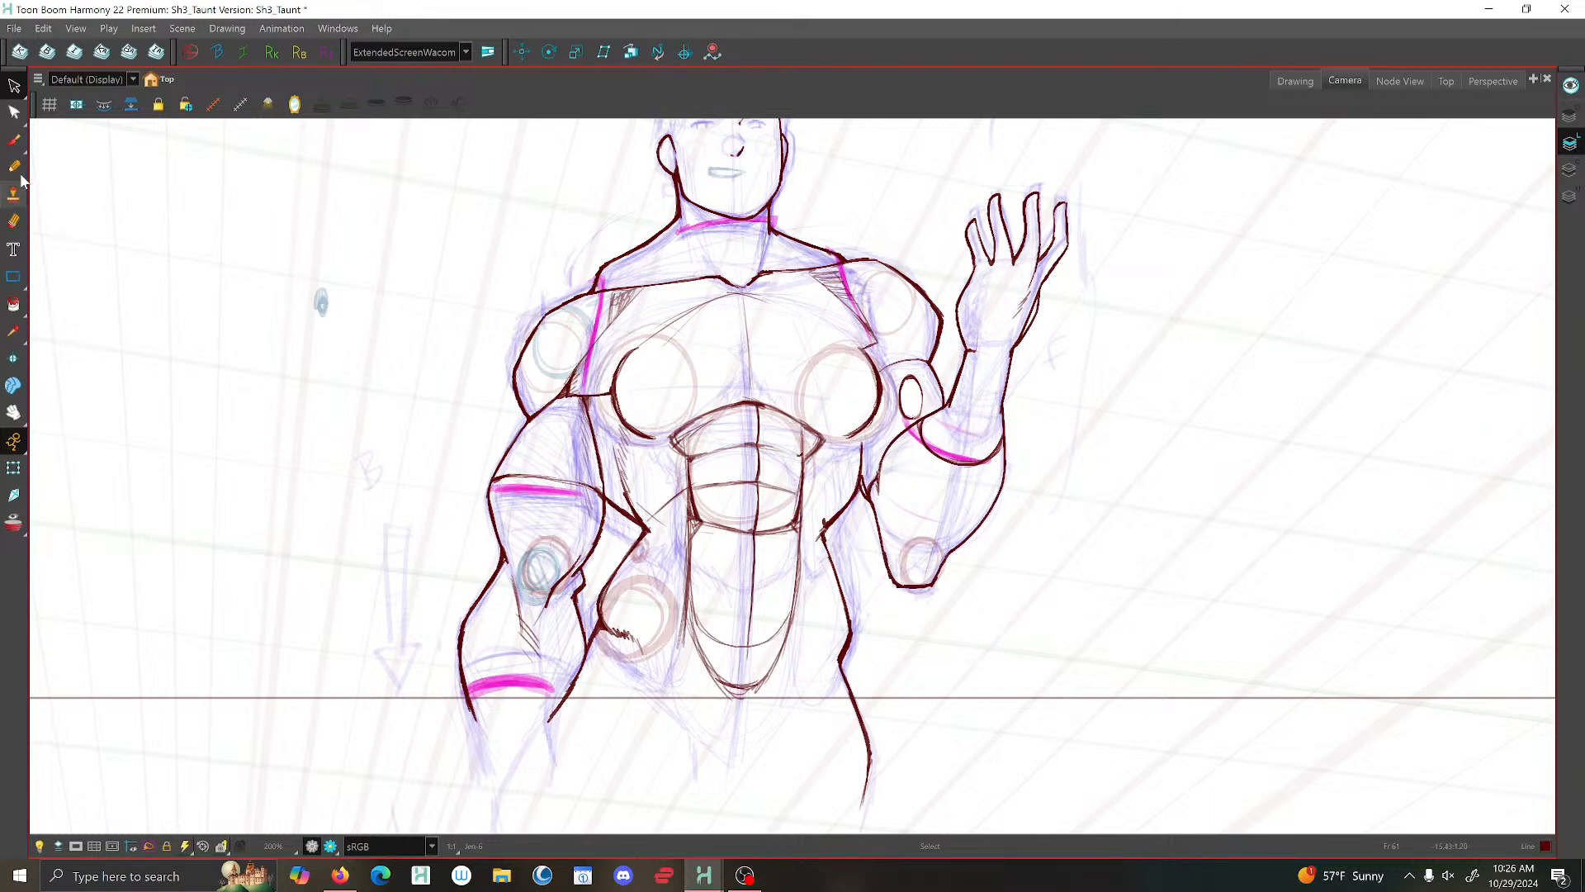
- Thicken the side torso contour on the raised-arm side from below the chest to the waist corner
key(alt+b)
scroll(859, 446, up, 2)
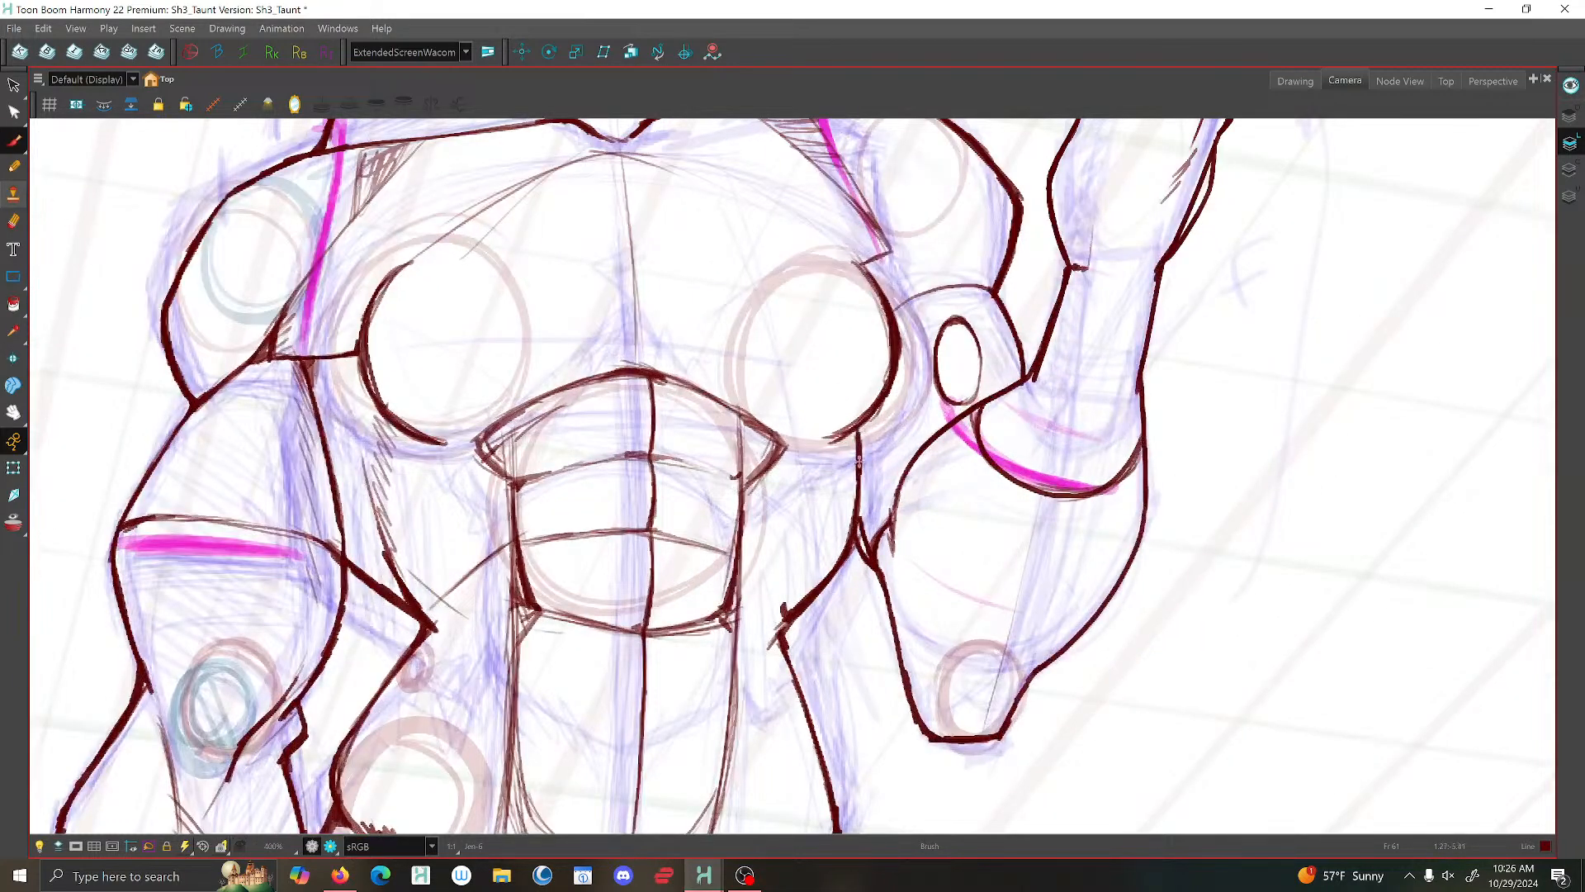
mouse_move(856, 438)
mouse_down()
mouse_move(857, 520)
mouse_move(822, 580)
mouse_up()
drag(859, 505, 872, 568)
drag(786, 616, 782, 635)
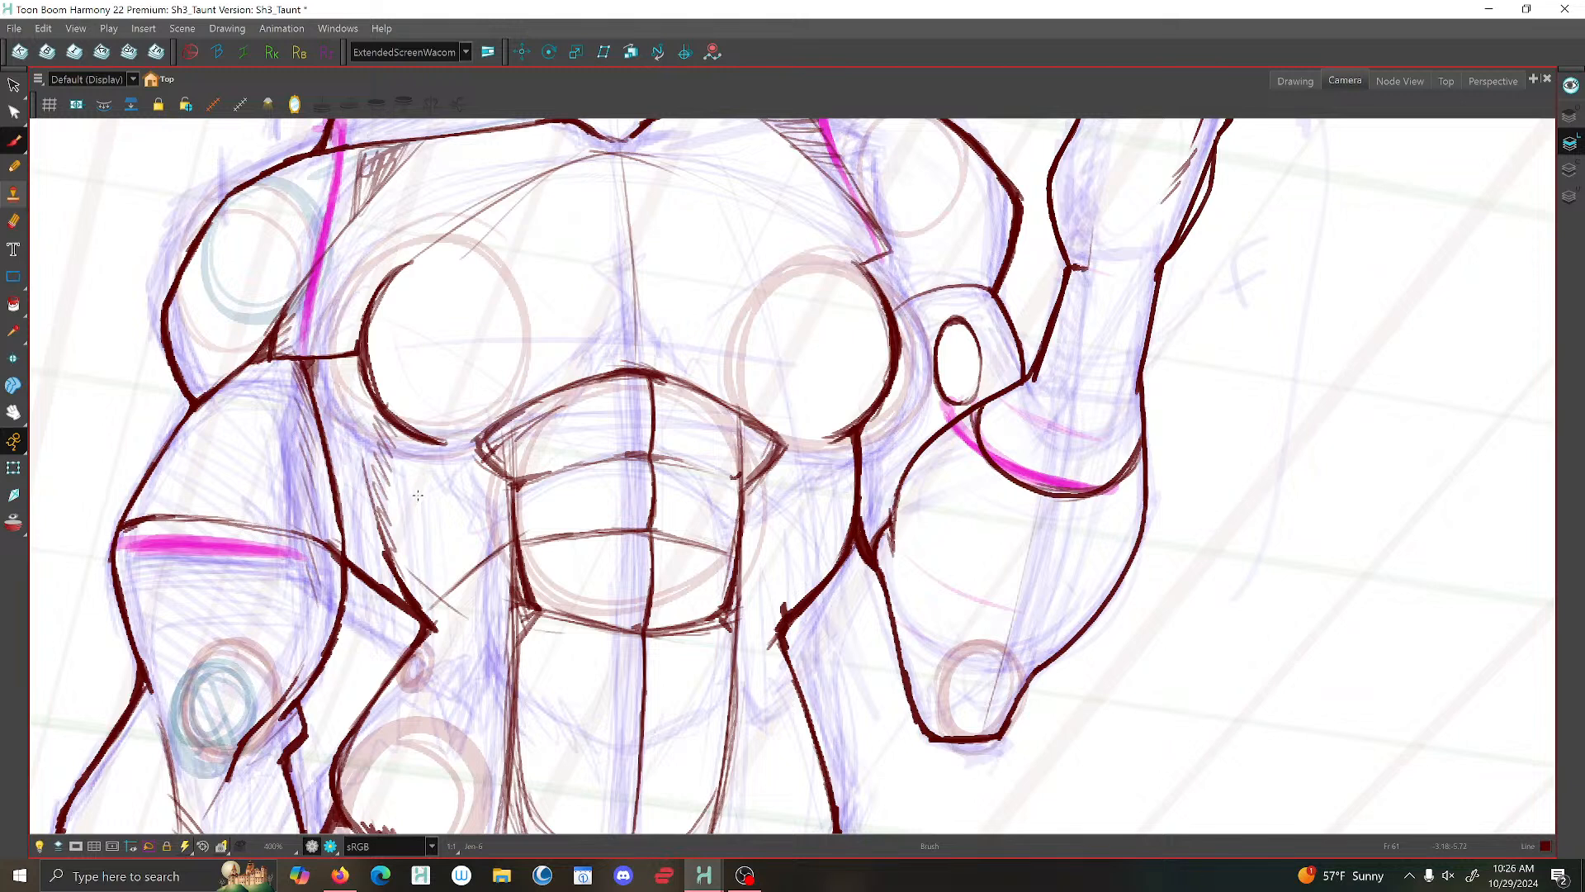
- Delete the stray stroke ends at the raised-arm side's waist corner and brush the corner cleanly
click(14, 85)
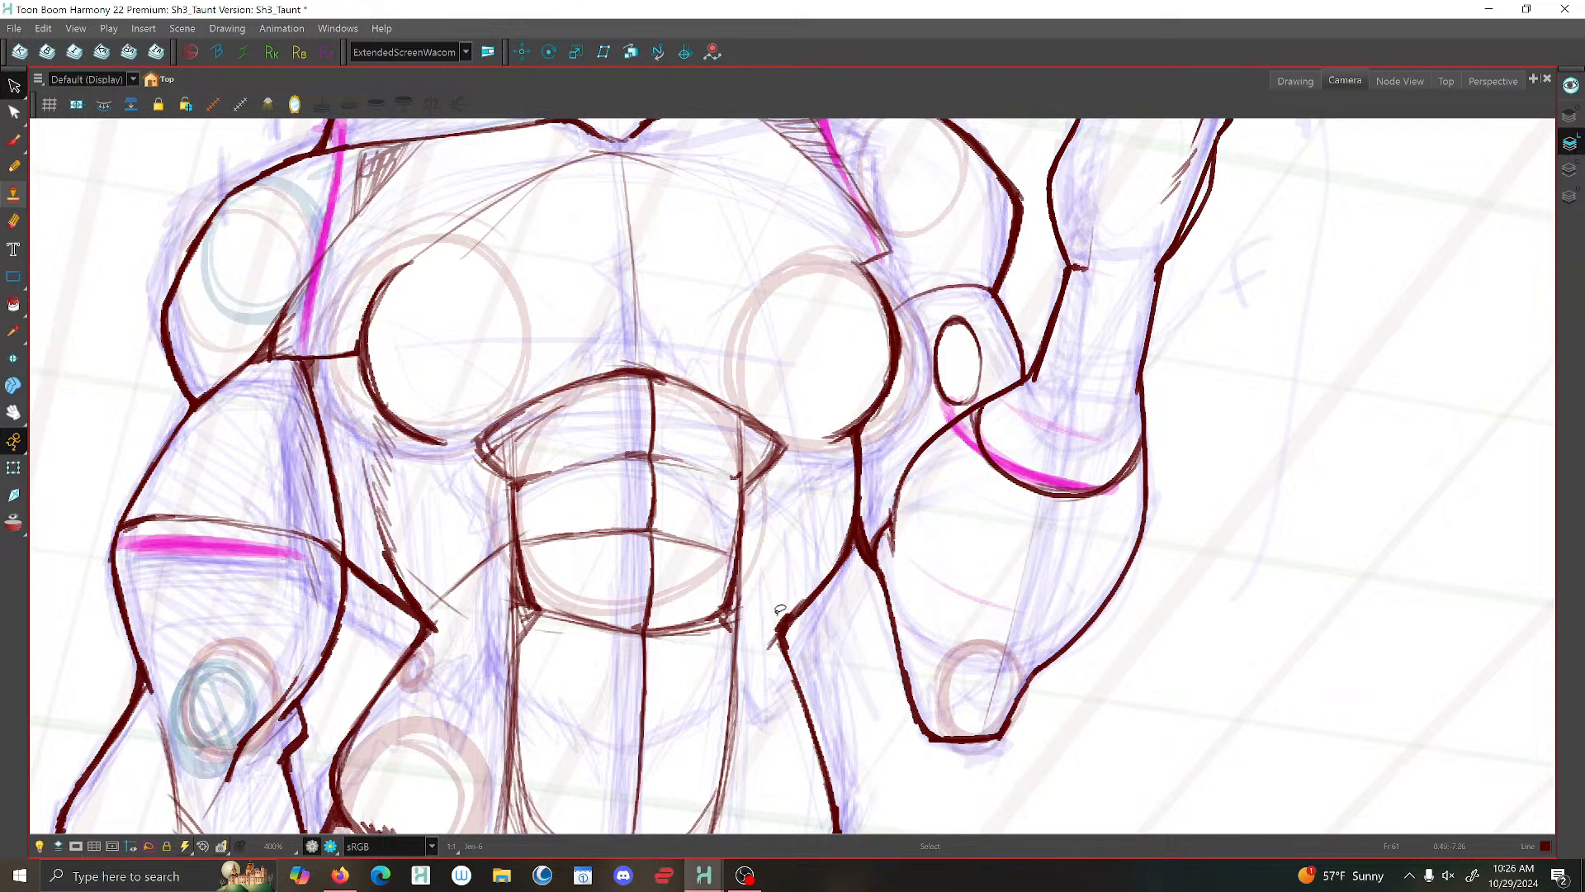
mouse_move(778, 613)
mouse_down()
mouse_move(797, 636)
mouse_move(789, 602)
mouse_up()
key(Delete)
key(Delete)
click(14, 141)
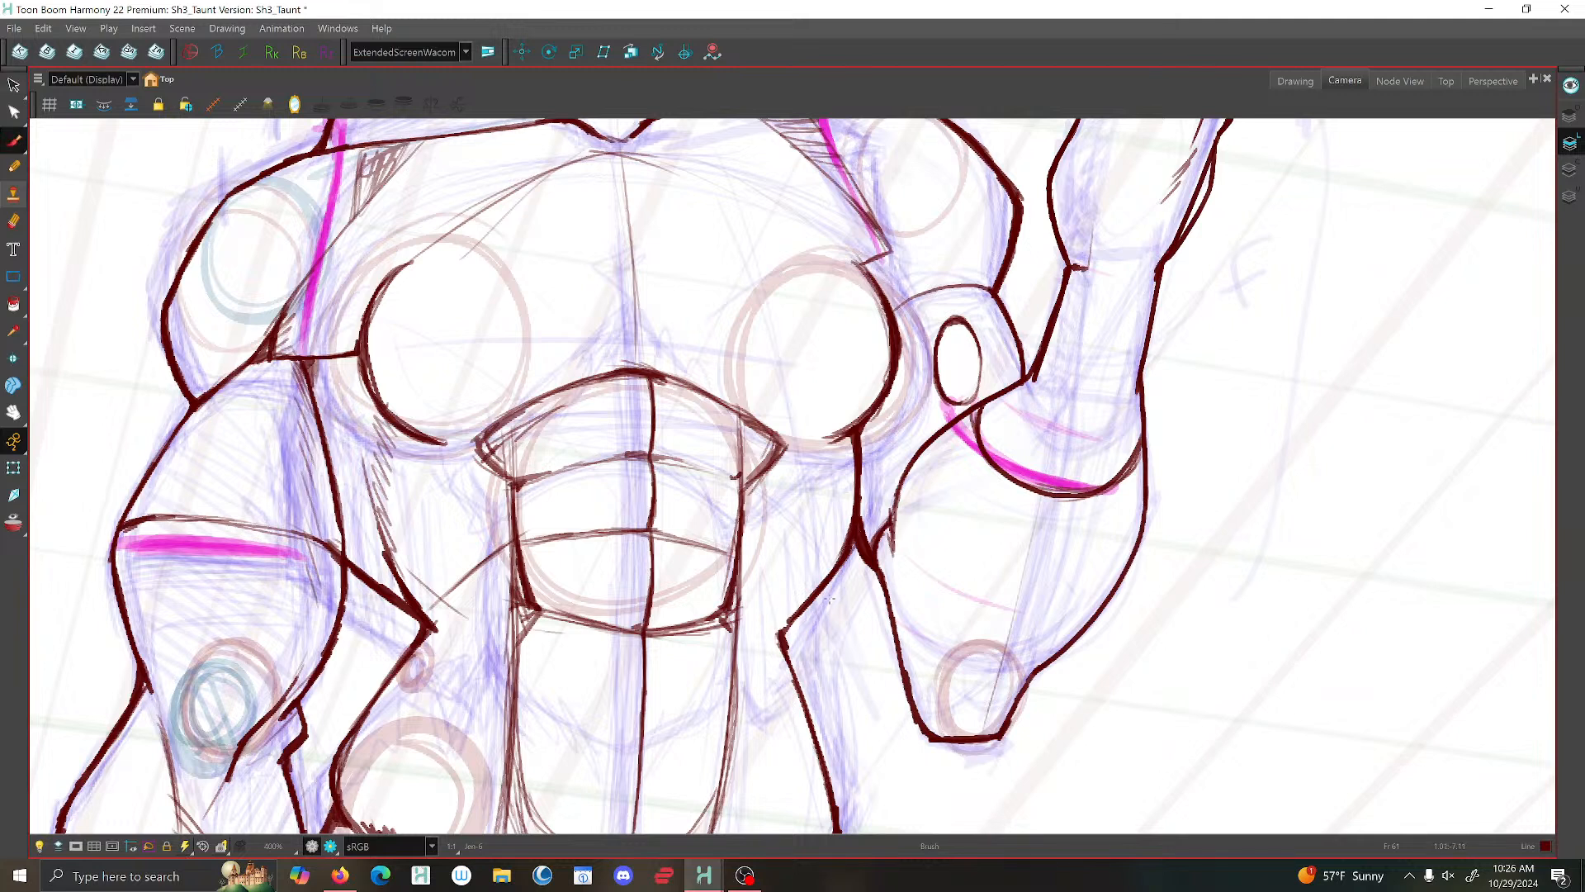
drag(794, 616, 786, 657)
scroll(759, 445, down, 3)
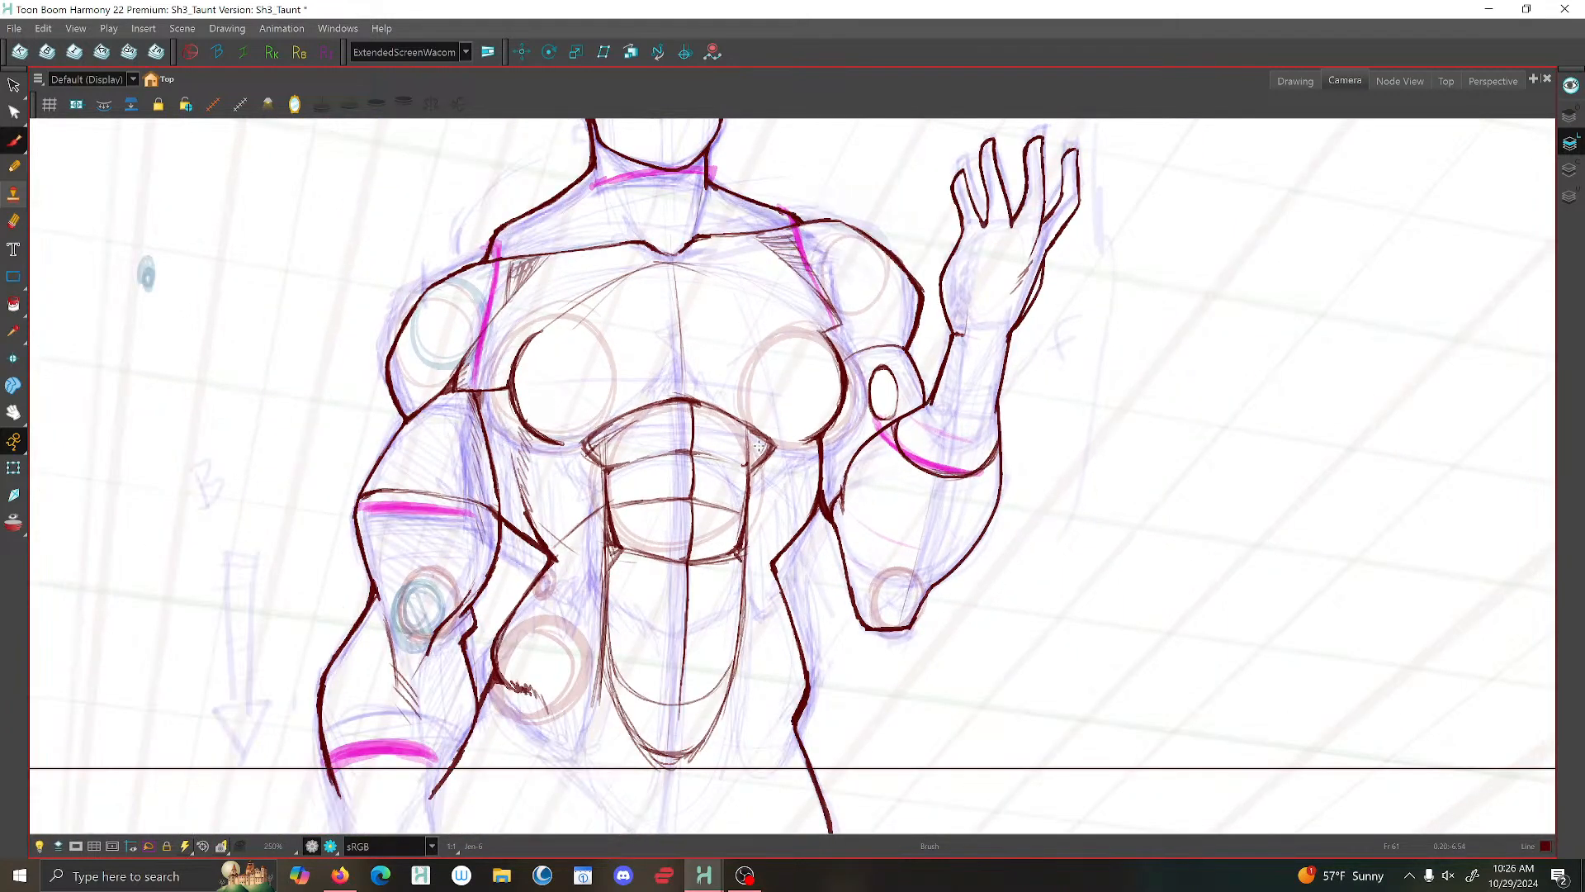
- Open the mirrored Drawing view and mark the hip point on the raised-arm side with a small circle and short line
key(alt+s)
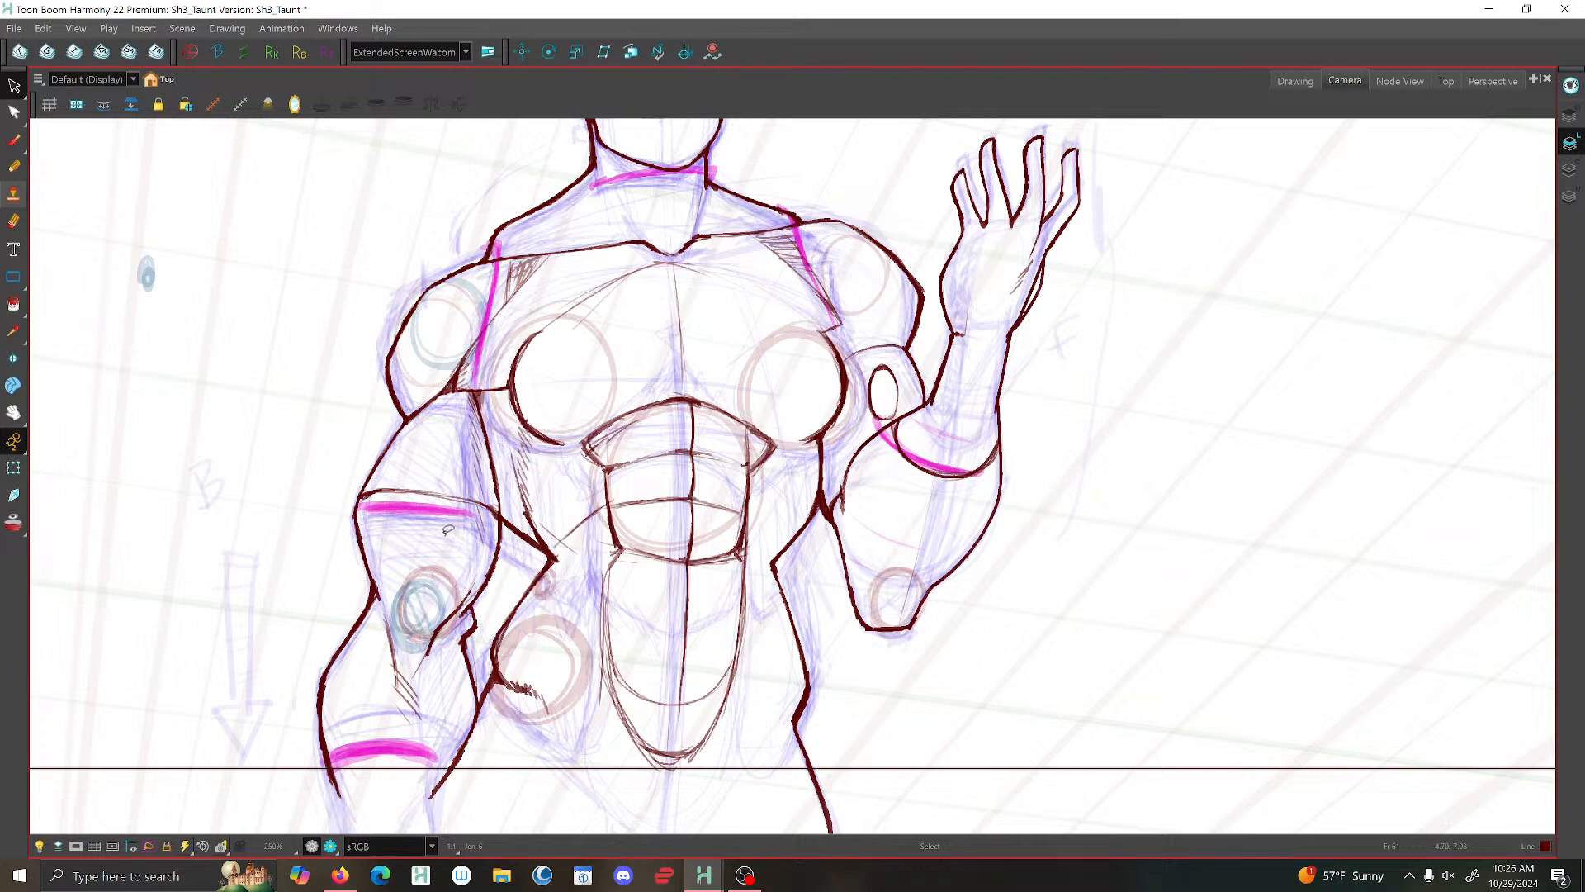
click(14, 140)
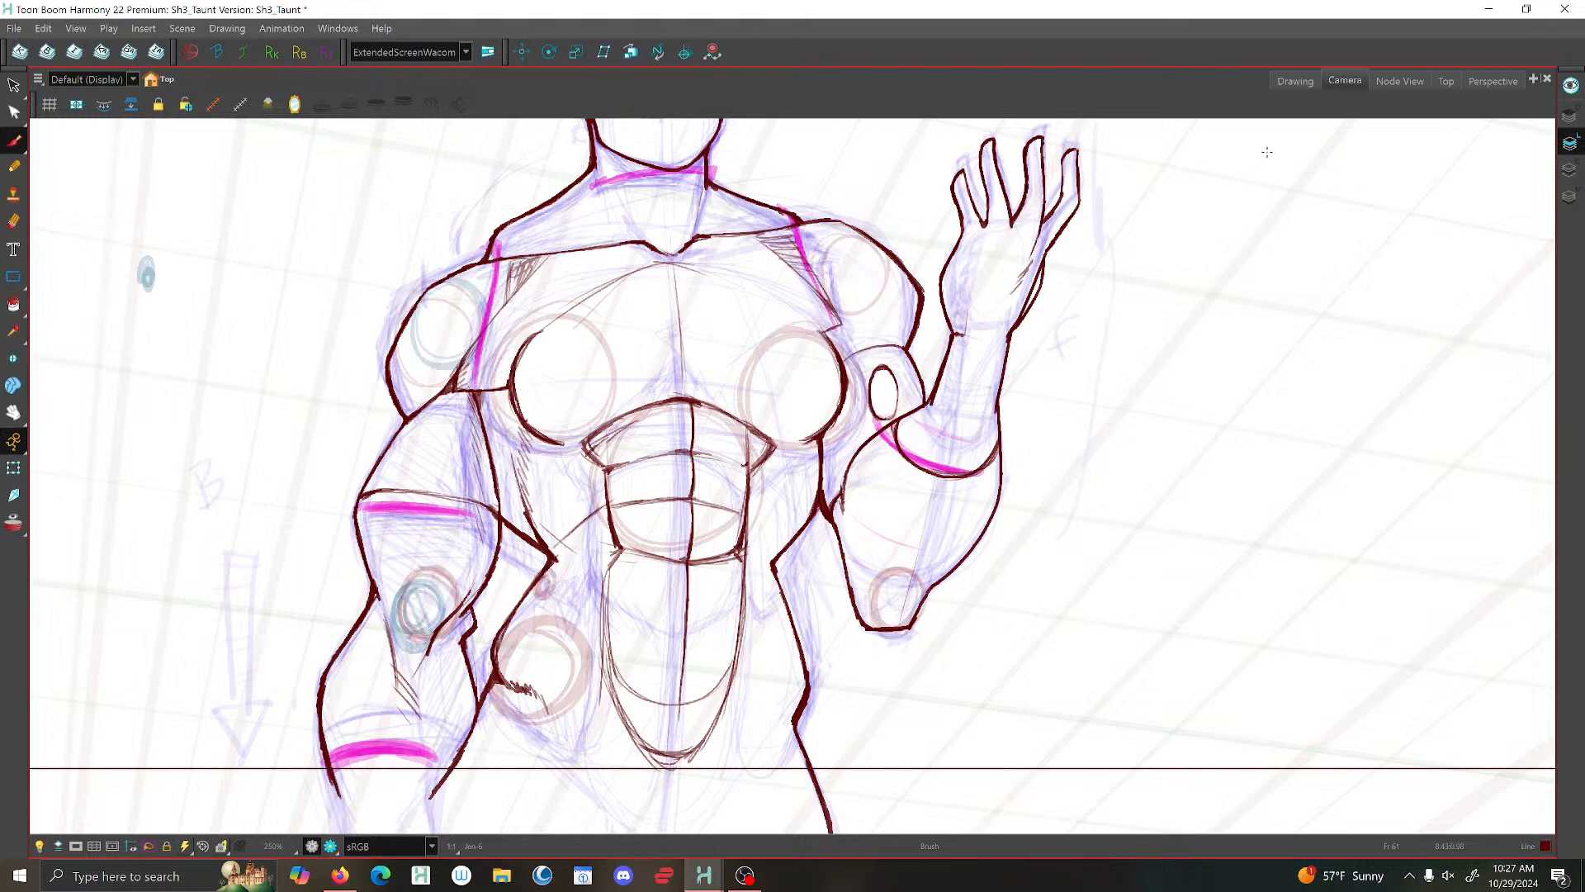
click(1294, 80)
scroll(695, 462, up, 5)
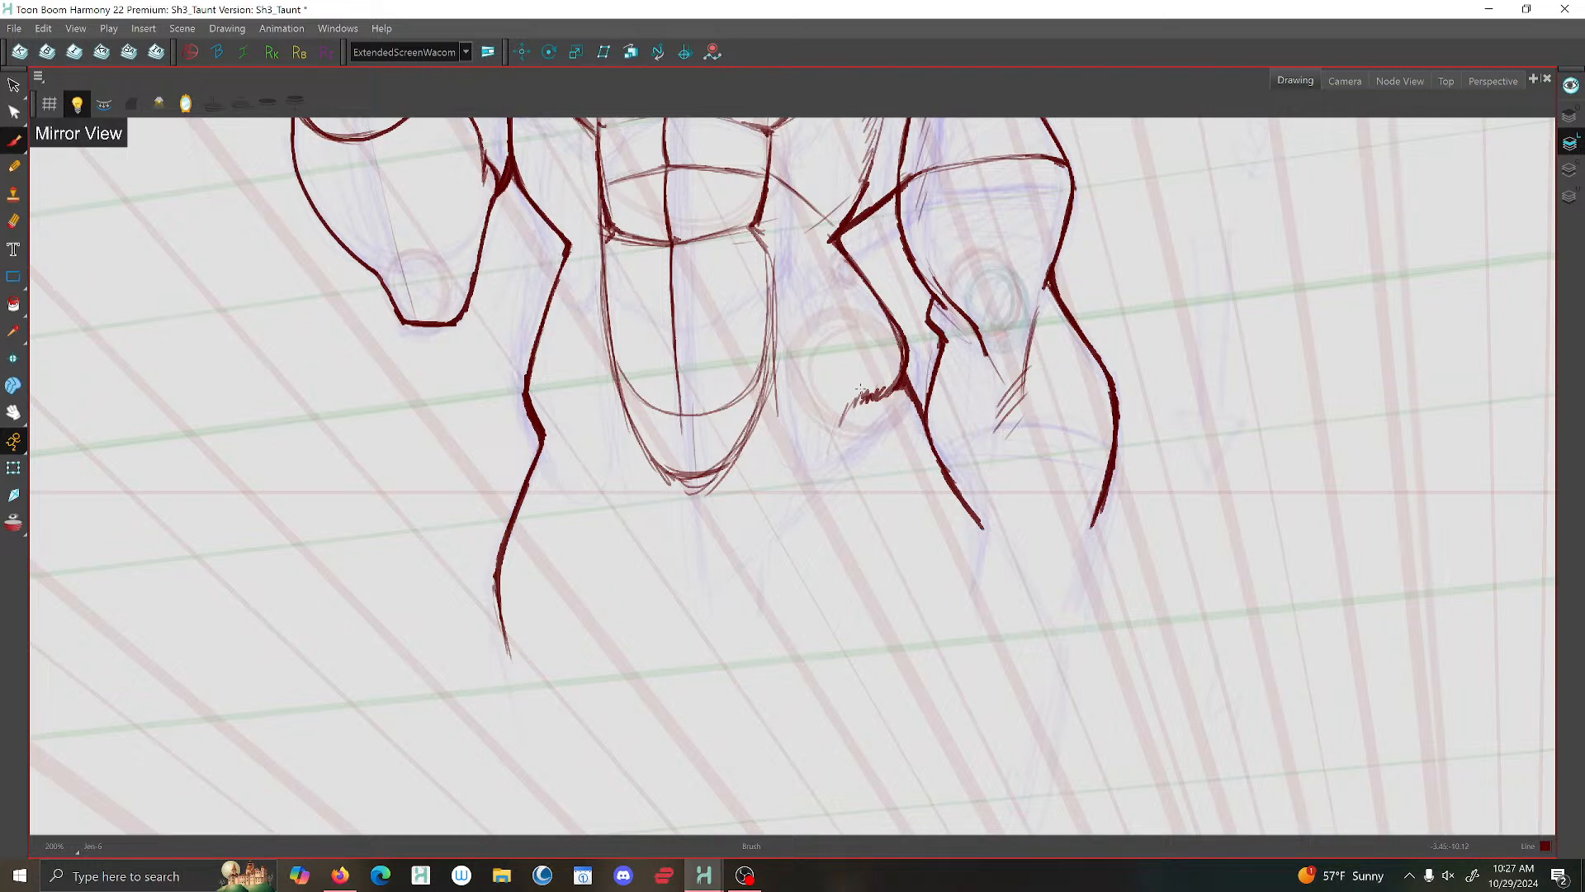
drag(860, 388, 856, 399)
drag(545, 429, 578, 499)
- Sketch the upper thigh line down from the lowered-arm side's hip and the curved bottom edge of the pelvis
scroll(842, 516, down, 7)
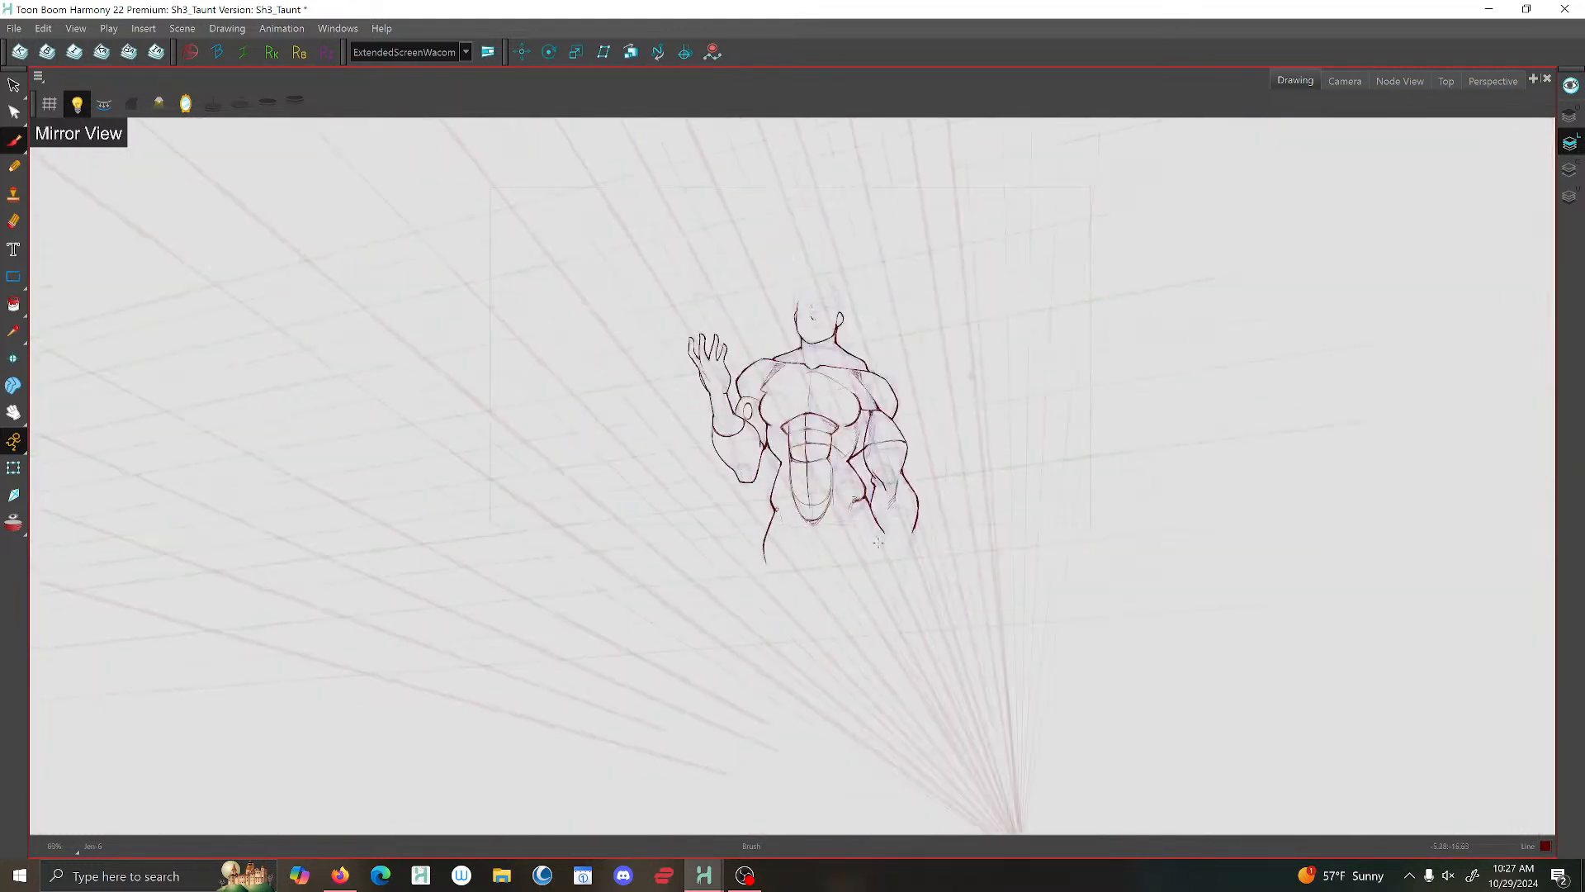
scroll(865, 521, up, 5)
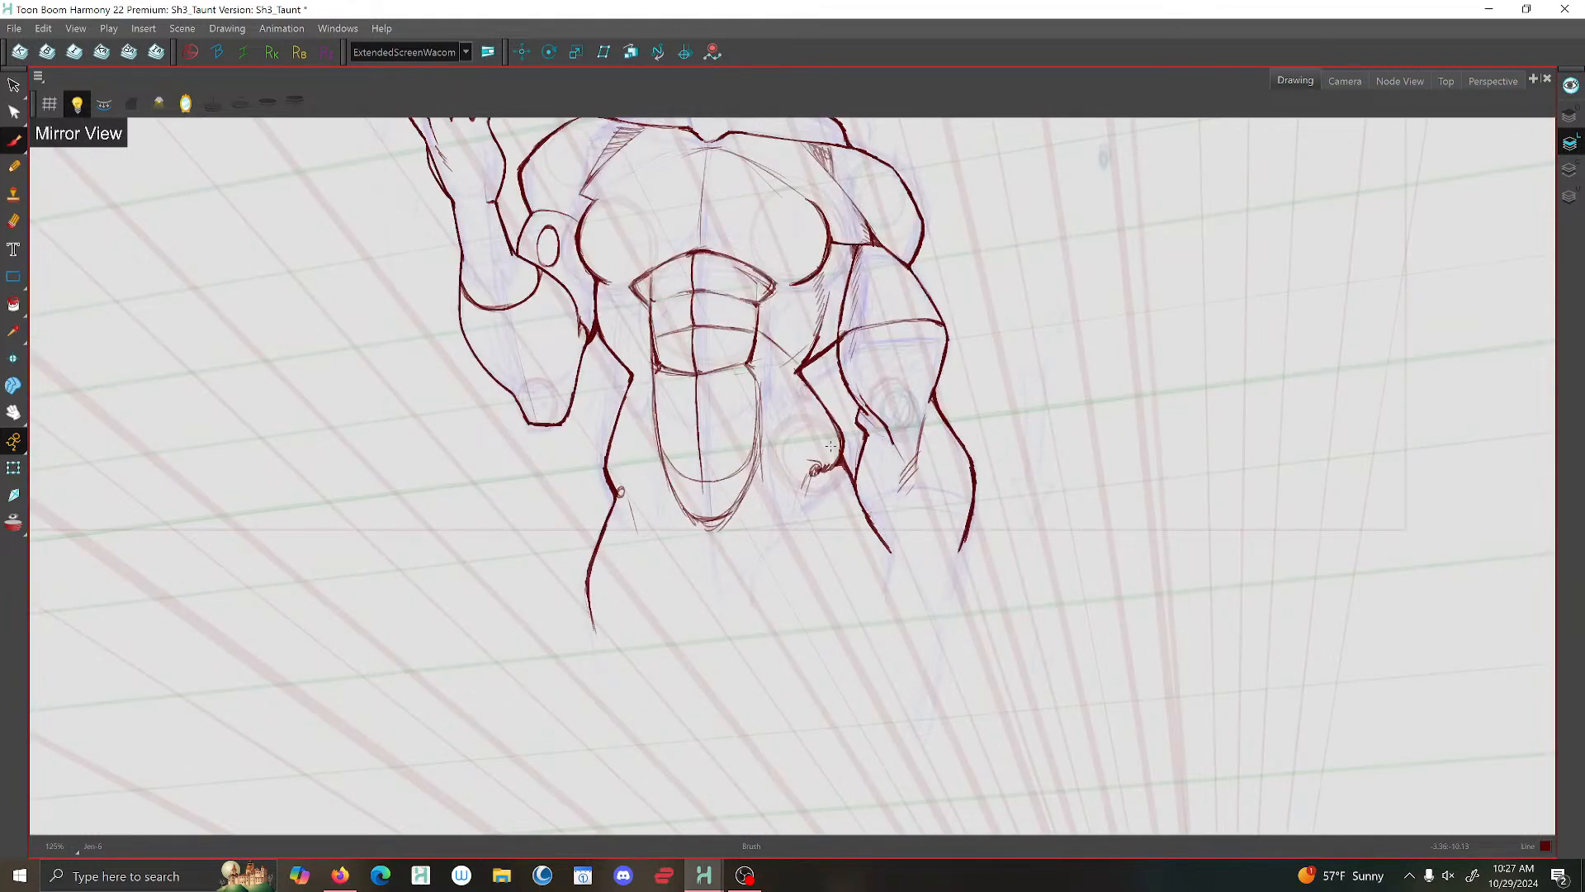
drag(812, 476, 767, 590)
mouse_move(766, 526)
mouse_down()
mouse_move(735, 567)
mouse_move(688, 555)
mouse_move(730, 567)
mouse_up()
mouse_move(766, 528)
mouse_down()
mouse_move(718, 569)
mouse_move(687, 564)
mouse_move(755, 547)
mouse_up()
mouse_move(651, 527)
mouse_down()
mouse_move(689, 565)
mouse_move(728, 568)
mouse_move(654, 531)
mouse_up()
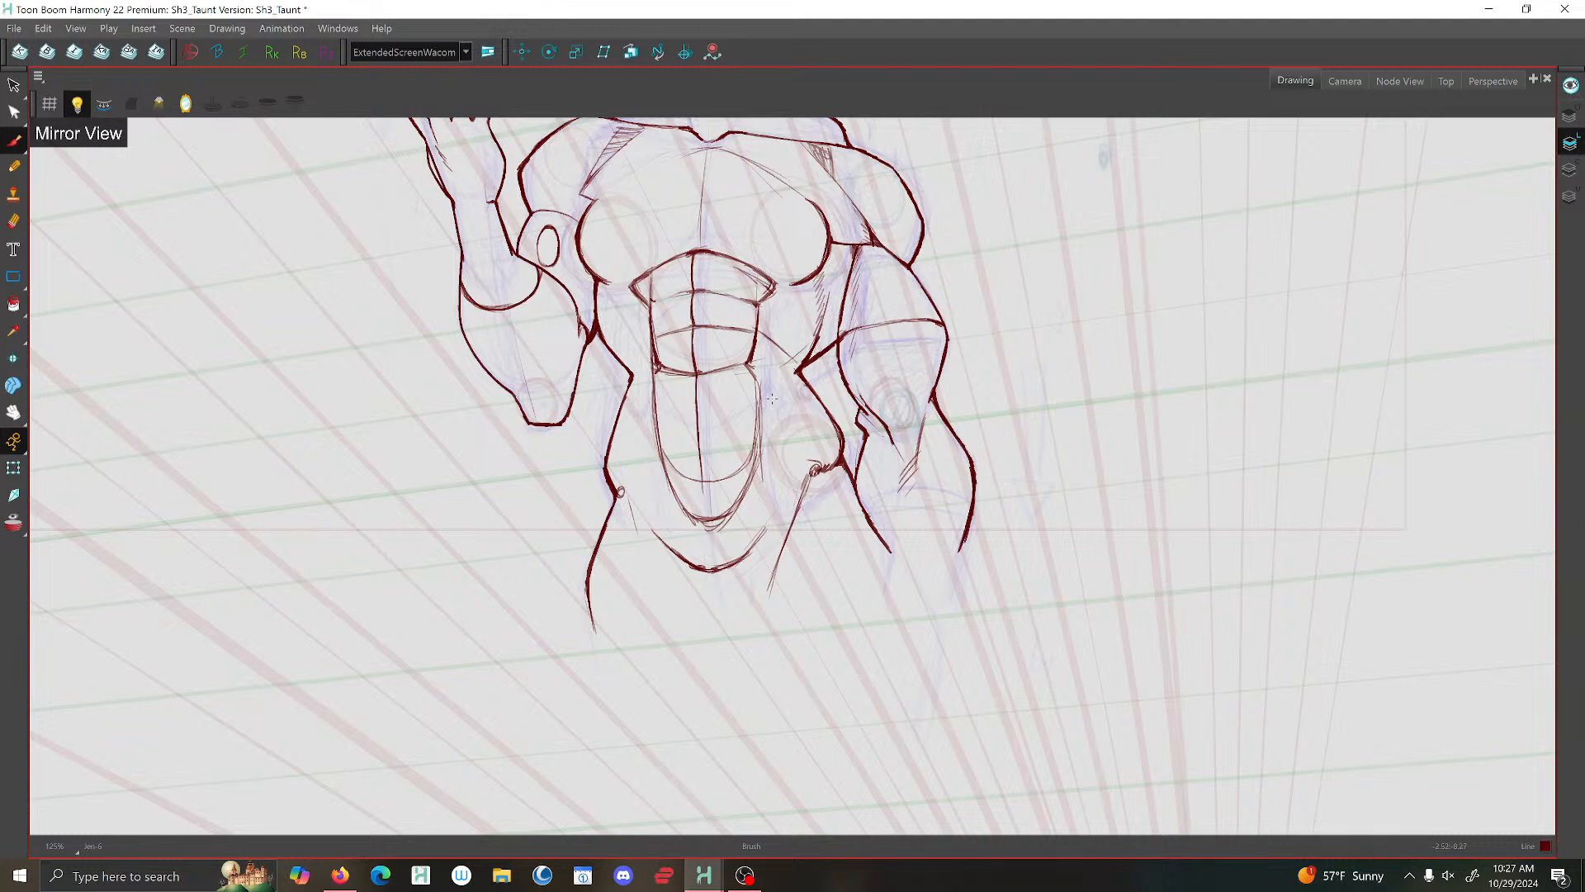
- Draw the V-shaped lines from both hip points to the groin curve and the curved oblique lines beside the abdomen
mouse_move(775, 400)
mouse_down()
mouse_move(776, 439)
mouse_move(814, 468)
mouse_move(768, 392)
mouse_up()
drag(808, 472, 715, 570)
drag(620, 492, 667, 547)
mouse_move(653, 399)
mouse_down()
mouse_move(652, 455)
mouse_move(621, 490)
mouse_move(657, 460)
mouse_up()
mouse_move(760, 417)
mouse_down()
mouse_move(767, 388)
mouse_move(776, 455)
mouse_move(812, 466)
mouse_up()
drag(809, 473, 703, 571)
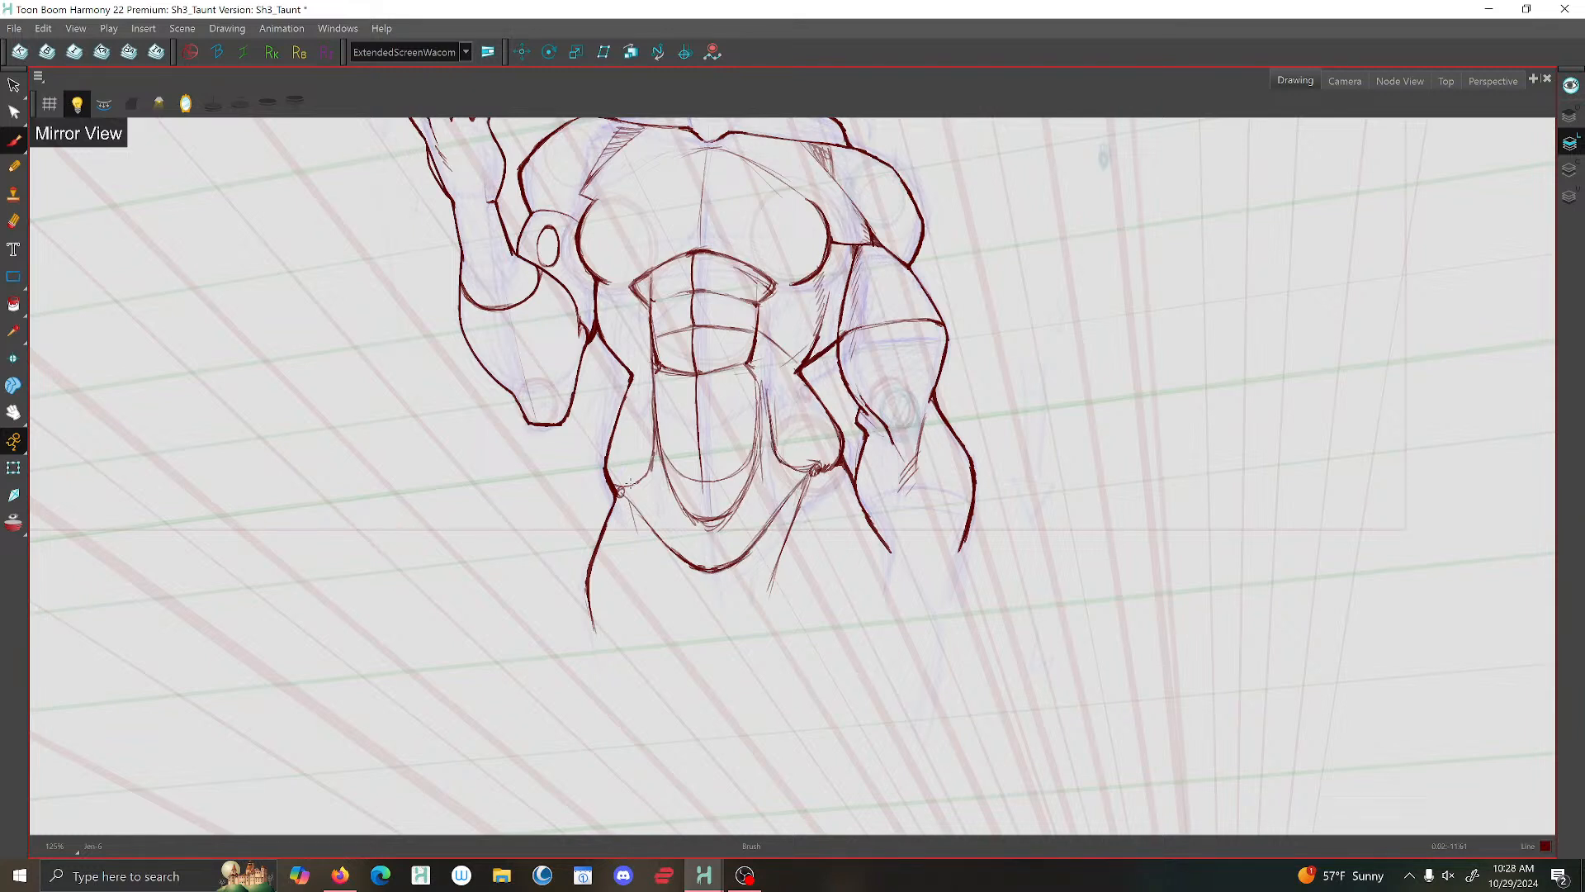
drag(631, 482, 655, 382)
drag(766, 389, 772, 433)
- Turn off the mirrored view and thicken the contour between waist and hip on the lowered-arm side
key(1)
key(1)
key(1)
key(1)
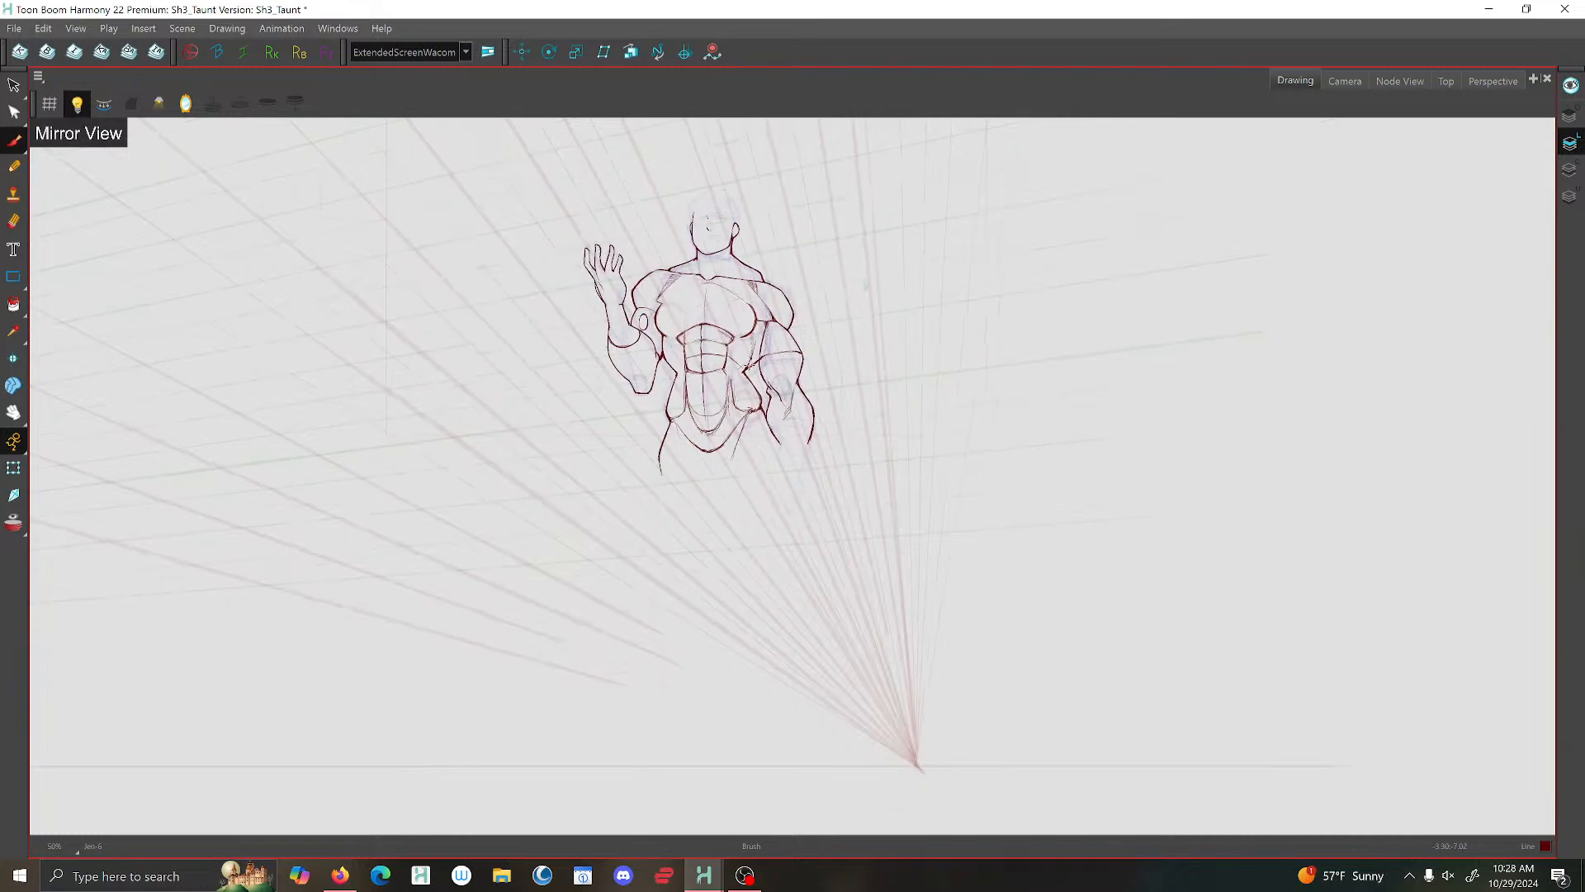
click(186, 104)
key(2)
key(2)
key(2)
key(2)
key(2)
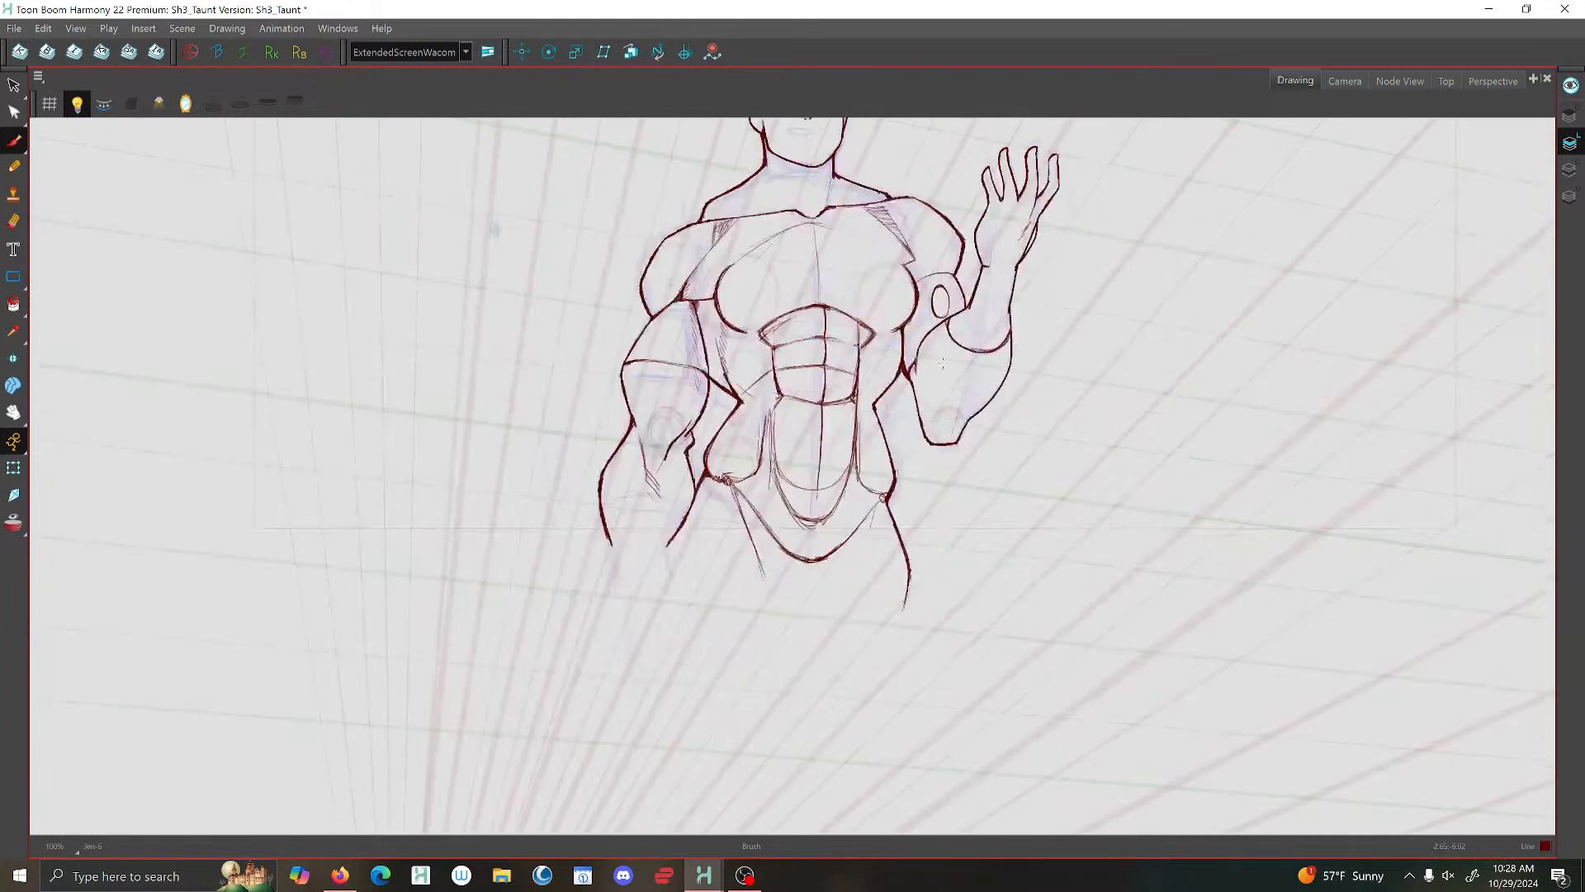
key(2)
key(2)
key(2)
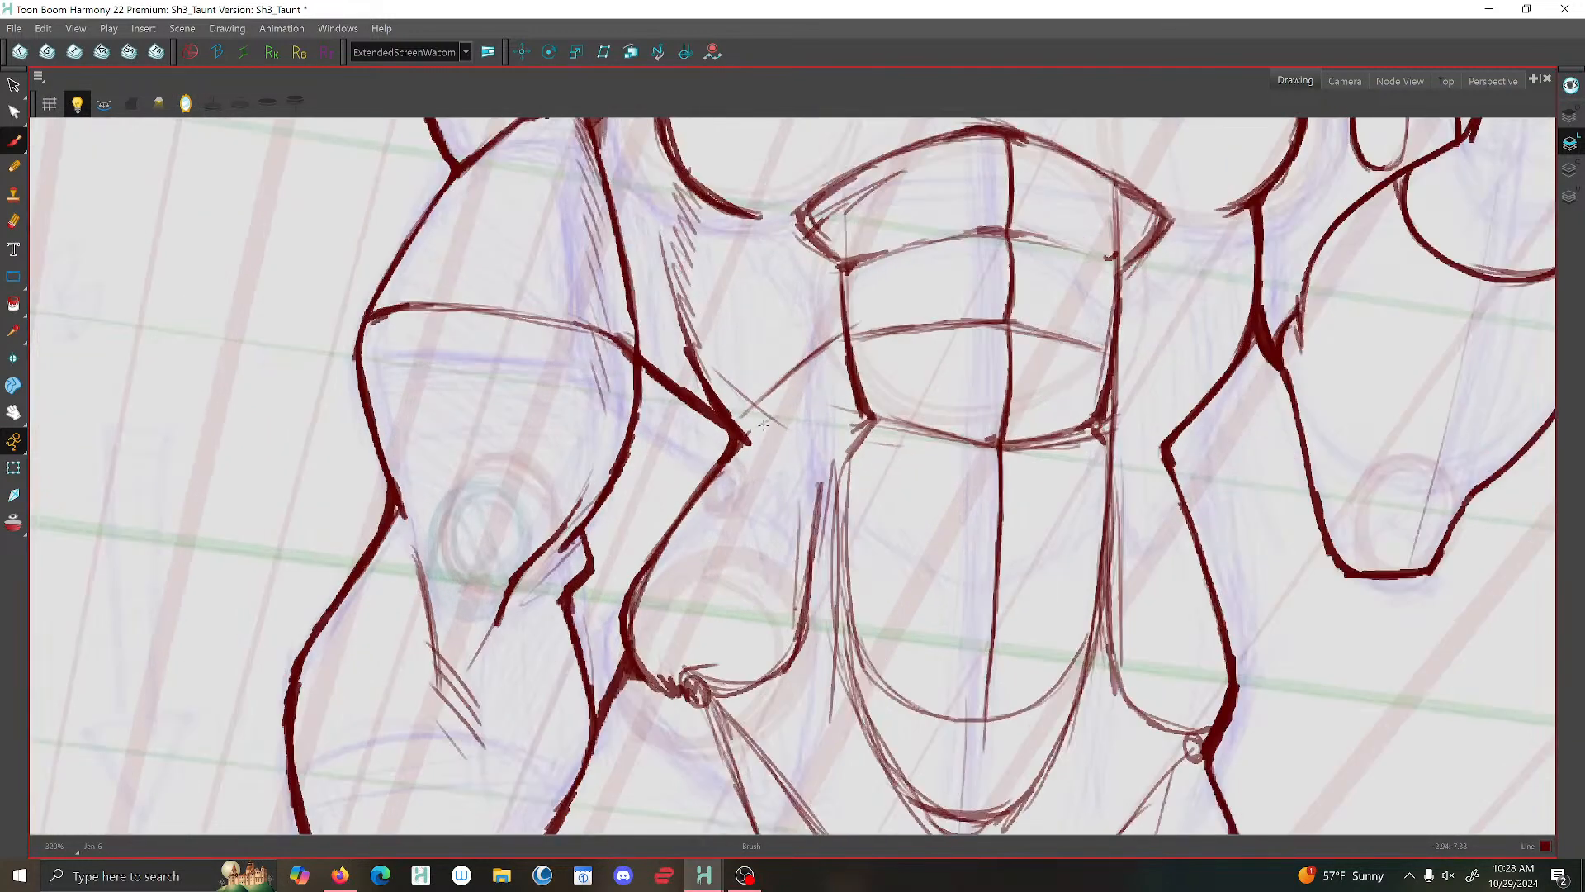
drag(693, 496, 633, 603)
key(1)
key(1)
key(1)
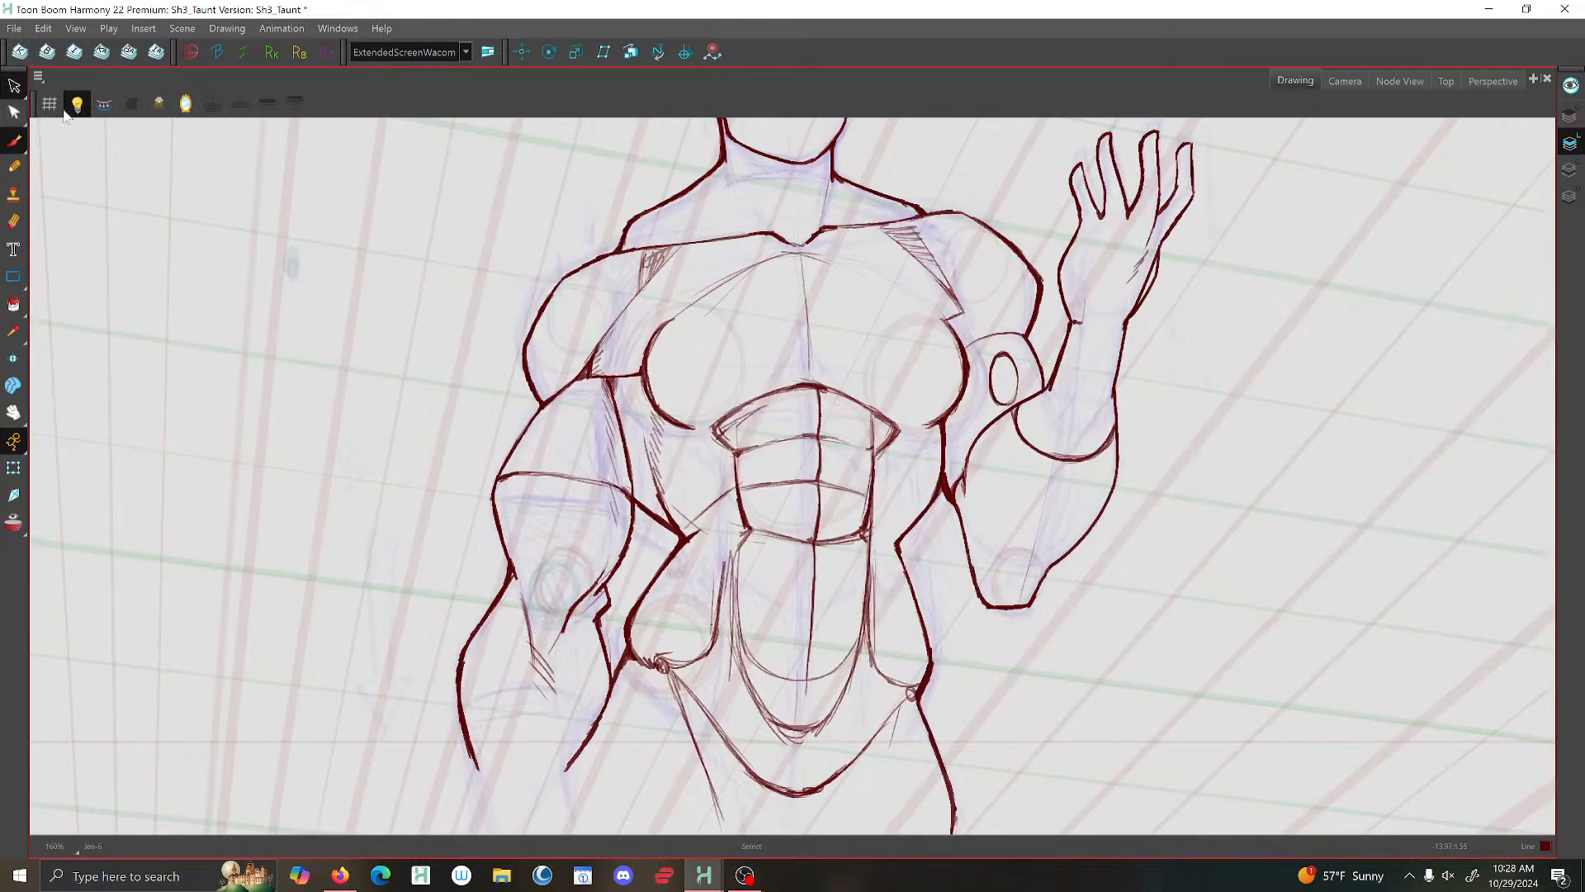
- Brush a clean outline around the lower abdominal section and darken the outline of the upper abdominals
key(alt+s)
key(alt+b)
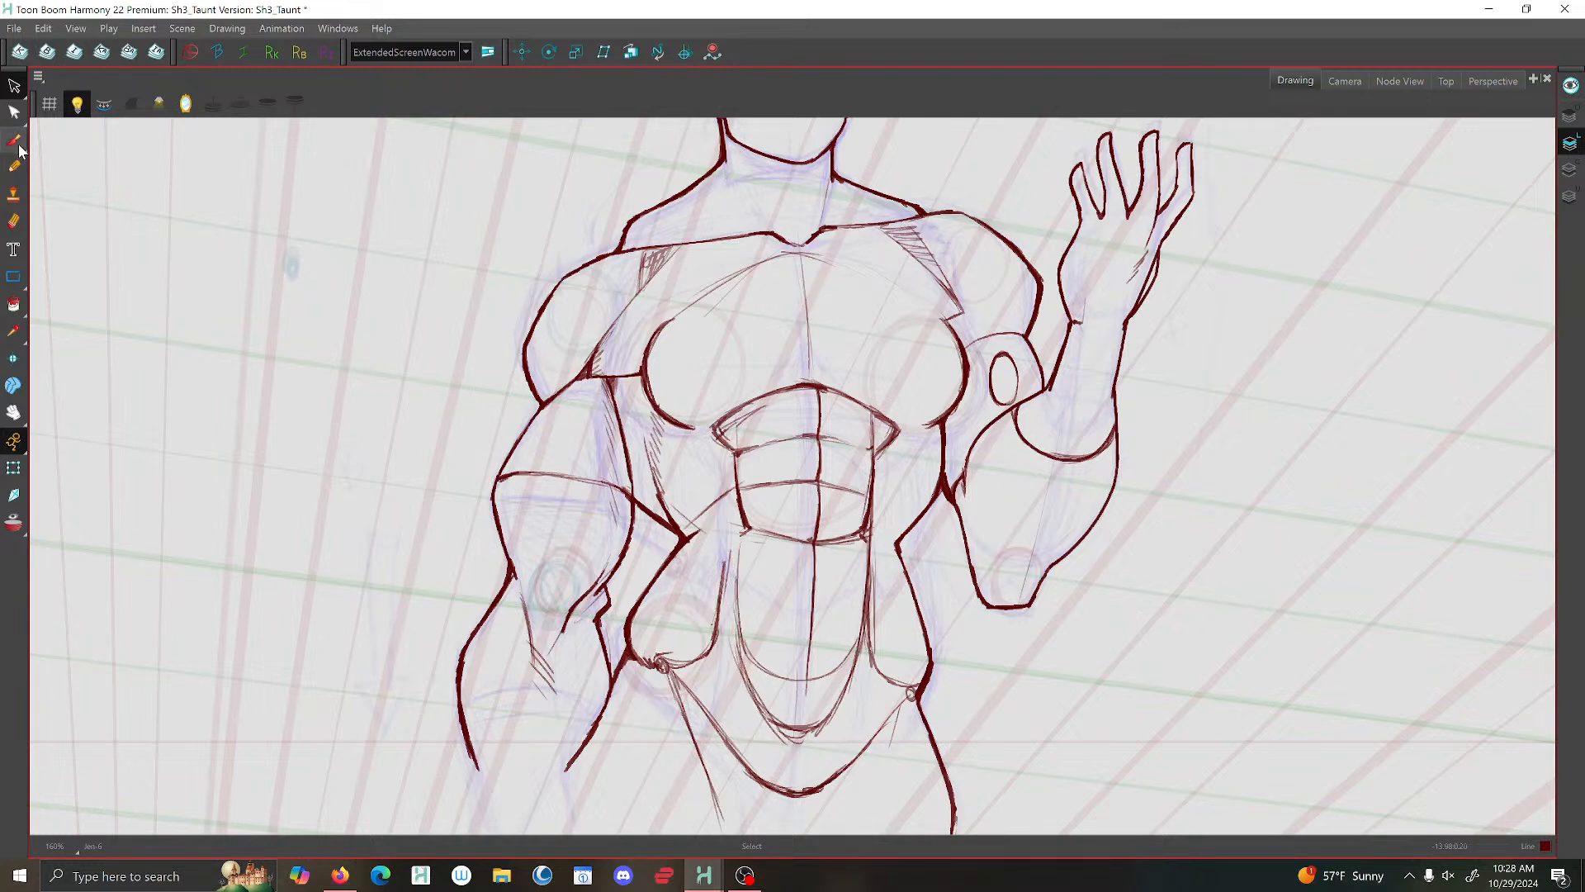
key(f)
key(g)
drag(743, 533, 734, 620)
mouse_move(864, 535)
mouse_down()
mouse_move(844, 701)
mouse_move(809, 732)
mouse_up()
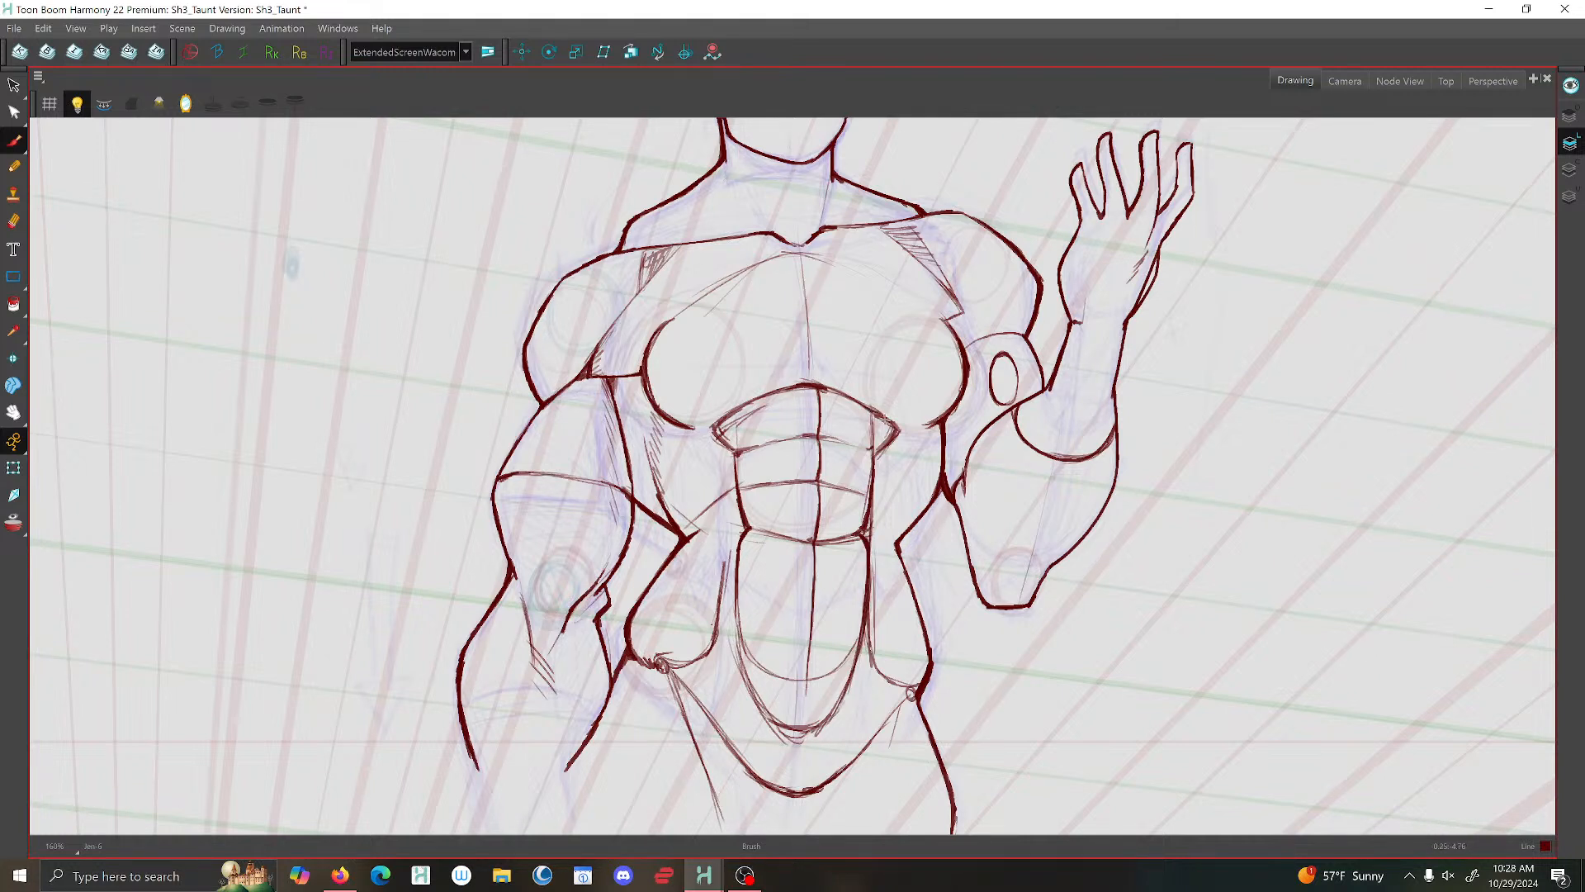
mouse_move(882, 415)
mouse_down()
mouse_move(895, 428)
mouse_move(877, 452)
mouse_move(825, 384)
mouse_move(718, 415)
mouse_move(737, 454)
mouse_move(768, 442)
mouse_move(739, 485)
mouse_up()
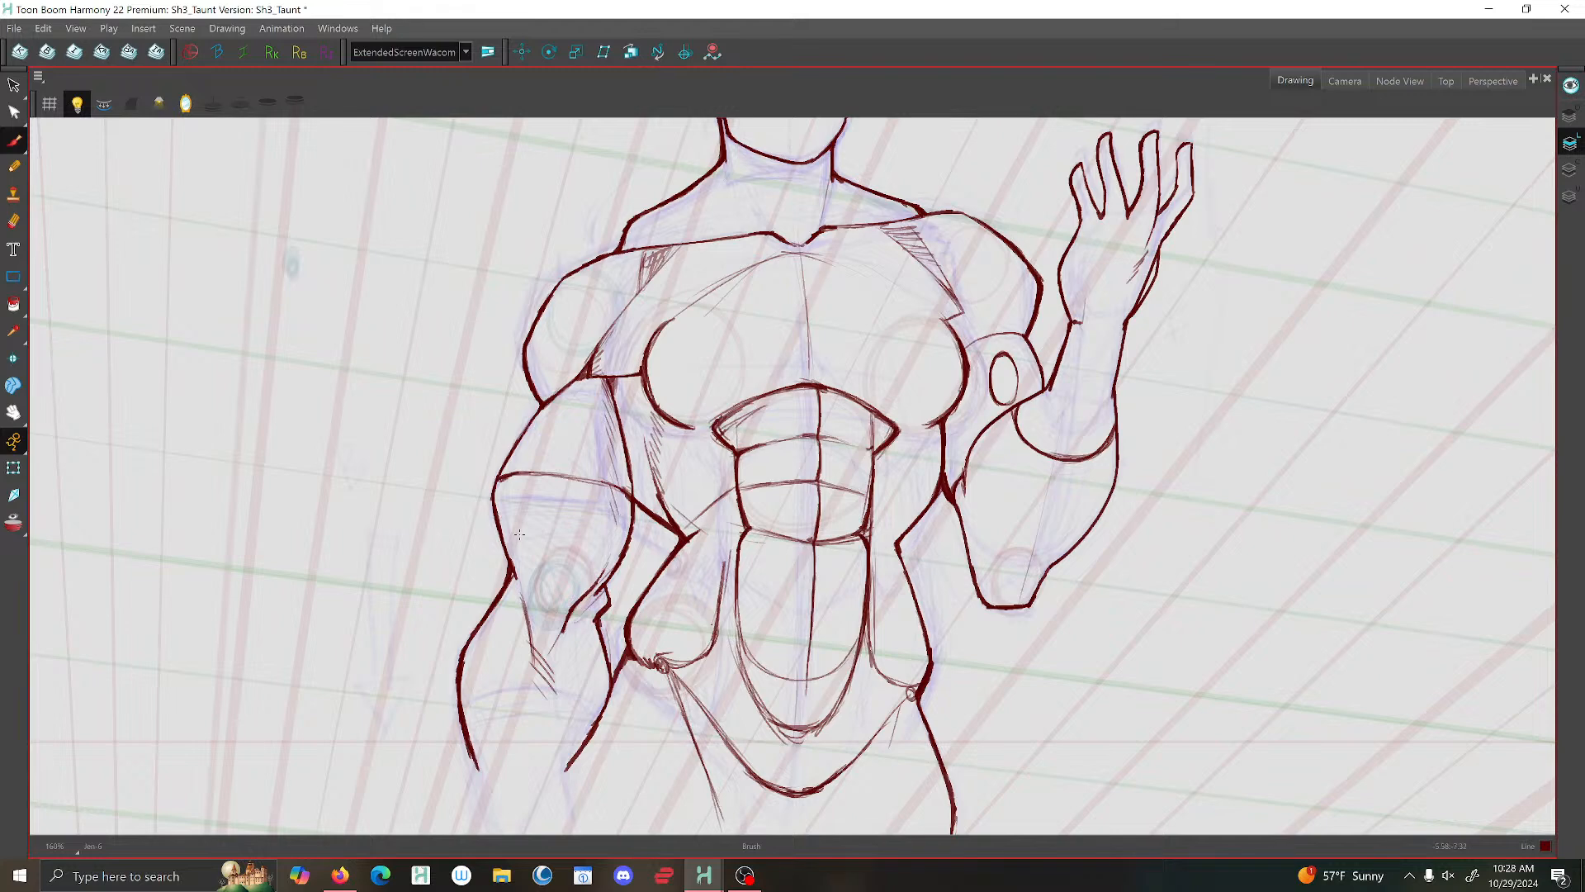
- Compare with the neighbouring drawing, then darken the collarbone notch and extend the outer contours of both chest muscles
key(f)
key(g)
drag(828, 227, 795, 245)
drag(694, 249, 704, 246)
mouse_move(910, 286)
mouse_down()
mouse_move(956, 334)
mouse_move(955, 411)
mouse_up()
mouse_move(695, 303)
mouse_down()
mouse_move(659, 327)
mouse_move(648, 393)
mouse_up()
scroll(986, 405, down, 4)
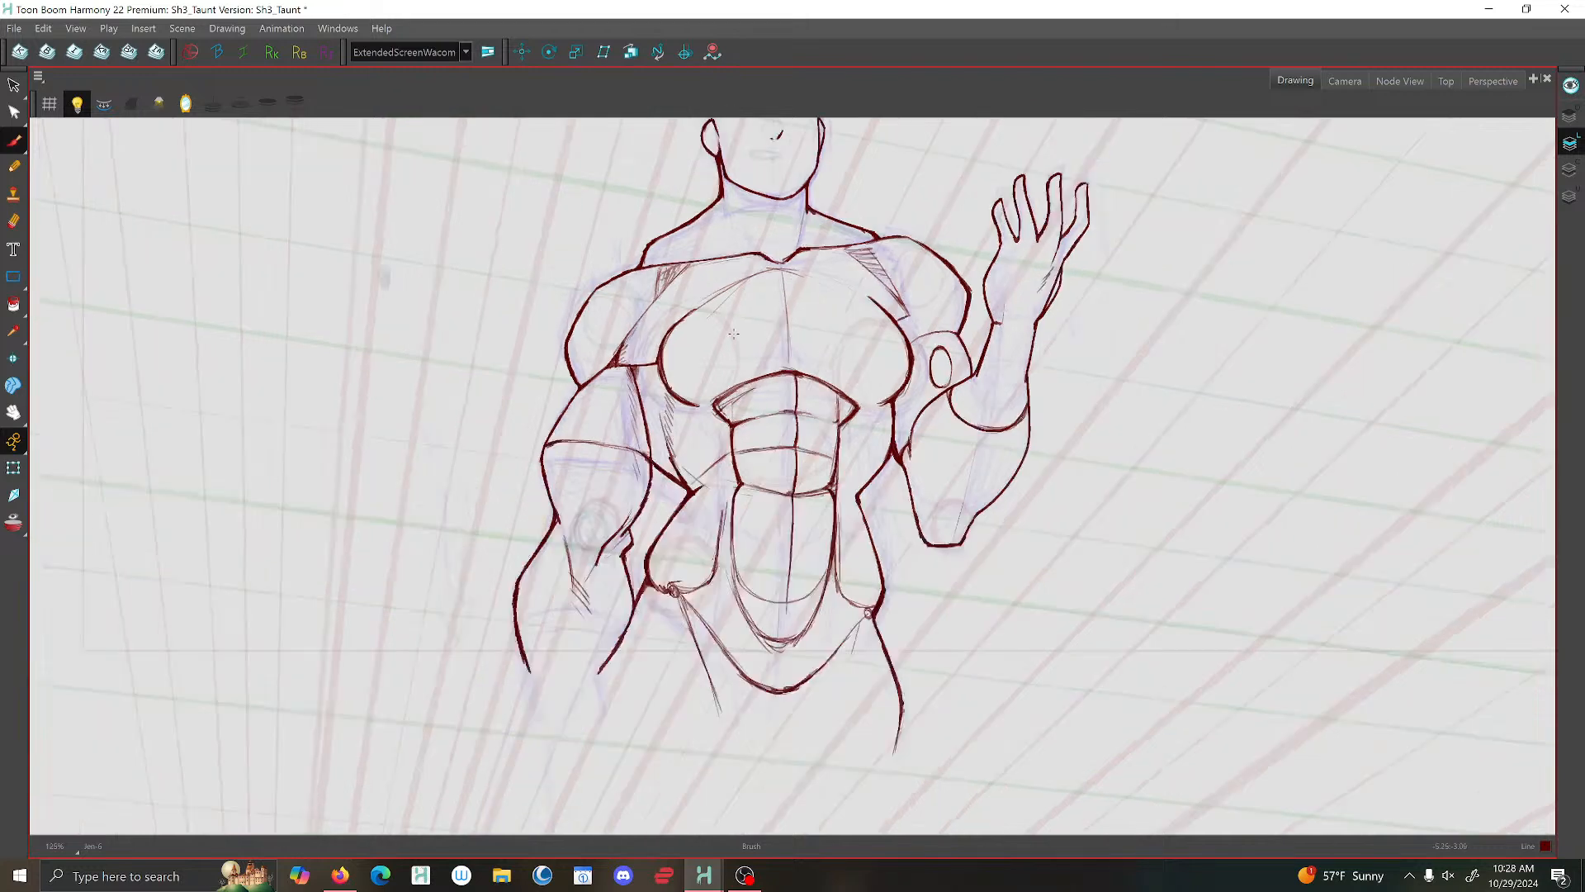
- Draw the neck muscle lines and add short accent strokes under the jaw and chin and at the shoulder lines
scroll(790, 284, up, 5)
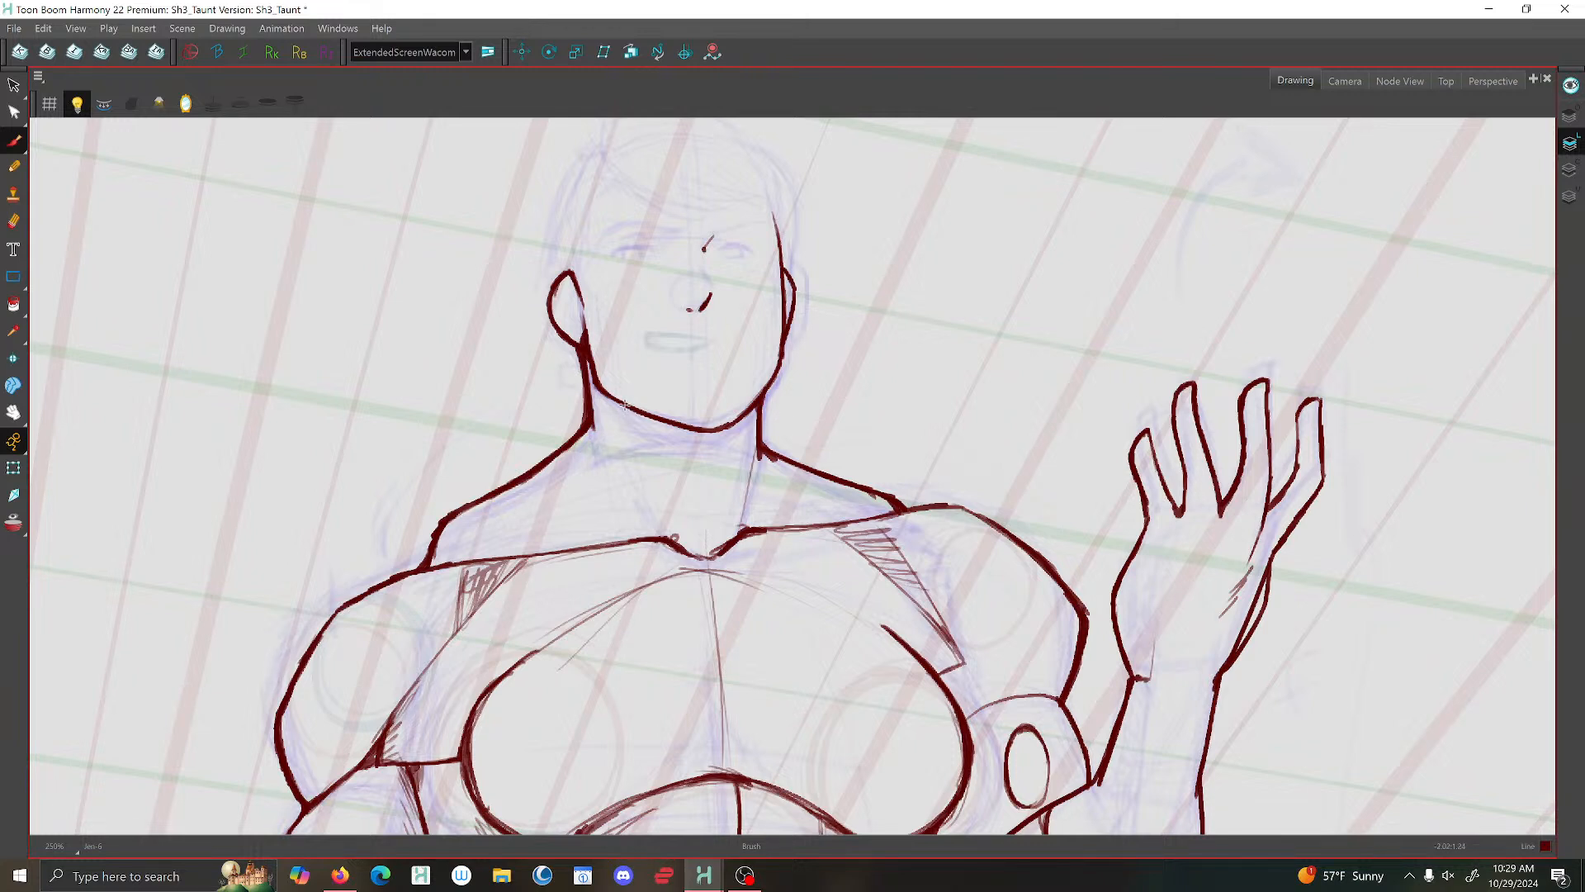
mouse_move(625, 406)
mouse_down()
mouse_move(632, 423)
mouse_move(593, 434)
mouse_move(597, 452)
mouse_move(674, 537)
mouse_up()
drag(760, 444, 744, 507)
drag(715, 434, 700, 444)
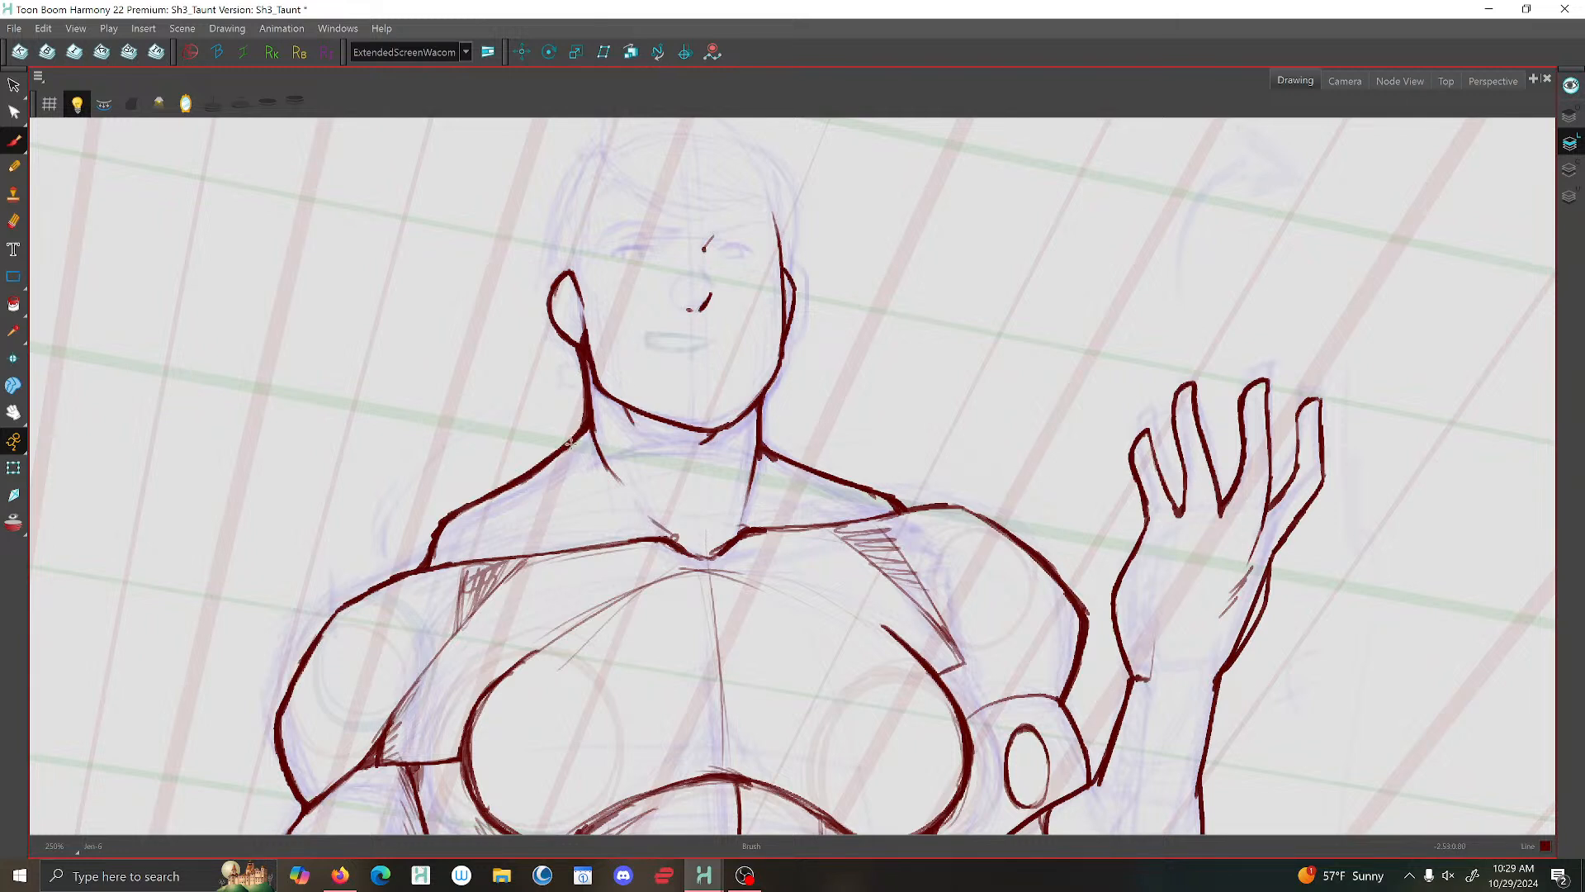
drag(576, 440, 553, 469)
drag(885, 511, 871, 518)
- Save the scene and thicken the small stroke at the nose bridge between the eyes
scroll(799, 537, down, 5)
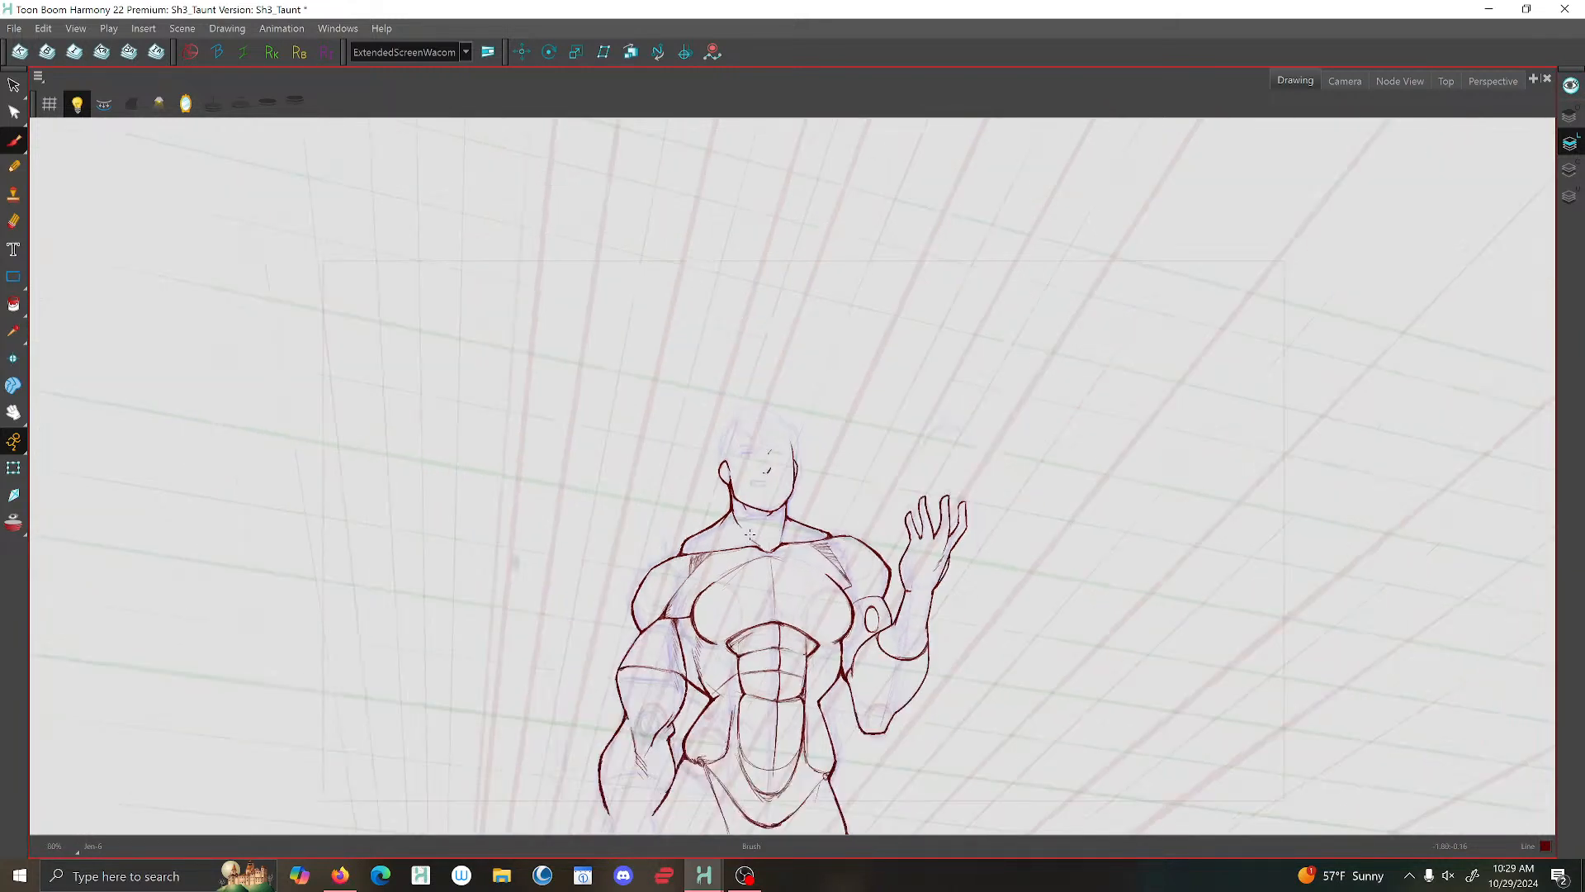
scroll(762, 500, up, 5)
scroll(777, 444, up, 2)
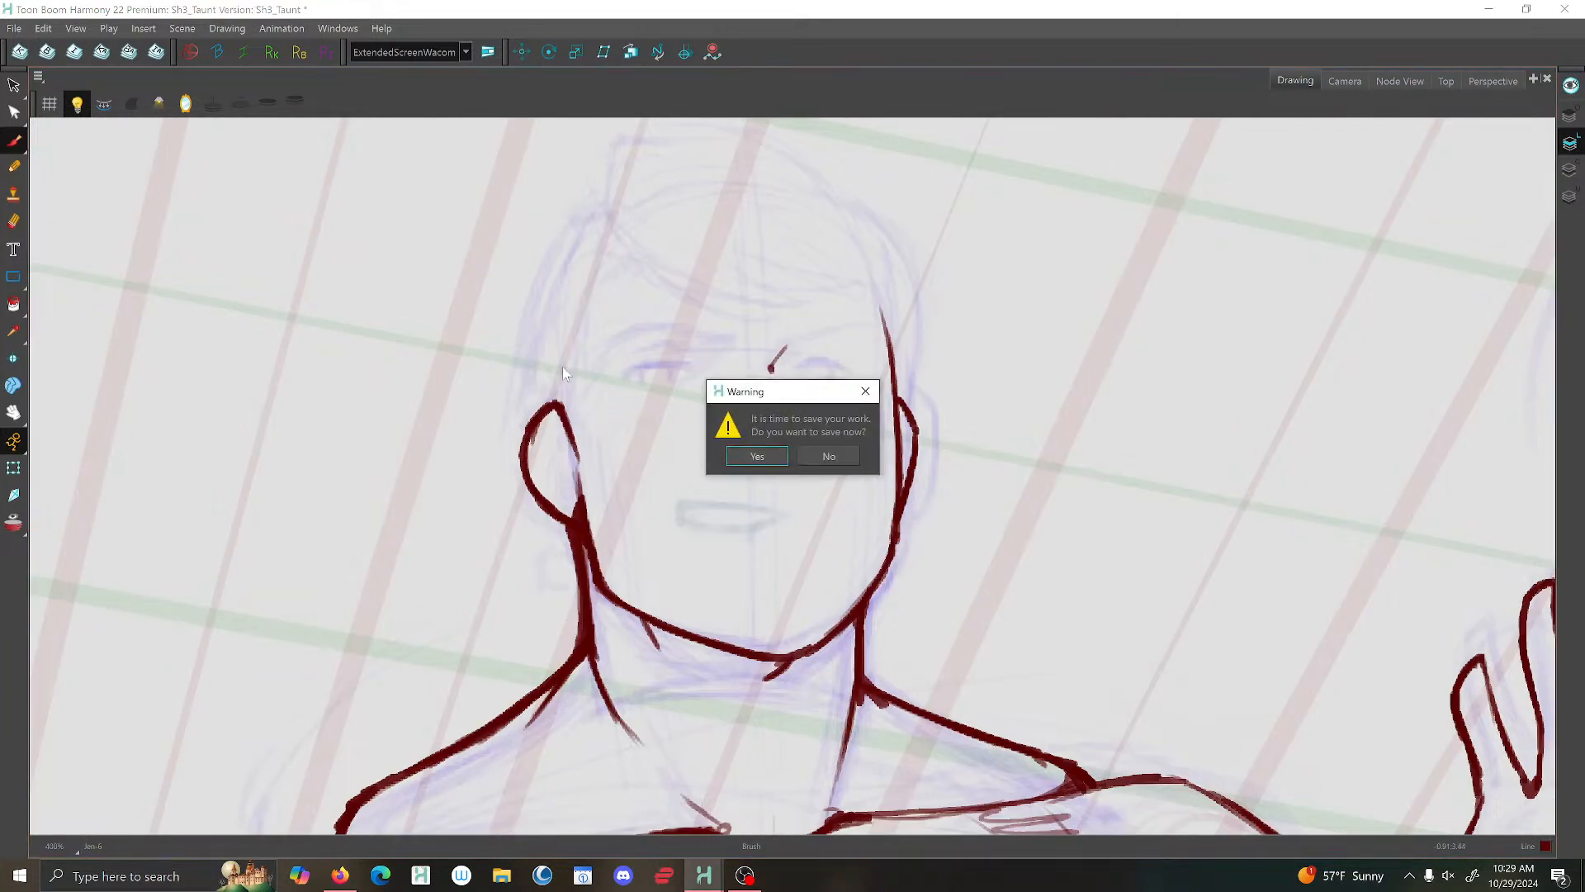
click(742, 457)
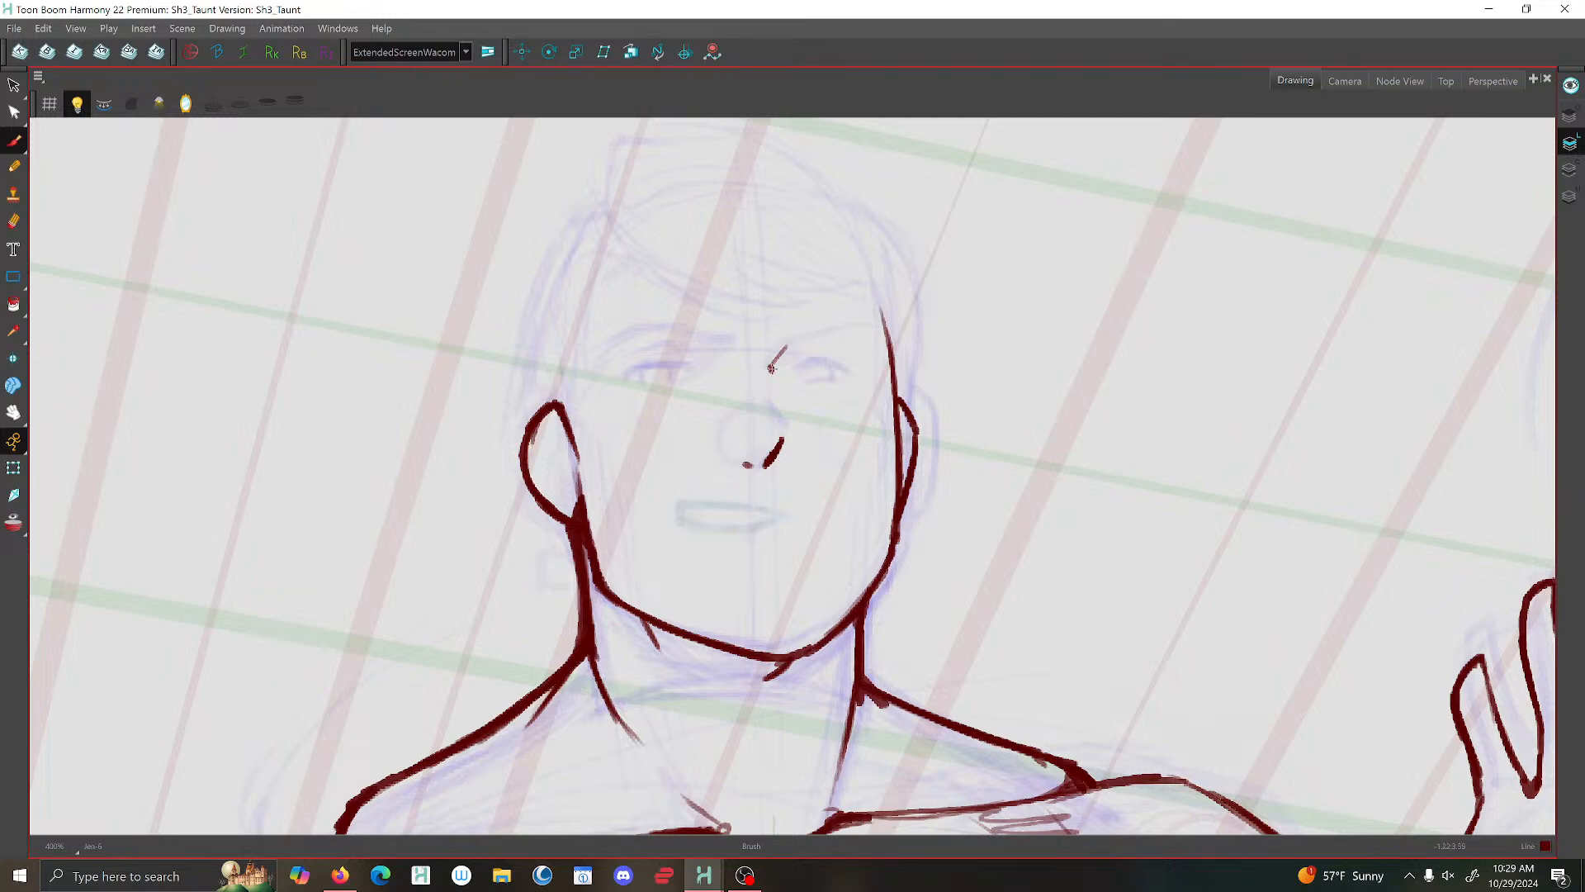
drag(778, 357, 772, 373)
- Mirror the view and delete the stroke at the side of the nose, keeping the bridge and nostril marks
scroll(701, 450, down, 5)
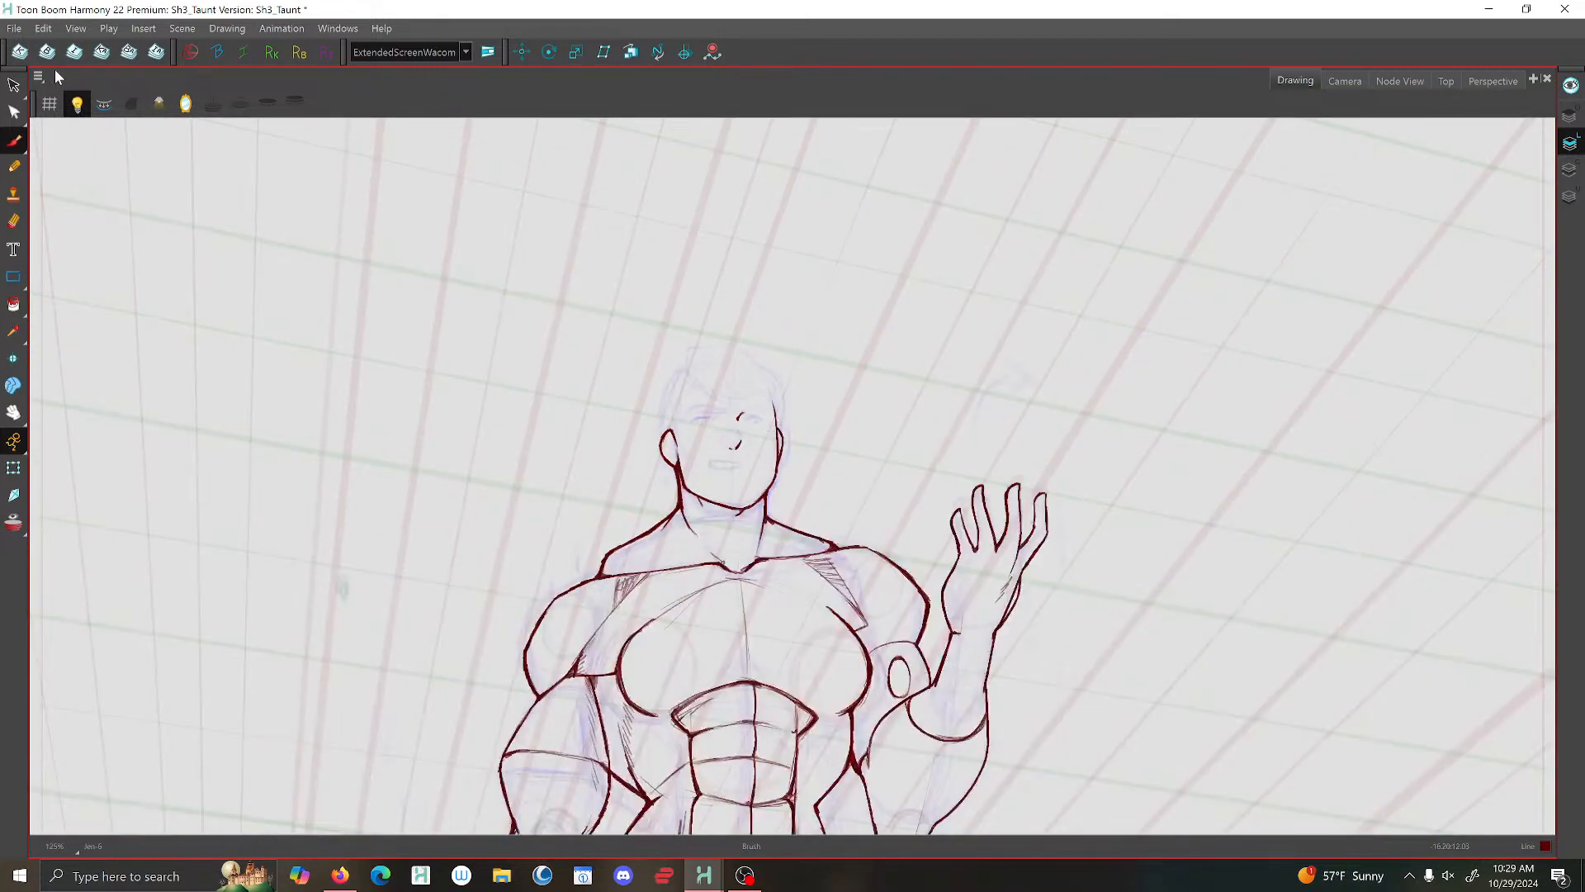
click(184, 106)
scroll(859, 396, up, 4)
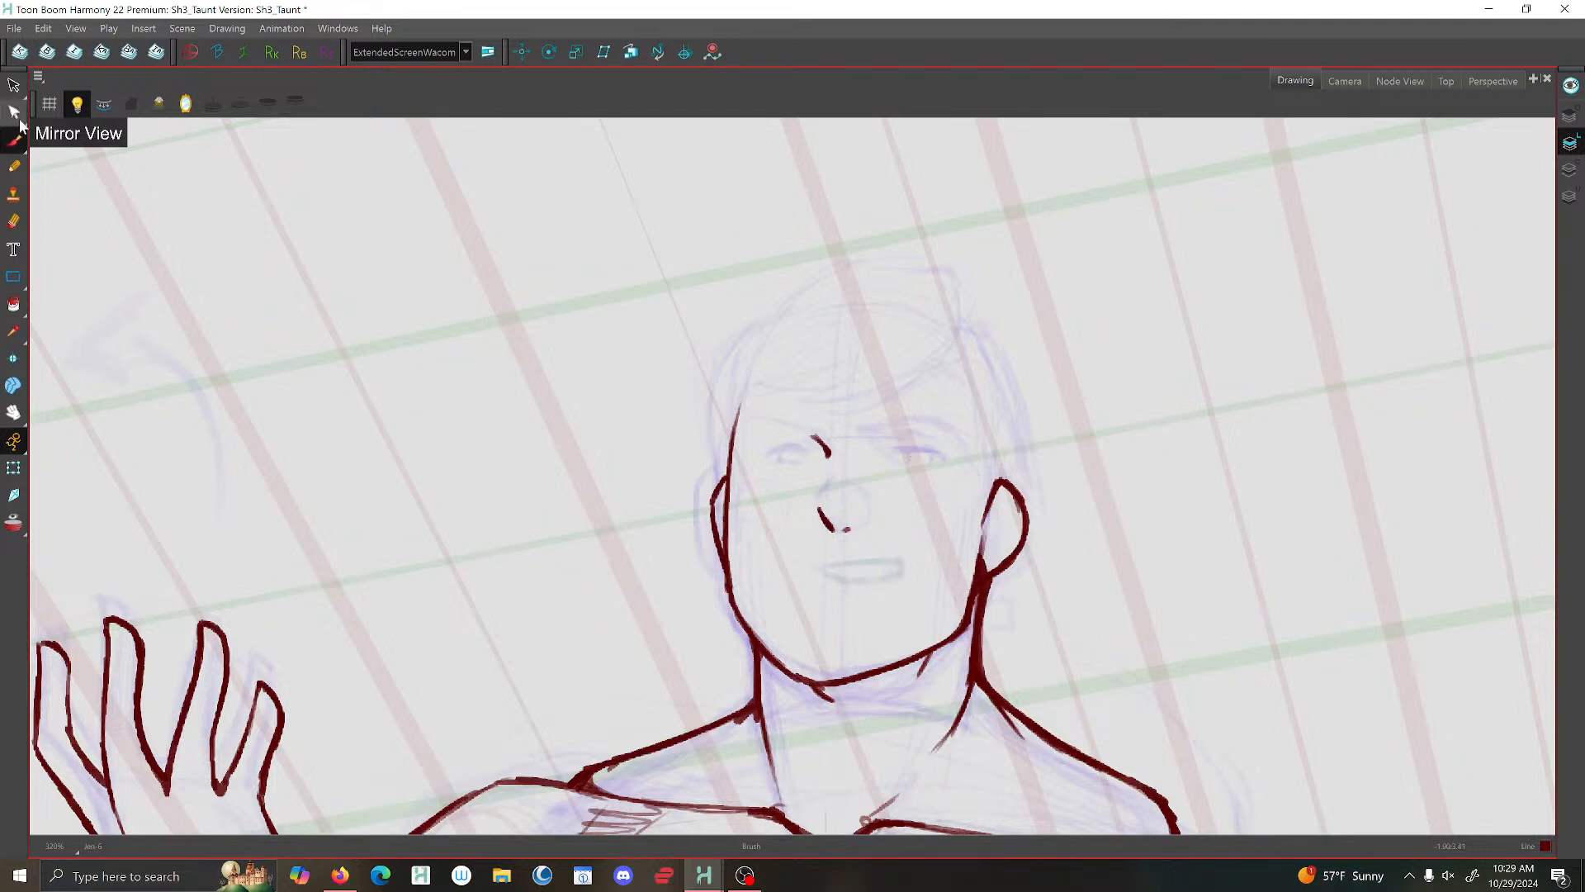
click(14, 86)
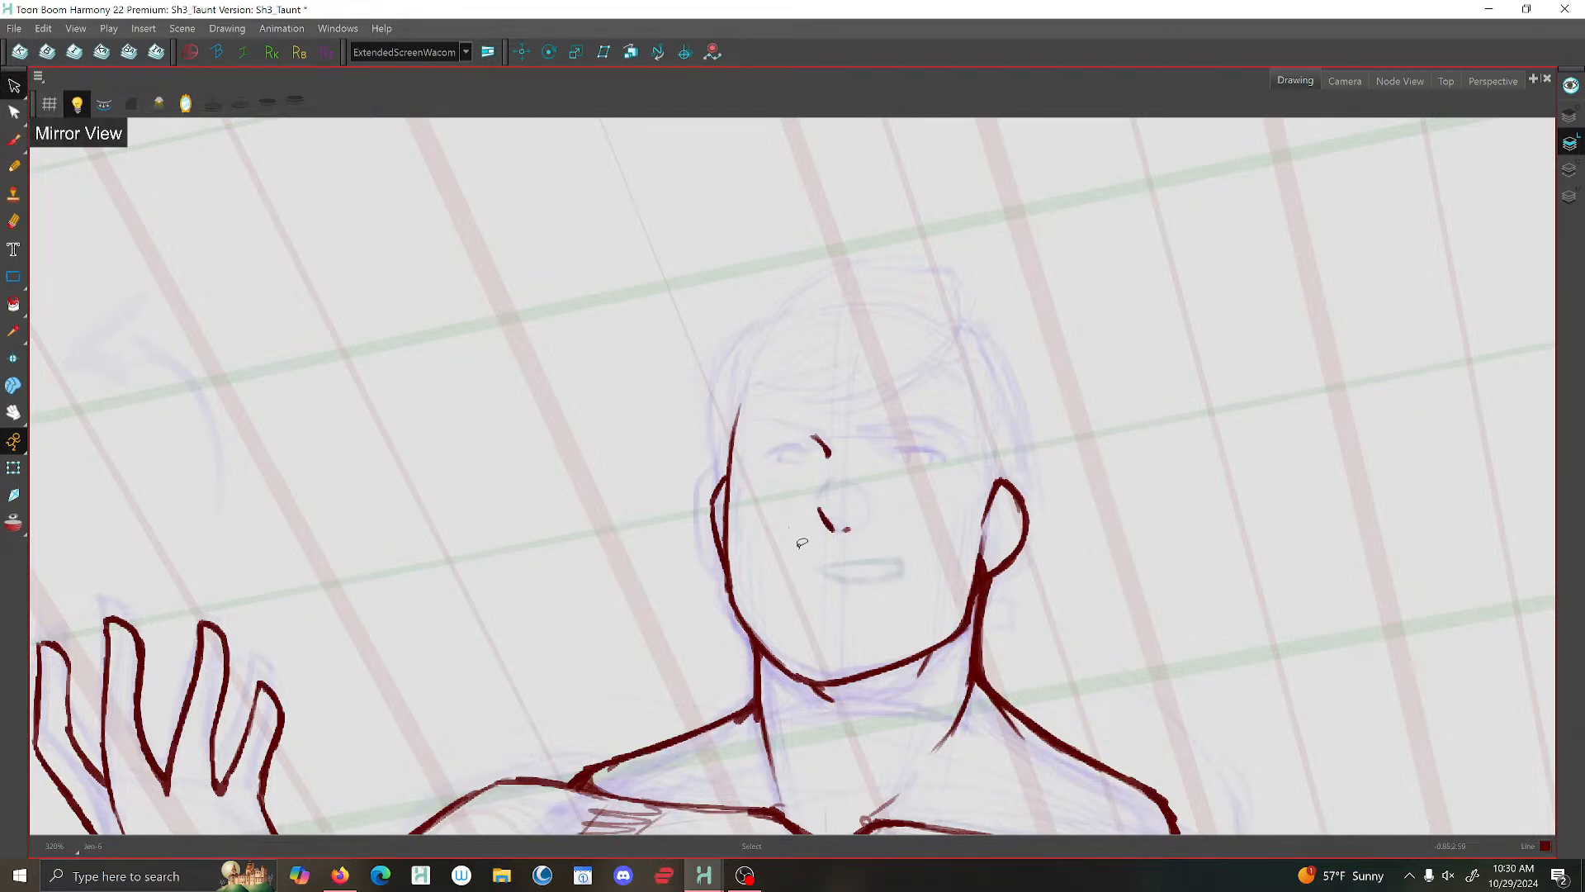
drag(801, 542, 824, 439)
drag(802, 533, 791, 524)
scroll(801, 434, up, 2)
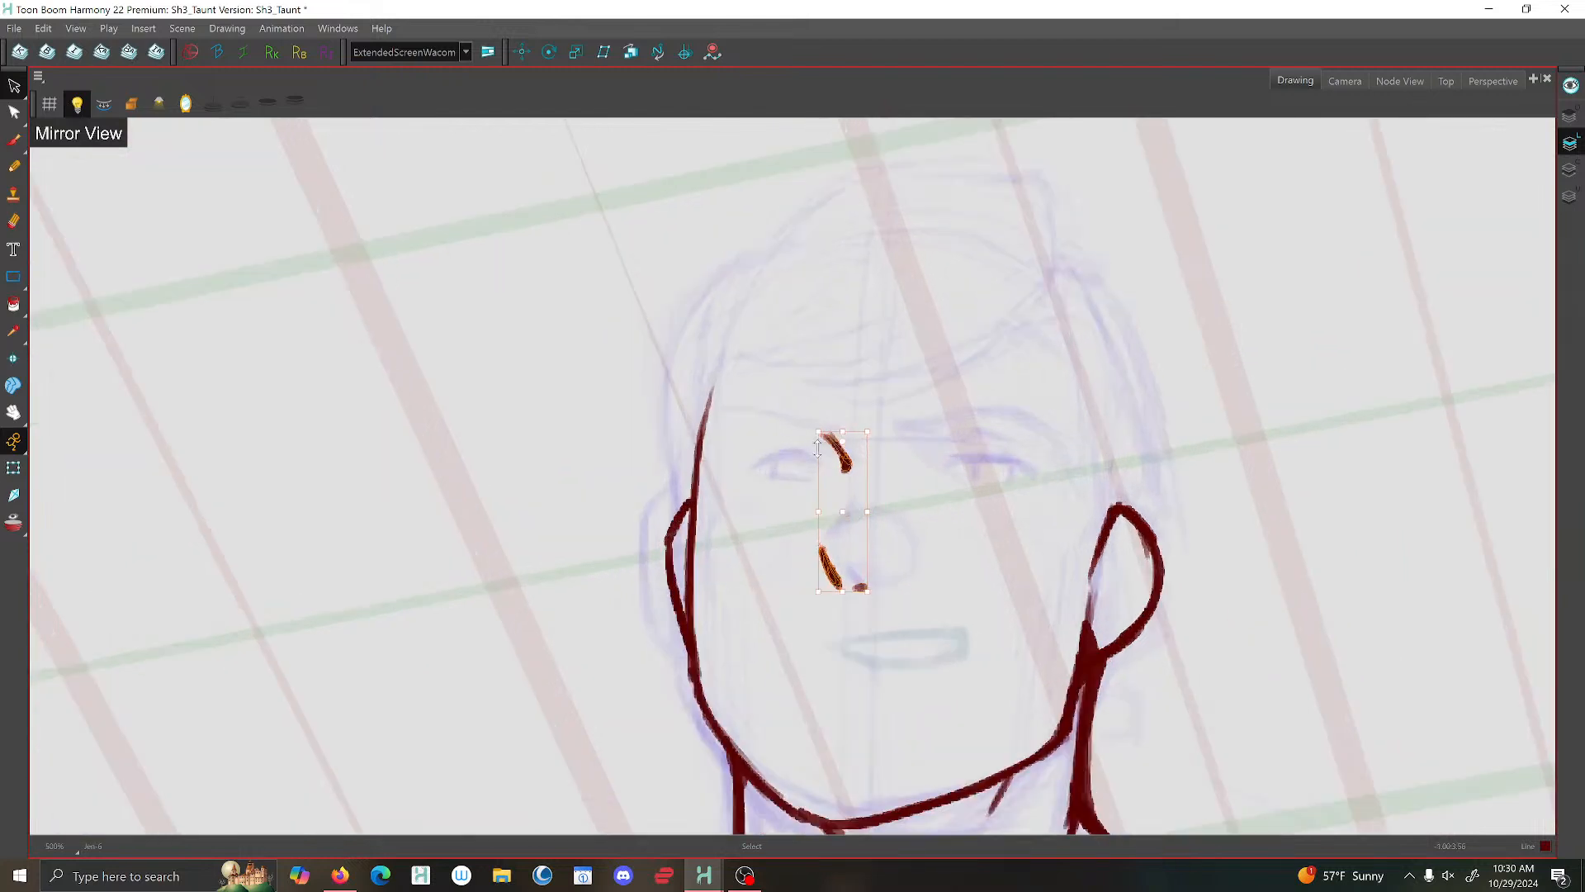
drag(840, 459, 837, 457)
drag(811, 535, 827, 537)
key(Delete)
- Brush a new curved stroke for the side of the nose, running down to the nostril mark
click(13, 139)
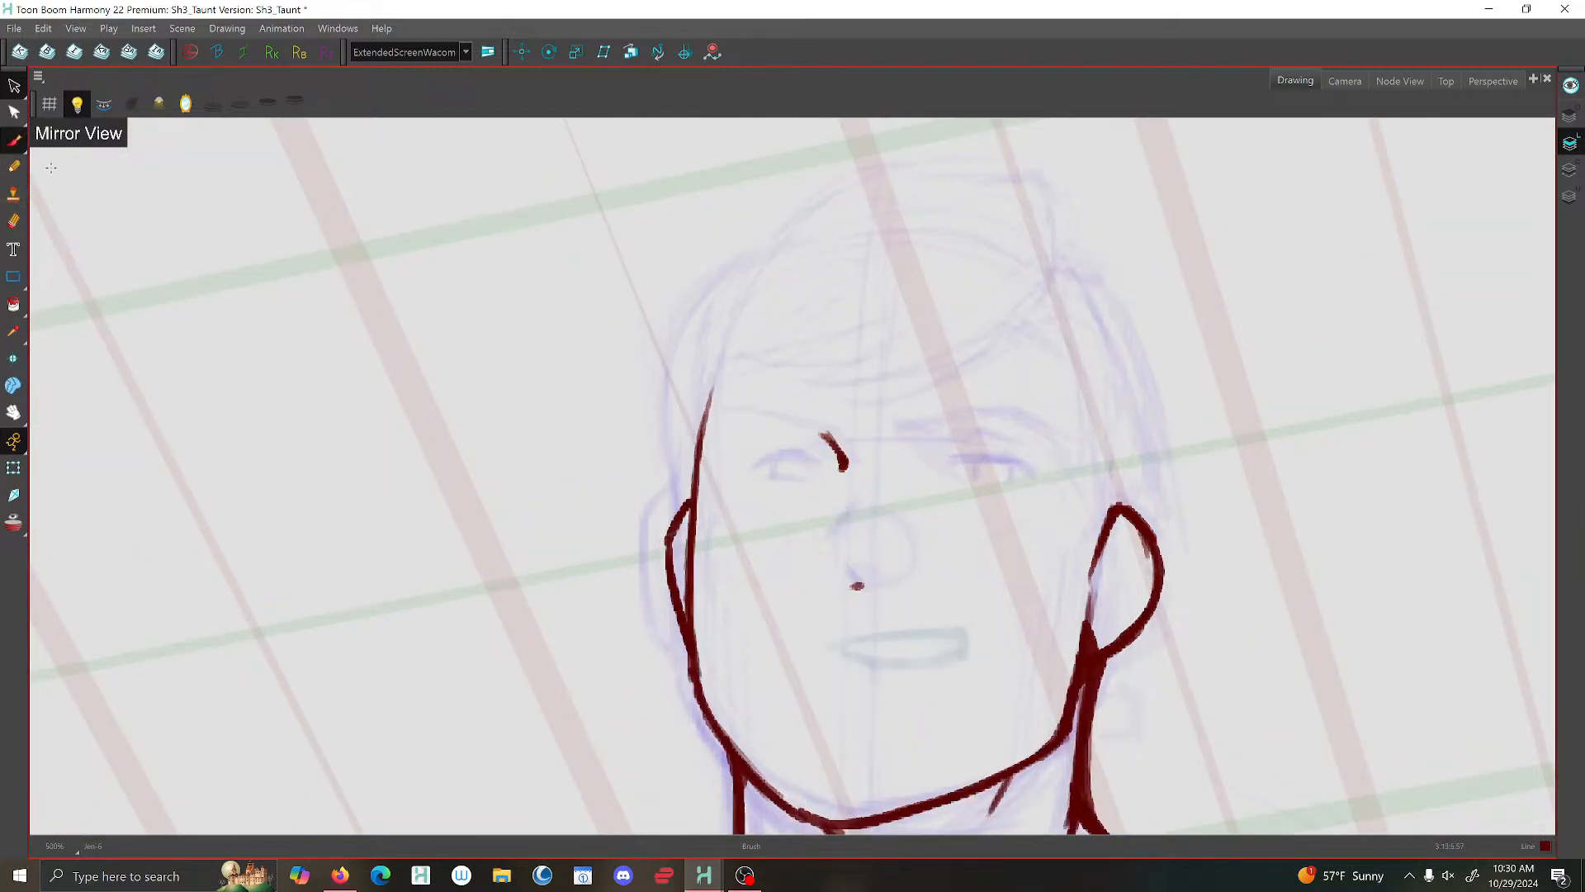
mouse_move(829, 541)
mouse_down()
mouse_move(825, 577)
mouse_move(847, 585)
mouse_up()
scroll(884, 554, down, 5)
scroll(889, 552, up, 3)
scroll(896, 570, down, 3)
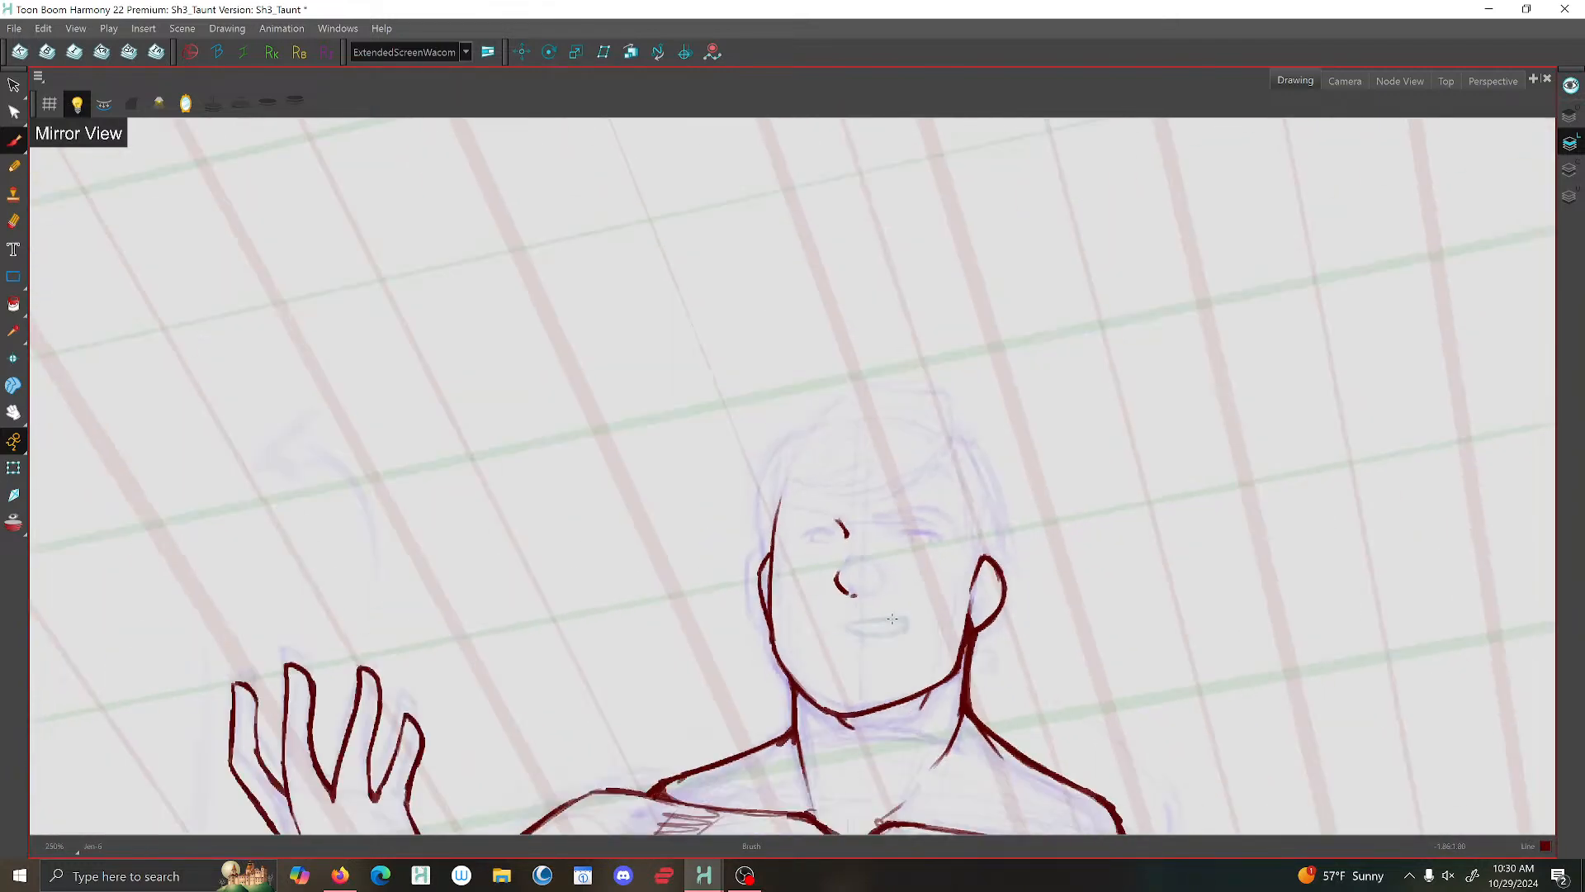
- Flip to the previous drawing and back to compare the finished head and face with the current one
scroll(904, 589, up, 1)
key(g)
key(f)
key(f)
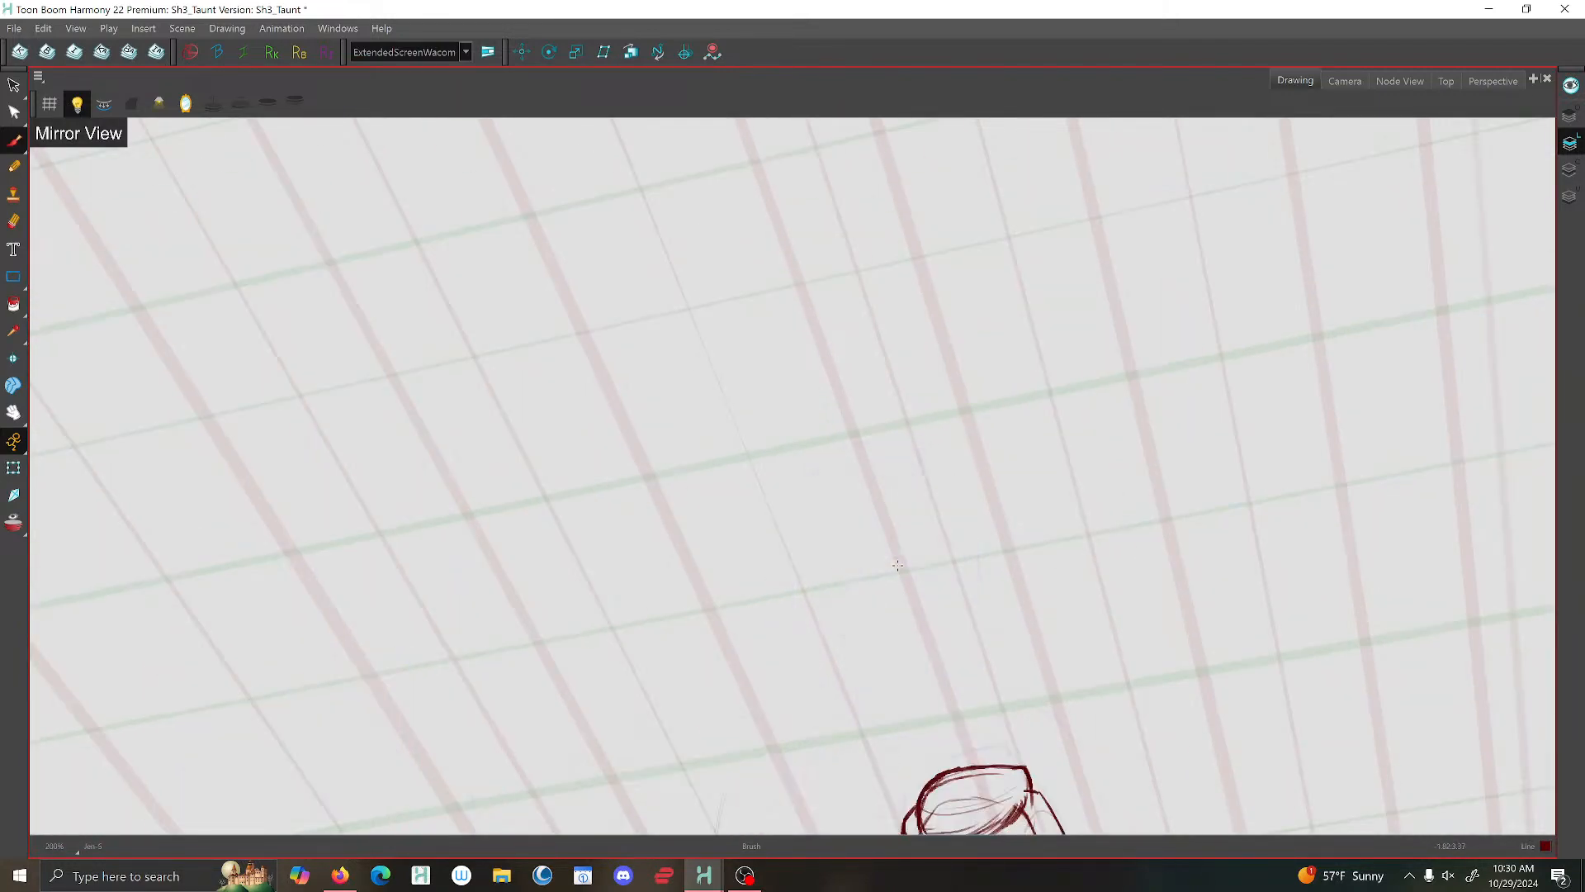
scroll(900, 564, down, 2)
drag(912, 563, 675, 170)
scroll(685, 215, up, 3)
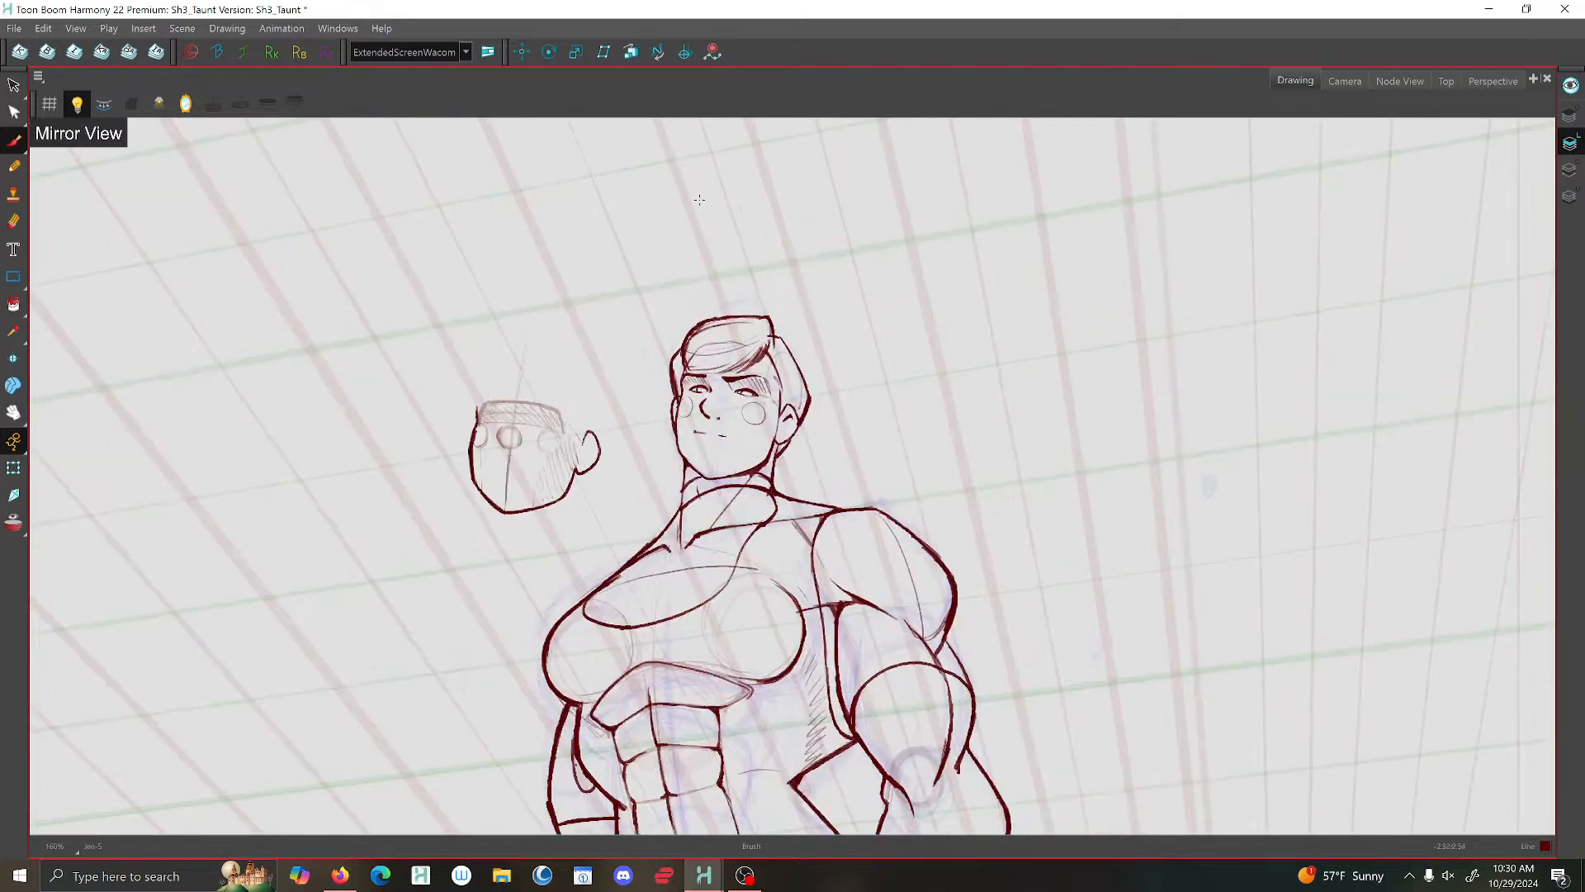
key(g)
drag(741, 358, 754, 563)
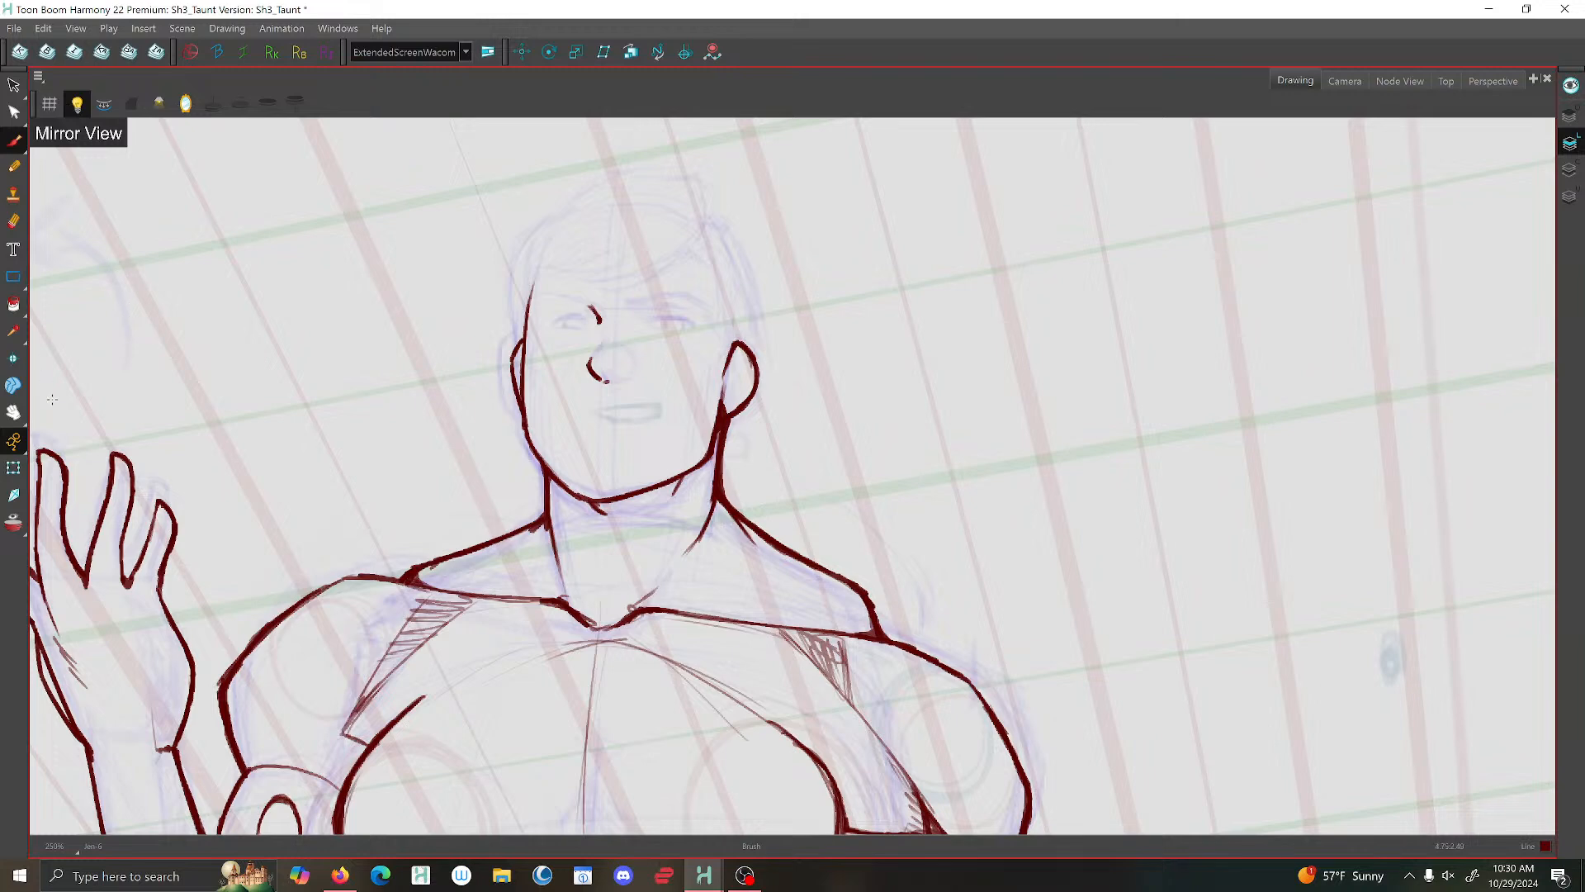
- Save the scene and turn off the mirrored view
click(14, 28)
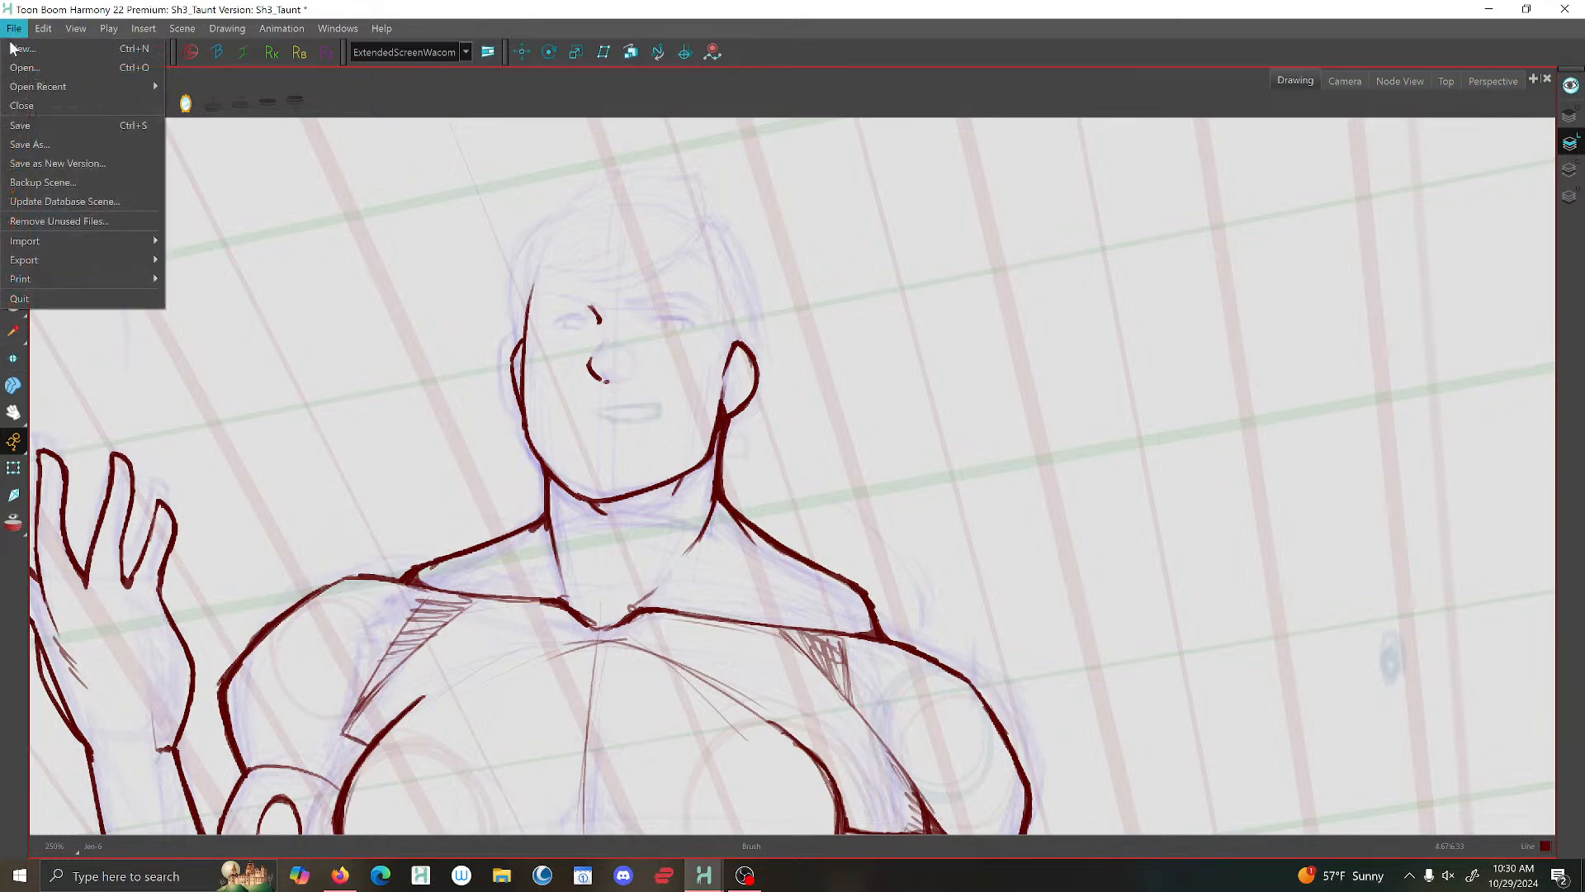
click(24, 125)
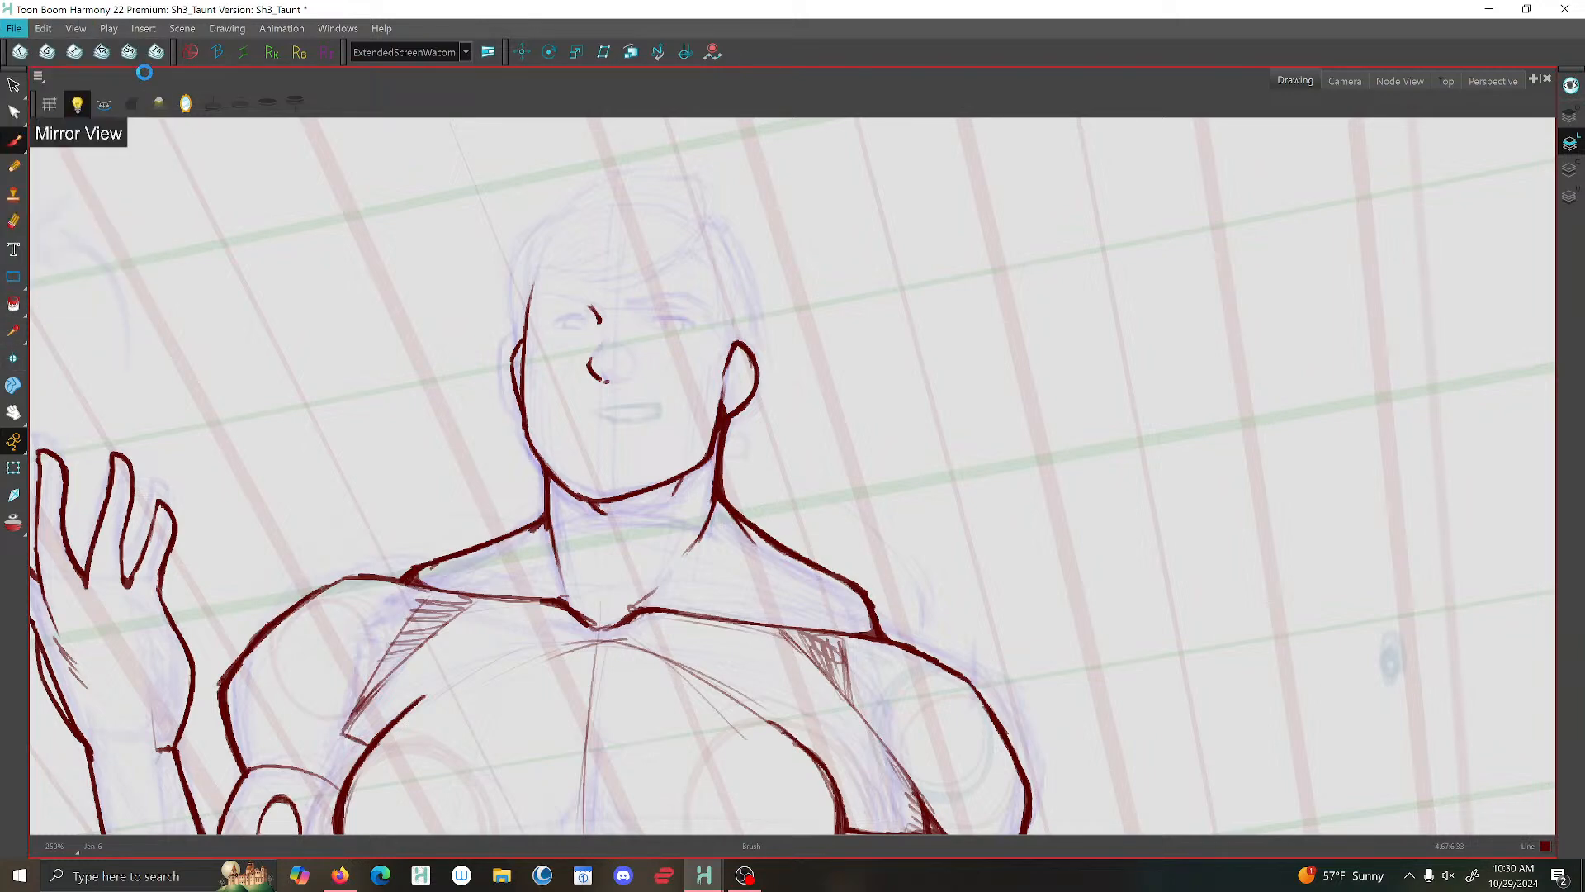
click(187, 103)
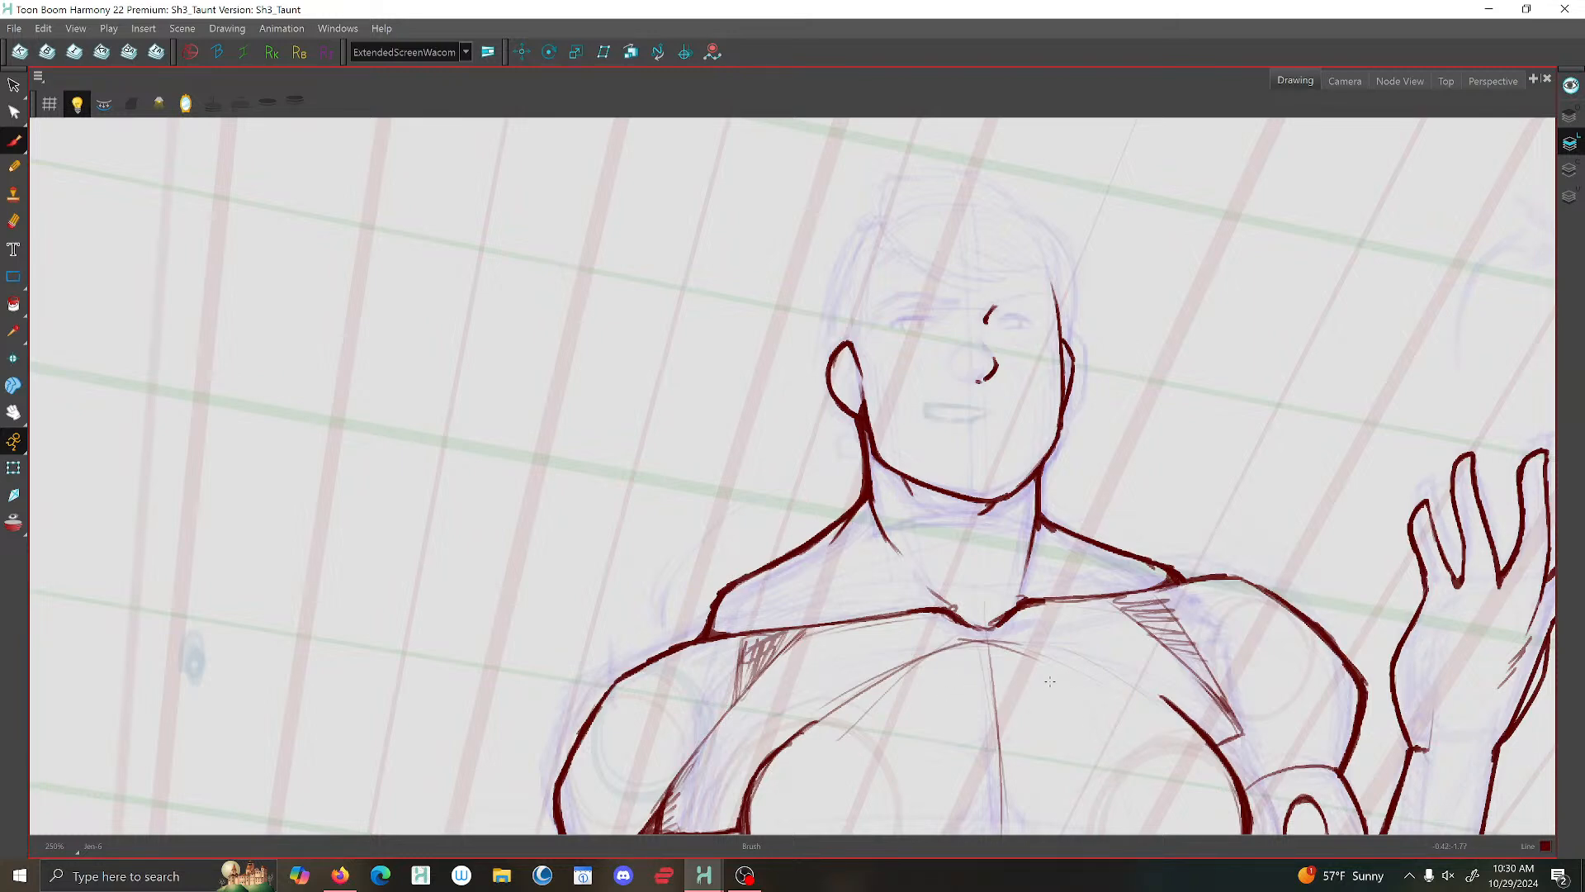
- Move in on the head and flip through the neighbouring drawings to compare it
key(2)
key(2)
drag(982, 467, 882, 528)
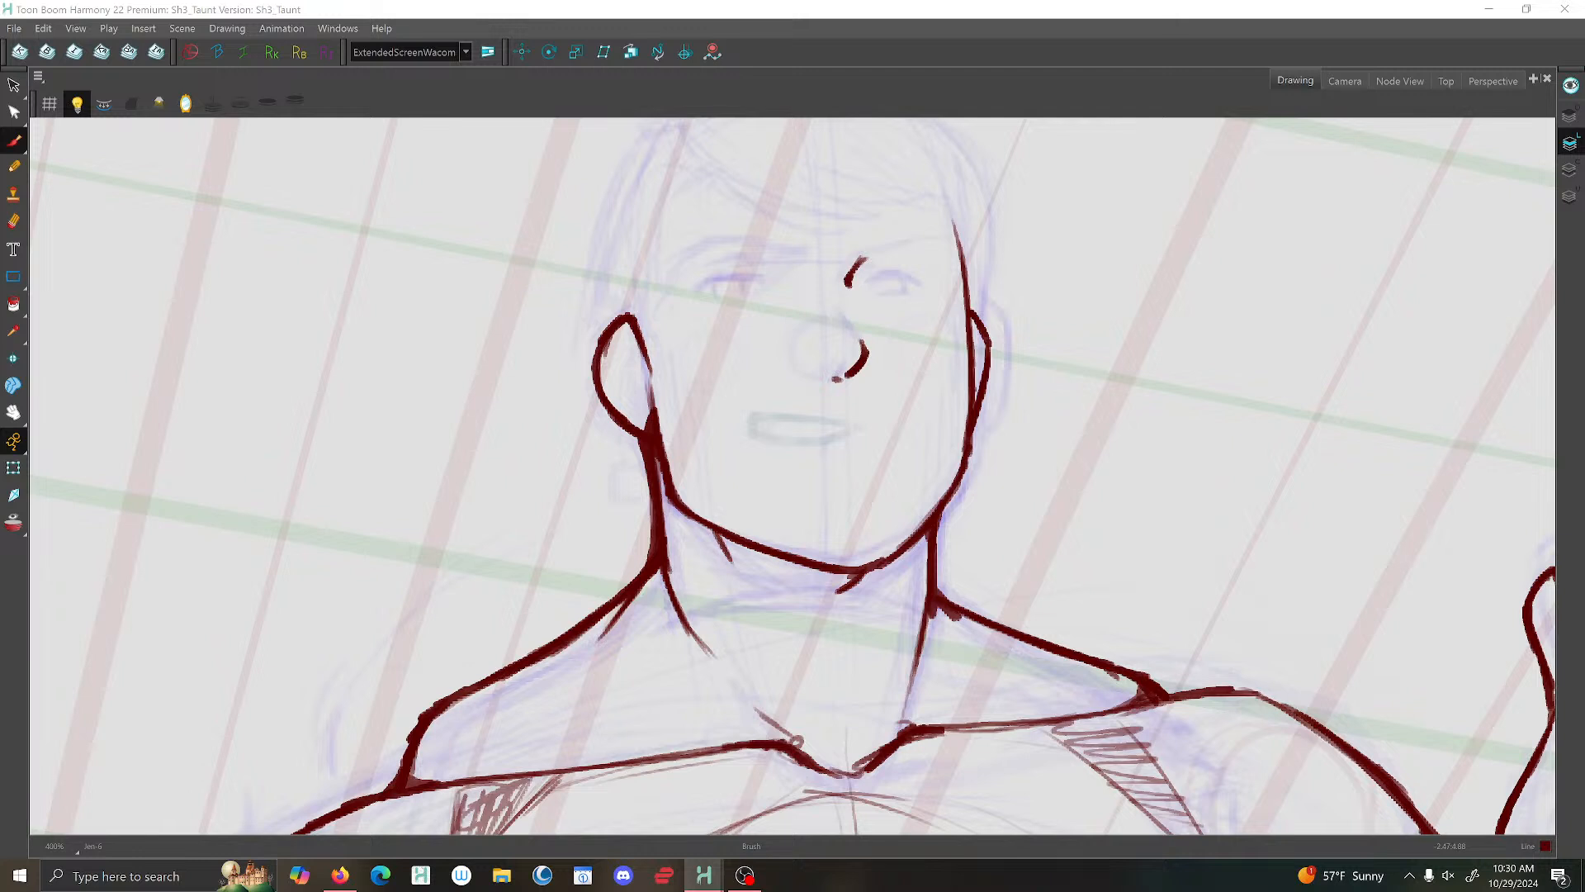
key(comma)
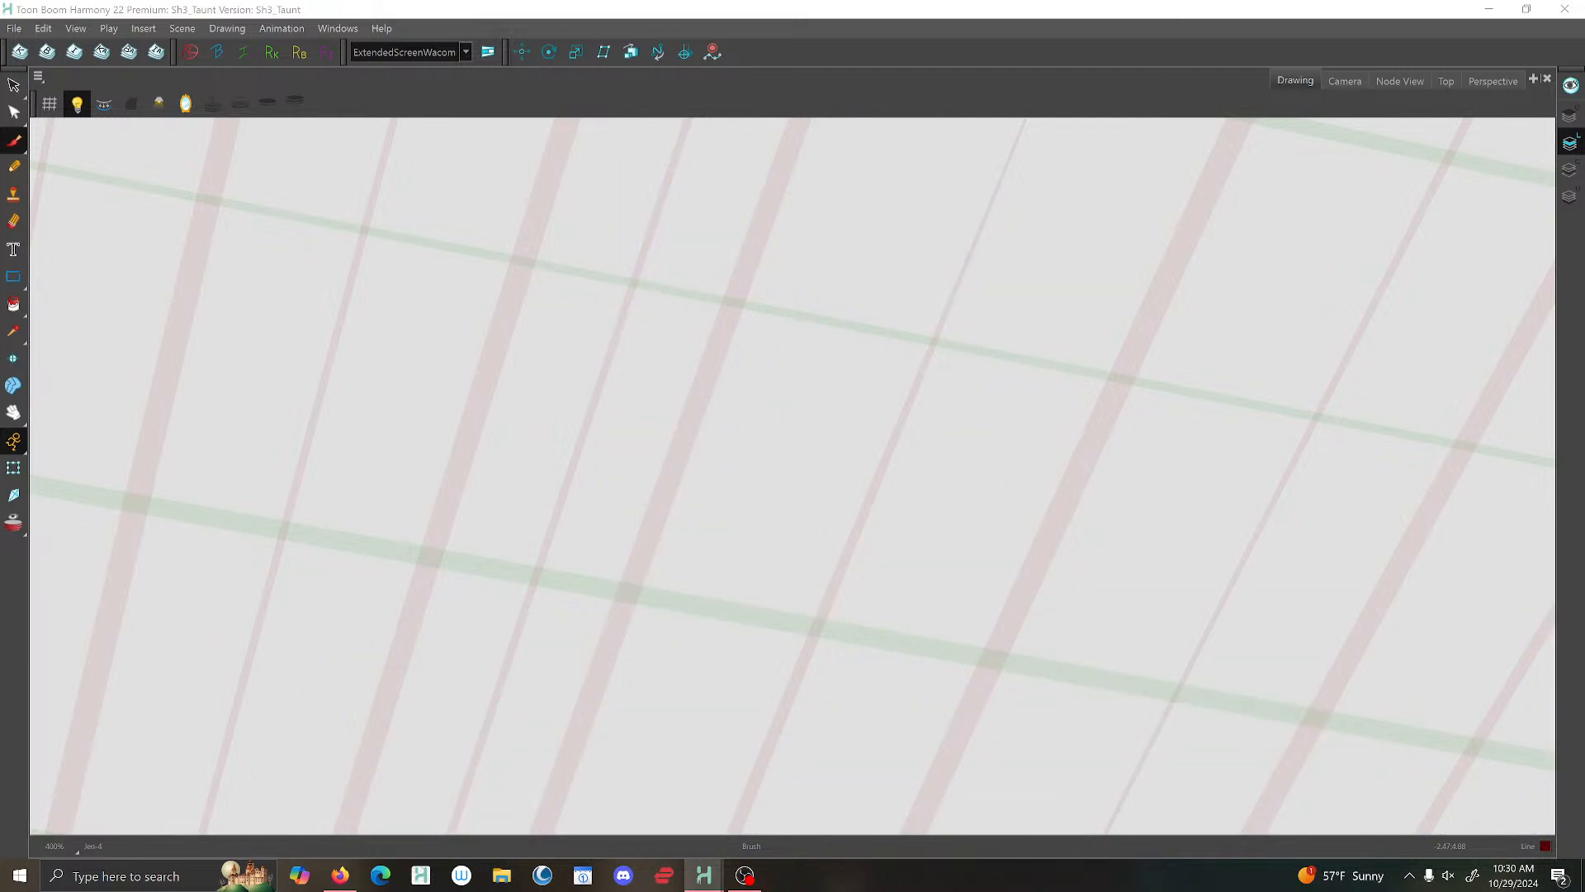
key(period)
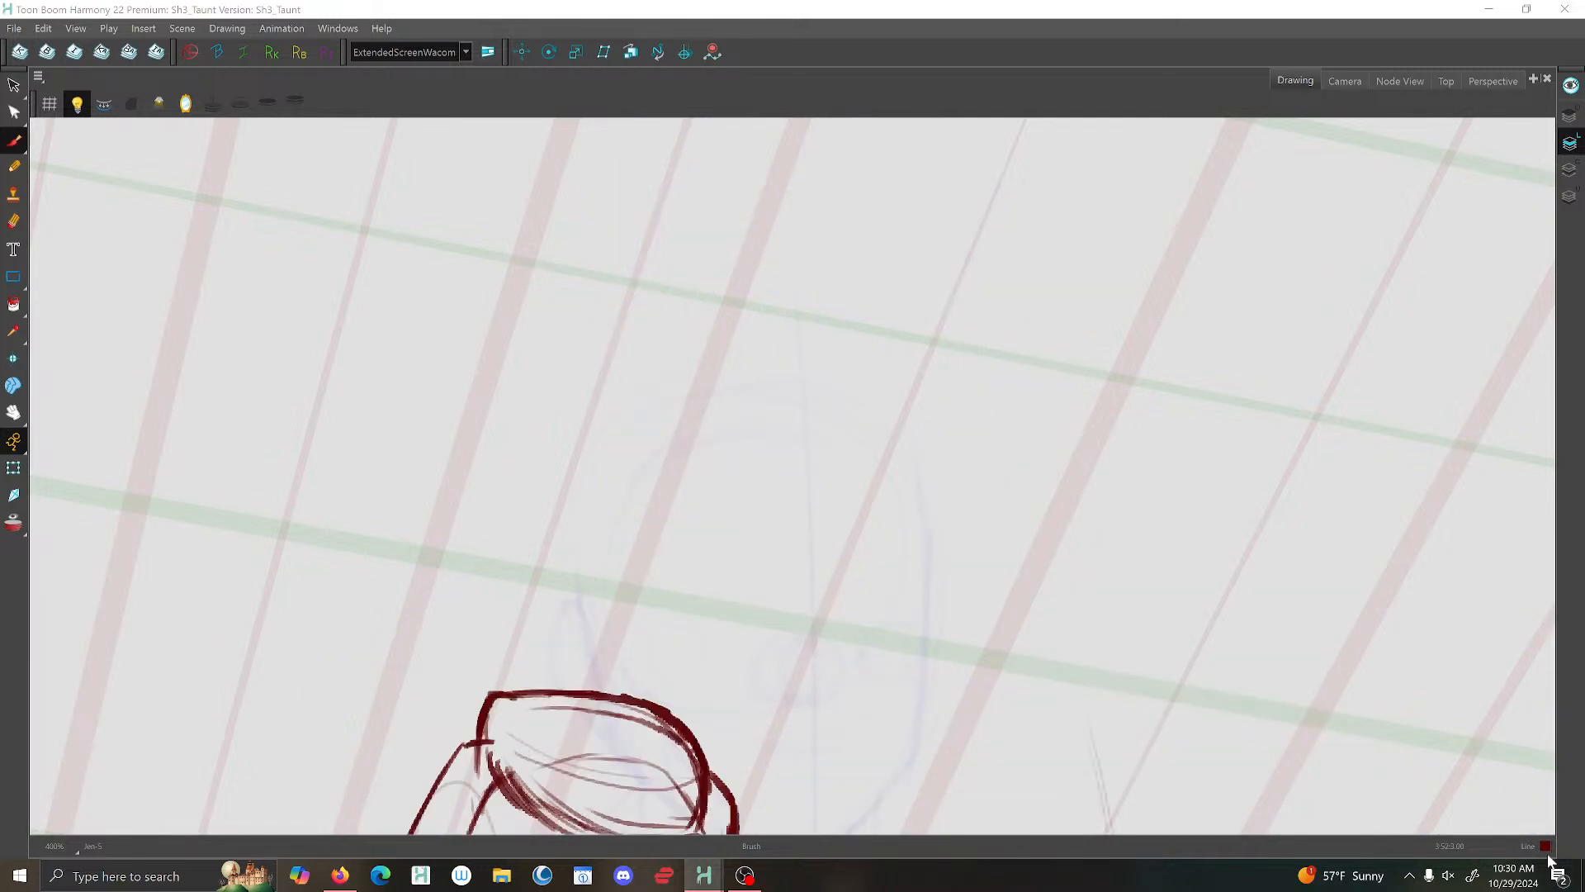
- Set the system speaker volume to 23, switch briefly to Firefox, and return to Harmony
click(1449, 876)
drag(1446, 837, 1387, 842)
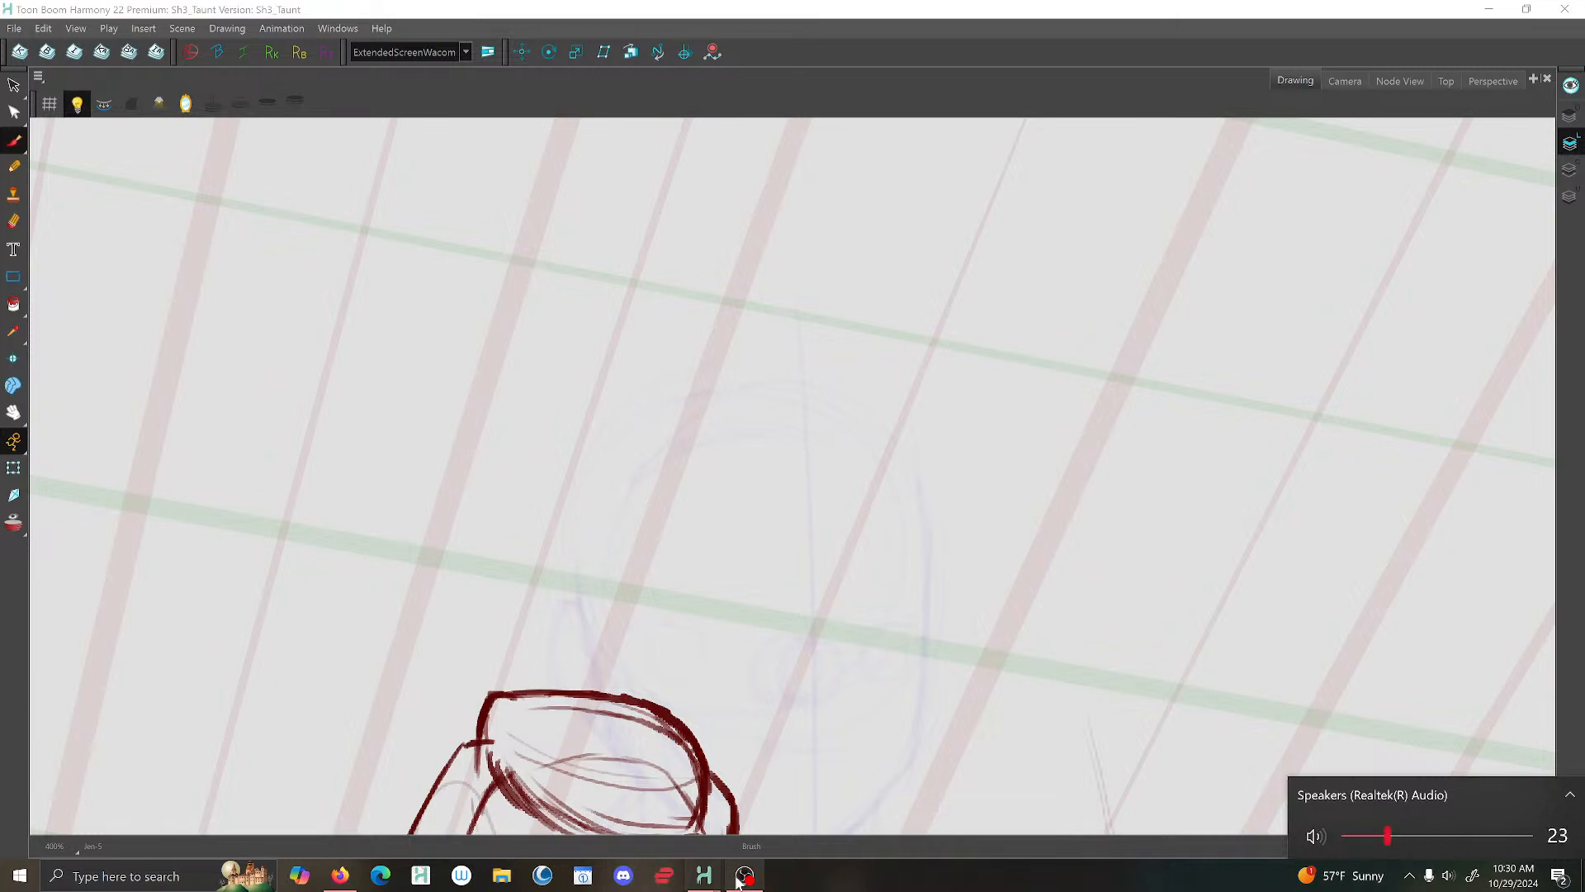
click(340, 877)
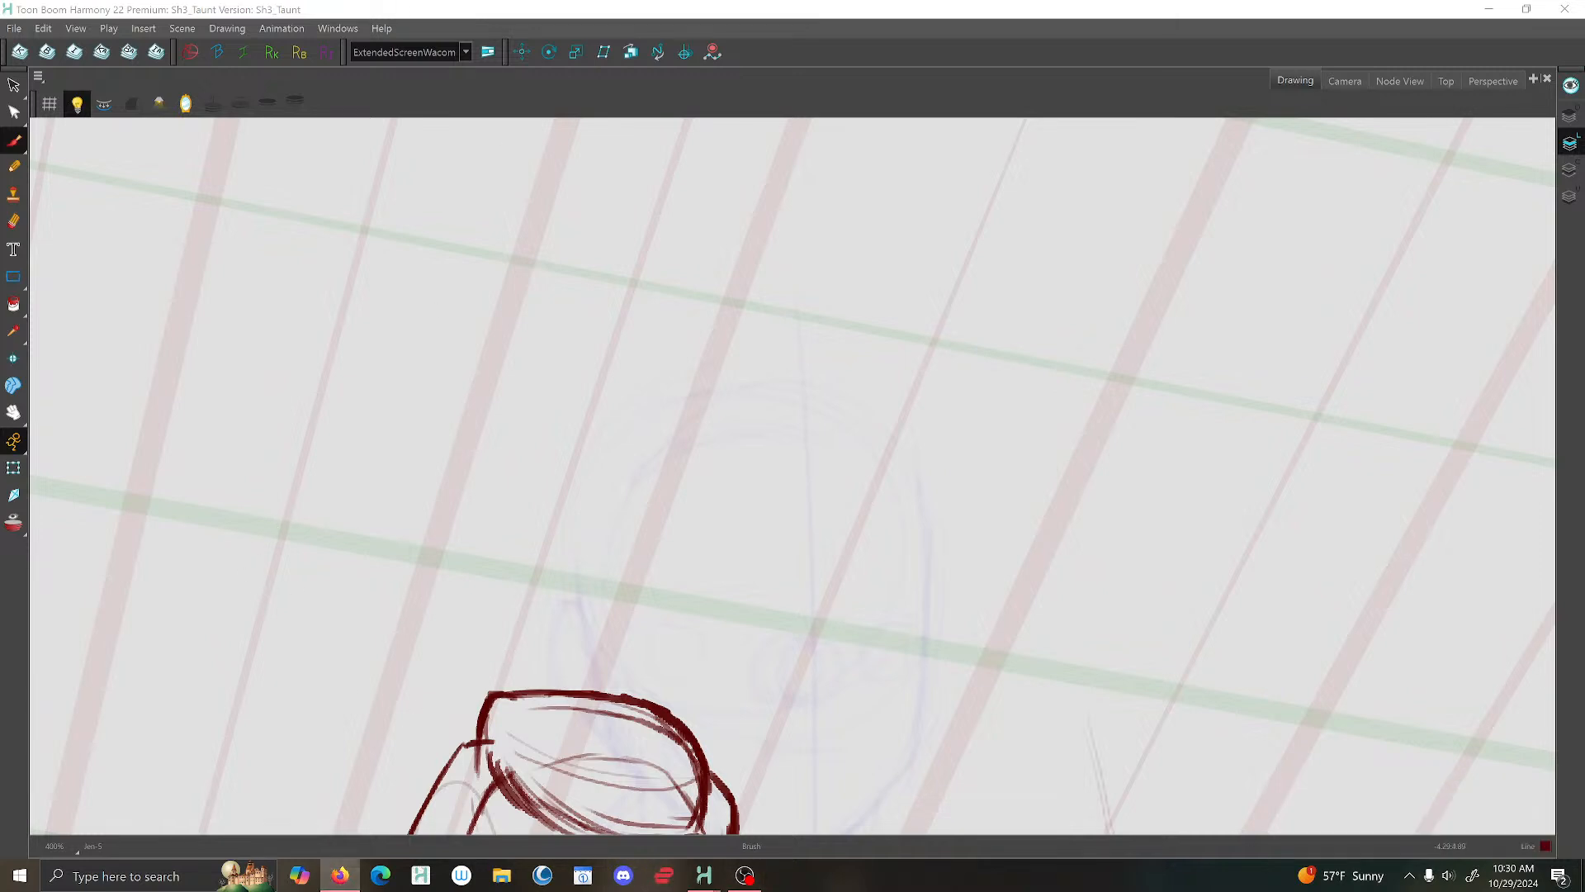
key(alt+Tab)
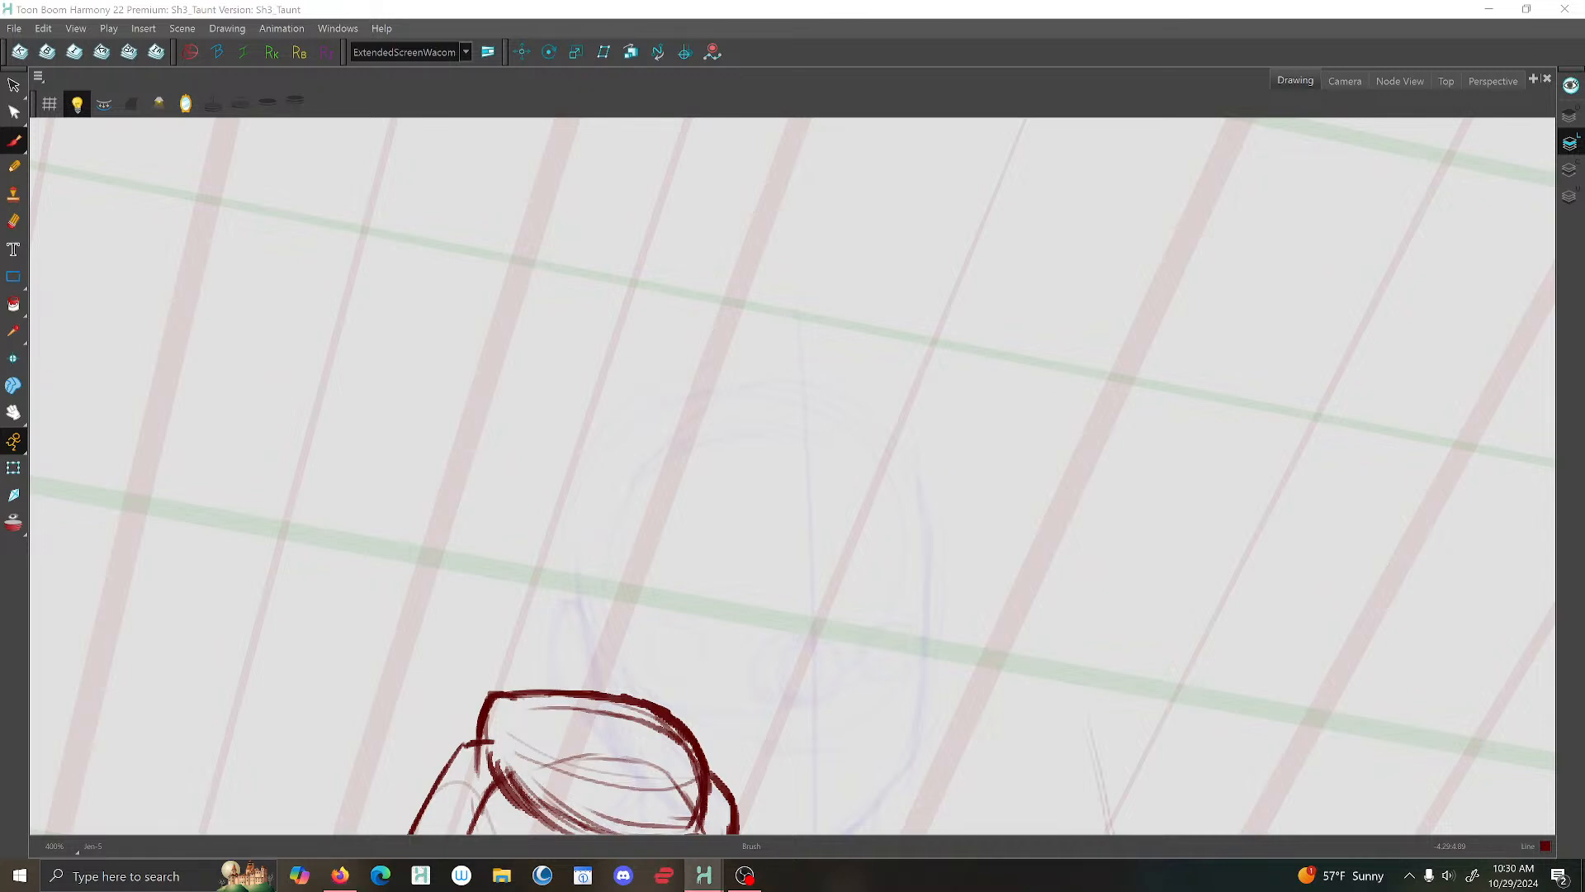
- Flip between the neighbouring drawings, return to the taunt pose drawing and brush a letter K beside the head
key(g)
key(f)
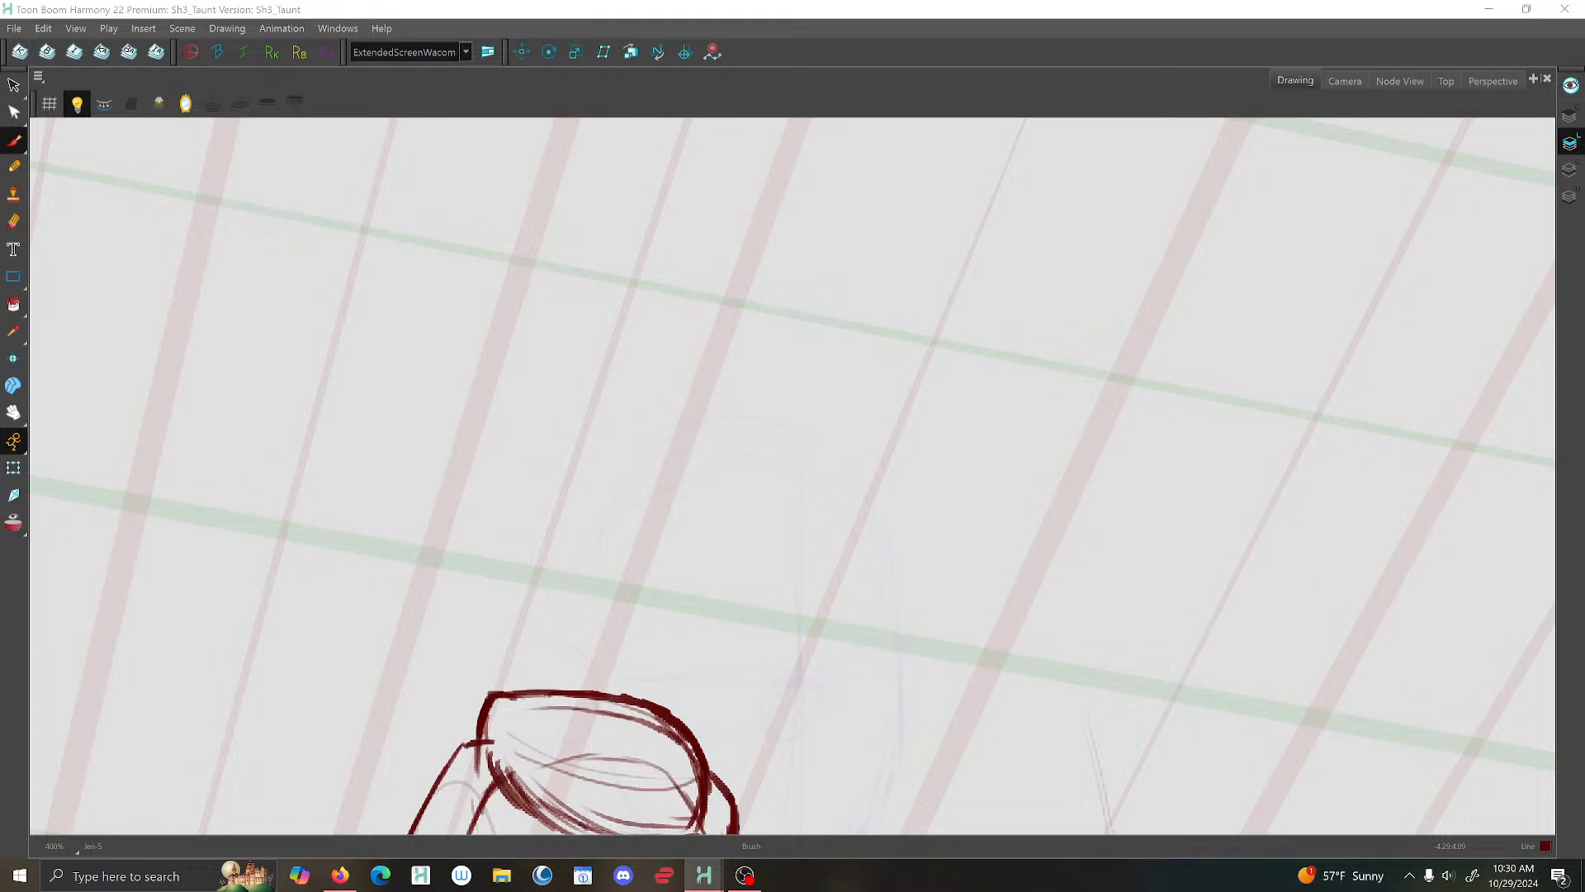
key(g)
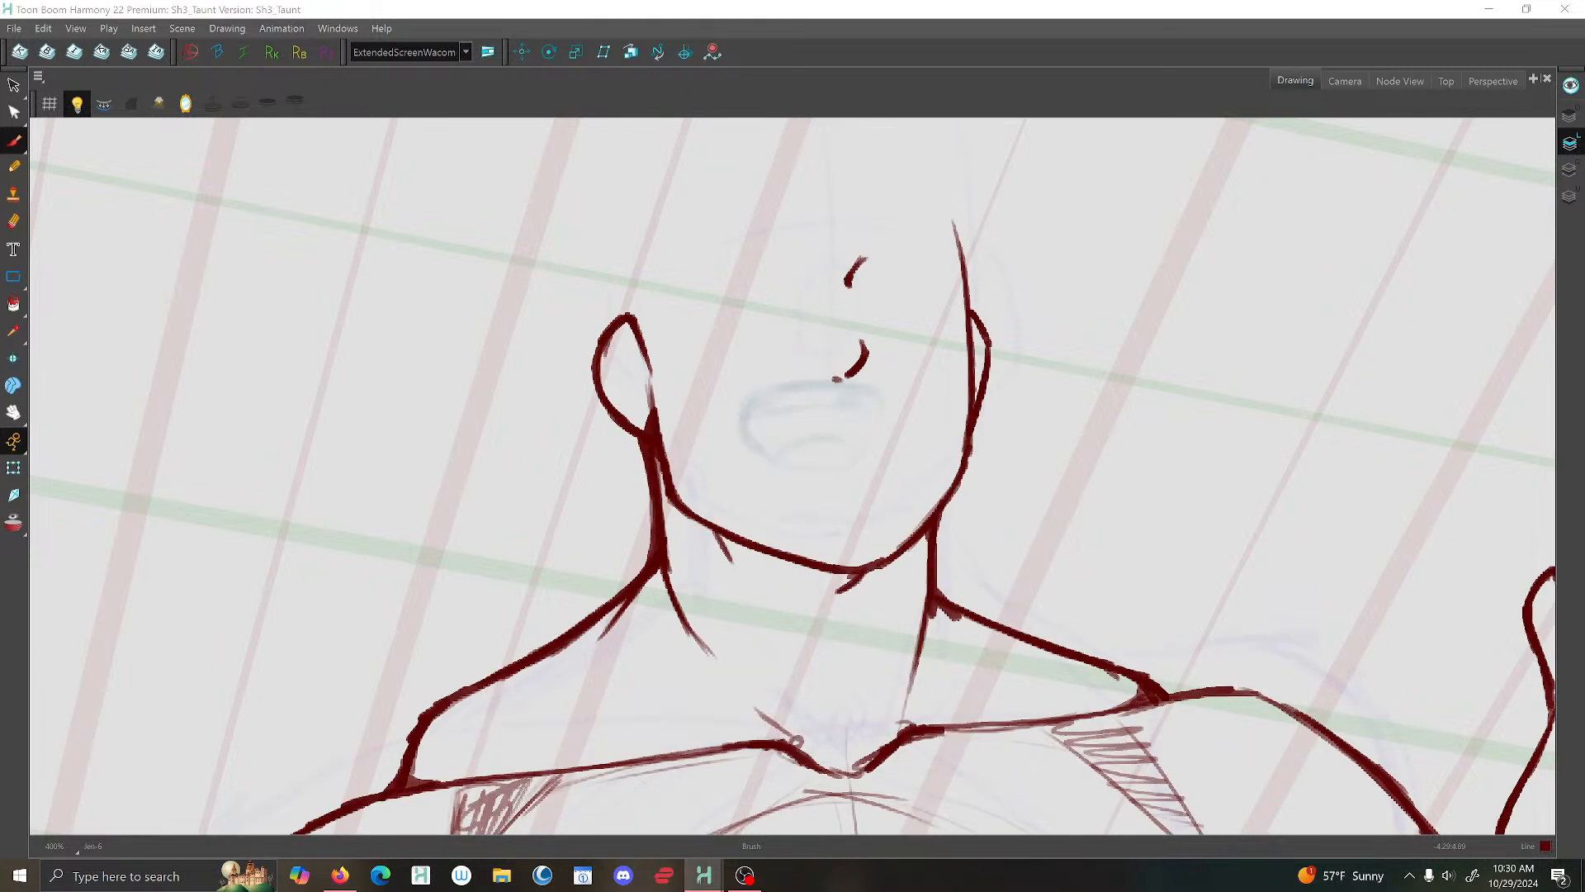
key(f)
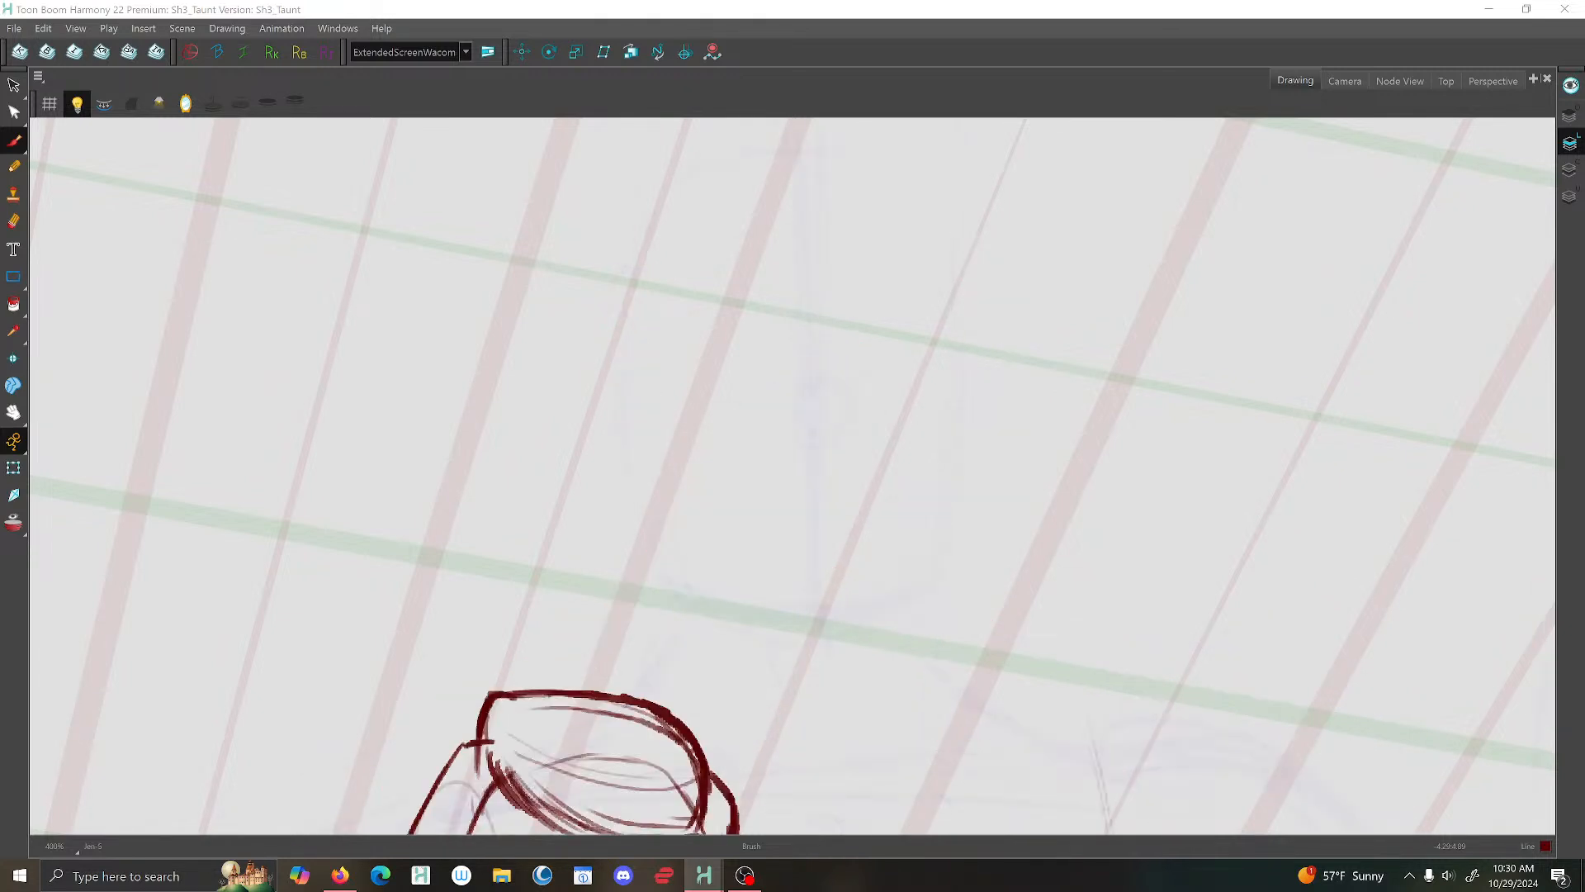
key(g)
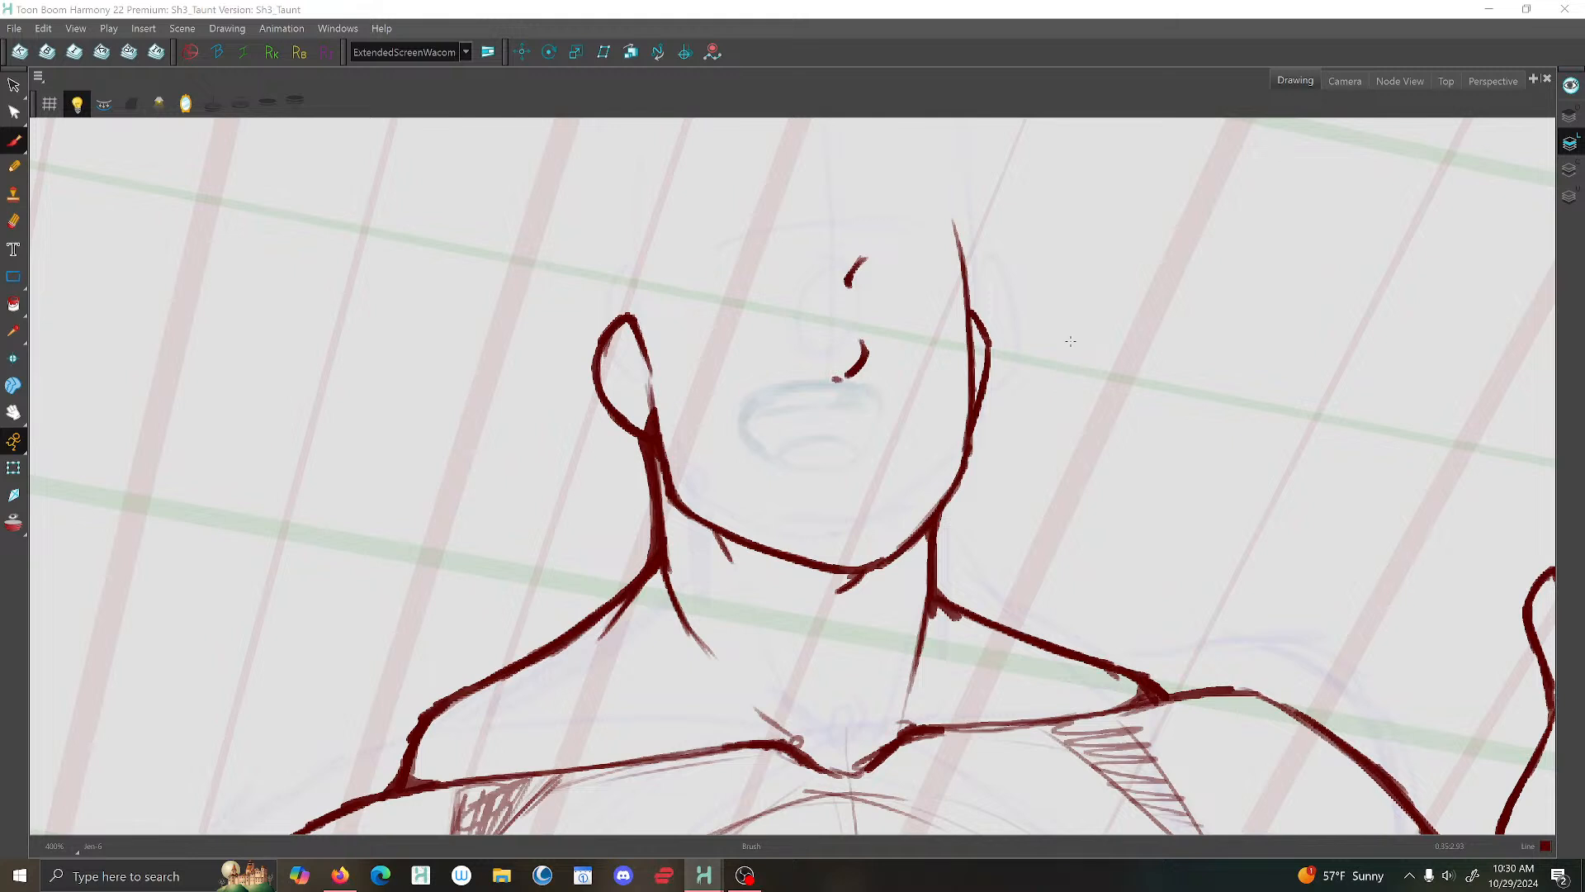
key(period)
mouse_move(1081, 254)
mouse_down()
mouse_move(1063, 310)
mouse_move(1099, 307)
mouse_up()
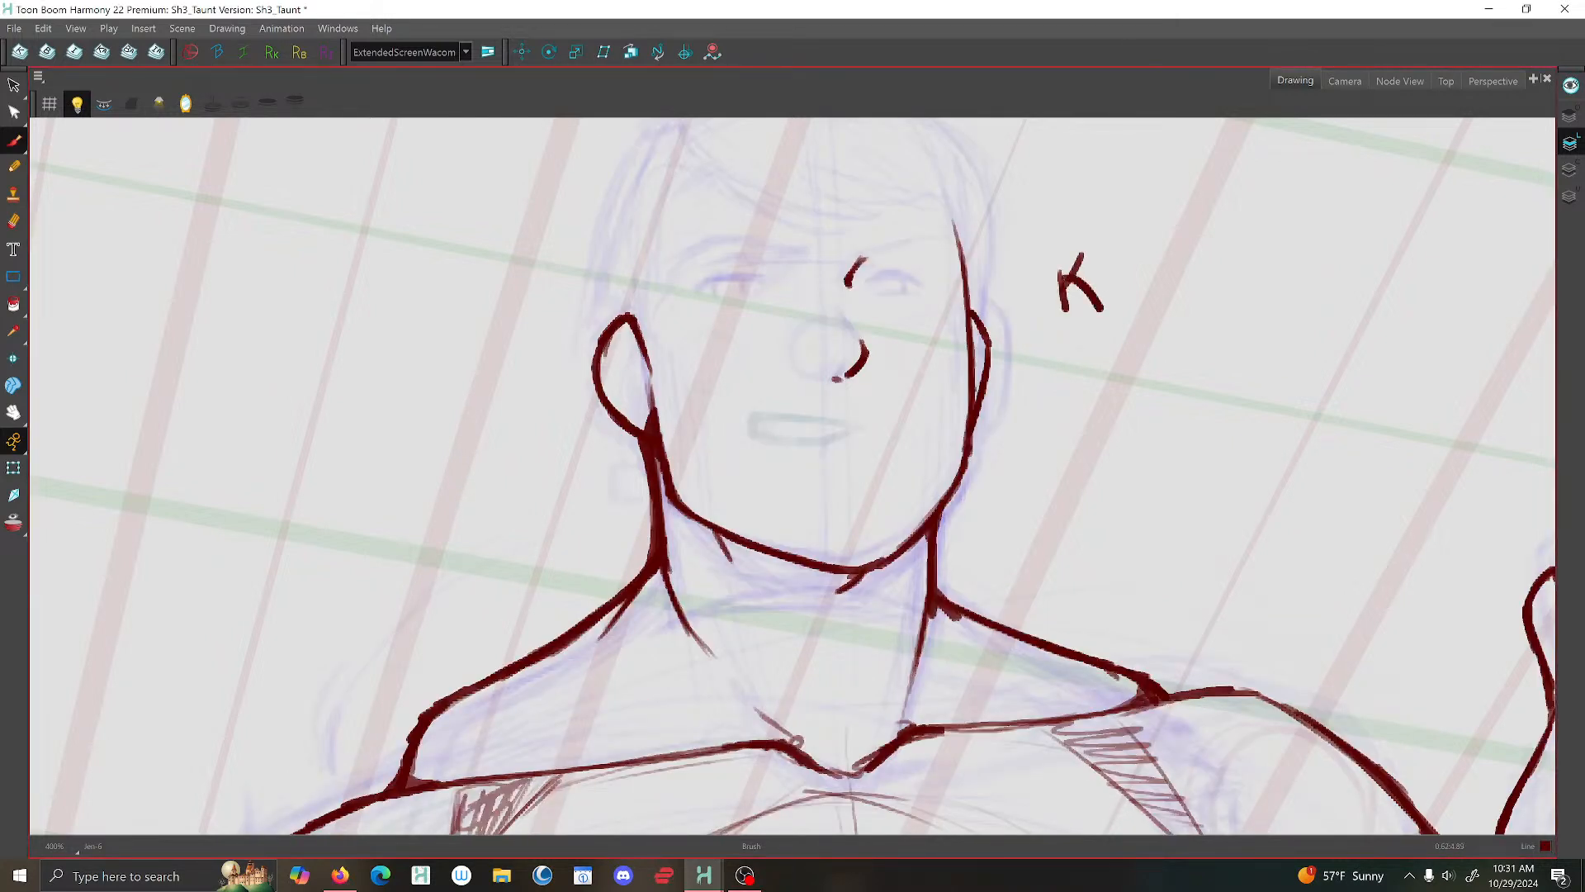
- Set the system speaker volume to 0
click(1449, 875)
drag(1450, 834, 1344, 835)
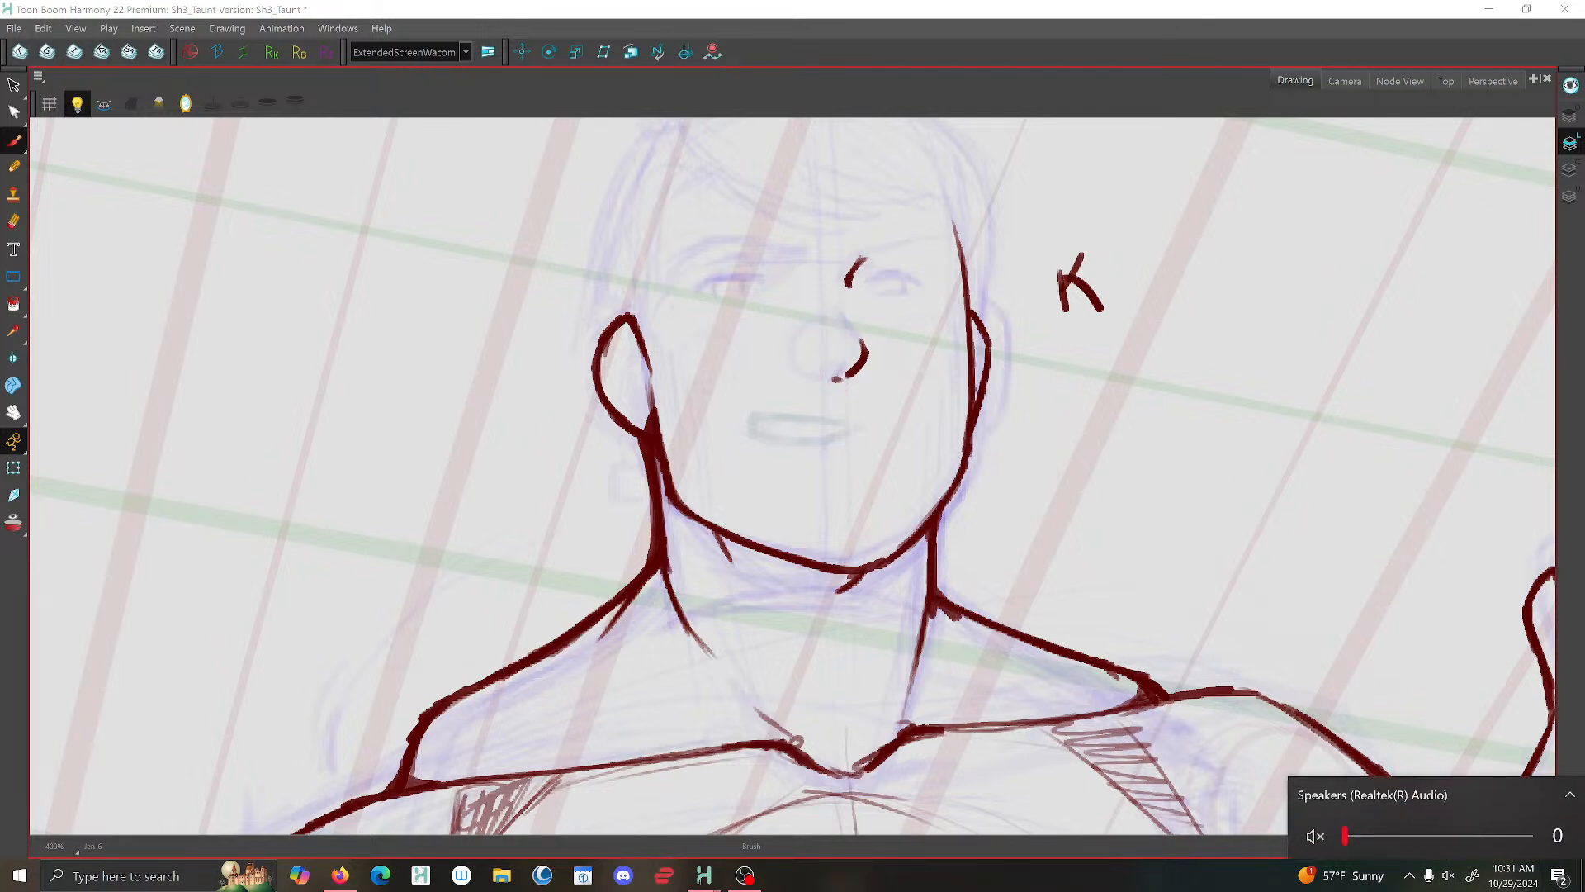
click(549, 35)
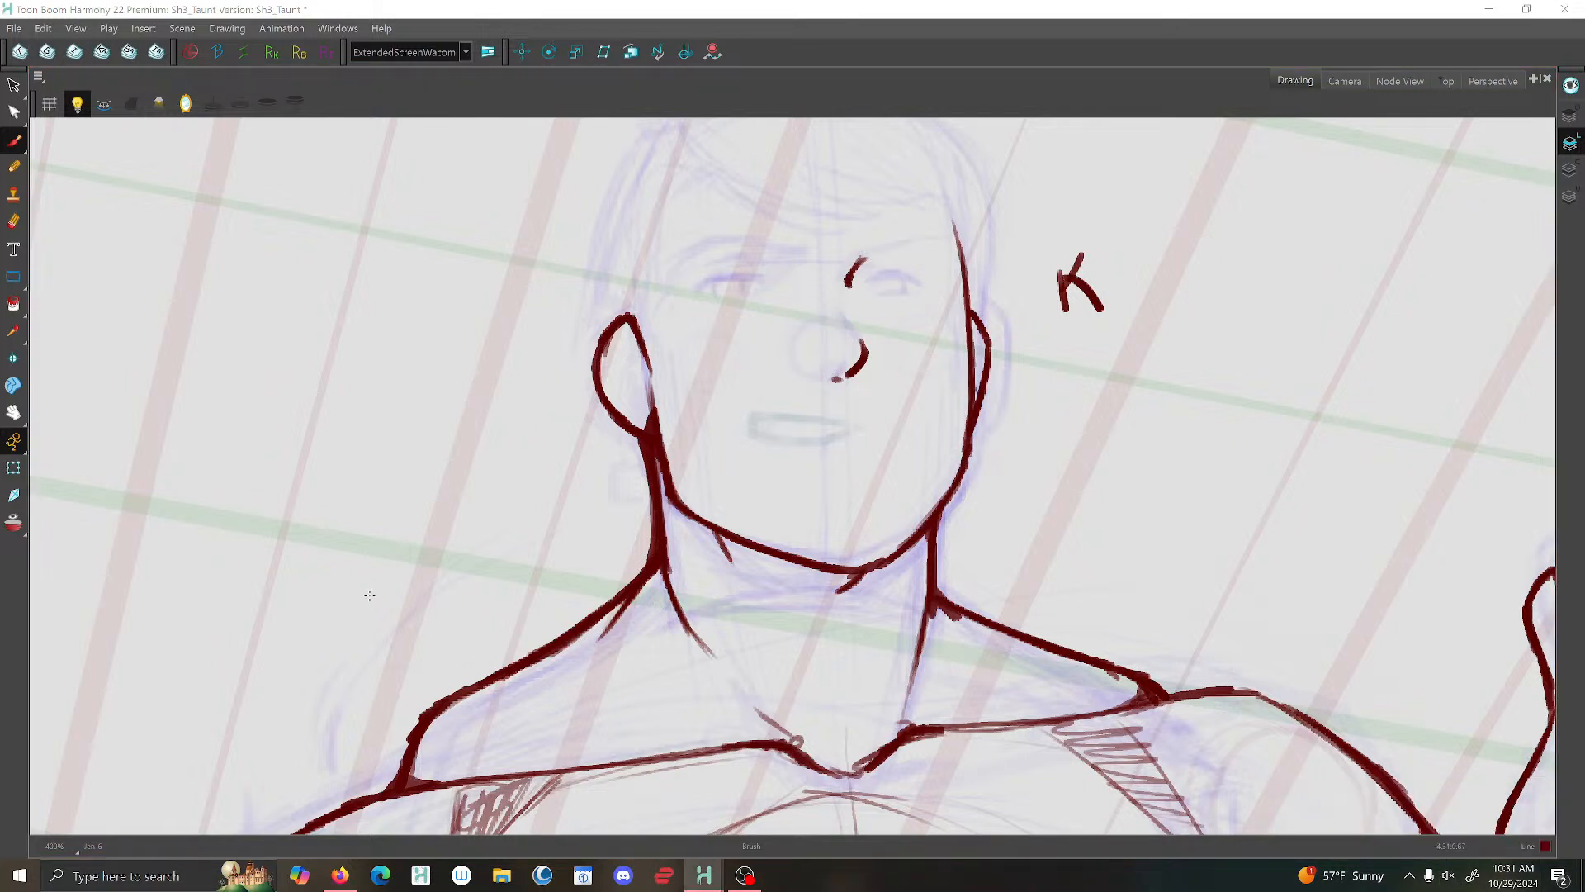
click(340, 875)
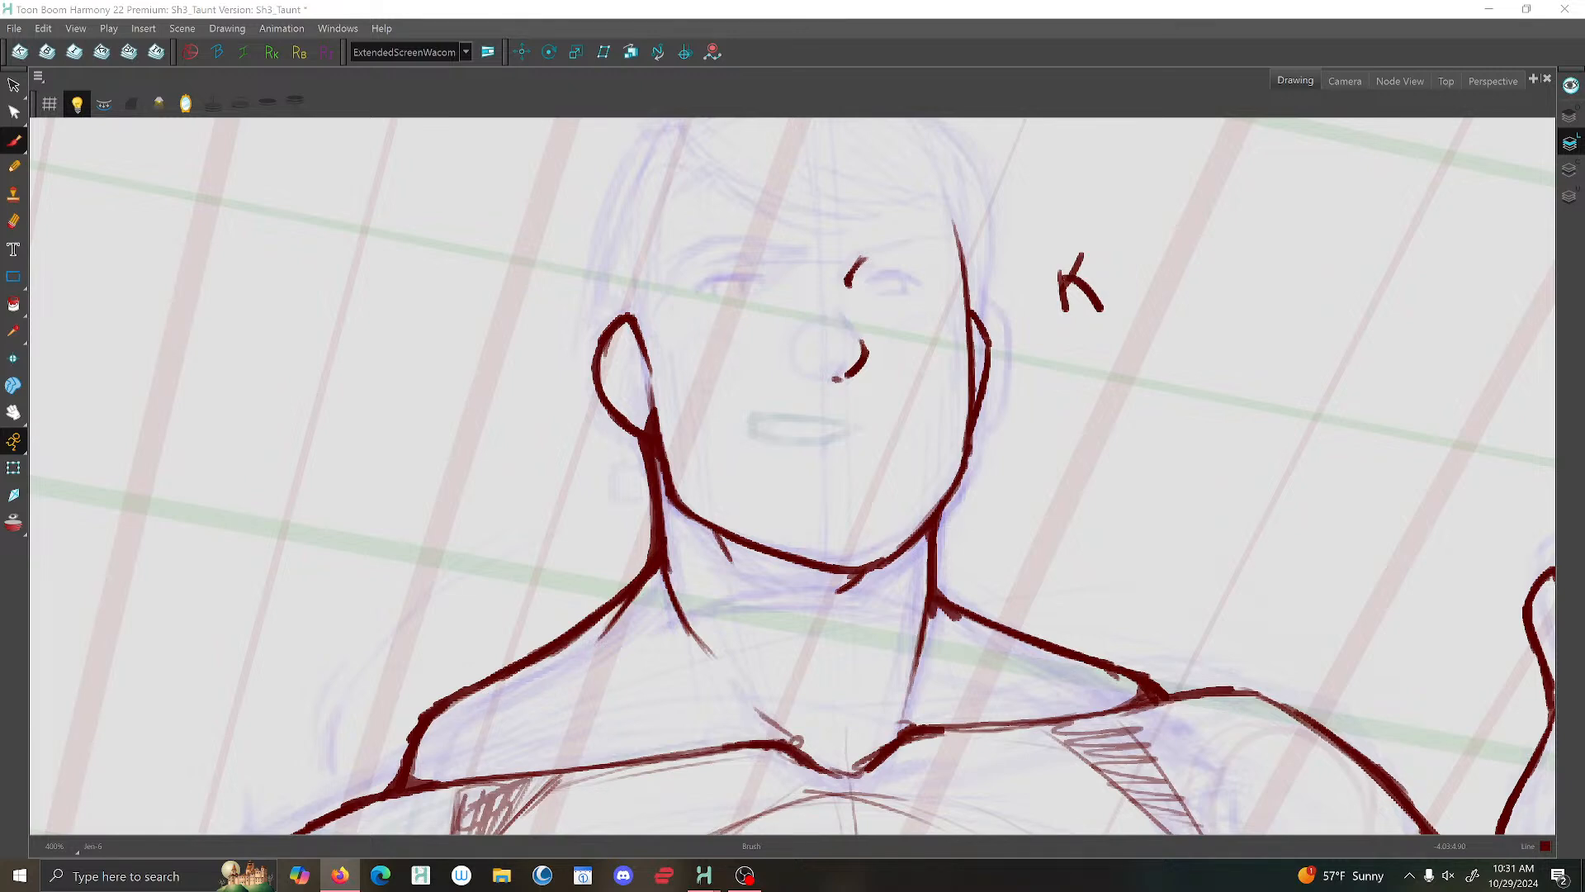
click(686, 704)
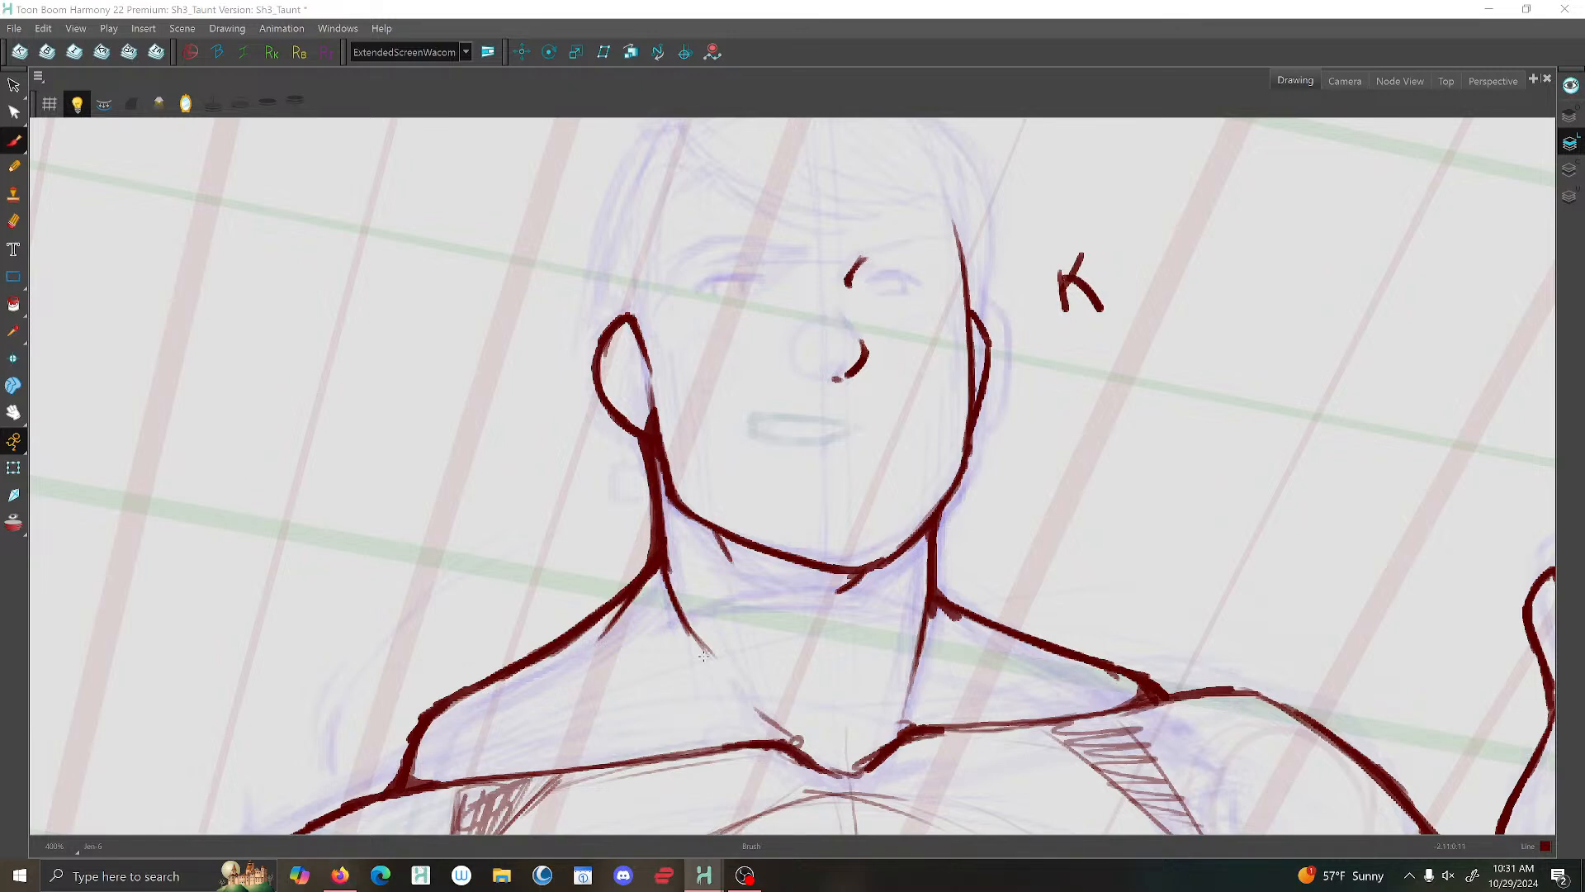
- Turn on the mirrored view to check the head and upper body, and save the scene
scroll(812, 348, down, 4)
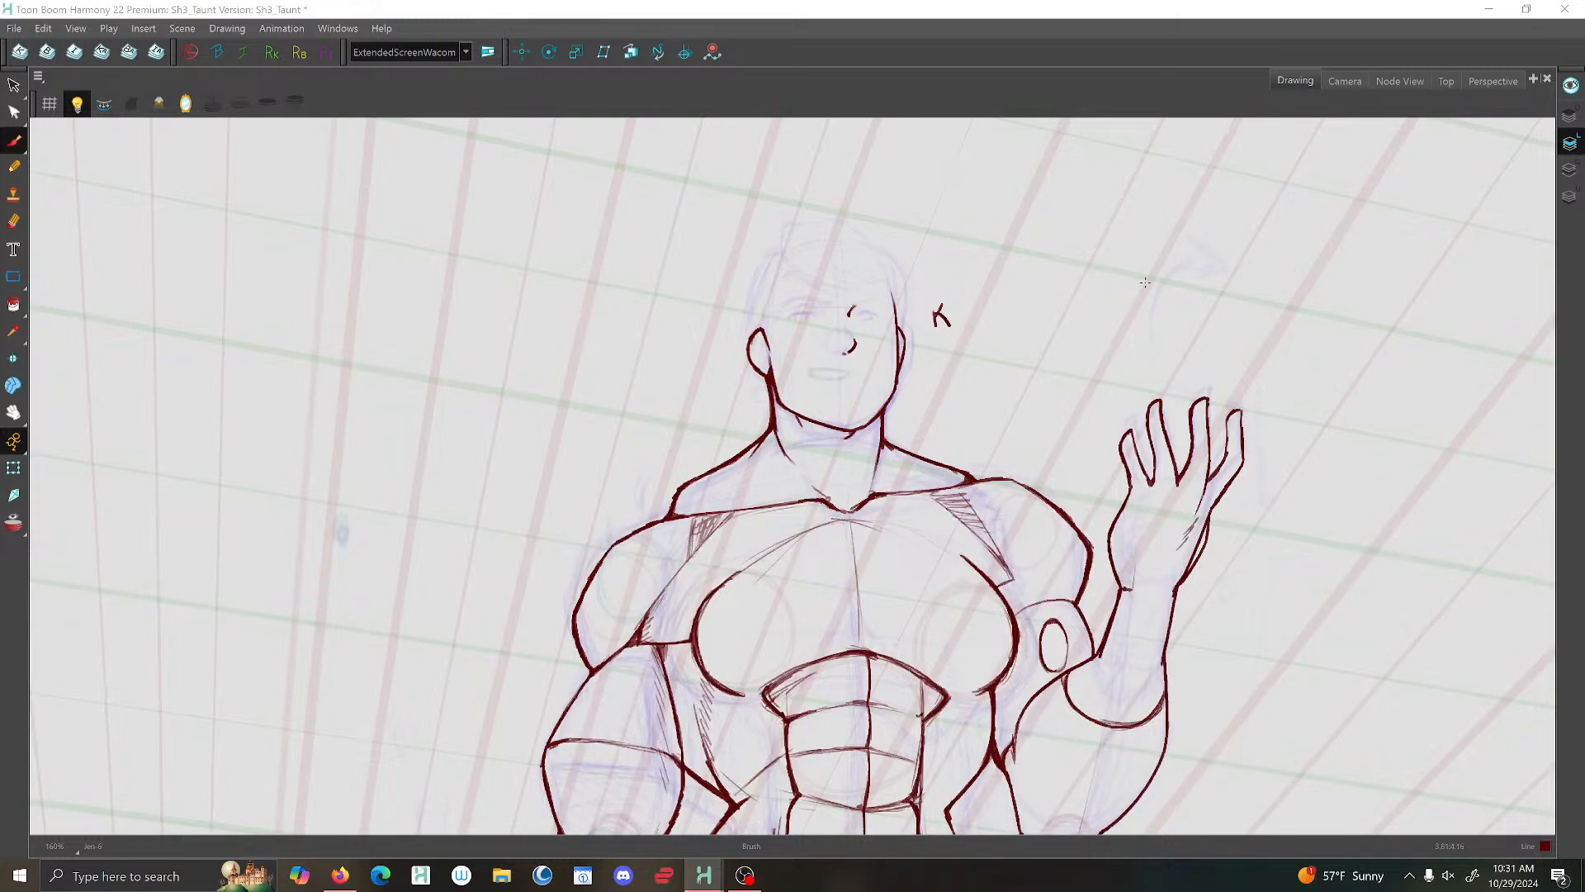
key(ctrl+alt)
key(ctrl+alt)
drag(1057, 343, 1081, 408)
scroll(918, 350, up, 3)
drag(911, 346, 874, 379)
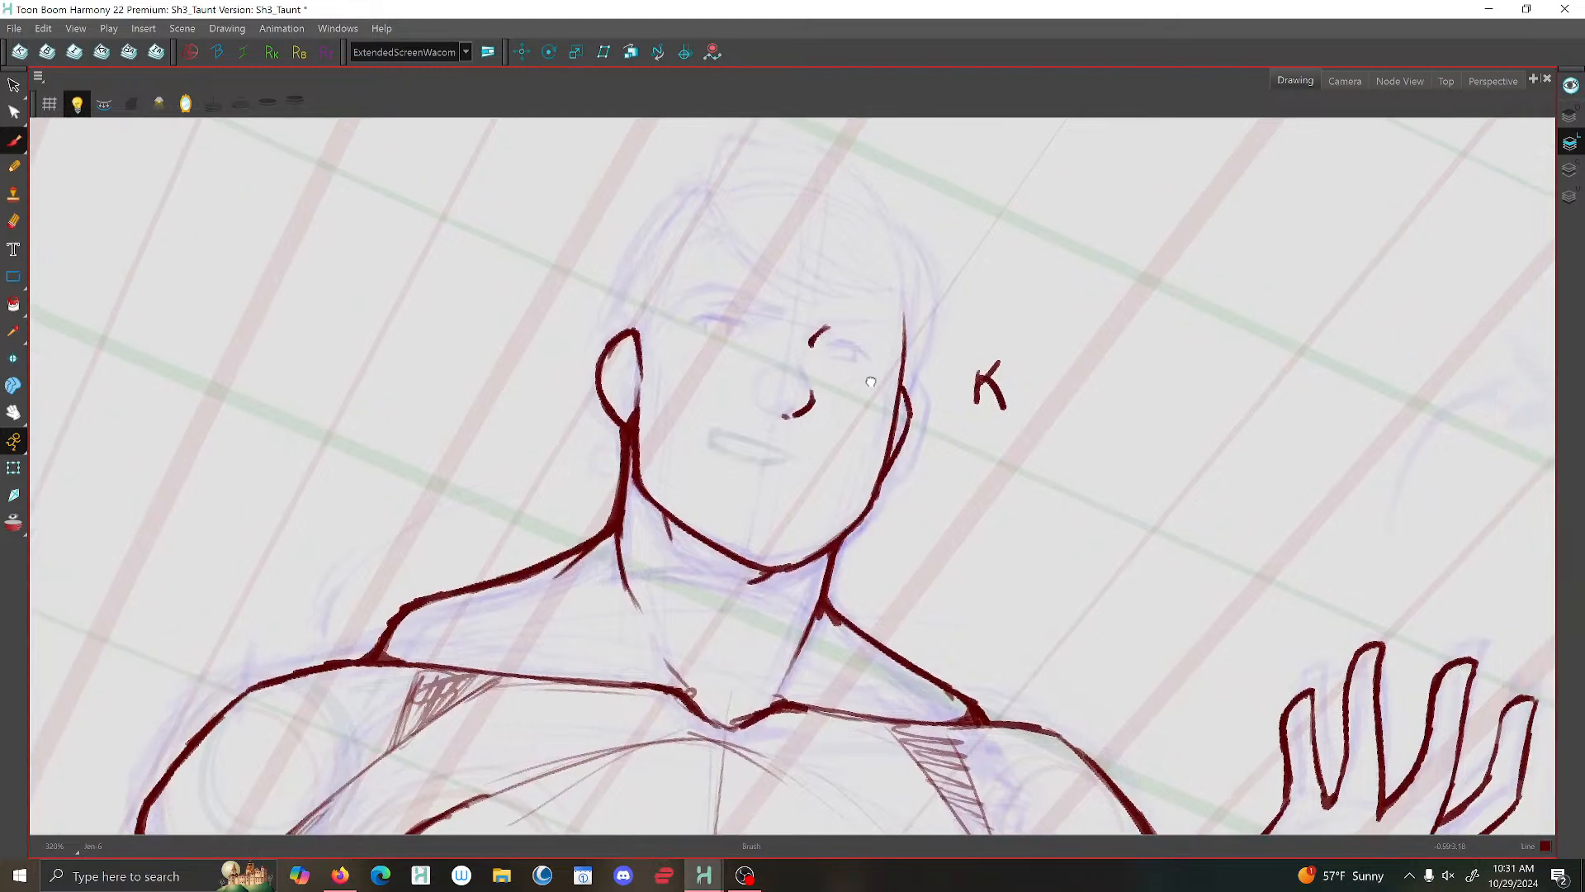
click(185, 103)
mouse_move(1097, 336)
mouse_down()
mouse_move(1151, 393)
mouse_move(1150, 426)
mouse_move(1148, 406)
mouse_up()
scroll(854, 448, up, 2)
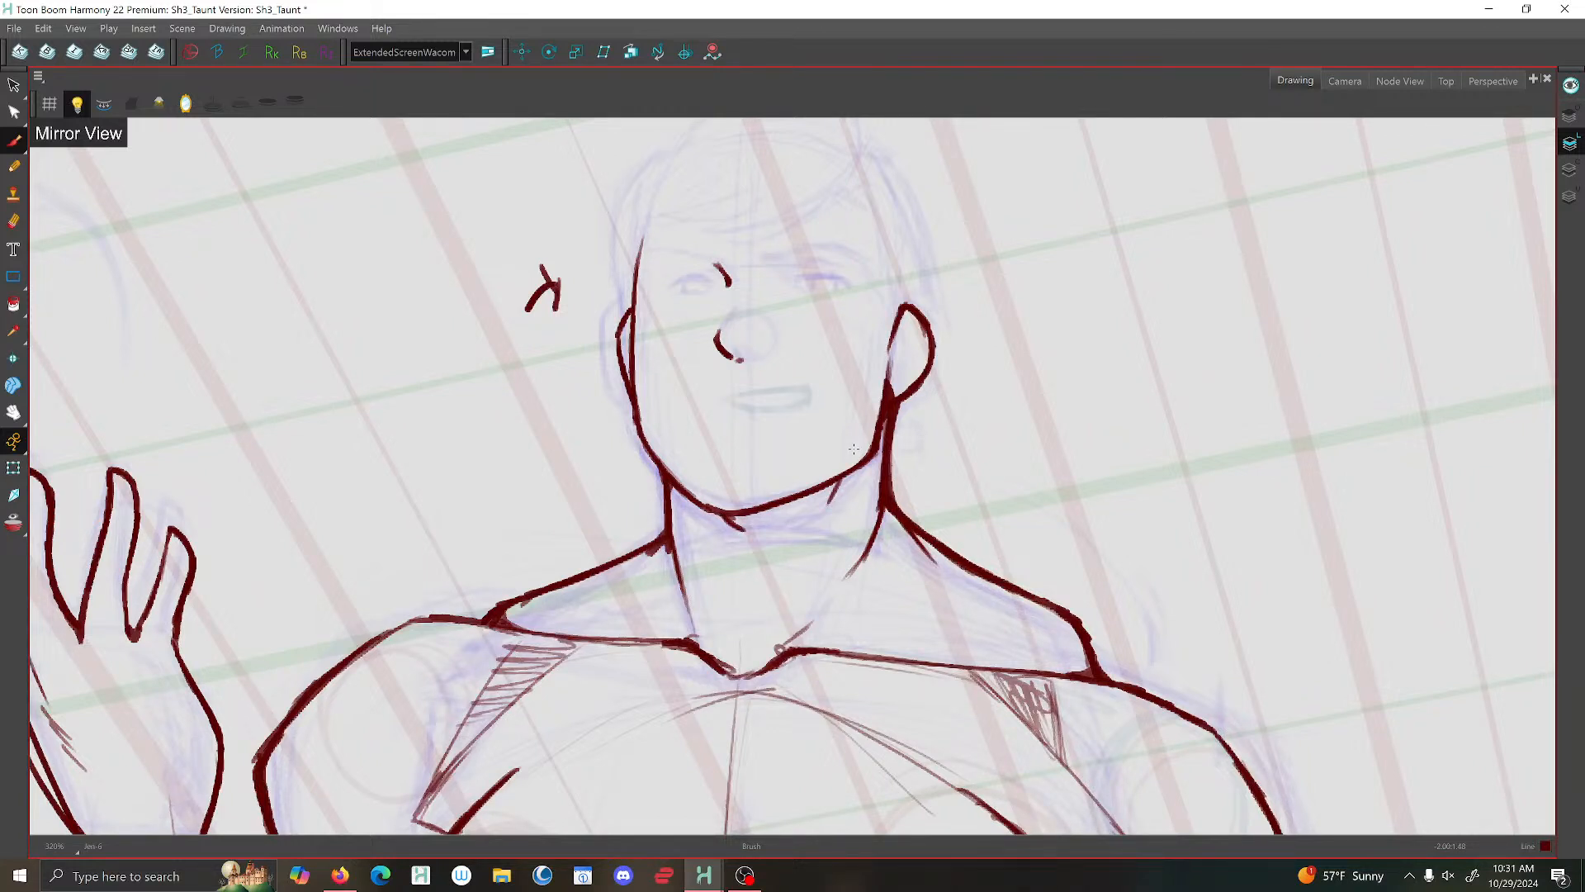
click(14, 28)
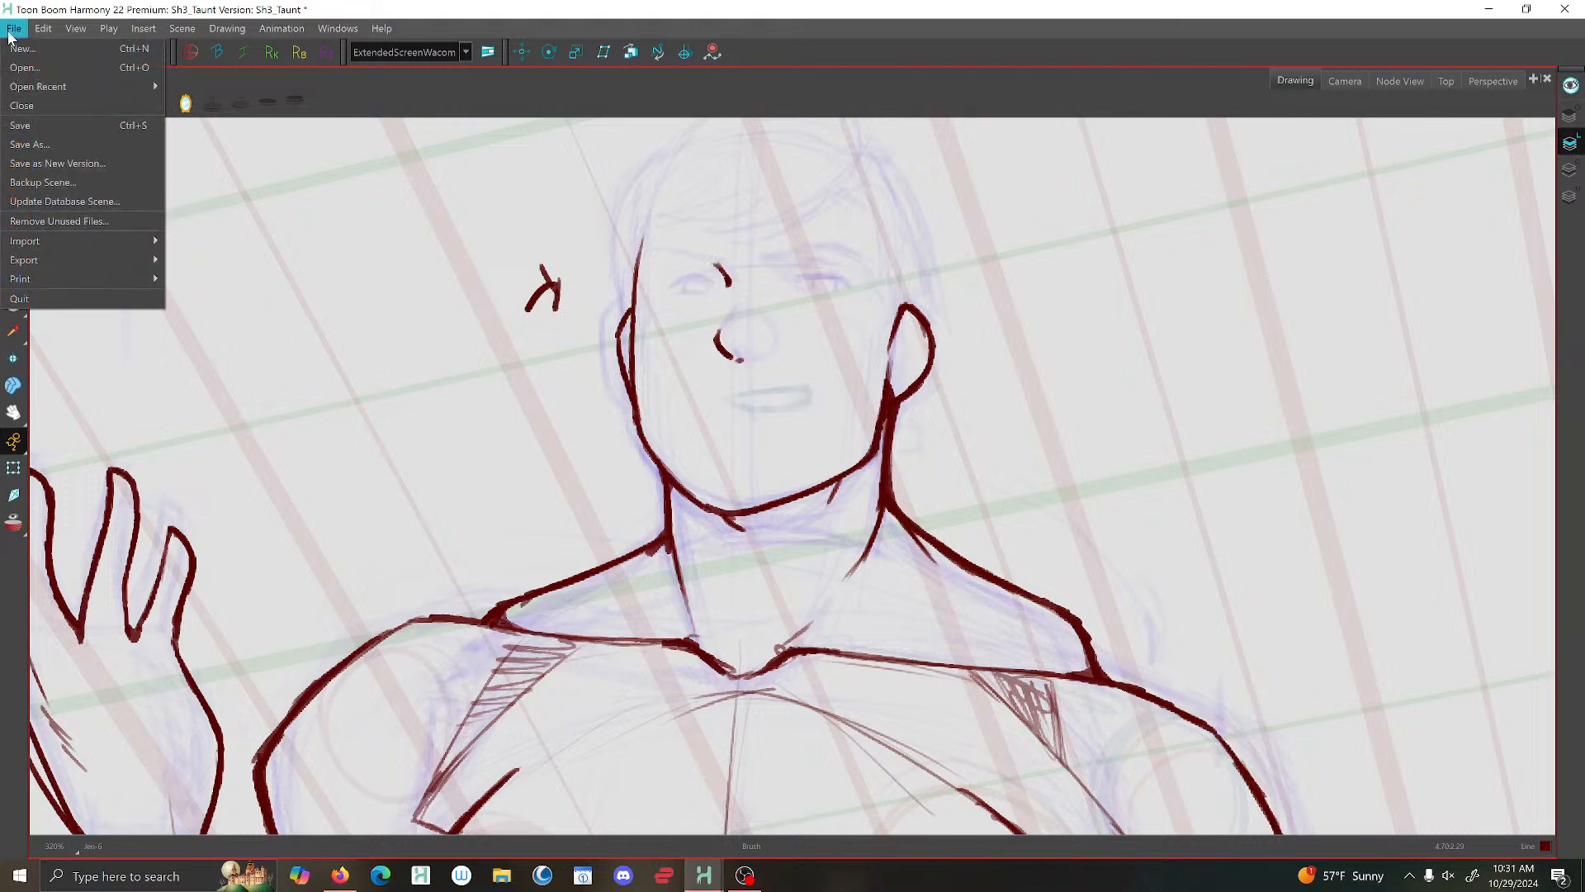
click(20, 126)
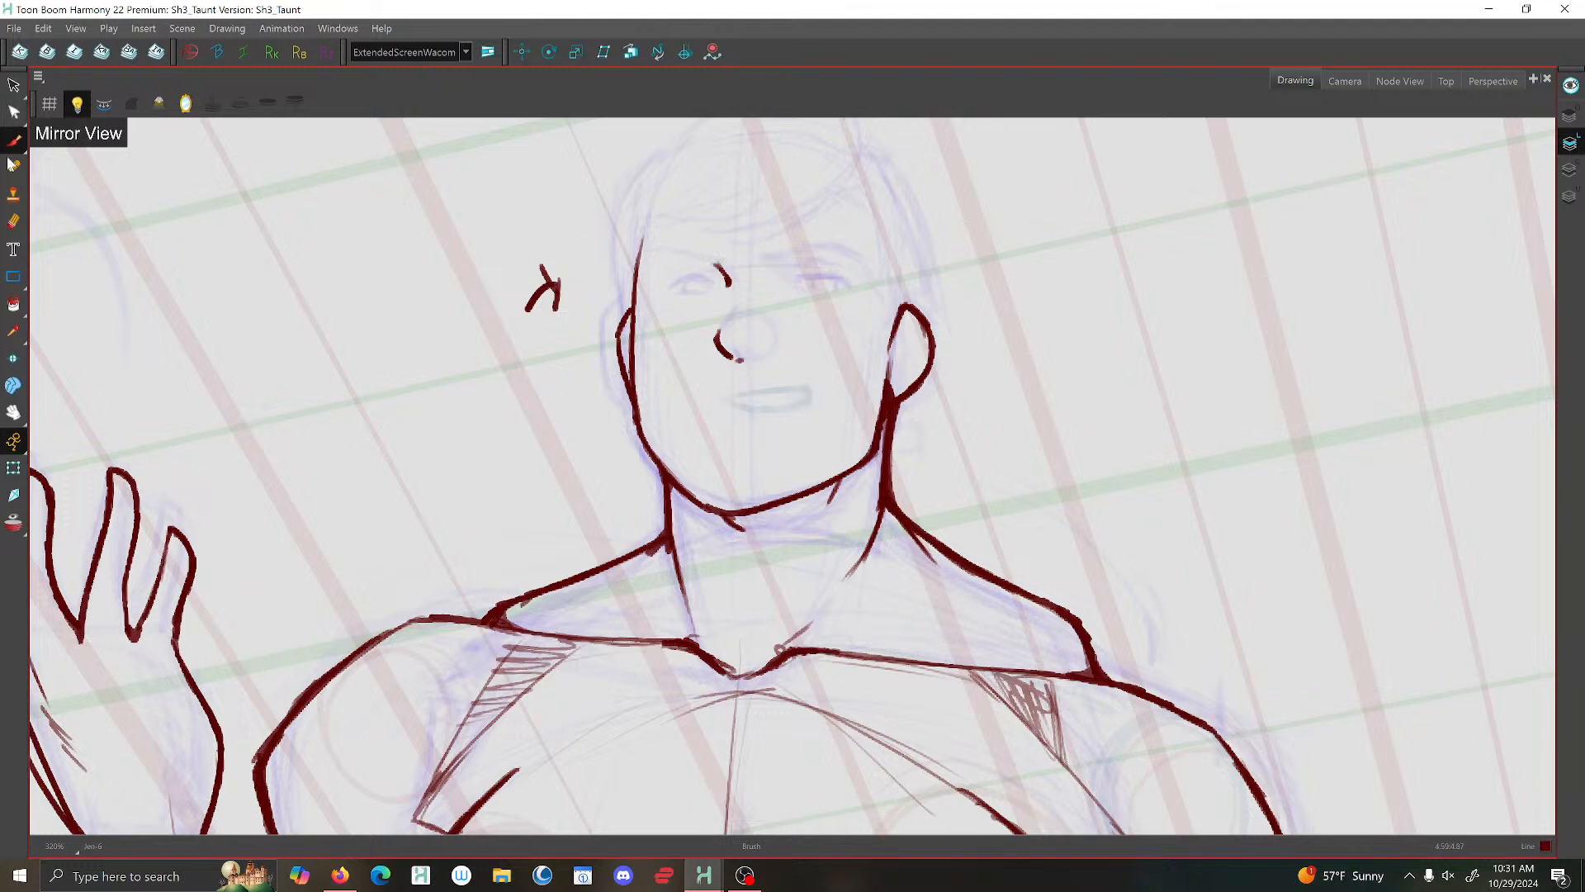
- Shift the curved stroke at the side of the nose slightly away from the face's centre line
click(14, 86)
mouse_move(674, 340)
mouse_down()
mouse_move(745, 378)
mouse_move(747, 350)
mouse_move(711, 336)
mouse_up()
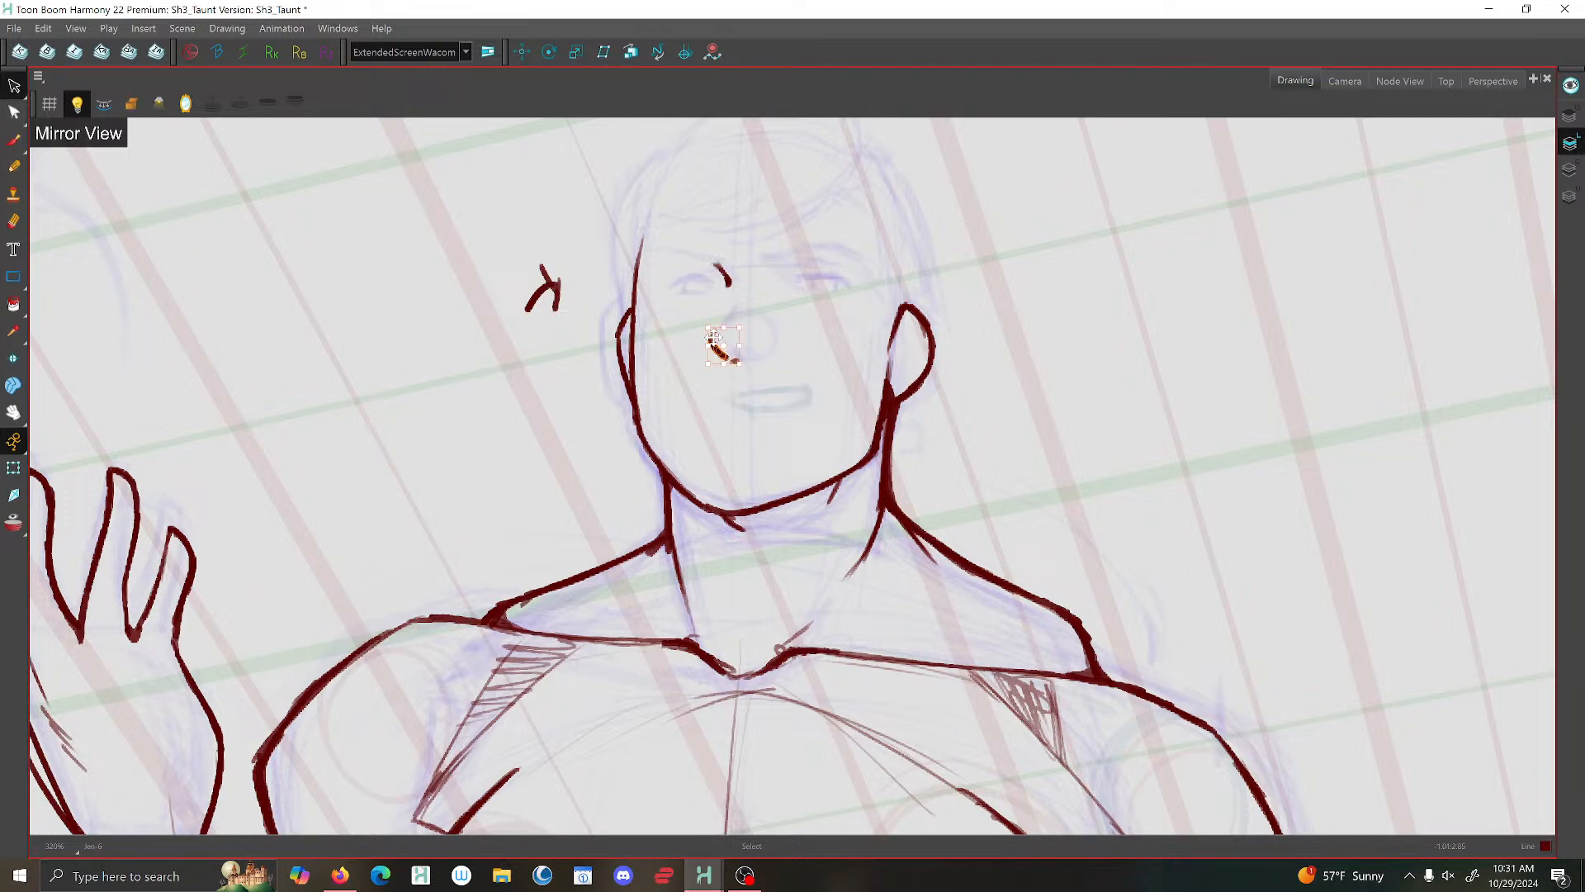
click(479, 335)
click(14, 140)
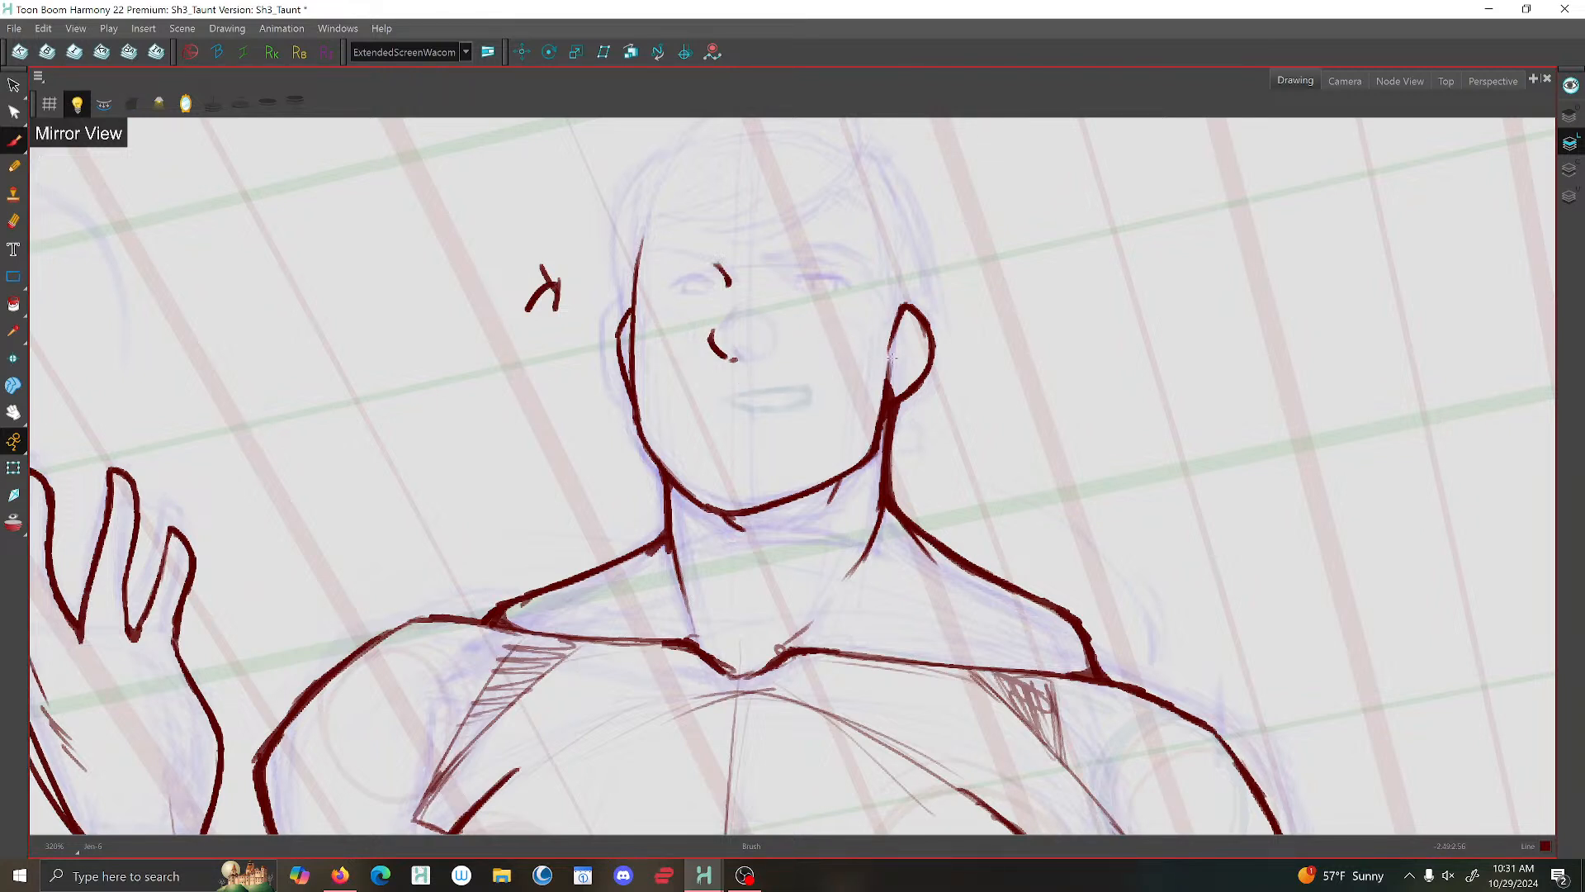
- Thicken the jaw line below the larger ear and darken the shadow mark under that corner of the jaw
mouse_move(871, 343)
mouse_down()
mouse_move(844, 346)
mouse_move(881, 384)
mouse_move(868, 458)
mouse_up()
mouse_move(852, 471)
mouse_down()
mouse_move(835, 497)
mouse_move(850, 474)
mouse_up()
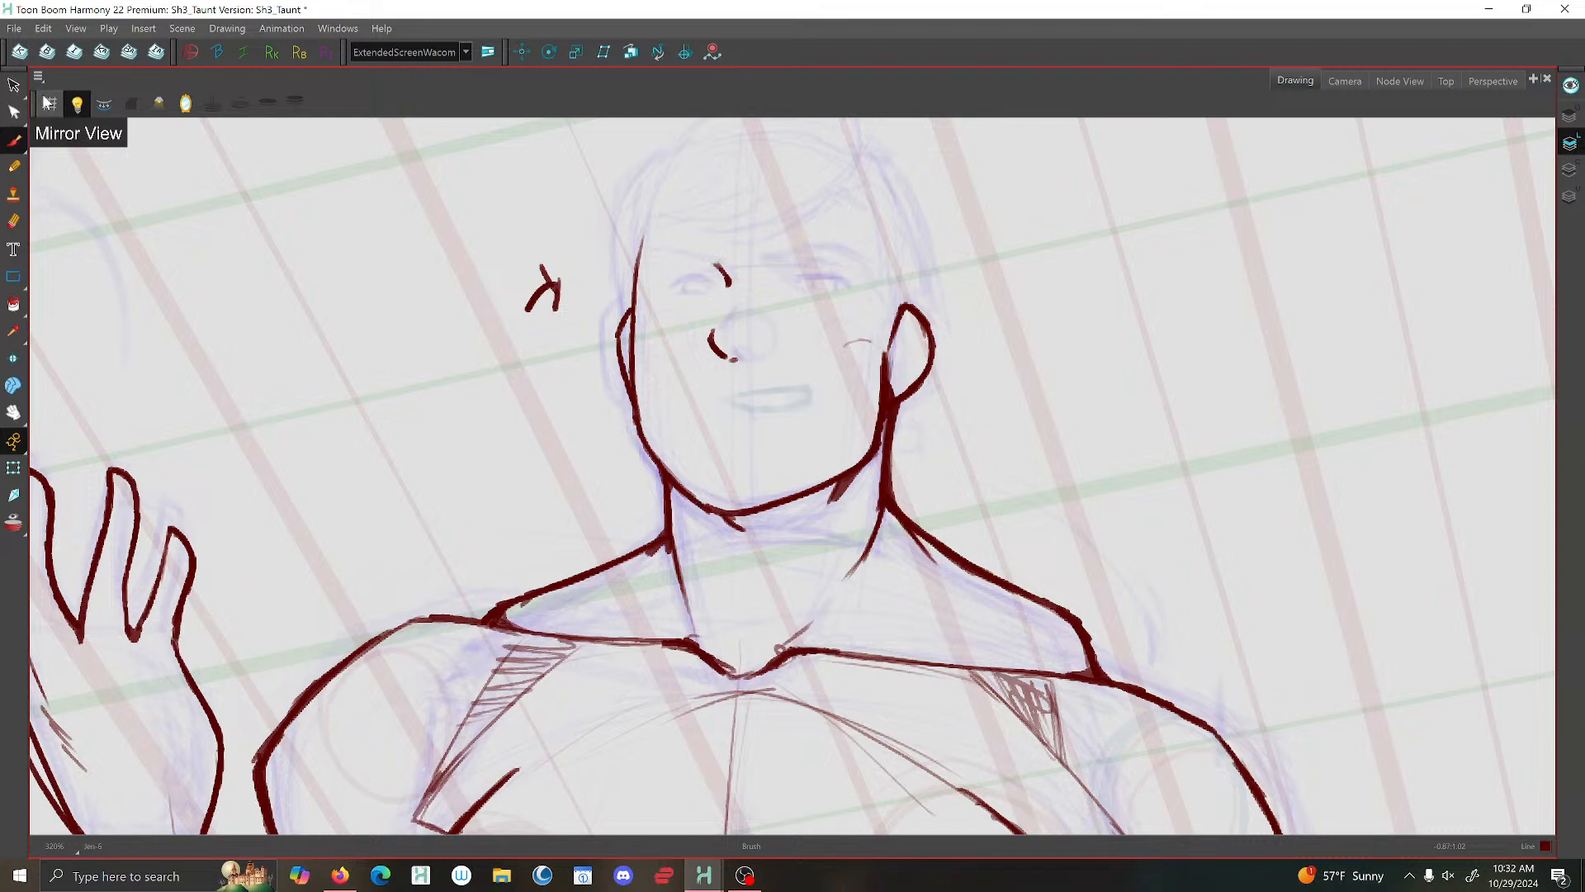
- Delete the short mark under the chin and brush a shadow stroke where the opposite side of the jaw meets the neck
click(14, 85)
click(729, 521)
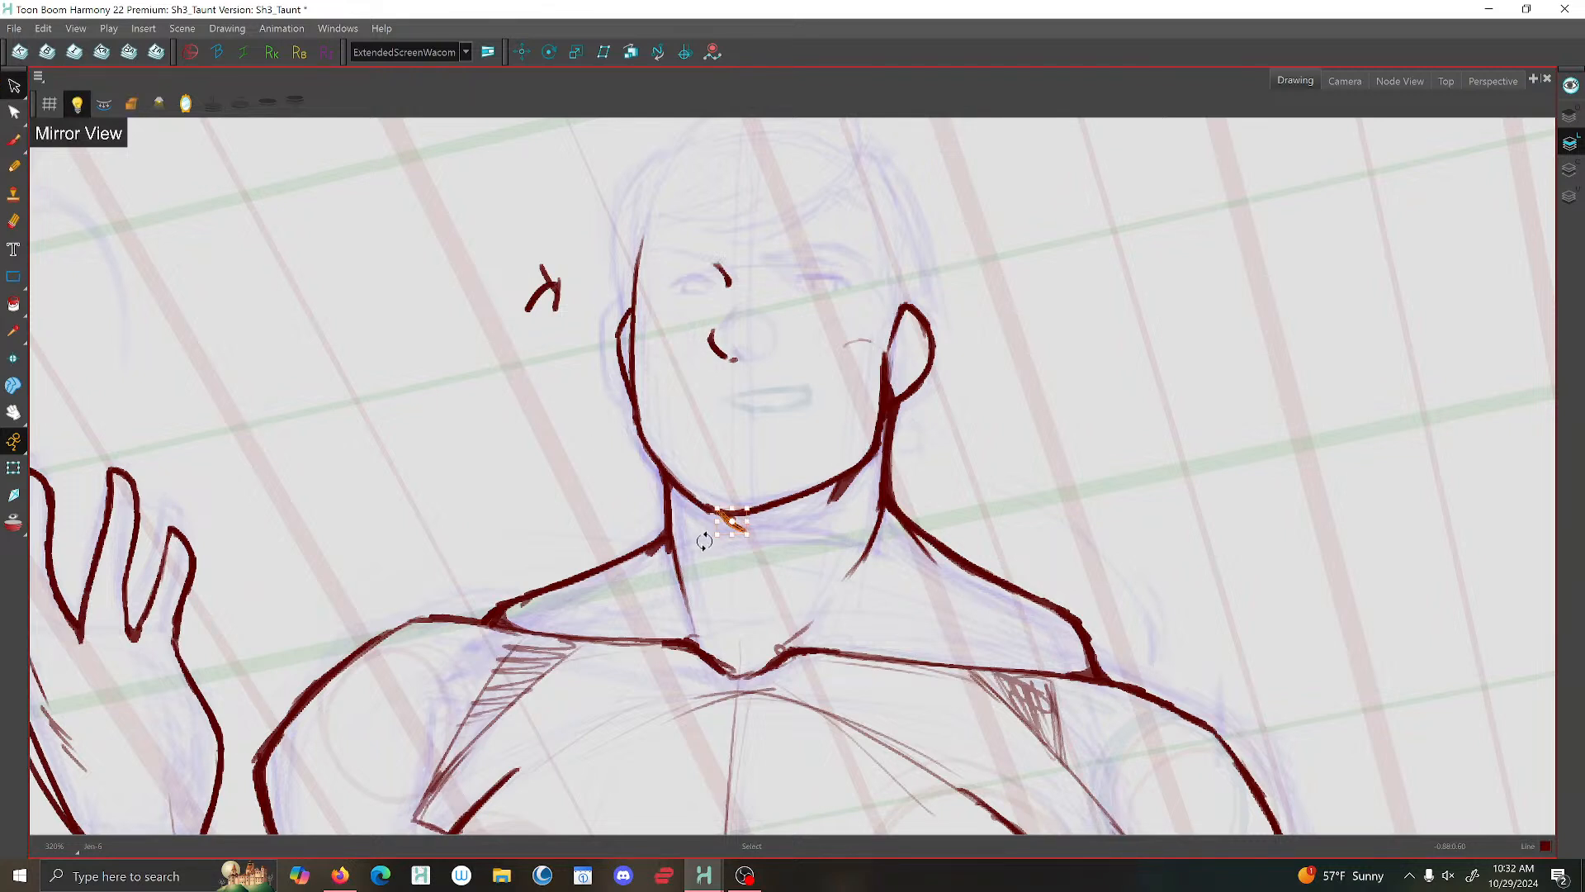
key(Delete)
key(alt+b)
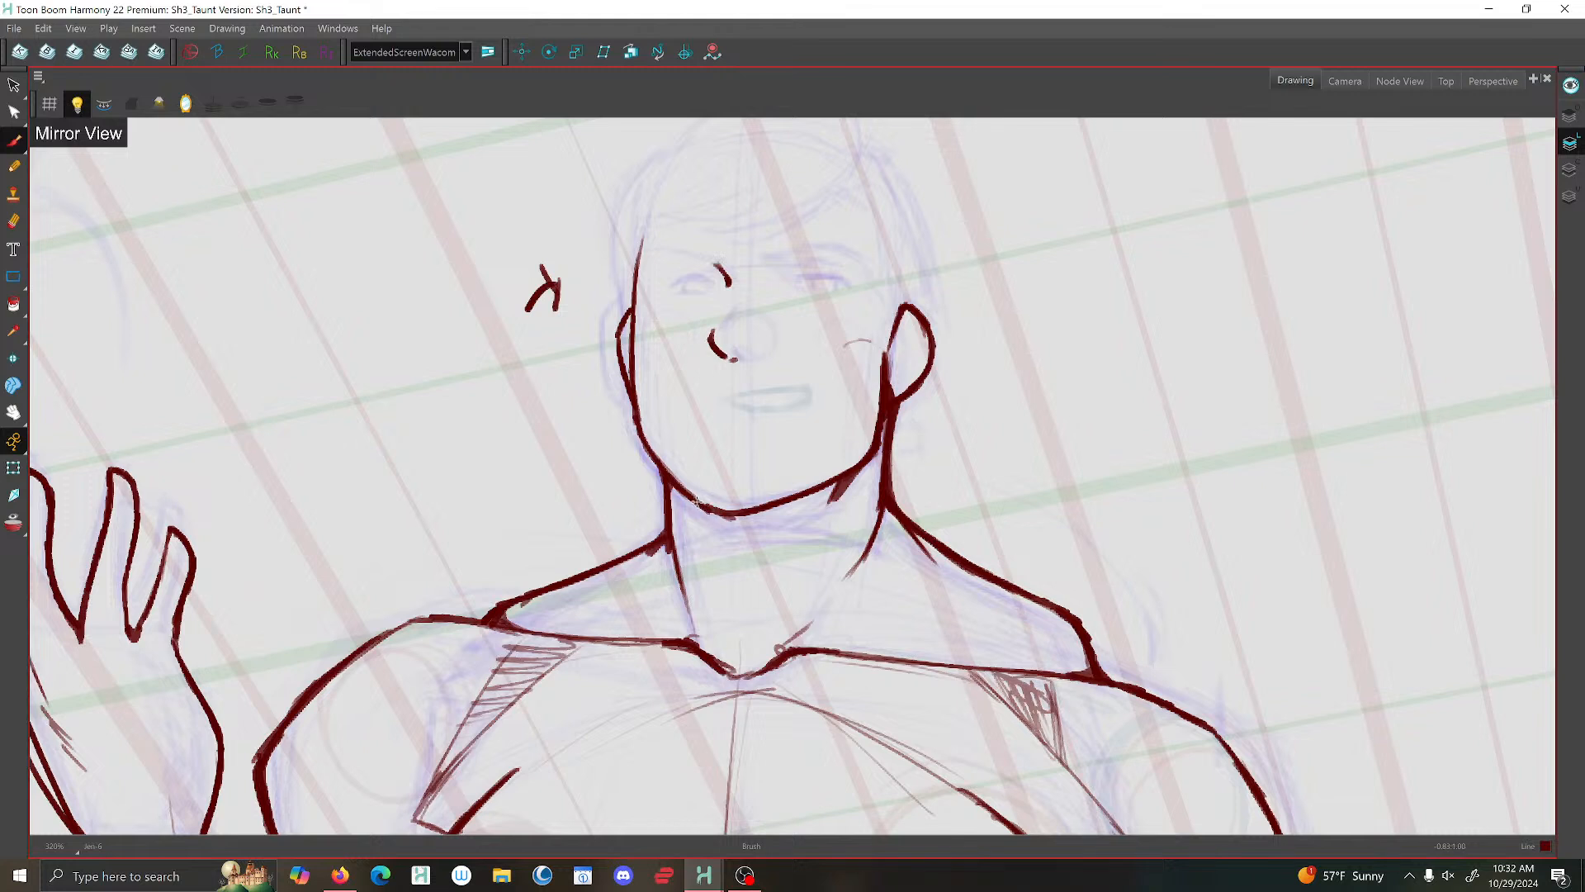
mouse_move(692, 501)
mouse_down()
mouse_move(675, 483)
mouse_move(696, 538)
mouse_move(674, 511)
mouse_move(669, 544)
mouse_up()
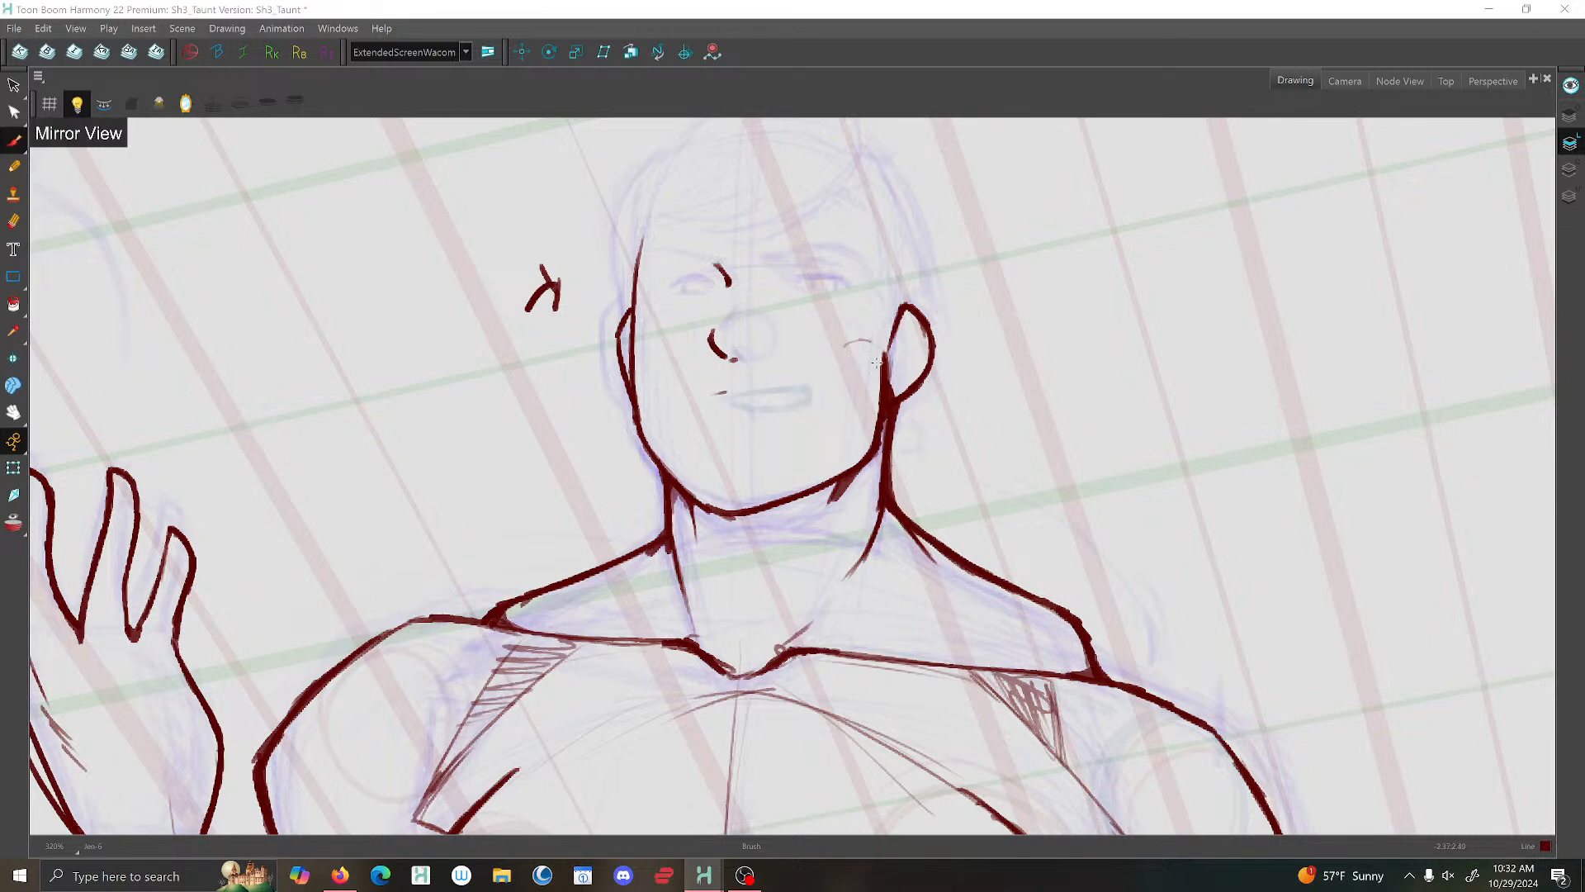
- Sketch a light construction circle on each cheek below the eyes, with a short cheekbone line toward the larger ear
drag(858, 329, 870, 341)
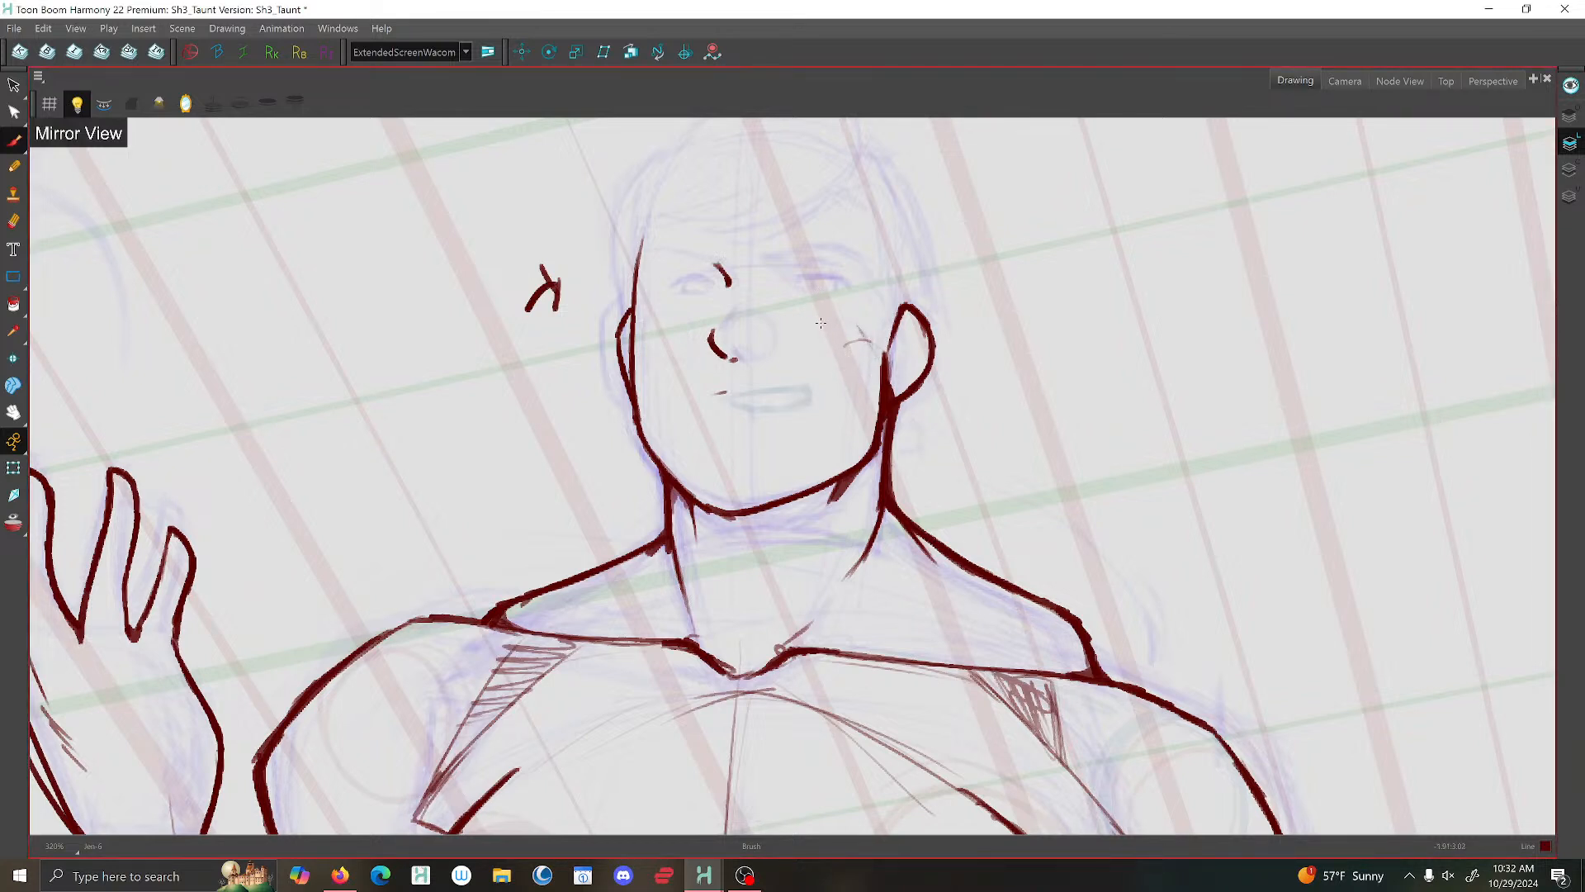
mouse_move(830, 307)
mouse_down()
mouse_move(808, 341)
mouse_move(849, 334)
mouse_move(838, 307)
mouse_up()
mouse_move(668, 310)
mouse_down()
mouse_move(640, 337)
mouse_move(690, 347)
mouse_move(673, 312)
mouse_up()
mouse_move(819, 307)
mouse_down()
mouse_move(847, 315)
mouse_move(813, 307)
mouse_move(836, 306)
mouse_up()
- Nudge the cheek circle on the larger ear's side, with its connecting line, slightly toward the nose
click(14, 86)
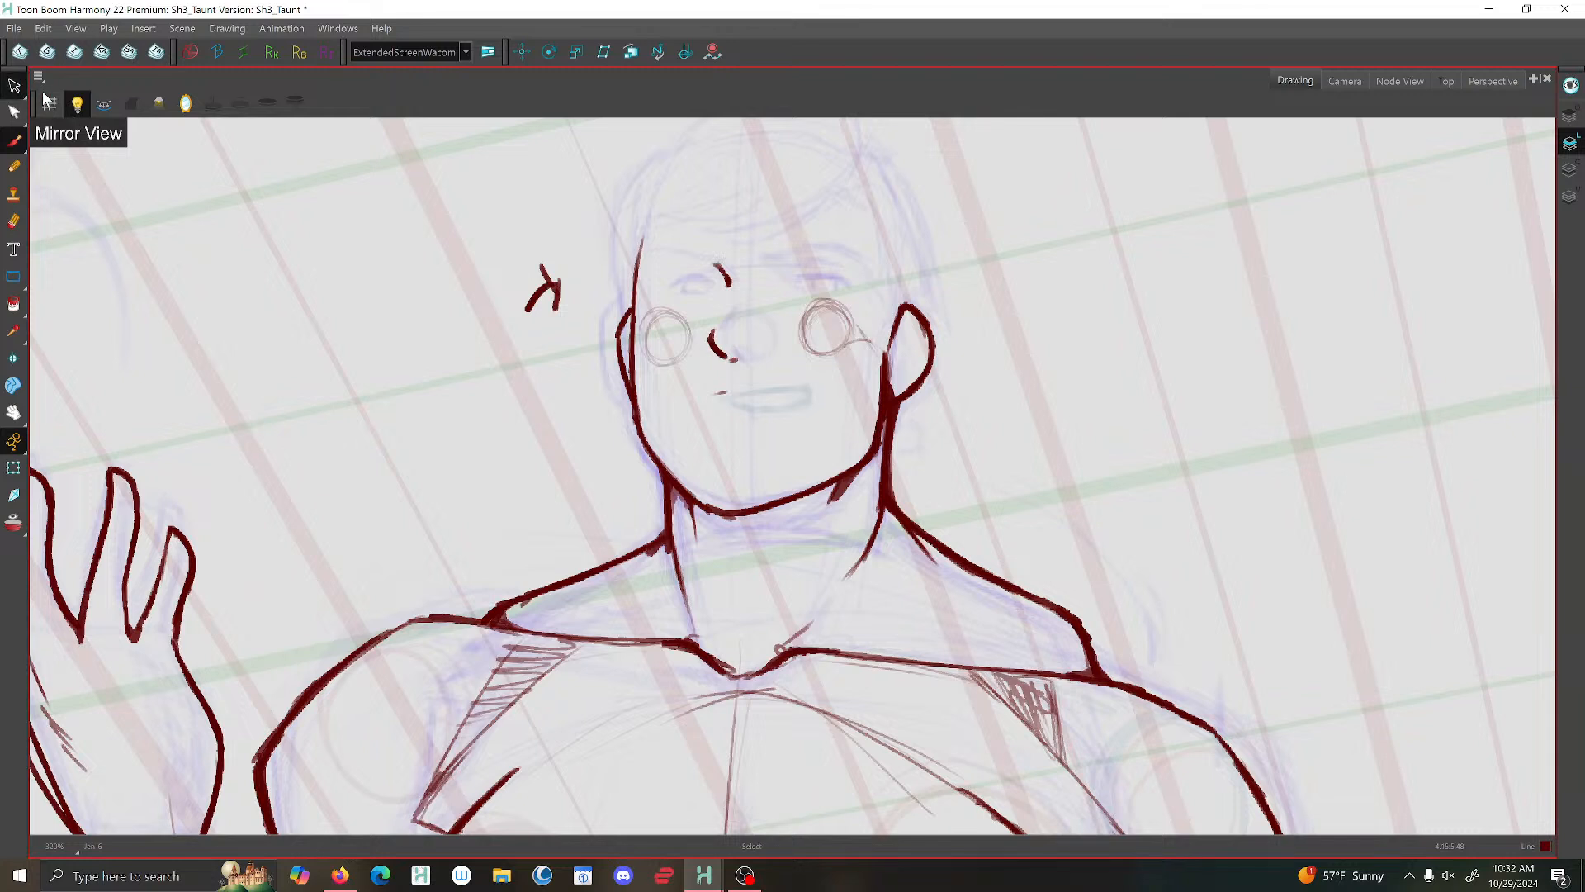
click(826, 313)
drag(811, 318, 807, 322)
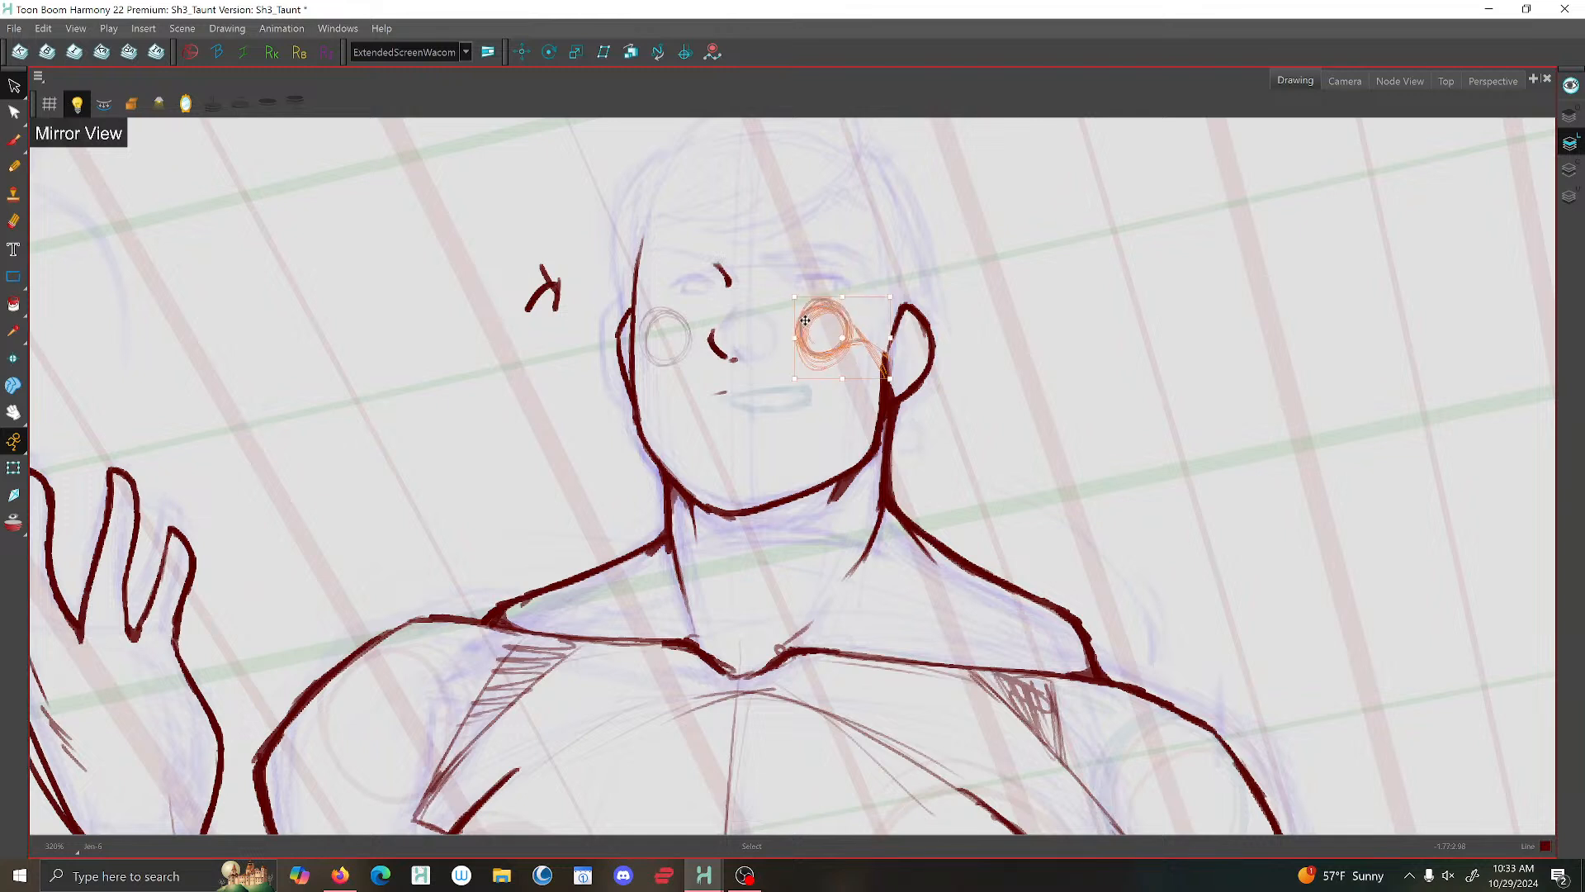
click(461, 251)
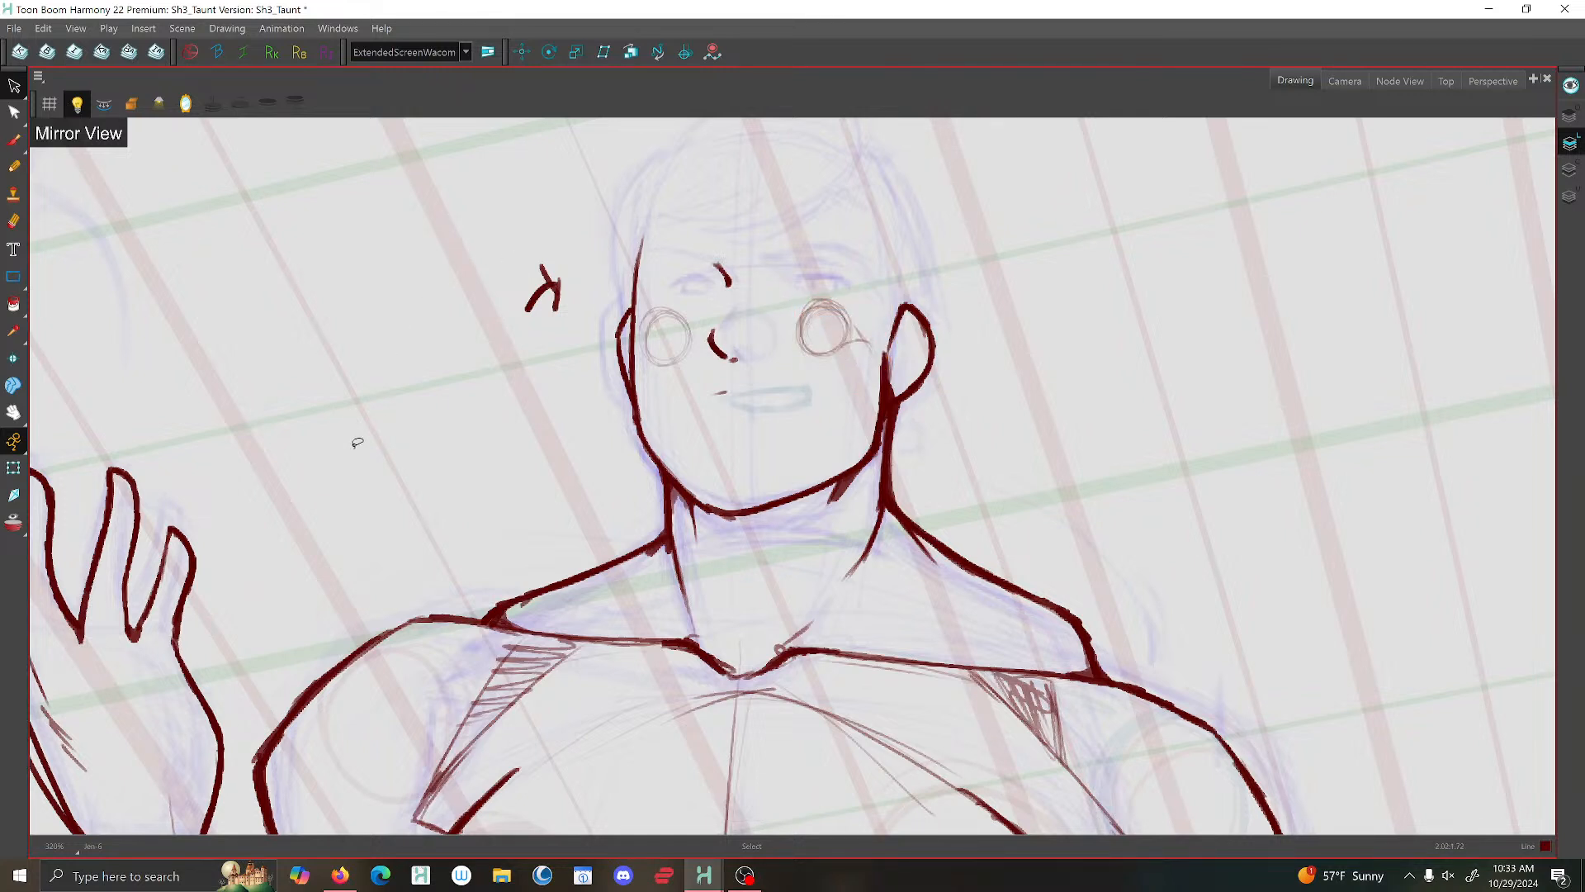
click(15, 29)
click(33, 140)
- Brush thin oval outlines for both eyes and extend the stroke at the bridge of the nose downward
click(14, 140)
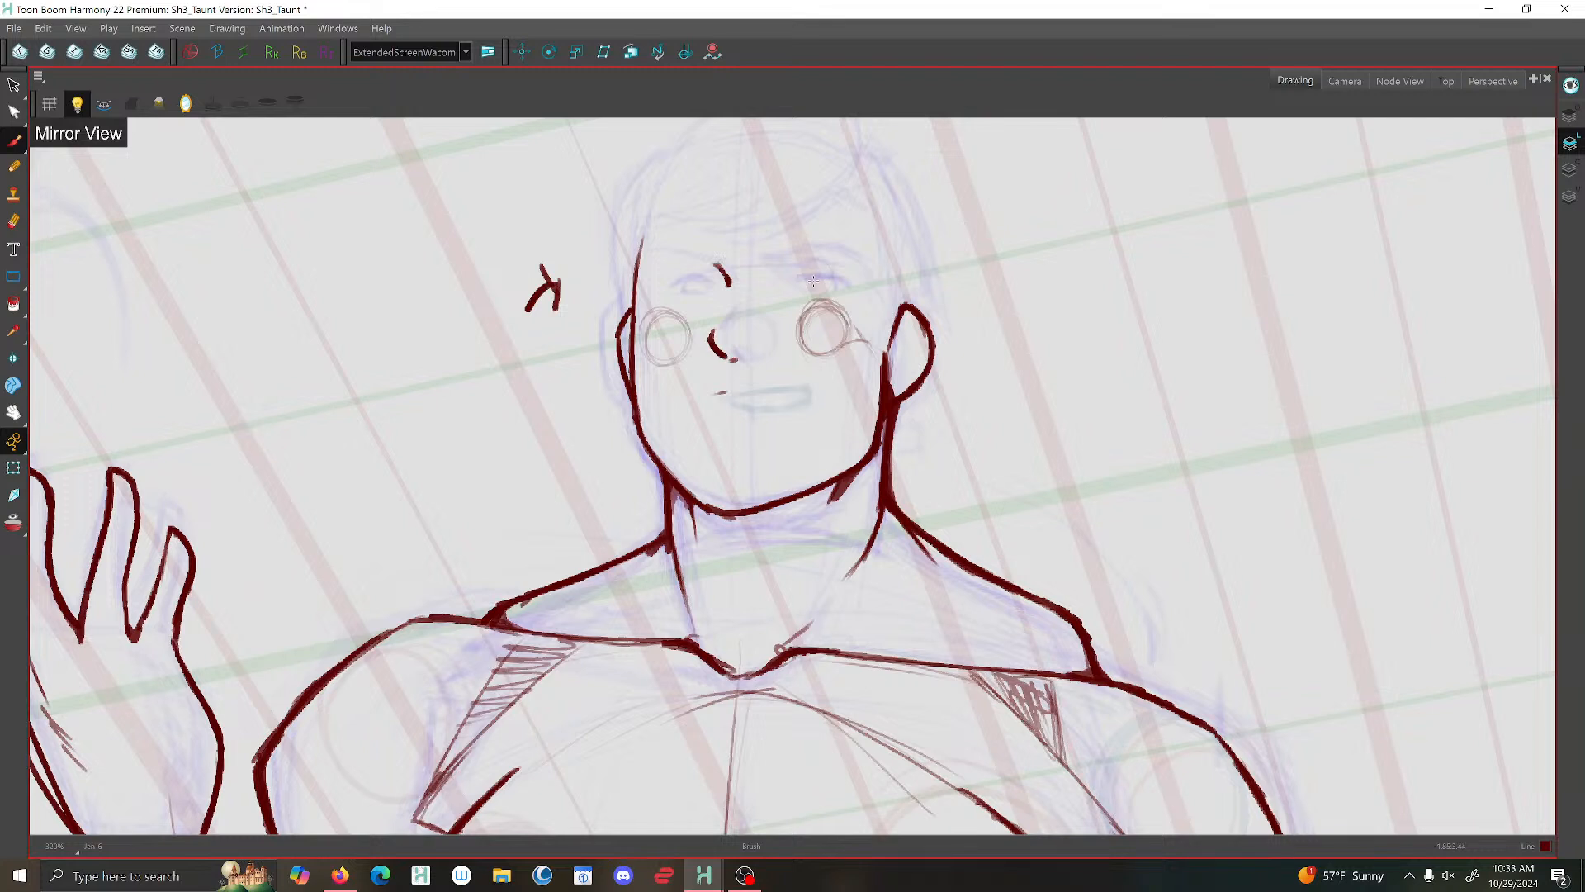
mouse_move(779, 278)
mouse_down()
mouse_move(831, 278)
mouse_move(795, 299)
mouse_move(824, 300)
mouse_up()
mouse_move(831, 275)
mouse_down()
mouse_move(834, 298)
mouse_move(772, 291)
mouse_up()
mouse_move(727, 289)
mouse_down()
mouse_move(720, 321)
mouse_move(684, 282)
mouse_move(669, 299)
mouse_move(710, 309)
mouse_move(713, 279)
mouse_move(696, 281)
mouse_move(711, 305)
mouse_move(726, 294)
mouse_up()
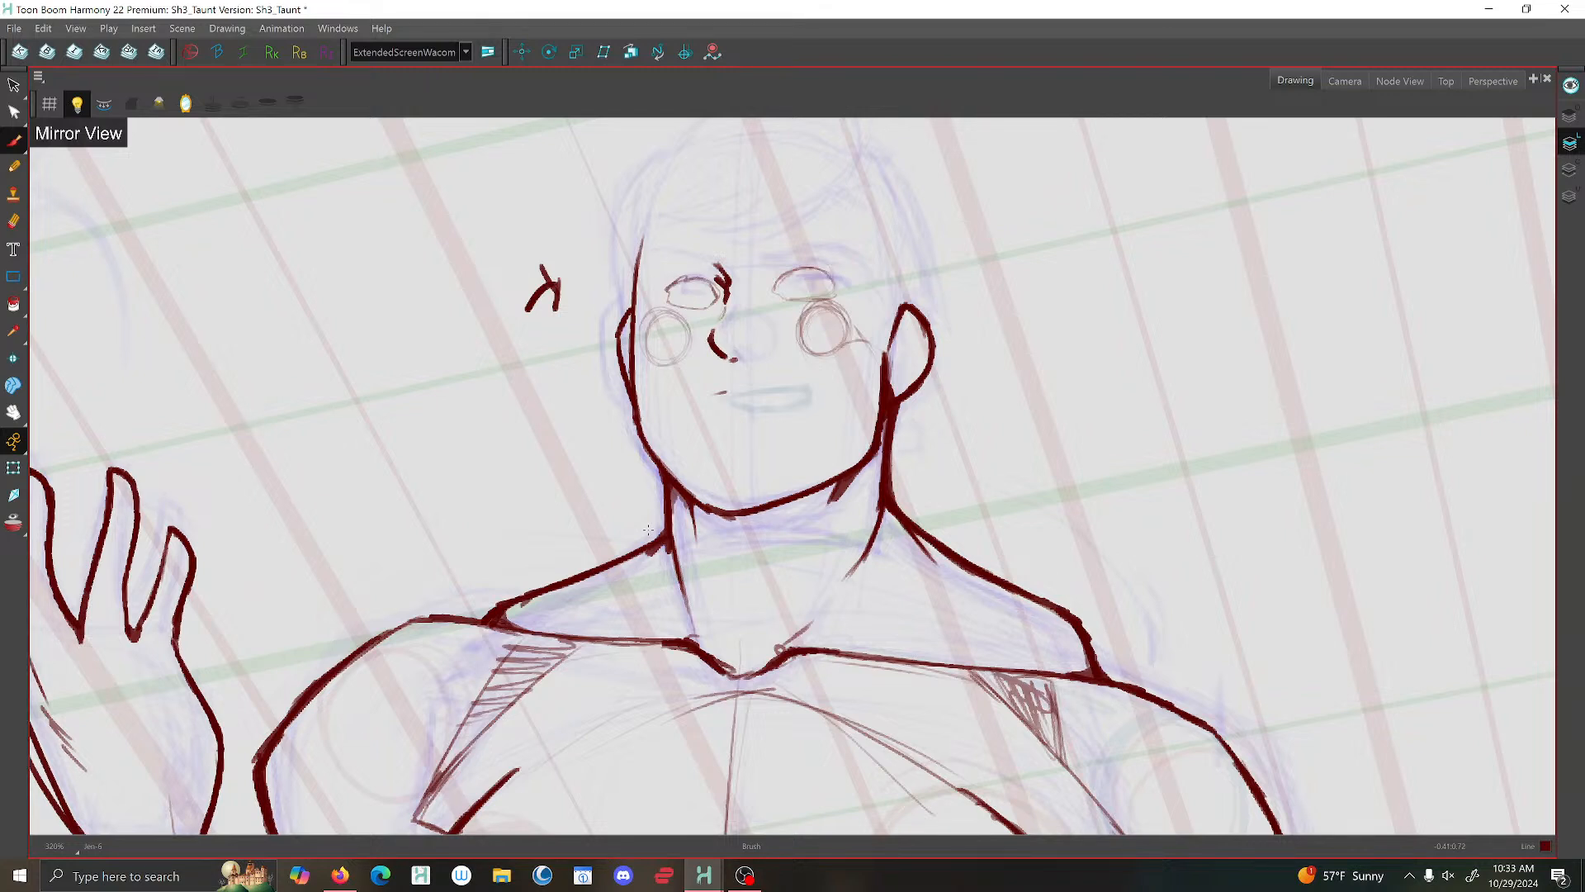
- Delete the excess upper pieces of the nose bridge stroke and save the scene
key(alt+s)
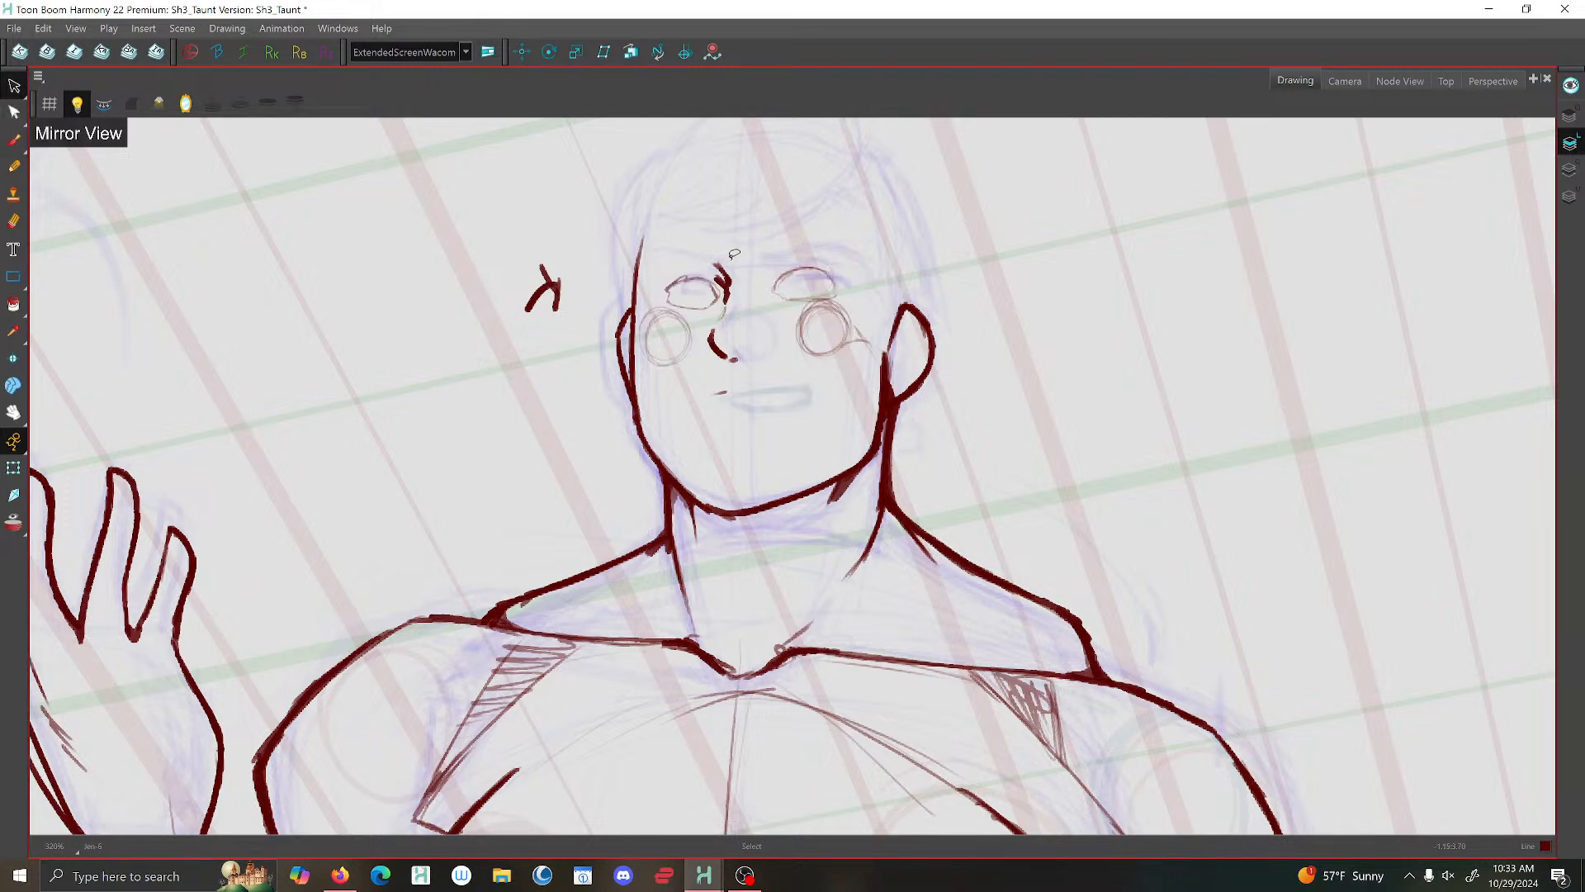
drag(734, 254, 708, 293)
key(Delete)
drag(736, 266, 730, 289)
key(Delete)
click(14, 28)
click(46, 124)
click(13, 140)
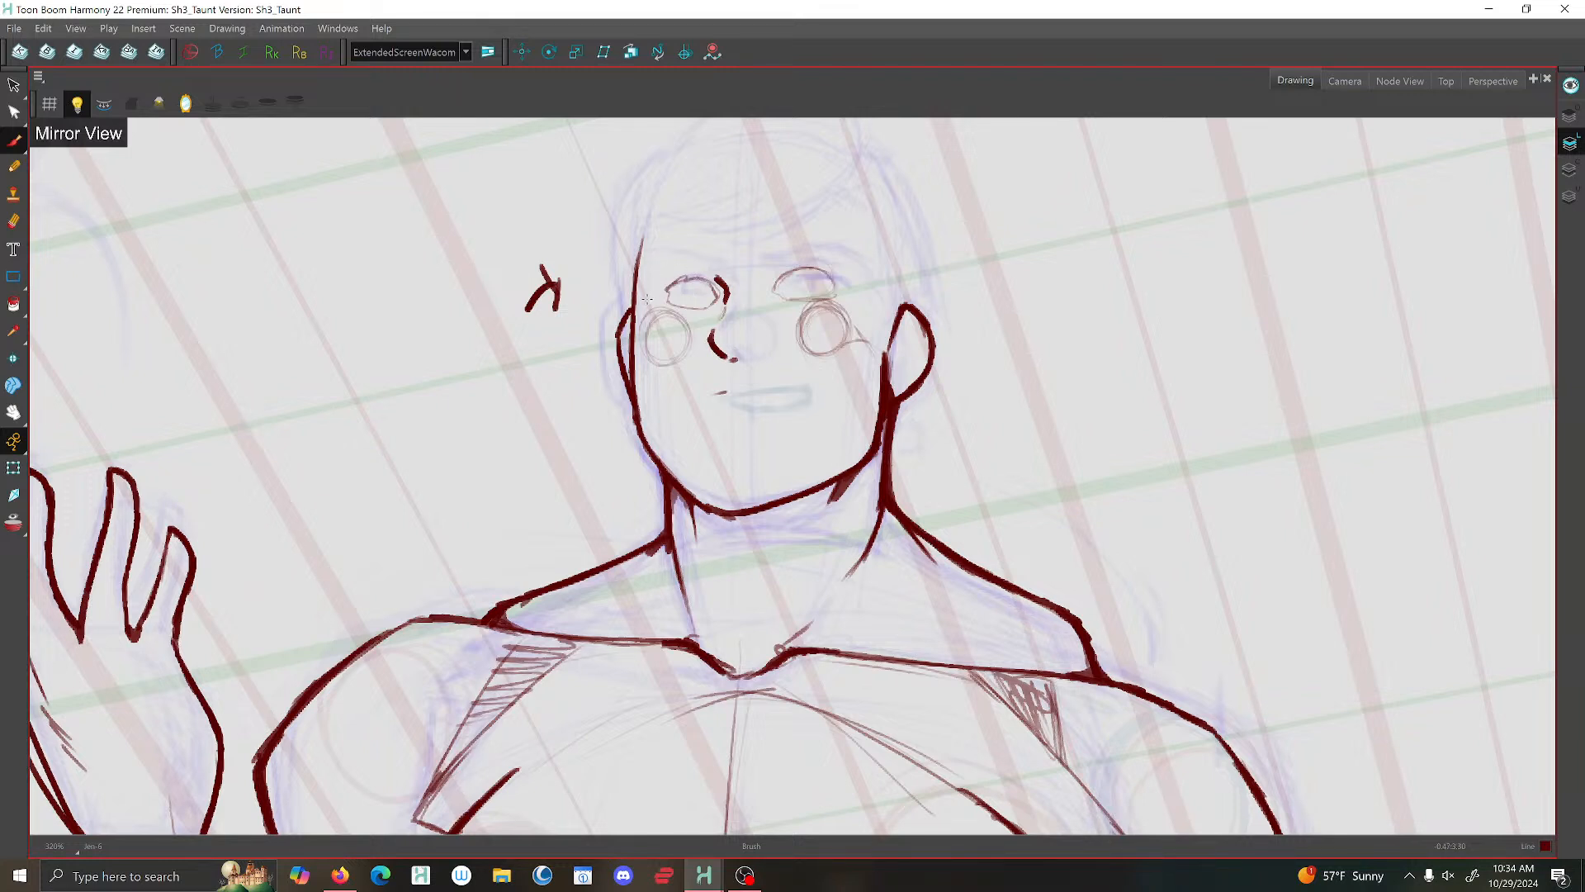
- Delete the upper face contour and the smaller ear on the far side of the head, then return to the Brush
click(13, 85)
click(635, 265)
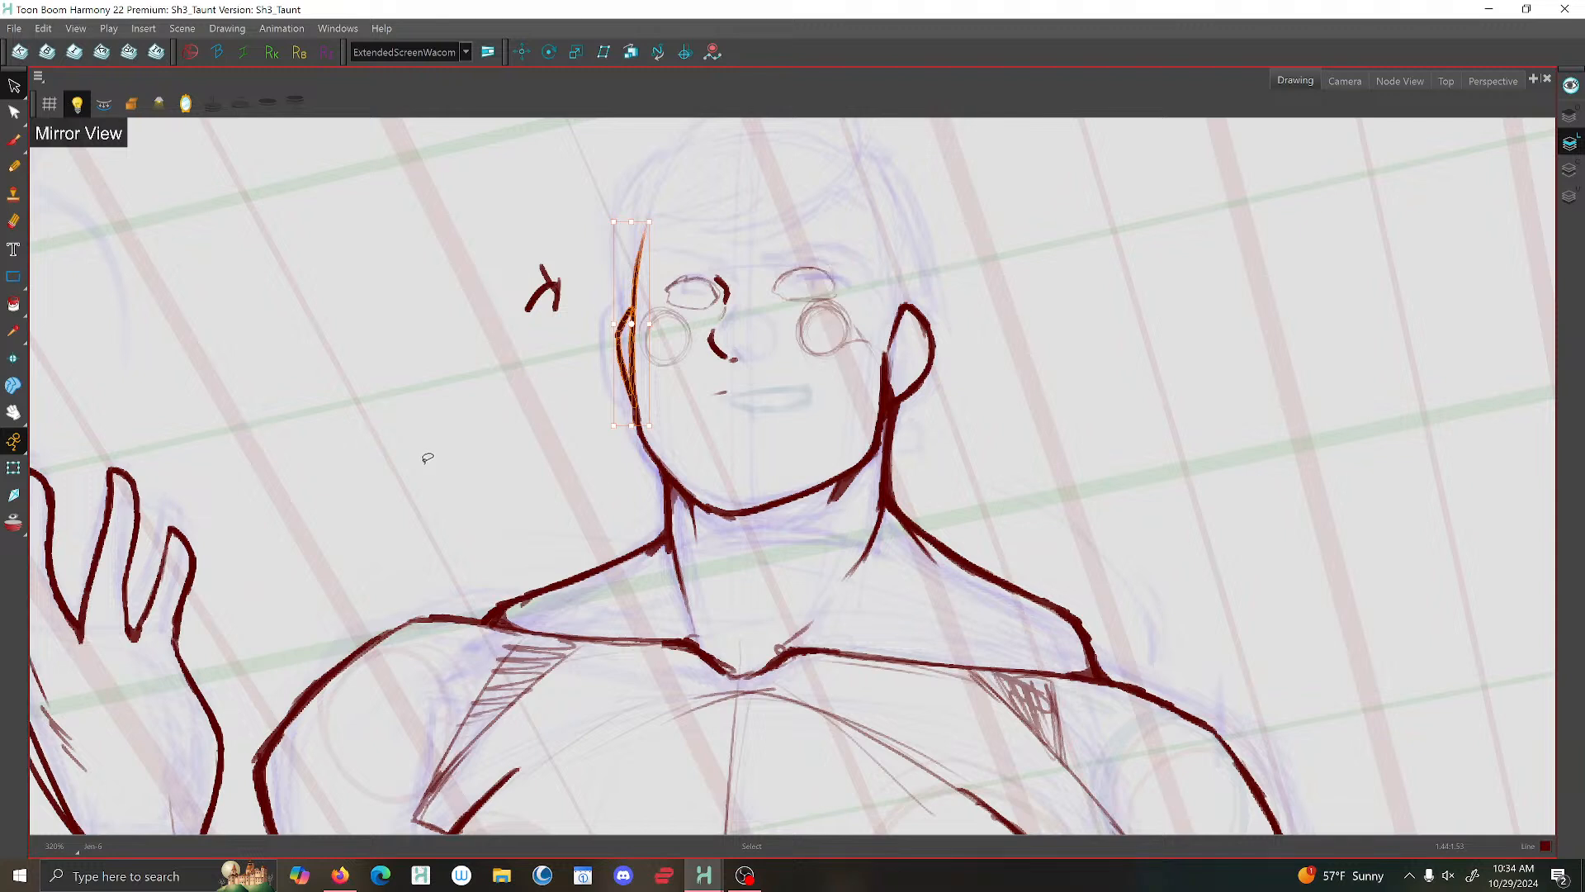
key(Delete)
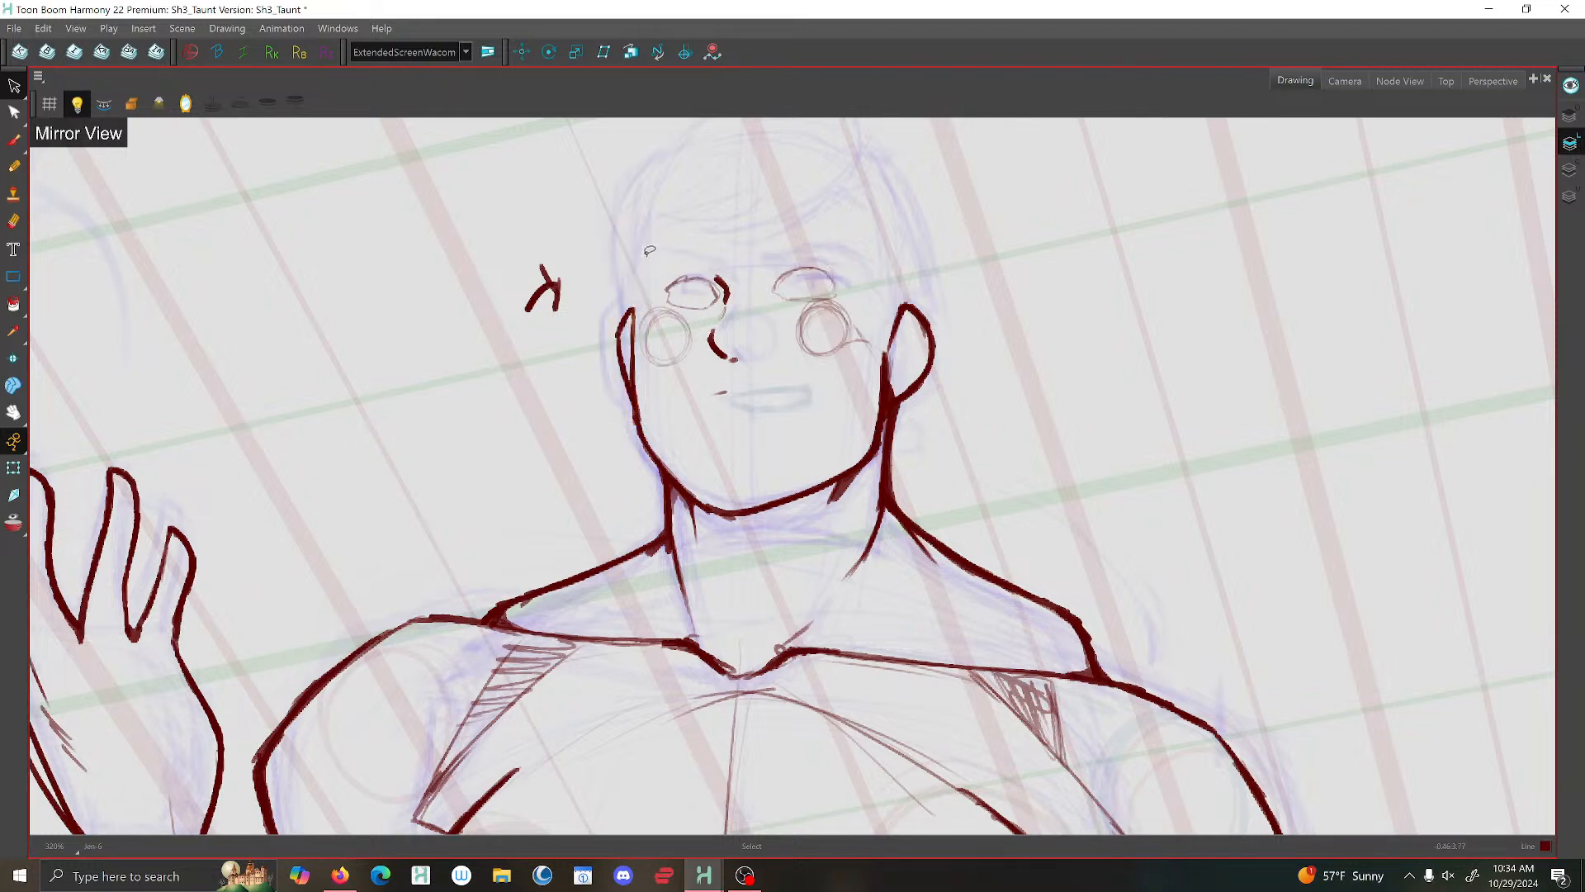
drag(613, 343, 642, 369)
key(Delete)
key(Delete)
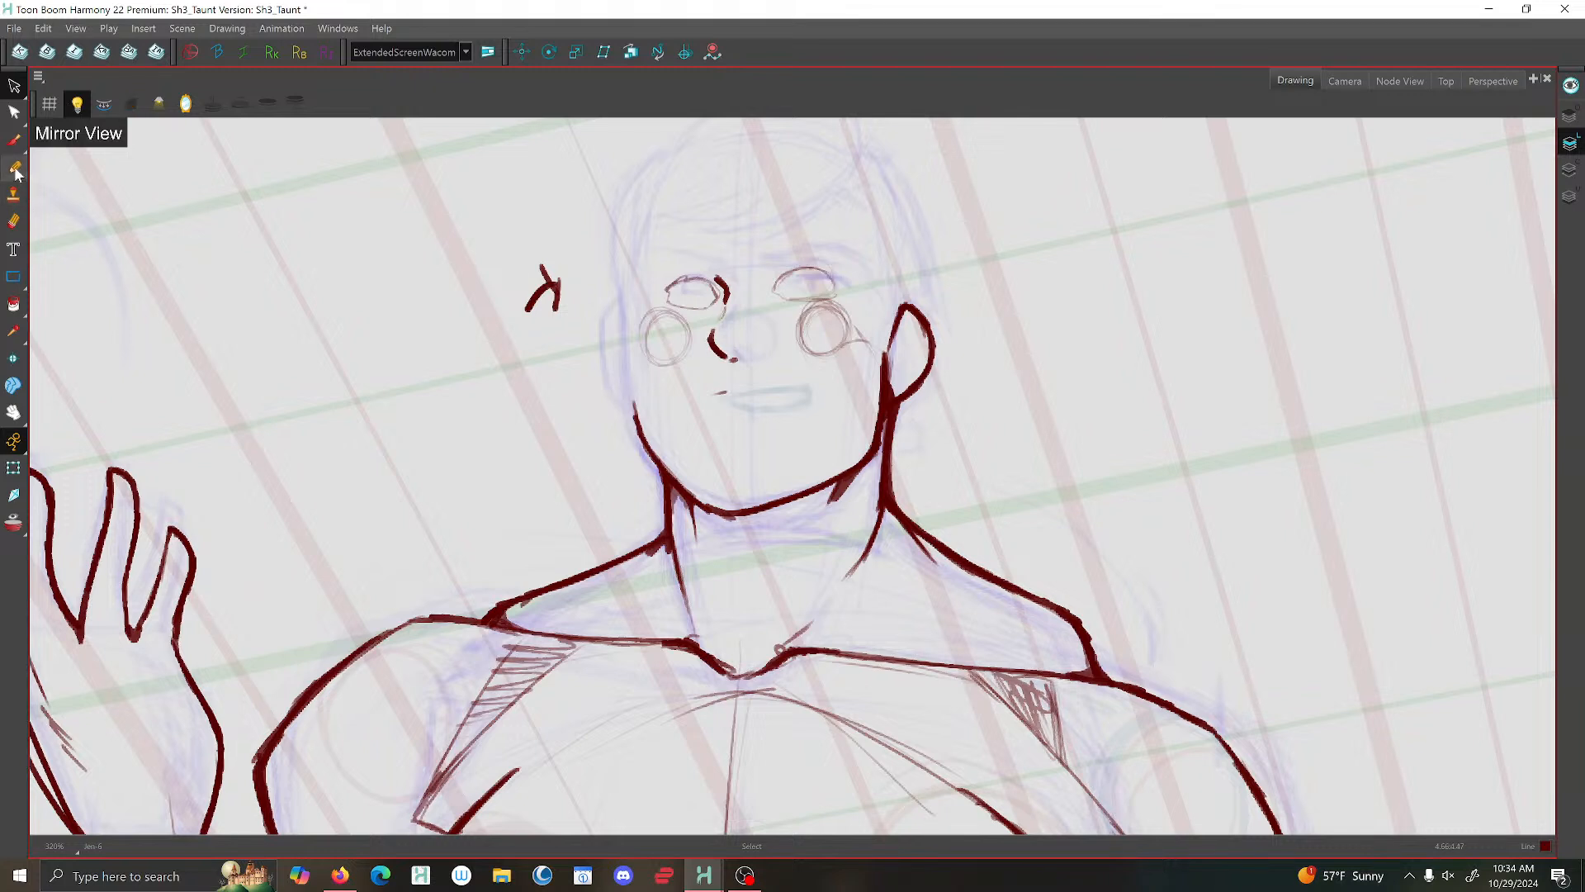
click(14, 140)
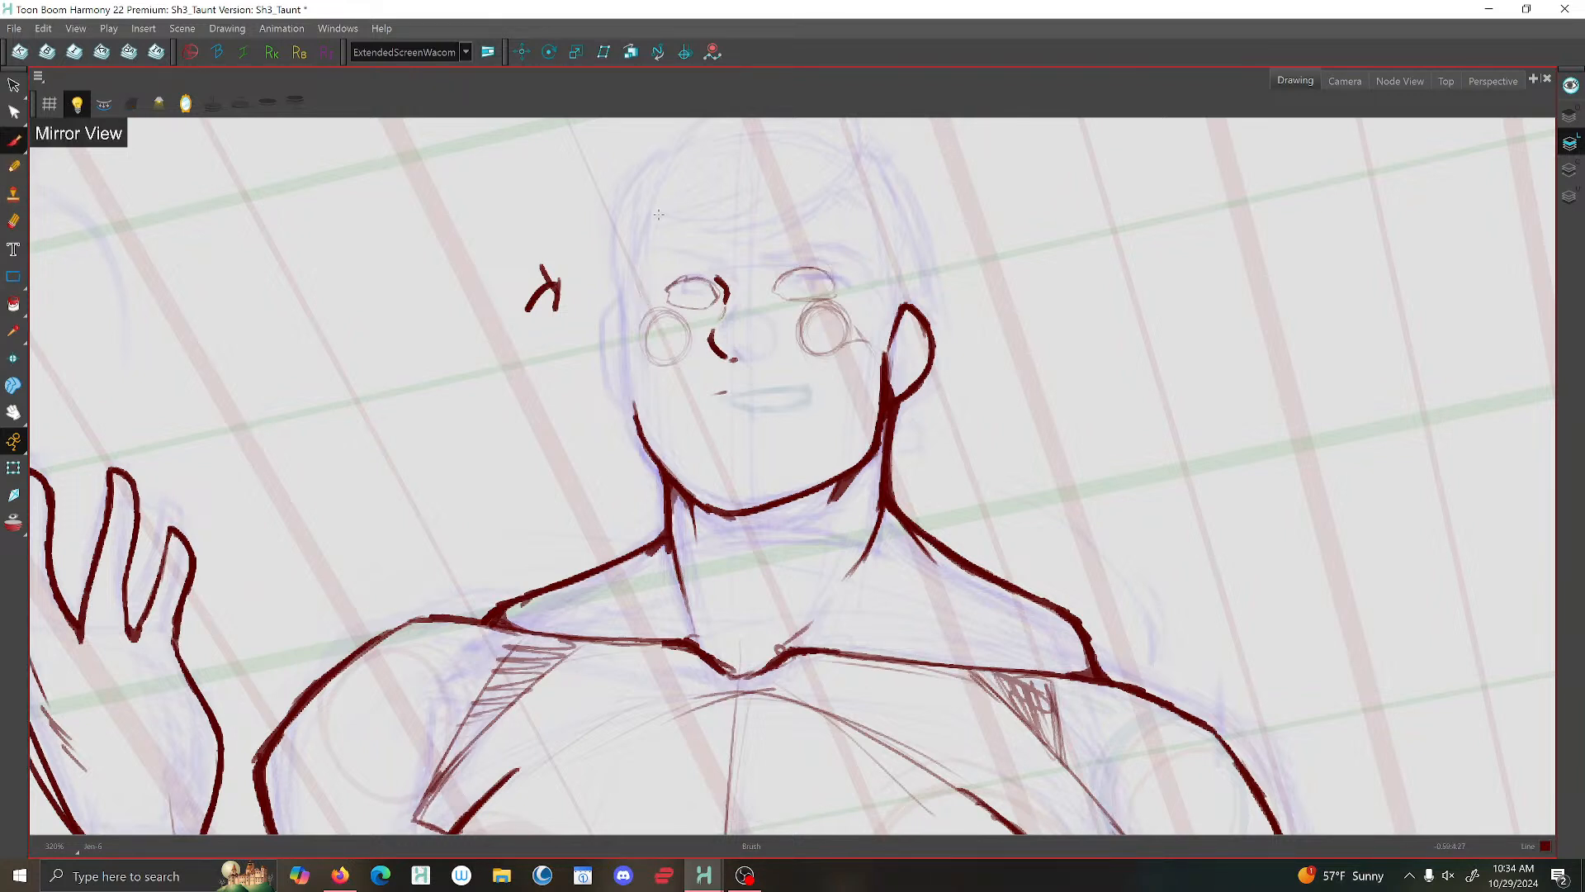
- Undo the new far-side face stroke and the deletion of the upper face contour and smaller ear
mouse_move(661, 195)
mouse_down()
mouse_move(641, 270)
mouse_move(645, 258)
mouse_move(655, 310)
mouse_move(647, 291)
mouse_up()
key(ctrl+z)
key(ctrl+z)
key(ctrl+z)
key(ctrl+z)
key(ctrl+z)
key(ctrl+z)
key(ctrl+z)
key(ctrl+z)
key(ctrl+shift+z)
key(ctrl+shift+z)
key(ctrl+shift+z)
key(ctrl+shift+z)
key(ctrl+shift+z)
key(ctrl+shift+z)
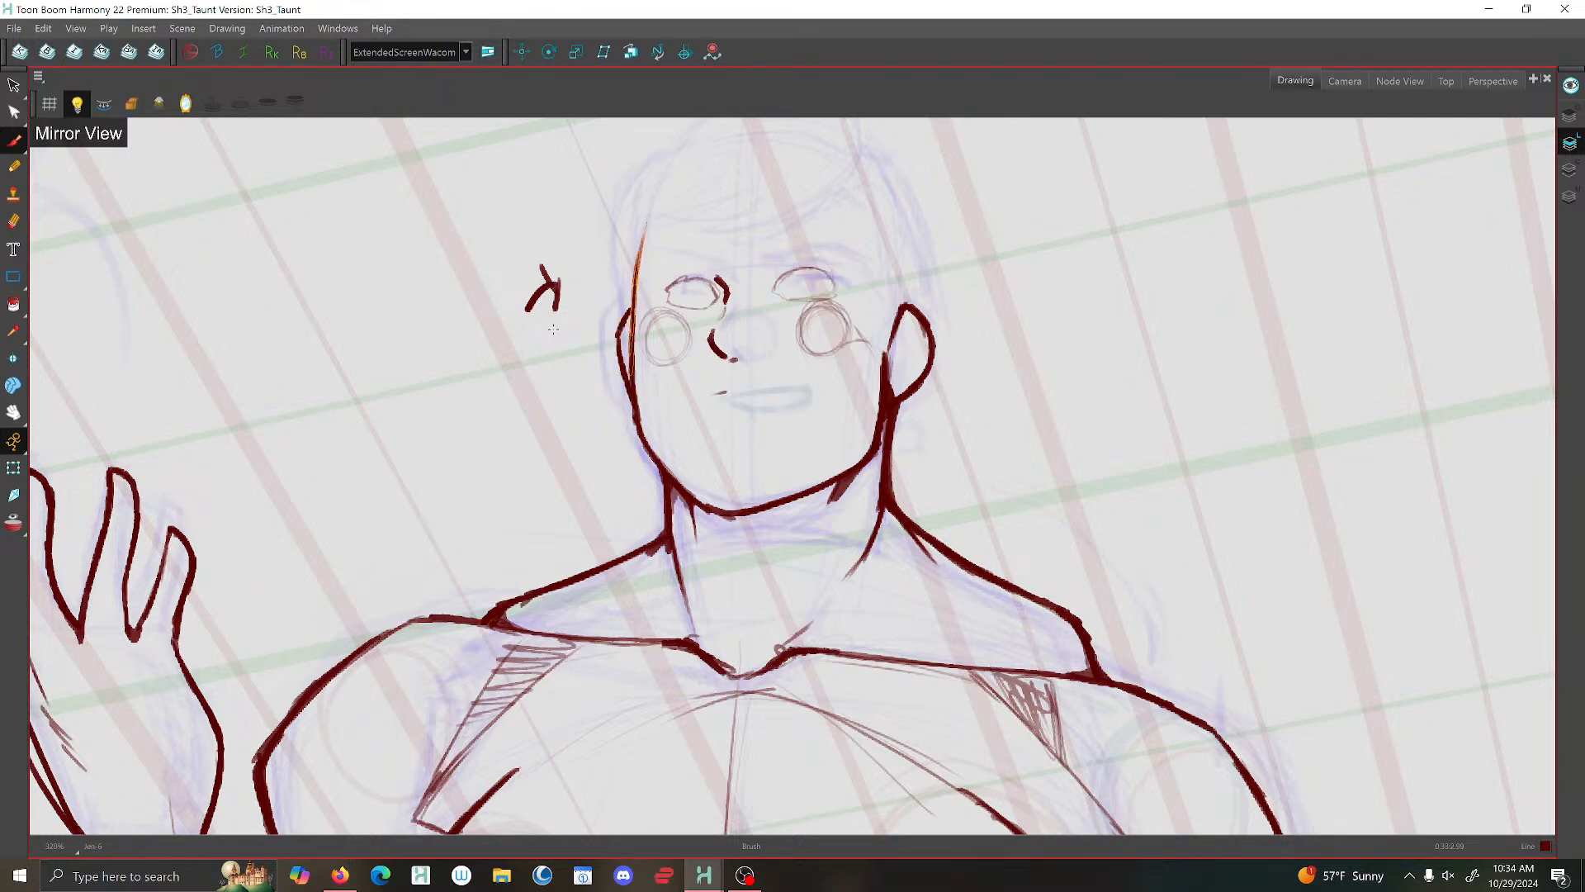
key(ctrl+z)
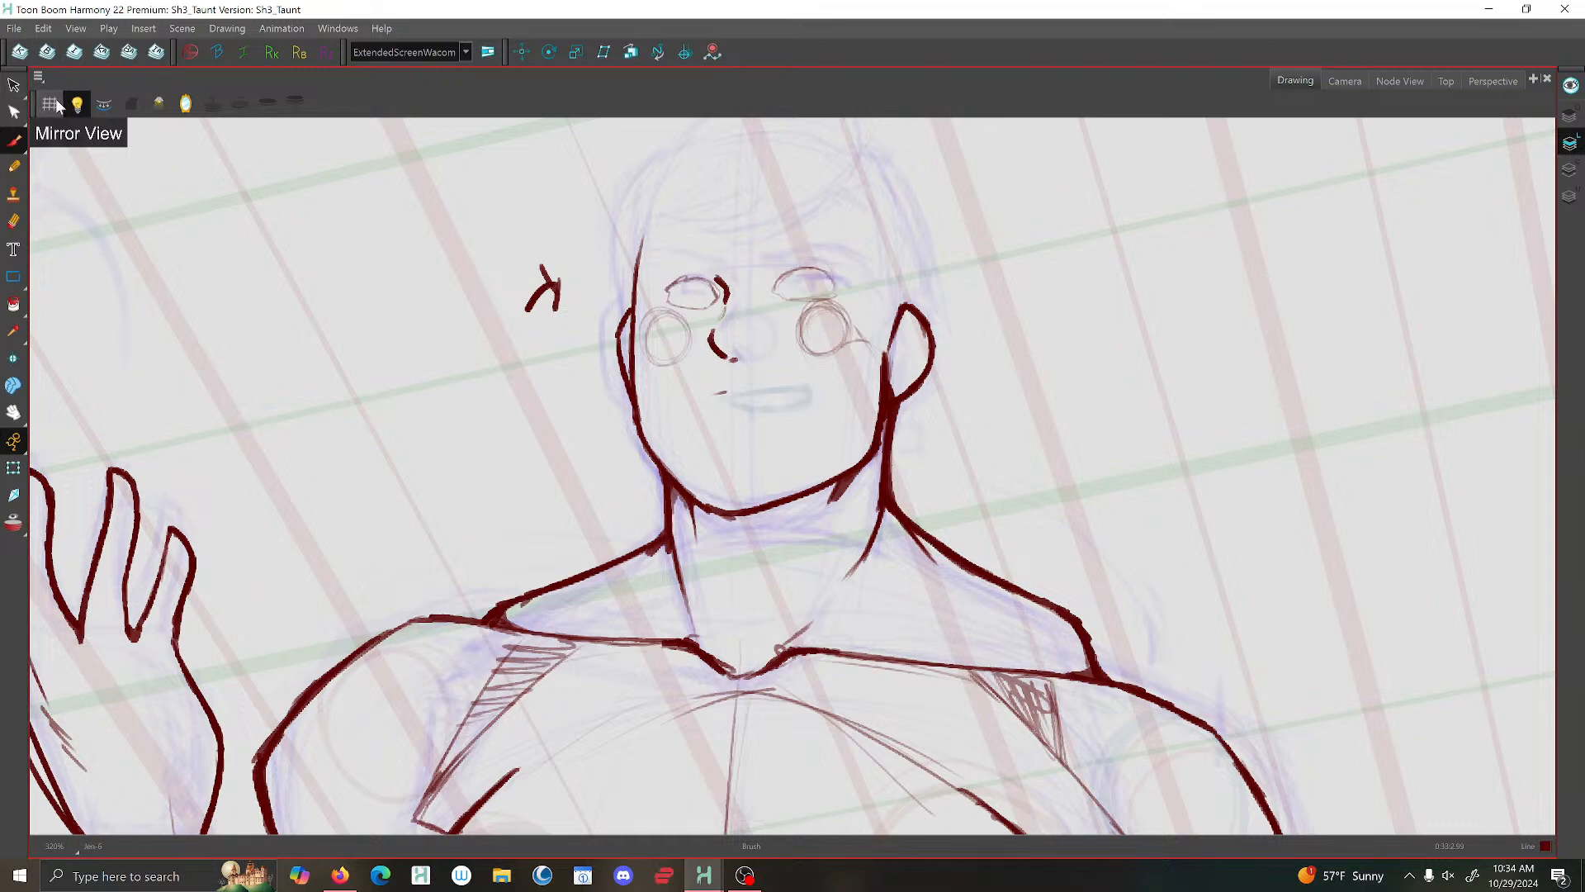
click(16, 142)
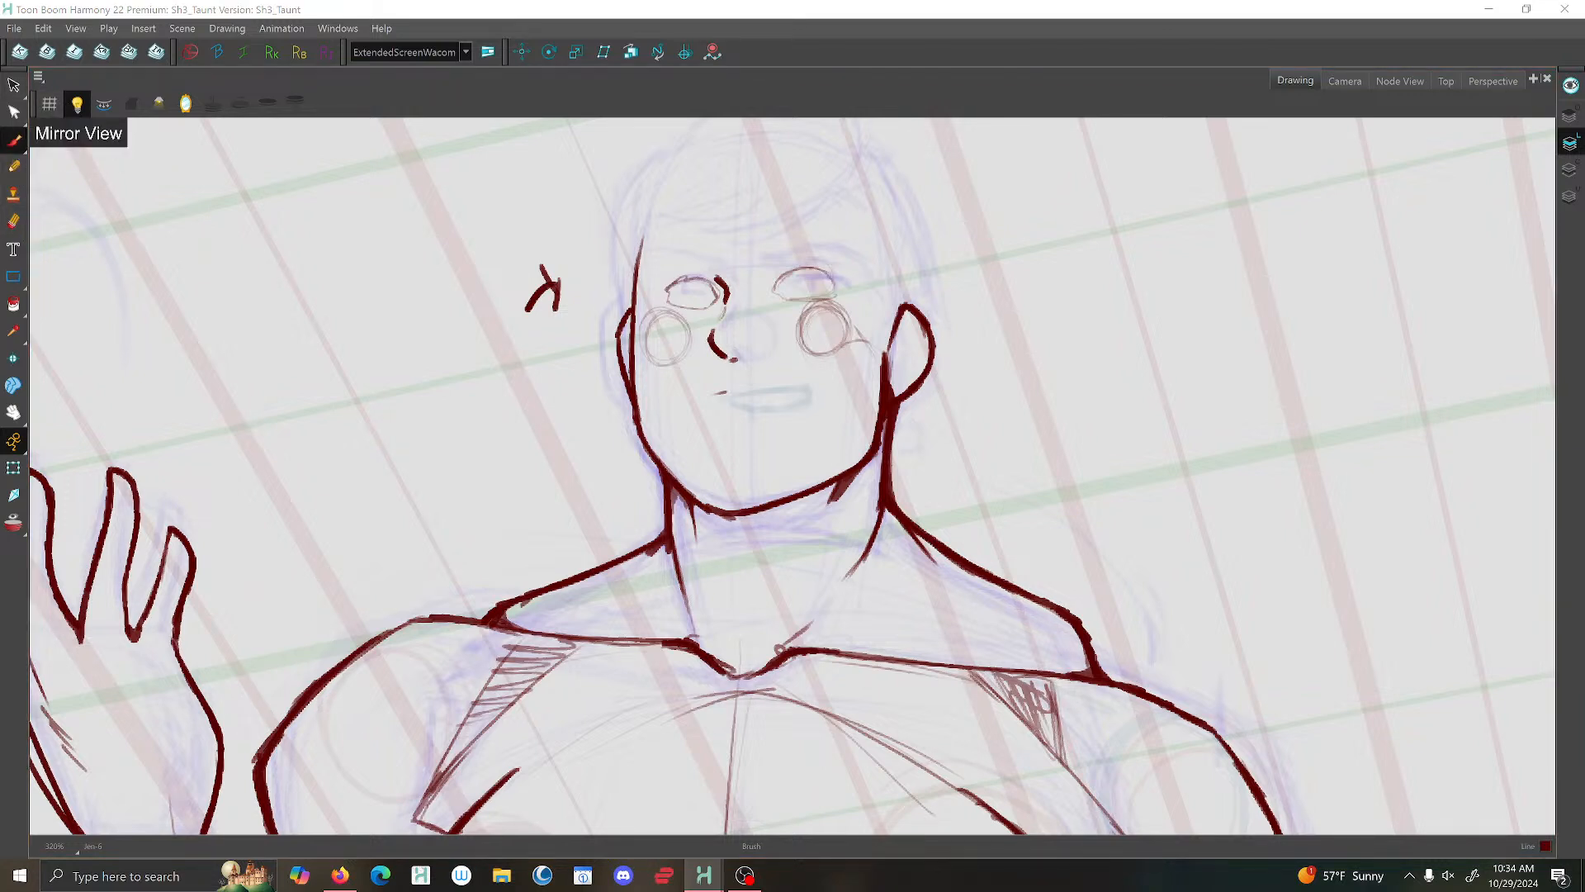
- Brush a new upper face contour beside the smaller ear, tilted slightly inward at the temple, and delete the old contour stroke
scroll(650, 244, up, 1)
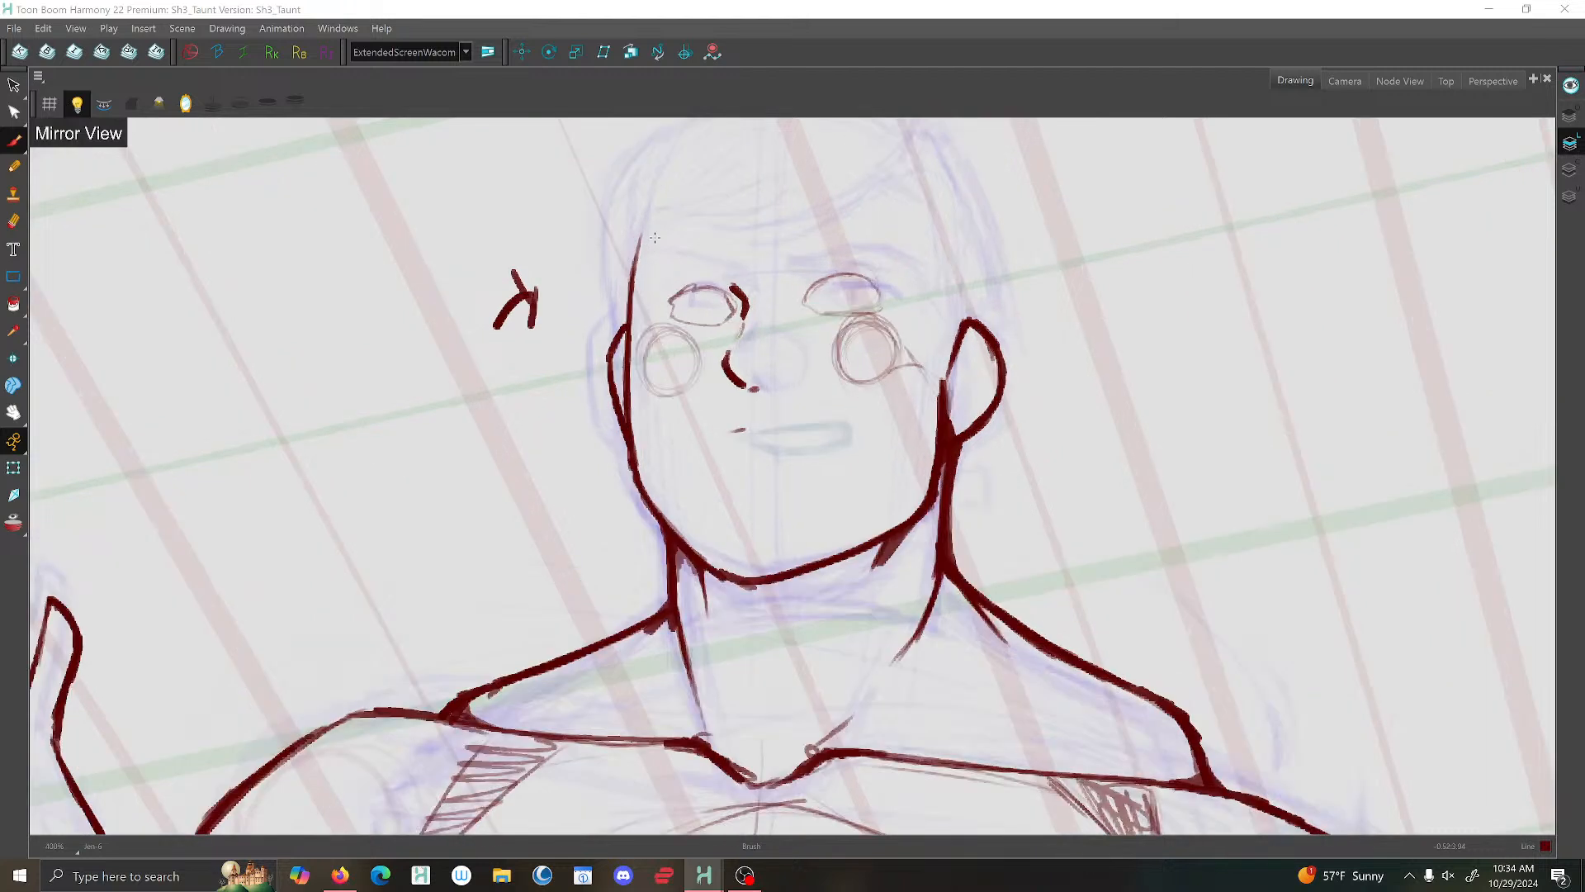
drag(654, 232, 635, 316)
mouse_move(645, 258)
mouse_down()
mouse_move(626, 367)
mouse_move(630, 350)
mouse_up()
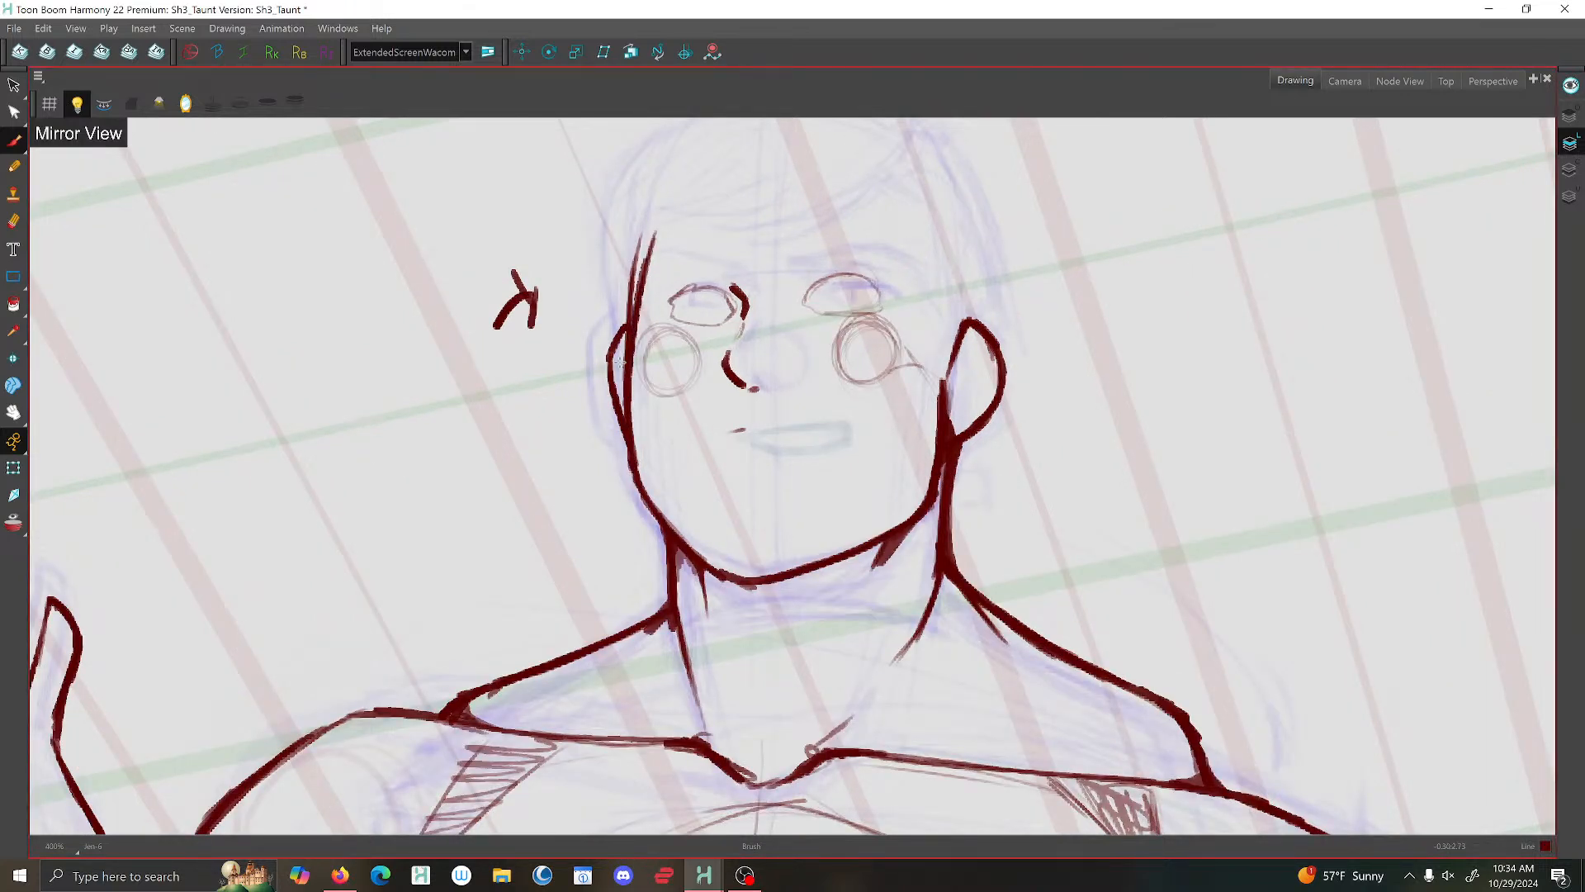
key(alt+s)
click(637, 262)
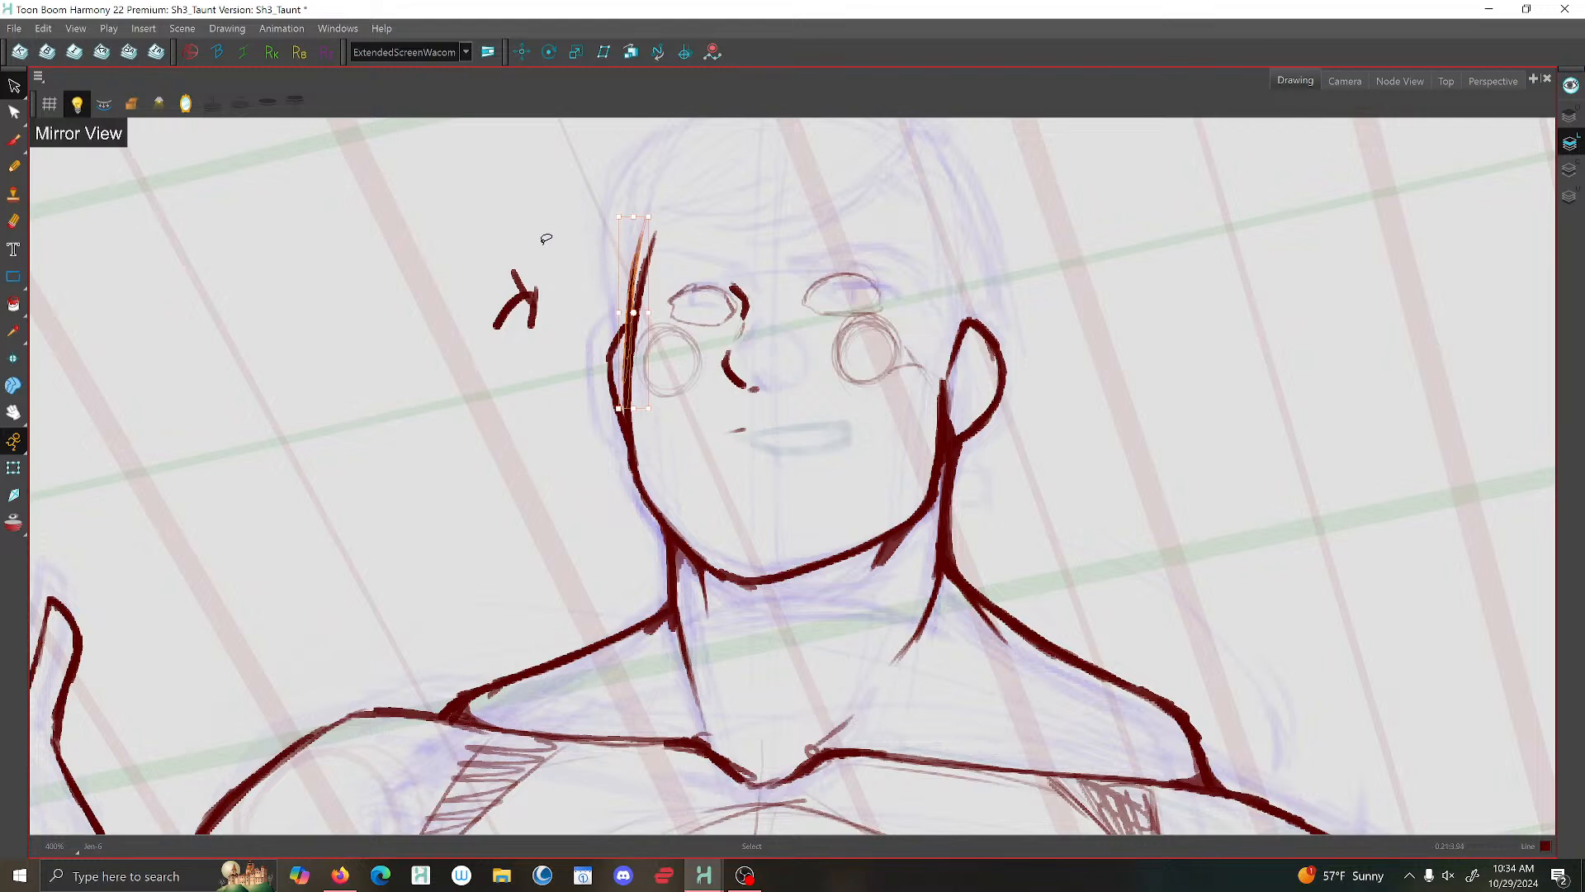
key(Delete)
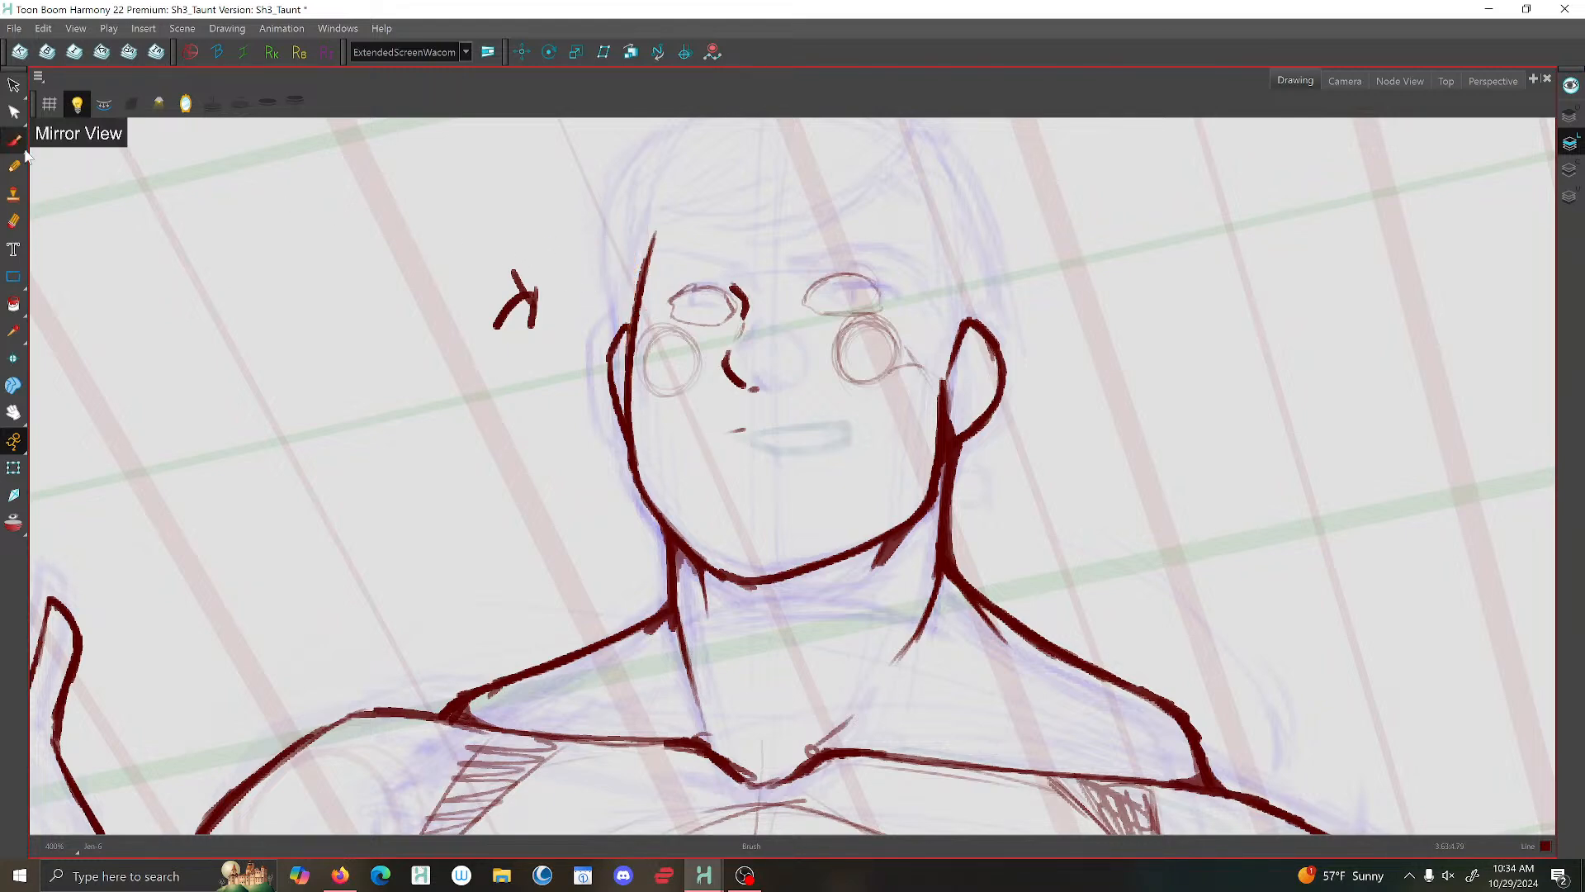
click(17, 143)
- Flip the view horizontally to check the face and save the scene
scroll(628, 299, down, 2)
scroll(628, 299, down, 2)
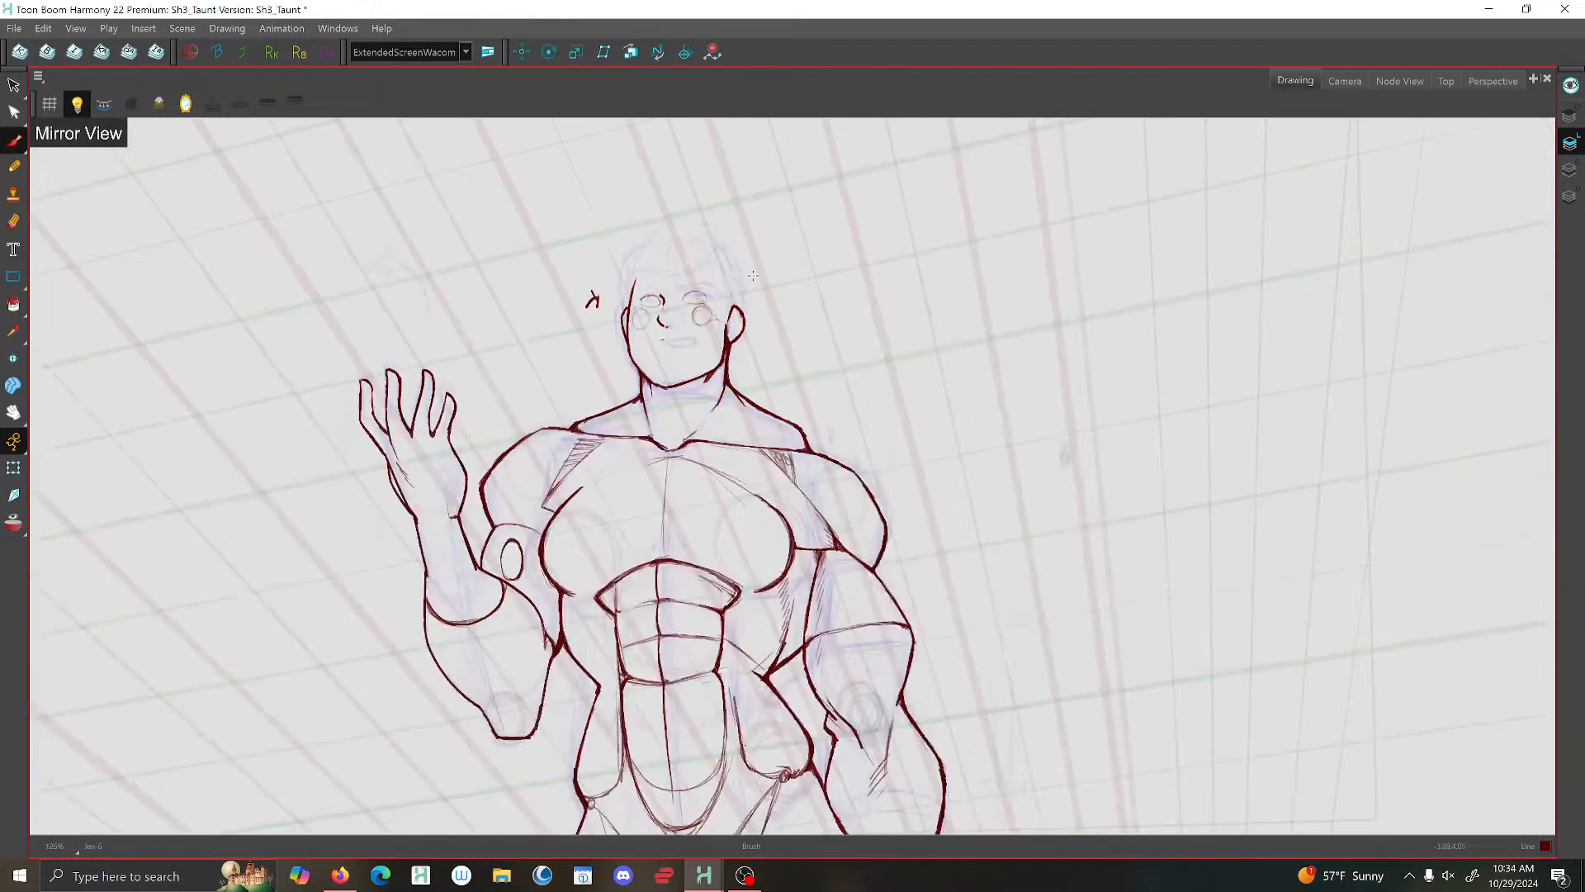
scroll(591, 300, up, 3)
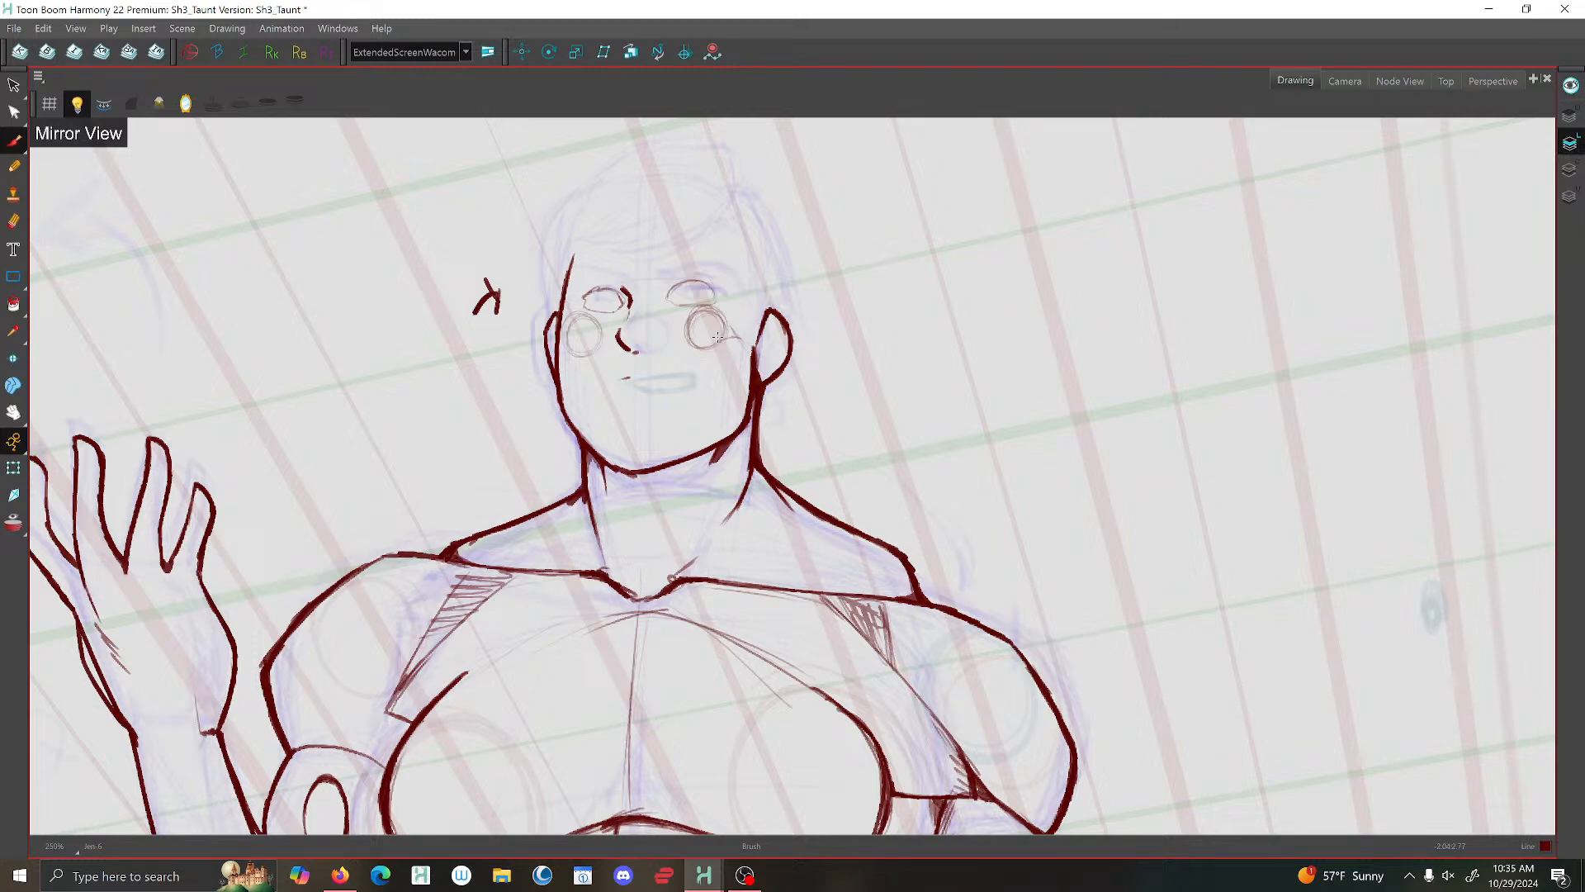
click(185, 104)
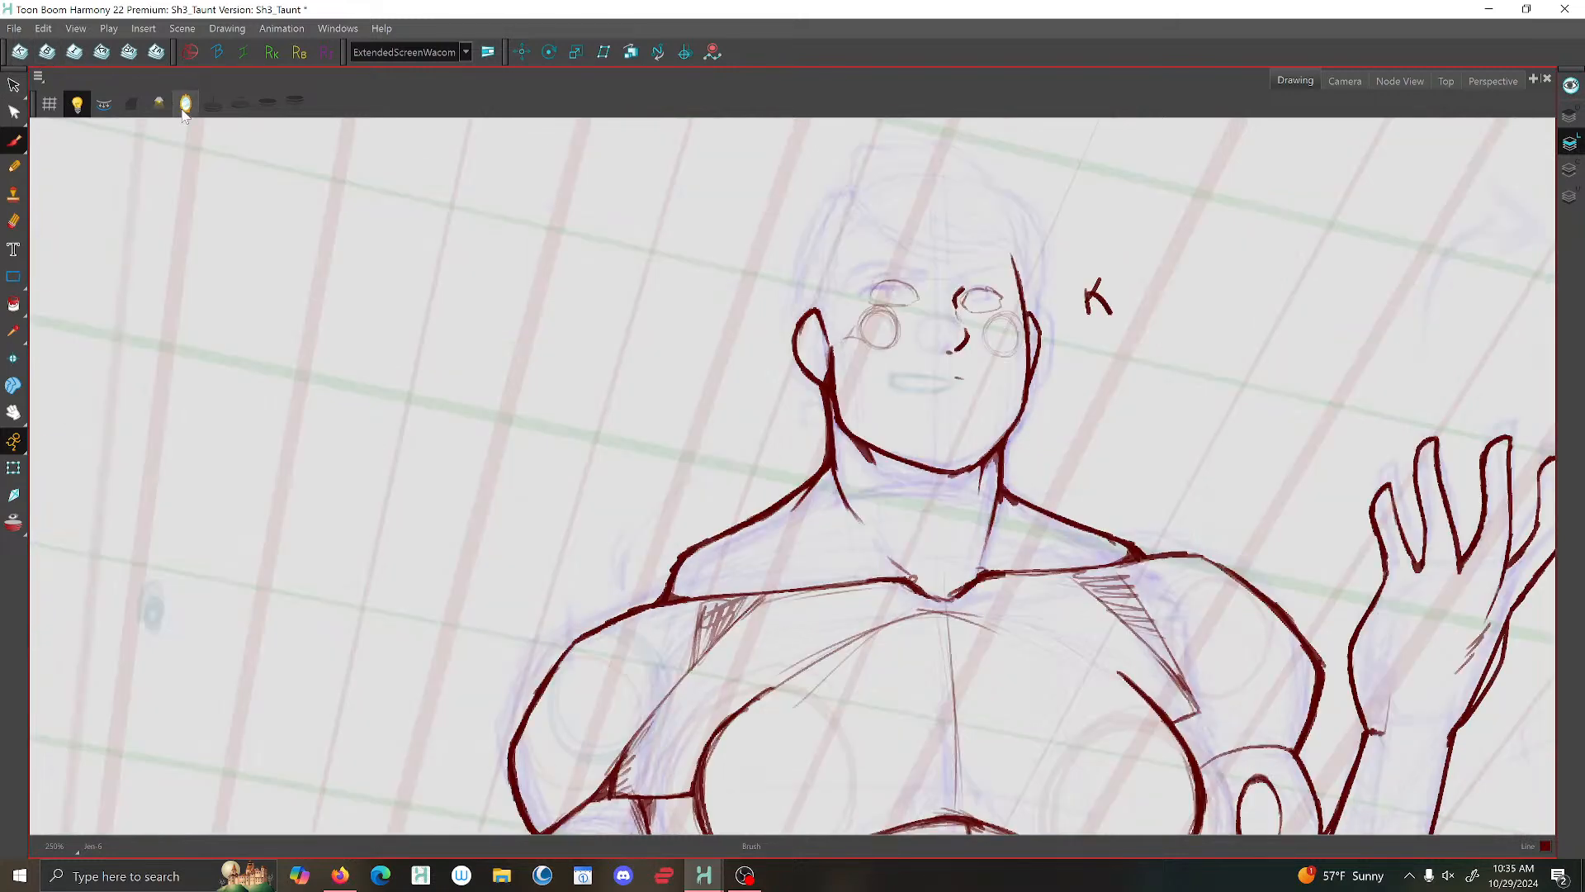
click(14, 29)
click(42, 127)
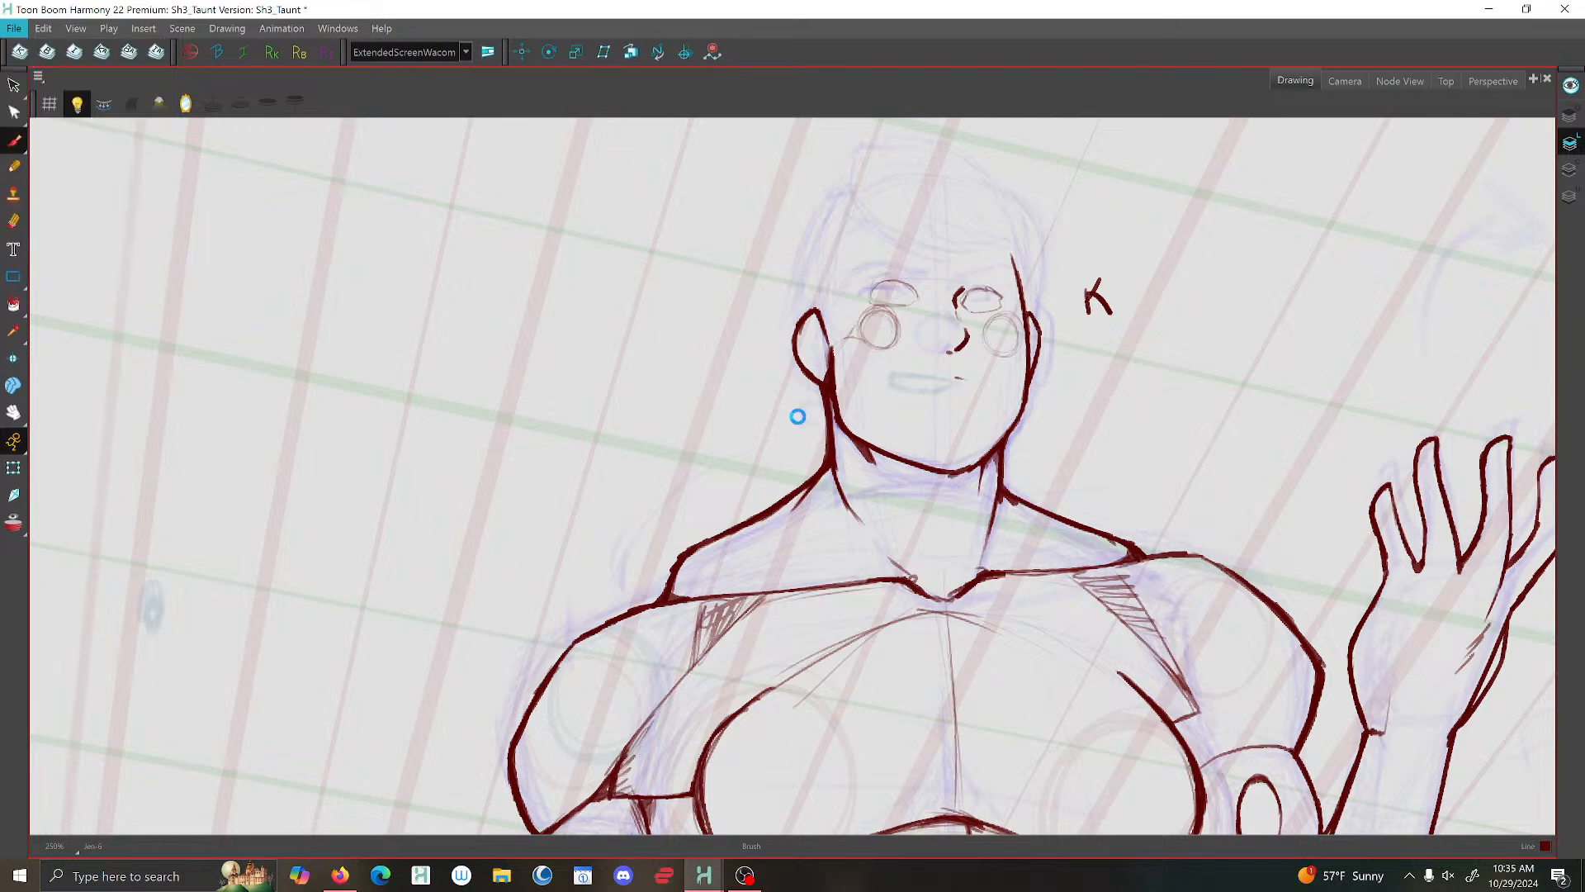
- Shift the cheek circle on the larger ear's side, with its connecting line, slightly toward the nose and deselect it
scroll(1074, 441, up, 2)
drag(959, 373, 906, 476)
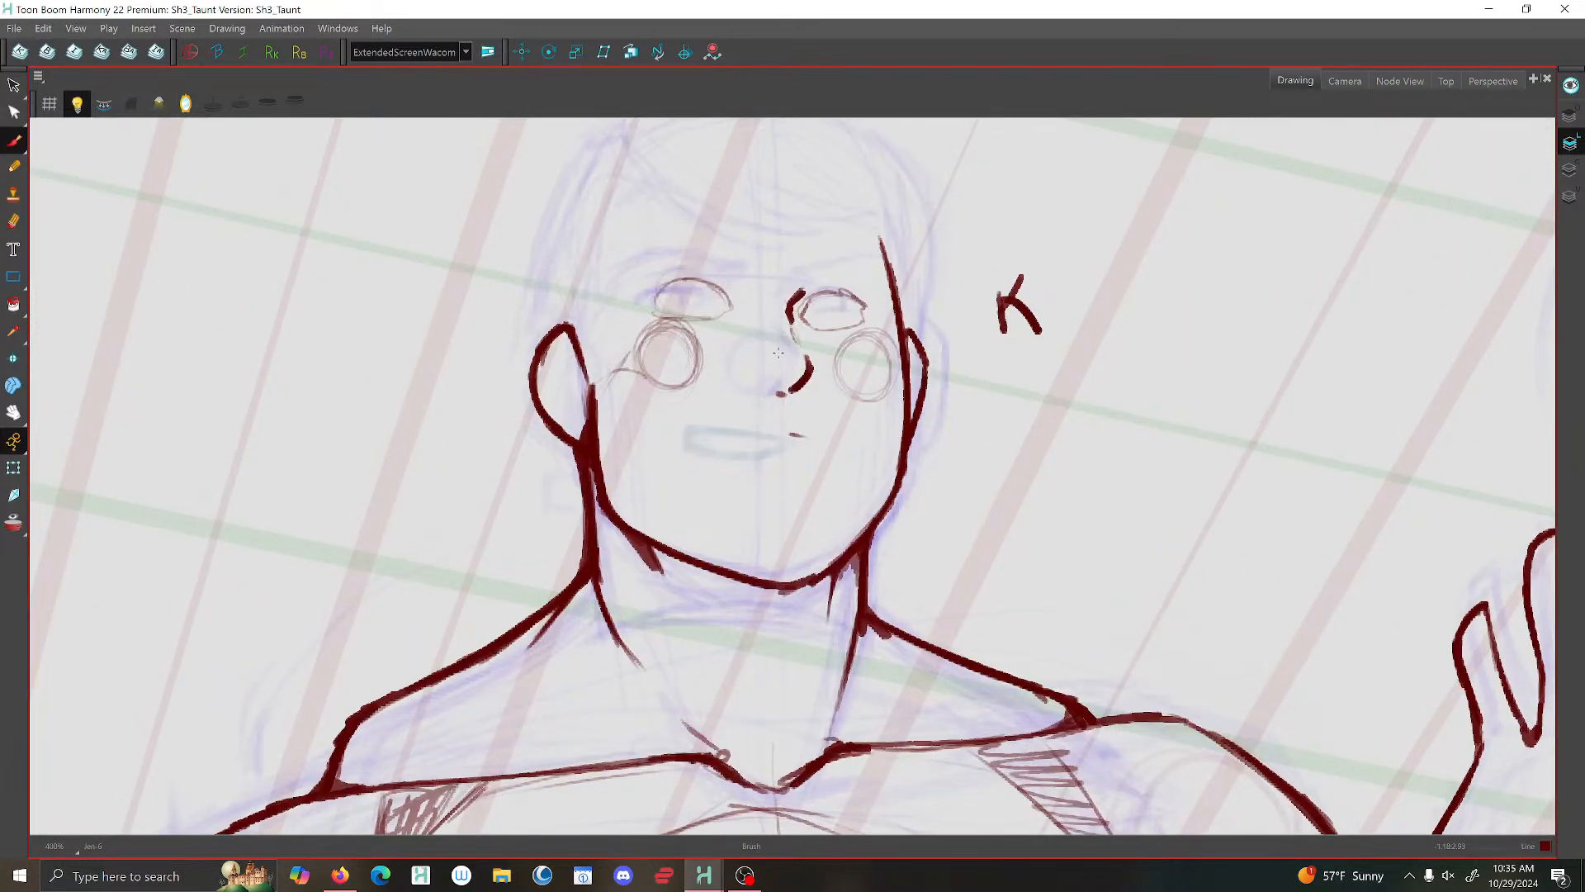
click(14, 86)
mouse_move(627, 347)
mouse_down()
mouse_move(673, 397)
mouse_move(681, 335)
mouse_move(653, 348)
mouse_up()
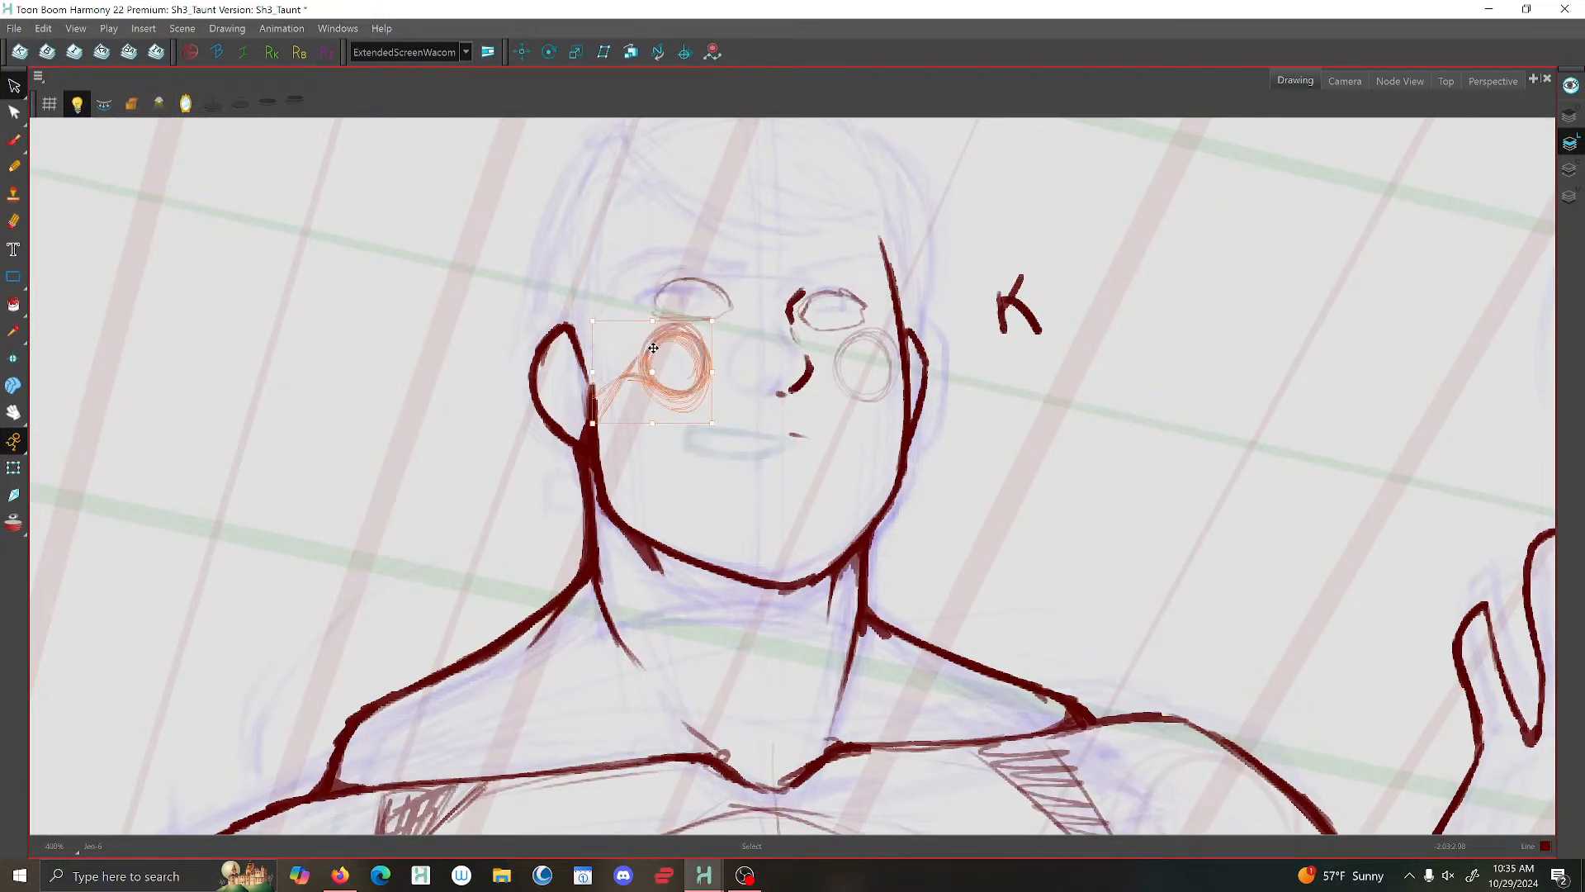
click(633, 403)
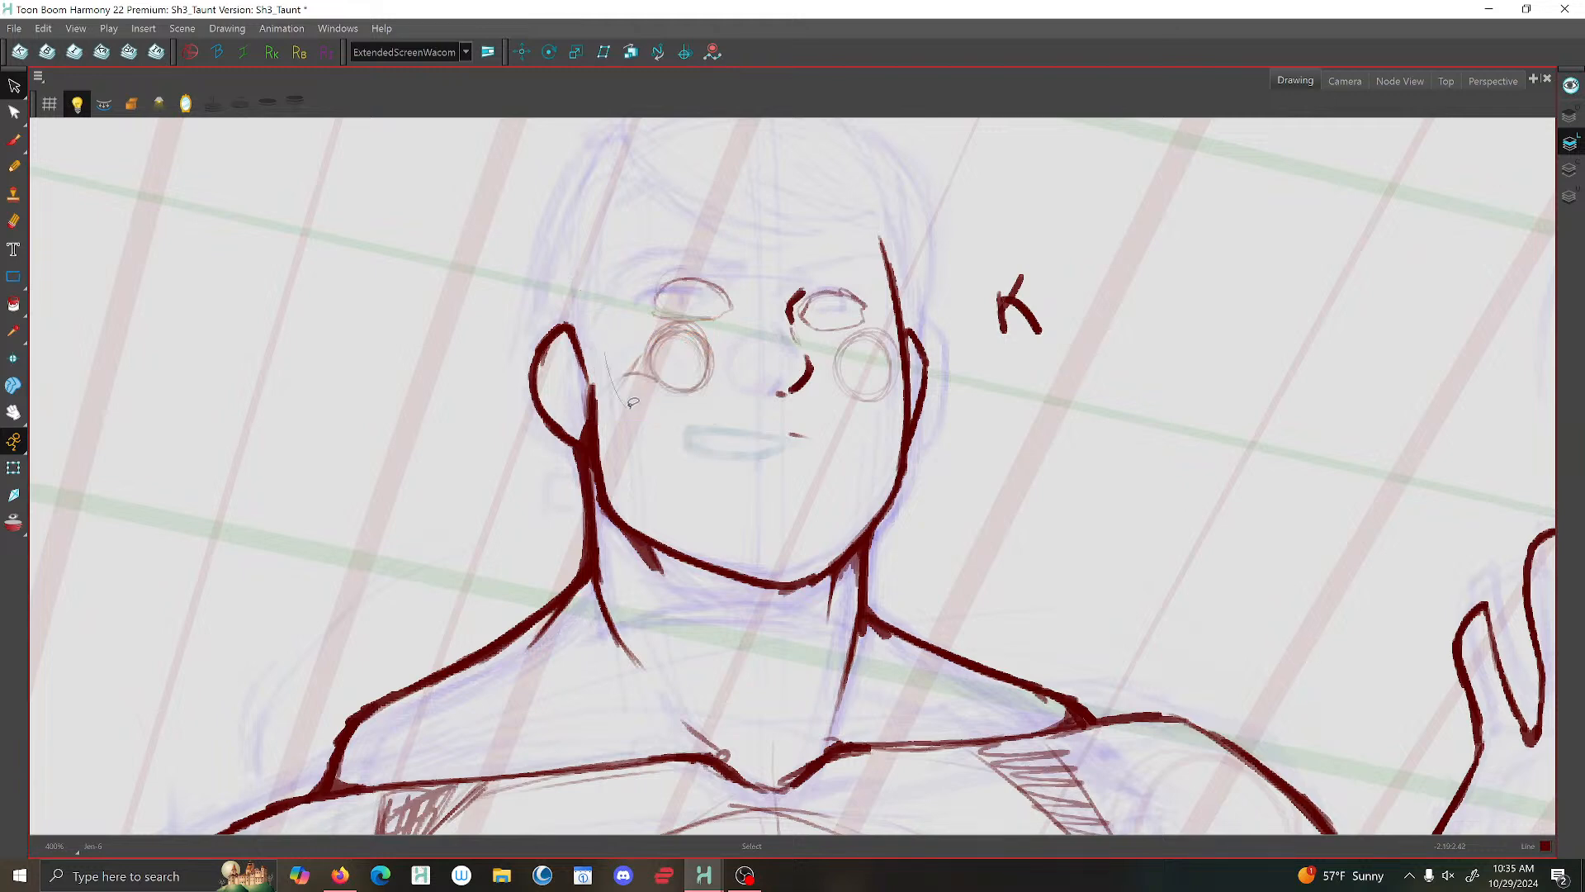
mouse_move(633, 403)
mouse_down()
mouse_move(678, 360)
mouse_move(593, 322)
mouse_up()
click(487, 271)
scroll(54, 169, down, 1)
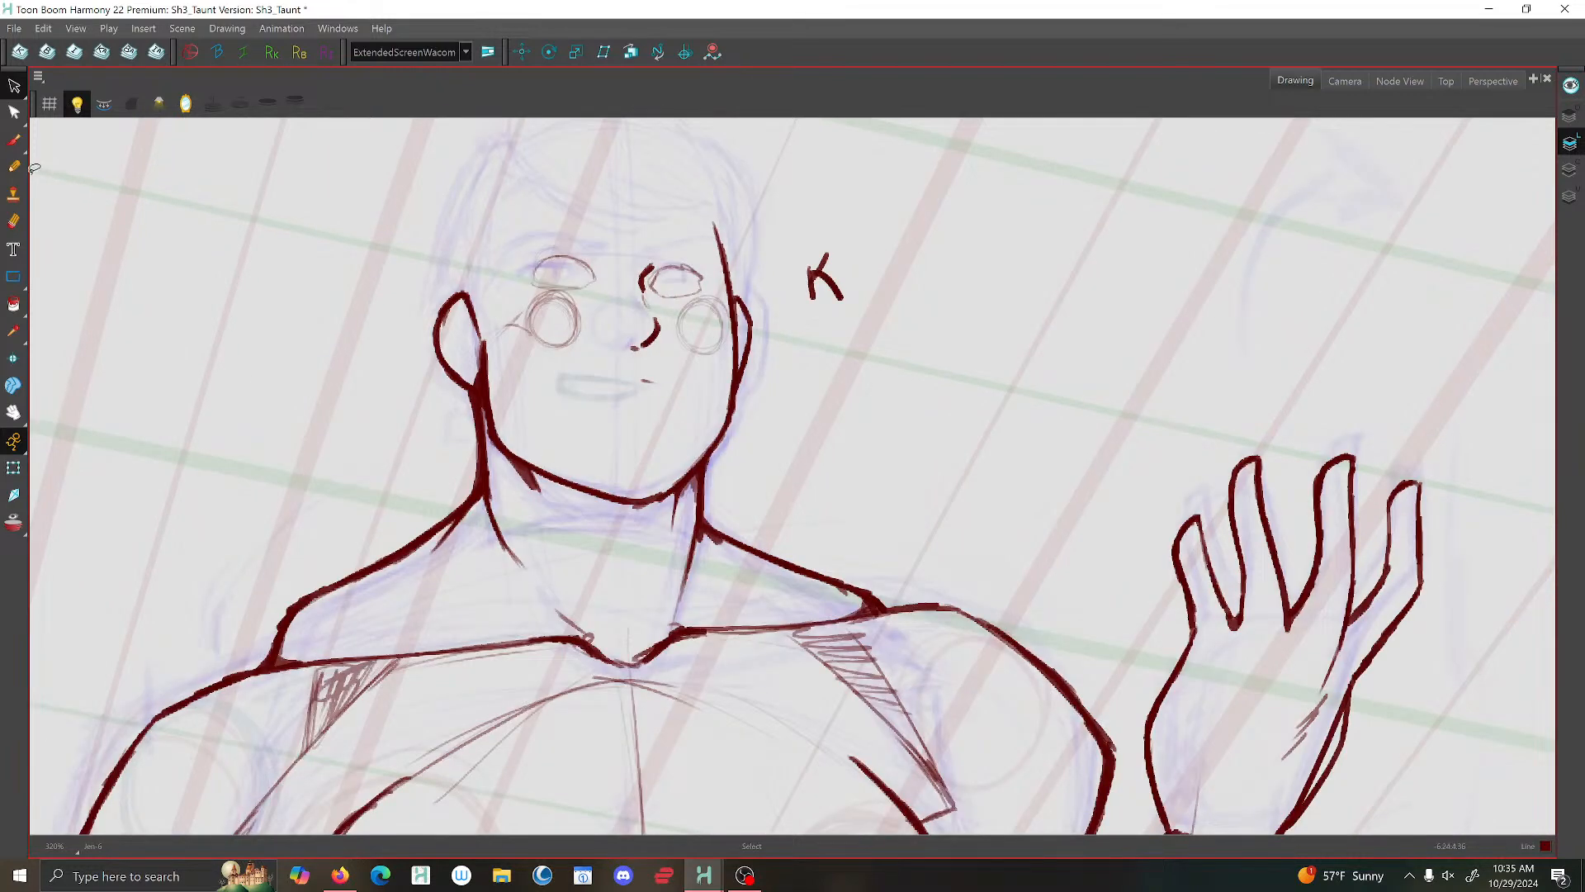
- Brush a short diagonal inner-ear line with a small hooked end inside the larger ear
click(14, 140)
scroll(470, 351, up, 2)
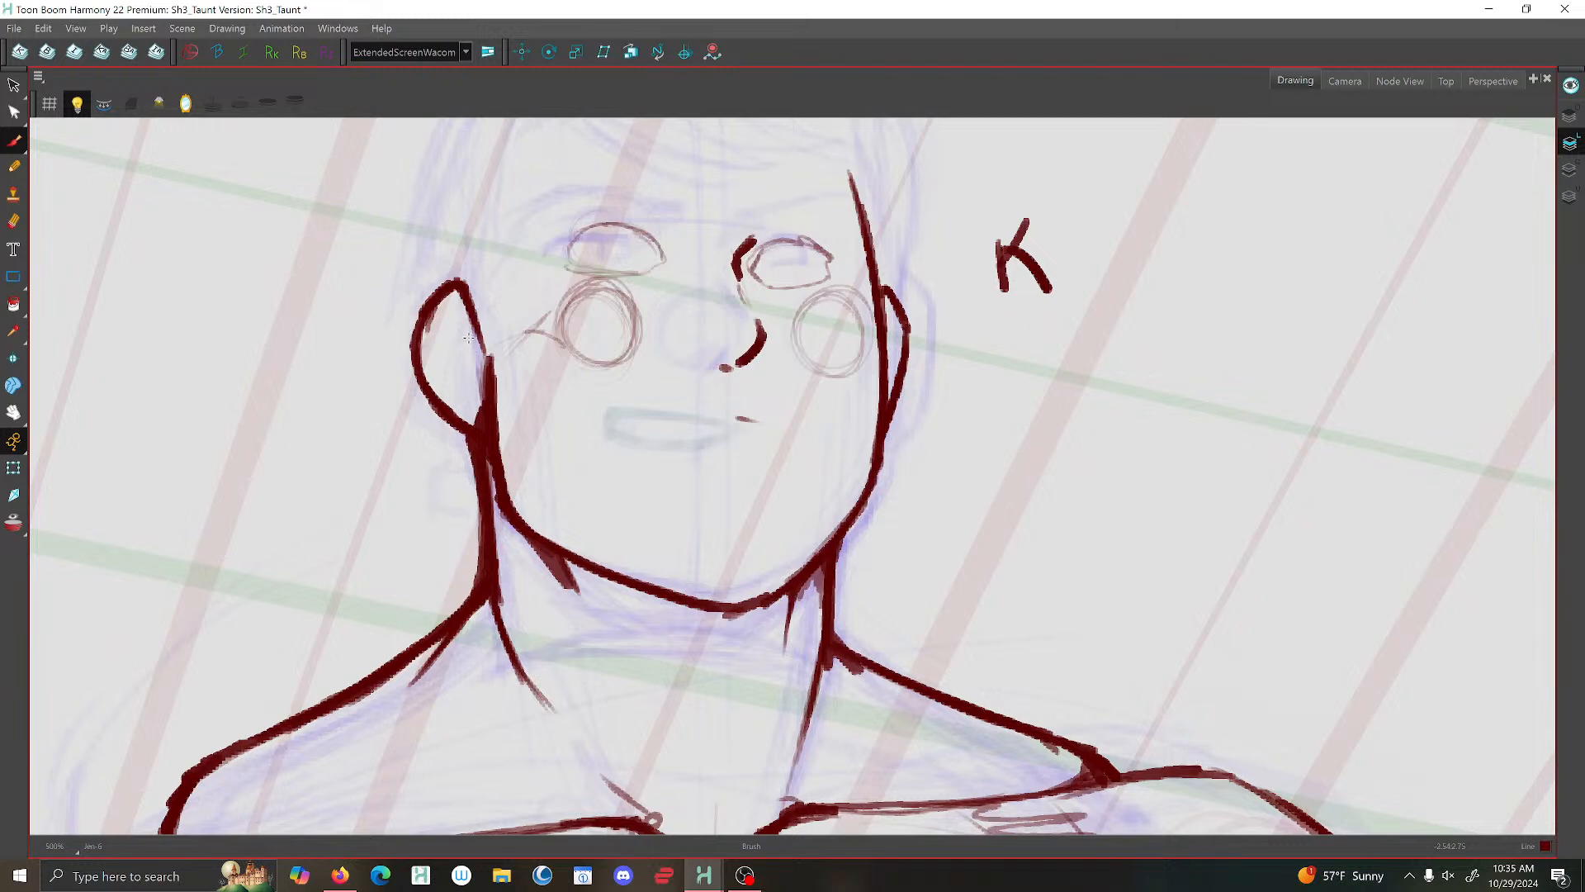
scroll(467, 301, down, 2)
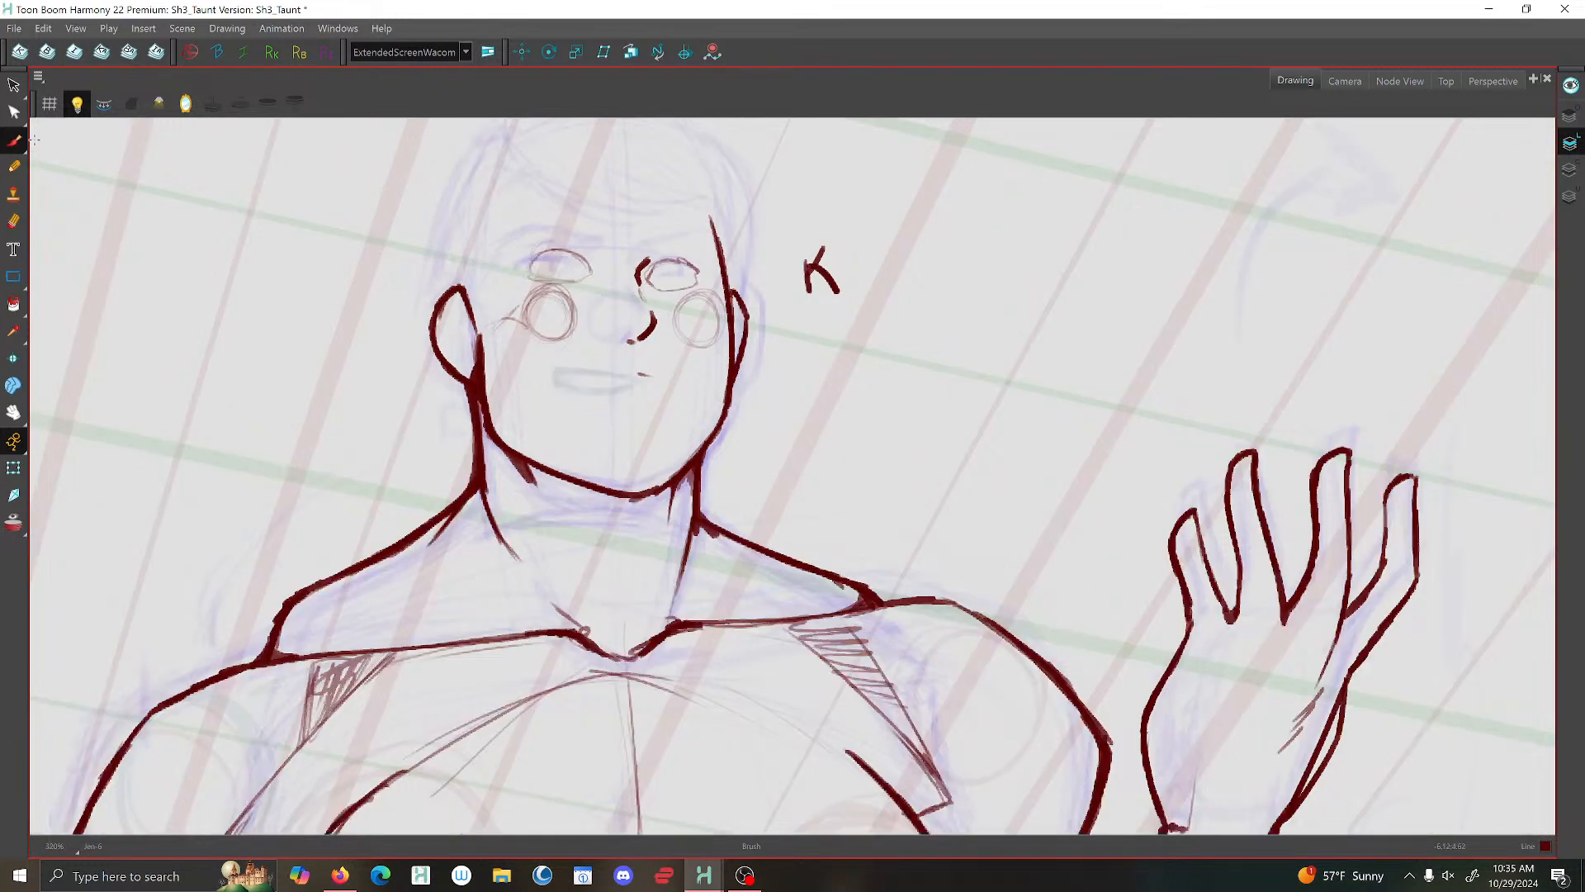
click(14, 85)
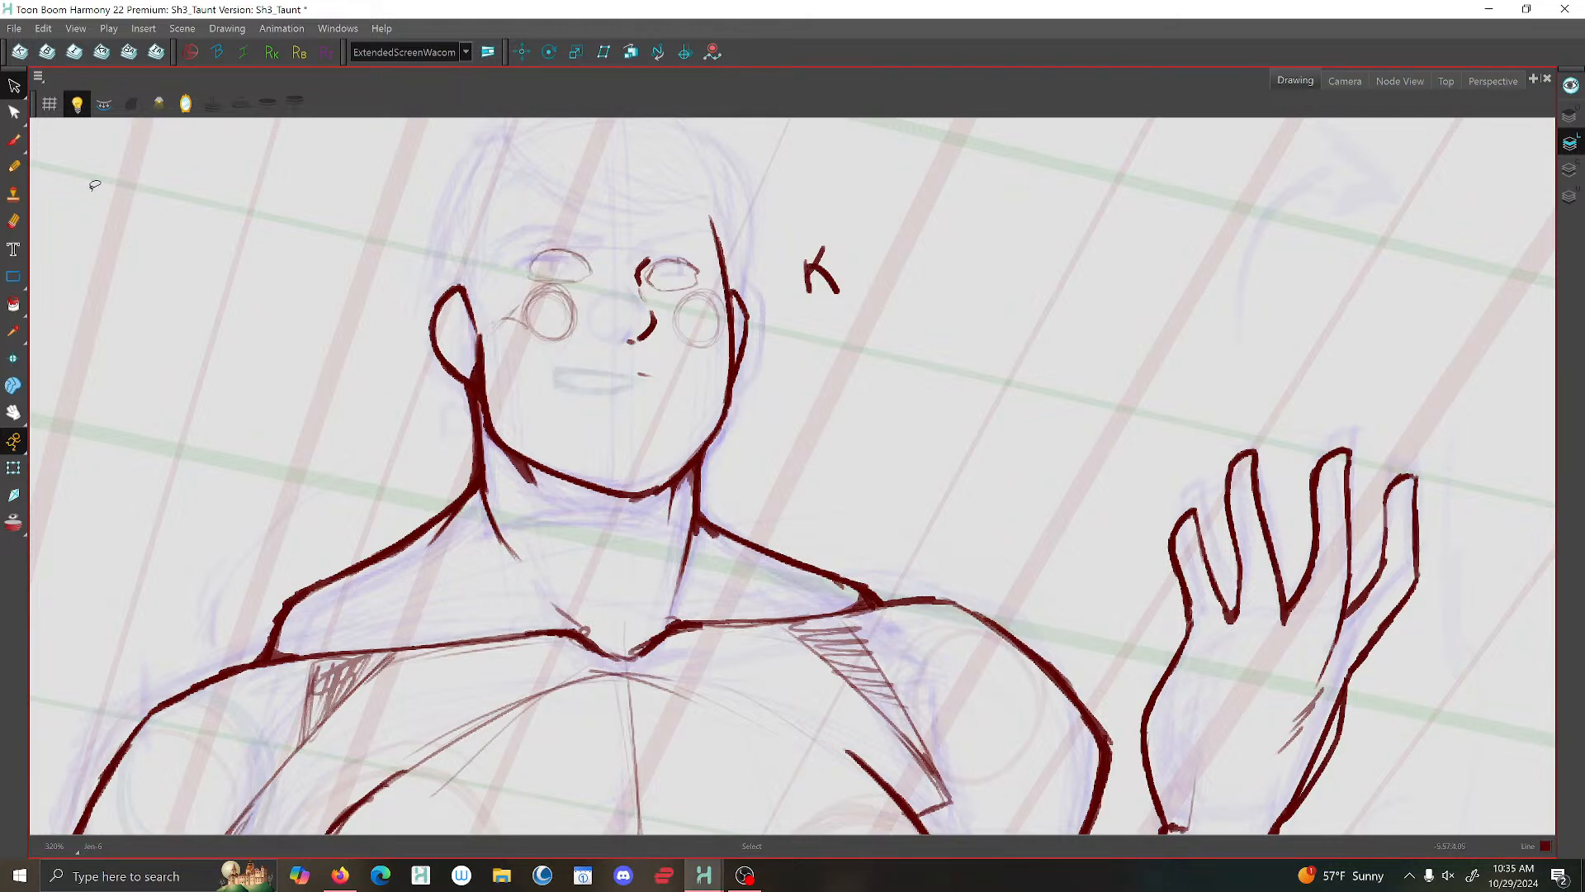
click(12, 146)
scroll(468, 344, up, 4)
mouse_move(475, 343)
mouse_down()
mouse_move(423, 272)
mouse_move(477, 343)
mouse_move(468, 355)
mouse_up()
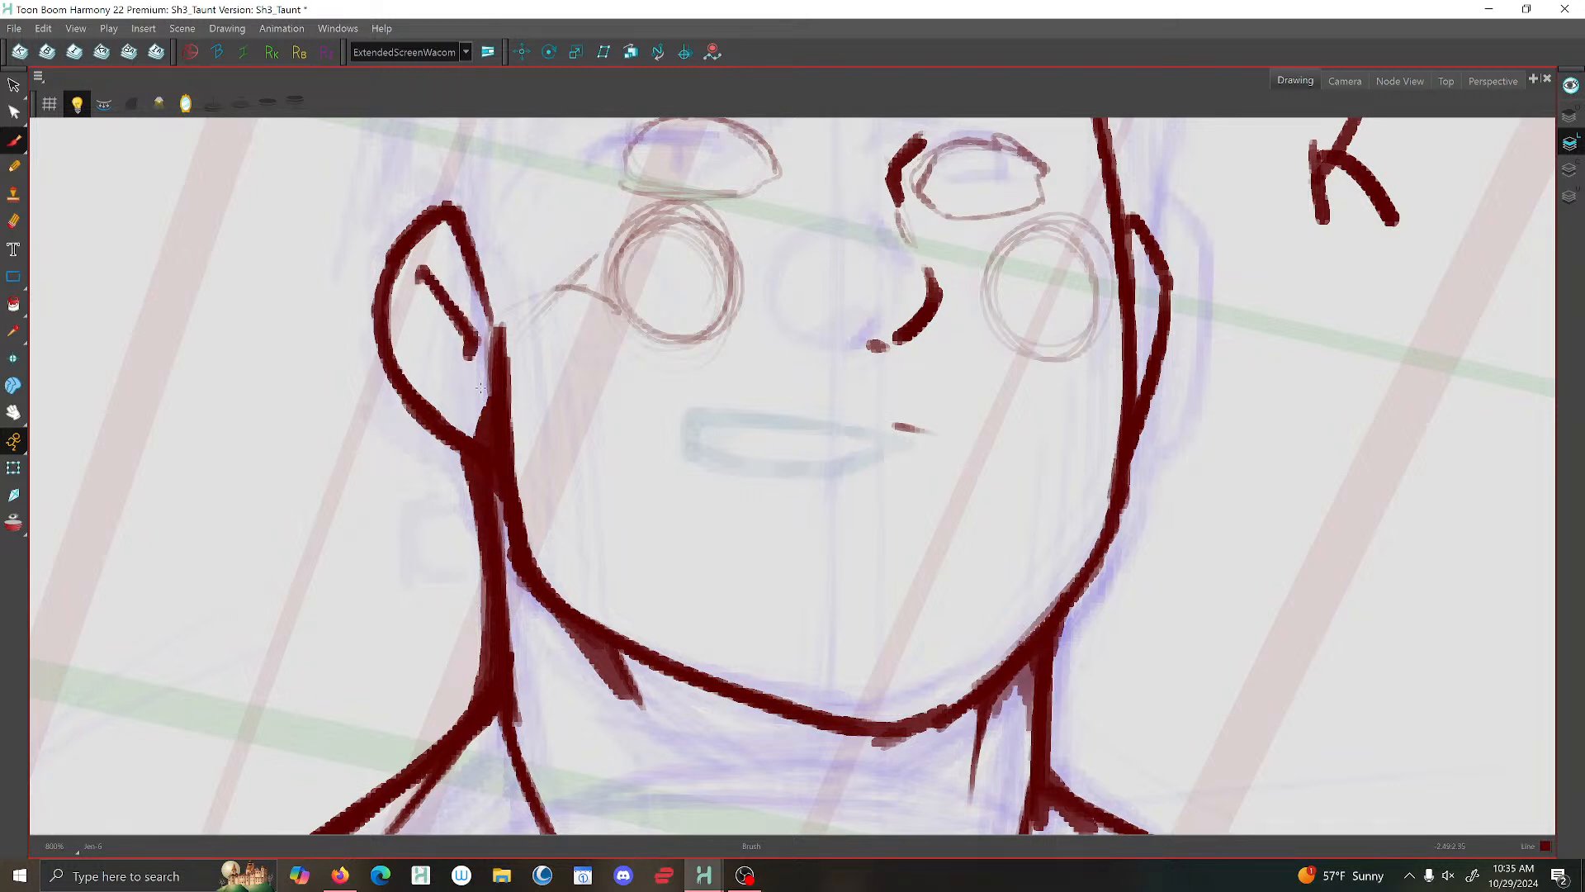
- Examine the head and facial features at several zoom levels, flipping the view horizontally to compare their balance
scroll(470, 419, down, 4)
scroll(481, 436, up, 2)
scroll(491, 436, down, 4)
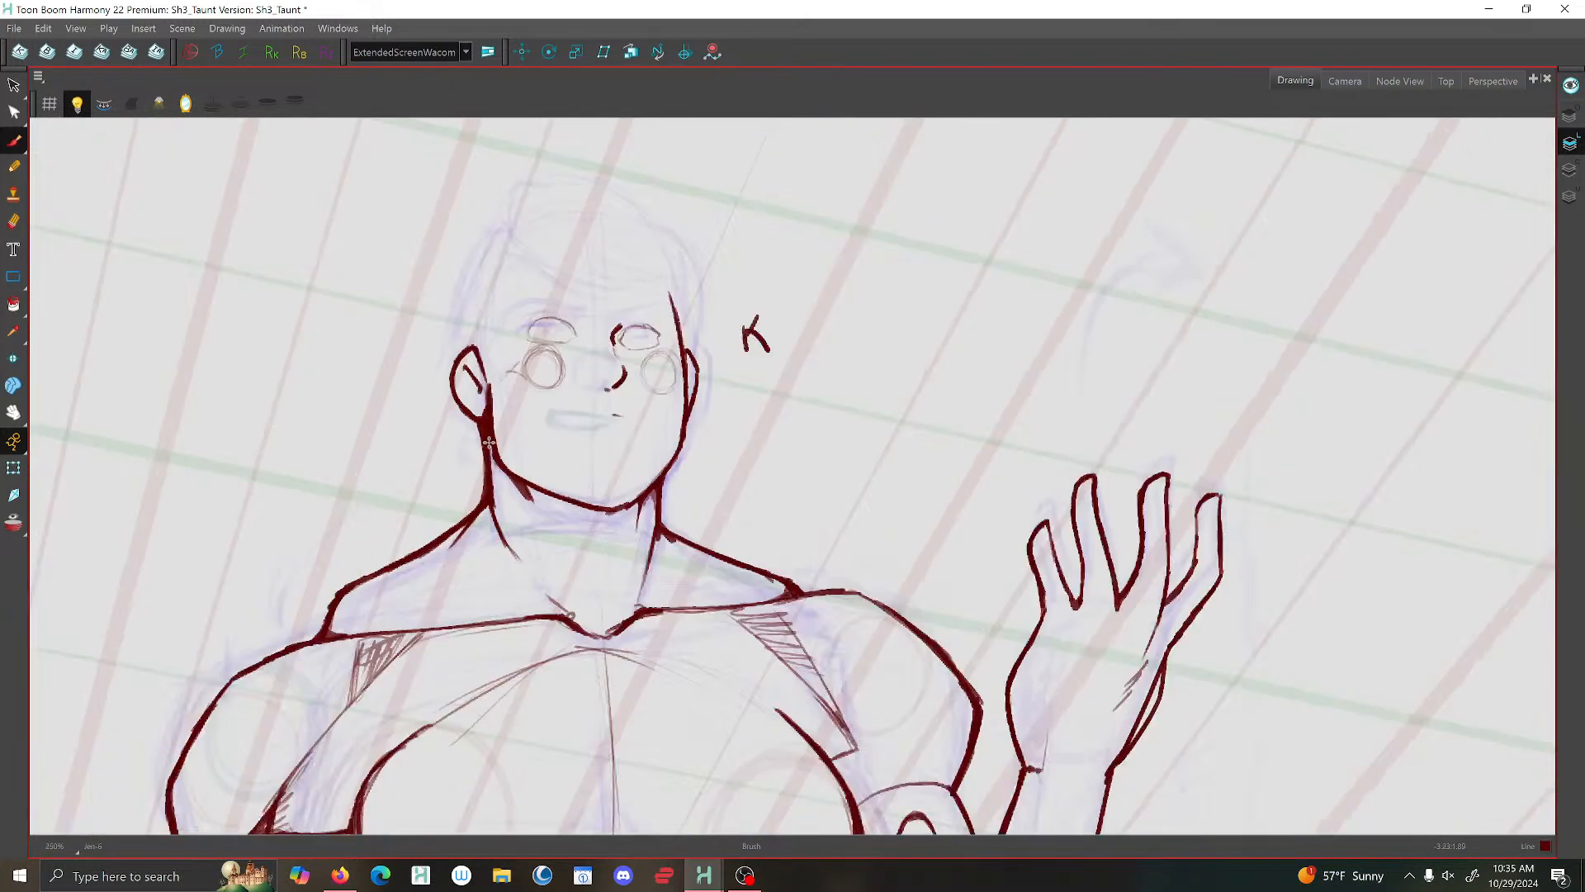
scroll(594, 396, up, 3)
scroll(595, 396, down, 2)
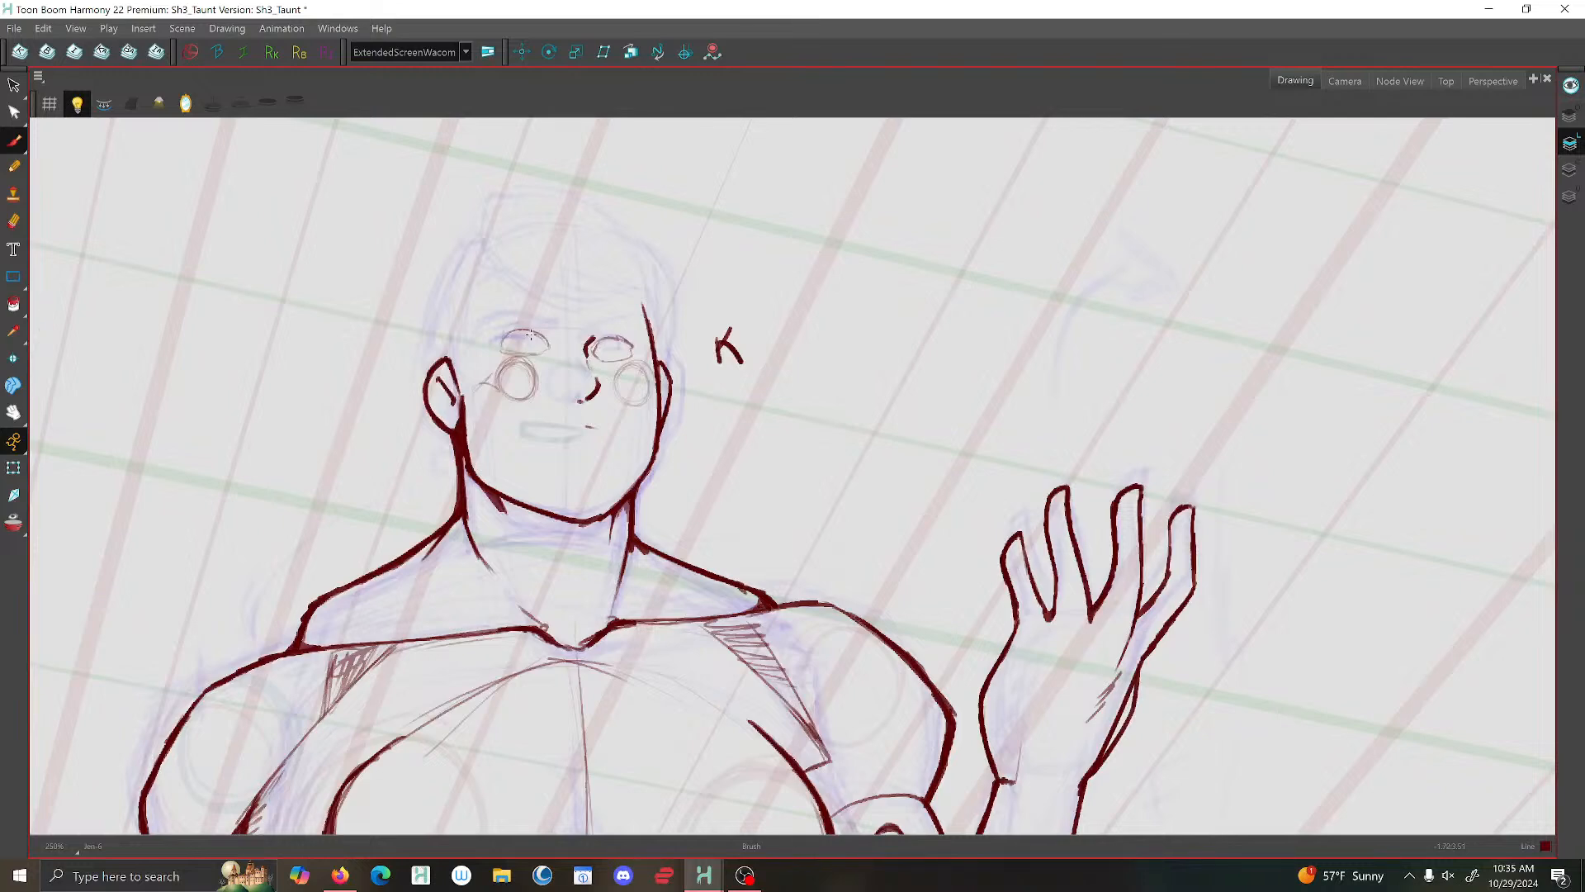
scroll(527, 337, up, 3)
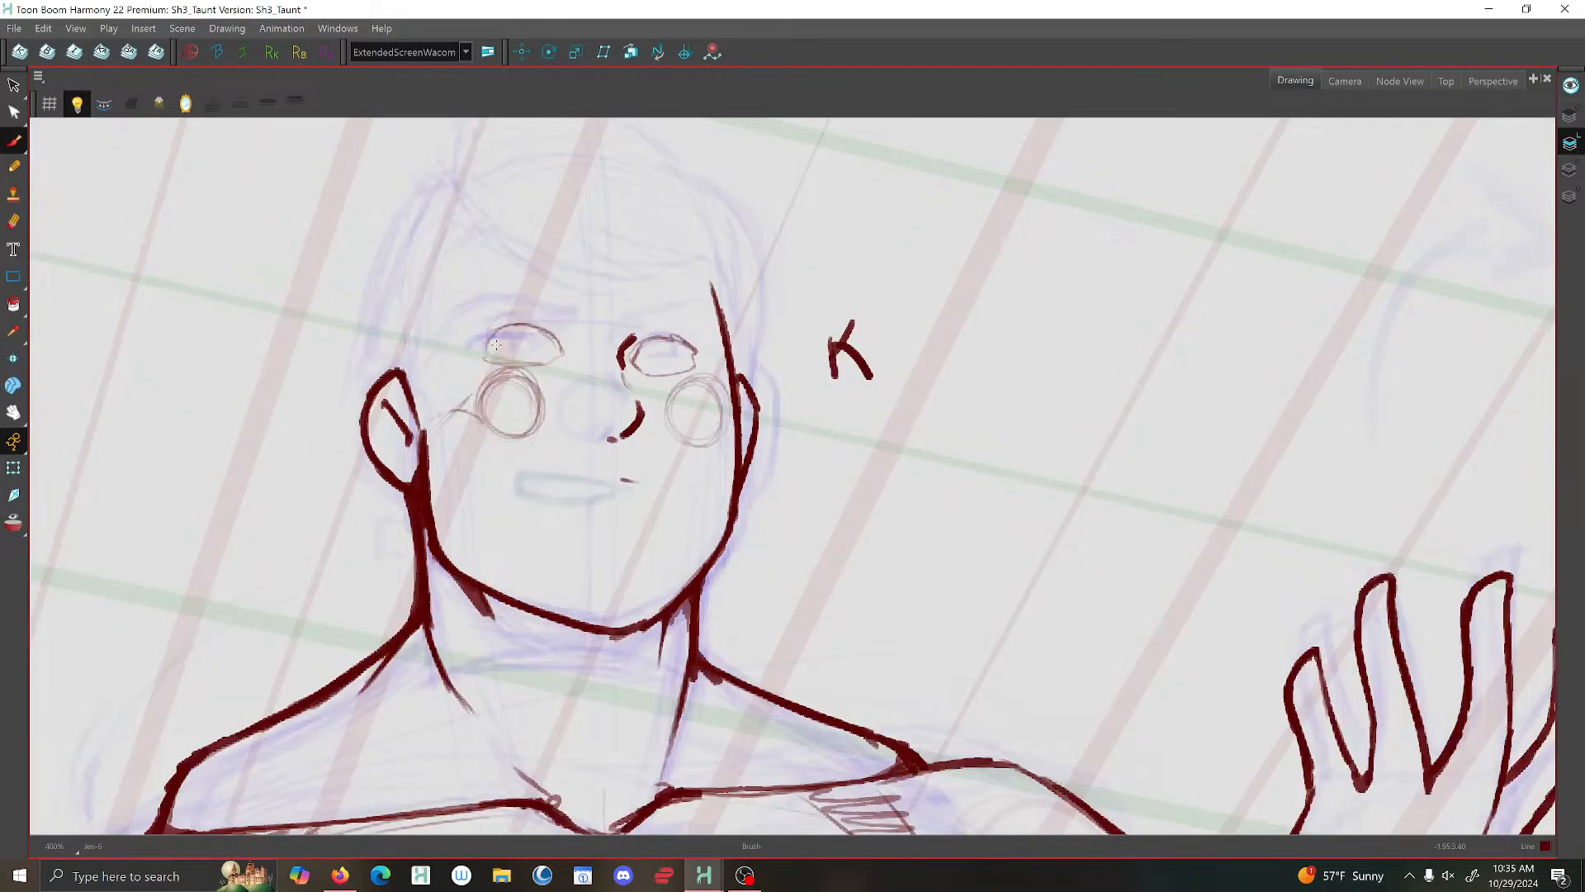
scroll(531, 333, down, 1)
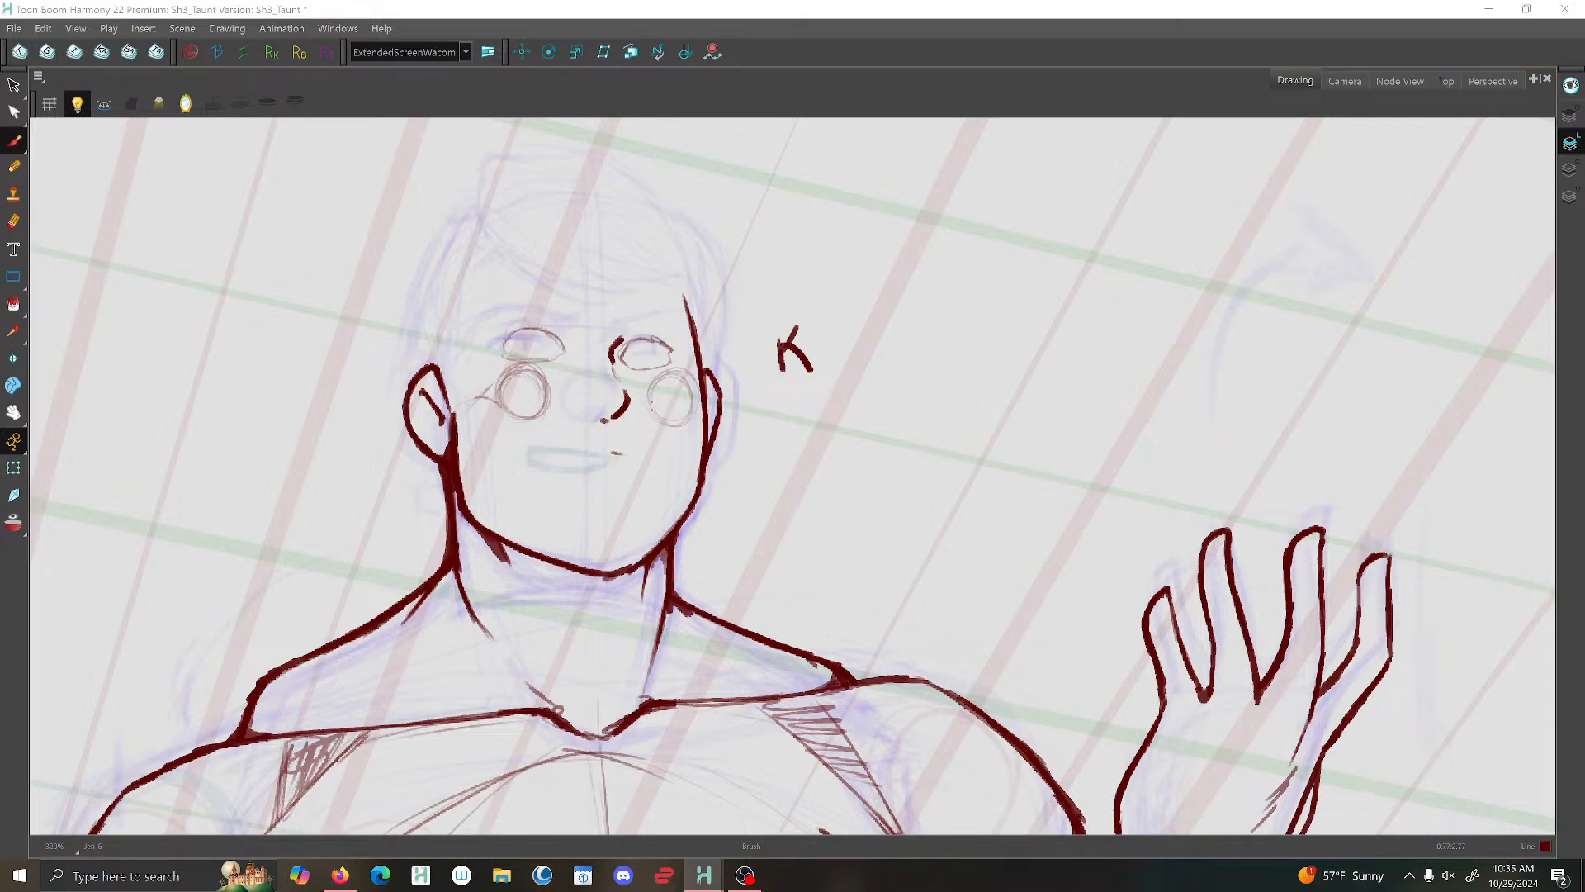
click(187, 103)
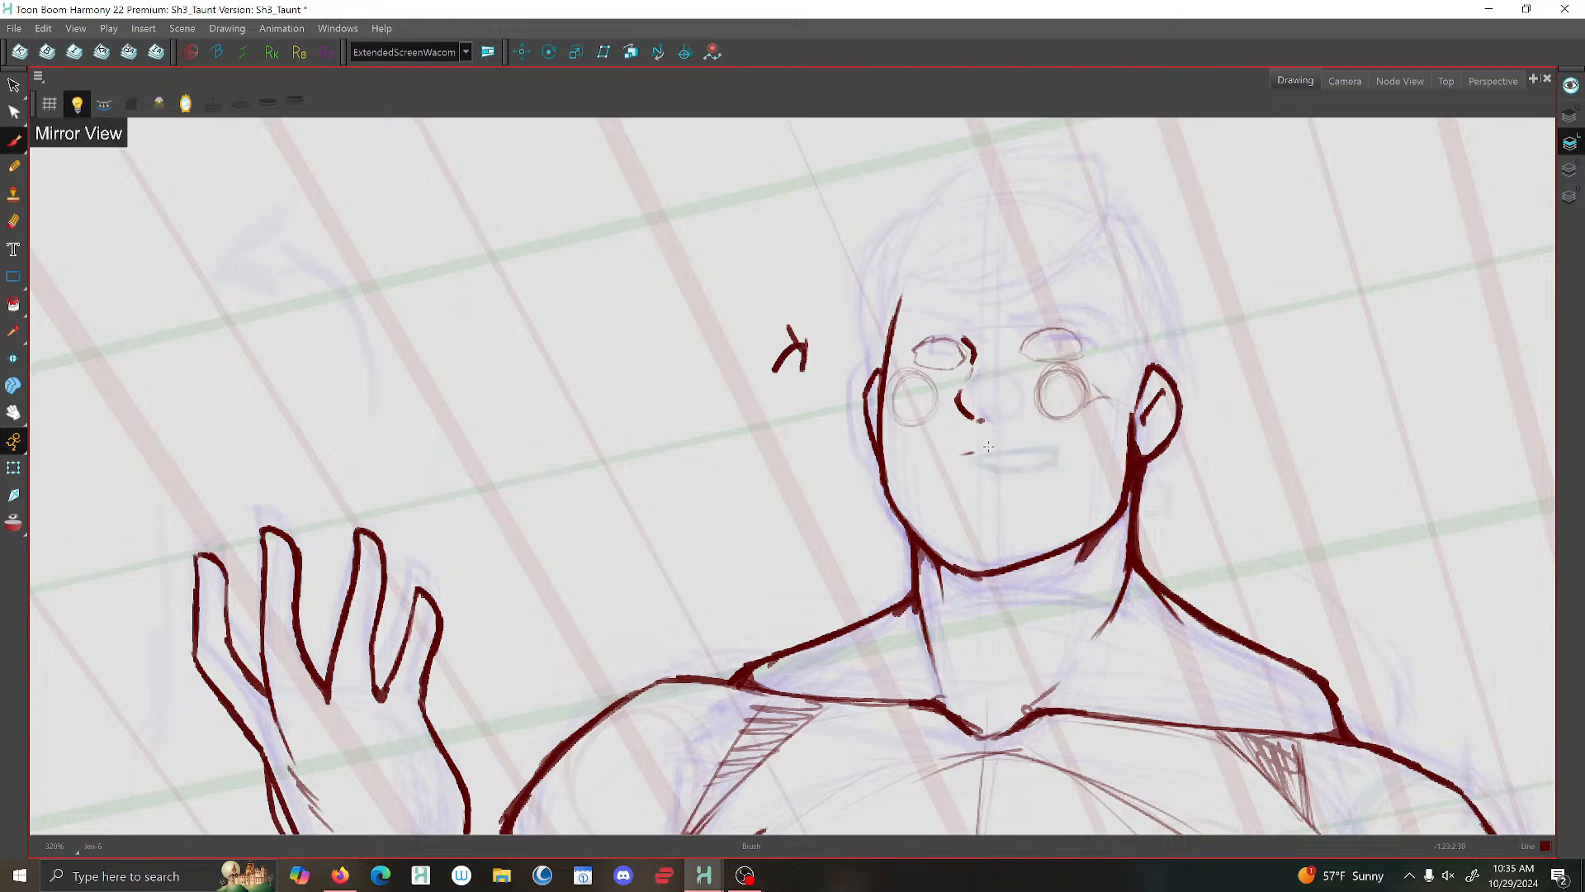
scroll(935, 458, down, 5)
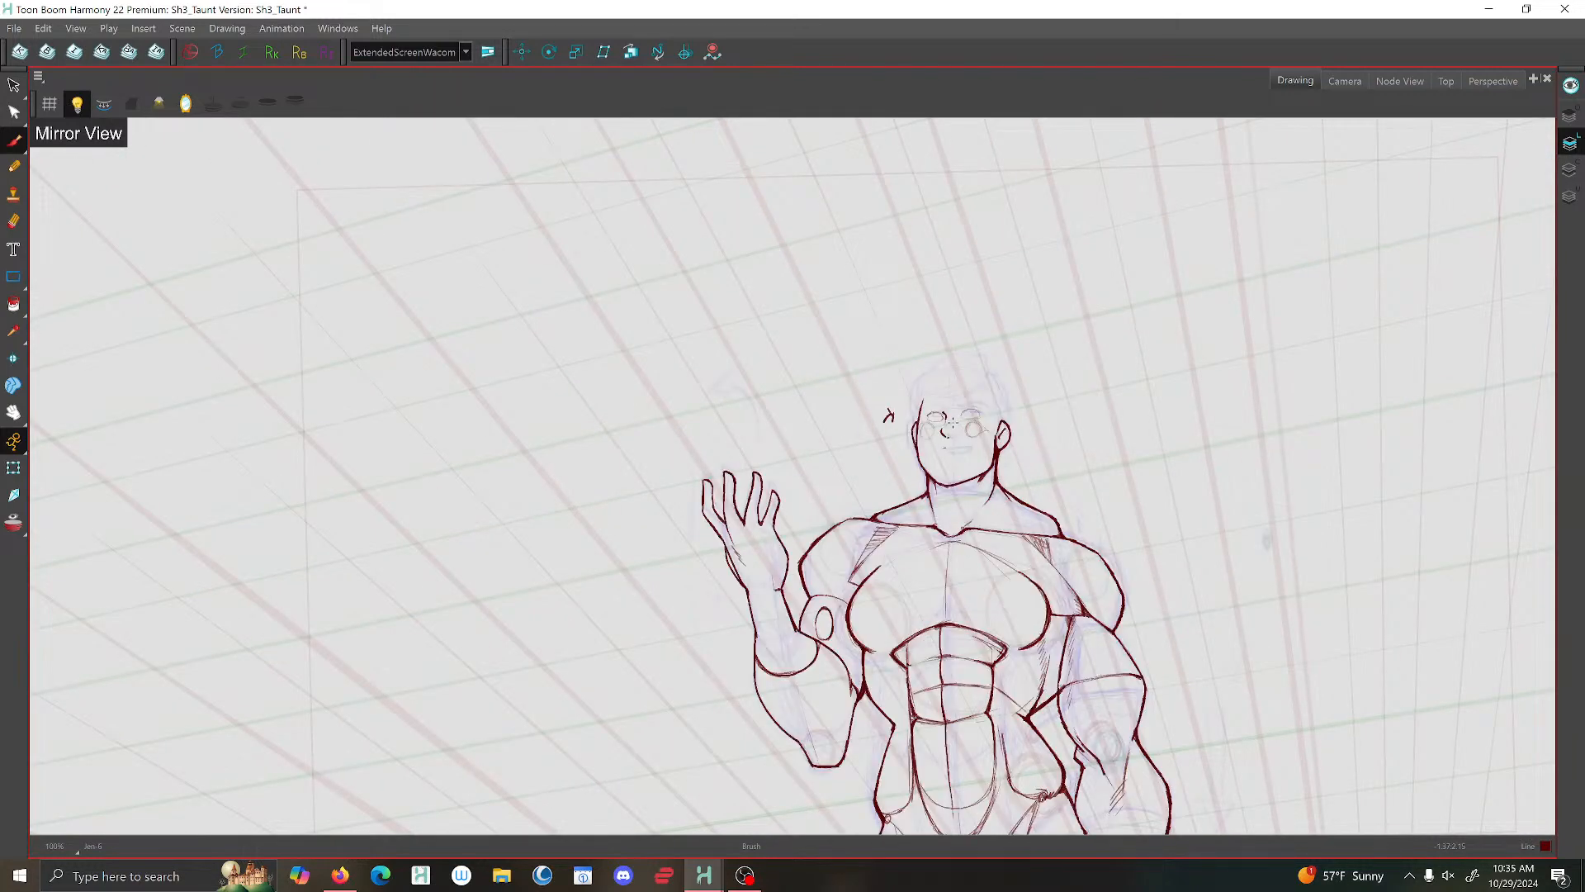
- Brush the mouth's upper line over the sketch, extend its end toward the larger ear, and start the lower lip at the opposite corner
scroll(952, 422, up, 7)
drag(882, 450, 1001, 436)
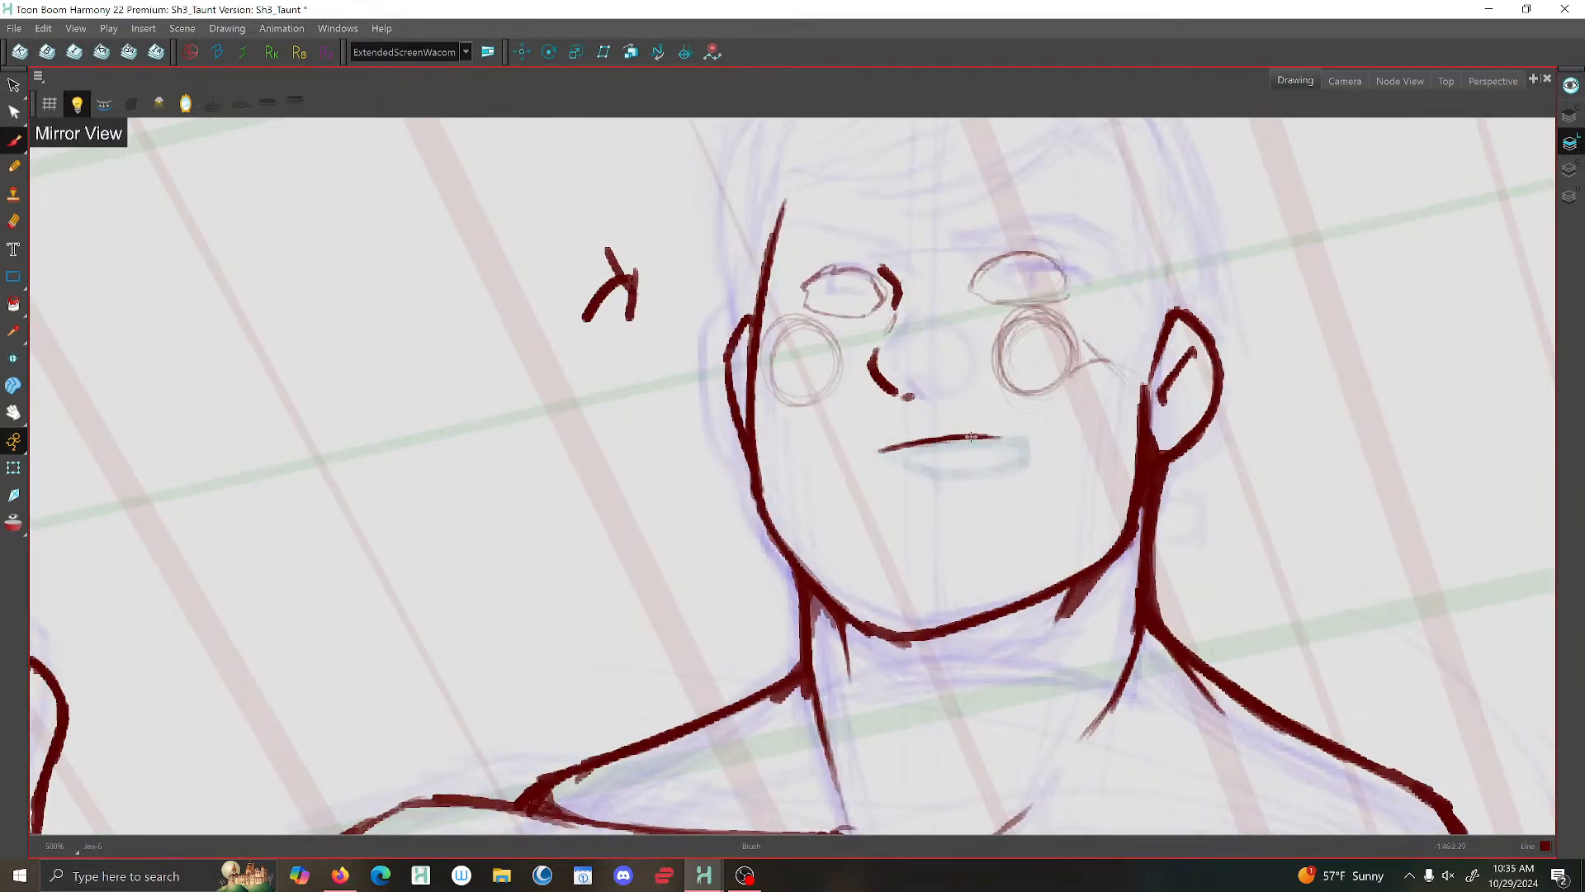
scroll(999, 437, down, 2)
scroll(992, 439, up, 1)
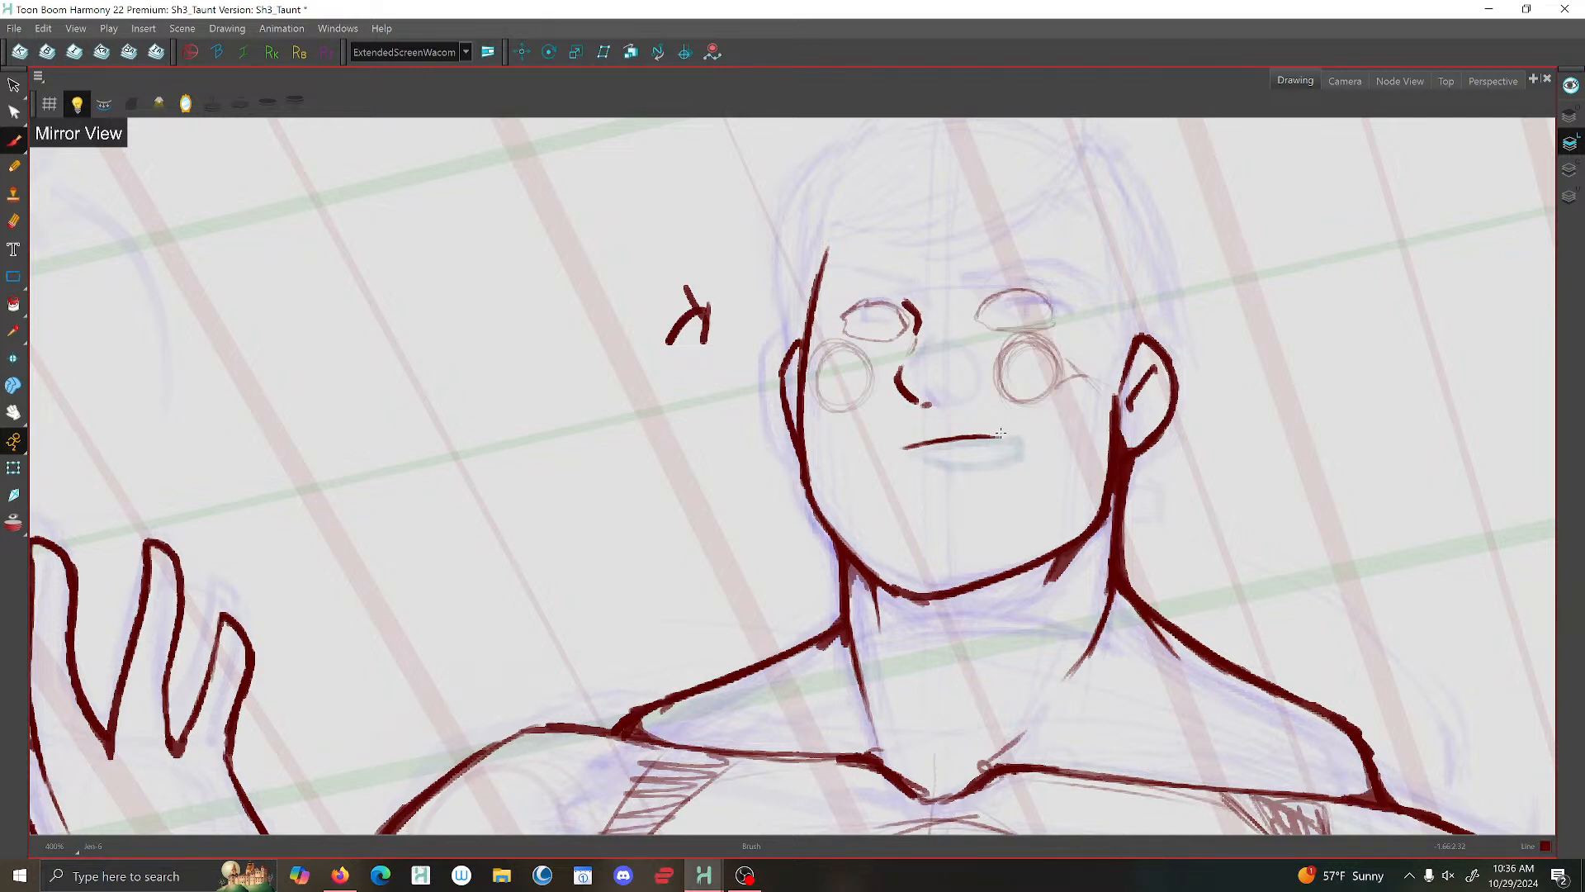
drag(982, 435, 1022, 445)
drag(906, 450, 922, 460)
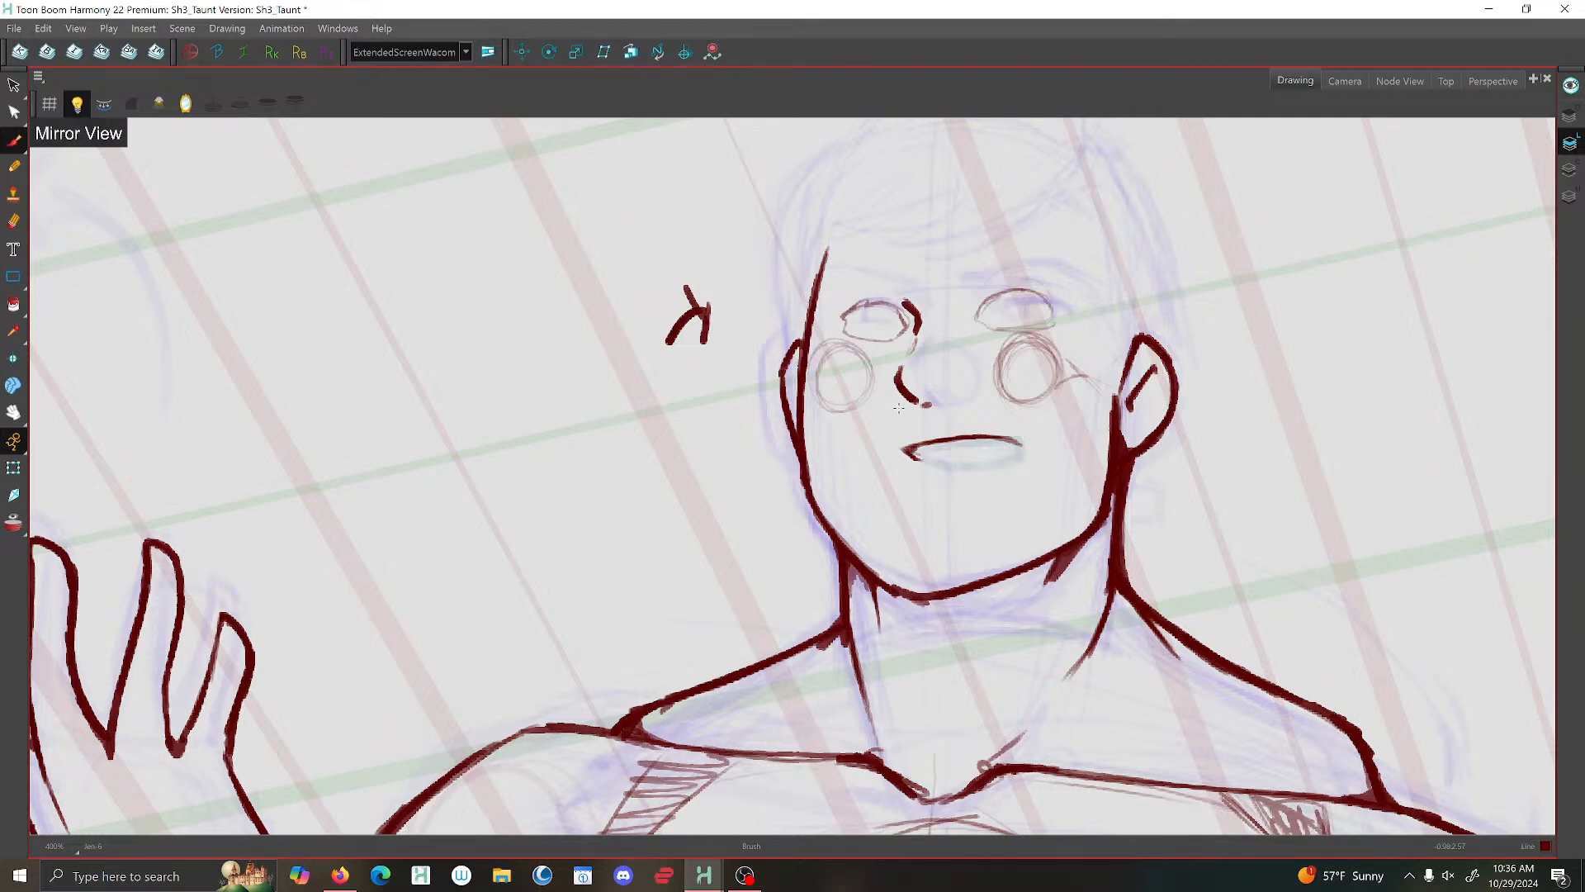
- Brush the lower lip along the sketch between both mouth corners and join it to the upper lip near the larger ear
scroll(1011, 442, up, 3)
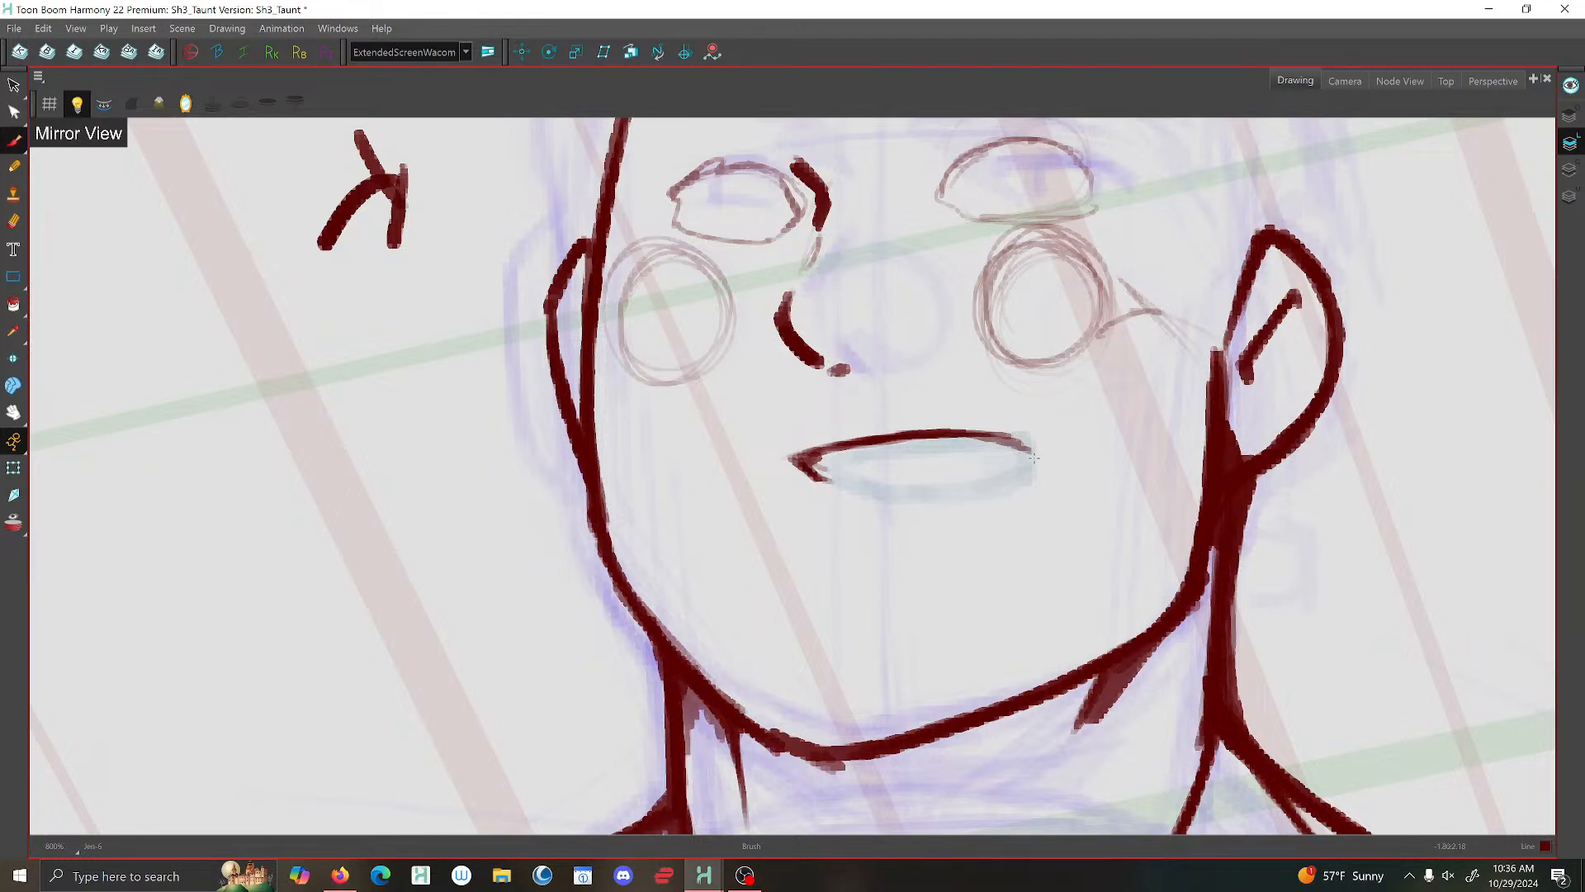
drag(1032, 452, 980, 486)
mouse_move(817, 475)
mouse_down()
mouse_move(958, 493)
mouse_move(911, 495)
mouse_up()
drag(1003, 479, 947, 496)
drag(1032, 456, 1003, 440)
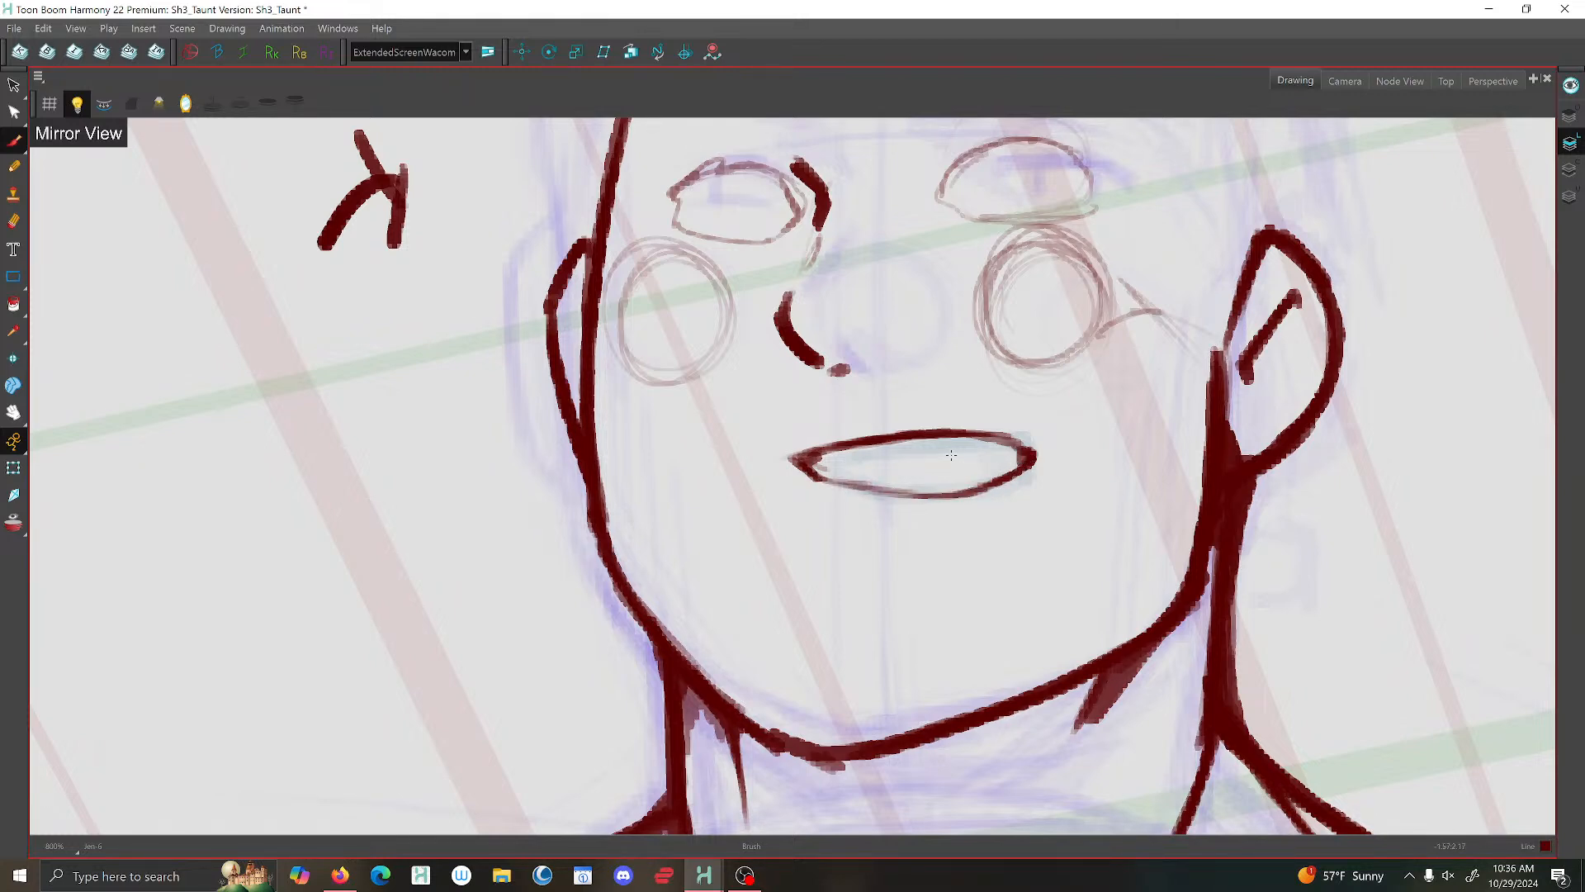
- Add small shading marks inside both mouth corners and cap the corner nearer the larger ear with a short stroke
scroll(933, 440, down, 4)
scroll(924, 419, up, 1)
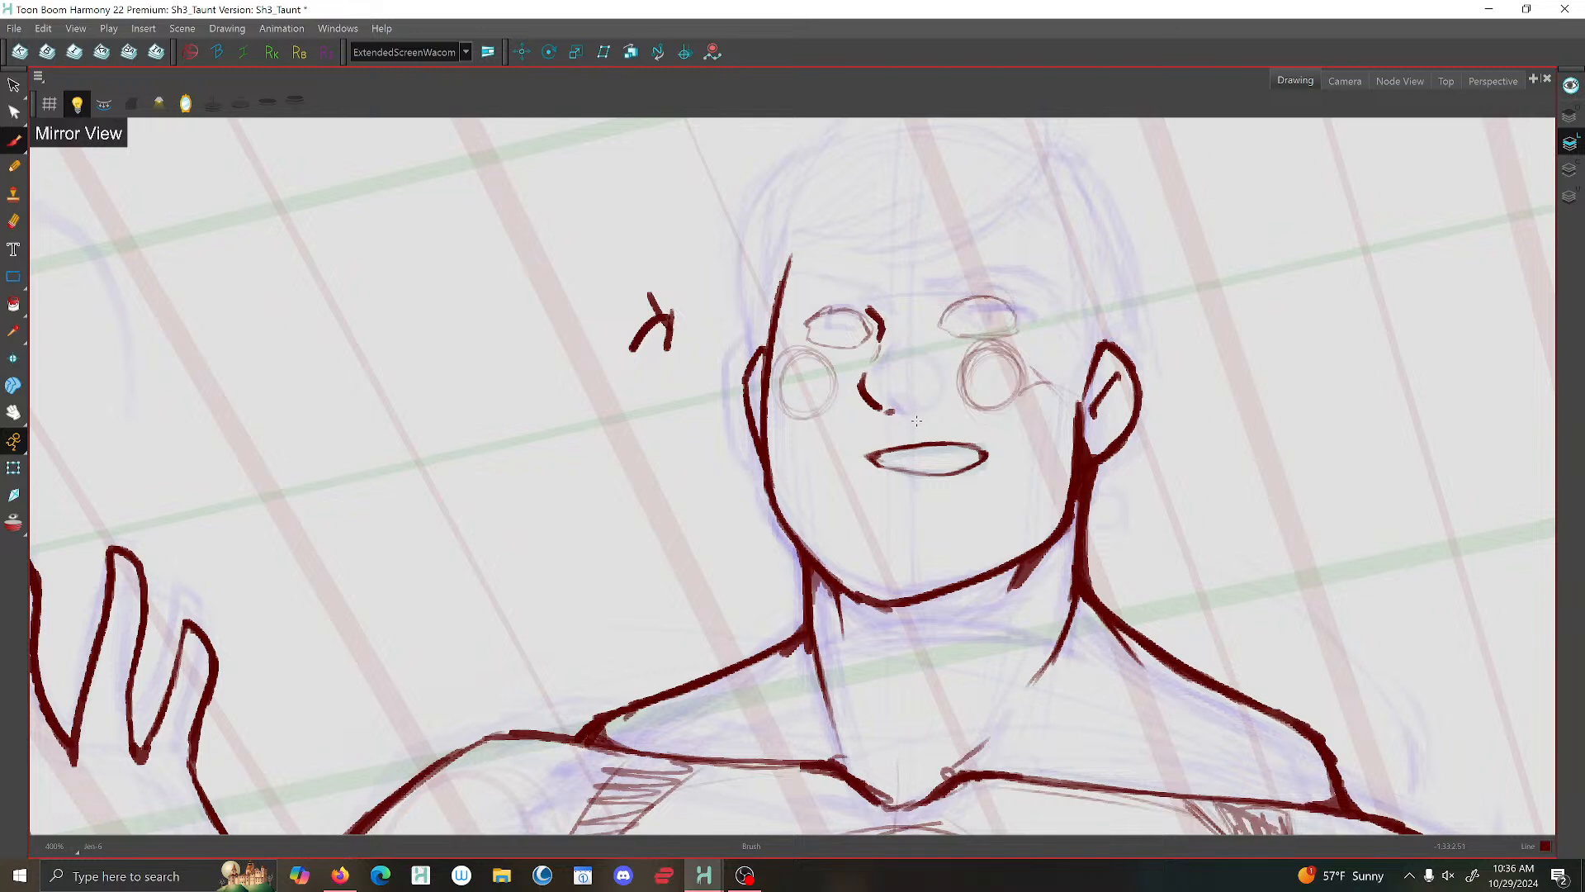
scroll(916, 421, up, 1)
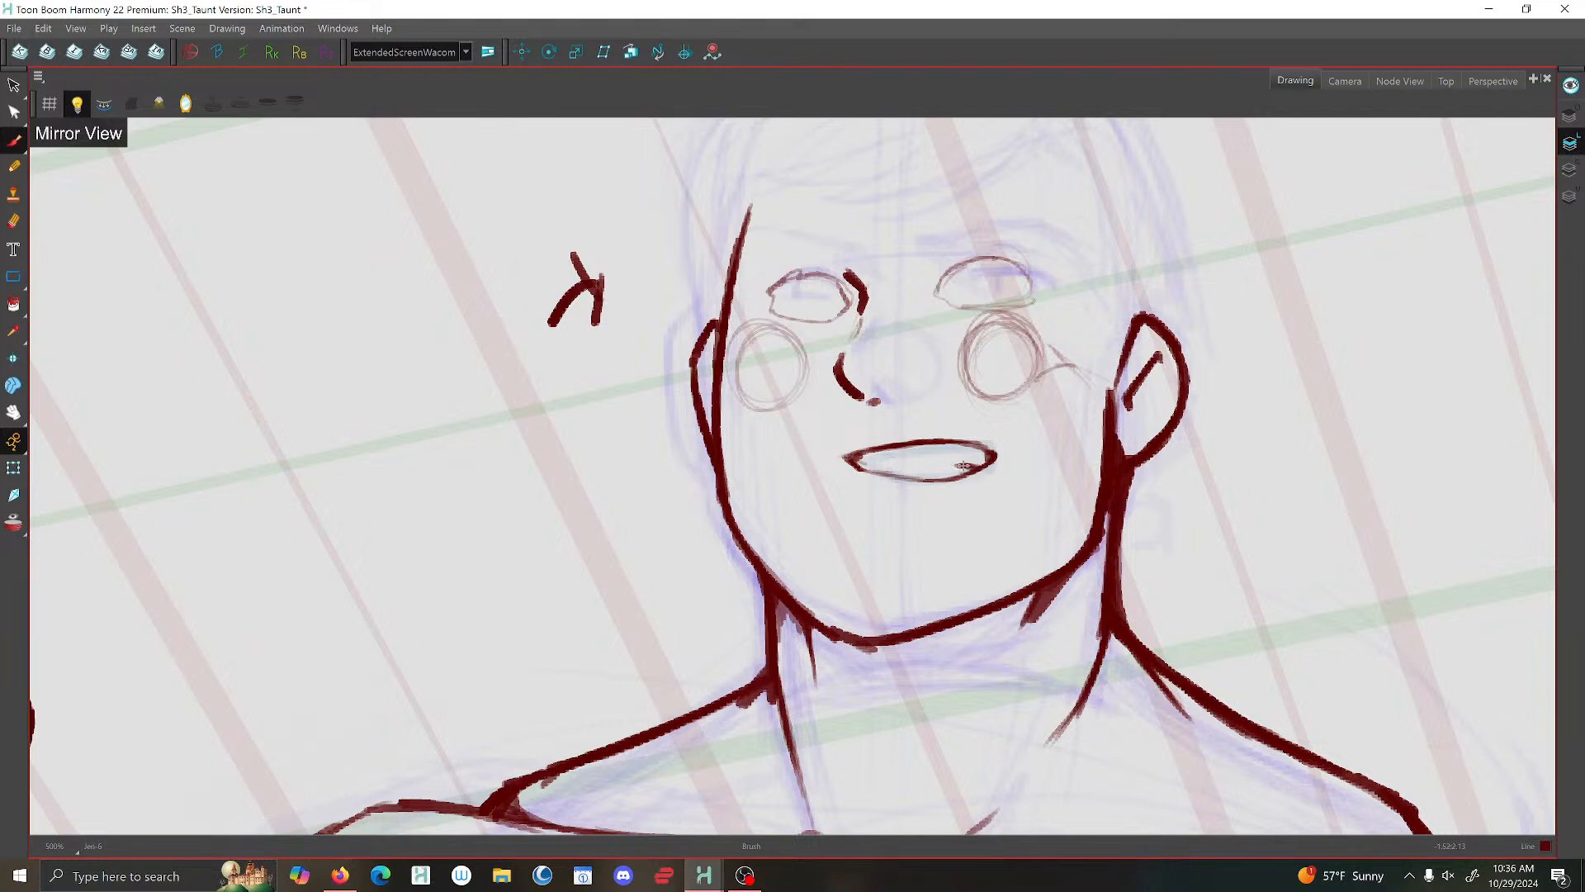
mouse_move(957, 466)
mouse_down()
mouse_move(983, 466)
mouse_move(971, 451)
mouse_move(968, 466)
mouse_up()
scroll(845, 450, down, 3)
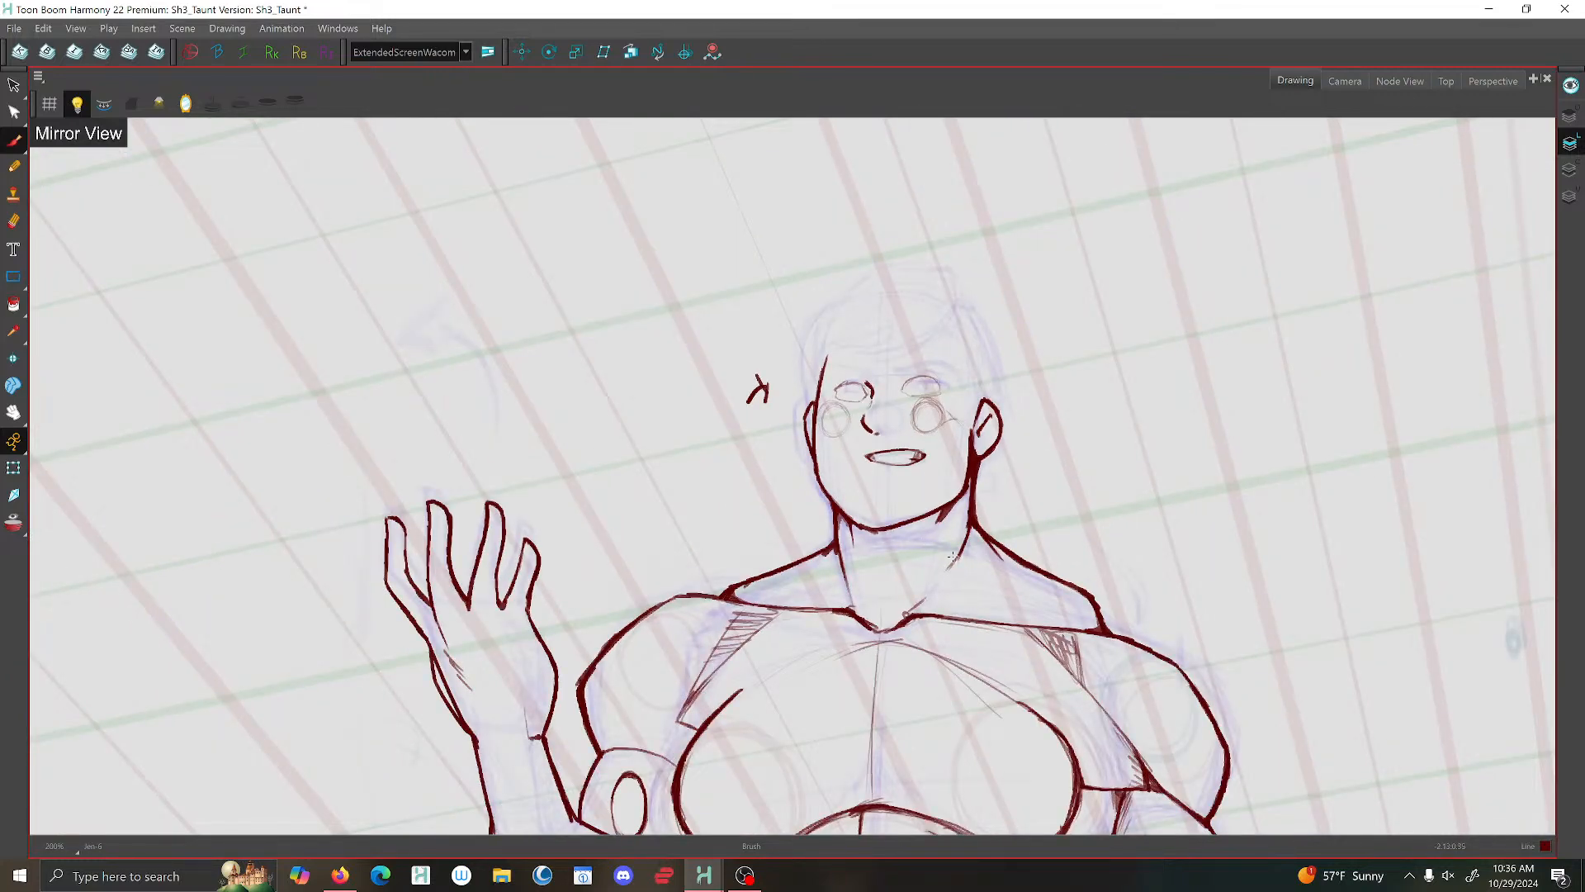
scroll(953, 558, up, 1)
scroll(932, 414, up, 5)
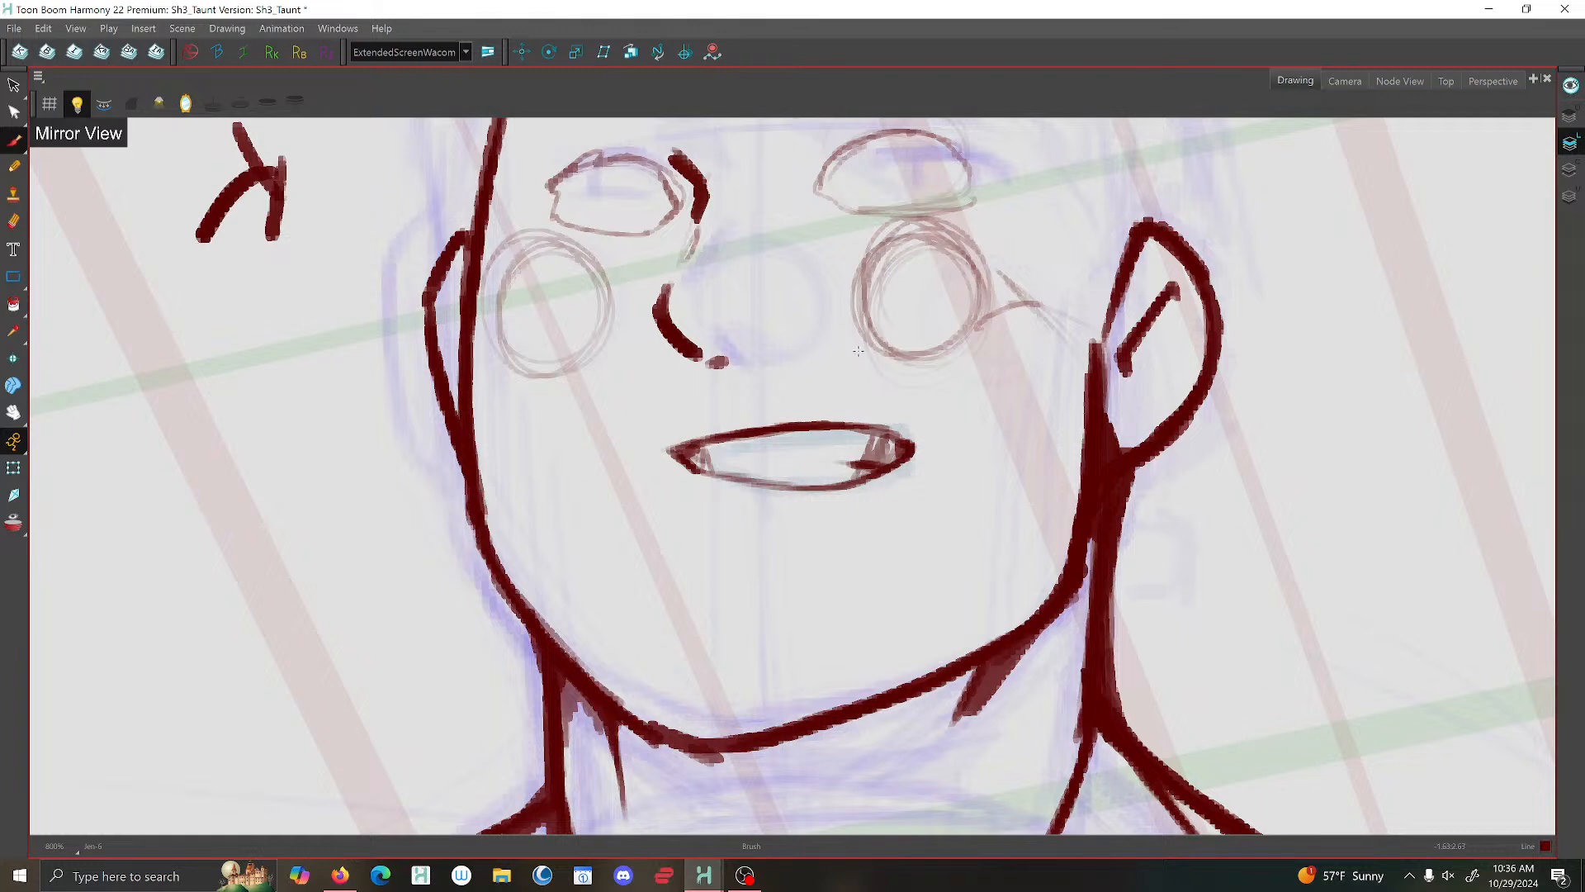
drag(909, 431, 915, 462)
- Brush a short, thin horizontal line across the nose bridge between the two eyes
scroll(939, 421, down, 5)
scroll(940, 421, down, 2)
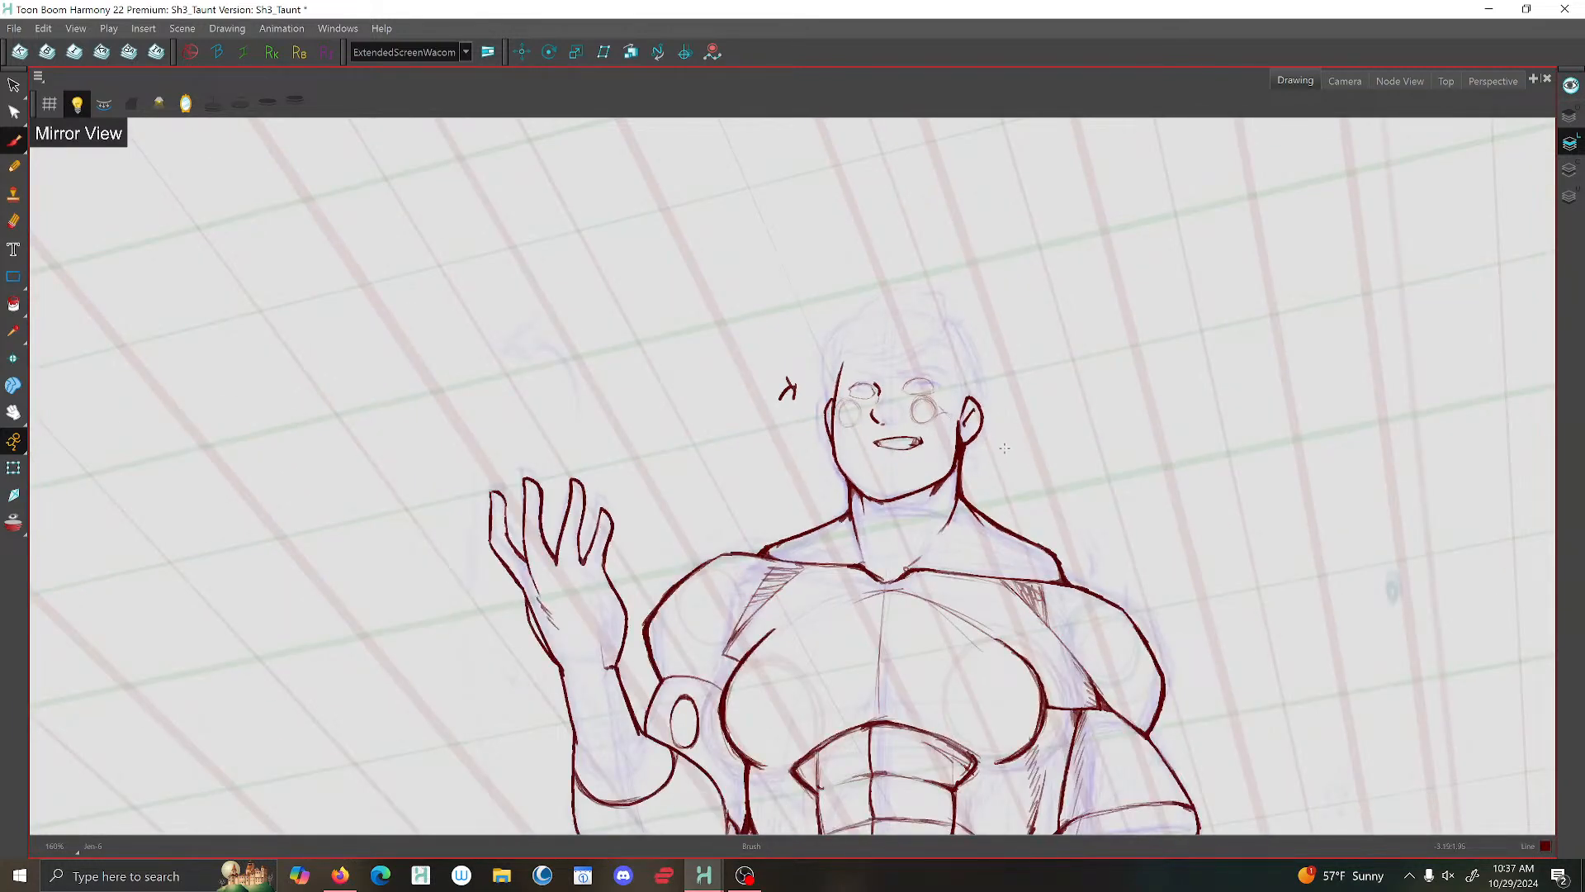
scroll(935, 420, down, 2)
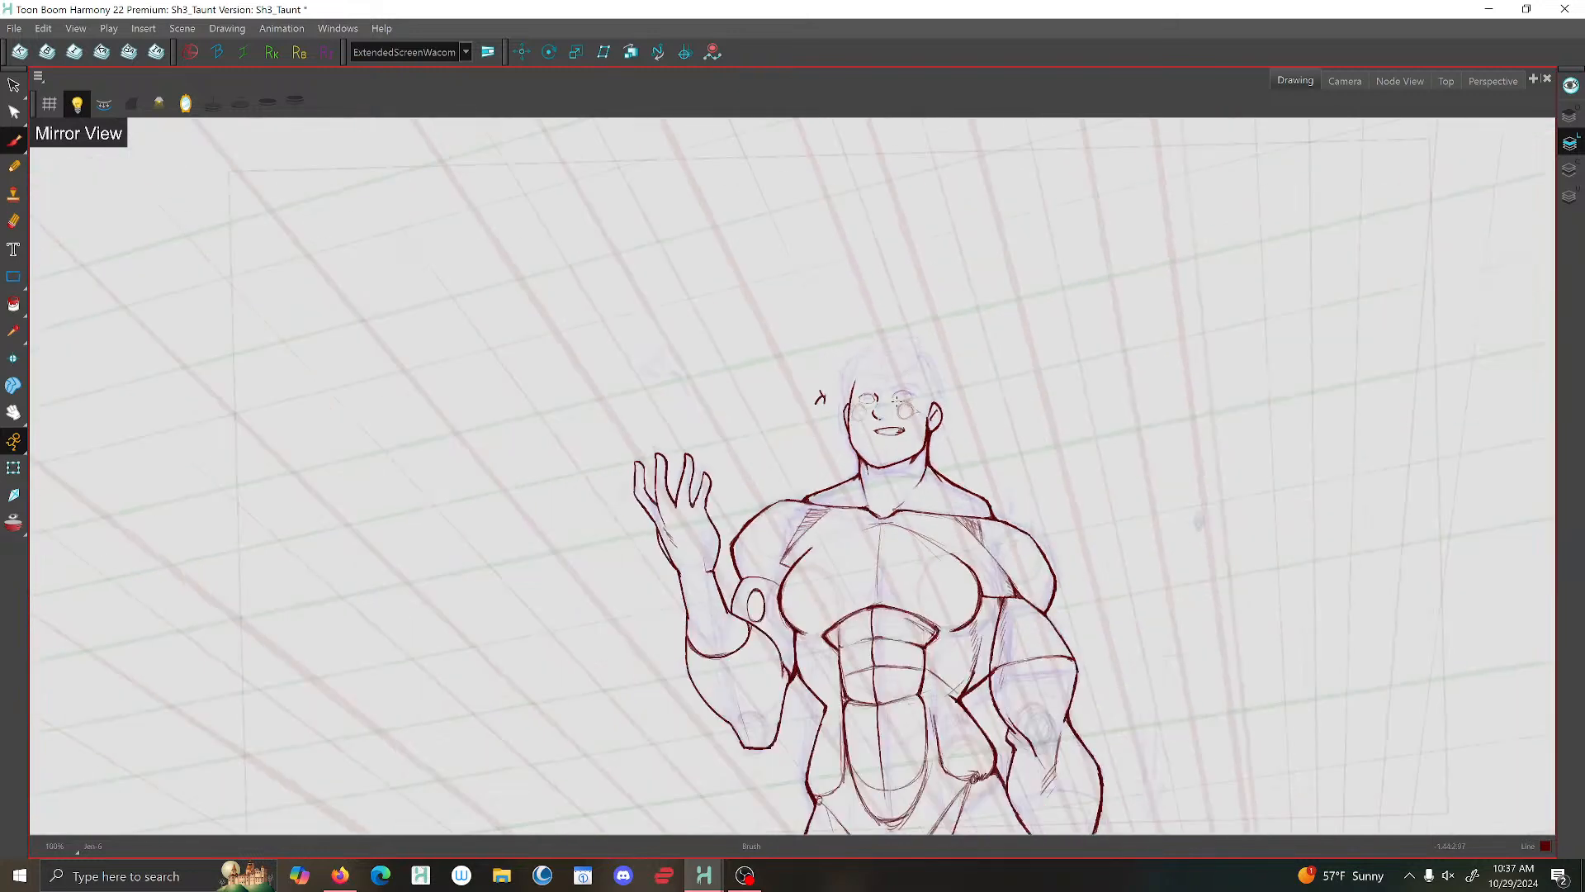
scroll(939, 409, up, 6)
scroll(875, 368, down, 2)
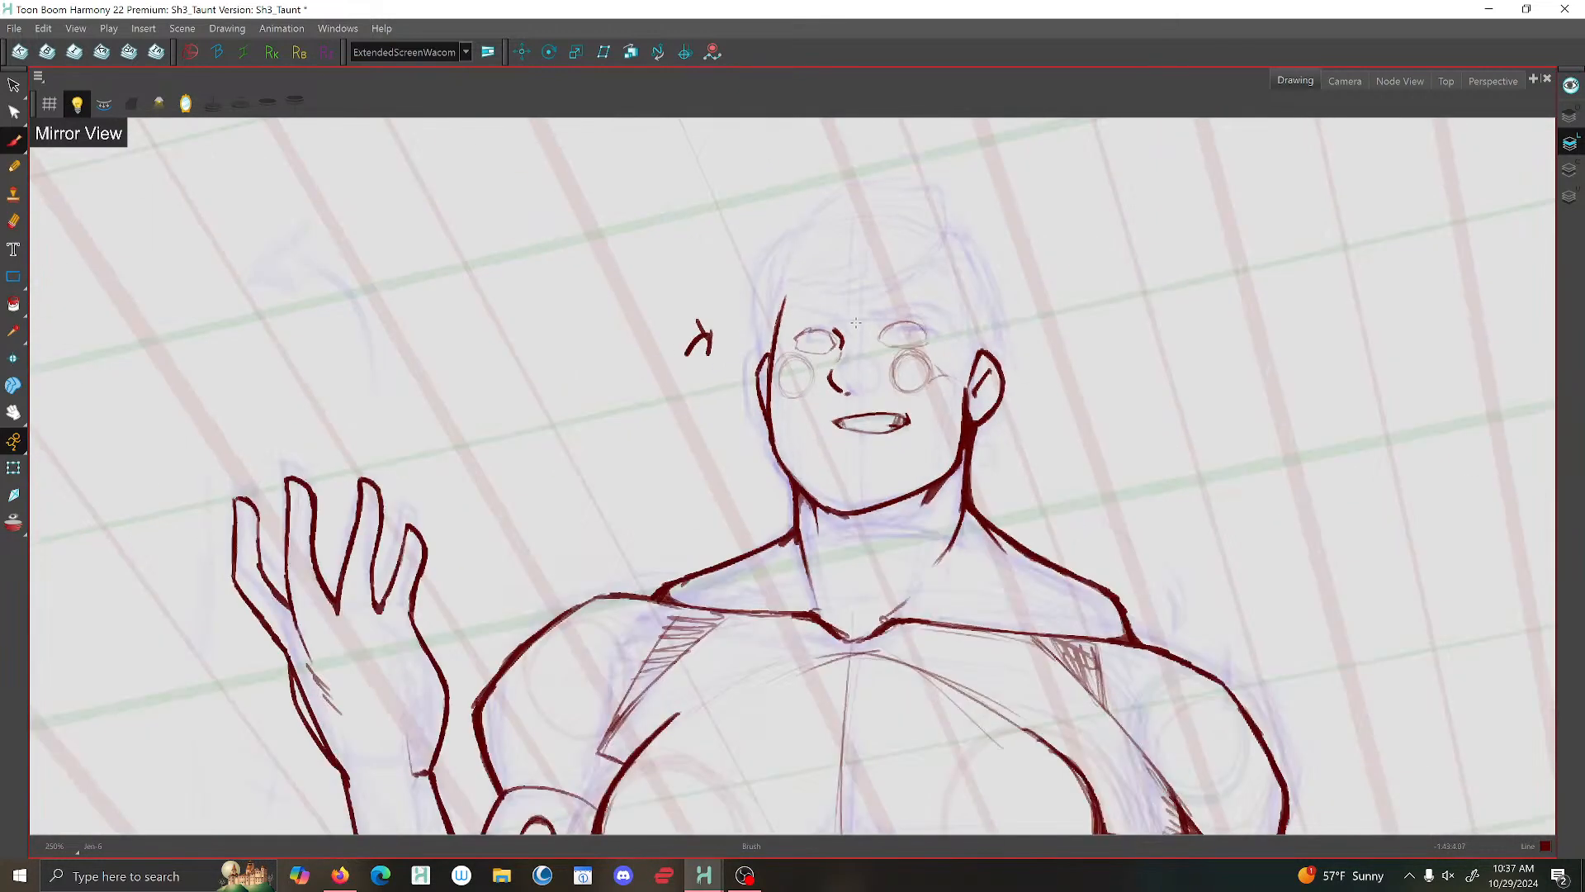
scroll(873, 363, up, 3)
drag(885, 369, 919, 364)
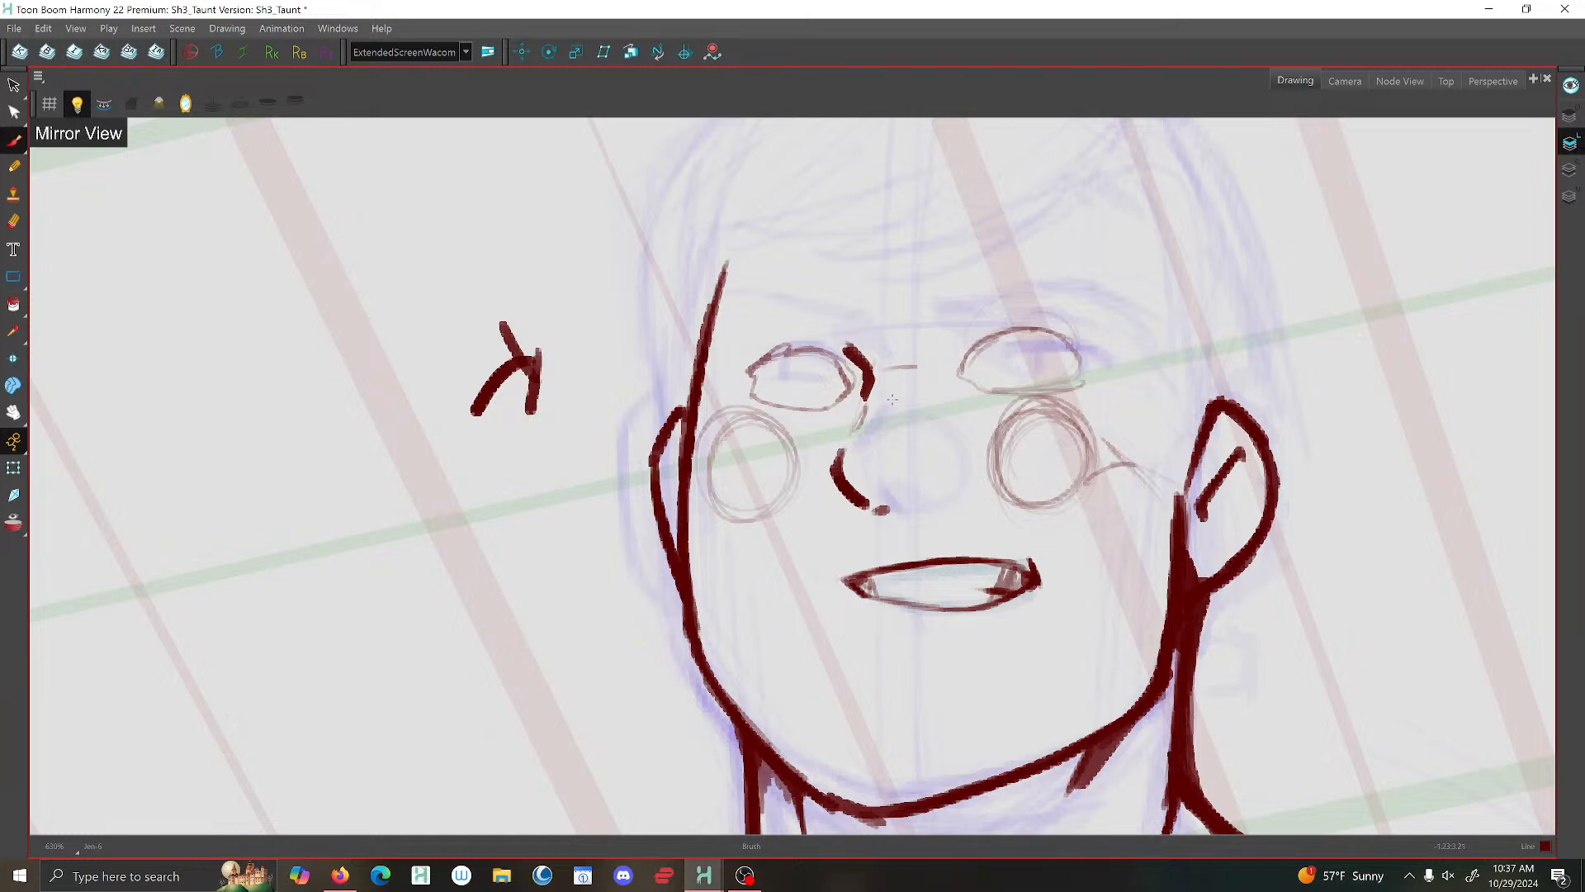
- Save the scene
scroll(893, 400, down, 5)
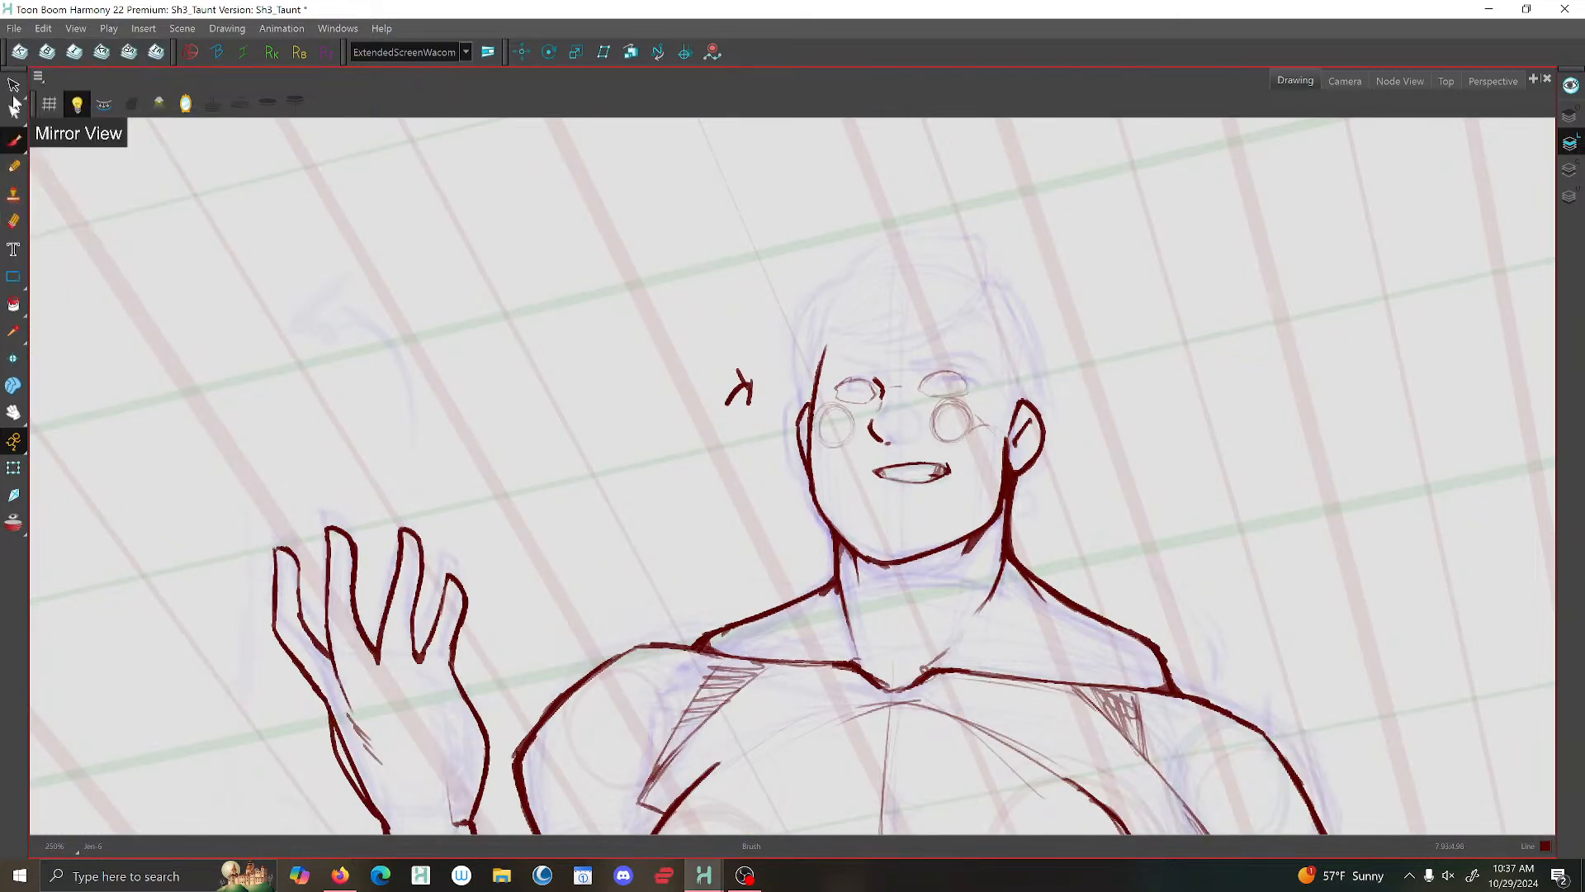
key(ctrl+n)
click(1011, 544)
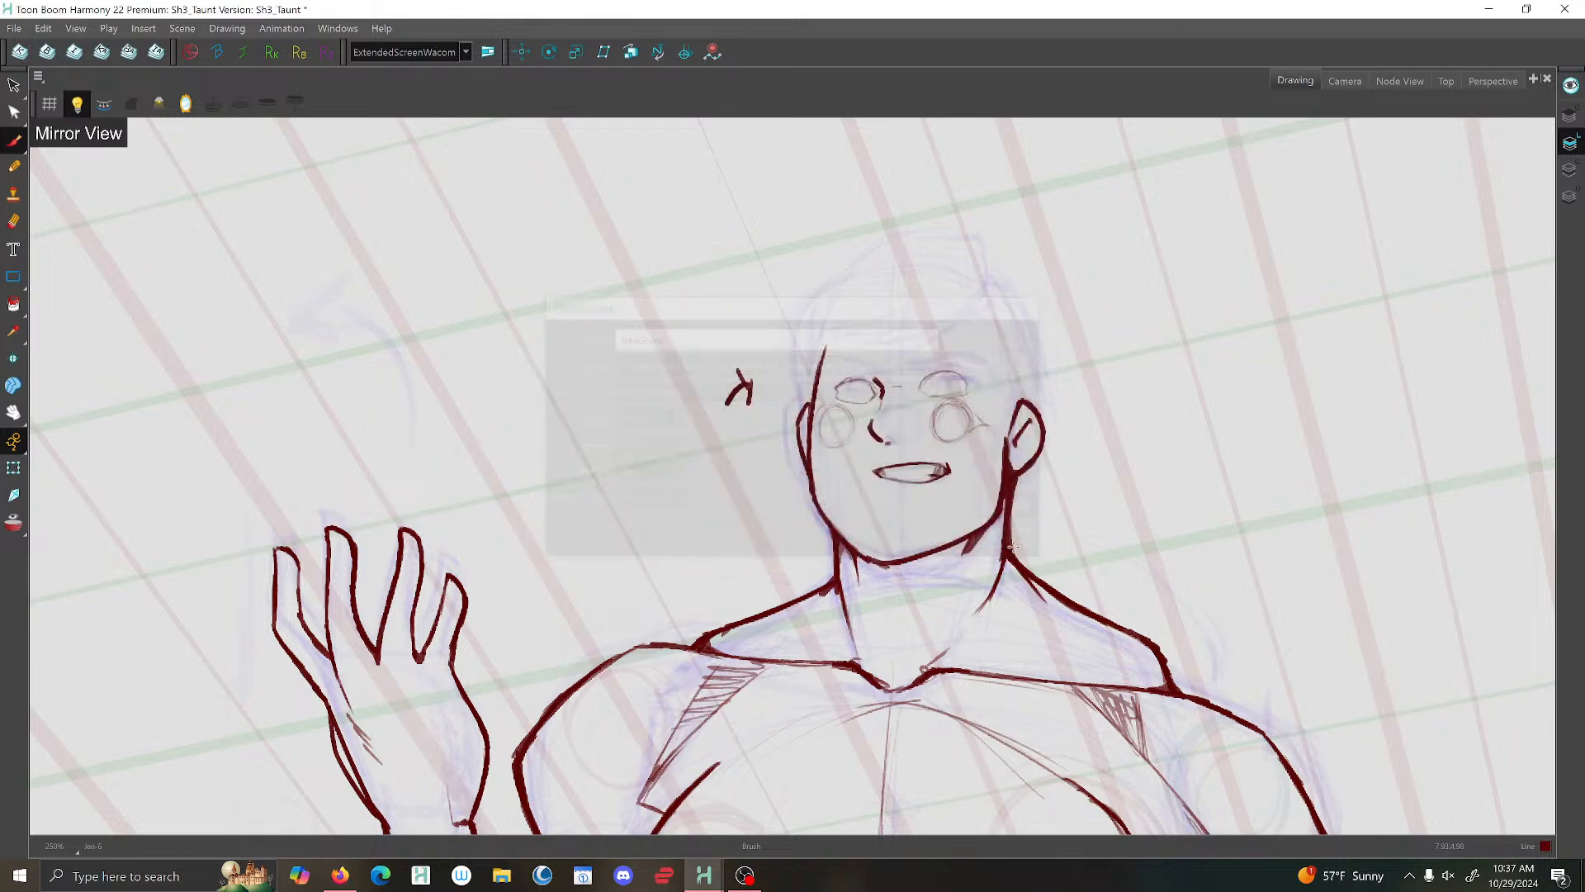
click(14, 29)
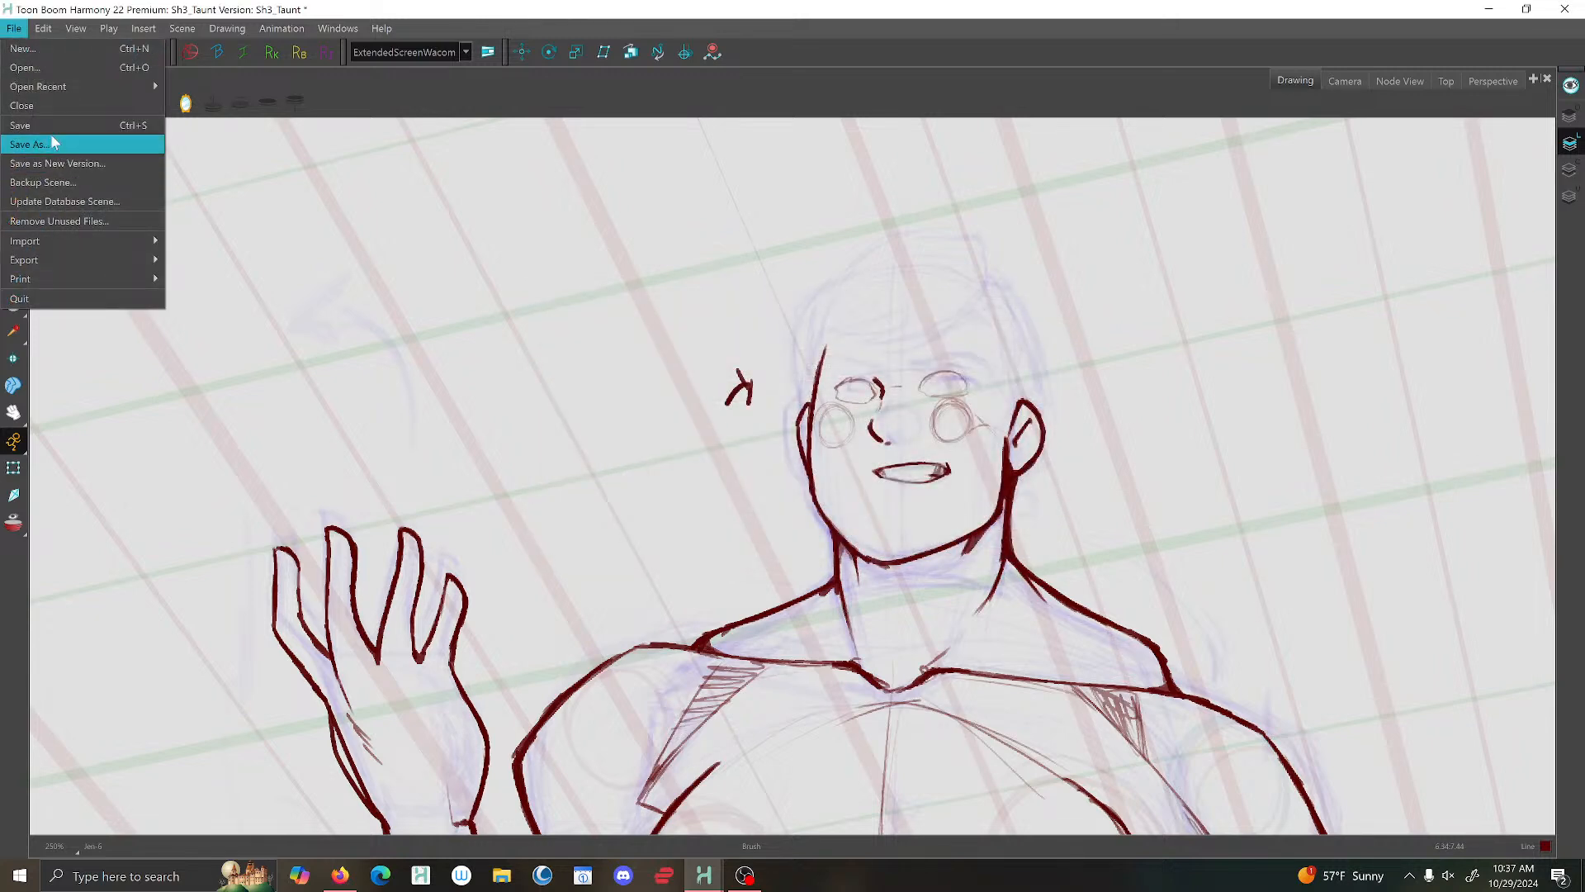
click(74, 124)
- Flip the view horizontally and brush a thick upper eyelid and thin lower line for the eye on the larger ear's side
click(186, 103)
scroll(673, 361, up, 4)
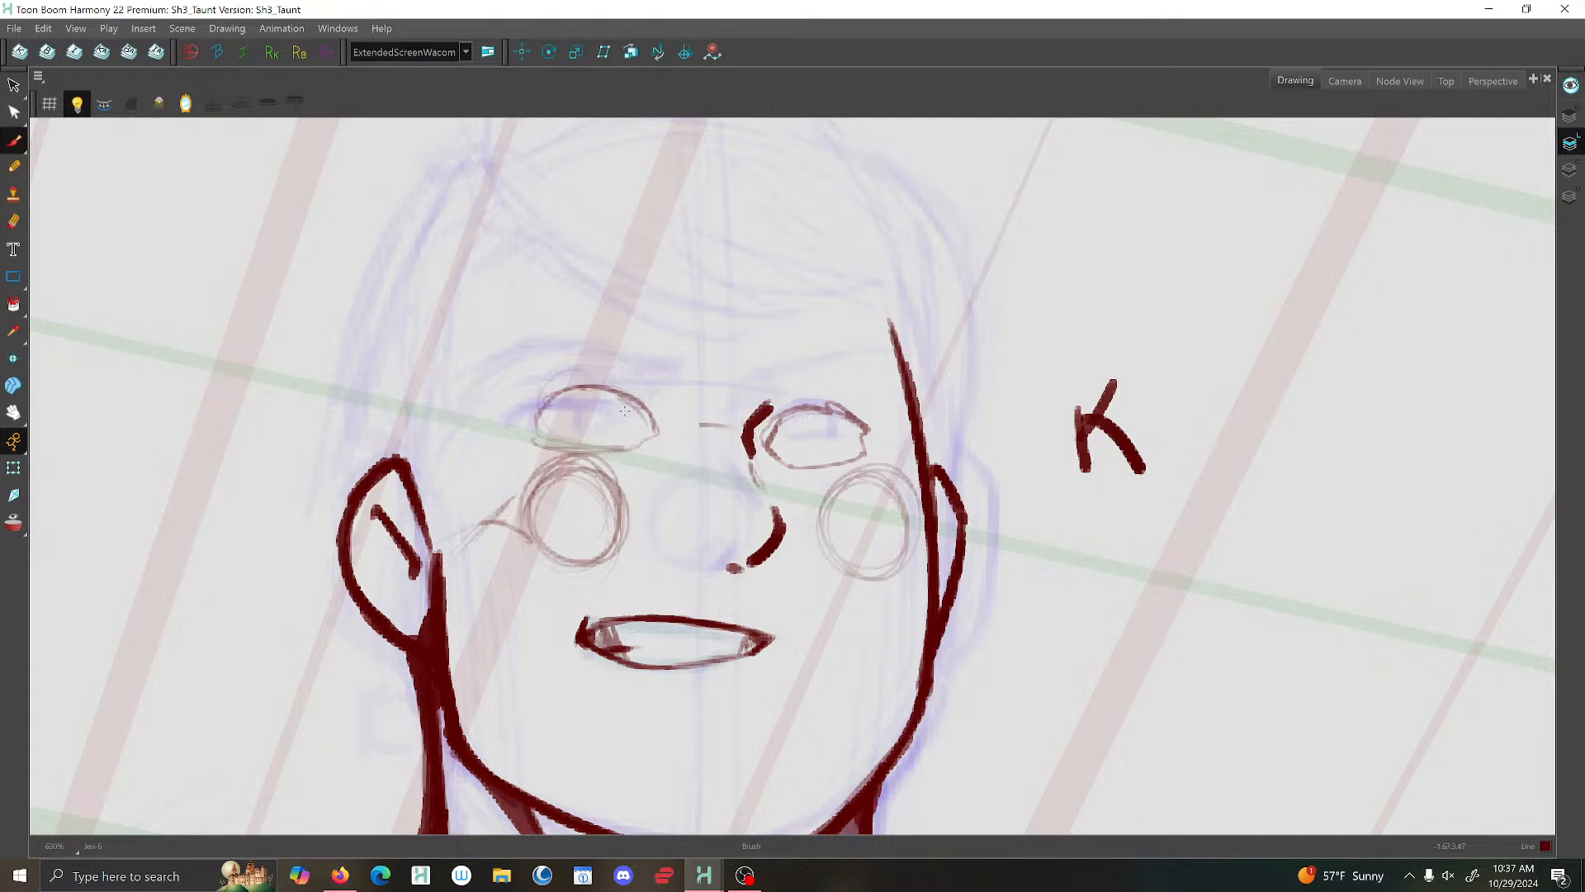
mouse_move(649, 413)
mouse_down()
mouse_move(572, 407)
mouse_move(531, 431)
mouse_up()
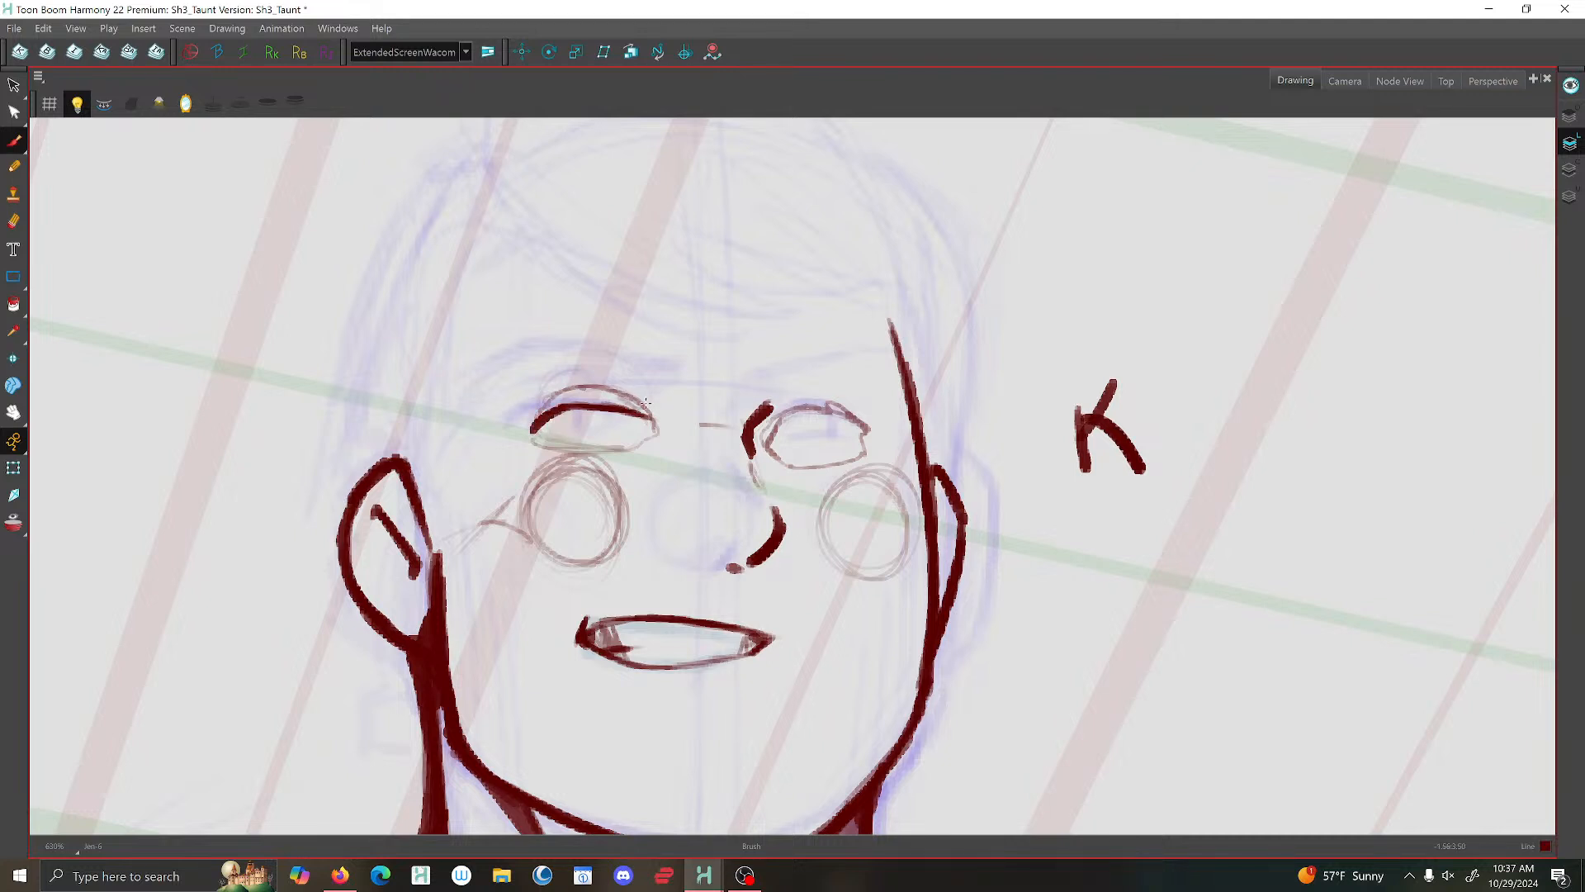
mouse_move(634, 411)
mouse_down()
mouse_move(601, 437)
mouse_move(635, 440)
mouse_move(530, 431)
mouse_up()
scroll(578, 393, down, 5)
scroll(582, 391, up, 5)
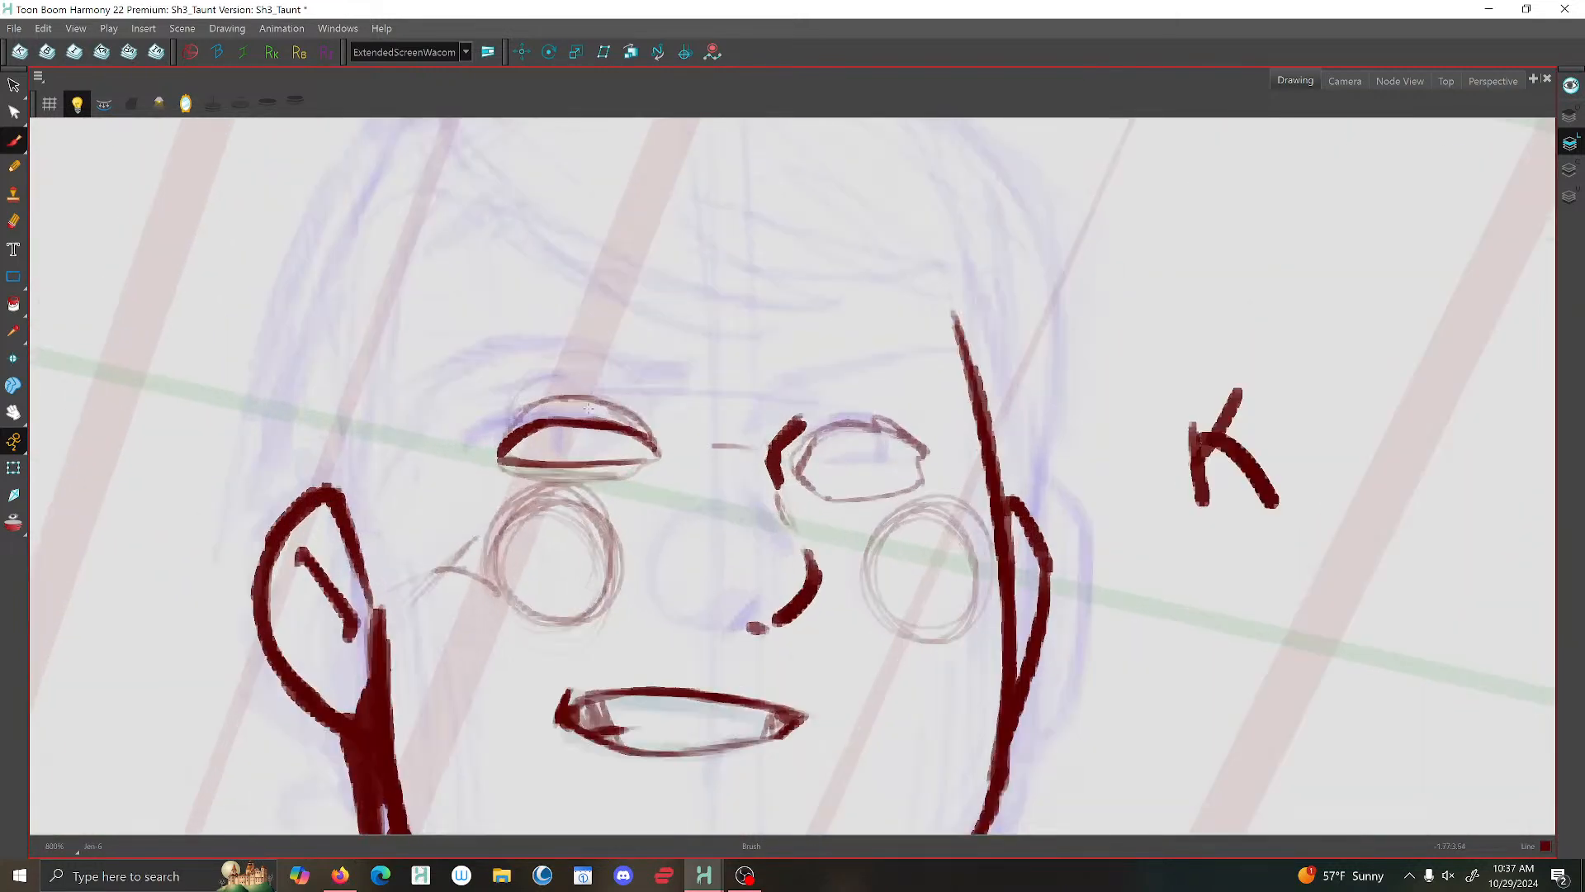
- Brush a short angled stroke just above the inner corner of the eye on the larger ear's side
drag(659, 431, 641, 402)
scroll(658, 450, down, 3)
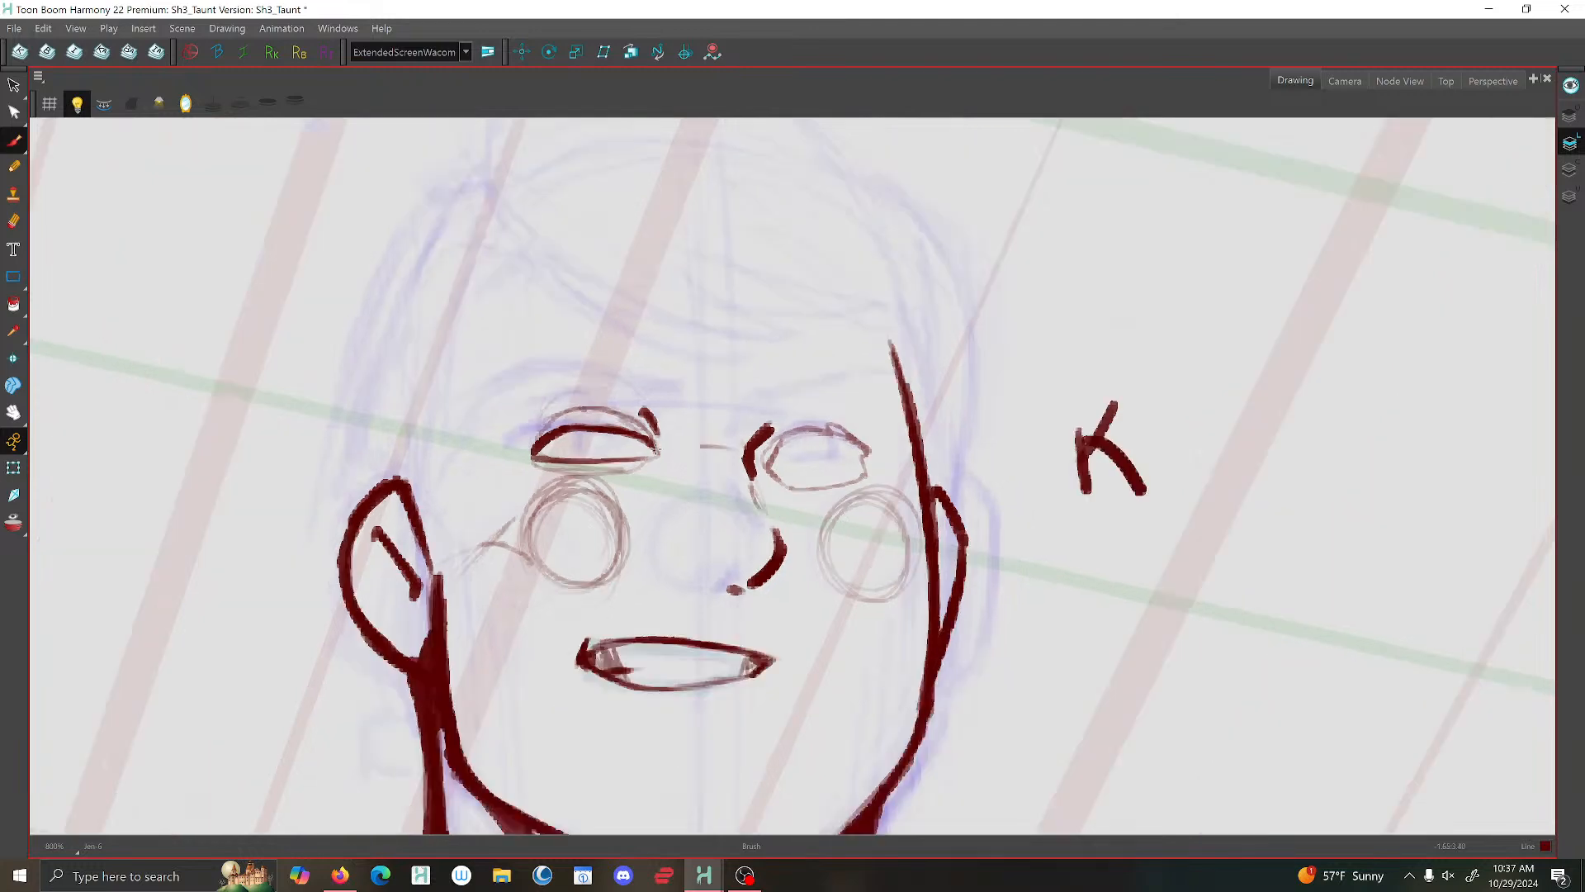
scroll(635, 439, down, 2)
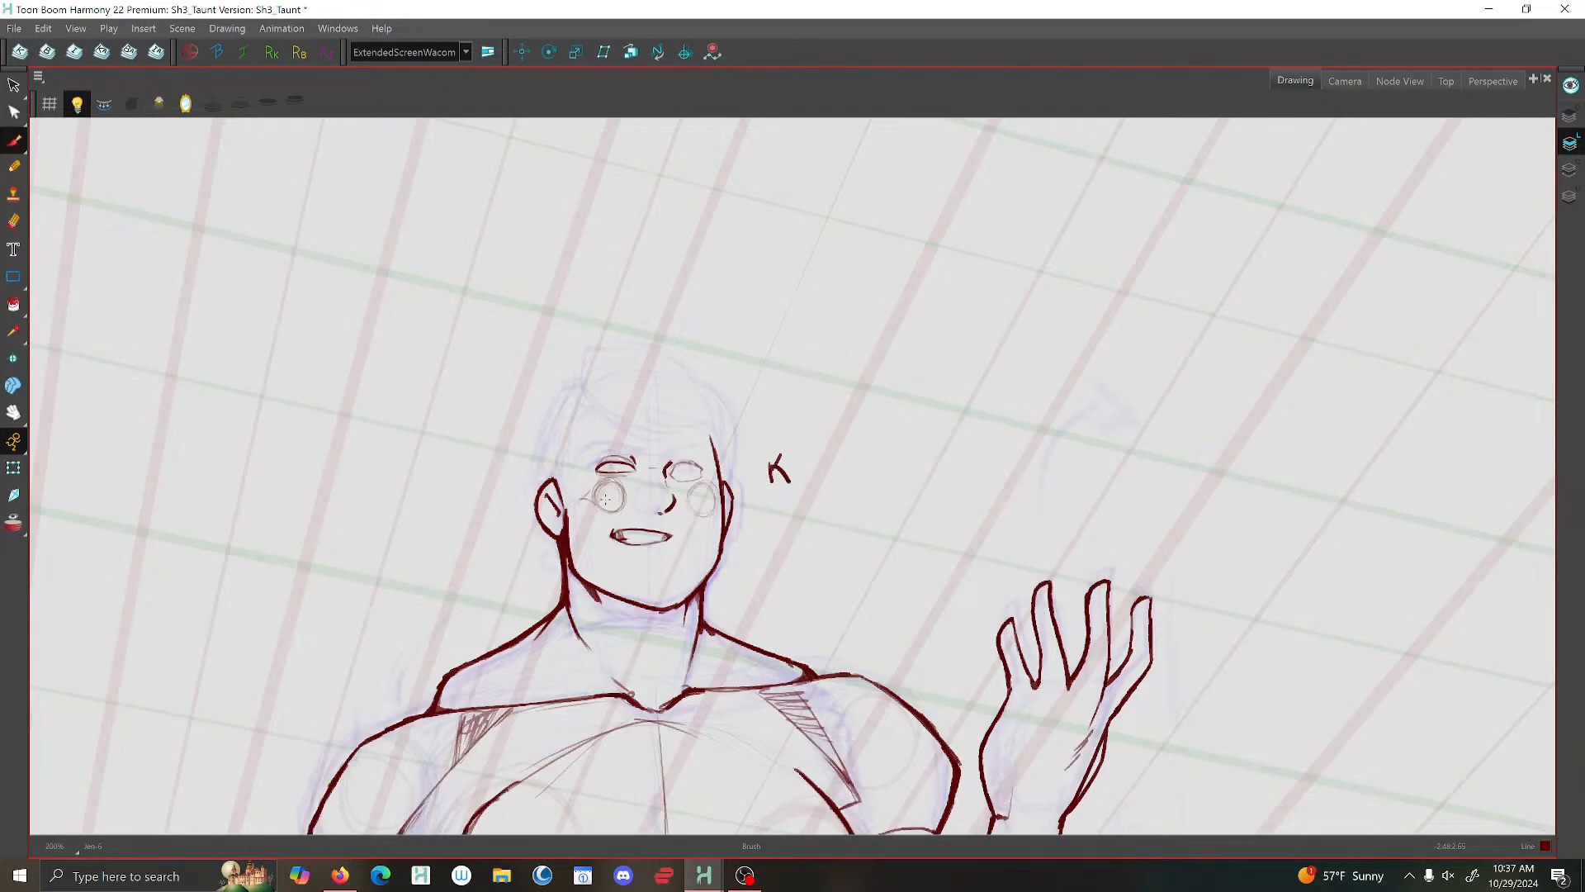
scroll(572, 533, up, 3)
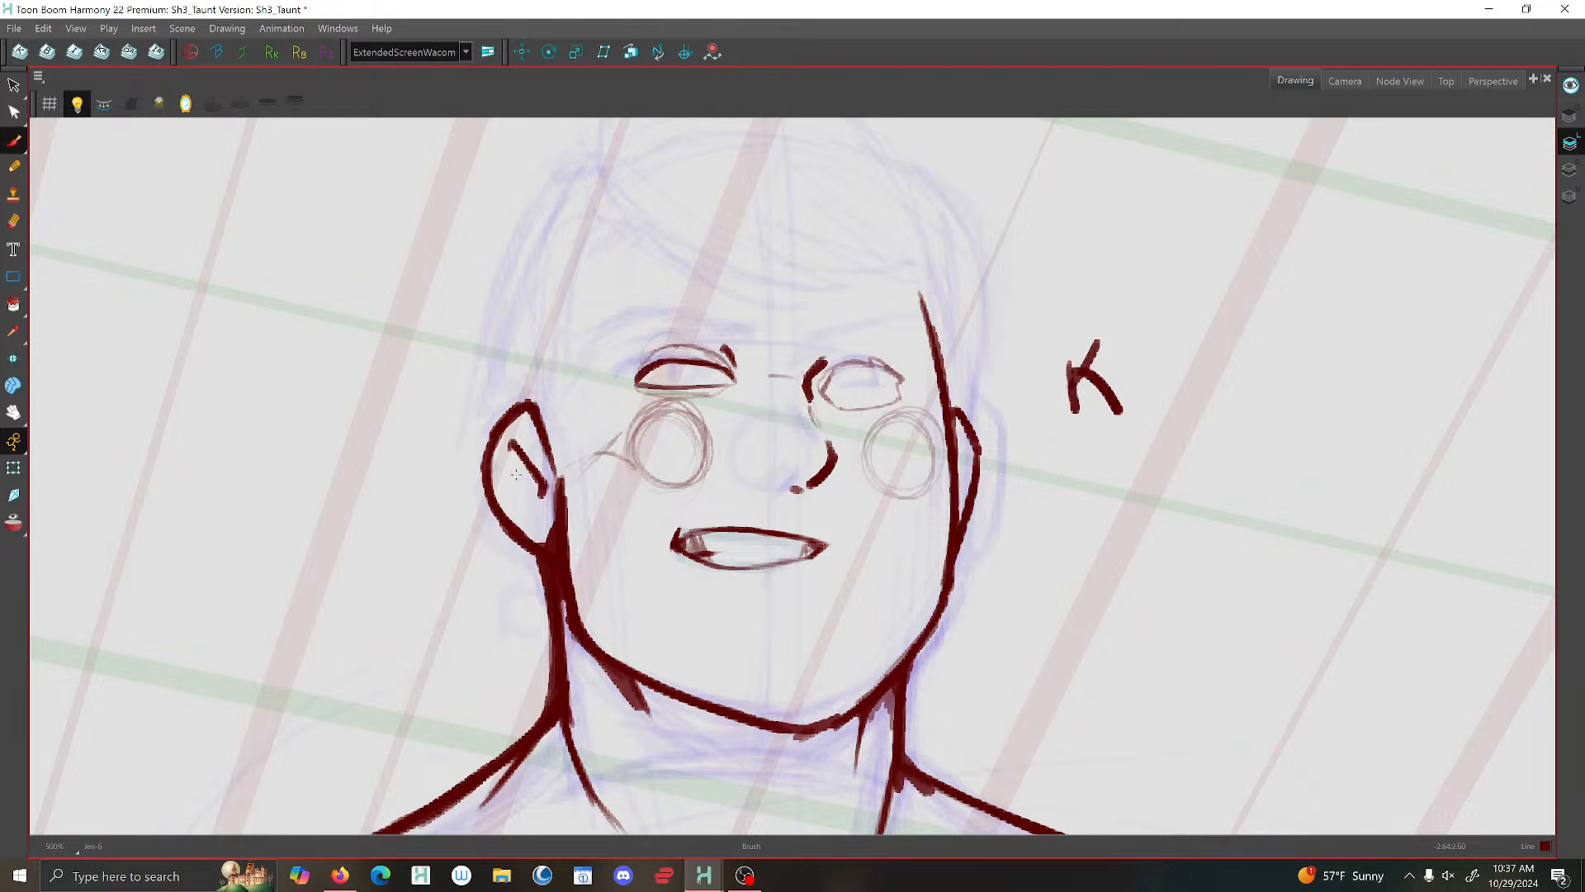
- Thicken and extend the outer end of the upper eyelid on the larger ear's side, and save the scene
click(14, 85)
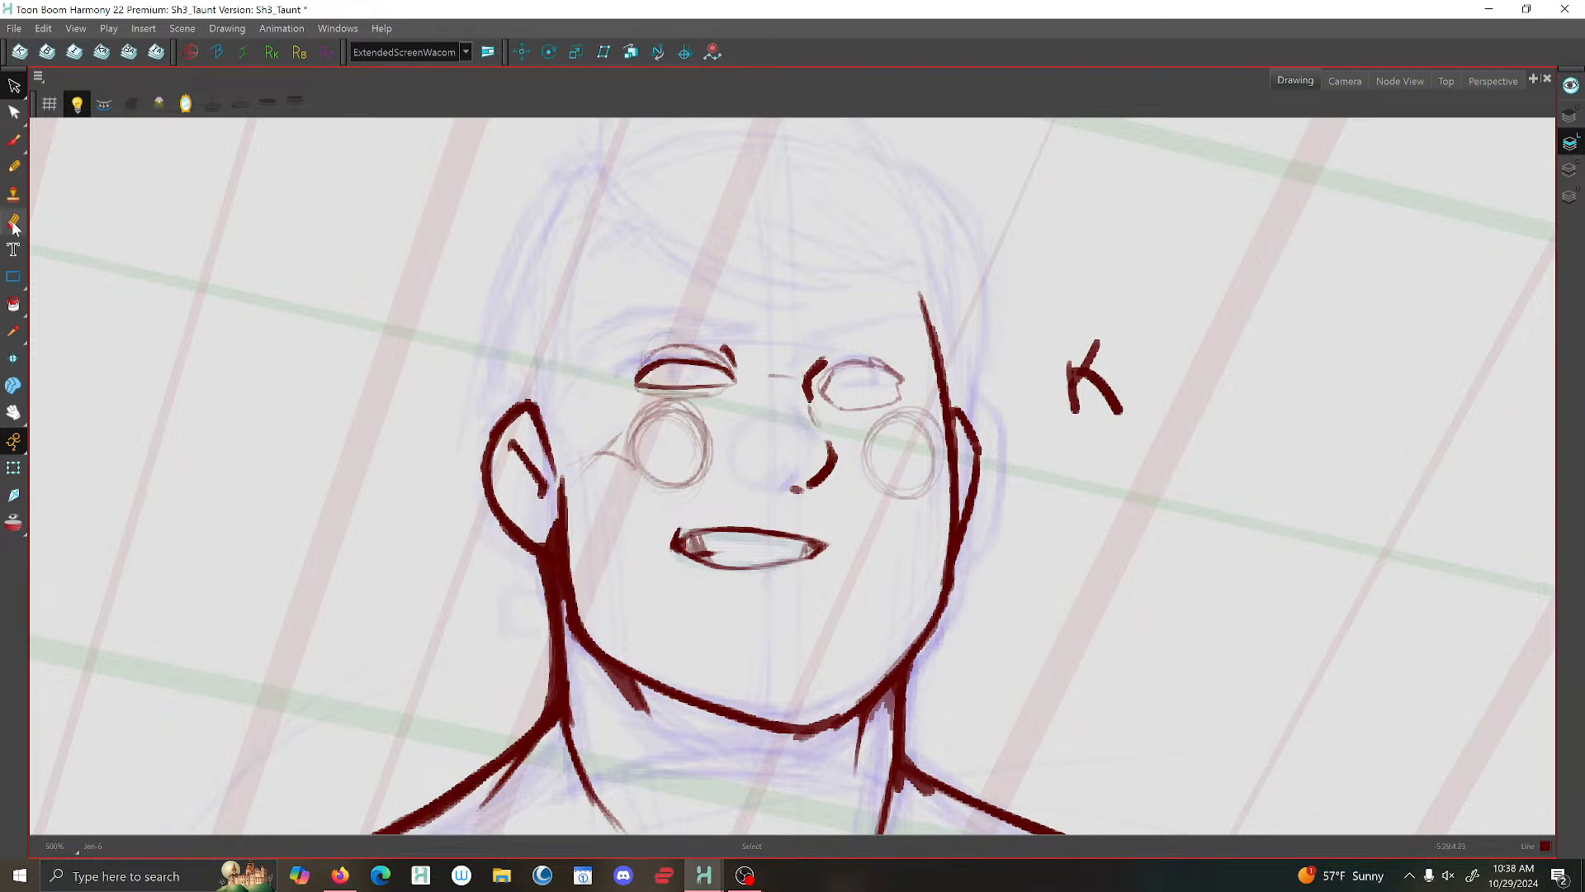
click(14, 140)
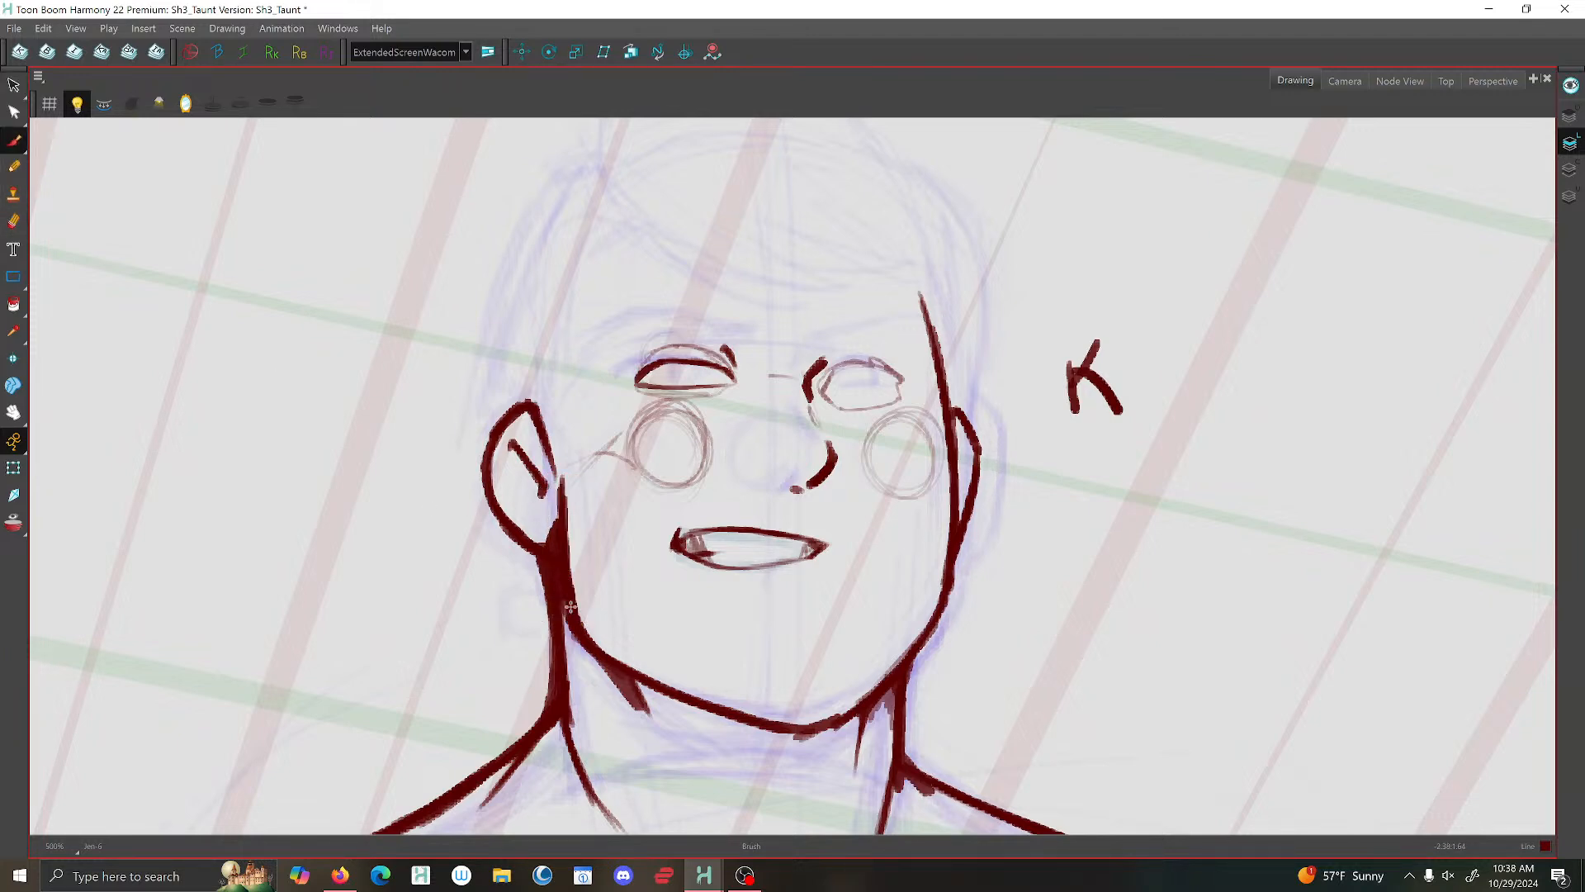
scroll(571, 607, down, 3)
scroll(603, 498, up, 2)
scroll(790, 510, up, 5)
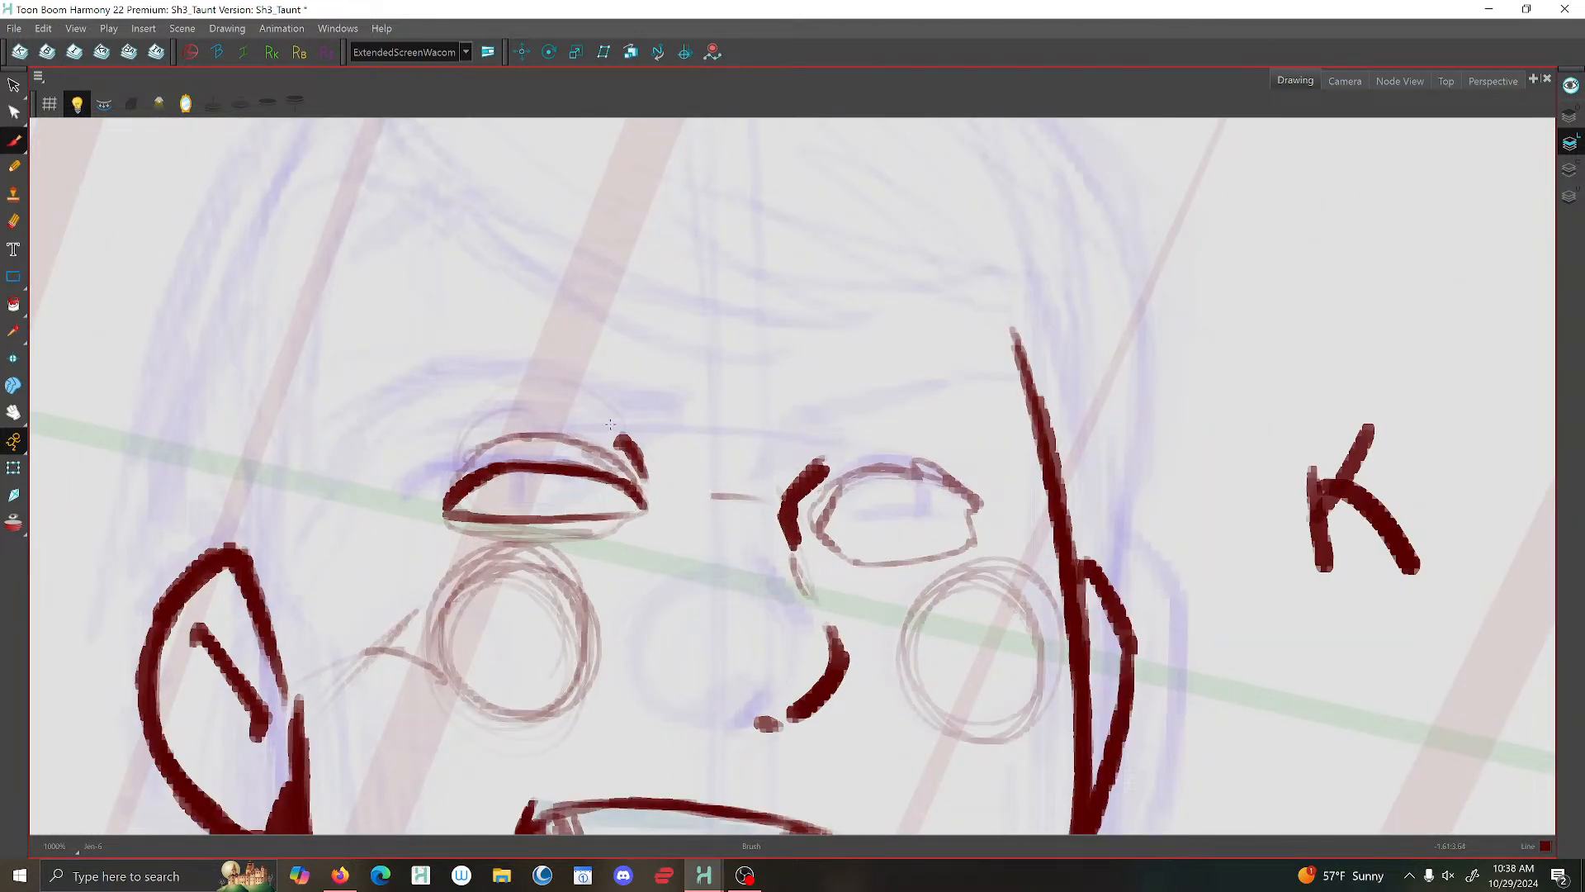
drag(479, 482, 437, 510)
click(14, 28)
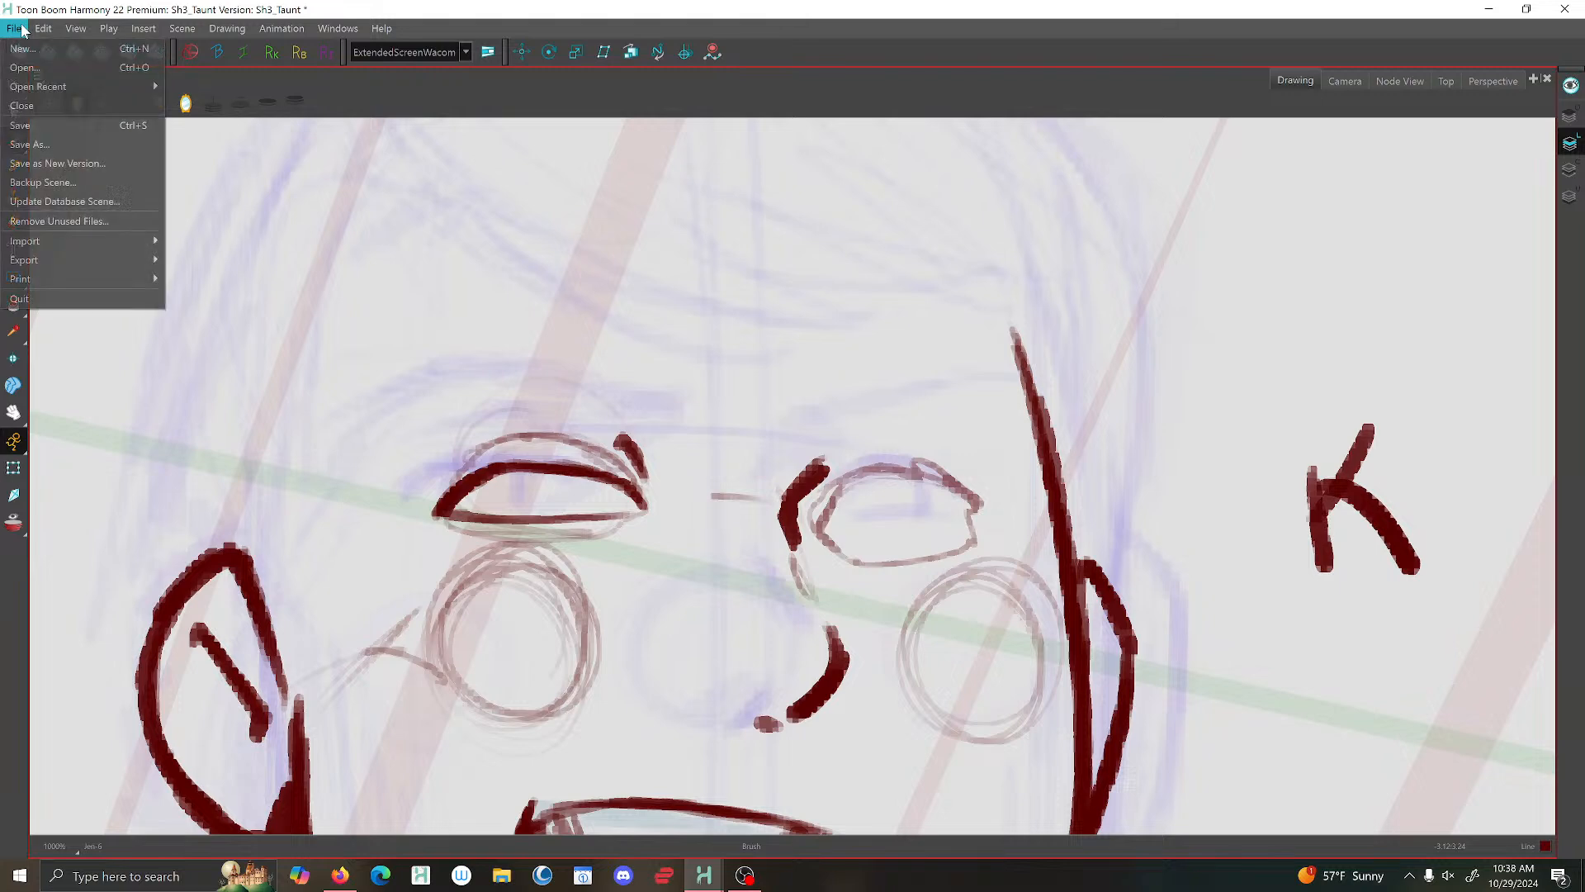
click(19, 125)
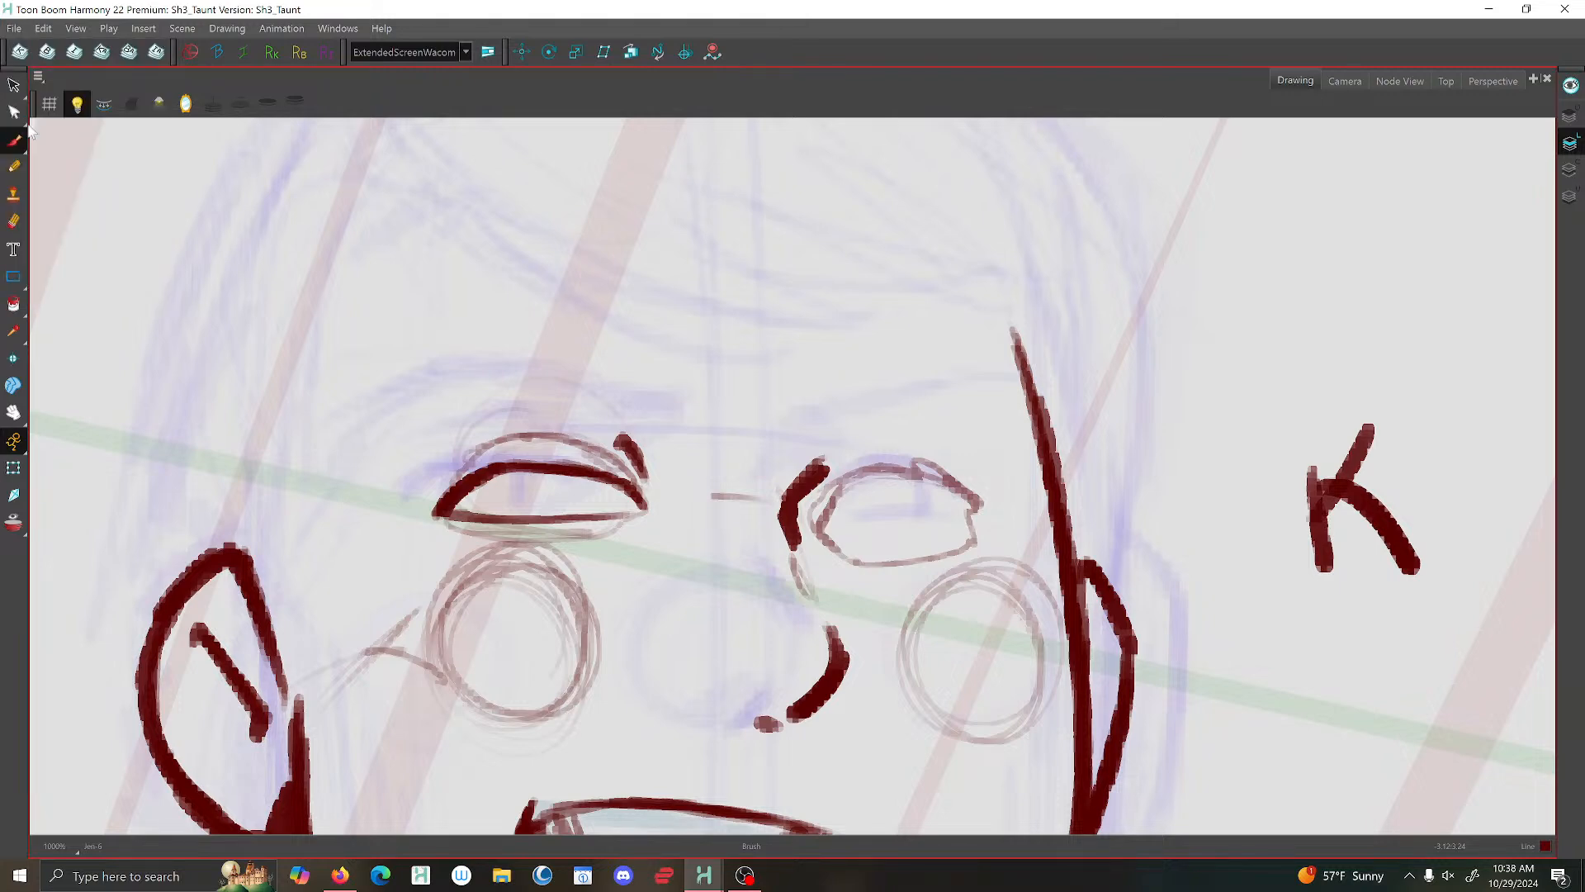
- Flip the view horizontally and brush the upper eyelid and thin lower line of the eye on the smaller ear's side
scroll(660, 460, down, 3)
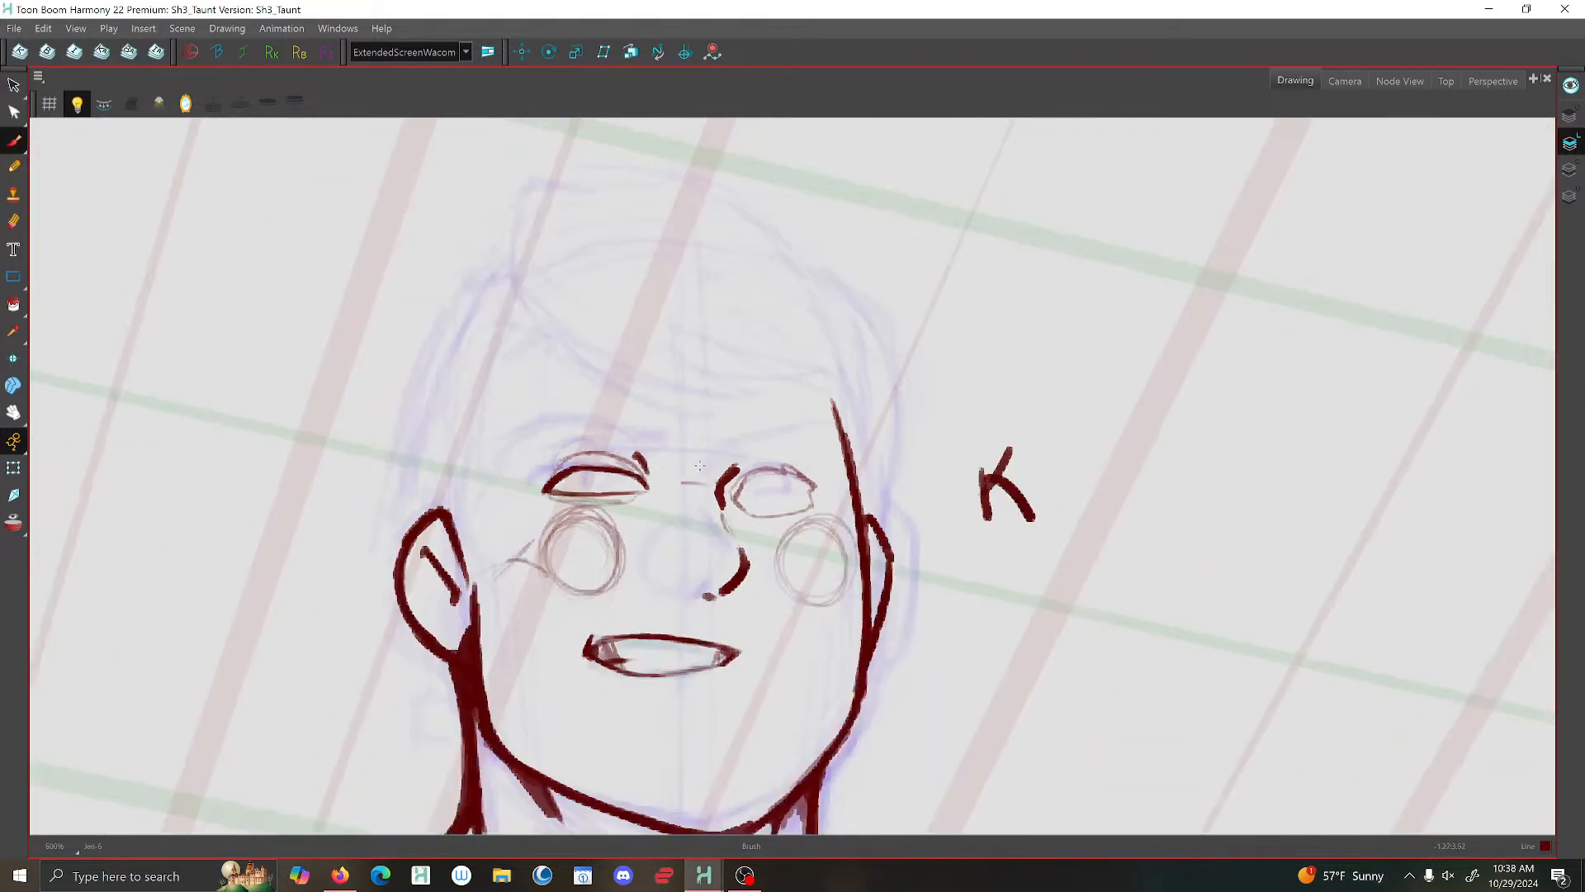
scroll(767, 561, up, 2)
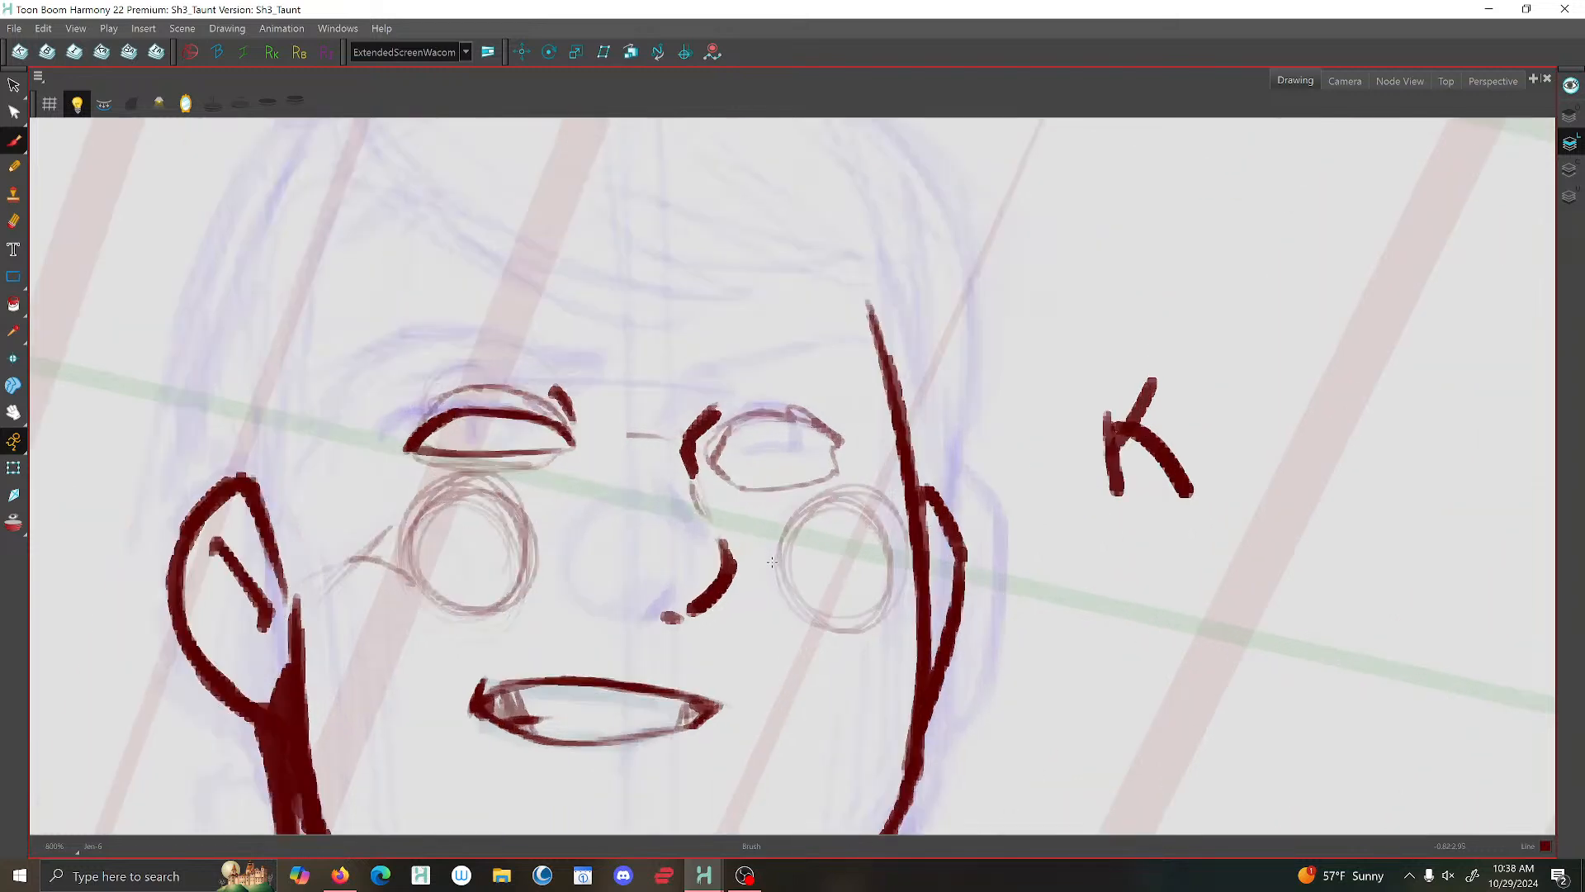
click(186, 103)
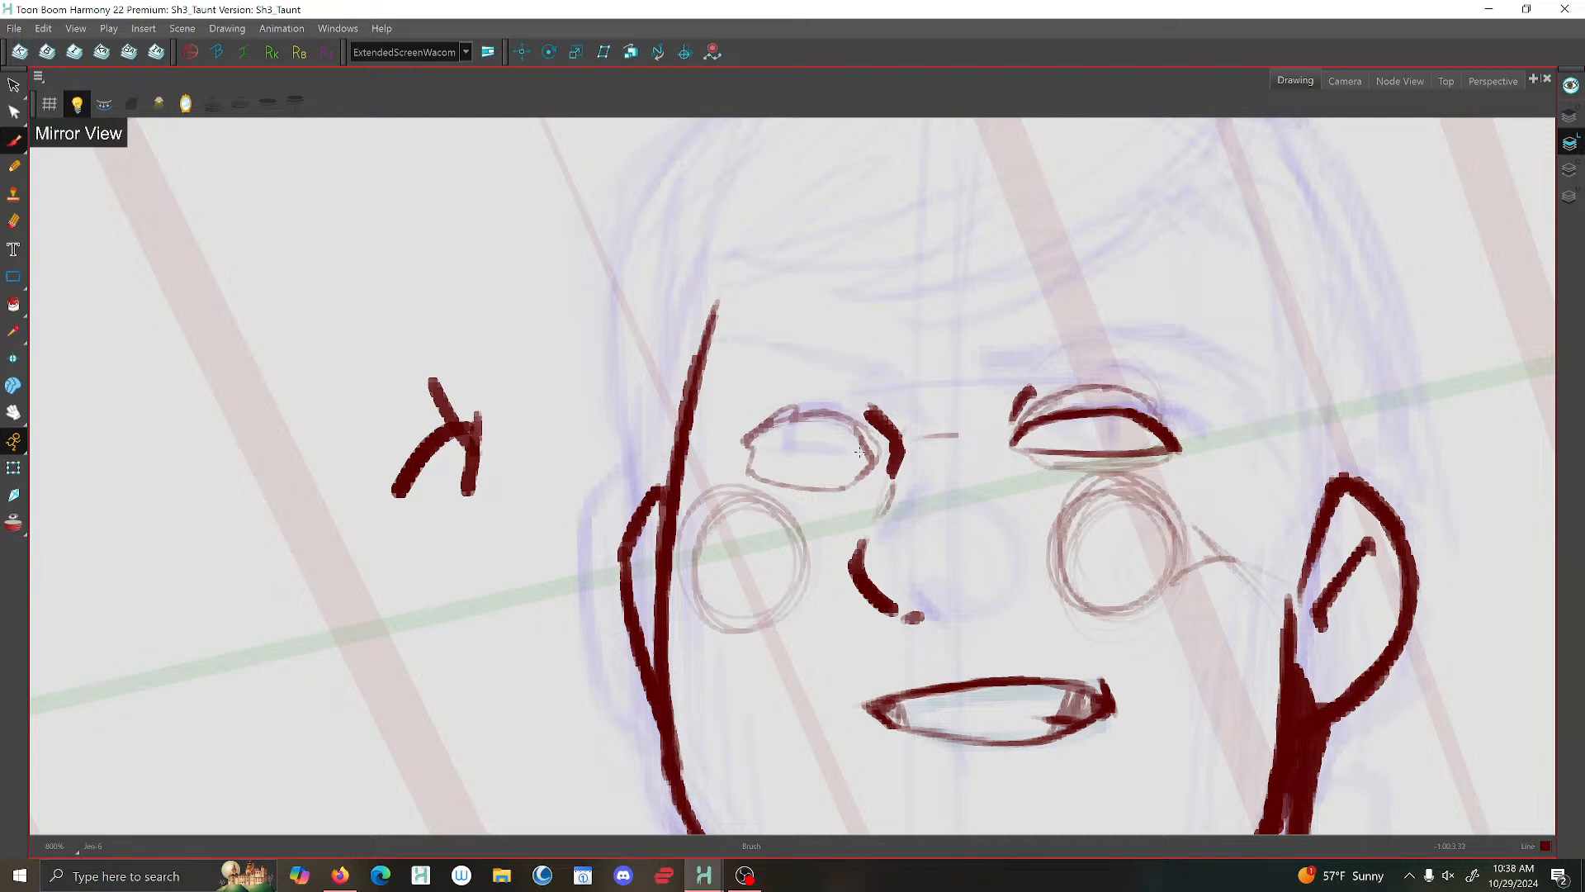
mouse_move(875, 453)
mouse_down()
mouse_move(795, 435)
mouse_move(745, 462)
mouse_up()
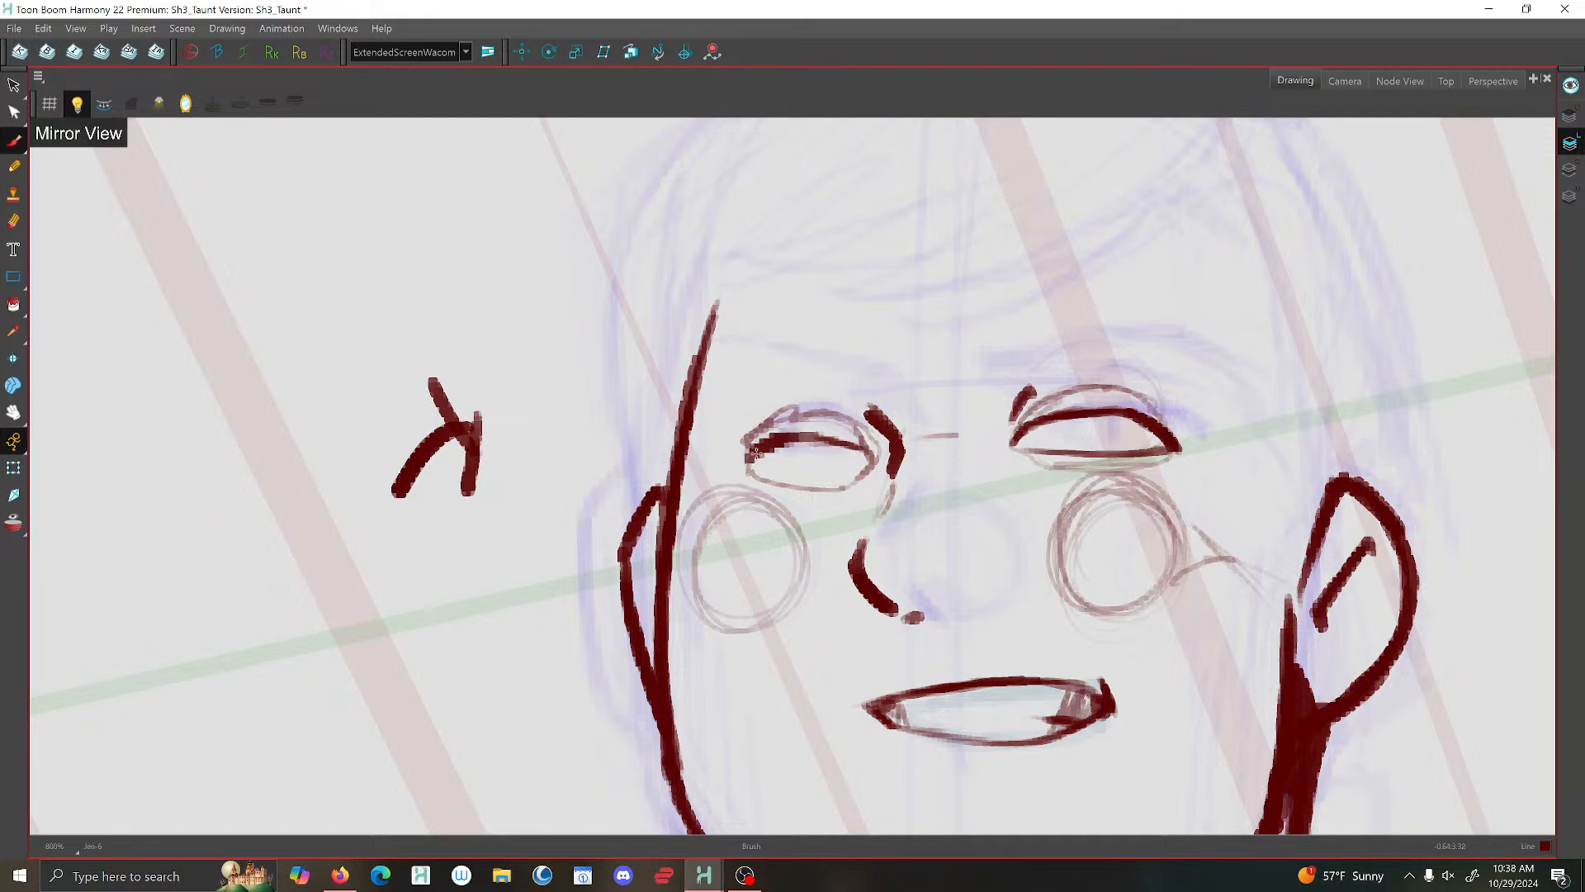
scroll(873, 449, down, 2)
drag(874, 428, 881, 441)
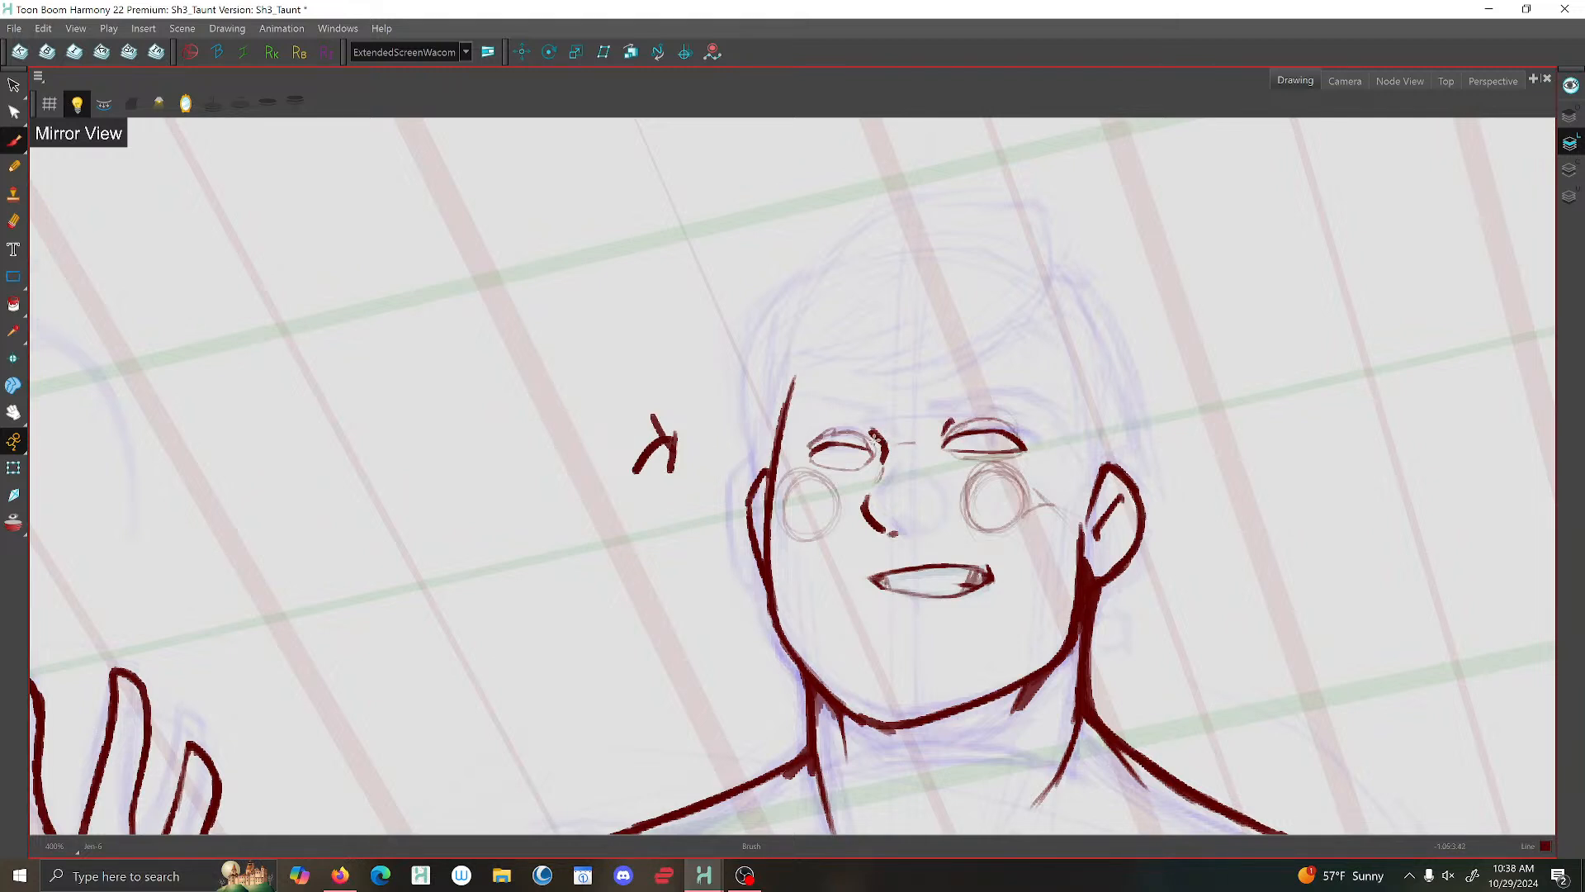
scroll(869, 459, up, 2)
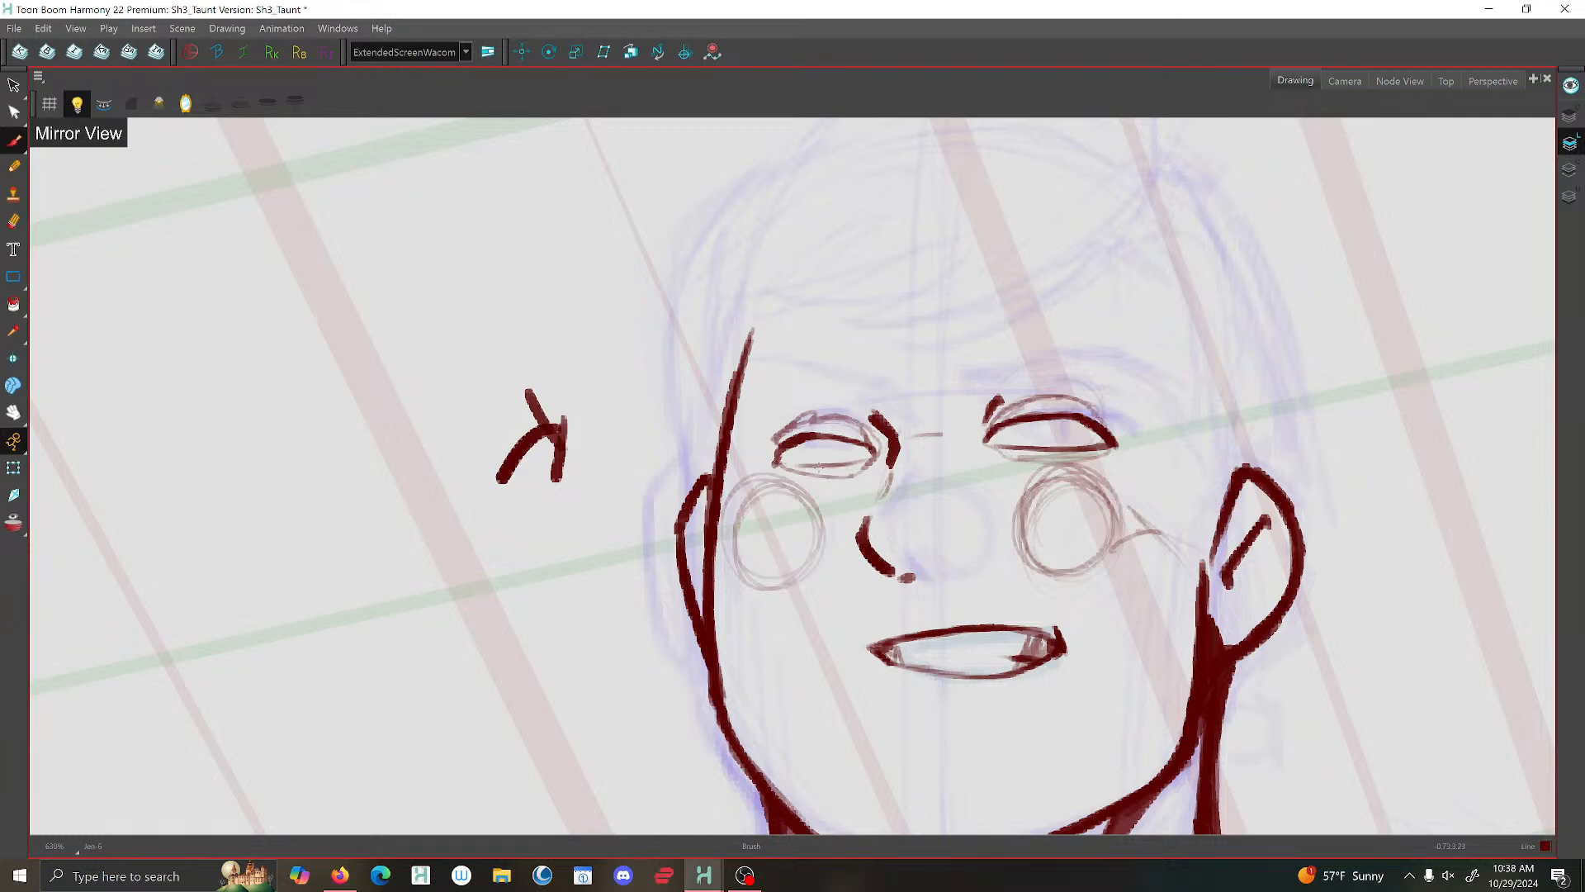
scroll(798, 465, down, 4)
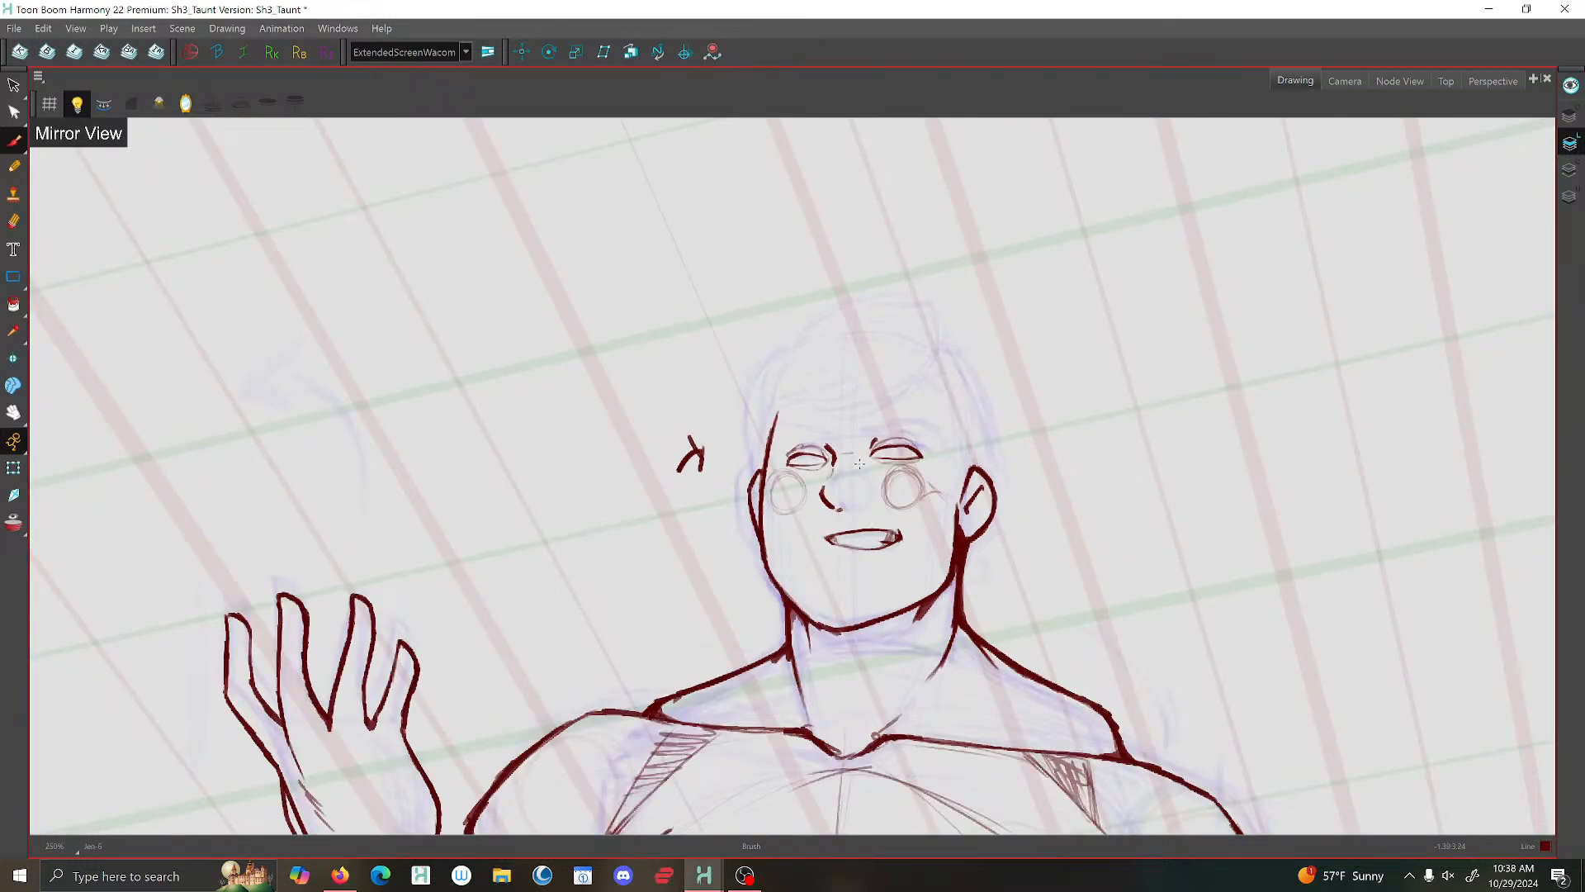
- Thicken the upper eyelid on the smaller ear's side and add a short stroke above its inner corner
scroll(857, 468, up, 8)
mouse_move(811, 464)
mouse_down()
mouse_move(750, 444)
mouse_move(640, 446)
mouse_move(605, 506)
mouse_up()
scroll(842, 465, down, 2)
scroll(842, 464, up, 2)
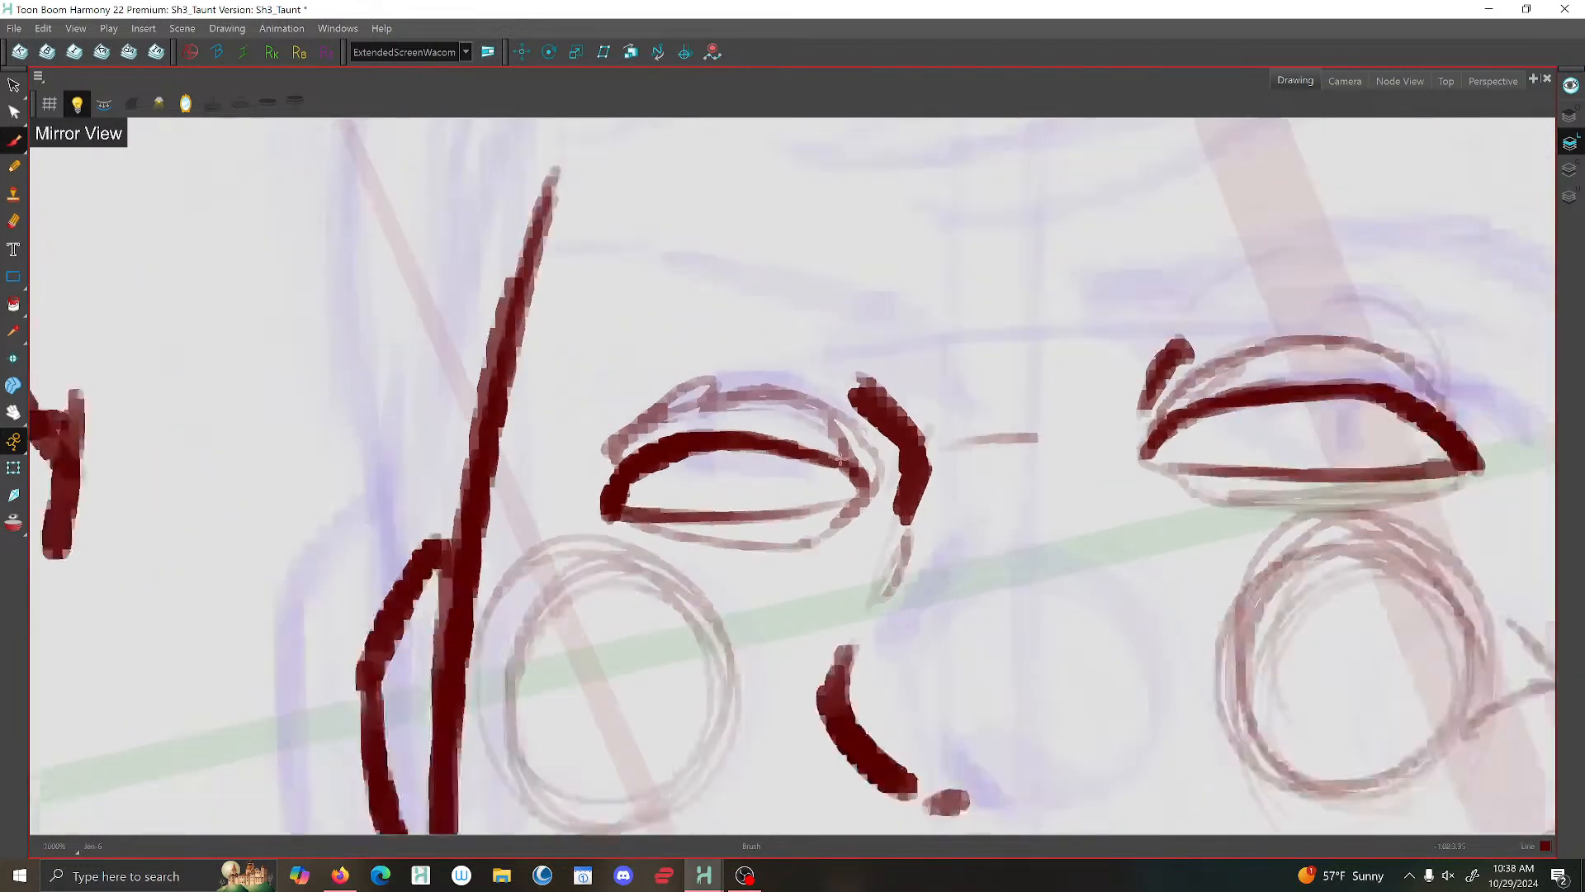
scroll(843, 465, down, 2)
scroll(830, 440, down, 2)
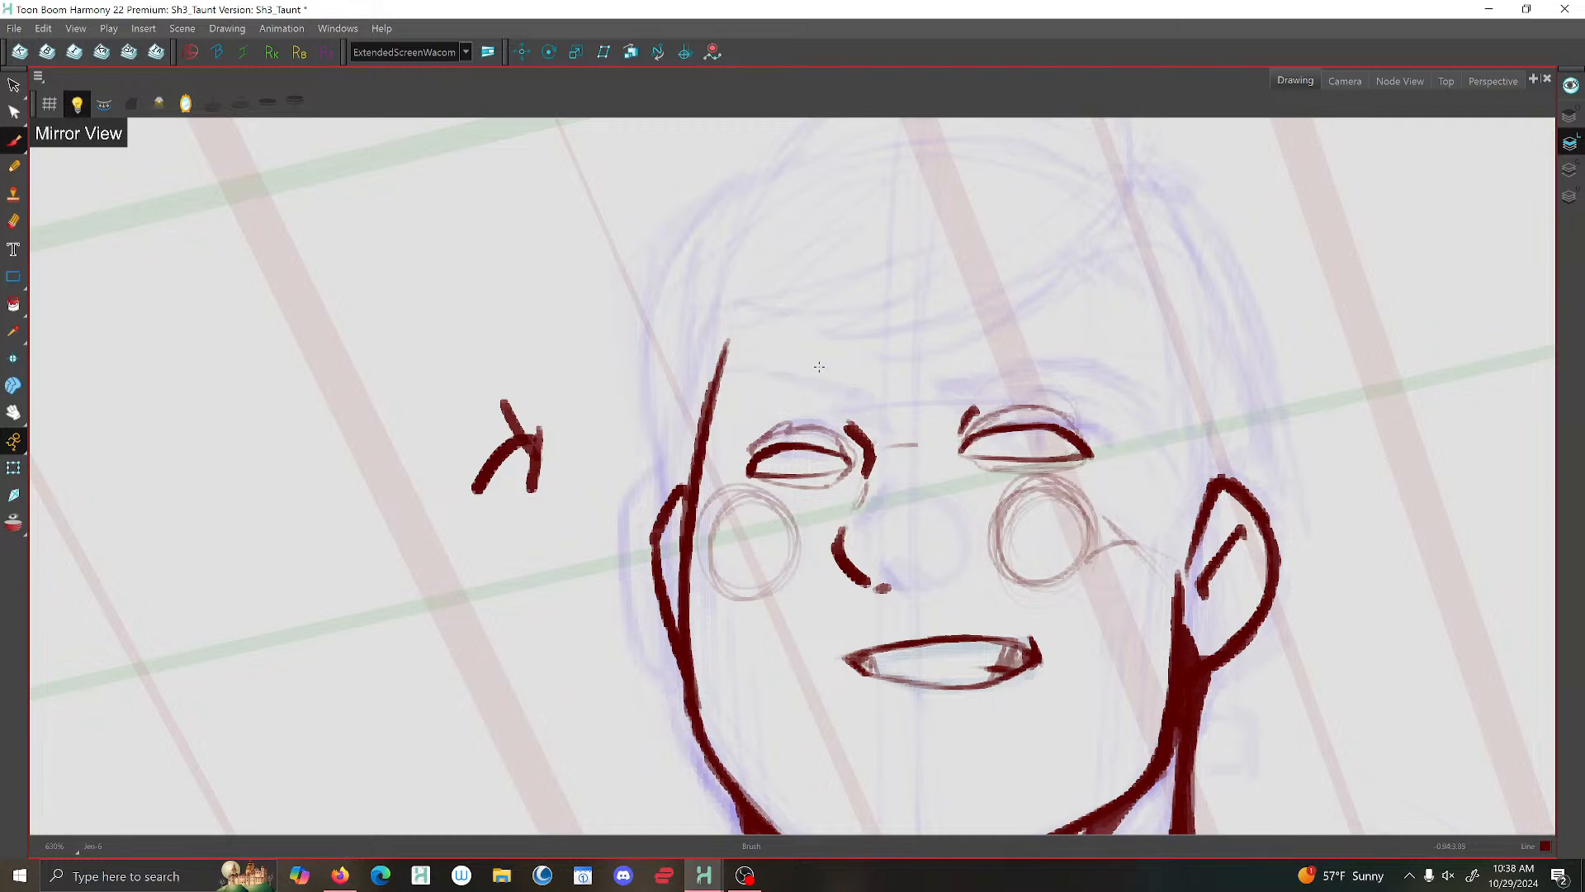
scroll(848, 456, up, 1)
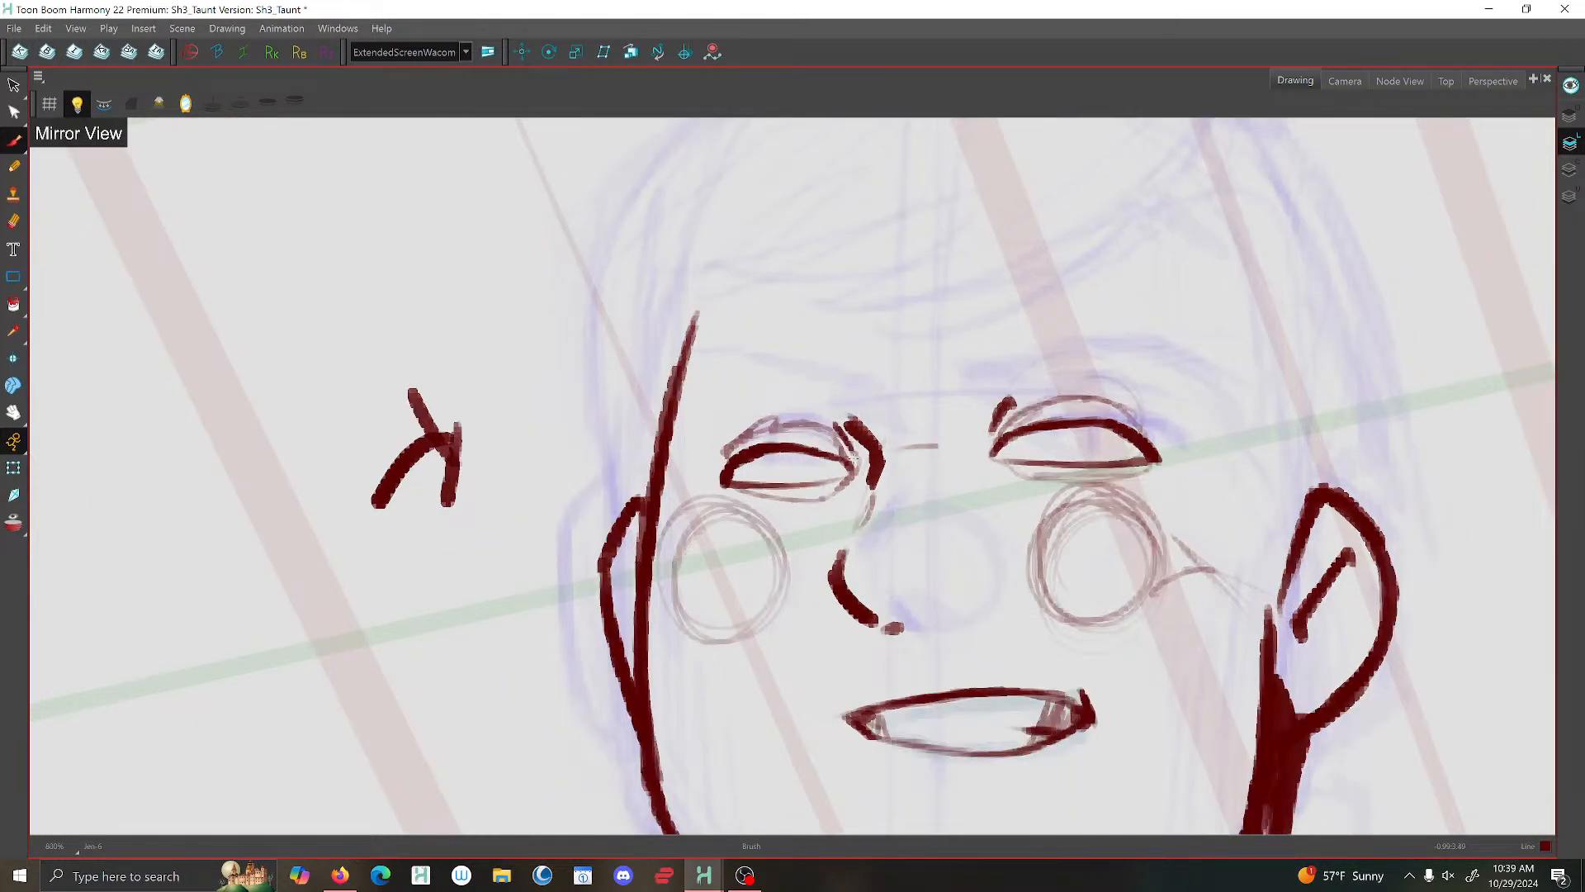
scroll(748, 368, down, 2)
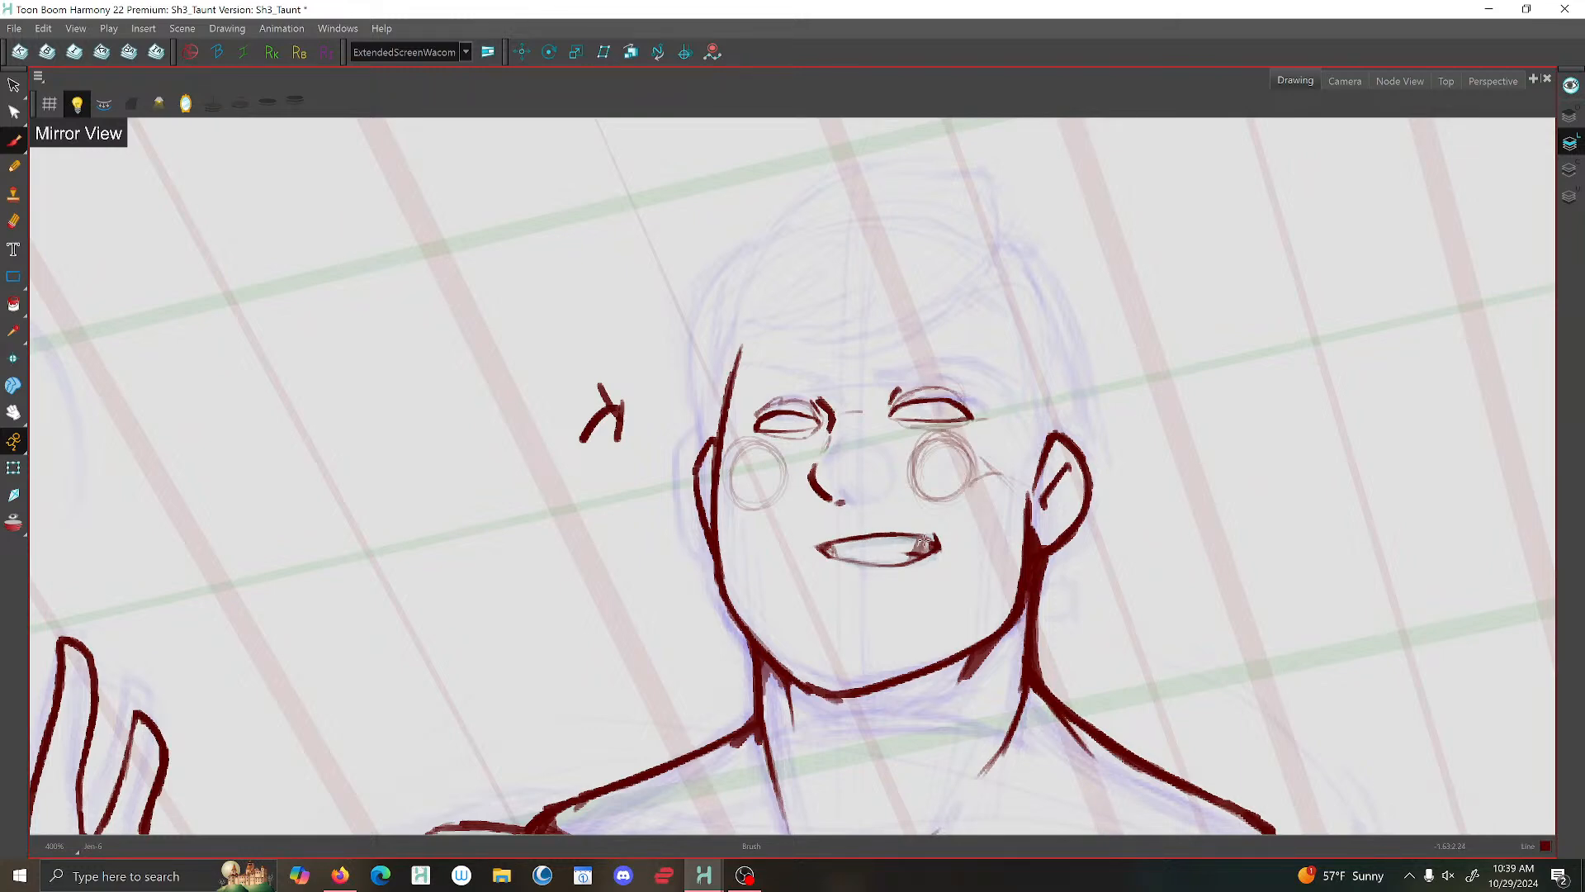
- Restore the unflipped view and brush a thin vertical centre guide from the forehead down to the chin
scroll(879, 539, down, 6)
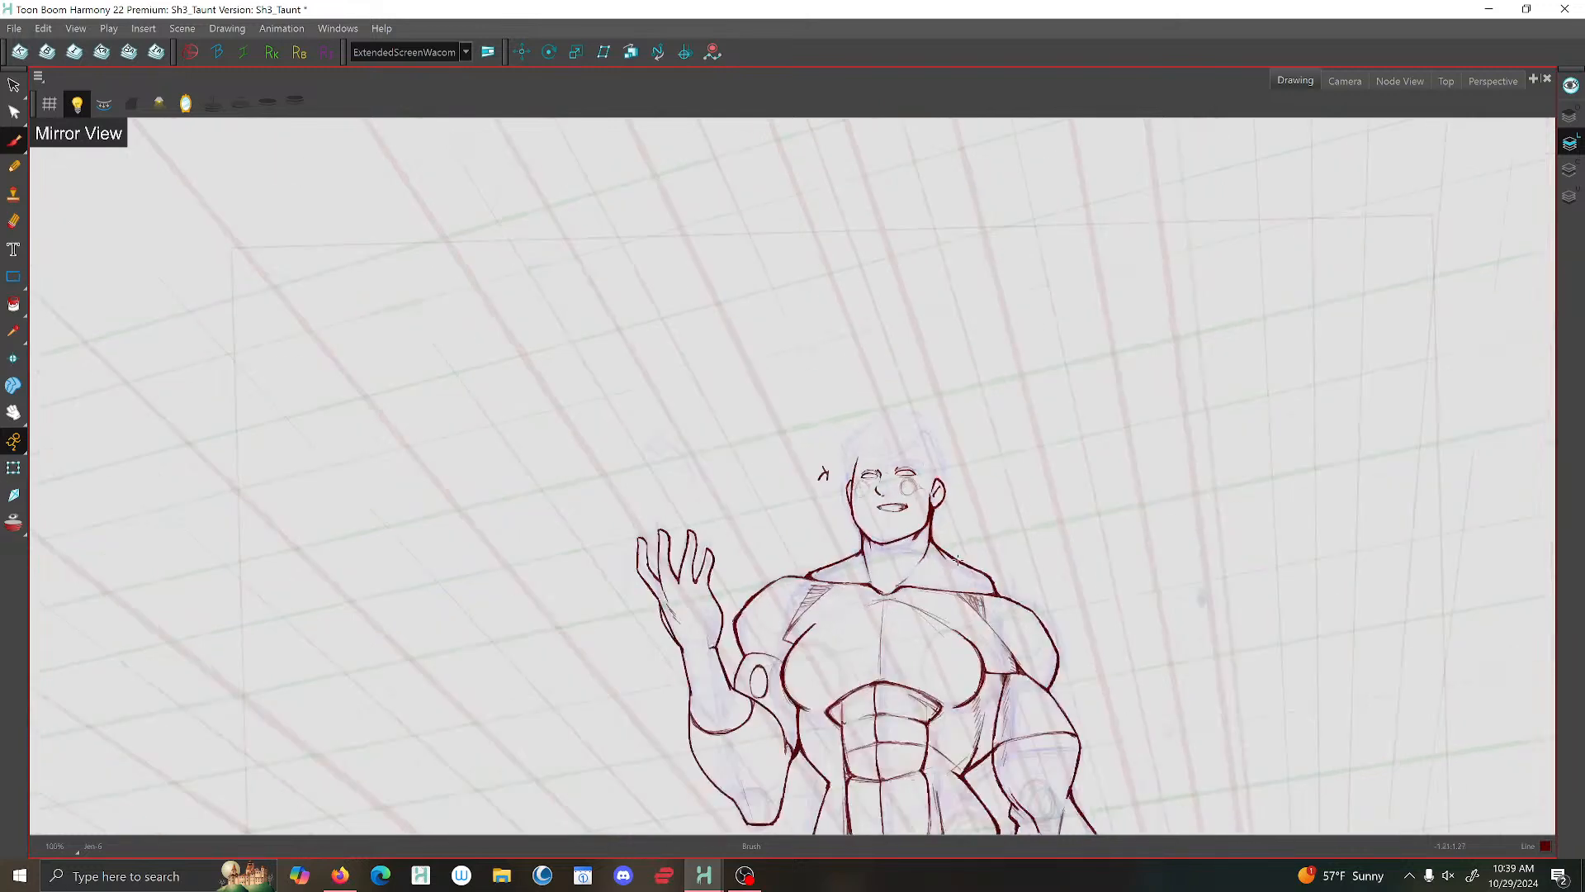
click(186, 103)
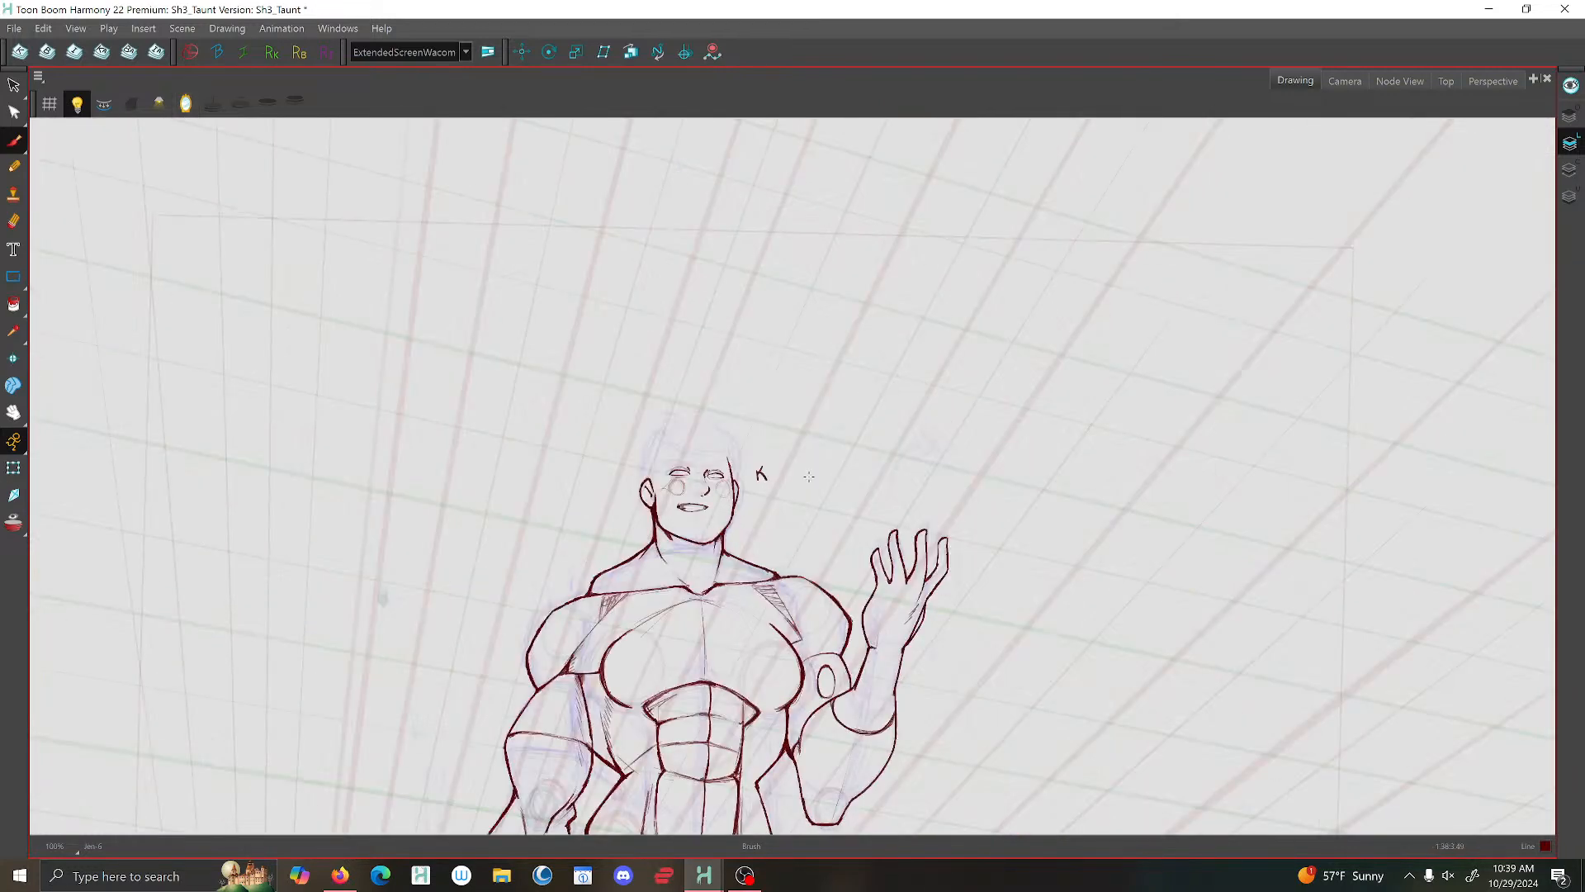
scroll(704, 483, up, 2)
scroll(703, 483, up, 2)
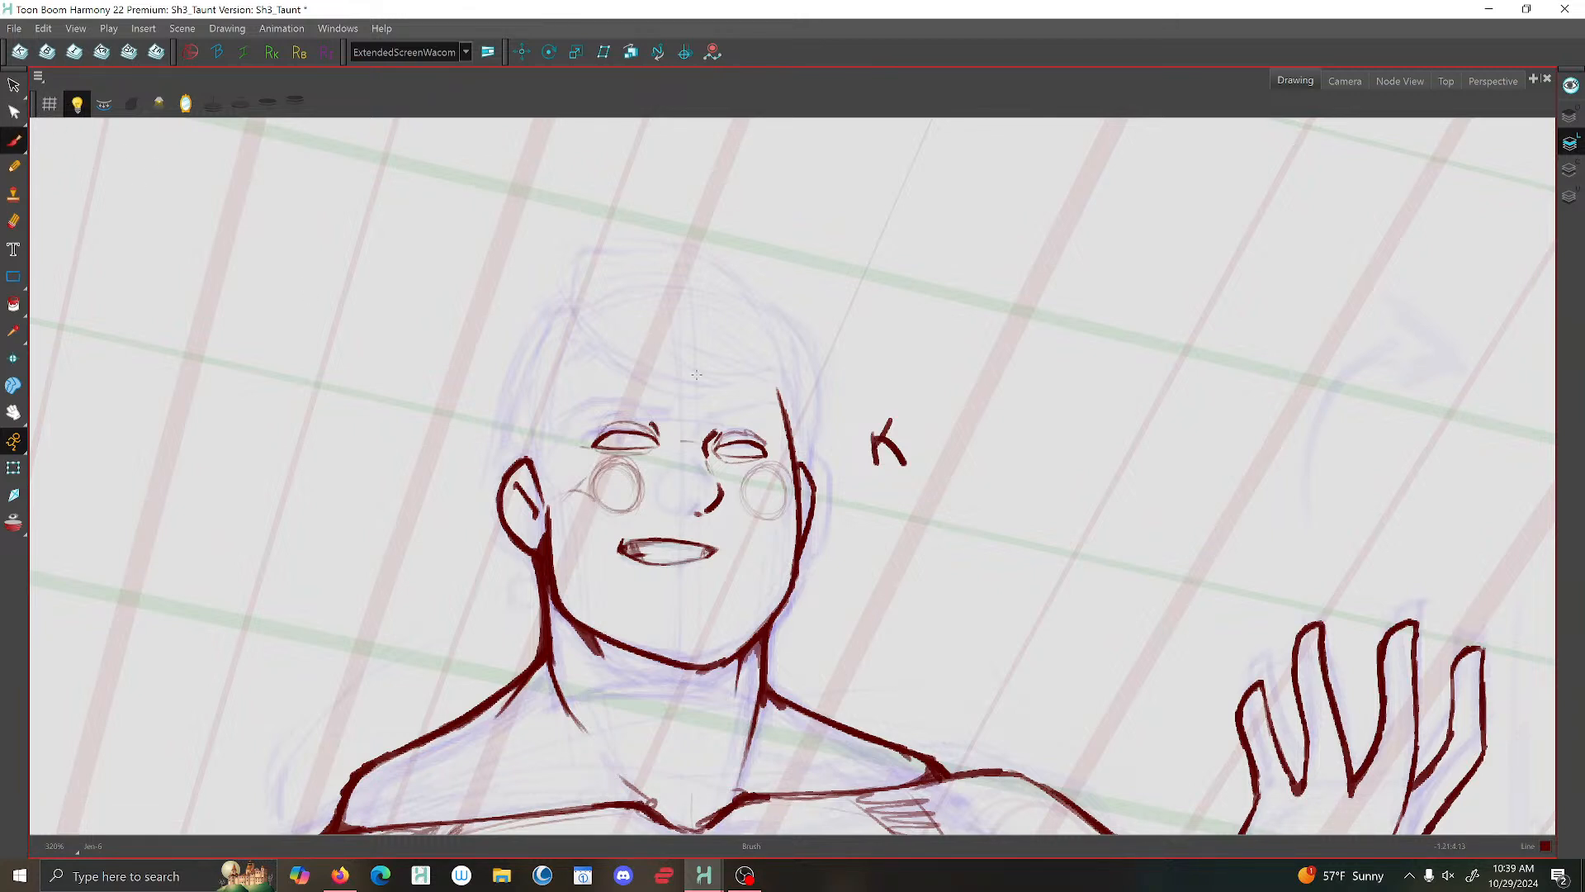
drag(690, 373, 716, 652)
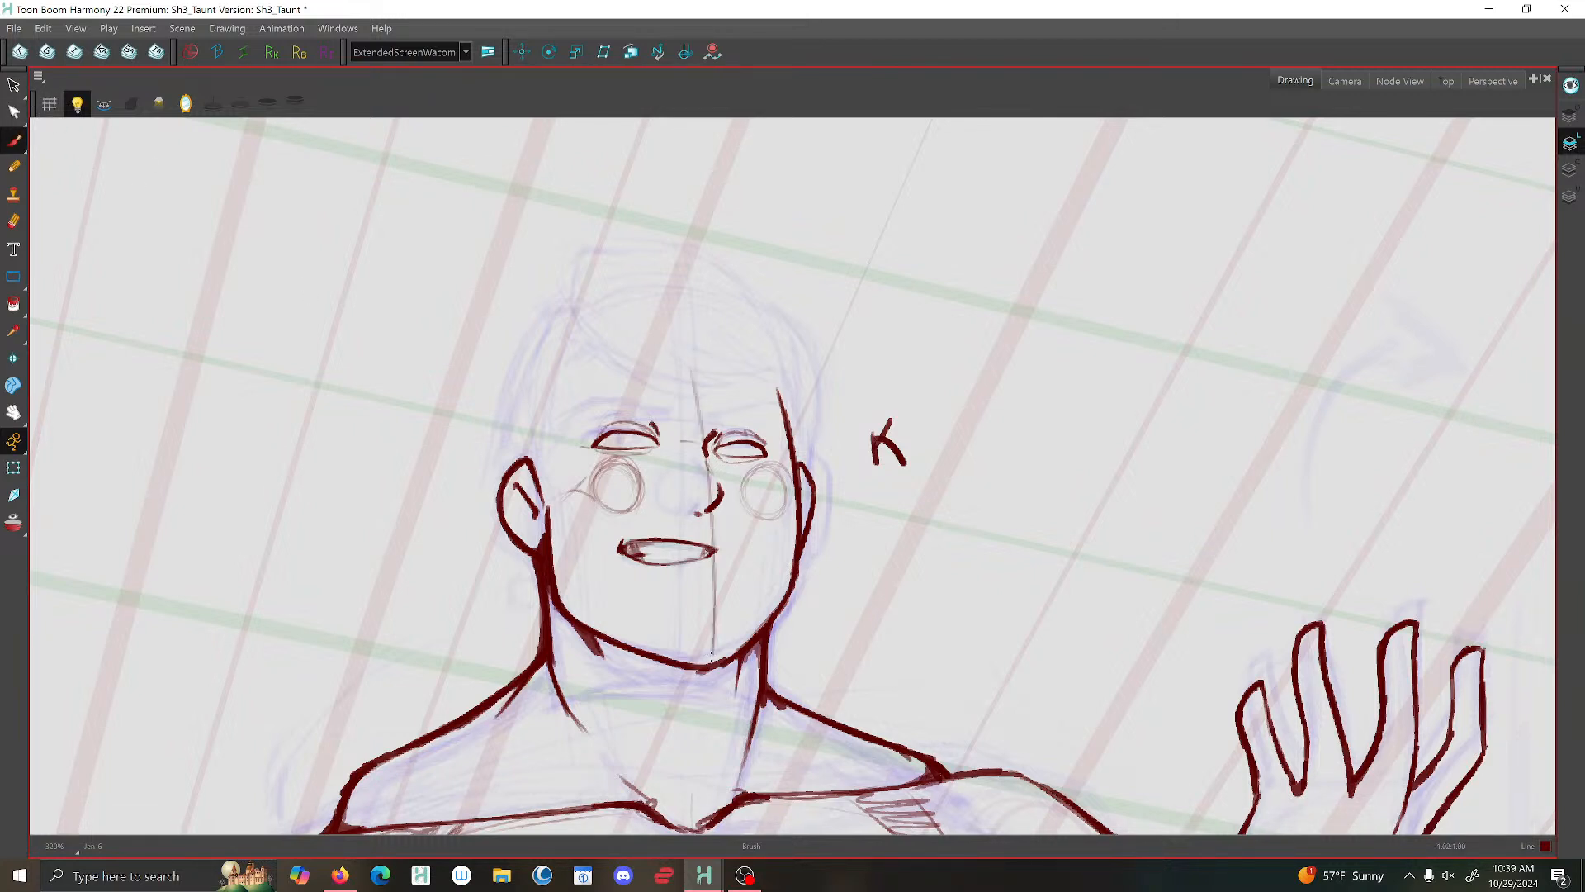
scroll(649, 336, down, 2)
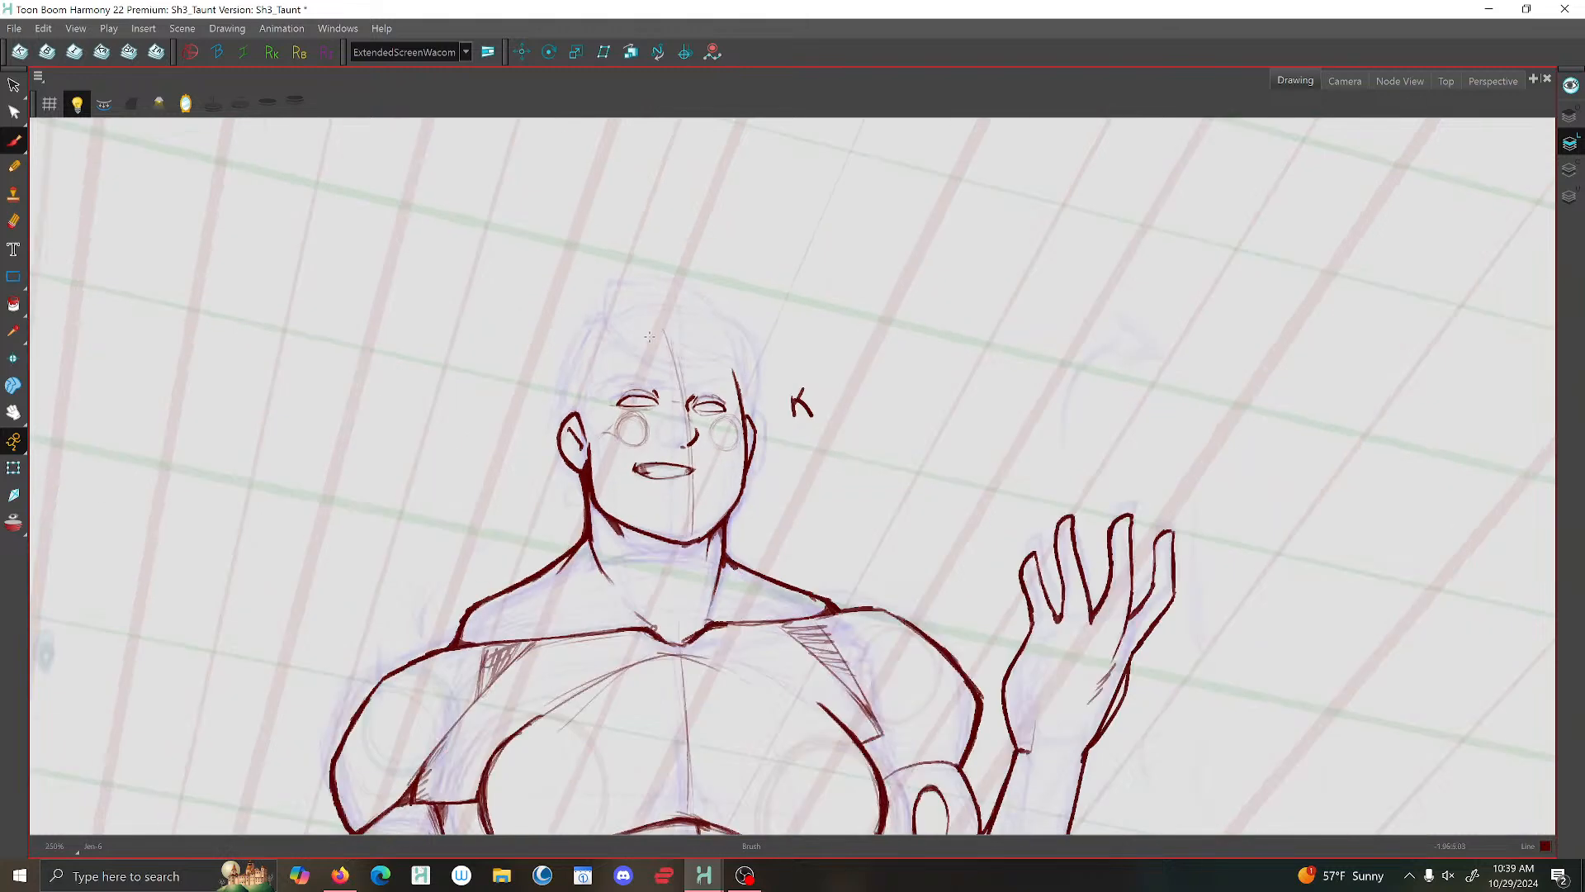
scroll(582, 404, down, 4)
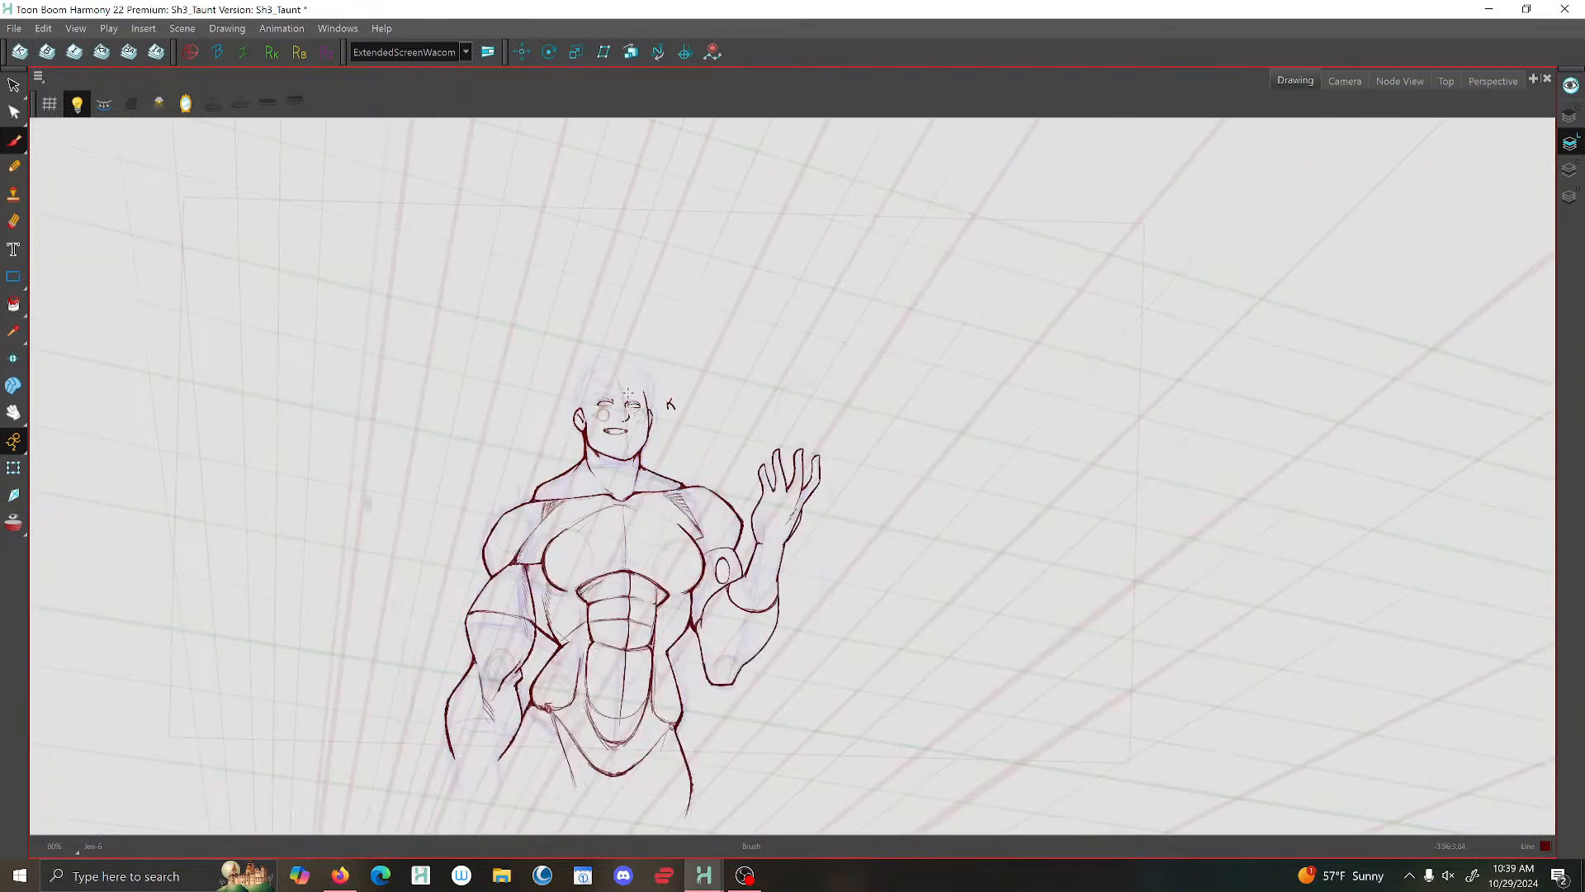
- Select the eye lines on the smaller ear's side and brush a thin slanting fringe guide across the forehead
key(alt+s)
scroll(628, 393, up, 7)
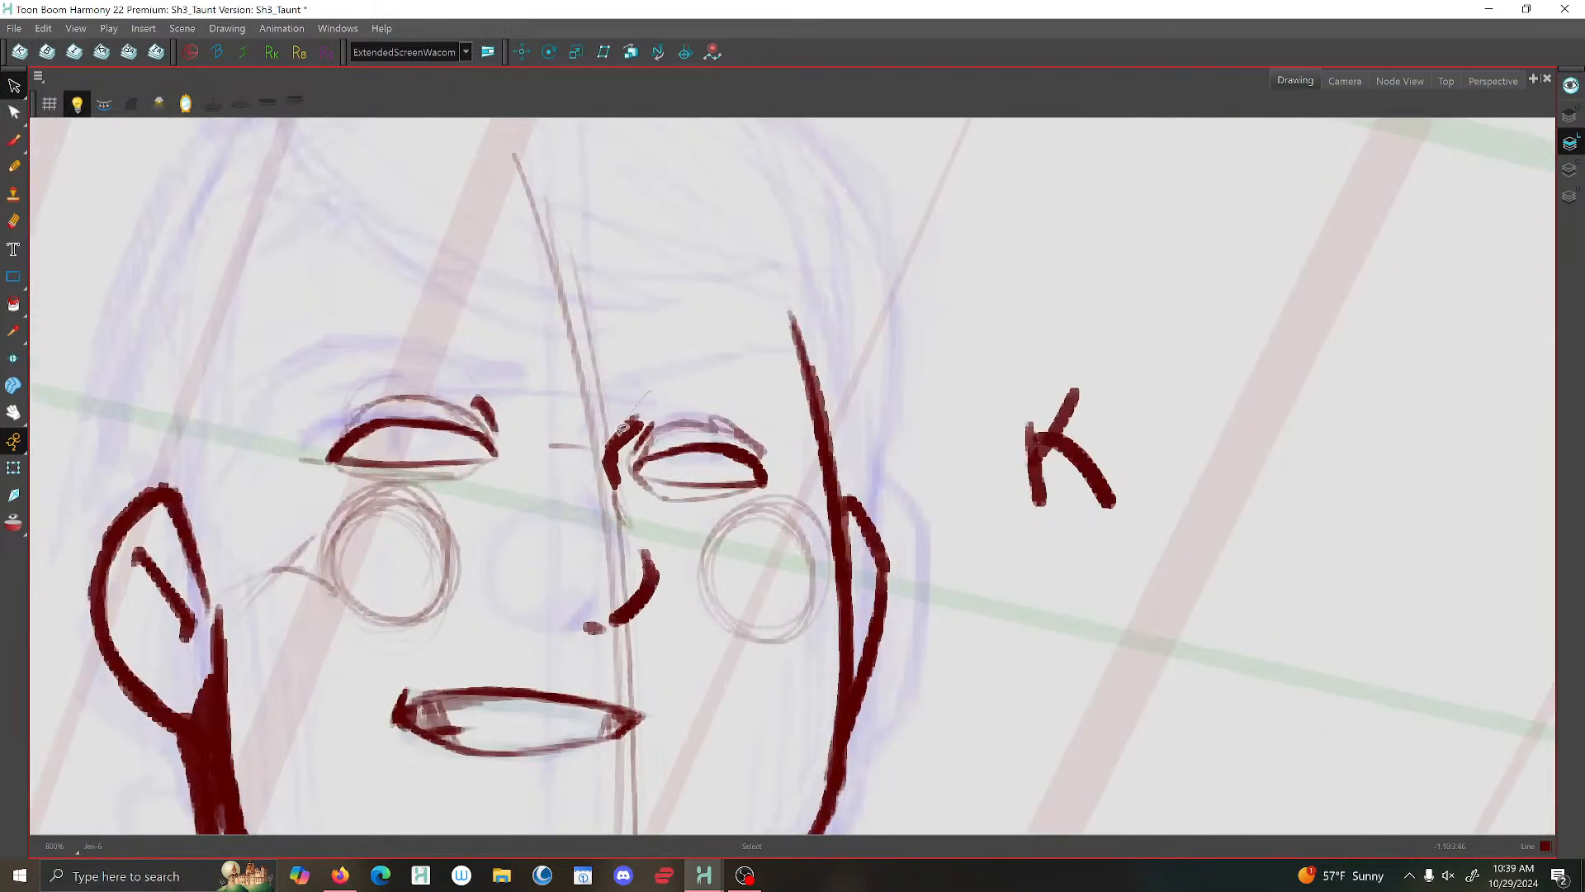
click(699, 425)
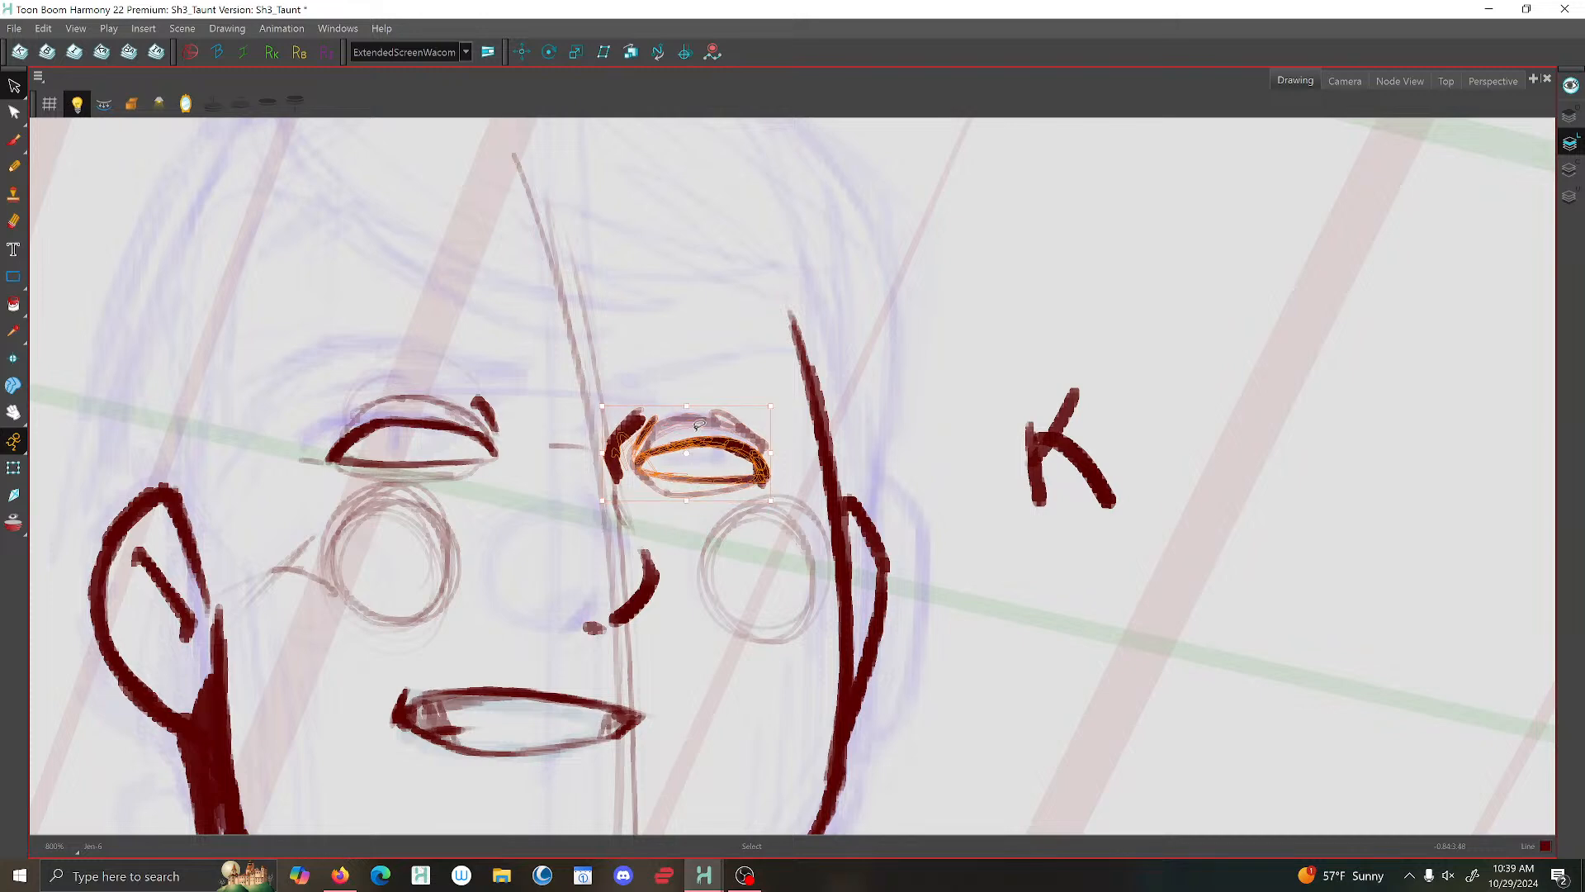
scroll(670, 317, down, 2)
key(alt+b)
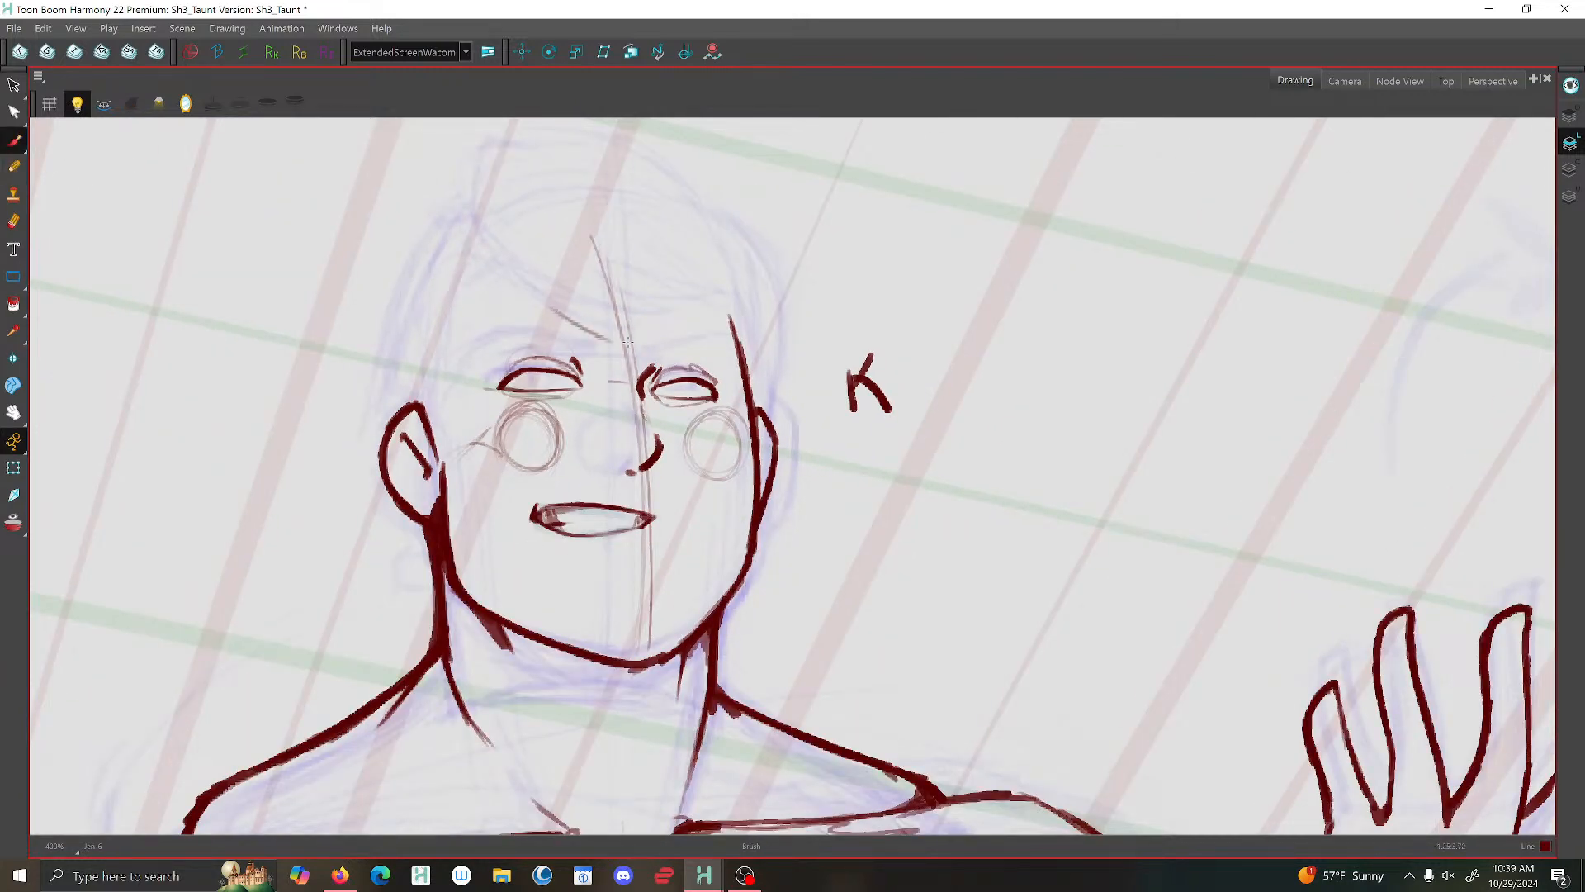
- Brush a short hooked stroke at the peak of the hair, comparing with the neighbouring drawing
scroll(596, 304, down, 2)
key(f)
key(f)
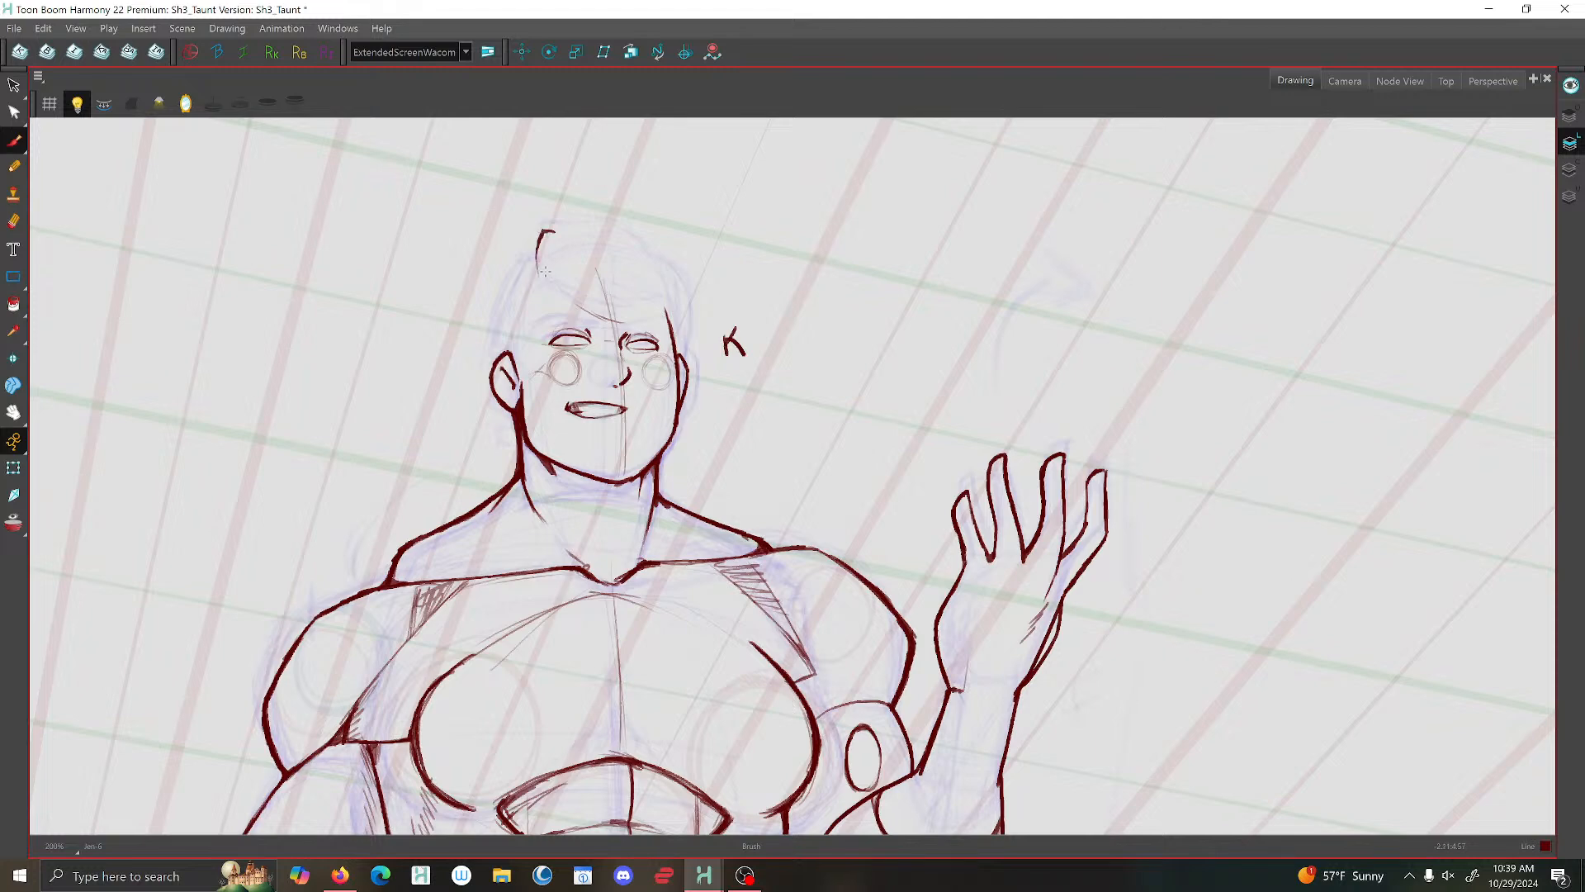
key(d)
key(f)
key(d)
key(f)
key(d)
- Brush the hair's side outline from the peak down to the larger ear, checking against the previous drawing
mouse_move(532, 251)
mouse_down()
mouse_move(486, 356)
mouse_move(496, 314)
mouse_up()
mouse_move(535, 252)
mouse_down()
mouse_move(487, 355)
mouse_move(494, 316)
mouse_up()
key(f)
key(g)
key(f)
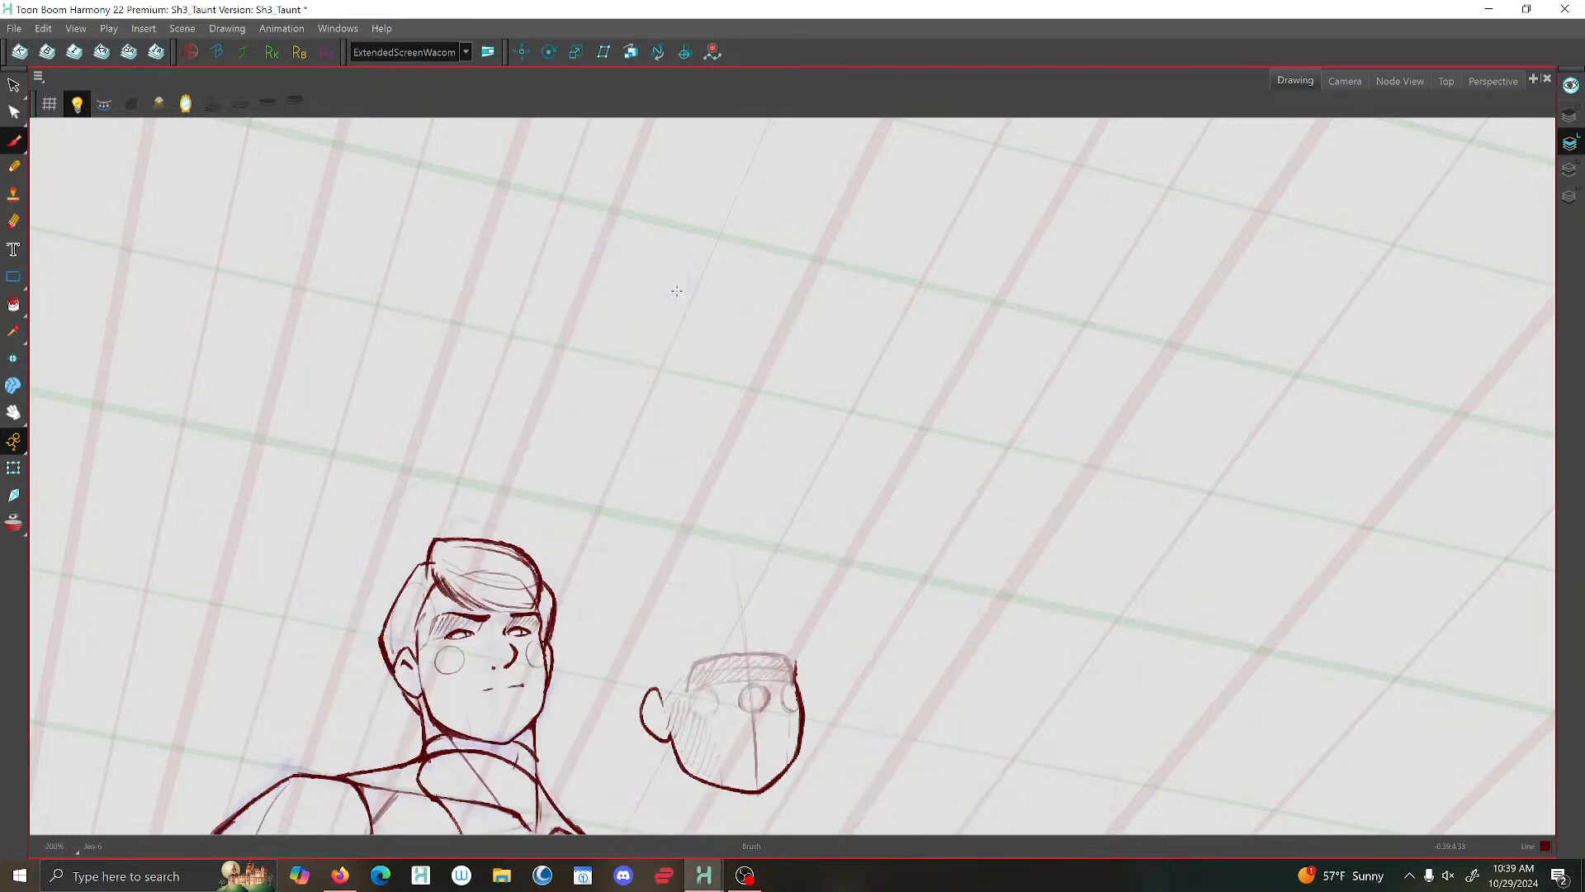
key(g)
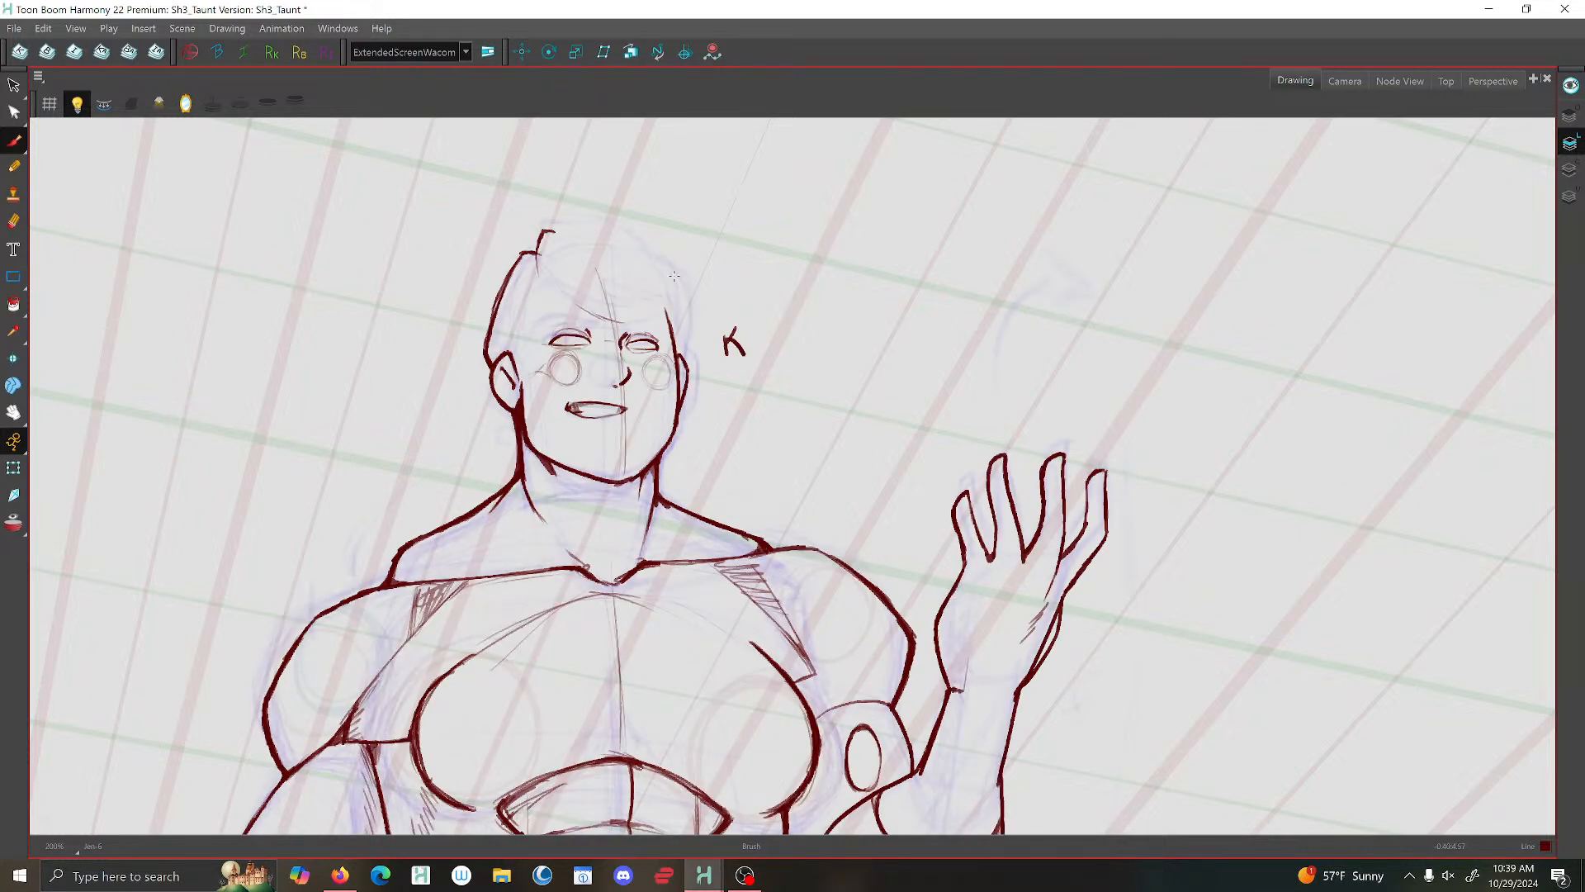
- Brush the angled hair outline on the smaller ear's side from the upper temple down to the ear
mouse_move(670, 274)
mouse_down()
mouse_move(691, 312)
mouse_move(680, 356)
mouse_move(692, 299)
mouse_up()
key(ctrl+z)
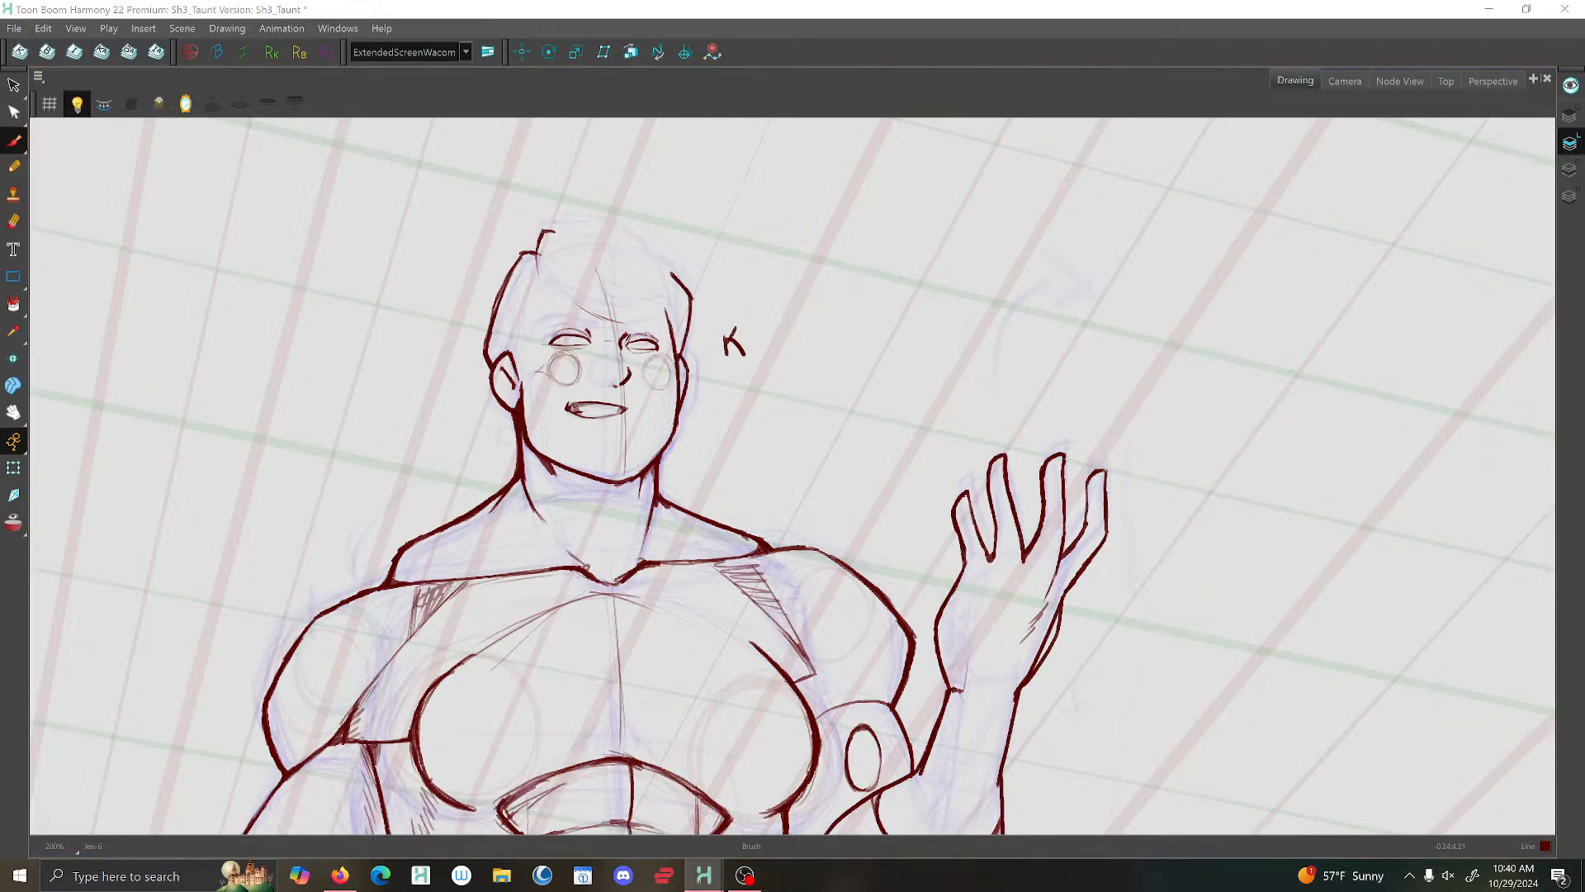
scroll(836, 177, down, 4)
scroll(764, 226, up, 4)
scroll(562, 450, down, 3)
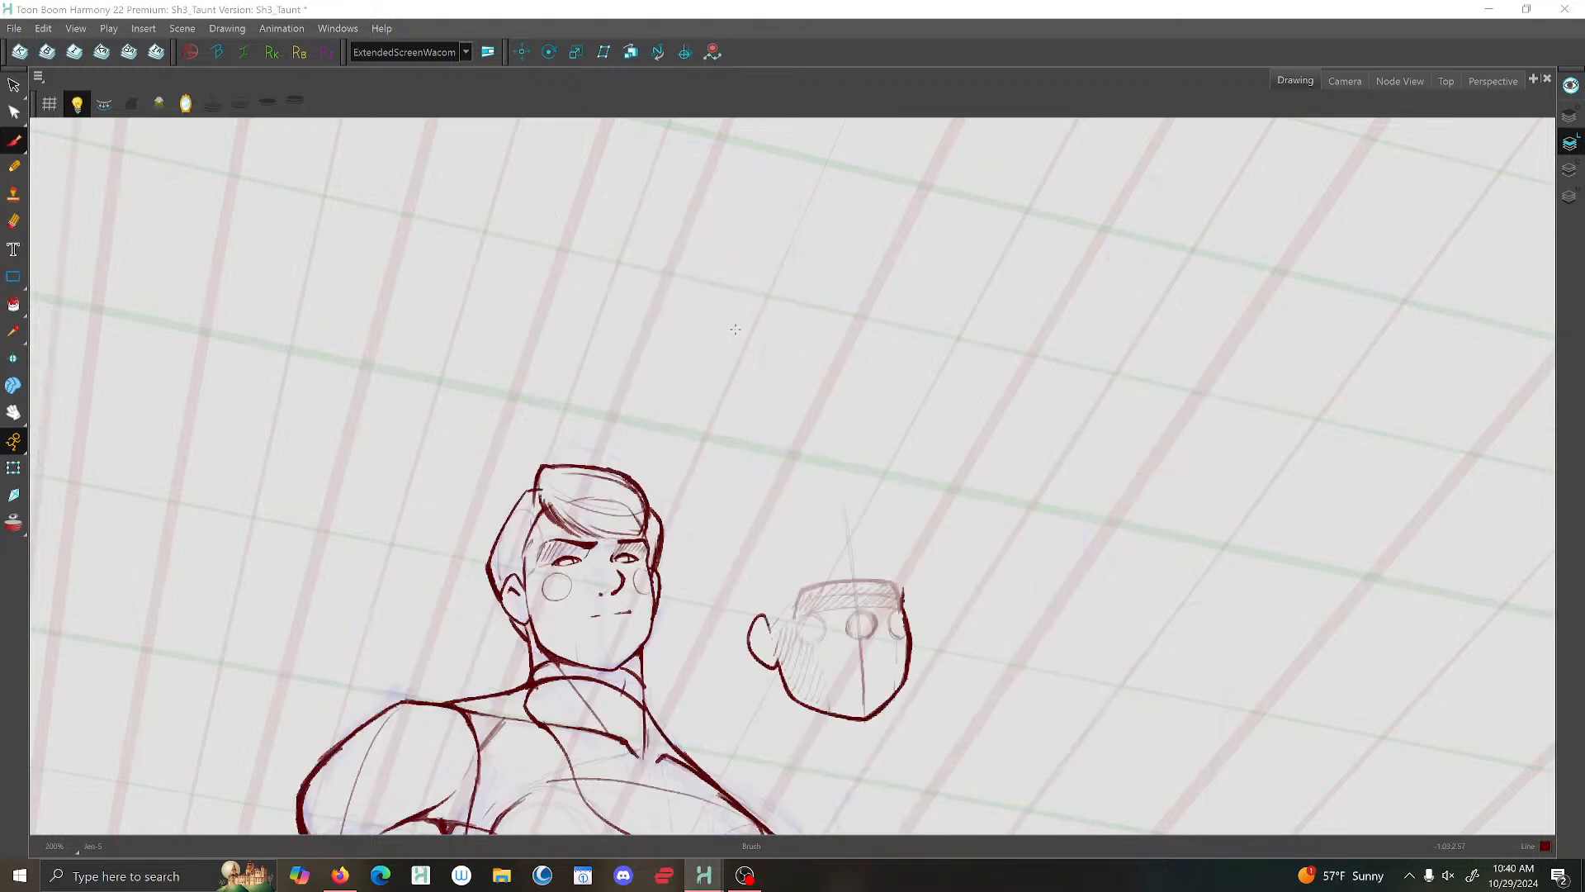
scroll(562, 450, up, 3)
- Remove the inner neck line on the larger ear's side and brush a curved line across the neck below the jaw
key(alt+s)
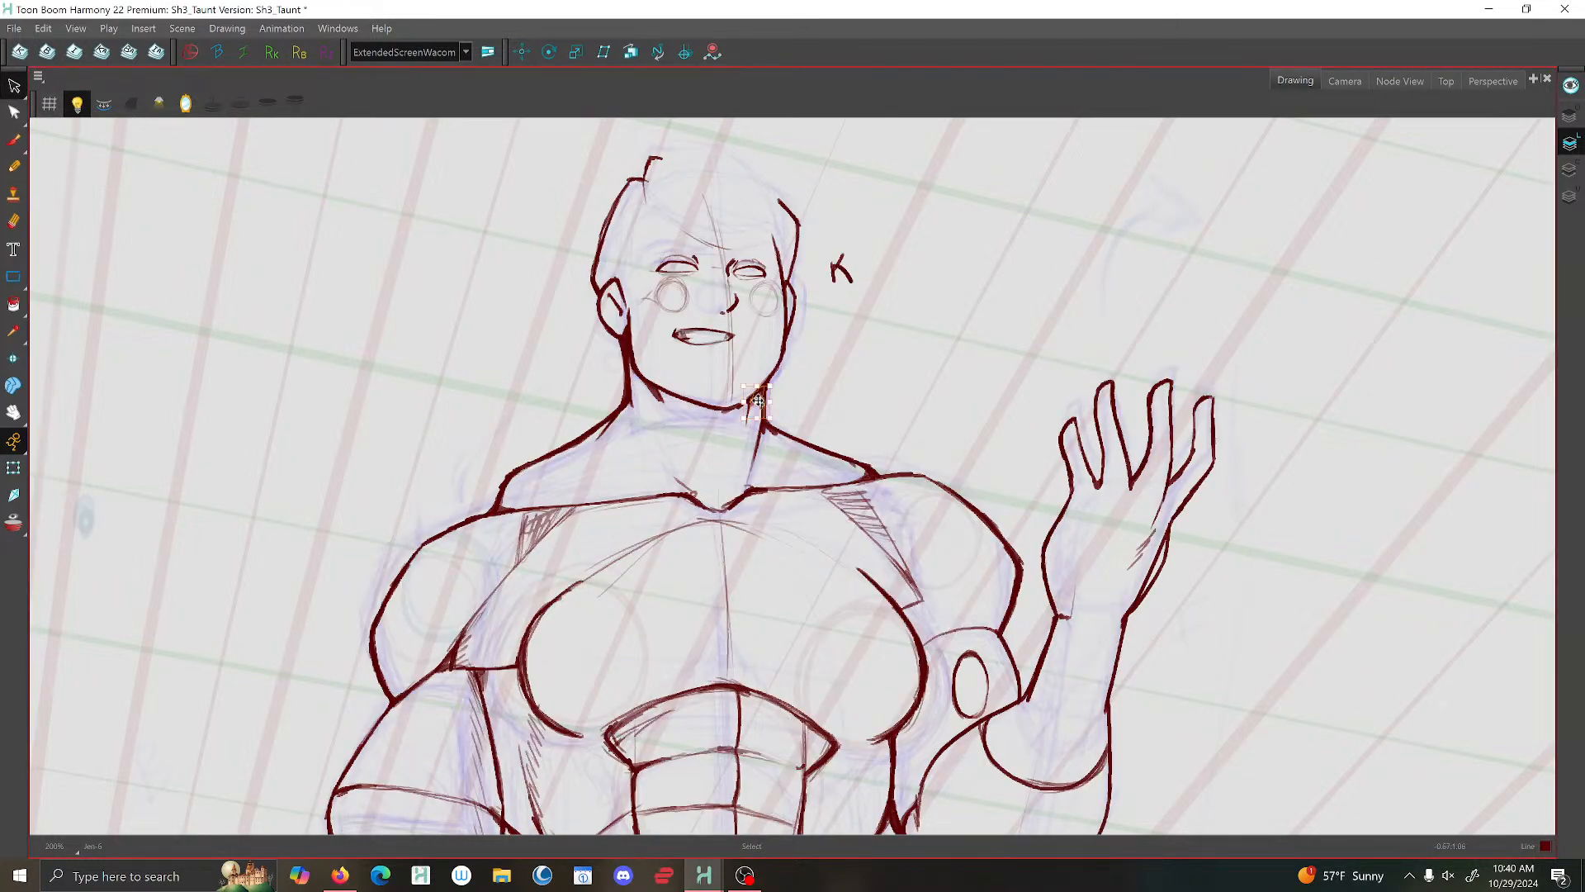
scroll(762, 391, down, 3)
scroll(762, 391, up, 3)
click(14, 141)
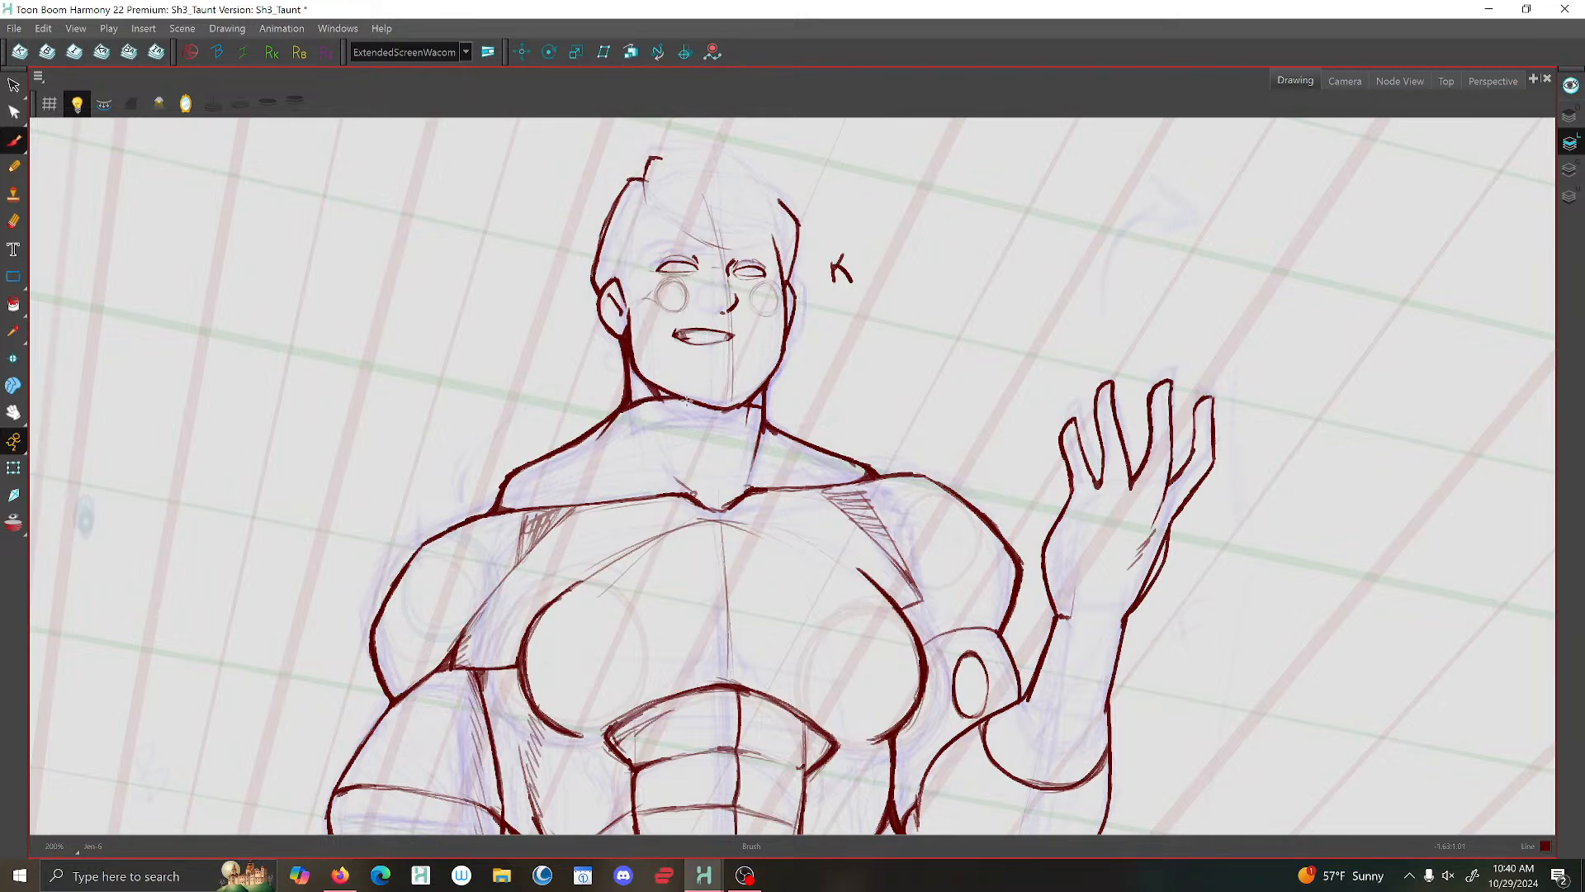
- Delete the neck-to-shoulder line on the larger ear's side
key(f)
key(g)
key(alt+s)
click(598, 420)
key(Delete)
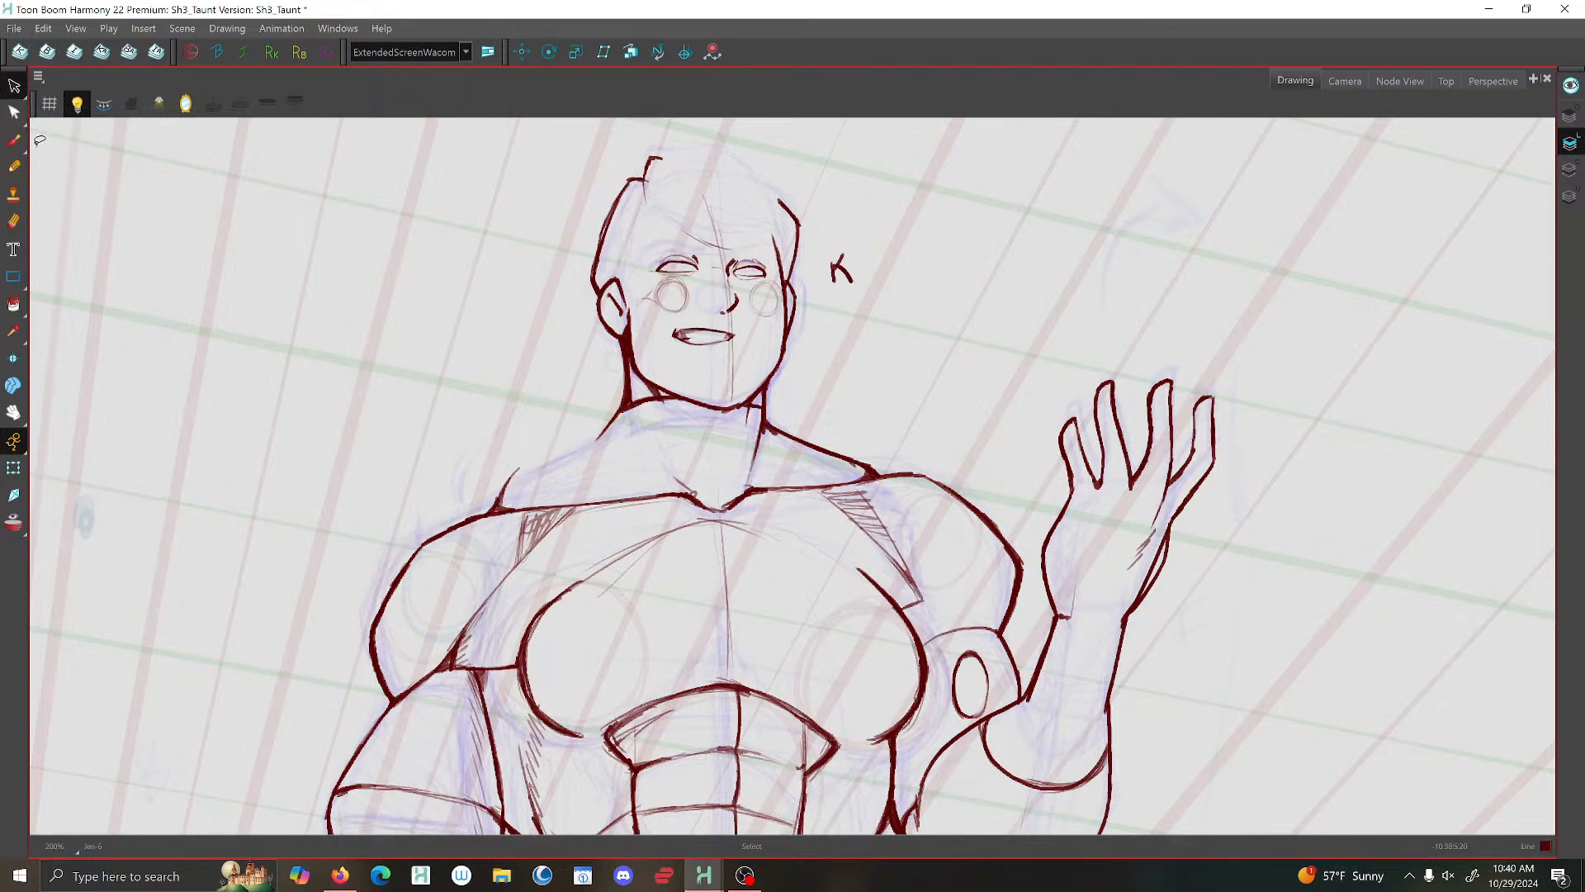
- Brush a new curved neck-to-shoulder line on the larger ear's side and remove the leftover stub at the shoulder
click(14, 140)
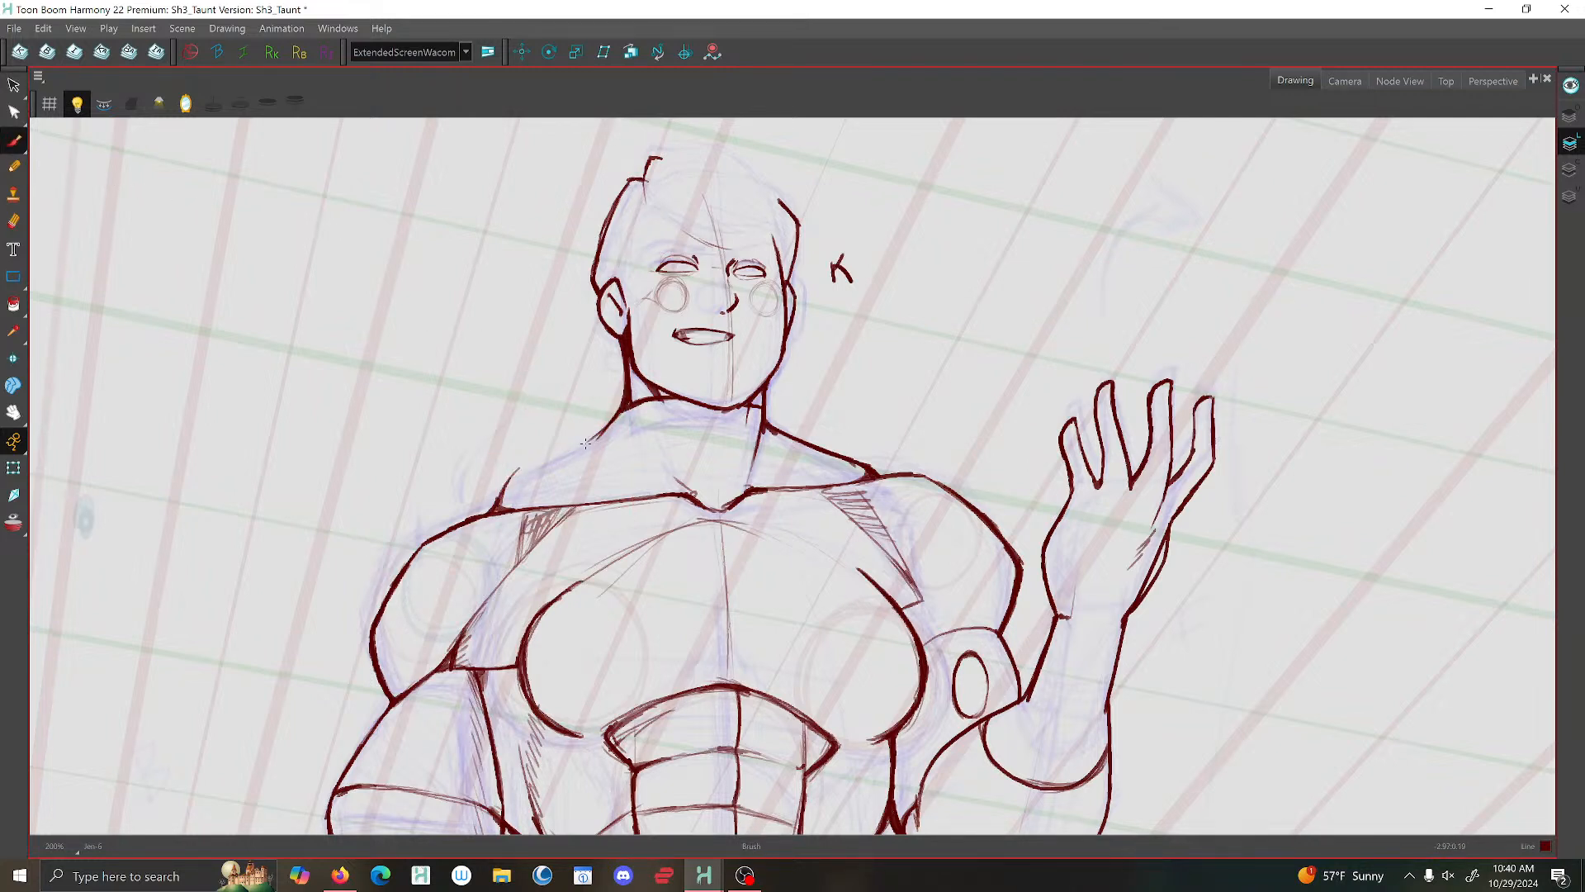
mouse_move(609, 423)
mouse_down()
mouse_move(492, 508)
mouse_move(619, 417)
mouse_move(578, 446)
mouse_up()
drag(621, 417, 495, 490)
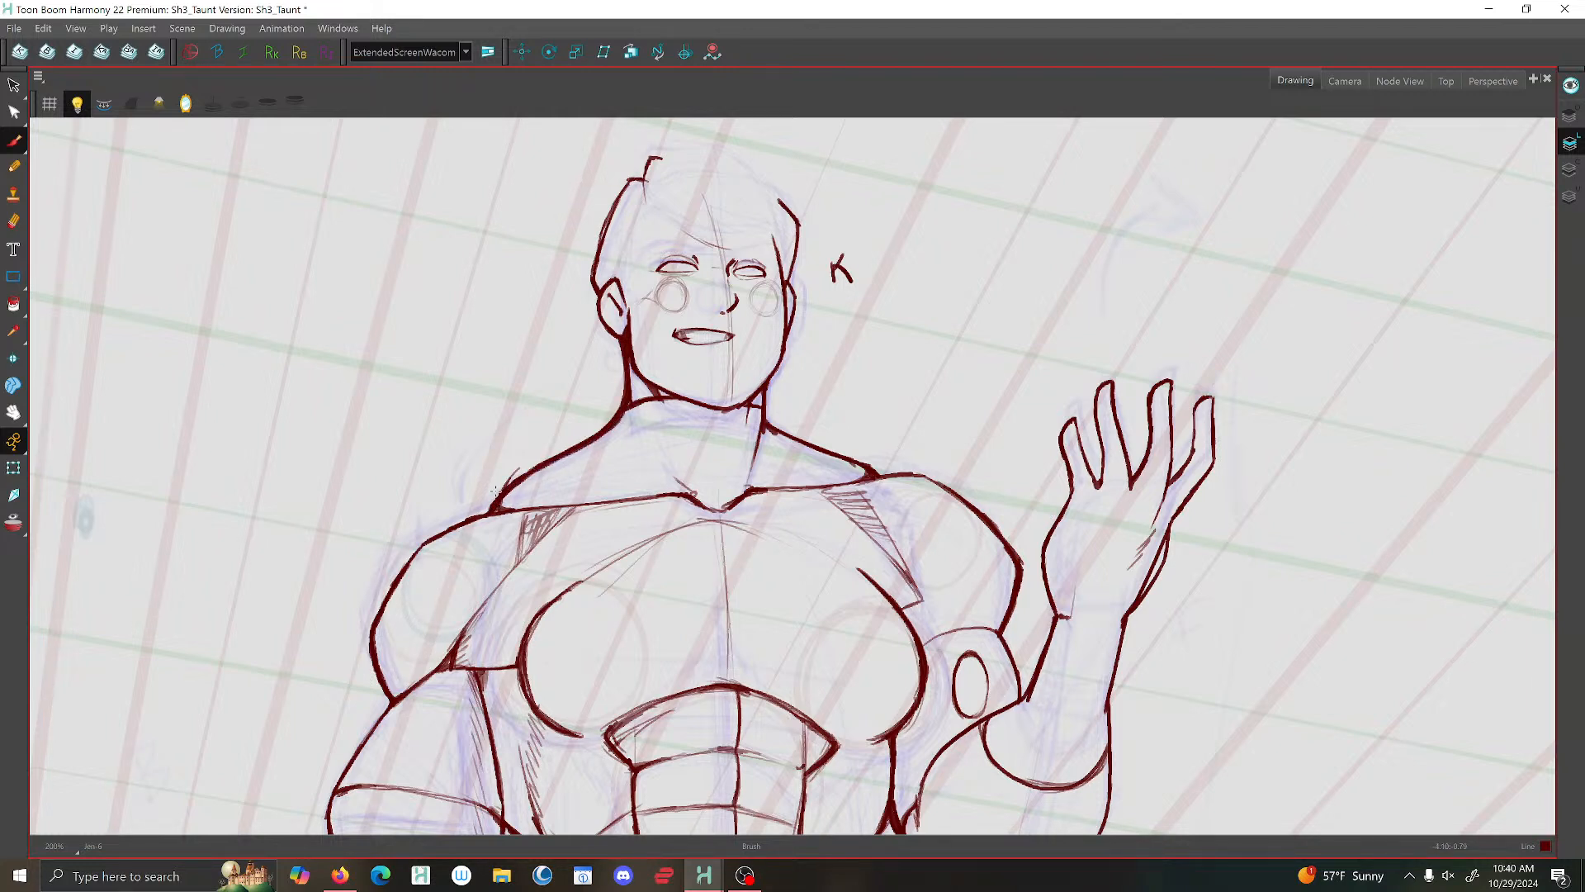
click(15, 85)
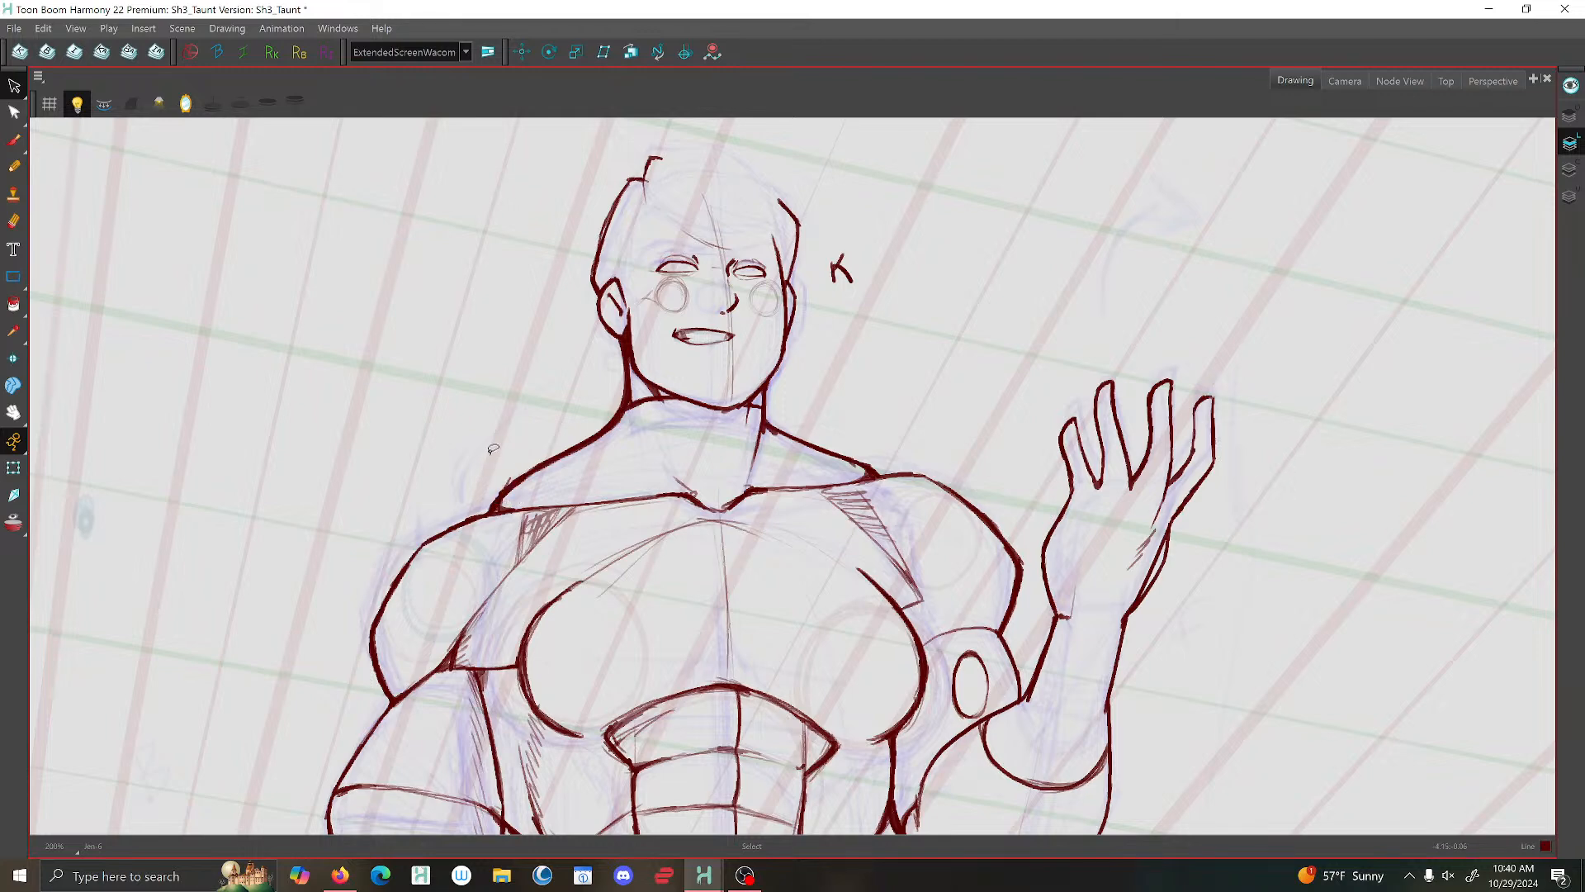
scroll(677, 446, down, 2)
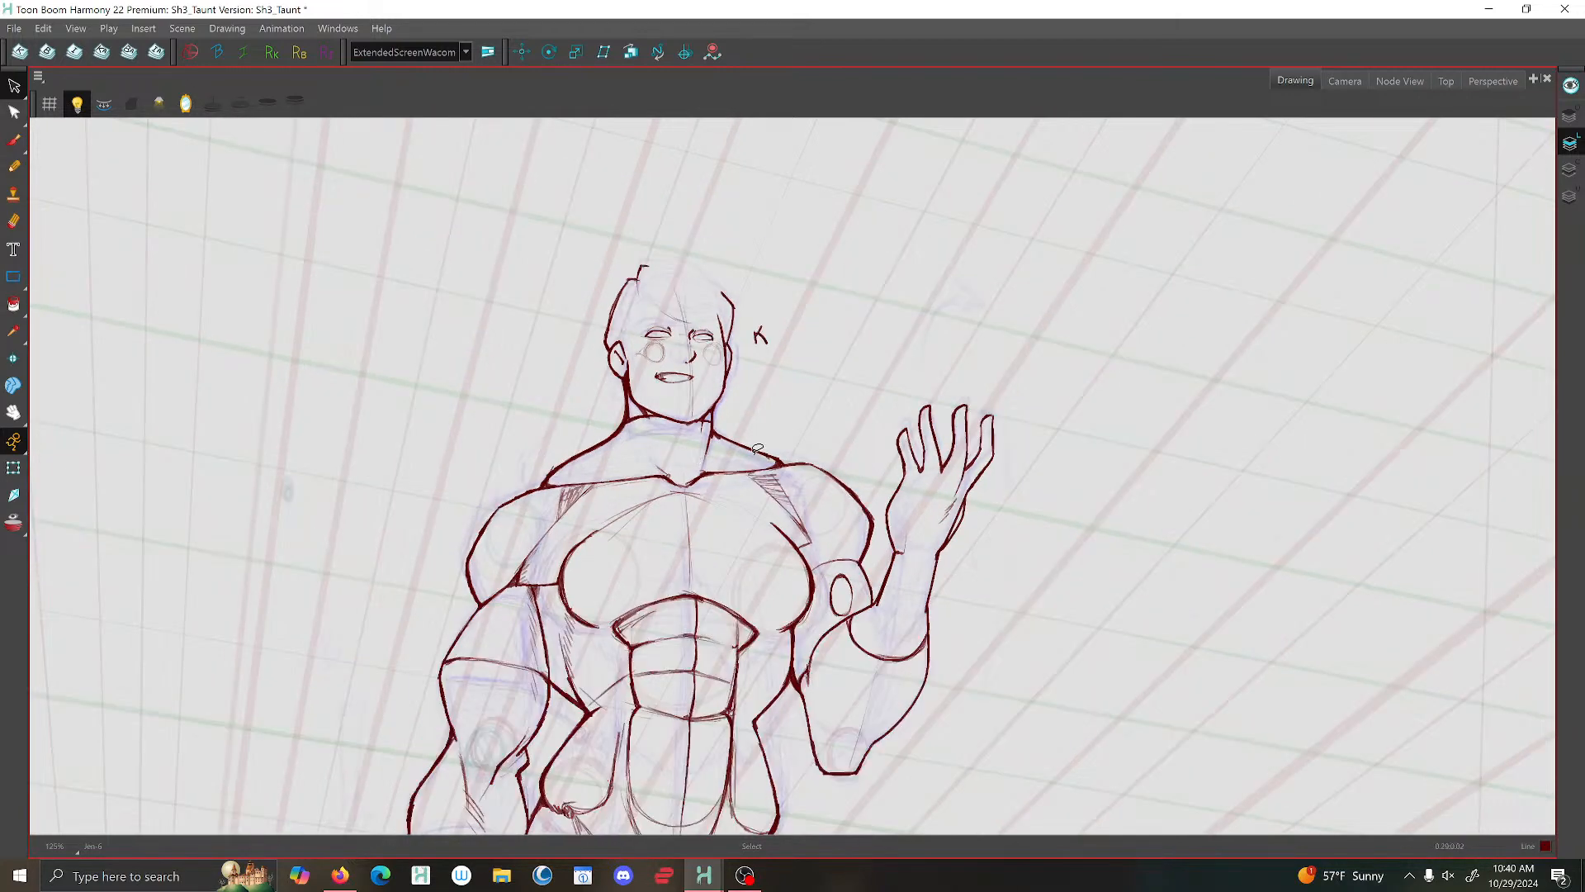
scroll(698, 370, up, 3)
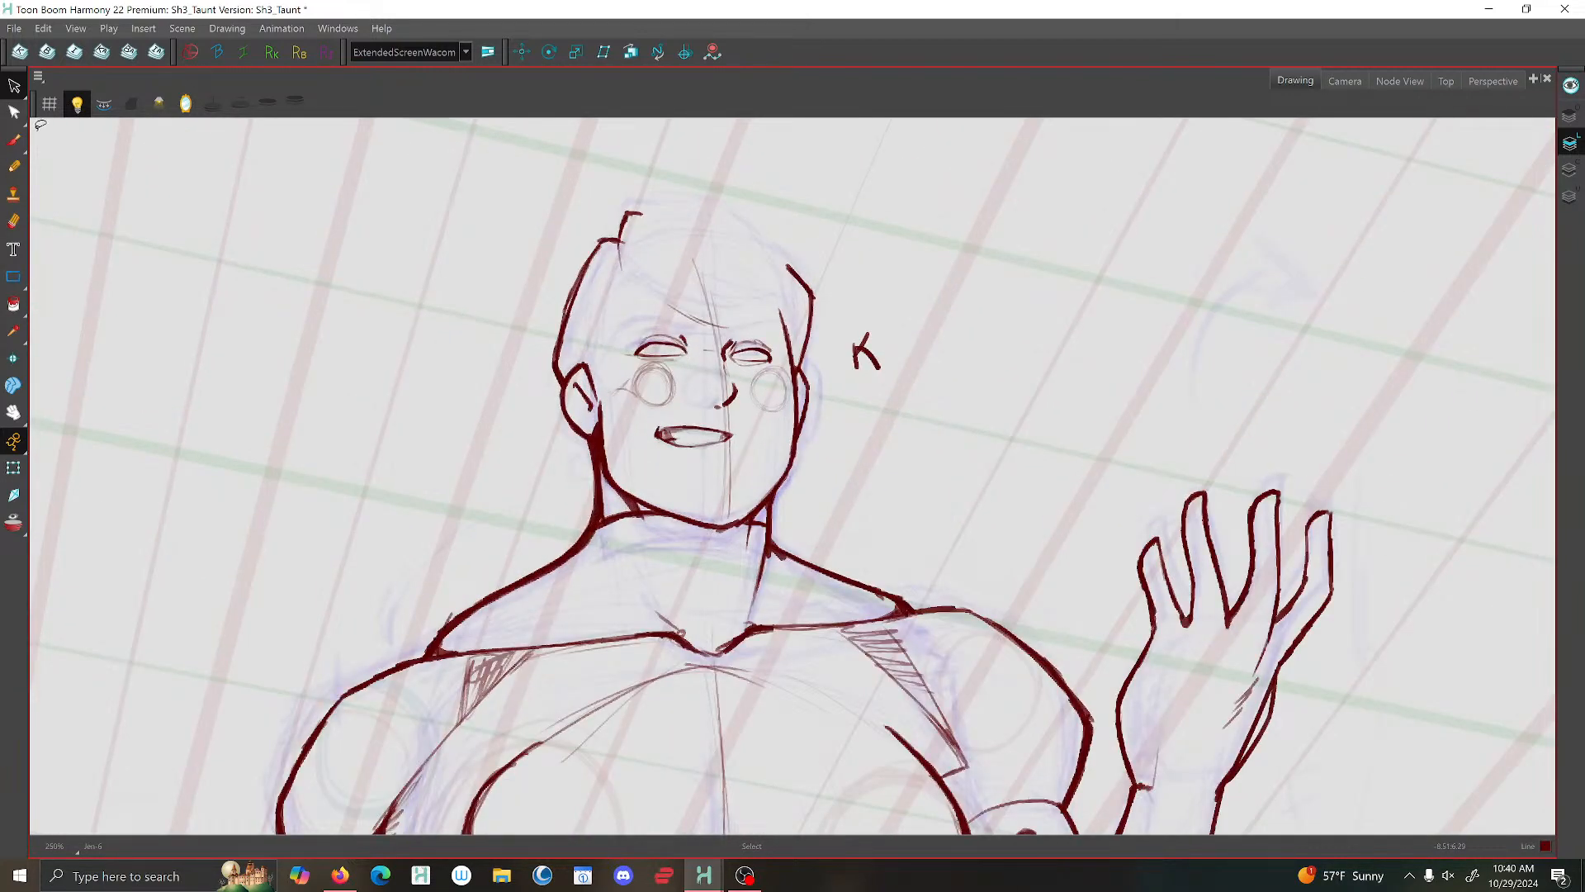
- Brush a thin vertical sideburn line just in front of the larger ear
click(15, 140)
key(comma)
key(period)
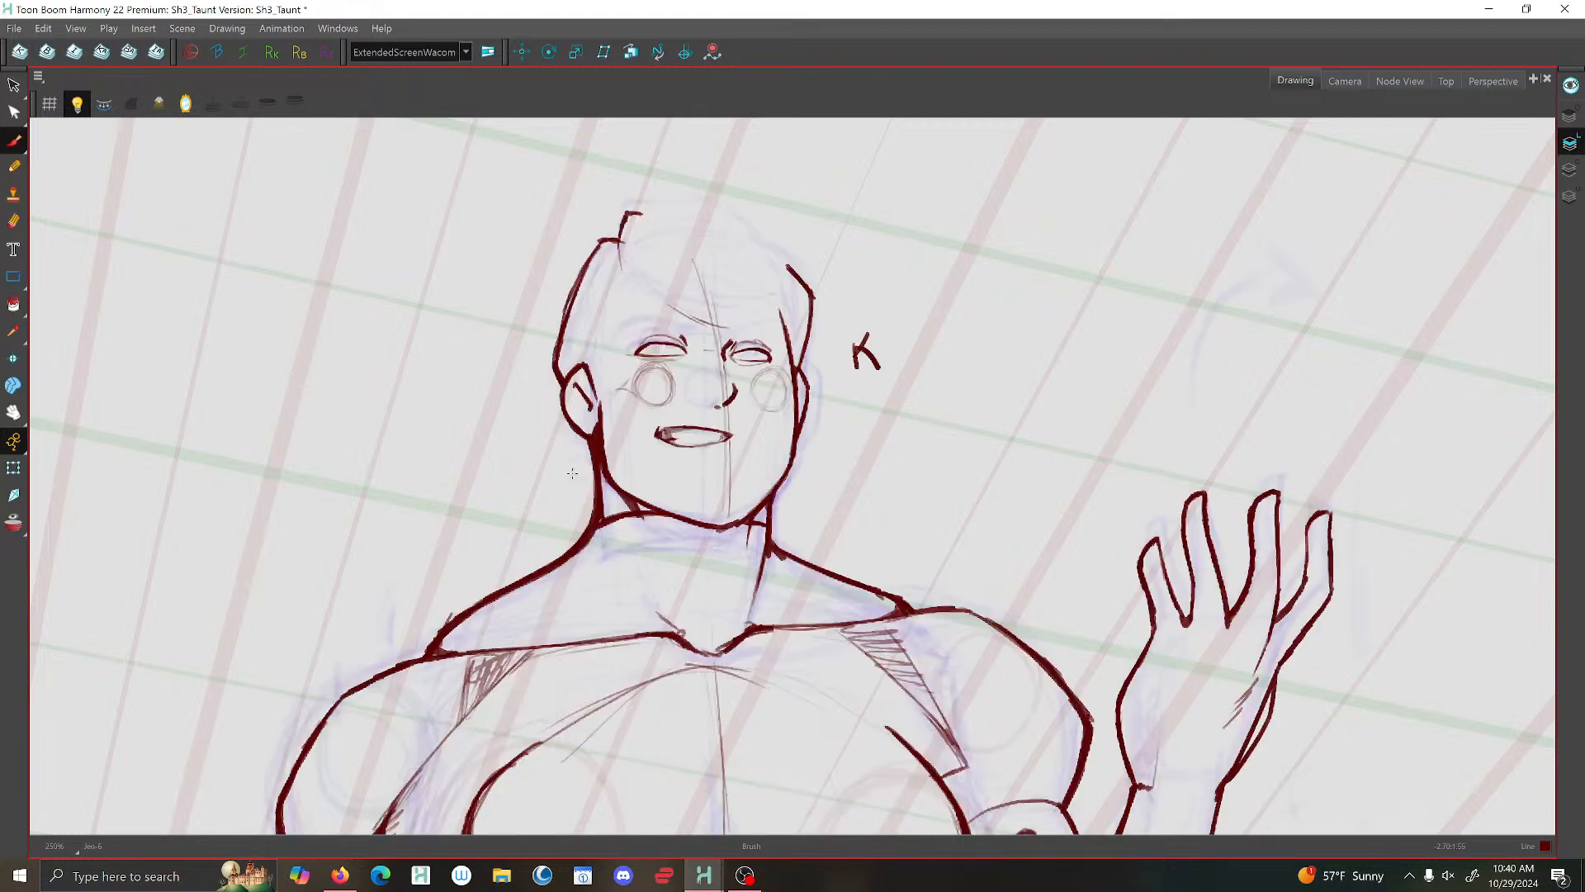
scroll(601, 355, up, 2)
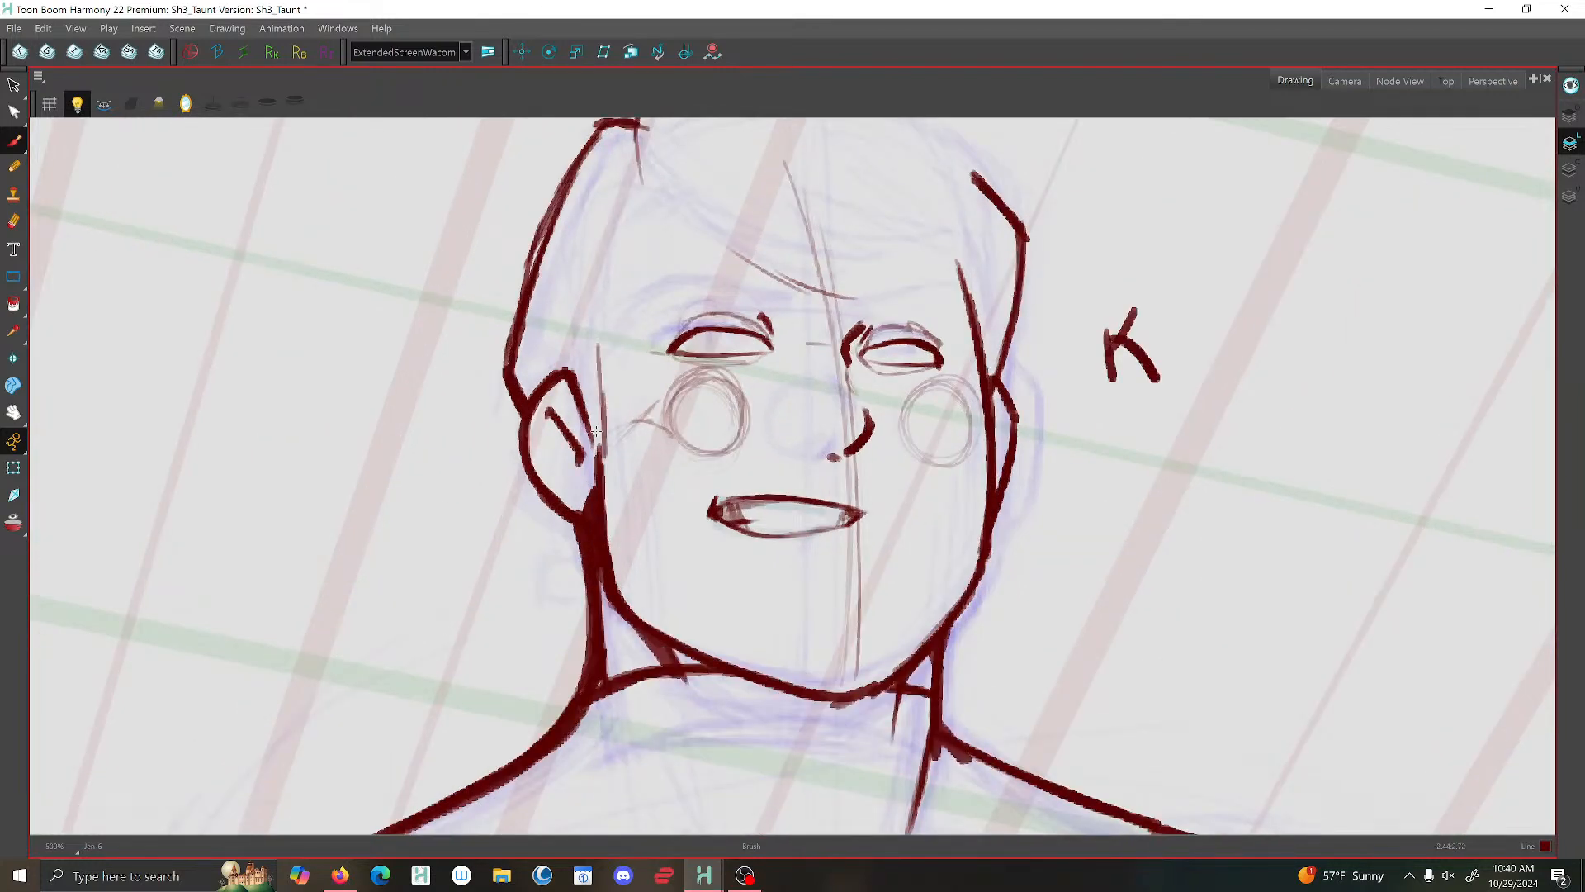
mouse_move(602, 403)
mouse_down()
mouse_move(600, 458)
mouse_move(600, 373)
mouse_move(605, 413)
mouse_up()
drag(599, 350, 604, 418)
scroll(601, 368, down, 1)
- Brush a curved fringe line sweeping from the hair's peak down across the forehead, using the previous drawing as reference
key(comma)
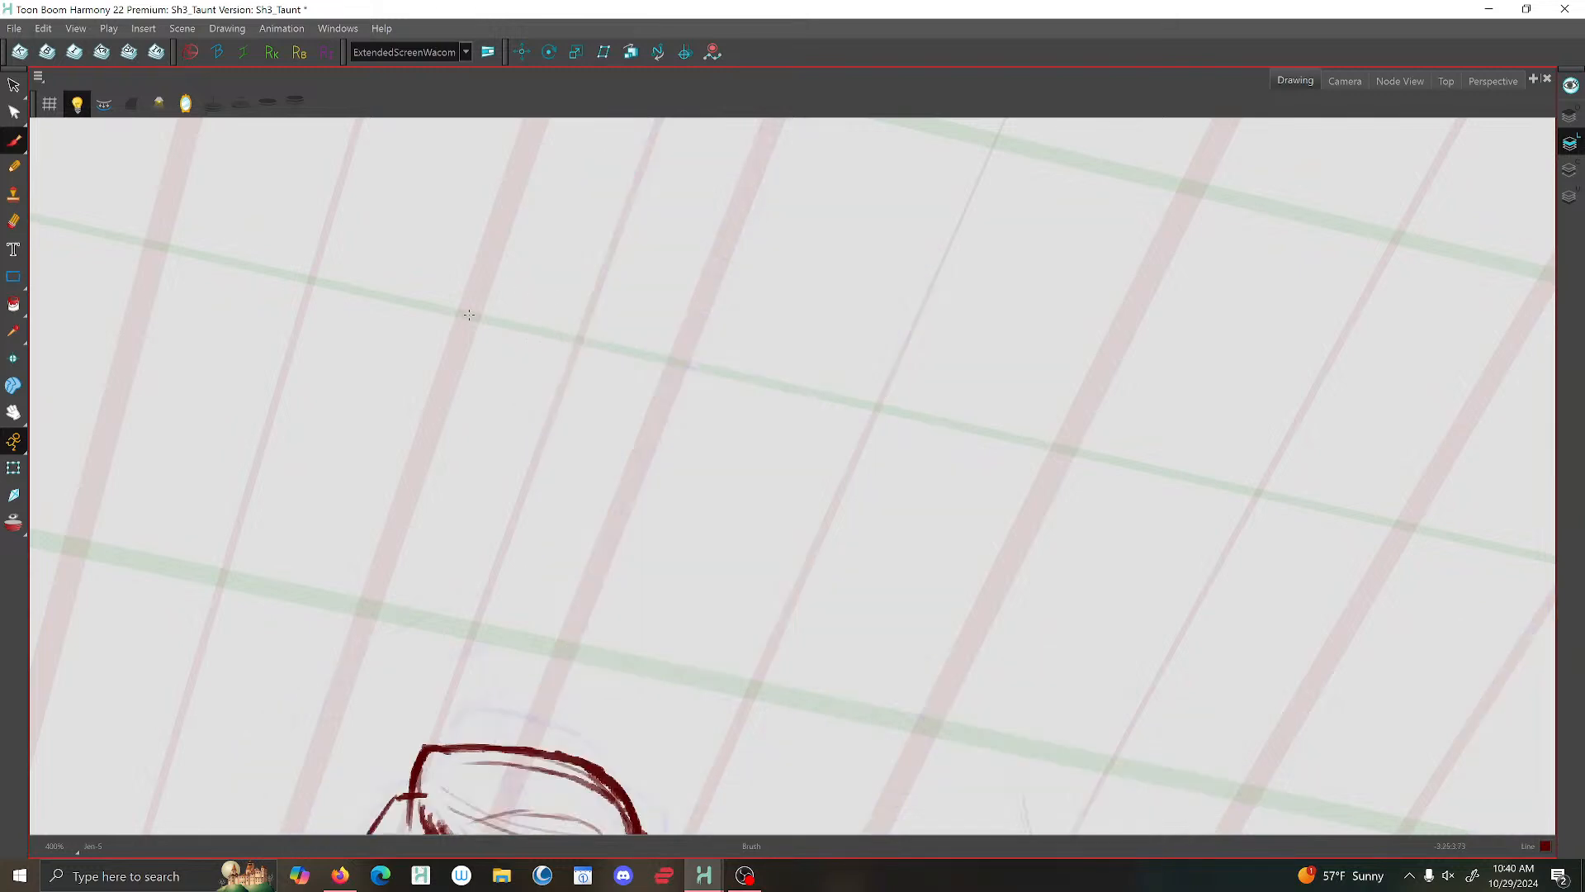
key(period)
scroll(438, 363, down, 3)
key(comma)
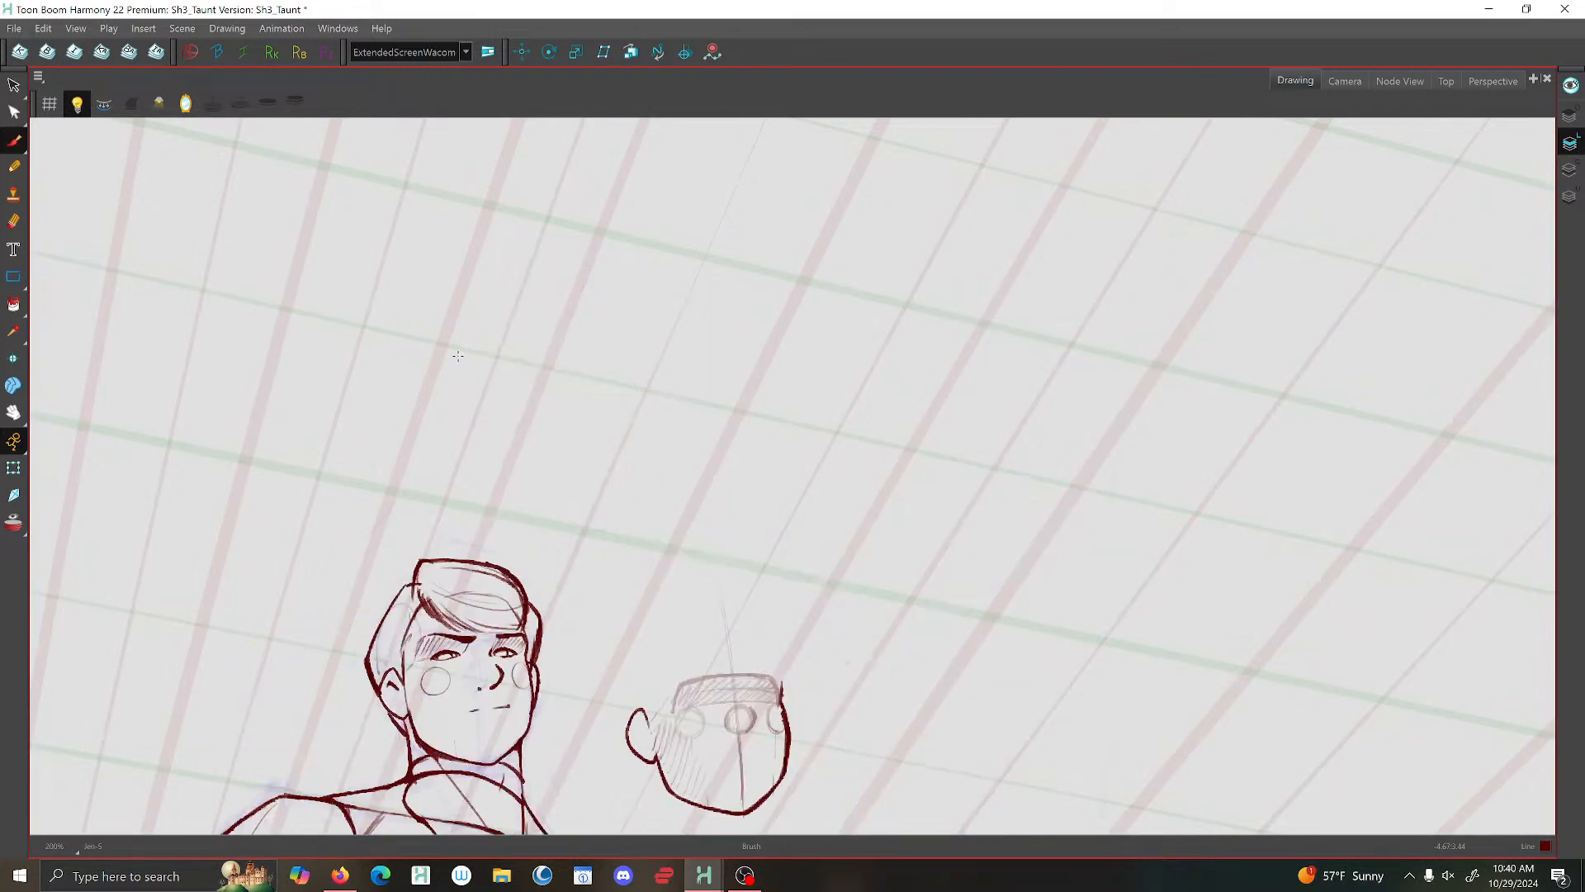
key(period)
scroll(520, 298, up, 2)
mouse_move(531, 288)
mouse_down()
mouse_move(555, 351)
mouse_move(582, 367)
mouse_move(563, 330)
mouse_move(621, 368)
mouse_up()
scroll(603, 350, down, 3)
- Brush the fringe's outer edge down the temple on the smaller ear's side, comparing with the previous drawing
key(comma)
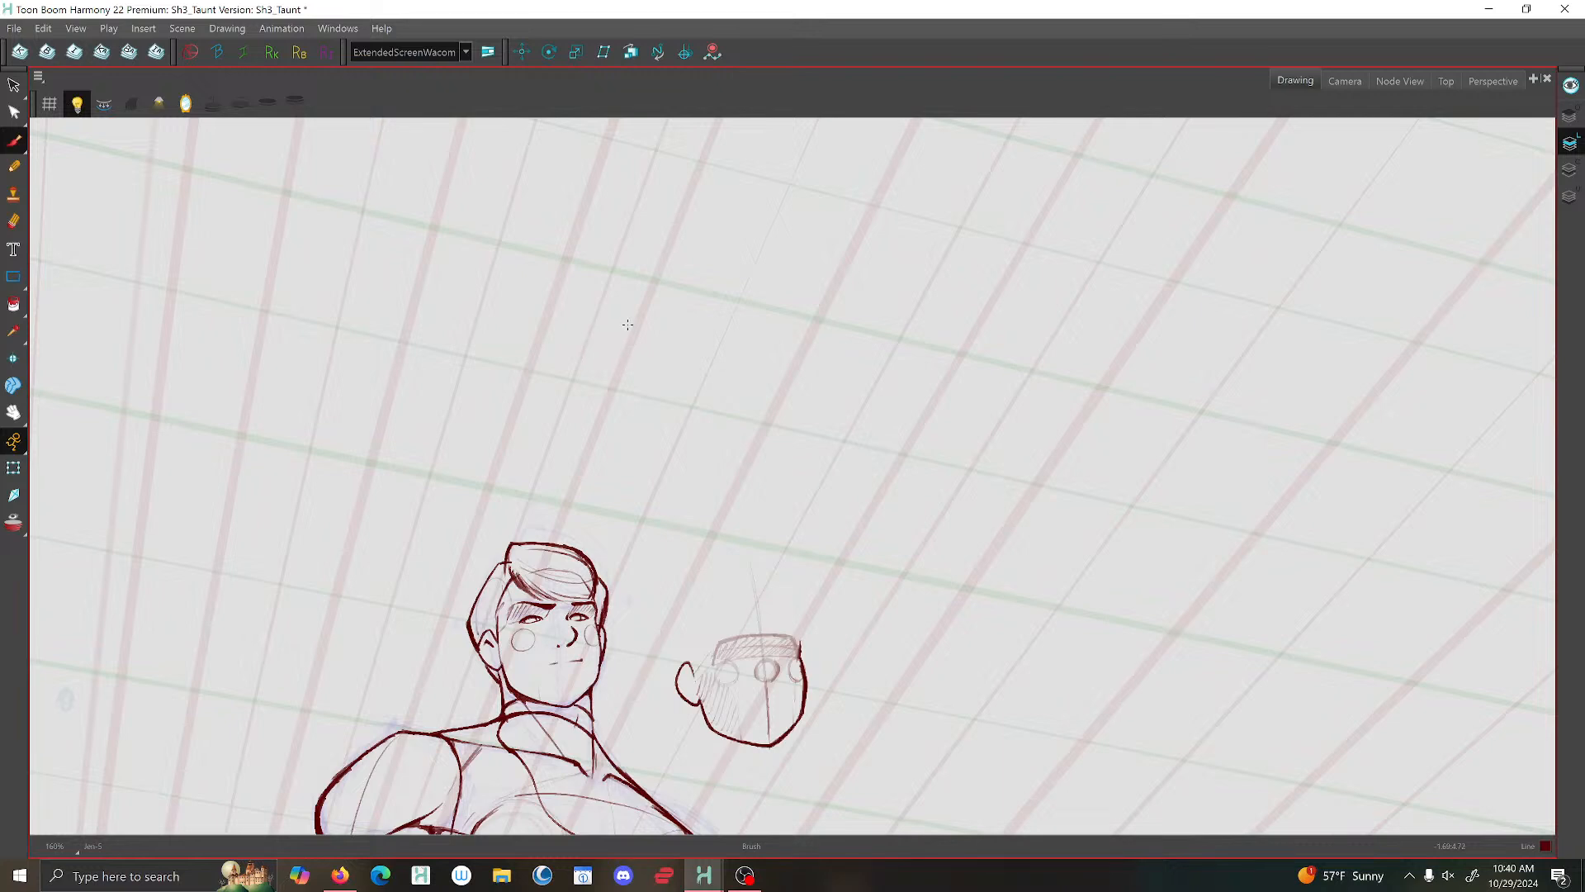
key(period)
scroll(687, 315, up, 1)
key(comma)
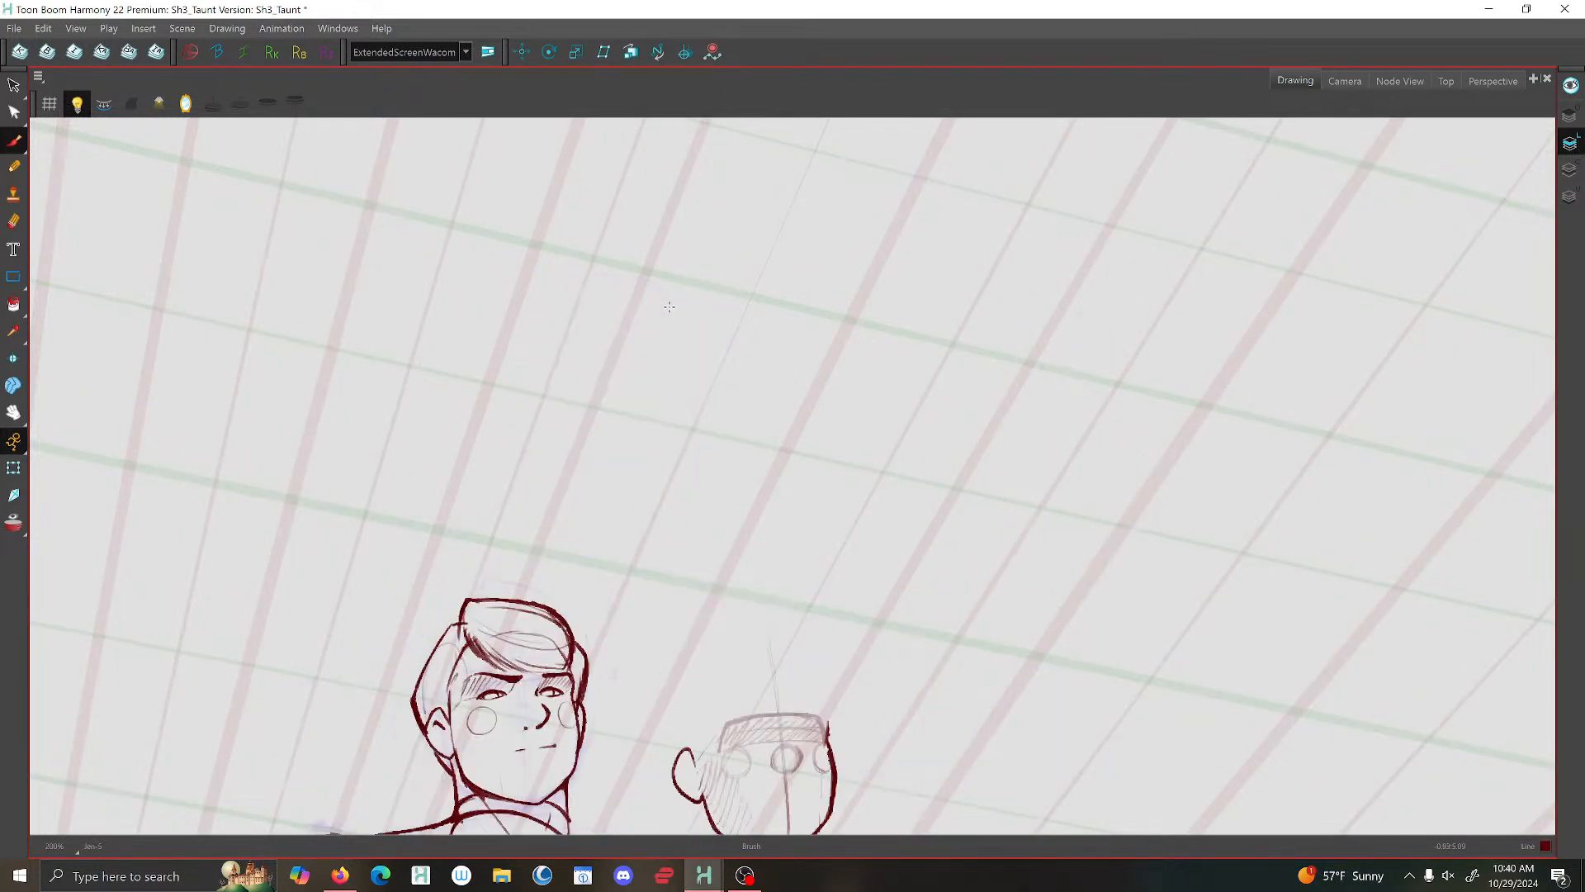
key(period)
mouse_move(679, 299)
mouse_down()
mouse_move(706, 334)
mouse_move(699, 373)
mouse_up()
key(comma)
key(period)
- Flip the view horizontally, brush the top hair outline from the peak to the far temple, and close the fringe's lower edge
key(4)
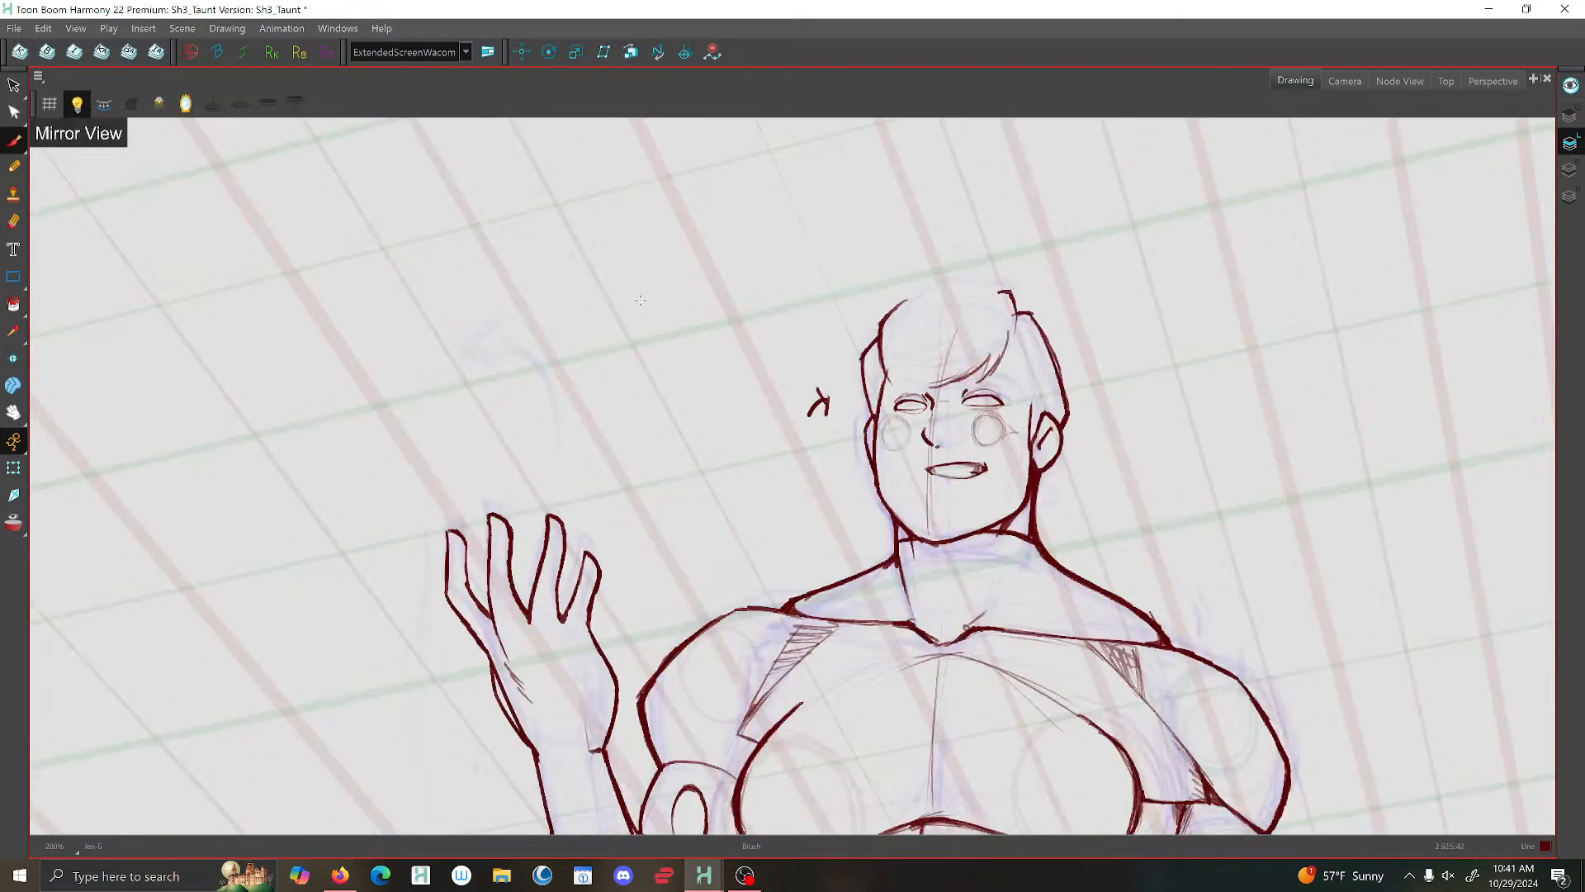
mouse_move(1002, 291)
mouse_down()
mouse_move(1012, 301)
mouse_move(994, 283)
mouse_move(899, 299)
mouse_move(886, 327)
mouse_up()
key(comma)
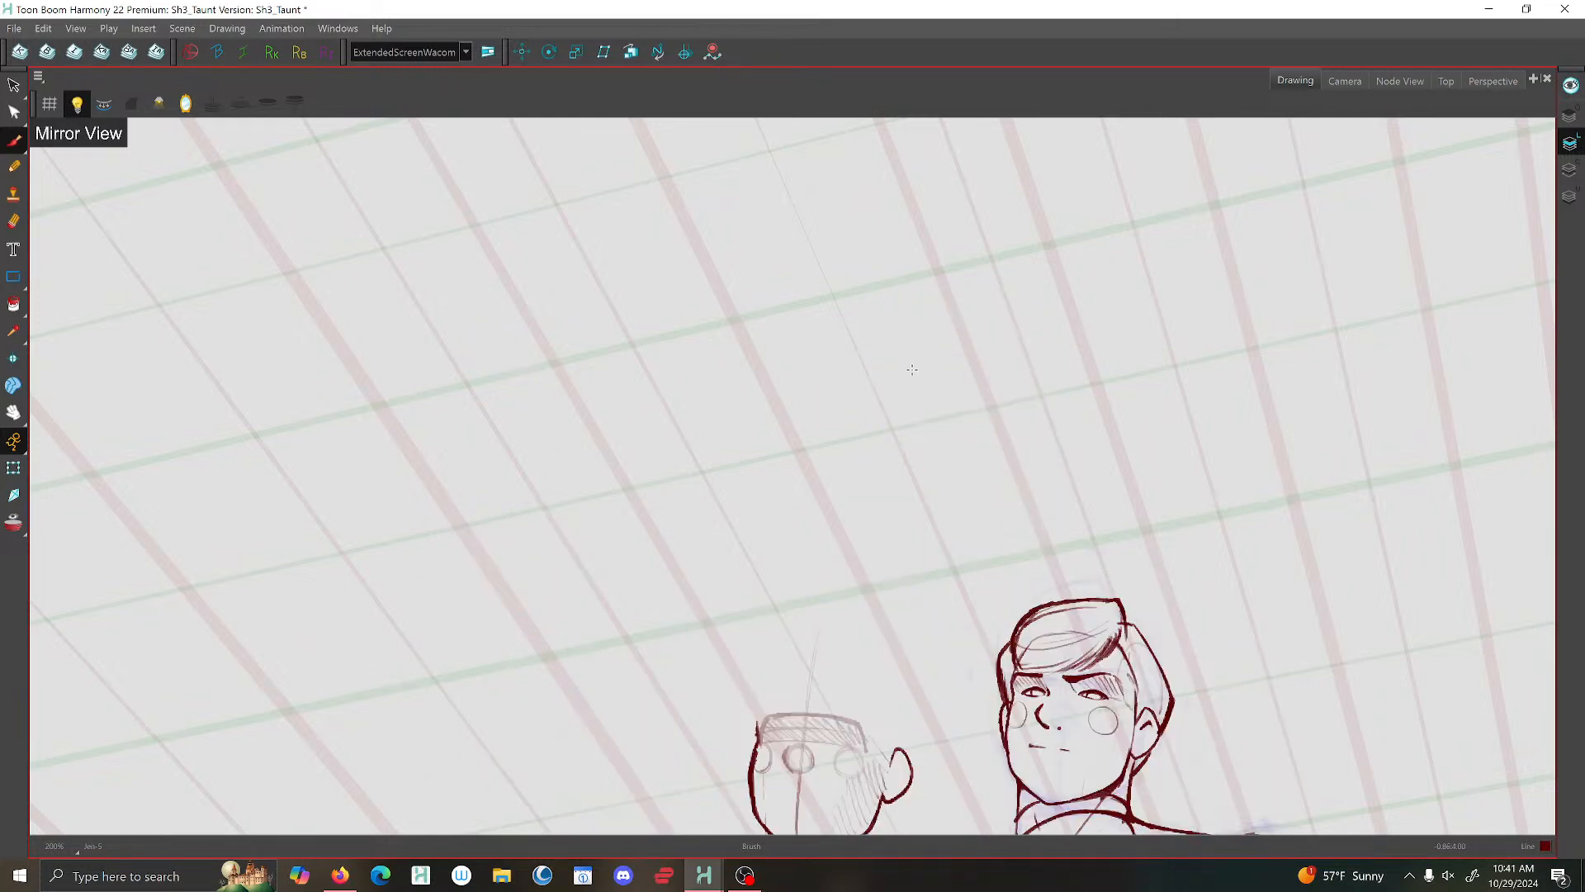
key(period)
key(comma)
key(period)
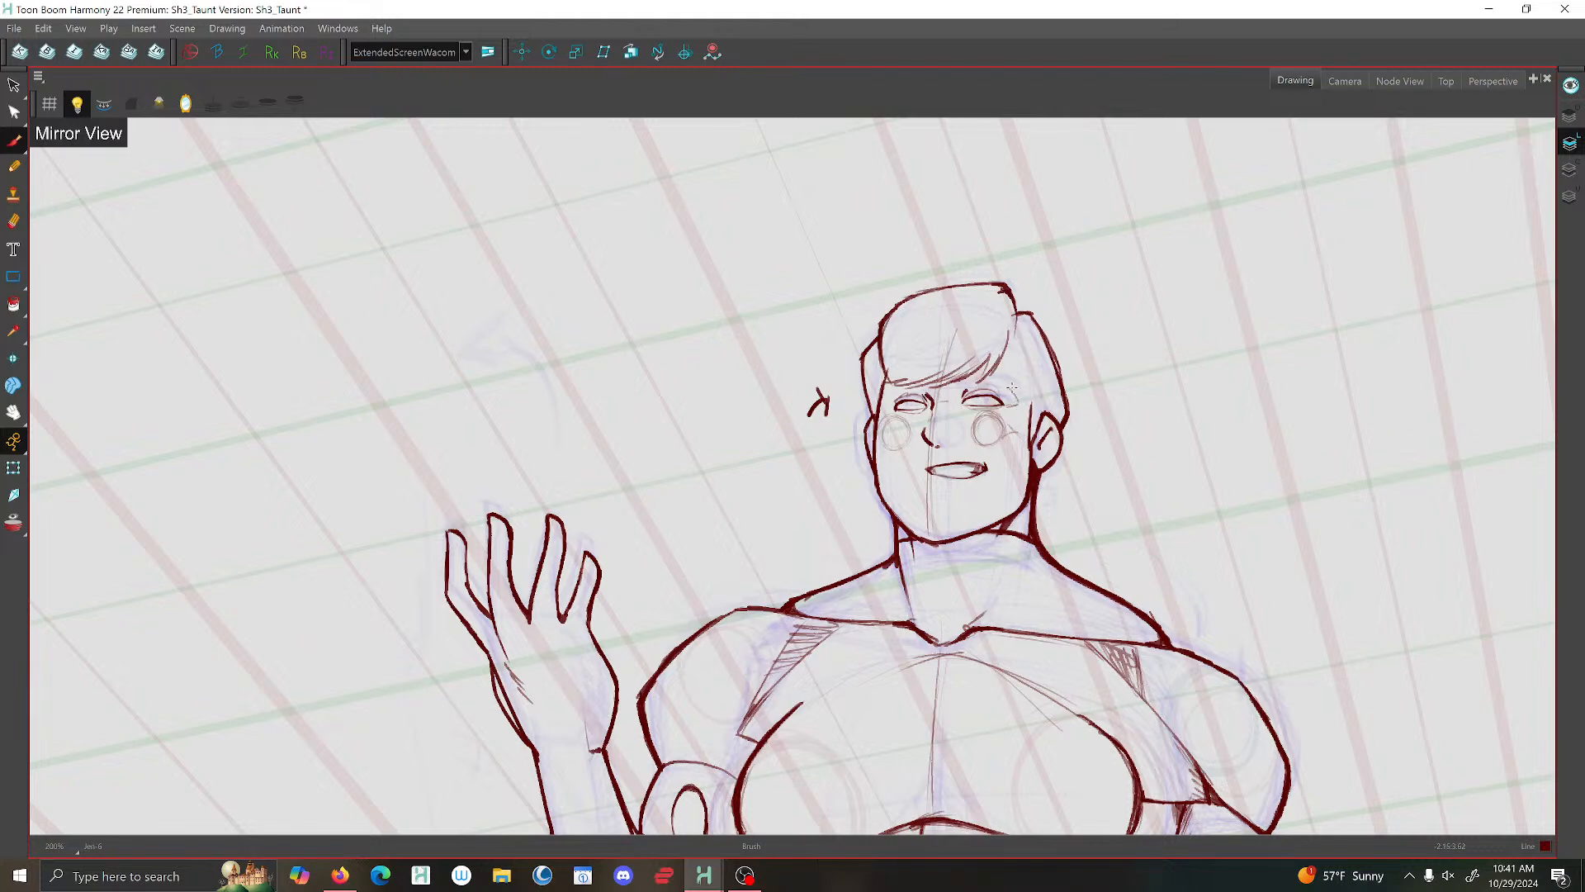
- Brush the eyebrow above the eye on the larger ear's side and restore the unflipped view
key(period)
key(comma)
mouse_move(988, 379)
mouse_down()
mouse_move(956, 383)
mouse_move(988, 378)
mouse_up()
key(ctrl+z)
click(186, 103)
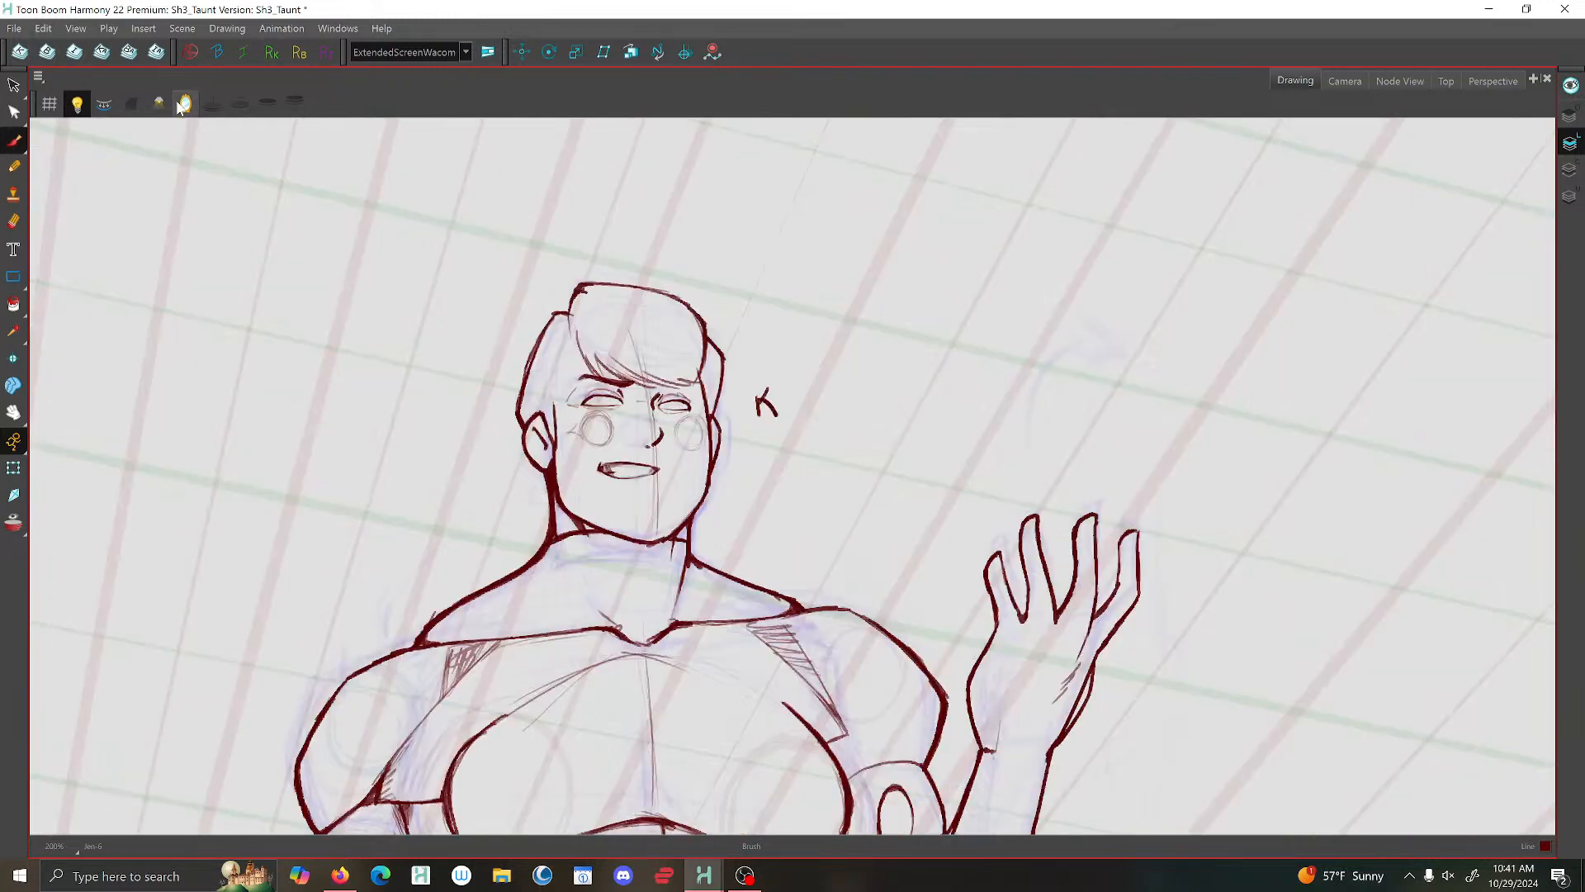
- Compare with the previous drawing and reinforce the hair notch and side outline above the larger ear
key(2)
key(f)
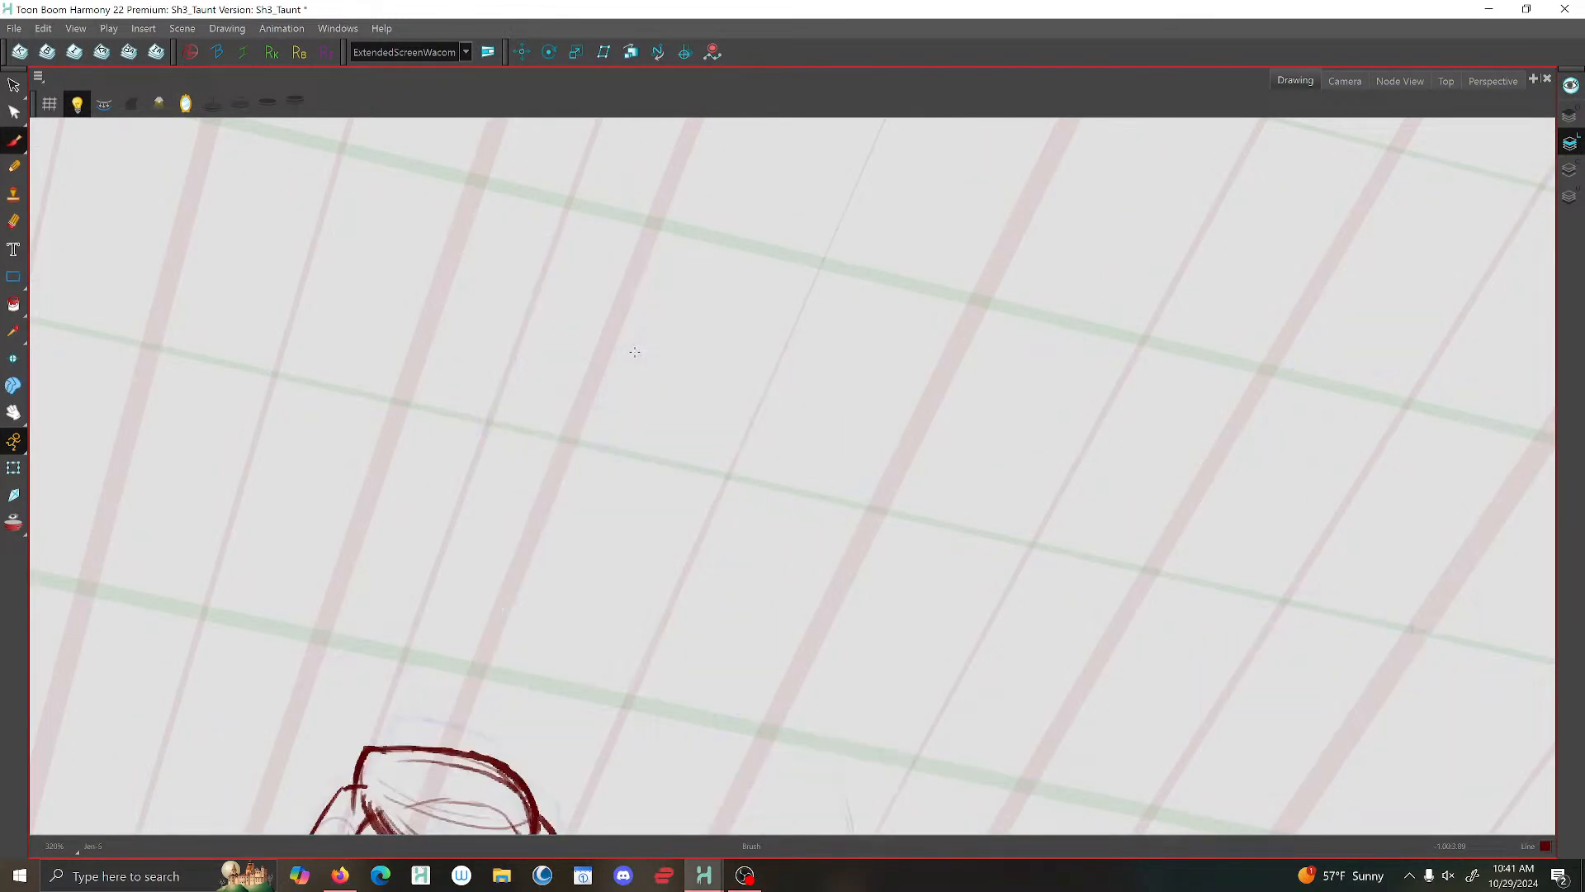
key(g)
key(1)
key(g)
key(f)
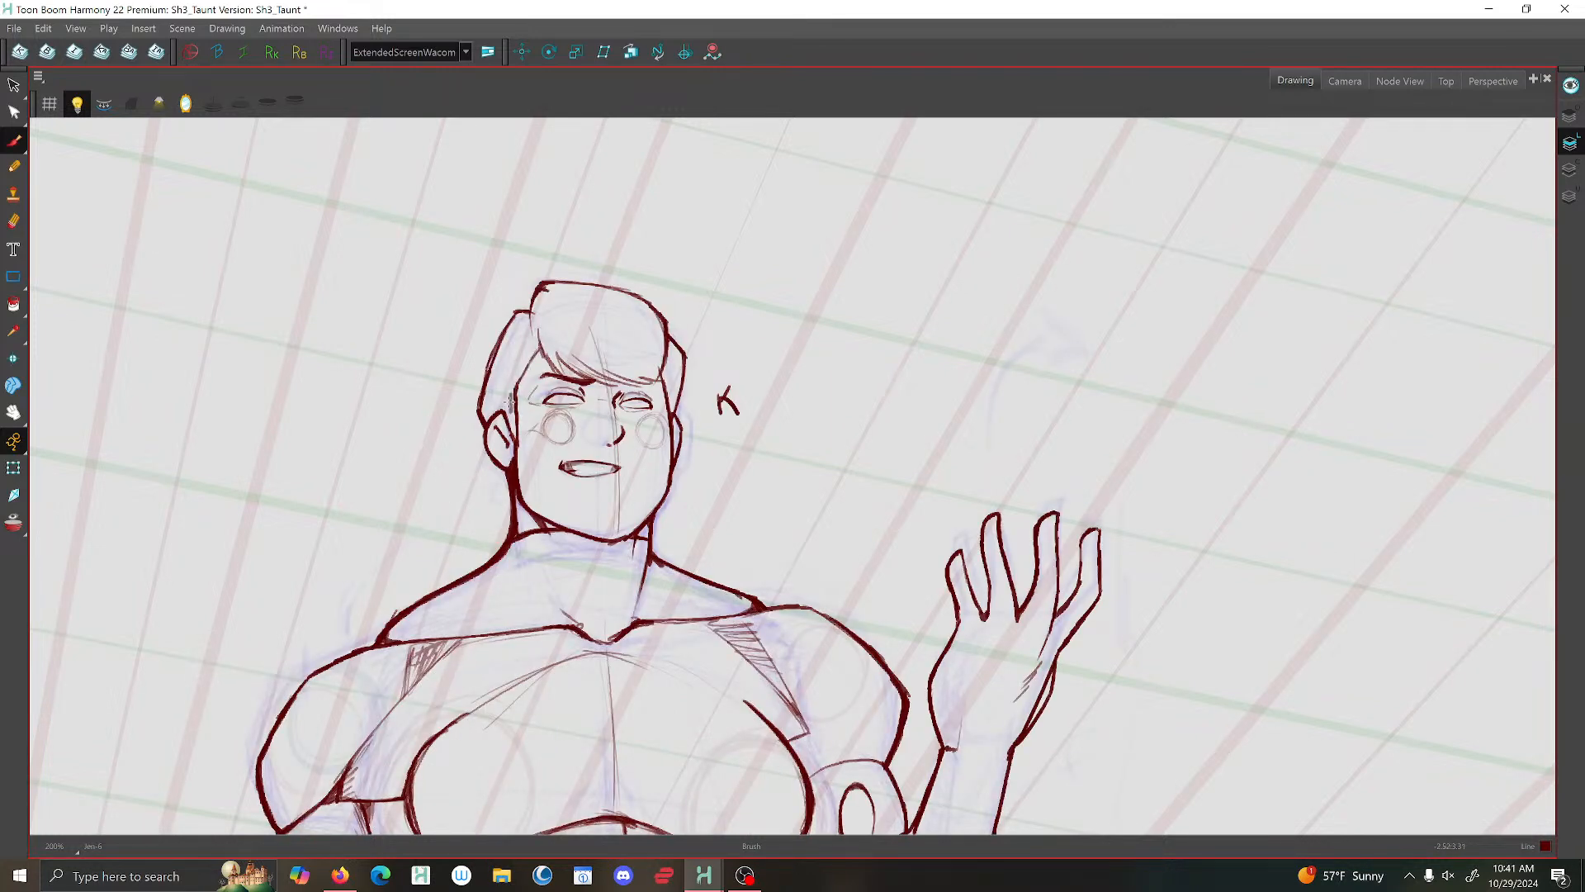
mouse_move(534, 313)
mouse_down()
mouse_move(555, 370)
mouse_move(535, 327)
mouse_up()
drag(518, 313, 494, 357)
scroll(675, 469, down, 3)
scroll(714, 443, up, 5)
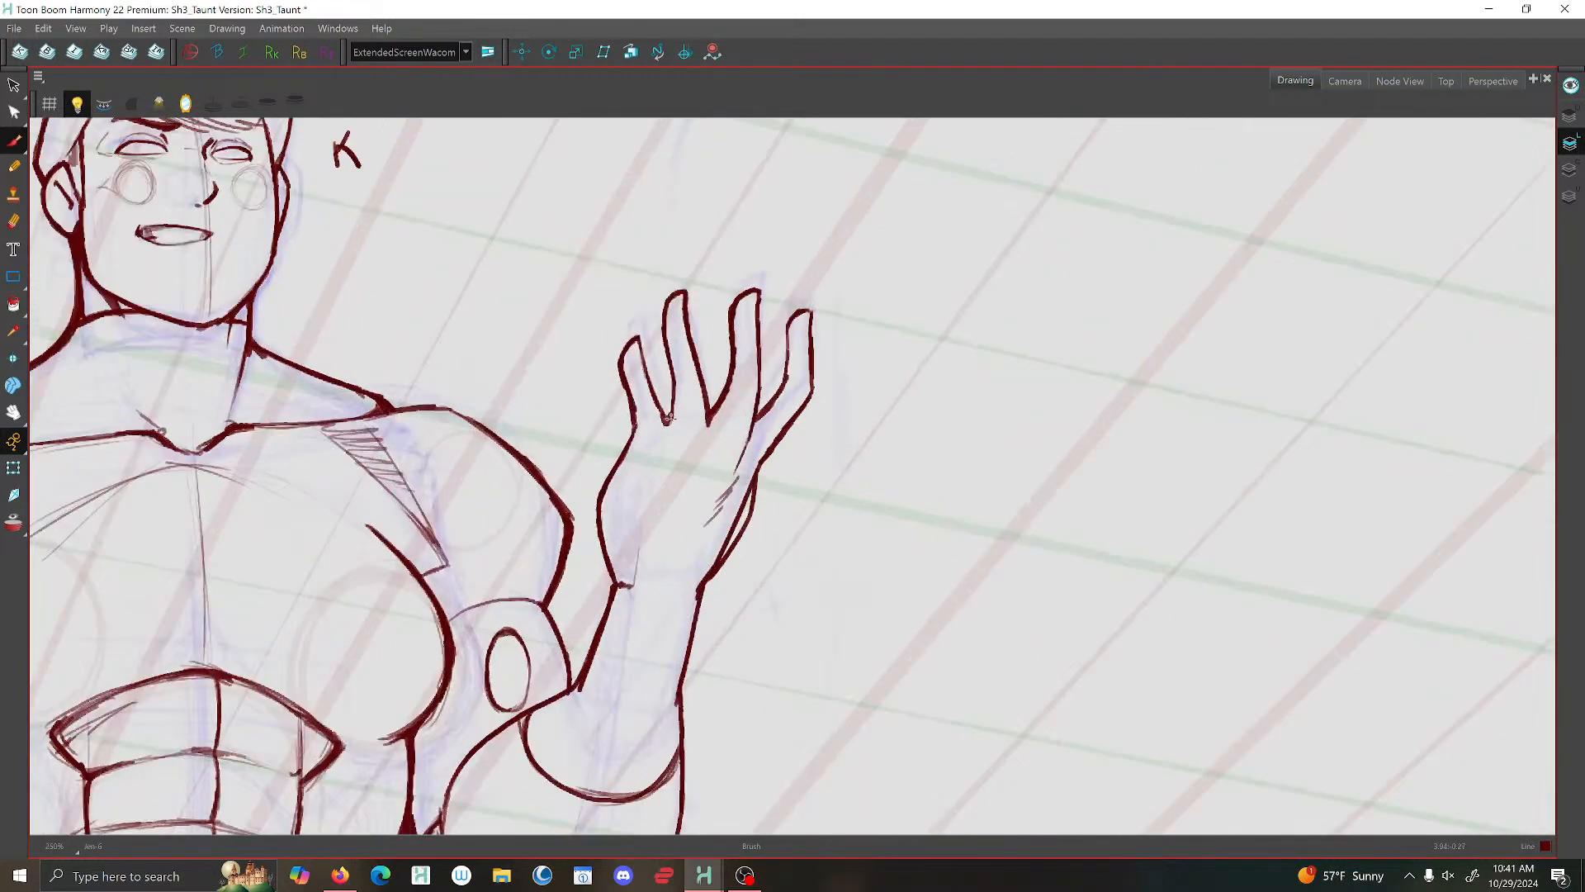
- Touch up the finger base of the raised hand and add short lines at its wrist
drag(711, 411, 705, 438)
scroll(646, 502, down, 1)
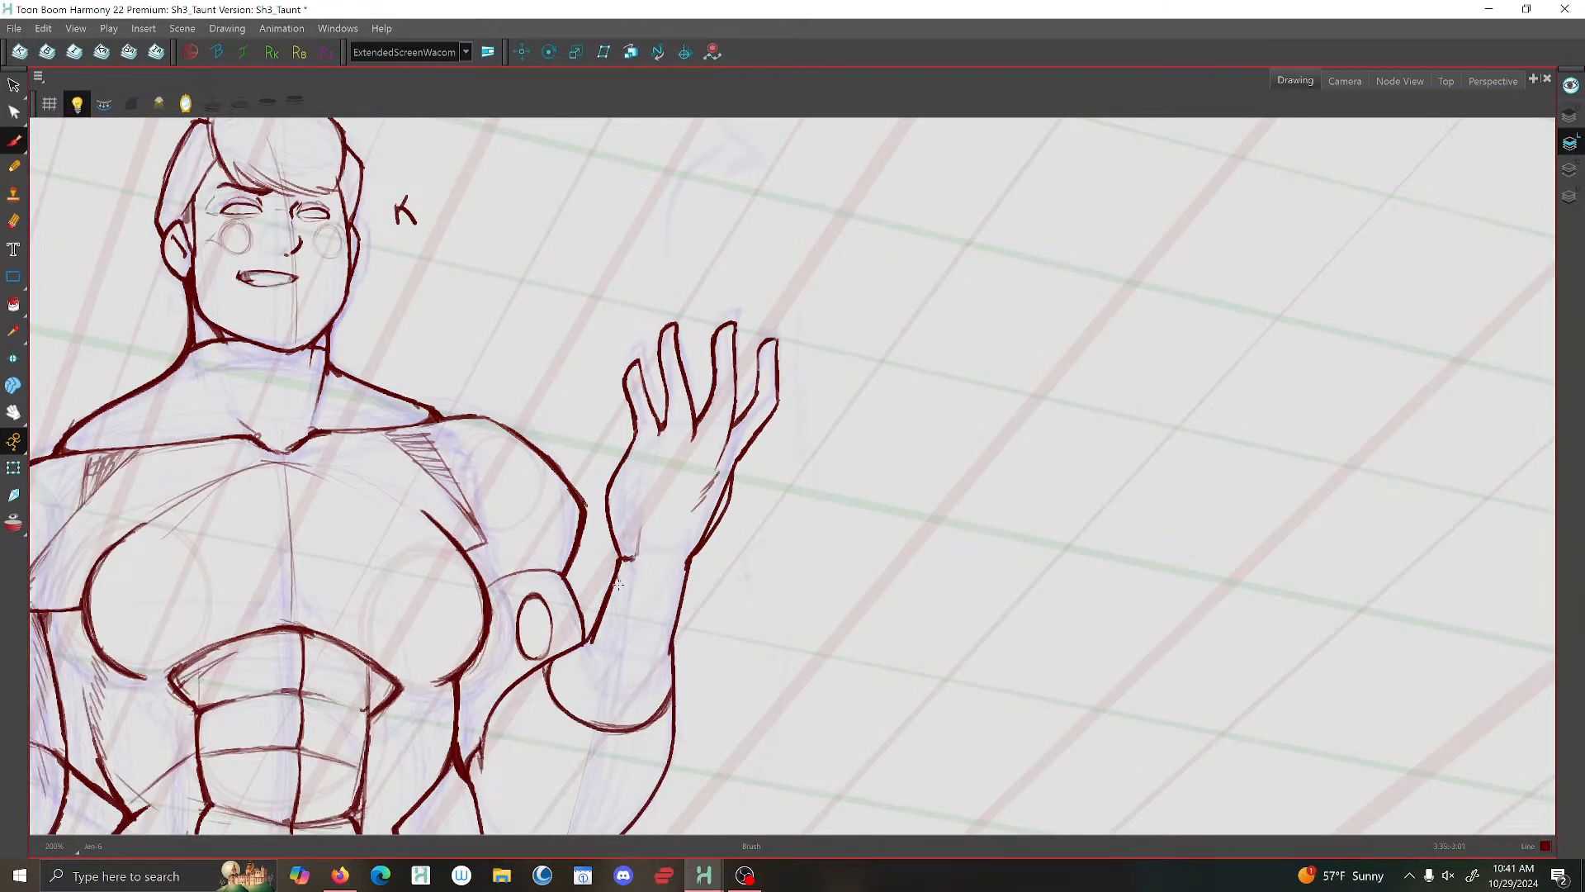
scroll(617, 592, down, 2)
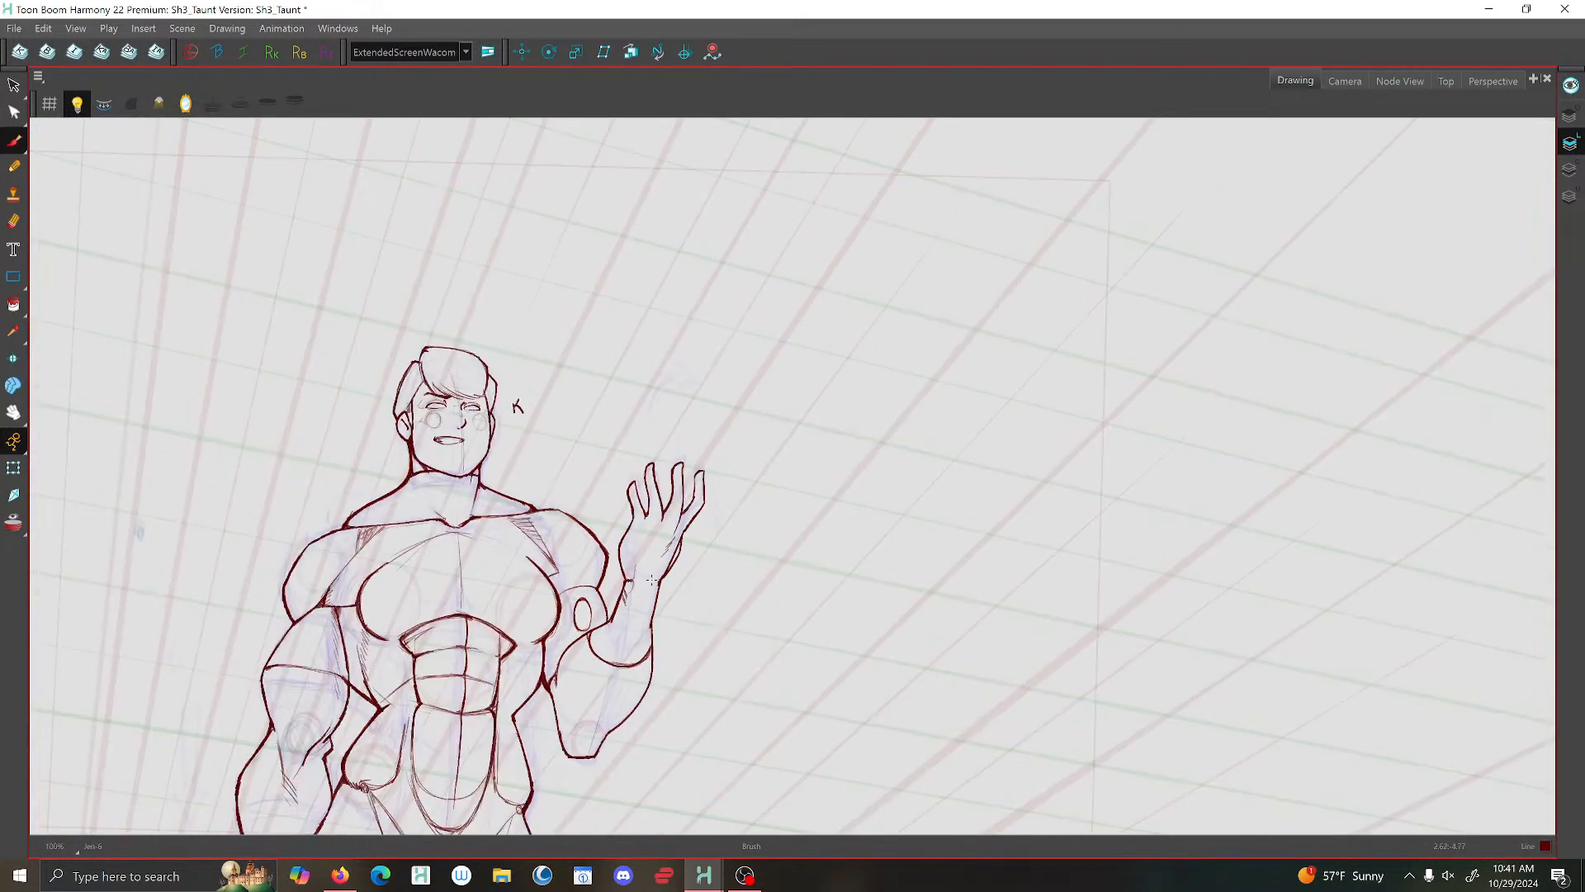
scroll(367, 738, up, 4)
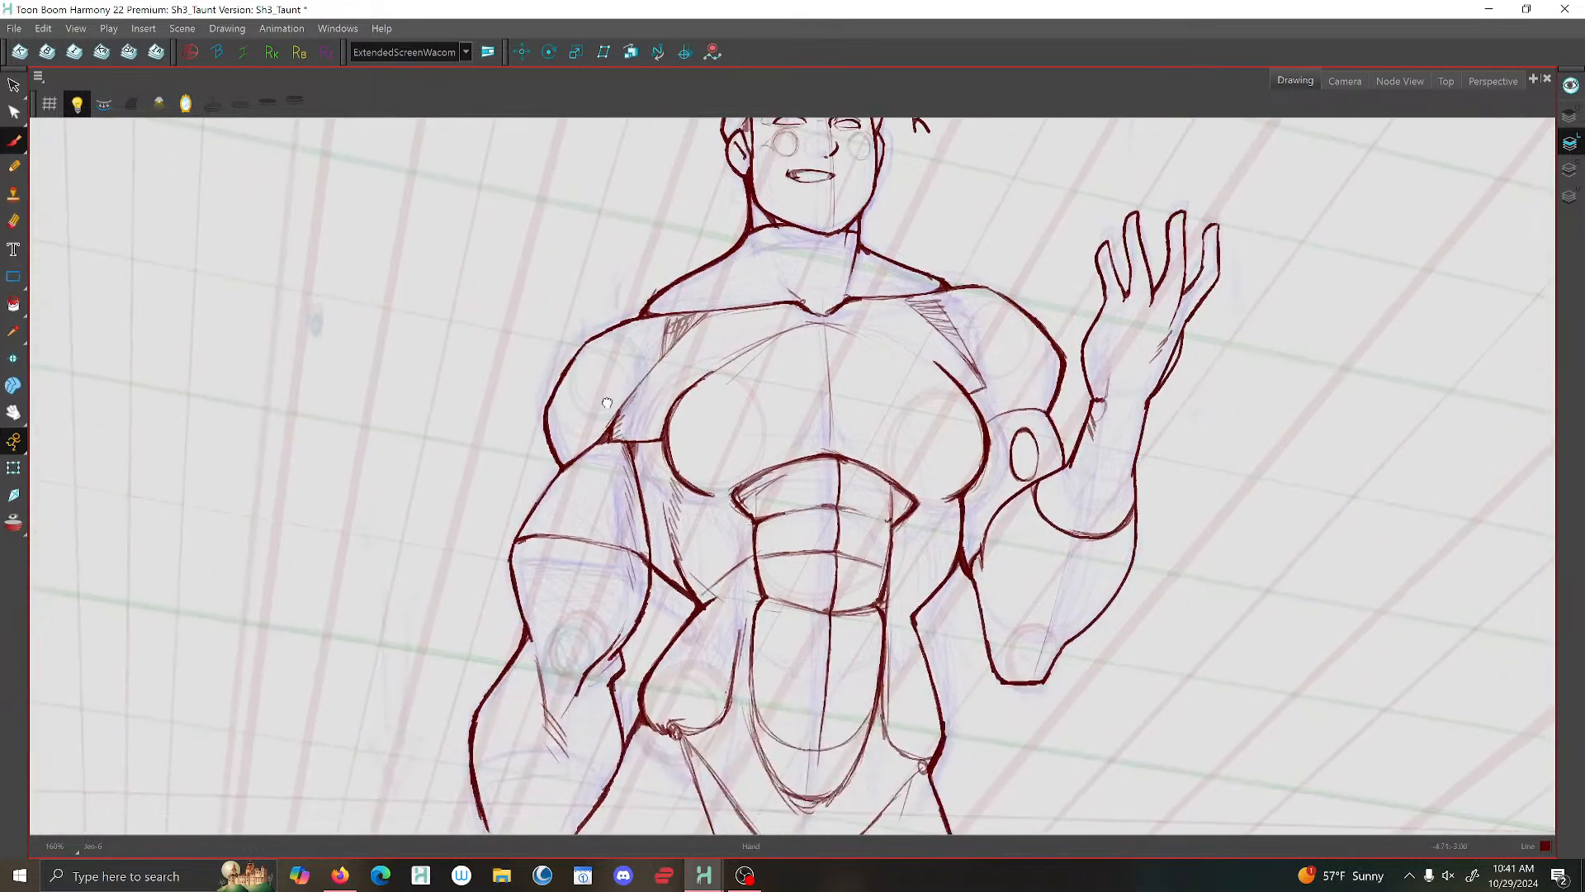
- Check the lowered arm's shoulder against the previous drawing and brush a curved inner contour down its outer side
scroll(620, 400, up, 1)
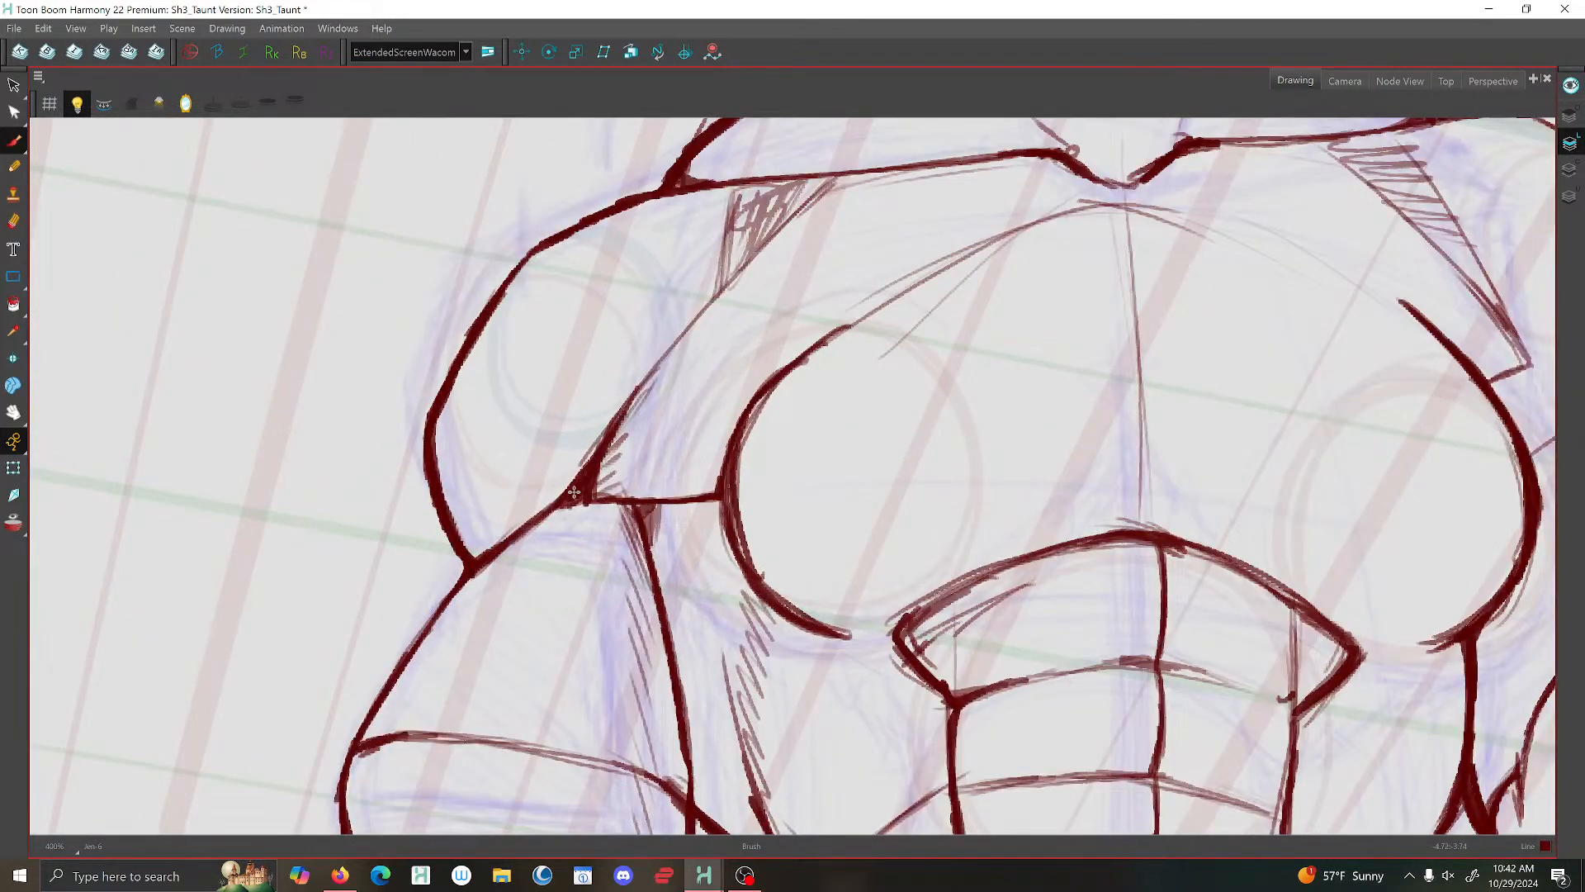
scroll(599, 489, down, 1)
scroll(599, 489, down, 2)
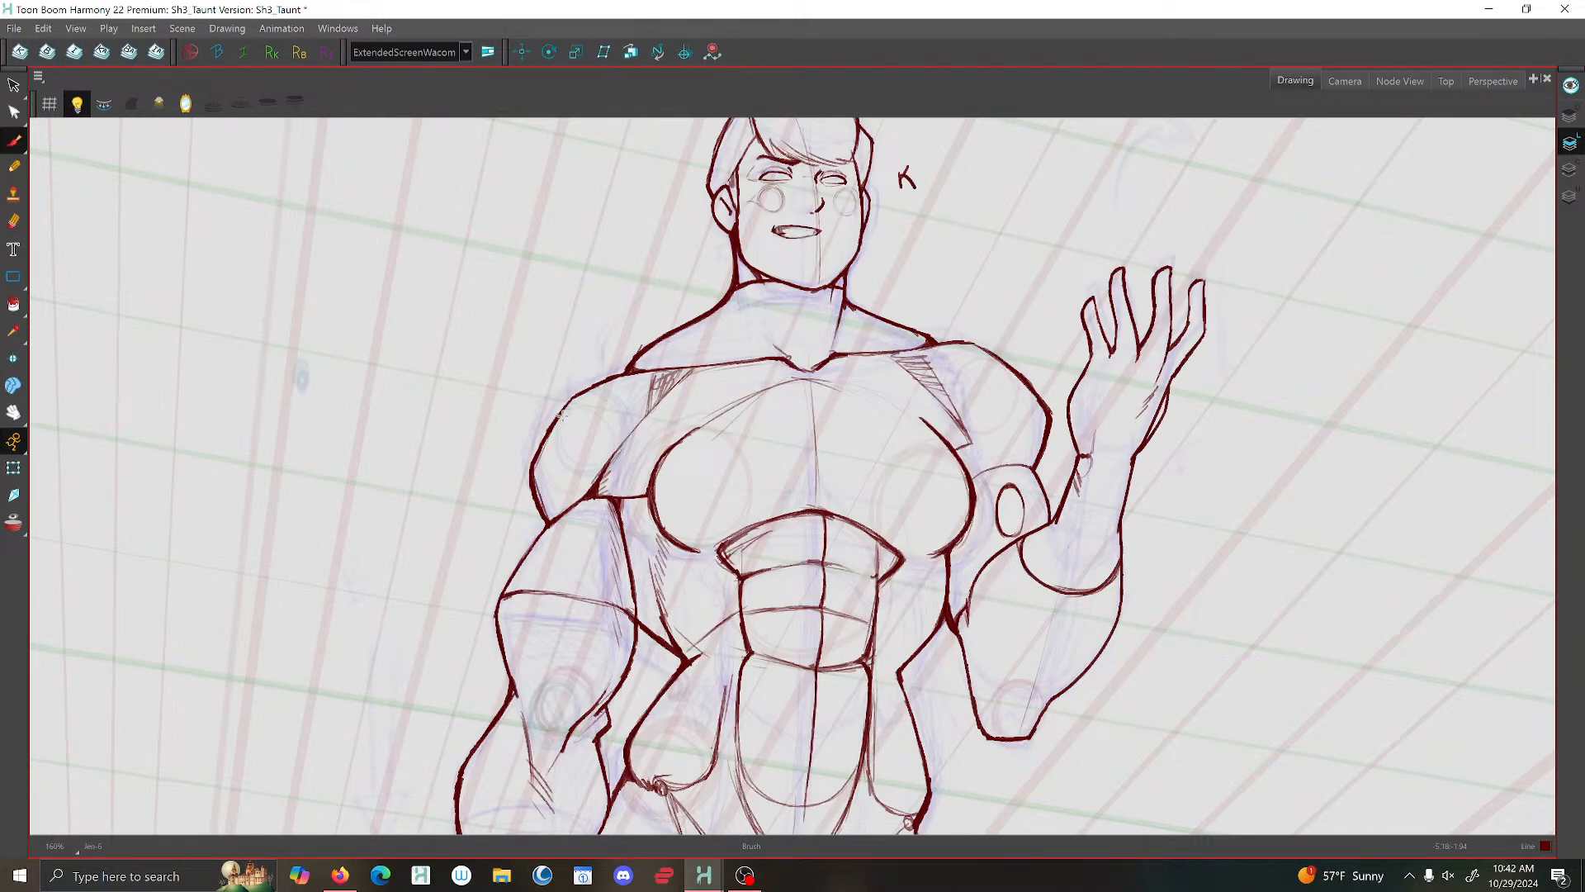
drag(561, 416, 548, 526)
- Brush thin inner form lines along the raised forearm from the wrist to the elbow, including the plane at the elbow
scroll(597, 523, down, 5)
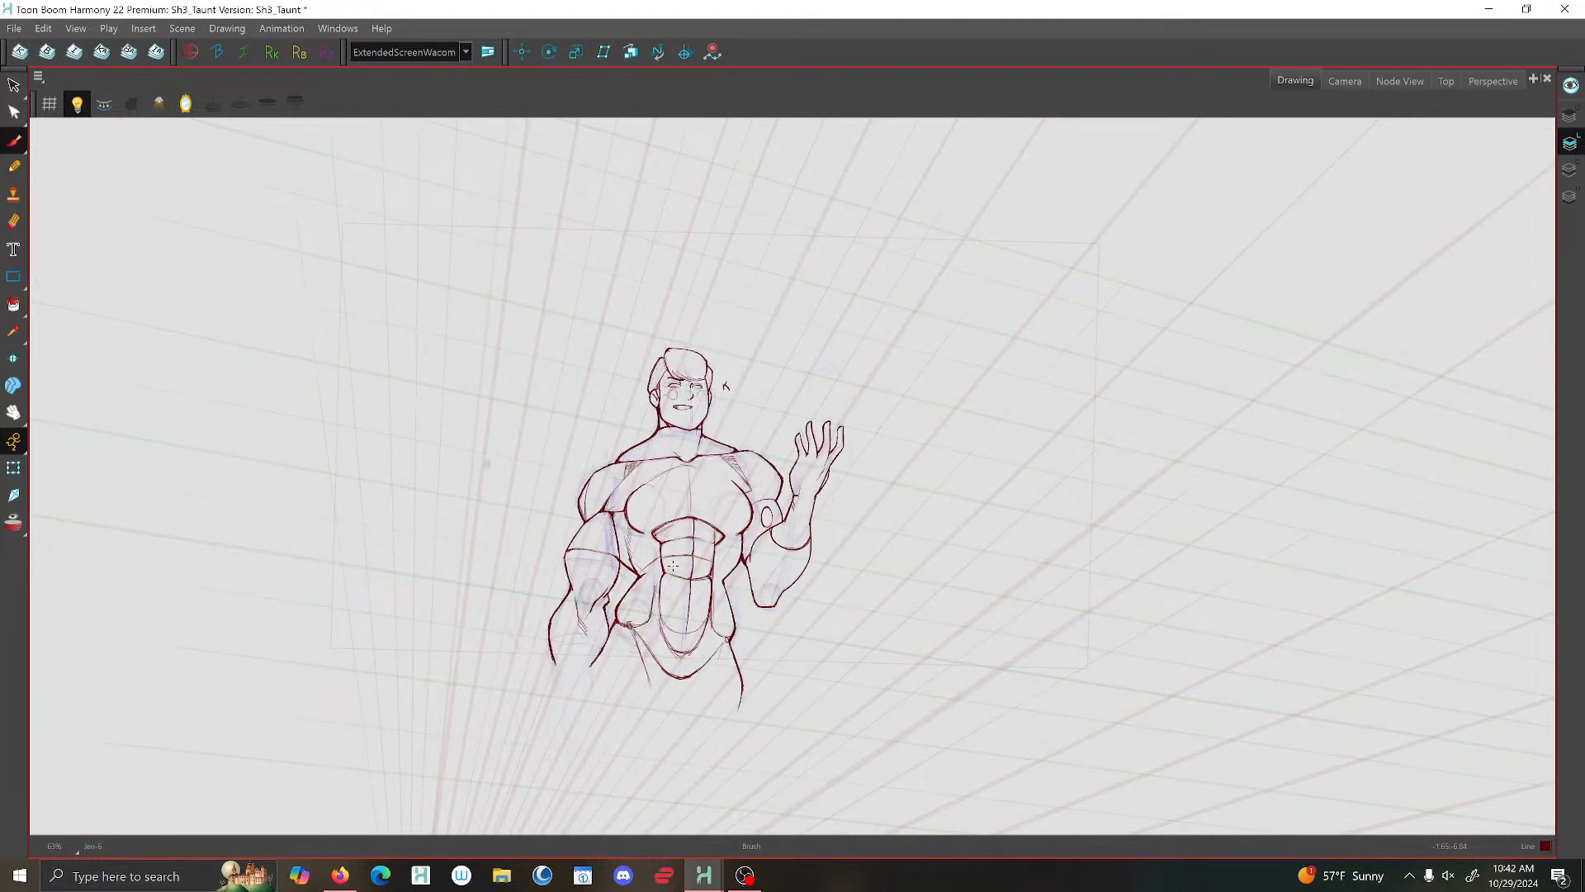
scroll(790, 510, up, 5)
drag(799, 493, 726, 773)
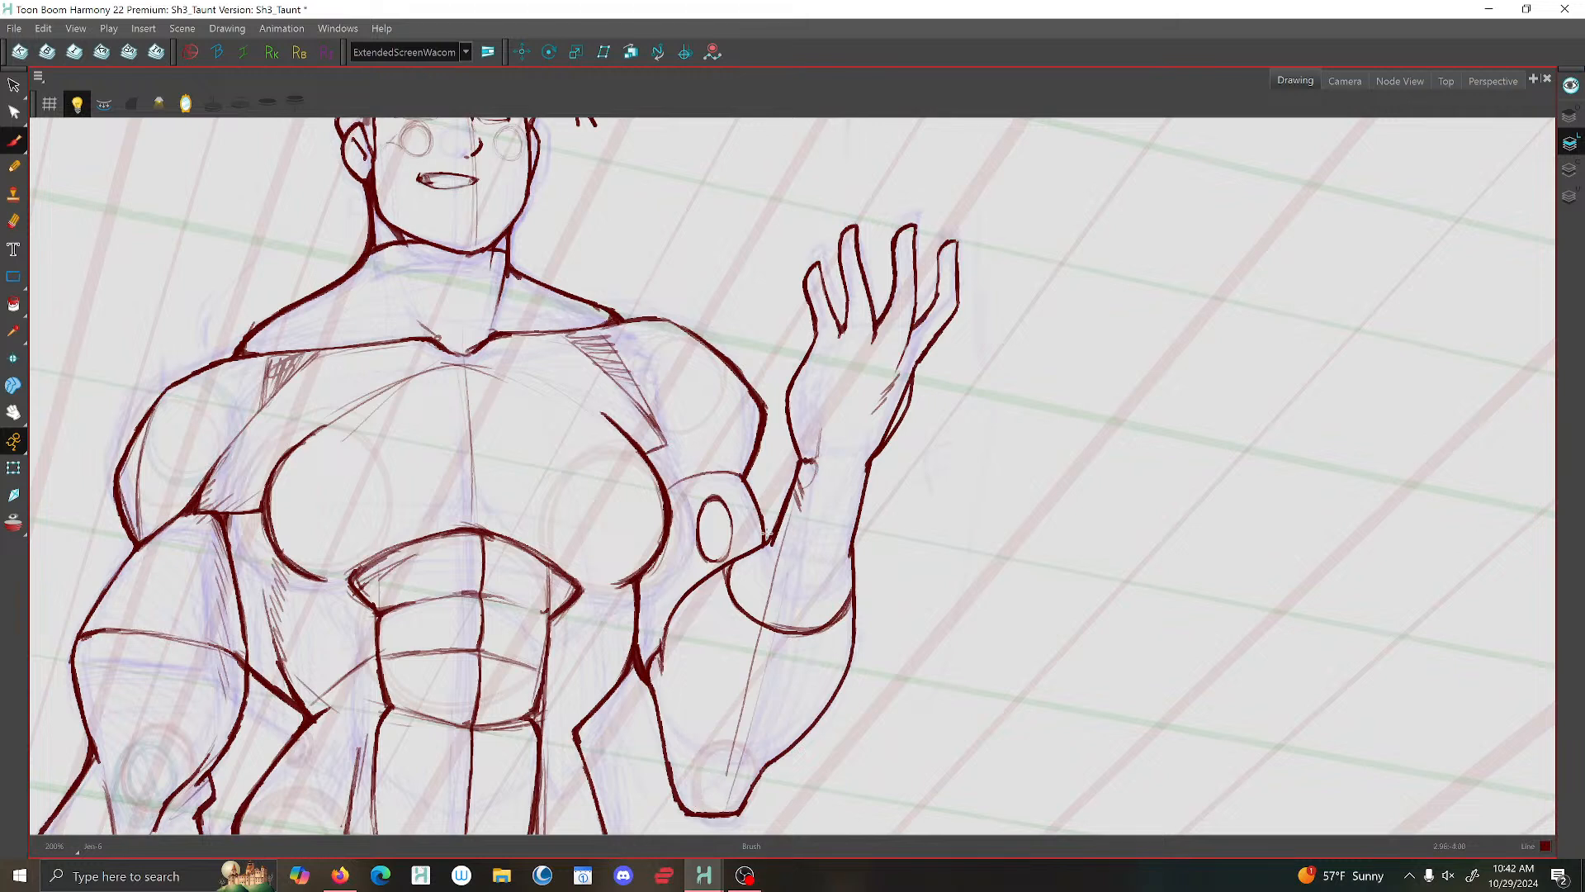
mouse_move(687, 760)
mouse_down()
mouse_move(679, 789)
mouse_move(684, 761)
mouse_up()
drag(662, 667, 683, 762)
mouse_move(786, 531)
mouse_down()
mouse_move(743, 713)
mouse_move(695, 774)
mouse_up()
drag(807, 502, 751, 786)
- Compare the full figure with the previous drawing and view it in the Camera view
scroll(915, 487, down, 4)
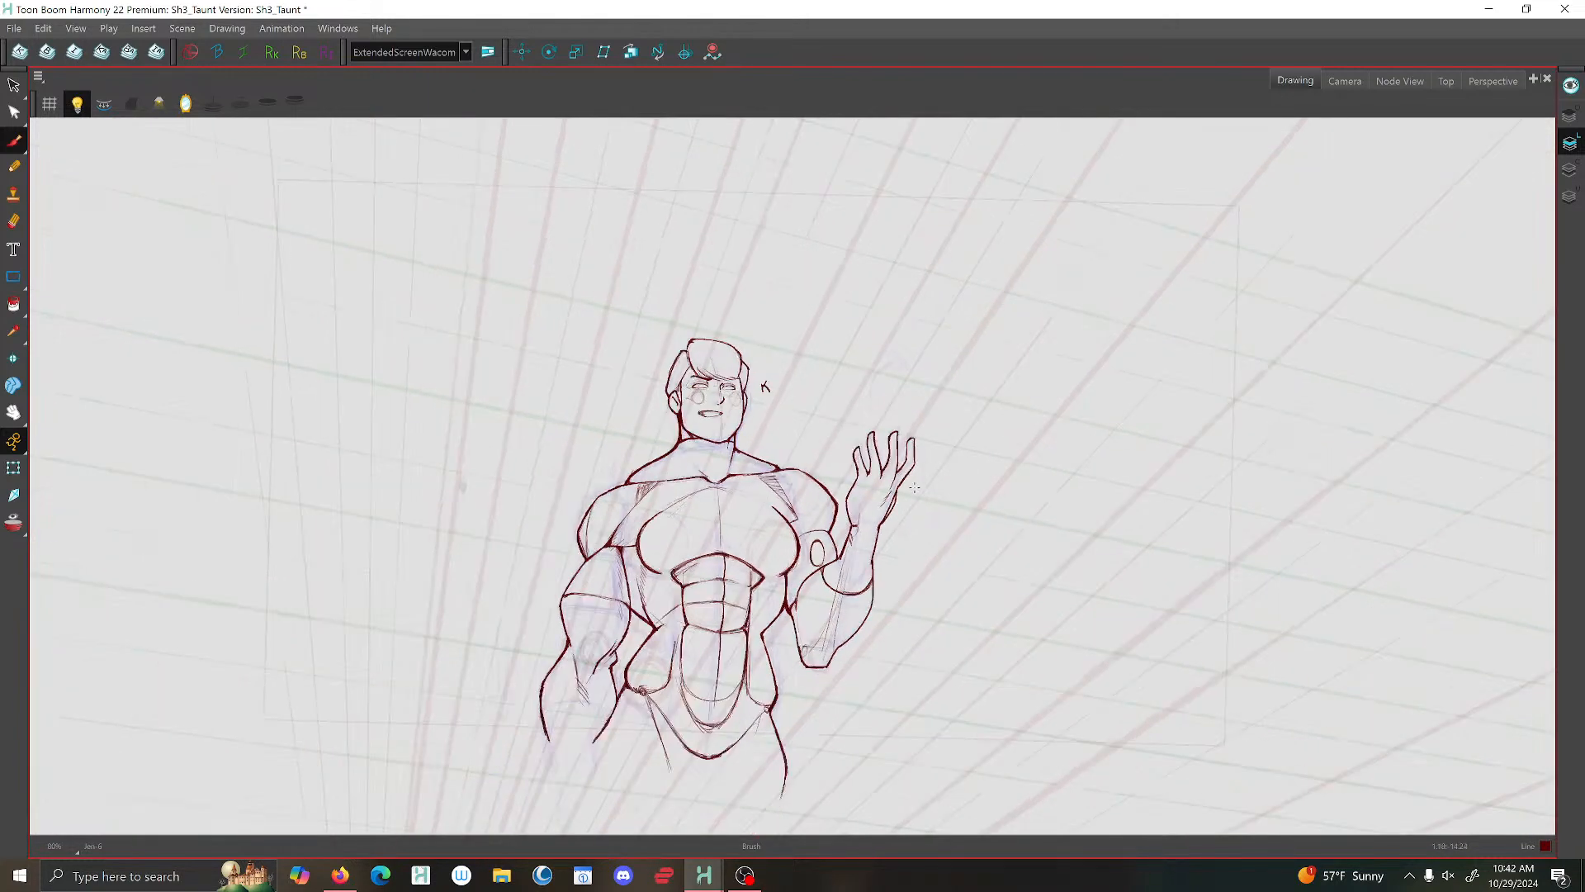
scroll(907, 492, up, 3)
scroll(907, 492, down, 5)
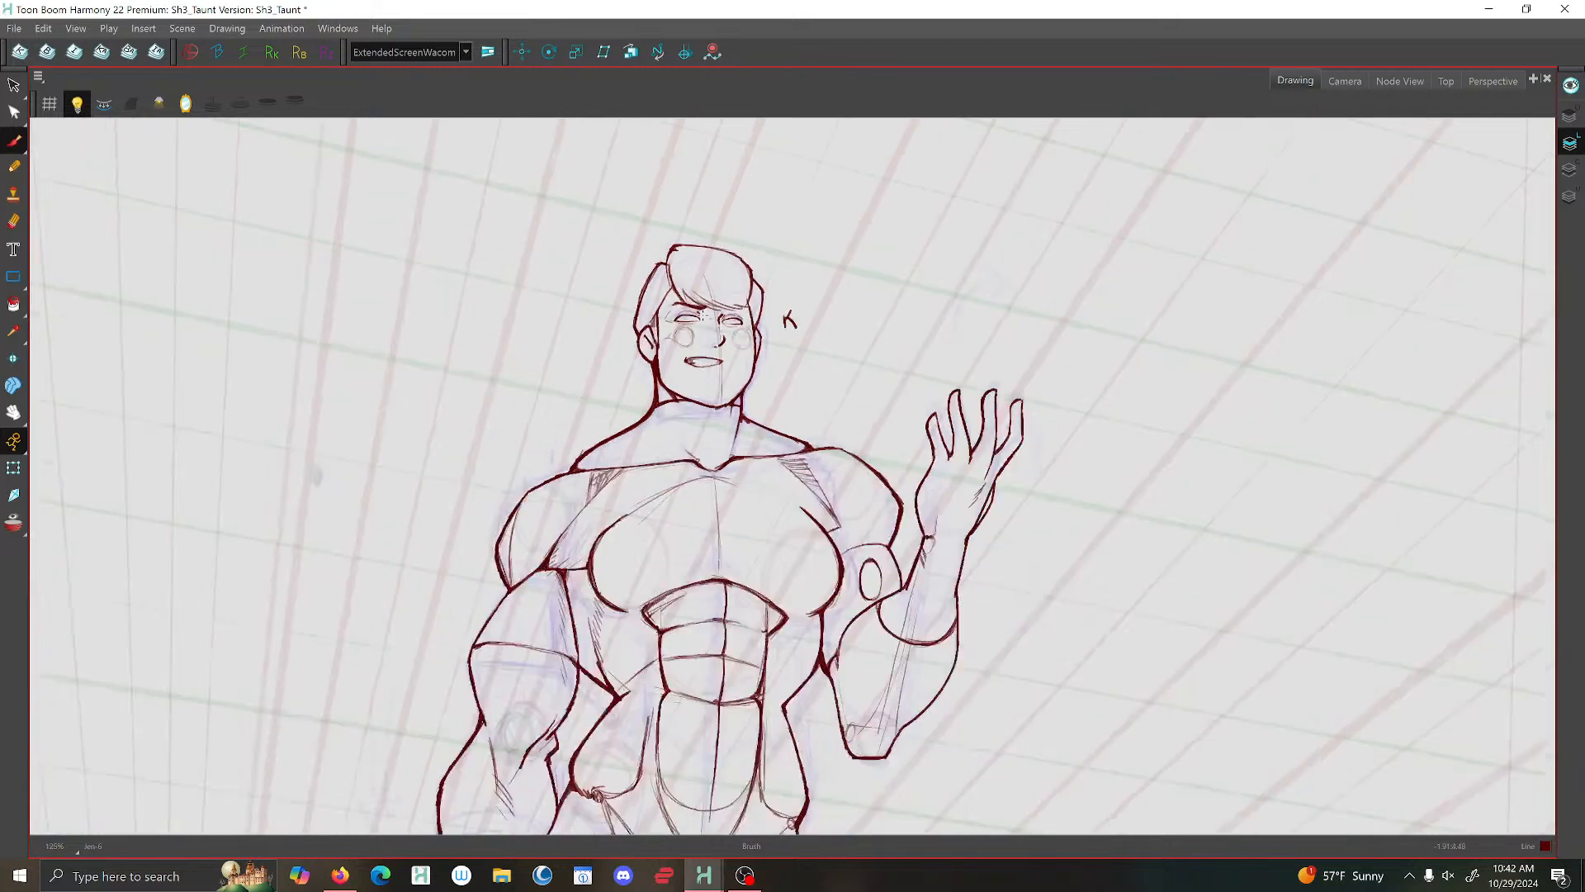
key(f)
key(g)
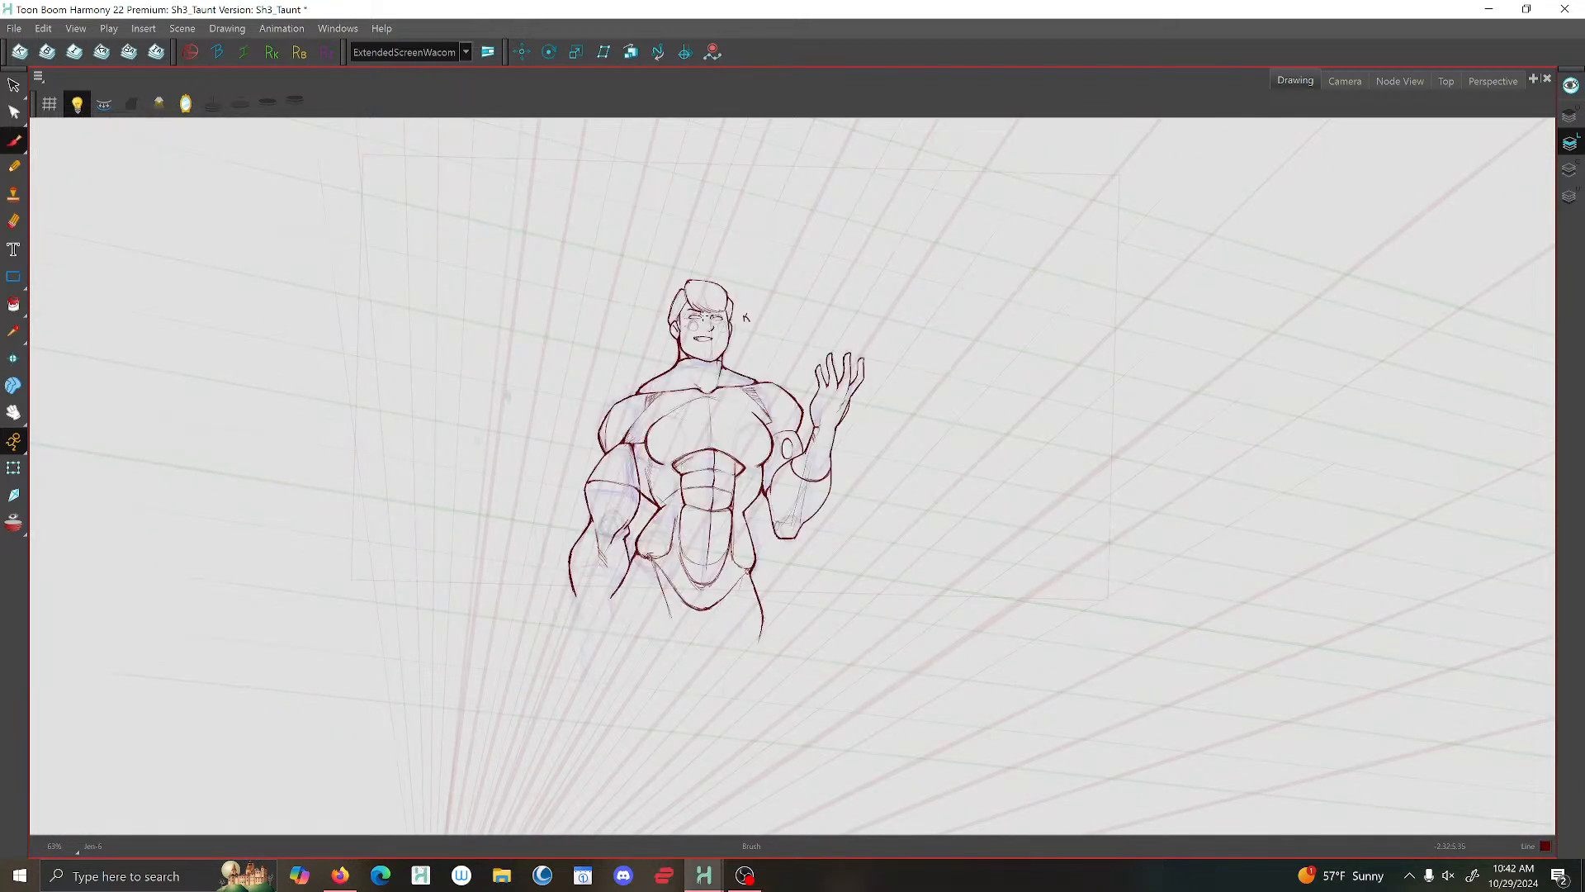
key(f)
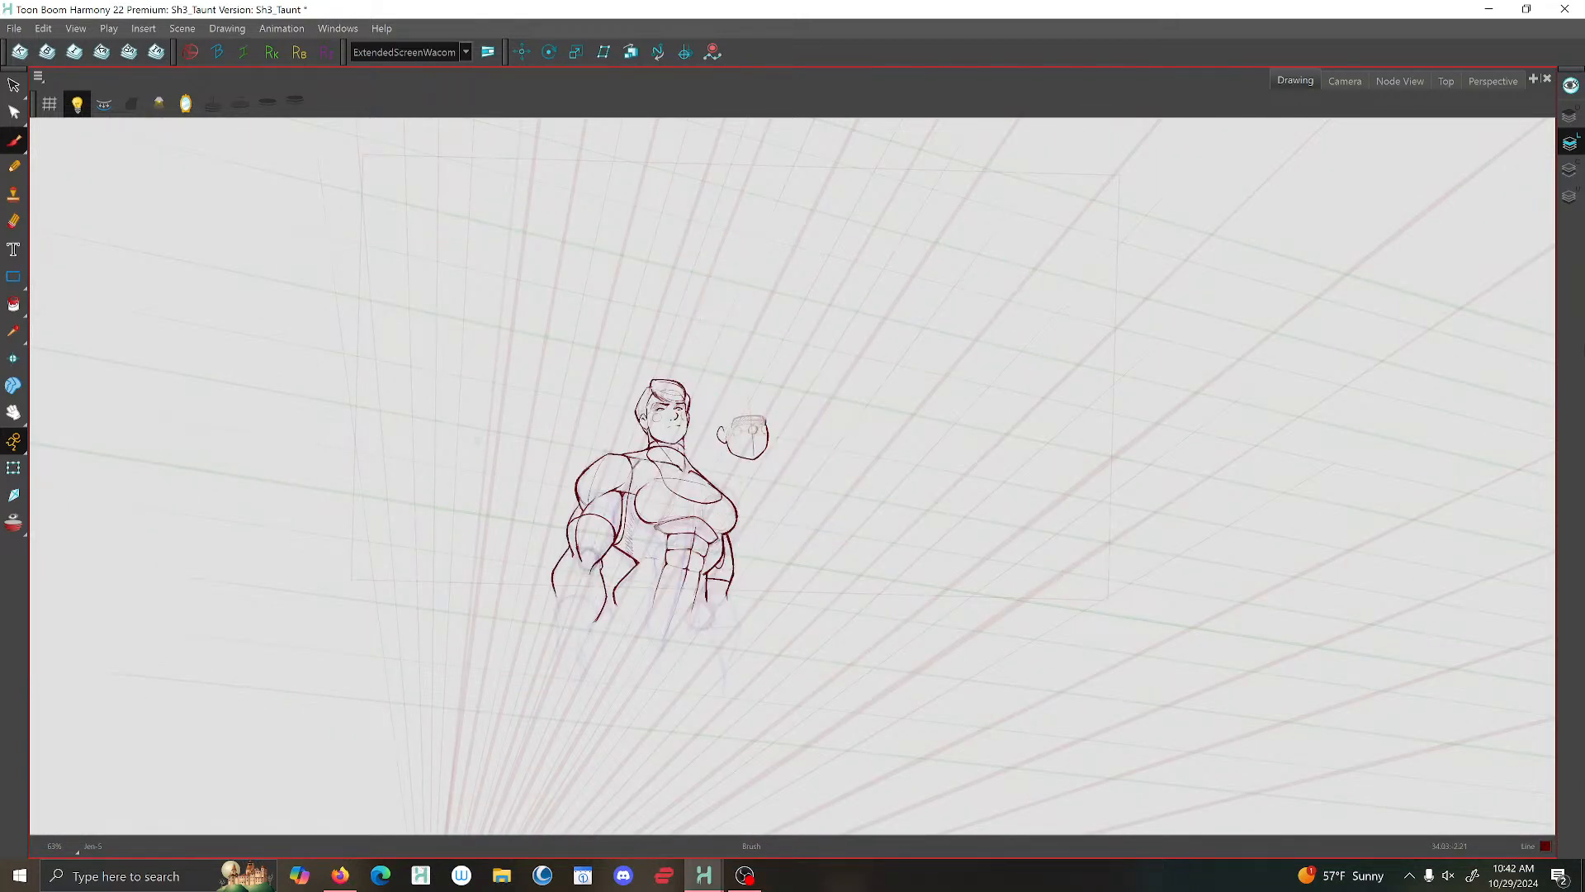
click(1331, 79)
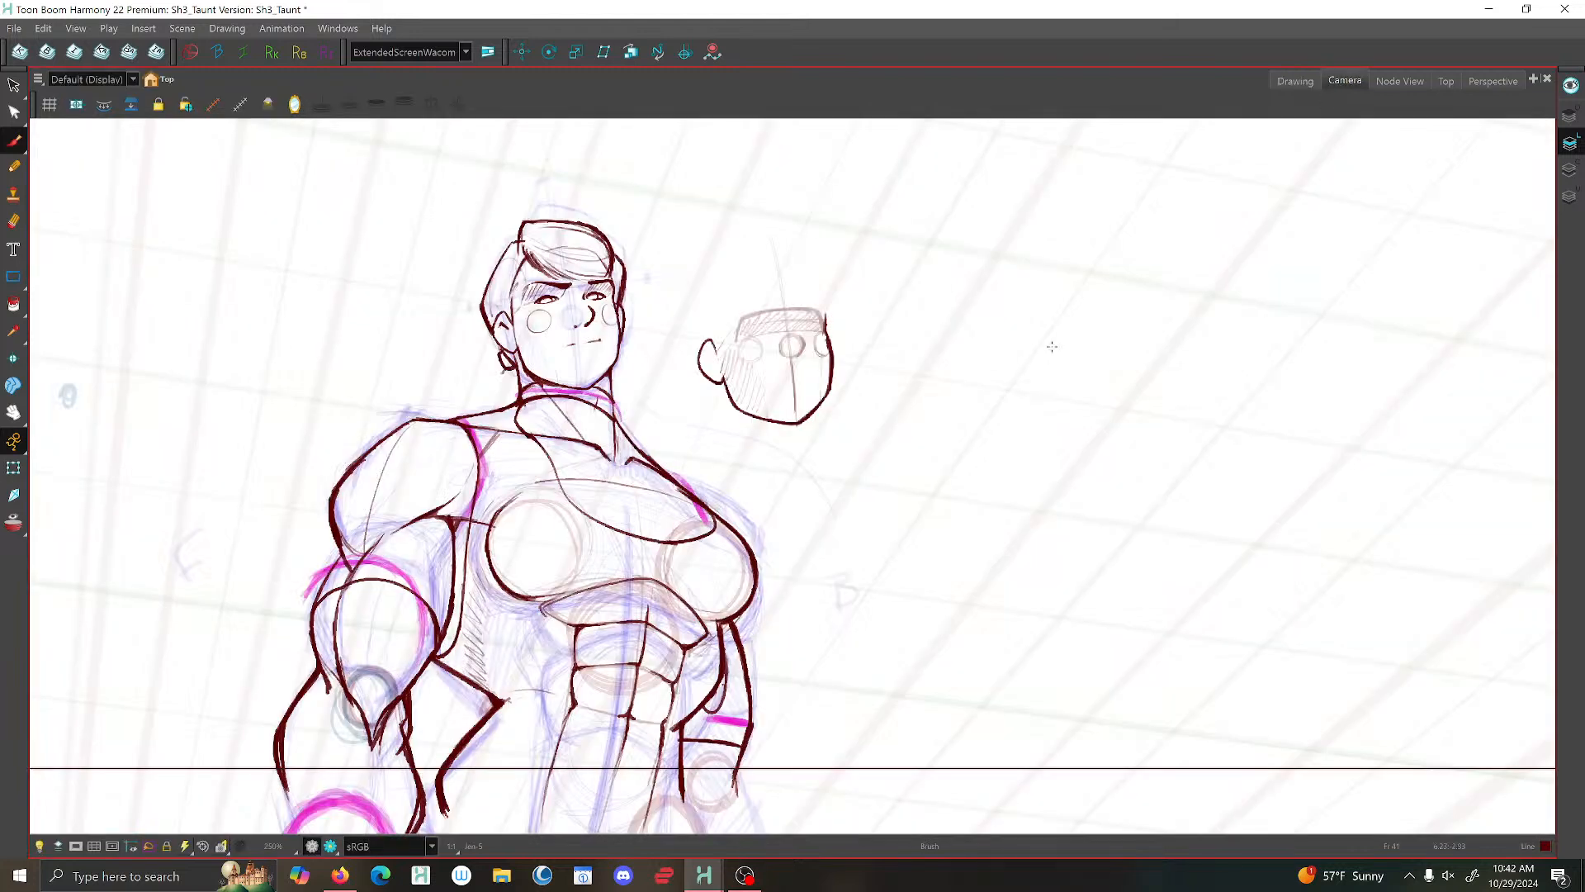
click(203, 846)
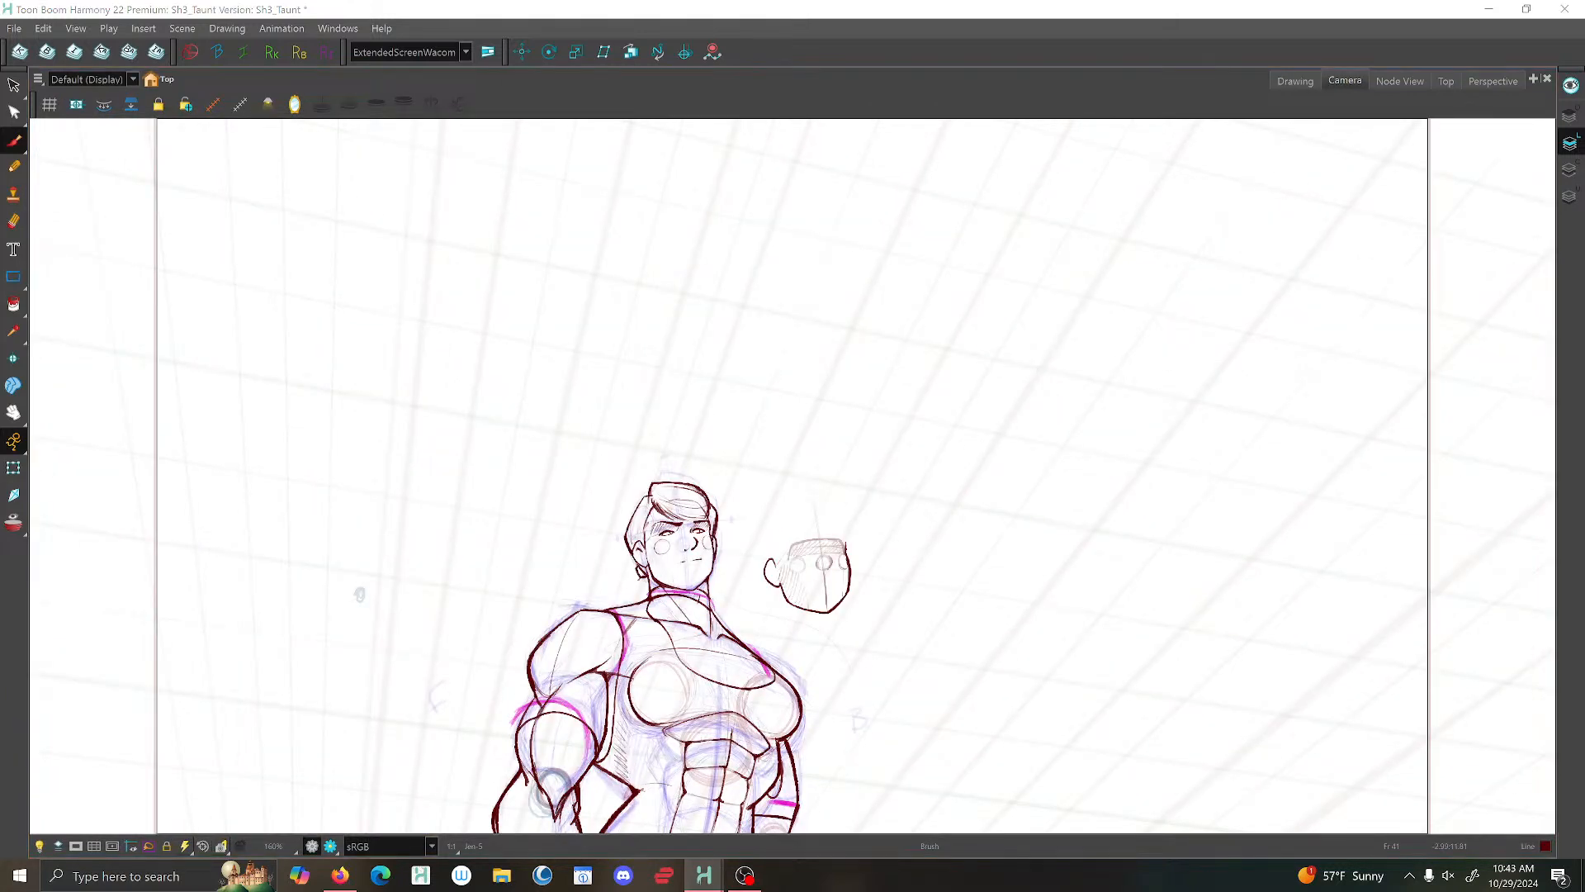
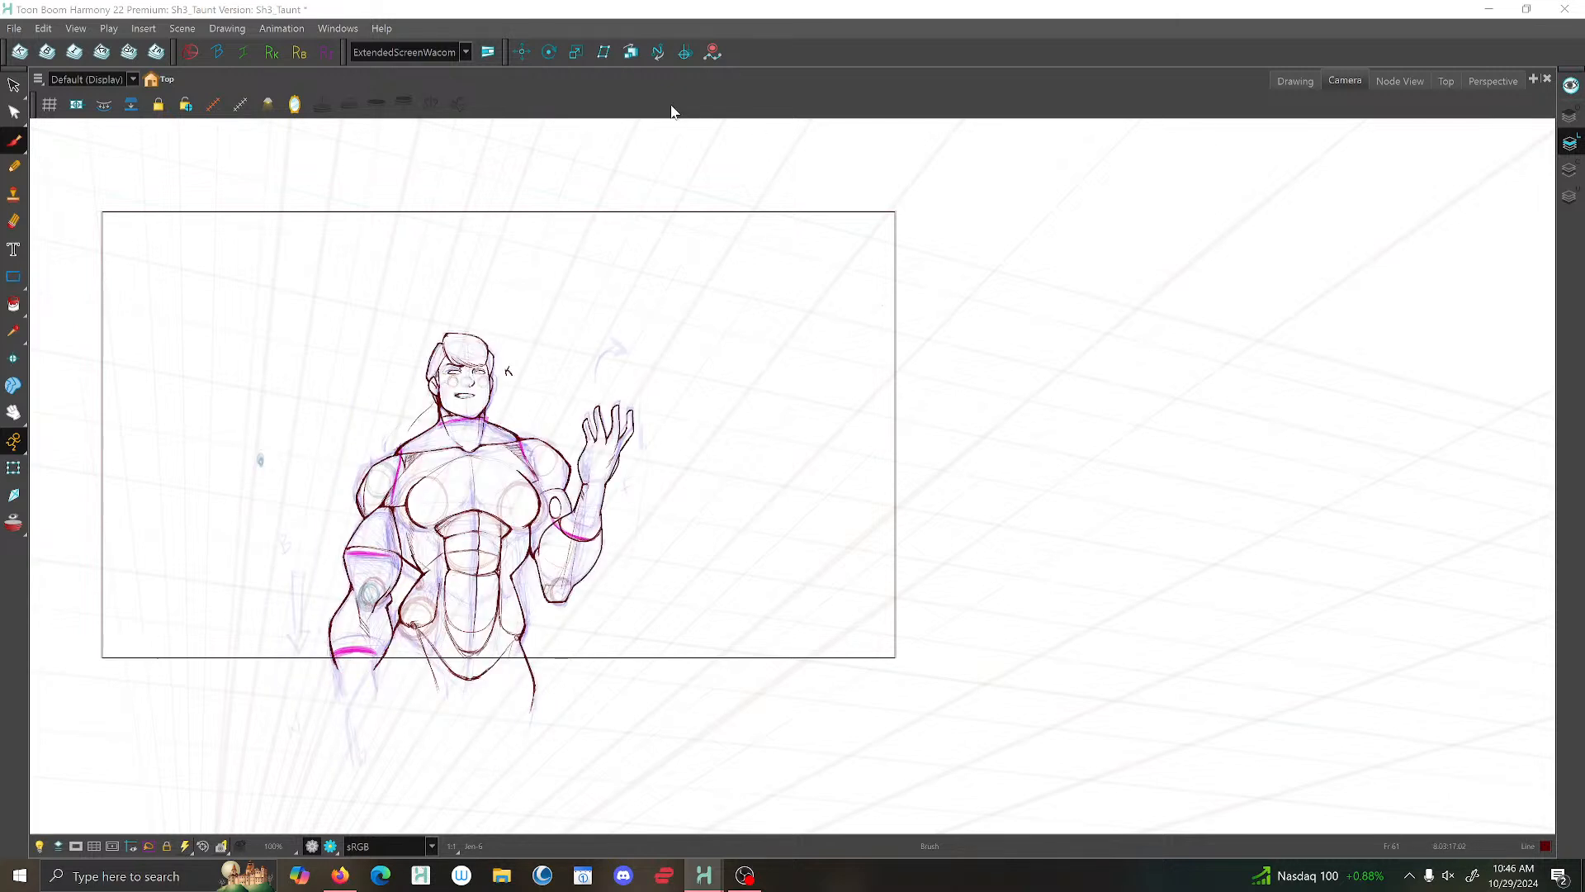
- Save the scene, then return to the Drawing view with the light table turned off
click(14, 28)
click(20, 126)
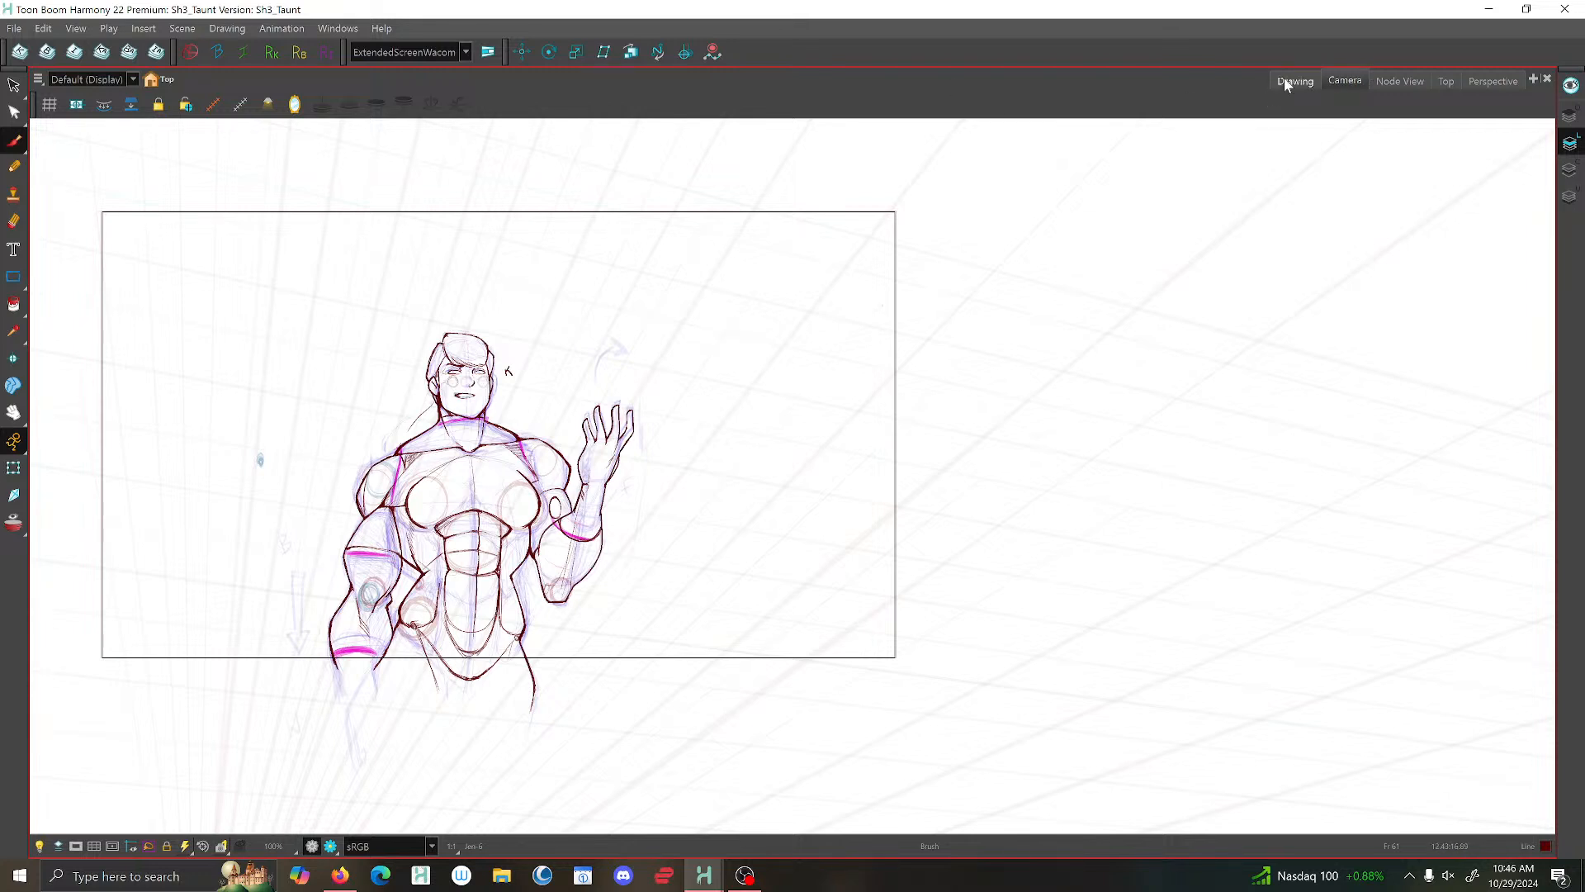
click(1288, 80)
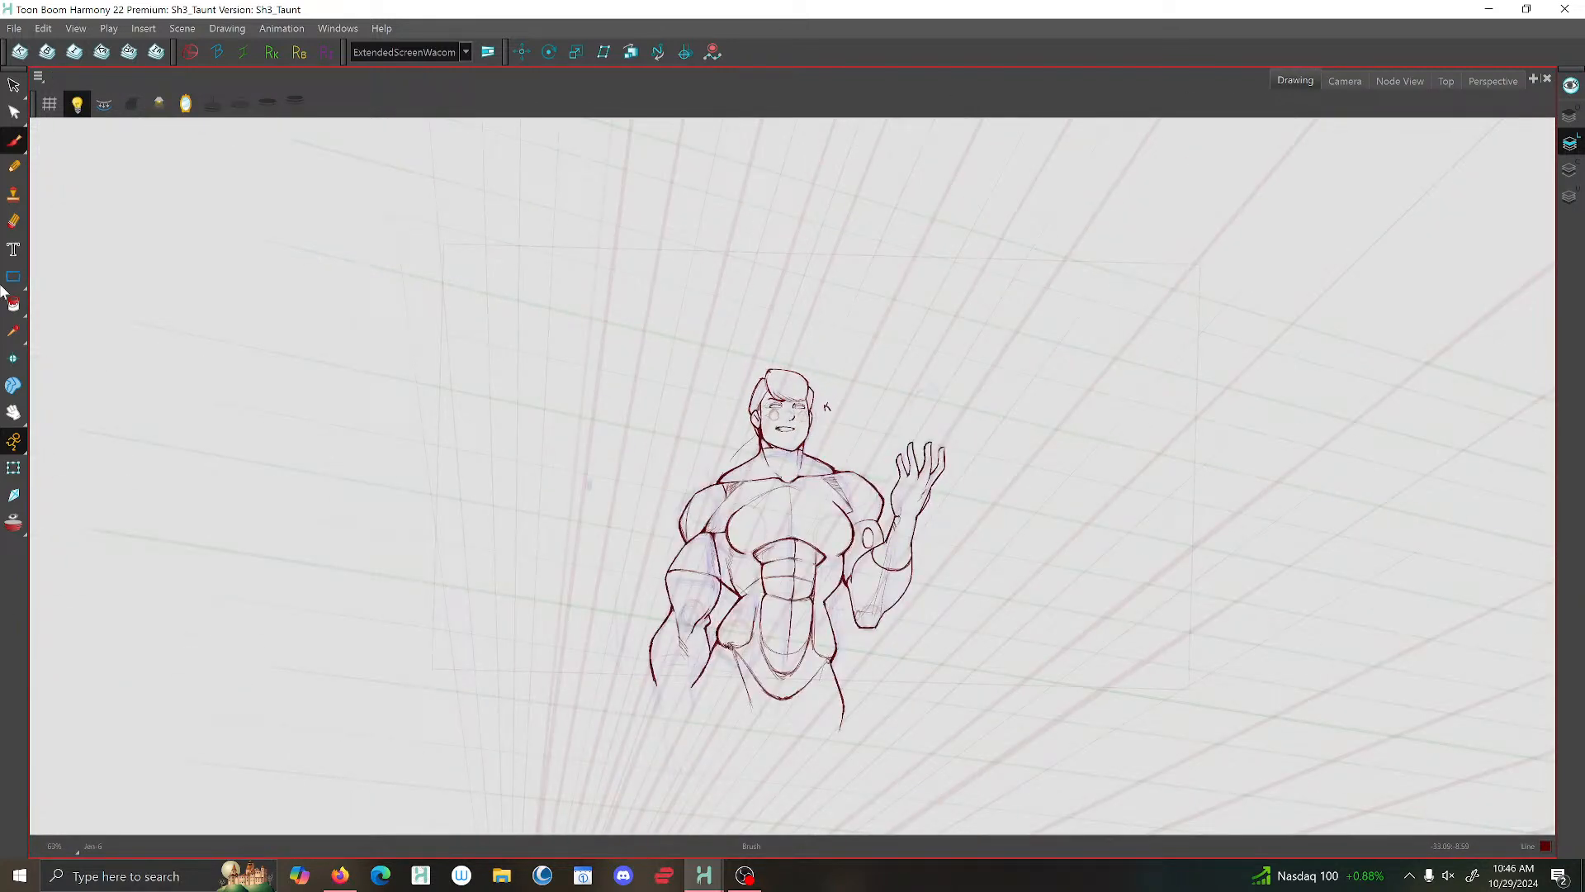
click(76, 103)
scroll(919, 594, up, 2)
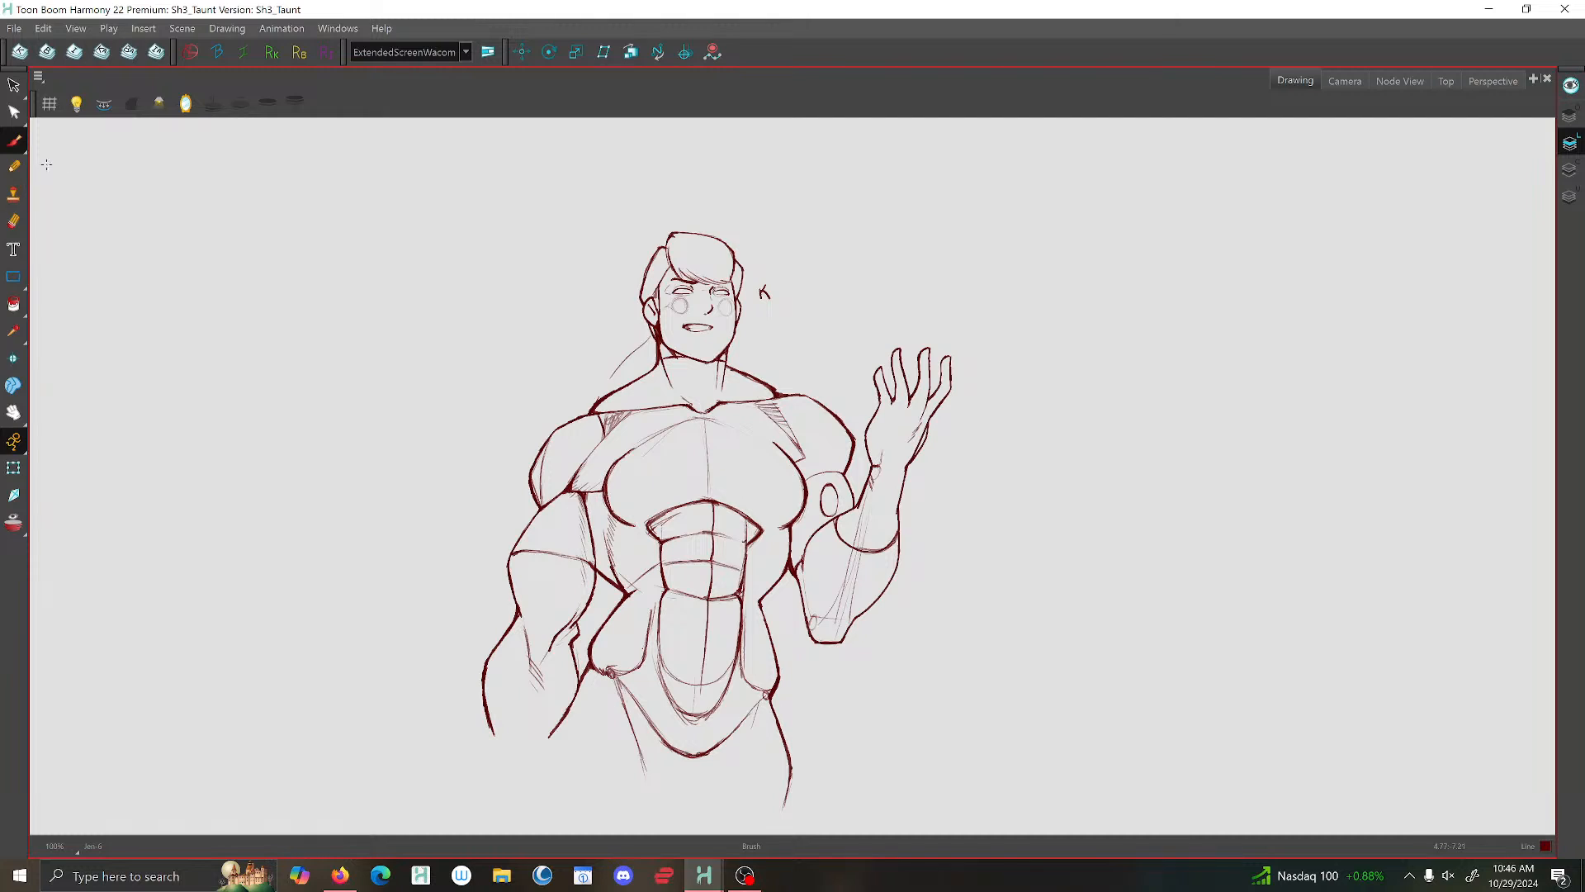
scroll(800, 428, up, 2)
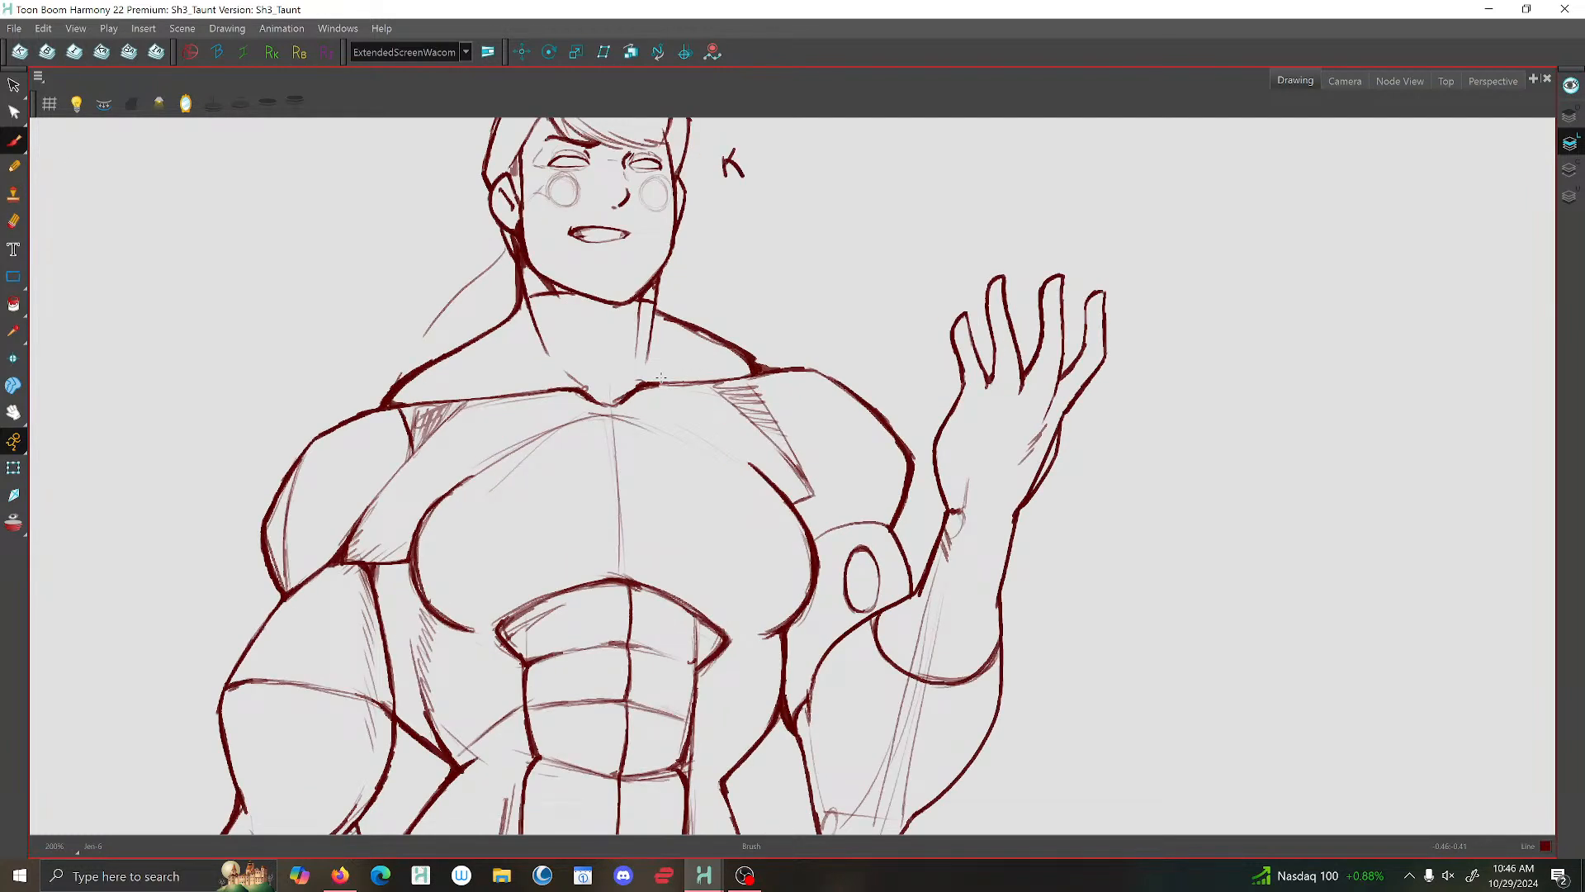
- Delete the stray stroke below the shading beside the raised arm's shoulder, and narrow the hatched patch to meet the chest contour
click(13, 85)
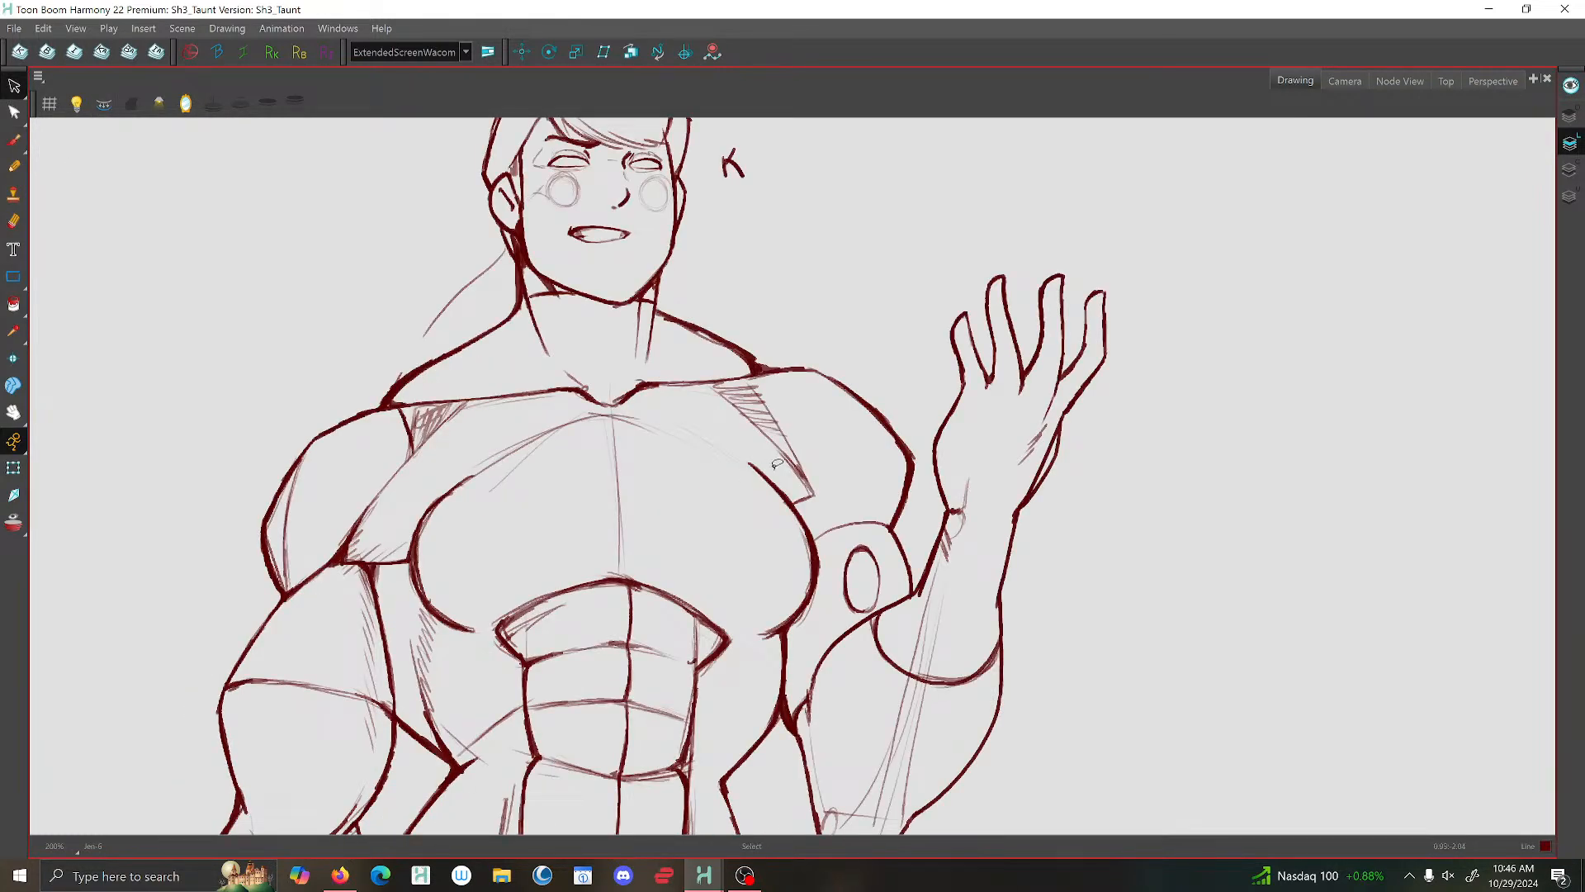
click(808, 498)
key(Delete)
mouse_move(798, 477)
mouse_down()
mouse_move(769, 382)
mouse_move(739, 431)
mouse_move(743, 377)
mouse_up()
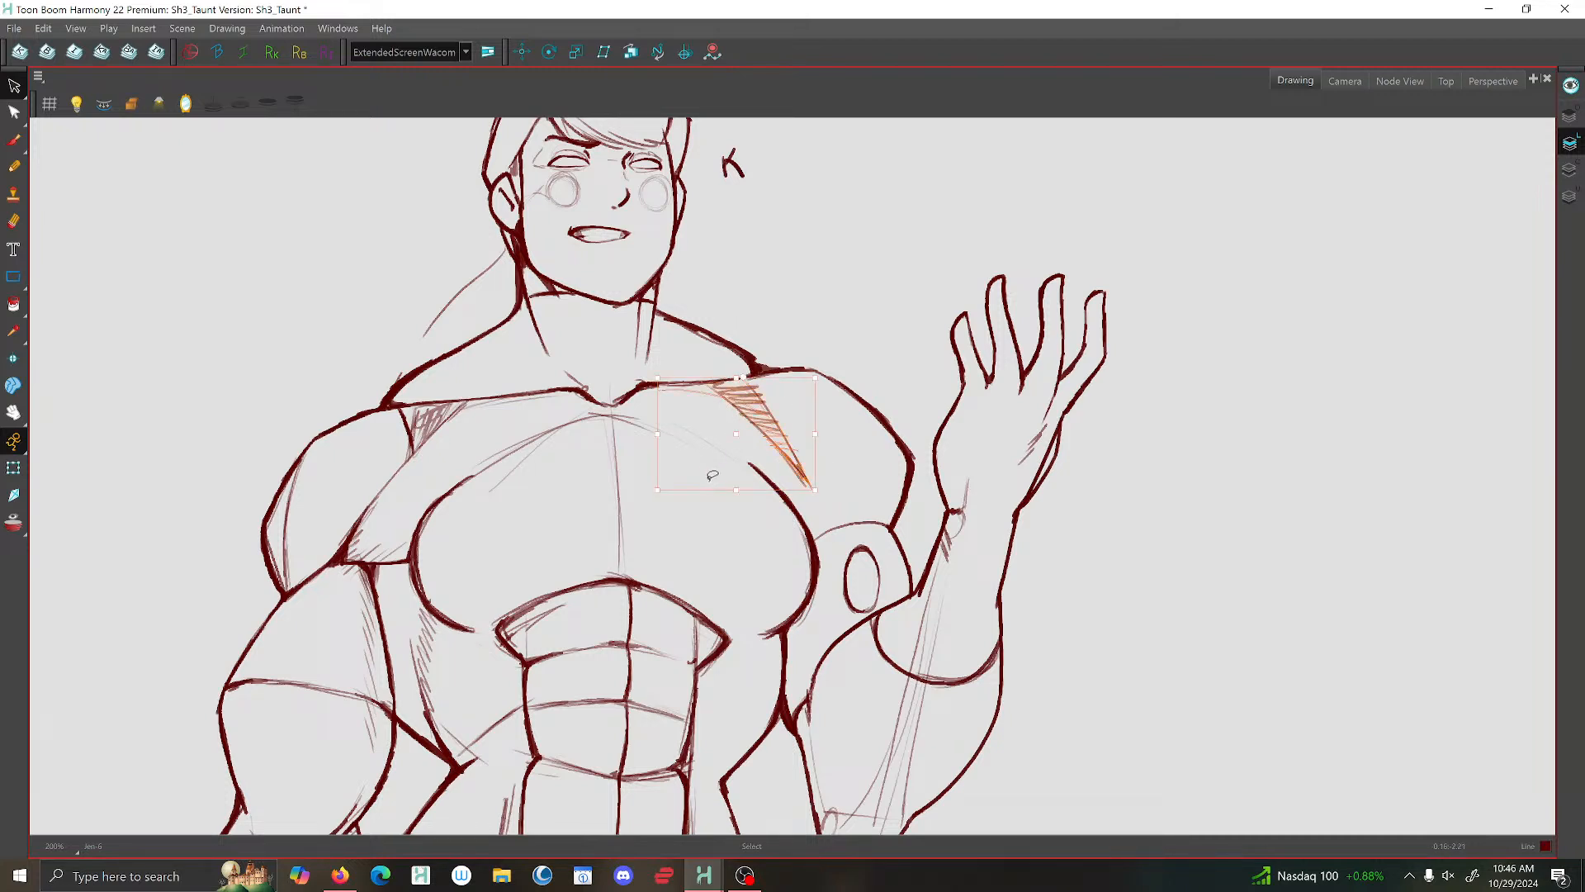
mouse_move(704, 491)
mouse_down()
mouse_move(681, 488)
mouse_move(718, 495)
mouse_move(694, 499)
mouse_up()
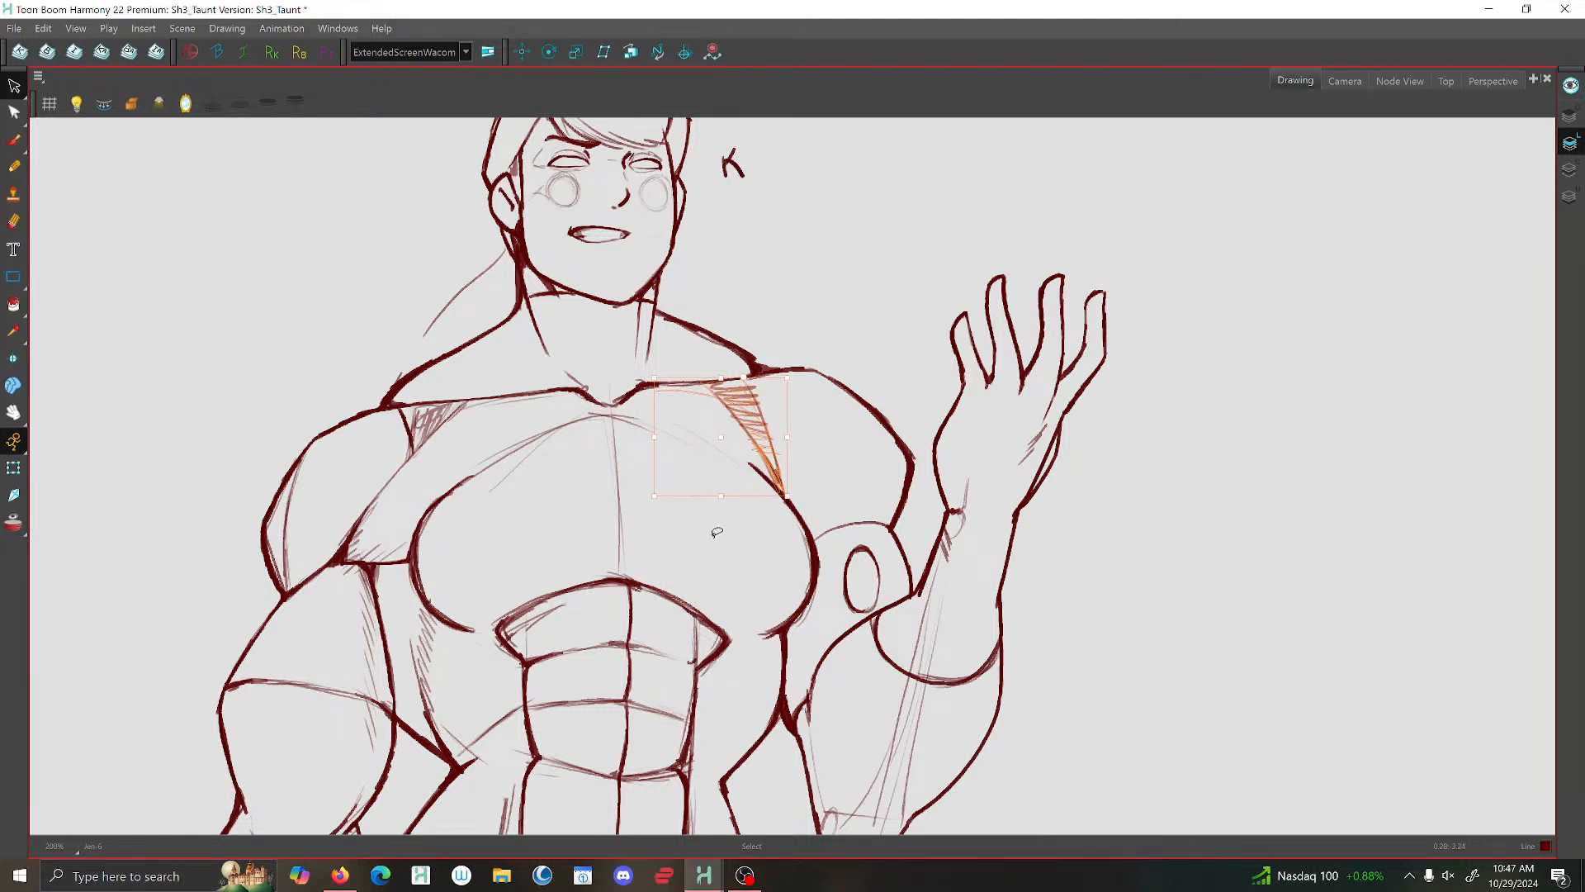
click(226, 373)
- Brush the lower edge of the shoulder shading into the chest contour and reinforce the raised upper arm's line where it meets the chest
click(14, 140)
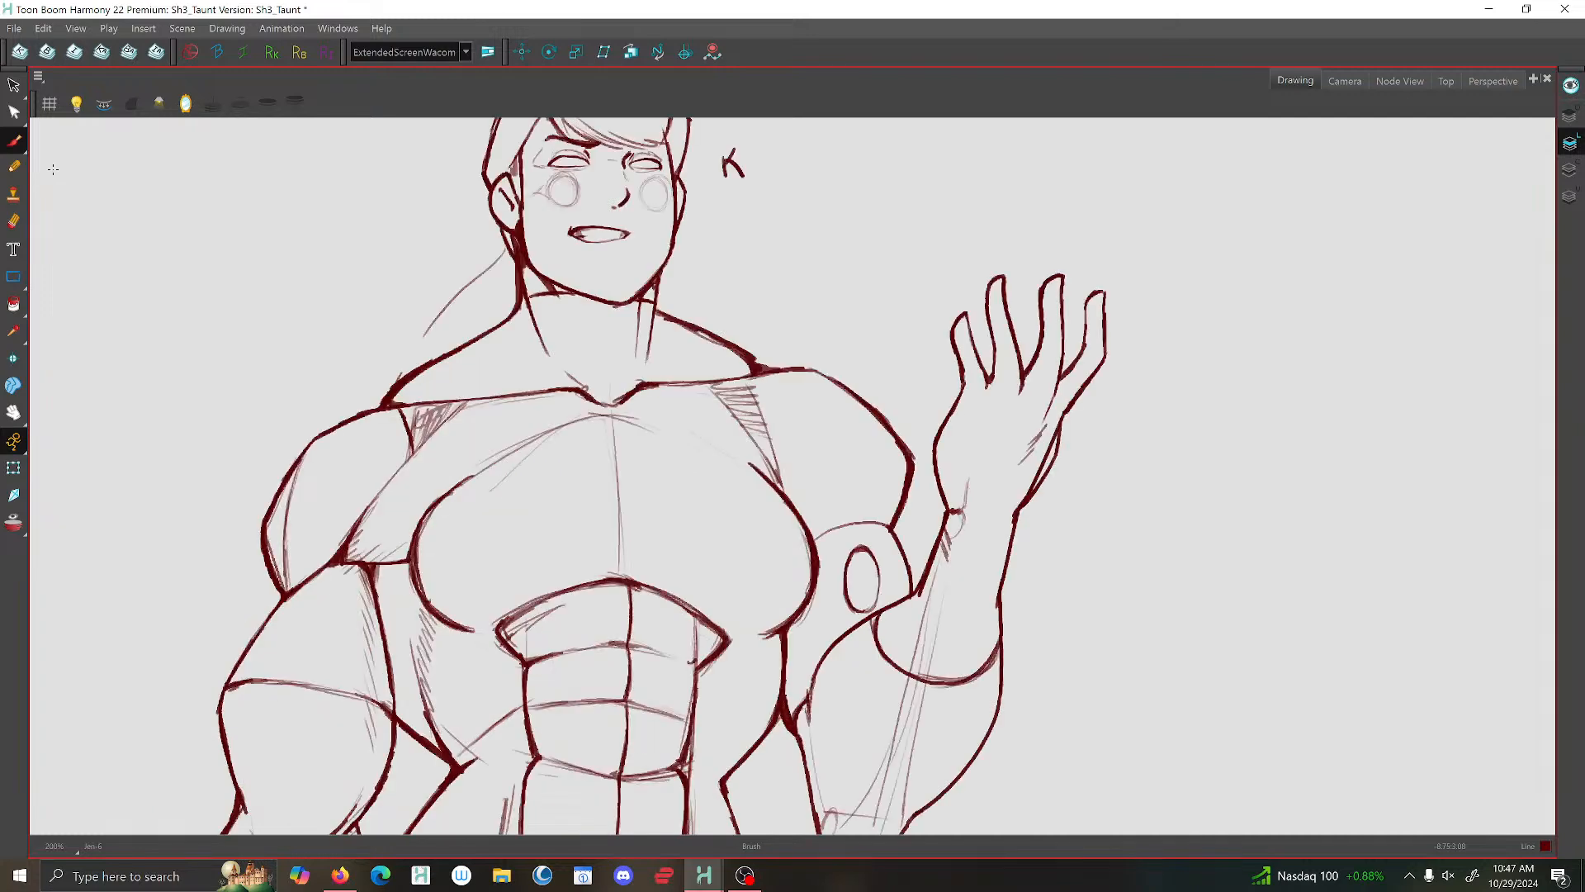
scroll(406, 481, down, 2)
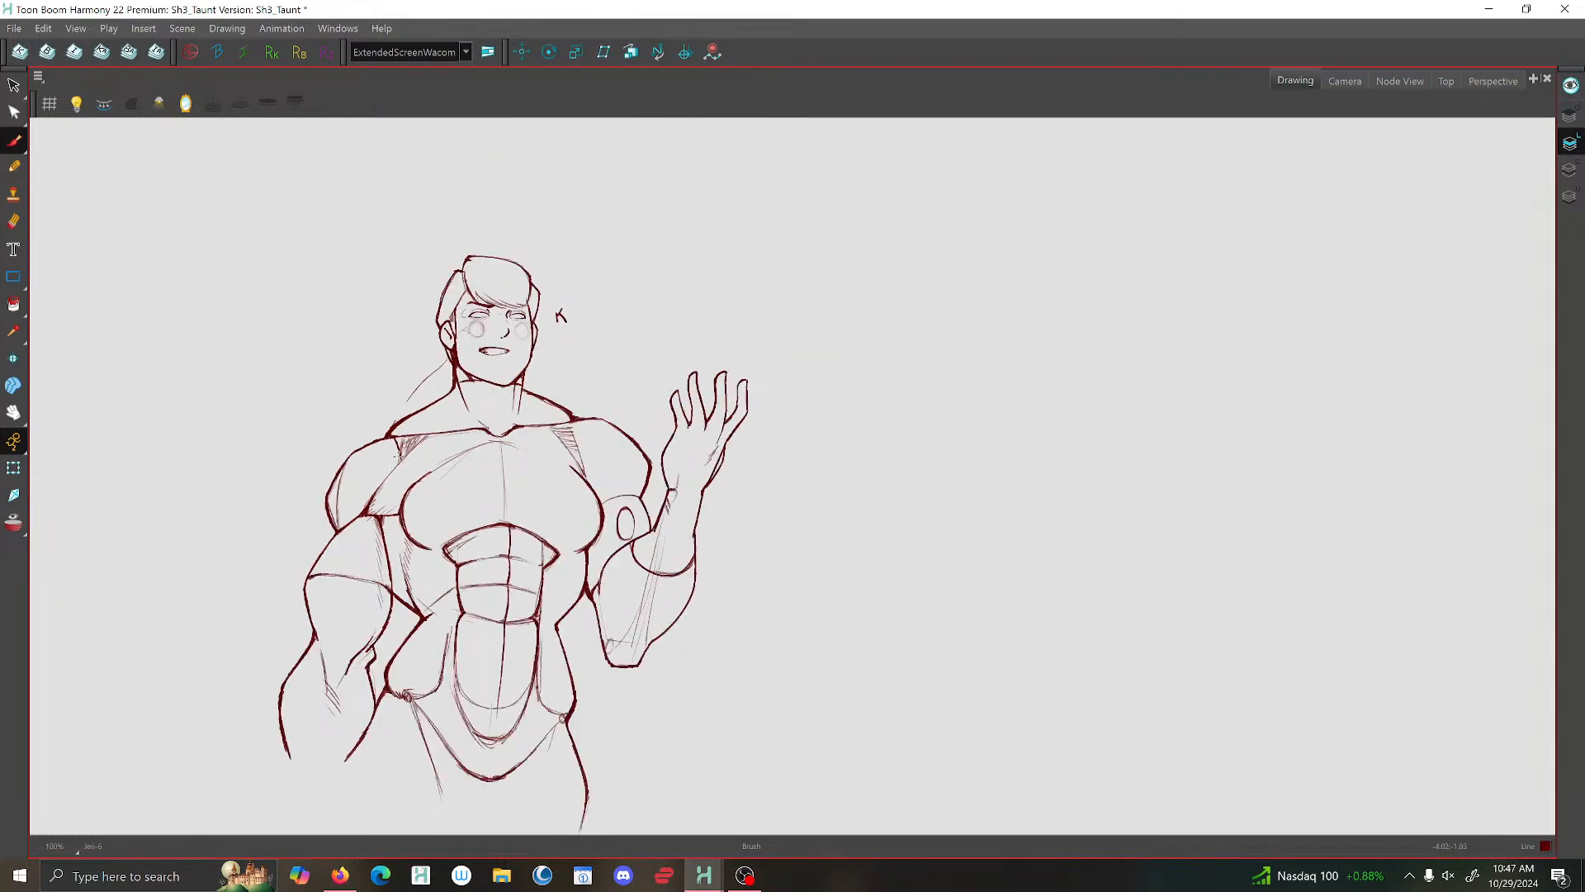
scroll(416, 458, up, 5)
drag(566, 463, 582, 507)
drag(659, 558, 628, 586)
- Delete the stray strokes along the outer chest contour on the raised arm's side
key(alt+s)
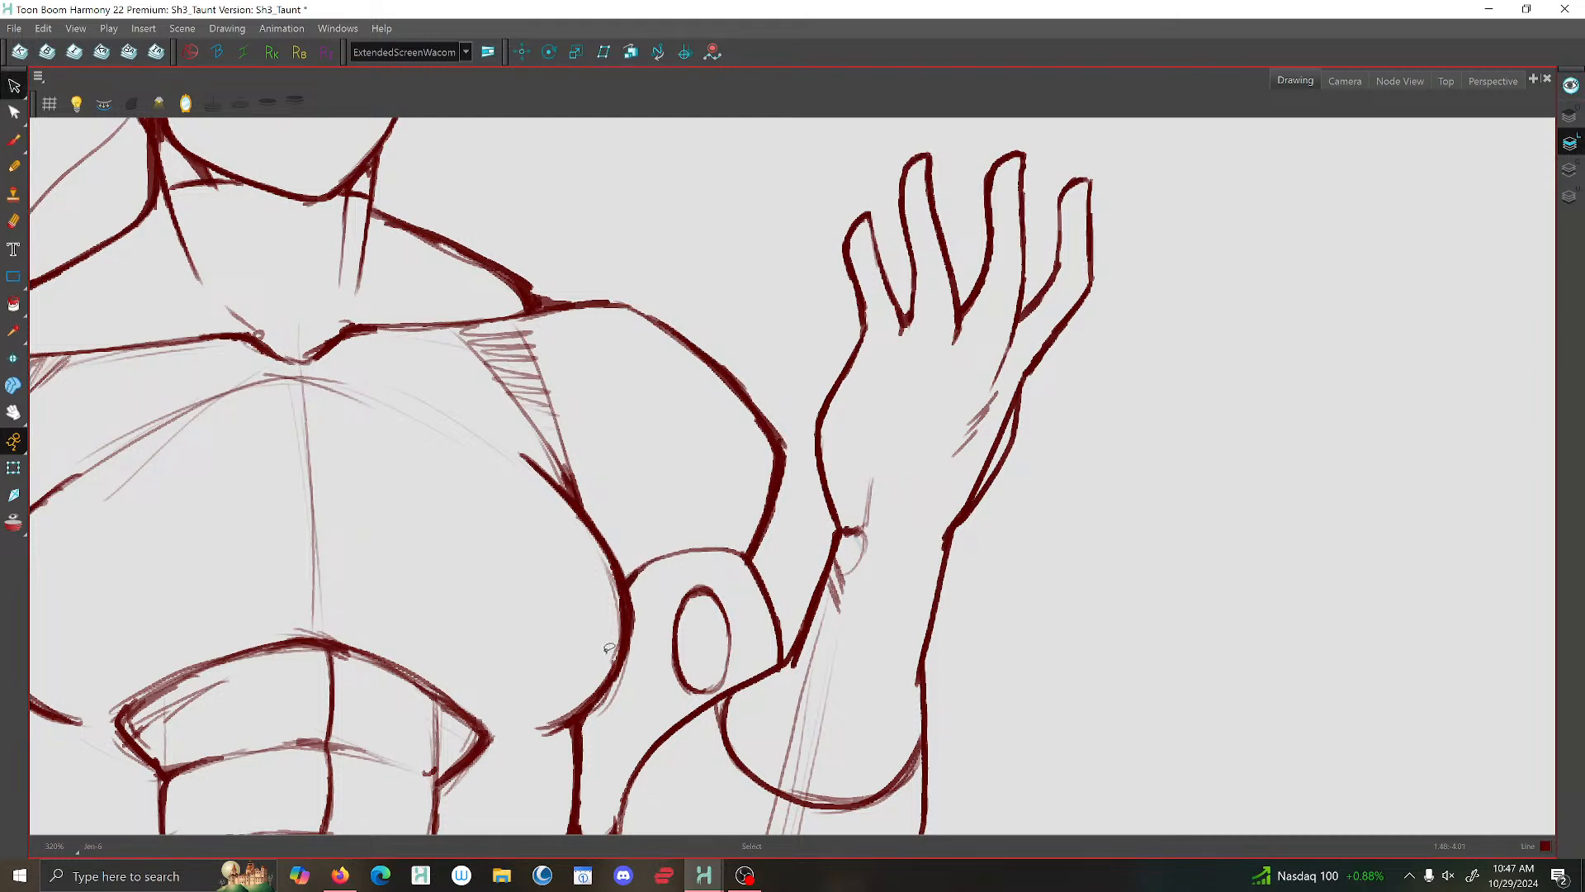
click(613, 568)
key(Delete)
click(622, 683)
key(Delete)
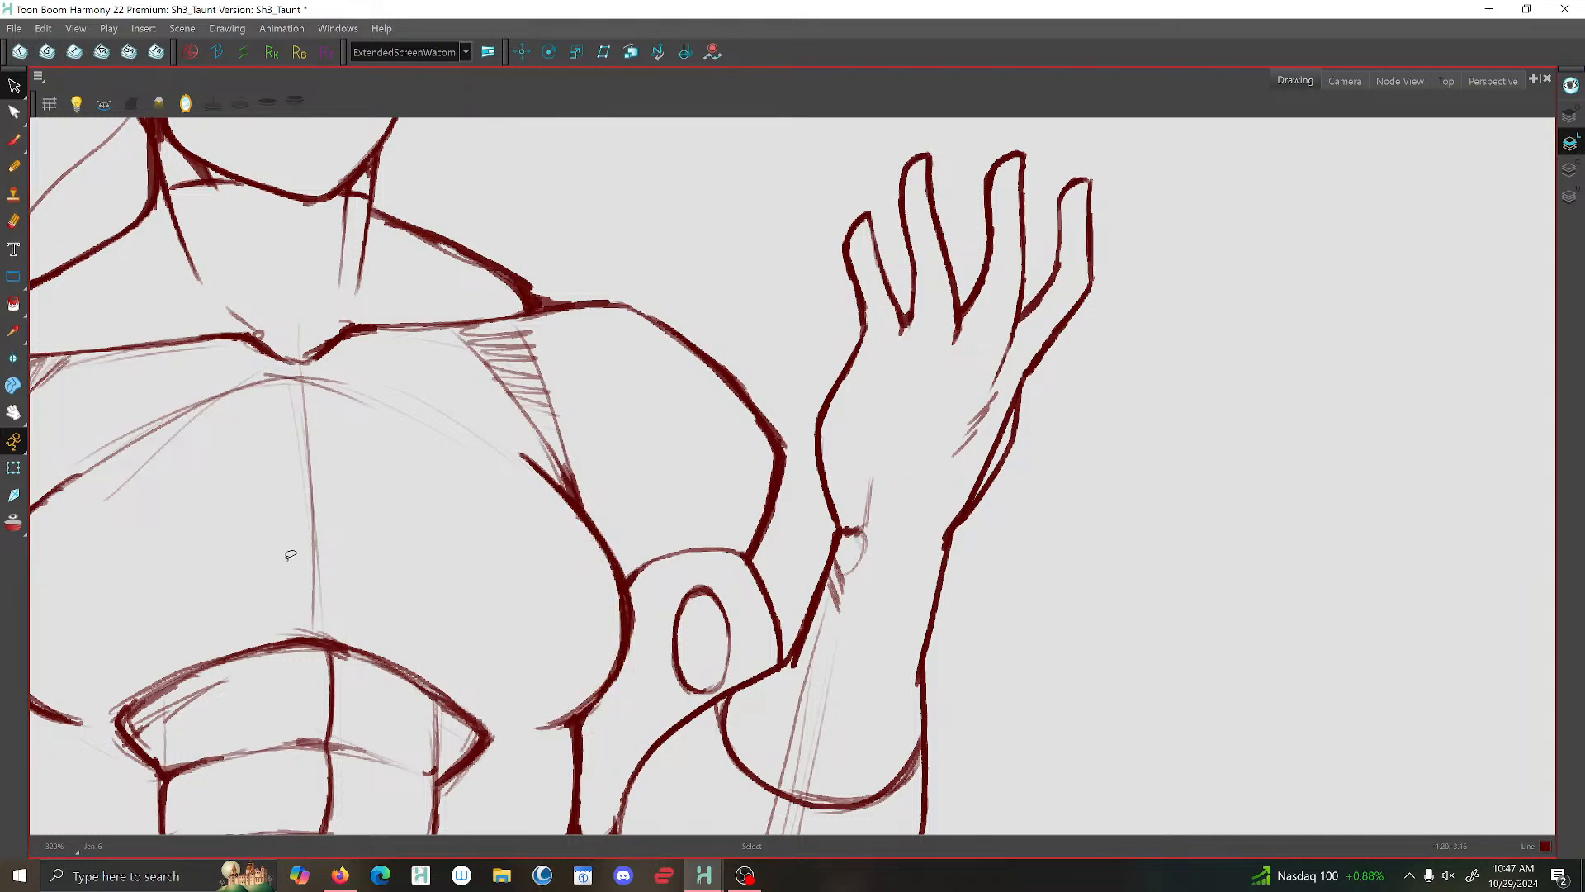
- Examine the line work of the chest, armpit and raised arm, both close up and as part of the whole figure
scroll(459, 436, down, 5)
scroll(473, 504, up, 3)
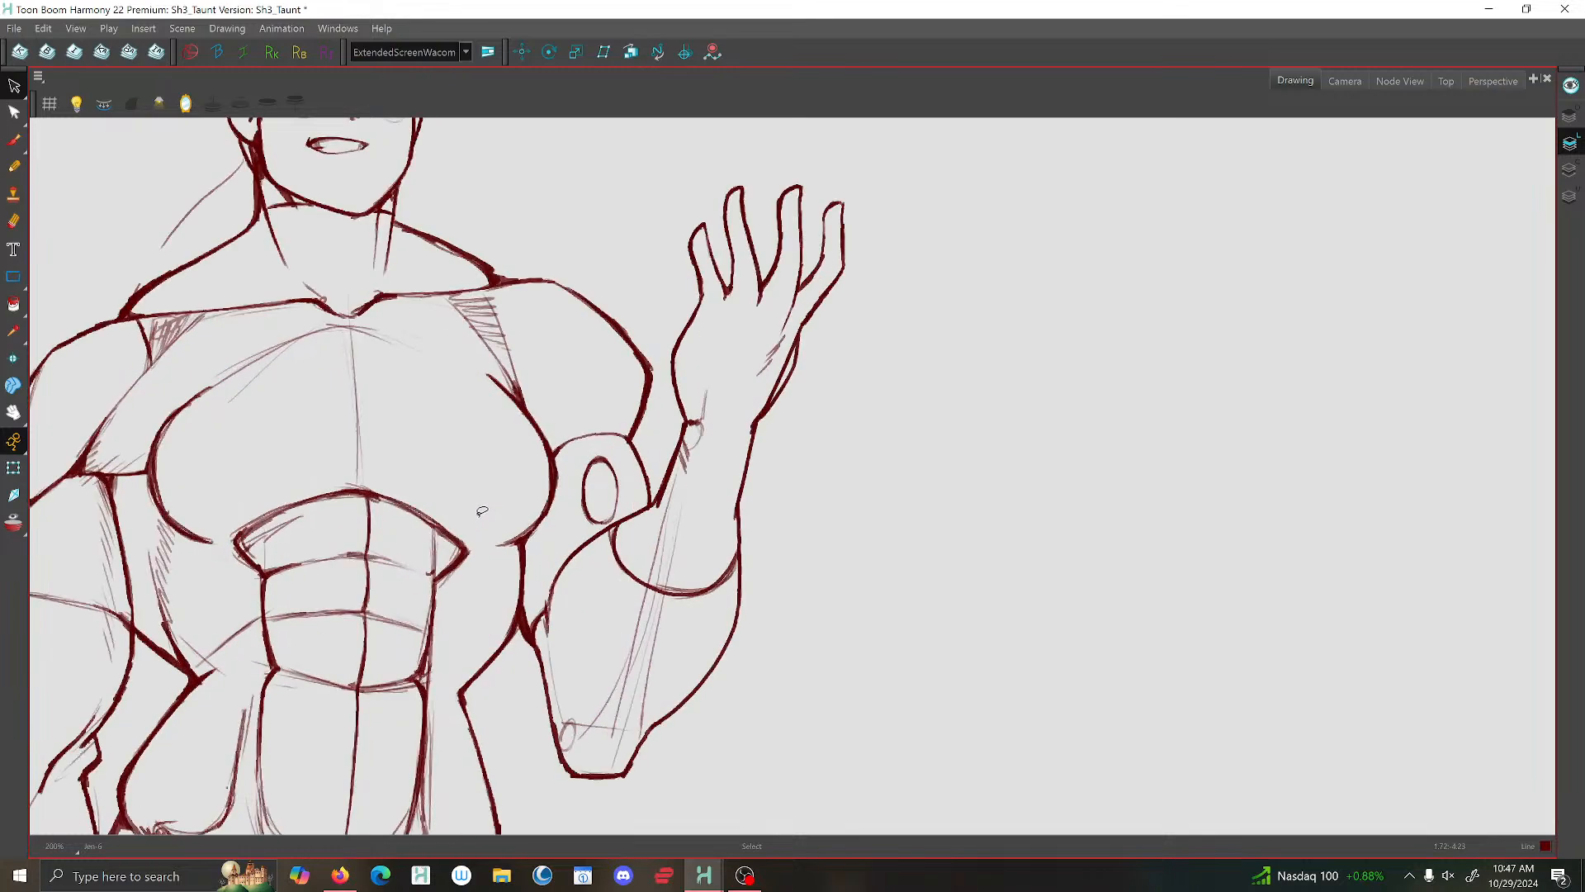
click(15, 140)
scroll(546, 493, up, 2)
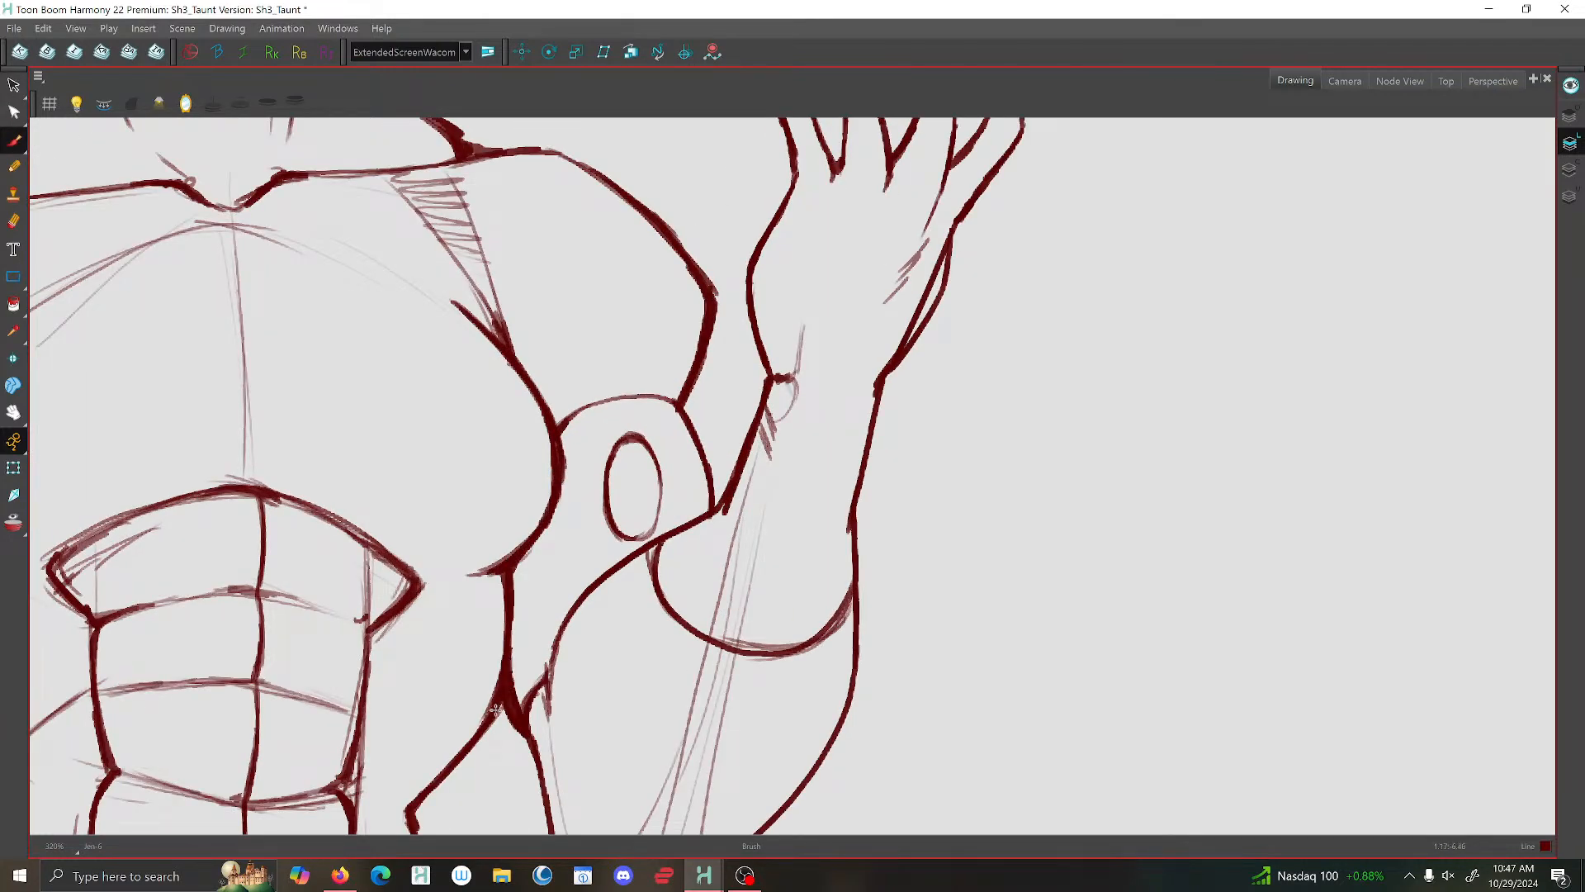
scroll(528, 652, down, 3)
scroll(589, 580, up, 3)
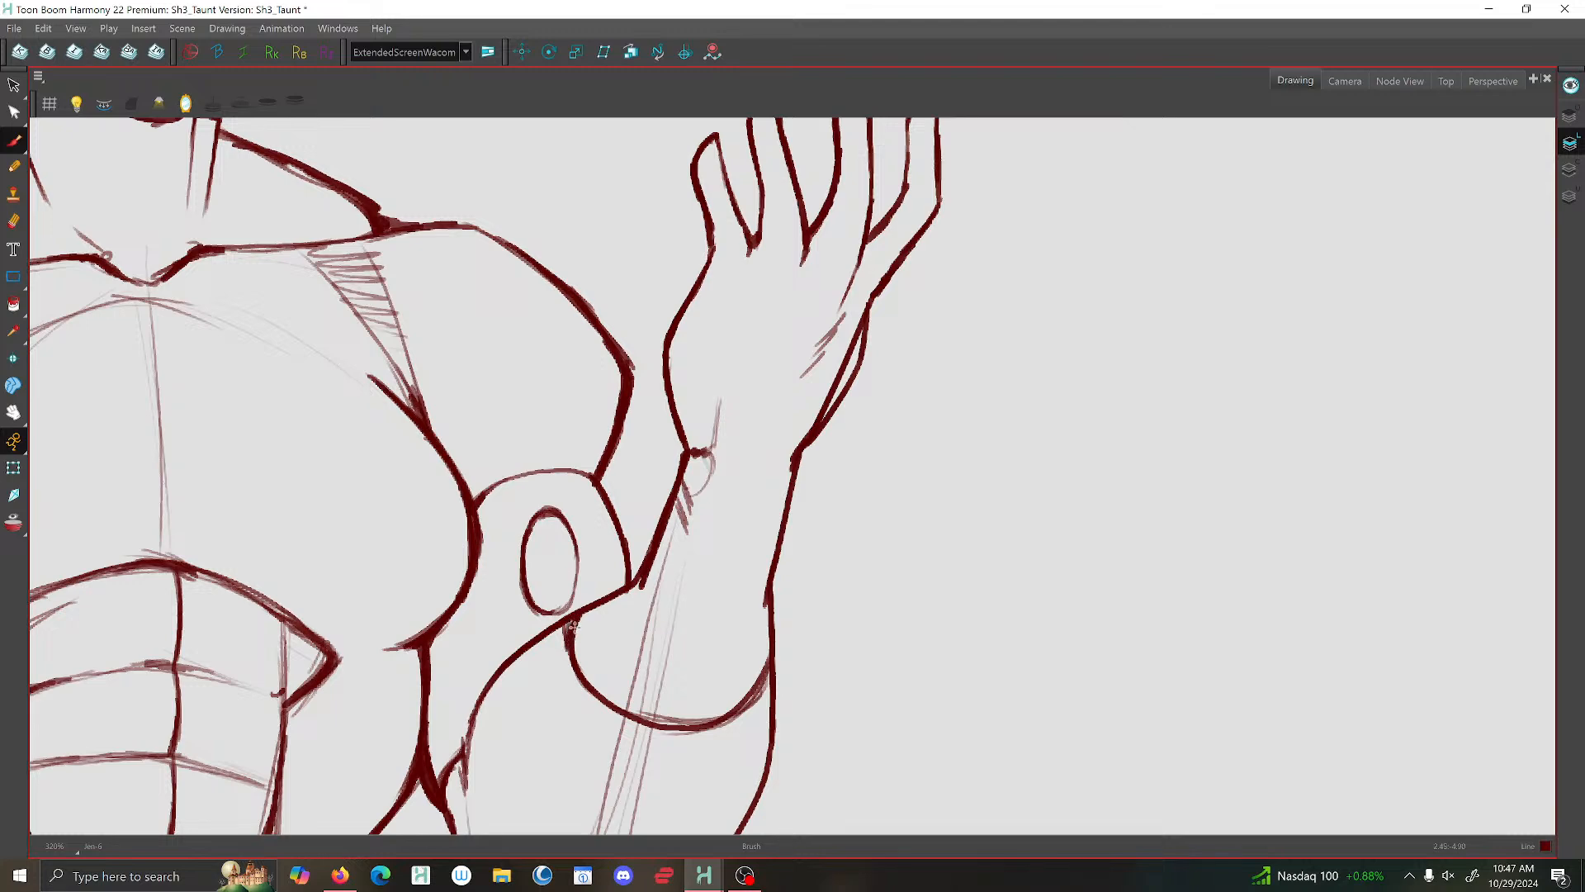
scroll(663, 524, down, 3)
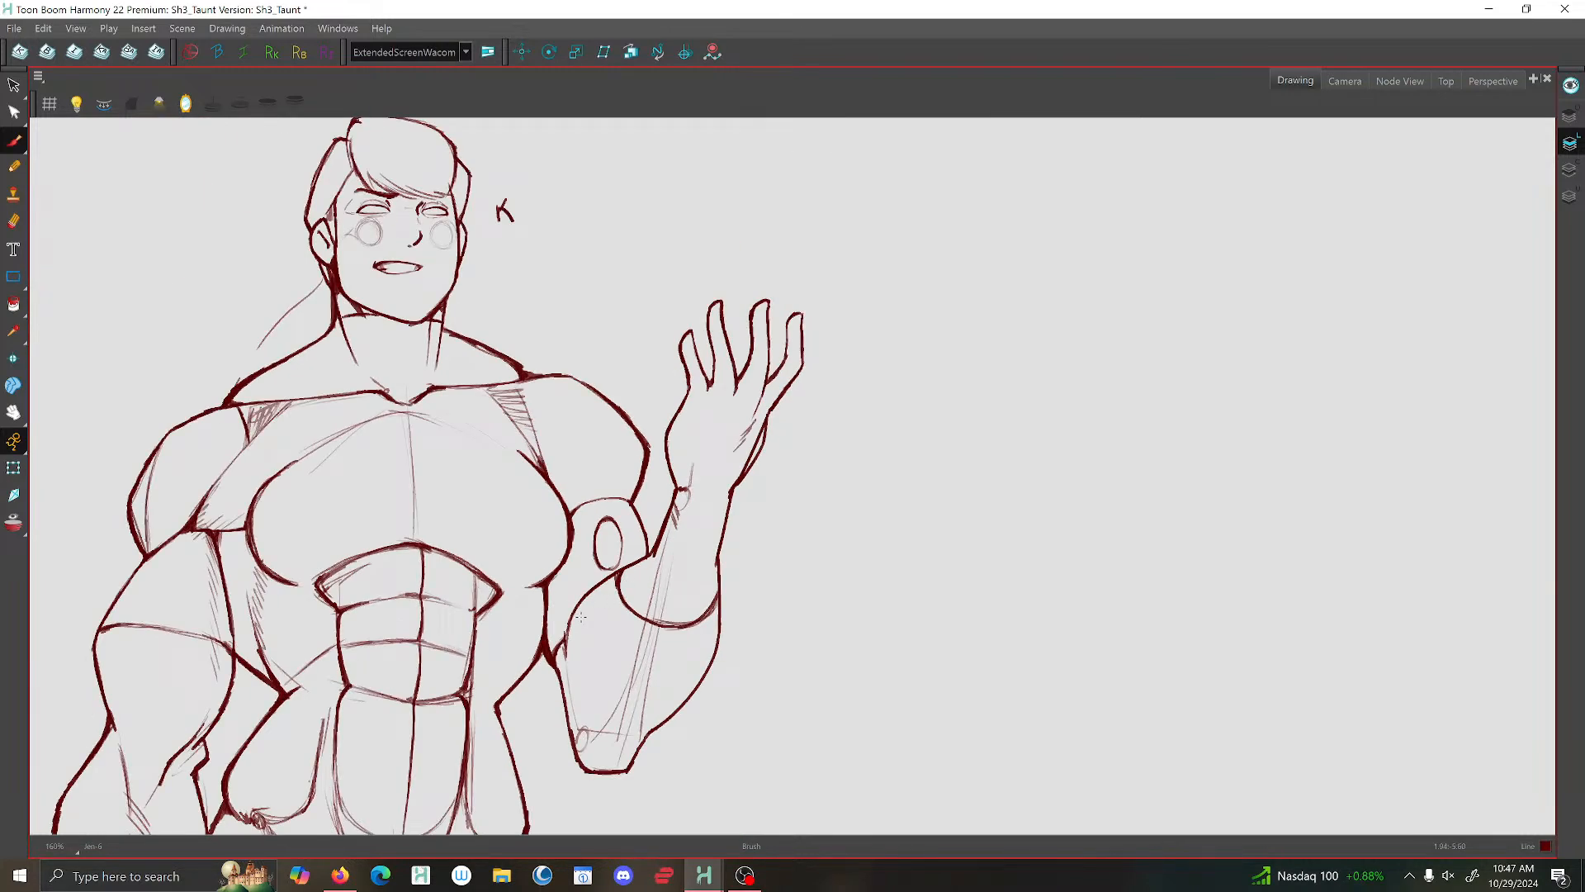
scroll(671, 523, up, 2)
scroll(674, 520, down, 3)
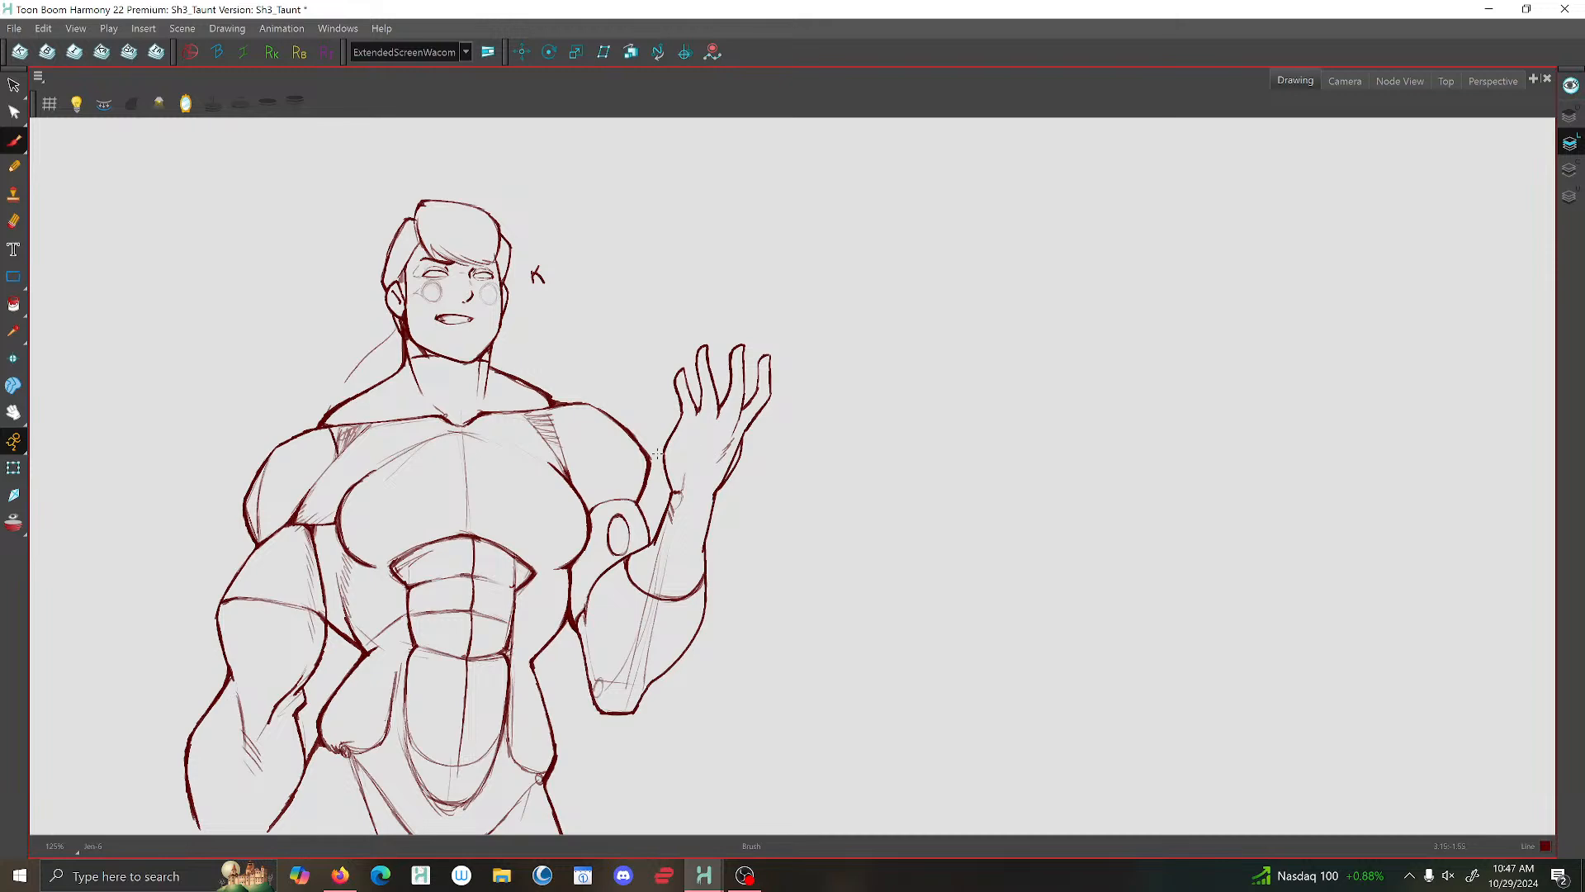
- Reinforce the lowered forearm's inner contour with the brush and thicken the line junctions at the waist and both hips
scroll(357, 510, up, 3)
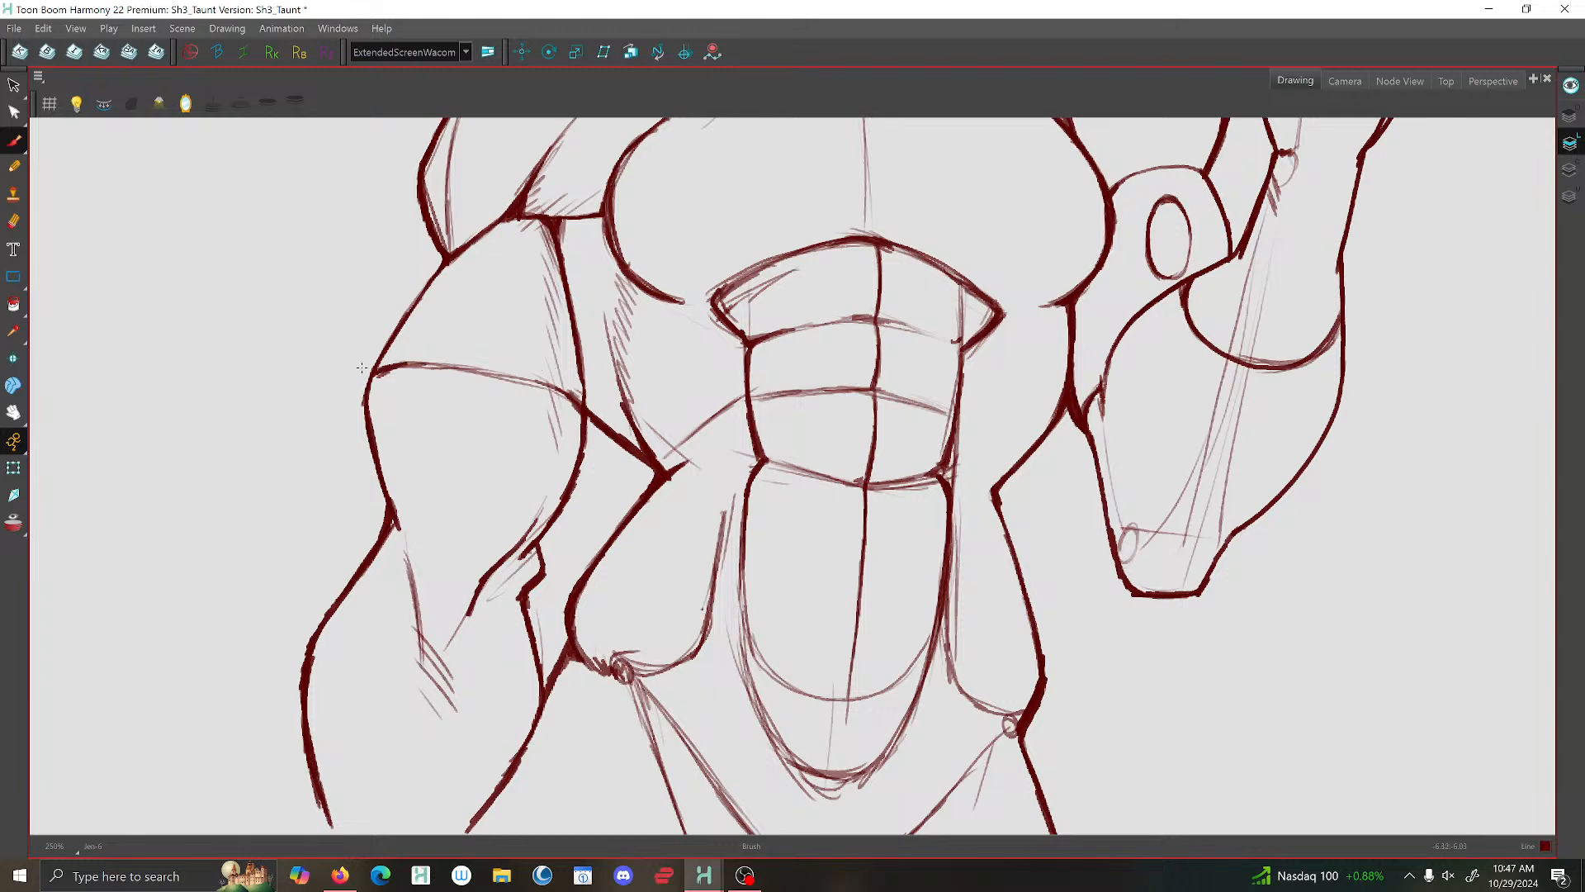
scroll(372, 520, down, 4)
scroll(438, 603, up, 5)
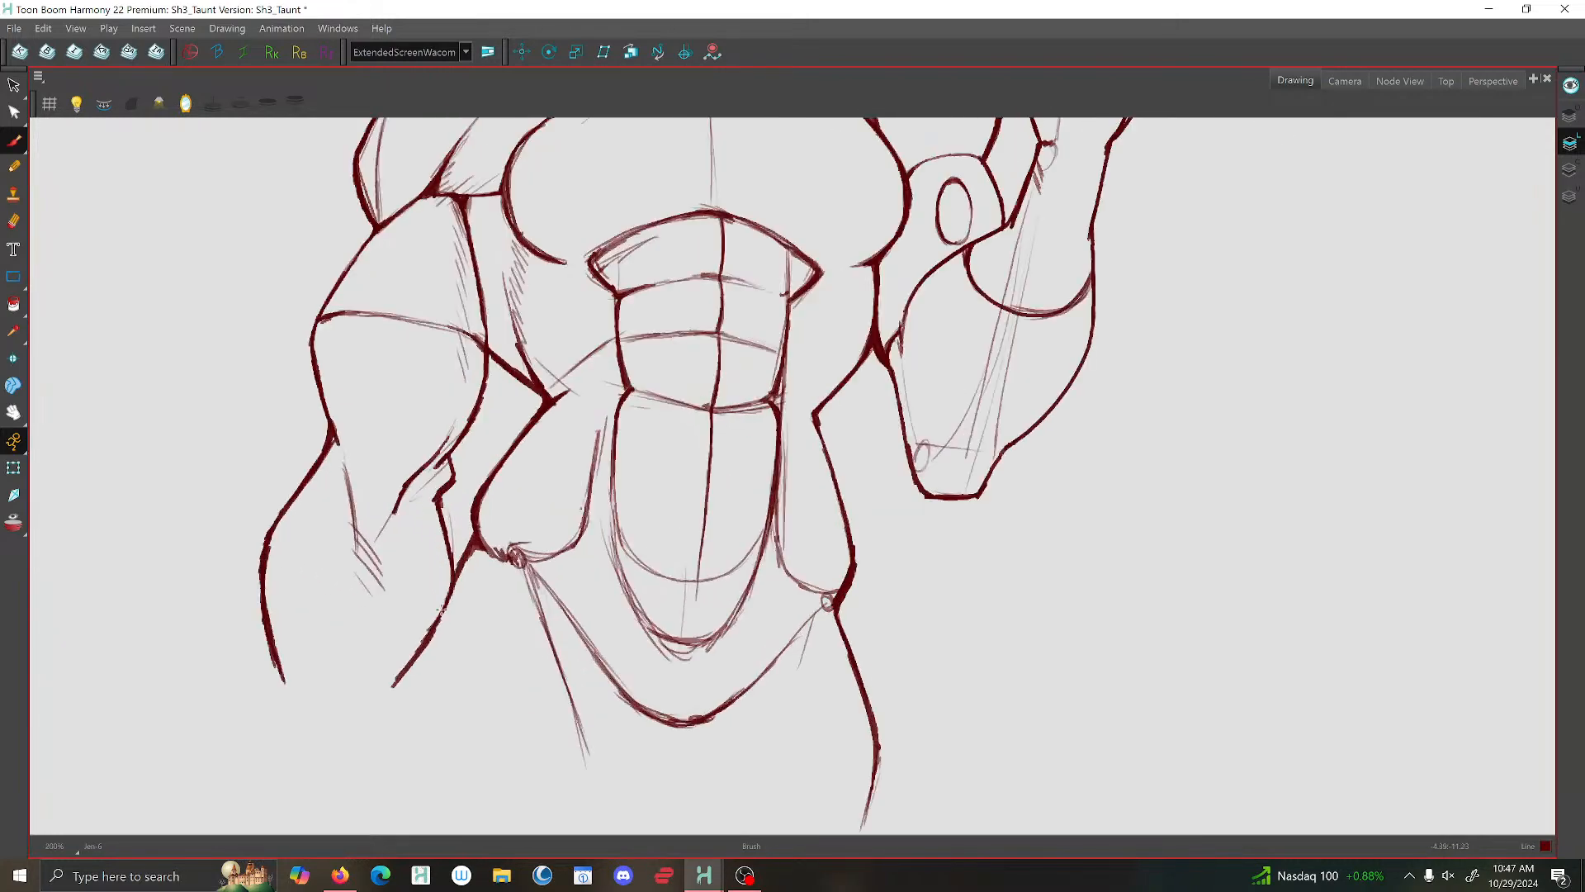
mouse_move(444, 476)
mouse_down()
mouse_move(458, 575)
mouse_move(361, 738)
mouse_up()
drag(493, 506, 512, 522)
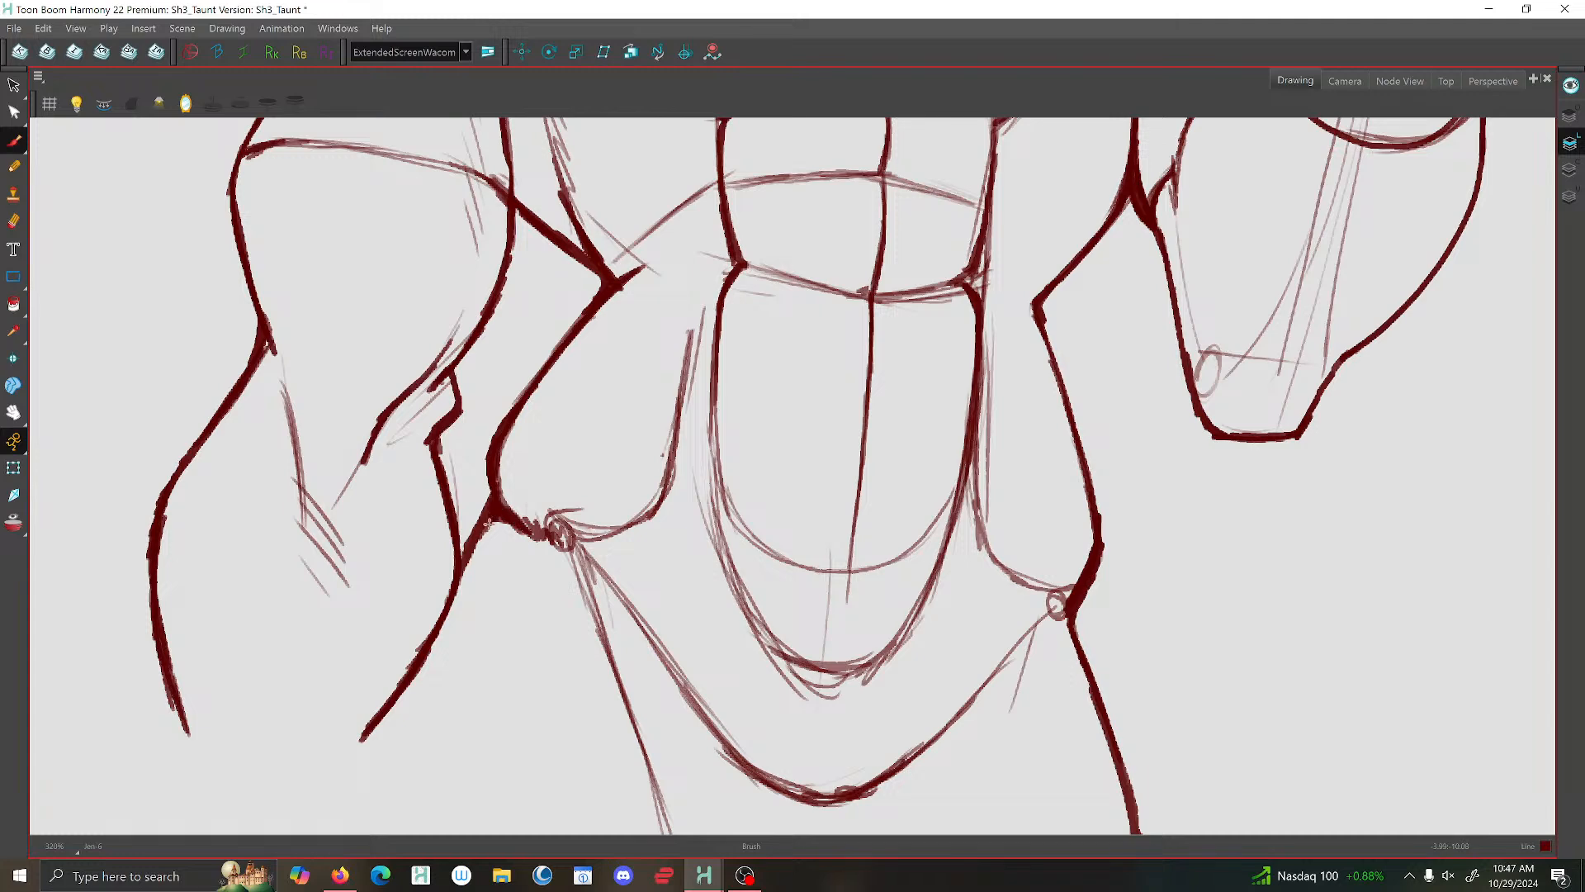
scroll(570, 543, down, 3)
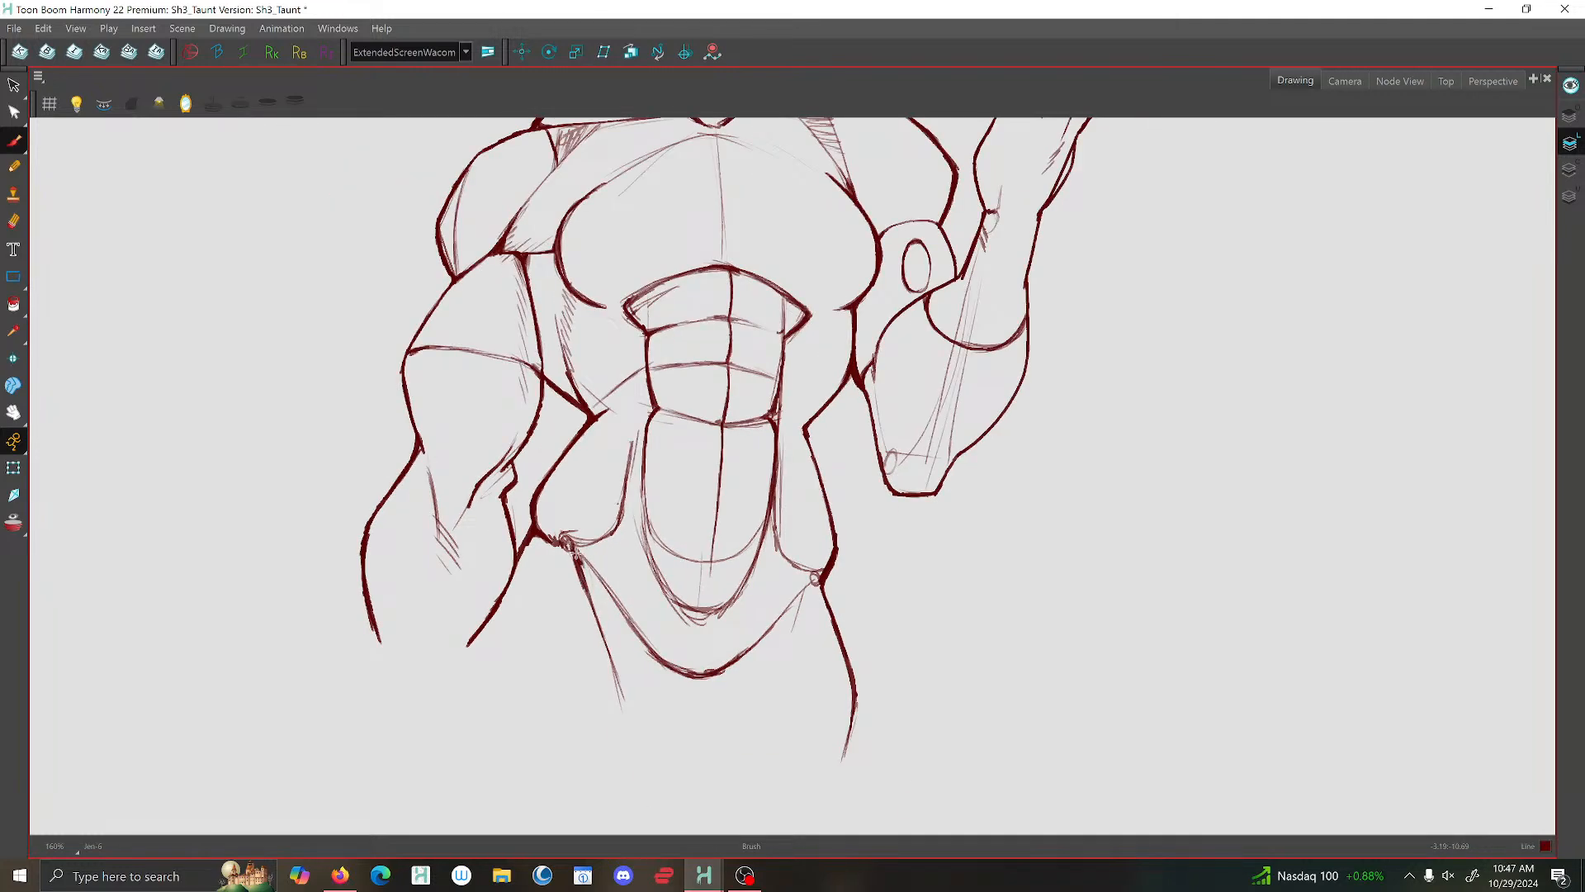
scroll(567, 542, down, 2)
scroll(680, 558, up, 4)
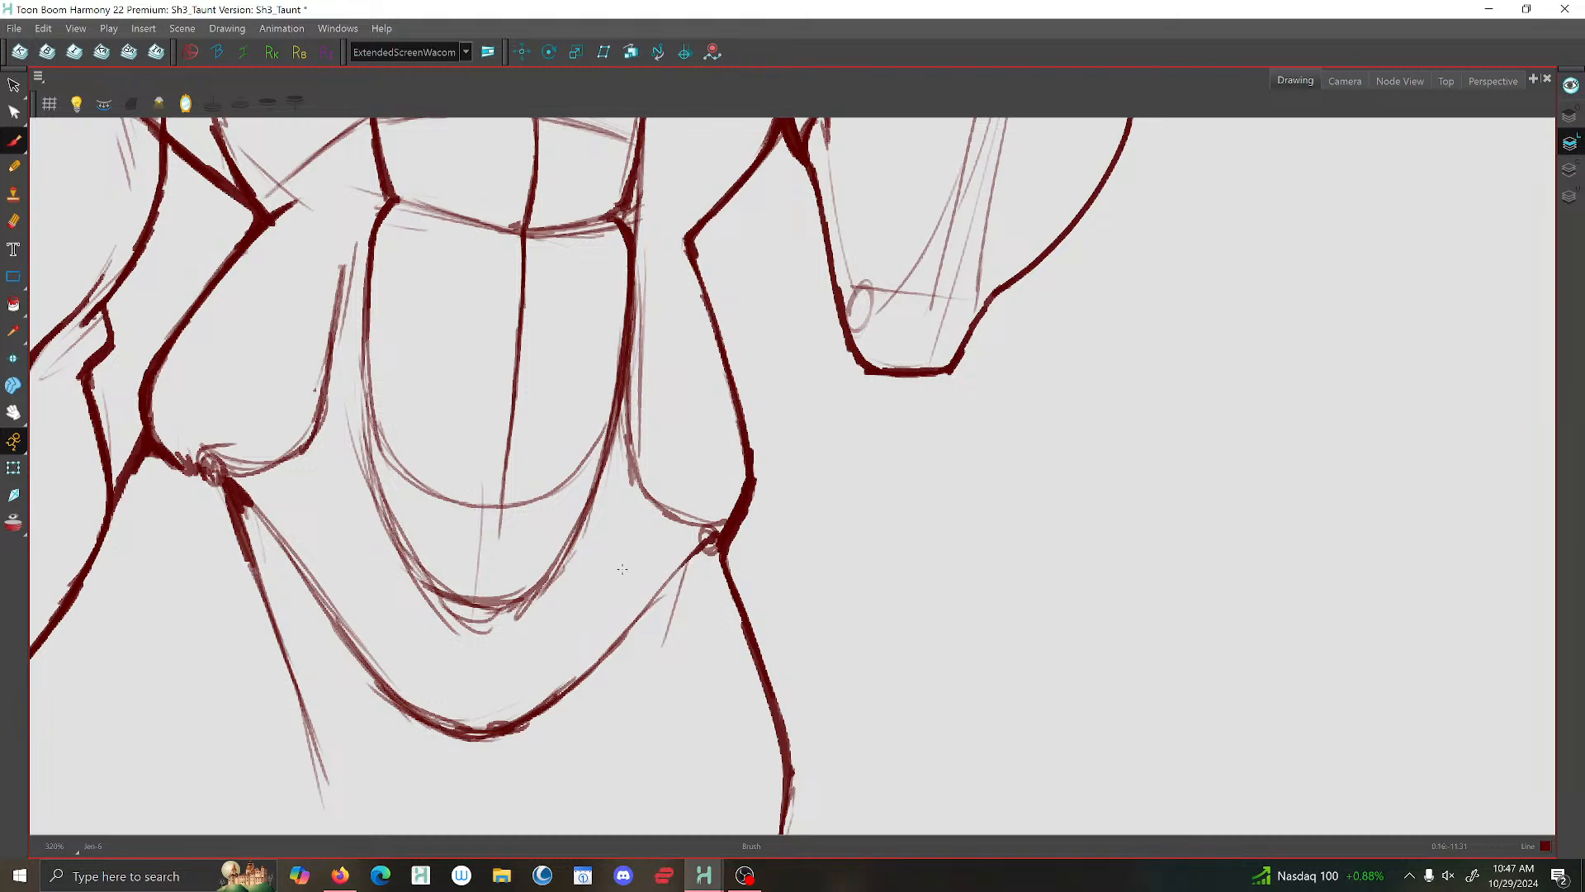
scroll(622, 569, down, 3)
scroll(496, 446, up, 2)
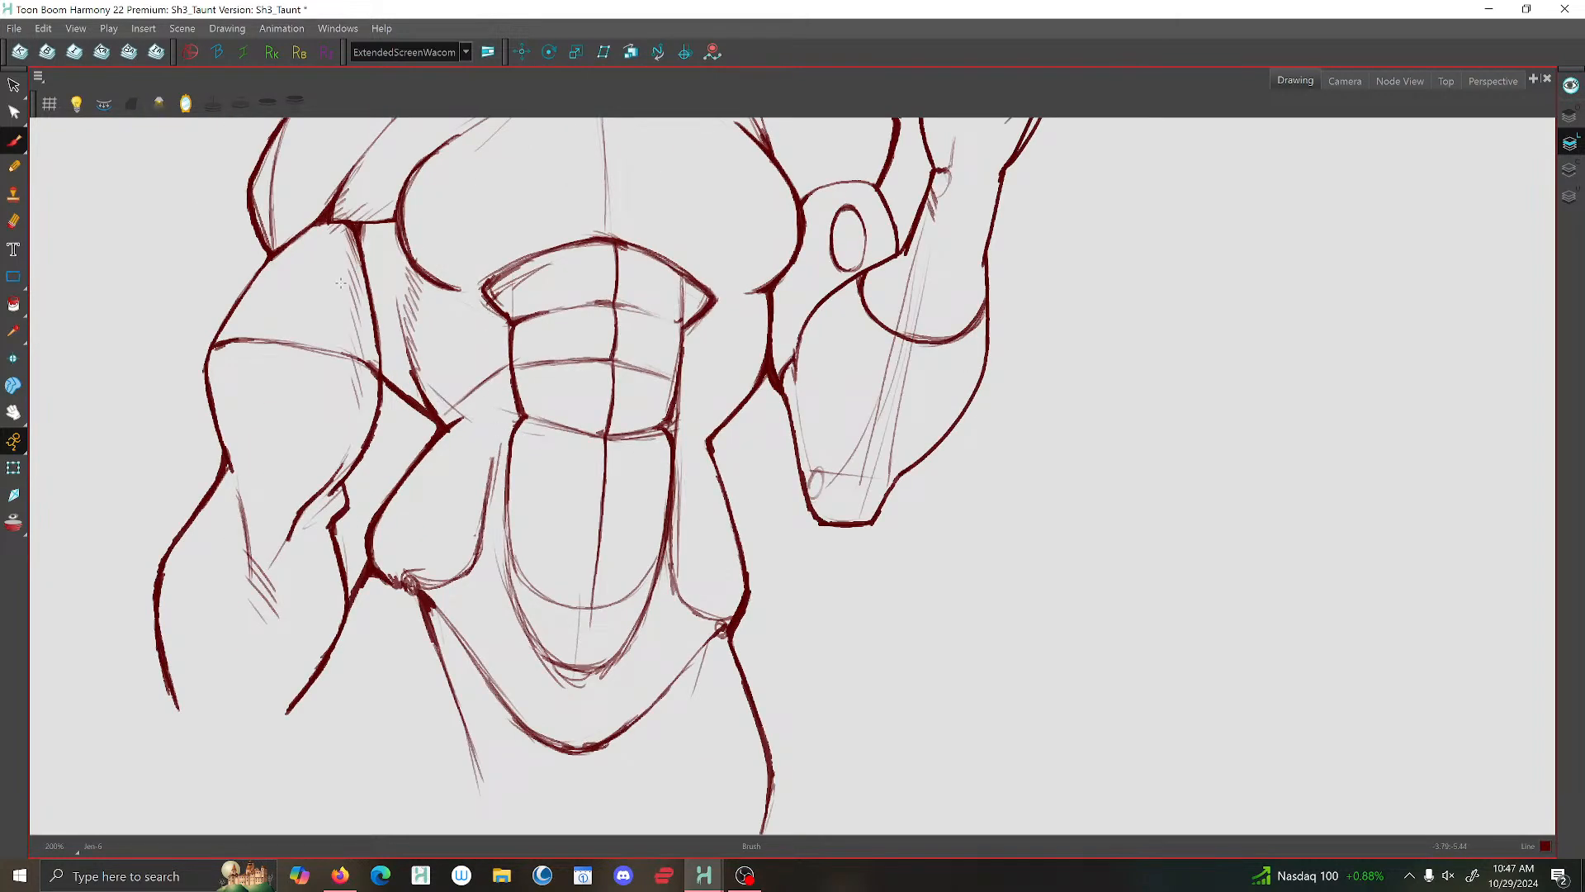
- Delete the loose sketch strokes beside and beneath the lower abdominal panel
click(13, 85)
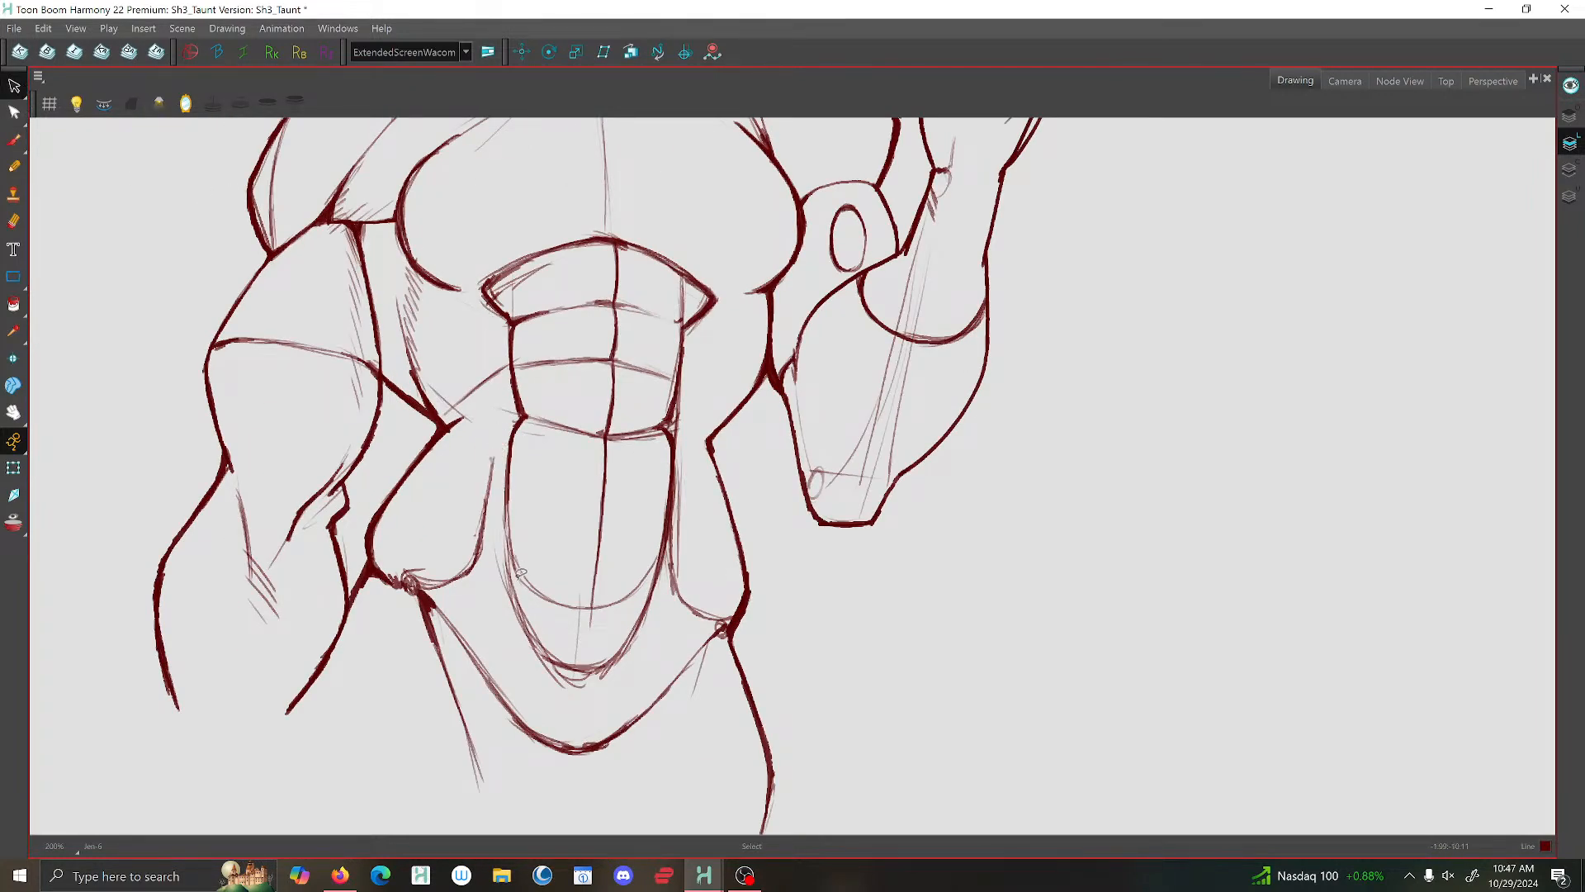
drag(503, 526, 495, 549)
key(Delete)
drag(582, 681, 542, 671)
key(Delete)
click(685, 527)
key(Delete)
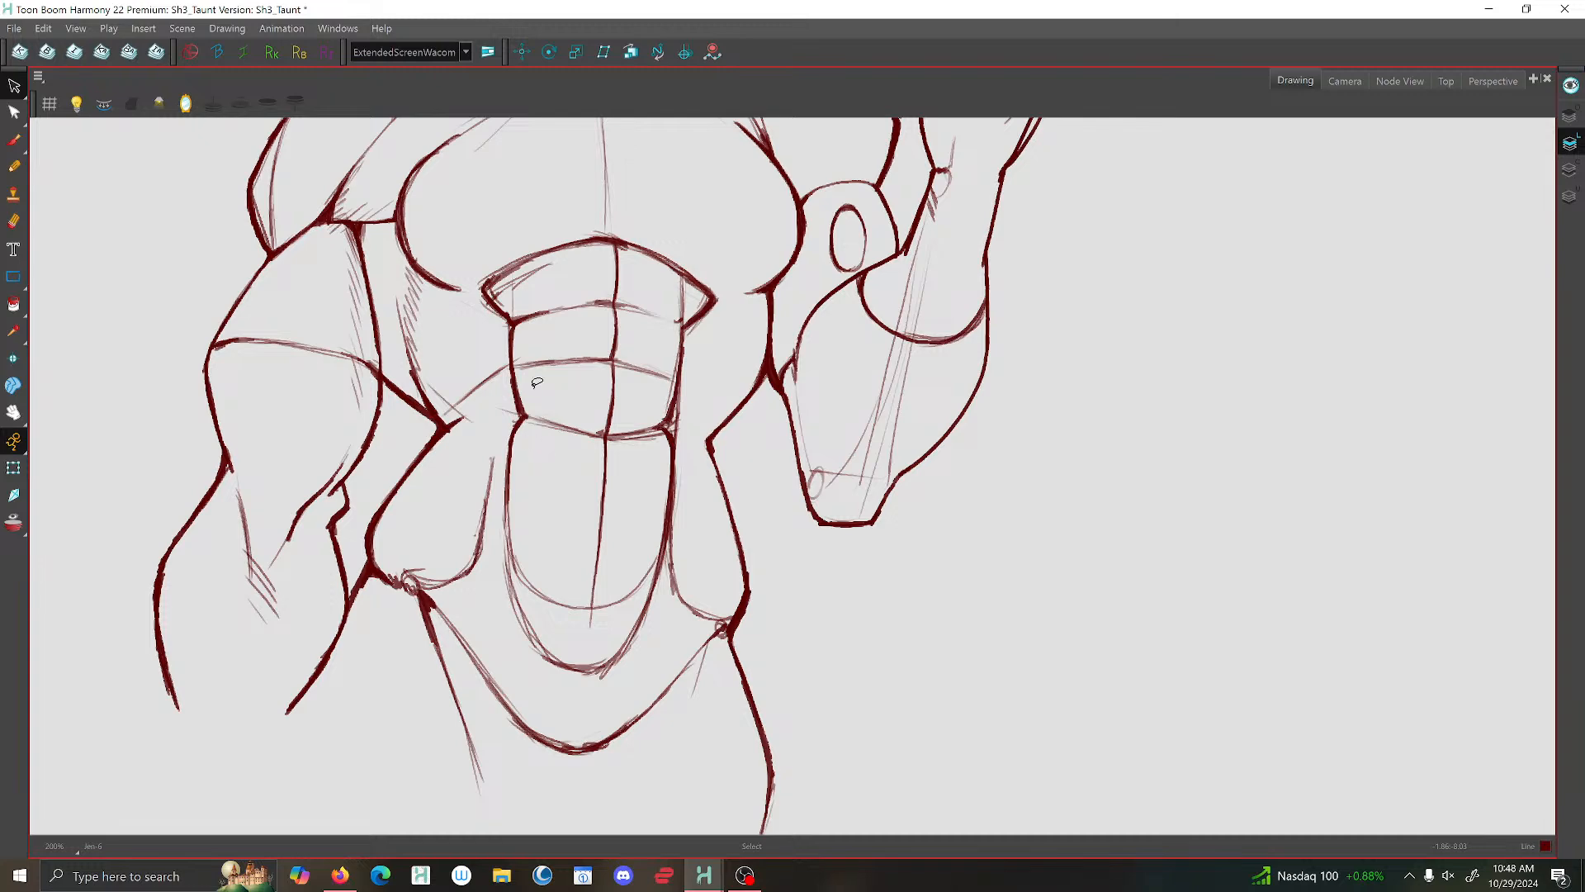
- Brush heavier line corners where the chest meets the two armpits
scroll(687, 376, down, 4)
scroll(666, 309, up, 2)
mouse_move(694, 249)
mouse_down()
mouse_move(644, 406)
mouse_move(687, 430)
mouse_move(677, 415)
mouse_up()
scroll(644, 406, up, 2)
key(alt+b)
scroll(700, 442, up, 2)
scroll(224, 469, down, 1)
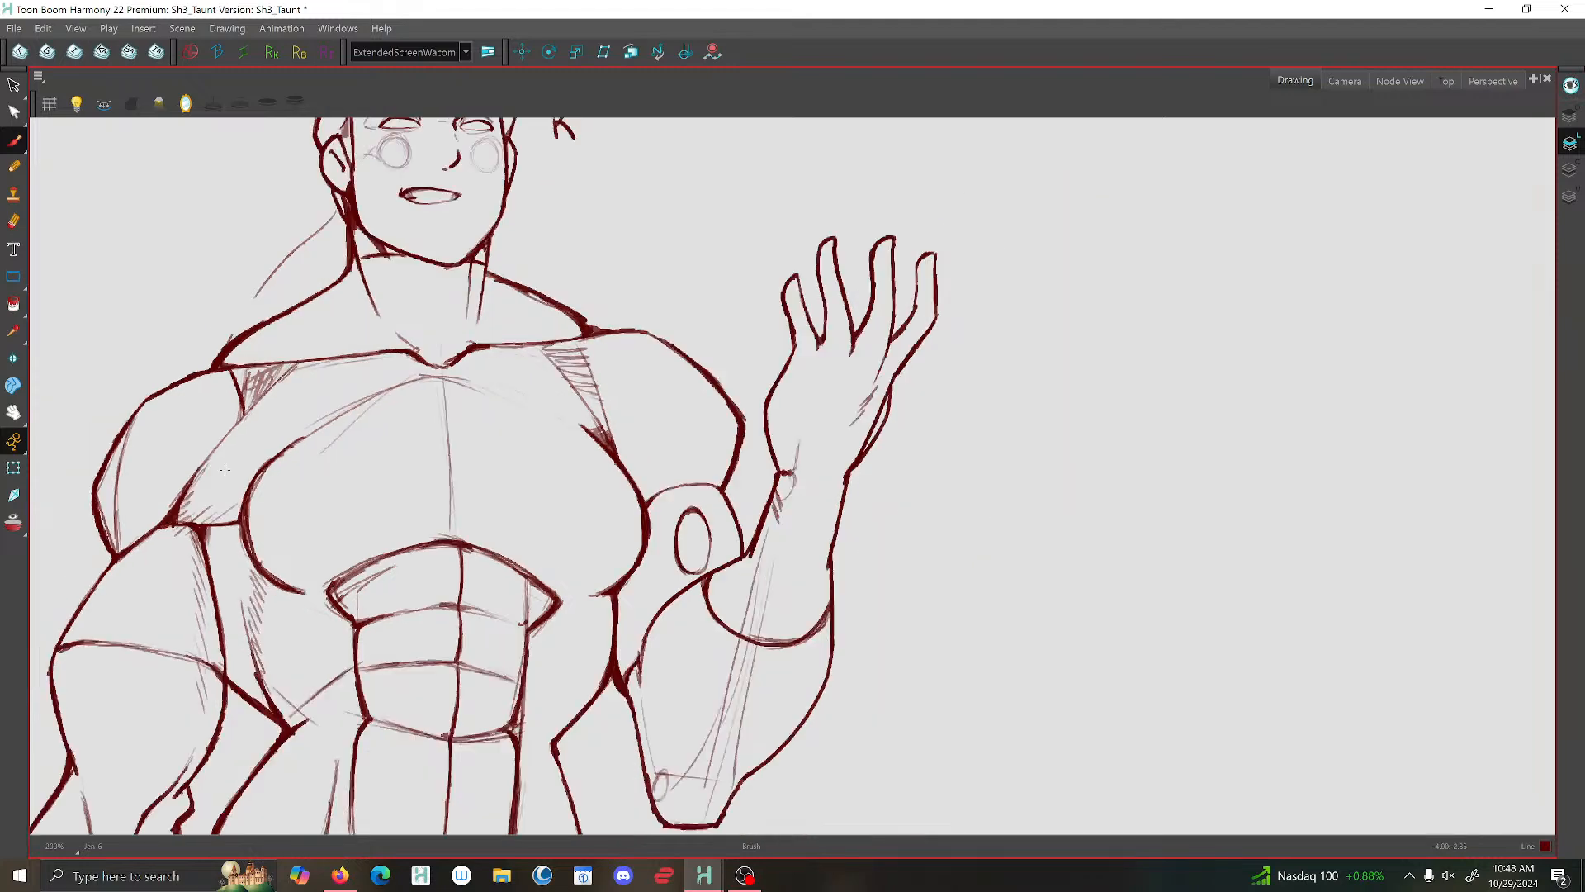
scroll(224, 469, down, 1)
scroll(242, 492, up, 1)
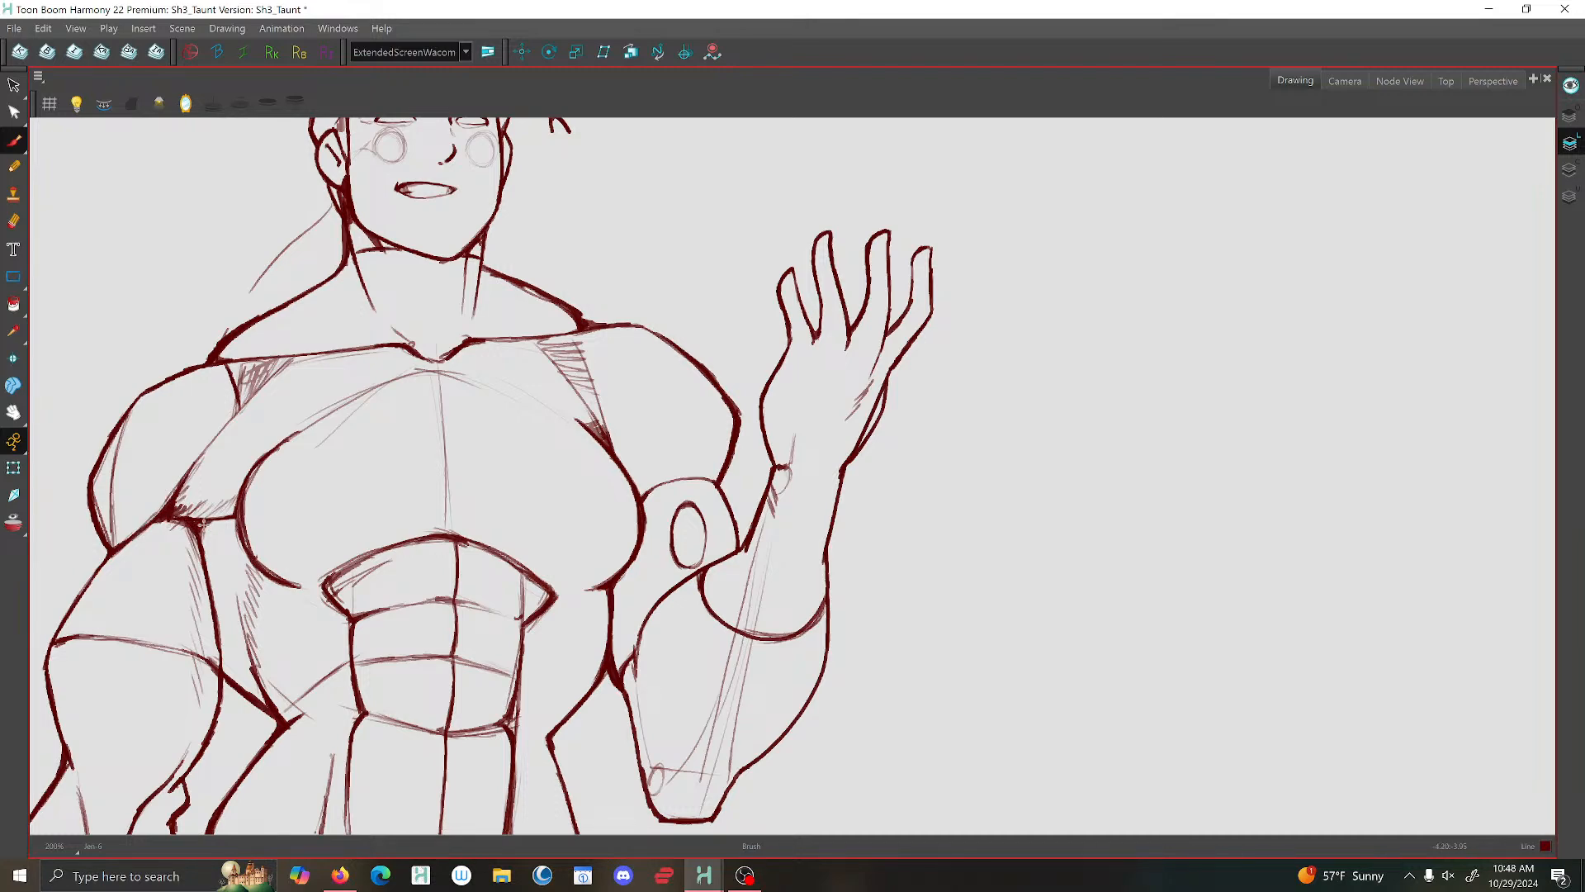
- Delete the stray strokes around the chest contour, the top of the abdomen and the ribs on the lowered arm's side
scroll(331, 515, down, 5)
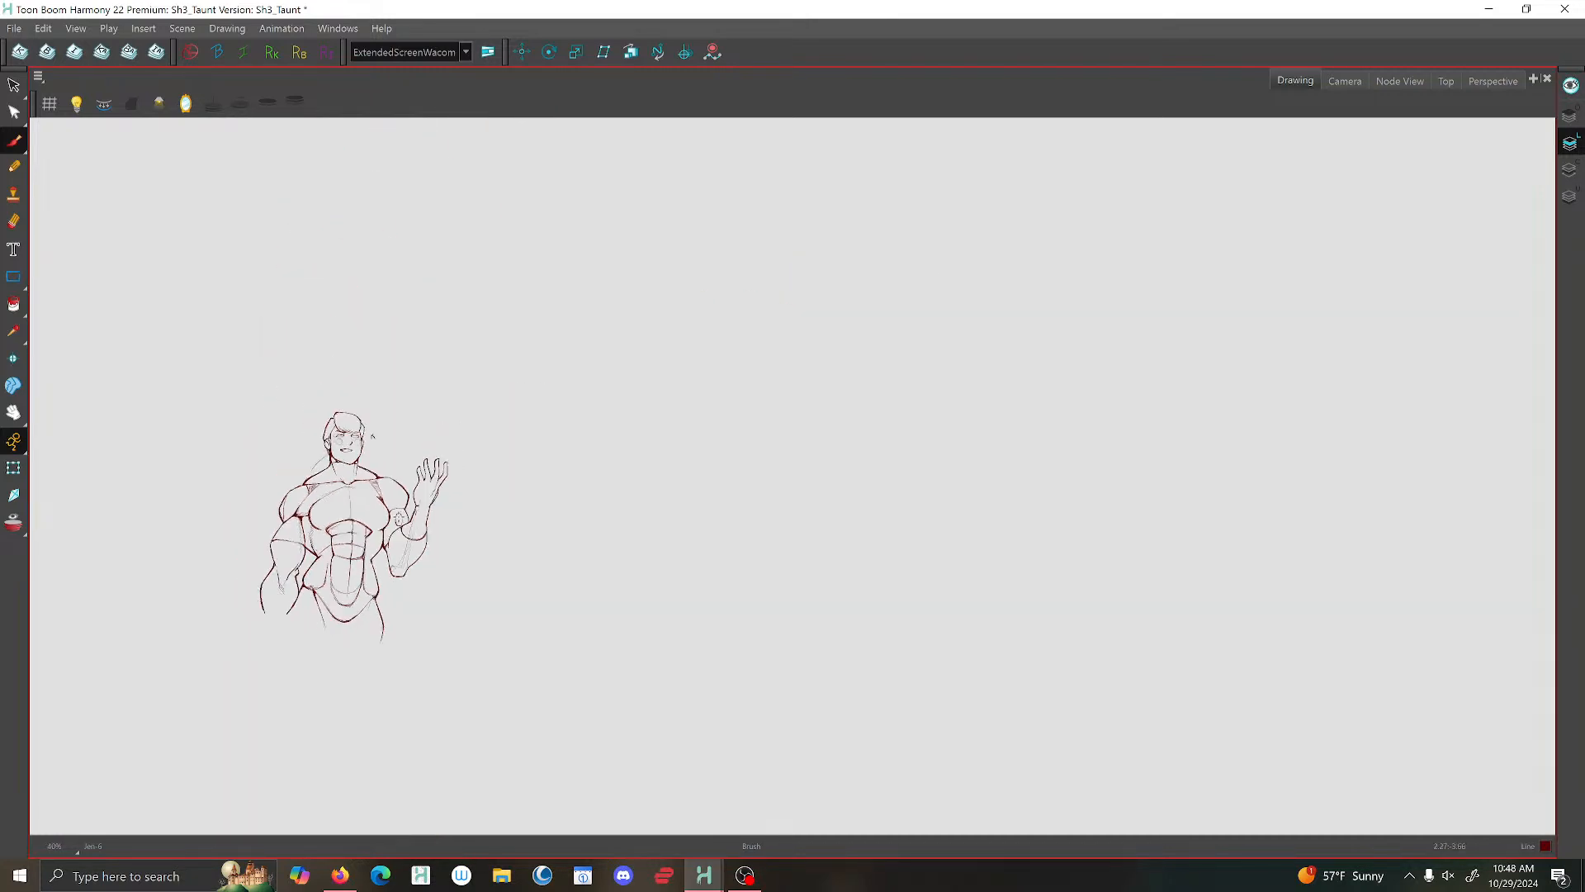
scroll(399, 518, up, 5)
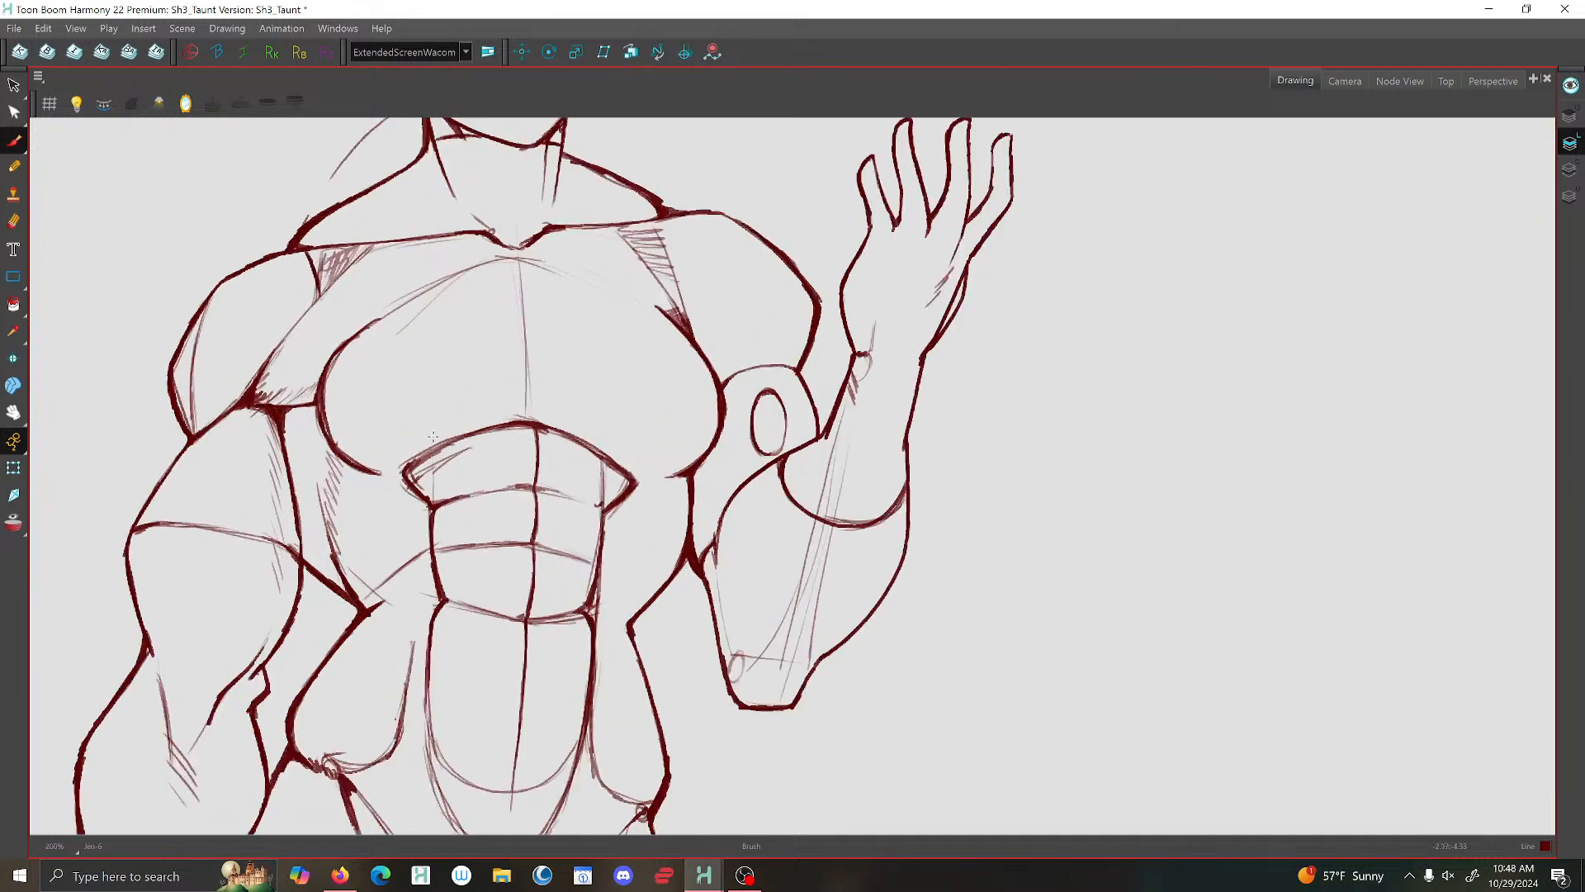
click(14, 85)
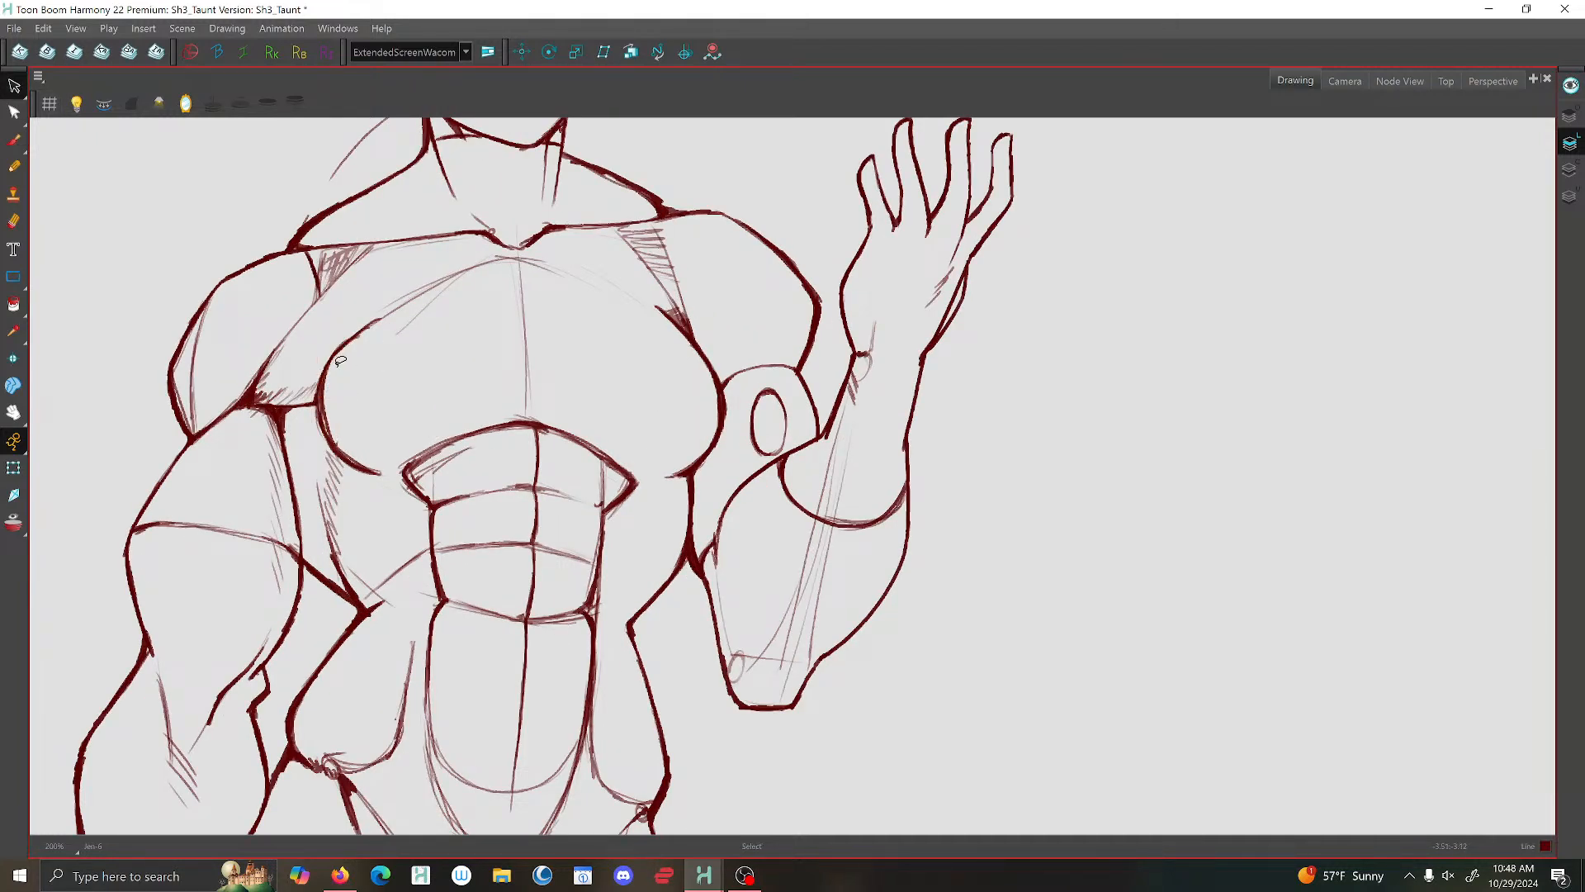
click(325, 407)
key(Delete)
click(537, 424)
key(Delete)
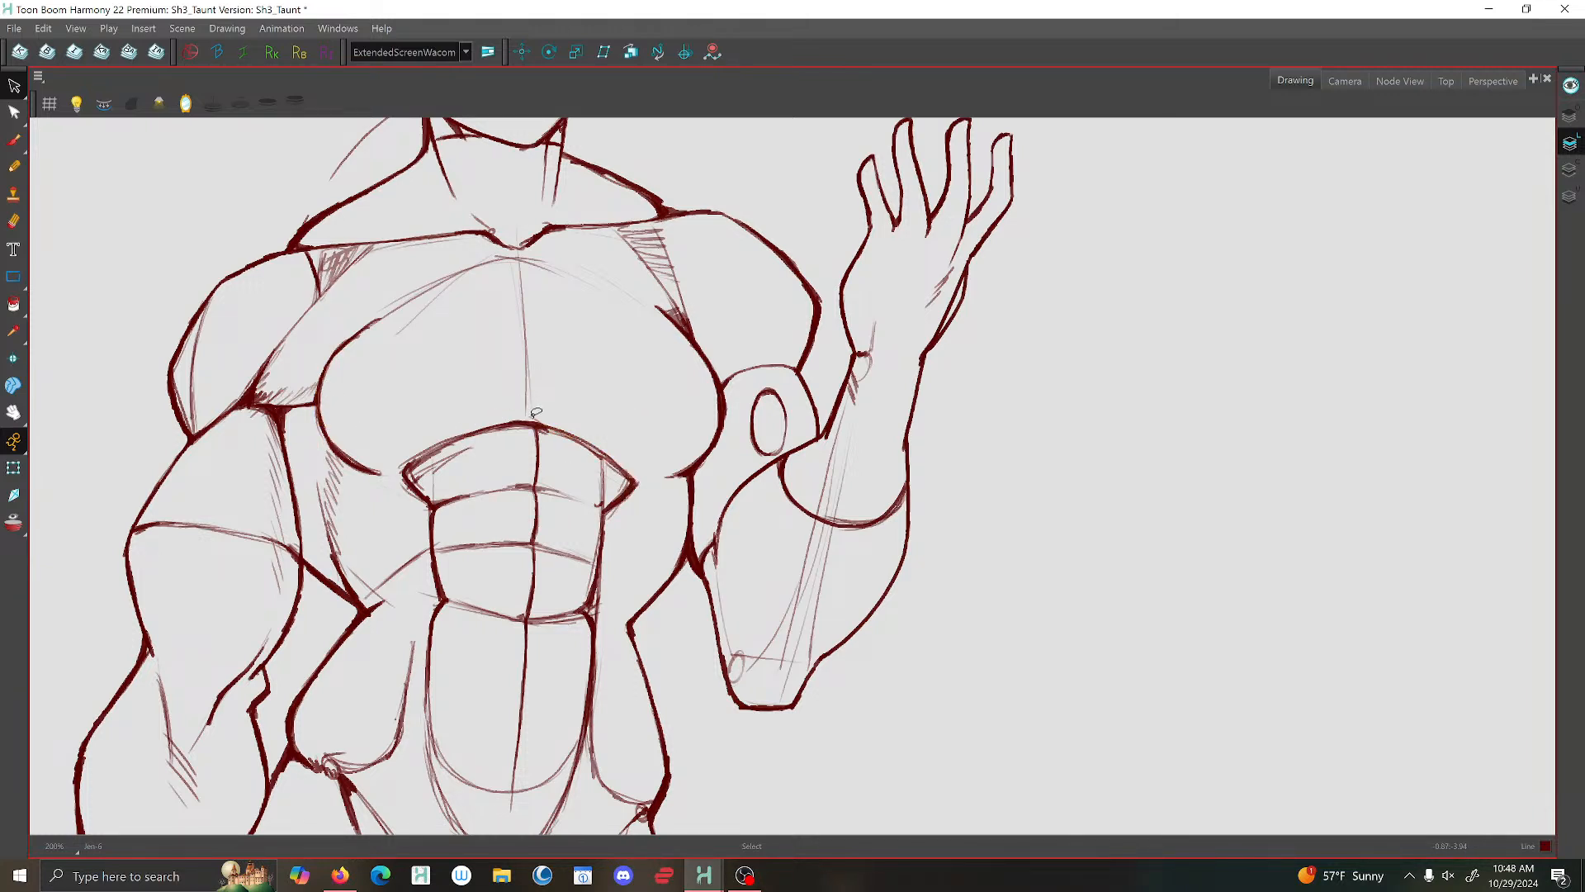
click(392, 479)
key(Delete)
- Delete the excess strokes beside the abdominal panels and the scribbled circle at the hip on the lowered arm's side
click(471, 607)
key(Delete)
click(400, 716)
key(Delete)
click(425, 714)
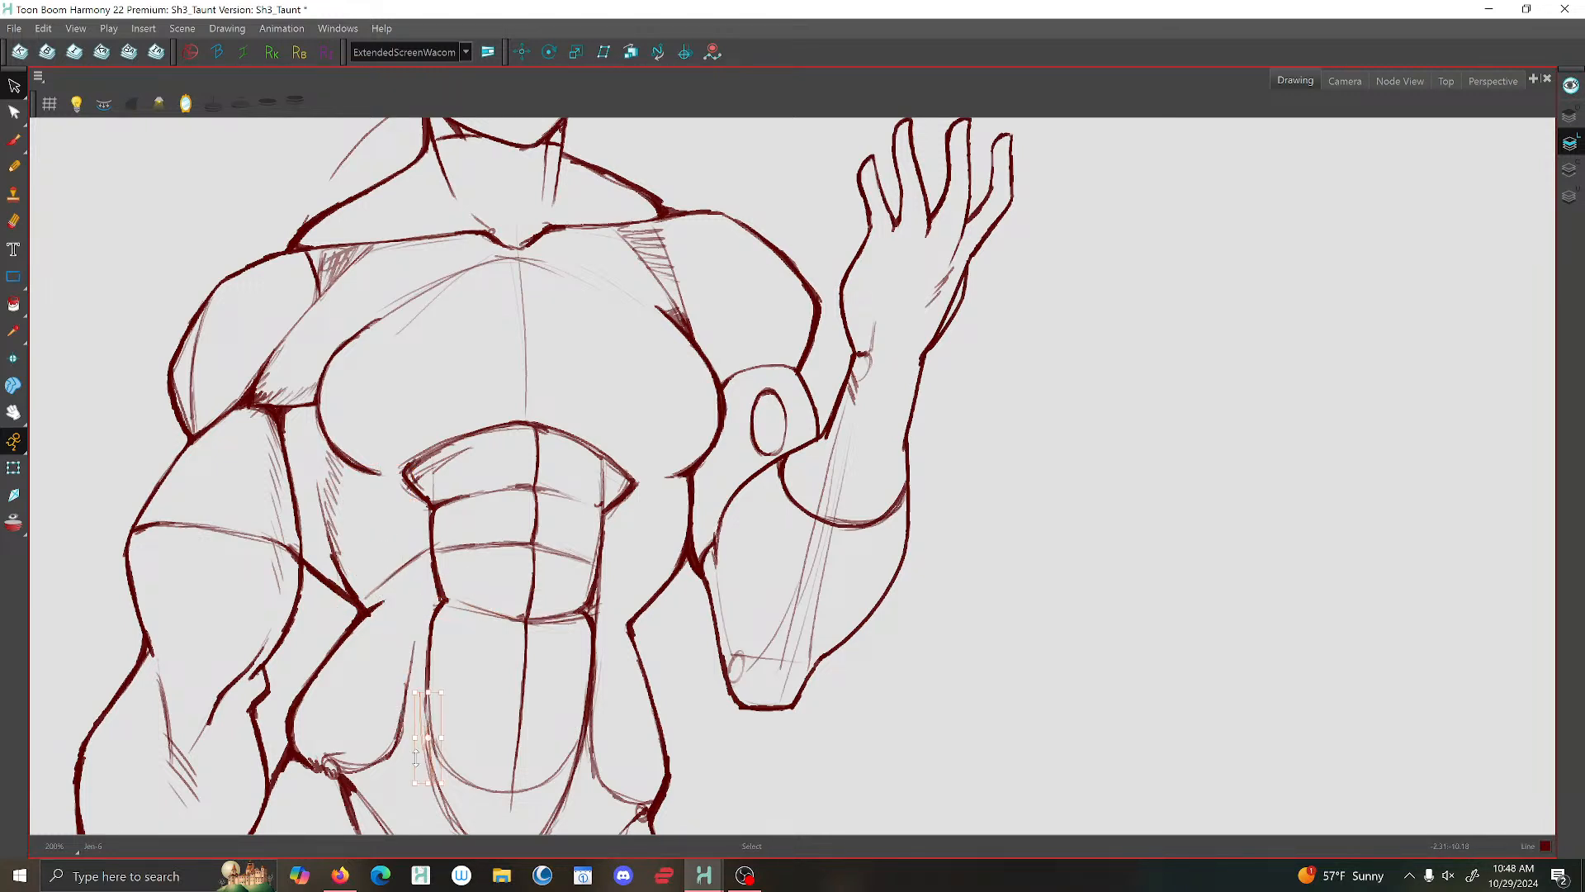
key(Delete)
click(346, 753)
key(Delete)
click(337, 750)
key(Delete)
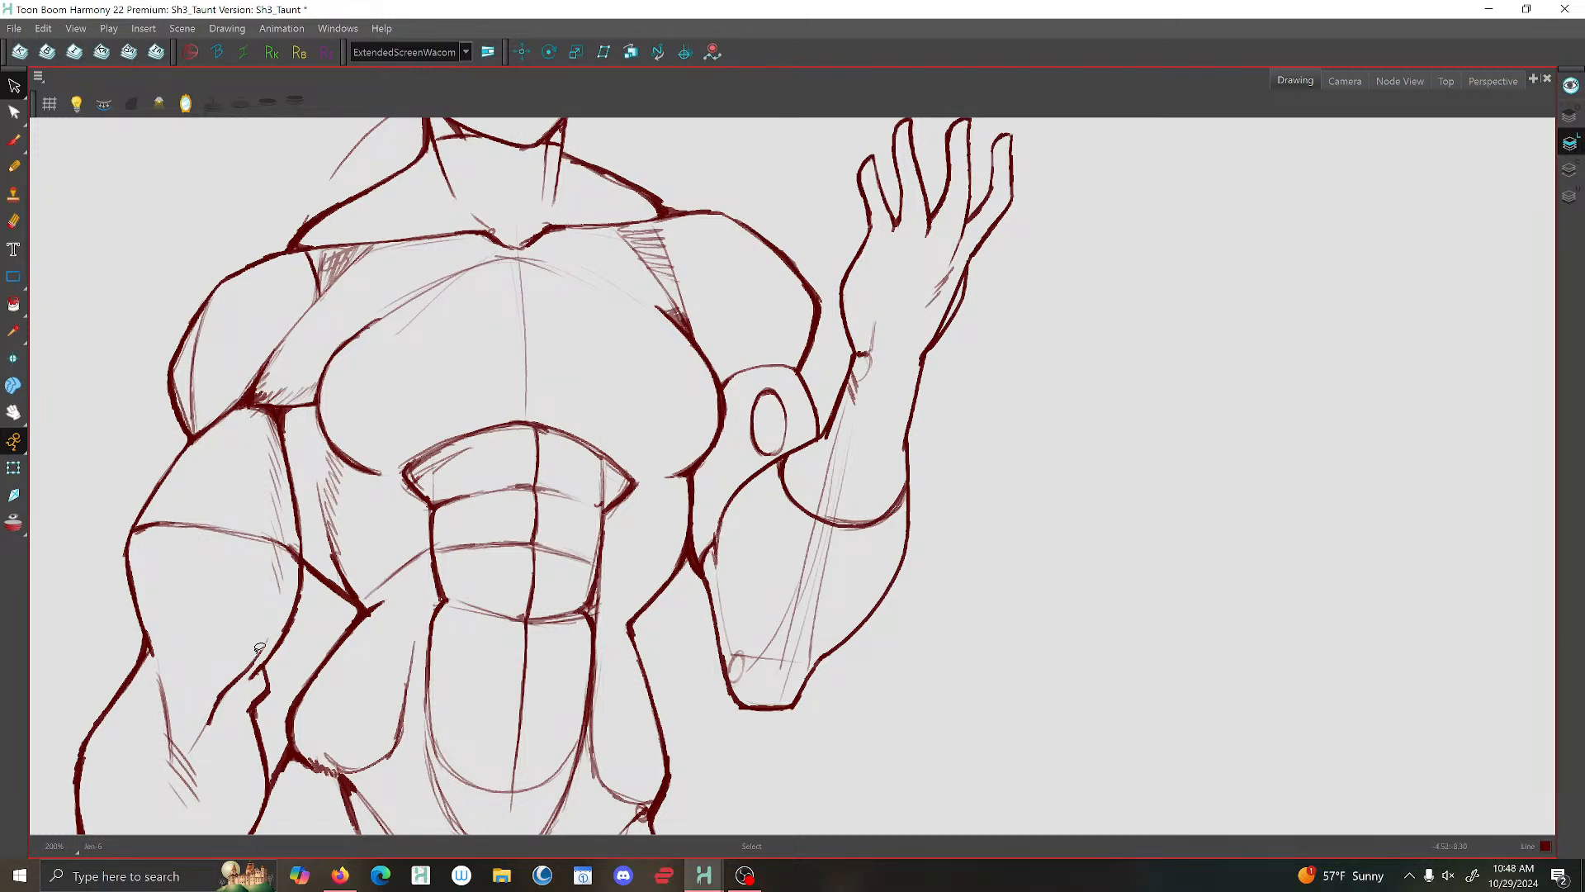
- Brush a thin curved inner line across the trapezius between the neck and the lowered arm's shoulder
scroll(101, 613, down, 4)
drag(353, 538, 735, 507)
scroll(702, 502, up, 5)
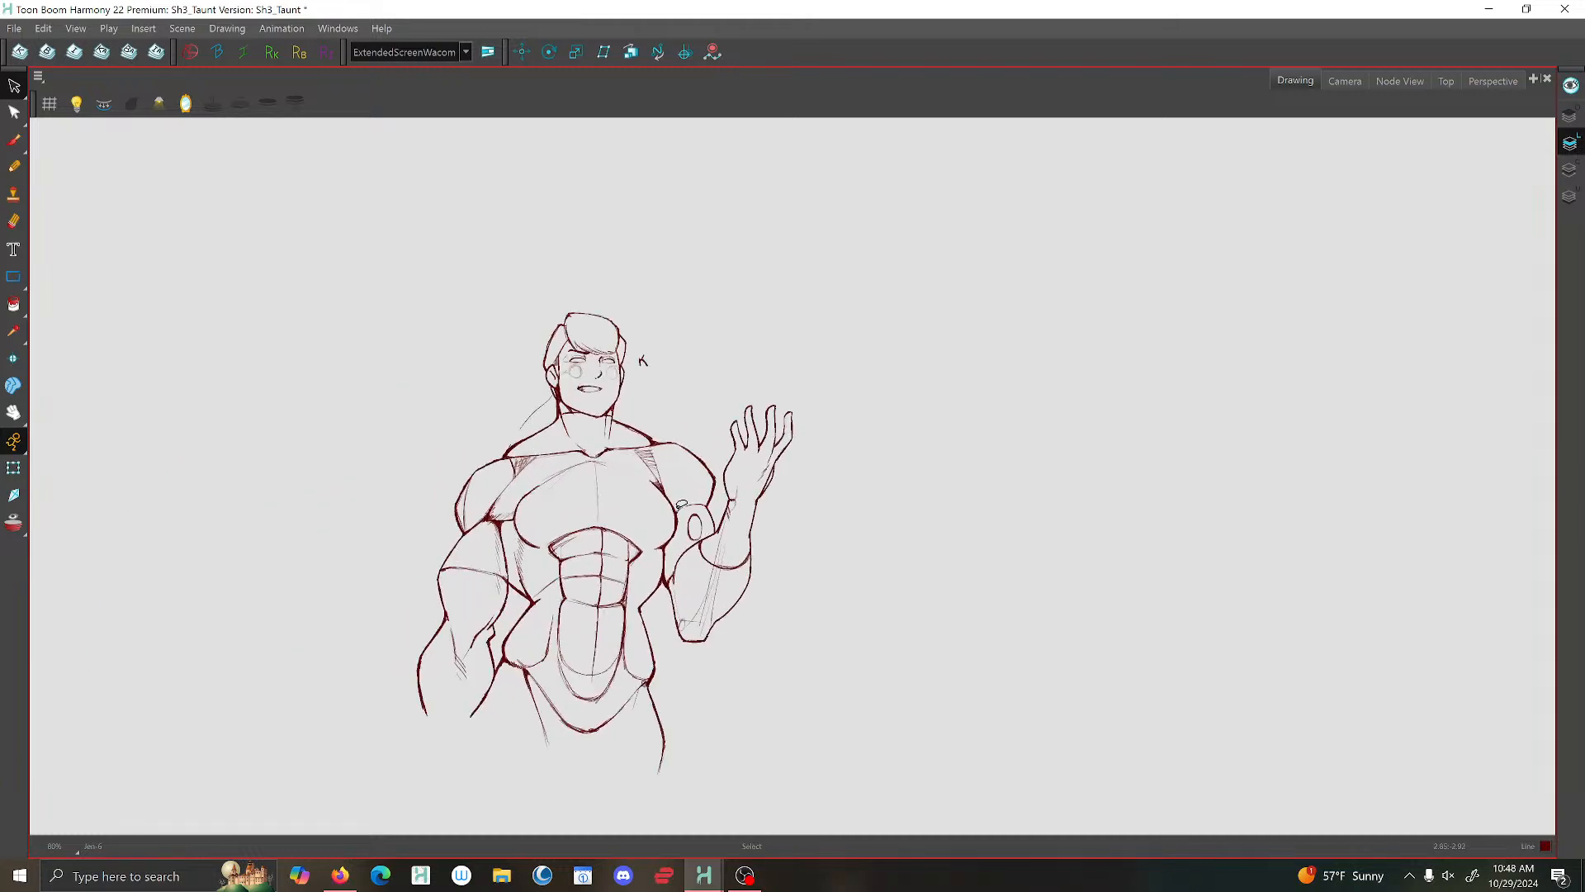
click(15, 144)
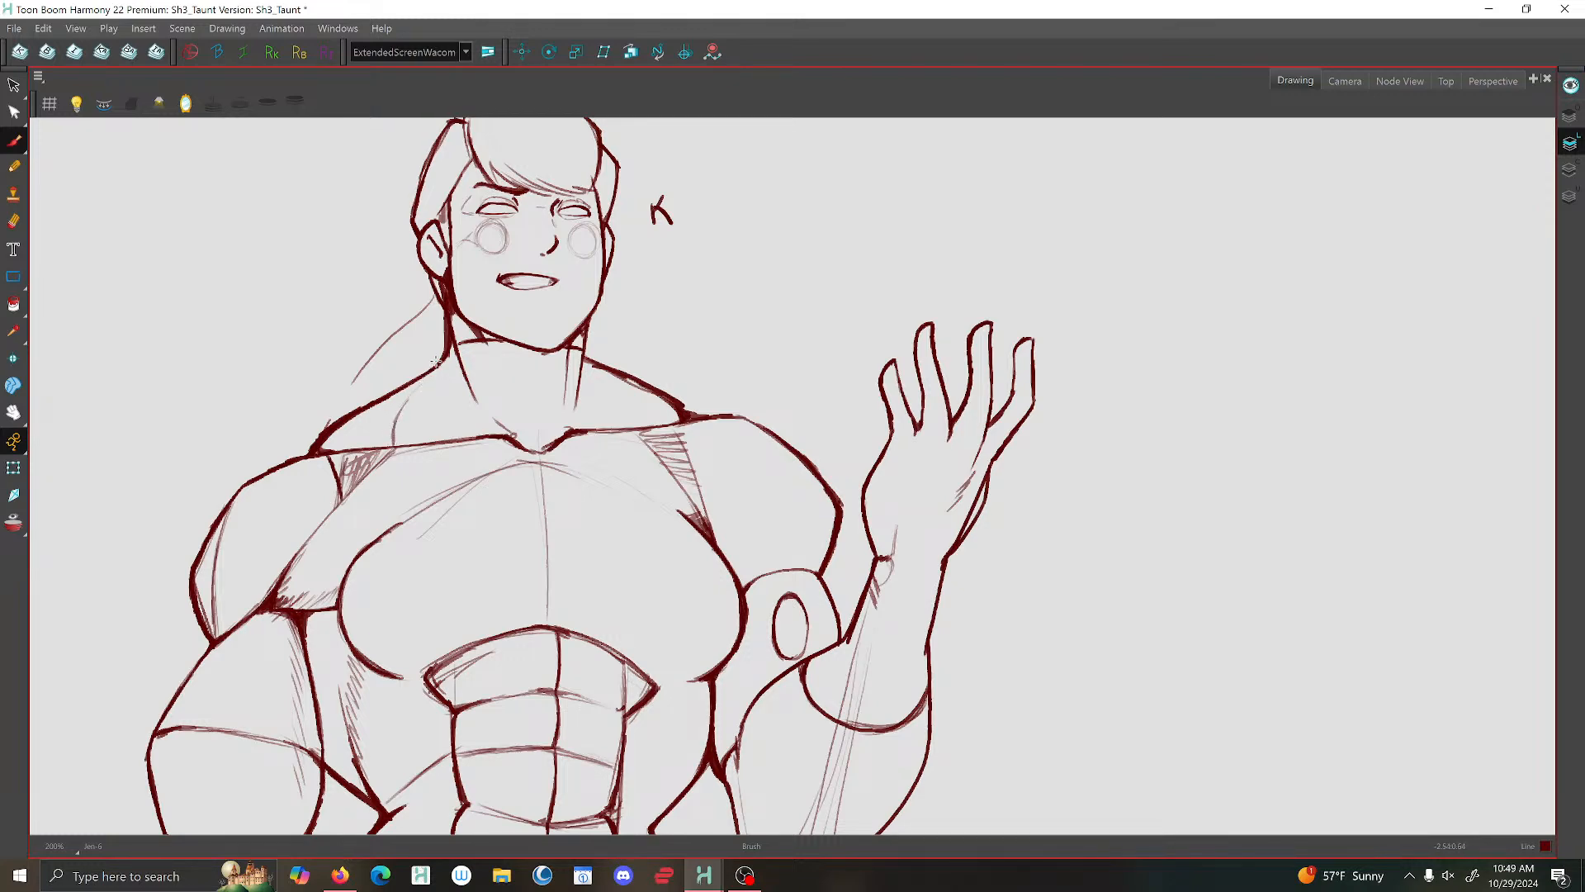
scroll(410, 353, down, 5)
scroll(463, 355, up, 5)
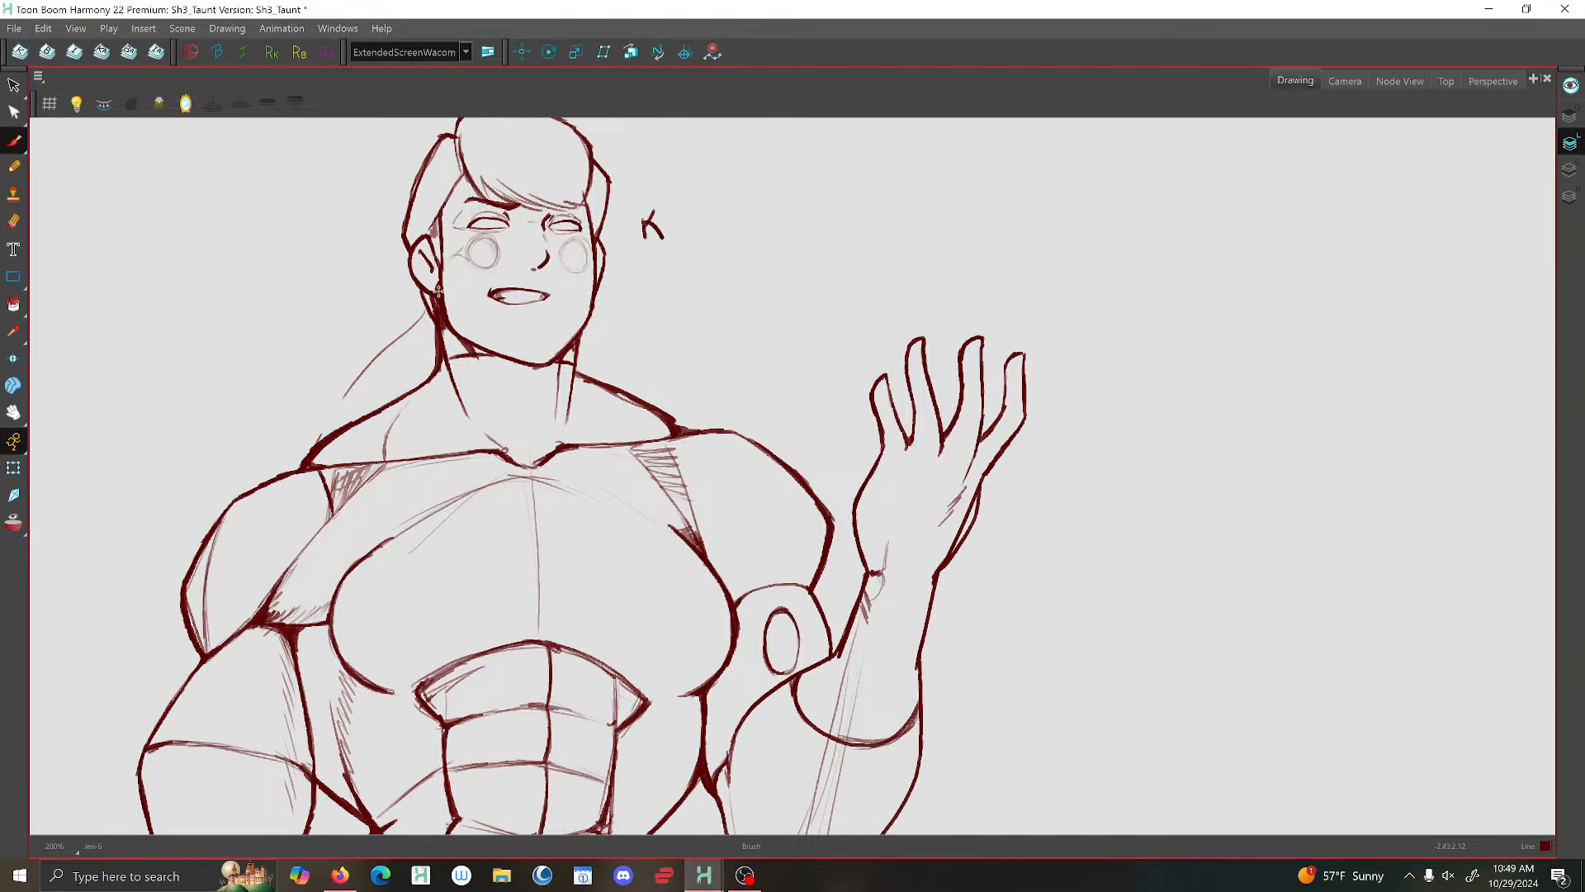
- Replace the neck line on the lowered arm's side with a short heavy stroke and darken the opposite neck line
key(alt+s)
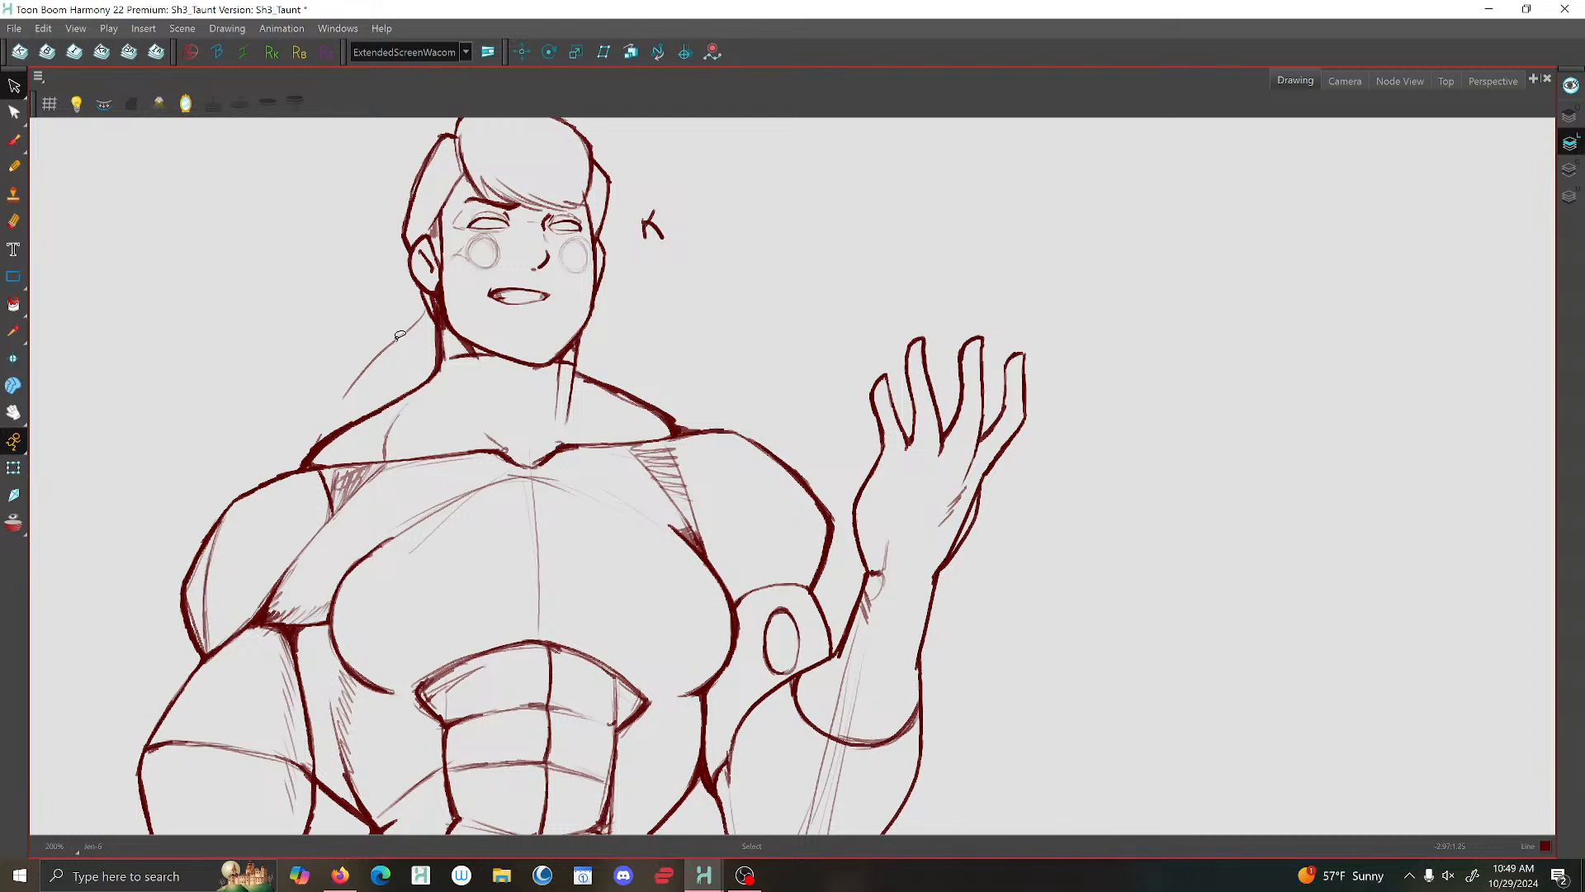
click(14, 140)
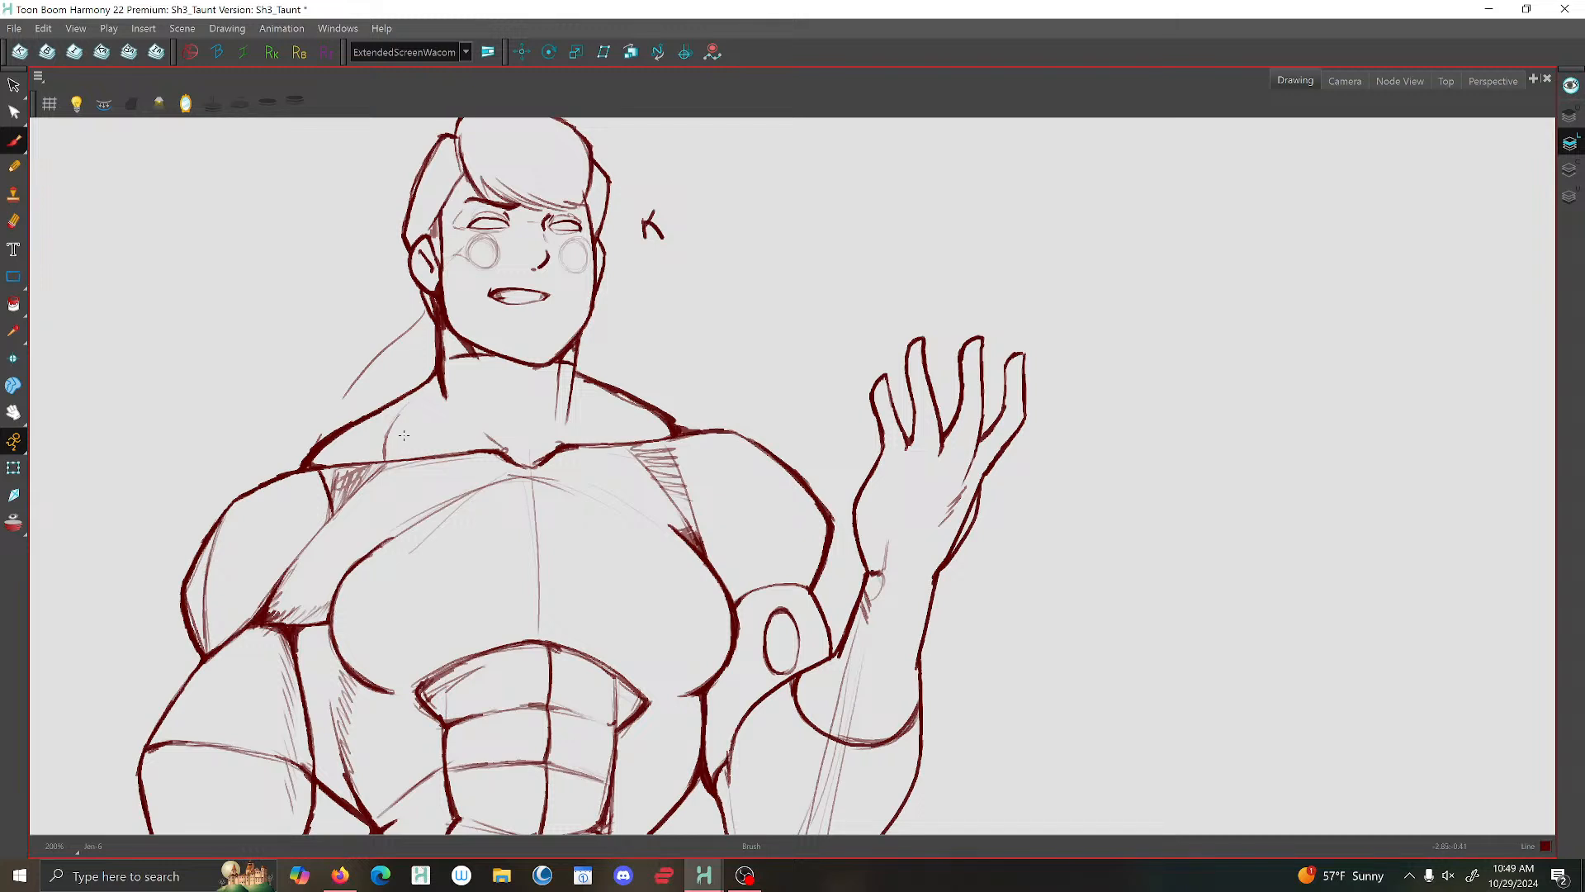
drag(576, 381, 570, 412)
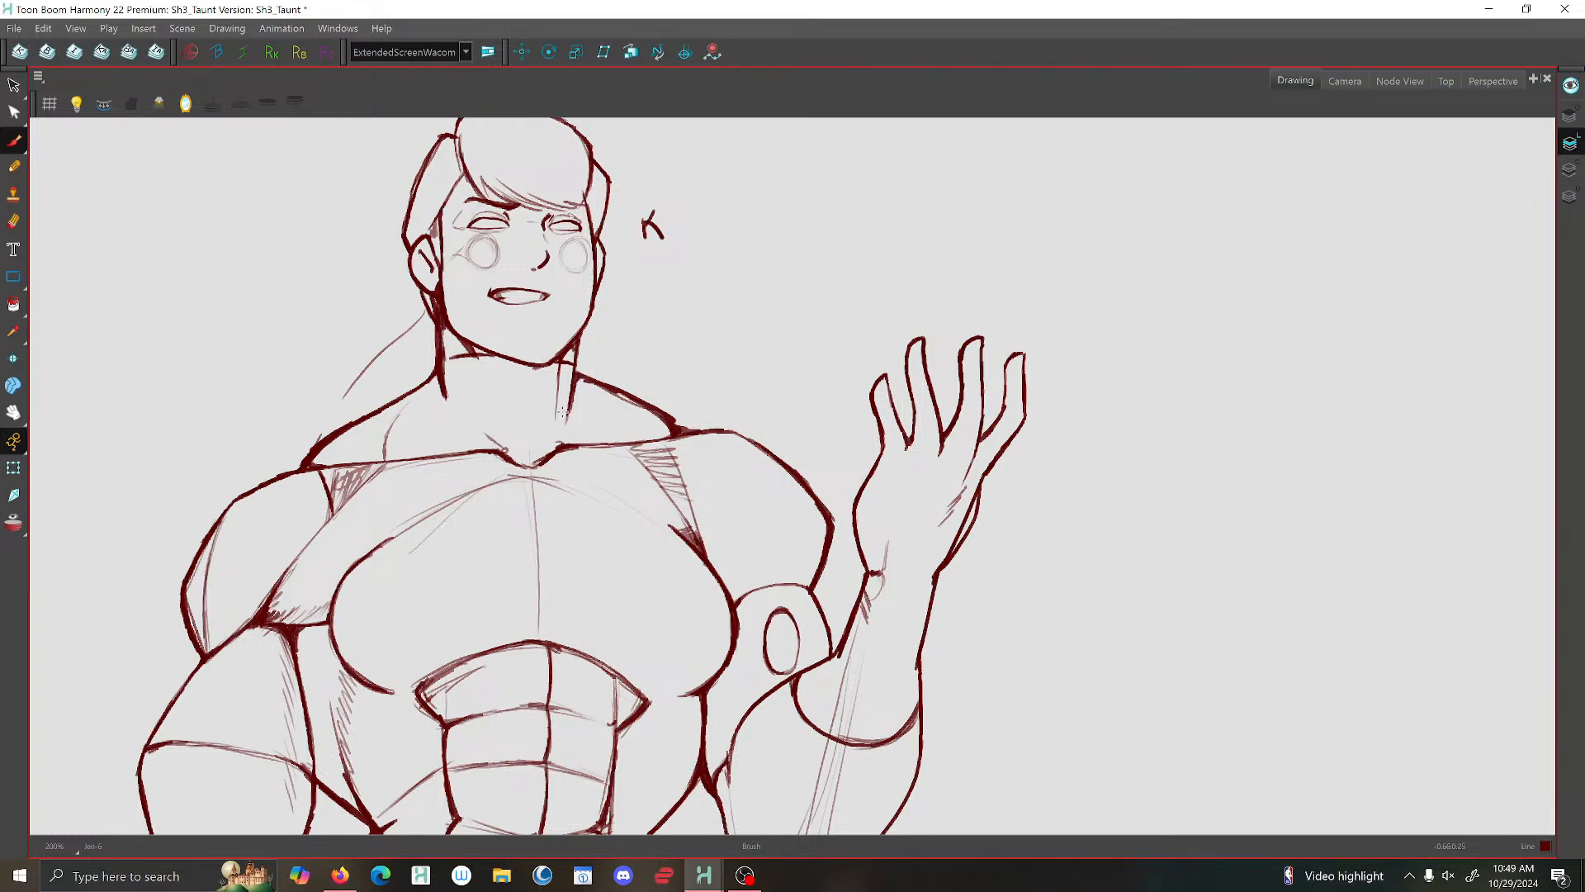
scroll(522, 467, down, 2)
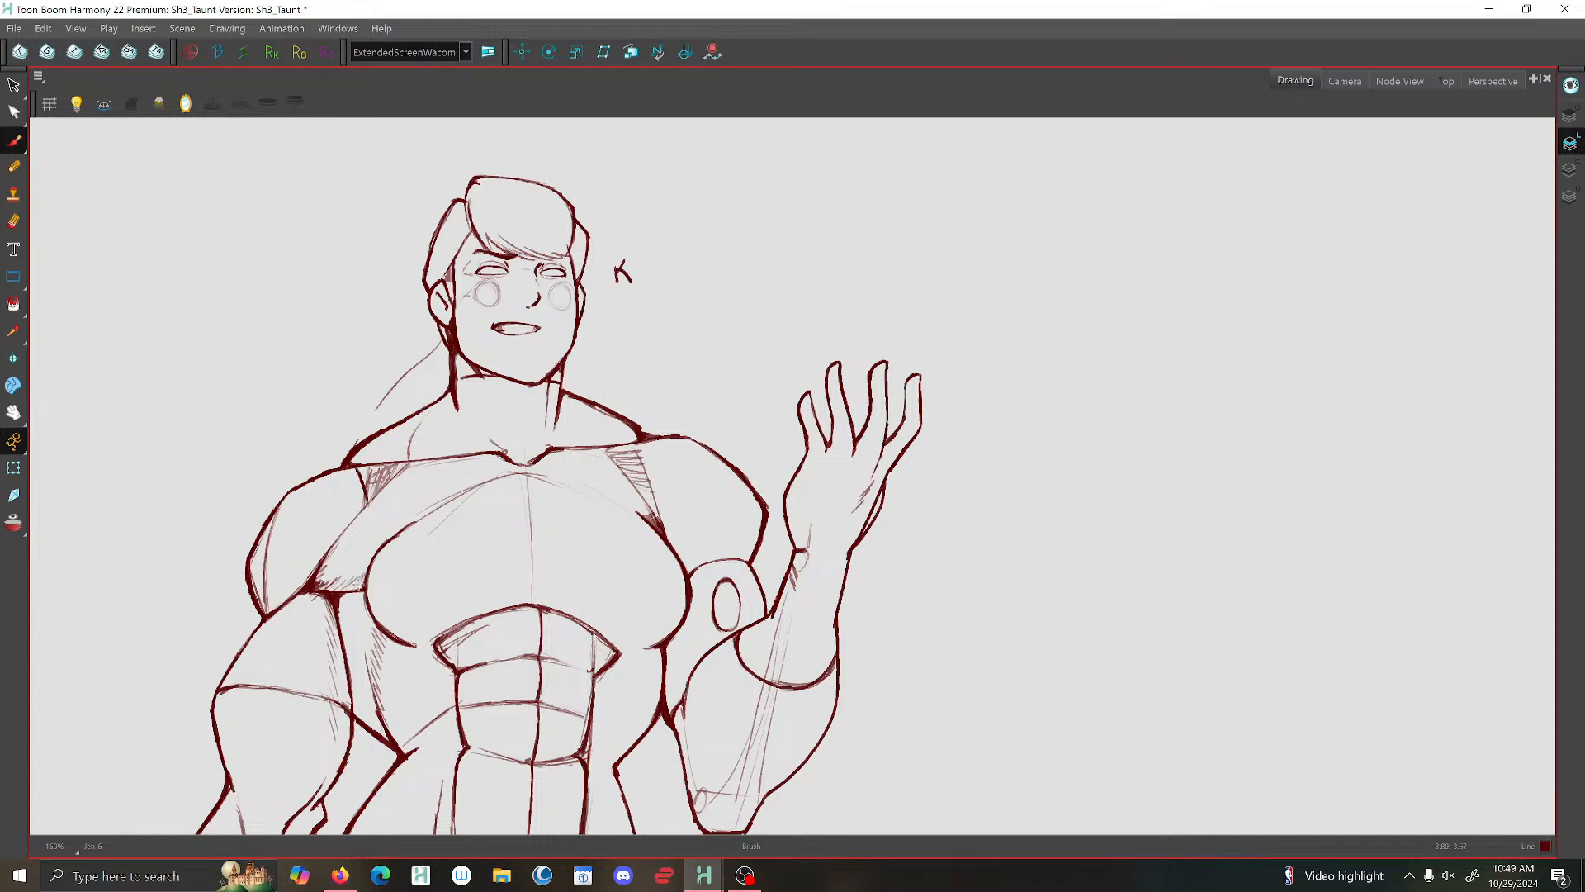
- Erase the lower part of the construction arc running across the chest toward the lowered arm's armpit
click(14, 221)
drag(450, 500, 430, 517)
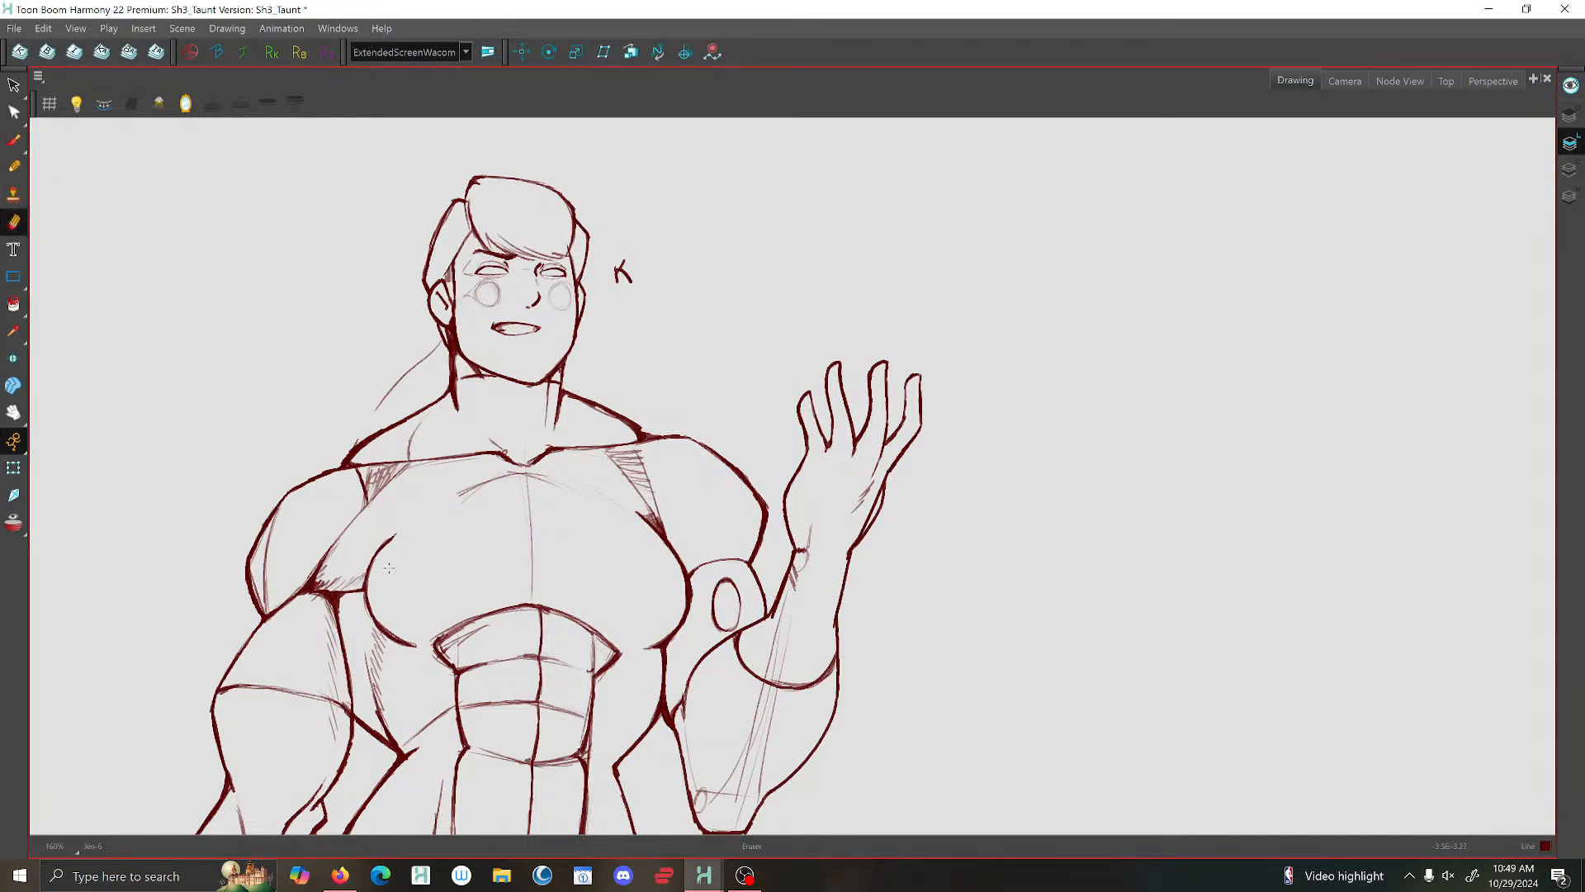
scroll(454, 417, down, 2)
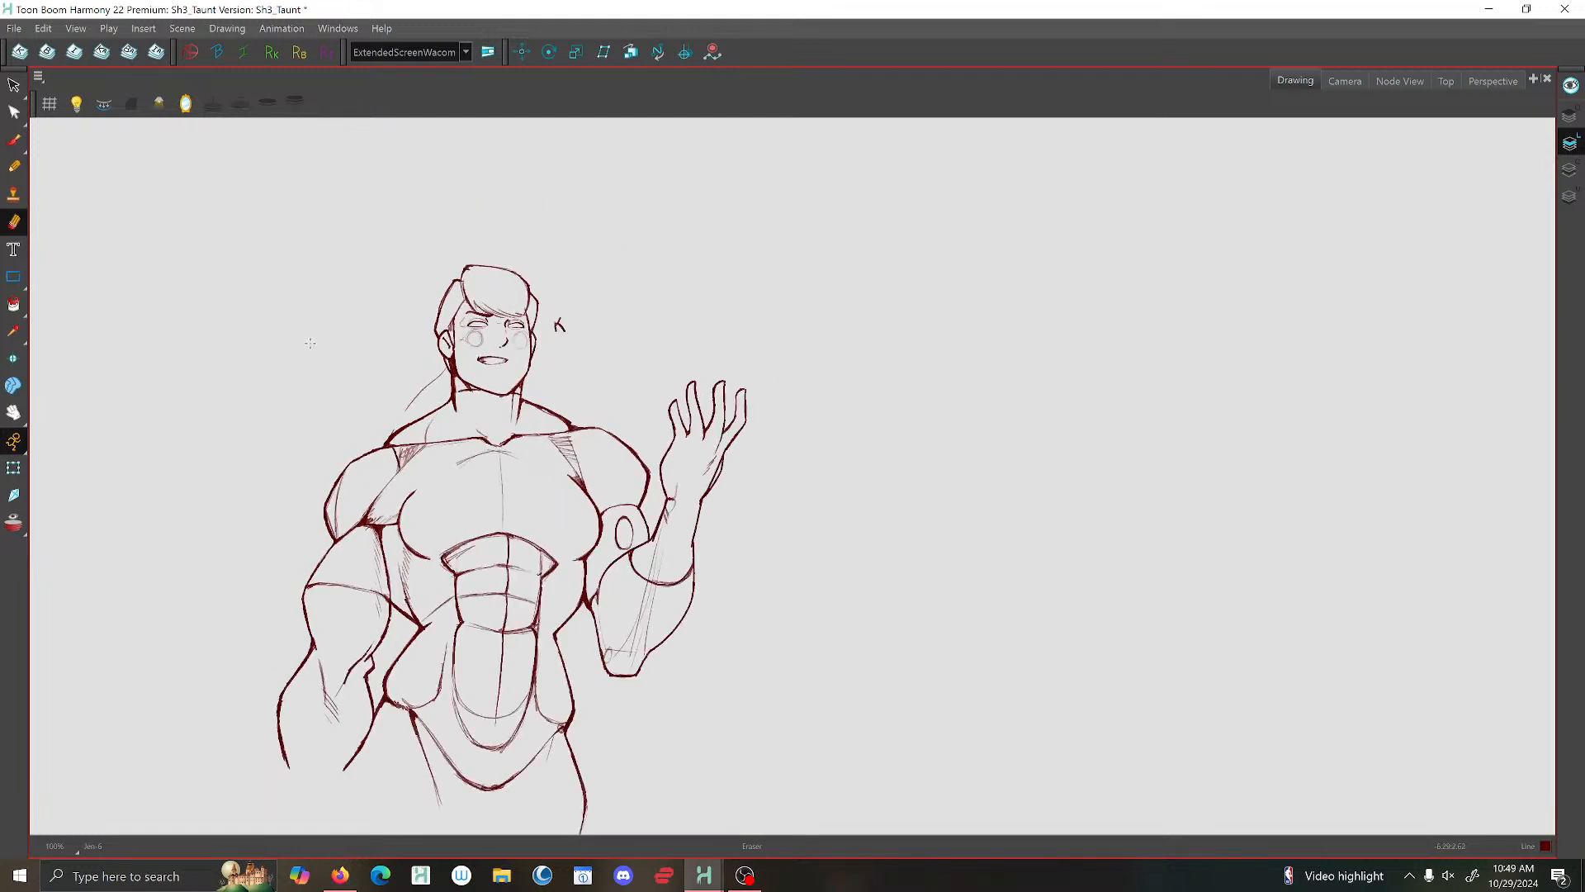
- Flip between the taunt drawing and the previous drawing to compare the two poses
key(comma)
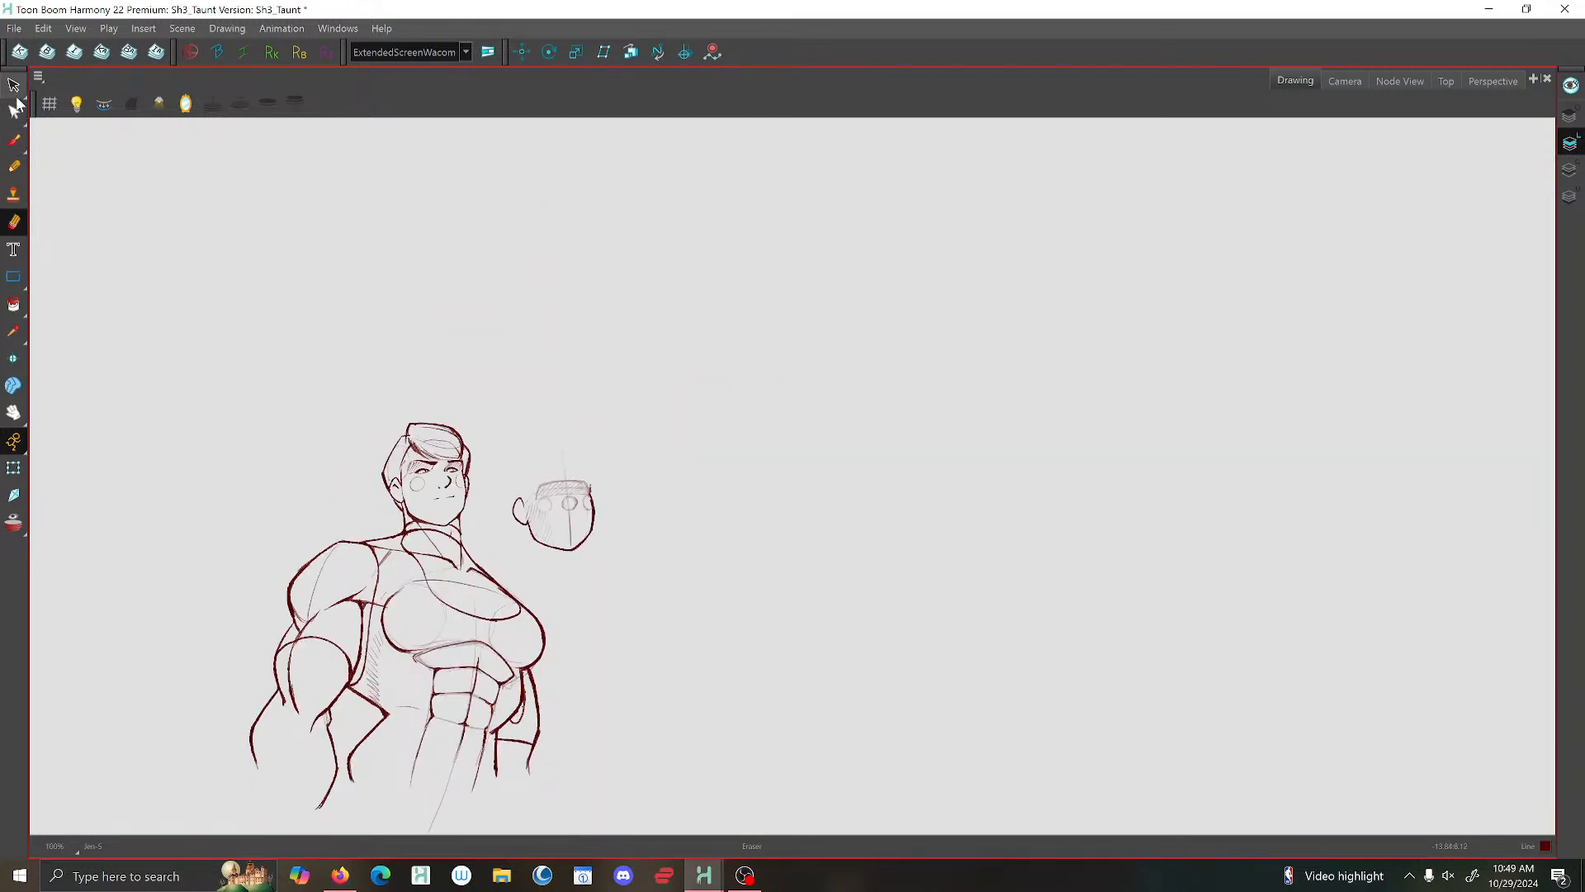
key(period)
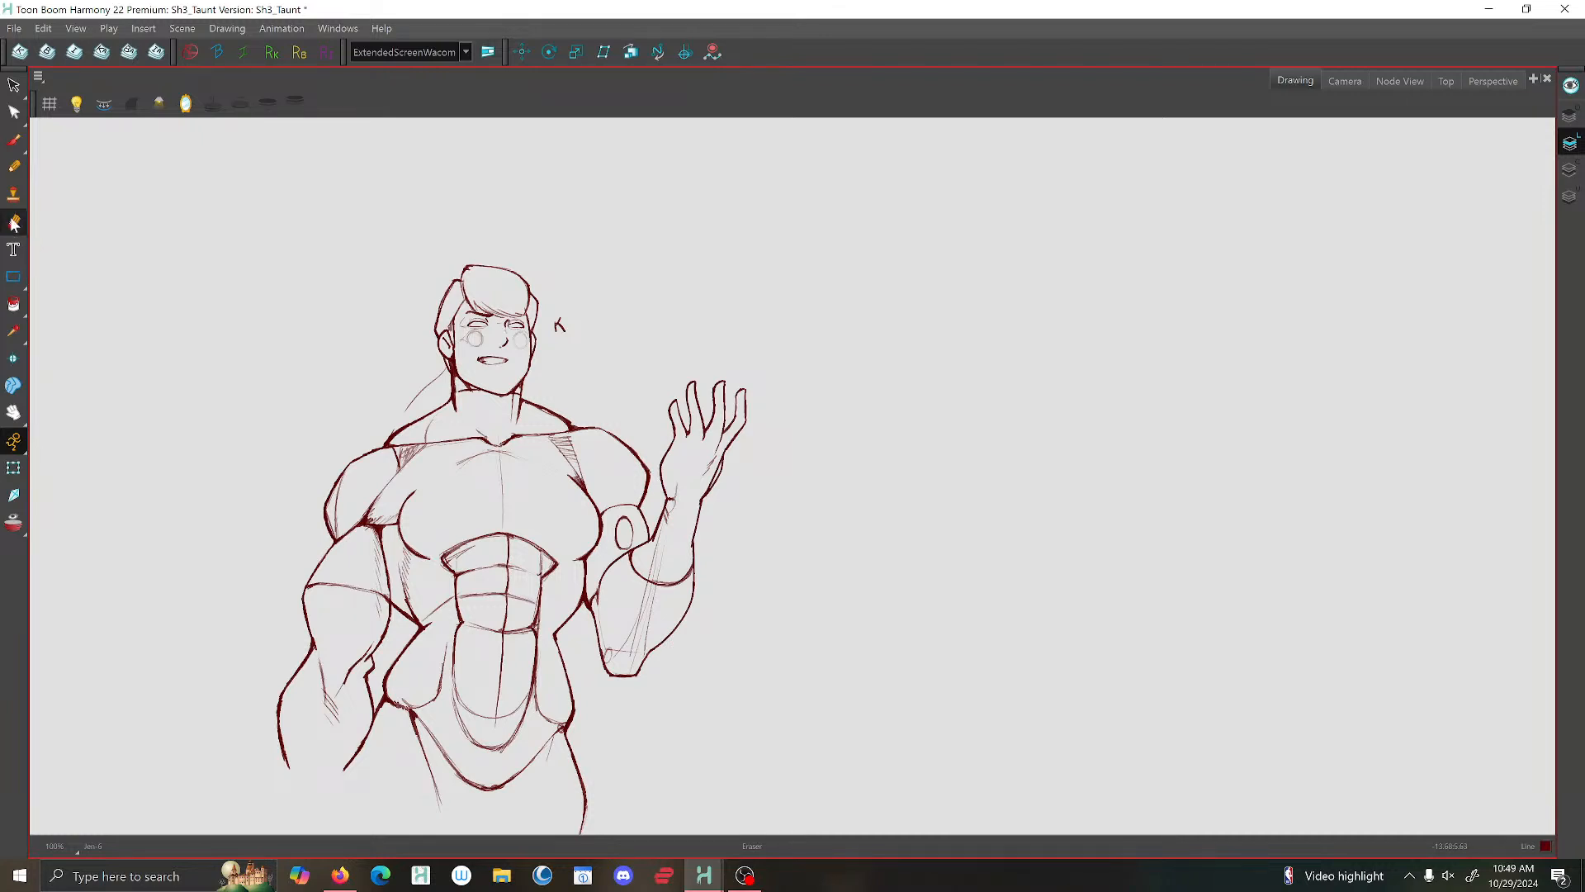
click(14, 140)
key(comma)
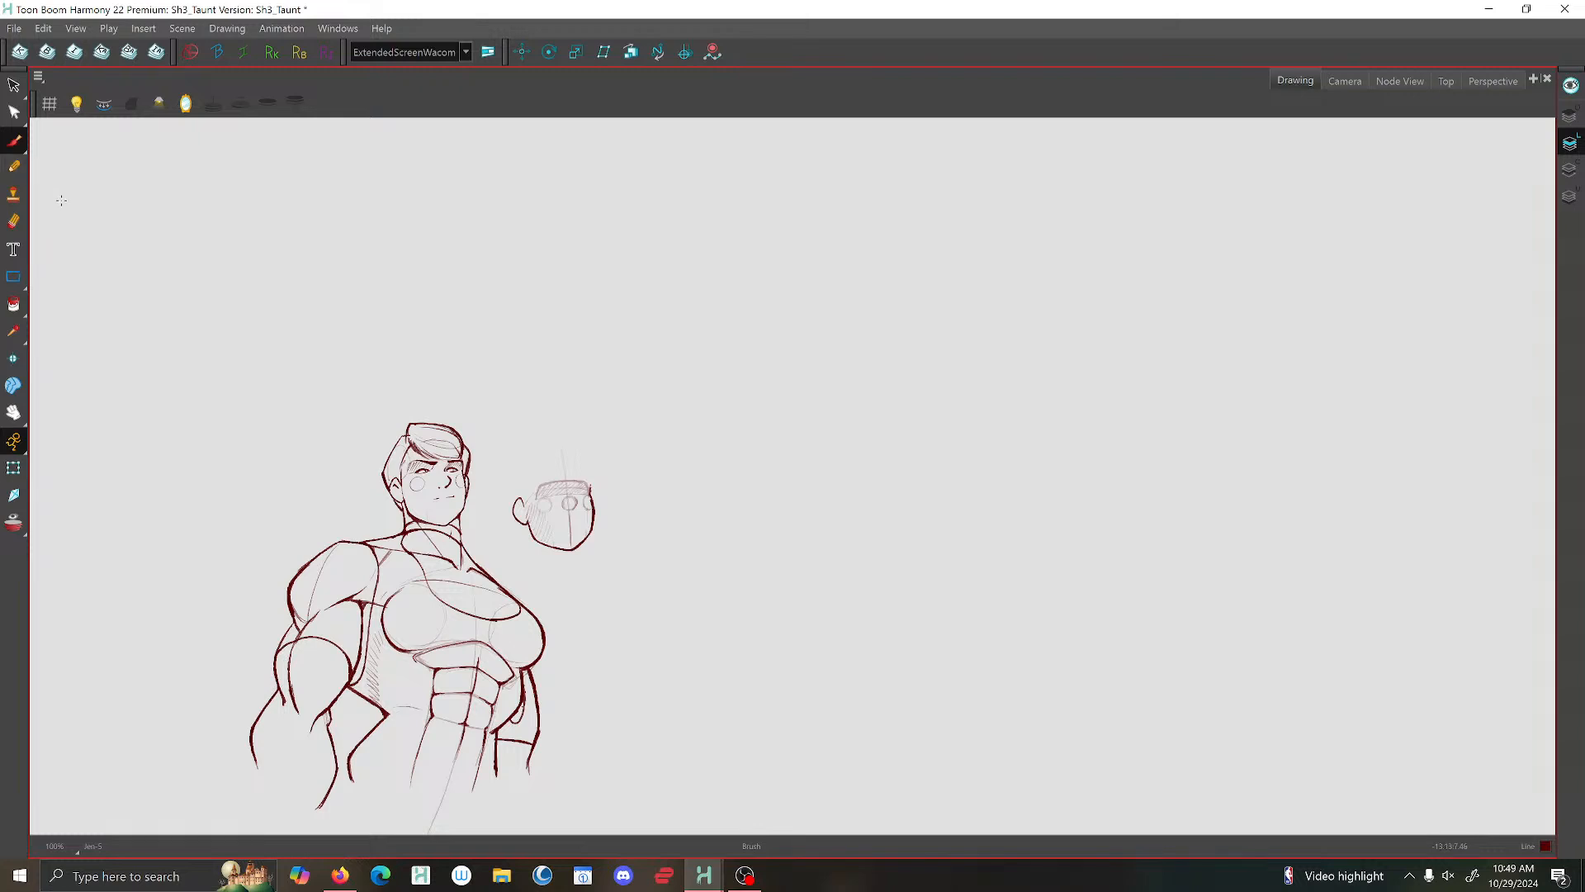
key(comma)
key(period)
key(period)
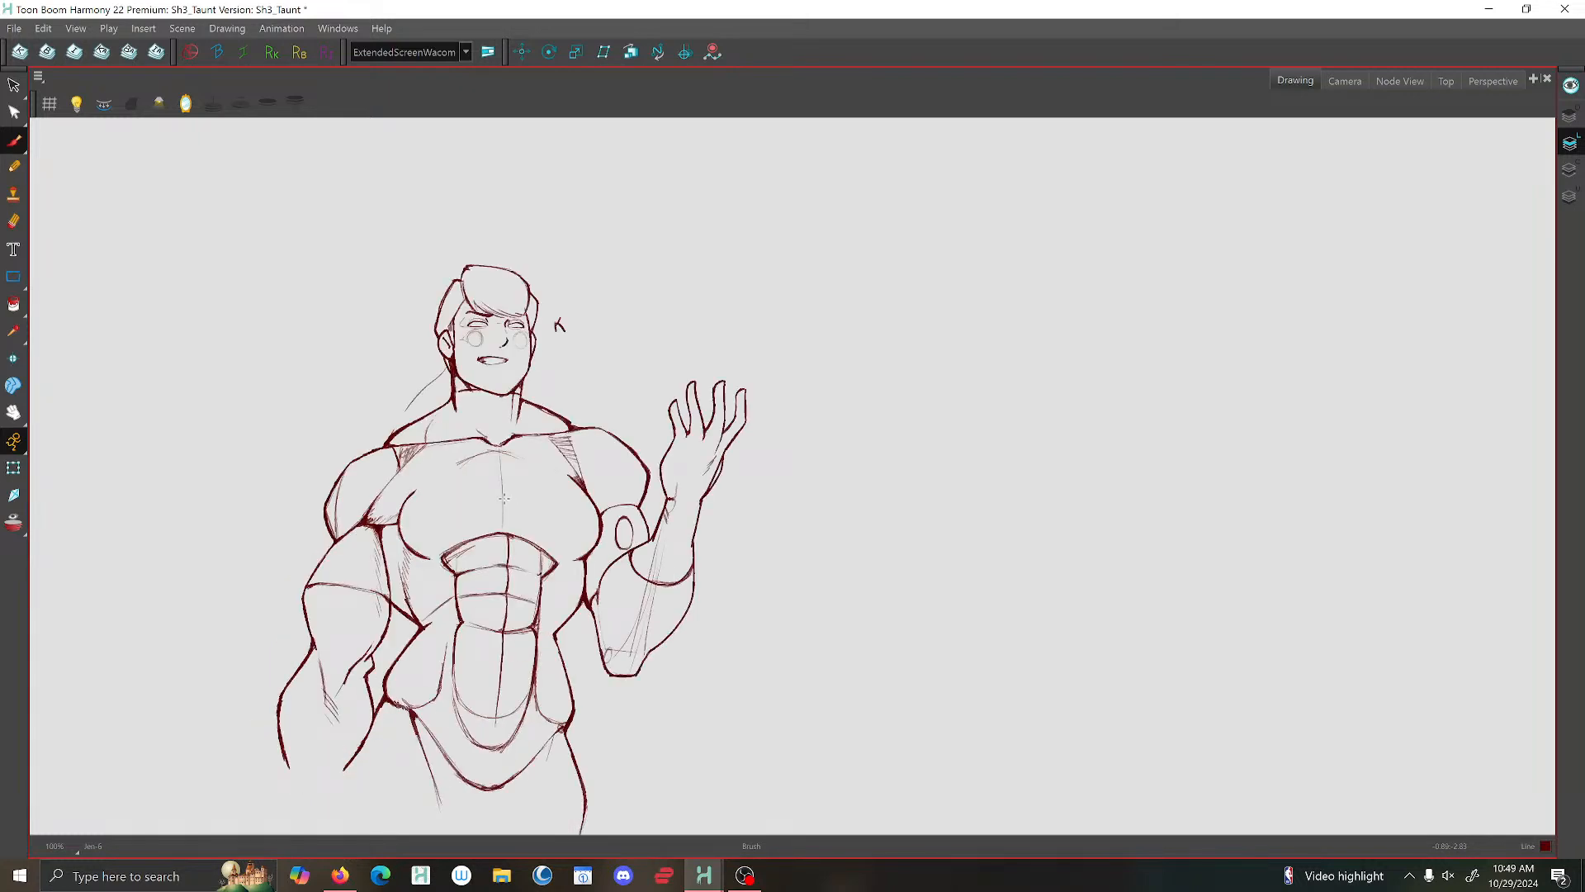
key(comma)
key(period)
key(comma)
key(period)
- Brush a short horizontal mark across the chest's centre line and delete stray strokes around the lowered arm's armpit and outer shoulder
scroll(365, 501, up, 5)
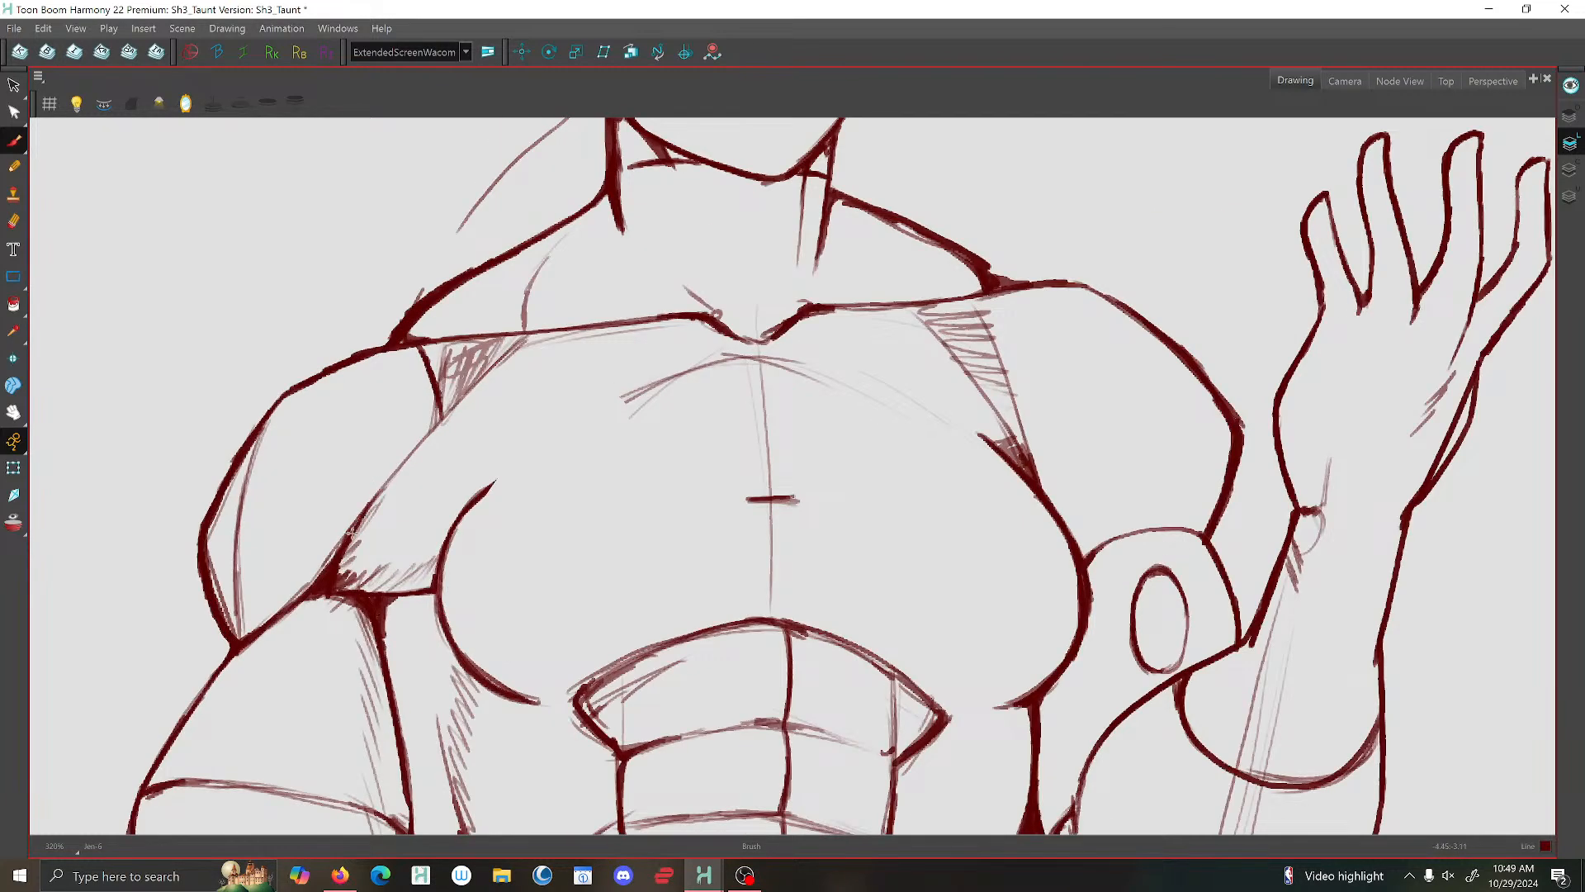
key(alt+s)
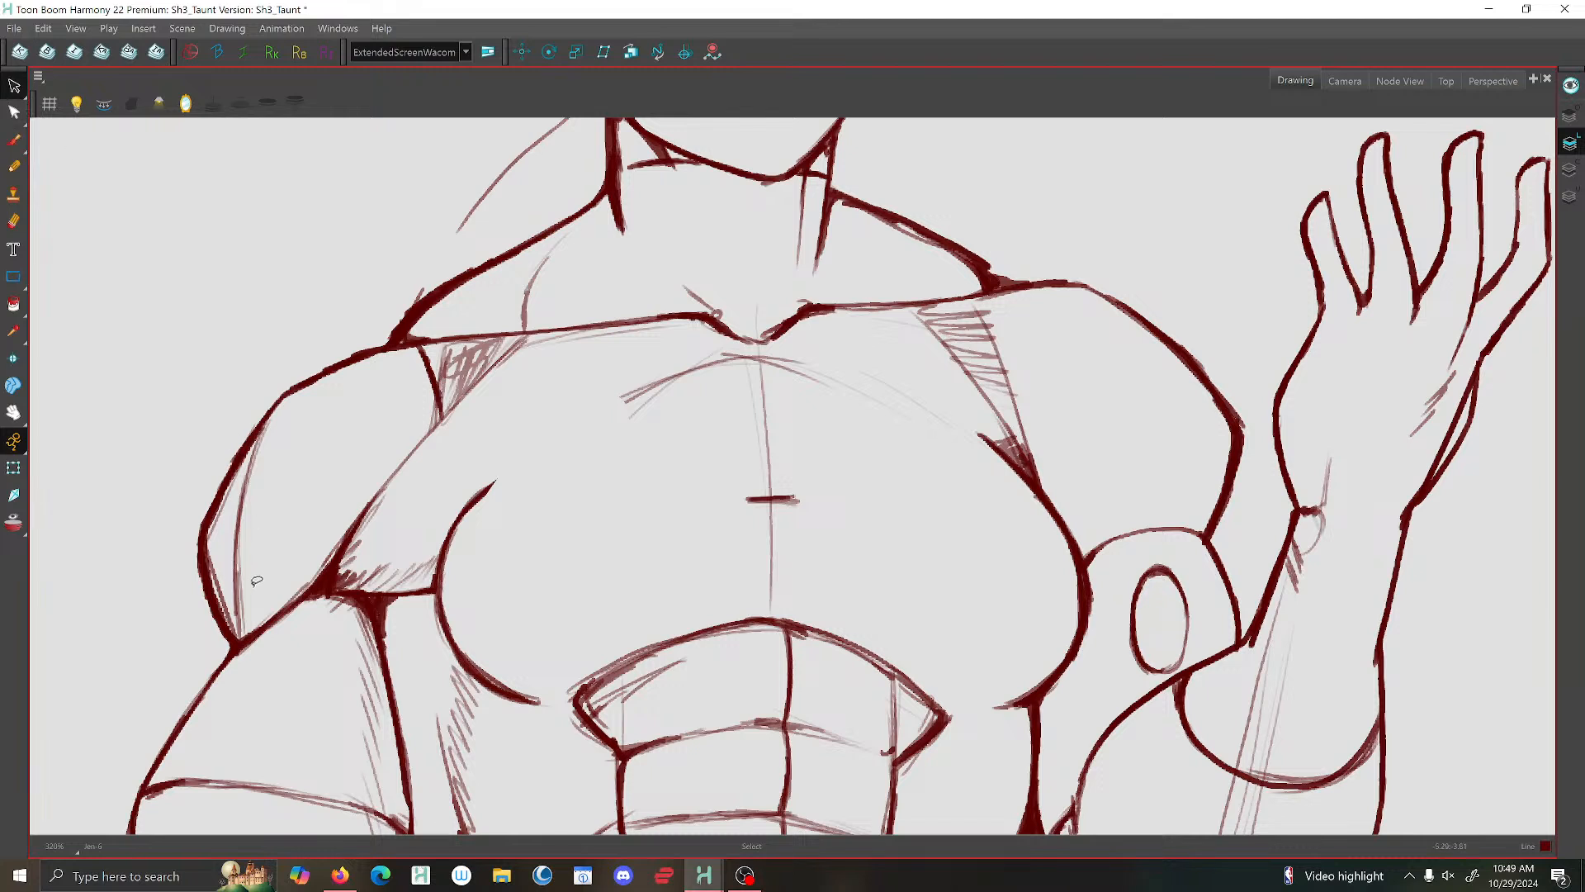
mouse_move(310, 581)
mouse_down()
mouse_move(284, 620)
mouse_move(311, 583)
mouse_up()
key(Delete)
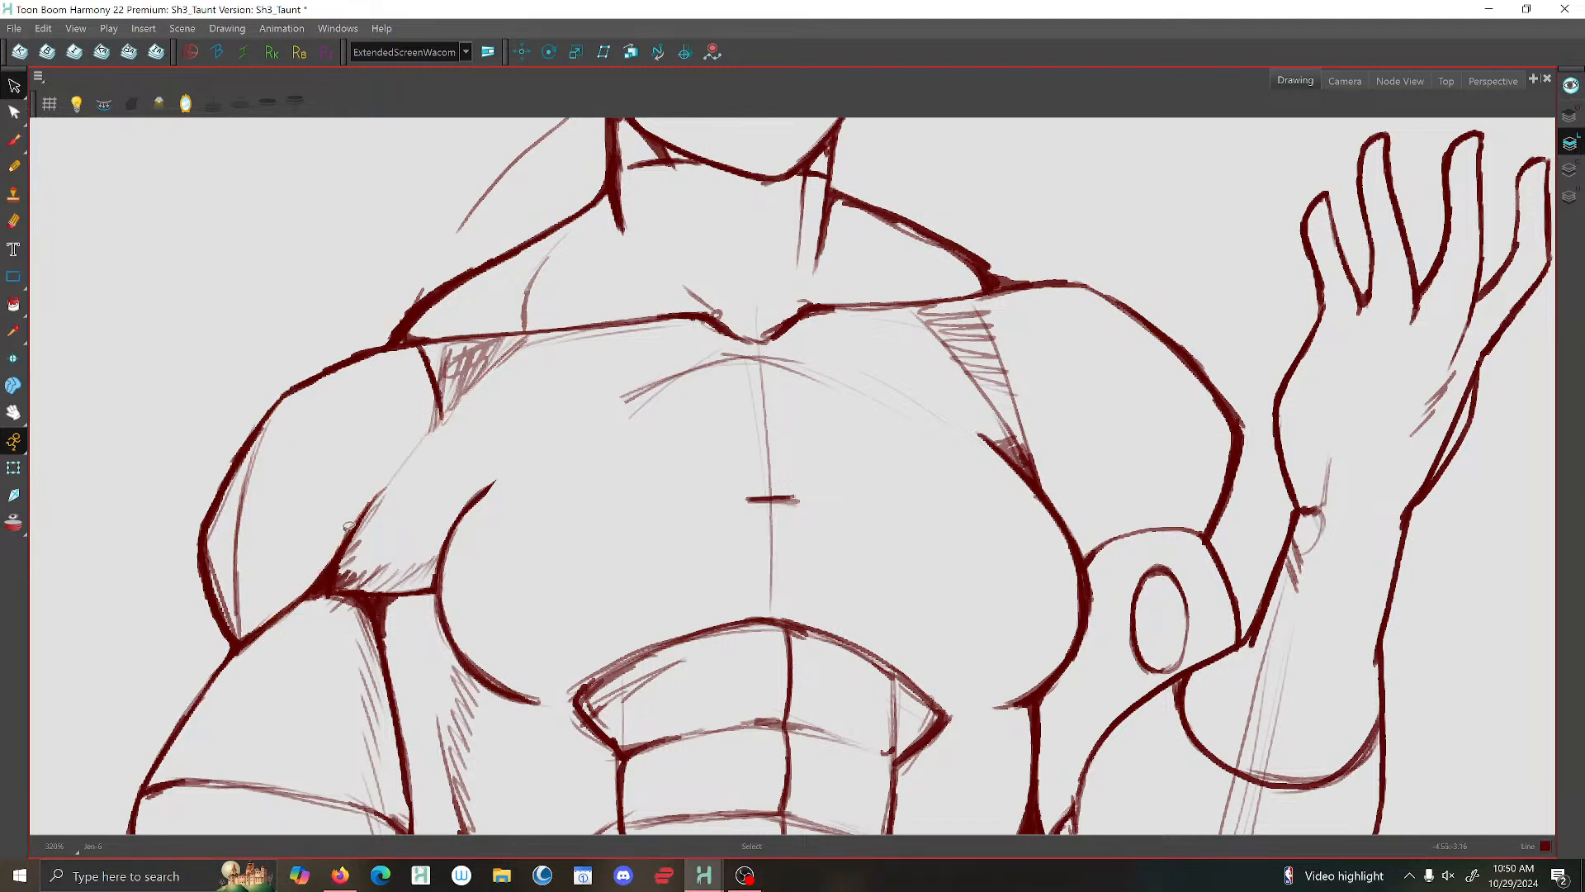
click(432, 413)
key(Delete)
click(225, 510)
key(Delete)
click(220, 563)
key(Delete)
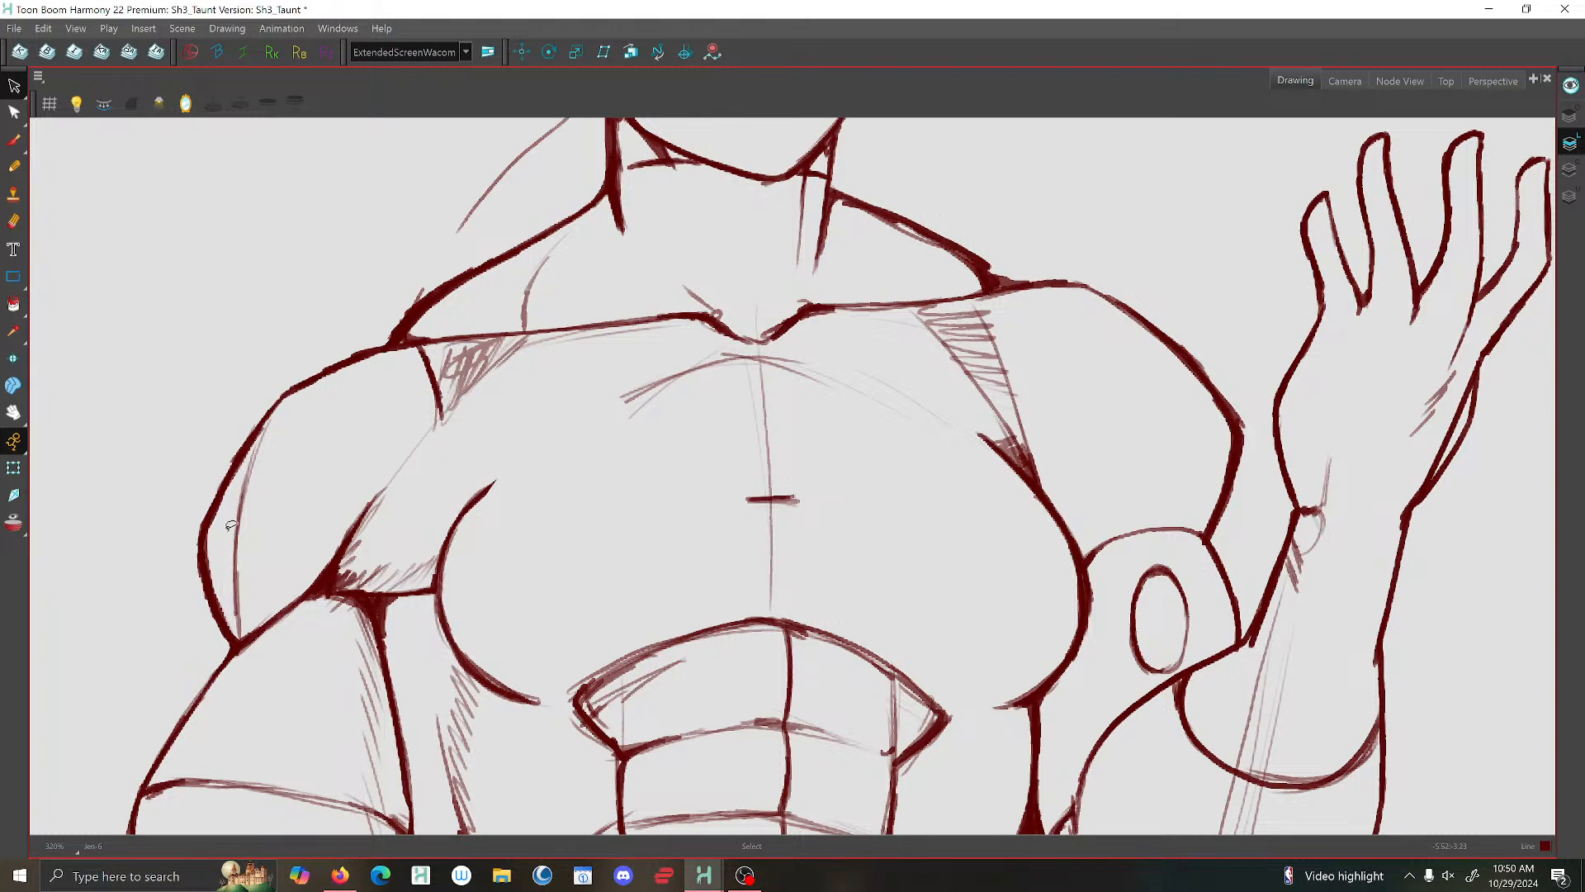
- Delete the faint excess strokes below the collarbone and along the arc across the upper chest
click(559, 340)
click(291, 264)
click(556, 341)
key(Delete)
scroll(744, 377, down, 3)
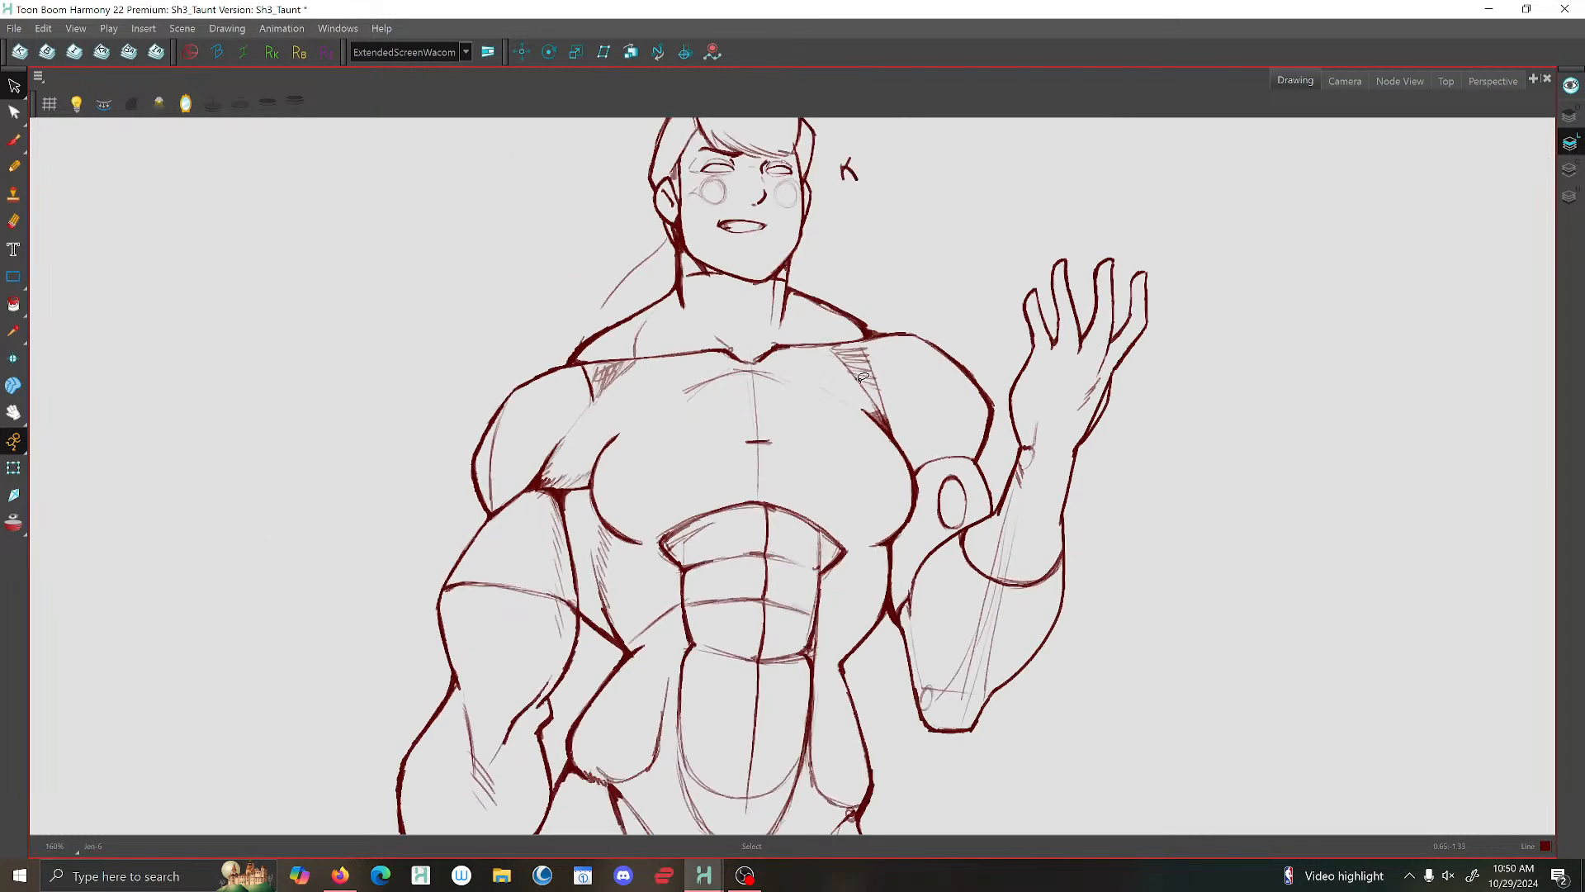
scroll(745, 384, up, 2)
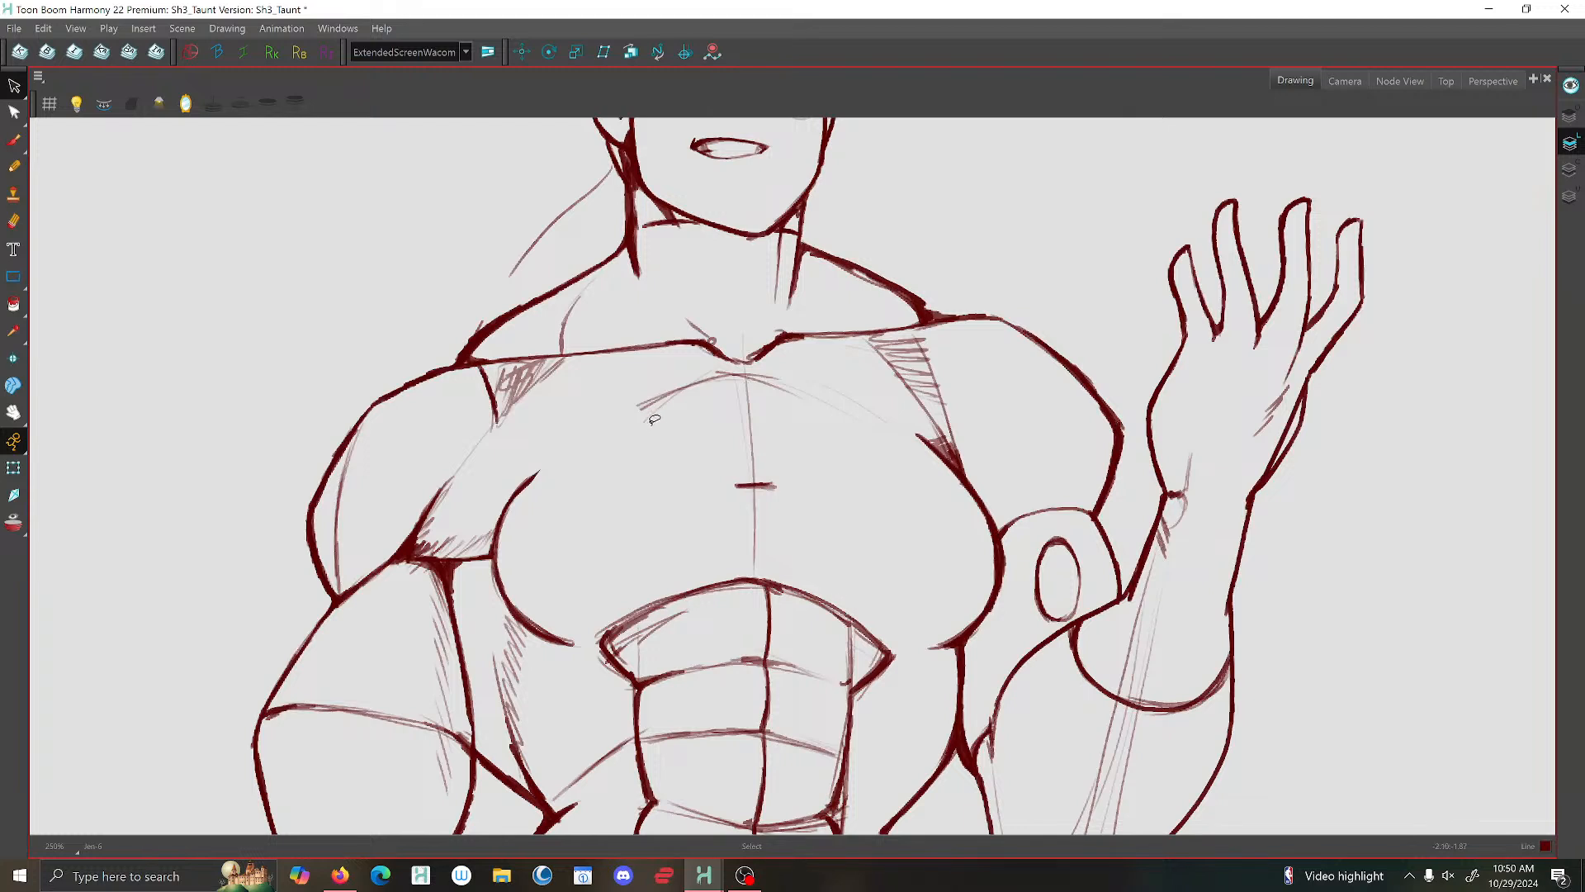
drag(648, 403, 722, 374)
click(840, 385)
key(Delete)
click(841, 344)
key(Delete)
key(ctrl+z)
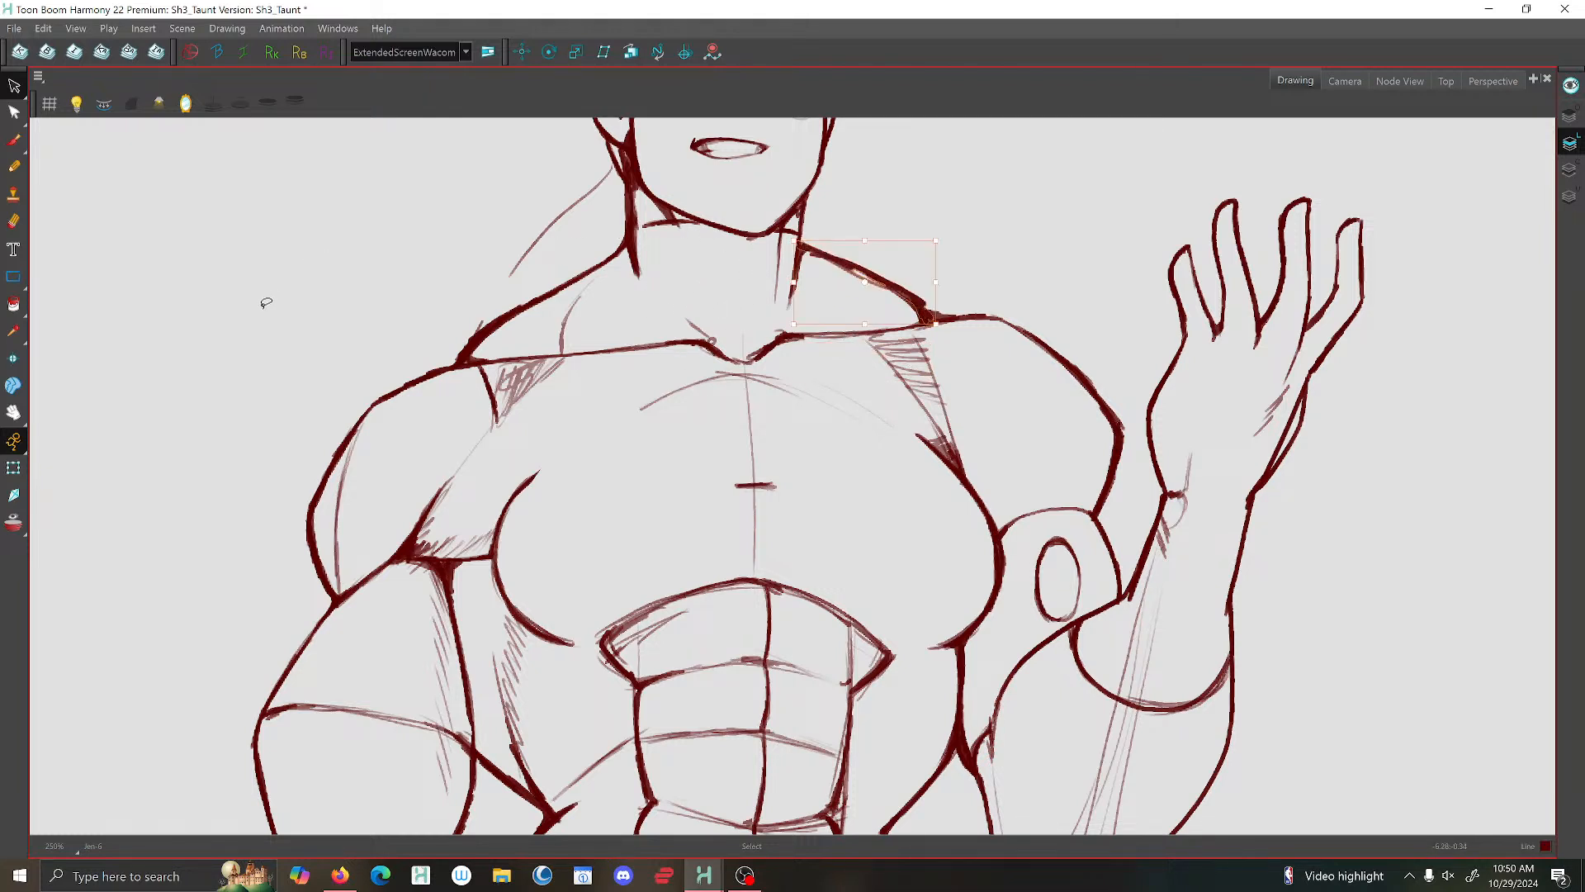
click(260, 307)
- Save the scene
click(23, 30)
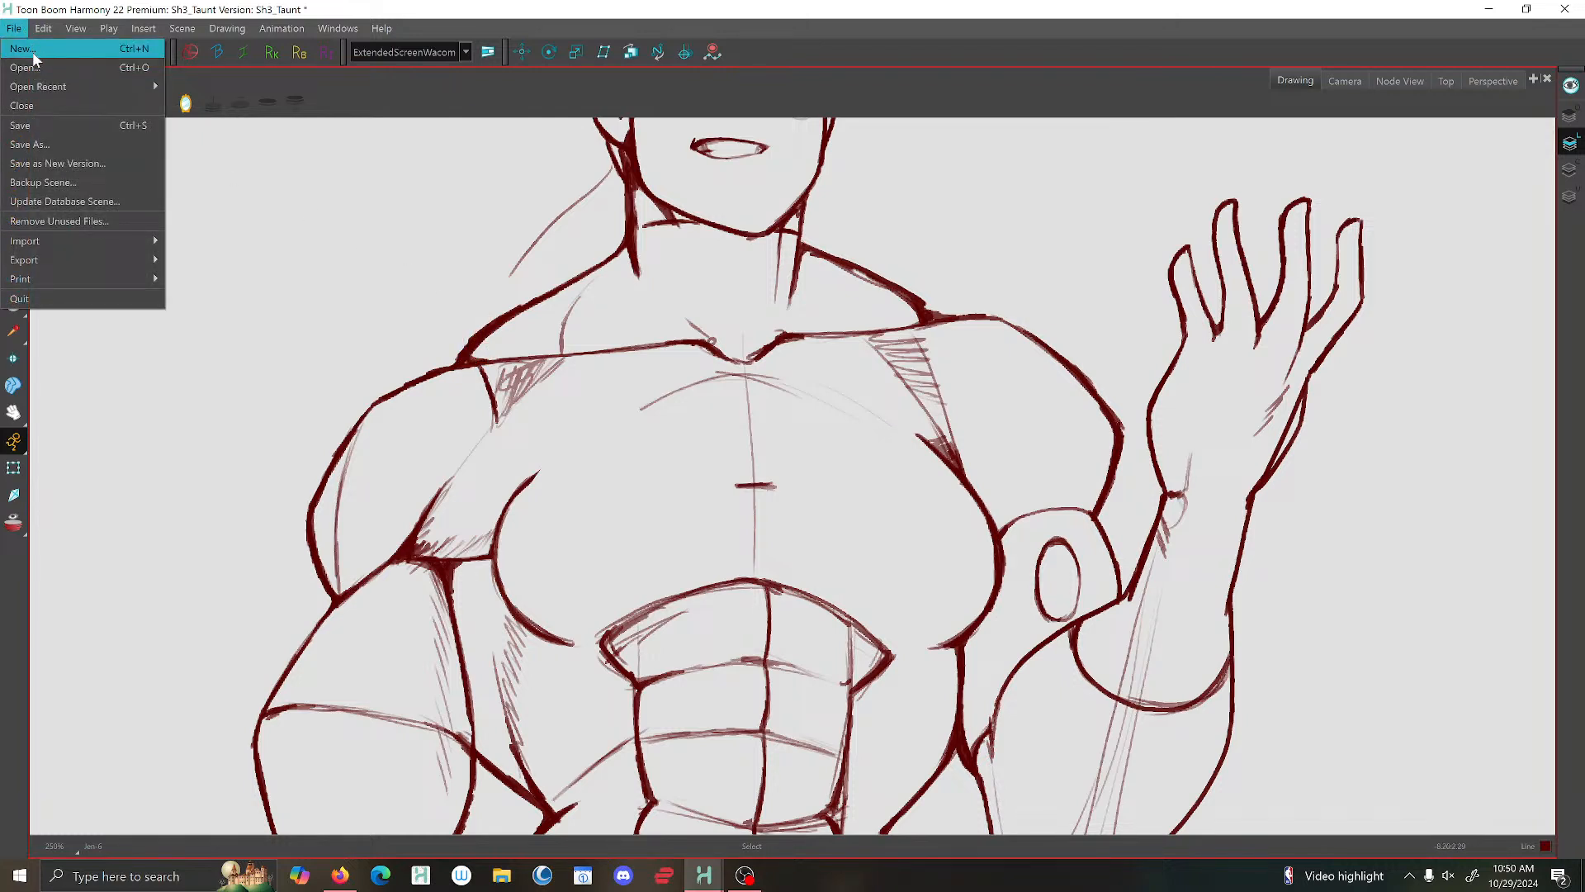
click(33, 132)
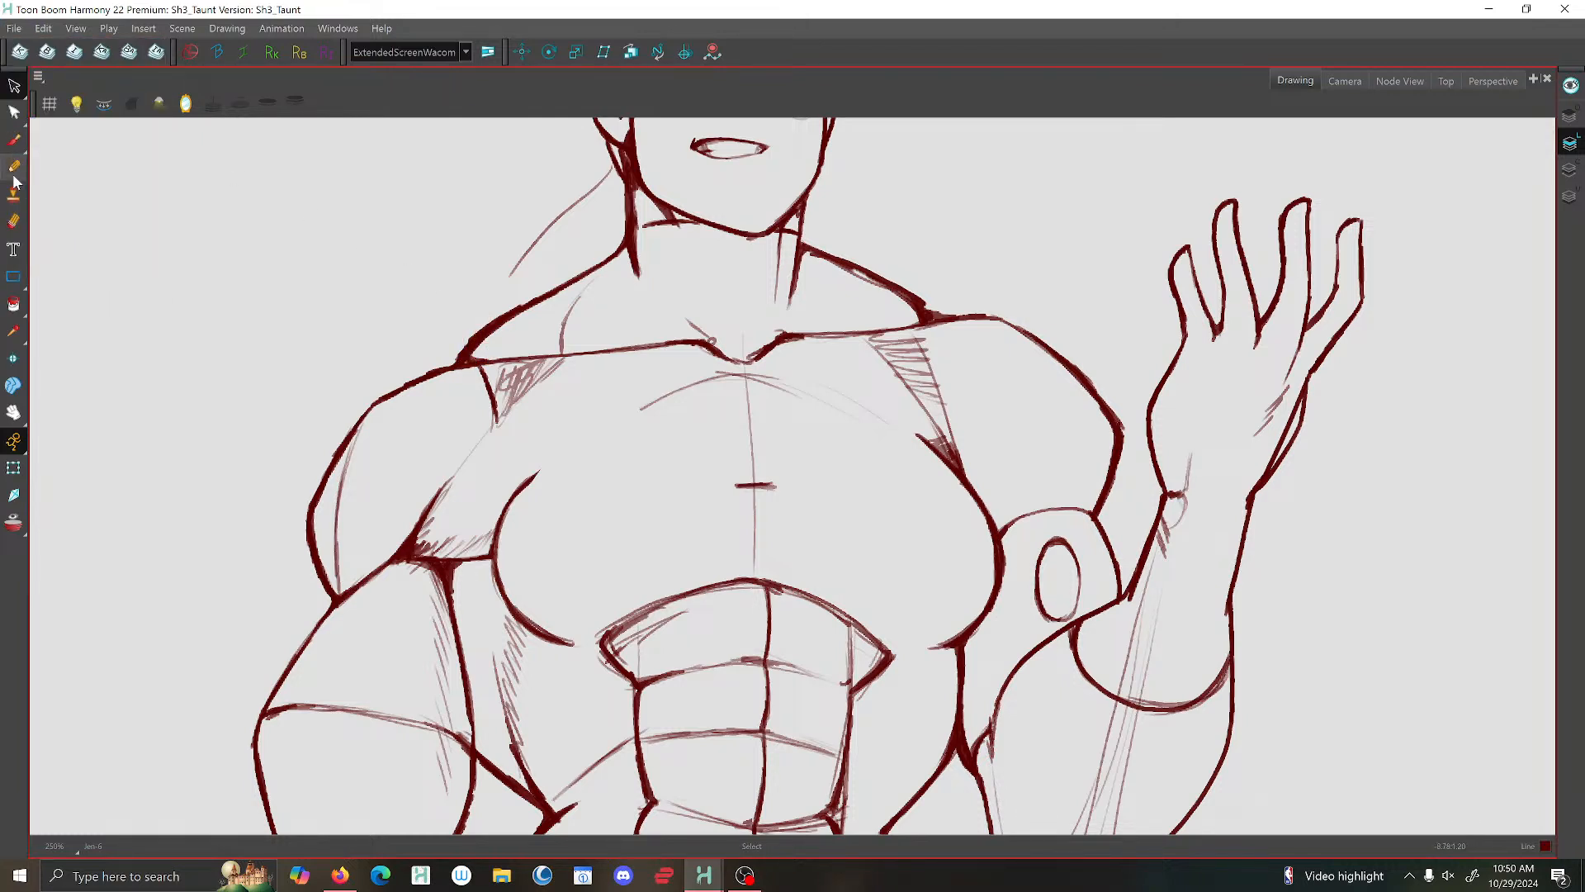
click(15, 146)
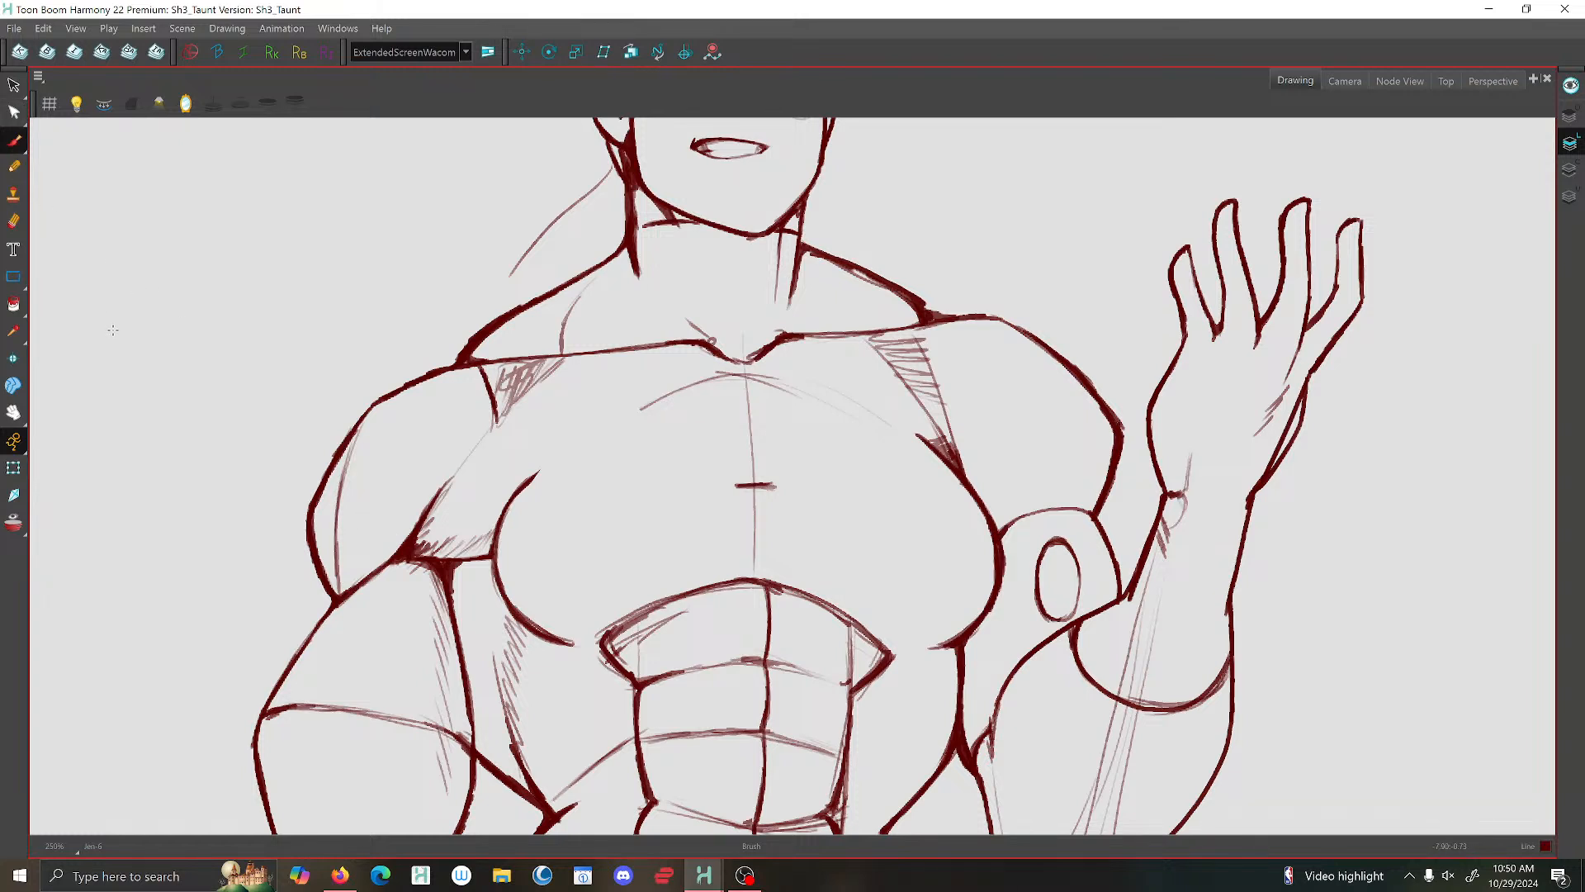
- Delete a stray stroke in the armpit shading on the lowered arm's side
click(14, 85)
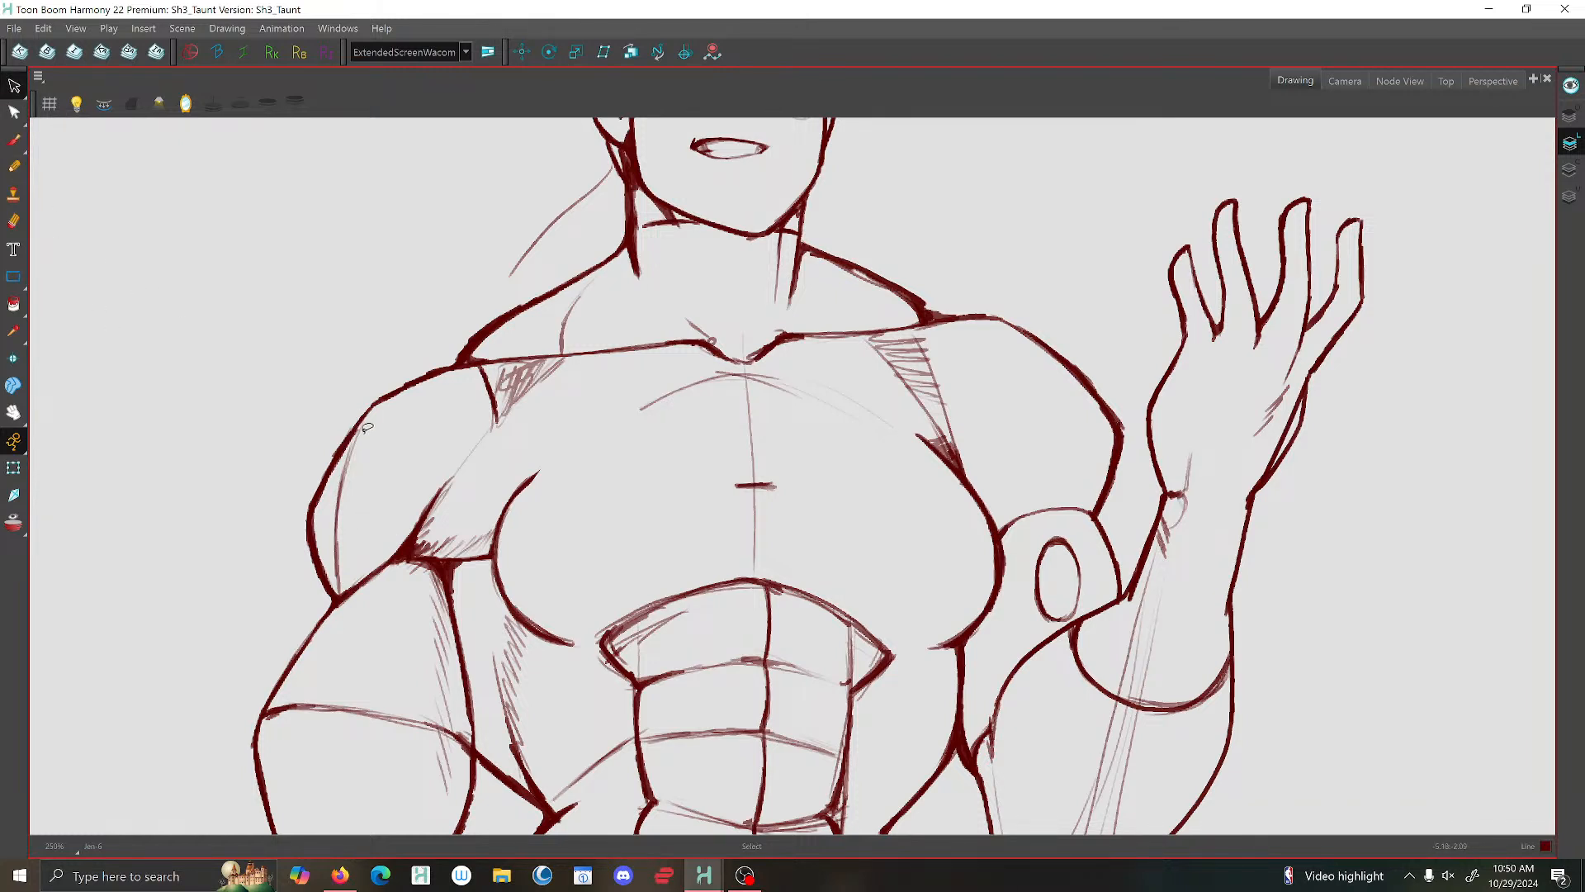
drag(435, 514, 422, 570)
key(Delete)
scroll(487, 542, down, 2)
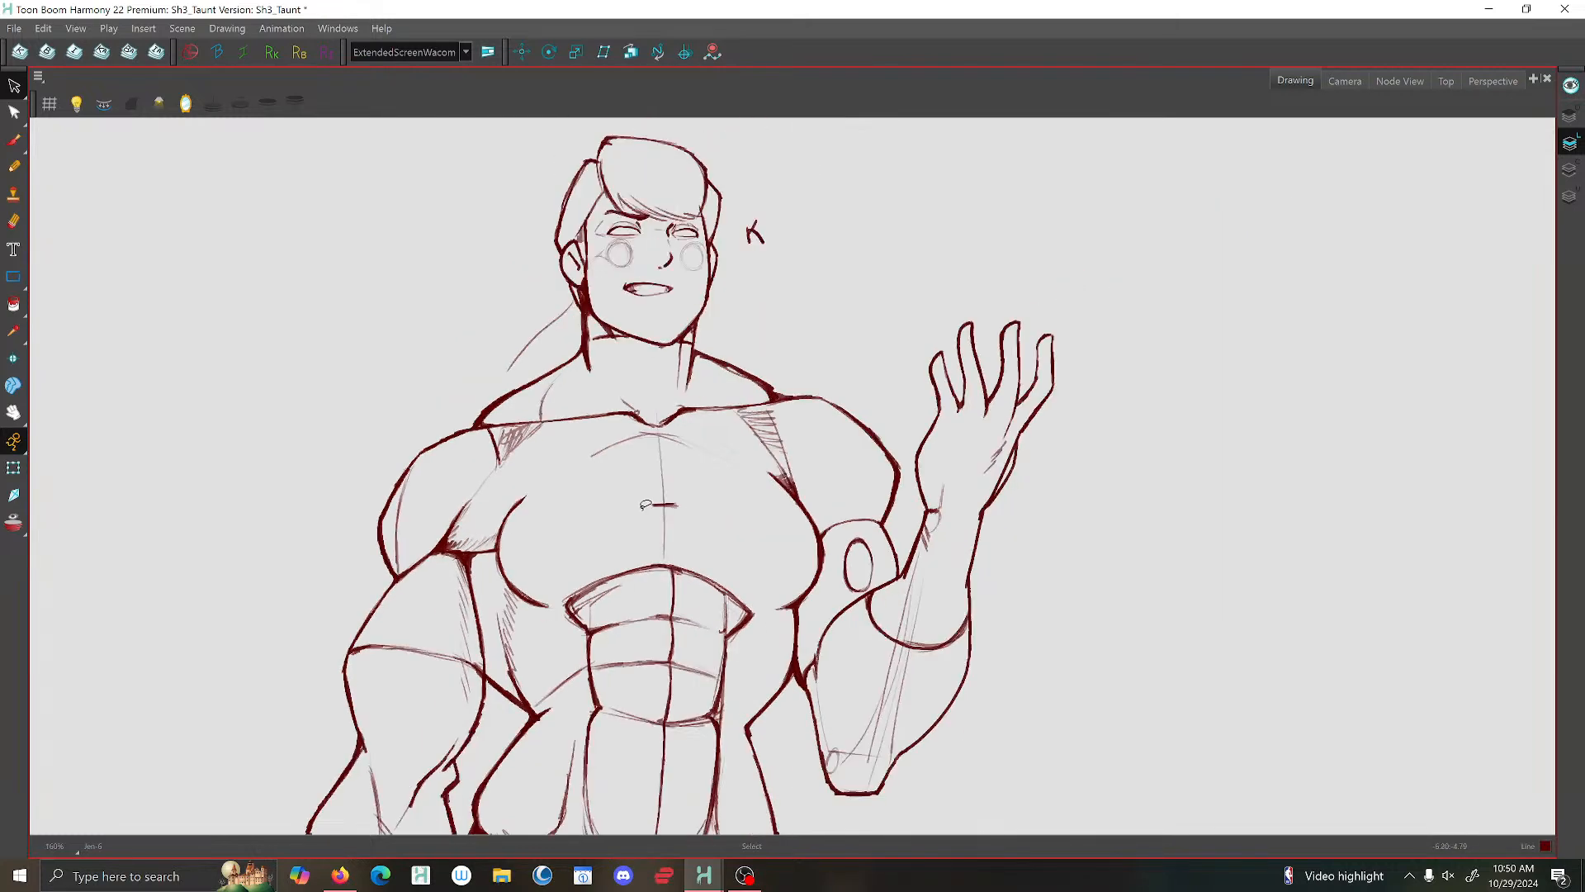
scroll(565, 474, up, 1)
scroll(692, 488, down, 1)
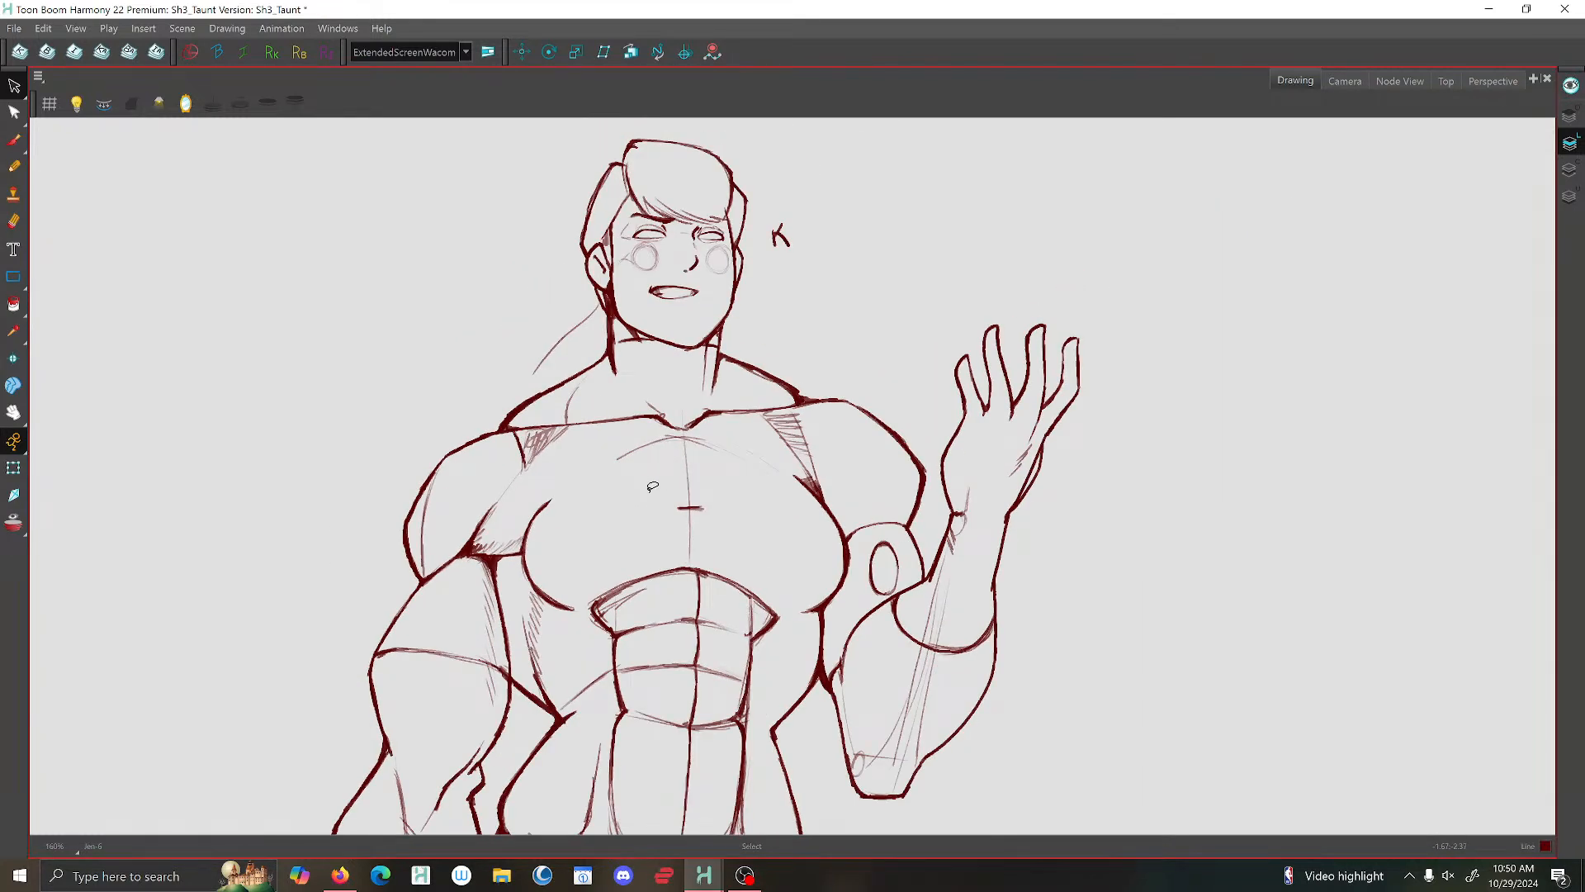
drag(653, 487, 573, 384)
scroll(638, 438, up, 1)
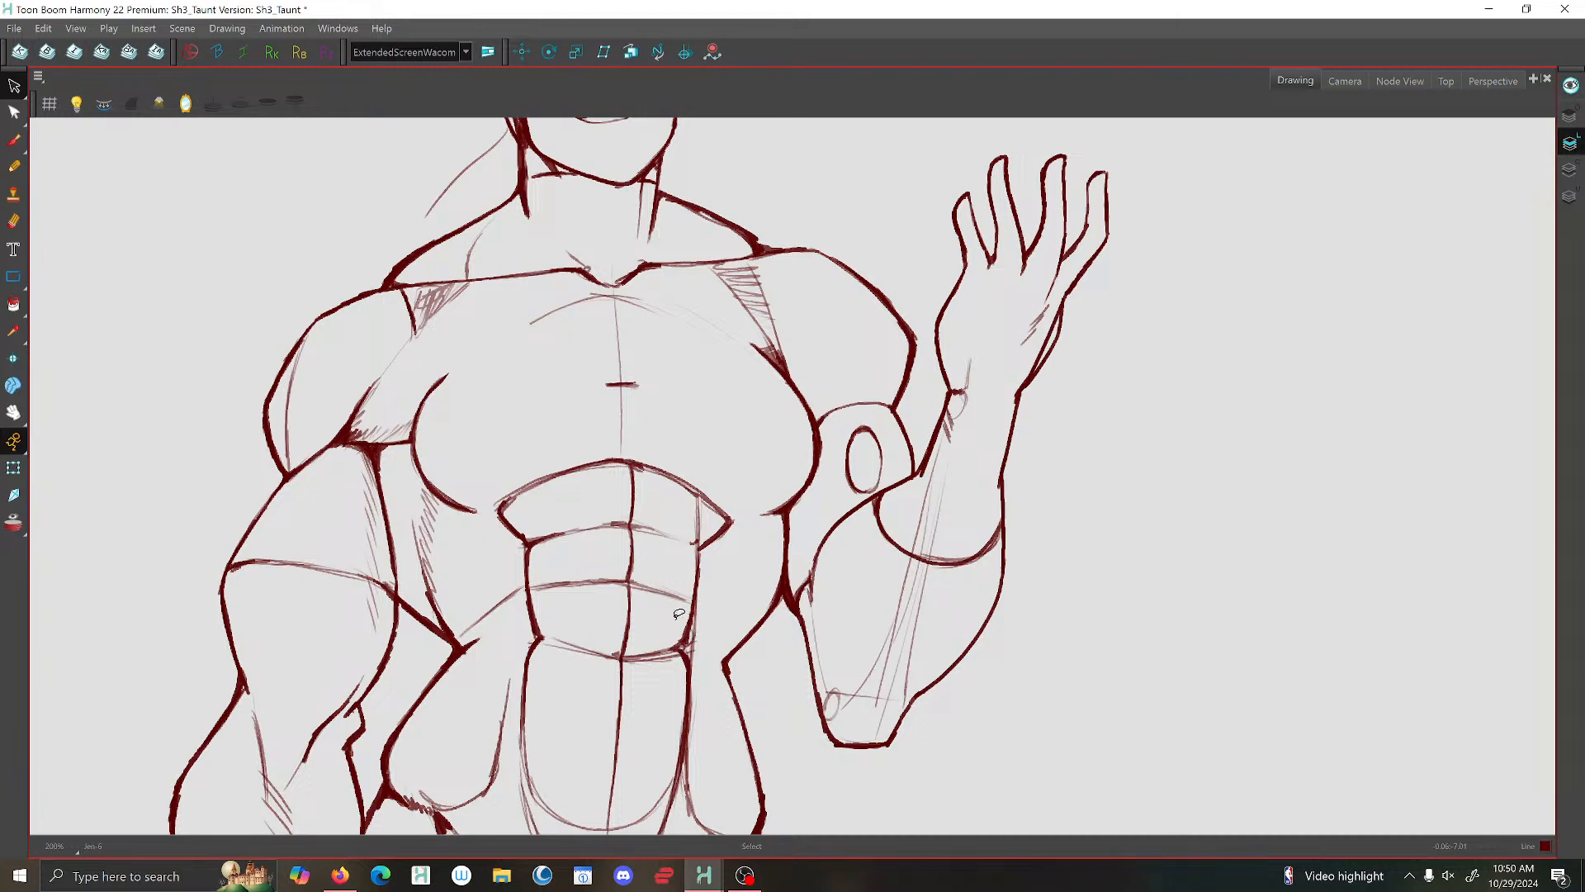
scroll(496, 493, down, 2)
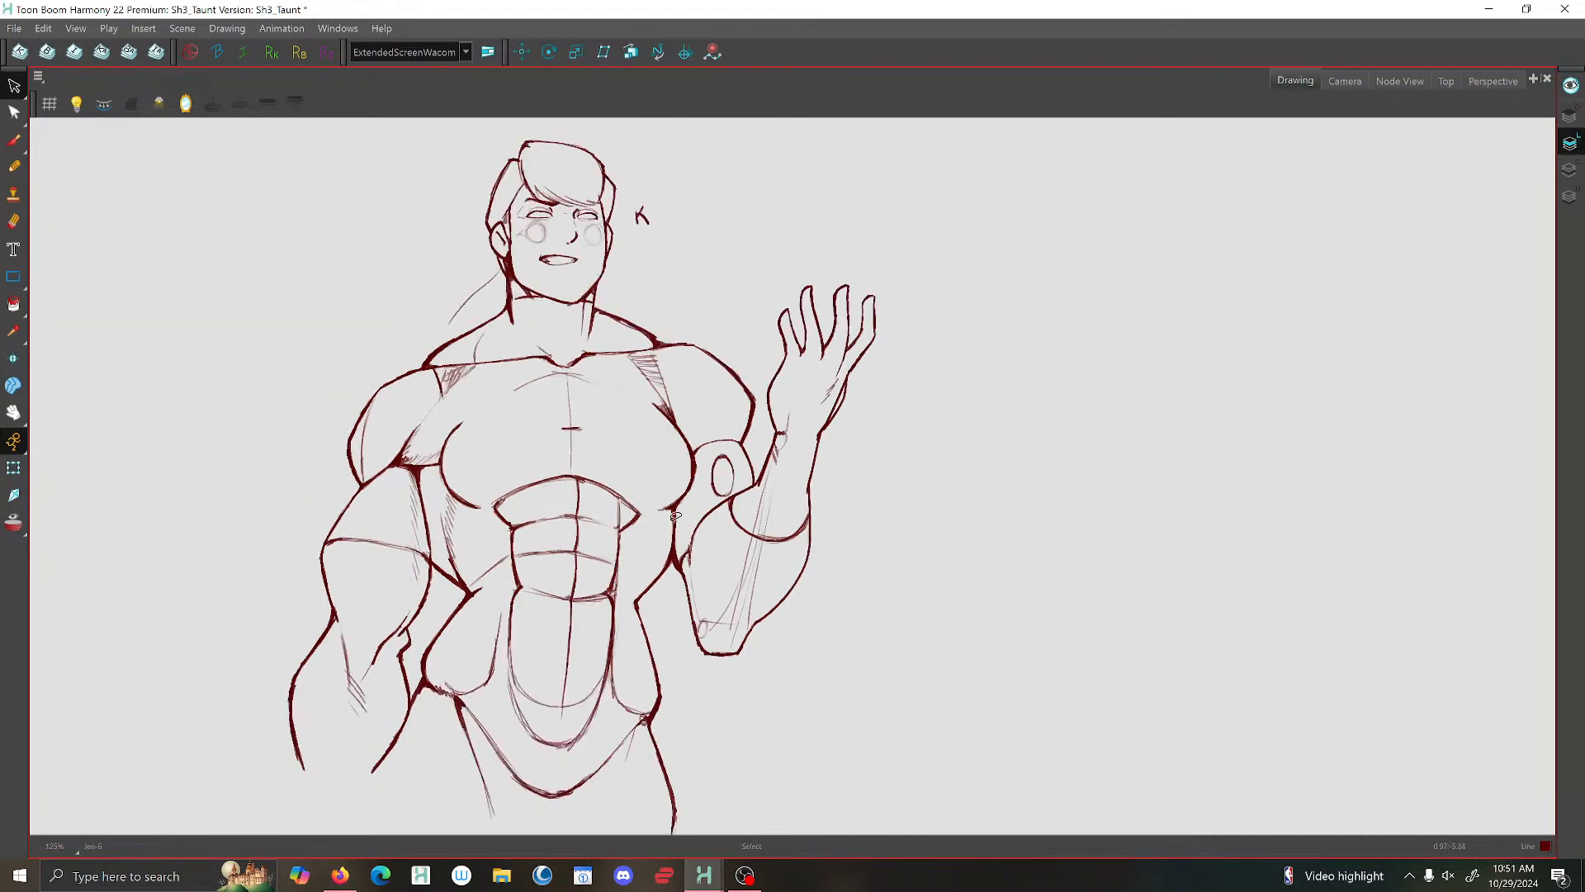
scroll(676, 517, up, 3)
- On the previous drawing, brush darker lines running down the lower abdomen from the abdominal panels
click(15, 140)
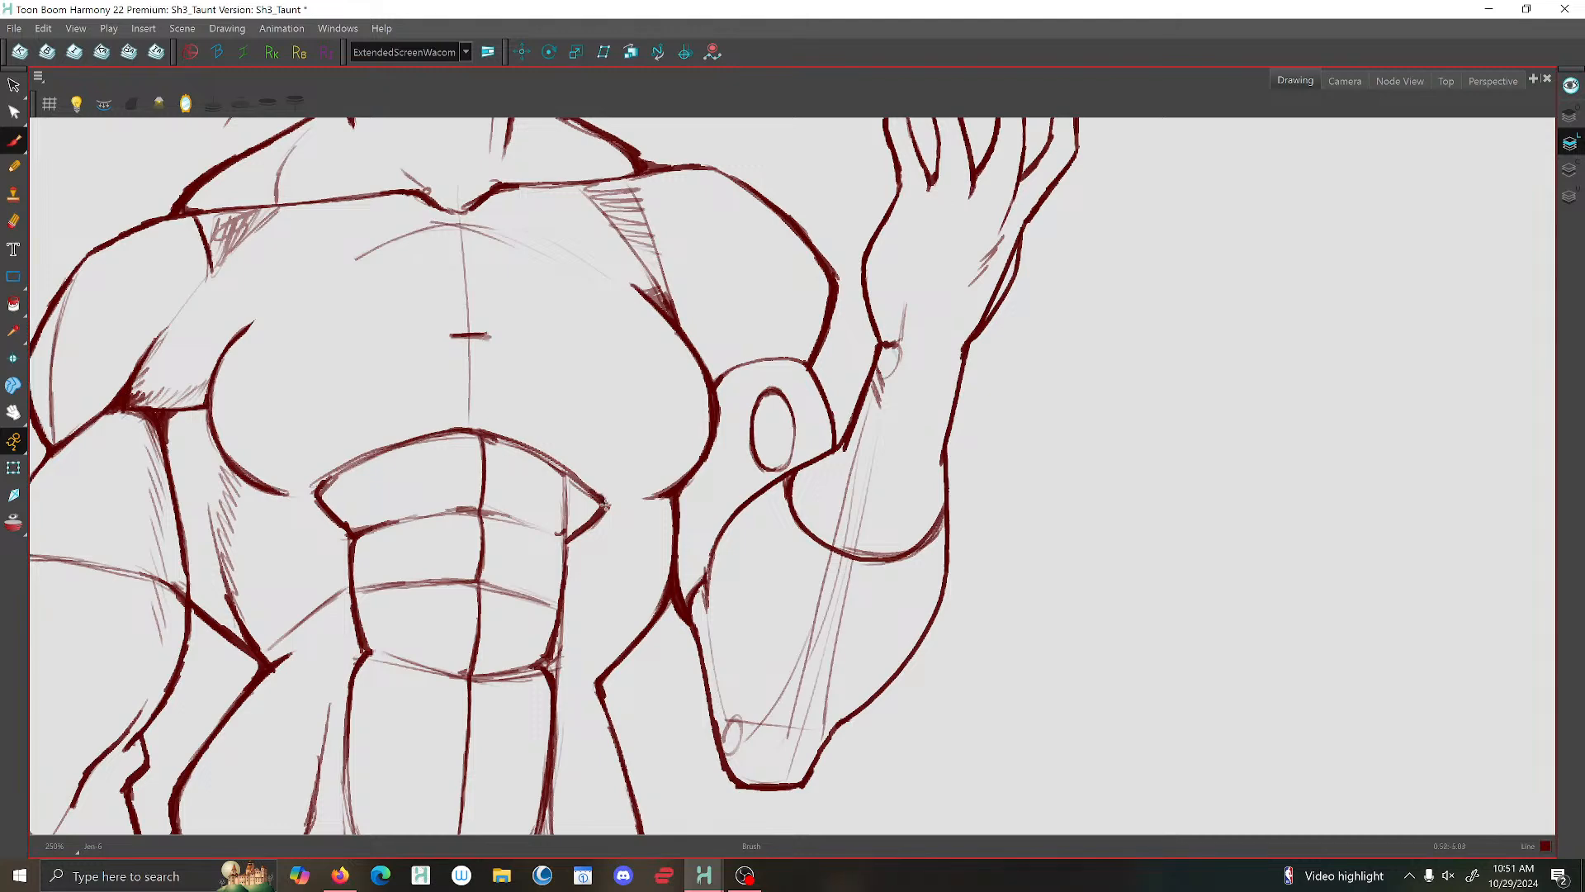
scroll(611, 488, down, 3)
key(f)
key(g)
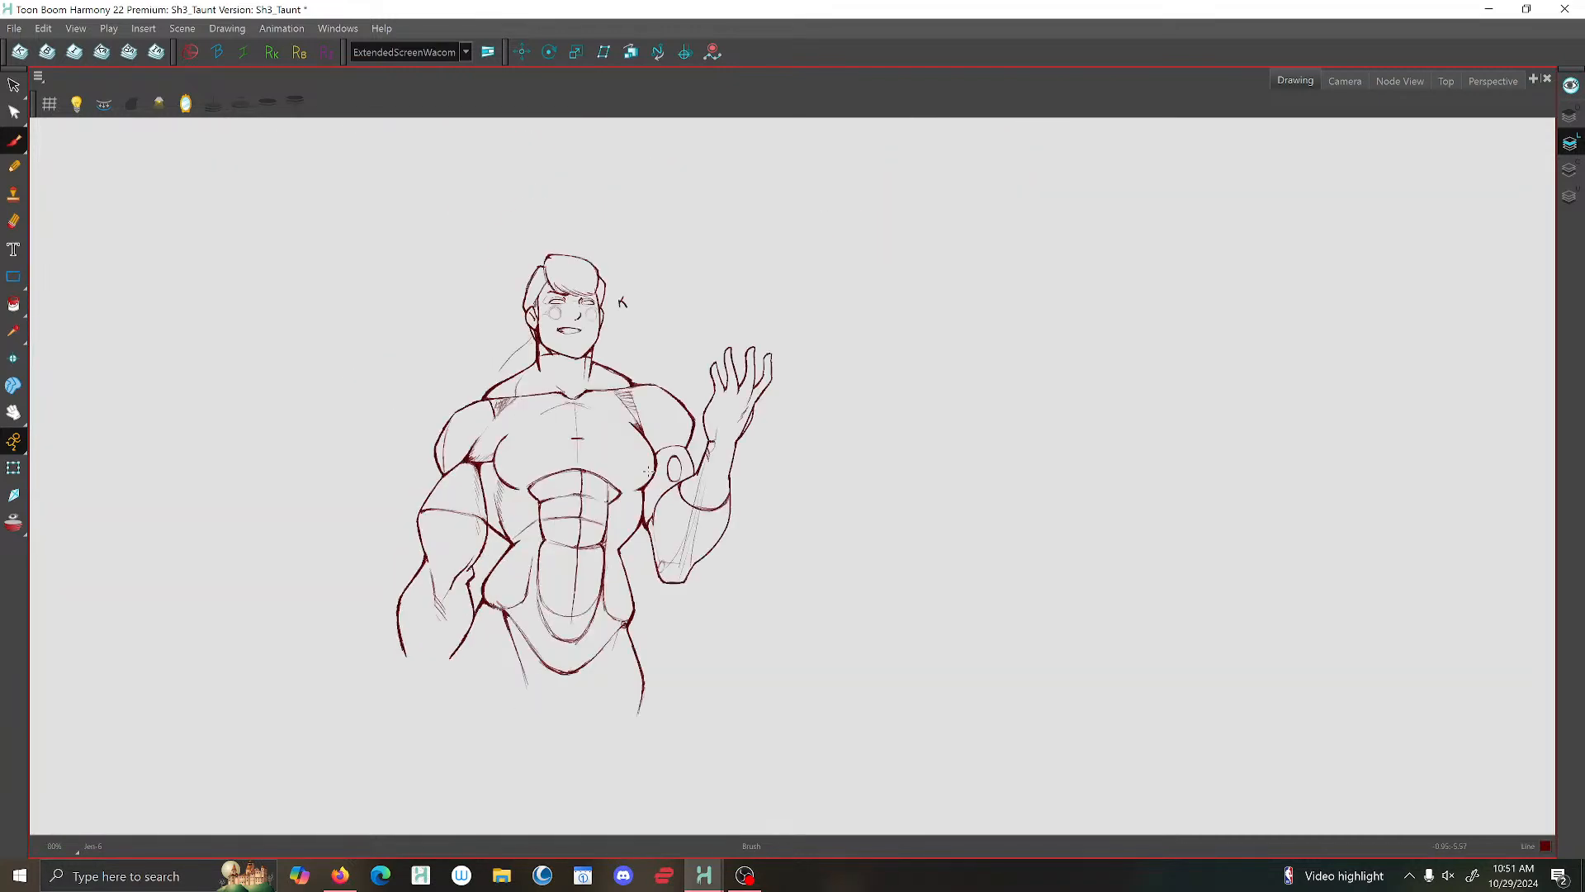
key(f)
scroll(648, 471, up, 5)
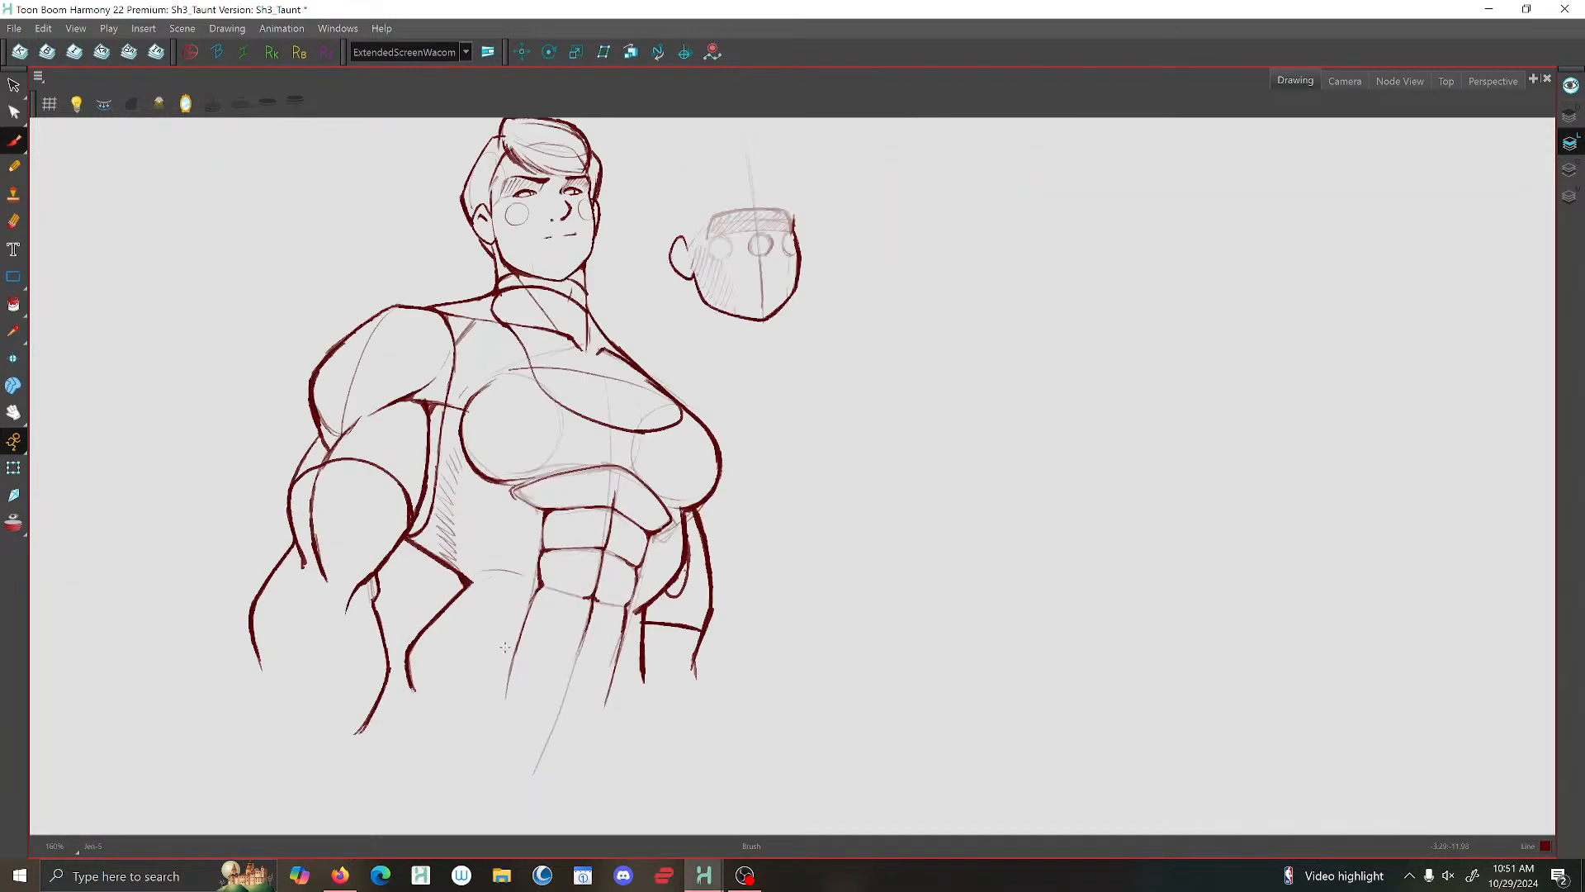
drag(516, 651, 488, 739)
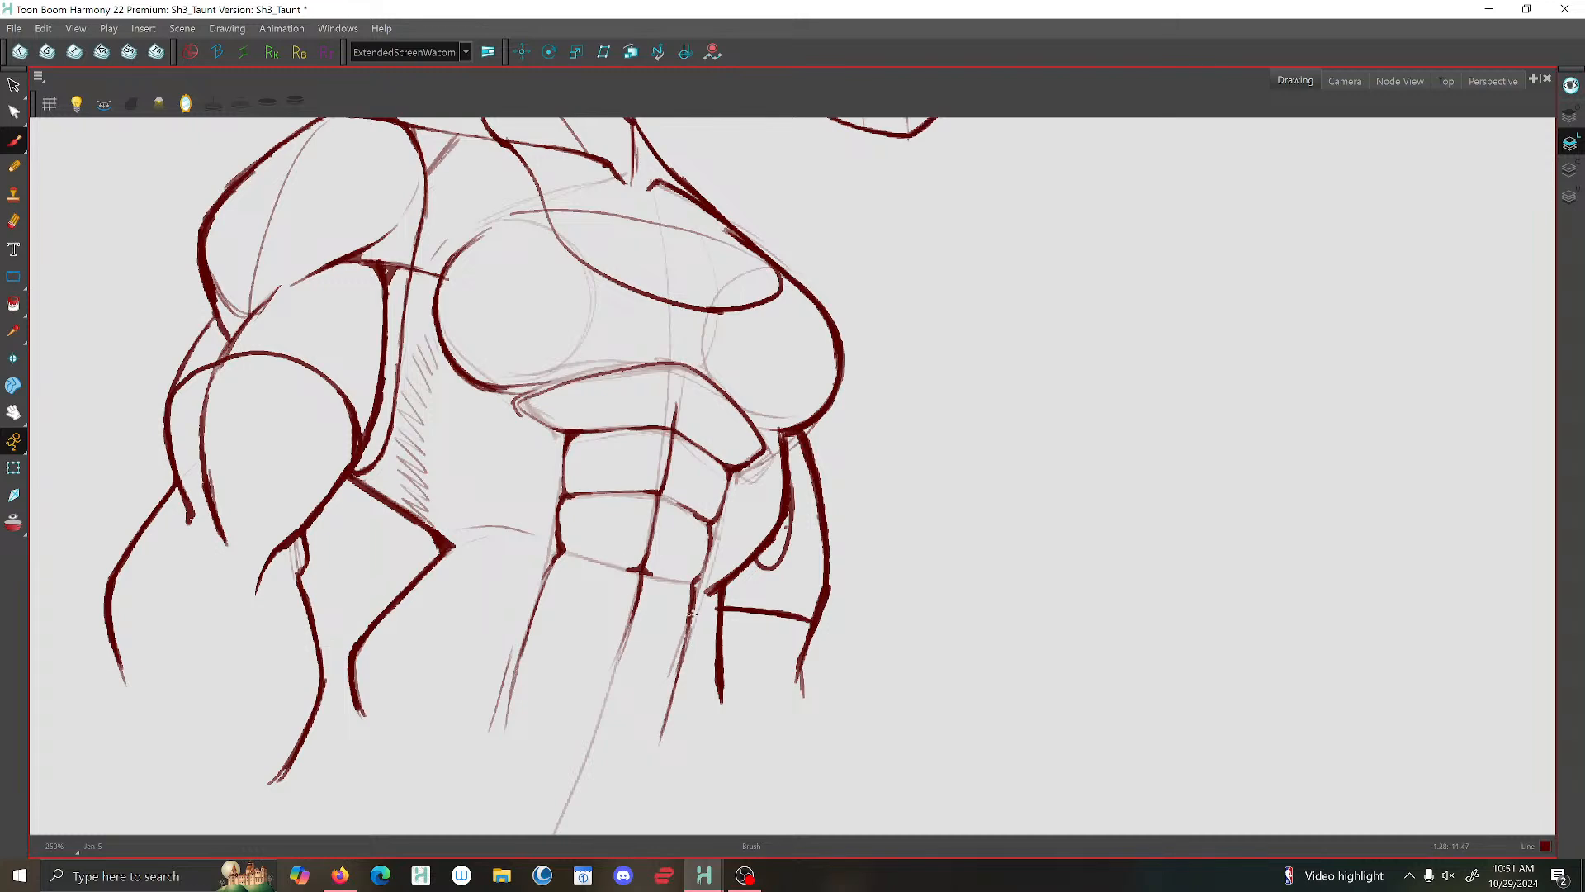
drag(693, 614, 663, 712)
- Flip between the two drawings to check the previous pose's abdomen lines against the taunt pose
scroll(675, 672, down, 3)
key(g)
key(f)
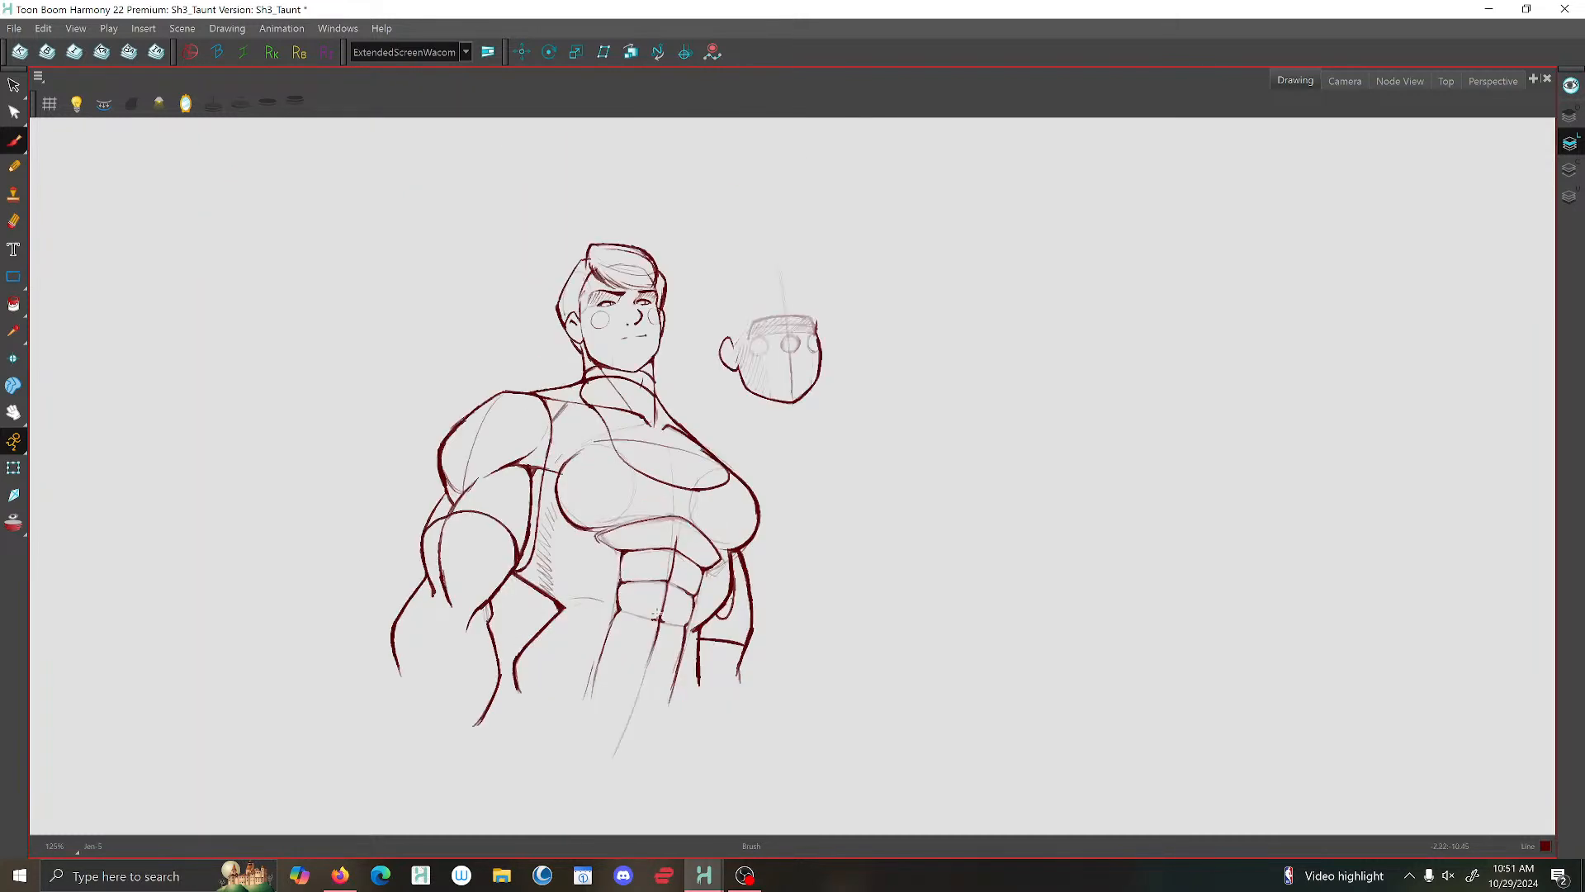
scroll(696, 629, up, 4)
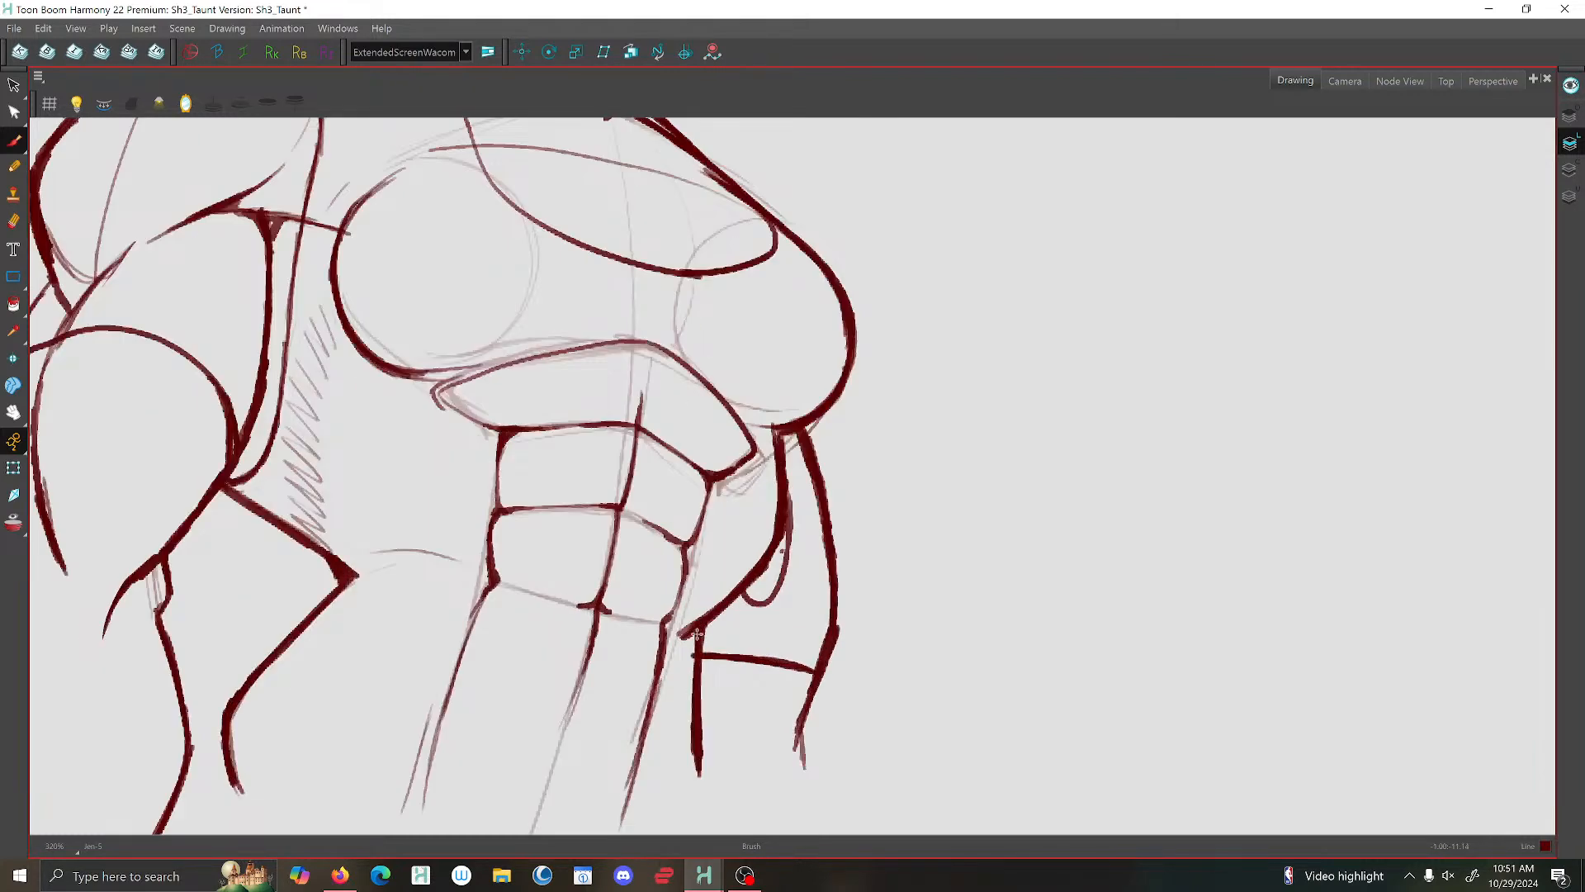
scroll(697, 634, down, 6)
key(g)
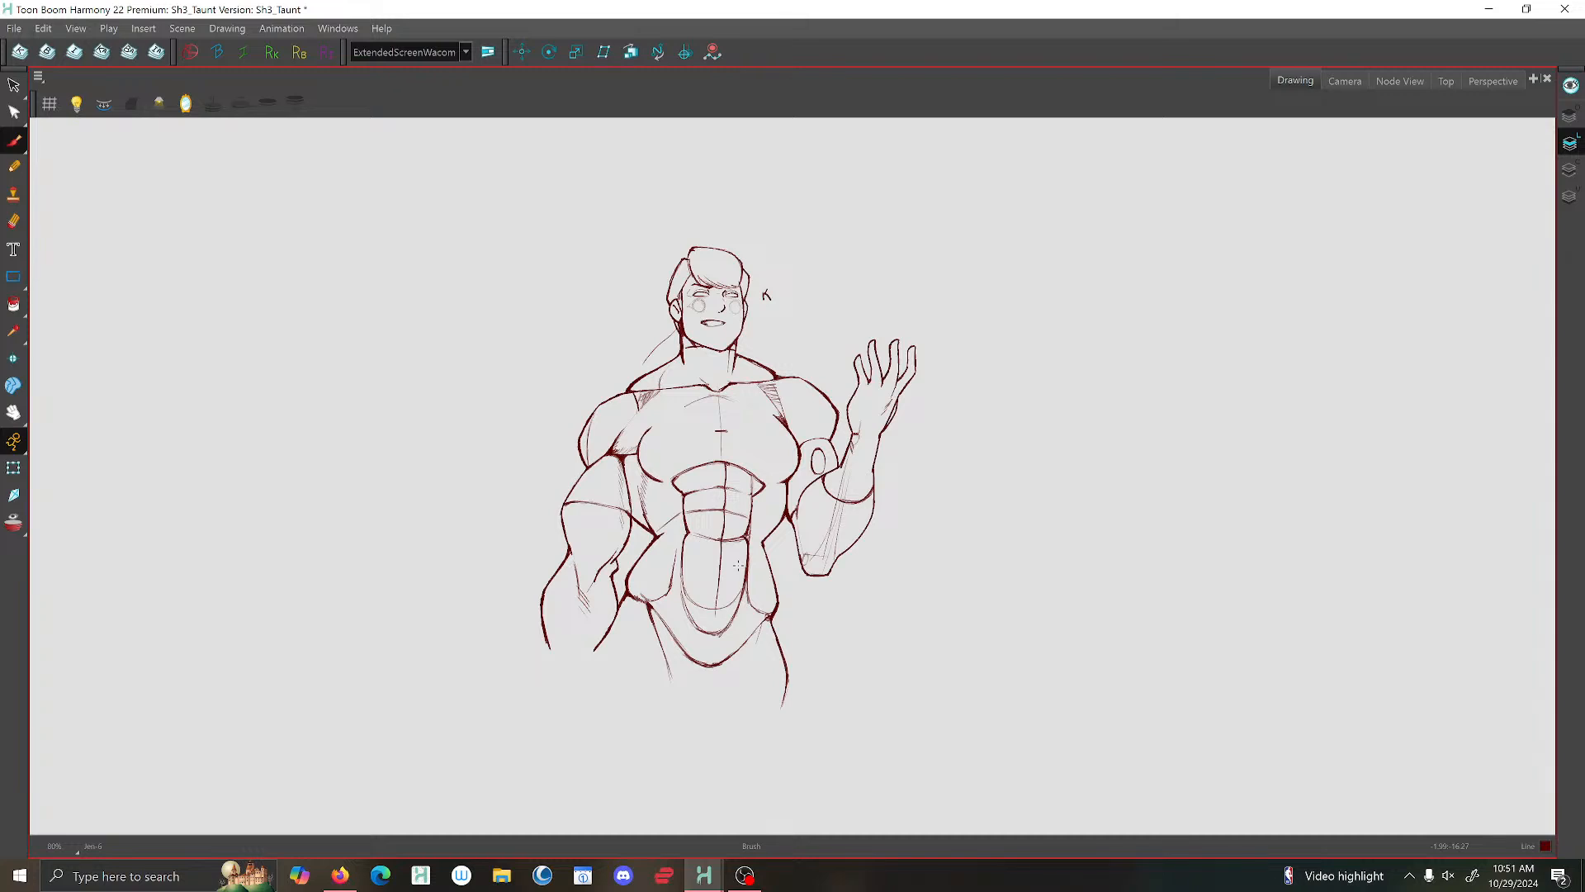
scroll(770, 449, down, 2)
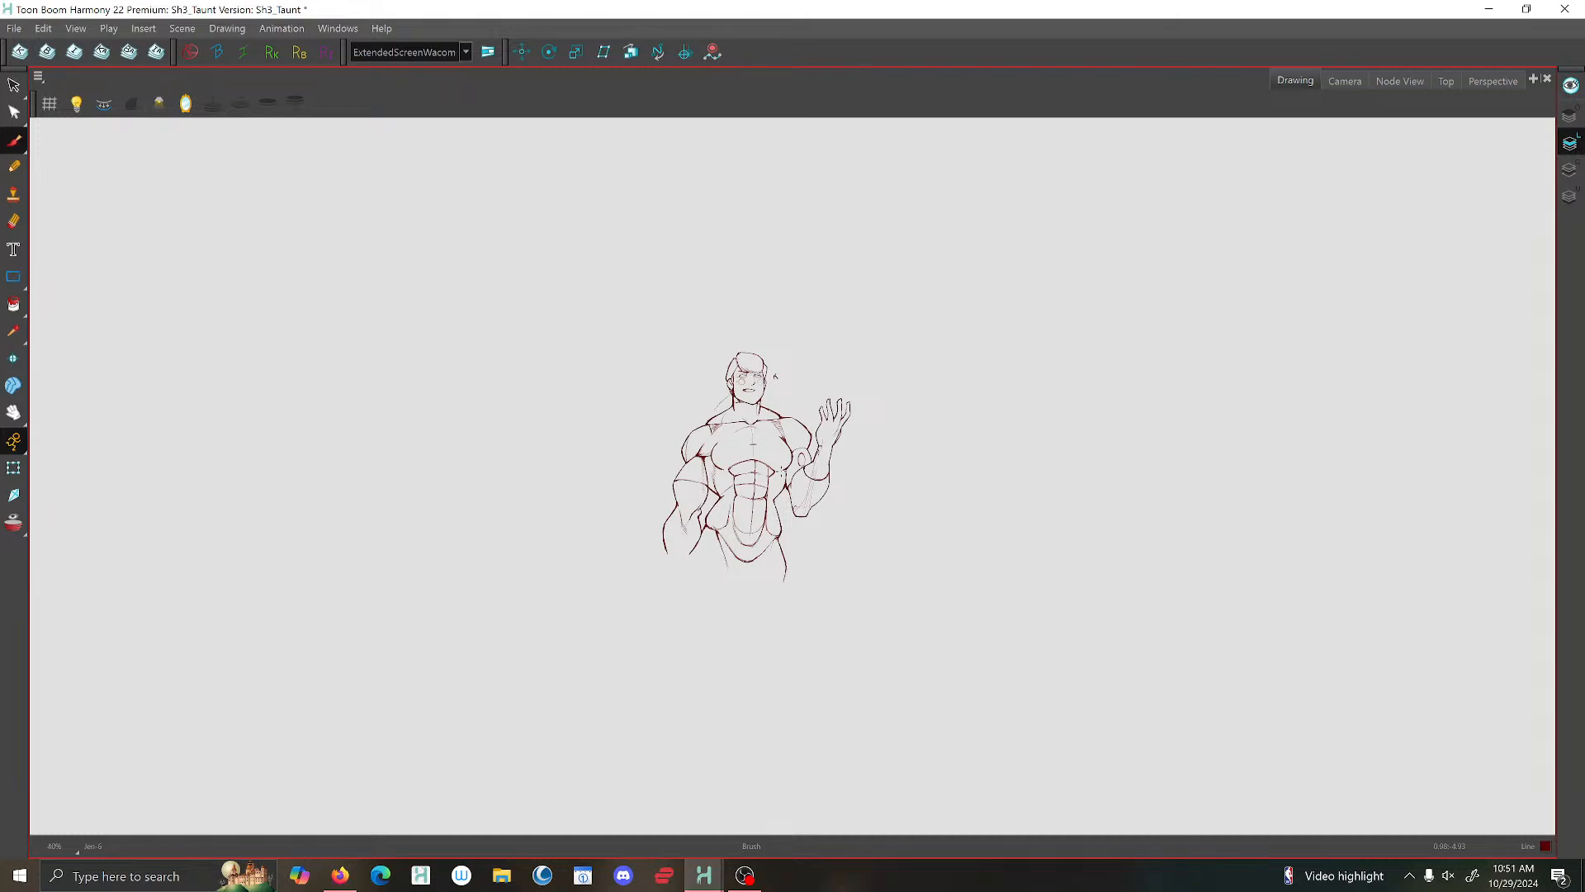
key(f)
key(f)
key(g)
key(g)
- Redraw the small oval on the raised upper arm with a lower top edge and firmer sides
scroll(805, 459, up, 9)
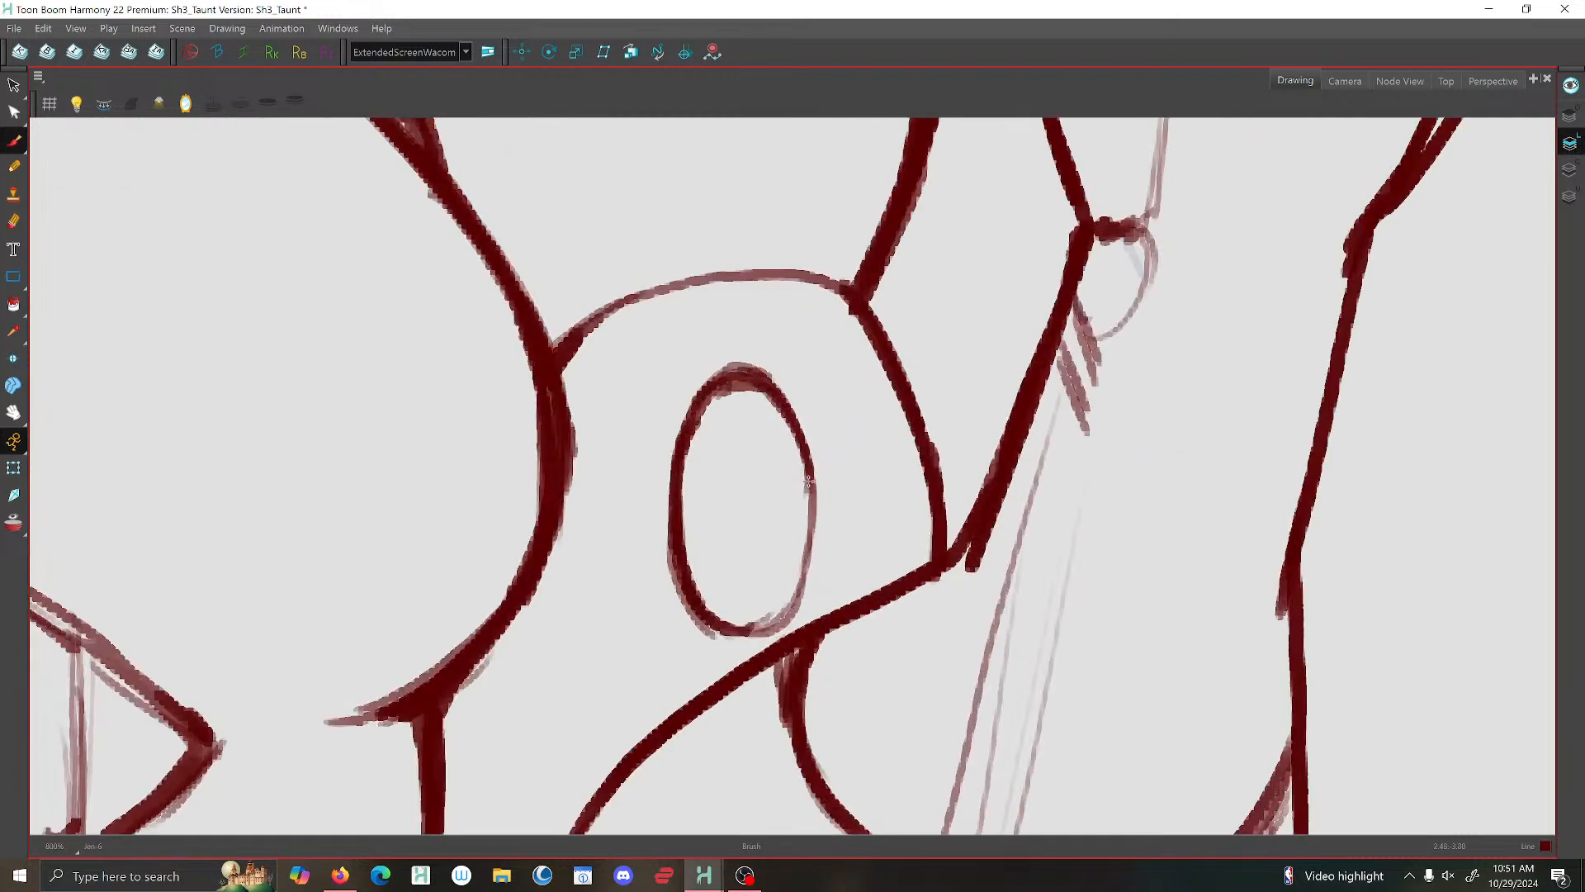
mouse_move(787, 430)
mouse_down()
mouse_move(766, 404)
mouse_move(729, 408)
mouse_move(695, 431)
mouse_move(675, 492)
mouse_up()
key(alt+s)
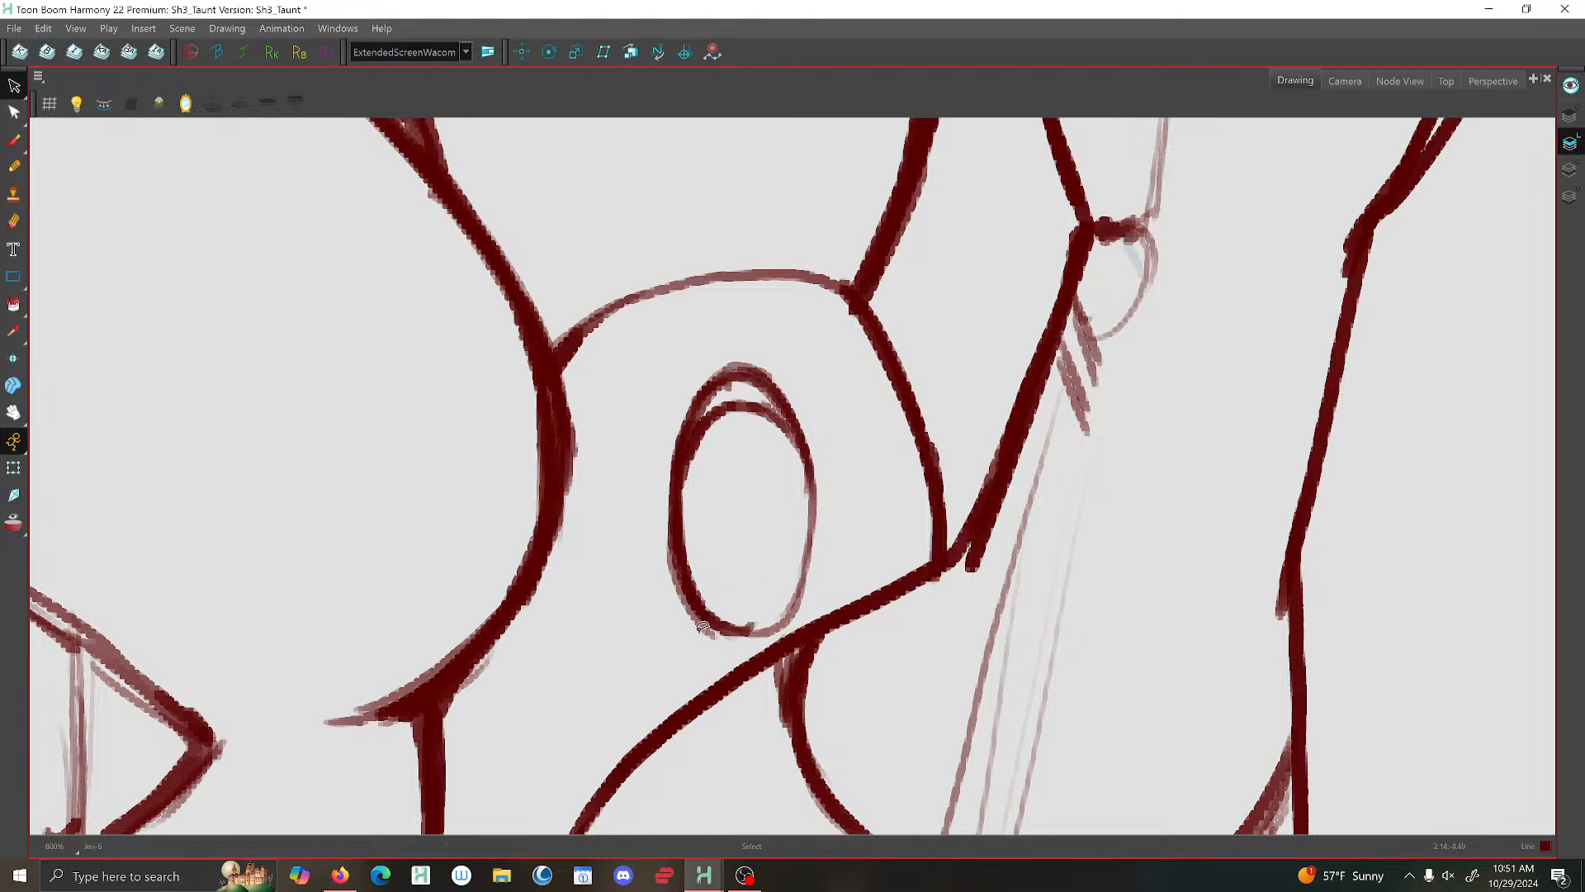
click(14, 139)
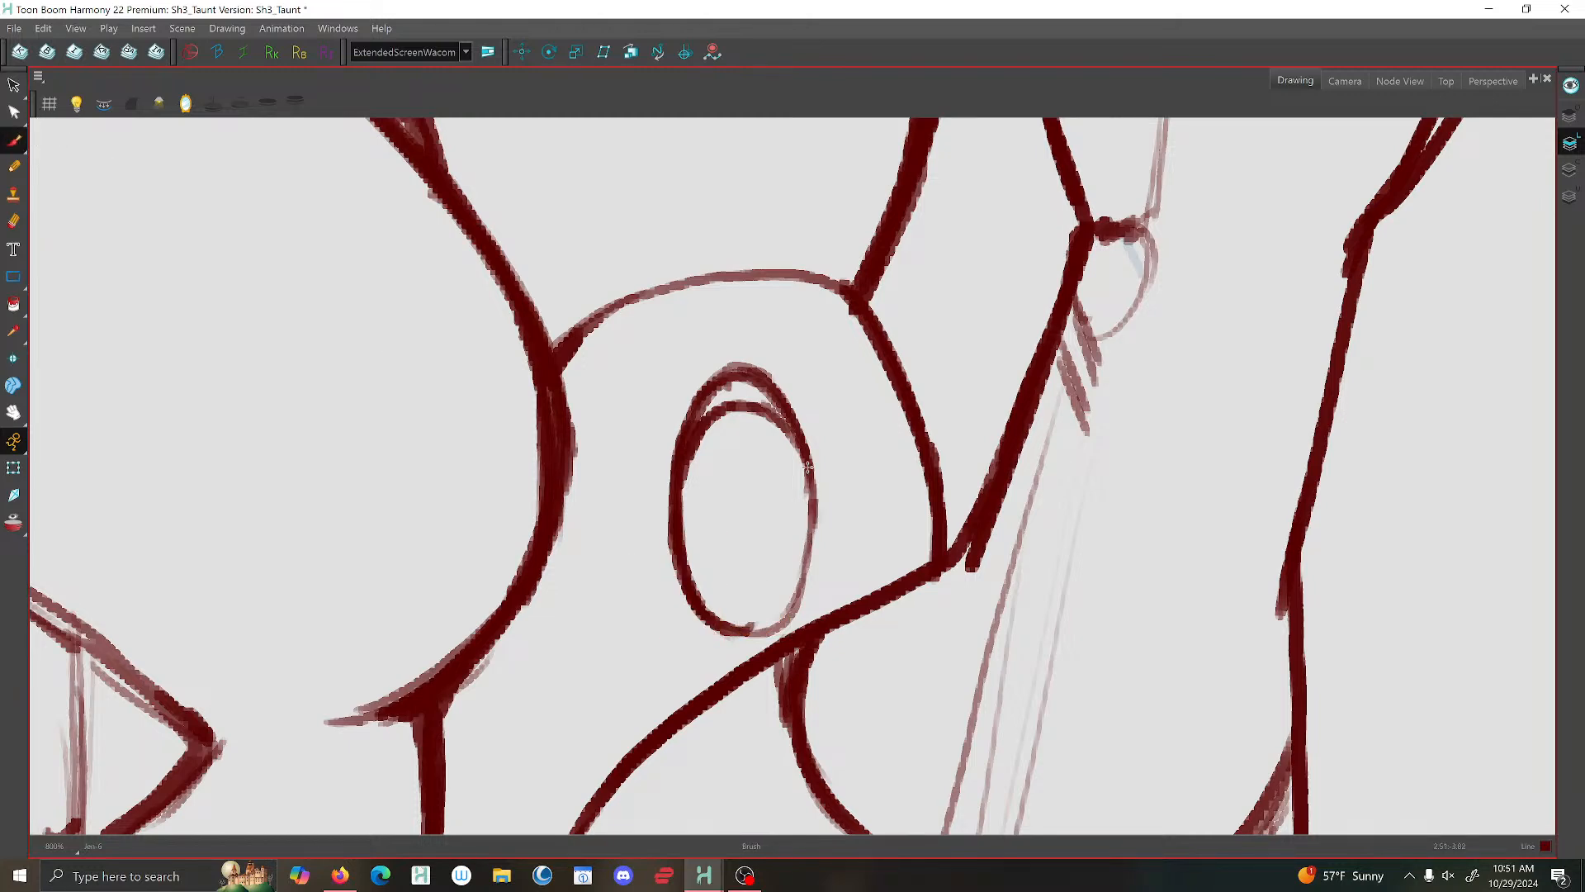
mouse_move(755, 374)
mouse_down()
mouse_move(692, 398)
mouse_move(753, 376)
mouse_move(788, 415)
mouse_move(806, 568)
mouse_move(778, 617)
mouse_move(735, 632)
mouse_up()
key(1)
key(1)
key(1)
key(1)
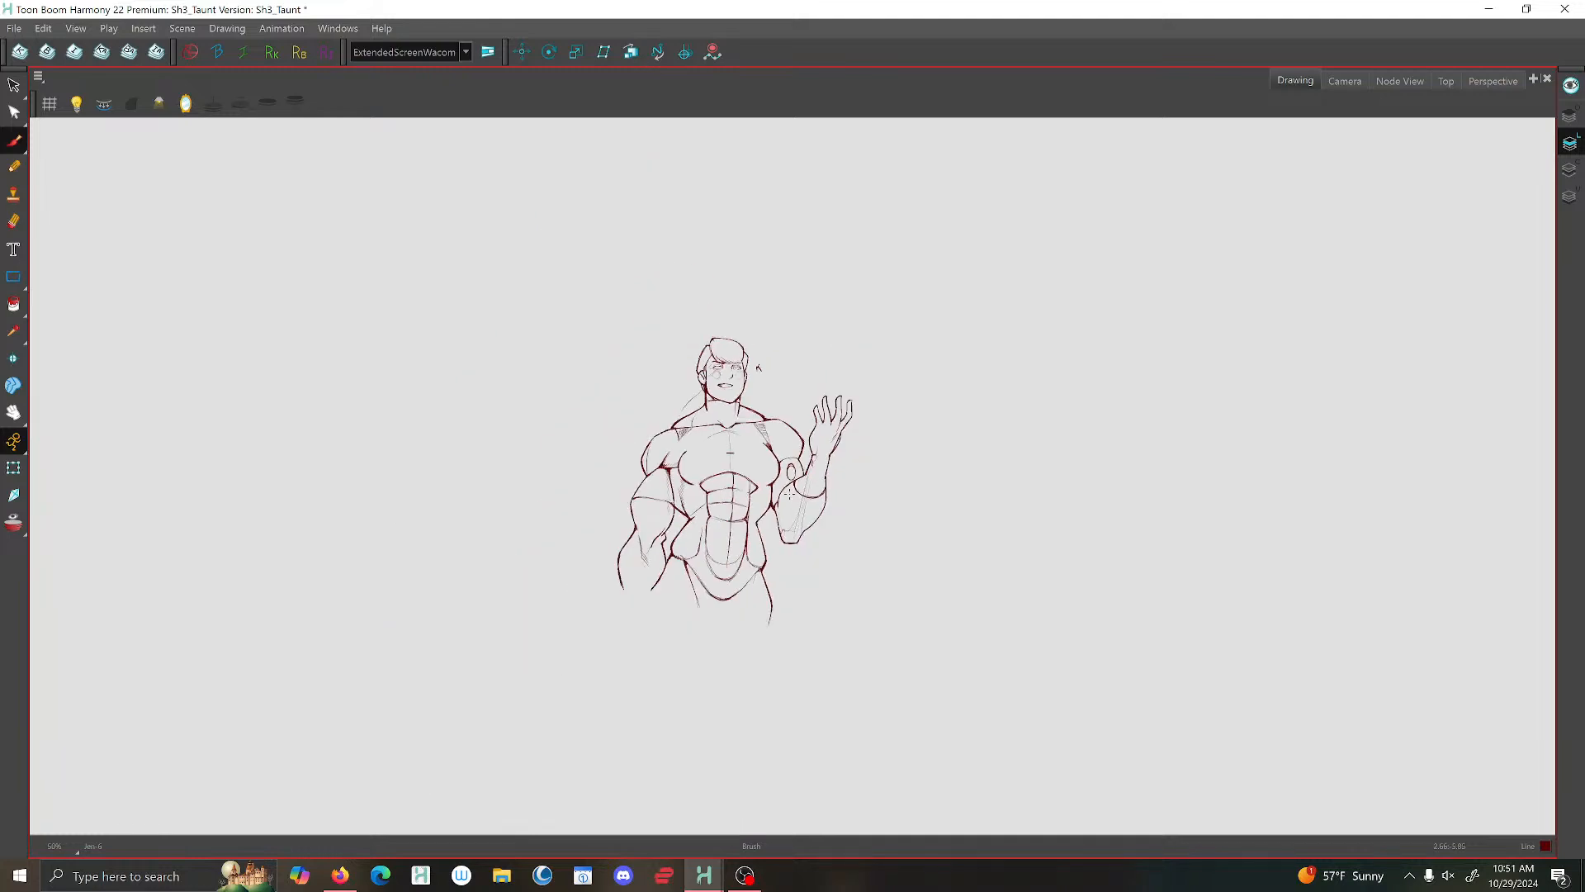
- Brush a short stroke at the inner elbow of the lowered arm
key(2)
key(2)
drag(591, 517, 605, 496)
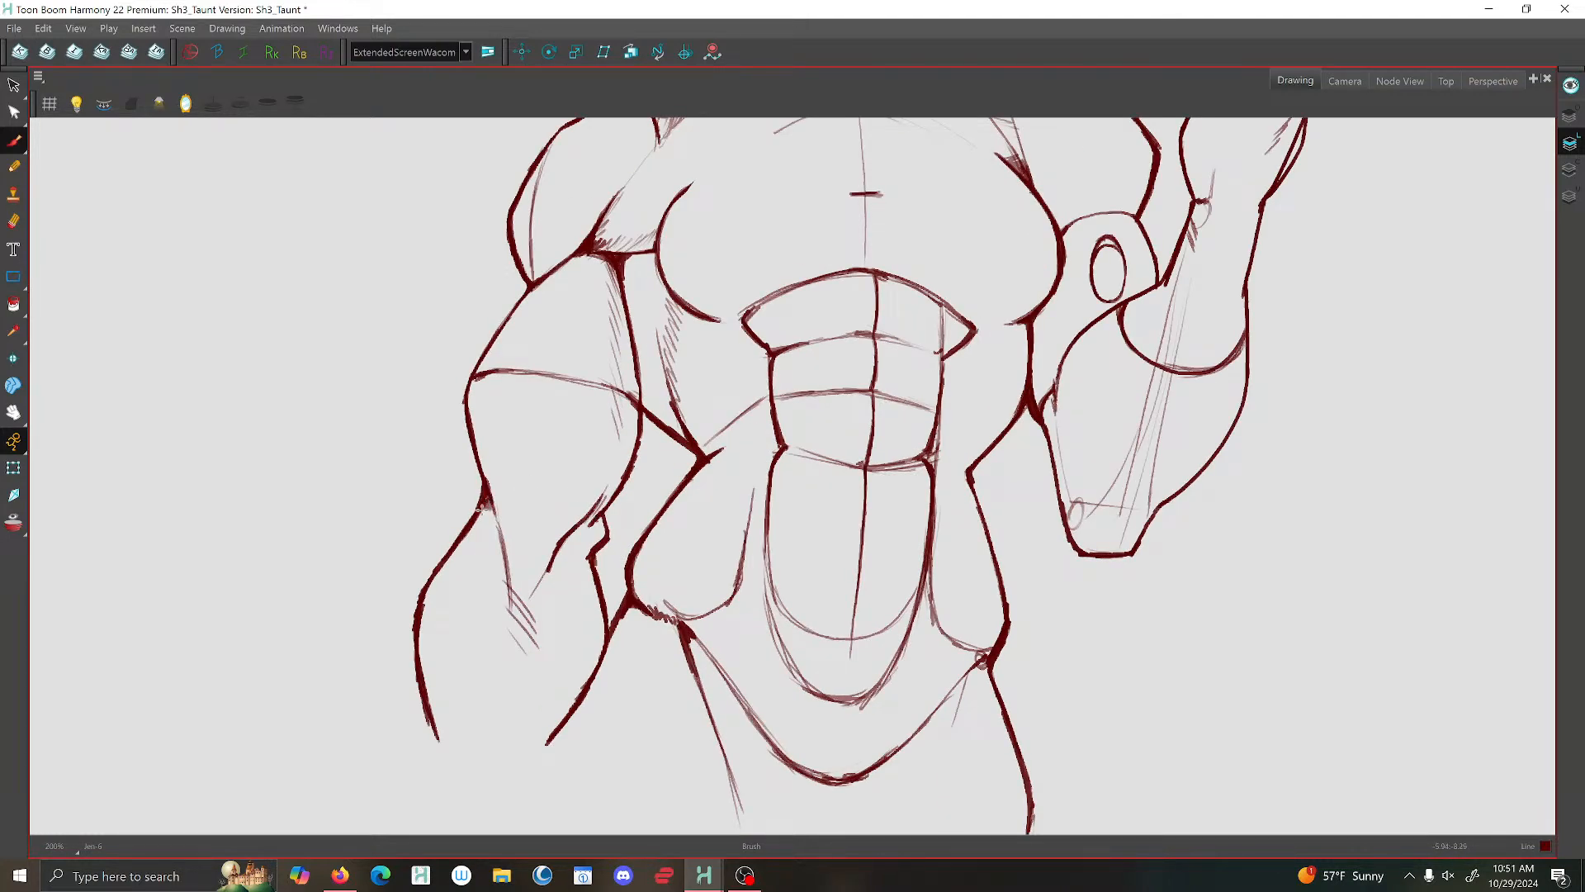
- Brush a fuller outer contour on the lowered upper arm, running from below the shoulder cap to the elbow
key(1)
key(1)
key(2)
key(2)
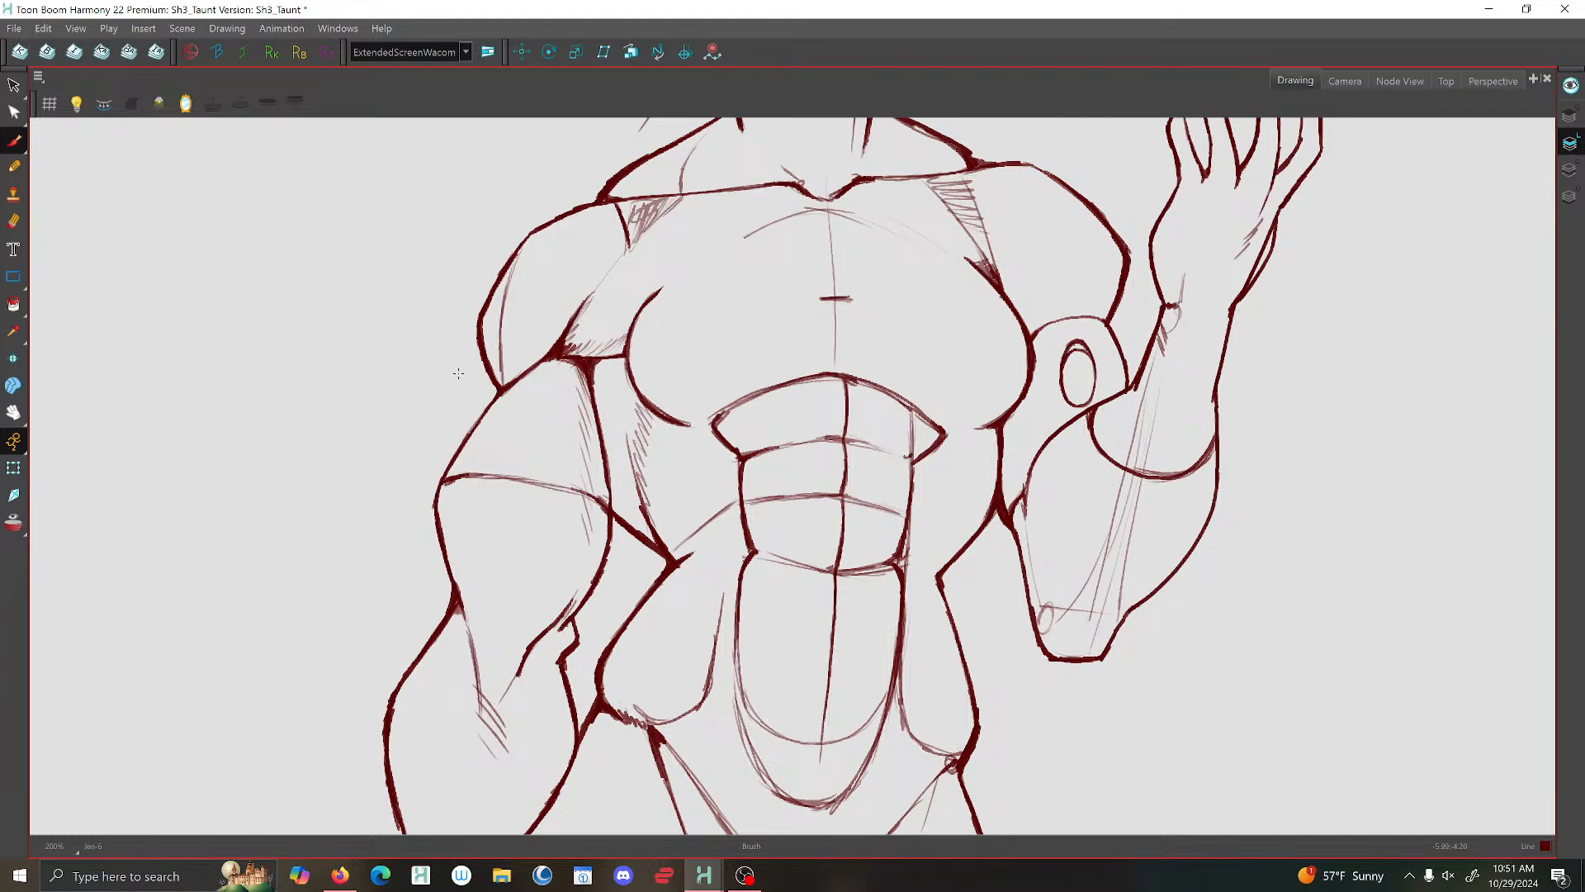
key(1)
key(1)
key(2)
key(2)
drag(496, 386, 434, 499)
mouse_move(481, 401)
mouse_down()
mouse_move(435, 494)
mouse_move(453, 609)
mouse_up()
- Flip between the two drawings and examine the torso and both arms up close and at full-figure size
scroll(501, 588, down, 4)
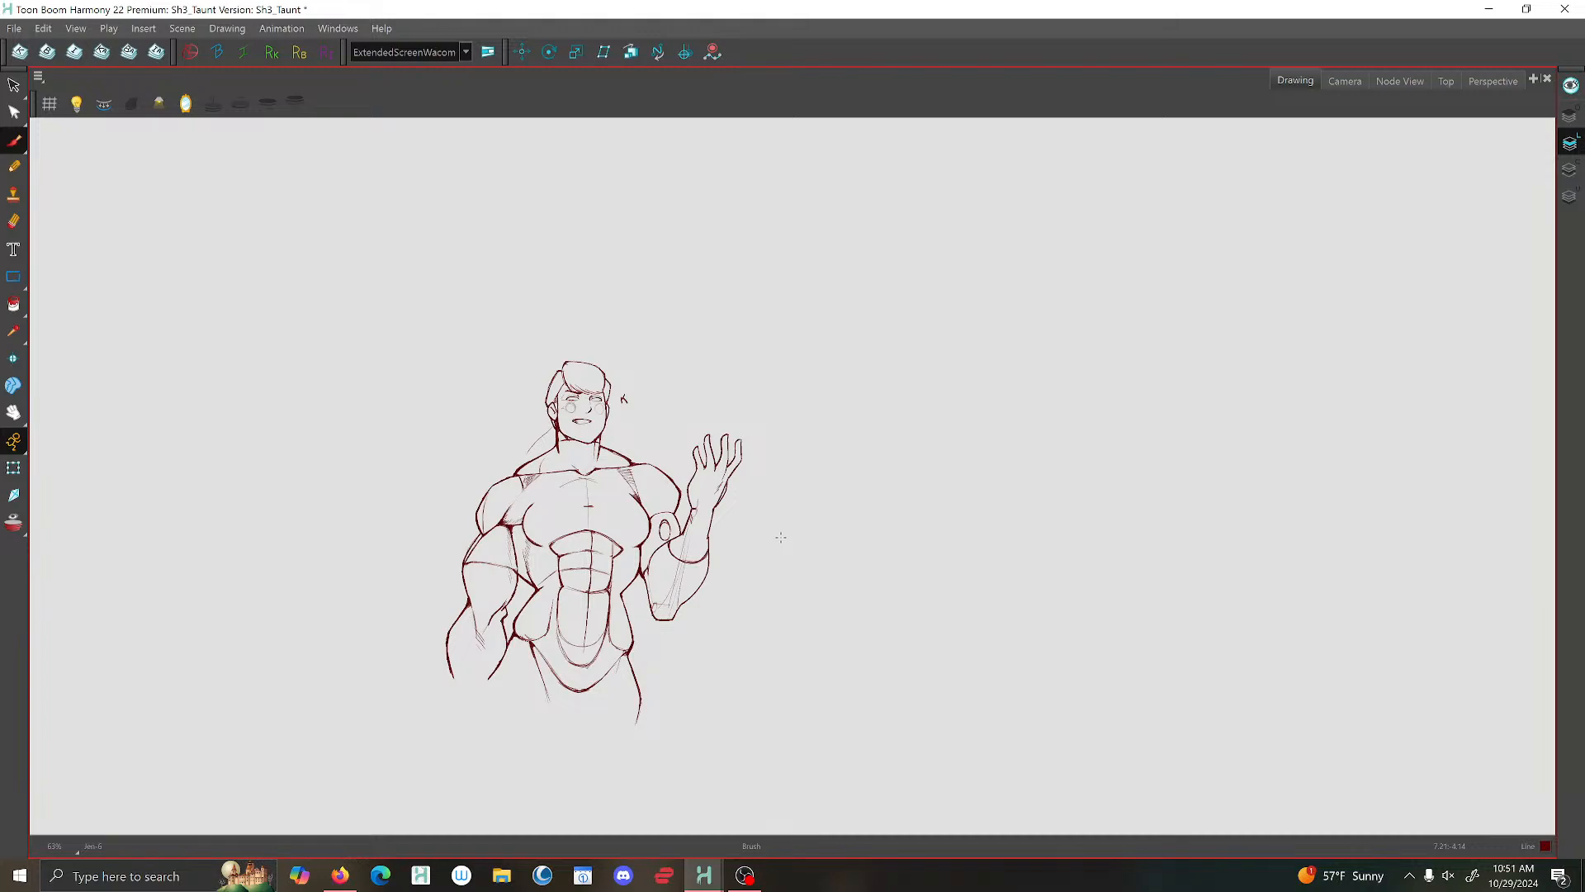
key(f)
key(g)
scroll(540, 587, up, 5)
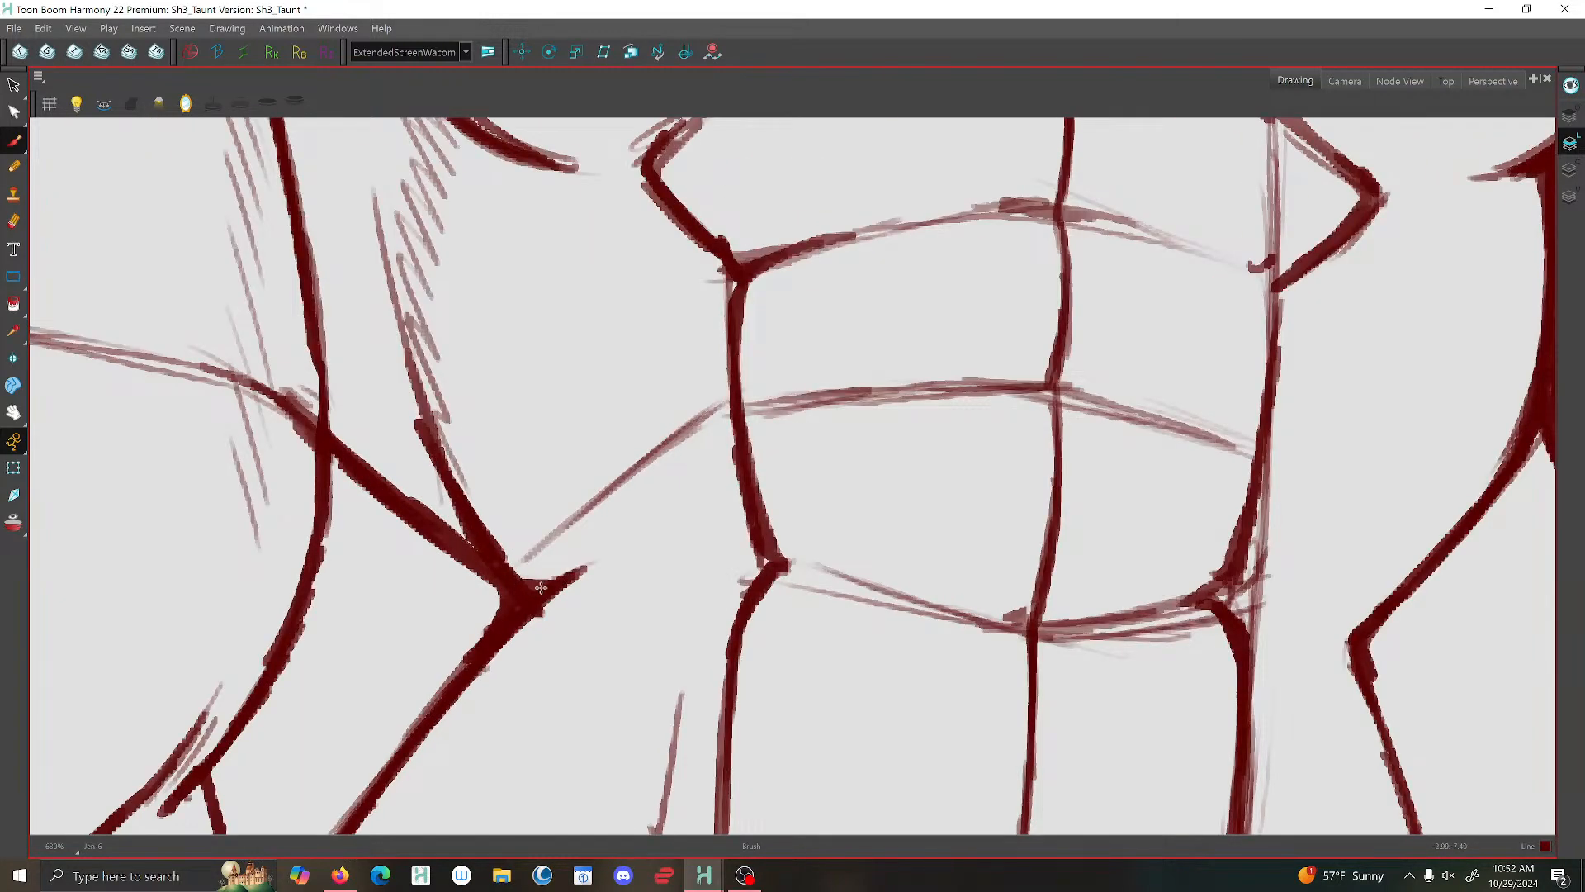
scroll(541, 587, down, 4)
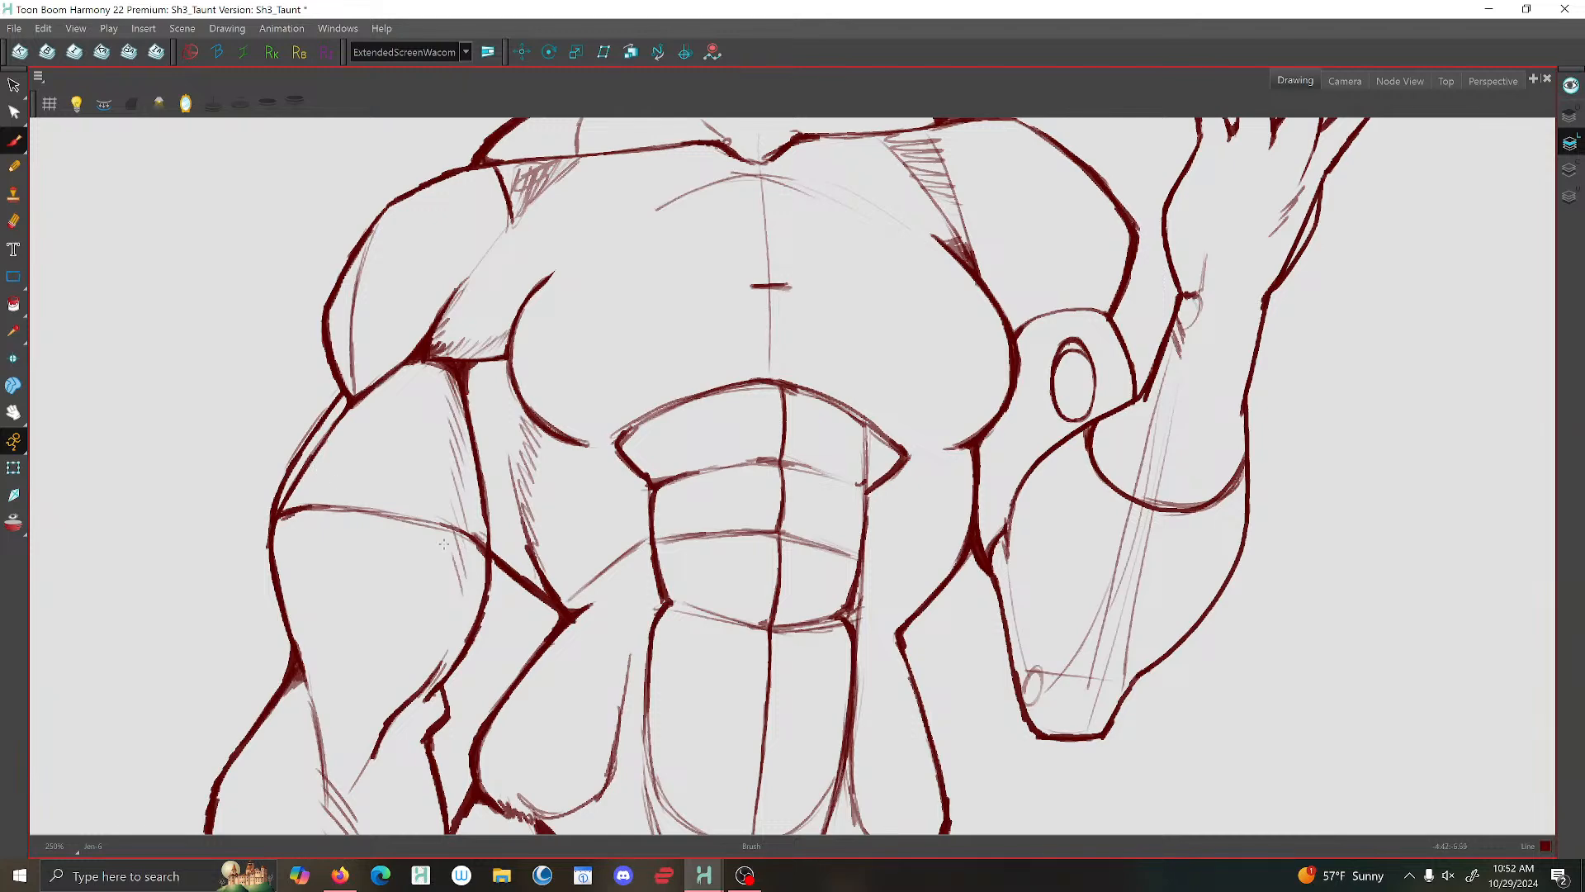
scroll(770, 531, down, 2)
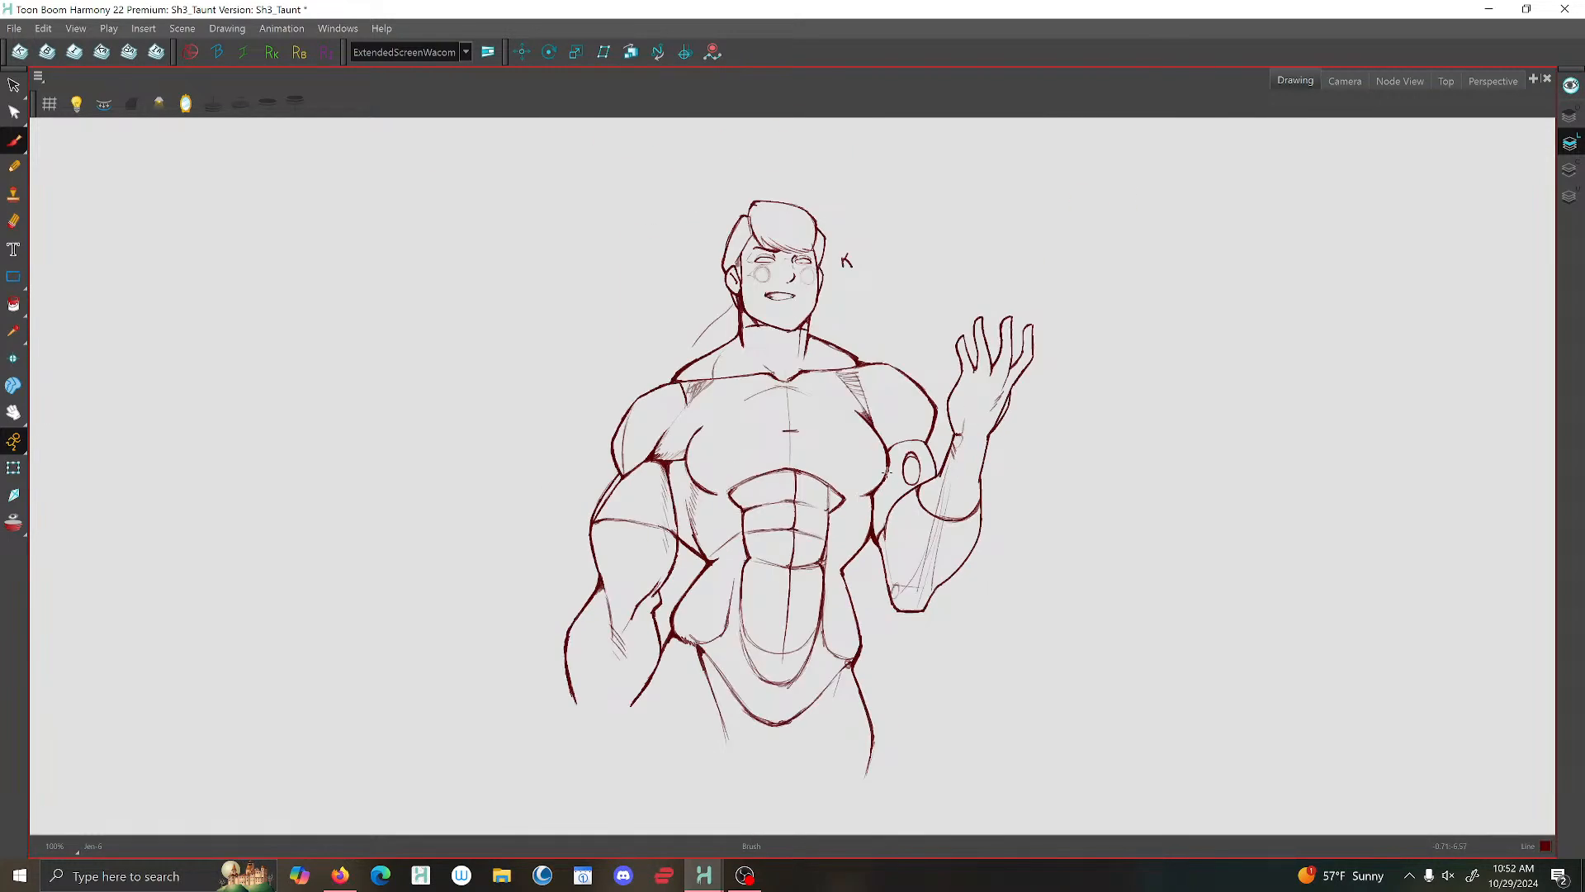
scroll(886, 471, up, 1)
click(14, 221)
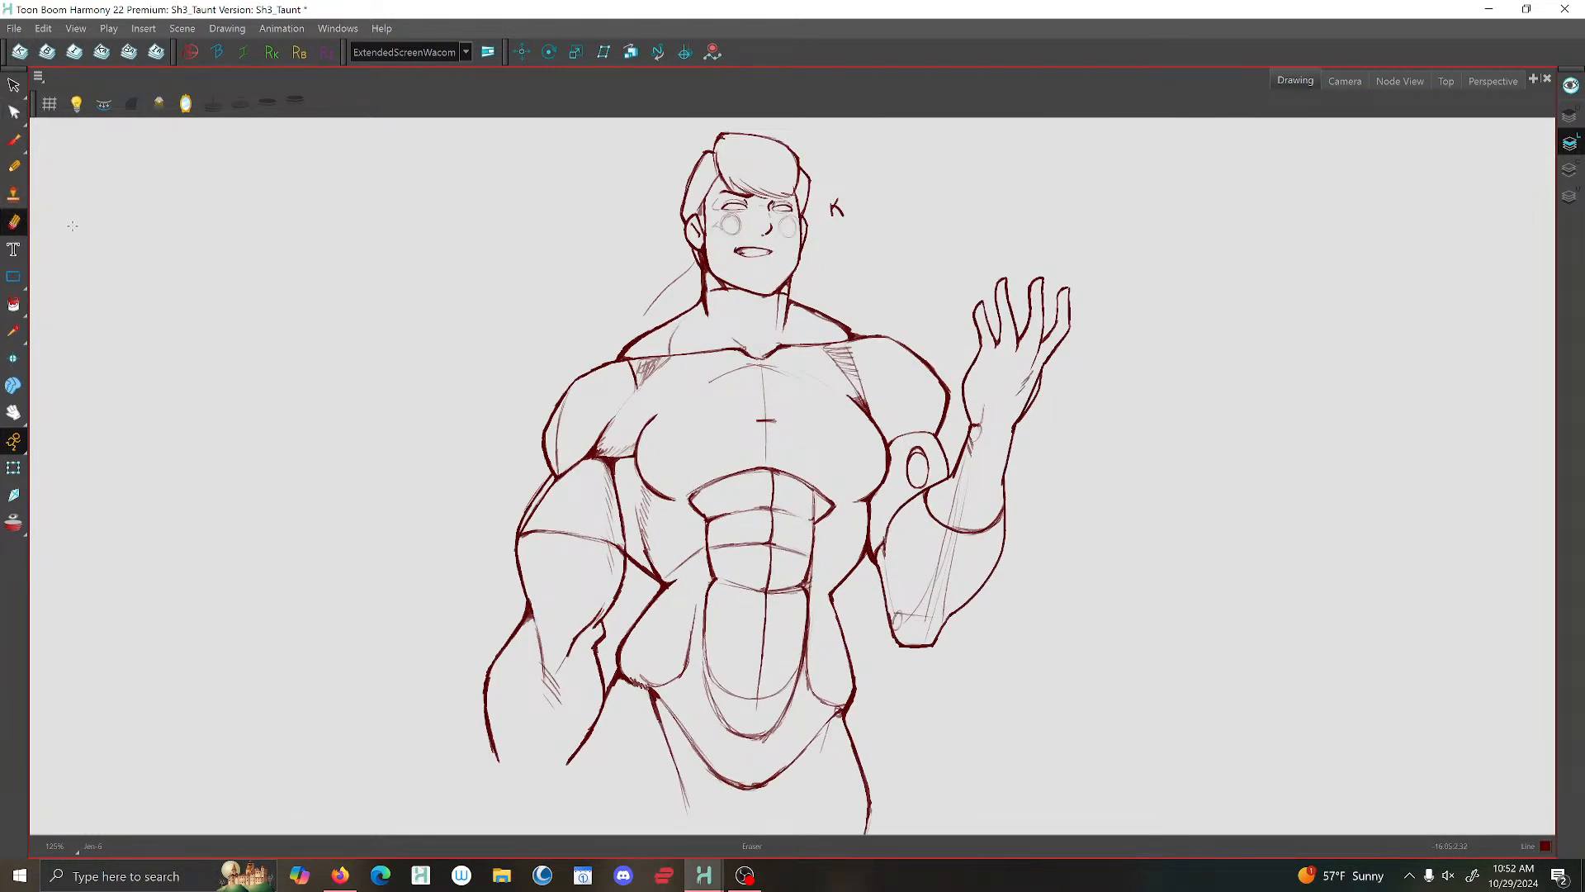
scroll(764, 466, up, 2)
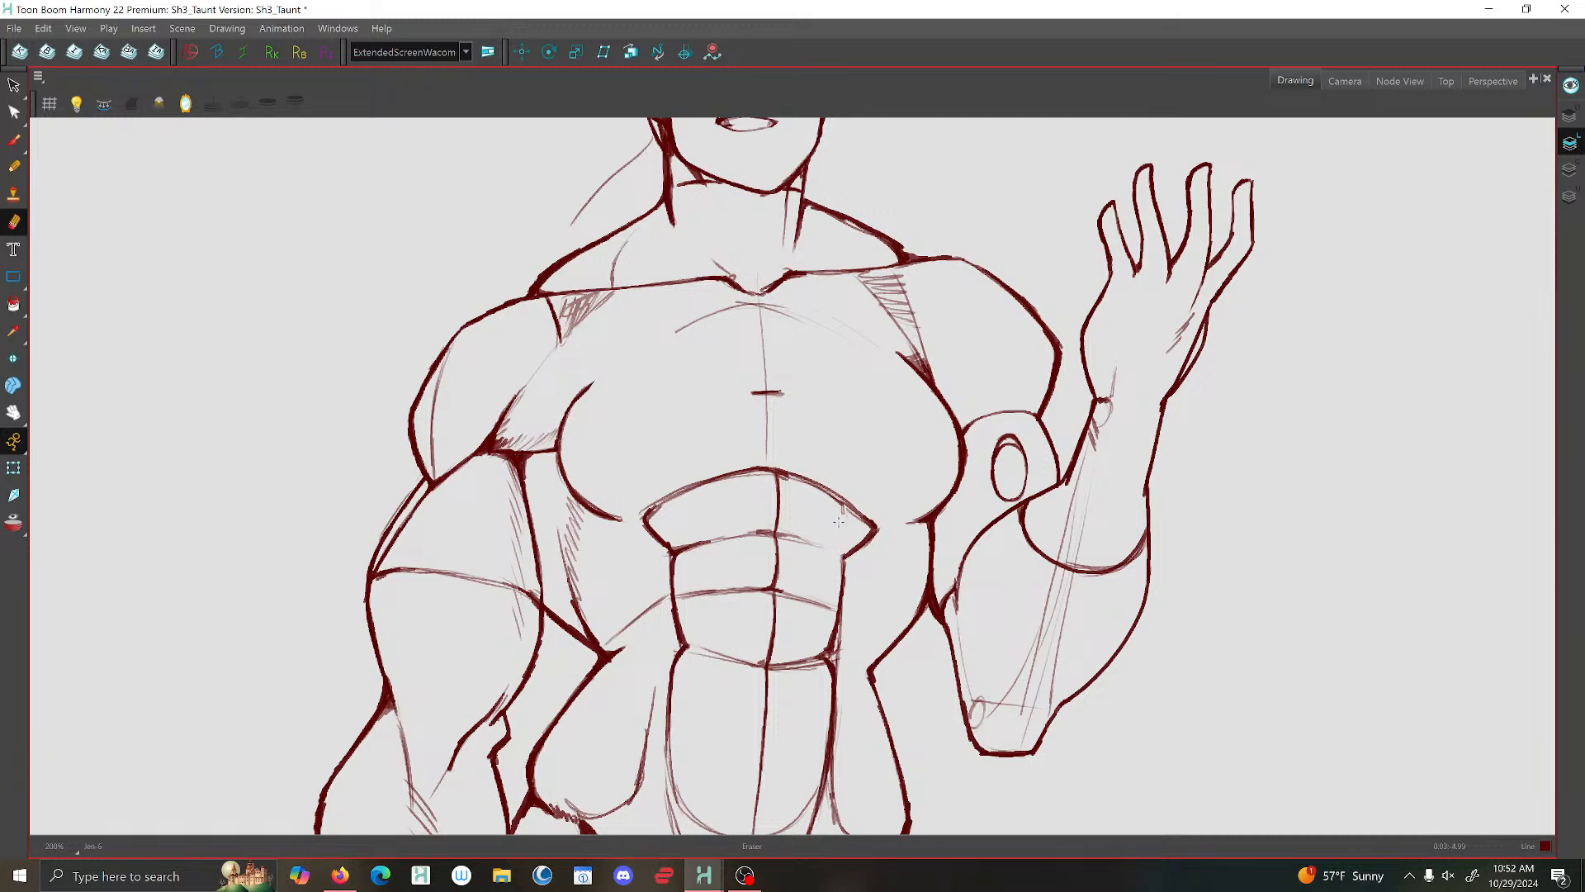
scroll(785, 504, down, 2)
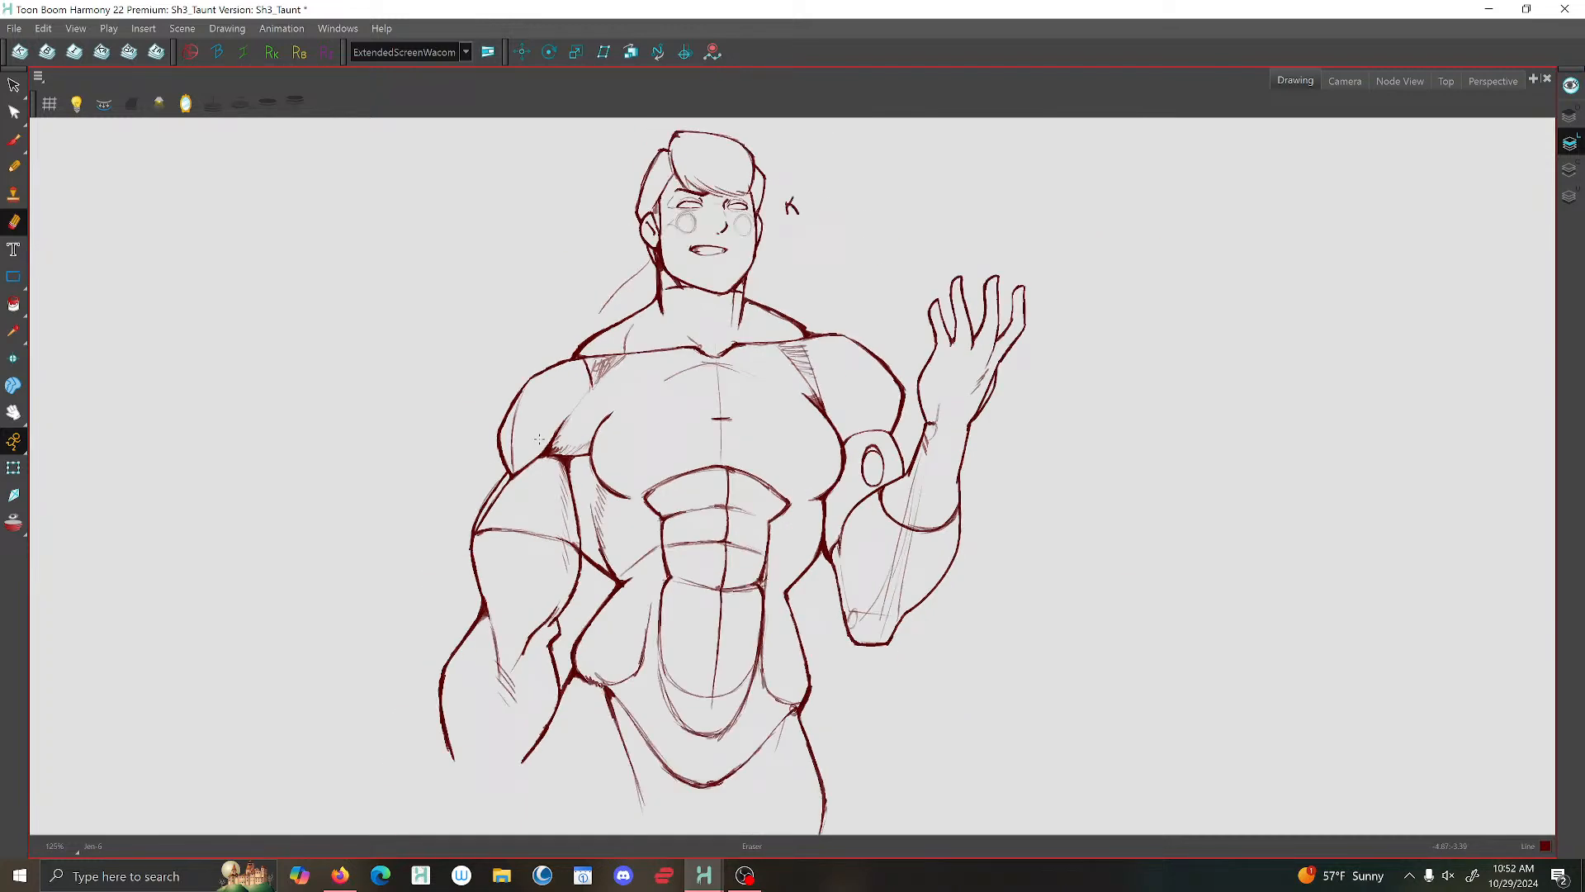
click(14, 139)
scroll(896, 339, down, 2)
scroll(896, 339, down, 1)
scroll(892, 305, up, 3)
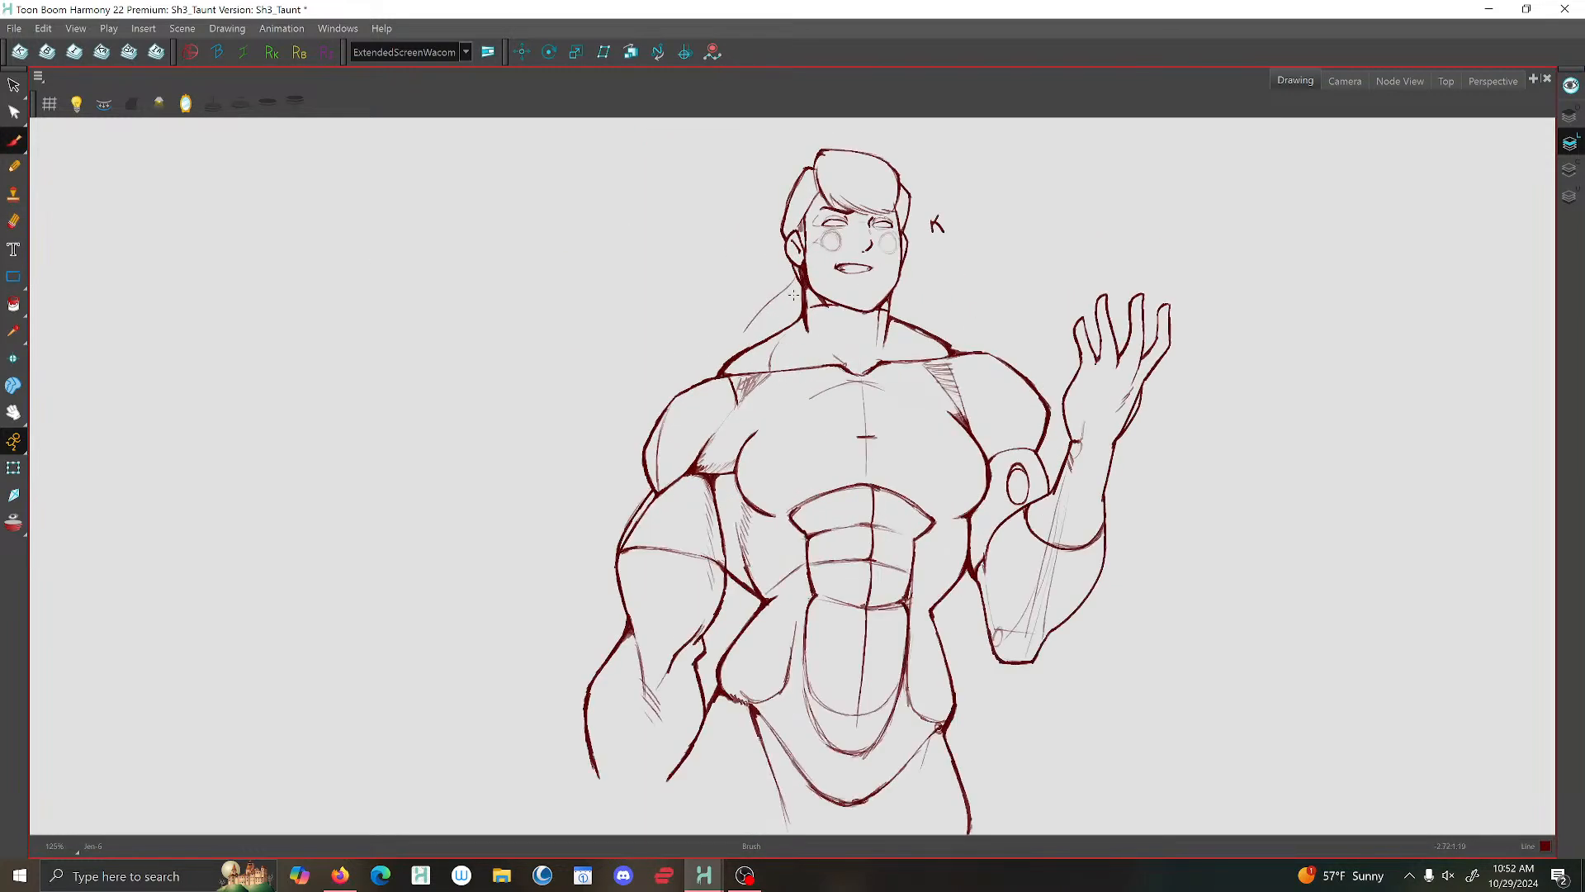
scroll(889, 272, down, 3)
scroll(944, 366, up, 3)
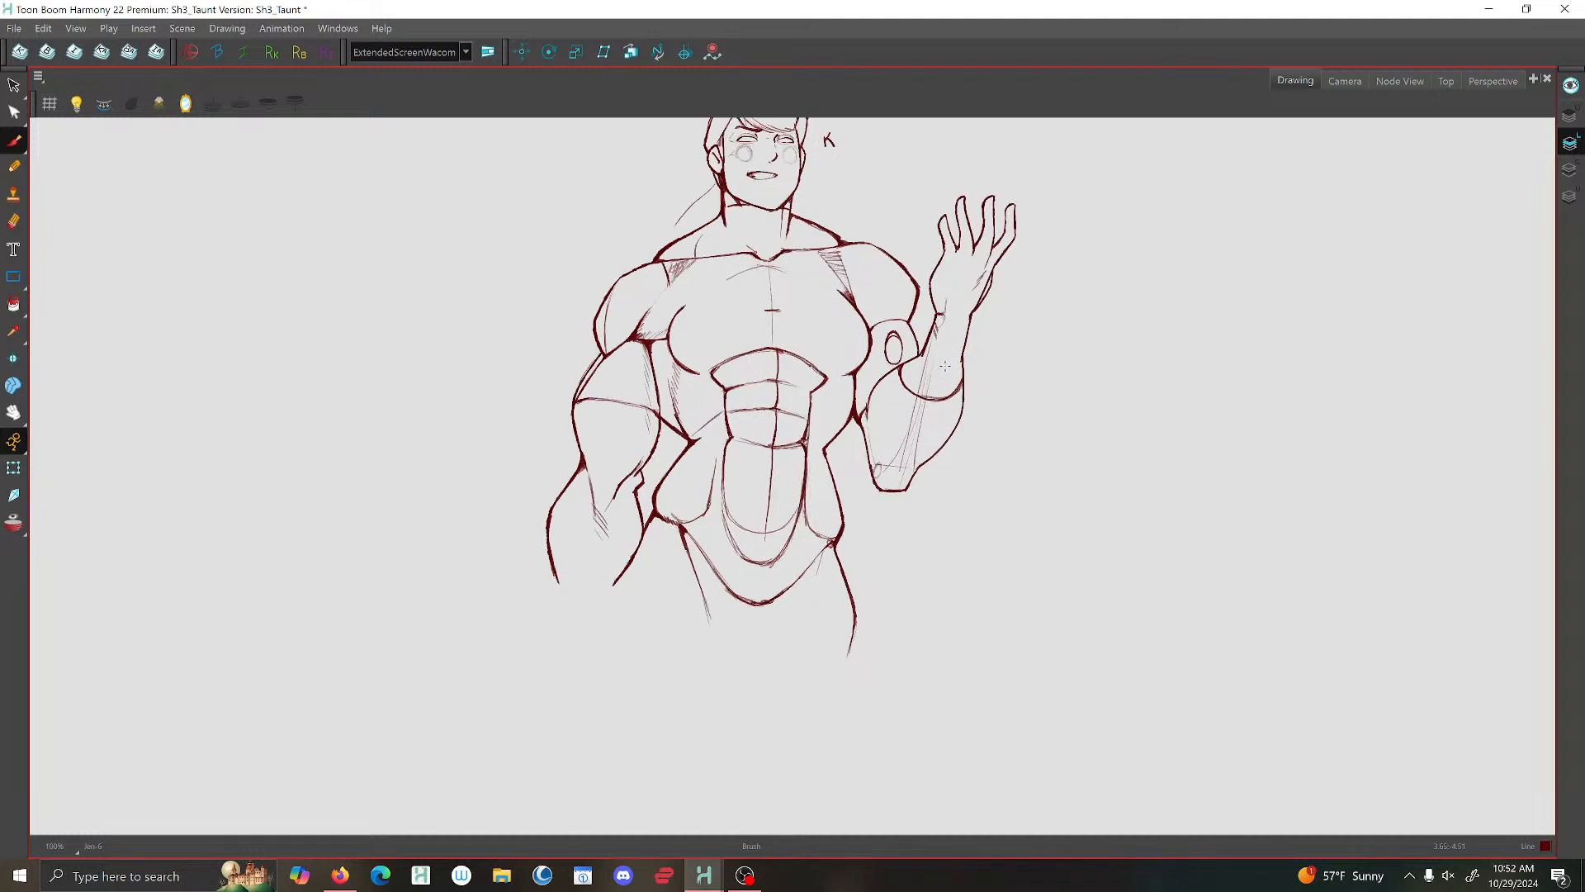
drag(945, 361, 869, 516)
- In a mirrored view, lower the raised hand and its wrist strokes slightly toward the elbow, then restore the normal view
scroll(869, 516, down, 3)
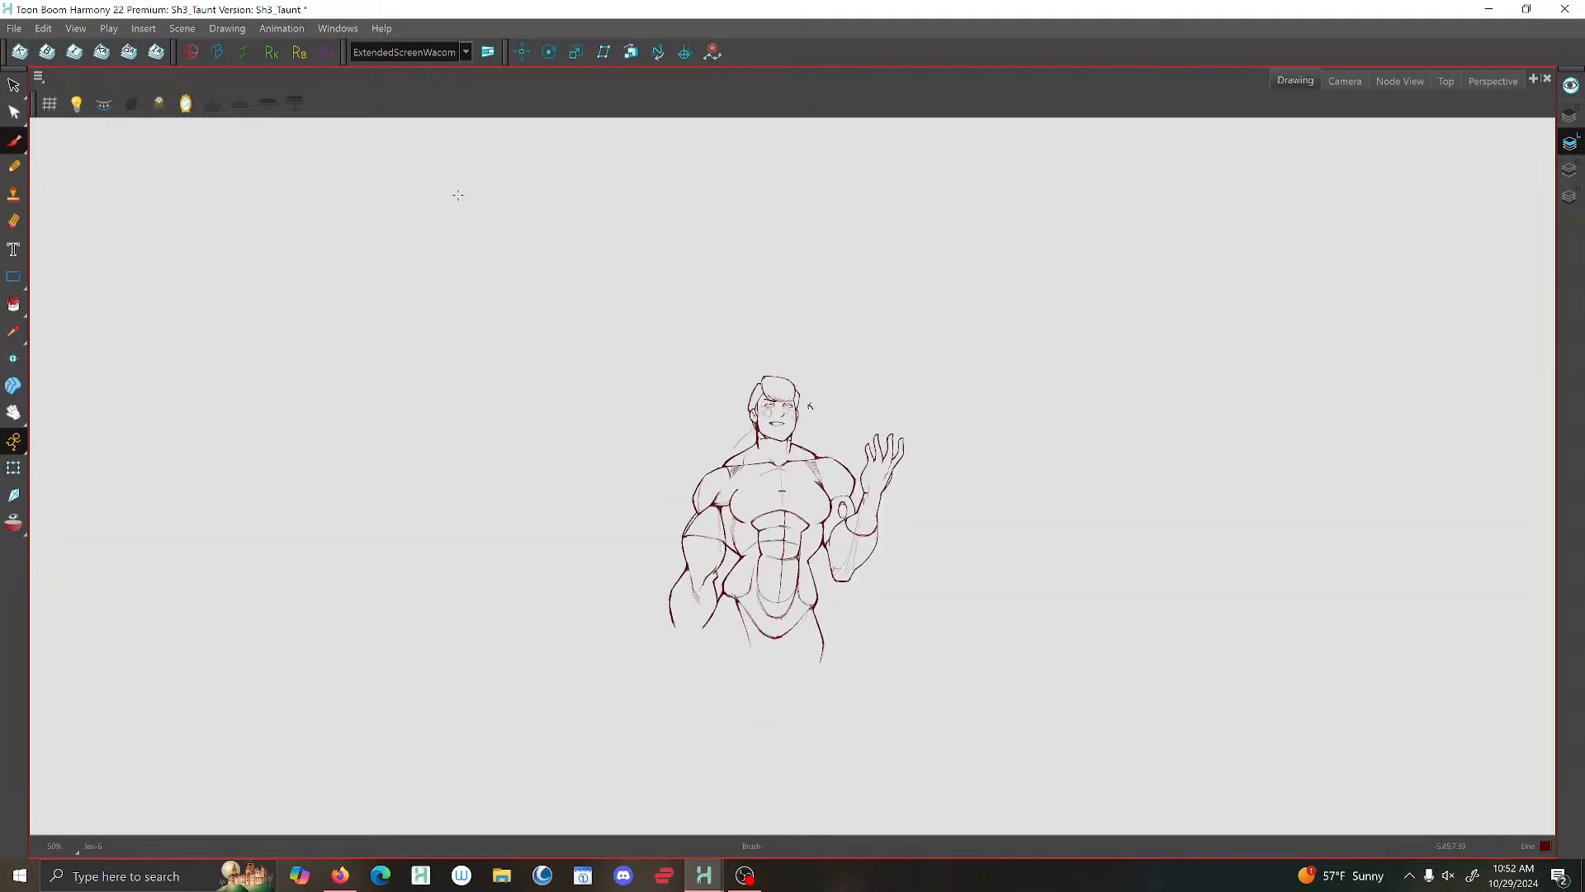
click(186, 103)
scroll(740, 556, up, 3)
scroll(741, 556, up, 2)
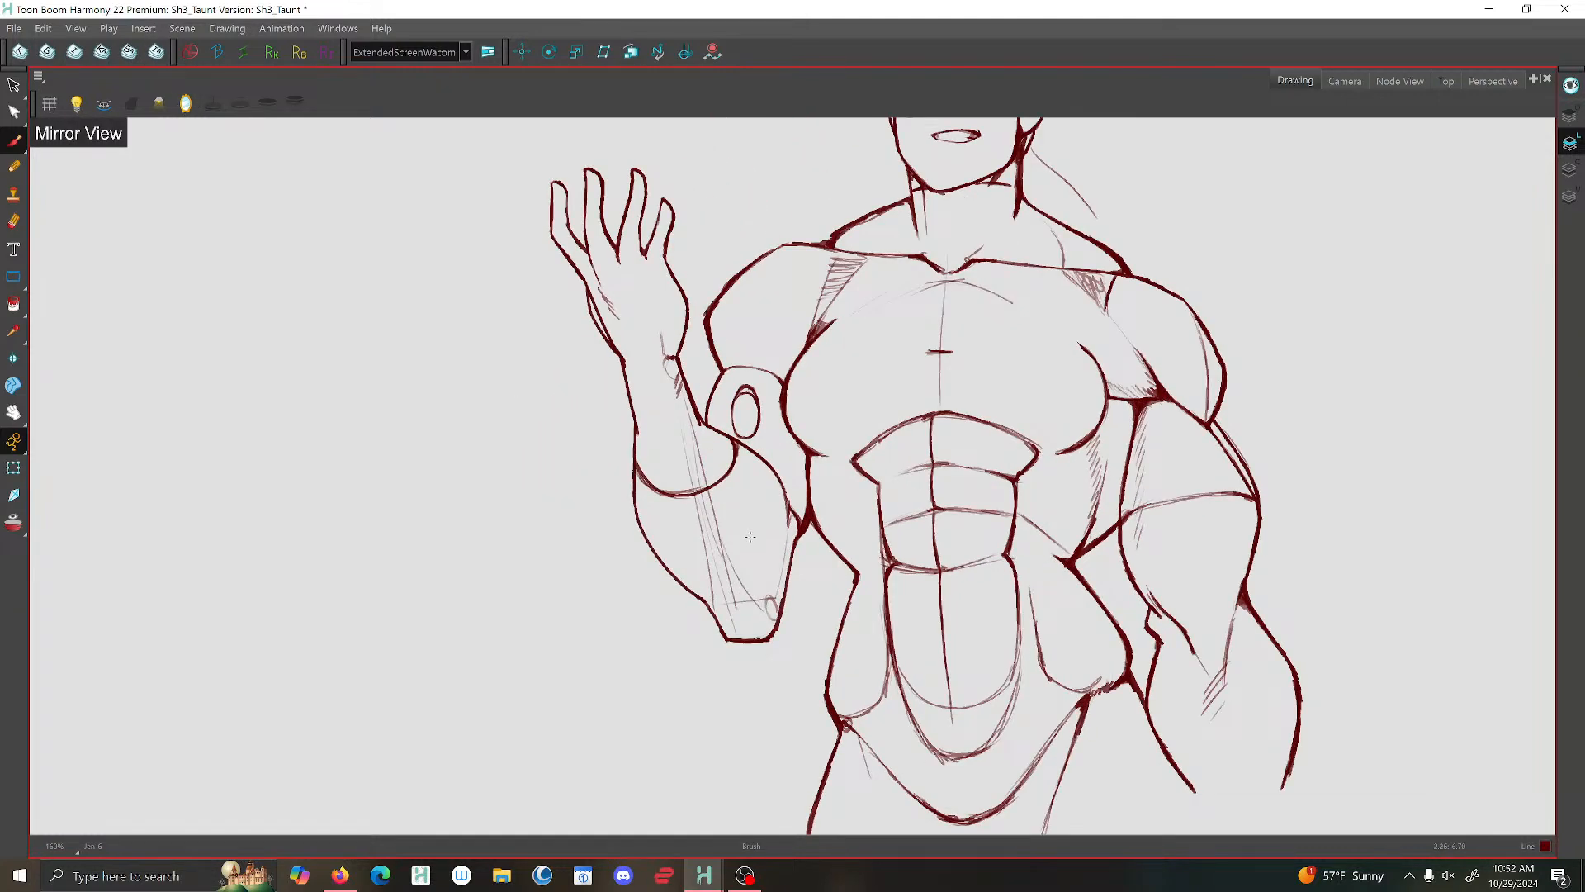
key(alt+s)
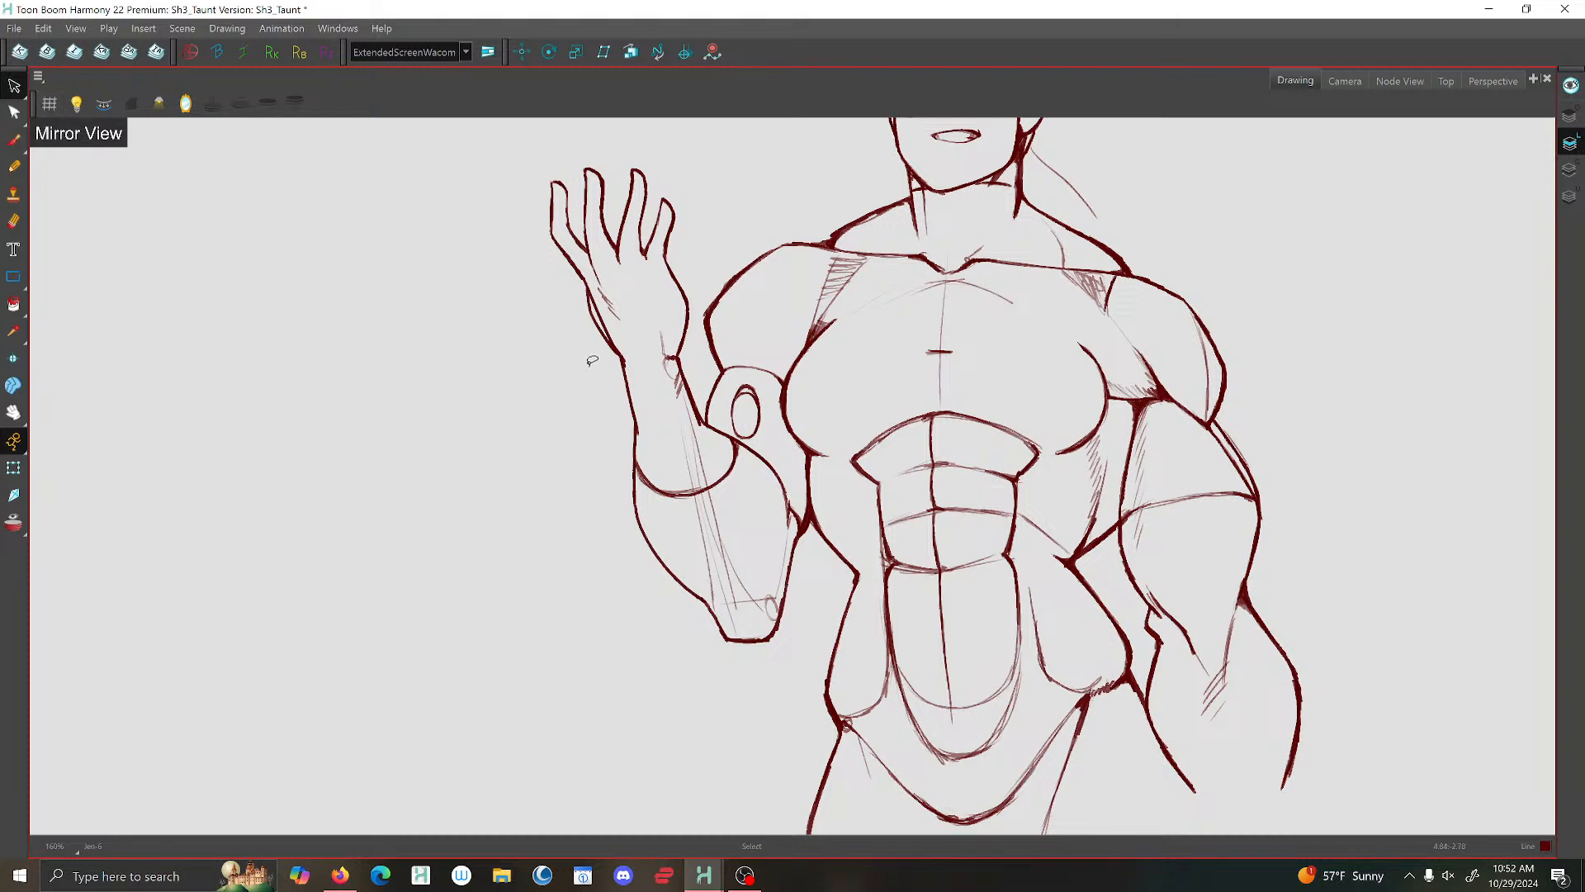
mouse_move(587, 355)
mouse_down()
mouse_move(699, 379)
mouse_move(699, 205)
mouse_move(587, 363)
mouse_up()
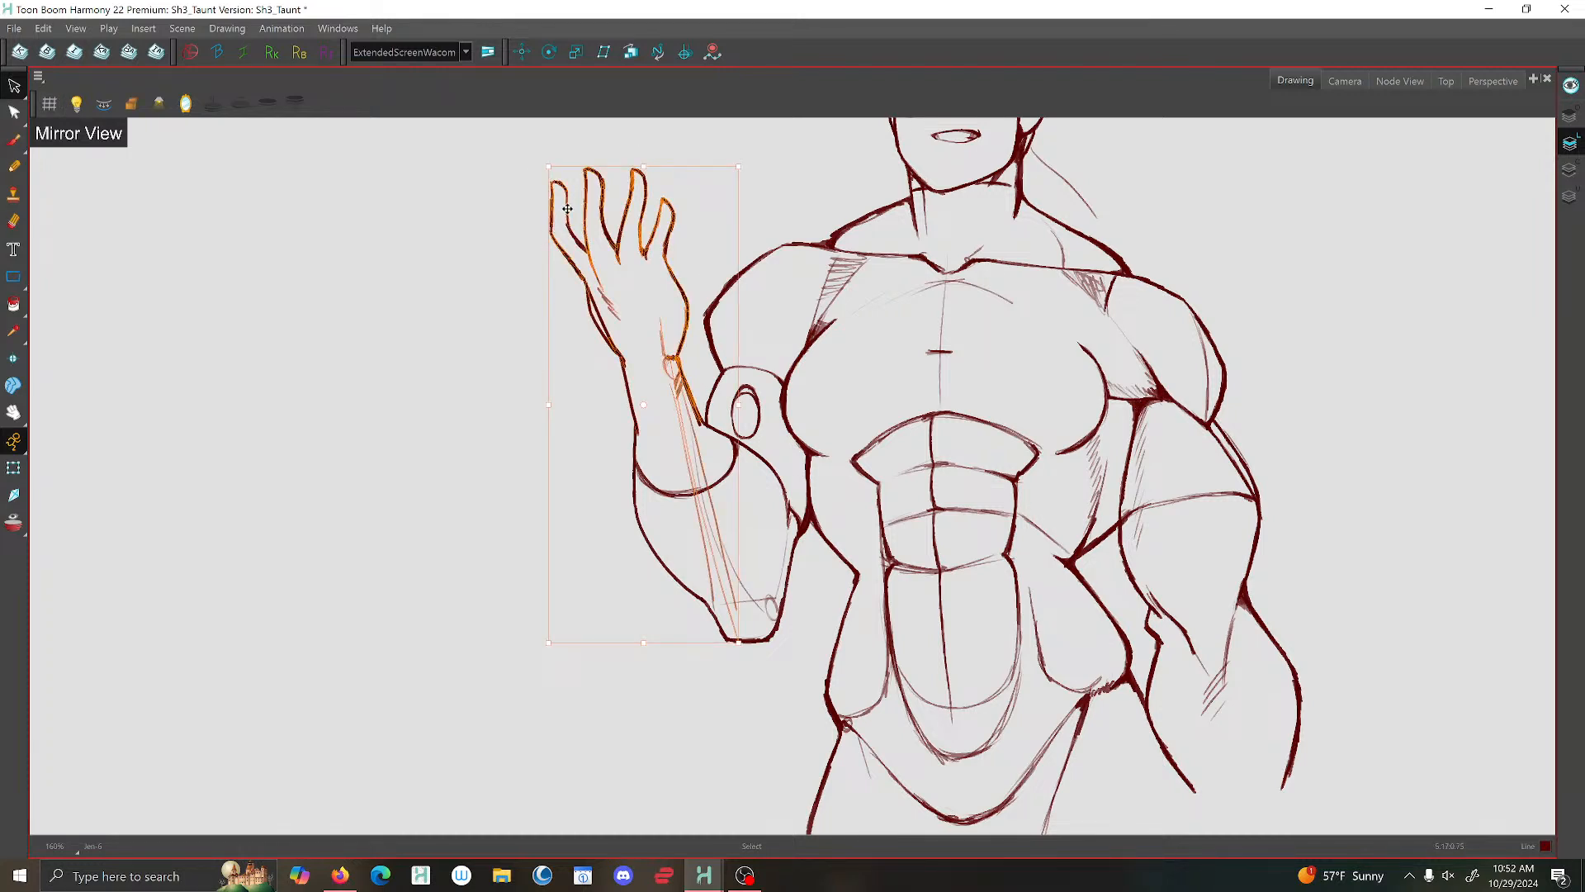
drag(566, 210, 574, 235)
click(466, 250)
scroll(705, 374, down, 4)
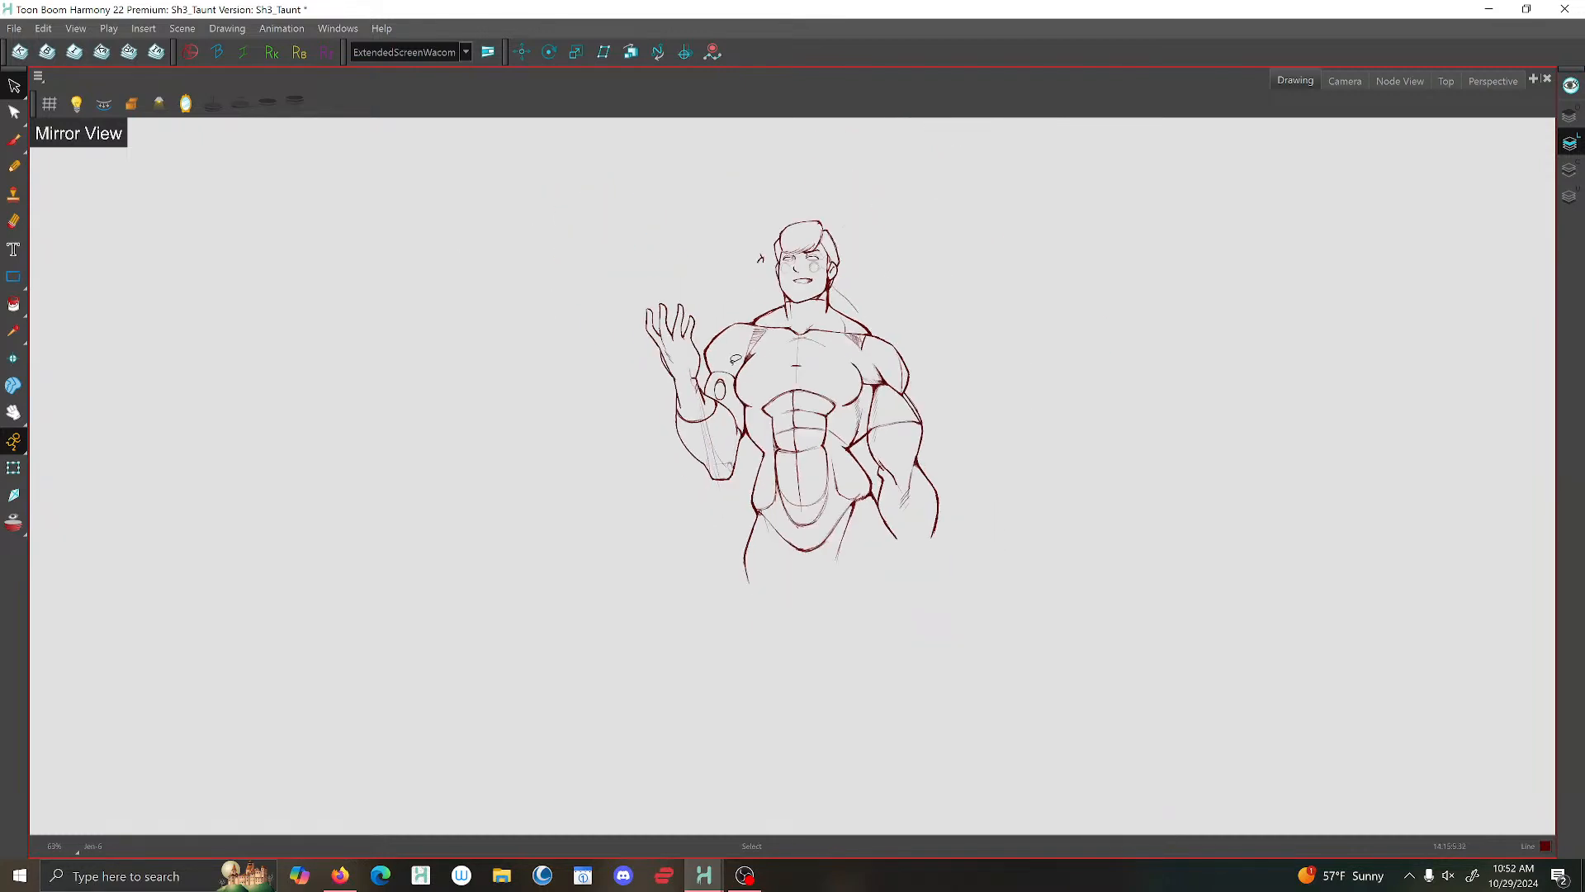
click(189, 102)
- Delete the raised forearm's old upper contours, cuff curve strokes and inner construction lines
scroll(548, 389, up, 5)
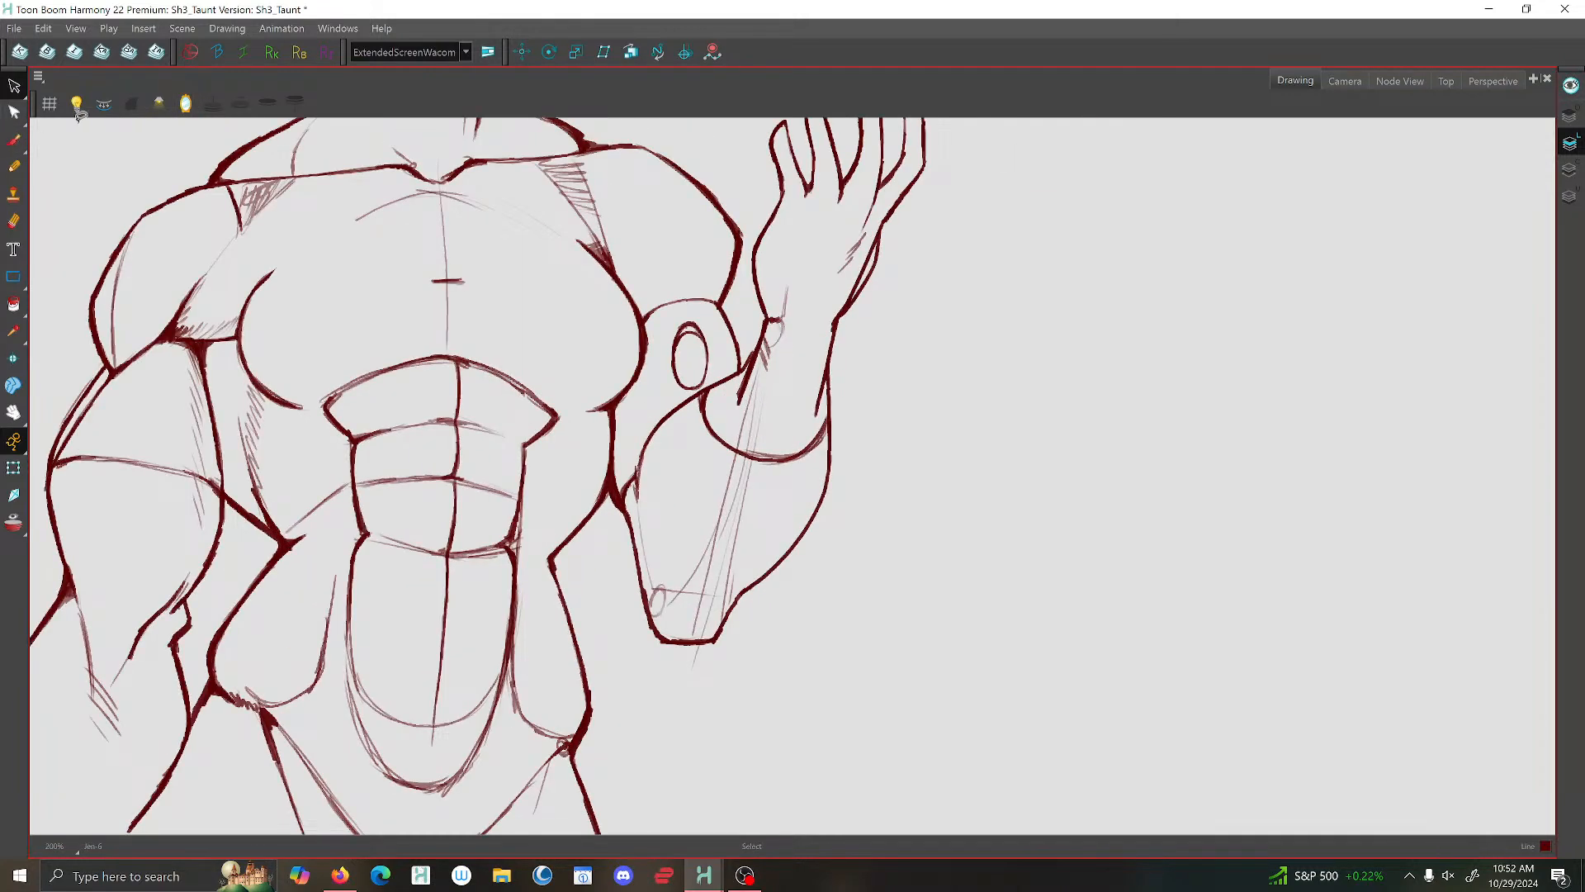
click(830, 388)
key(Delete)
click(820, 441)
key(Delete)
click(737, 366)
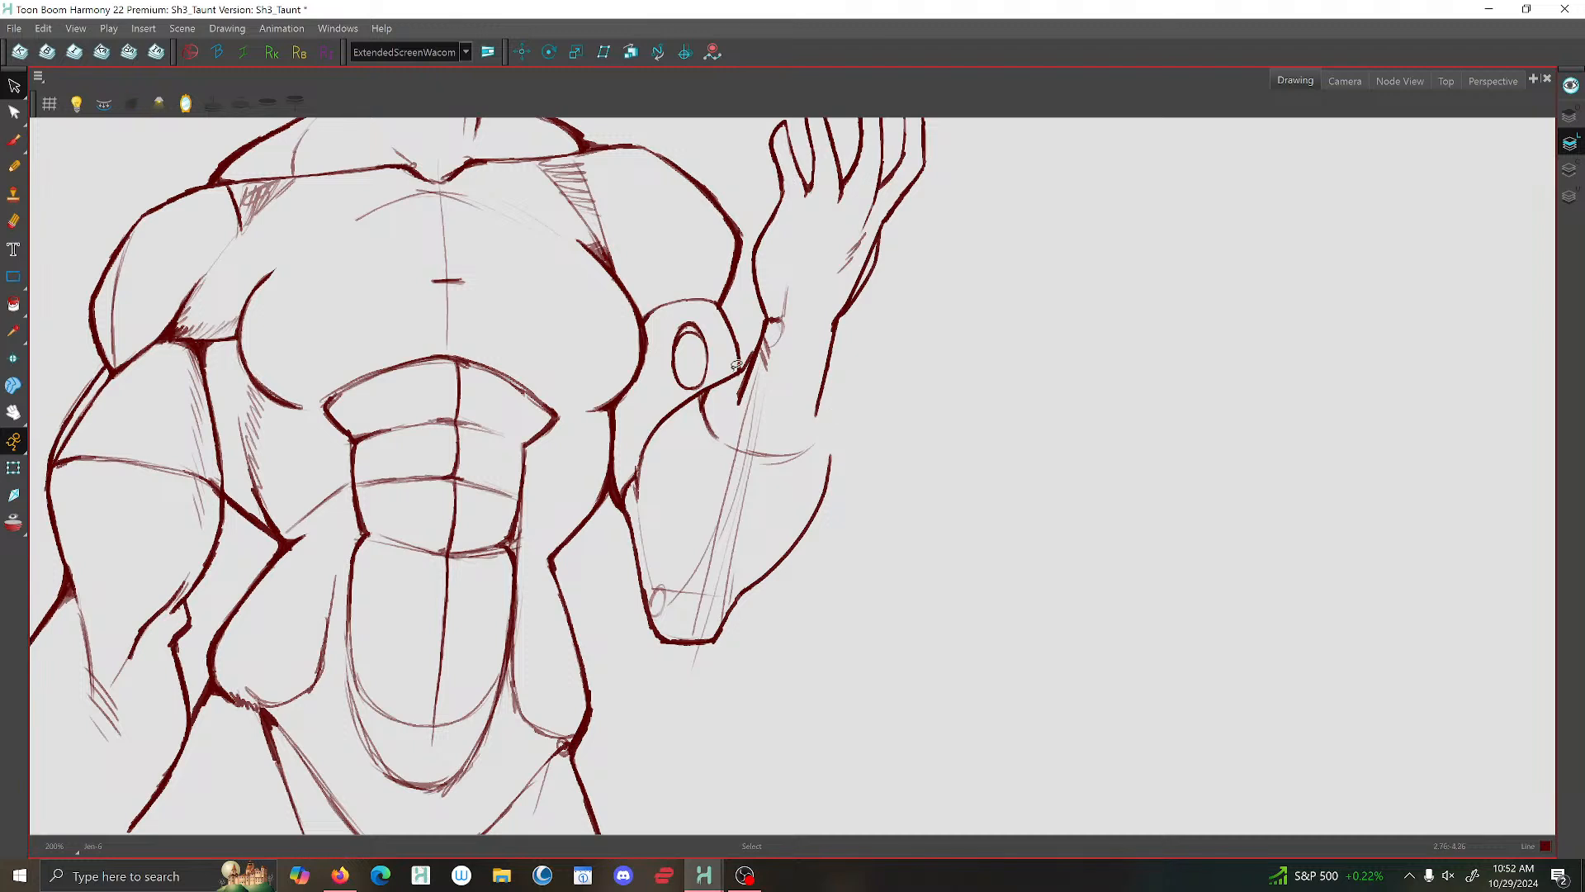
key(Delete)
click(712, 418)
key(Delete)
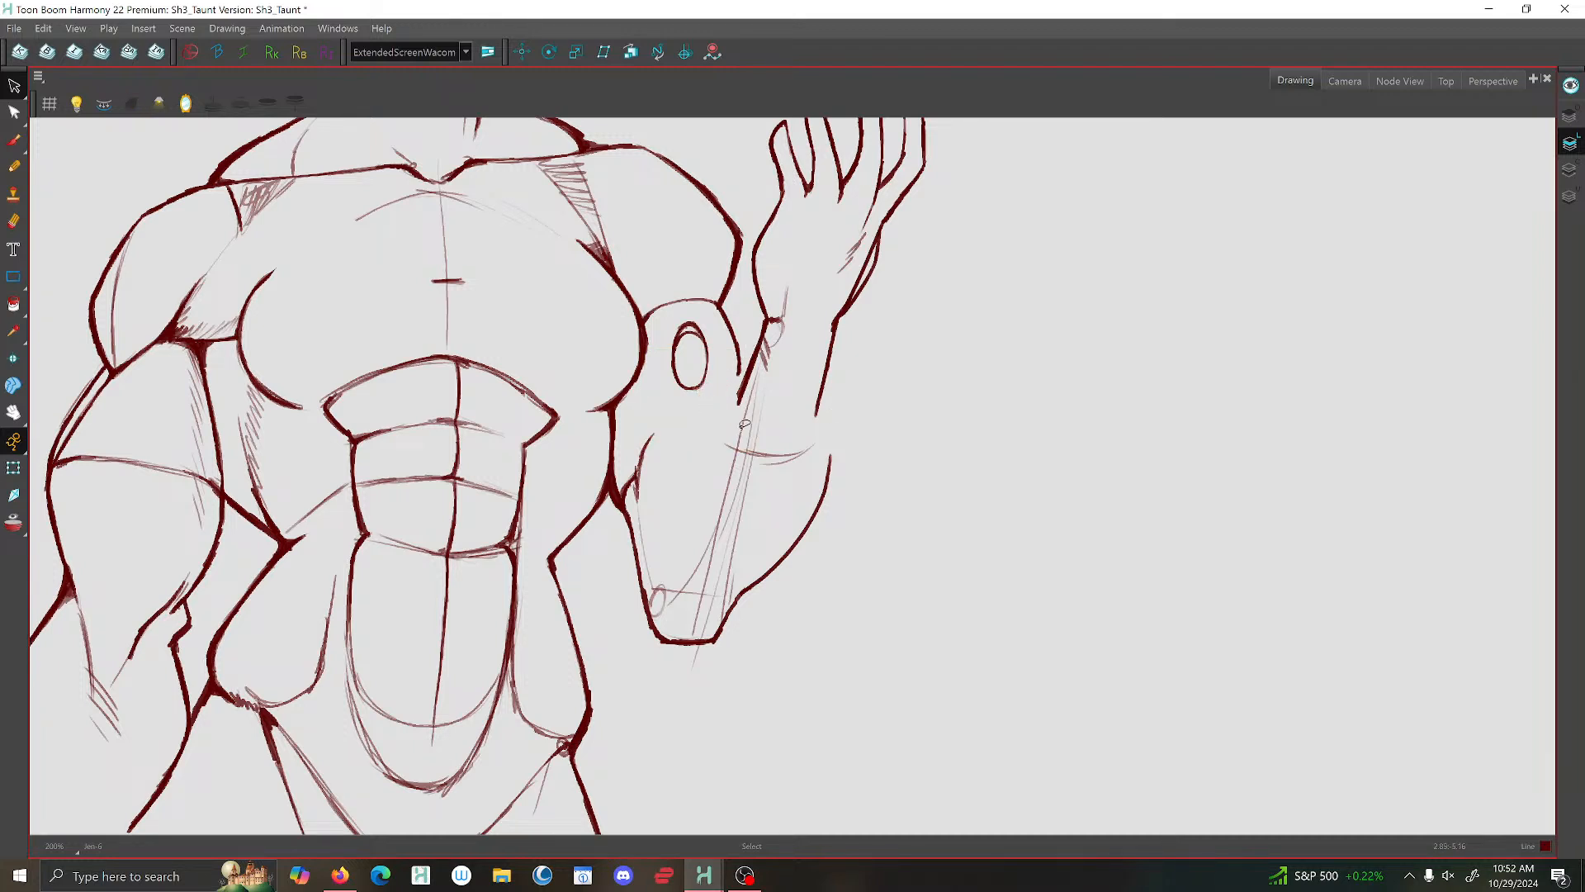
key(Delete)
drag(764, 430, 779, 406)
key(Delete)
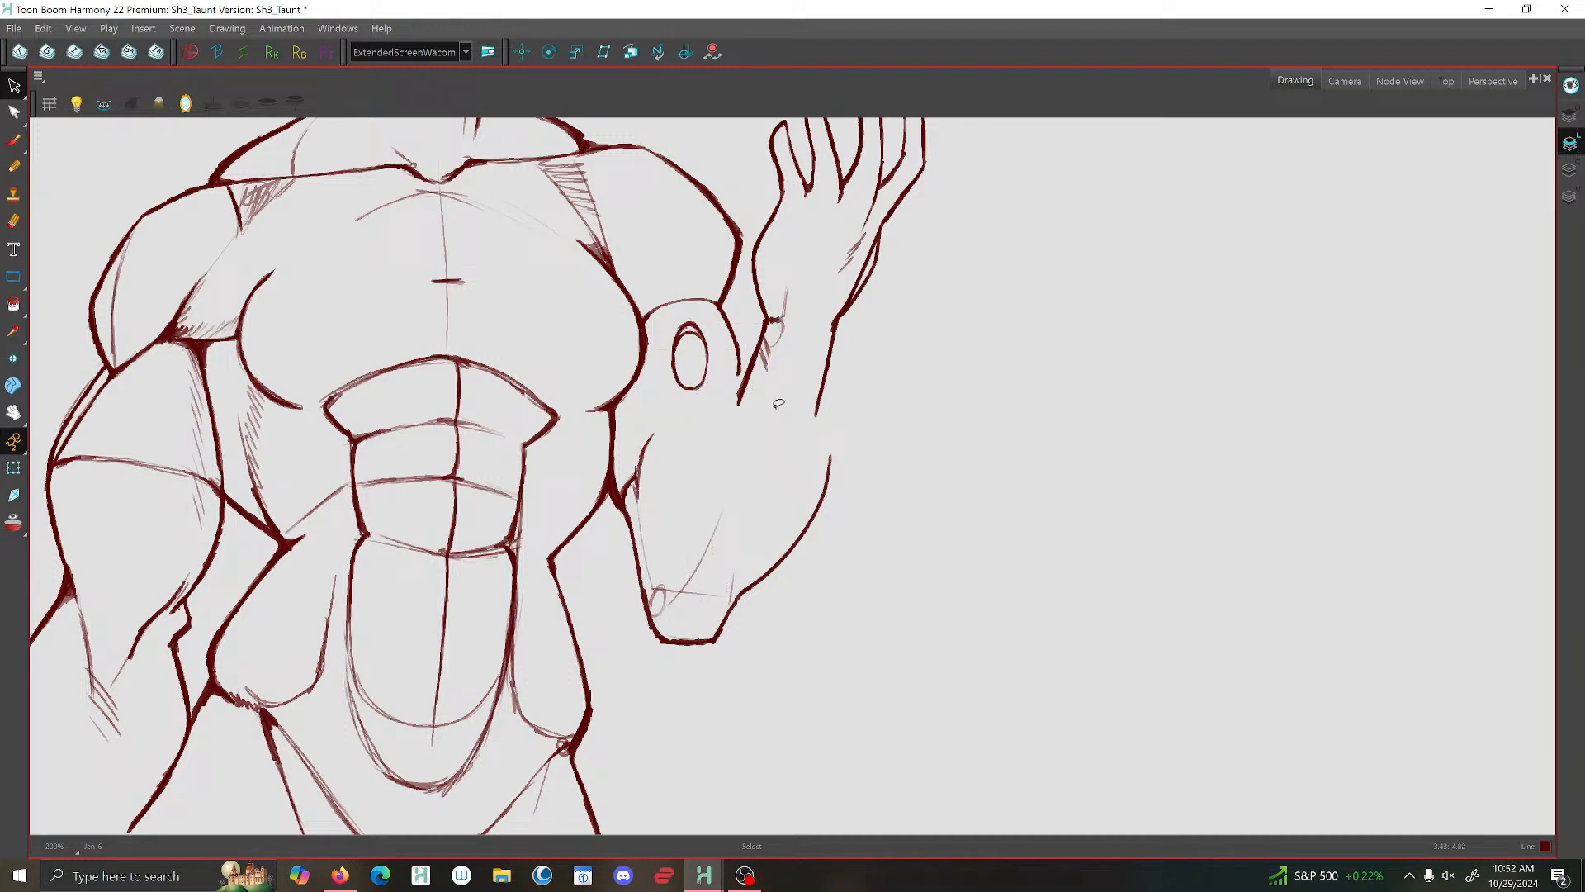
- Brush new raised forearm contours from the wrist to the inner elbow and down the outer side to the elbow
click(15, 144)
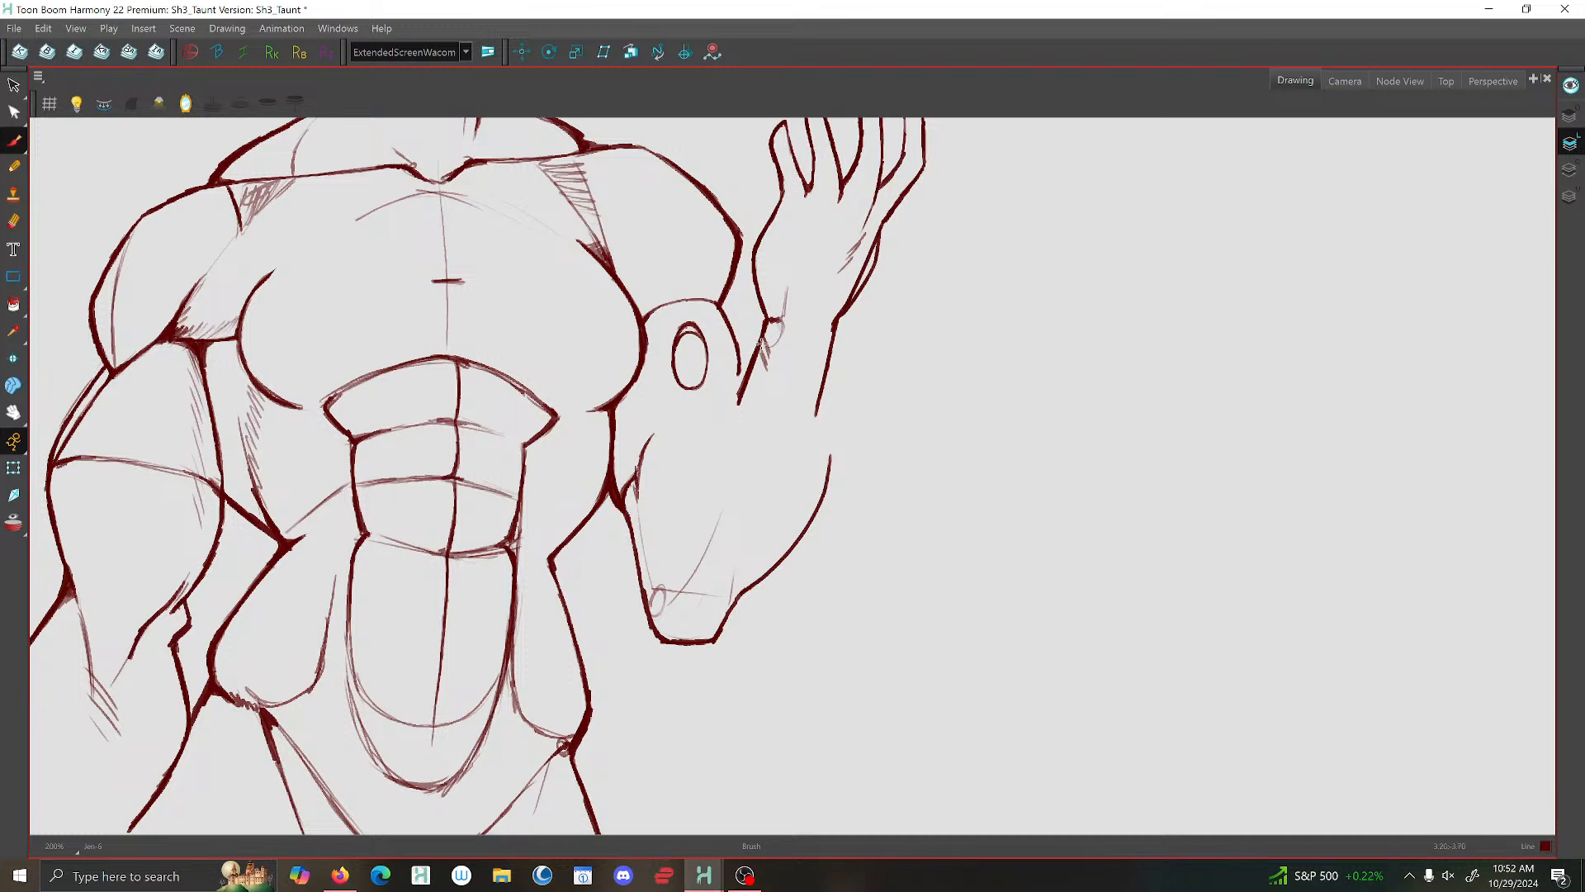
mouse_move(761, 342)
mouse_down()
mouse_move(652, 440)
mouse_move(632, 524)
mouse_move(643, 547)
mouse_up()
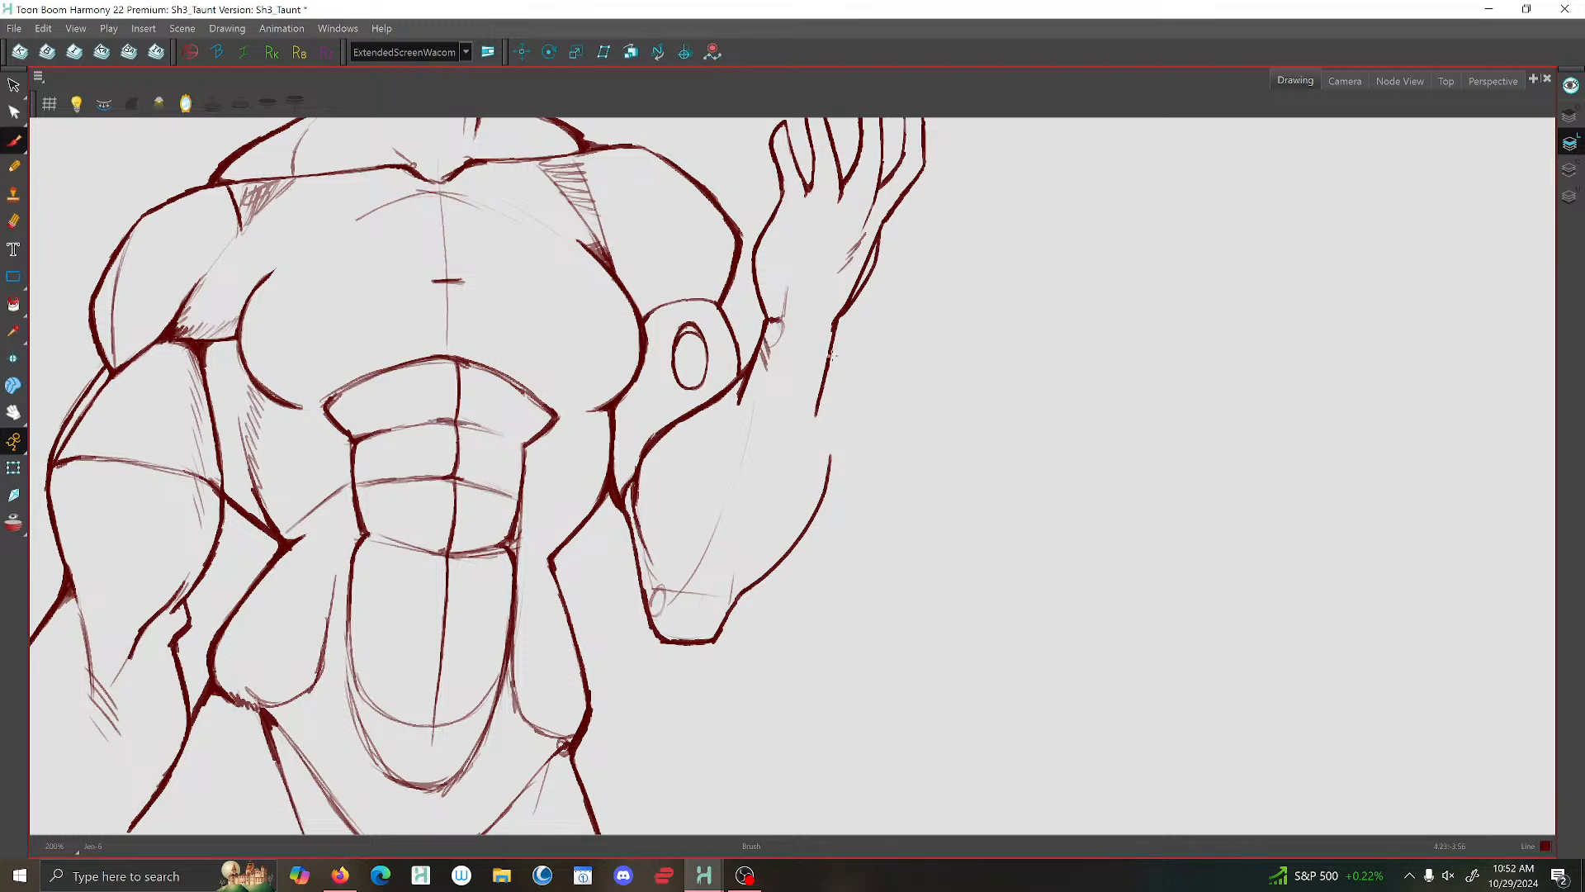
drag(832, 357, 787, 514)
drag(811, 434, 747, 582)
mouse_move(825, 403)
mouse_down()
mouse_move(829, 495)
mouse_move(740, 596)
mouse_up()
- Brush a curved cuff line across the raised forearm below the wrist
scroll(715, 487, down, 5)
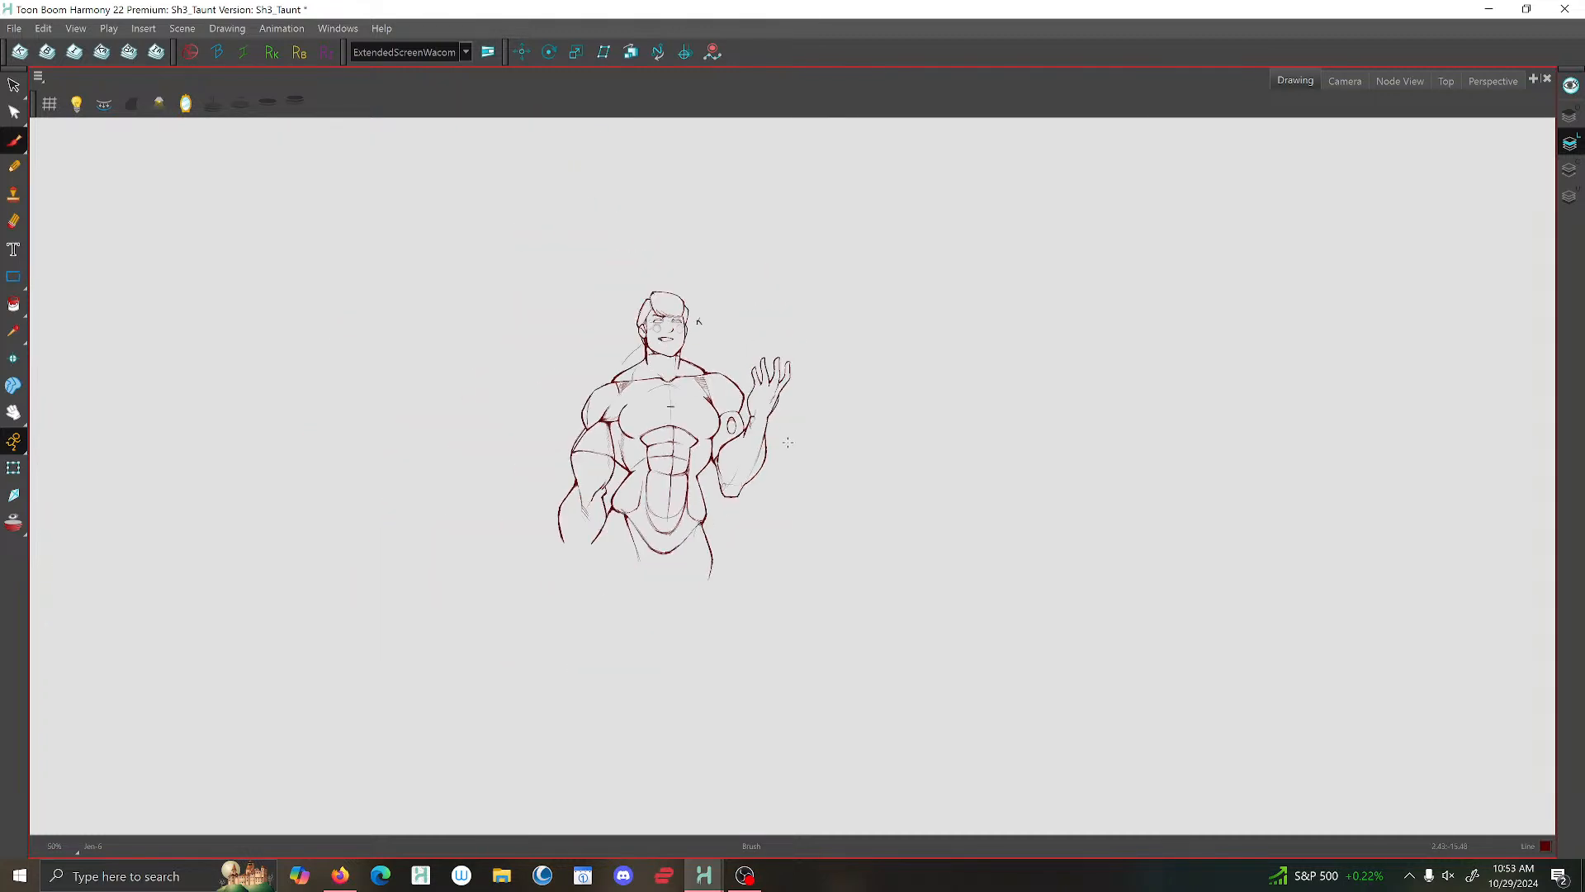
scroll(829, 425, up, 3)
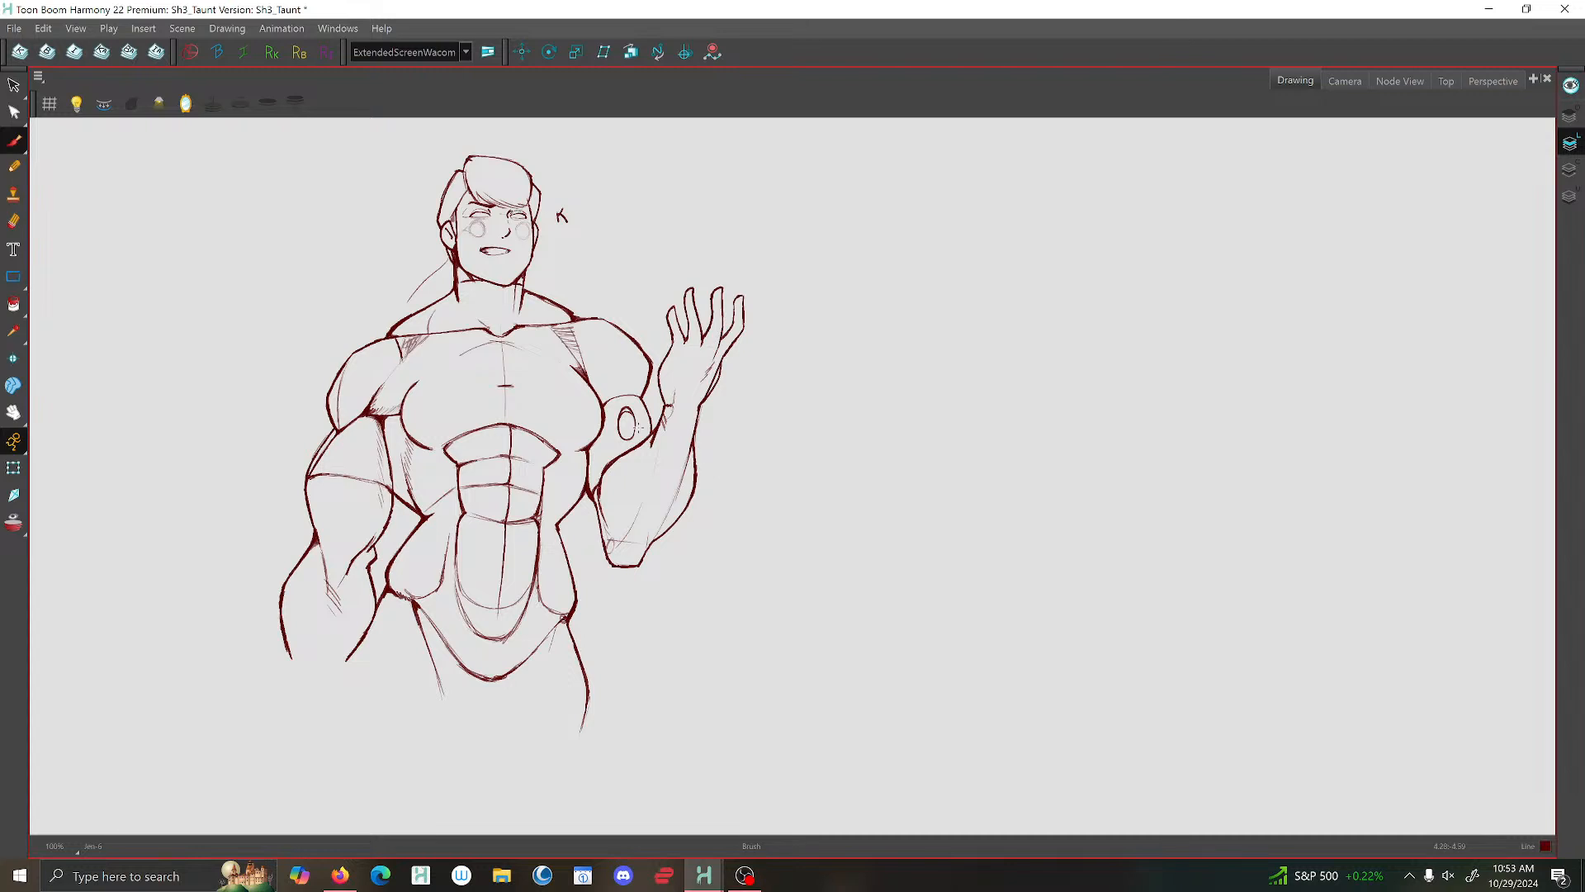
scroll(637, 428, up, 2)
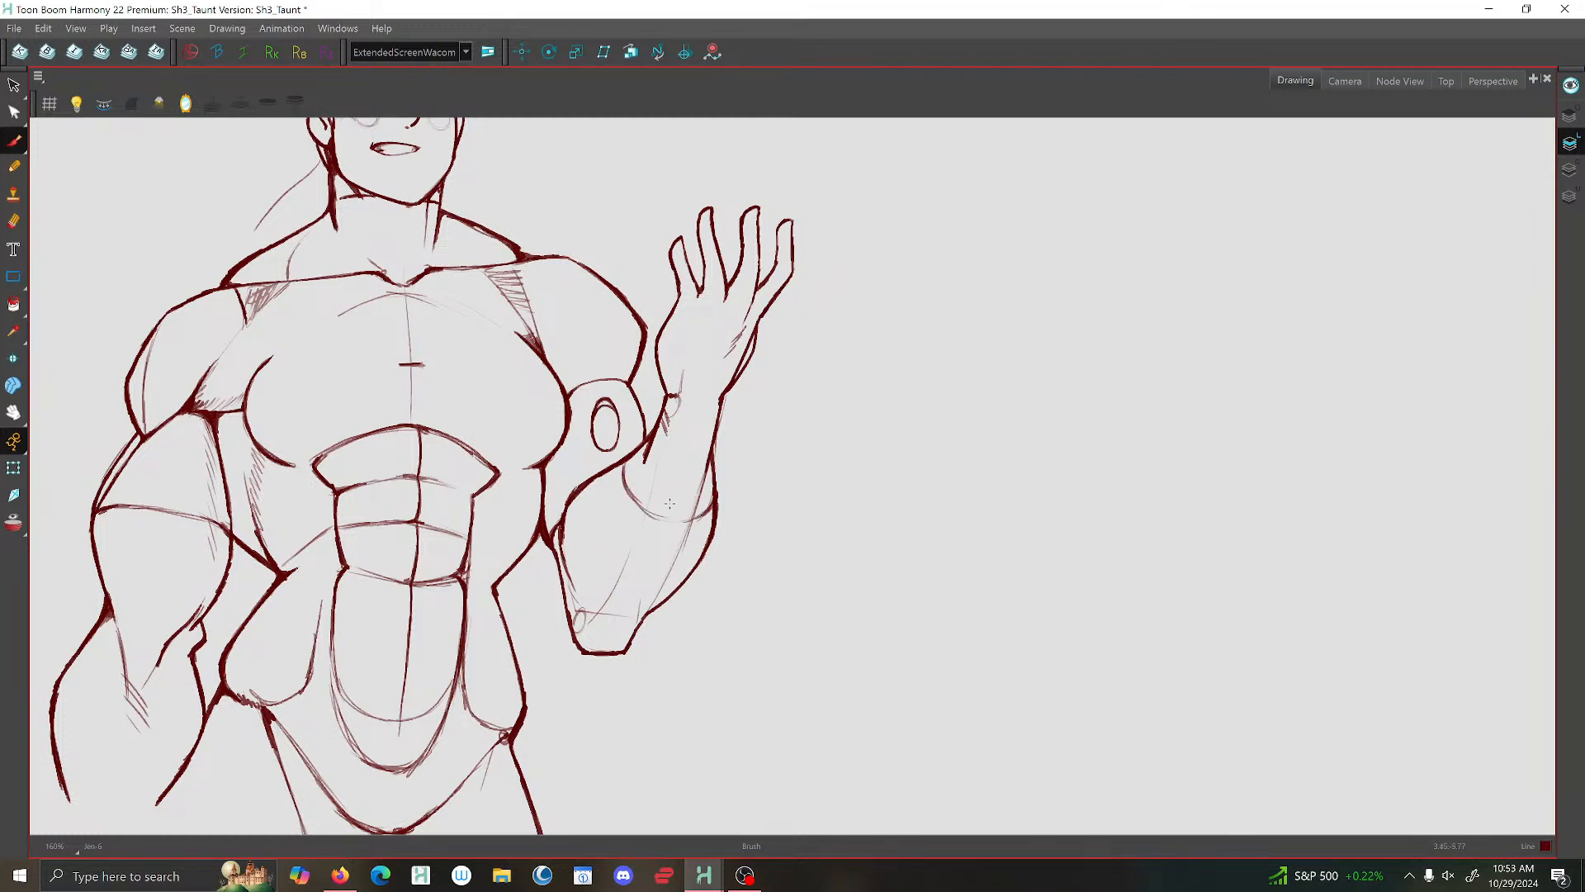
mouse_move(635, 497)
mouse_down()
mouse_move(713, 510)
mouse_move(717, 497)
mouse_up()
- Darken the curve above the raised arm's oval and strengthen the top of the oval
scroll(543, 420, up, 2)
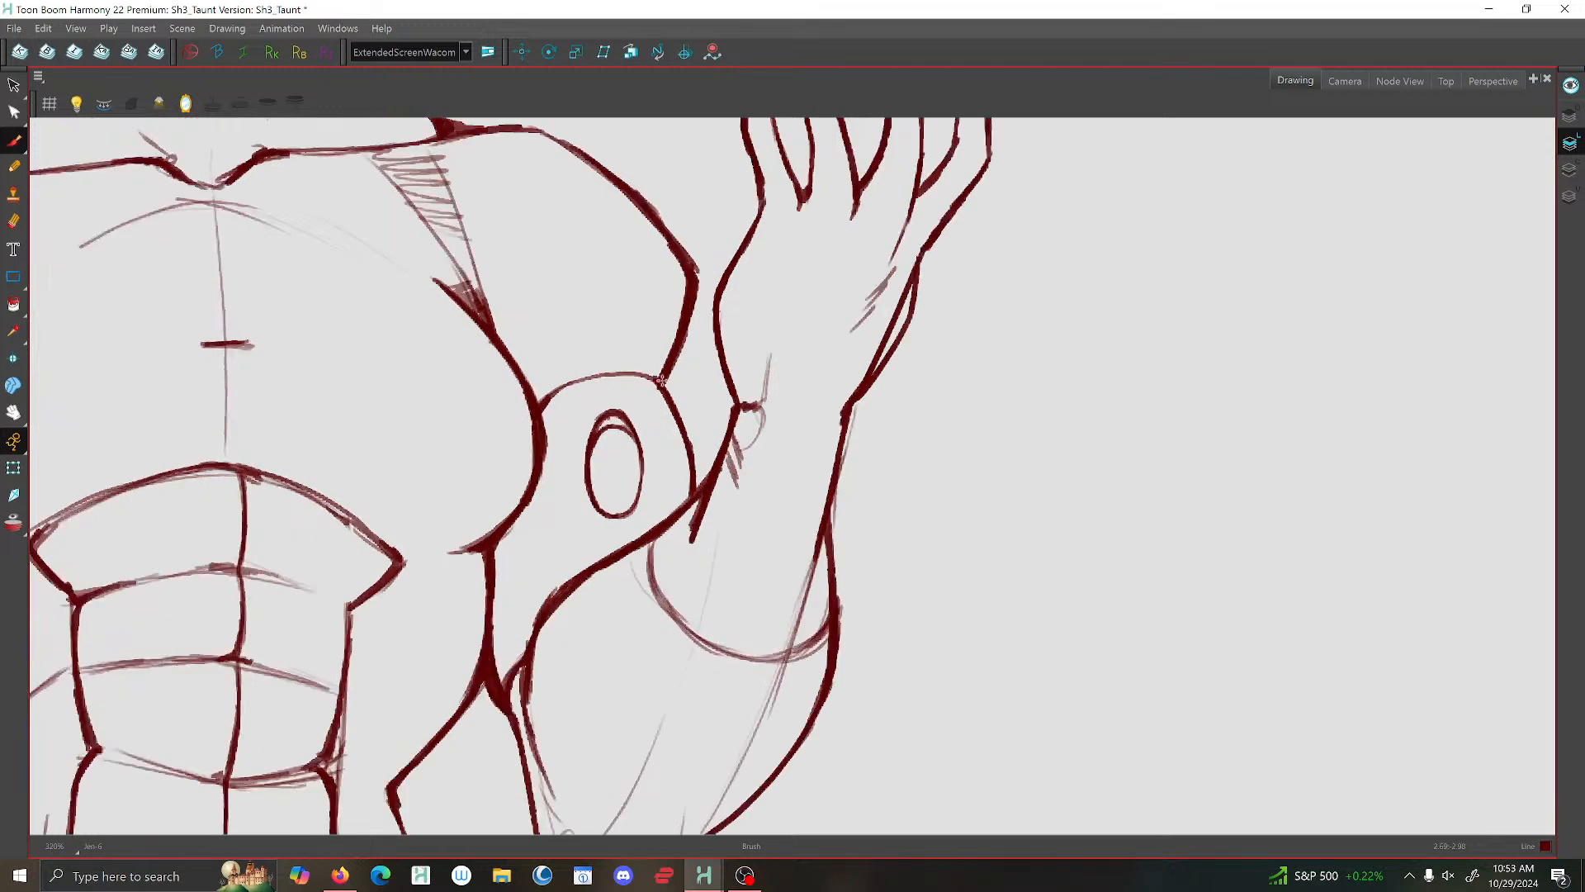
mouse_move(660, 376)
mouse_down()
mouse_move(548, 396)
mouse_move(533, 486)
mouse_move(483, 548)
mouse_move(454, 552)
mouse_up()
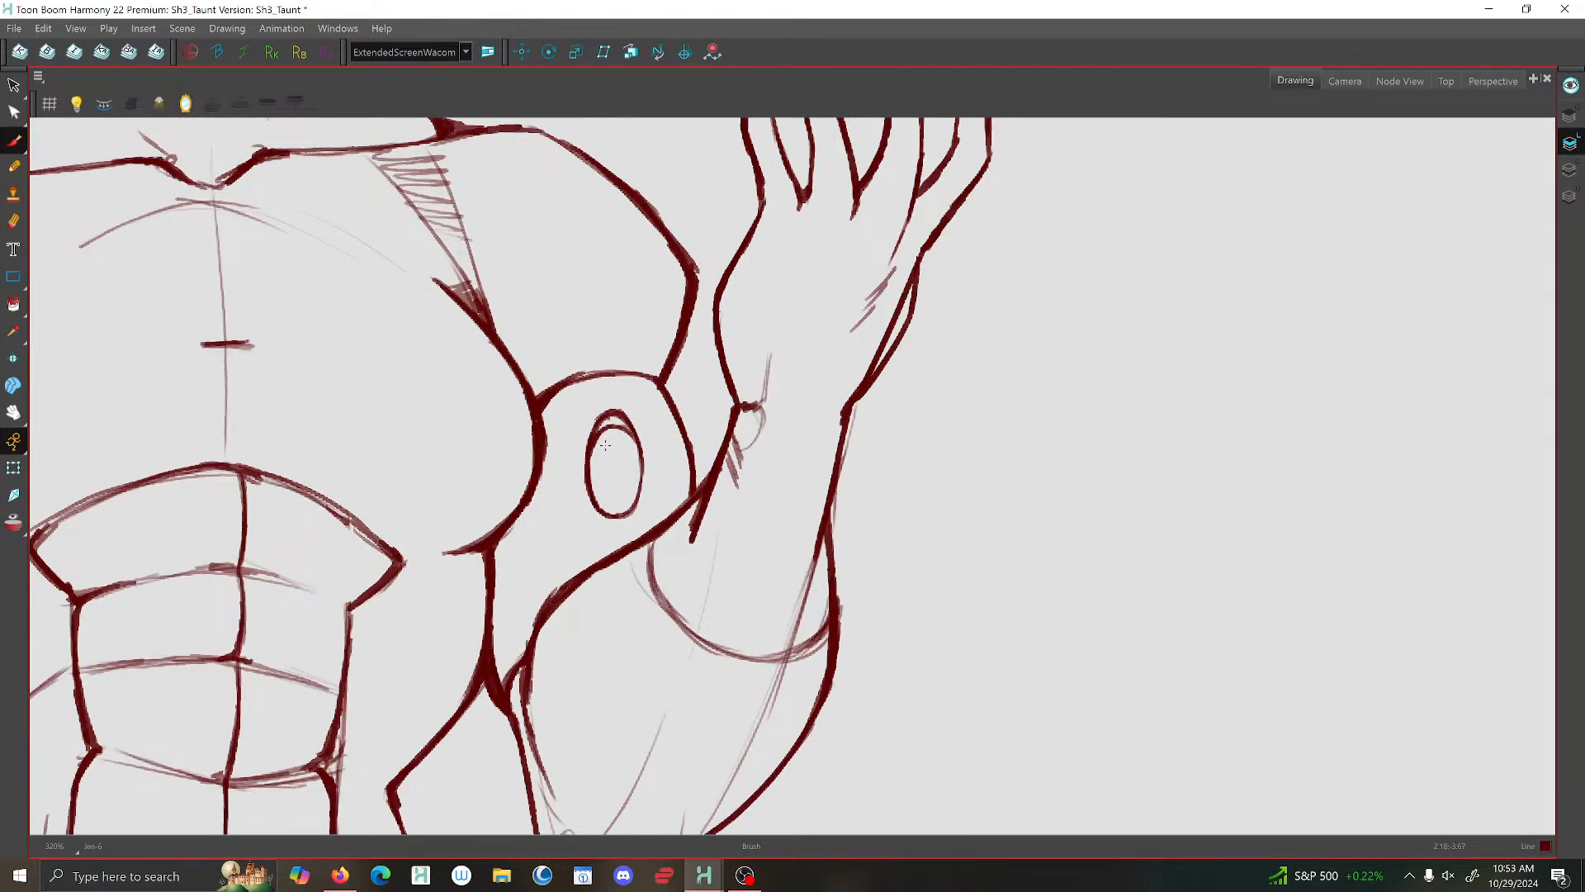
mouse_move(617, 412)
mouse_down()
mouse_move(593, 436)
mouse_move(630, 507)
mouse_move(643, 450)
mouse_up()
scroll(603, 355, down, 9)
scroll(572, 342, up, 5)
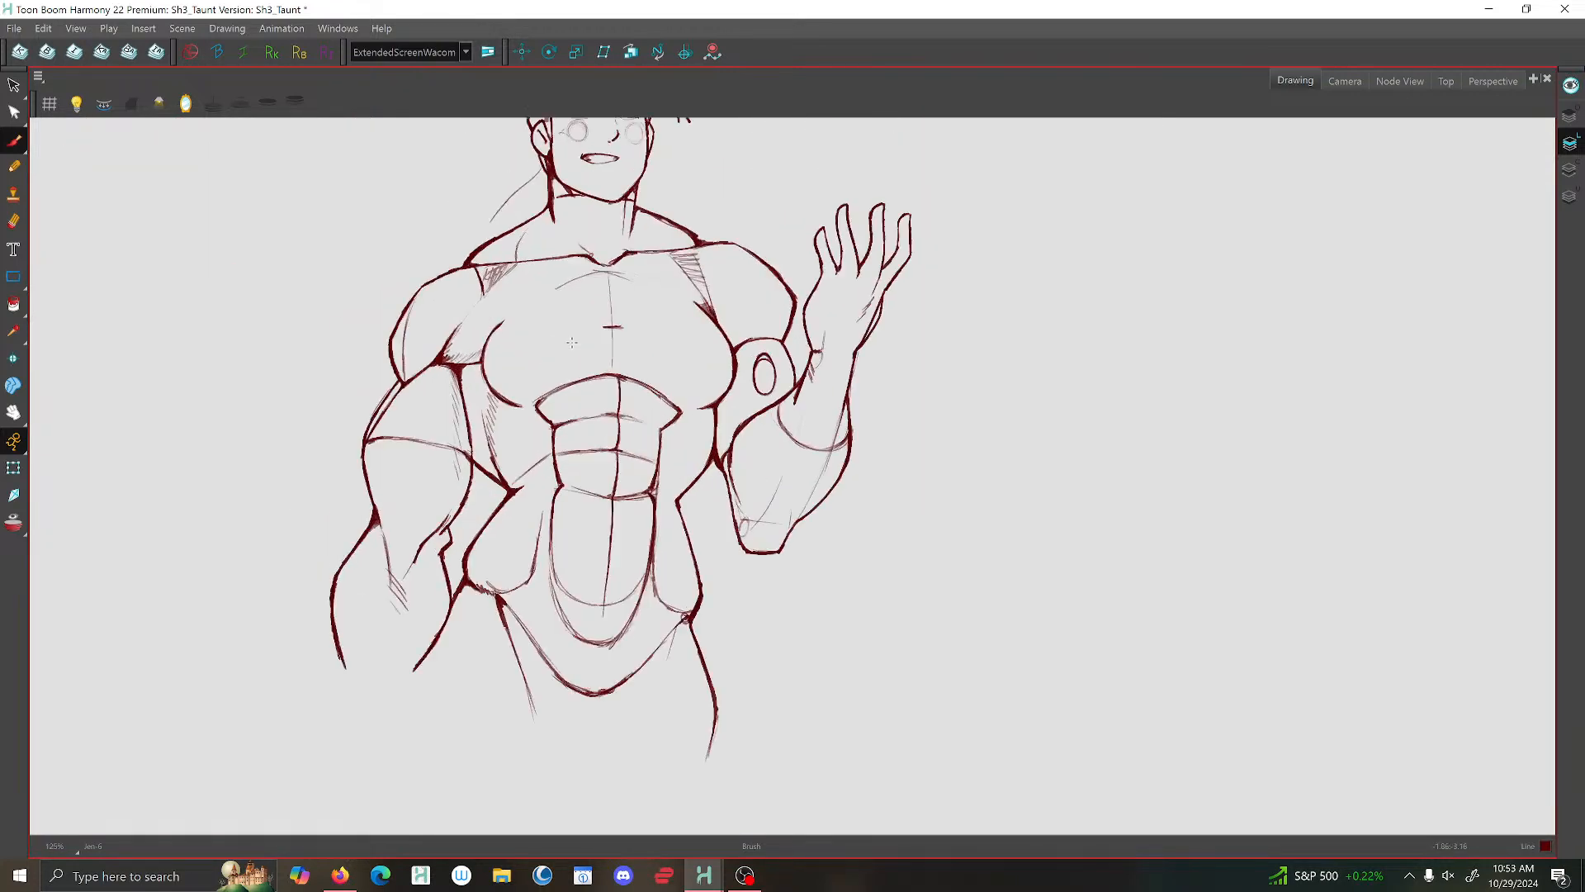
scroll(572, 342, up, 2)
scroll(613, 407, down, 5)
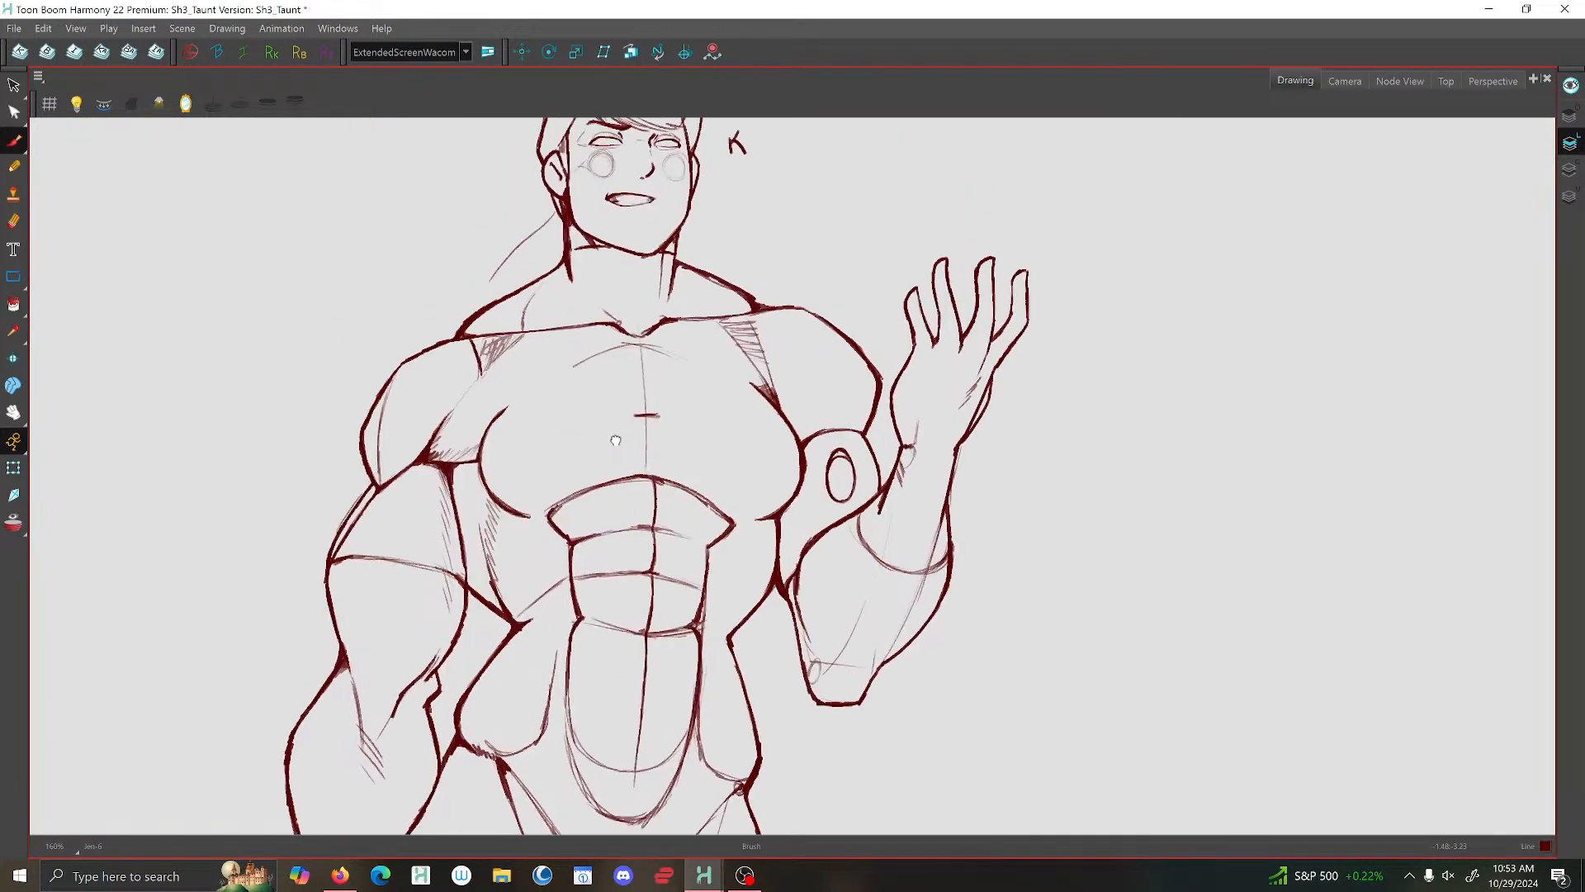
scroll(615, 439, up, 2)
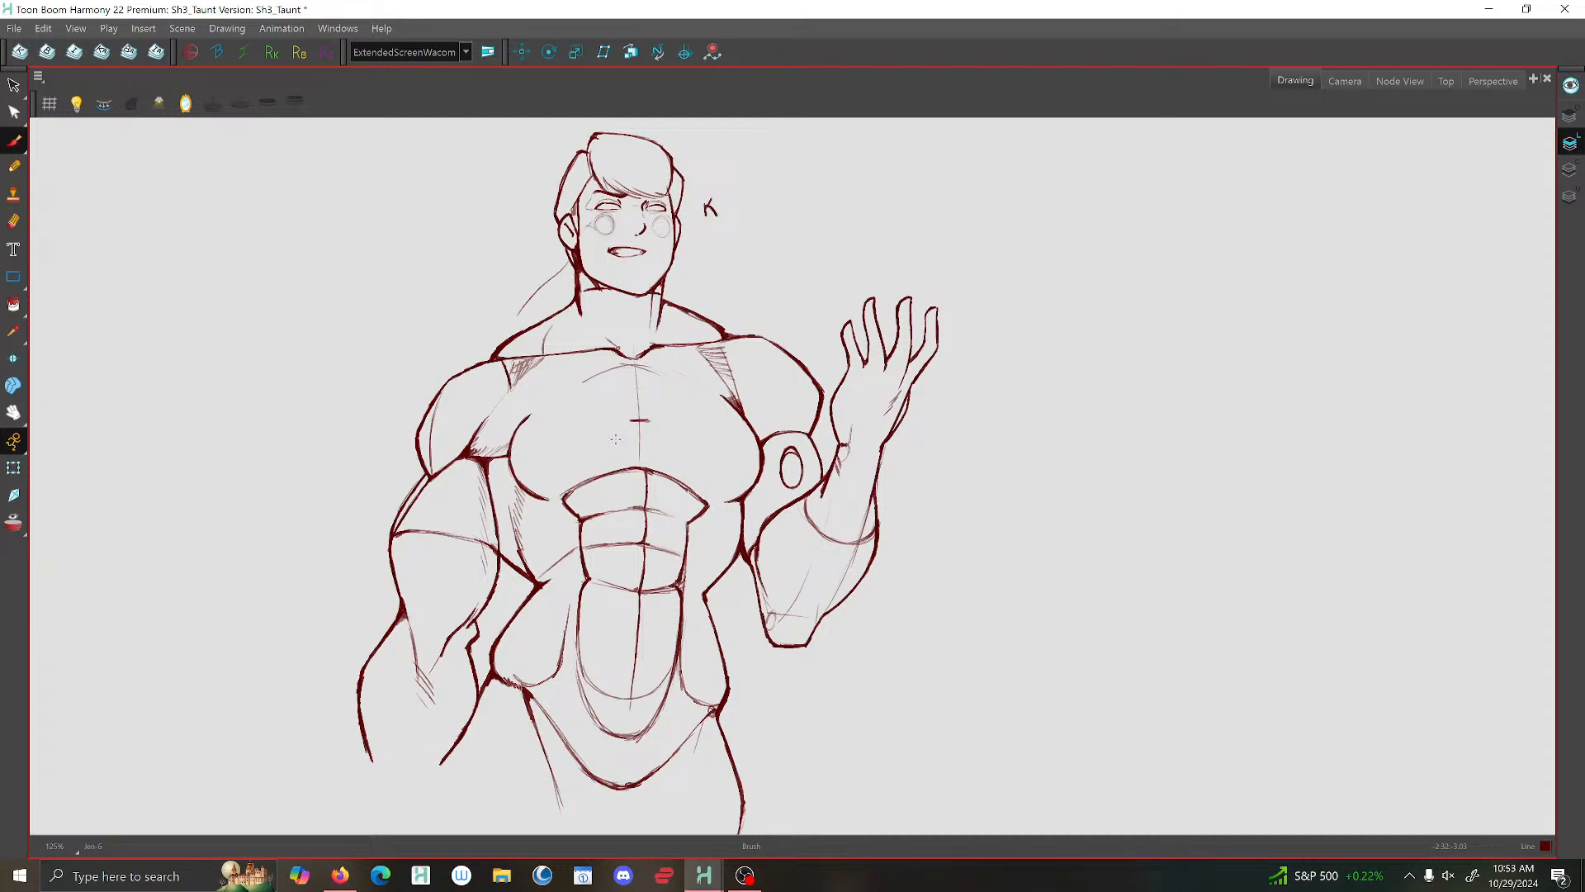
scroll(602, 289, up, 3)
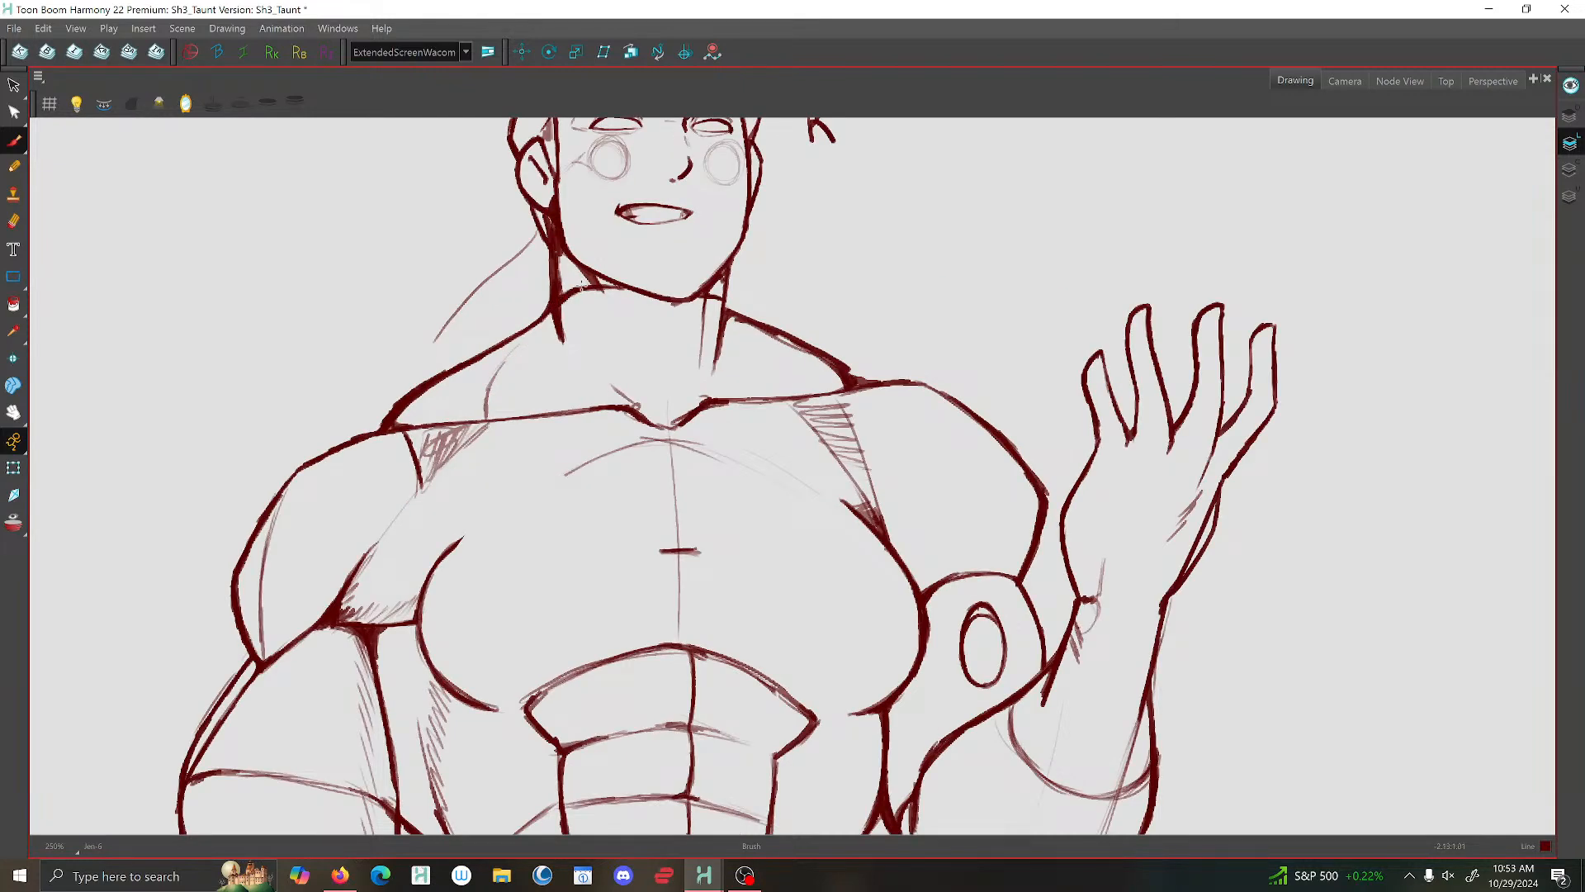
- Add a short stroke at the side of the neck below the jaw and compare the pose with the previous drawing
drag(557, 269, 579, 263)
scroll(555, 301, down, 2)
key(f)
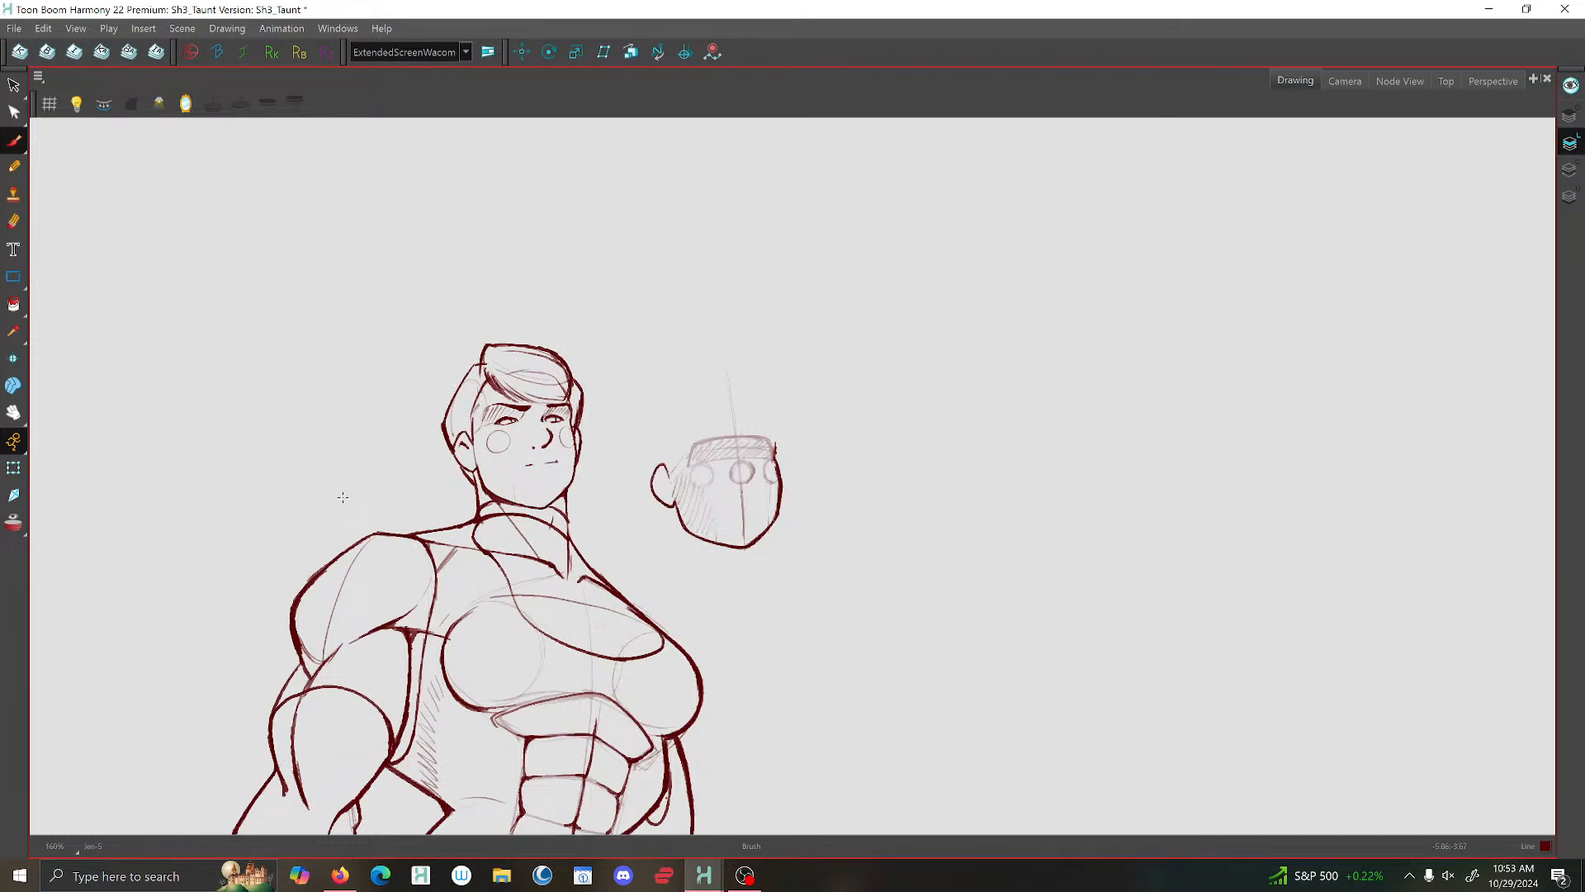
key(g)
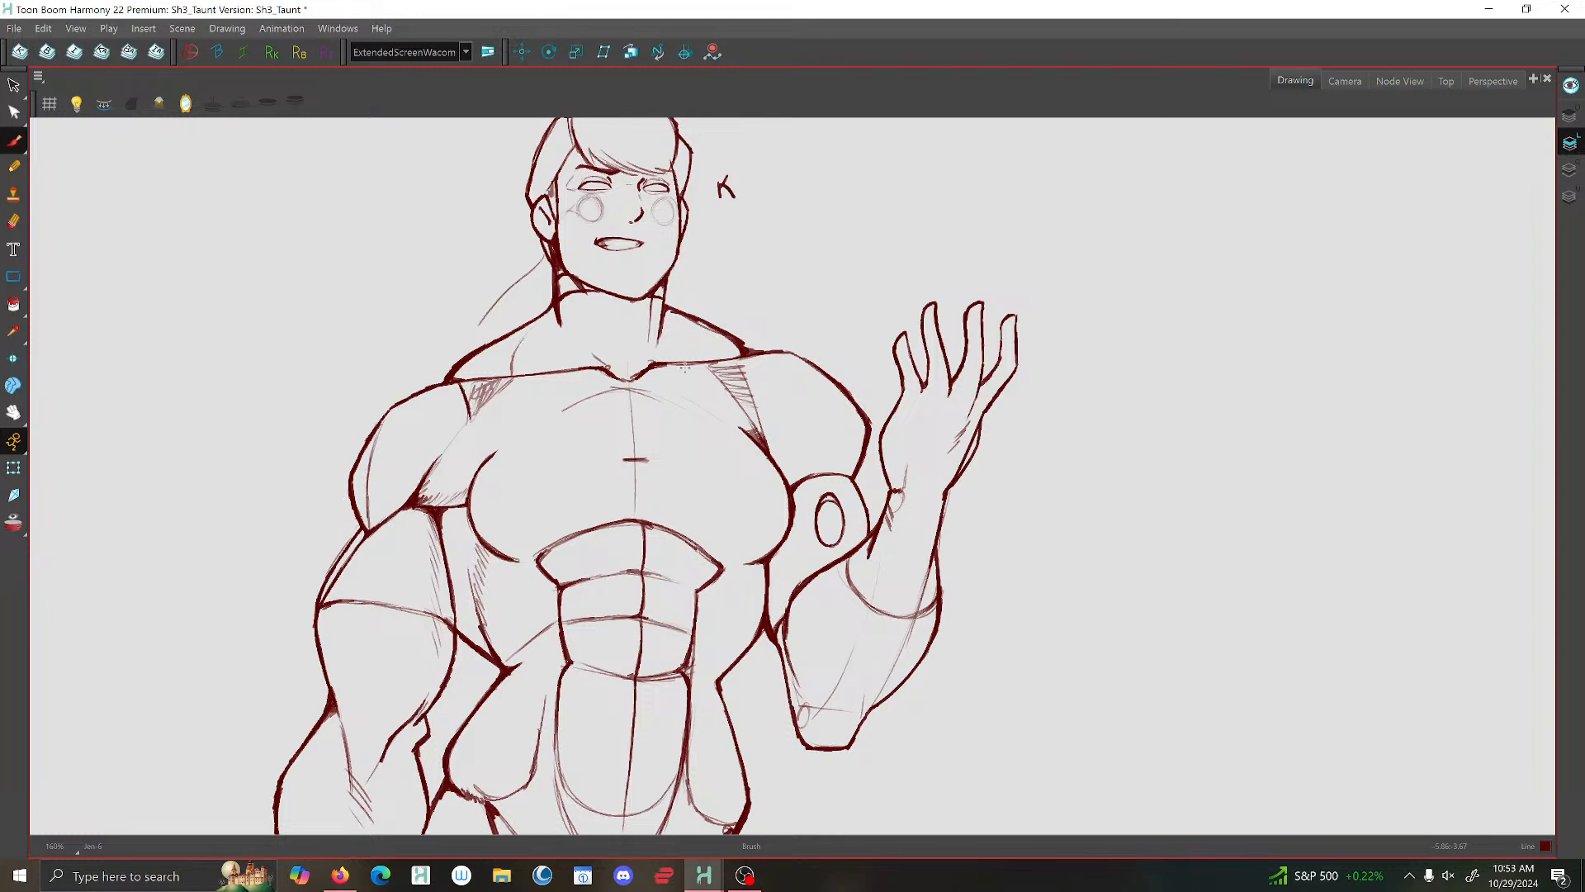
key(f)
key(g)
key(f)
key(g)
- Brush a wide curved neckline across the upper chest and mark its upper ends on the collarbone, checking against the previous drawing
drag(733, 440, 625, 461)
drag(734, 432, 715, 455)
key(f)
key(g)
mouse_move(622, 461)
mouse_down()
mouse_move(644, 460)
mouse_move(545, 460)
mouse_move(519, 431)
mouse_up()
key(g)
key(f)
key(g)
key(f)
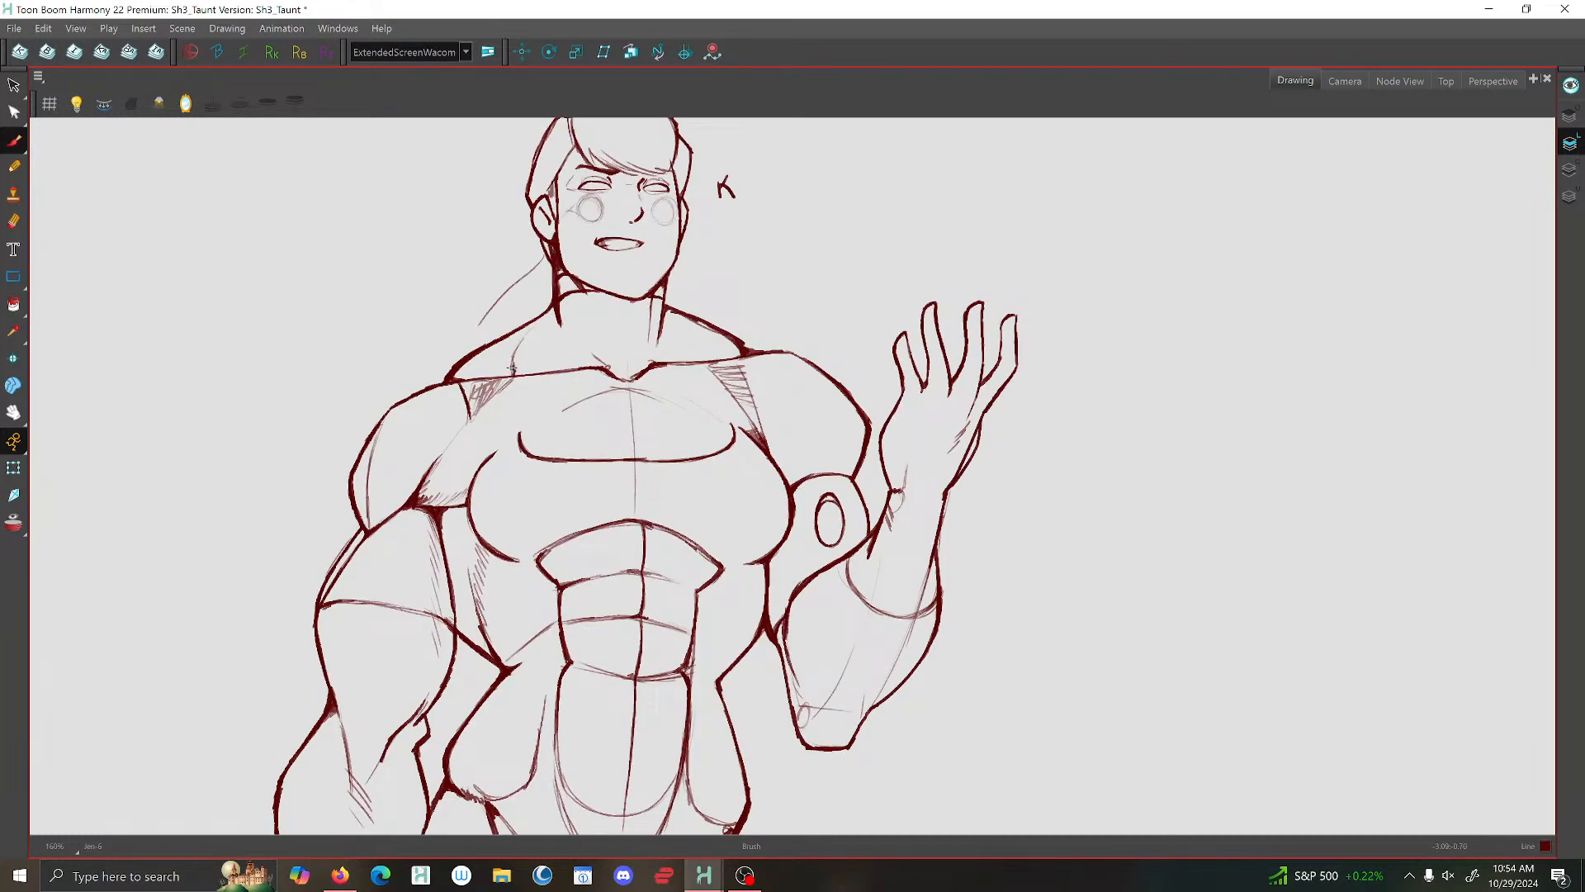
key(g)
key(f)
key(g)
key(f)
- Darken the inner side of the cuff curve on the raised forearm
scroll(904, 334, up, 2)
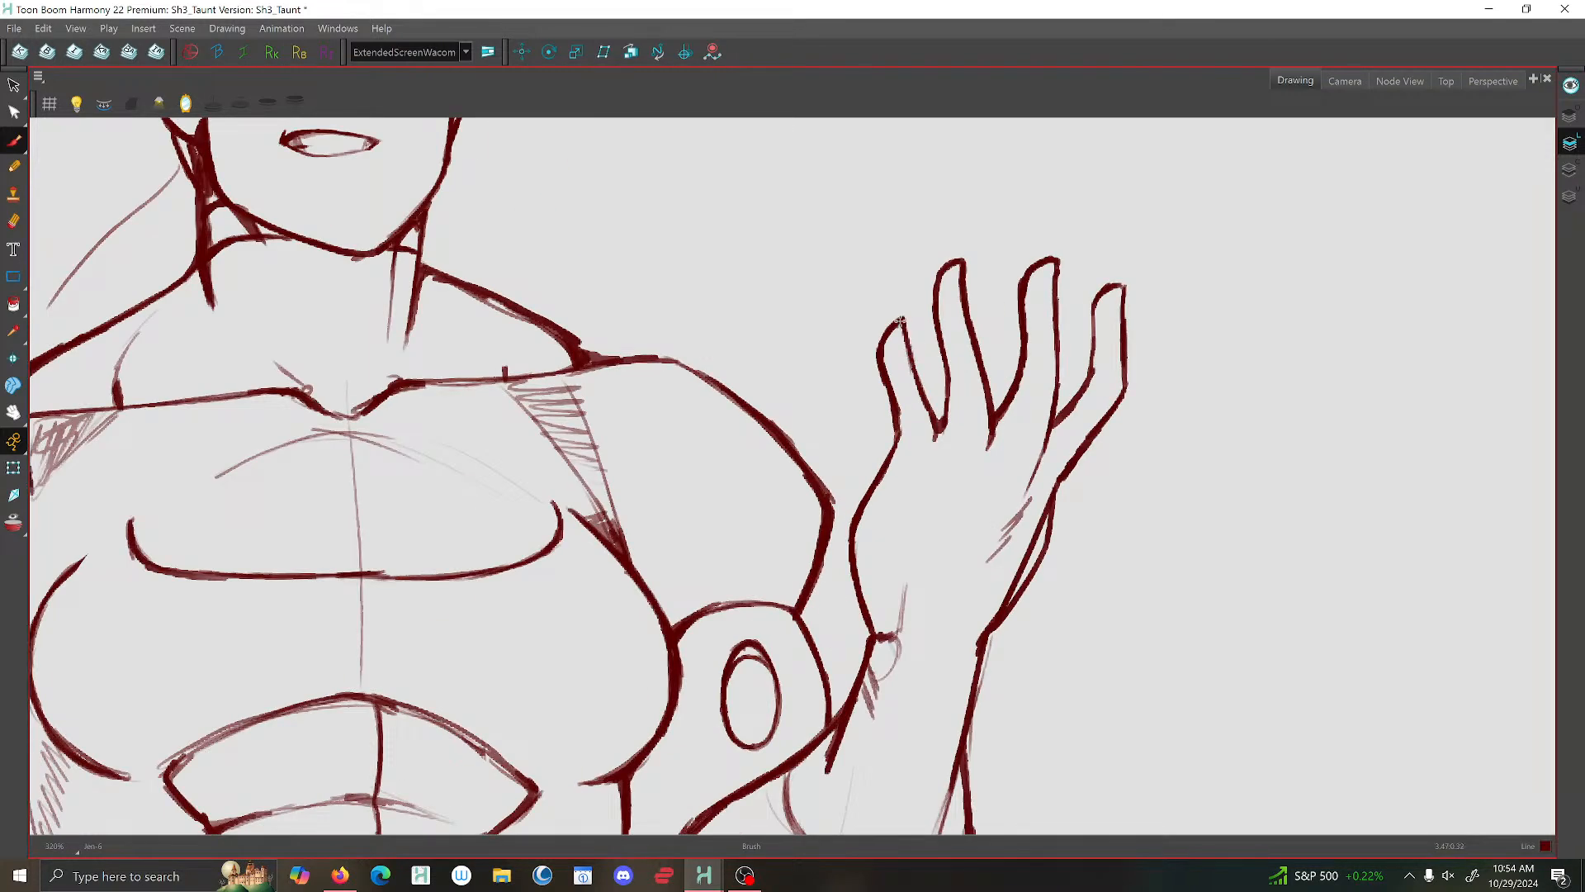
scroll(955, 268, down, 2)
scroll(951, 397, up, 2)
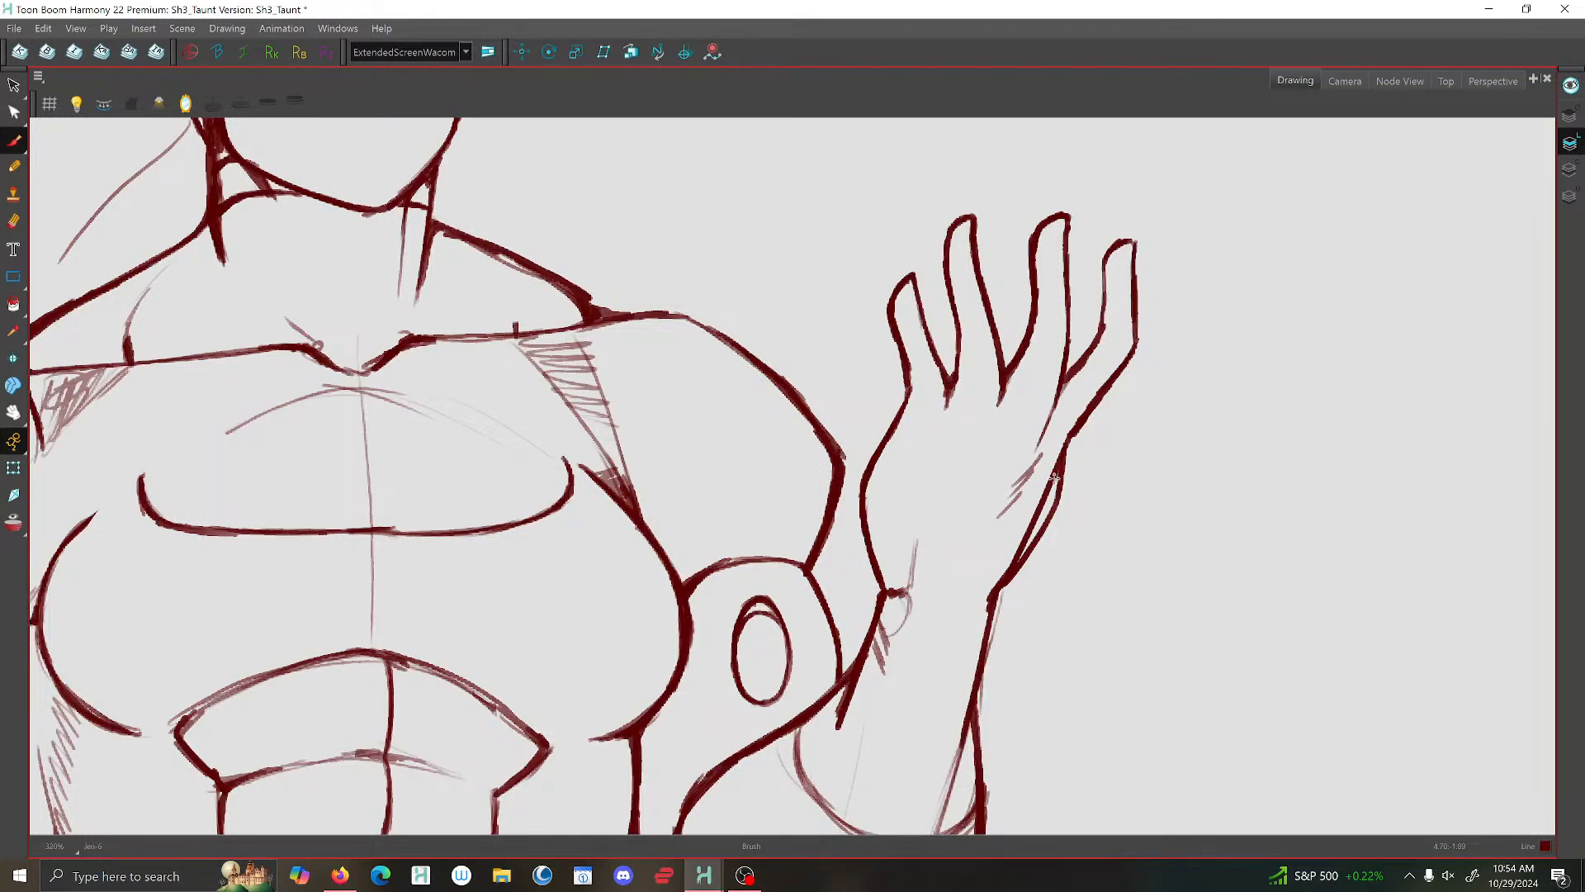
scroll(1054, 473, down, 1)
scroll(944, 545, down, 2)
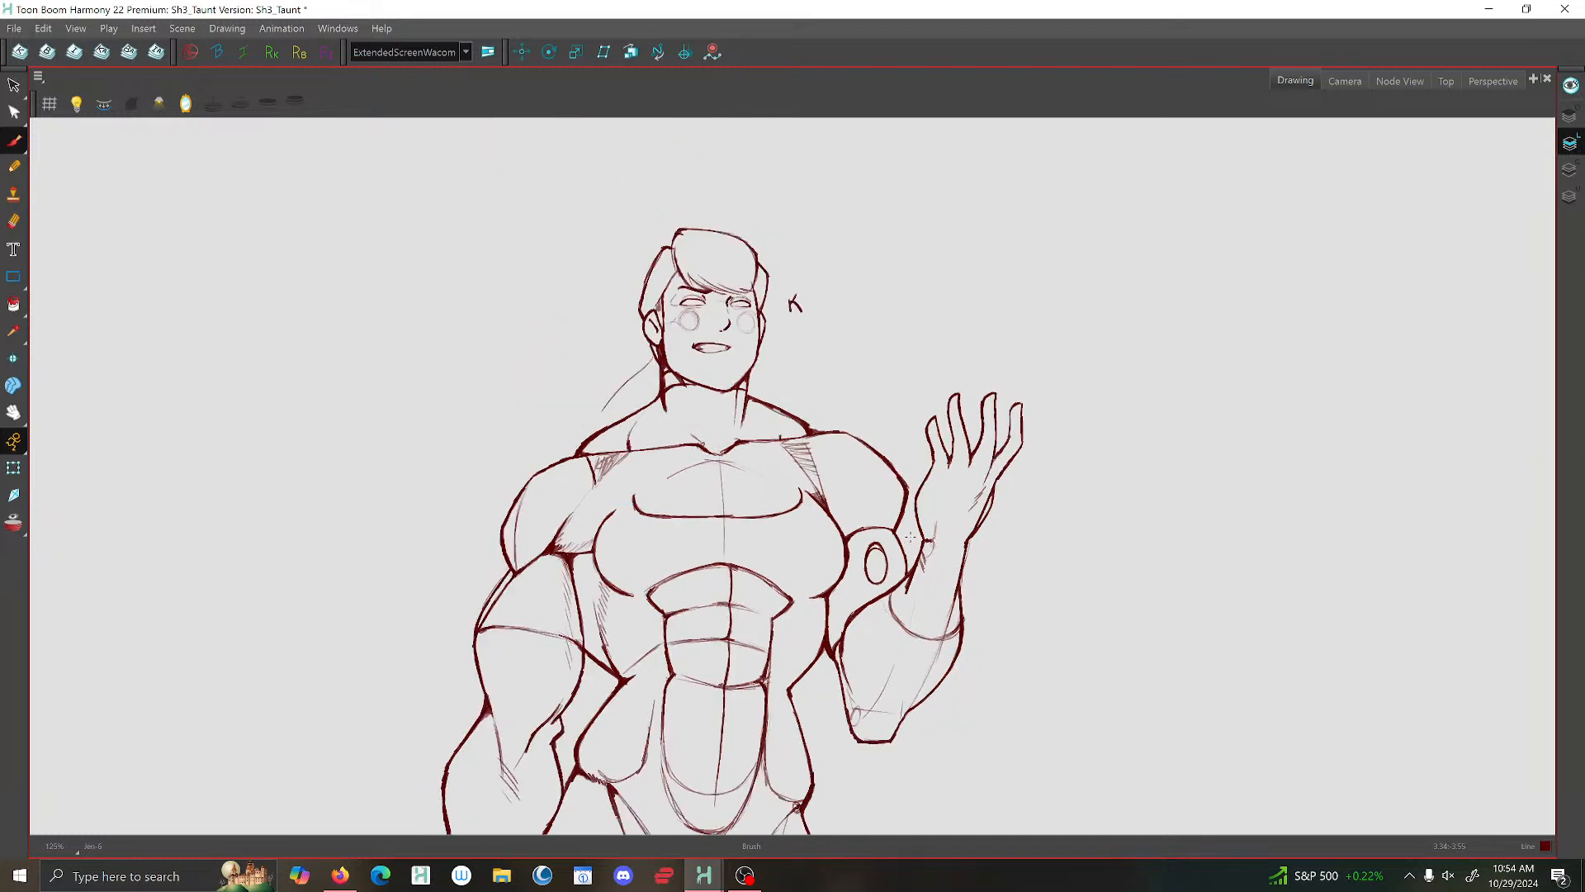
scroll(912, 569, up, 3)
drag(916, 636, 718, 461)
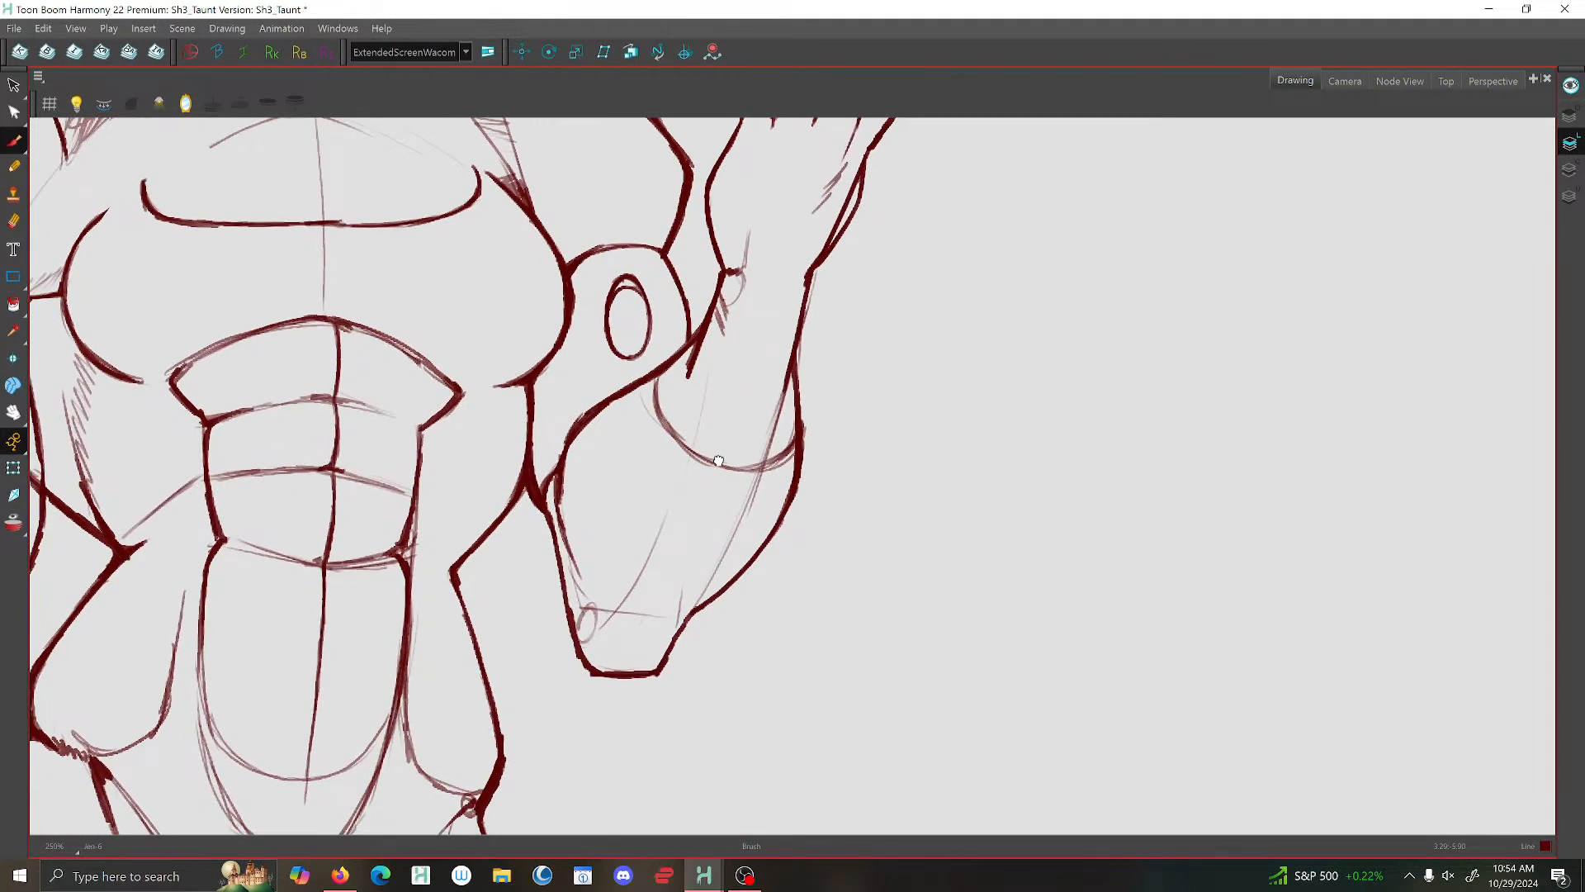
scroll(722, 445, up, 2)
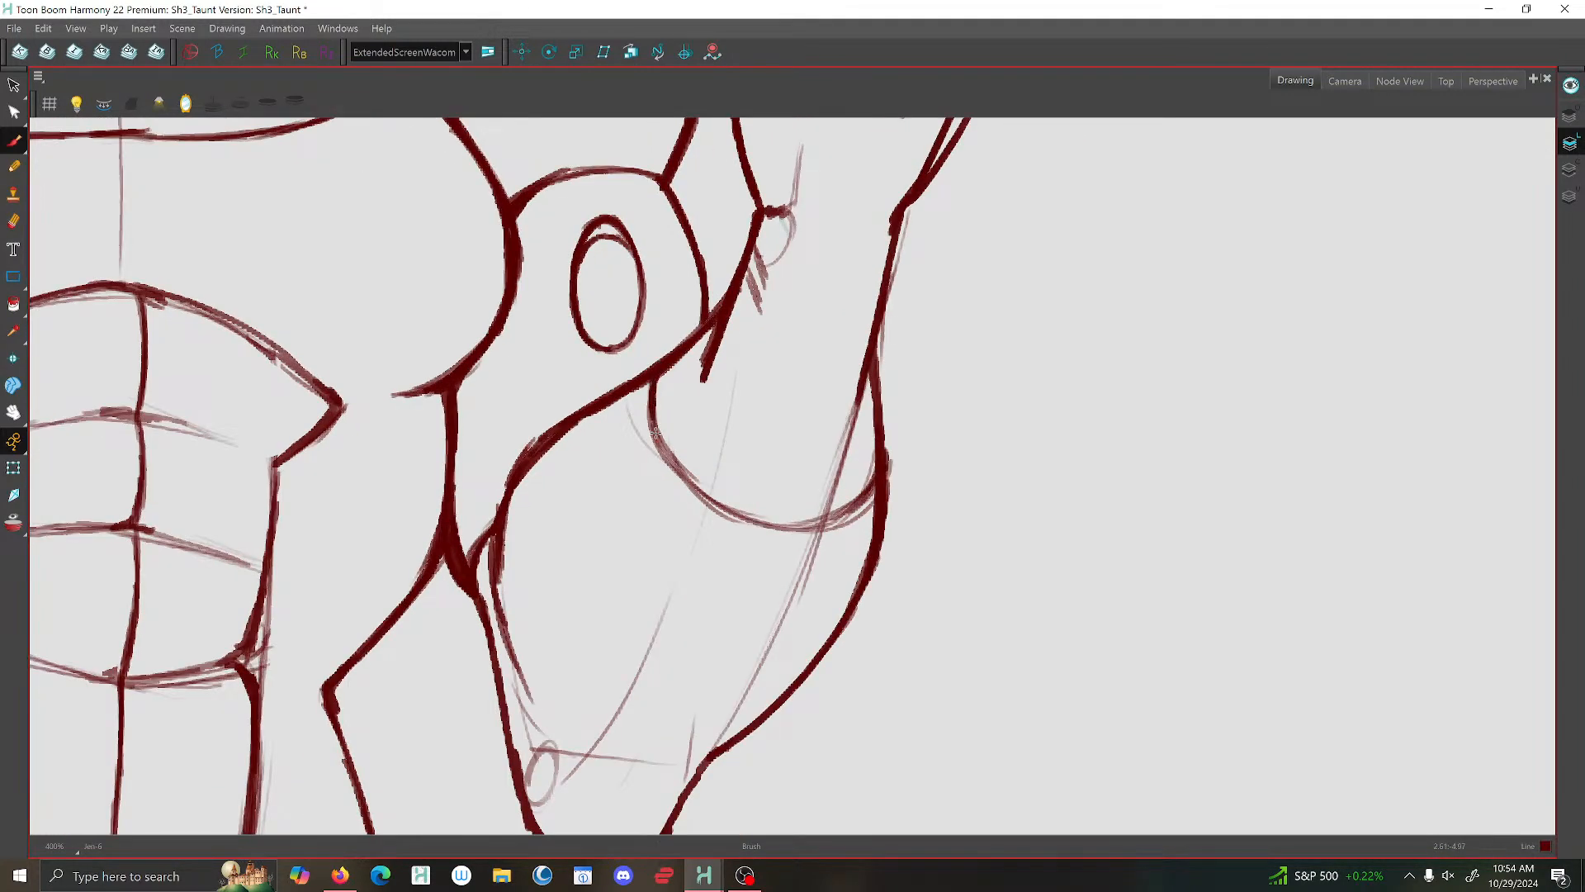
drag(656, 428, 692, 474)
- Delete the raised forearm's stray strokes at the cuff's outer end, along the inner elbow and across the elbow
key(alt+s)
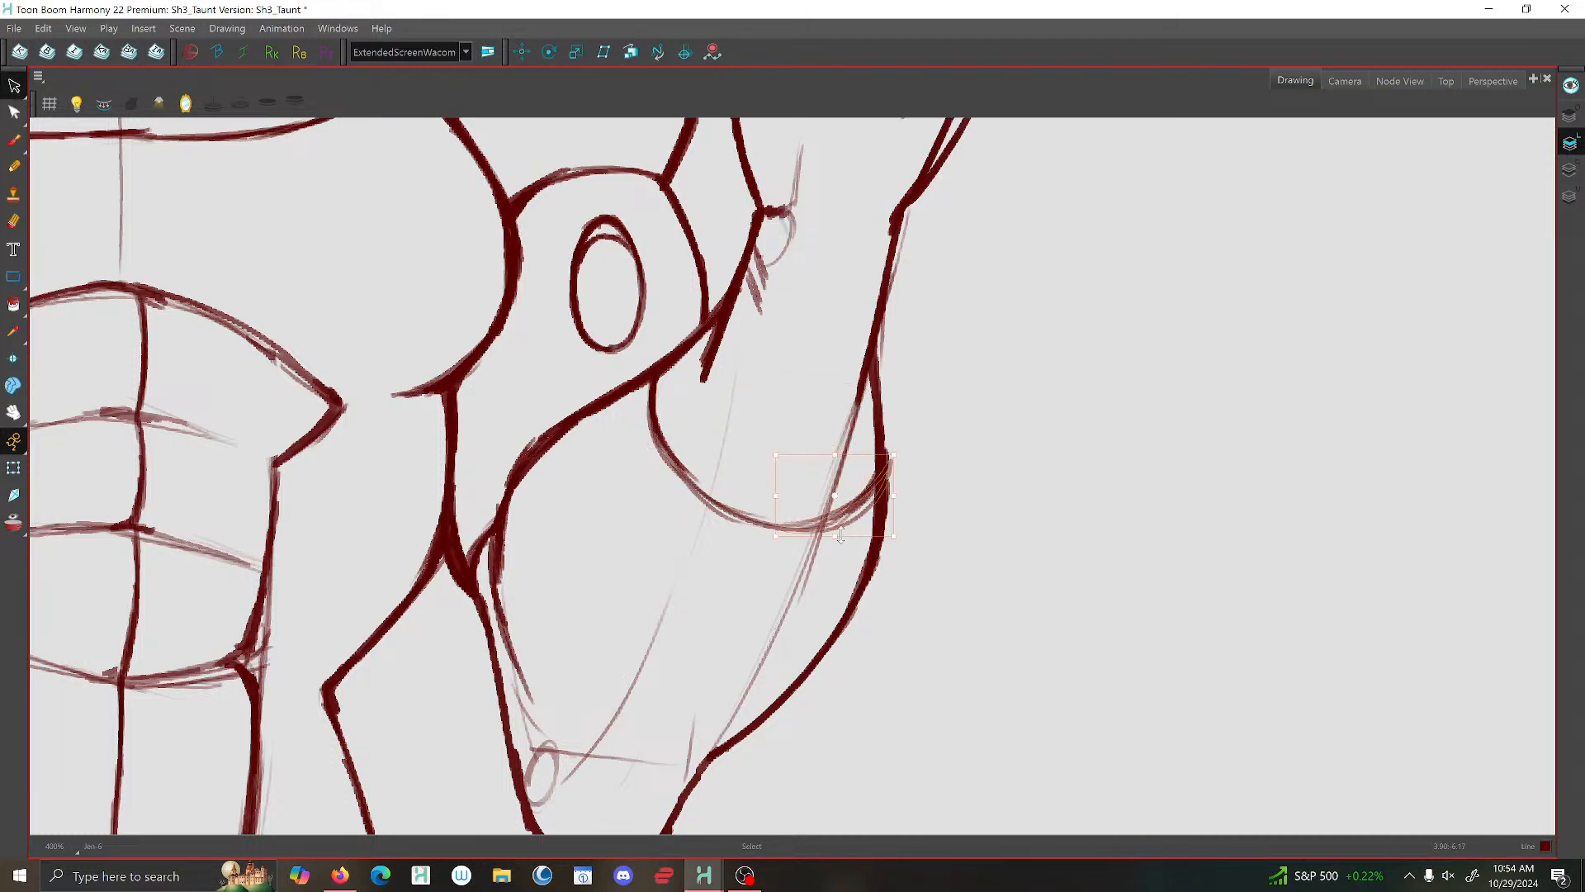
click(516, 679)
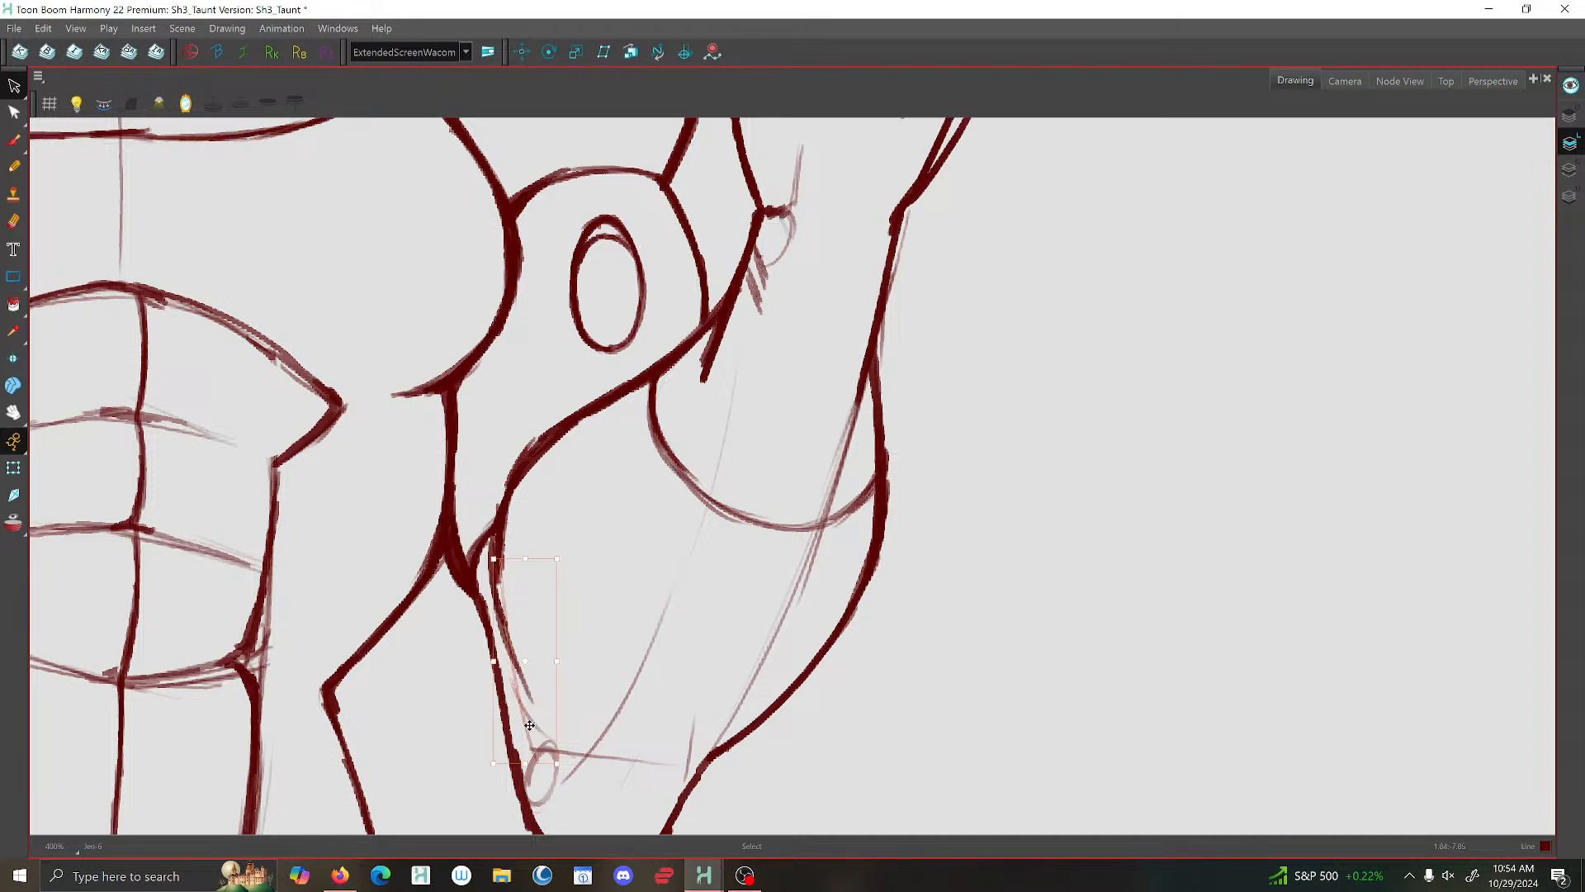
key(Delete)
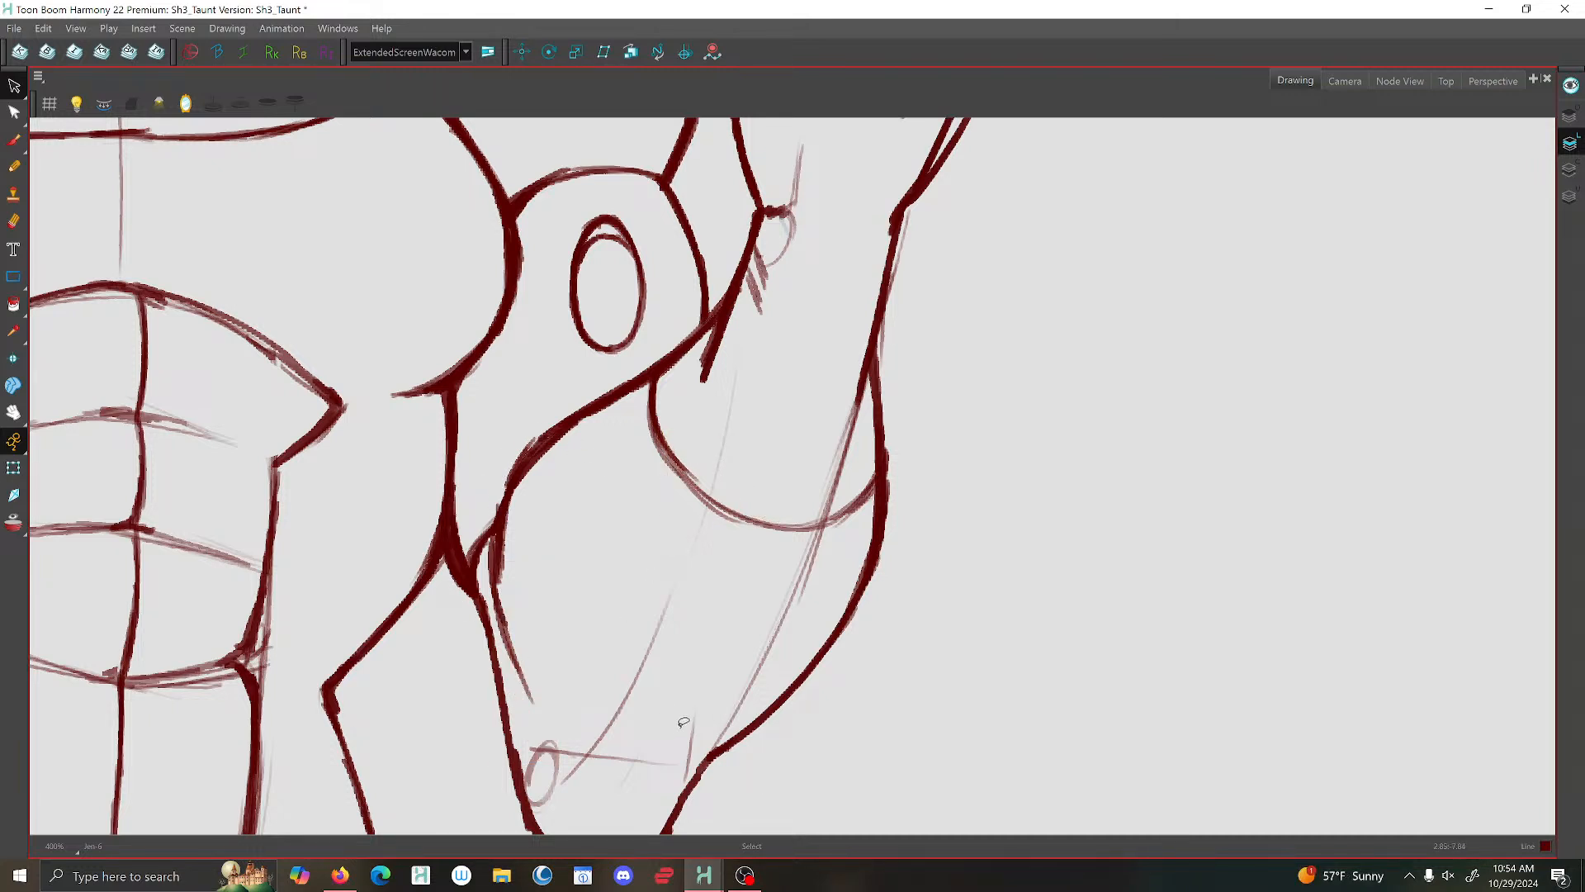
click(651, 752)
key(Delete)
click(531, 440)
key(Delete)
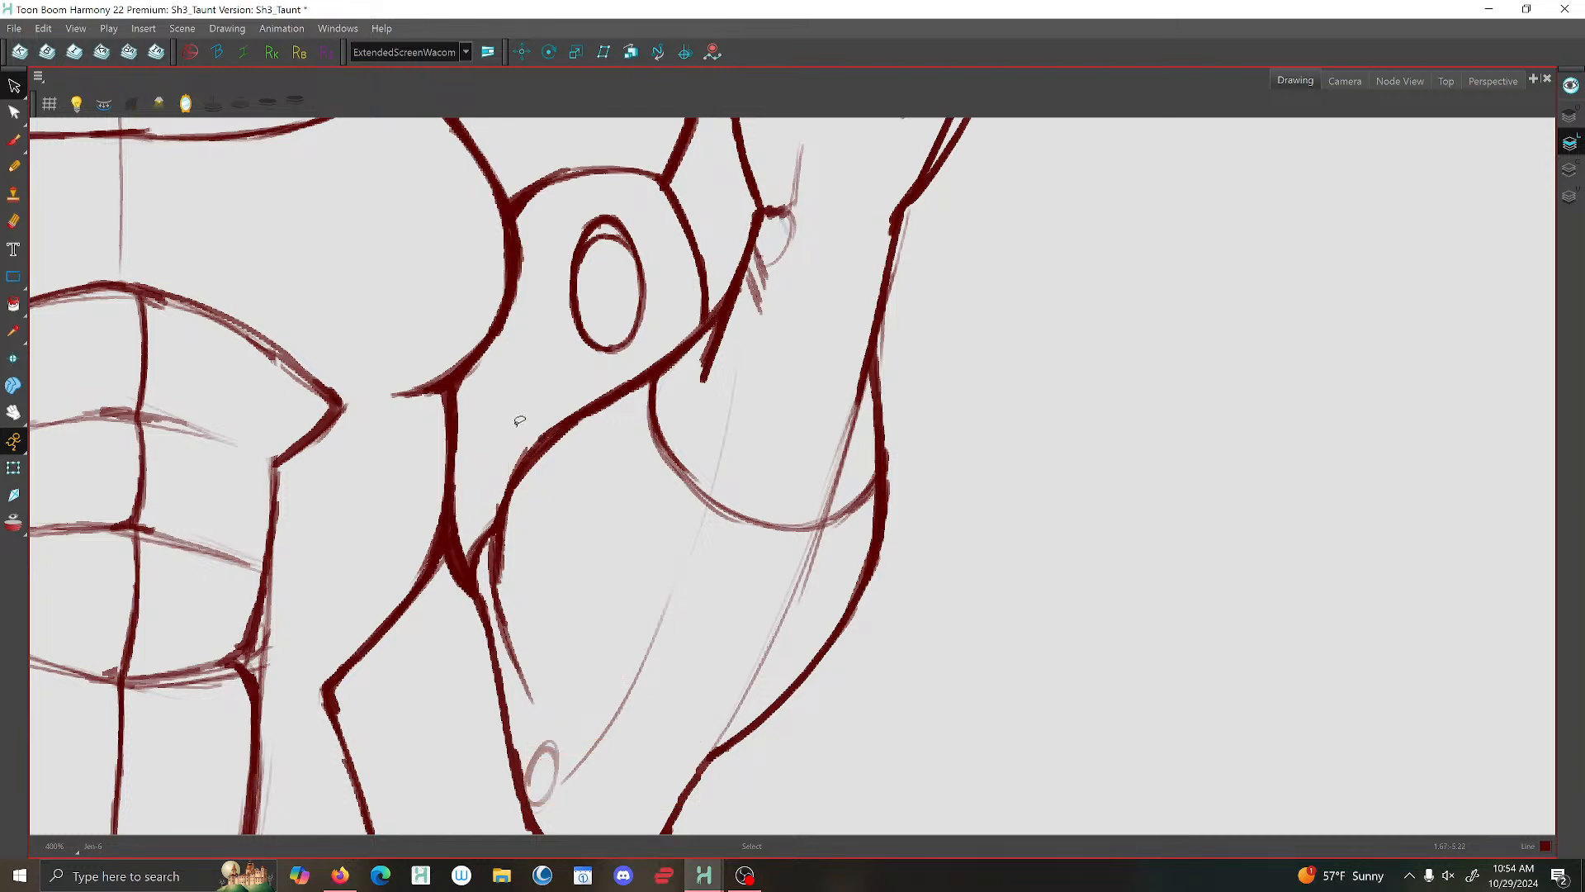
click(707, 345)
key(Delete)
- Brush a firmer curved sleeve line across the lowered upper arm
scroll(504, 672, down, 5)
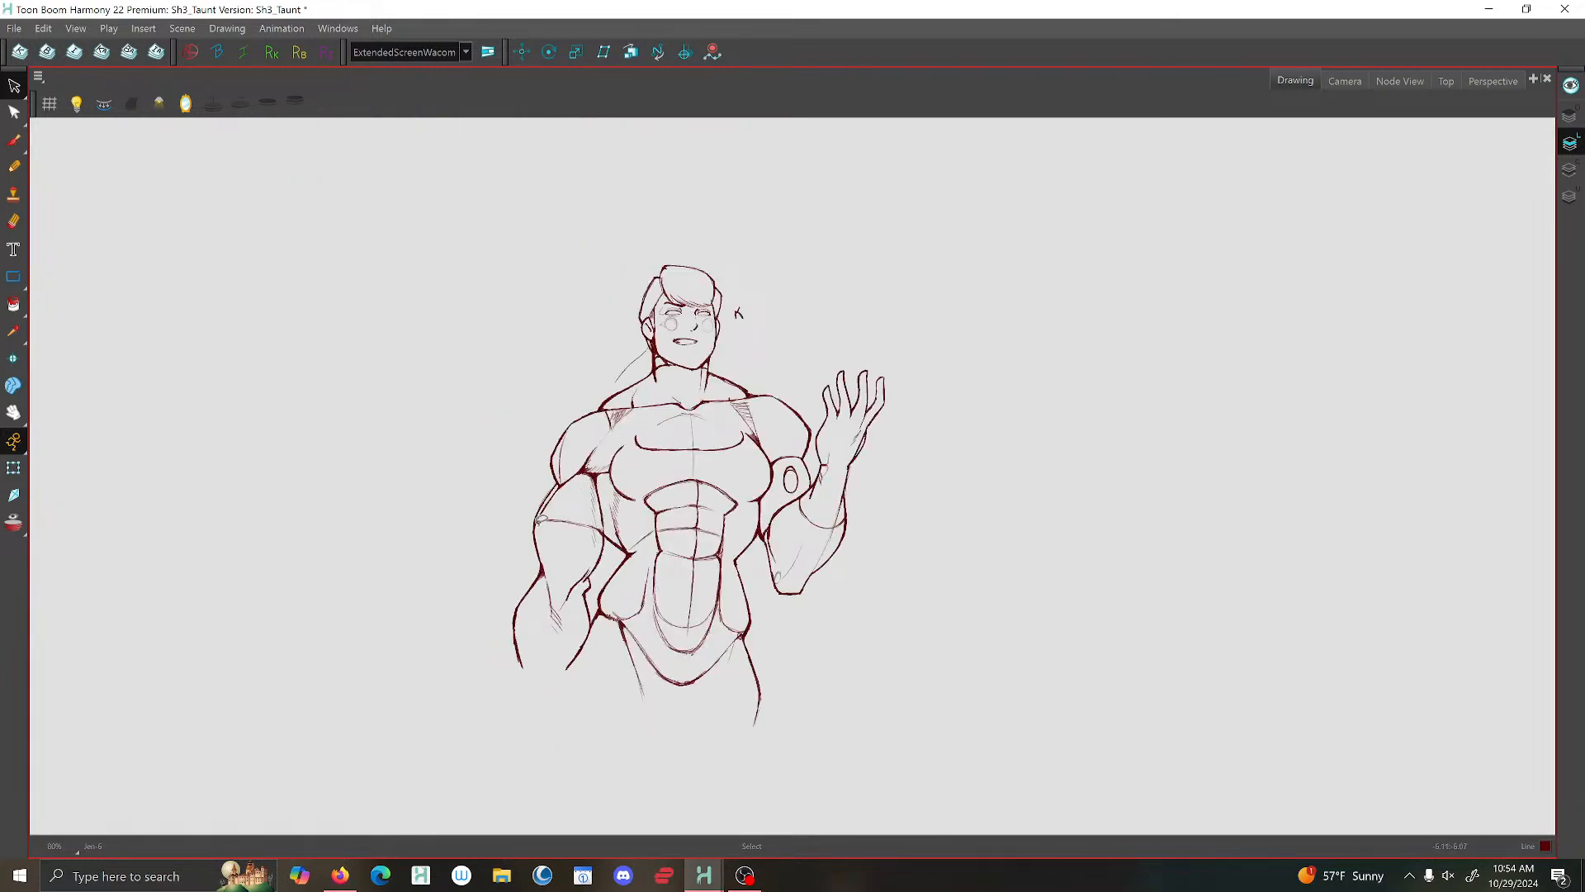
scroll(541, 522, up, 3)
click(14, 140)
scroll(538, 527, up, 3)
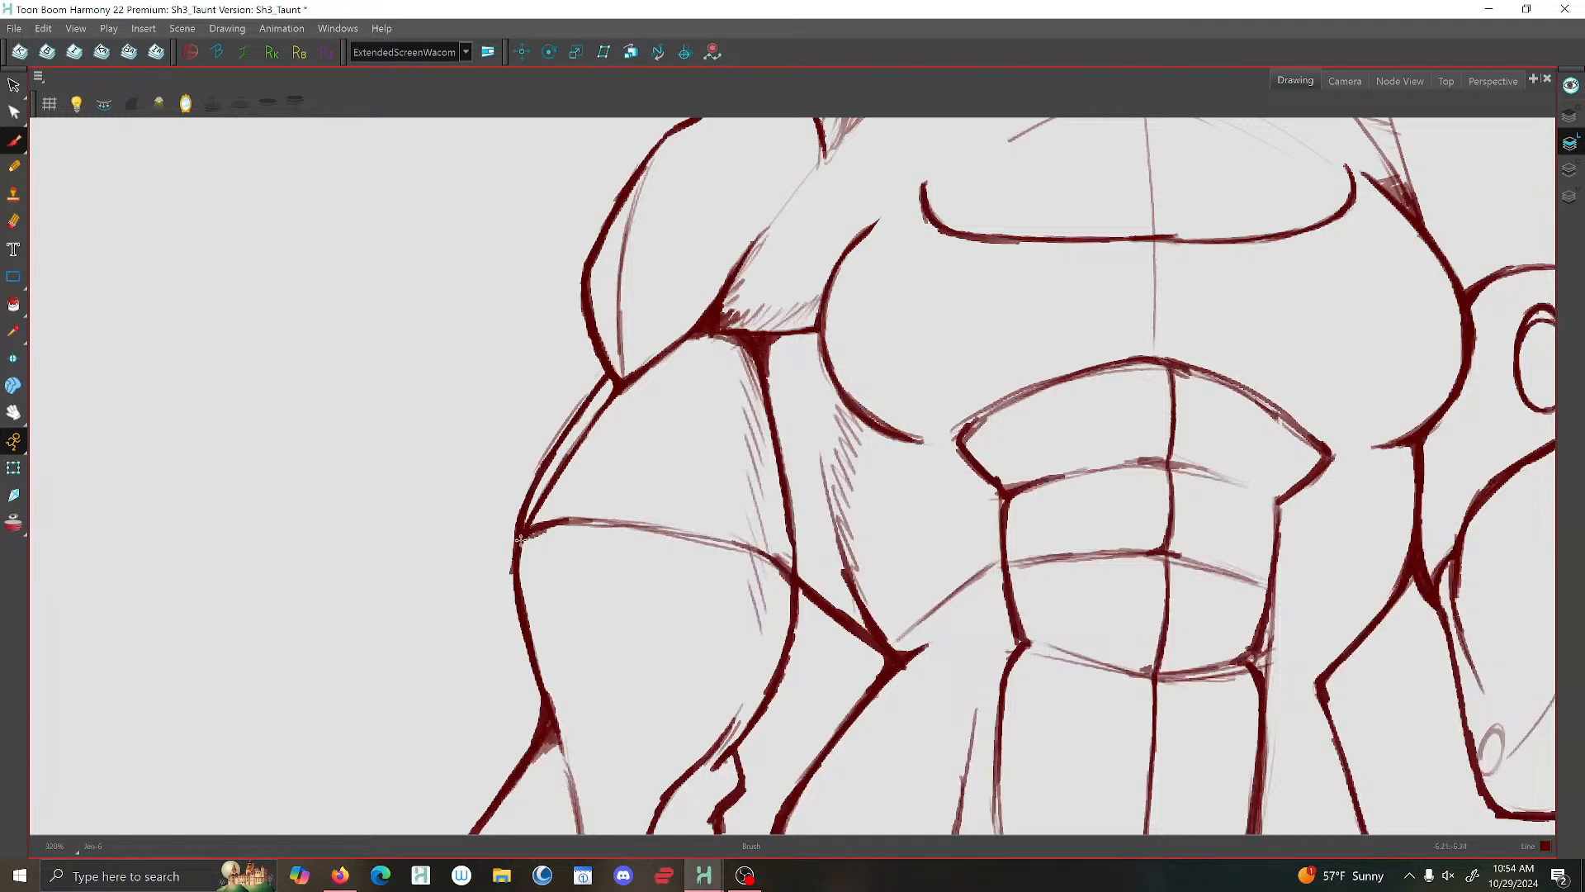
mouse_move(539, 527)
mouse_down()
mouse_move(664, 528)
mouse_move(775, 563)
mouse_move(798, 619)
mouse_up()
scroll(798, 620, down, 3)
scroll(726, 405, up, 1)
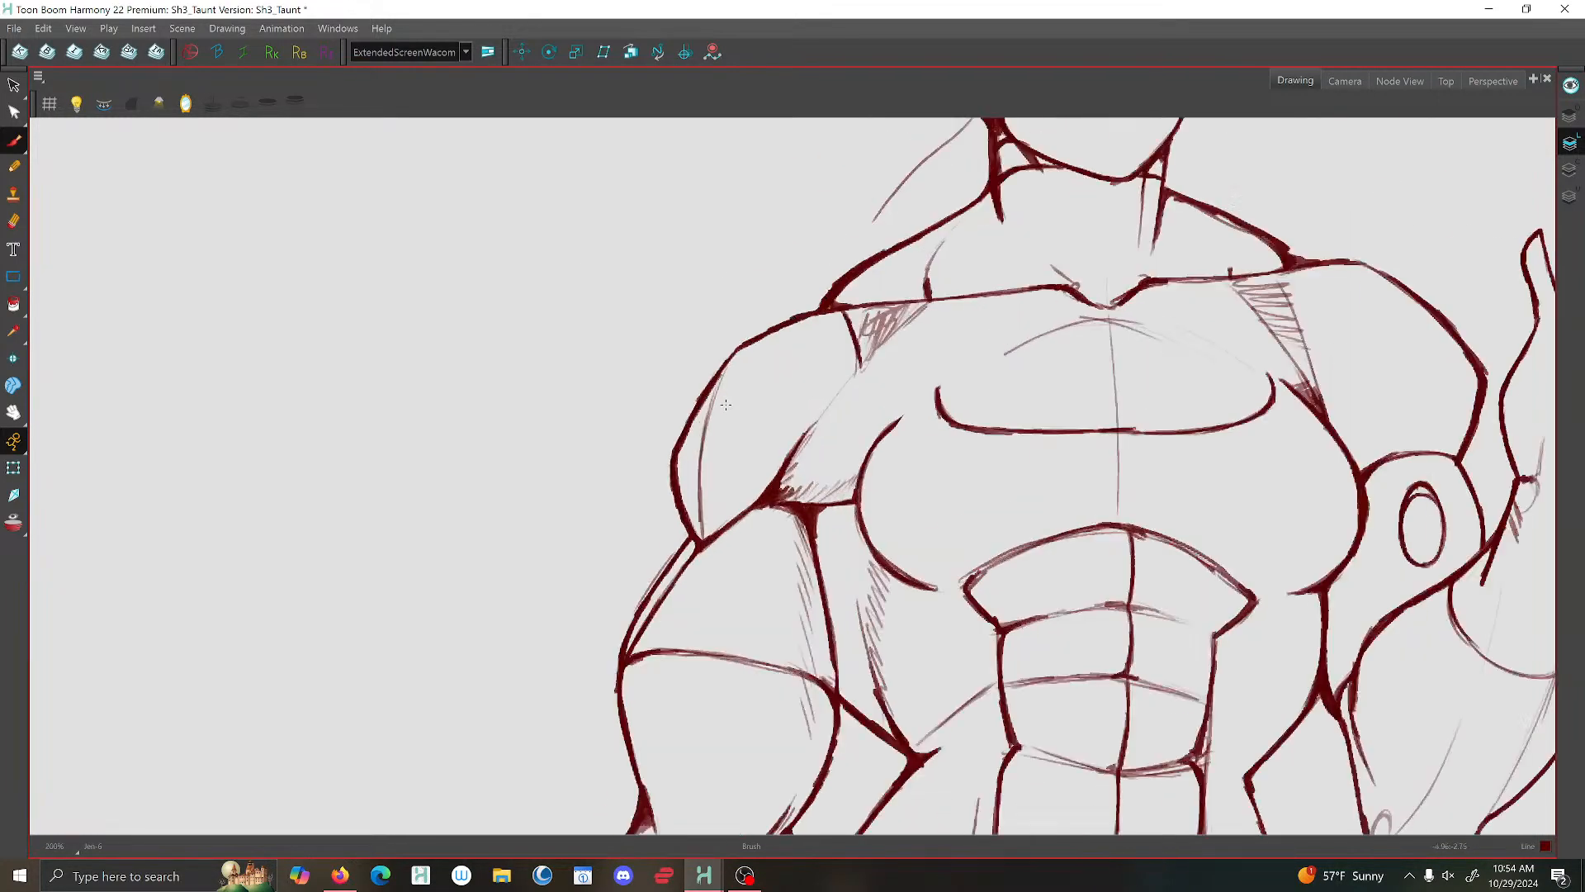
- Darken the outer shoulder contour of the lowered arm and shift it slightly outward
key(f)
key(g)
drag(734, 350, 678, 443)
click(14, 85)
click(667, 487)
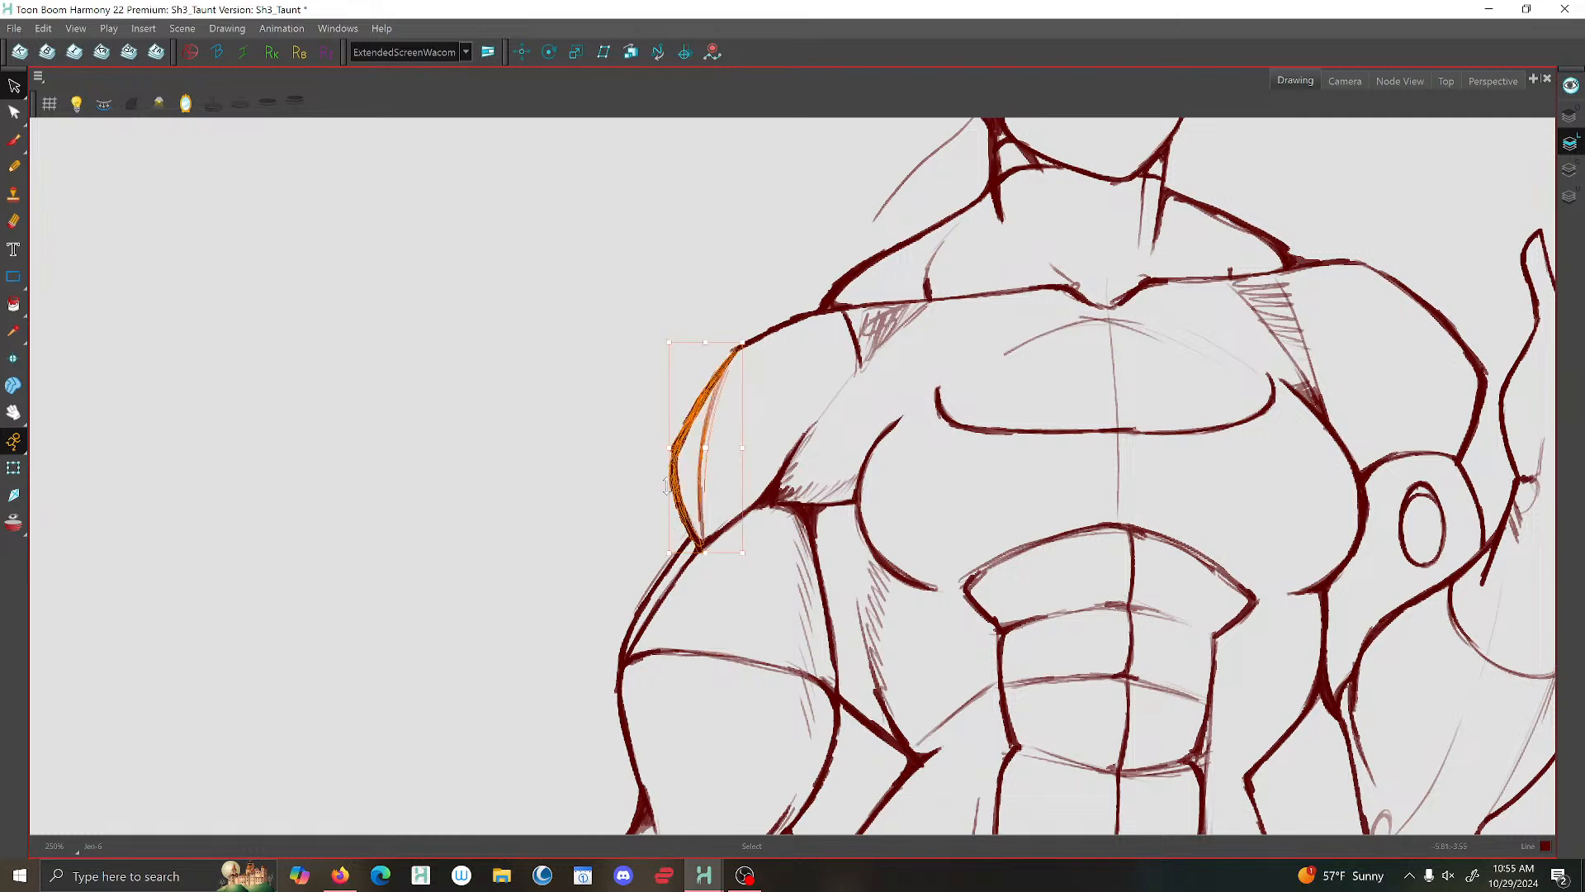
drag(695, 554, 688, 554)
click(617, 494)
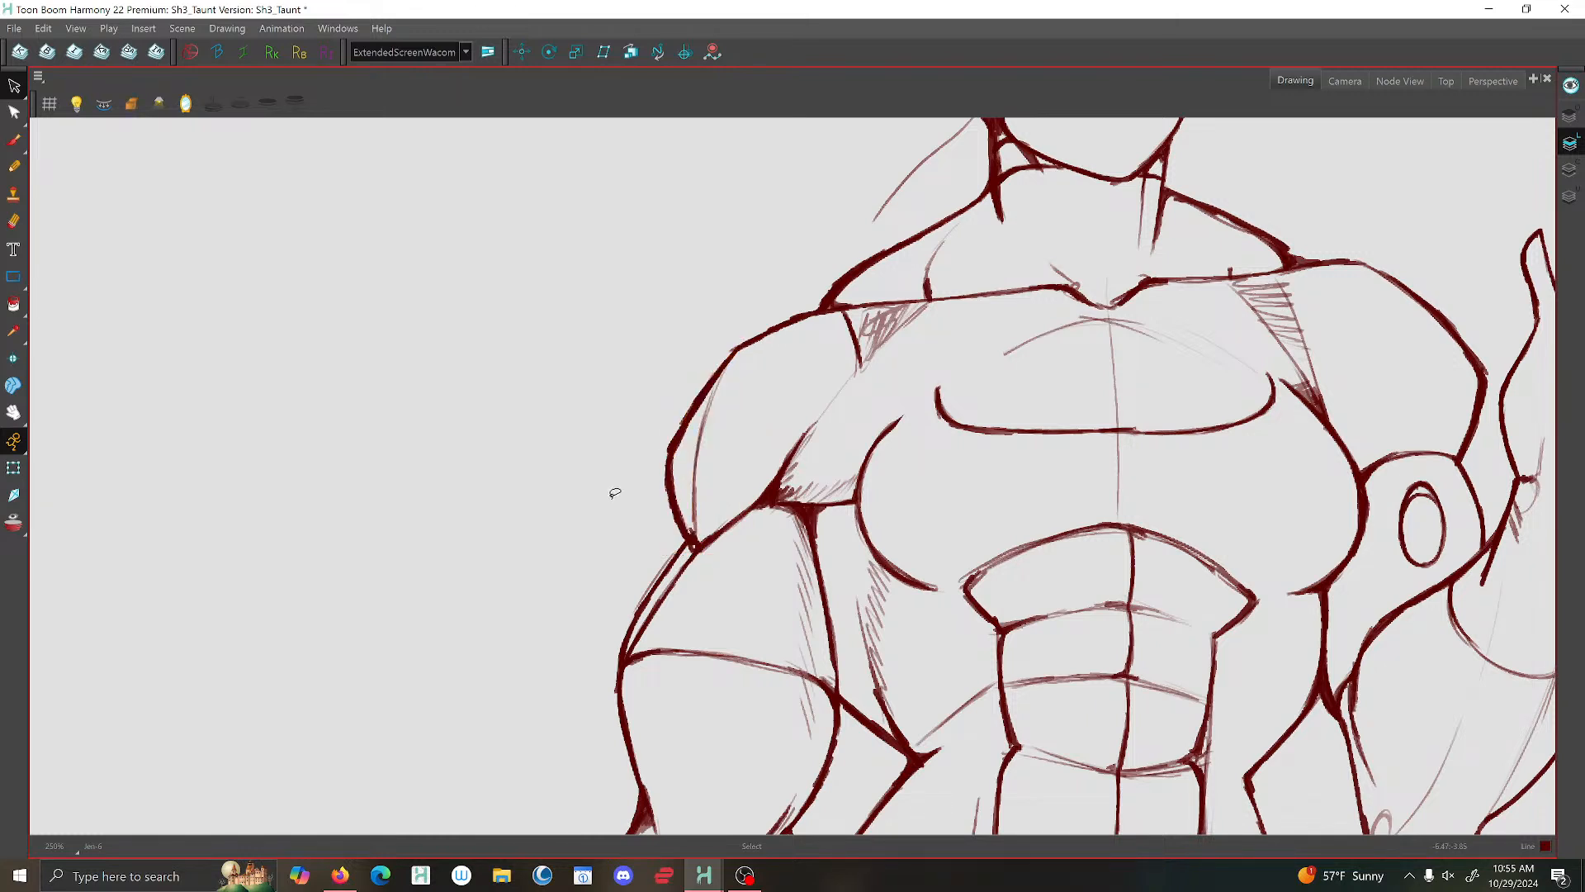
mouse_move(625, 476)
mouse_down()
mouse_move(748, 334)
mouse_move(661, 462)
mouse_up()
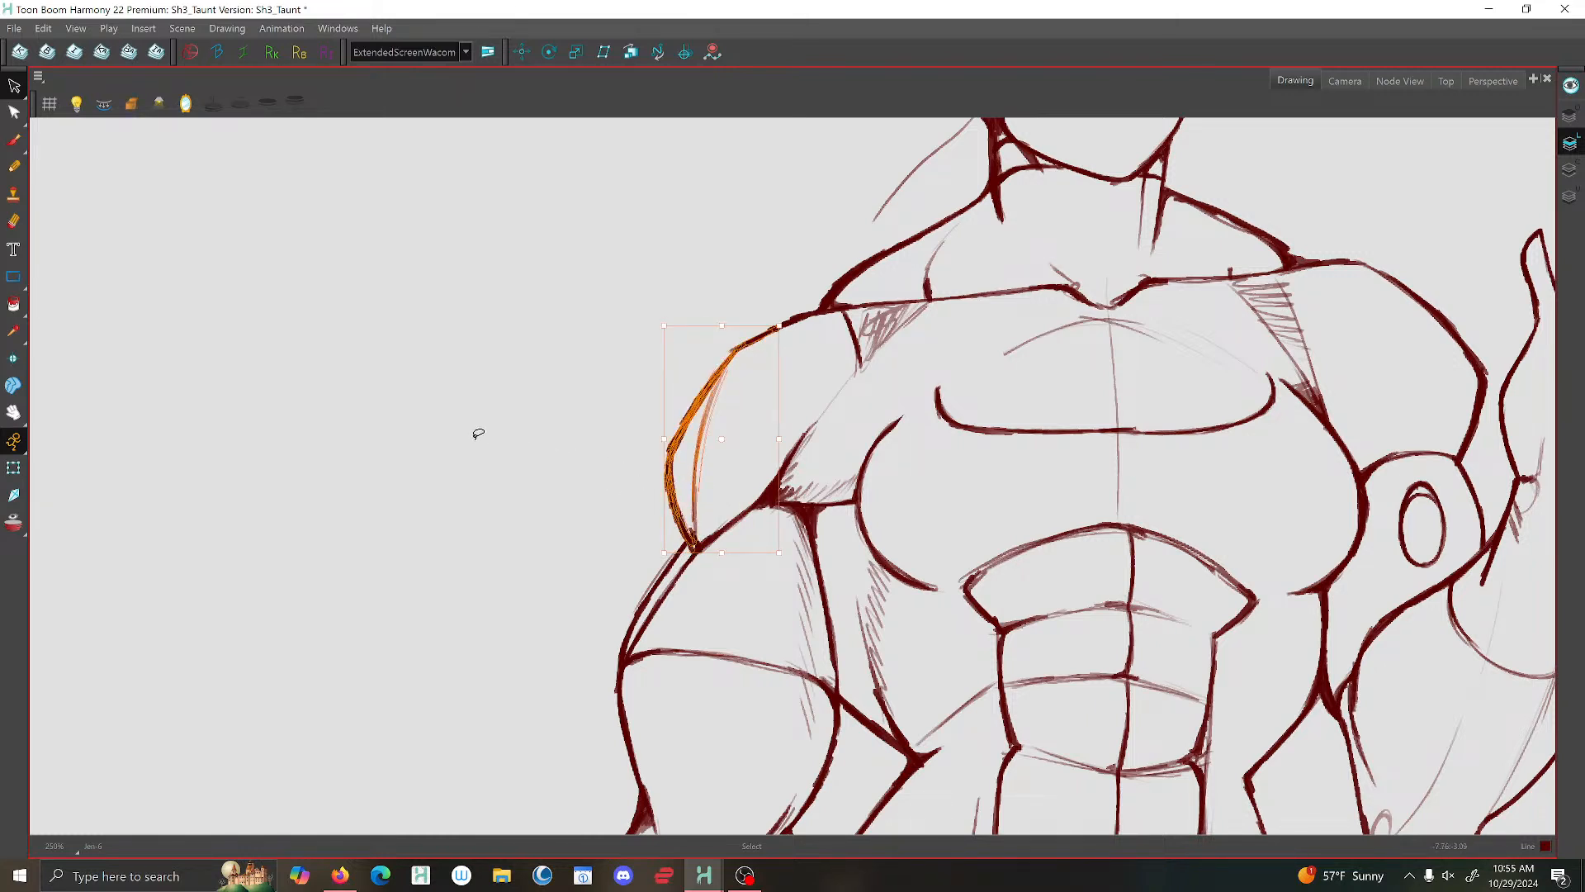
click(412, 447)
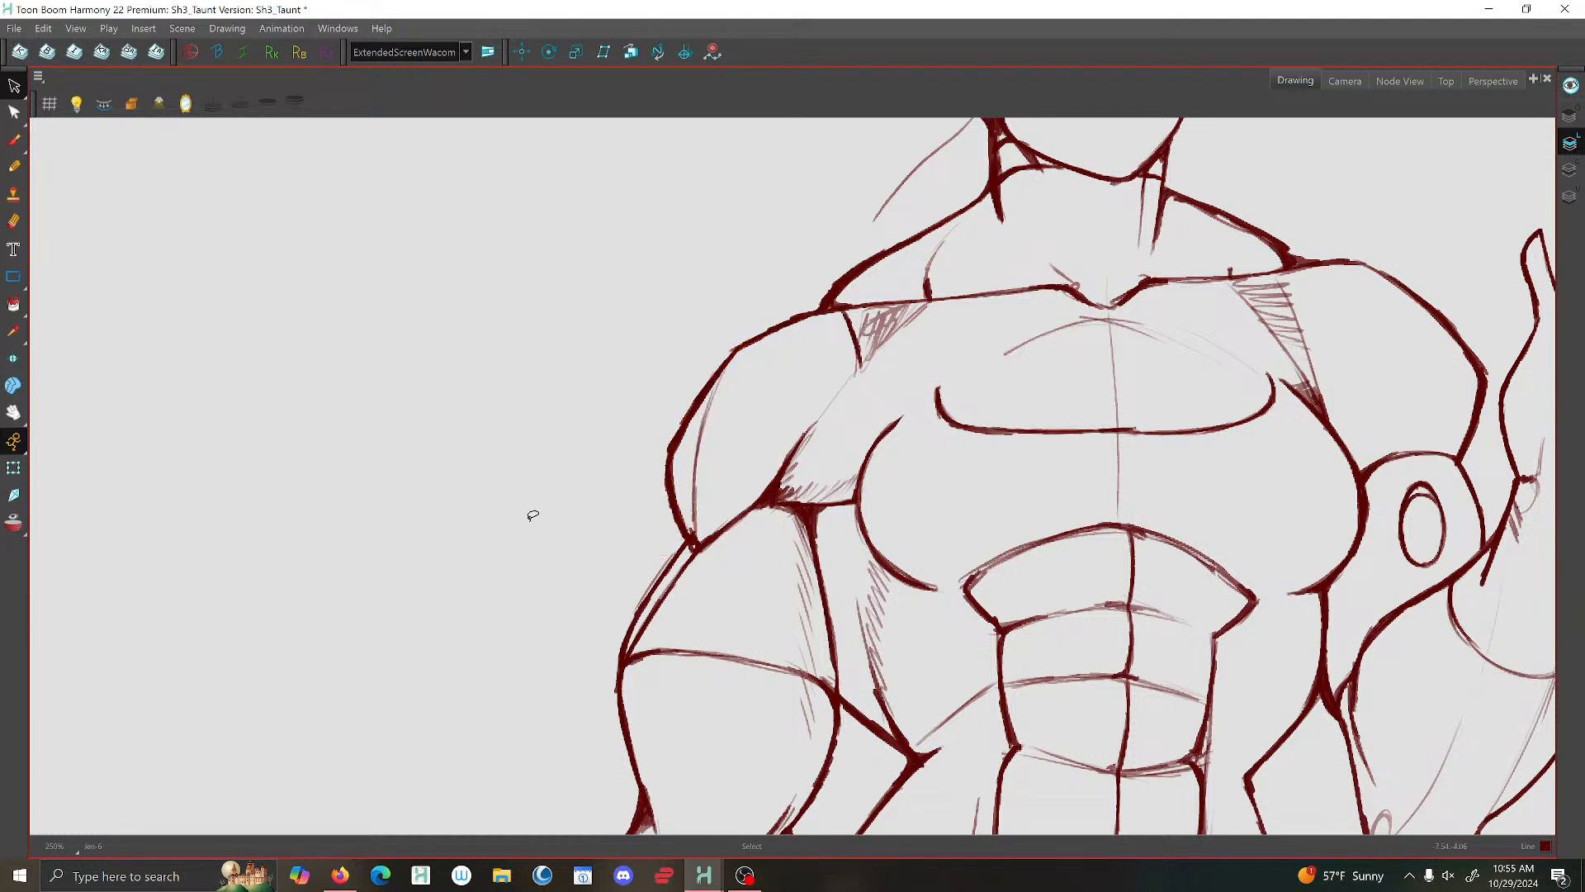
- Delete the overlapping stroke ends at the top and bottom of the lowered arm's shoulder contour
click(734, 349)
key(Delete)
click(693, 530)
key(Delete)
click(695, 533)
key(Delete)
click(695, 543)
click(700, 526)
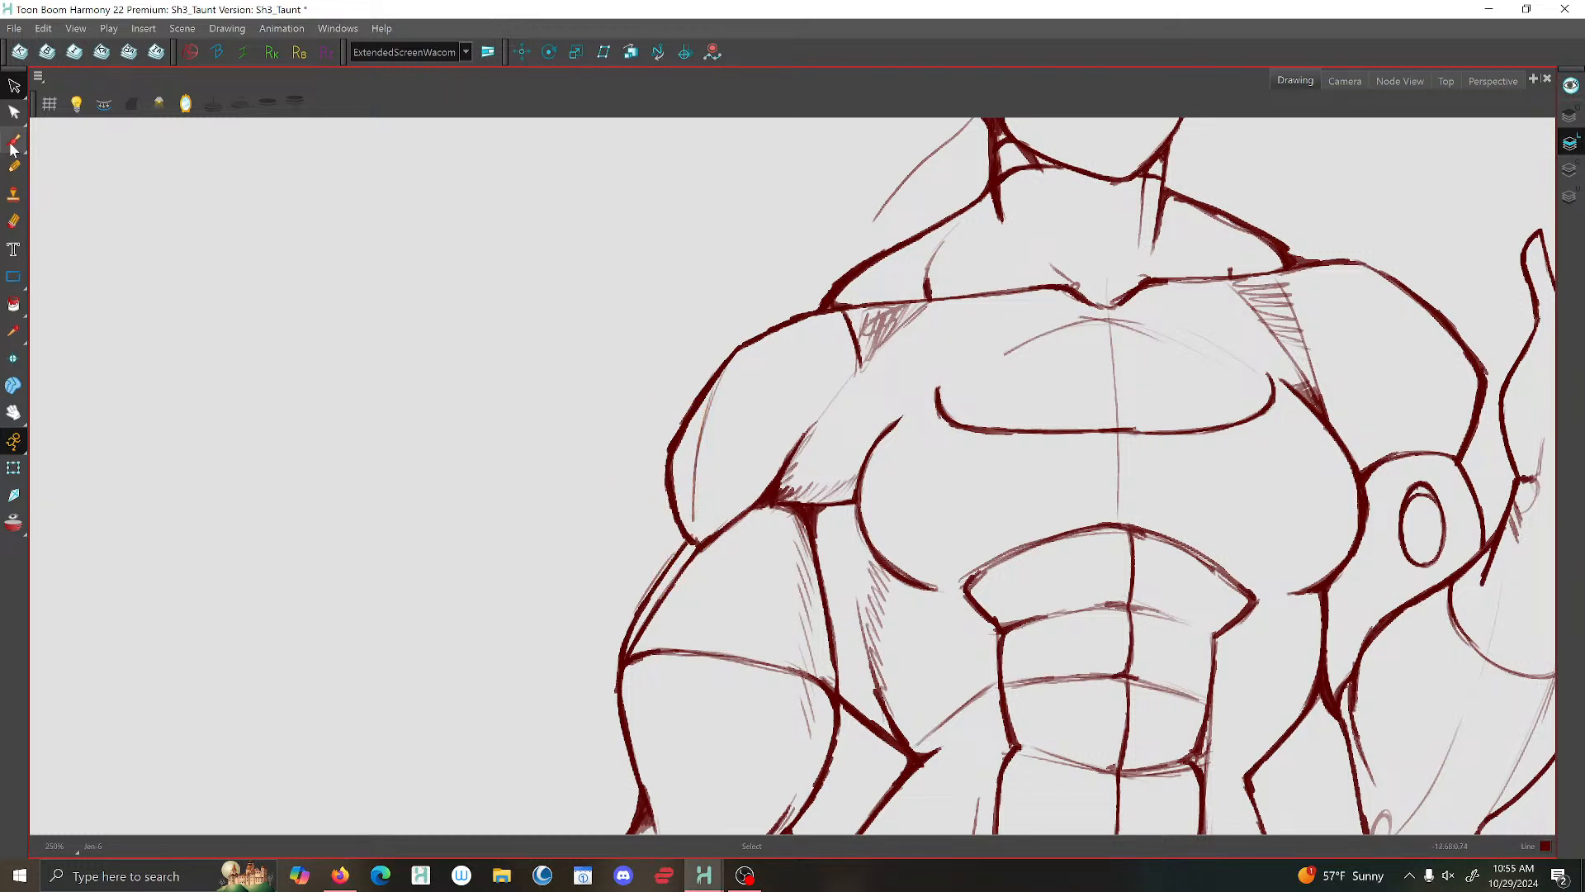
- Brush the lowered arm's shoulder lines together at the lower corner and upper bend, and strengthen the crease toward the armpit
key(alt+b)
mouse_move(685, 530)
mouse_down()
mouse_move(691, 489)
mouse_move(722, 530)
mouse_up()
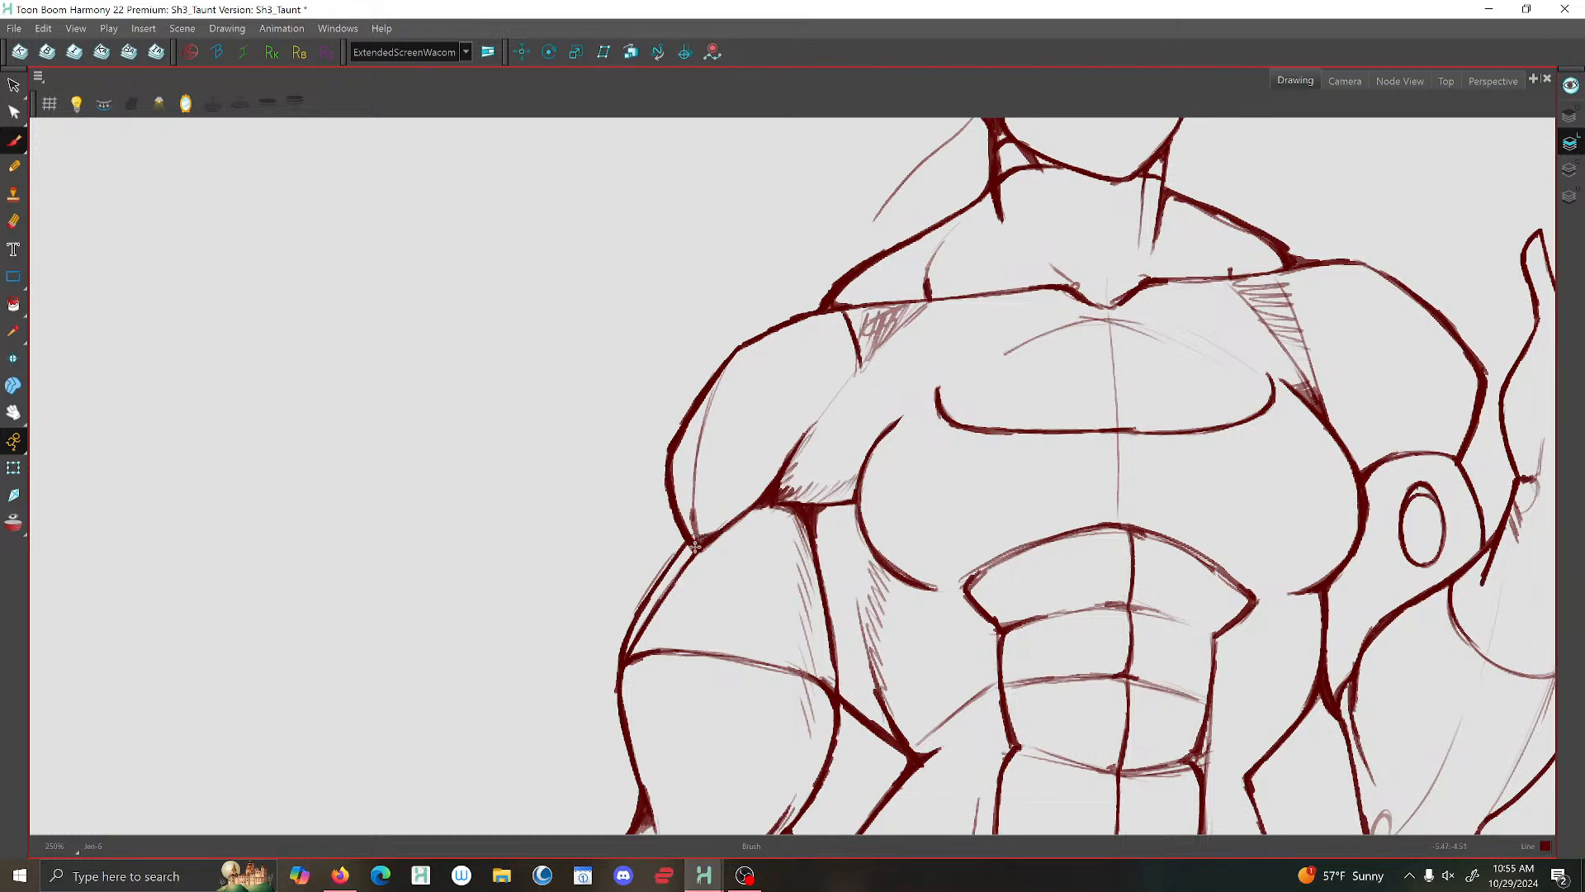
drag(734, 347, 712, 393)
key(1)
key(1)
key(2)
key(2)
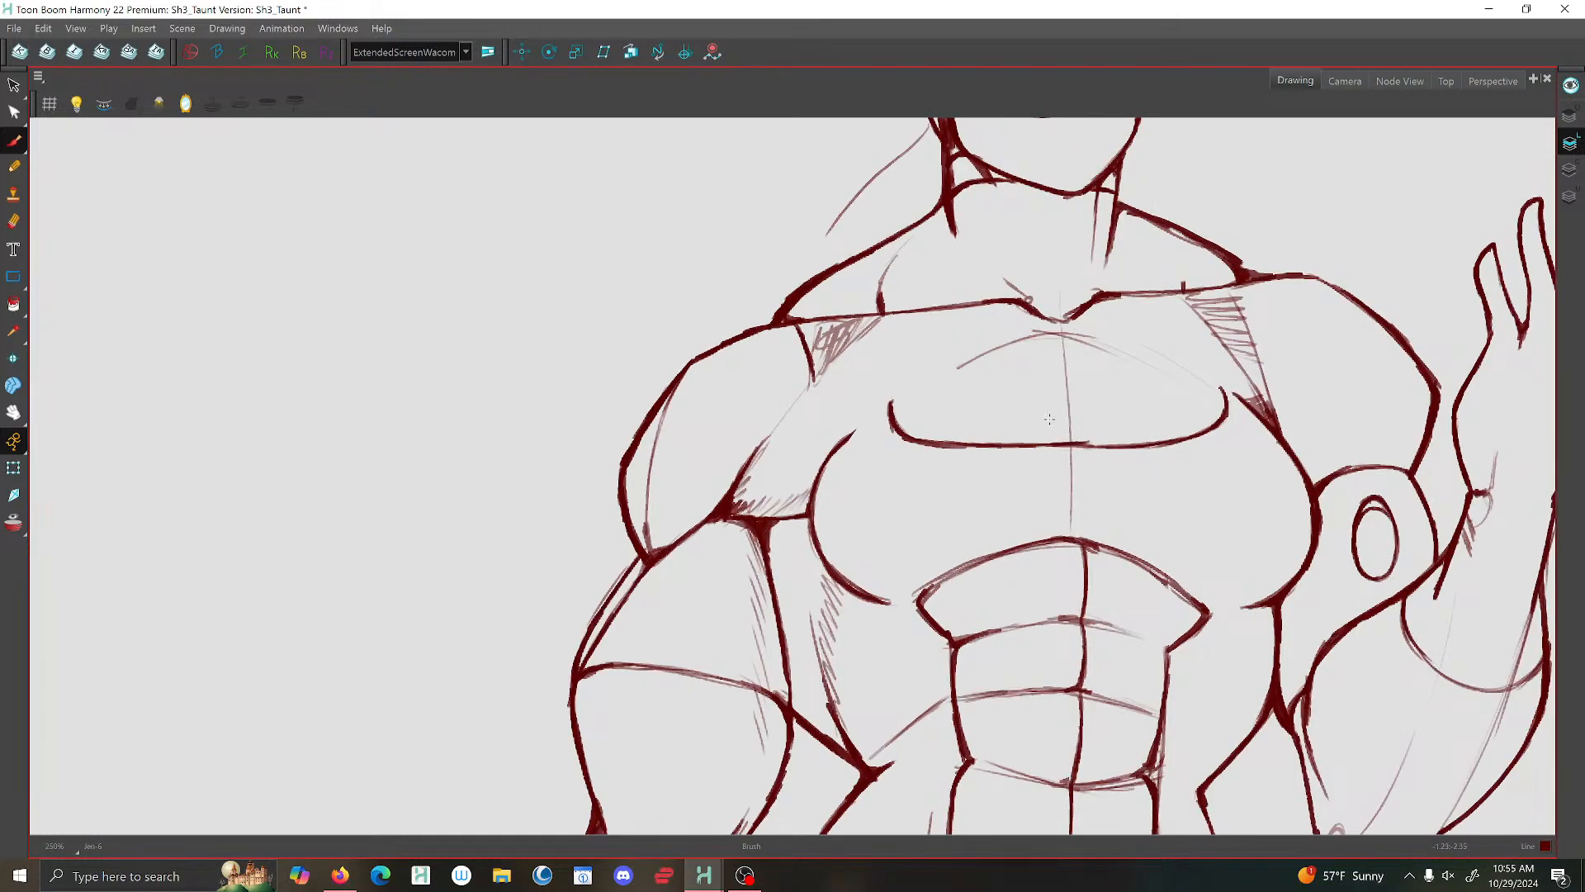
drag(828, 371, 788, 402)
- Examine the whole figure's proportions and compare the neckline and shoulders with the other pose drawings
key(1)
key(1)
key(1)
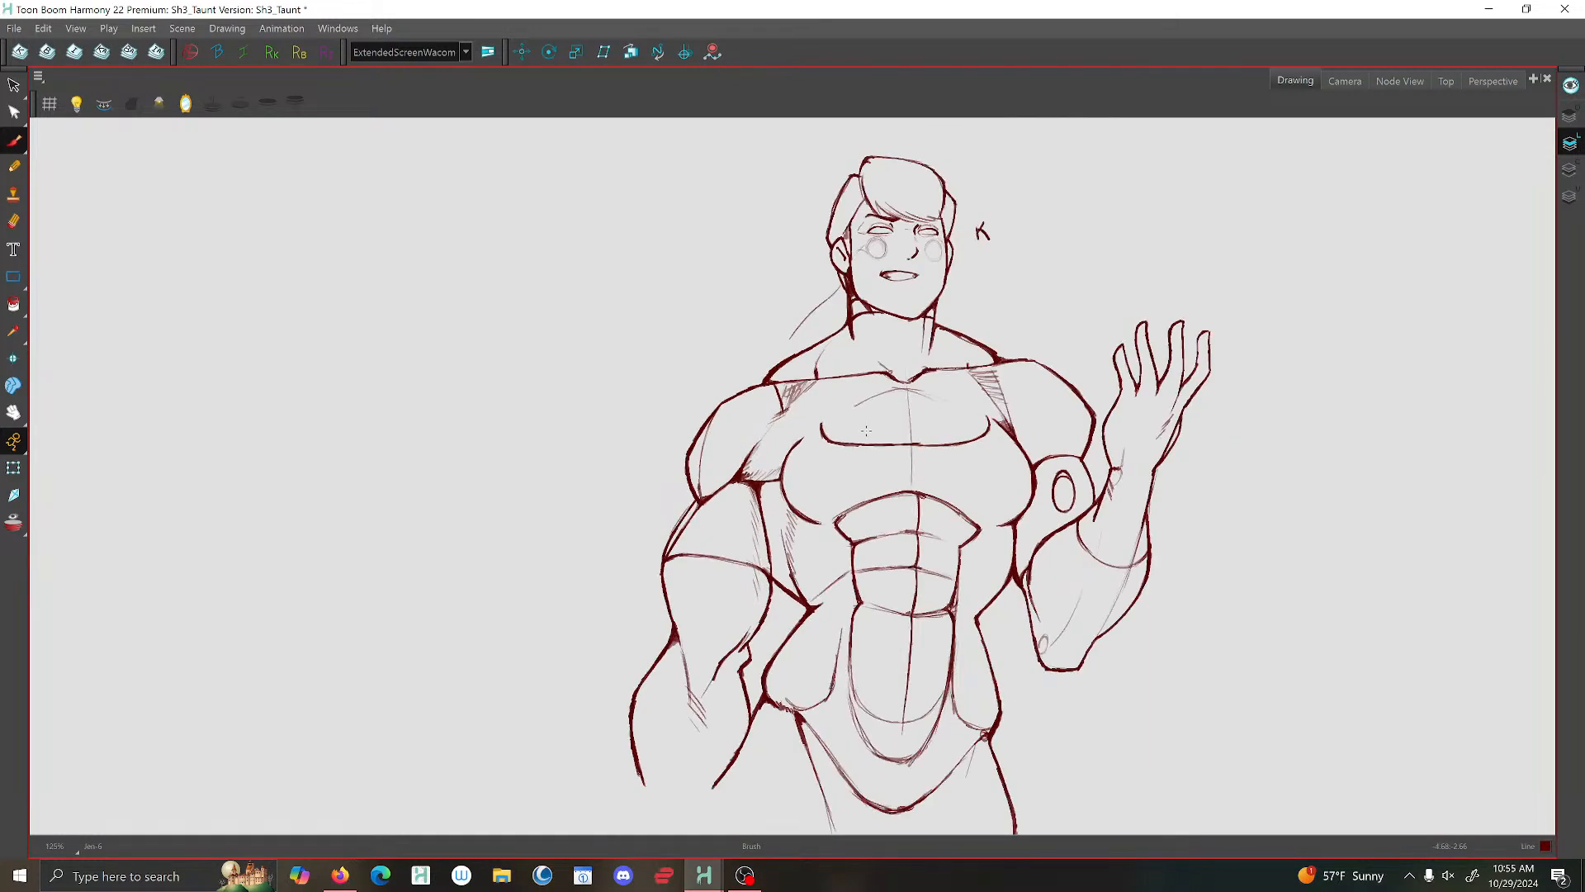
key(2)
key(2)
key(1)
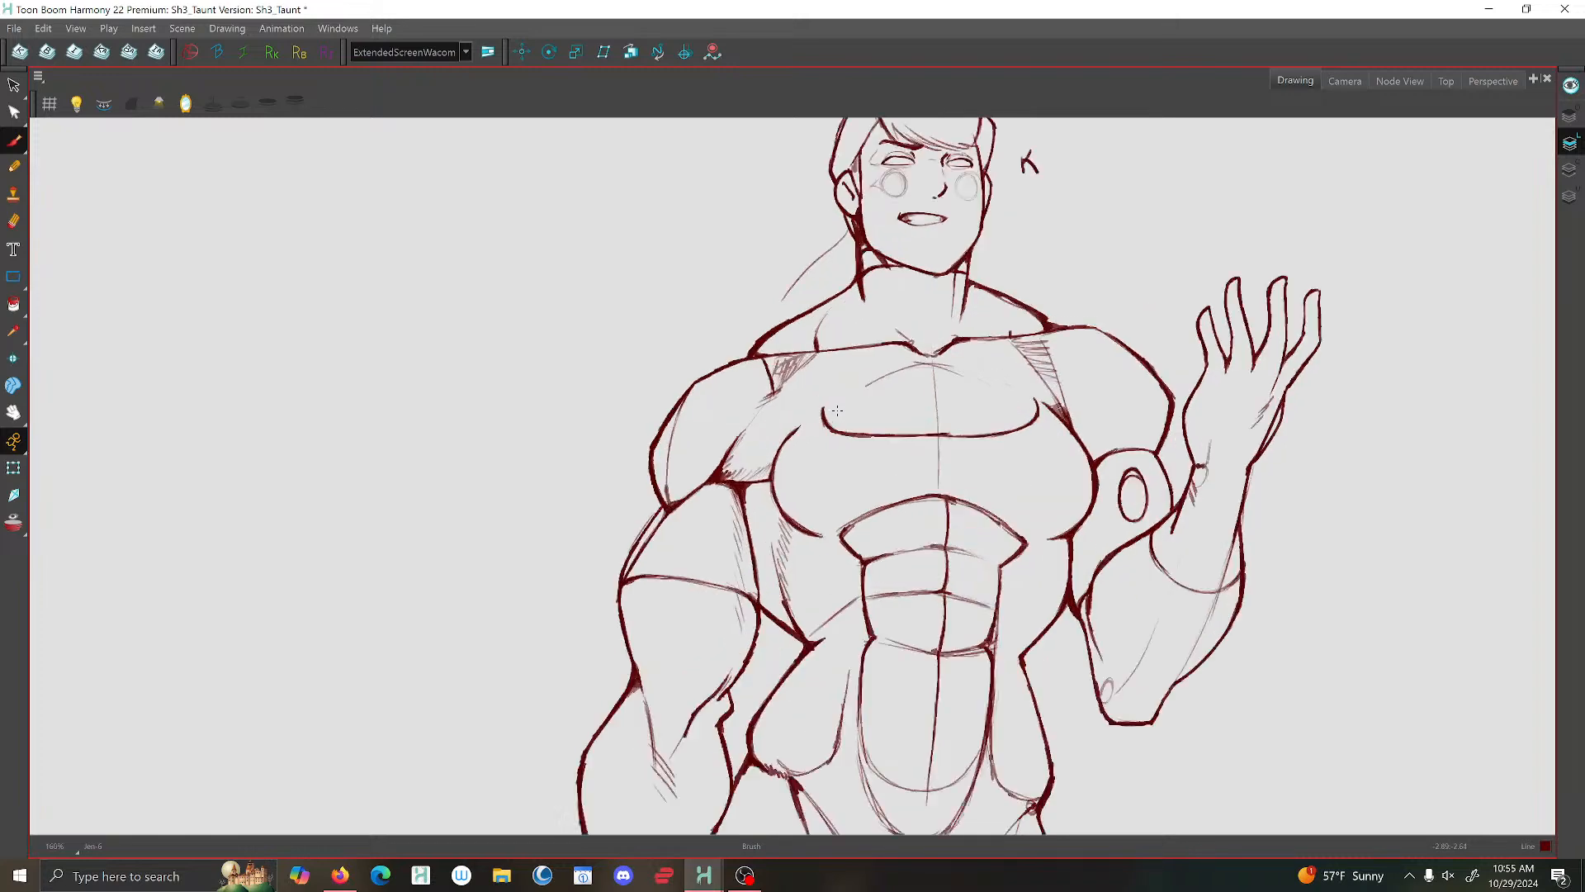
key(2)
key(2)
key(1)
key(1)
key(1)
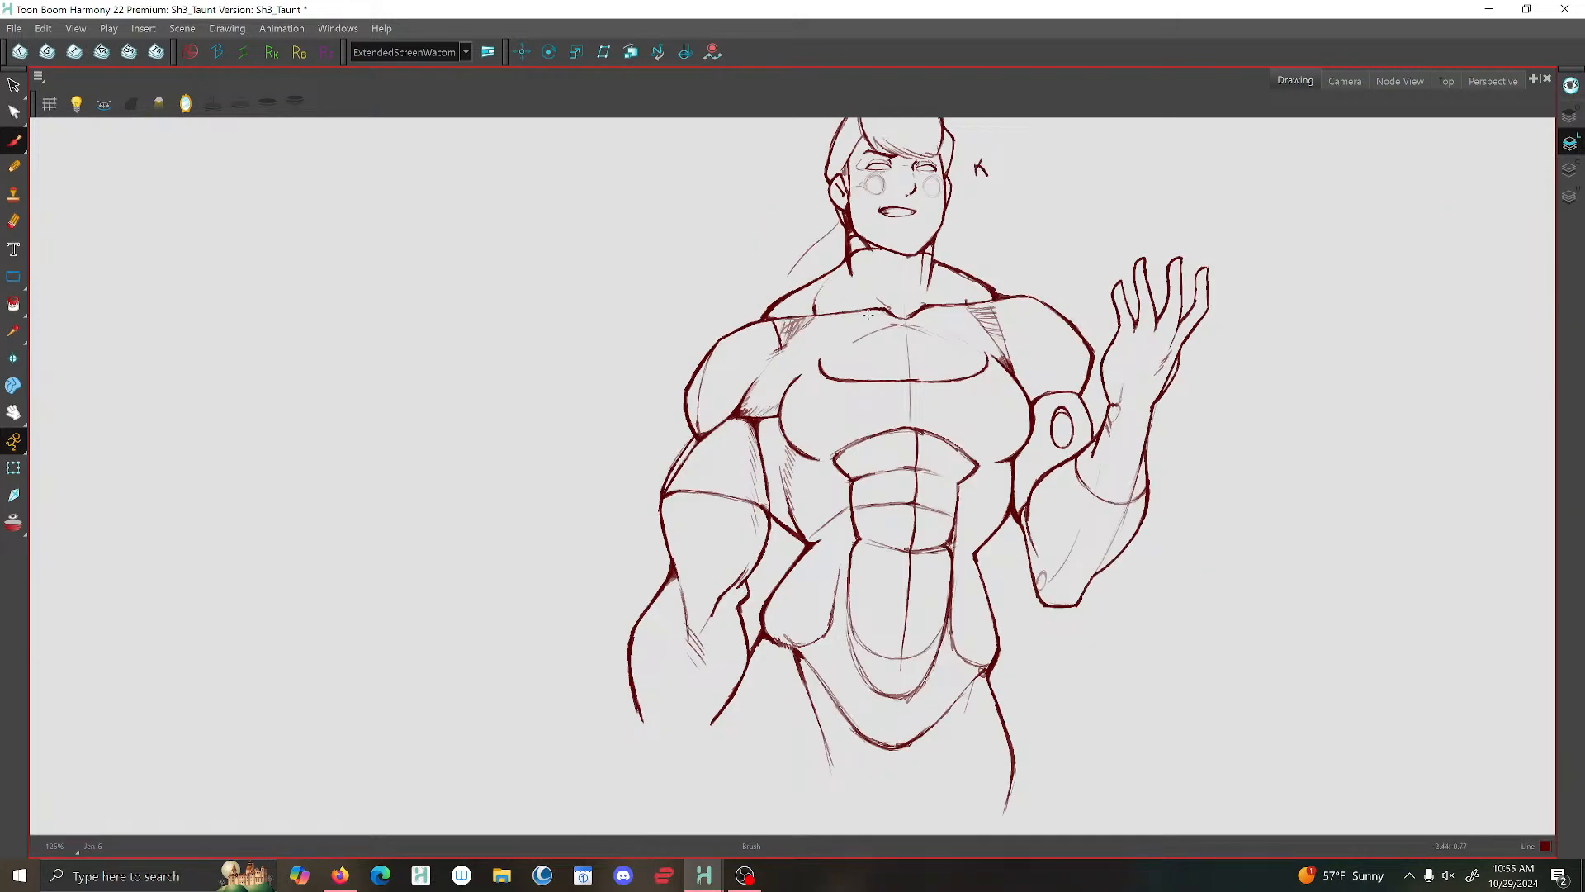
key(2)
key(2)
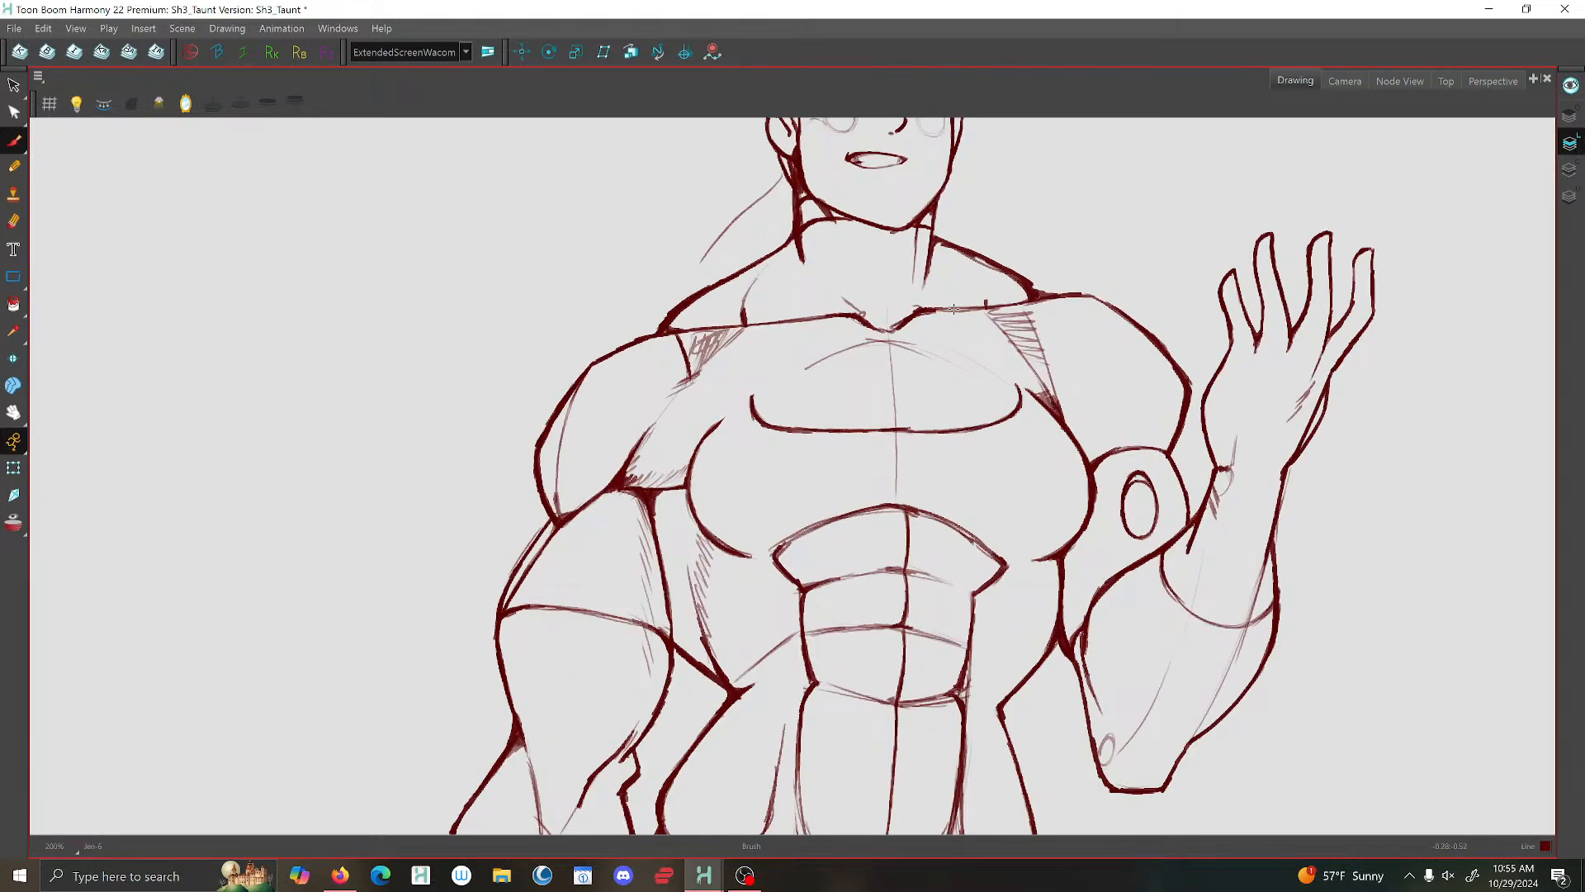
key(1)
key(1)
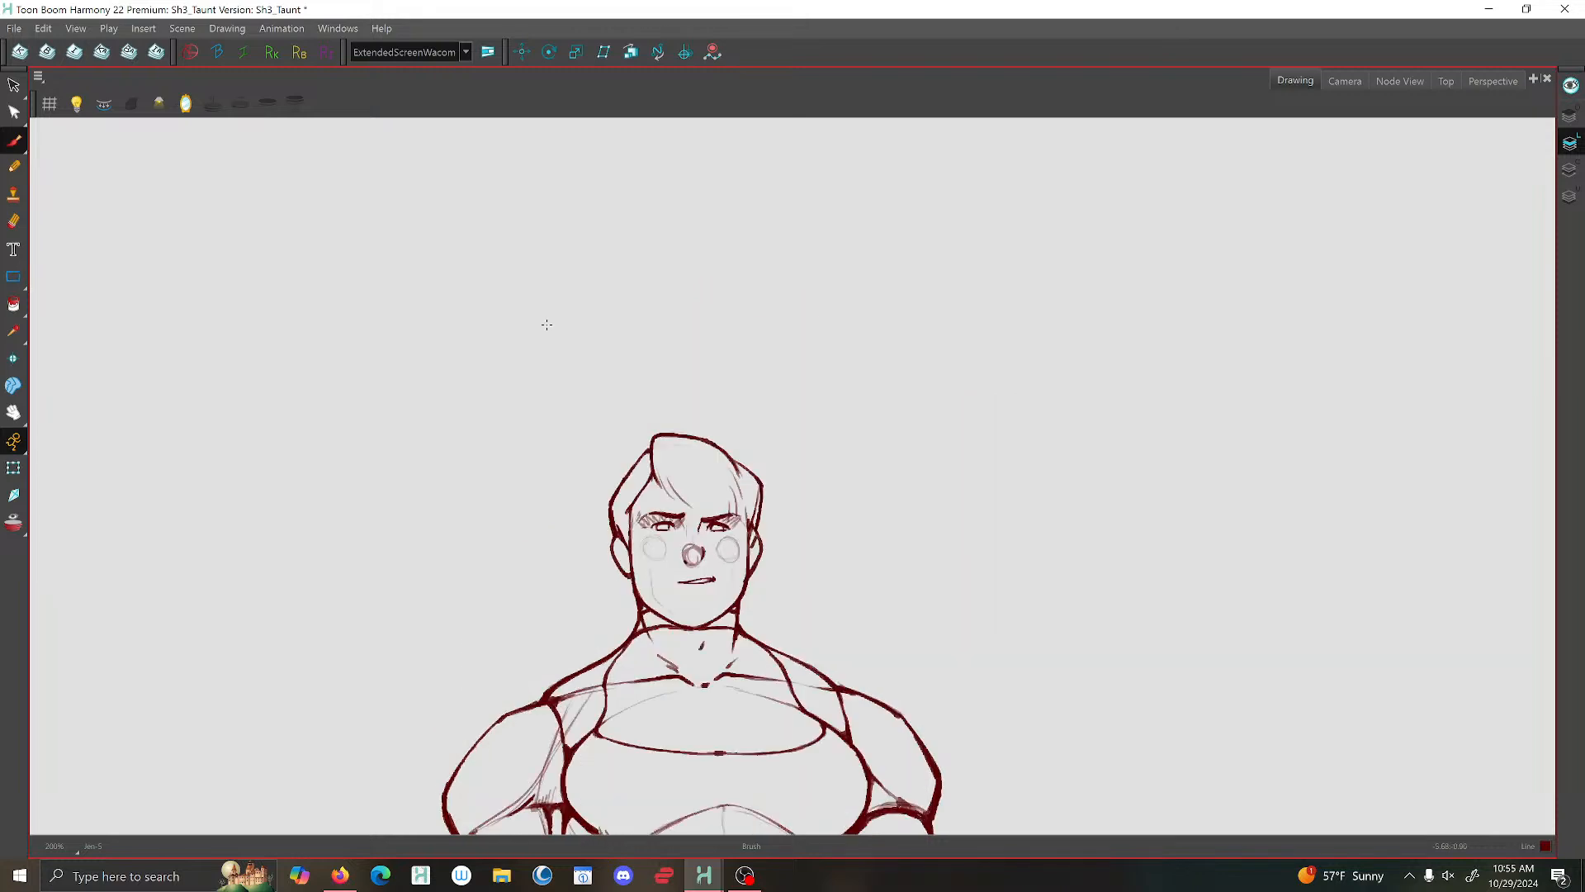
key(2)
key(2)
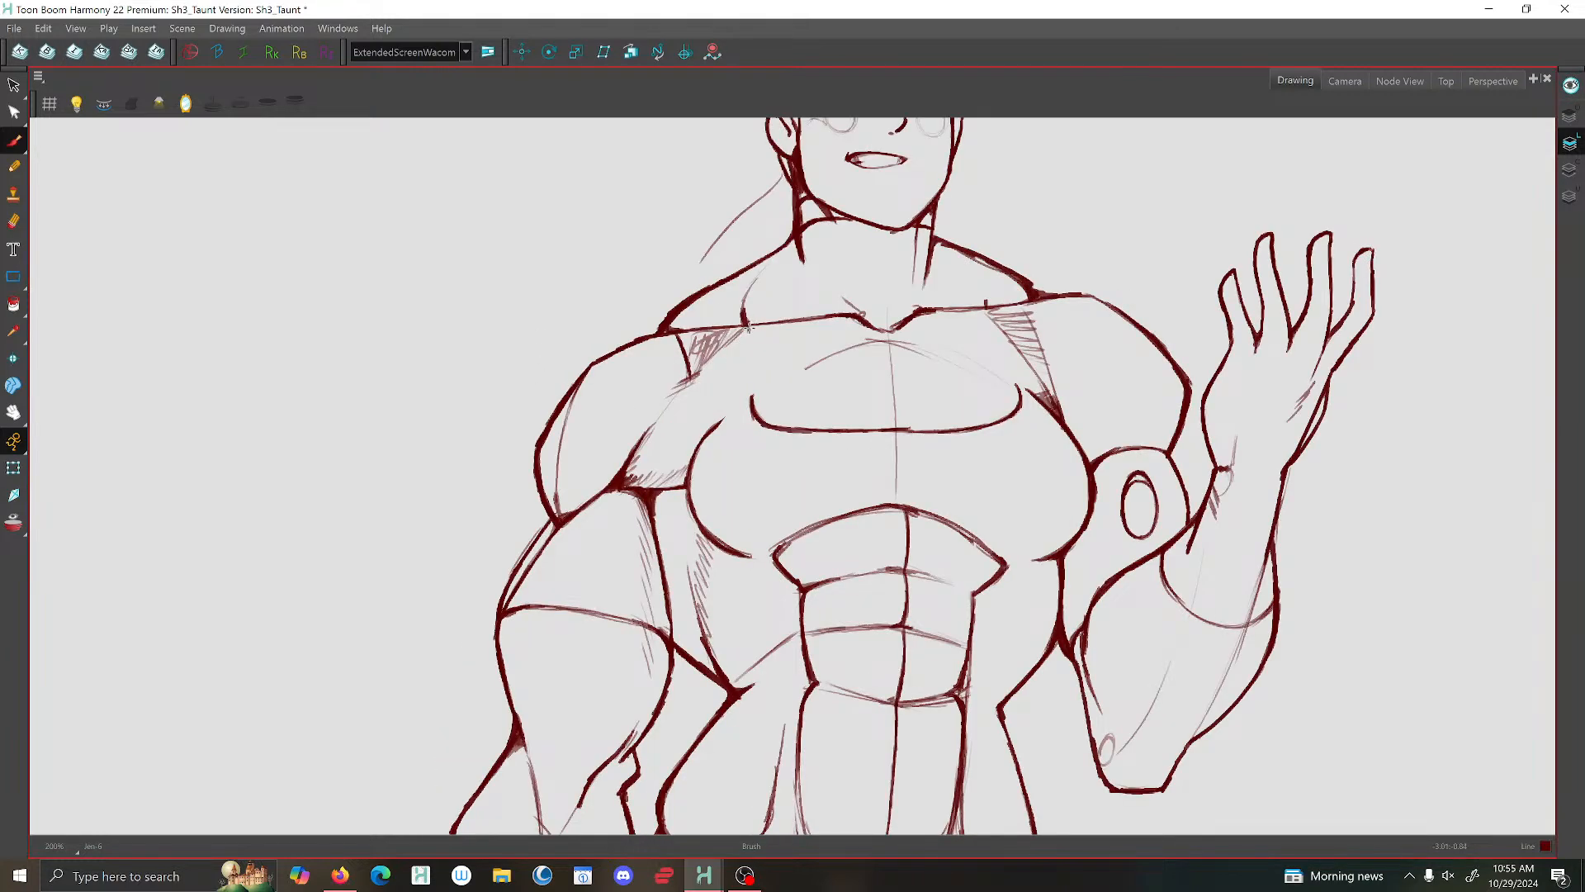
key(f)
key(f)
key(g)
key(g)
- Brush both neckline sides from the chest curve up to the collarbone and over the shoulders to the neck, comparing with the previous drawing
mouse_move(985, 333)
mouse_down()
mouse_move(1018, 388)
mouse_move(1005, 417)
mouse_up()
key(f)
key(g)
mouse_move(745, 319)
mouse_down()
mouse_move(751, 409)
mouse_move(772, 426)
mouse_up()
key(f)
key(g)
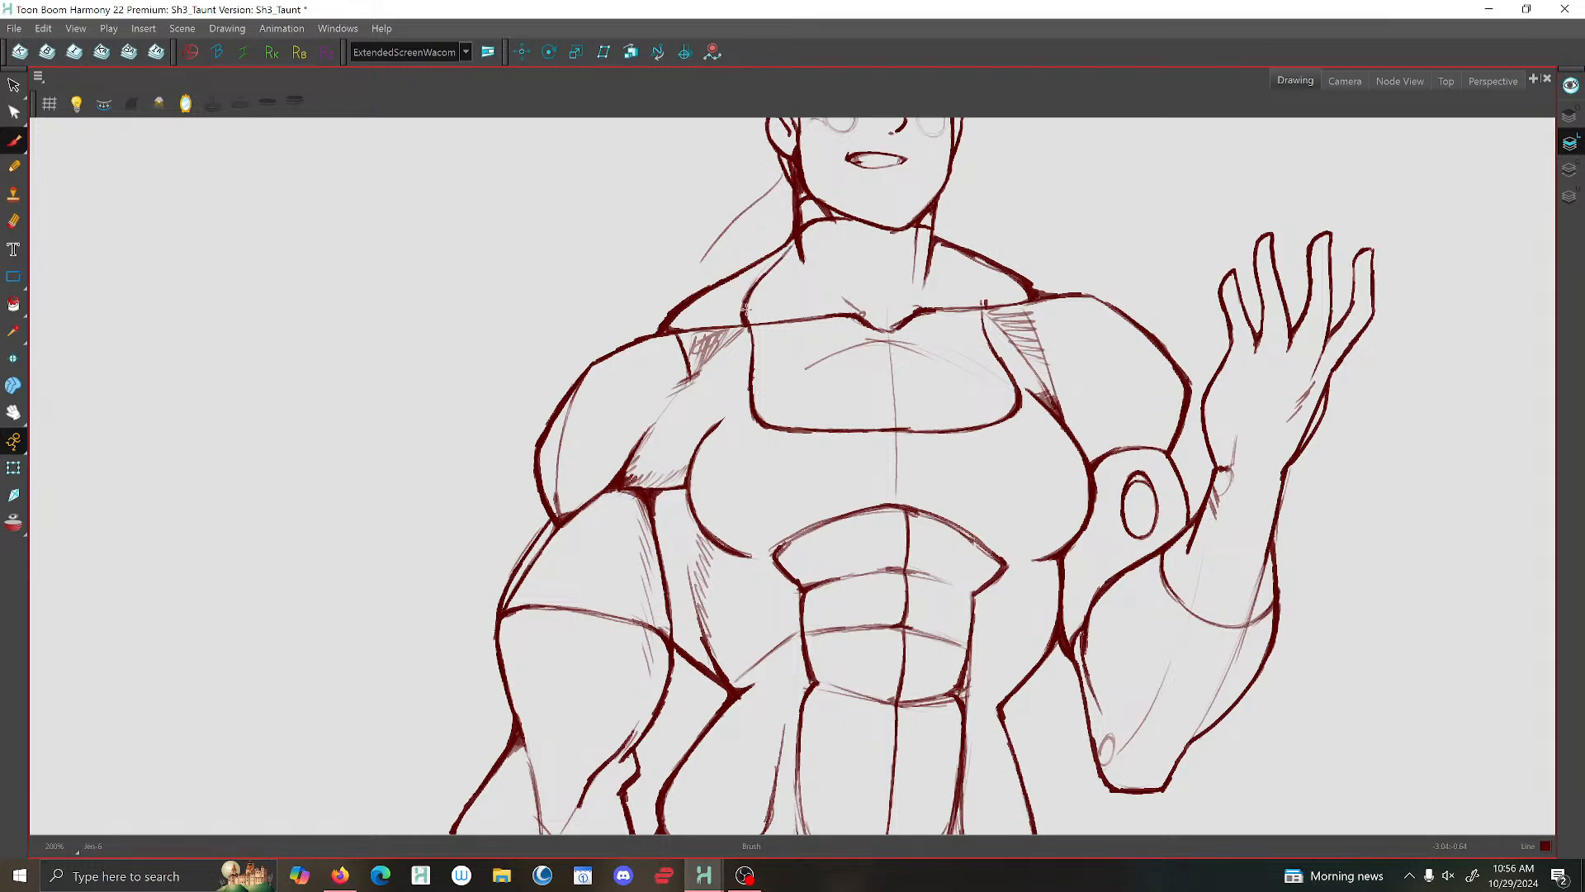
key(f)
key(g)
- Hatch shading along the lowered arm's armpit crease and down both sides of the ribs beside the abdominals
mouse_move(691, 390)
mouse_down()
mouse_move(661, 420)
mouse_move(716, 368)
mouse_move(641, 446)
mouse_up()
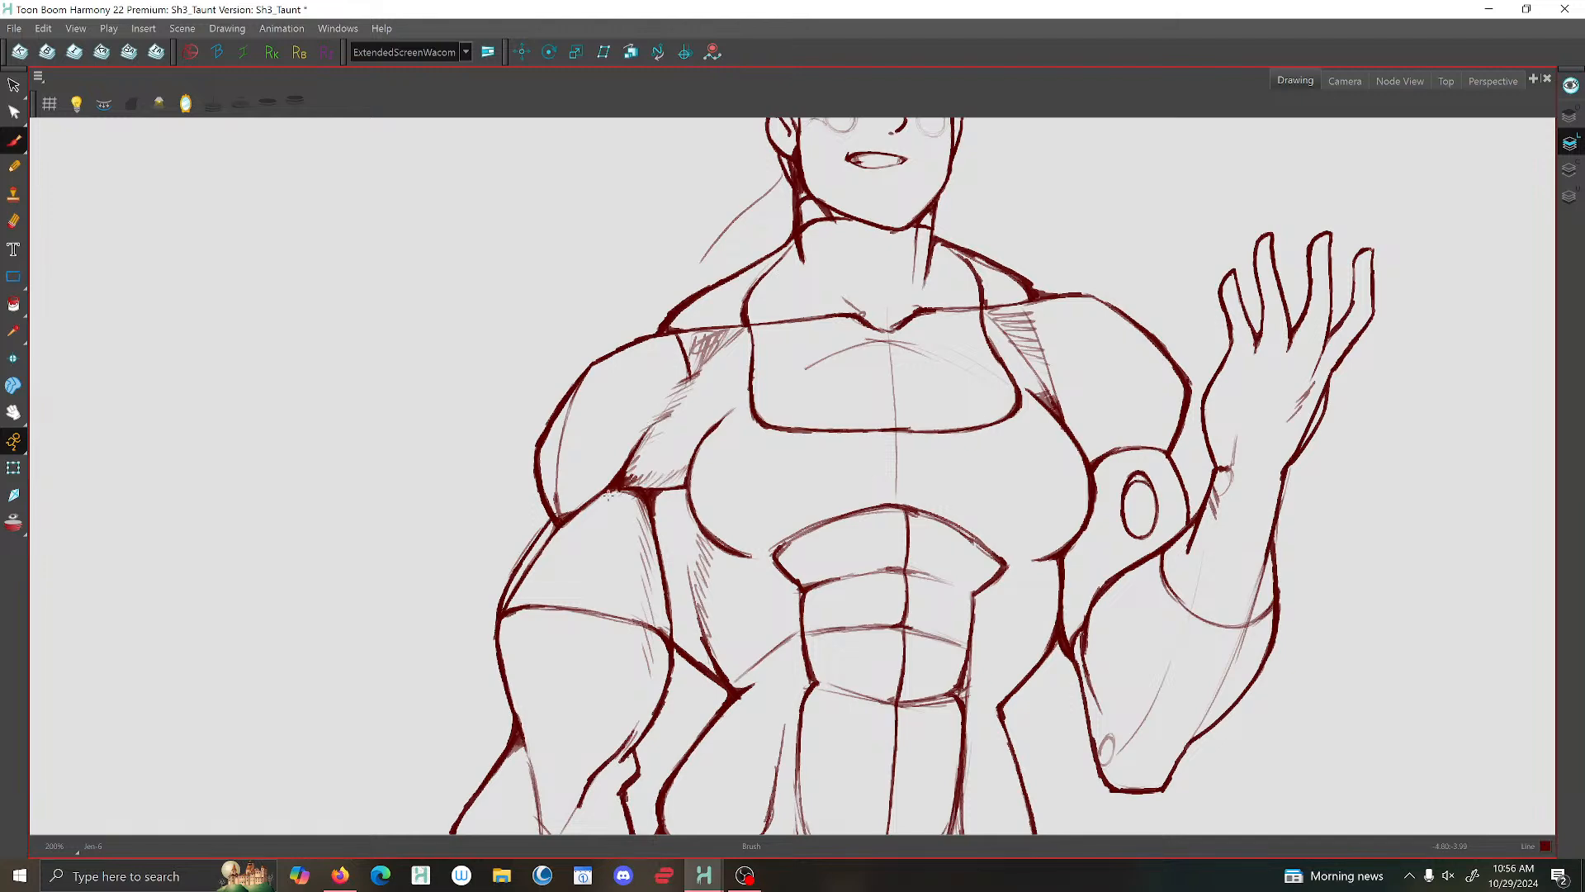
scroll(858, 470, down, 4)
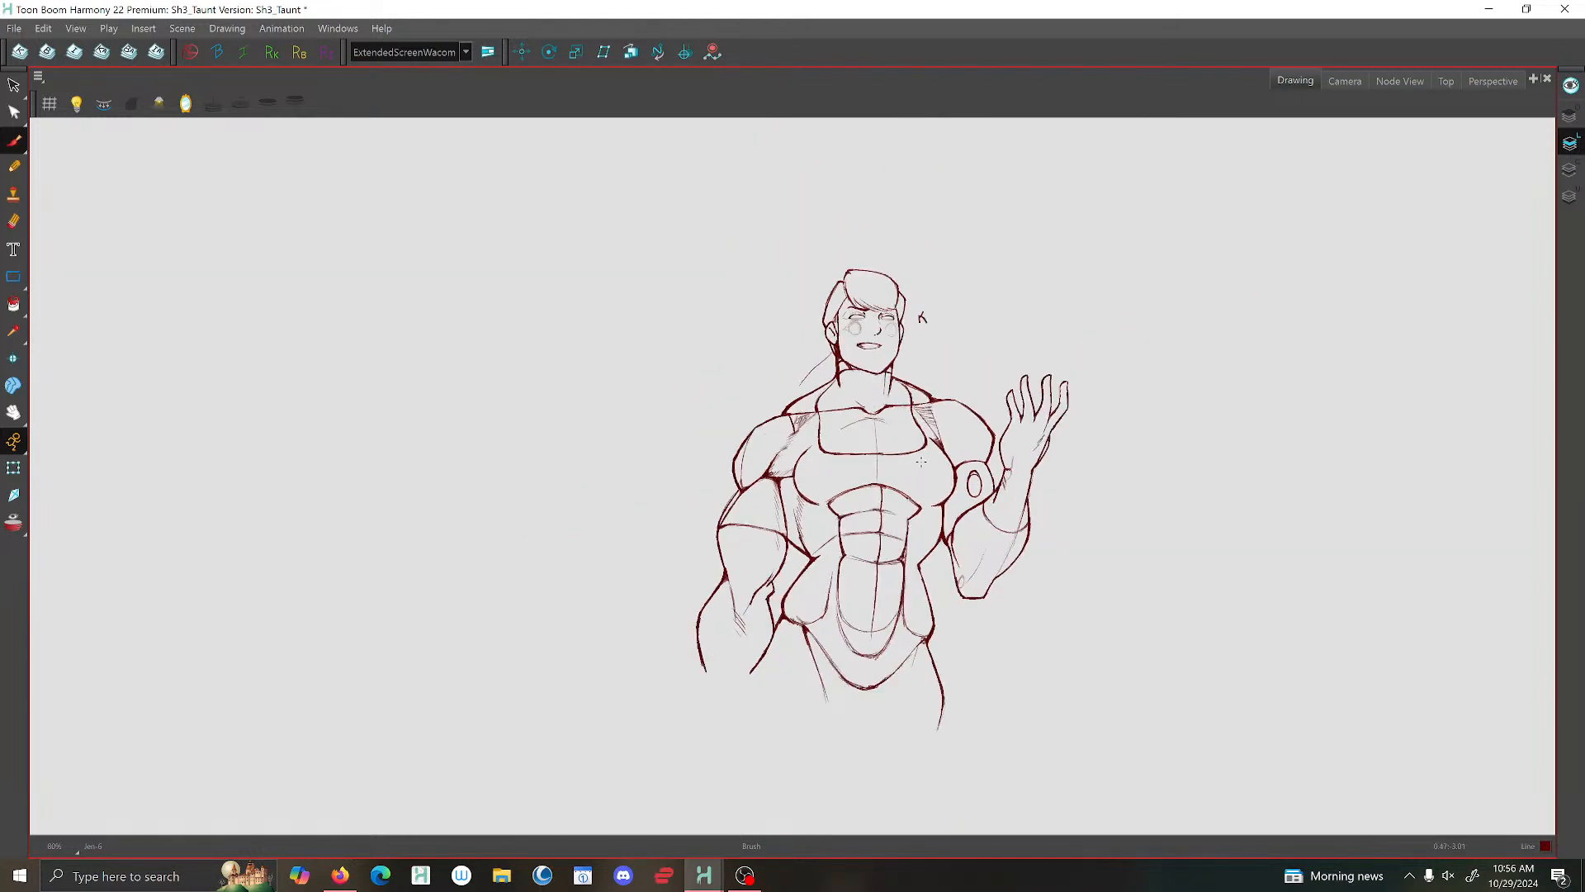
scroll(894, 510, up, 3)
key(comma)
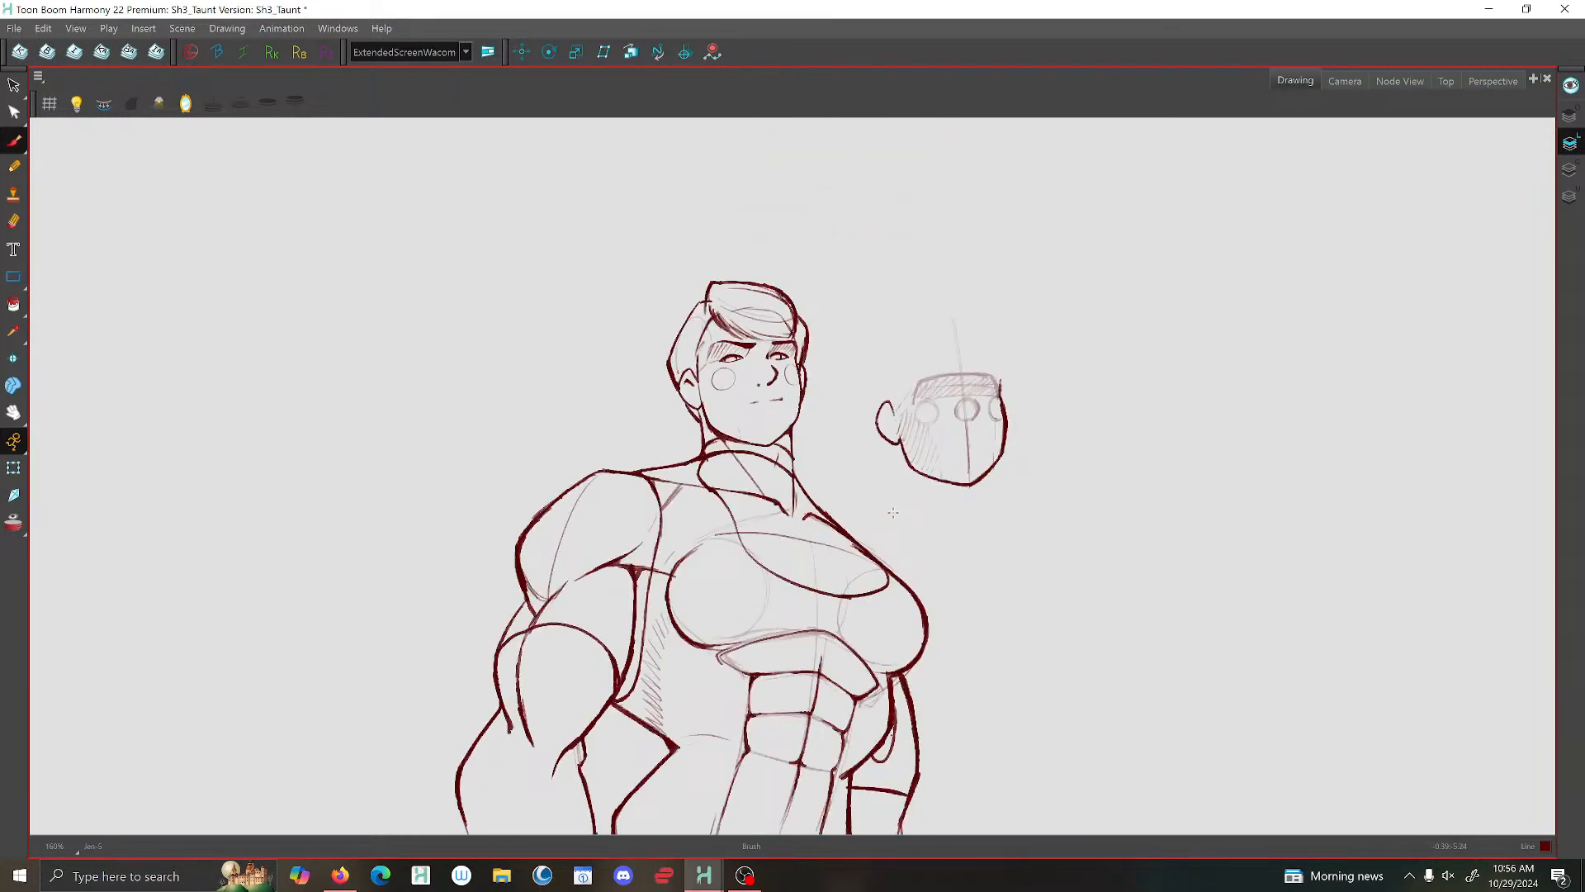
key(period)
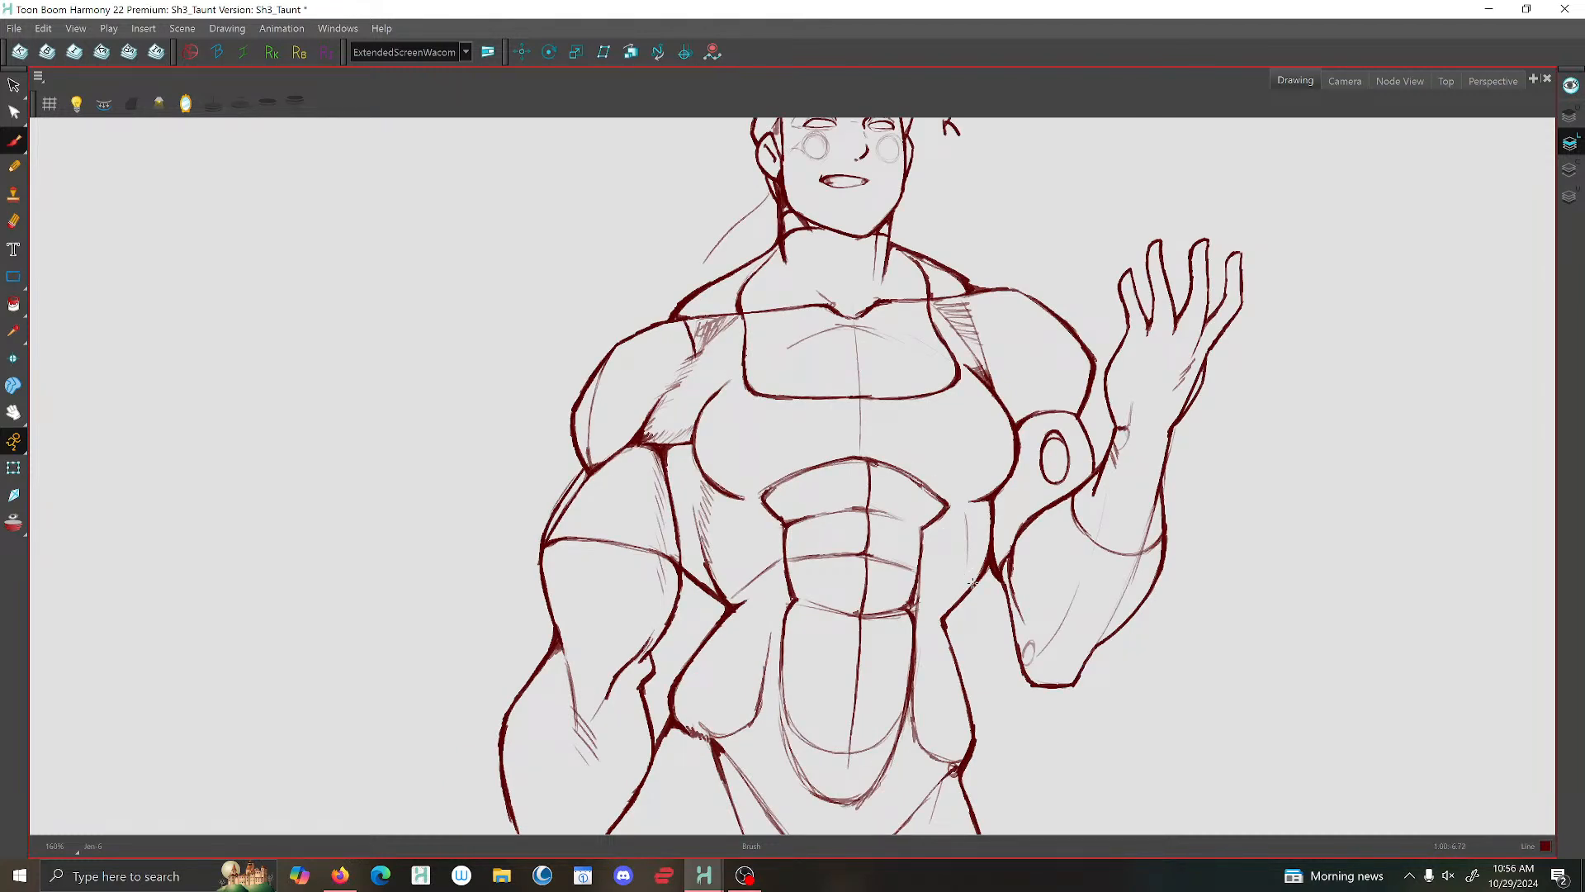
mouse_move(983, 567)
mouse_down()
mouse_move(966, 588)
mouse_move(966, 561)
mouse_up()
drag(964, 527, 956, 510)
mouse_move(716, 493)
mouse_down()
mouse_move(728, 502)
mouse_move(702, 520)
mouse_move(710, 578)
mouse_up()
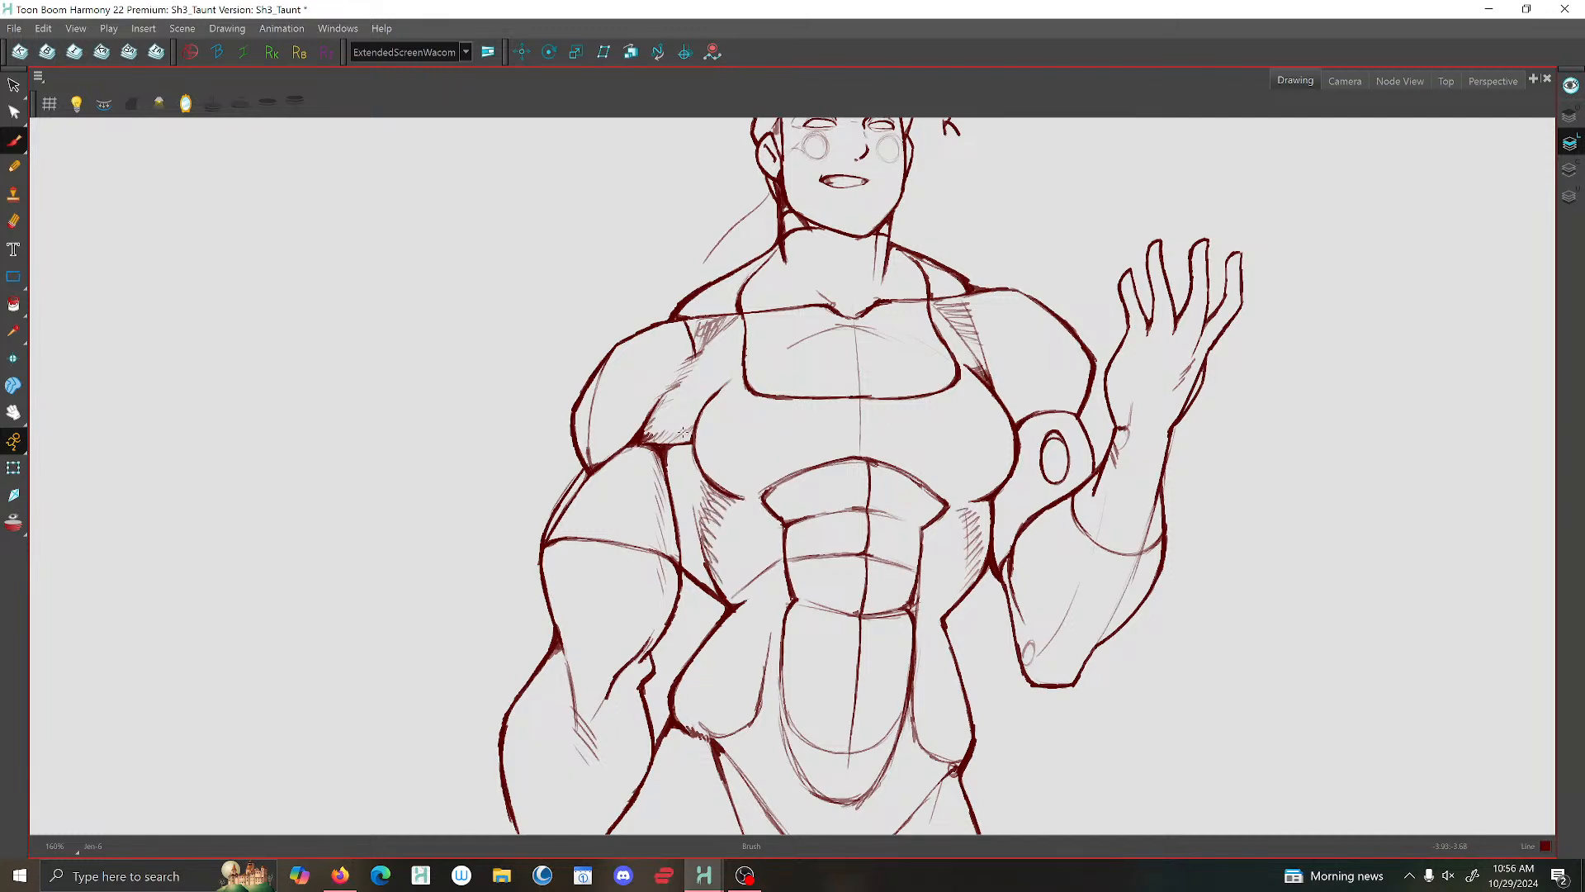
scroll(708, 430, down, 4)
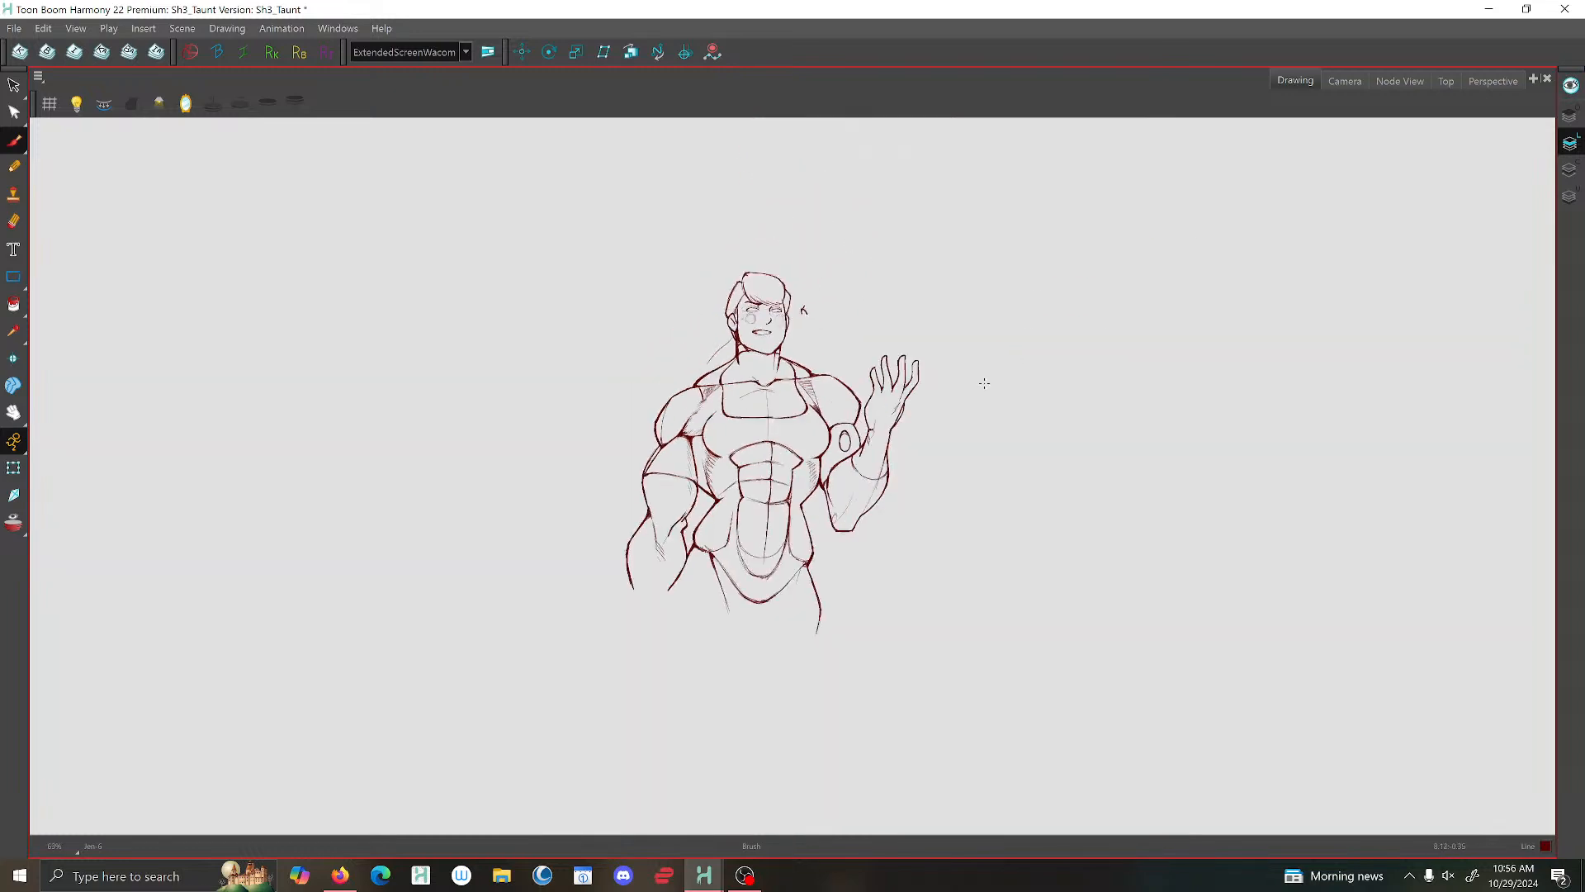
- Brush another shading line along the lowered arm's armpit crease beside the chest
scroll(850, 427, up, 4)
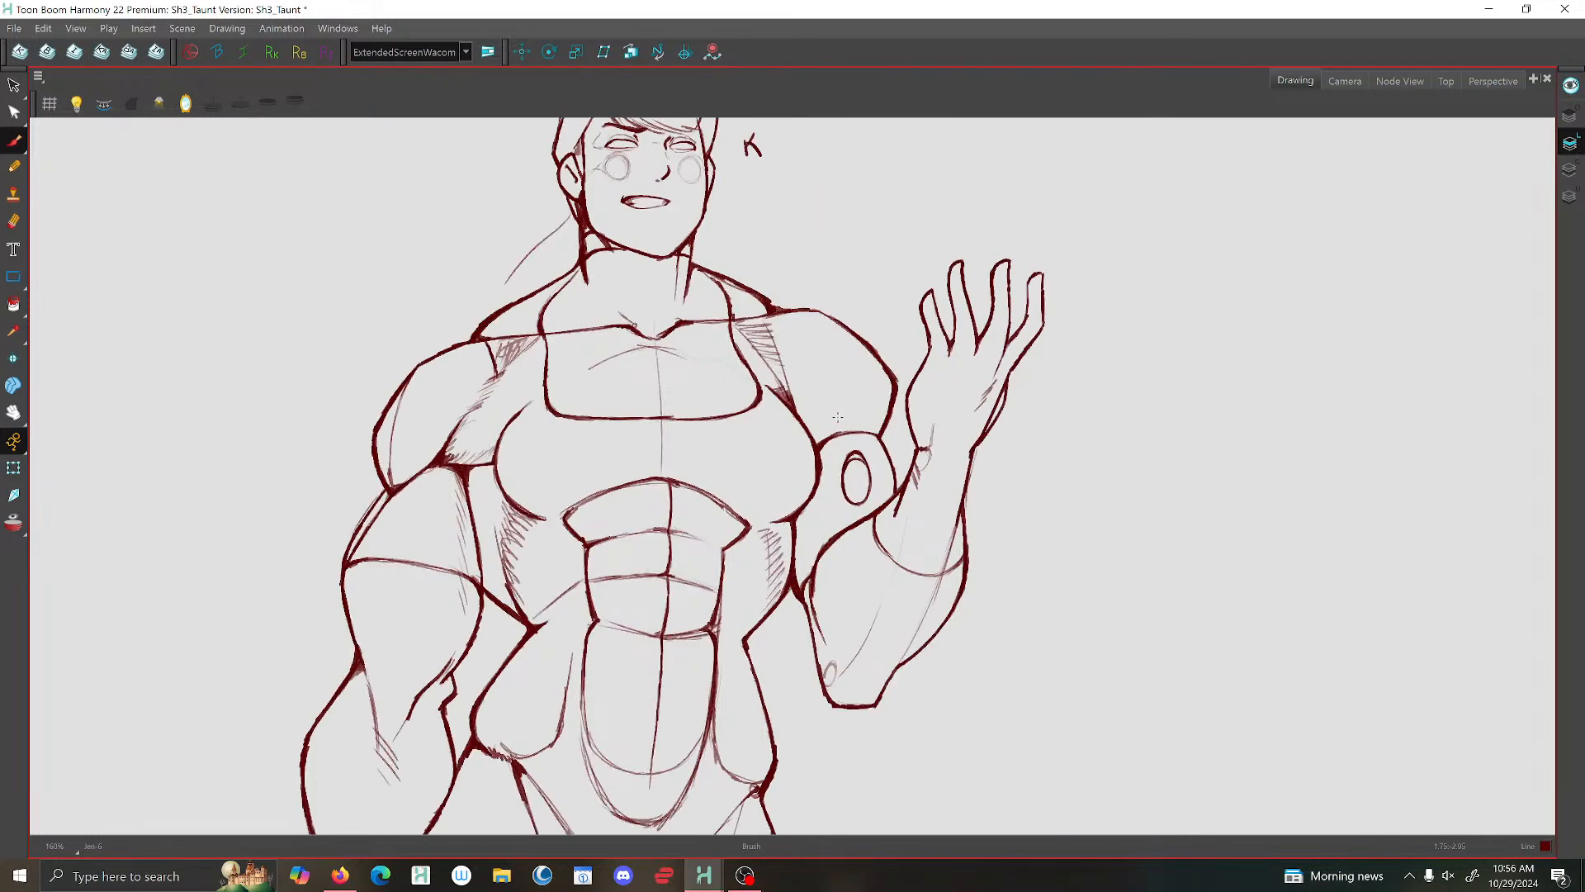
scroll(591, 467, down, 2)
scroll(635, 387, up, 4)
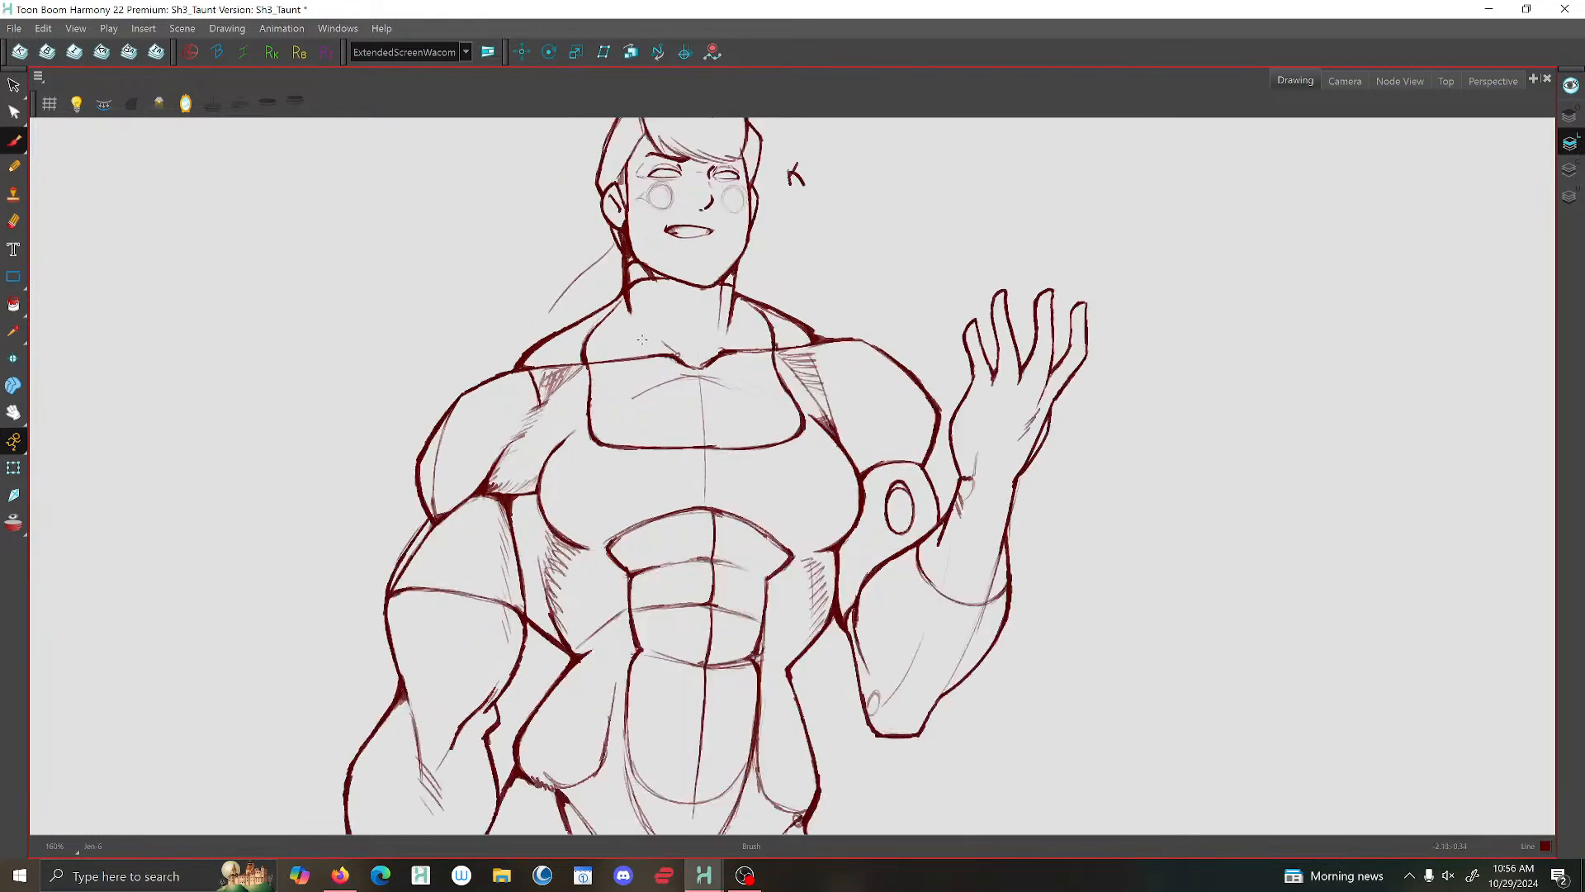
drag(534, 475, 591, 427)
scroll(579, 439, down, 5)
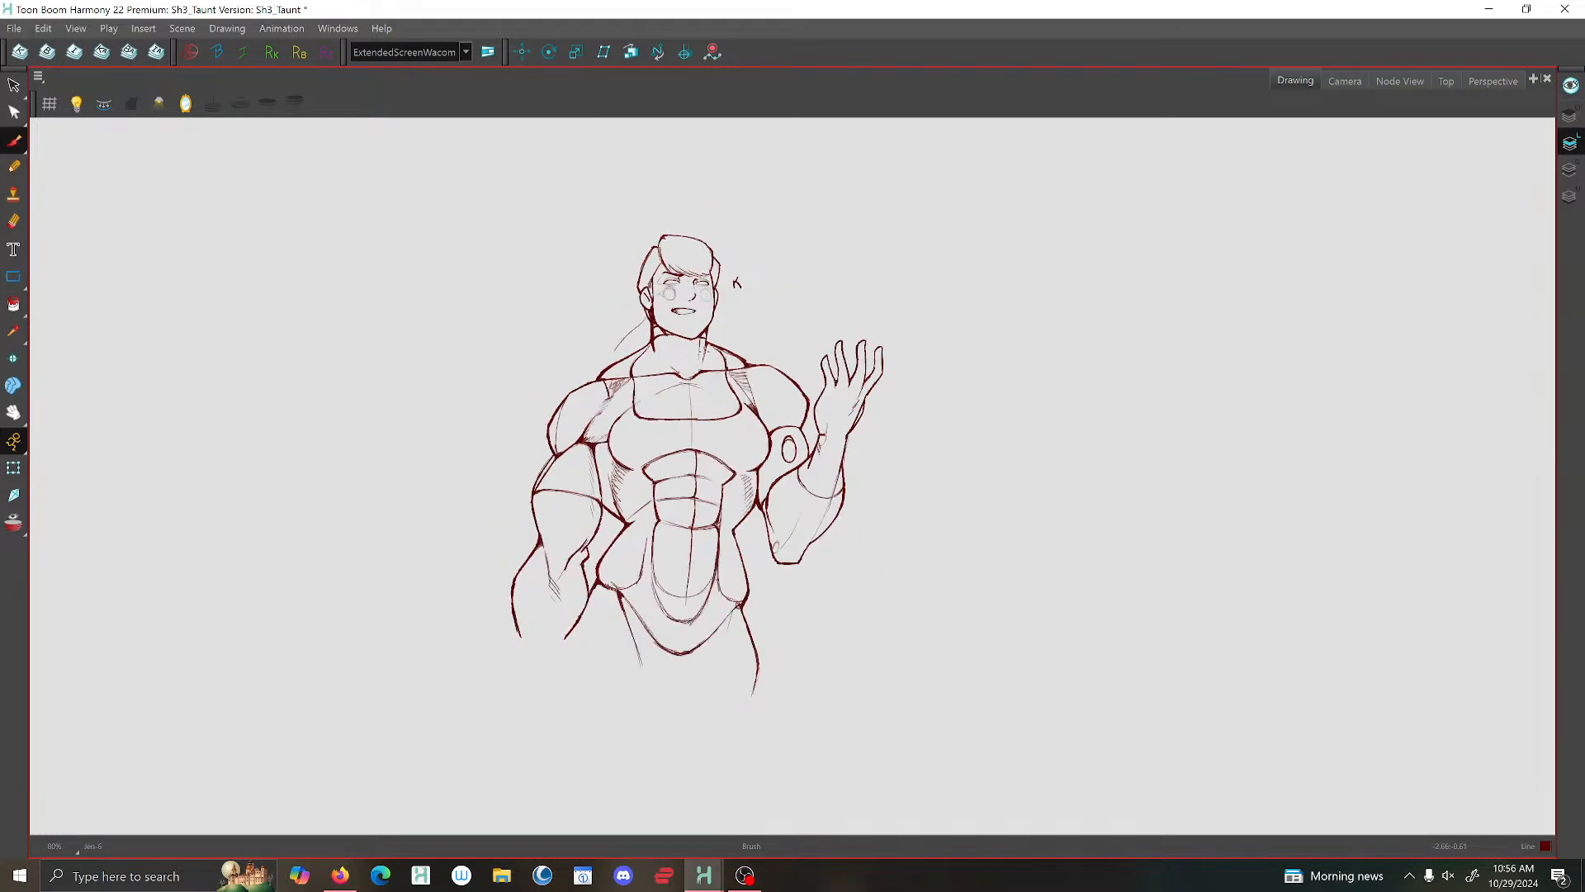
- Save the scene and flip between the raised-hand pose and the neighbouring drawings to compare them
key(f)
key(g)
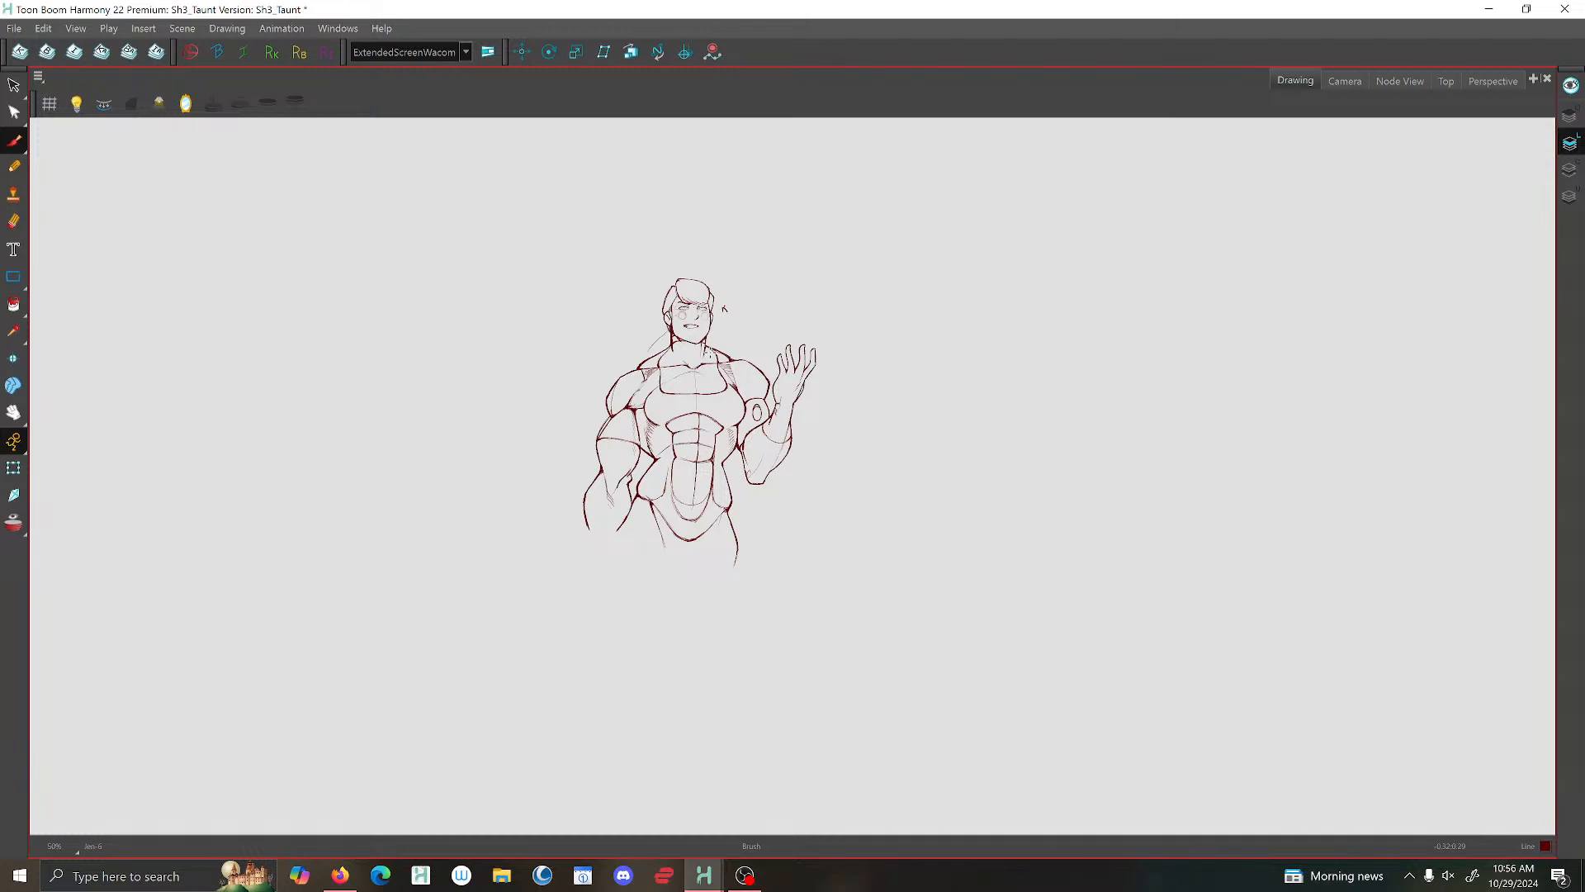
click(14, 28)
click(32, 124)
key(f)
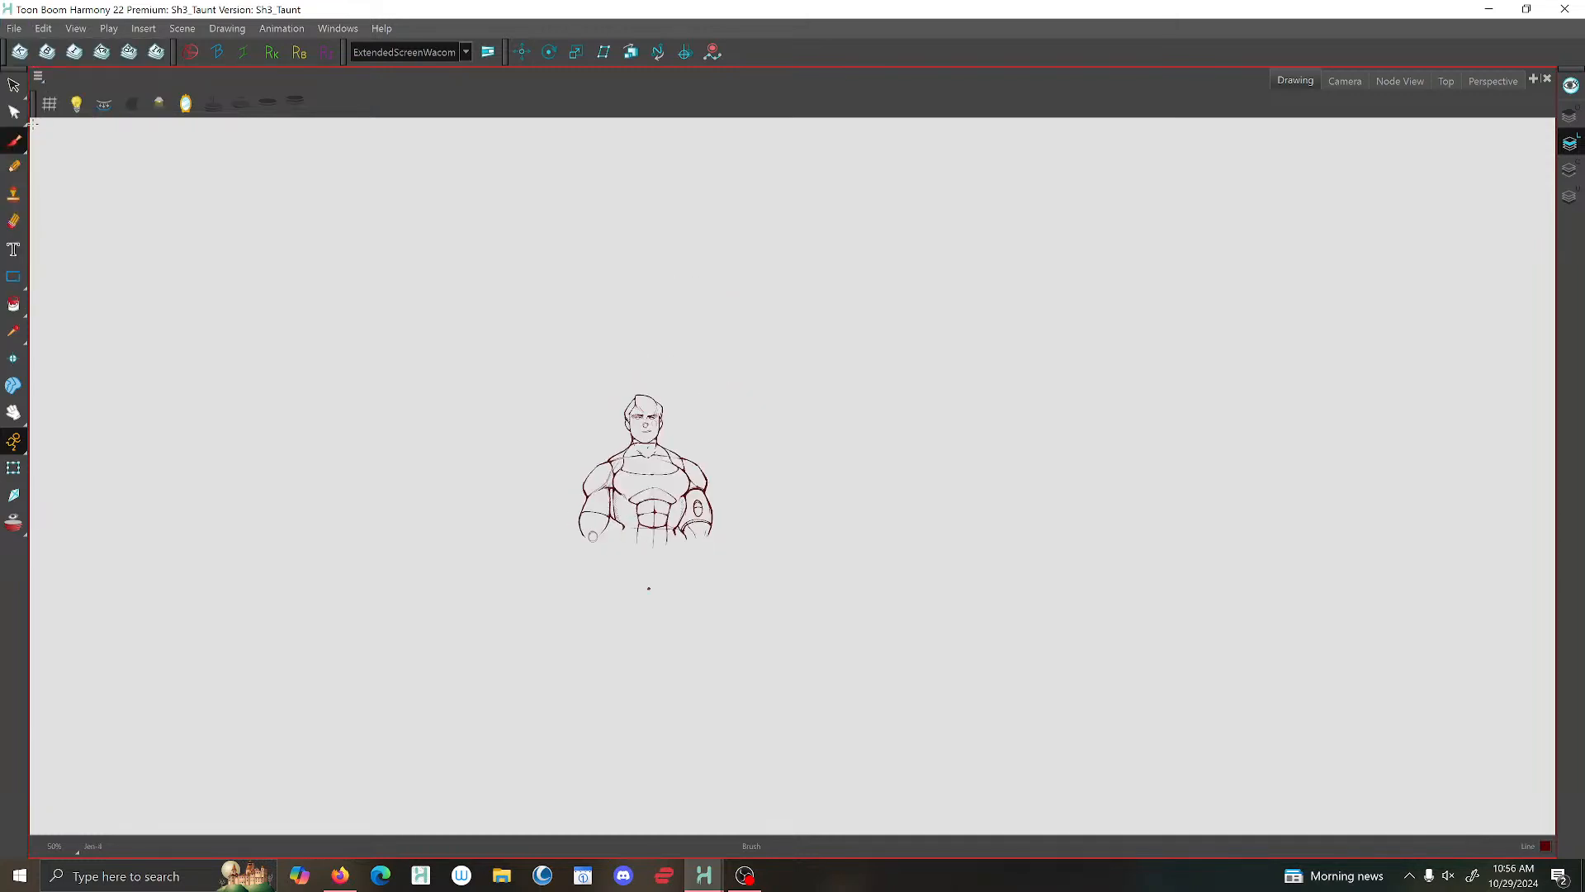
key(g)
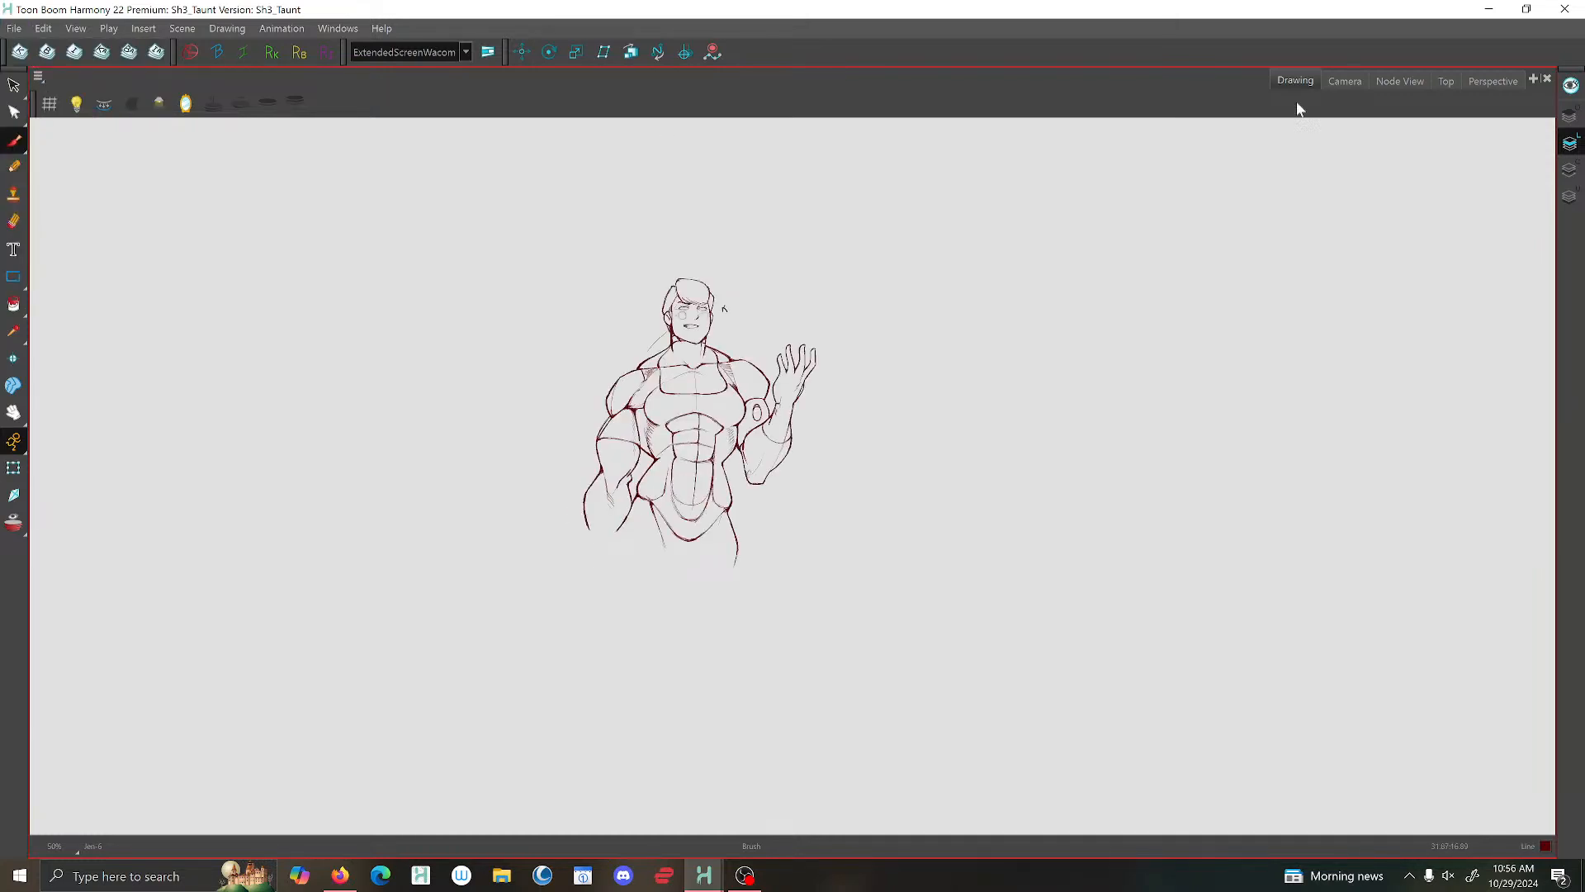
- Check the pose drawings against the rough sketch and camera frame in the Camera view, ending on the front-facing pose with the notes
click(1344, 86)
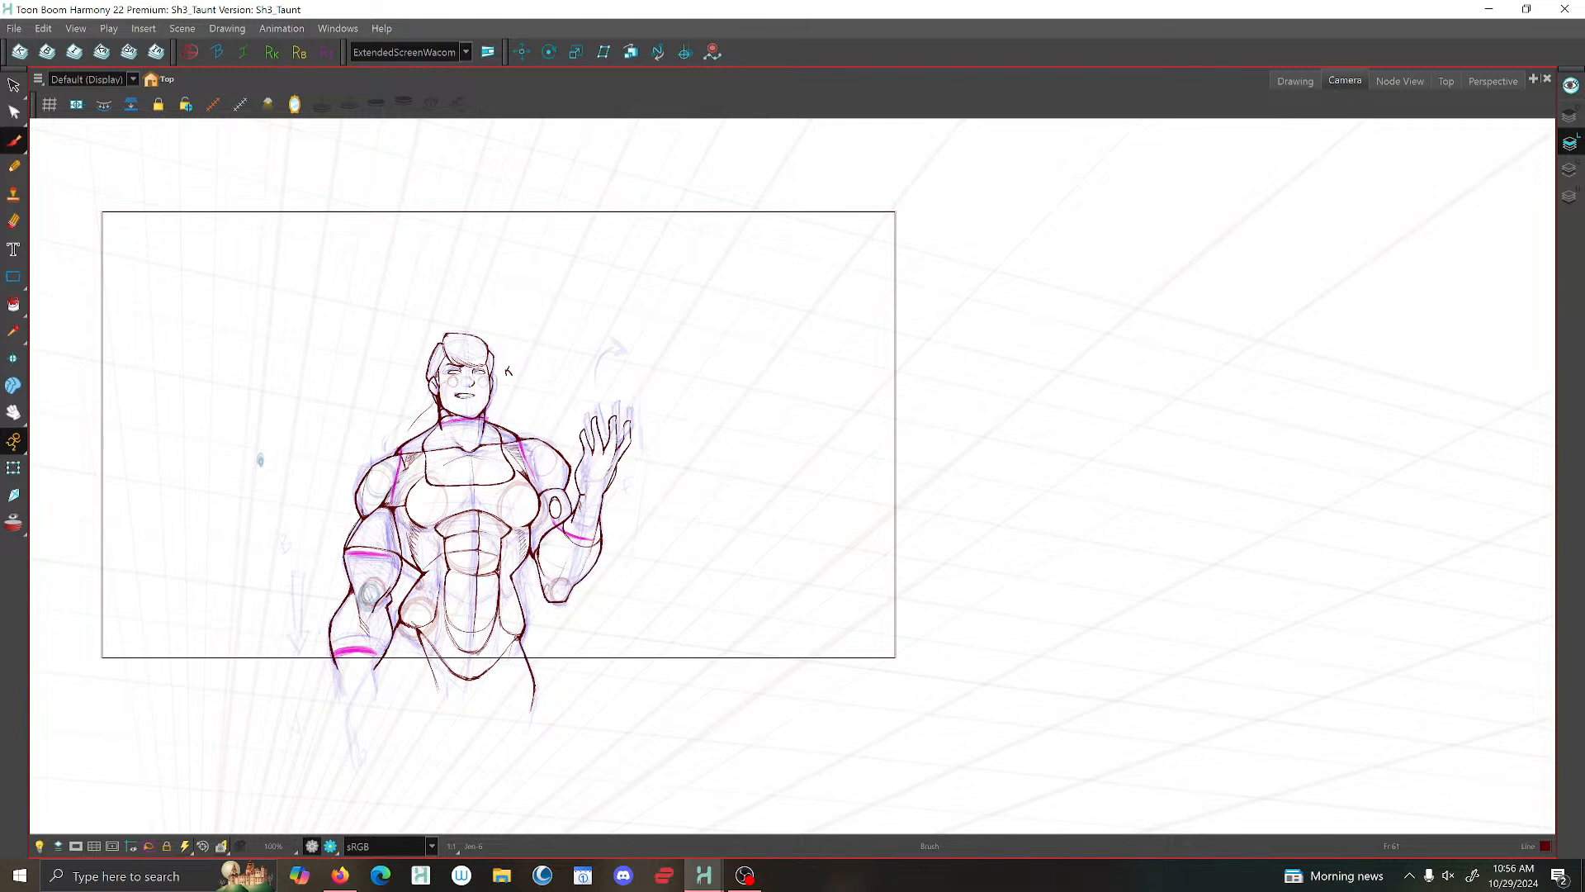
scroll(930, 587, down, 3)
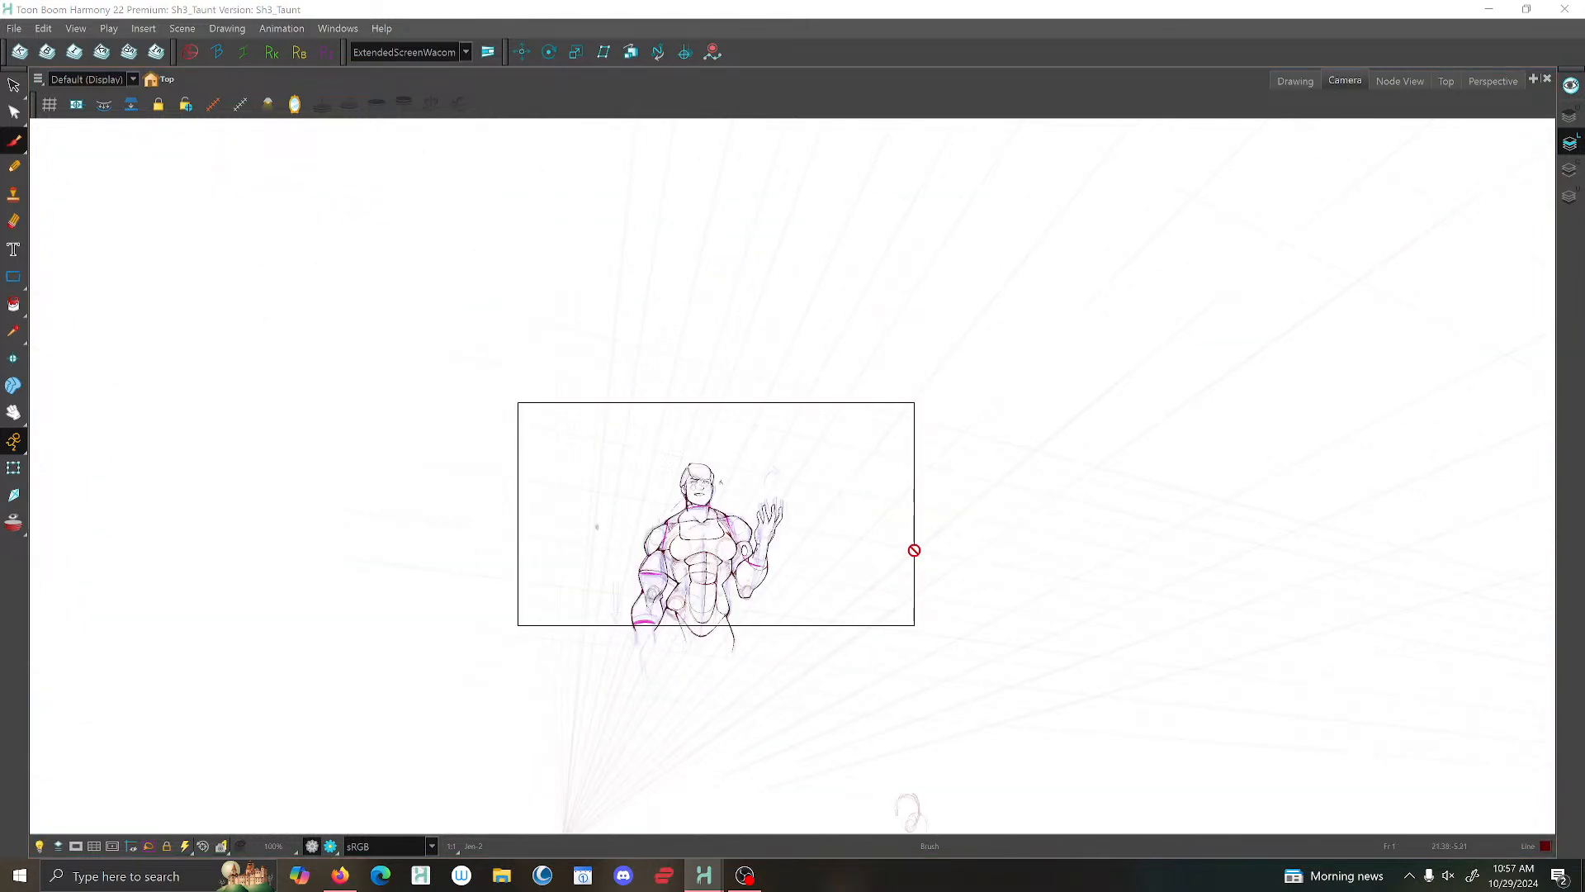
scroll(914, 550, up, 2)
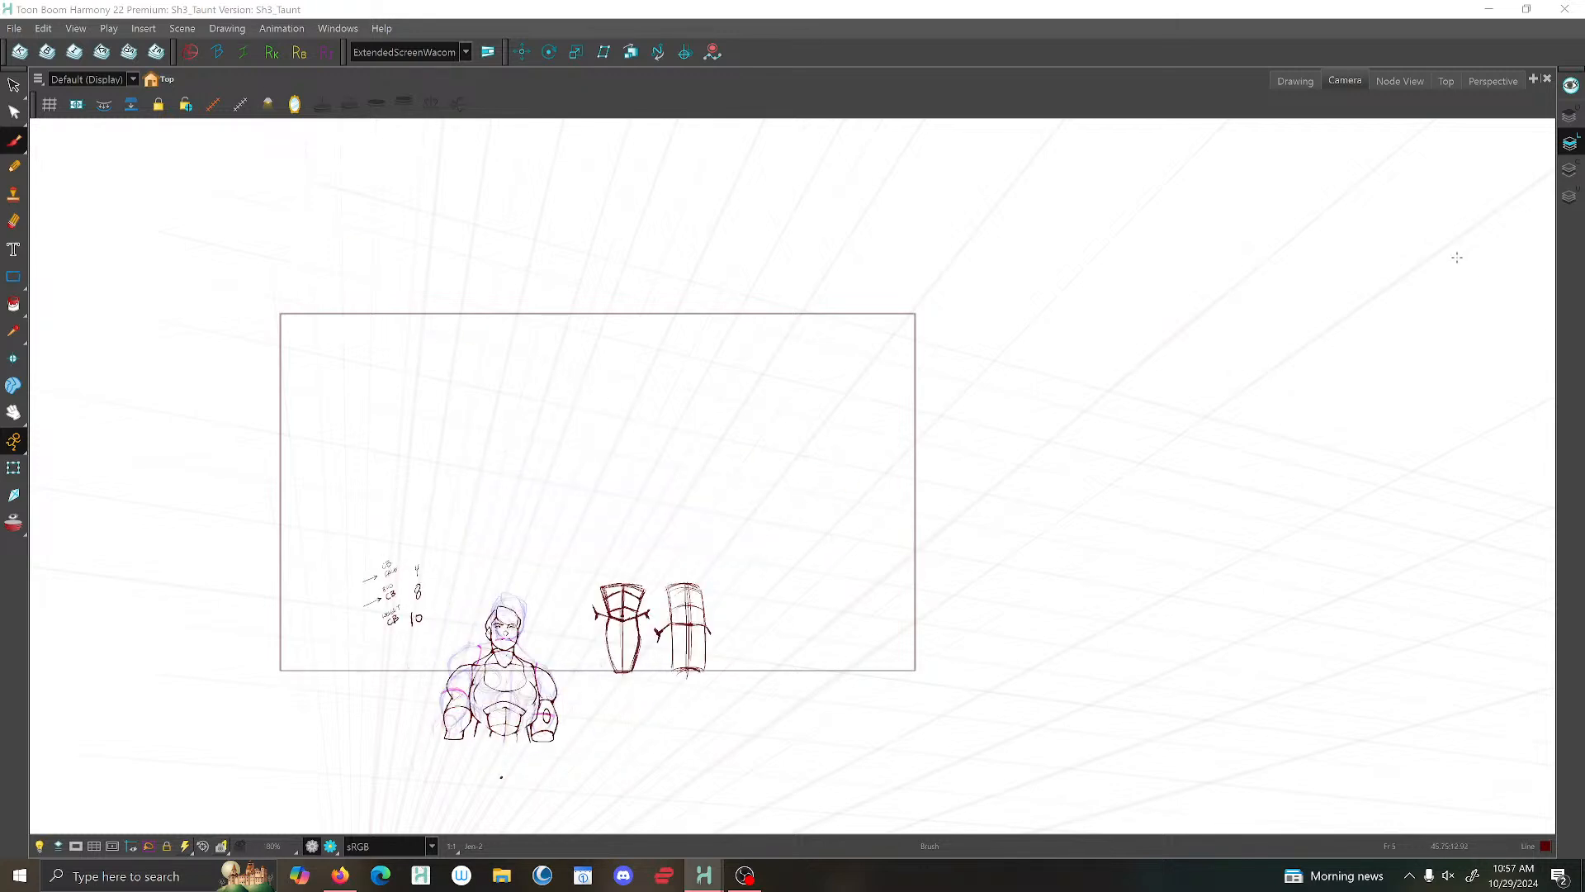
click(1312, 83)
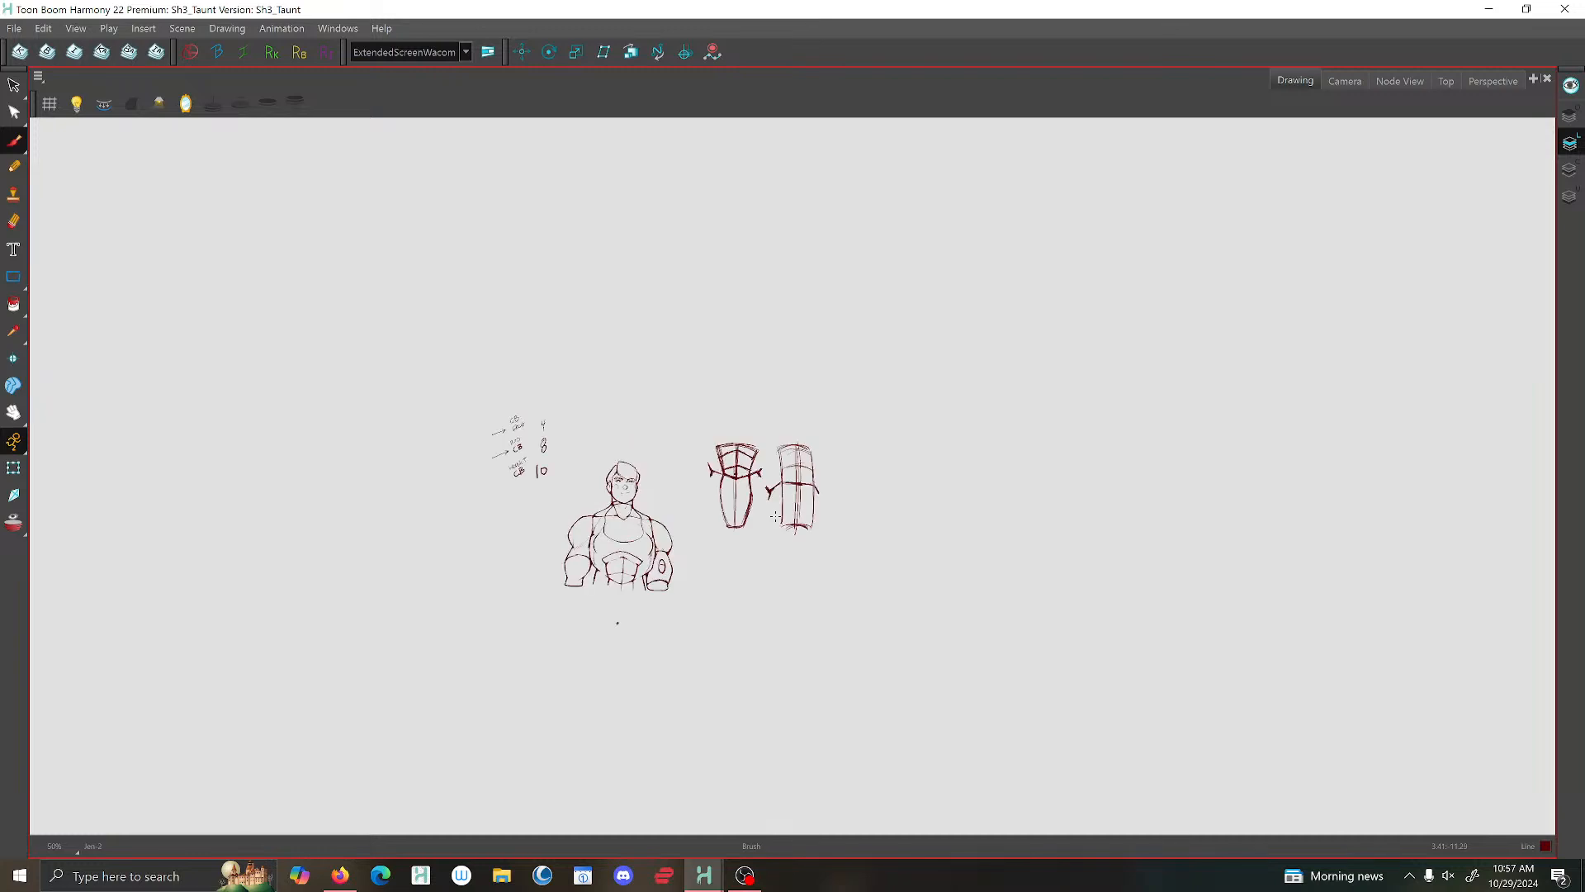
- Brush a narrow rectangular side plate on the outer edge of the arm with the oval emblem in the front-facing pose with notes
scroll(661, 561, up, 2)
drag(679, 432, 853, 413)
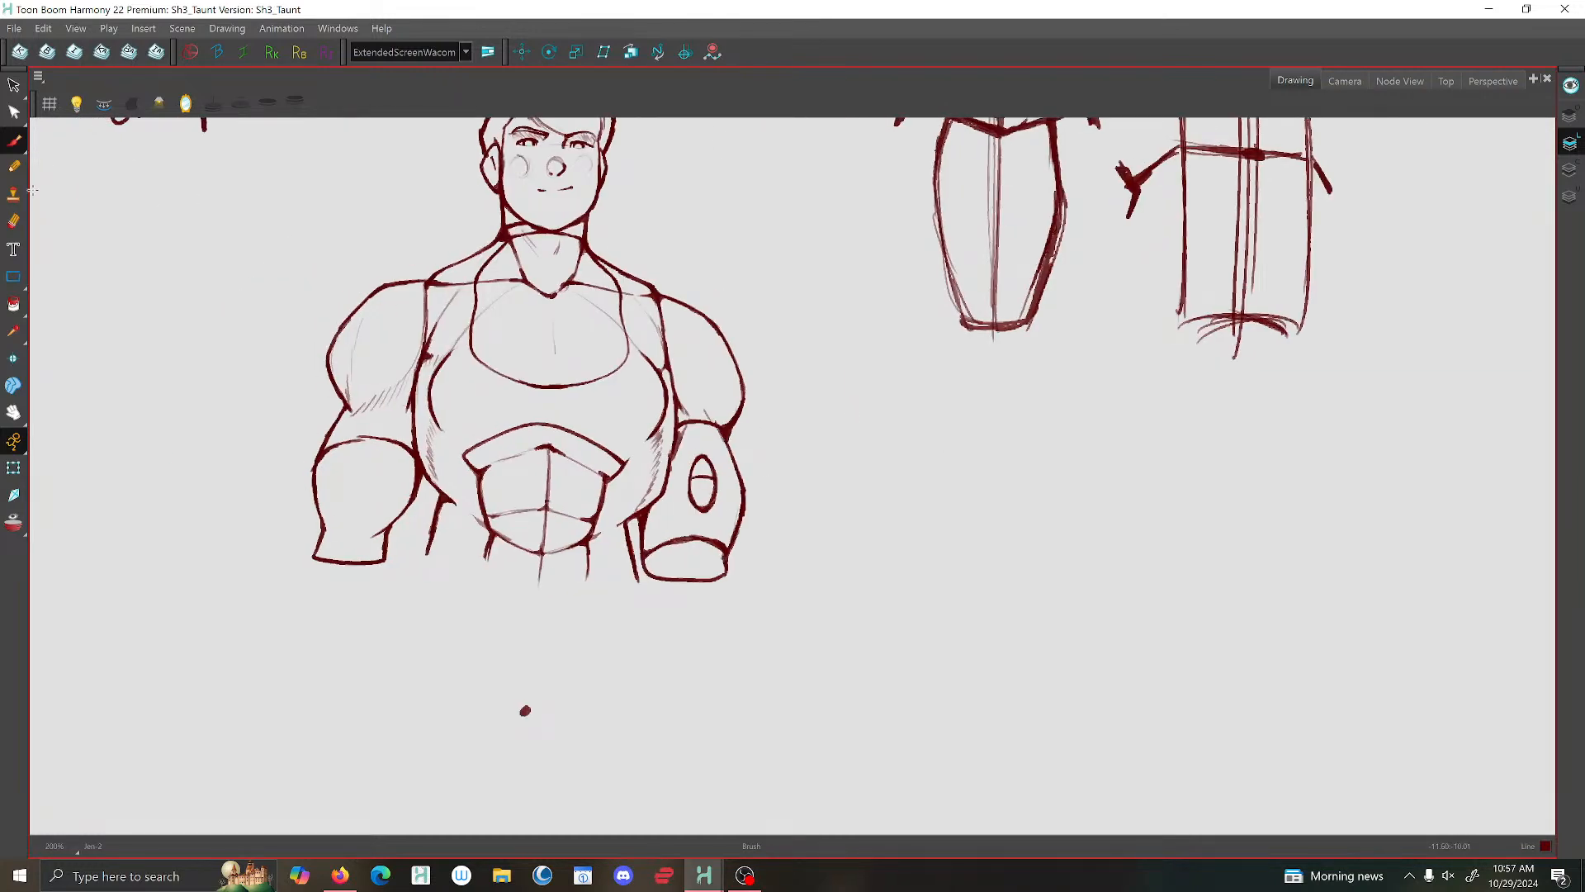
scroll(387, 450, up, 1)
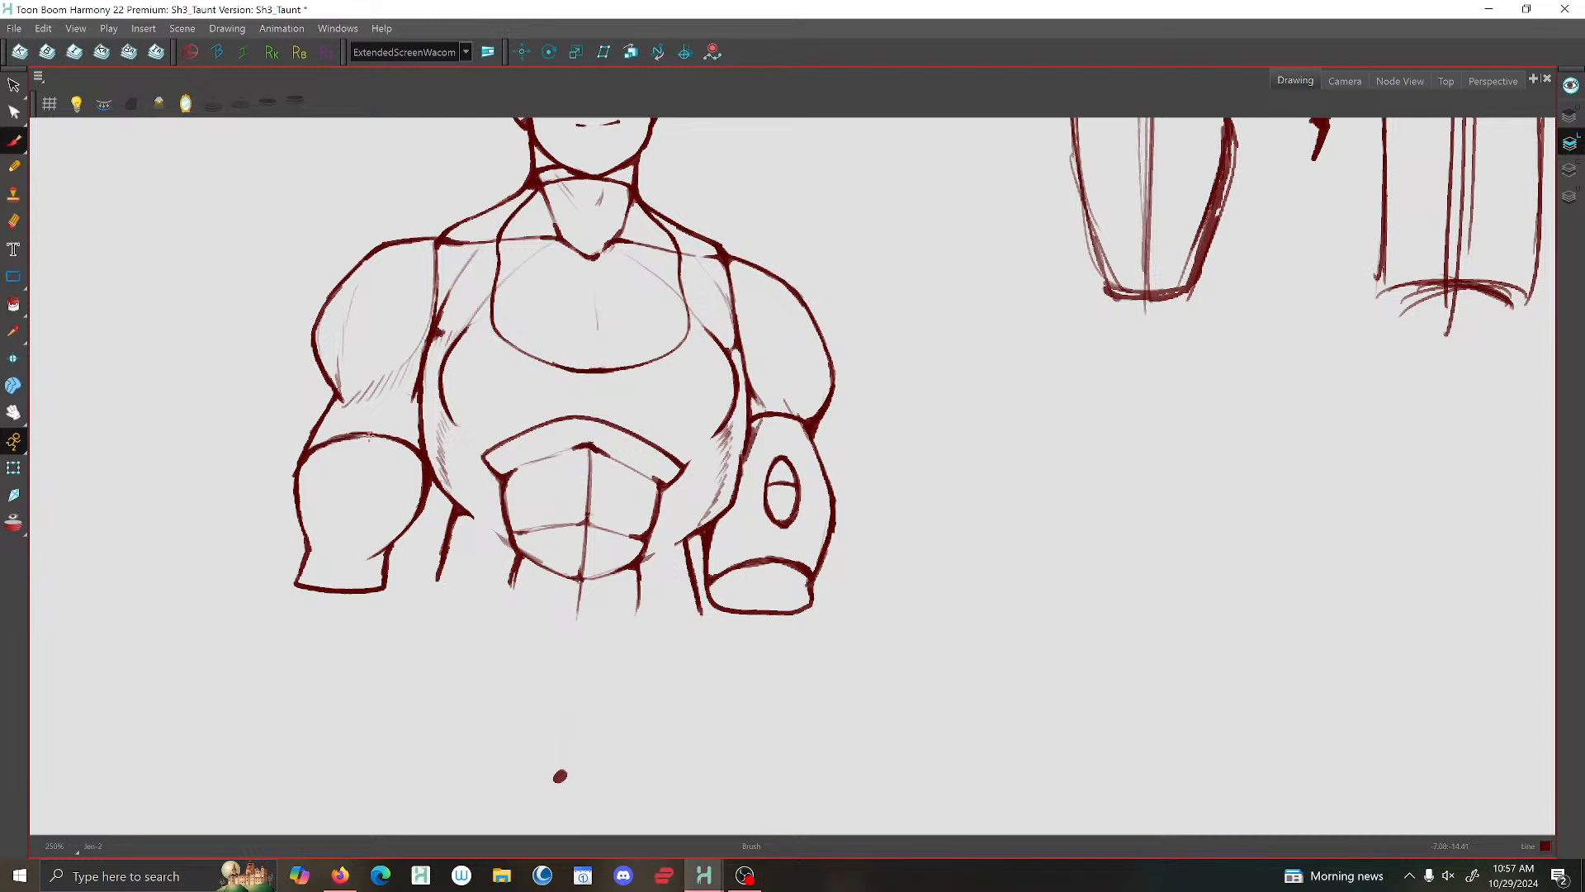
scroll(805, 413, down, 2)
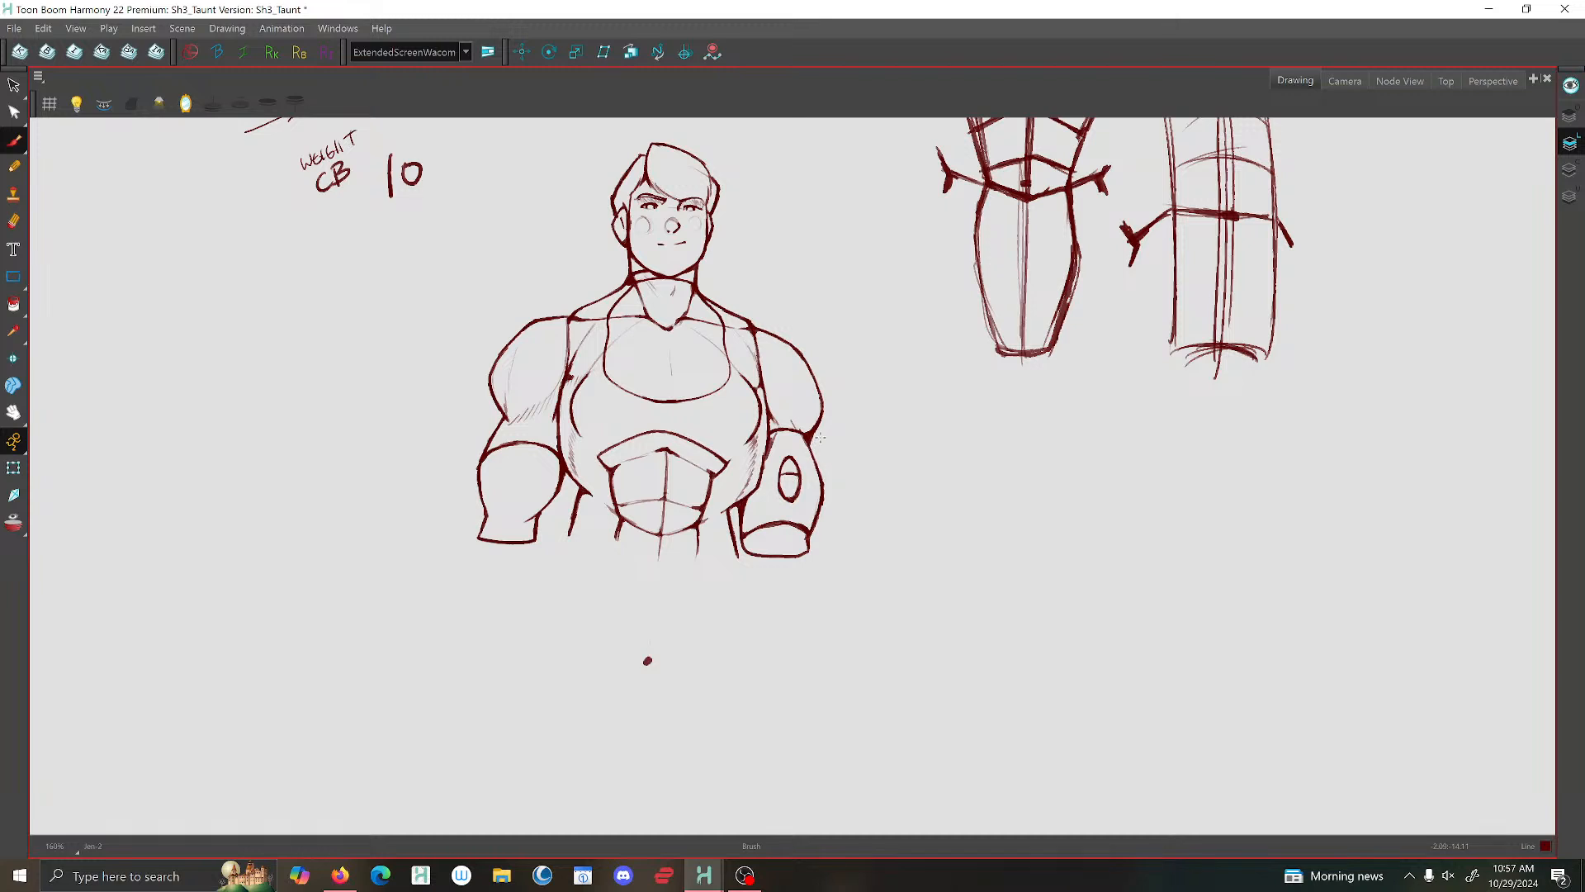
scroll(825, 440, up, 1)
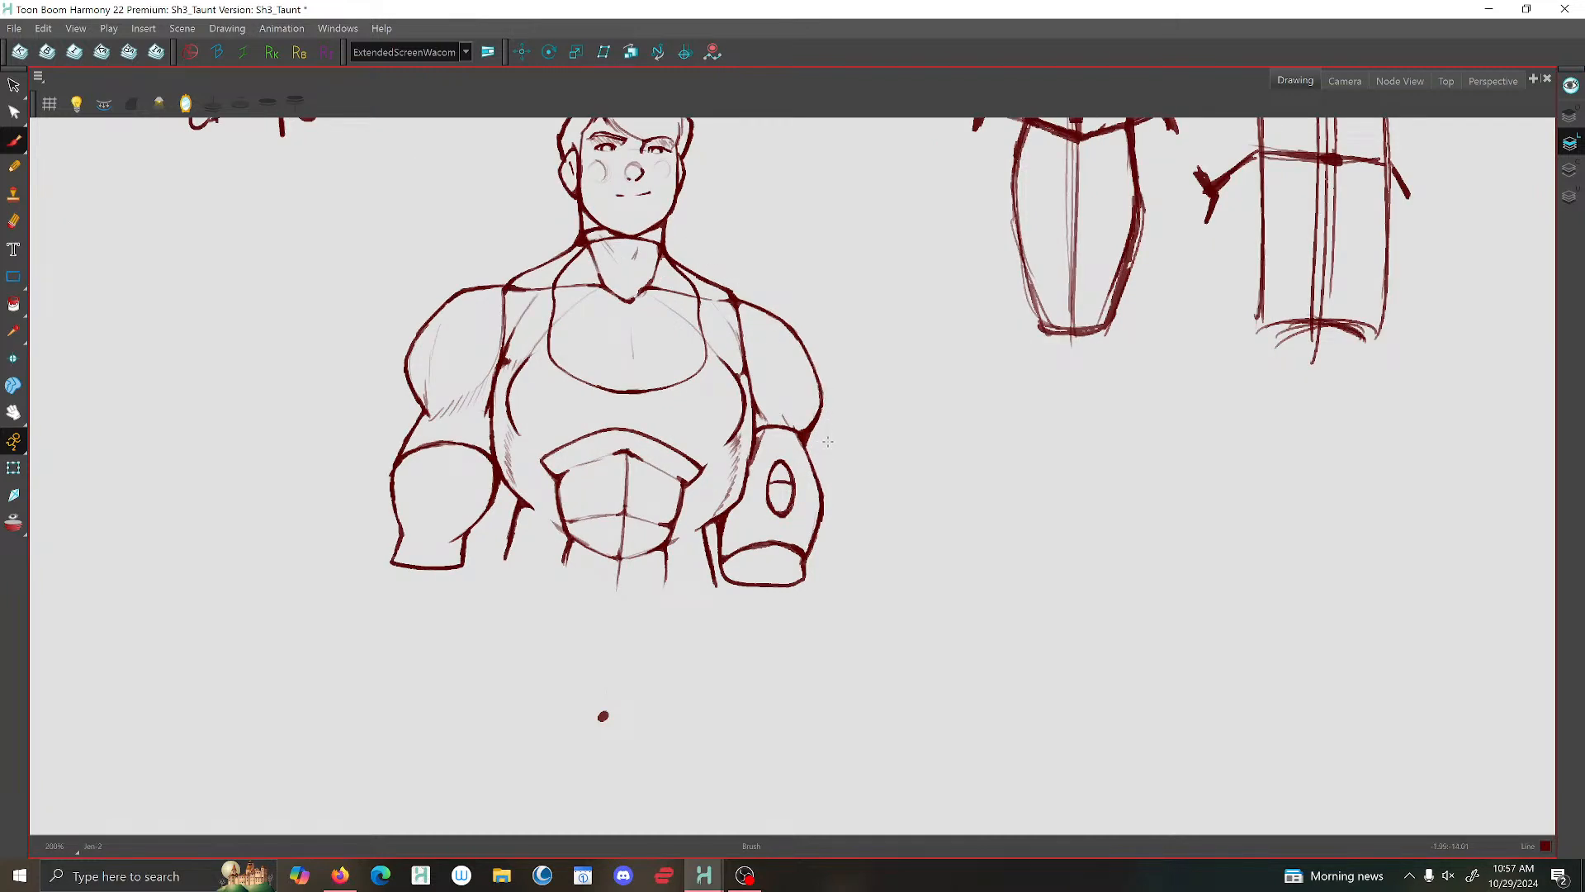
mouse_move(826, 448)
mouse_down()
mouse_move(827, 562)
mouse_move(827, 436)
mouse_move(813, 557)
mouse_up()
mouse_move(827, 435)
mouse_down()
mouse_move(804, 436)
mouse_move(827, 436)
mouse_up()
scroll(834, 541, down, 2)
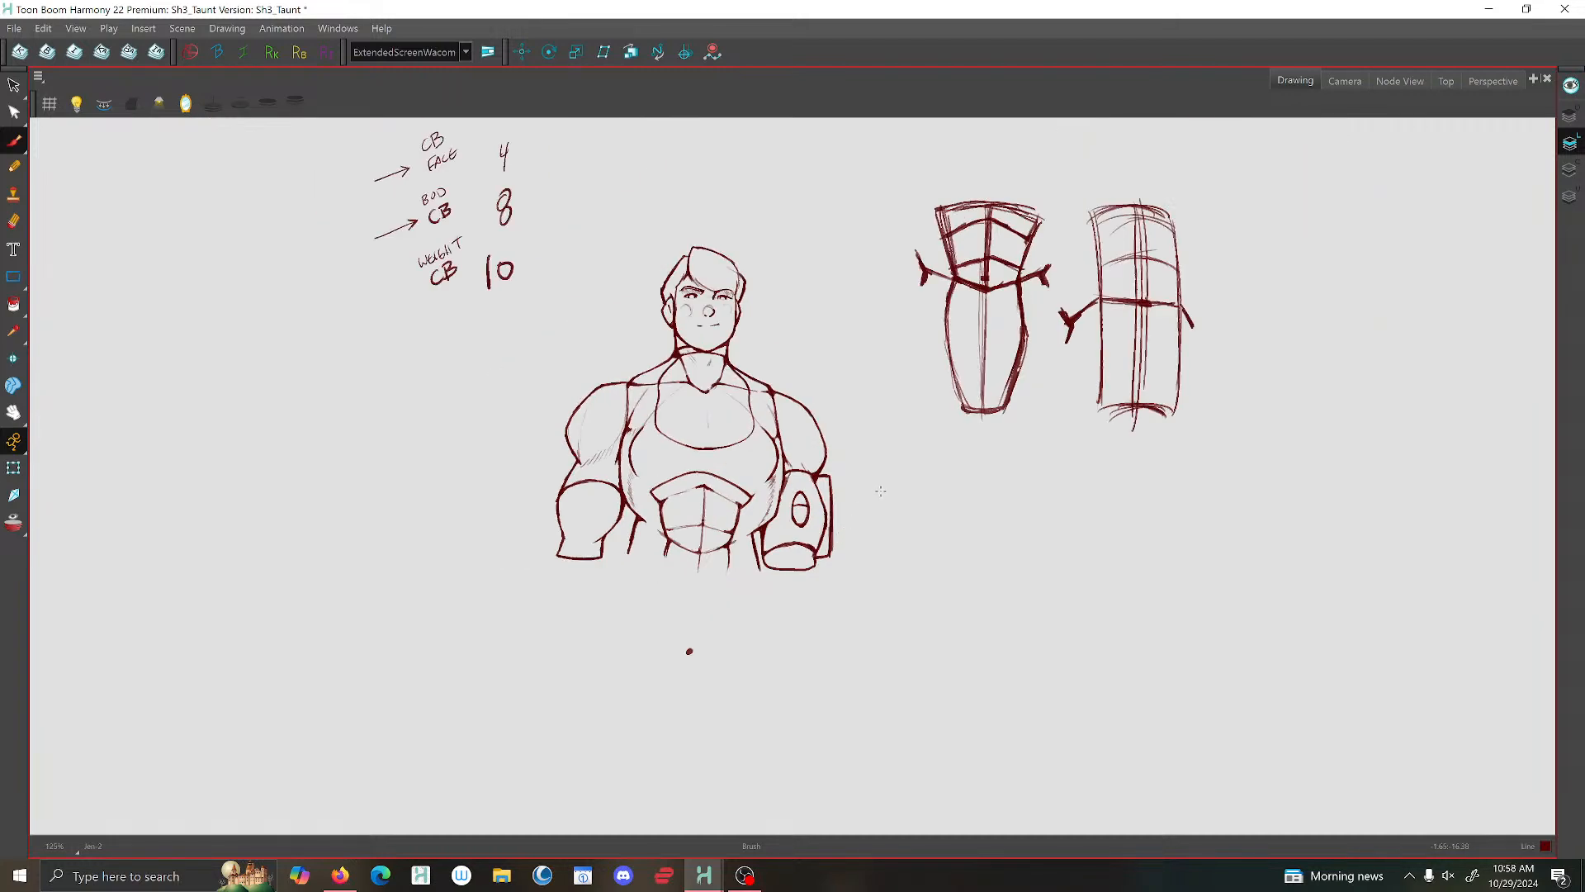
scroll(927, 507, up, 1)
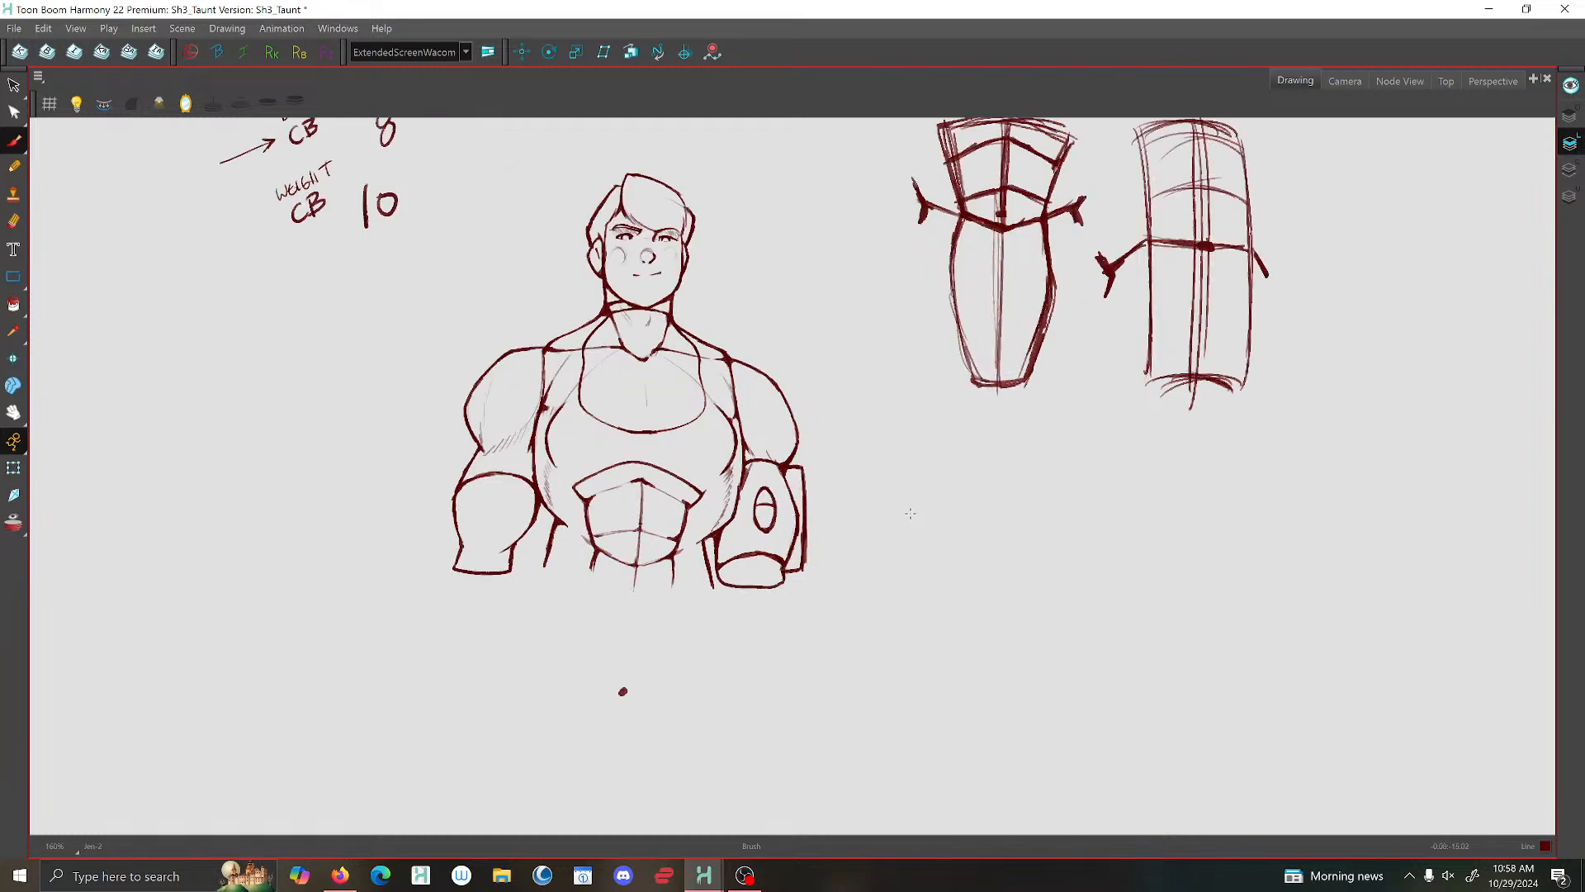
- Brush the matching side plate on the outer edge of the emblem arm in the turned-torso pose
key(period)
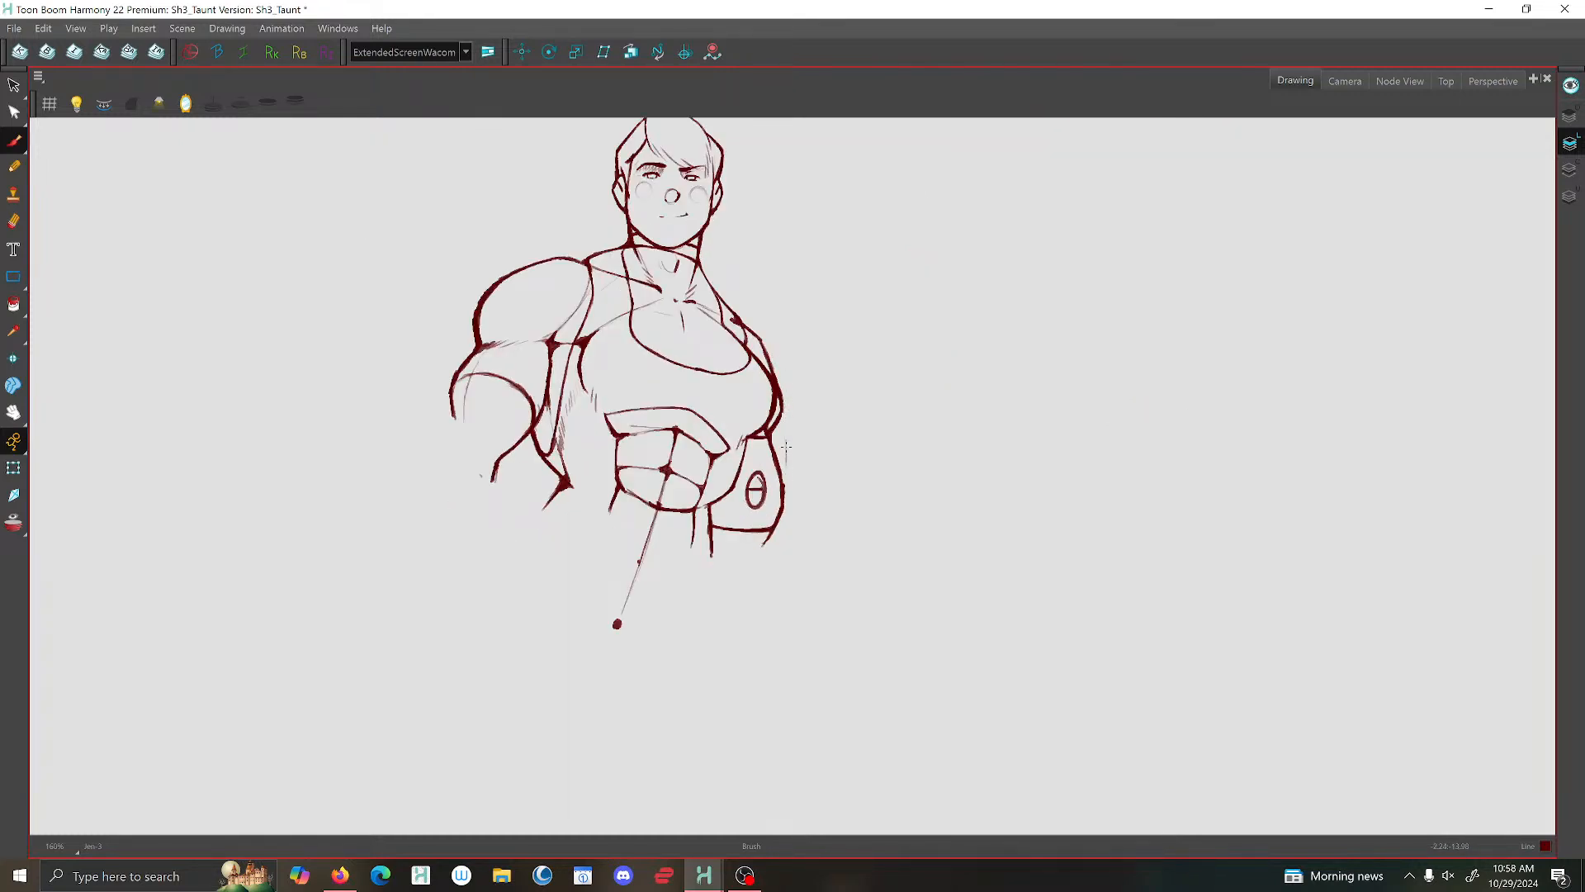
drag(786, 447, 776, 533)
key(f)
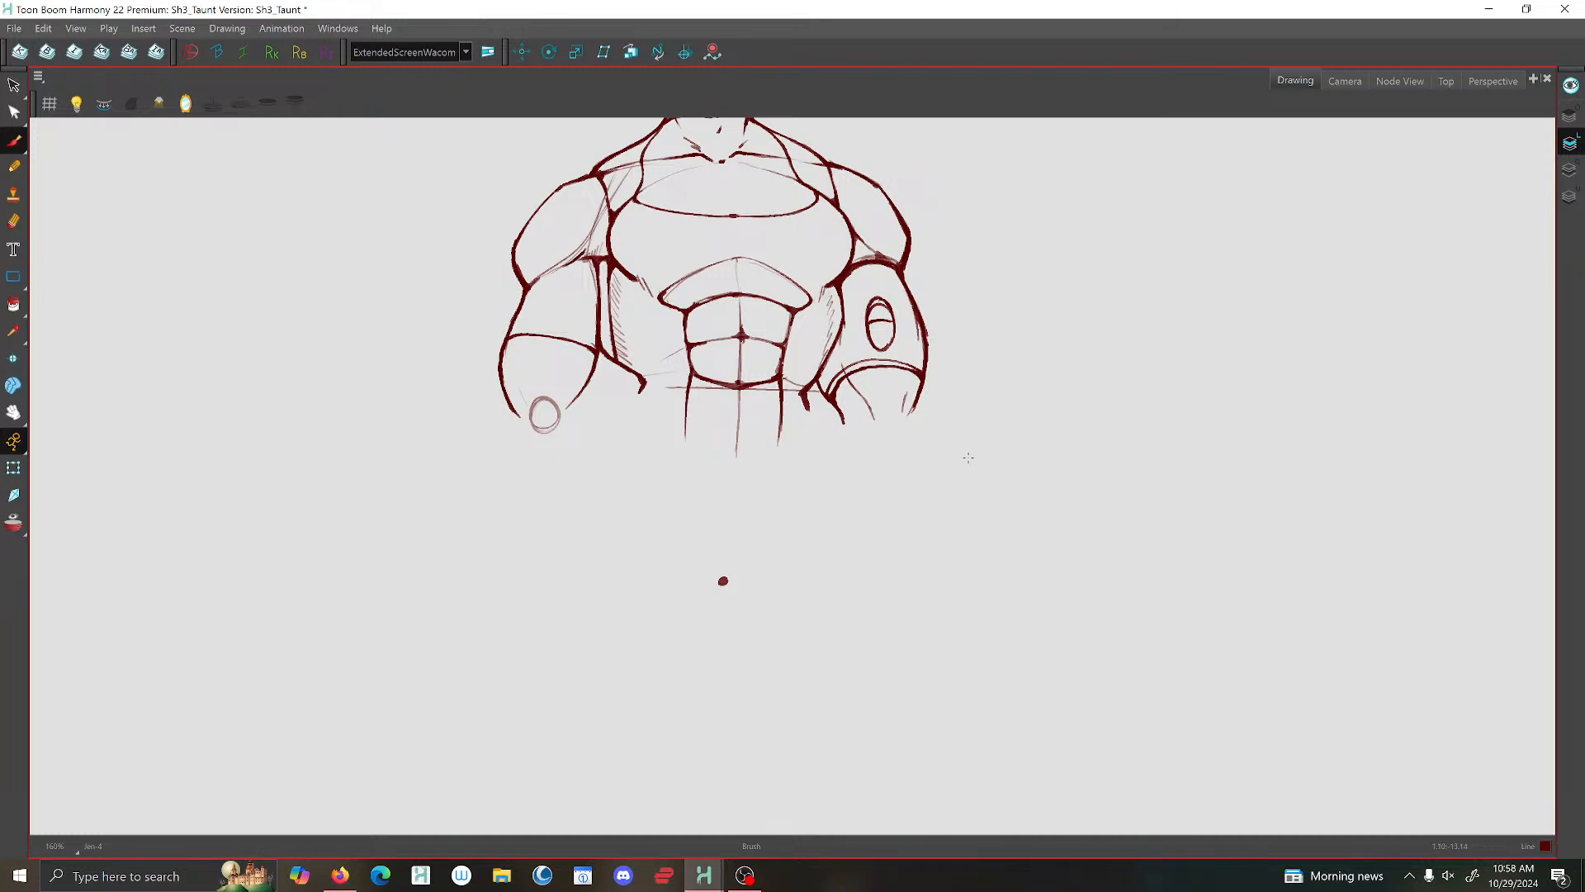
drag(969, 457, 907, 552)
key(f)
- Narrow the oval arm emblem in the turned-torso pose and move it outward, closer to the side plate
click(14, 87)
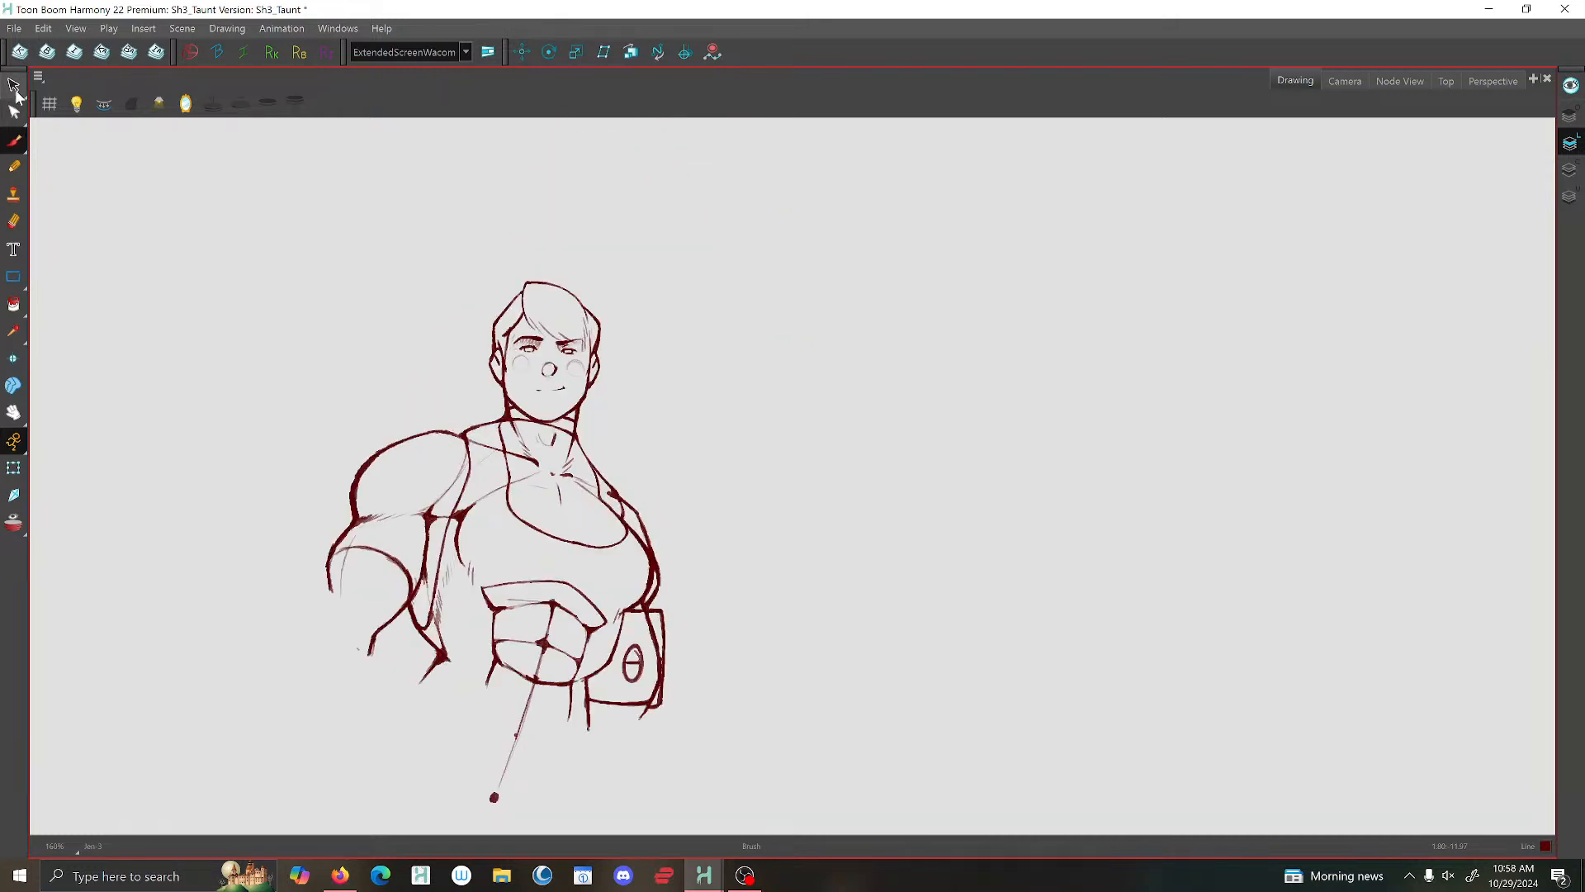
key(g)
key(f)
scroll(629, 656, up, 5)
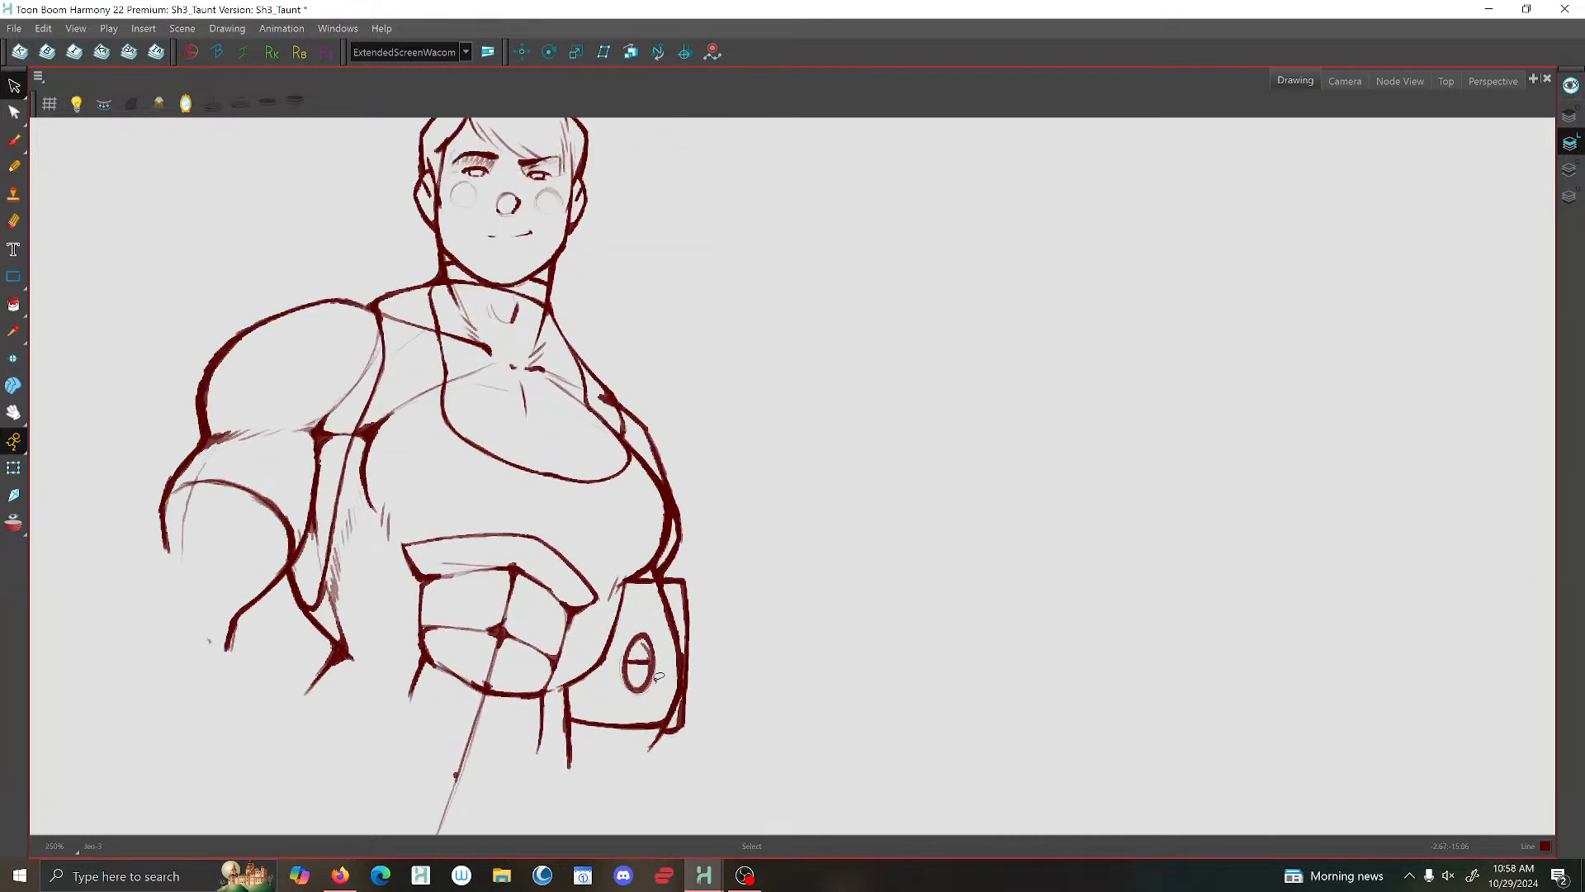
click(636, 661)
drag(631, 667, 642, 665)
drag(637, 607, 648, 666)
click(778, 537)
scroll(812, 529, down, 3)
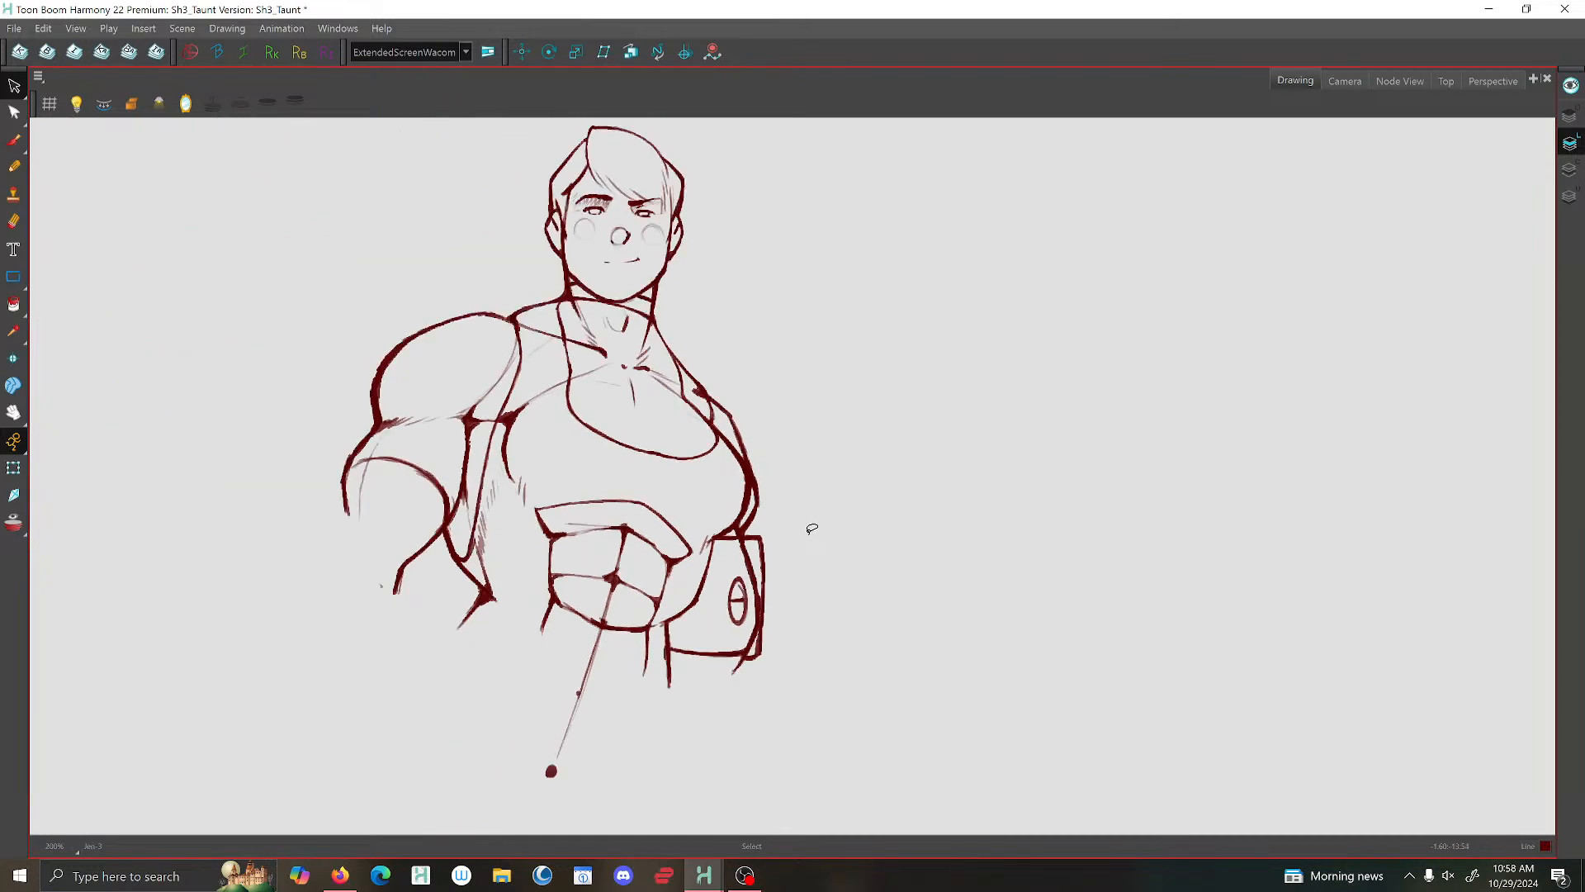
- Select the oval arm emblem in the following front-facing pose and shift it slightly up and toward the torso
key(f)
key(g)
key(g)
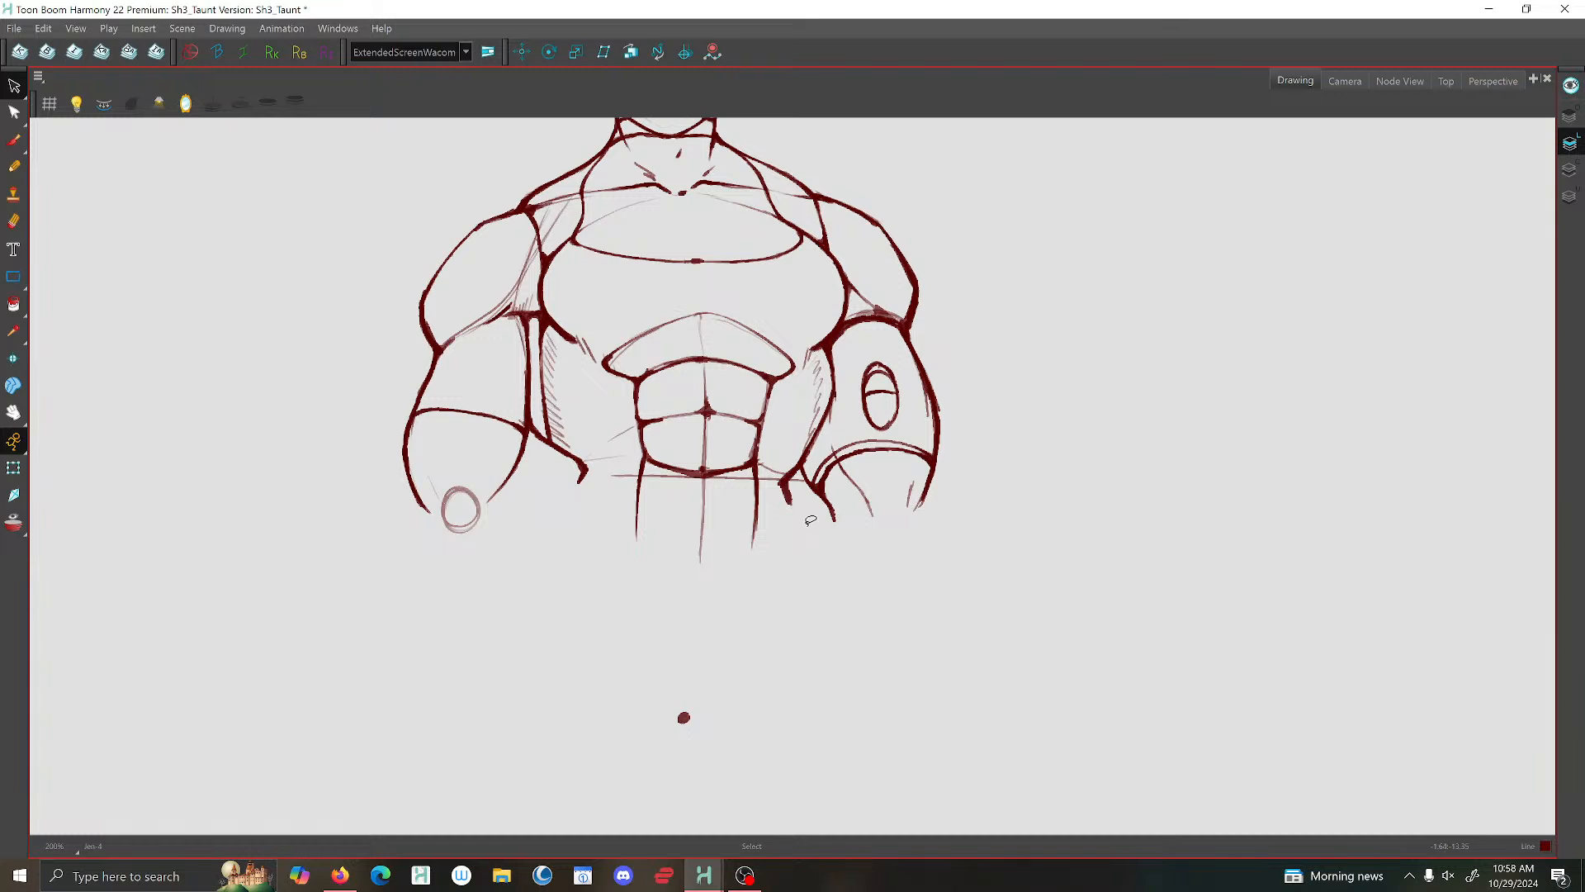
mouse_move(860, 398)
mouse_down()
mouse_move(904, 378)
mouse_move(853, 356)
mouse_up()
scroll(853, 356, up, 1)
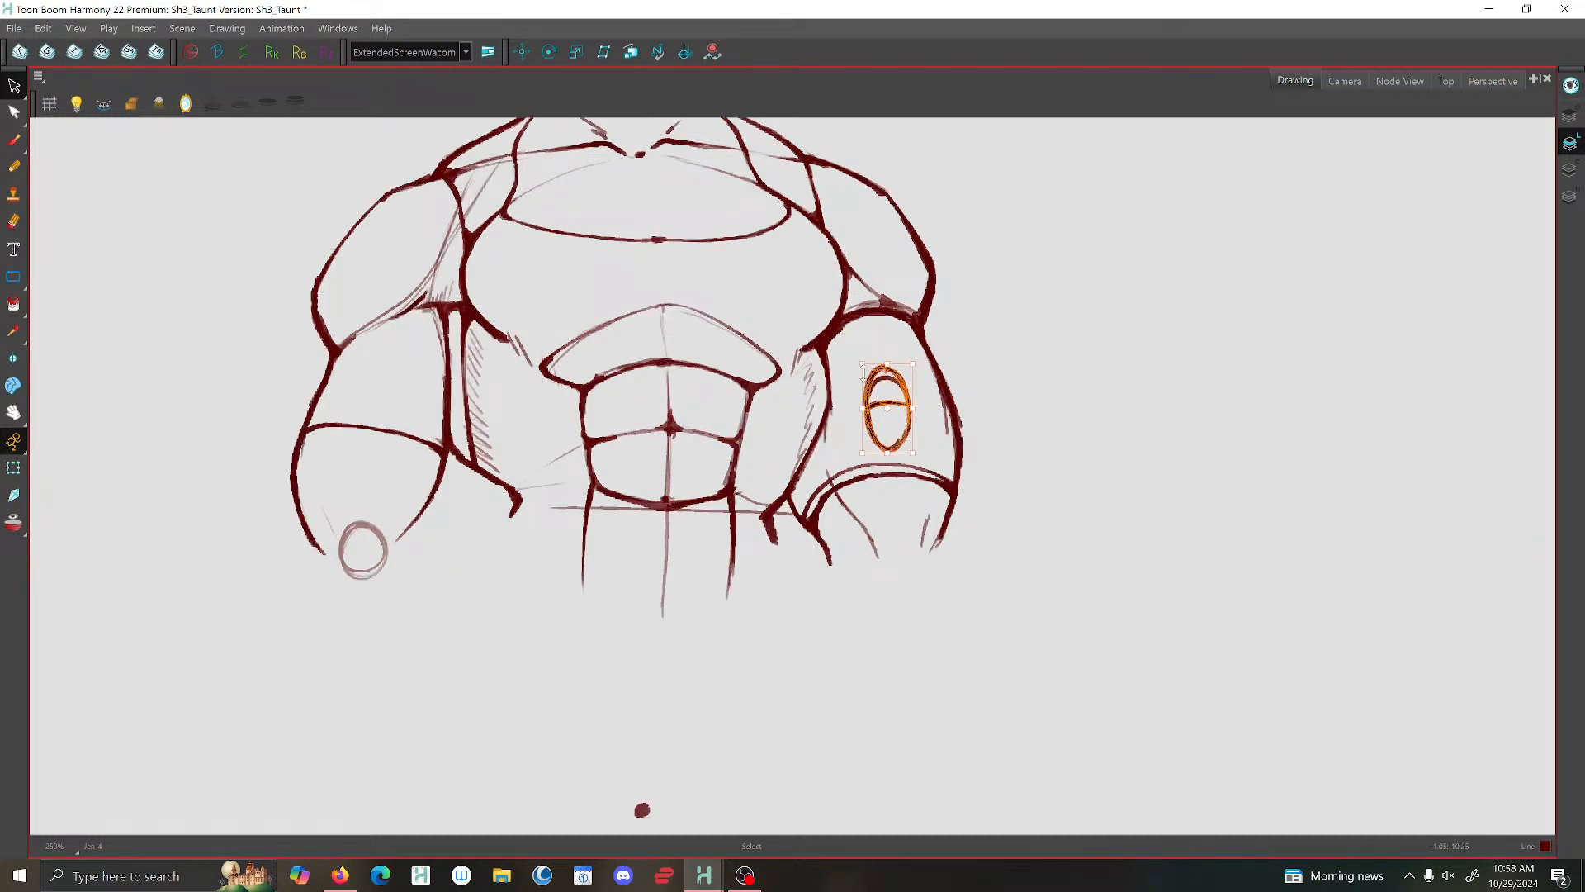
drag(872, 377, 865, 365)
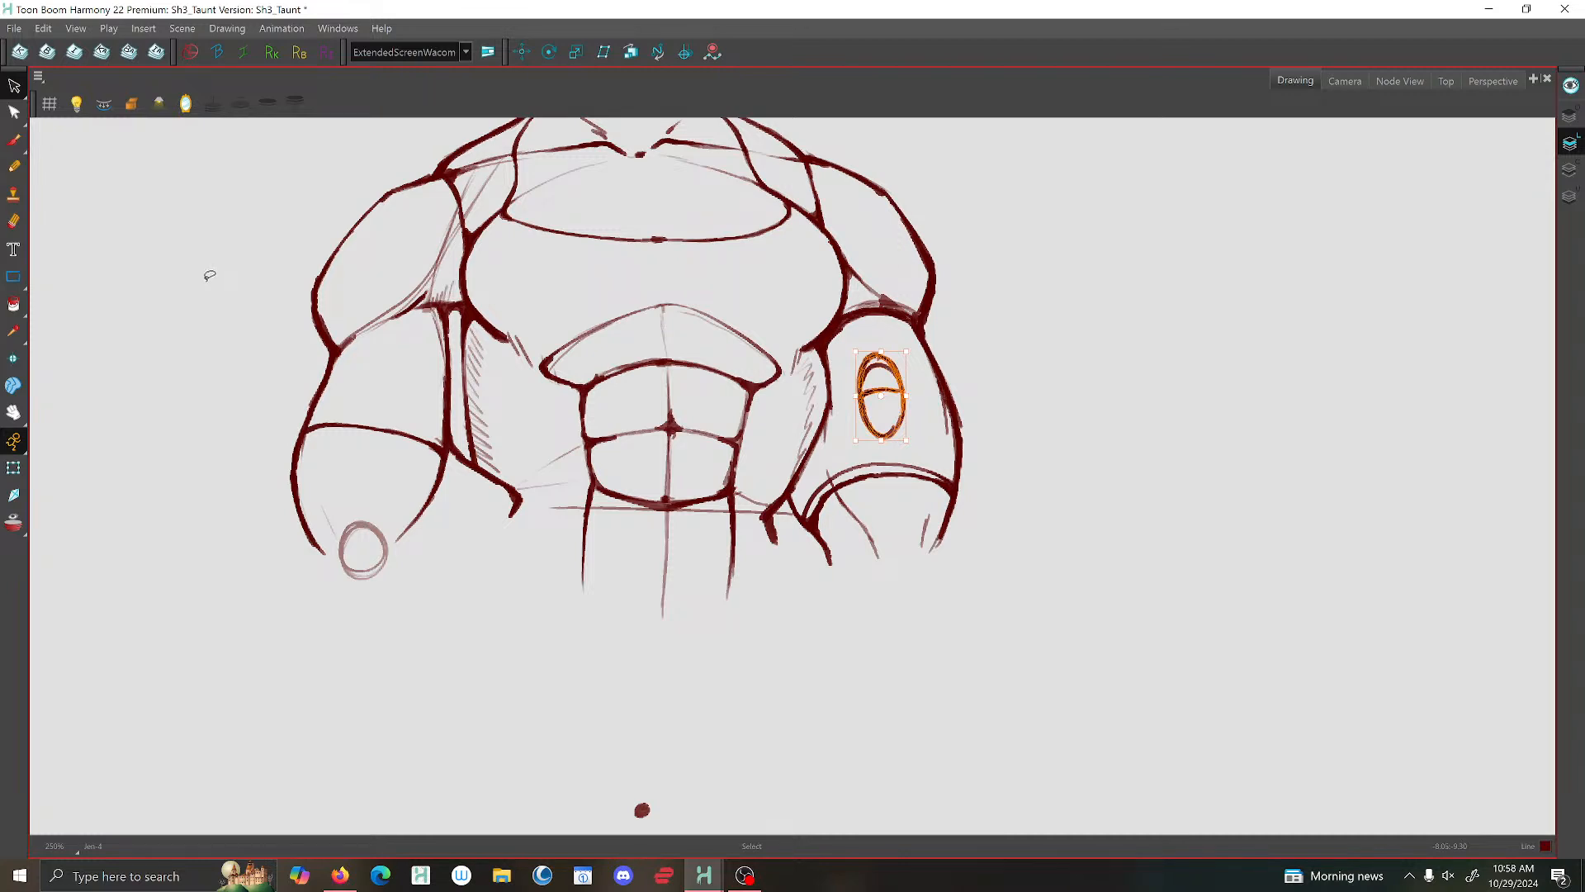
click(210, 275)
scroll(627, 505, down, 2)
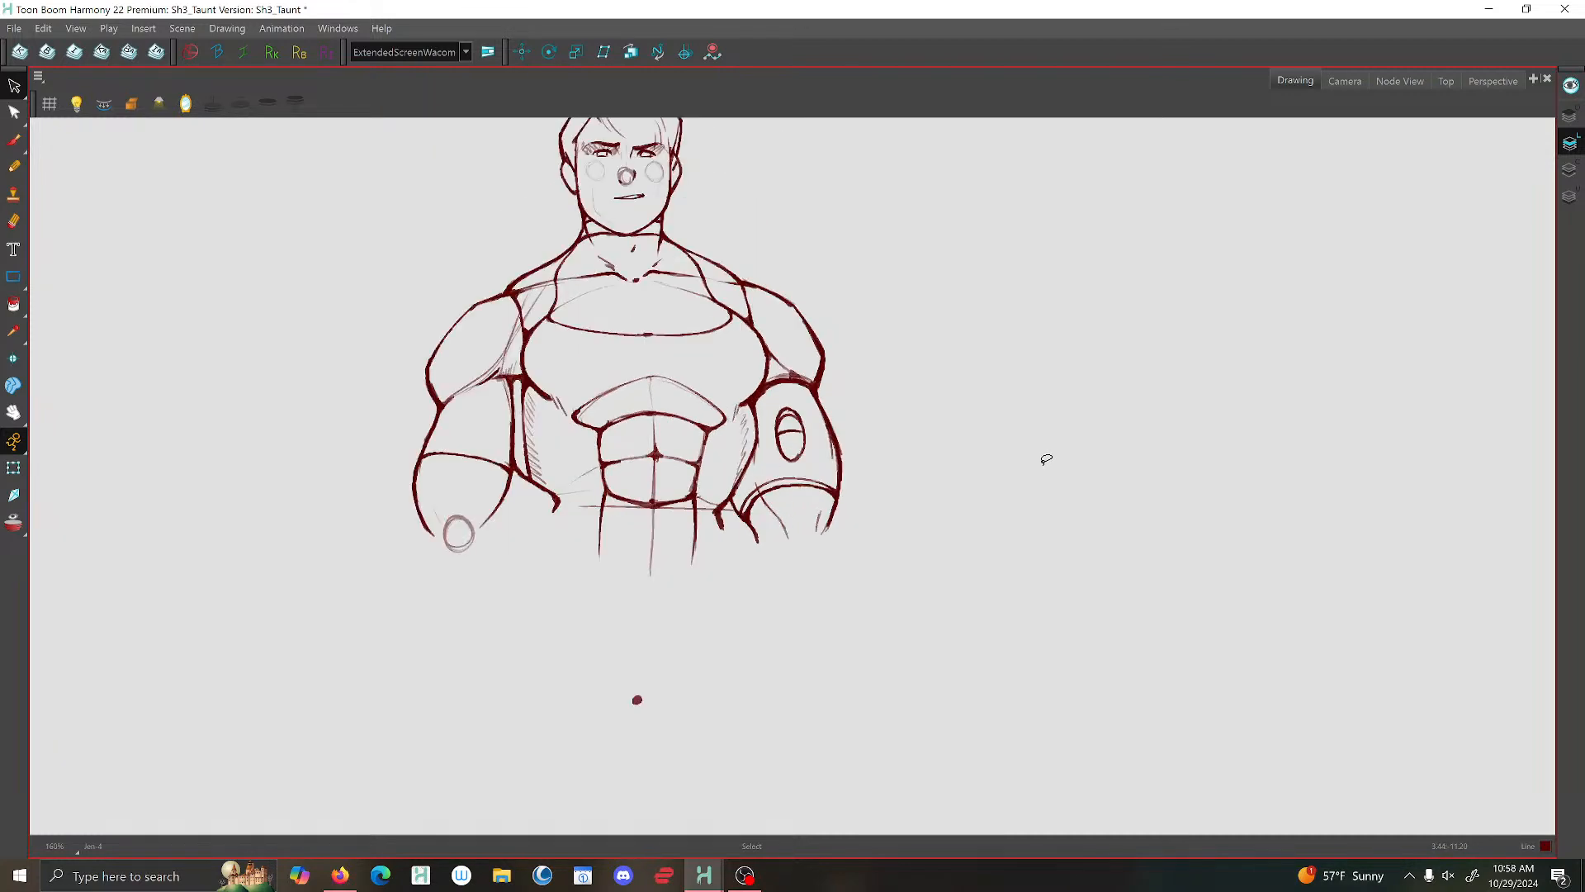
- Brush a slanted side plate with an angled lower corner along the outer edge of the emblem arm in the same front-facing pose
key(f)
click(13, 140)
key(g)
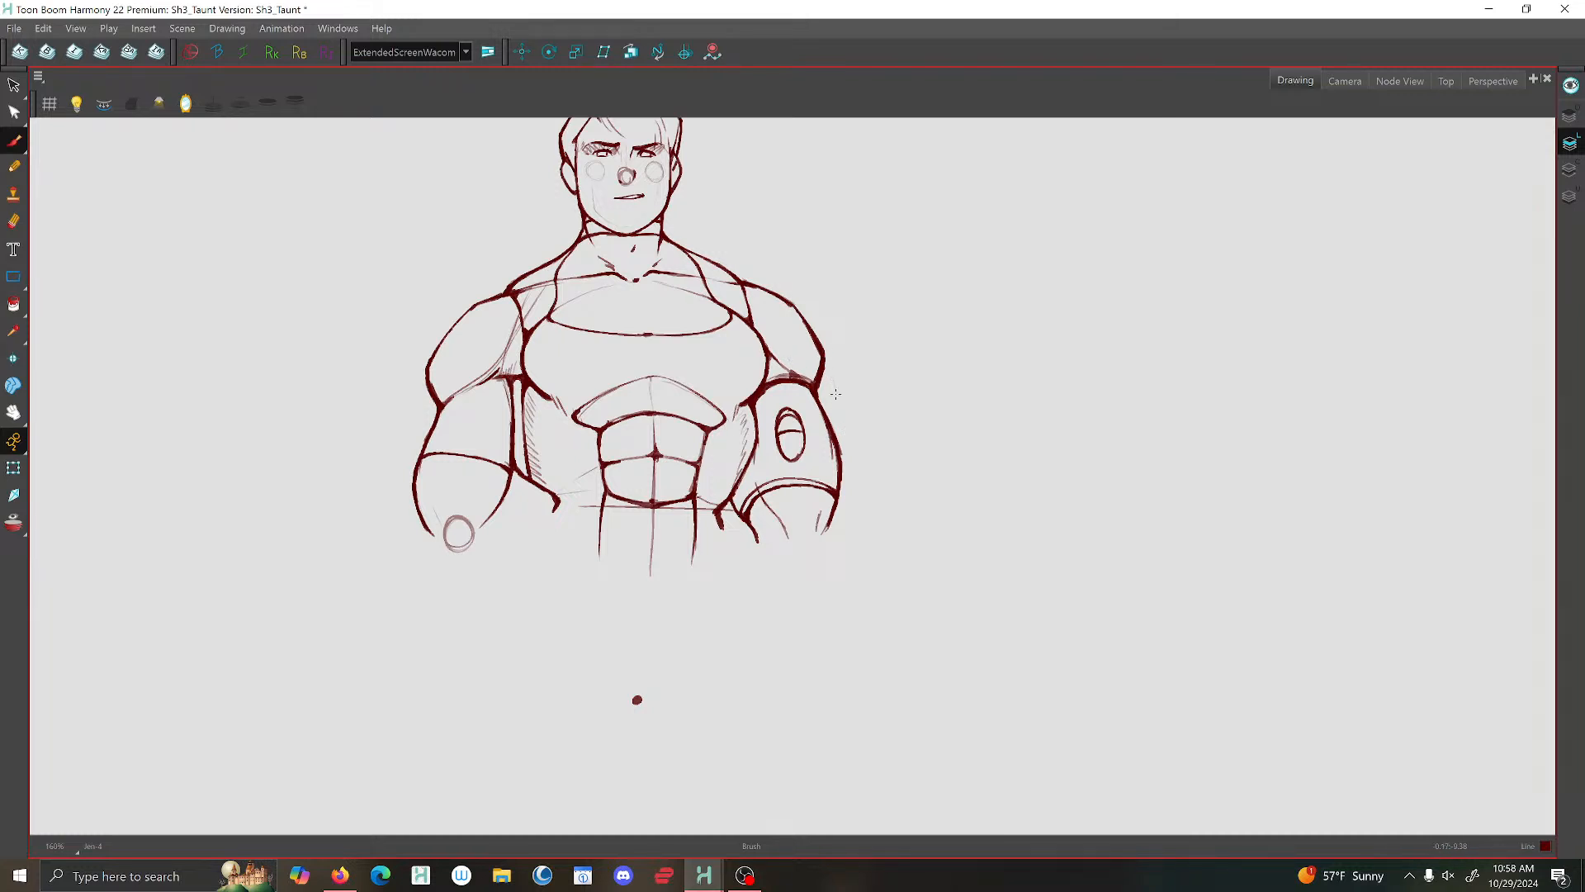
drag(837, 394, 859, 479)
mouse_move(840, 423)
mouse_down()
mouse_move(862, 486)
mouse_move(838, 504)
mouse_up()
drag(826, 386, 857, 475)
mouse_move(837, 403)
mouse_down()
mouse_move(821, 403)
mouse_move(837, 404)
mouse_up()
drag(858, 483, 841, 500)
mouse_move(835, 387)
mouse_down()
mouse_move(817, 386)
mouse_move(840, 395)
mouse_move(858, 483)
mouse_up()
- Compare the arm plate with the neighbouring poses and brush over its upper outer corner
key(comma)
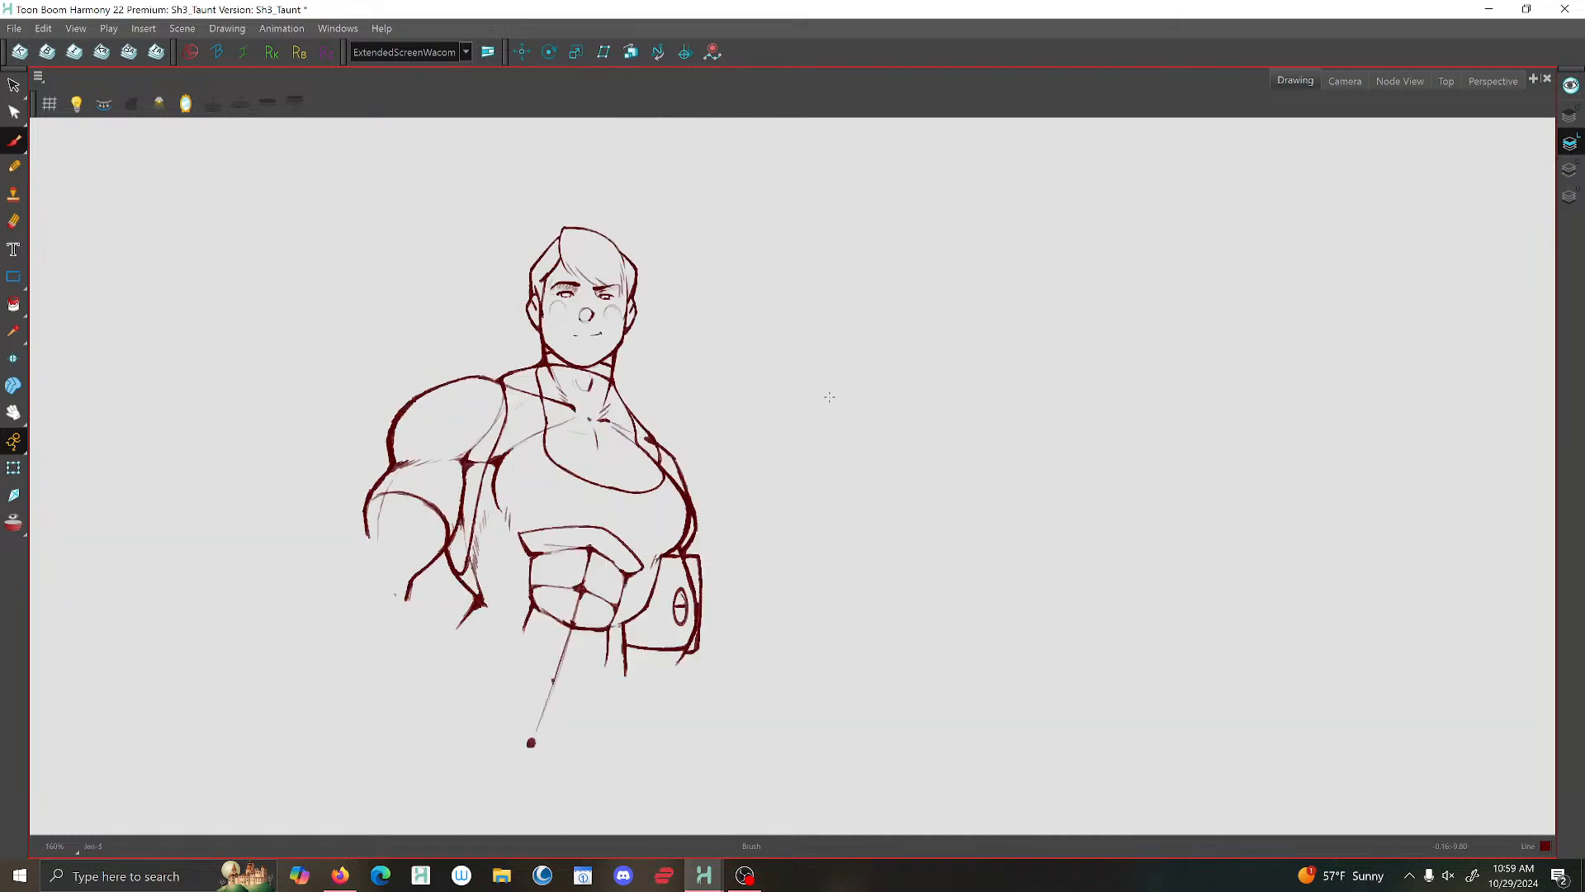
key(period)
key(period)
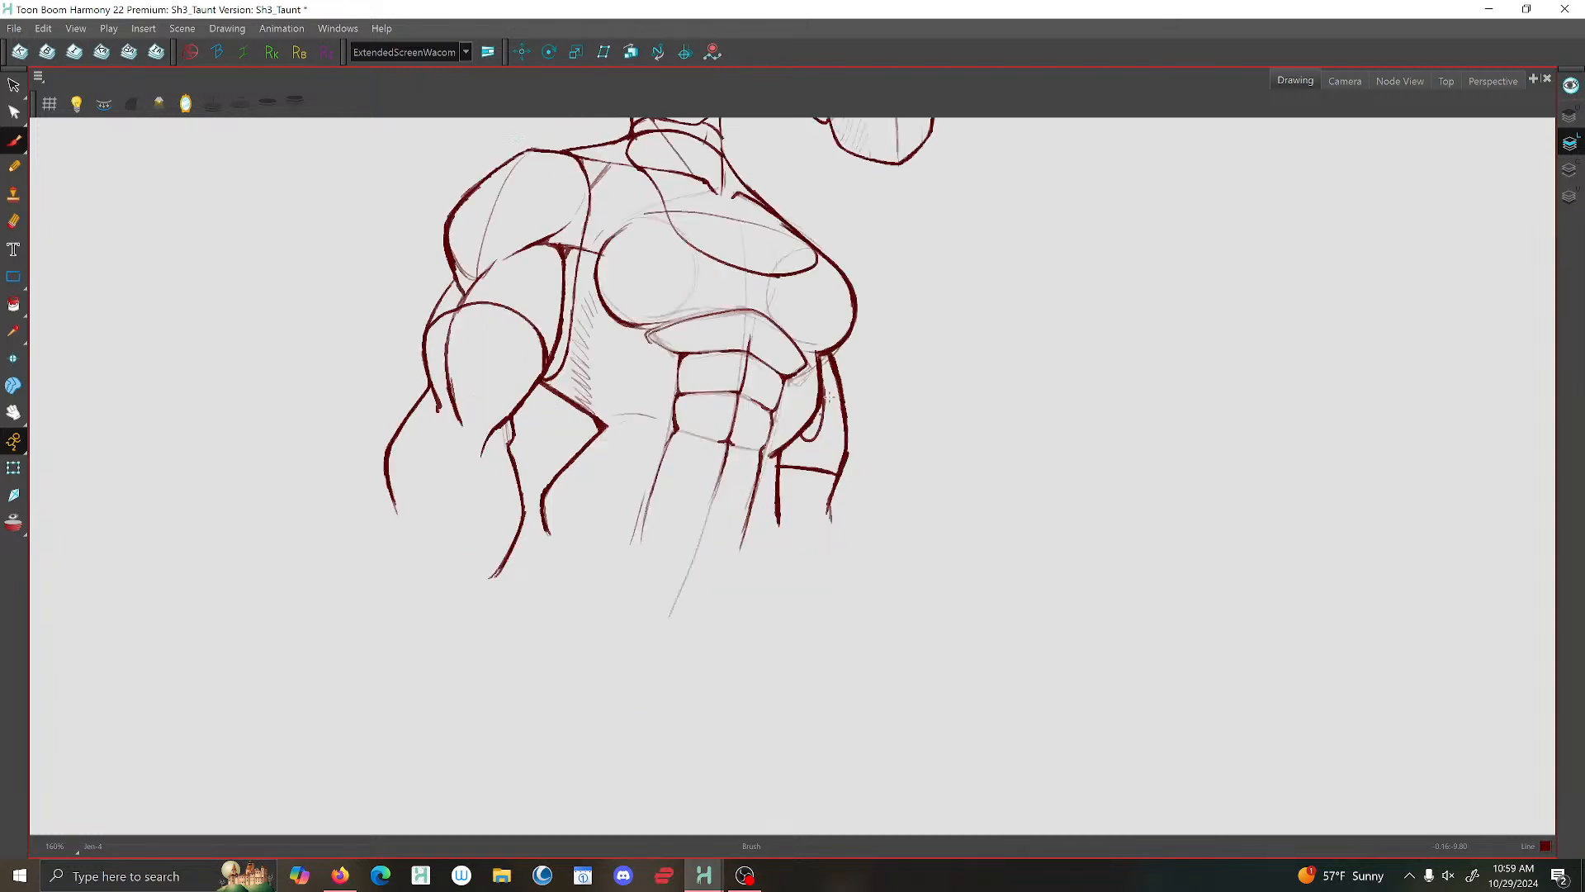
click(13, 86)
click(13, 141)
key(comma)
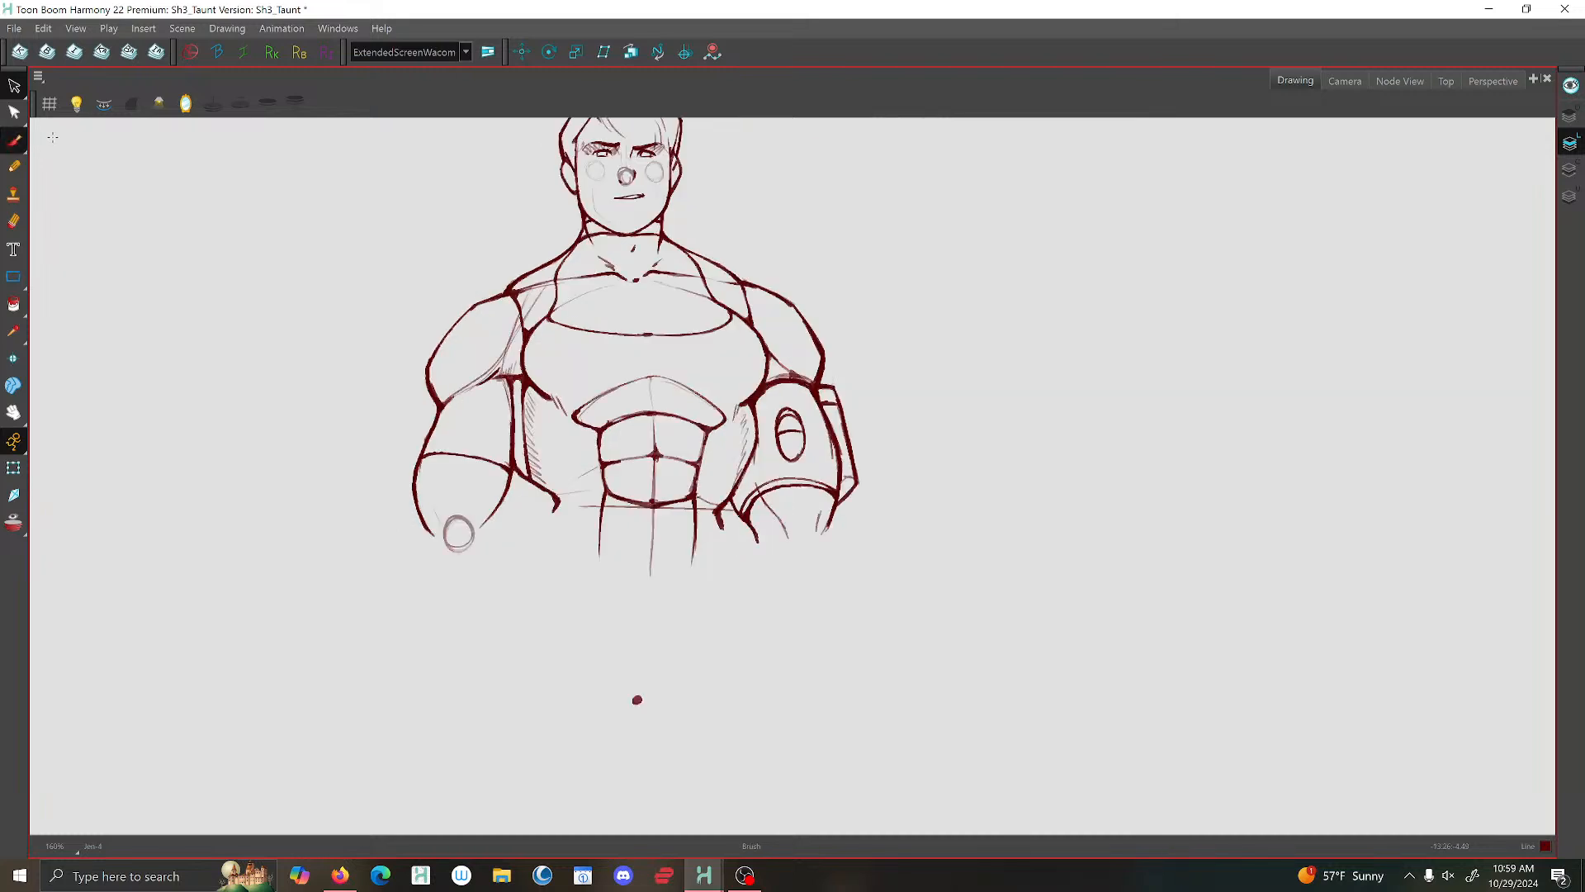
key(period)
mouse_move(834, 390)
mouse_down()
mouse_move(832, 443)
mouse_move(831, 397)
mouse_move(830, 435)
mouse_move(842, 412)
mouse_up()
- Try shifting the side plate's outer edge farther outward in the front-facing pose with notes, and undo the move
key(comma)
key(comma)
key(period)
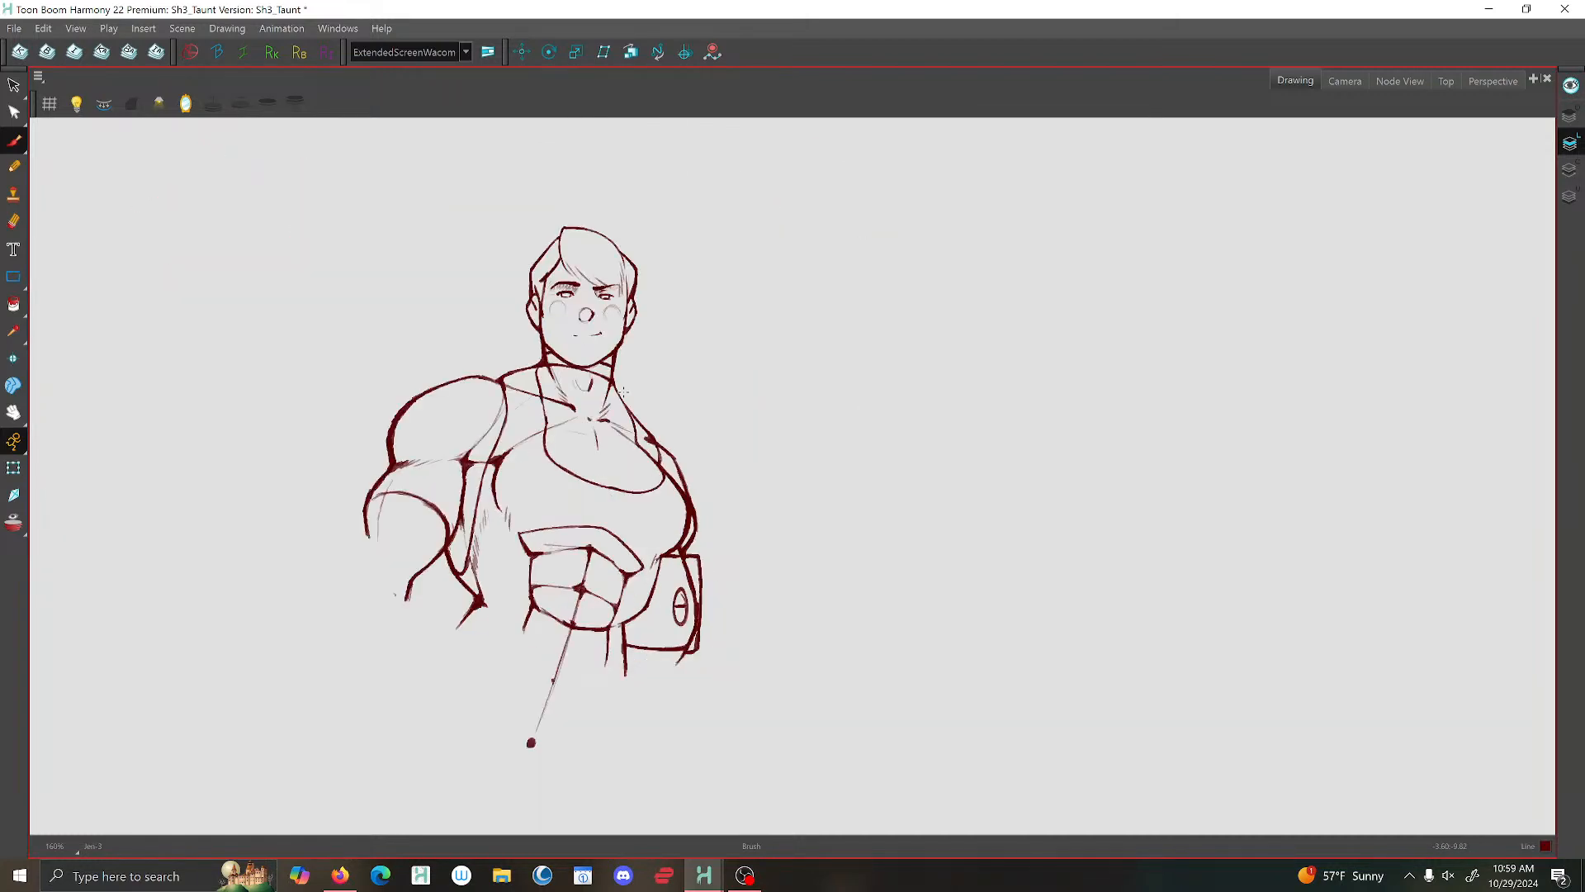
key(comma)
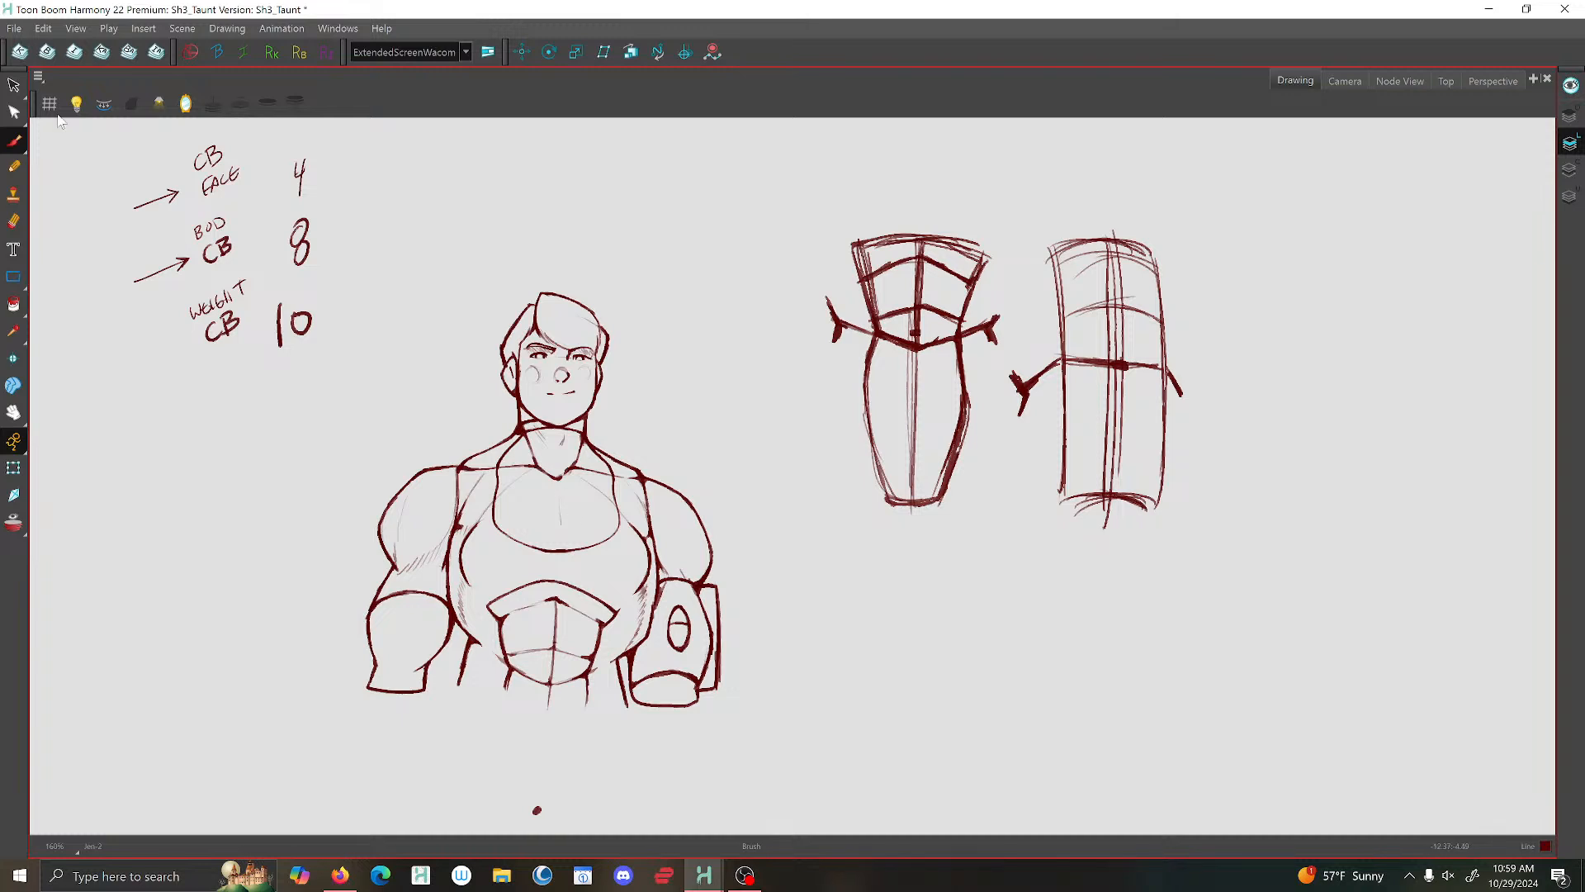
click(14, 86)
click(719, 615)
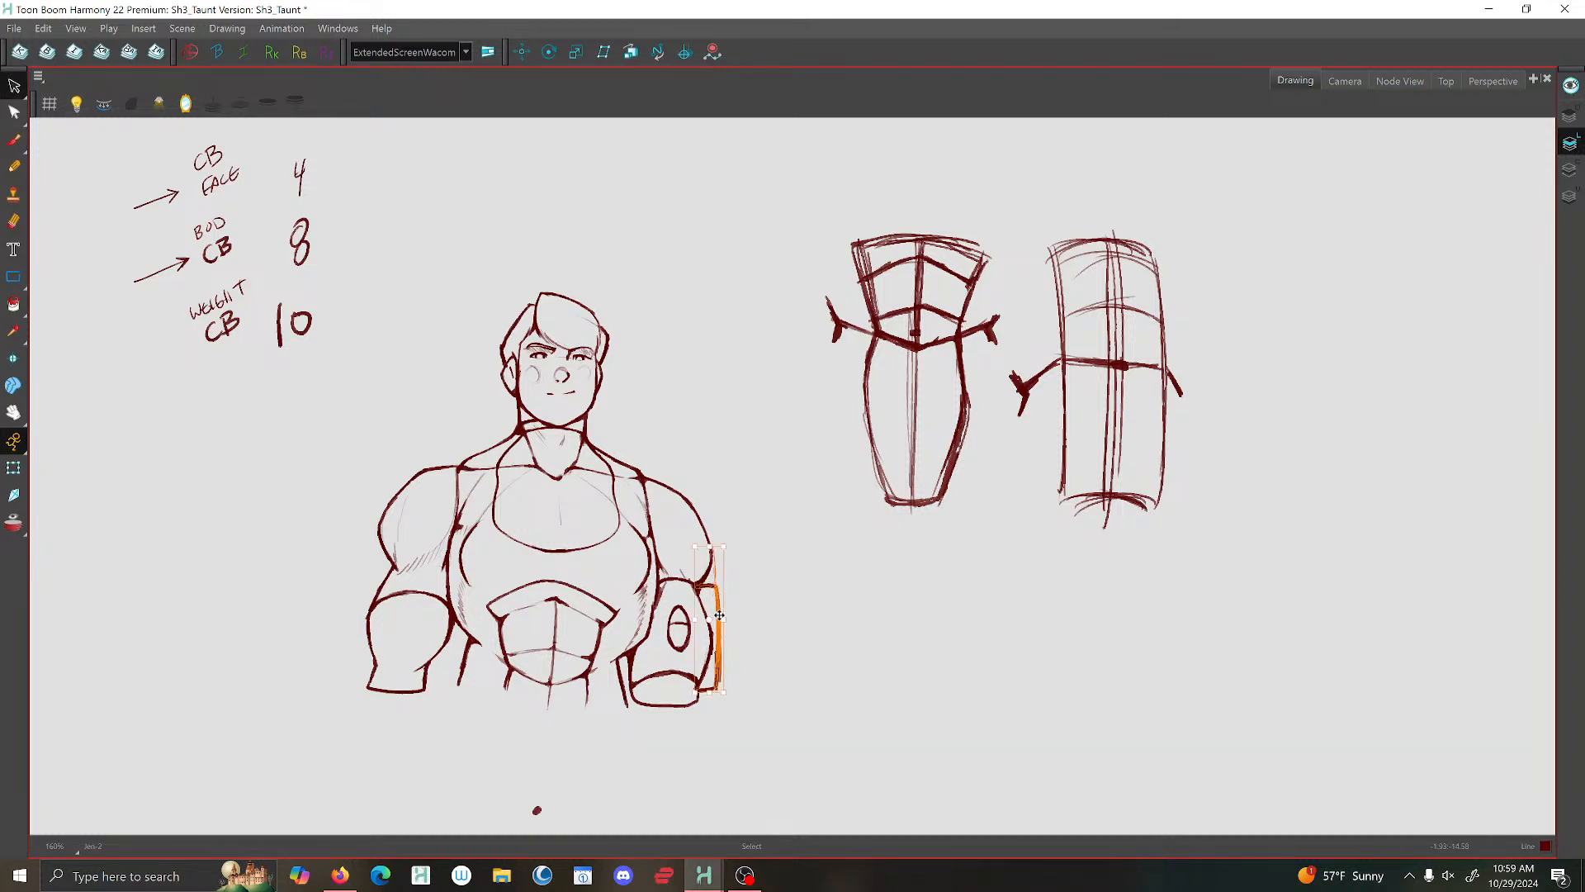
drag(719, 615, 731, 615)
key(ctrl+z)
- Brush a narrow side plate along the outer edge of the emblem arm in the three-quarter pose with the head sketch
key(comma)
key(period)
key(period)
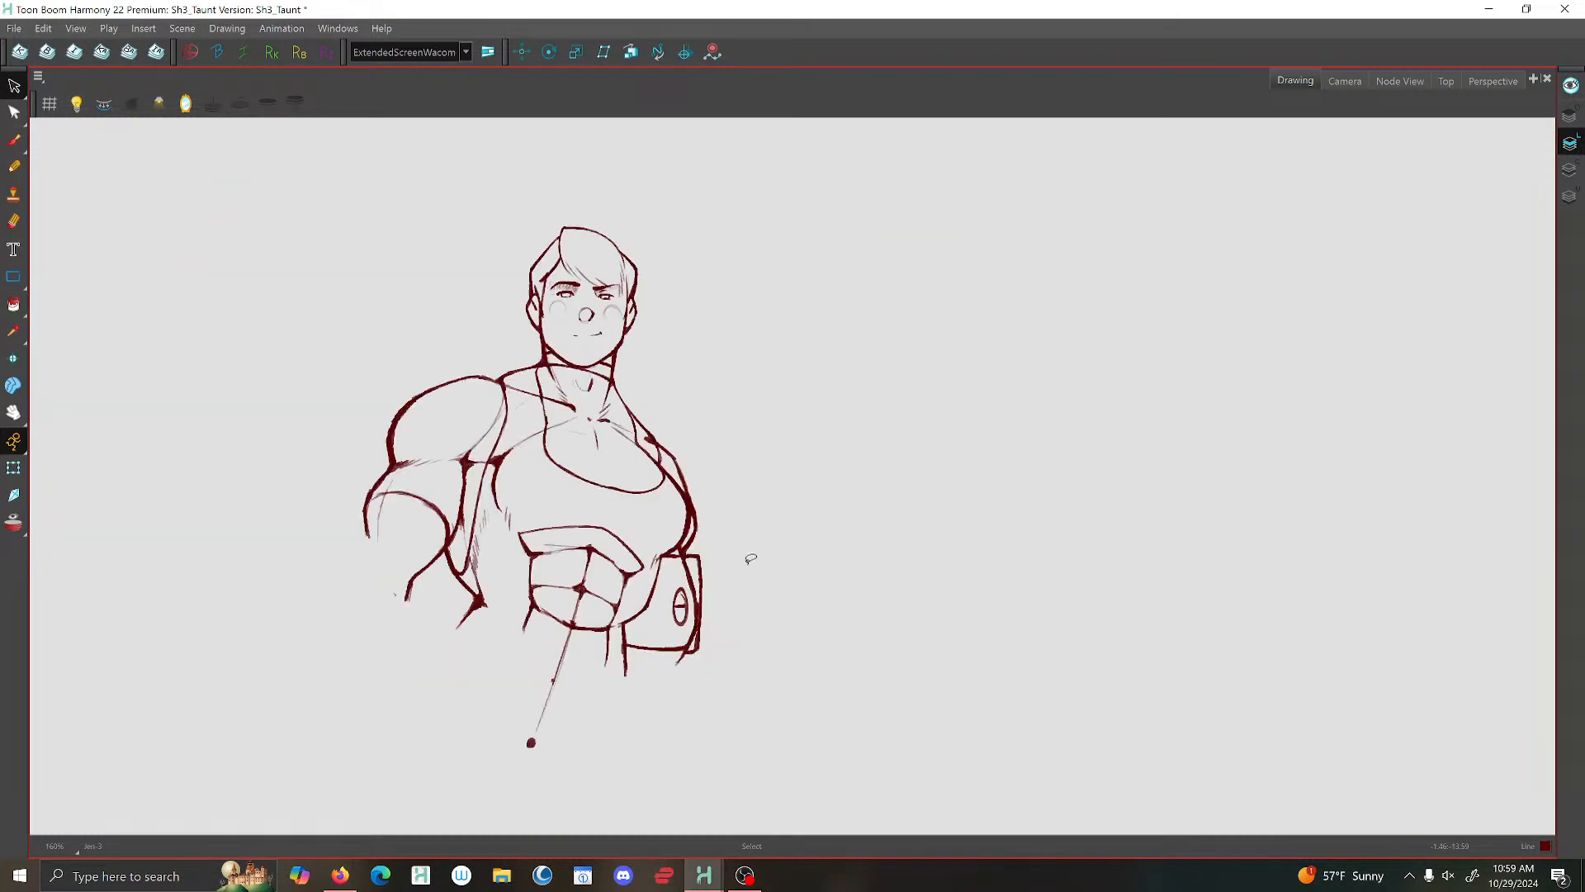
key(period)
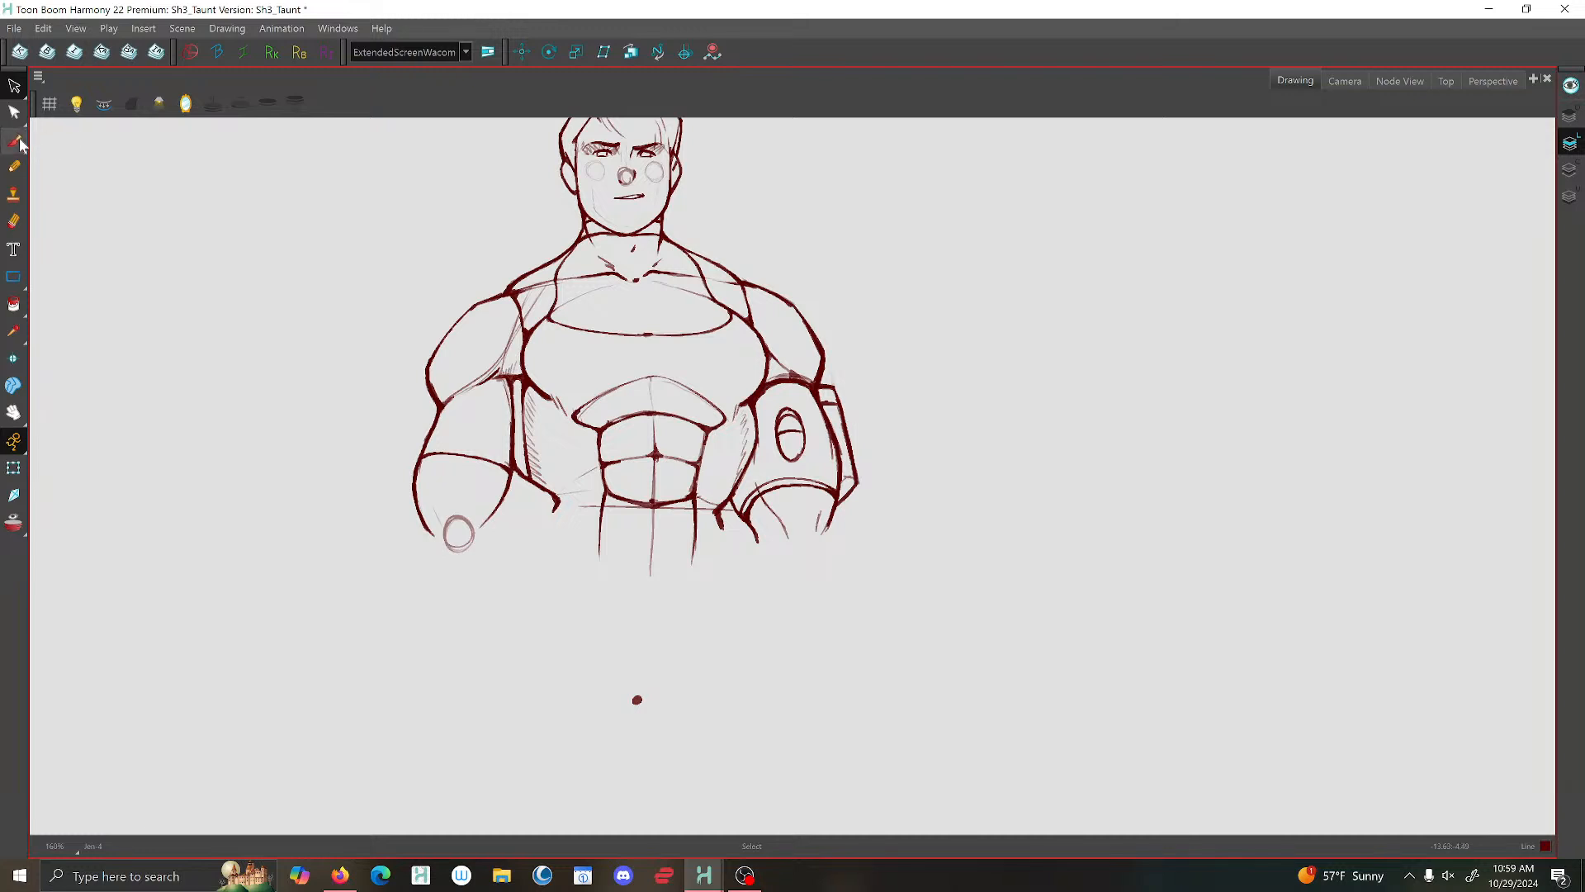
click(14, 141)
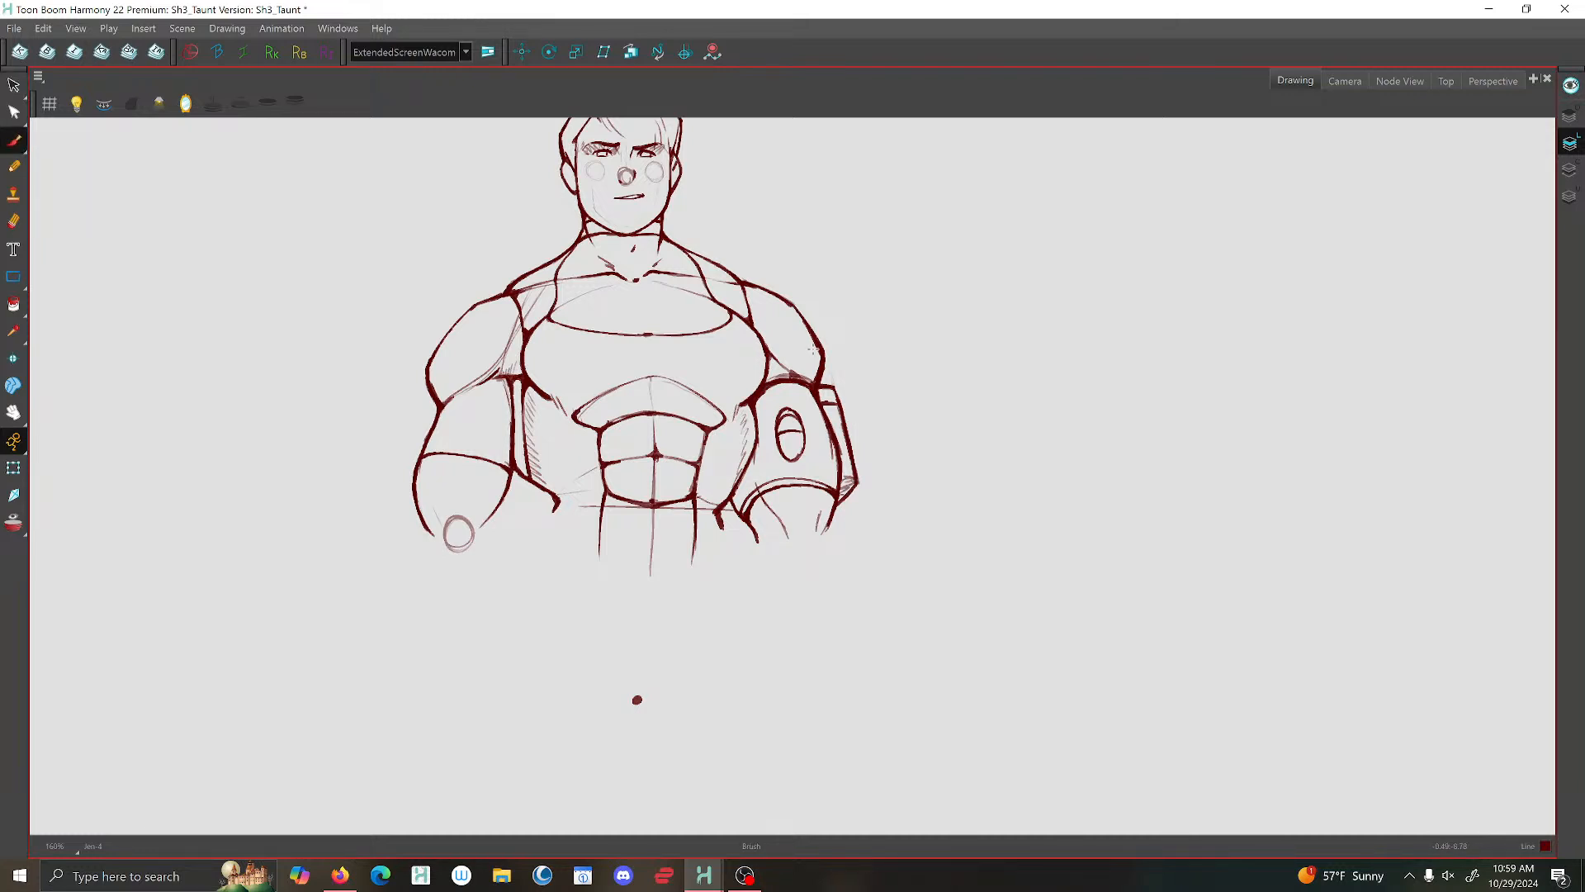
key(period)
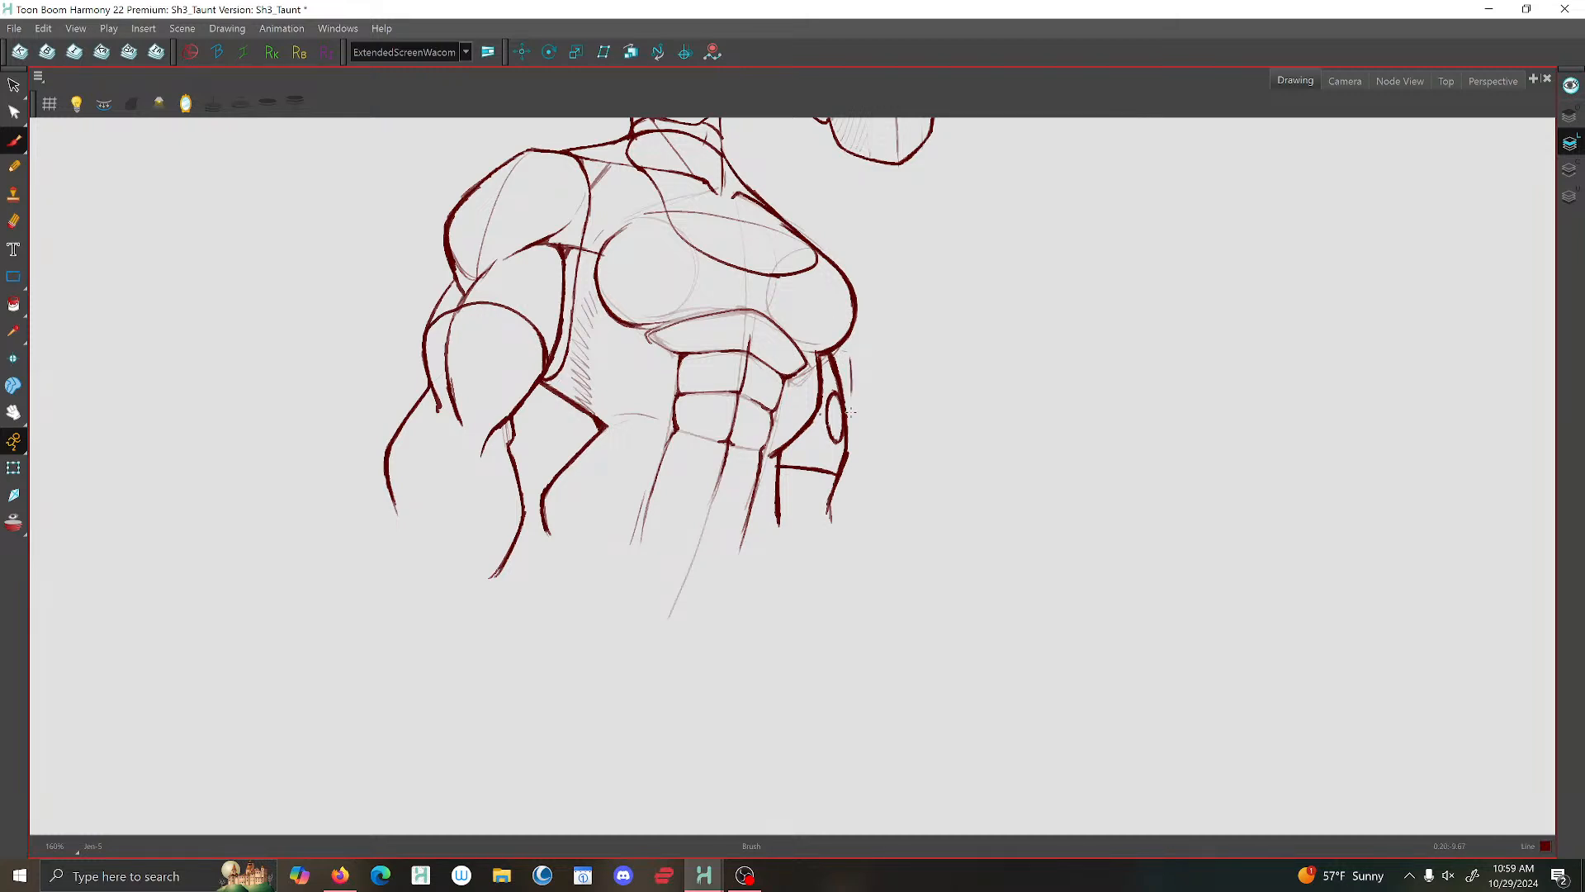
drag(850, 410, 842, 476)
mouse_move(830, 356)
mouse_down()
mouse_move(852, 358)
mouse_move(848, 478)
mouse_up()
- Compare the arm side plate with those in the neighbouring poses by flipping between the drawings
key(1)
key(f)
key(f)
key(g)
key(f)
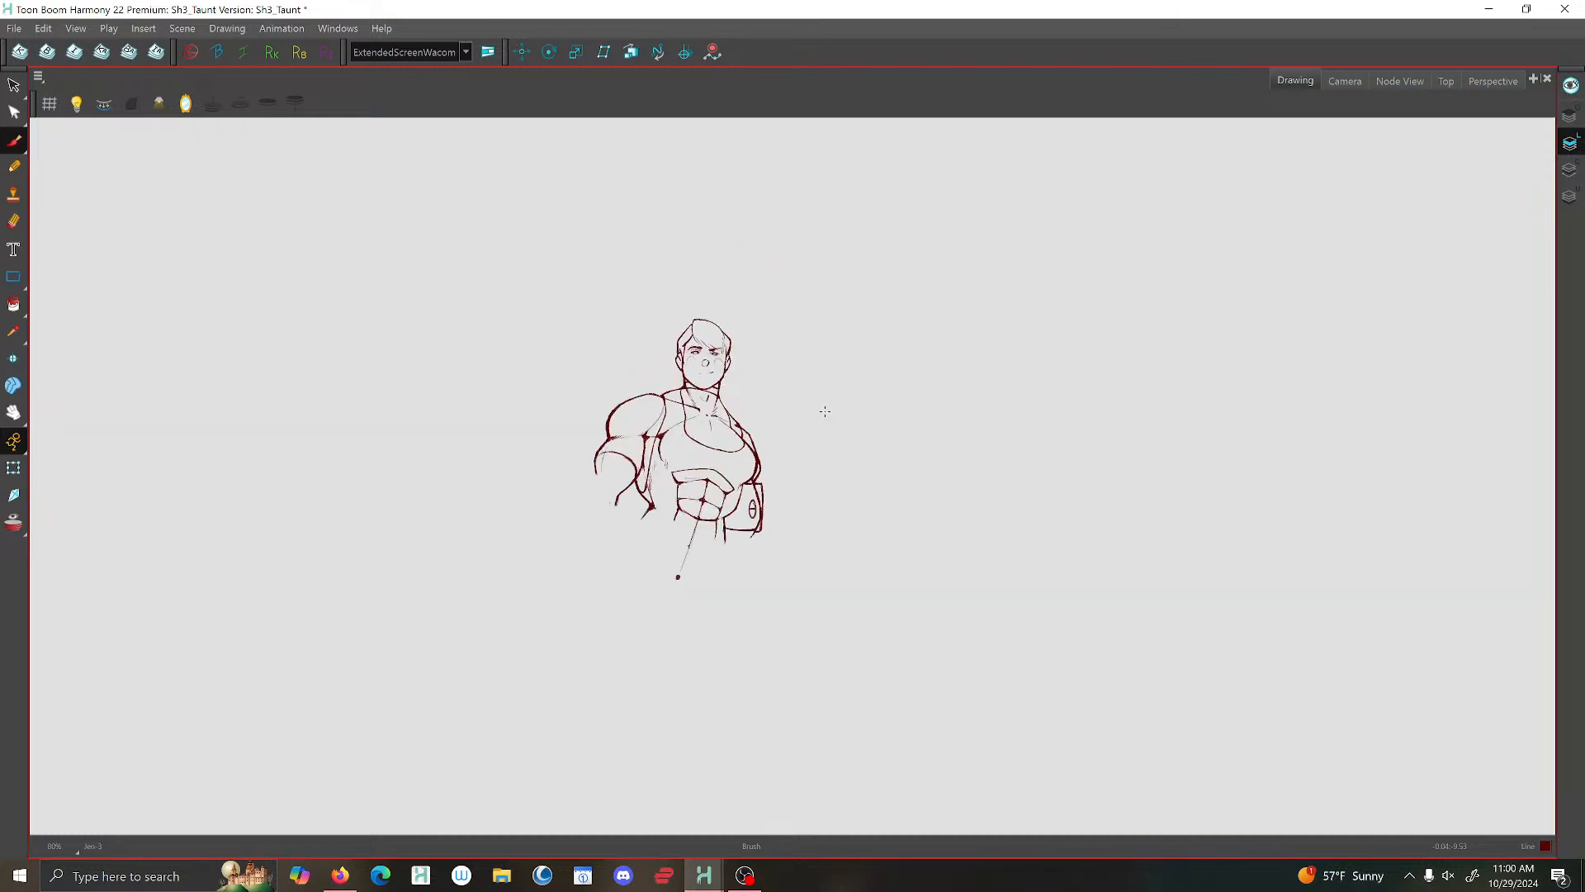
key(g)
key(f)
key(g)
key(g)
key(g)
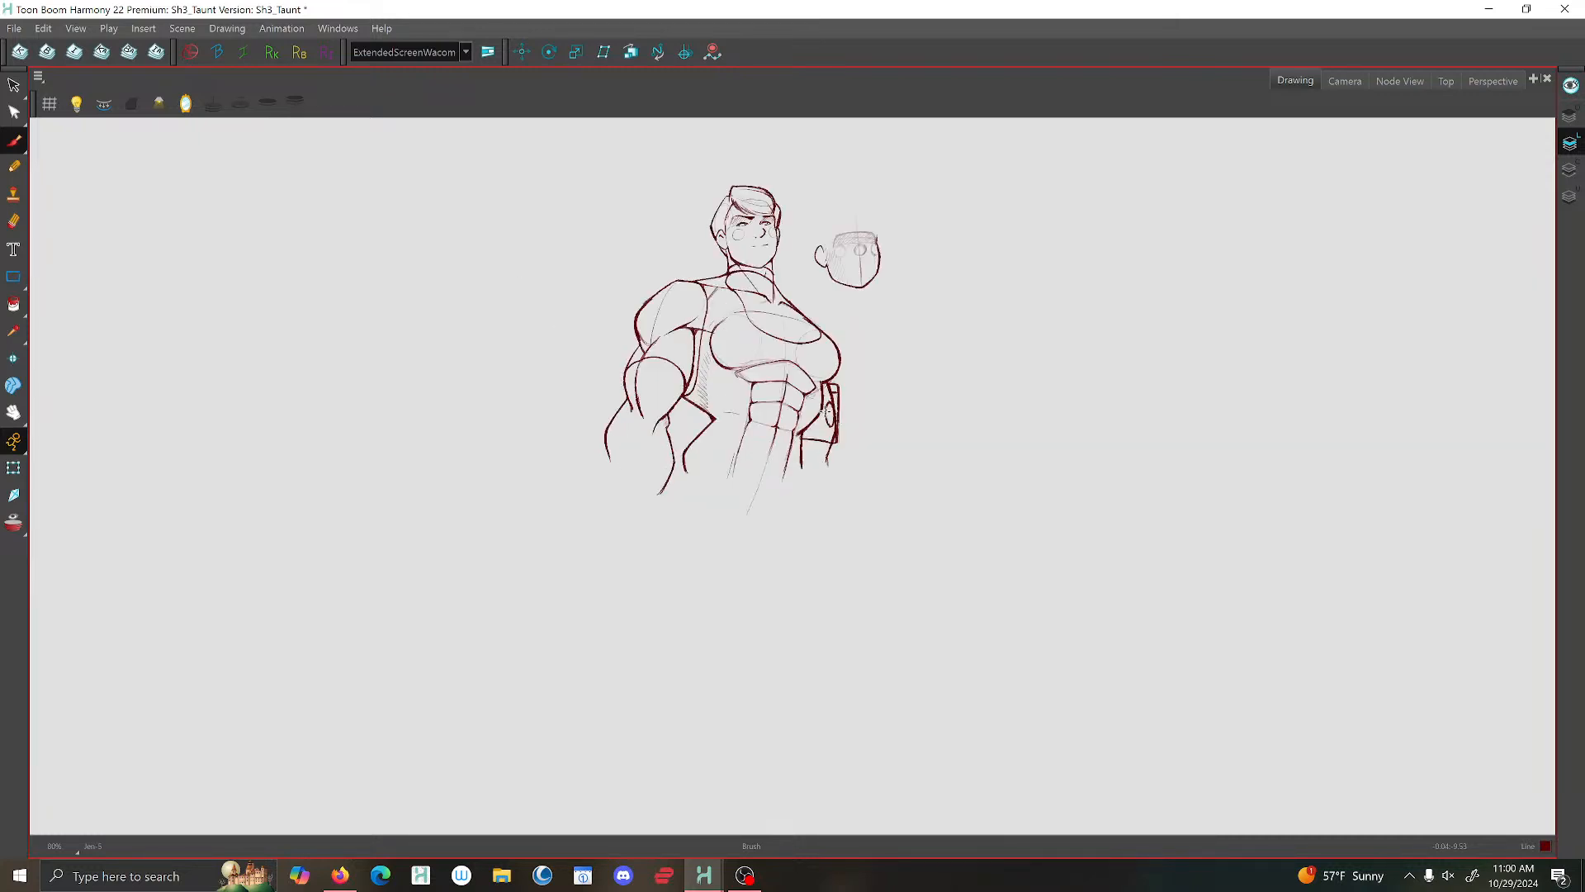
- Select the oval arm emblem in the raised-hand pose and nudge it slightly toward the torso
key(2)
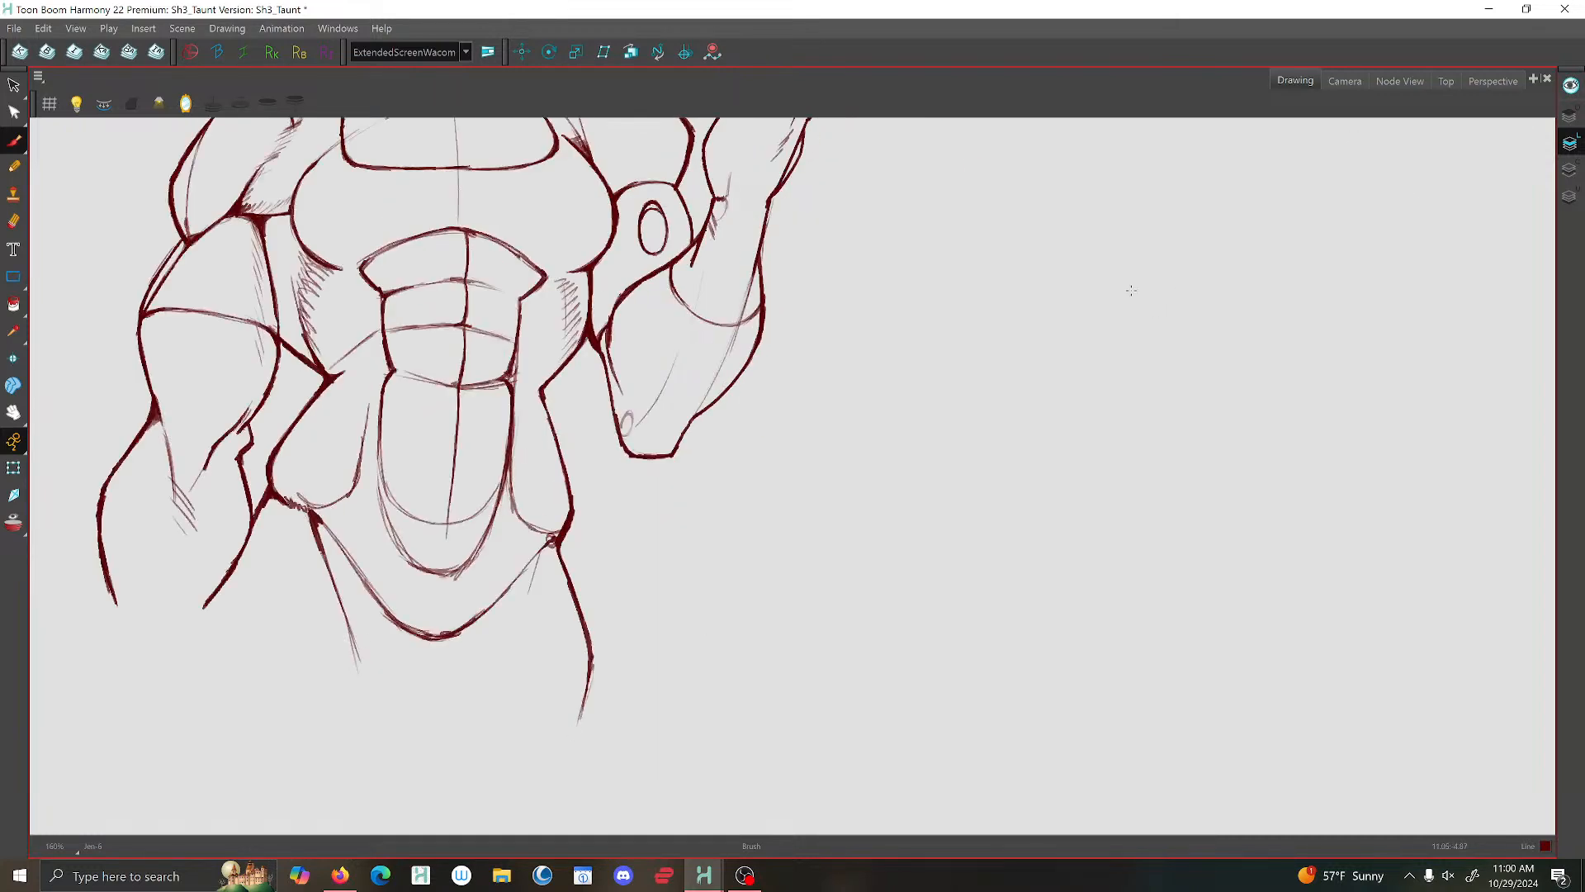
drag(1129, 290, 1112, 505)
click(13, 86)
scroll(624, 446, up, 2)
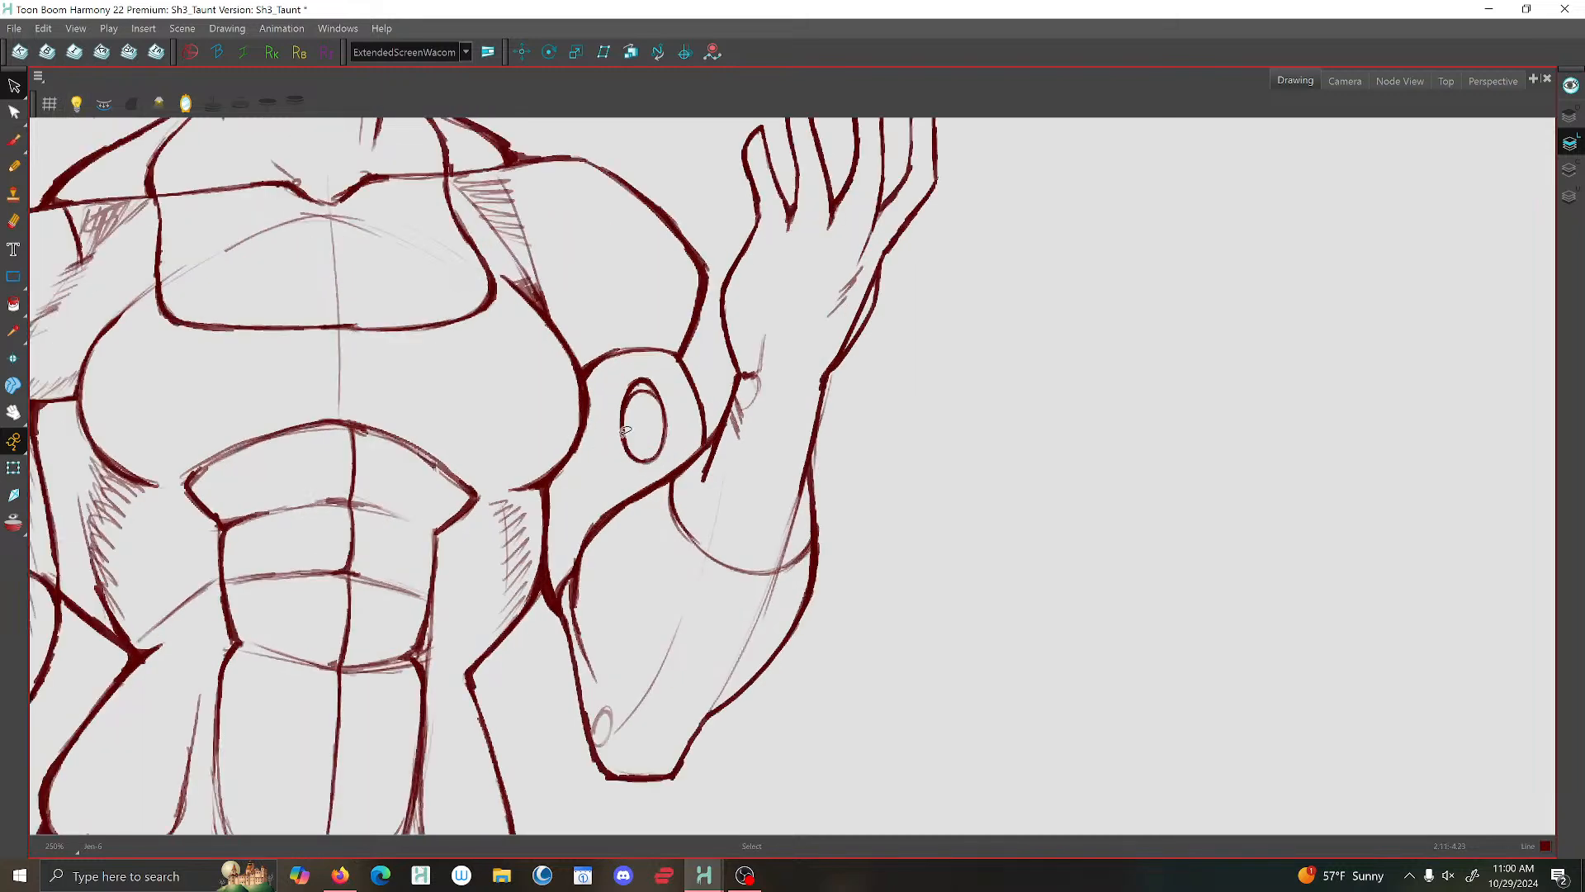
click(631, 396)
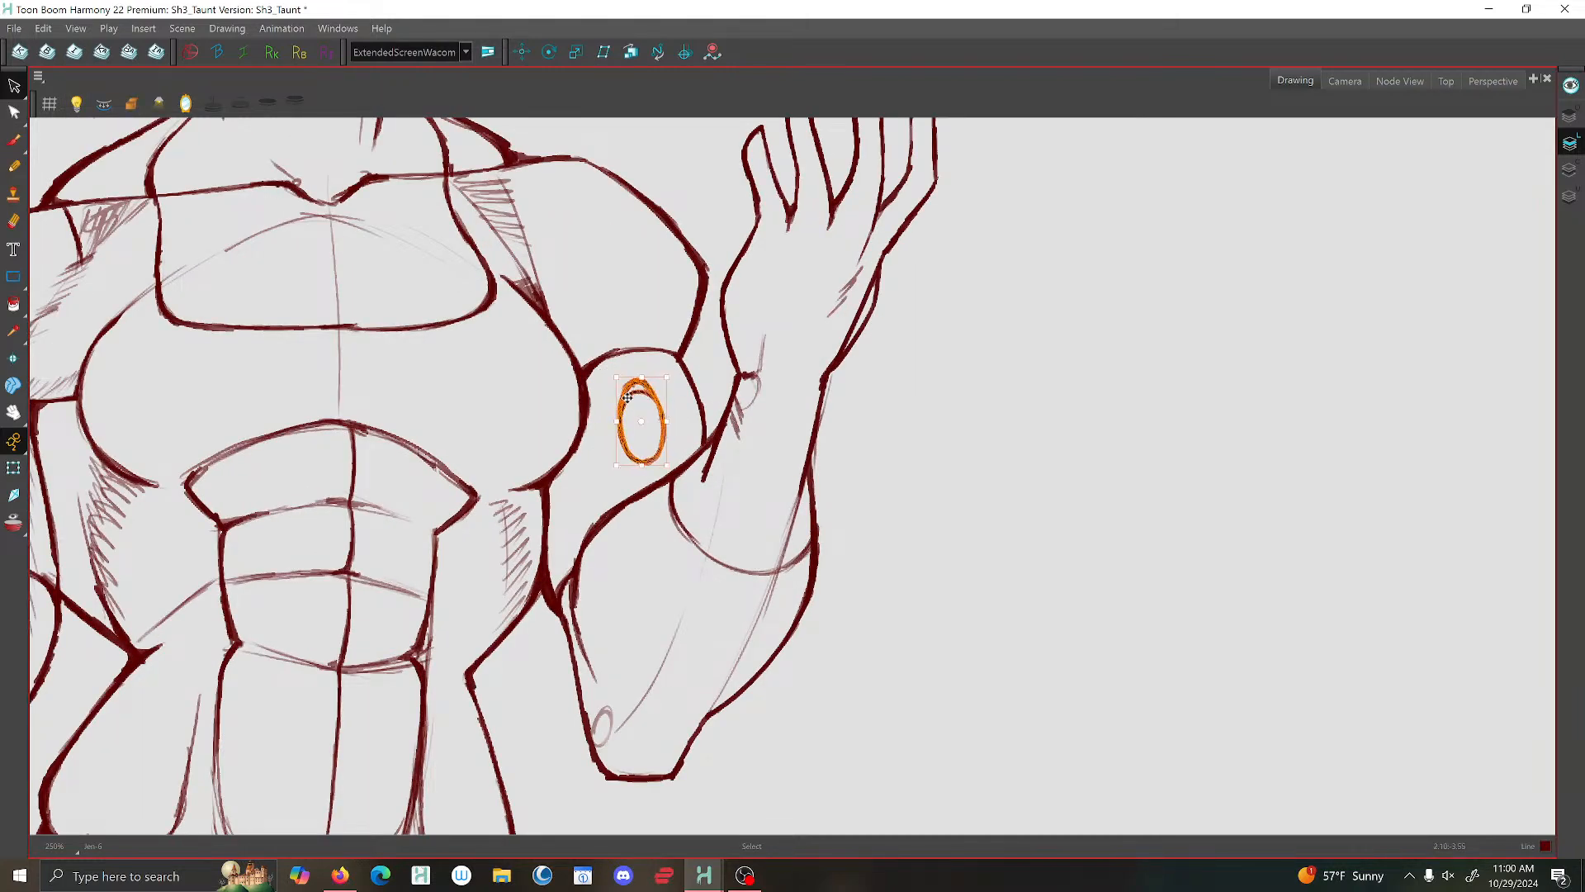
click(513, 667)
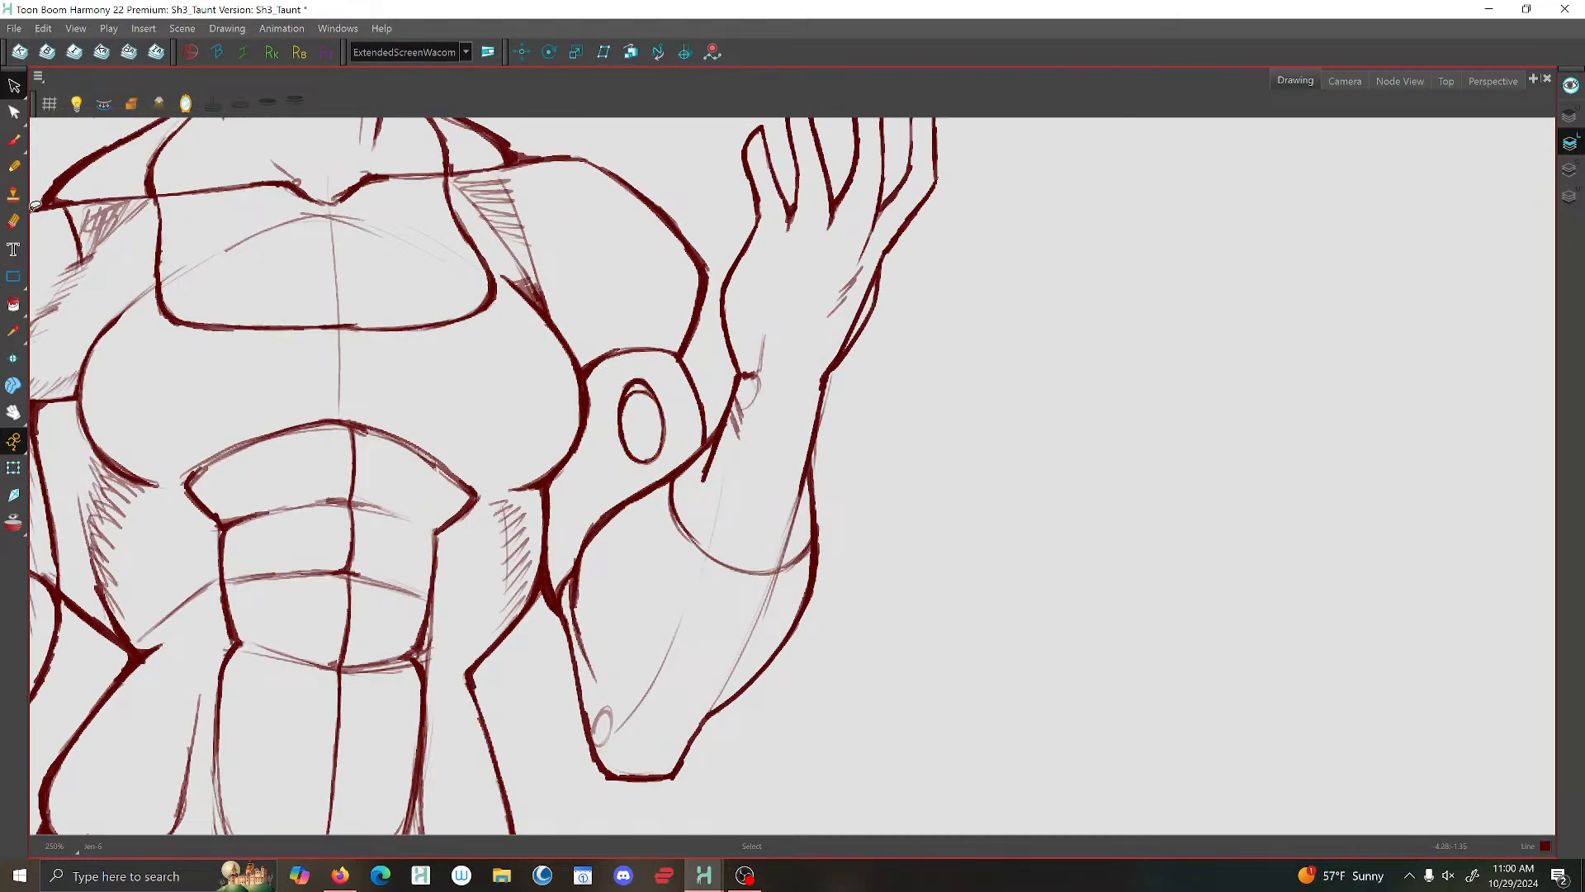
- Brush light side plate lines beside the outer edge of the emblem arm in the raised-hand pose
click(14, 140)
key(f)
key(g)
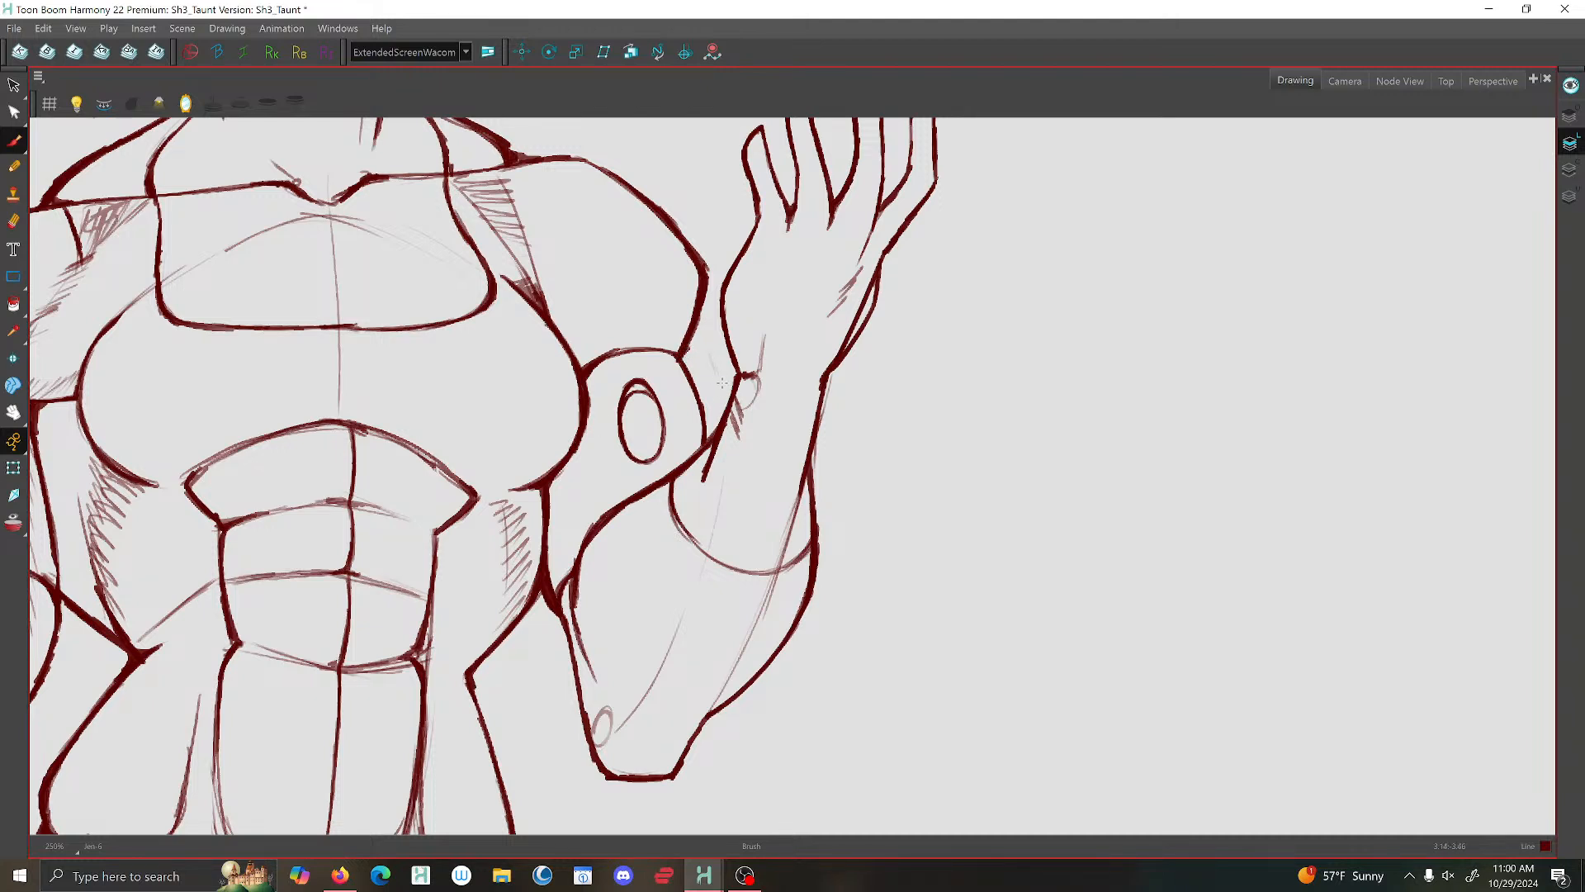
mouse_move(722, 383)
mouse_down()
mouse_move(710, 348)
mouse_move(680, 355)
mouse_move(718, 363)
mouse_move(727, 408)
mouse_move(699, 380)
mouse_move(719, 379)
mouse_up()
scroll(703, 349, down, 5)
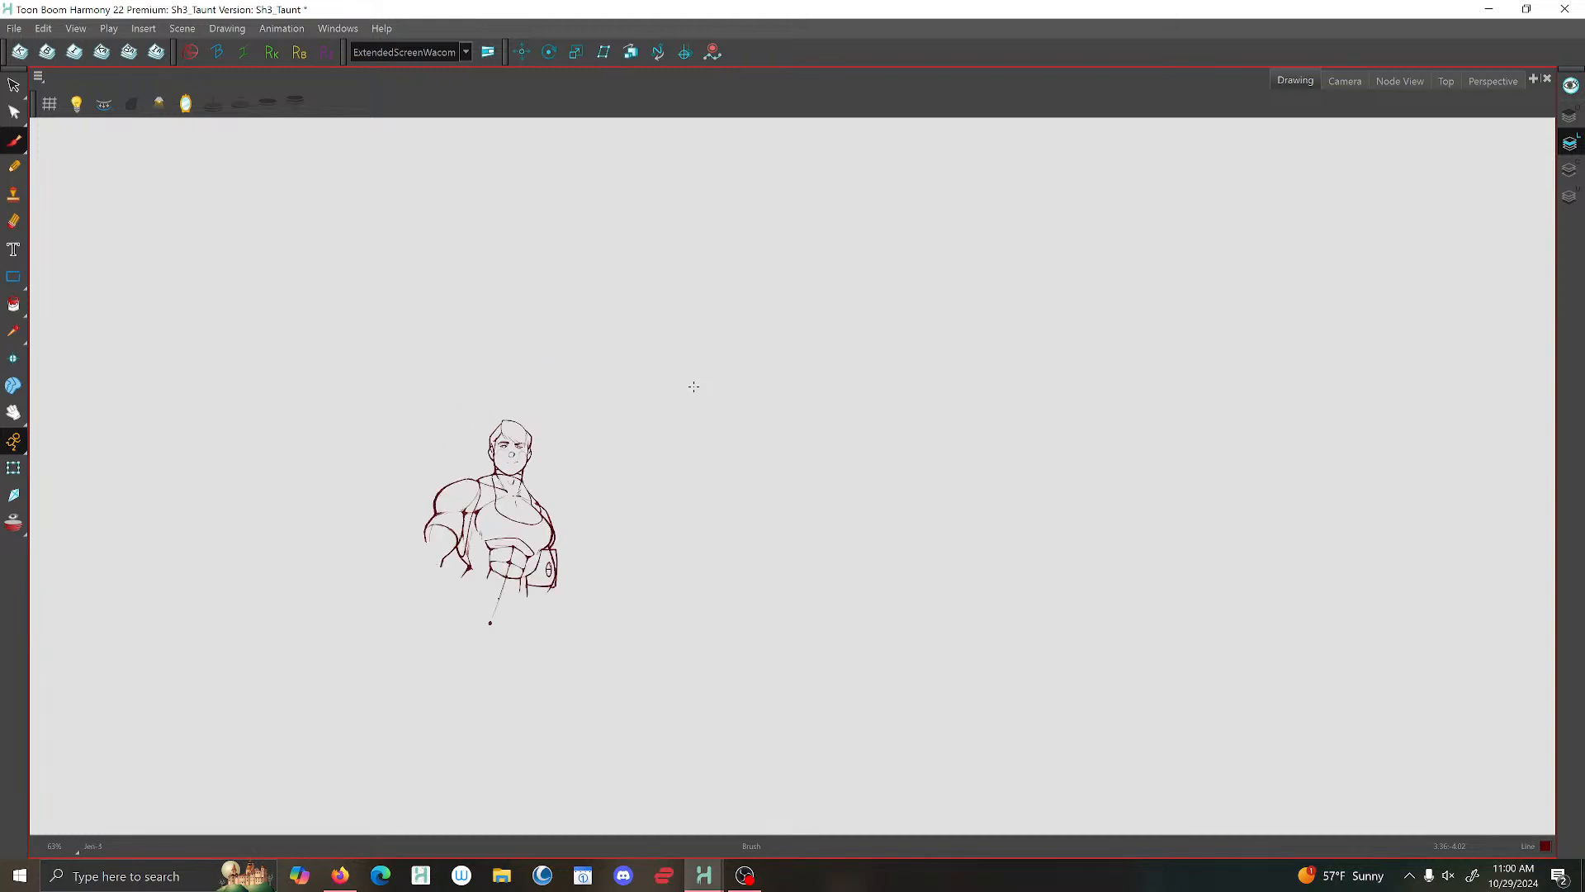
- Select the side plate's outer edge in the front-facing pose with notes and clear the selection
key(f)
key(g)
key(f)
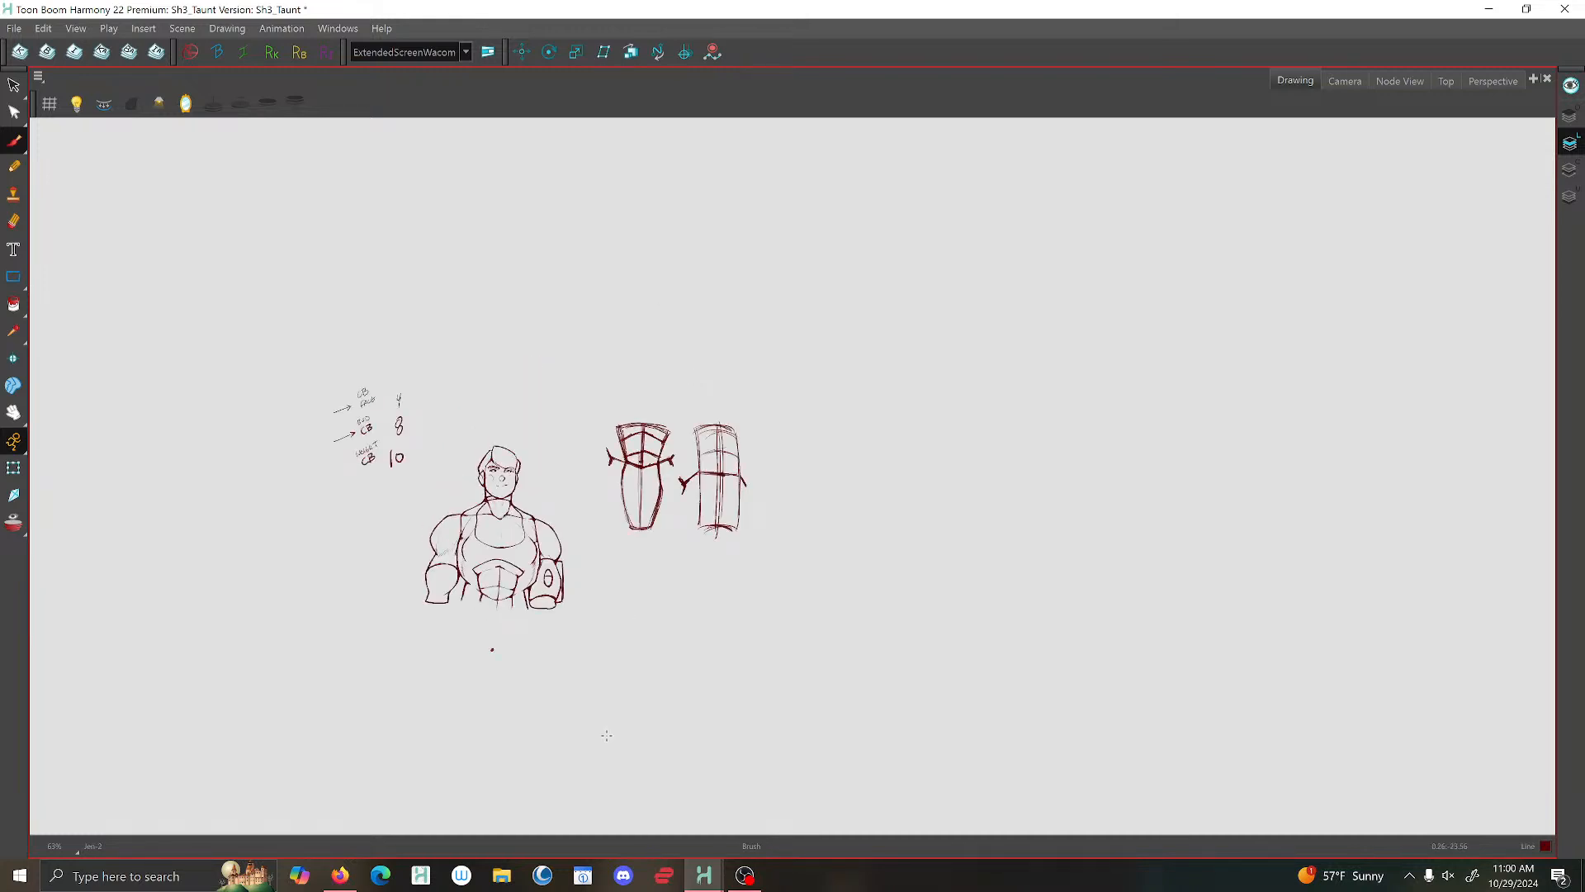
scroll(606, 734, up, 5)
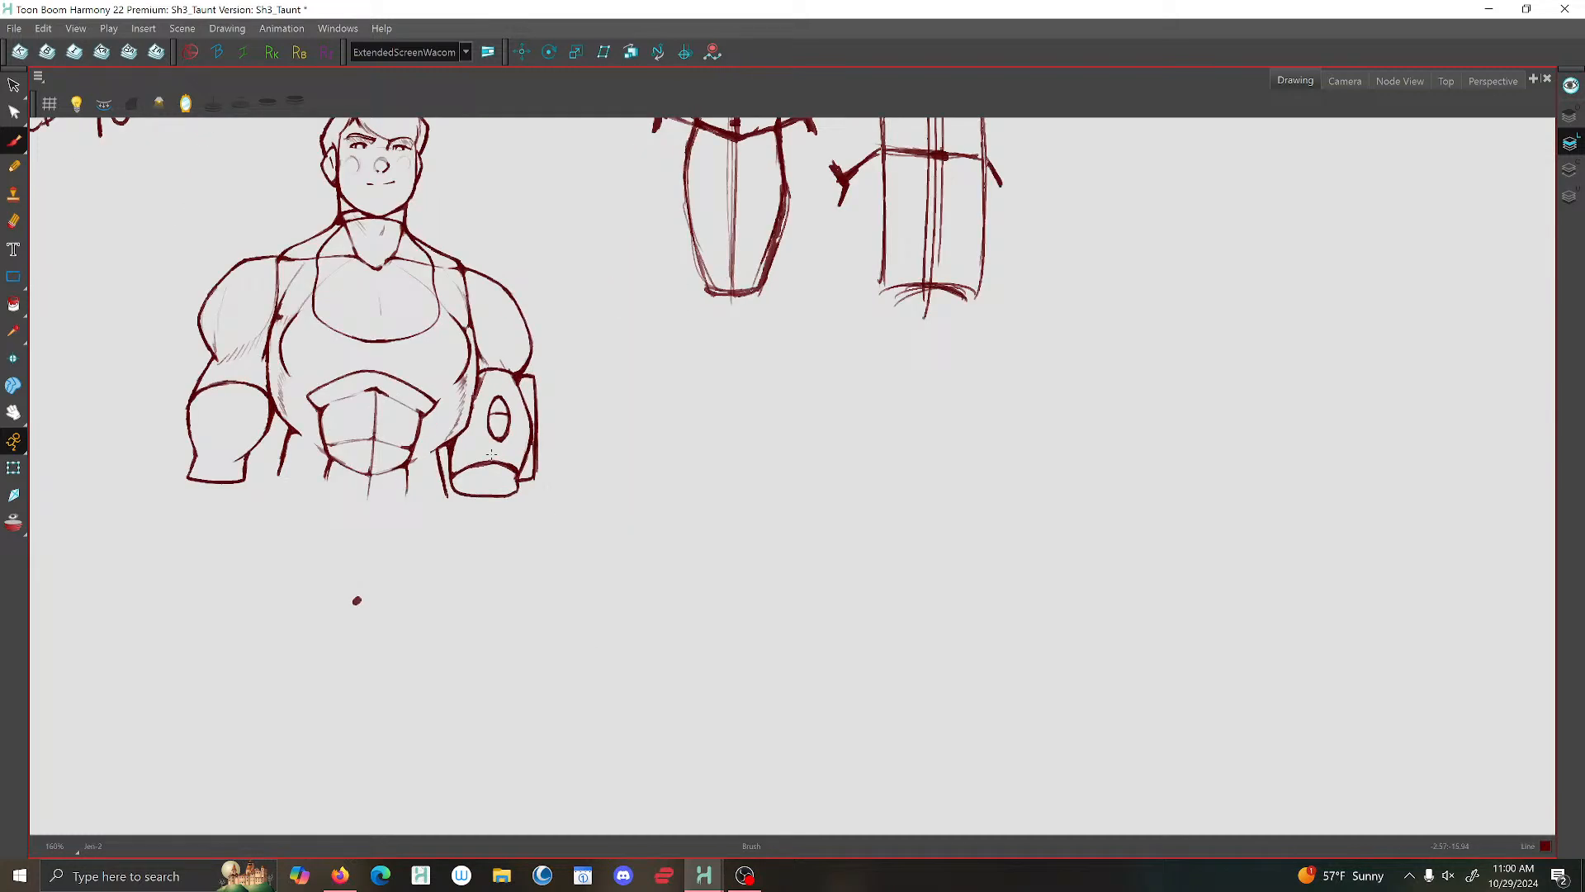
click(14, 83)
scroll(542, 364, up, 3)
mouse_move(545, 331)
mouse_down()
mouse_move(539, 536)
mouse_move(592, 540)
mouse_move(551, 419)
mouse_up()
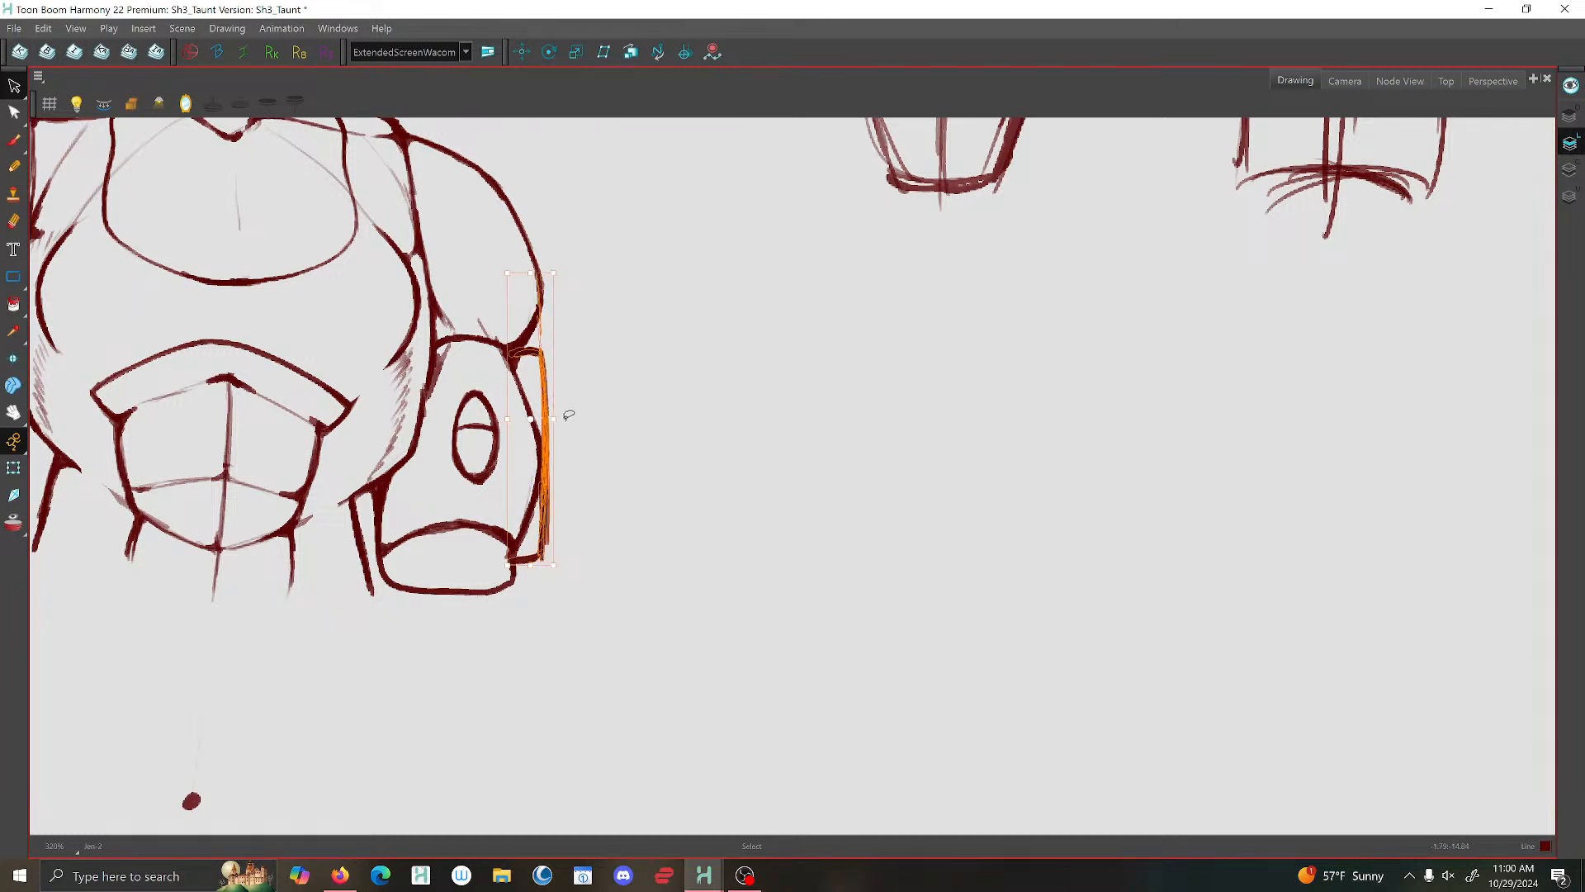
click(618, 406)
- Select the oval arm emblem and the side plate's outer edge in the turned pose and fine-tune their placement
scroll(619, 405, down, 5)
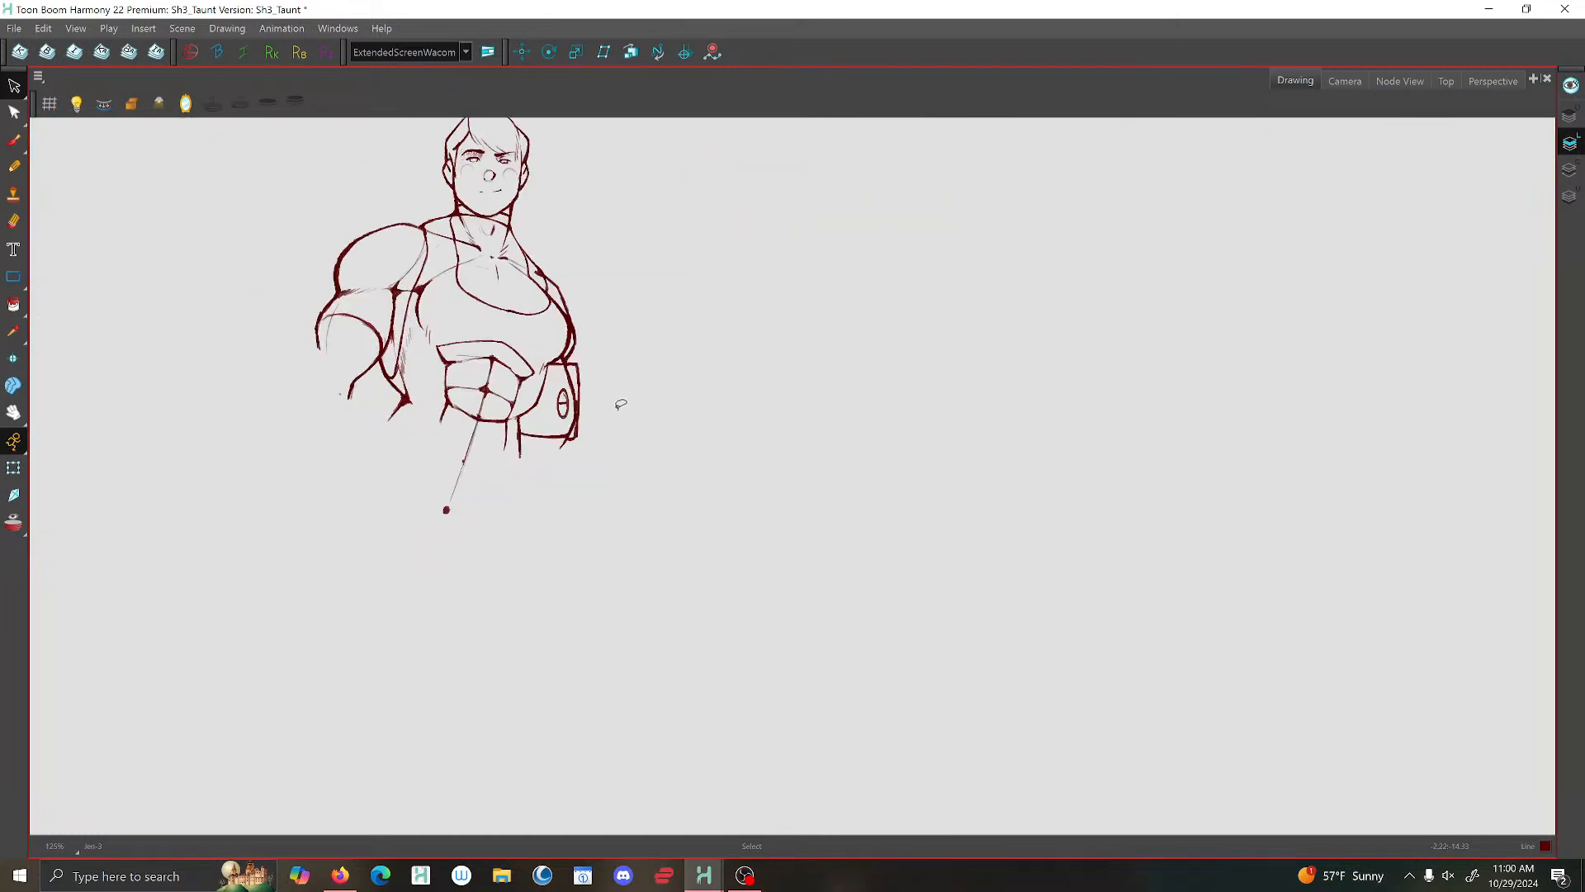
key(f)
key(g)
key(g)
key(f)
scroll(530, 431, up, 3)
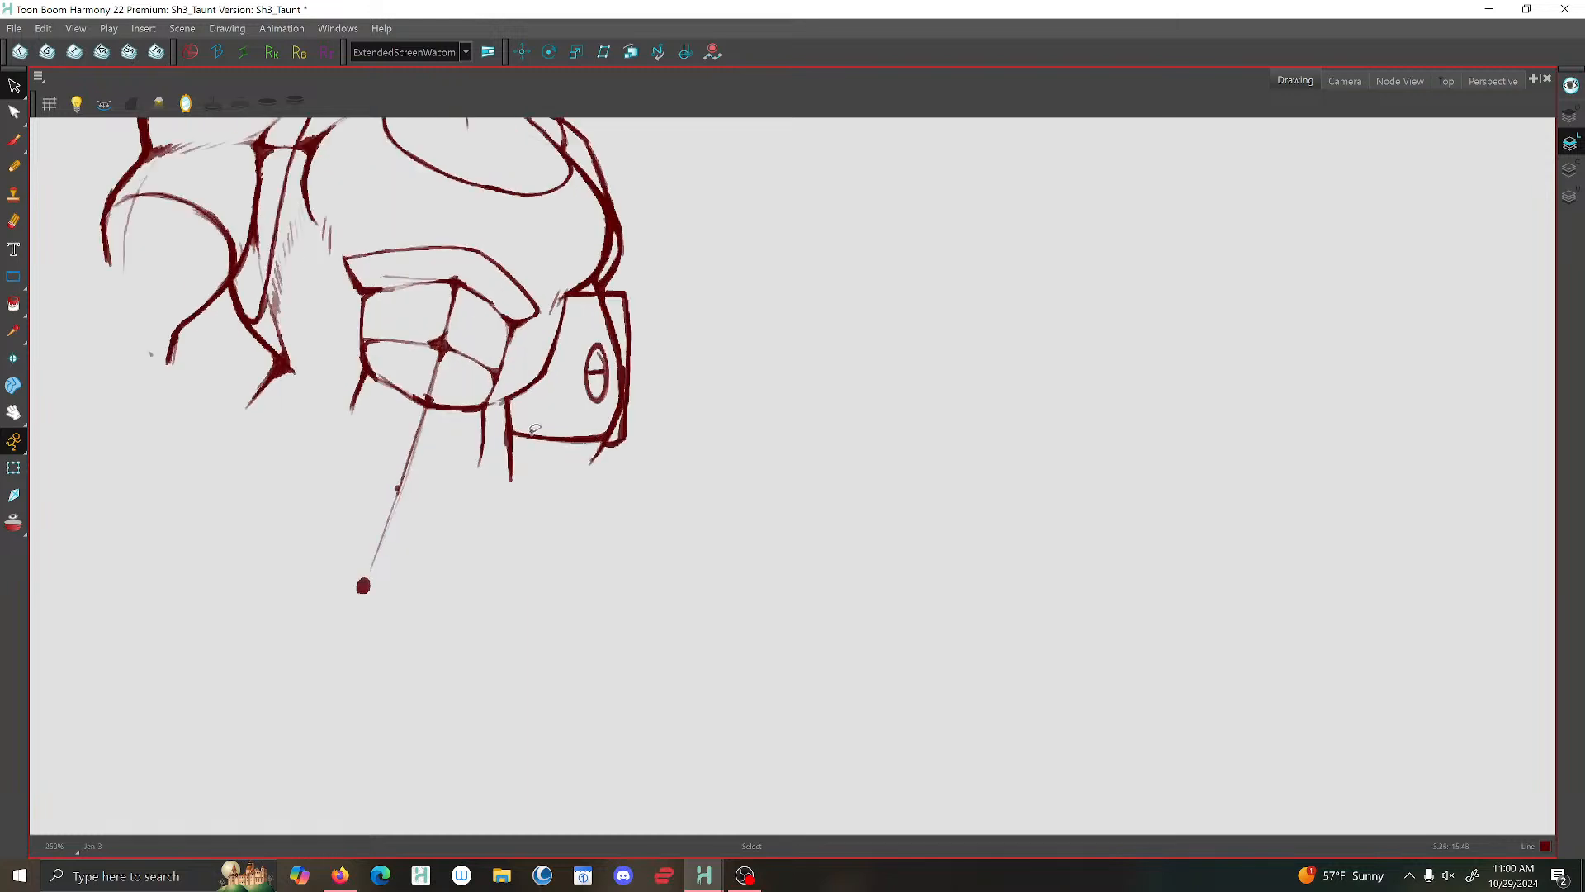
mouse_move(533, 435)
mouse_down()
mouse_move(588, 444)
mouse_move(567, 432)
mouse_move(524, 453)
mouse_up()
scroll(566, 432, up, 2)
click(591, 429)
mouse_move(593, 332)
mouse_down()
mouse_move(608, 284)
mouse_move(615, 318)
mouse_up()
click(666, 513)
mouse_move(689, 220)
mouse_down()
mouse_move(651, 225)
mouse_move(656, 470)
mouse_up()
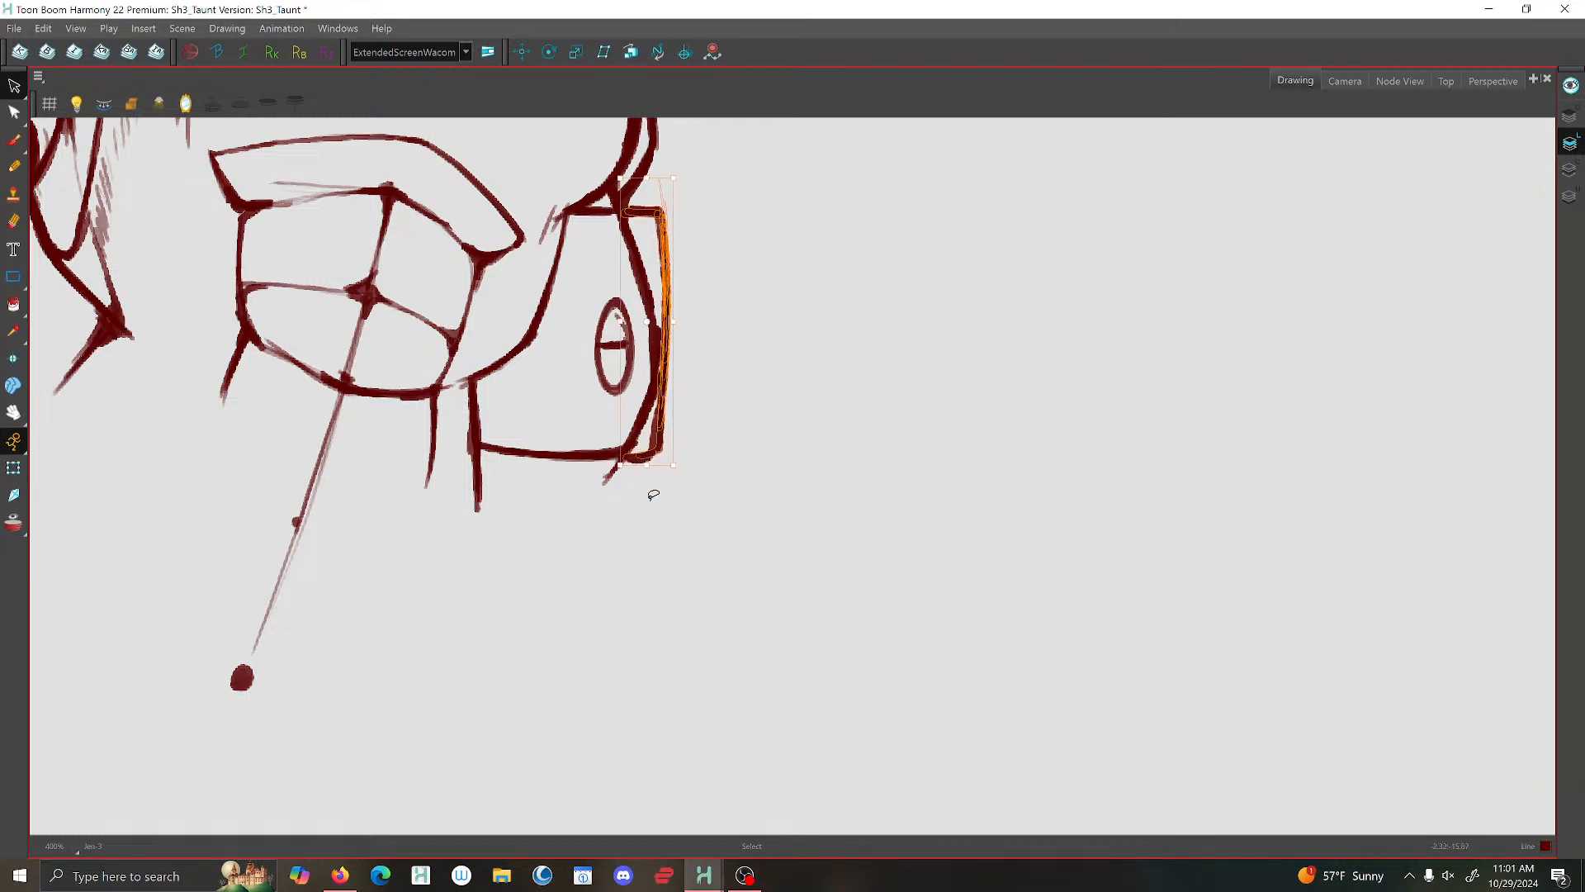
- Check the arm plate against the next front-facing pose and save the scene
scroll(674, 587, down, 6)
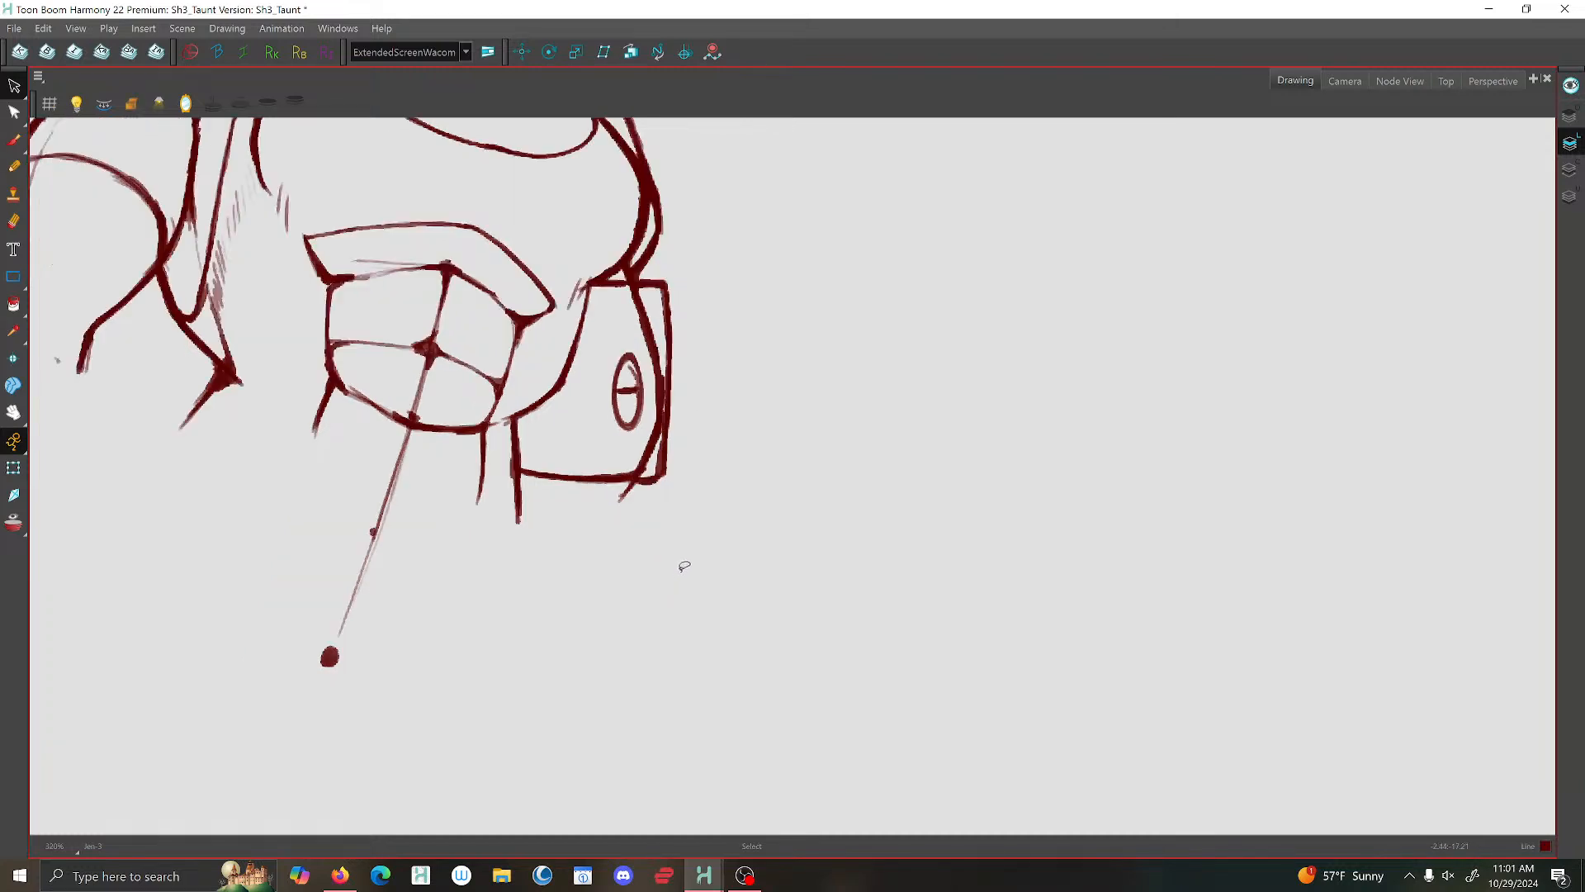
key(f)
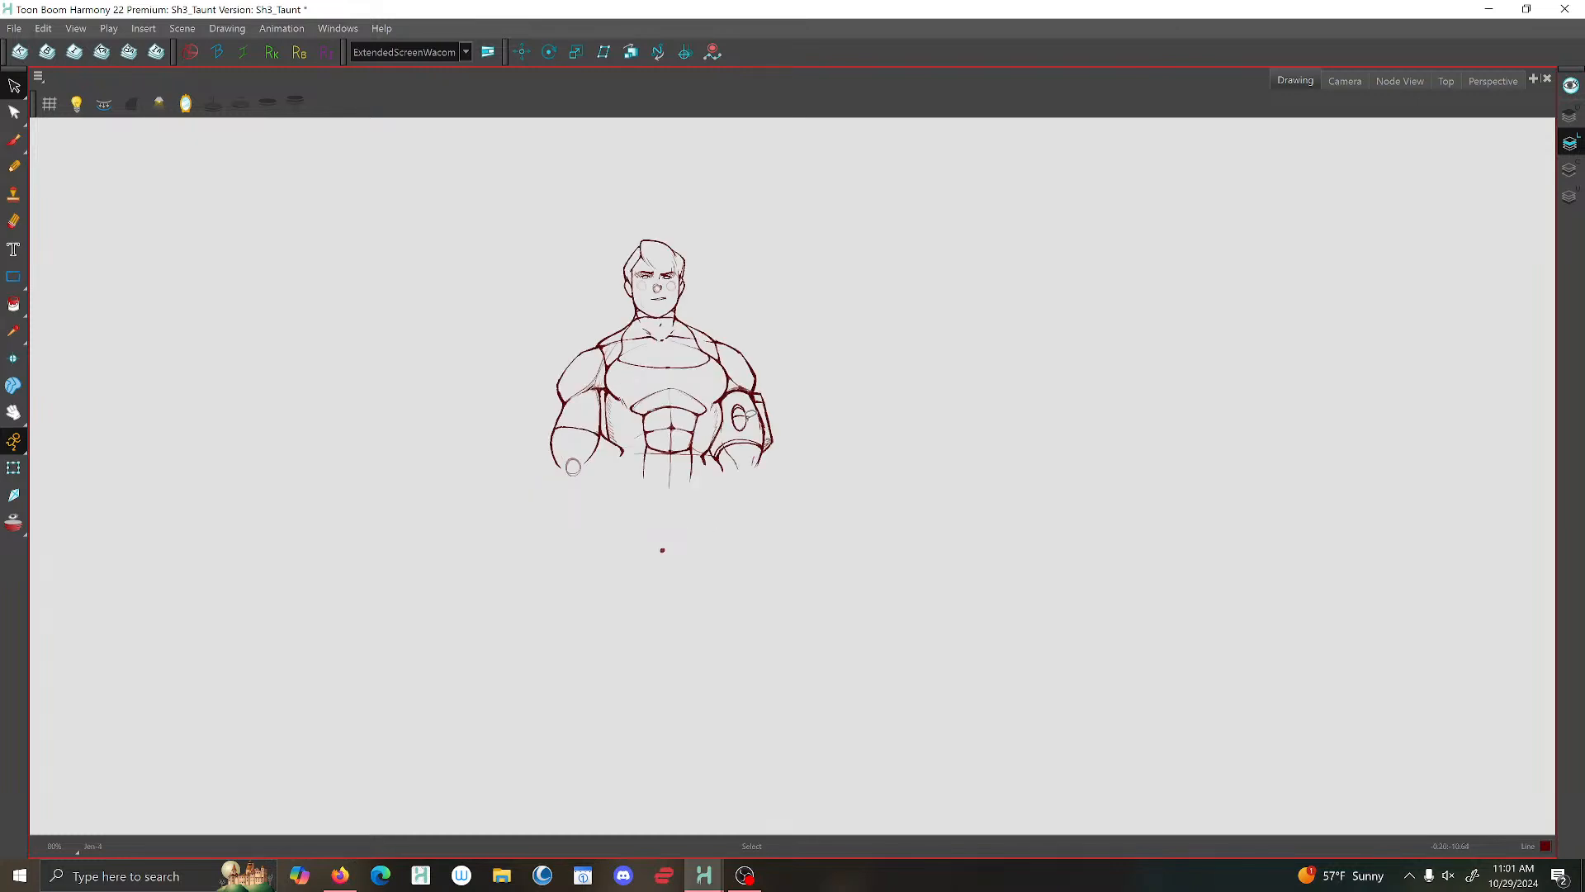
scroll(750, 416, up, 3)
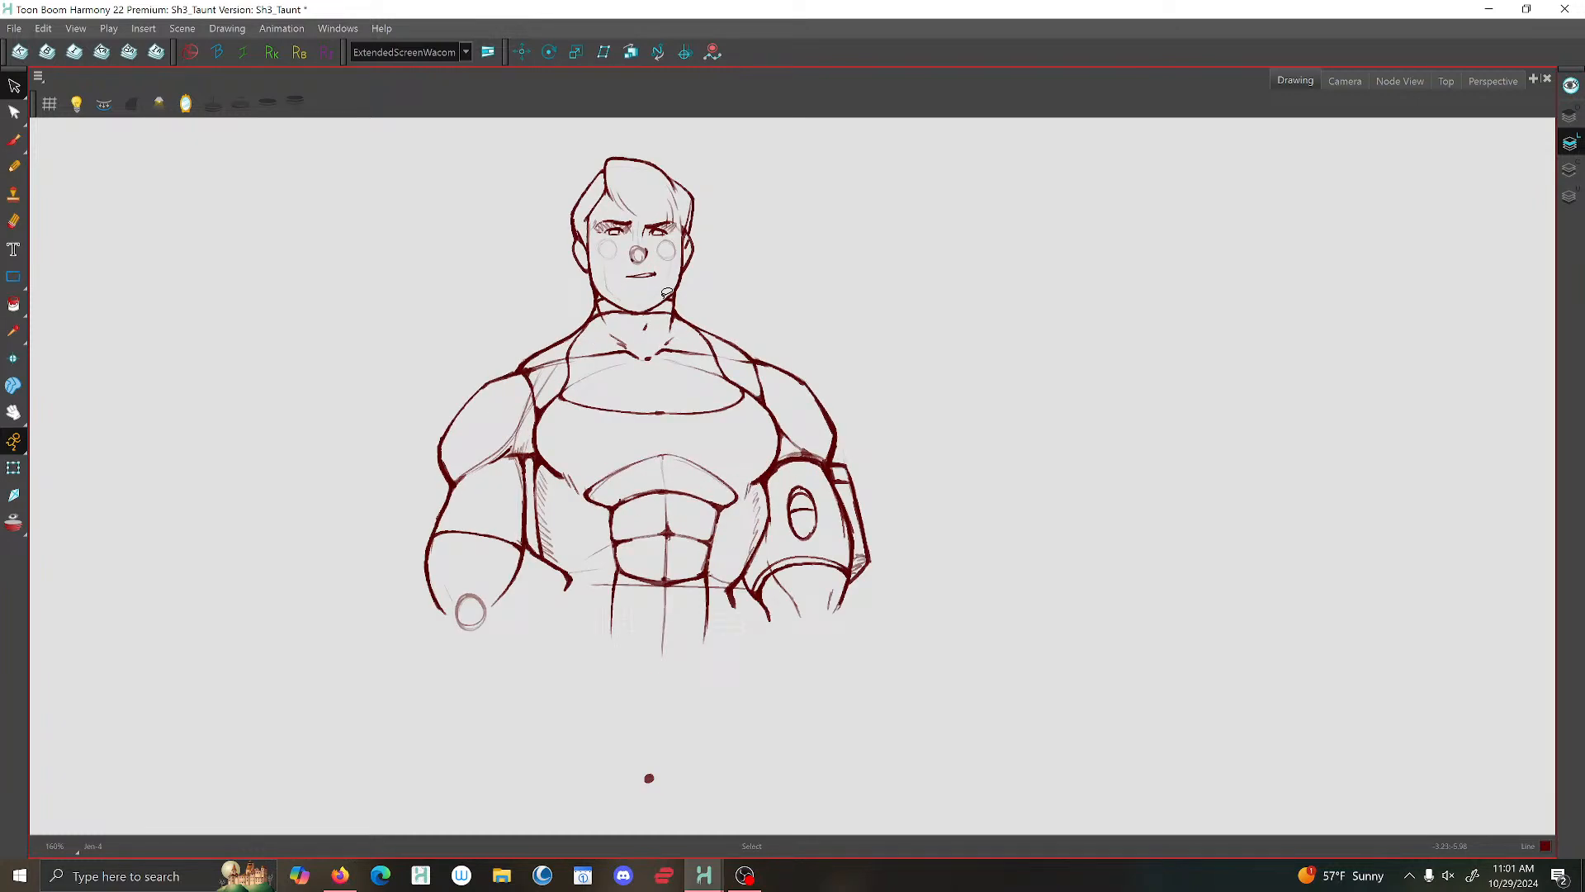
click(14, 28)
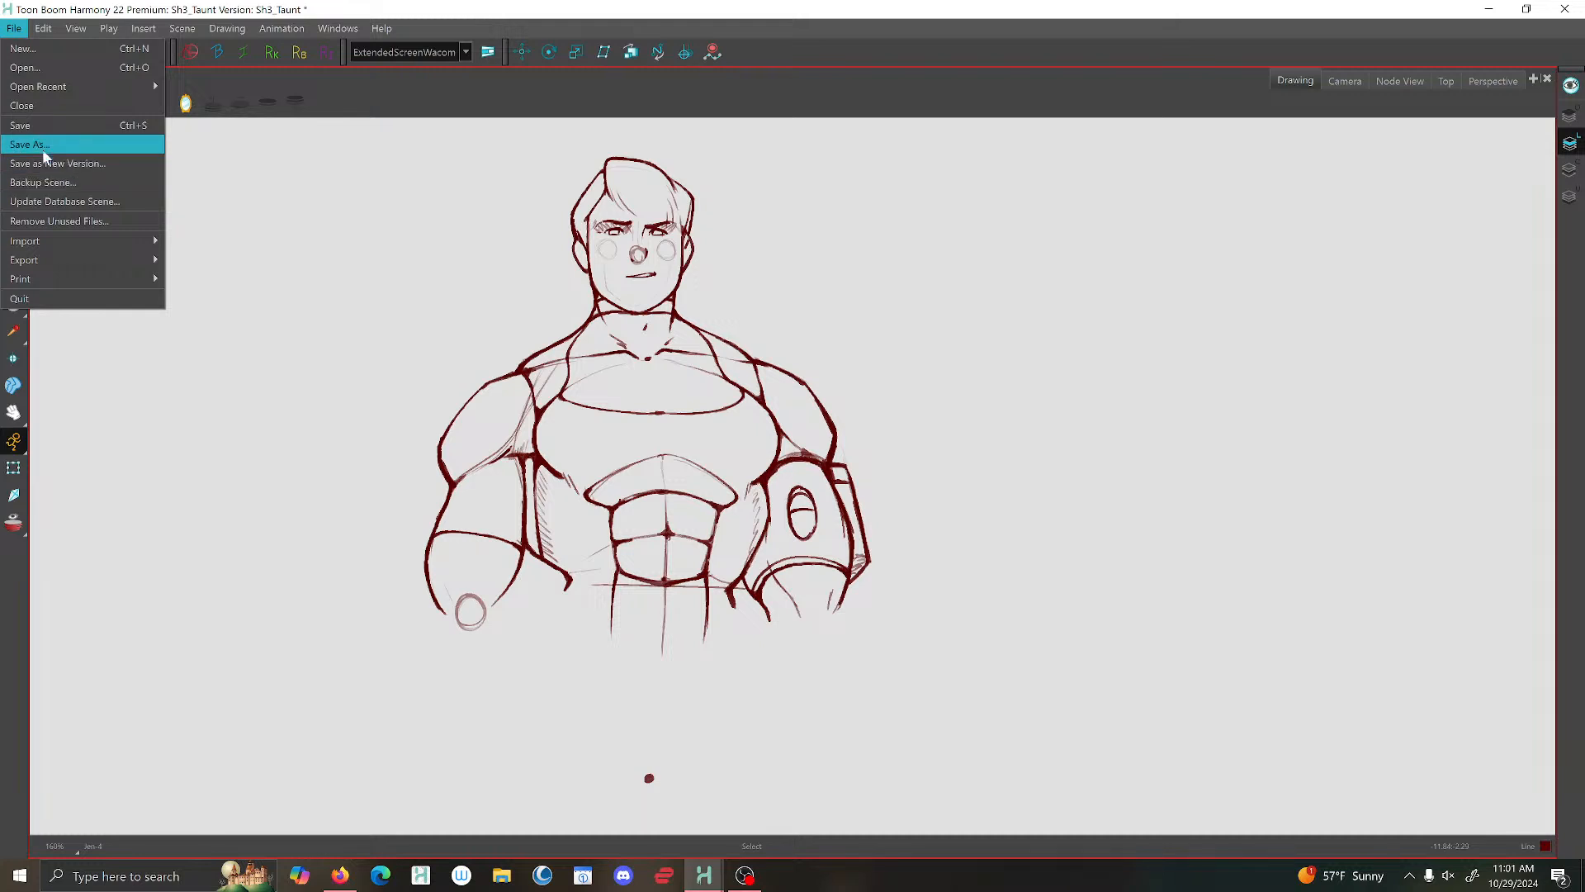
click(24, 125)
scroll(497, 377, down, 2)
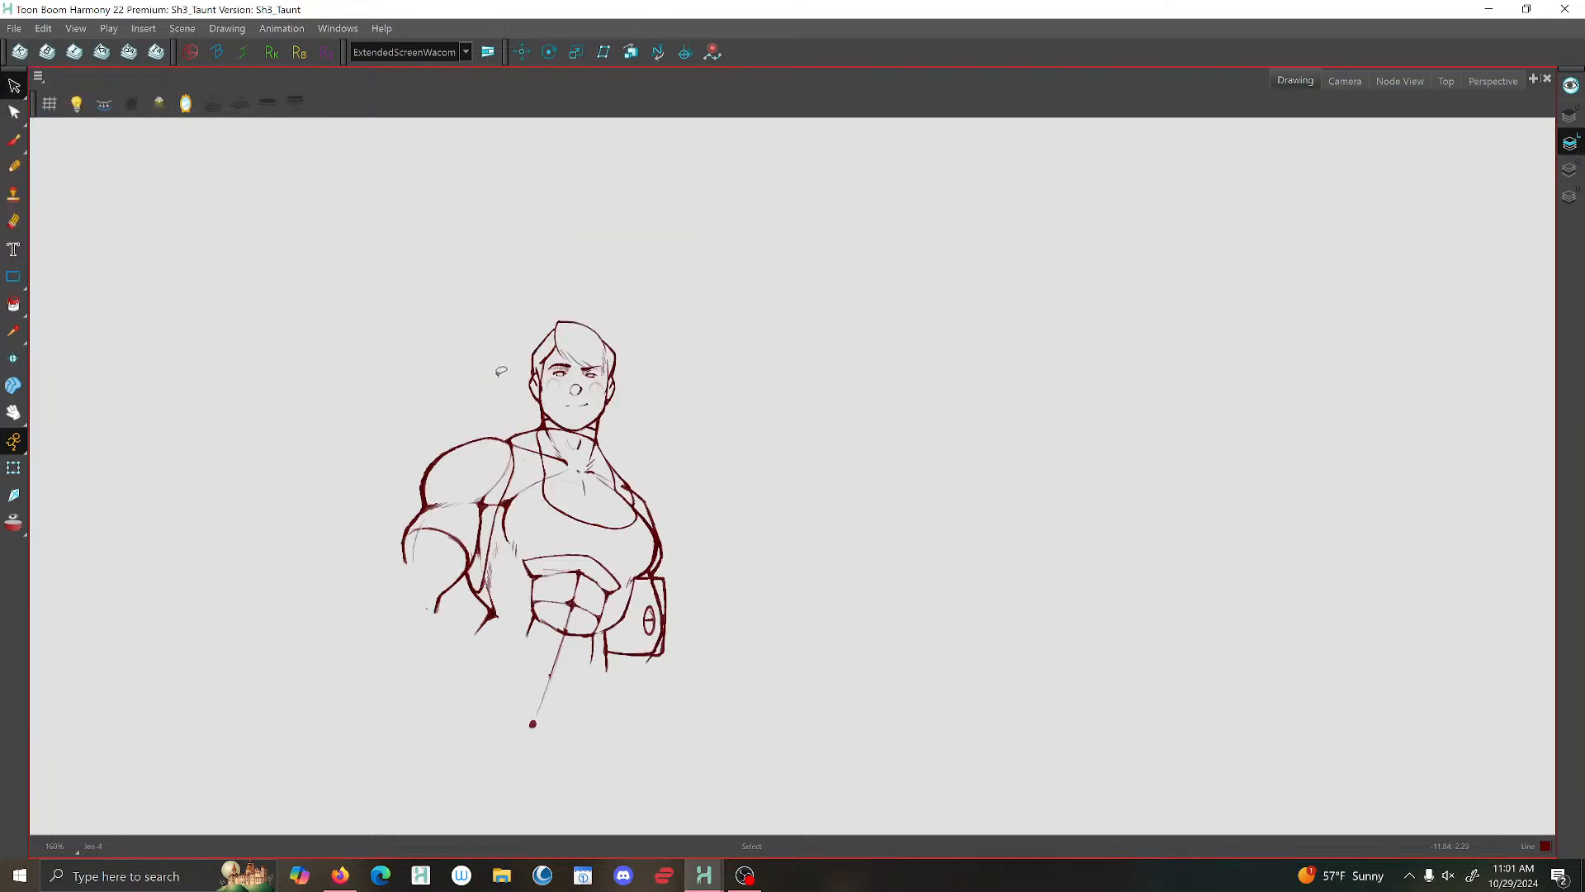
- Brush over the lines below the armpit between the torso and the arm without an emblem in the front-facing pose
scroll(499, 374, up, 1)
key(alt+b)
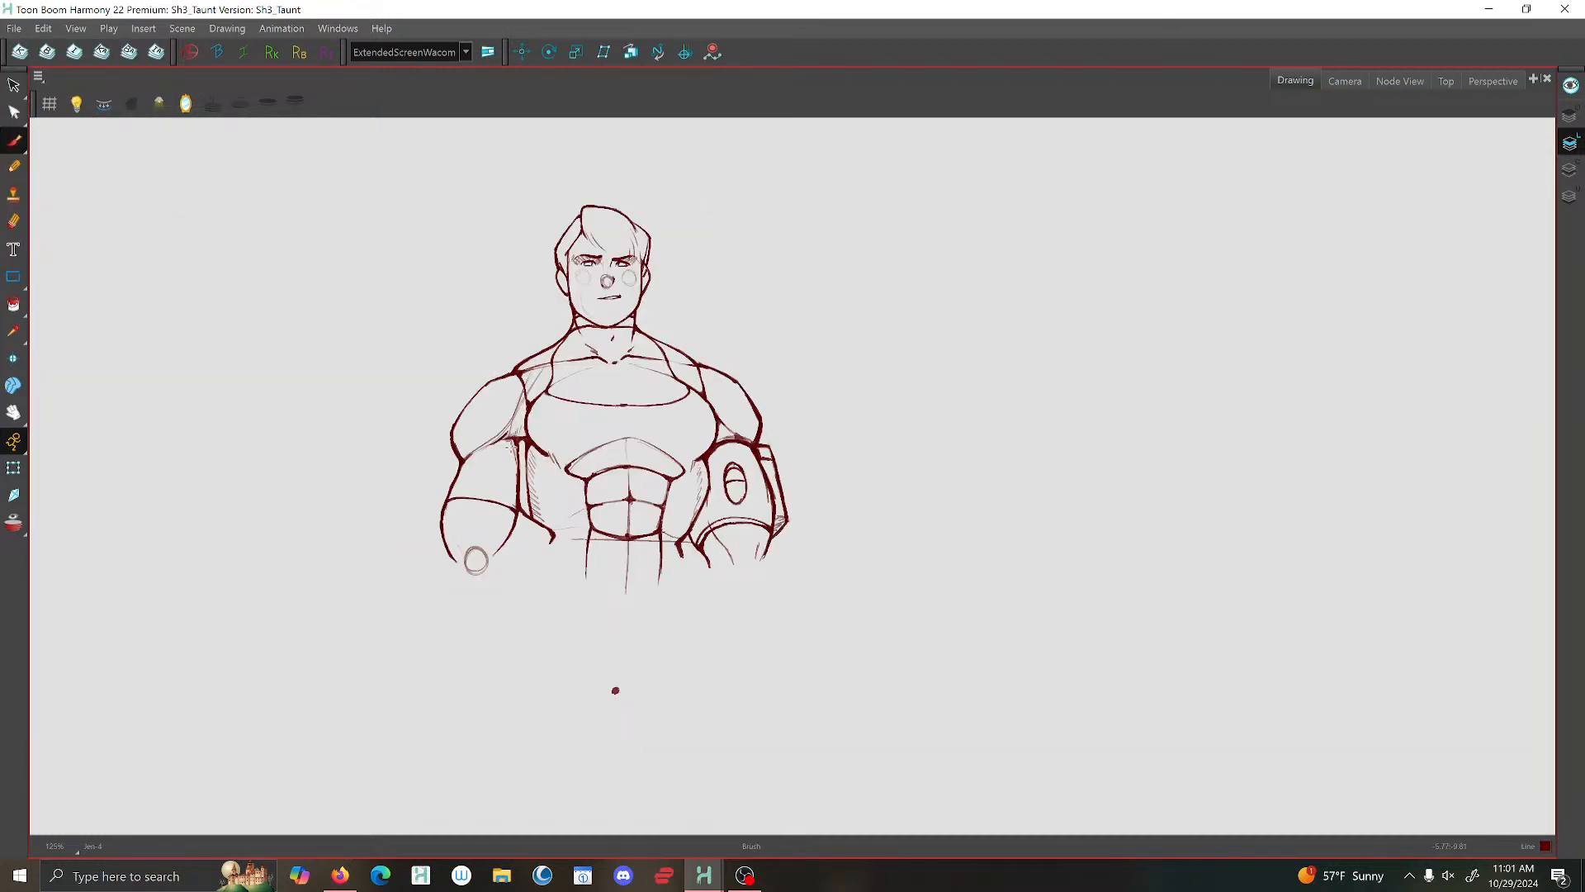
scroll(517, 443, up, 2)
mouse_move(519, 434)
mouse_down()
mouse_move(438, 465)
mouse_move(509, 441)
mouse_move(531, 497)
mouse_up()
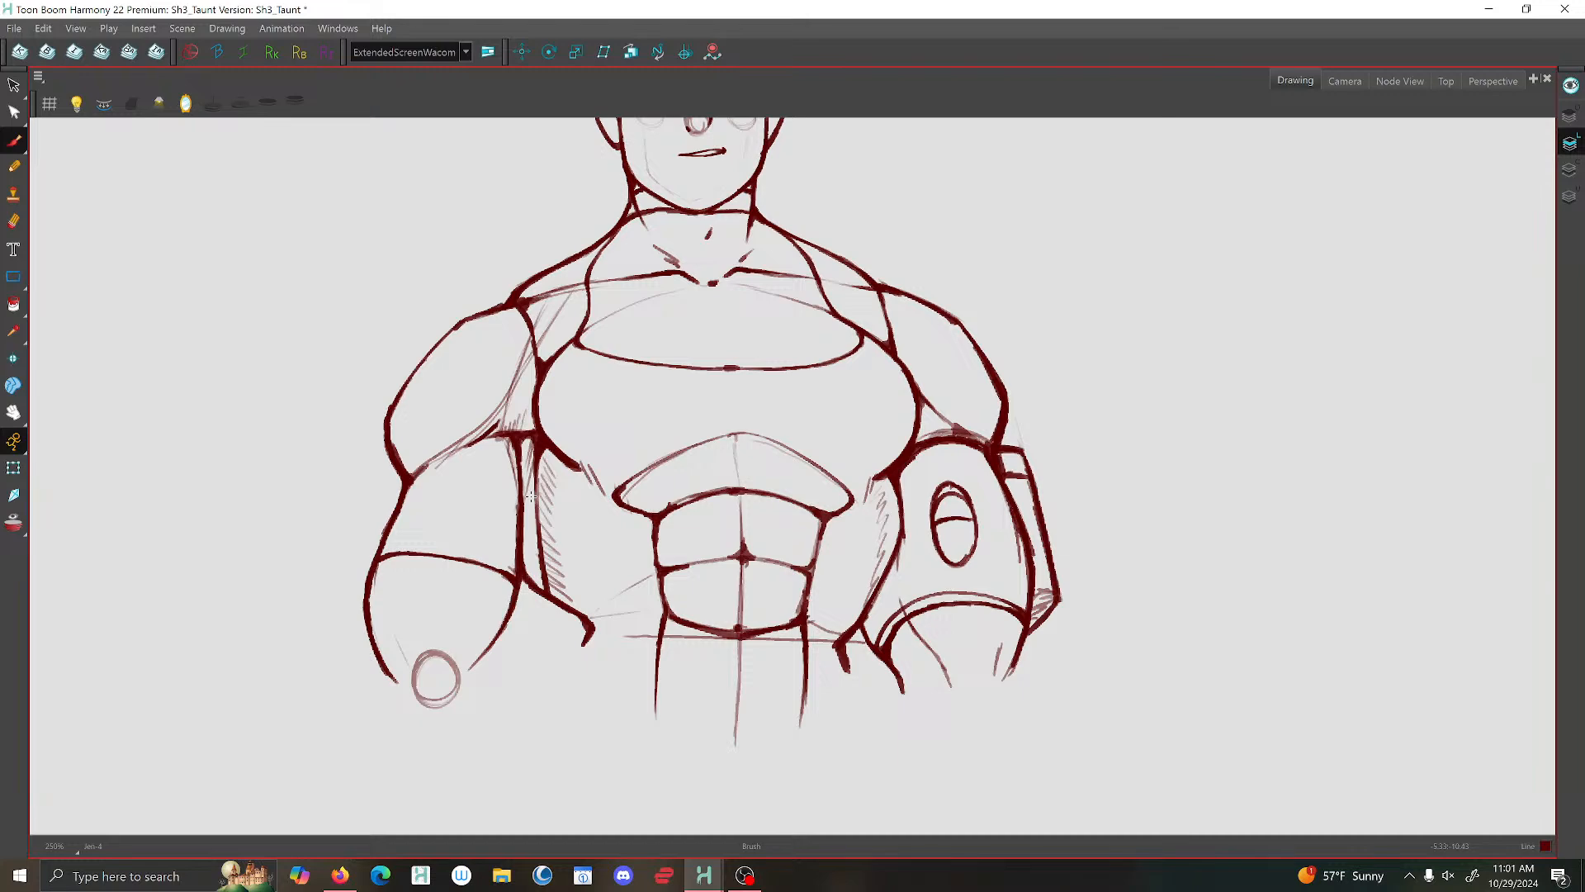
scroll(644, 463, down, 3)
- Flip between the front-facing and three-quarter poses to check the arms and torso
key(f)
key(g)
key(g)
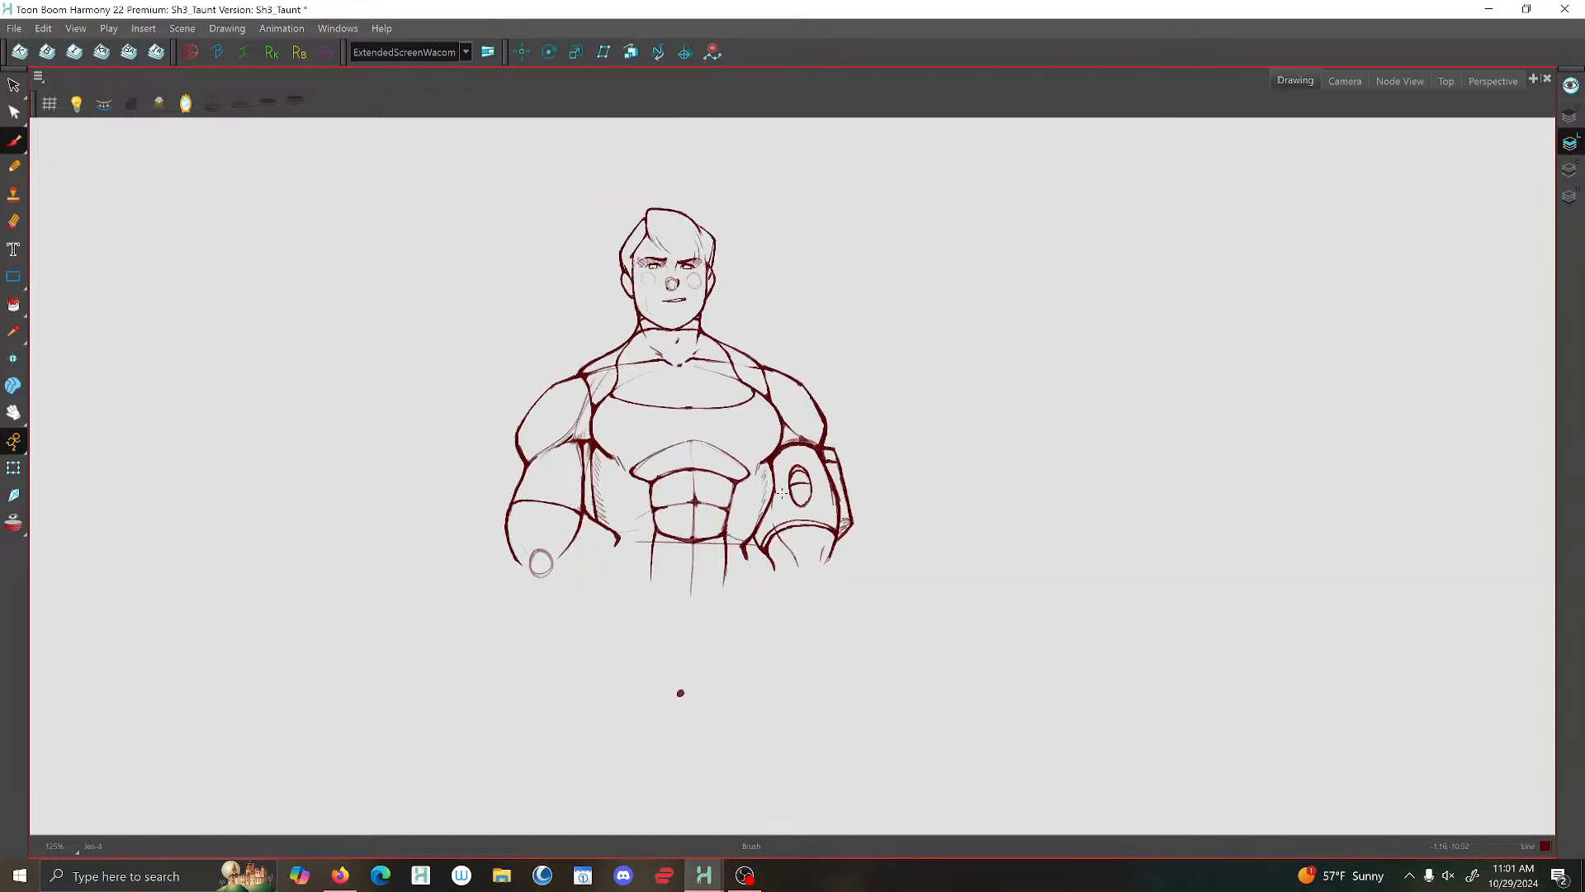
key(f)
key(g)
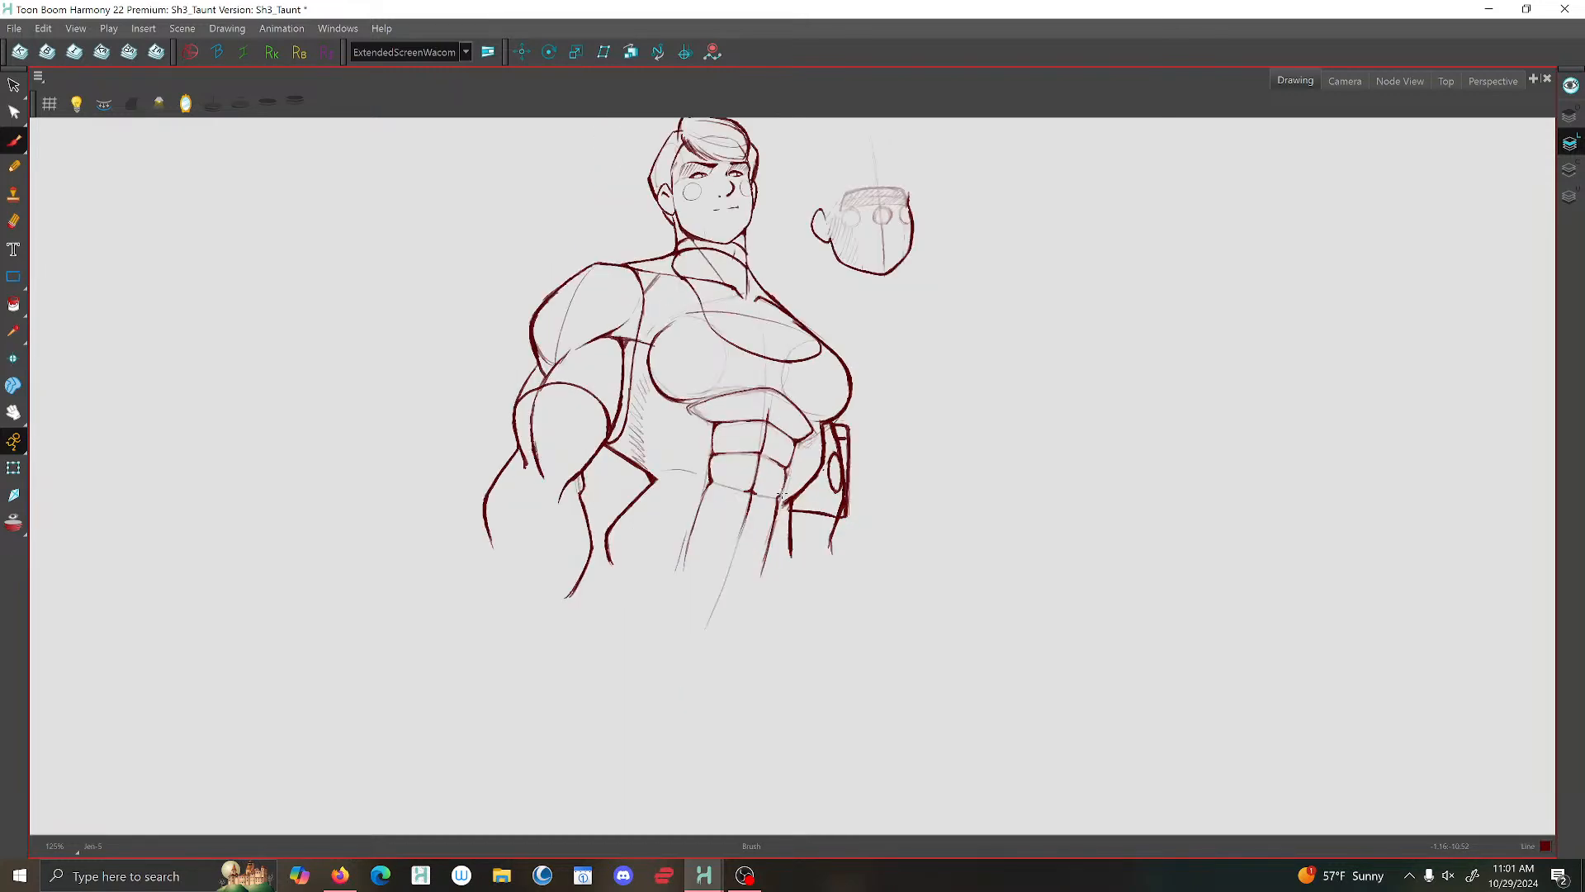
scroll(776, 496, up, 3)
scroll(769, 596, down, 2)
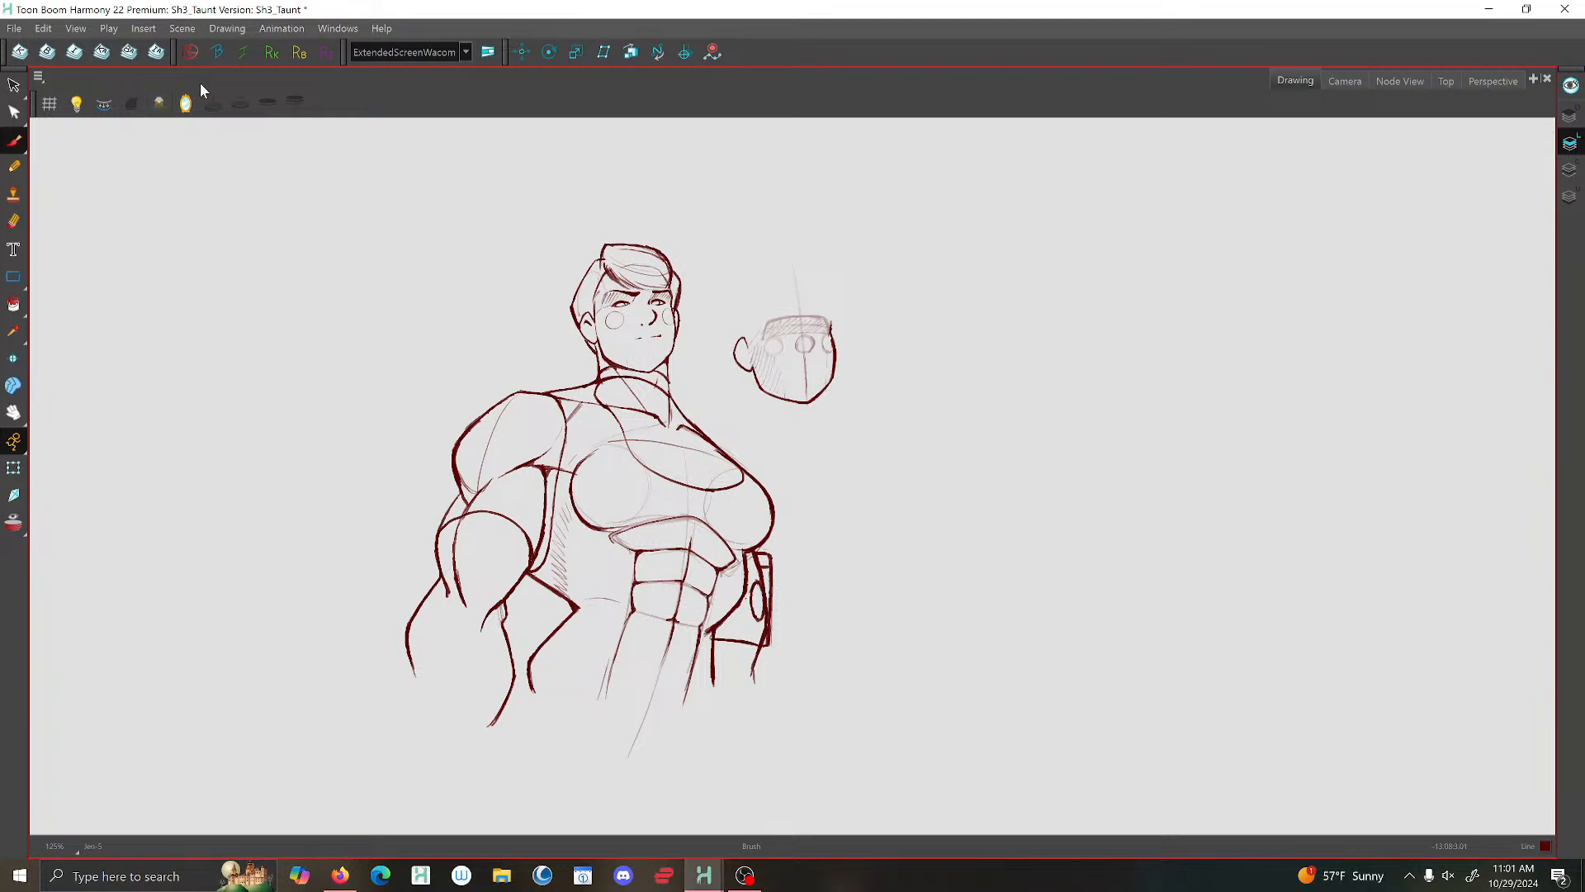
- Mirror the drawing view and flip through the poses to check their proportions and arm plates in reverse
click(186, 103)
scroll(944, 642, up, 3)
scroll(944, 642, down, 3)
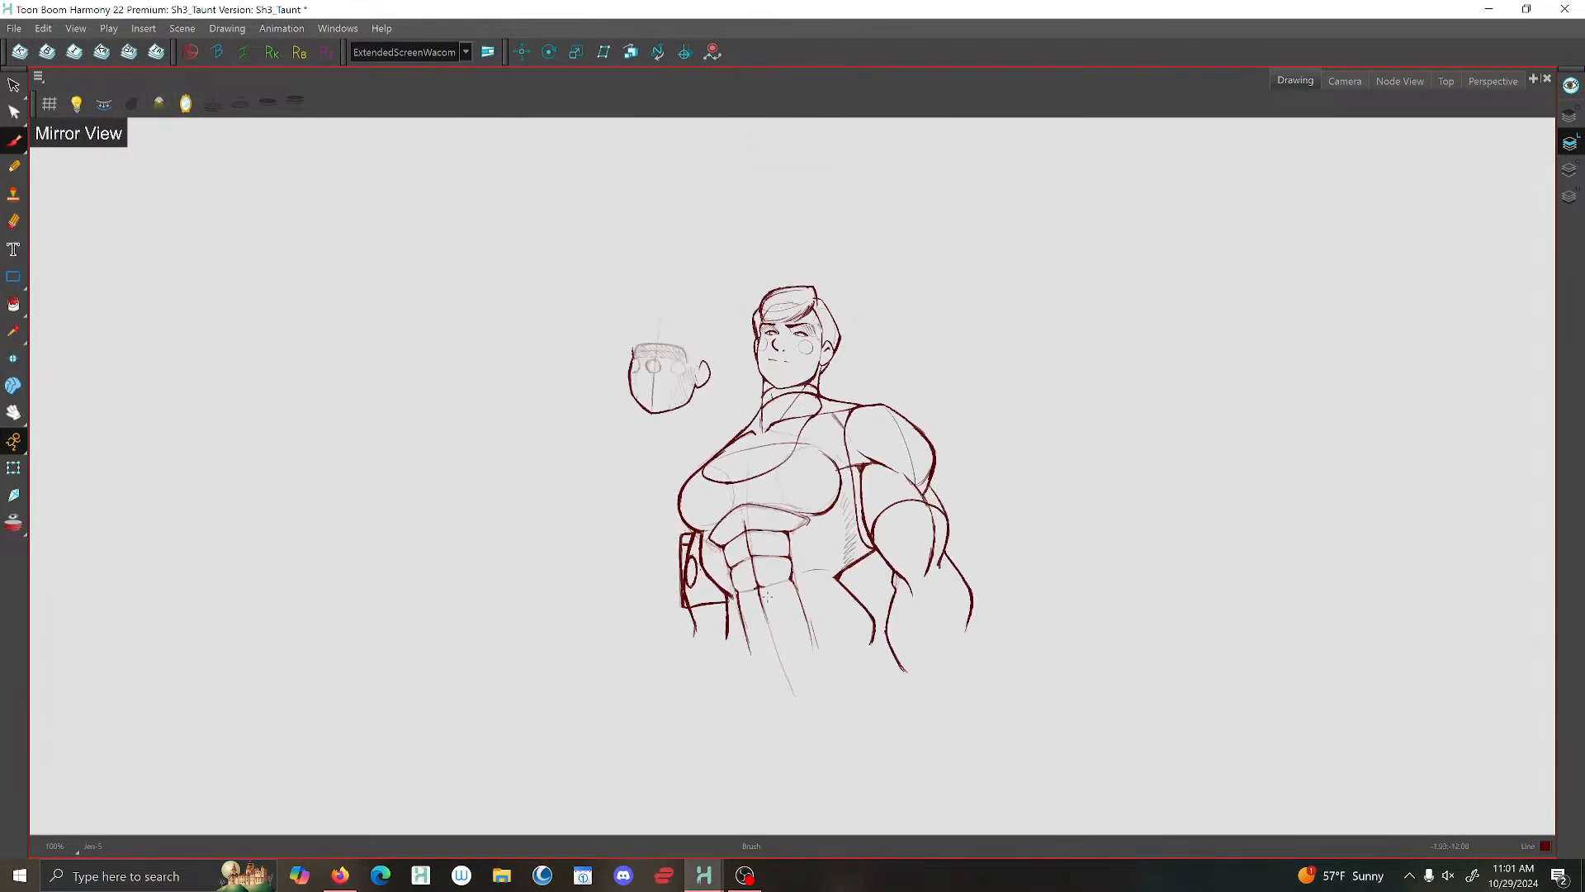
key(f)
key(g)
key(f)
key(g)
key(f)
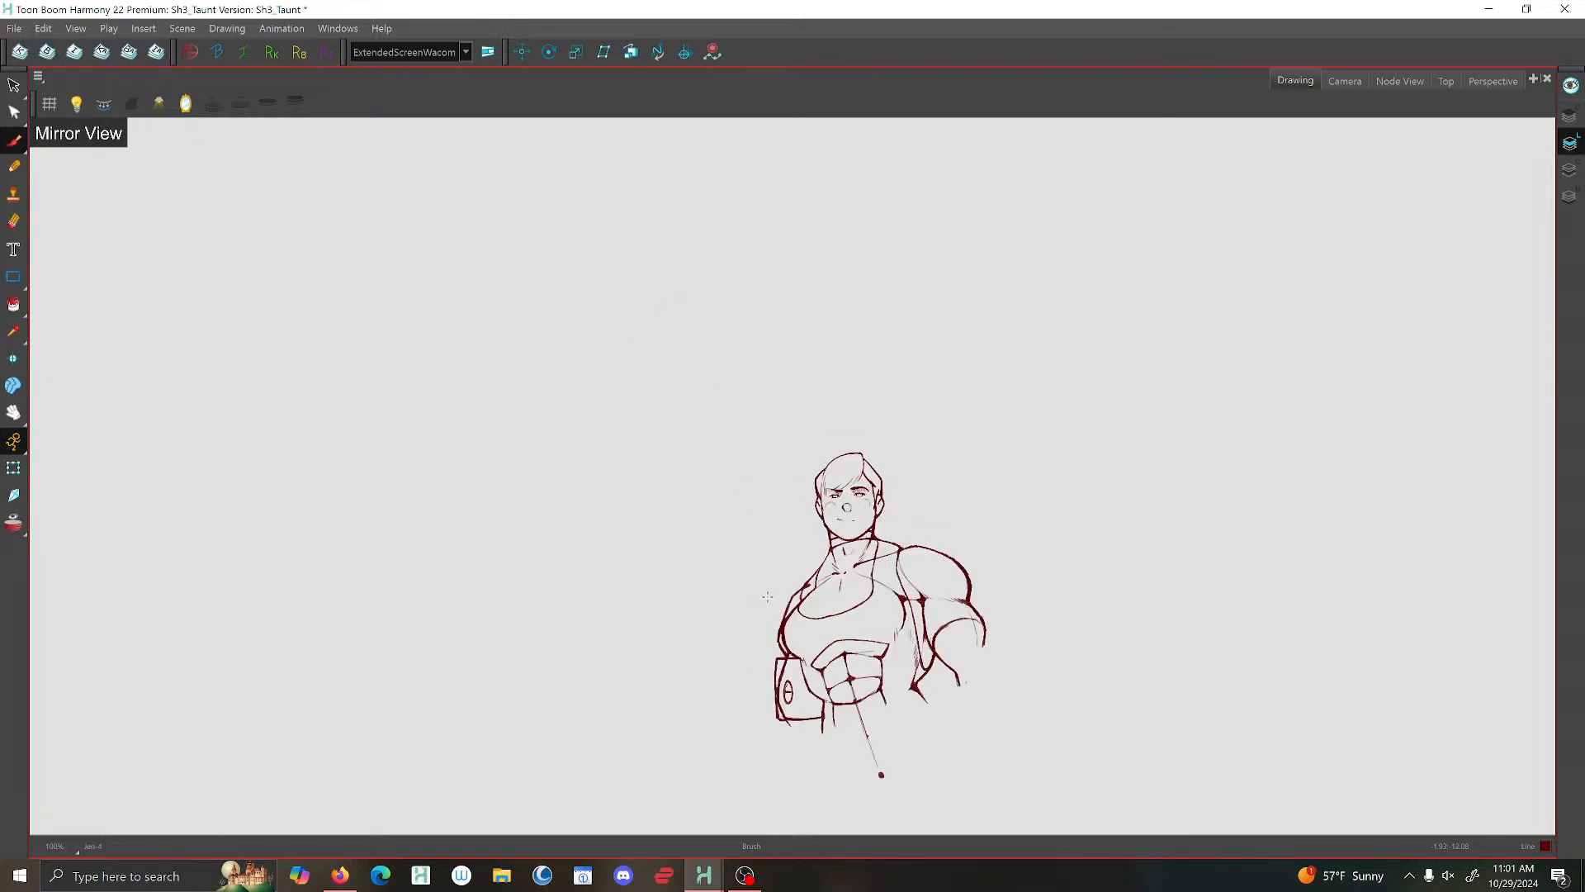
key(f)
key(f)
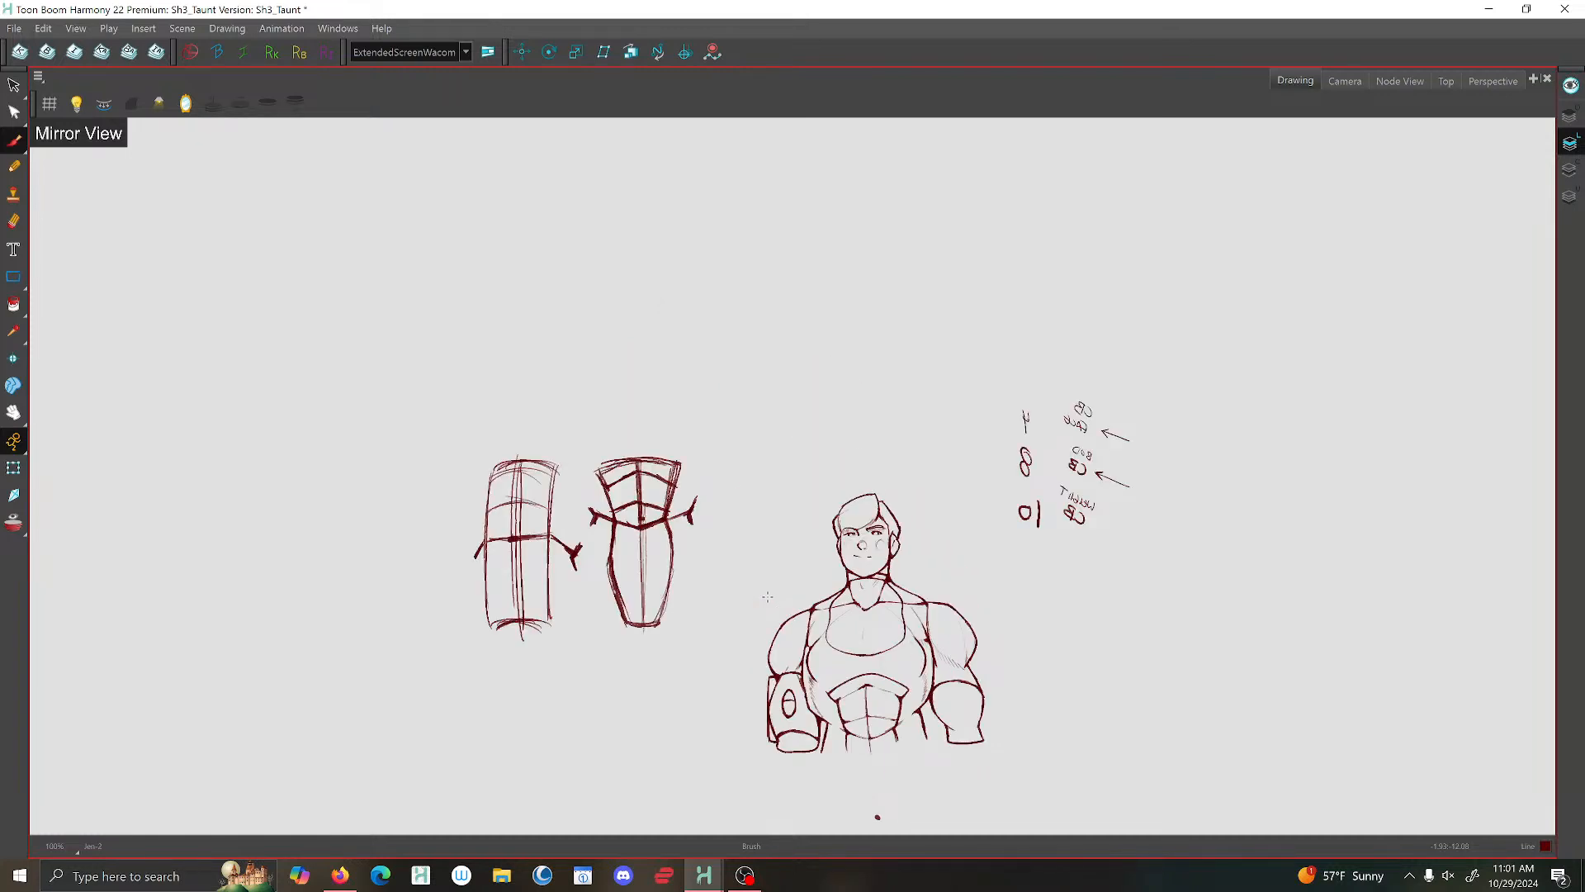
key(g)
key(g)
key(g)
key(g)
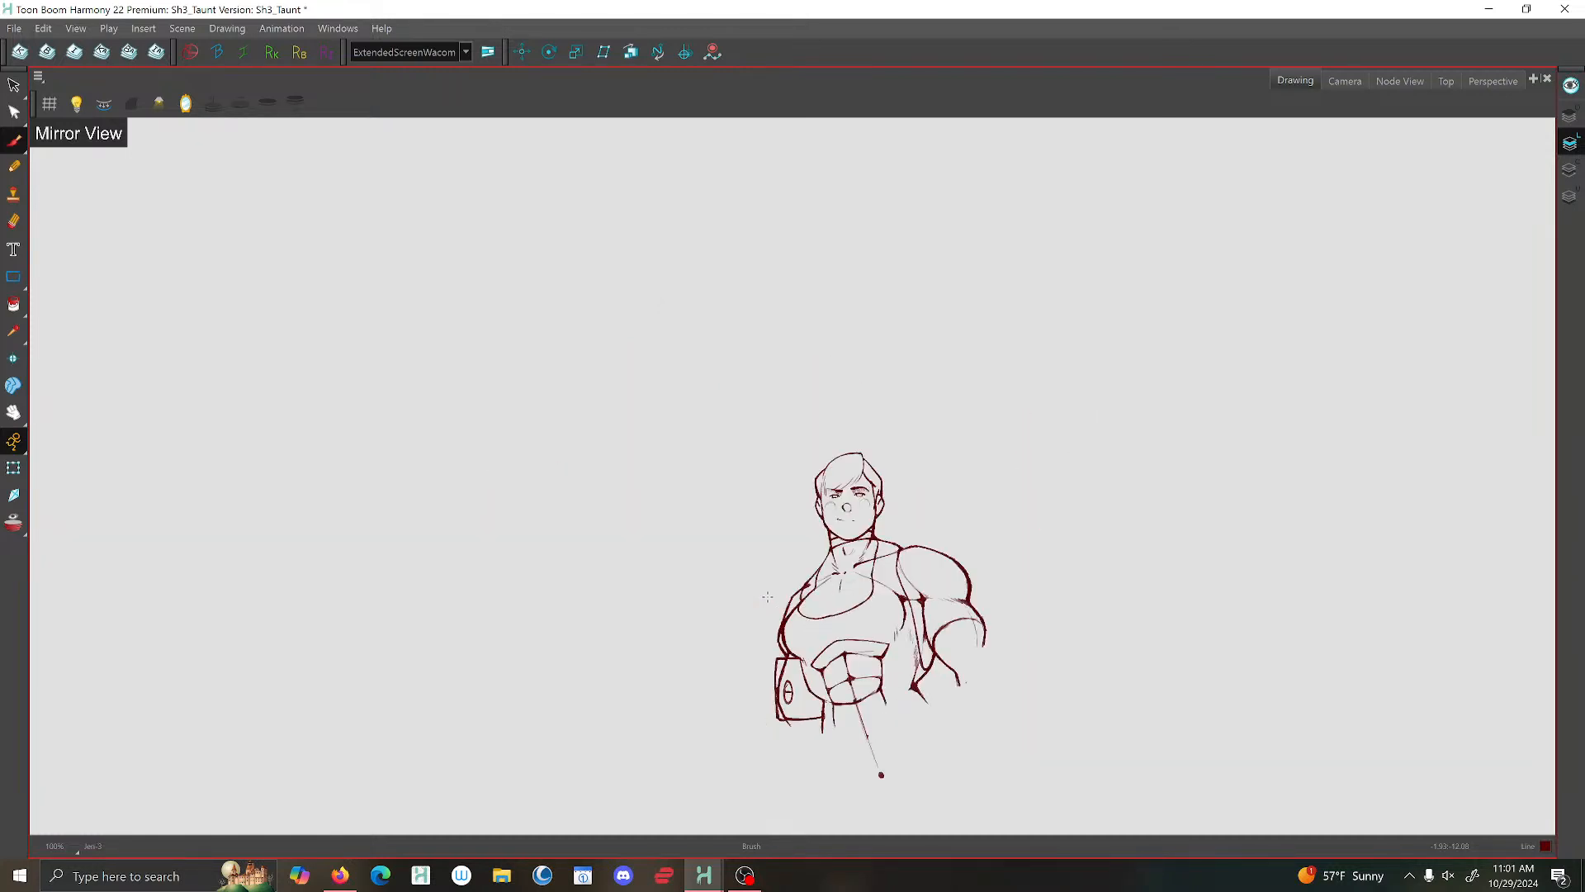
key(f)
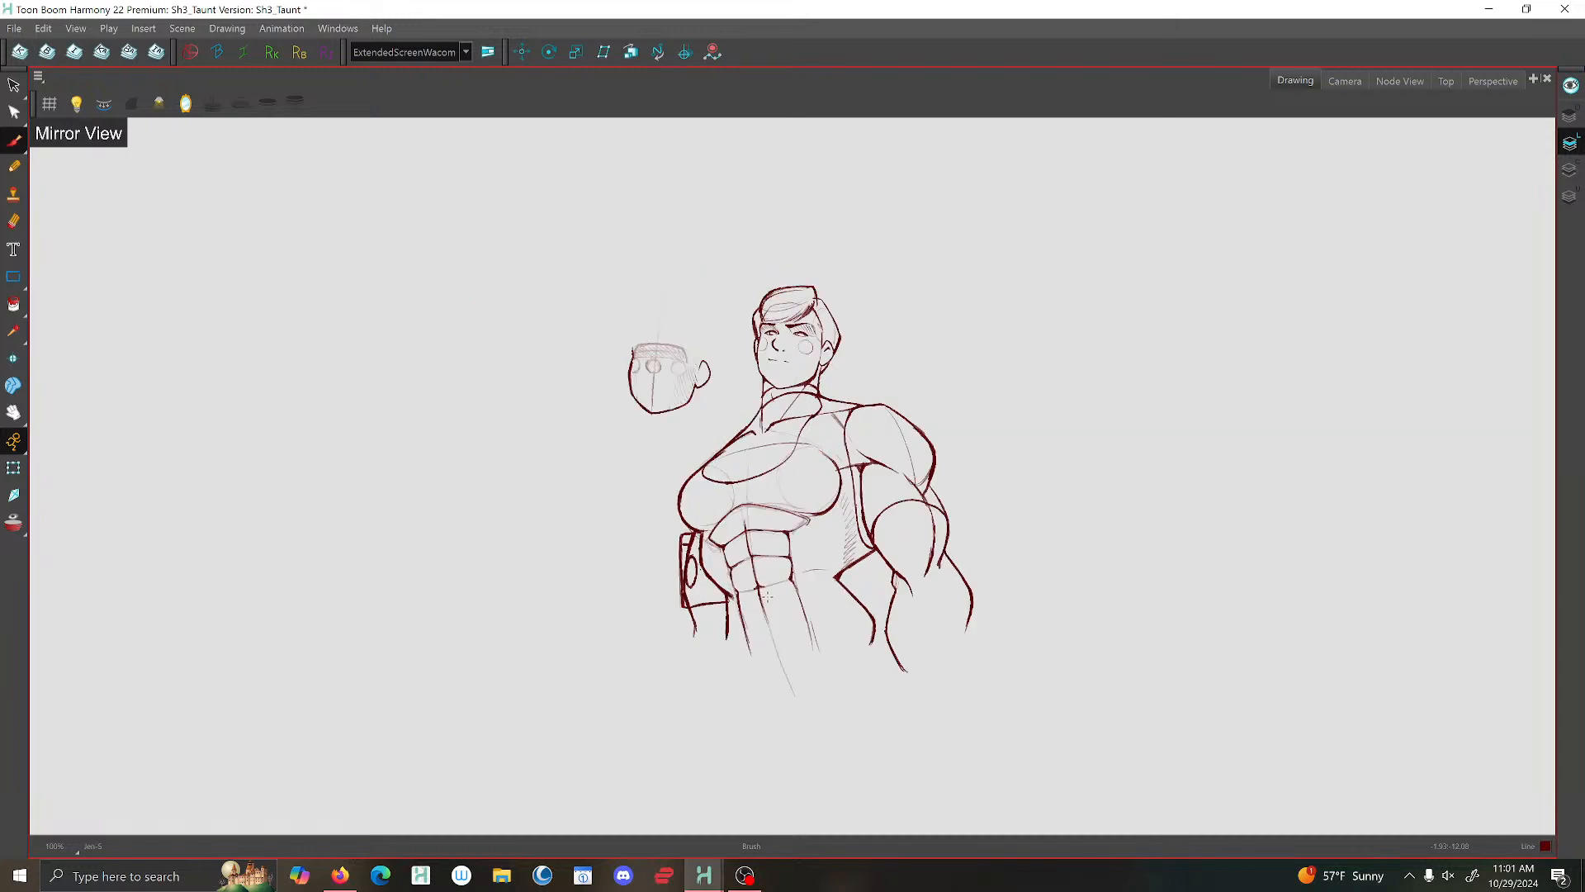
key(f)
key(f)
key(f)
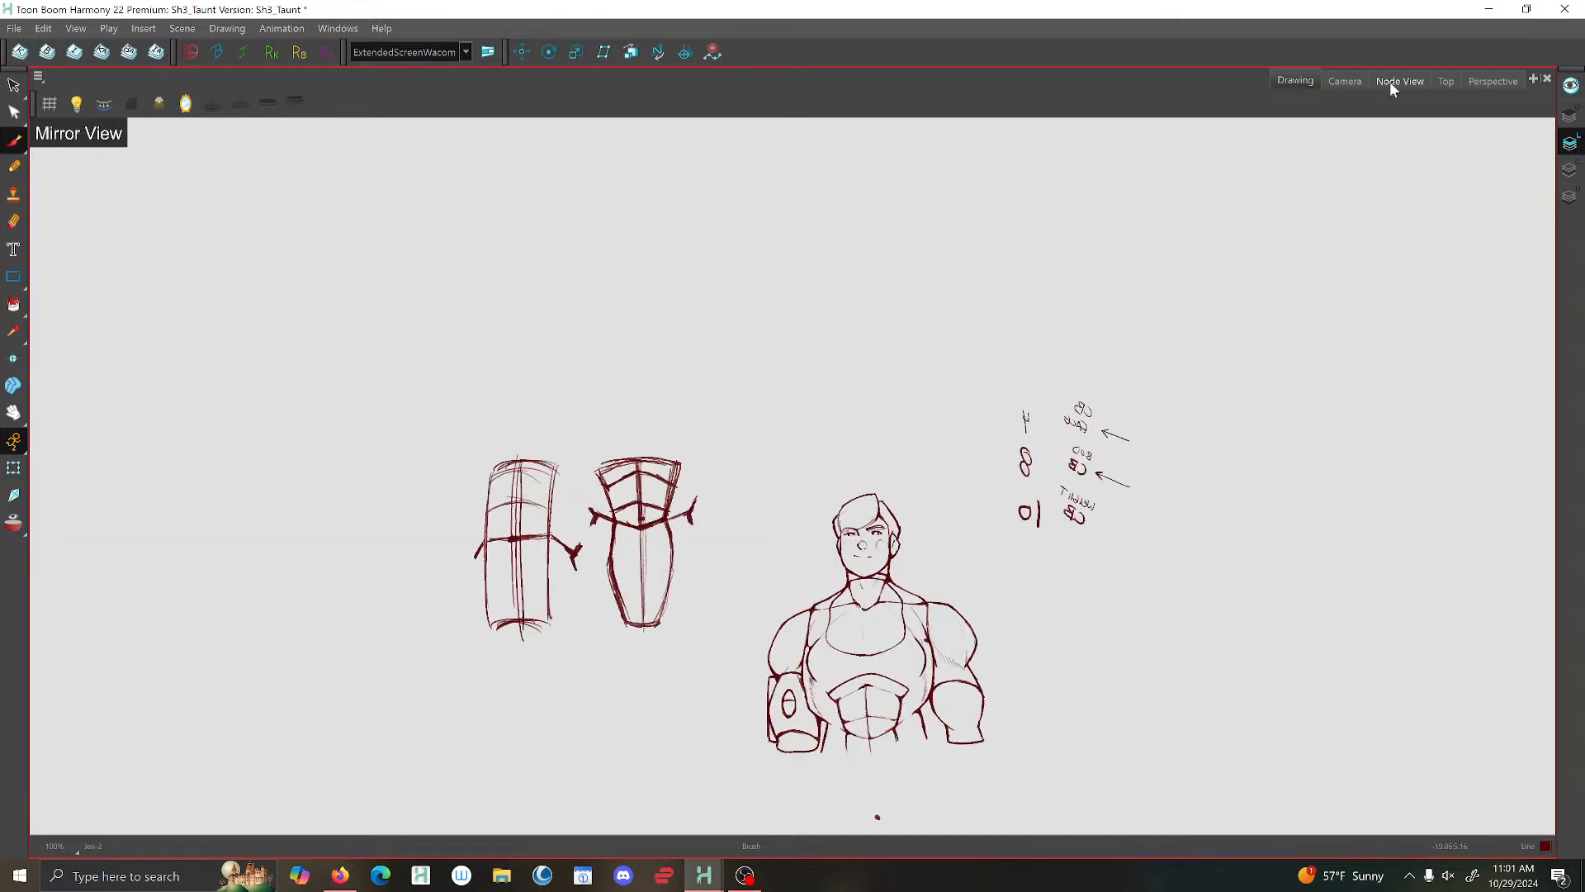
- Switch to the camera view and flip through the poses within the camera frame
click(1345, 81)
scroll(871, 491, down, 5)
key(g)
key(g)
key(g)
key(g)
key(g)
key(g)
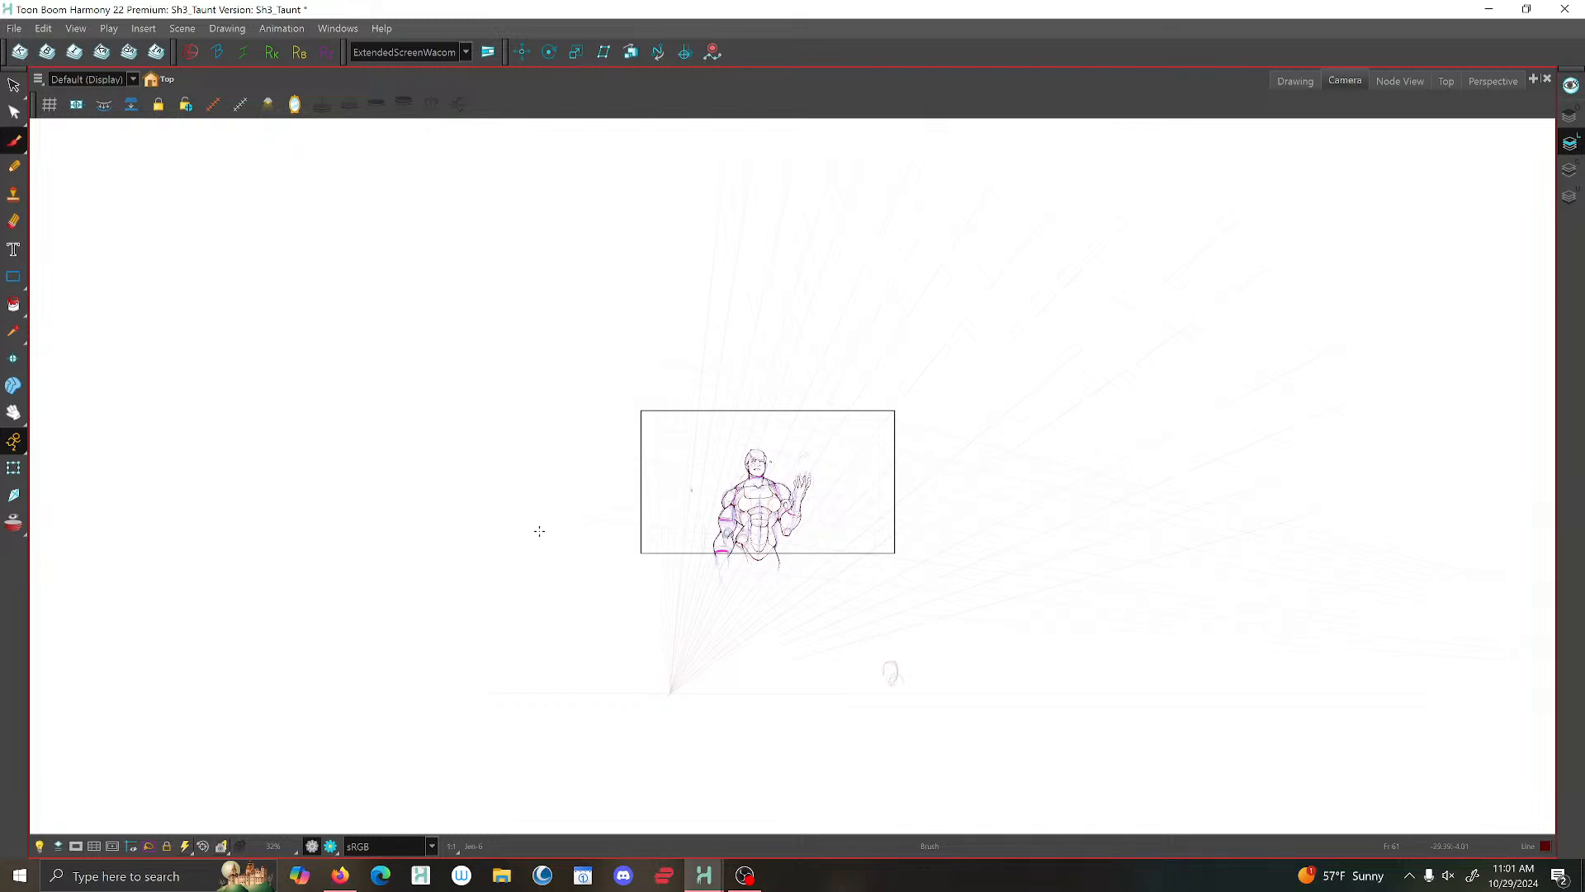
- Thicken the brush lines of the outer thigh, hip crease, lowered forearm and elbow in the raised-hand pose
scroll(790, 588, up, 7)
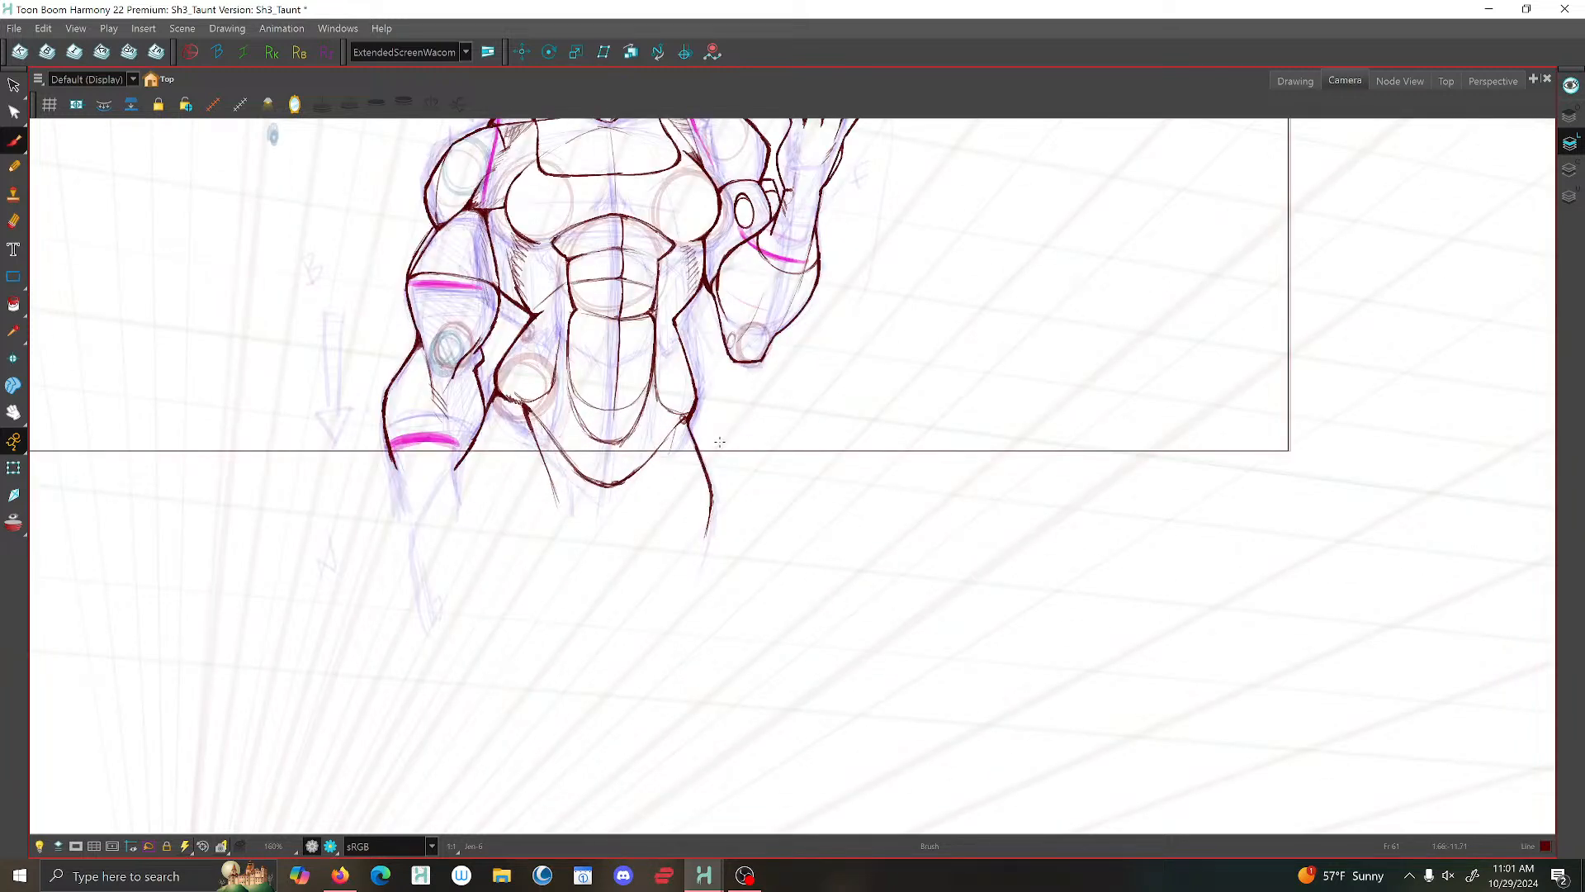
scroll(720, 442, up, 1)
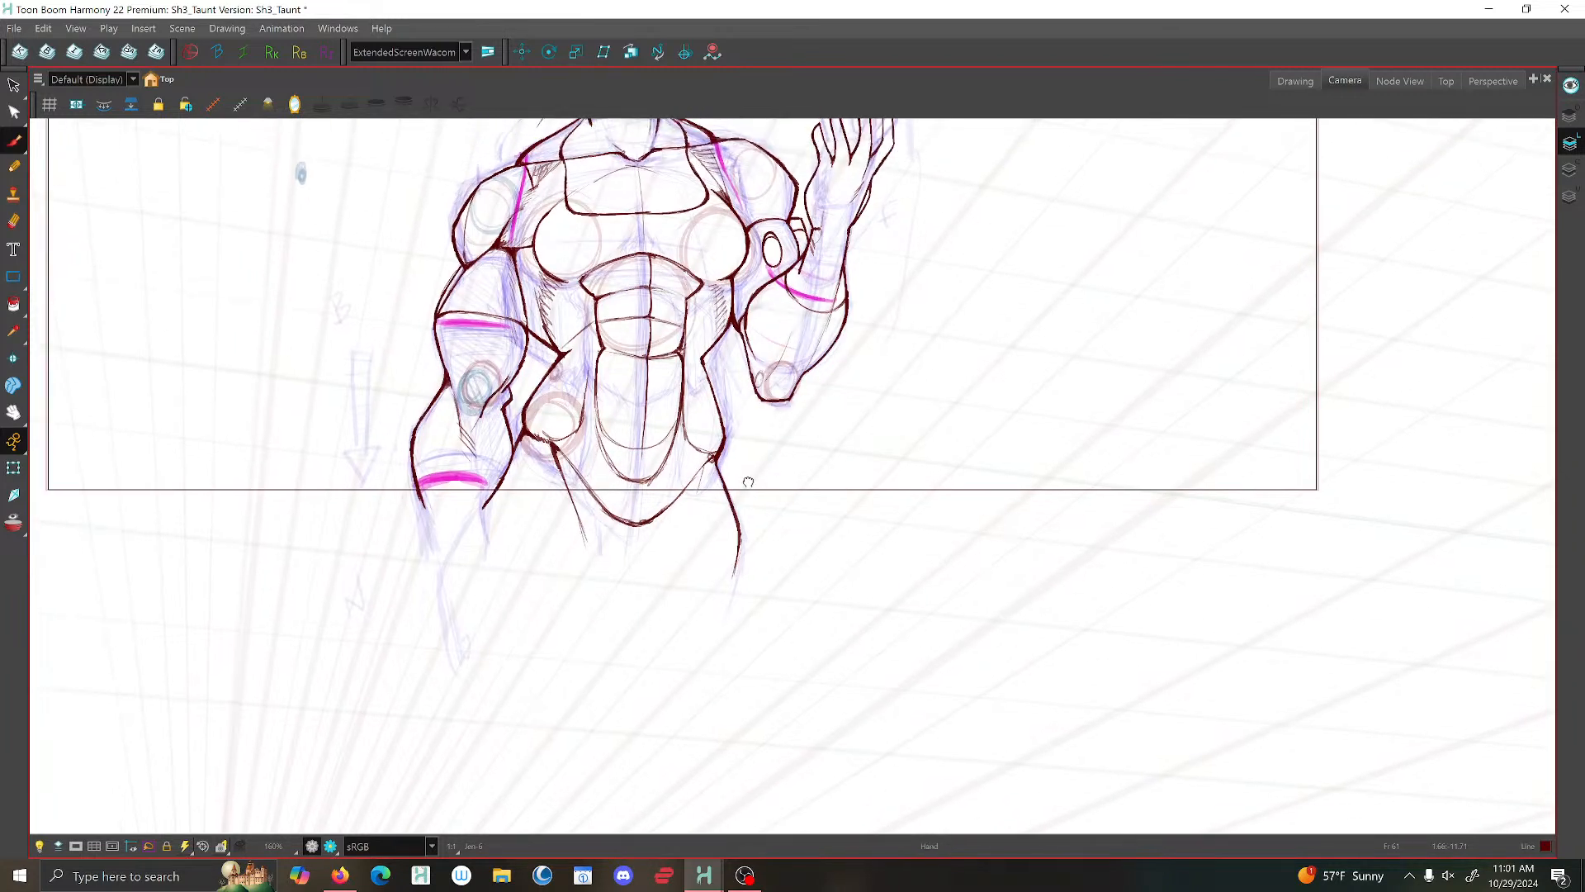
scroll(725, 448, up, 1)
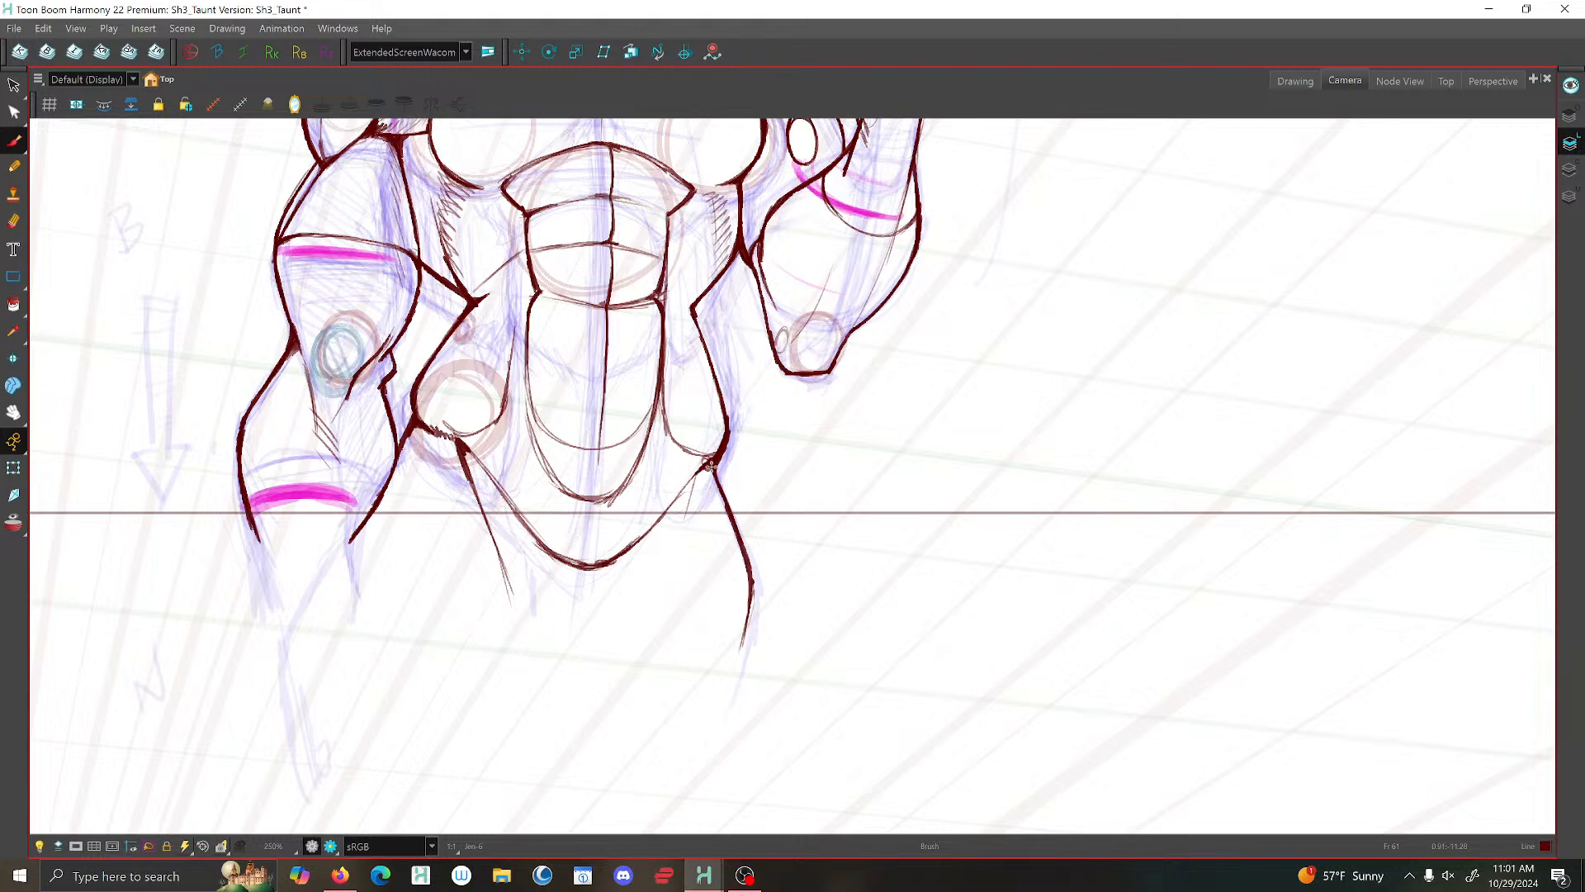
mouse_move(715, 471)
mouse_down()
mouse_move(751, 591)
mouse_move(739, 644)
mouse_up()
drag(438, 431, 489, 480)
drag(397, 444, 387, 471)
drag(406, 319, 377, 357)
mouse_move(299, 332)
mouse_down()
mouse_move(308, 375)
mouse_move(295, 330)
mouse_up()
- Save the scene
key(1)
drag(553, 355, 671, 524)
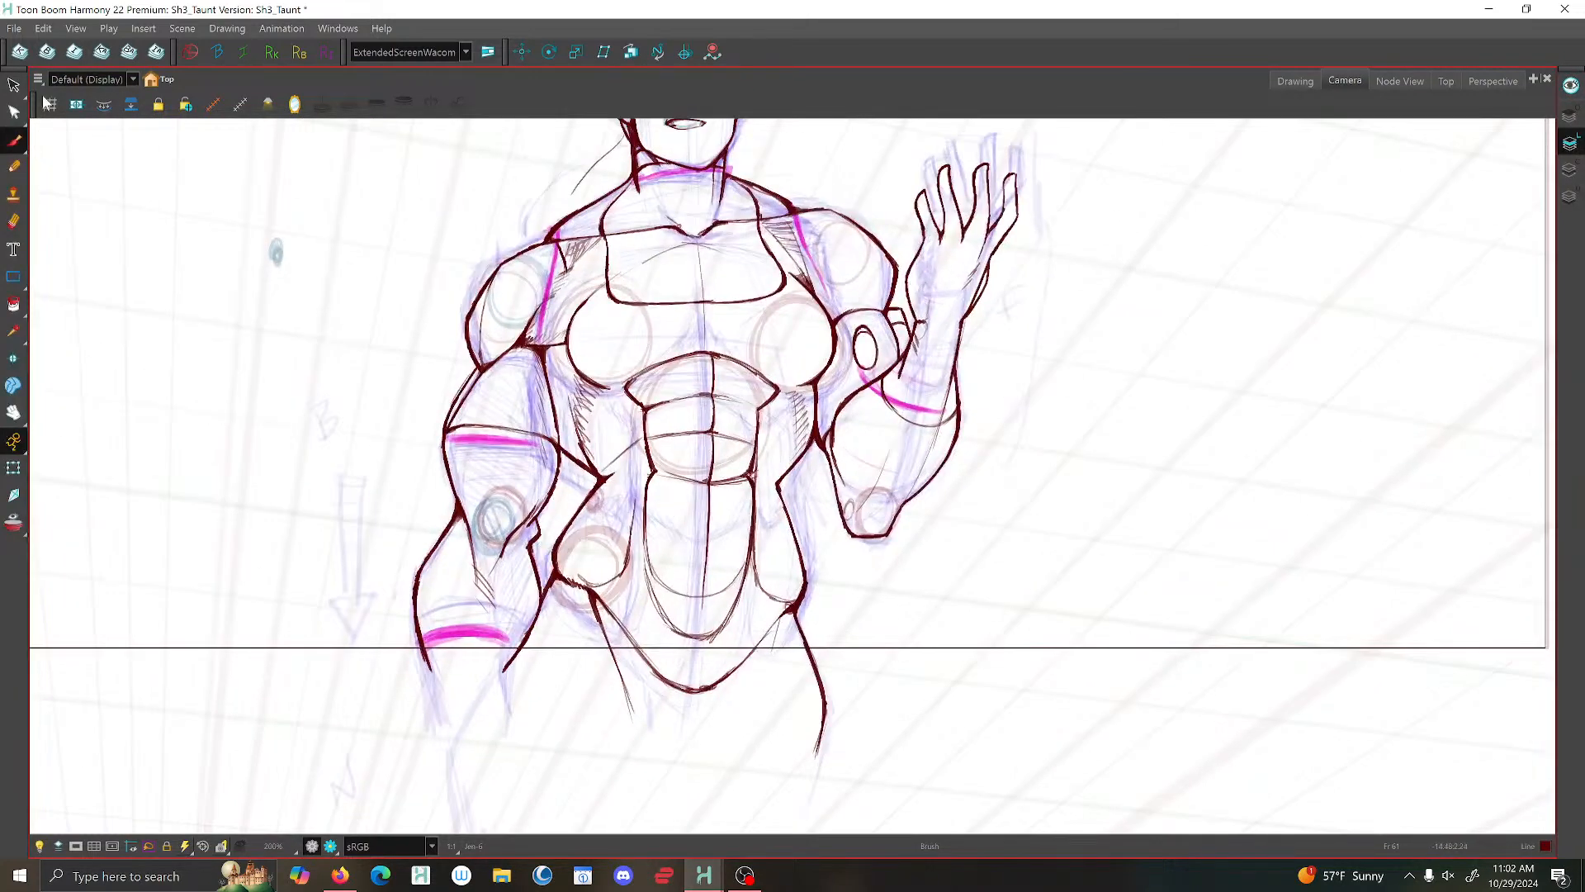
click(14, 28)
click(34, 128)
- Brush over the pelvis curve and add short hatching strokes beside the hip joint of the raised-hand pose
key(2)
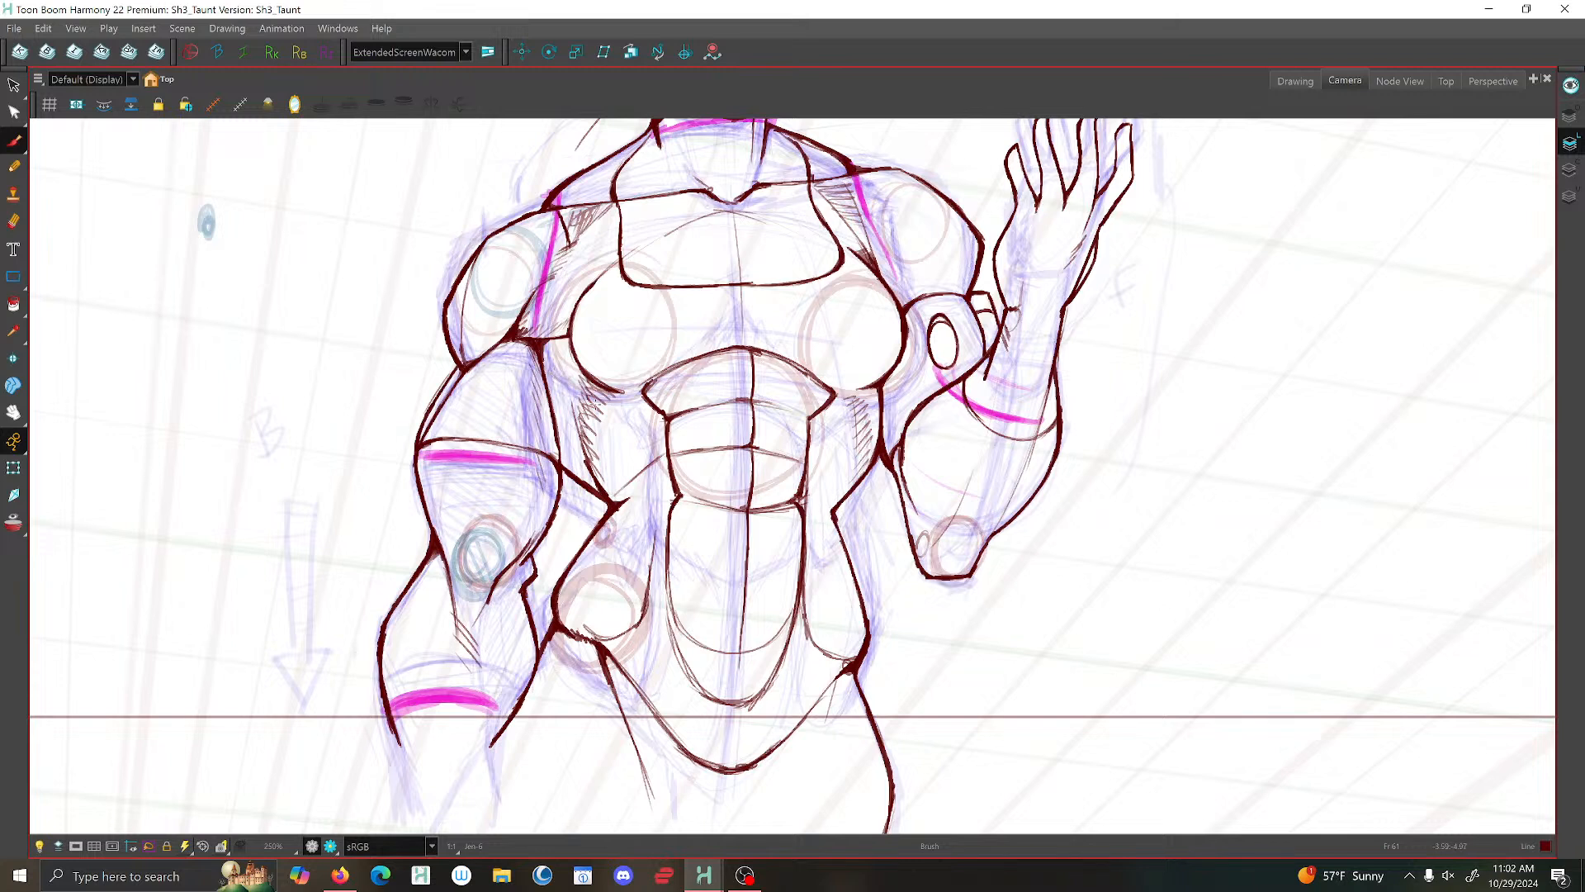
drag(646, 449, 566, 357)
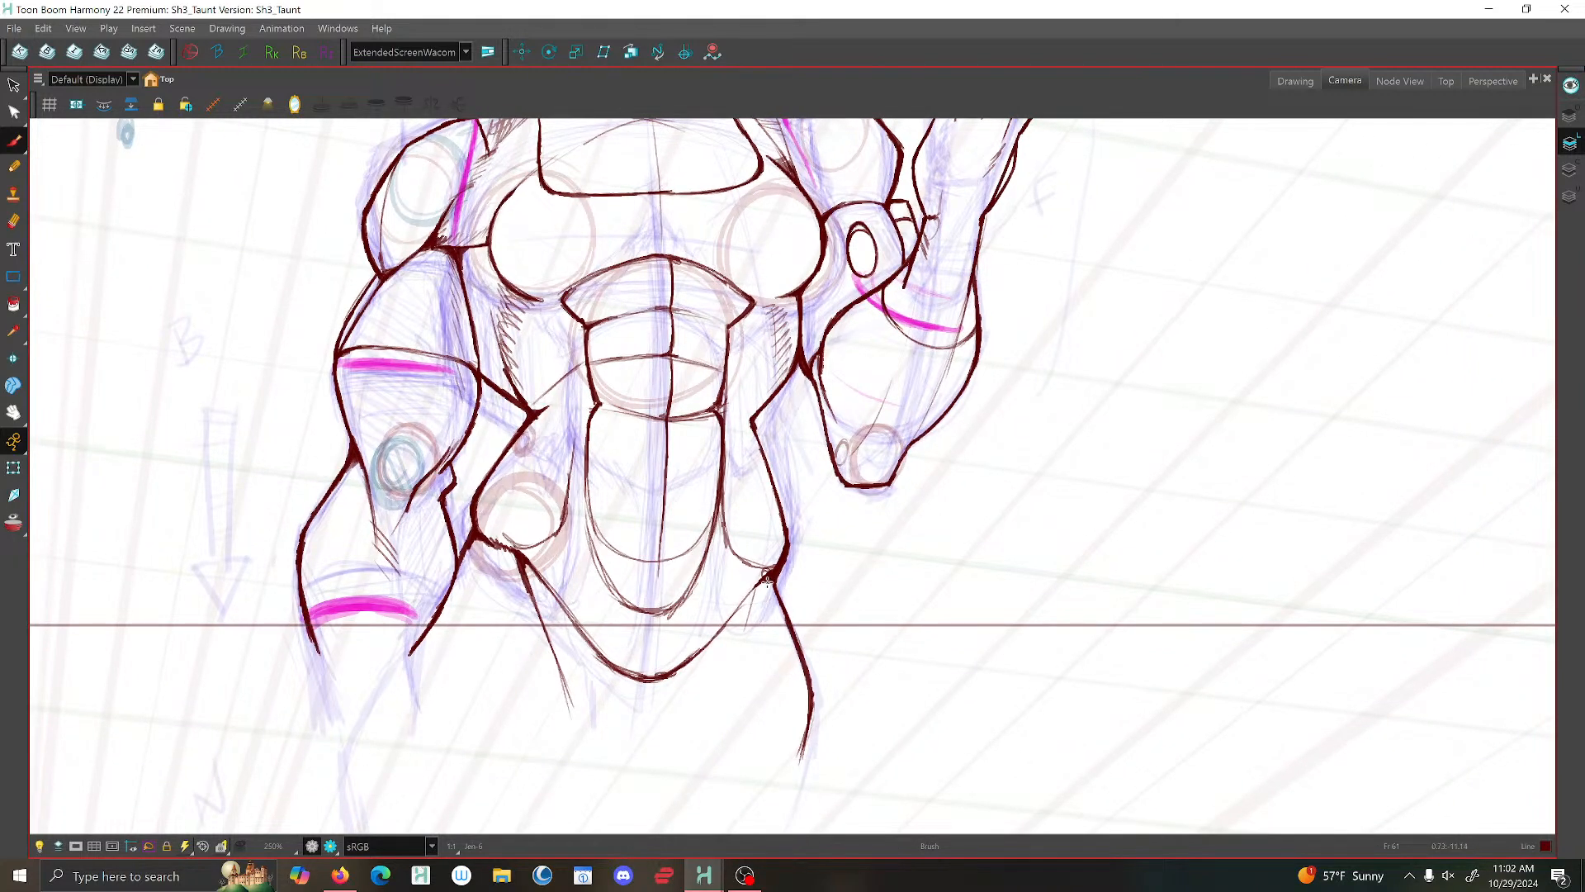
drag(708, 643, 645, 678)
drag(758, 583, 738, 629)
scroll(780, 560, up, 1)
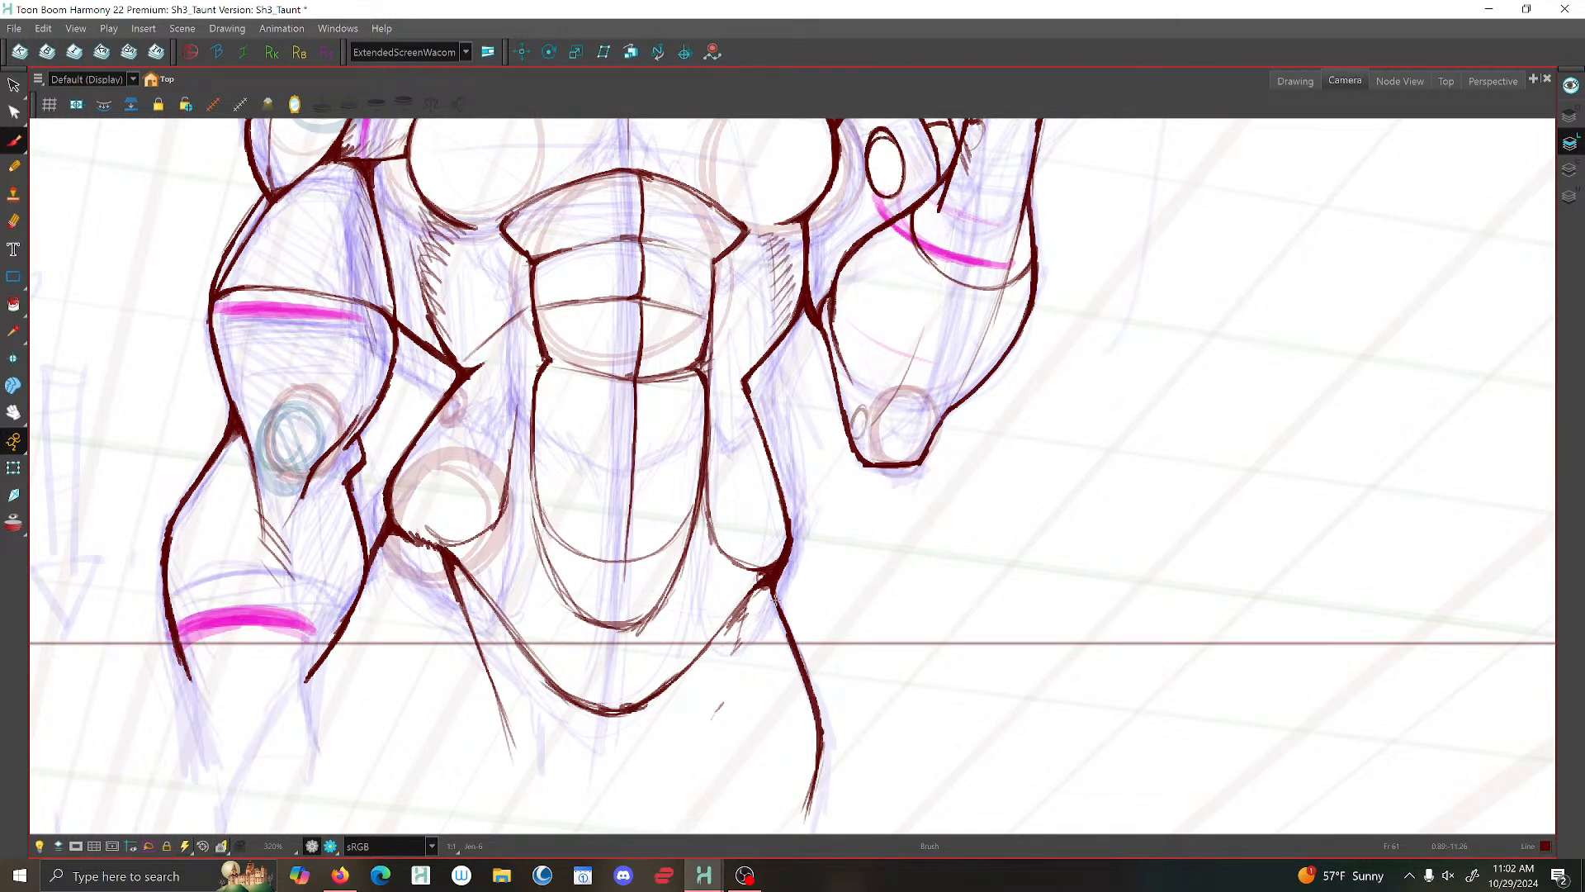
scroll(747, 557, down, 4)
scroll(716, 553, up, 2)
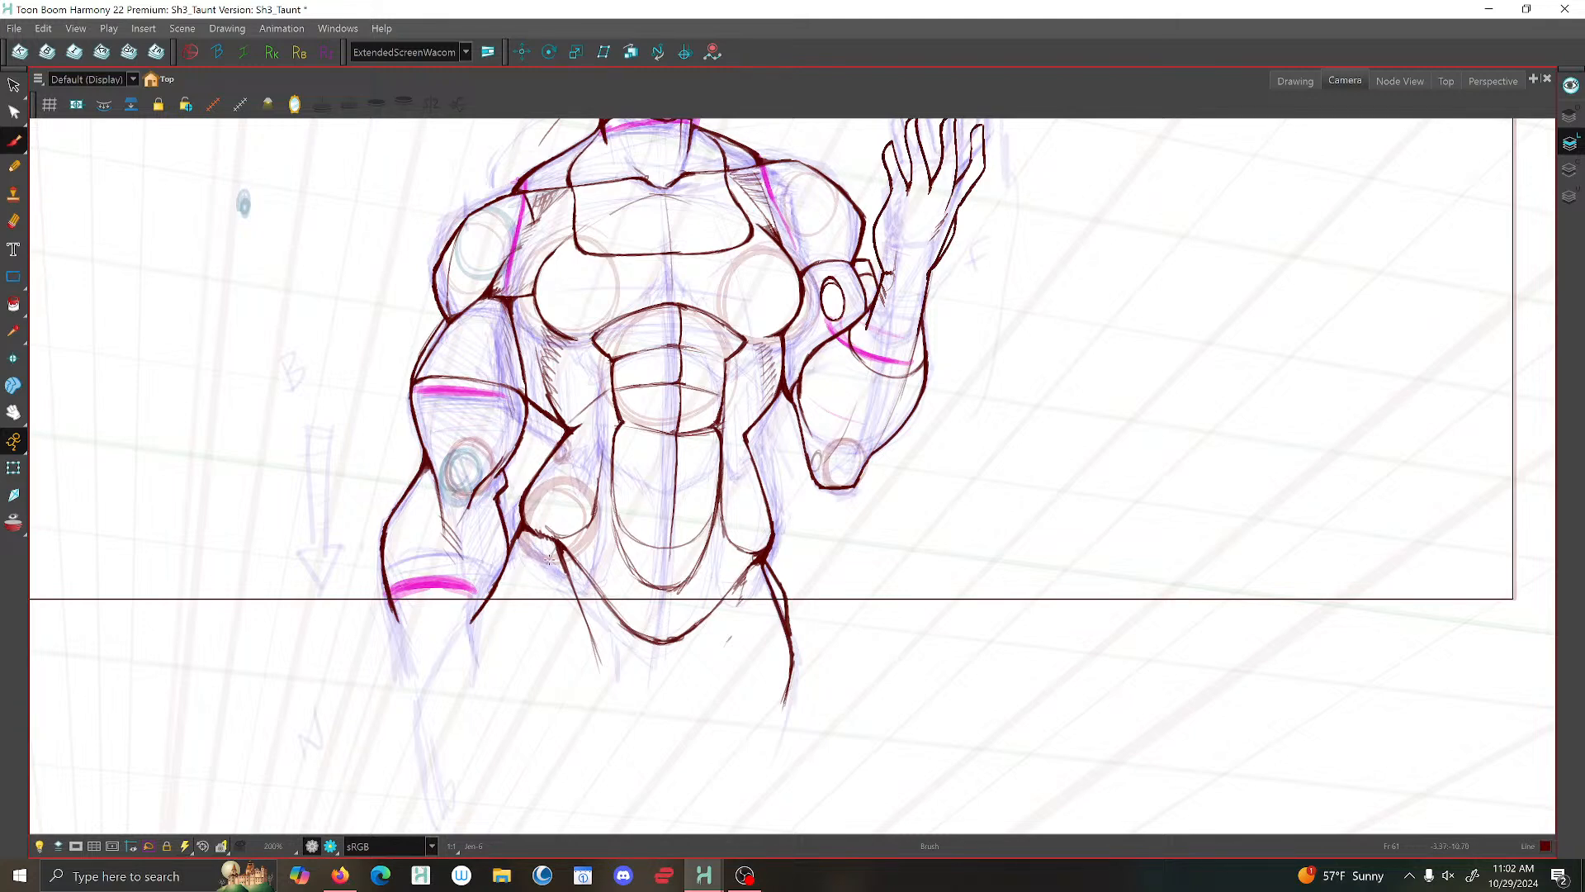
- Brush over the upper arm and elbow outlines of the lowered arm in the raised-hand pose
scroll(549, 559, down, 2)
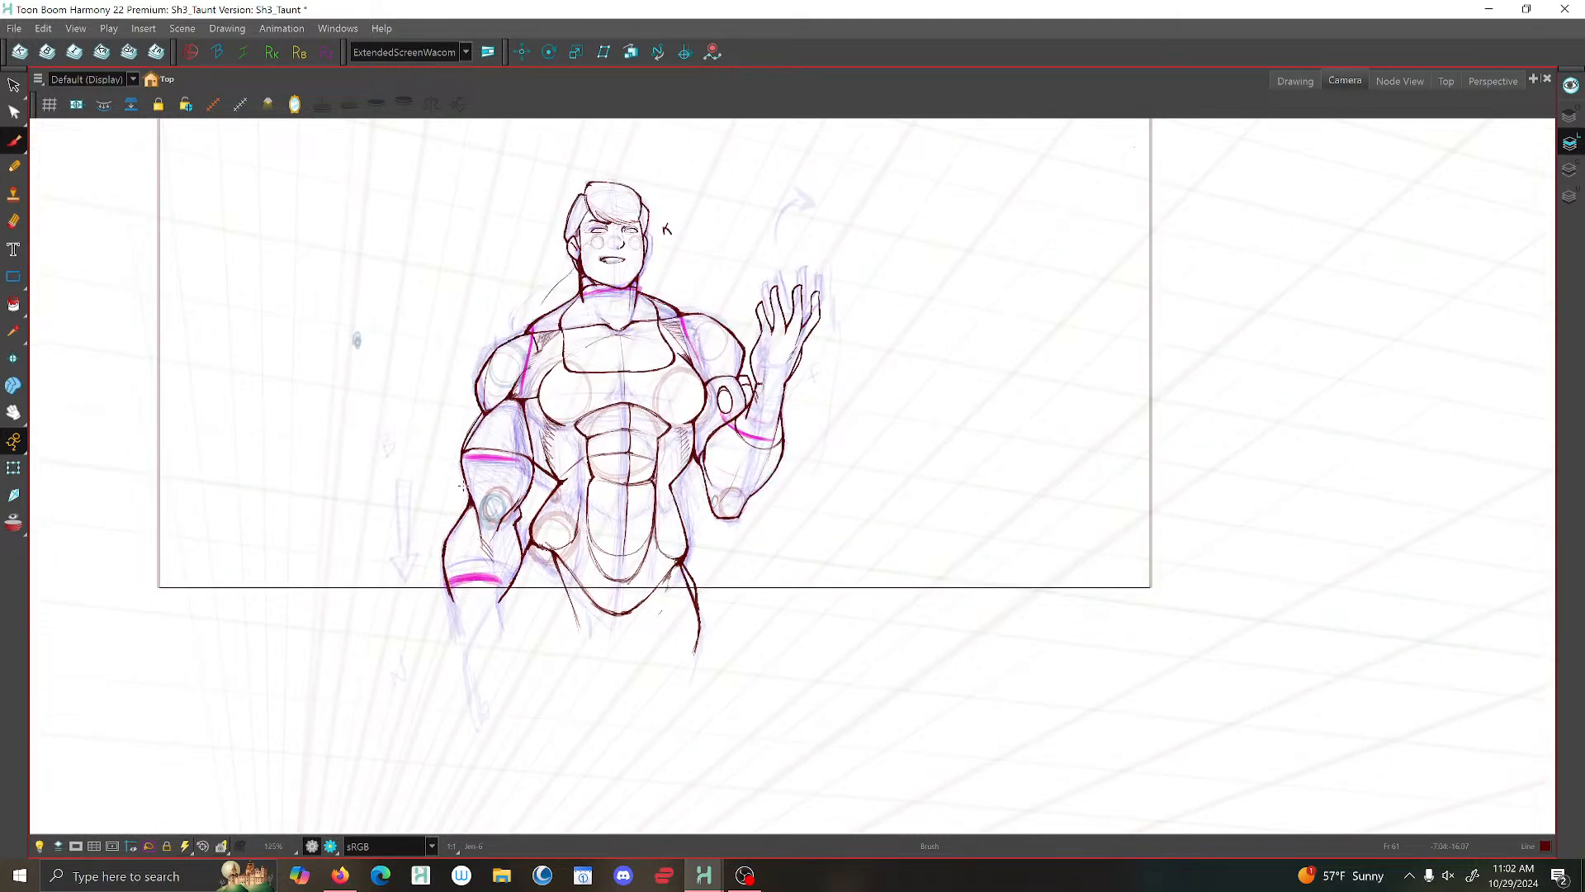
scroll(461, 487, up, 4)
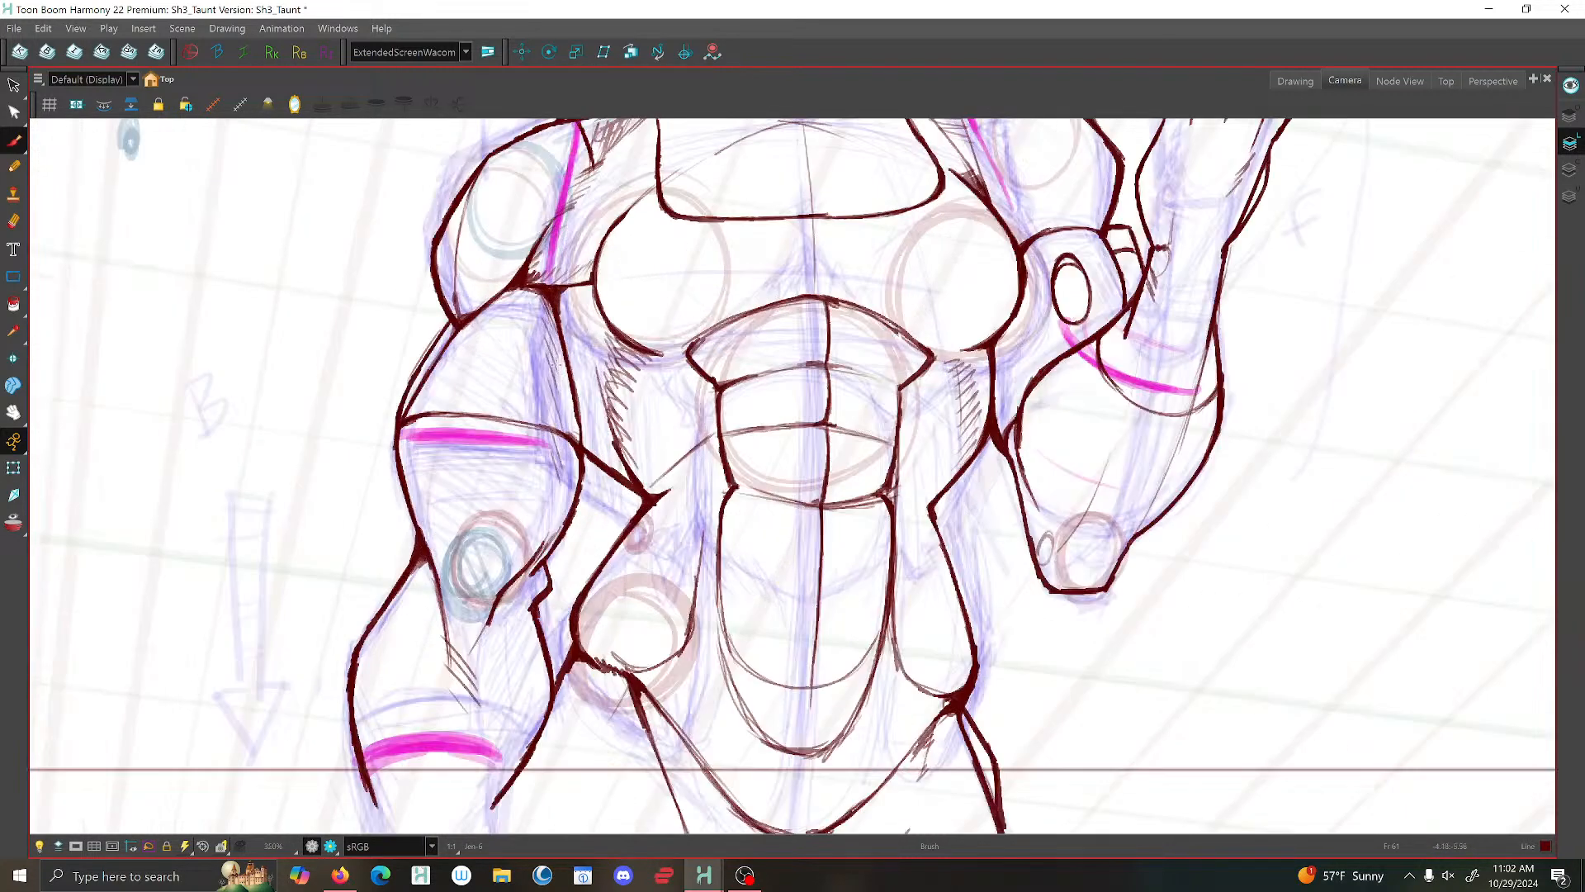
drag(583, 436, 552, 554)
mouse_move(456, 321)
mouse_down()
mouse_move(402, 416)
mouse_move(420, 531)
mouse_up()
drag(535, 564, 519, 581)
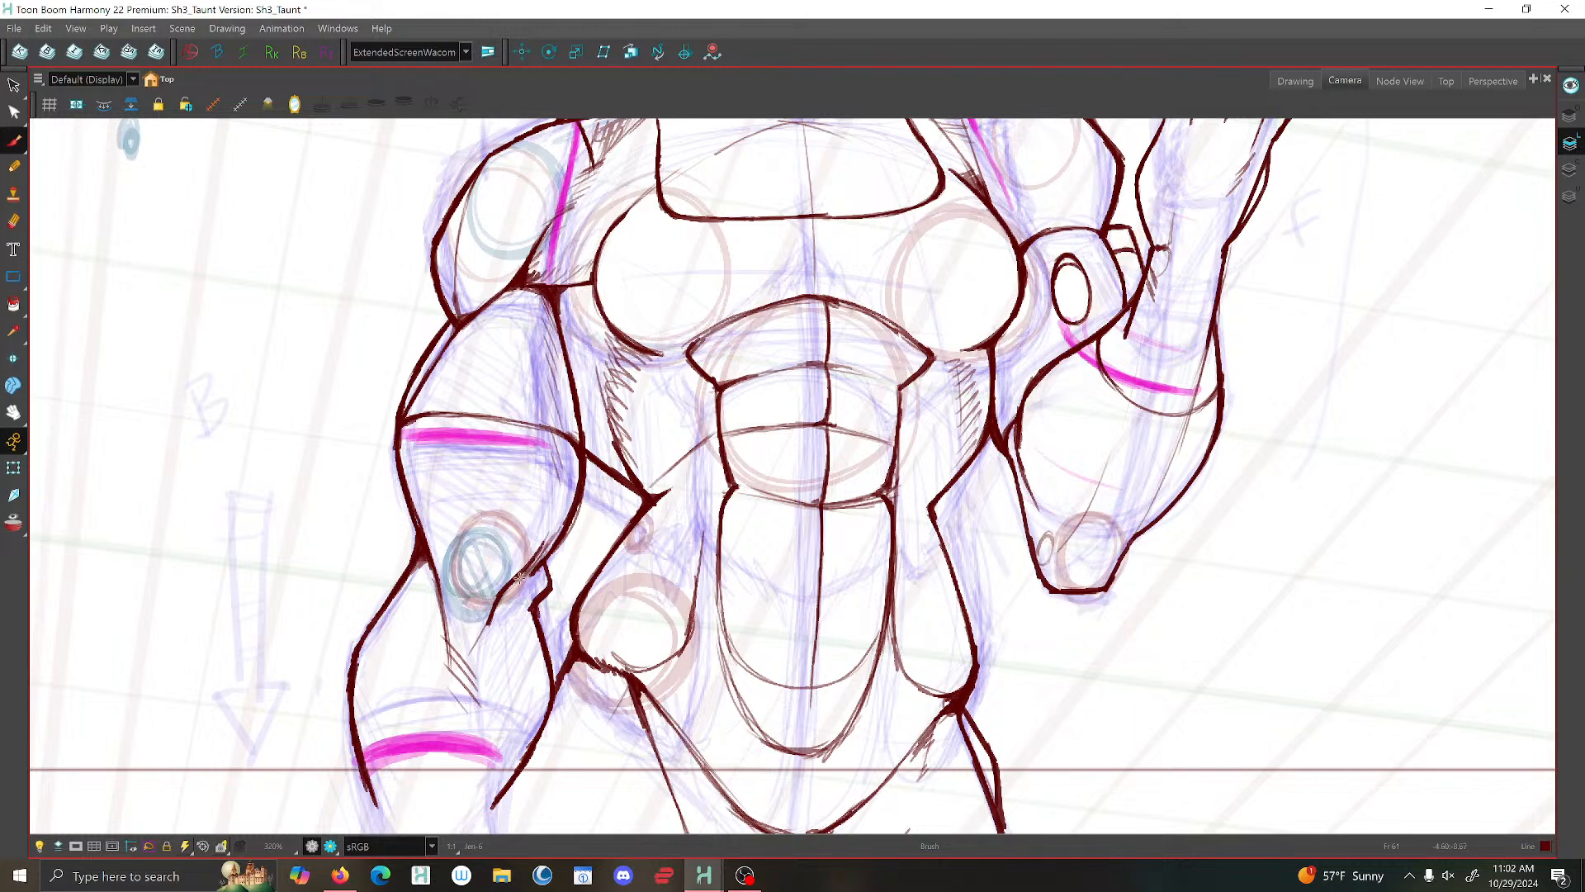
- Brush short muscle lines on the neck, just above the collarbone, in the raised-hand pose
scroll(567, 540, down, 6)
scroll(659, 413, up, 3)
scroll(577, 334, up, 4)
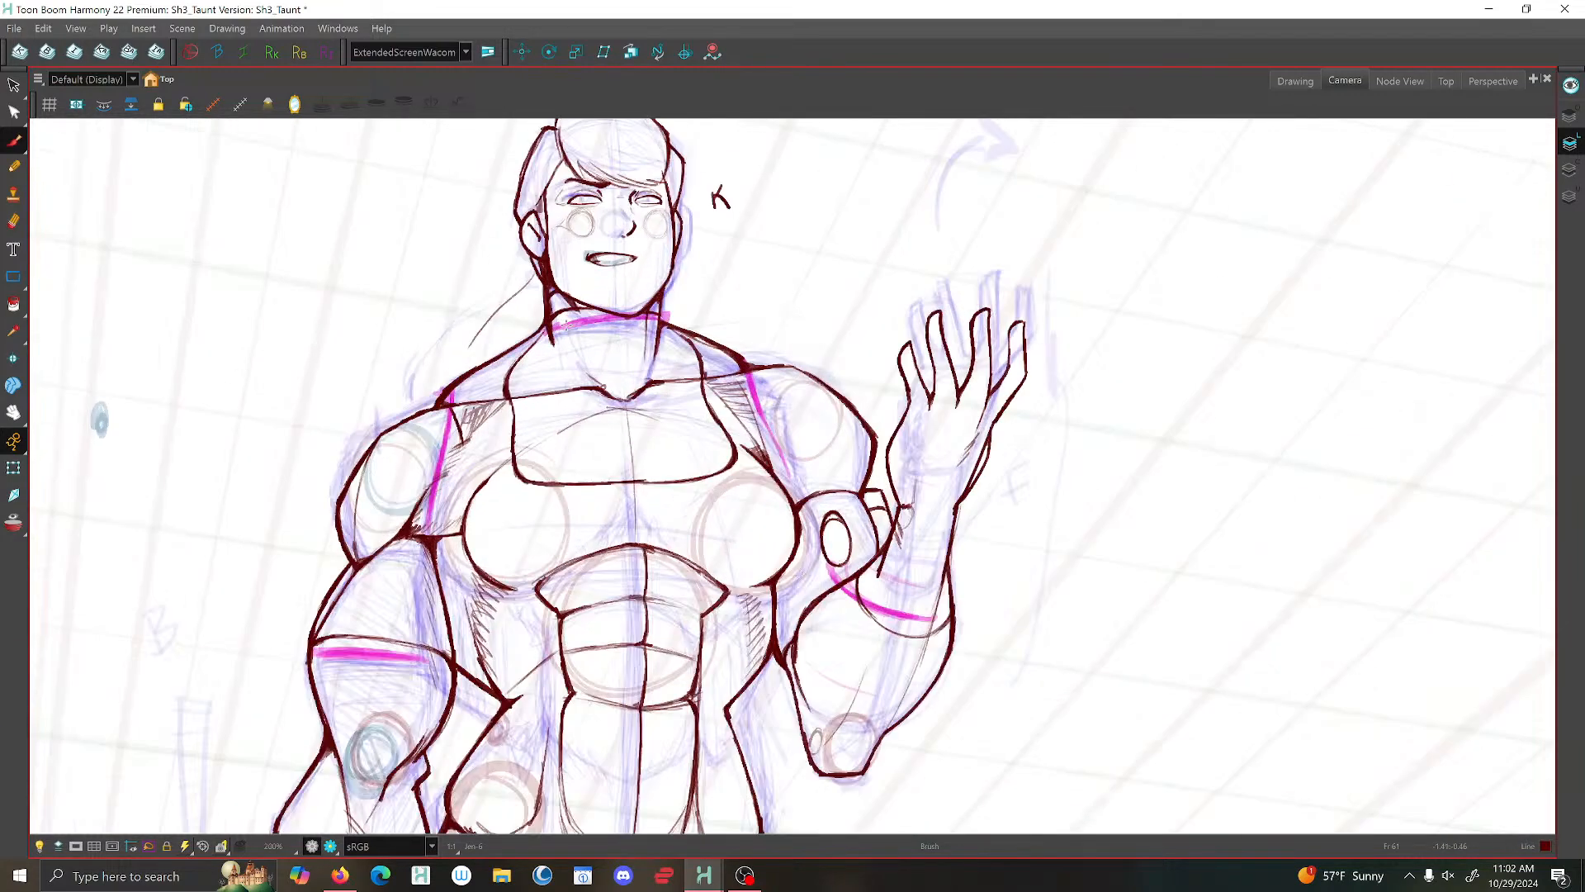
drag(556, 358, 567, 395)
drag(570, 373, 588, 412)
scroll(592, 409, down, 4)
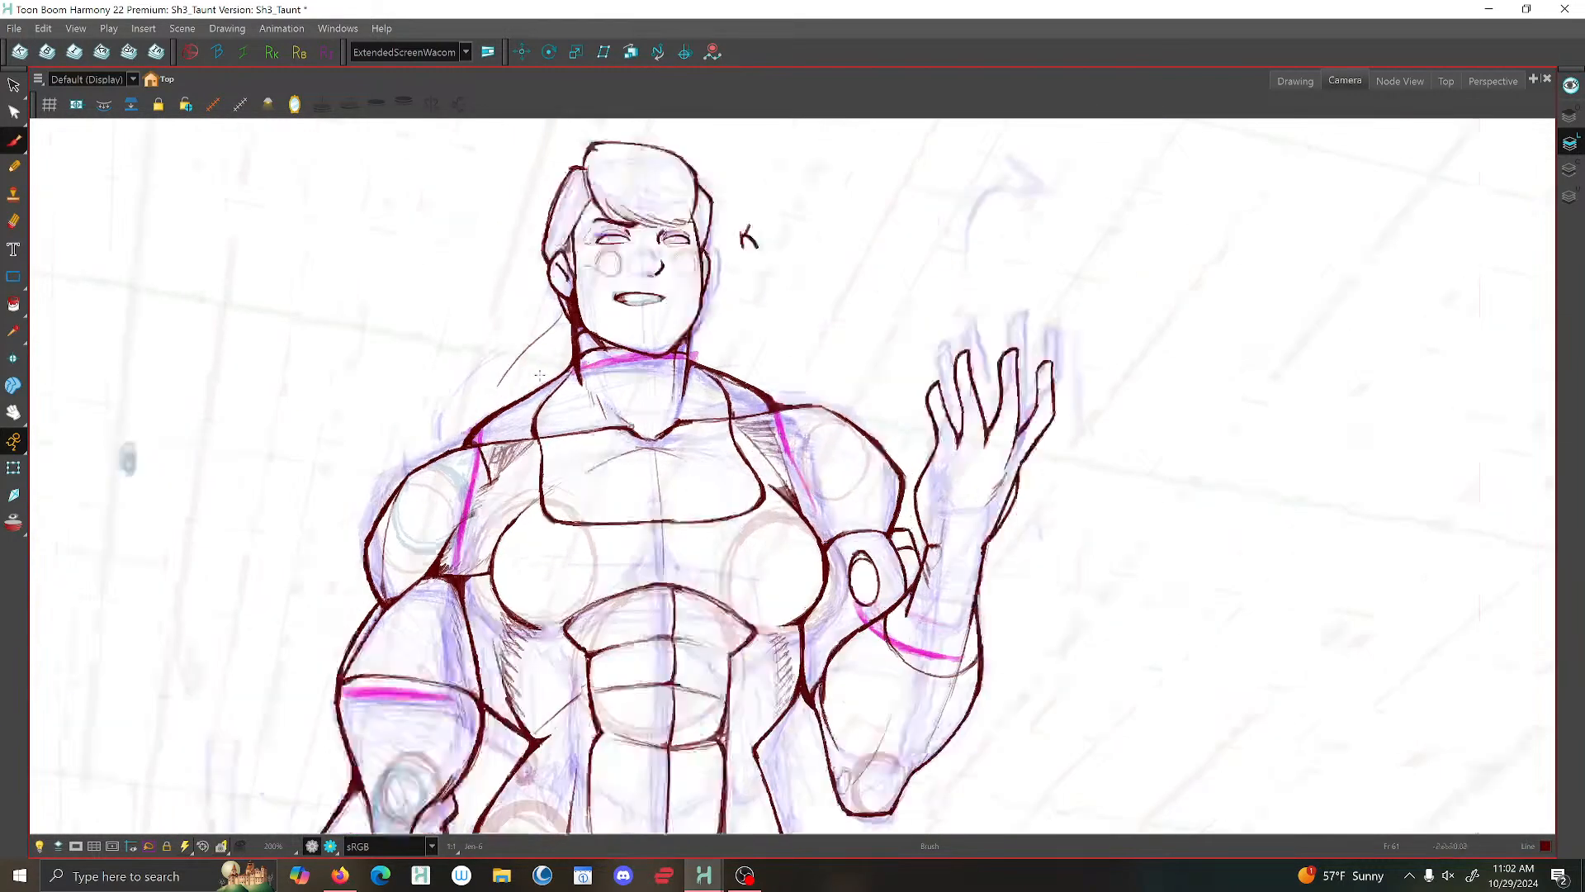
scroll(597, 336, up, 4)
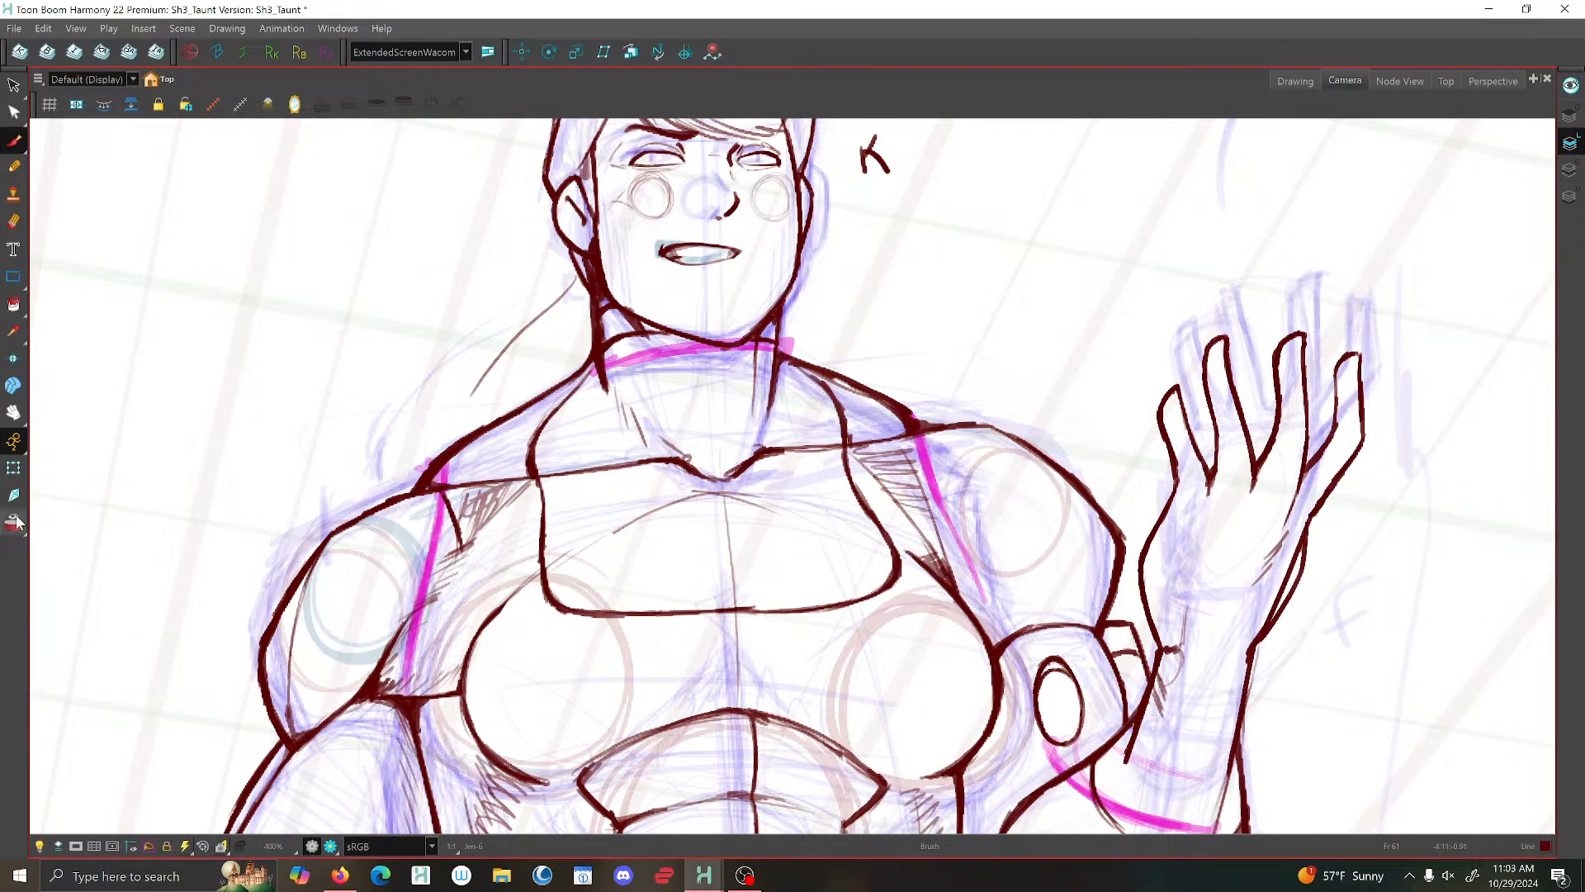
scroll(652, 561, down, 4)
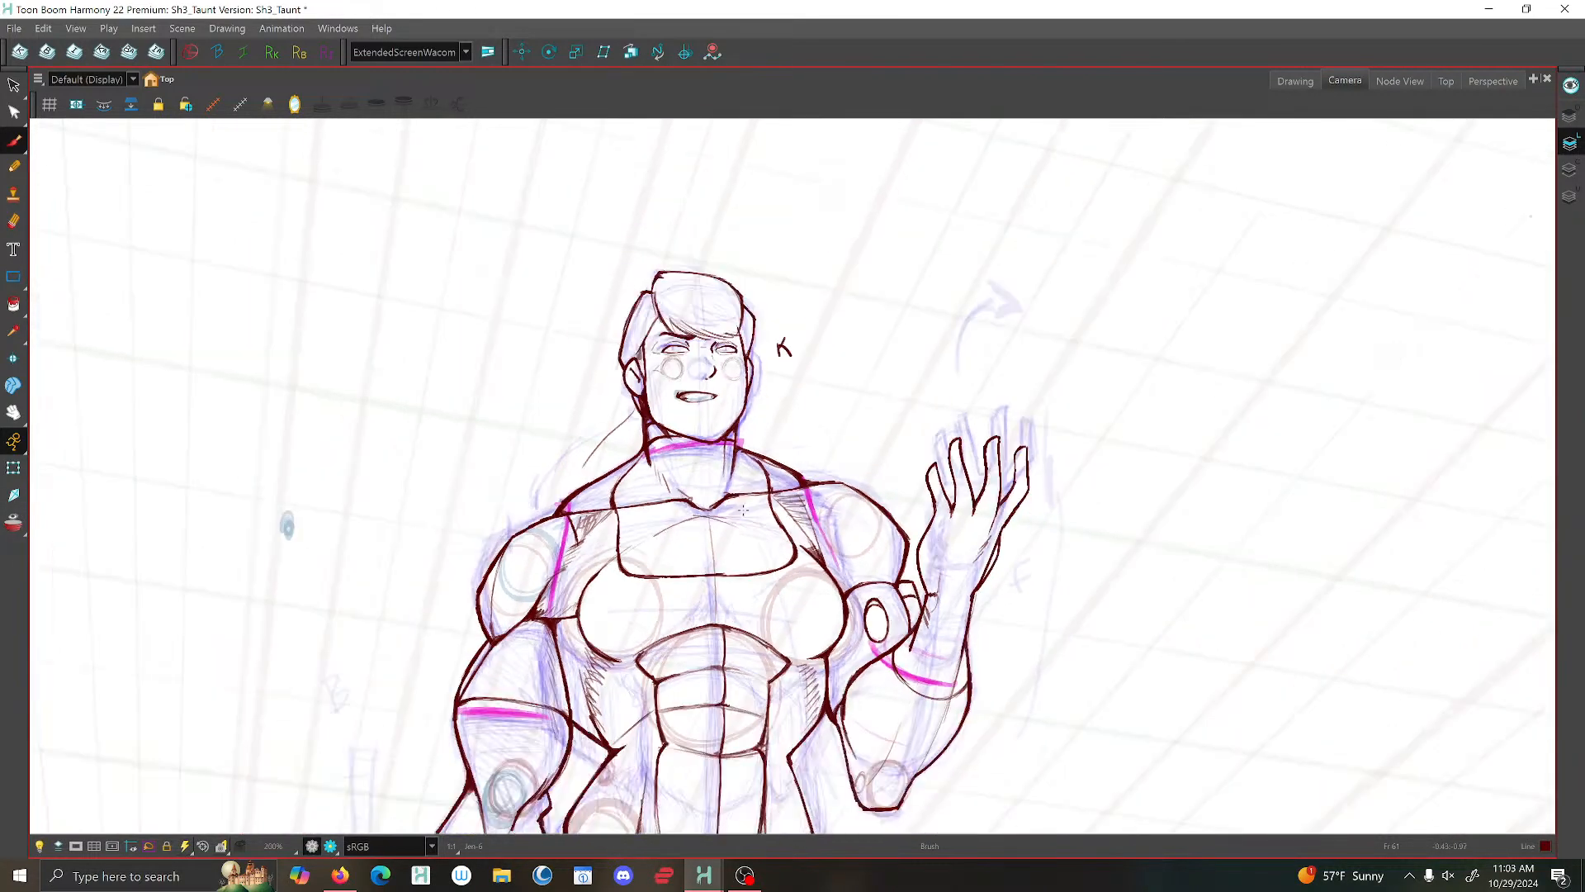
- Select the outline of the character's right eye and make it slightly narrower
scroll(664, 334, up, 3)
scroll(665, 334, up, 4)
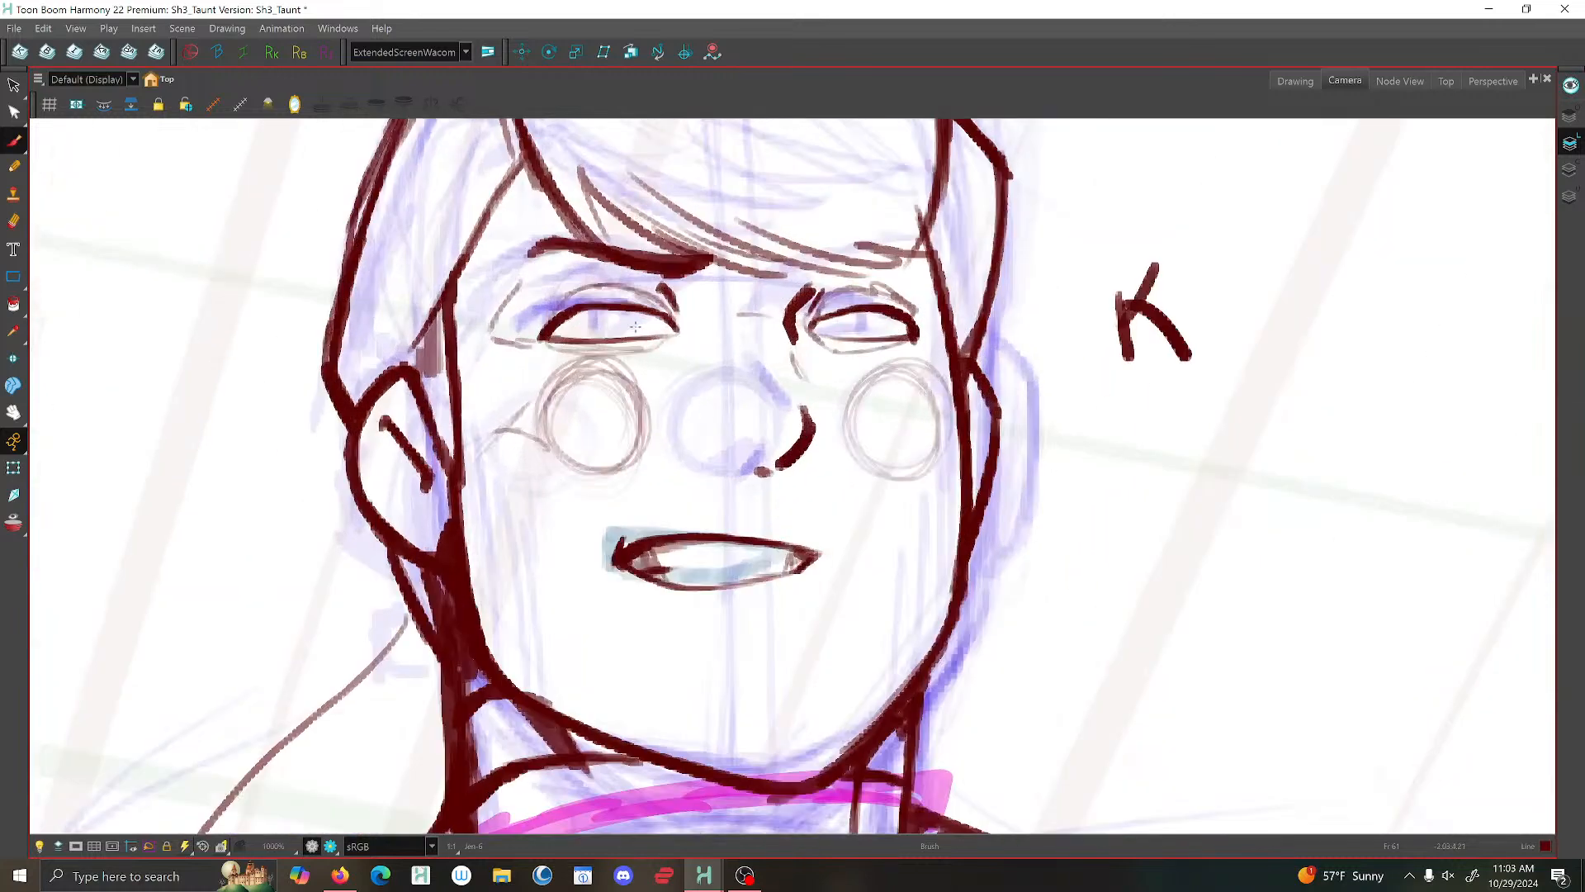
click(14, 85)
mouse_move(547, 306)
mouse_down()
mouse_move(660, 347)
mouse_move(549, 297)
mouse_move(494, 305)
mouse_up()
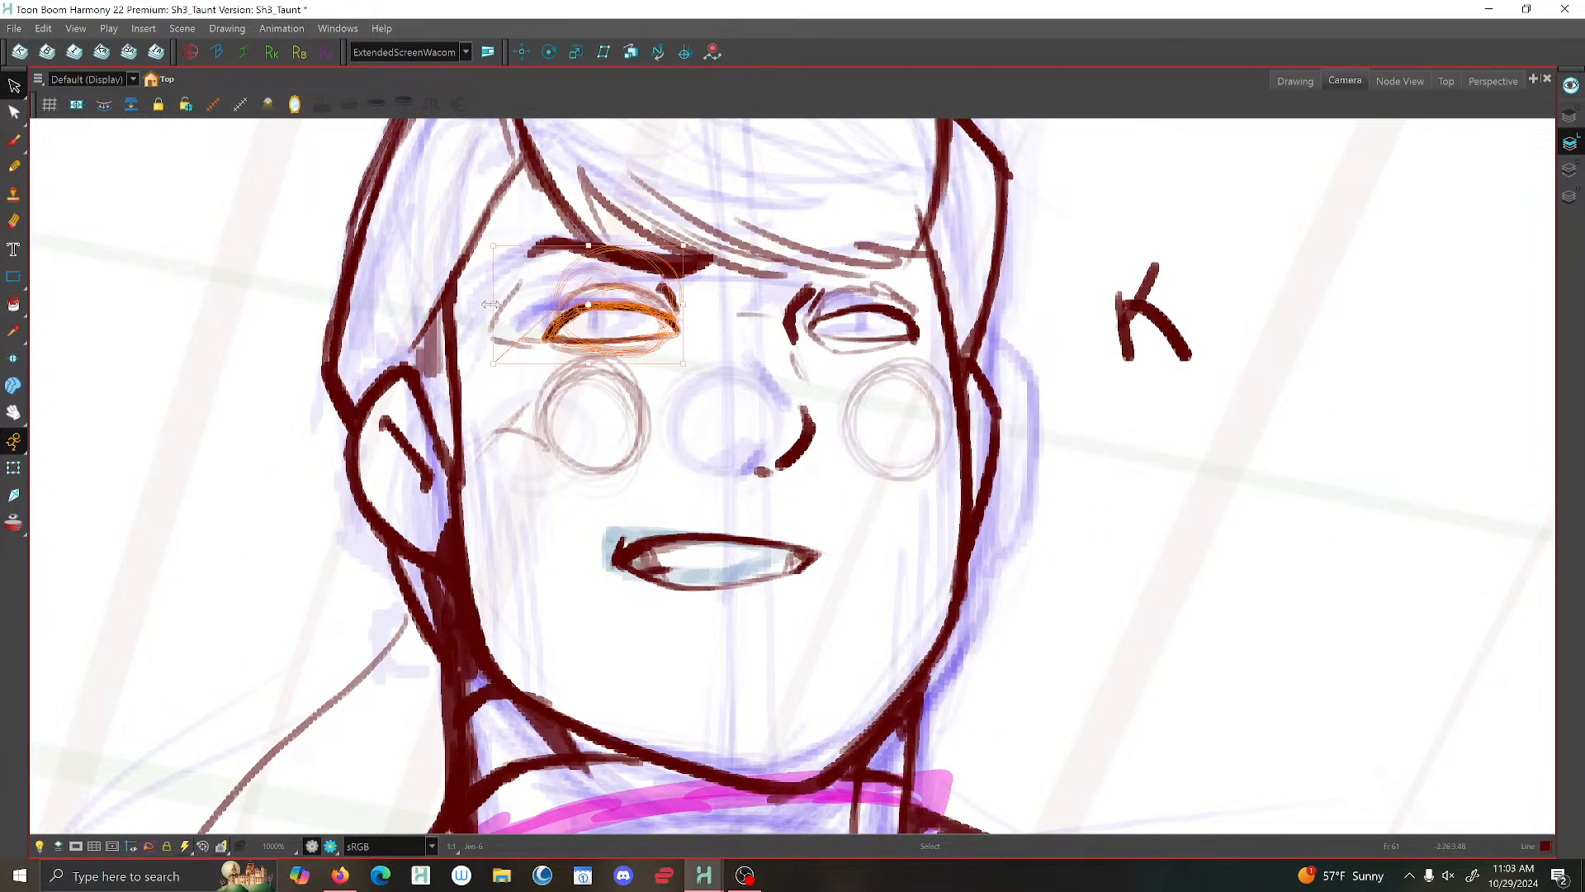
drag(683, 304, 675, 304)
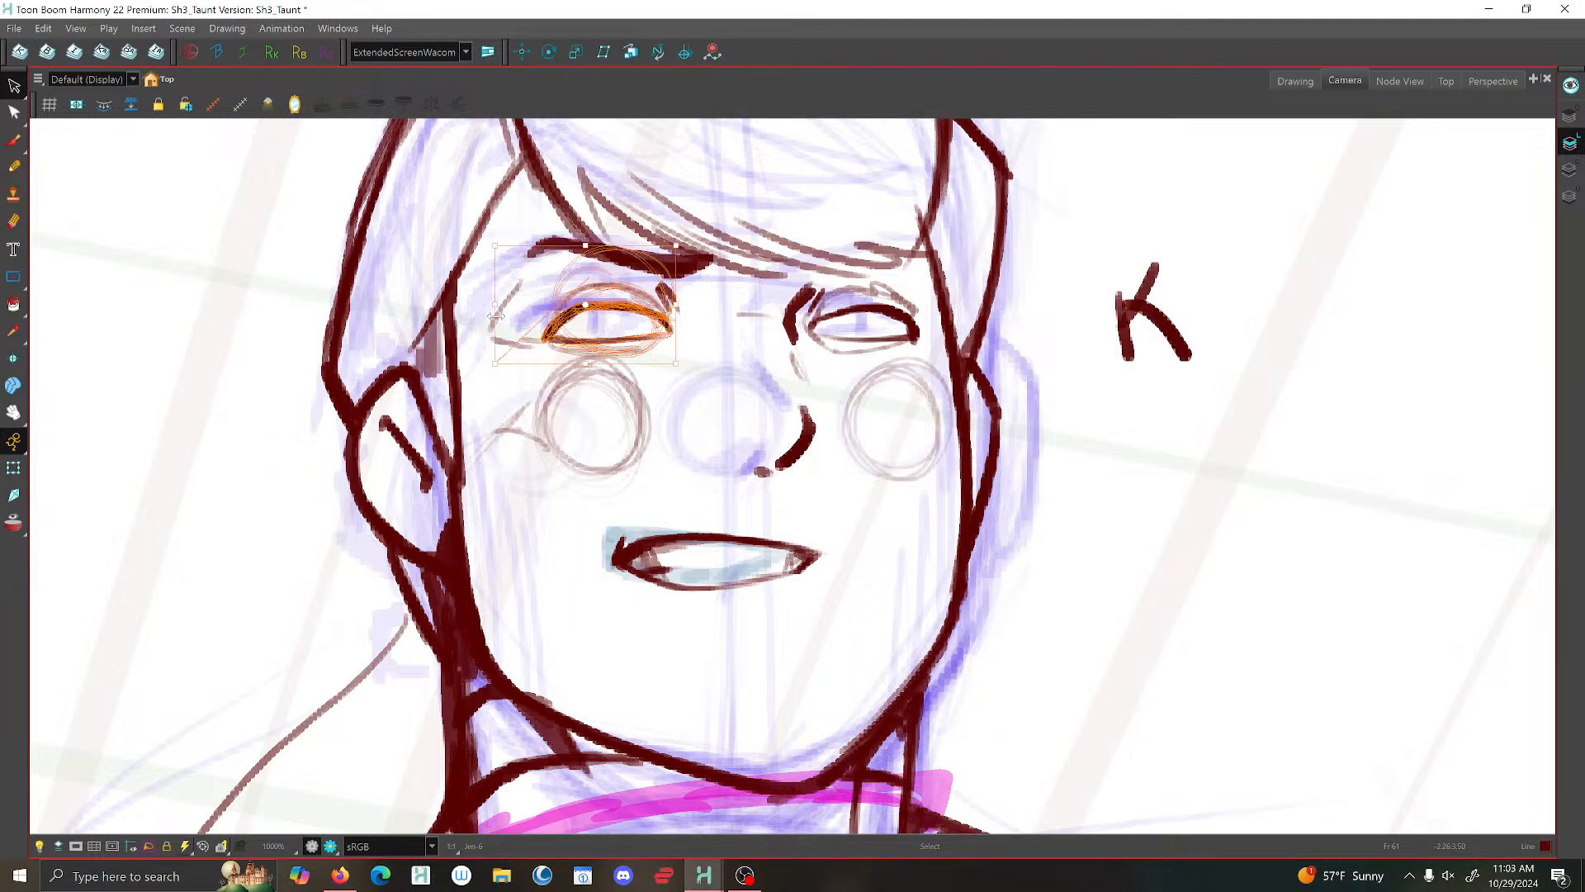
click(535, 506)
scroll(483, 280, down, 5)
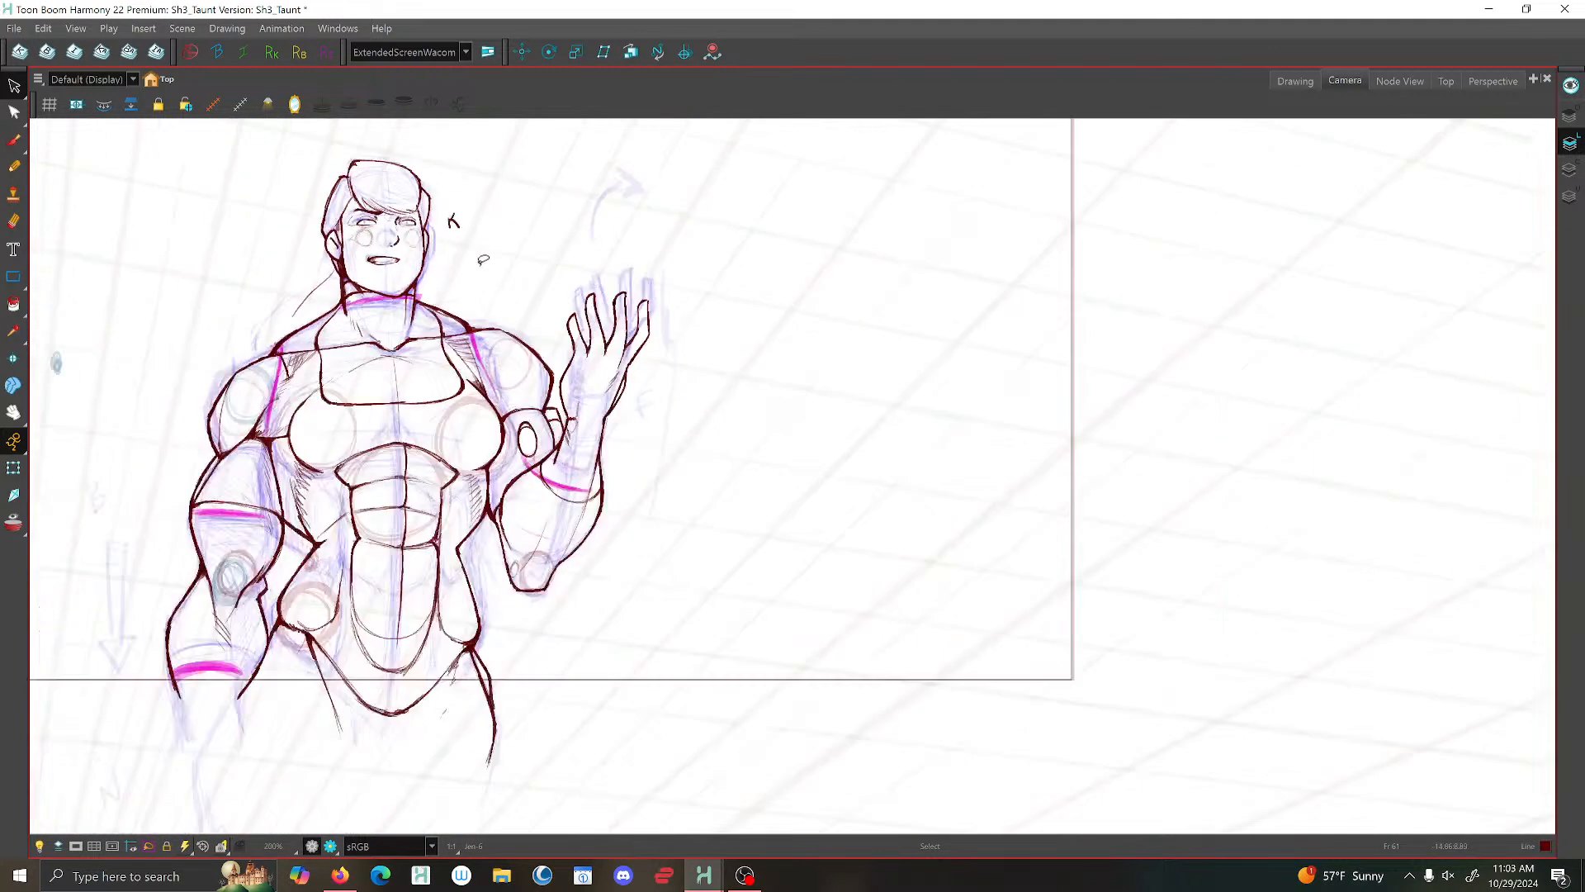
- Switch to the mirrored drawing view and flip through the poses to check the line art in reverse
click(1296, 81)
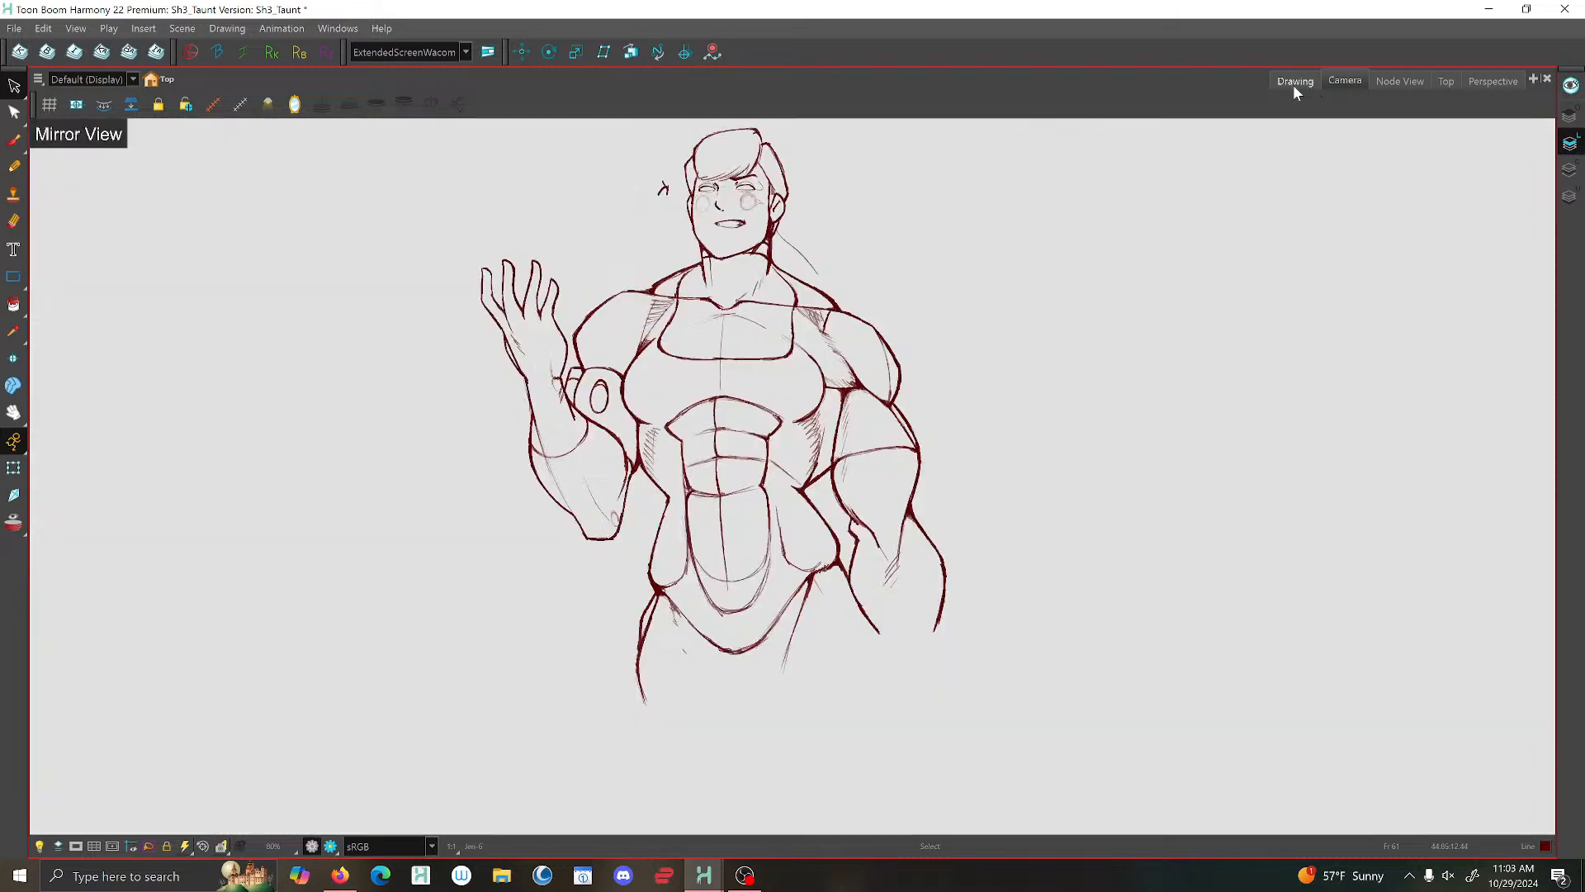
scroll(990, 293, down, 4)
key(g)
key(g)
key(g)
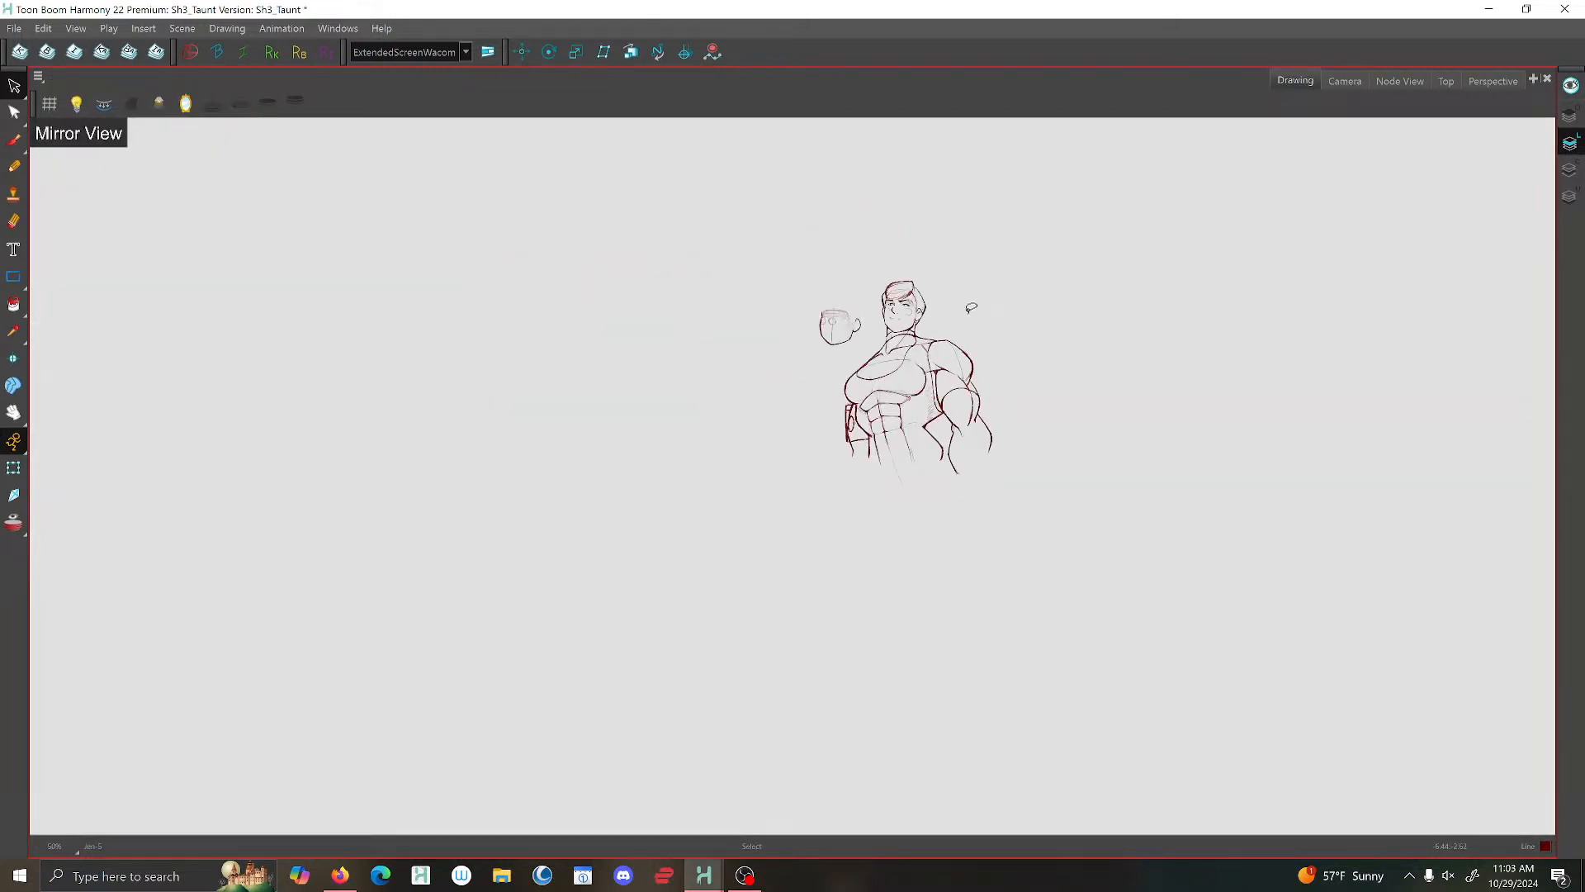
- Return to the camera view and play the taunt animation from the first frame
click(1343, 81)
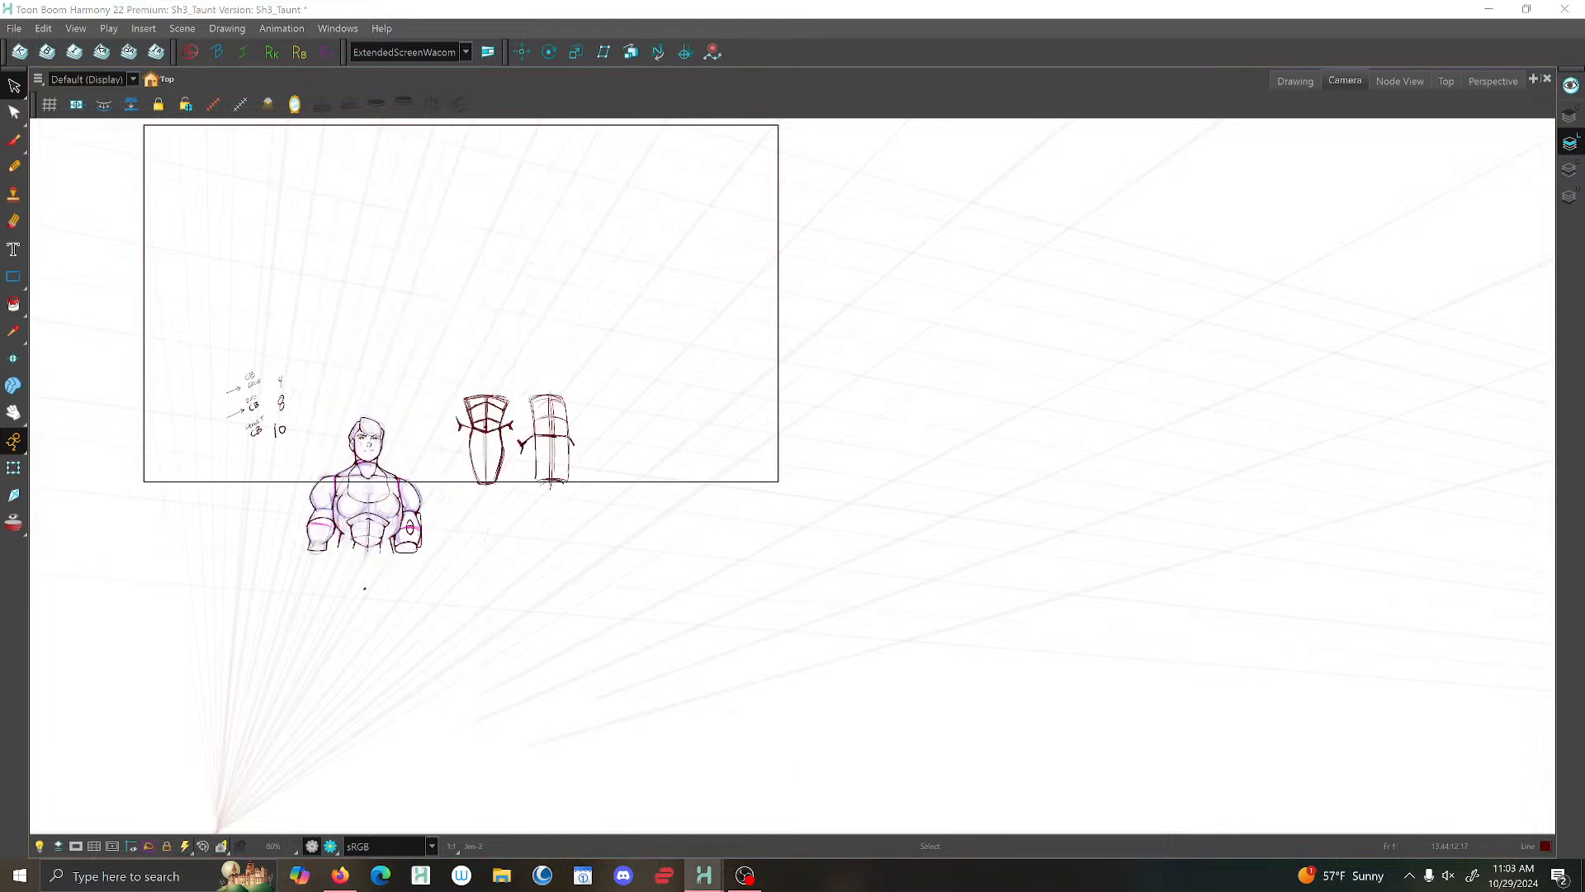
key(shift+Return)
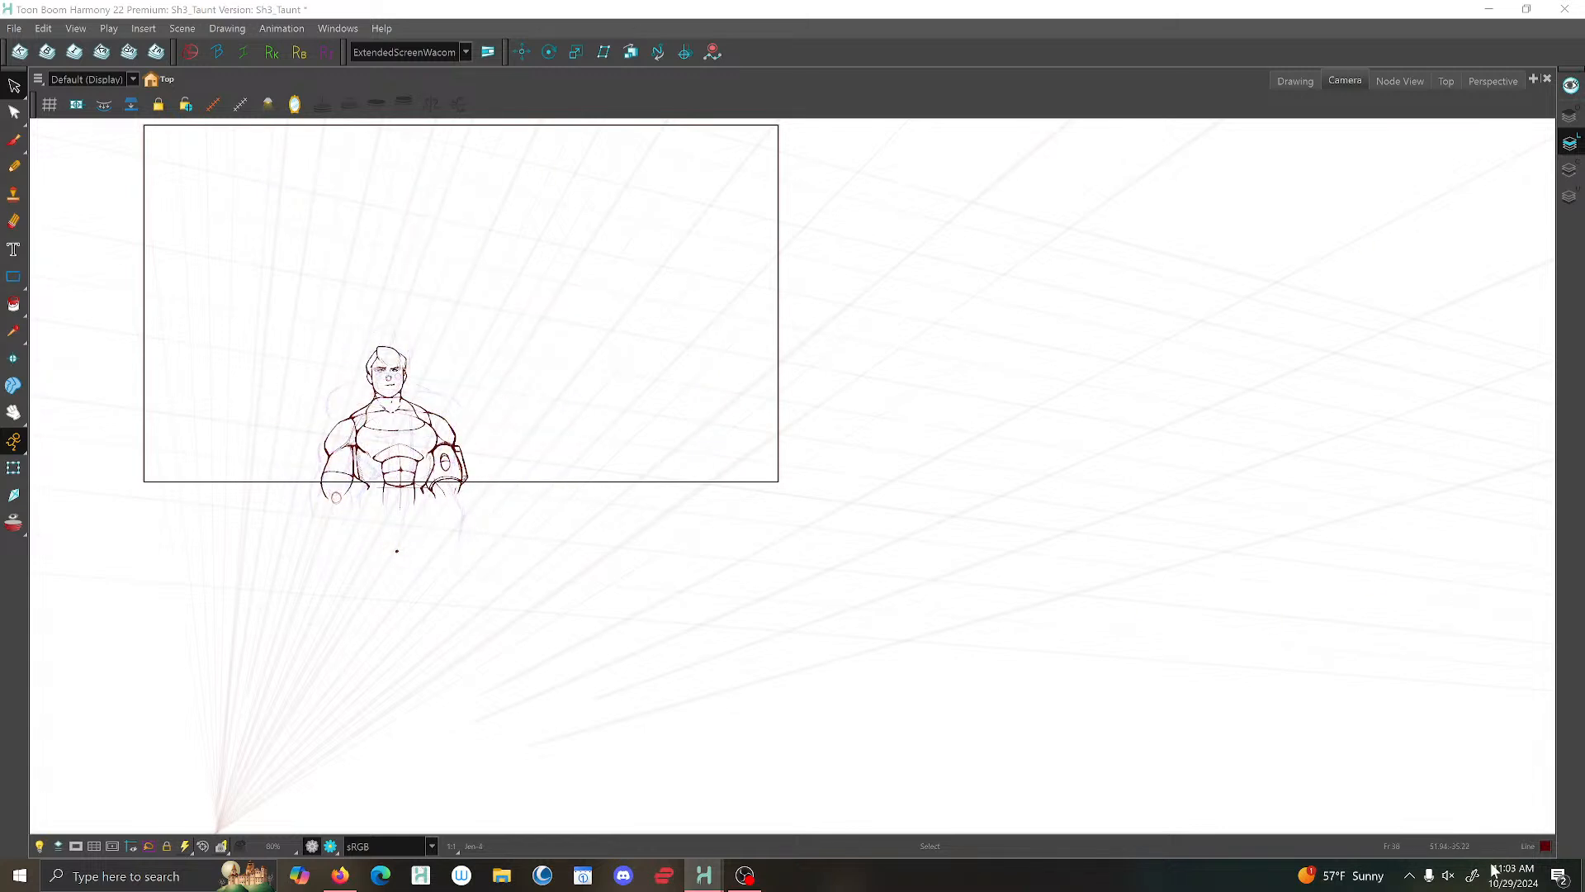
- Save the scene and return to the drawing view of the front-facing pose
click(14, 28)
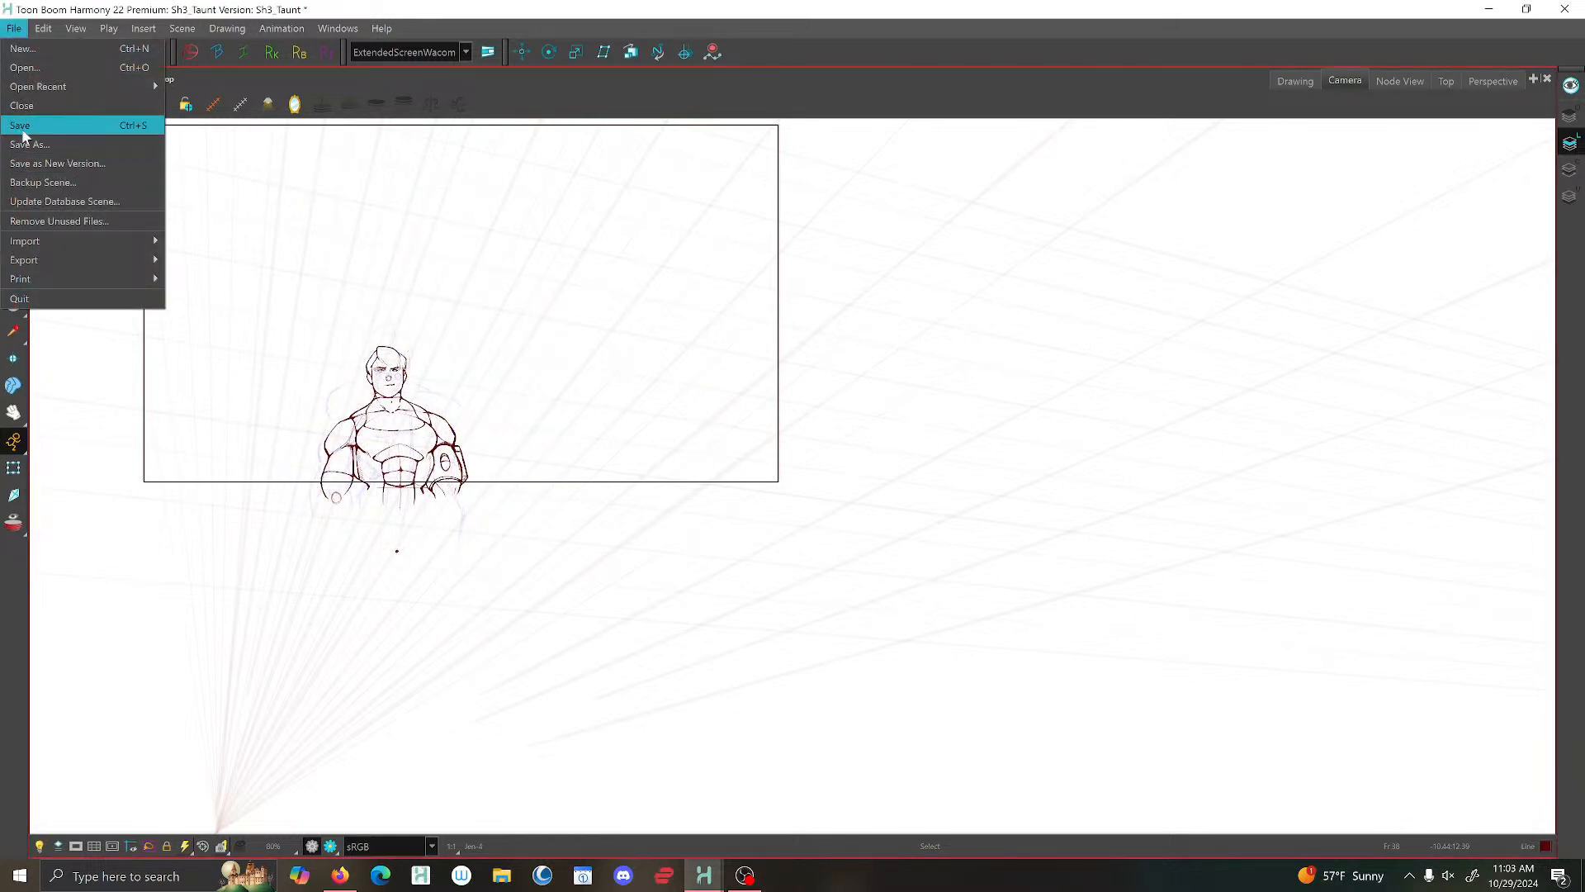
click(22, 130)
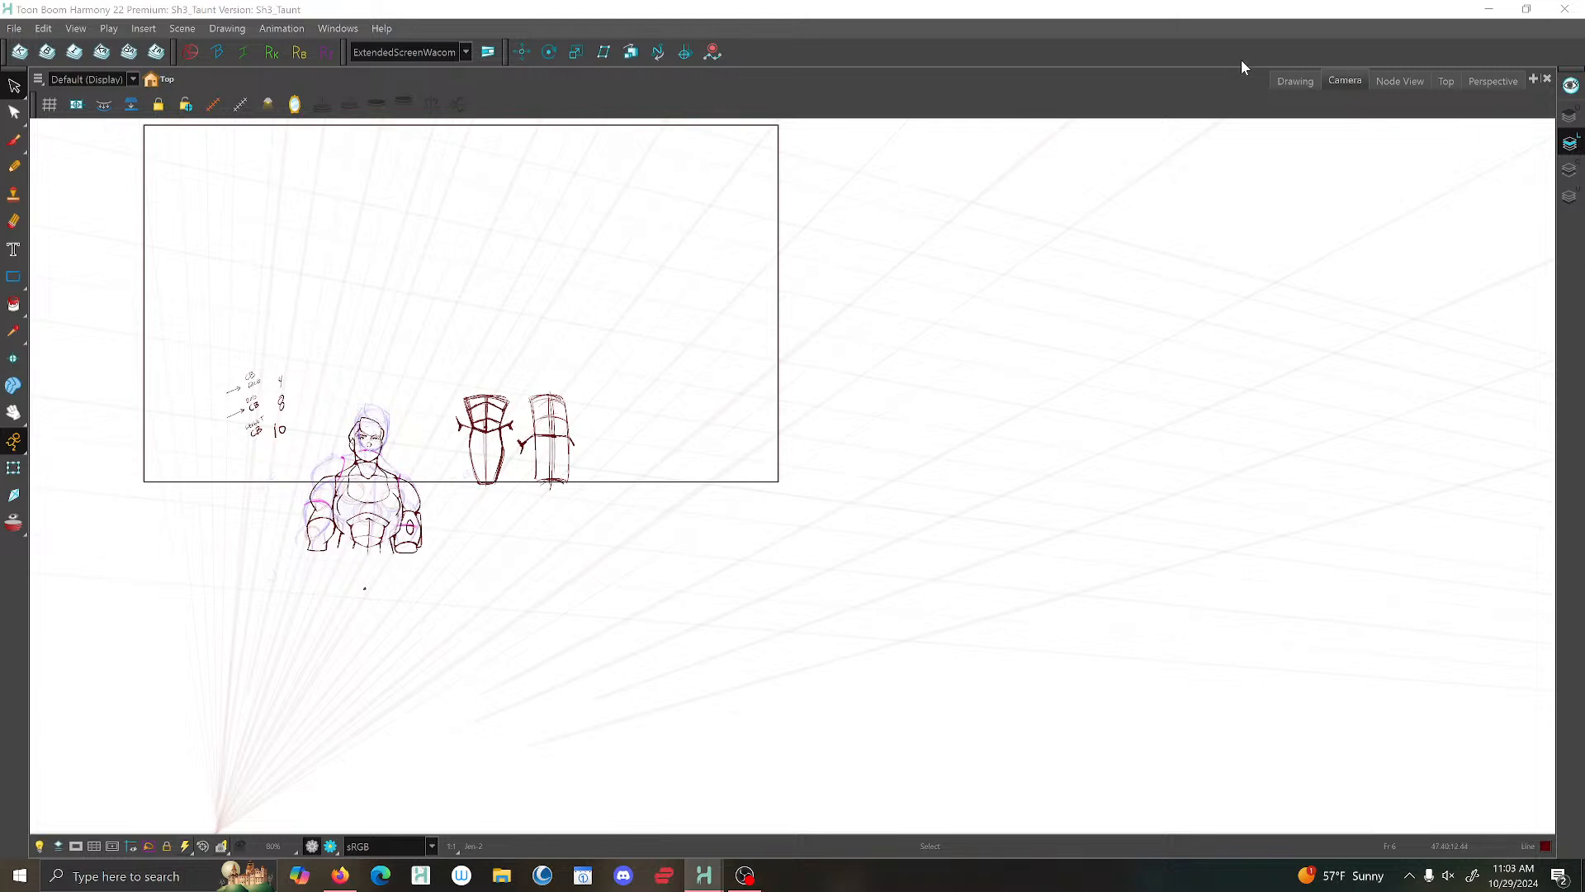
click(1295, 80)
scroll(1181, 422, up, 5)
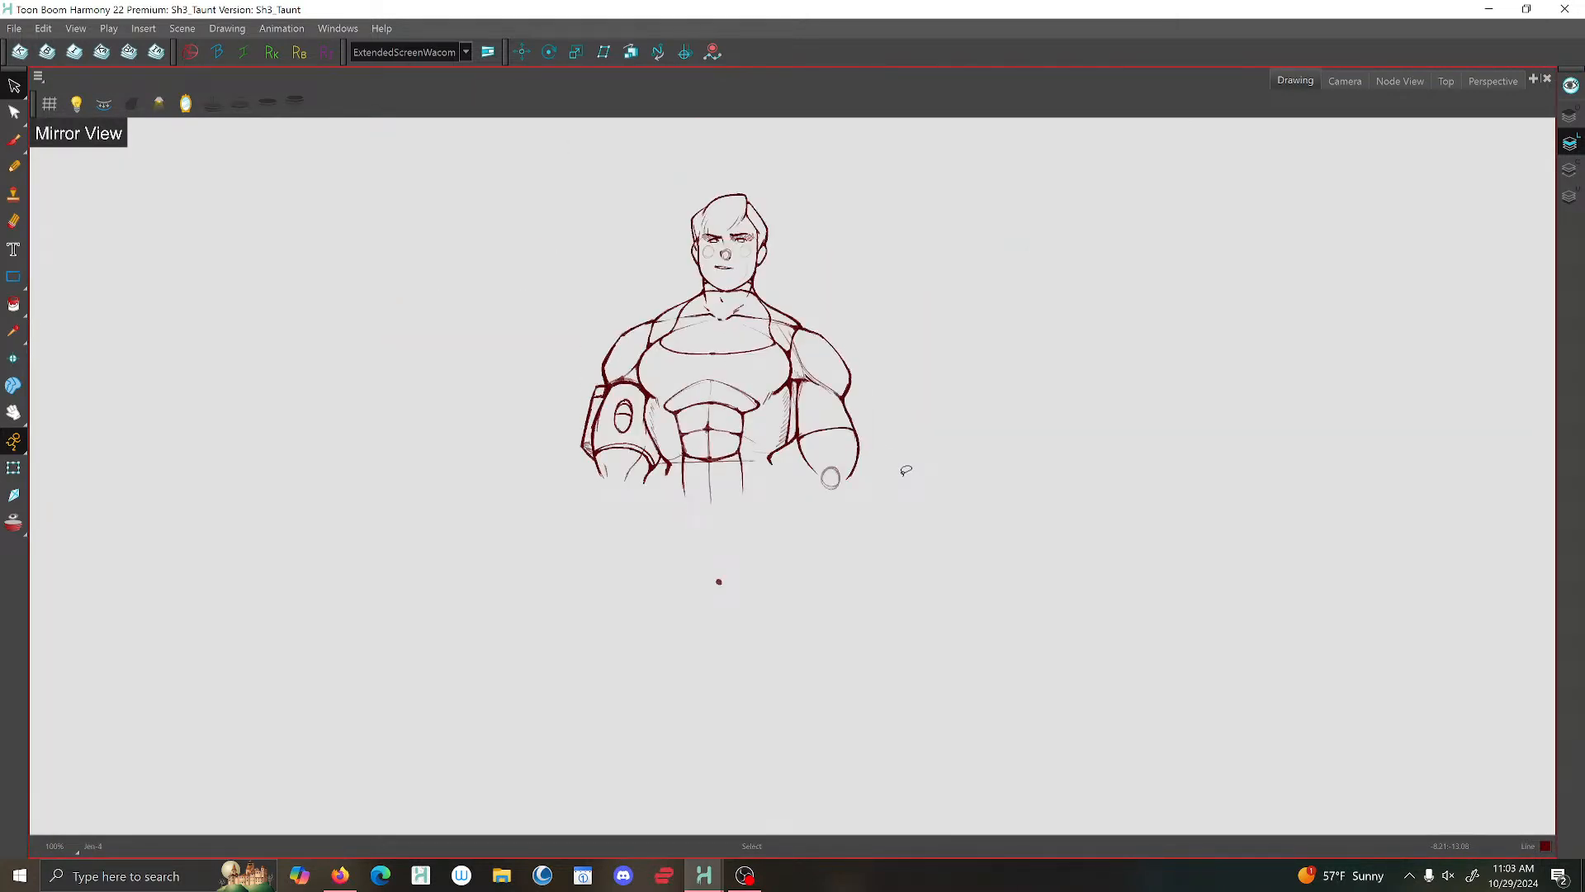
- Brush the closed waist outline and the lower ends of both arms in the front-facing arms-down pose
click(14, 141)
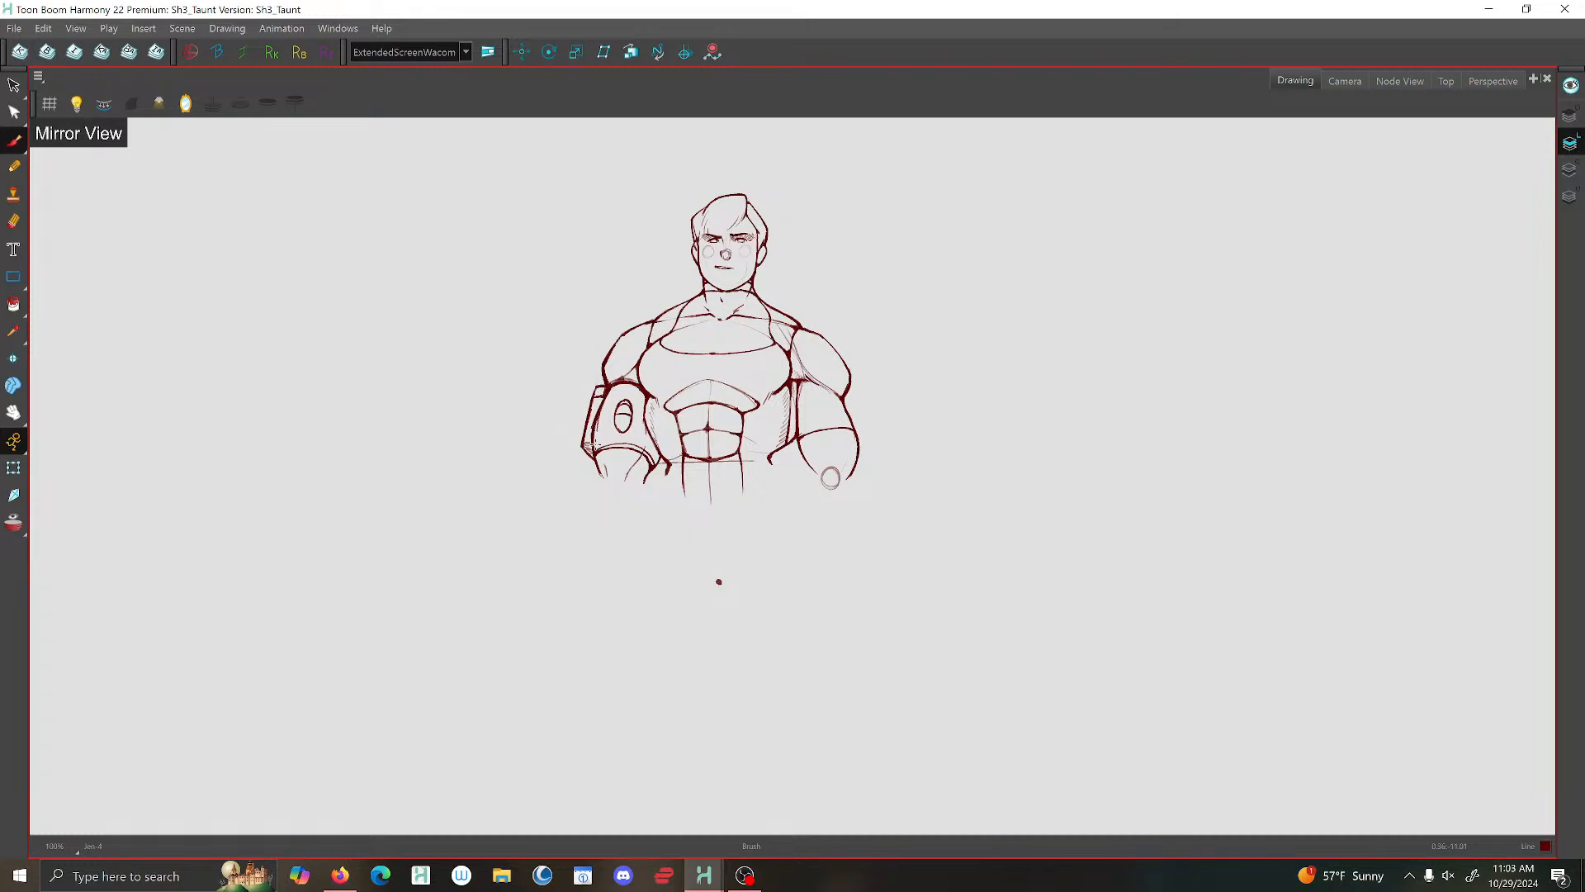
scroll(602, 467, up, 4)
mouse_move(595, 467)
mouse_down()
mouse_move(649, 549)
mouse_move(709, 499)
mouse_move(897, 580)
mouse_move(983, 566)
mouse_up()
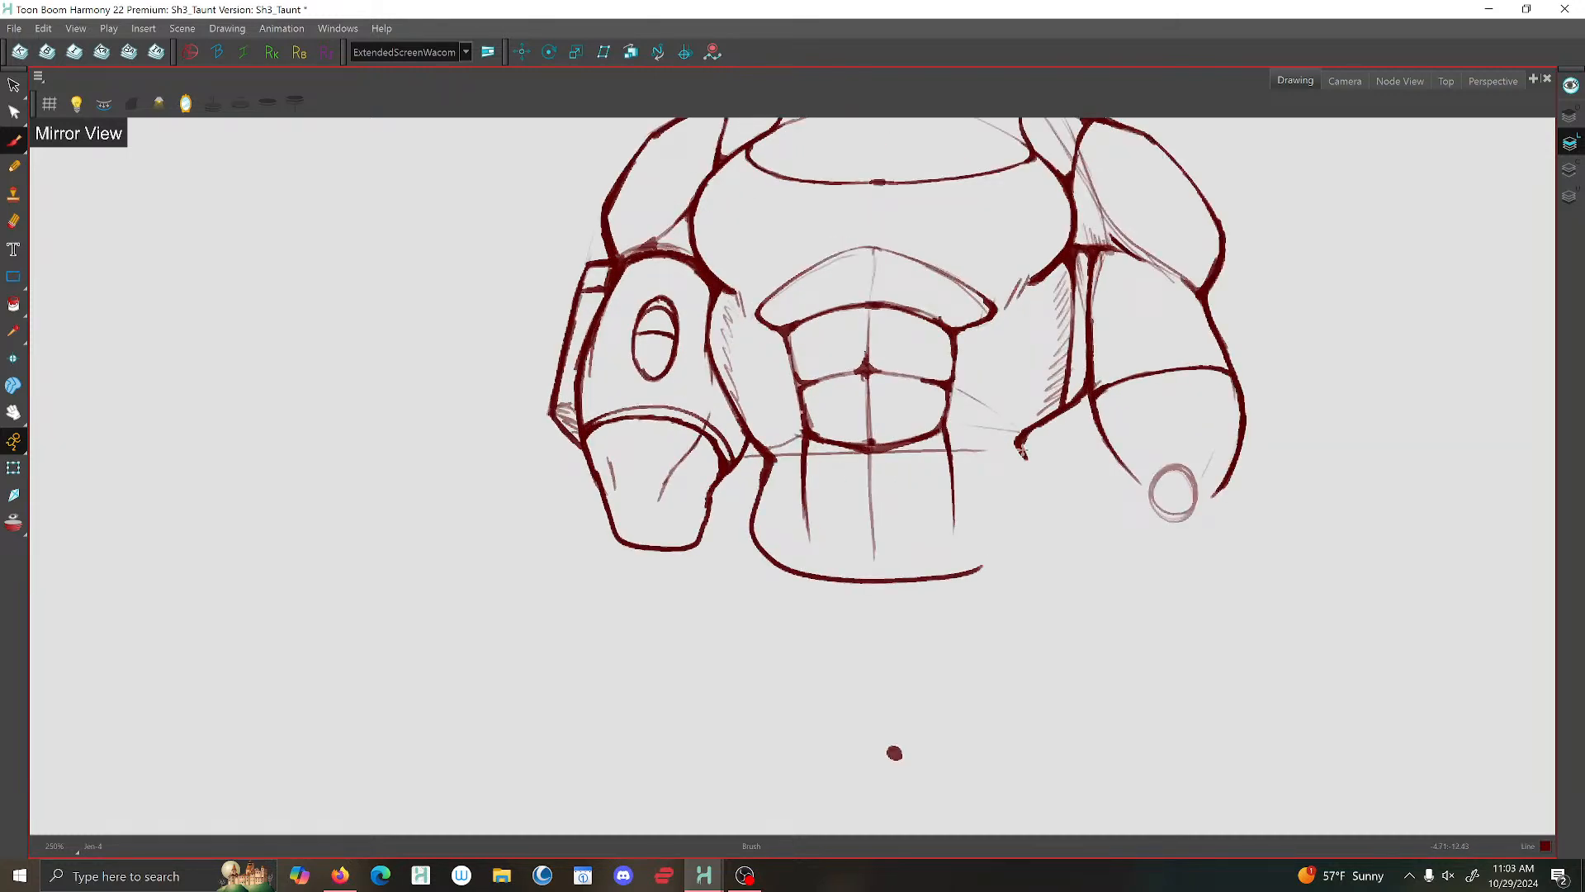
mouse_move(1020, 446)
mouse_down()
mouse_move(1038, 528)
mouse_move(973, 570)
mouse_up()
mouse_move(1124, 467)
mouse_down()
mouse_move(1153, 527)
mouse_move(1221, 481)
mouse_up()
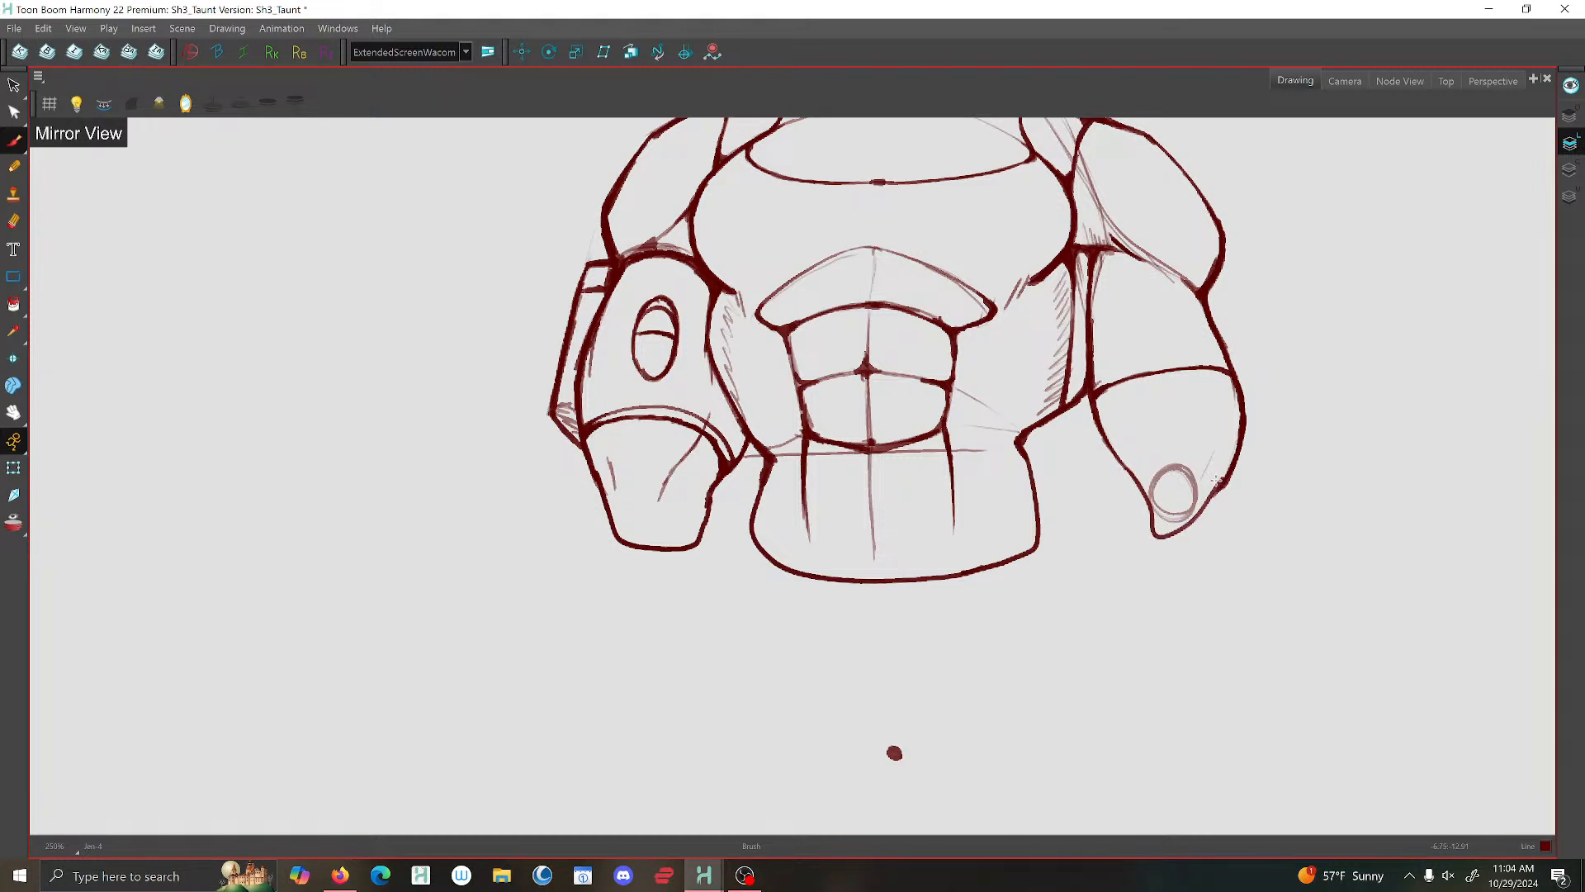
scroll(1219, 478, down, 1)
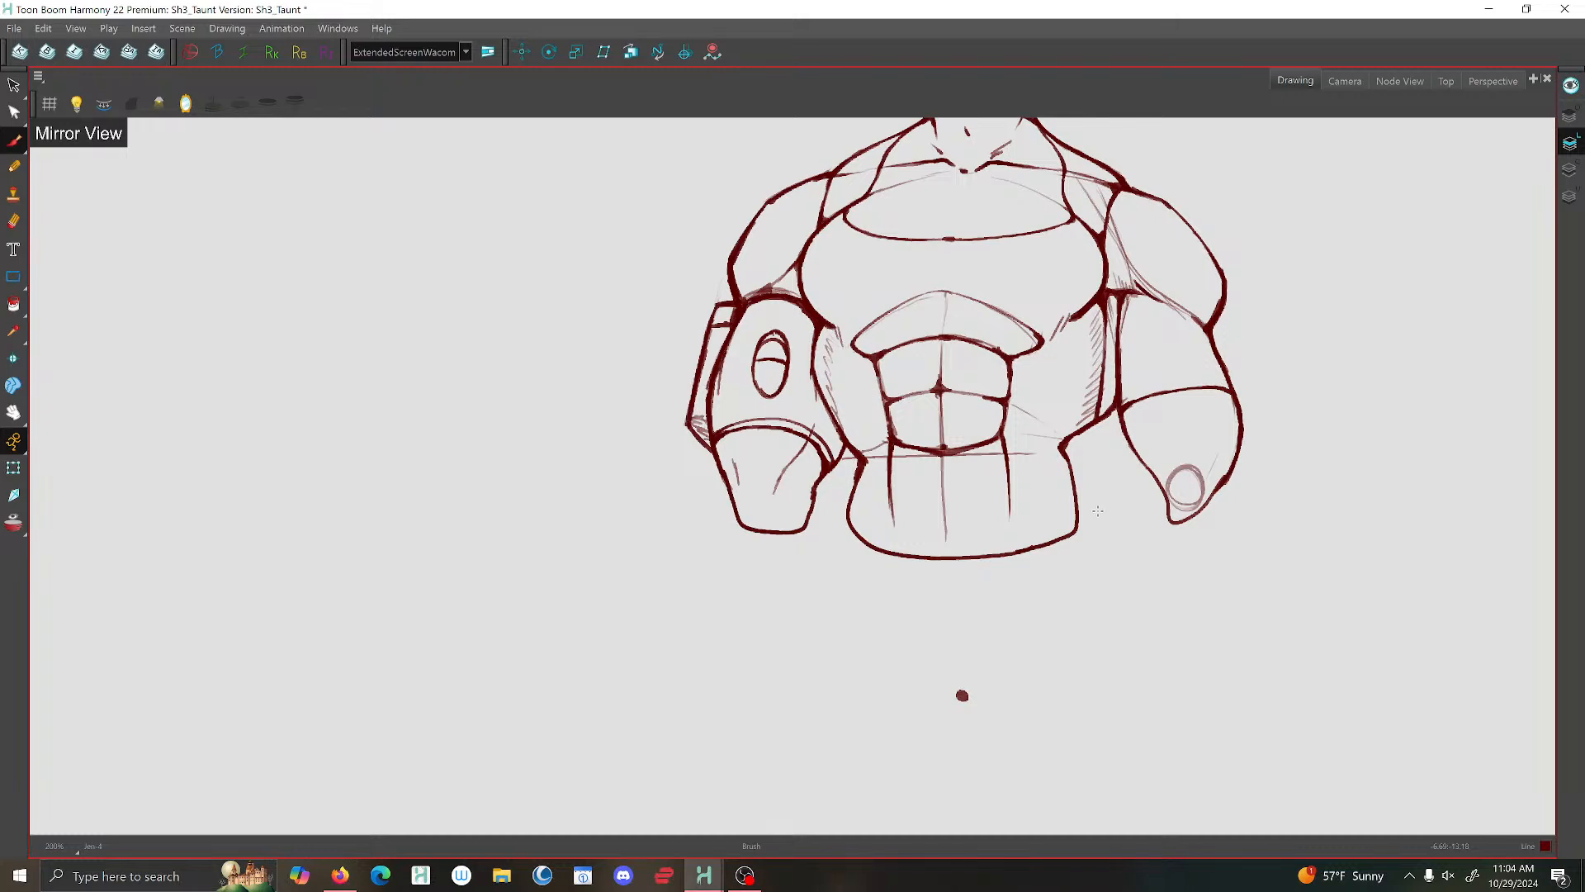
scroll(1098, 512, down, 1)
- Check the raised-hand pose in mirrored view, save the scene and switch mirroring off
scroll(963, 344, up, 2)
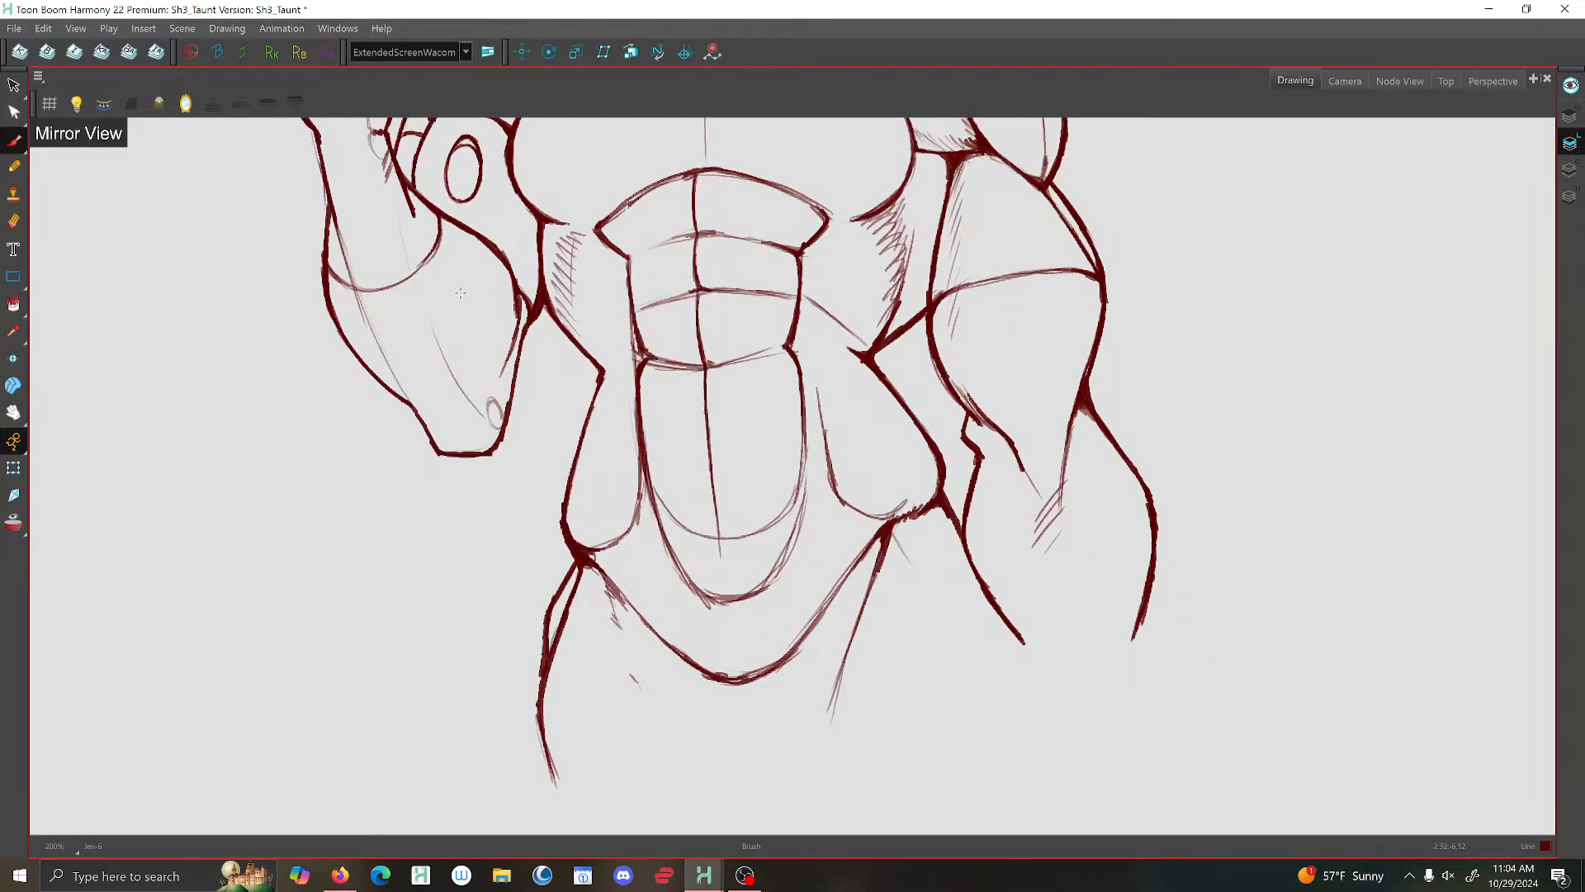
drag(461, 293, 801, 586)
scroll(803, 585, down, 3)
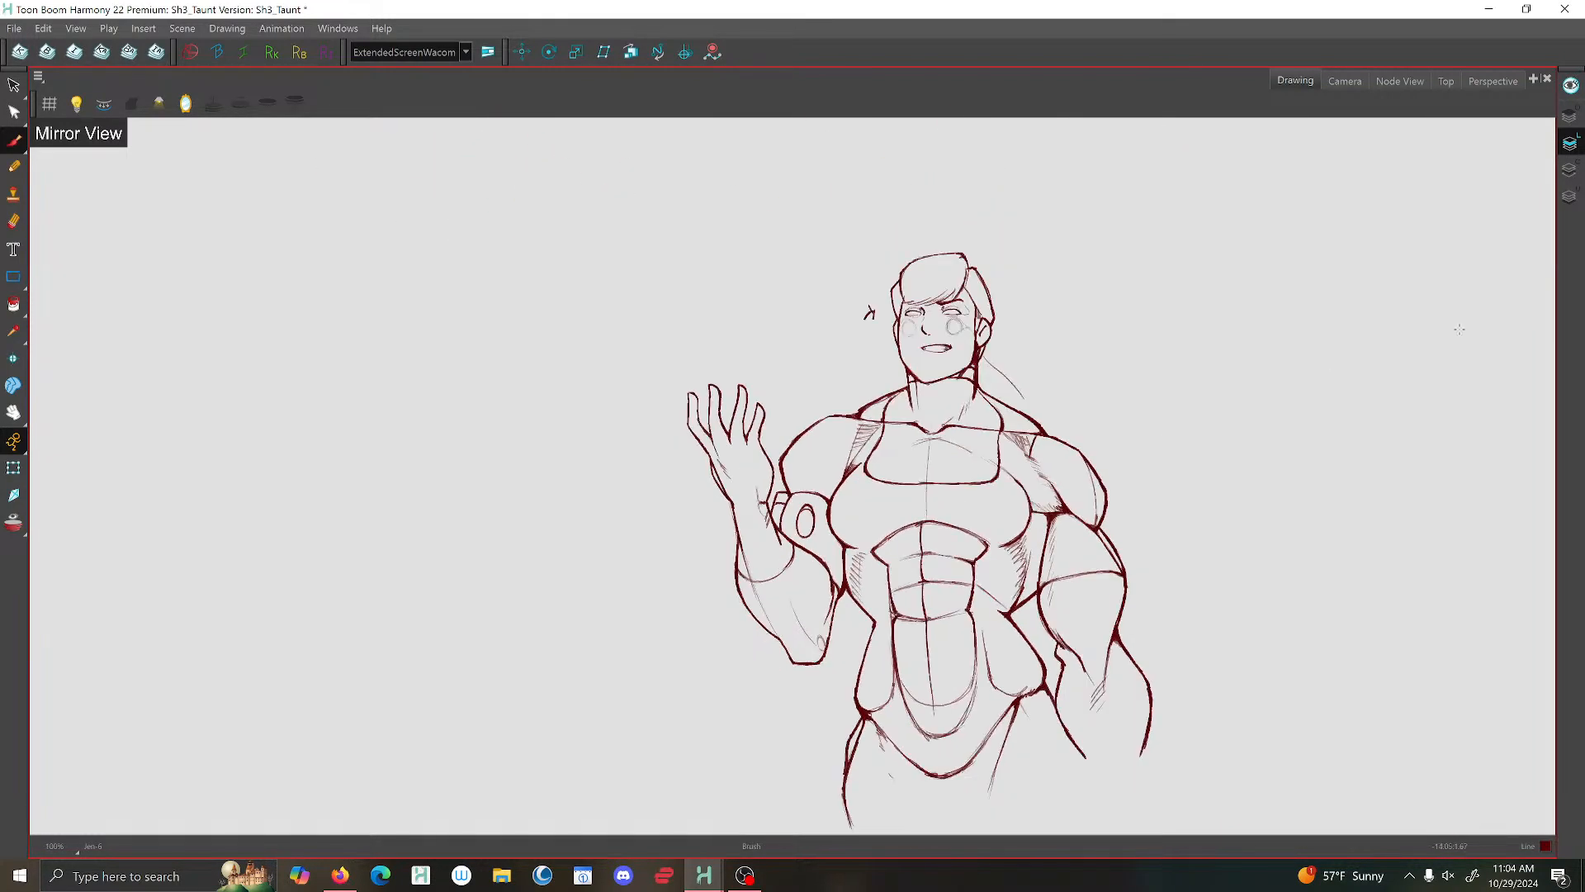
click(129, 53)
click(14, 28)
key(Escape)
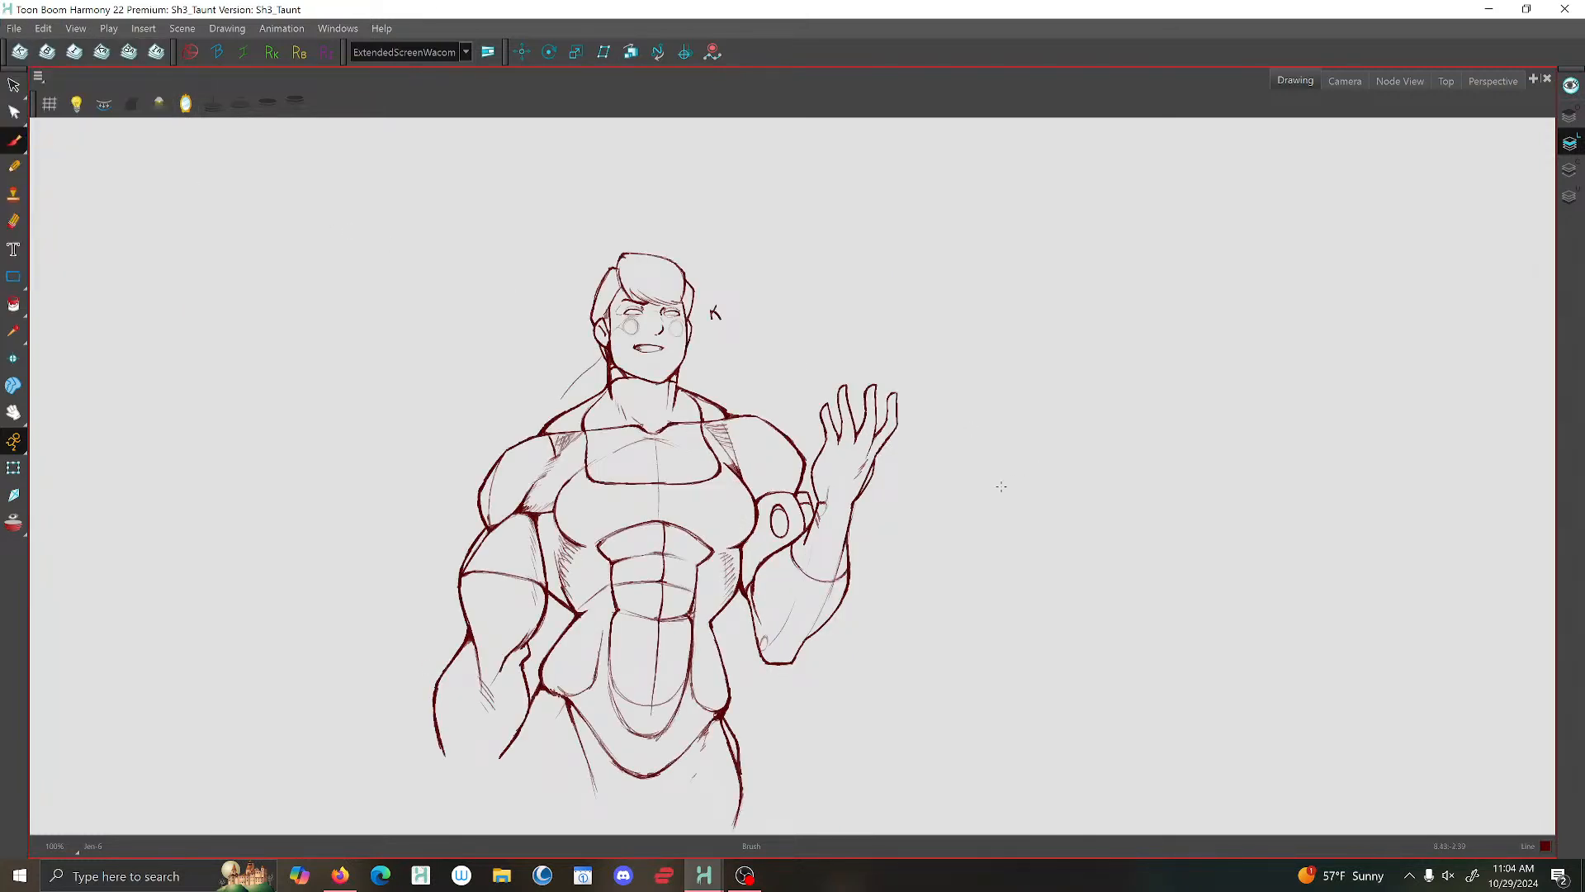
- Brush over the side contour of the face toward the raised hand, from the hair down to the jaw
scroll(877, 507, up, 1)
scroll(844, 383, up, 1)
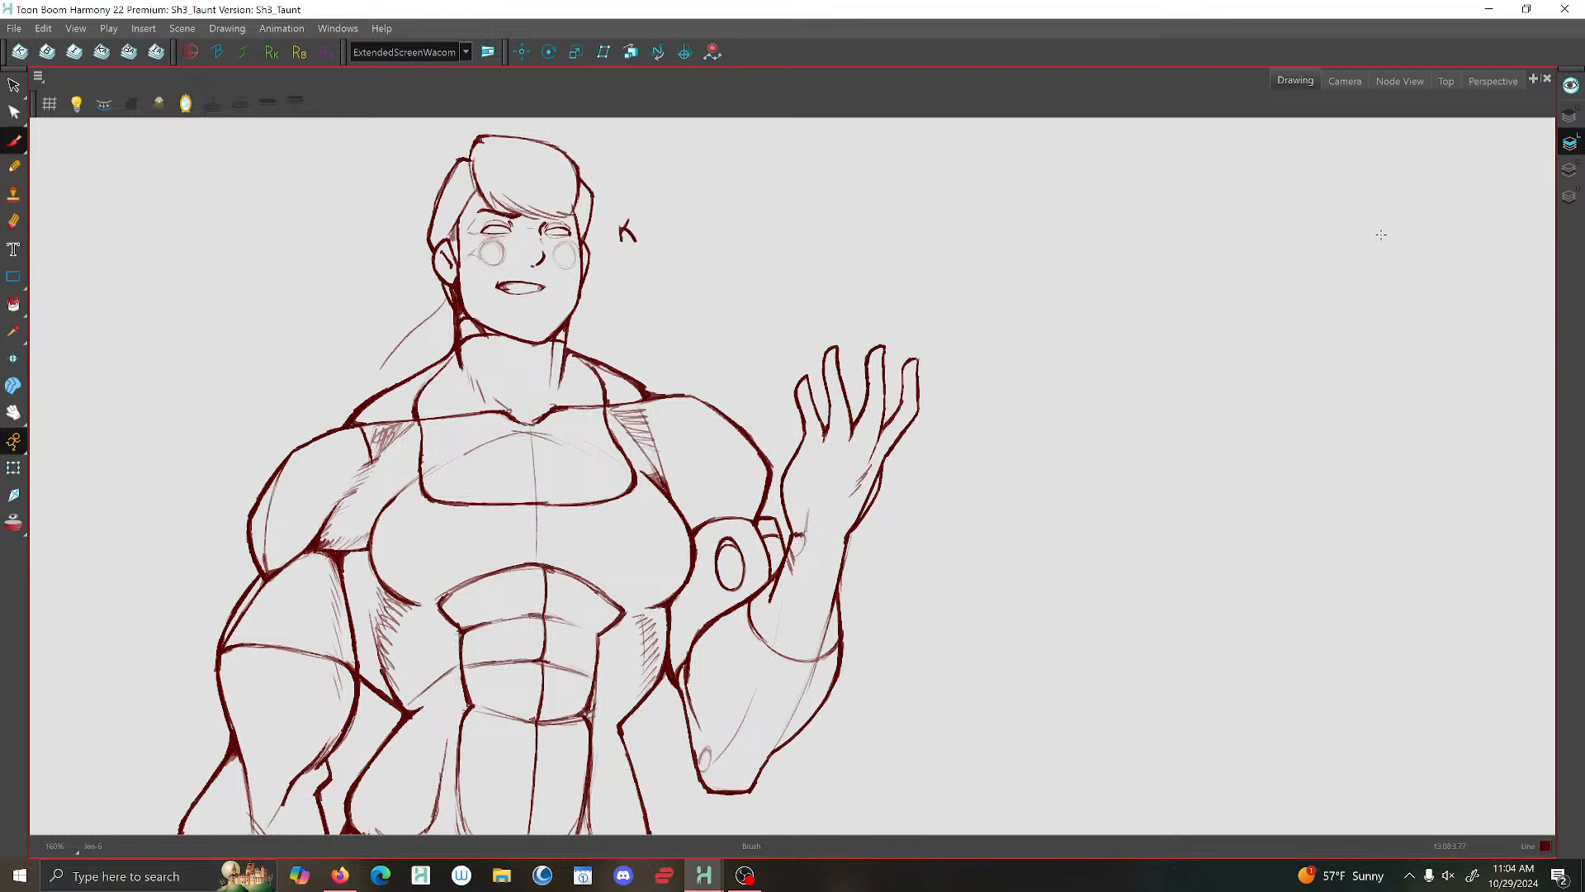
scroll(494, 170, up, 2)
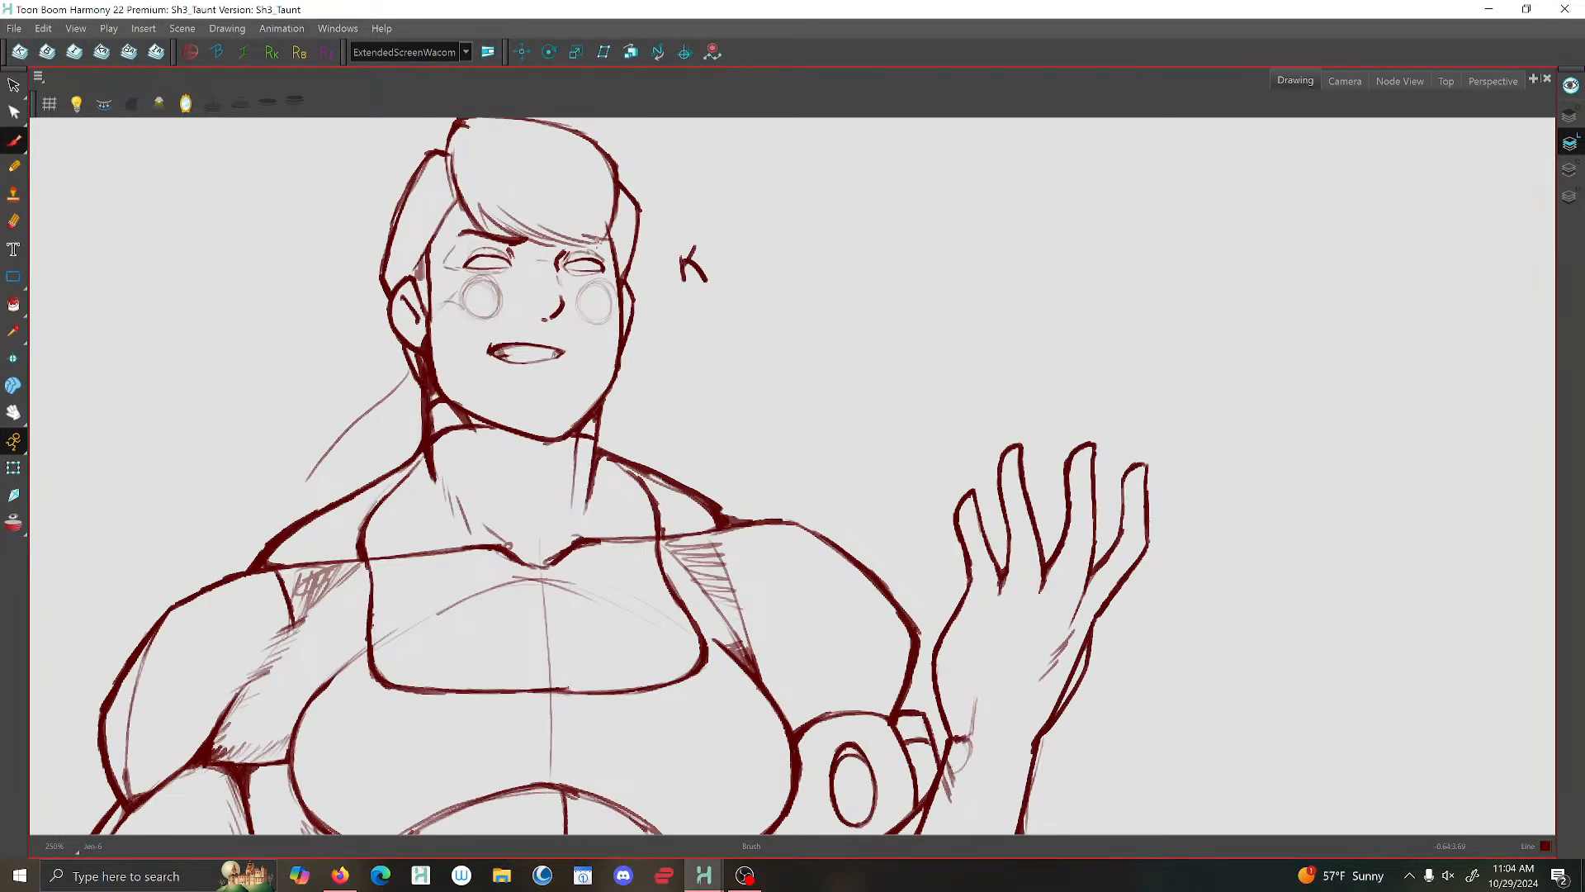
drag(618, 192, 625, 335)
scroll(429, 405, up, 1)
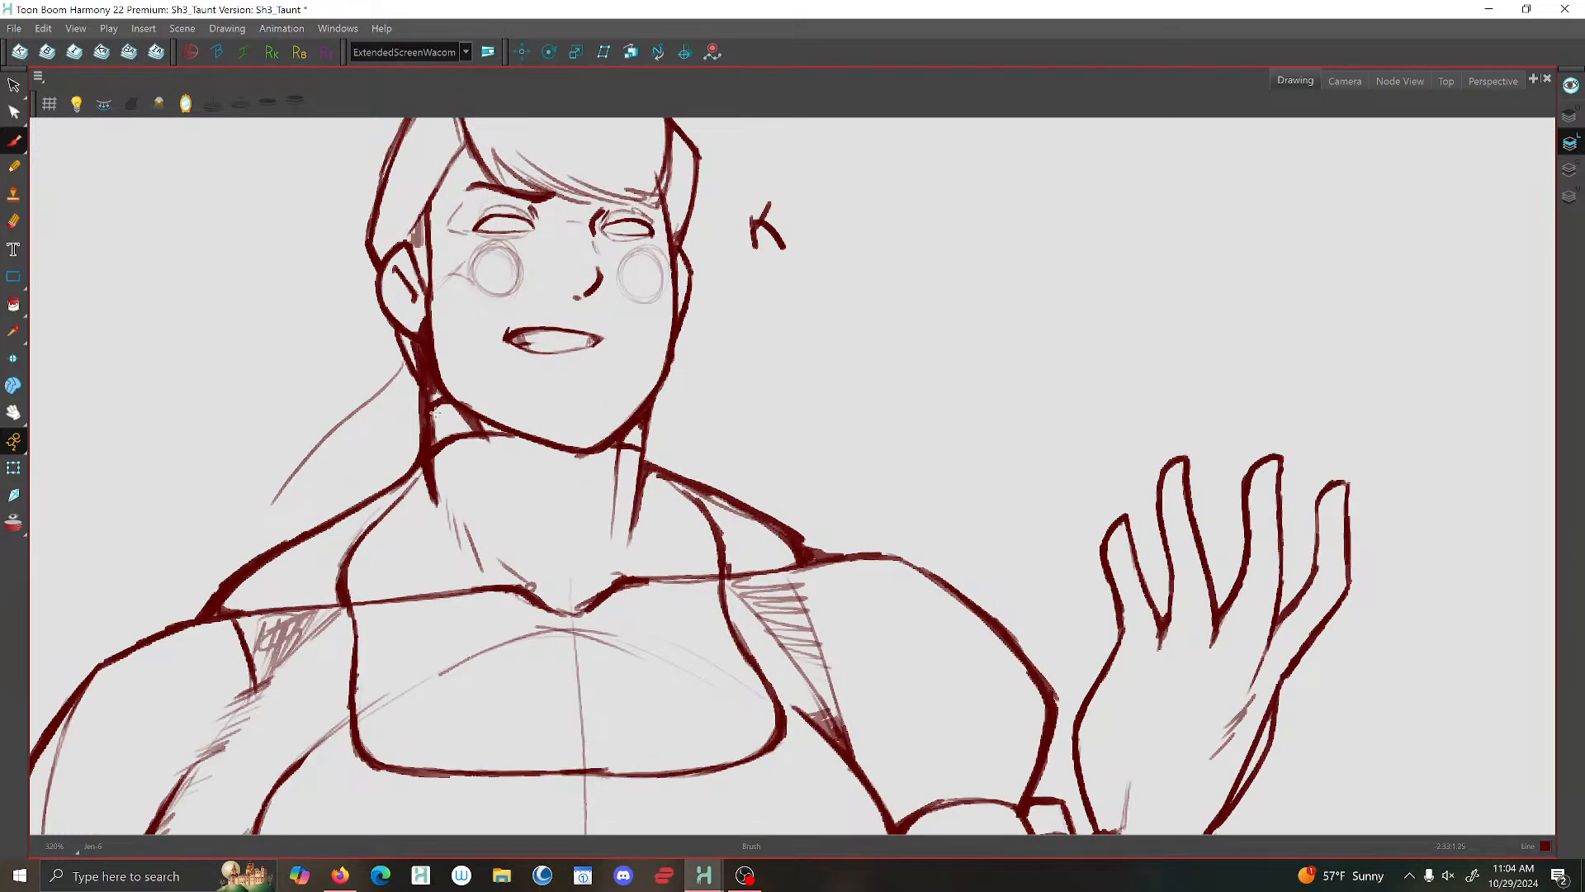
scroll(485, 442, down, 1)
scroll(607, 403, up, 2)
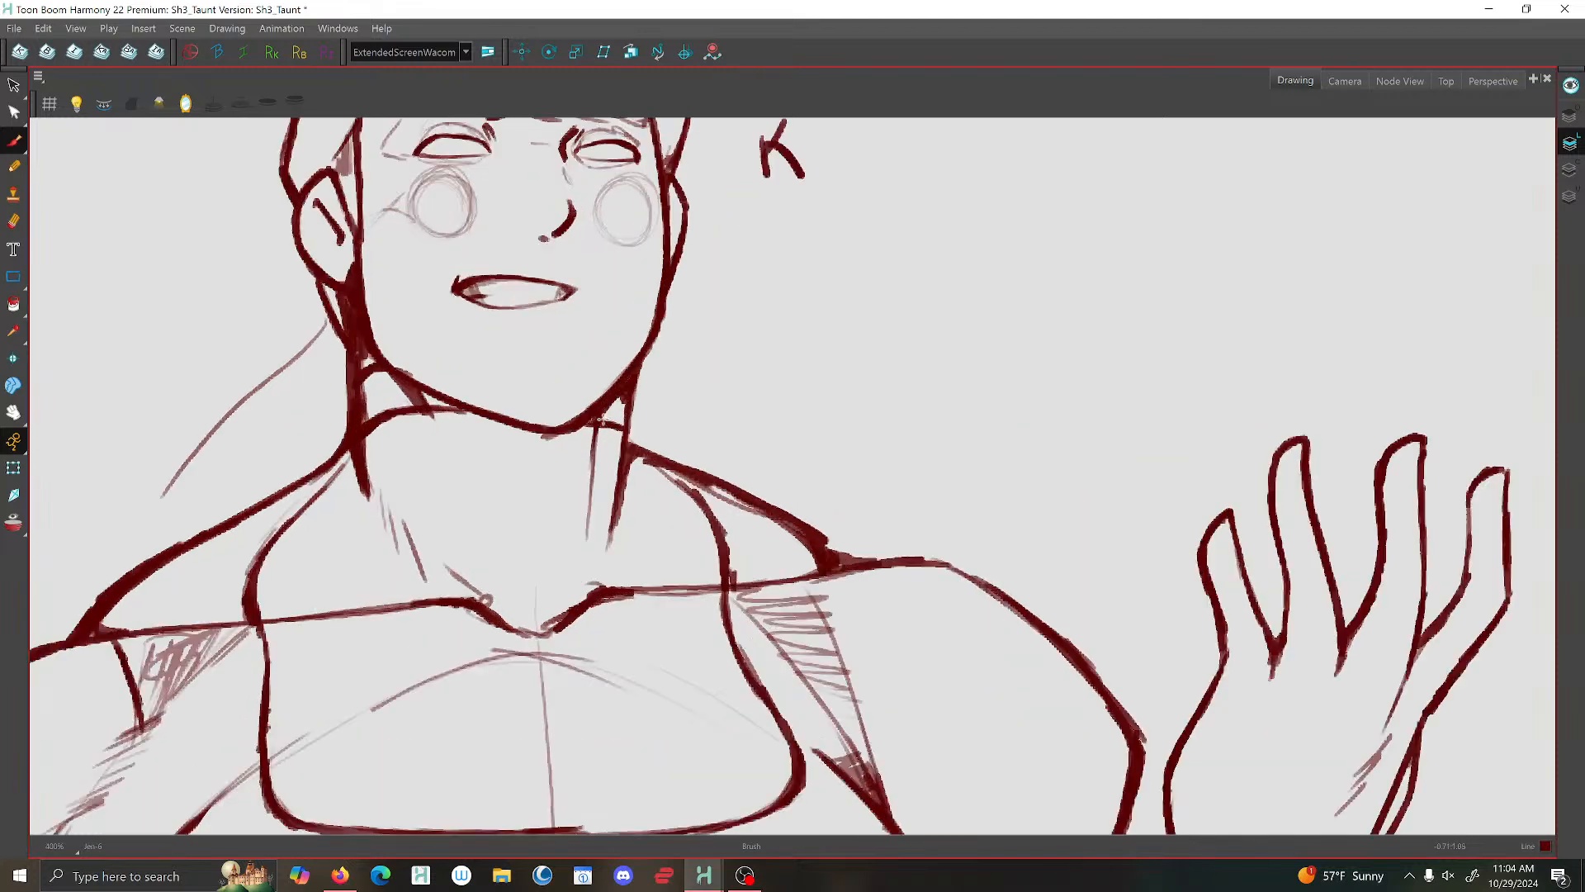
scroll(590, 420, down, 2)
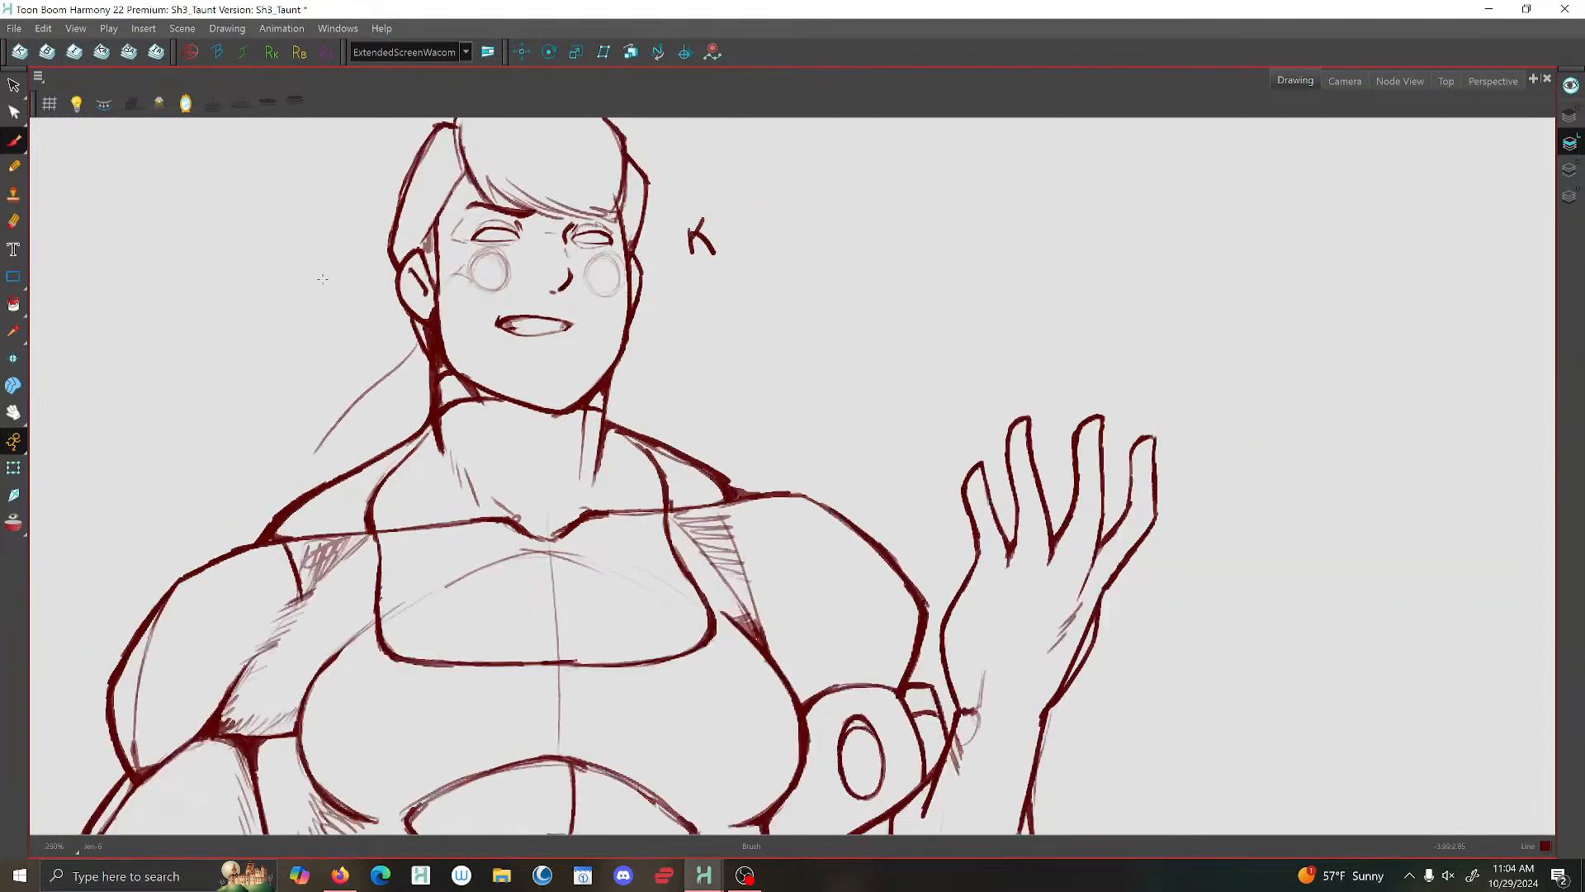
scroll(438, 207, up, 1)
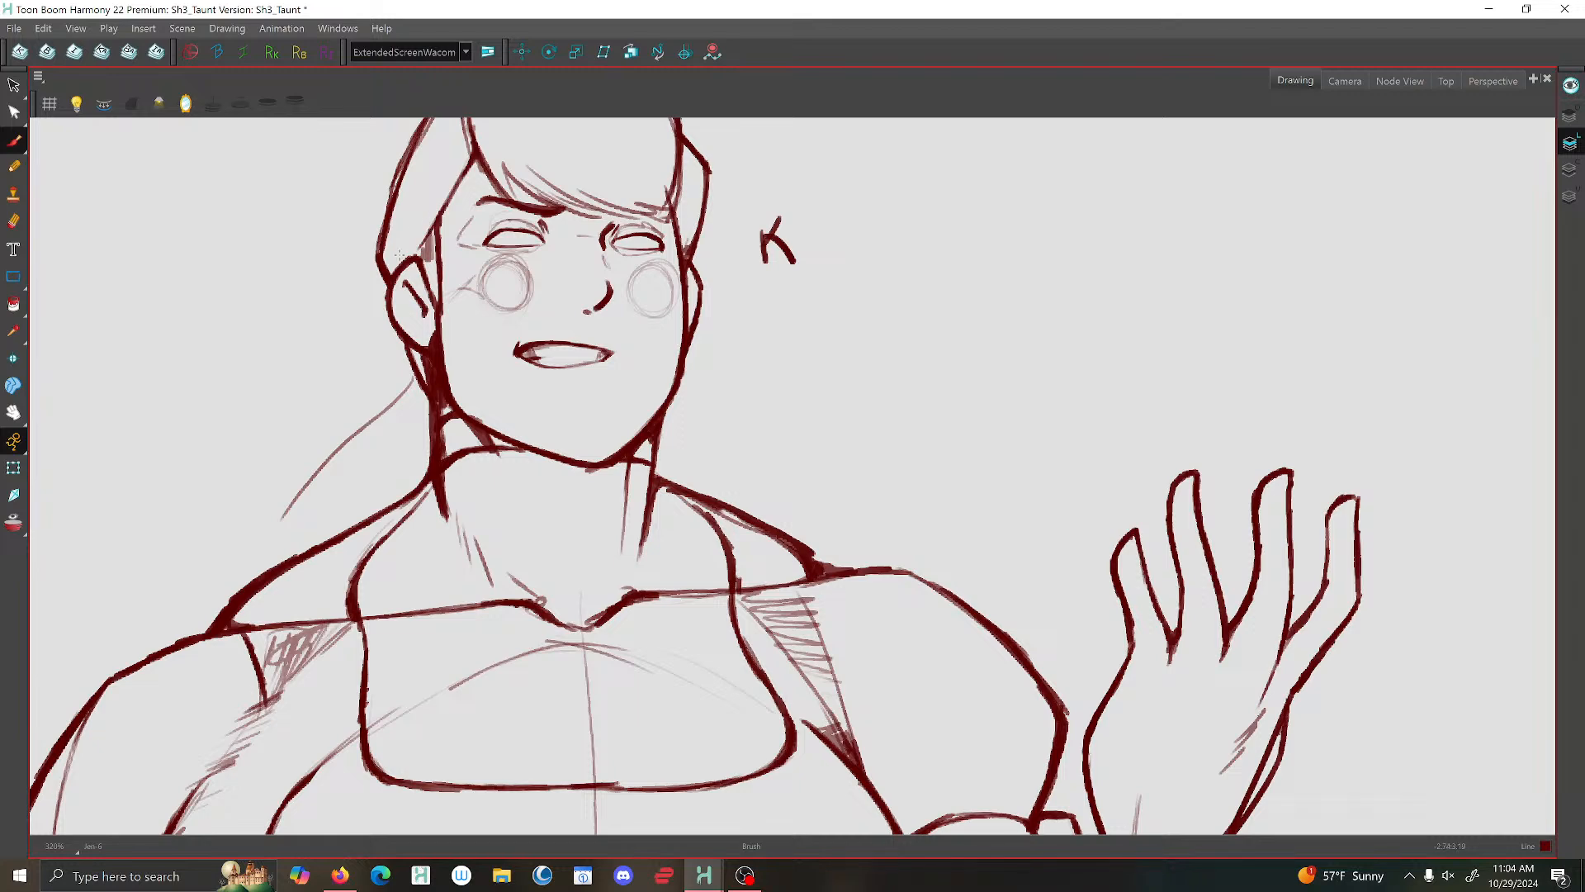
scroll(413, 236, up, 1)
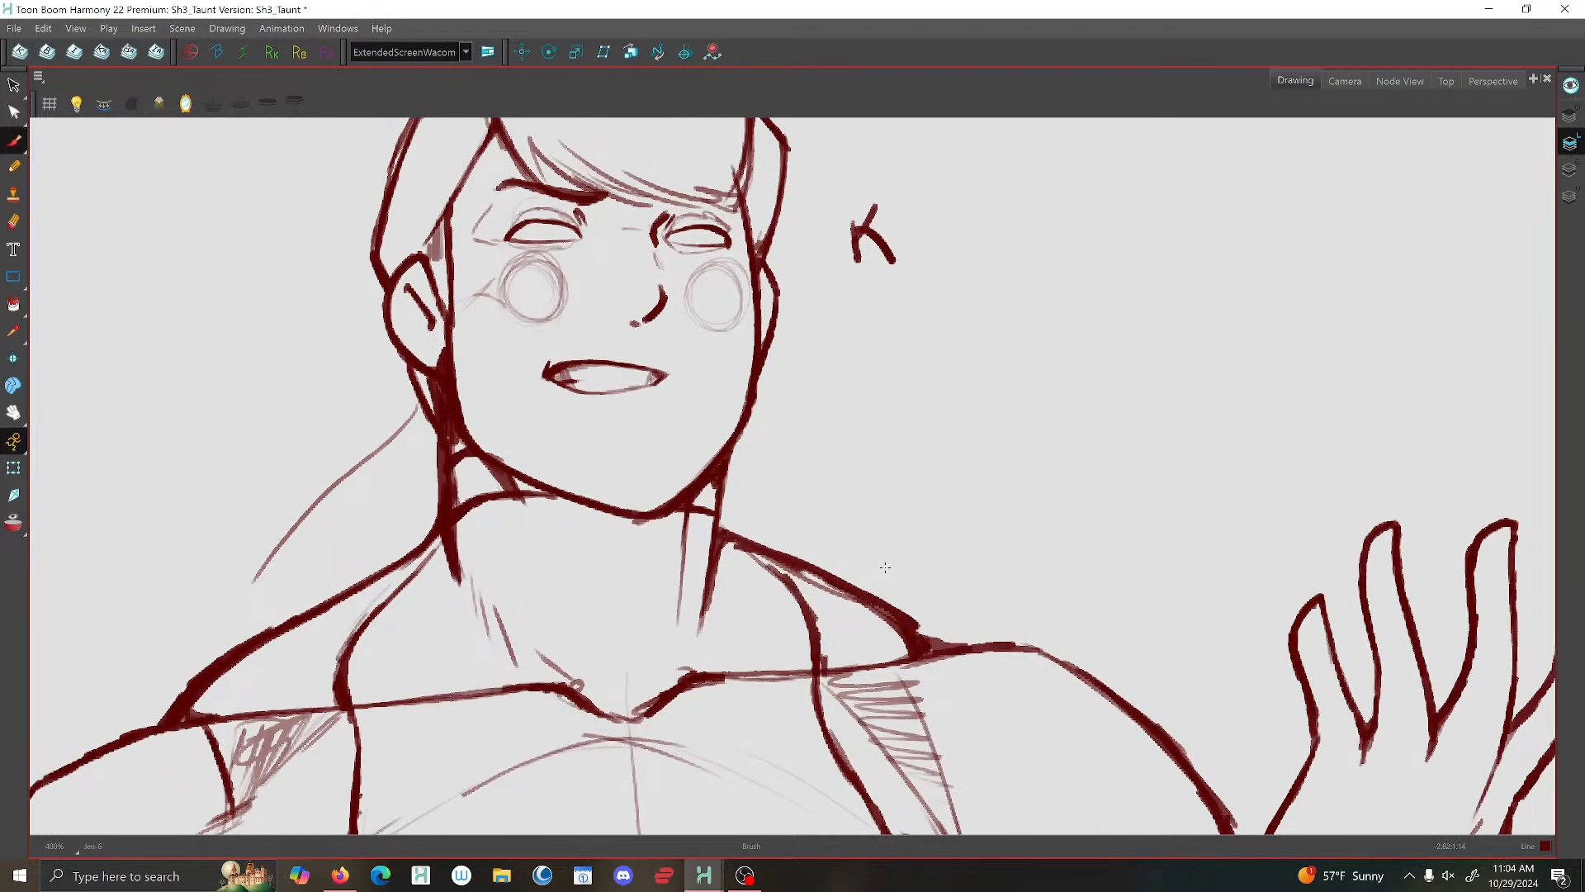
scroll(839, 569, down, 1)
scroll(641, 462, down, 1)
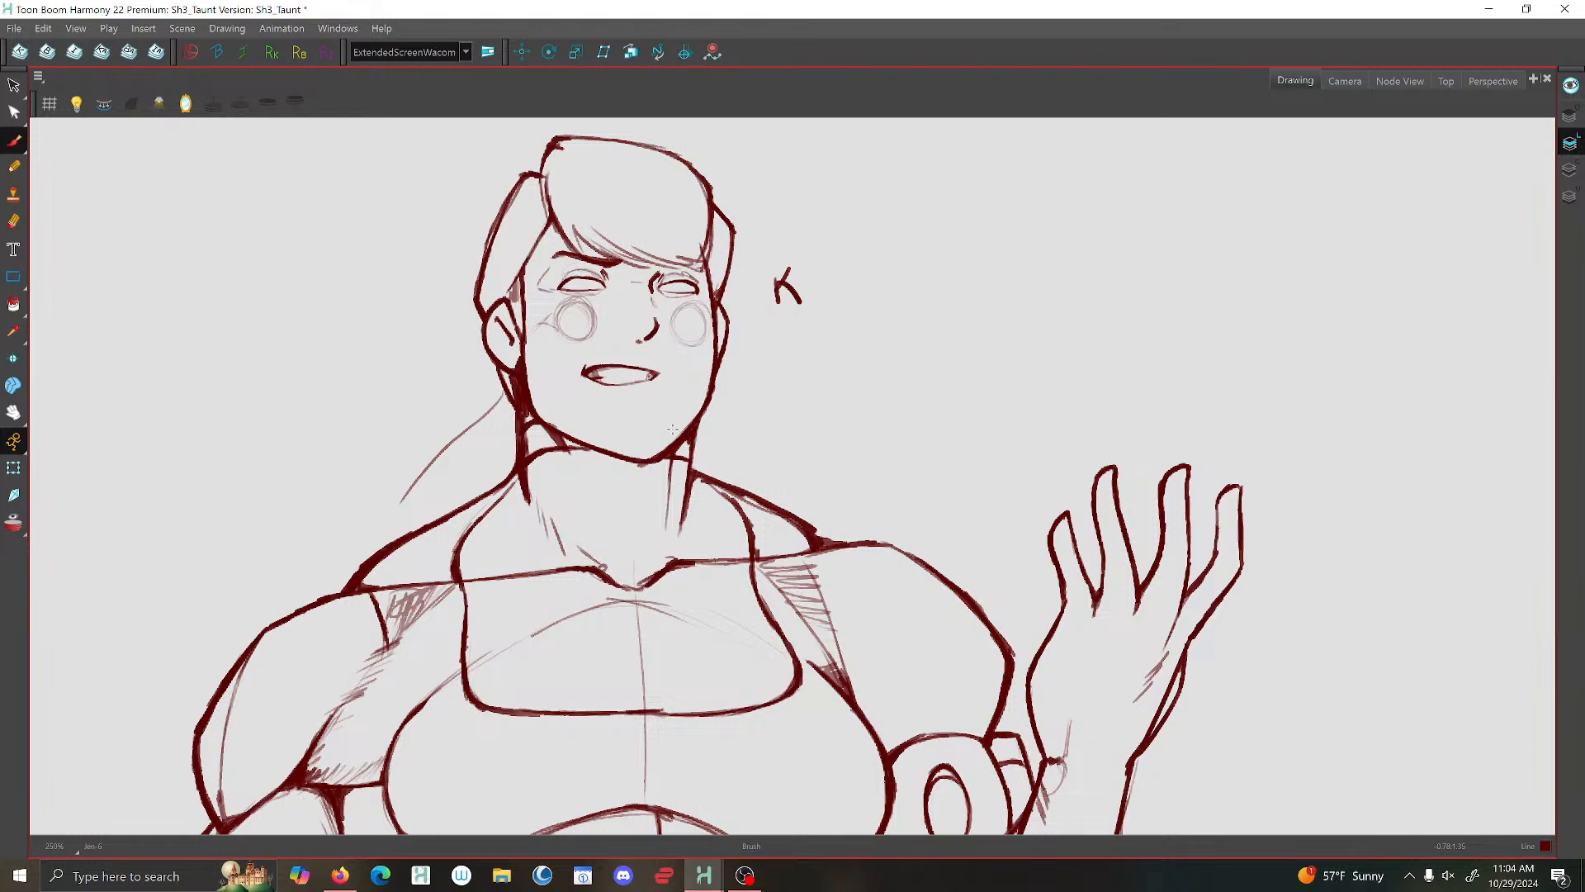
- Select the head and face lines in the raised-hand pose, adjust them slightly and save the scene
key(alt+s)
mouse_move(457, 254)
mouse_down()
mouse_move(479, 446)
mouse_move(507, 390)
mouse_move(534, 391)
mouse_move(540, 421)
mouse_move(587, 432)
mouse_move(643, 484)
mouse_move(684, 422)
mouse_move(754, 367)
mouse_move(786, 365)
mouse_move(657, 111)
mouse_move(442, 184)
mouse_up()
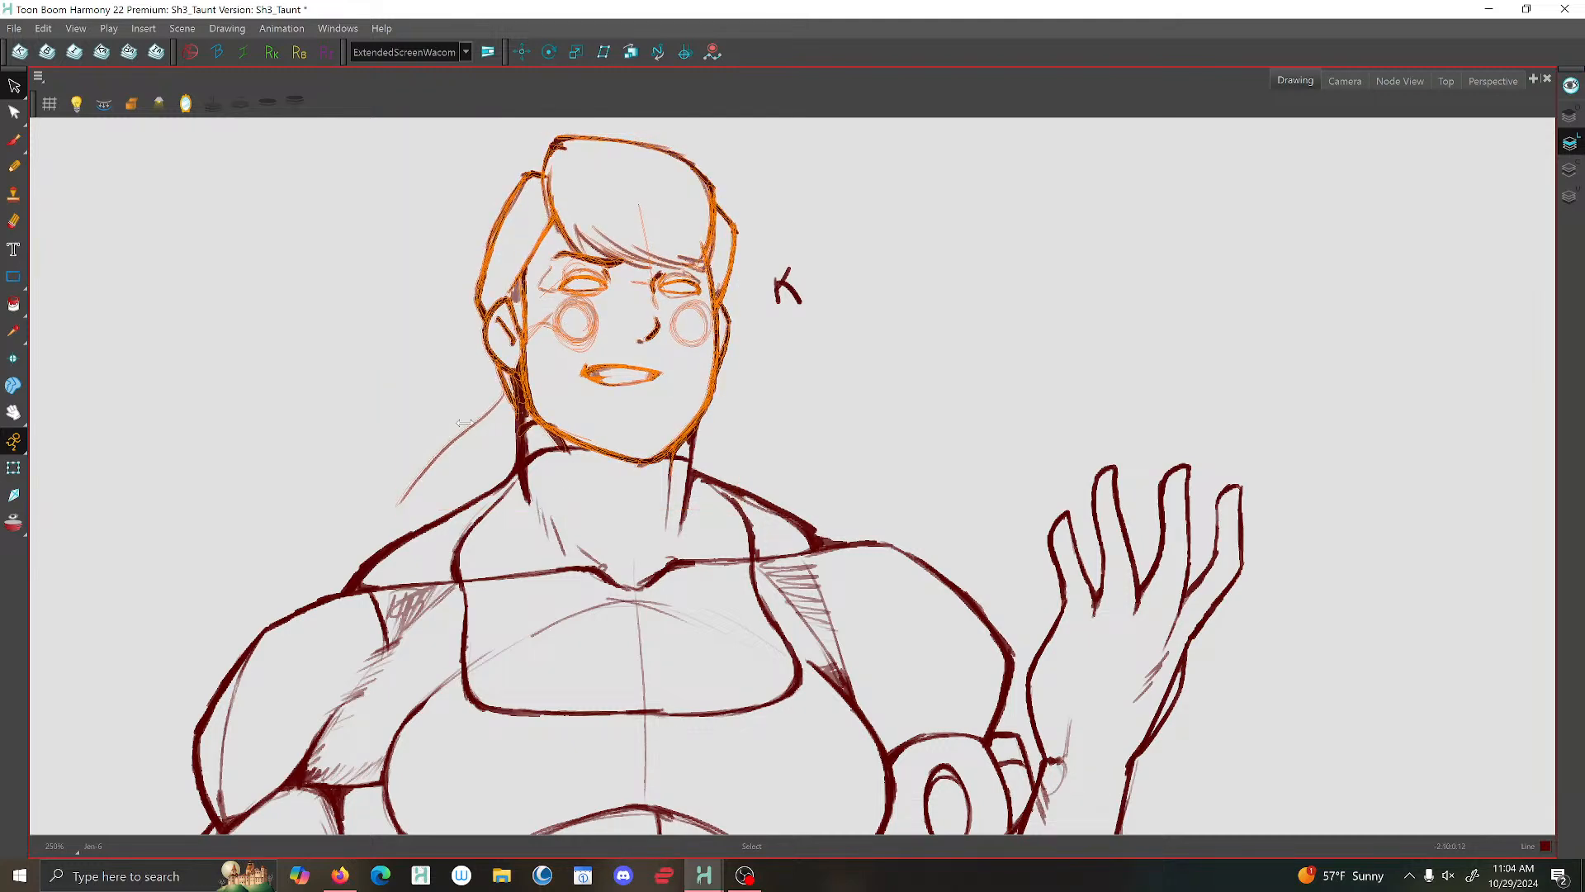
key(Escape)
key(1)
key(1)
key(1)
key(1)
key(1)
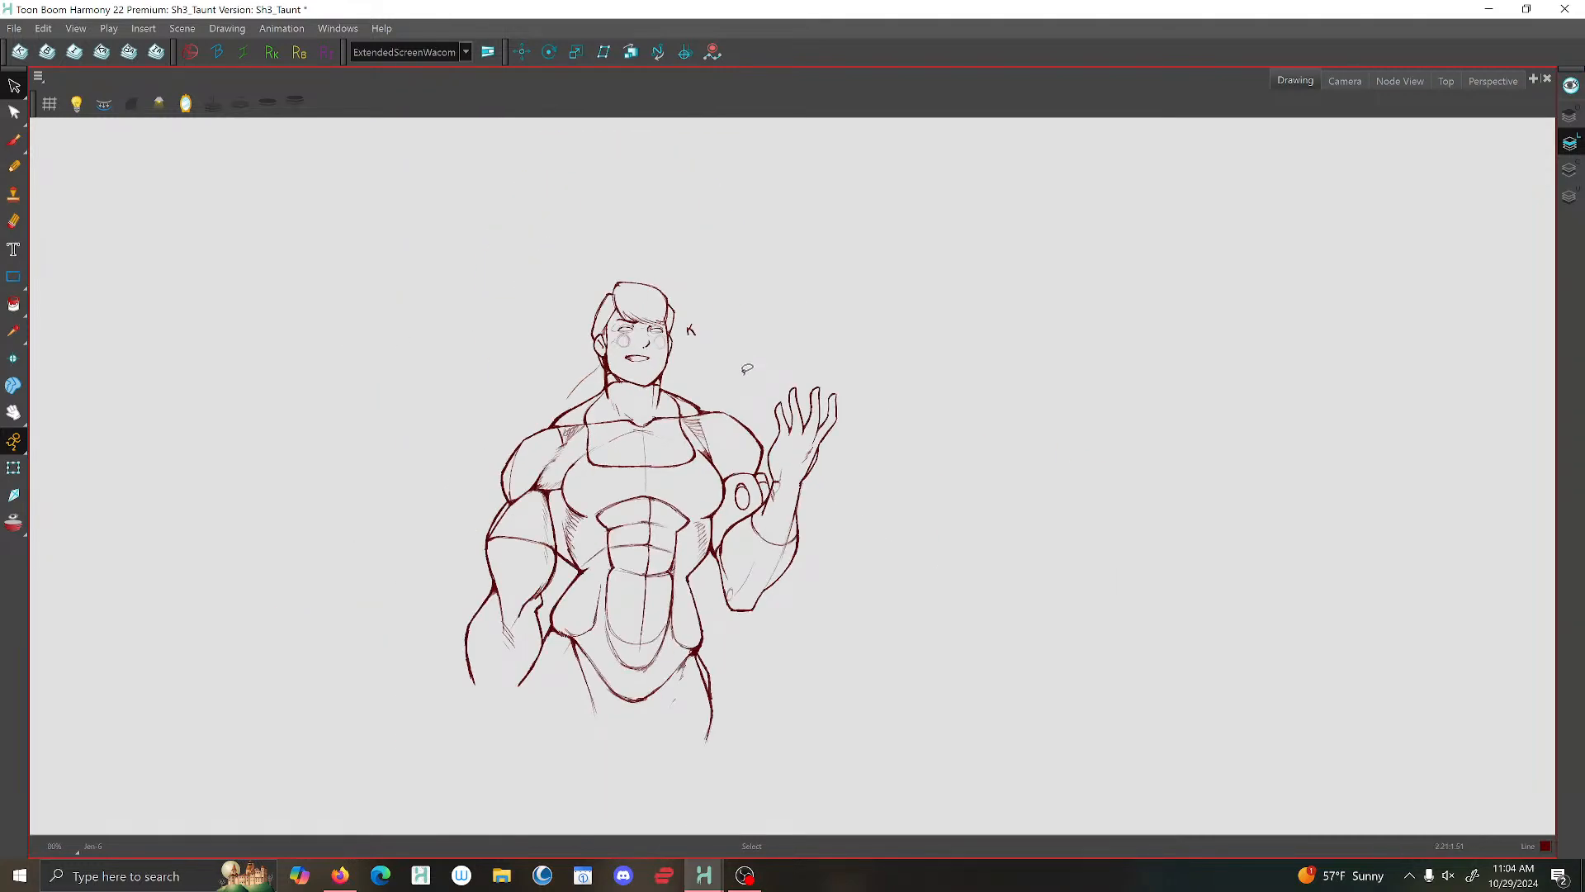
scroll(735, 368, up, 3)
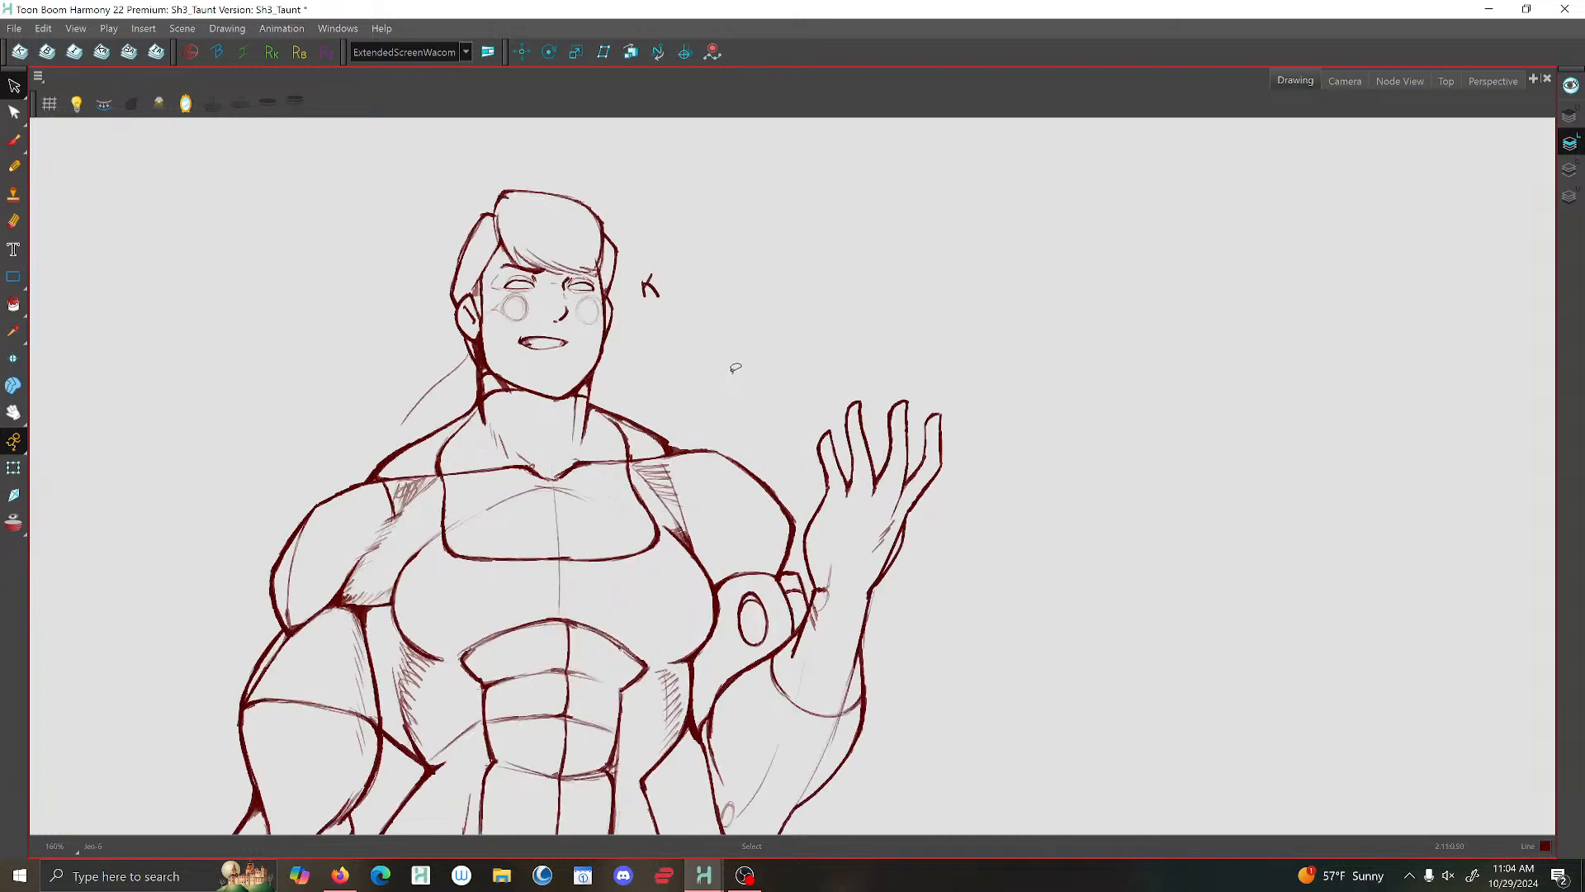
click(14, 28)
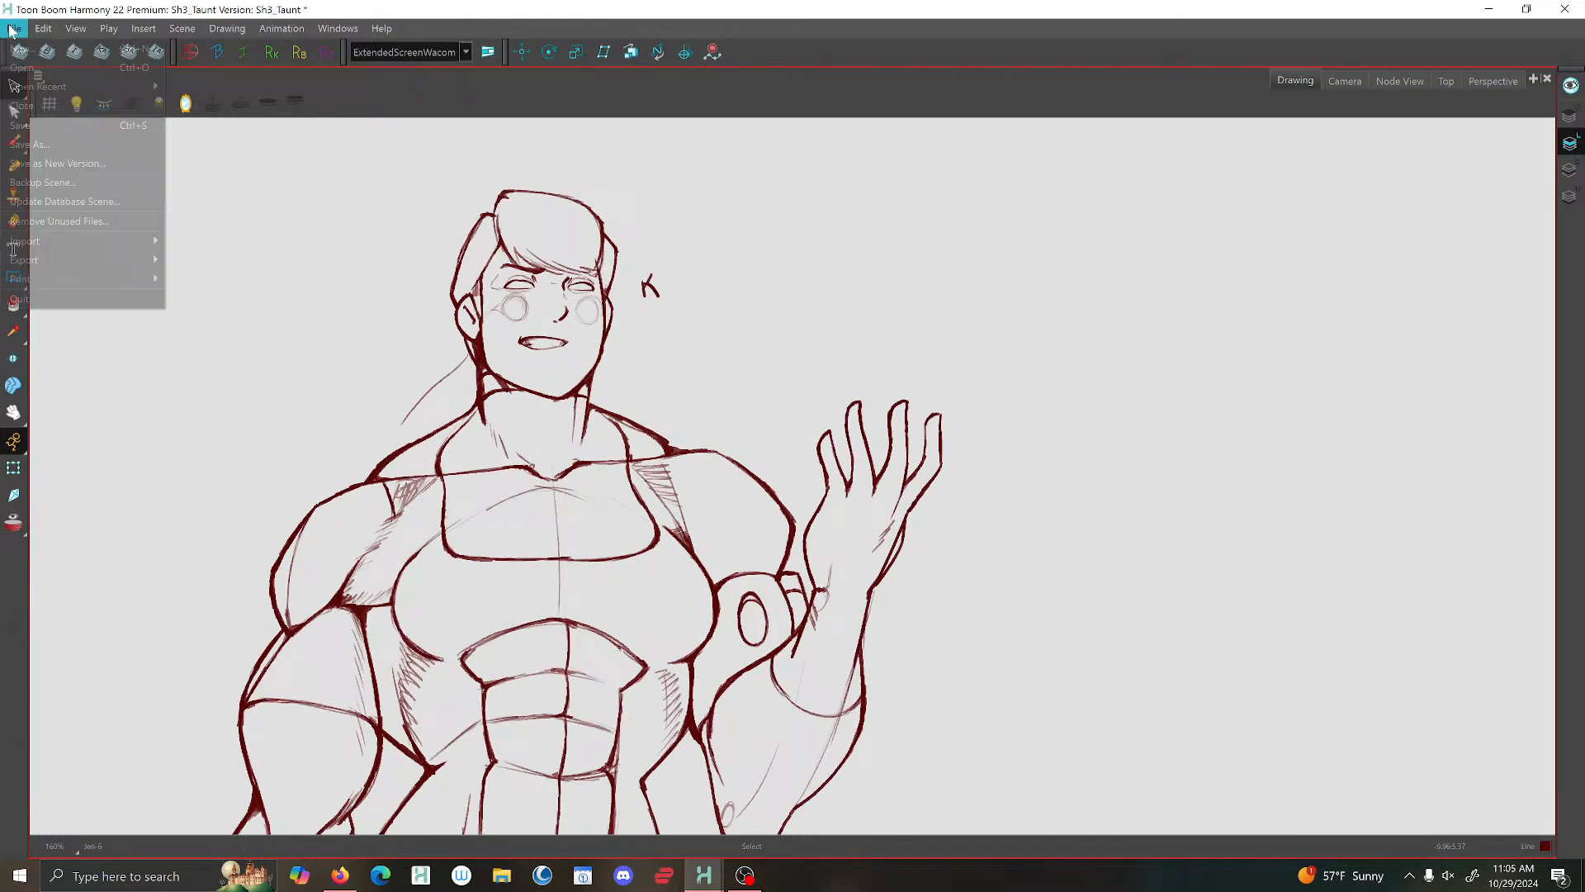
click(41, 128)
- Brush fingernails onto the four fingers of the raised hand and save the scene
scroll(929, 478, up, 1)
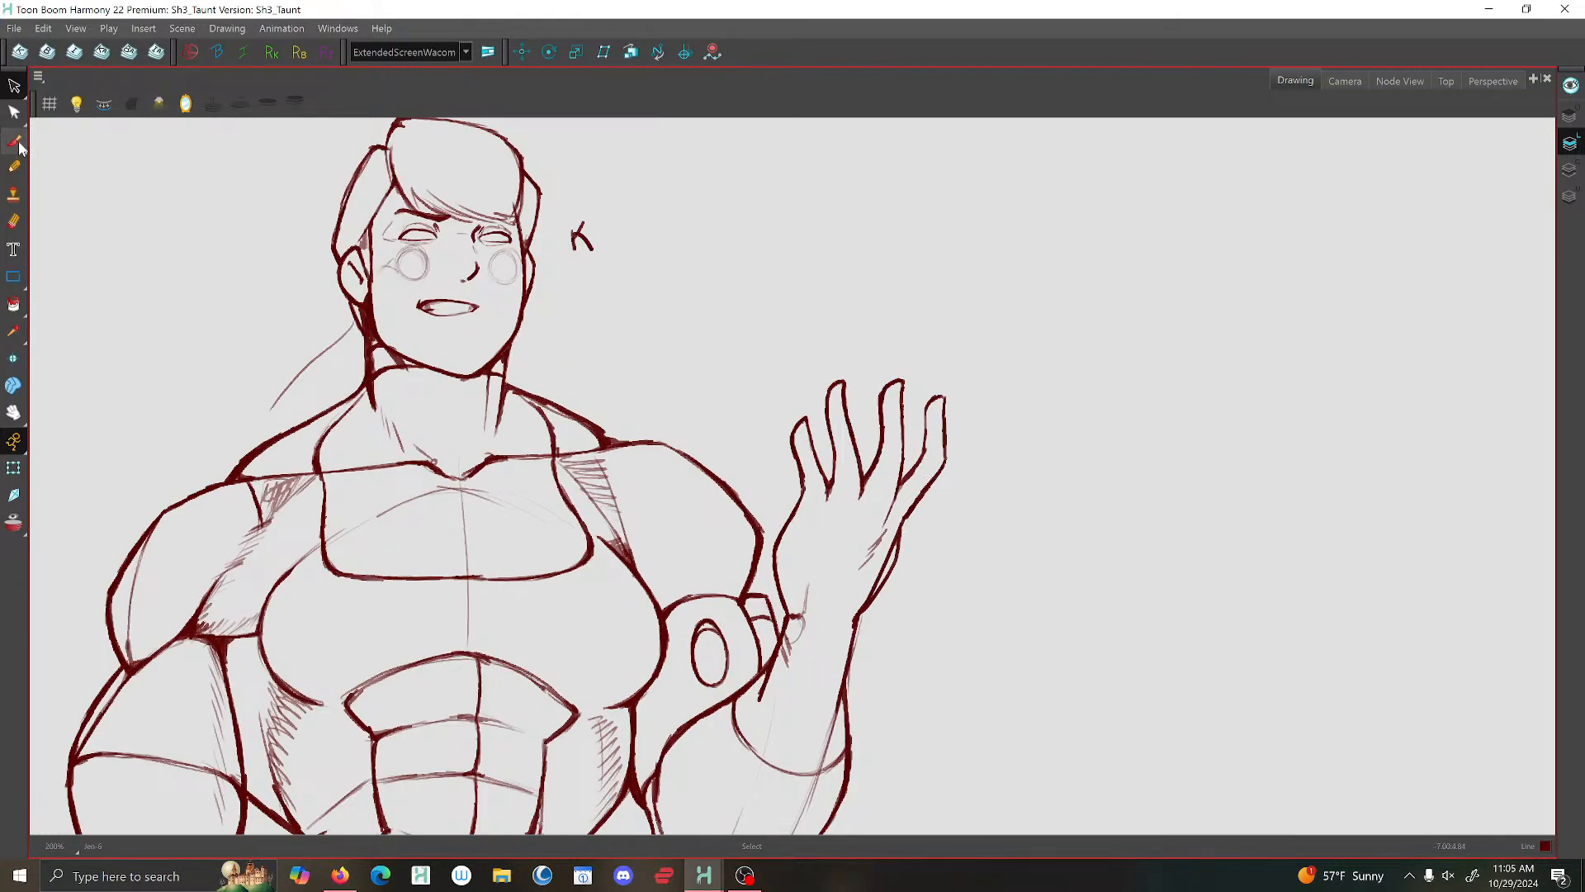
click(18, 142)
scroll(799, 438, up, 3)
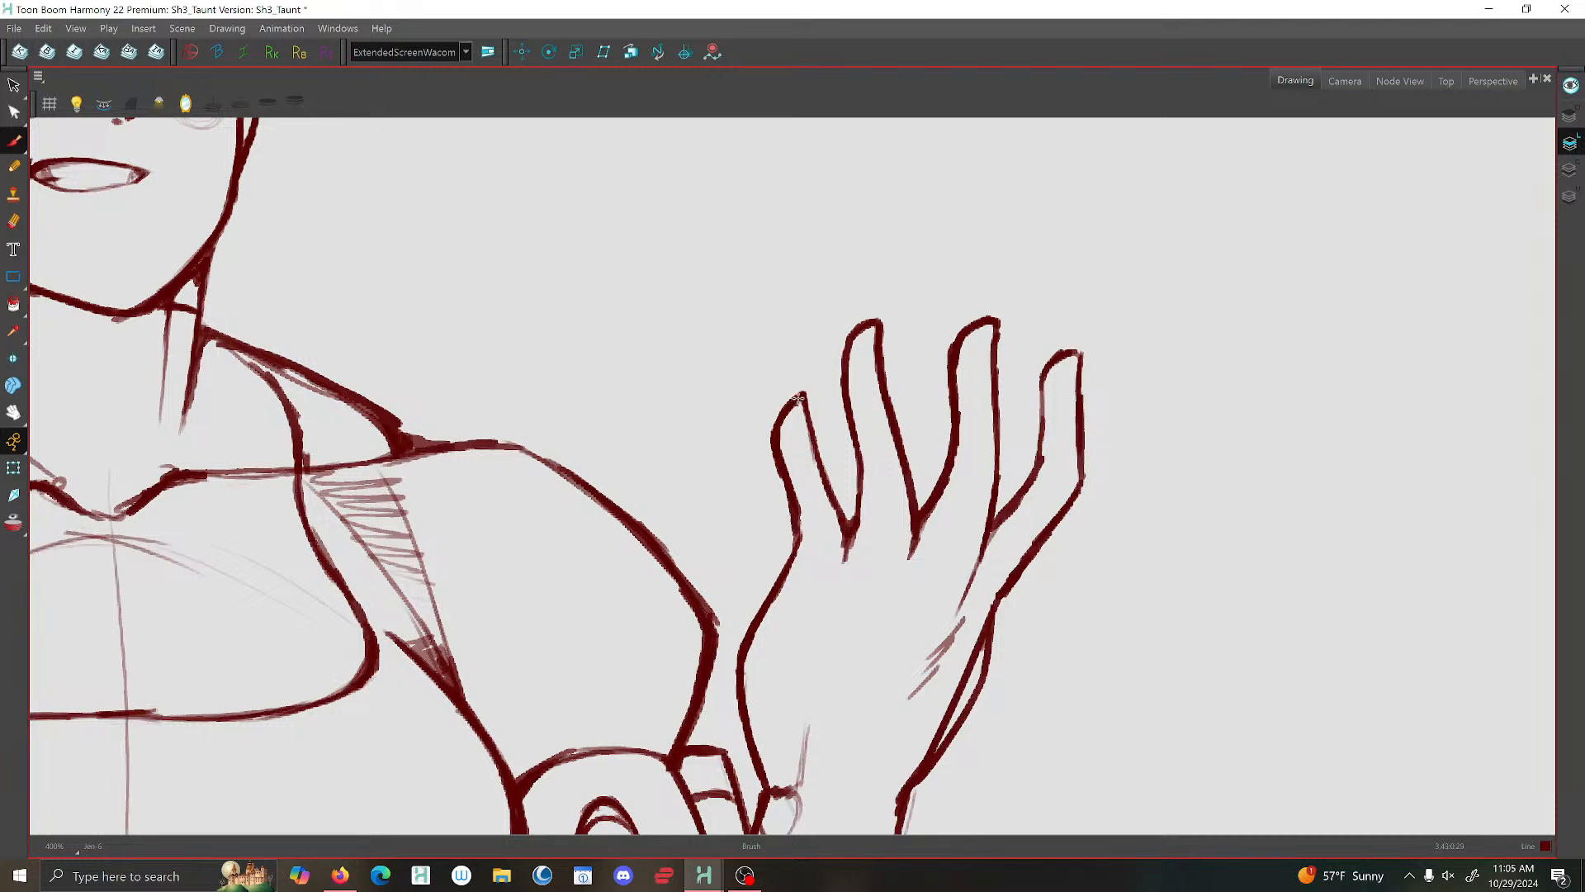
mouse_move(814, 440)
mouse_down()
mouse_move(794, 443)
mouse_move(787, 415)
mouse_move(798, 442)
mouse_move(804, 407)
mouse_up()
mouse_move(877, 366)
mouse_down()
mouse_move(851, 357)
mouse_move(880, 330)
mouse_move(865, 325)
mouse_up()
mouse_move(993, 369)
mouse_down()
mouse_move(999, 332)
mouse_move(1020, 373)
mouse_move(1019, 331)
mouse_move(1006, 365)
mouse_move(1032, 374)
mouse_move(999, 335)
mouse_move(979, 470)
mouse_up()
scroll(999, 332, down, 2)
scroll(1061, 338, up, 3)
scroll(979, 467, down, 3)
scroll(974, 462, up, 2)
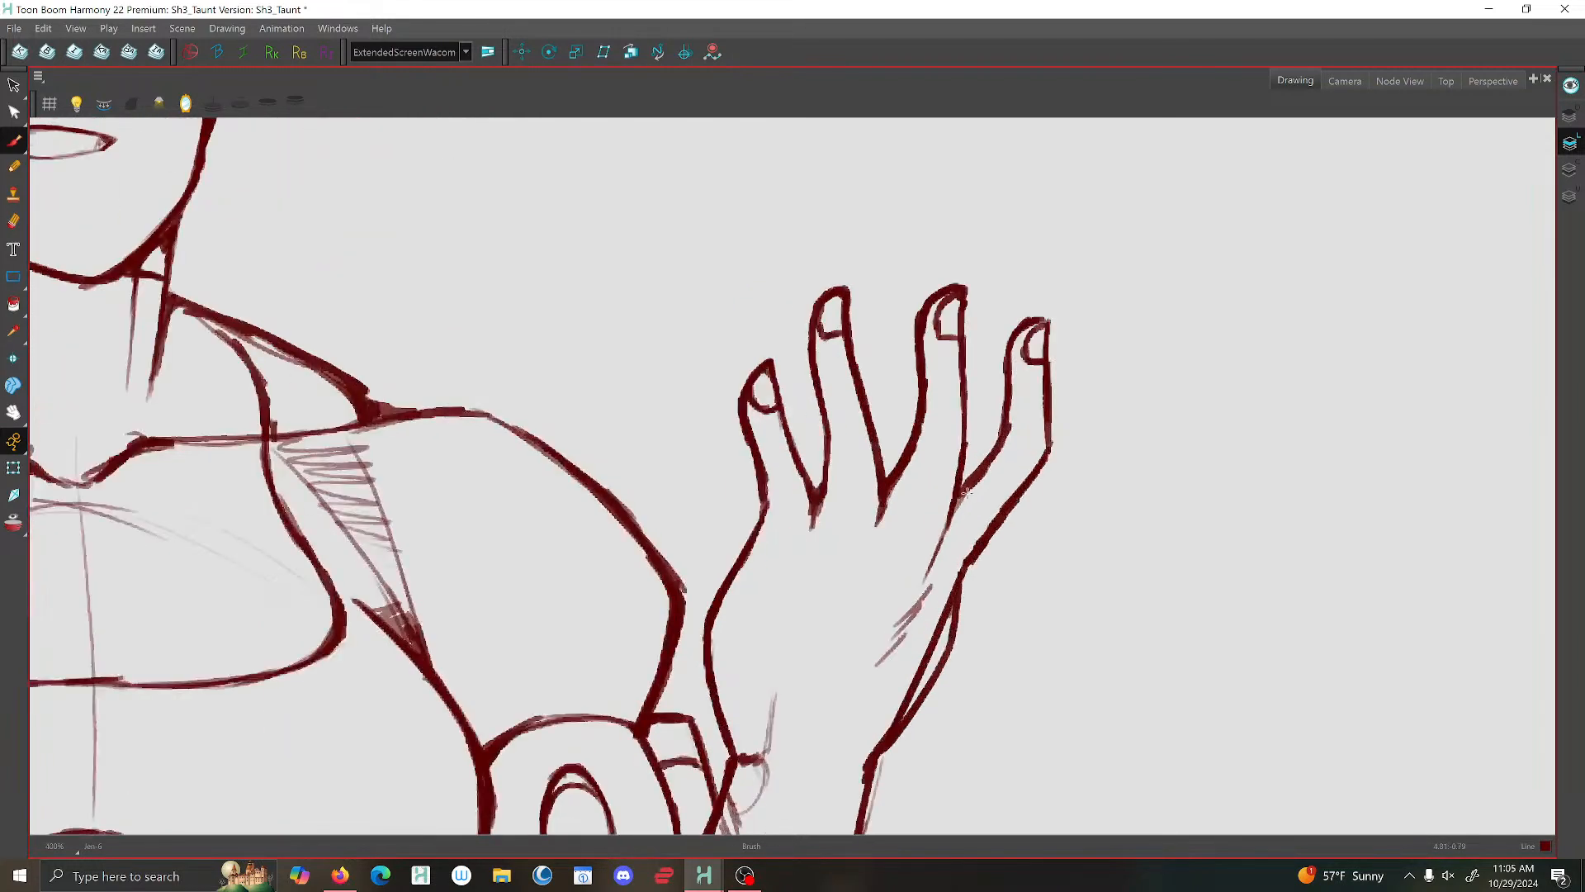
scroll(945, 491, down, 1)
scroll(943, 491, down, 4)
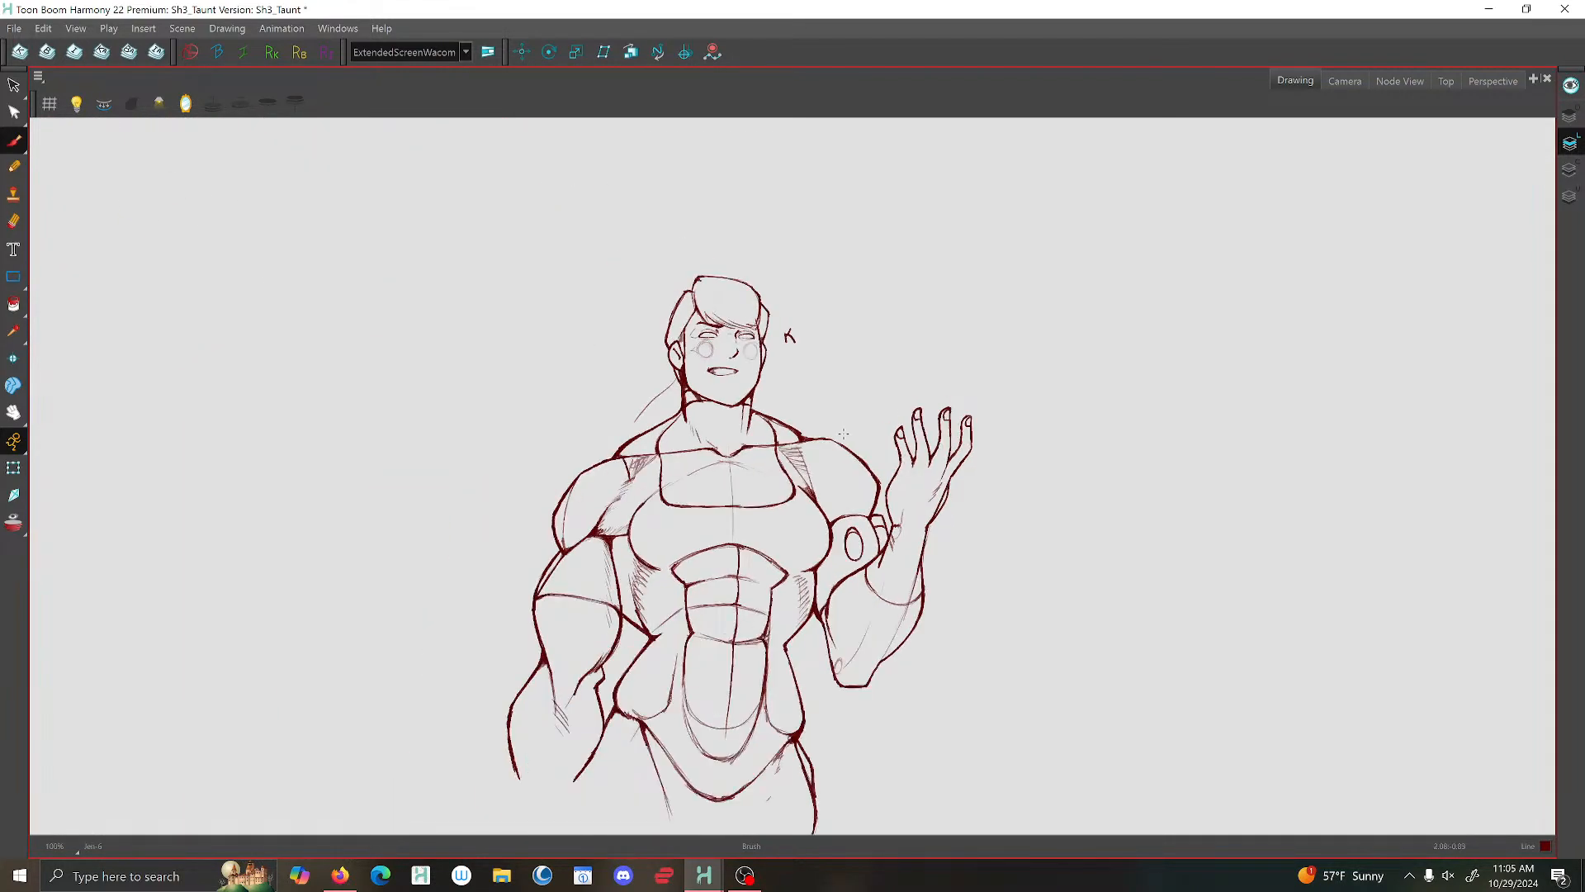
scroll(889, 496, up, 2)
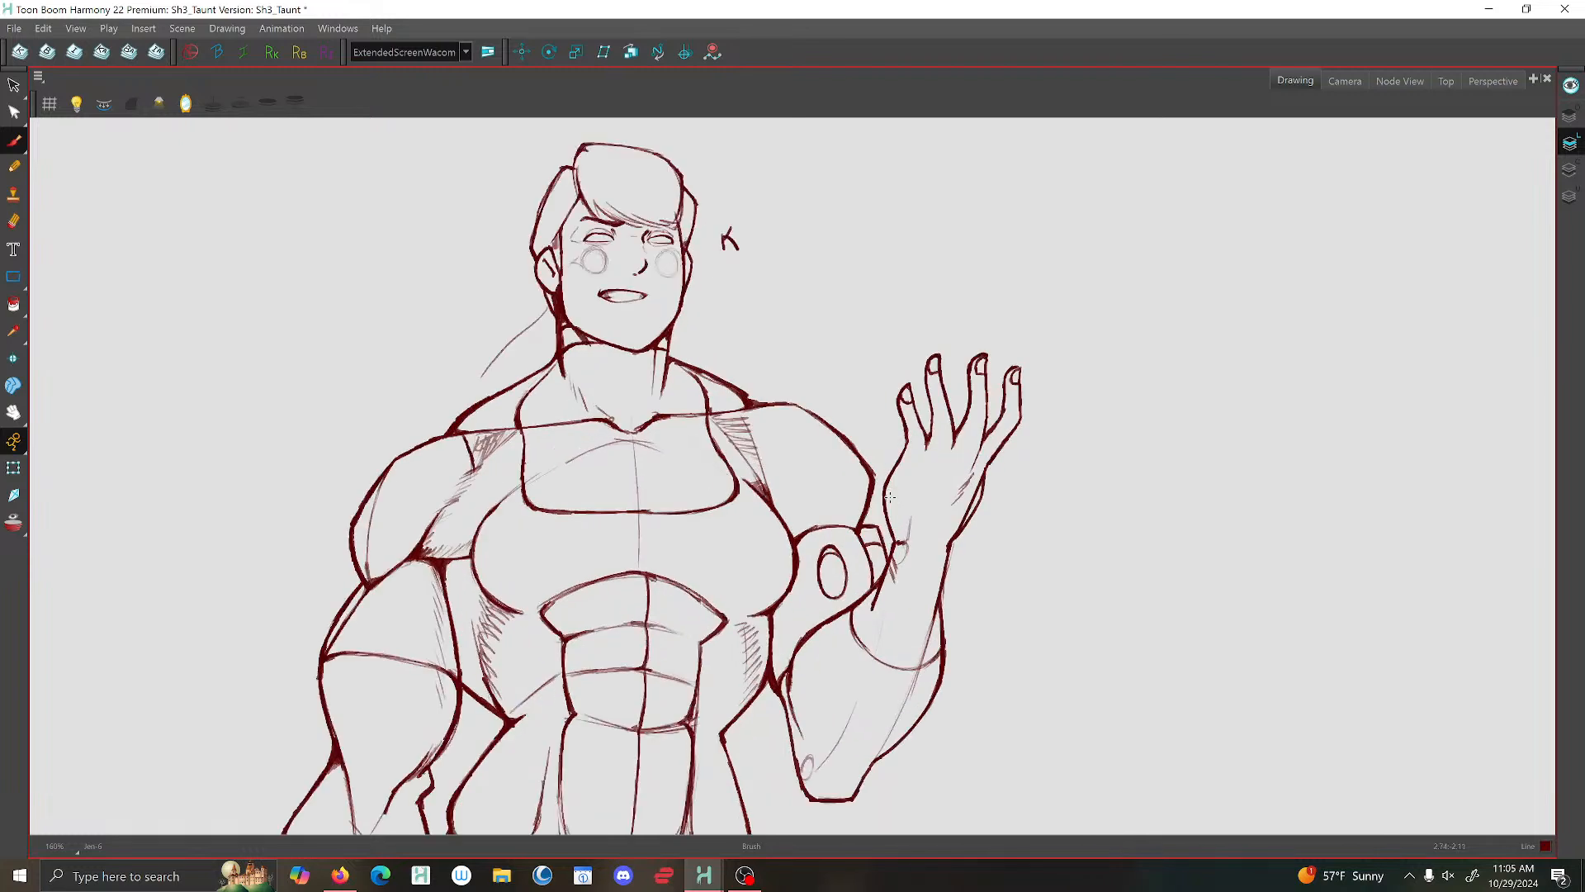
click(14, 28)
click(20, 124)
- Mirror the drawing view and examine the raised-hand pose in reverse at several zoom levels
drag(856, 611, 757, 445)
key(1)
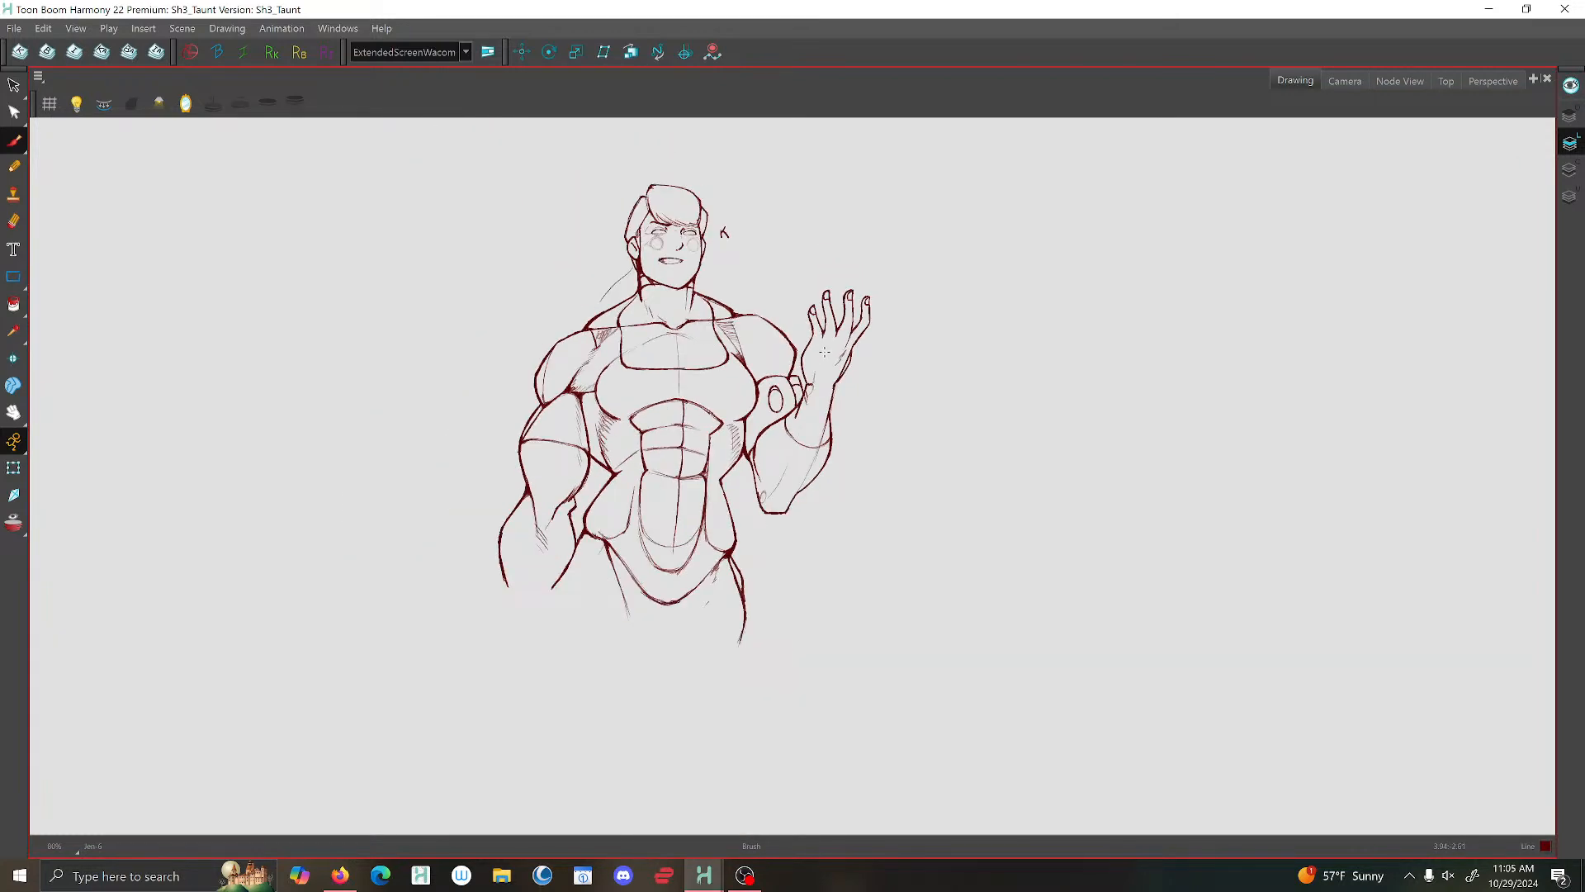
key(2)
click(185, 104)
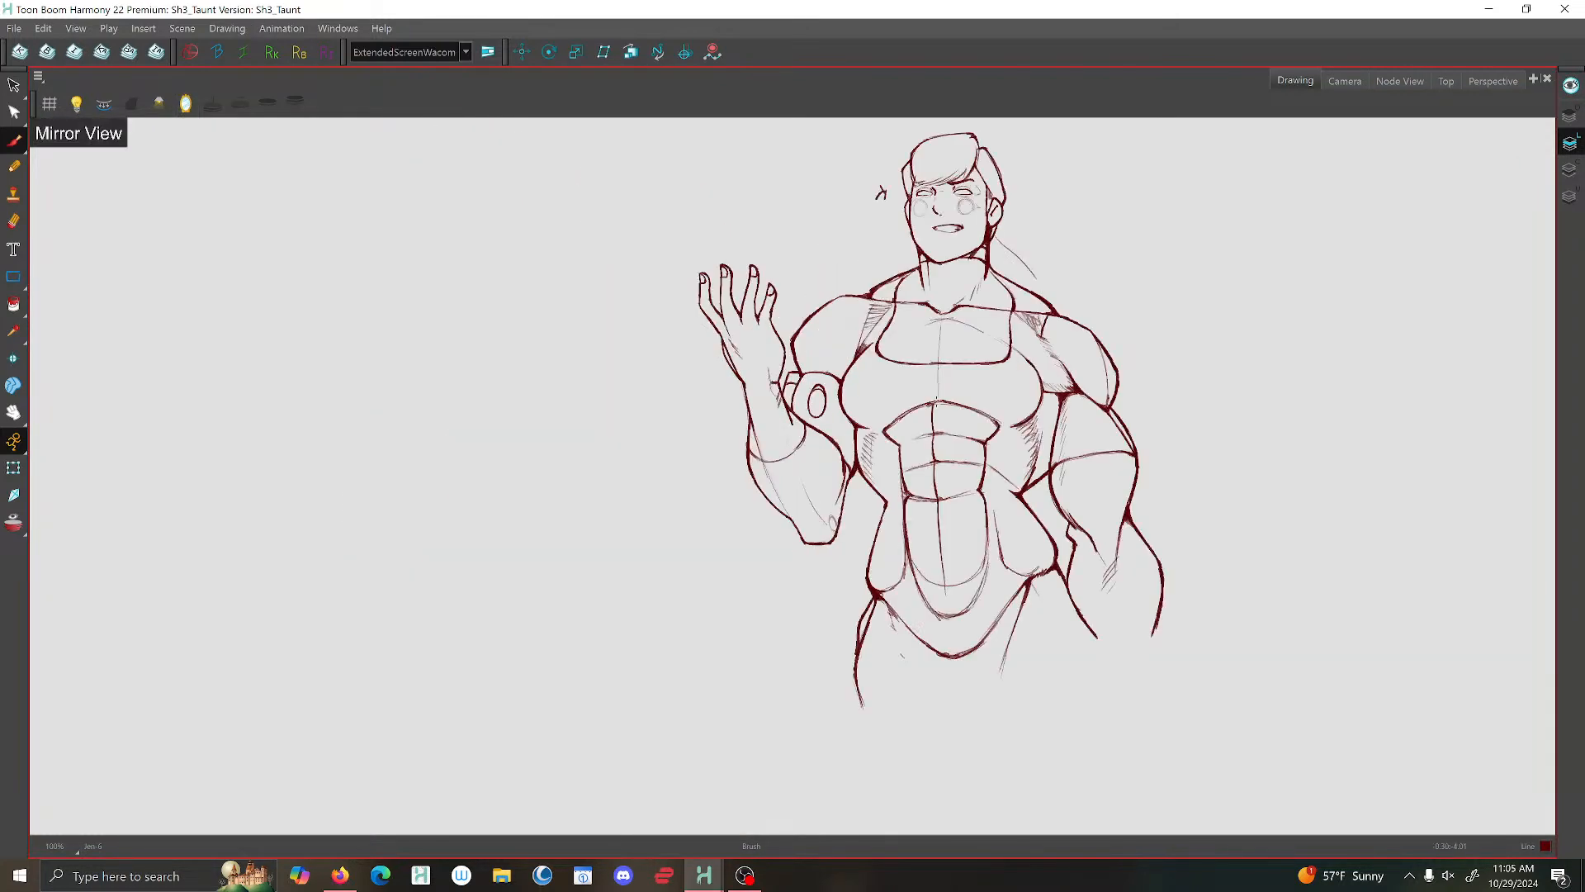
key(2)
key(2)
key(1)
key(1)
key(1)
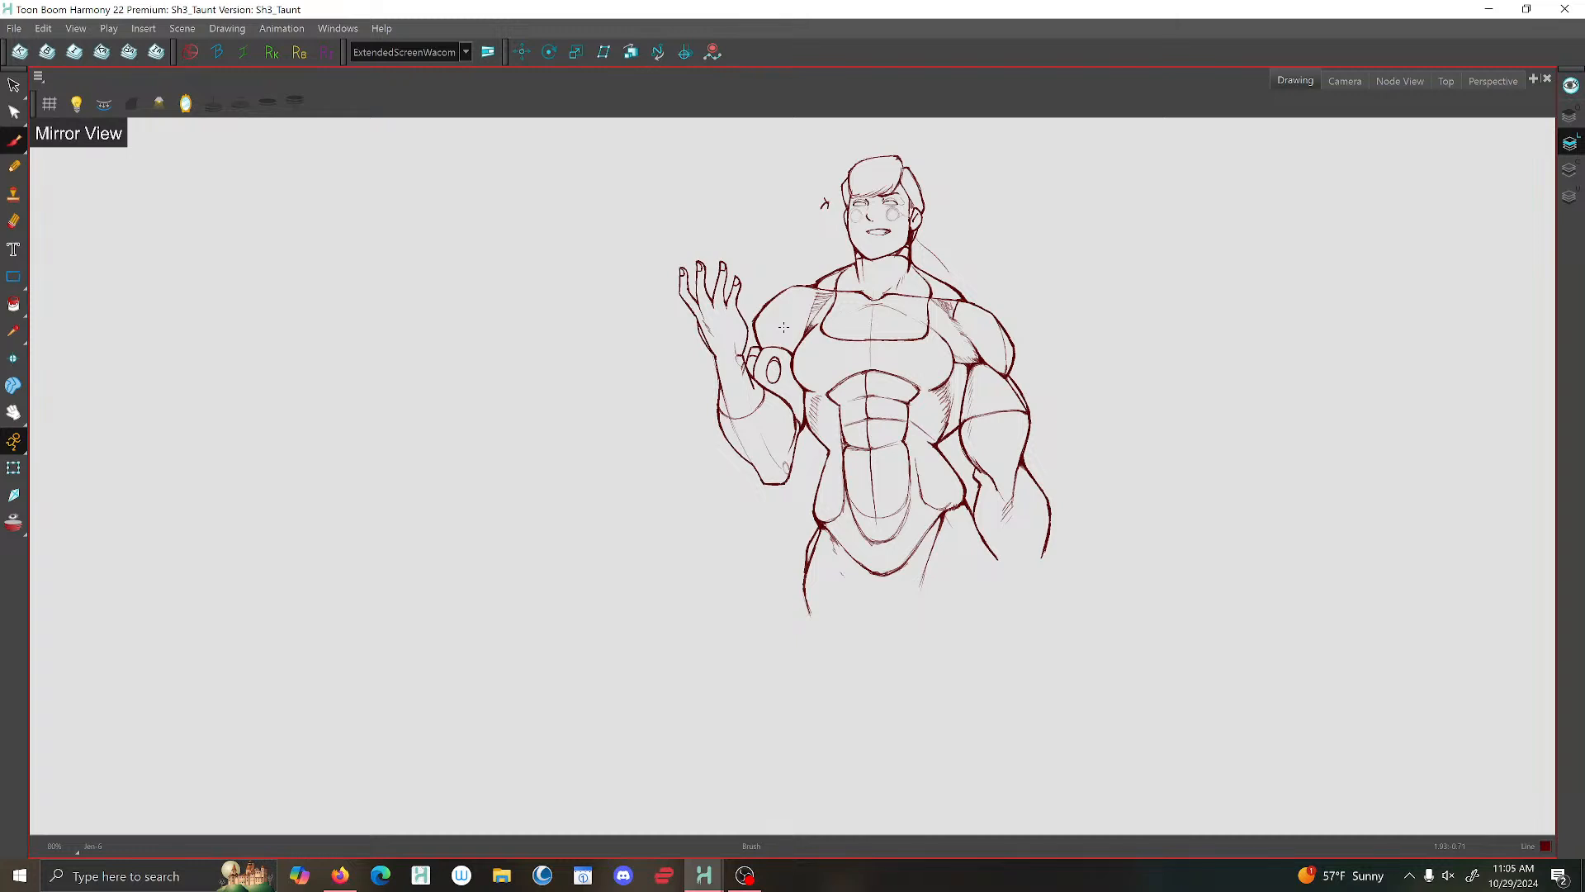
key(1)
key(1)
key(2)
key(2)
key(2)
key(1)
key(1)
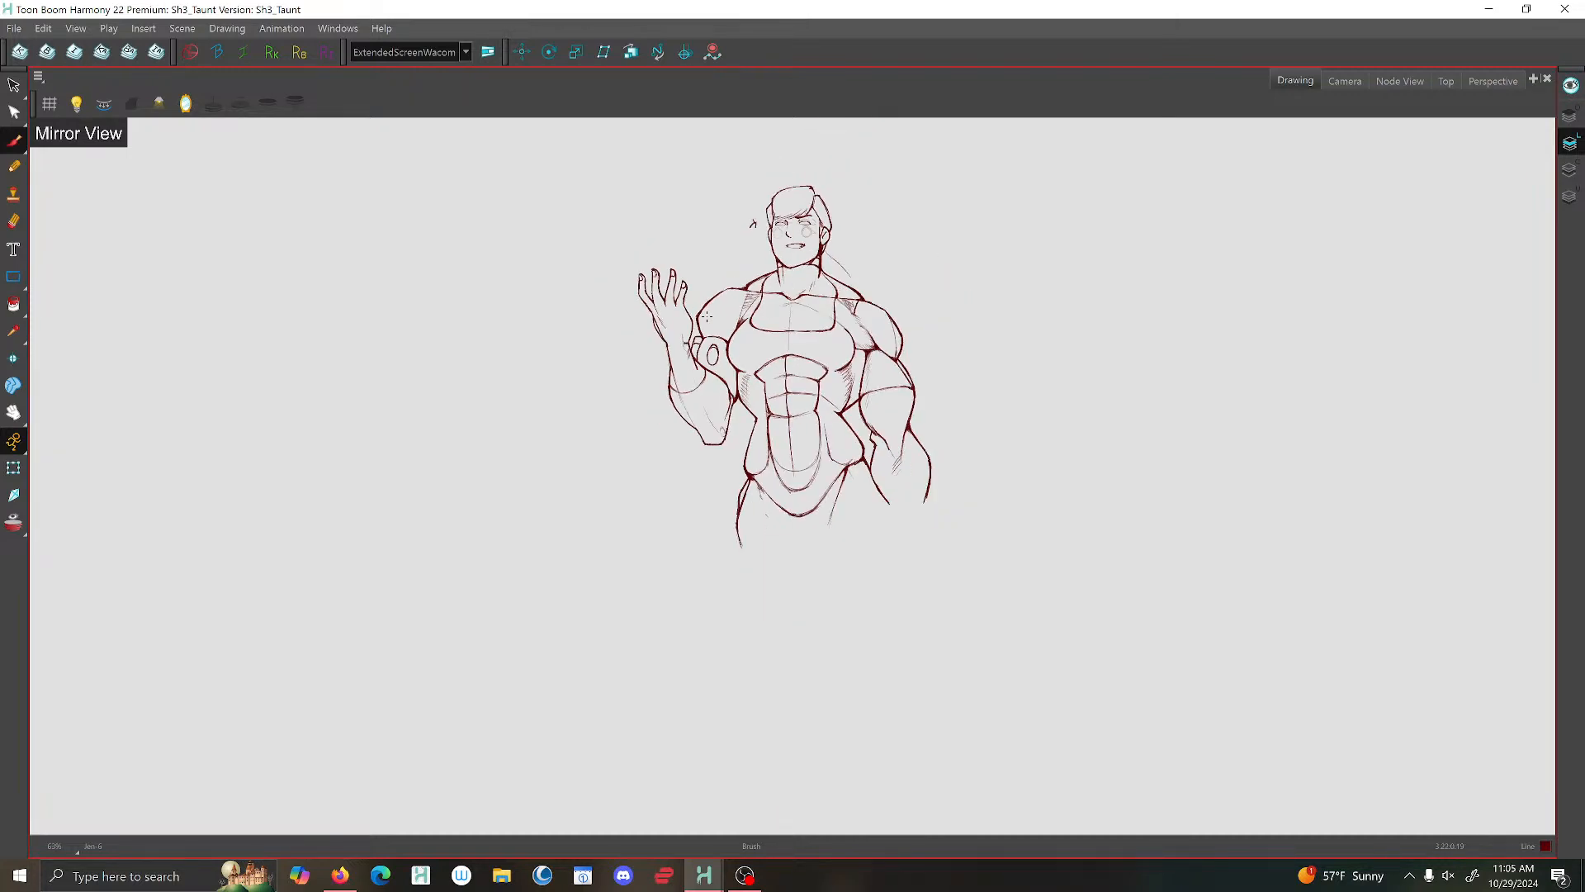
key(2)
key(2)
key(2)
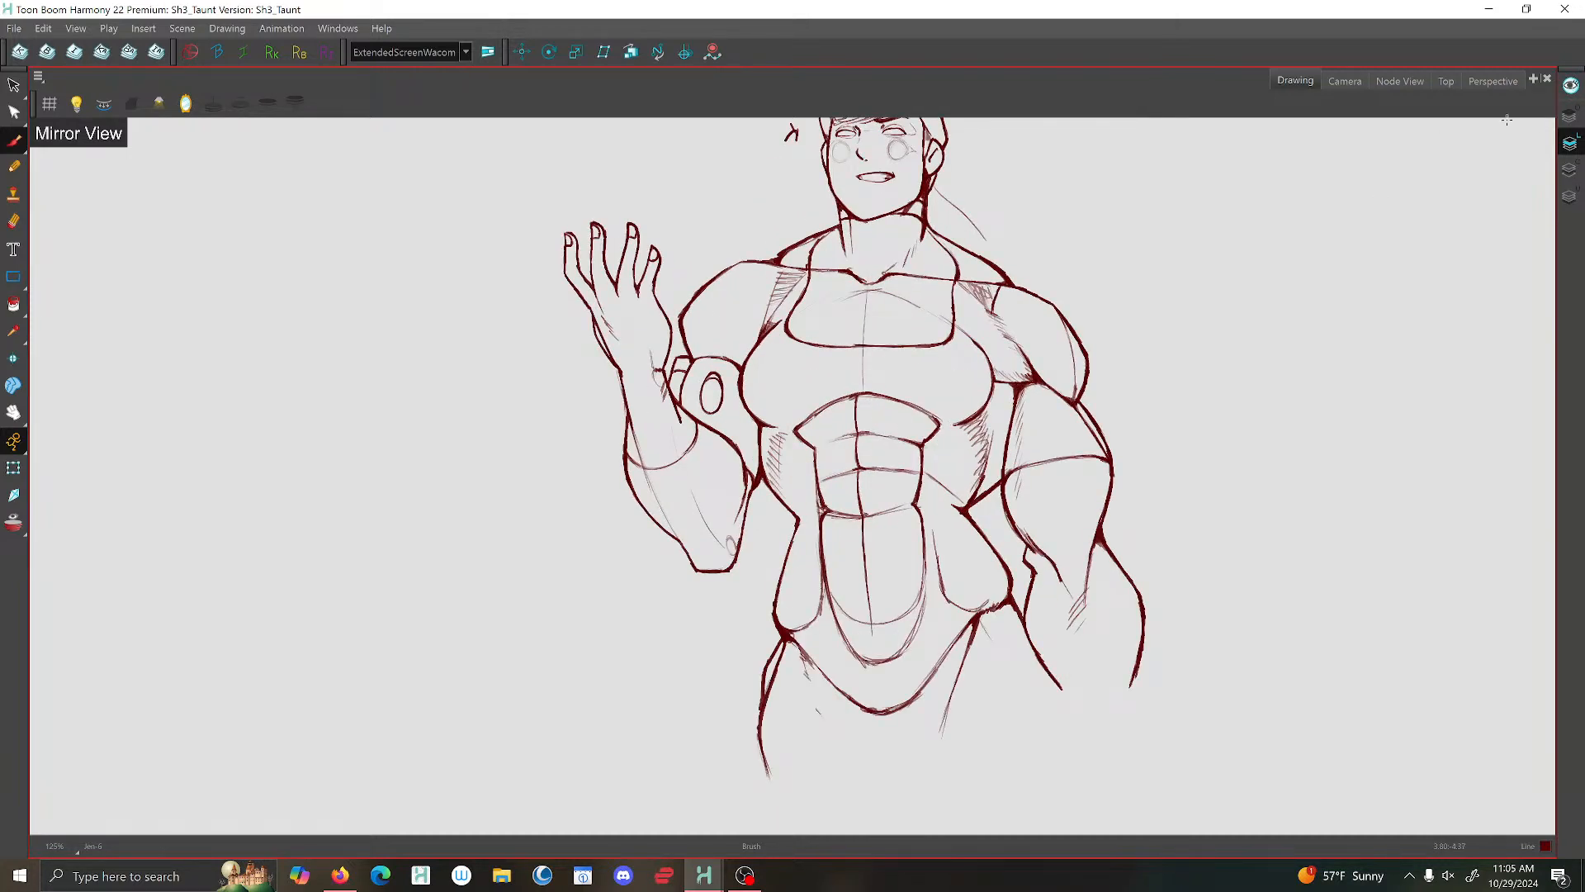
- Show all art layers together, add a dark red colour named CleanSketch and make the Line Art layer active
click(1570, 116)
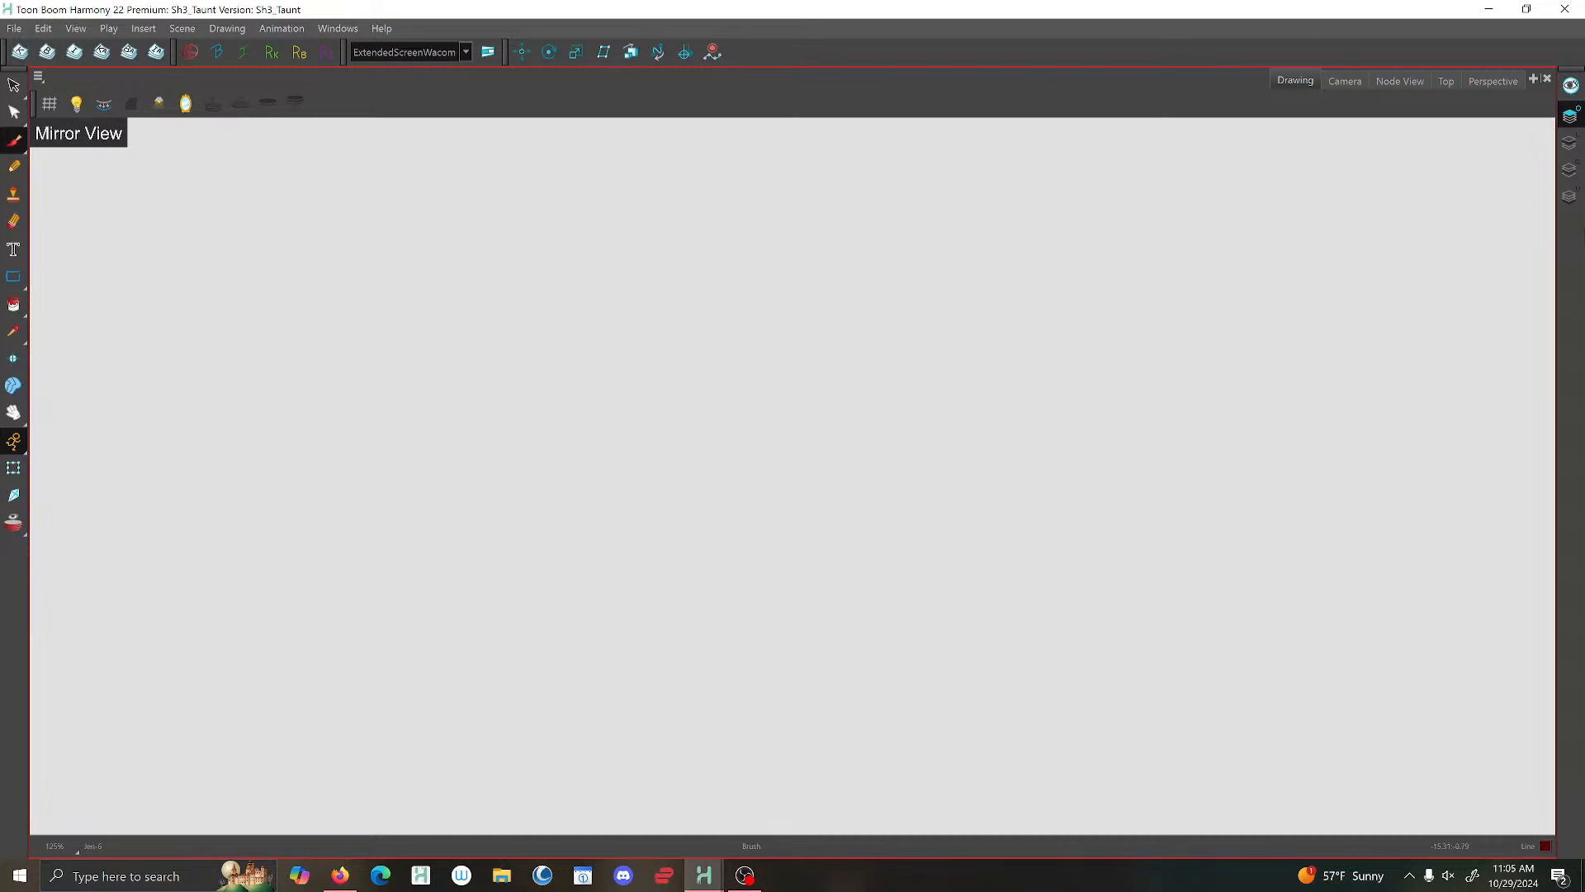
click(1571, 86)
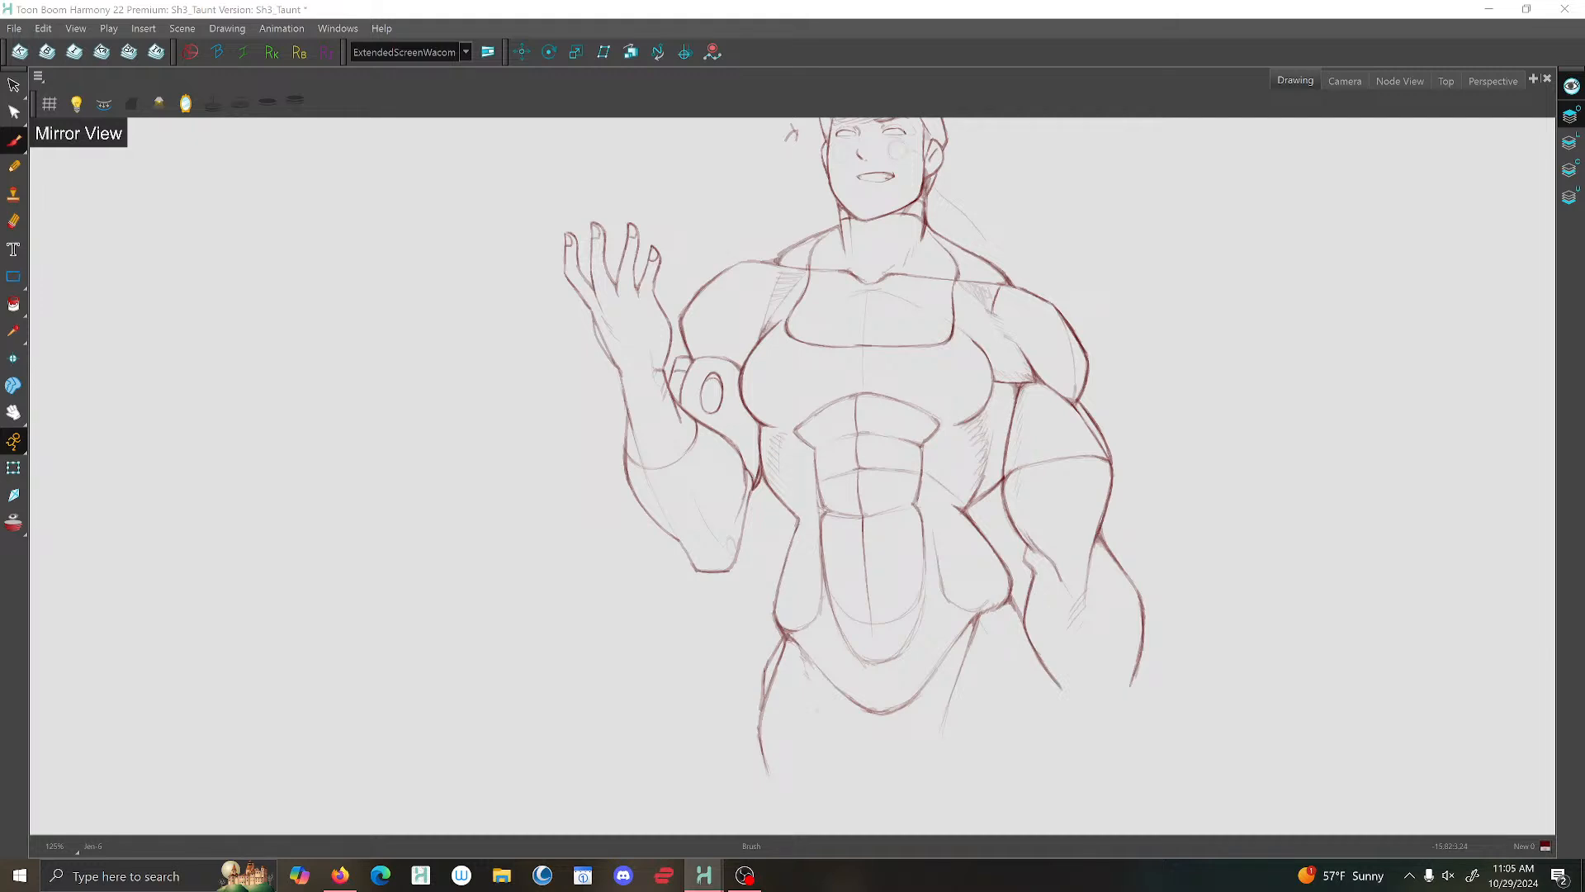
key(Return)
click(1569, 142)
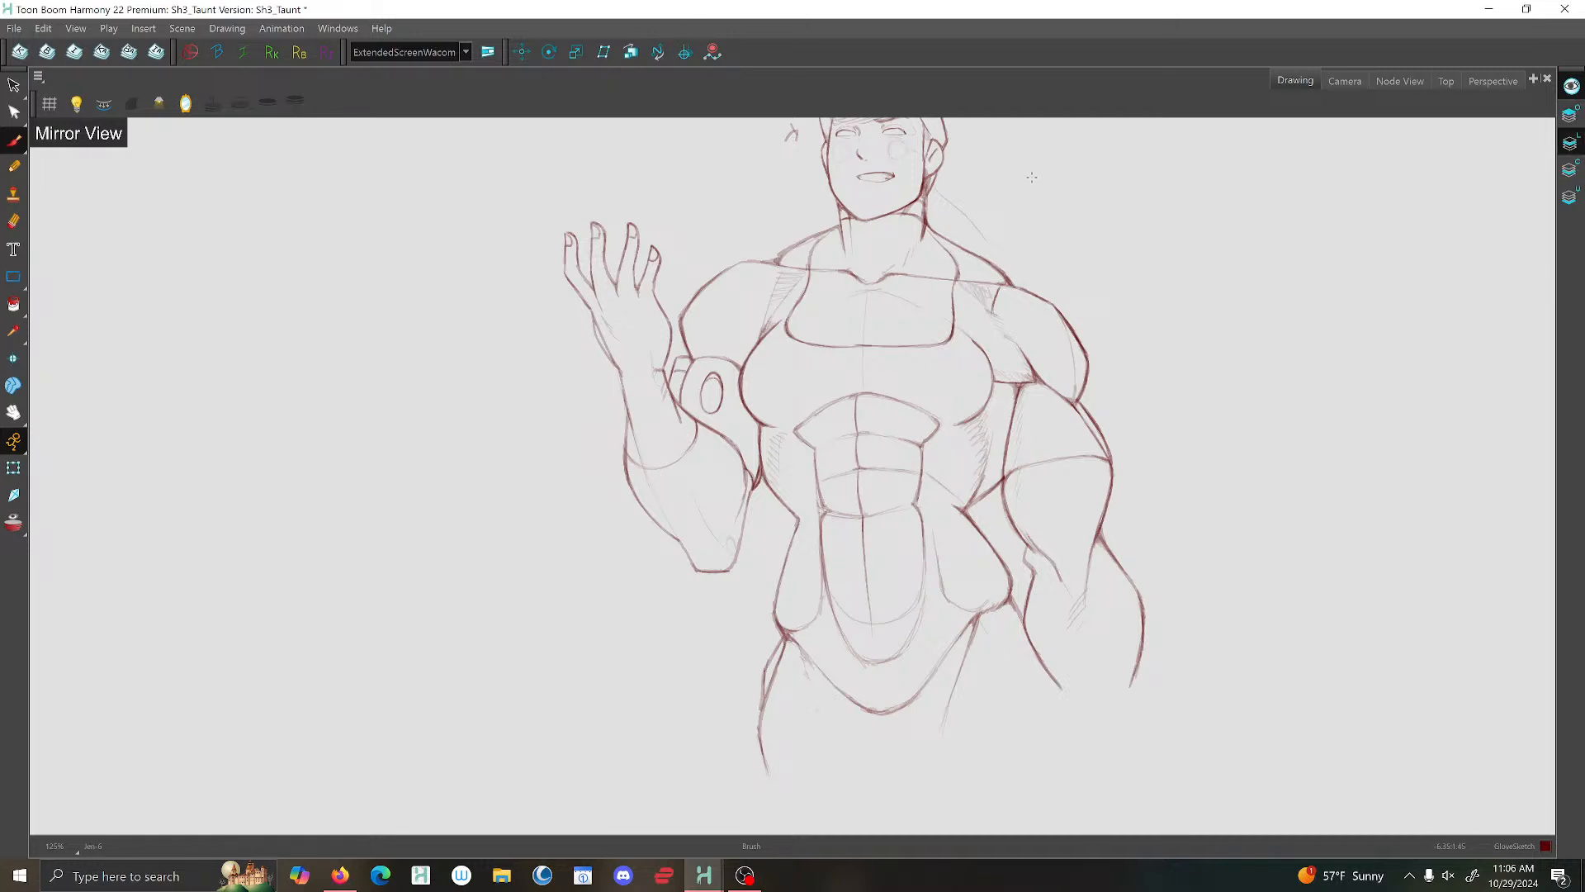
- Select the raised hand and forearm lines and move them well clear of the body
click(13, 85)
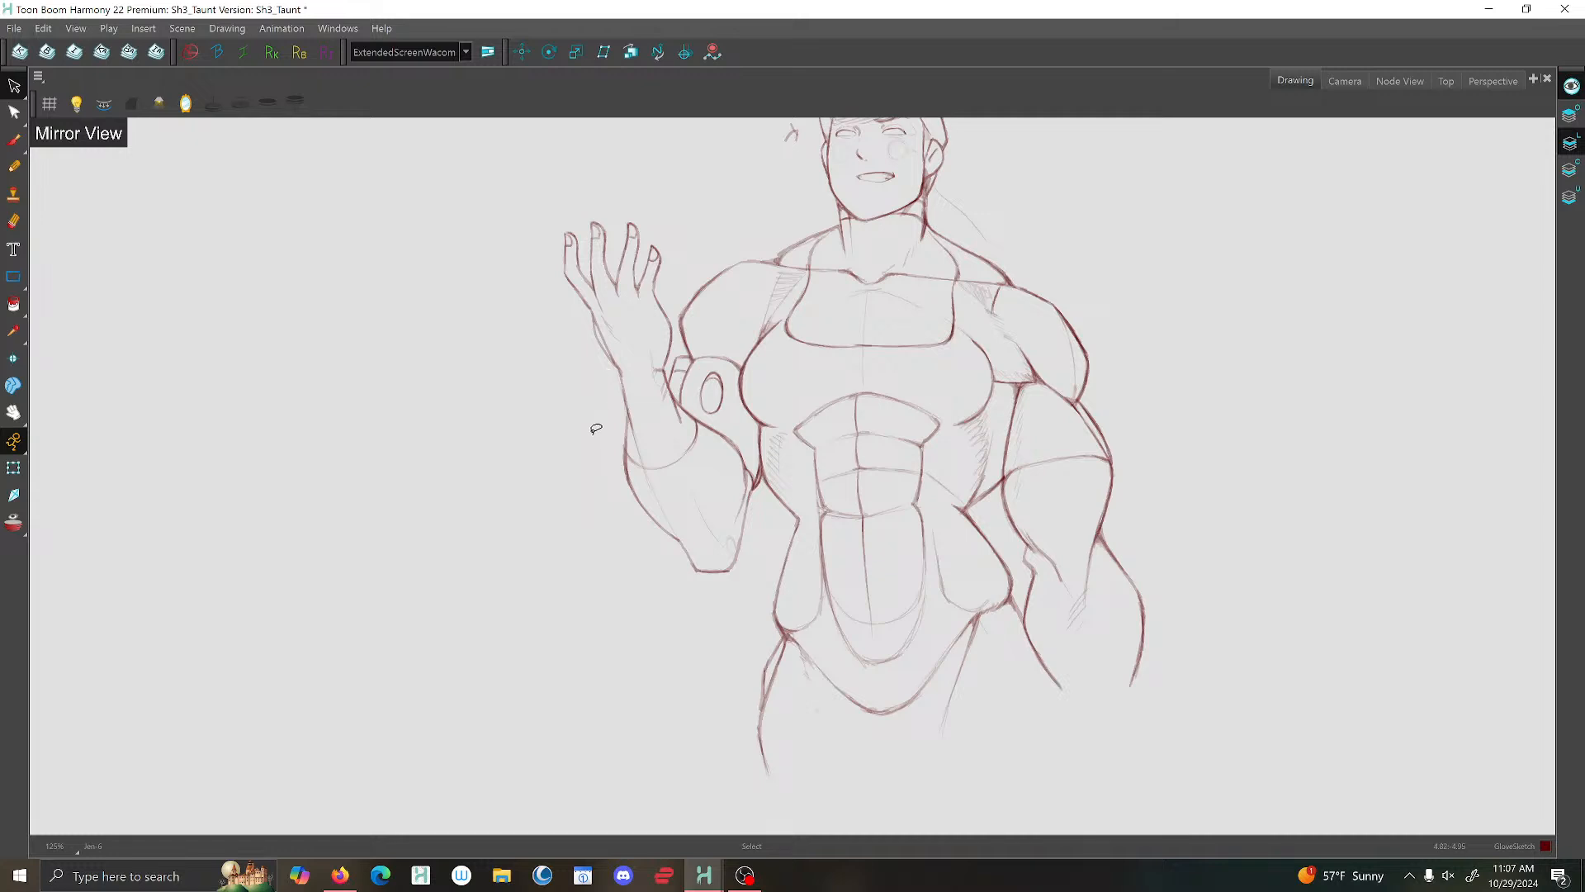
mouse_move(578, 432)
mouse_down()
mouse_move(743, 529)
mouse_move(733, 440)
mouse_move(681, 422)
mouse_move(666, 395)
mouse_move(669, 267)
mouse_move(532, 210)
mouse_move(584, 291)
mouse_move(356, 320)
mouse_up()
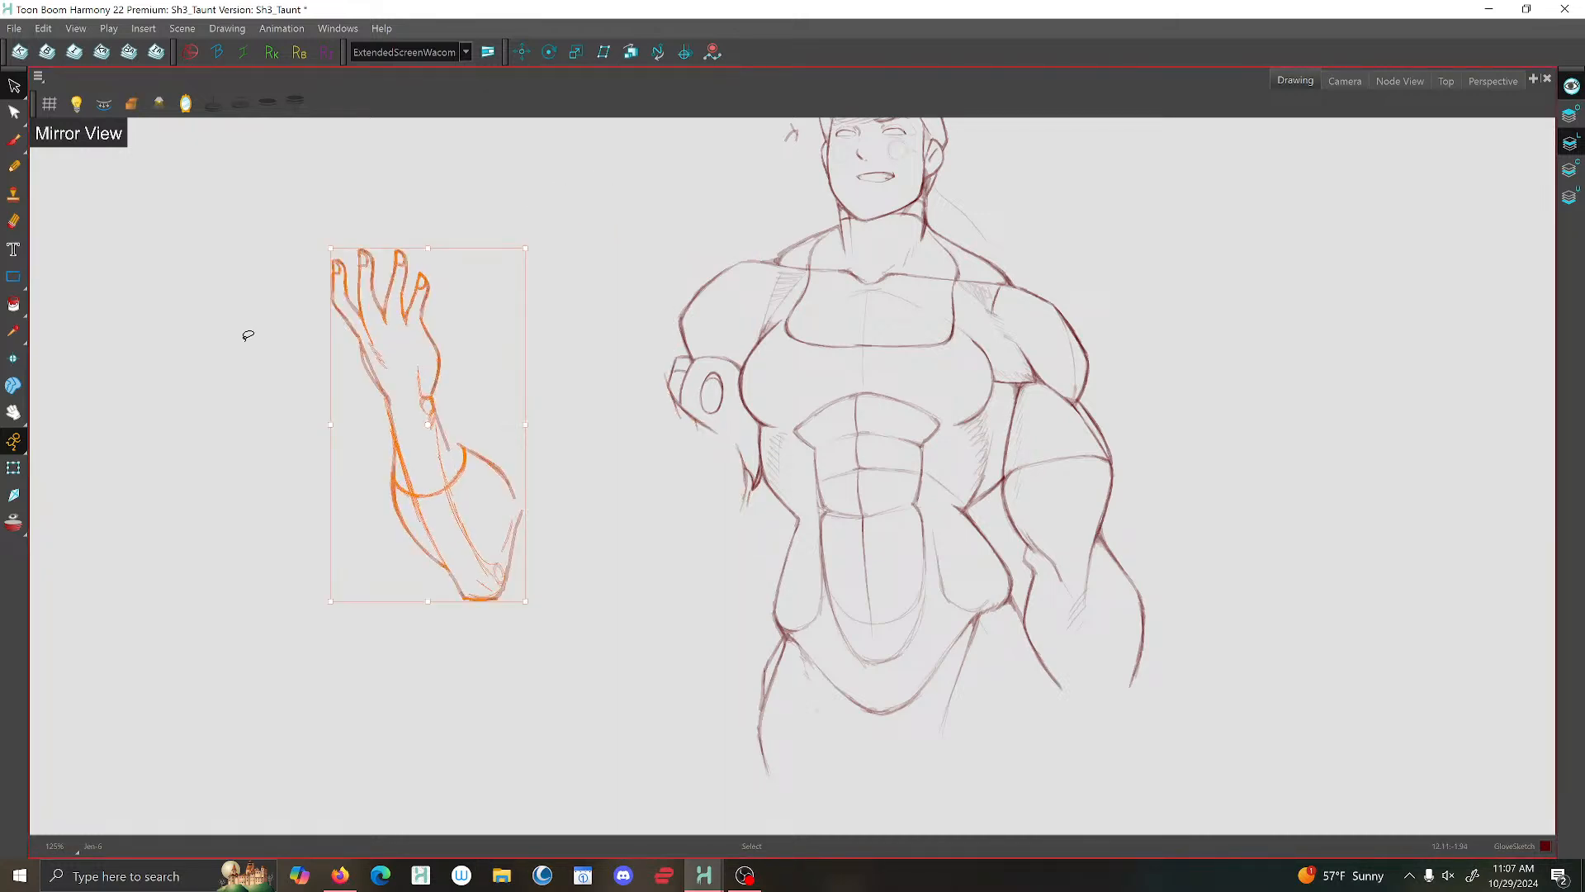
click(241, 364)
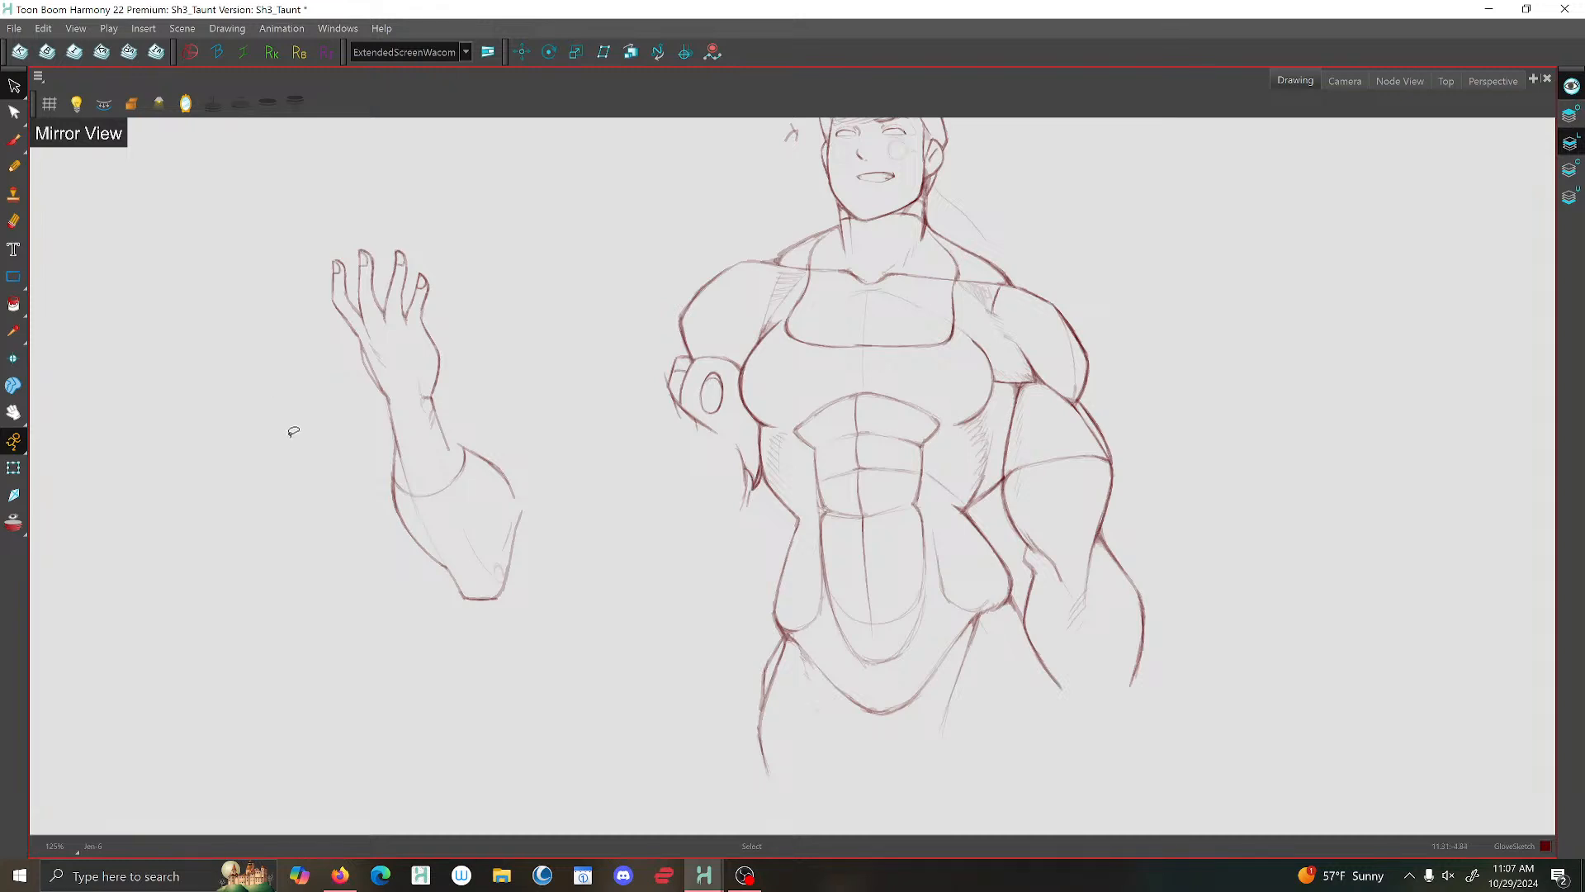
- Shorten the separated forearm slightly and move the whole hand and forearm back against the upper arm
mouse_move(324, 403)
mouse_down()
mouse_move(408, 204)
mouse_move(256, 336)
mouse_move(269, 368)
mouse_move(567, 513)
mouse_move(347, 477)
mouse_up()
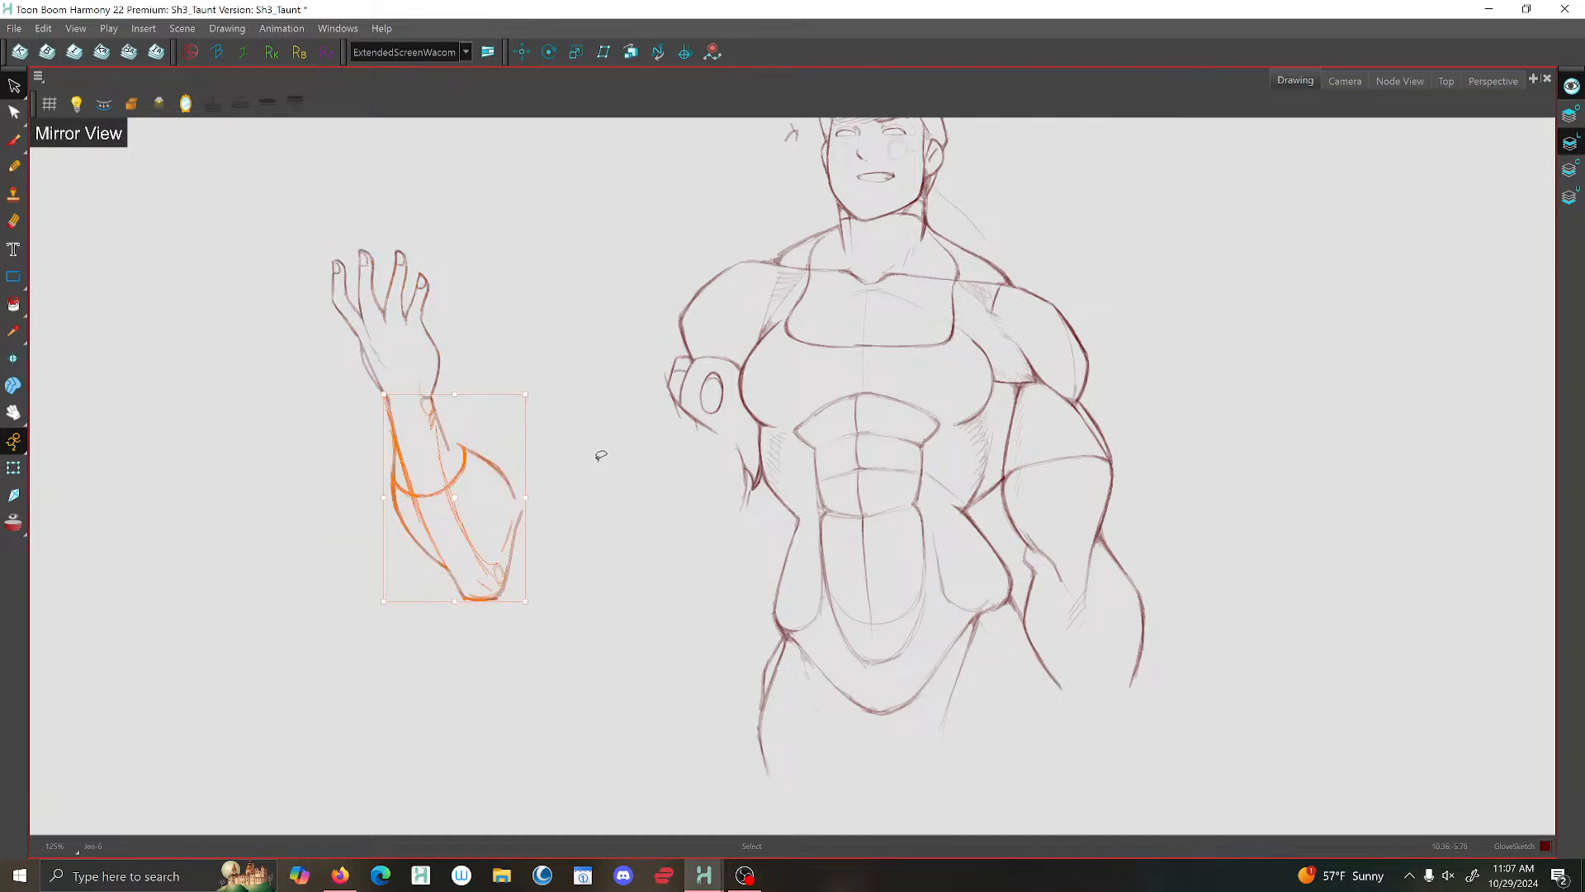
mouse_move(793, 387)
mouse_down()
mouse_move(909, 435)
mouse_move(892, 408)
mouse_up()
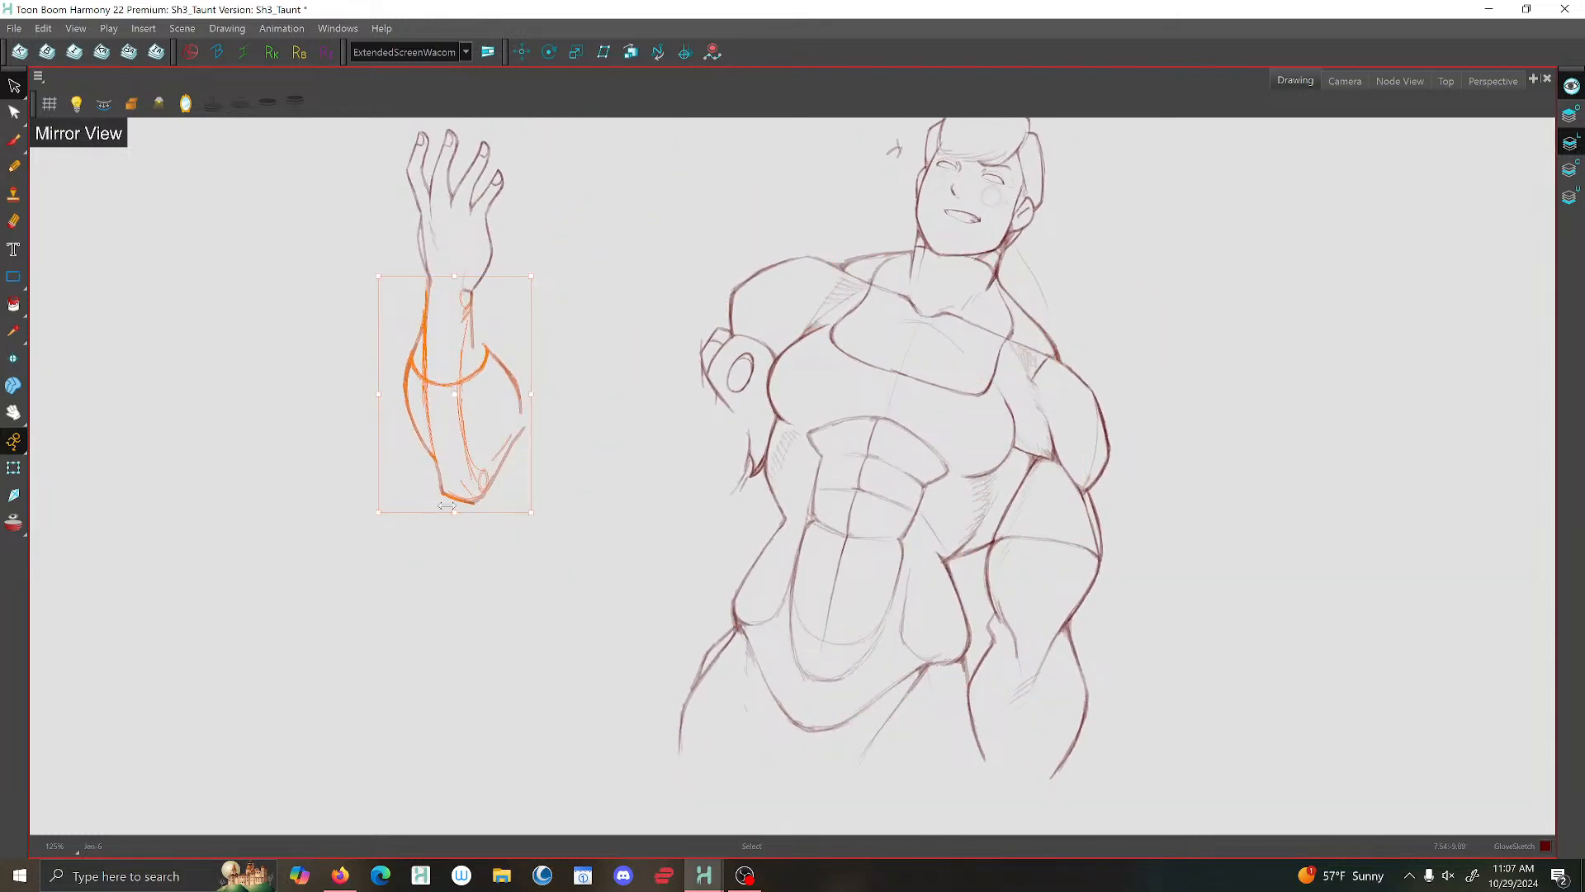
drag(452, 510, 456, 487)
mouse_move(595, 491)
mouse_down()
mouse_move(595, 201)
mouse_move(442, 142)
mouse_move(689, 186)
mouse_up()
click(559, 221)
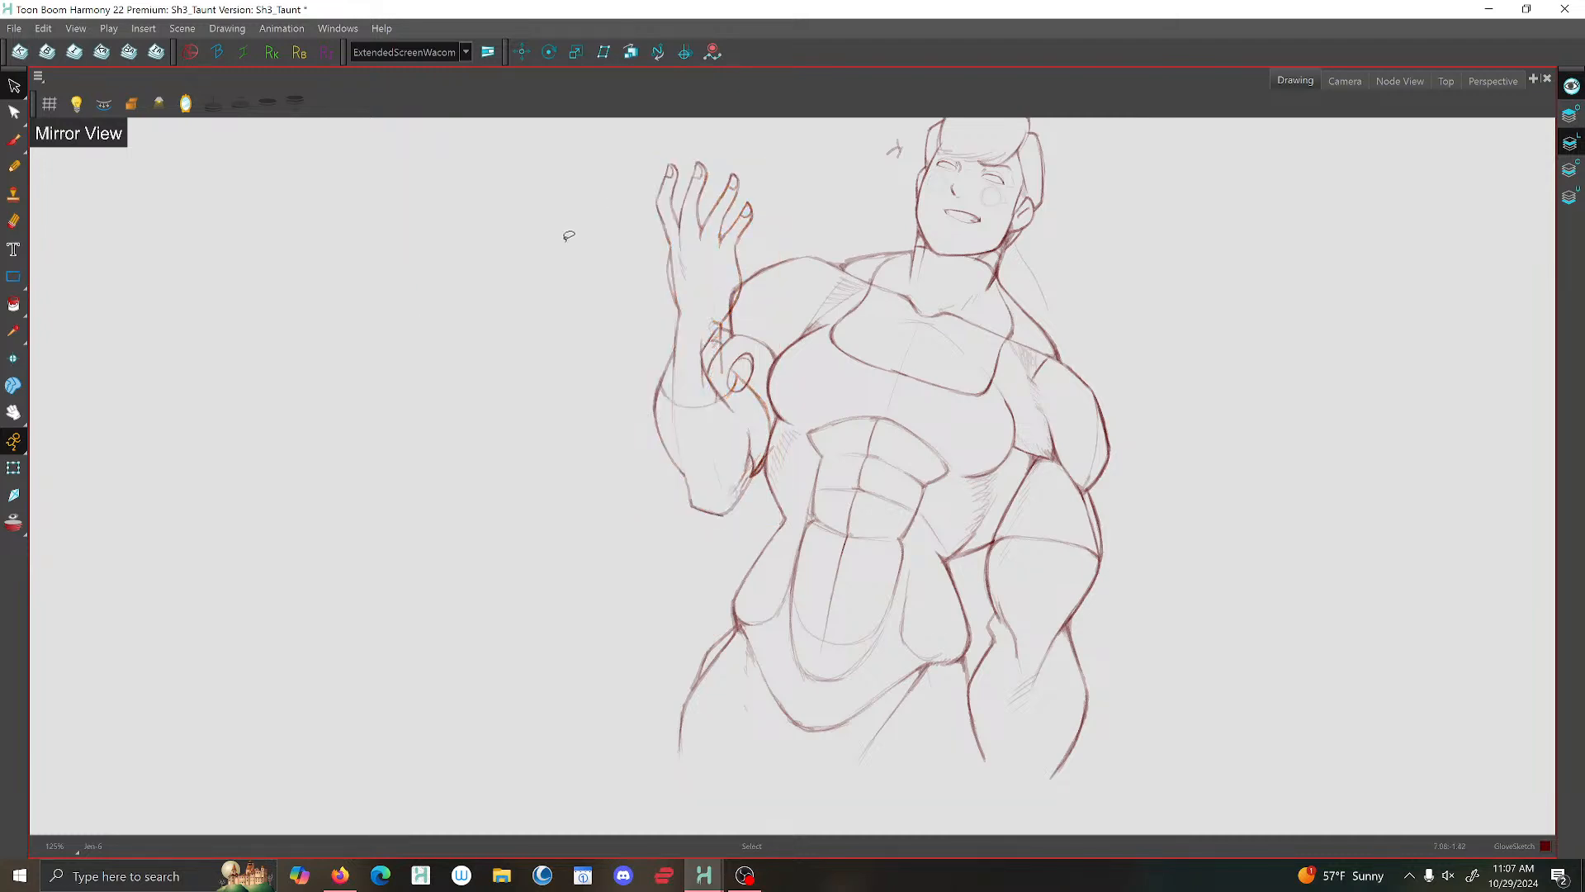
- Turn off the mirrored drawing view
scroll(799, 306, down, 3)
drag(1007, 402, 998, 345)
click(186, 105)
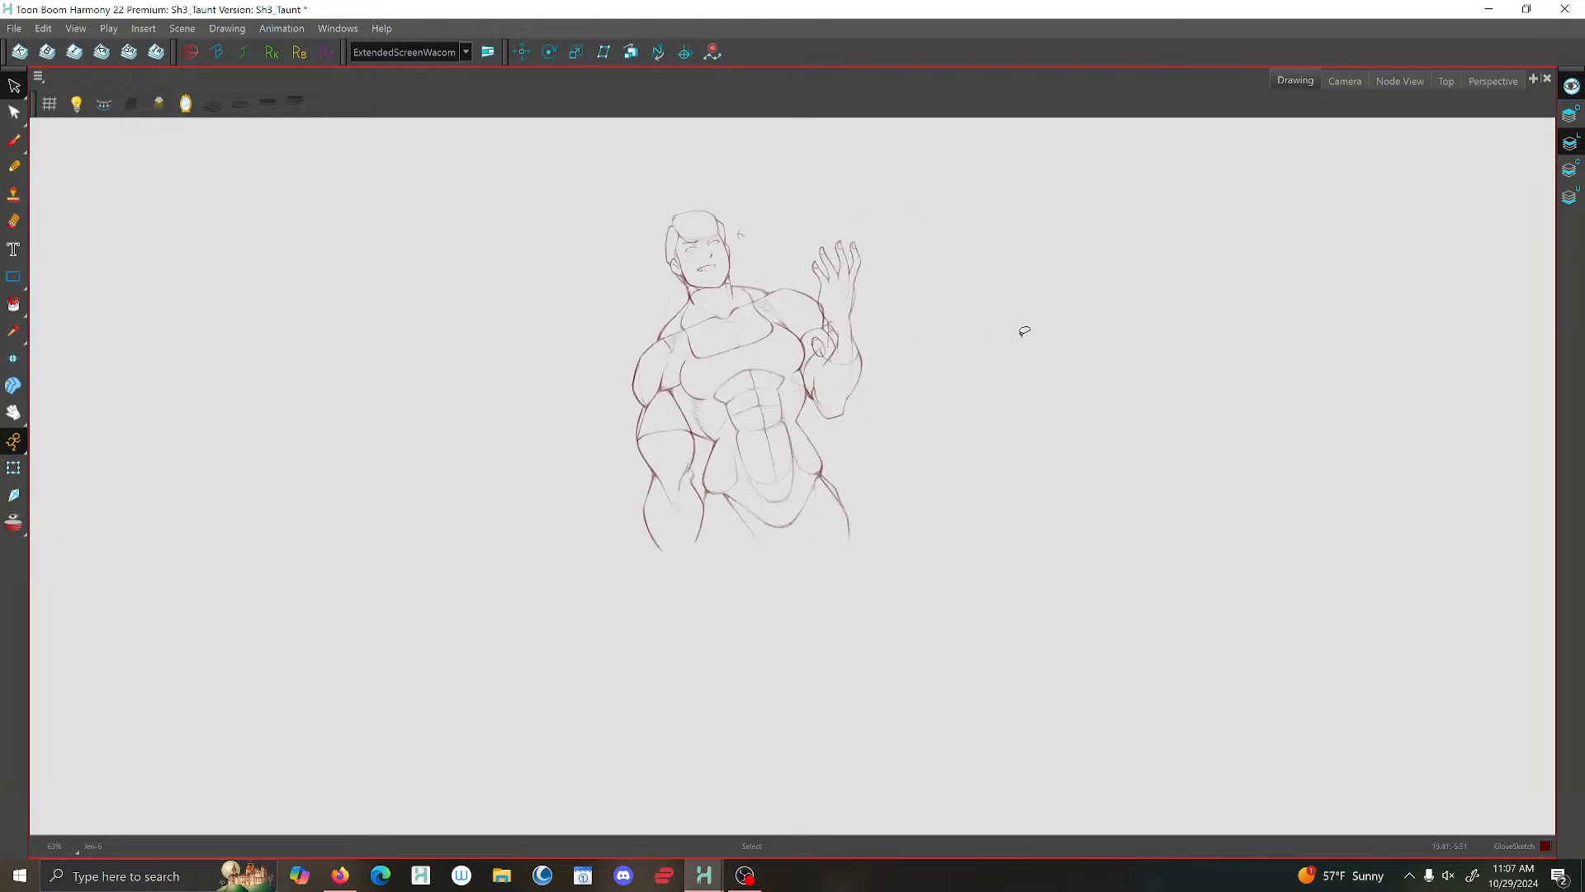
- Erase the upper-arm and leftover elbow lines that overlap the inside of the raised wrist and forearm
scroll(1026, 332, down, 2)
drag(1094, 302, 1085, 425)
scroll(1026, 371, up, 7)
drag(963, 406, 962, 391)
key(alt+e)
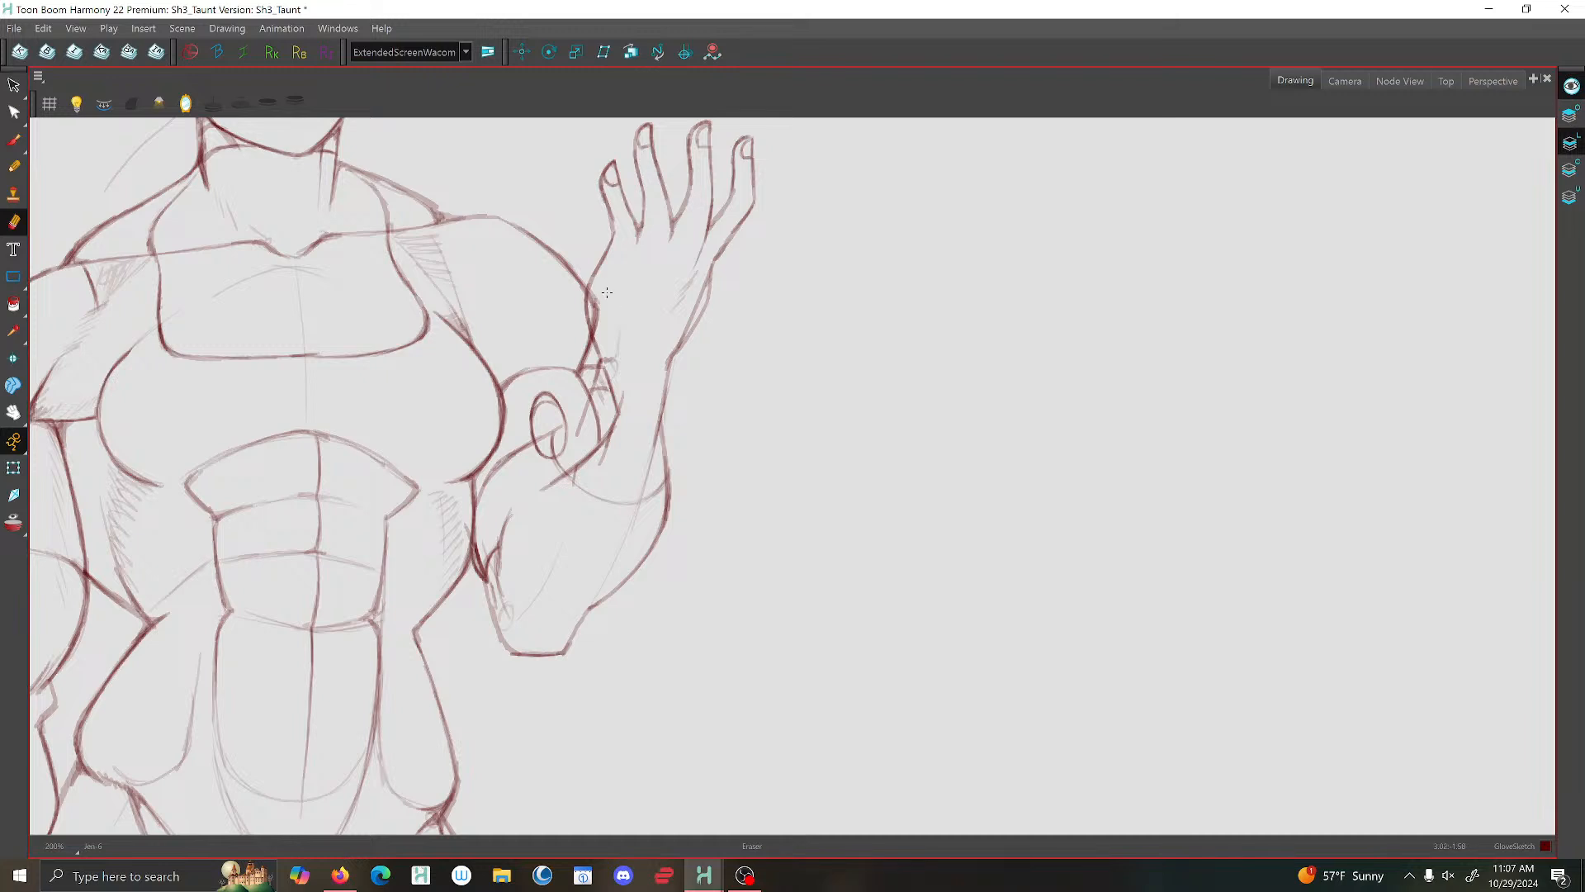
drag(603, 304, 607, 322)
mouse_move(605, 328)
mouse_down()
mouse_move(623, 323)
mouse_move(593, 454)
mouse_move(615, 413)
mouse_up()
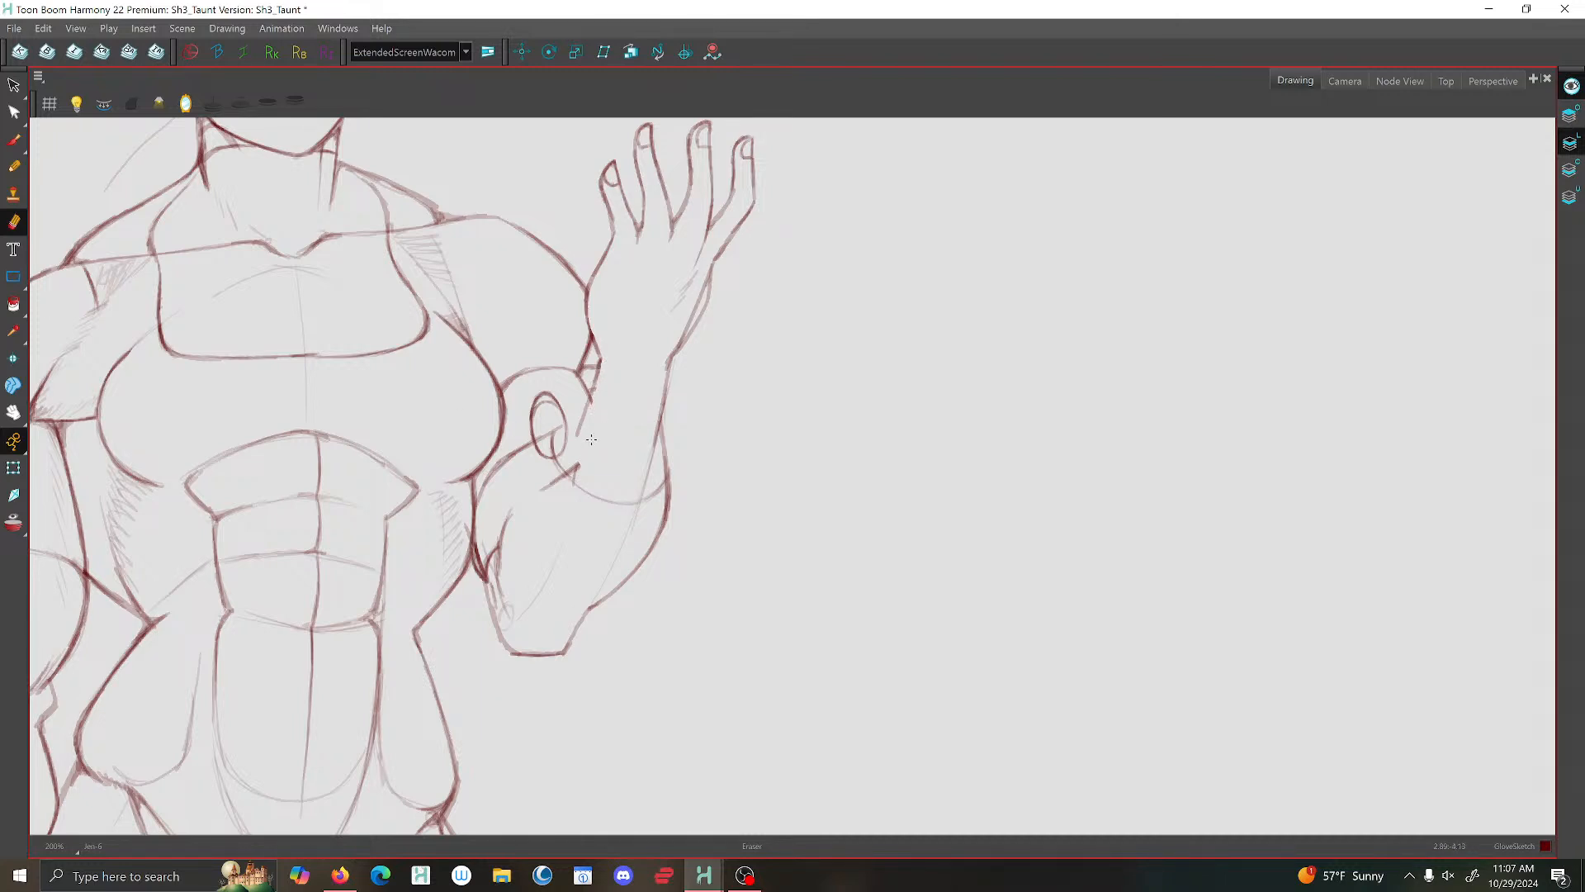
mouse_move(592, 442)
mouse_down()
mouse_move(539, 462)
mouse_move(582, 436)
mouse_move(559, 493)
mouse_move(512, 492)
mouse_move(504, 596)
mouse_up()
scroll(668, 396, down, 4)
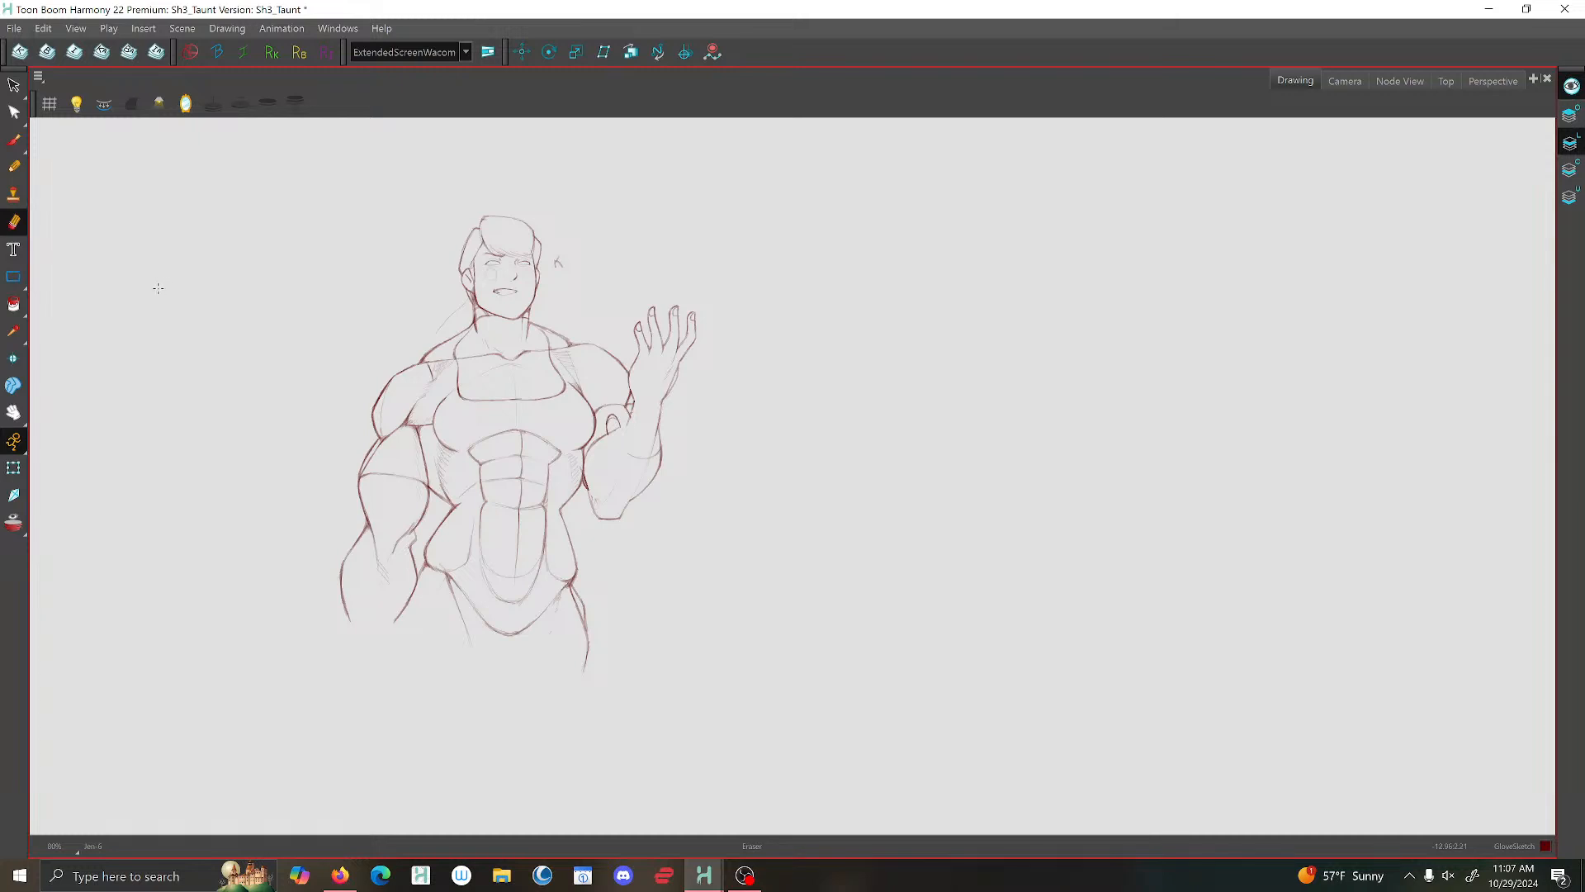
- Brush the inner forearm edge closed with the Line colour and tidy the lines where it crosses the upper arm
click(14, 140)
scroll(630, 403, up, 5)
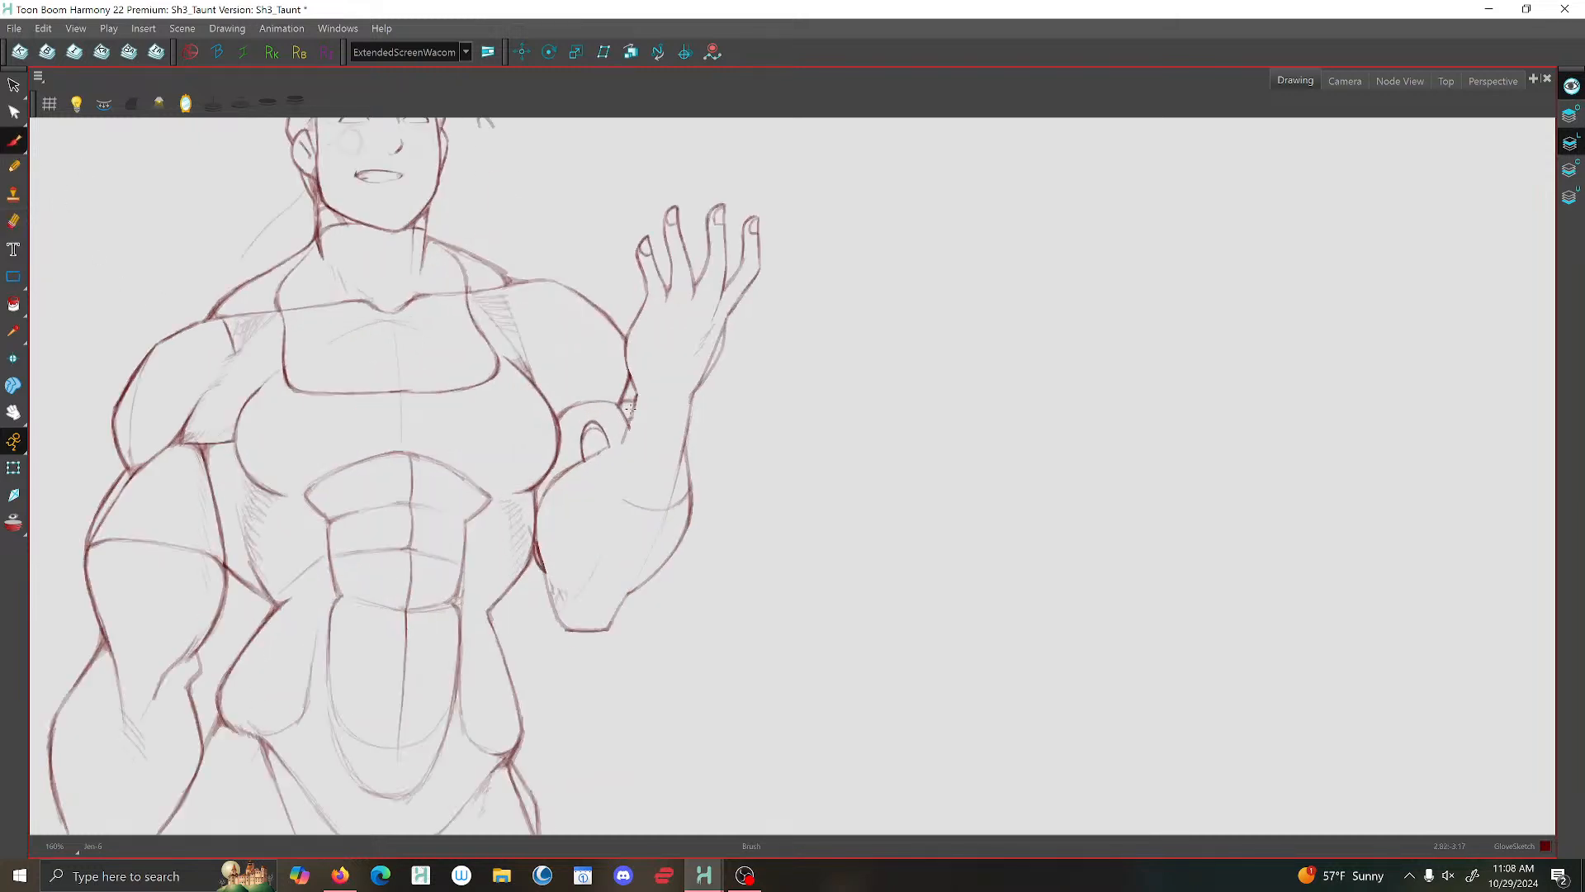
drag(638, 391, 617, 463)
key(ctrl+z)
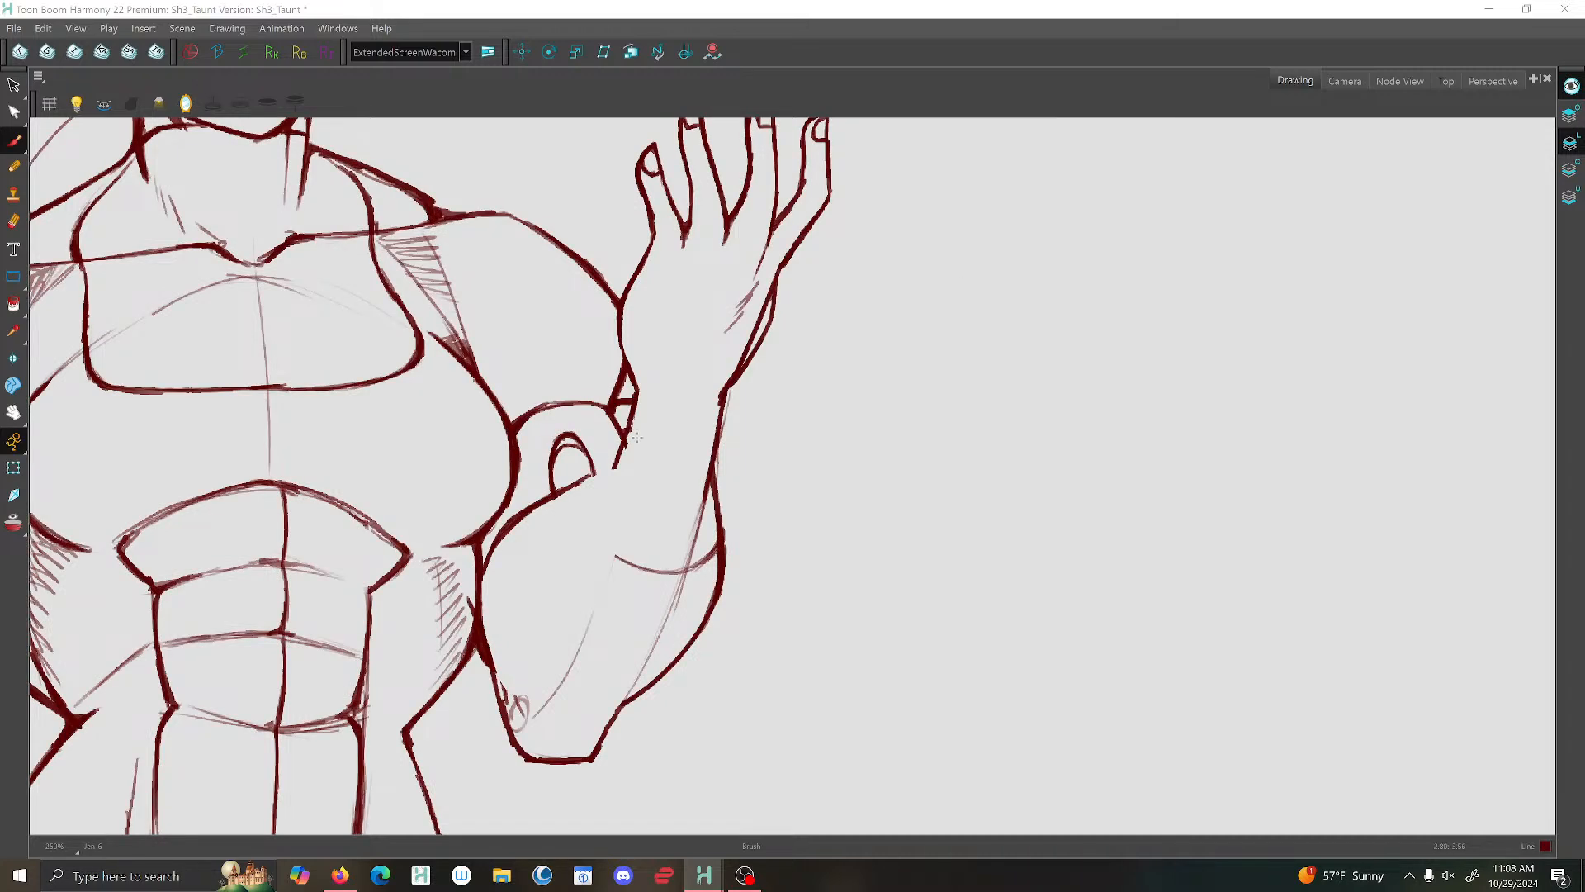
mouse_move(633, 414)
mouse_down()
mouse_move(609, 472)
mouse_move(526, 514)
mouse_move(487, 608)
mouse_up()
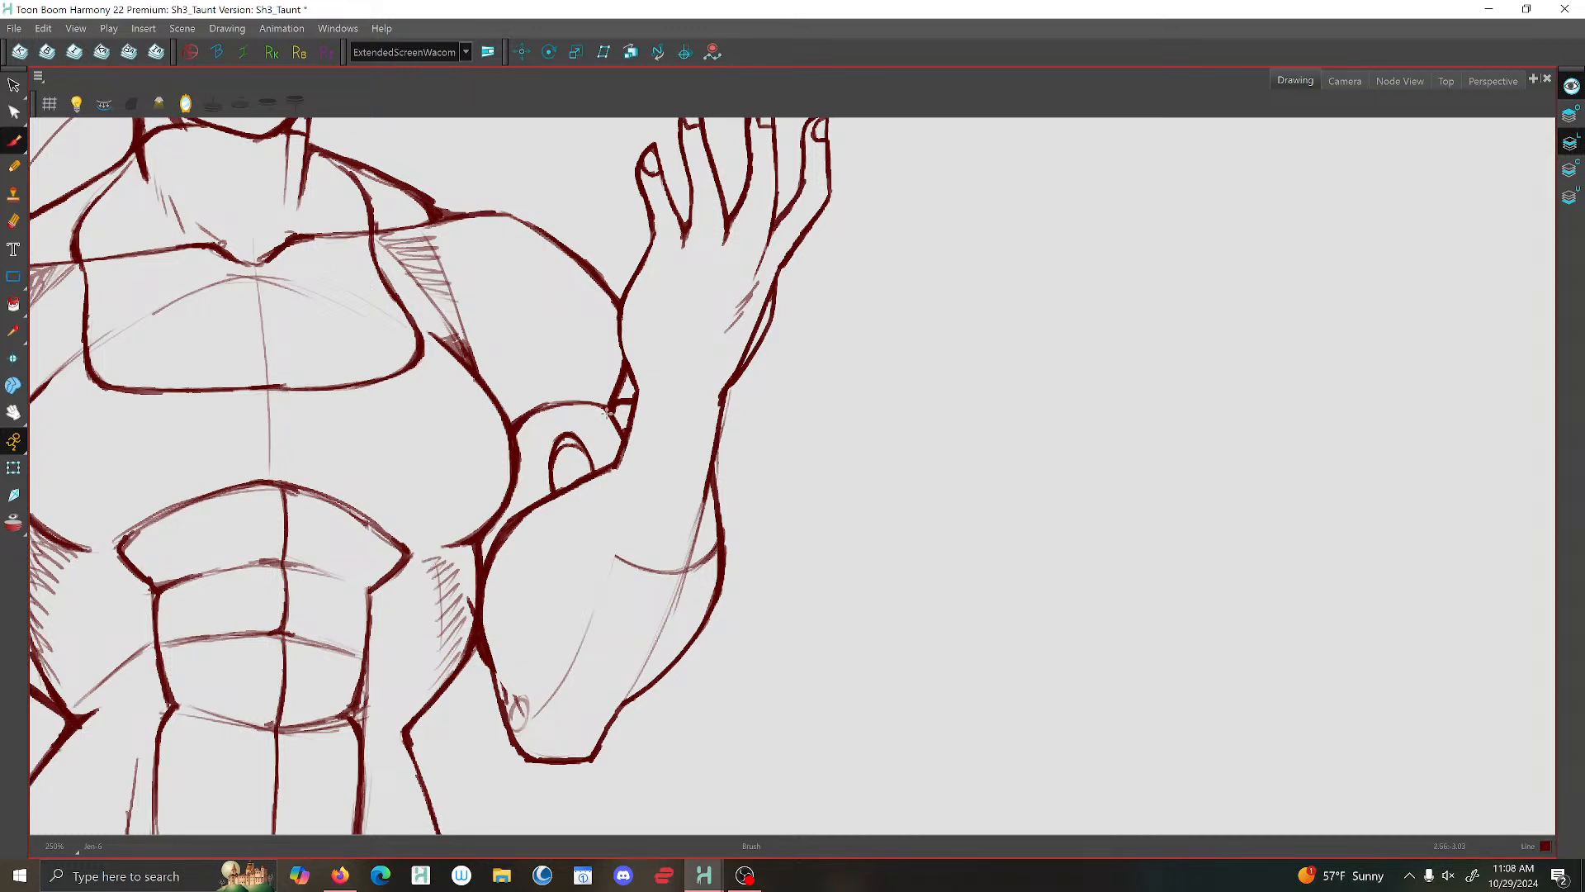
drag(610, 410, 545, 407)
mouse_move(469, 354)
mouse_down()
mouse_move(460, 324)
mouse_move(464, 347)
mouse_up()
mouse_move(623, 466)
mouse_down()
mouse_move(612, 482)
mouse_move(563, 449)
mouse_up()
scroll(554, 387, down, 2)
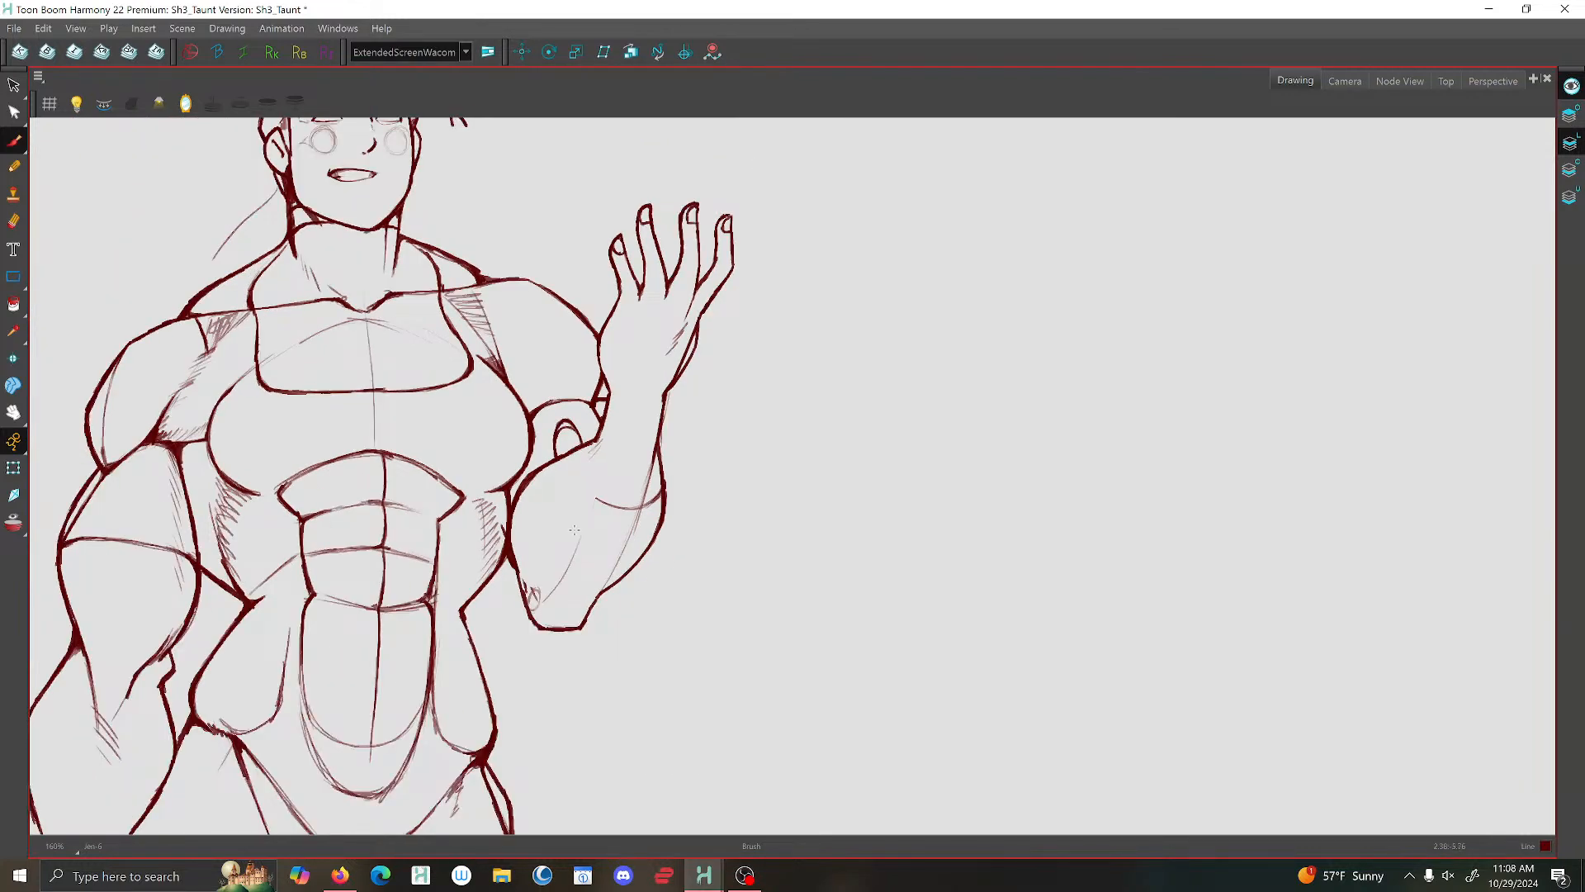
- On the Overlay layer, sketch the curved lower edge of a glove cuff around the raised forearm
scroll(583, 512, up, 2)
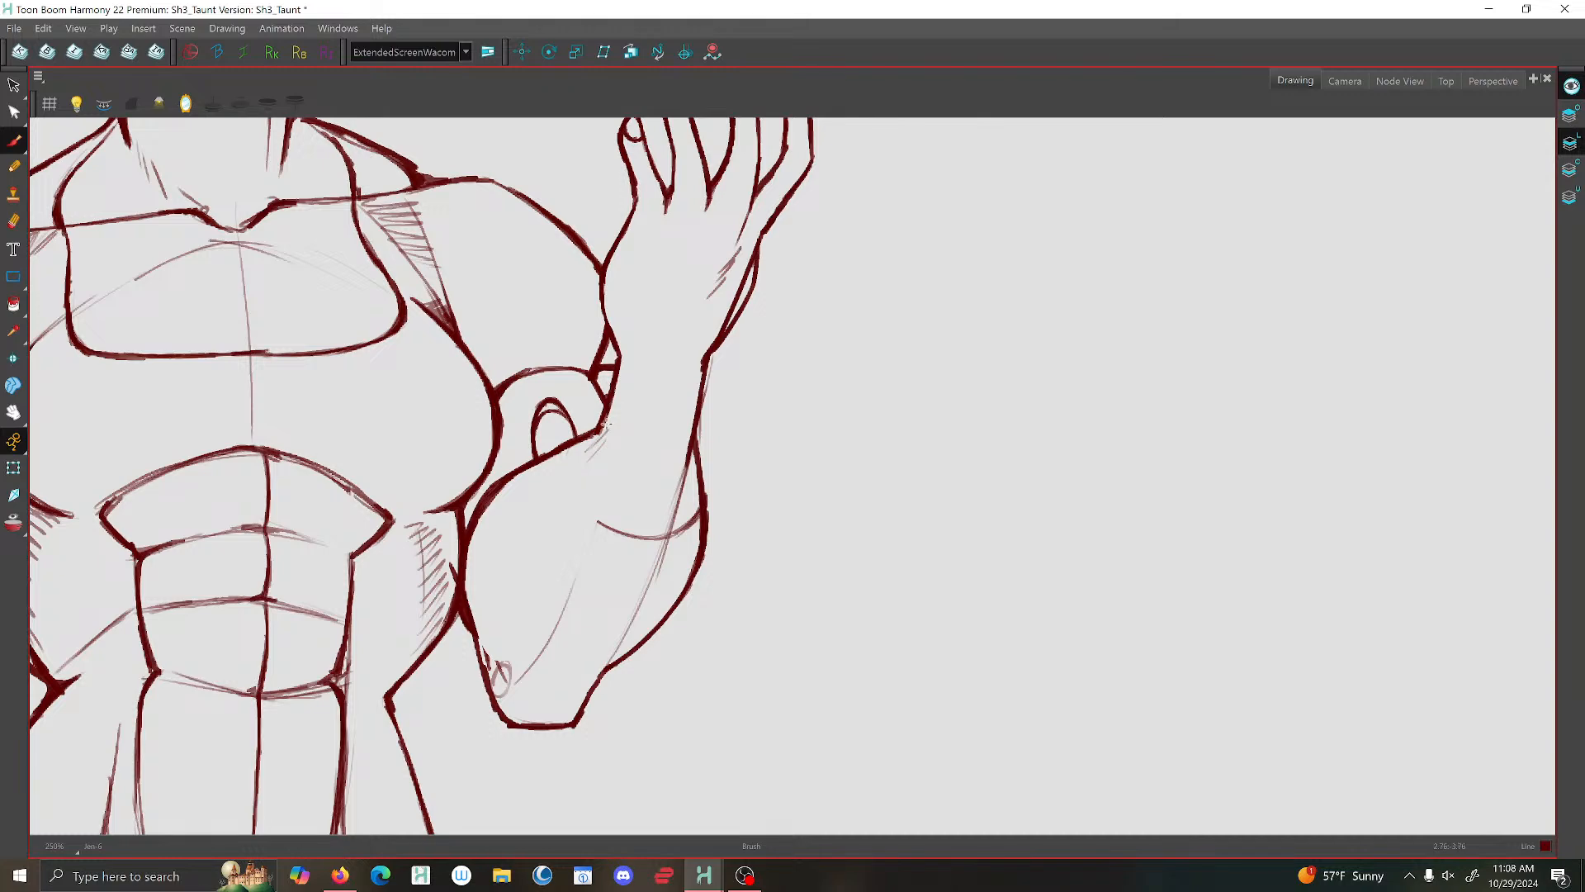
scroll(606, 424, down, 6)
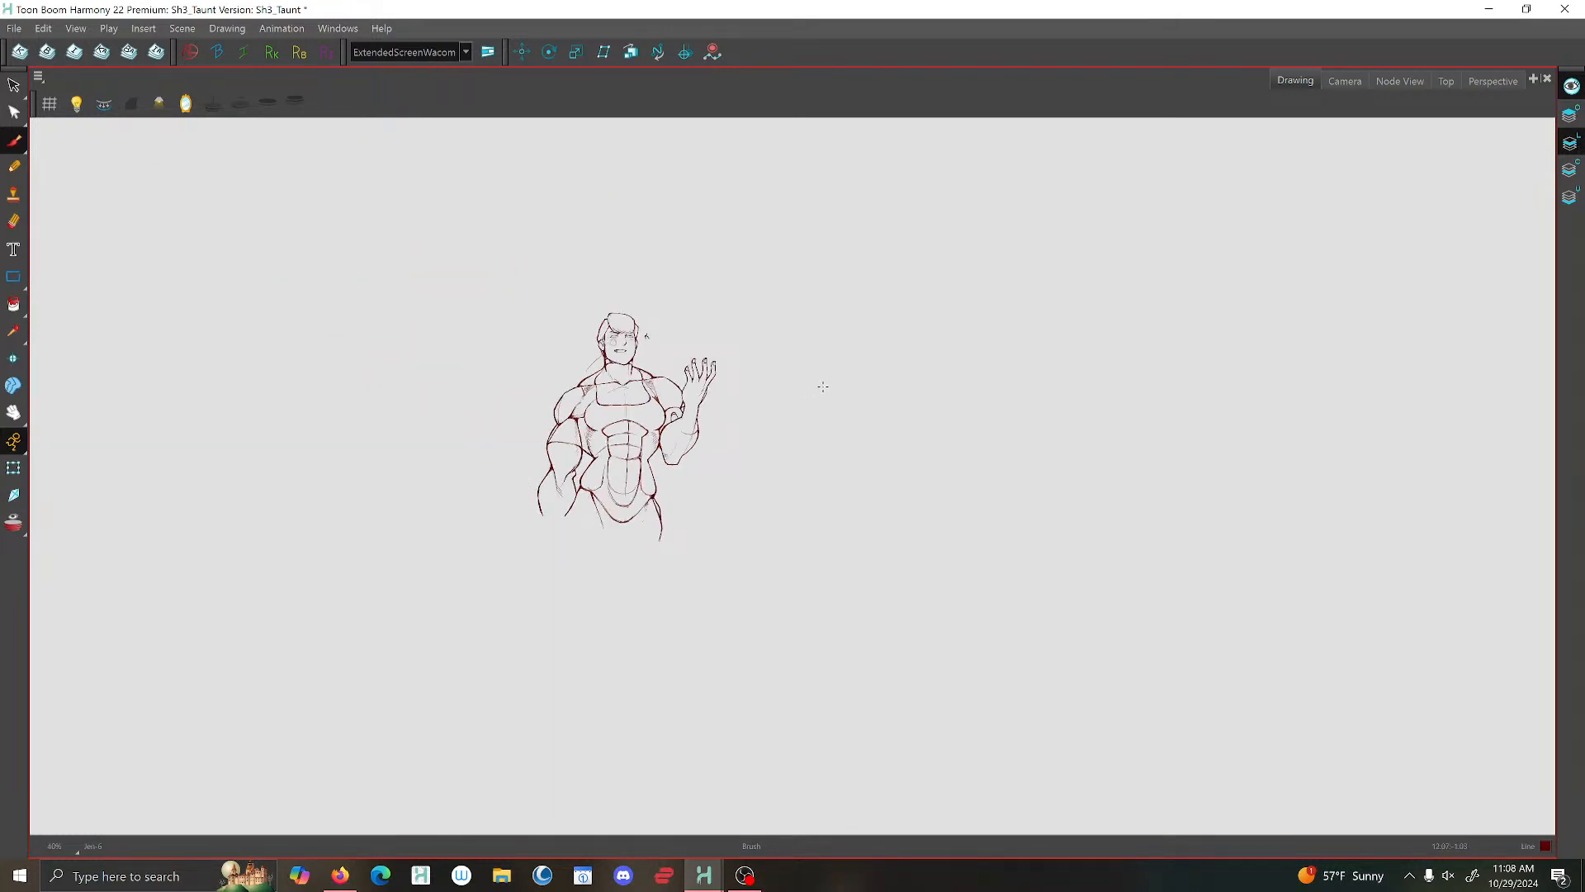
scroll(1260, 218, up, 1)
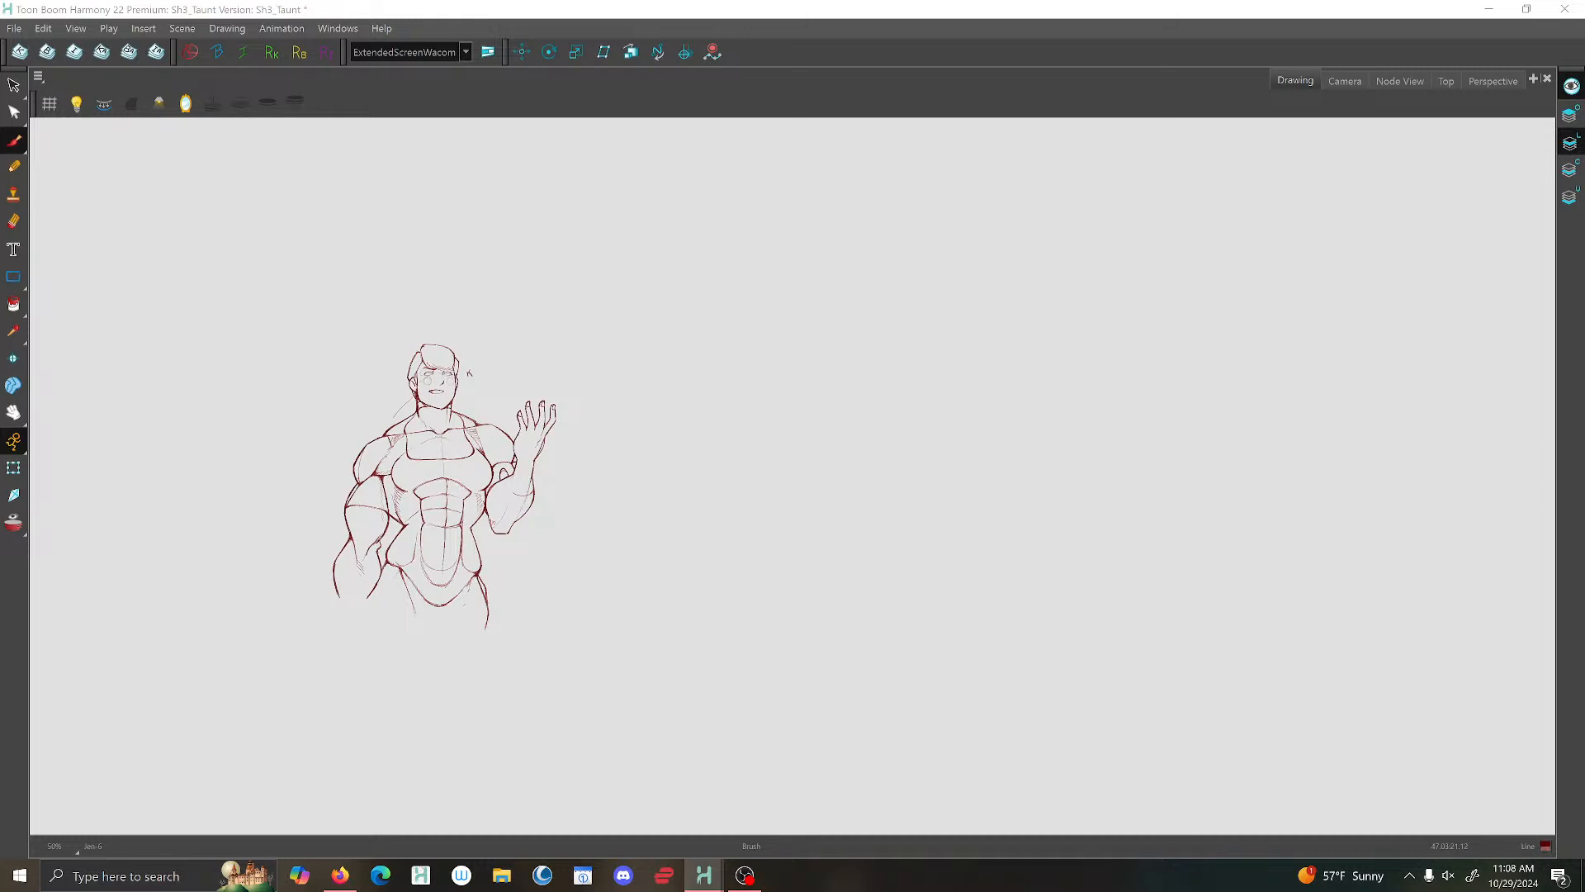
scroll(362, 626, up, 4)
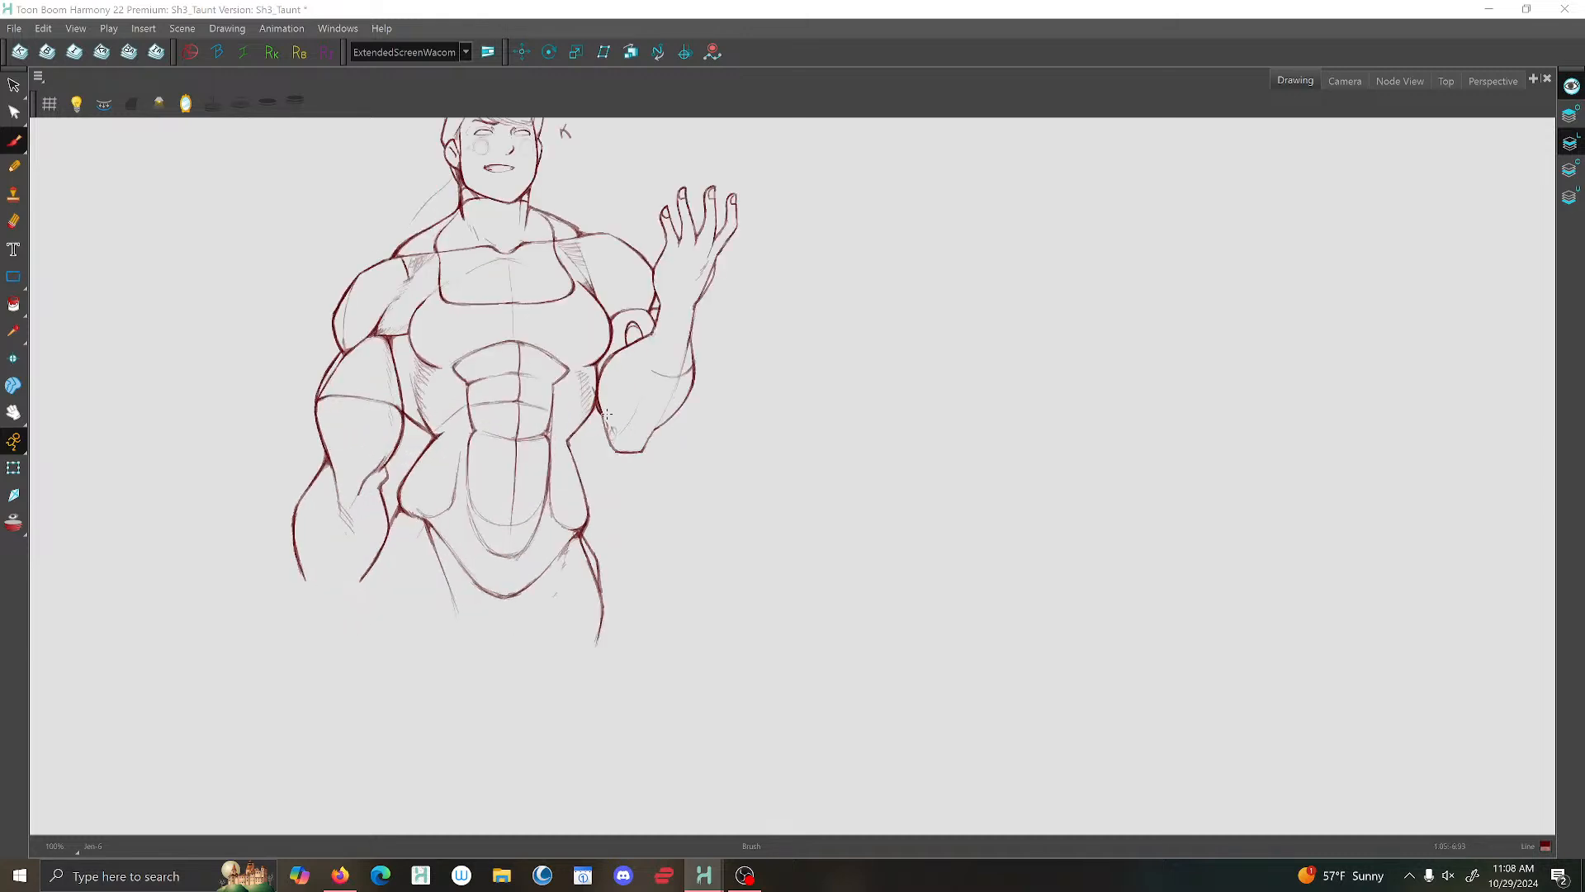
drag(746, 506, 761, 685)
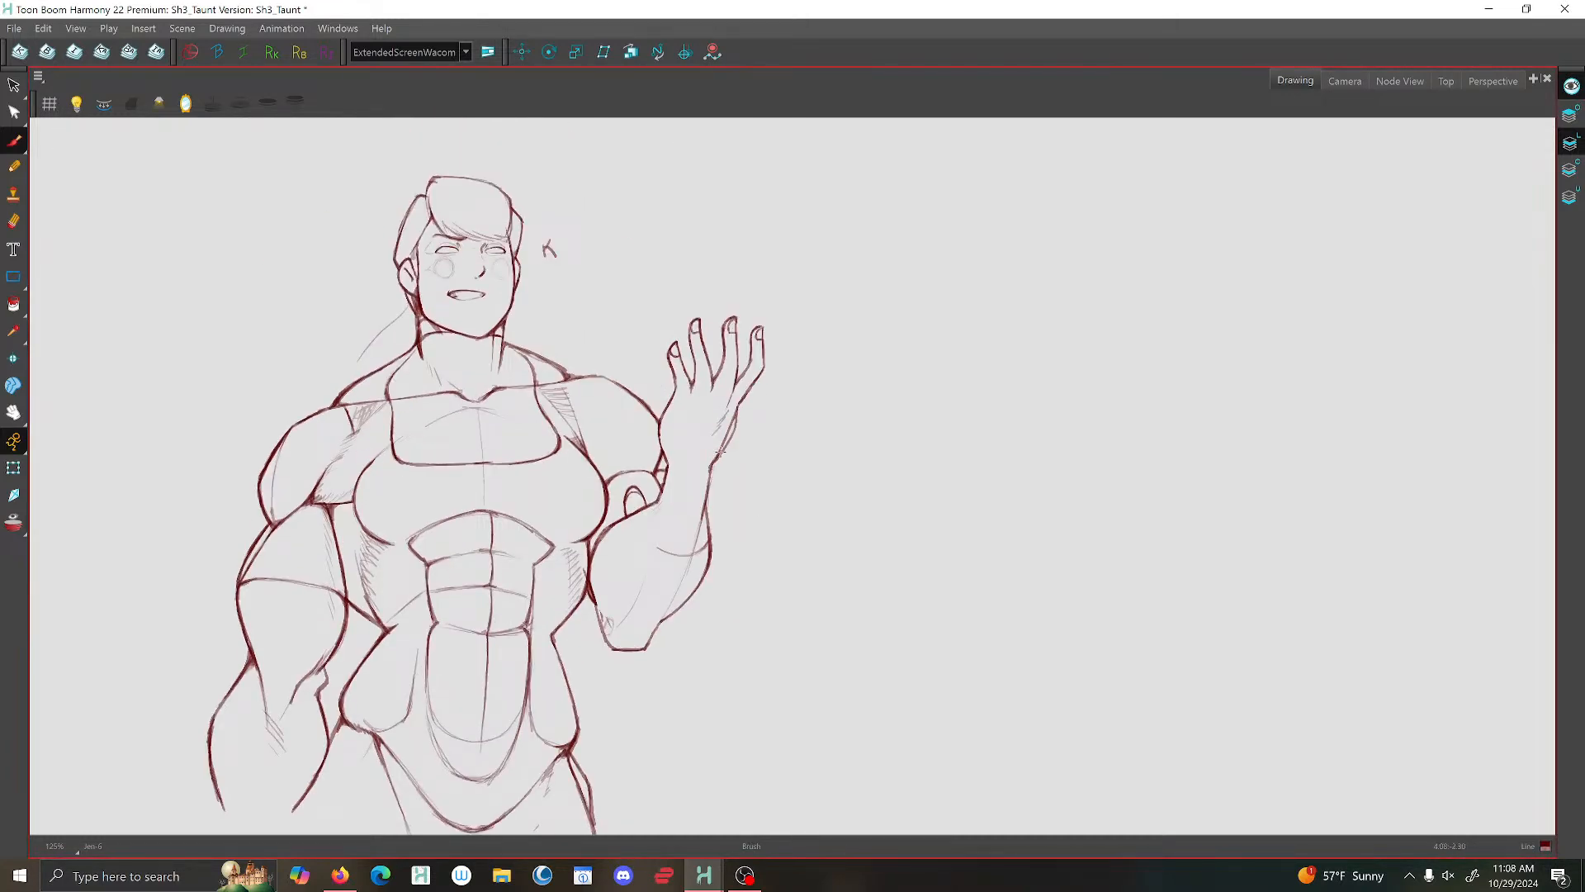
scroll(696, 498, up, 1)
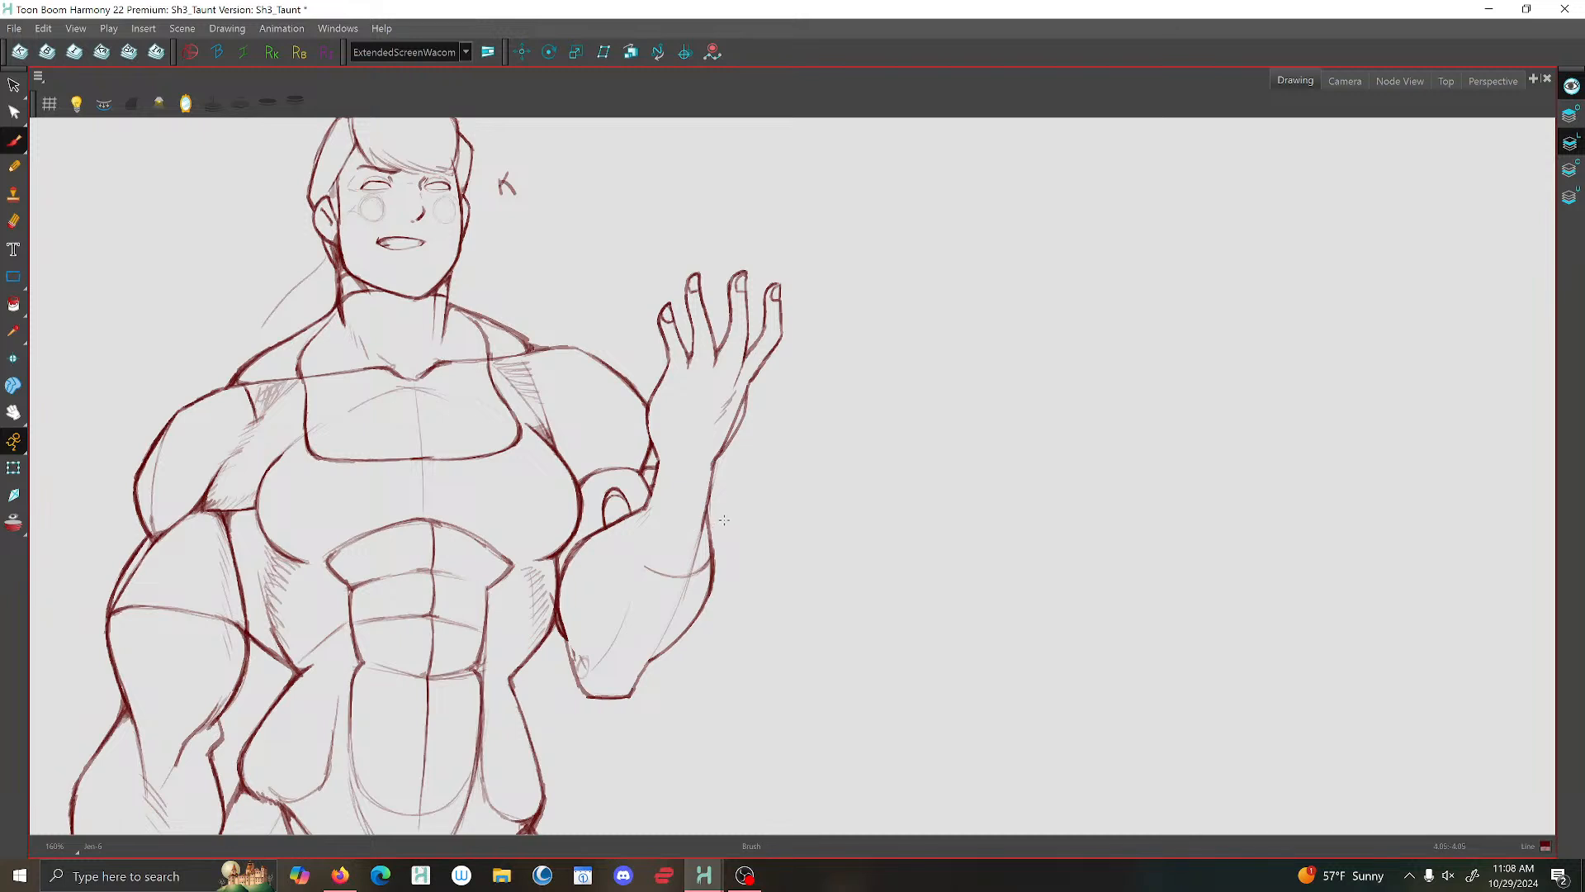
mouse_move(715, 533)
mouse_down()
mouse_move(664, 555)
mouse_move(639, 539)
mouse_up()
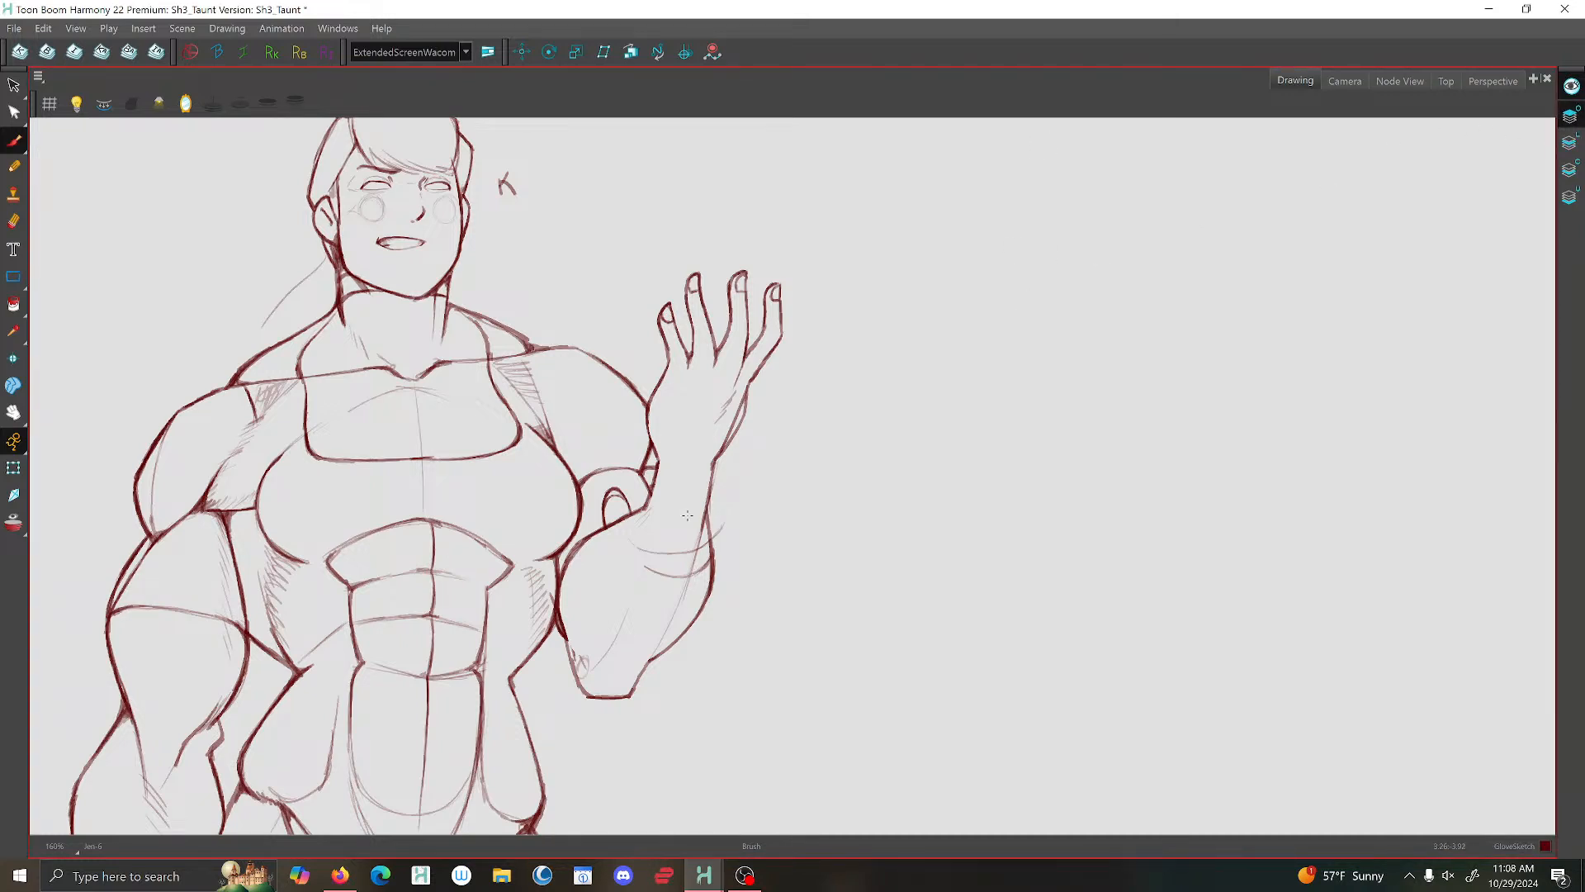
drag(726, 520, 662, 559)
mouse_move(631, 486)
mouse_down()
mouse_move(636, 558)
mouse_move(699, 564)
mouse_move(660, 574)
mouse_move(726, 573)
mouse_move(789, 506)
mouse_move(747, 560)
mouse_move(756, 551)
mouse_move(650, 572)
mouse_up()
scroll(634, 558, up, 2)
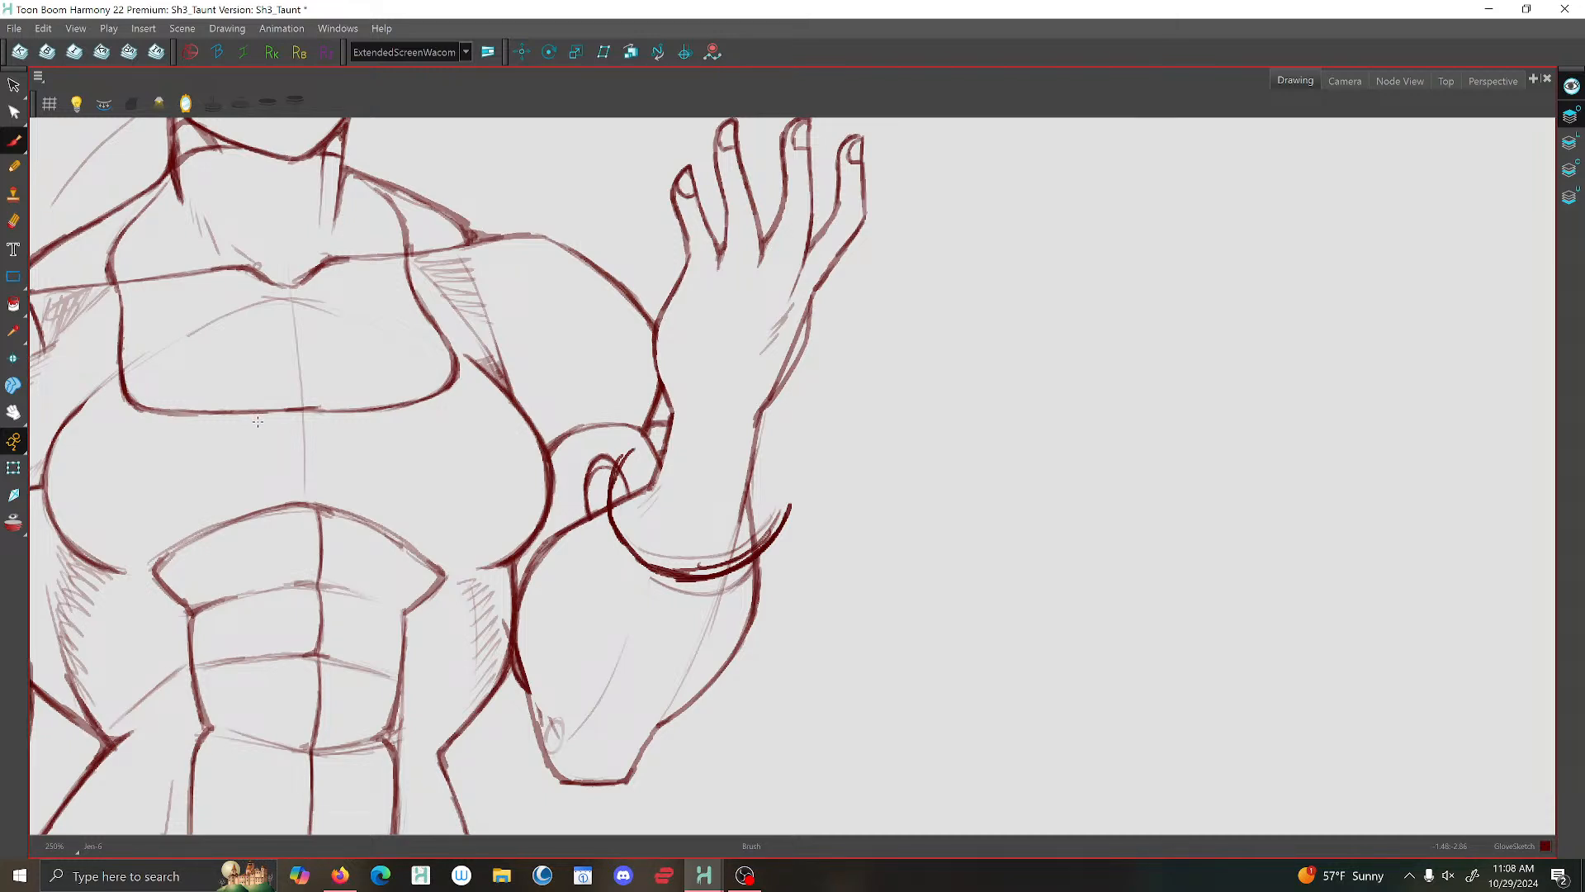
- Delete the surplus sketch strokes around the glove cuff's lower curve
key(alt+s)
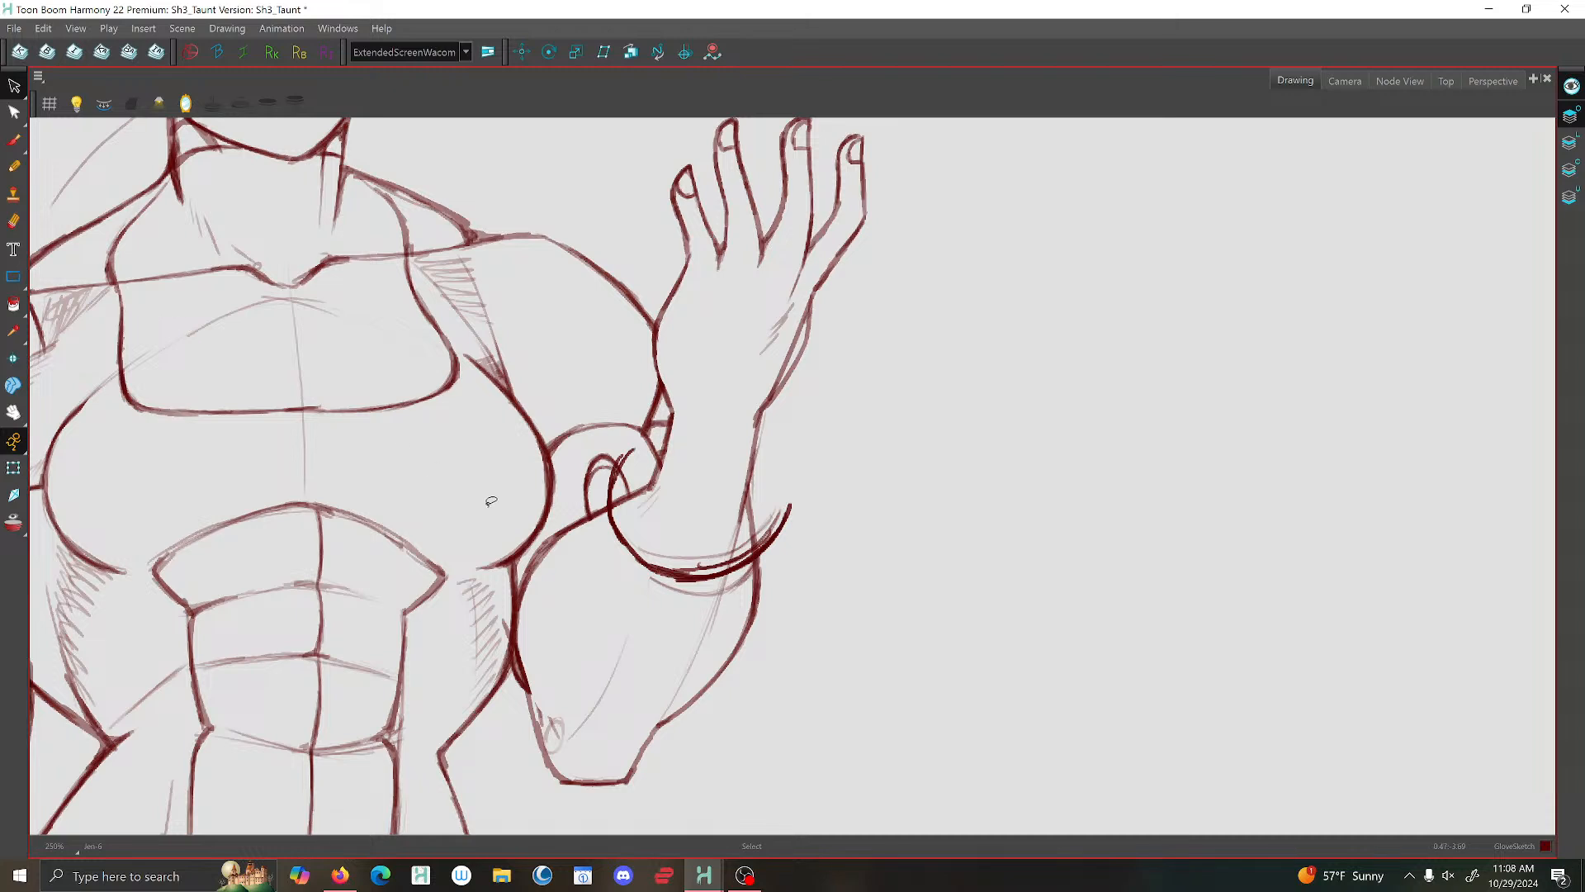
click(697, 566)
key(Delete)
click(627, 463)
key(Delete)
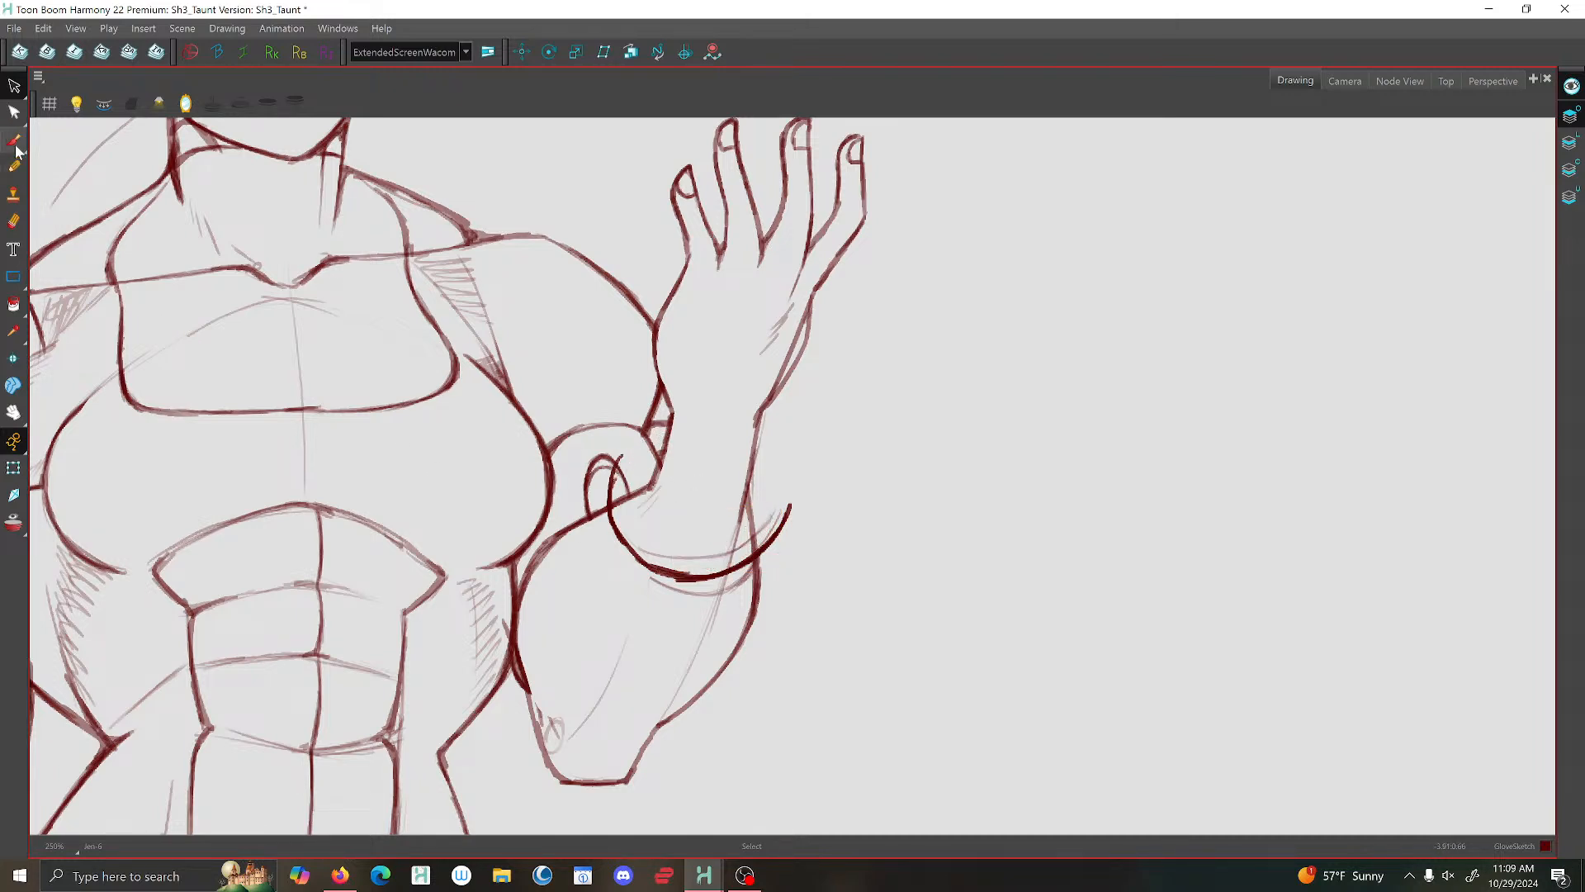
- Brush a curved glove line across the raised wrist and the cuff's bulging outer side down to its lower edge
key(alt+b)
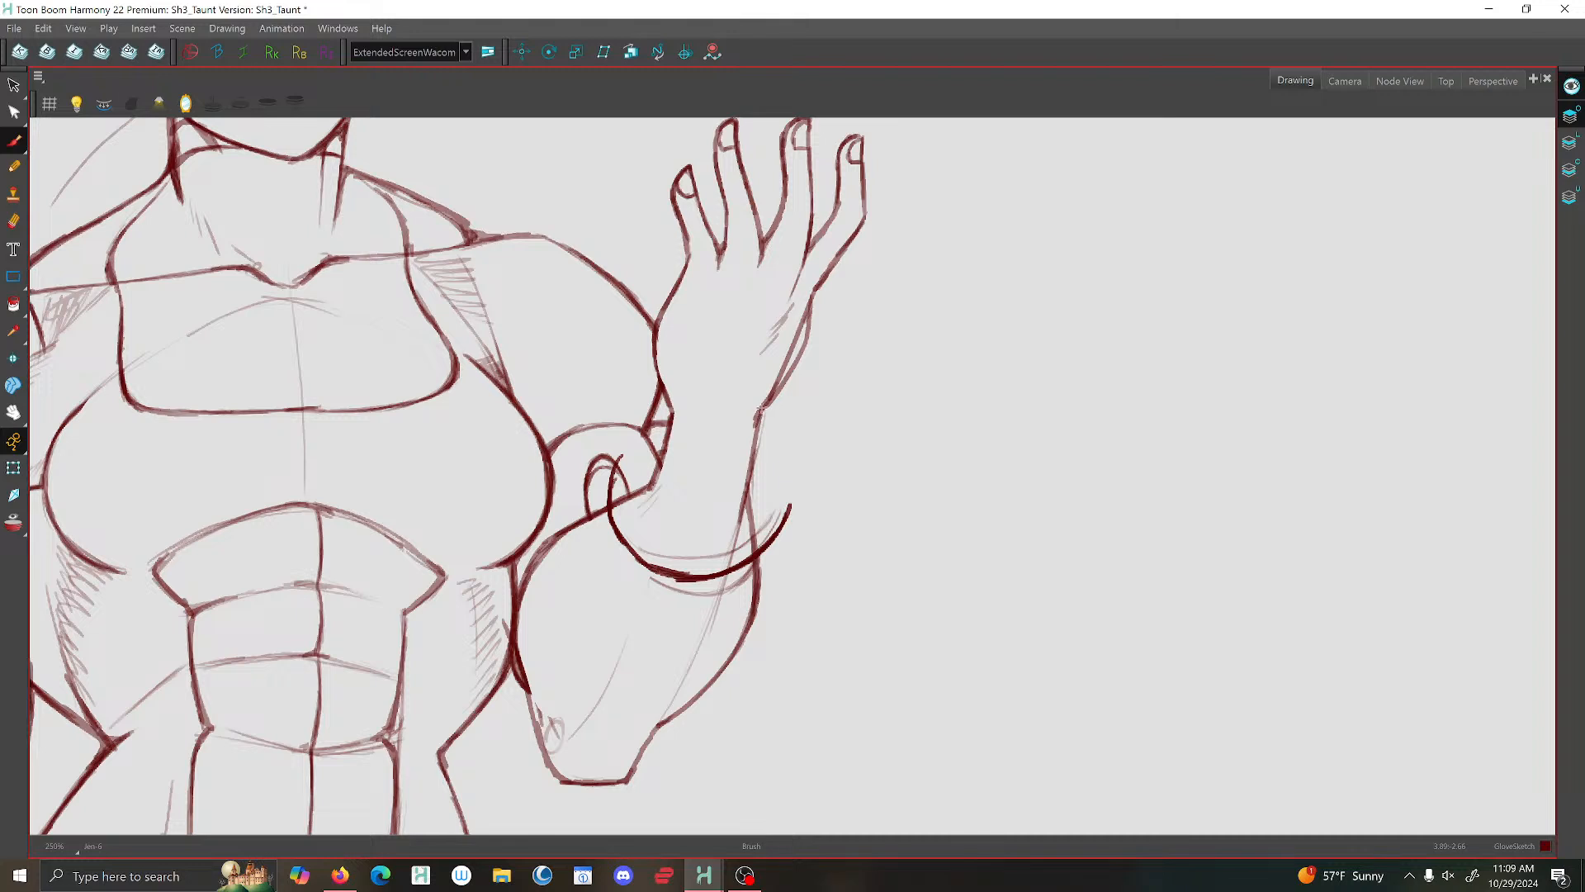
drag(759, 415, 673, 415)
mouse_move(773, 406)
mouse_down()
mouse_move(703, 426)
mouse_move(672, 412)
mouse_move(707, 430)
mouse_move(773, 398)
mouse_move(730, 428)
mouse_move(697, 426)
mouse_up()
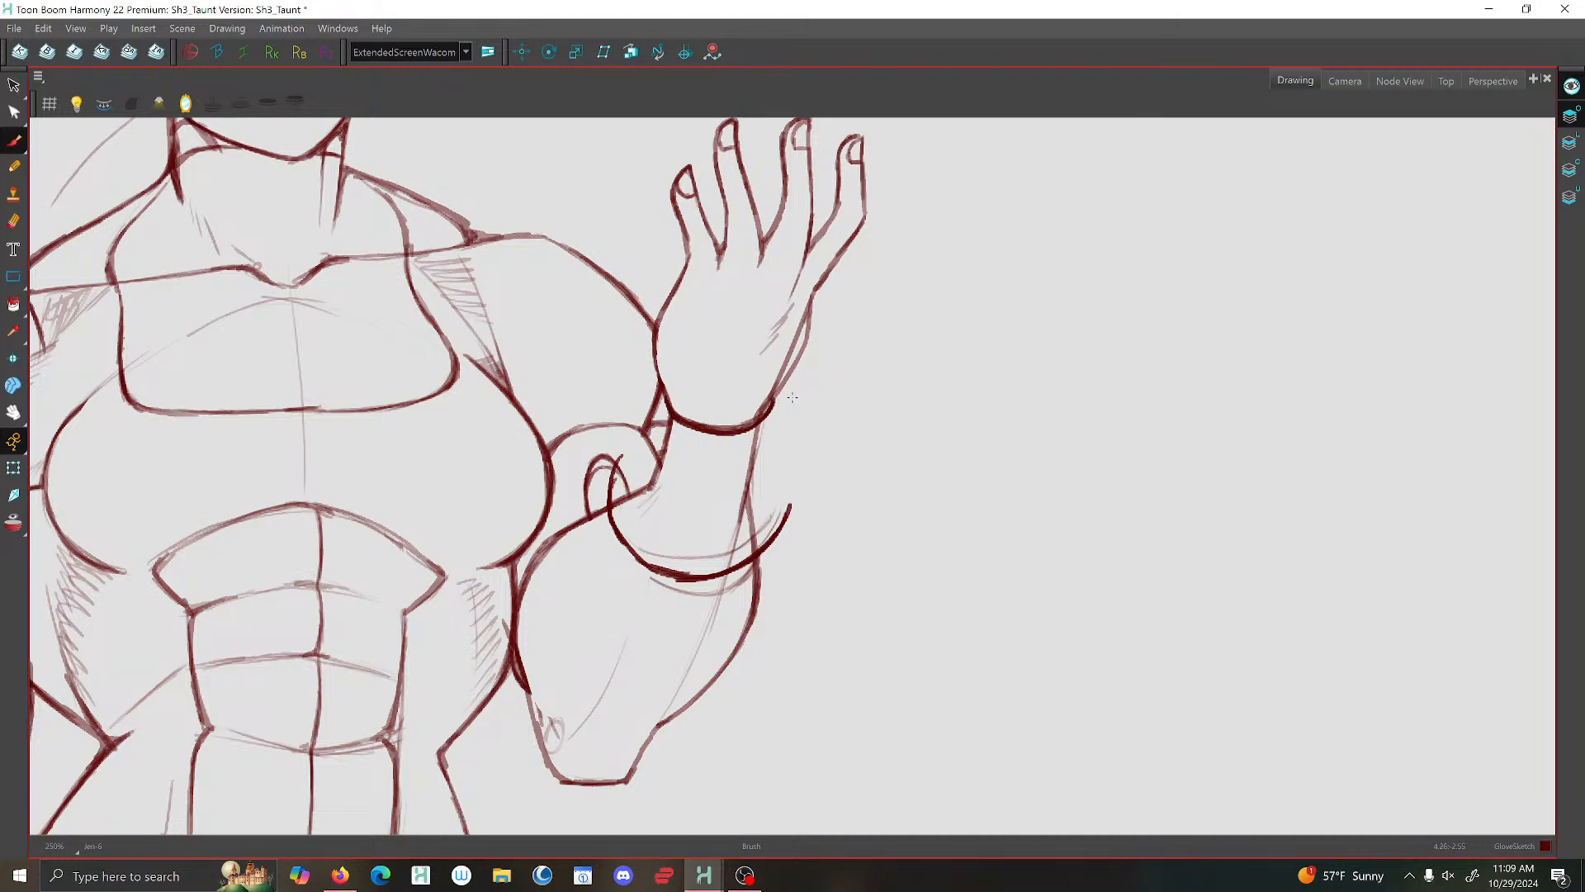
mouse_move(780, 405)
mouse_down()
mouse_move(792, 526)
mouse_move(766, 554)
mouse_move(779, 536)
mouse_move(706, 570)
mouse_up()
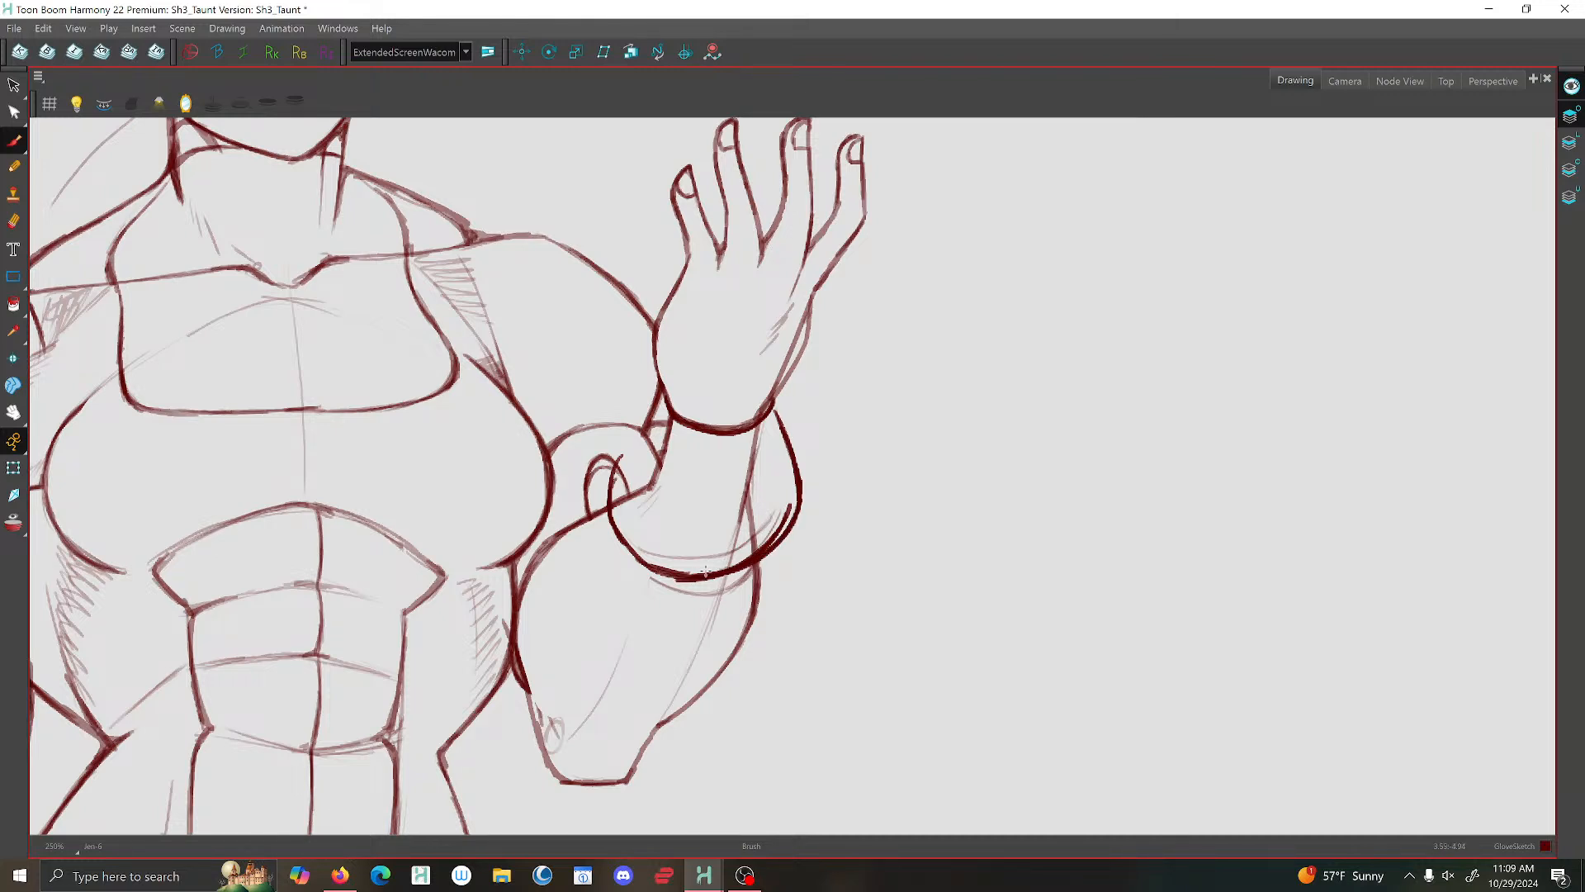
- Clean up the overlapping stroke end on the cuff's outer side and brush its inner side from wrist to lower edge
click(13, 221)
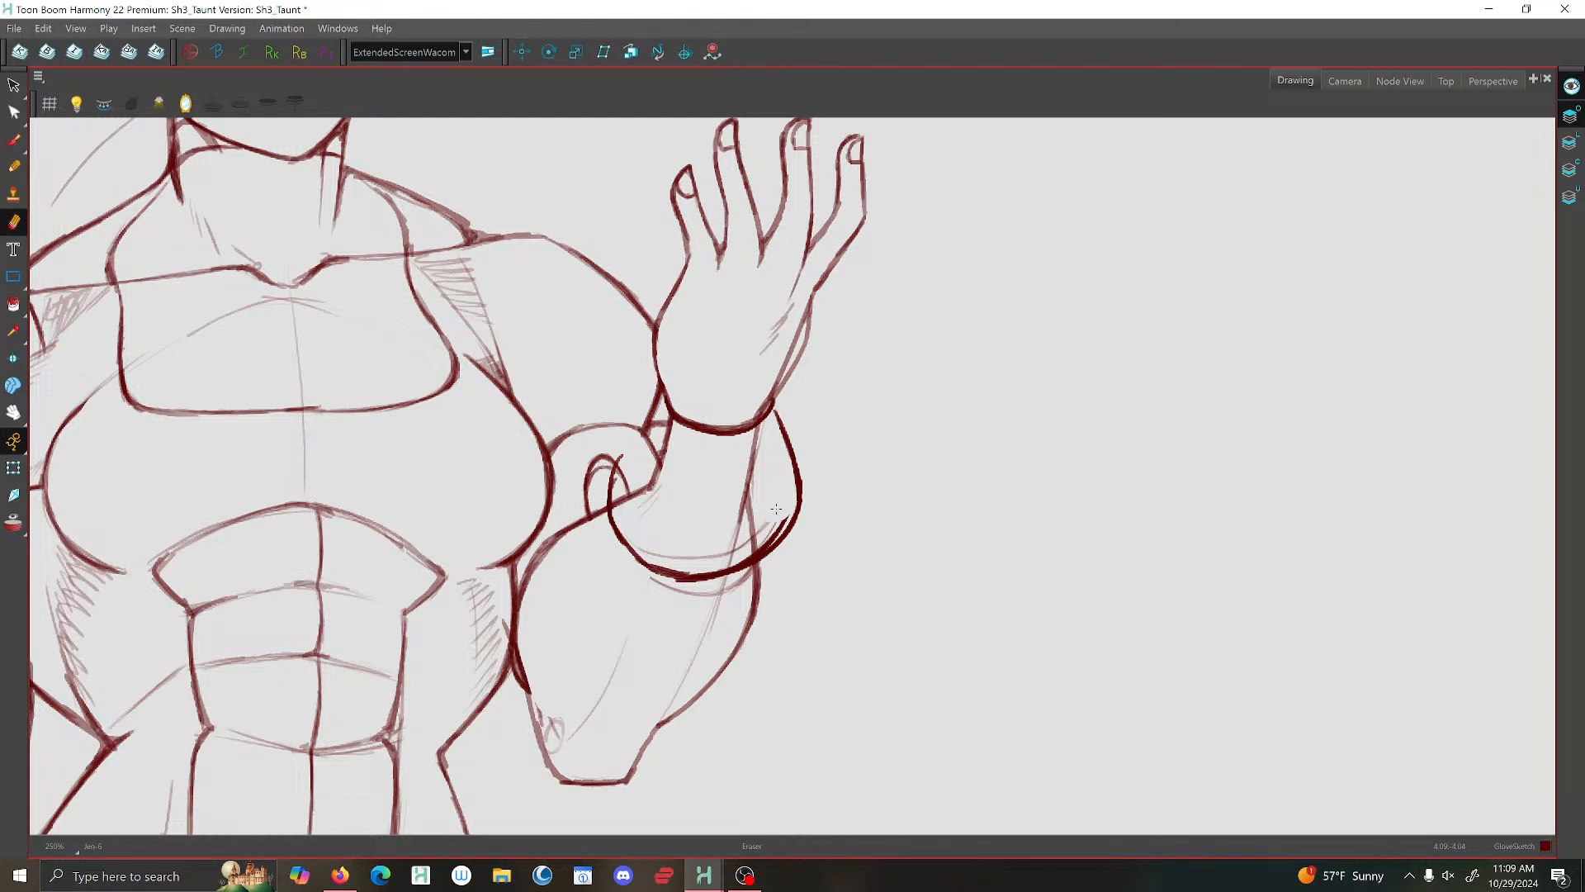
mouse_move(787, 511)
mouse_down()
mouse_move(753, 528)
mouse_move(767, 543)
mouse_move(733, 548)
mouse_up()
key(ctrl+z)
click(14, 141)
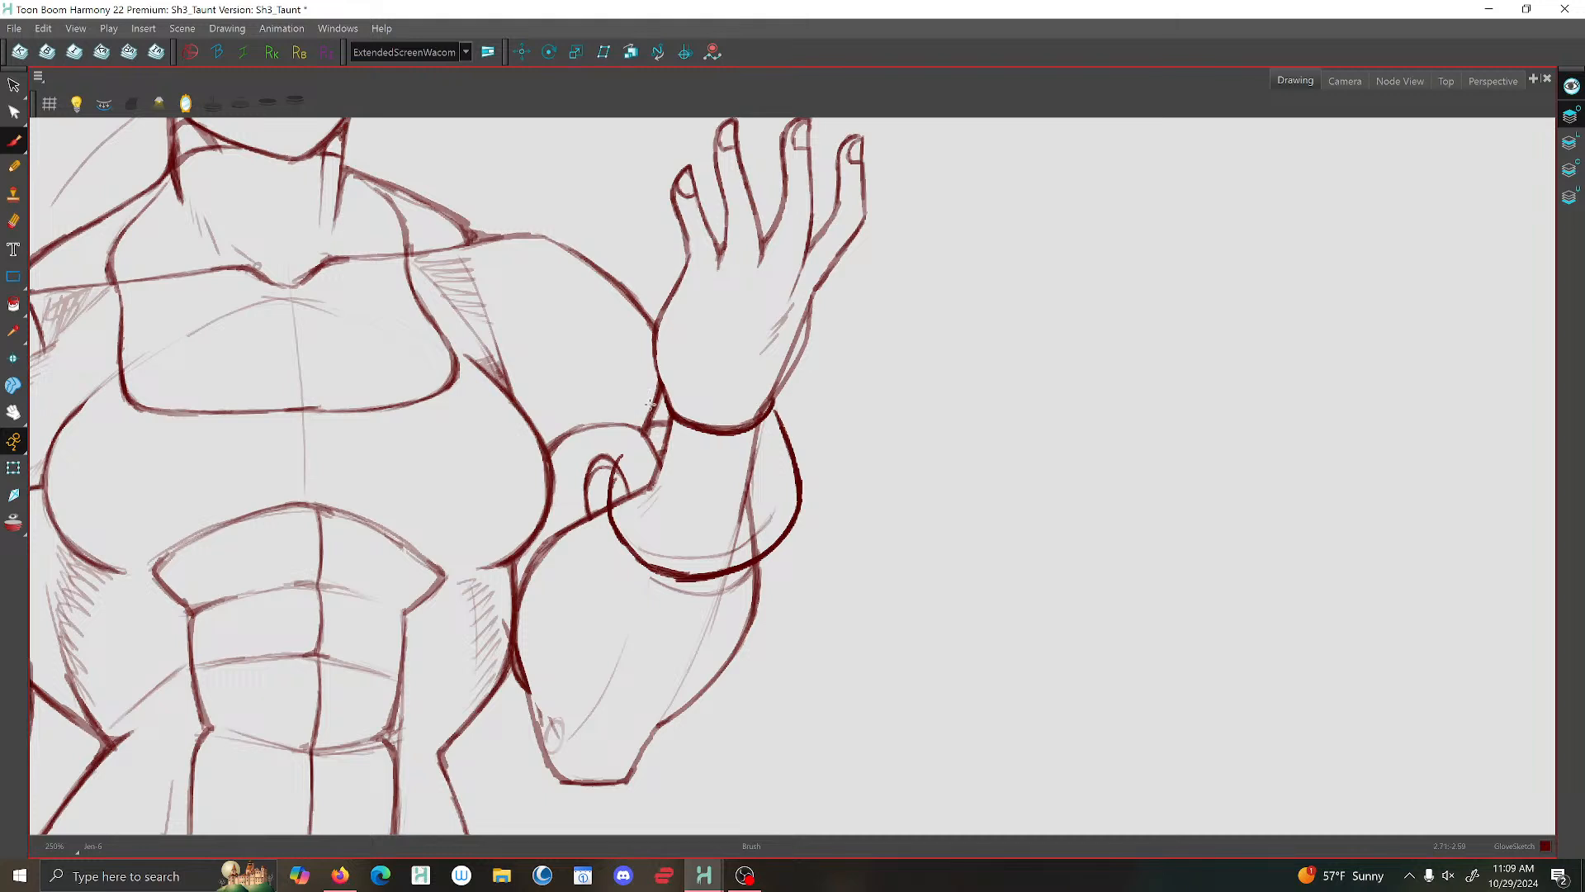
mouse_move(659, 403)
mouse_down()
mouse_move(608, 503)
mouse_move(645, 557)
mouse_move(697, 576)
mouse_up()
- Brush a narrow rectangular panel onto the back of the raised hand's glove, open toward the hand's outer edge
scroll(825, 479, down, 5)
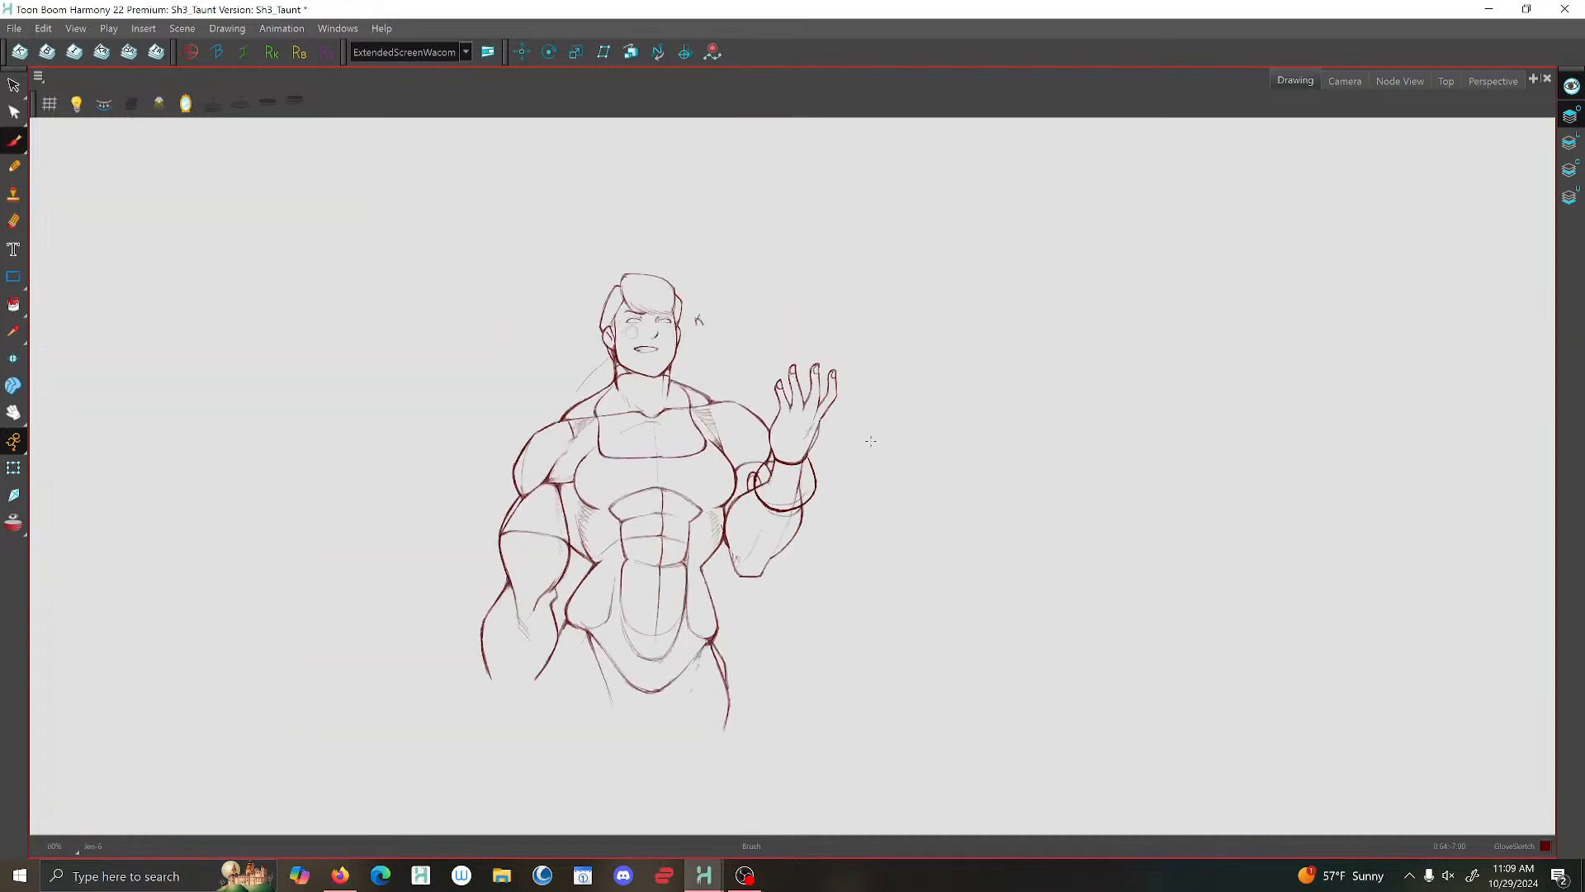
scroll(797, 422, up, 3)
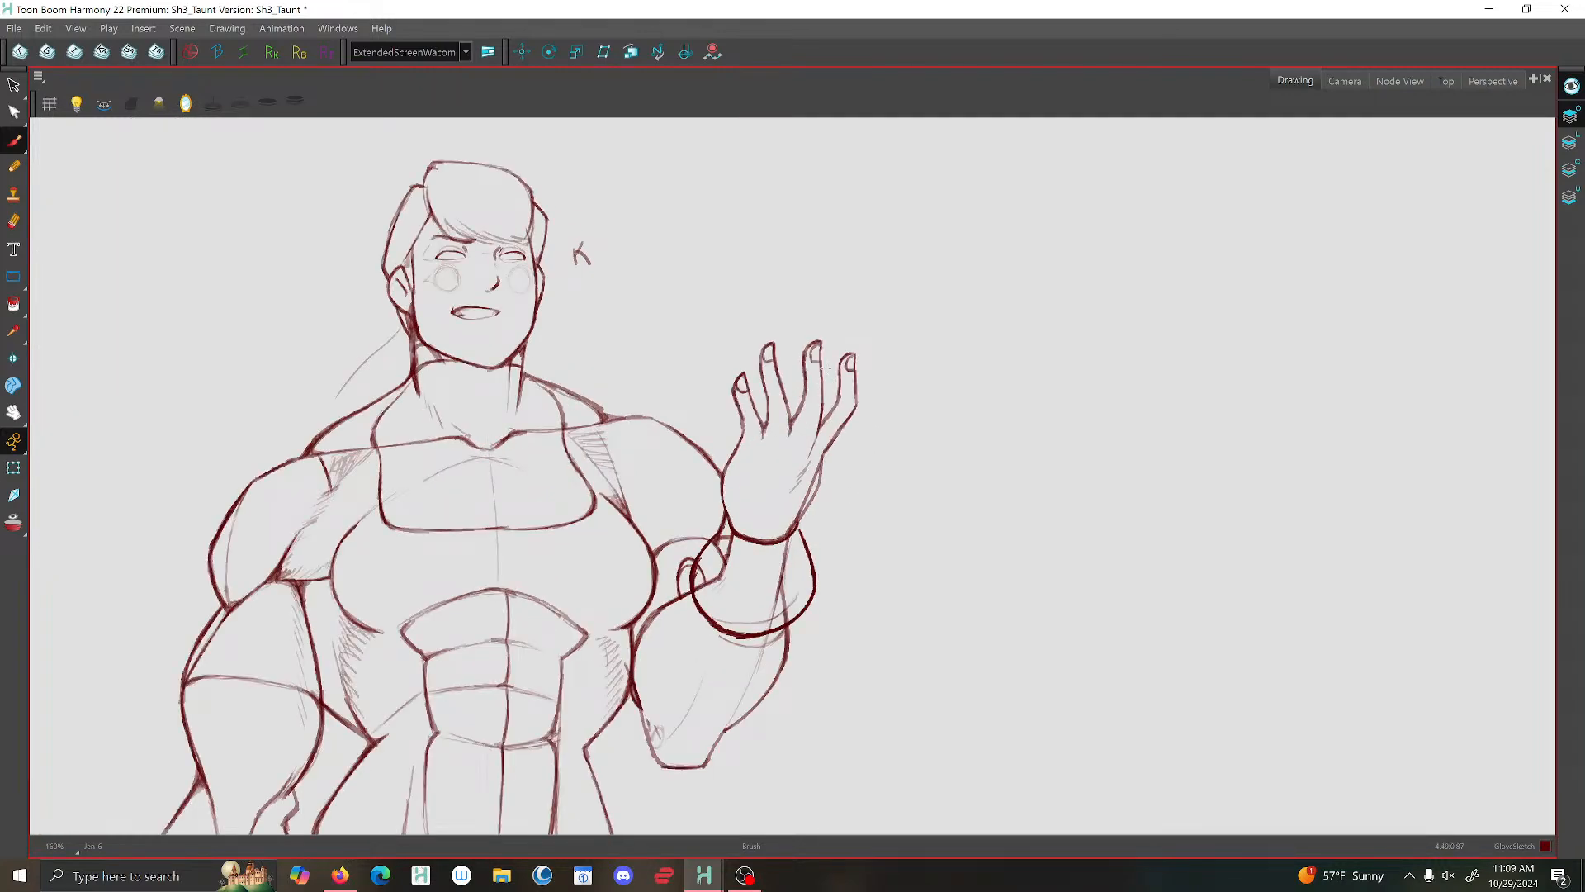
scroll(815, 446, up, 1)
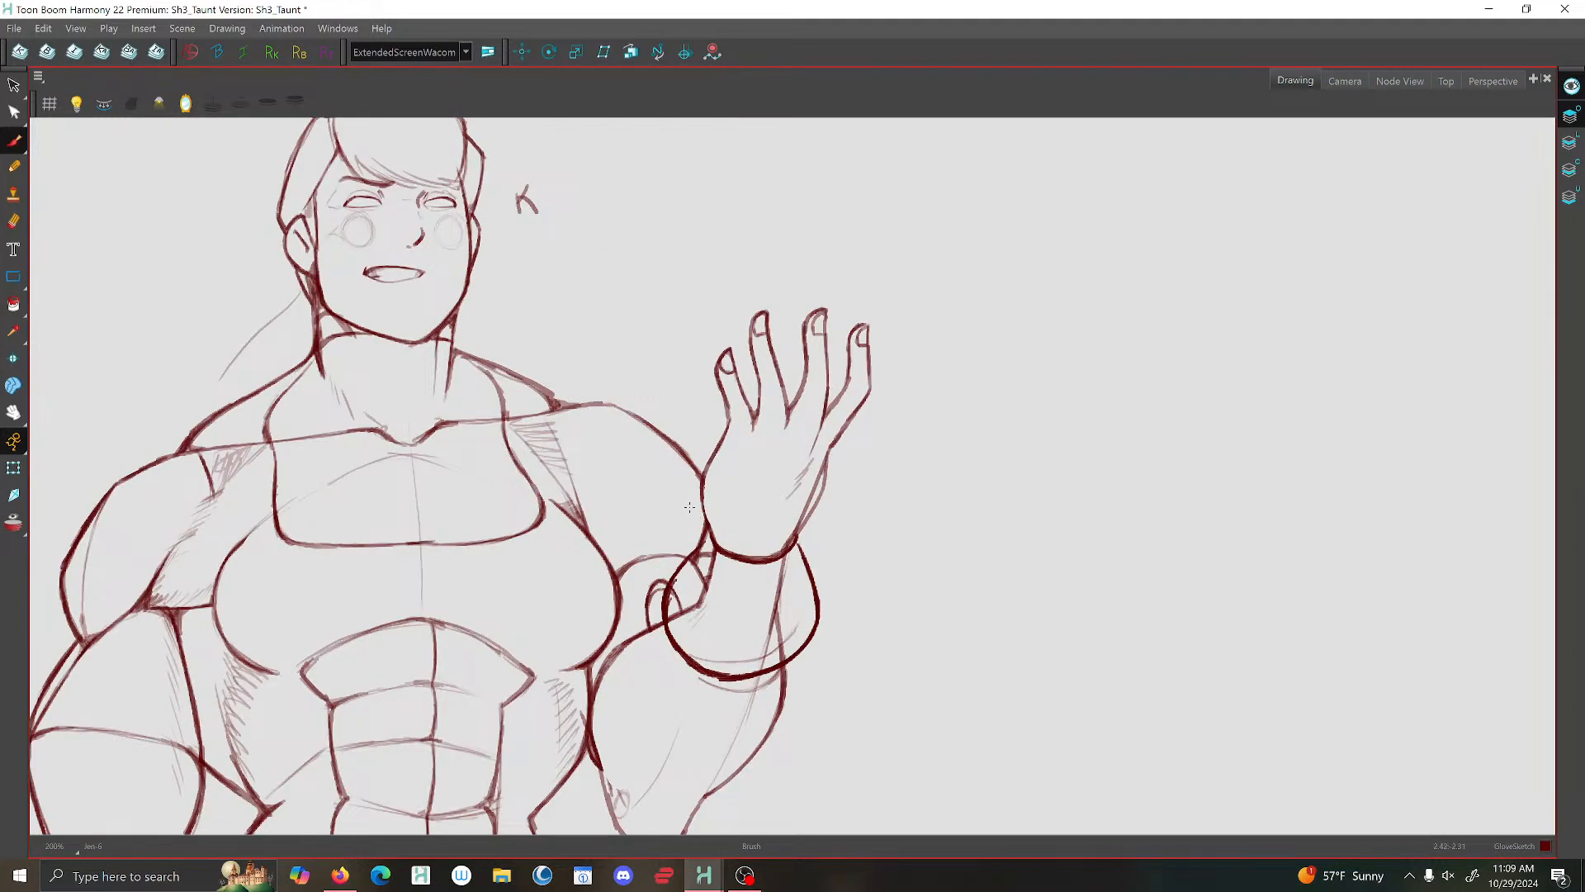
scroll(815, 465, up, 1)
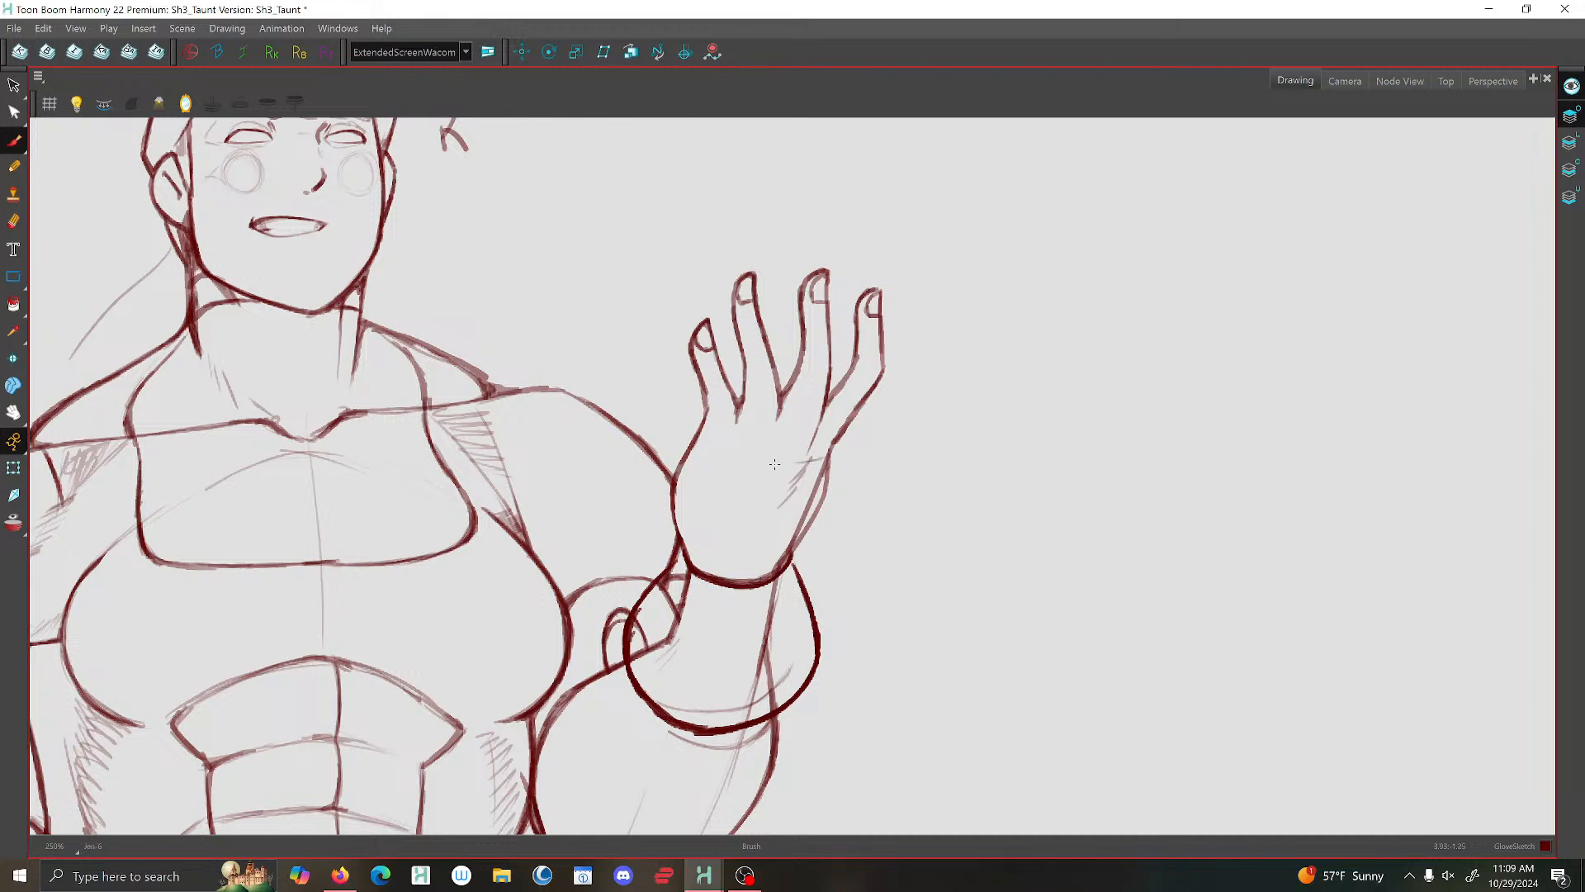
mouse_move(828, 457)
mouse_down()
mouse_move(746, 462)
mouse_move(791, 499)
mouse_move(745, 503)
mouse_move(738, 485)
mouse_move(749, 501)
mouse_move(814, 497)
mouse_up()
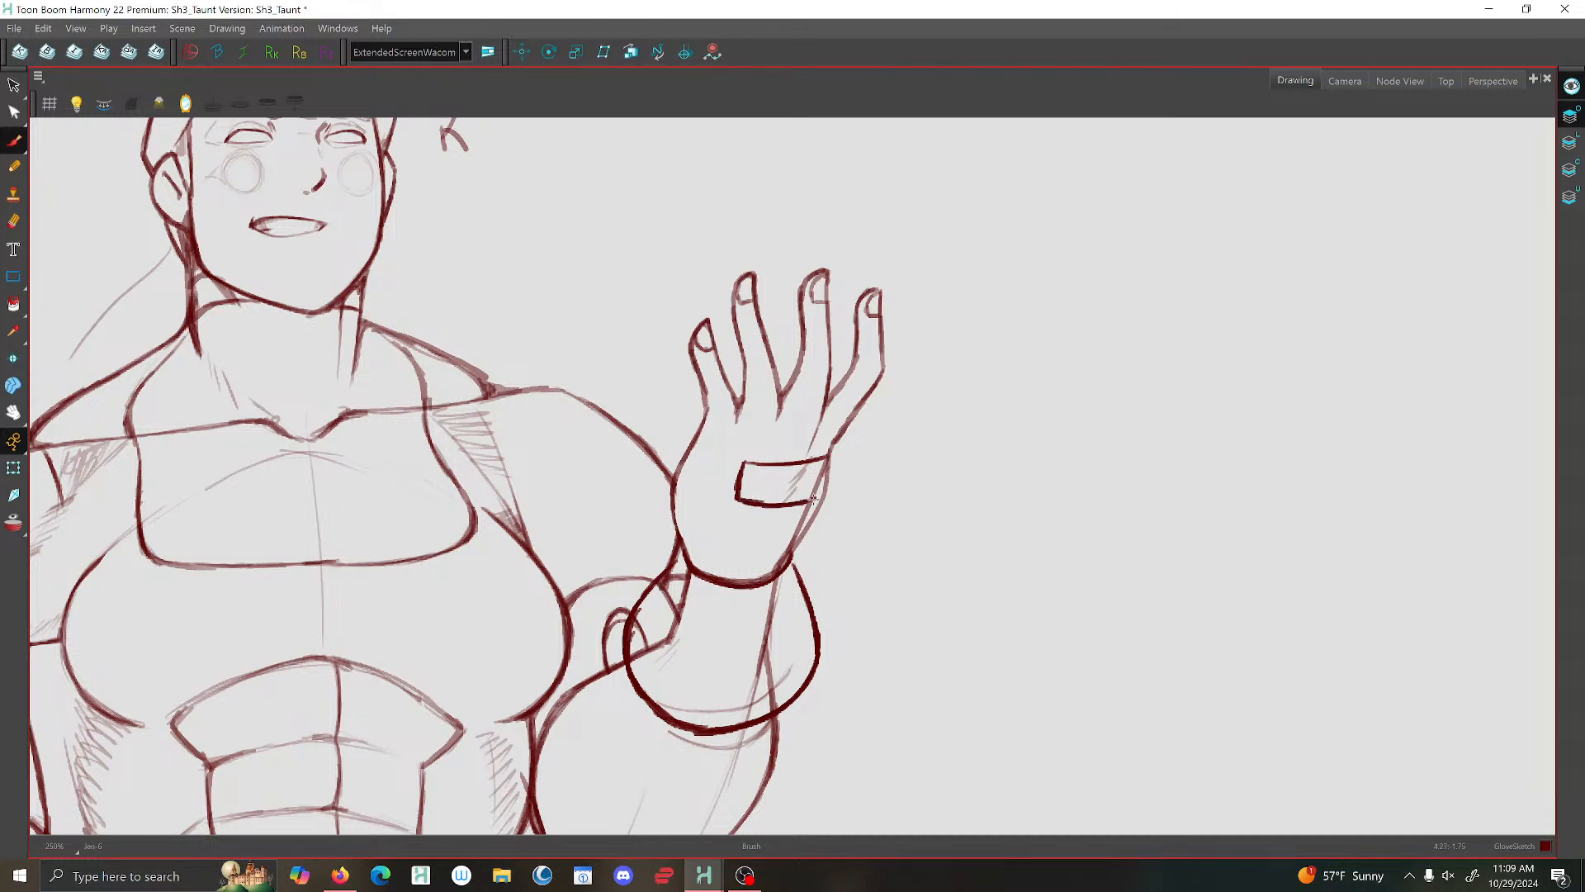
drag(818, 457, 742, 468)
scroll(696, 424, down, 5)
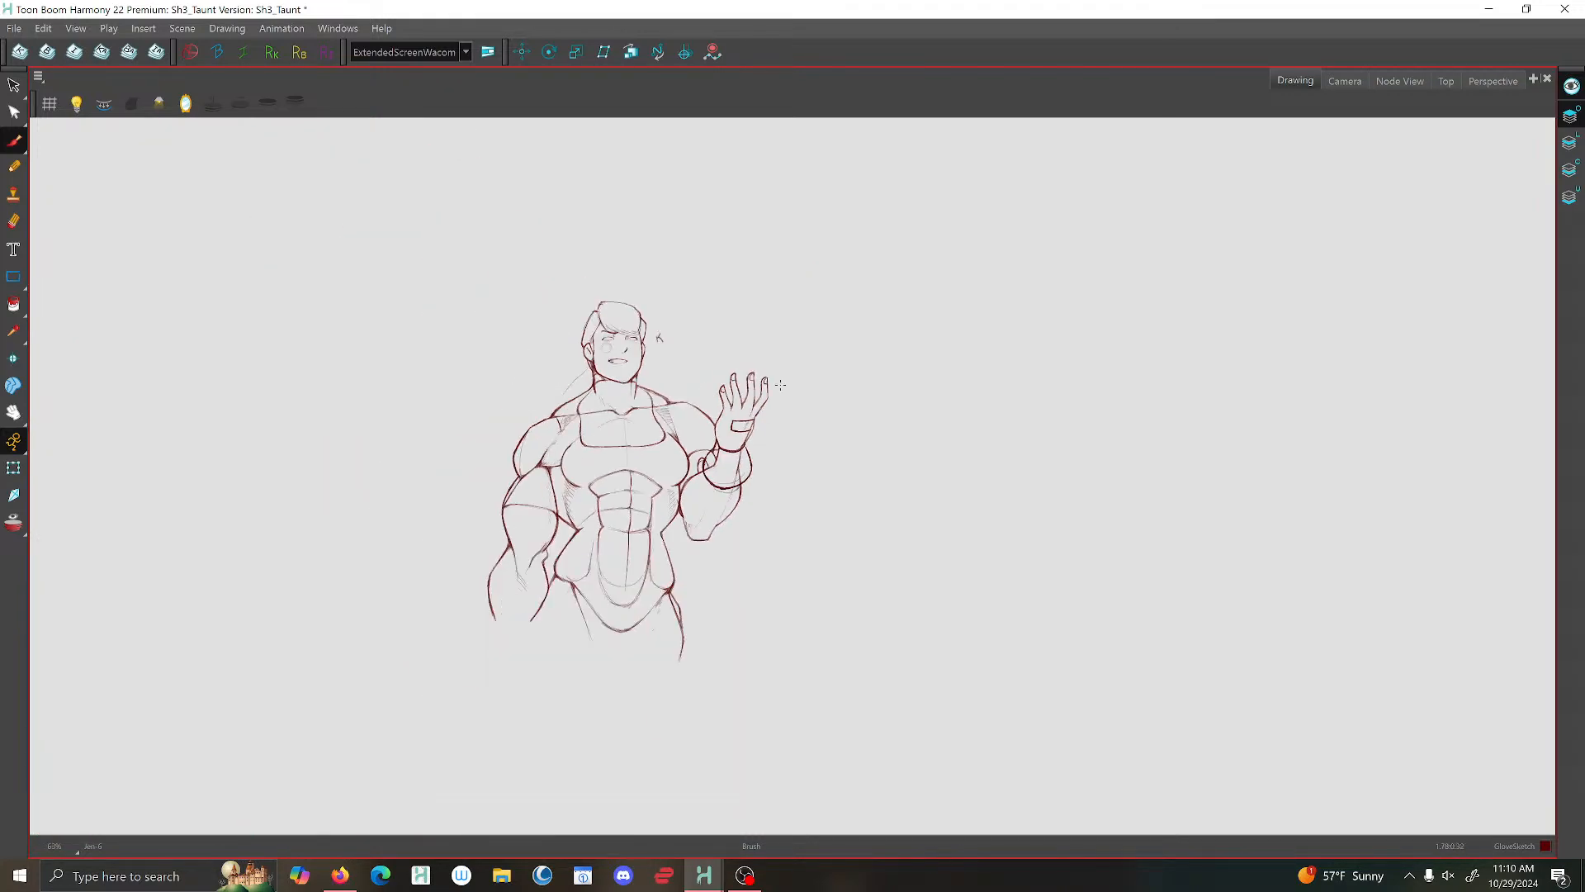
- Brush the glove's short finger opening around the little finger and its inner edge from the knuckle down to the wrist
scroll(829, 504, down, 2)
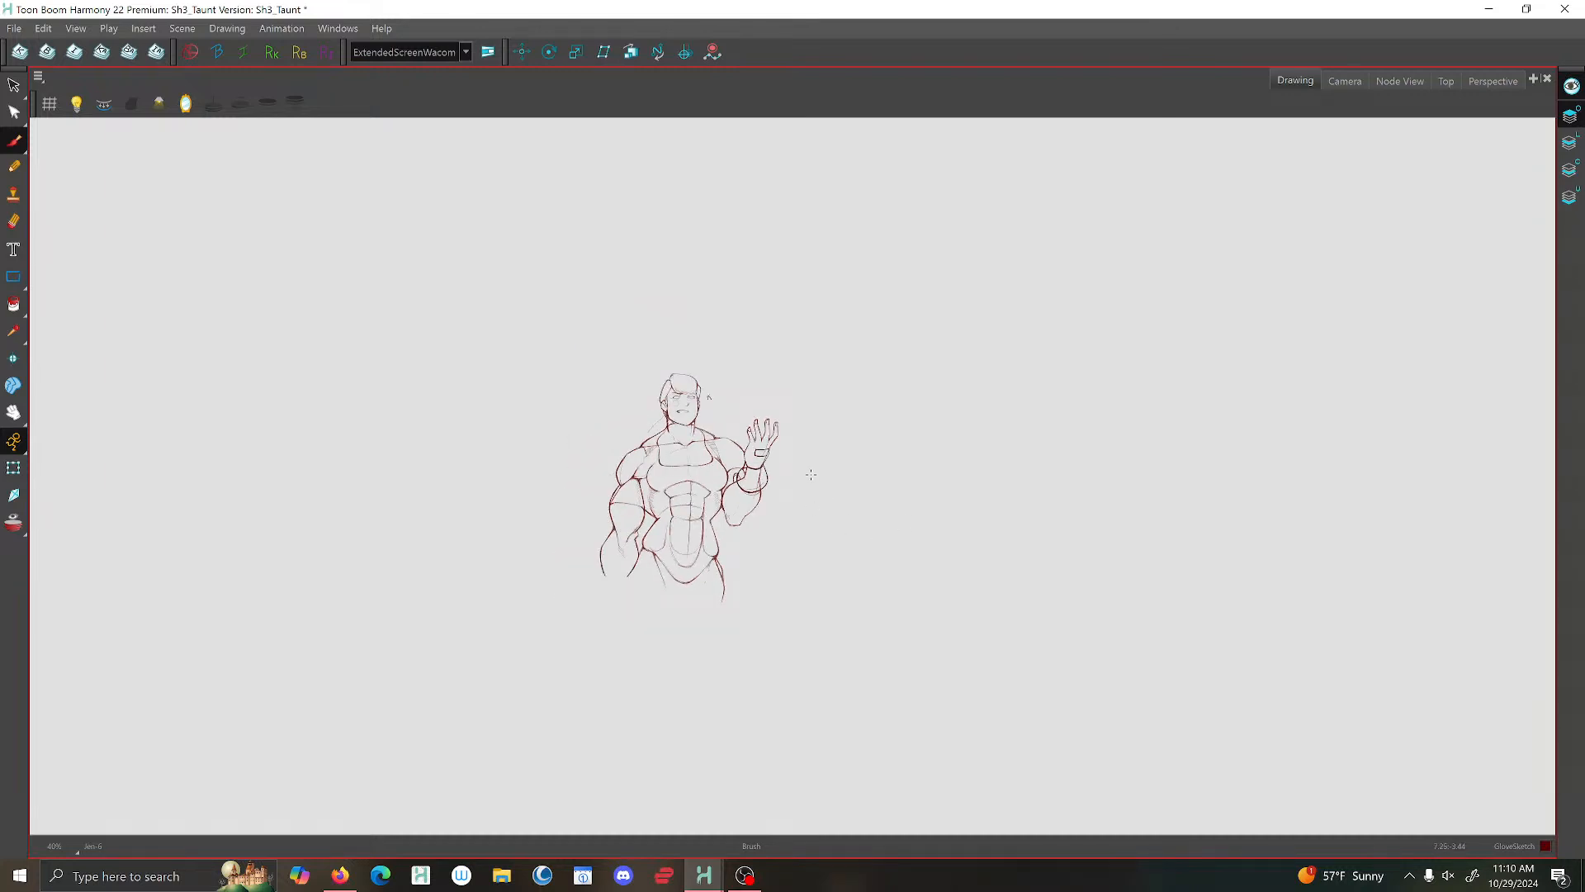
scroll(810, 474, up, 7)
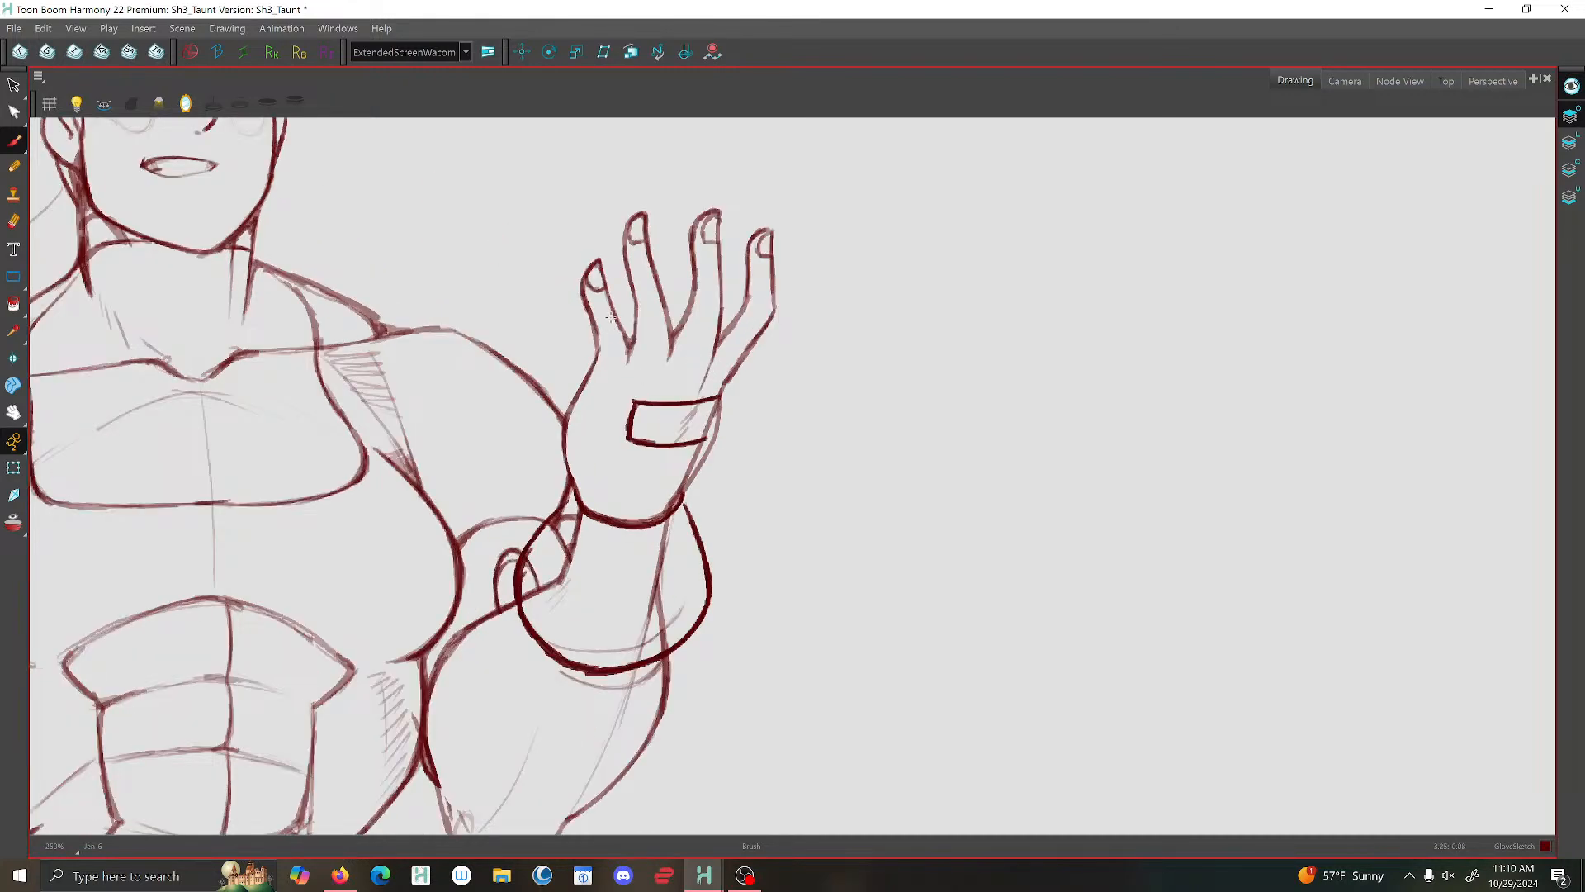
scroll(611, 317, up, 2)
scroll(611, 317, down, 1)
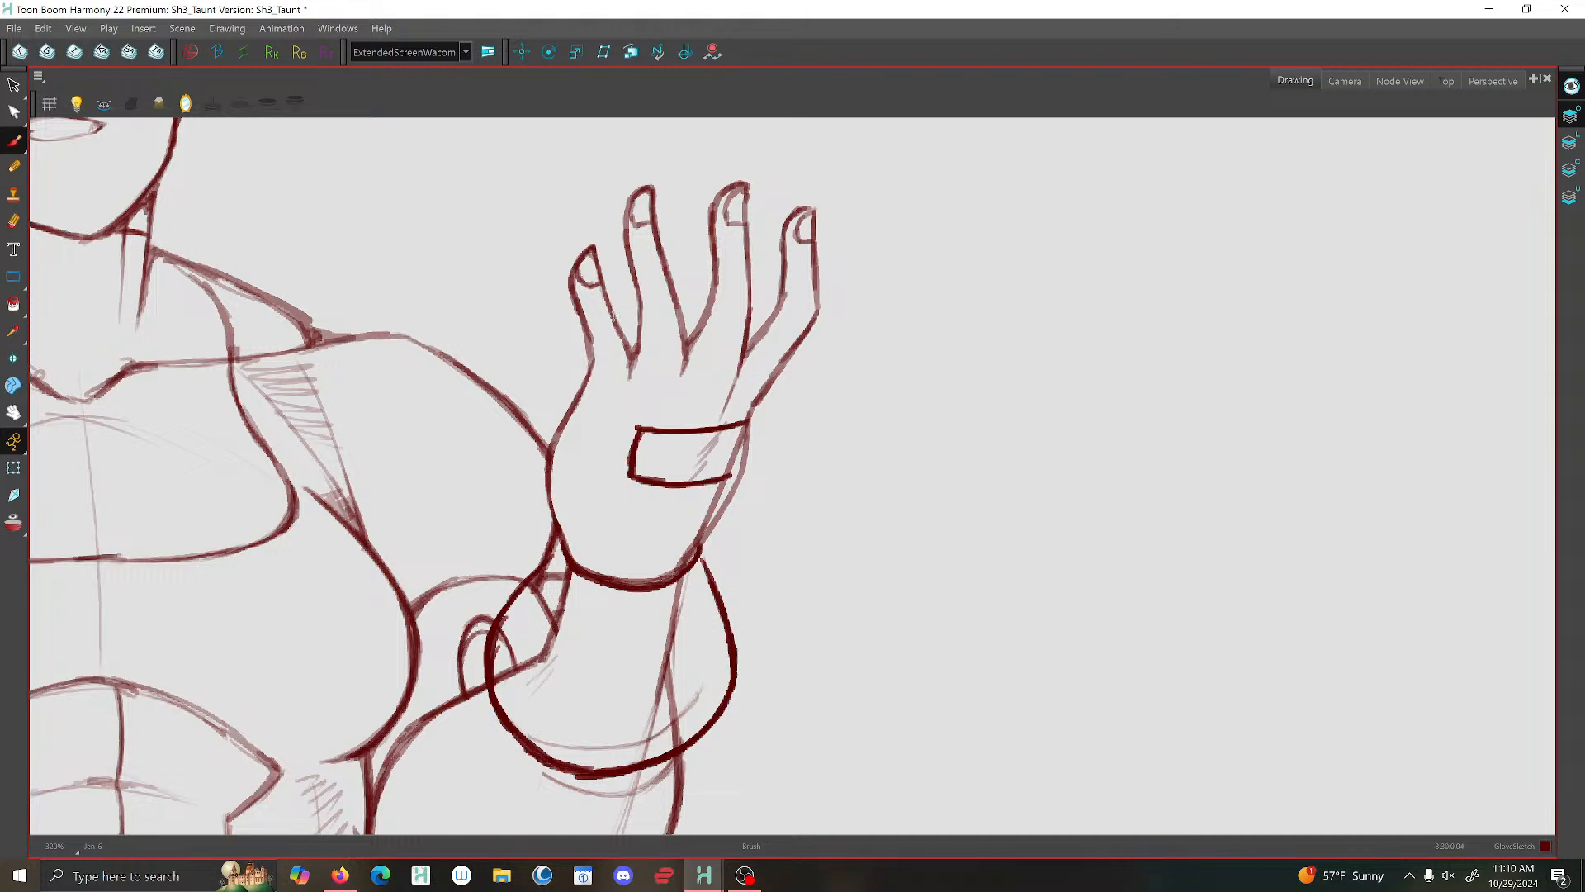
mouse_move(612, 319)
mouse_down()
mouse_move(571, 334)
mouse_move(569, 366)
mouse_up()
mouse_move(577, 376)
mouse_down()
mouse_move(530, 469)
mouse_move(538, 524)
mouse_move(562, 545)
mouse_move(532, 571)
mouse_move(554, 547)
mouse_move(545, 559)
mouse_up()
scroll(546, 559, down, 6)
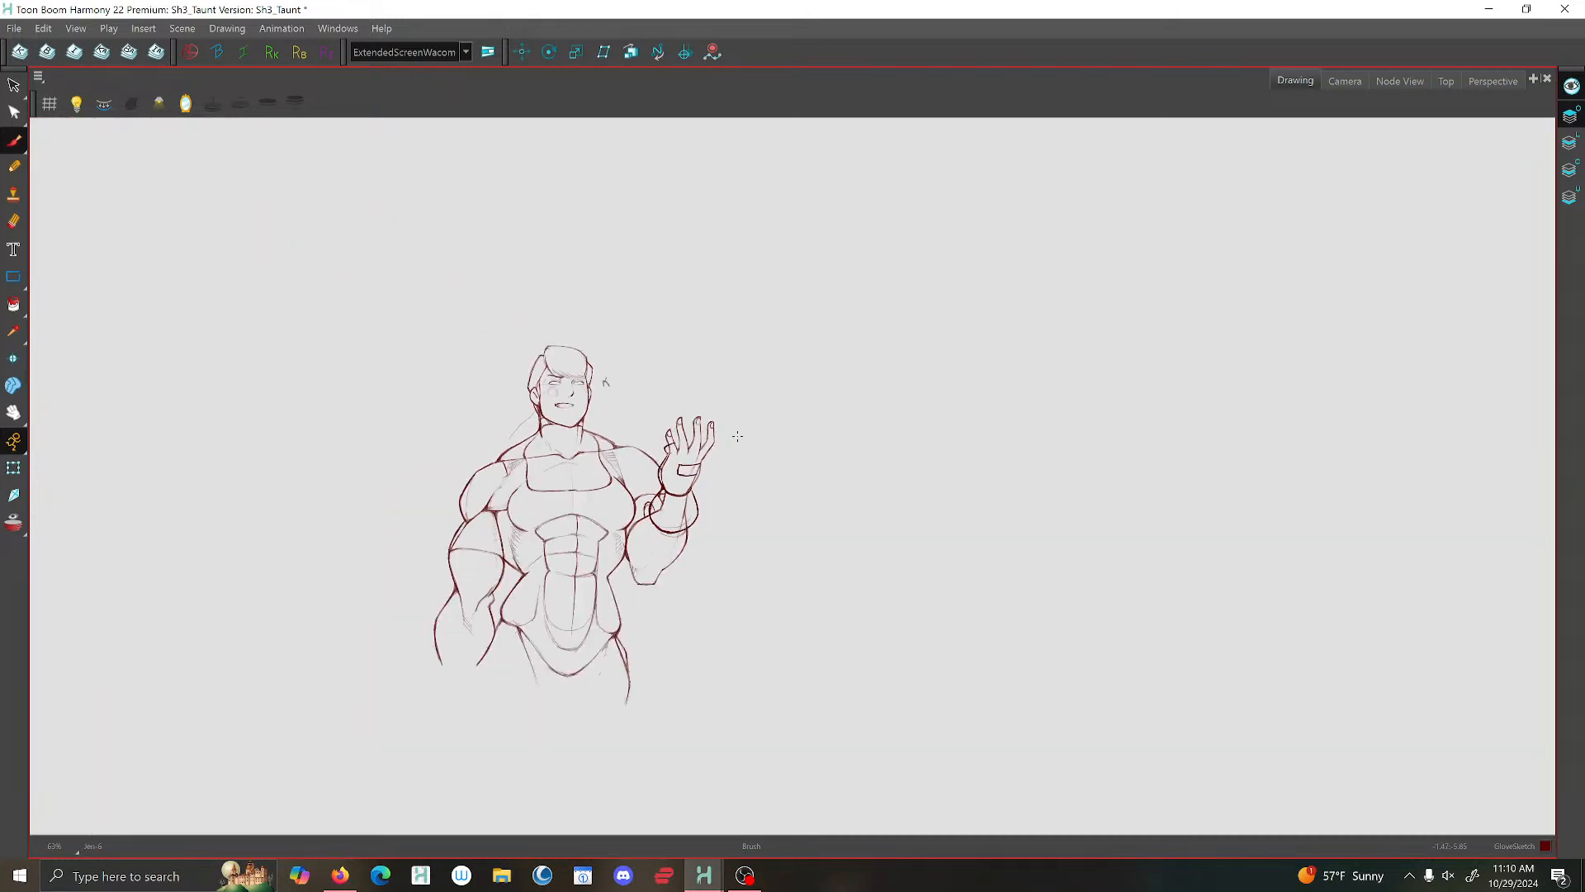
- Brush angular glove openings across the bases of the other three raised fingers, joining them with V-shaped gaps
scroll(735, 451, up, 6)
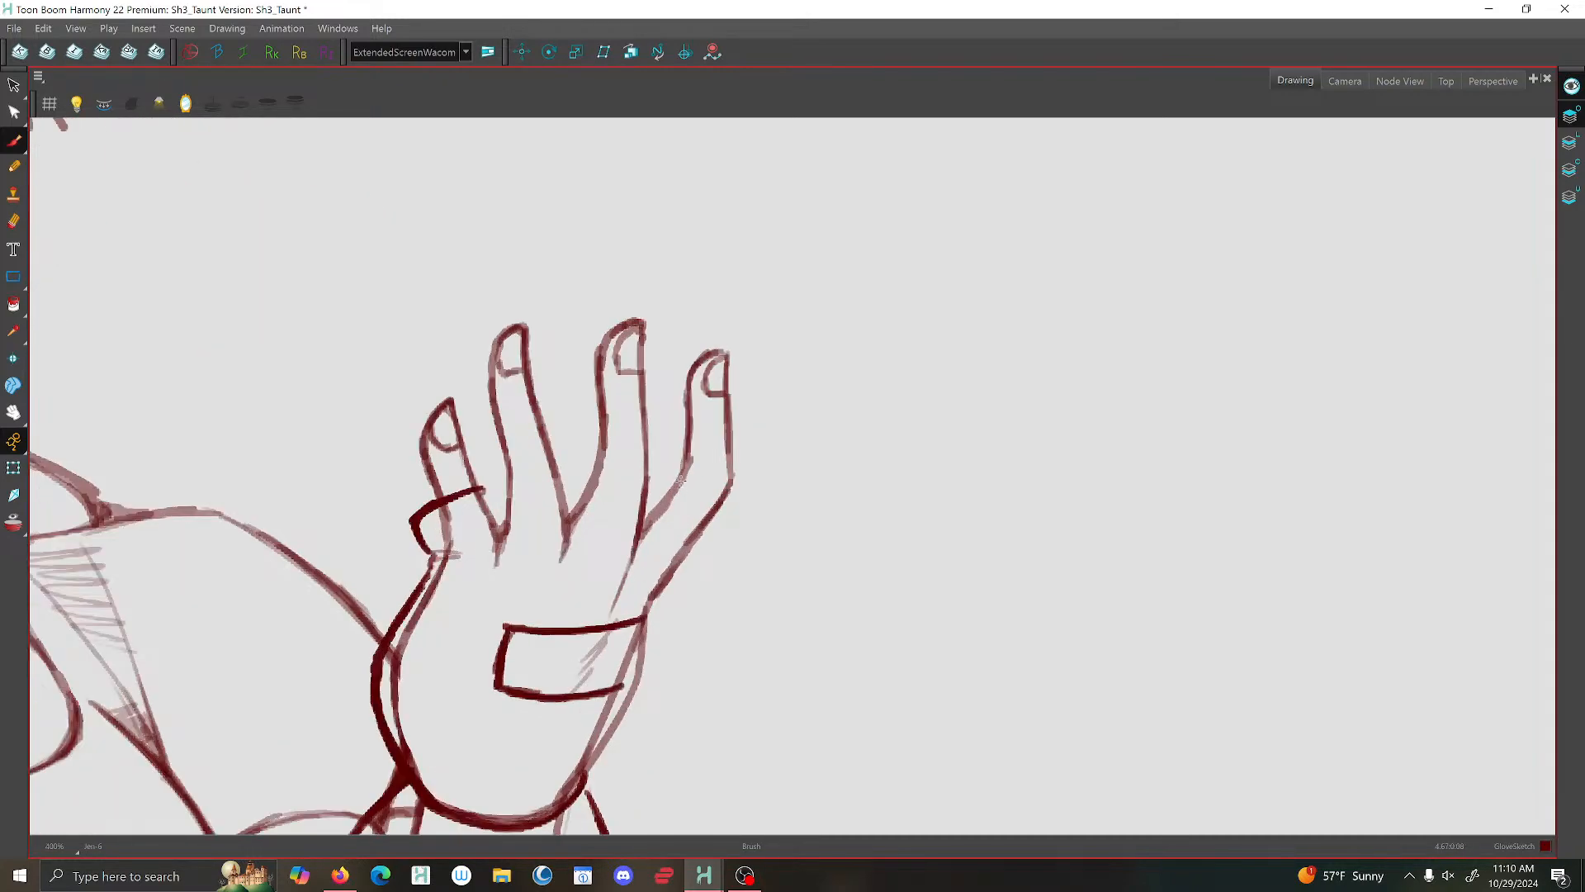
mouse_move(681, 478)
mouse_down()
mouse_move(717, 524)
mouse_move(651, 624)
mouse_up()
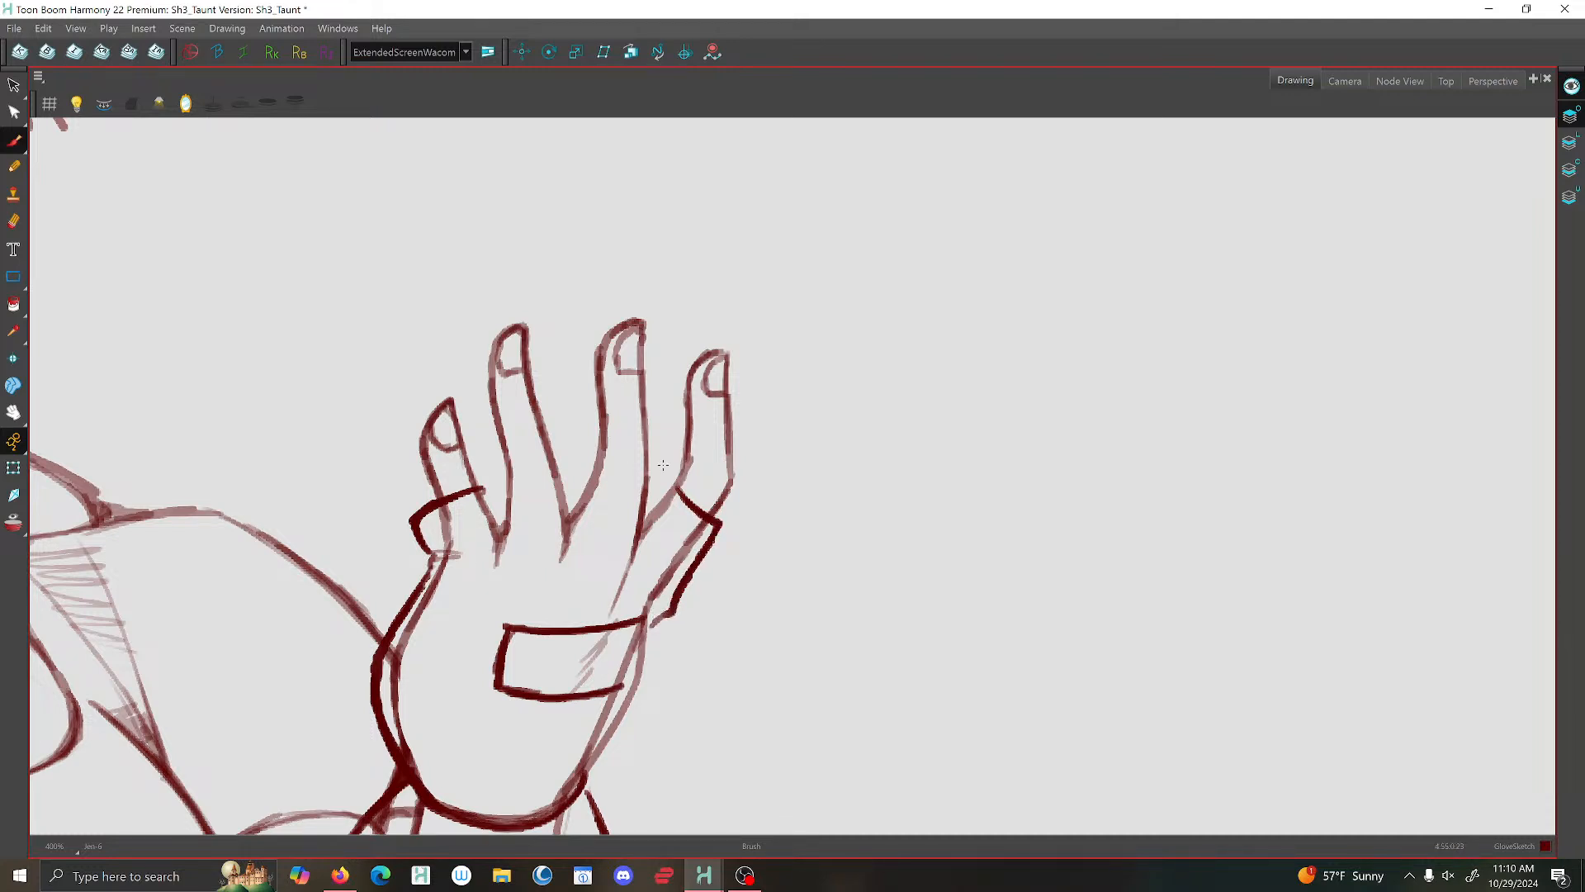
mouse_move(659, 477)
mouse_down()
mouse_move(587, 468)
mouse_move(654, 486)
mouse_move(649, 535)
mouse_move(669, 483)
mouse_move(719, 525)
mouse_up()
key(1)
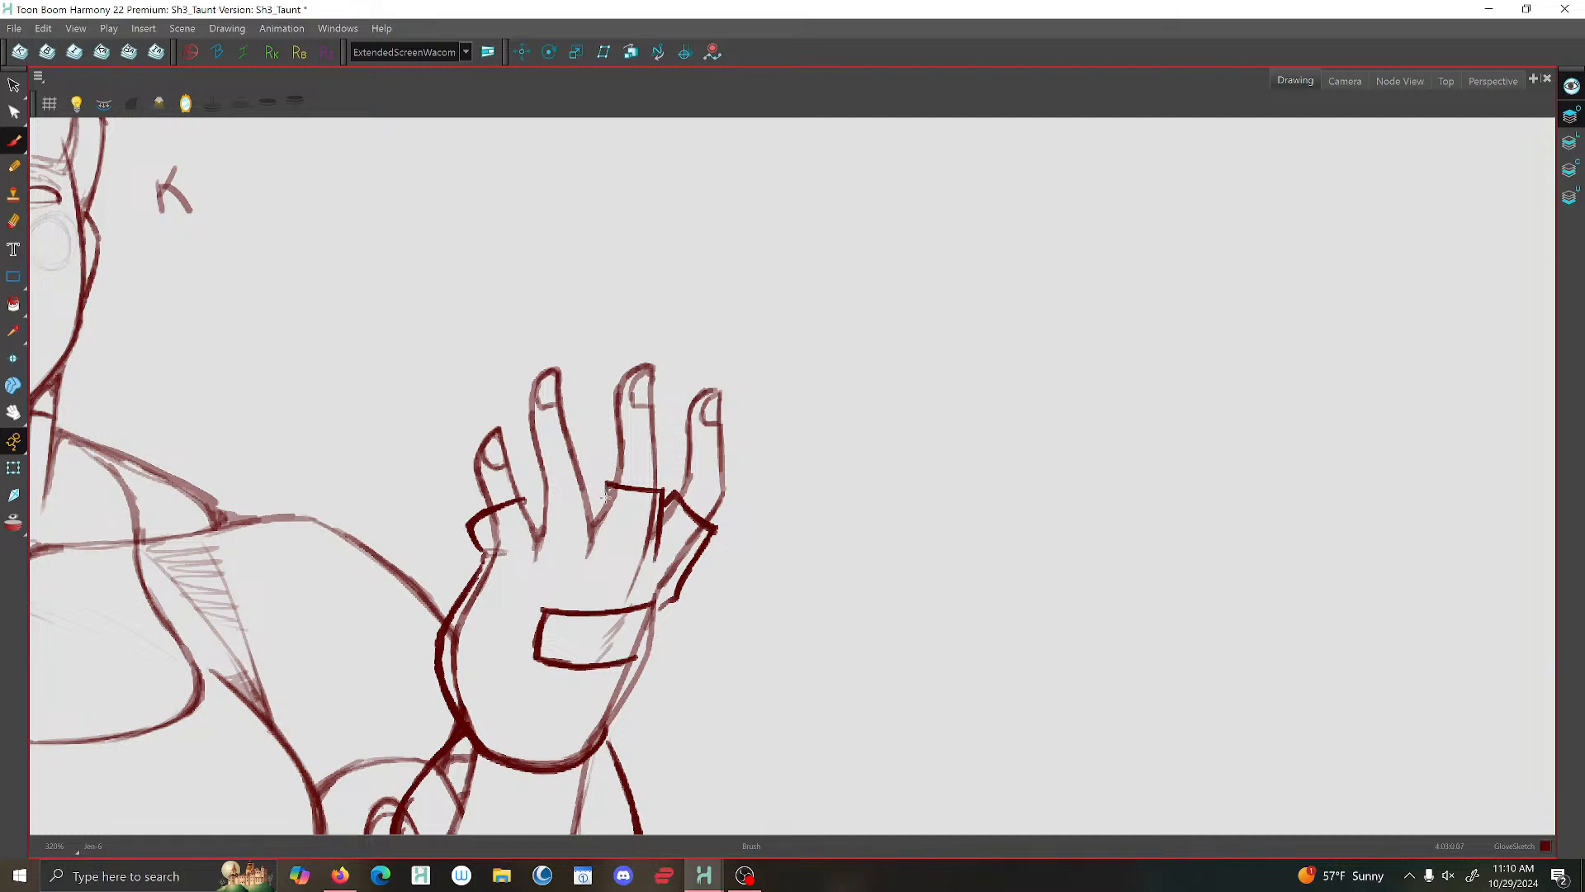
mouse_move(584, 467)
mouse_down()
mouse_move(538, 466)
mouse_move(540, 530)
mouse_move(527, 502)
mouse_move(541, 530)
mouse_up()
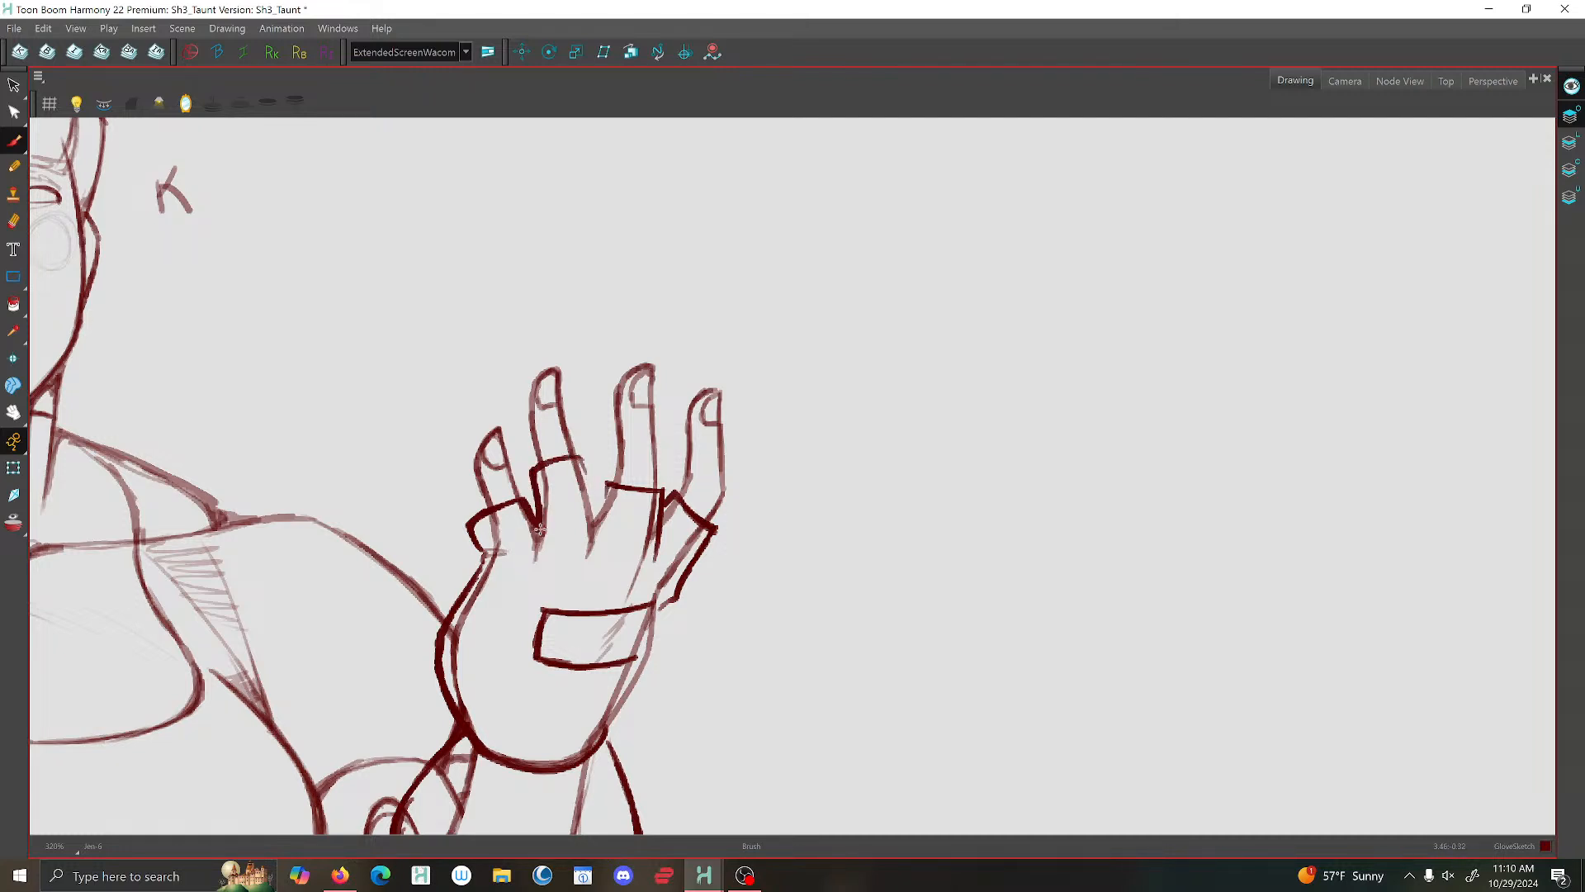
mouse_move(583, 469)
mouse_down()
mouse_move(597, 531)
mouse_move(606, 487)
mouse_up()
scroll(655, 450, down, 6)
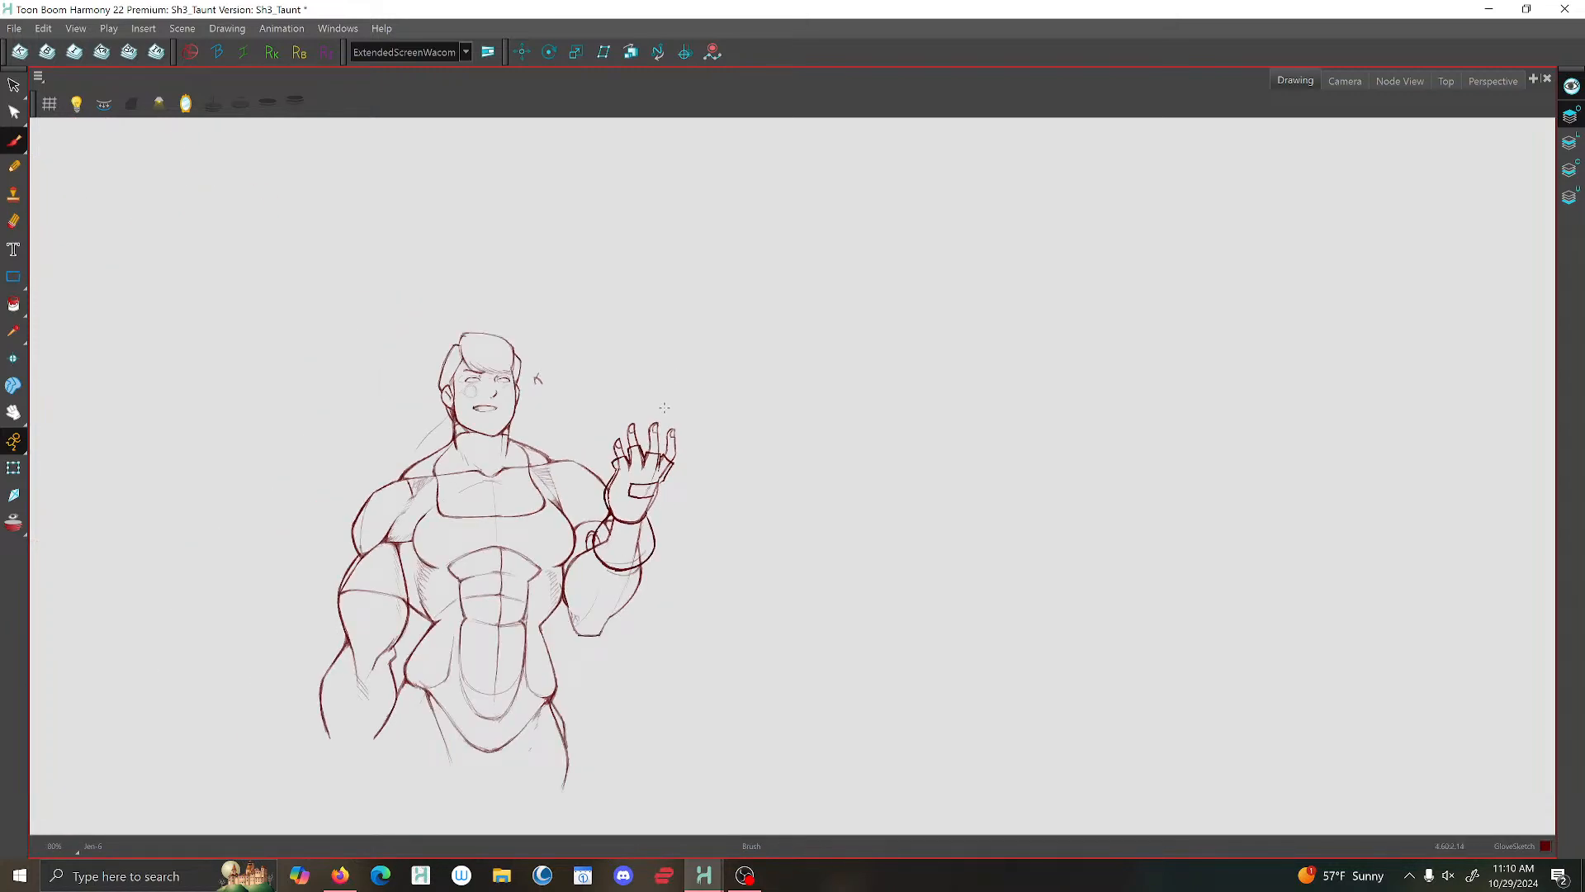
- Brush the glove's outer edge from the panel down to the wrist, with a small notch at the panel's open end
scroll(665, 407, up, 7)
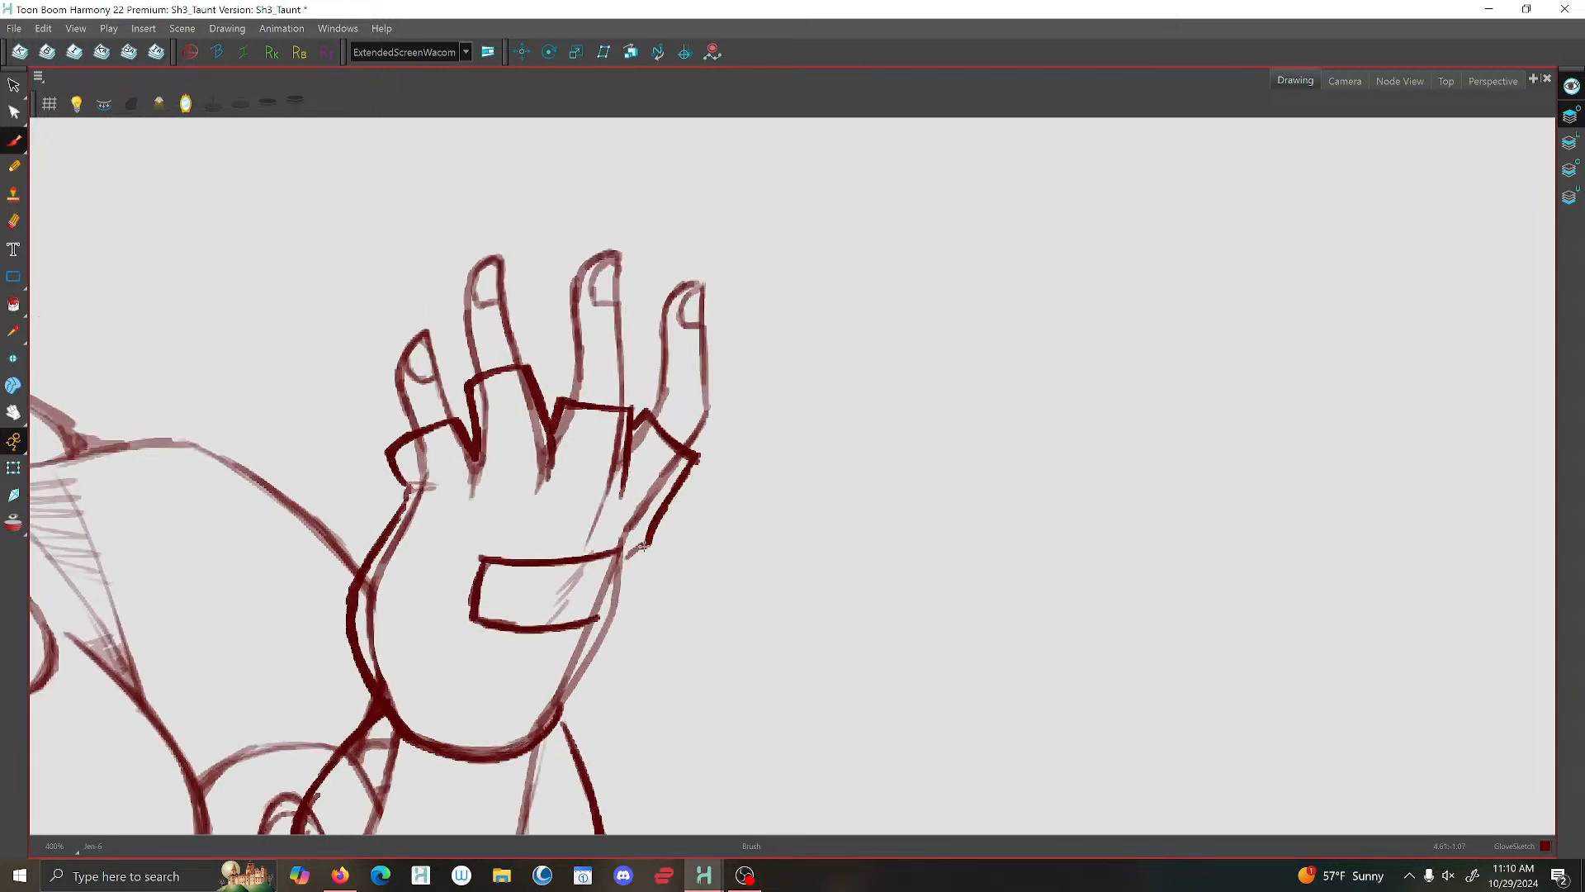
mouse_move(643, 545)
mouse_down()
mouse_move(619, 572)
mouse_move(636, 586)
mouse_move(542, 733)
mouse_up()
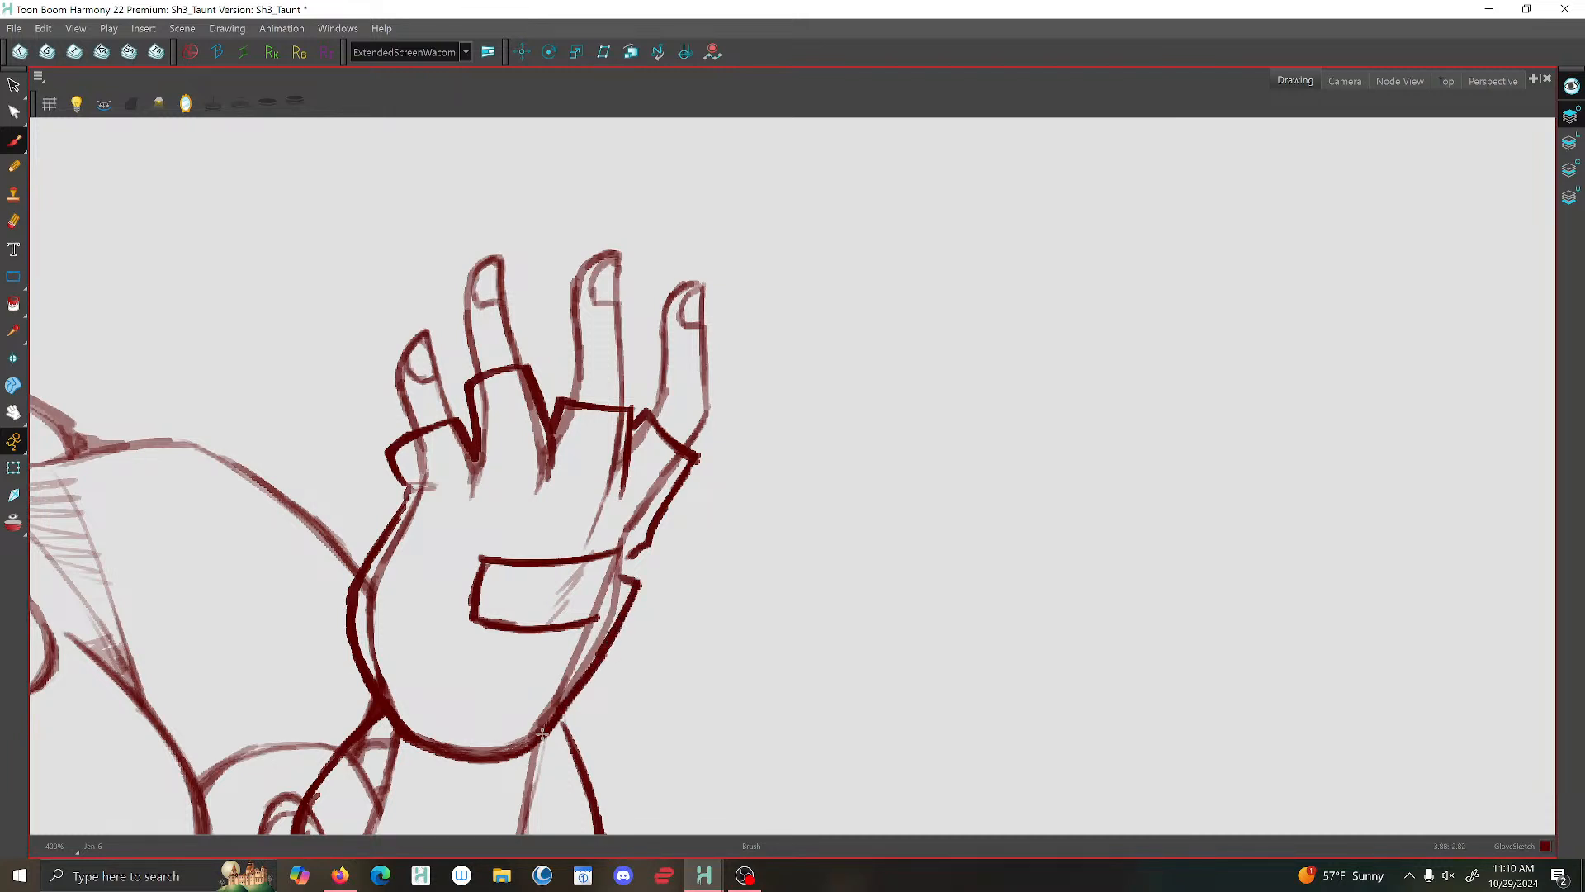
drag(643, 546, 614, 613)
scroll(621, 576, down, 4)
scroll(681, 447, down, 5)
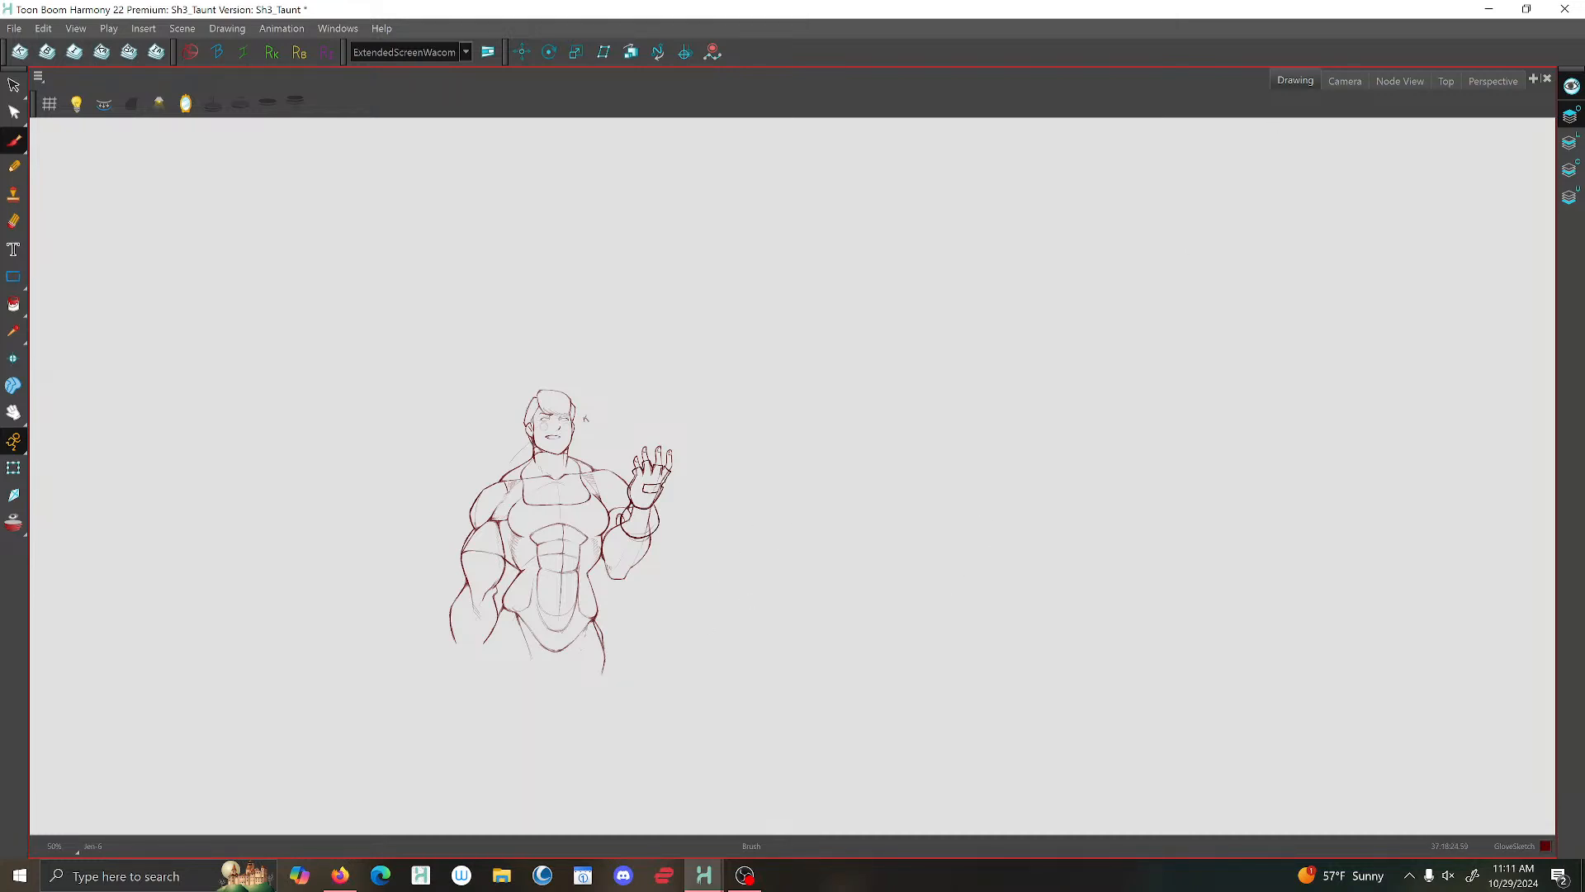
- Erase the bare hand and forearm lines showing through the glove and cuff from the line art layer
scroll(656, 511, up, 5)
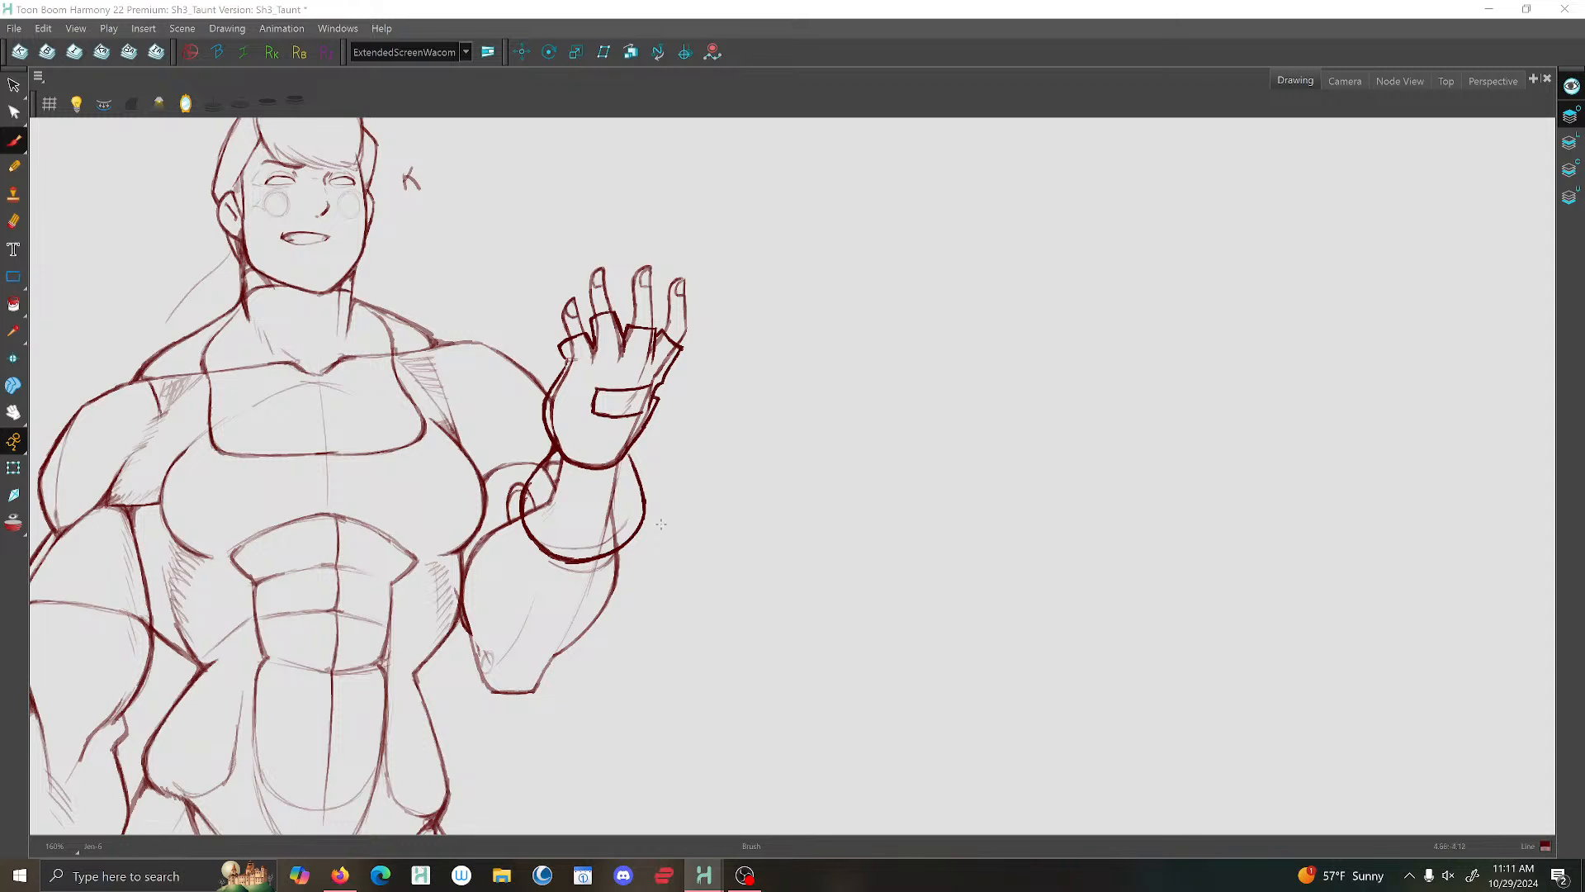
key(alt+e)
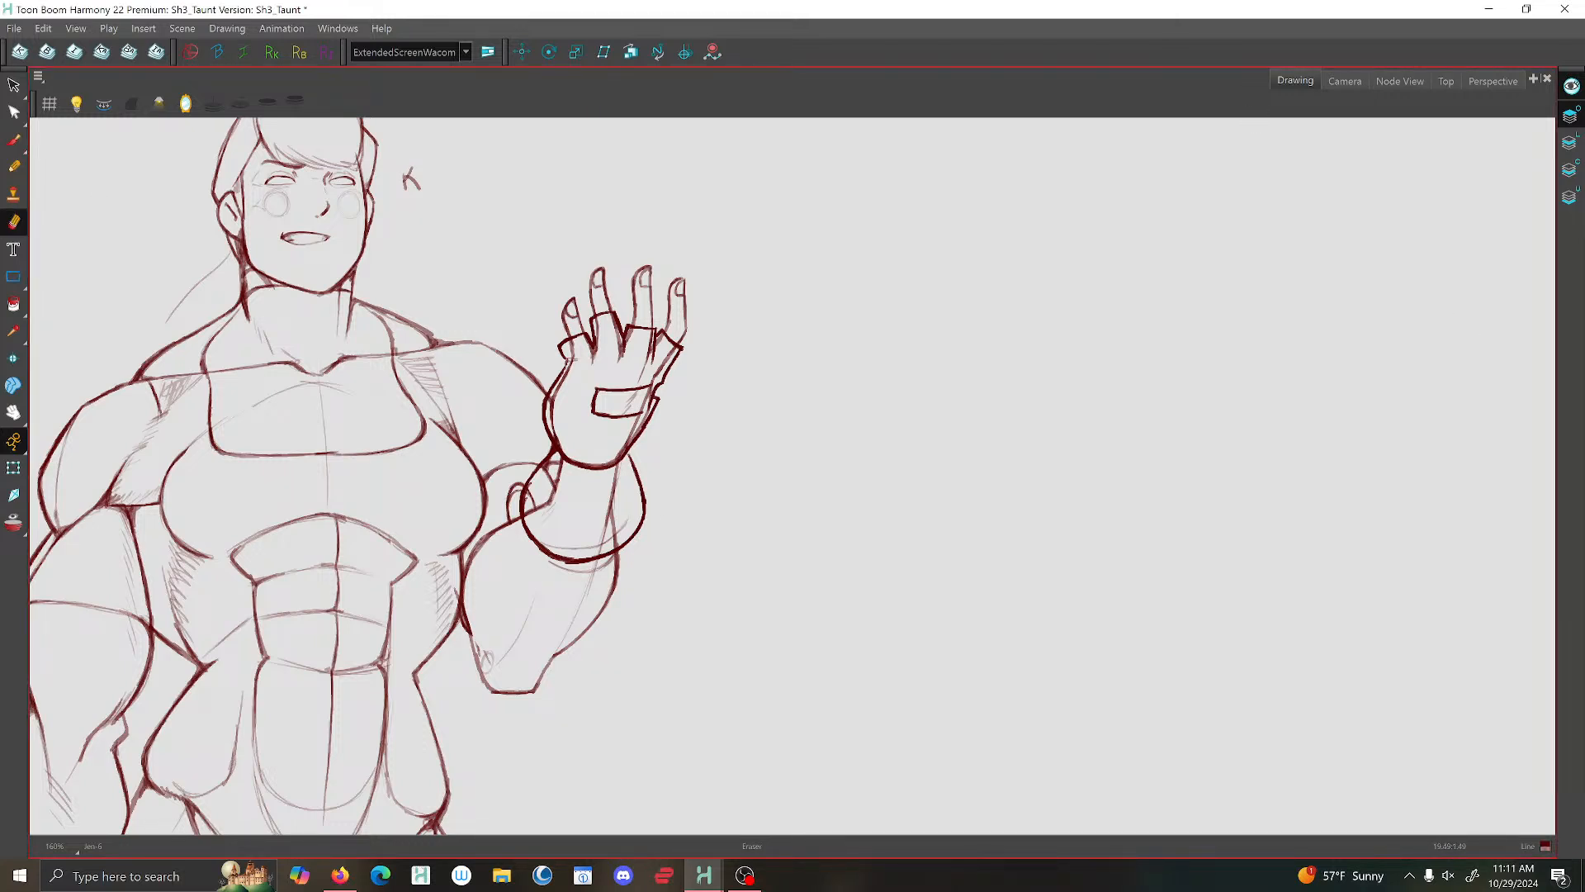
click(1569, 142)
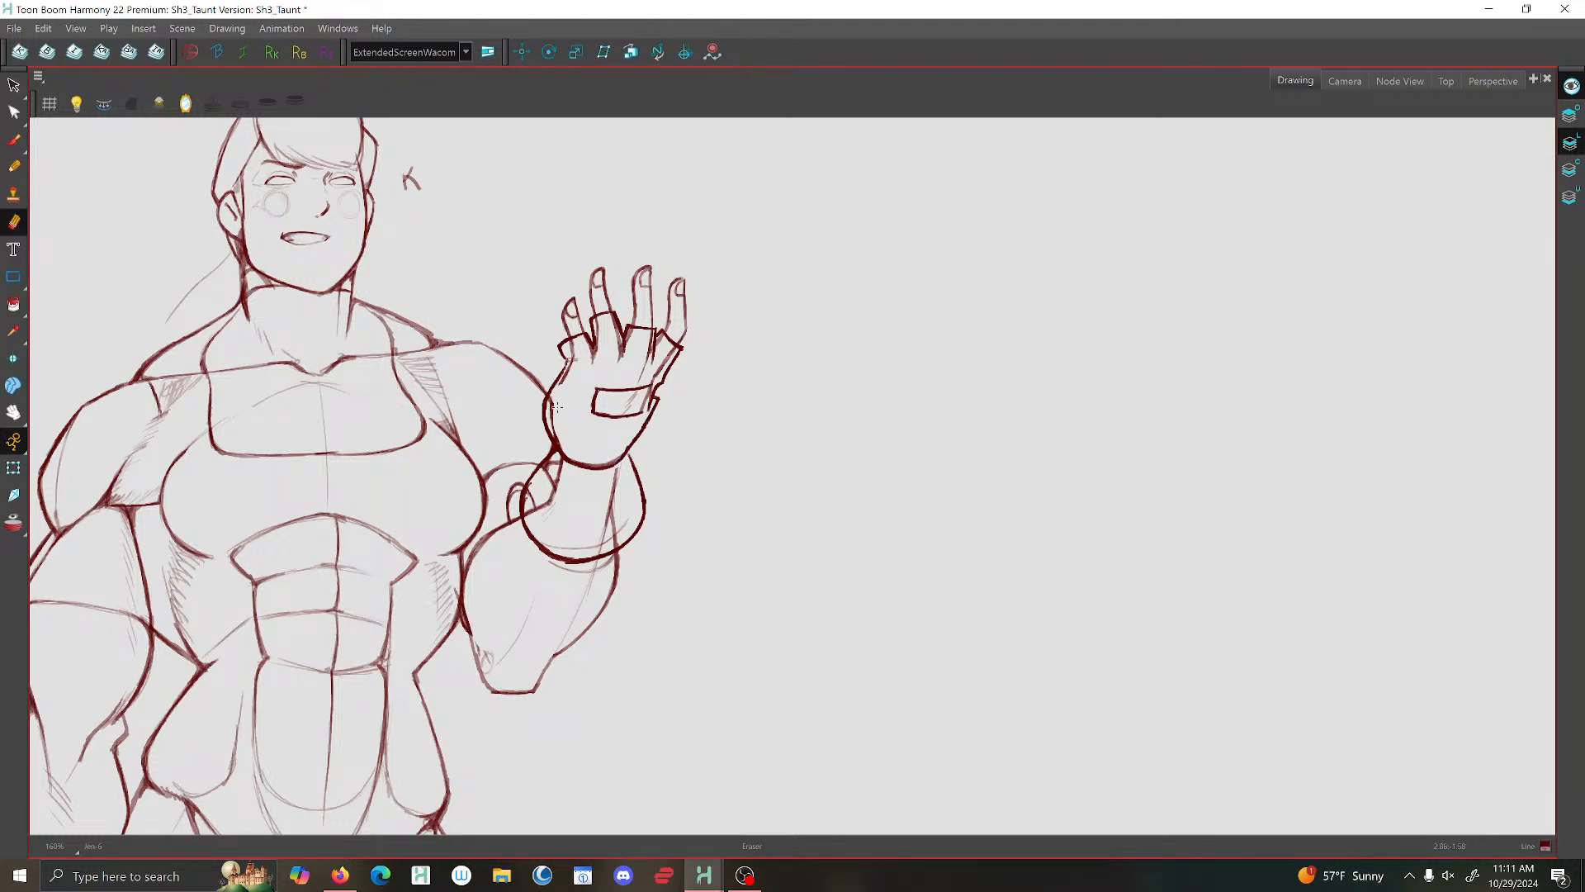
mouse_move(561, 397)
mouse_down()
mouse_move(574, 348)
mouse_move(602, 371)
mouse_move(612, 334)
mouse_up()
key(ctrl+z)
key(ctrl+z)
key(ctrl+z)
drag(645, 361, 648, 344)
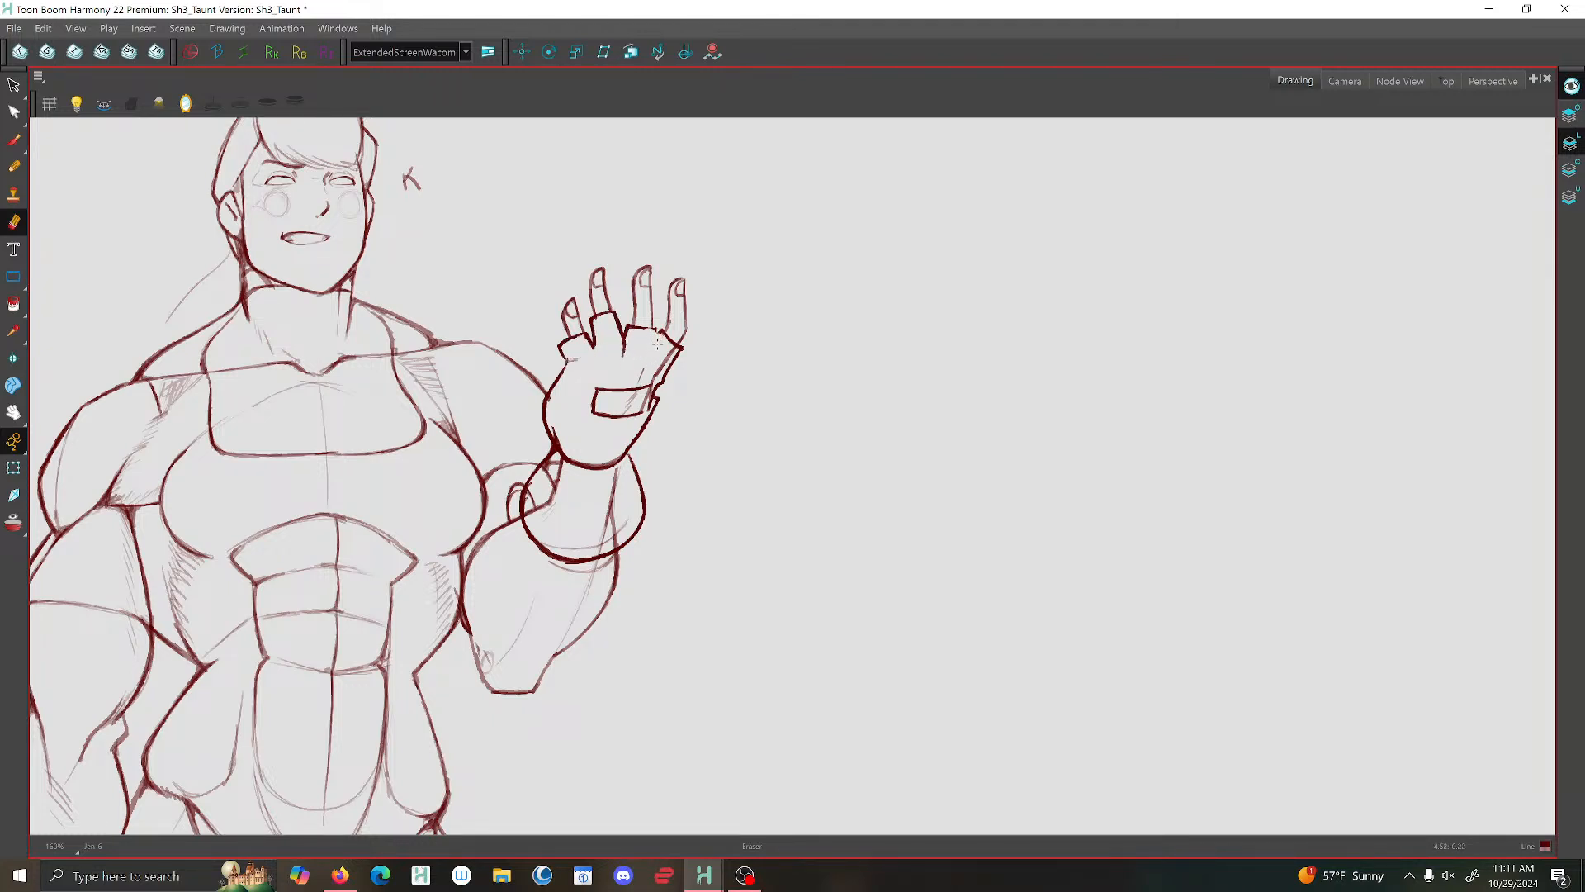
key(ctrl+z)
mouse_move(564, 423)
mouse_down()
mouse_move(539, 508)
mouse_move(560, 535)
mouse_move(577, 543)
mouse_move(613, 464)
mouse_up()
key(ctrl+z)
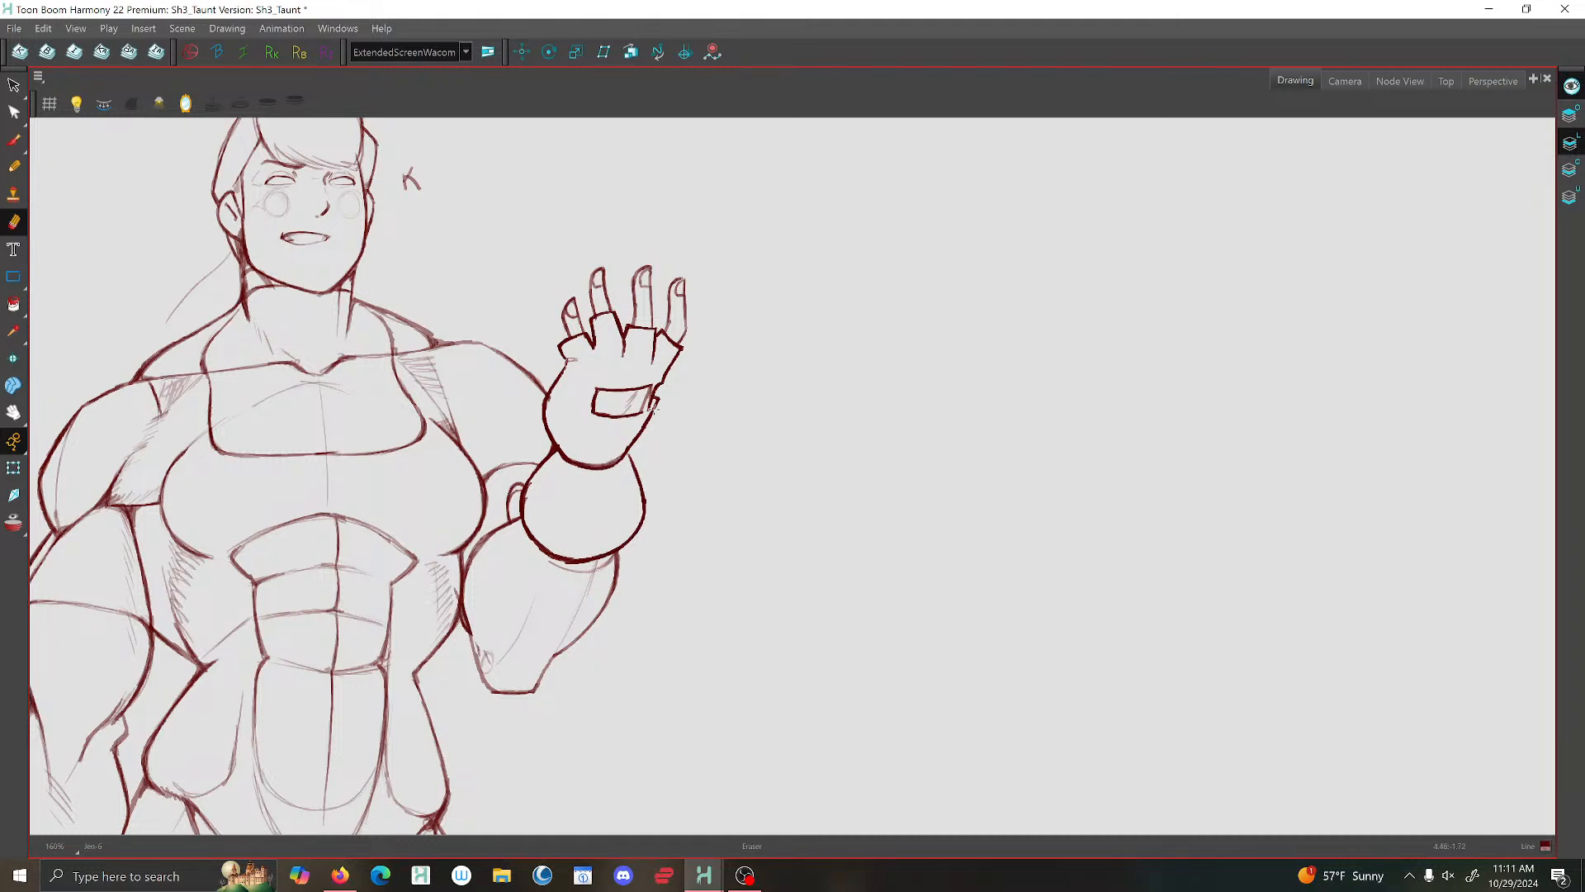
- Brush short crease strokes on the glove's inner side where the hand meets the bulging cuff
scroll(590, 295, down, 5)
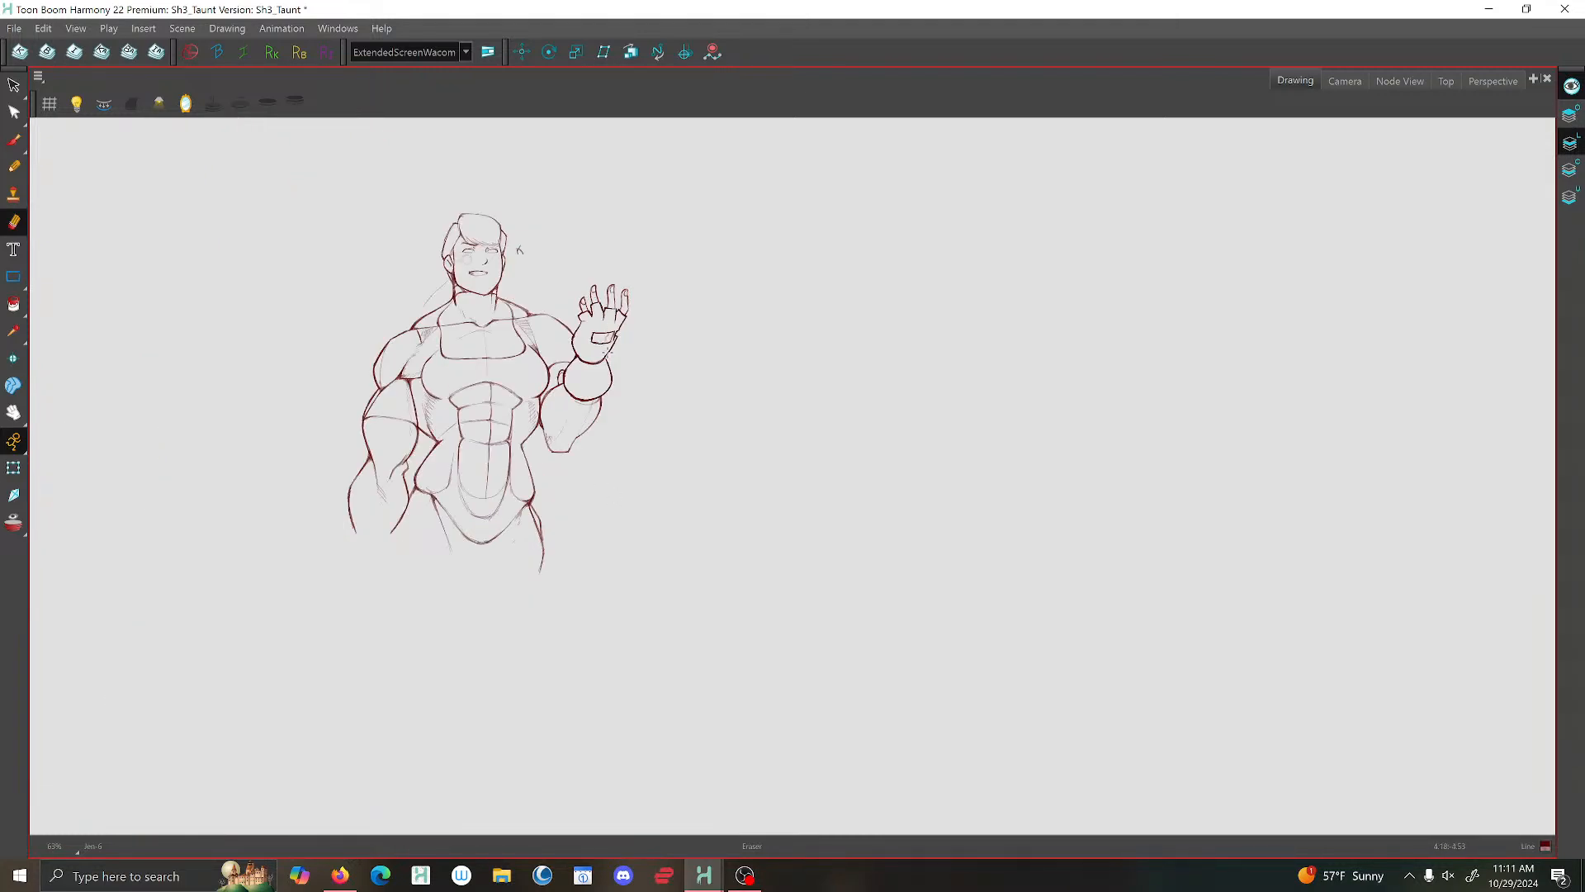
scroll(594, 331, up, 4)
key(alt+b)
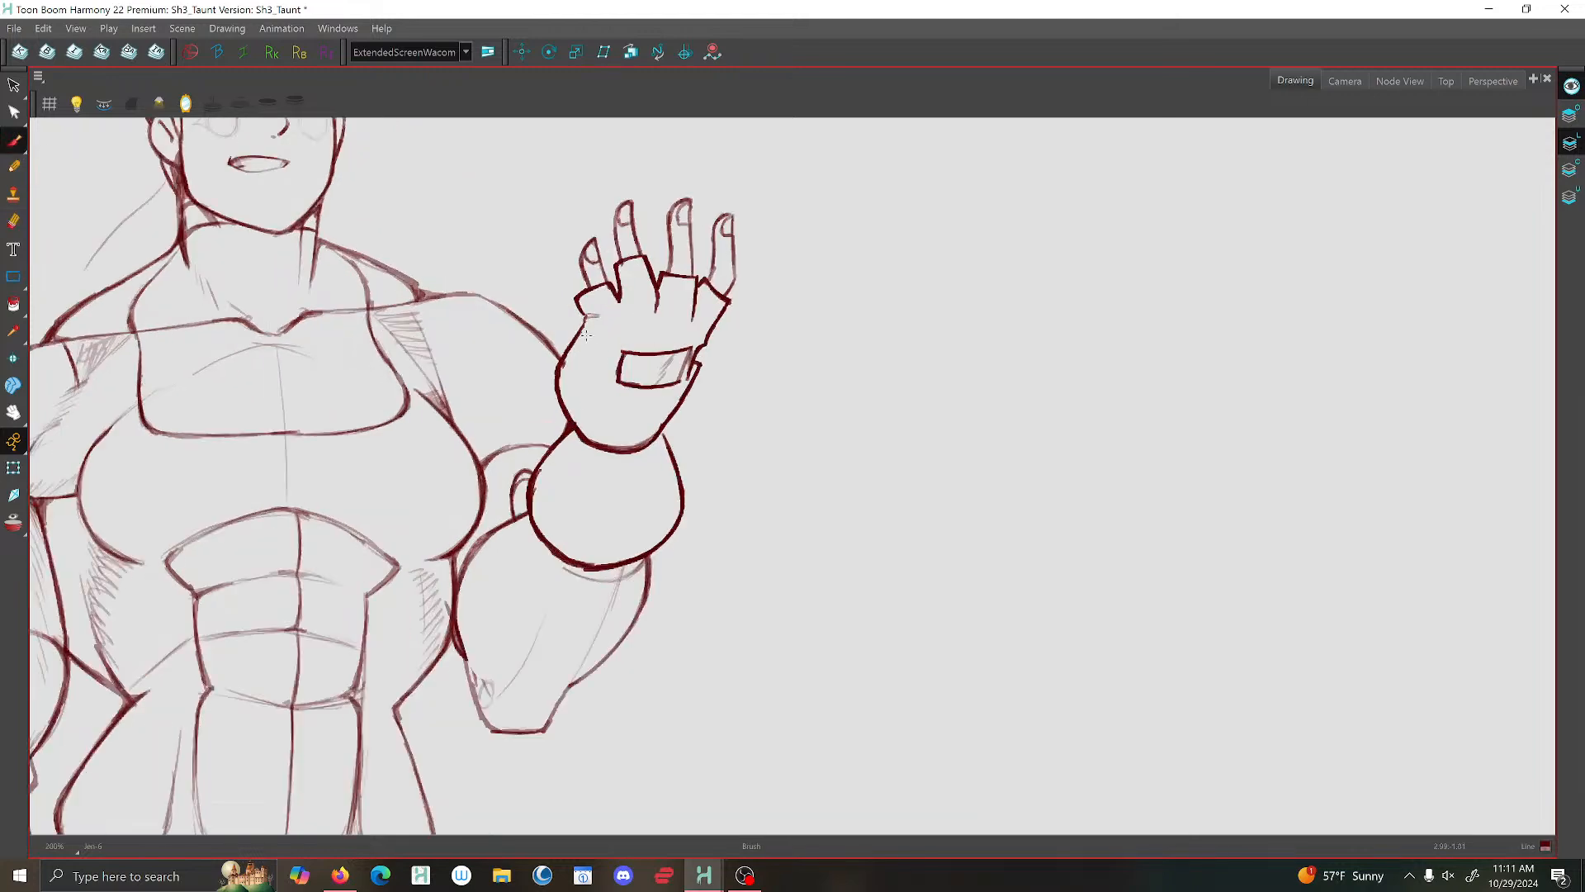
scroll(596, 335, up, 4)
drag(574, 422, 573, 439)
scroll(565, 446, down, 5)
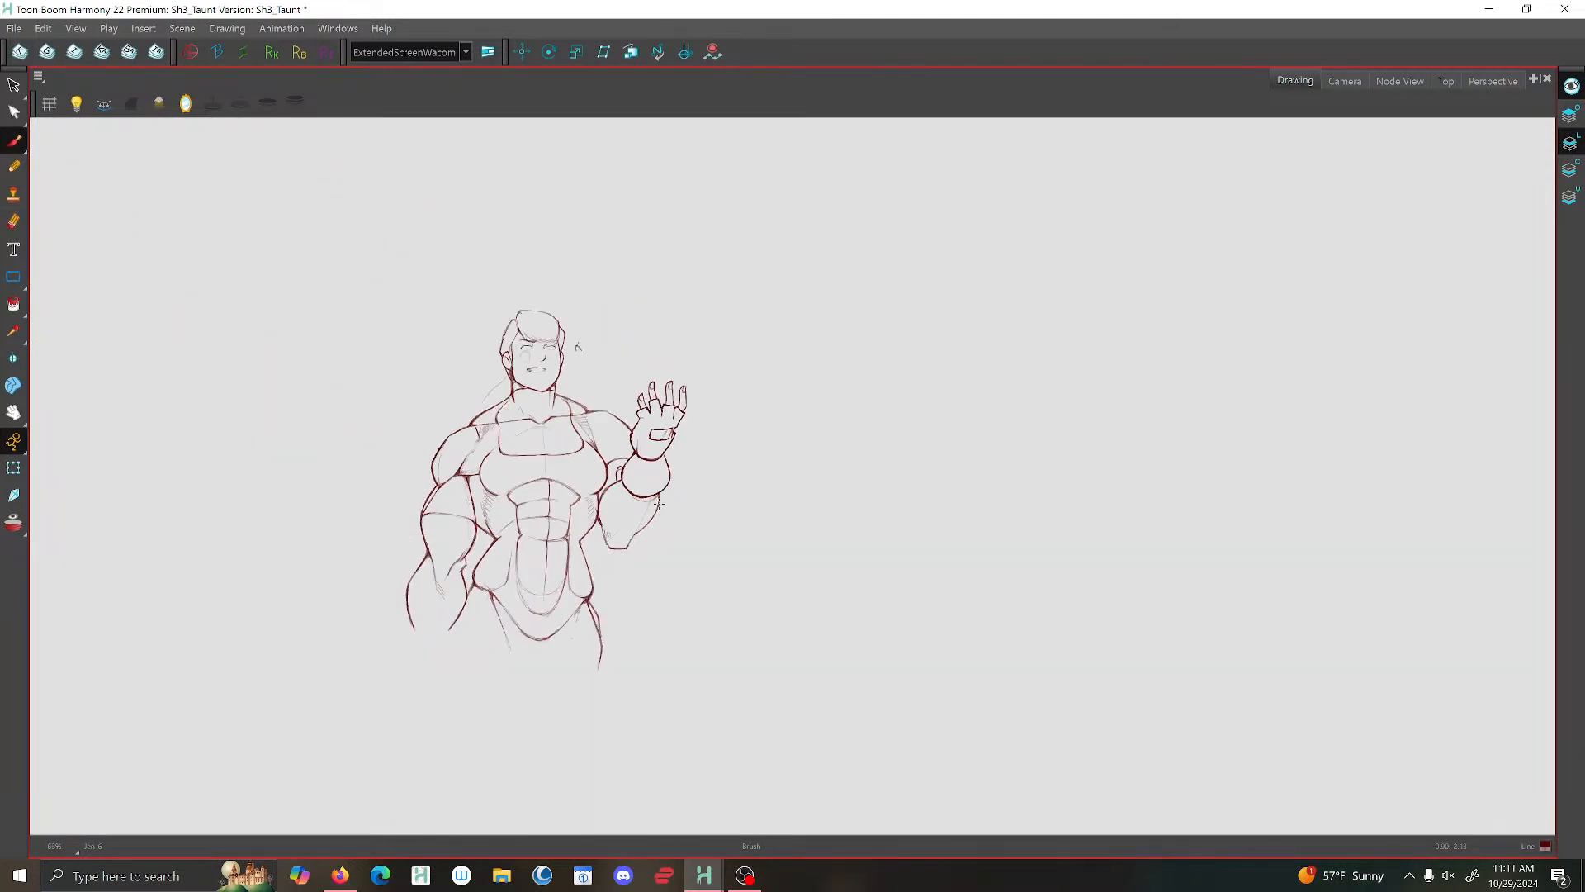
scroll(597, 368, up, 4)
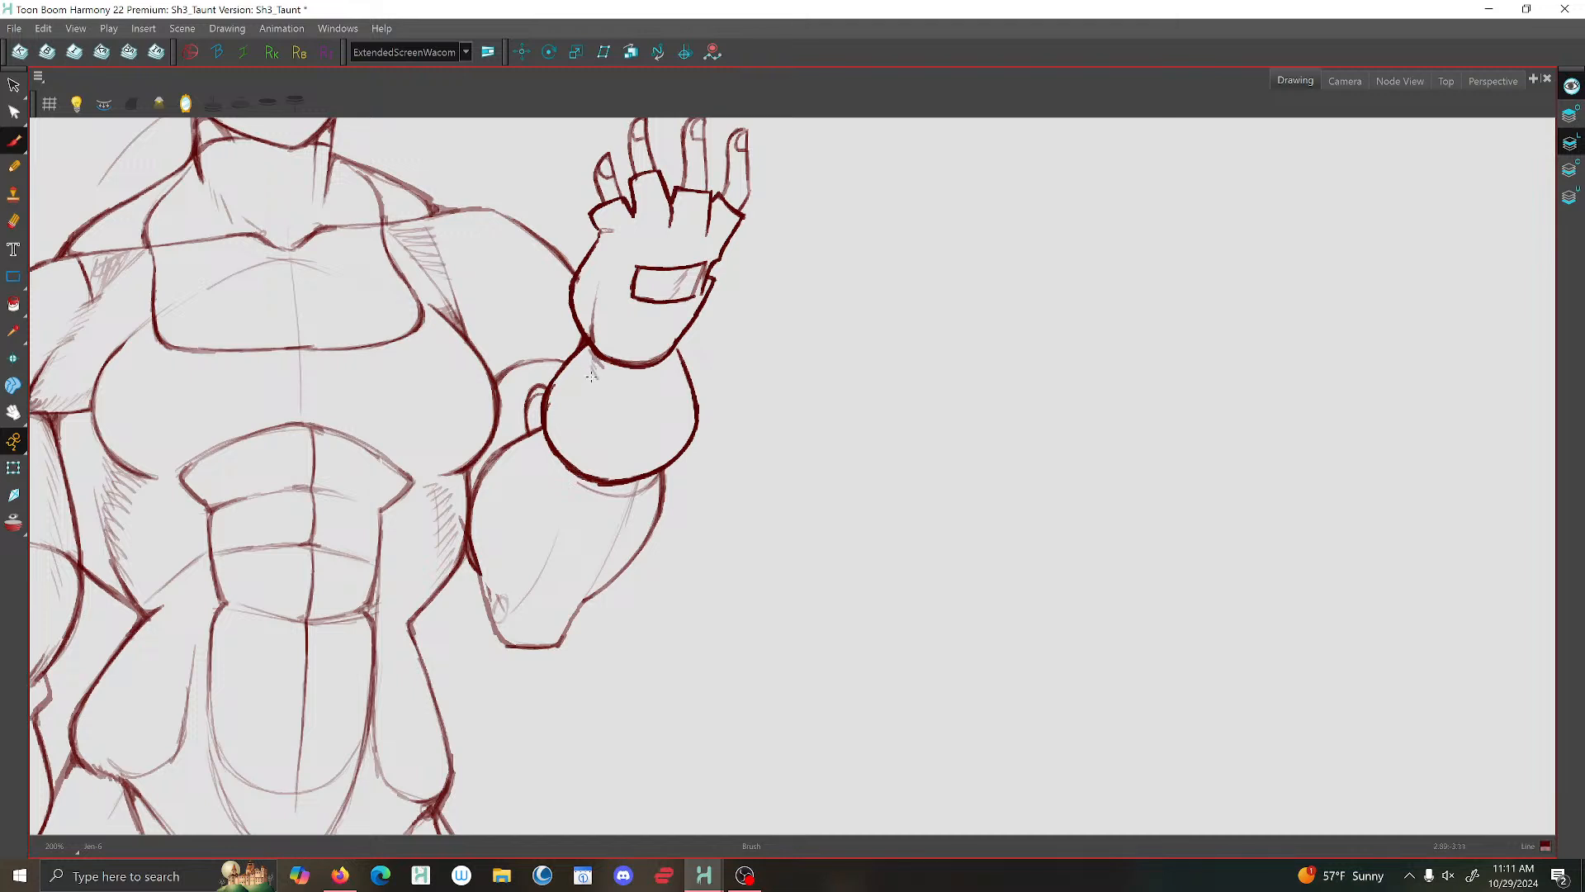
scroll(583, 391, down, 4)
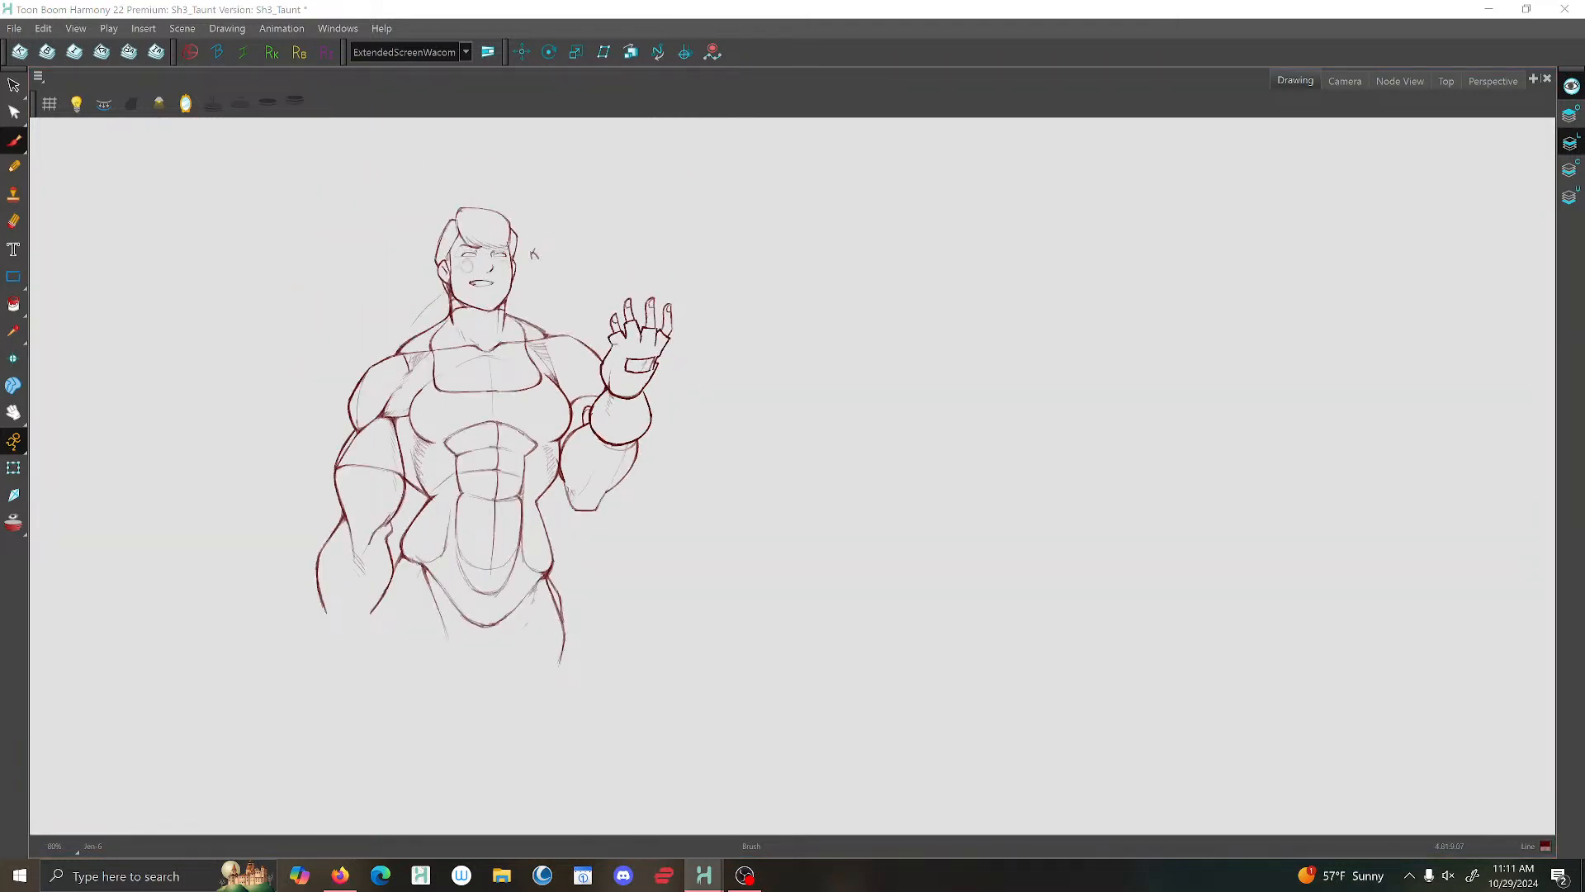
- Select the glove strokes in the overlay art layer in the Camera view and cut them
scroll(671, 602, down, 3)
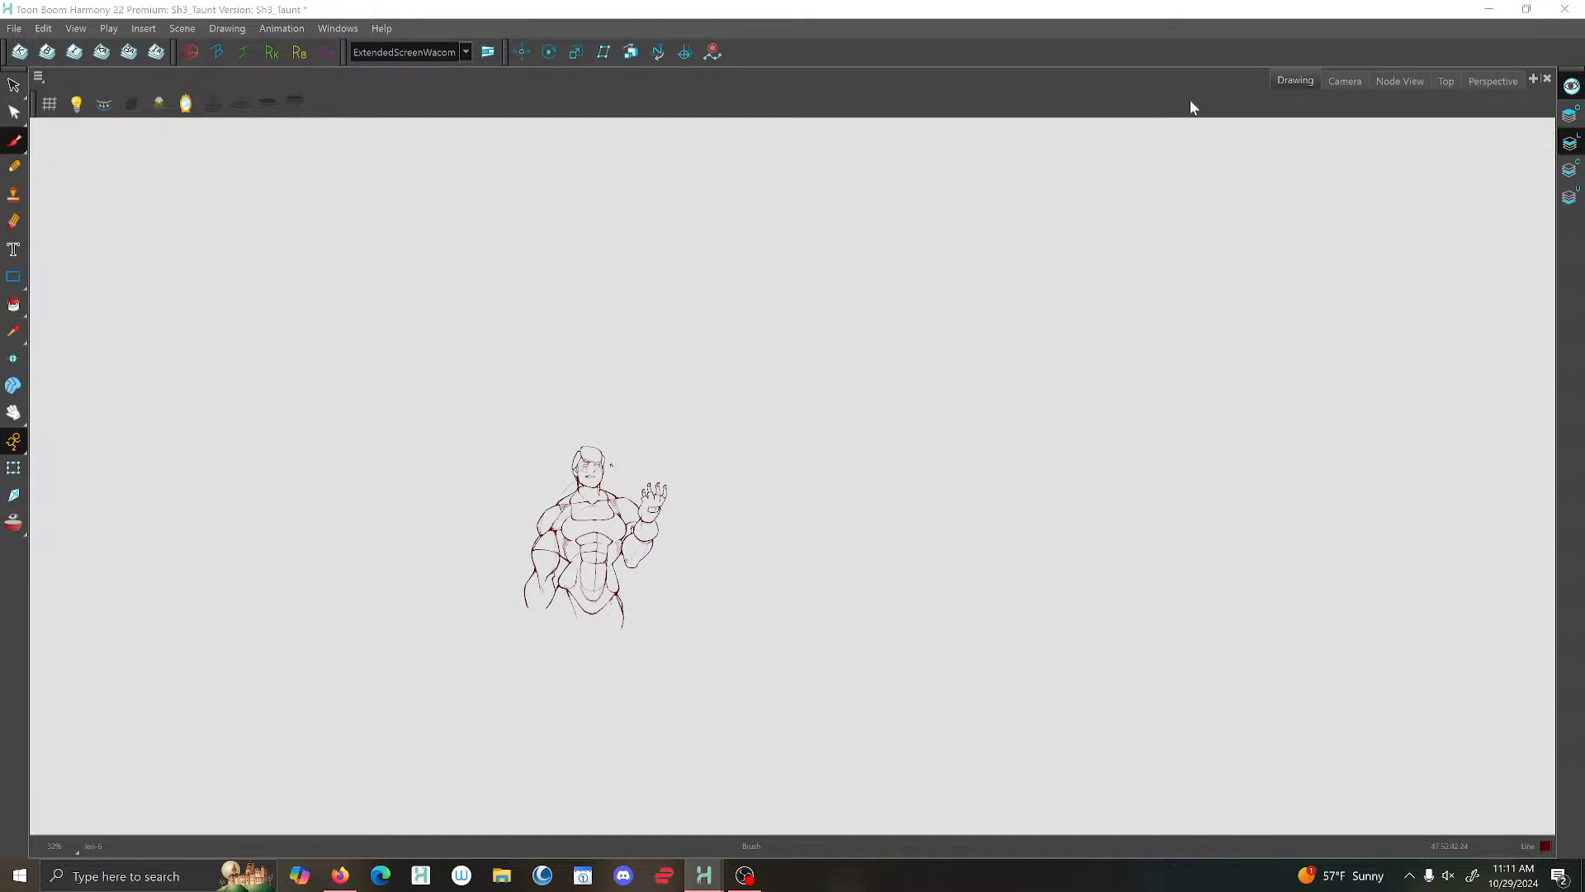
click(1345, 80)
drag(614, 323, 765, 503)
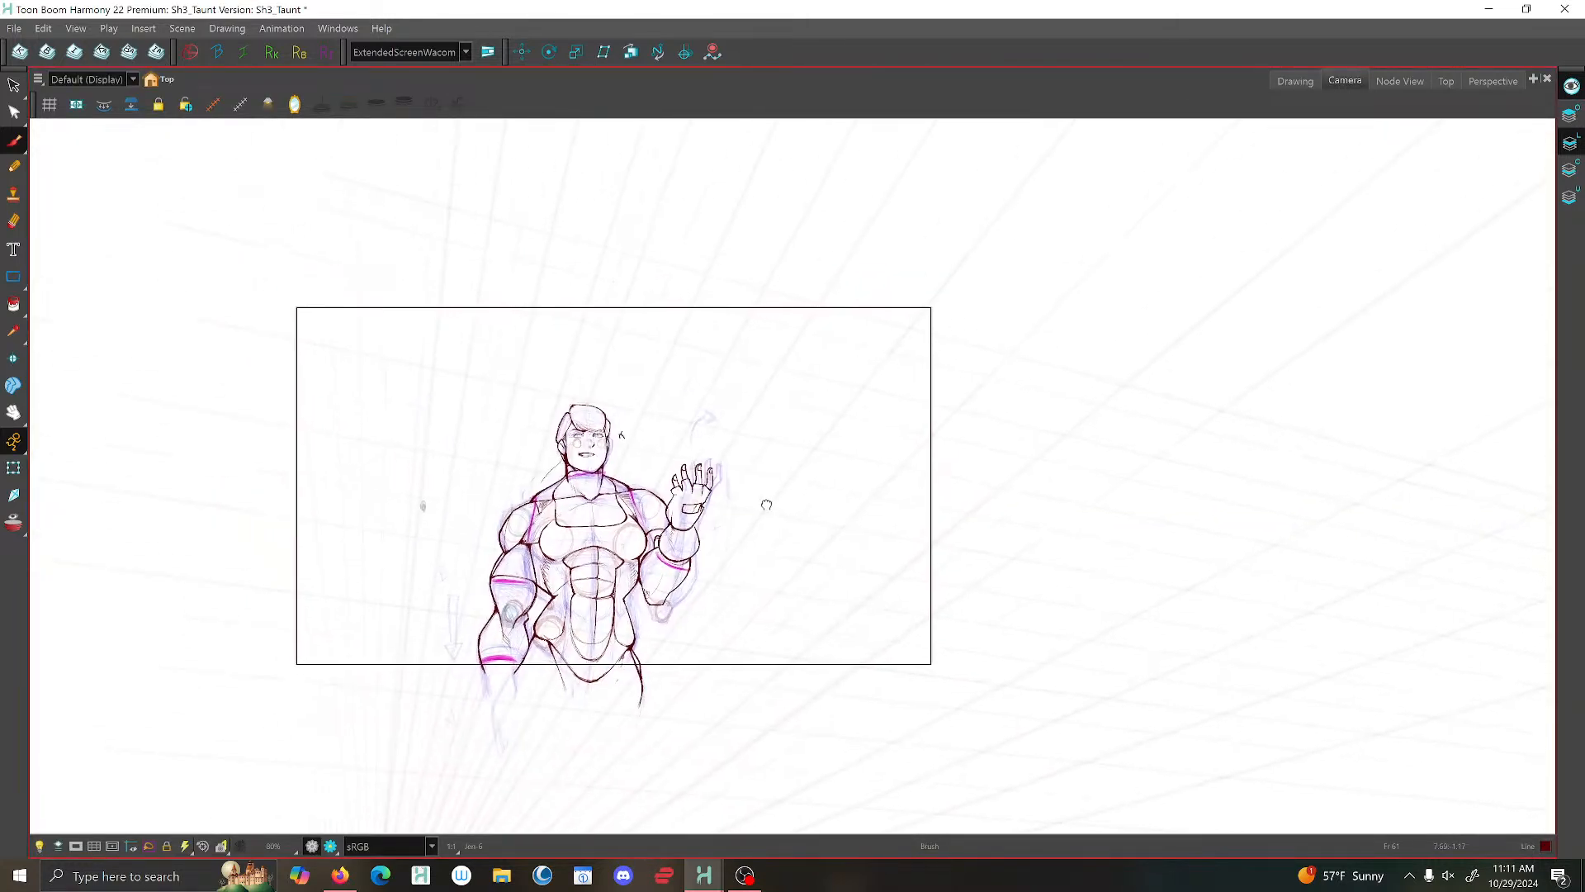
scroll(767, 505, up, 2)
scroll(636, 470, down, 1)
click(14, 86)
scroll(90, 155, down, 2)
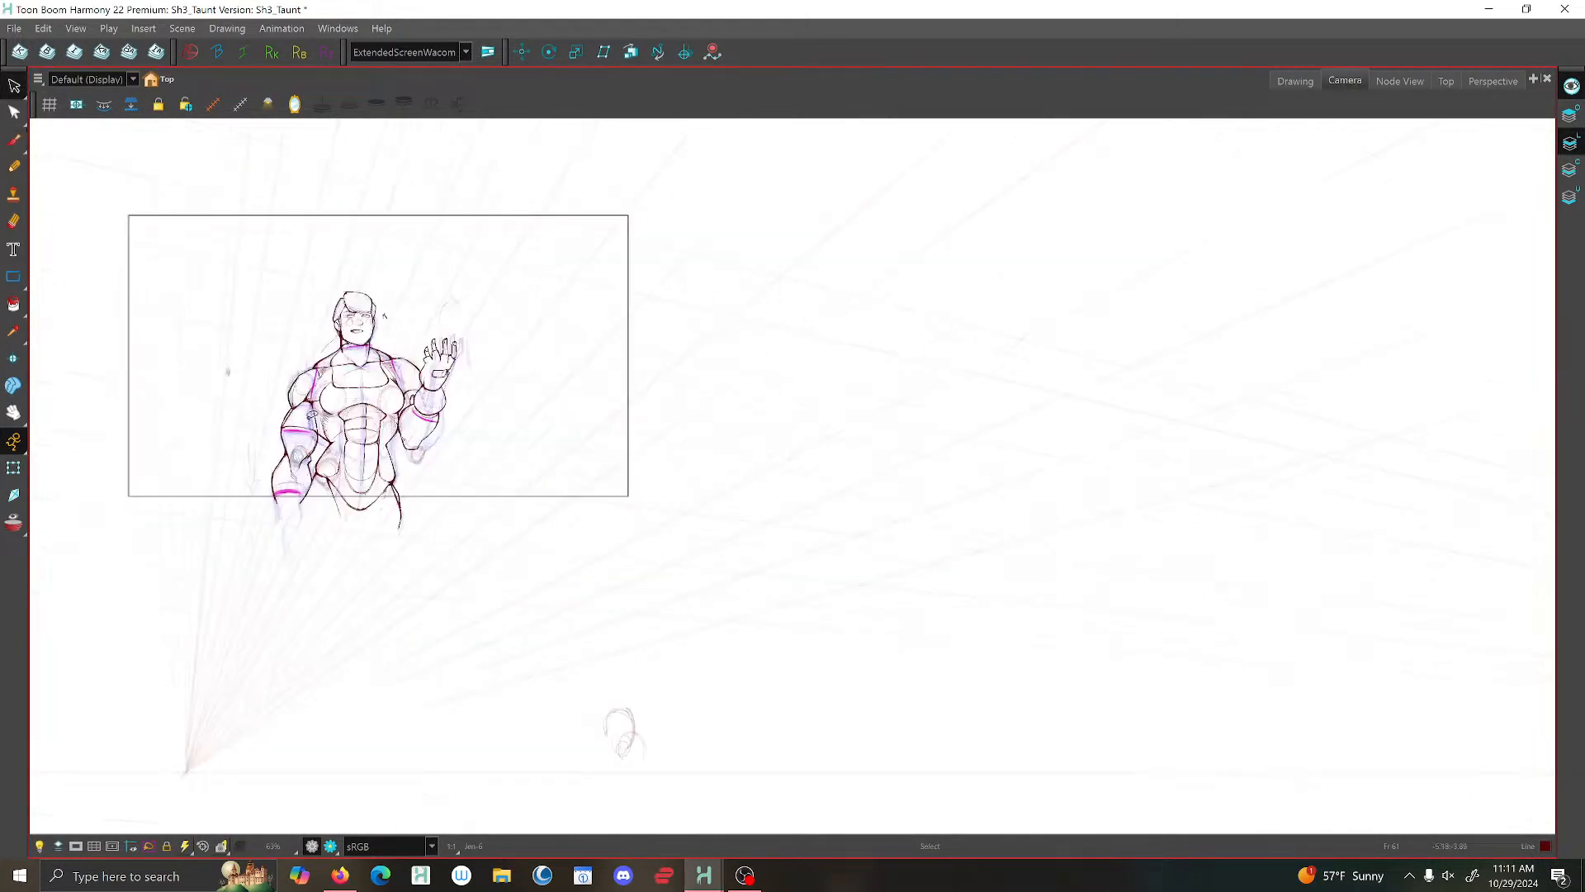
mouse_move(240, 395)
mouse_down()
mouse_move(551, 502)
mouse_move(205, 455)
mouse_move(361, 210)
mouse_move(205, 425)
mouse_up()
click(1570, 115)
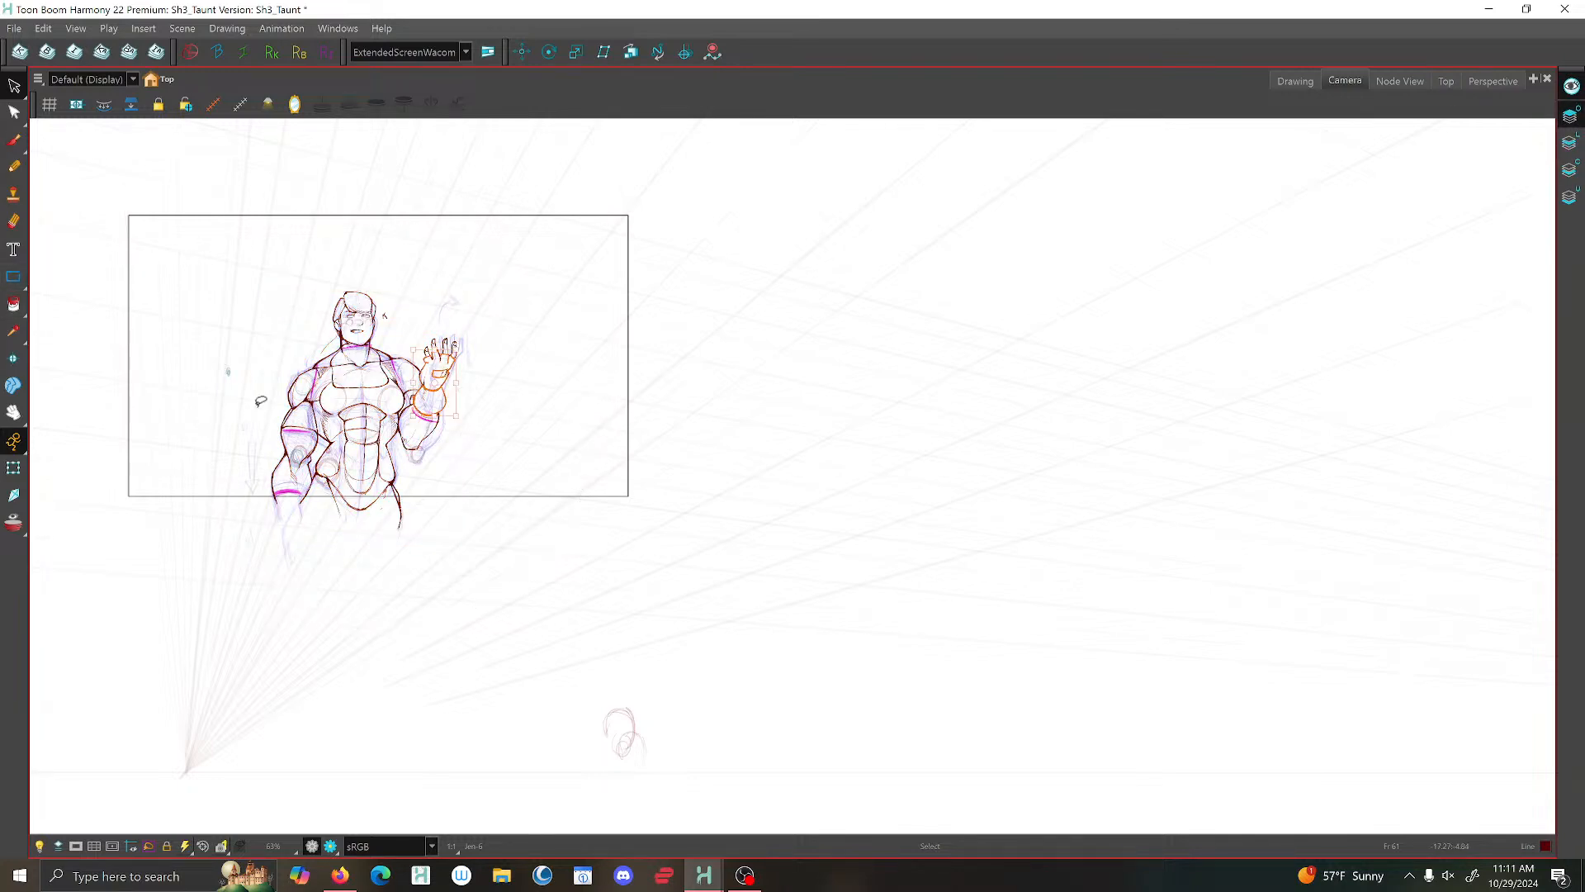
right_click(257, 407)
click(335, 453)
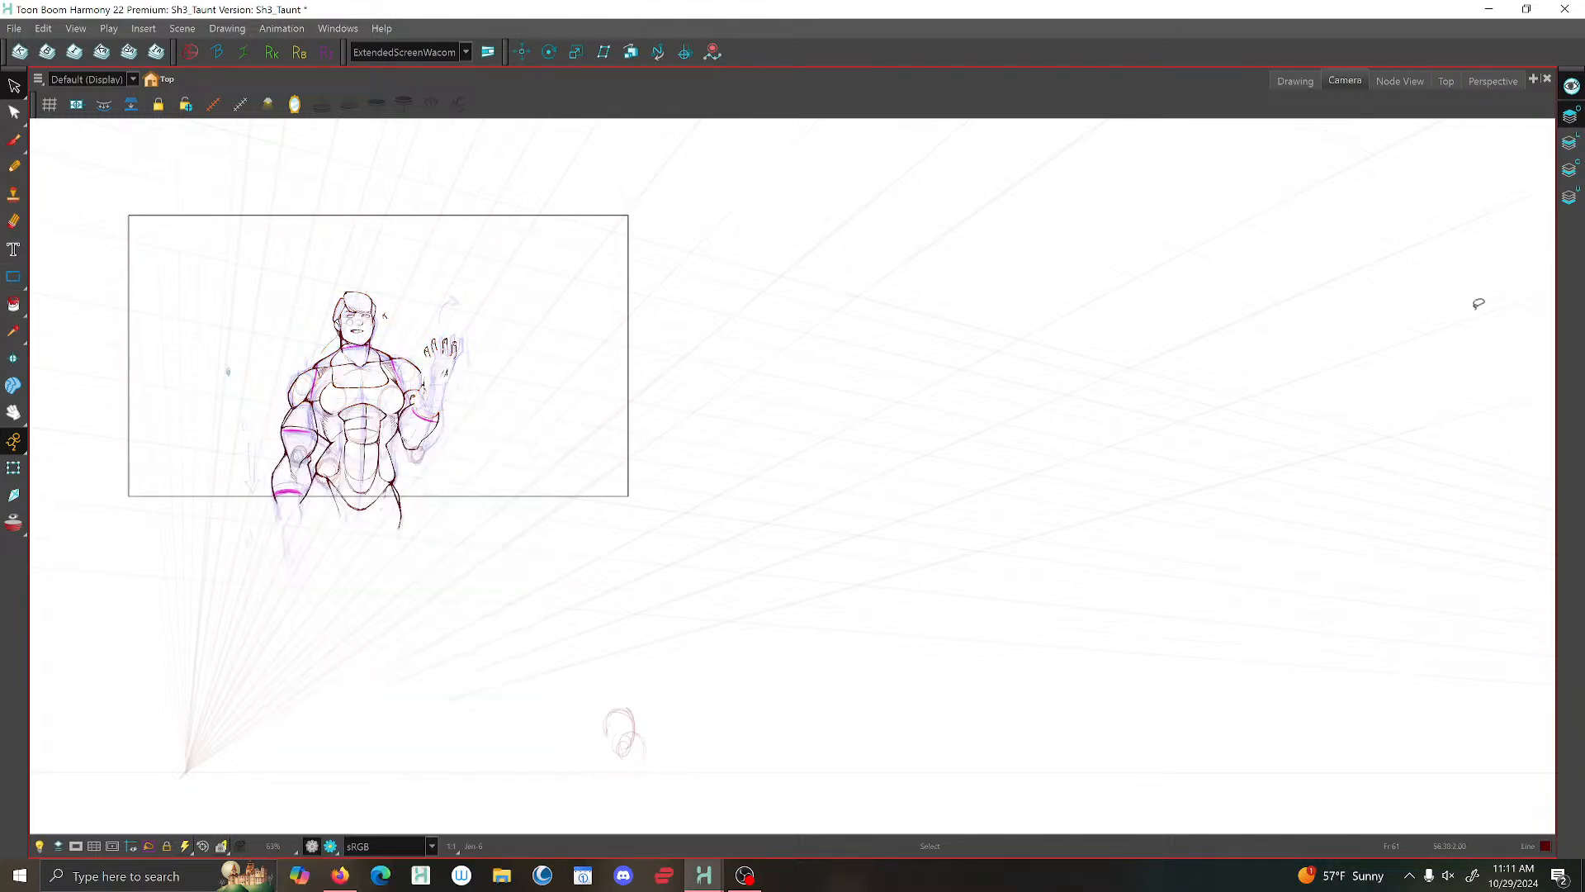
- Paste the cut glove strokes into the line art layer as a drawing object
click(1570, 142)
right_click(811, 312)
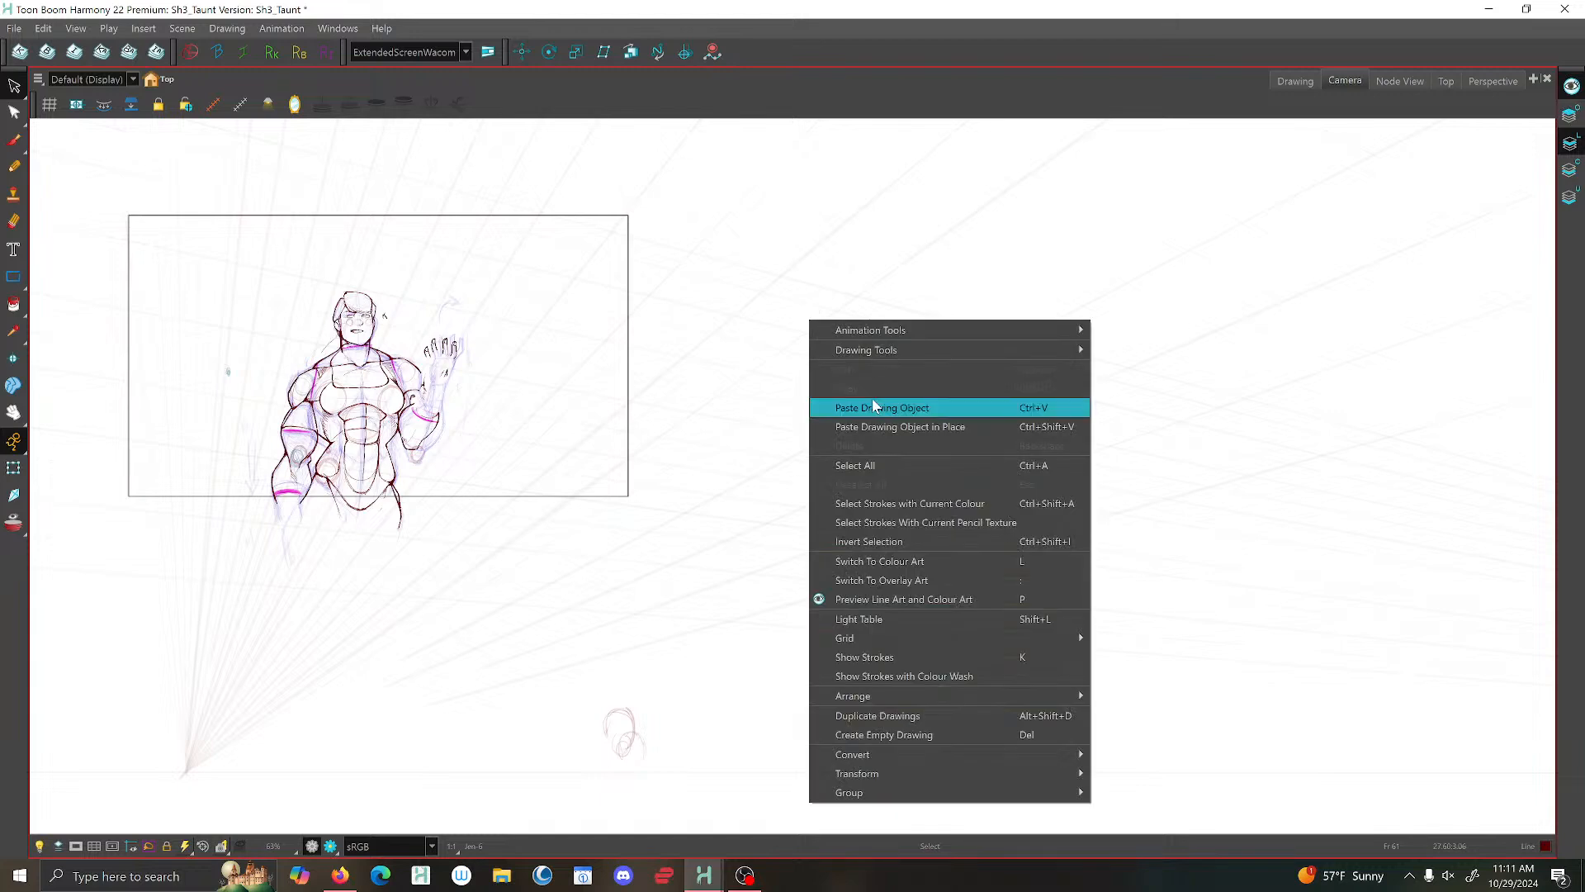
click(875, 407)
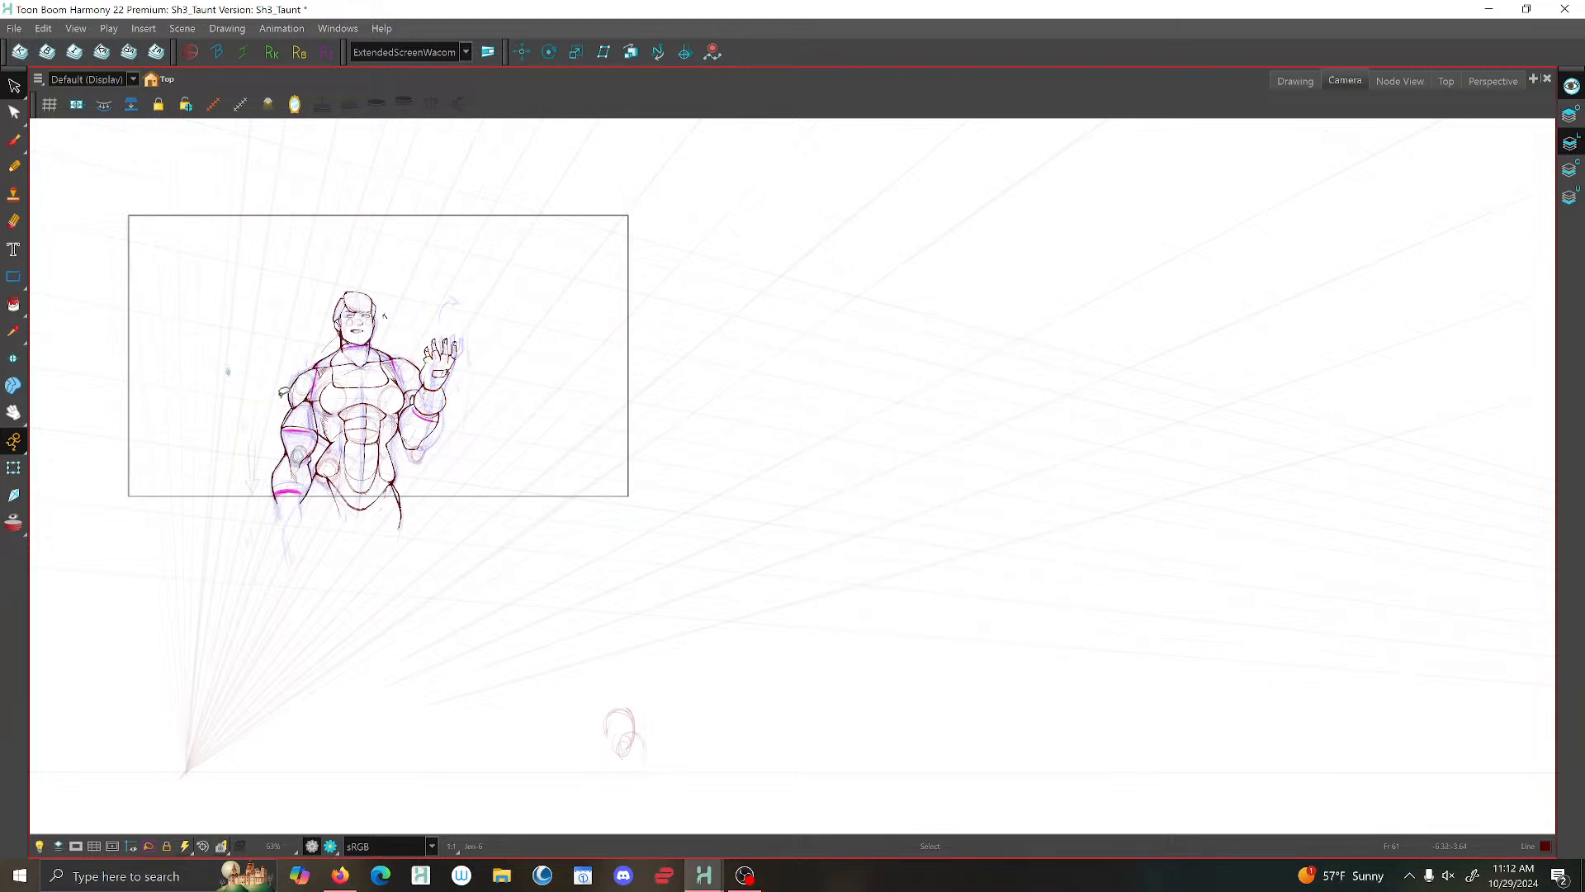
scroll(326, 380, up, 2)
drag(327, 381, 607, 437)
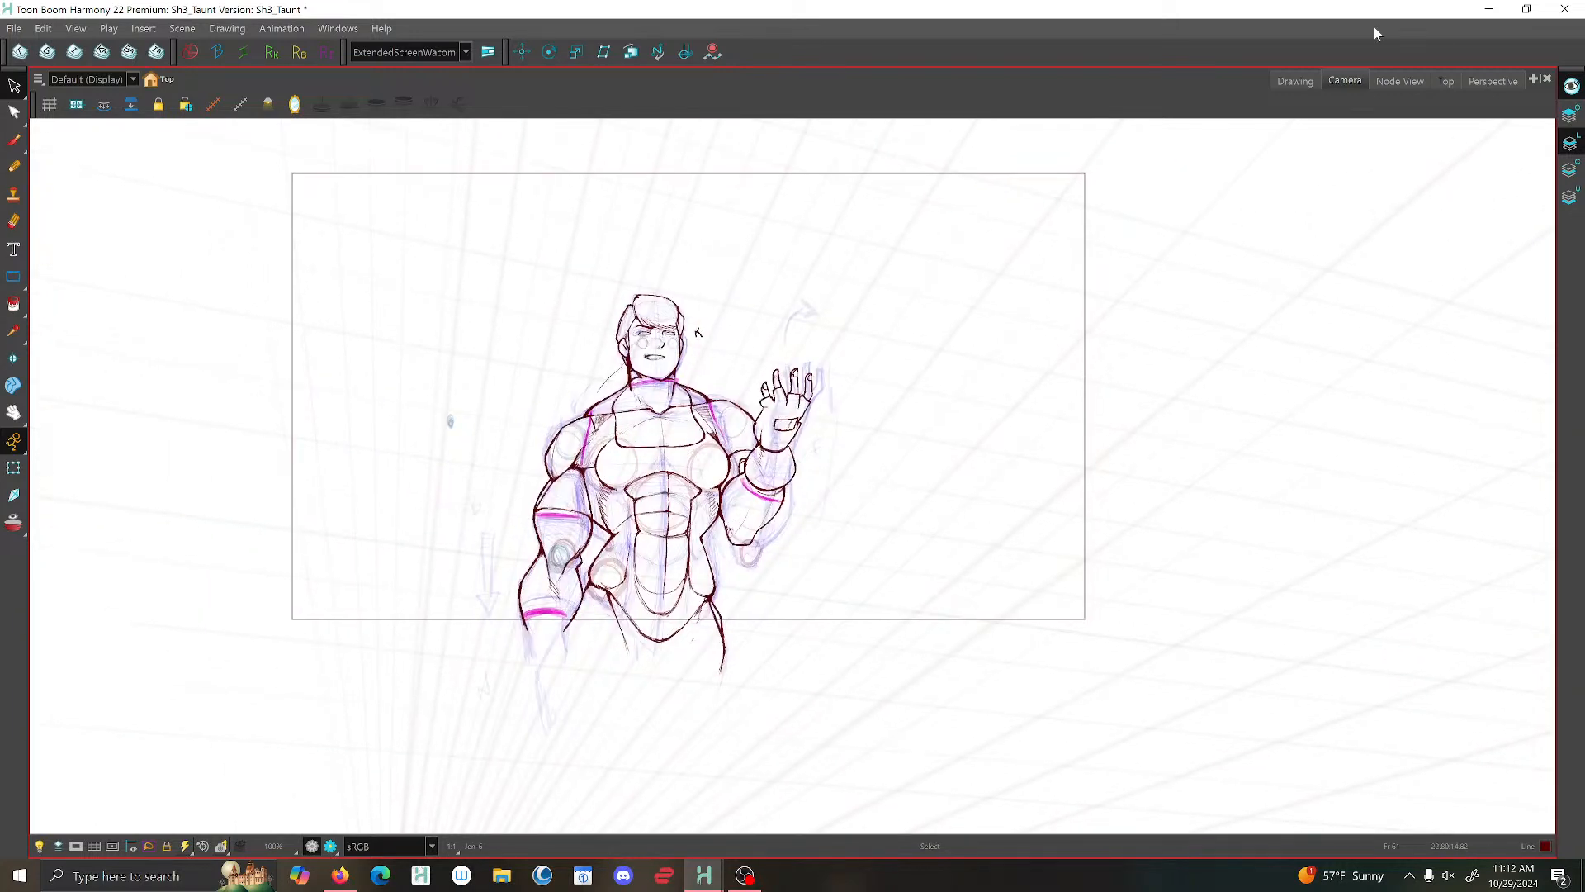
- Inspect the combined figure and glove line art in the Drawing view and return to the Camera view
click(1307, 79)
scroll(673, 482, up, 3)
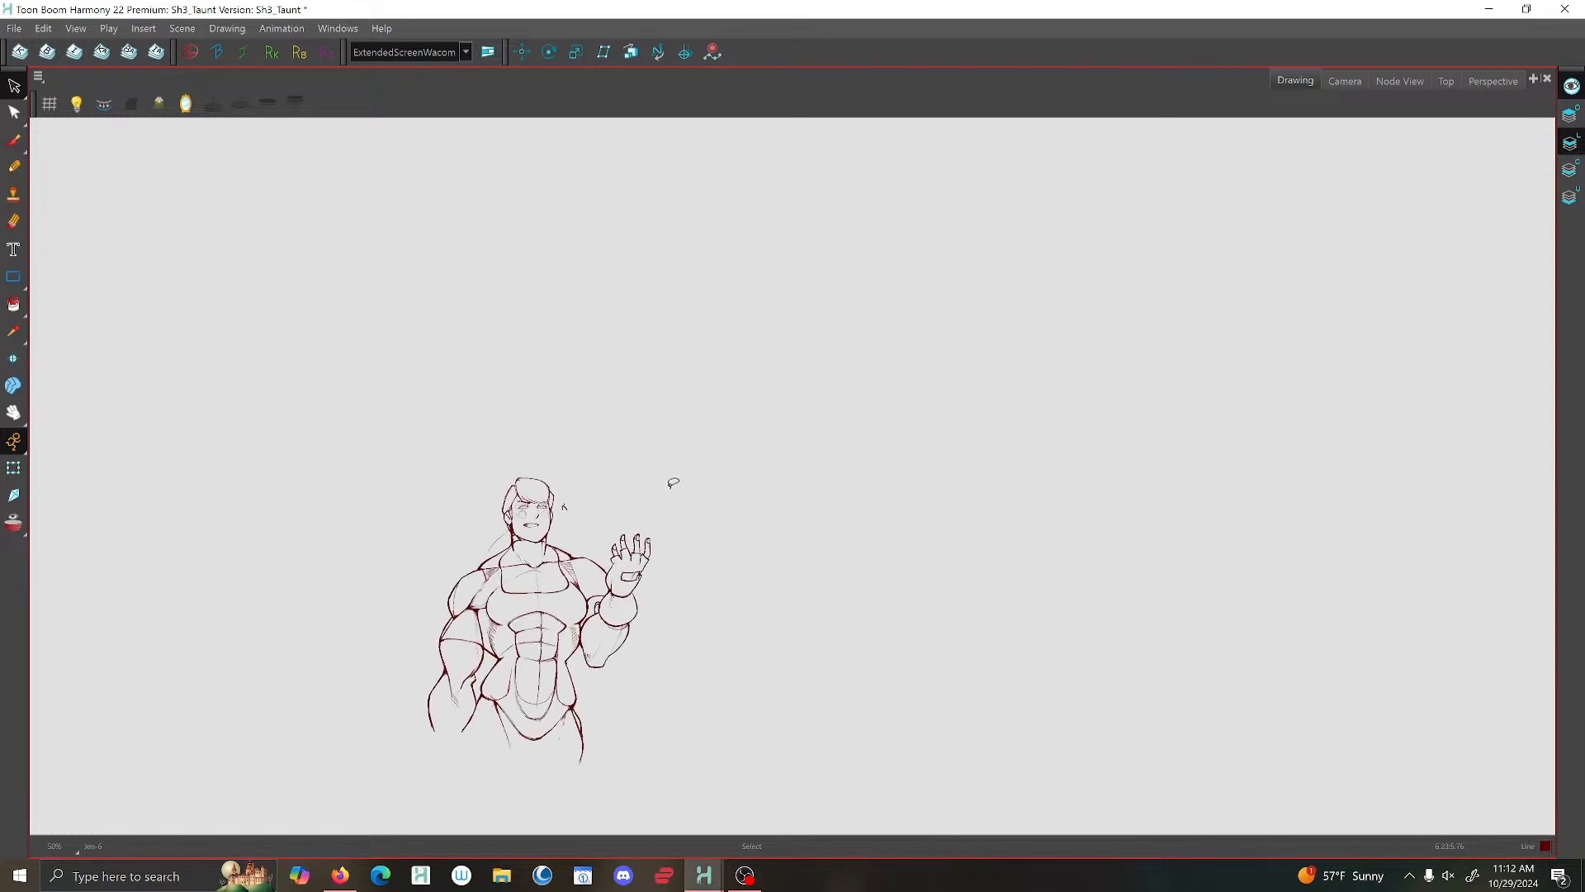
drag(673, 482, 802, 389)
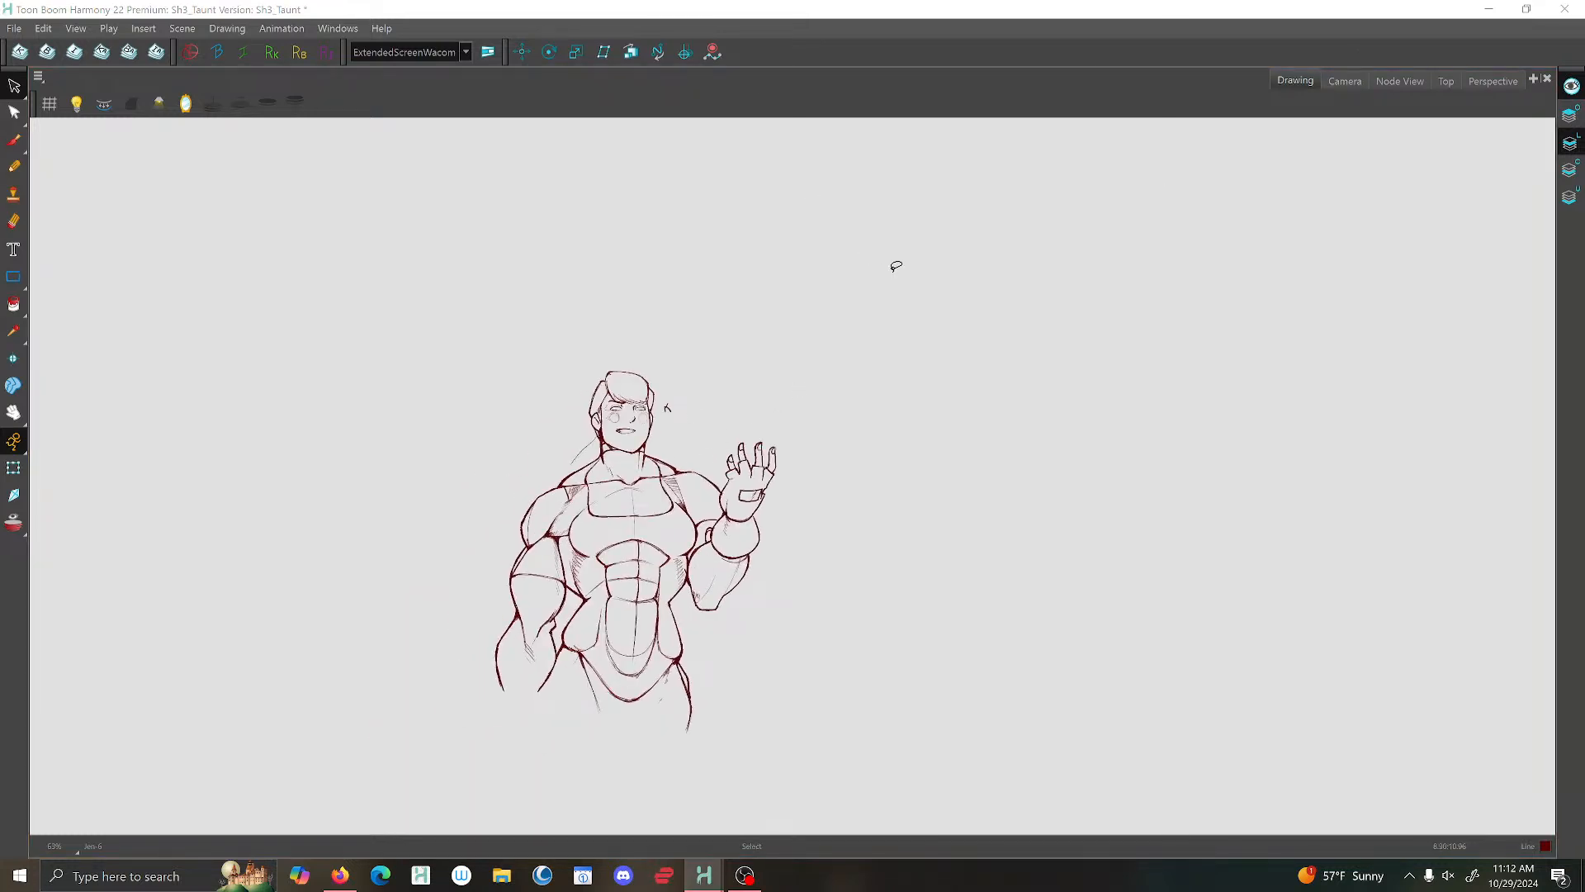
click(1343, 80)
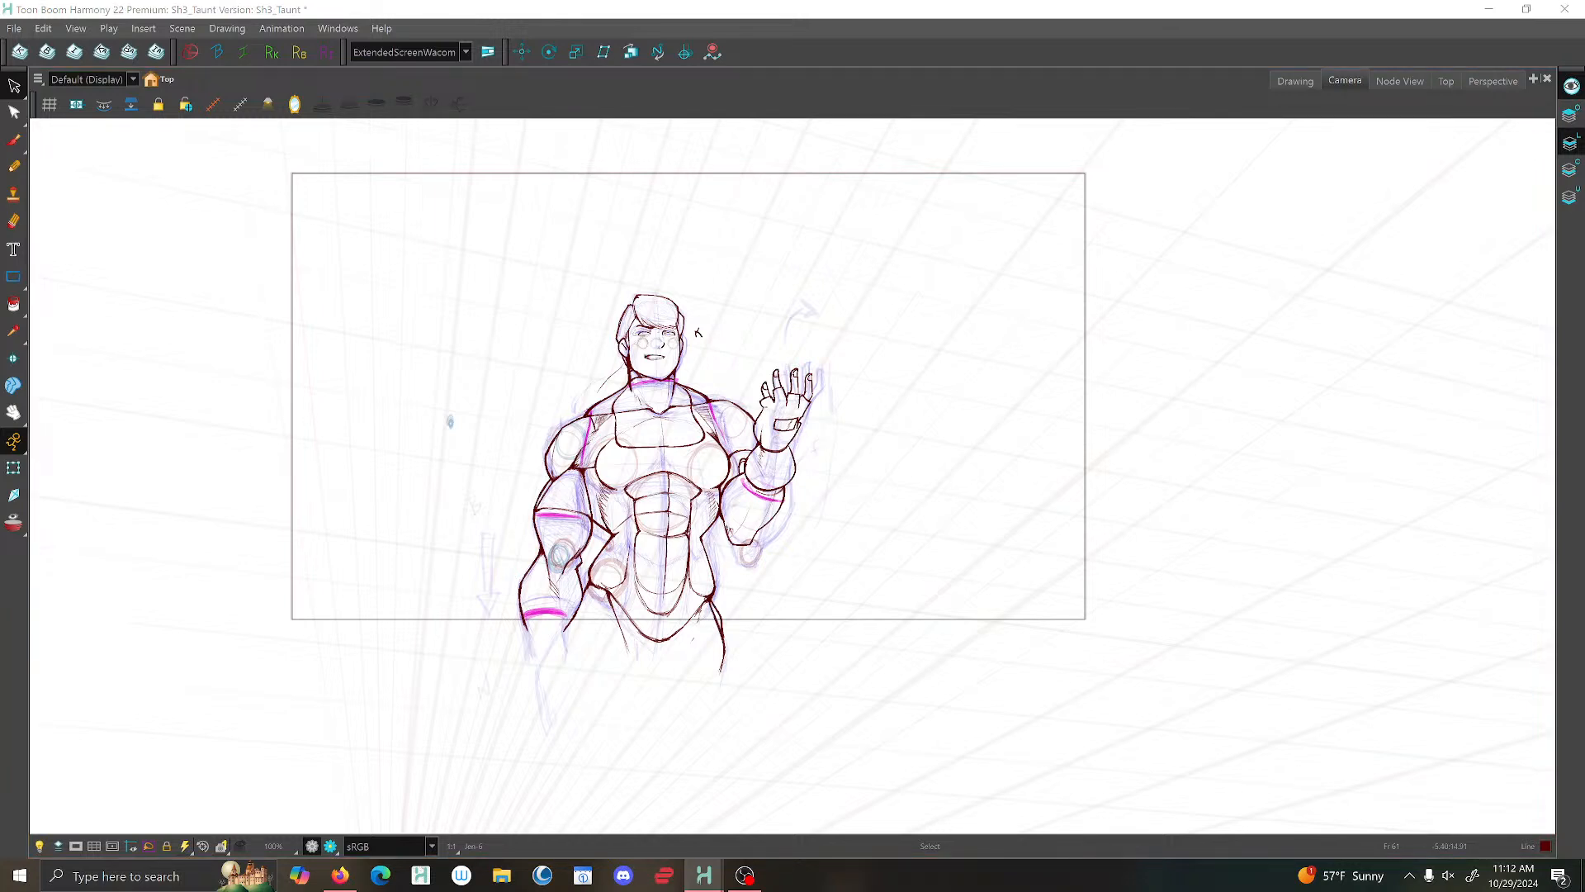
- Go to the character's other taunt pose drawing at frame 123
key(shift+comma)
click(488, 51)
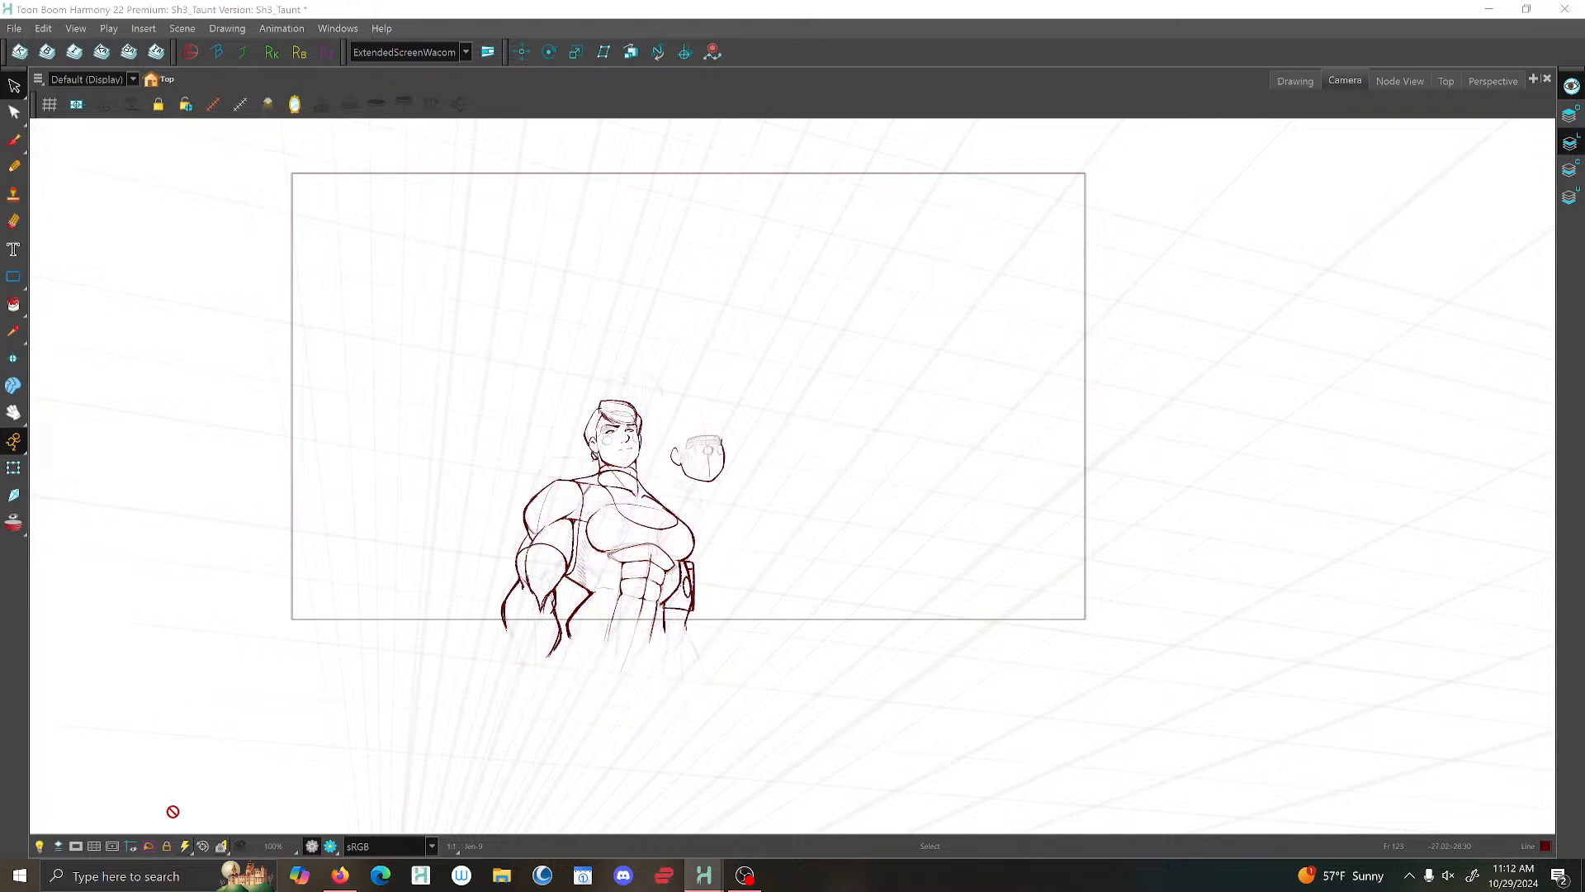
click(203, 847)
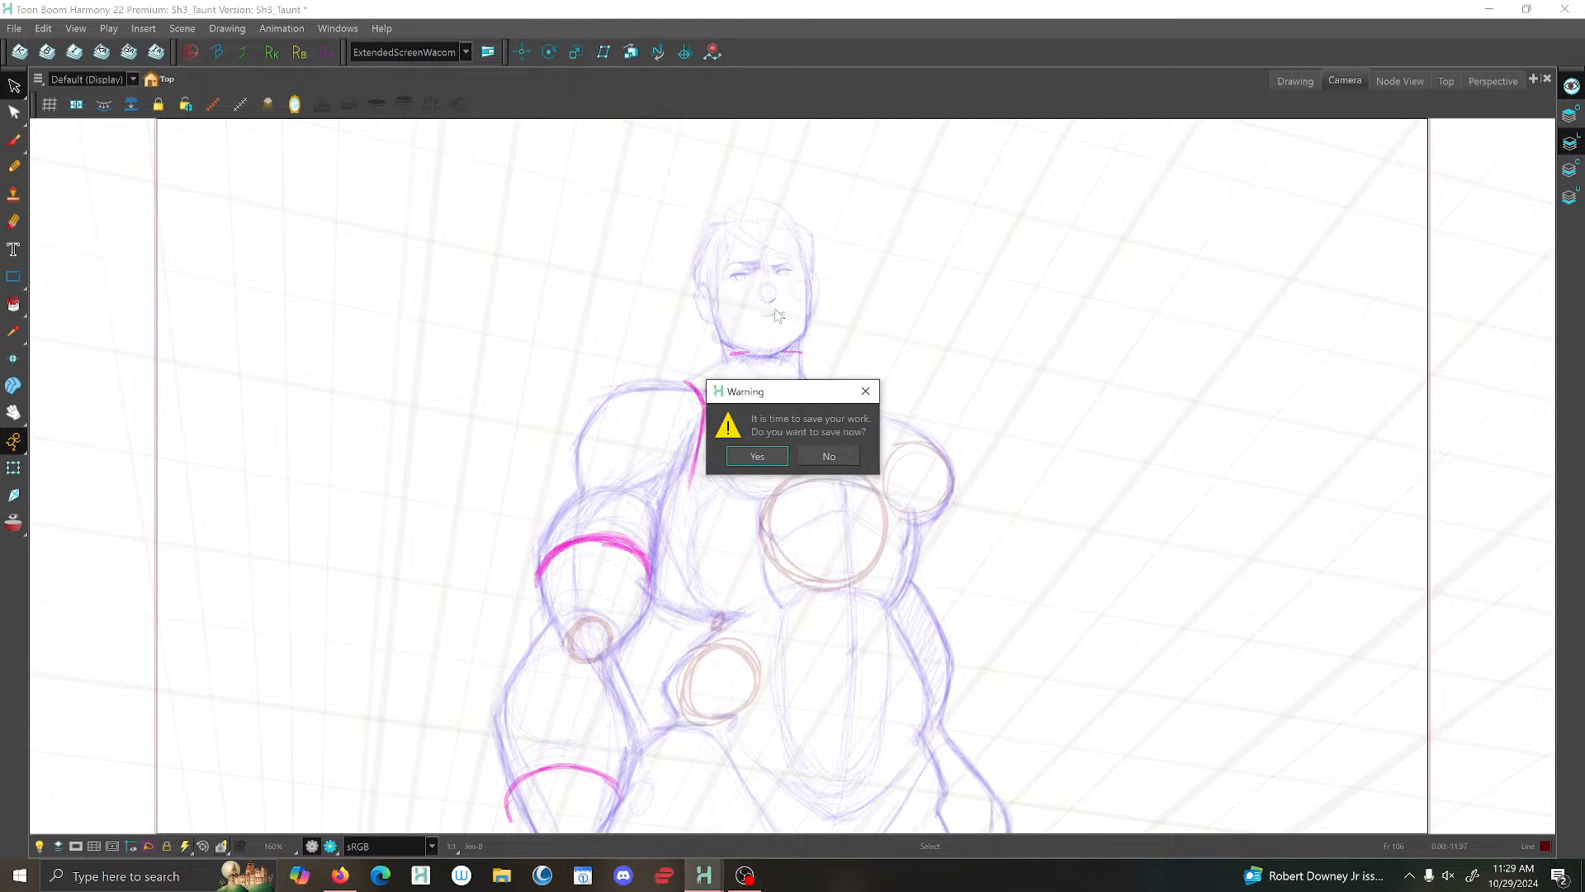
- Save the scene and show the current sketch pose in the Drawing view with the light table turned on
click(757, 457)
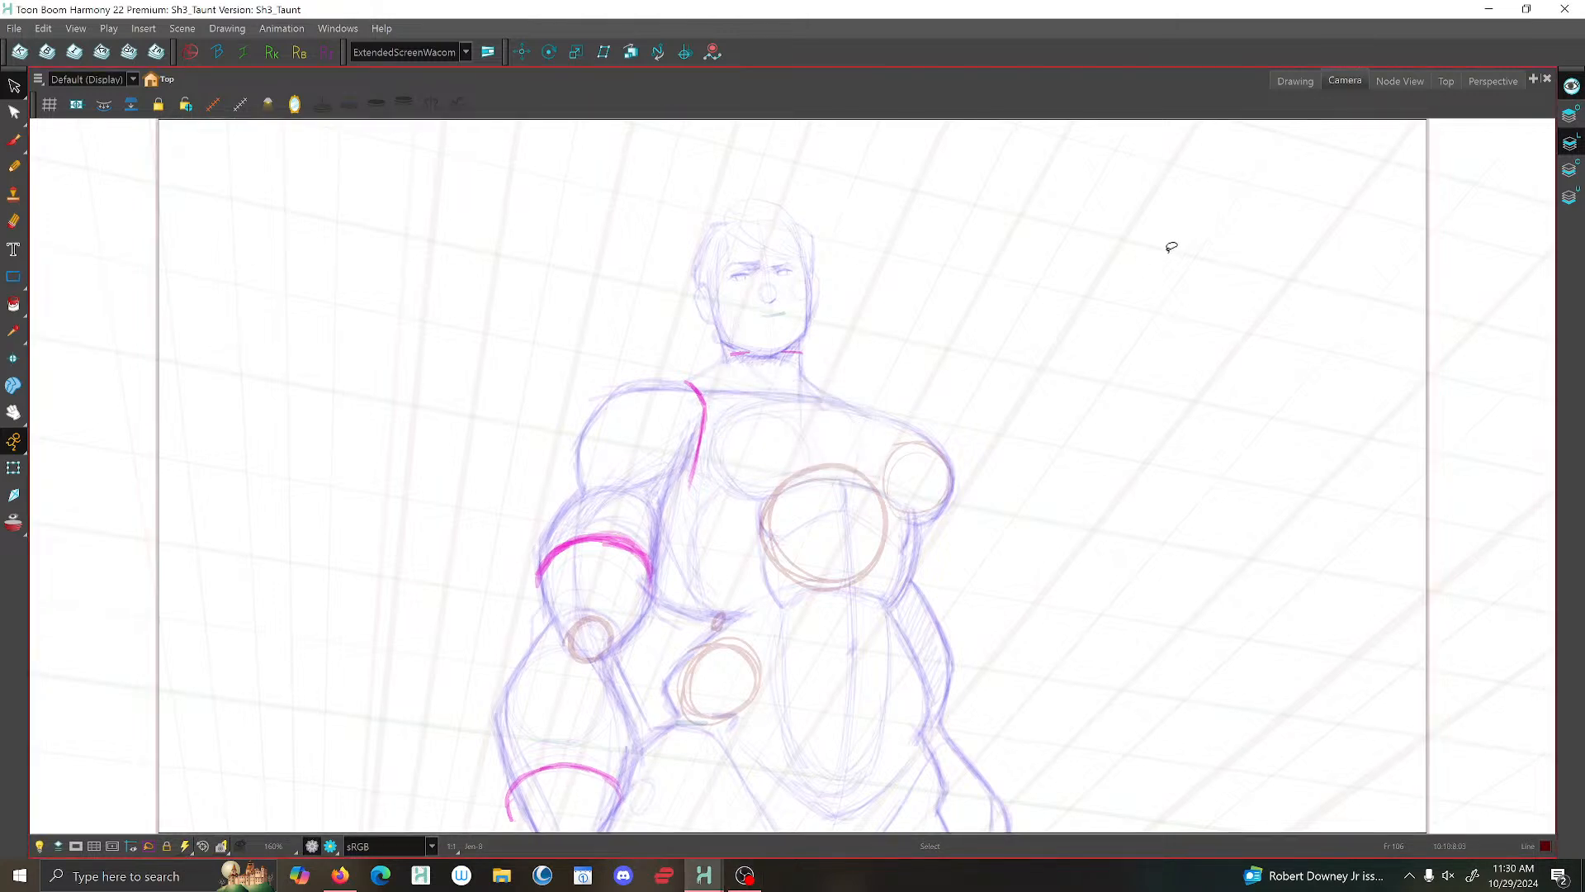
click(1293, 80)
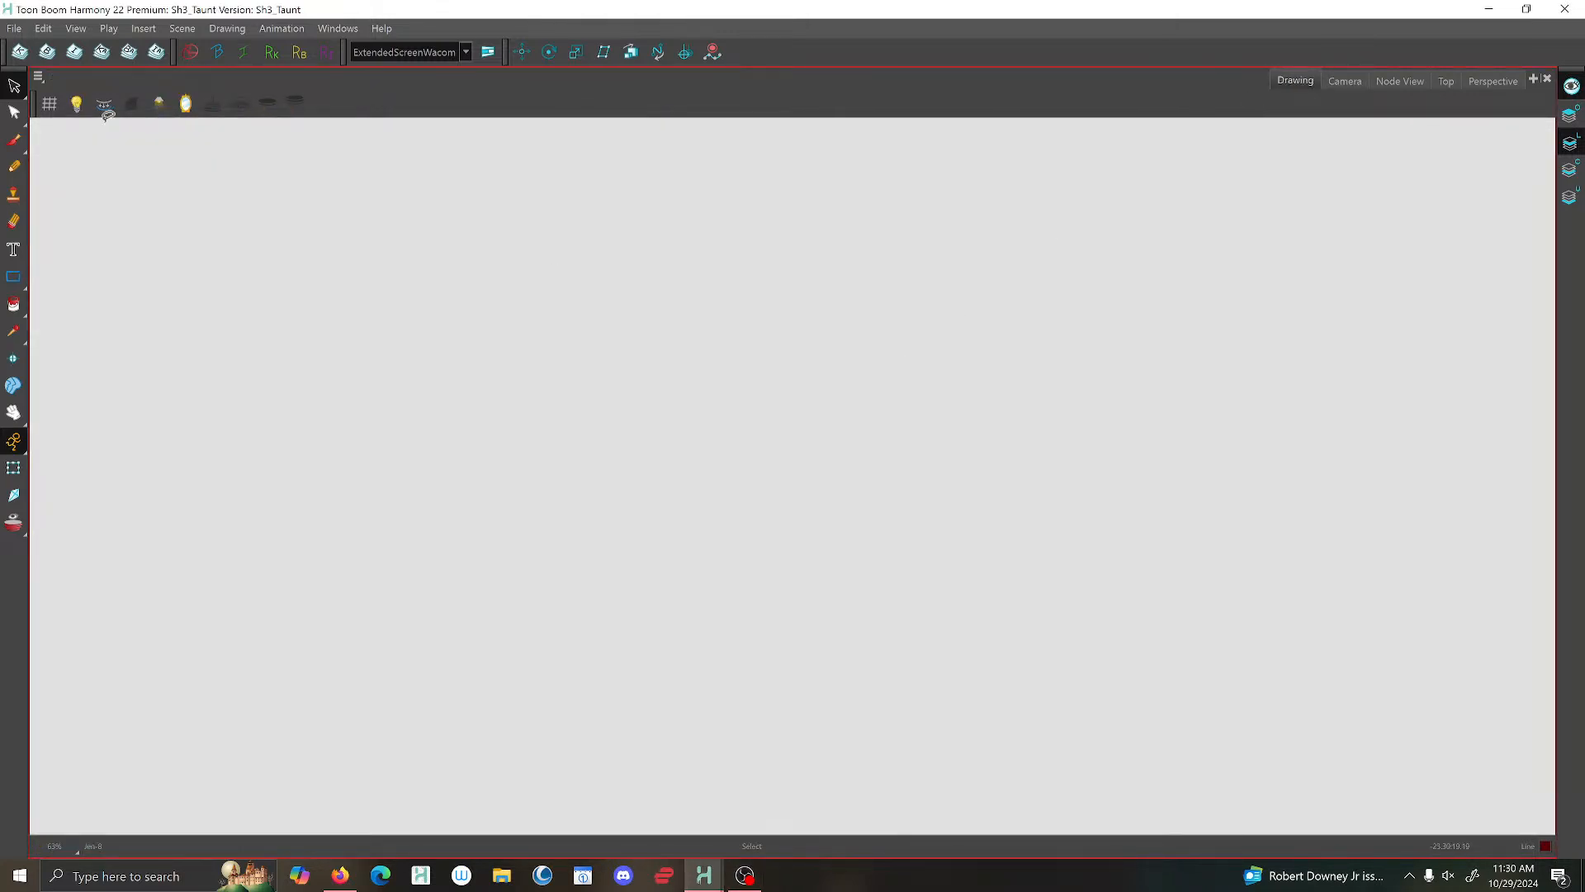
click(76, 103)
scroll(648, 607, up, 3)
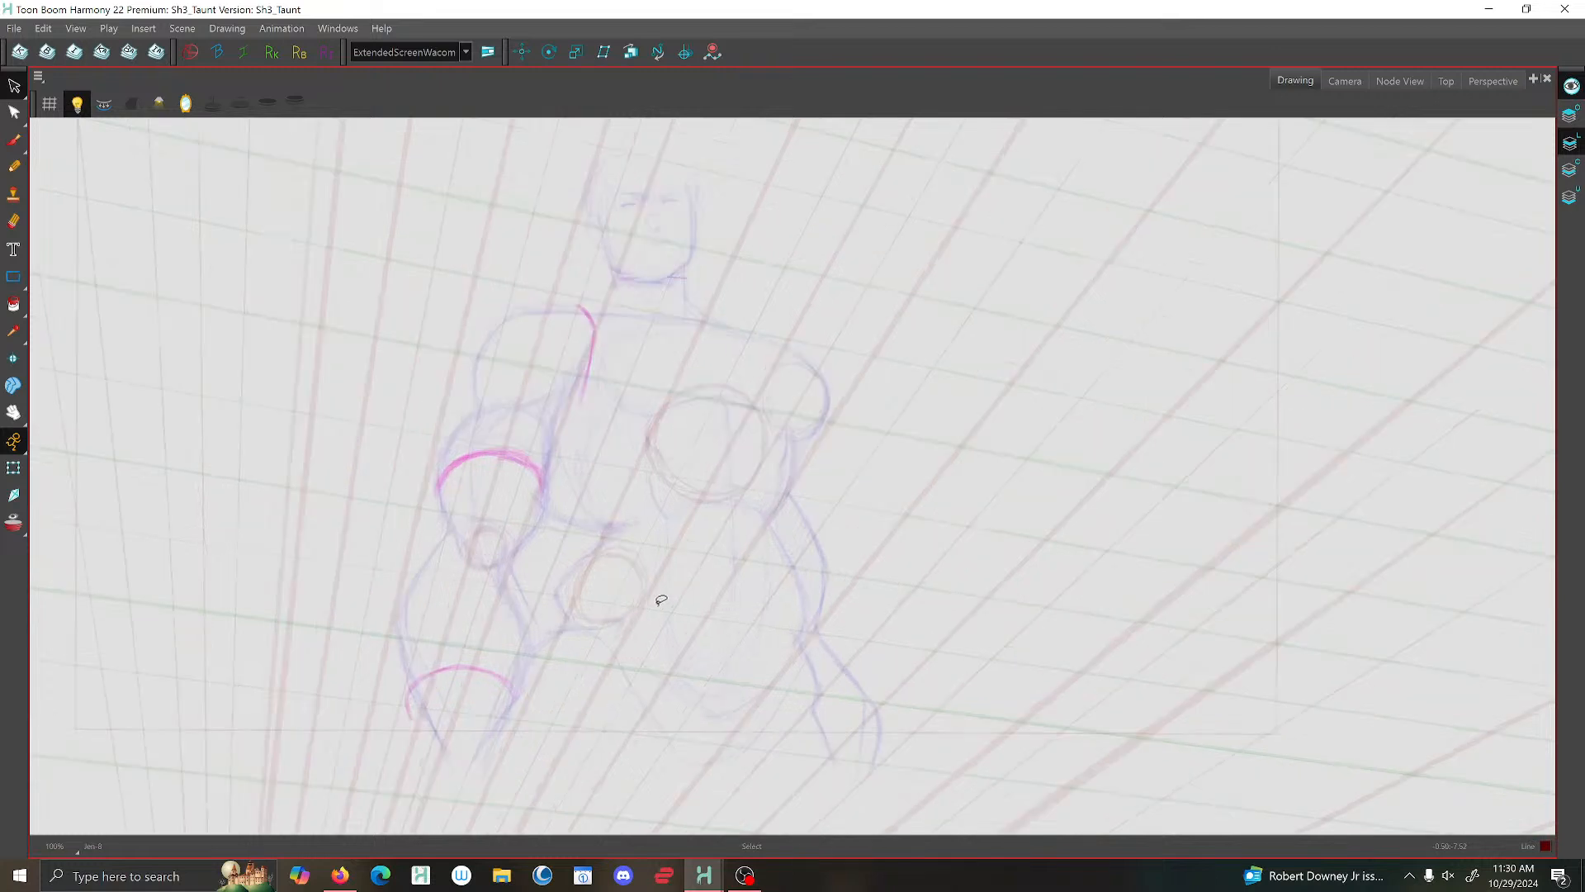
- Flip back and forth between the neighbouring taunt drawings to compare their poses with the current sketch
key(f)
key(f)
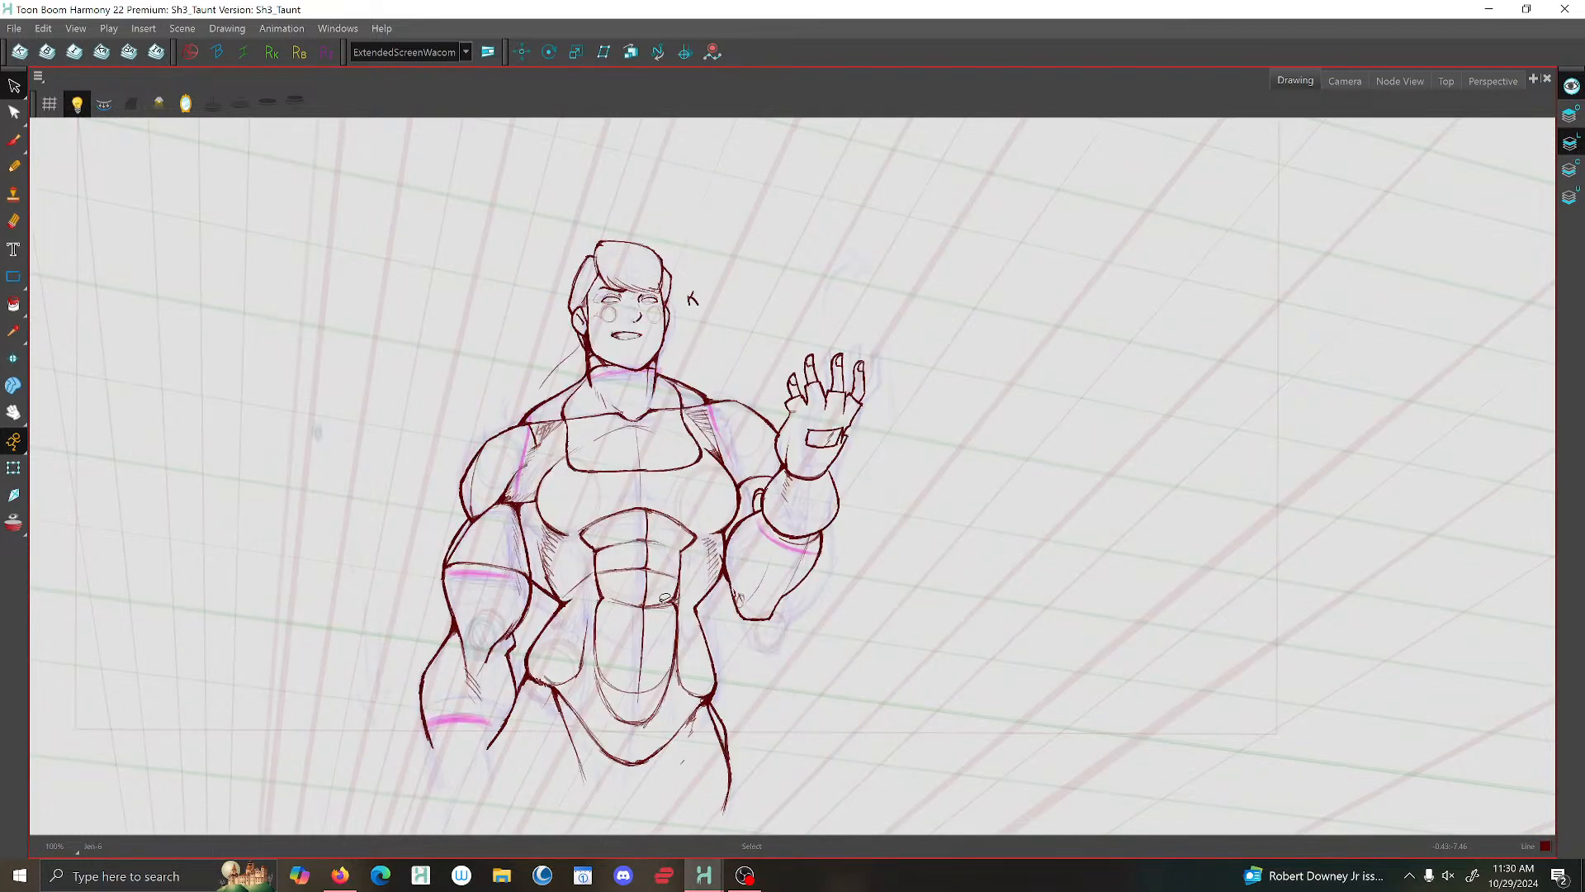
key(g)
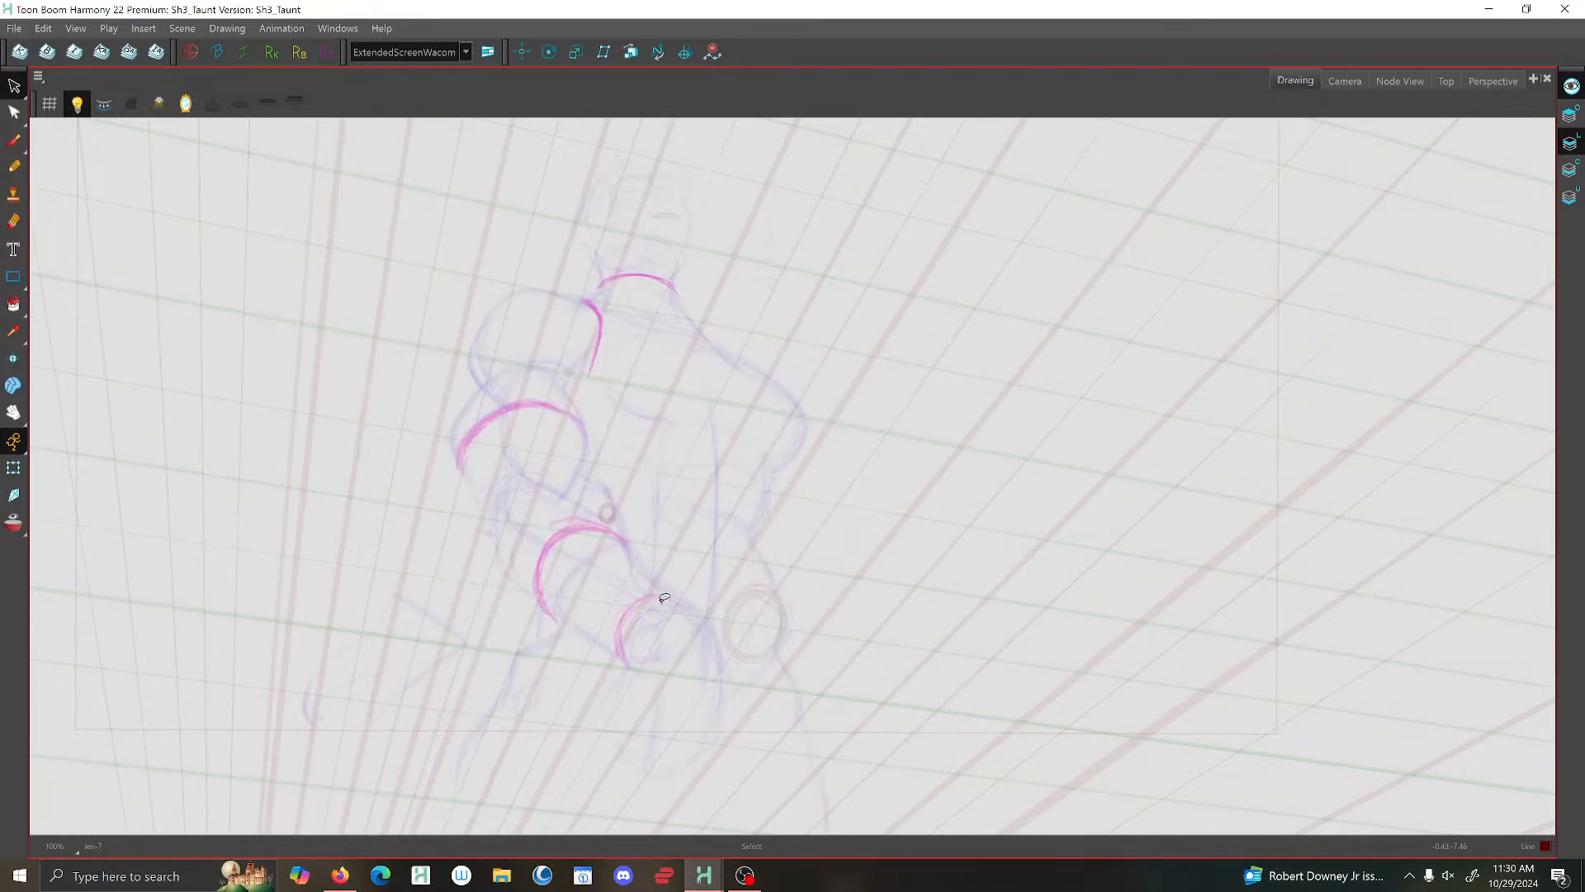
key(f)
key(g)
key(g)
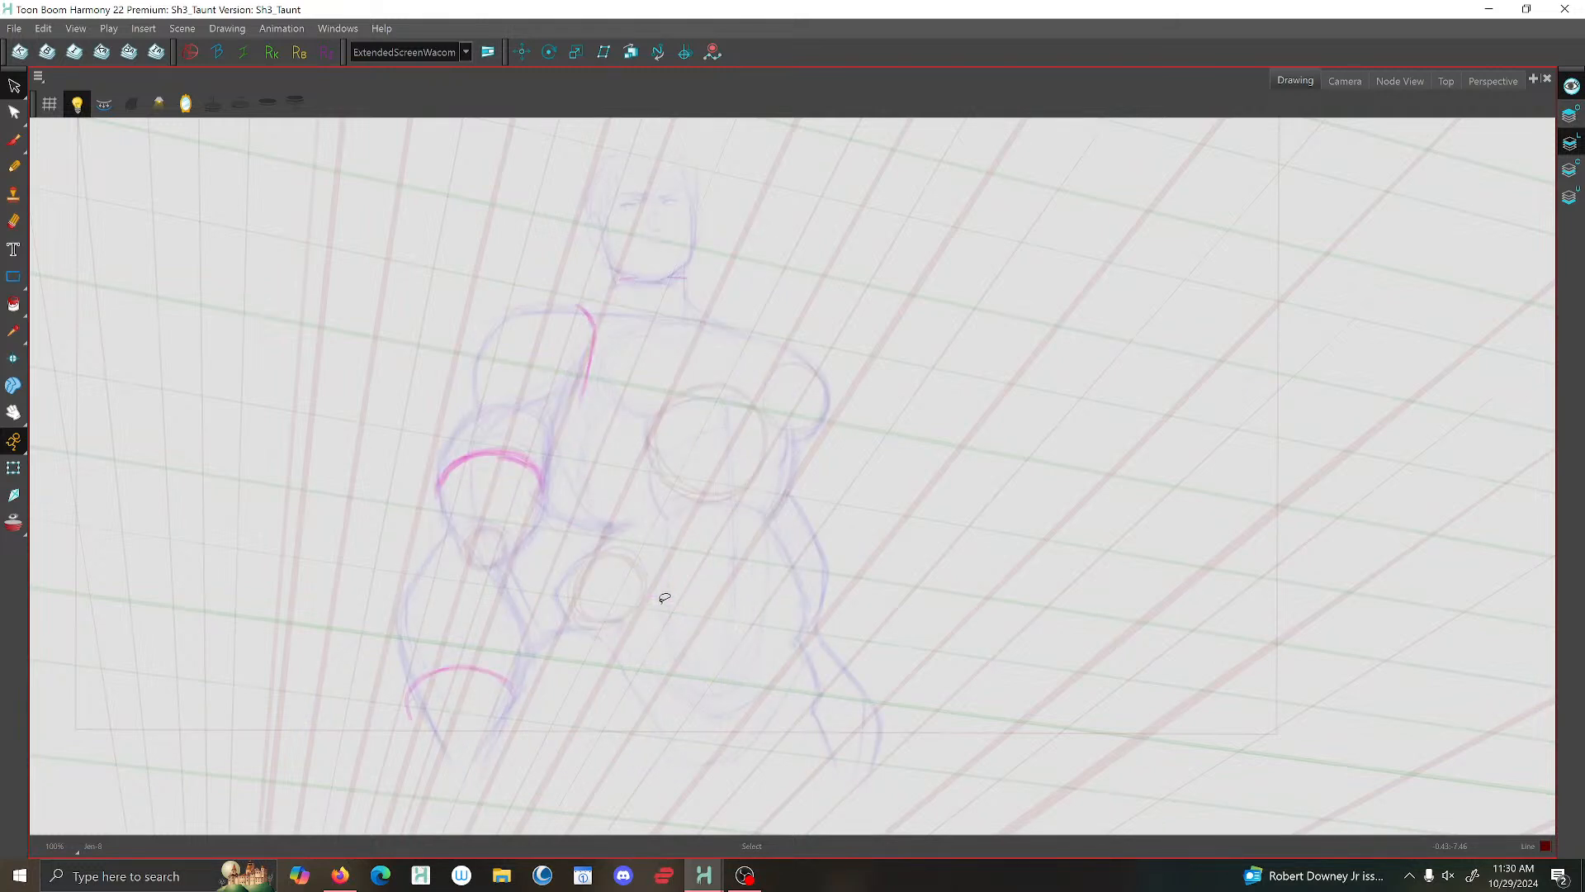
key(f)
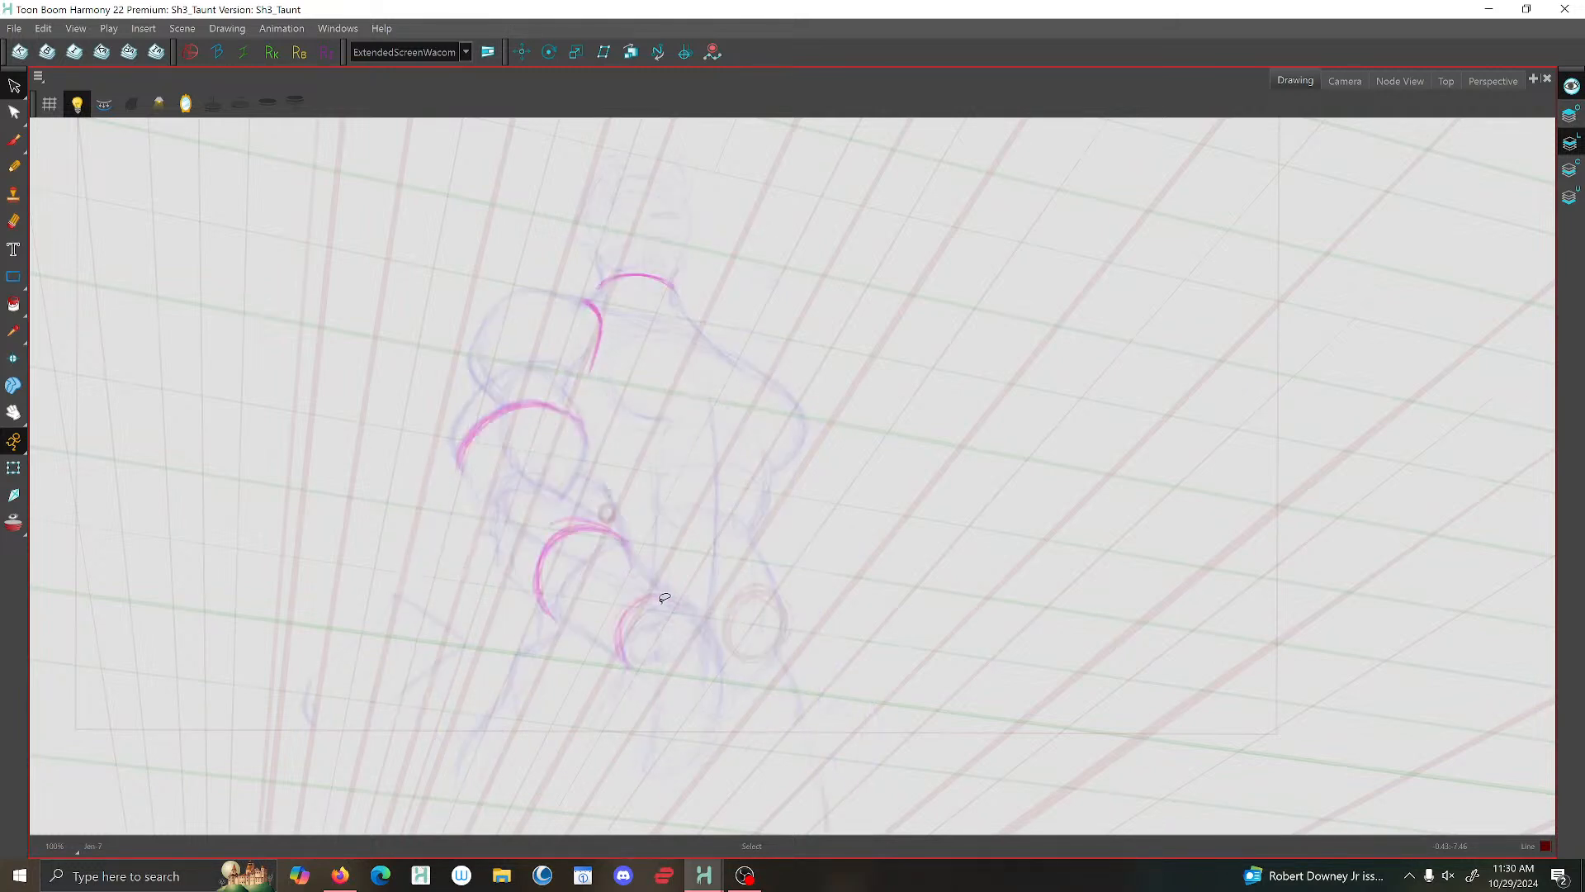
key(g)
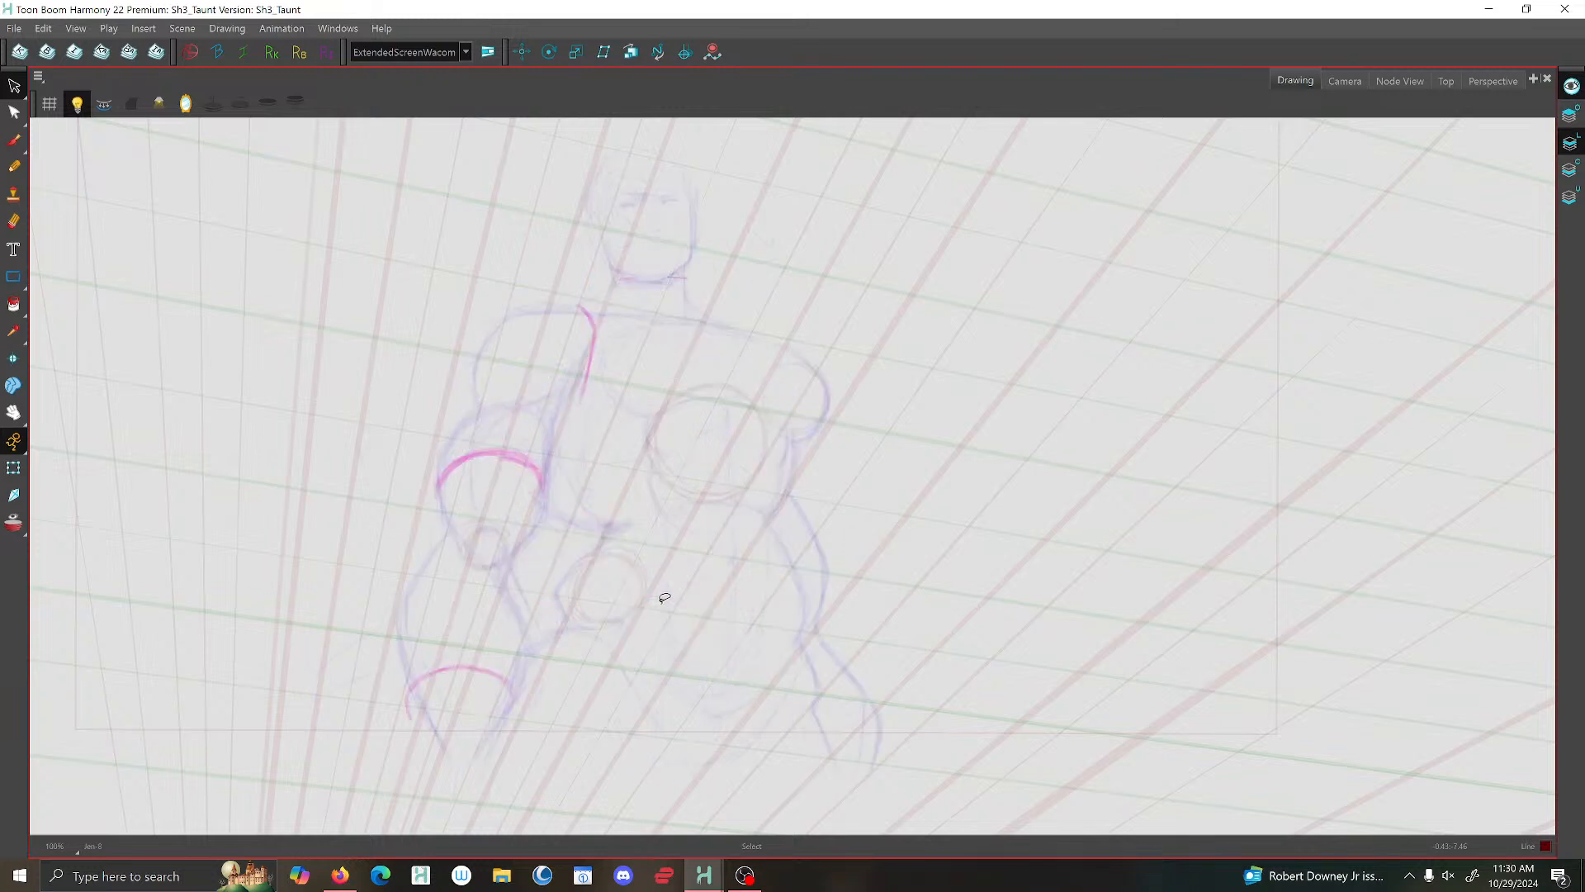
- Brush a small oval at the base of the abdomen and the torso's vertical centre line running from the chest down to it
scroll(665, 599, up, 1)
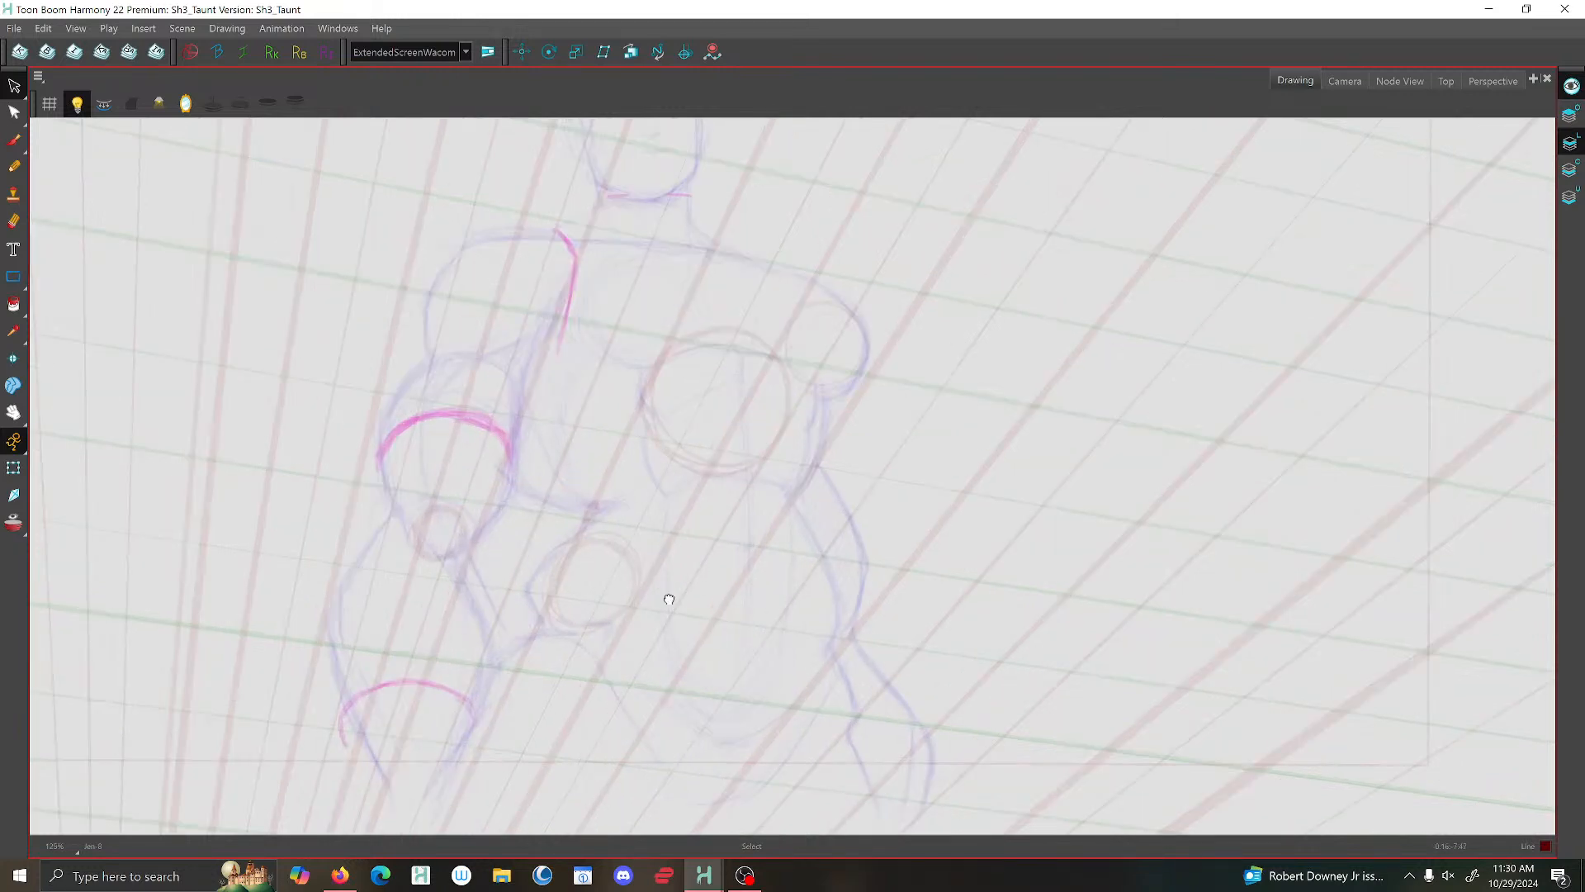
drag(665, 601, 657, 541)
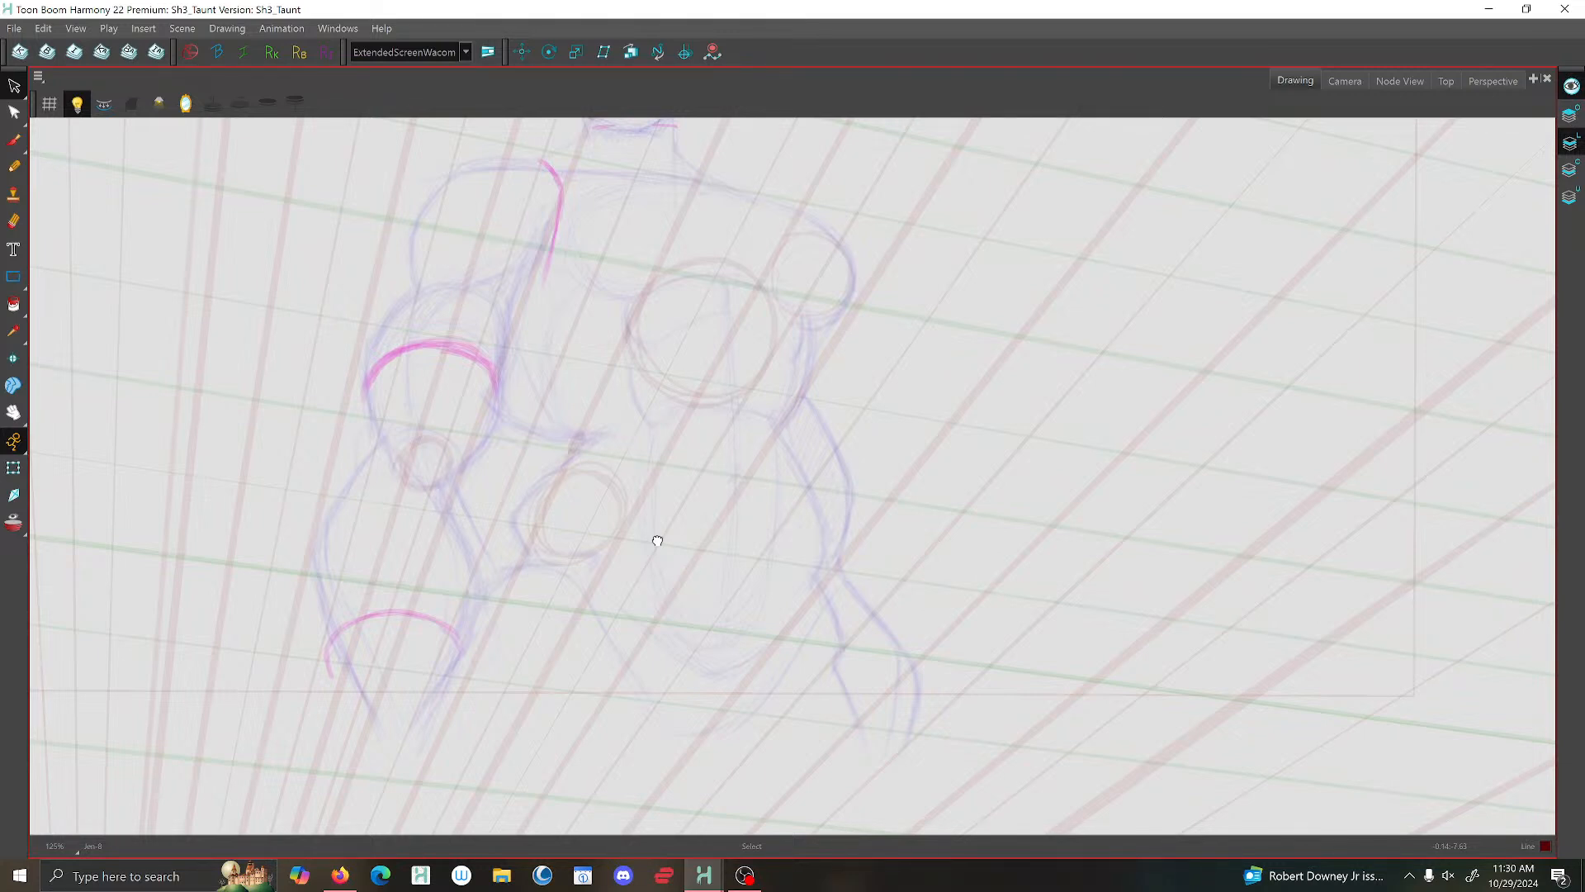
key(alt+b)
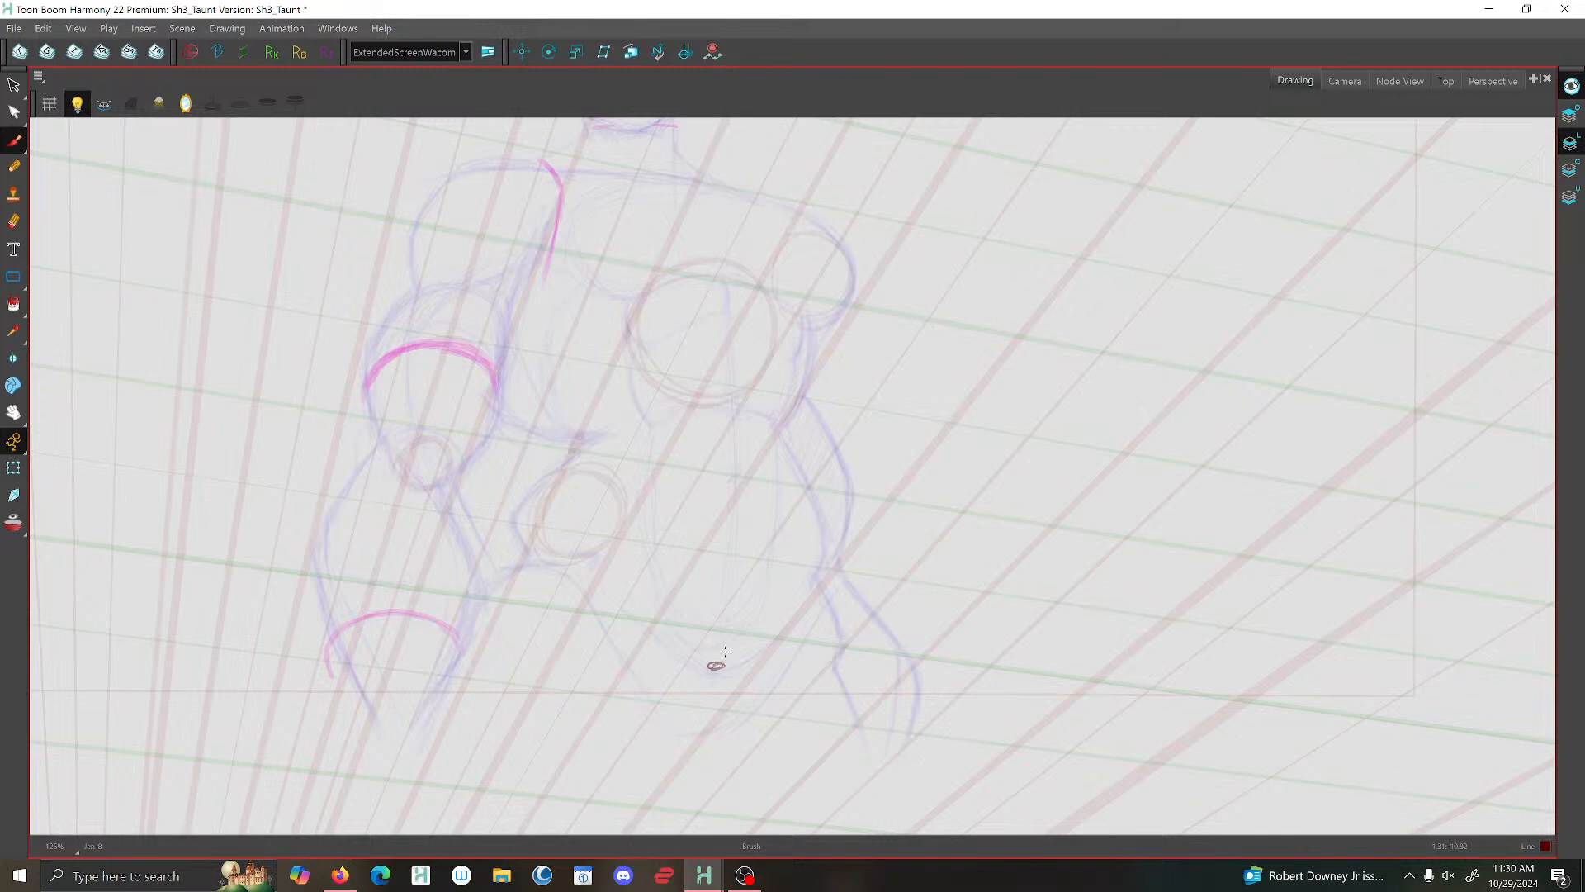
drag(728, 307, 726, 656)
drag(727, 281, 725, 654)
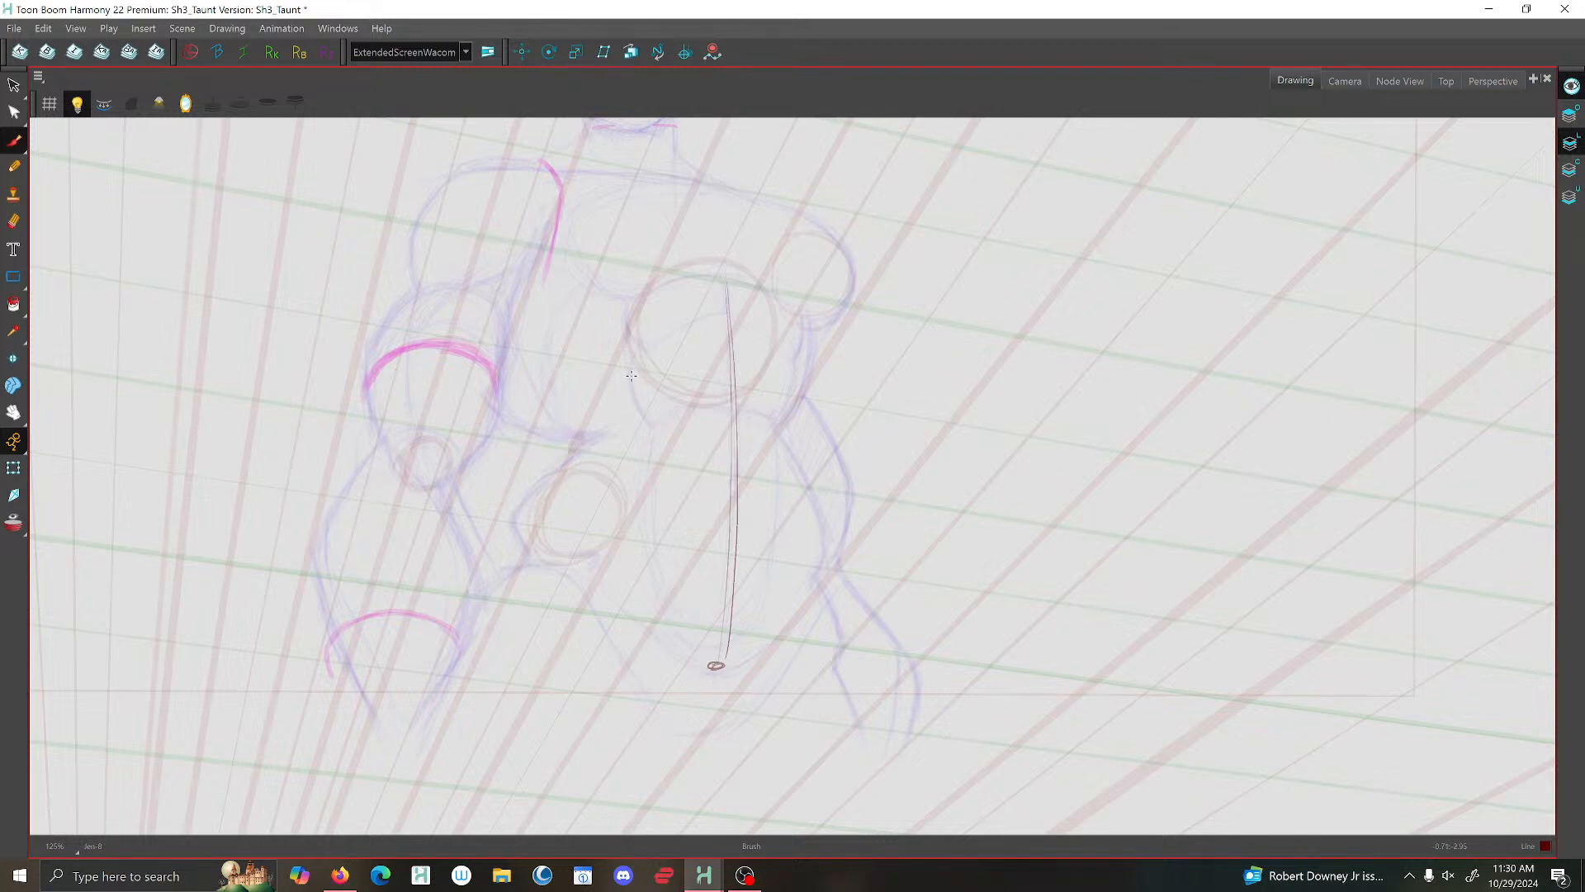
- Brush the abdomen's long curved side contours from the lower chest, converging on the small oval at its base
mouse_move(639, 438)
mouse_down()
mouse_move(648, 544)
mouse_move(715, 665)
mouse_up()
mouse_move(782, 305)
mouse_down()
mouse_move(772, 552)
mouse_move(748, 634)
mouse_move(708, 659)
mouse_up()
mouse_move(776, 312)
mouse_down()
mouse_move(762, 563)
mouse_move(735, 651)
mouse_up()
mouse_move(629, 314)
mouse_down()
mouse_move(650, 531)
mouse_move(715, 663)
mouse_up()
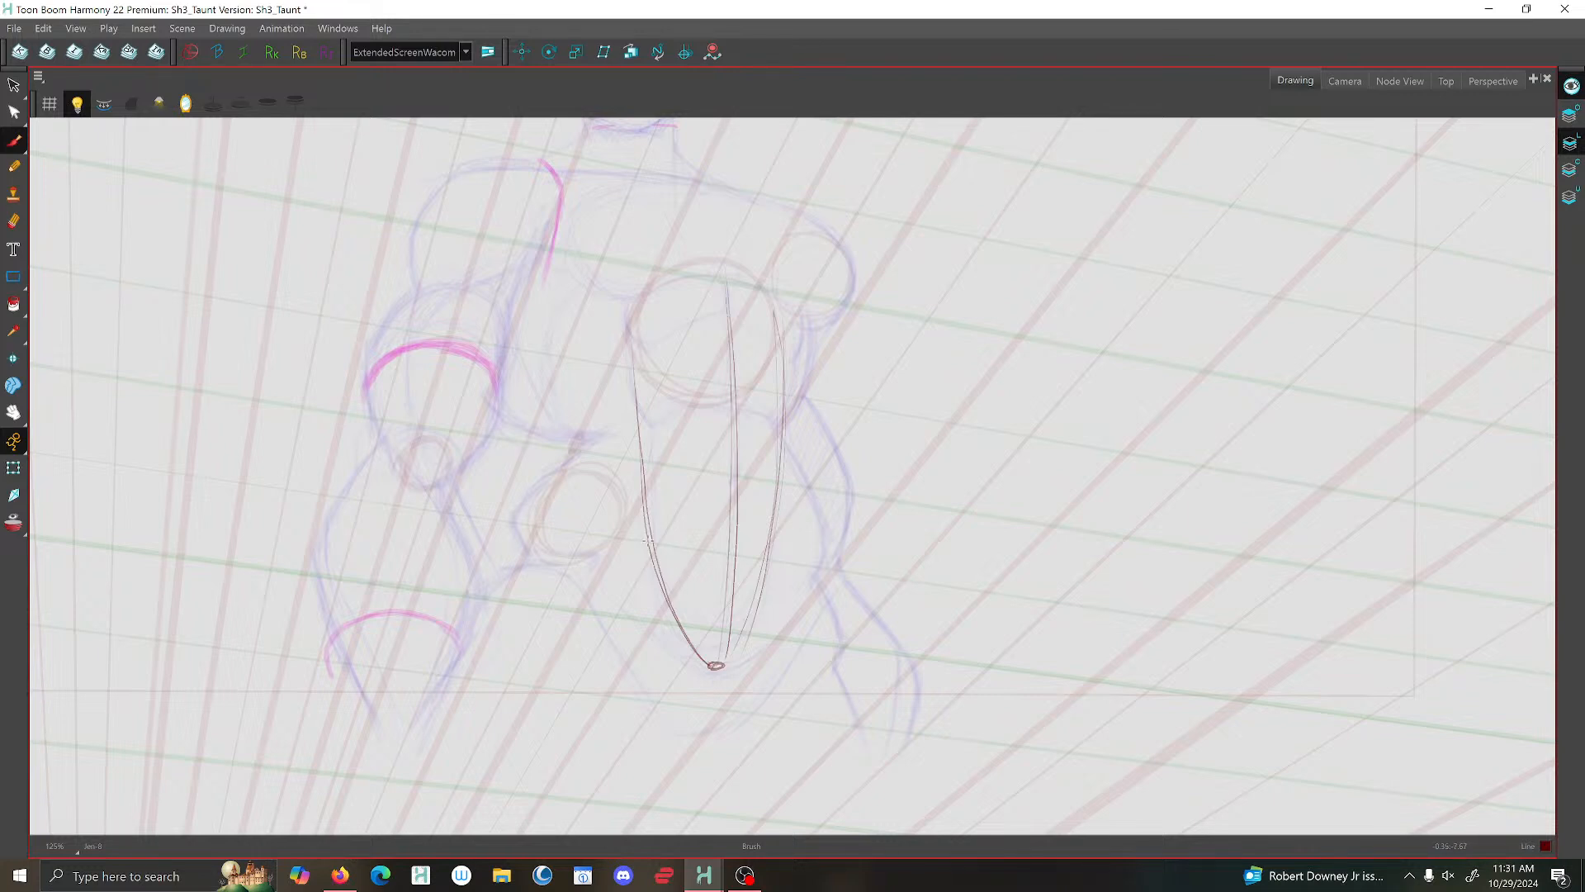
- Brush the curved waistline contour across the lower abdomen, extending down towards the hips on both sides
mouse_move(543, 552)
mouse_down()
mouse_move(644, 530)
mouse_move(677, 604)
mouse_up()
mouse_move(782, 538)
mouse_down()
mouse_move(816, 570)
mouse_move(696, 529)
mouse_up()
mouse_move(810, 570)
mouse_down()
mouse_move(779, 544)
mouse_move(644, 528)
mouse_move(549, 558)
mouse_up()
drag(781, 542, 825, 603)
mouse_move(770, 543)
mouse_down()
mouse_move(617, 531)
mouse_move(549, 560)
mouse_up()
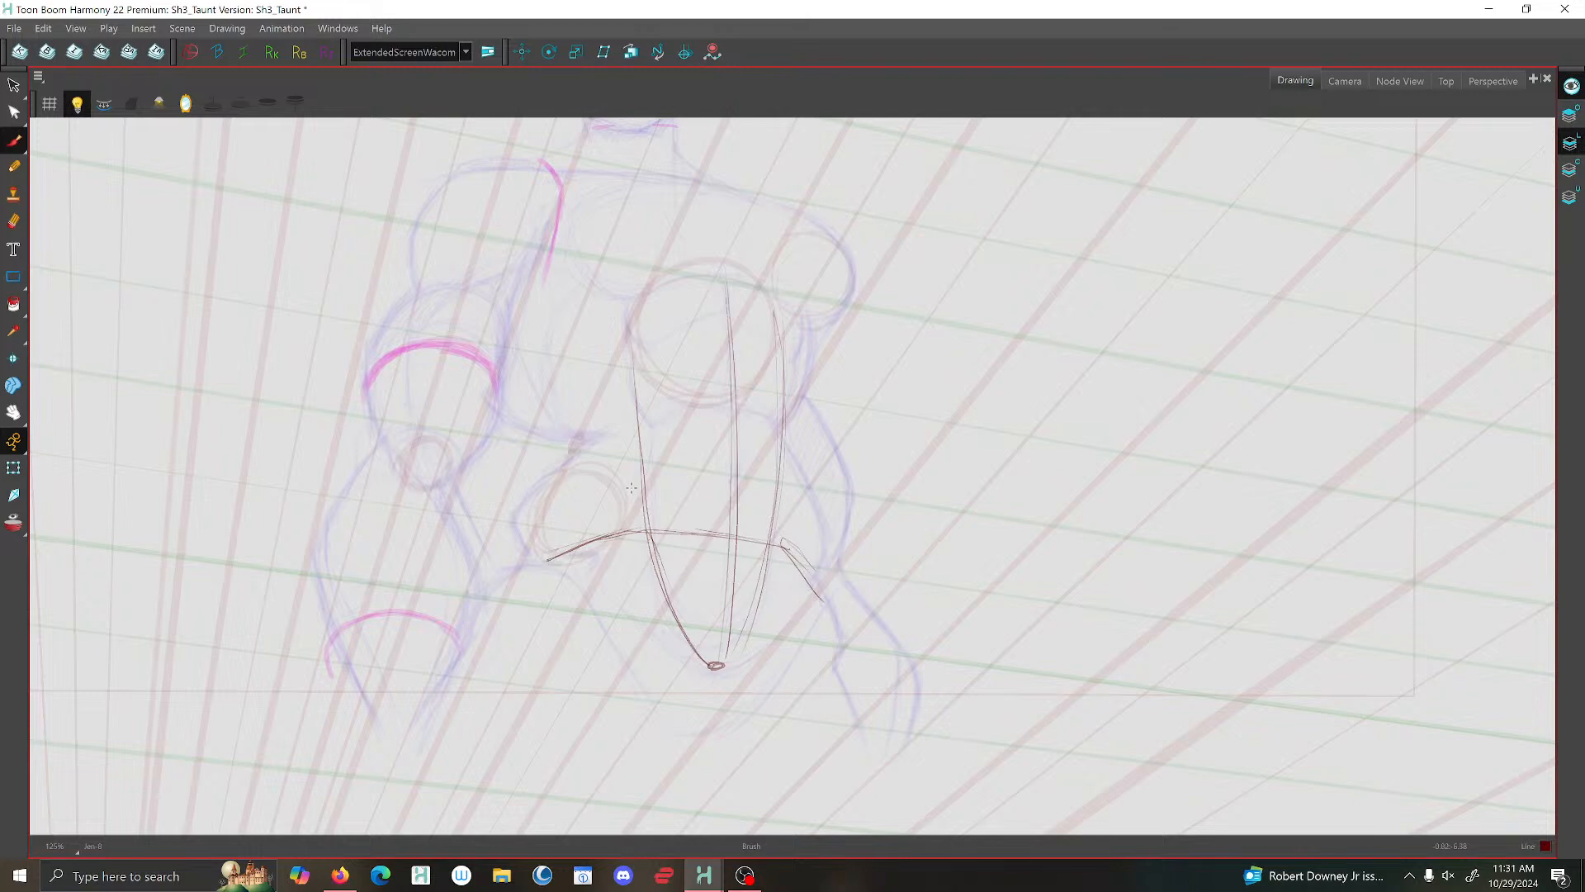
- Thicken the abdomen's side edges where they meet the waistline, and brush a short curve beside the bent arm's upper arm
drag(644, 477, 628, 531)
drag(778, 490, 784, 548)
drag(636, 514, 643, 479)
drag(498, 395, 524, 421)
- Flip between the neighbouring taunt drawings and the current one to compare the torso's shapes
key(f)
key(f)
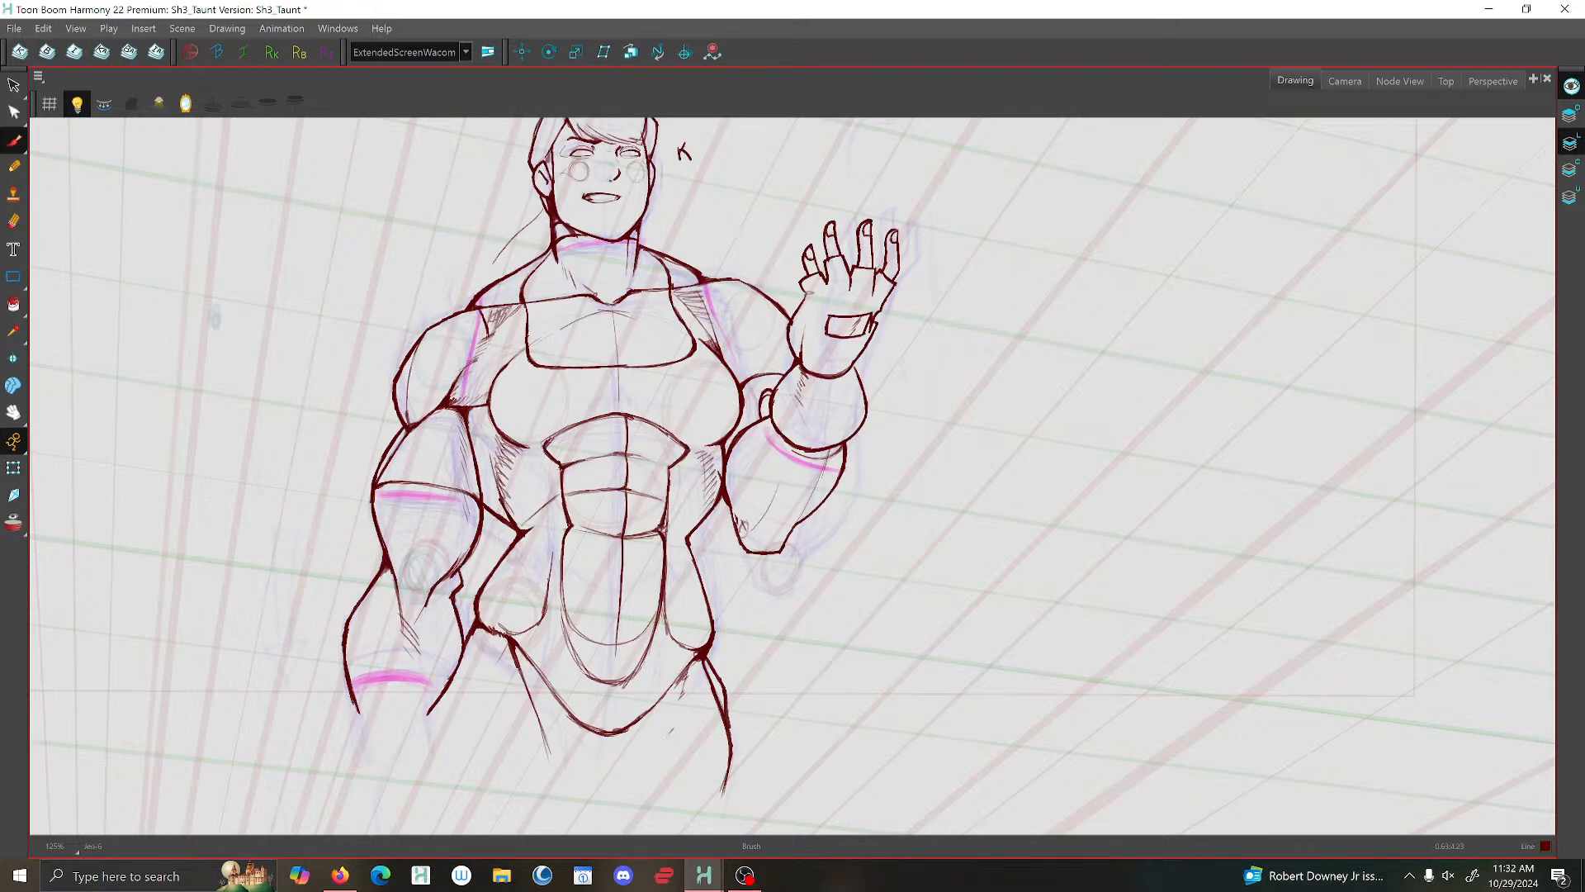
key(g)
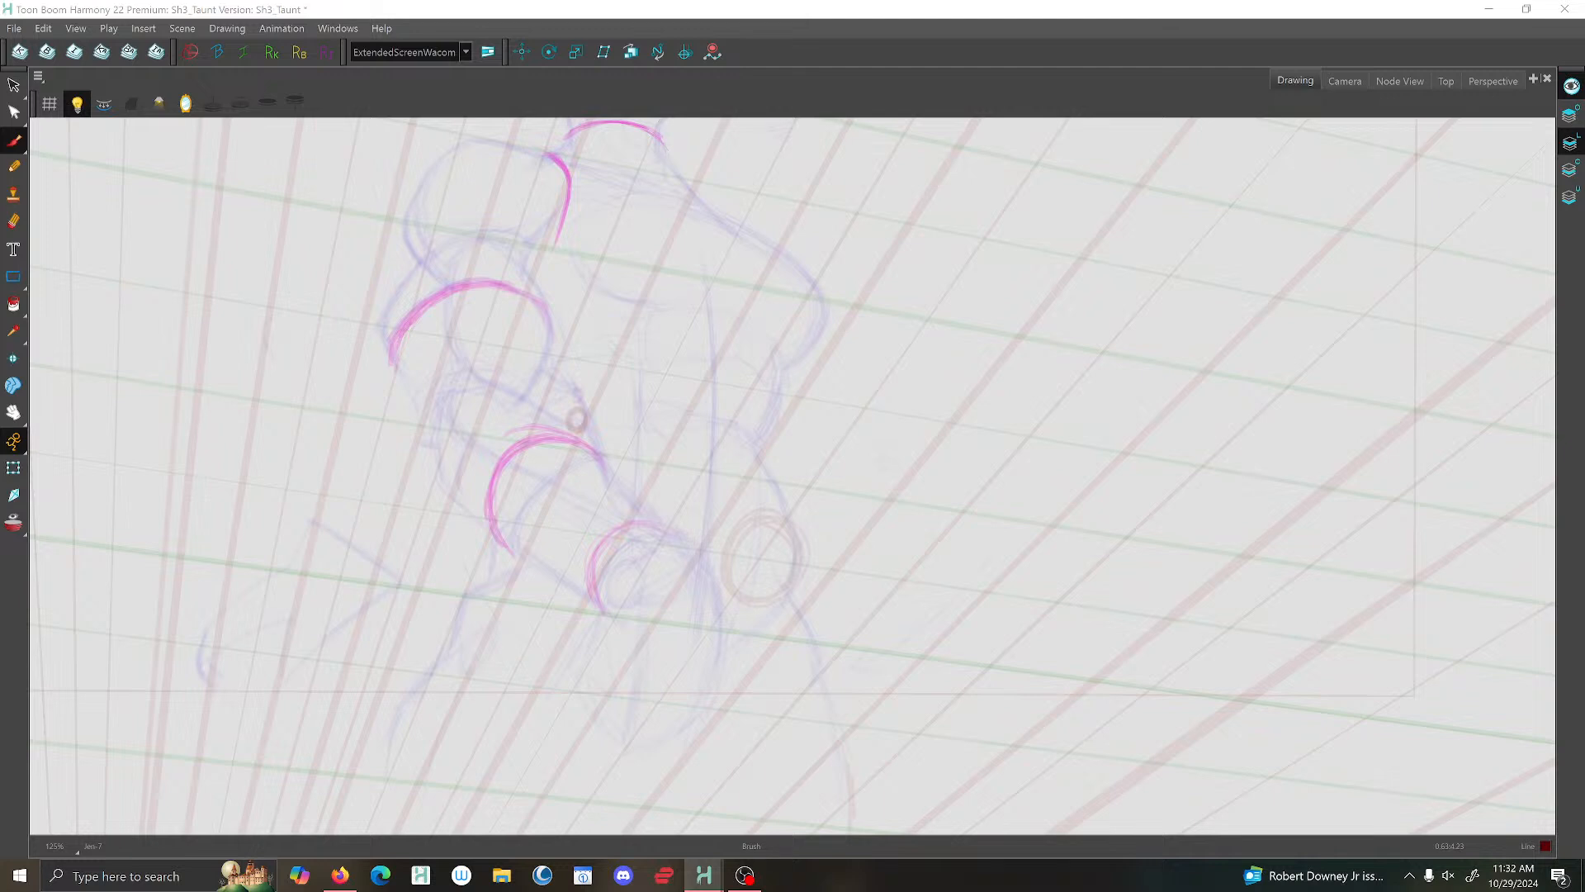
key(g)
key(g)
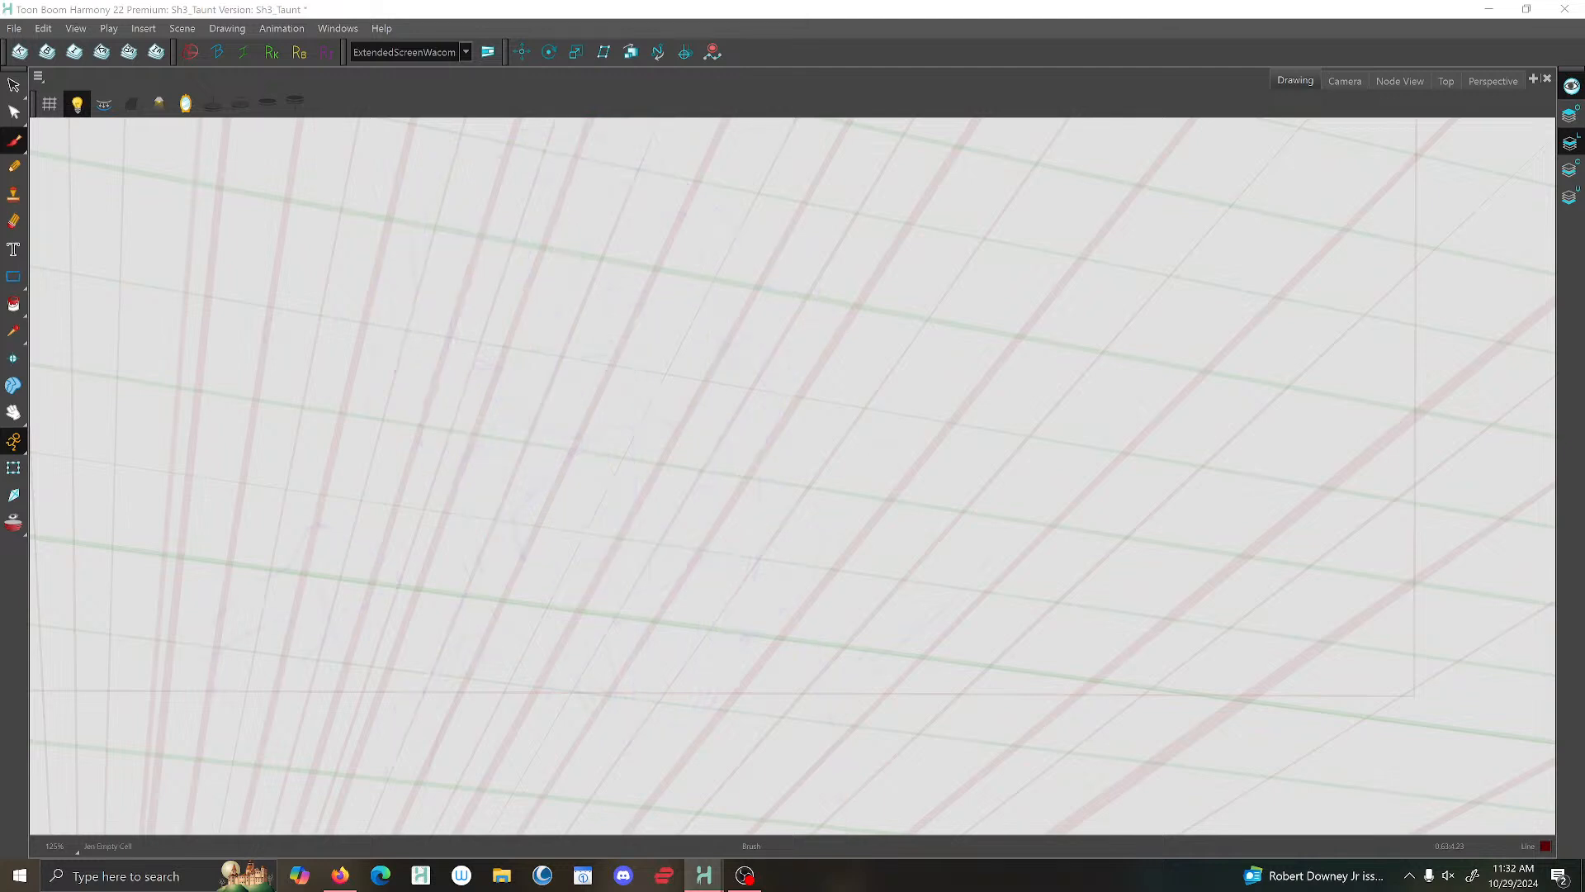
key(g)
key(g)
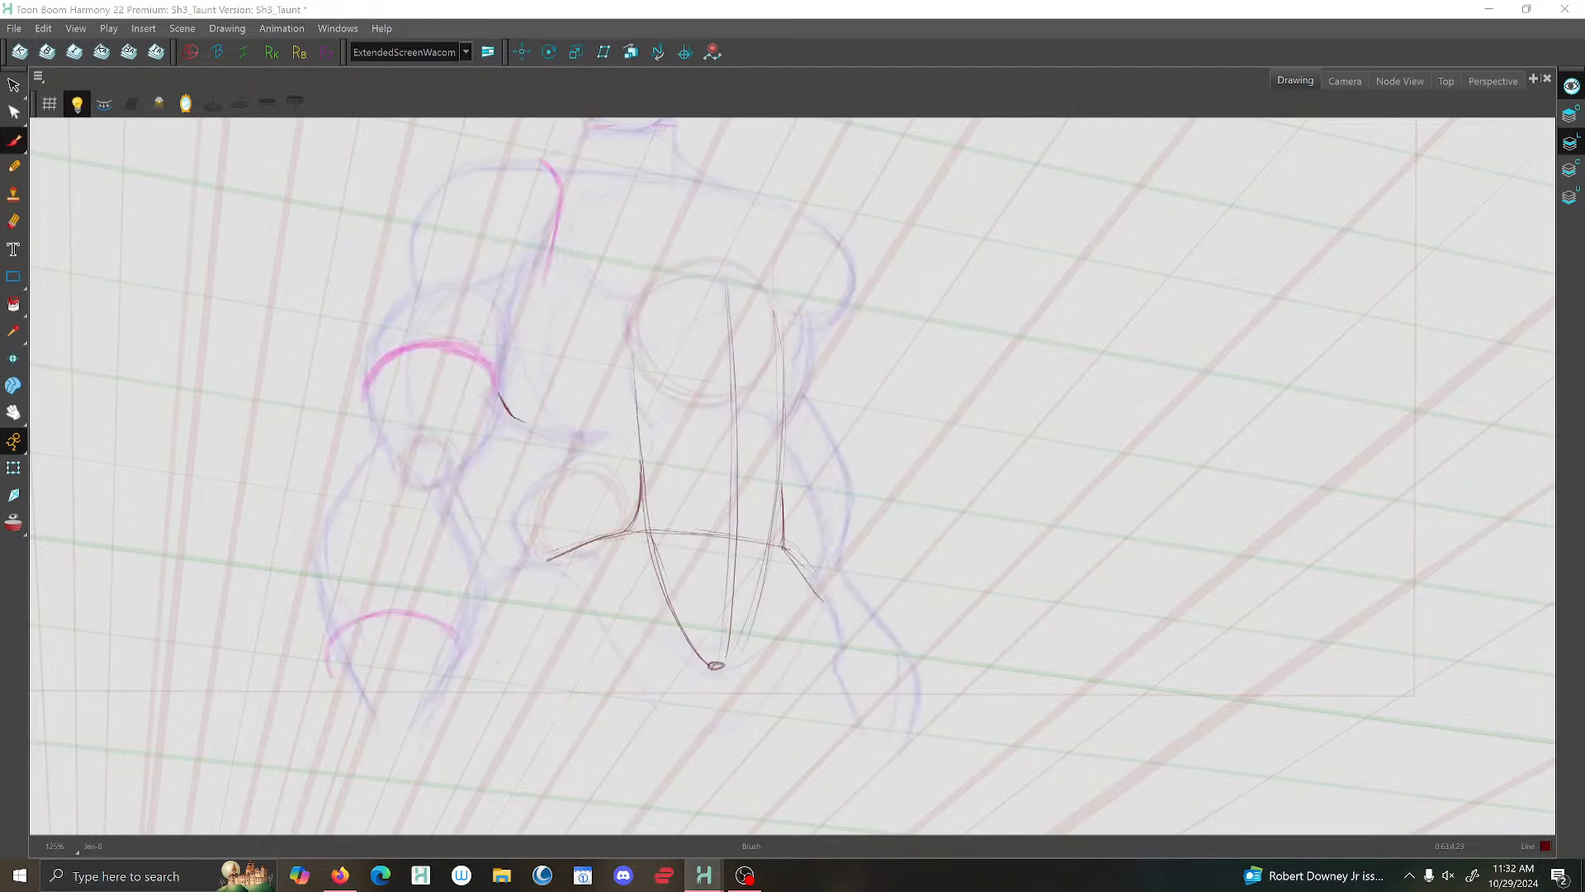
key(f)
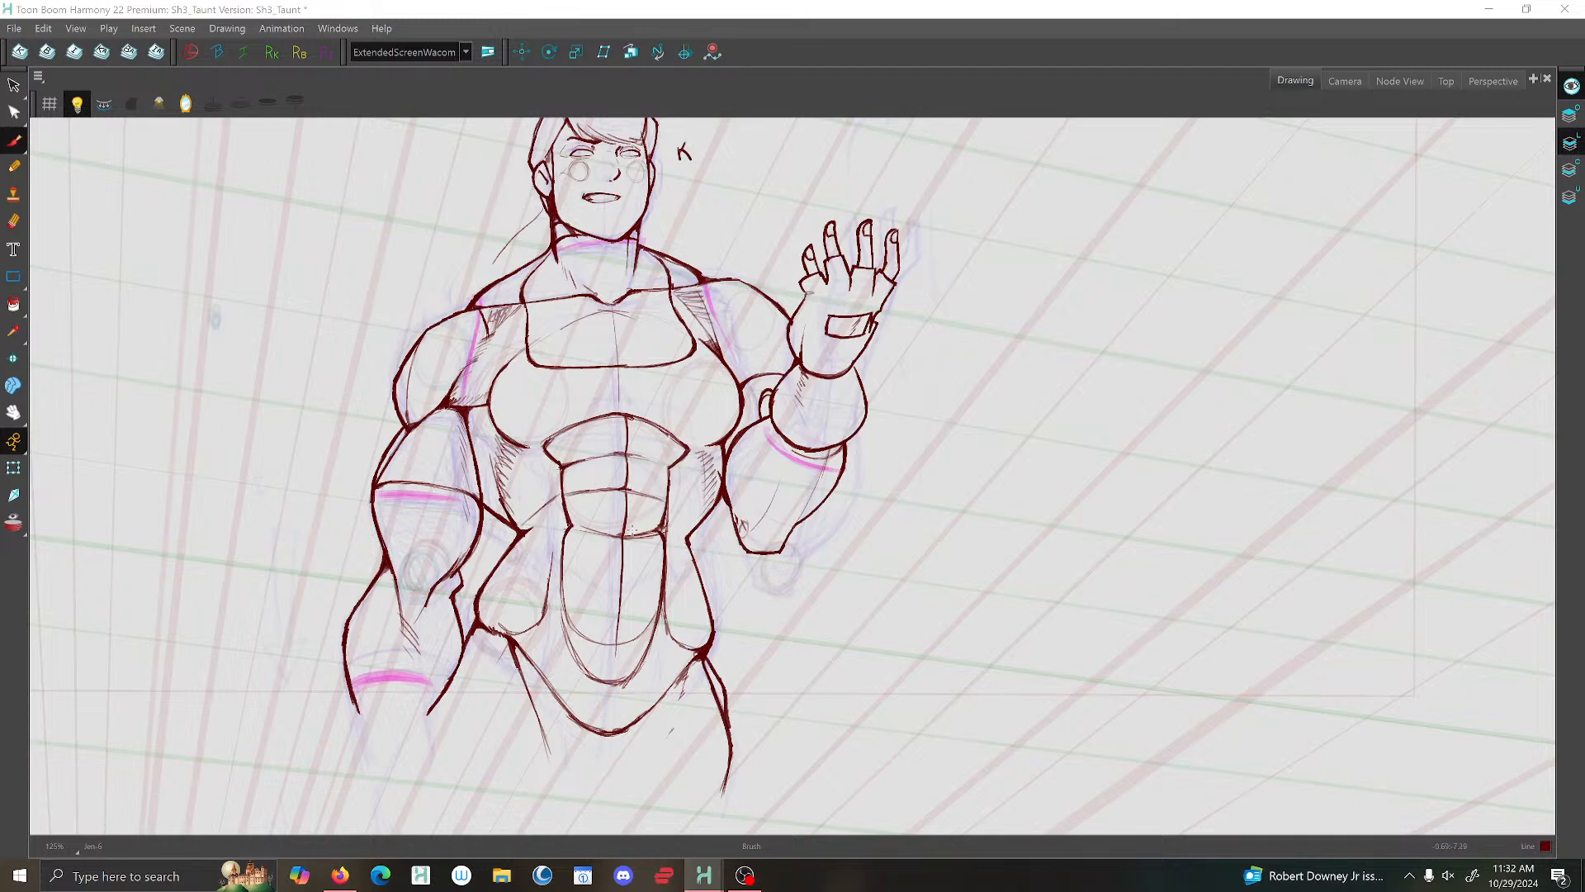
key(g)
key(f)
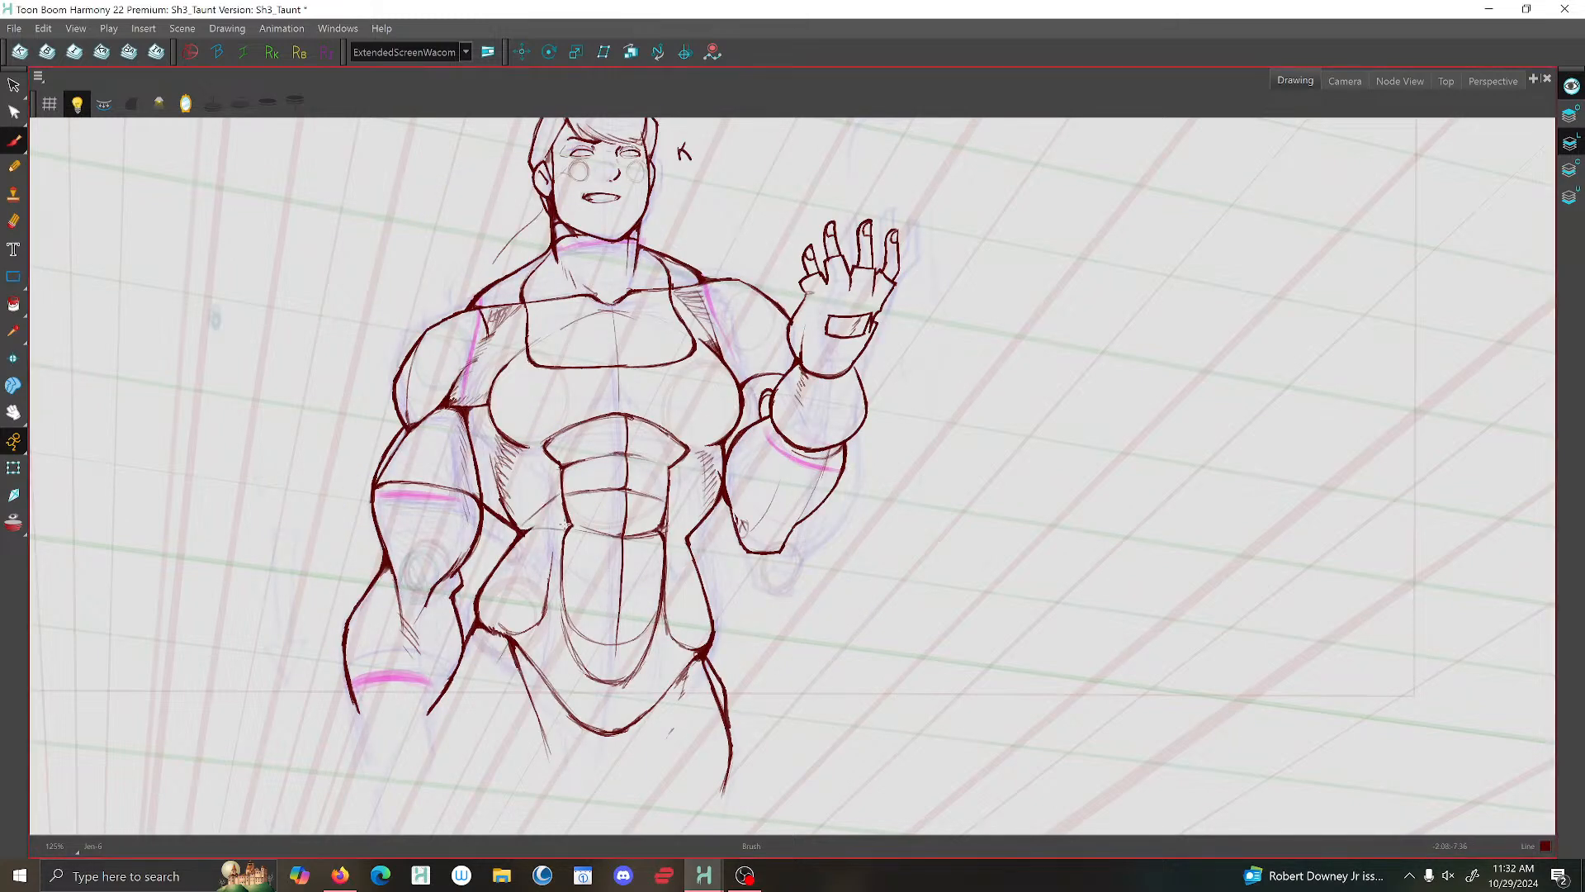
key(g)
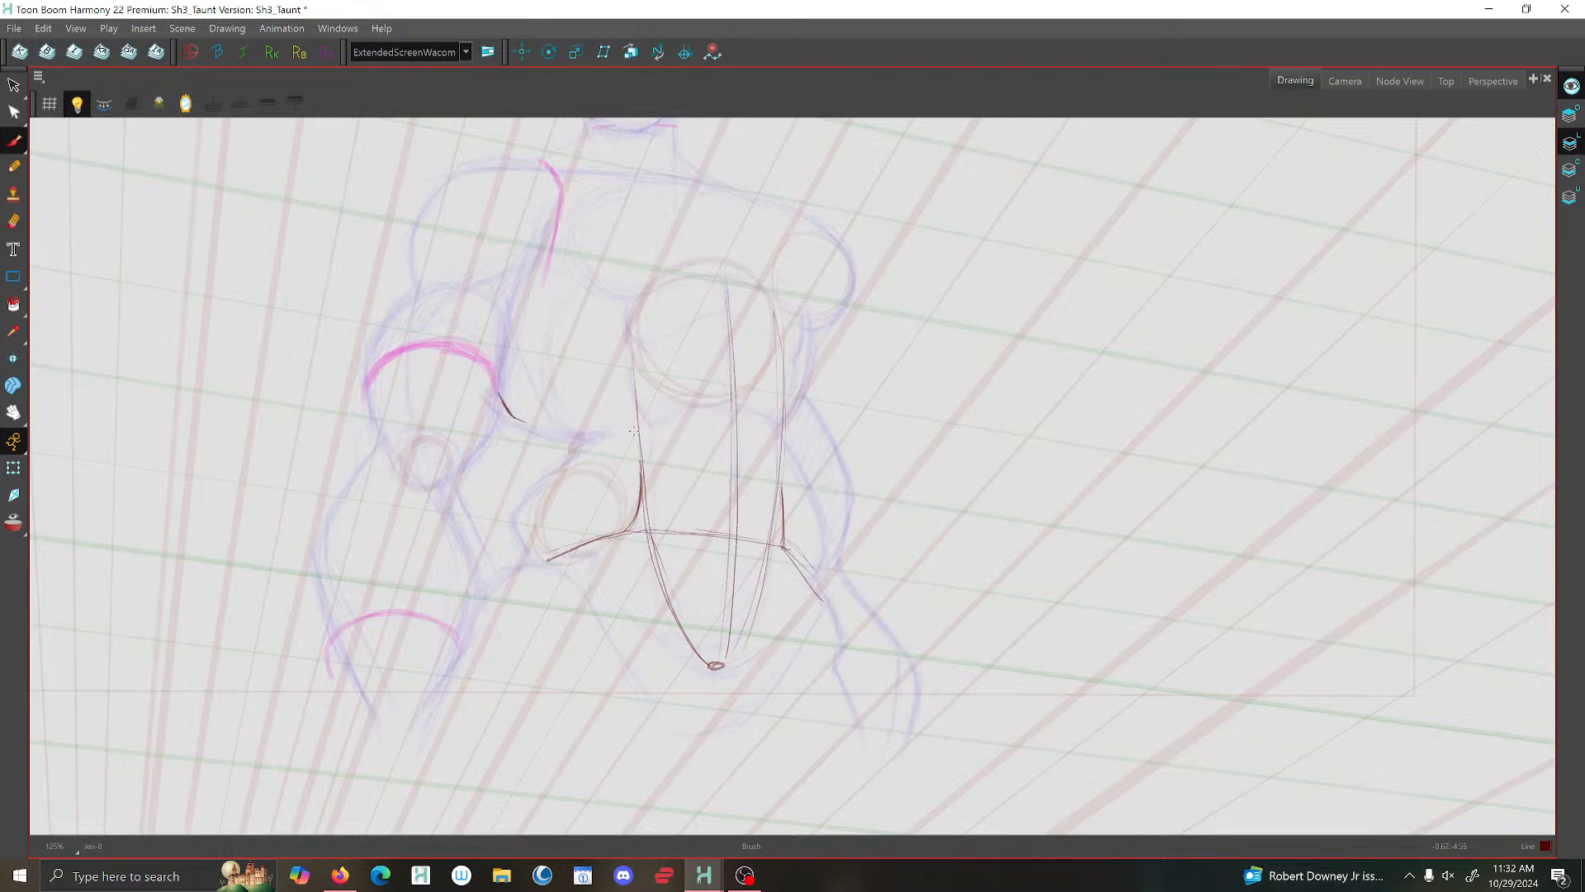
- Brush a small triangle filled with hatching beside the abdomen's upper side, checking it against the previous taunt drawing
mouse_move(614, 399)
mouse_down()
mouse_move(596, 440)
mouse_move(631, 423)
mouse_move(584, 441)
mouse_move(629, 375)
mouse_up()
mouse_move(587, 434)
mouse_down()
mouse_move(631, 378)
mouse_move(638, 414)
mouse_move(597, 440)
mouse_up()
mouse_move(635, 382)
mouse_down()
mouse_move(608, 402)
mouse_move(594, 432)
mouse_up()
key(f)
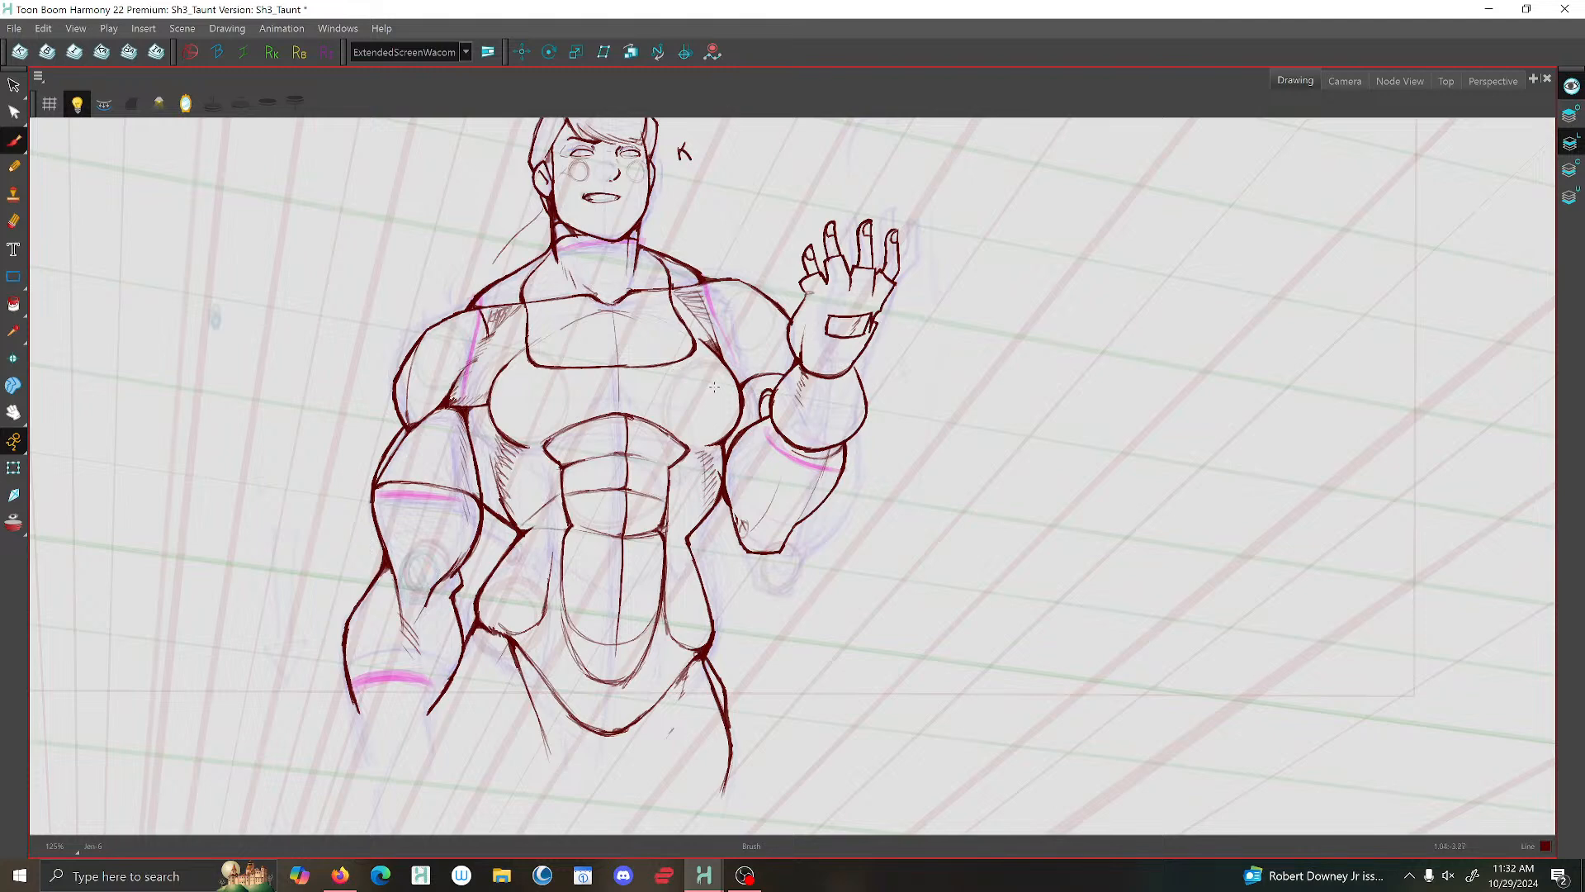
key(g)
key(f)
key(g)
- Brush the outer waist contours on both sides and a thick curve linking the upper arm to the hatched triangle
mouse_move(791, 444)
mouse_down()
mouse_move(824, 527)
mouse_move(810, 575)
mouse_move(824, 549)
mouse_move(807, 478)
mouse_move(825, 528)
mouse_move(796, 459)
mouse_move(822, 557)
mouse_move(829, 535)
mouse_move(792, 451)
mouse_move(822, 532)
mouse_move(813, 565)
mouse_up()
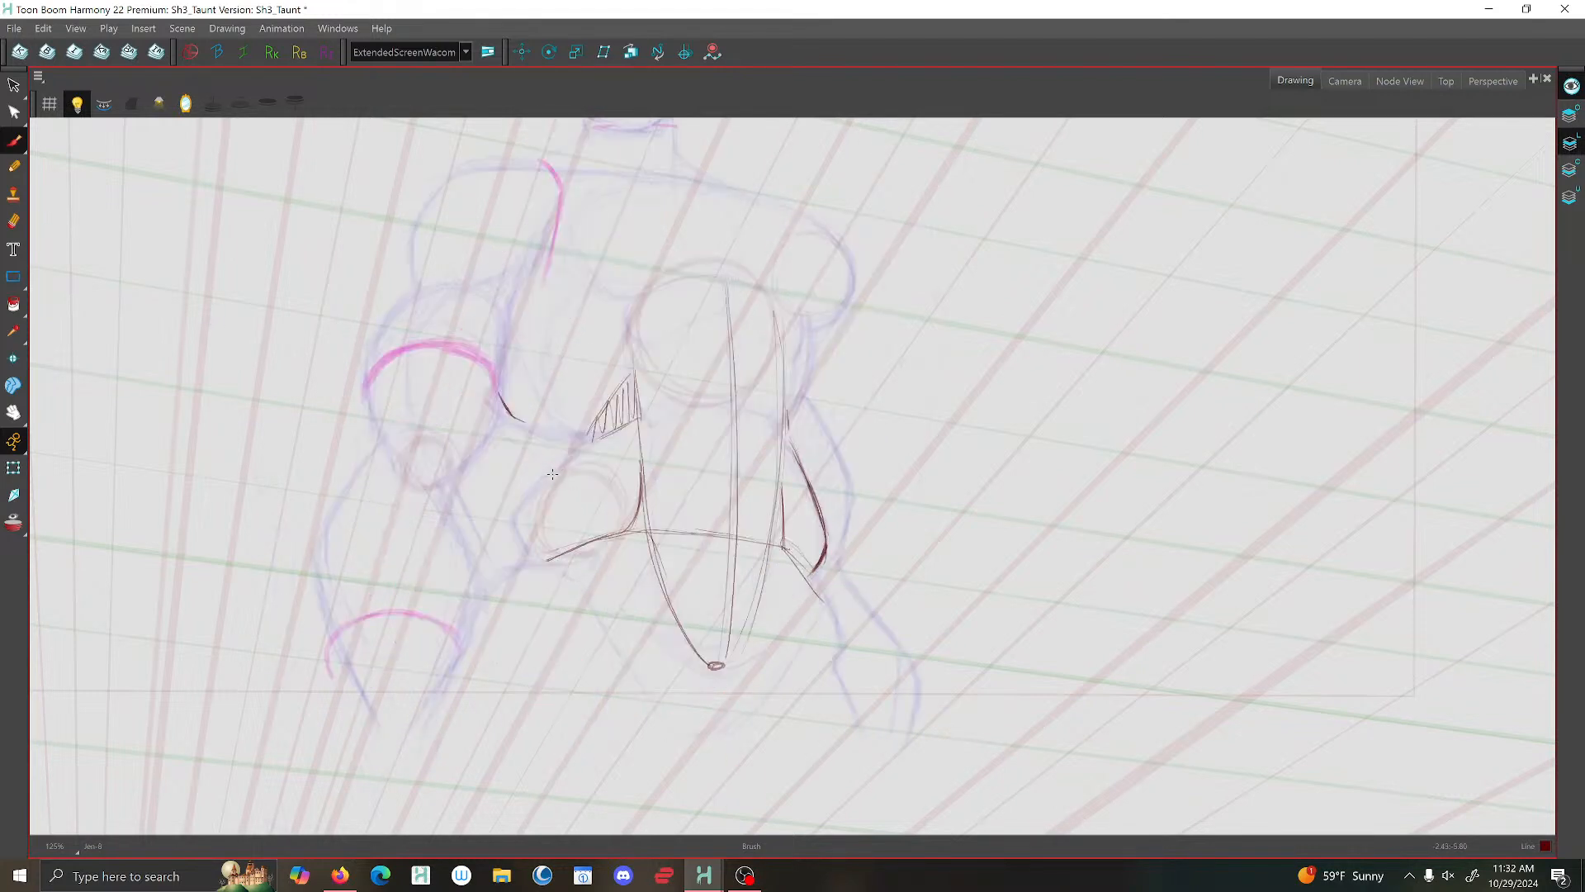
drag(590, 445, 536, 493)
mouse_move(528, 515)
mouse_down()
mouse_move(541, 555)
mouse_move(535, 495)
mouse_up()
mouse_move(585, 446)
mouse_down()
mouse_move(535, 501)
mouse_move(543, 553)
mouse_up()
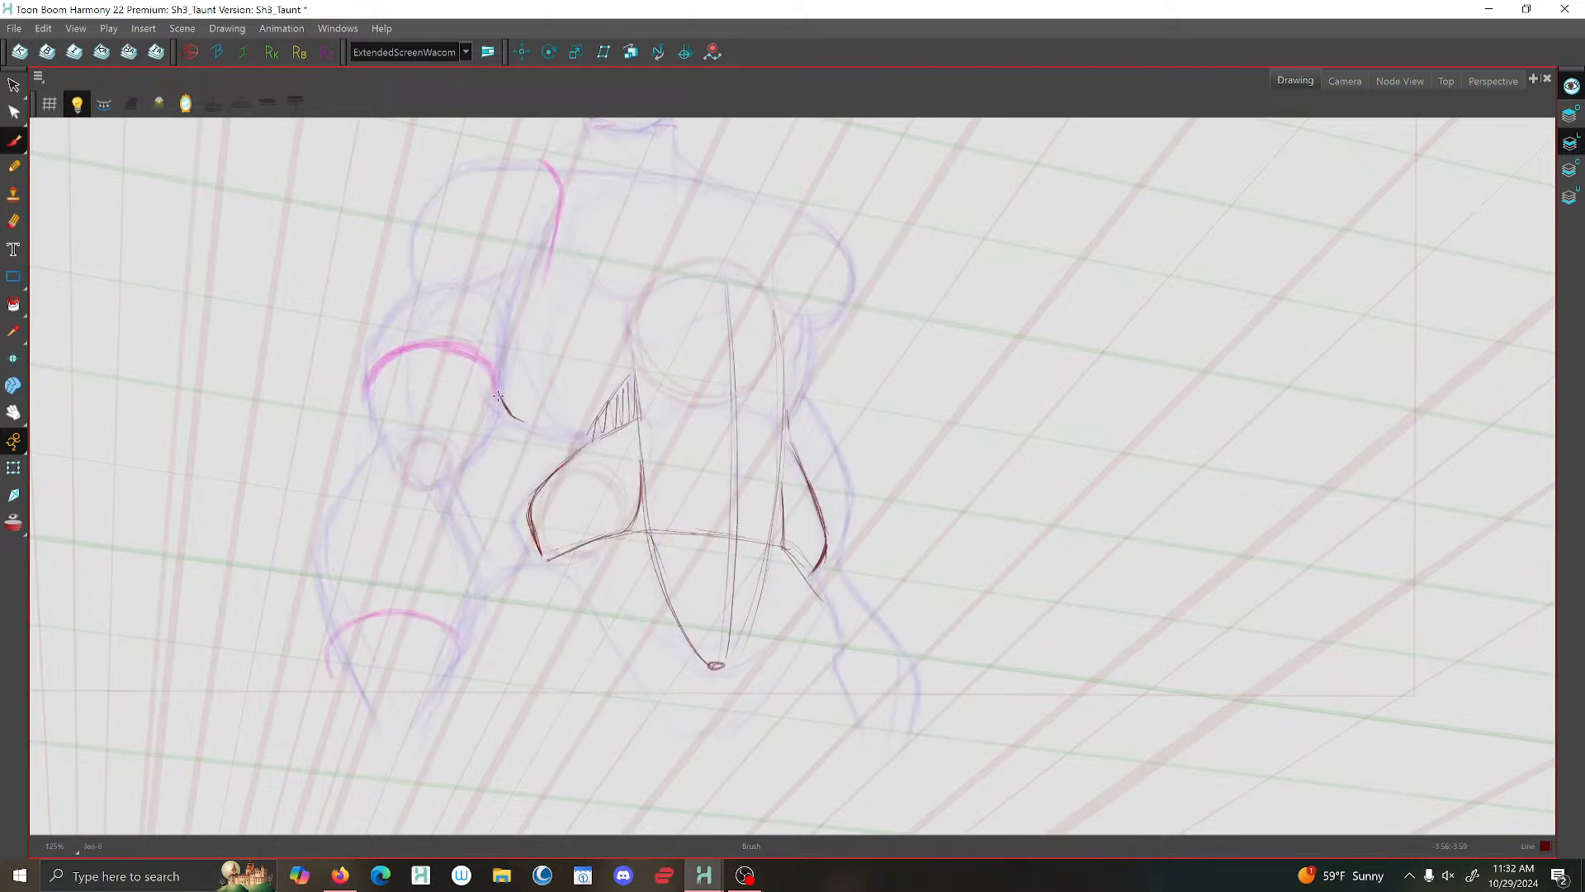
mouse_move(498, 395)
mouse_down()
mouse_move(522, 428)
mouse_move(561, 438)
mouse_move(522, 429)
mouse_move(618, 430)
mouse_move(525, 429)
mouse_up()
- Brush an arc across the middle of the abdomen and a rounded arch over its top
drag(720, 404, 779, 427)
drag(661, 407, 776, 425)
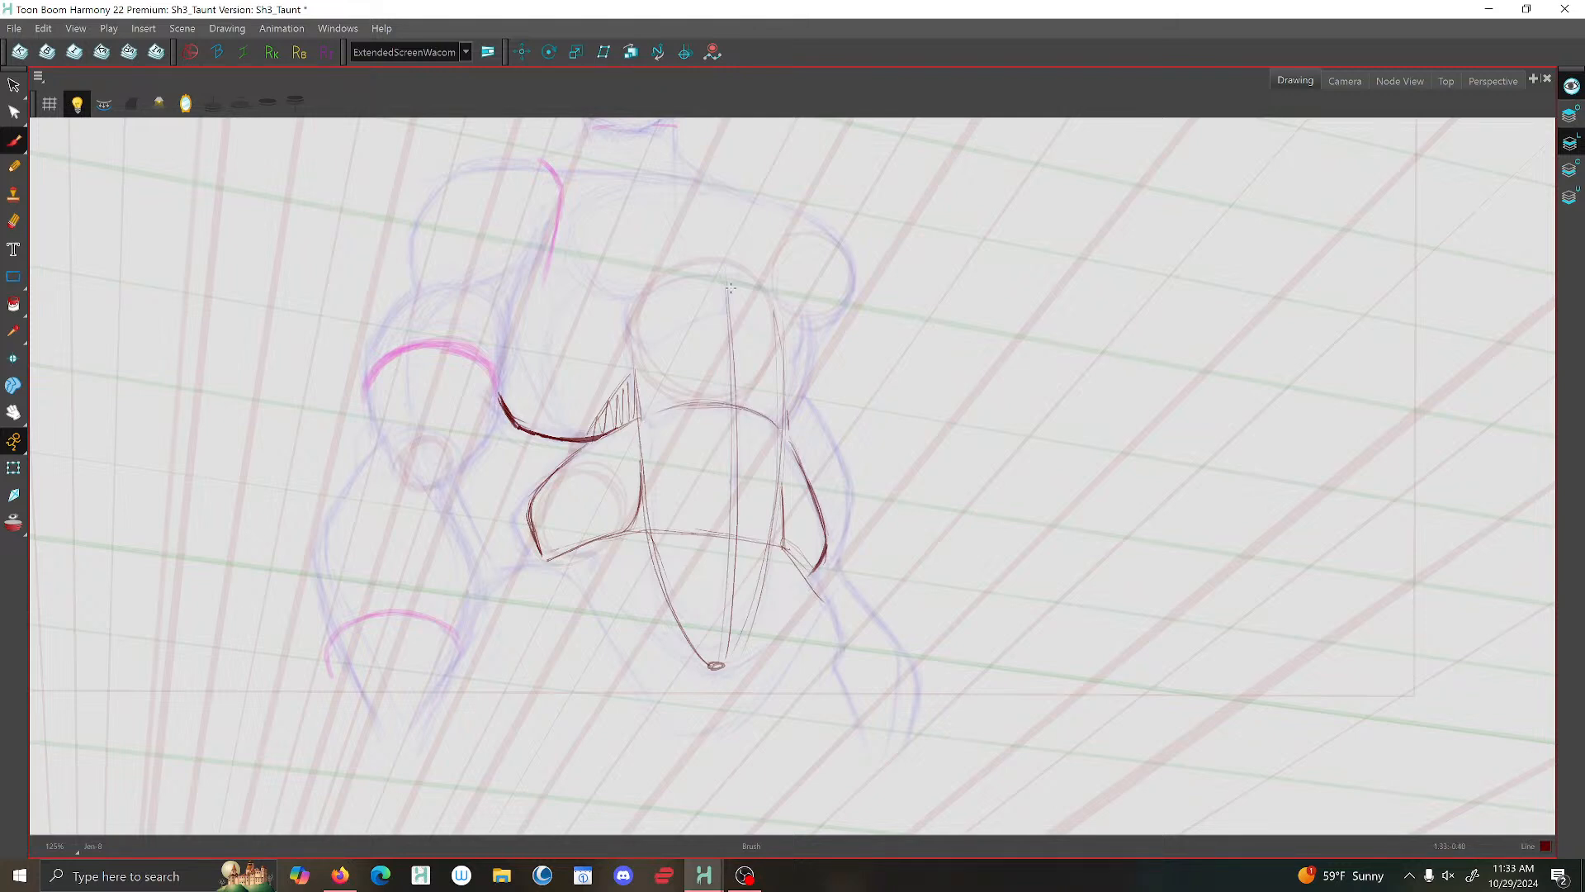
mouse_move(765, 299)
mouse_down()
mouse_move(644, 303)
mouse_move(730, 284)
mouse_move(778, 312)
mouse_move(669, 288)
mouse_move(636, 312)
mouse_up()
- Go back to the earlier drawing with the two torso construction diagrams, lasso both diagrams and copy them
key(1)
key(1)
key(1)
key(1)
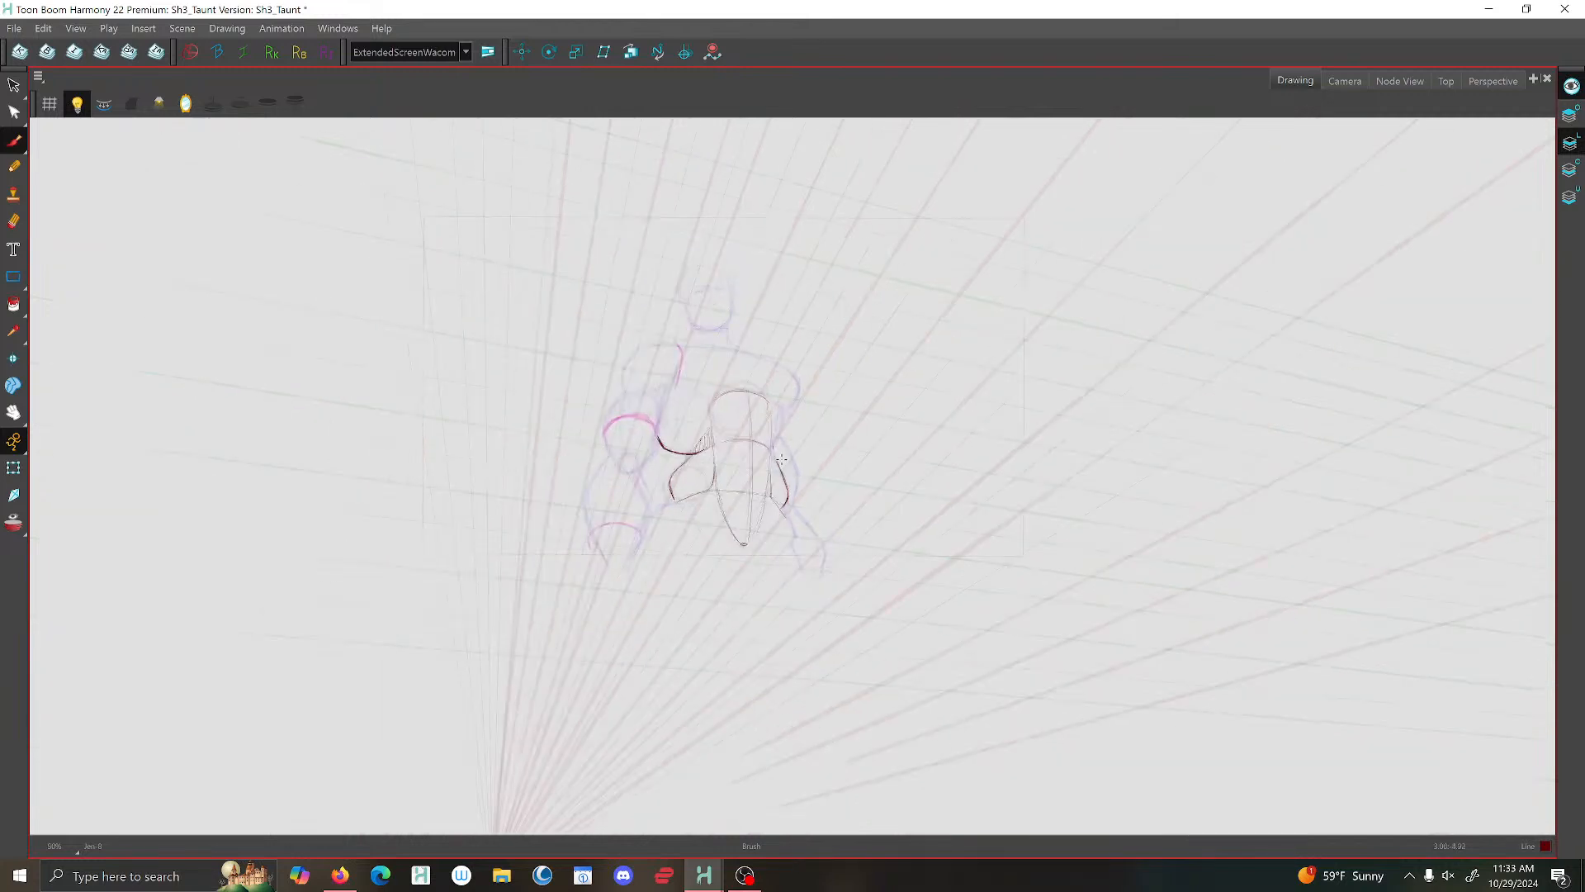
key(f)
key(f)
key(f)
key(f)
key(f)
key(f)
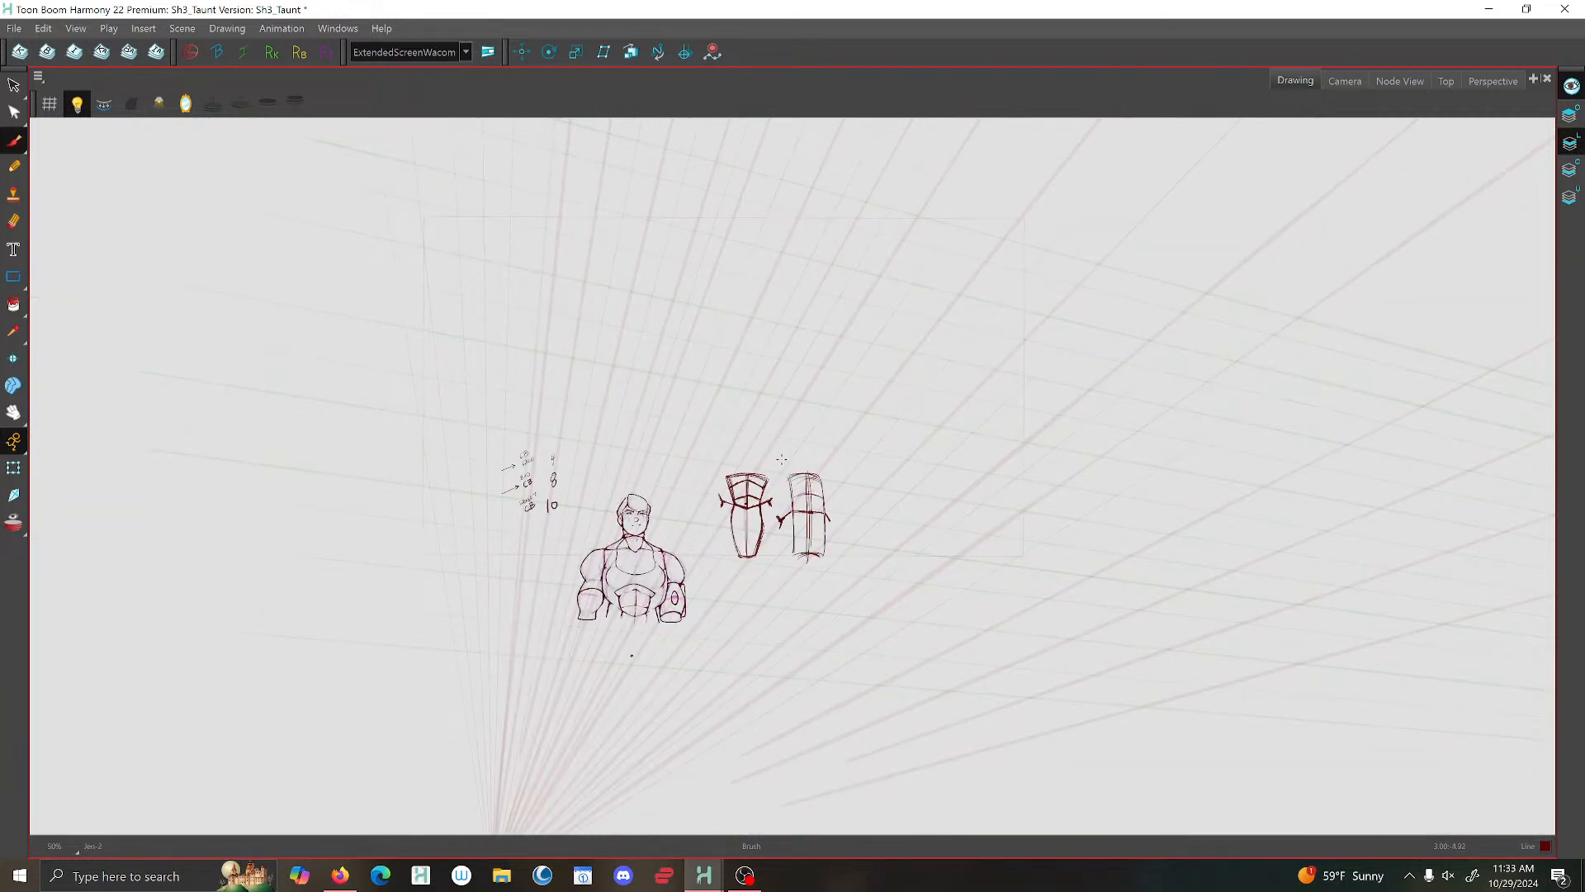
click(14, 86)
drag(717, 461, 733, 393)
right_click(746, 385)
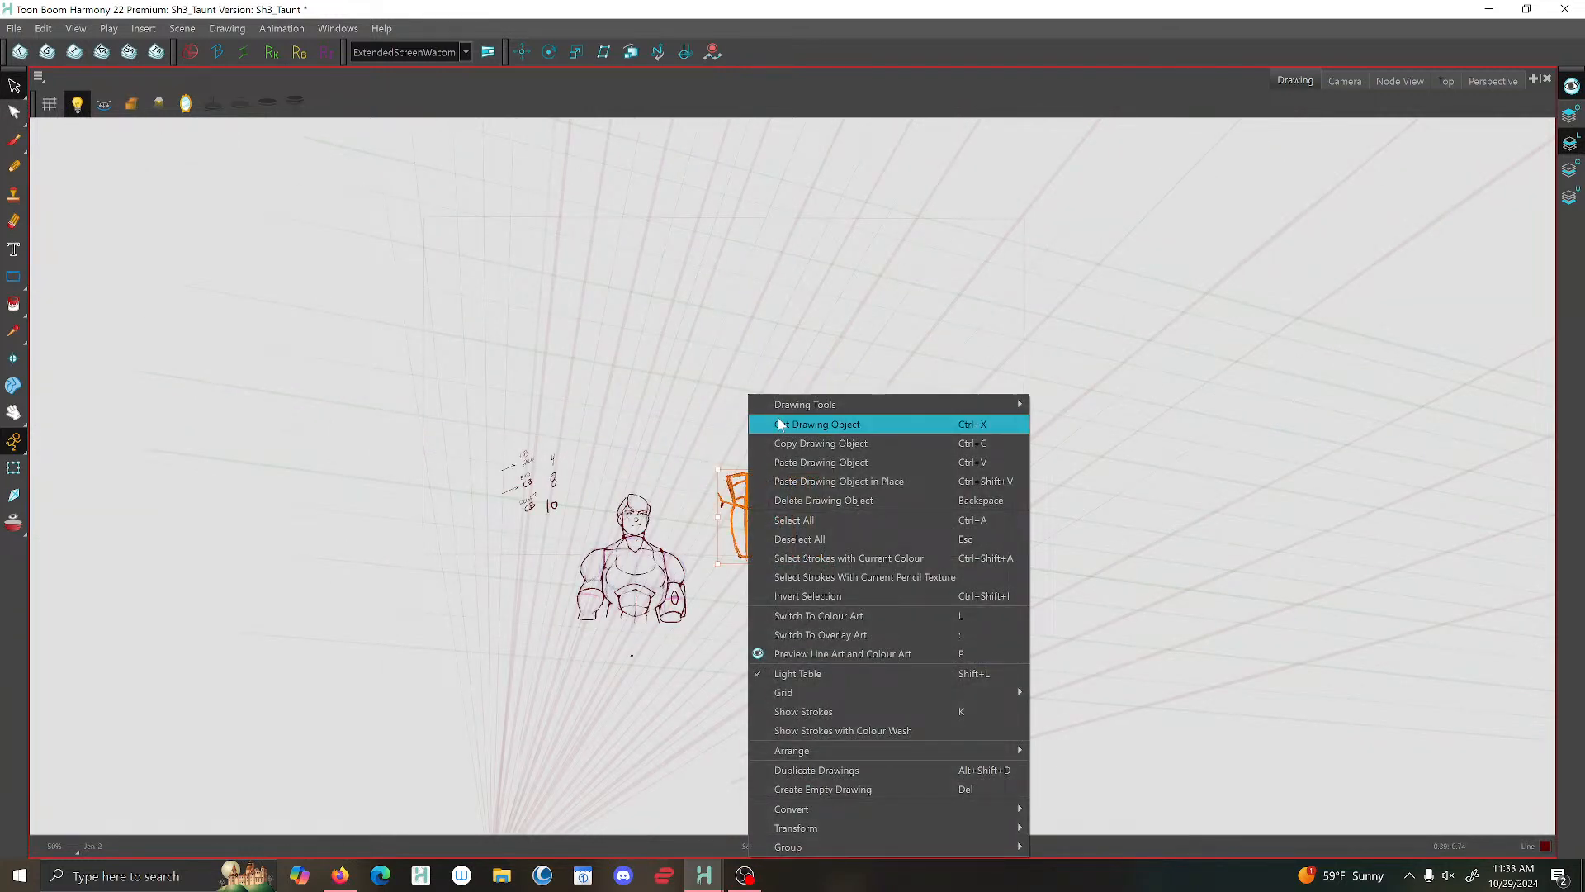
click(780, 438)
- Paste the copied torso diagrams in place in the current pose's drawing and move them clear of the figure as reference
key(g)
key(g)
key(g)
key(g)
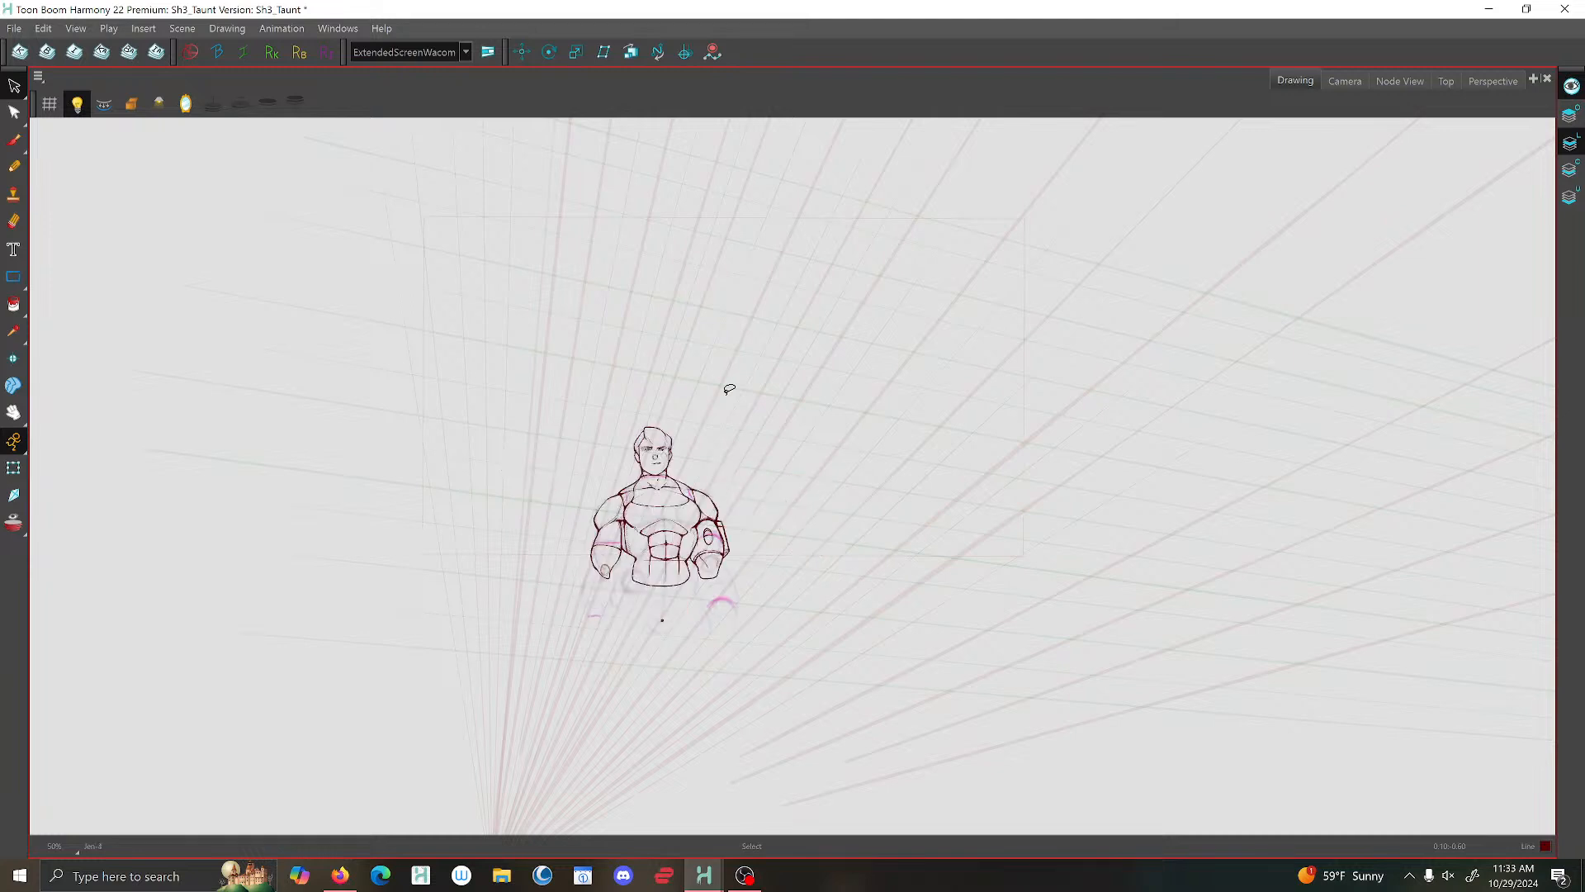
key(g)
key(g)
right_click(708, 357)
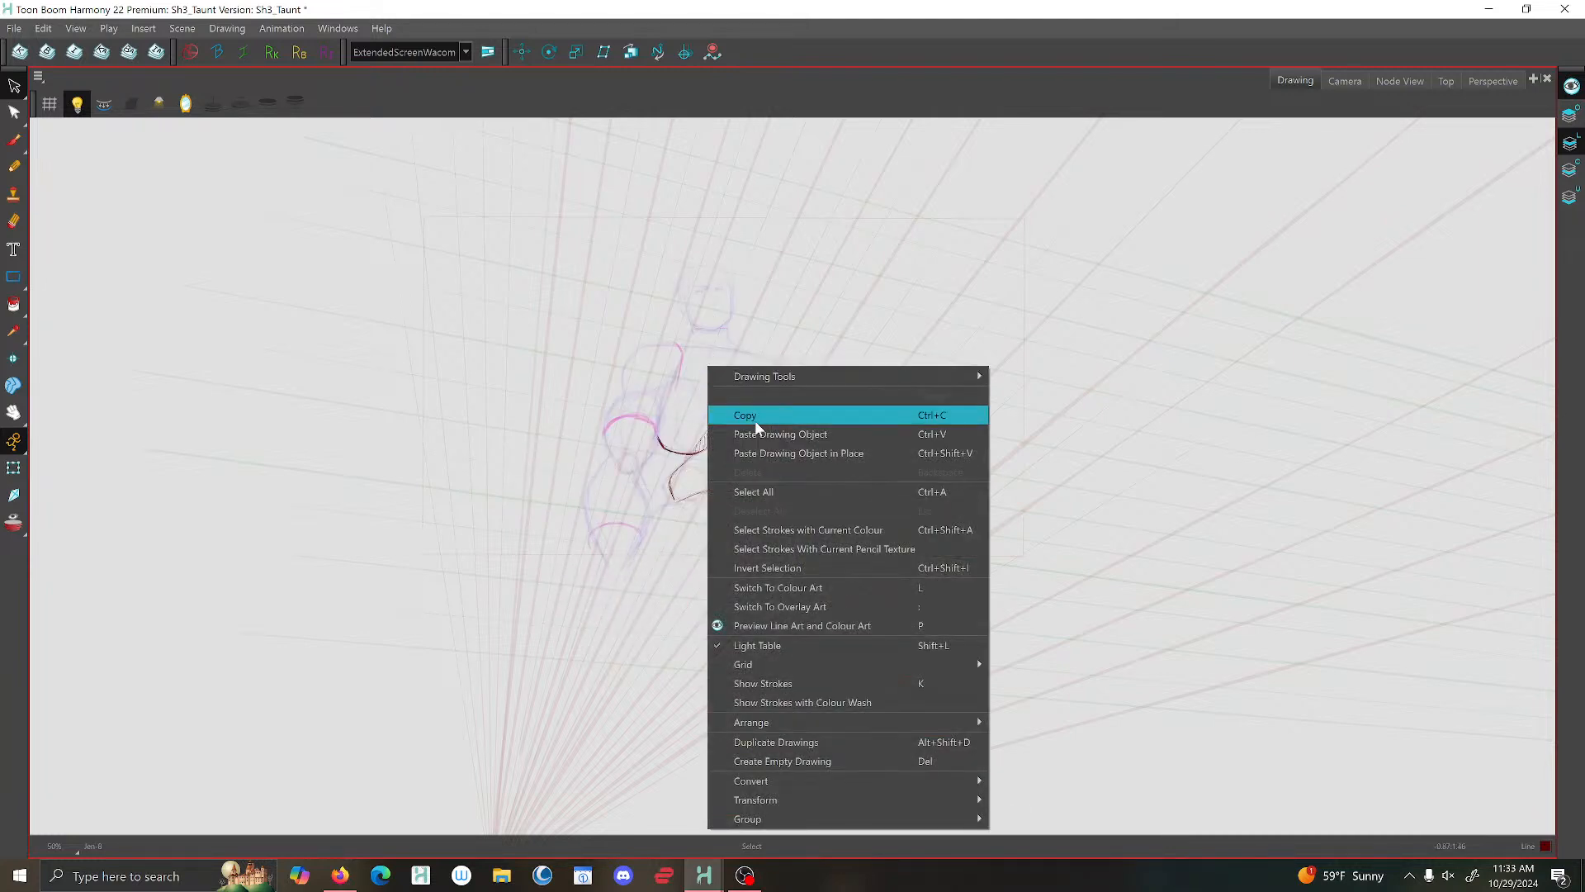
click(771, 450)
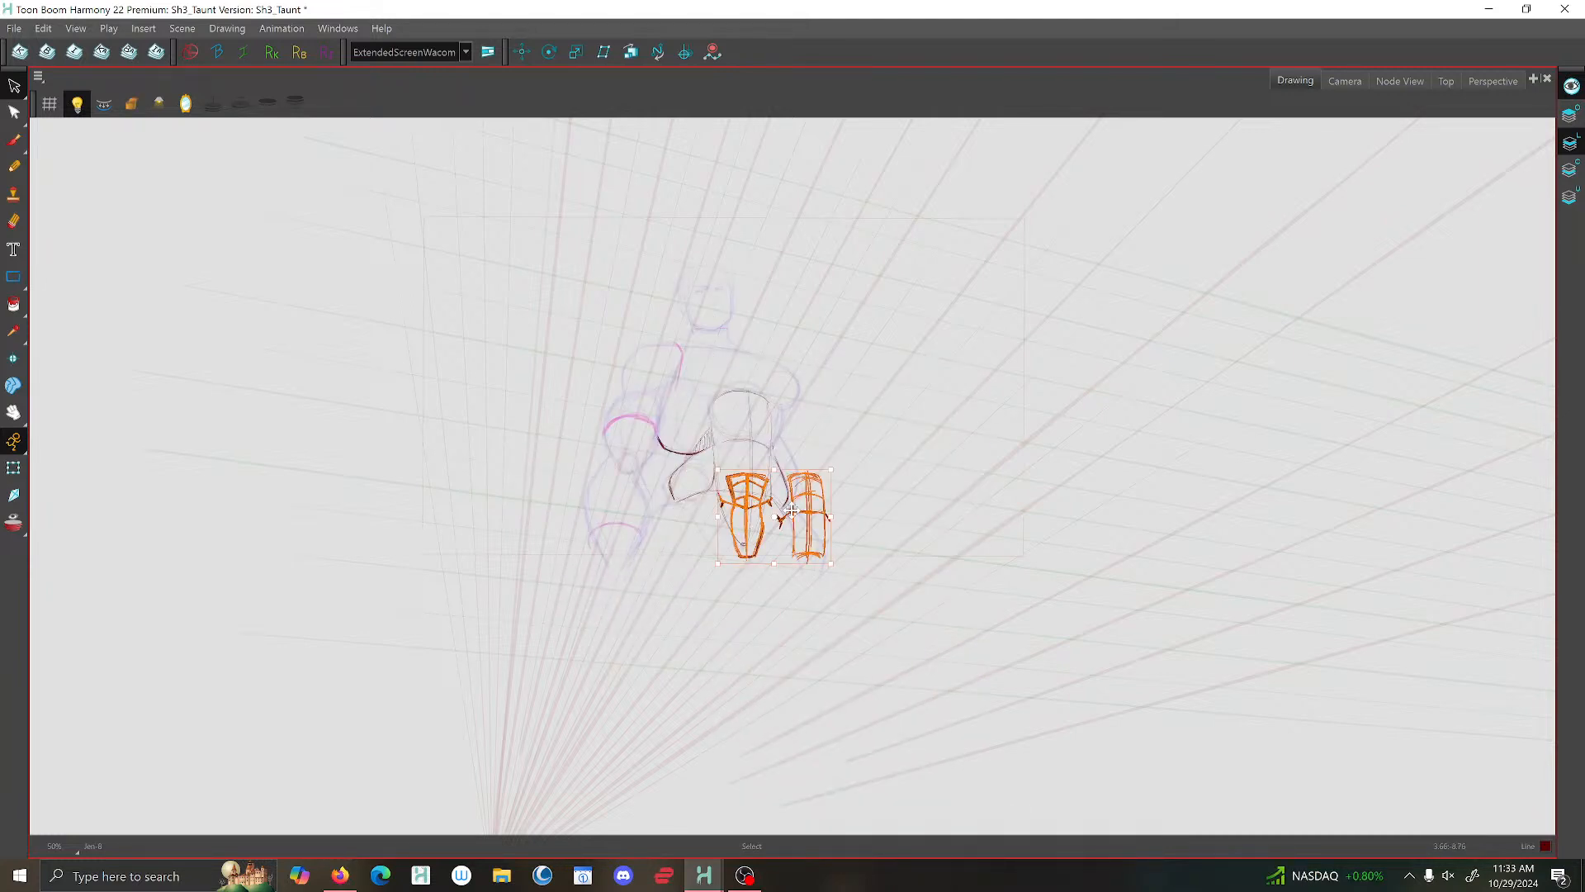
mouse_move(792, 507)
mouse_down()
mouse_move(692, 475)
mouse_move(549, 347)
mouse_move(536, 311)
mouse_move(911, 478)
mouse_up()
click(592, 431)
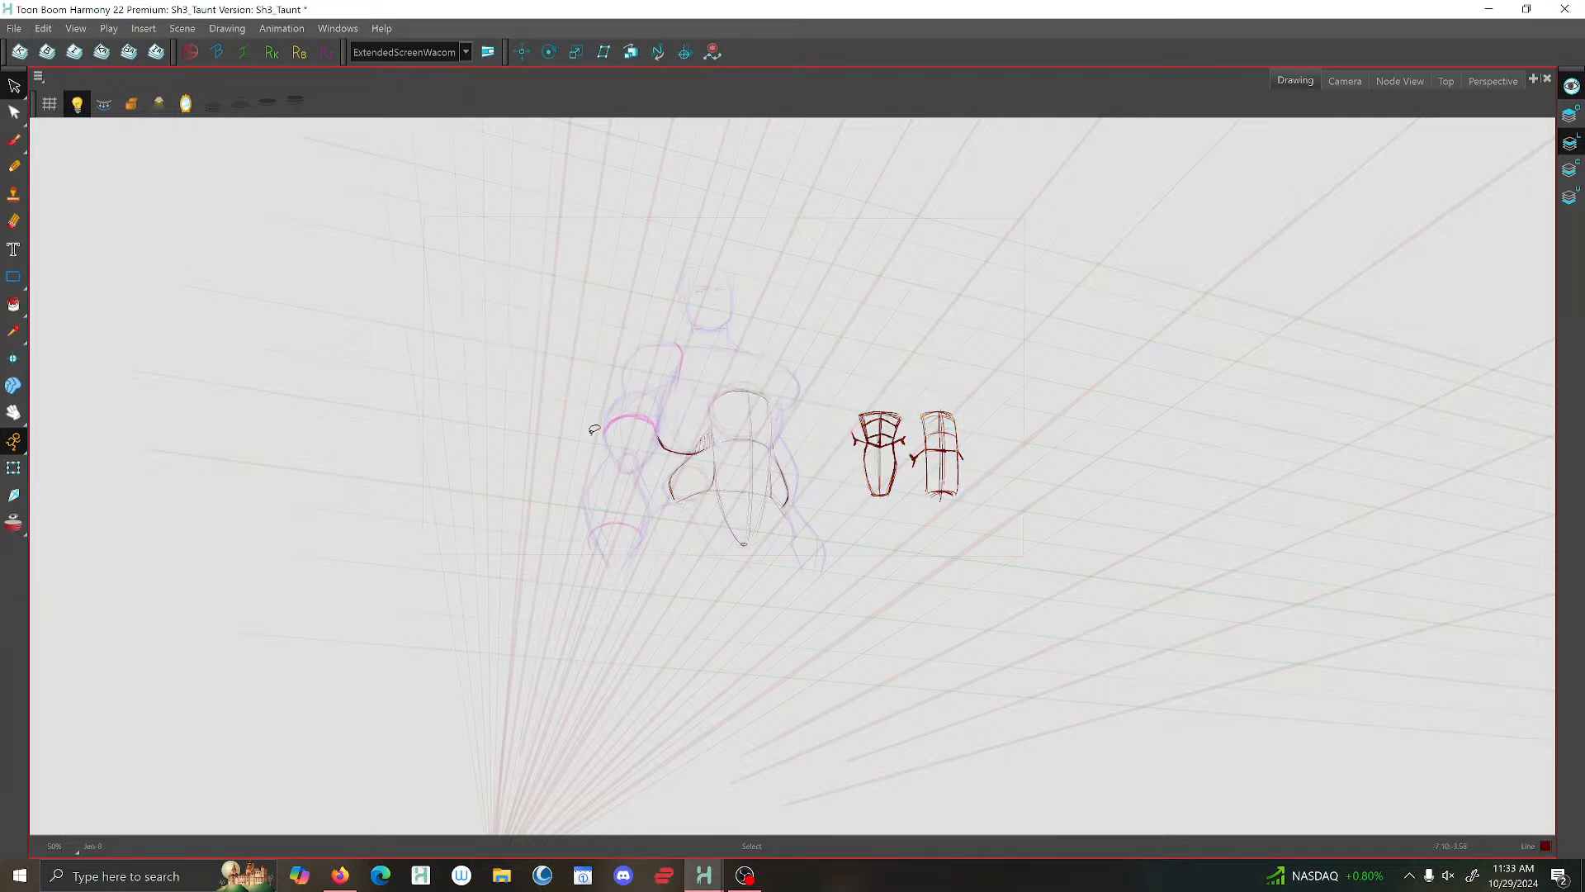
- Rework the arc across the mid-abdomen with the brush, comparing it with the previous taunt drawing
key(2)
key(2)
key(2)
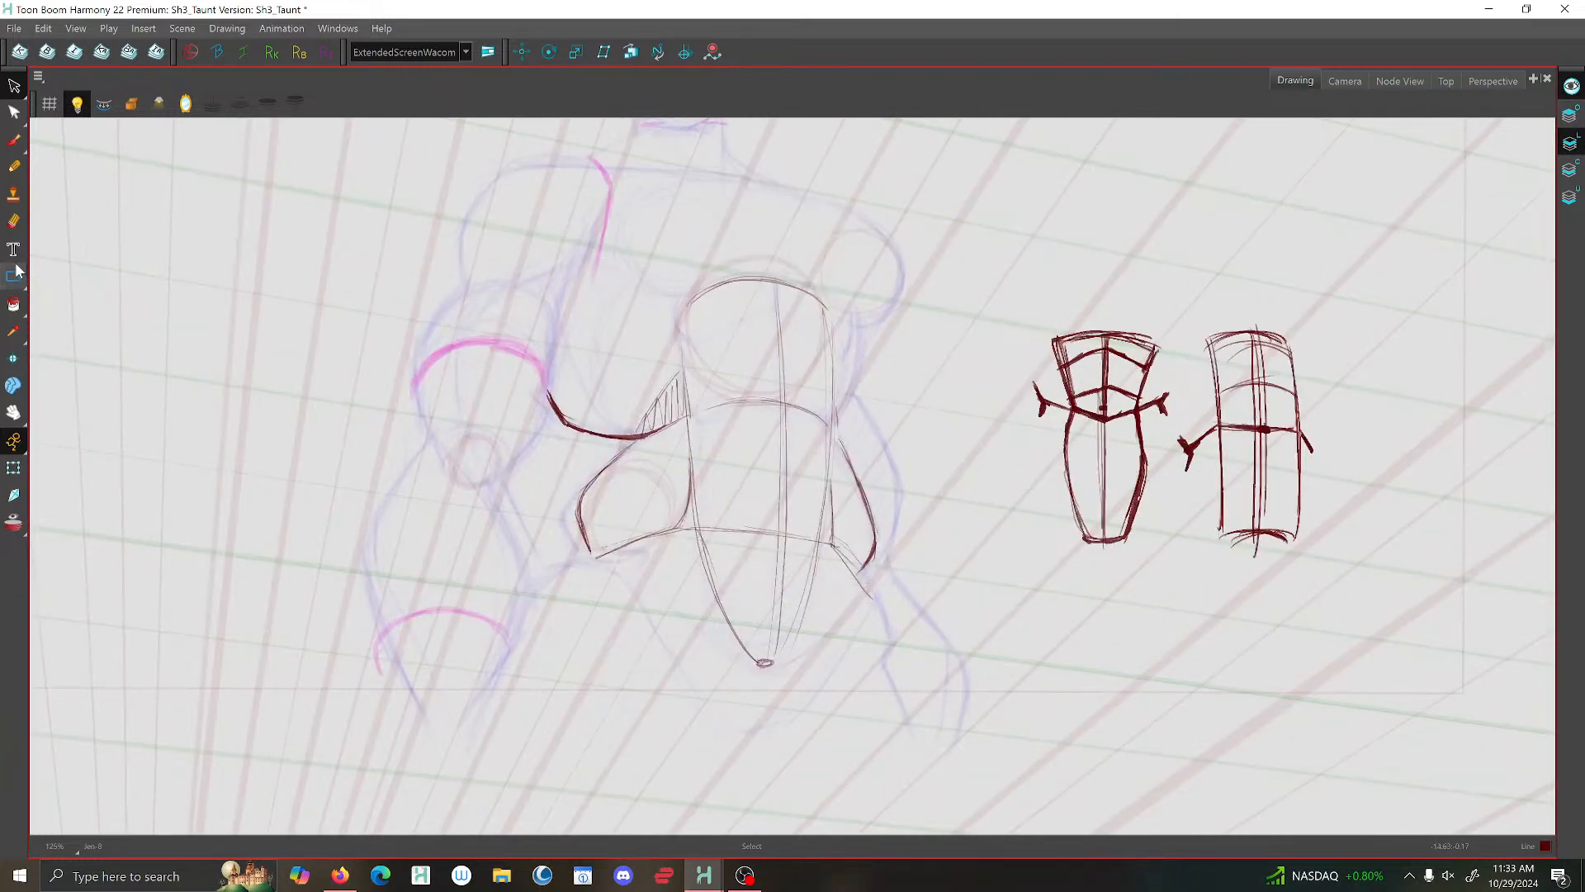
click(13, 138)
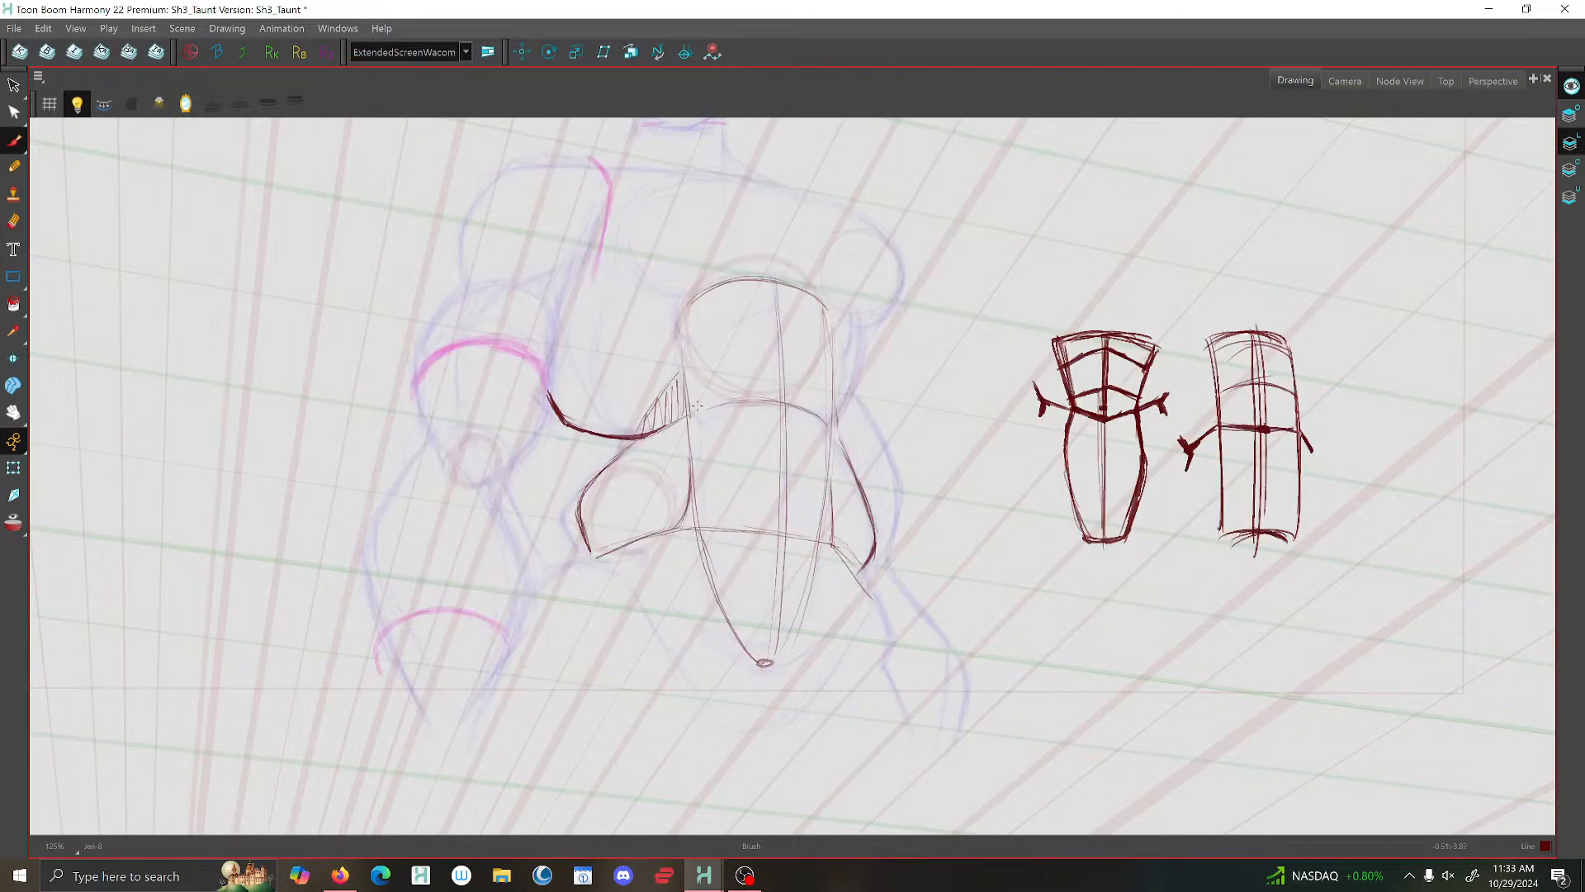
mouse_move(779, 413)
mouse_down()
mouse_move(797, 418)
mouse_move(722, 411)
mouse_up()
drag(828, 426, 729, 408)
key(f)
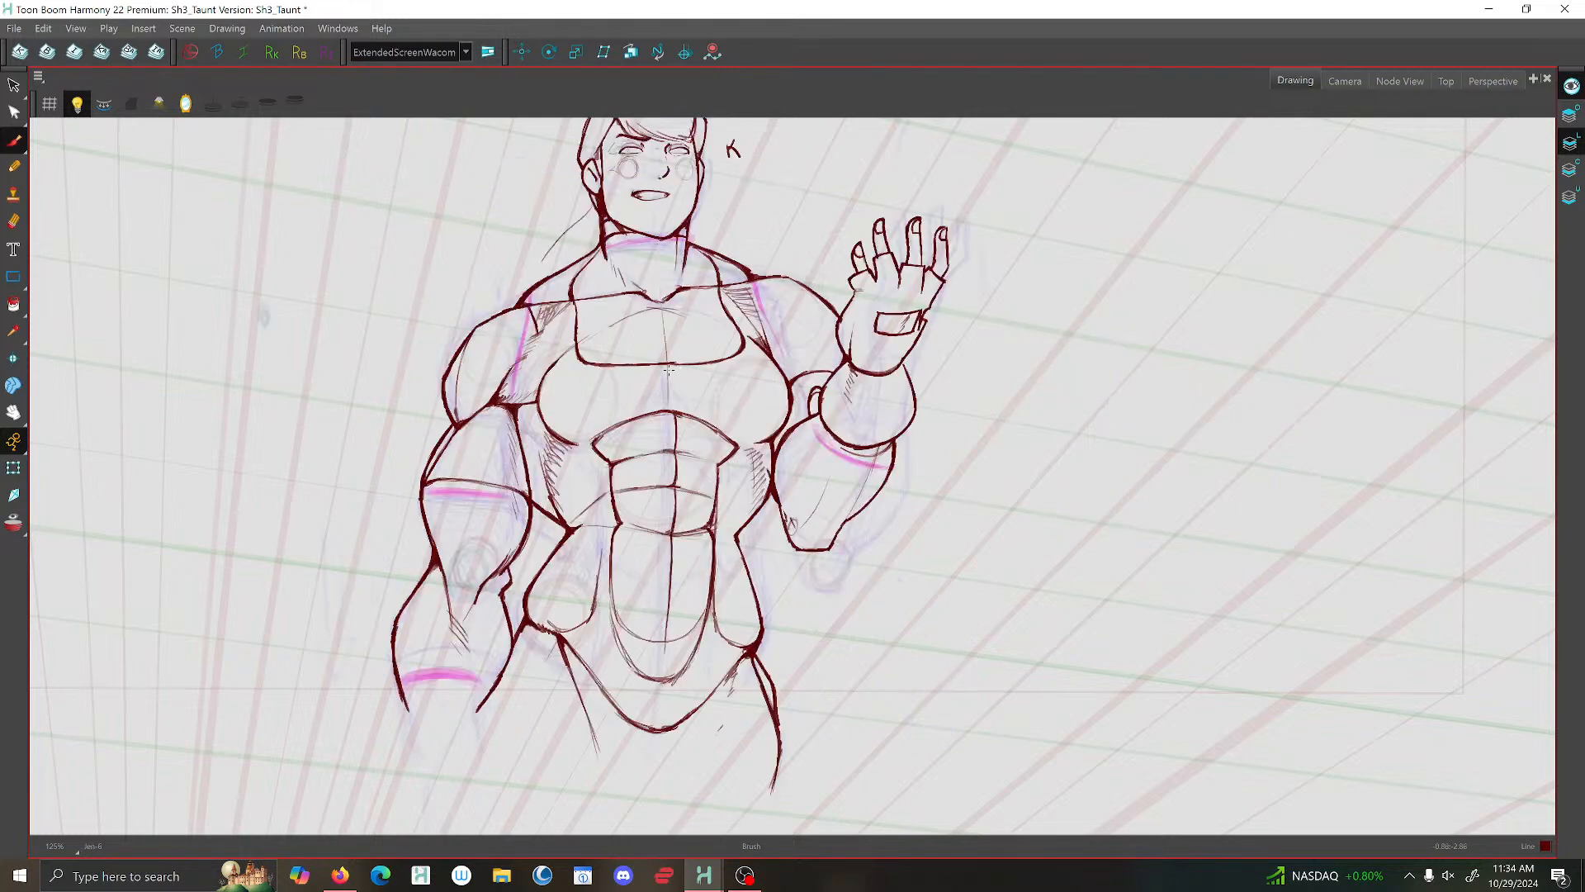
key(d)
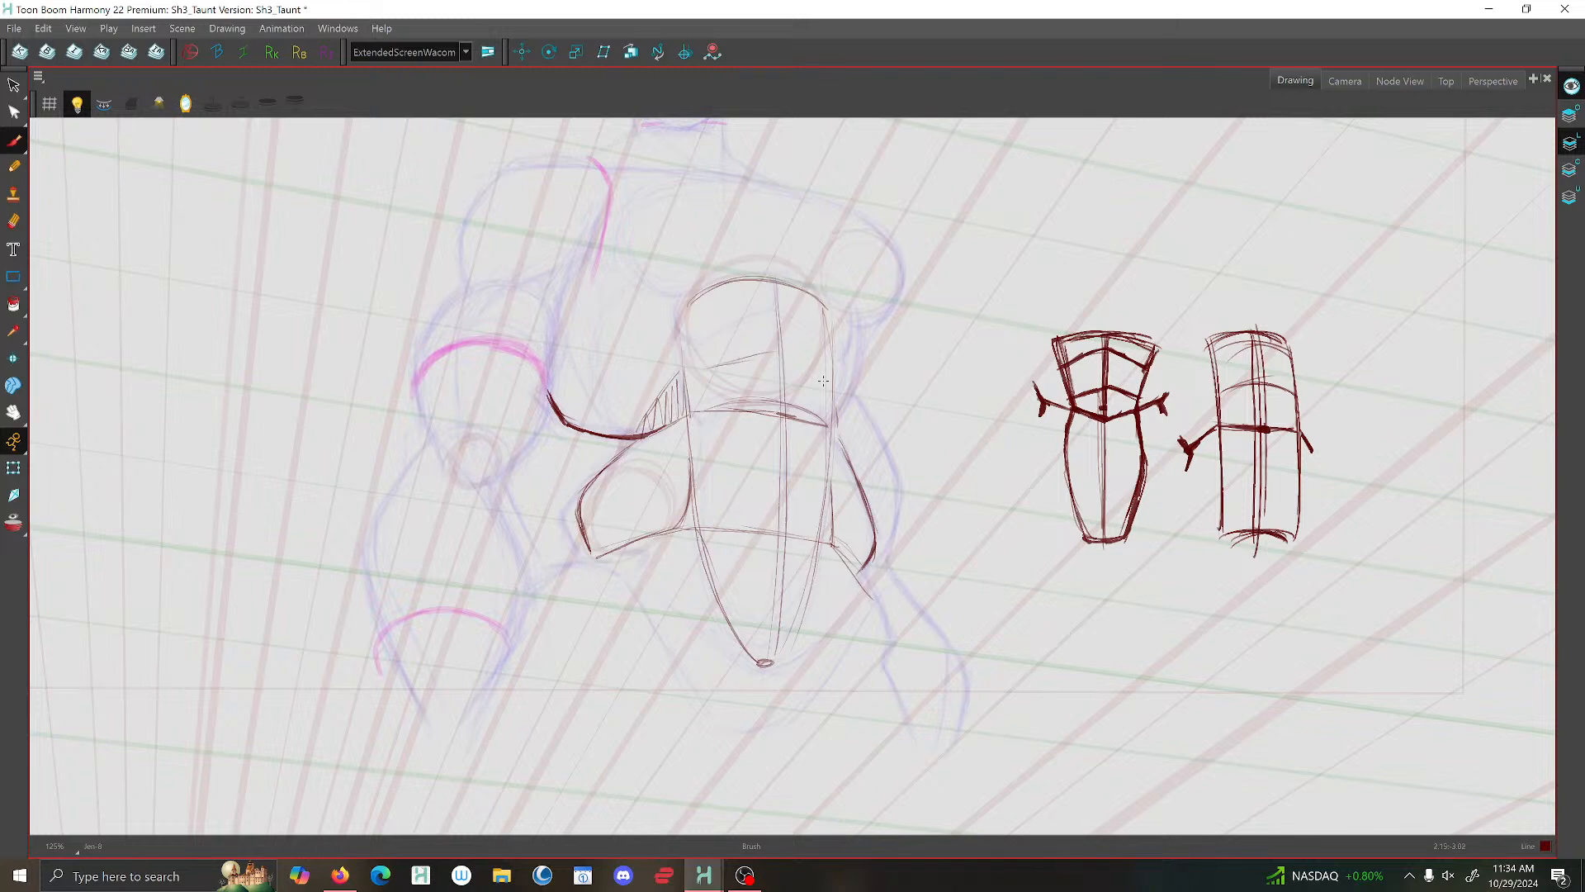
- Brush the peaked cross contours of the upper abdominal rows and the centre line joining them, following the pasted diagrams
mouse_move(826, 380)
mouse_down()
mouse_move(784, 350)
mouse_move(696, 372)
mouse_up()
mouse_move(825, 378)
mouse_down()
mouse_move(765, 347)
mouse_move(691, 382)
mouse_up()
mouse_move(770, 351)
mouse_down()
mouse_move(842, 397)
mouse_move(698, 416)
mouse_up()
mouse_move(717, 314)
mouse_down()
mouse_move(775, 290)
mouse_move(813, 322)
mouse_move(761, 295)
mouse_move(680, 333)
mouse_up()
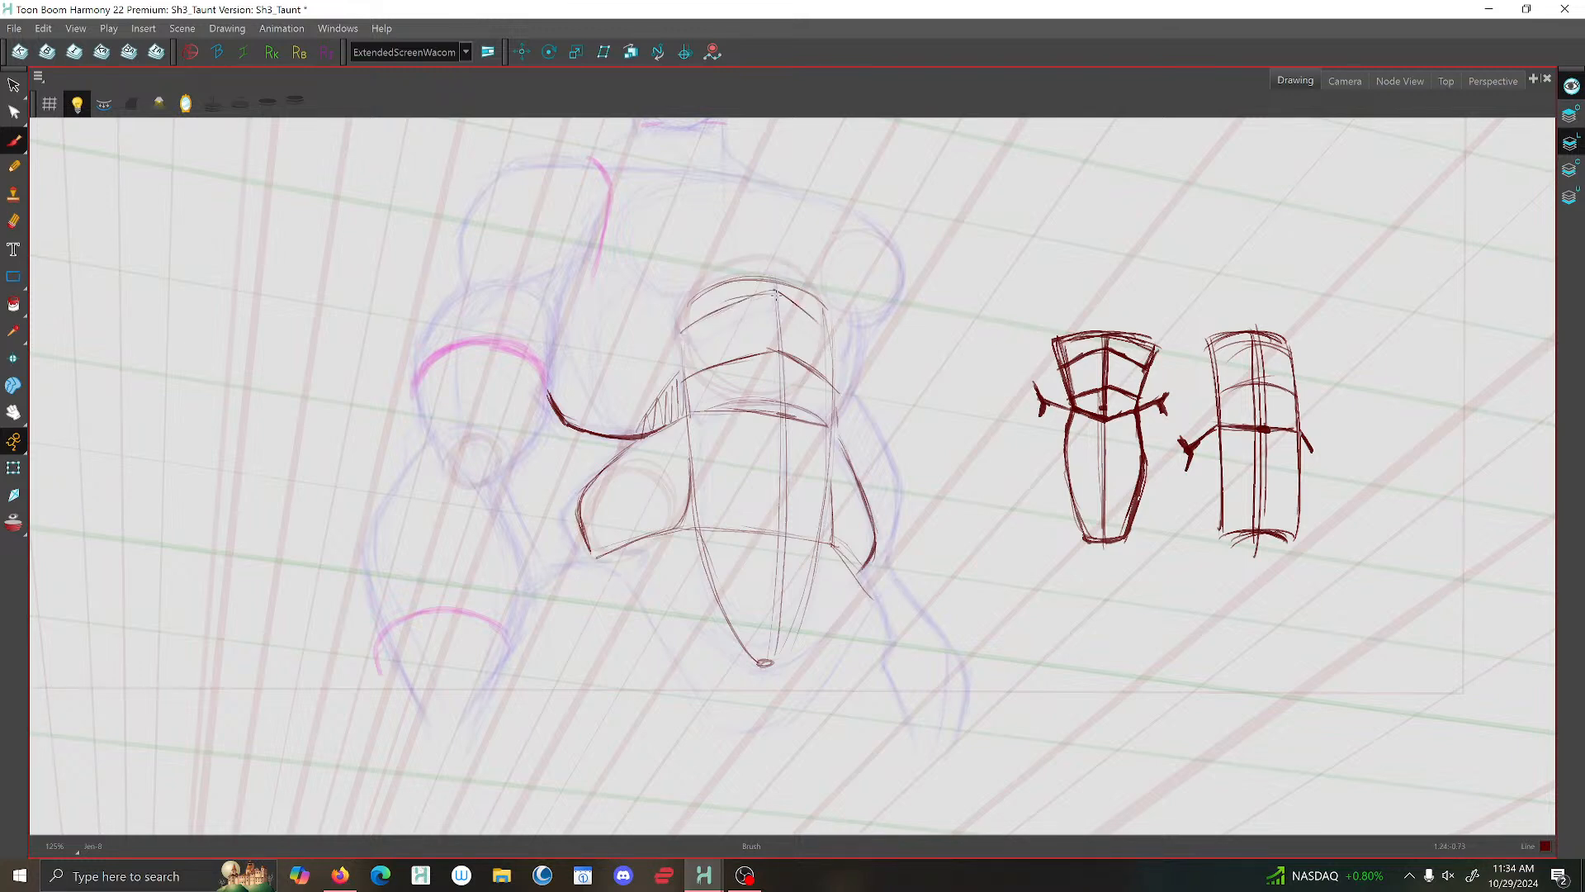
mouse_move(776, 292)
mouse_down()
mouse_move(824, 322)
mouse_move(836, 384)
mouse_up()
mouse_move(816, 322)
mouse_down()
mouse_move(751, 298)
mouse_move(682, 331)
mouse_up()
- Brush the flared, pointed corners at both ends of the top abdominal arch, checking them against the previous taunt drawing
key(f)
key(g)
mouse_move(663, 299)
mouse_down()
mouse_move(707, 272)
mouse_move(660, 316)
mouse_move(680, 333)
mouse_move(692, 282)
mouse_up()
drag(844, 306, 822, 281)
key(f)
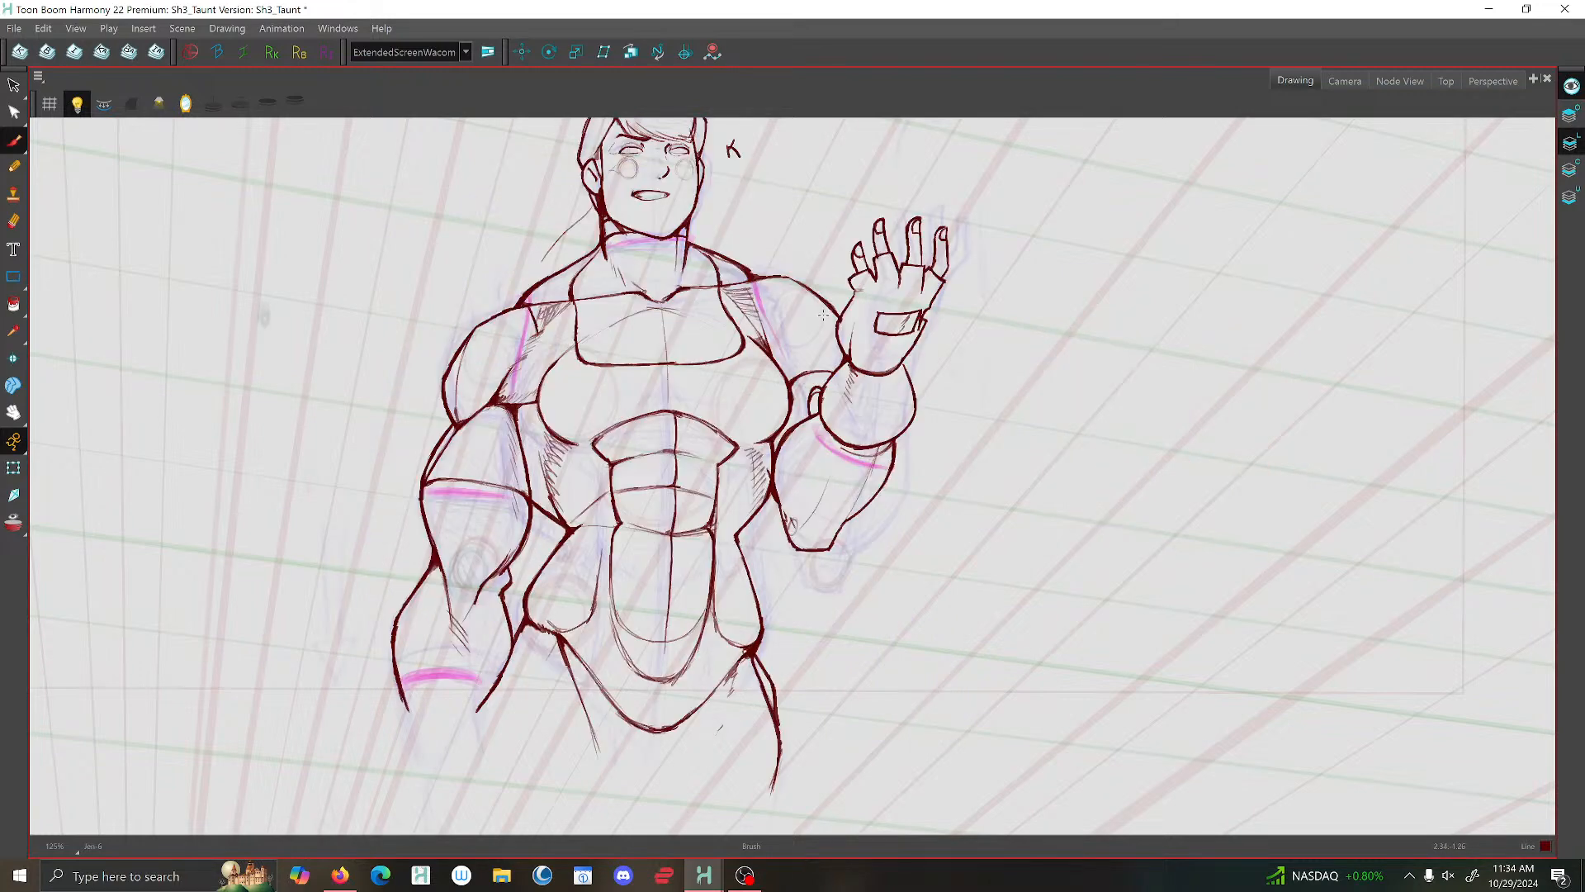
key(g)
drag(834, 350, 848, 307)
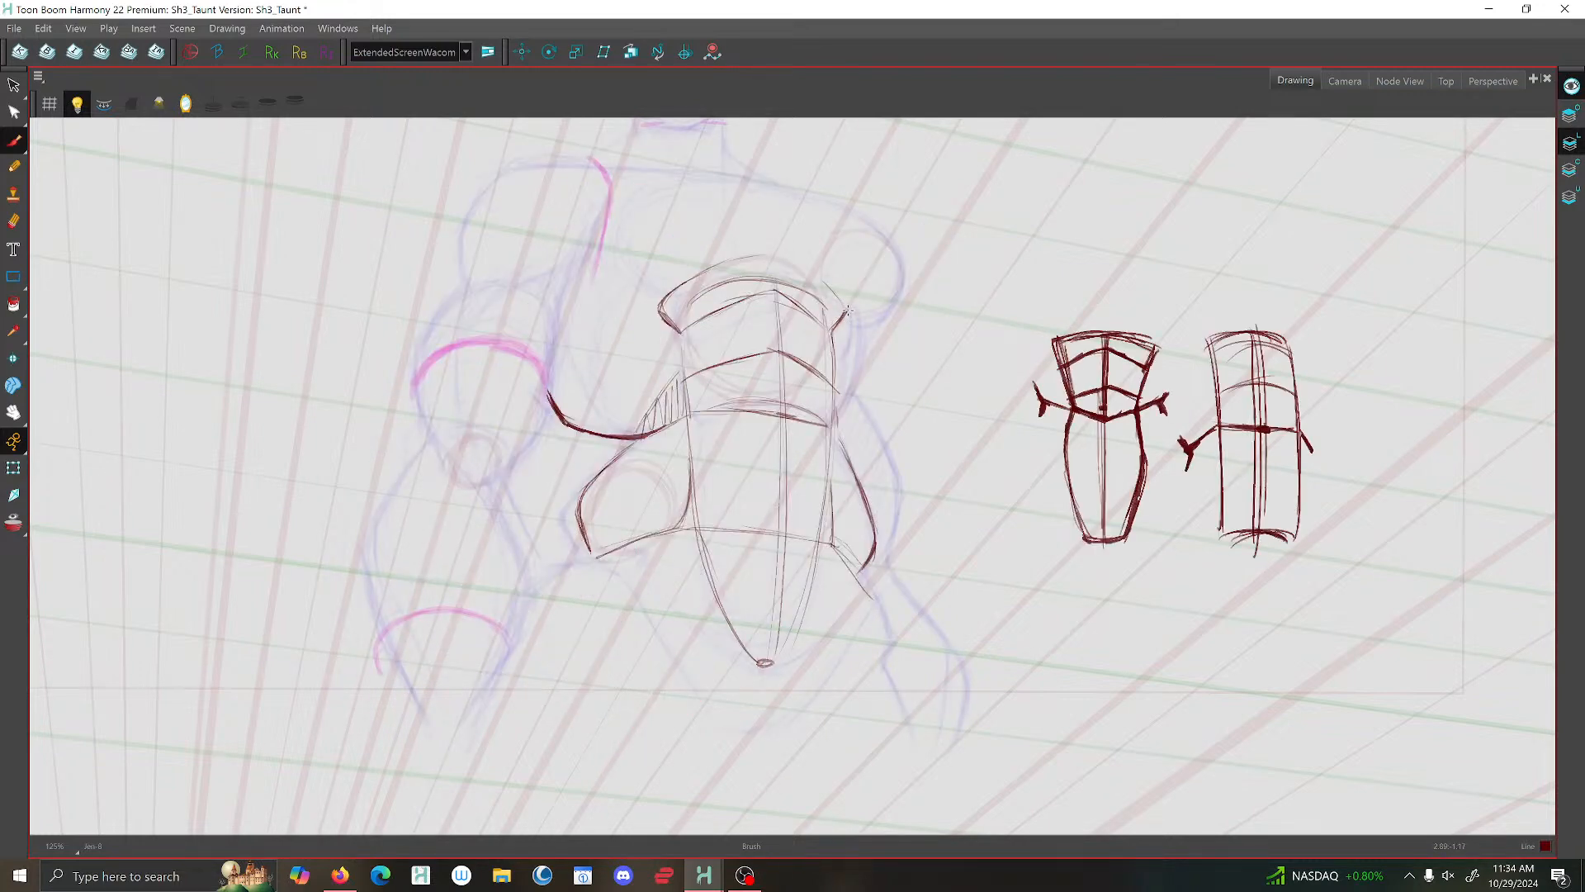
- Compare with the previous taunt drawing and brush the outer curve of the shoulder opposite the bent arm
key(f)
key(g)
mouse_move(897, 256)
mouse_down()
mouse_move(901, 293)
mouse_move(869, 322)
mouse_up()
- Mirror the view and brush a curved centre line down the torso from the top of the arch to the lower abdomen
scroll(654, 501, down, 4)
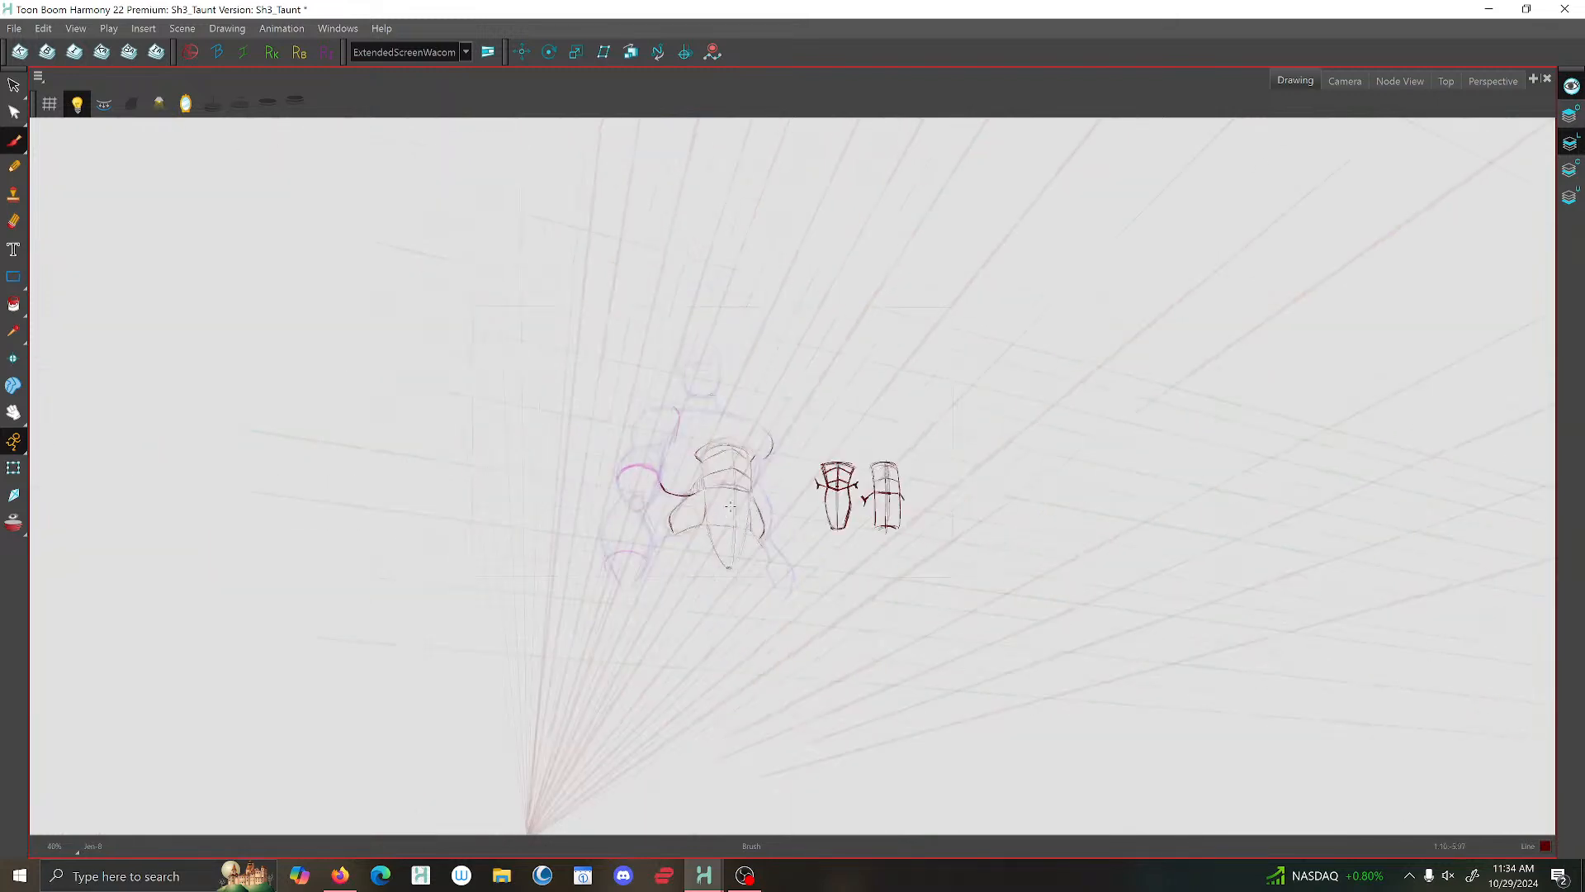
click(185, 104)
scroll(950, 553, up, 5)
drag(761, 343, 675, 366)
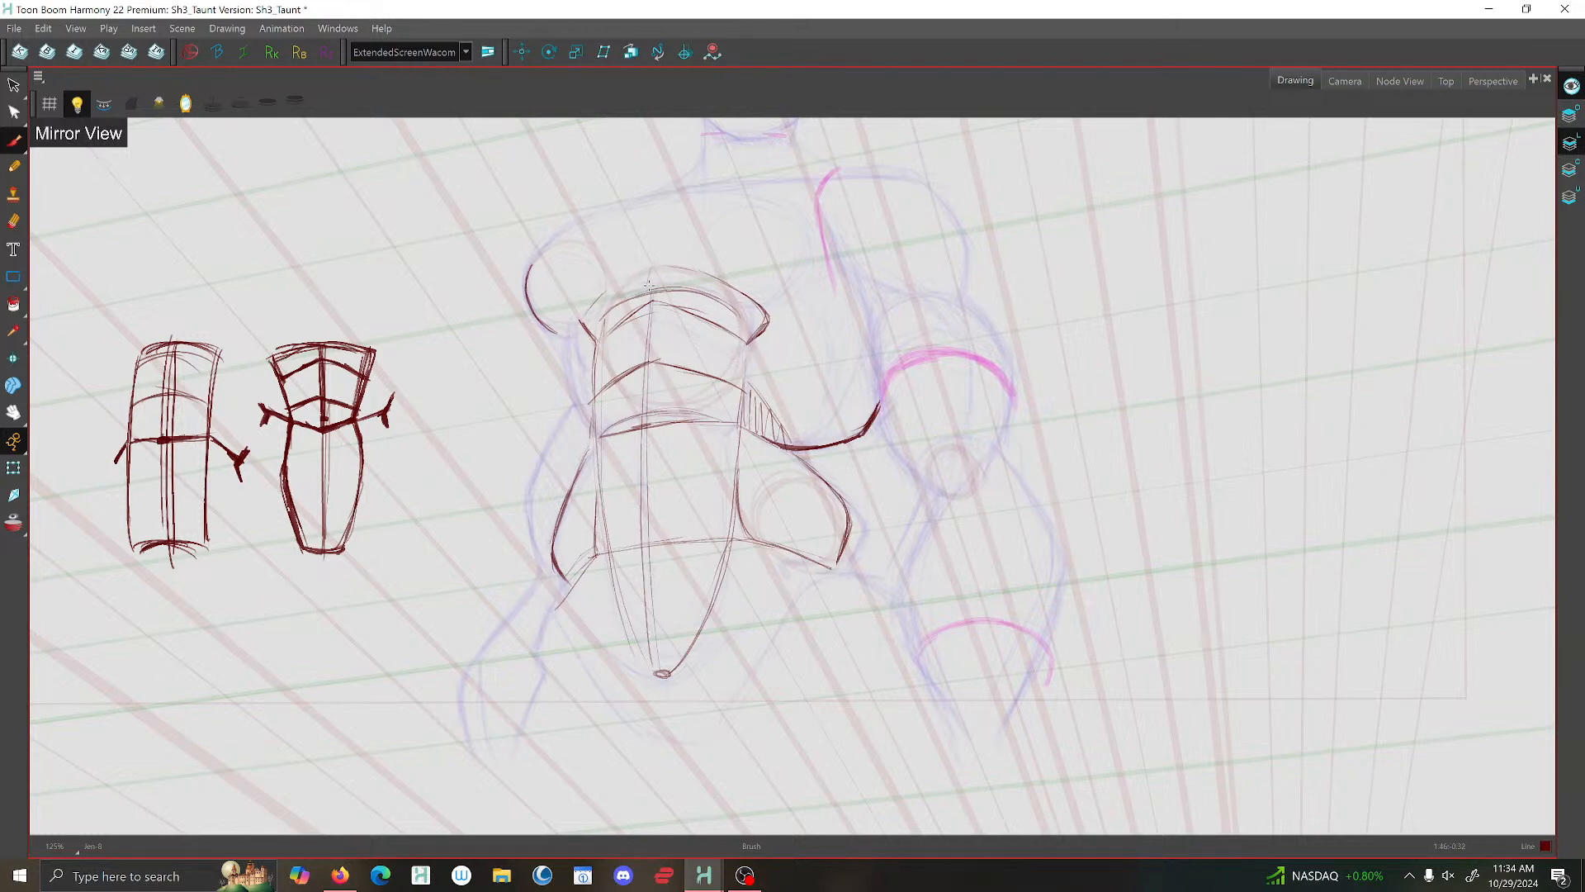
mouse_move(652, 268)
mouse_down()
mouse_move(623, 513)
mouse_move(643, 651)
mouse_up()
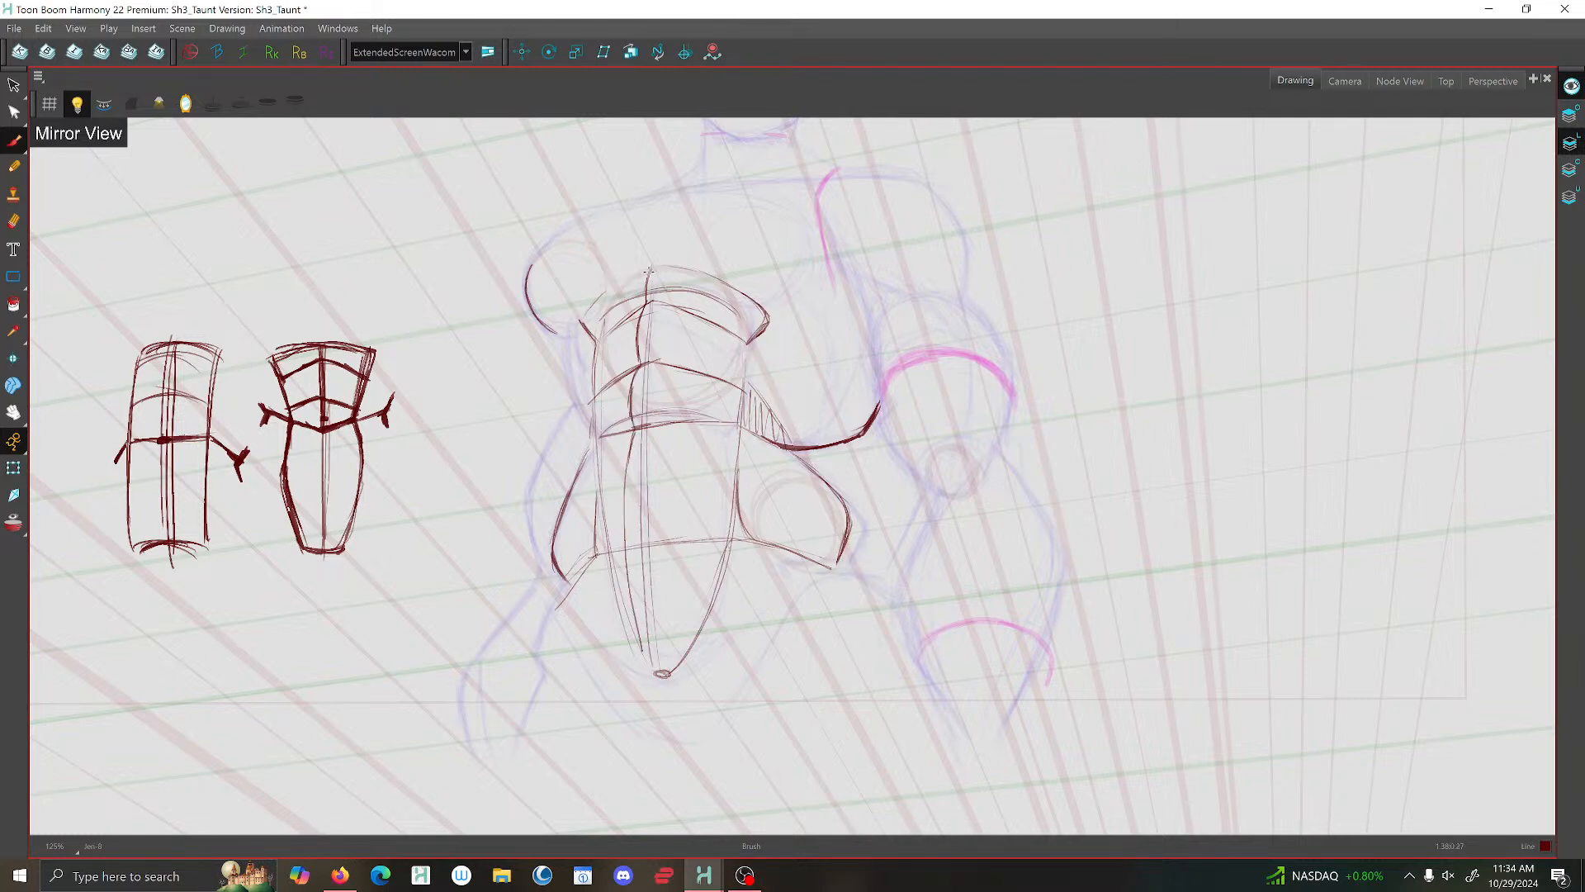
drag(649, 271, 647, 304)
- Extend the outlined shoulder's contour upwards along the rough sketch towards the neck
scroll(642, 308, down, 4)
scroll(642, 314, up, 5)
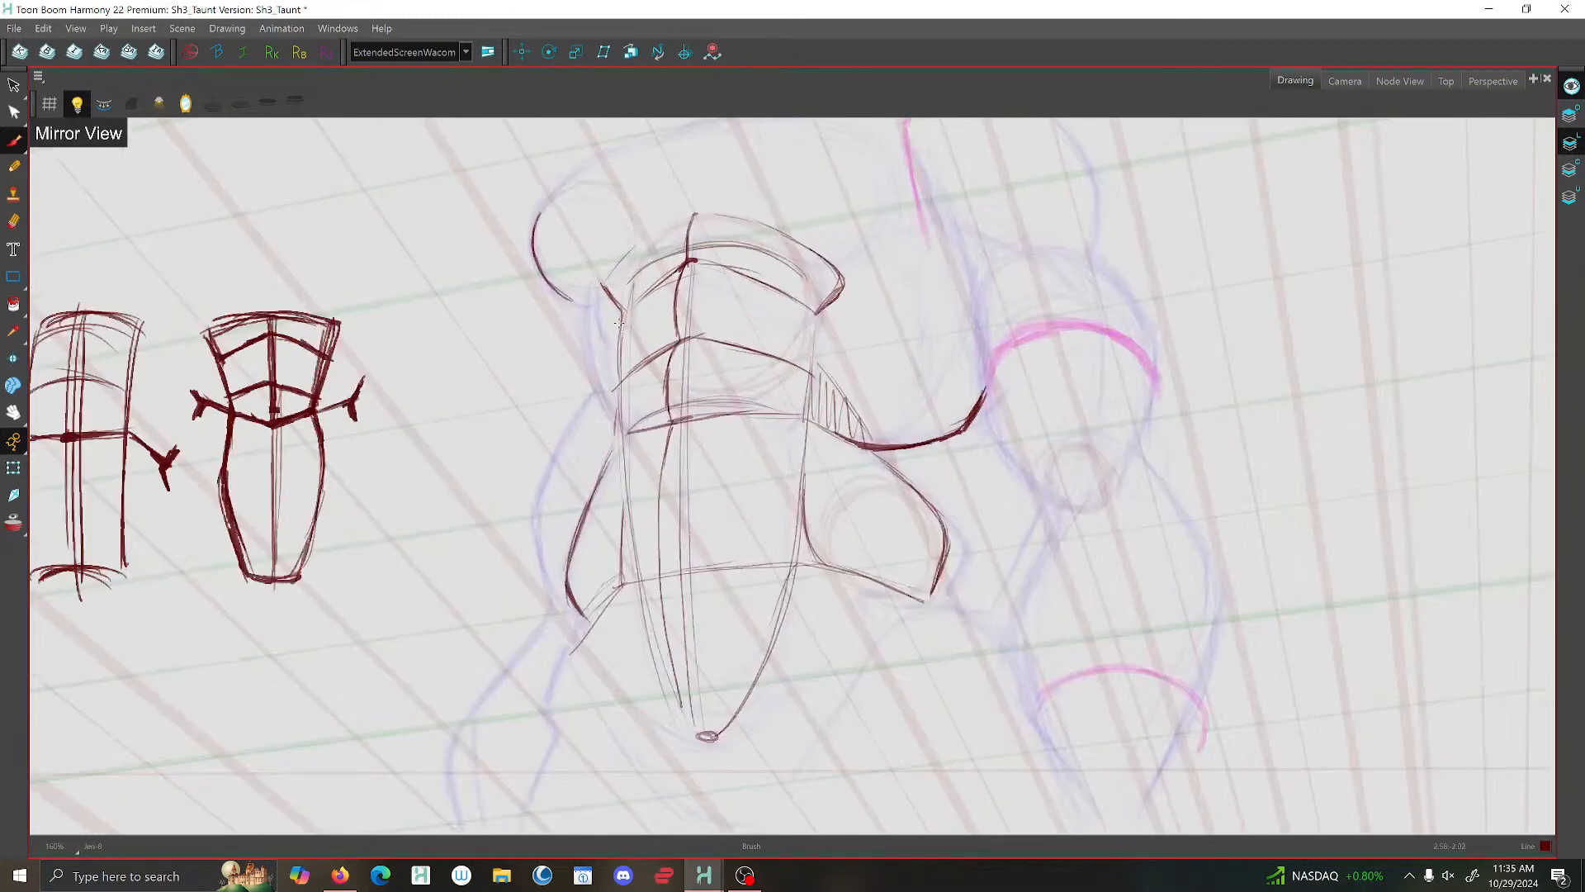
scroll(602, 288, down, 1)
scroll(580, 258, up, 2)
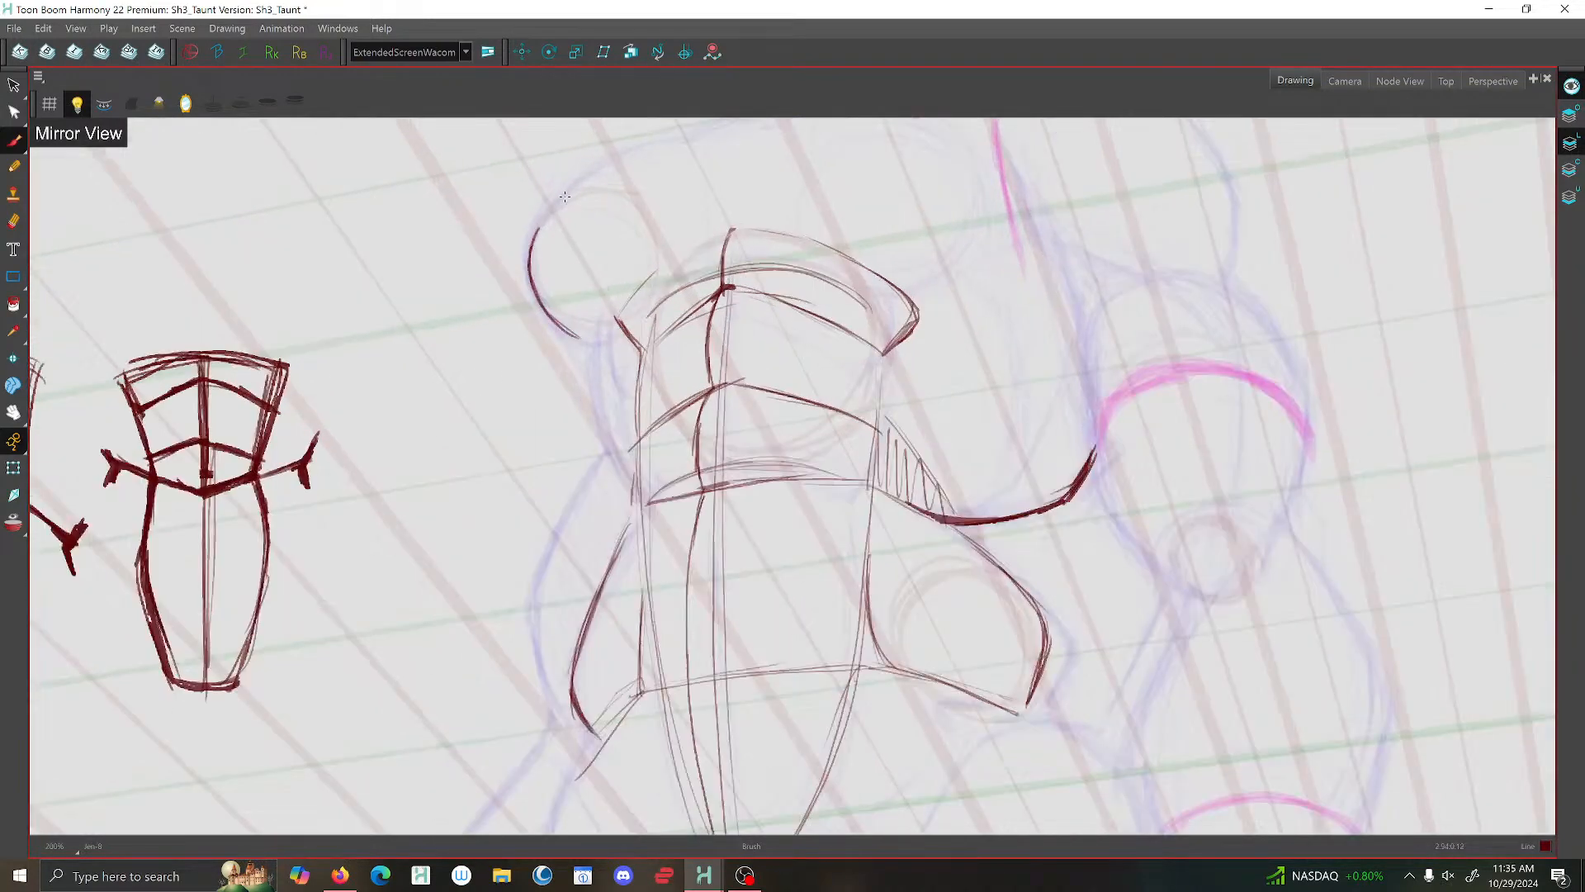
scroll(867, 330, down, 1)
drag(816, 515, 792, 672)
scroll(772, 637, down, 1)
scroll(780, 378, up, 2)
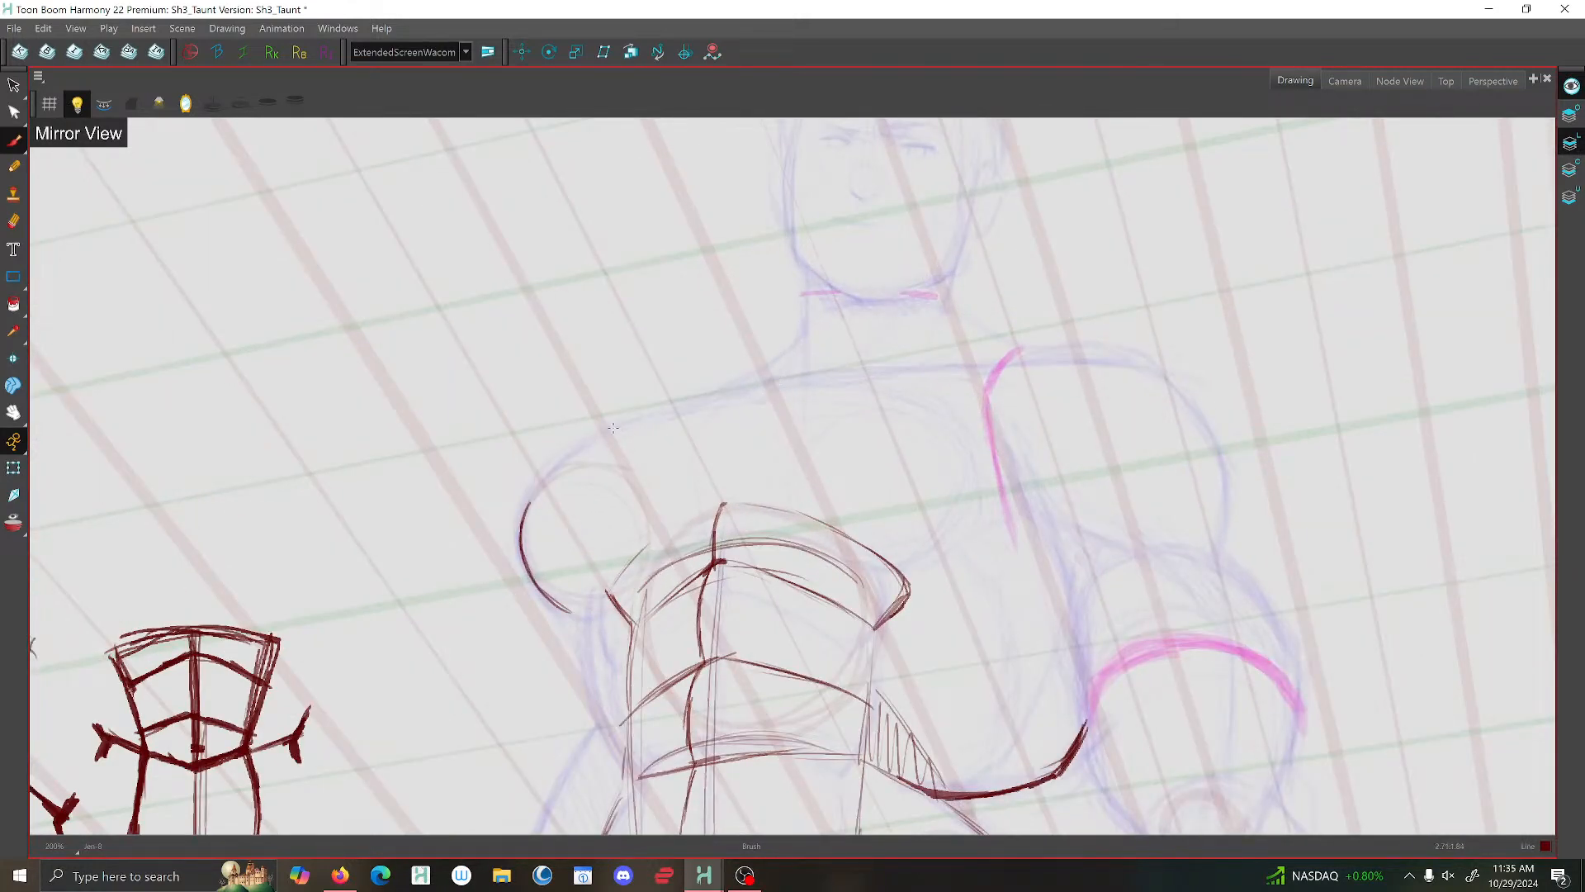
drag(581, 446, 533, 494)
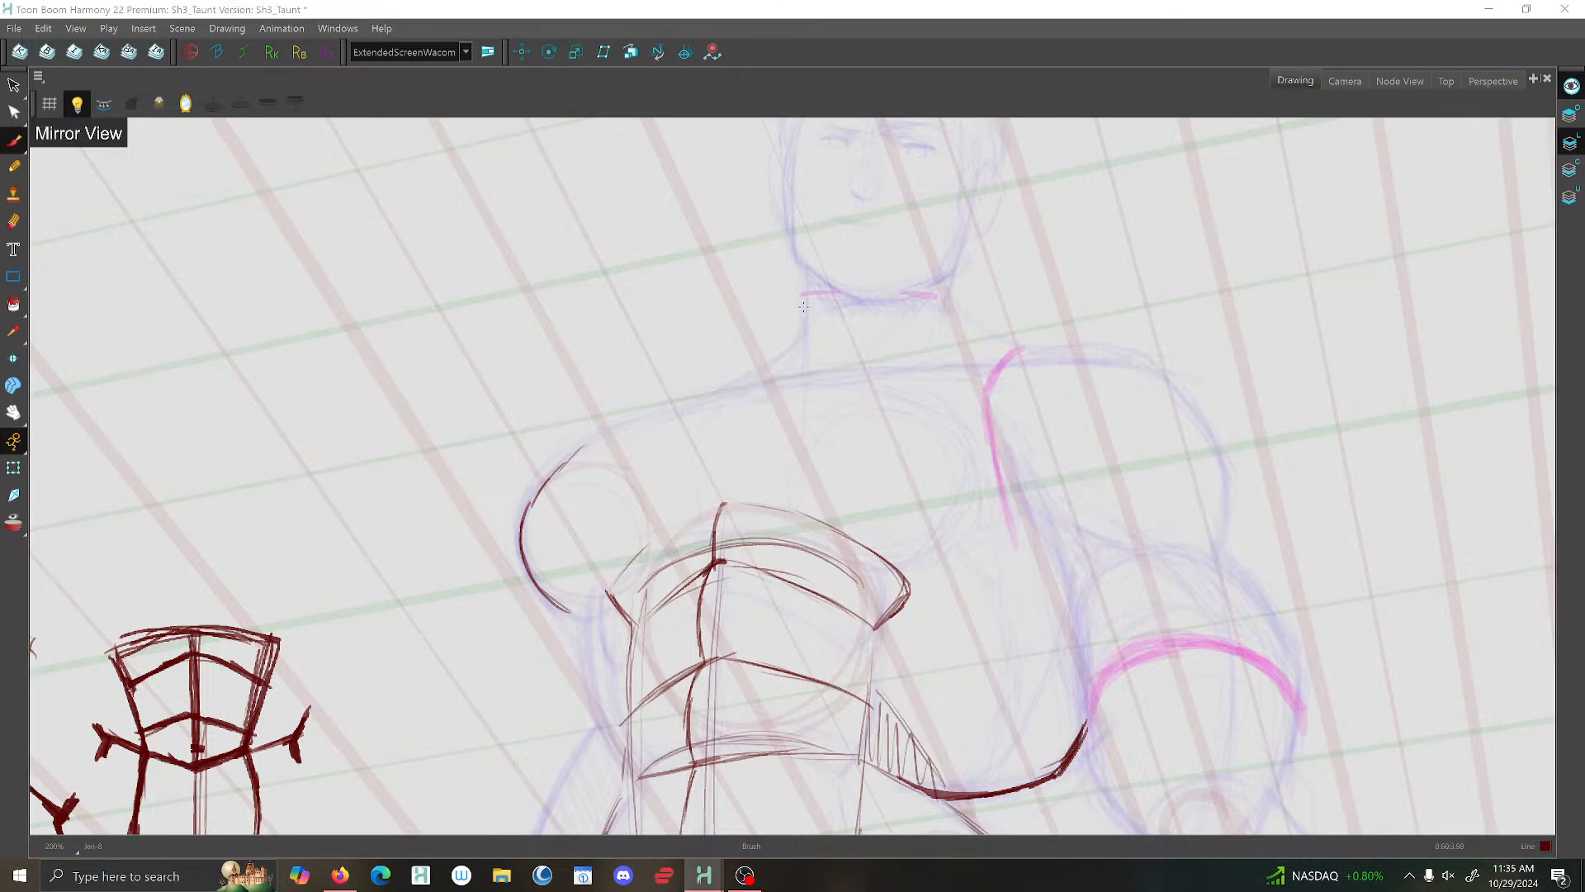
scroll(759, 430, up, 1)
drag(758, 431, 790, 329)
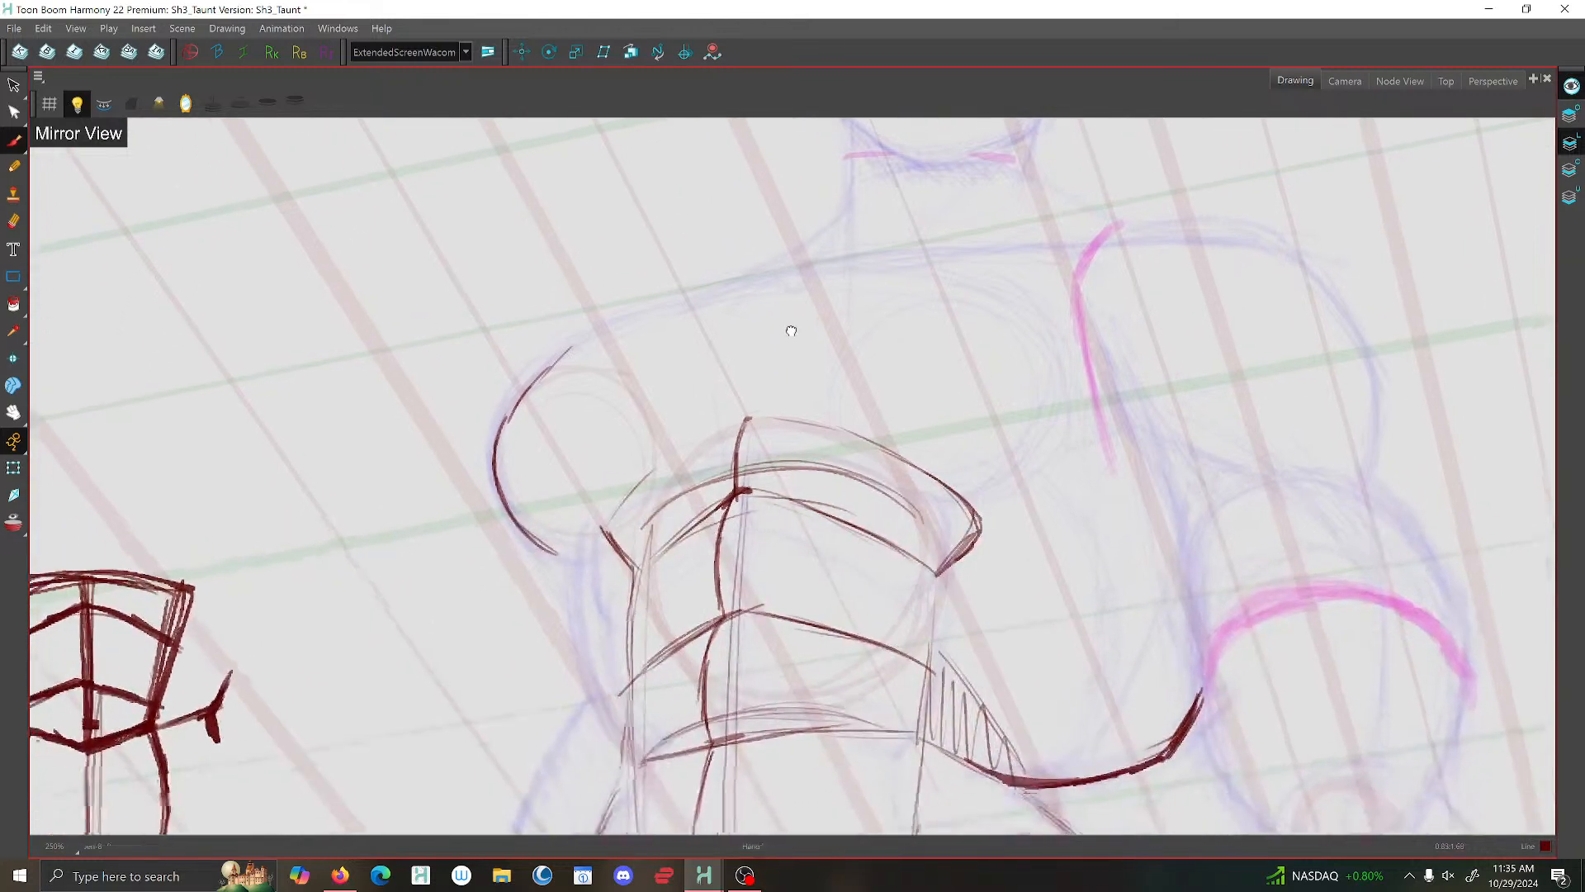
scroll(600, 547, down, 2)
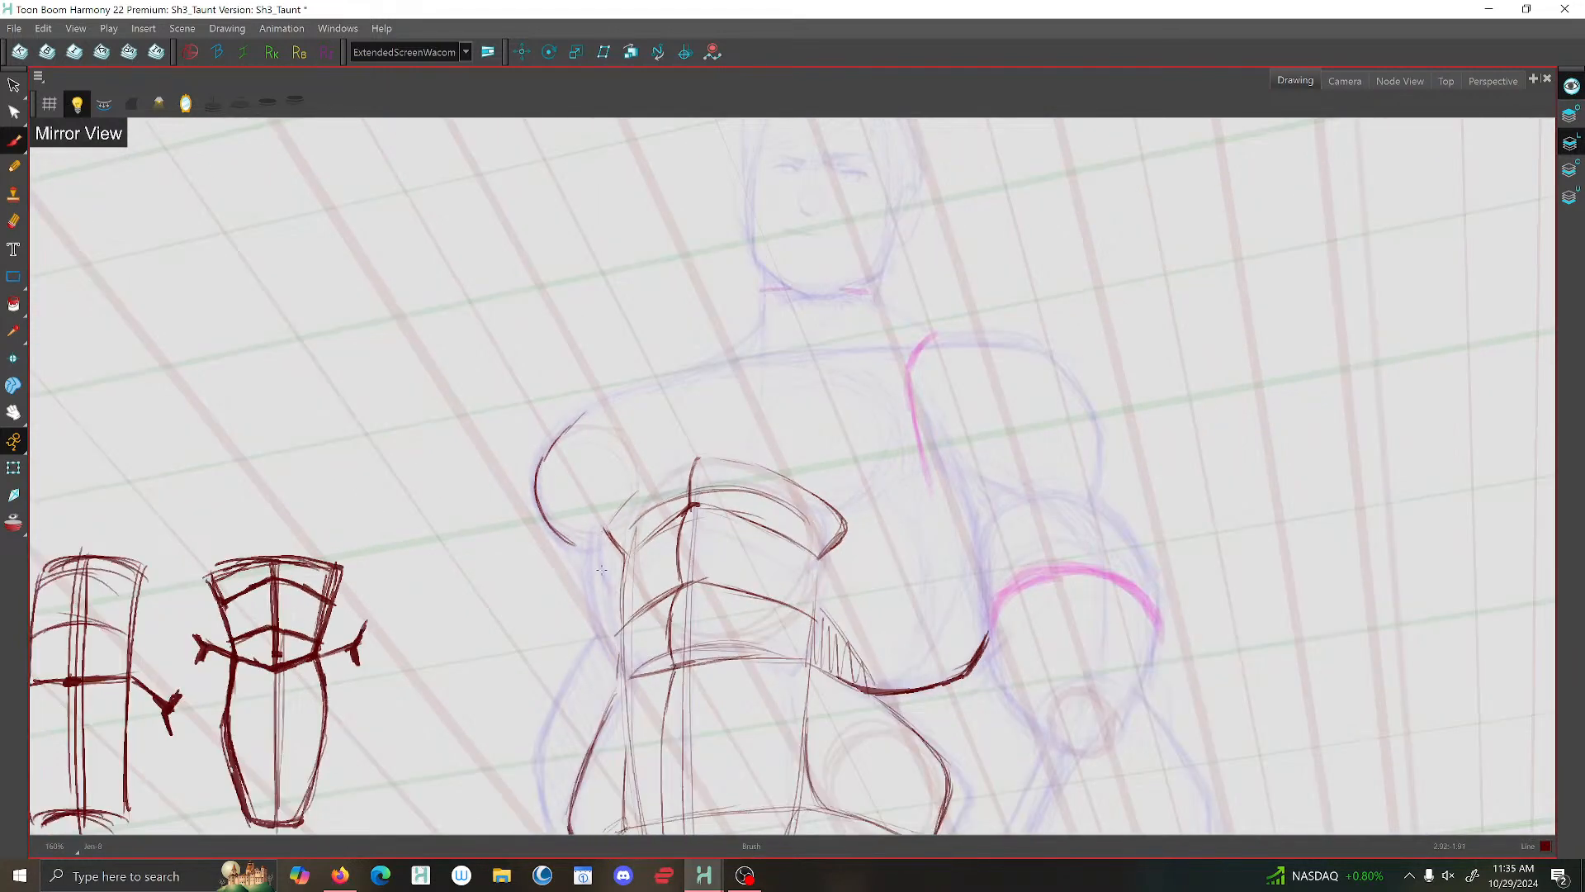
- Brush the torso's side contour from beneath the outlined shoulder down to the waist with a thick line
mouse_move(591, 544)
mouse_down()
mouse_move(587, 604)
mouse_move(624, 679)
mouse_up()
mouse_move(591, 542)
mouse_down()
mouse_move(587, 606)
mouse_move(625, 677)
mouse_up()
scroll(686, 578, down, 5)
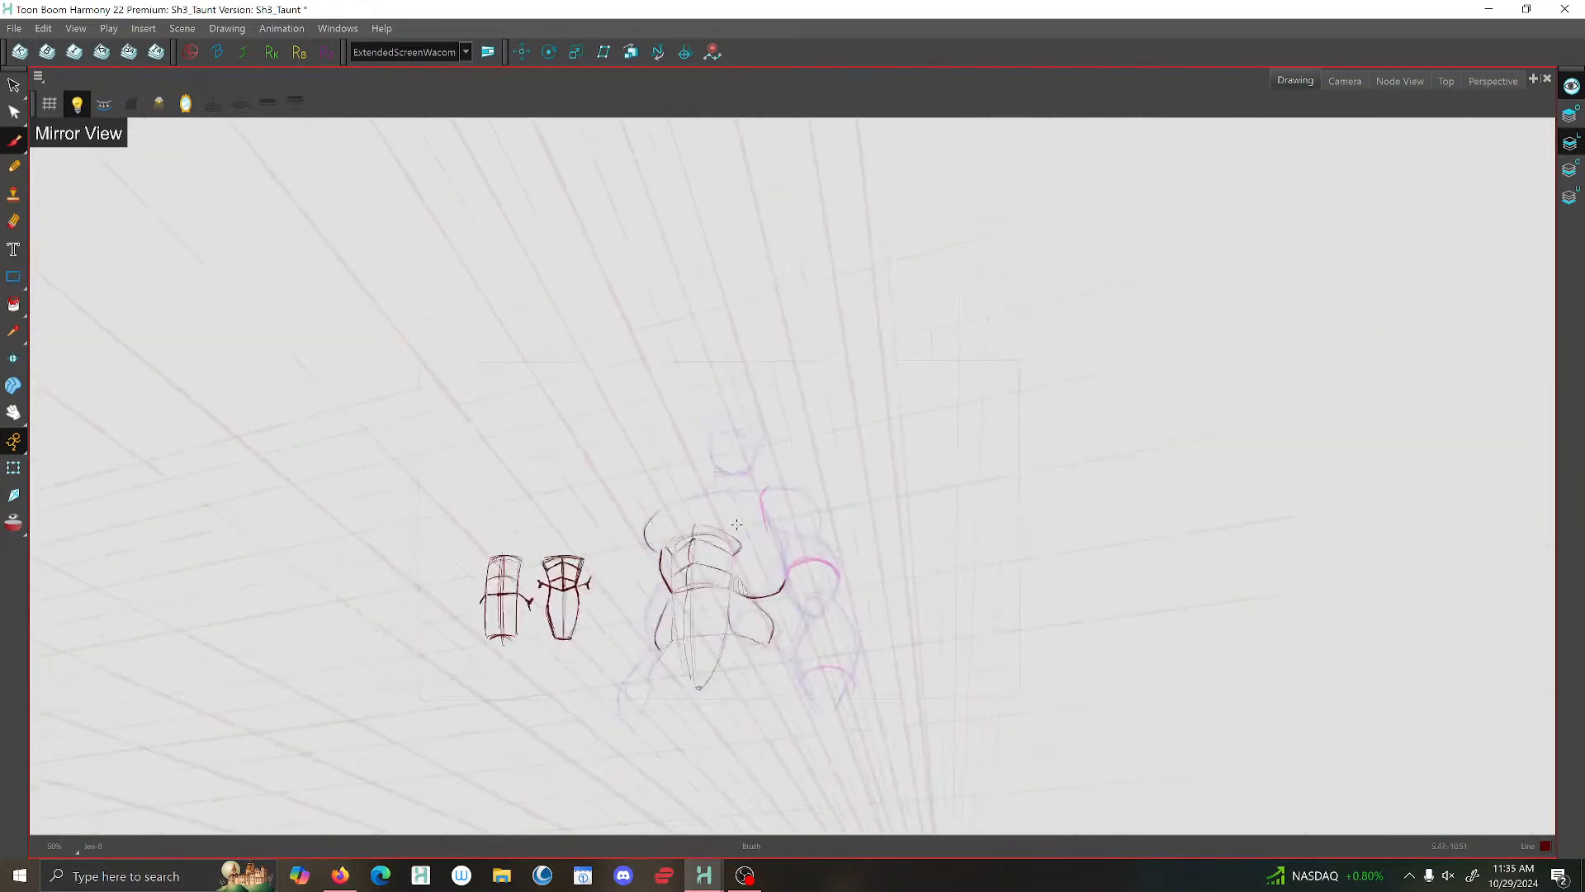
- Darken the hip contour below the waist on the same side and turn off the mirrored view
scroll(683, 578, up, 3)
scroll(685, 578, up, 1)
drag(687, 578, 753, 302)
scroll(754, 304, up, 1)
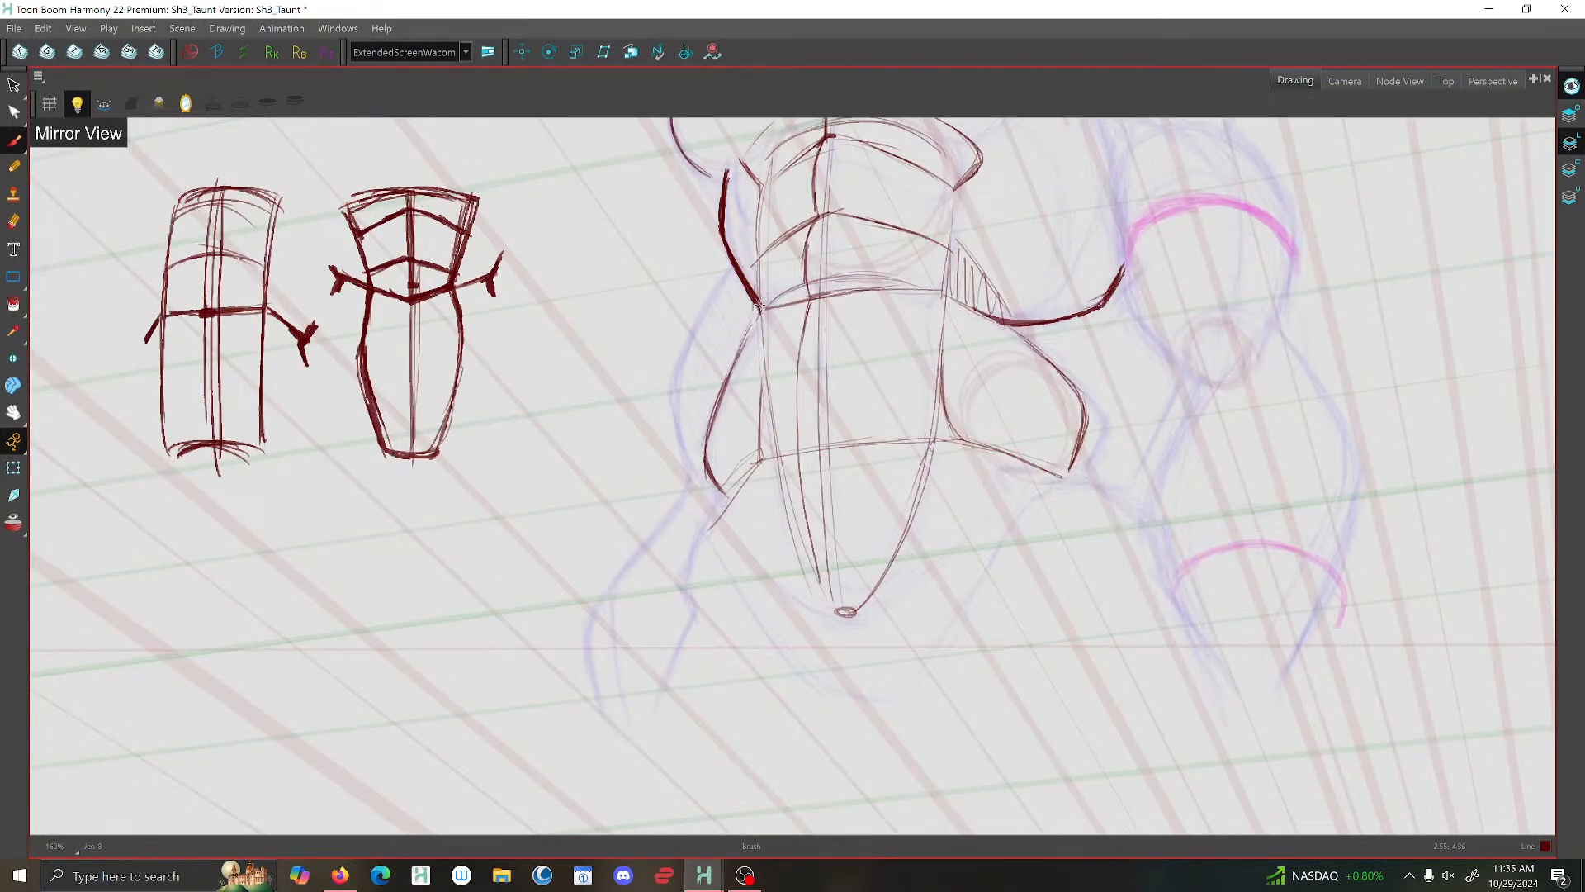
mouse_move(759, 301)
mouse_down()
mouse_move(766, 366)
mouse_move(727, 376)
mouse_move(750, 336)
mouse_move(706, 432)
mouse_move(723, 501)
mouse_up()
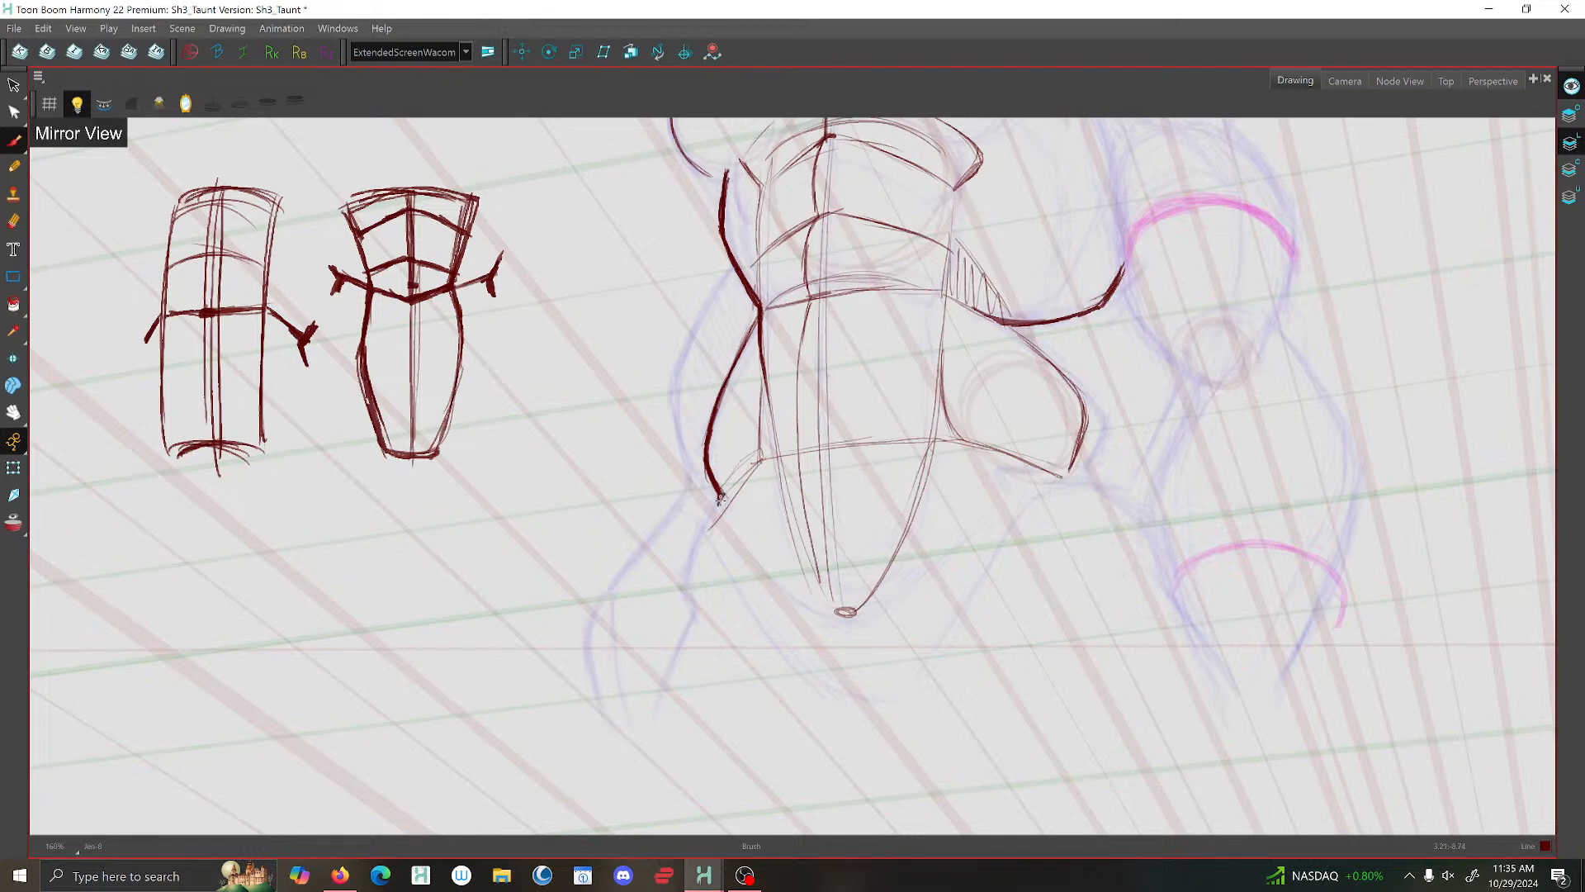
scroll(763, 465, down, 5)
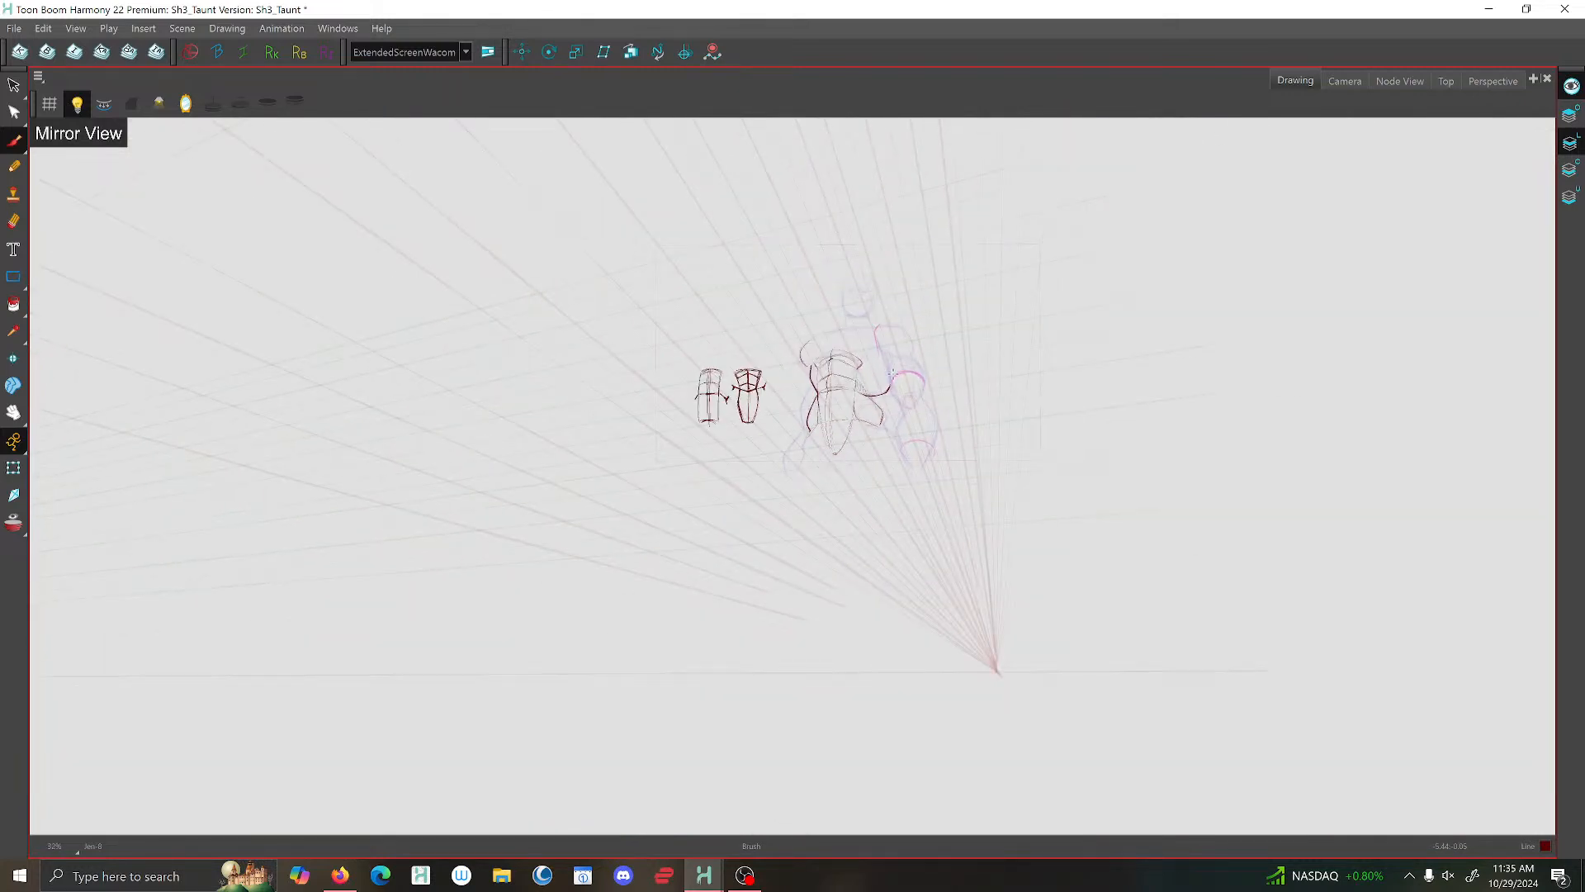
scroll(892, 374, up, 2)
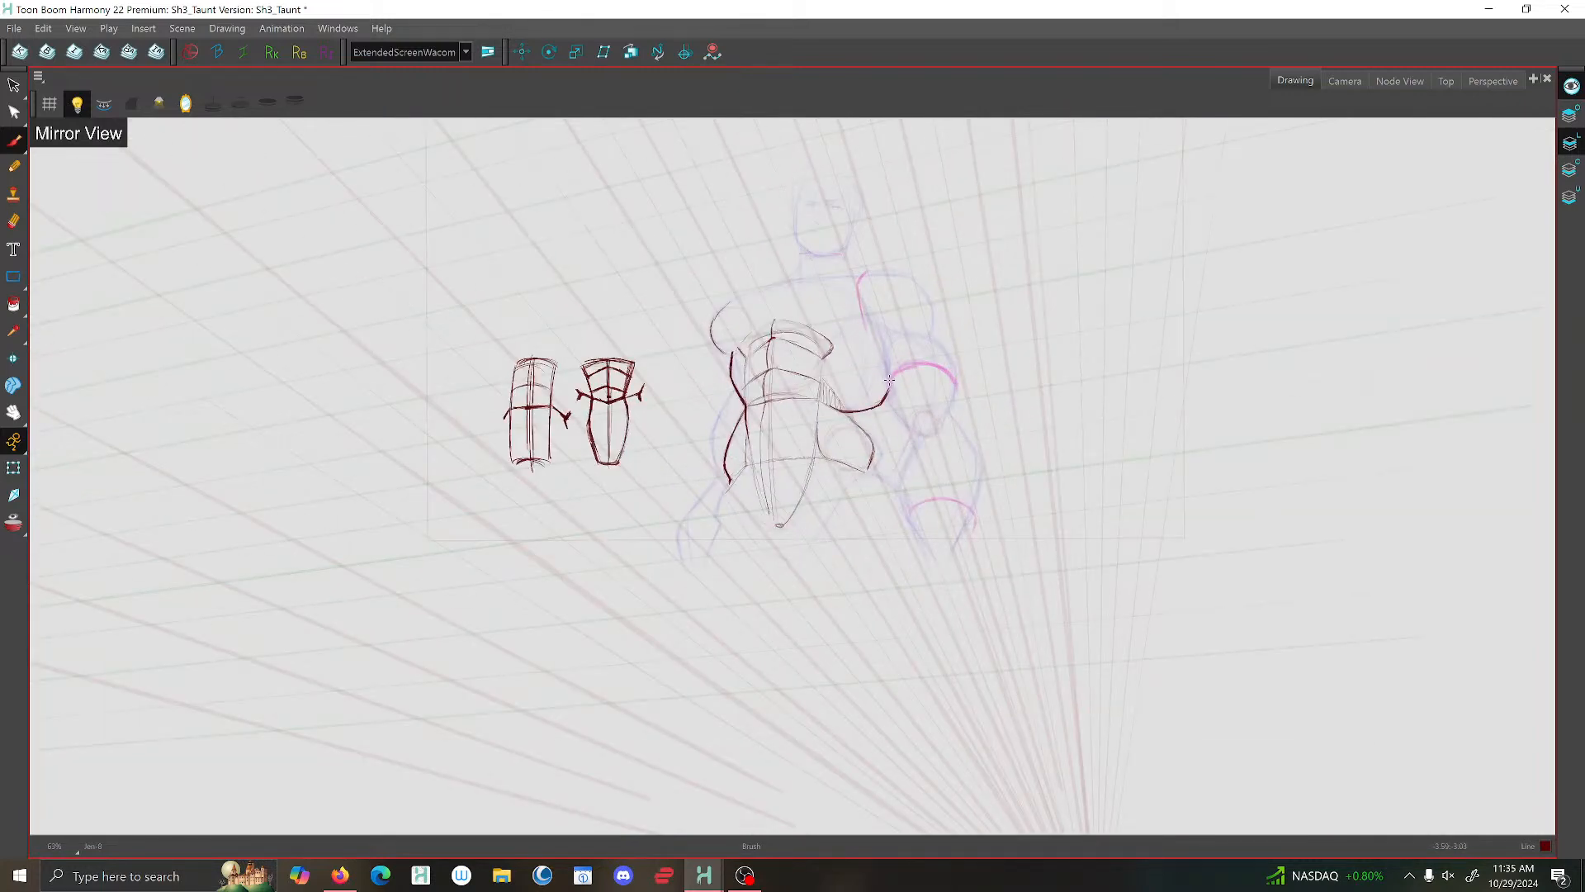
click(186, 104)
scroll(755, 338, up, 2)
scroll(1014, 305, up, 1)
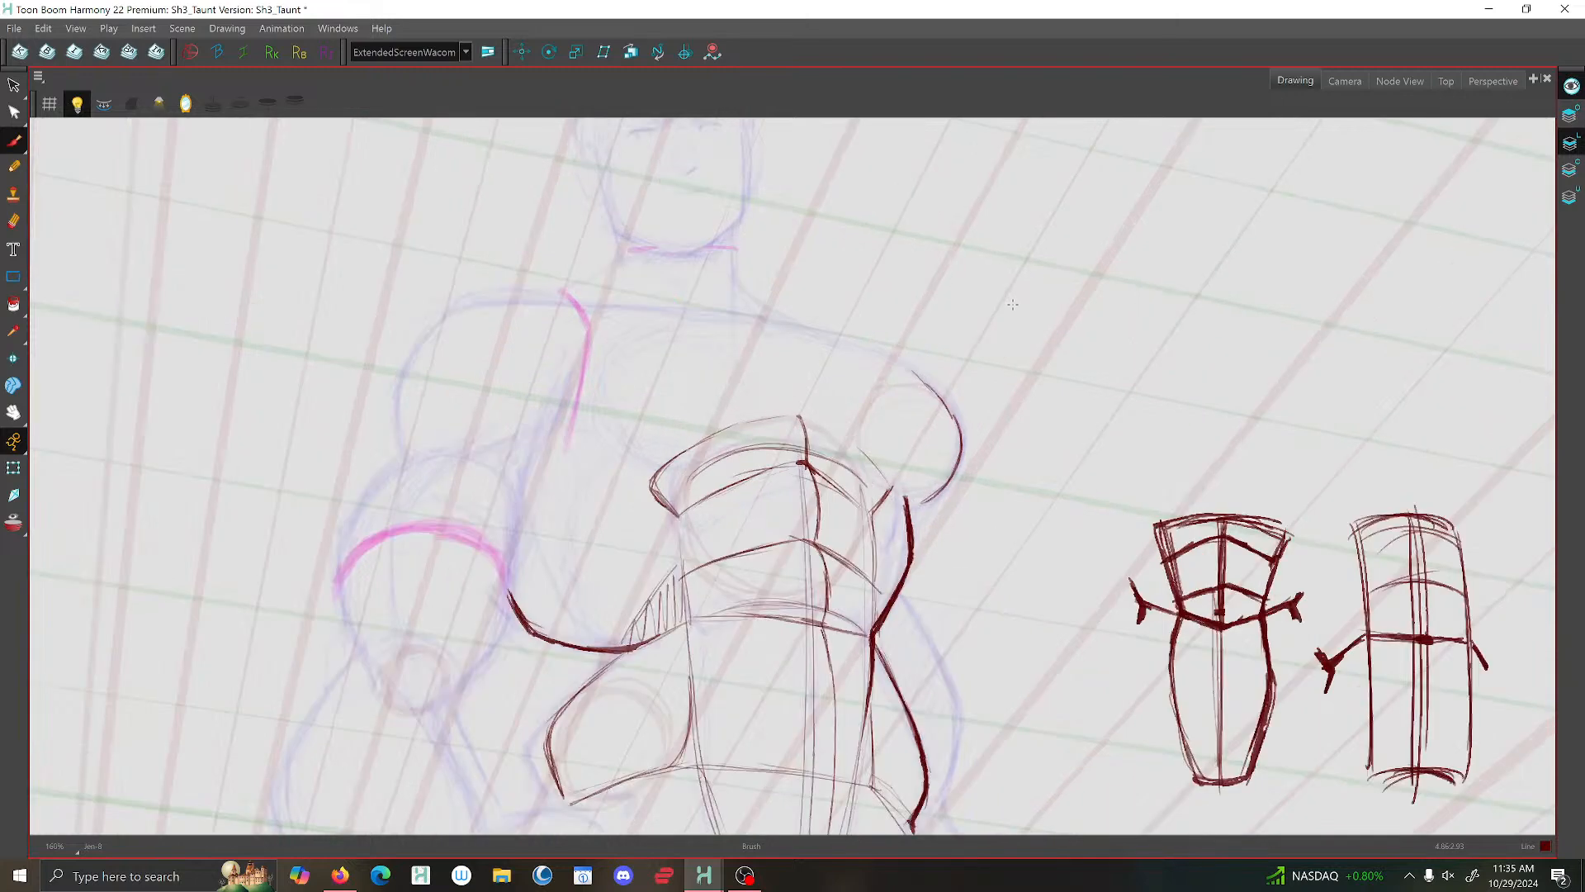
- Redraw the rounded outer chest contour opposite the bent arm slightly further inwards and delete its old stroke
scroll(878, 360, up, 1)
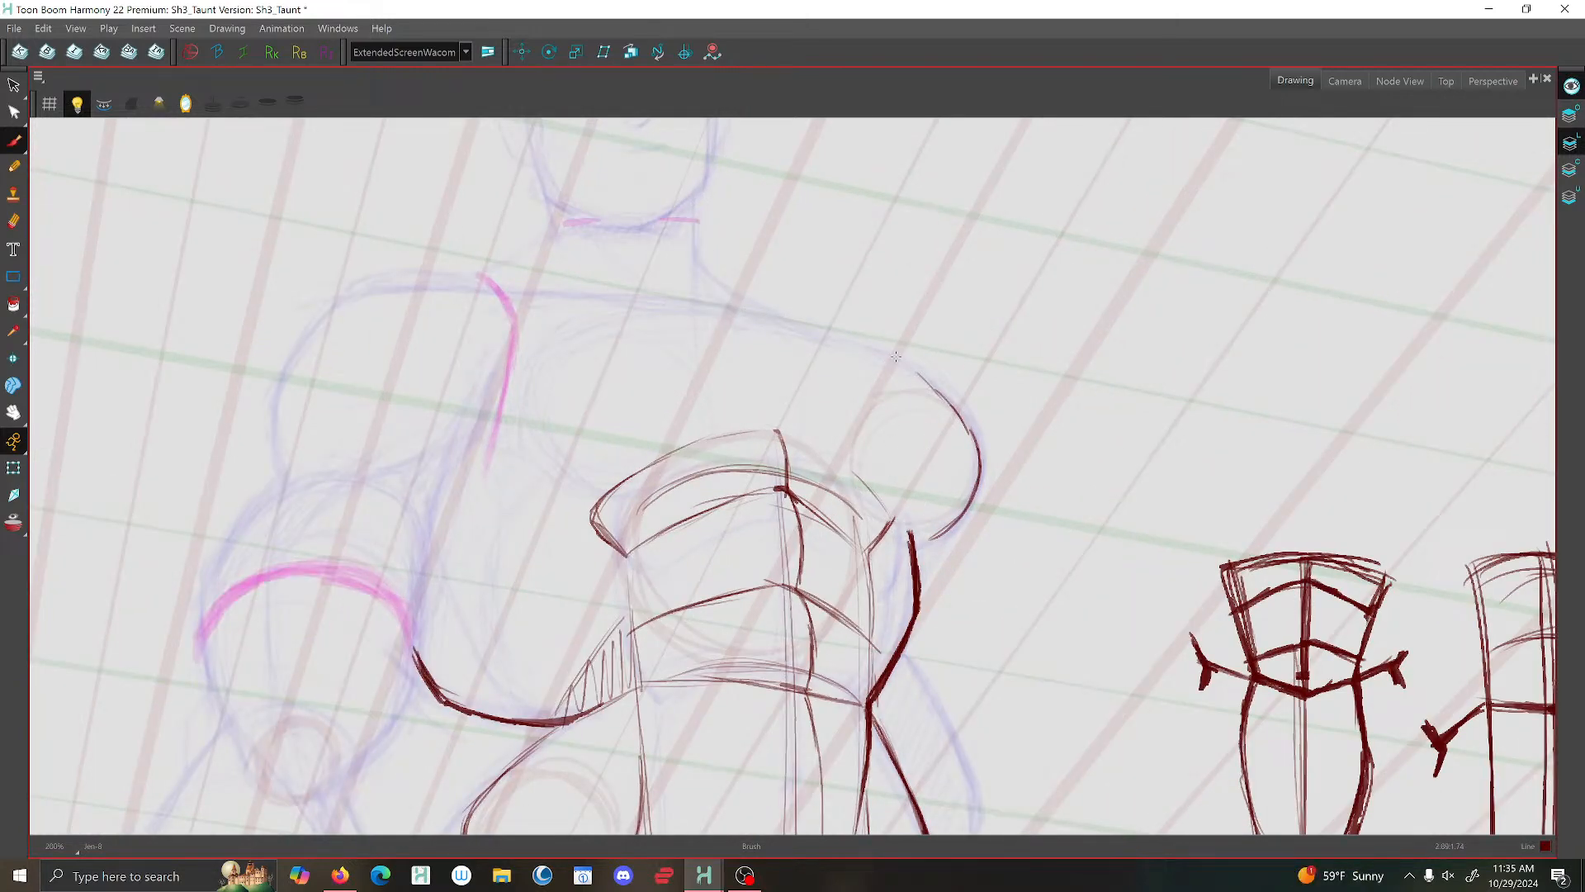
mouse_move(896, 357)
mouse_down()
mouse_move(956, 407)
mouse_move(969, 453)
mouse_move(909, 535)
mouse_up()
mouse_move(931, 380)
mouse_down()
mouse_move(959, 442)
mouse_move(940, 509)
mouse_up()
key(1)
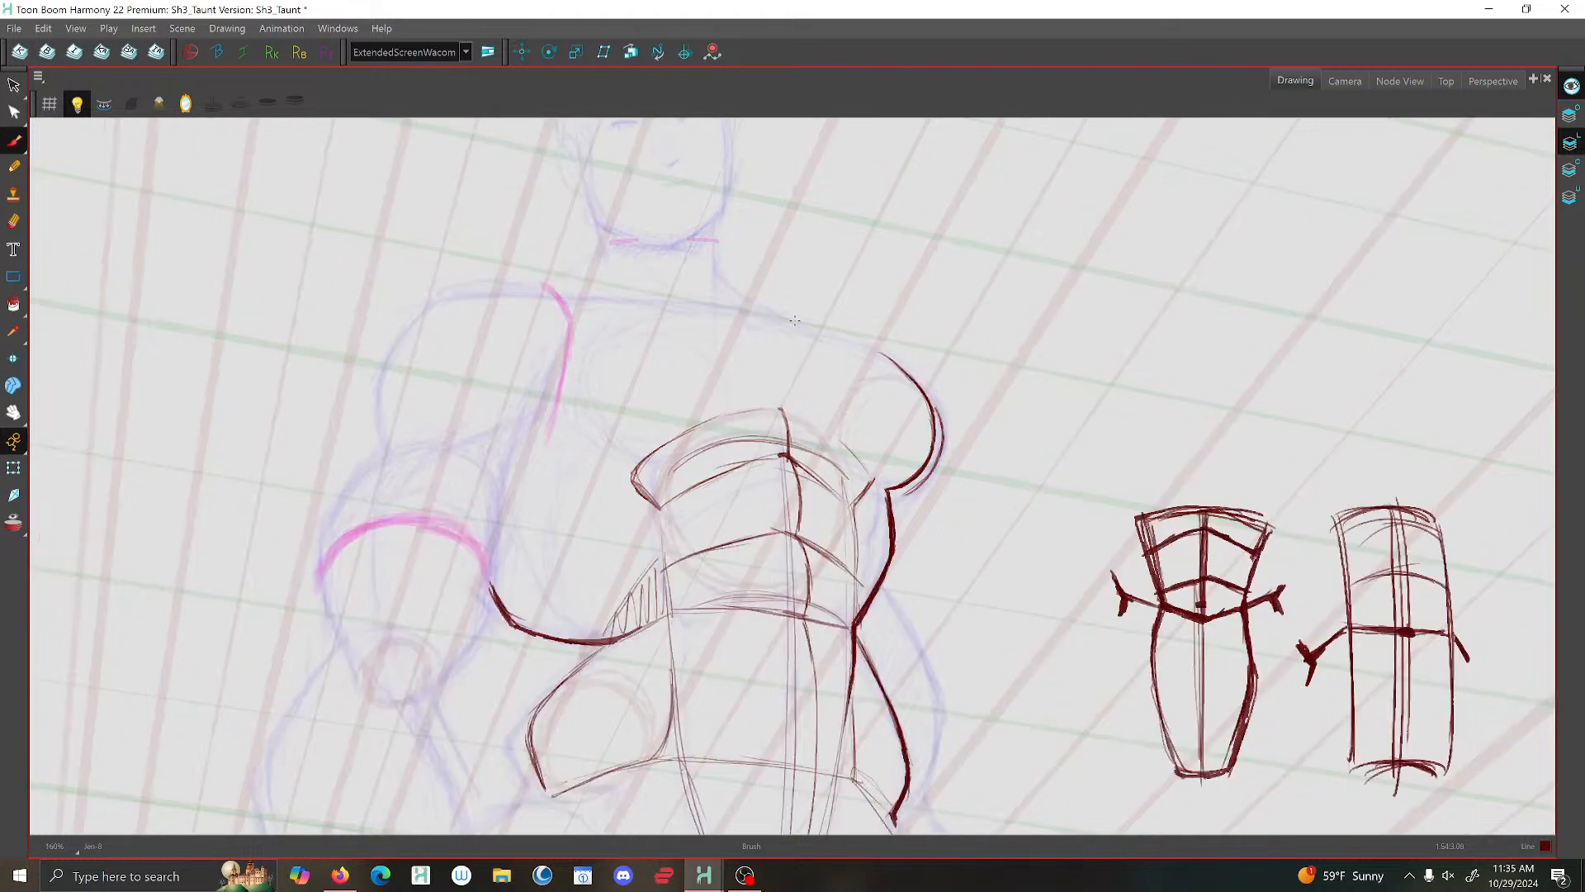
click(14, 86)
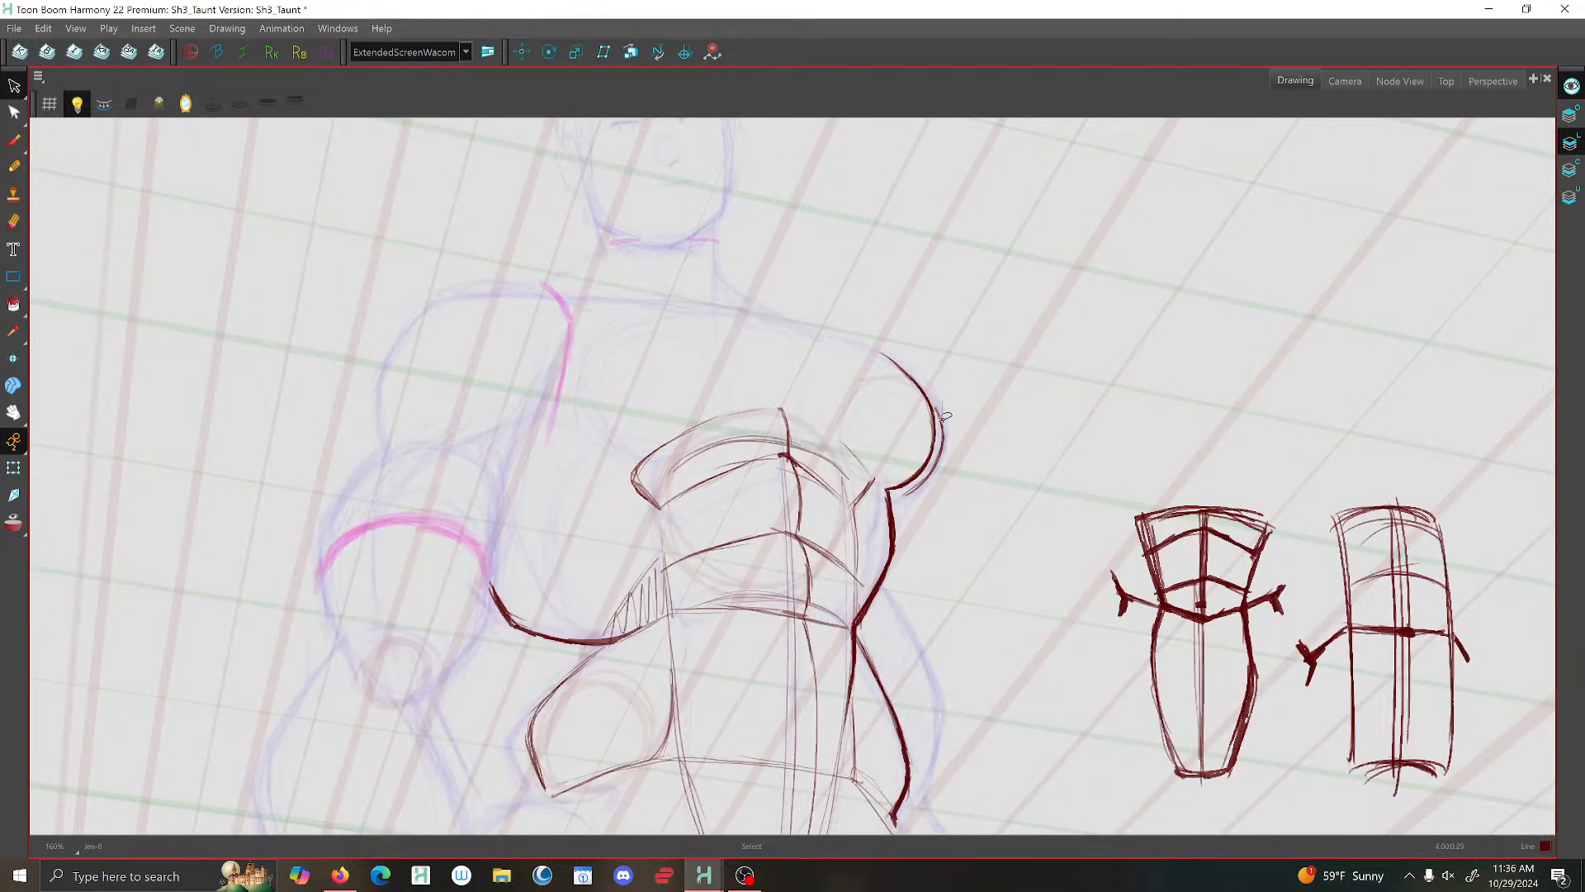
click(937, 461)
key(Delete)
key(1)
key(1)
key(1)
key(1)
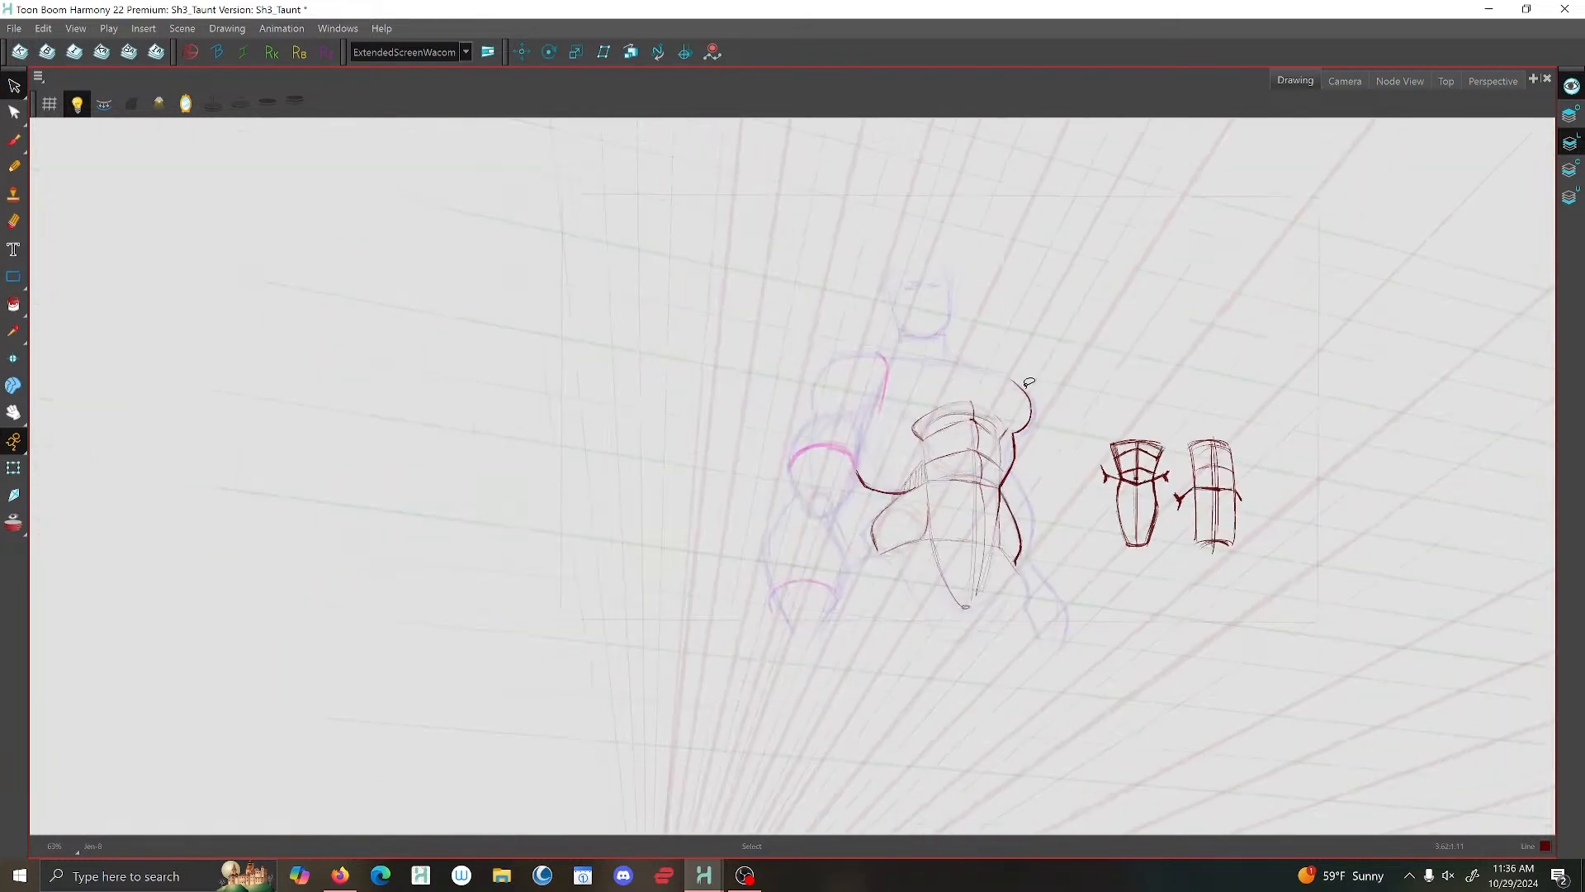
- Examine the head and torso of the pose by flipping between it and the neighbouring rough drawing
key(2)
key(2)
key(2)
key(2)
key(2)
key(2)
drag(867, 285, 819, 521)
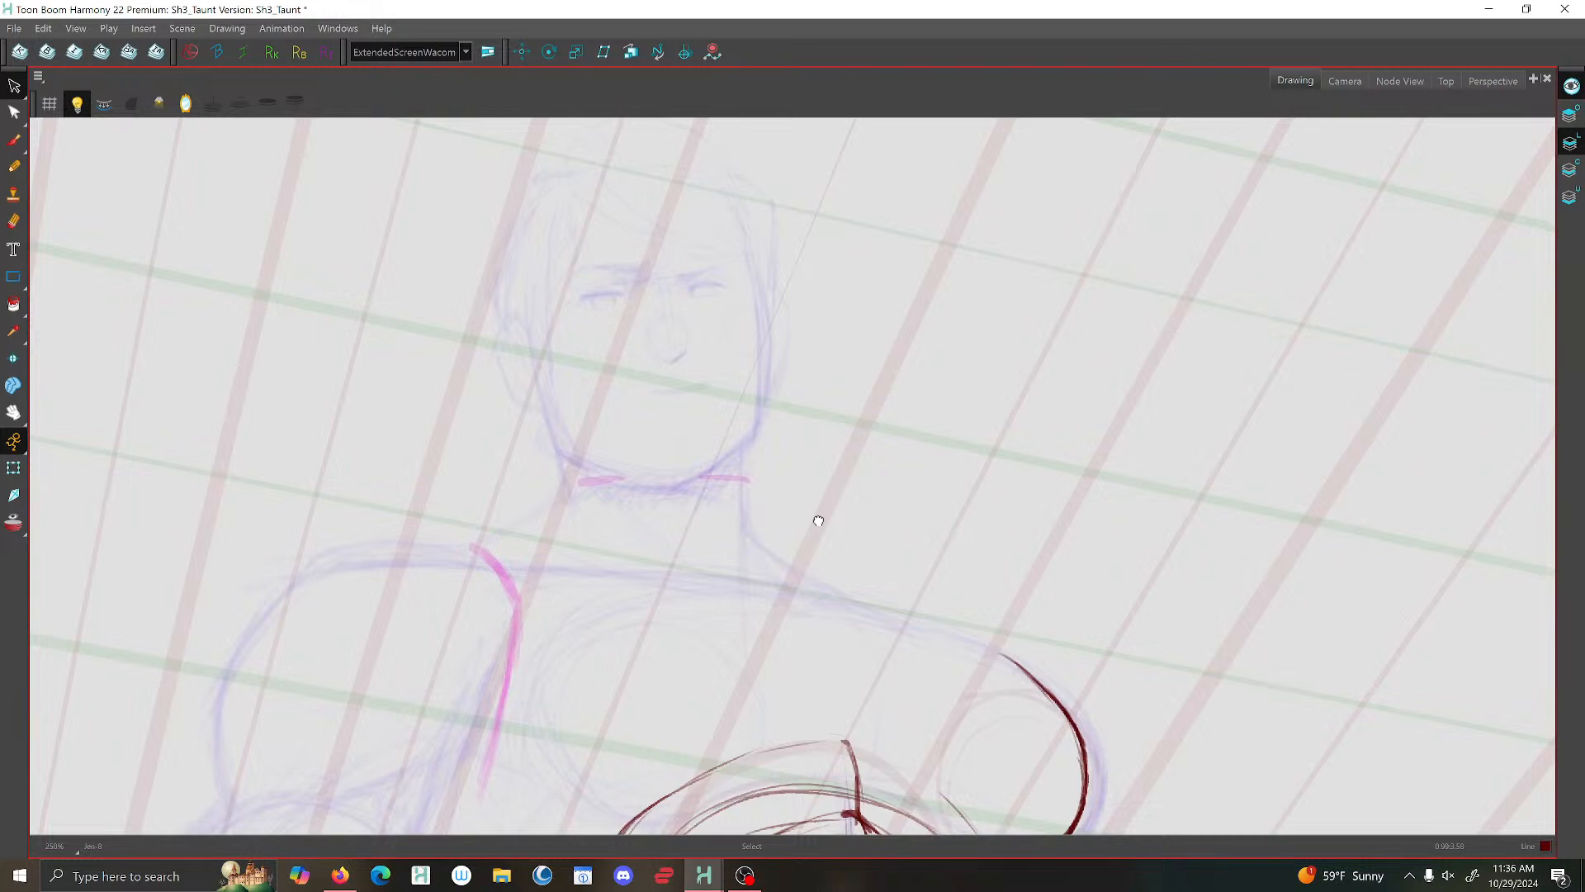
key(alt+b)
key(period)
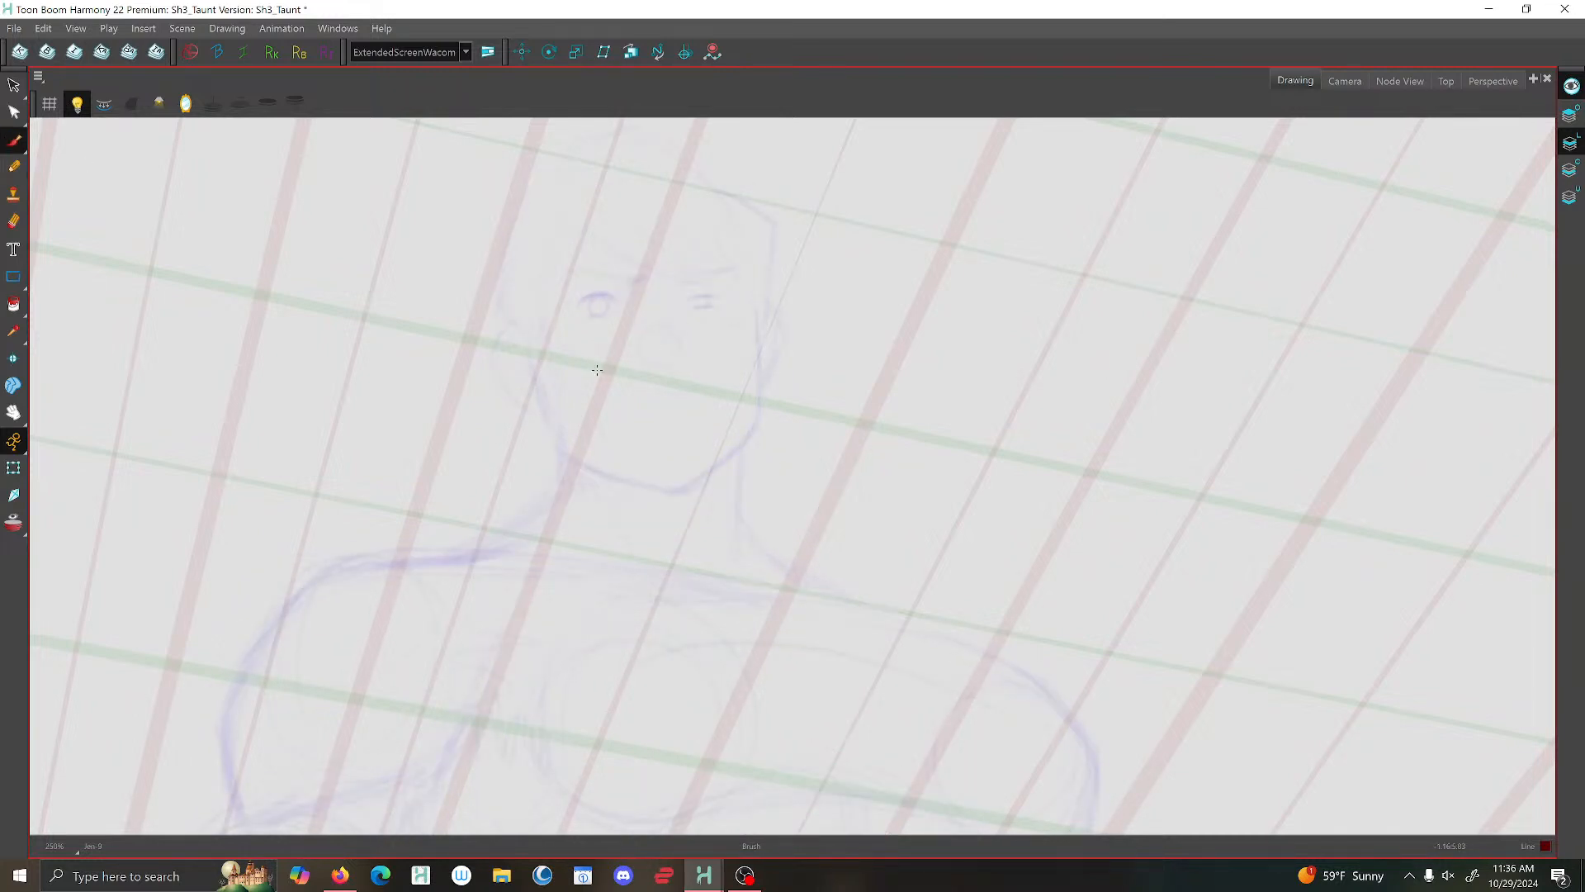
key(comma)
scroll(616, 429, down, 6)
scroll(623, 563, up, 4)
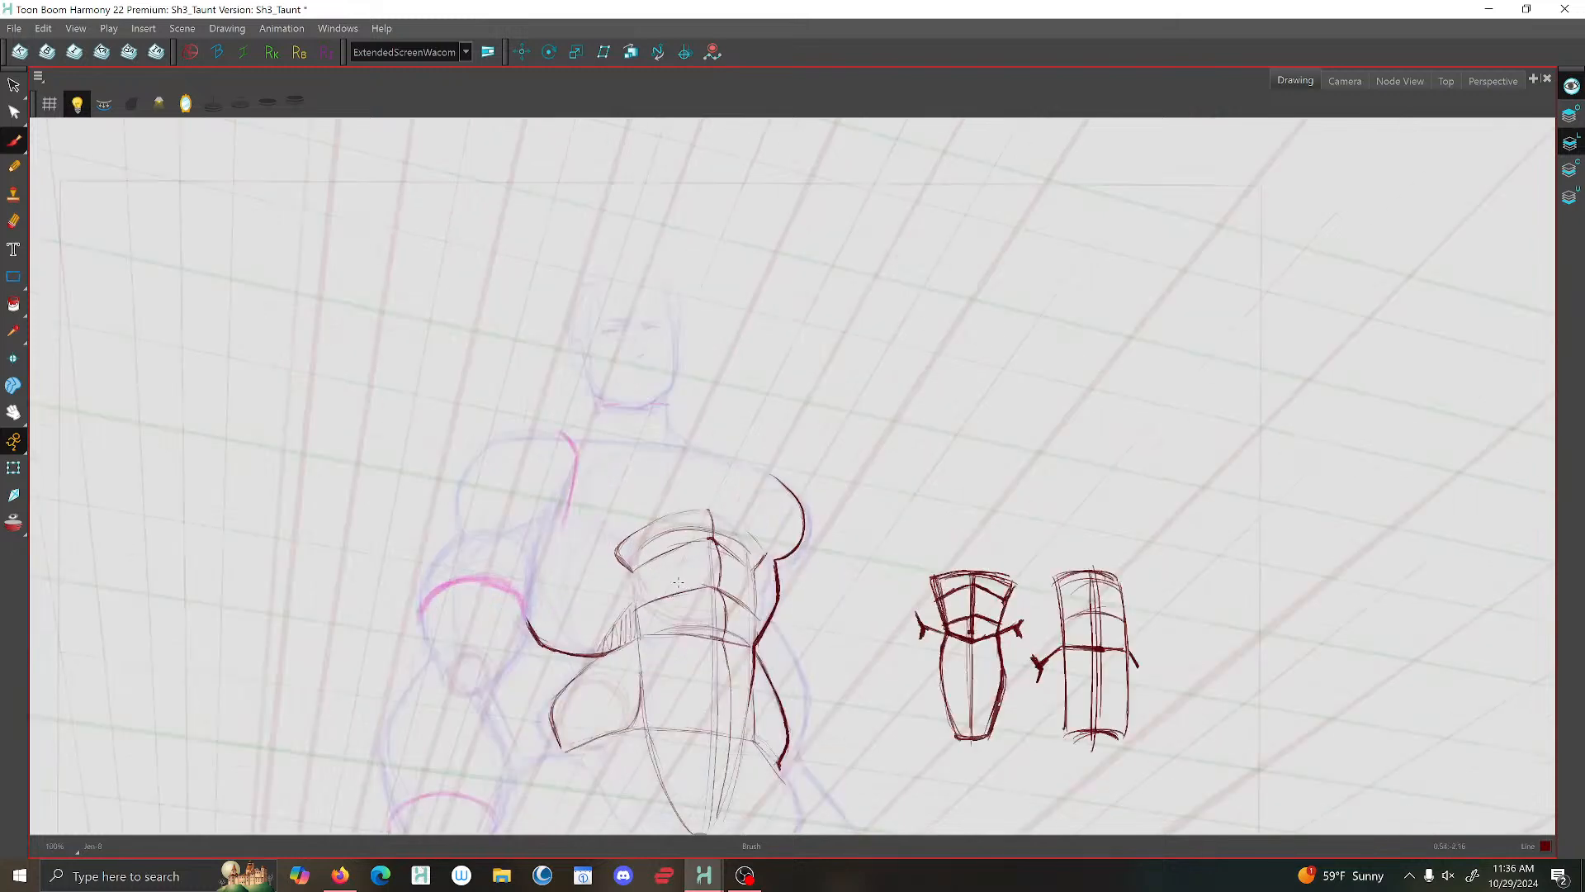
drag(613, 555, 741, 221)
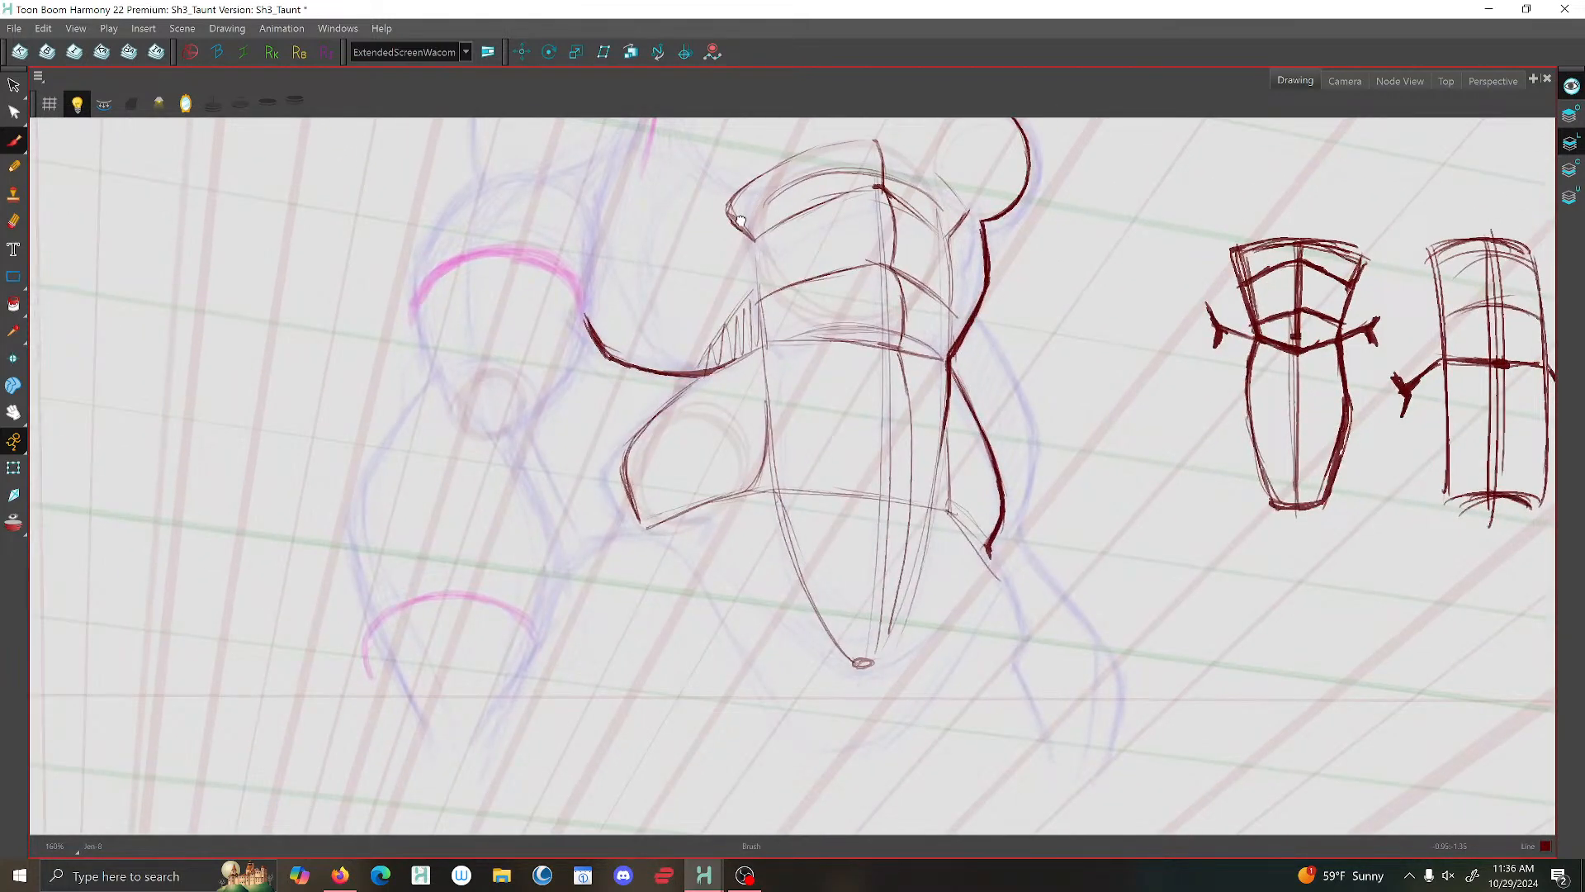
key(period)
key(comma)
key(period)
key(comma)
- Darken the abdomen's upper side edge and centre line, and close its lower end with a U-shaped curve
mouse_move(727, 212)
mouse_down()
mouse_move(758, 242)
mouse_move(764, 344)
mouse_up()
mouse_move(874, 151)
mouse_down()
mouse_move(898, 287)
mouse_move(903, 489)
mouse_up()
mouse_move(794, 512)
mouse_down()
mouse_move(851, 582)
mouse_move(915, 558)
mouse_move(929, 522)
mouse_move(887, 596)
mouse_move(906, 567)
mouse_up()
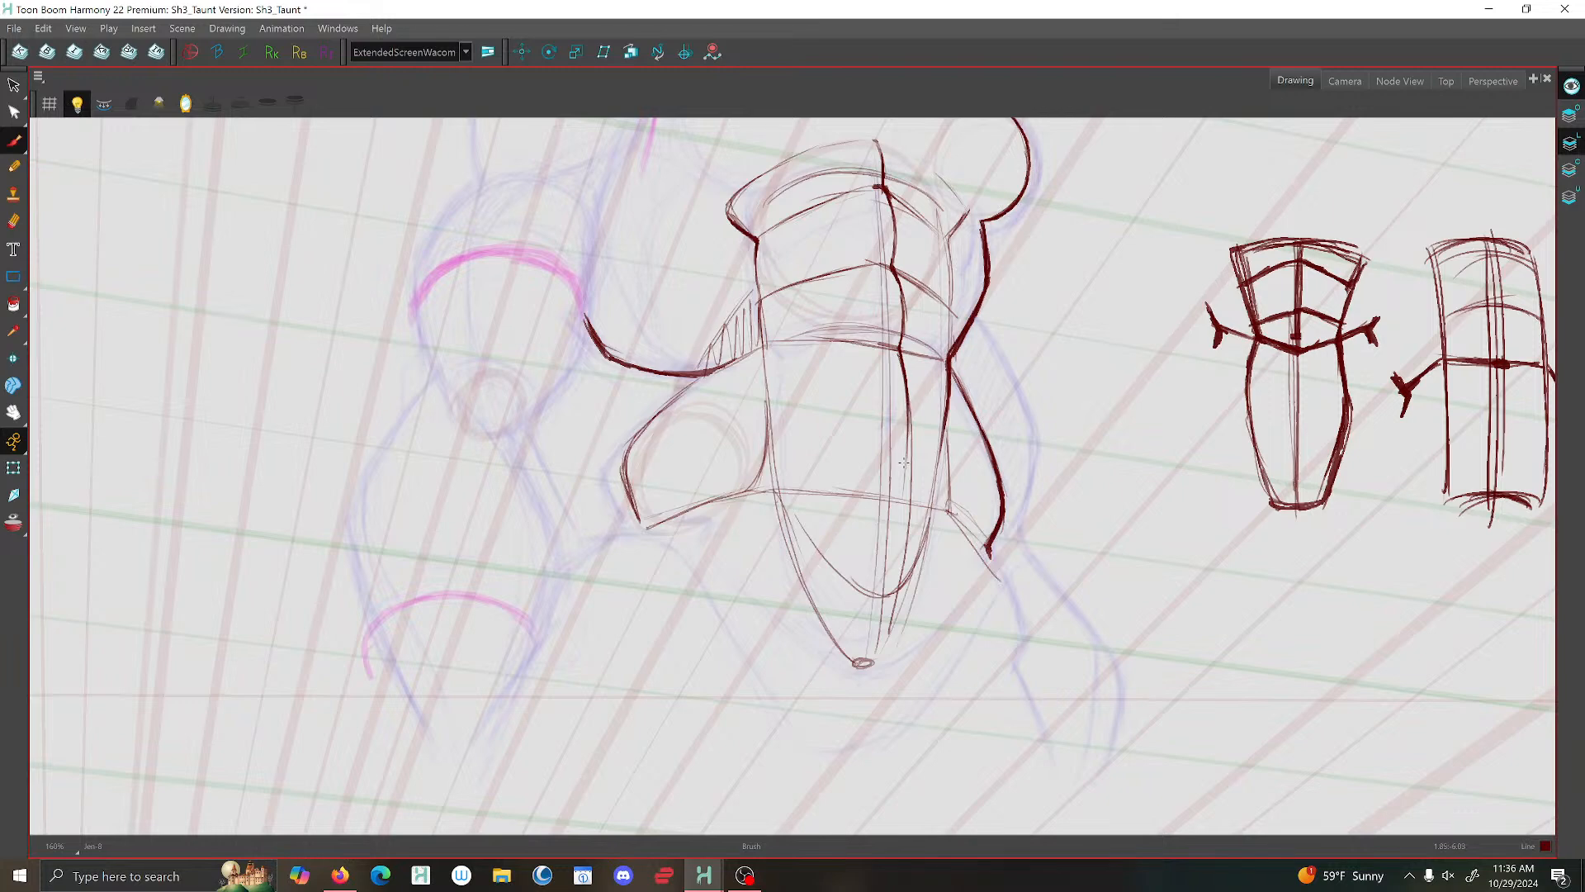
scroll(958, 342, down, 3)
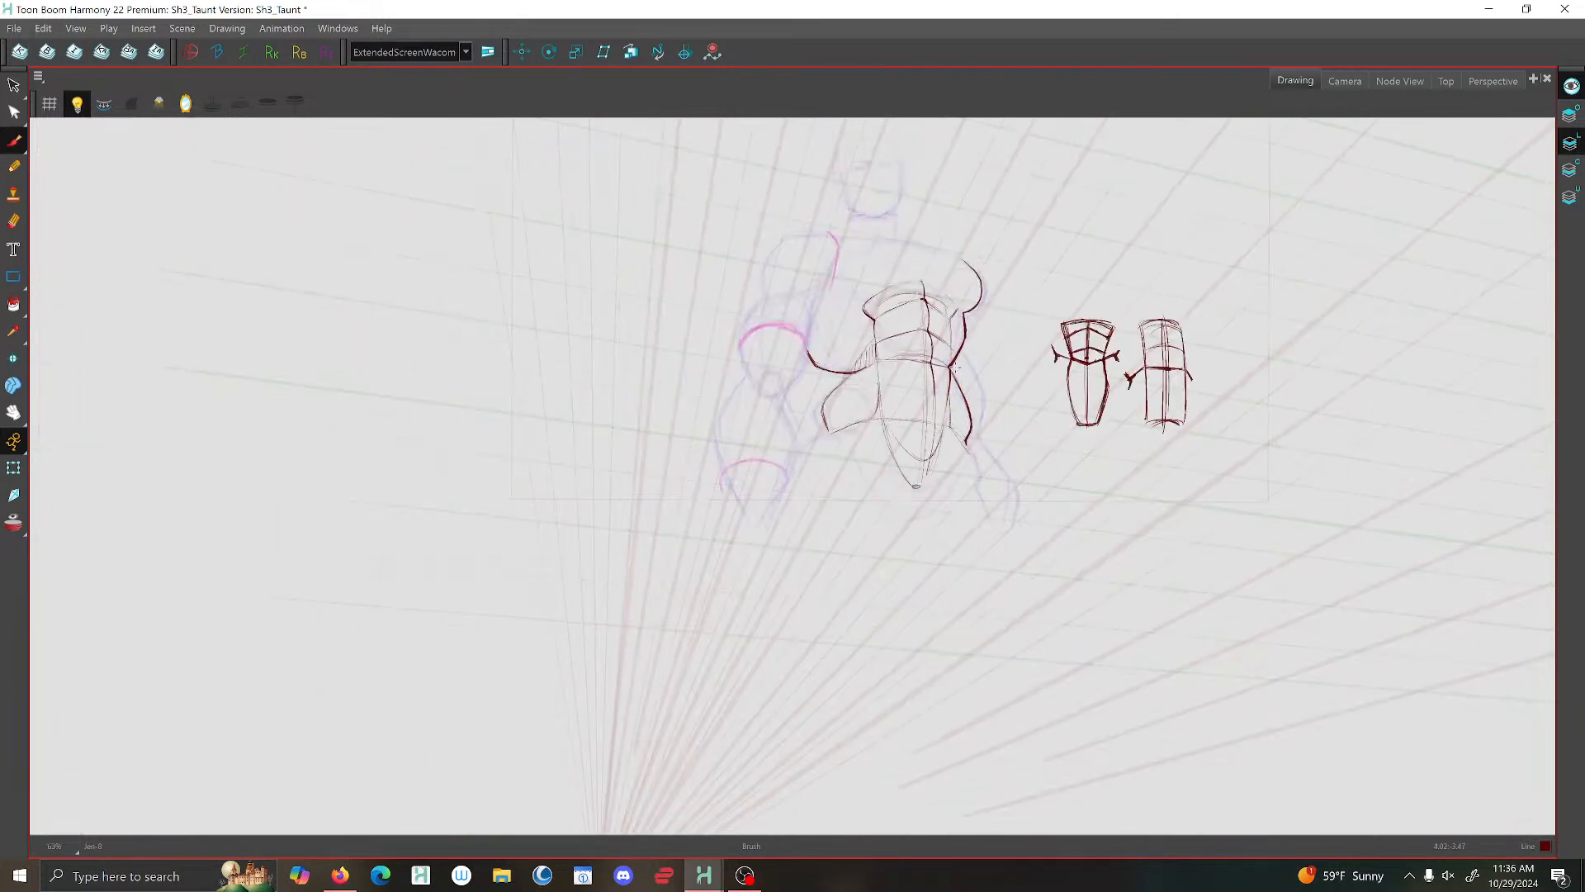
scroll(955, 345, down, 1)
scroll(929, 329, up, 1)
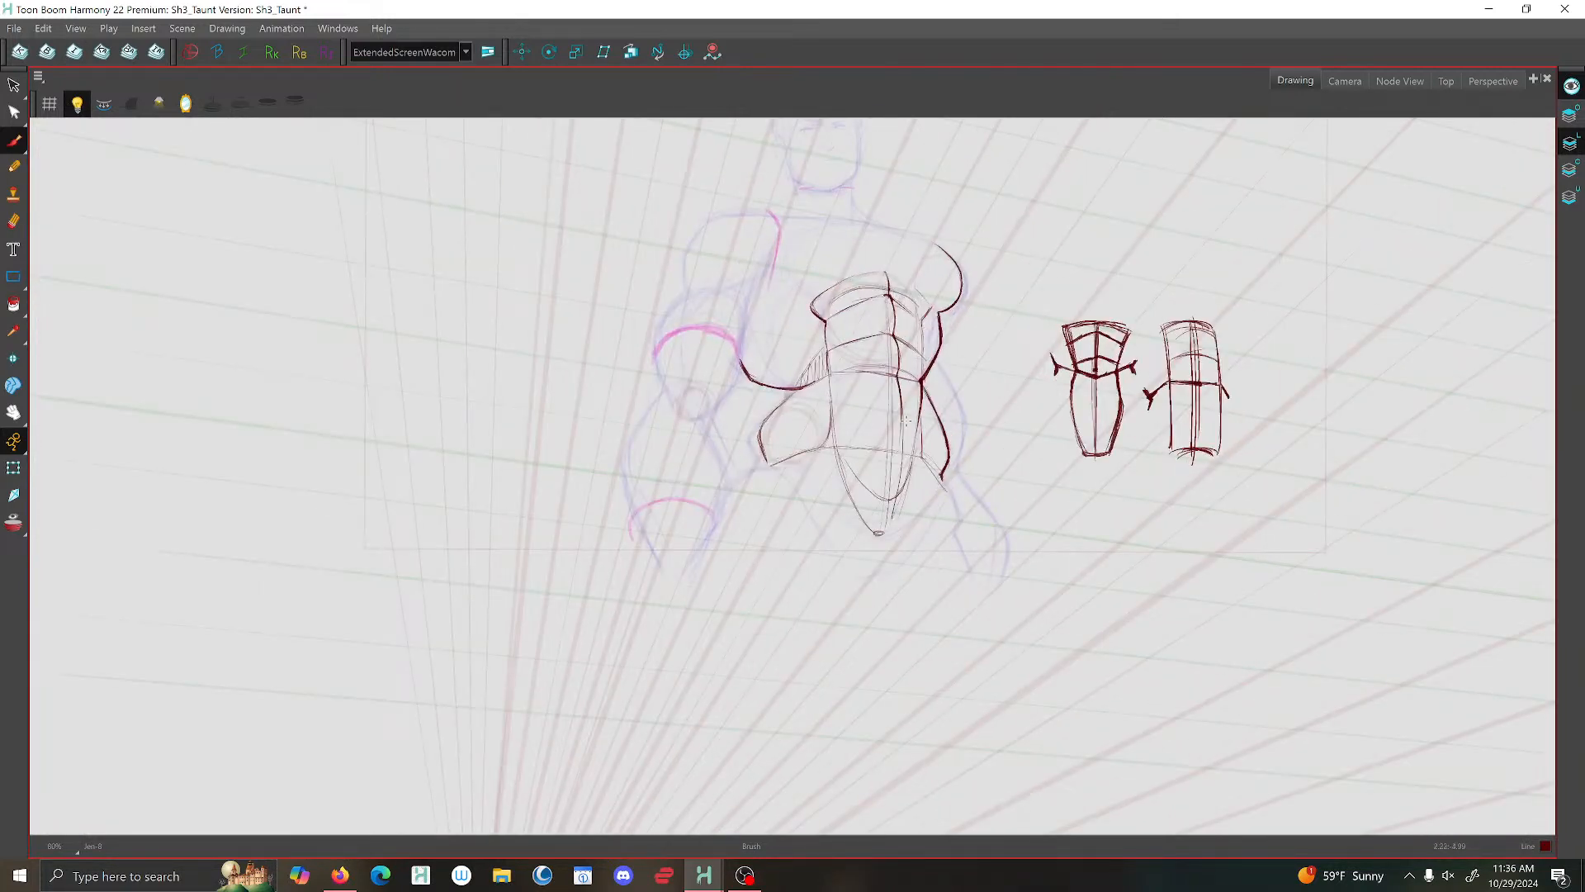
- Brush the rounded outer chest contour on the bent-arm side and shift the stroke slightly outwards
scroll(906, 421, up, 3)
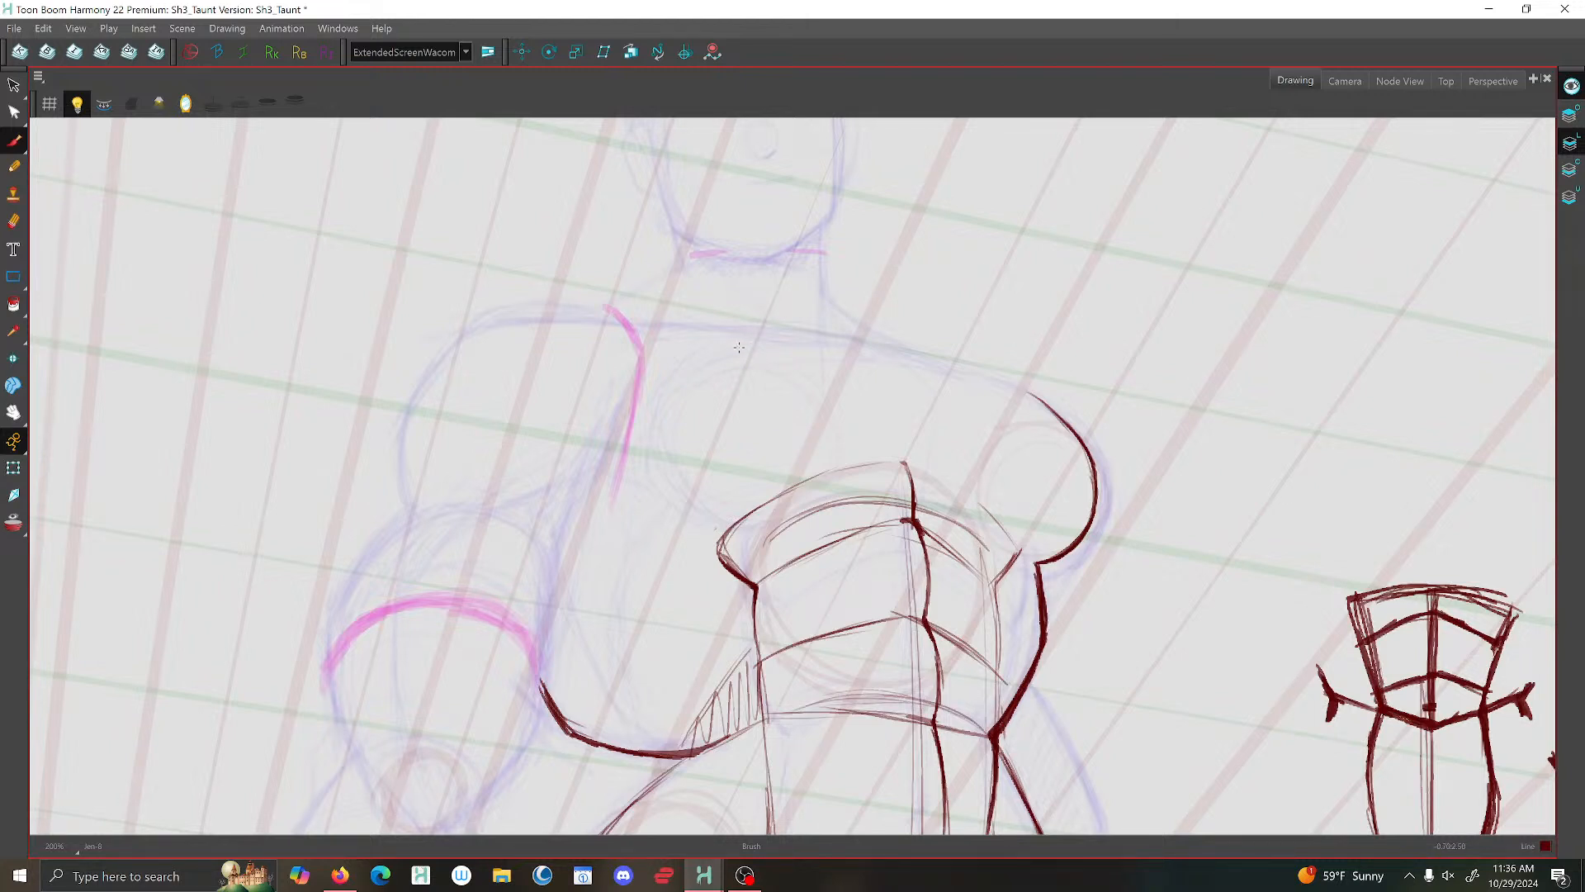
mouse_move(698, 361)
mouse_down()
mouse_move(666, 393)
mouse_move(657, 472)
mouse_move(702, 527)
mouse_up()
mouse_move(734, 347)
mouse_down()
mouse_move(669, 387)
mouse_move(655, 423)
mouse_move(687, 520)
mouse_move(715, 528)
mouse_move(661, 504)
mouse_move(711, 523)
mouse_up()
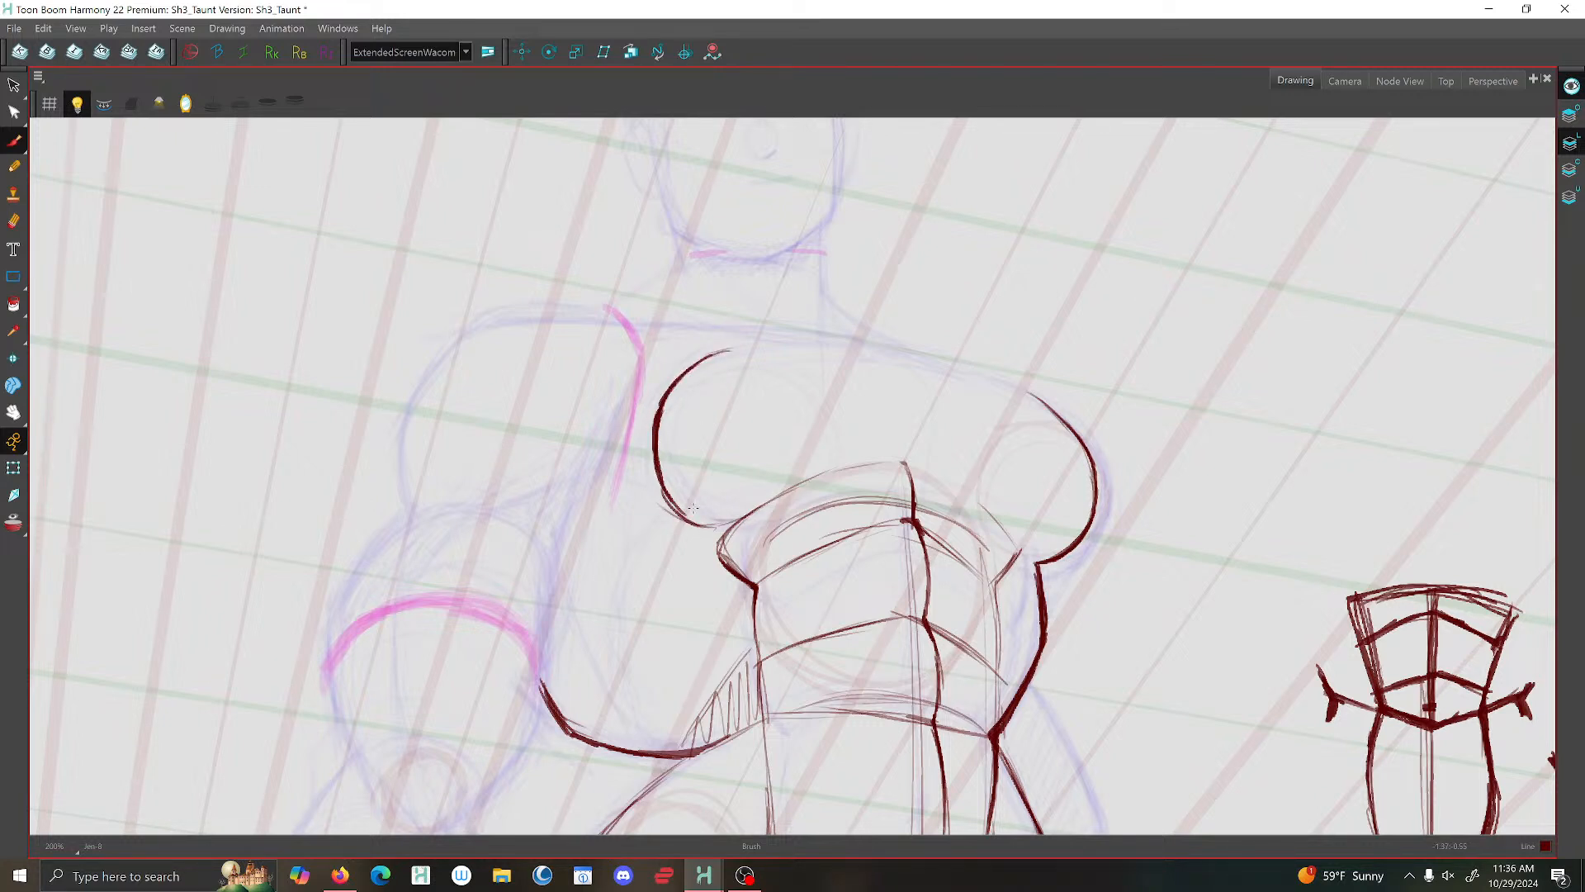
click(14, 86)
mouse_move(634, 431)
mouse_down()
mouse_move(734, 384)
mouse_move(663, 348)
mouse_move(692, 352)
mouse_move(663, 391)
mouse_up()
click(583, 356)
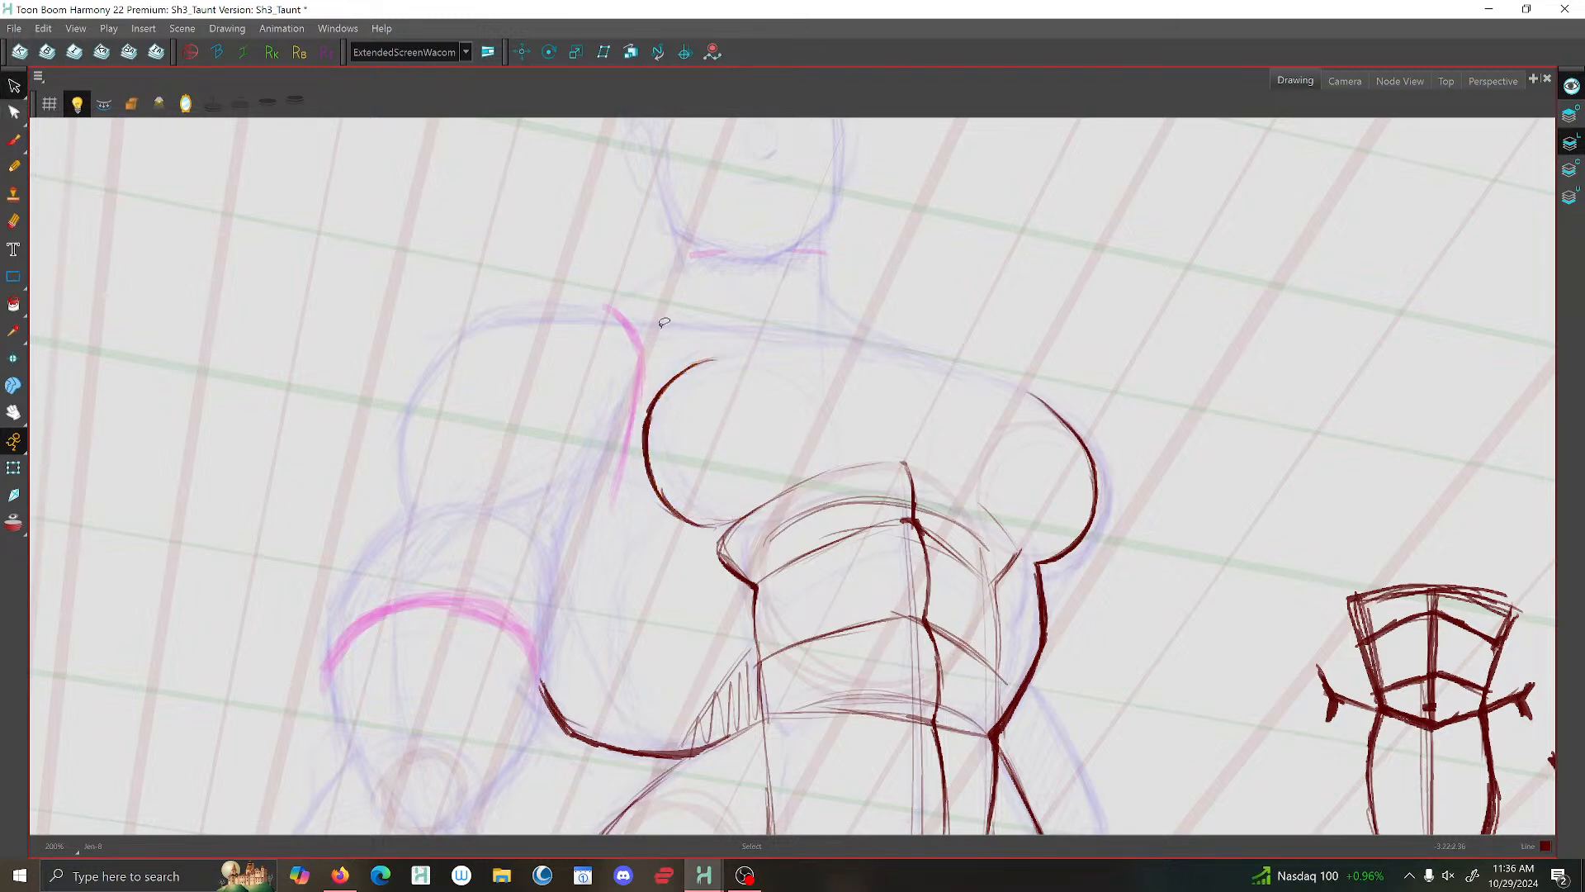
scroll(702, 318, down, 5)
scroll(804, 286, down, 2)
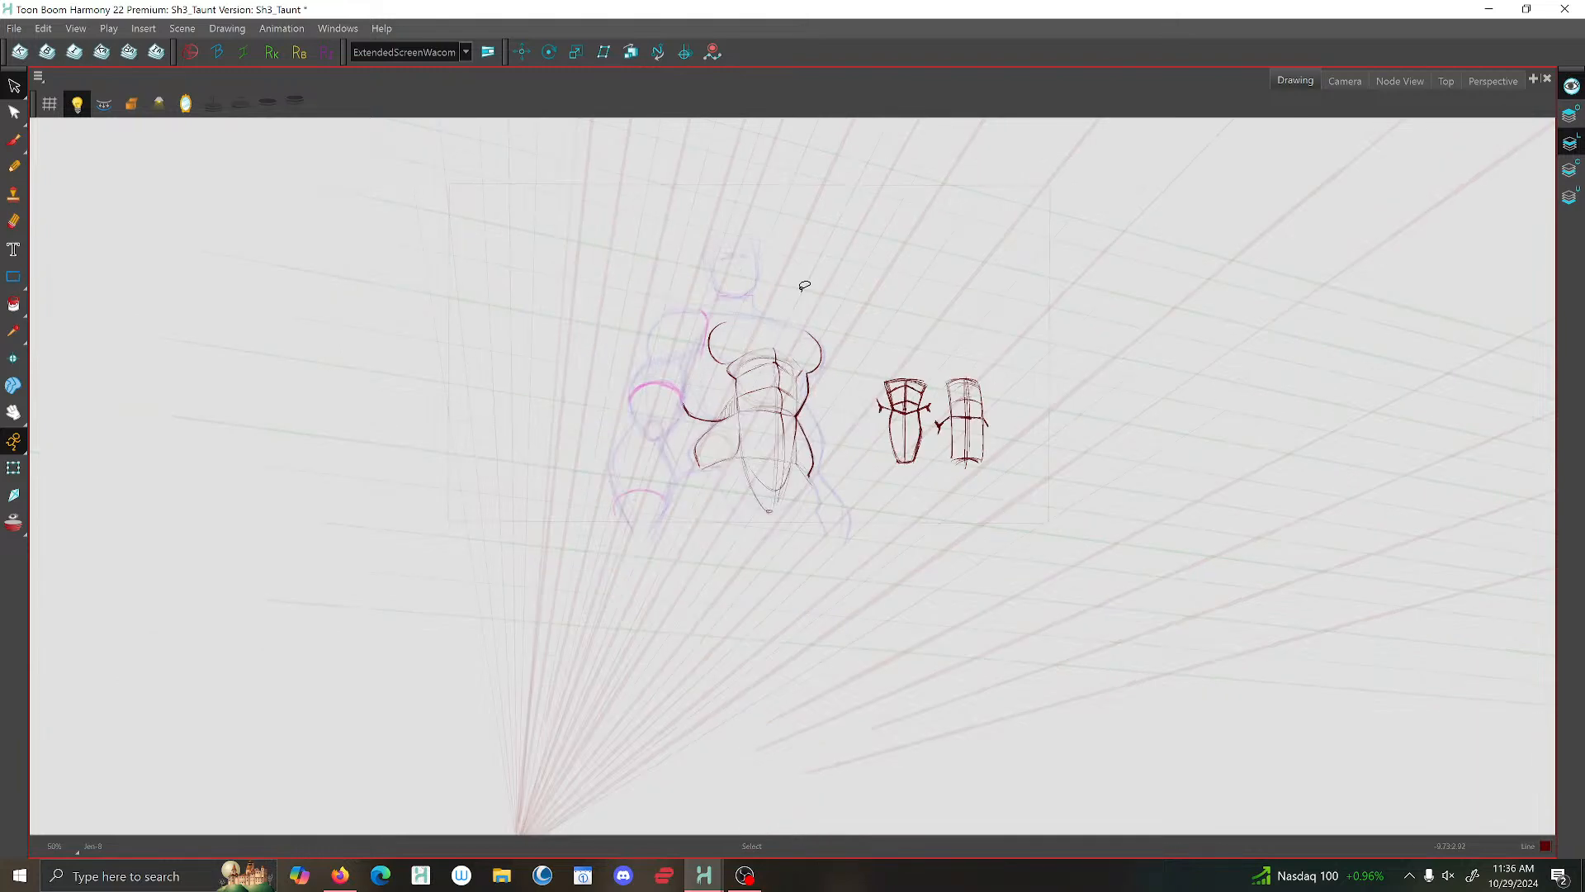
scroll(698, 293, up, 6)
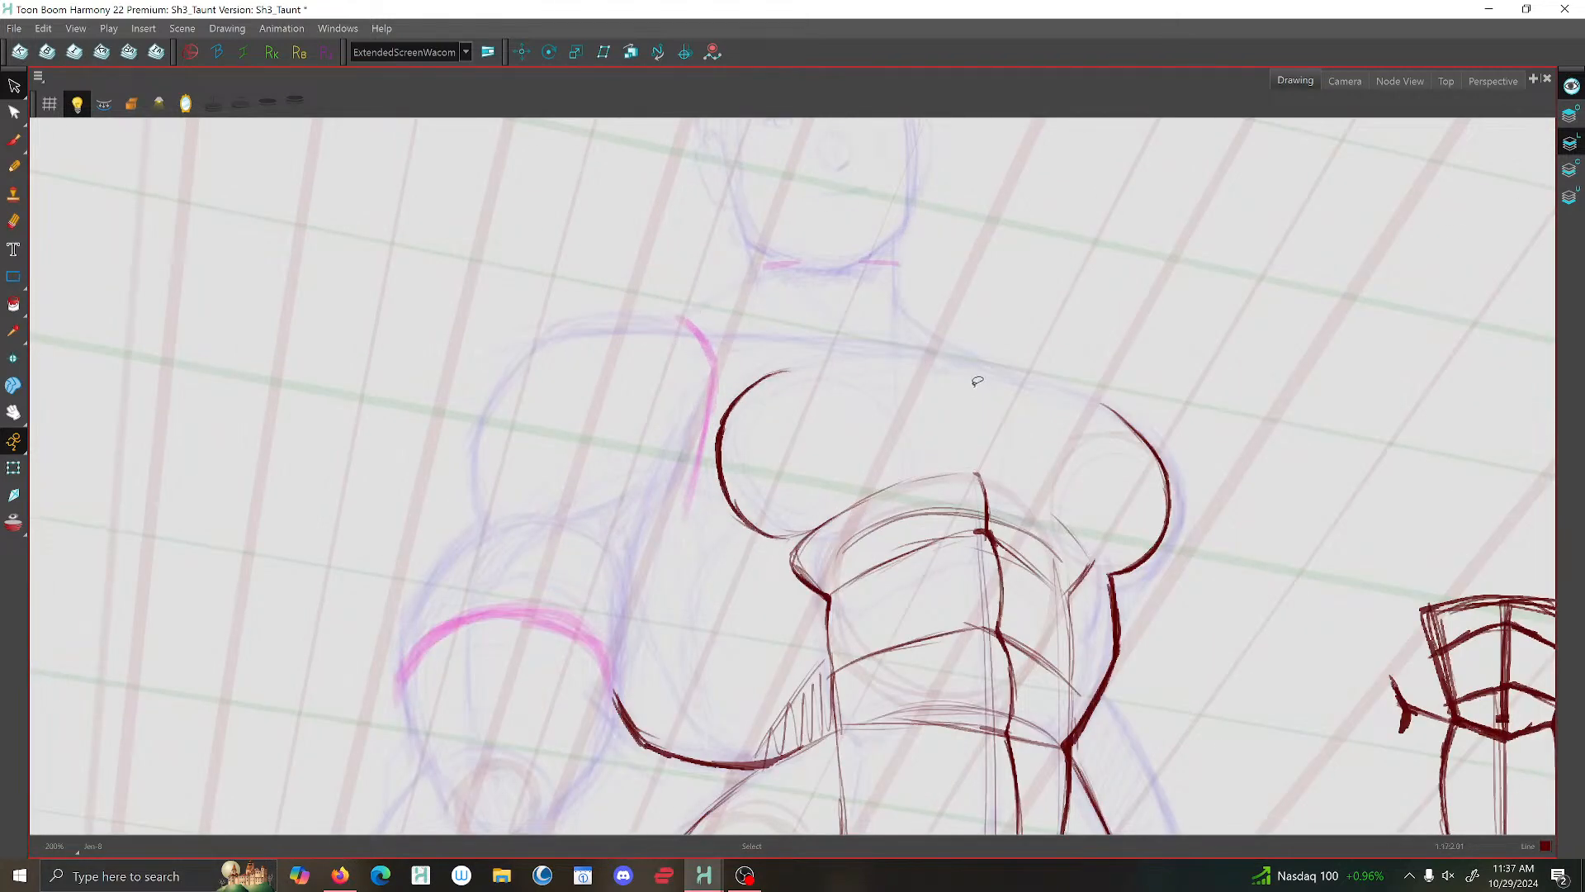
- Mirror the view and delete the surplus construction lines in the abdomen and the loose hatching beside it
click(13, 139)
scroll(1065, 507, down, 4)
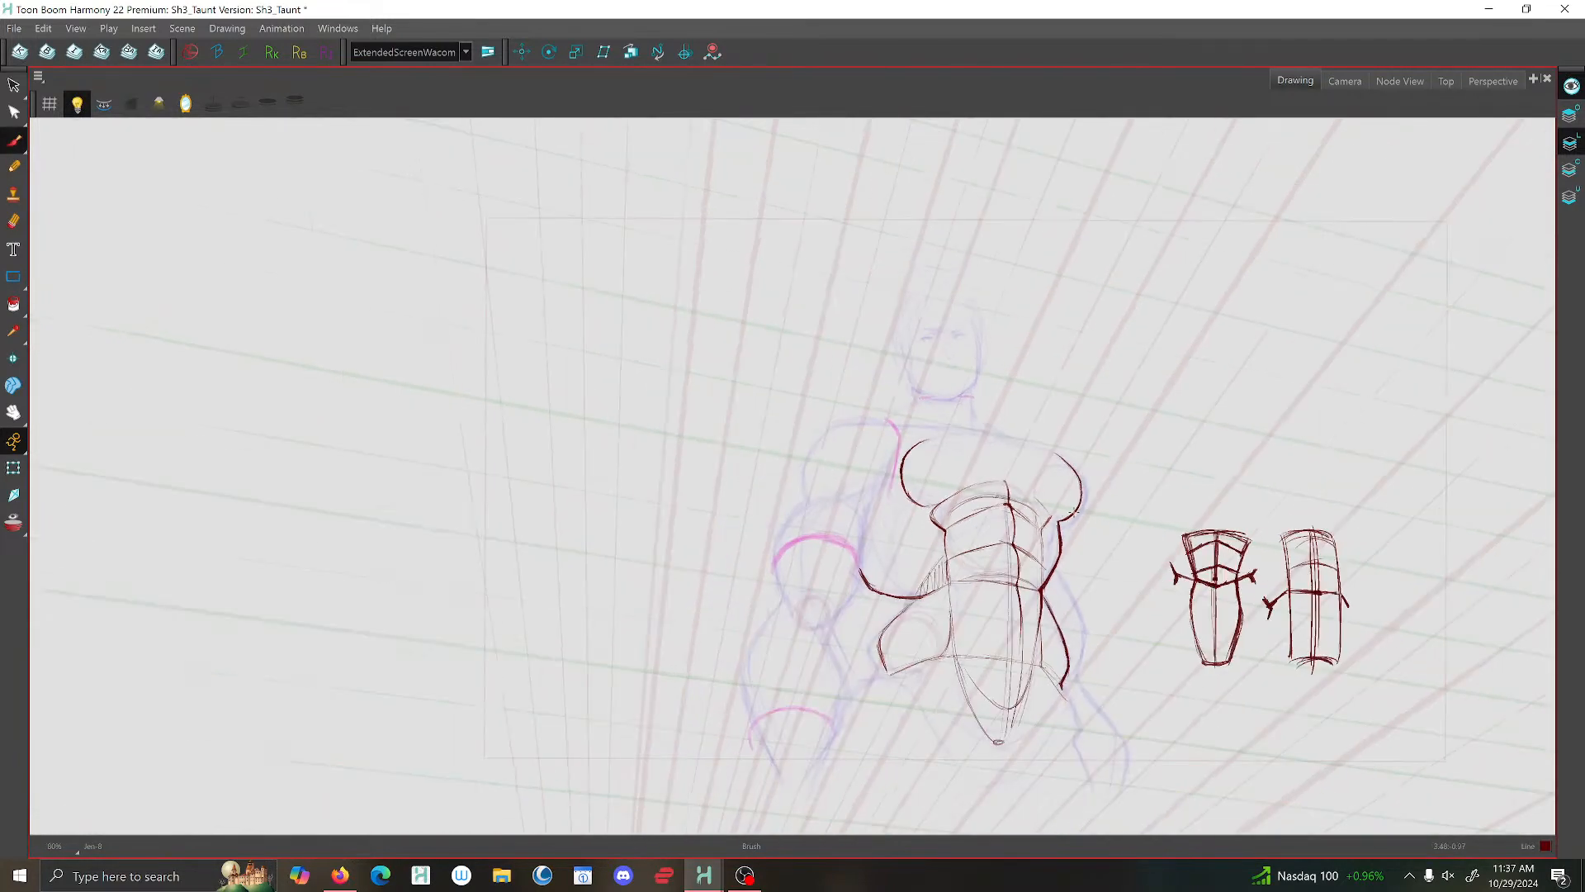
click(185, 102)
scroll(777, 505, up, 3)
drag(600, 508, 821, 372)
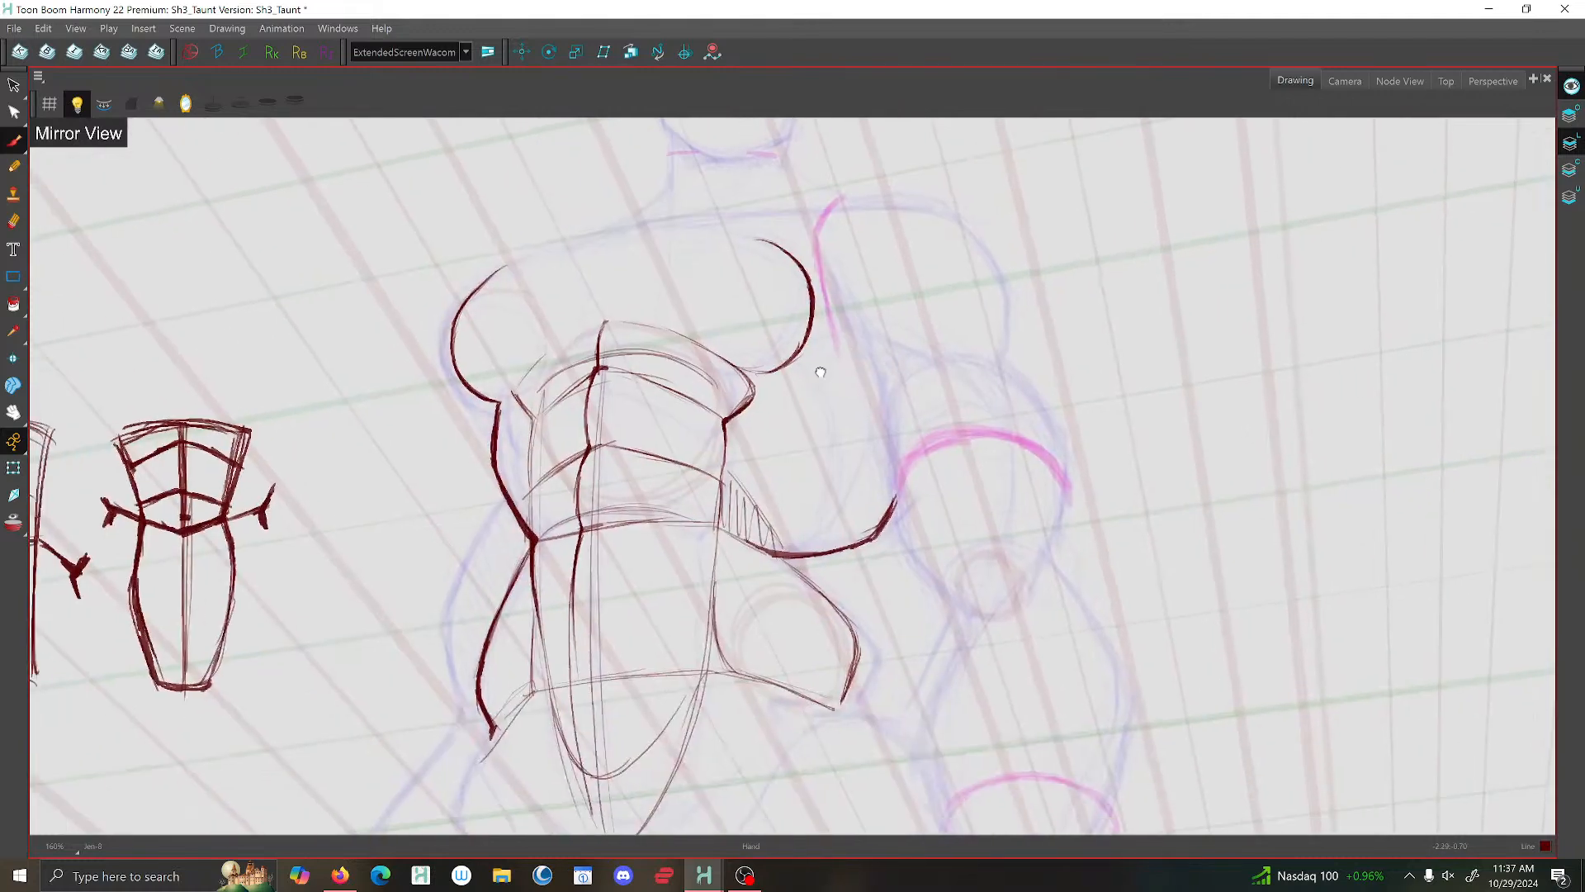
key(alt+s)
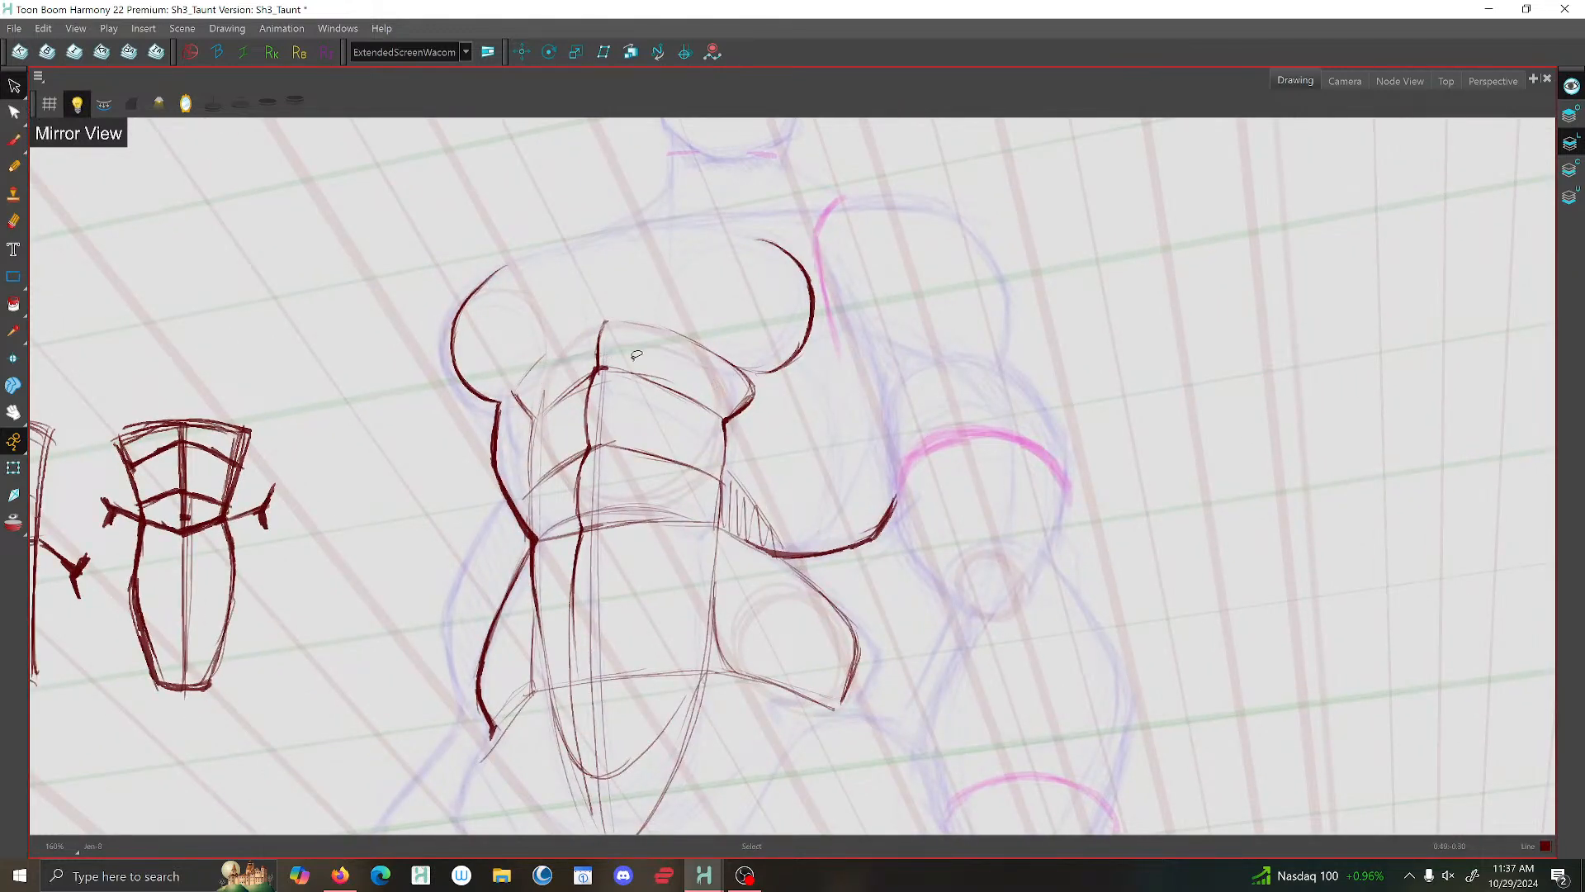
click(603, 405)
key(Delete)
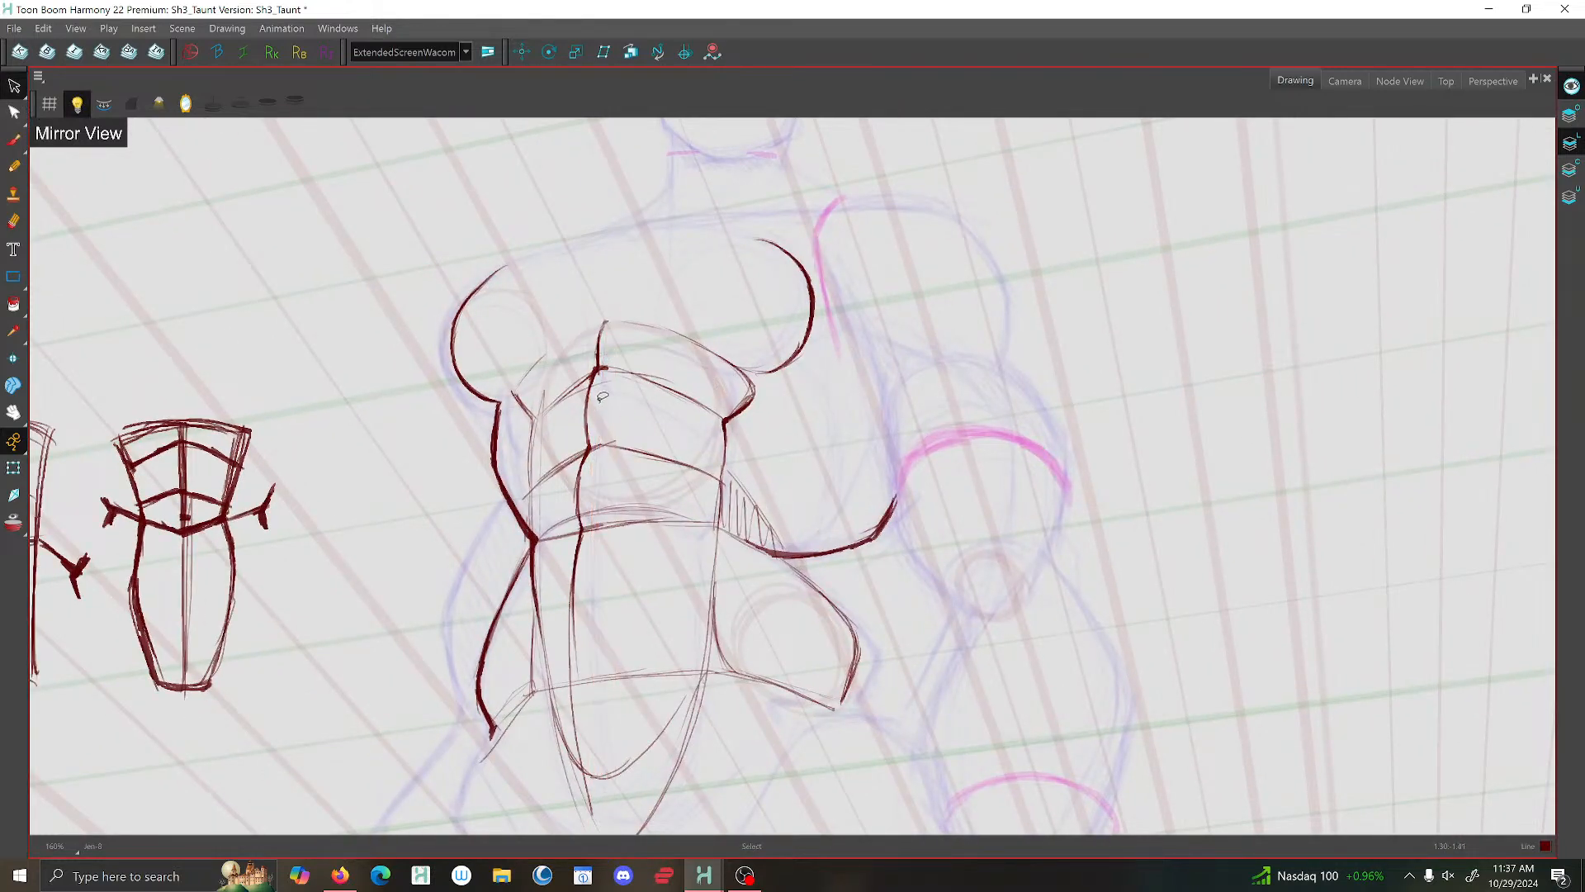
click(739, 505)
key(Delete)
scroll(753, 507, down, 4)
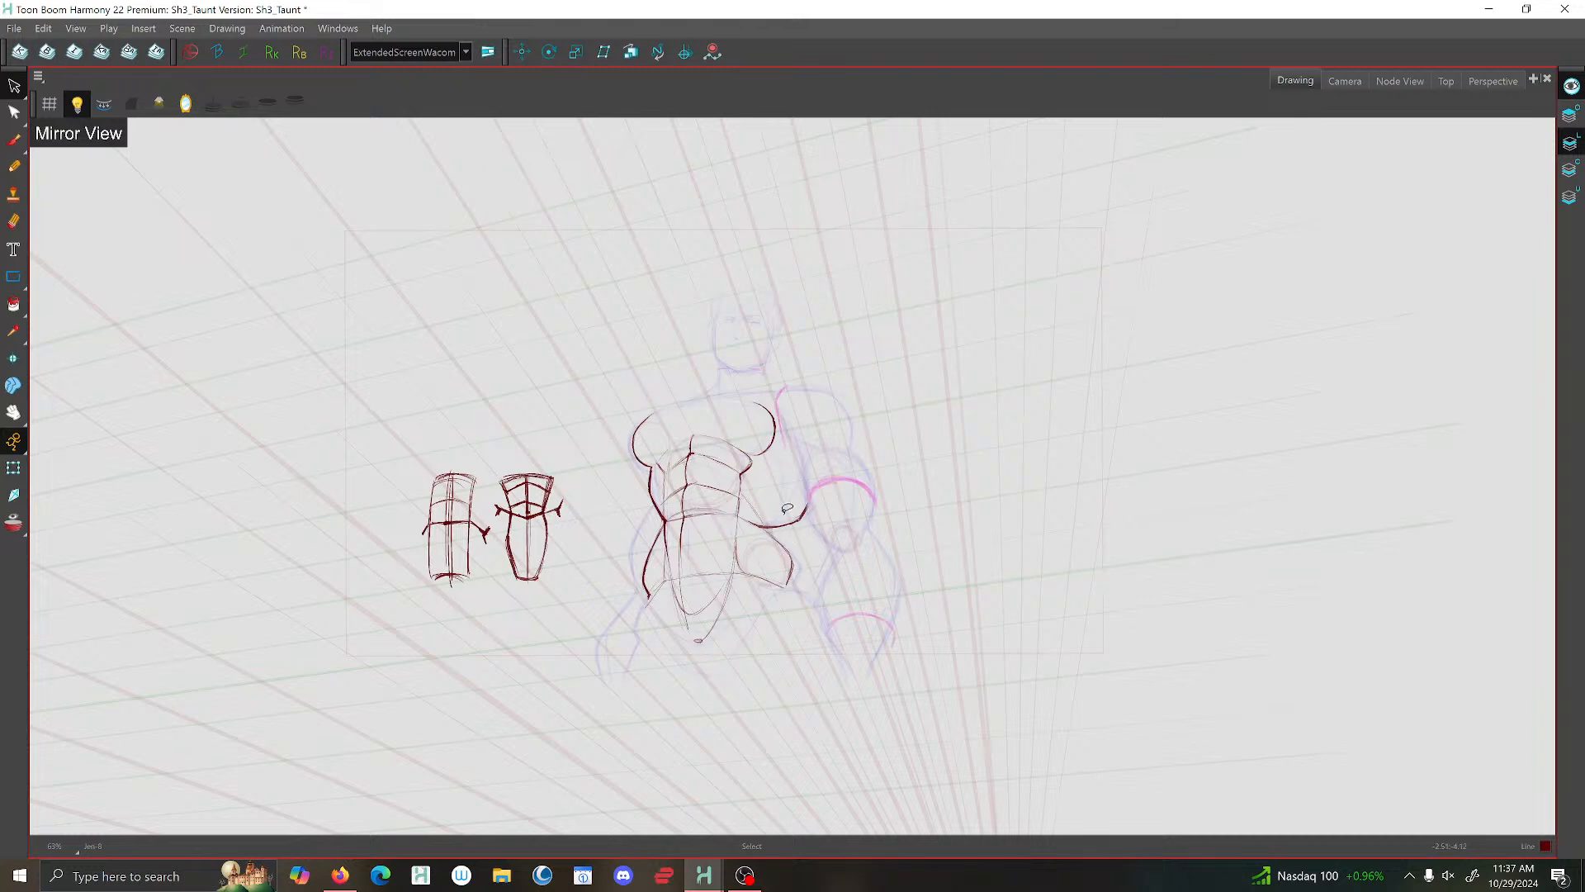
- Brush denser hatching into the wedge between the abdomen and the curve leading to the bent arm
click(13, 142)
scroll(785, 533, up, 5)
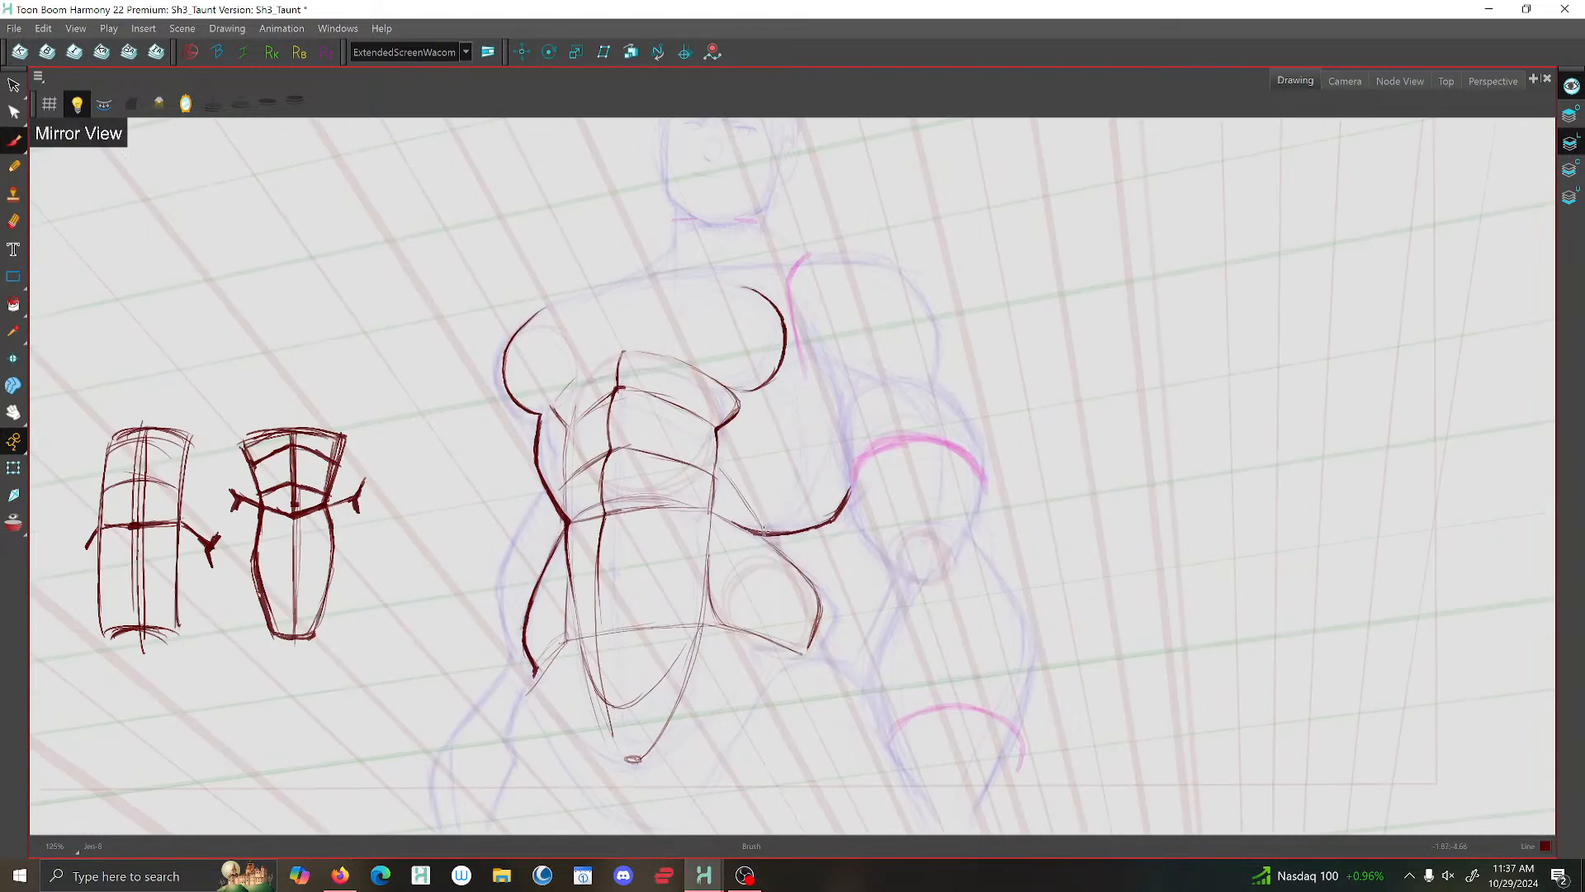
mouse_move(792, 532)
mouse_down()
mouse_move(717, 532)
mouse_move(764, 535)
mouse_move(722, 526)
mouse_move(660, 452)
mouse_up()
scroll(661, 454, down, 5)
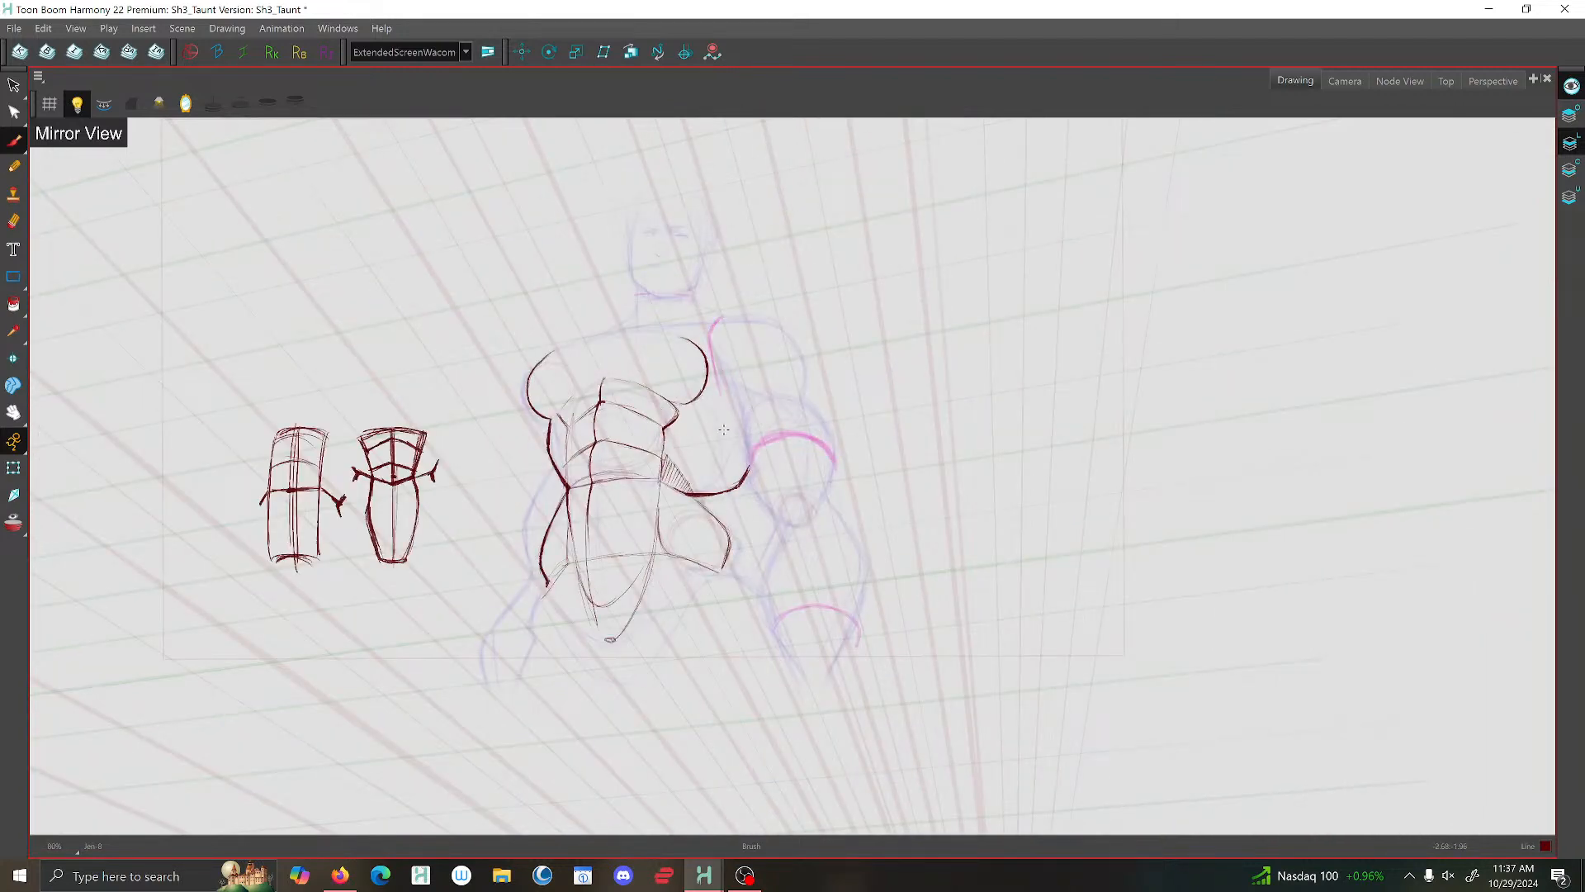
- Redraw the curve from the hatched wedge up to the bent arm and remove the surplus old stroke
scroll(735, 394, up, 4)
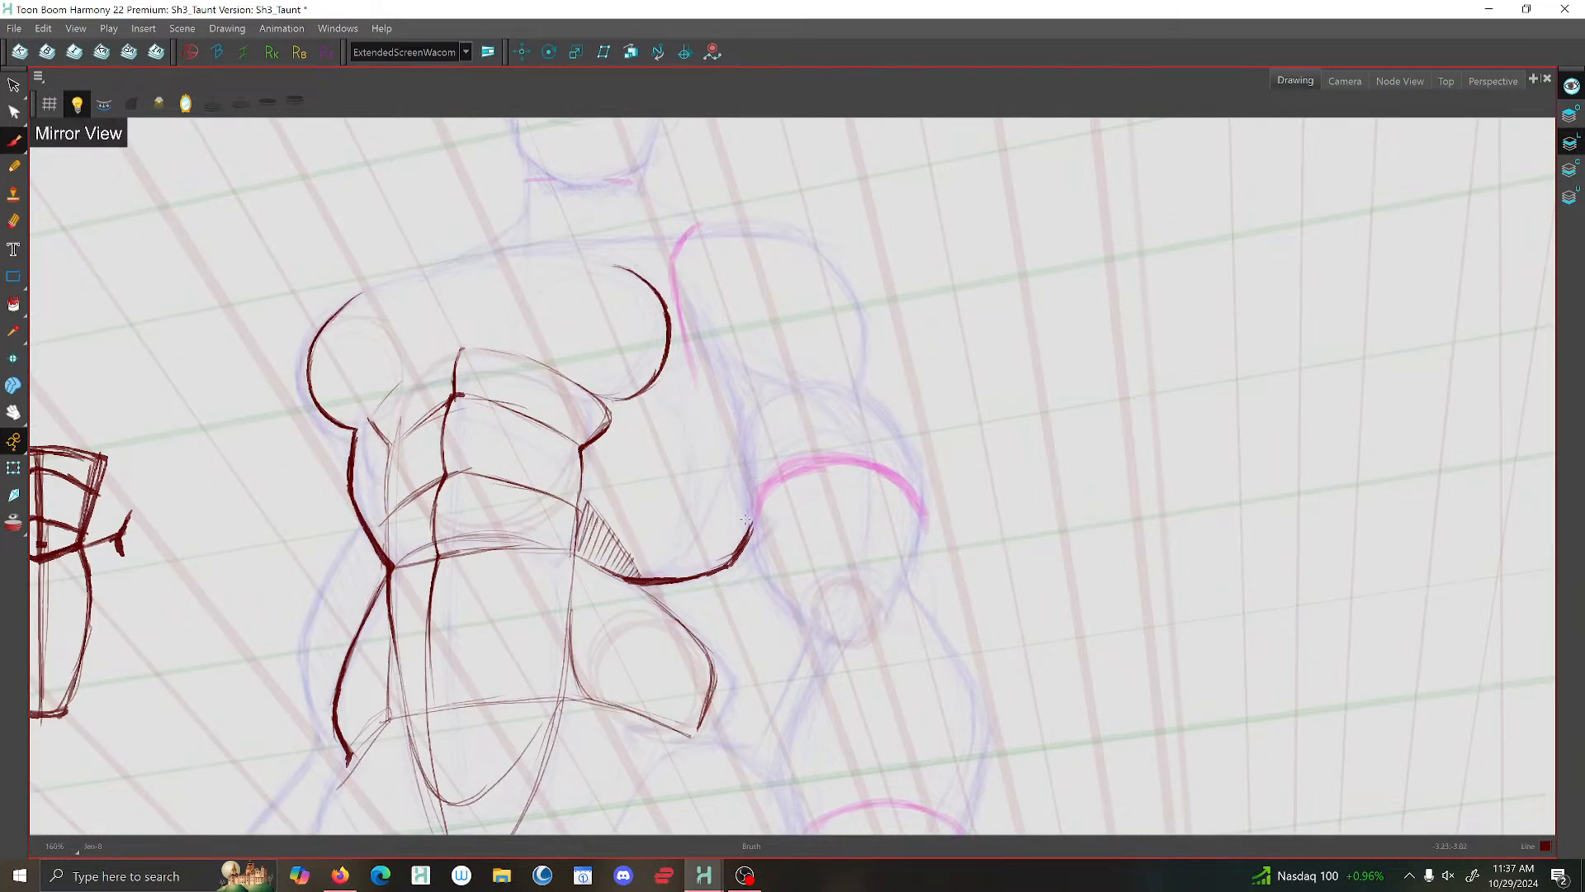
mouse_move(753, 502)
mouse_down()
mouse_move(712, 568)
mouse_move(687, 575)
mouse_up()
drag(720, 563, 672, 578)
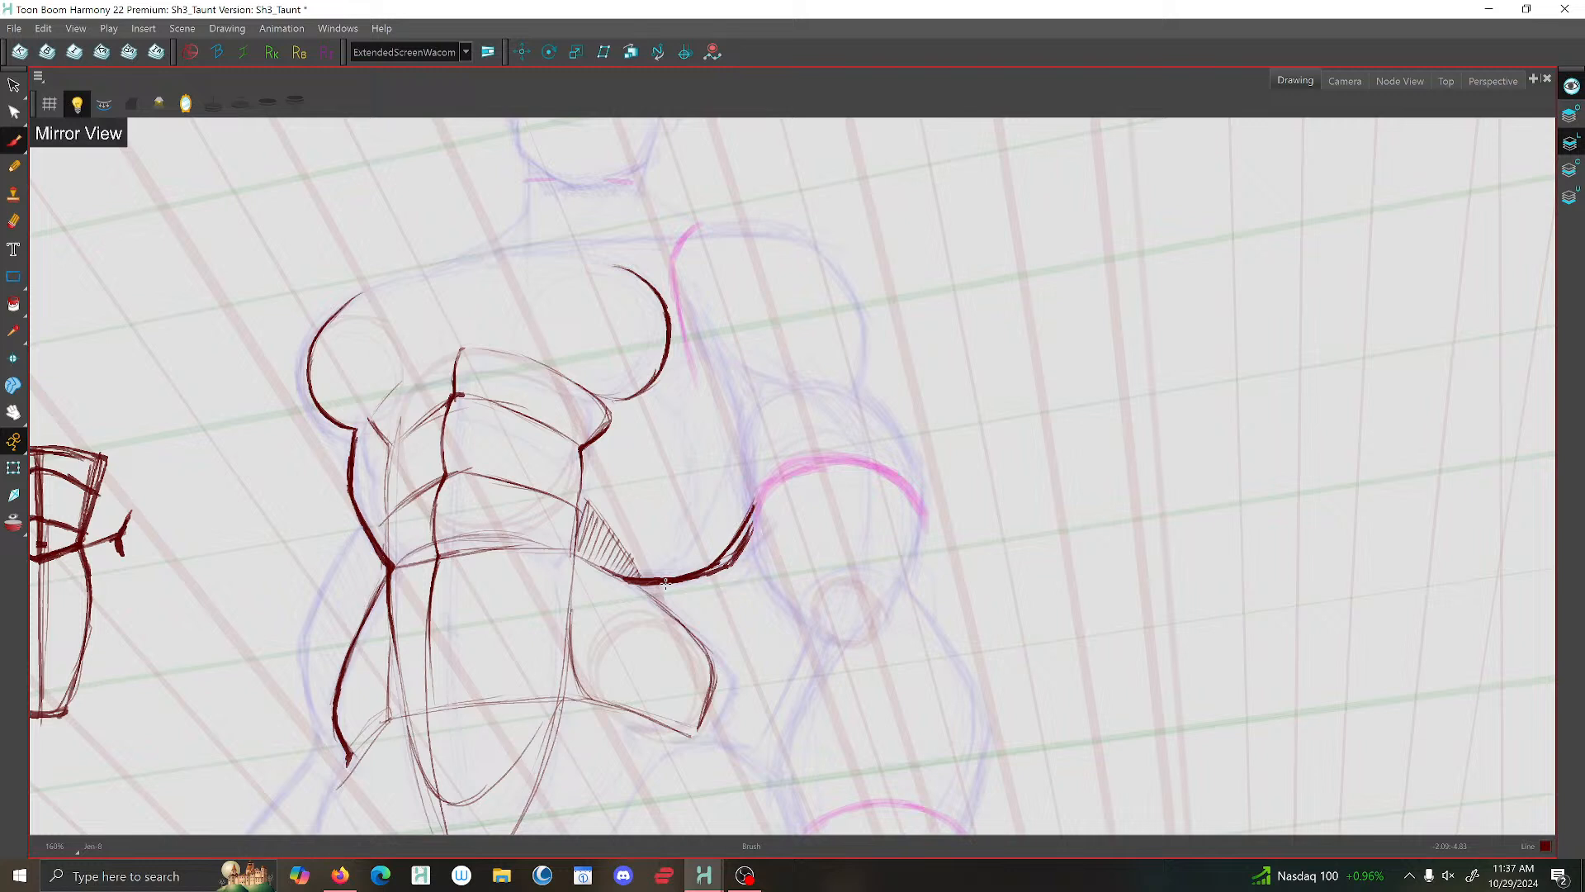
click(15, 85)
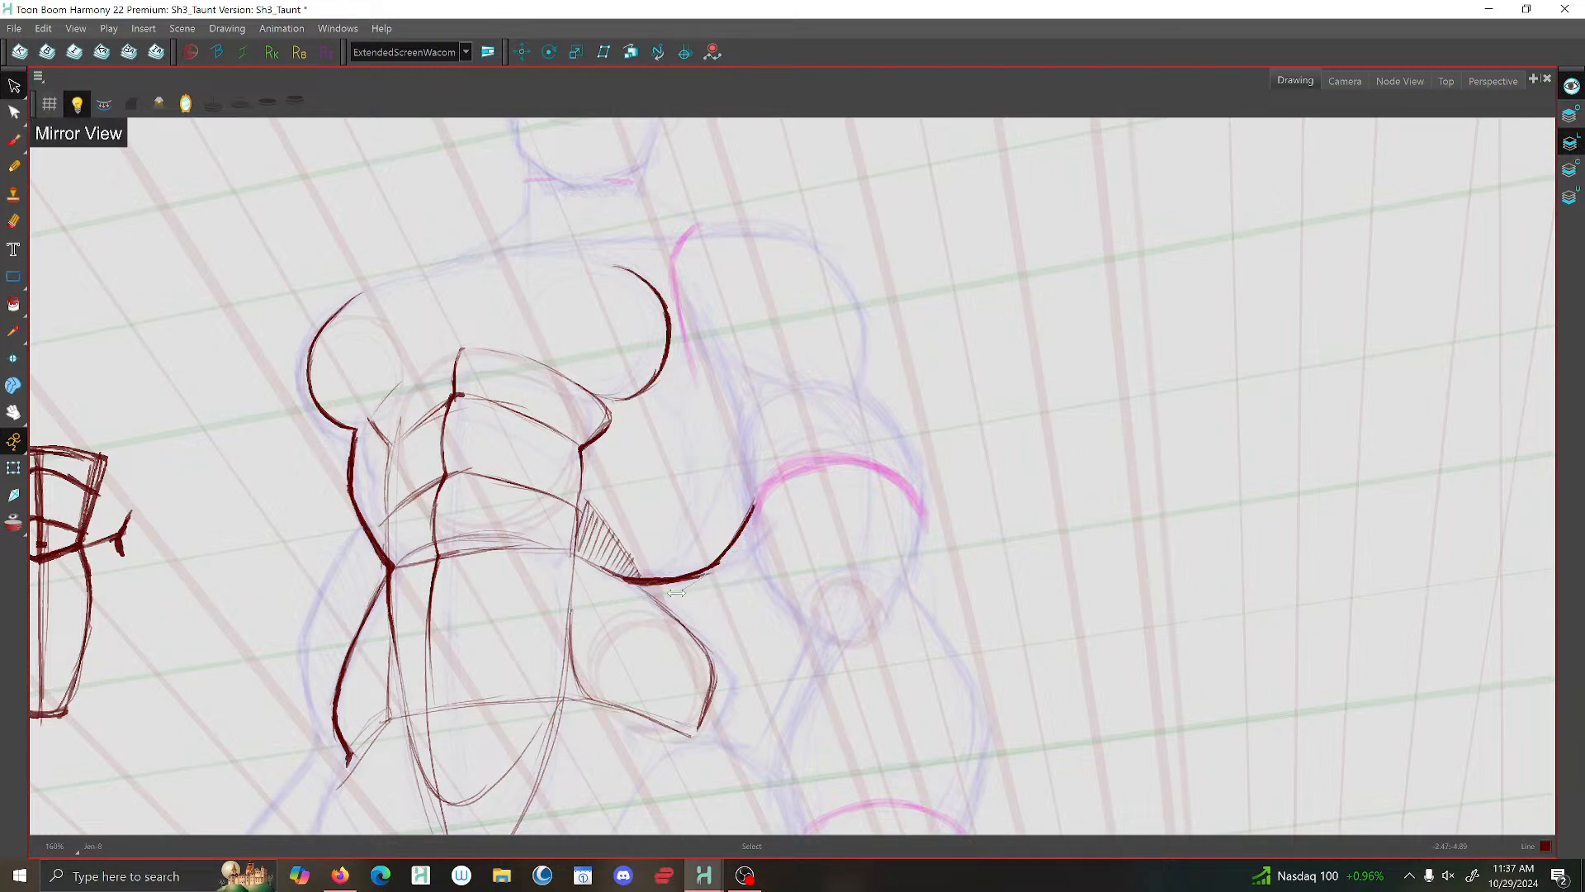
scroll(768, 485, down, 3)
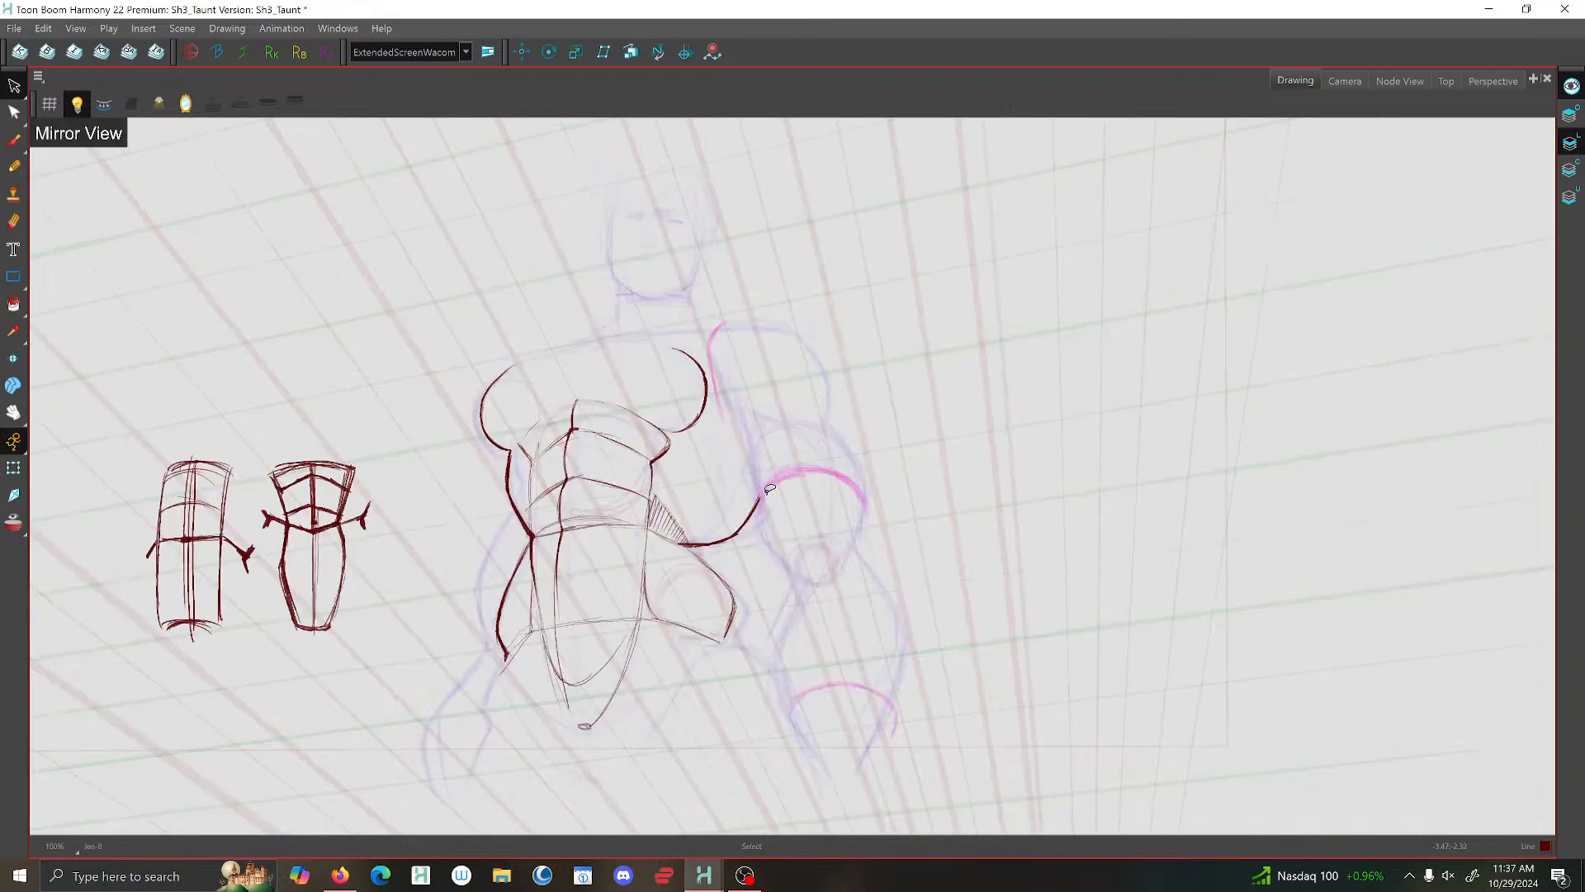
scroll(770, 489, down, 3)
scroll(814, 531, up, 2)
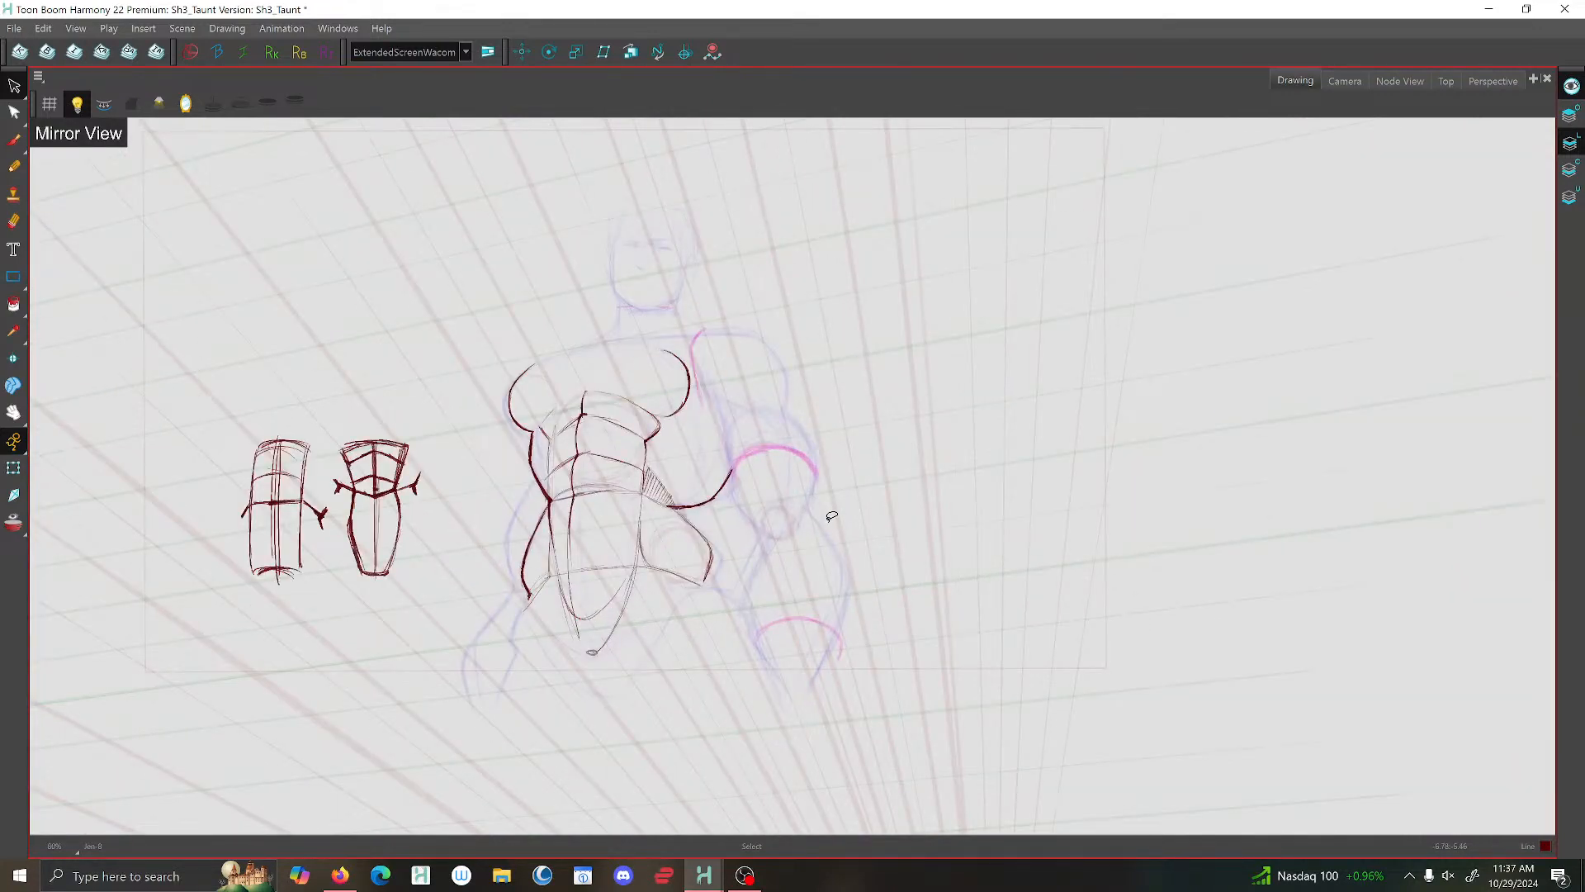
- Flip to the previous taunt drawing to compare its finished torso and arms with the new pose
key(f)
key(g)
key(f)
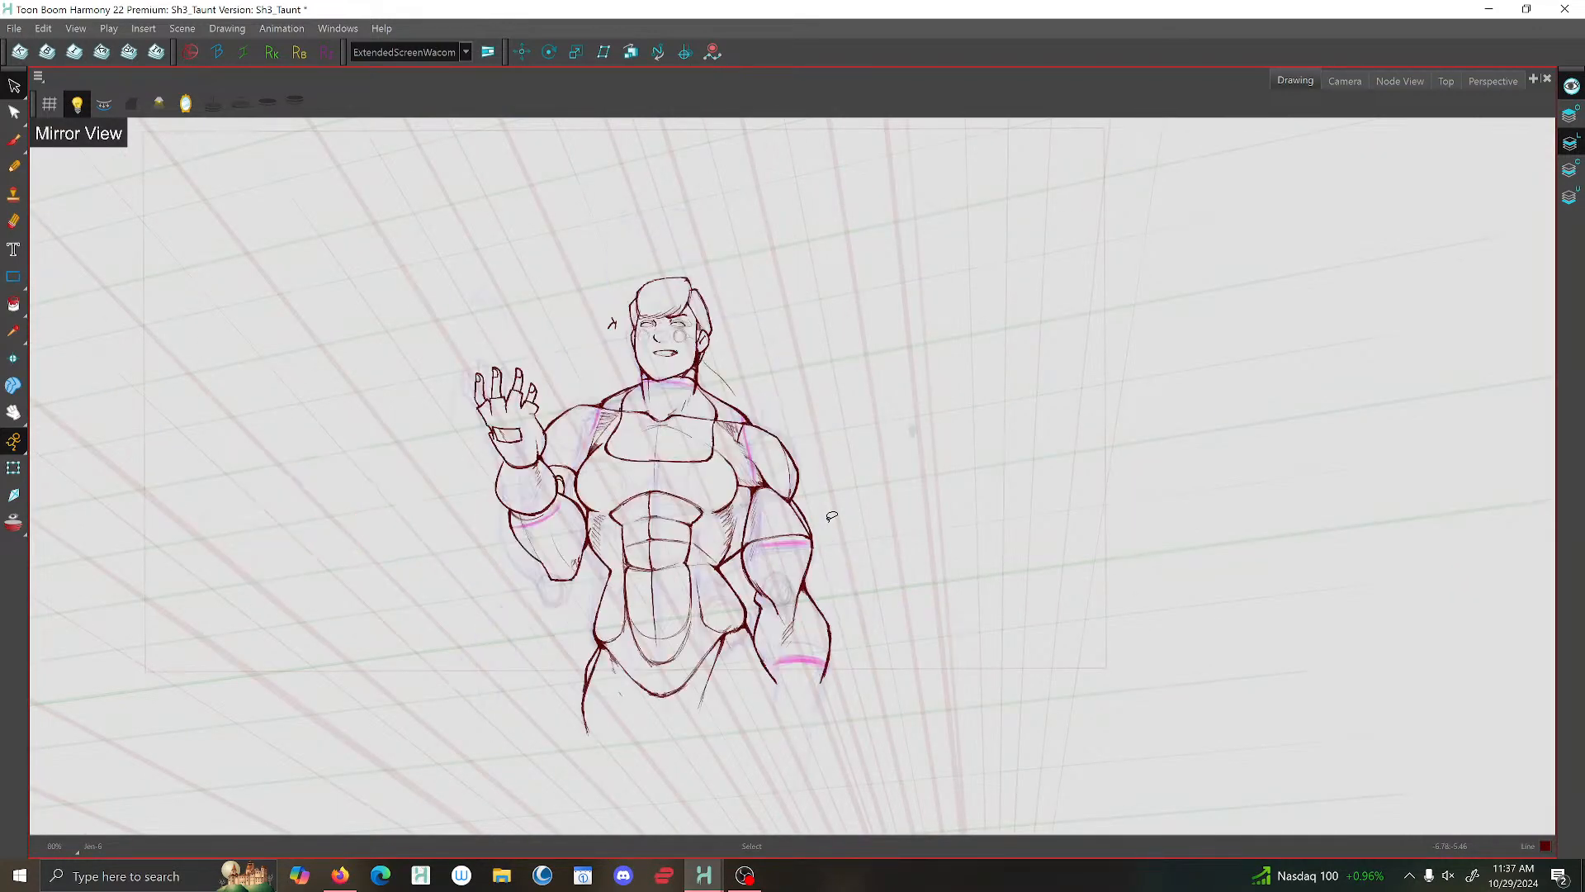
- Flip back and forth through the earlier taunt drawings to compare their heads, torsos and arms with the new pose
key(f)
key(g)
key(f)
key(f)
key(g)
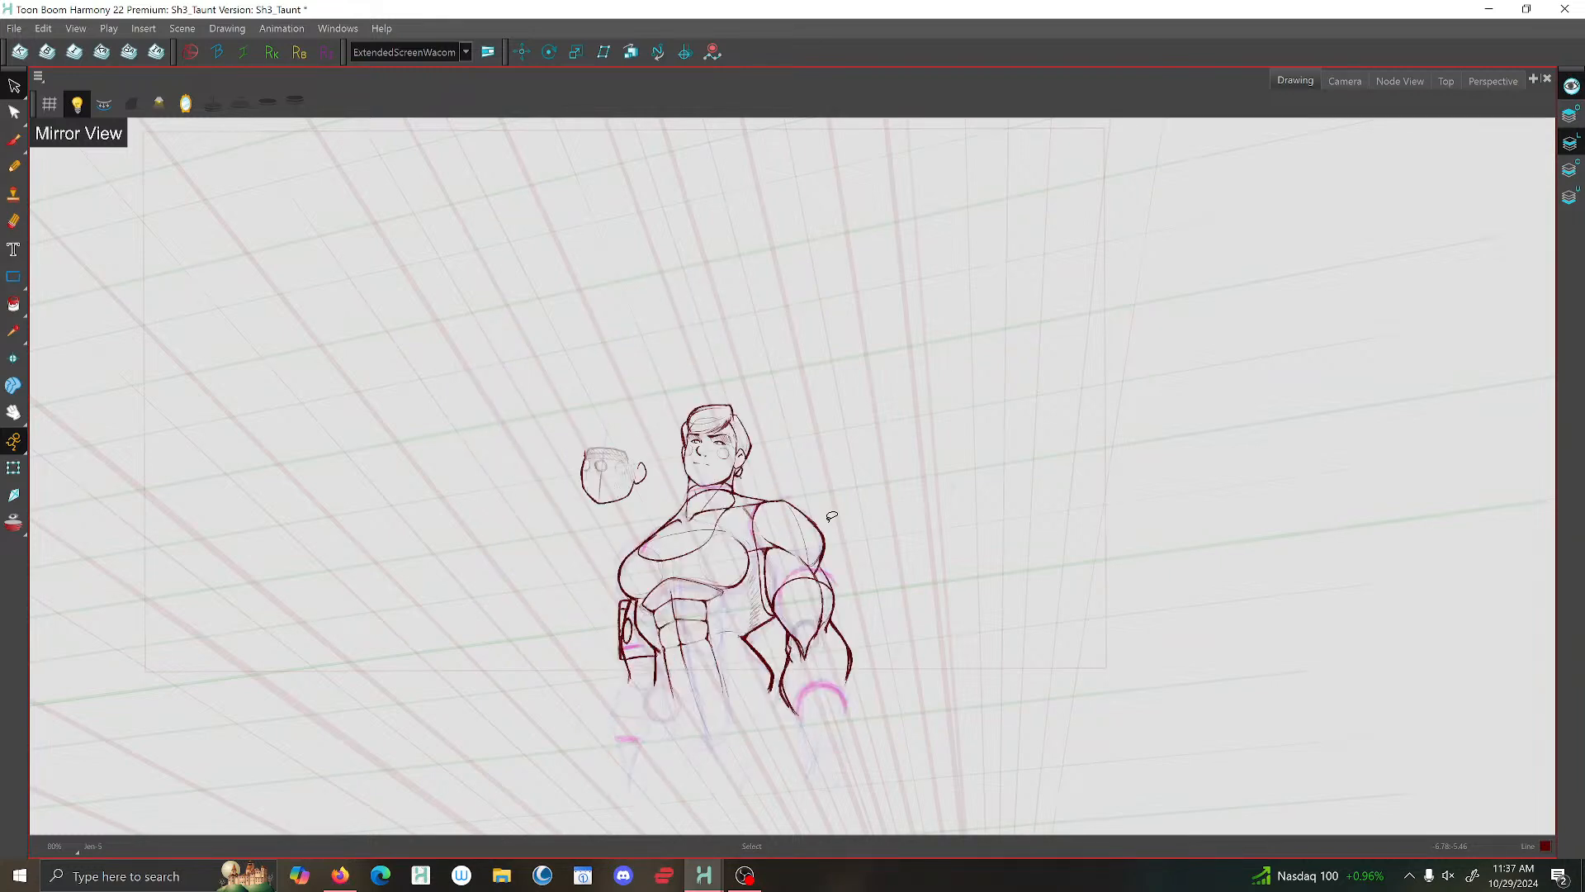
key(f)
key(g)
key(f)
key(f)
key(g)
key(g)
key(f)
key(g)
key(g)
key(f)
key(f)
key(g)
key(g)
key(f)
key(f)
key(f)
key(g)
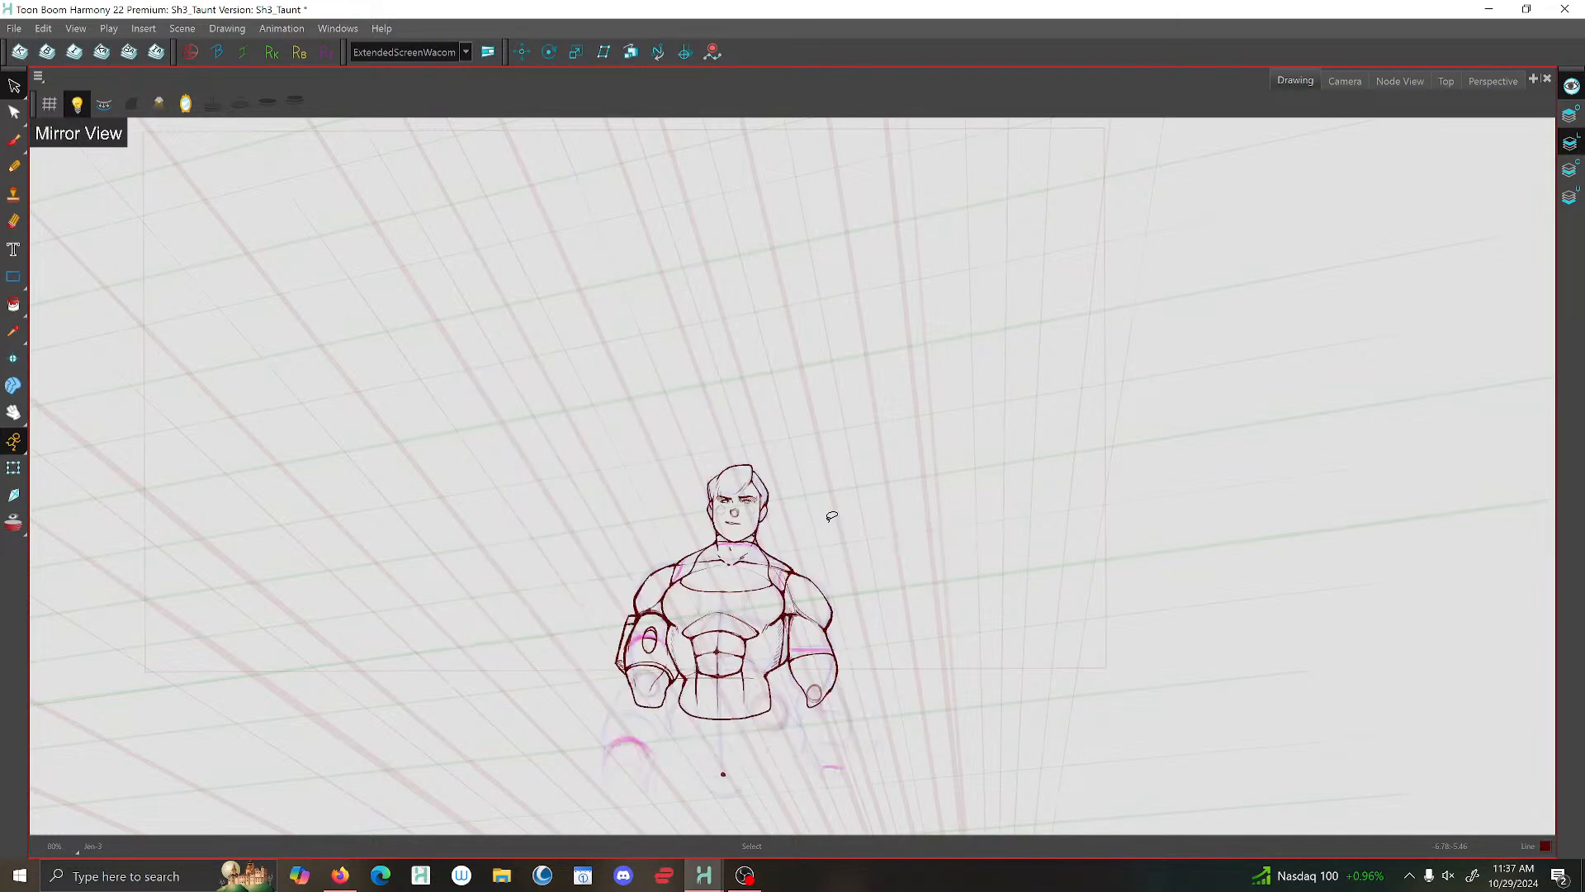
key(g)
key(g)
key(g)
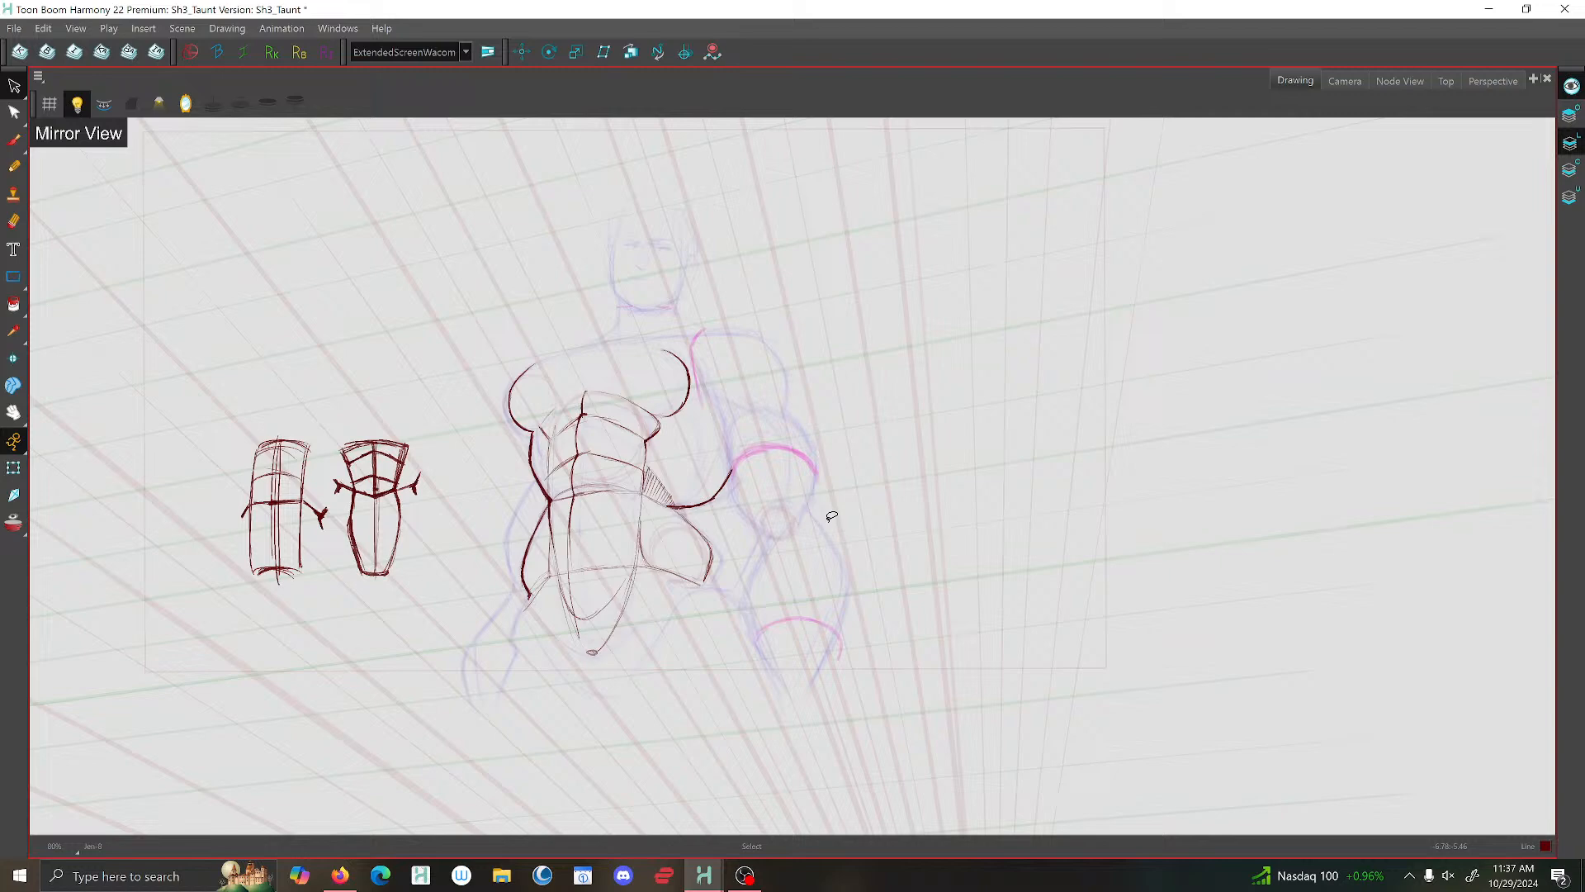
- Brush the vertical side line of the neck from the jaw towards the collar over the rough sketch
click(13, 140)
scroll(614, 307, up, 8)
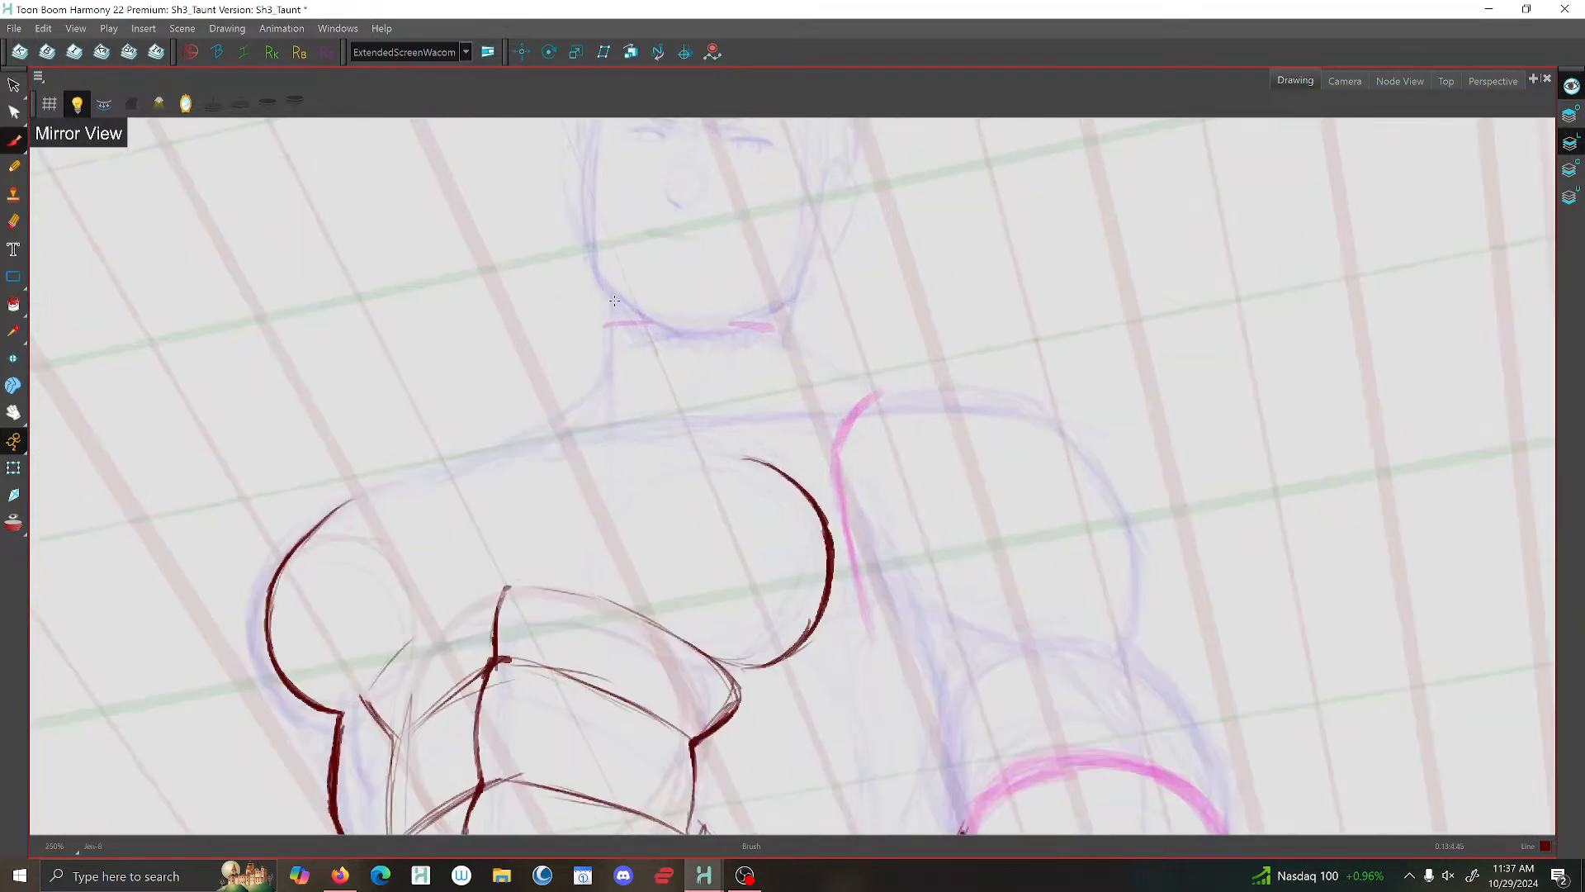
drag(613, 307, 621, 484)
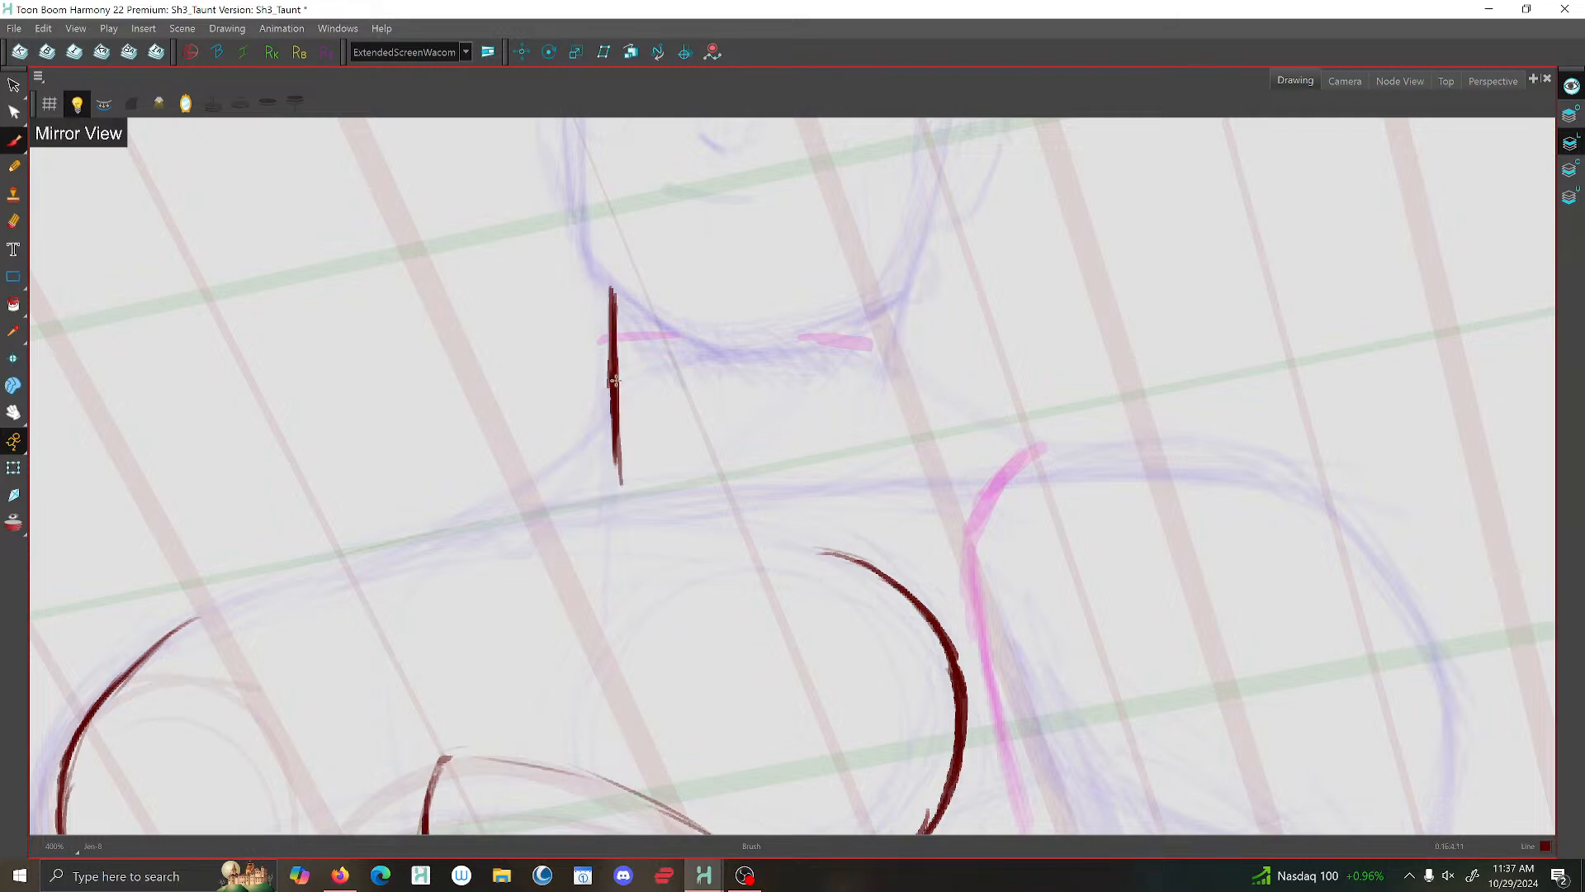
scroll(613, 402, down, 8)
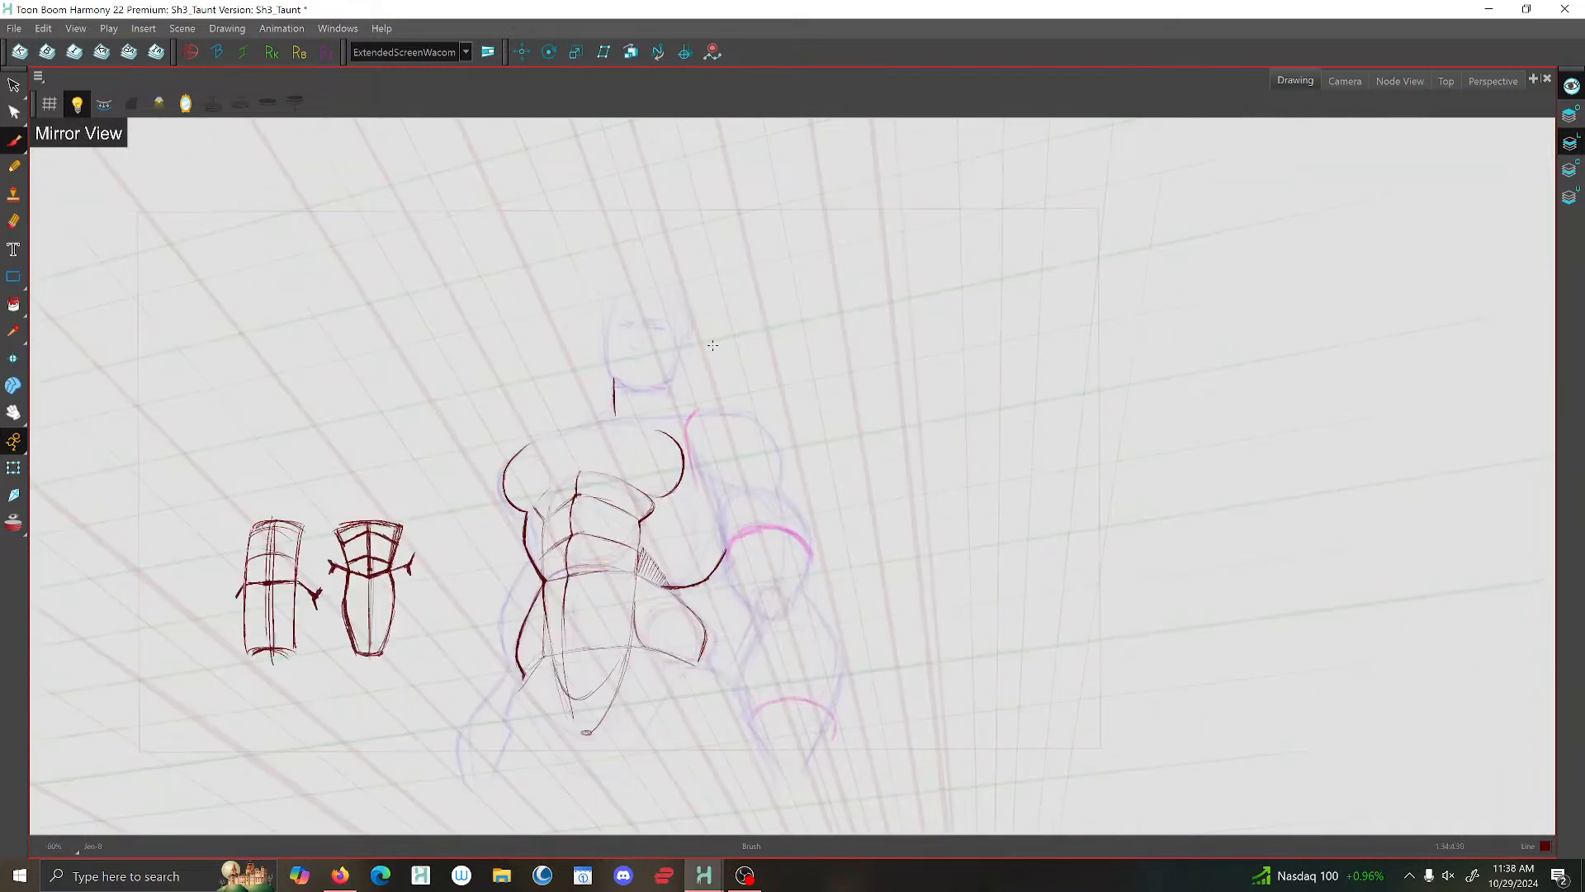
- Unmirror the view and brush the jaw corner and sloping neck-to-shoulder line opposite the first neck line, checking against the previous drawing
click(188, 107)
scroll(772, 326, up, 4)
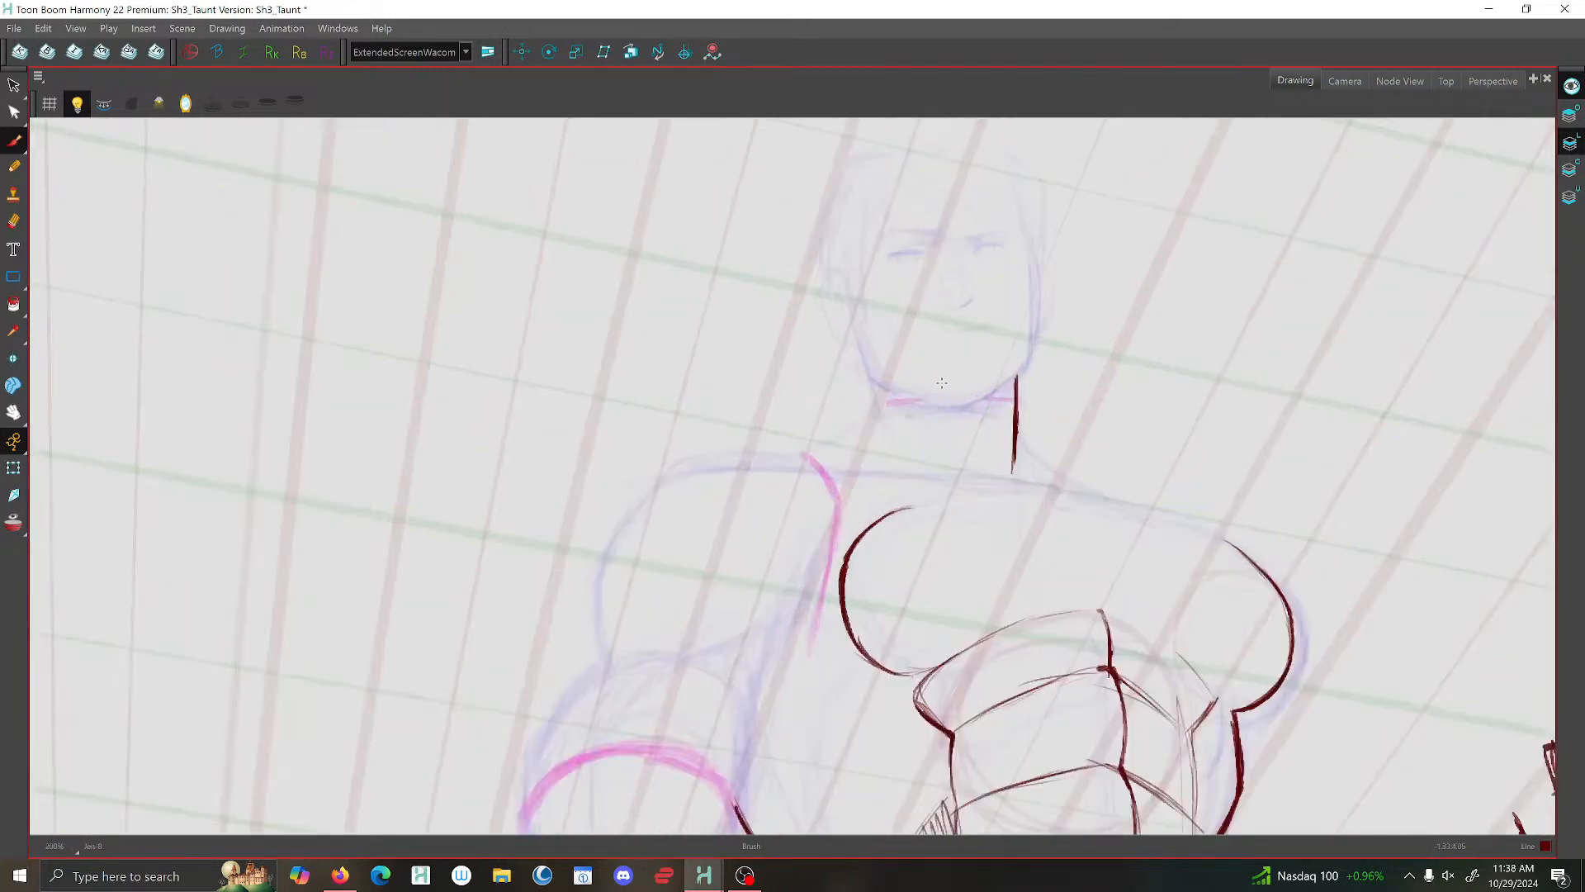
key(f)
key(g)
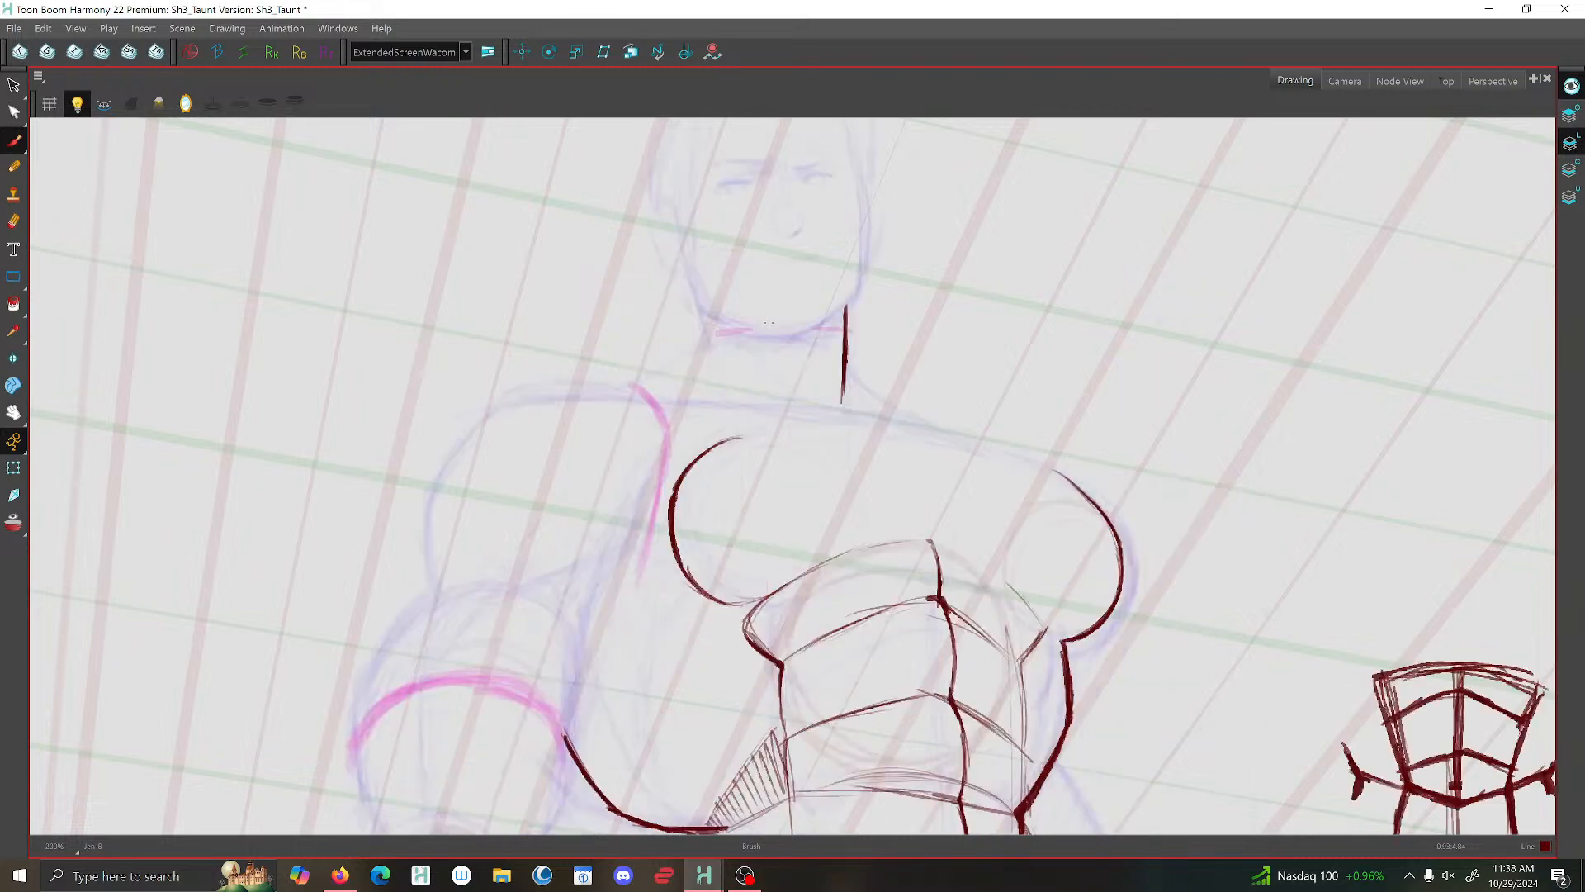
key(g)
key(f)
drag(691, 282, 726, 350)
key(f)
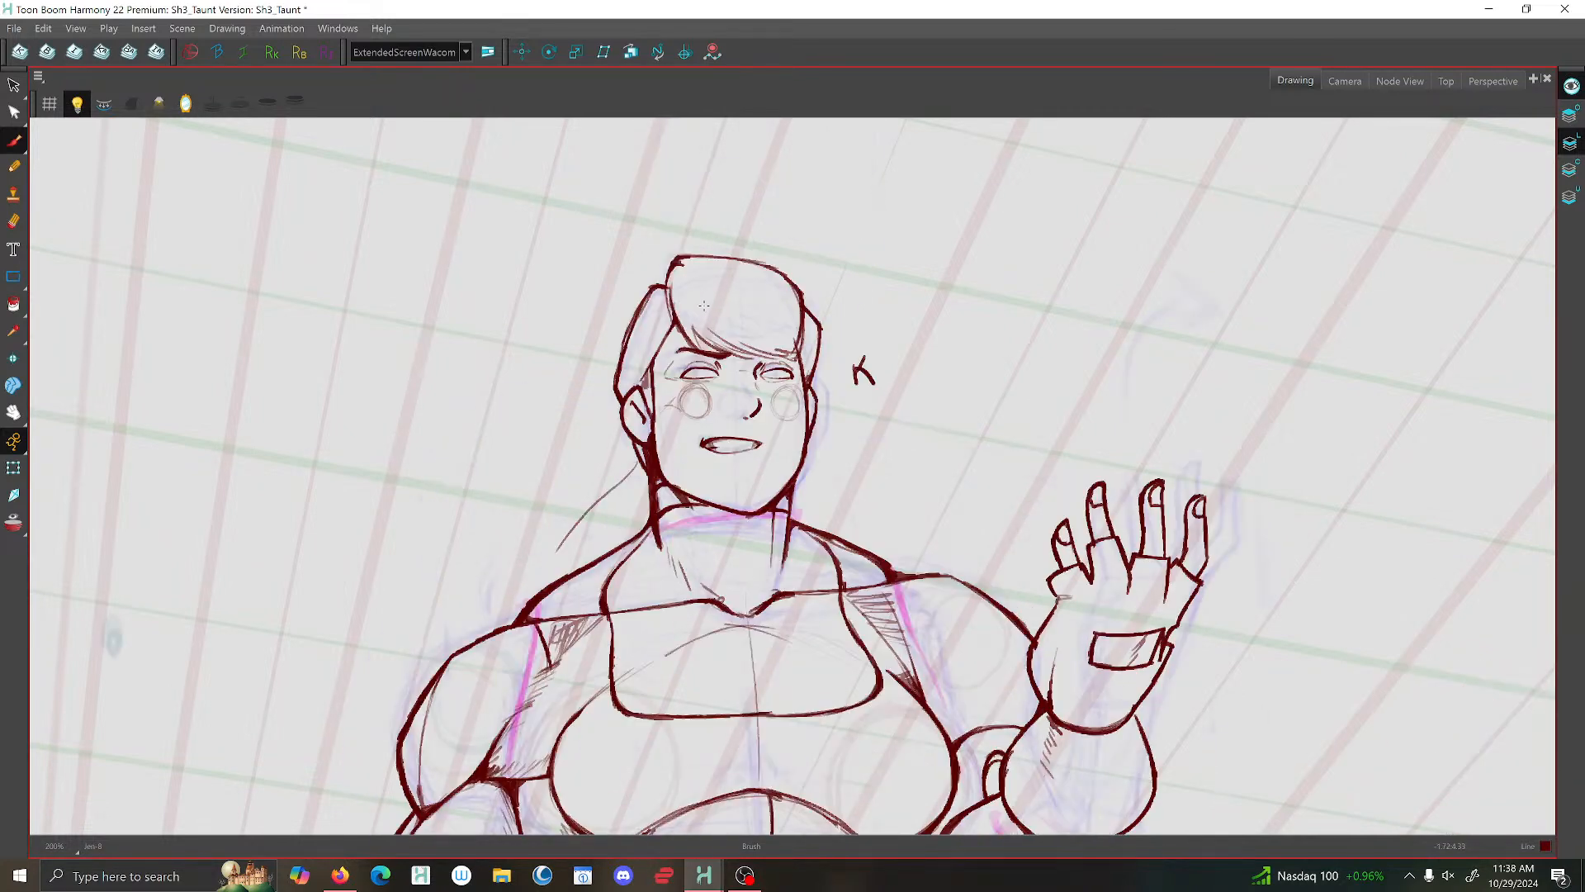
key(g)
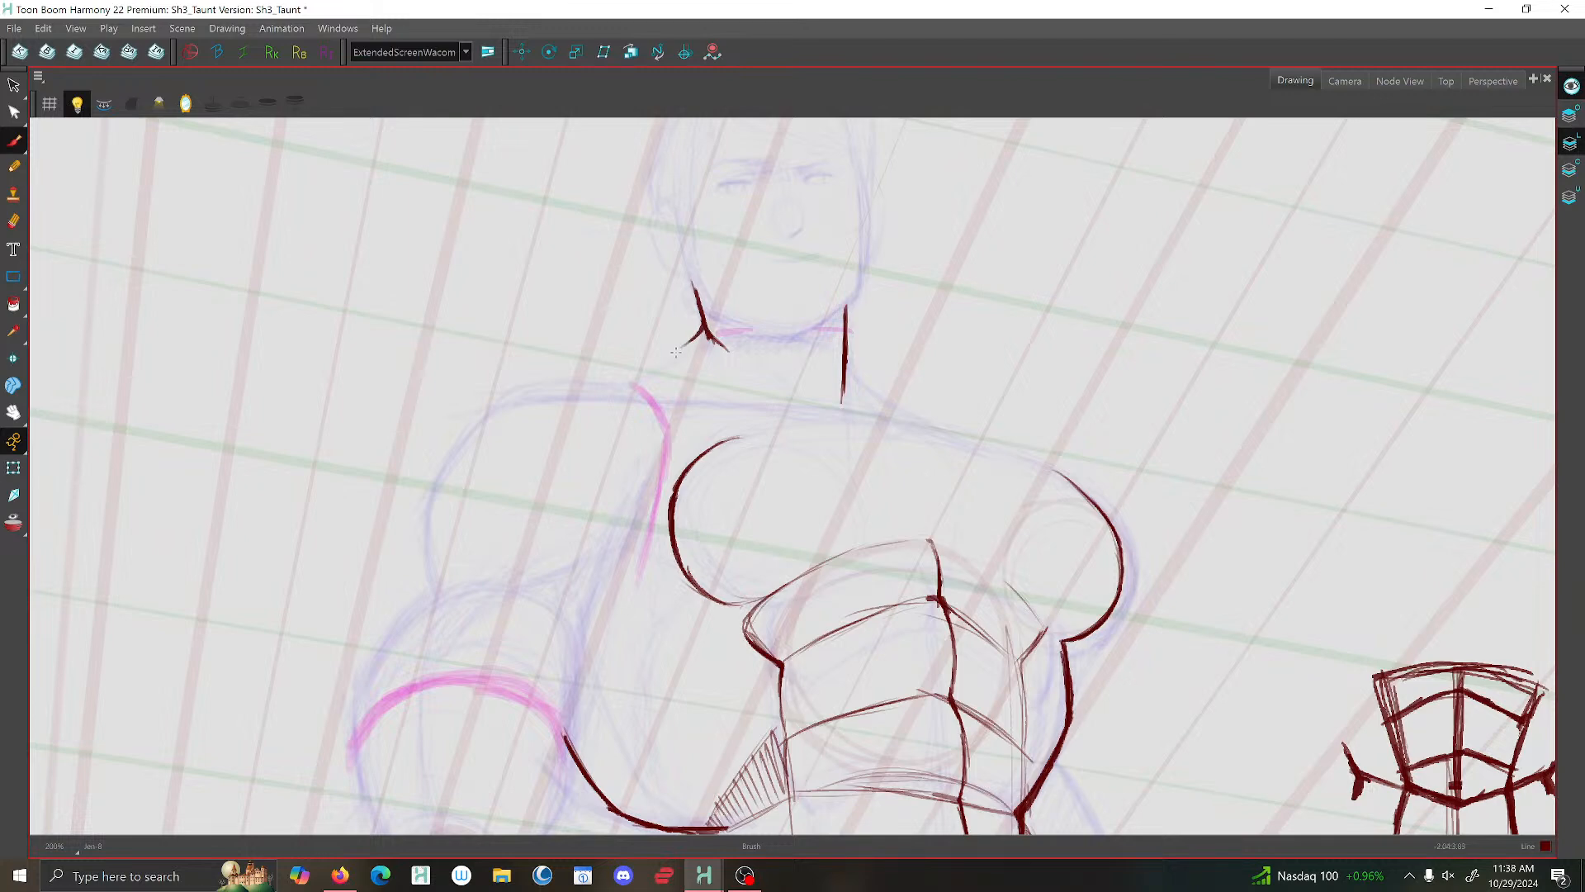
drag(702, 332, 630, 384)
- Brush the long collar line across the base of the neck and extend its end slightly past the neck's side line
key(f)
key(g)
mouse_move(829, 411)
mouse_down()
mouse_move(777, 409)
mouse_move(841, 415)
mouse_move(633, 398)
mouse_up()
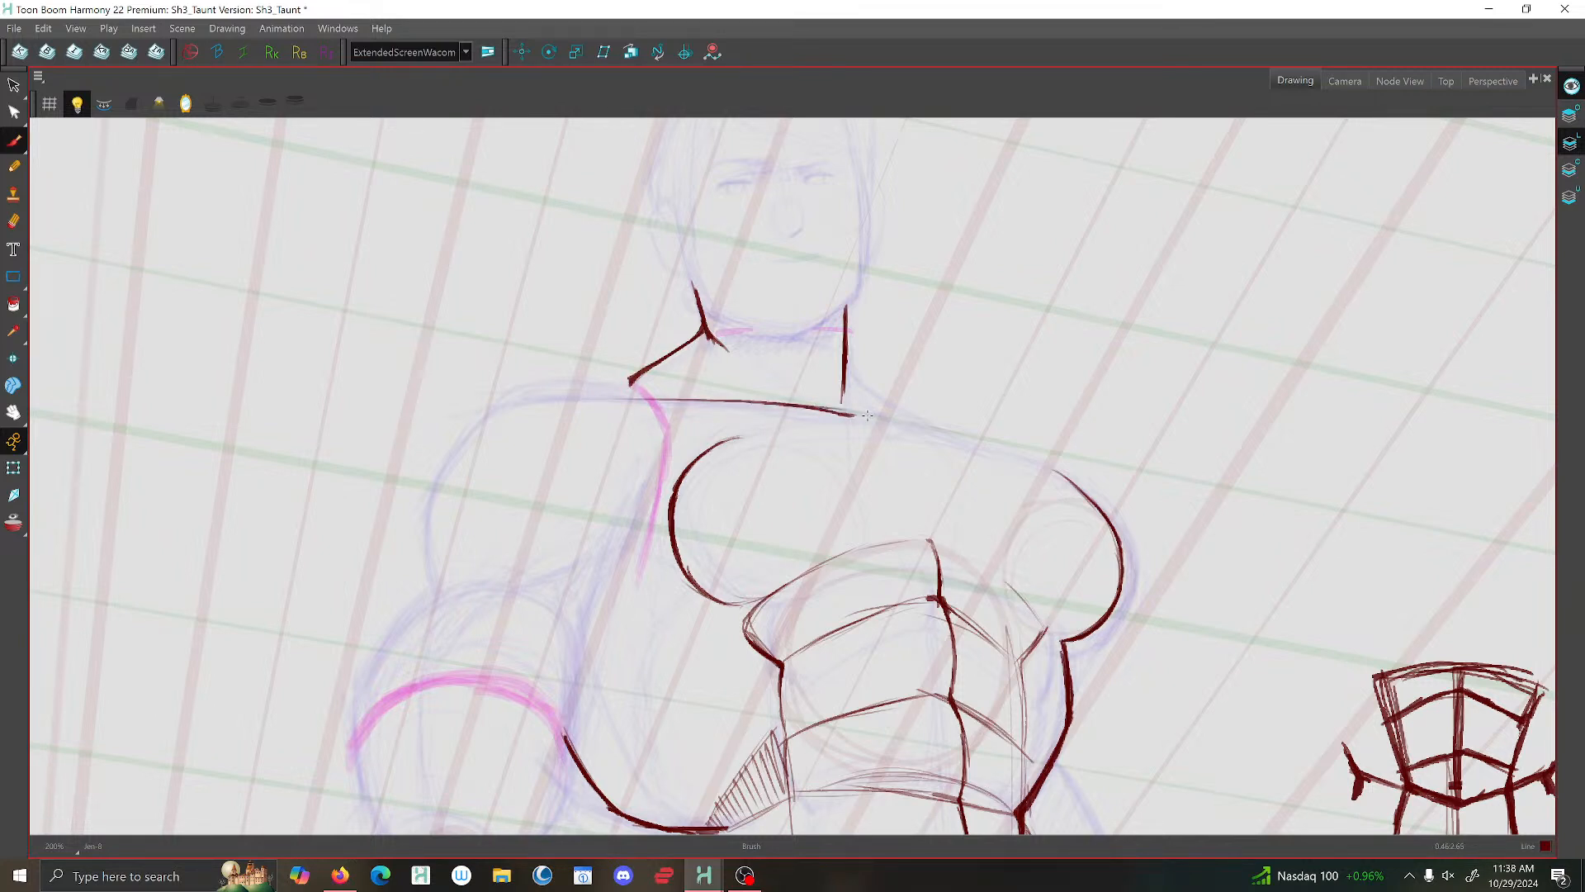
drag(863, 416, 887, 418)
scroll(904, 439, down, 3)
scroll(753, 458, up, 2)
mouse_move(723, 422)
mouse_down()
mouse_move(638, 362)
mouse_move(689, 286)
mouse_up()
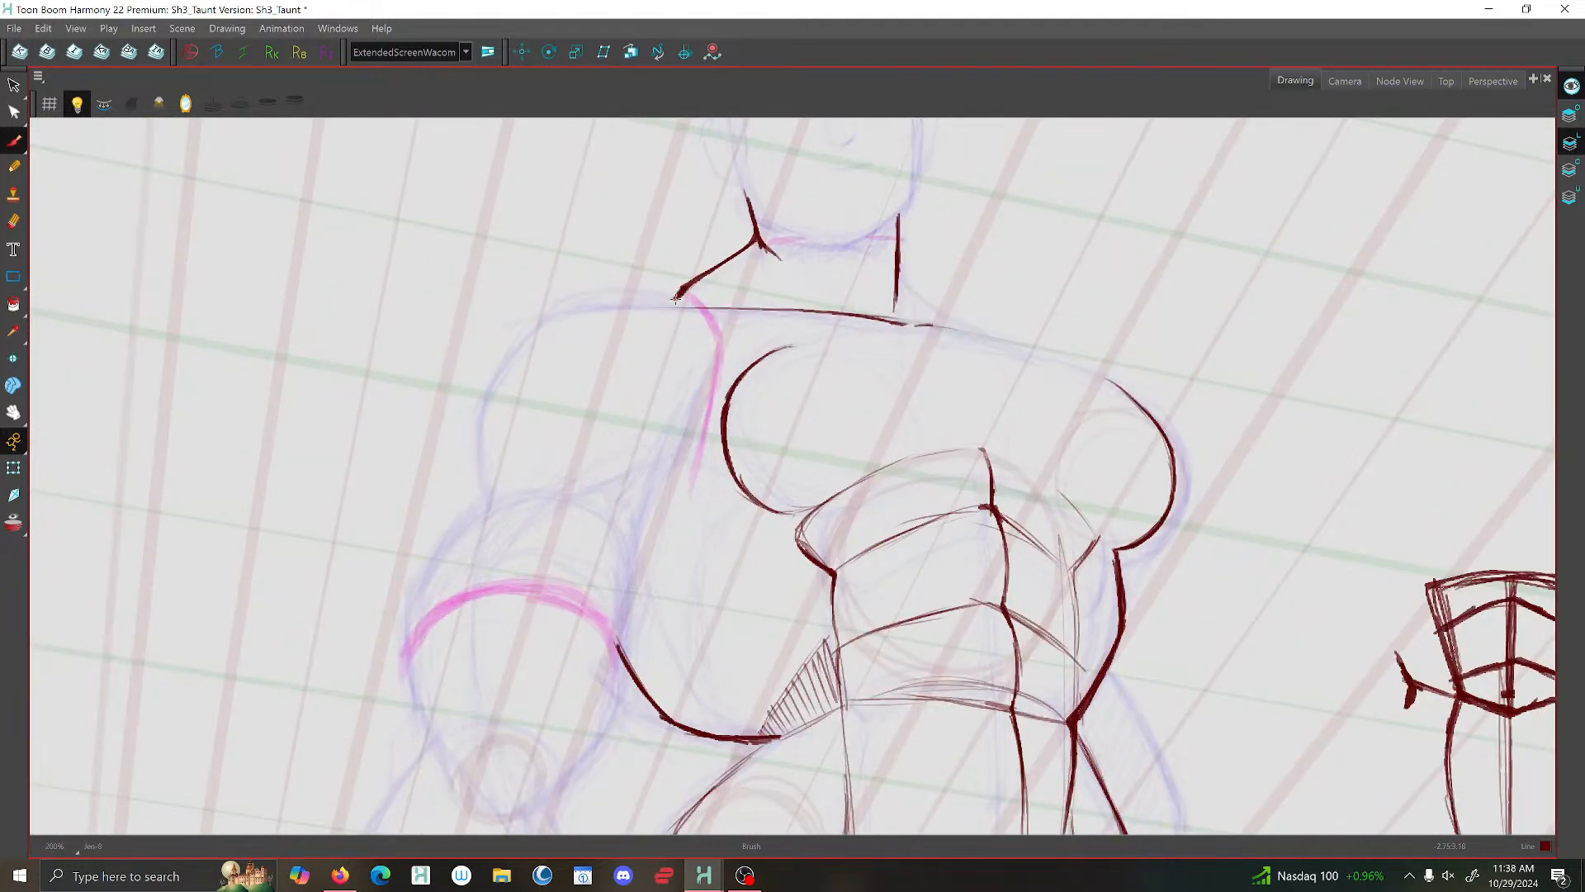
- Brush the outer curve of the shoulder beside the bent arm, ending where the upper arm begins
scroll(679, 290, down, 2)
scroll(681, 267, down, 2)
scroll(645, 314, up, 3)
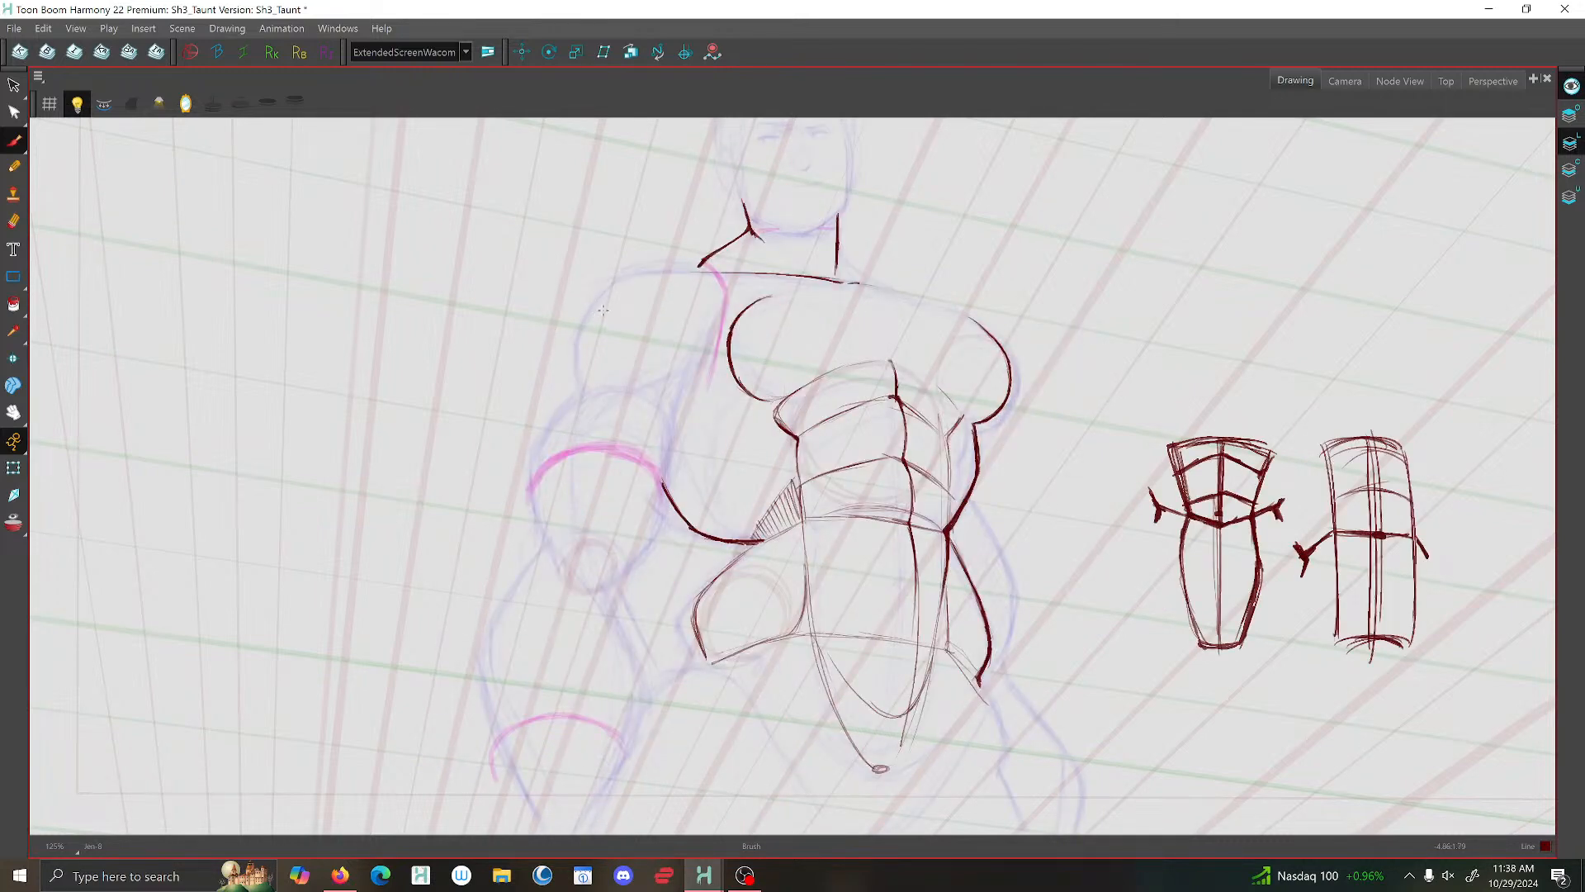
scroll(603, 311, up, 1)
mouse_move(588, 311)
mouse_down()
mouse_move(559, 364)
mouse_move(574, 412)
mouse_up()
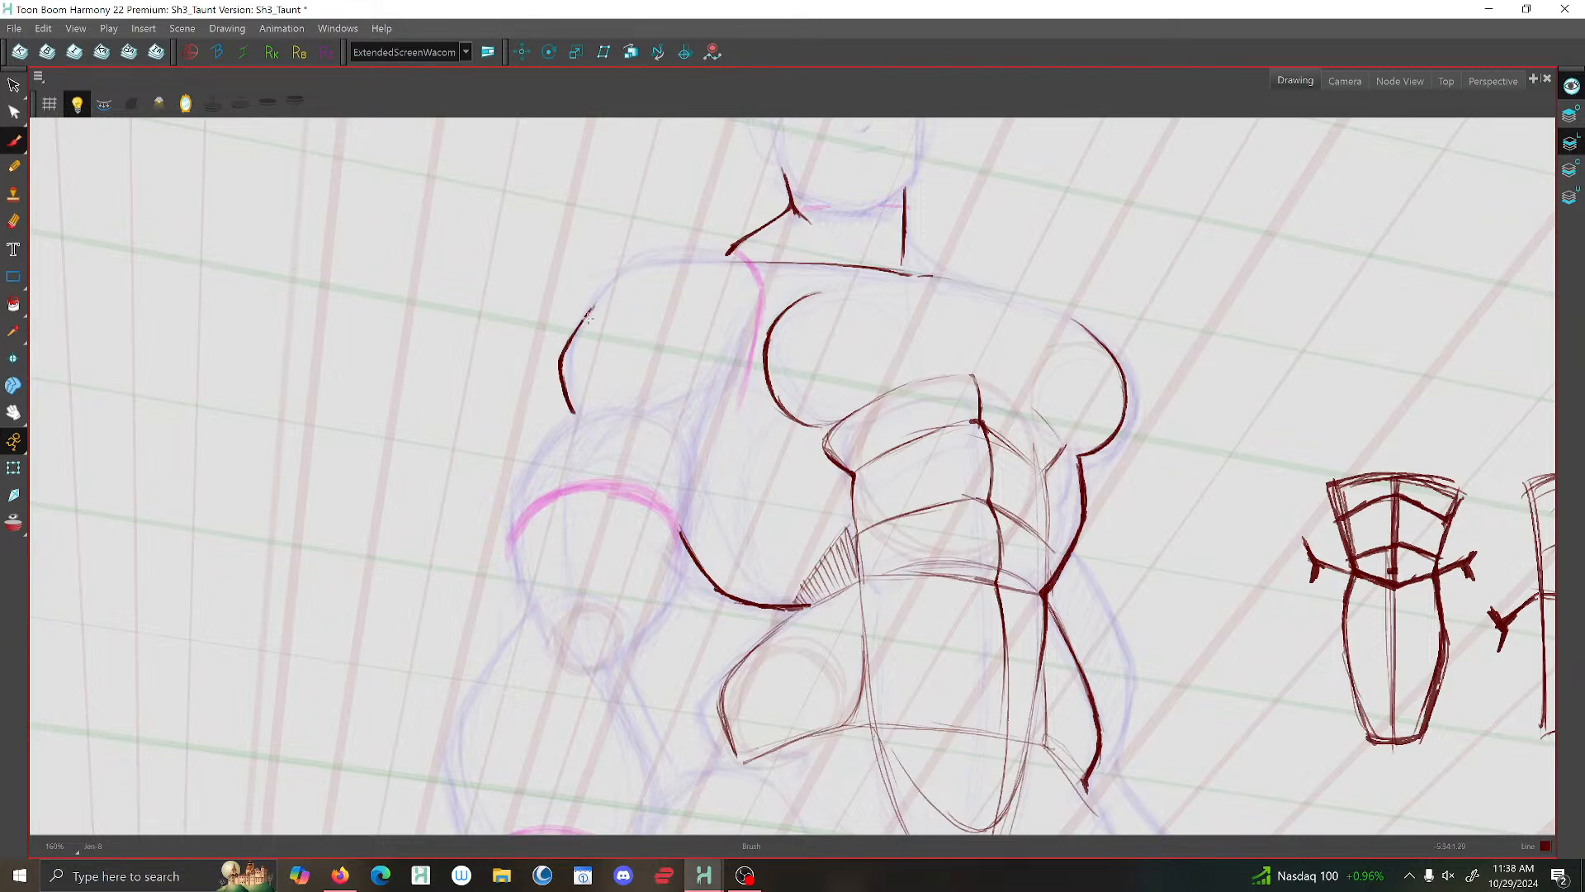
scroll(589, 316, down, 2)
- Brush a small hatched wedge between the shoulder and the chest, using the previous taunt drawing as reference
key(g)
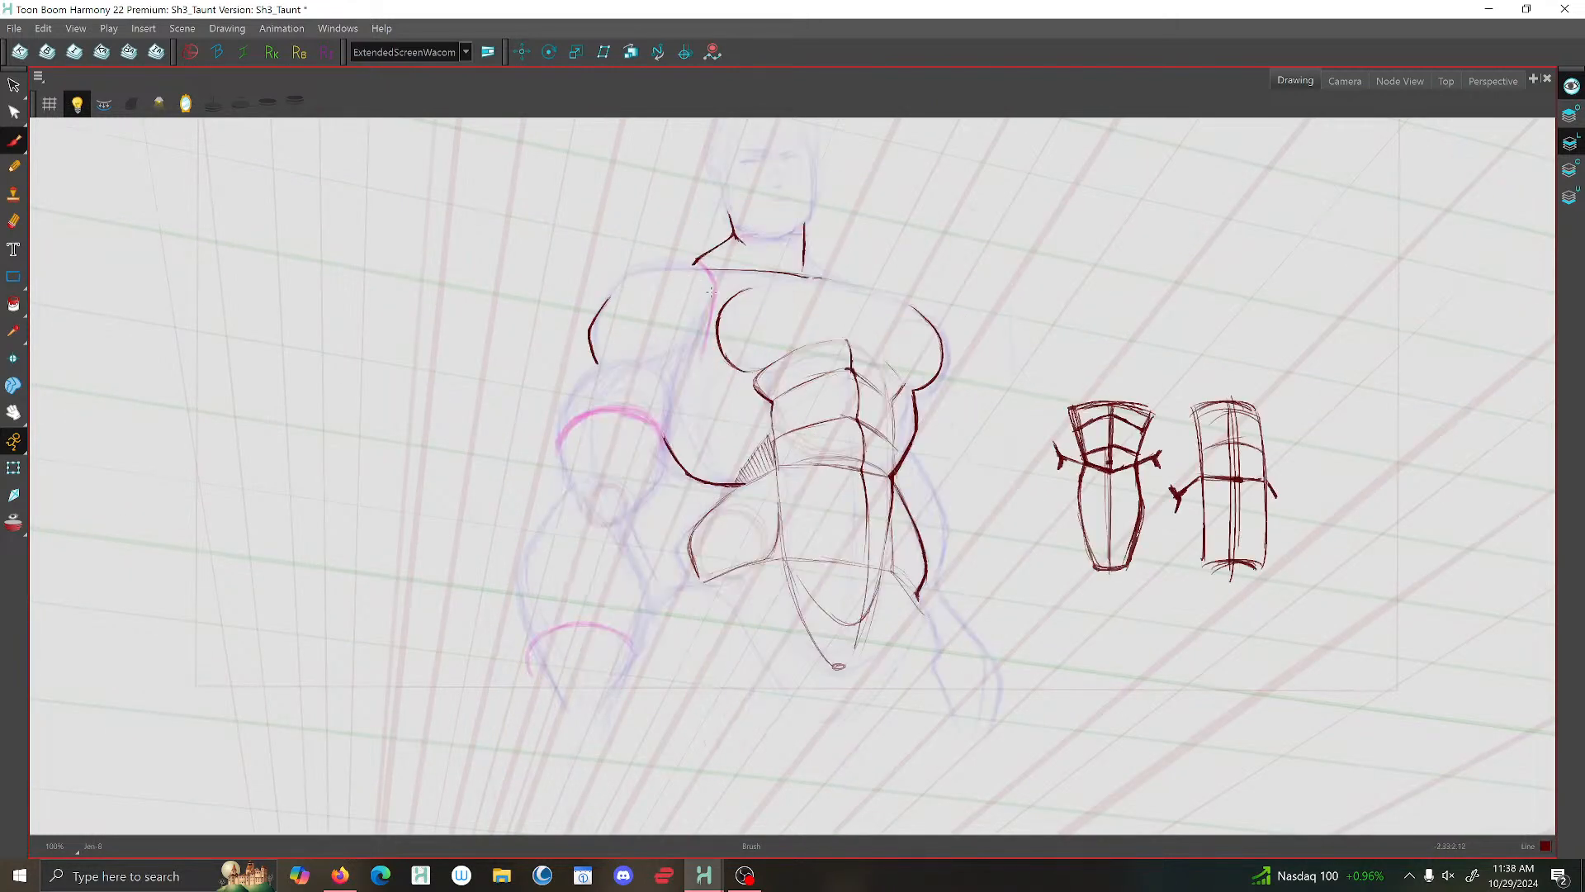
key(f)
key(g)
drag(697, 271, 710, 295)
key(f)
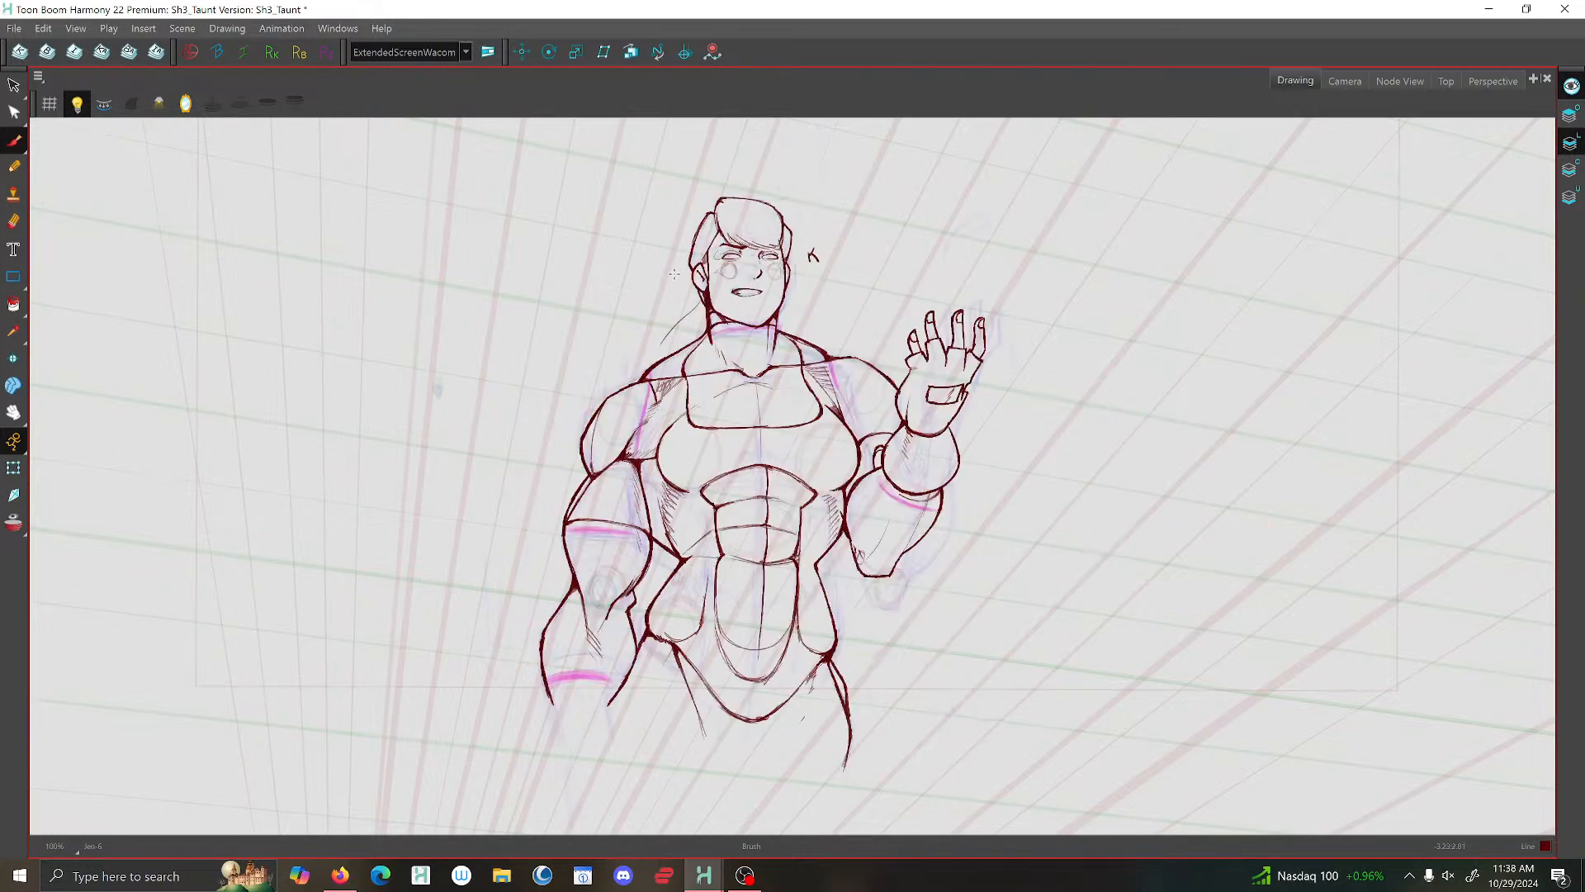
key(g)
scroll(697, 264, up, 2)
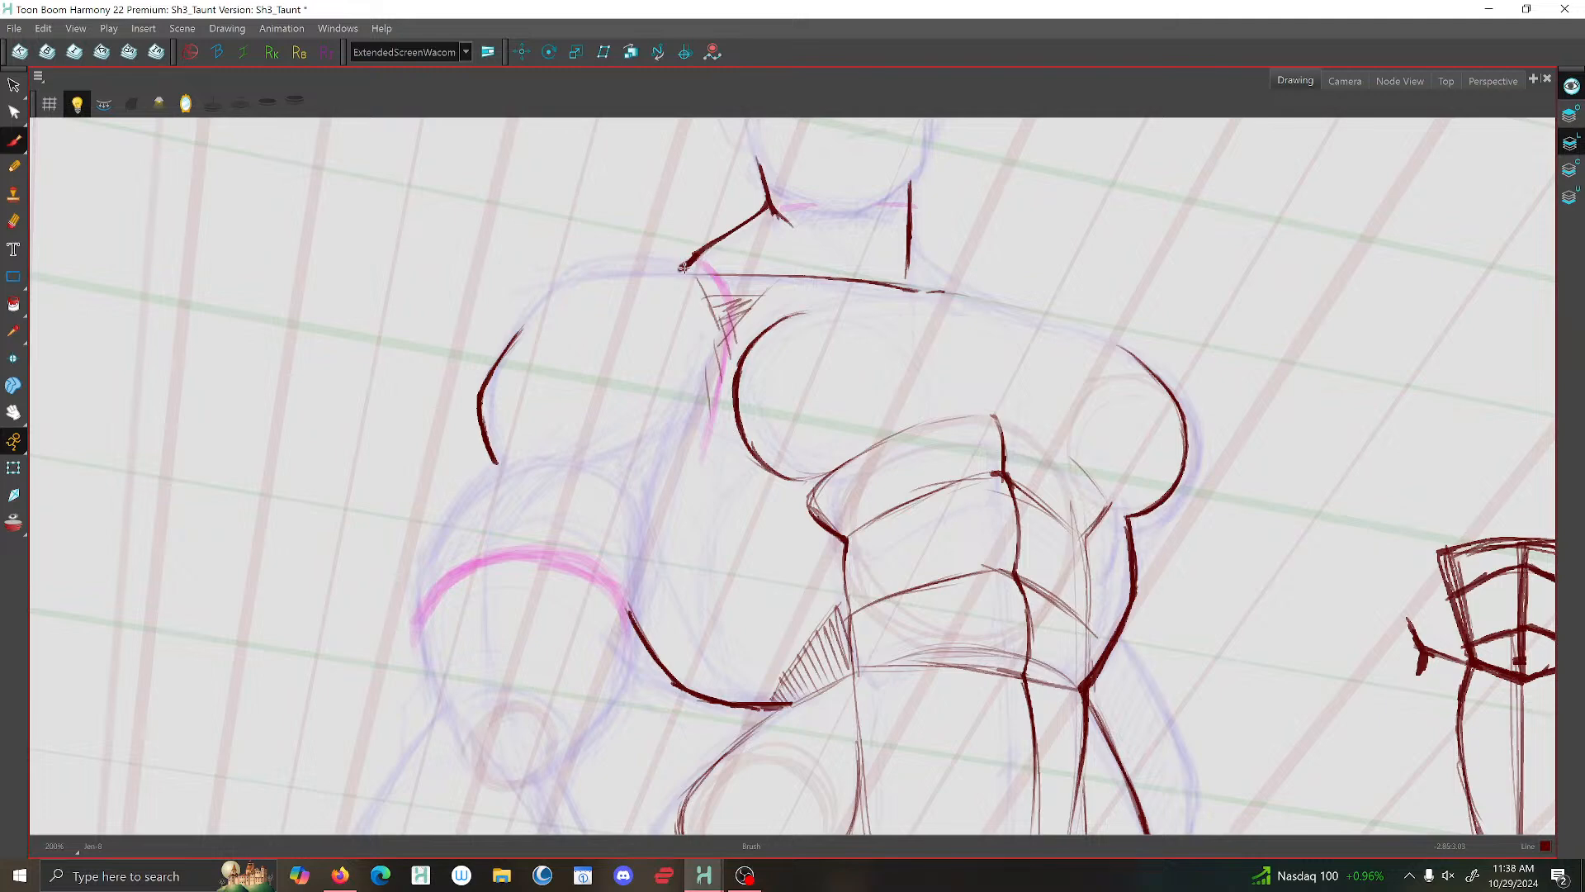
- Brush the shoulder's top contour from the neck slope around to its outer curve, thickening the curve down to the arm
mouse_move(649, 269)
mouse_down()
mouse_move(685, 268)
mouse_move(600, 269)
mouse_up()
key(f)
key(g)
mouse_move(613, 273)
mouse_down()
mouse_move(500, 357)
mouse_move(477, 413)
mouse_move(496, 461)
mouse_up()
- Mirror the view and compare the new pose's shoulder and neck with the previous taunt drawing
key(1)
key(1)
key(1)
key(1)
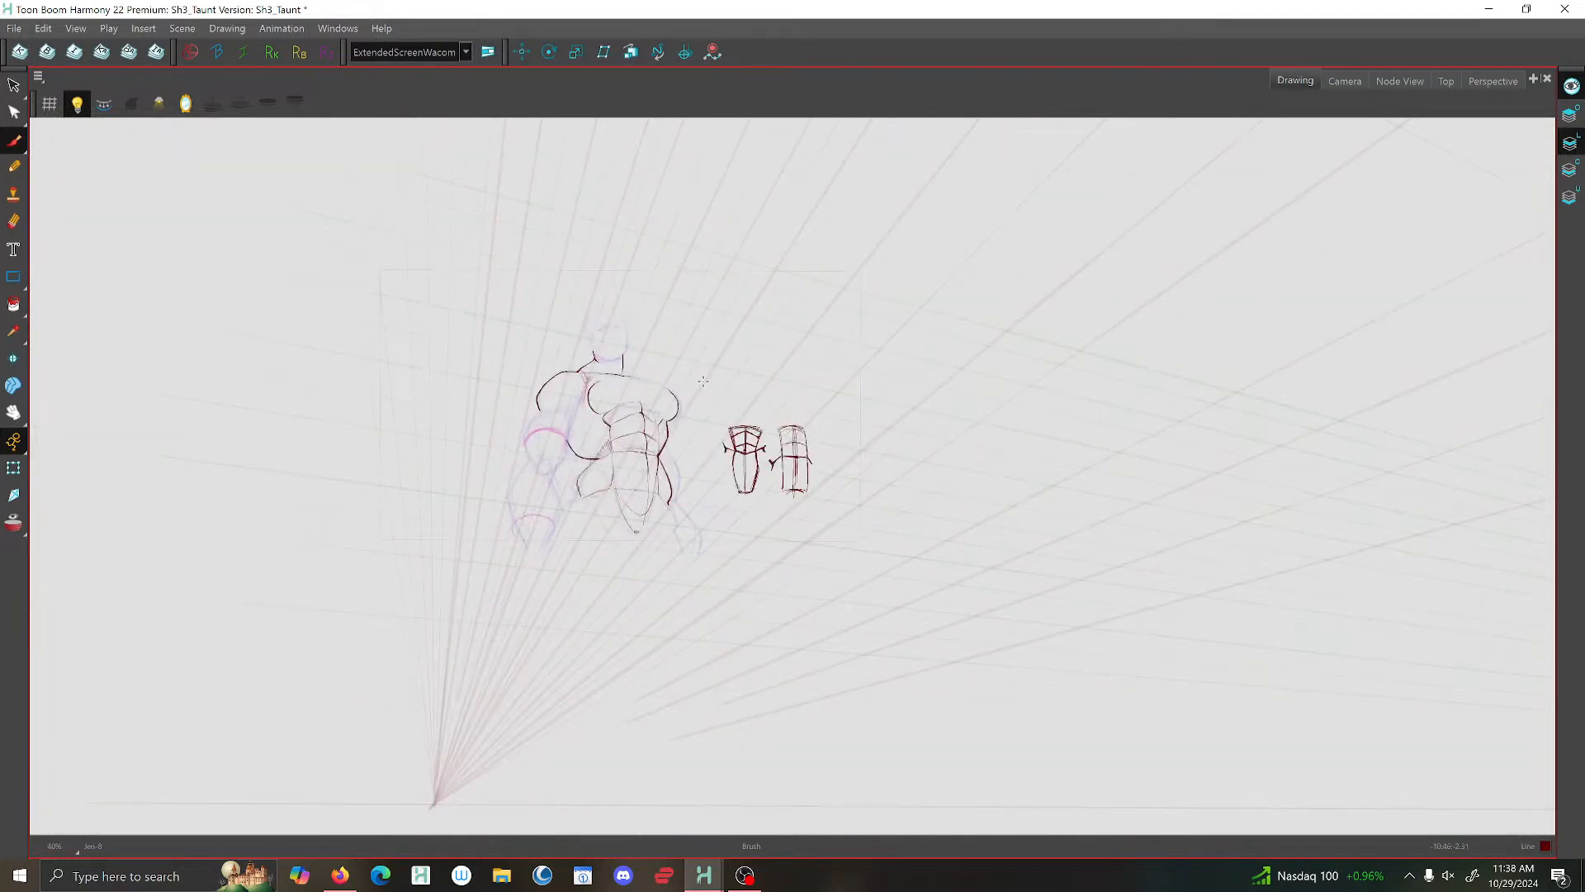
key(2)
key(2)
click(186, 103)
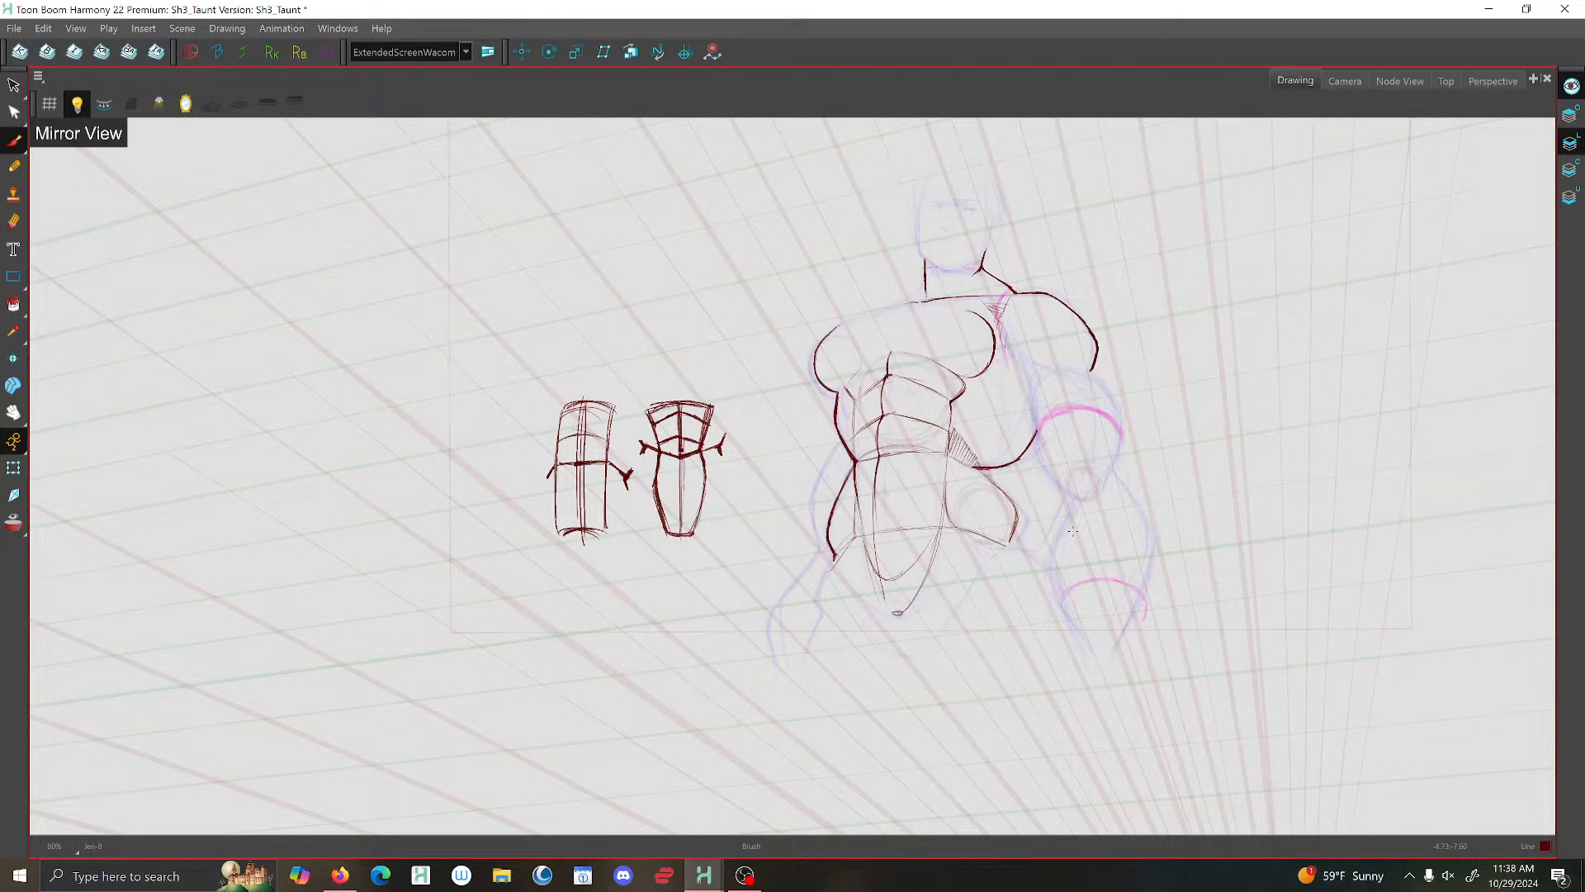
drag(1103, 393, 732, 436)
key(2)
key(2)
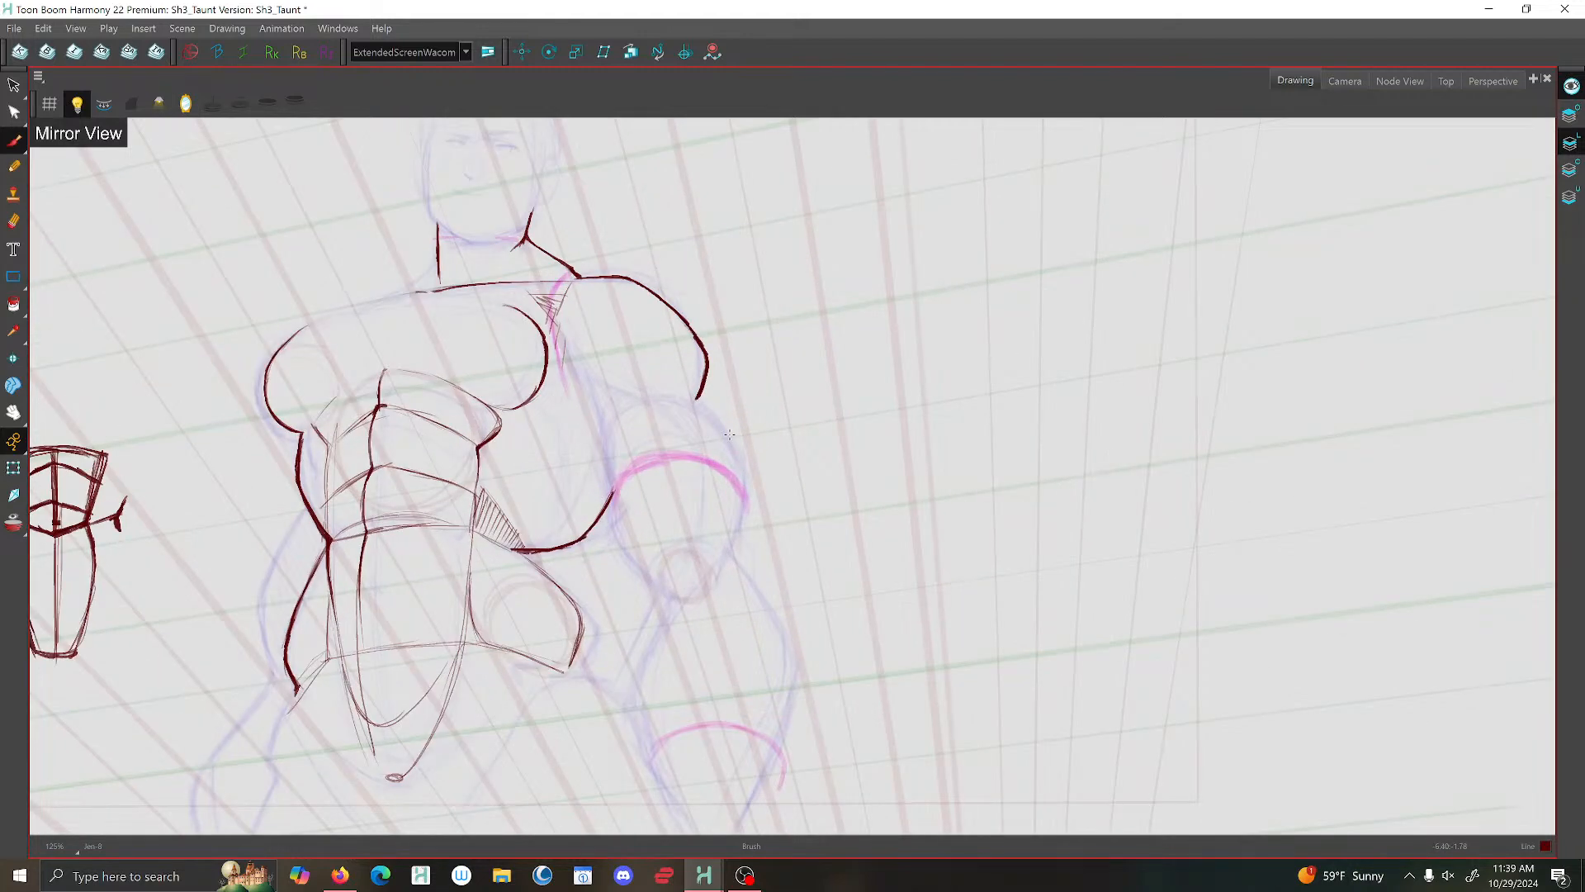
key(g)
key(f)
key(f)
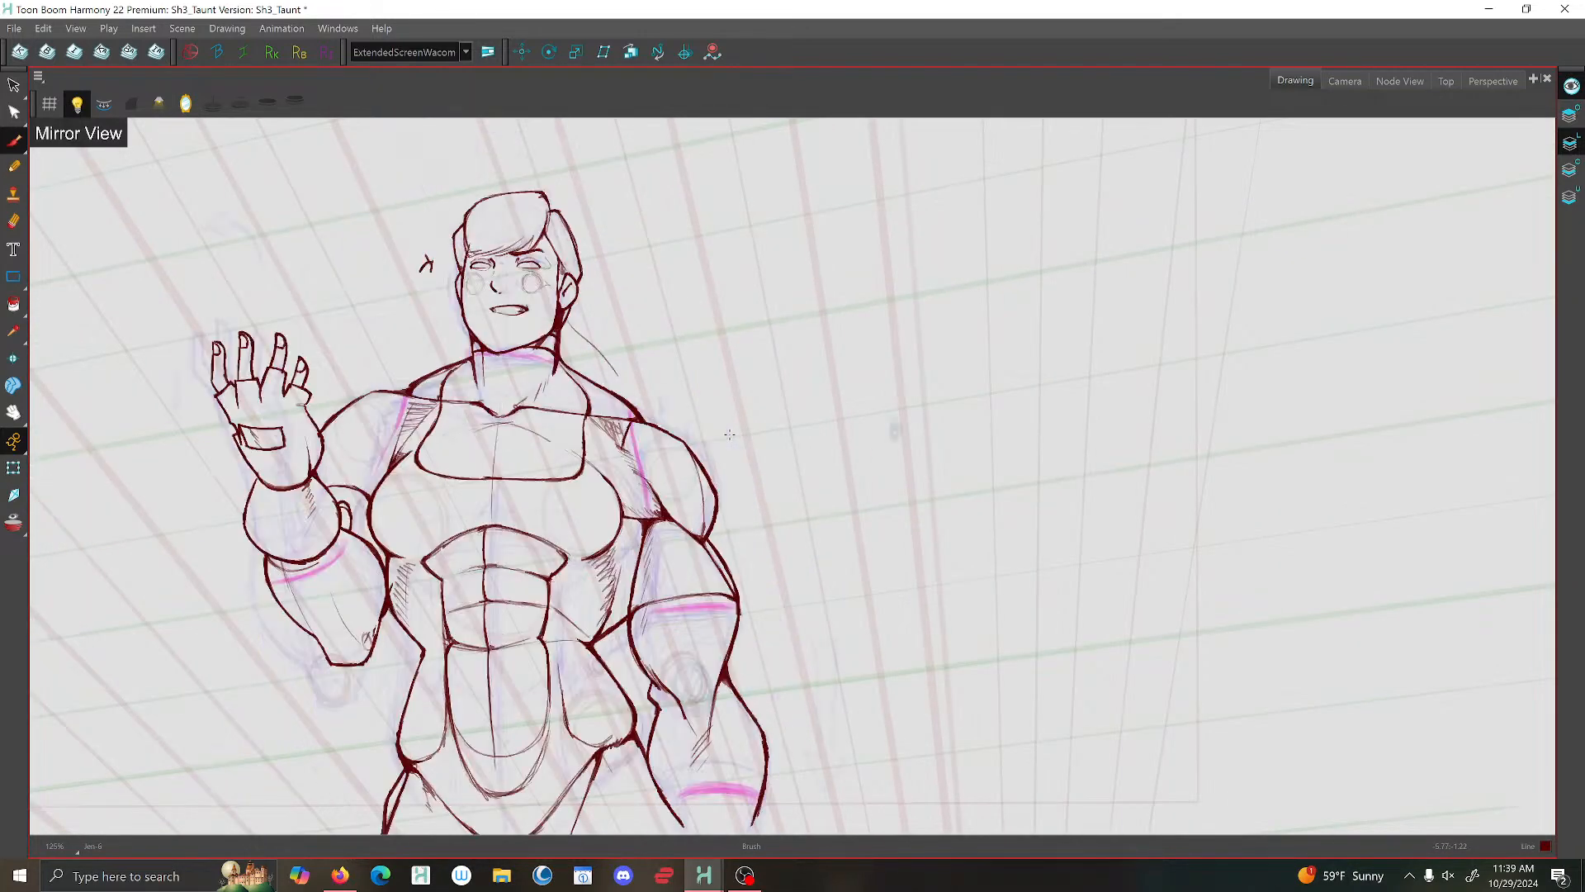
key(g)
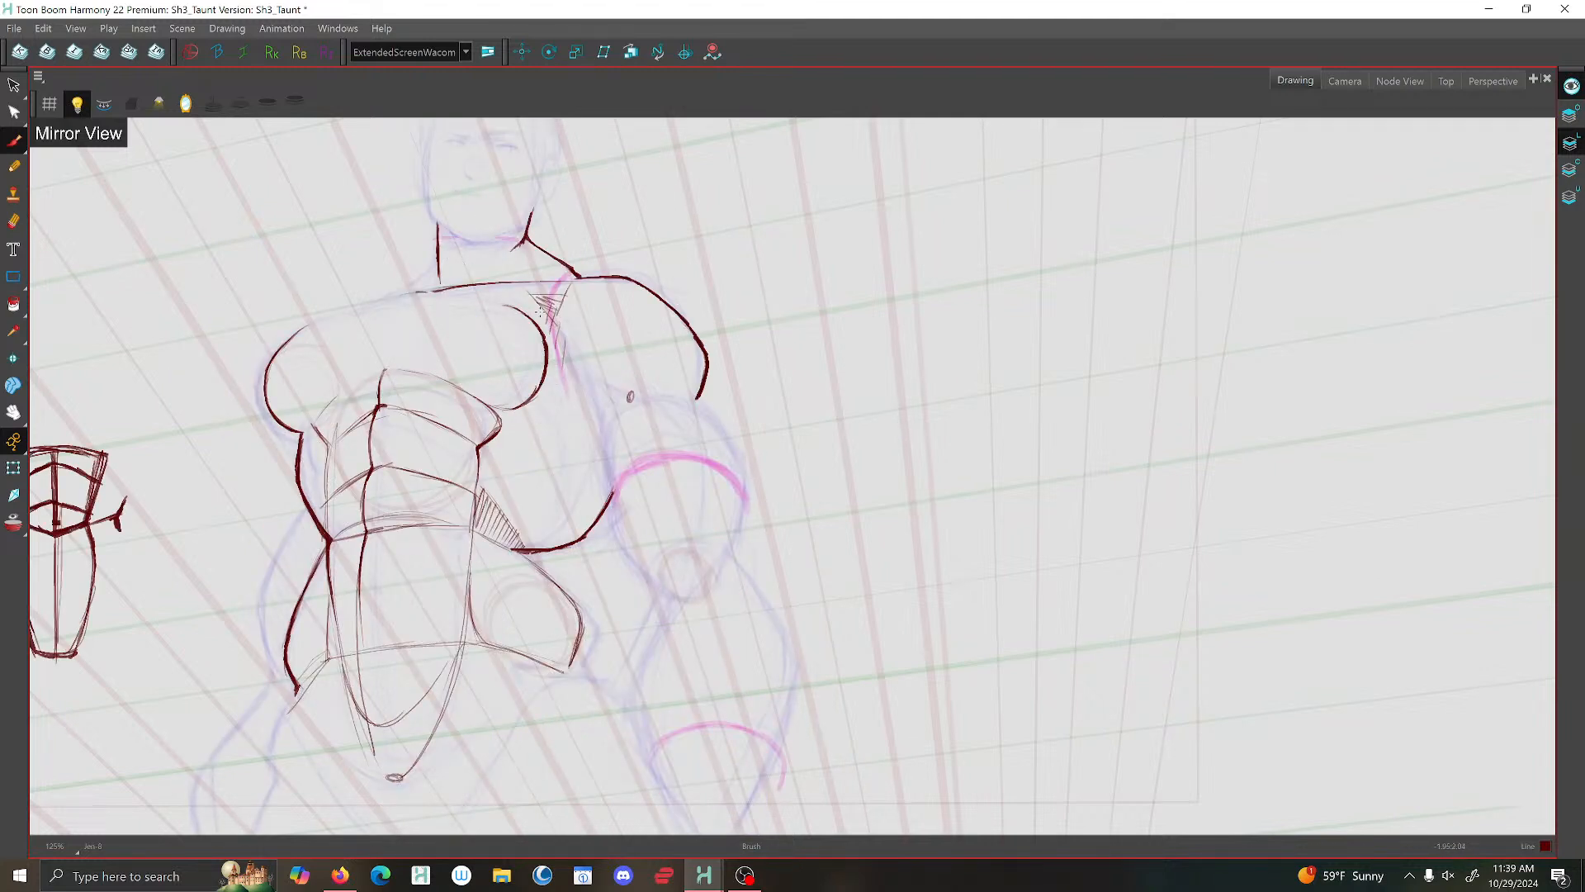
- Brush two converging lines from the hatched wedge and the chest's edge towards the armpit
drag(550, 315, 627, 391)
key(f)
key(g)
mouse_move(617, 394)
mouse_down()
mouse_move(538, 378)
mouse_move(616, 397)
mouse_move(542, 379)
mouse_move(559, 341)
mouse_move(546, 368)
mouse_move(616, 396)
mouse_move(563, 376)
mouse_move(614, 382)
mouse_move(584, 342)
mouse_move(623, 387)
mouse_move(523, 300)
mouse_move(628, 384)
mouse_move(565, 327)
mouse_up()
- Compare with the previous drawing, then strengthen the shoulder's inner edge and brush its lower edge across to the outer curve
key(f)
key(g)
key(f)
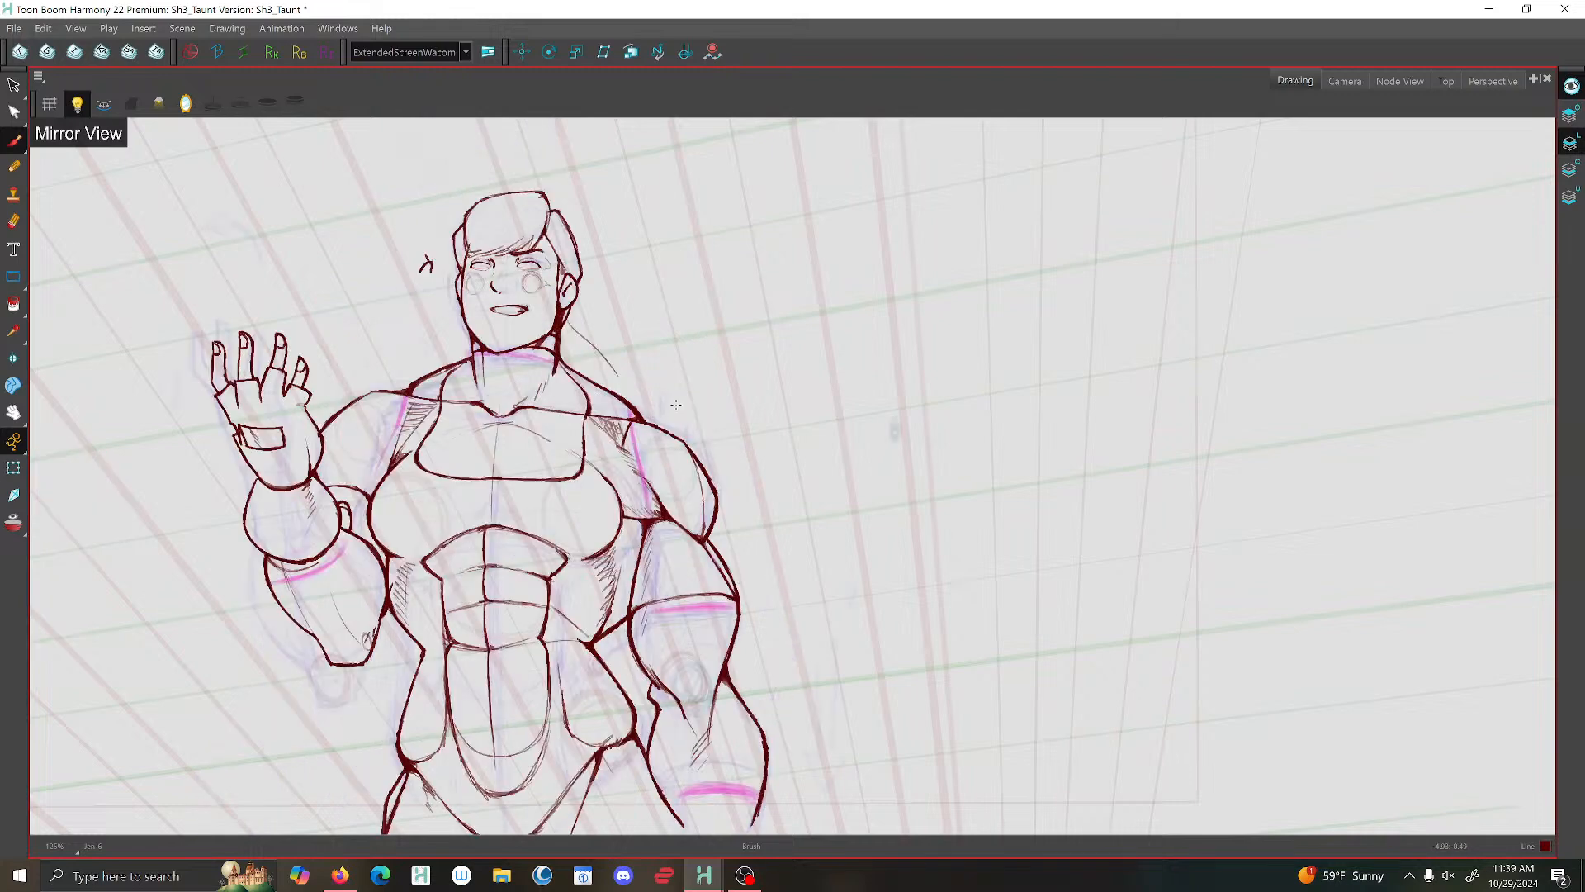
key(g)
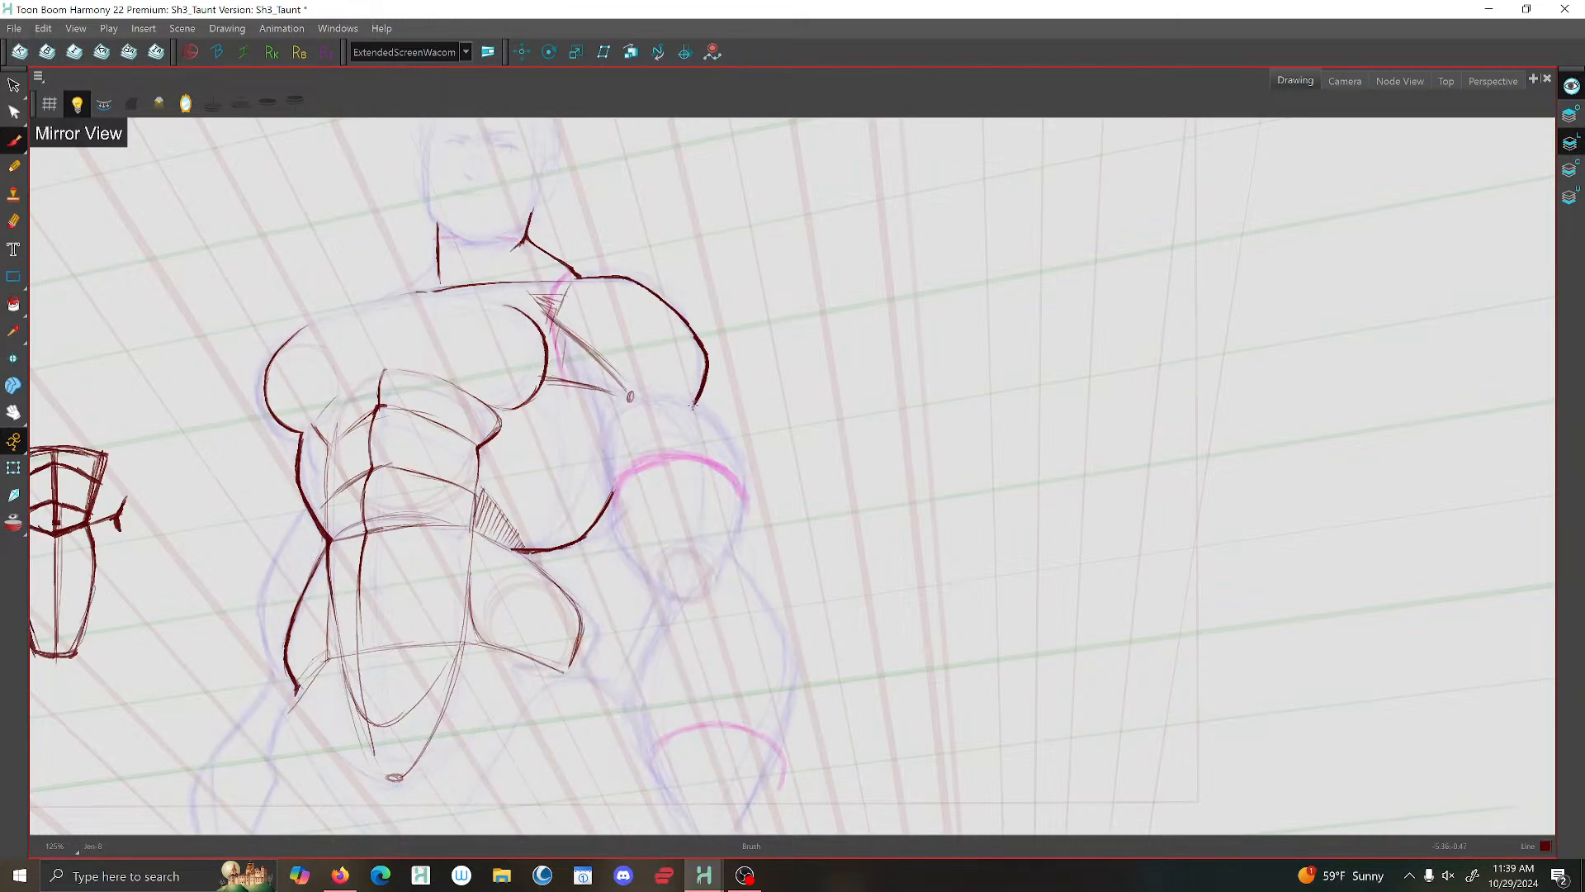
key(f)
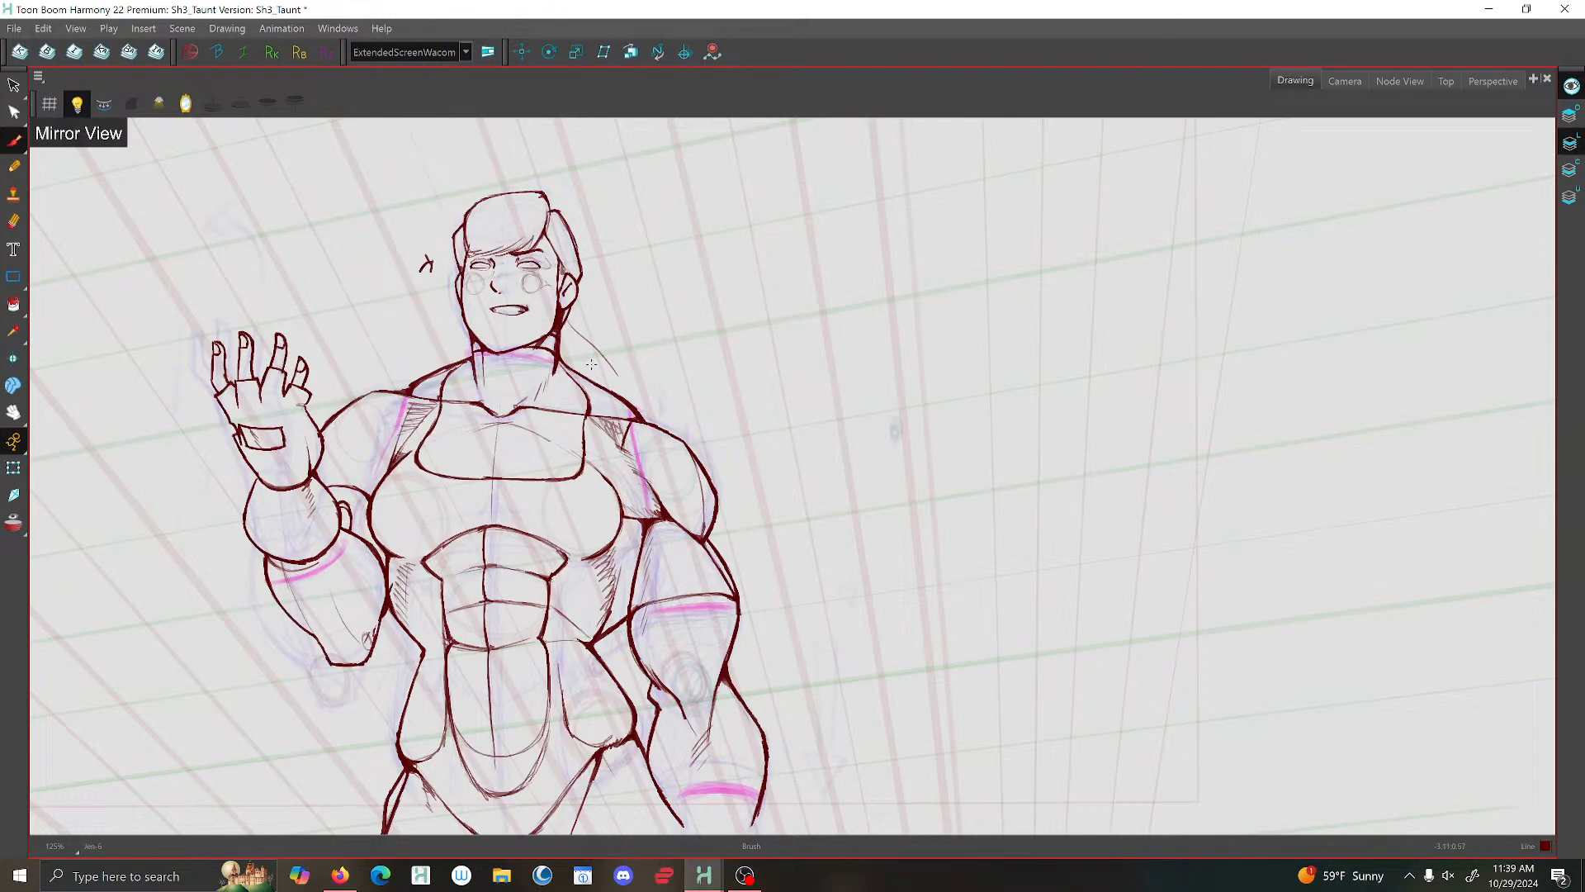
key(g)
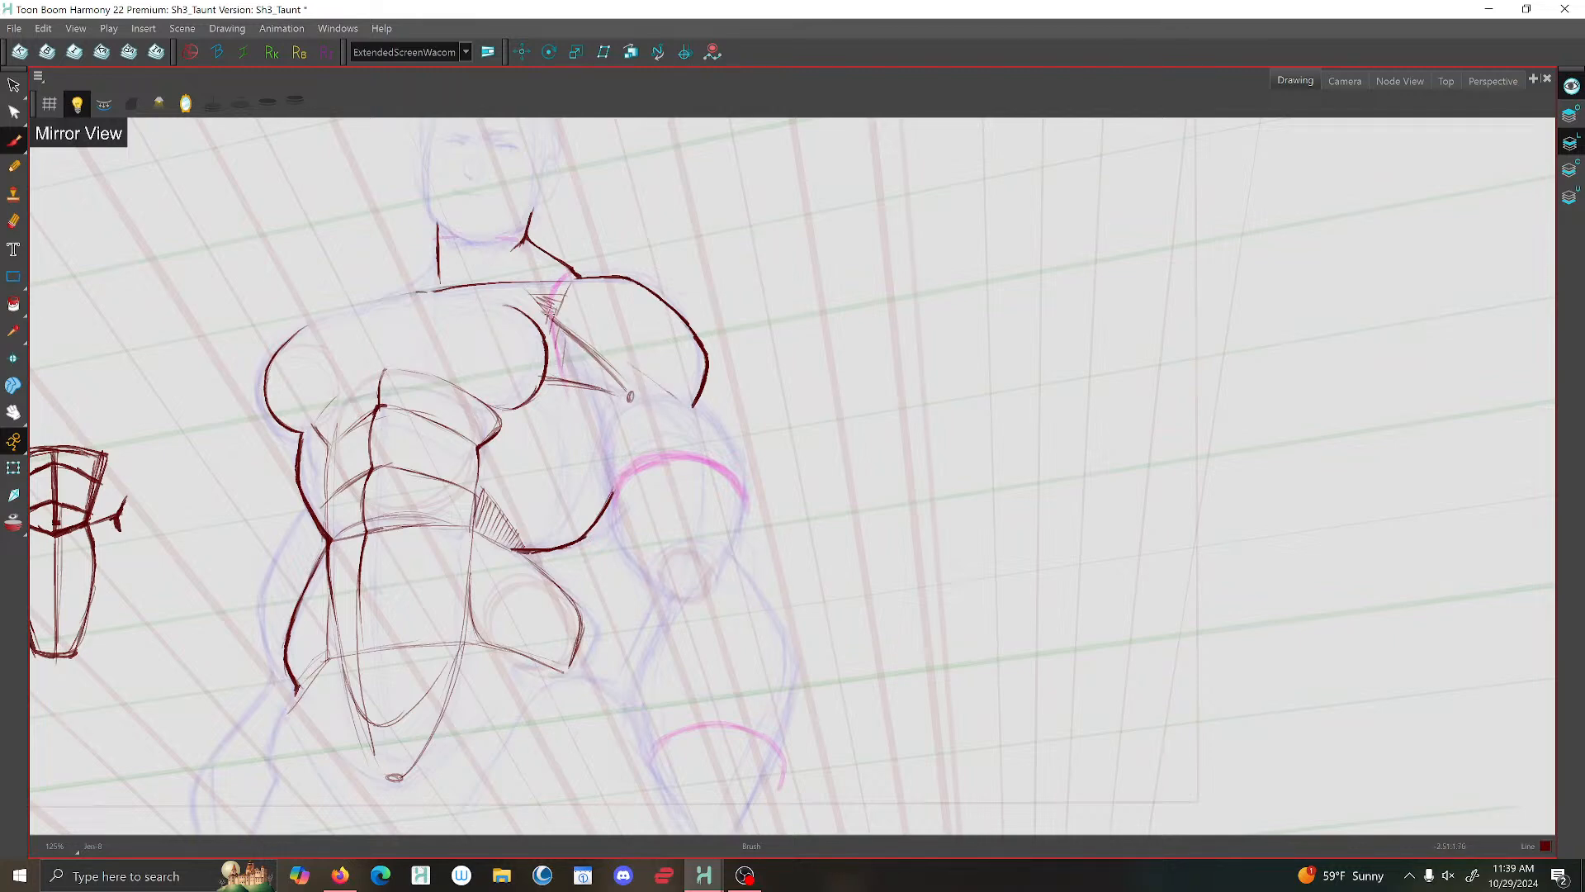
key(f)
key(g)
drag(561, 319, 677, 402)
- Restore the unmirrored view of the whole torso and save the scene
scroll(685, 417, down, 5)
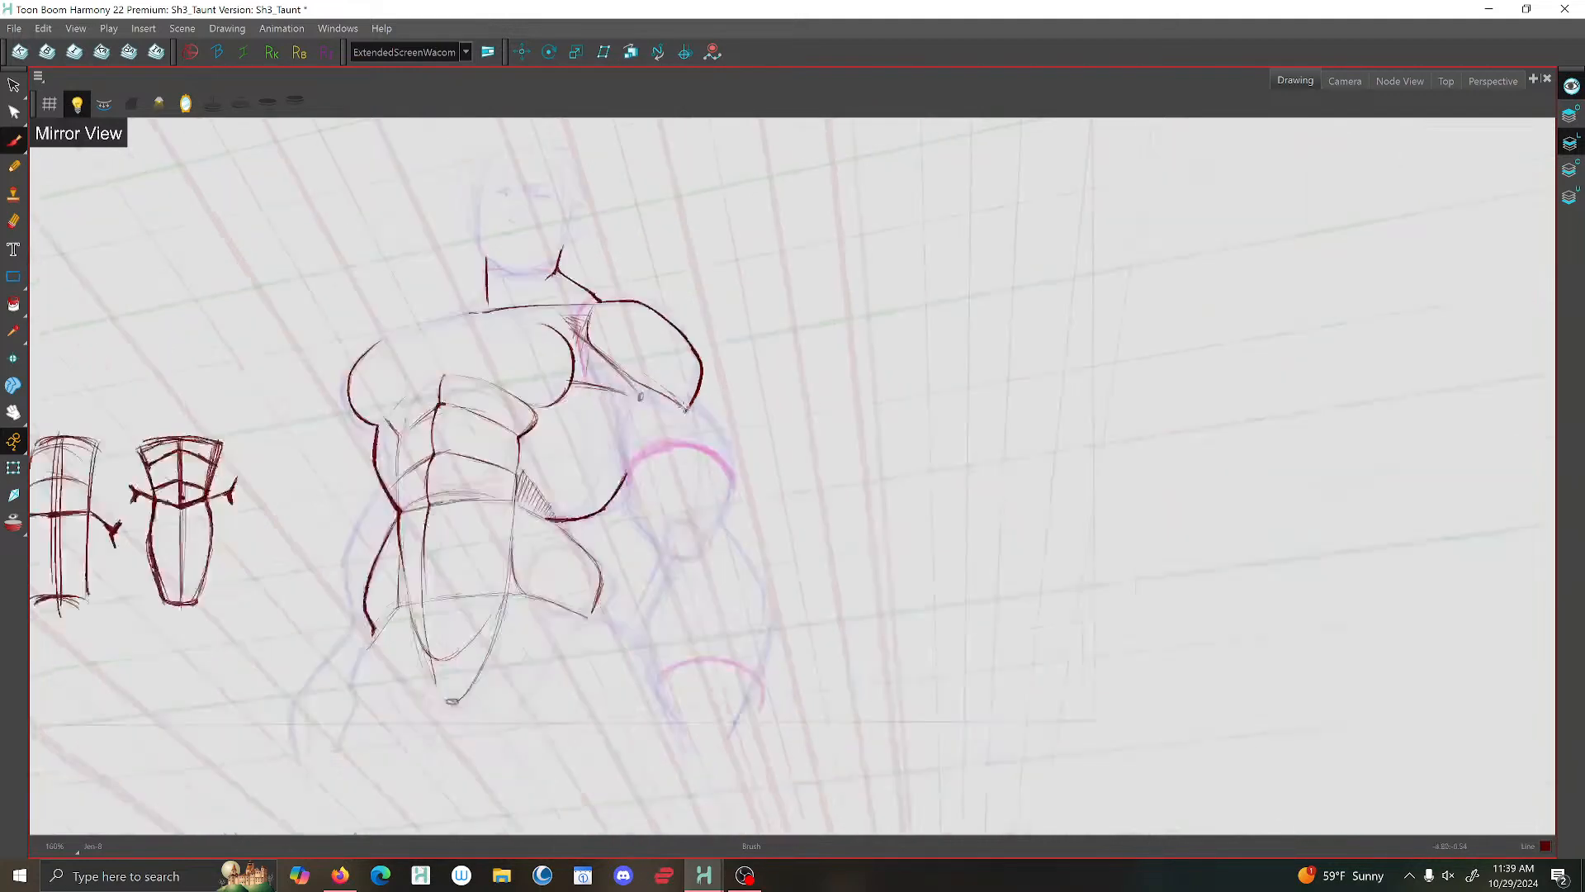
scroll(679, 440, down, 2)
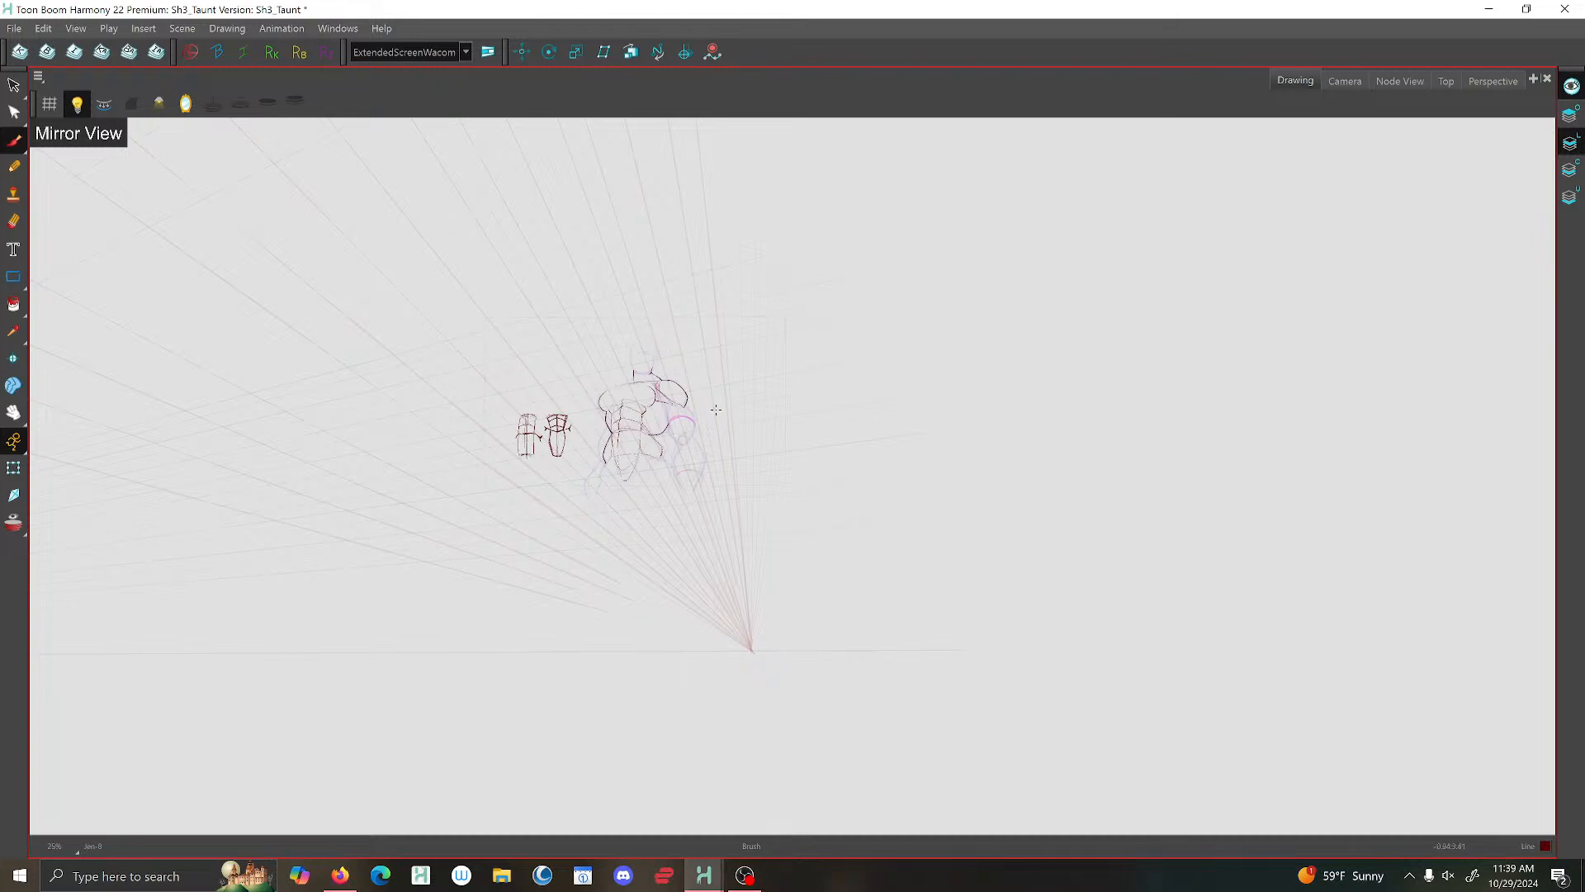
scroll(716, 410, up, 3)
click(186, 103)
scroll(490, 318, up, 1)
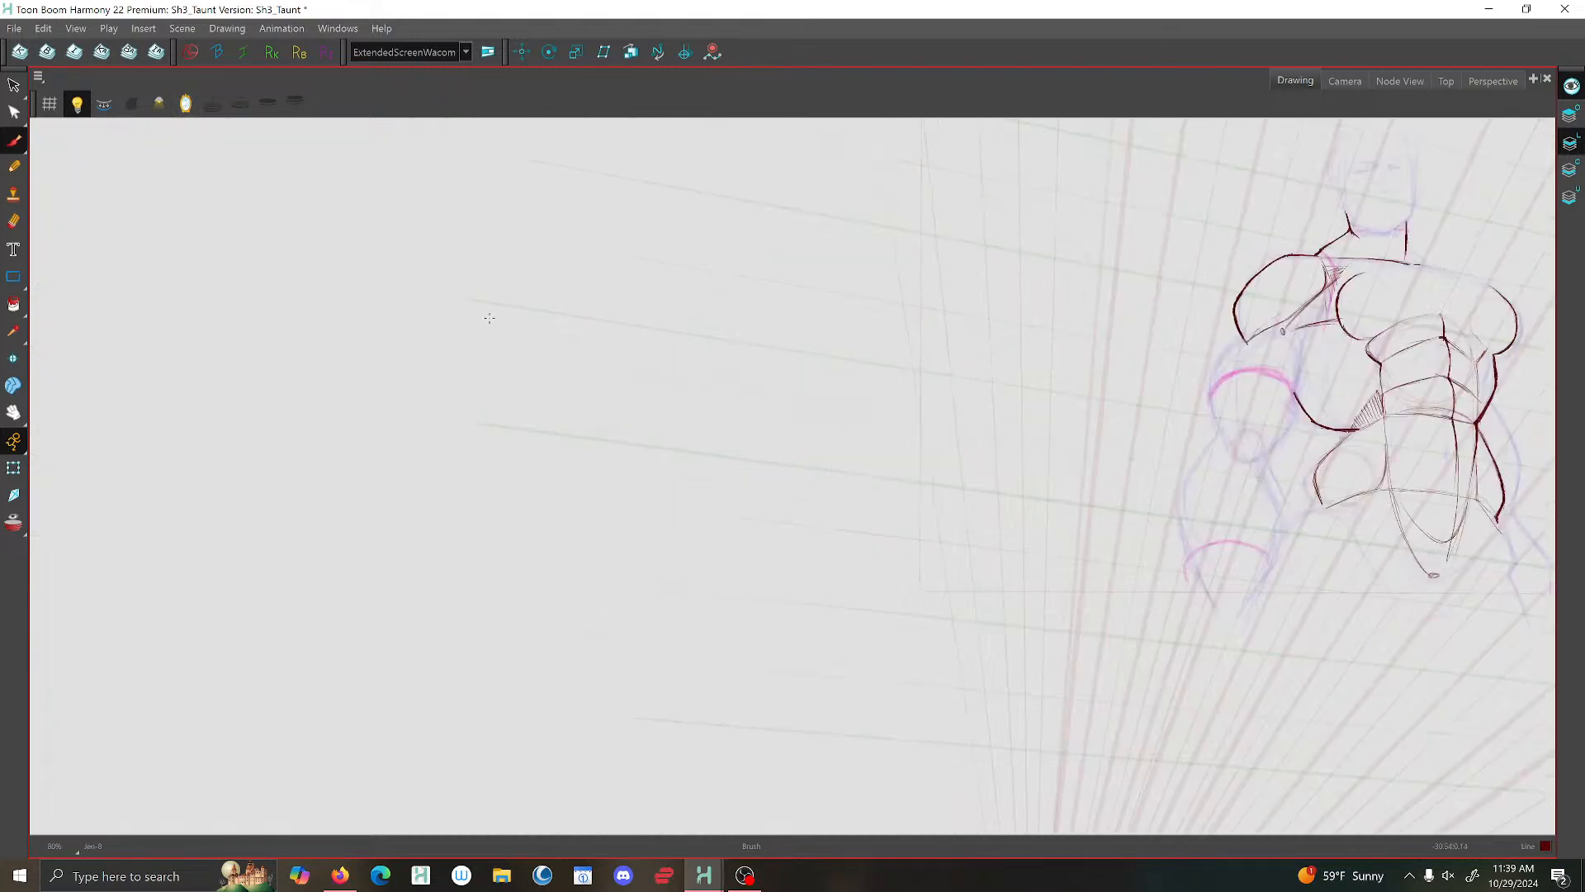
scroll(600, 349, down, 1)
drag(1074, 338, 637, 374)
scroll(715, 347, up, 2)
scroll(636, 375, up, 1)
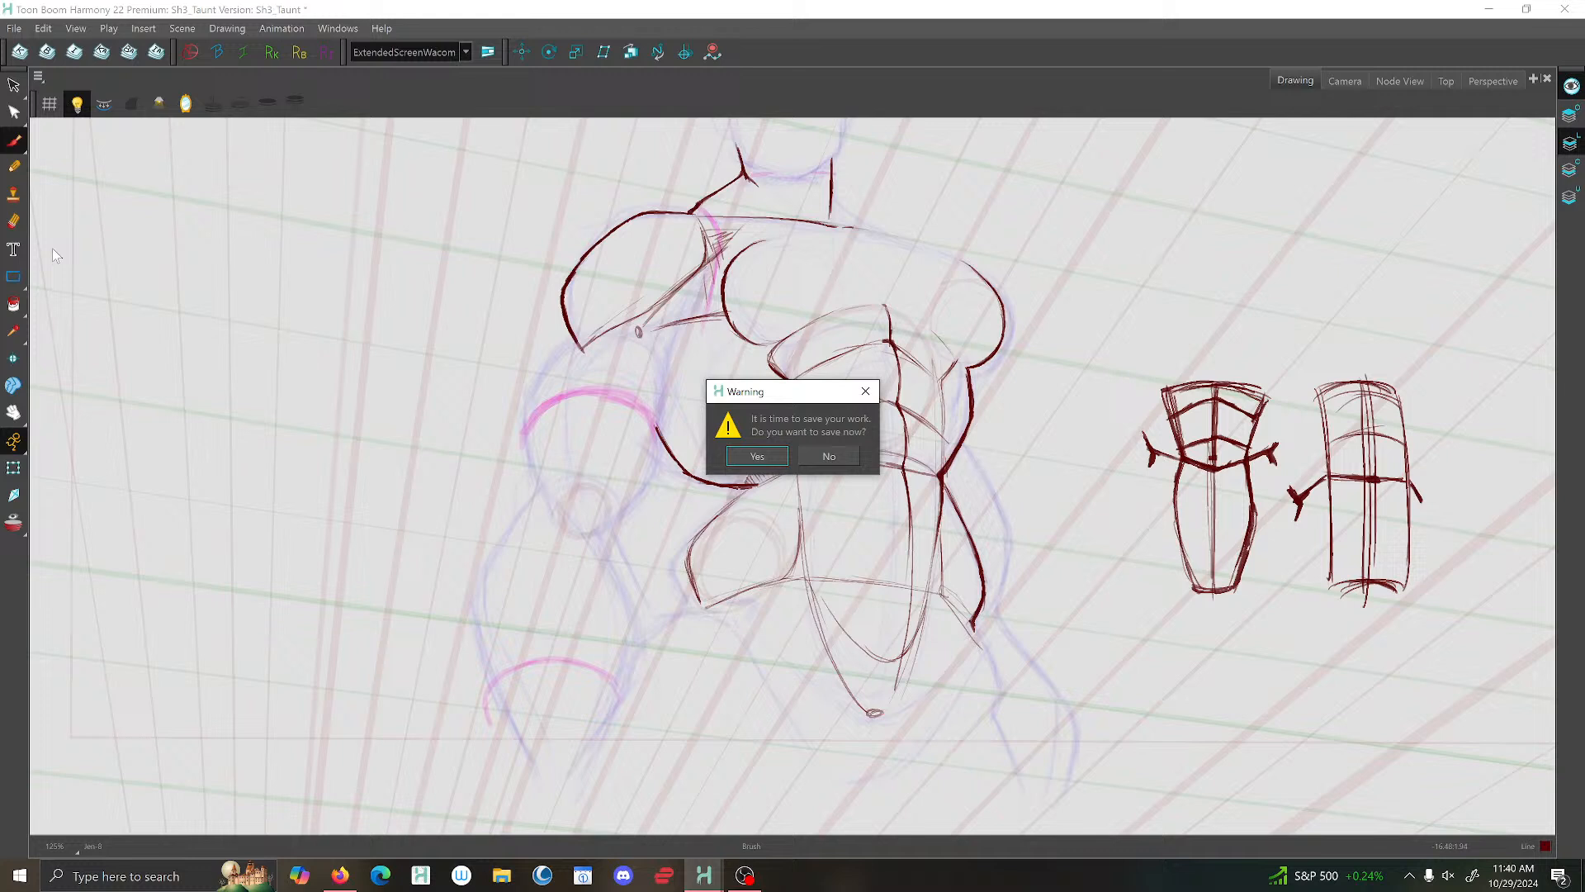
click(763, 456)
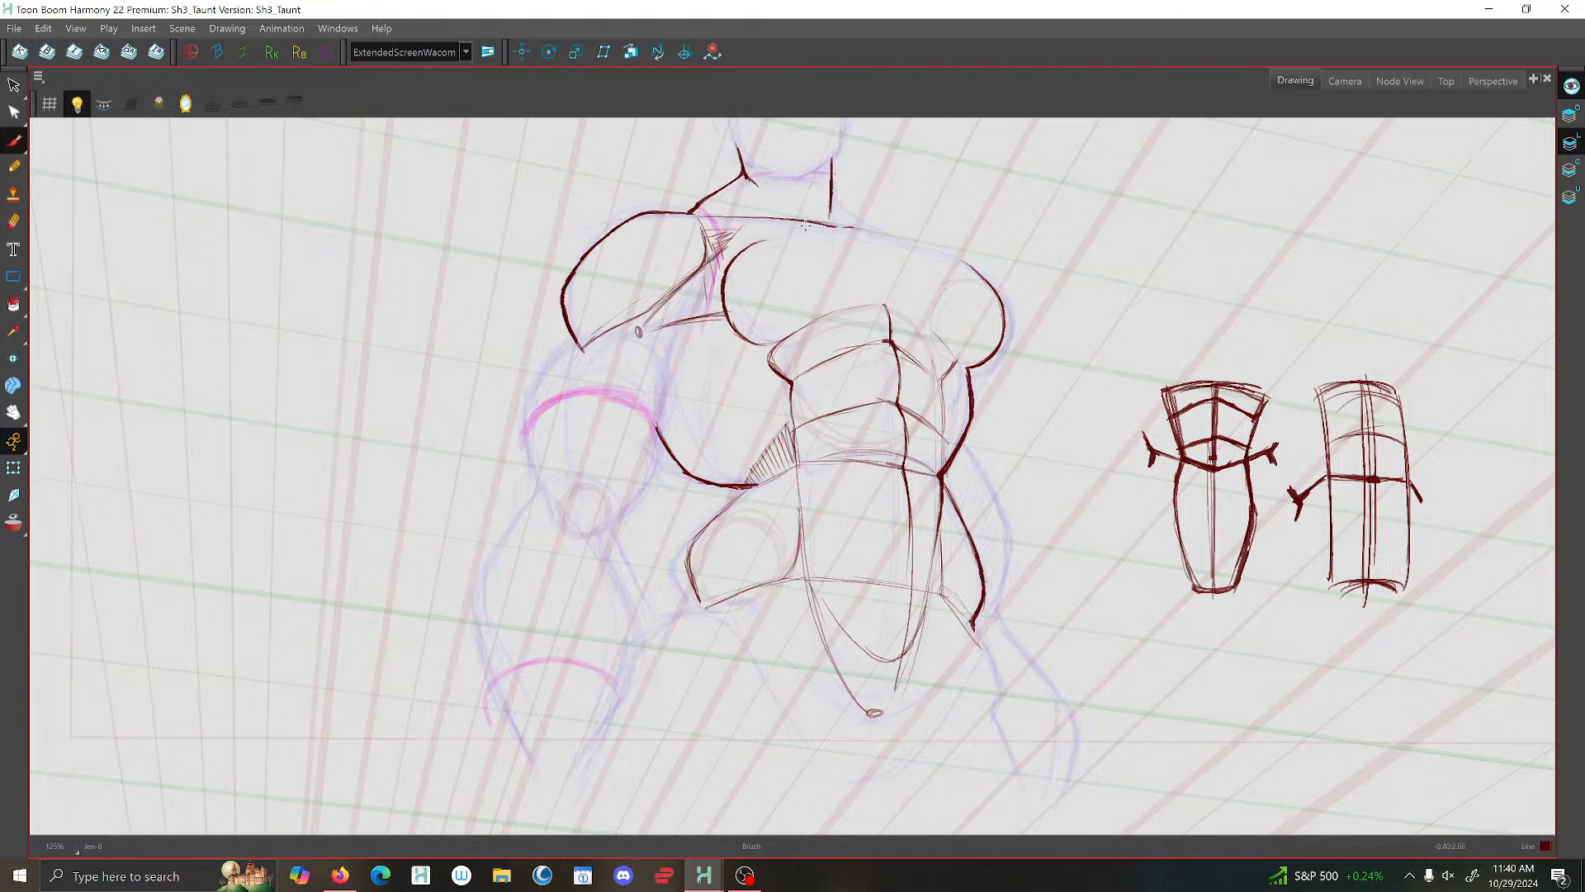
- Erase the hatching between shoulder and chest and redraw the contour from the collar line down to the armpit
drag(741, 221, 655, 312)
mouse_move(738, 235)
mouse_down()
mouse_move(669, 299)
mouse_move(712, 274)
mouse_move(717, 295)
mouse_up()
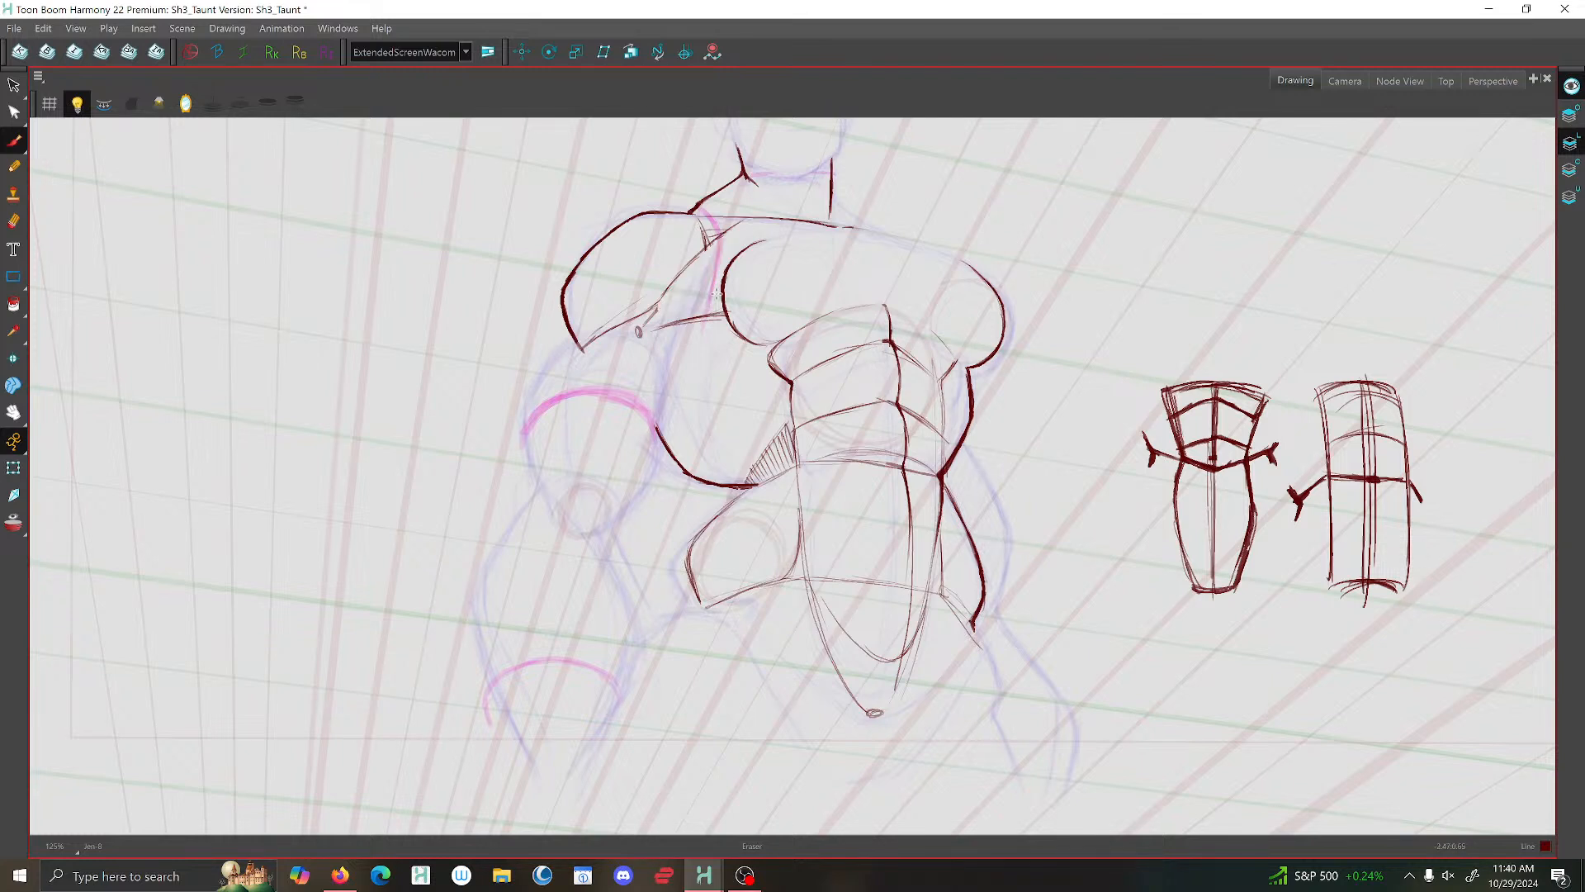
drag(753, 218, 655, 312)
mouse_move(698, 312)
mouse_down()
mouse_move(645, 316)
mouse_move(666, 317)
mouse_move(659, 303)
mouse_move(667, 317)
mouse_up()
drag(741, 226, 659, 315)
- Brush the upper arm's outer contours from below the shoulder down towards the elbow
mouse_move(578, 350)
mouse_down()
mouse_move(537, 433)
mouse_move(565, 507)
mouse_up()
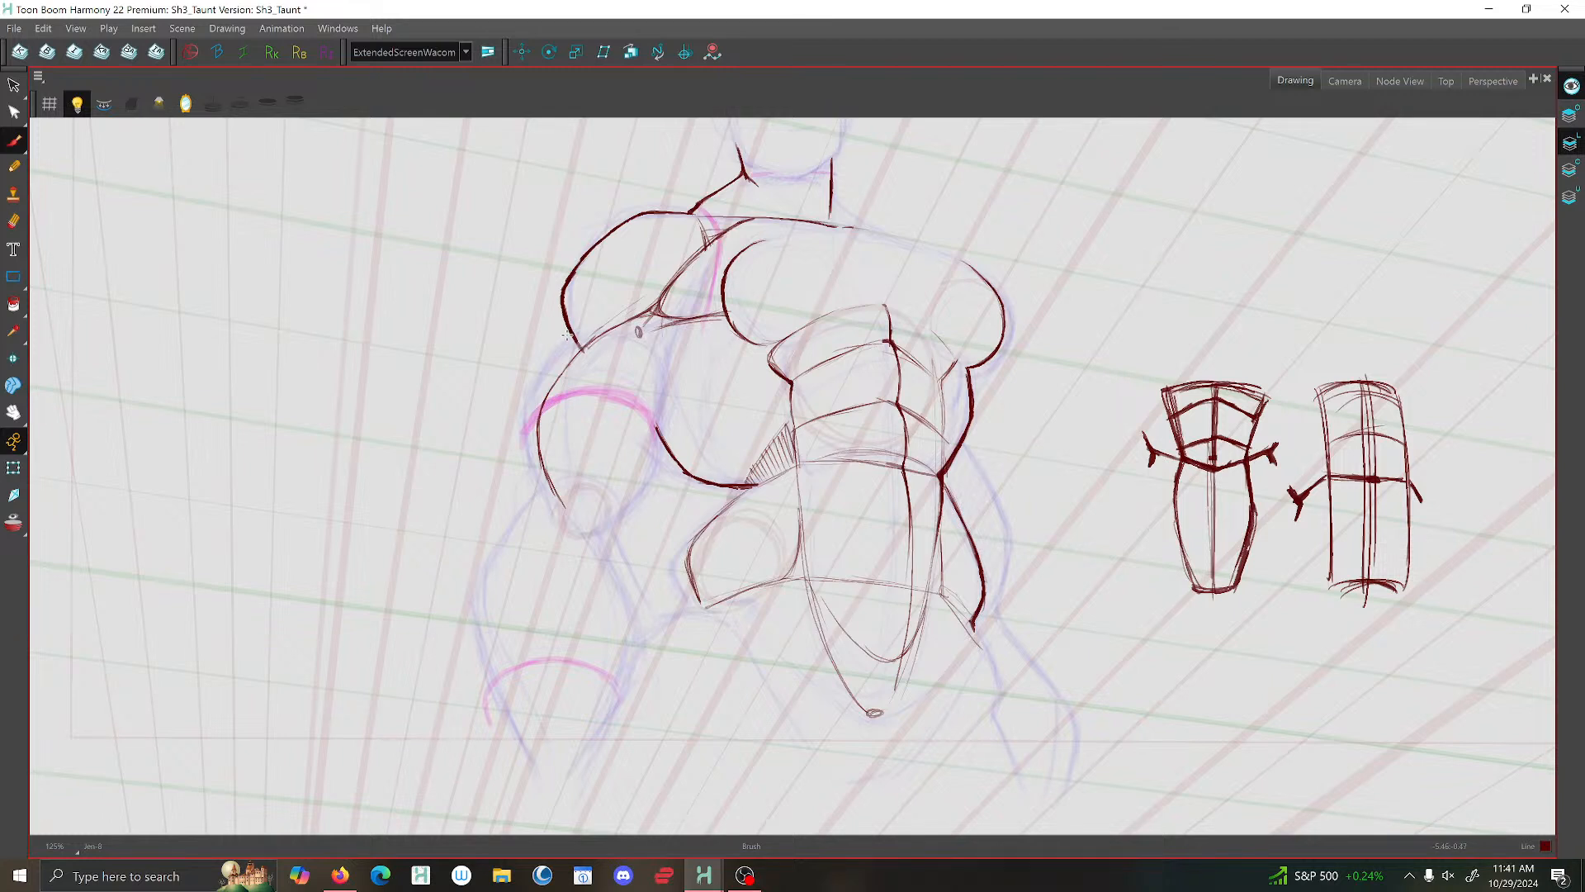
mouse_move(573, 335)
mouse_down()
mouse_move(525, 400)
mouse_move(557, 497)
mouse_up()
mouse_move(574, 335)
mouse_down()
mouse_move(529, 393)
mouse_move(544, 492)
mouse_up()
- Brush the upper arm's inner edge and the curved line closing the muscle above the elbow
drag(661, 347, 657, 464)
mouse_move(655, 341)
mouse_down()
mouse_move(652, 469)
mouse_move(632, 493)
mouse_move(568, 480)
mouse_up()
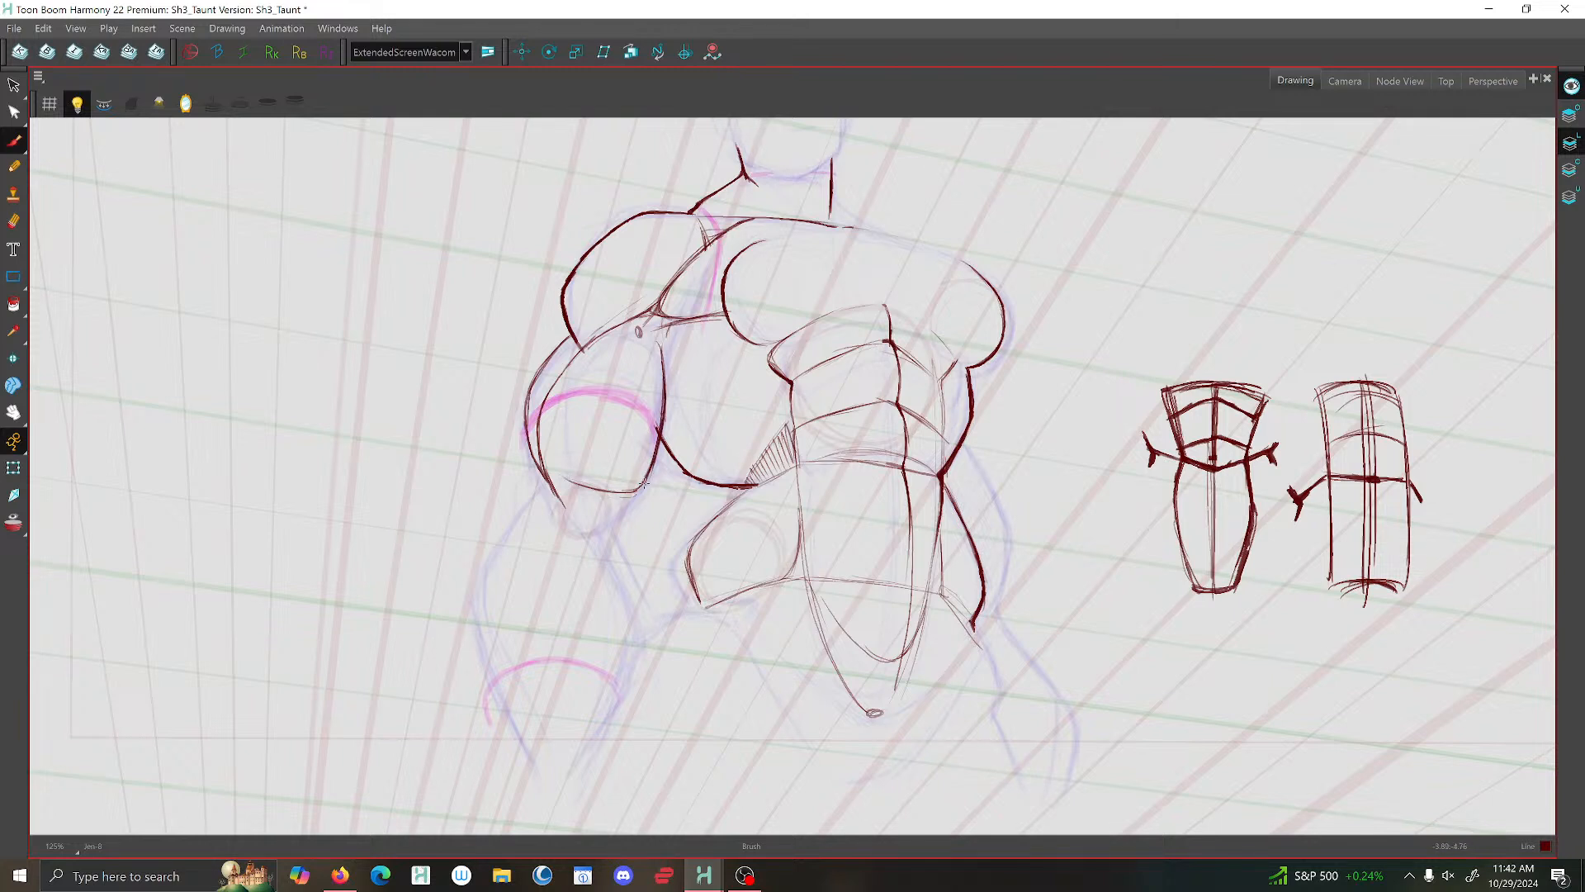
drag(644, 483, 601, 486)
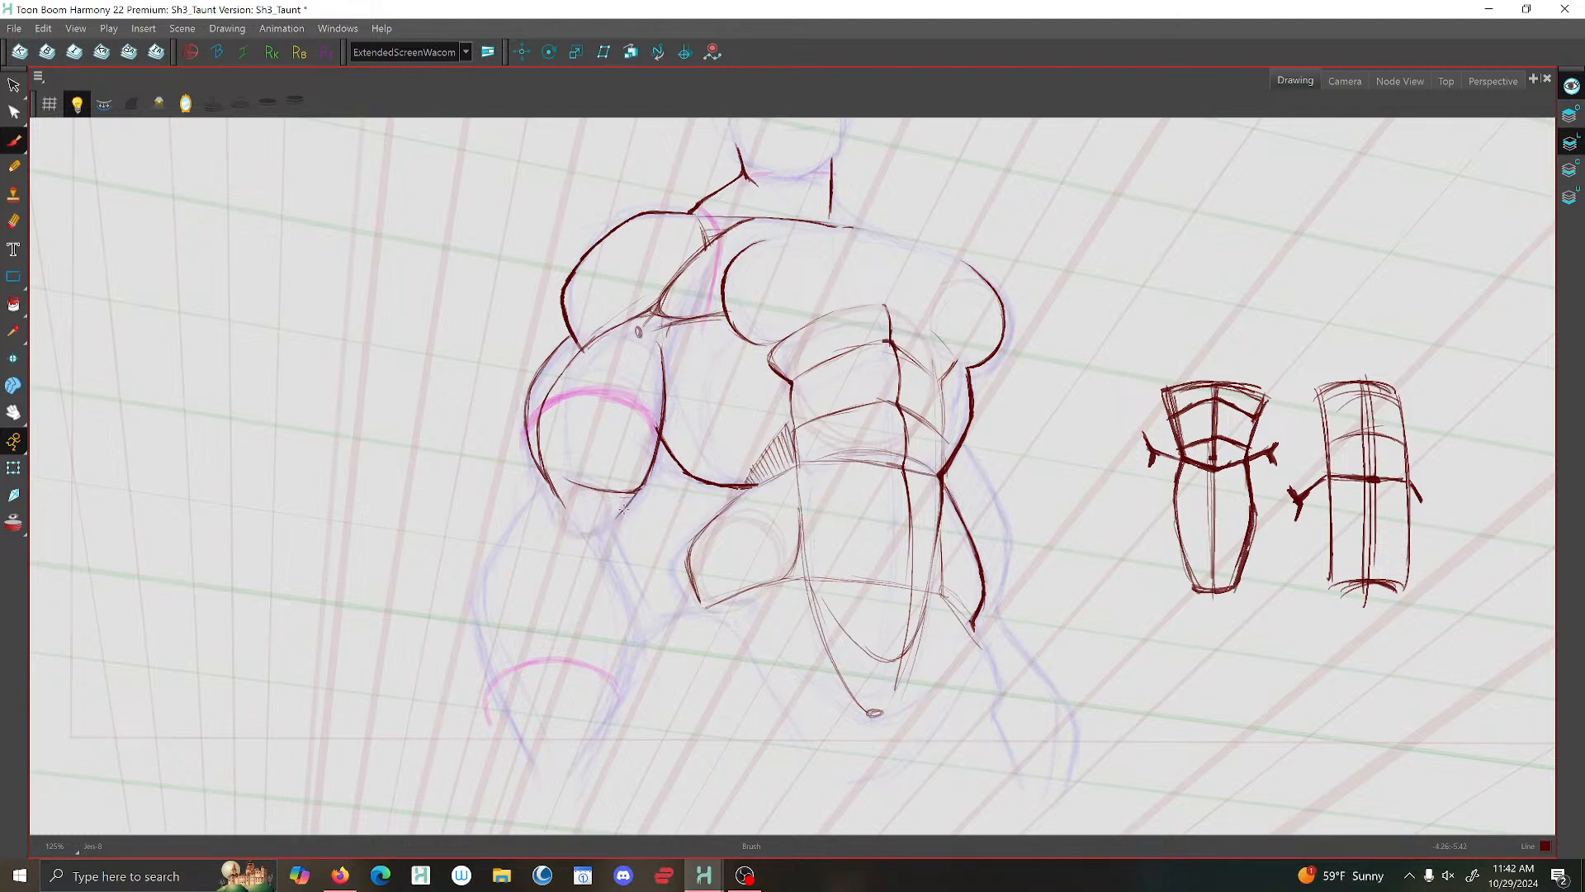
- Extend the upper arm's inner contour to the elbow and brush the curved back-muscle line from the armpit down to the waist
drag(641, 490, 594, 551)
drag(600, 251, 582, 347)
drag(666, 322, 664, 379)
mouse_move(694, 364)
mouse_down()
mouse_move(710, 458)
mouse_move(750, 480)
mouse_up()
mouse_move(683, 324)
mouse_down()
mouse_move(689, 402)
mouse_move(692, 375)
mouse_move(745, 485)
mouse_up()
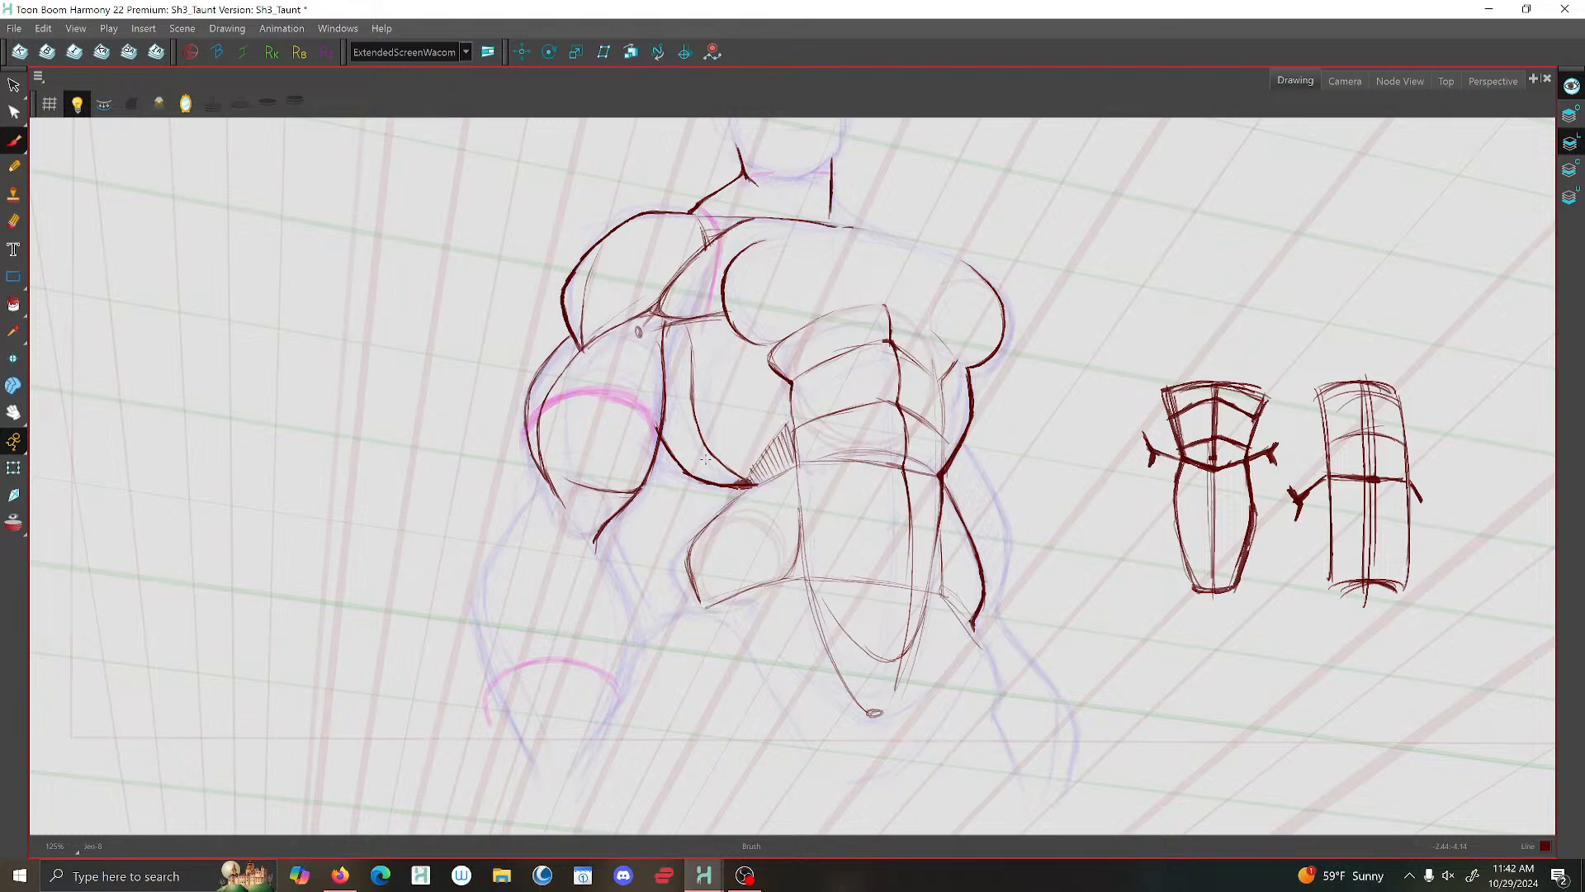
- Brush an arc across the top of the biceps and strengthen the short line where the collar meets the shoulder
scroll(914, 409, down, 5)
scroll(975, 406, up, 2)
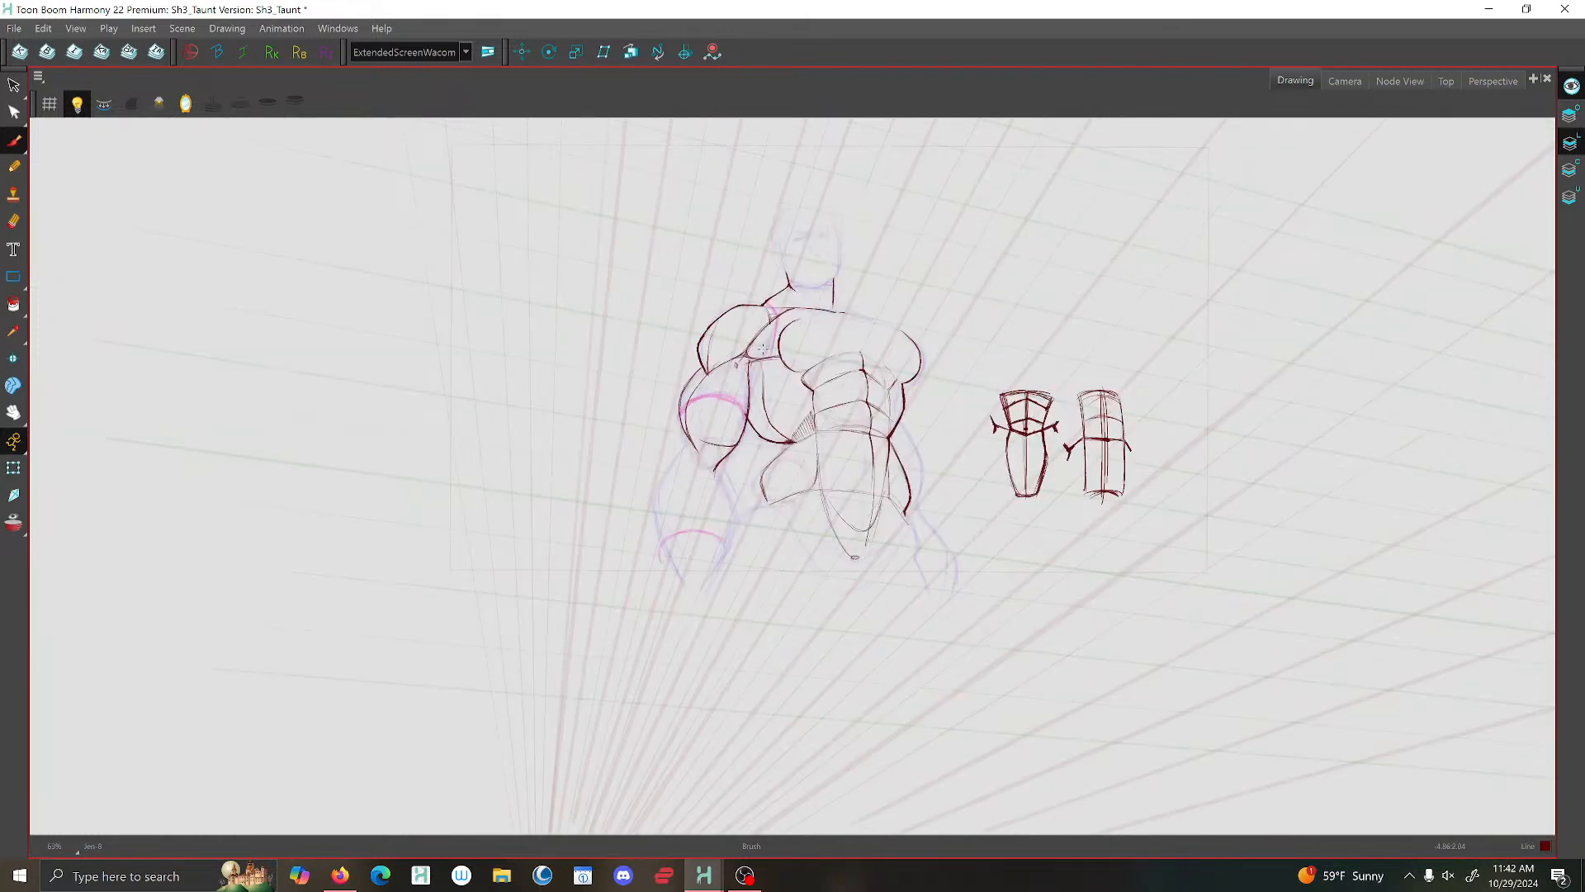
scroll(776, 365, up, 3)
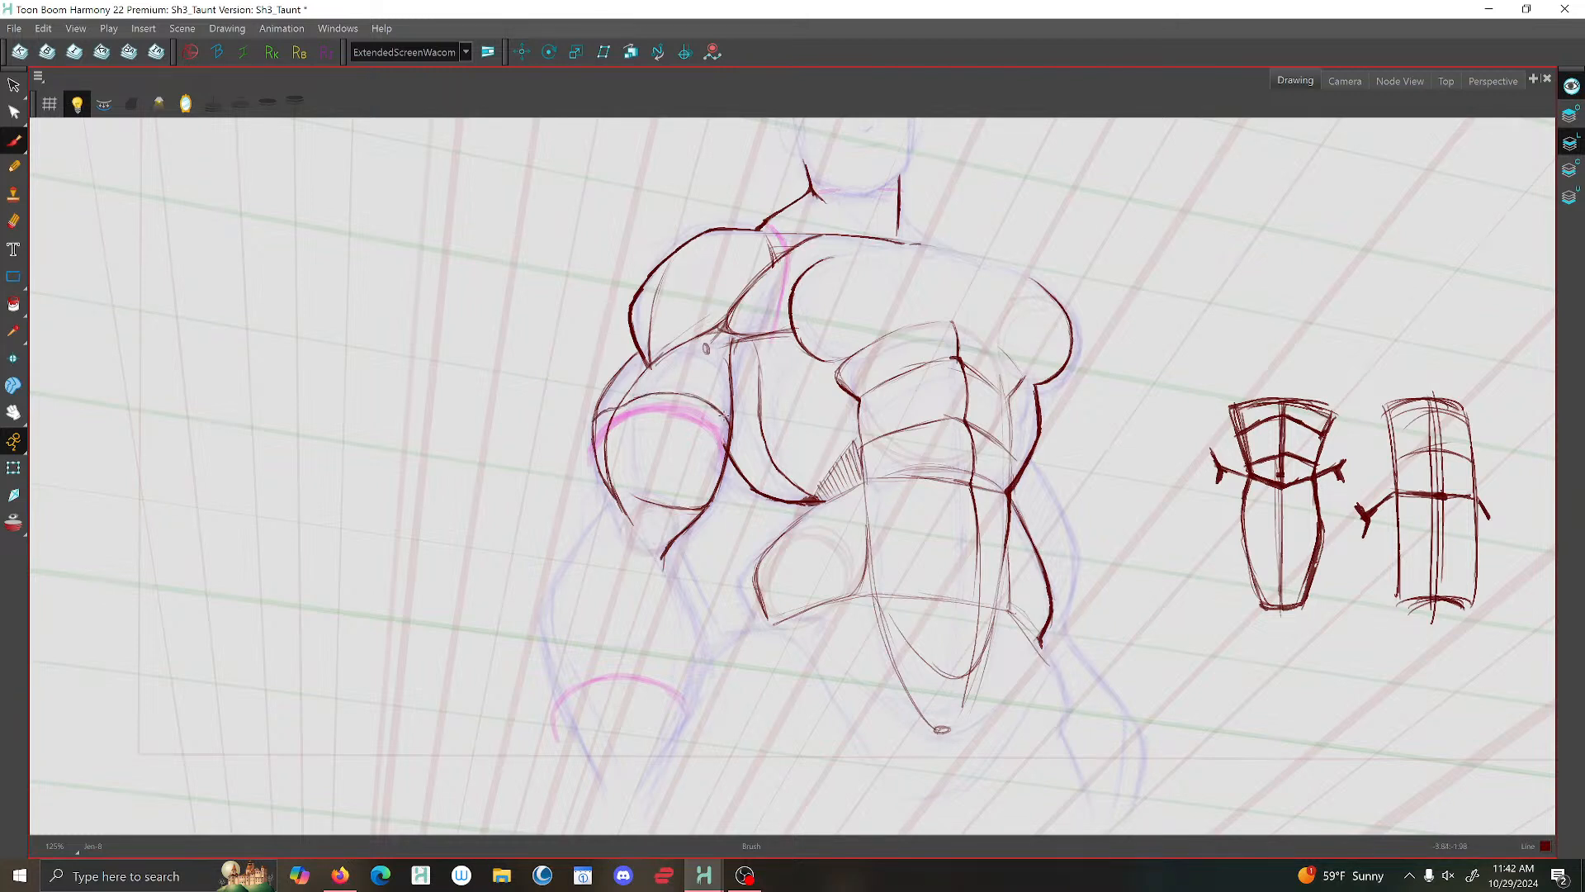
mouse_move(728, 429)
mouse_down()
mouse_move(676, 395)
mouse_move(595, 419)
mouse_up()
mouse_move(759, 229)
mouse_down()
mouse_move(792, 250)
mouse_move(772, 256)
mouse_move(786, 242)
mouse_up()
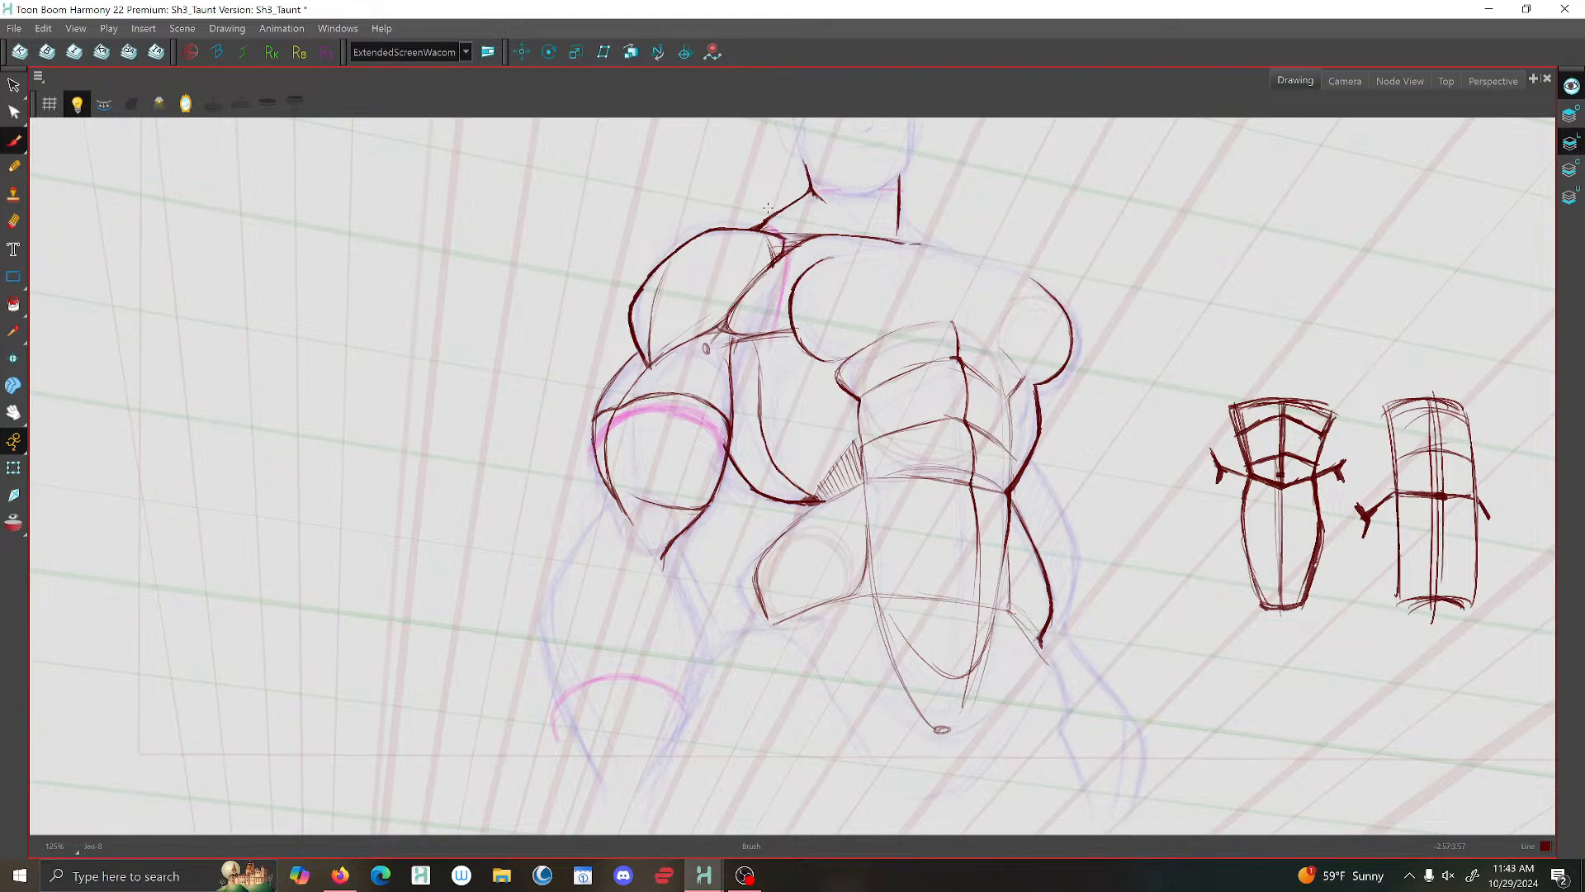
- Check the torso and upper arm line art in a mirrored view and return to the unmirrored view
key(1)
key(1)
key(1)
key(1)
drag(1215, 276, 876, 459)
click(186, 103)
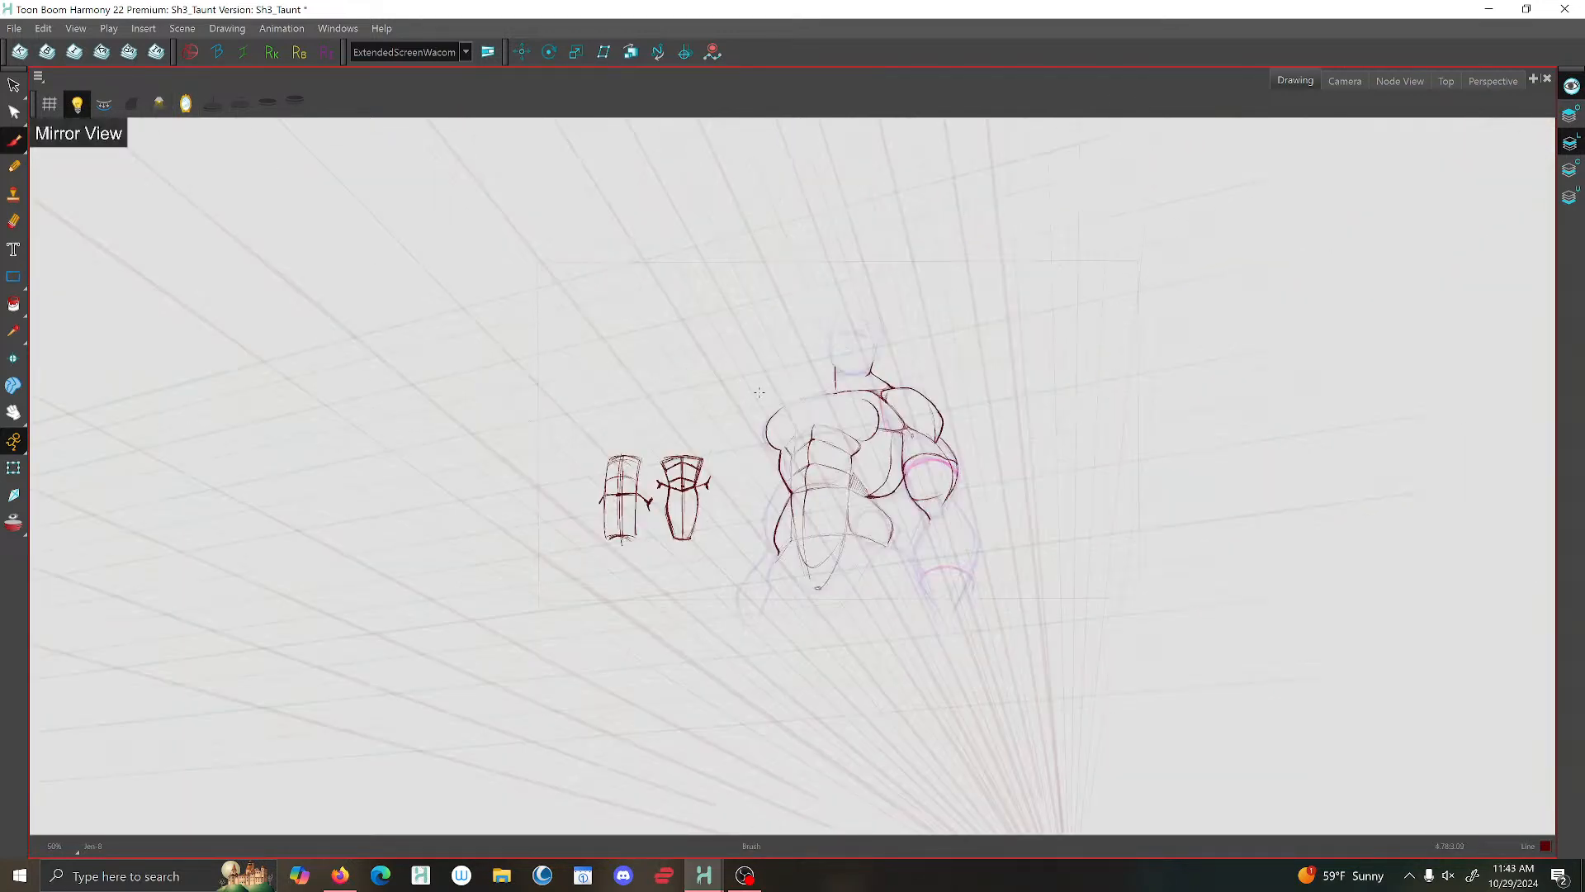
key(2)
key(2)
key(2)
key(2)
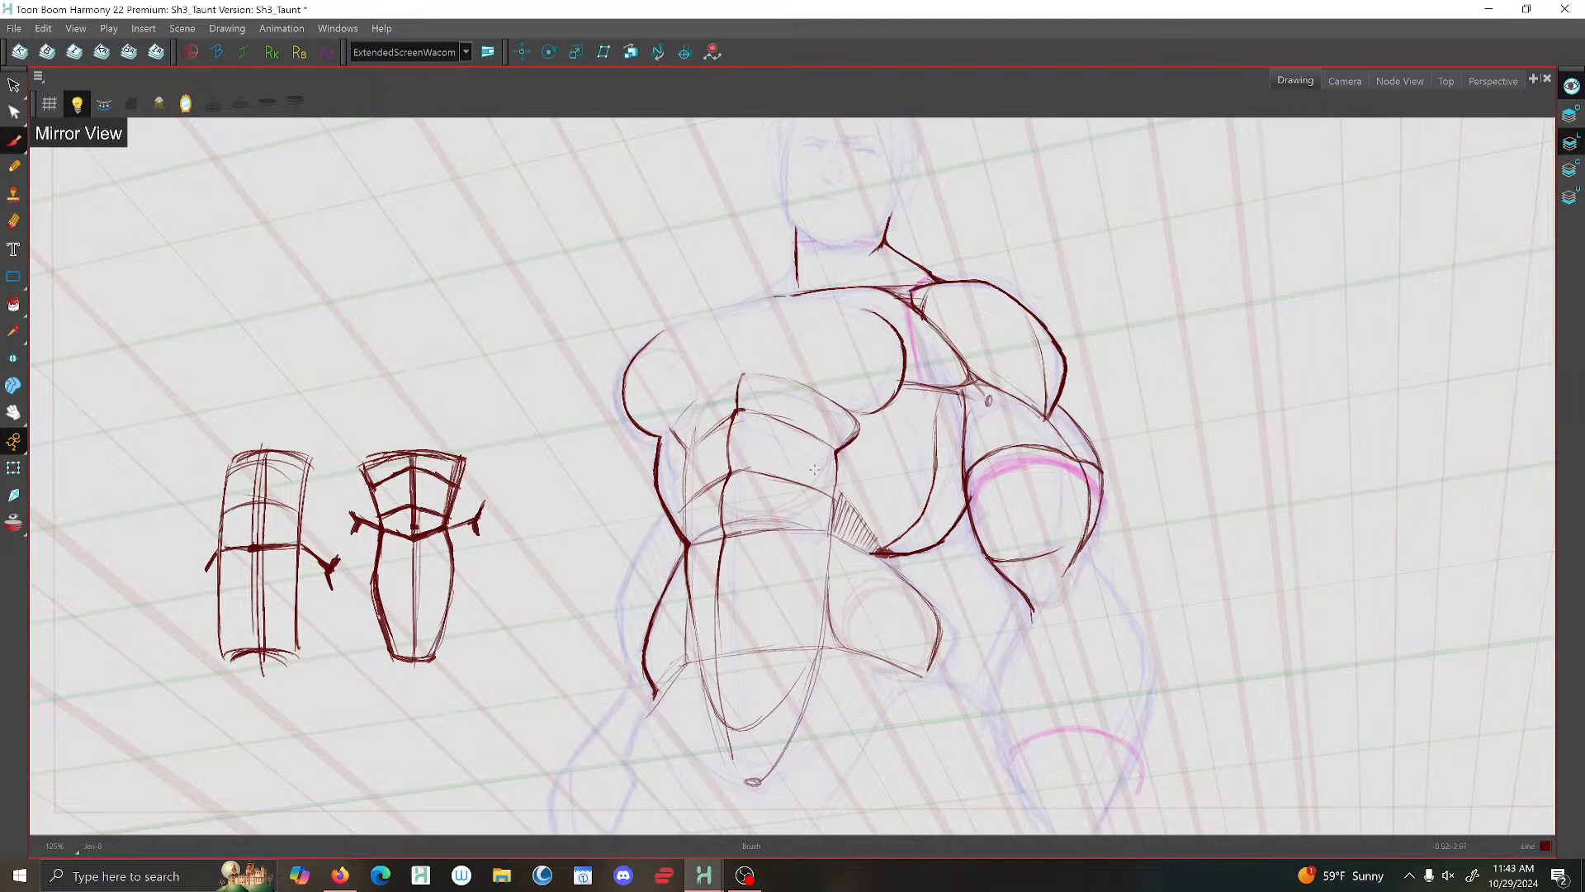
drag(814, 469, 715, 407)
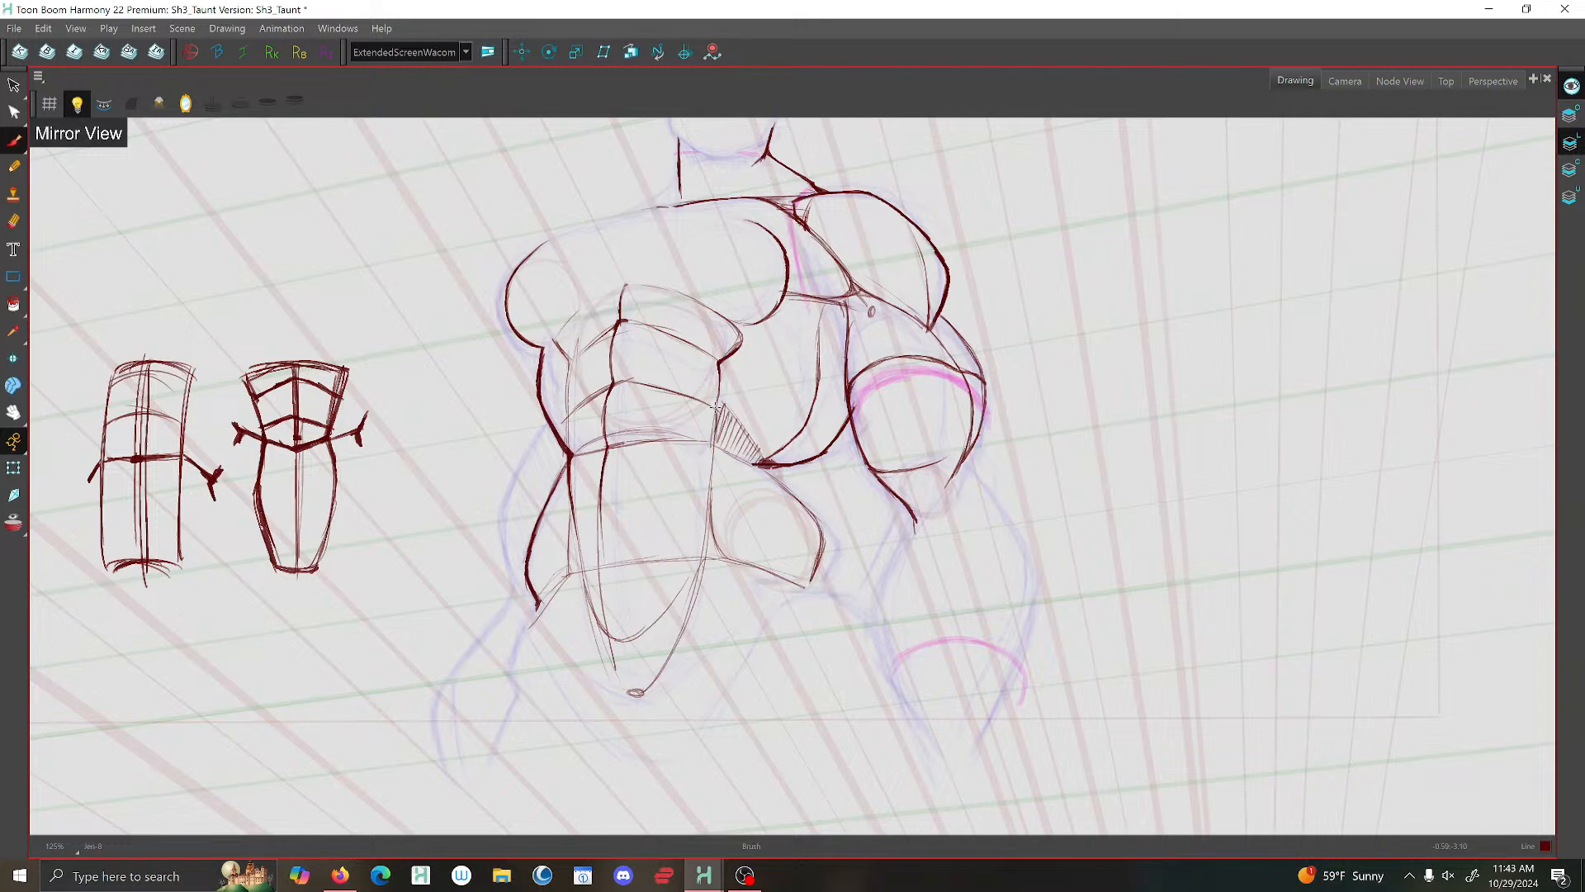
click(186, 104)
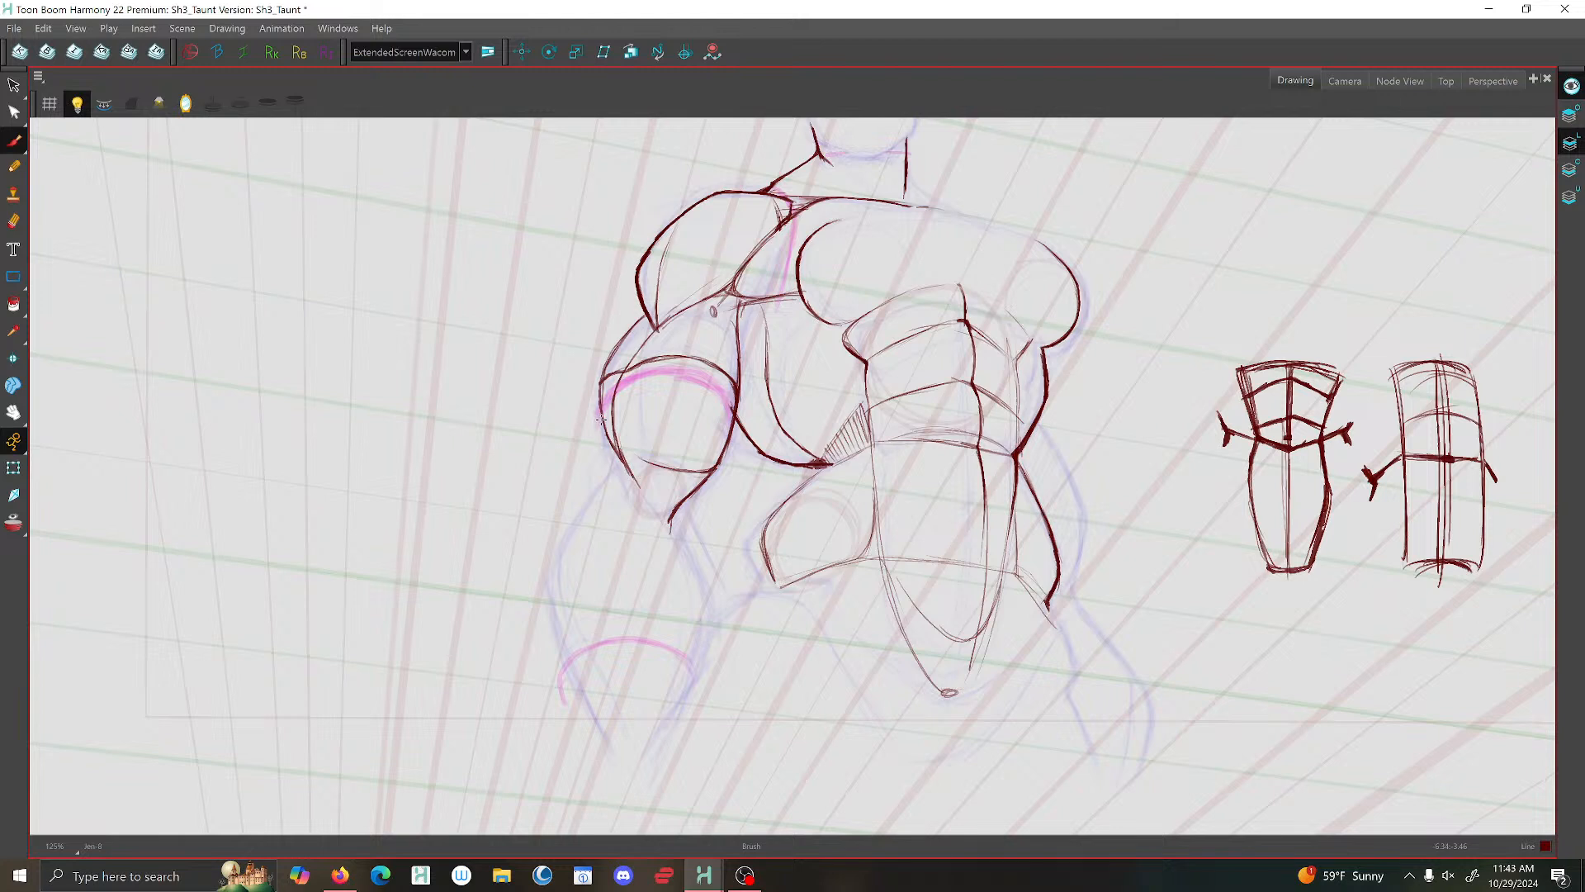
- Brush the forearm's outer muscle curve, the long line from the elbow towards the wrist, and the inner elbow contour
drag(597, 421, 572, 506)
mouse_move(632, 472)
mouse_down()
mouse_move(678, 556)
mouse_move(667, 727)
mouse_up()
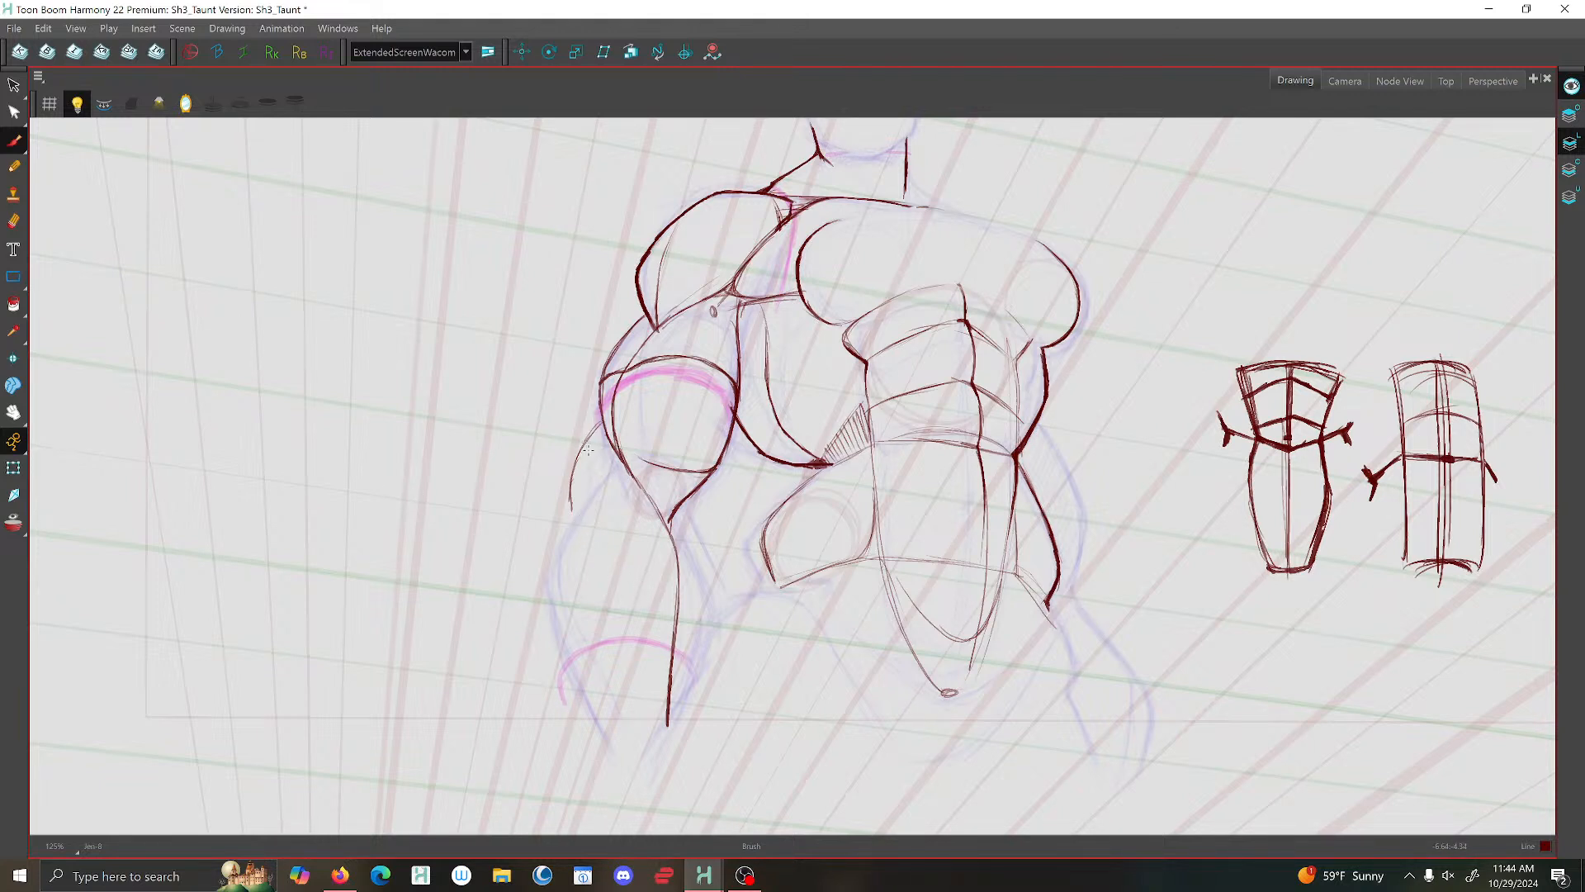
drag(564, 493, 642, 616)
drag(599, 431, 568, 489)
mouse_move(607, 421)
mouse_down()
mouse_move(569, 475)
mouse_move(570, 534)
mouse_up()
drag(643, 483, 673, 549)
drag(698, 488, 691, 541)
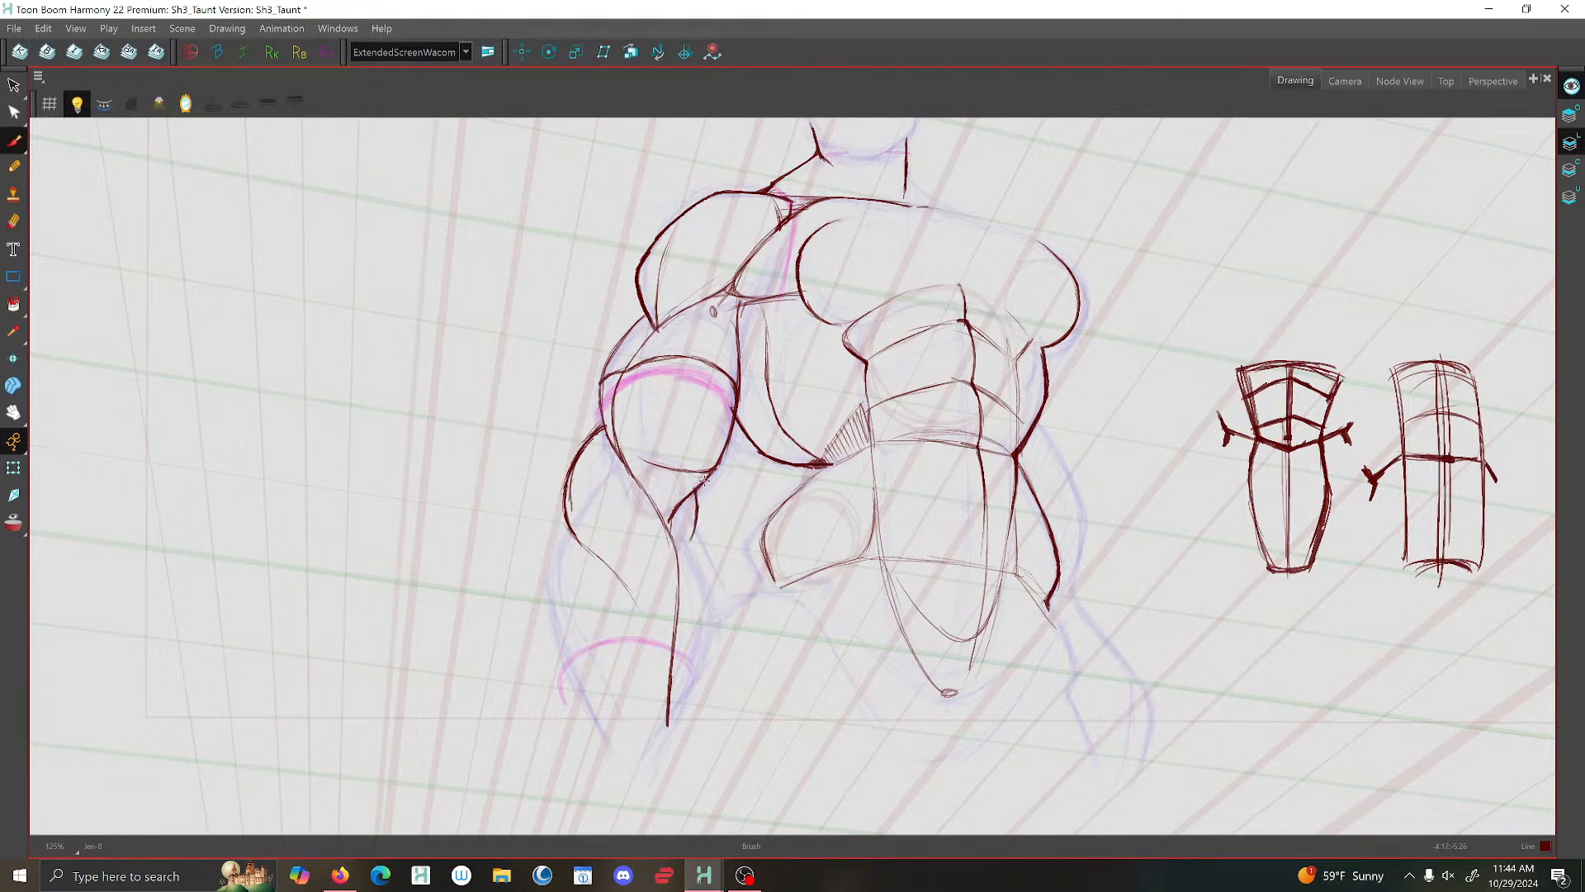
drag(704, 479, 665, 519)
scroll(974, 353, down, 5)
scroll(944, 363, up, 3)
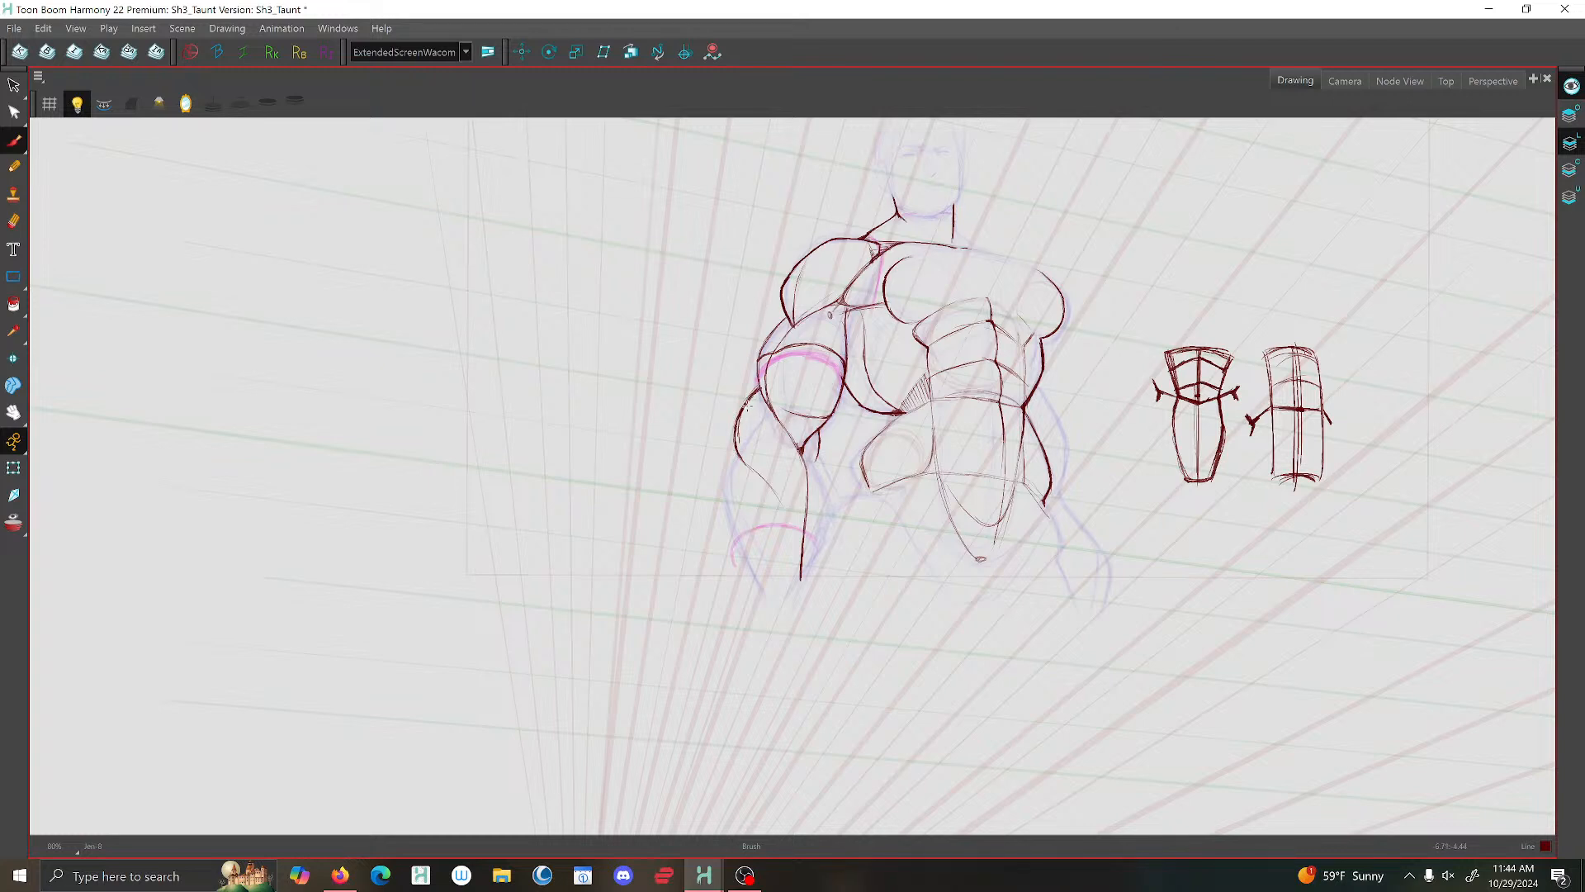
- Try a heavier stroke over the forearm's outer contour and delete its overshooting end
mouse_move(748, 395)
mouse_down()
mouse_move(732, 430)
mouse_move(745, 457)
mouse_move(733, 446)
mouse_move(729, 463)
mouse_up()
key(alt+s)
click(730, 453)
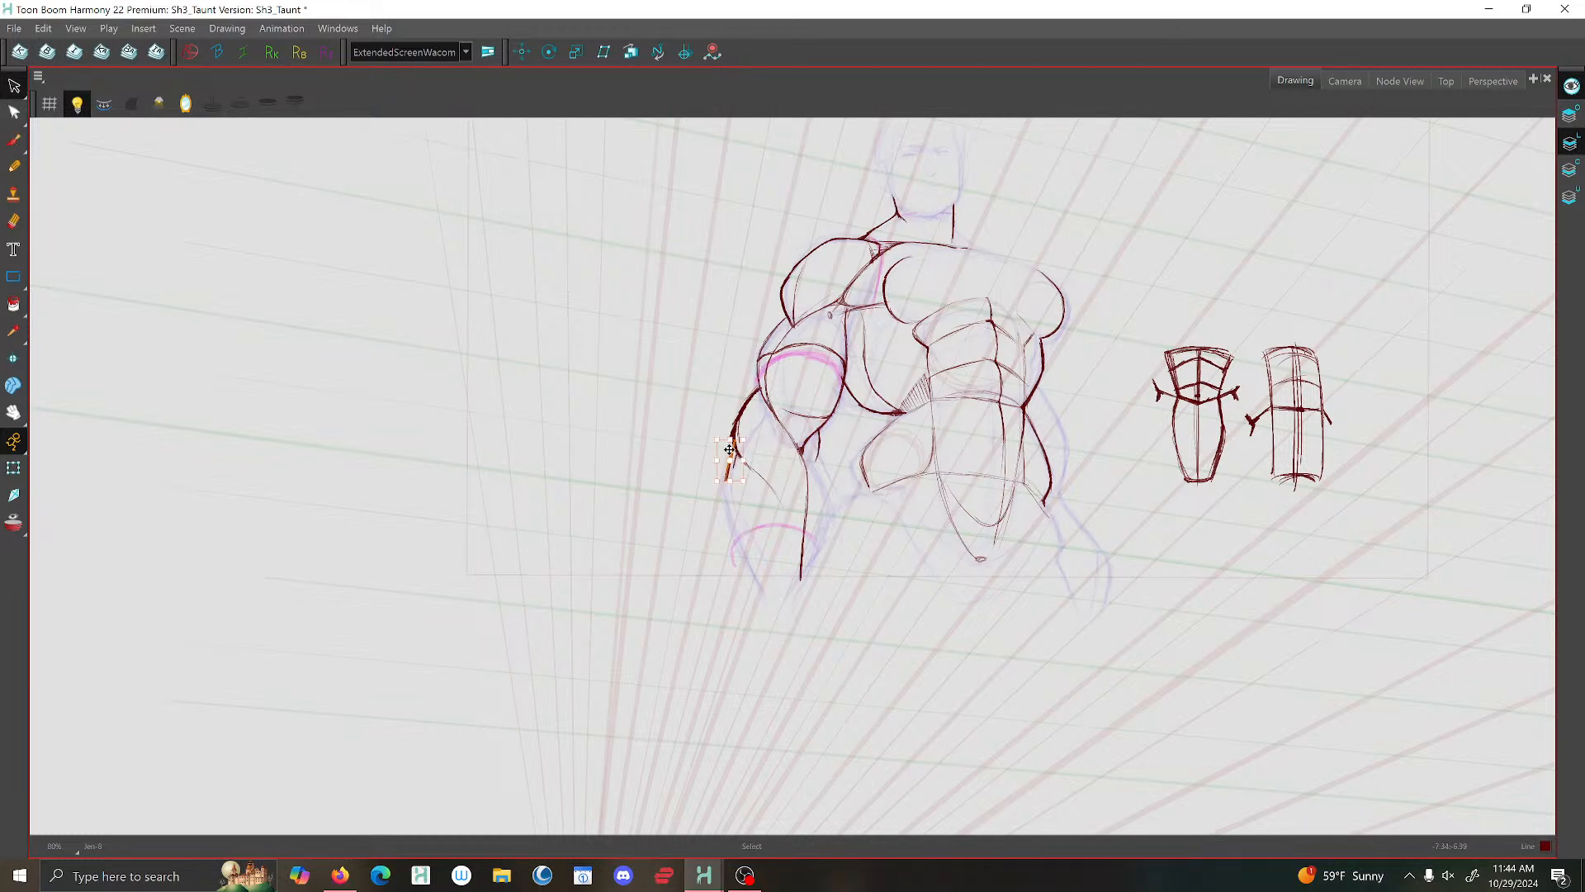
key(Delete)
scroll(105, 147, down, 3)
scroll(615, 386, up, 2)
drag(558, 330, 675, 489)
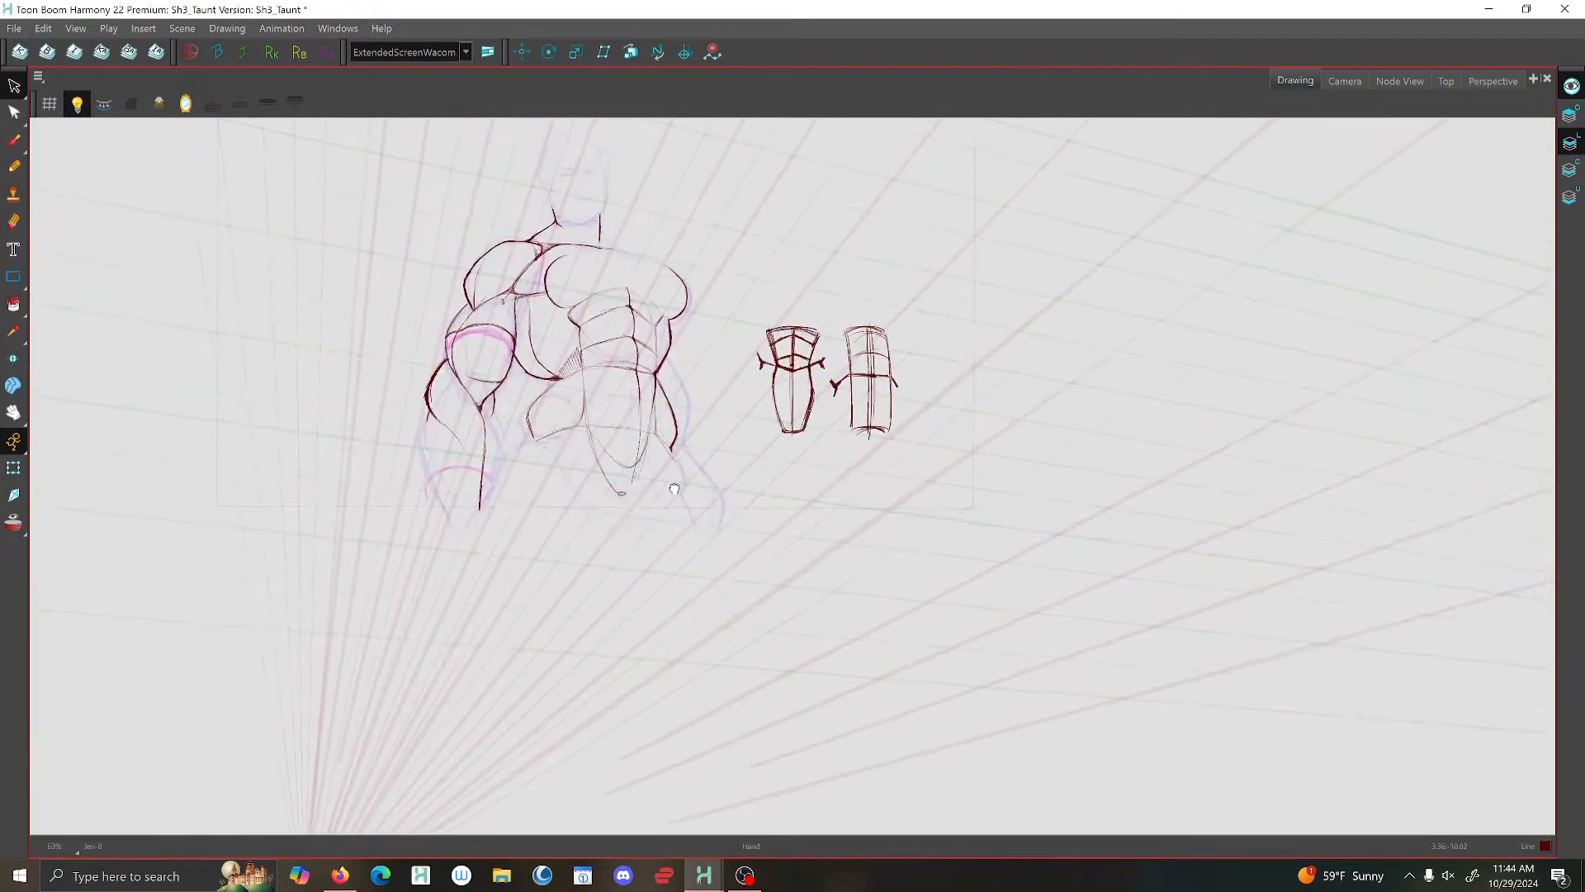
- Switch to the camera view and undo the heavier forearm stroke together with the deletion of its end
click(1345, 81)
scroll(1093, 358, down, 3)
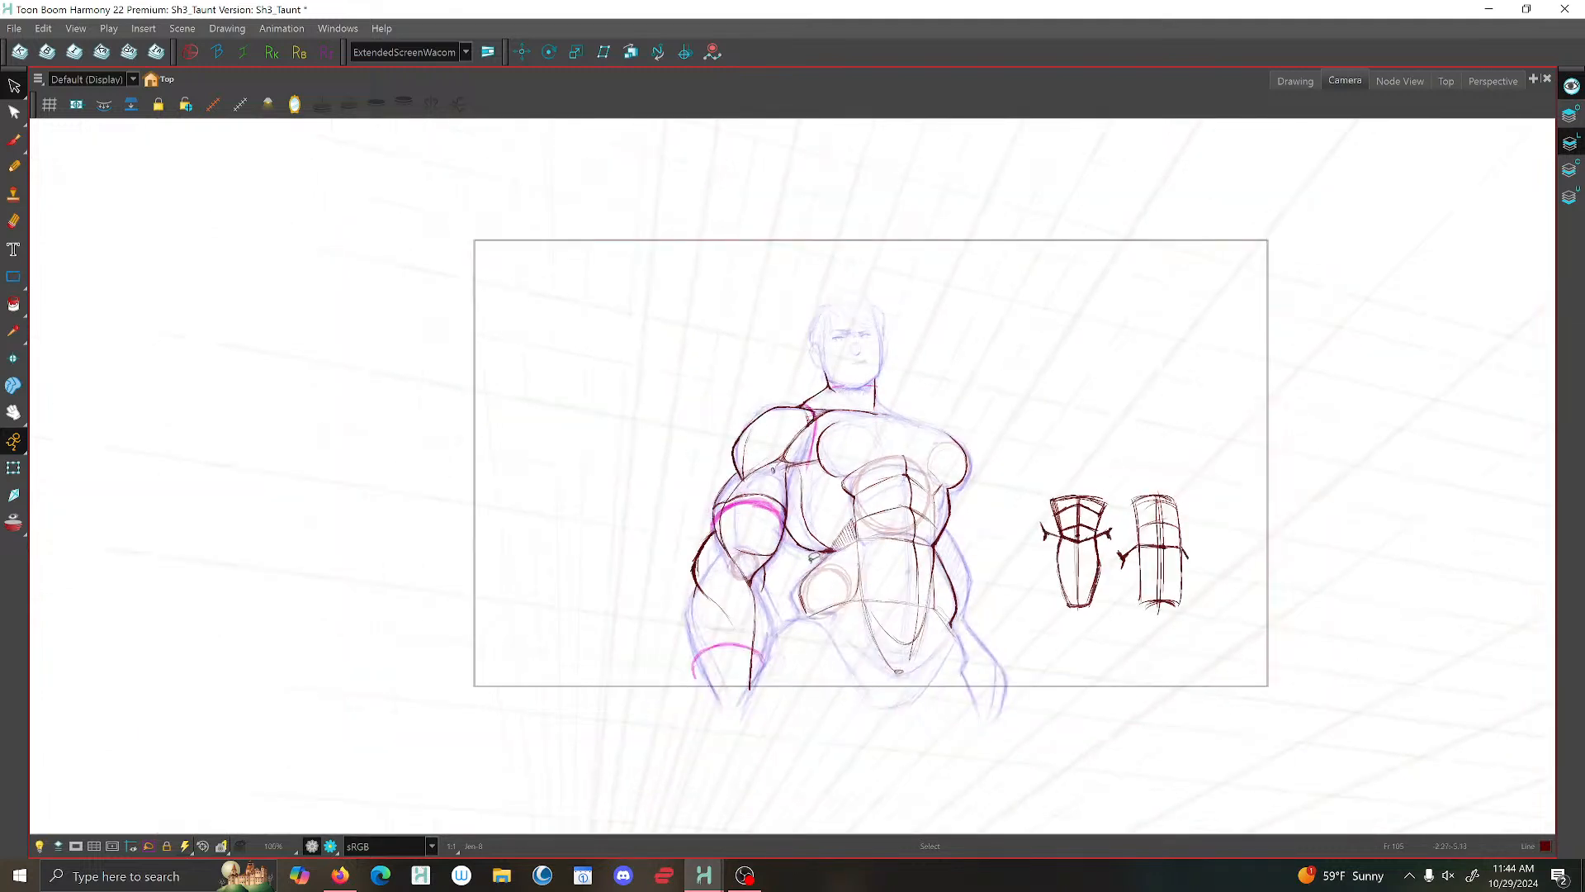
scroll(677, 491, up, 4)
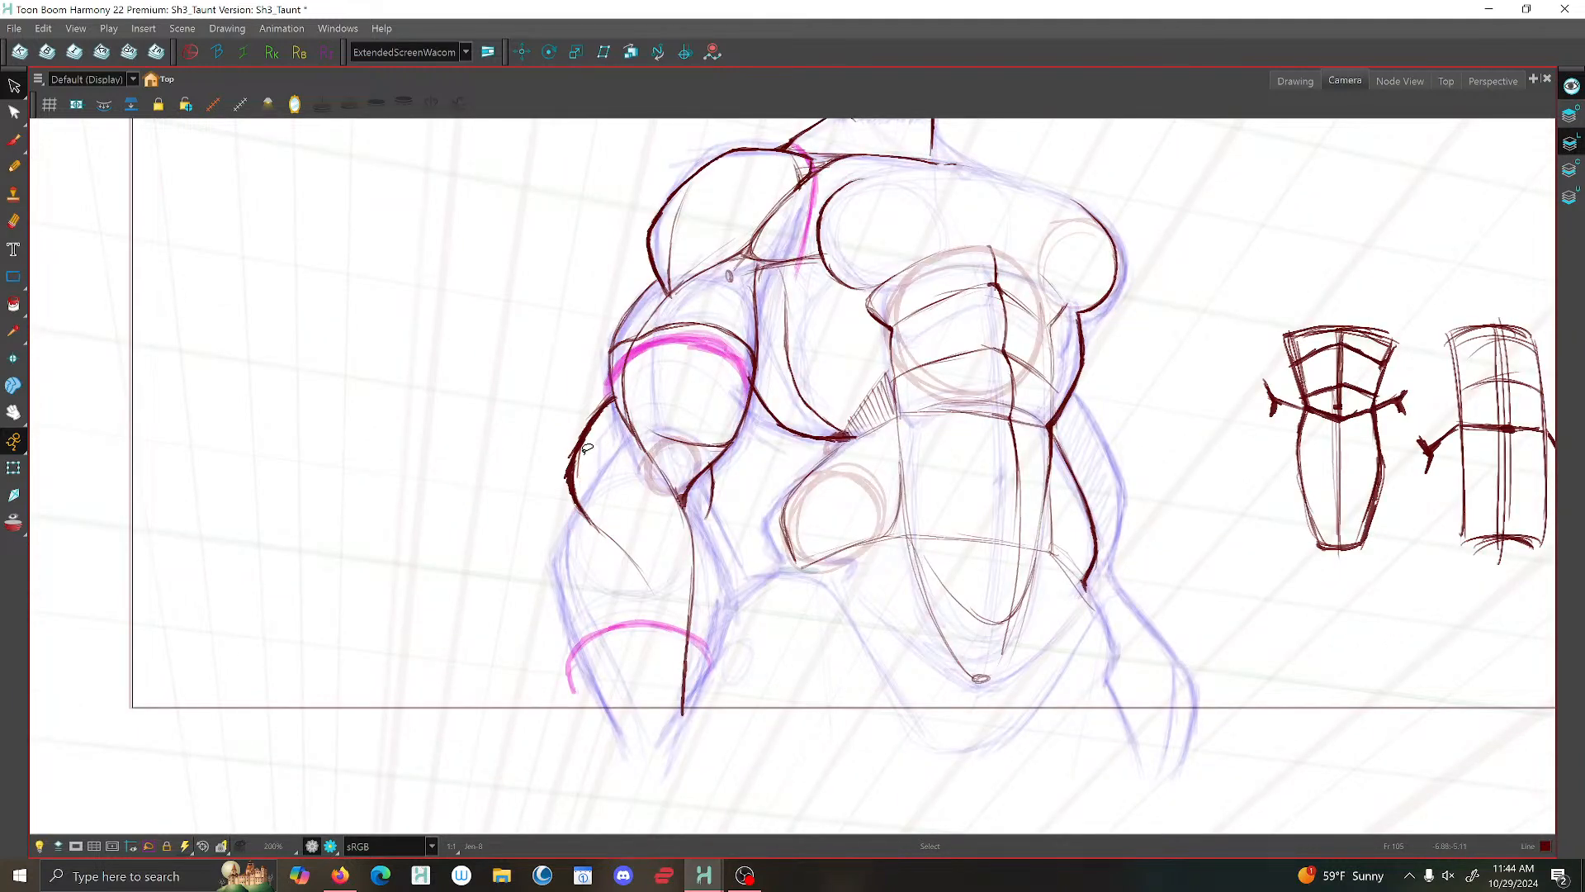
key(ctrl+z)
key(ctrl+z)
- Brush the forearm's inner and outer contours down to the wrist and the muscle bulge outside the upper arm below the shoulder
click(14, 142)
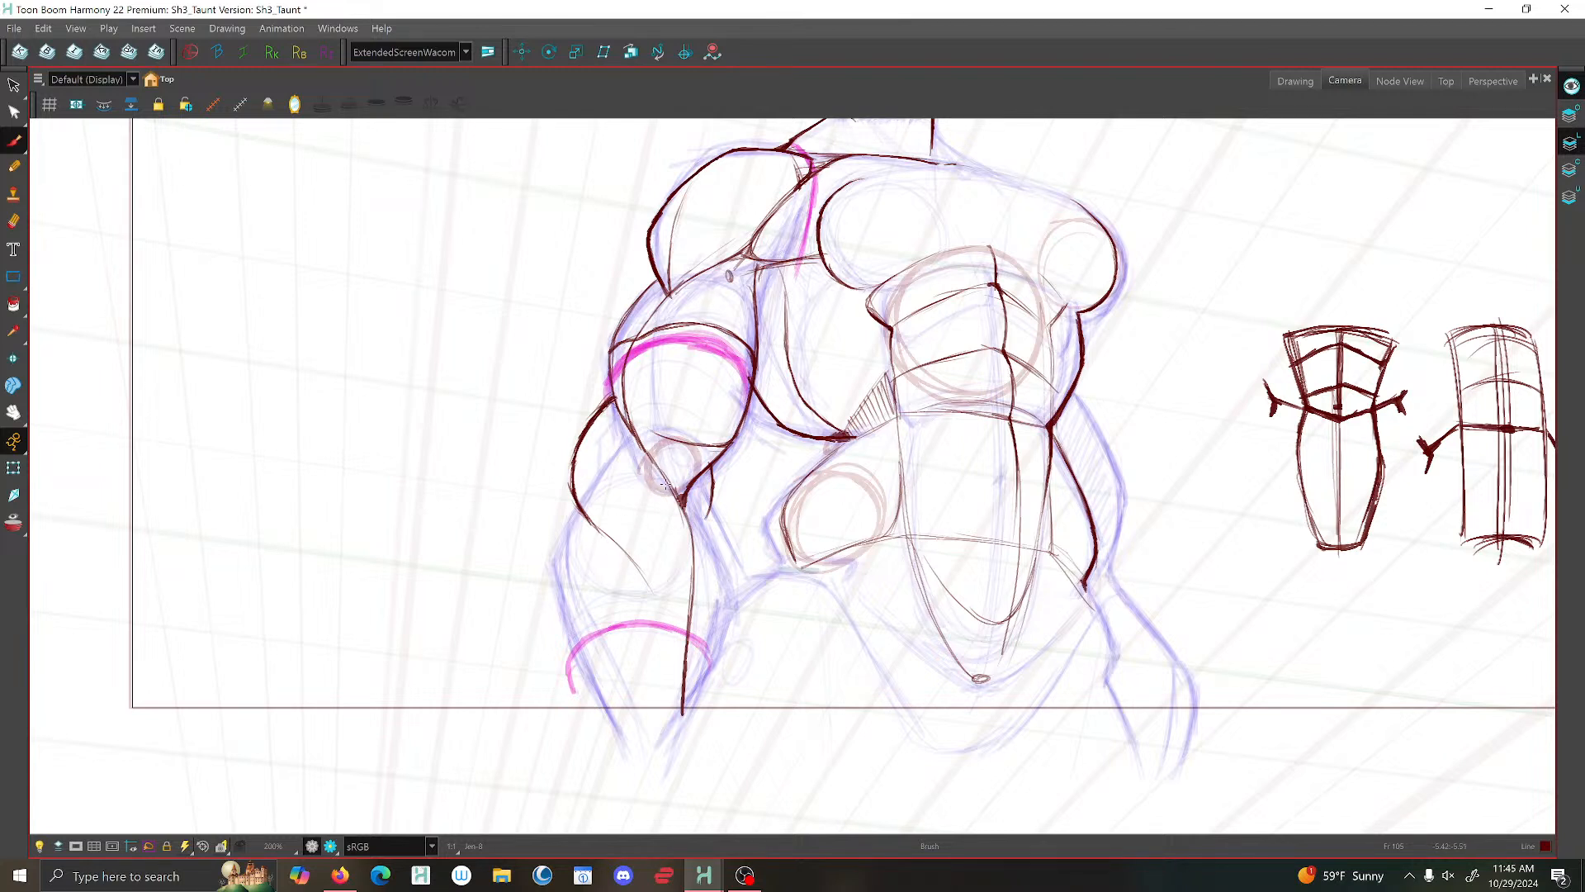
mouse_move(666, 485)
mouse_down()
mouse_move(686, 580)
mouse_move(689, 486)
mouse_move(727, 569)
mouse_move(696, 727)
mouse_up()
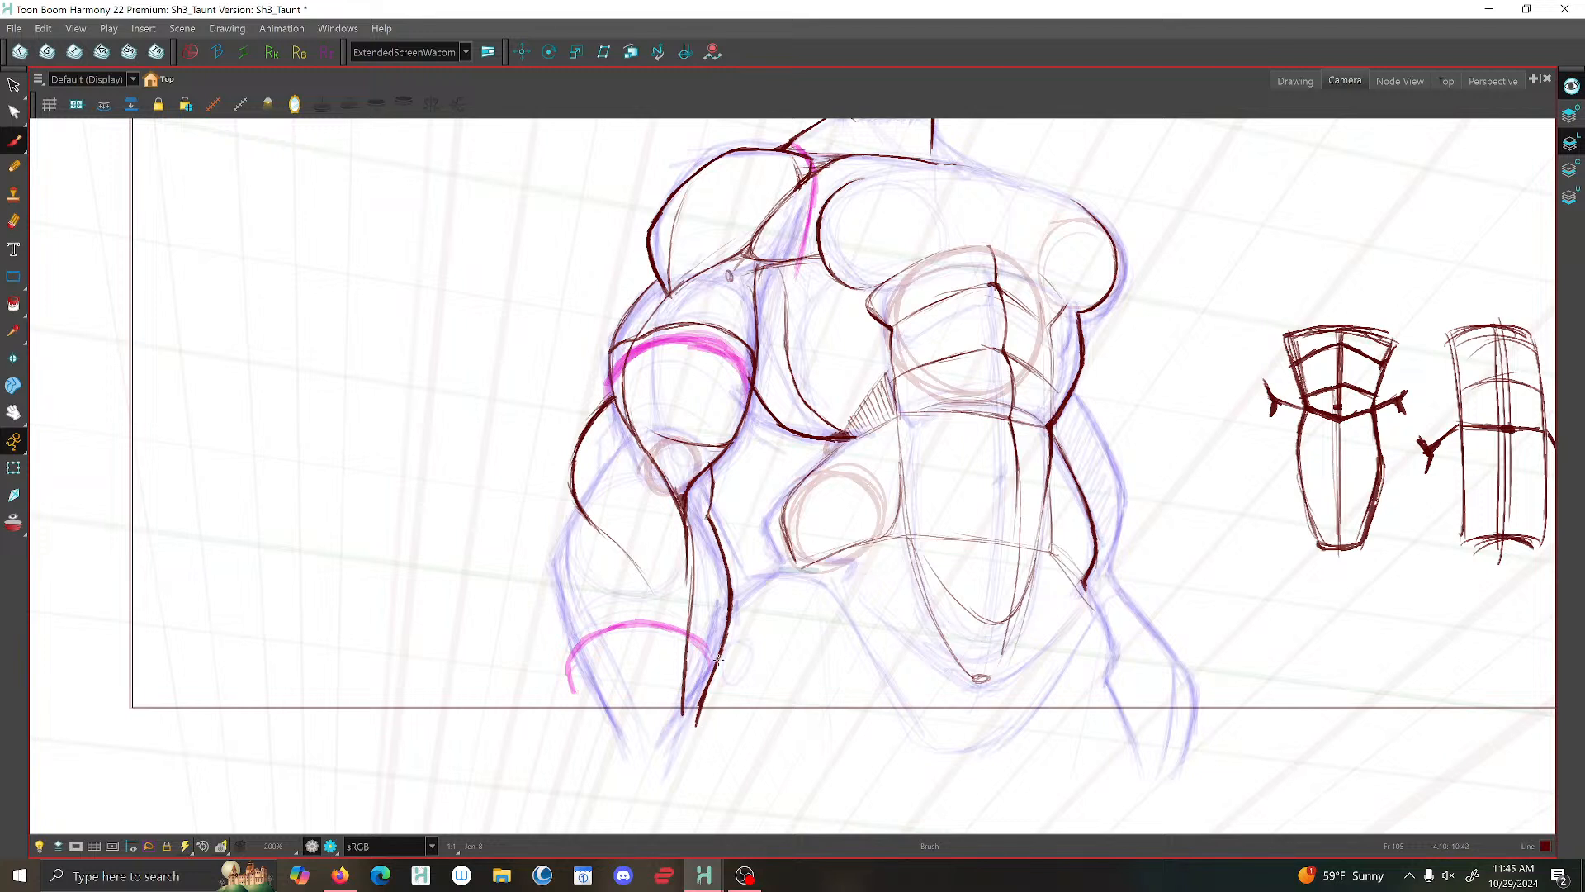
mouse_move(574, 494)
mouse_down()
mouse_move(561, 590)
mouse_move(601, 712)
mouse_up()
scroll(716, 577, down, 2)
scroll(695, 423, up, 2)
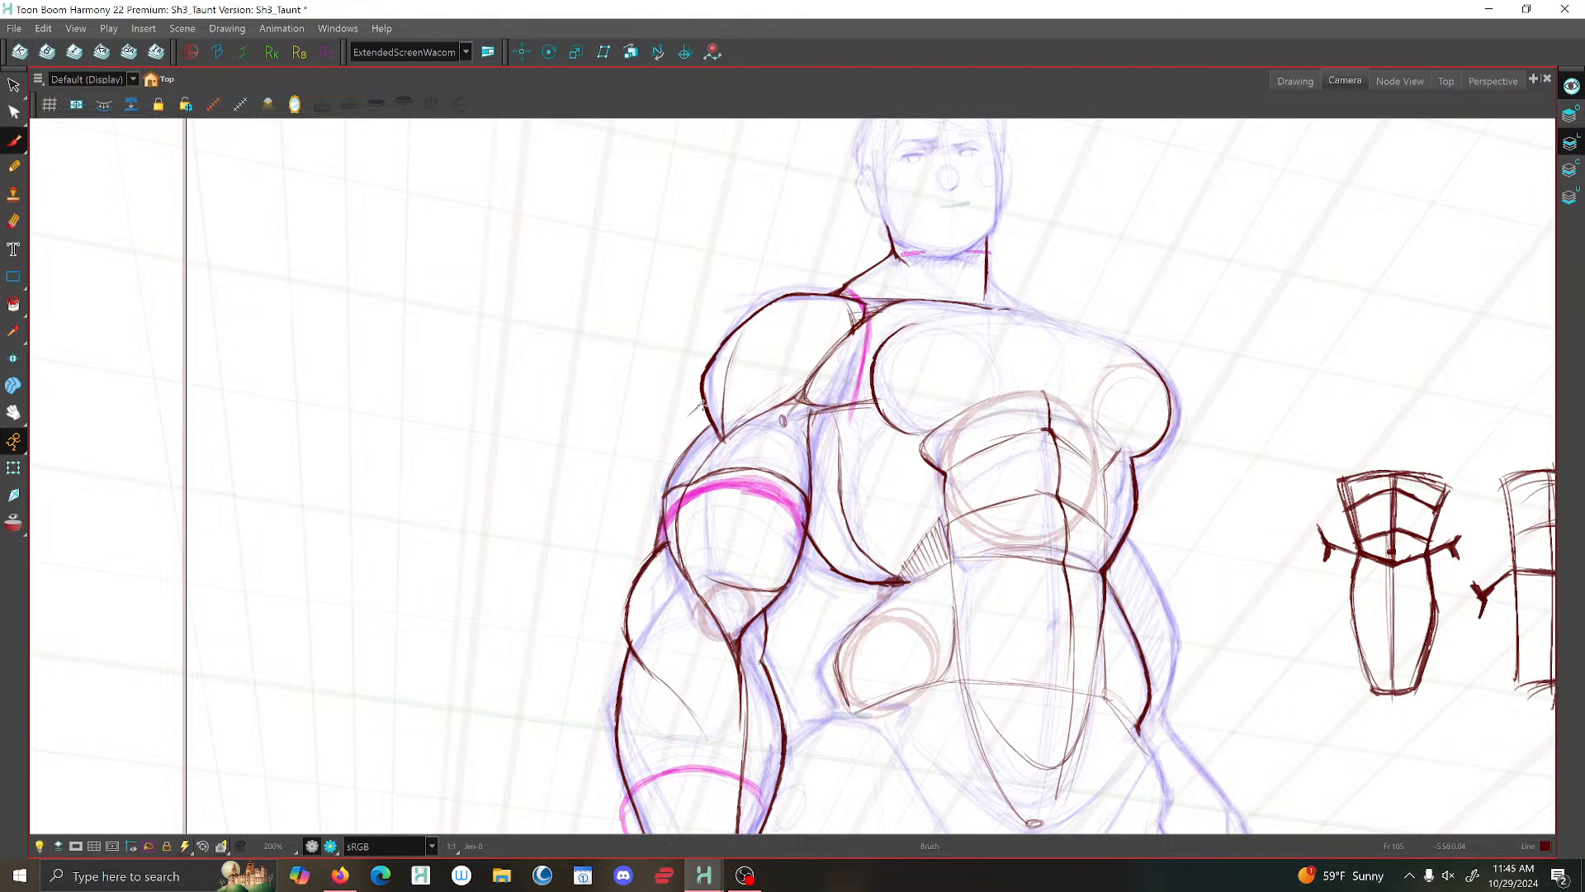
mouse_move(695, 409)
mouse_down()
mouse_move(657, 462)
mouse_move(656, 555)
mouse_up()
- Examine the inked arm and torso against the camera frame from far and near
scroll(800, 441, down, 5)
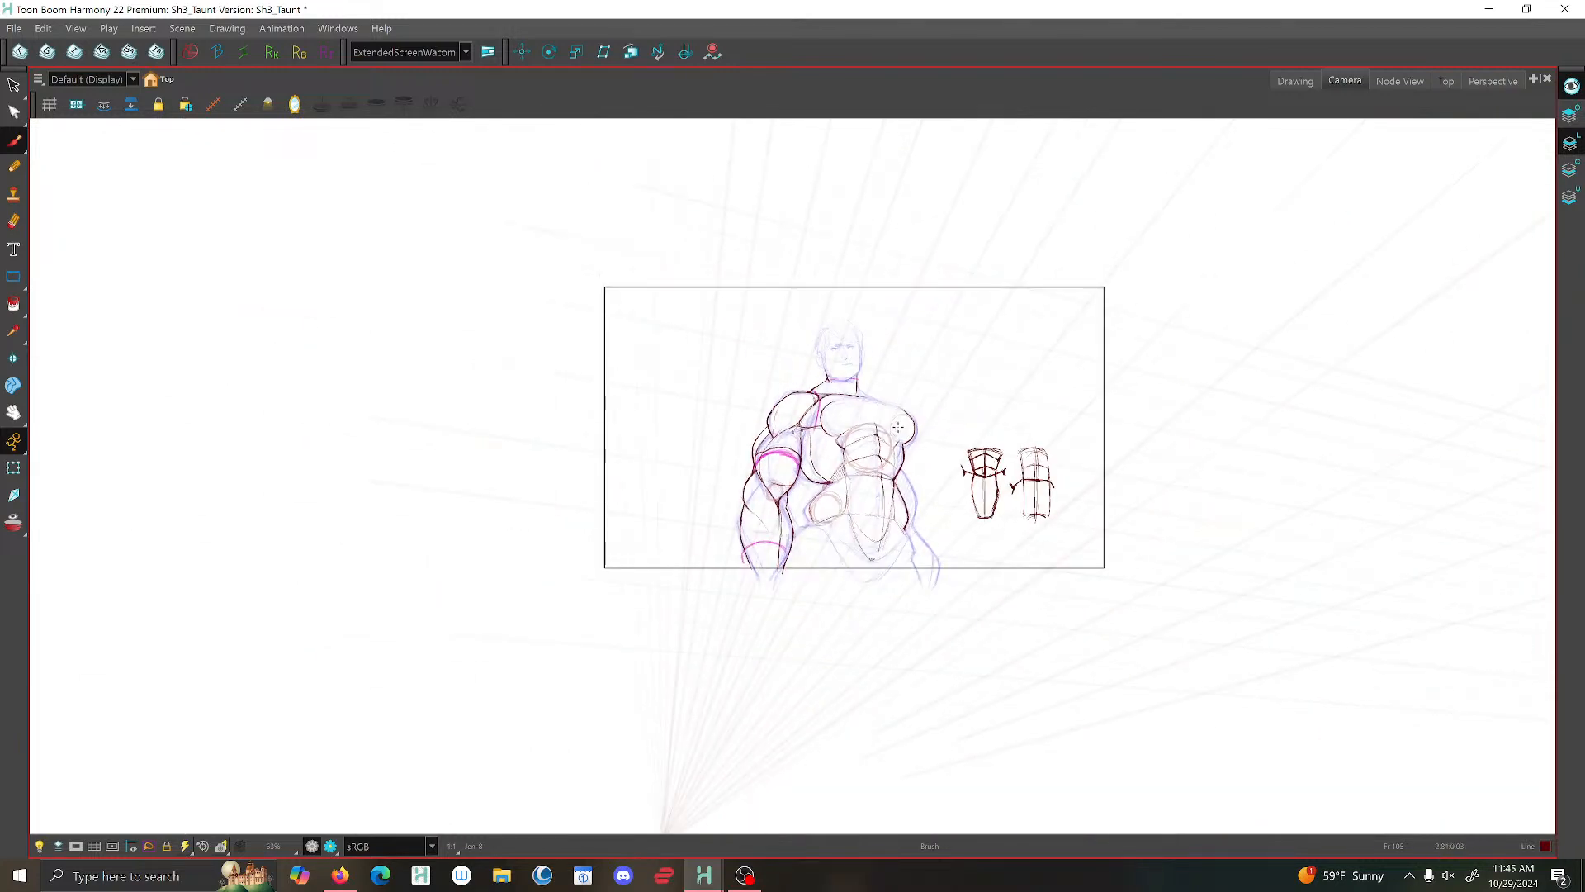
scroll(891, 433, down, 2)
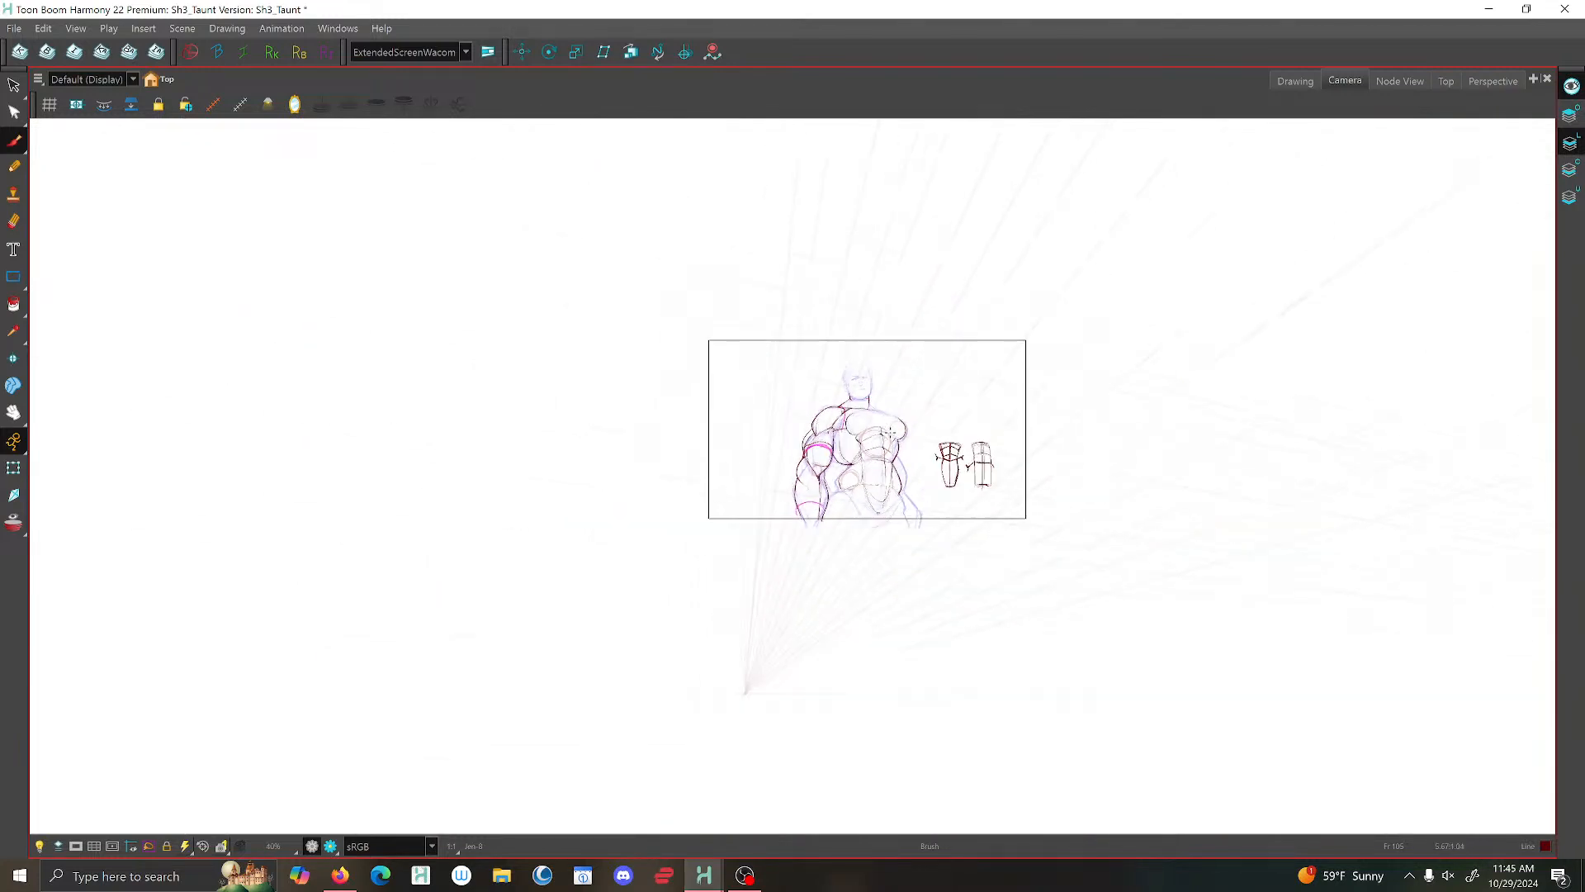
scroll(892, 415, up, 4)
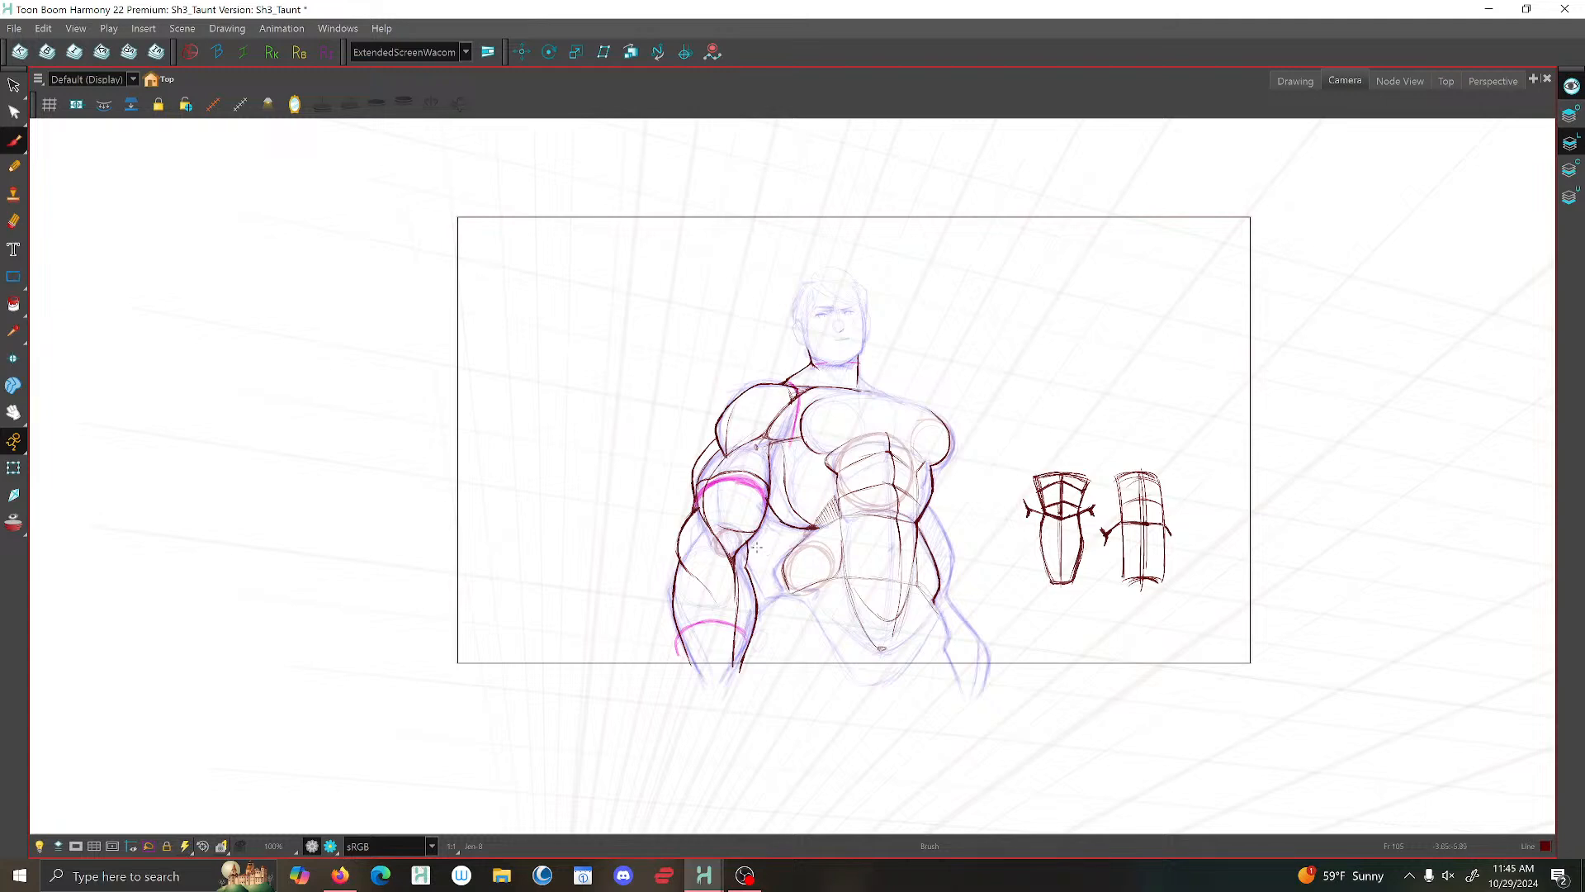
scroll(749, 547, up, 1)
scroll(835, 510, up, 1)
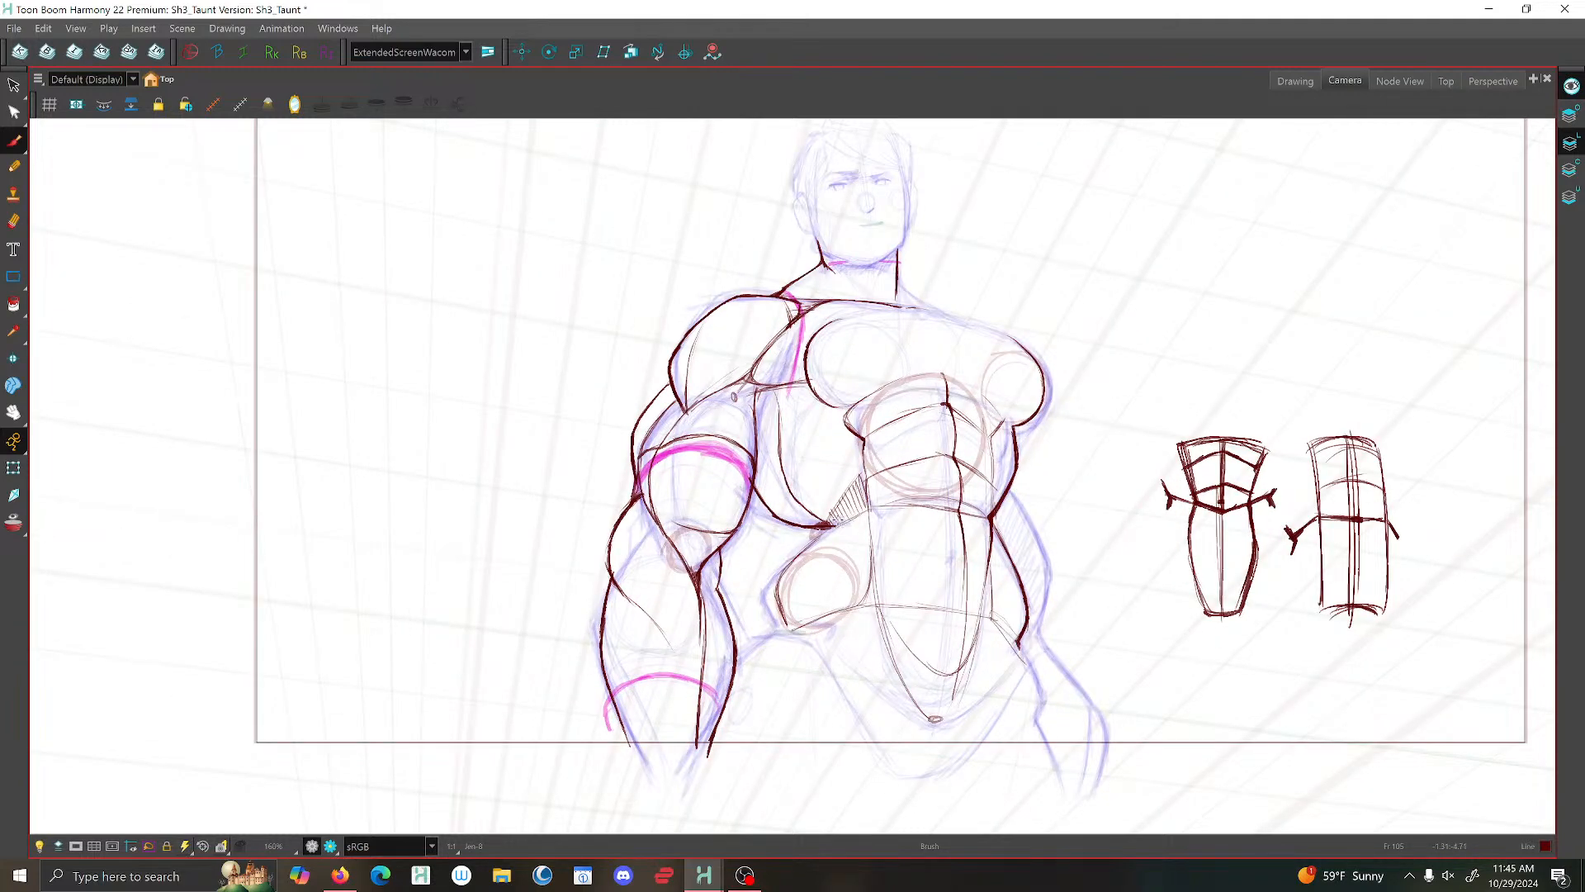
scroll(820, 443, up, 1)
scroll(742, 346, down, 2)
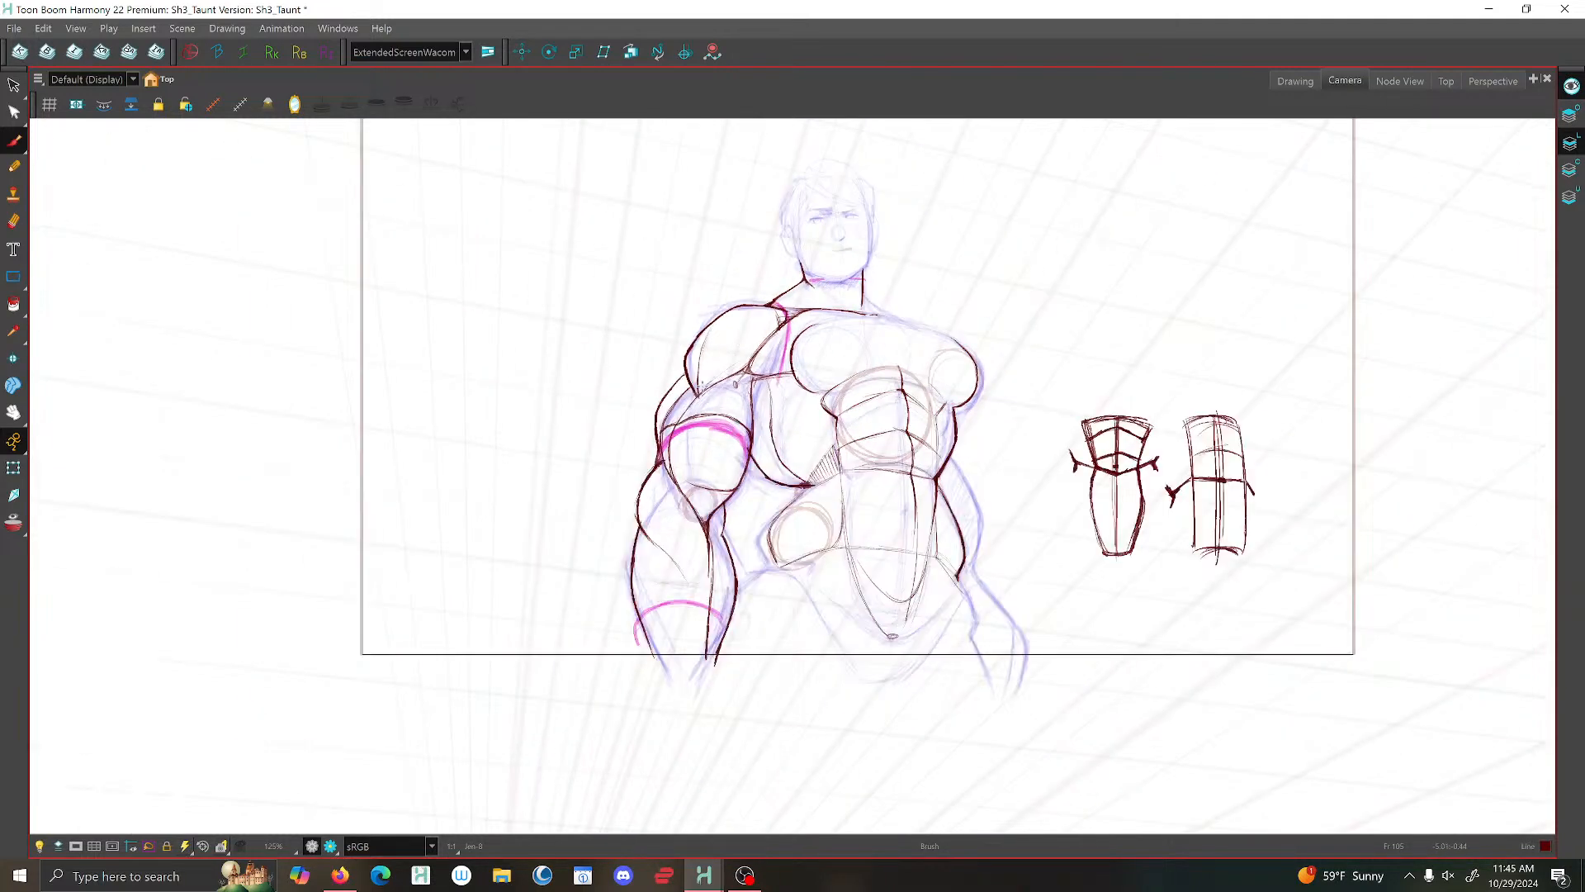
scroll(735, 379, up, 1)
scroll(744, 388, down, 1)
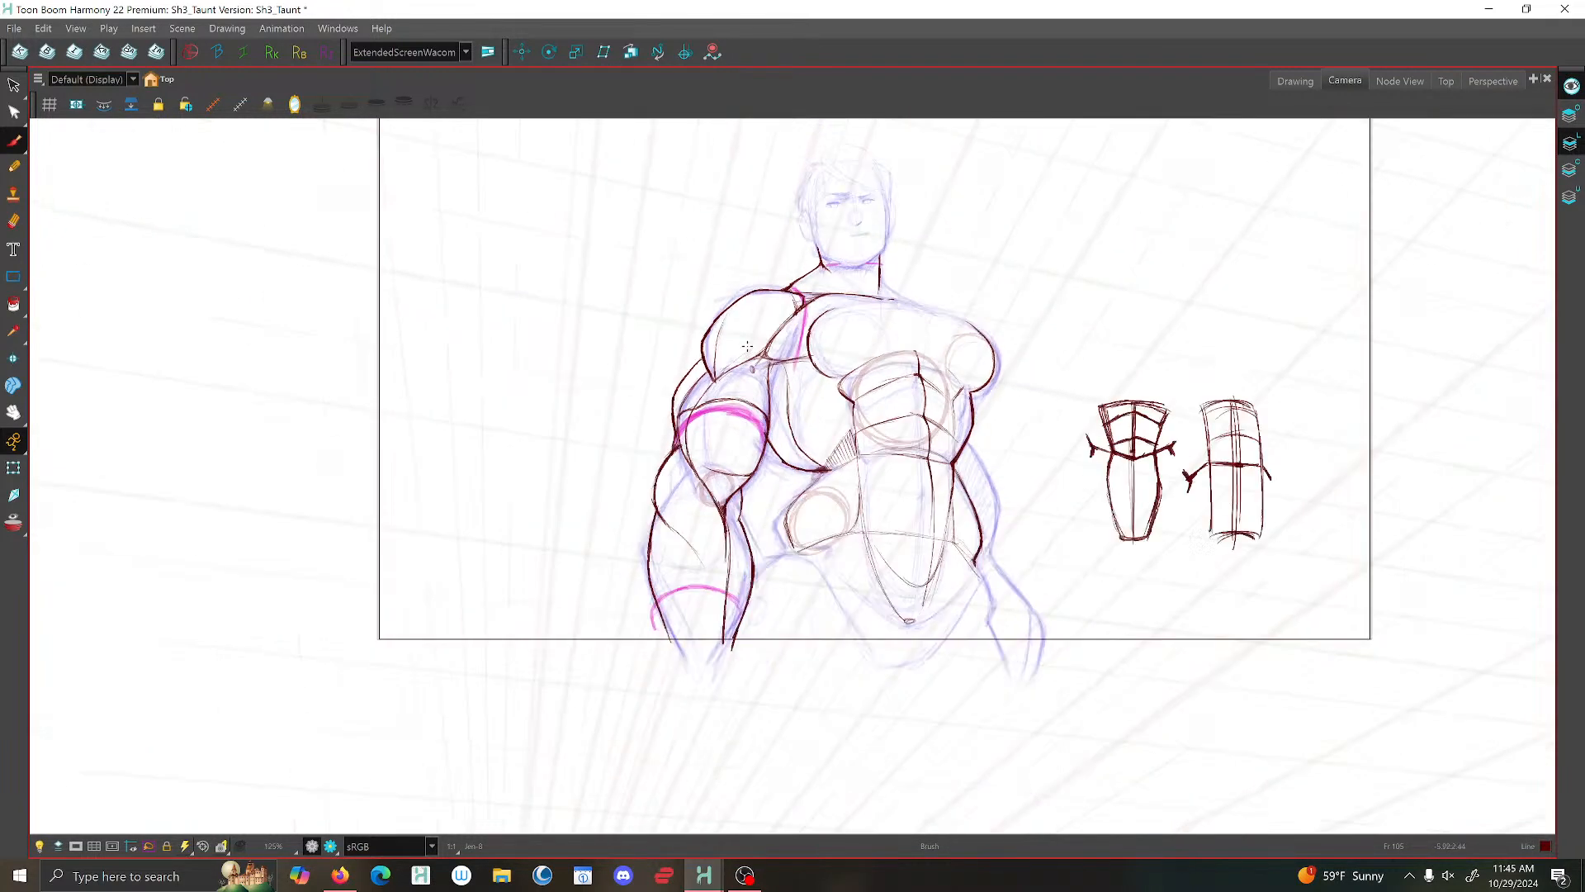
- Return to the drawing view, mirror it, and brush the slope from the uninked side of the neck towards the far shoulder
click(1314, 80)
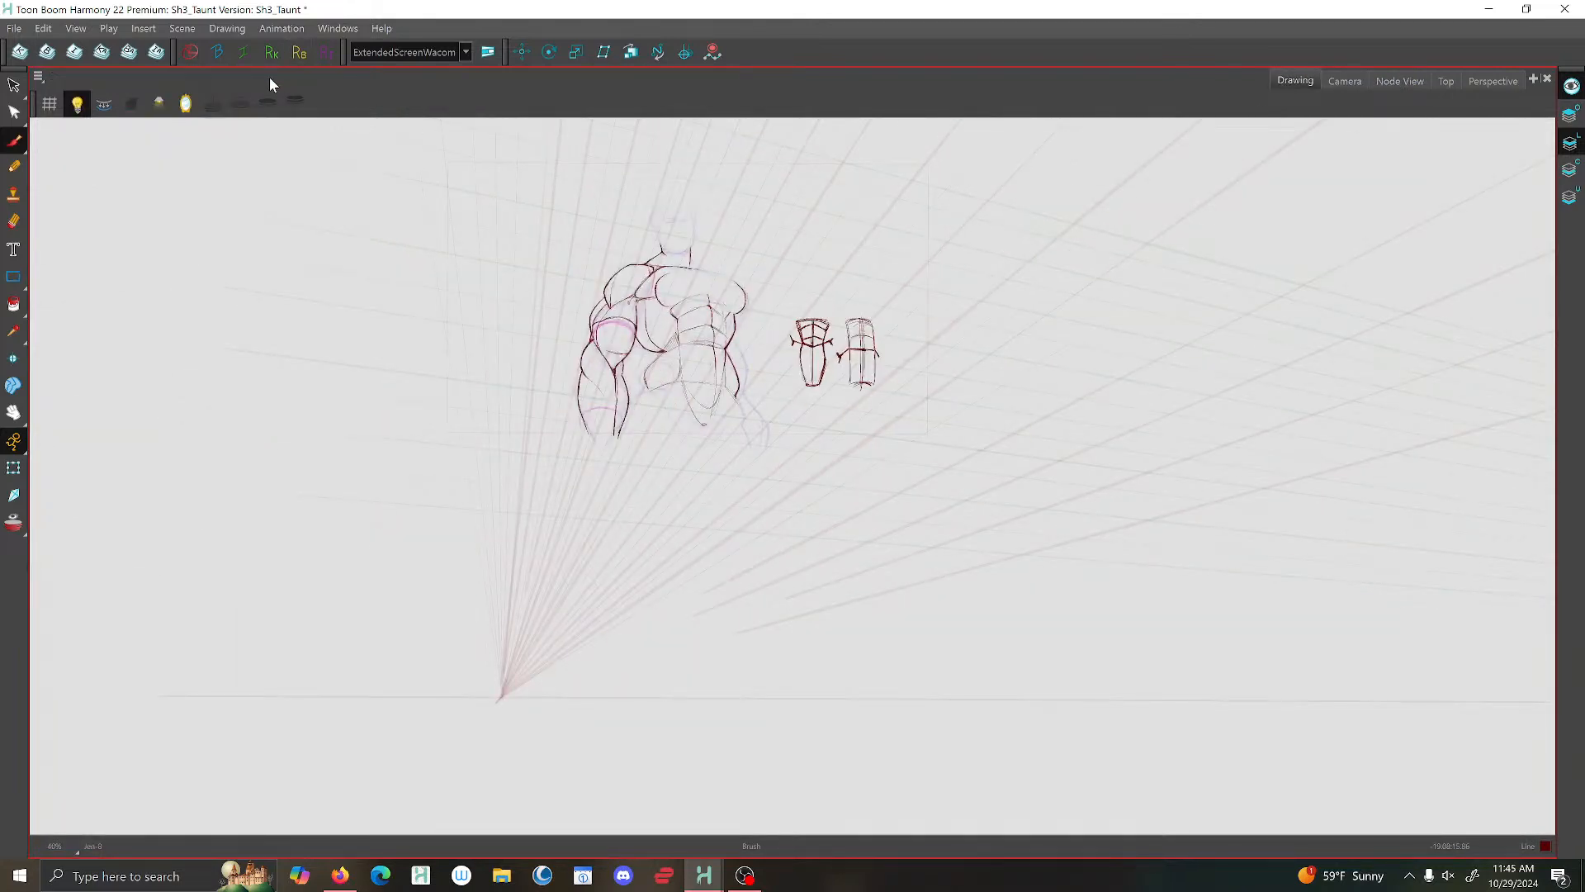
click(186, 105)
scroll(869, 281, up, 4)
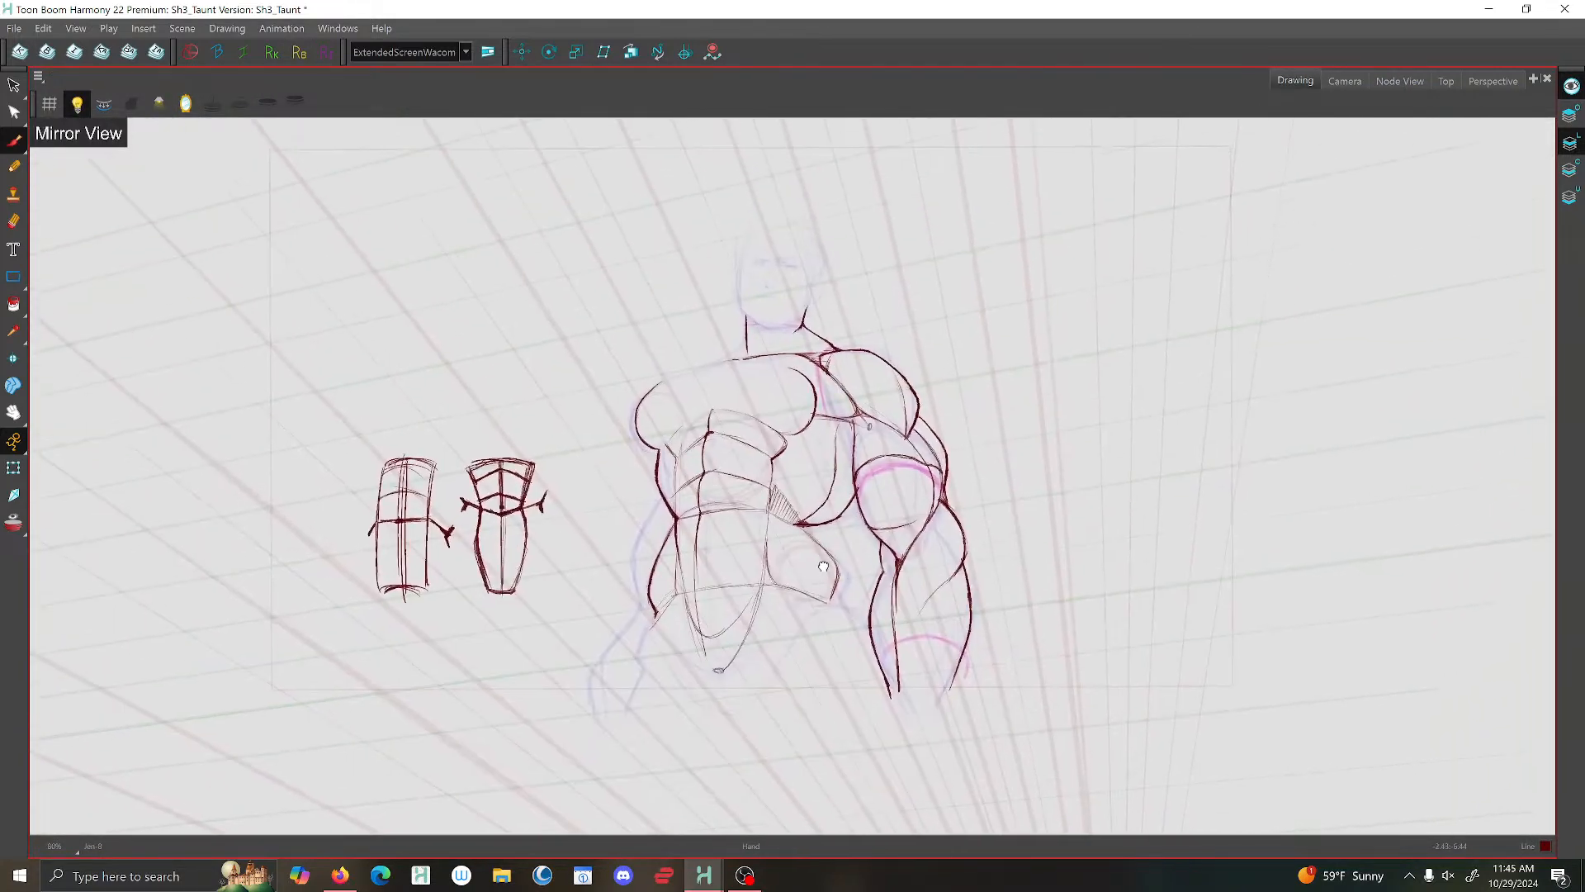
scroll(743, 326, up, 3)
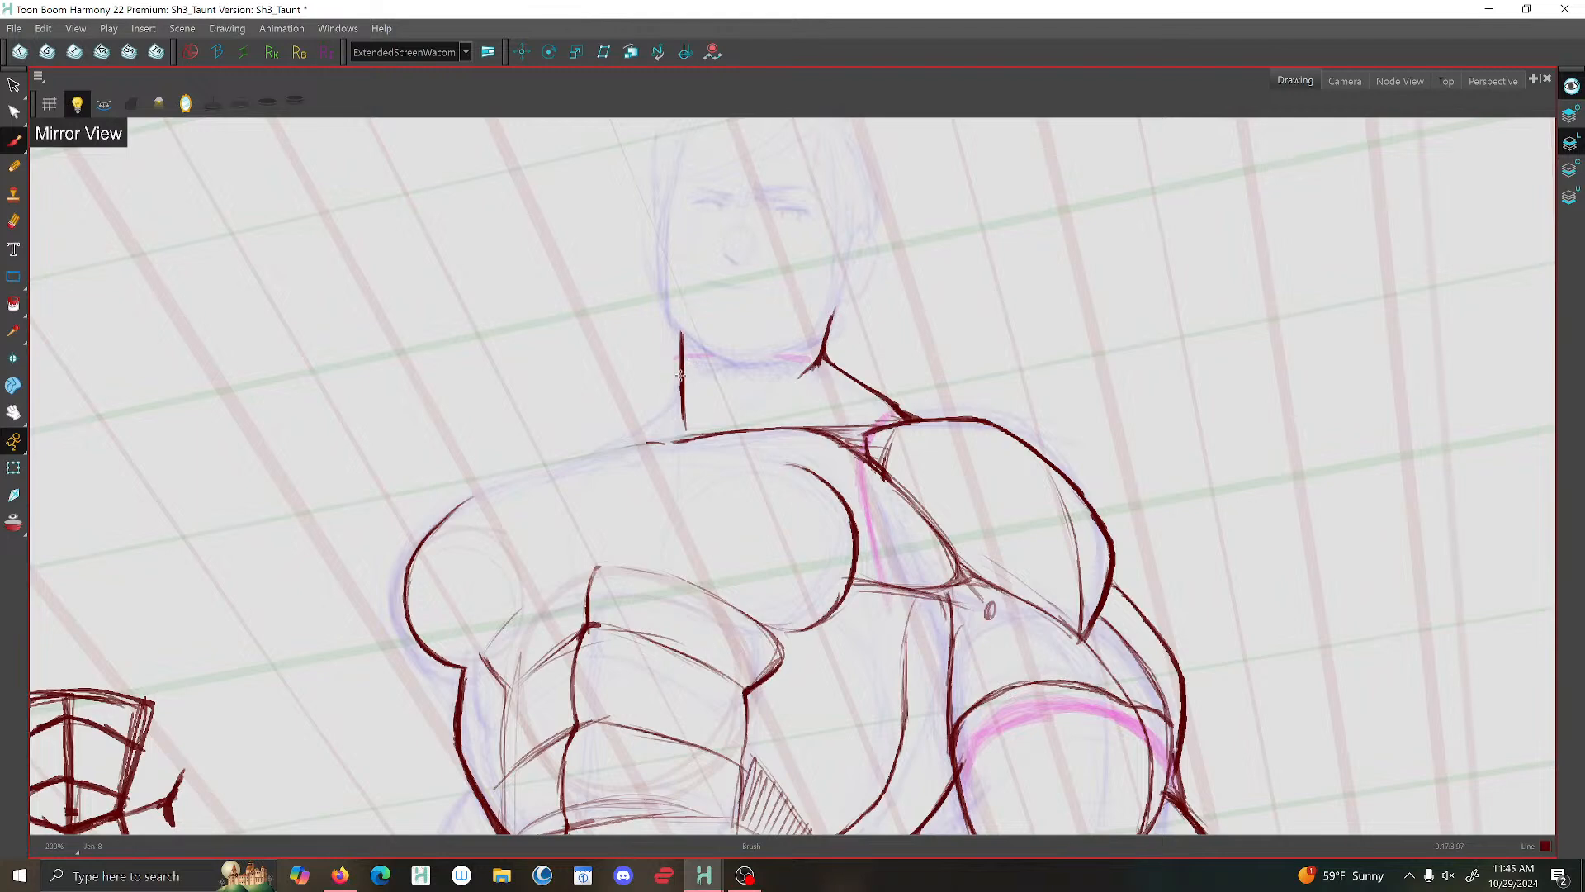
drag(679, 382, 574, 459)
- Strengthen the contours at the armpit and along the muscle bulge behind the upper arm
scroll(692, 346, down, 3)
scroll(756, 333, down, 3)
scroll(805, 406, up, 5)
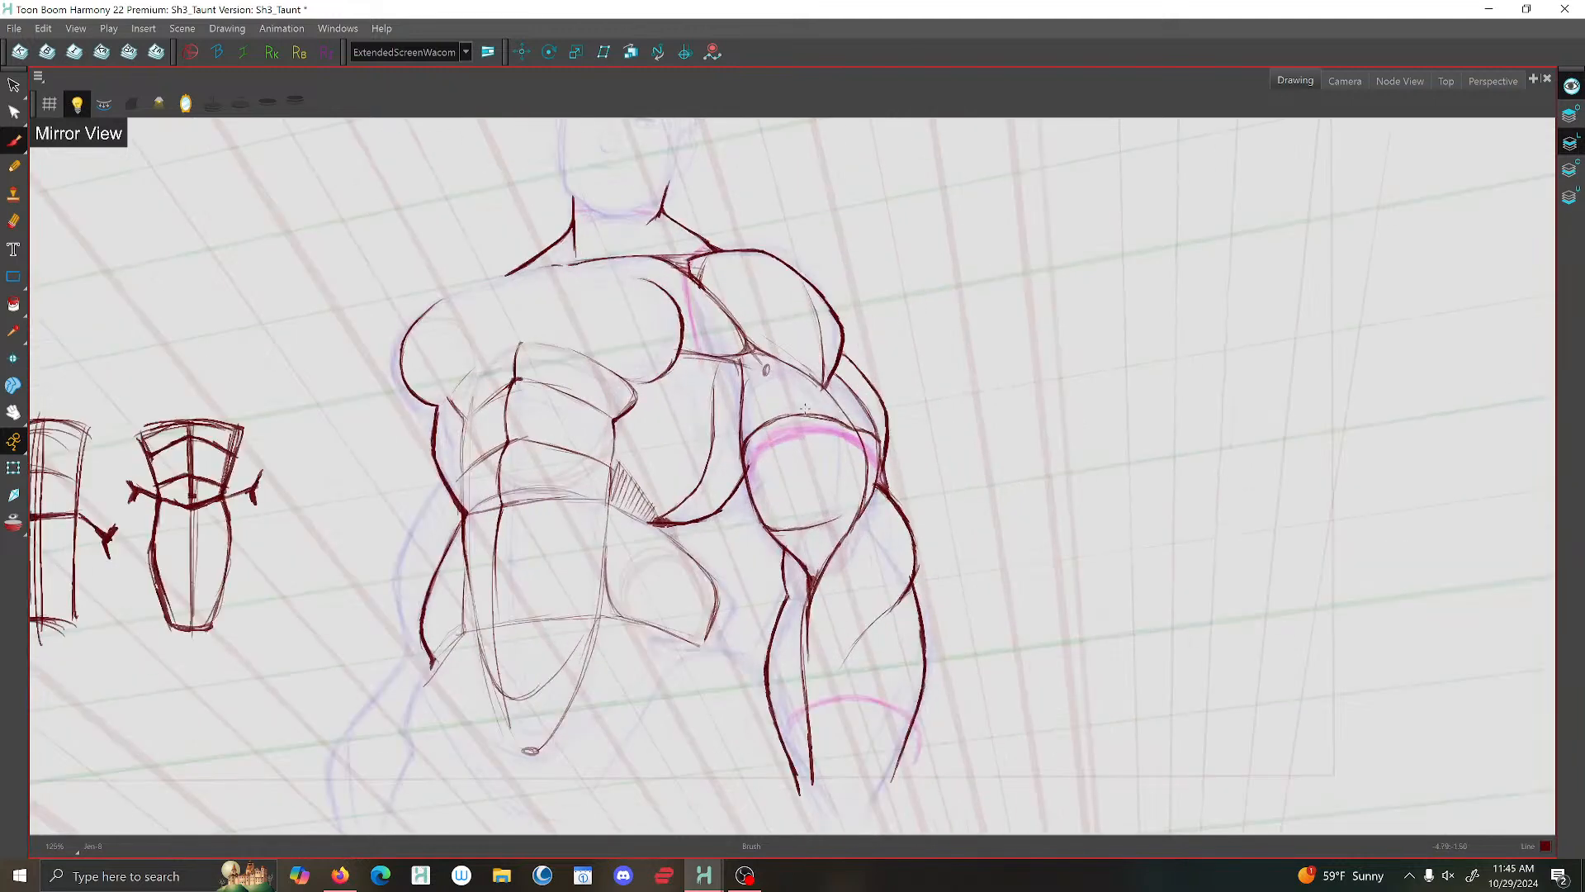
mouse_move(708, 343)
mouse_down()
mouse_move(739, 529)
mouse_move(780, 586)
mouse_move(815, 598)
mouse_up()
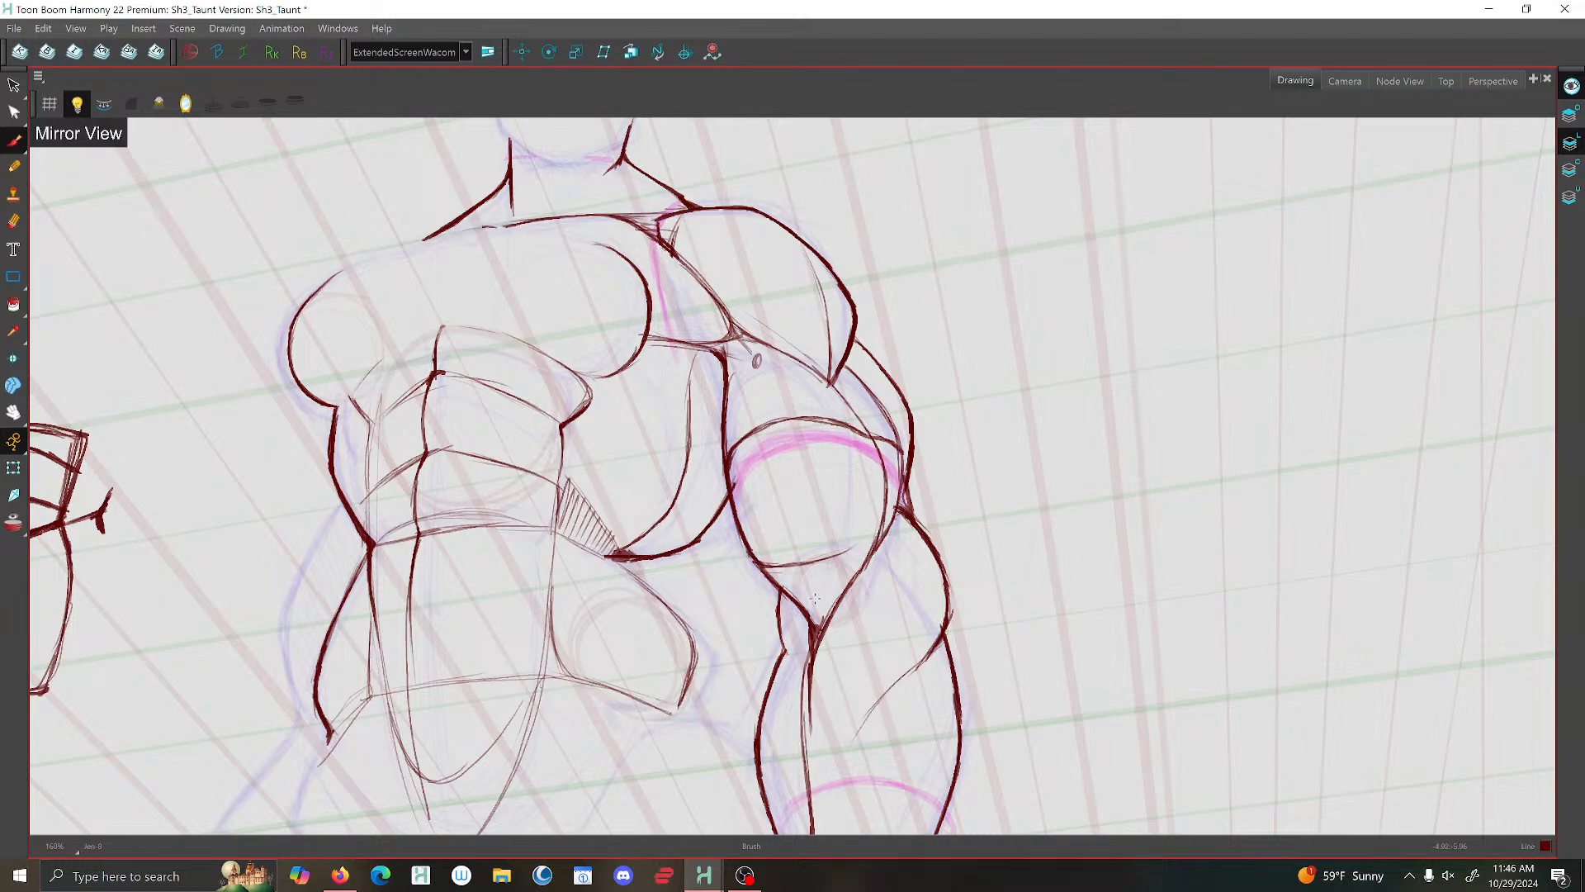
drag(842, 368, 851, 407)
drag(858, 348, 910, 450)
- Thicken the contour at the outer elbow and brush curved cross-contour lines over the biceps and the forearm
scroll(904, 495, down, 5)
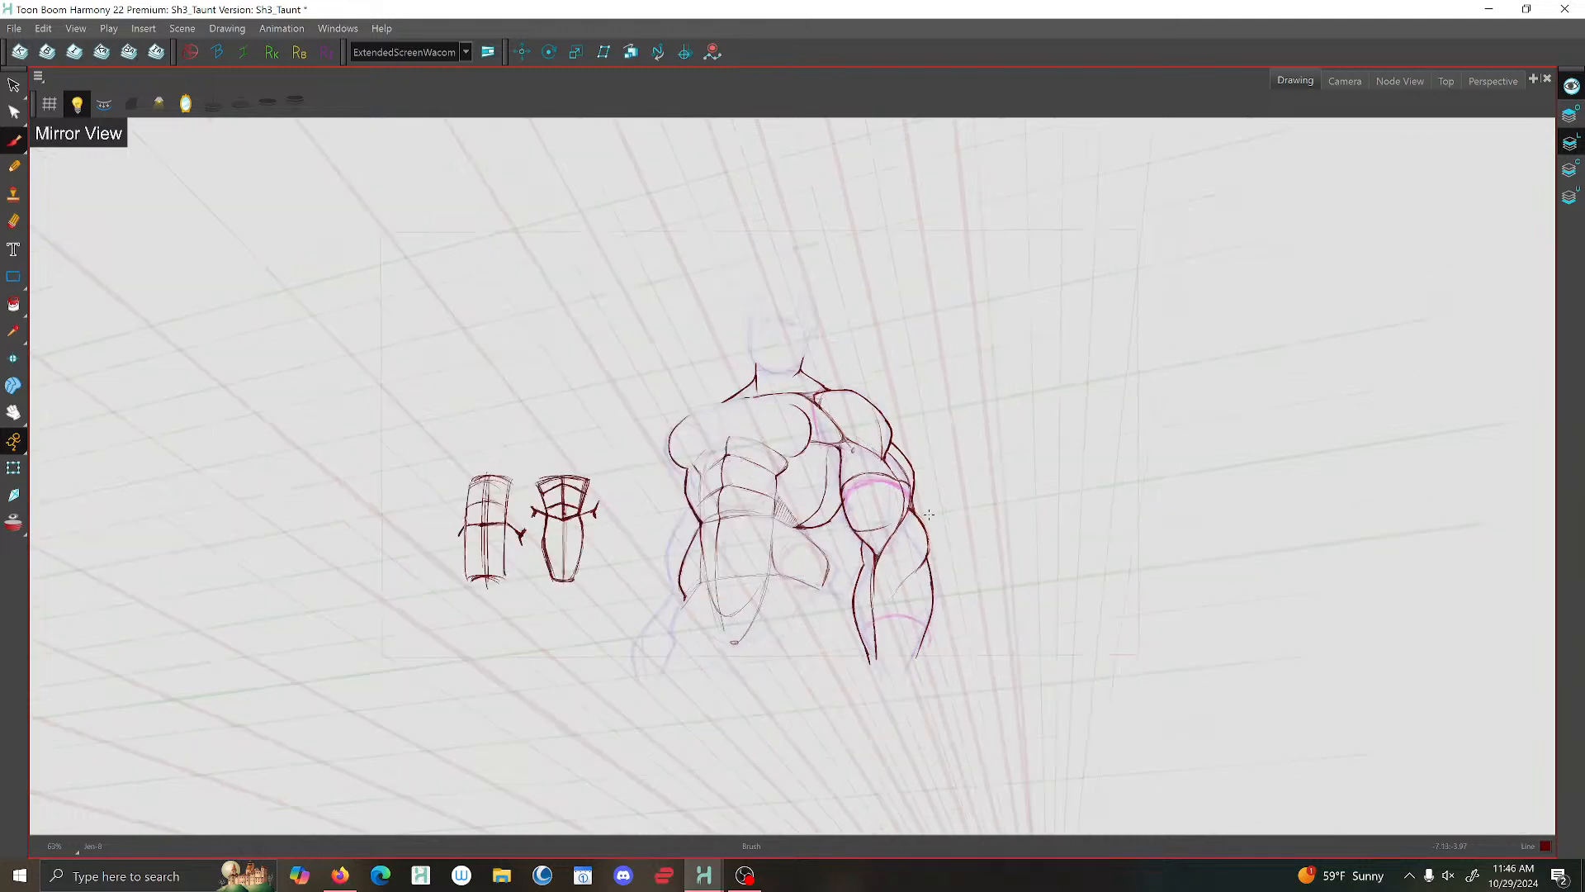
scroll(922, 517, up, 5)
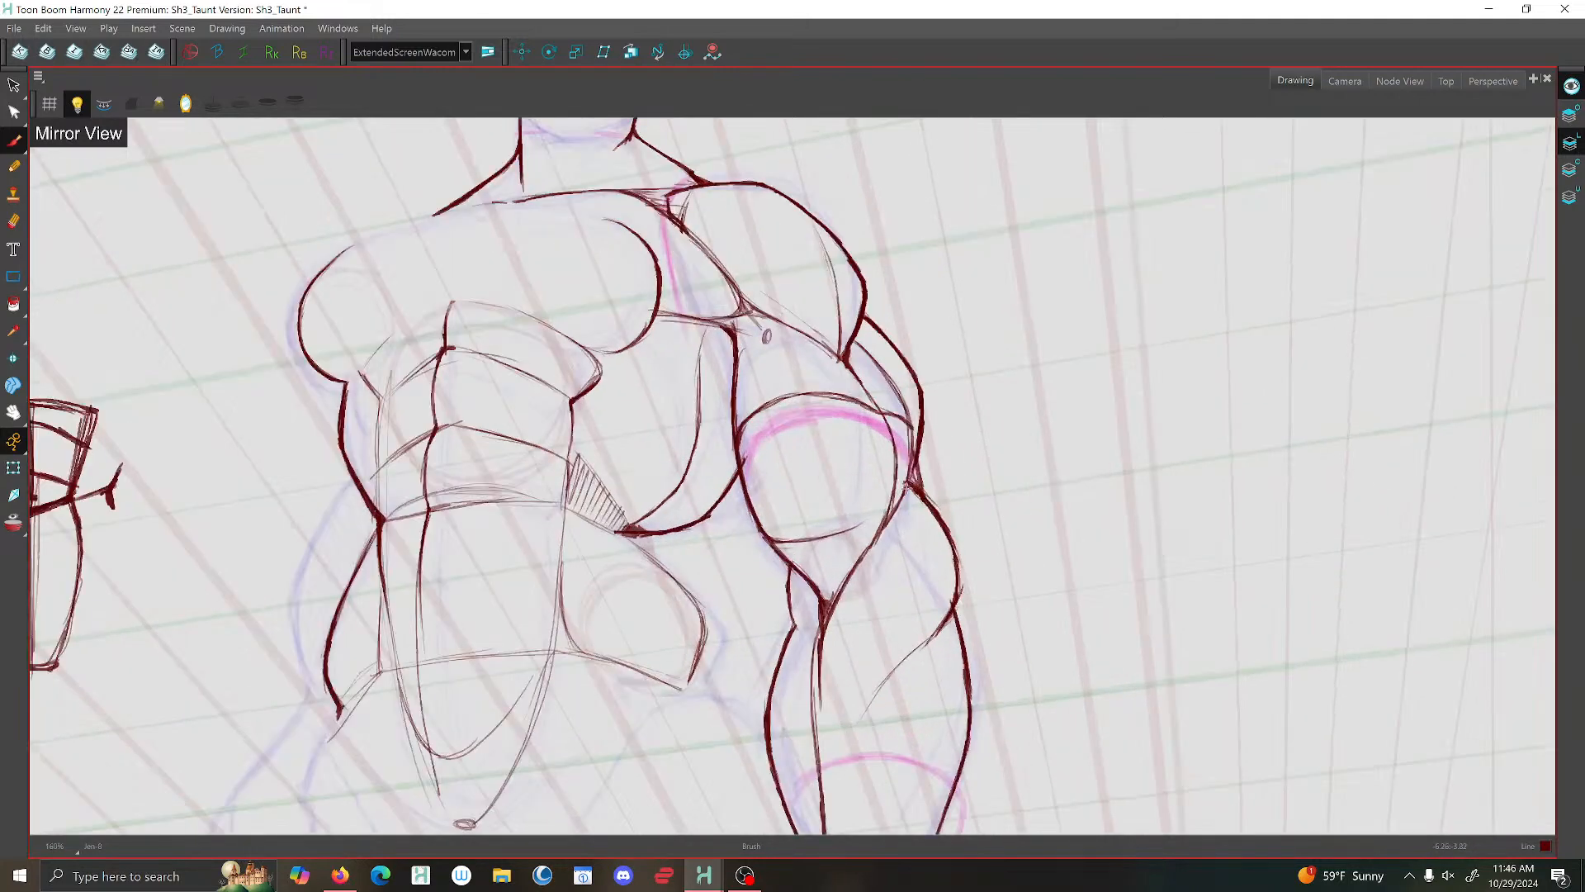
mouse_move(905, 481)
mouse_down()
mouse_move(825, 462)
mouse_move(749, 507)
mouse_up()
scroll(775, 512, down, 6)
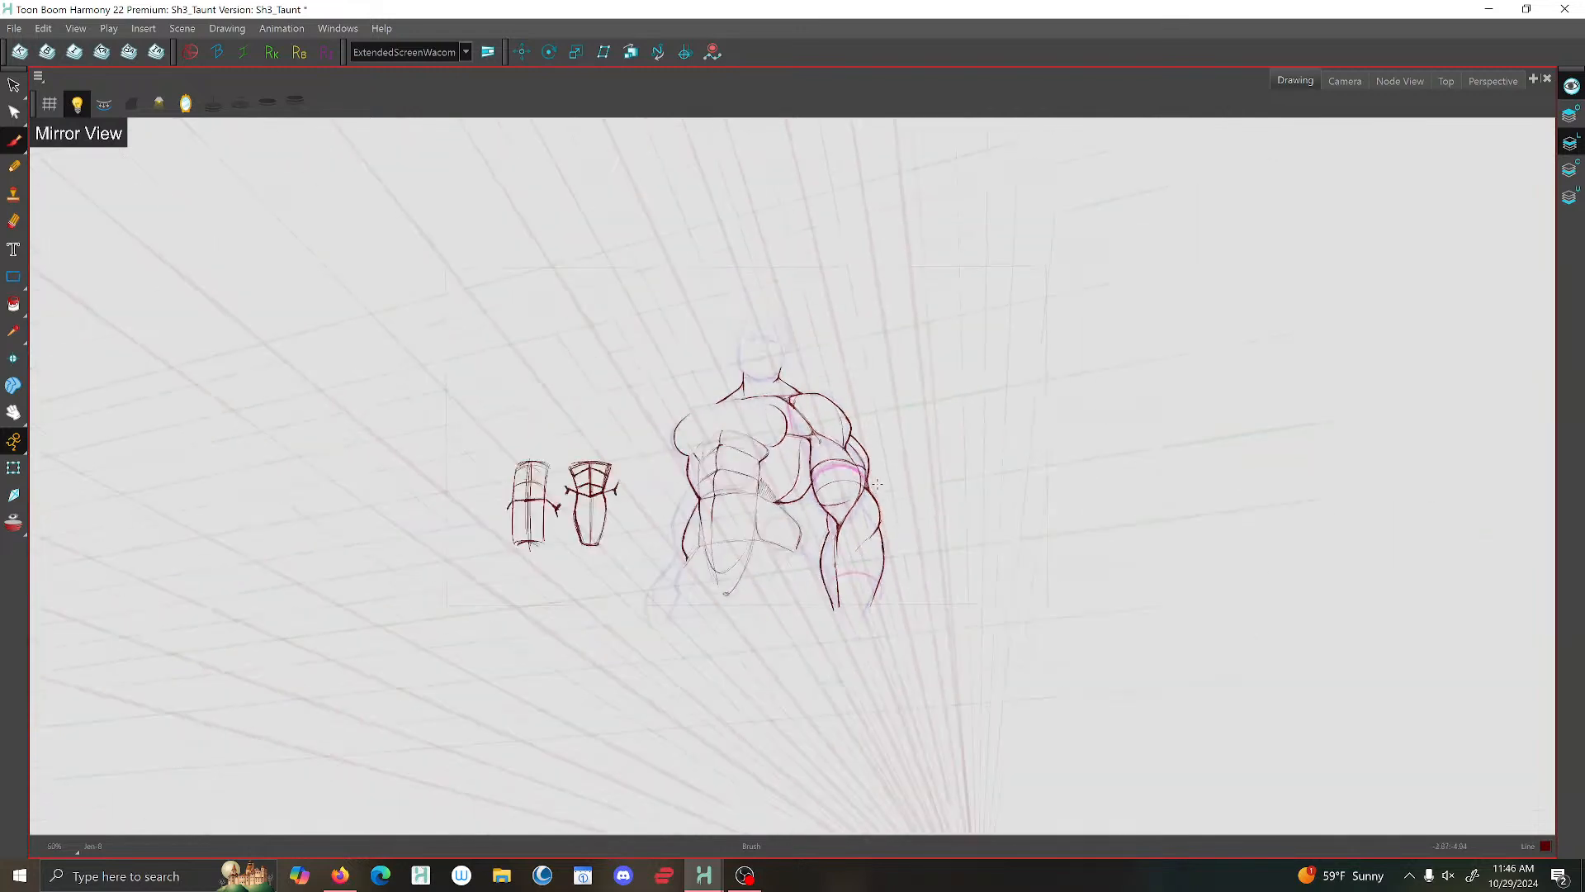
scroll(880, 545, up, 6)
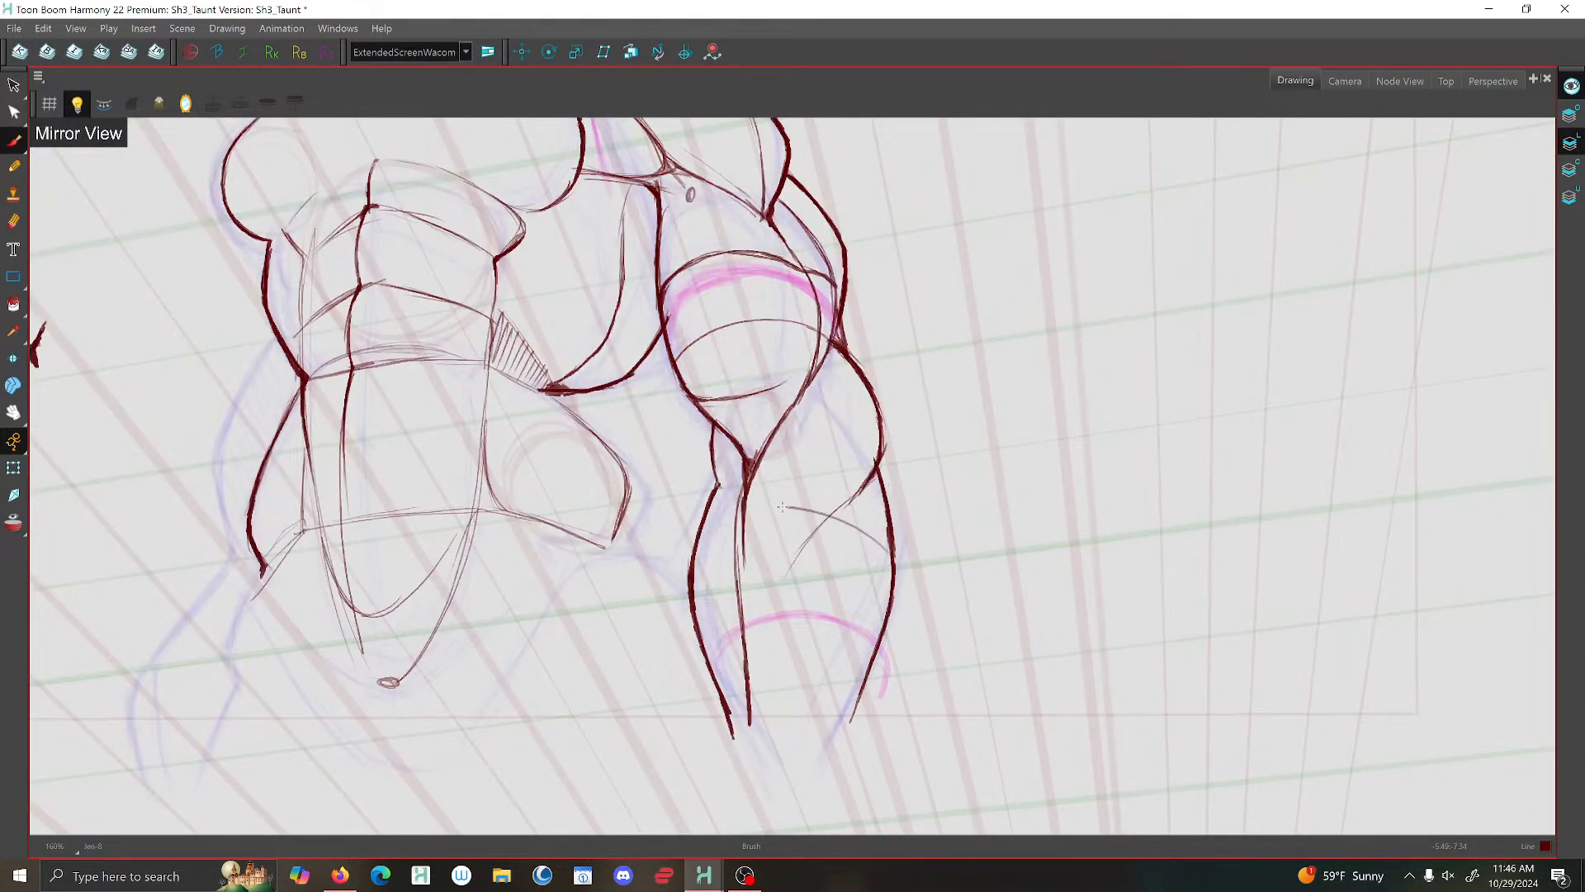
scroll(710, 524, down, 6)
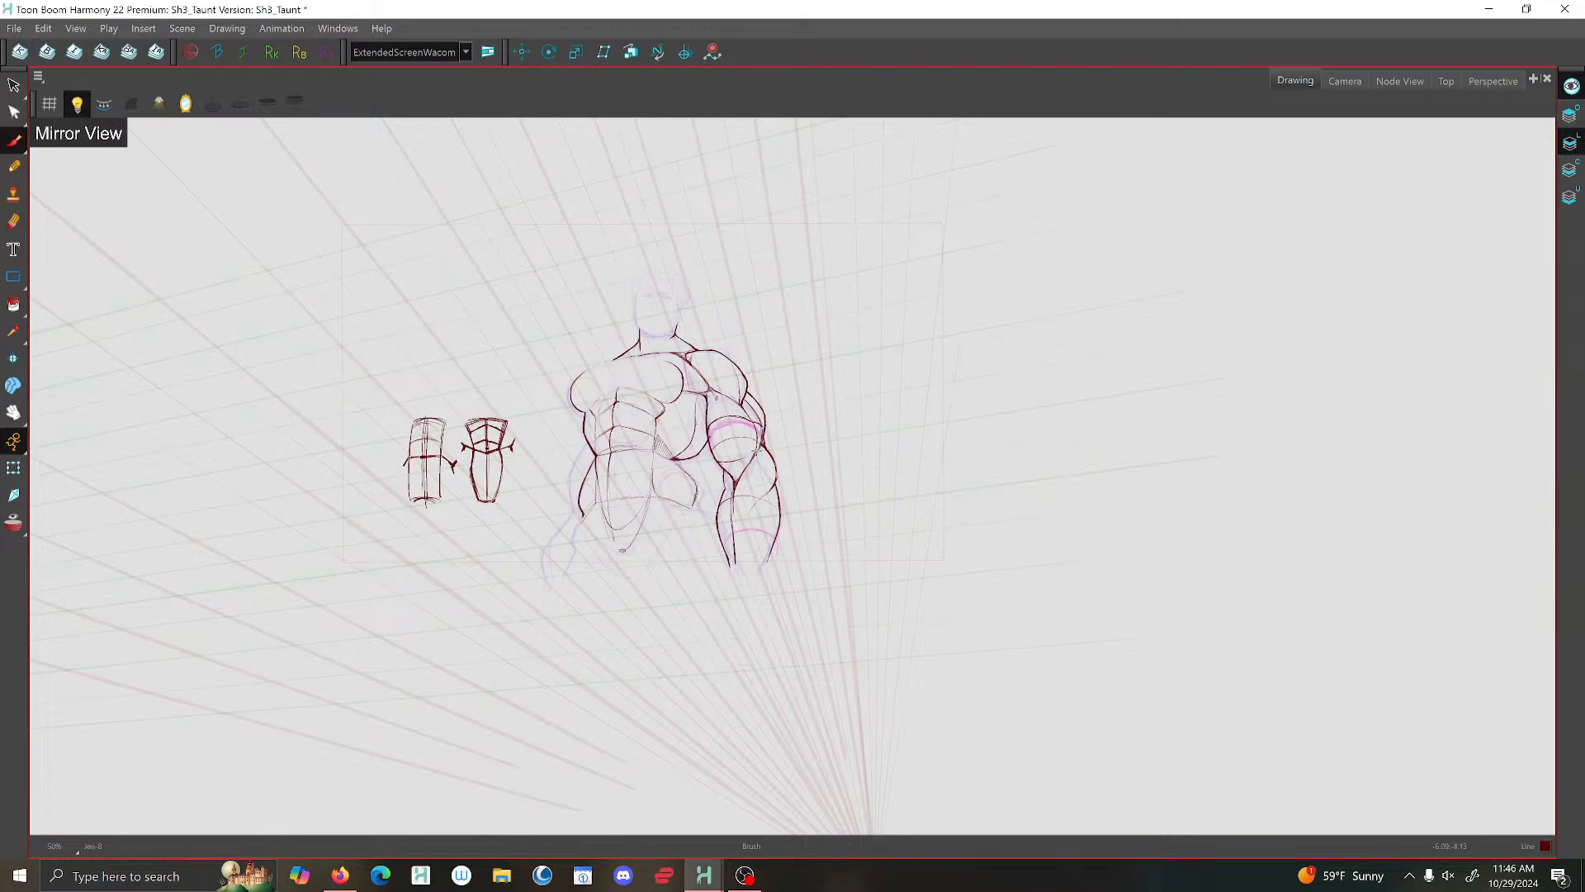
scroll(732, 381, down, 2)
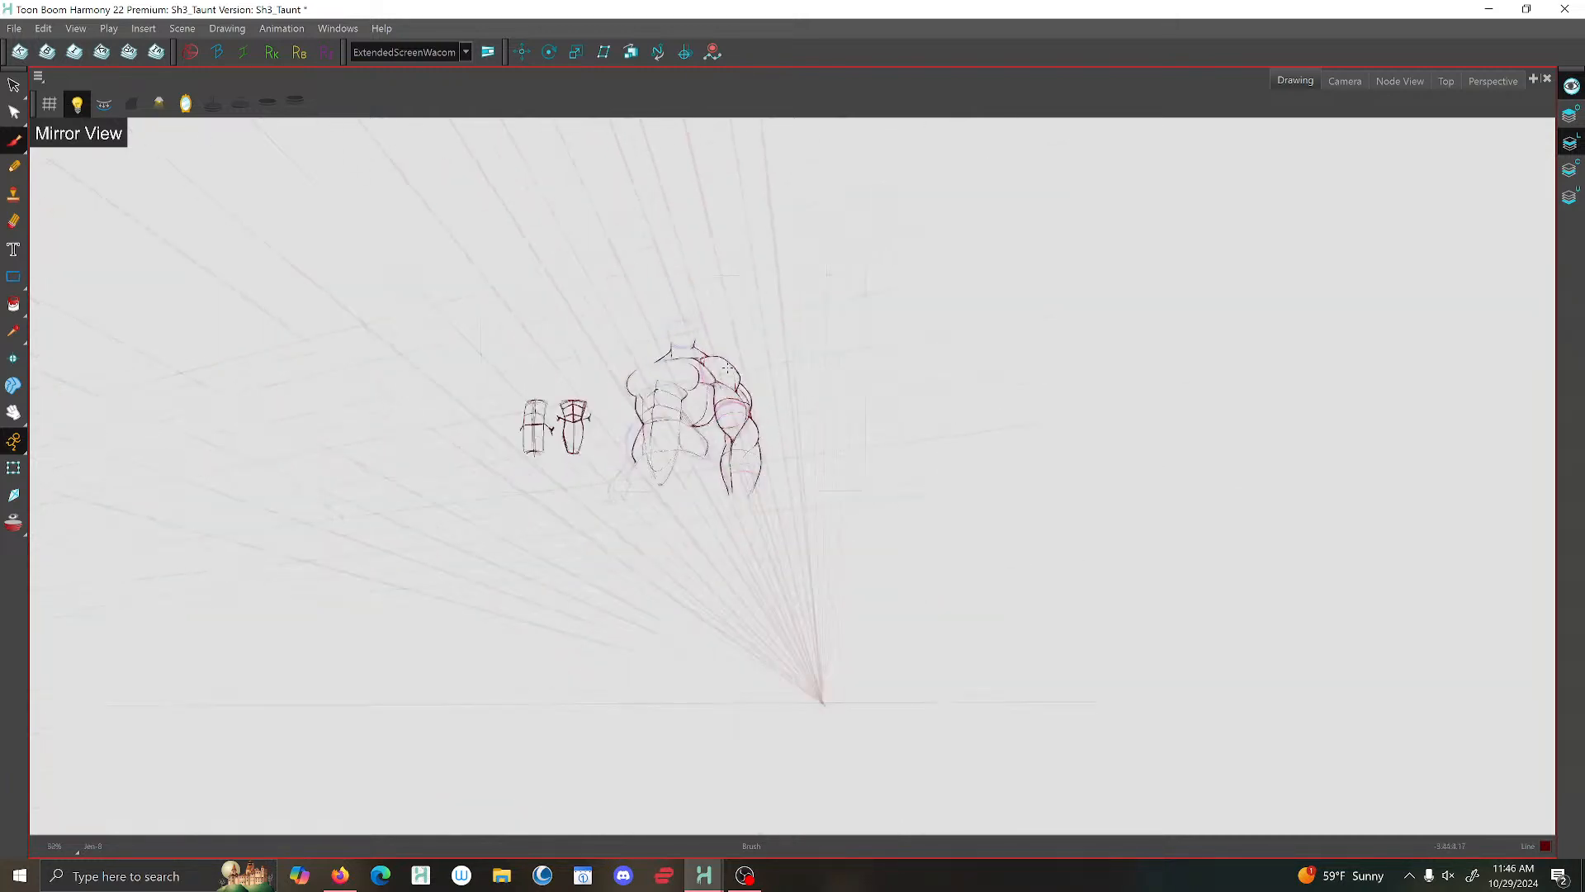
- Brush the collarbone line across the upper chest and thicken the outer contour of the shoulder on the uninked arm's side
scroll(661, 355, up, 8)
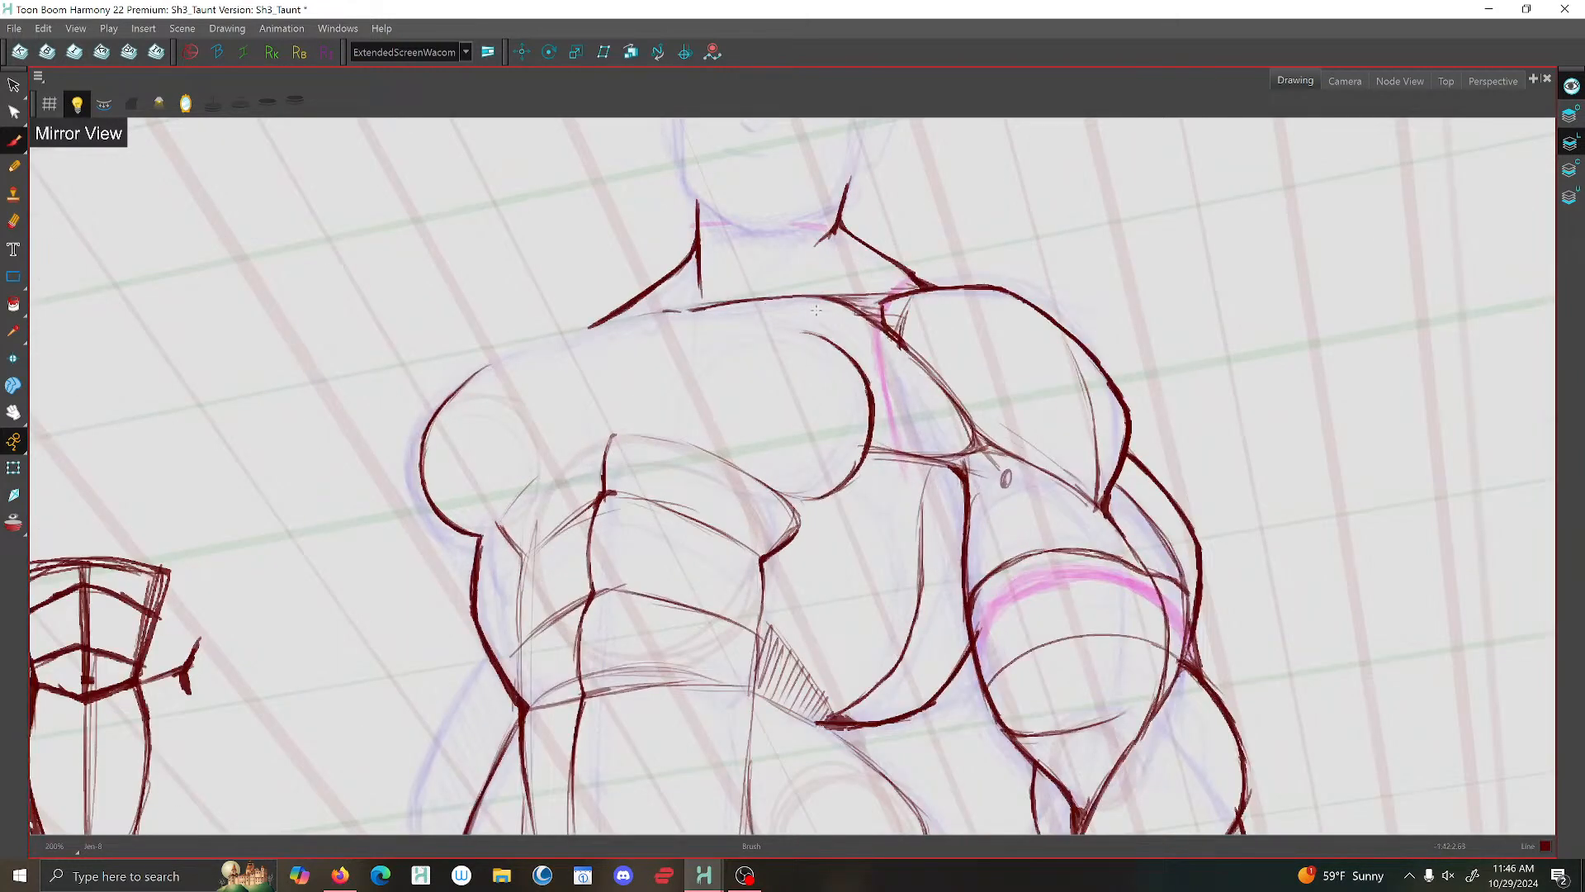
mouse_move(690, 306)
mouse_down()
mouse_move(567, 337)
mouse_move(761, 300)
mouse_move(865, 307)
mouse_up()
scroll(644, 240, down, 4)
scroll(531, 290, up, 5)
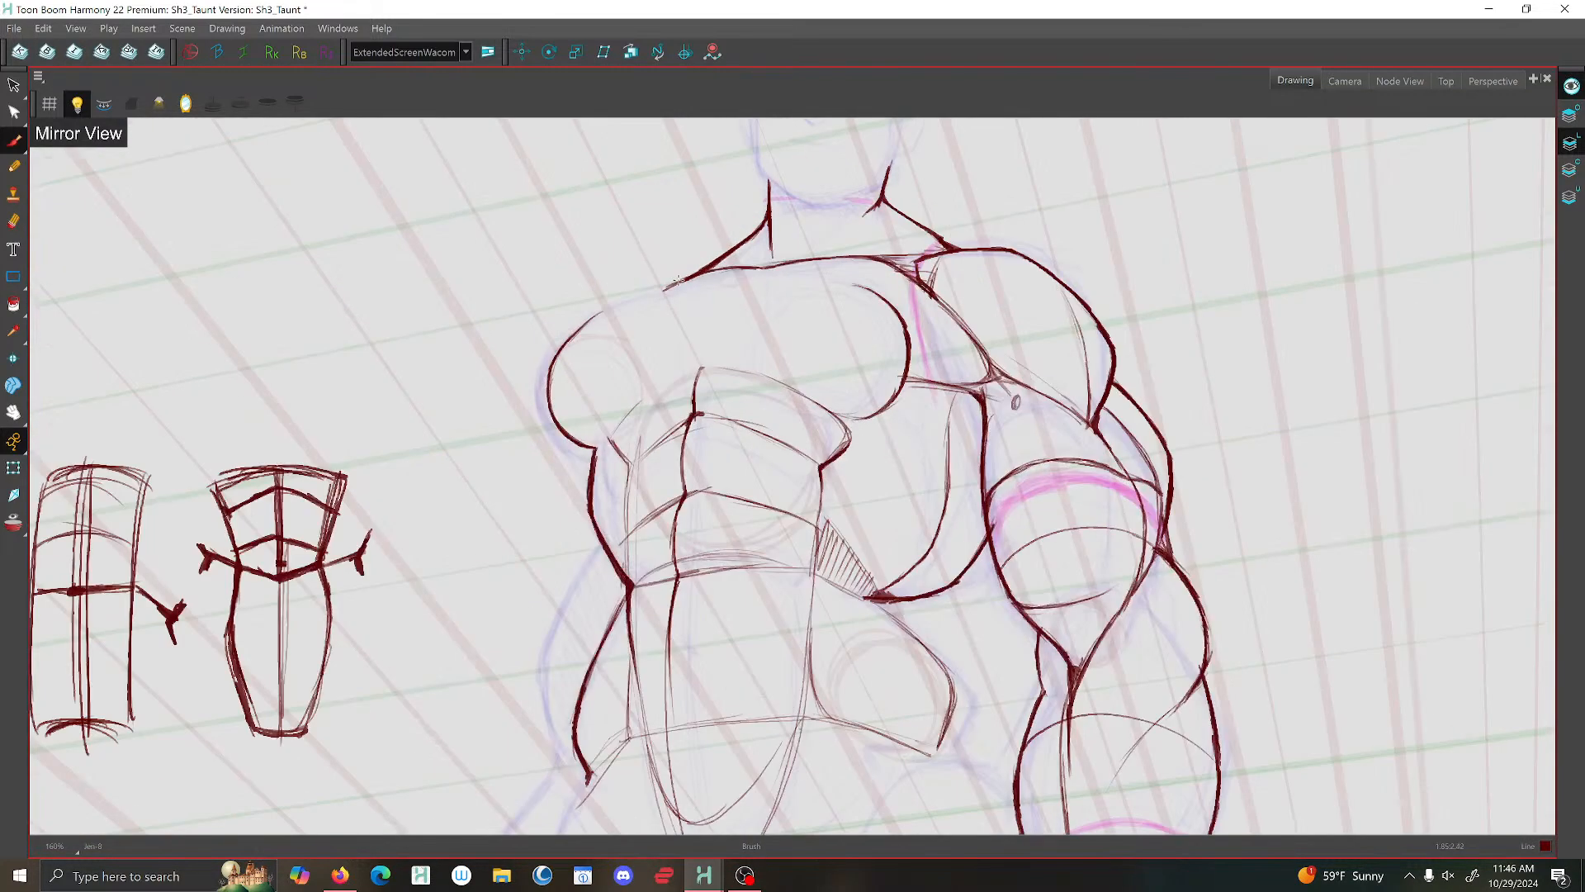
mouse_move(651, 294)
mouse_down()
mouse_move(549, 340)
mouse_move(525, 368)
mouse_move(509, 421)
mouse_move(539, 479)
mouse_up()
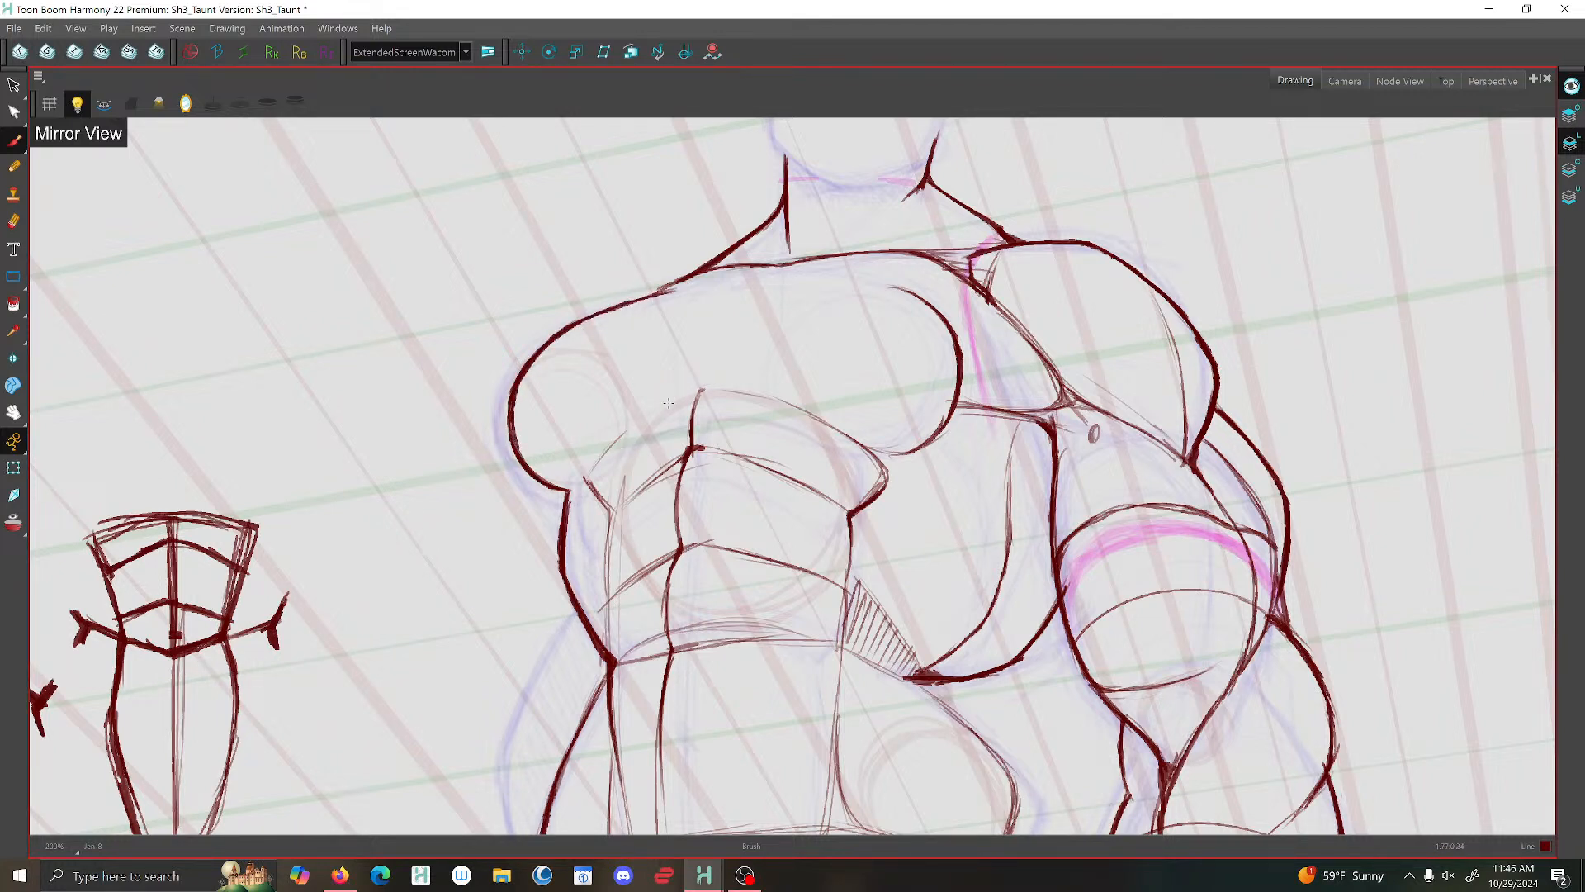
- Strengthen the lines beneath the chest where it meets the upper abdominals and the rib cage
mouse_move(696, 390)
mouse_down()
mouse_move(583, 474)
mouse_move(611, 508)
mouse_up()
drag(942, 426, 863, 501)
scroll(787, 355, down, 4)
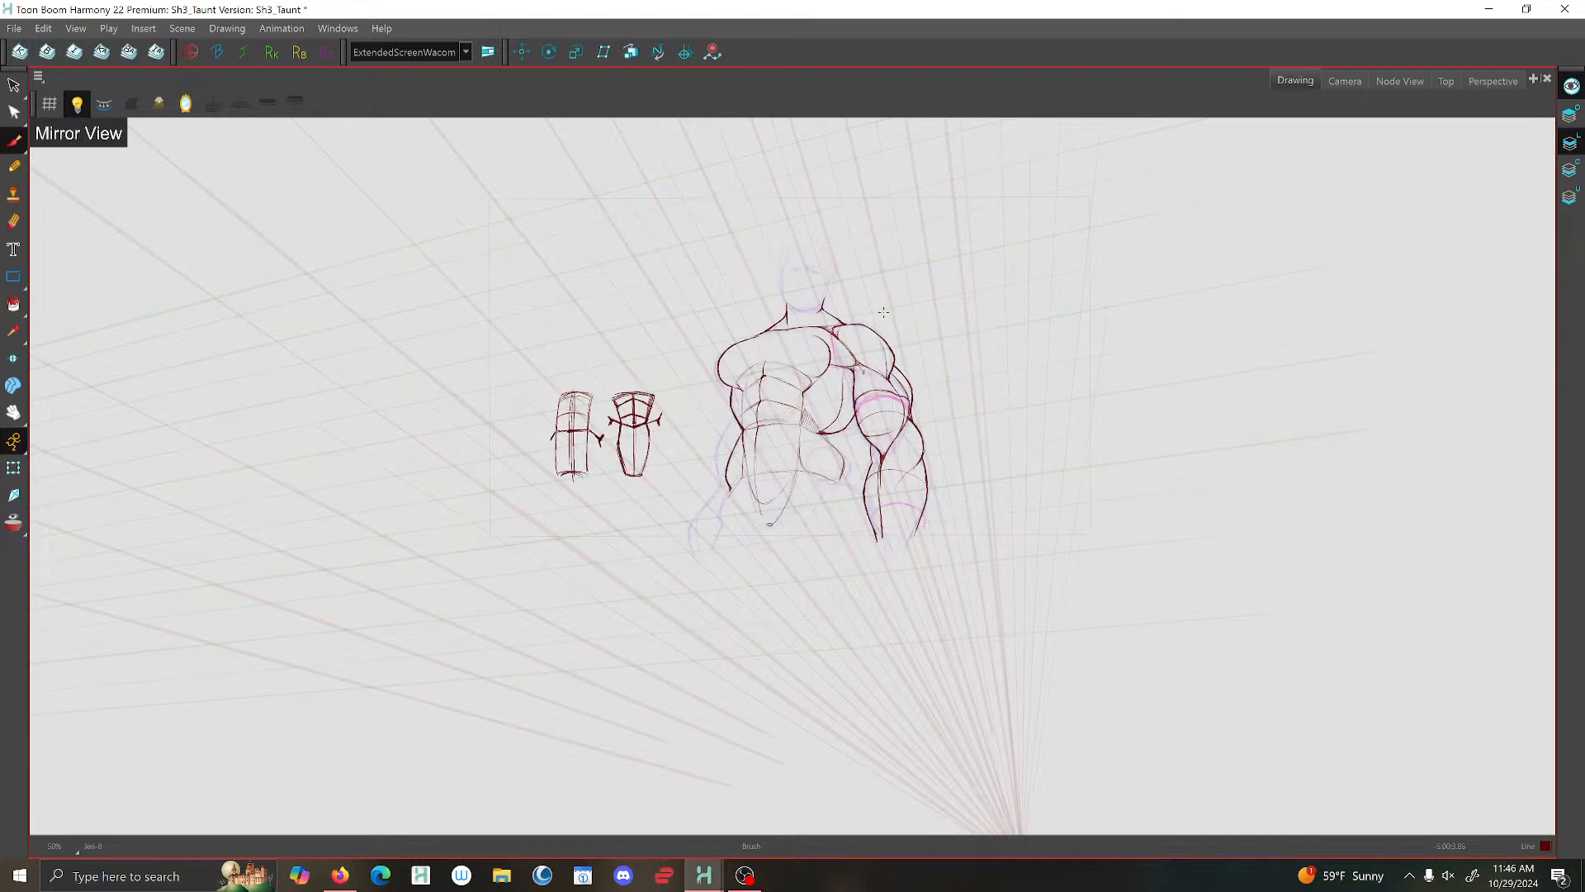
scroll(888, 365, down, 1)
scroll(905, 369, up, 3)
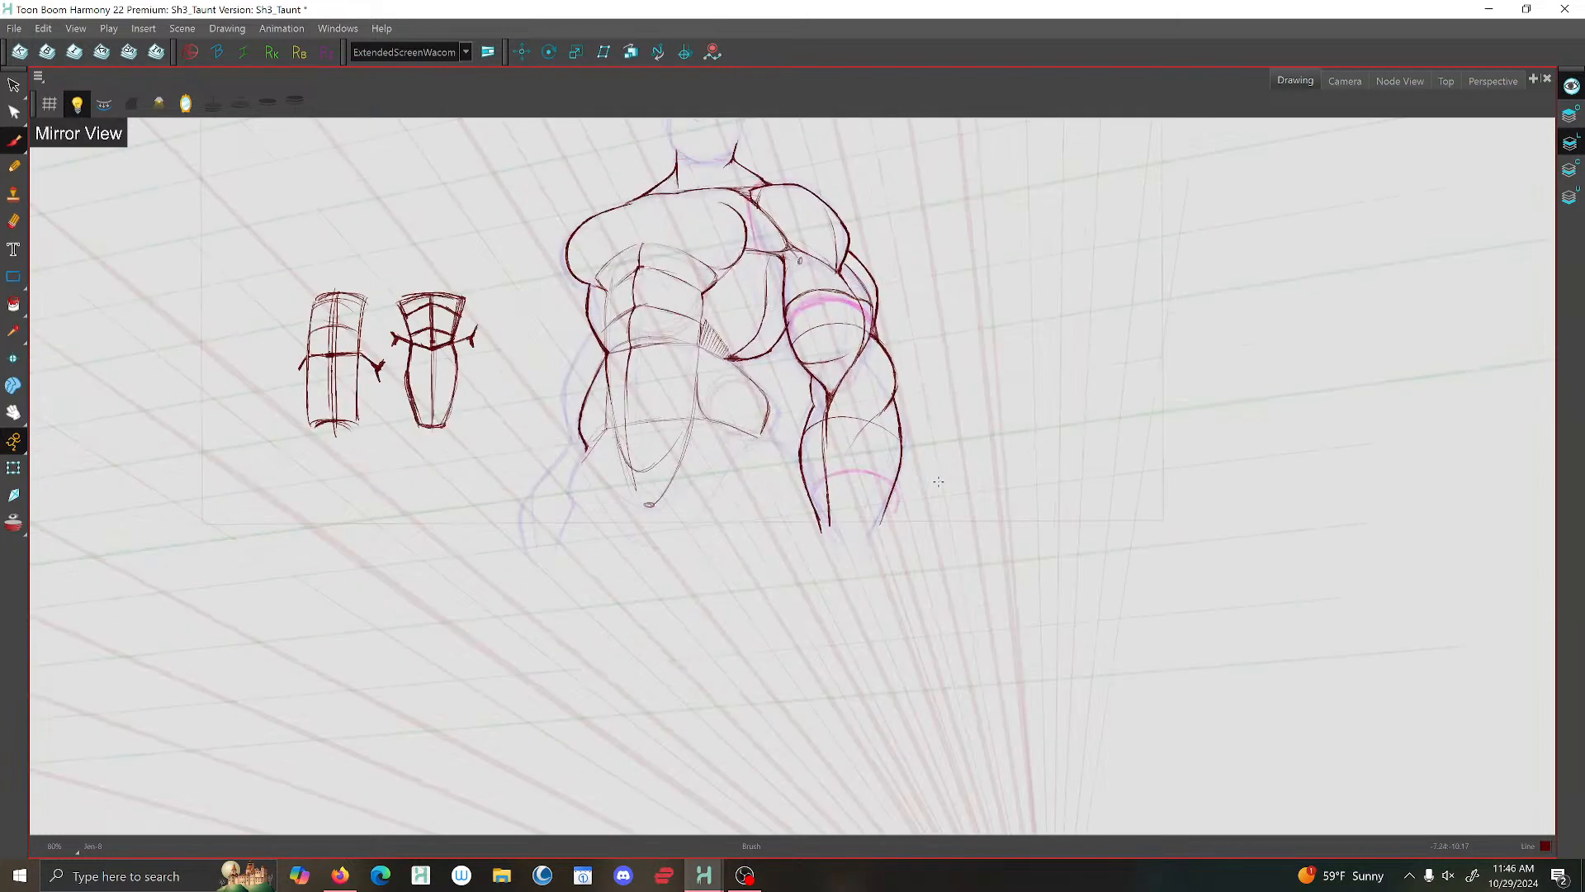
- Select the outer contour of the inked forearm and shift it slightly inward
key(alt+s)
mouse_move(867, 536)
mouse_down()
mouse_move(920, 371)
mouse_move(863, 430)
mouse_up()
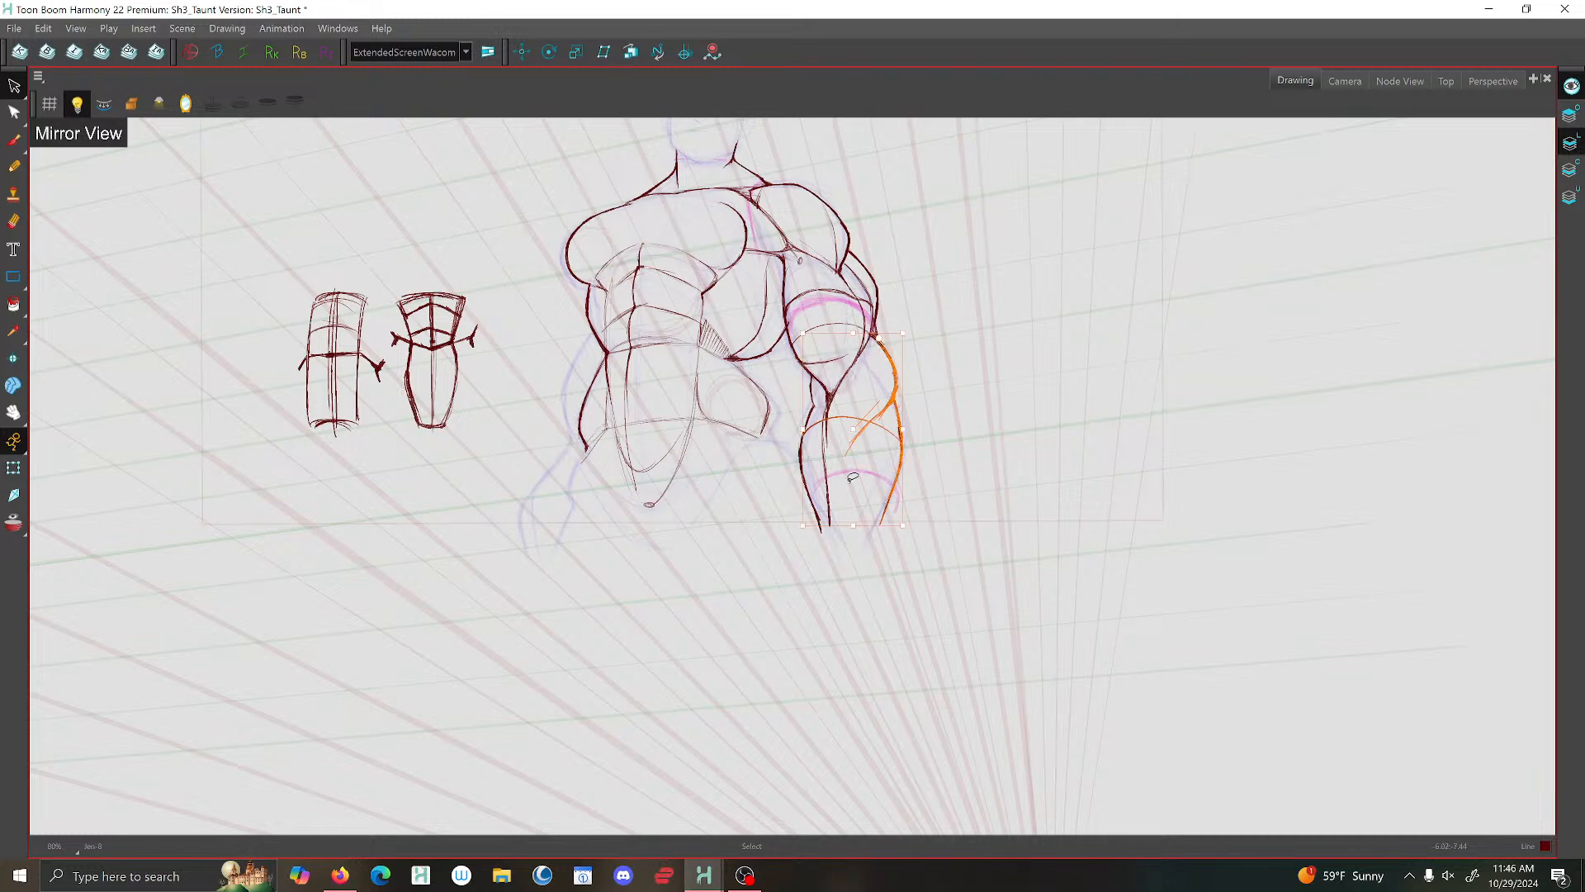
drag(841, 525, 833, 525)
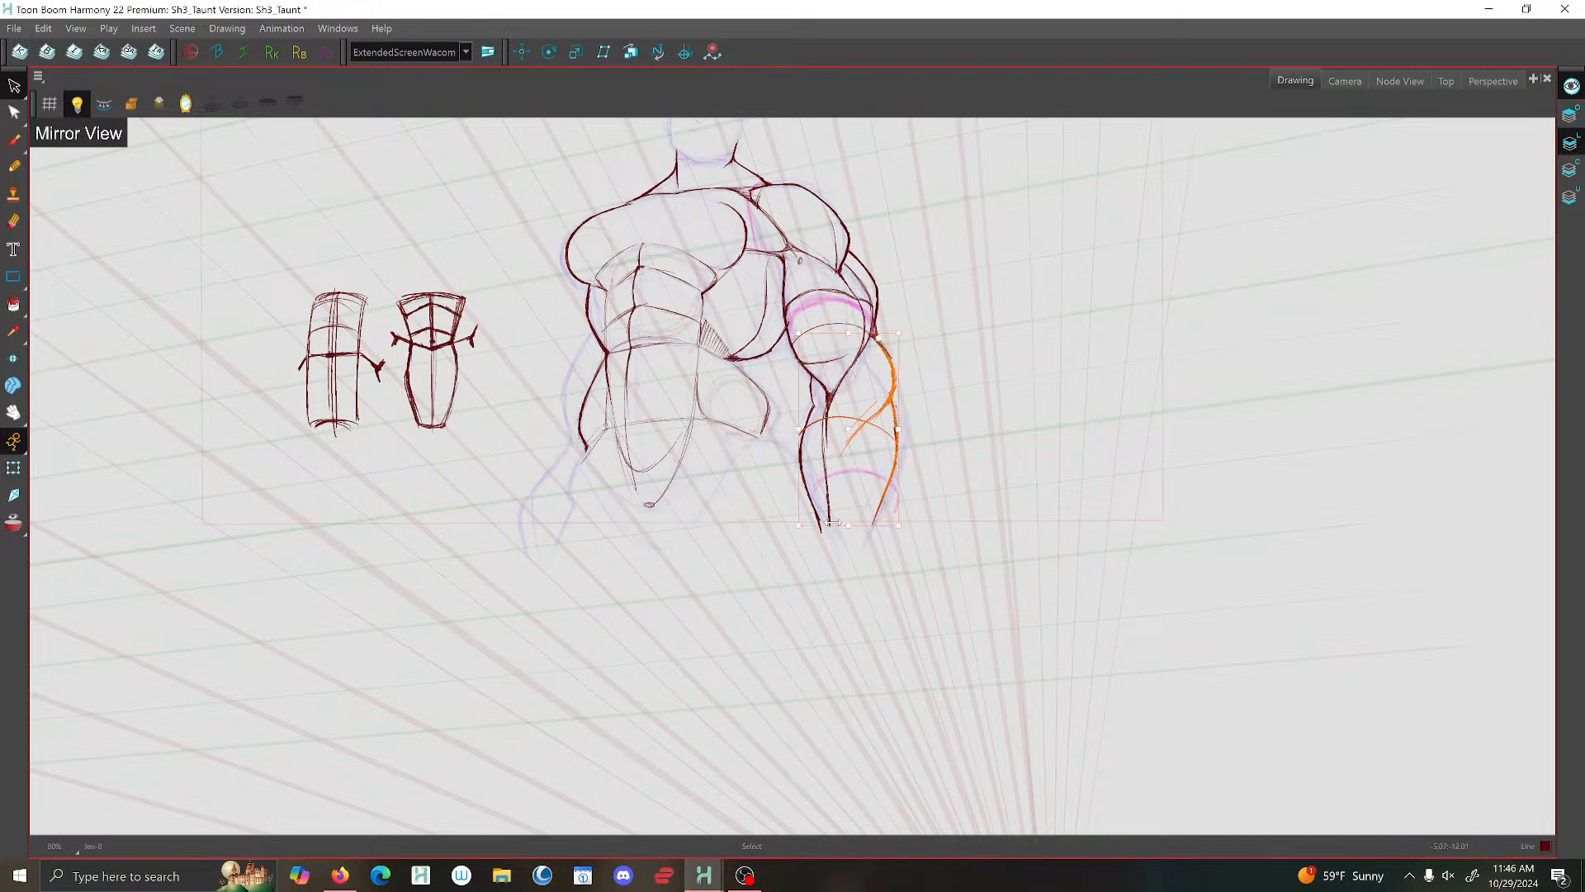
click(792, 575)
scroll(792, 574, up, 1)
scroll(770, 537, down, 3)
scroll(843, 453, up, 4)
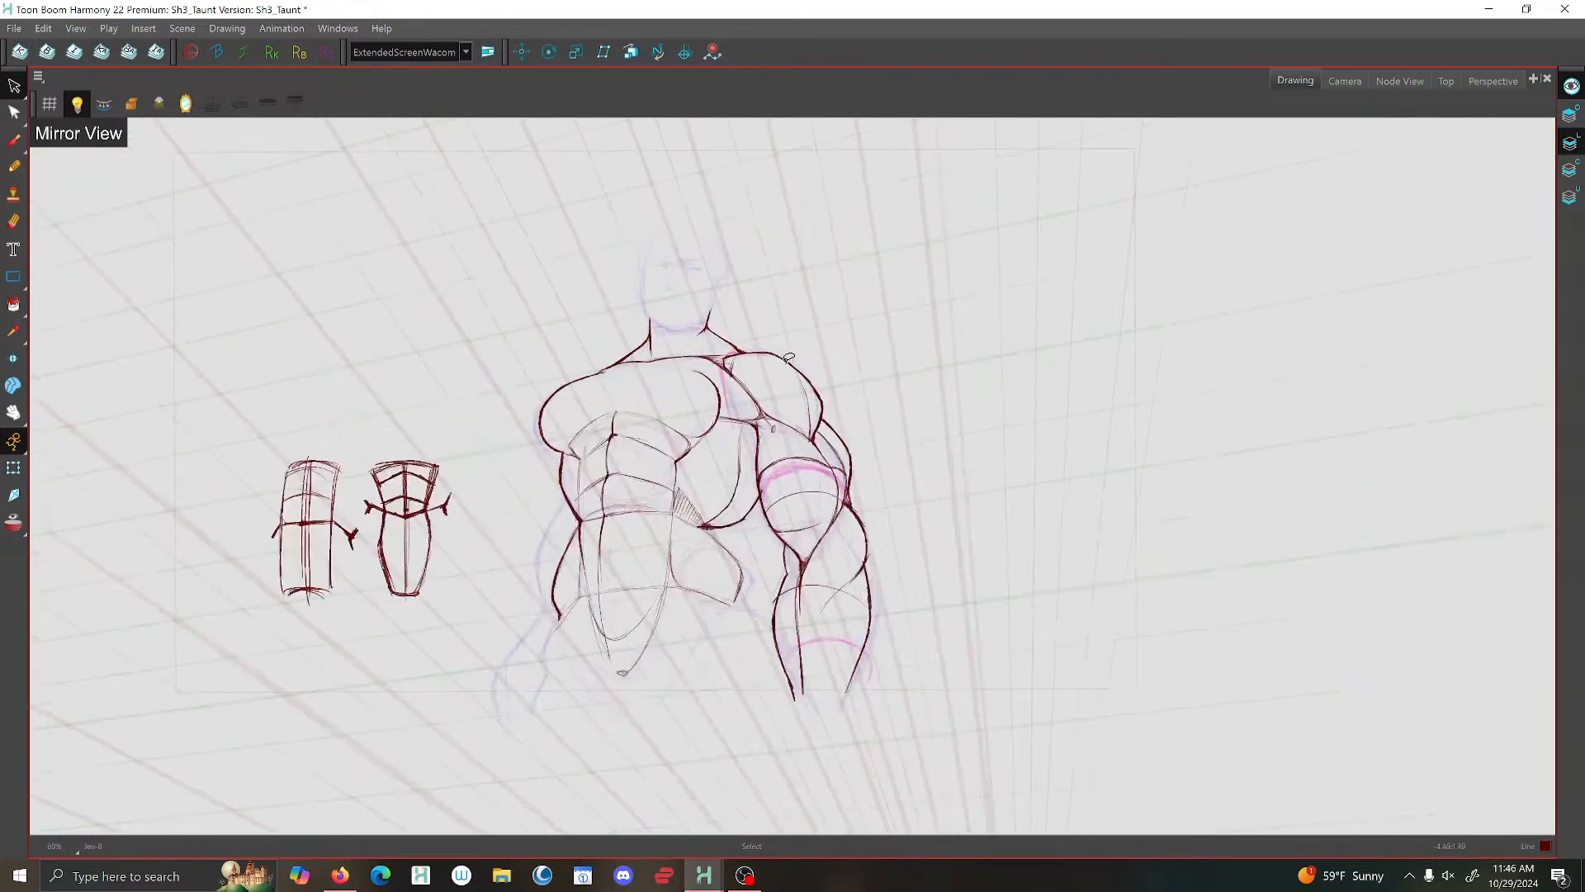
- Select the inked arm's shoulder contour together with its collarbone strokes and nudge them slightly upward
key(f)
key(g)
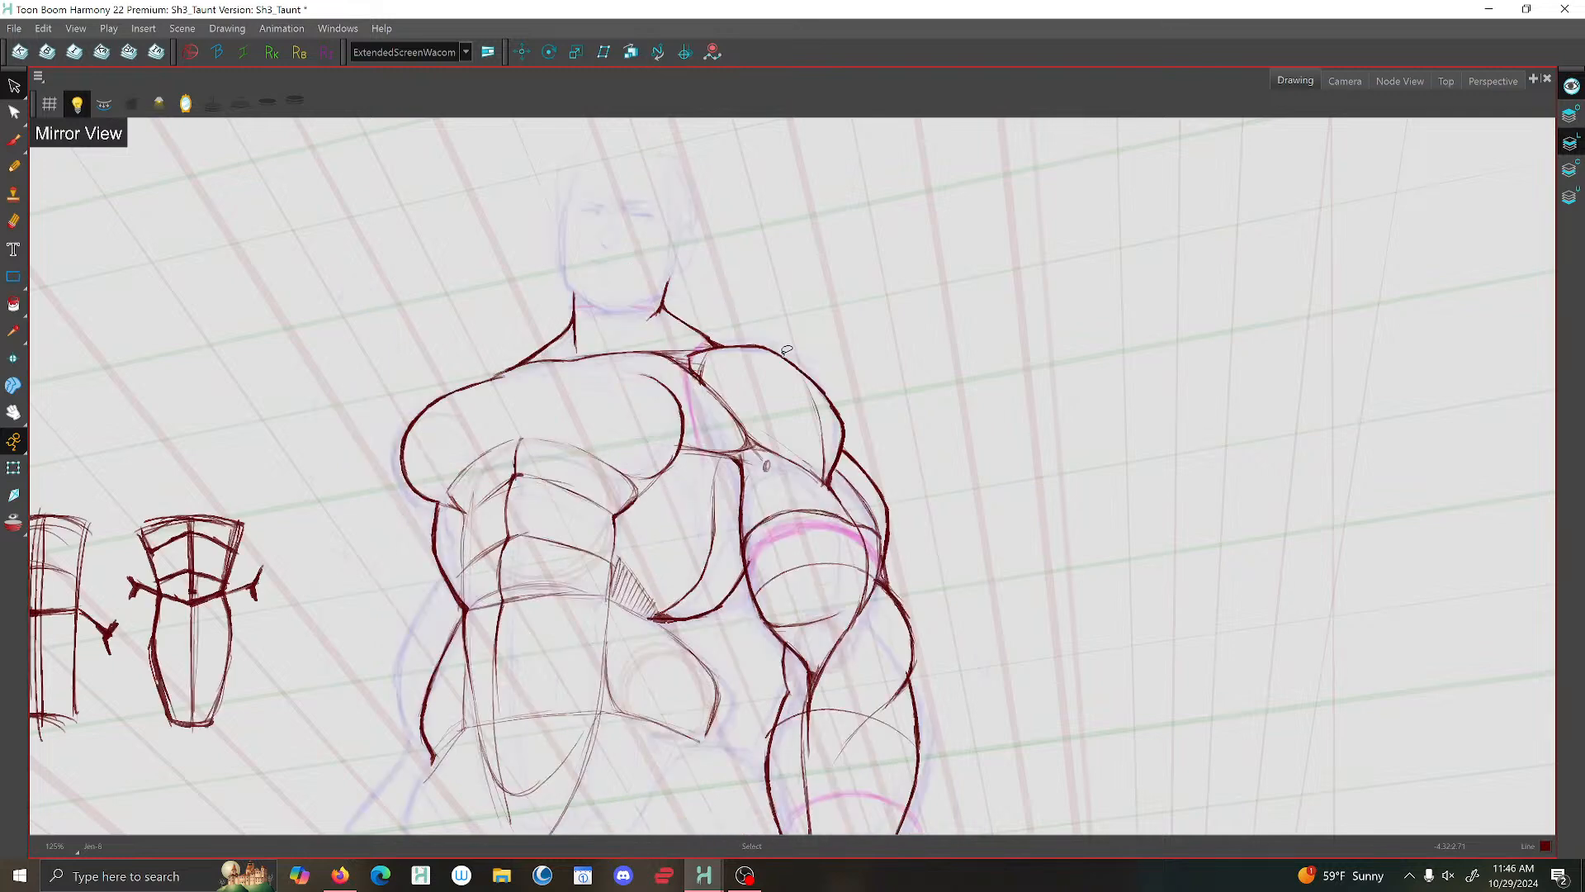
mouse_move(750, 331)
mouse_down()
mouse_move(809, 434)
mouse_move(852, 423)
mouse_move(756, 316)
mouse_up()
drag(846, 365, 844, 366)
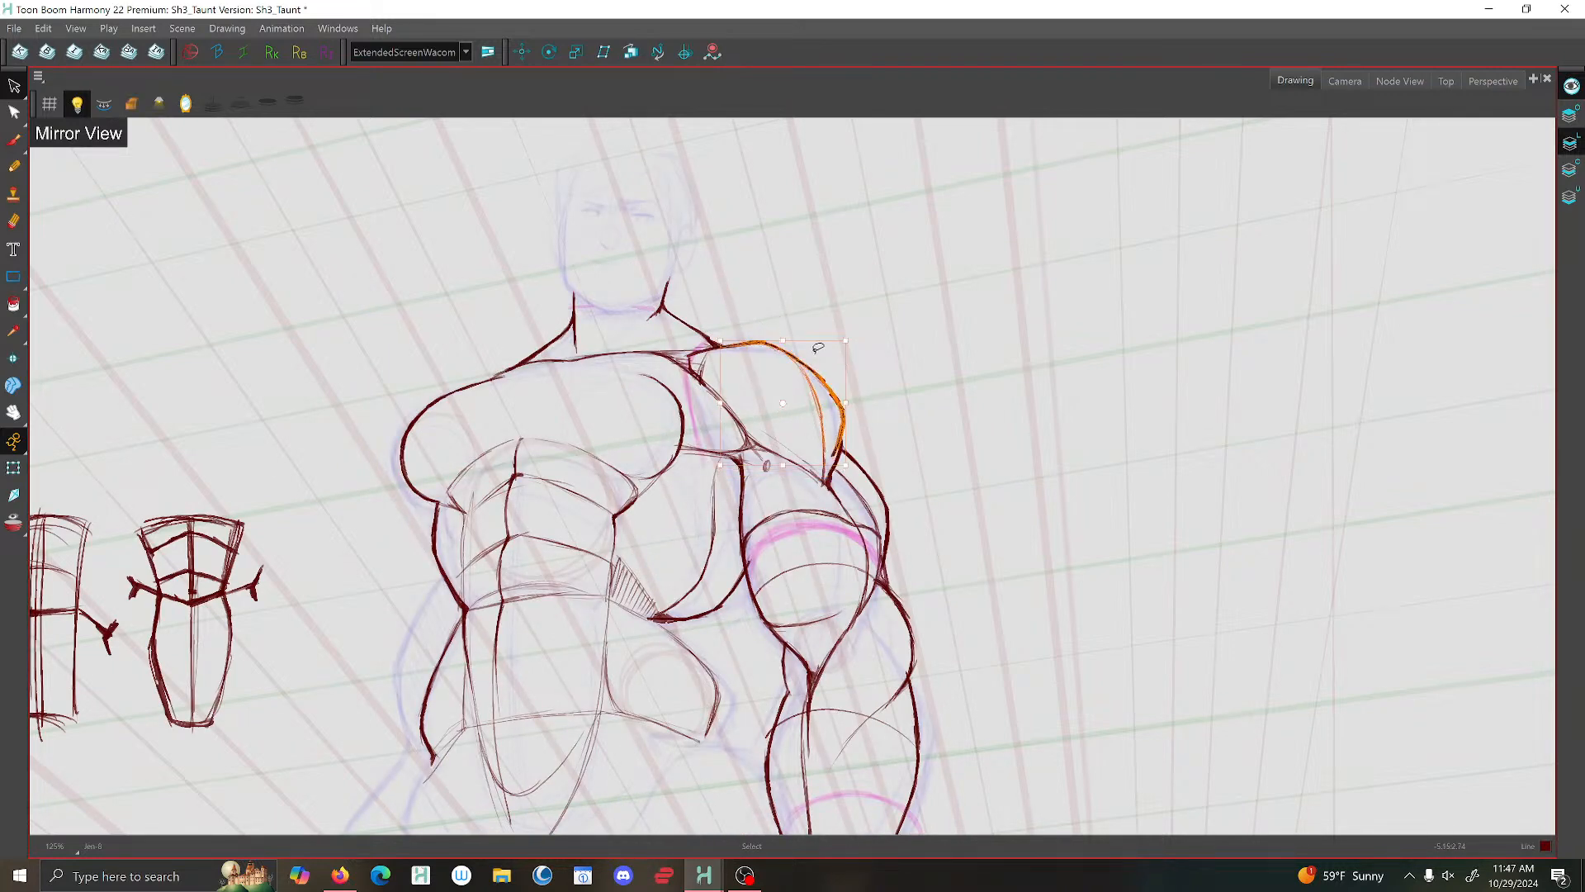
click(746, 290)
scroll(647, 319, up, 1)
mouse_move(776, 314)
mouse_down()
mouse_move(729, 349)
mouse_move(715, 369)
mouse_move(895, 501)
mouse_move(863, 339)
mouse_move(771, 347)
mouse_up()
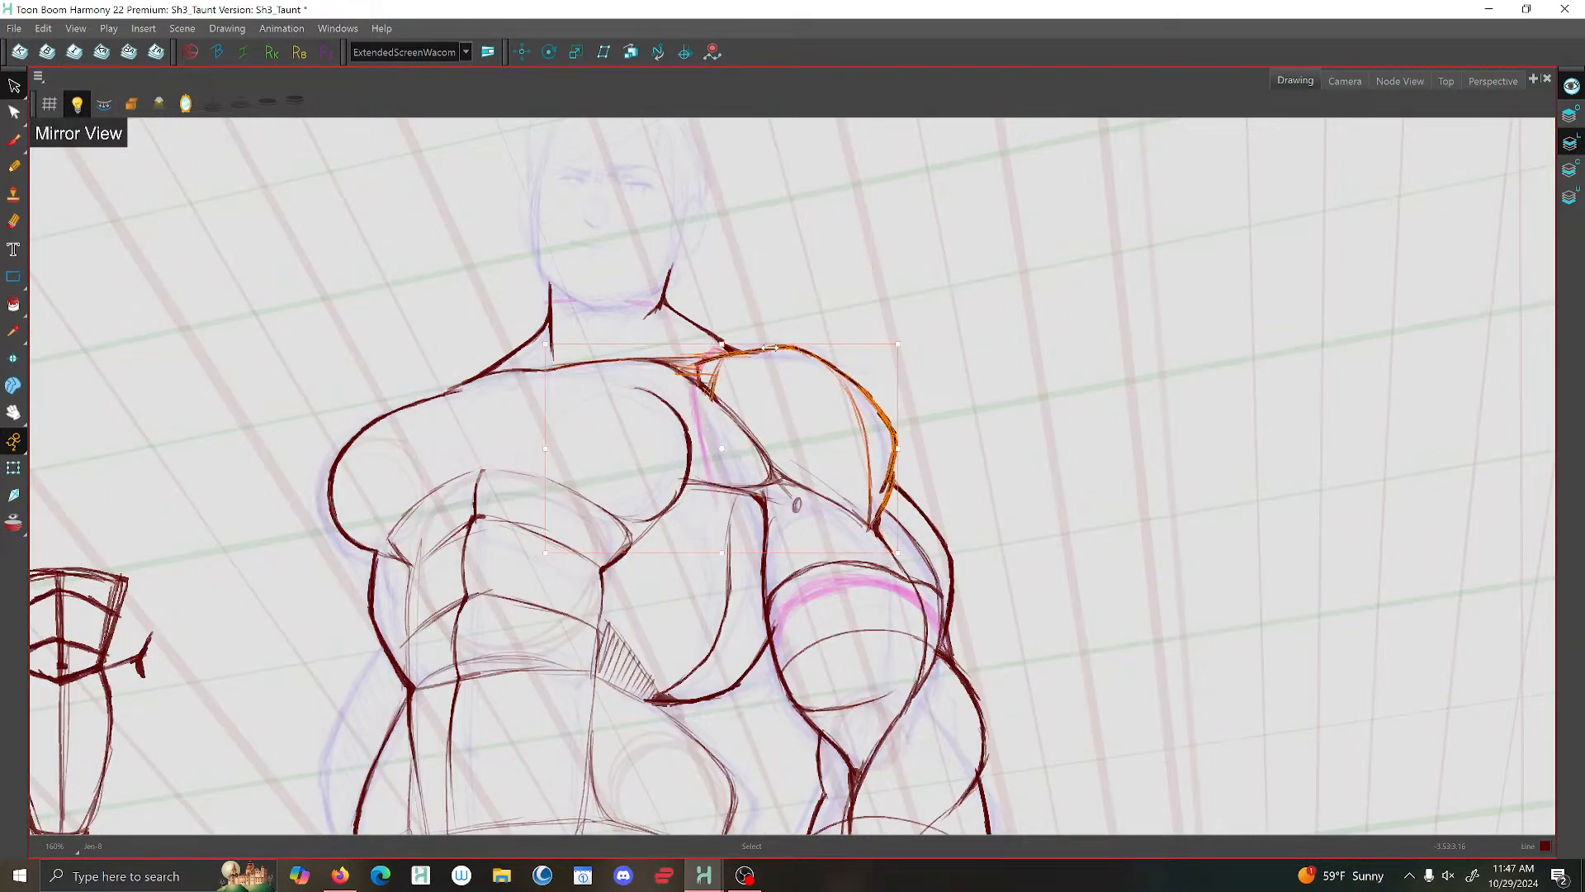
key(Up)
key(Up)
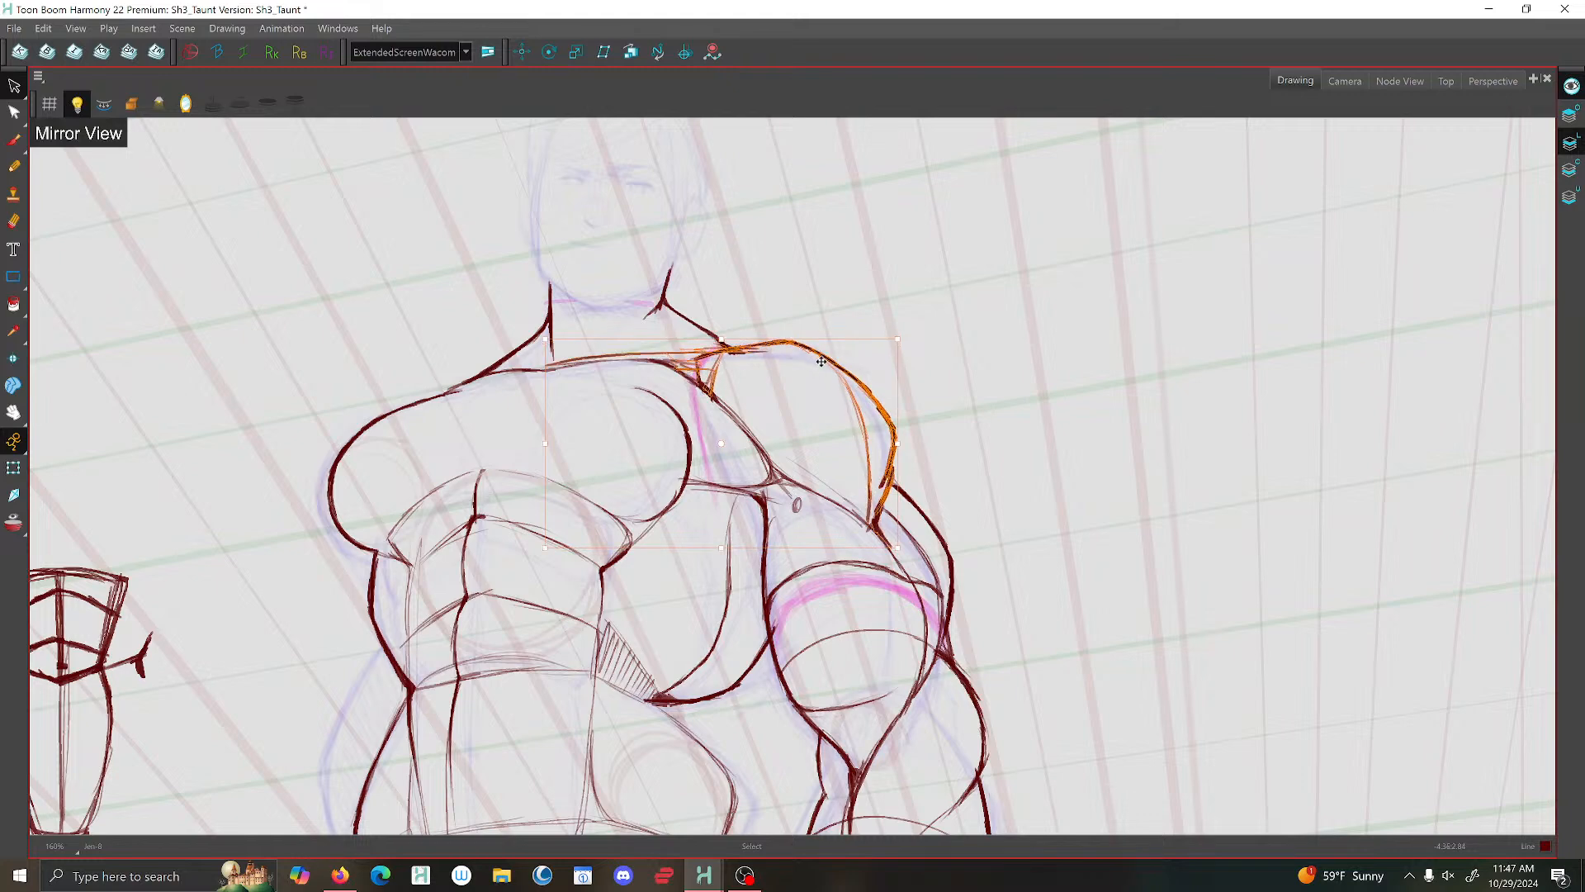
click(838, 276)
scroll(839, 274, down, 5)
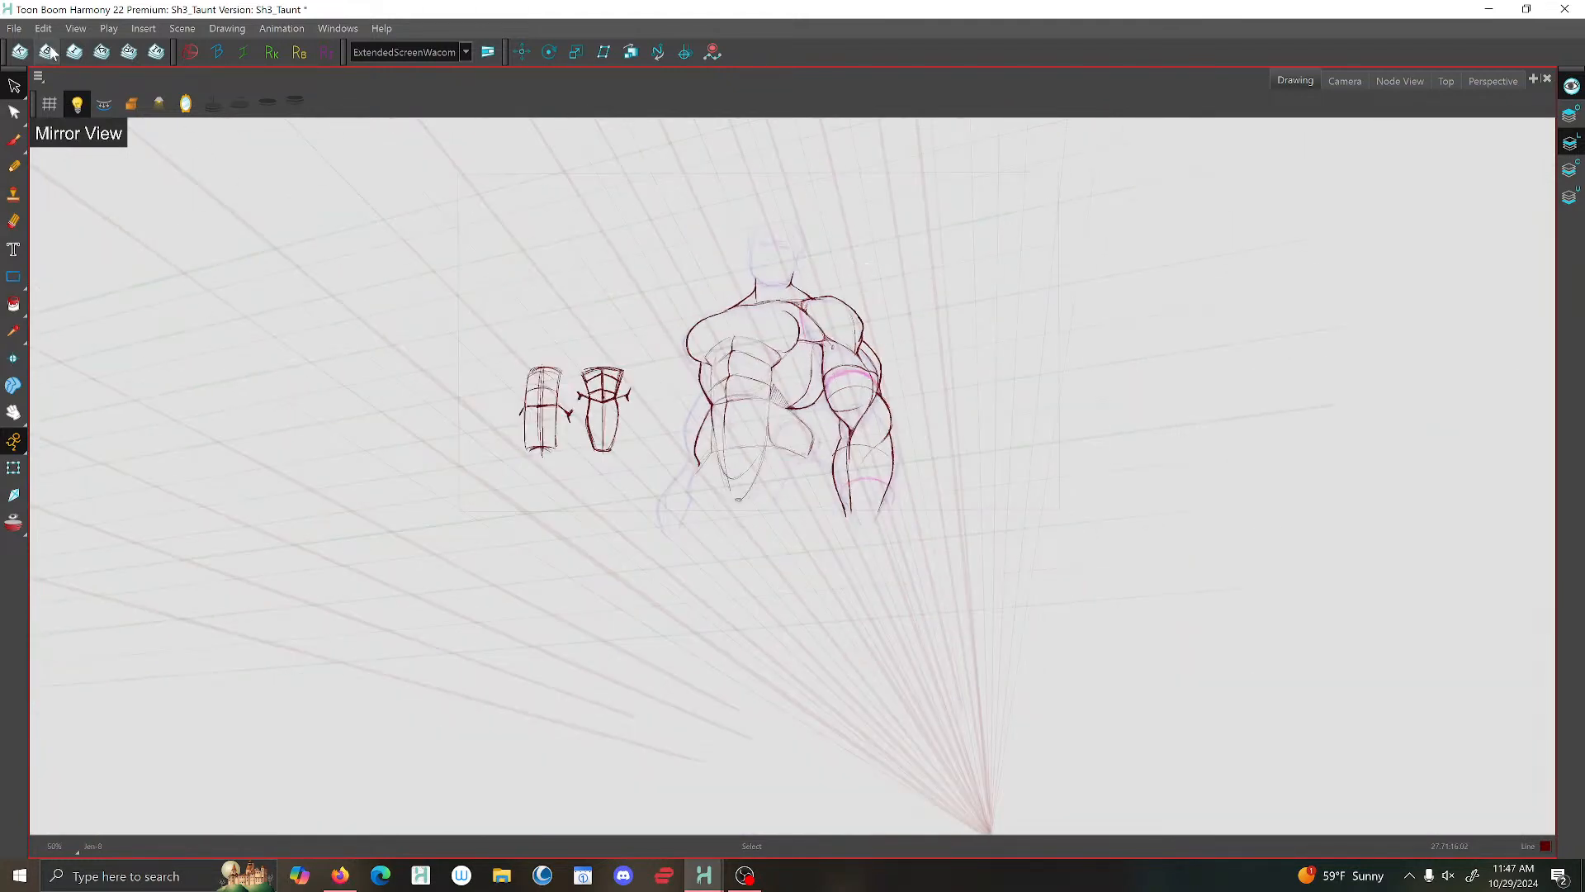
- Turn off the mirrored view and delete the stray strokes where the inked shoulder meets the collarbone
click(202, 122)
scroll(778, 415, up, 5)
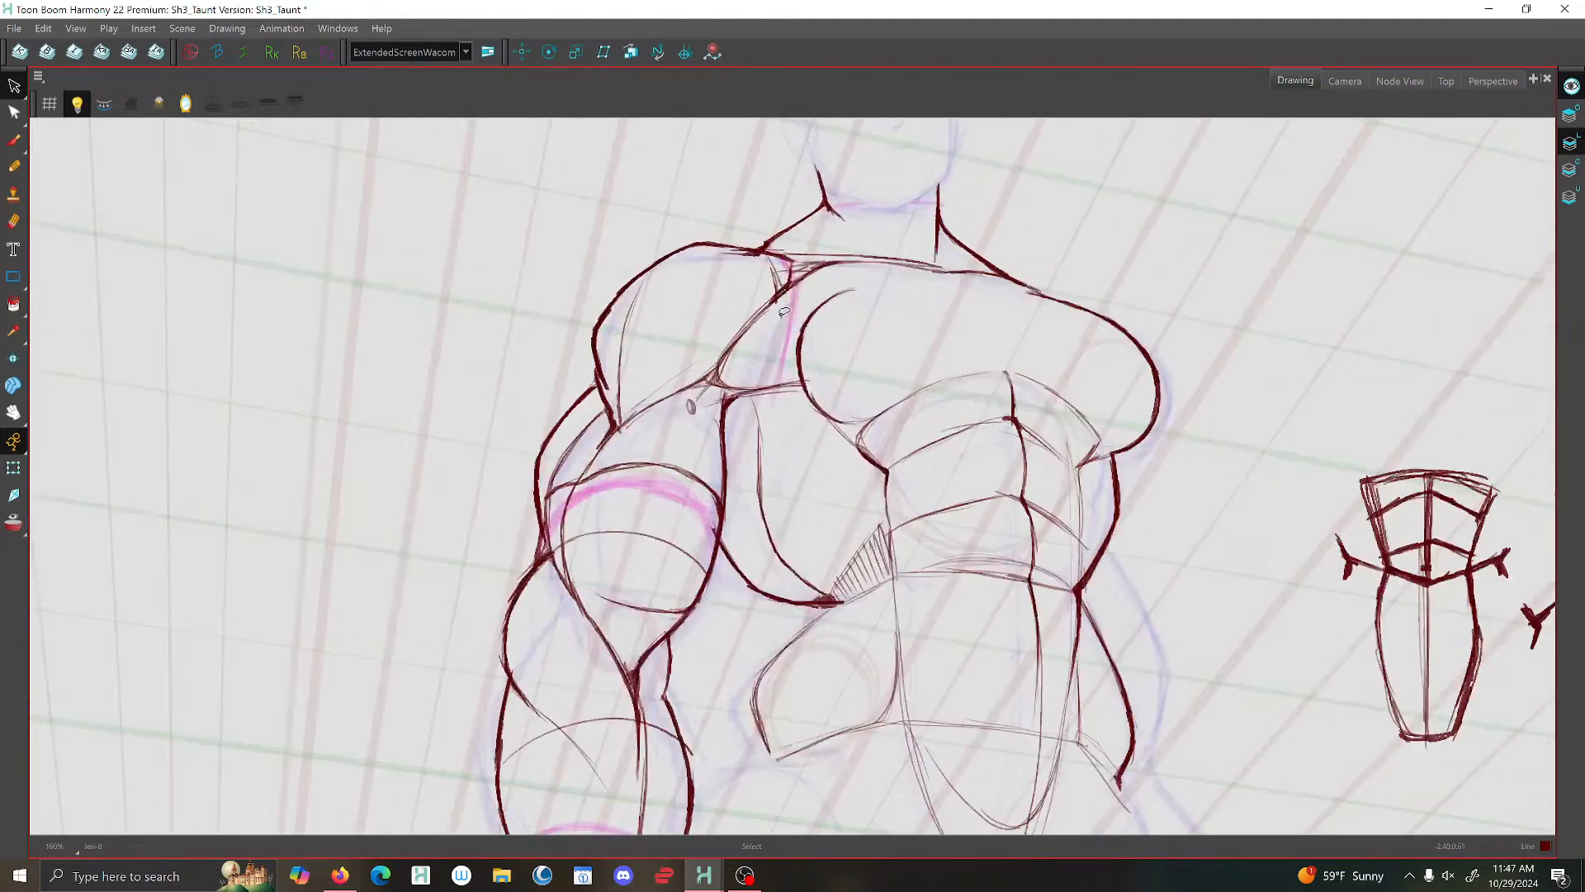
mouse_move(752, 354)
mouse_down()
mouse_move(727, 360)
mouse_move(763, 357)
mouse_move(775, 379)
mouse_up()
key(Delete)
key(Delete)
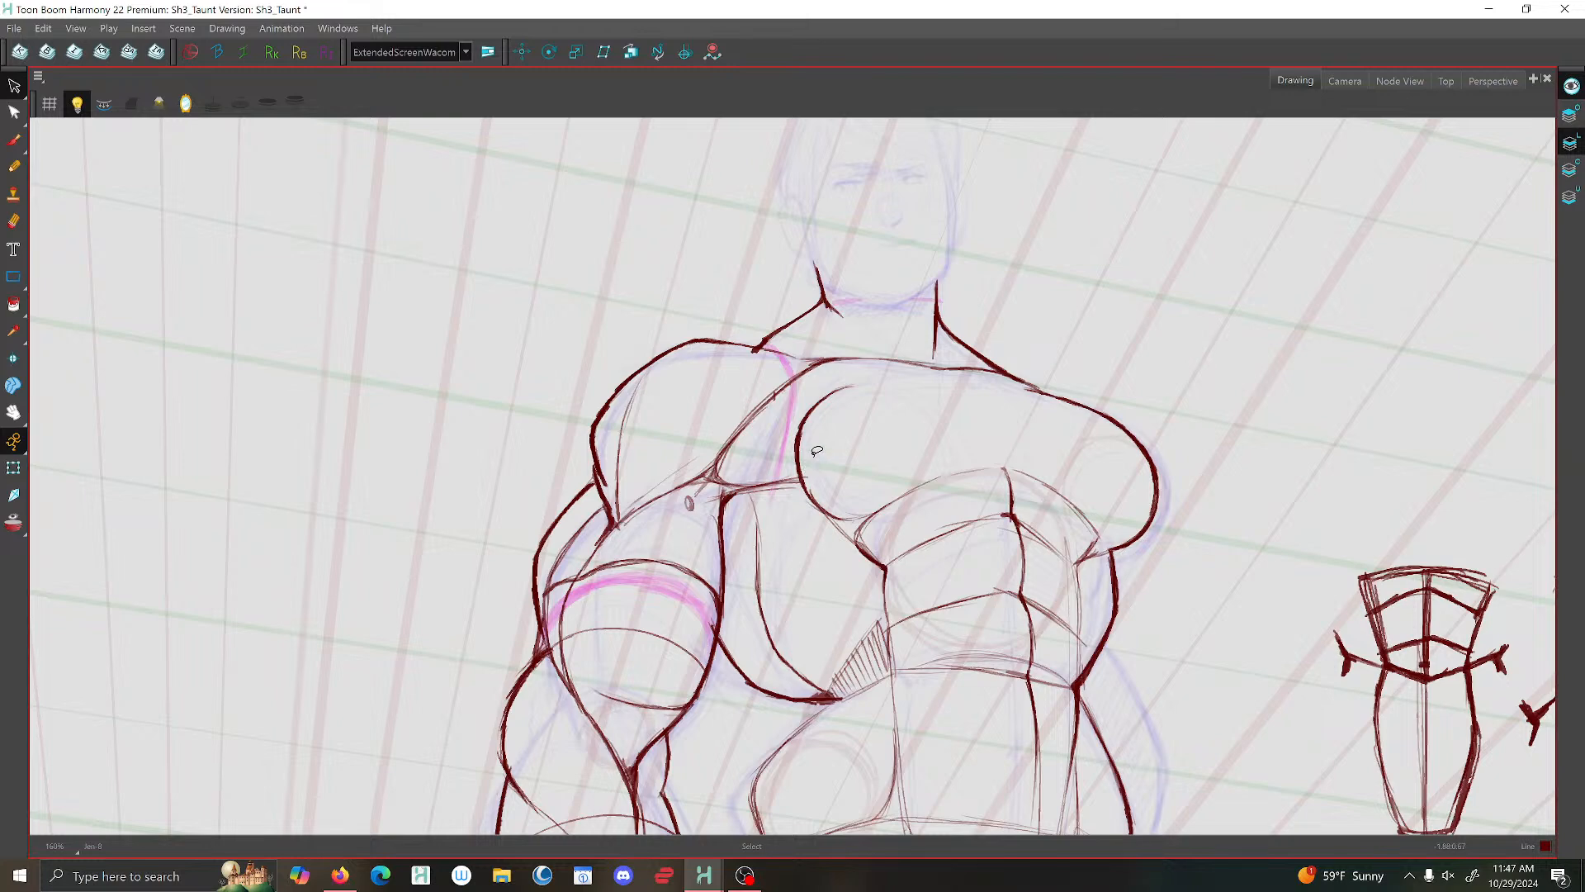
- Brush the crease between shoulder and chest into the armpit and thicken the inner contour of the back muscle below it
key(alt+b)
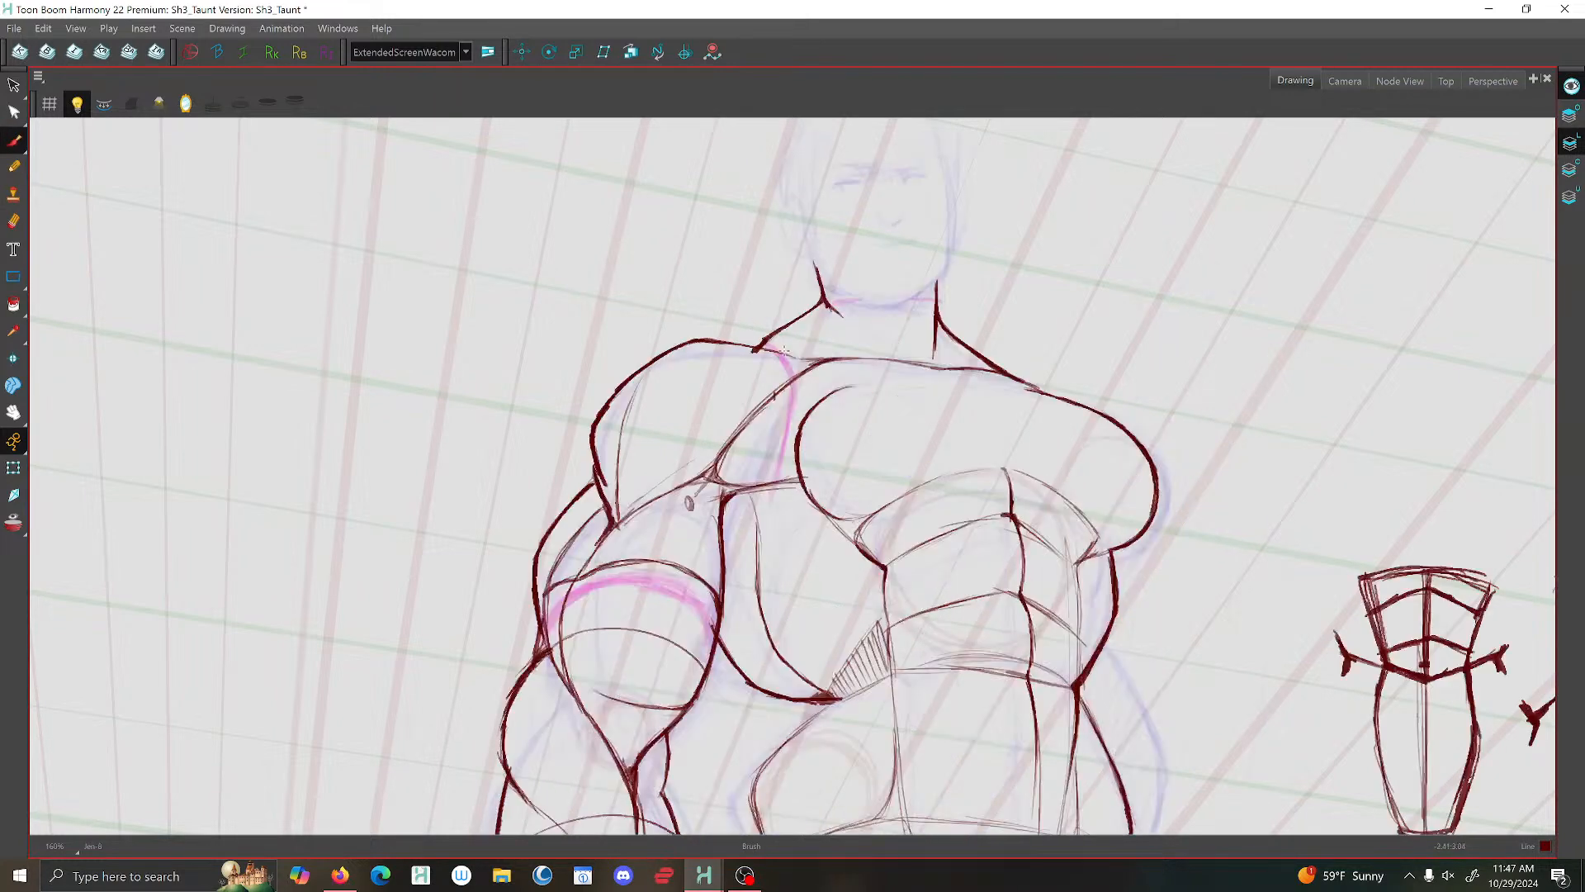
drag(789, 359, 702, 475)
mouse_move(800, 478)
mouse_down()
mouse_move(723, 492)
mouse_move(738, 495)
mouse_move(720, 483)
mouse_up()
key(f)
key(g)
drag(728, 494, 759, 589)
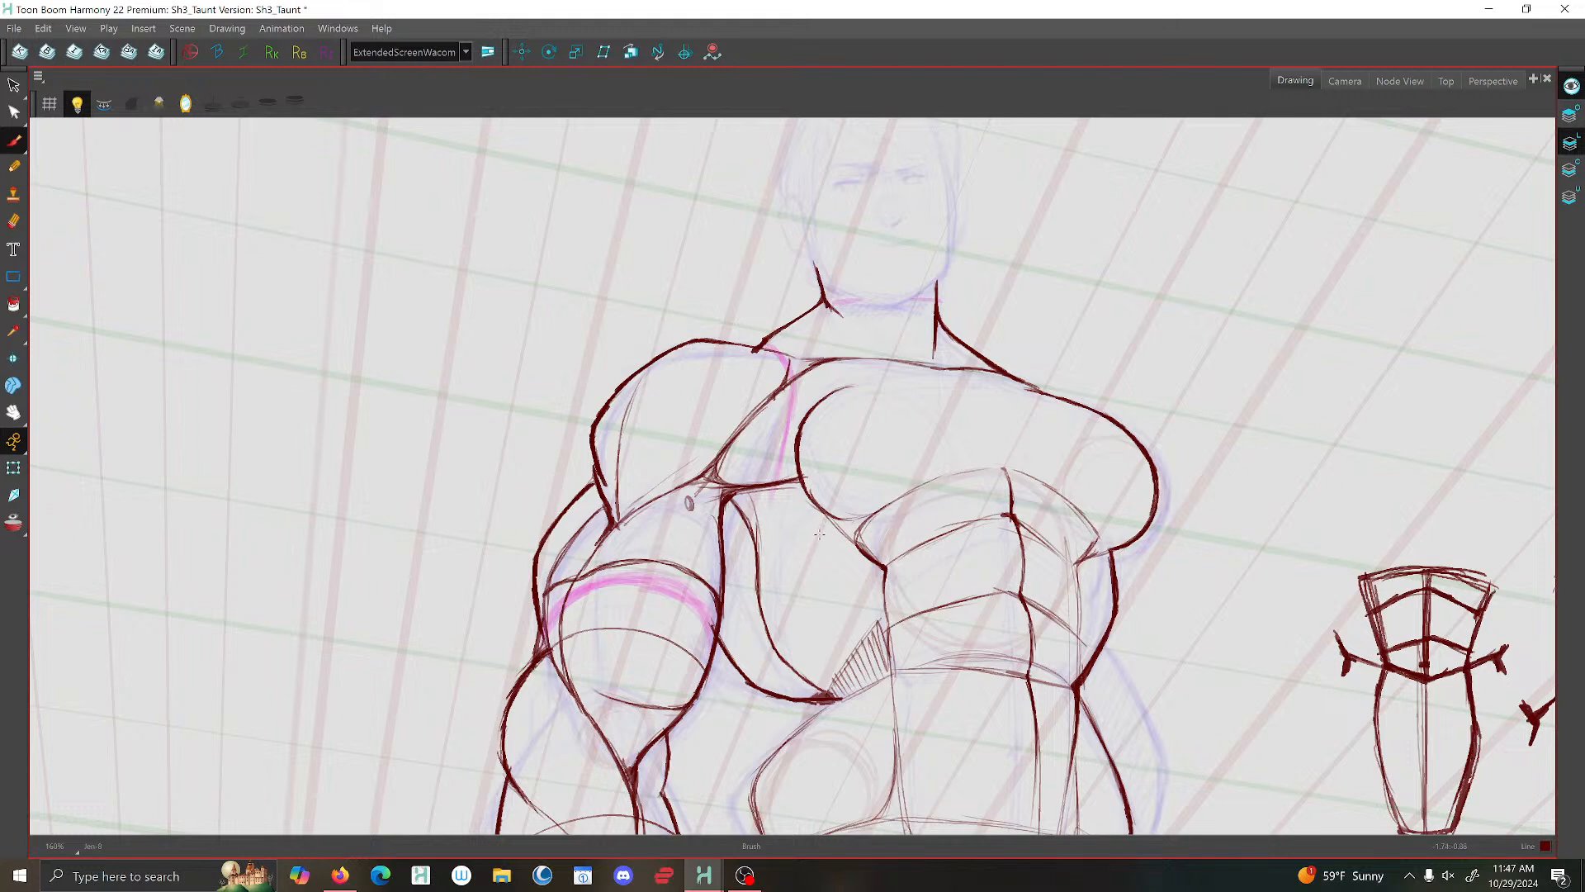
- Hatch a strip of shading down the side of the torso from beneath the chest to the waist
drag(816, 545, 809, 597)
drag(829, 514, 815, 539)
drag(831, 527, 809, 568)
mouse_move(826, 552)
mouse_down()
mouse_move(806, 576)
mouse_move(833, 694)
mouse_up()
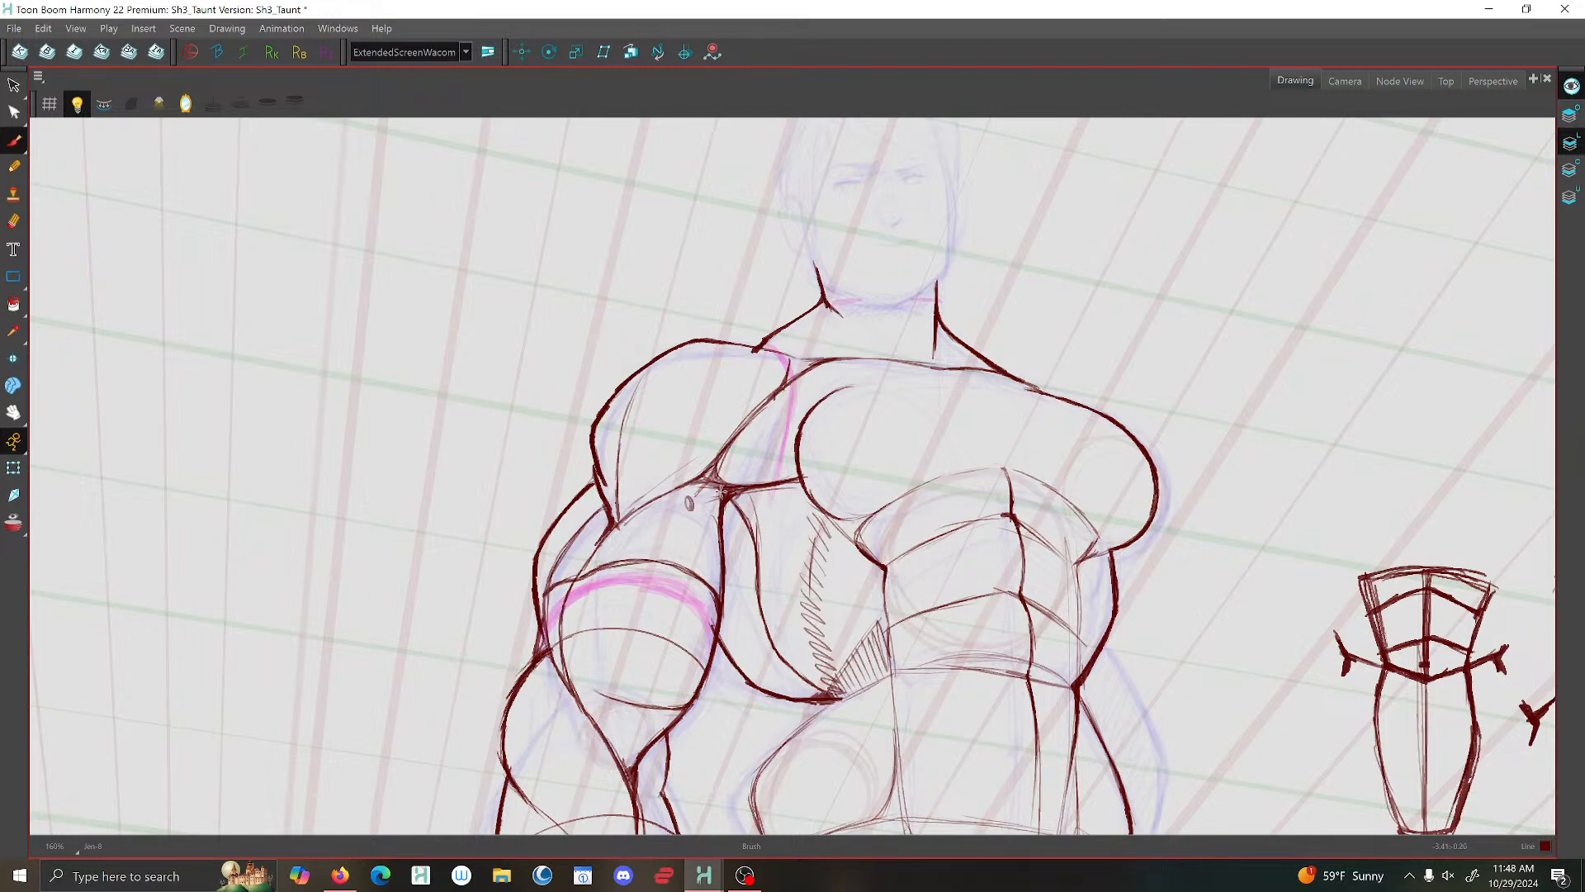
- Brush the rib-cage arch above the abdominals and strengthen the abdominals' outer edge on the uninked arm's side
scroll(687, 484, down, 5)
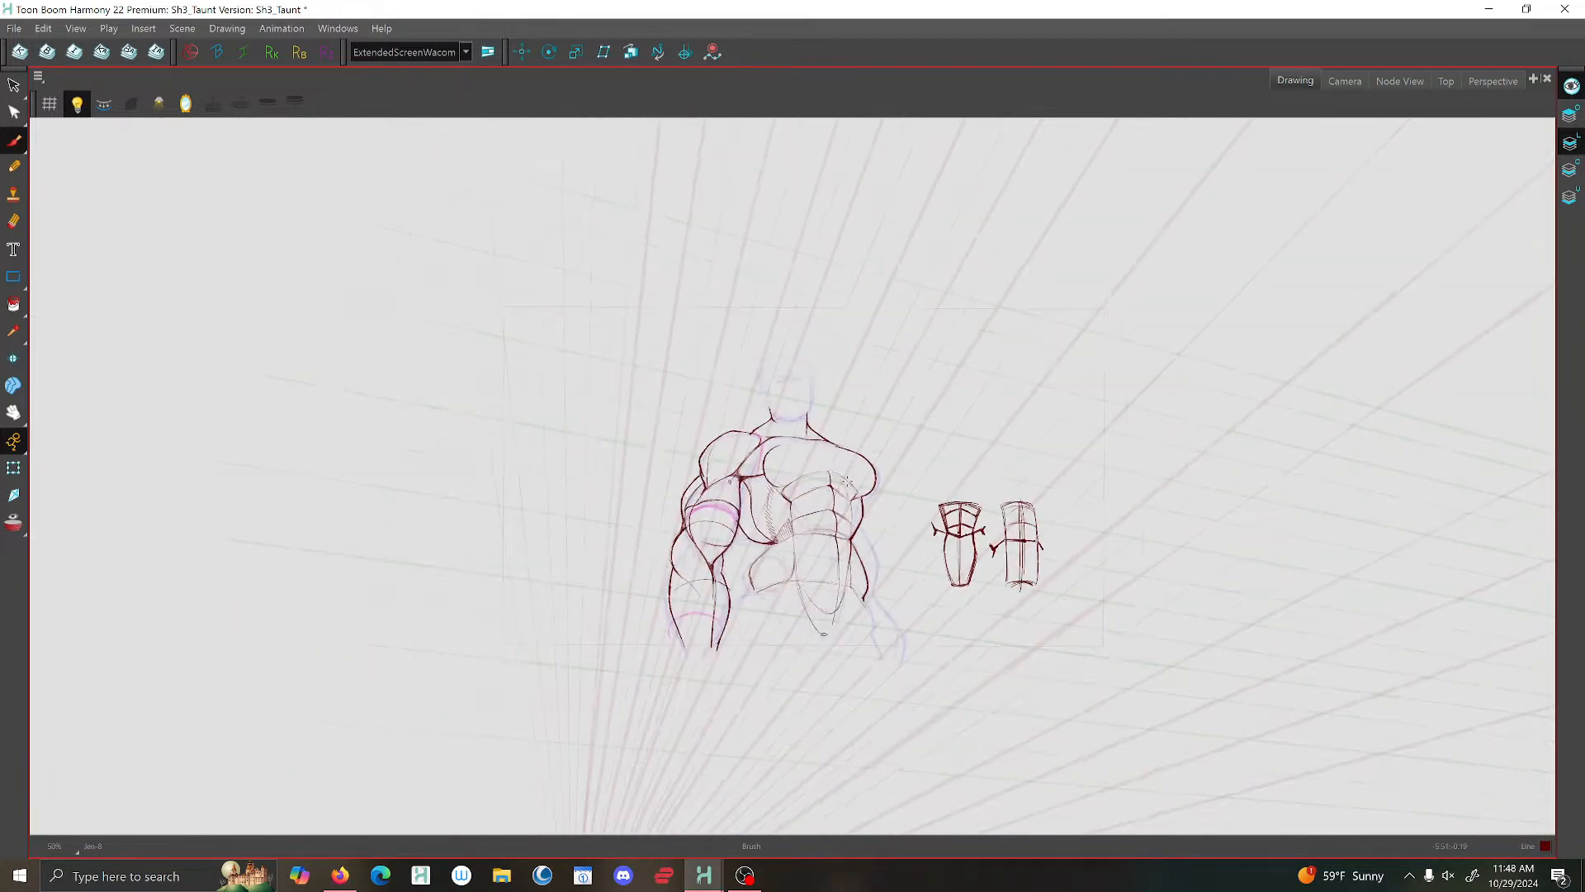
scroll(858, 481, up, 6)
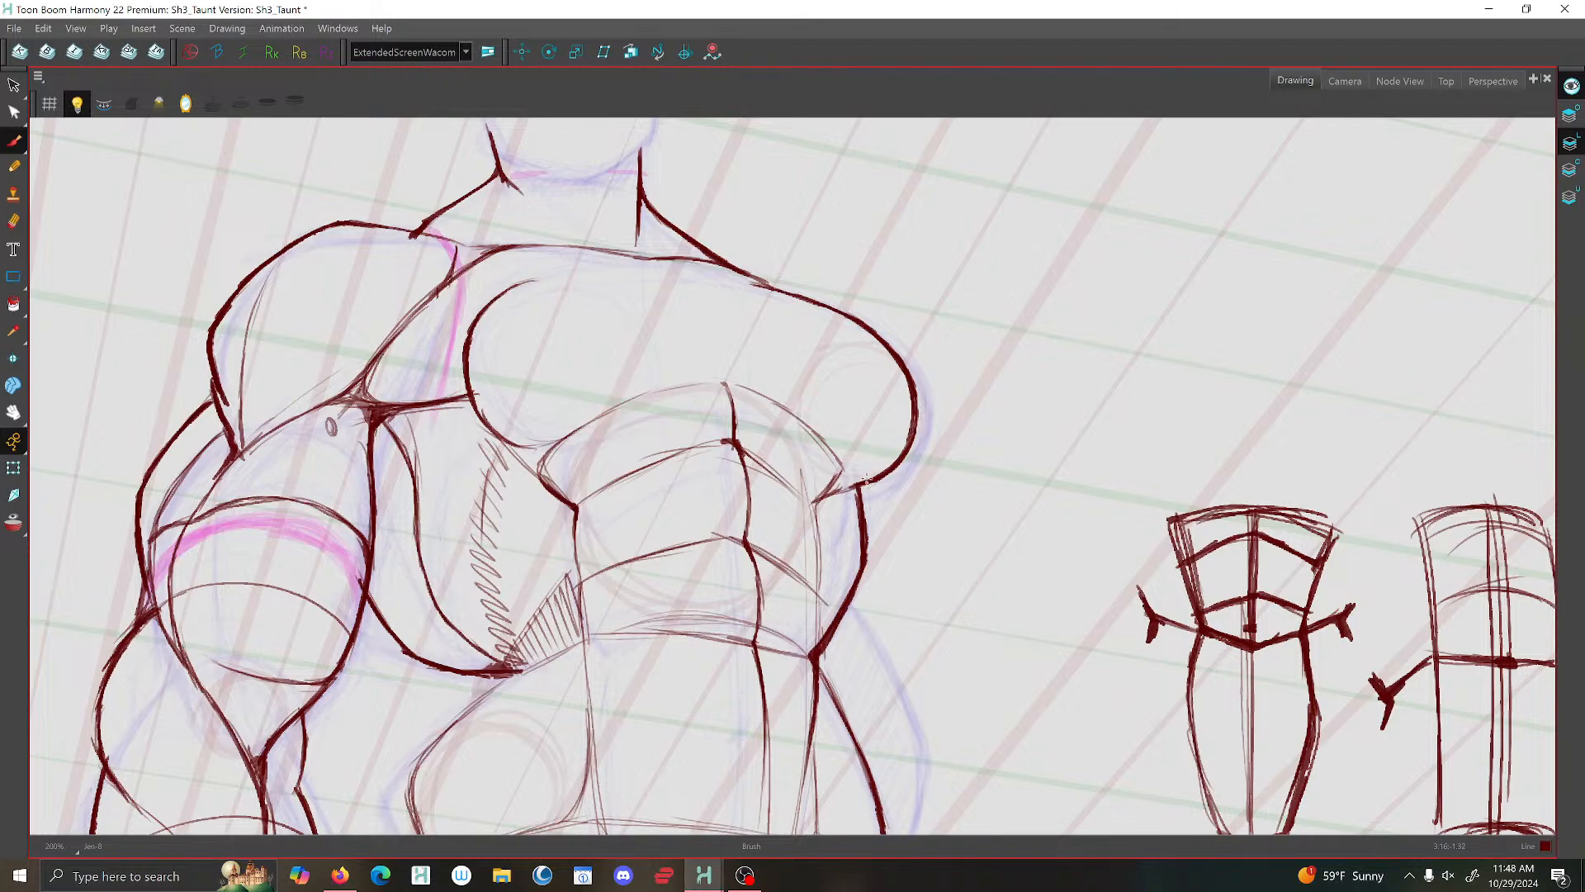
scroll(847, 520, down, 4)
scroll(841, 540, up, 6)
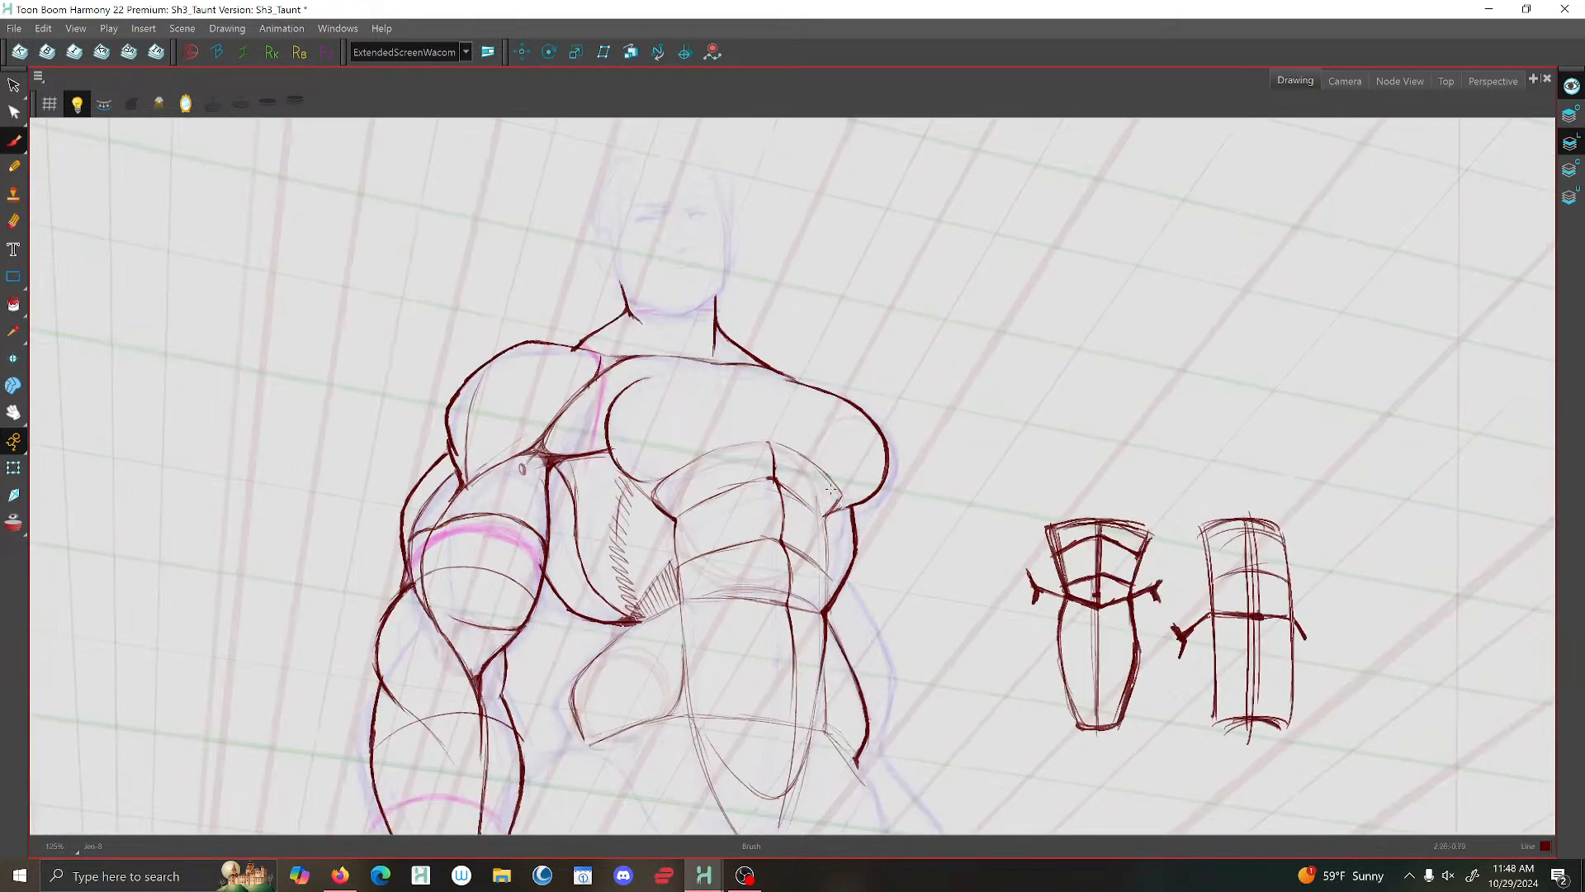
scroll(822, 545, down, 3)
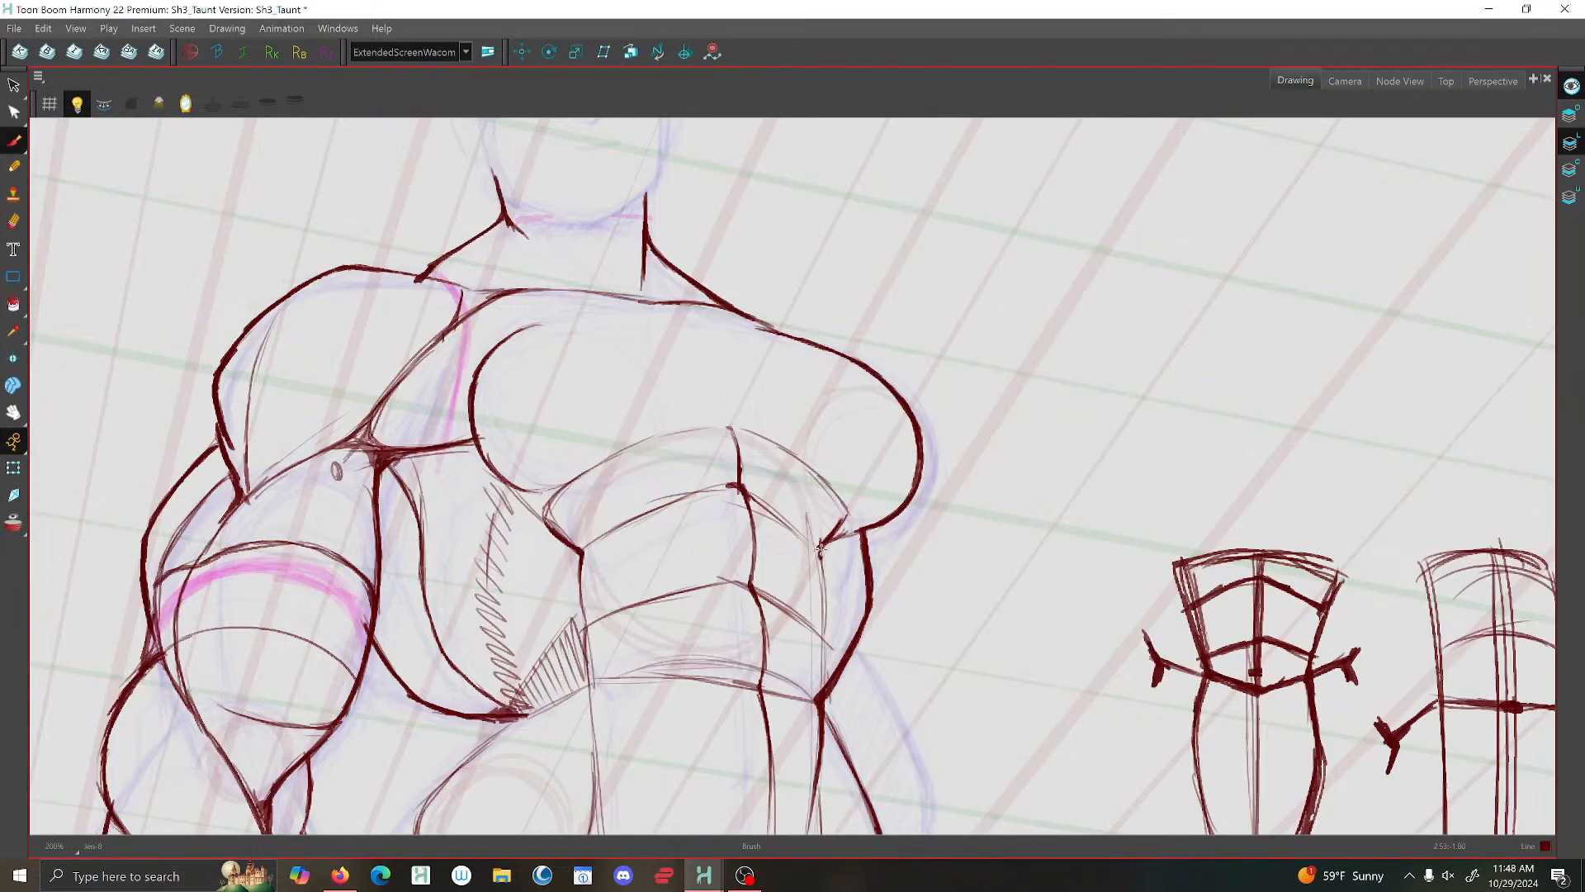
scroll(824, 636, down, 4)
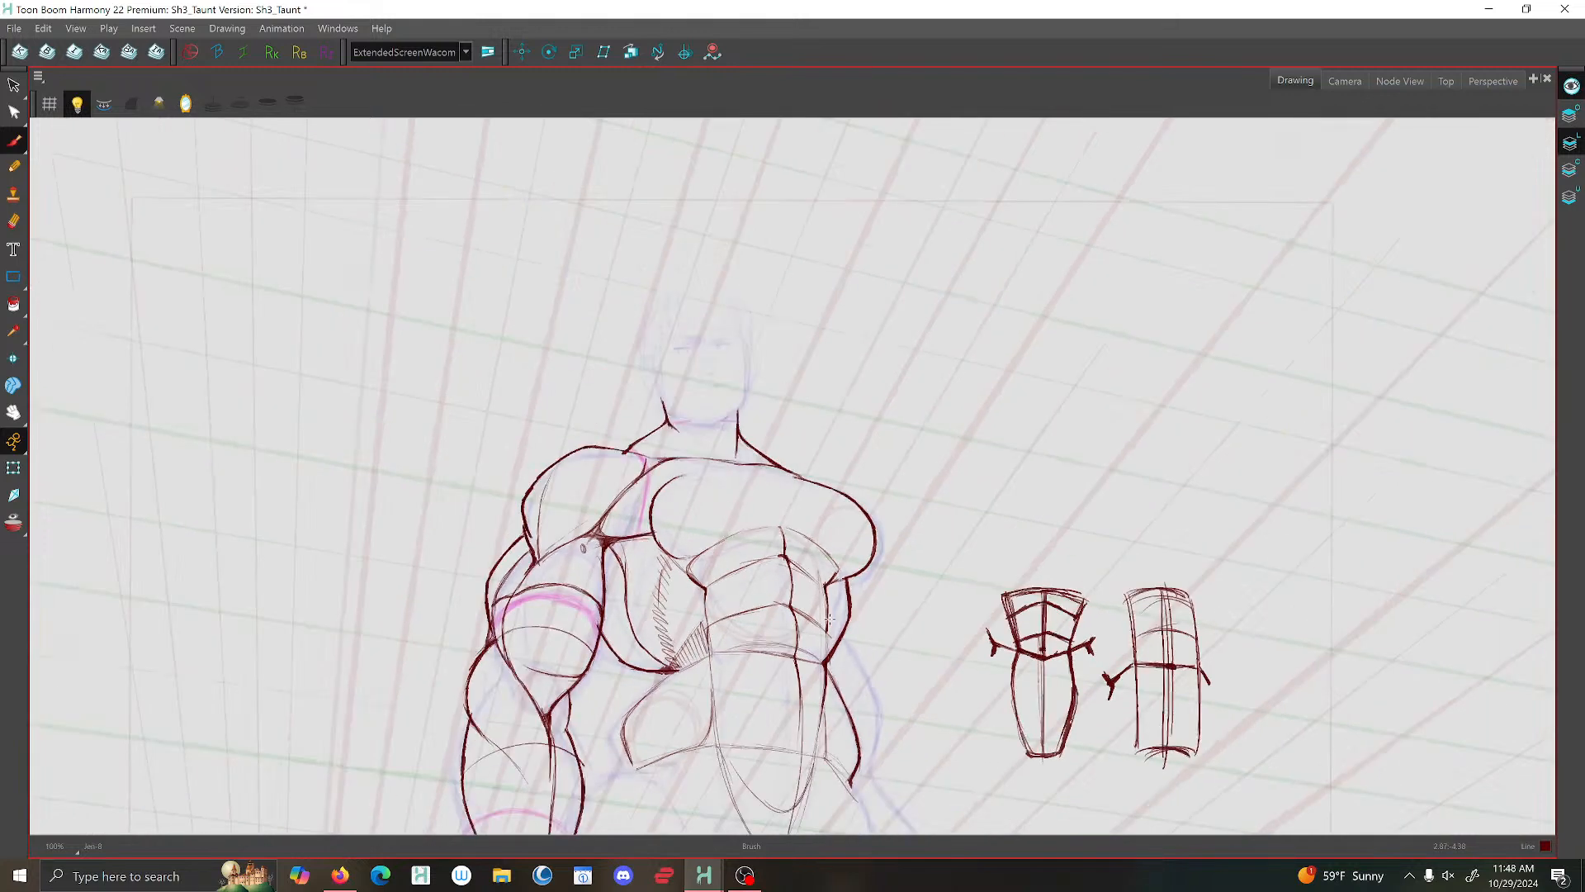
scroll(777, 584, up, 5)
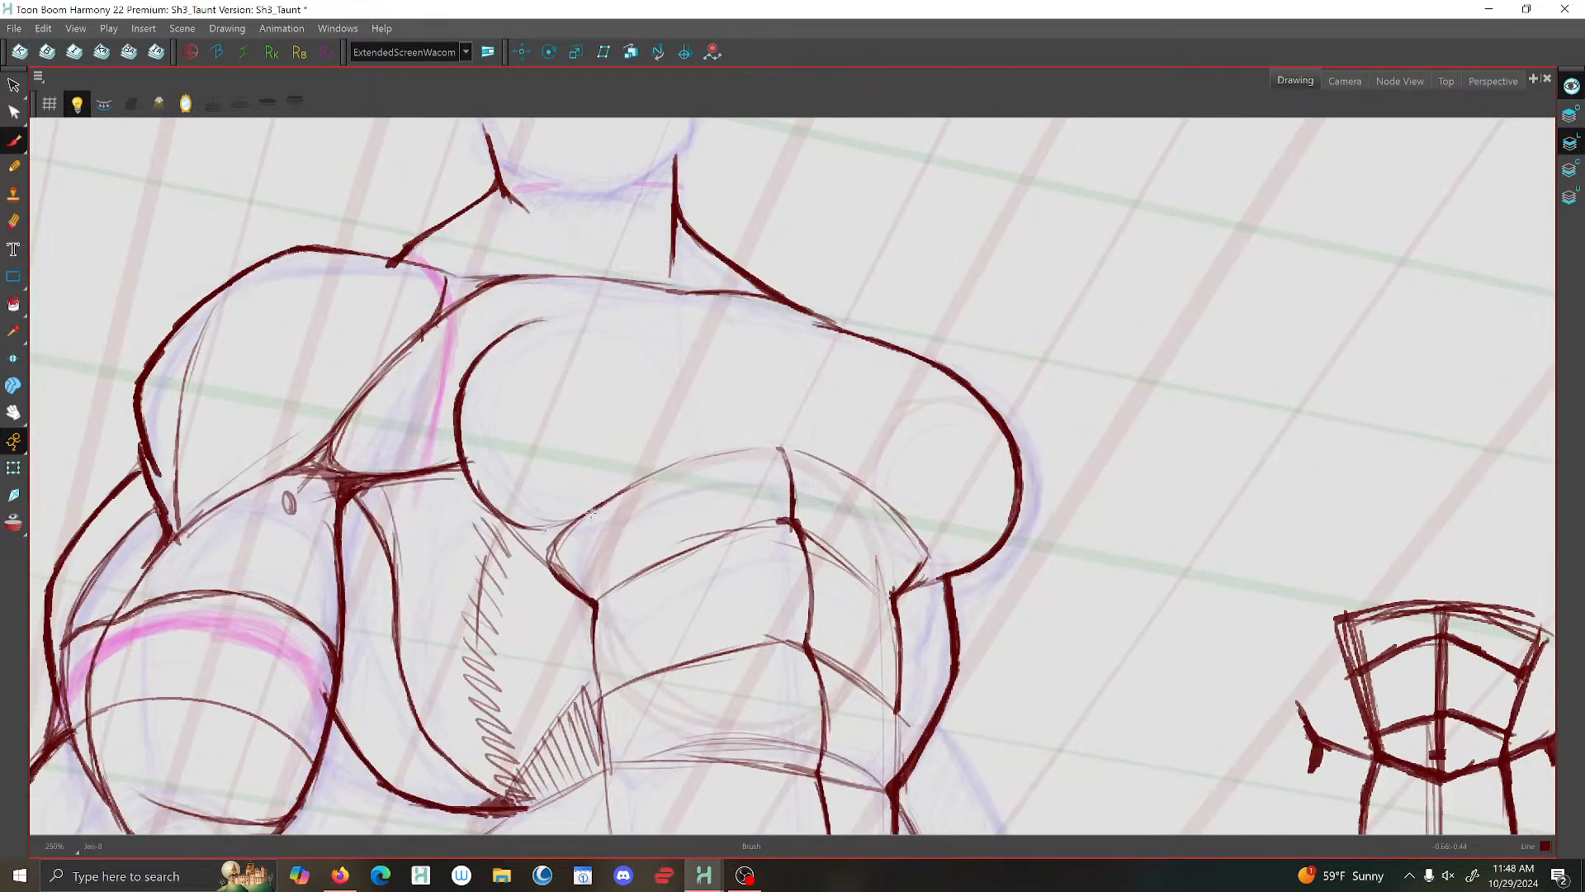
mouse_move(592, 513)
mouse_down()
mouse_move(551, 548)
mouse_move(554, 573)
mouse_move(572, 532)
mouse_move(669, 468)
mouse_move(782, 447)
mouse_move(789, 513)
mouse_move(784, 450)
mouse_move(877, 494)
mouse_move(891, 591)
mouse_up()
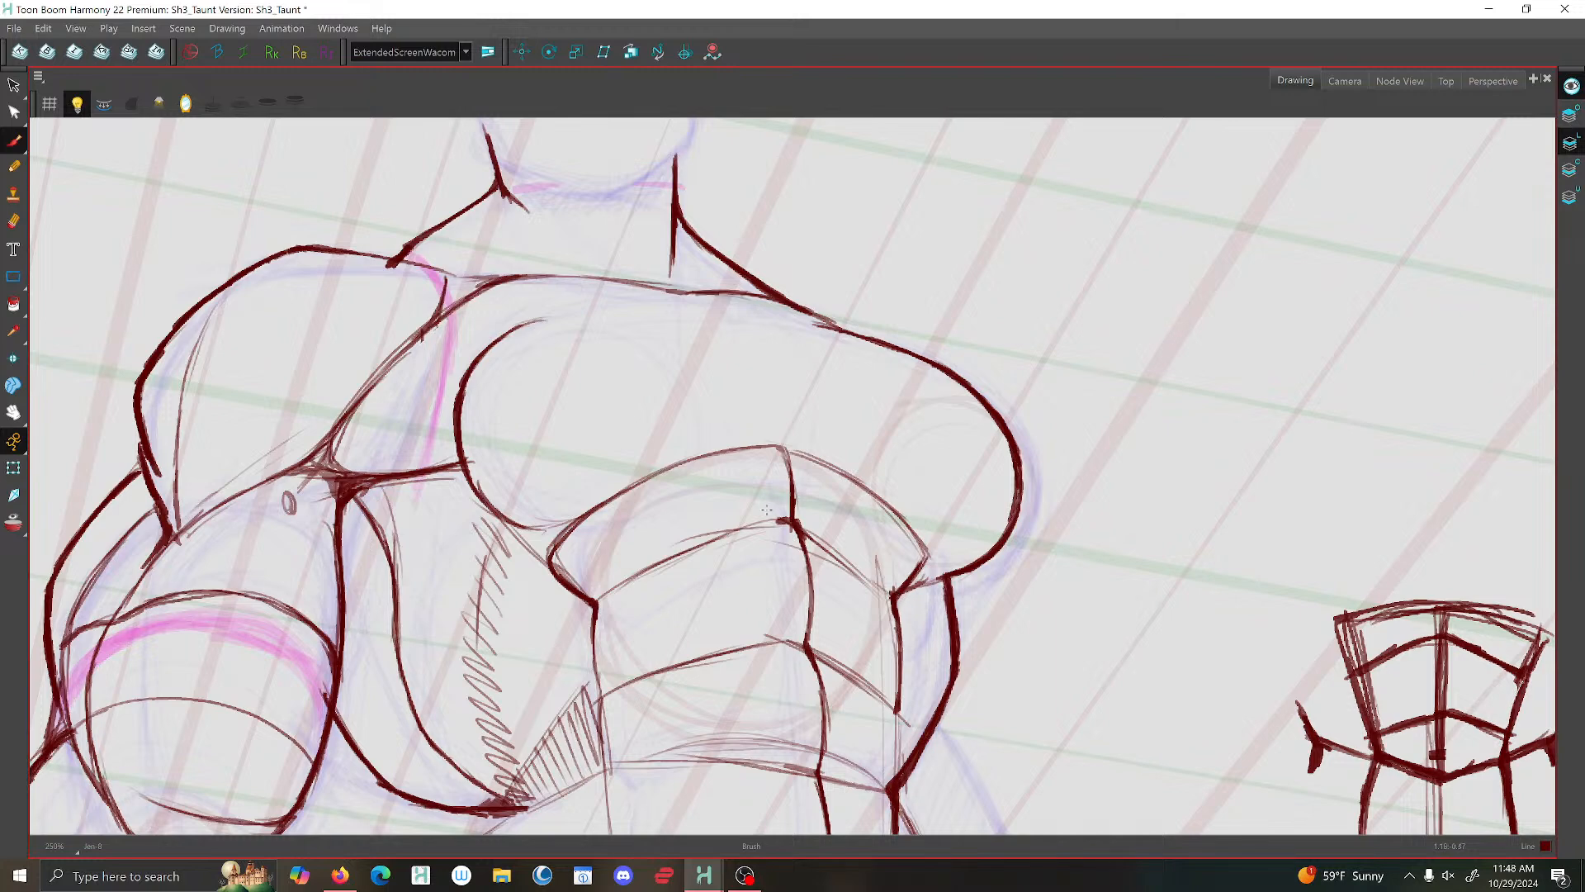
- Delete the lower end of the back muscle's inner contour near the waist
scroll(701, 542, down, 5)
scroll(725, 546, down, 1)
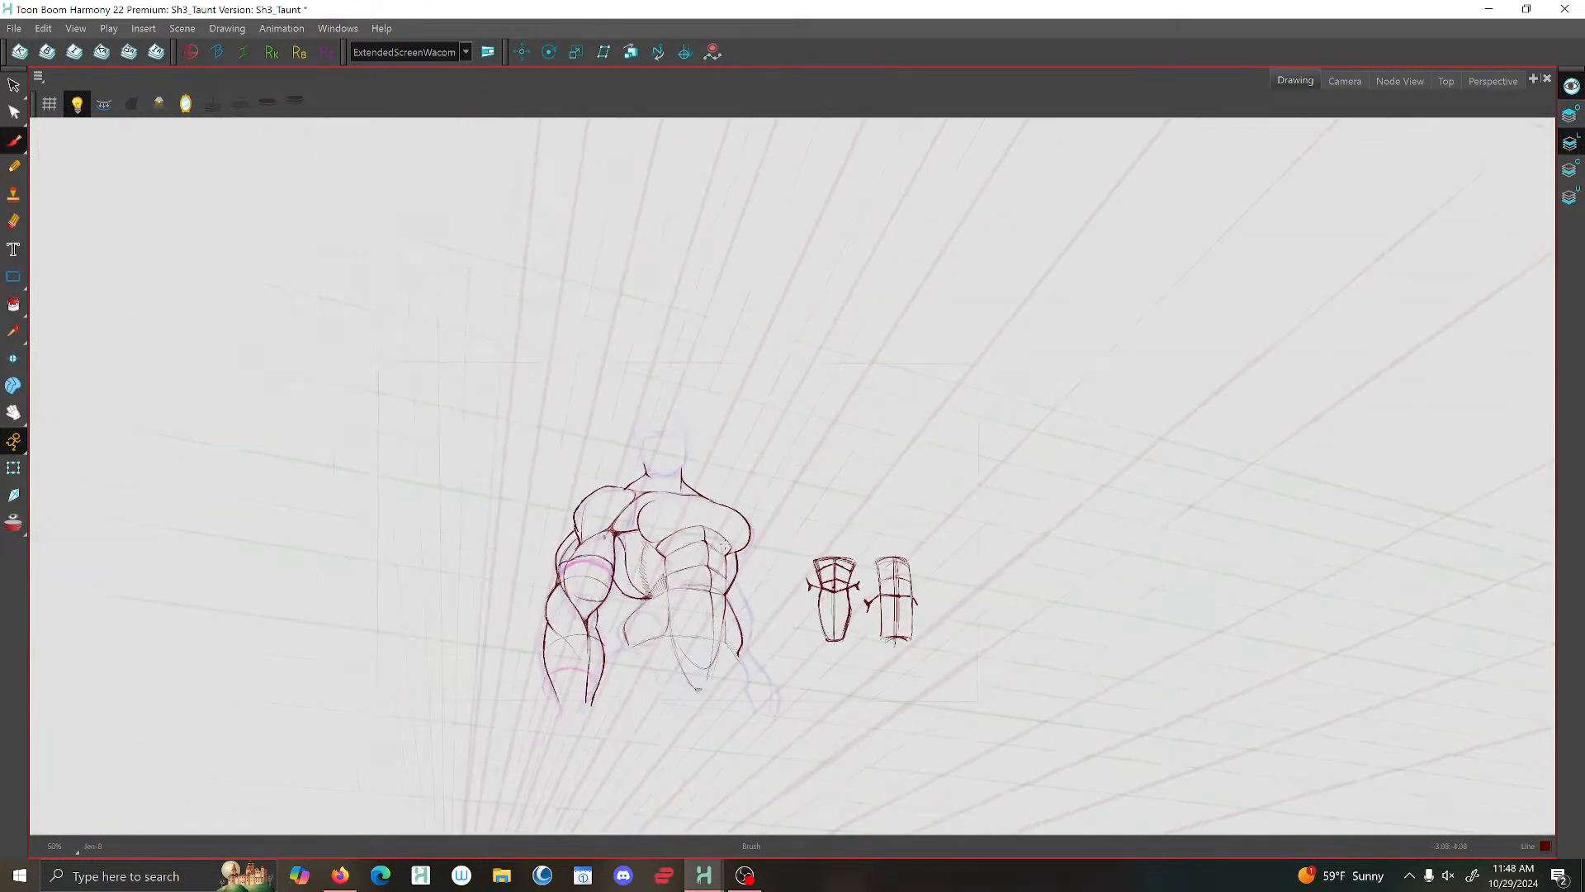
scroll(770, 605, down, 1)
scroll(695, 381, up, 5)
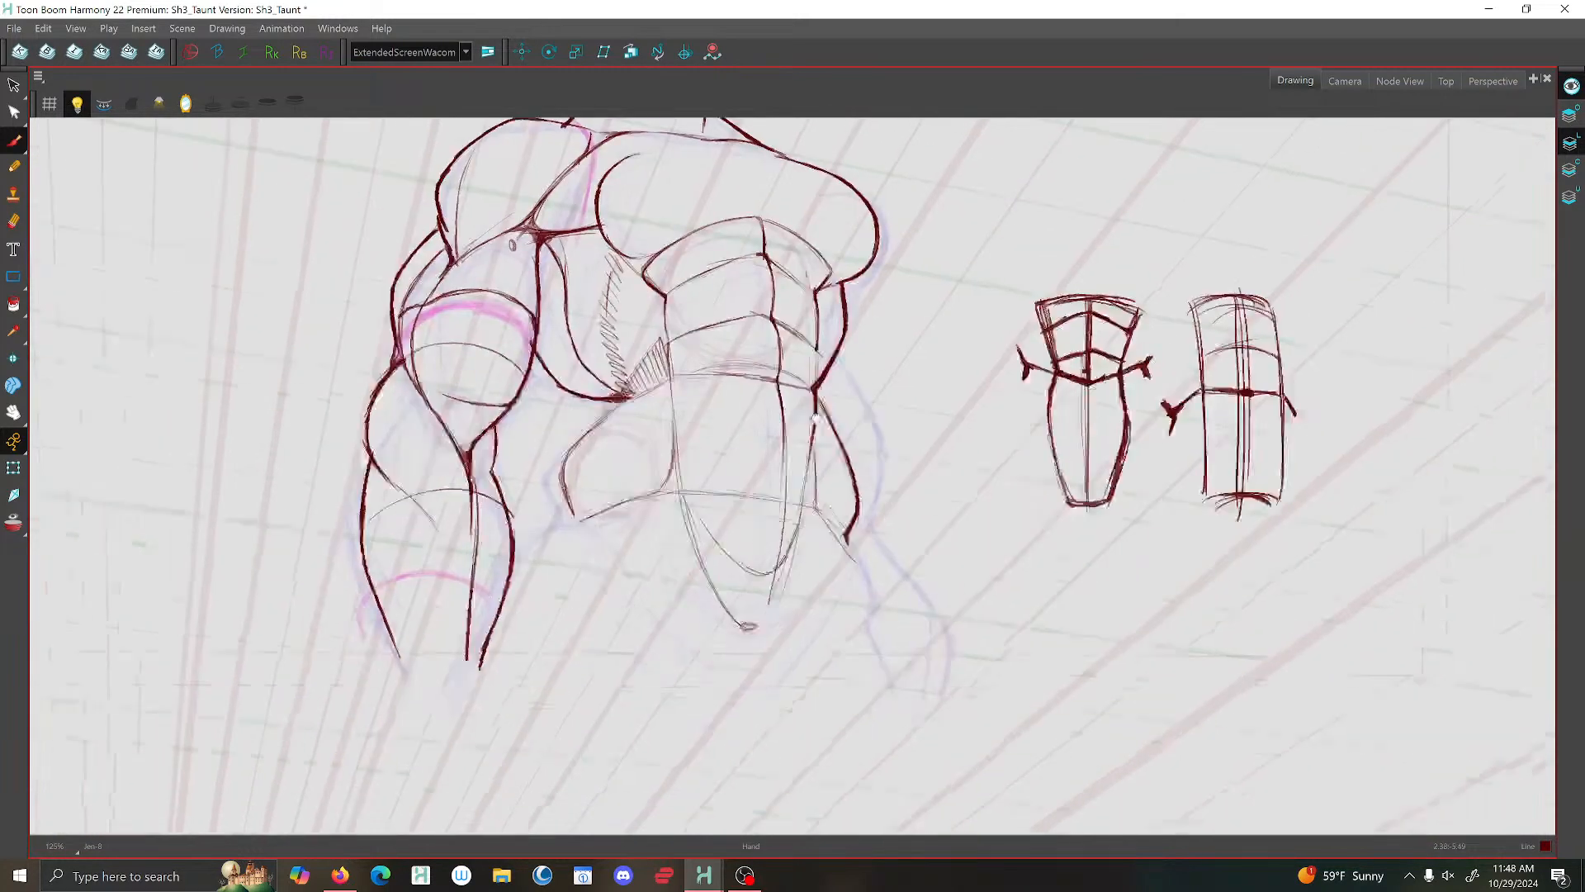
scroll(695, 381, up, 3)
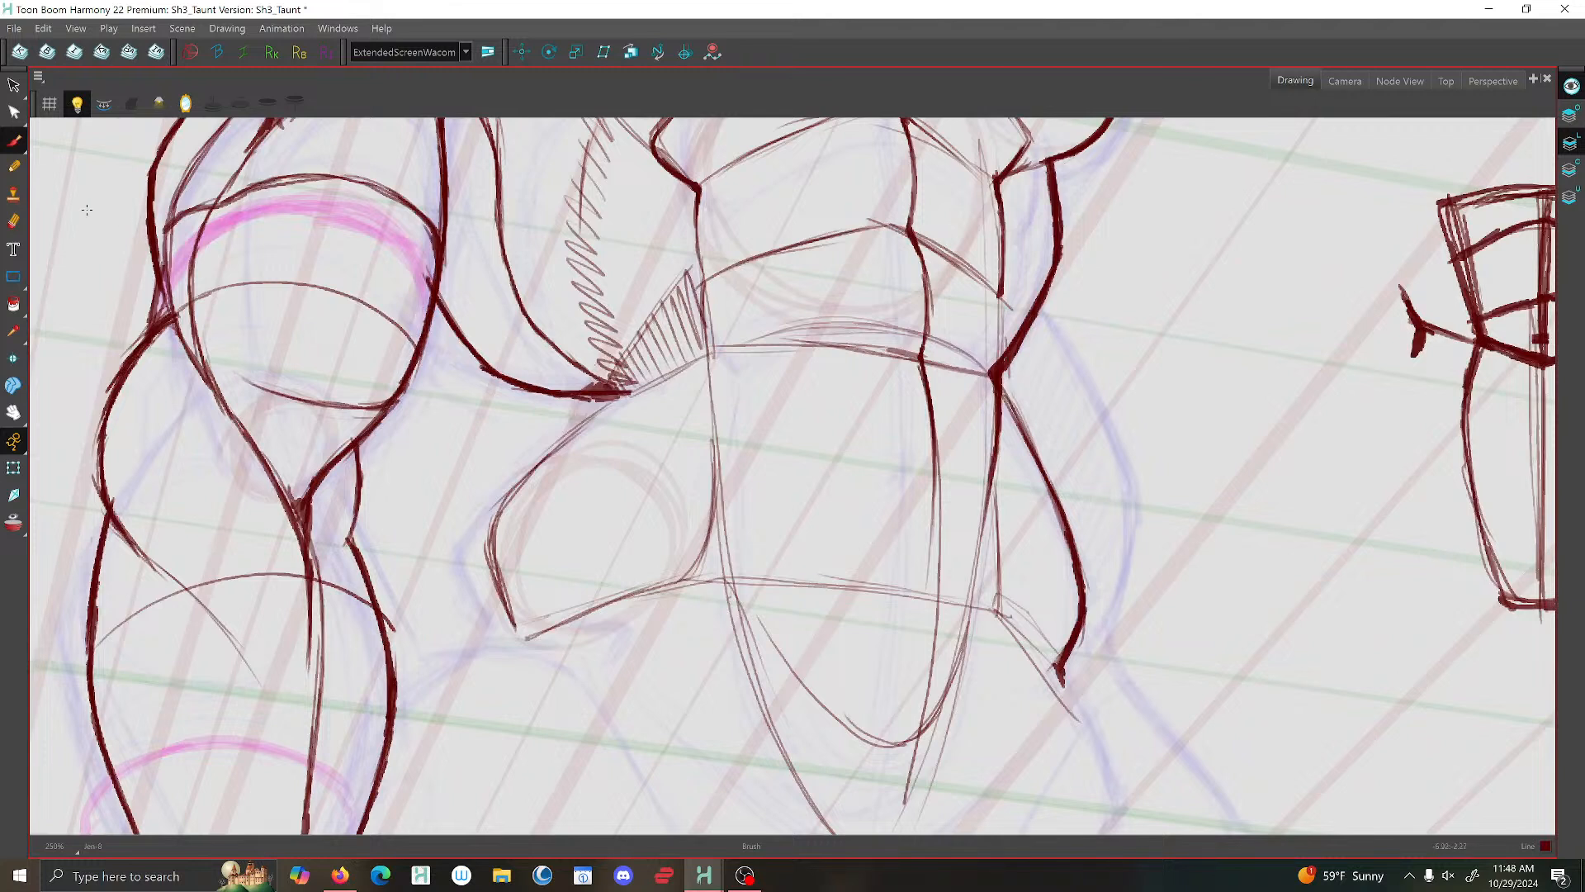
click(14, 88)
click(591, 378)
key(Delete)
click(515, 389)
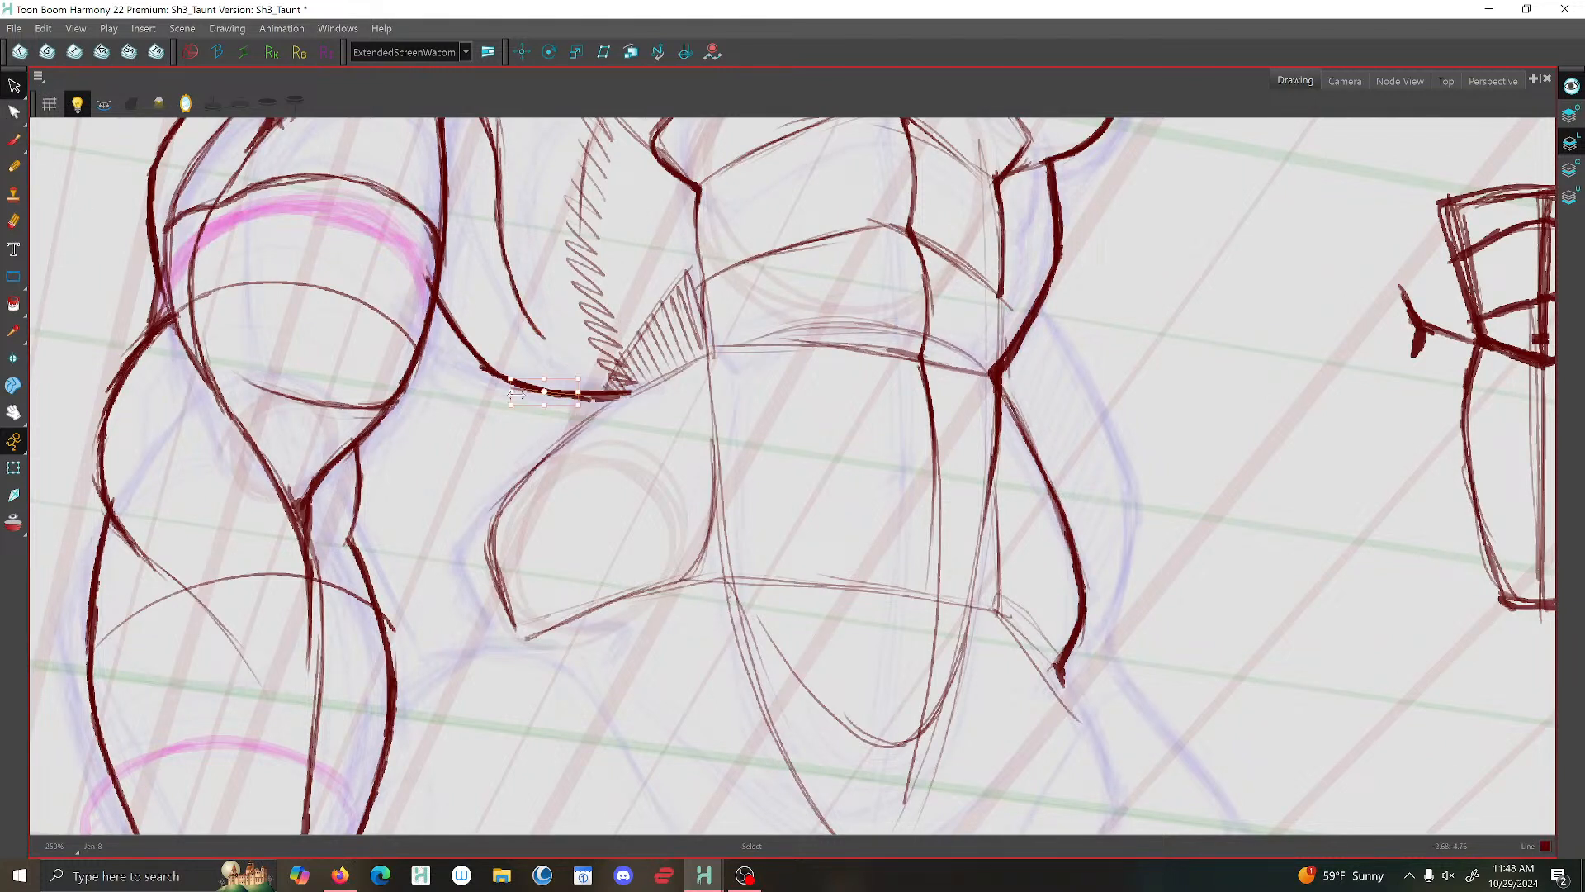
- Brush the hip's outer contour from the waist to its lower corner and mark the inner corner of its lower edge
click(14, 140)
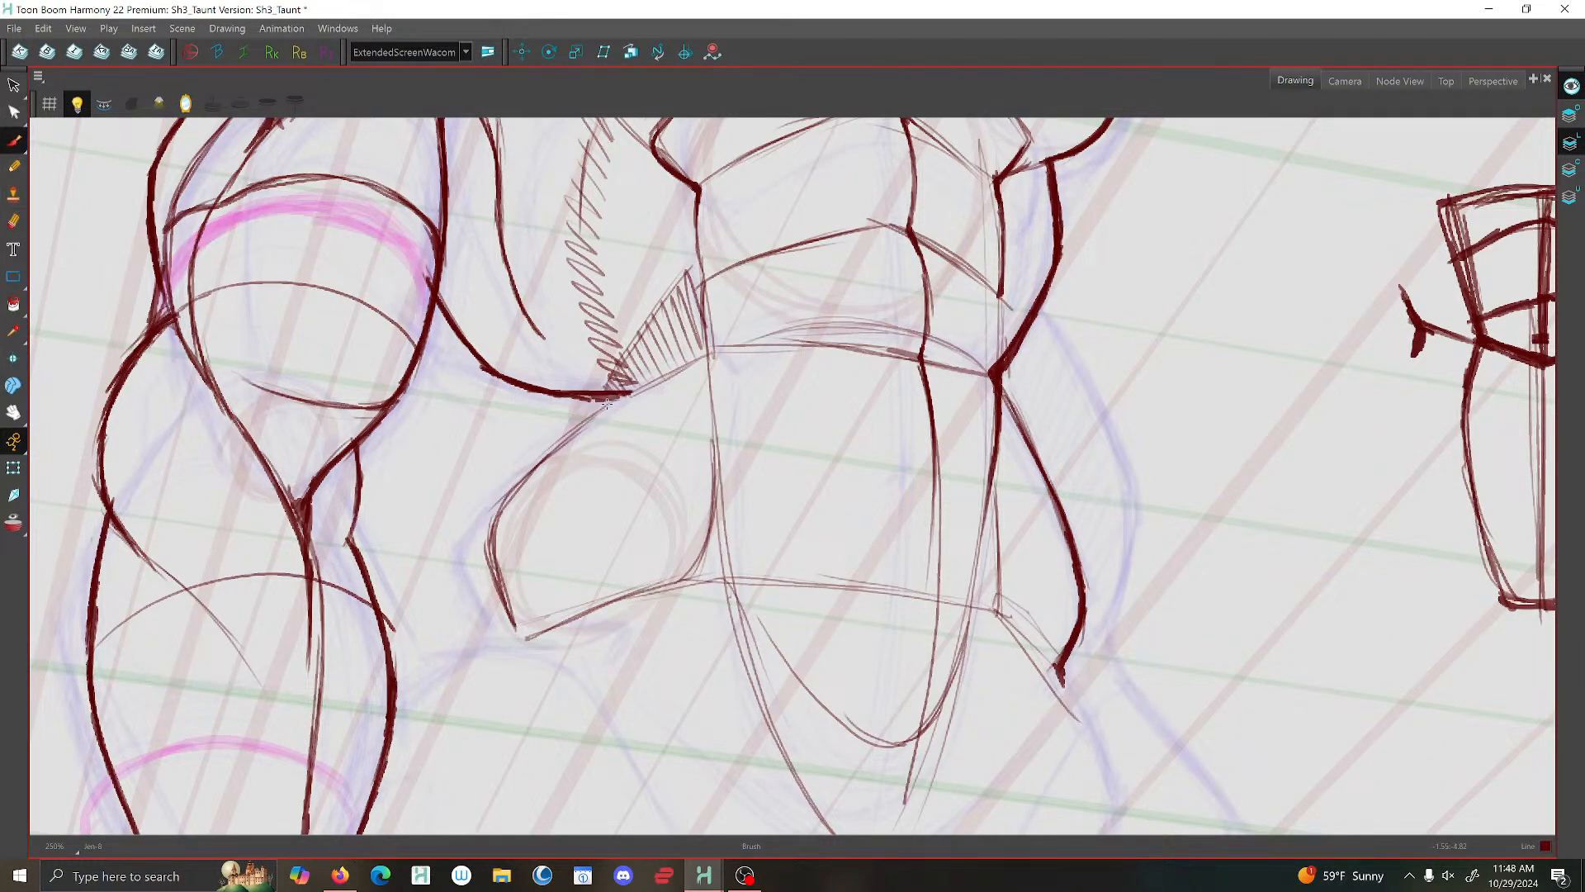
mouse_move(626, 394)
mouse_down()
mouse_move(523, 478)
mouse_move(532, 467)
mouse_move(496, 521)
mouse_move(526, 634)
mouse_move(503, 593)
mouse_move(515, 634)
mouse_up()
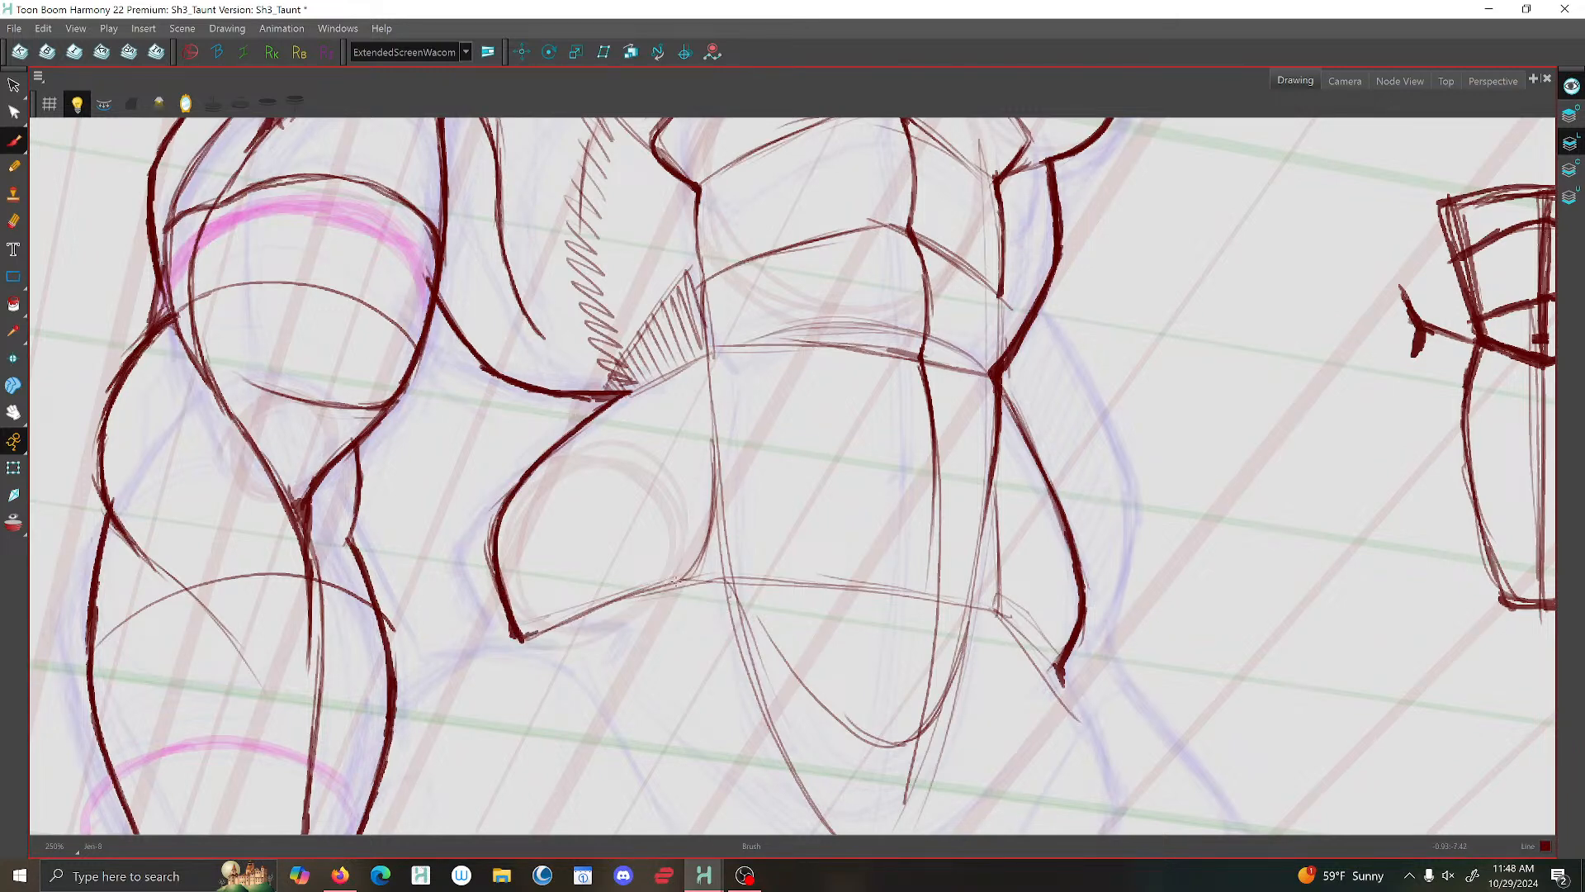
scroll(674, 580, down, 1)
drag(675, 580, 696, 576)
scroll(720, 567, down, 4)
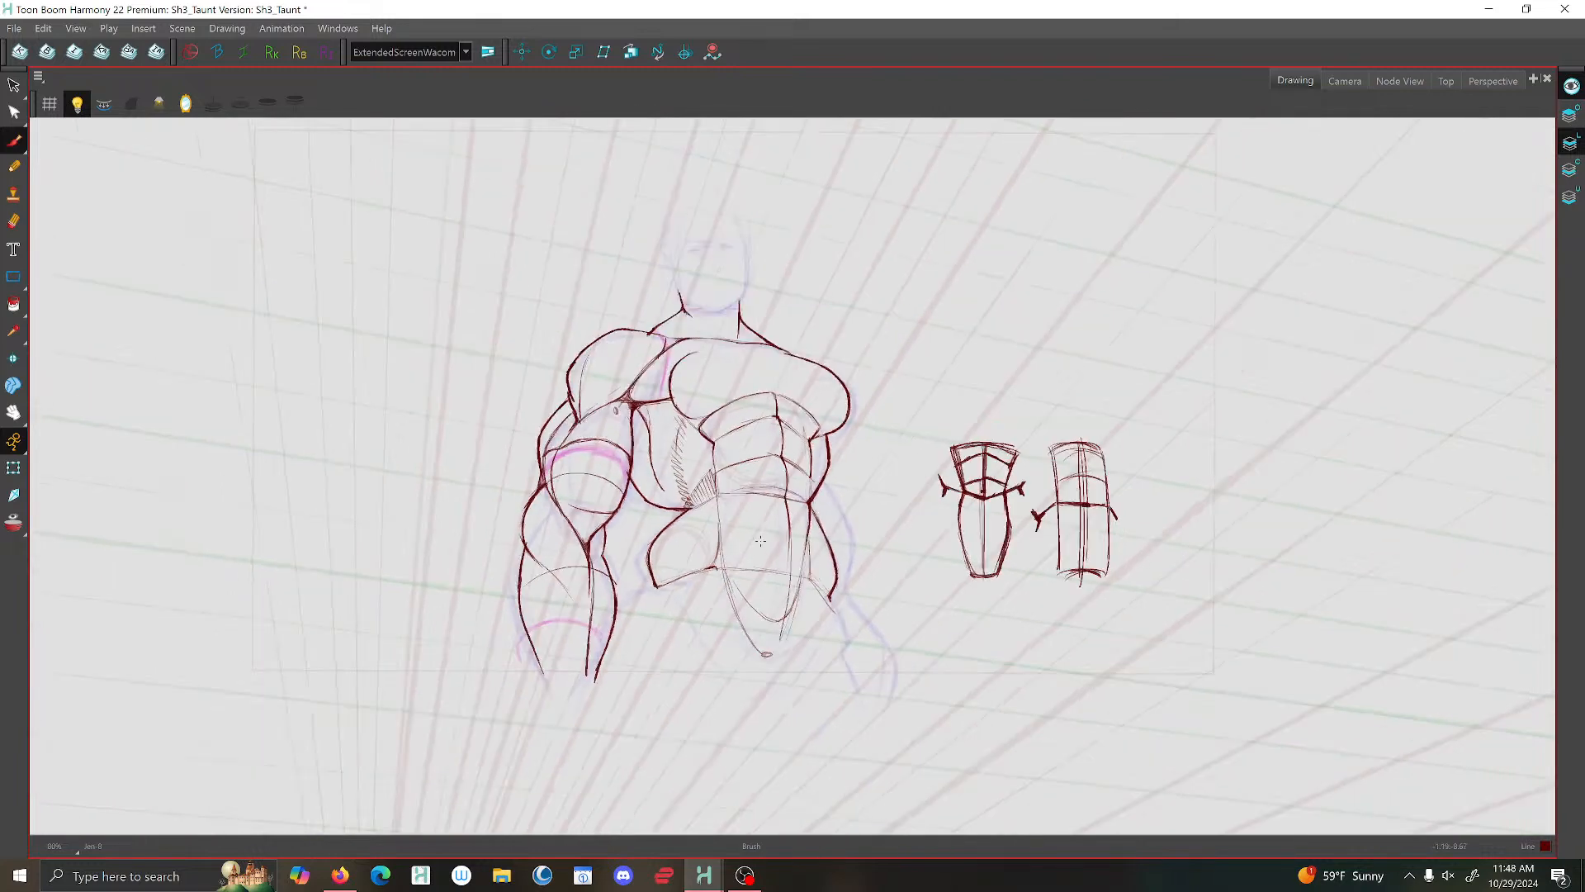
- Hatch a small shadow in the inner corner of the hip beside the lower abdomen
scroll(795, 530, up, 3)
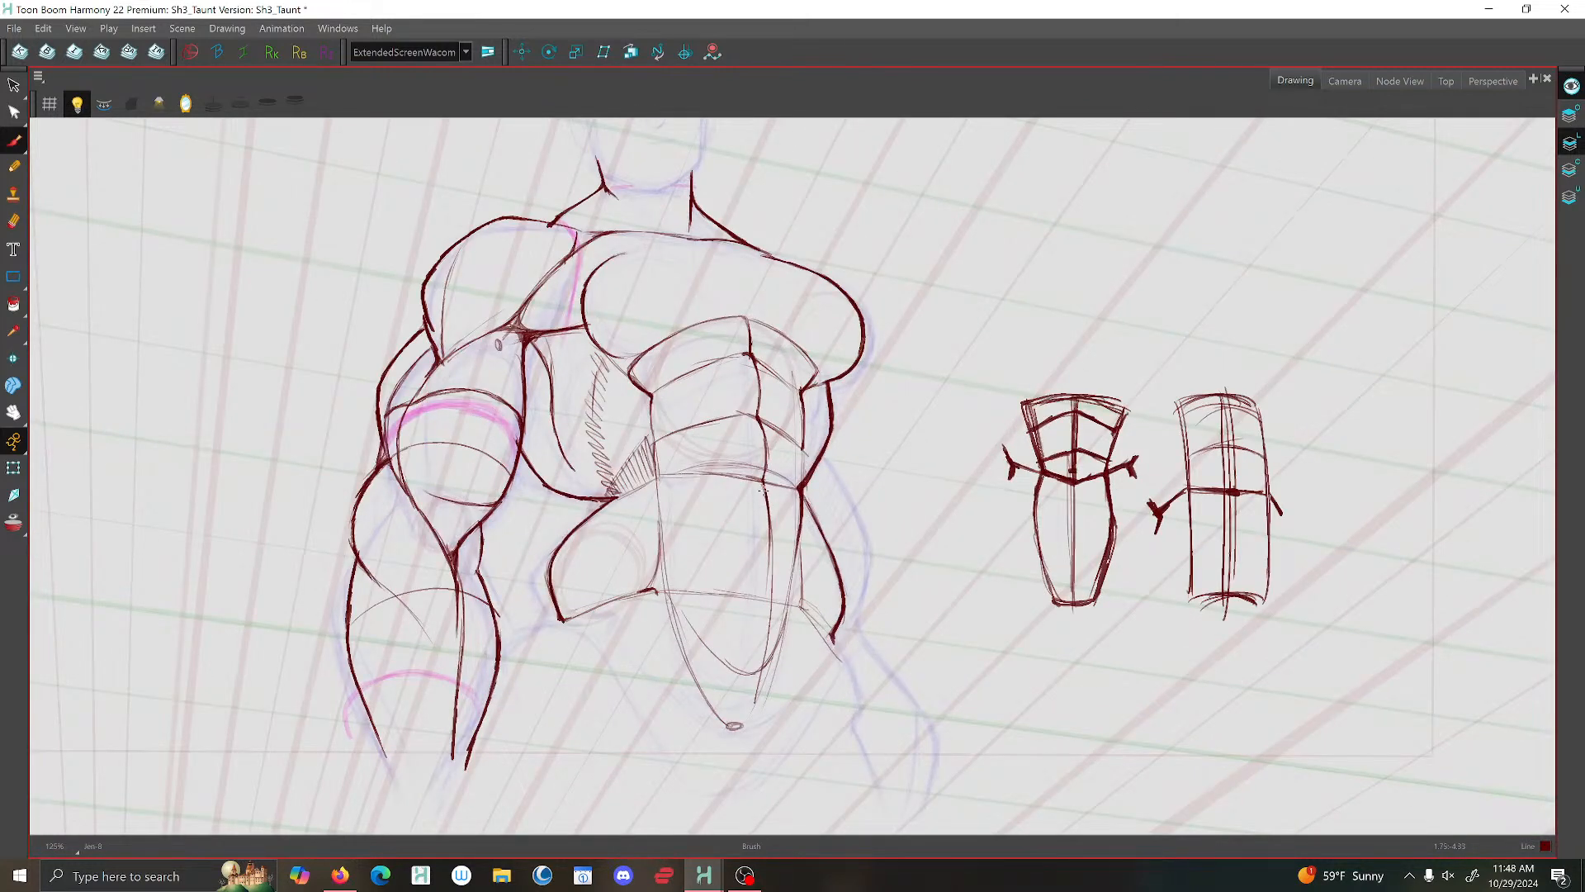
scroll(756, 487, up, 2)
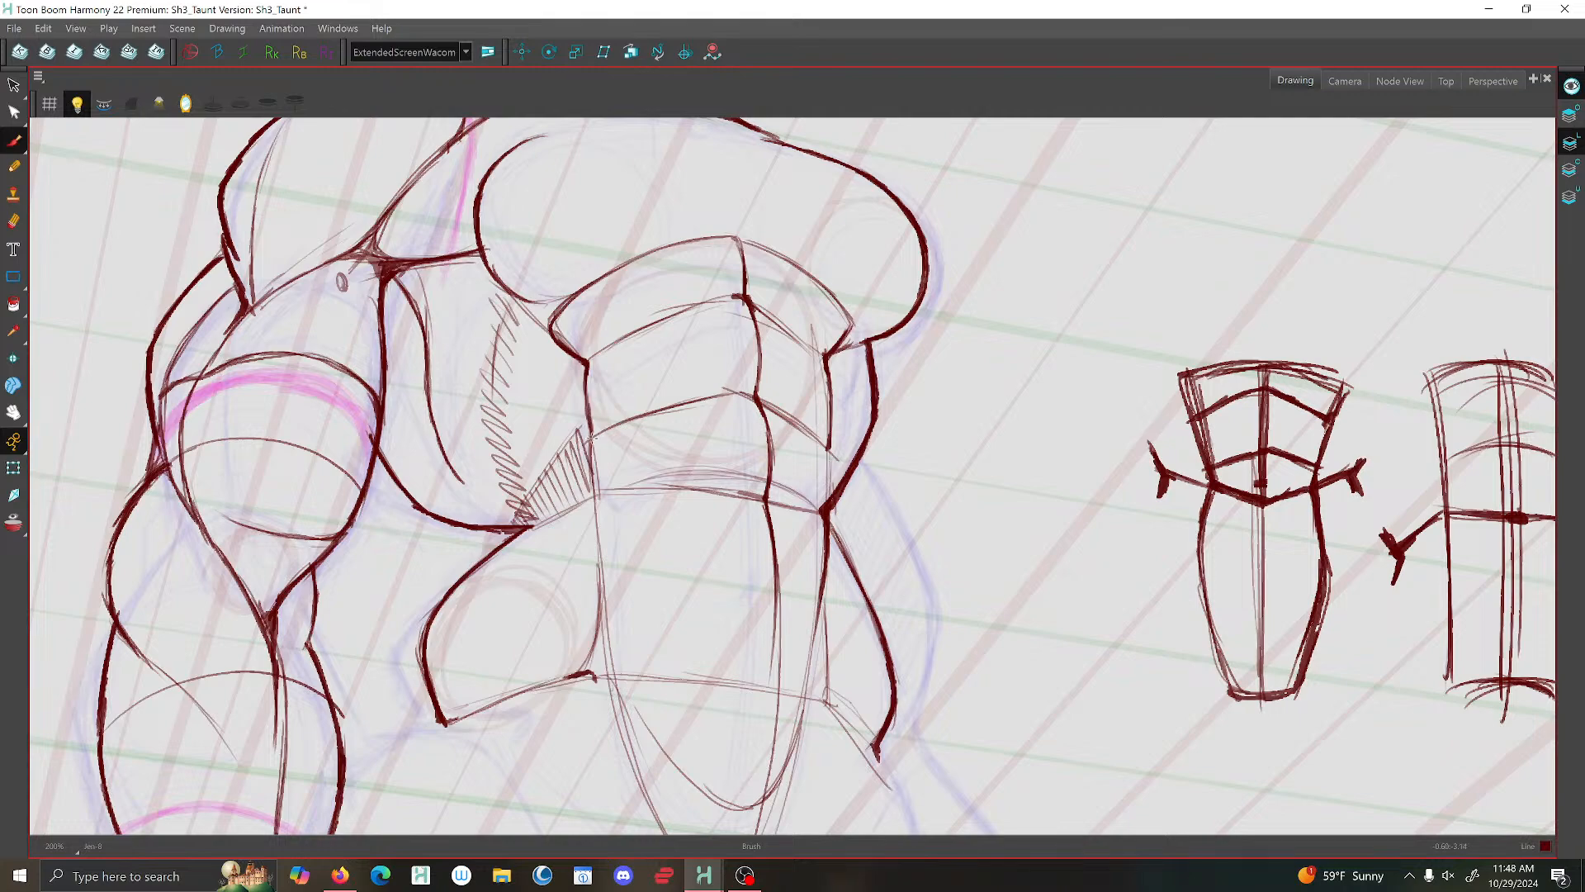
scroll(743, 509, down, 2)
scroll(746, 509, up, 3)
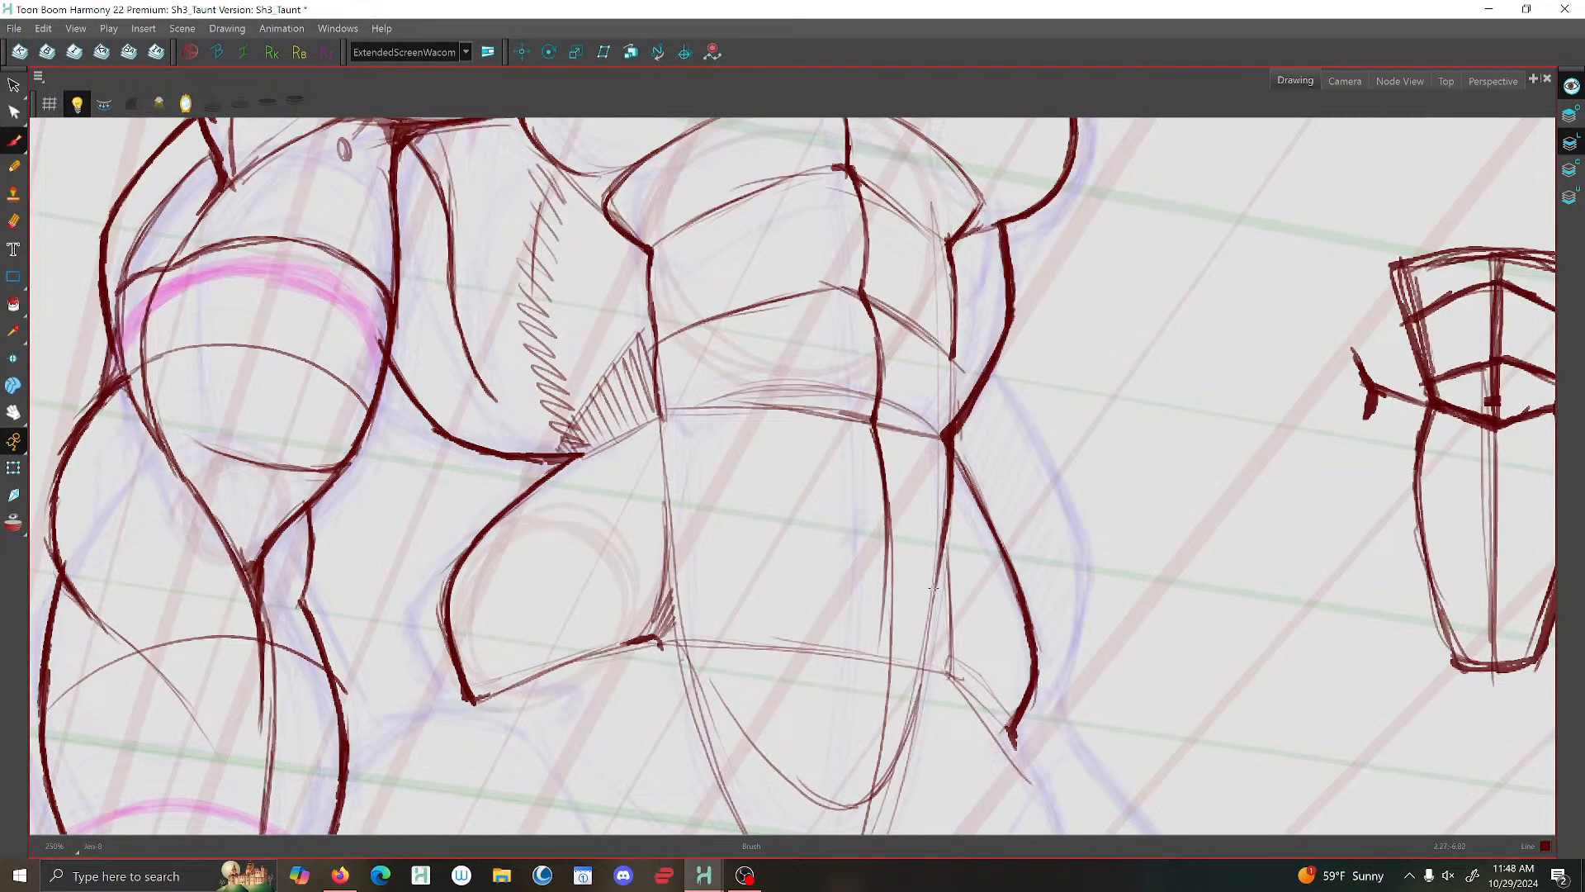
- Brush a short collarbone accent on the upper chest, just below the shoulder line on the uninked arm's side
scroll(656, 624, down, 4)
scroll(955, 513, up, 4)
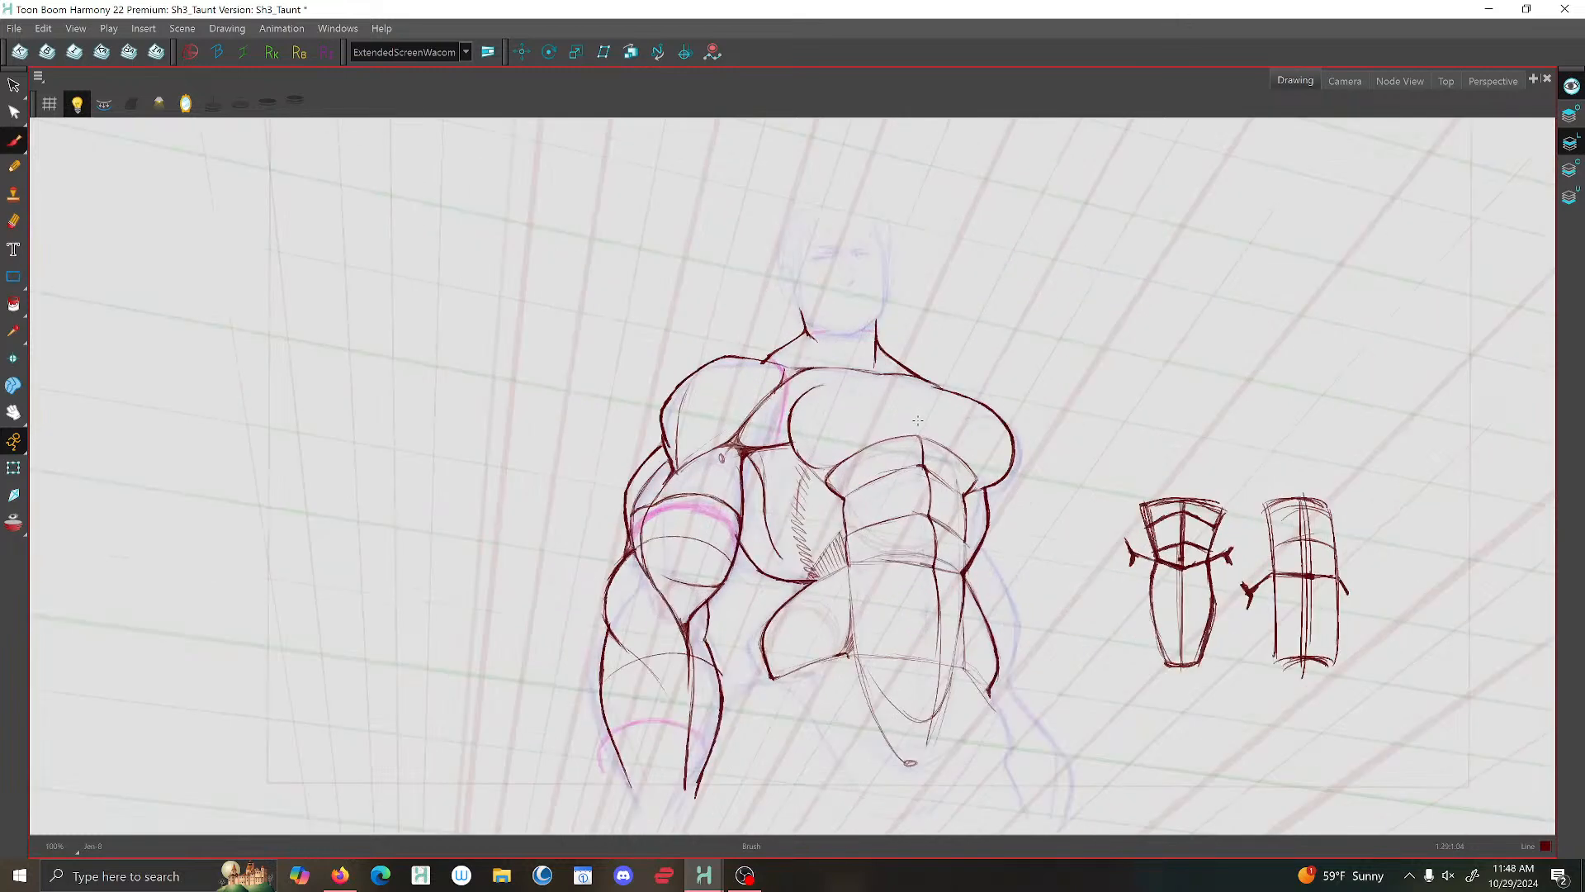
key(g)
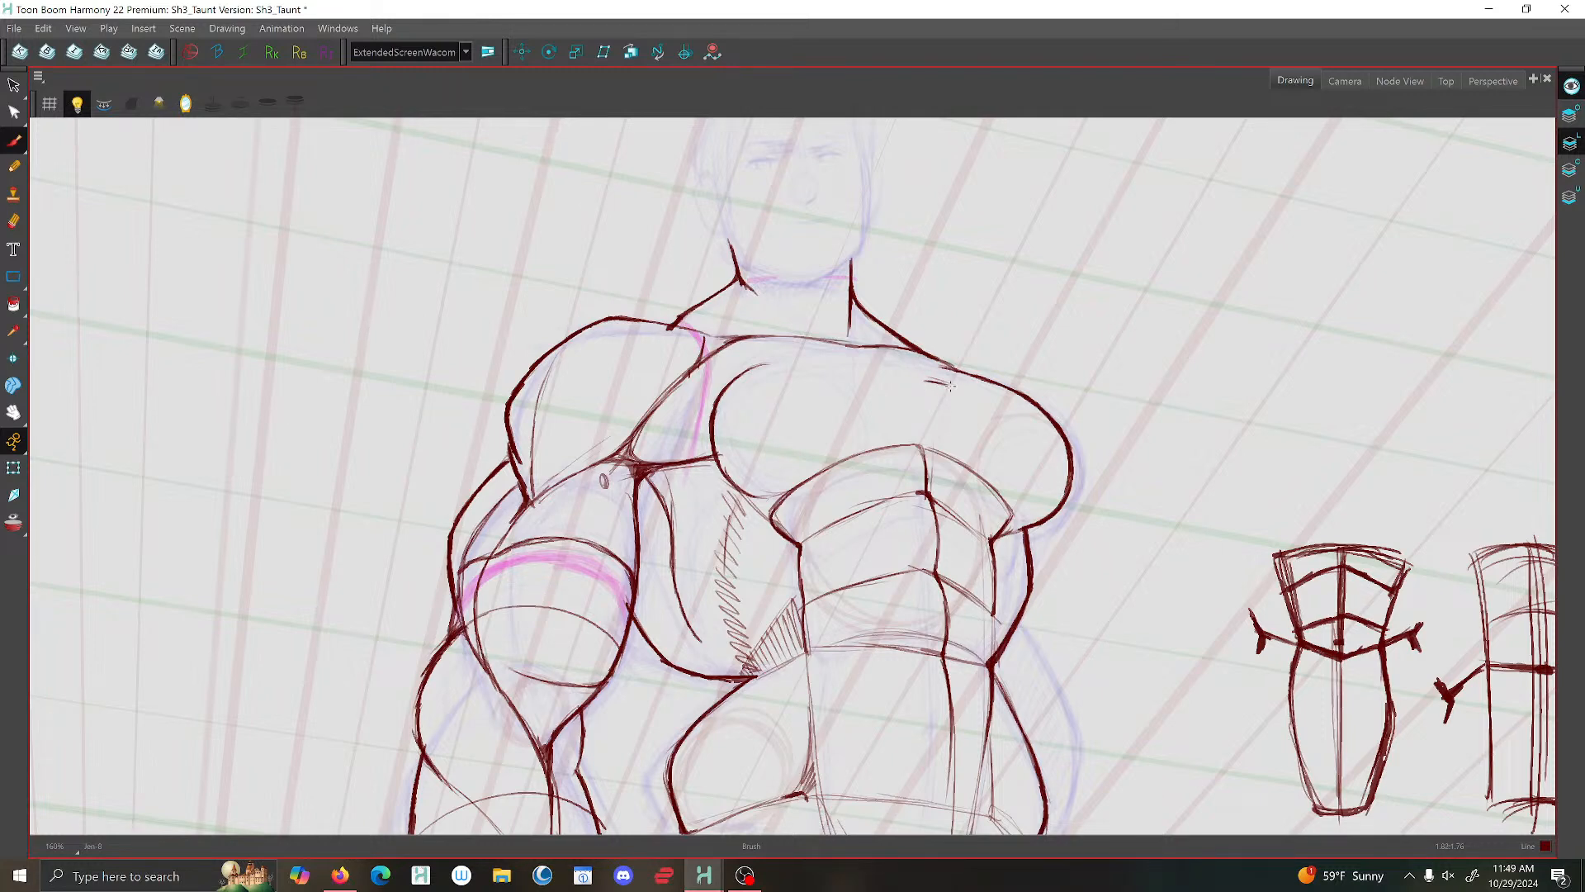
drag(918, 378, 902, 386)
- Mirror the drawing view to check the figure's proportions
scroll(901, 360, down, 5)
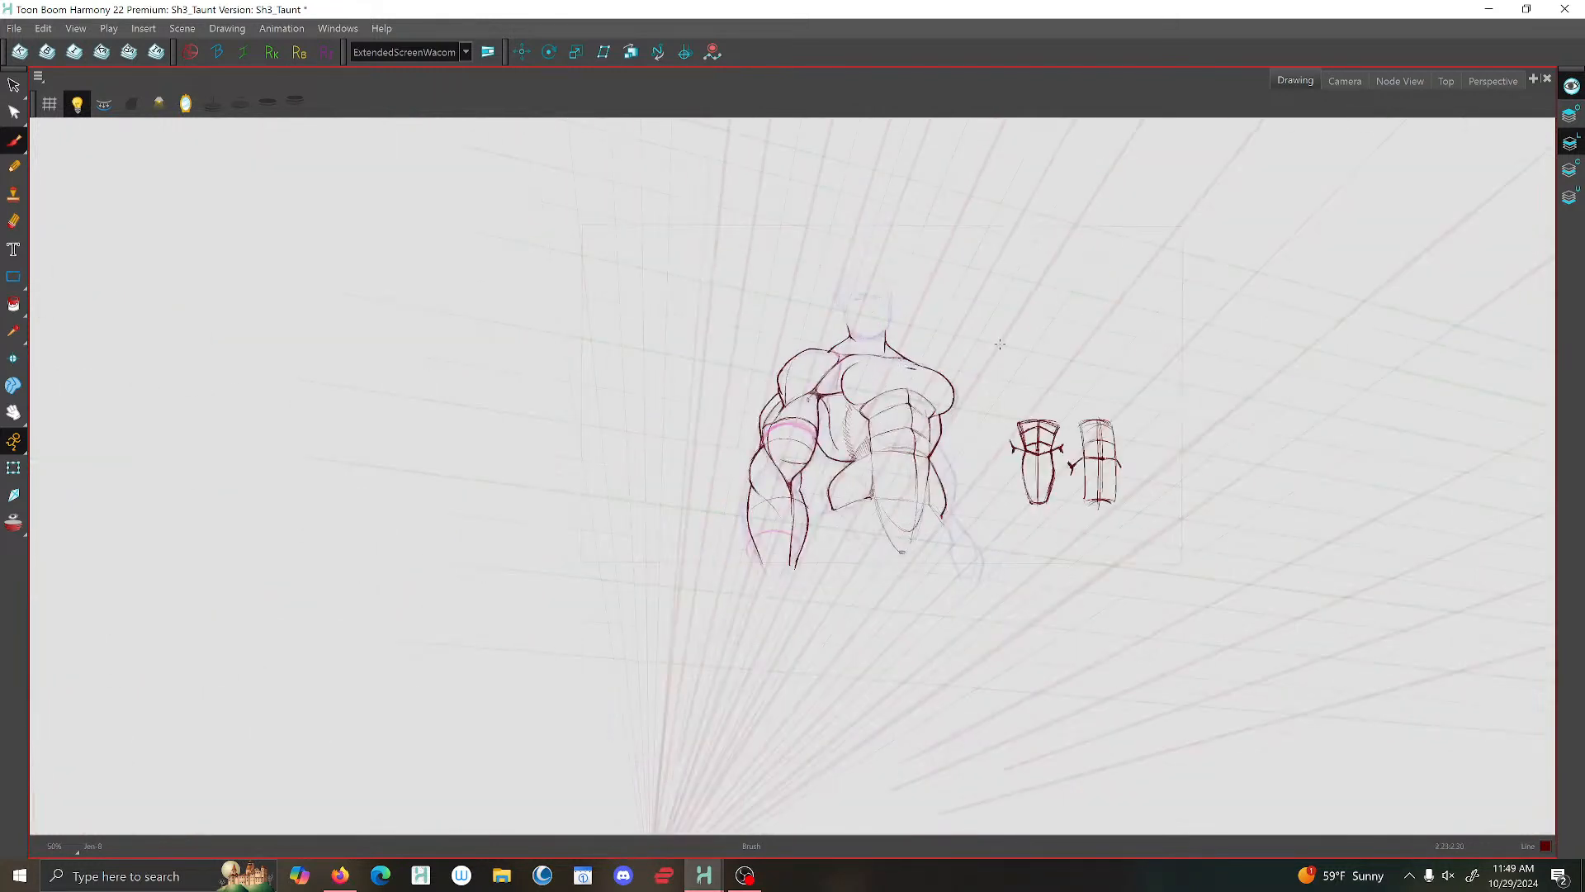
scroll(1000, 345, down, 2)
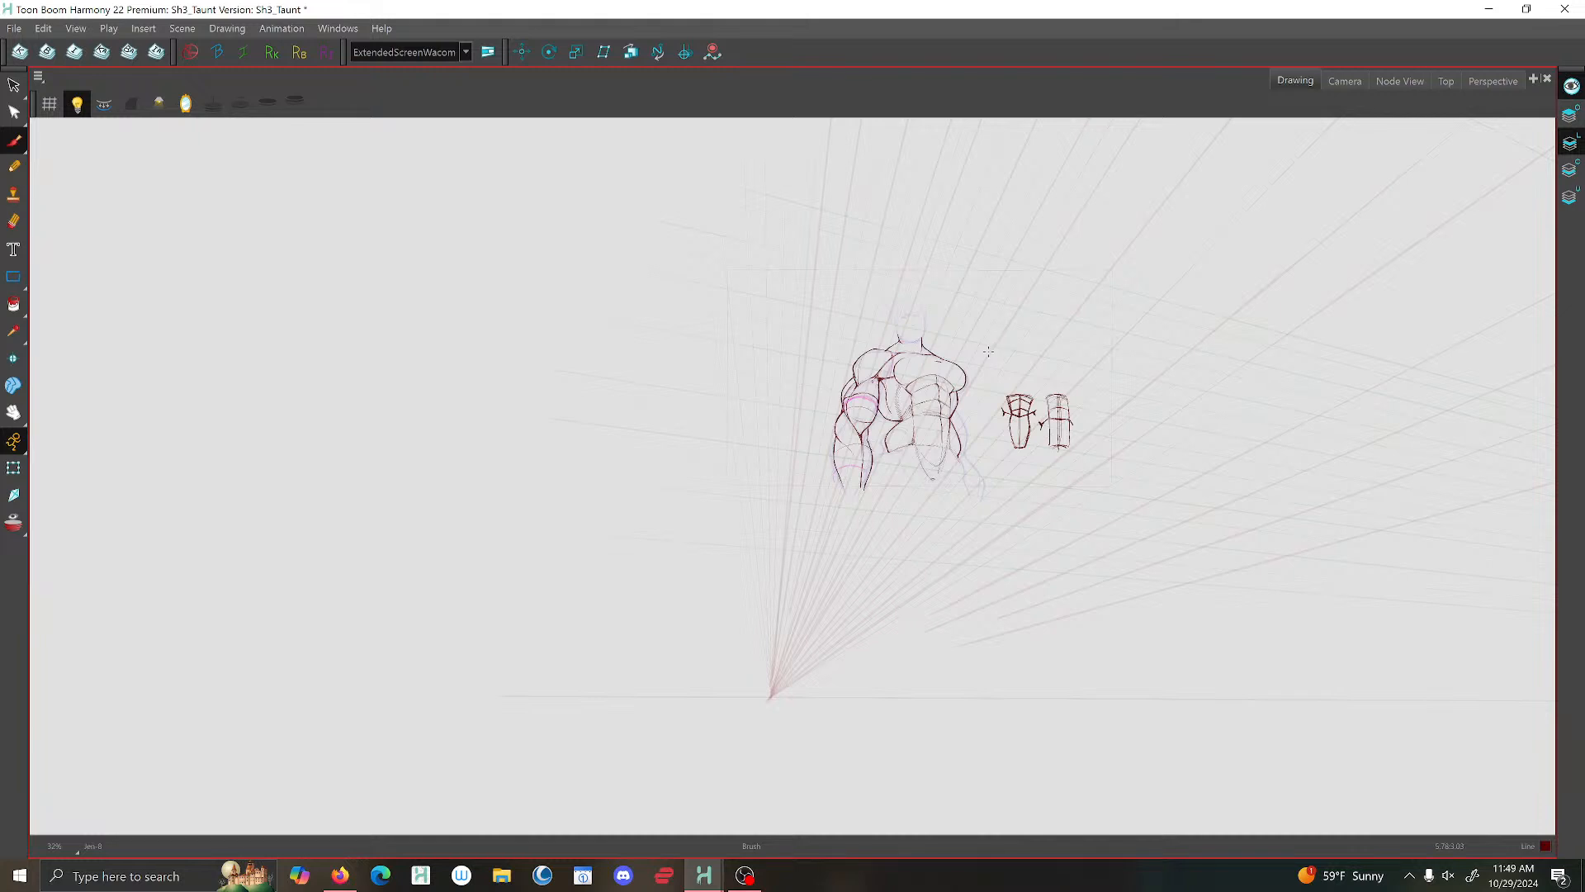
click(186, 103)
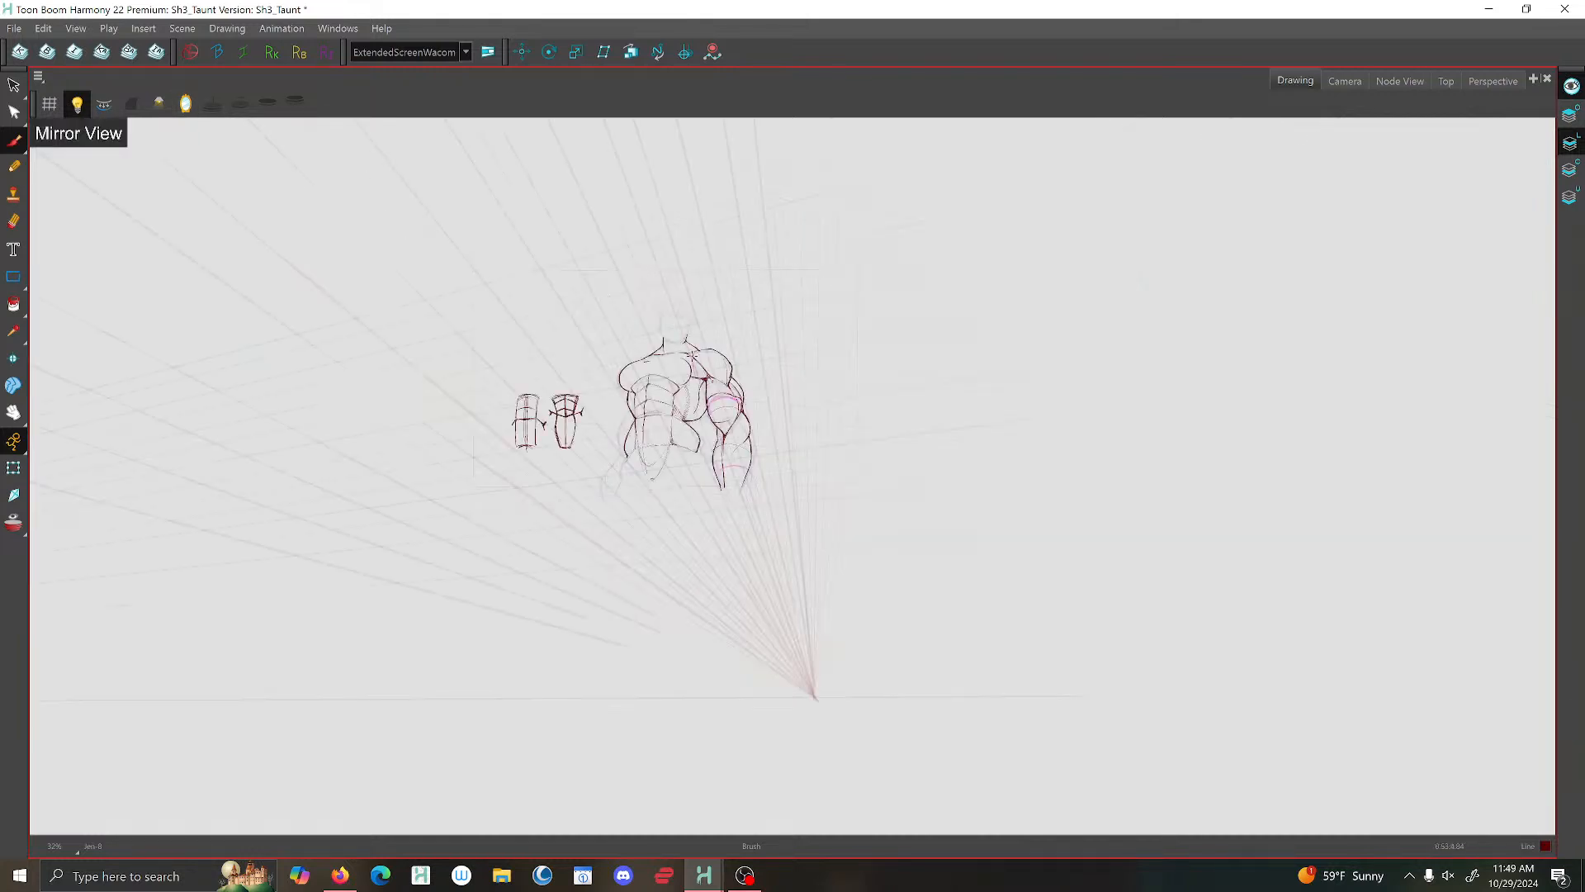
scroll(638, 373, up, 5)
key(alt+e)
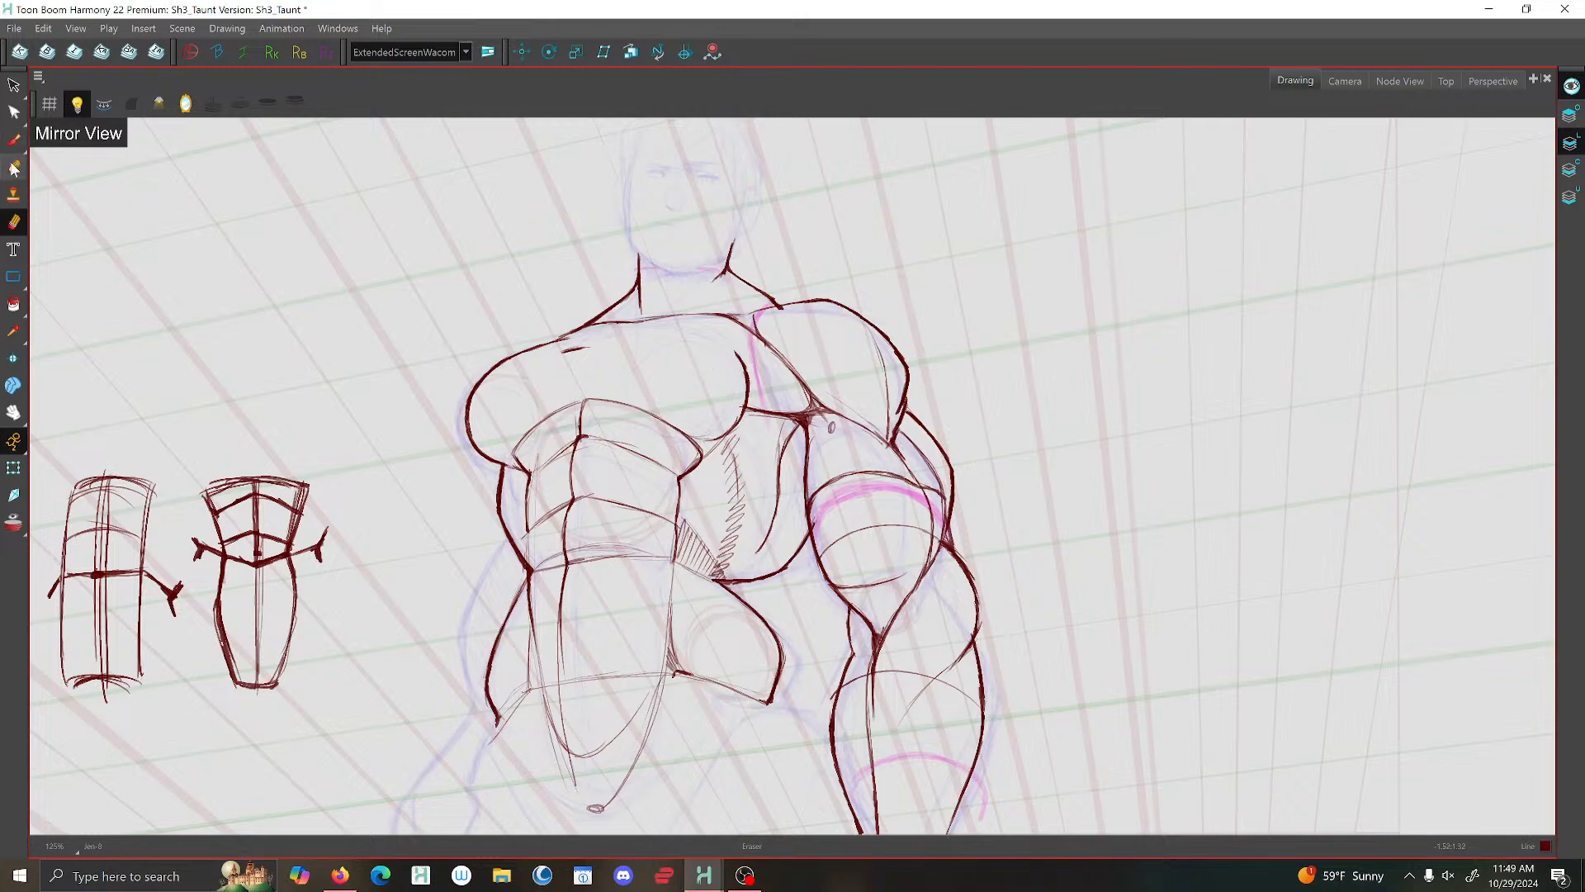
- Brush the collarbone line along the top of the chest, with a small raised notch at the base of the neck
click(13, 140)
key(f)
key(g)
scroll(684, 324, up, 3)
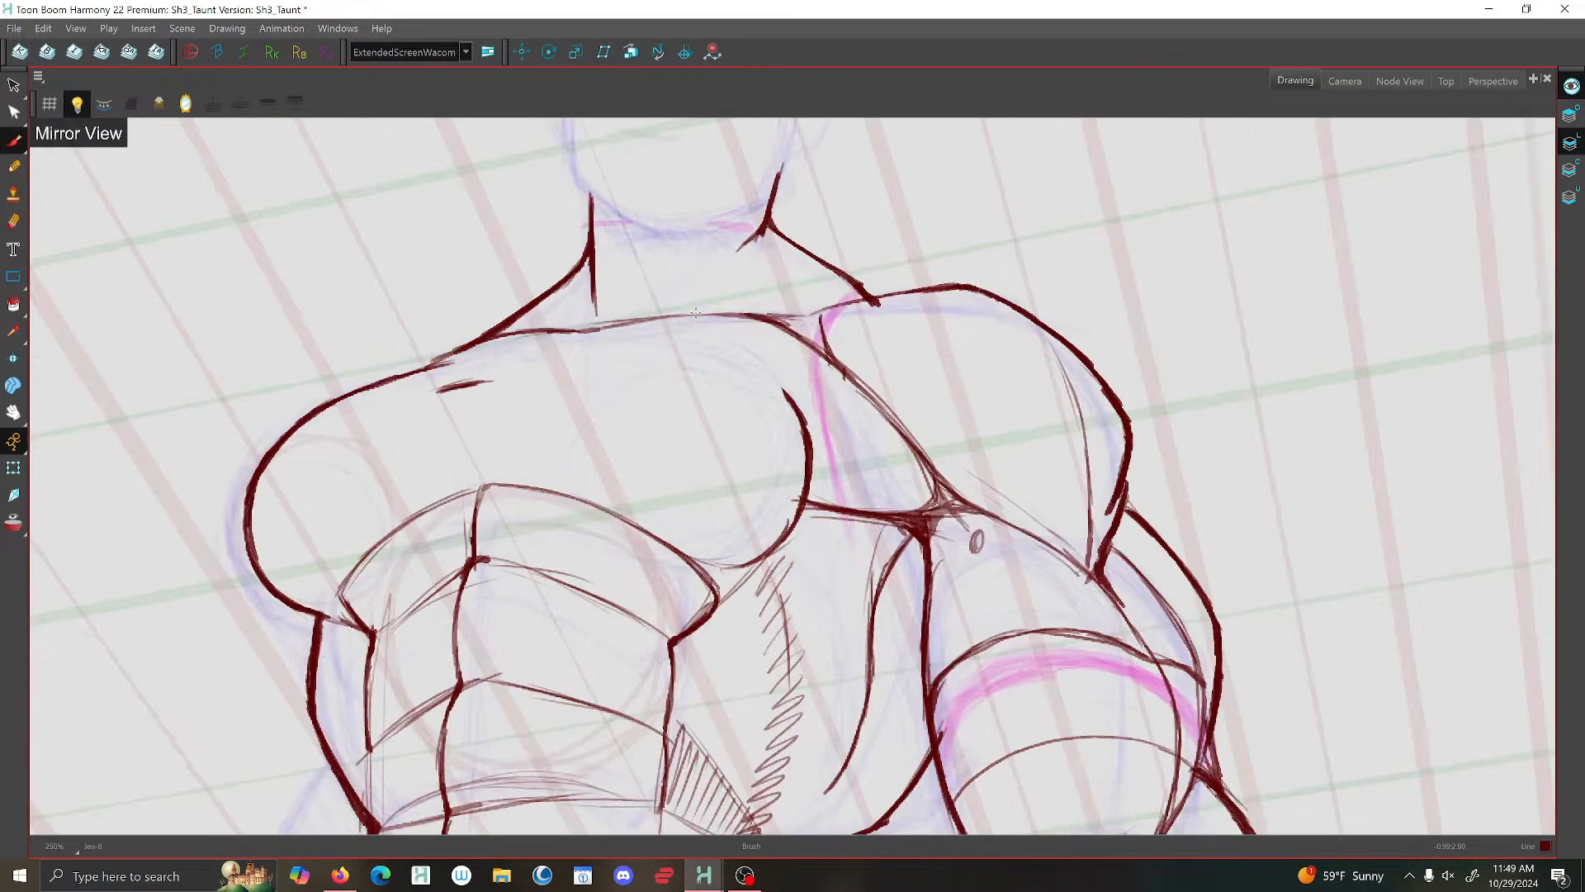
mouse_move(698, 315)
mouse_down()
mouse_move(553, 331)
mouse_move(639, 334)
mouse_move(768, 405)
mouse_move(651, 331)
mouse_up()
scroll(578, 322, down, 3)
scroll(631, 305, up, 2)
scroll(631, 305, up, 1)
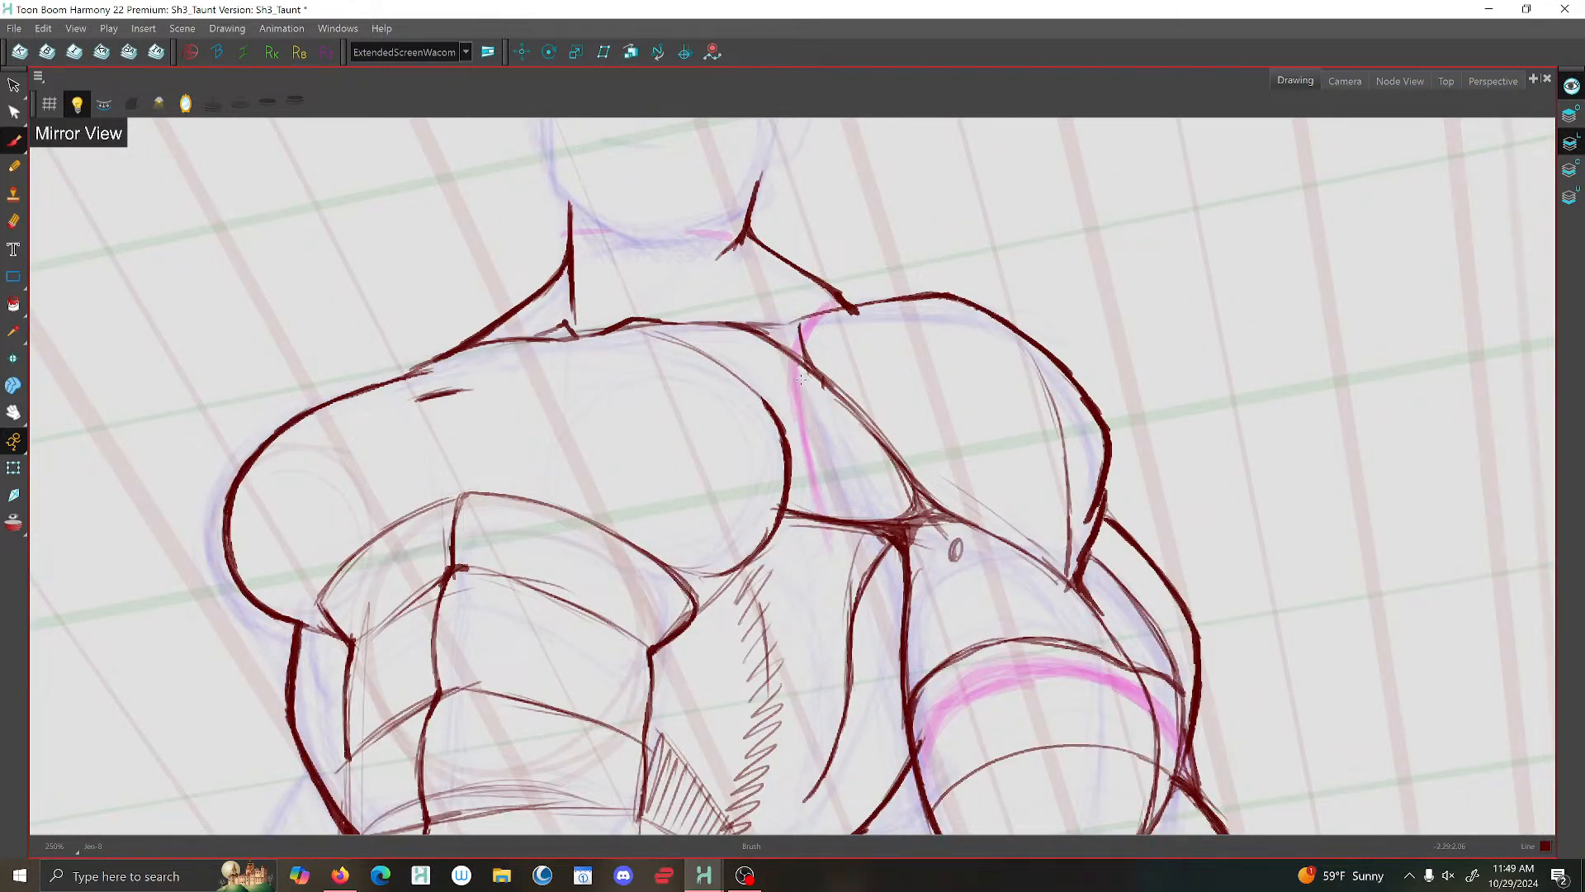
- Hatch a small shadow on the upper chest beside the inner edge of the inked arm's shoulder
scroll(797, 374, down, 1)
scroll(735, 320, up, 1)
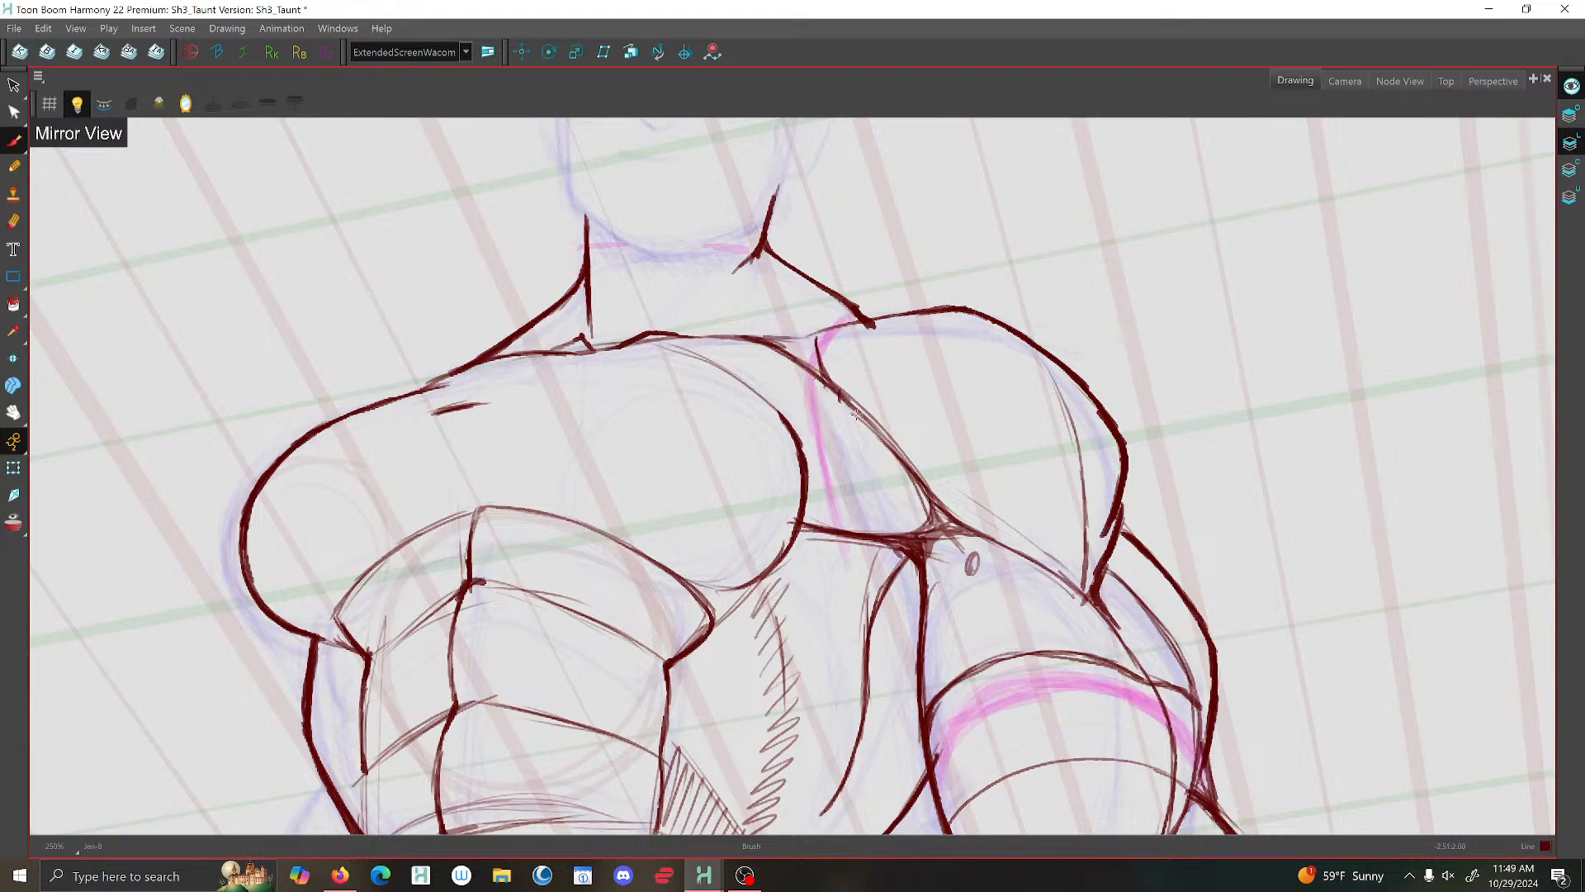
mouse_move(858, 417)
mouse_down()
mouse_move(814, 382)
mouse_move(839, 418)
mouse_move(801, 400)
mouse_move(819, 458)
mouse_up()
scroll(801, 454, down, 1)
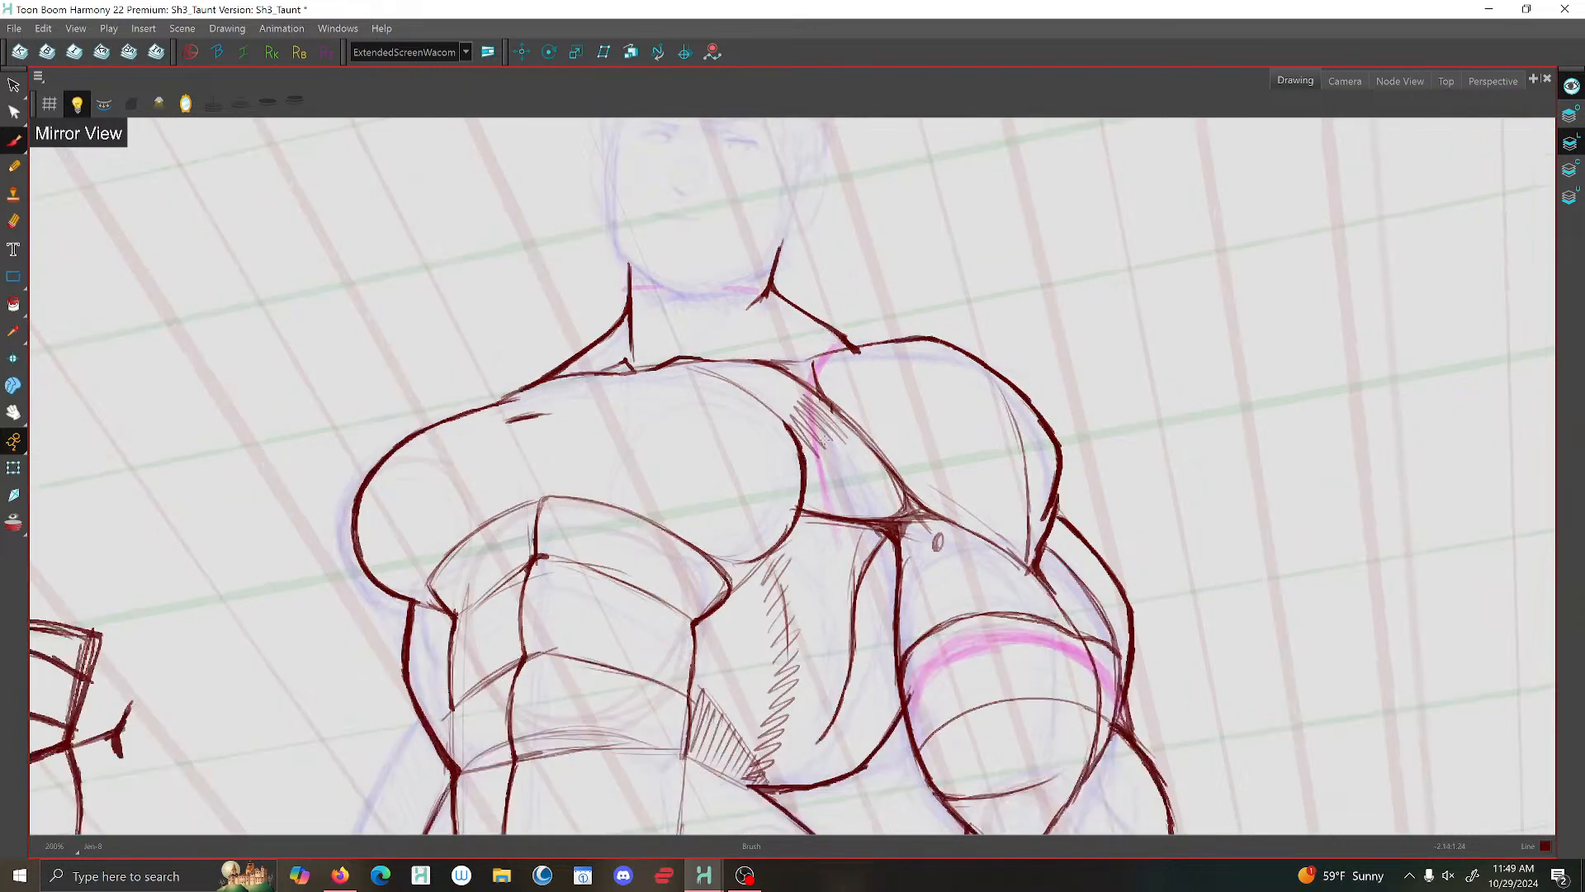
scroll(826, 437, down, 6)
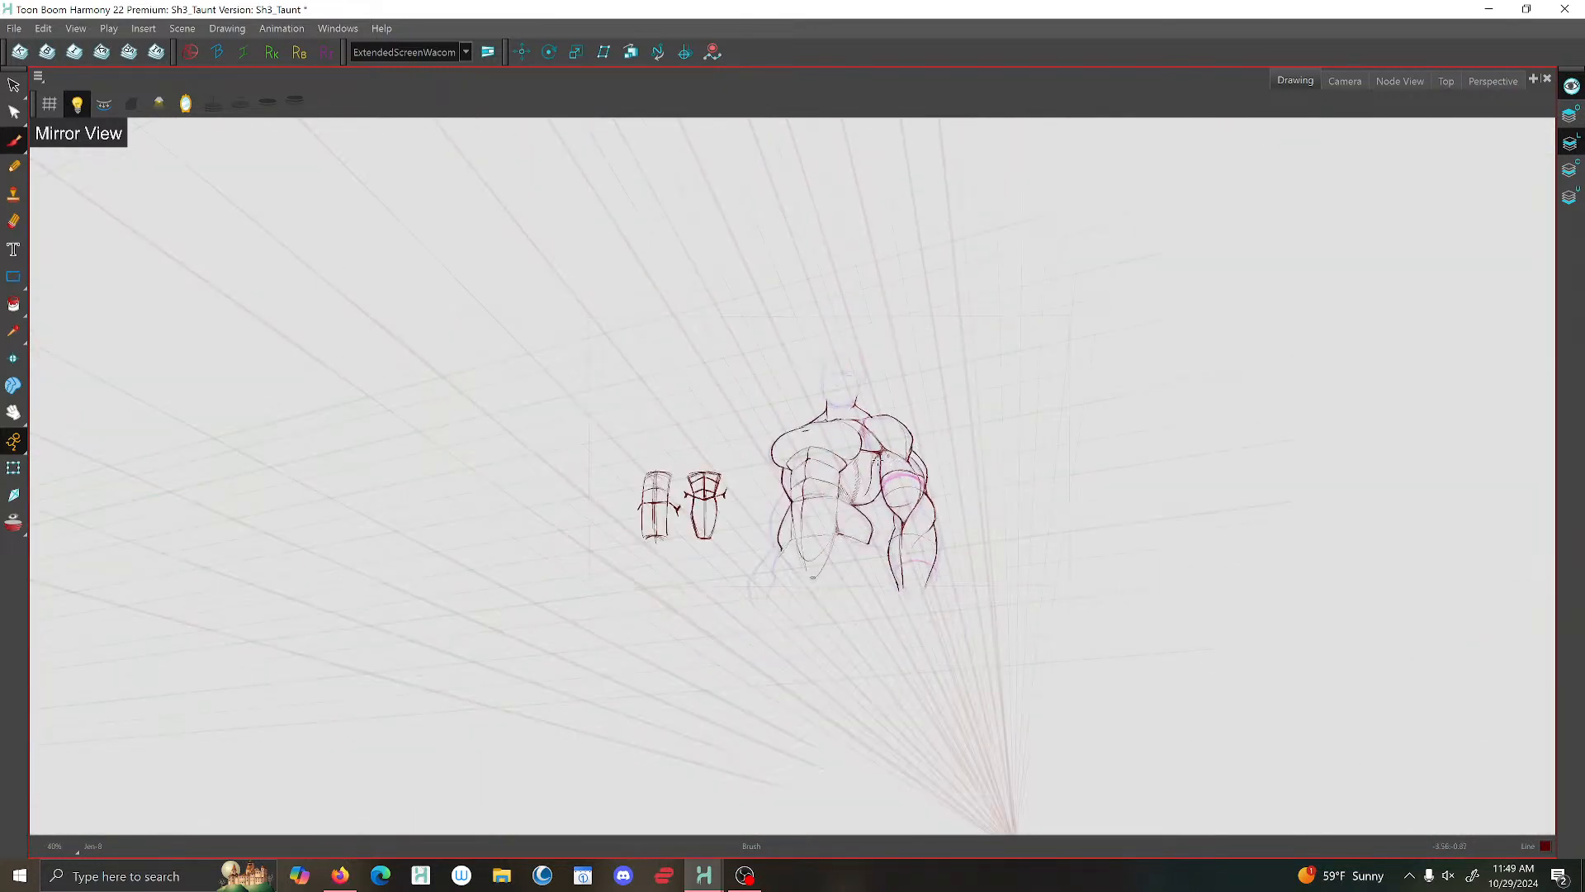
scroll(814, 432, up, 5)
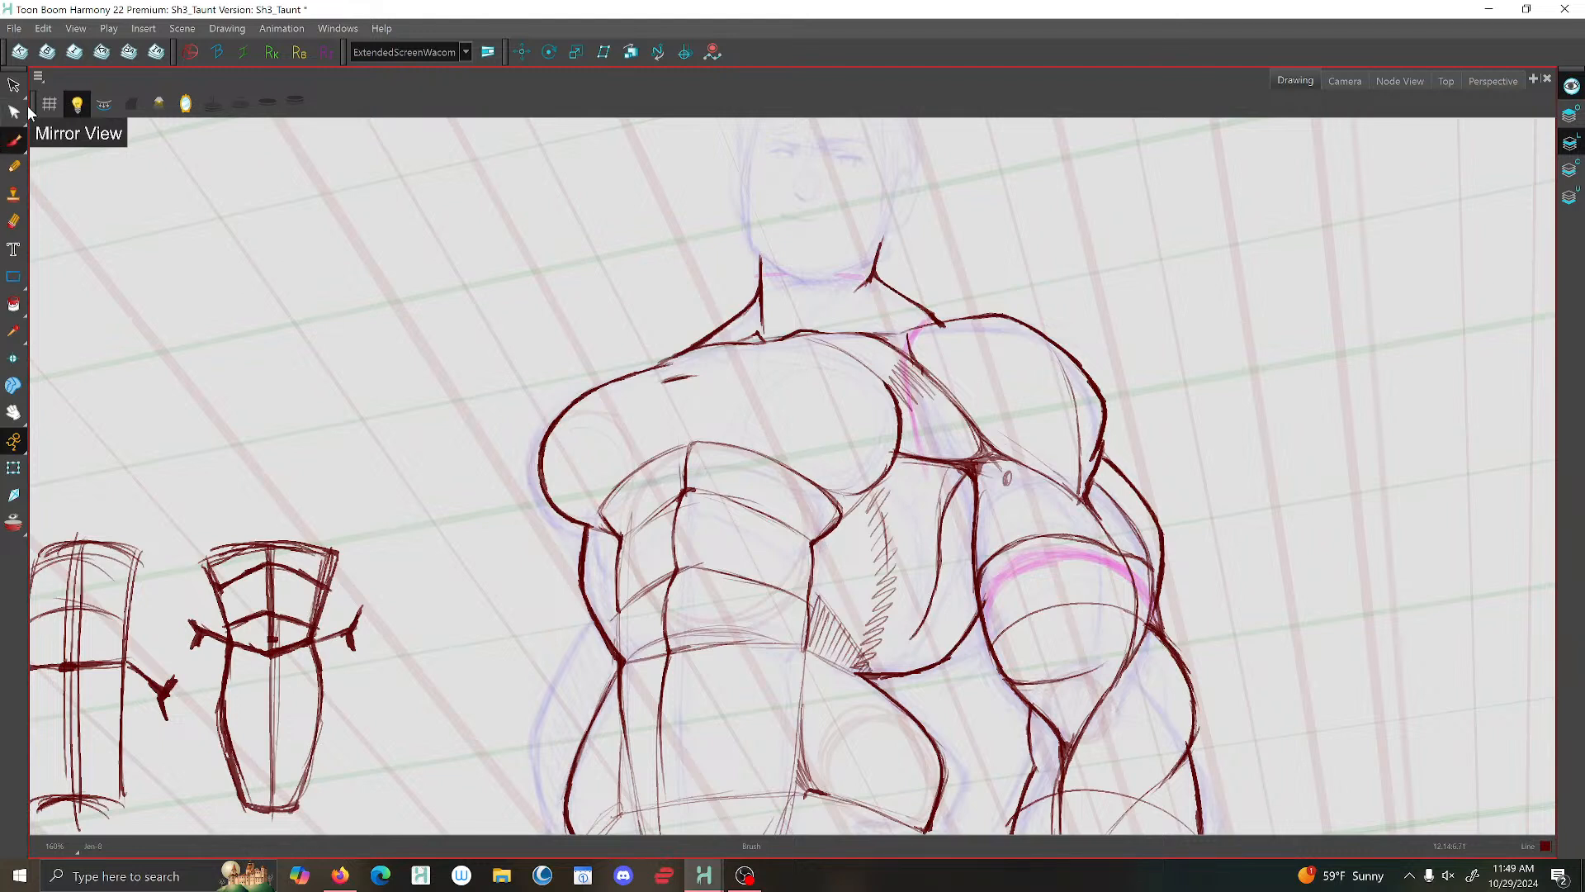
- Save the scene
key(alt+s)
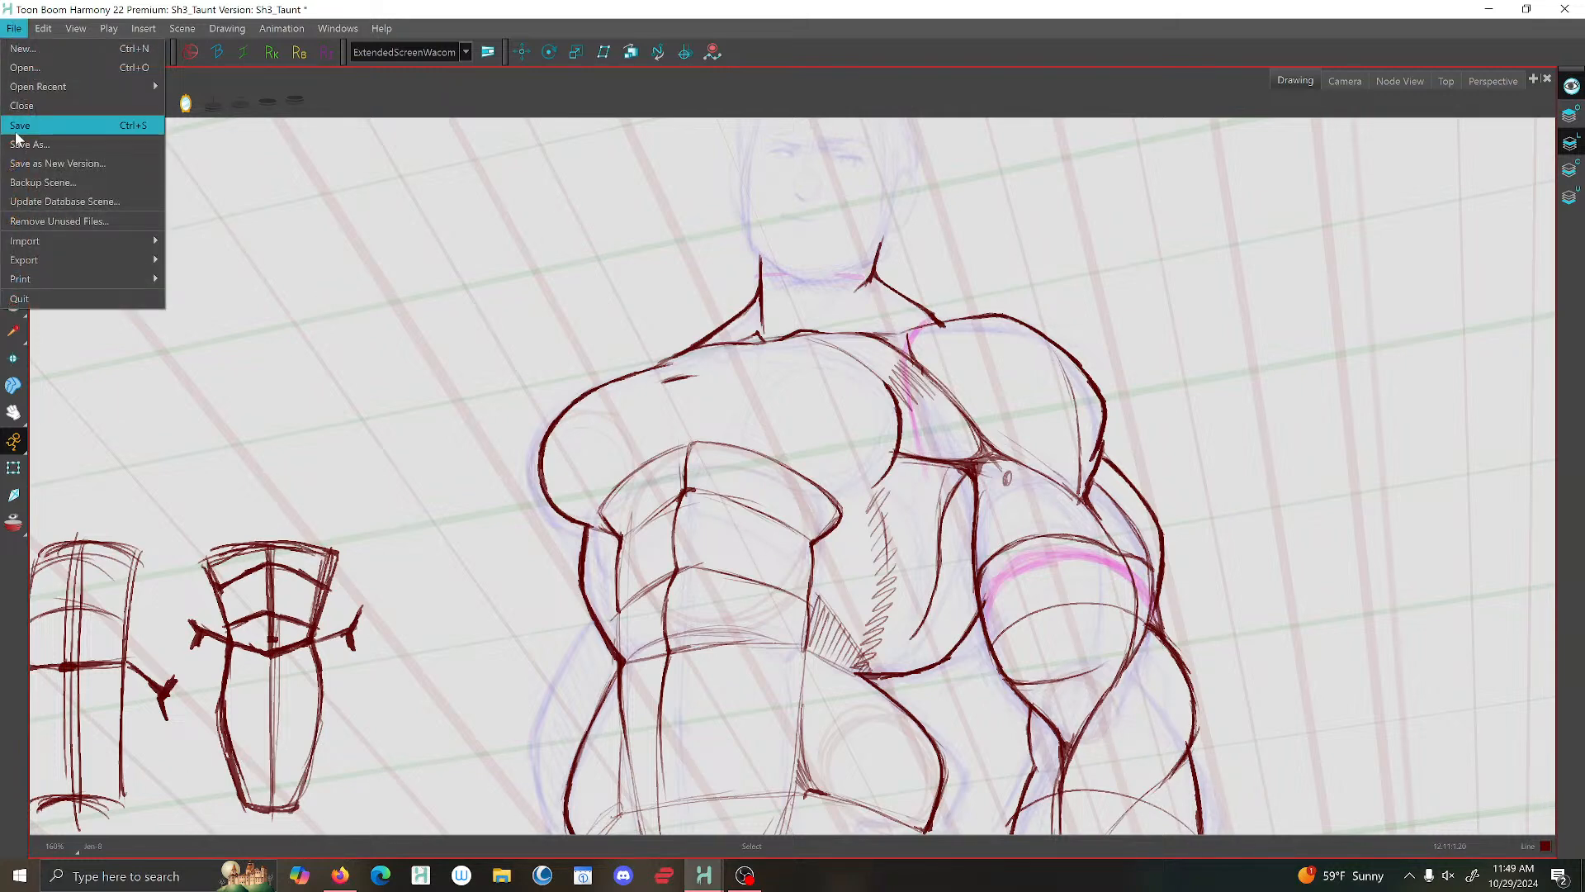
click(16, 128)
scroll(778, 558, down, 2)
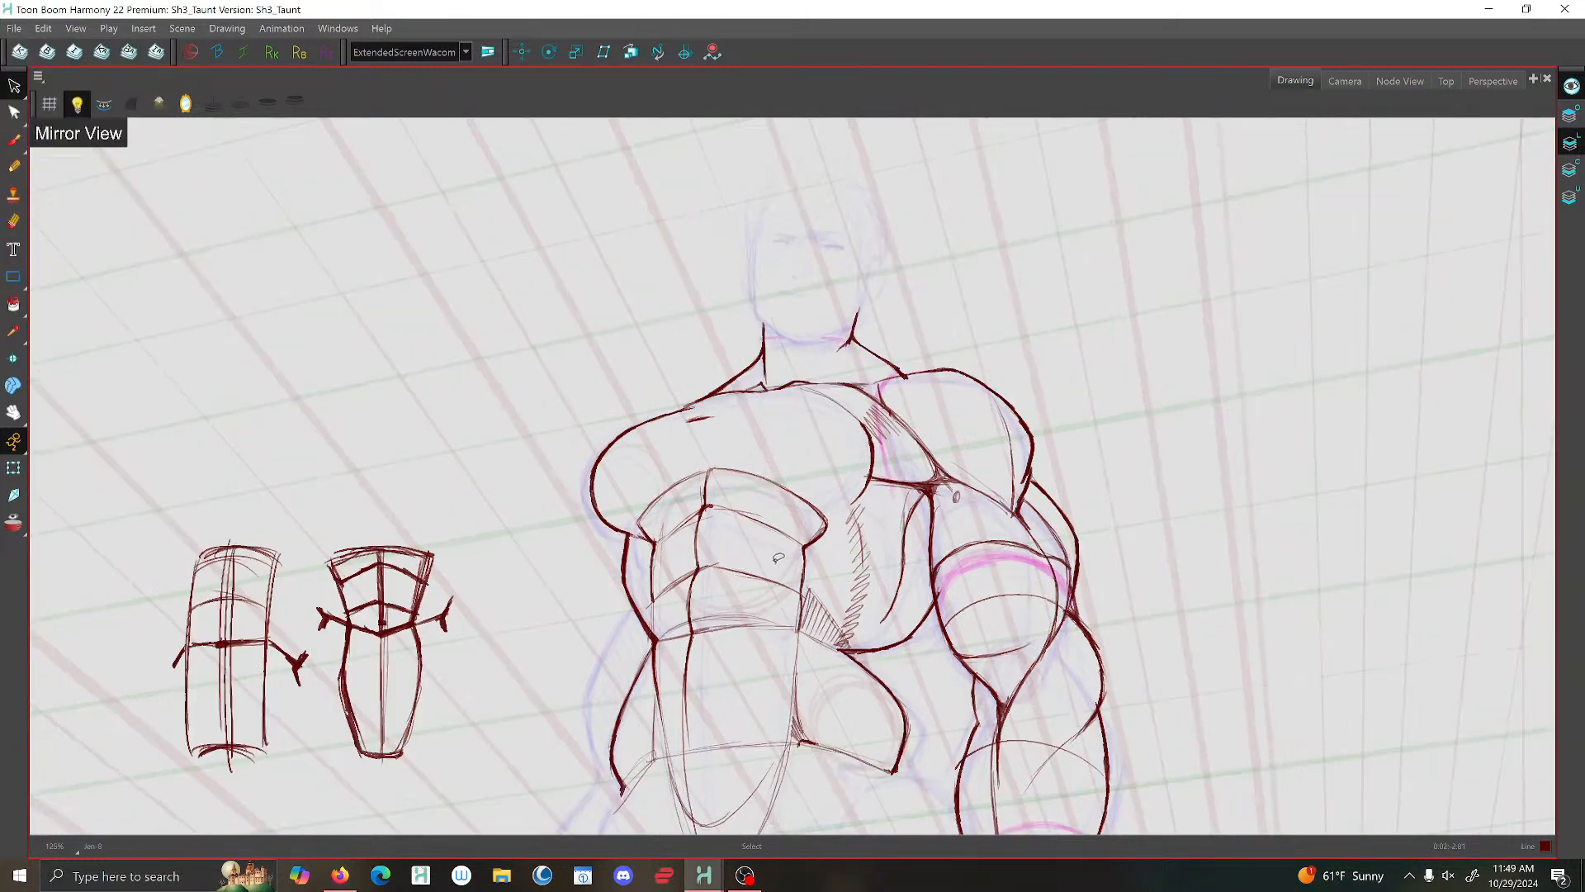
- Touch up the chest's lower contour above the side hatching and delete the outer end of the rib-cage arch
click(14, 140)
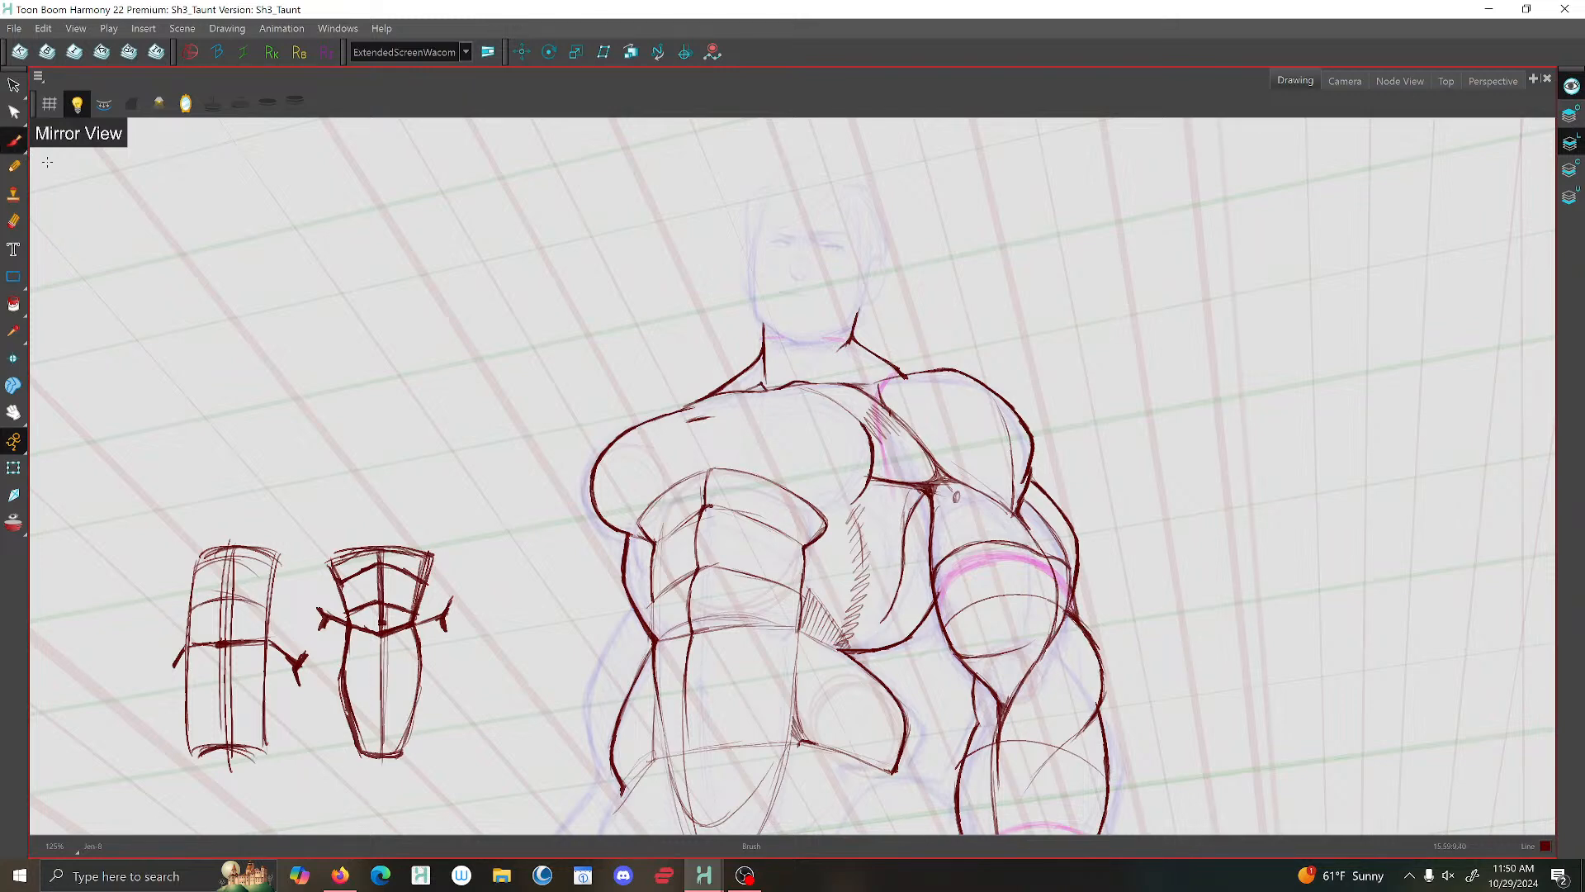
key(f)
key(g)
drag(864, 486, 852, 504)
click(14, 85)
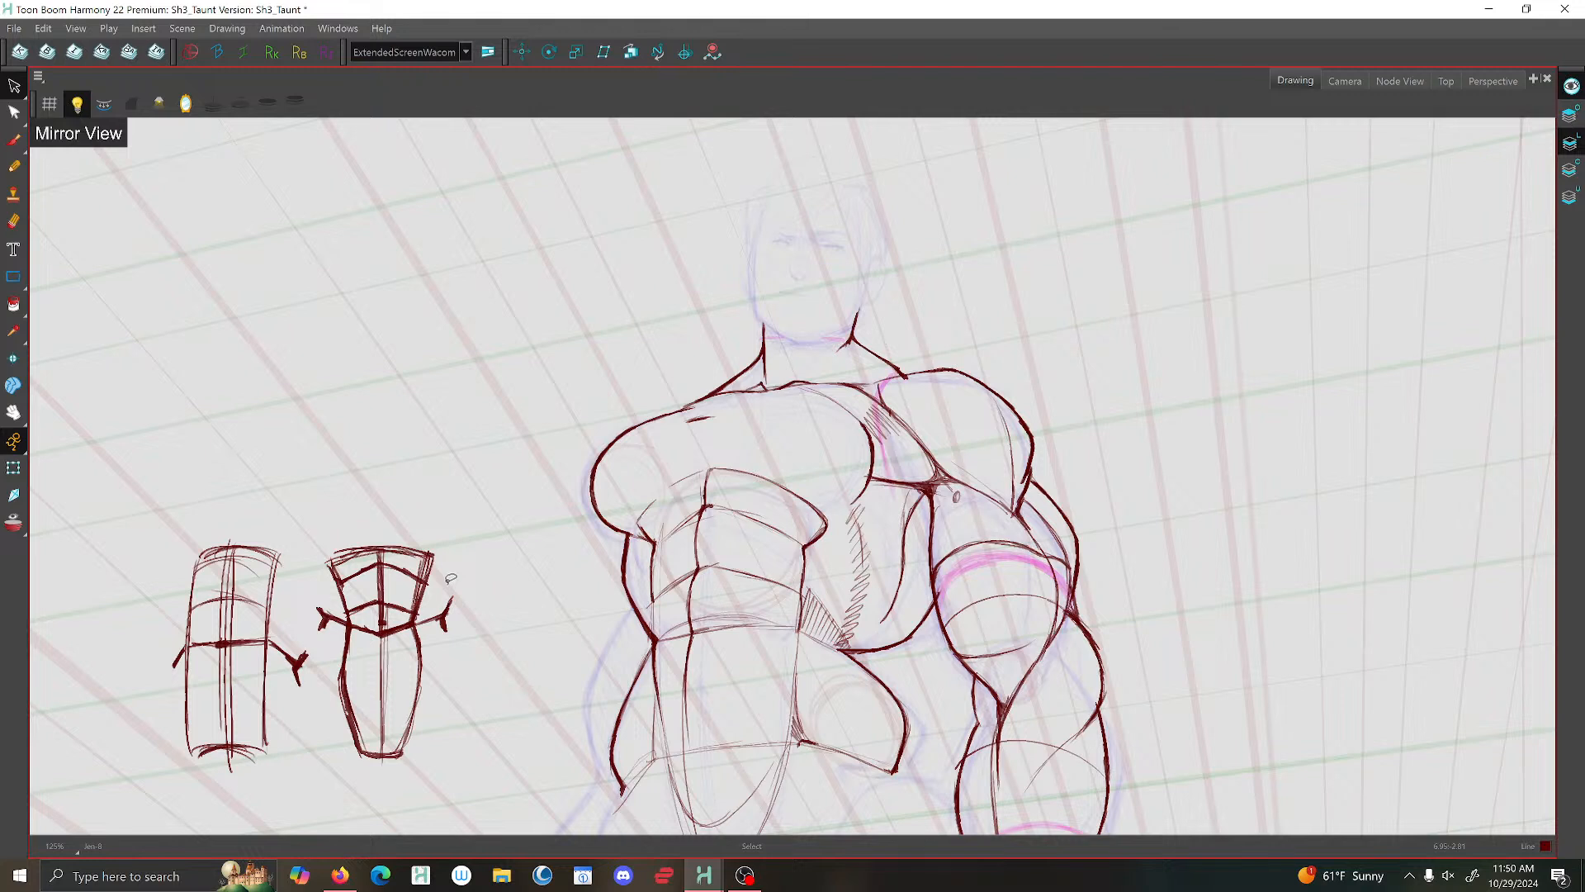
- Brush thin inner lines beneath the collarbone across the upper chest and a light curve between the chest and shoulder
click(13, 139)
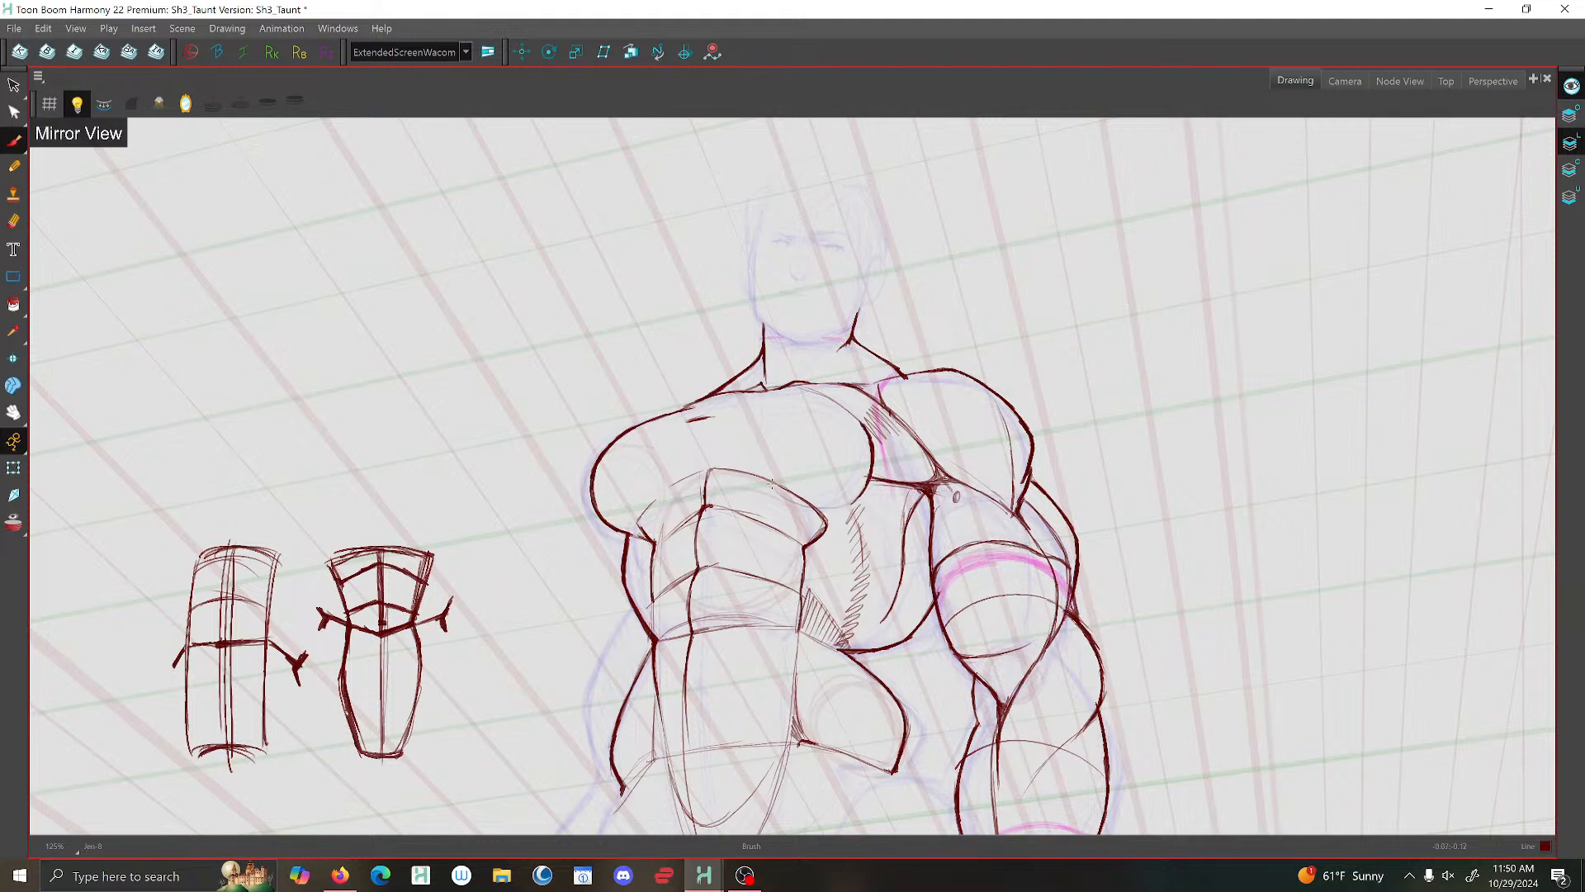
drag(772, 484, 823, 404)
mouse_move(828, 401)
mouse_down()
mouse_move(666, 416)
mouse_move(818, 400)
mouse_move(855, 420)
mouse_move(818, 398)
mouse_move(688, 411)
mouse_move(785, 400)
mouse_move(752, 395)
mouse_up()
drag(700, 404, 733, 392)
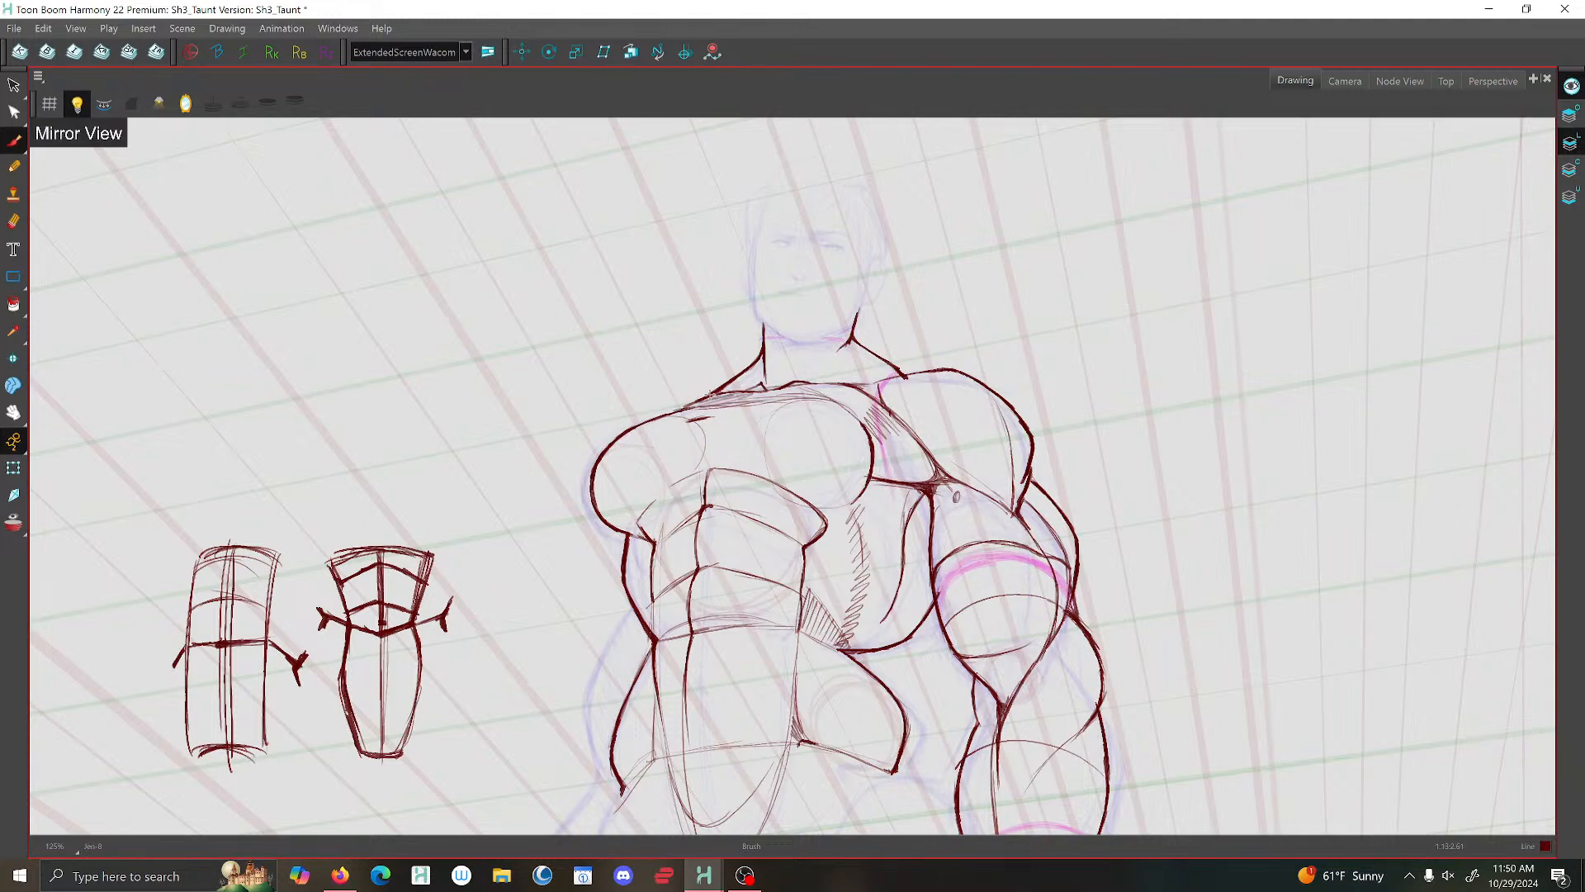
scroll(720, 395, down, 3)
scroll(817, 383, up, 2)
scroll(727, 351, up, 1)
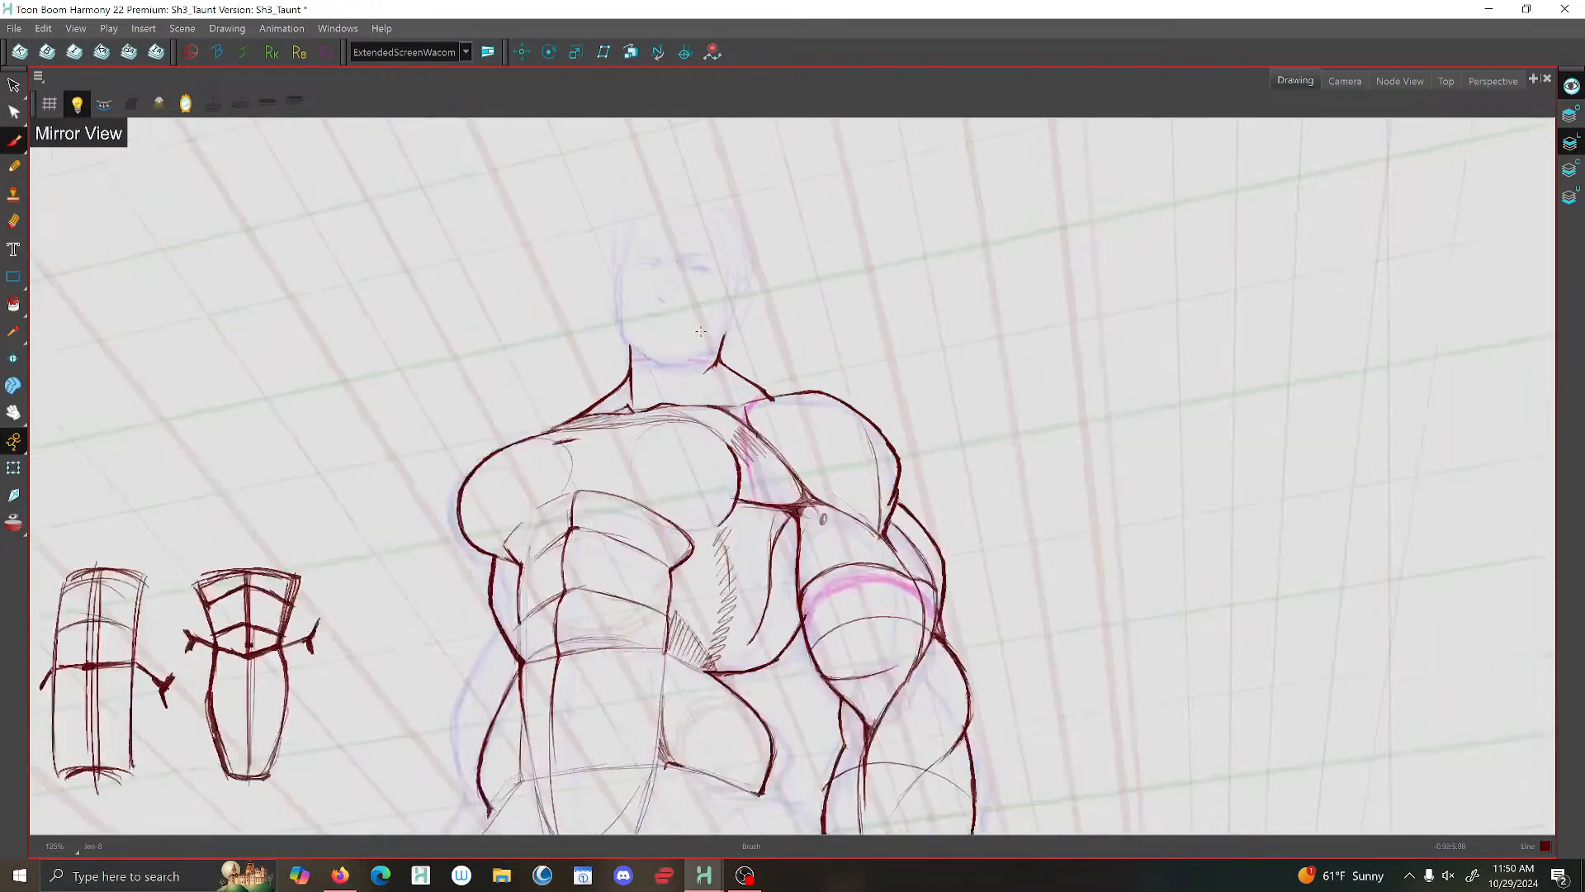
scroll(708, 330, down, 5)
scroll(701, 466, up, 4)
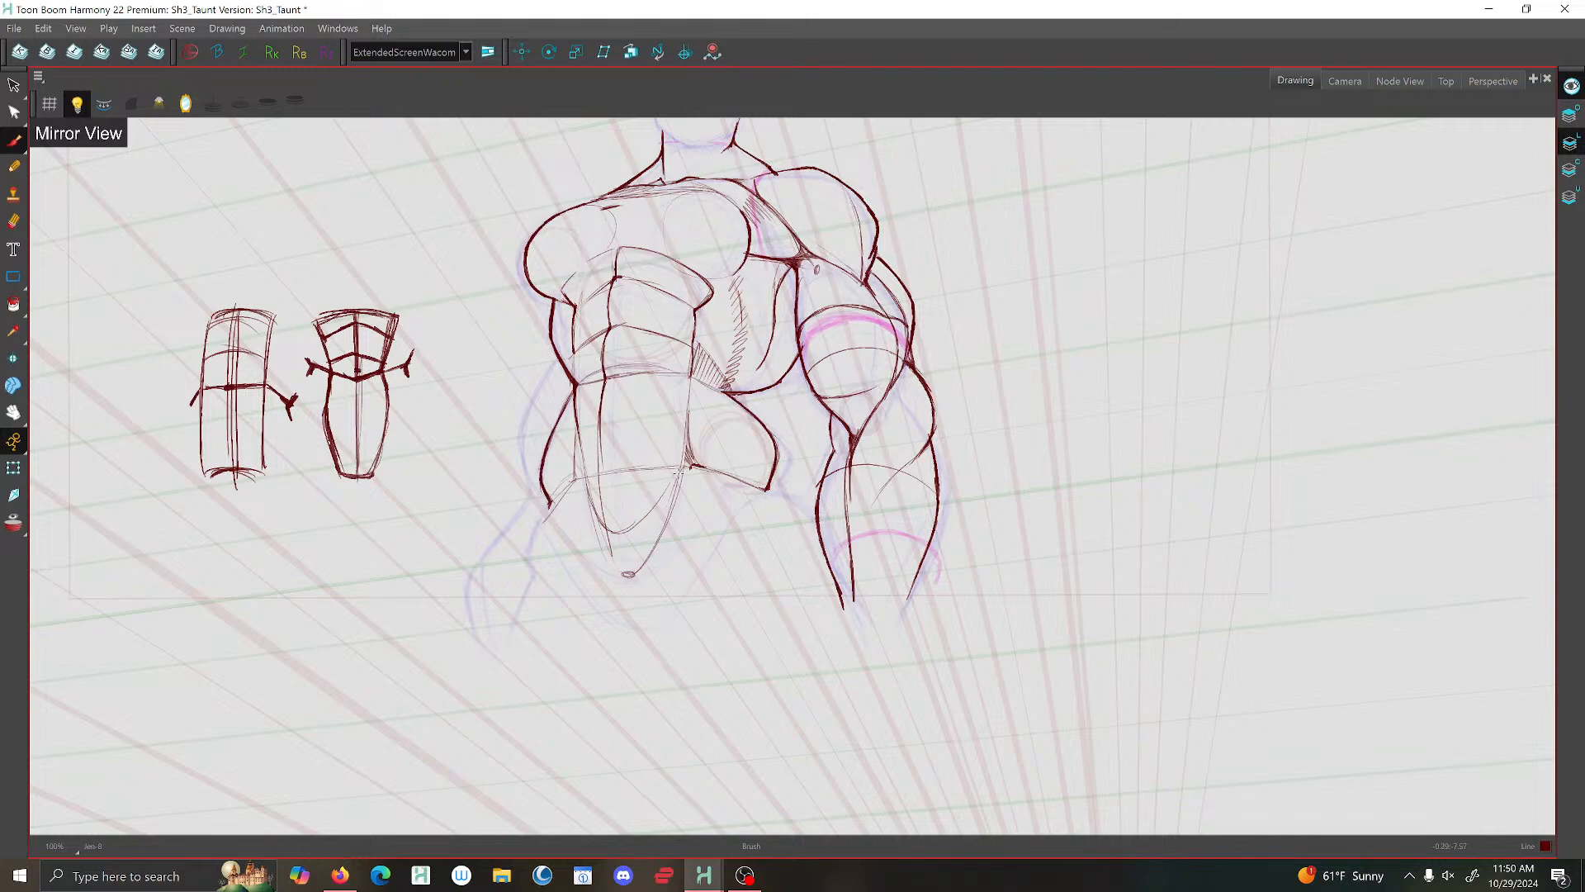
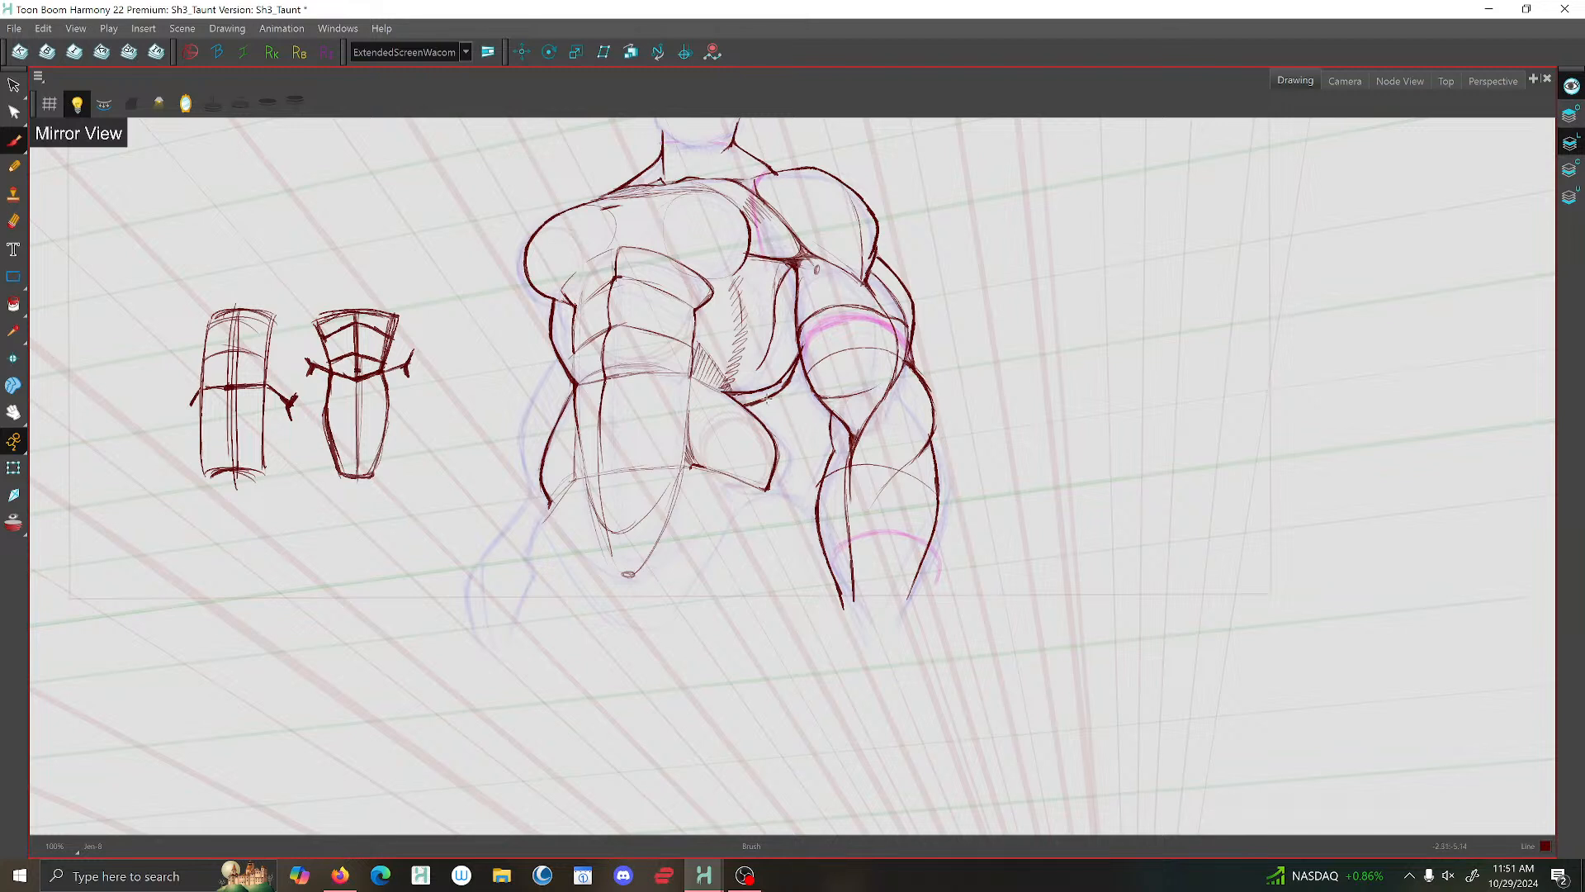
- Touch up the lower lat line beside the hatching and delete its stray strokes
drag(746, 400, 759, 406)
click(14, 86)
click(768, 387)
key(Delete)
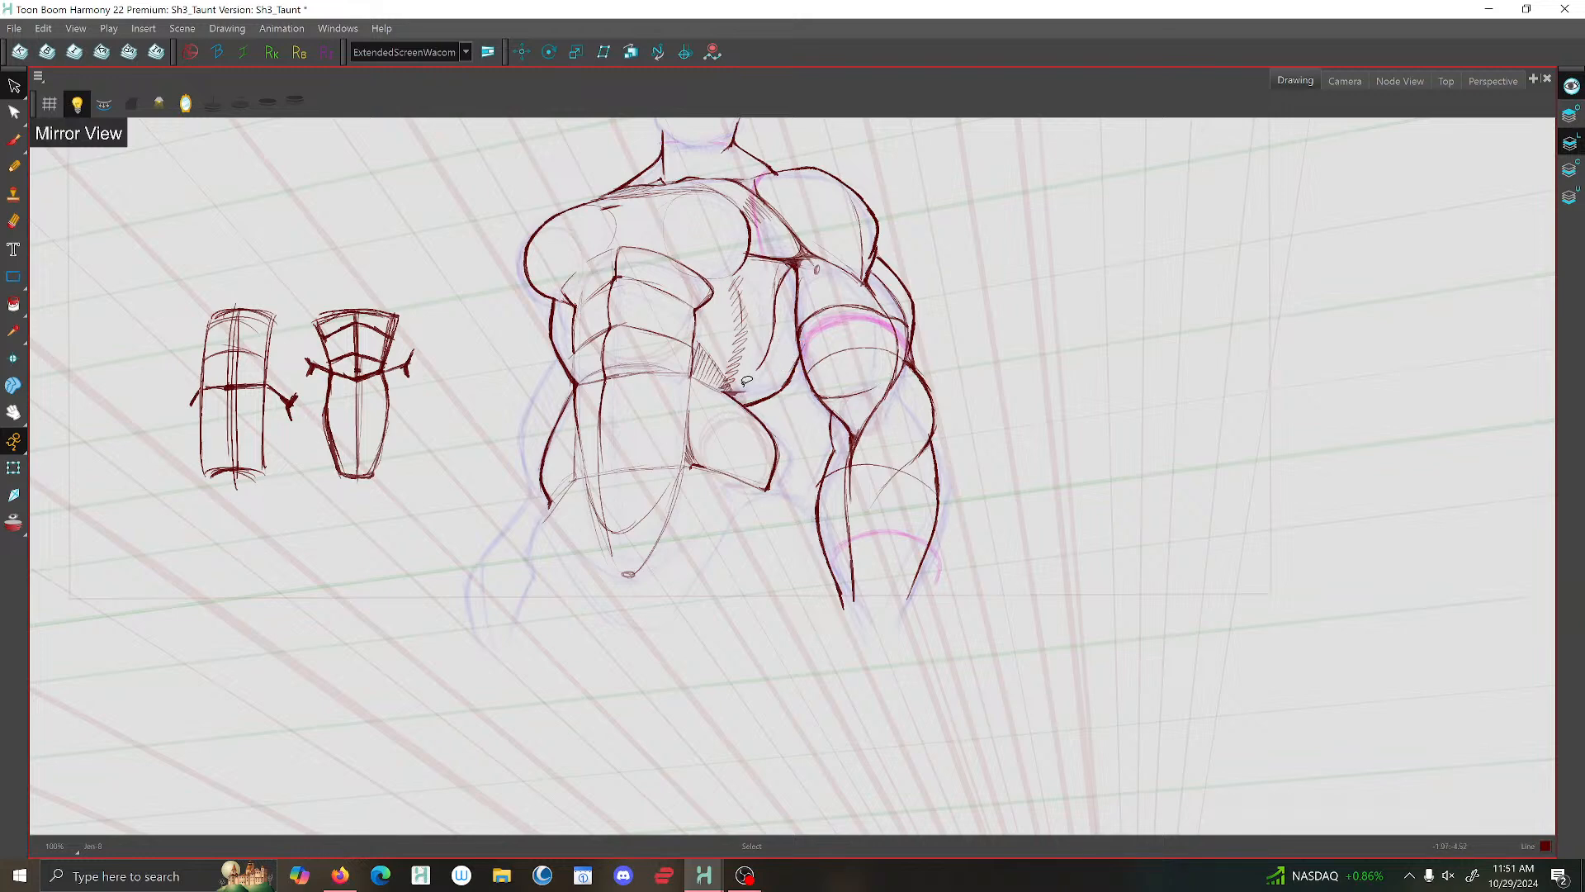
click(743, 392)
key(Delete)
- Check the whole figure and turn off the mirrored drawing view
scroll(864, 347, down, 3)
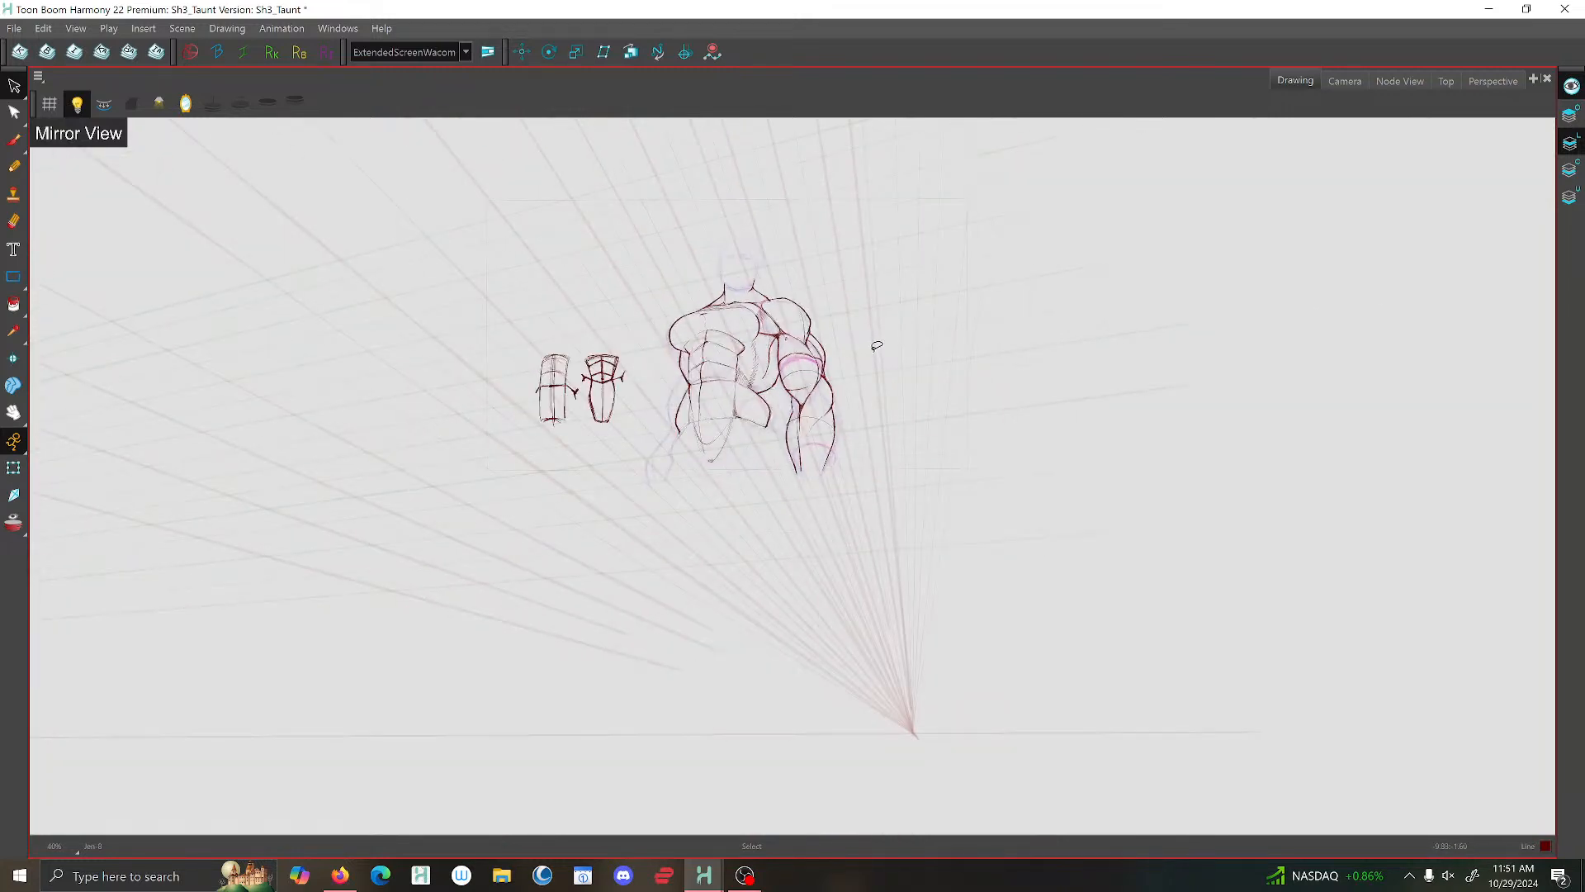
scroll(851, 351, down, 2)
scroll(832, 353, up, 3)
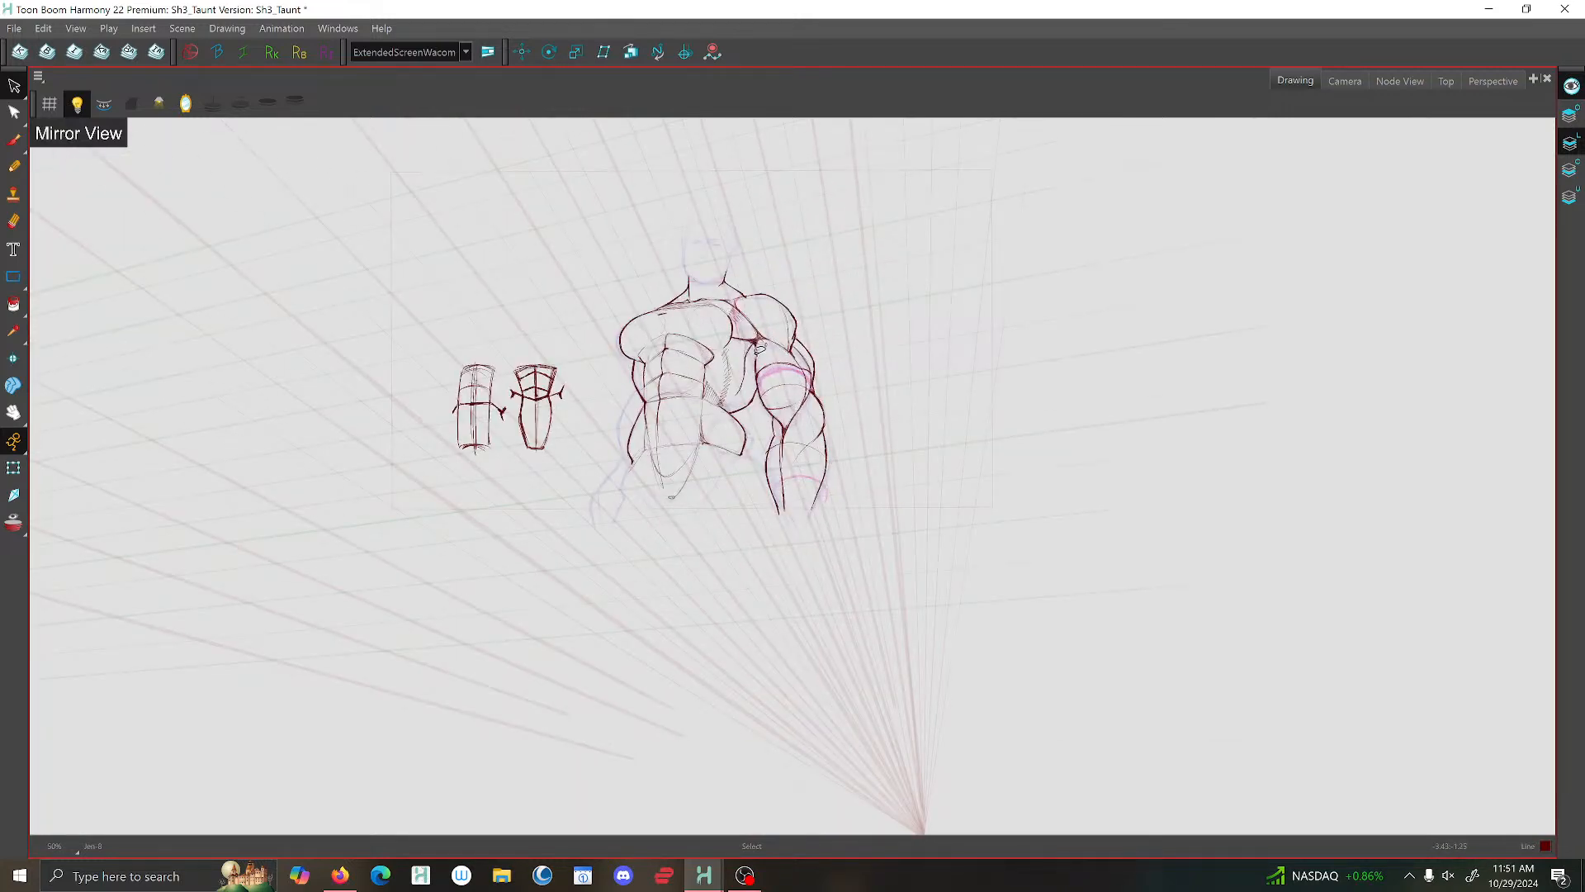
click(186, 105)
scroll(934, 455, up, 3)
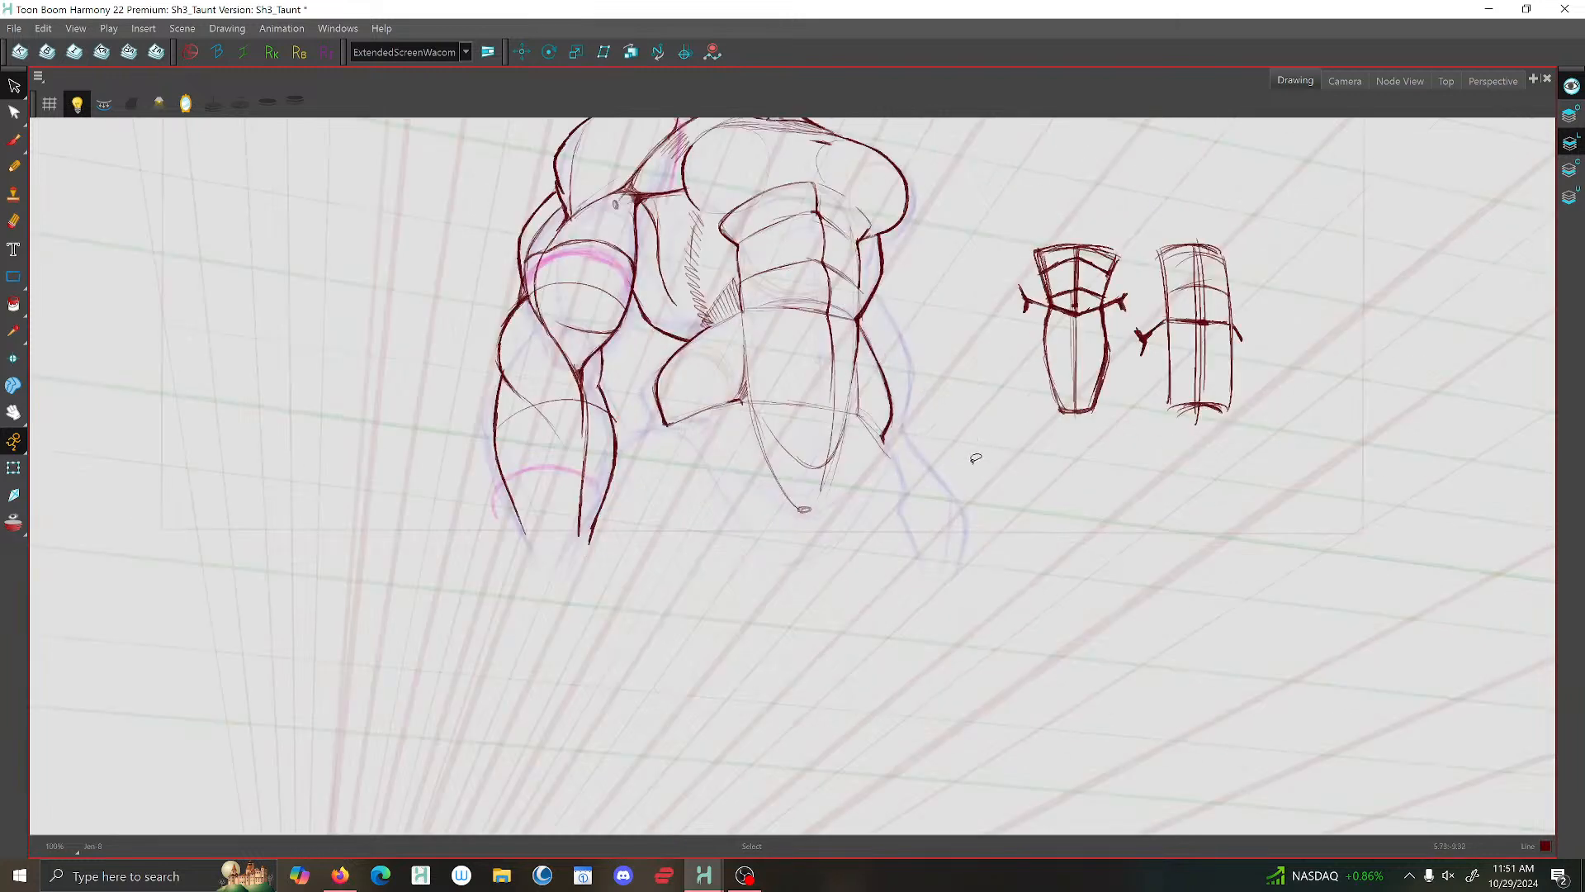
scroll(846, 600, down, 1)
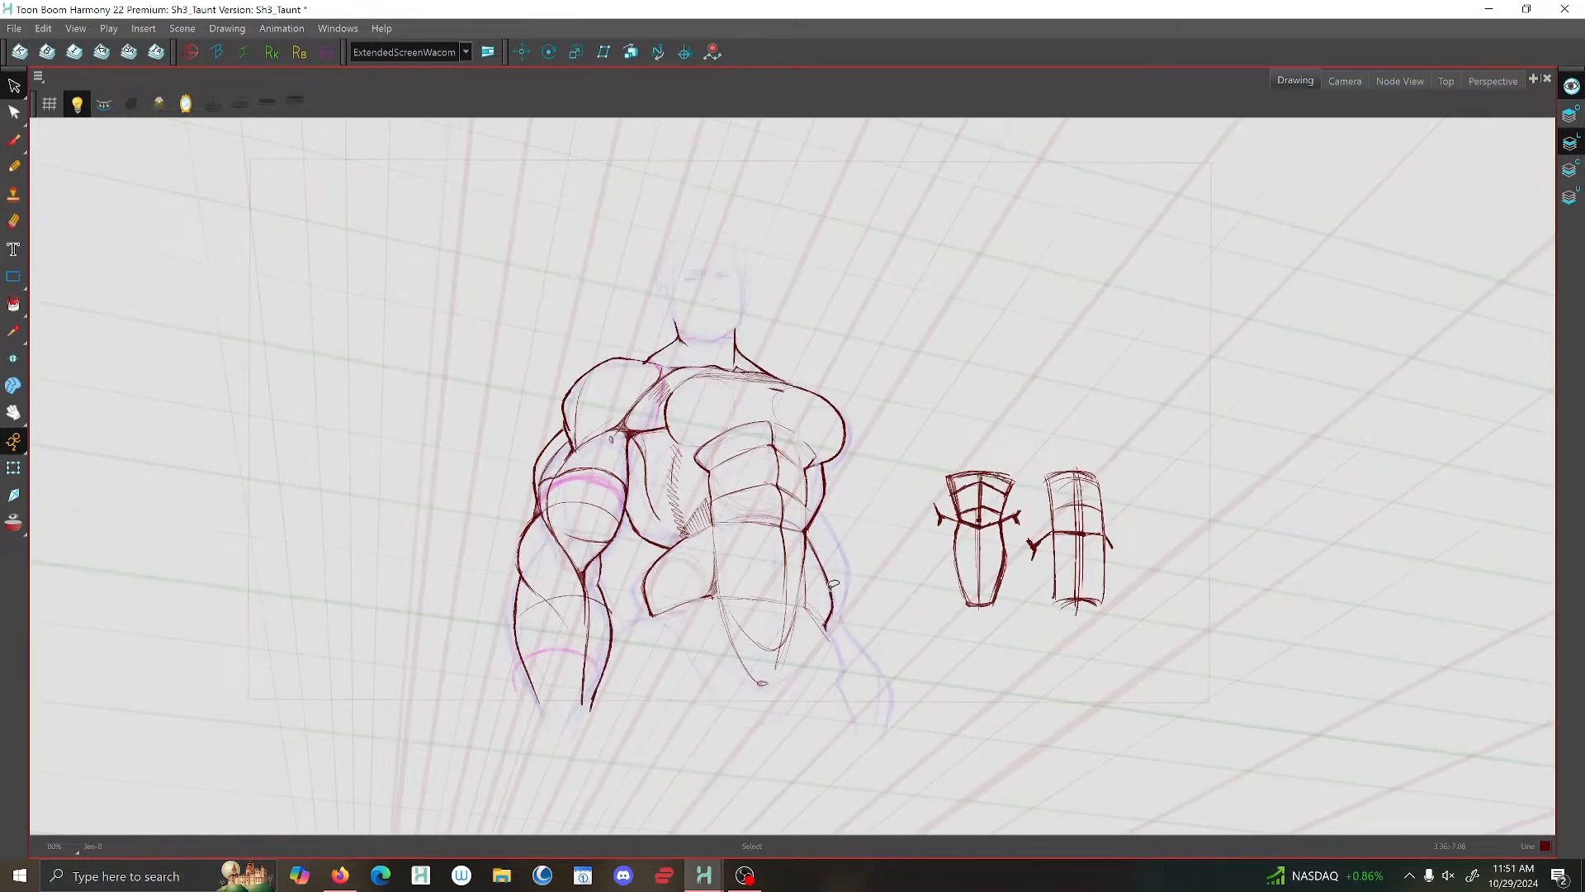
- Select the lower torso and the muscular arm together and squash them slightly in height from their lower edge
drag(833, 584, 815, 533)
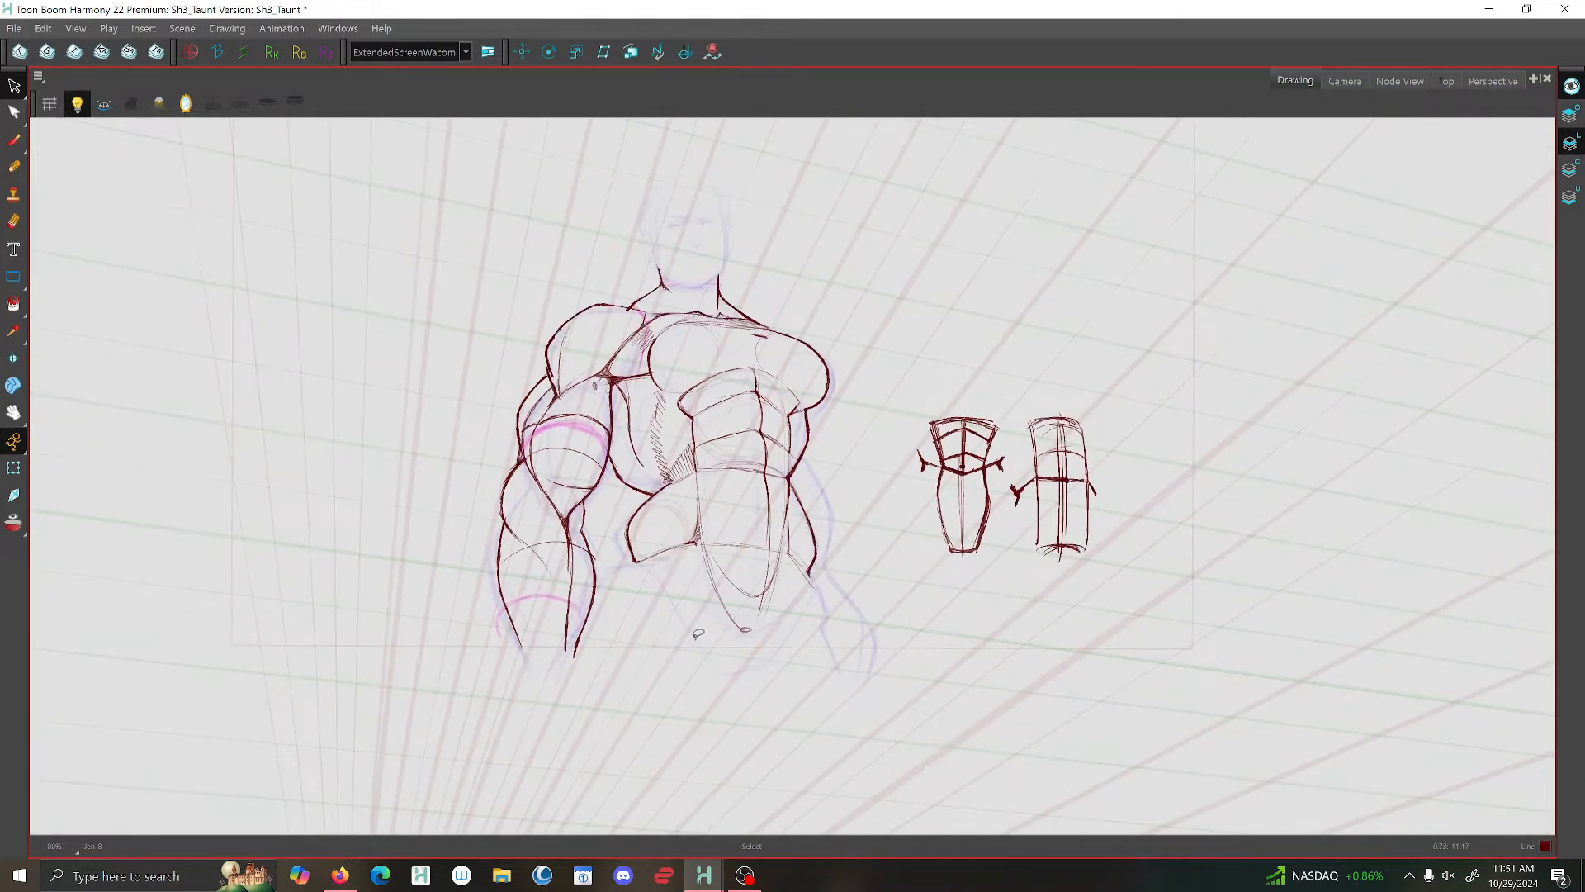
mouse_move(734, 665)
mouse_down()
mouse_move(832, 608)
mouse_move(838, 439)
mouse_move(808, 418)
mouse_move(651, 426)
mouse_move(618, 498)
mouse_move(654, 620)
mouse_move(780, 643)
mouse_up()
mouse_move(401, 560)
mouse_down()
mouse_move(878, 545)
mouse_move(477, 462)
mouse_move(431, 570)
mouse_up()
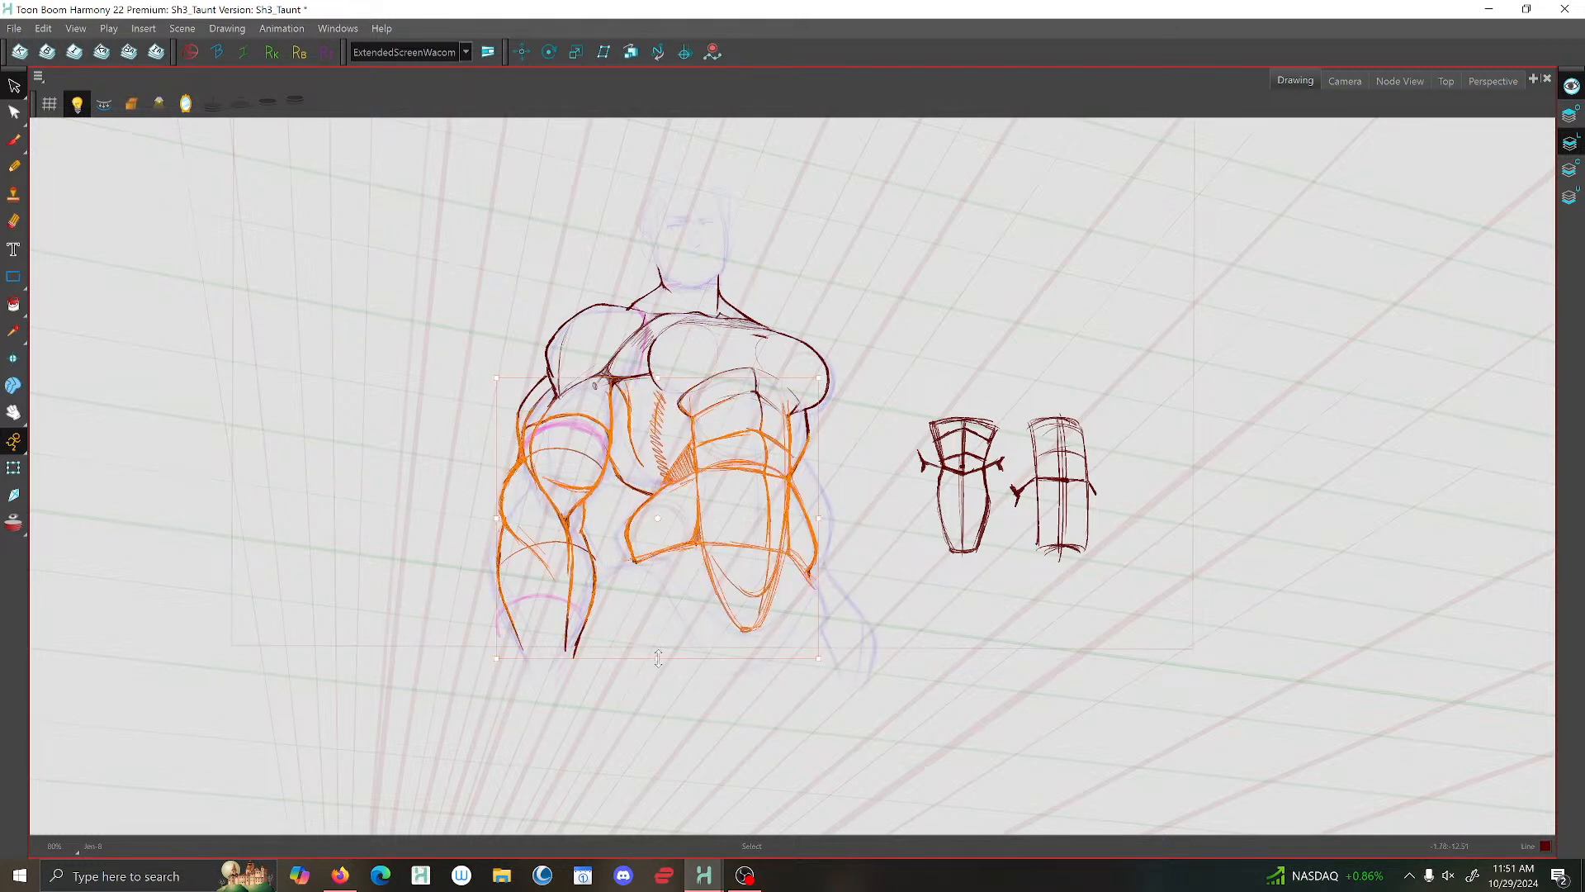
drag(658, 658, 661, 640)
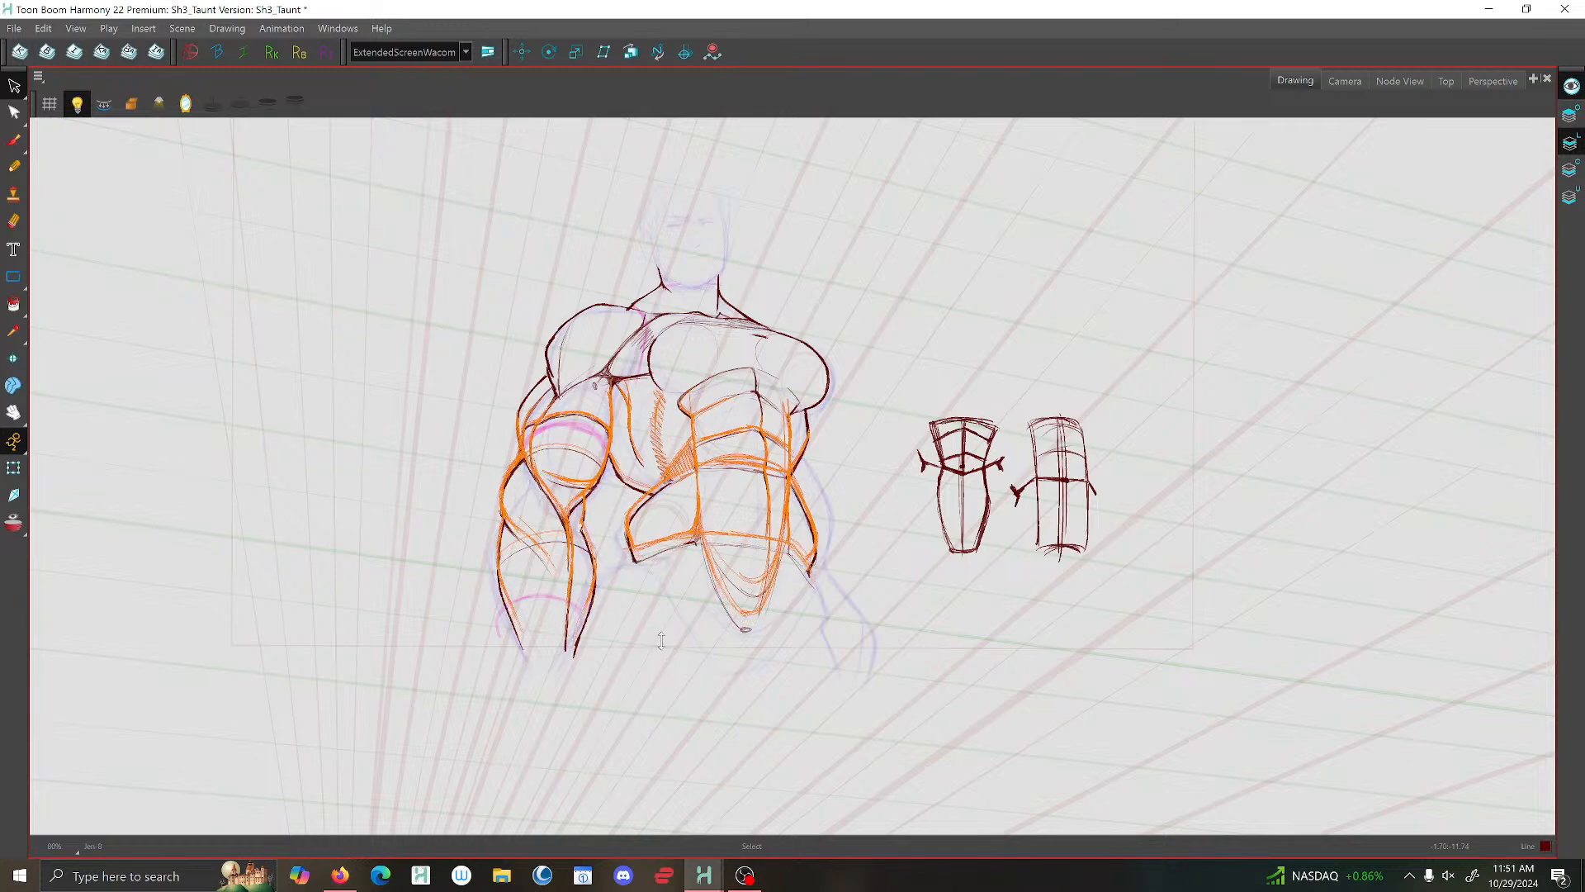
click(955, 684)
key(1)
key(1)
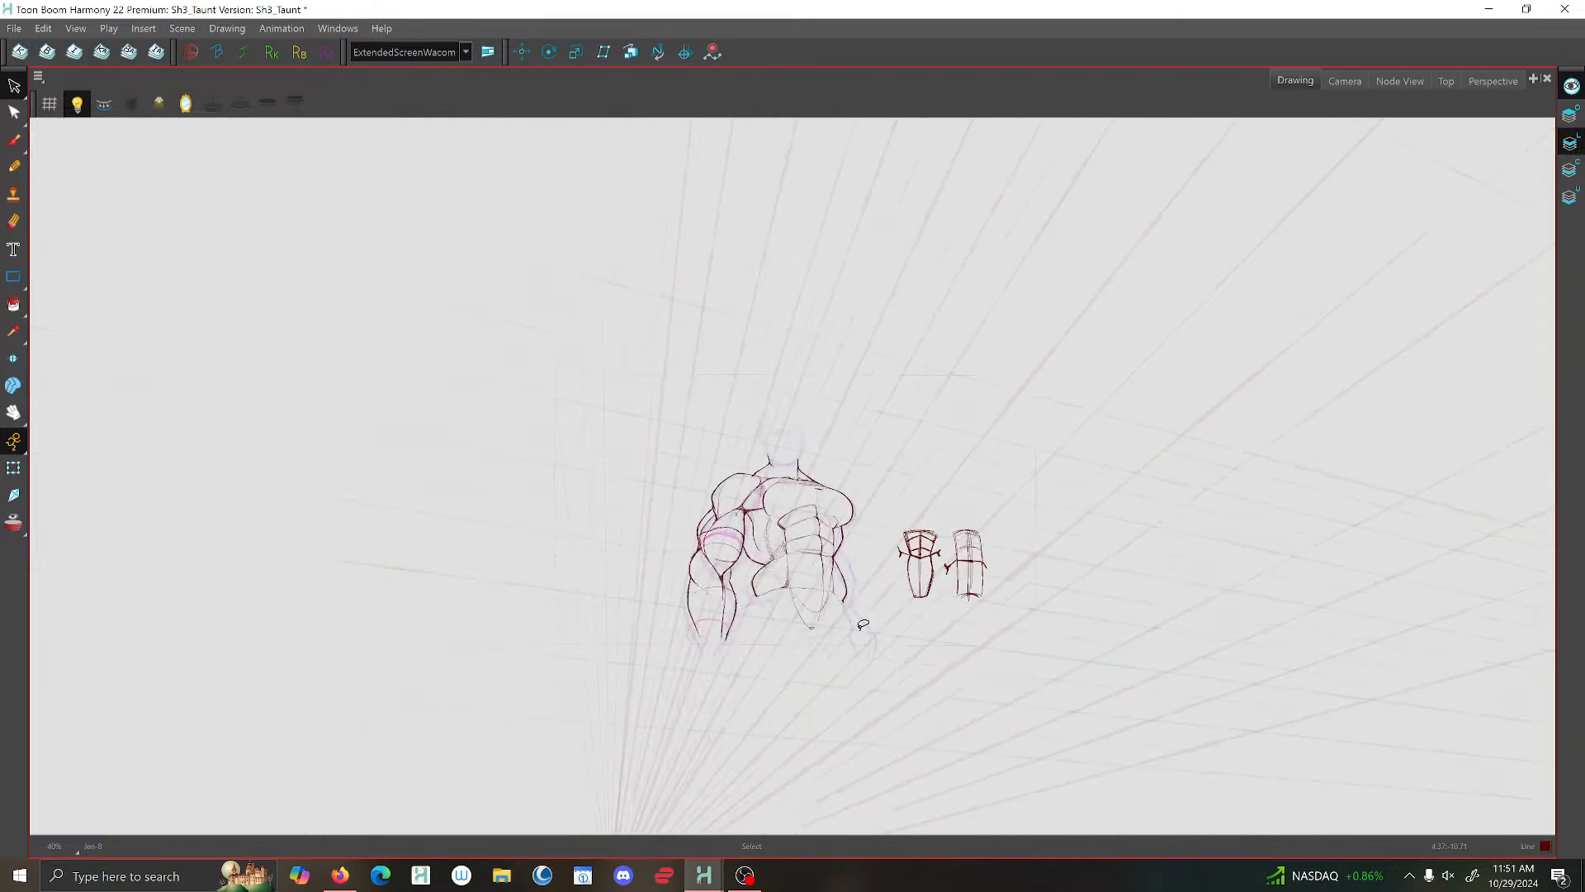
- Switch to the Camera view and examine the figure's proportions against the camera frame, both from afar and close up
click(1327, 79)
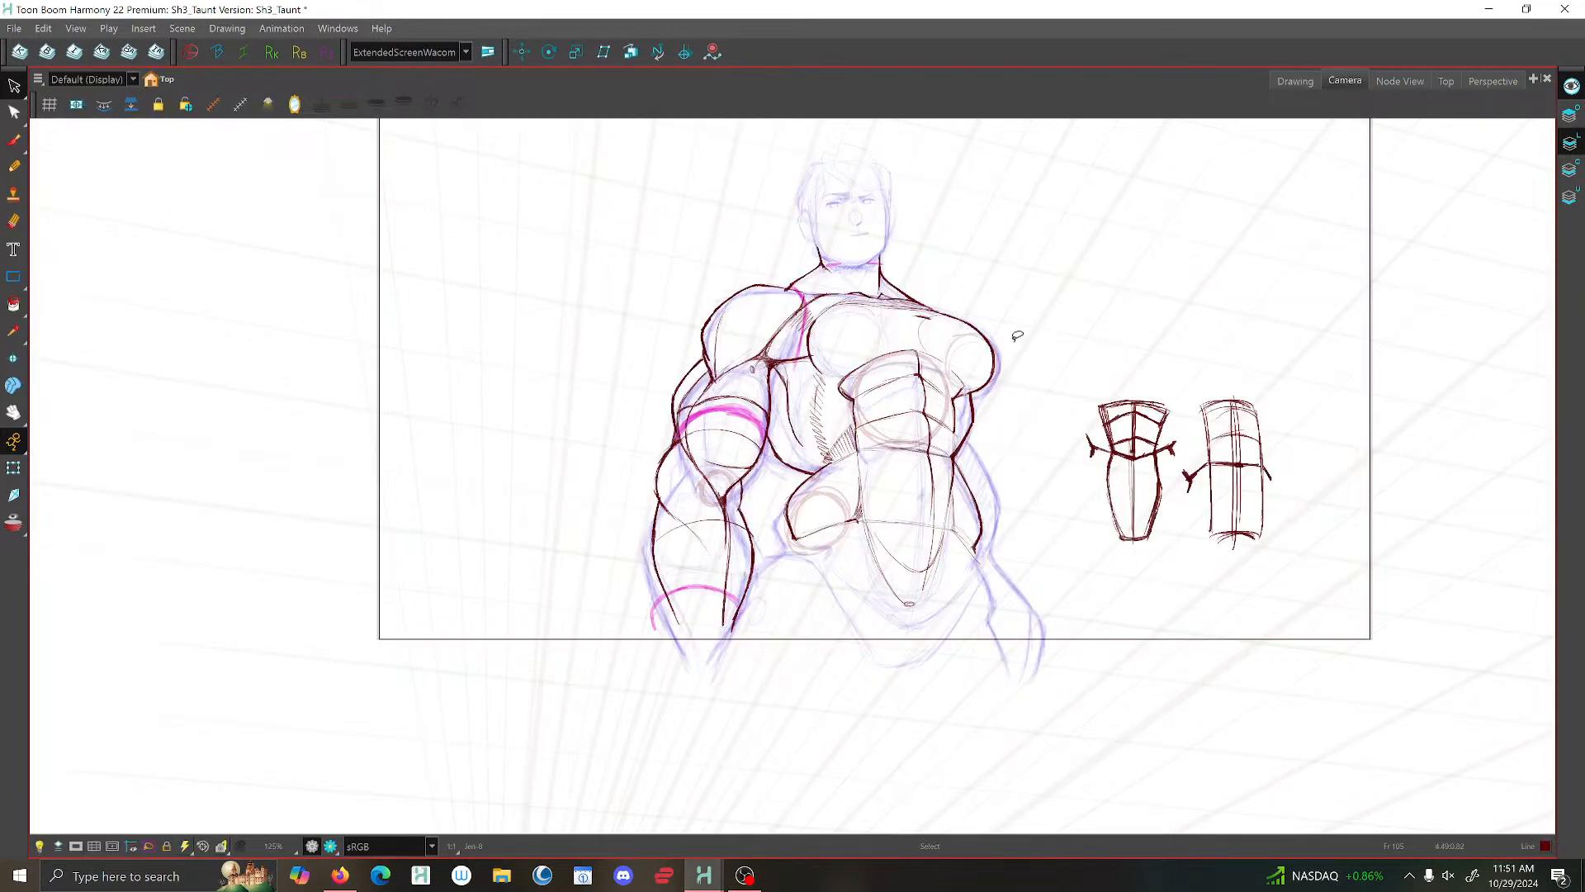
key(1)
key(1)
key(1)
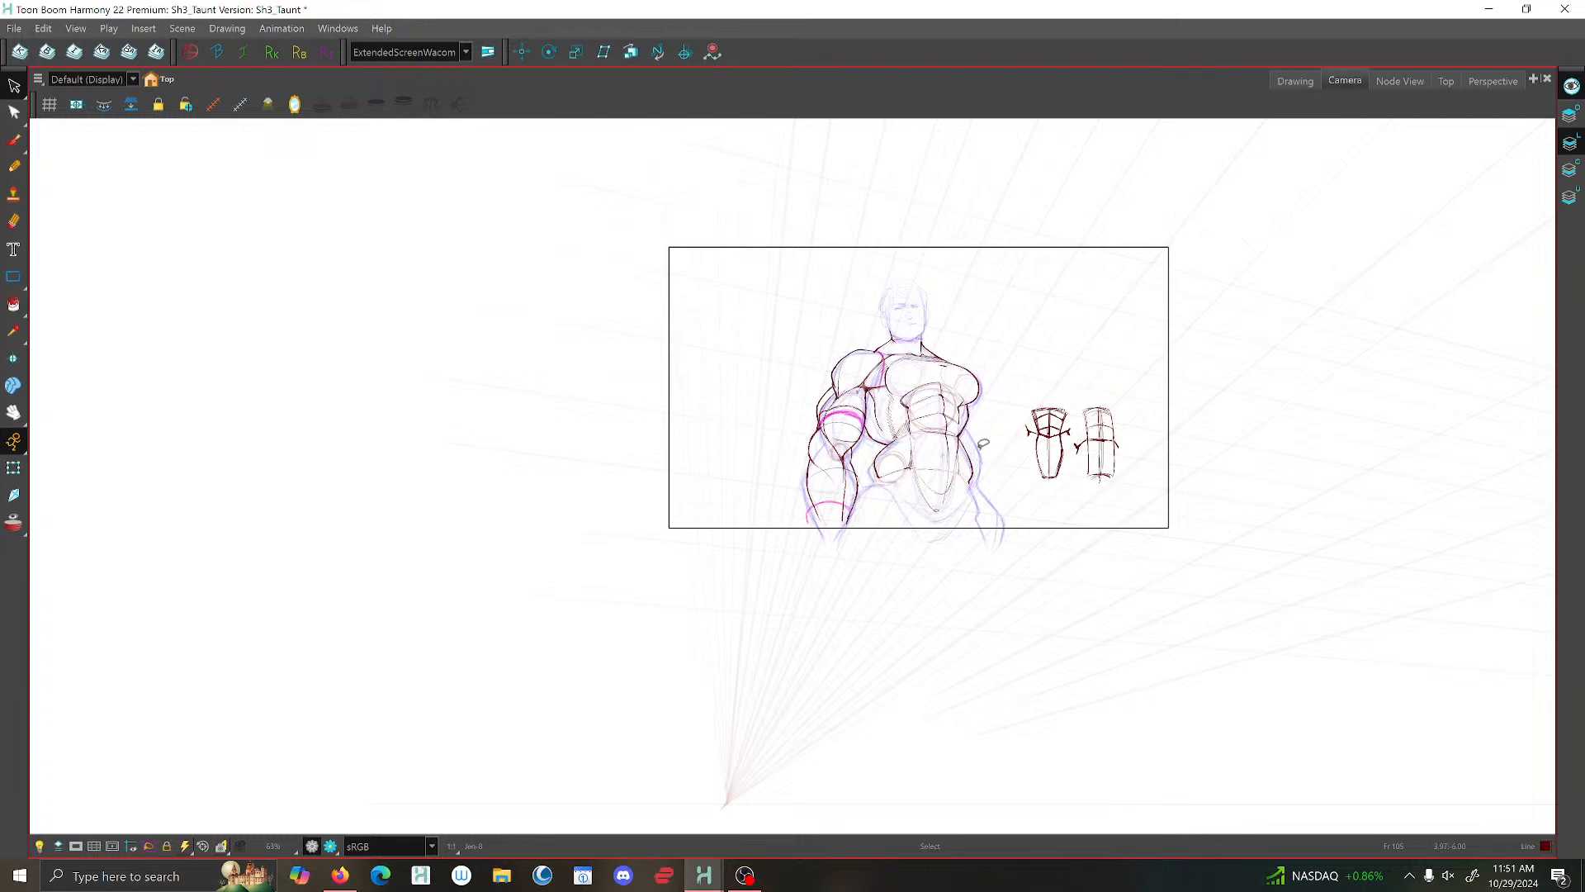
key(2)
key(2)
key(2)
scroll(945, 371, up, 1)
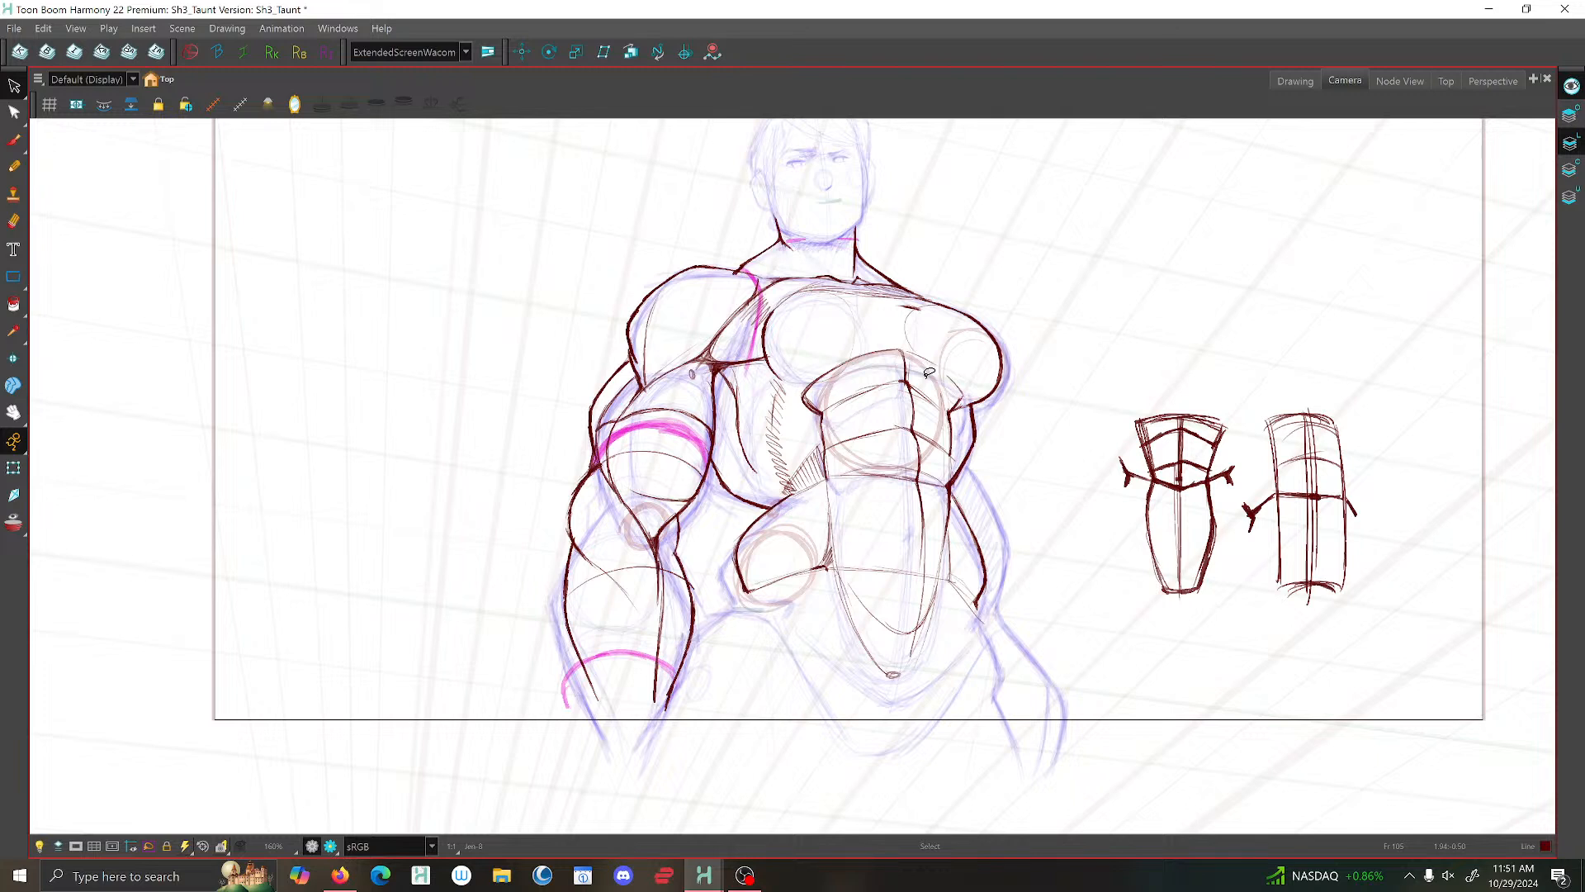
key(space)
drag(929, 372, 833, 461)
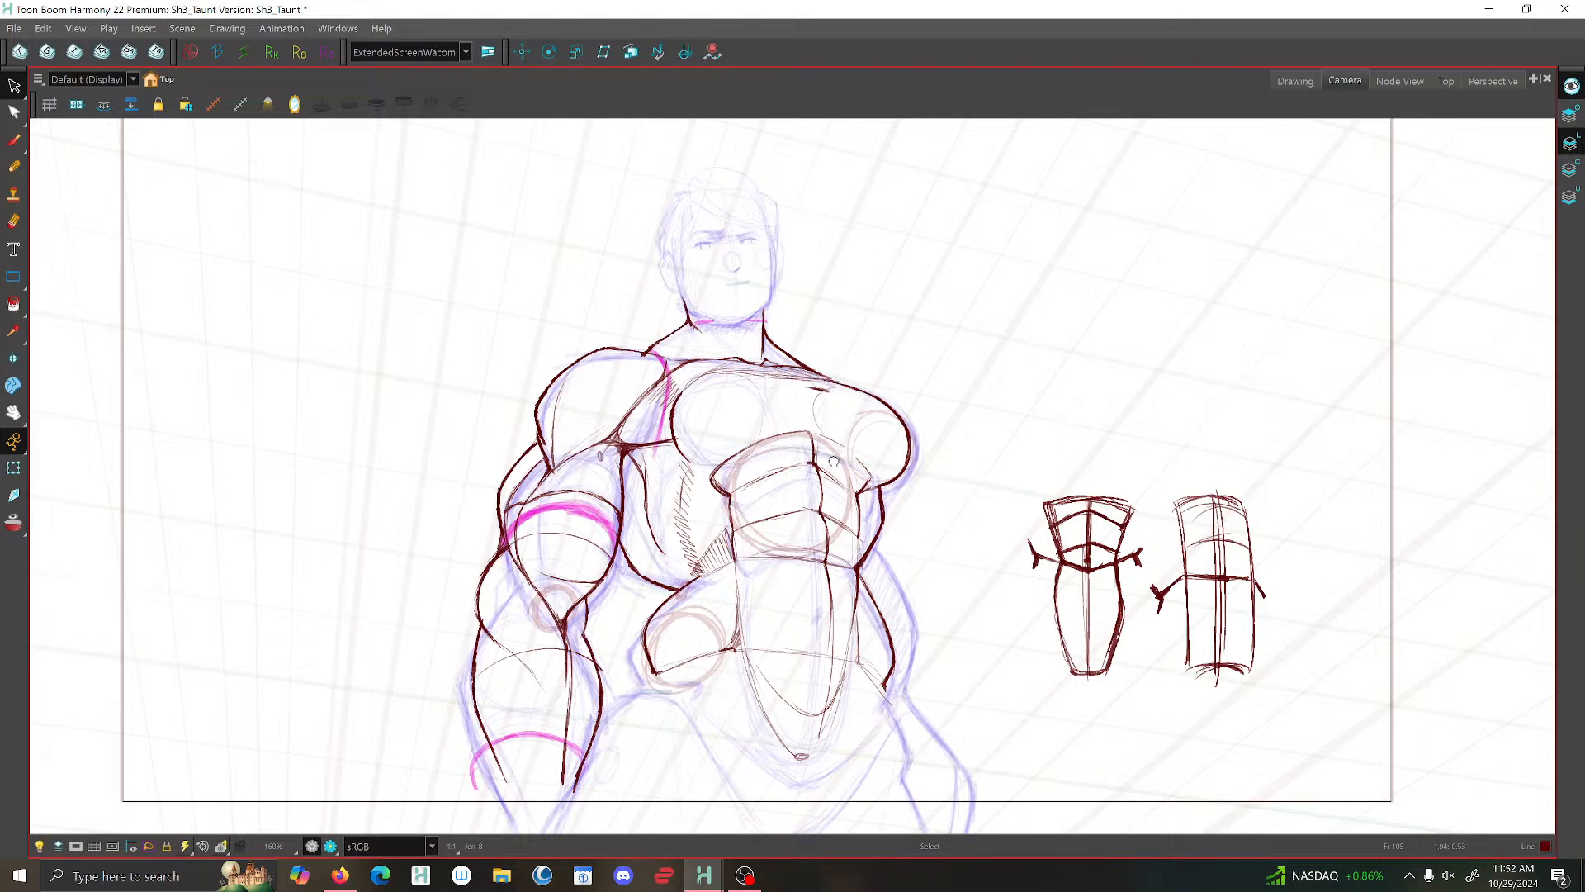
key(1)
key(2)
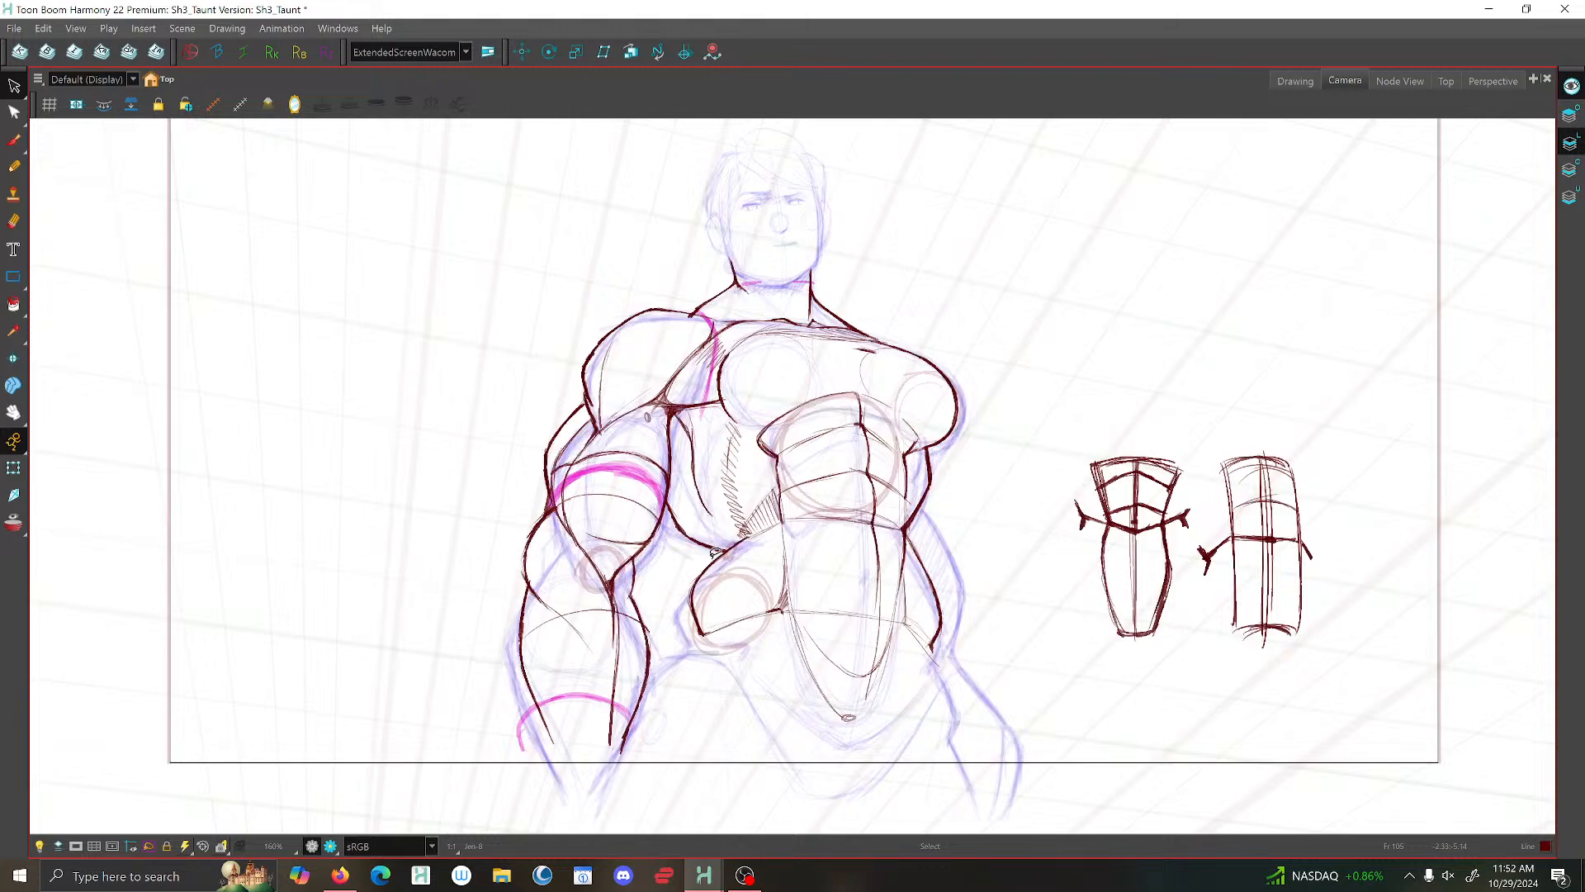
key(2)
- Try deleting the contour stroke that runs from the elbow side of the upper arm along the lower lat to the hip
key(alt+b)
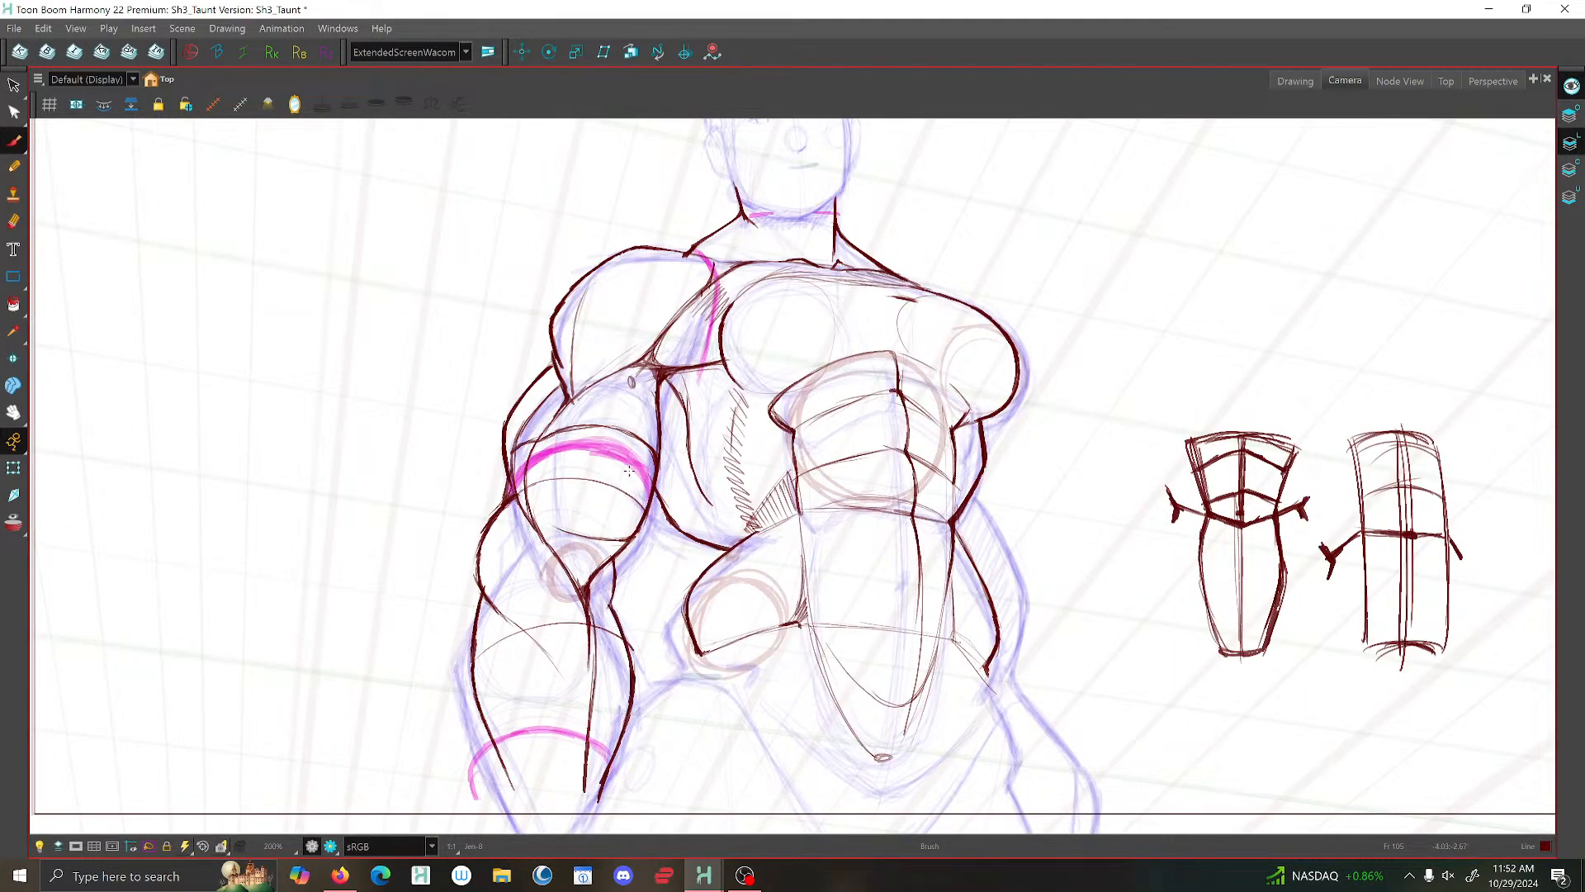
key(2)
key(2)
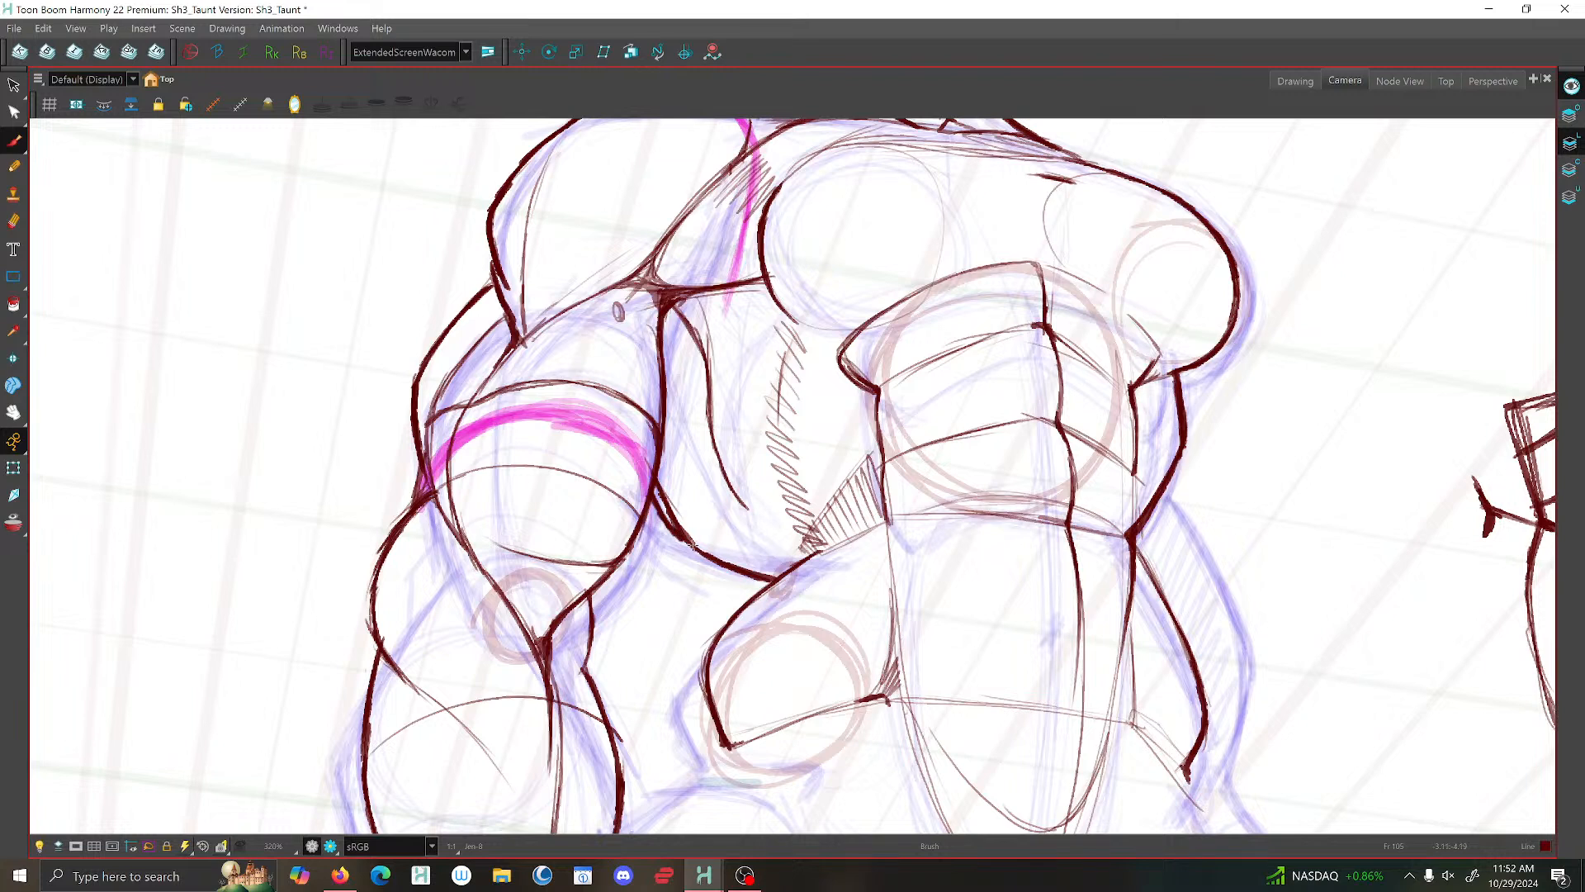
click(14, 87)
click(674, 505)
key(Delete)
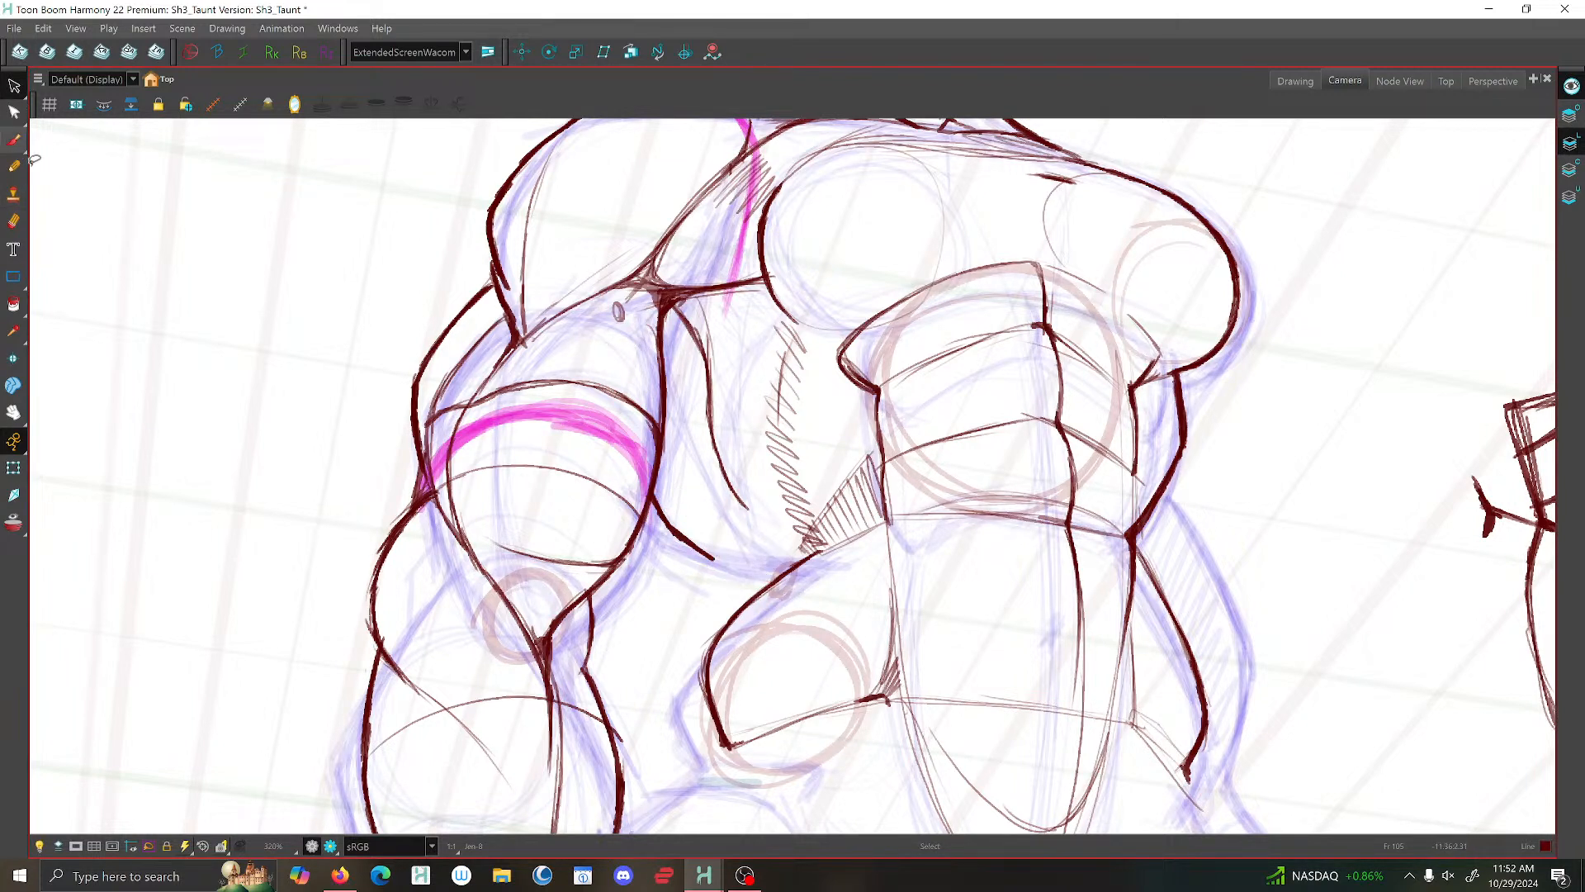
key(ctrl+z)
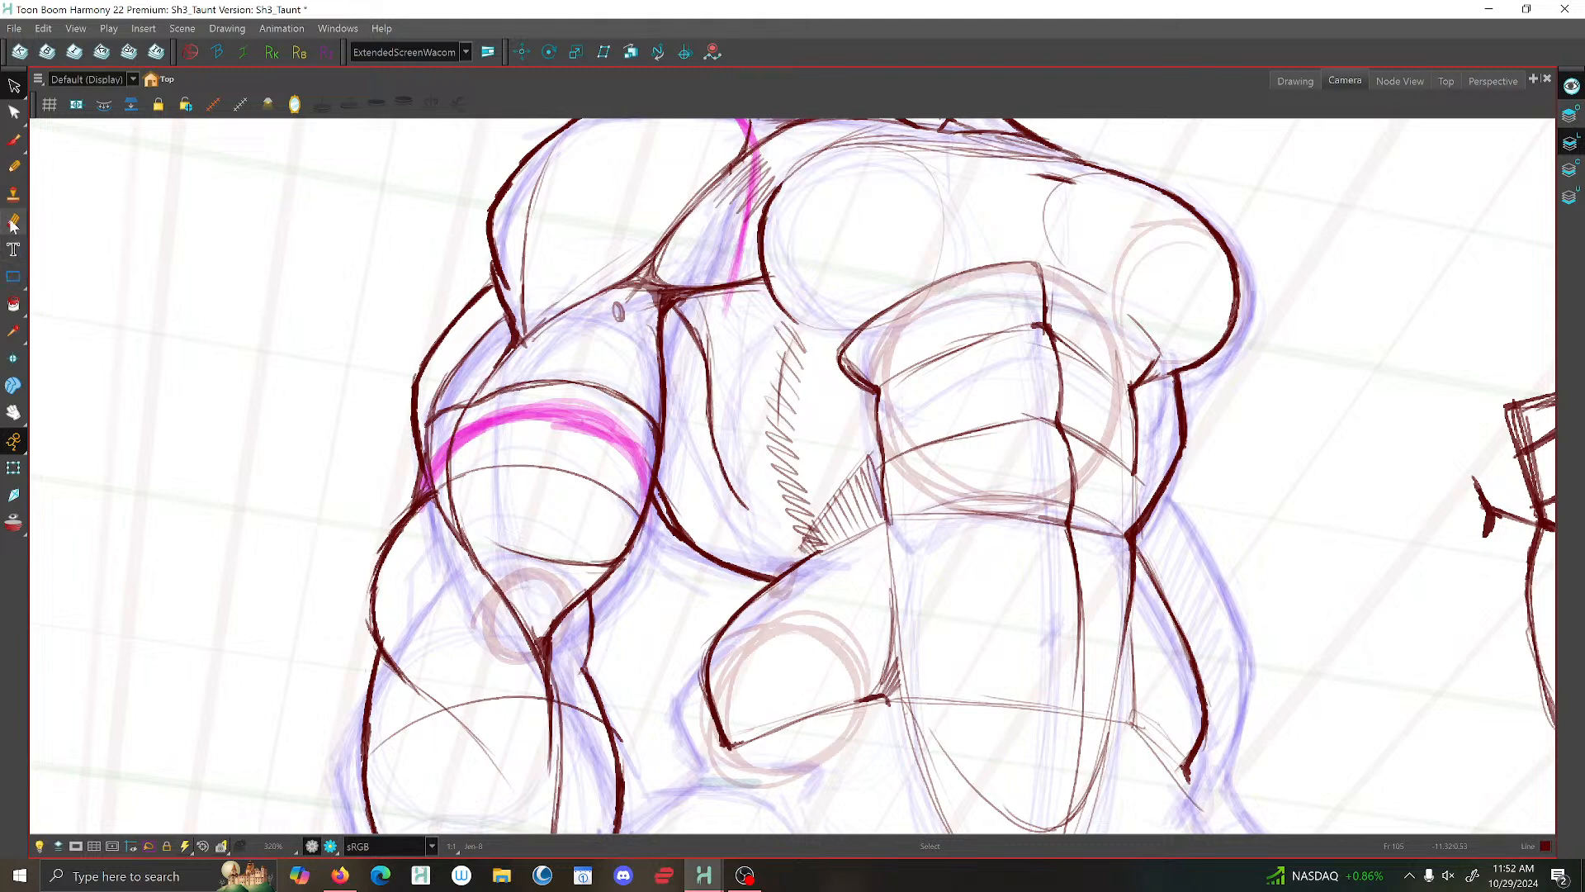
- Erase the doubled line on the lower lat contour next to the upper arm
click(13, 223)
mouse_move(669, 477)
mouse_down()
mouse_move(671, 503)
mouse_move(708, 535)
mouse_up()
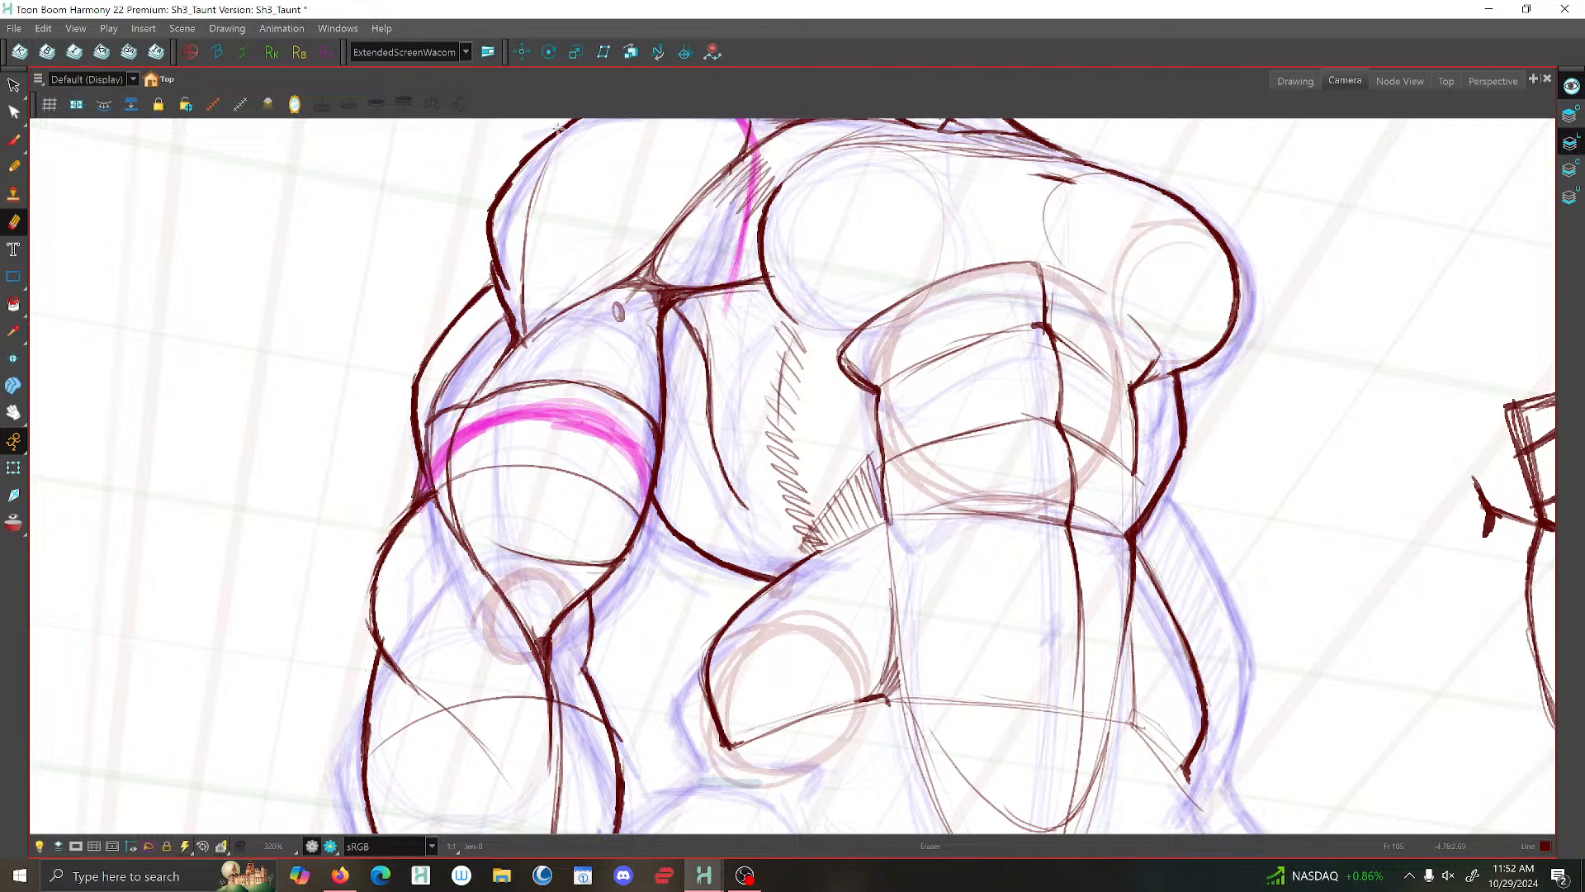
scroll(489, 219, down, 1)
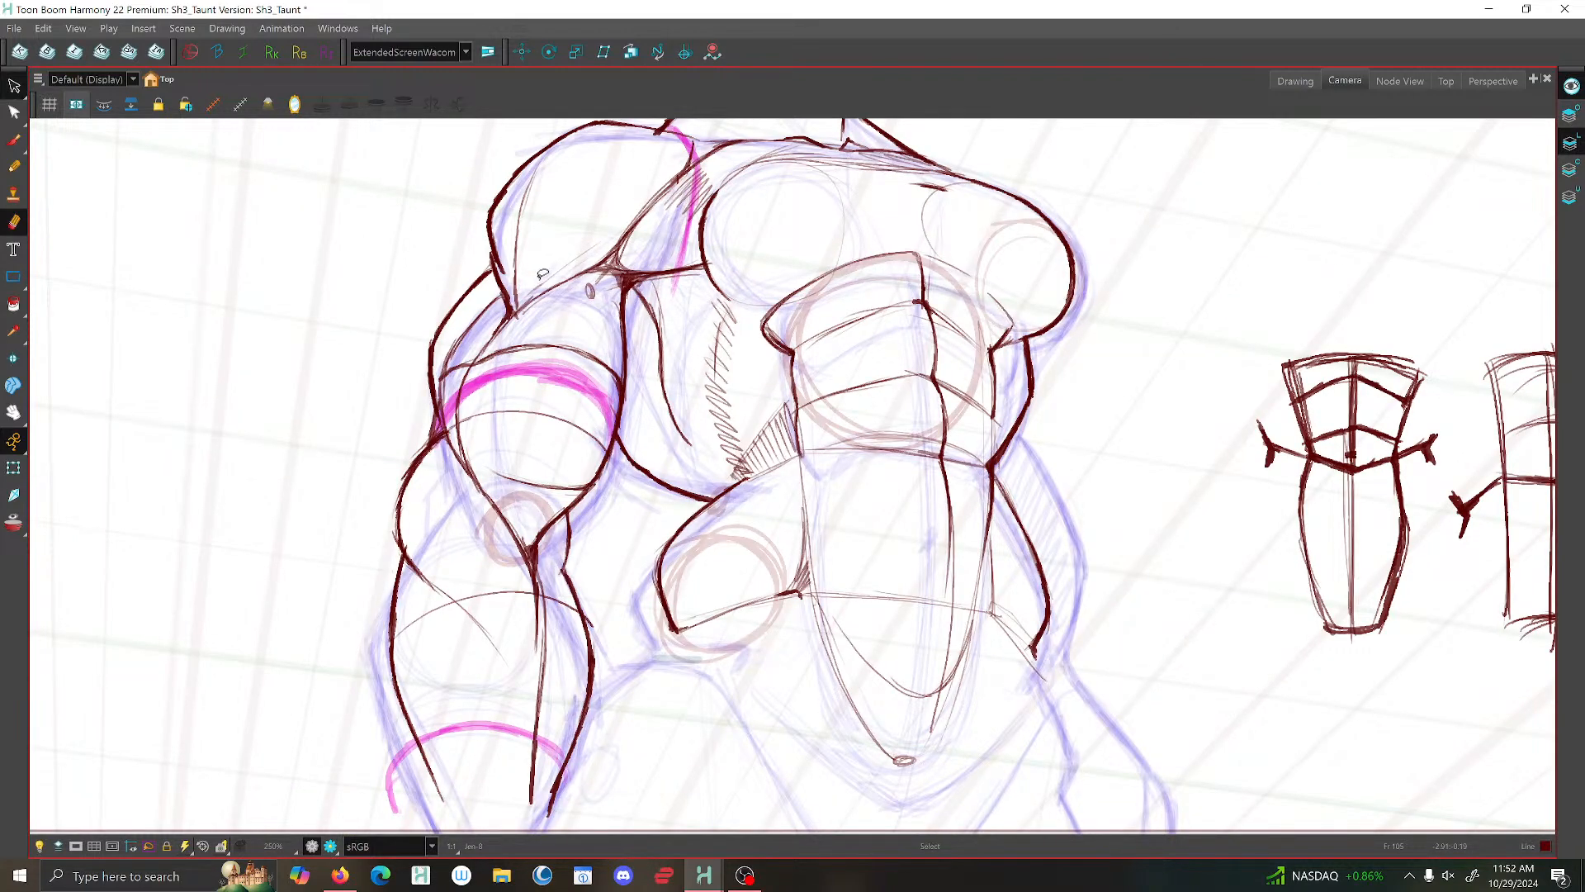
- Delete the extra stroke on the inner lat line below the armpit
key(alt+s)
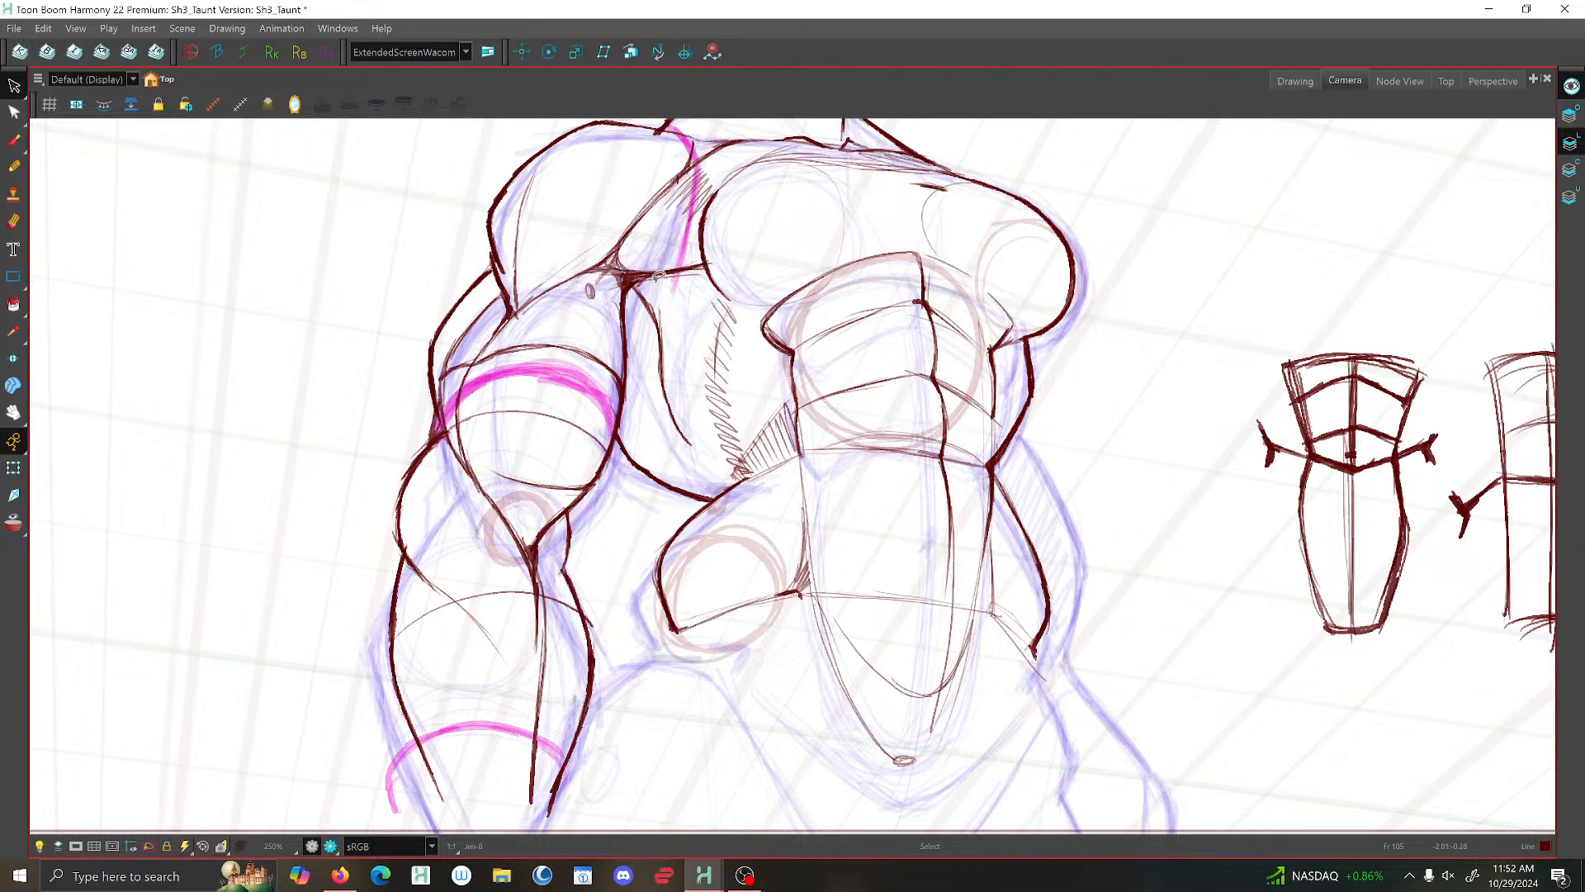
click(663, 328)
key(Delete)
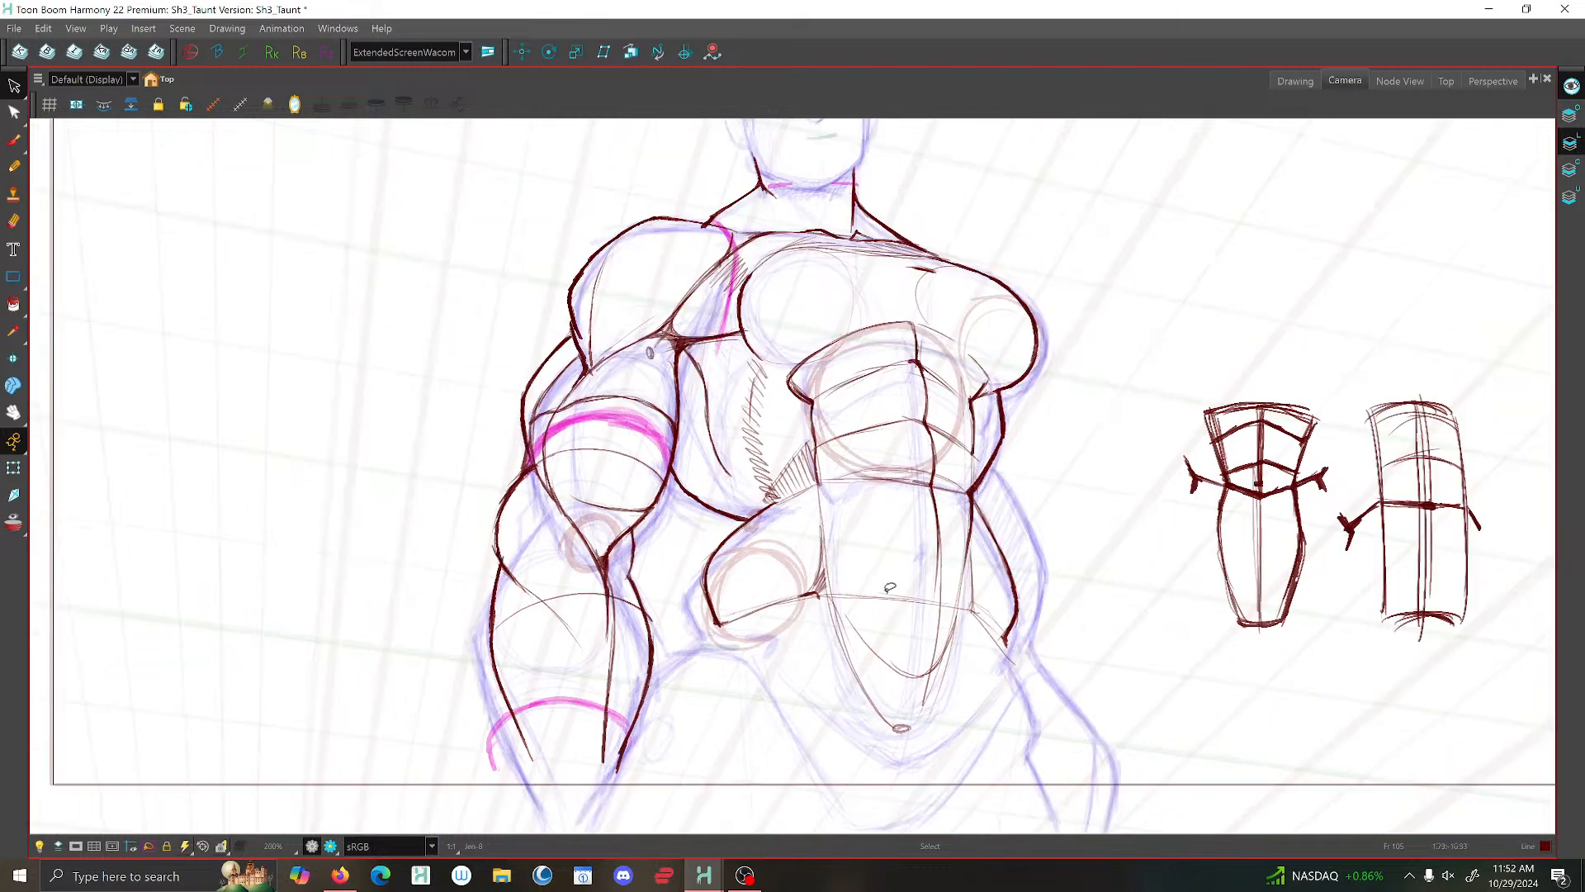
- Turn on the mirrored camera view and check the torso and arm in it
scroll(906, 544, down, 1)
scroll(906, 545, down, 4)
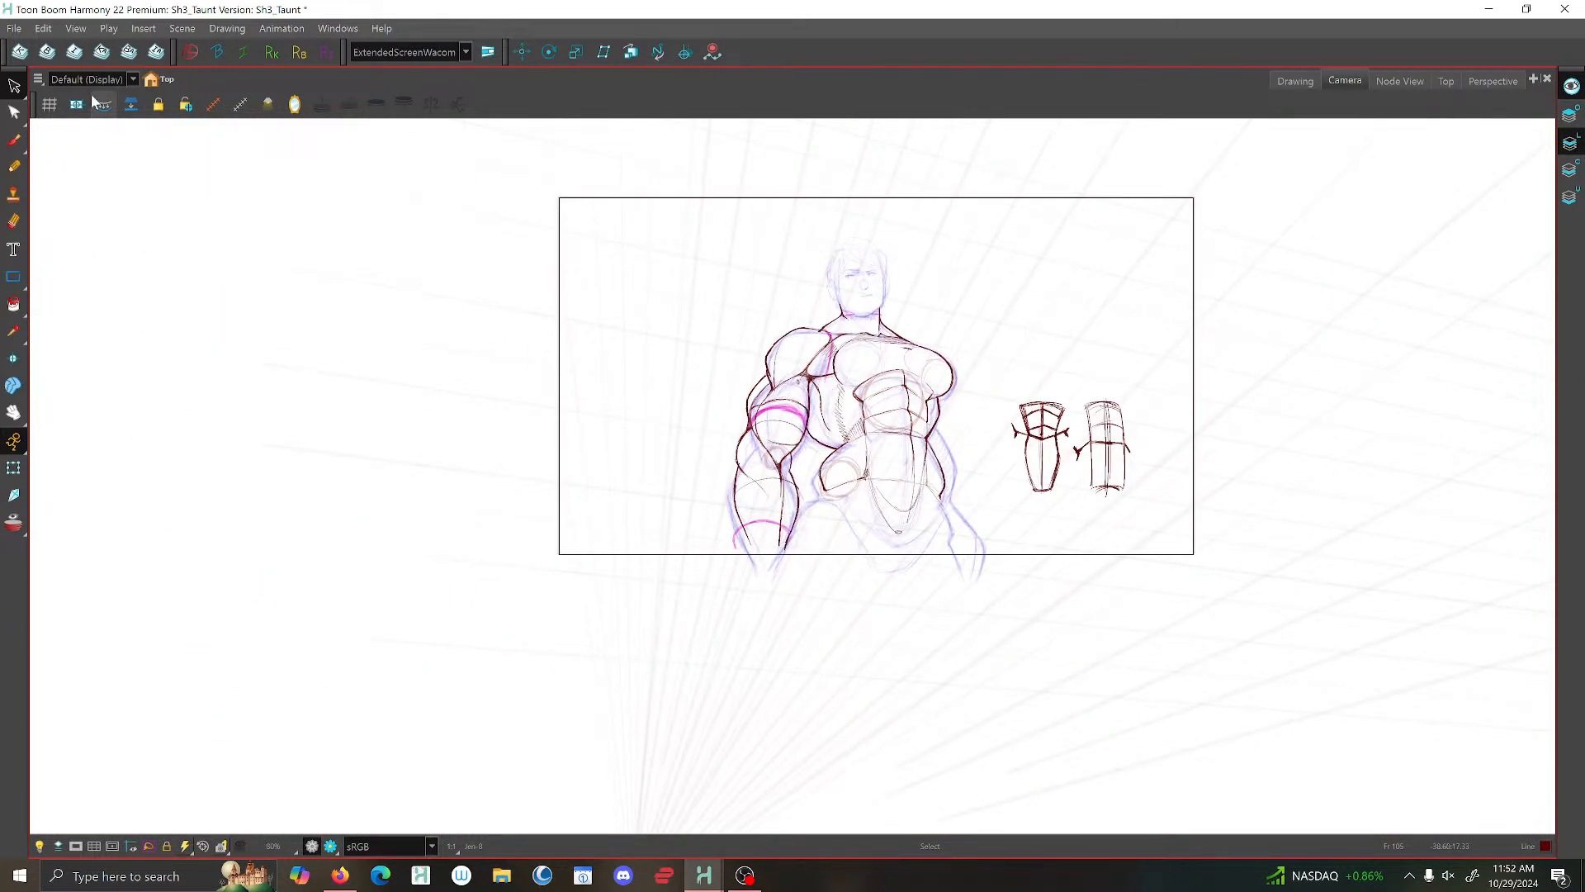
click(274, 93)
scroll(673, 363, up, 3)
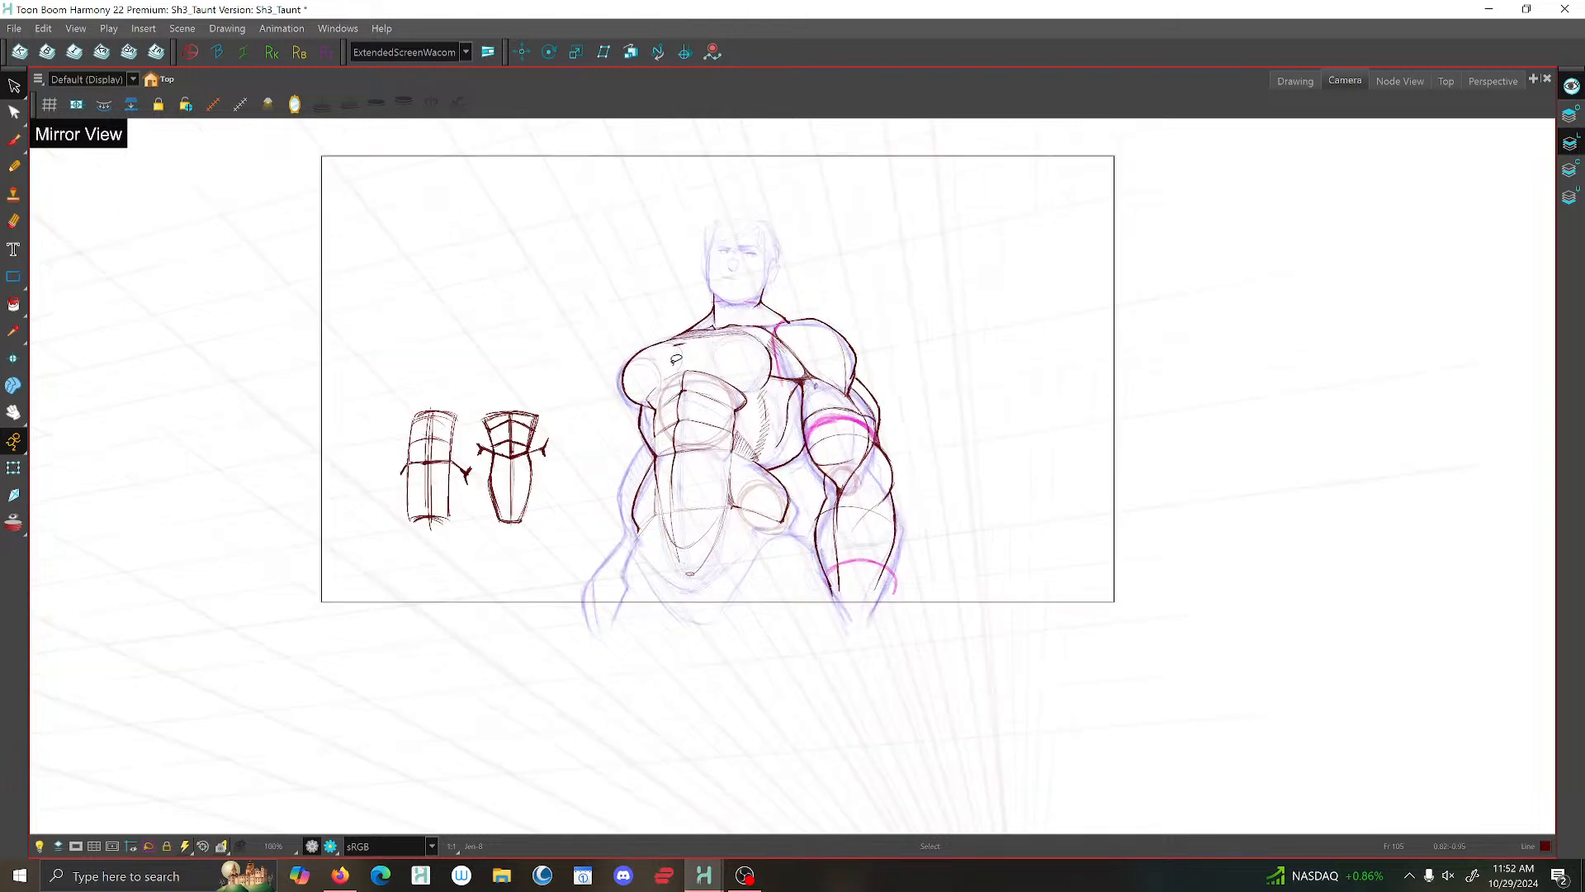
scroll(938, 502, up, 1)
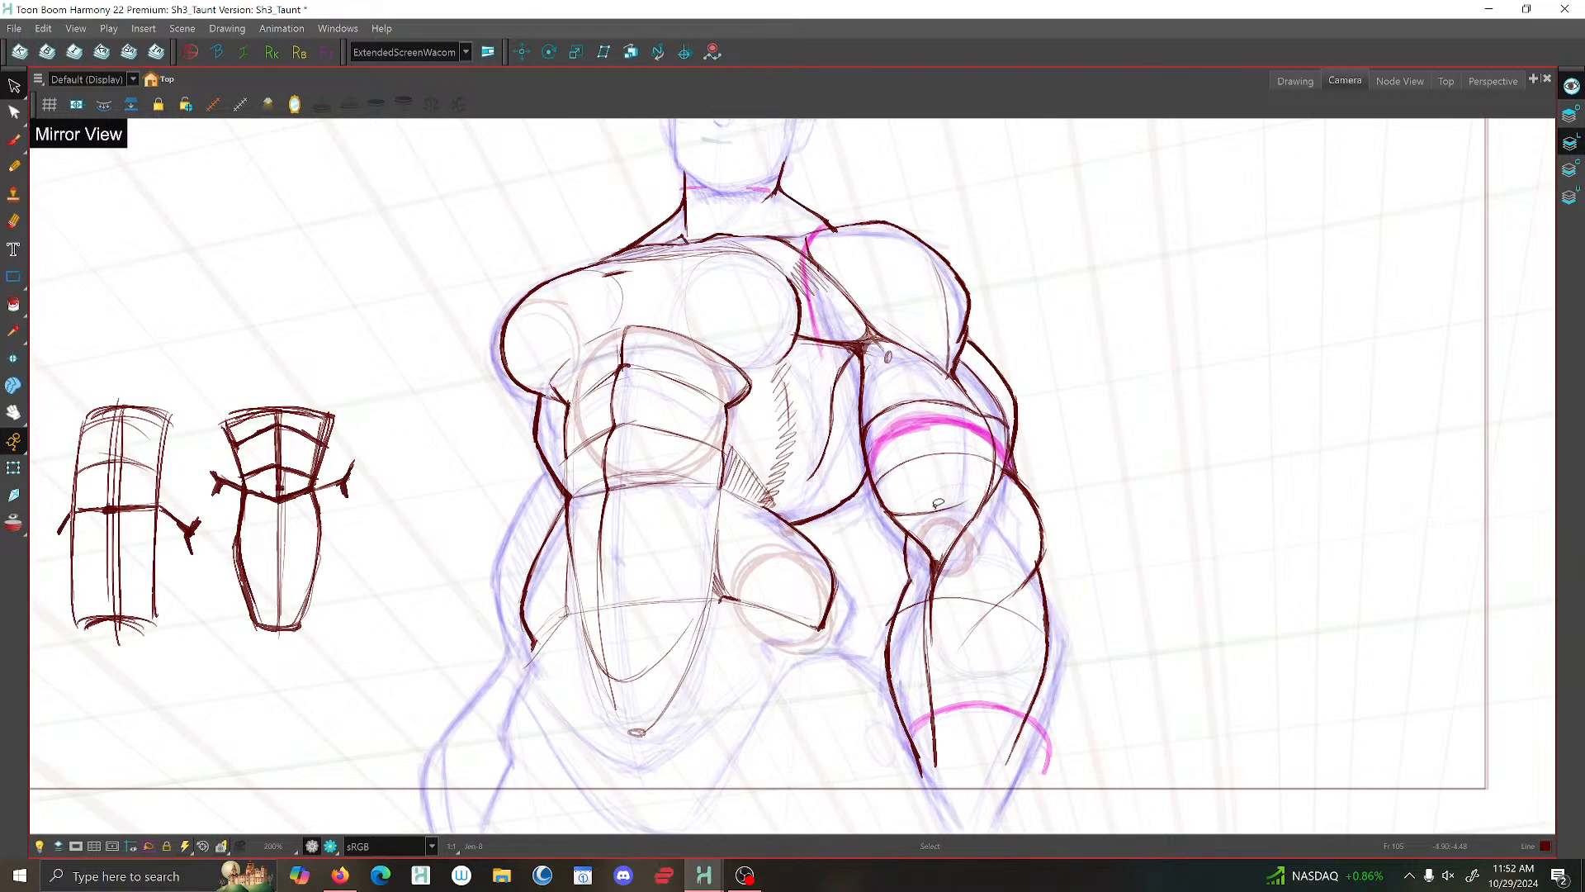
- Activate the Brush tool and save the scene
click(14, 139)
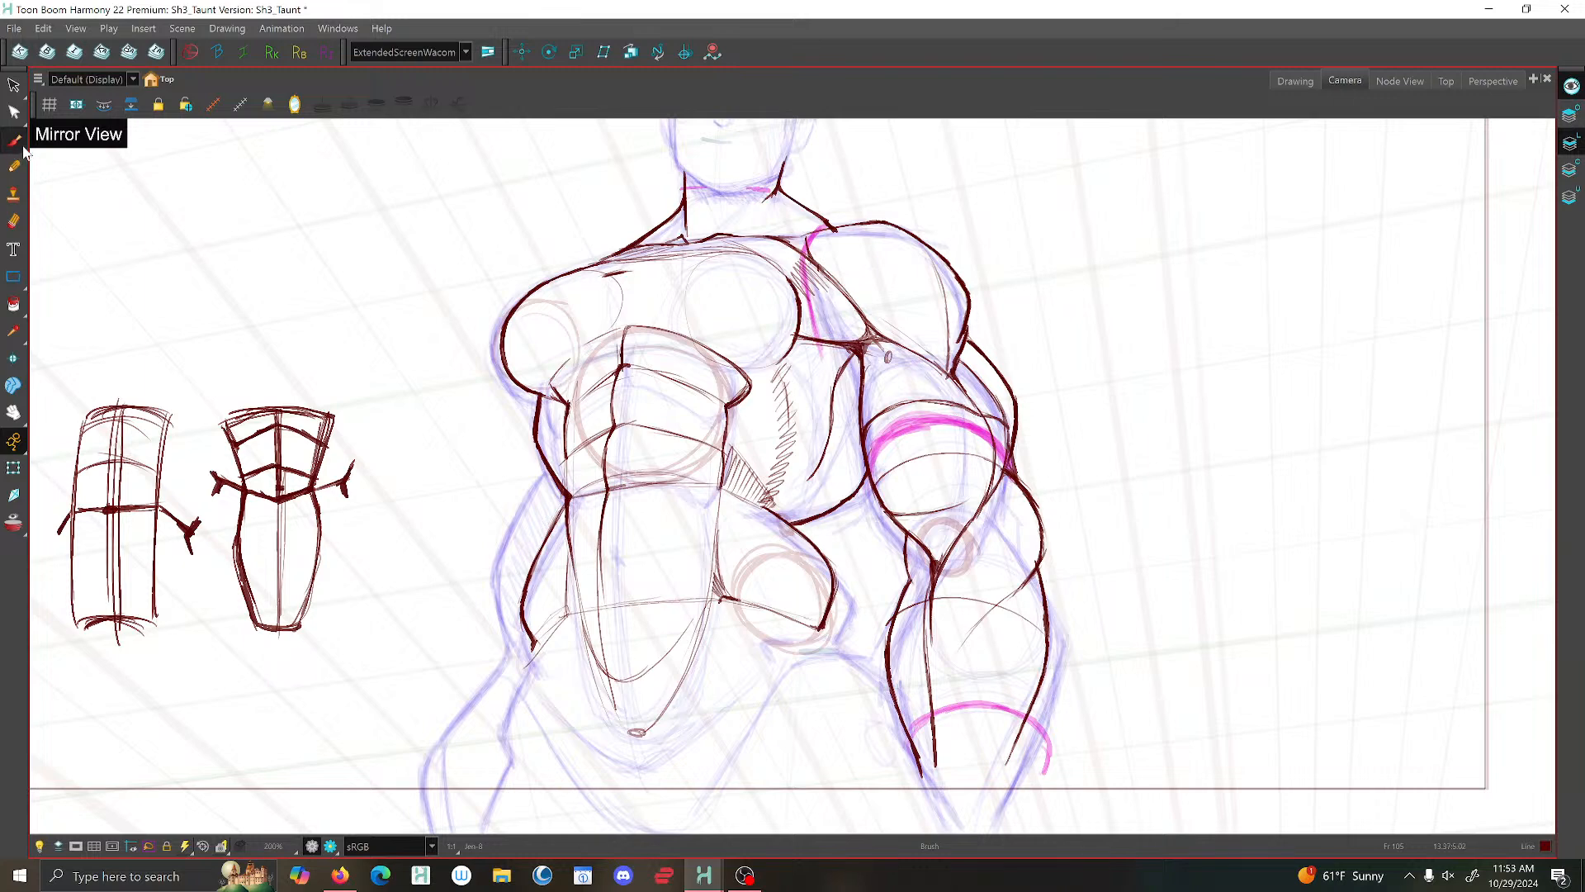
click(14, 30)
click(37, 129)
- Brush the outer contour beside the waist on the side away from the inked arm, and darken the adjoining hip line
scroll(475, 508, down, 2)
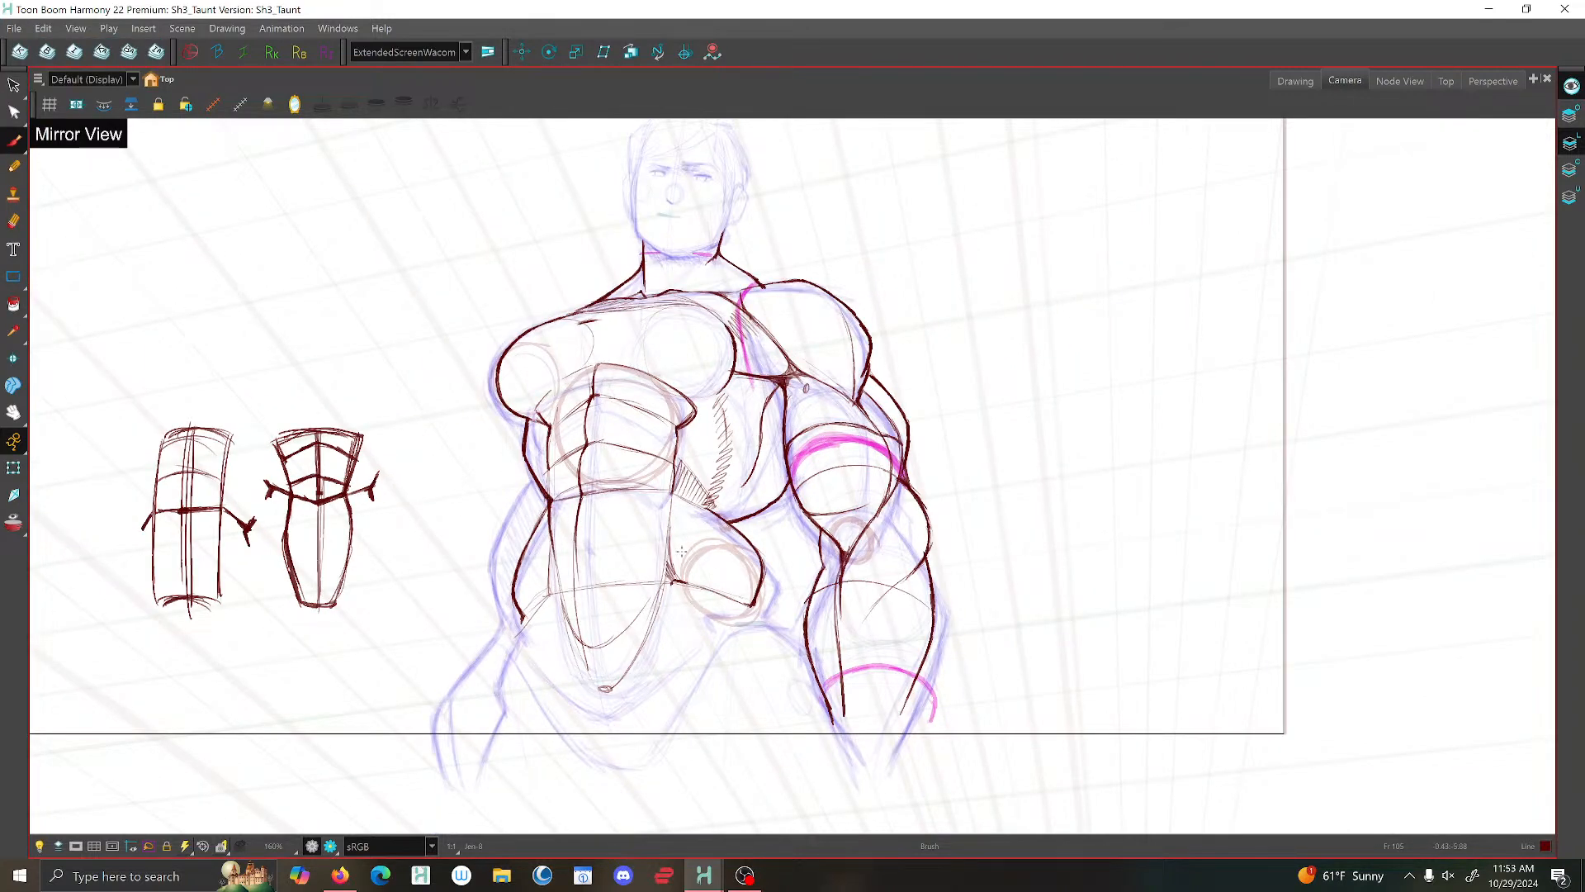
drag(513, 585, 502, 592)
scroll(529, 494, up, 3)
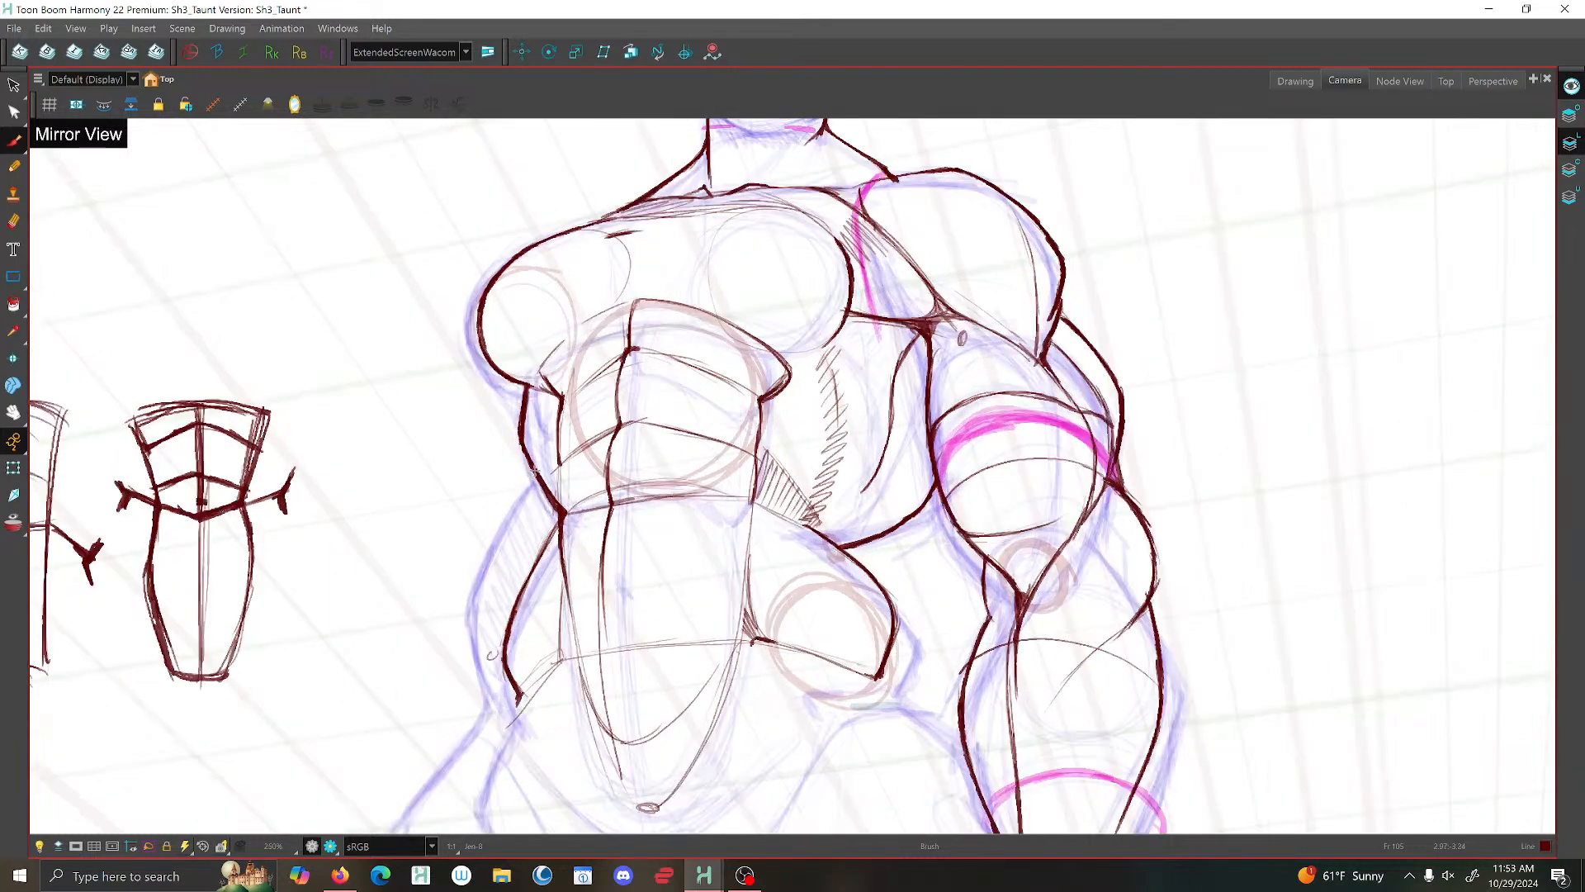
mouse_move(535, 470)
mouse_down()
mouse_move(478, 571)
mouse_move(493, 656)
mouse_up()
mouse_move(534, 465)
mouse_down()
mouse_move(543, 496)
mouse_move(538, 479)
mouse_up()
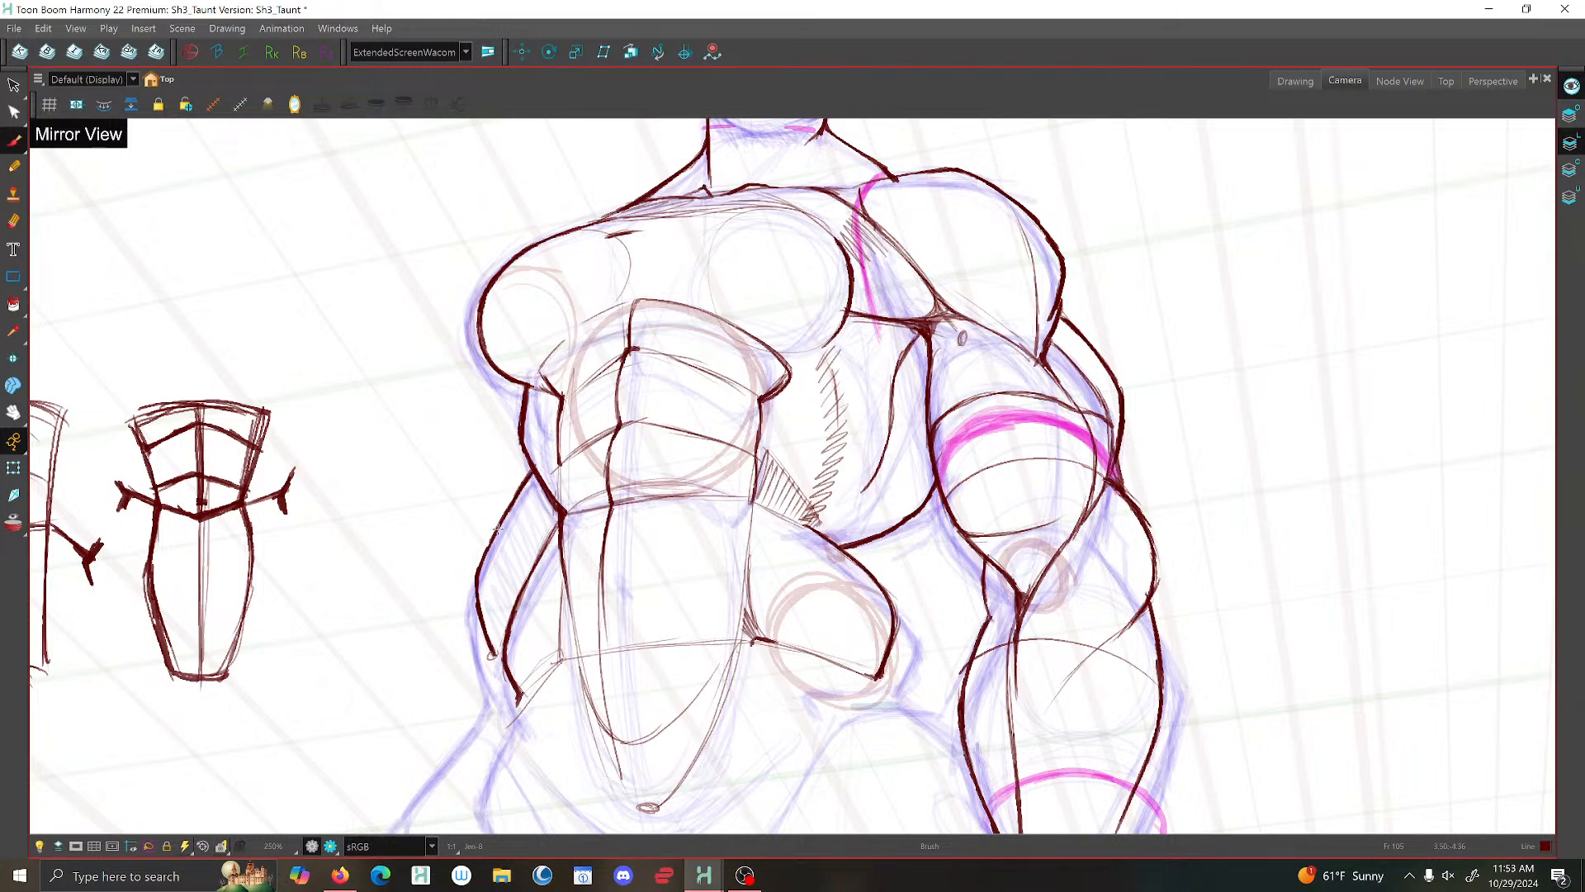
drag(501, 550, 481, 578)
mouse_move(559, 511)
mouse_down()
mouse_move(512, 620)
mouse_move(518, 691)
mouse_up()
scroll(496, 644, down, 5)
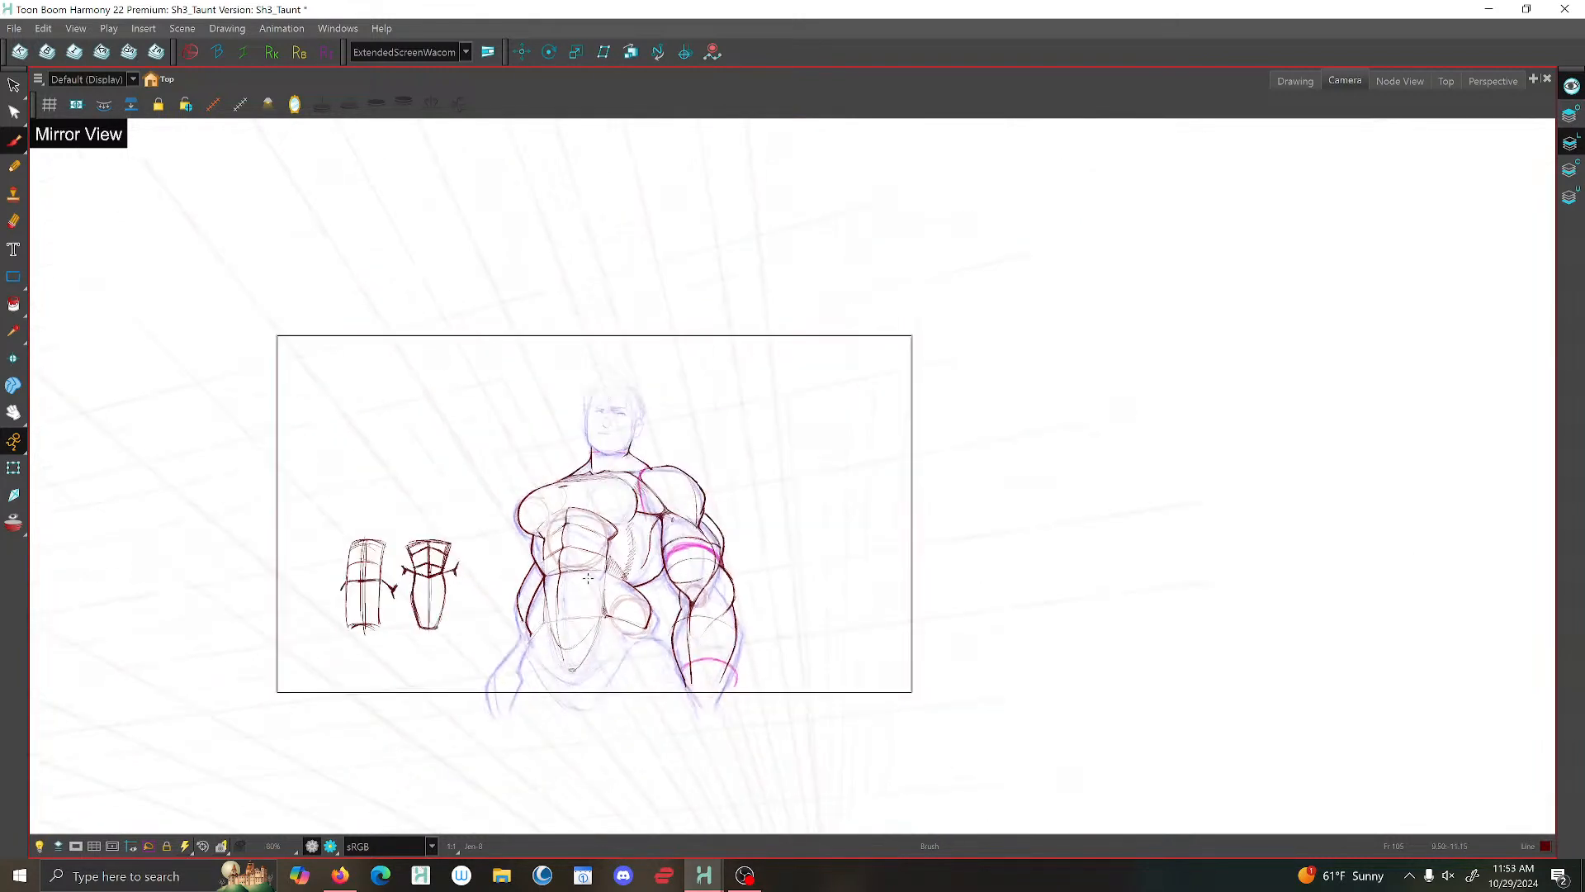
- Thicken the lower lat contour where it meets the hip with the brush
scroll(512, 586, up, 5)
scroll(726, 563, up, 2)
mouse_move(745, 571)
mouse_down()
mouse_move(652, 603)
mouse_move(715, 584)
mouse_move(653, 602)
mouse_up()
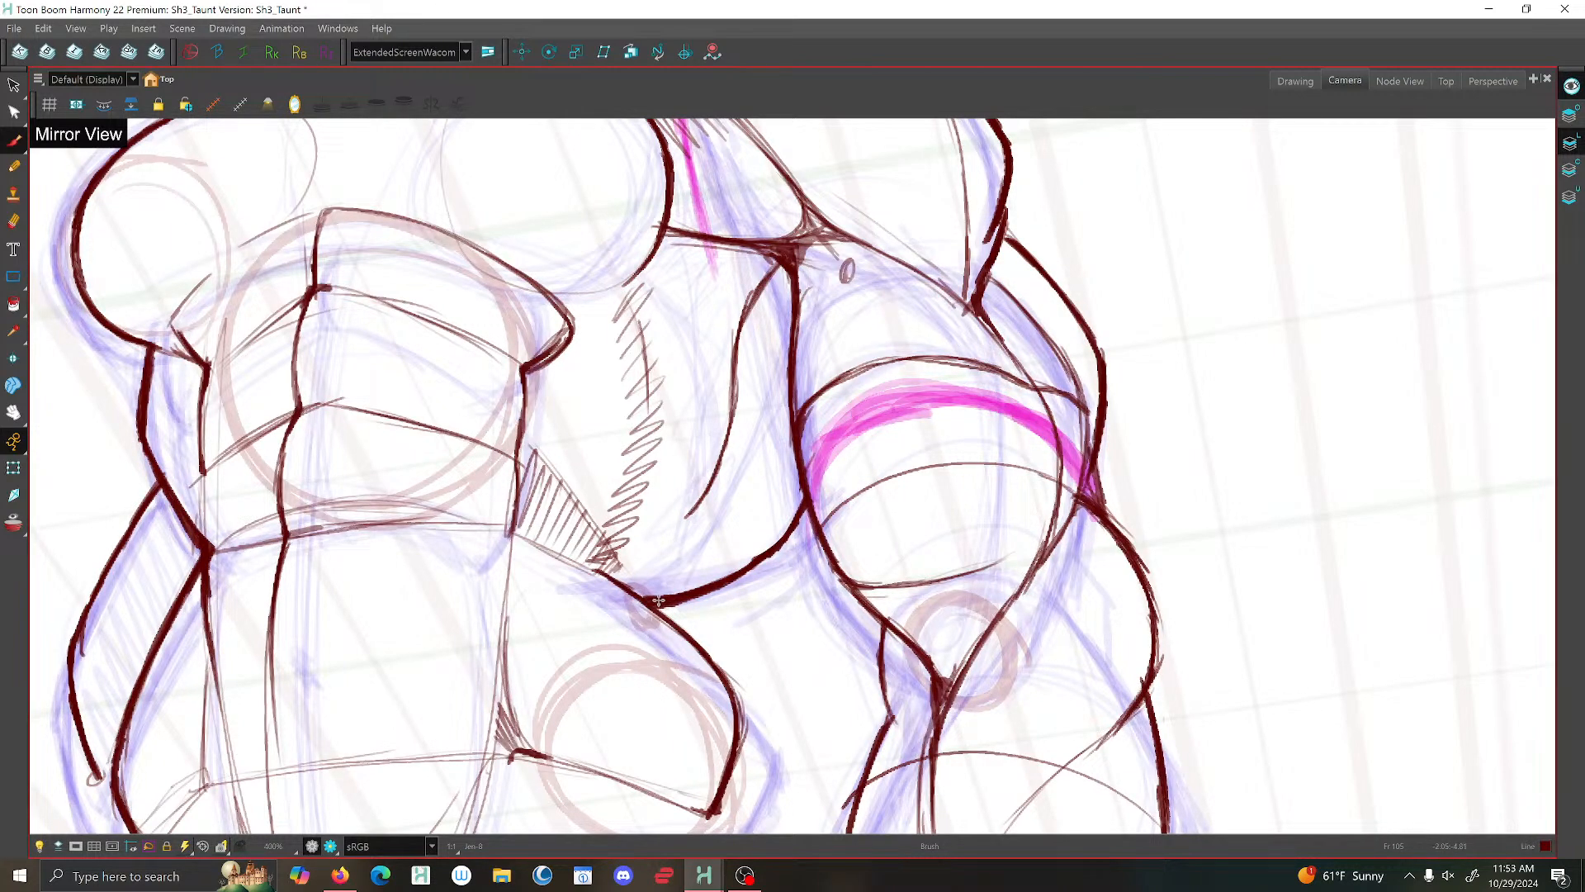
- Brush the curved lower edge of the pelvis beneath the abdominal wedge, with a short line rising along the inner thigh
scroll(678, 545, down, 8)
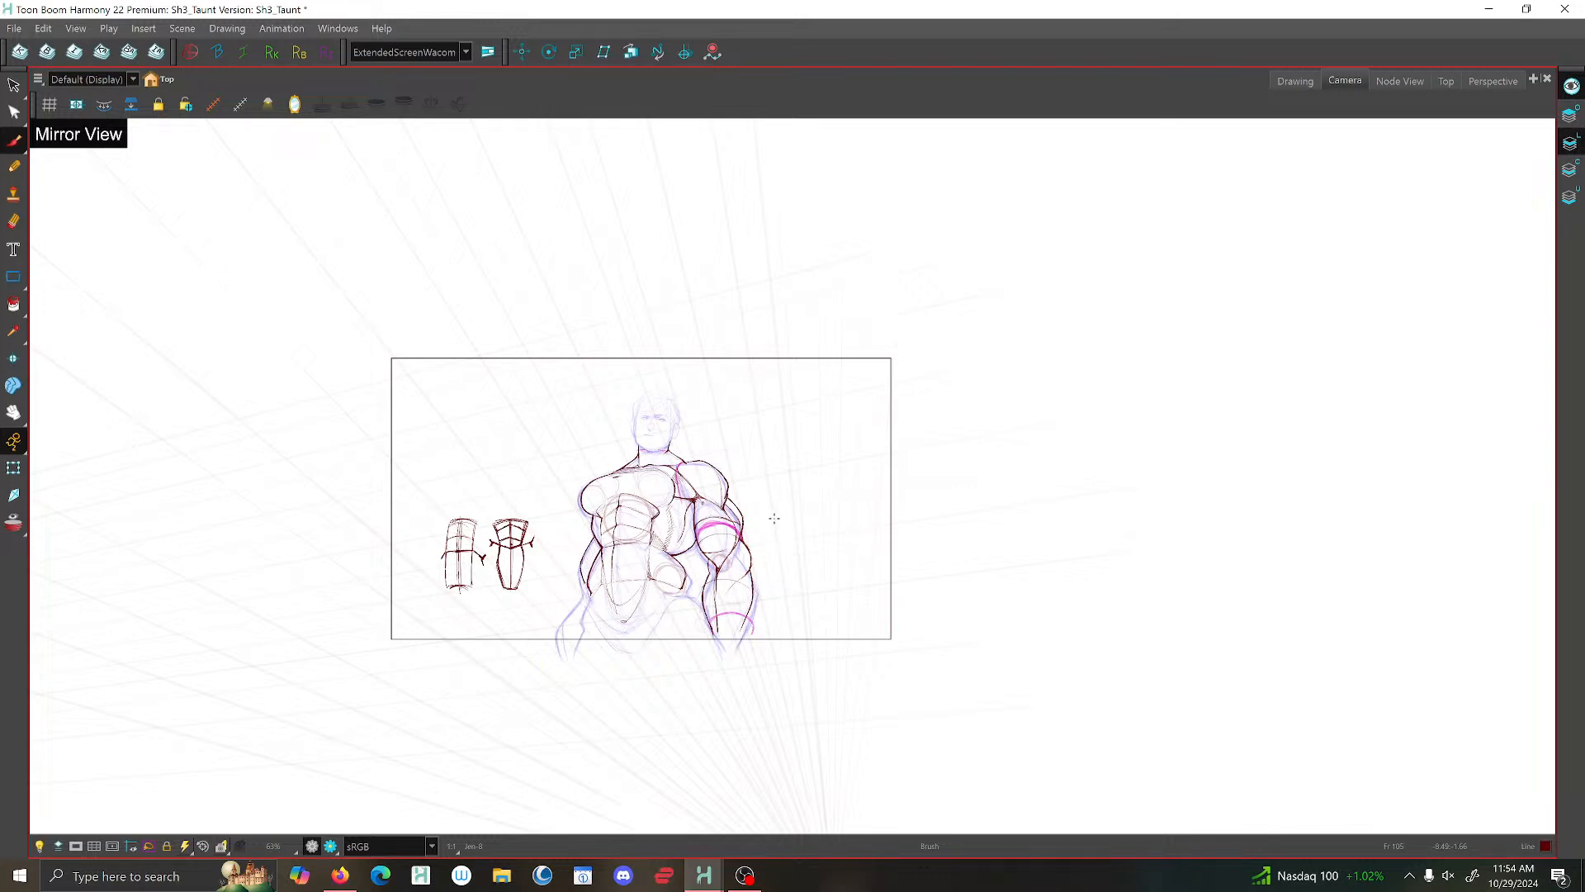
scroll(679, 541, up, 2)
scroll(501, 757, up, 1)
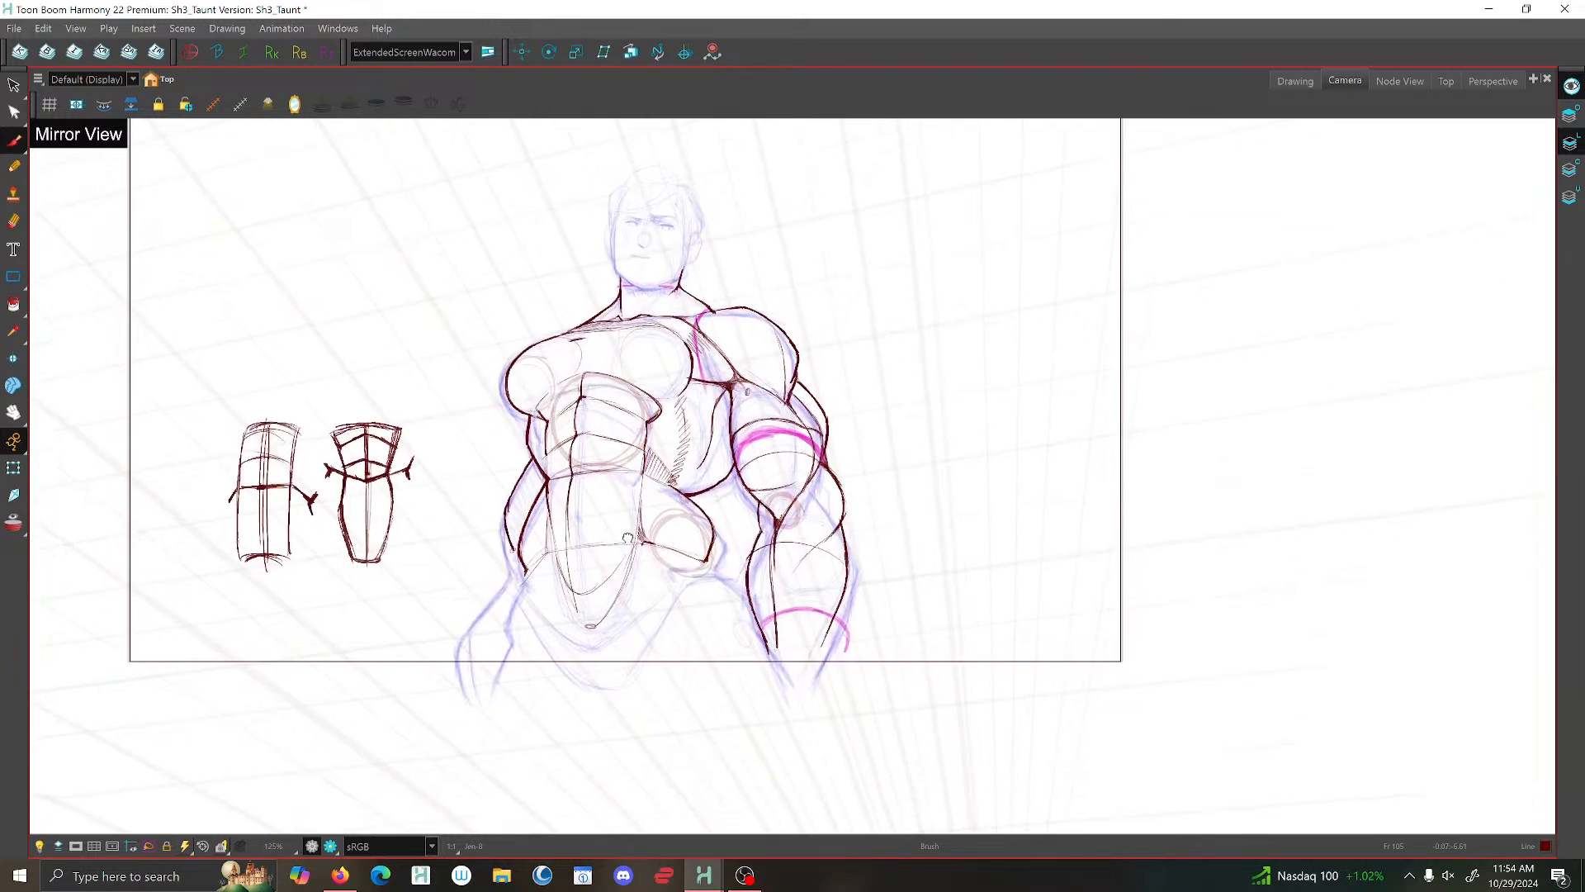
scroll(501, 757, up, 2)
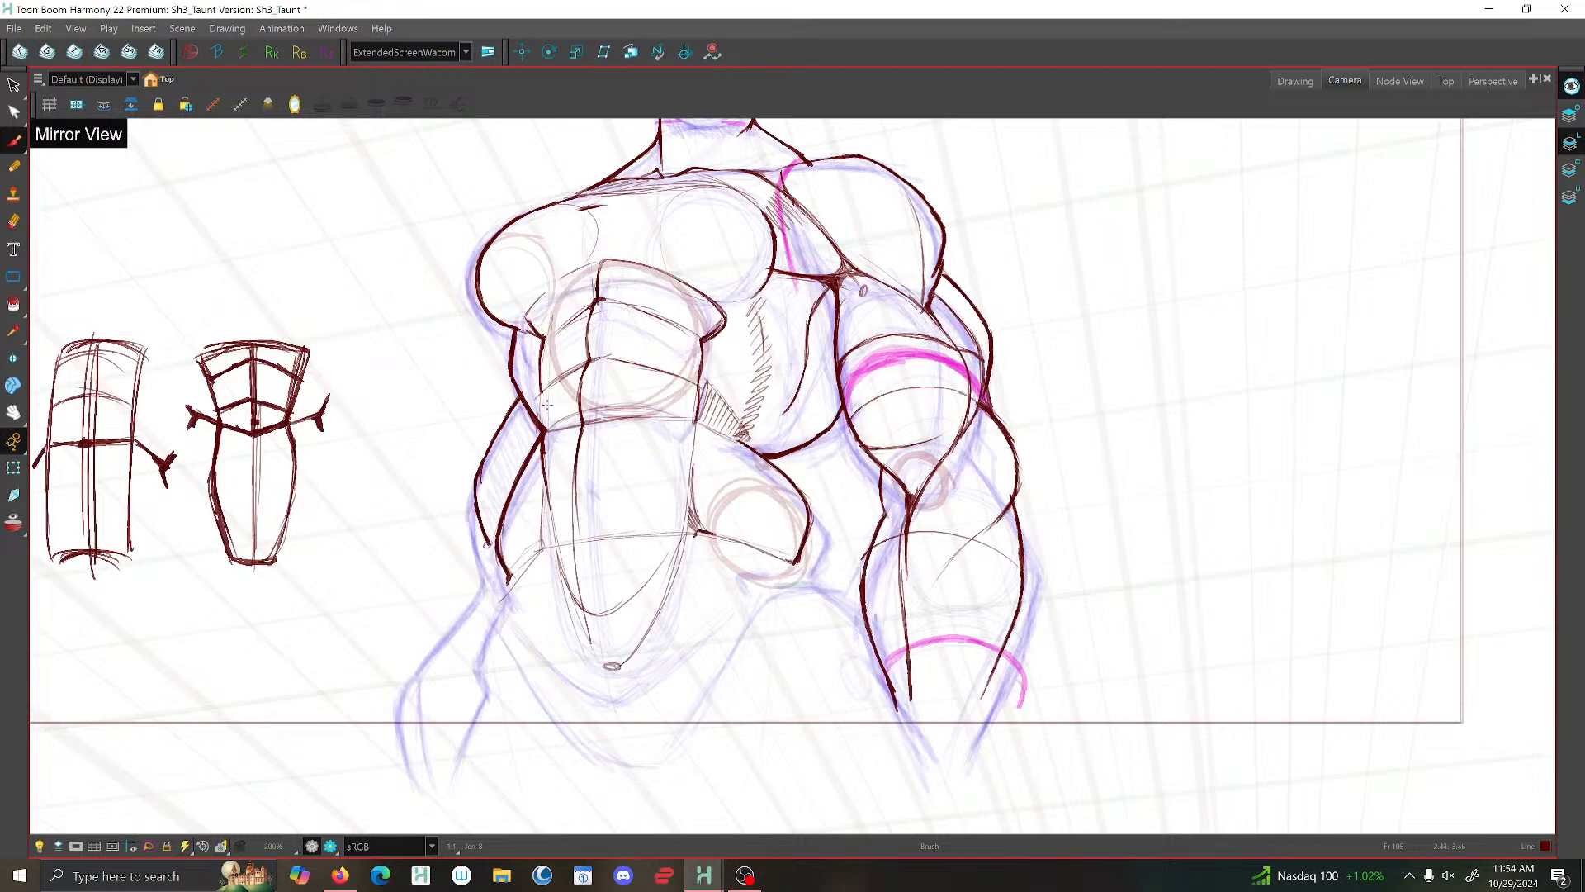
mouse_move(546, 487)
mouse_down()
mouse_move(555, 616)
mouse_move(600, 665)
mouse_move(634, 663)
mouse_move(572, 707)
mouse_move(633, 753)
mouse_up()
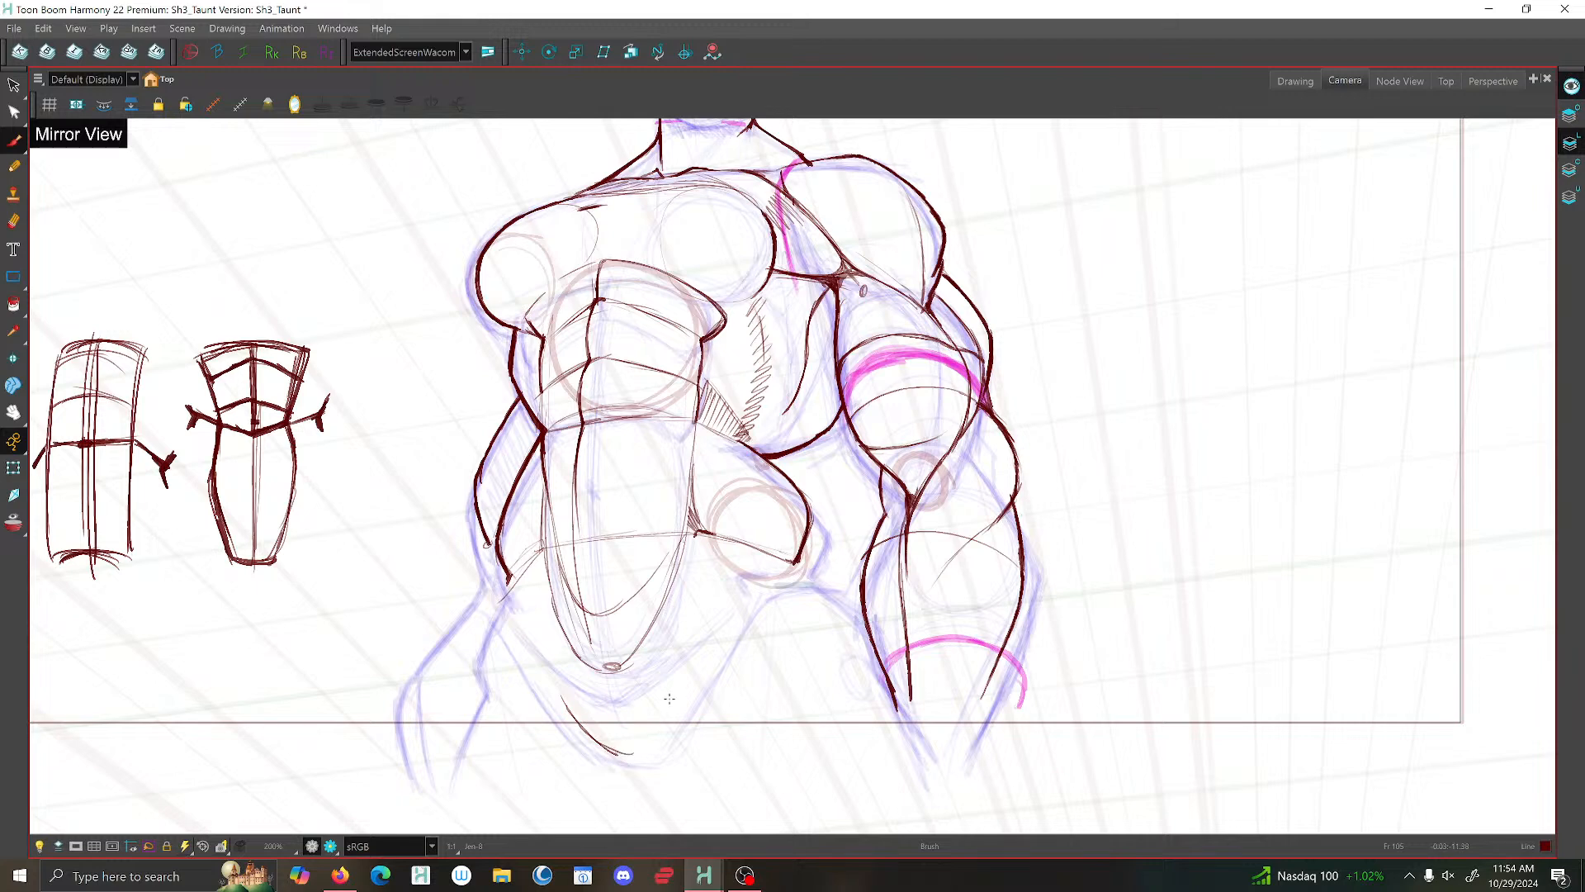
mouse_move(684, 664)
mouse_down()
mouse_move(662, 752)
mouse_move(619, 749)
mouse_up()
mouse_move(552, 690)
mouse_down()
mouse_move(619, 753)
mouse_move(659, 756)
mouse_up()
mouse_move(668, 732)
mouse_down()
mouse_move(680, 687)
mouse_move(663, 758)
mouse_move(598, 741)
mouse_up()
drag(554, 684, 628, 756)
scroll(681, 657, down, 5)
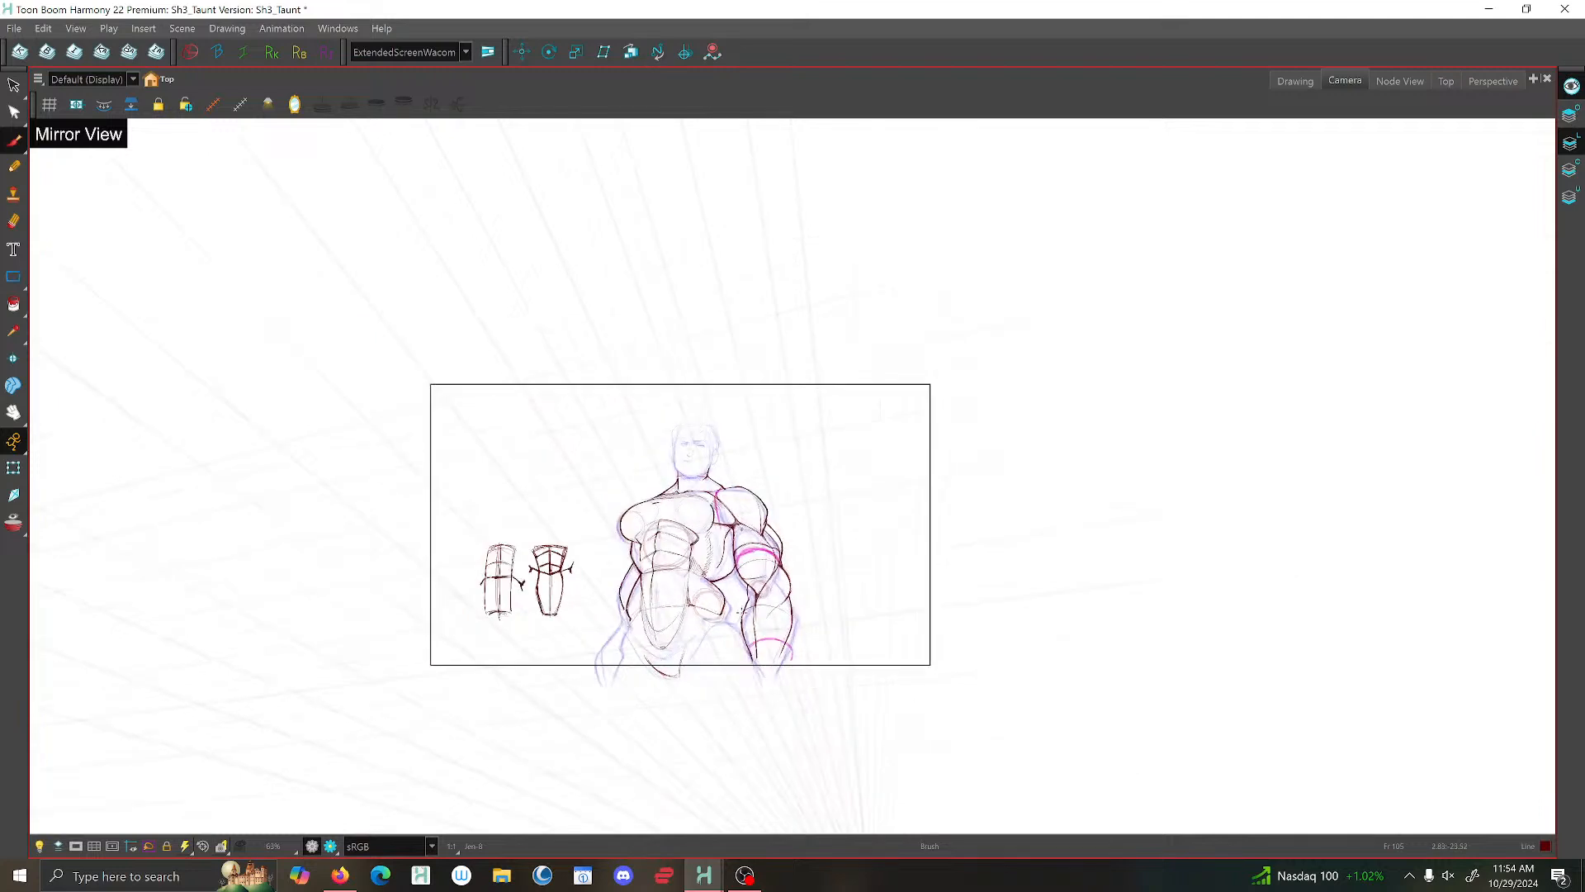
- Brush the hip block's inner side along the abdomen and sketch over its upper contour beside the inked arm
scroll(741, 615, up, 3)
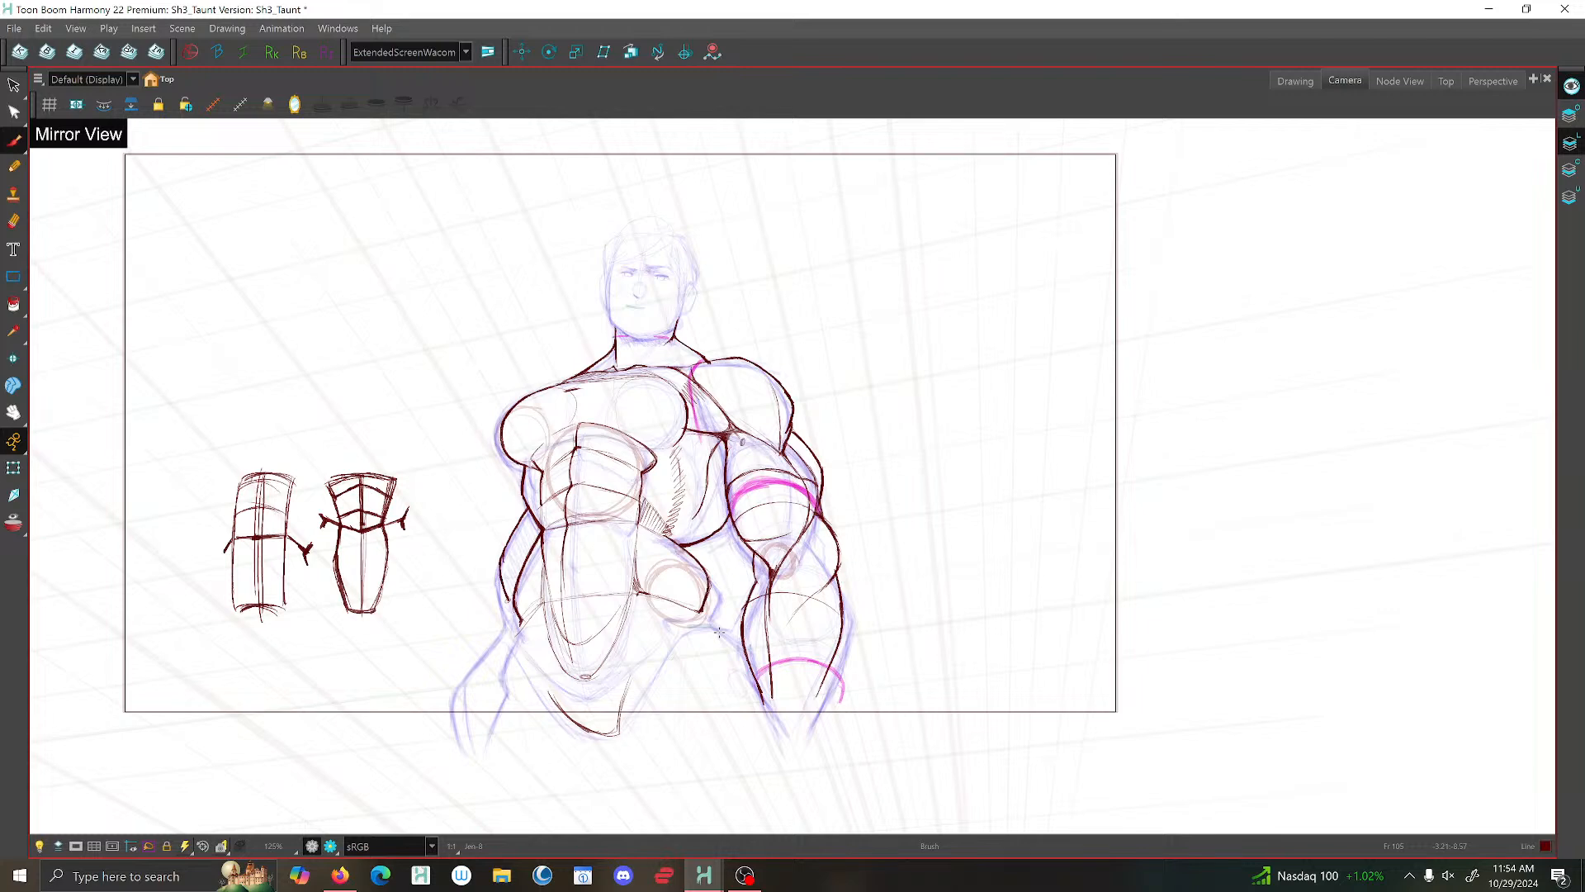
scroll(719, 632, up, 3)
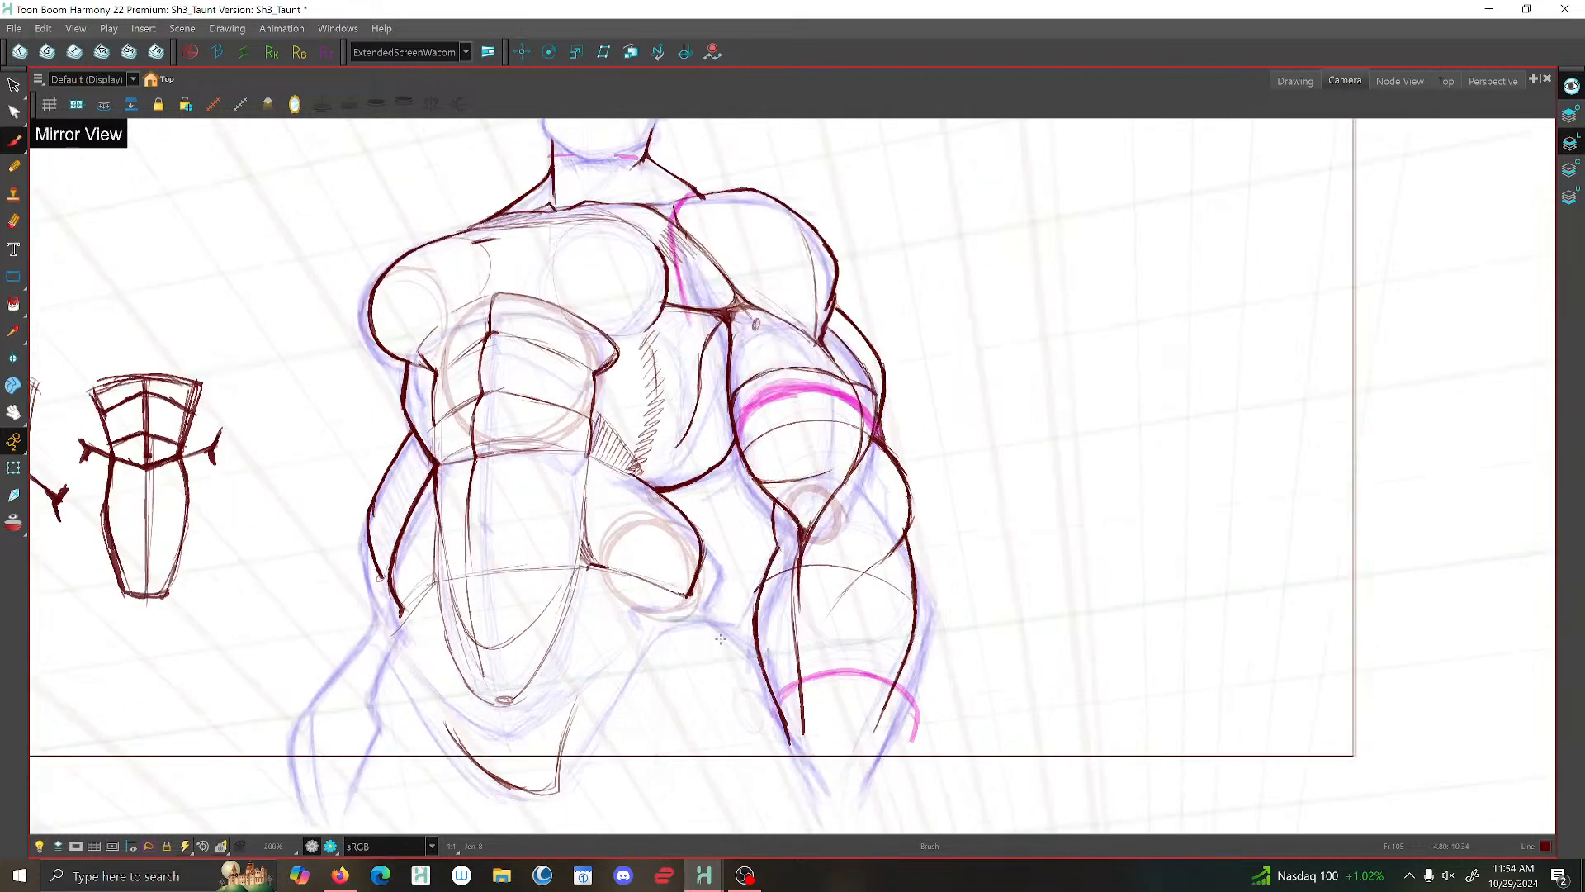
drag(708, 592, 704, 542)
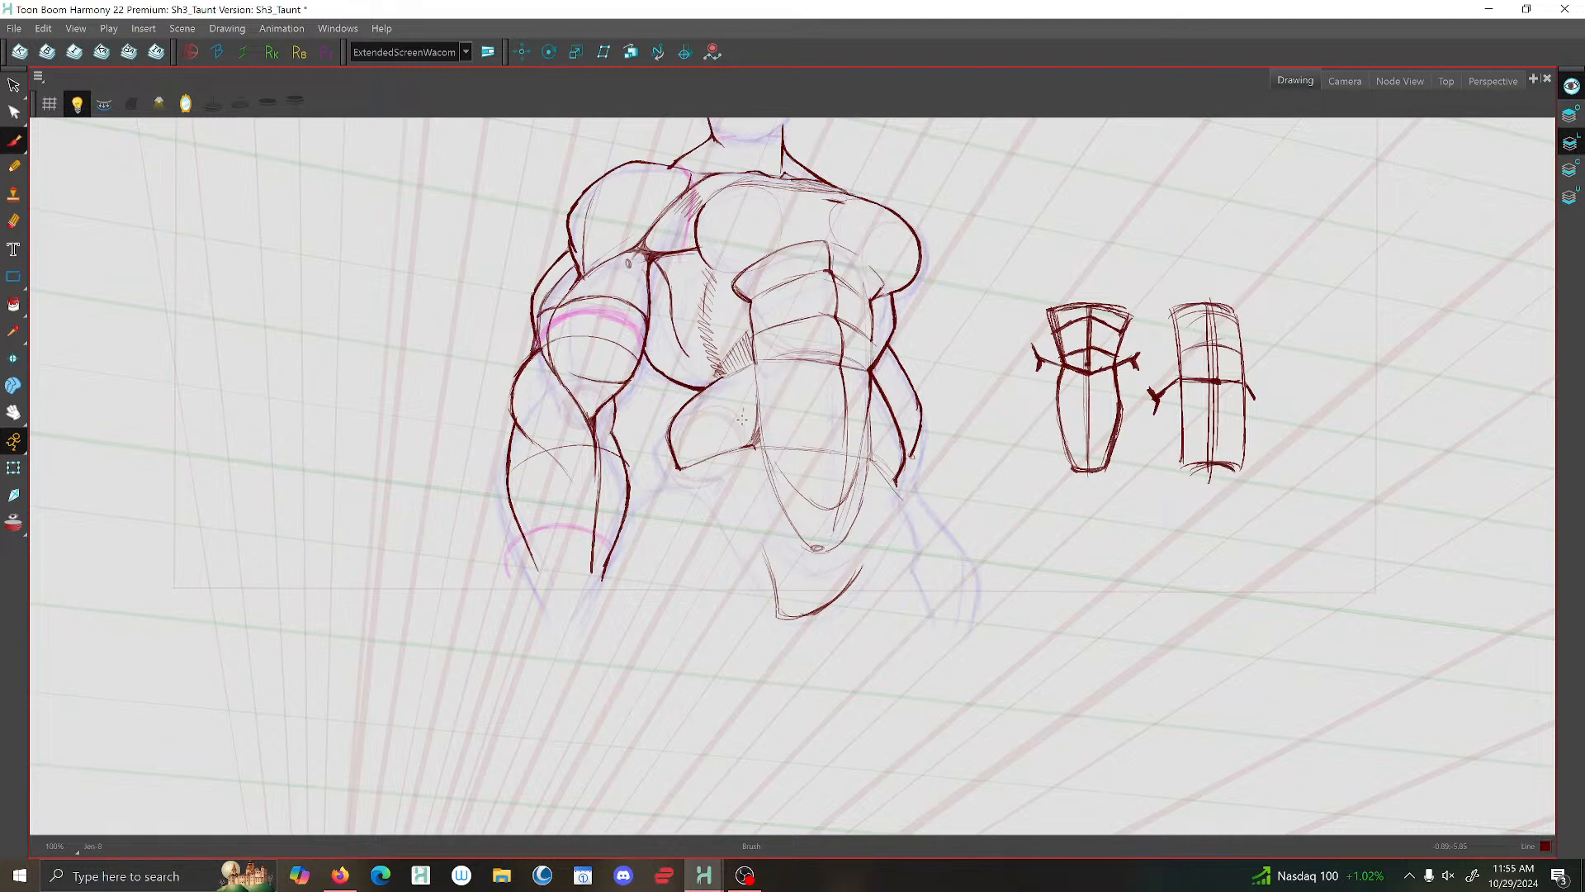
drag(752, 359, 737, 444)
drag(738, 446, 747, 425)
drag(716, 366, 700, 385)
drag(695, 390, 678, 417)
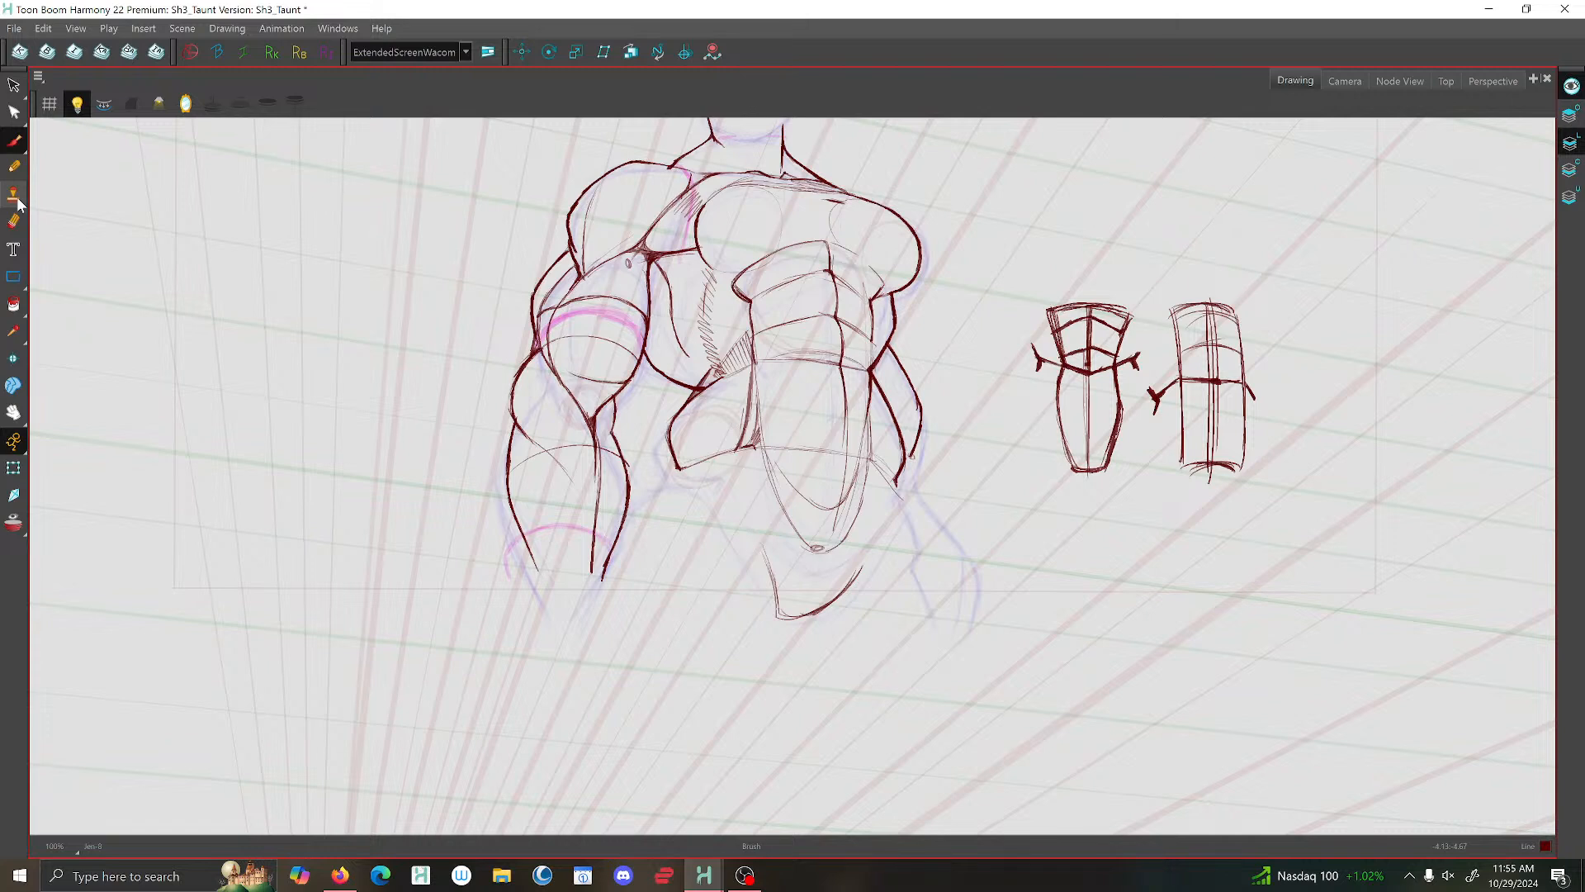
- Undo the last hip stroke and rebrush the hip block's outer contour from the waist to its lower corner
key(ctrl+z)
drag(692, 405, 670, 435)
drag(691, 403, 676, 470)
mouse_move(723, 377)
mouse_down()
mouse_move(676, 438)
mouse_move(698, 385)
mouse_move(681, 415)
mouse_up()
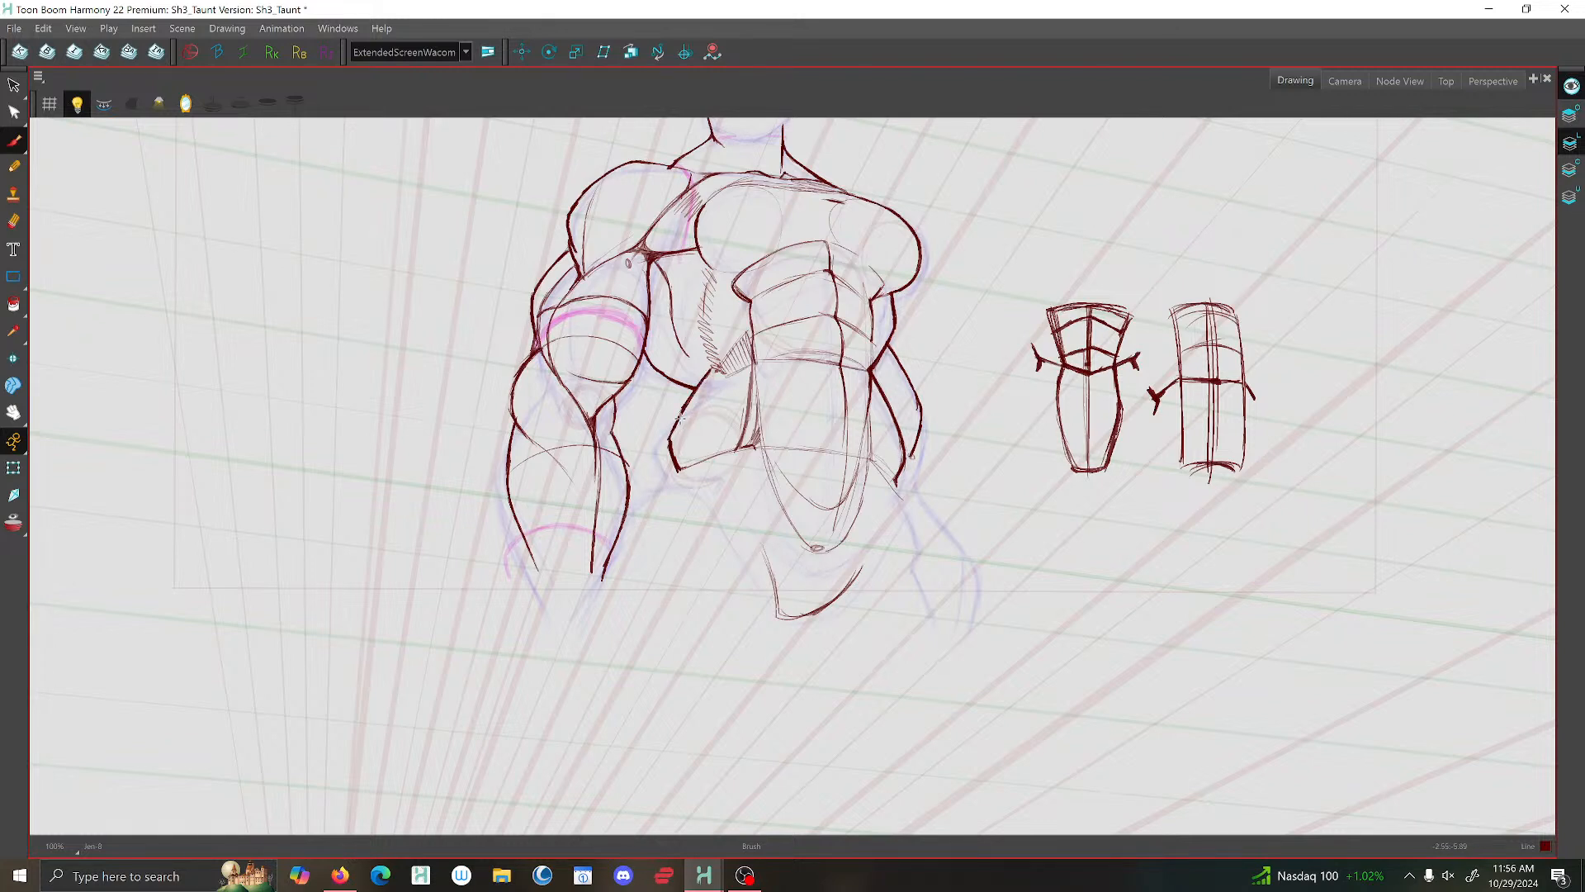
drag(684, 413, 666, 455)
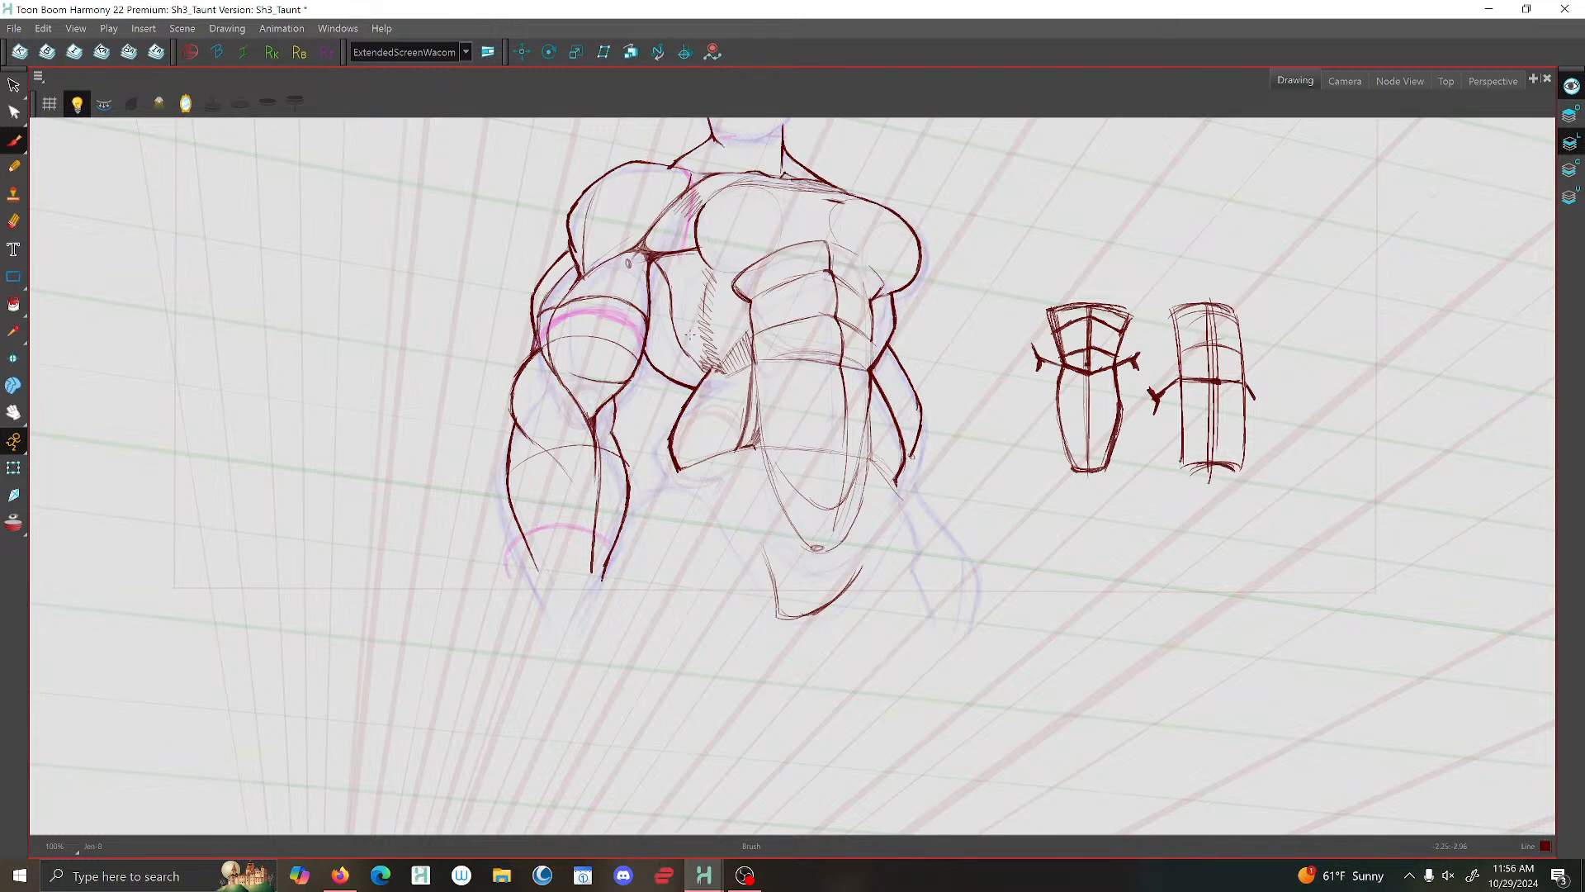
- Delete the hatching in the small triangle between the ribs, the abdomen and the hip
key(alt+s)
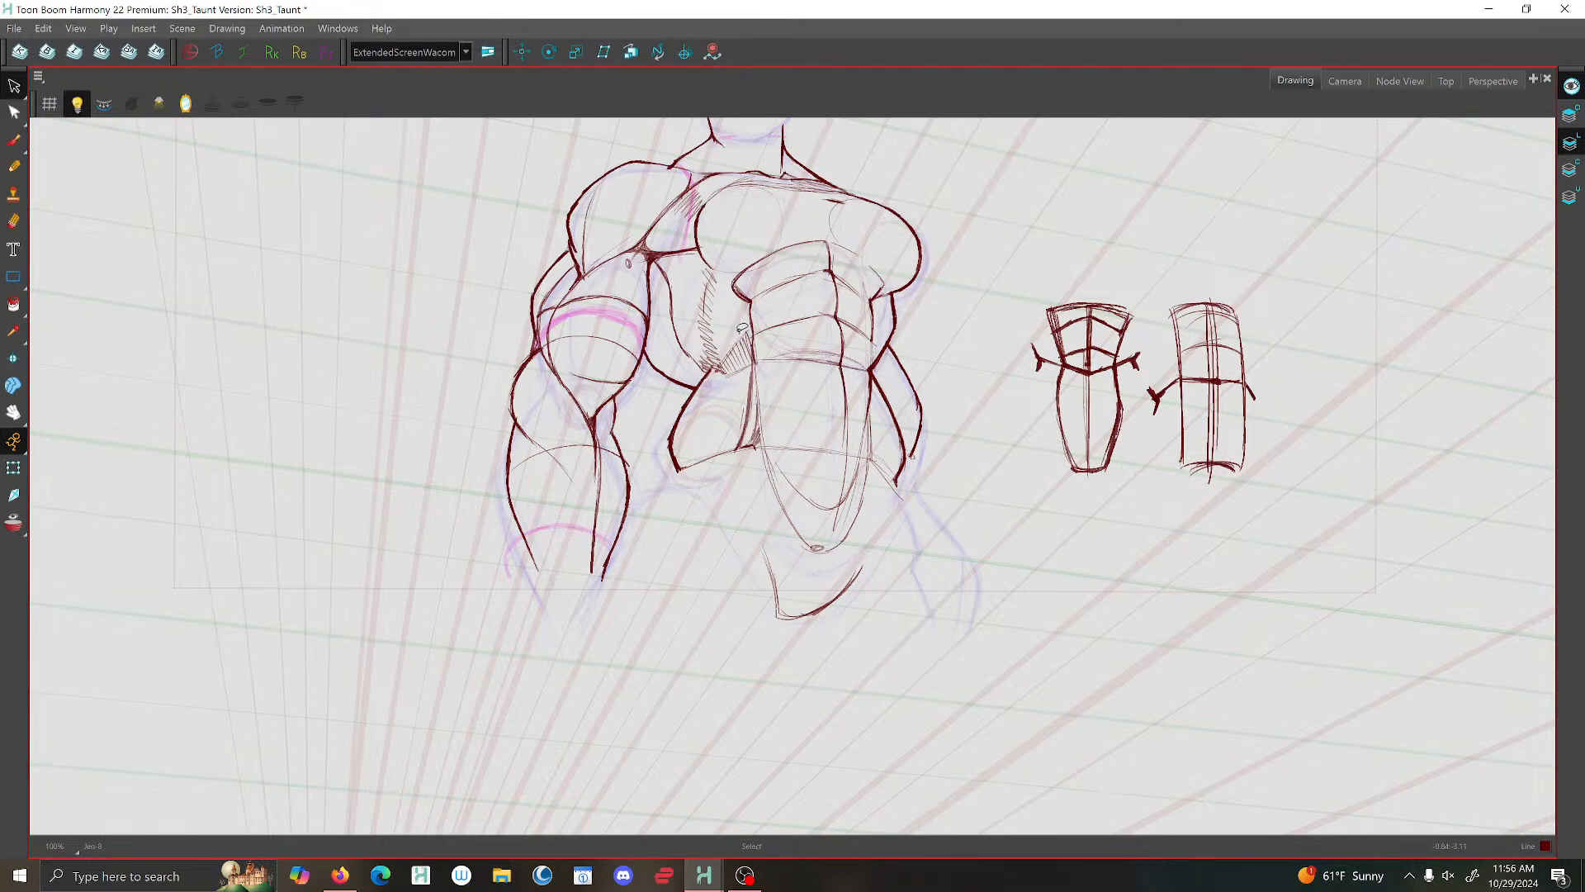
click(734, 348)
key(Delete)
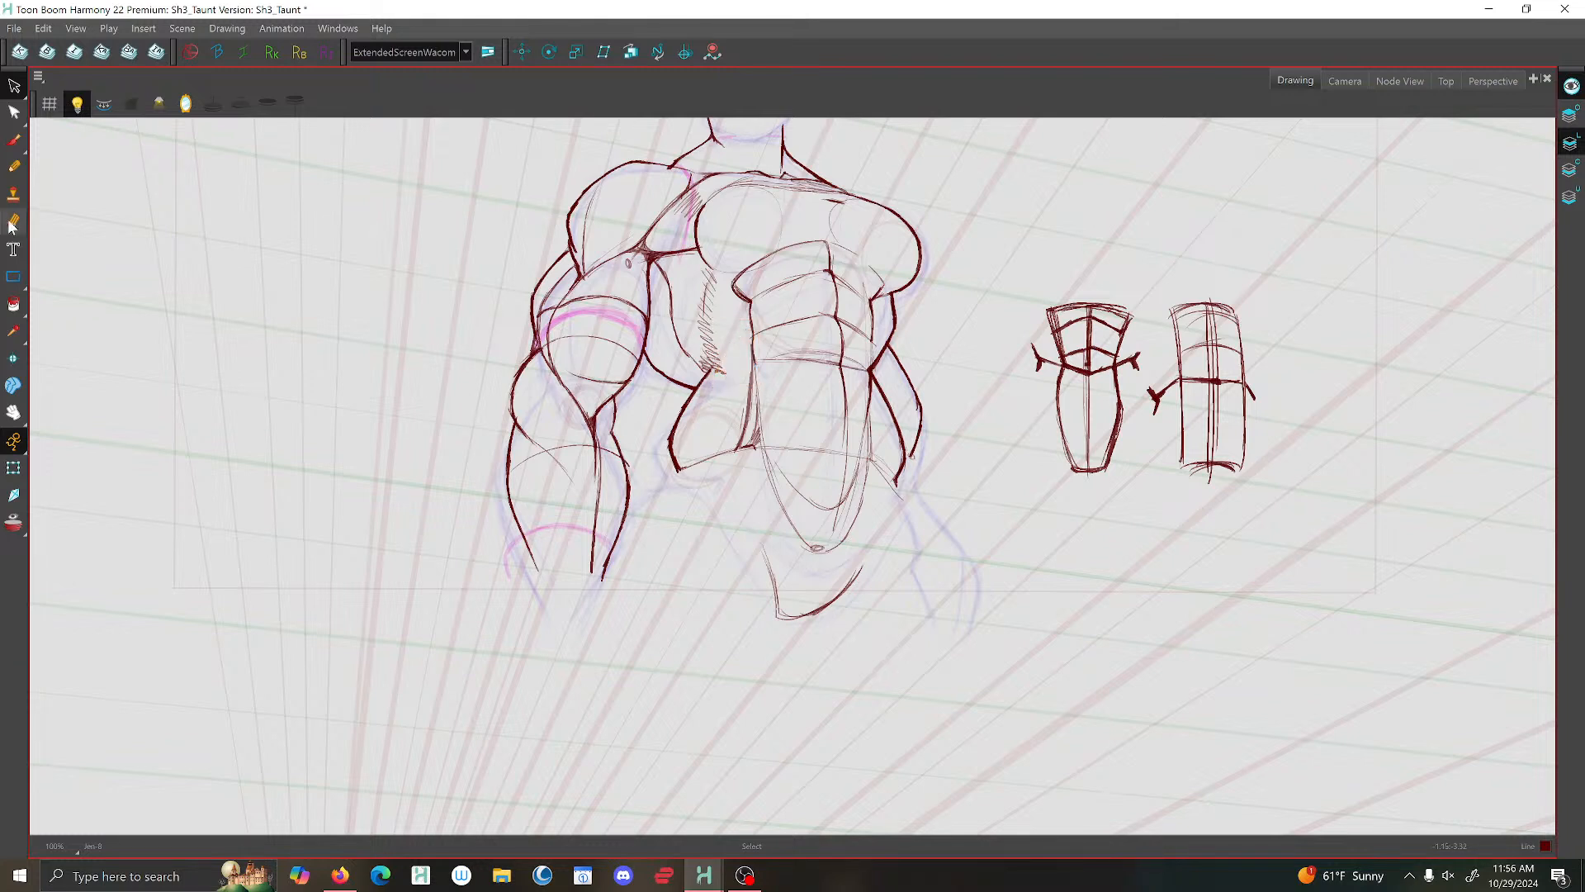
- Brush an elongated muscle form with a rounded lower end hanging below the hip block
click(14, 139)
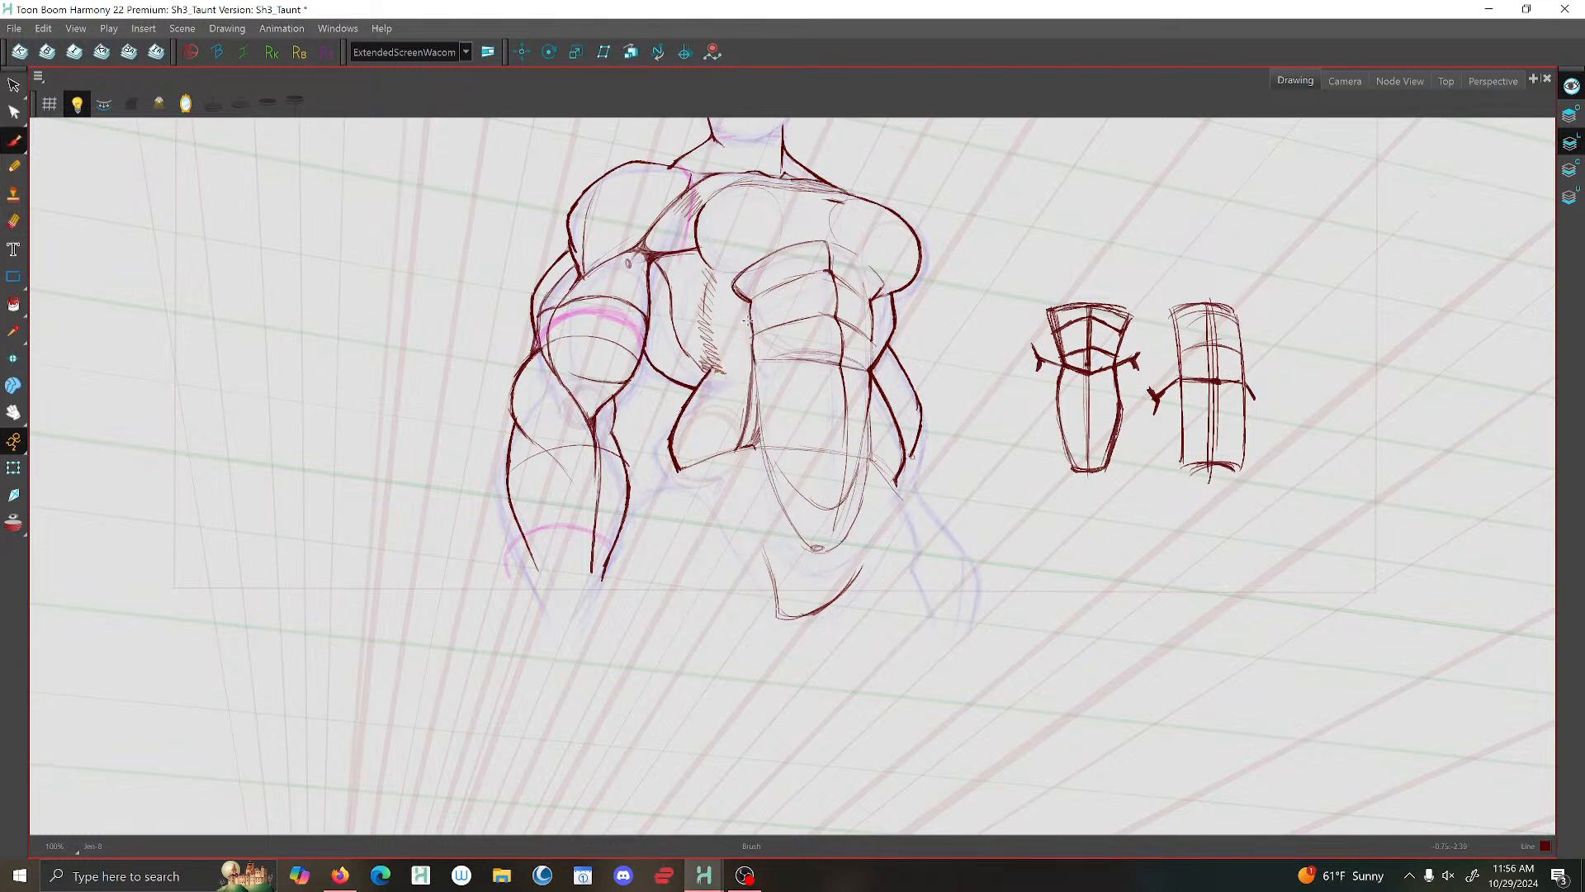
mouse_move(750, 330)
mouse_down()
mouse_move(743, 434)
mouse_move(714, 457)
mouse_move(727, 455)
mouse_up()
mouse_move(723, 453)
mouse_down()
mouse_move(696, 570)
mouse_move(709, 505)
mouse_up()
mouse_move(755, 522)
mouse_down()
mouse_move(750, 559)
mouse_move(700, 598)
mouse_up()
mouse_move(709, 507)
mouse_down()
mouse_move(690, 570)
mouse_move(730, 588)
mouse_up()
mouse_move(753, 487)
mouse_down()
mouse_move(745, 566)
mouse_move(704, 594)
mouse_move(694, 576)
mouse_up()
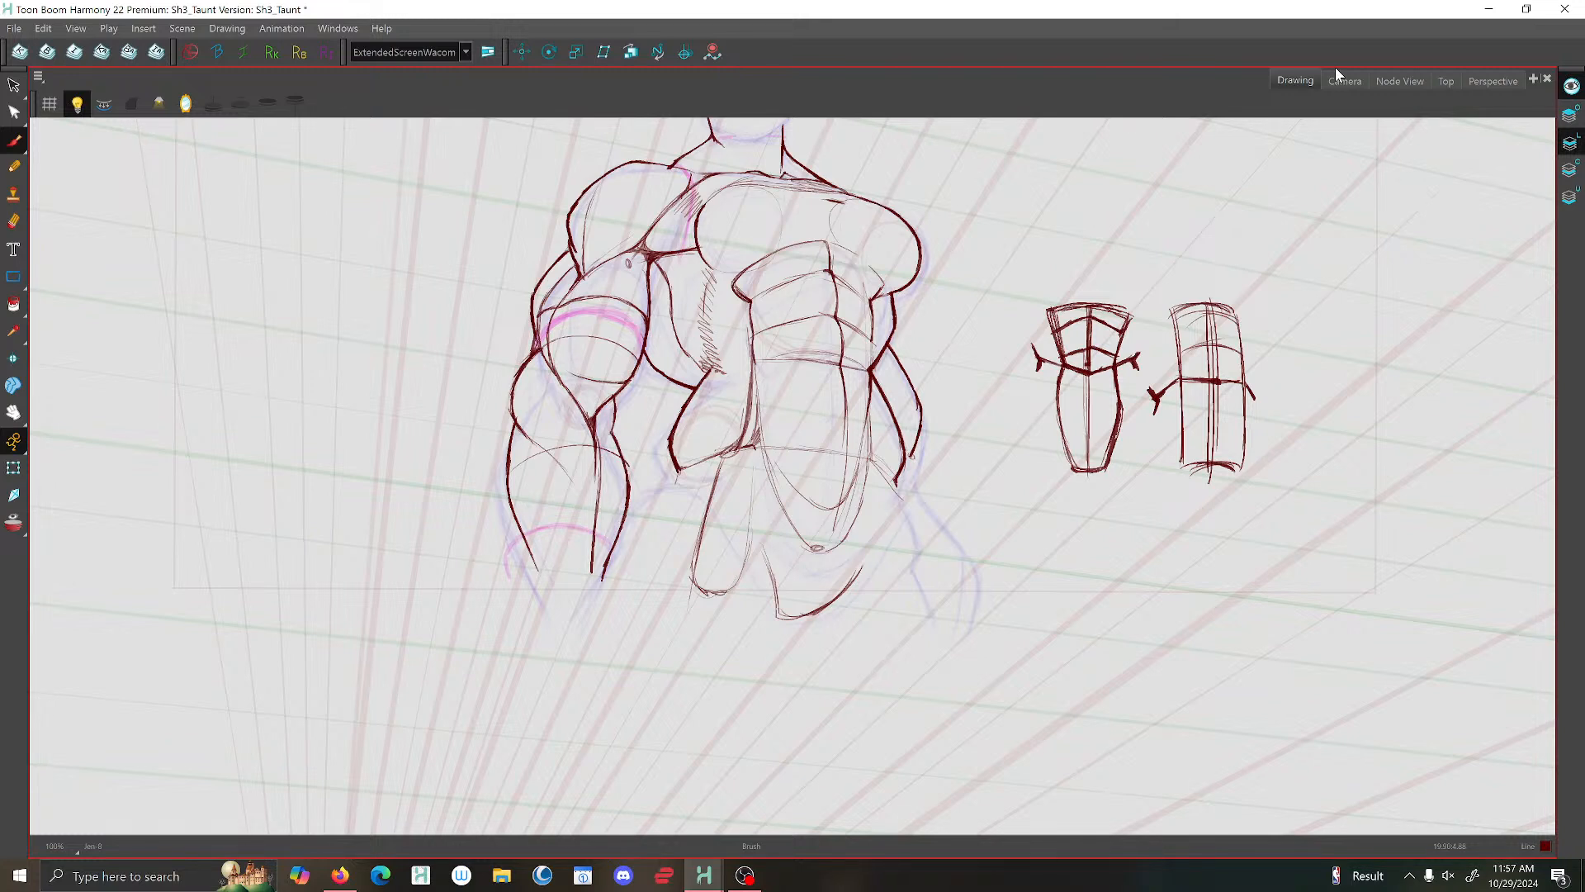
click(746, 876)
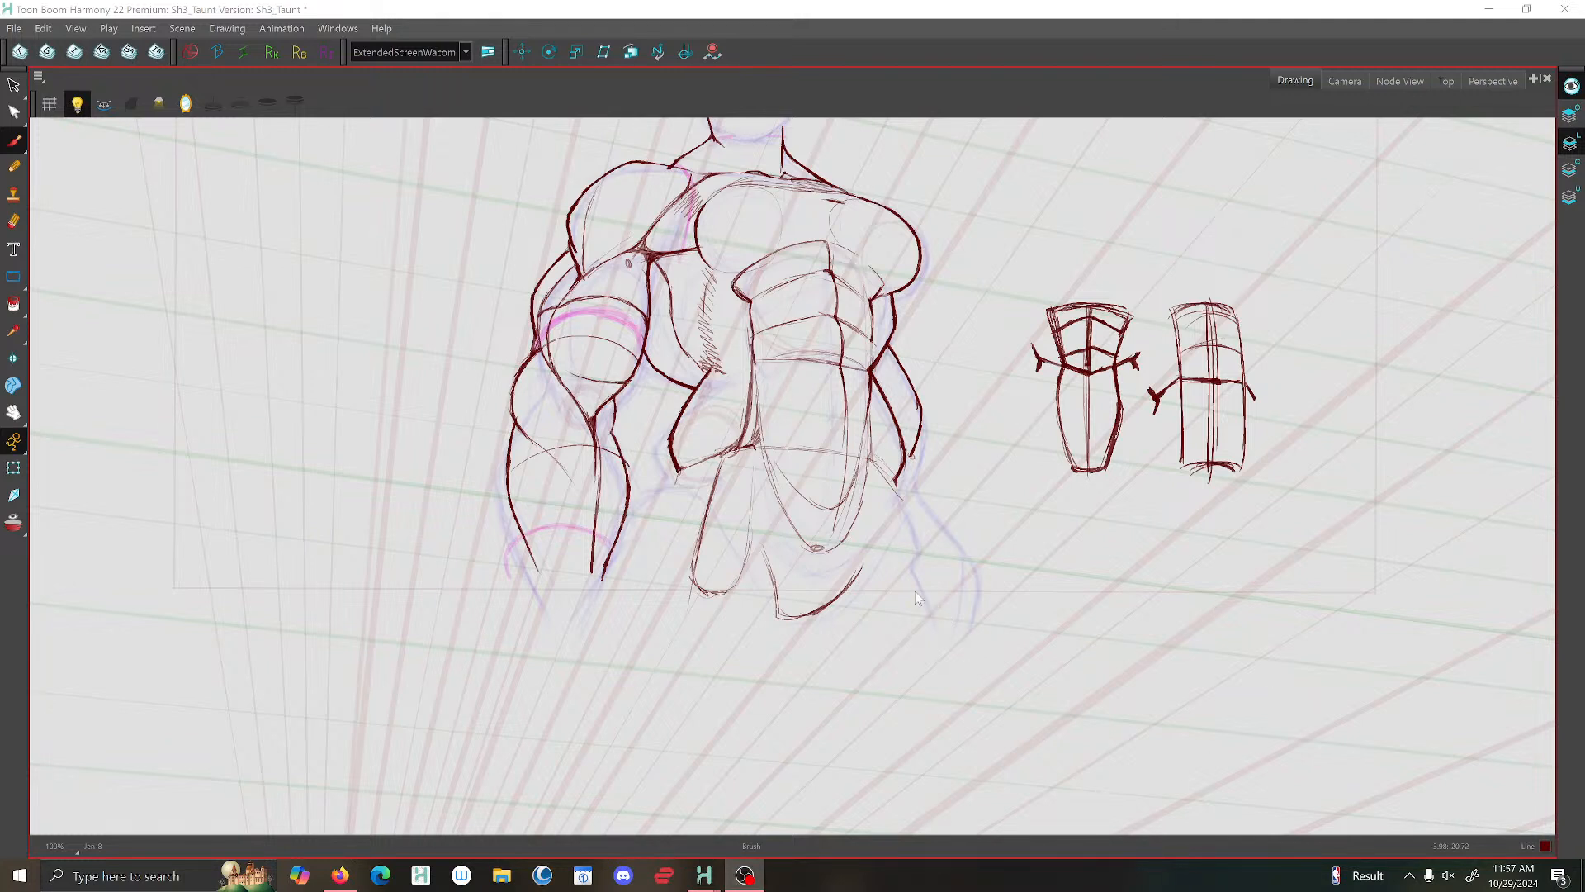
click(1295, 81)
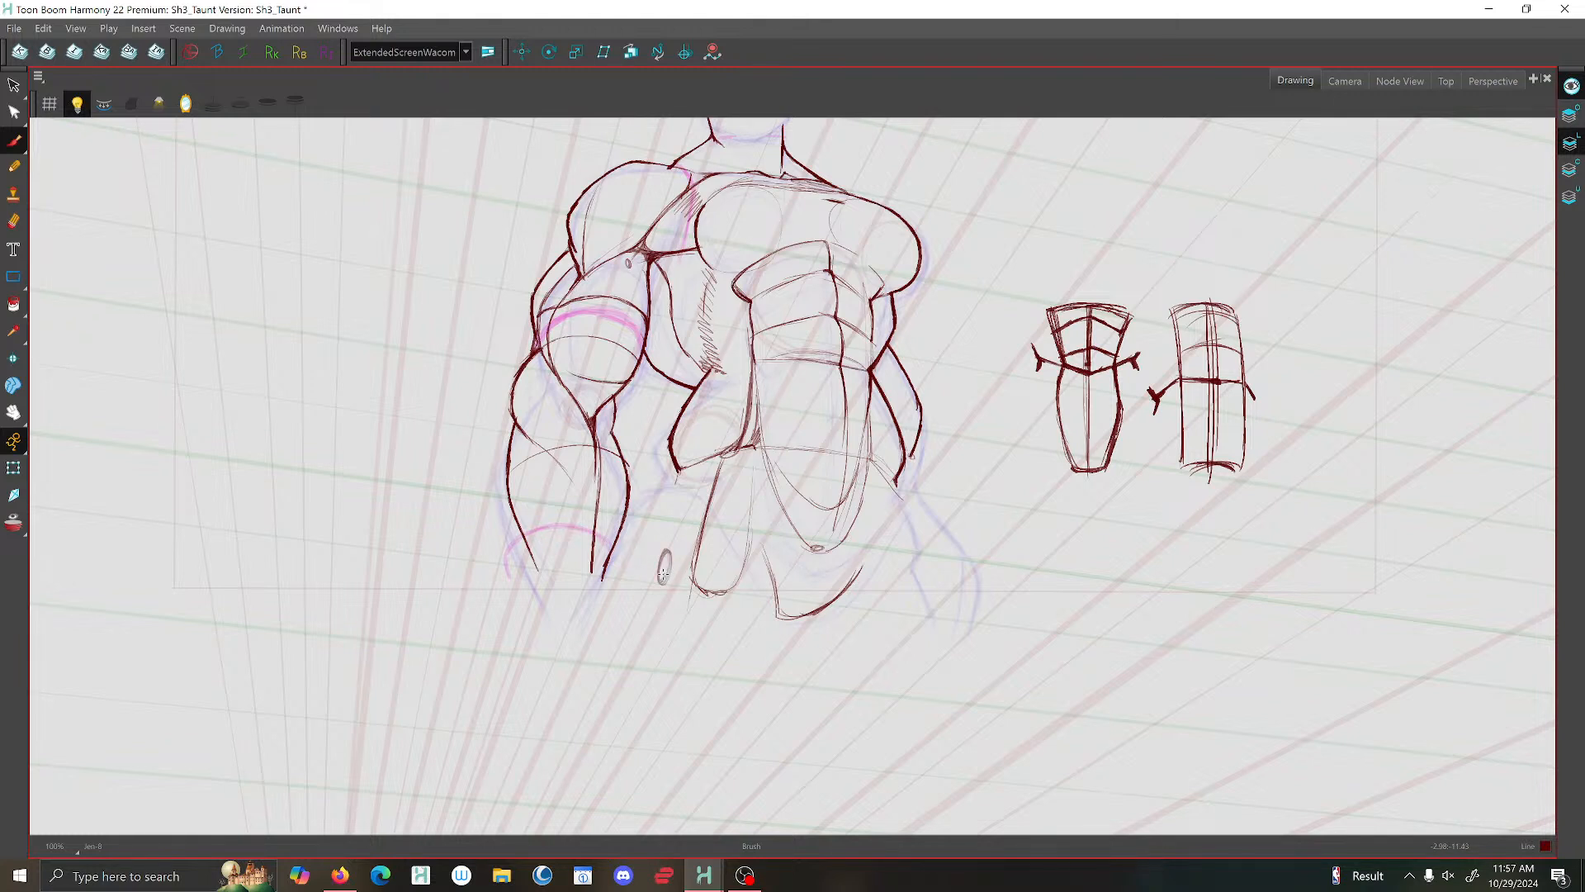
- Brush the outer contour descending from the hip block's lower corner and darken the outer edge of the elongated muscle form
mouse_move(687, 465)
mouse_down()
mouse_move(660, 481)
mouse_move(661, 514)
mouse_up()
drag(734, 453, 670, 476)
drag(658, 486, 662, 546)
mouse_move(720, 470)
mouse_down()
mouse_move(684, 551)
mouse_move(690, 582)
mouse_up()
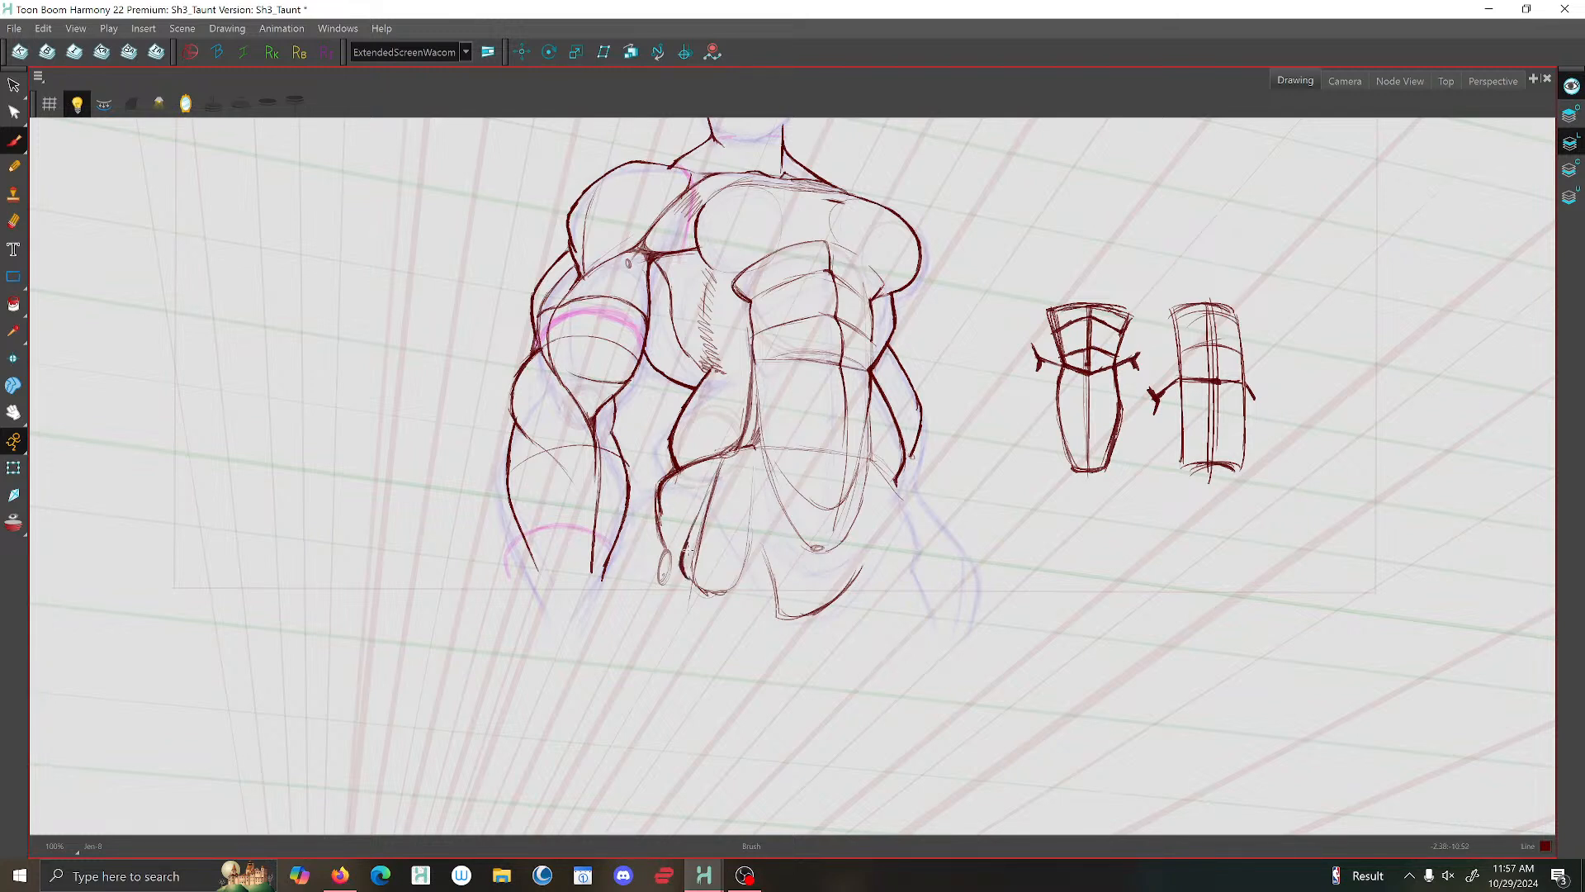
drag(700, 513, 684, 550)
drag(712, 483, 685, 543)
drag(717, 463, 703, 515)
- Brush the inverted V of lines between the pelvis and the upper thigh, and the outer thigh contour sloping down from the hip
mouse_move(766, 551)
mouse_down()
mouse_move(747, 523)
mouse_move(729, 560)
mouse_move(740, 527)
mouse_move(707, 583)
mouse_move(743, 526)
mouse_up()
mouse_move(750, 444)
mouse_down()
mouse_move(787, 628)
mouse_move(788, 605)
mouse_up()
mouse_move(731, 539)
mouse_down()
mouse_move(702, 576)
mouse_move(739, 528)
mouse_move(766, 549)
mouse_move(782, 614)
mouse_move(743, 525)
mouse_move(689, 613)
mouse_up()
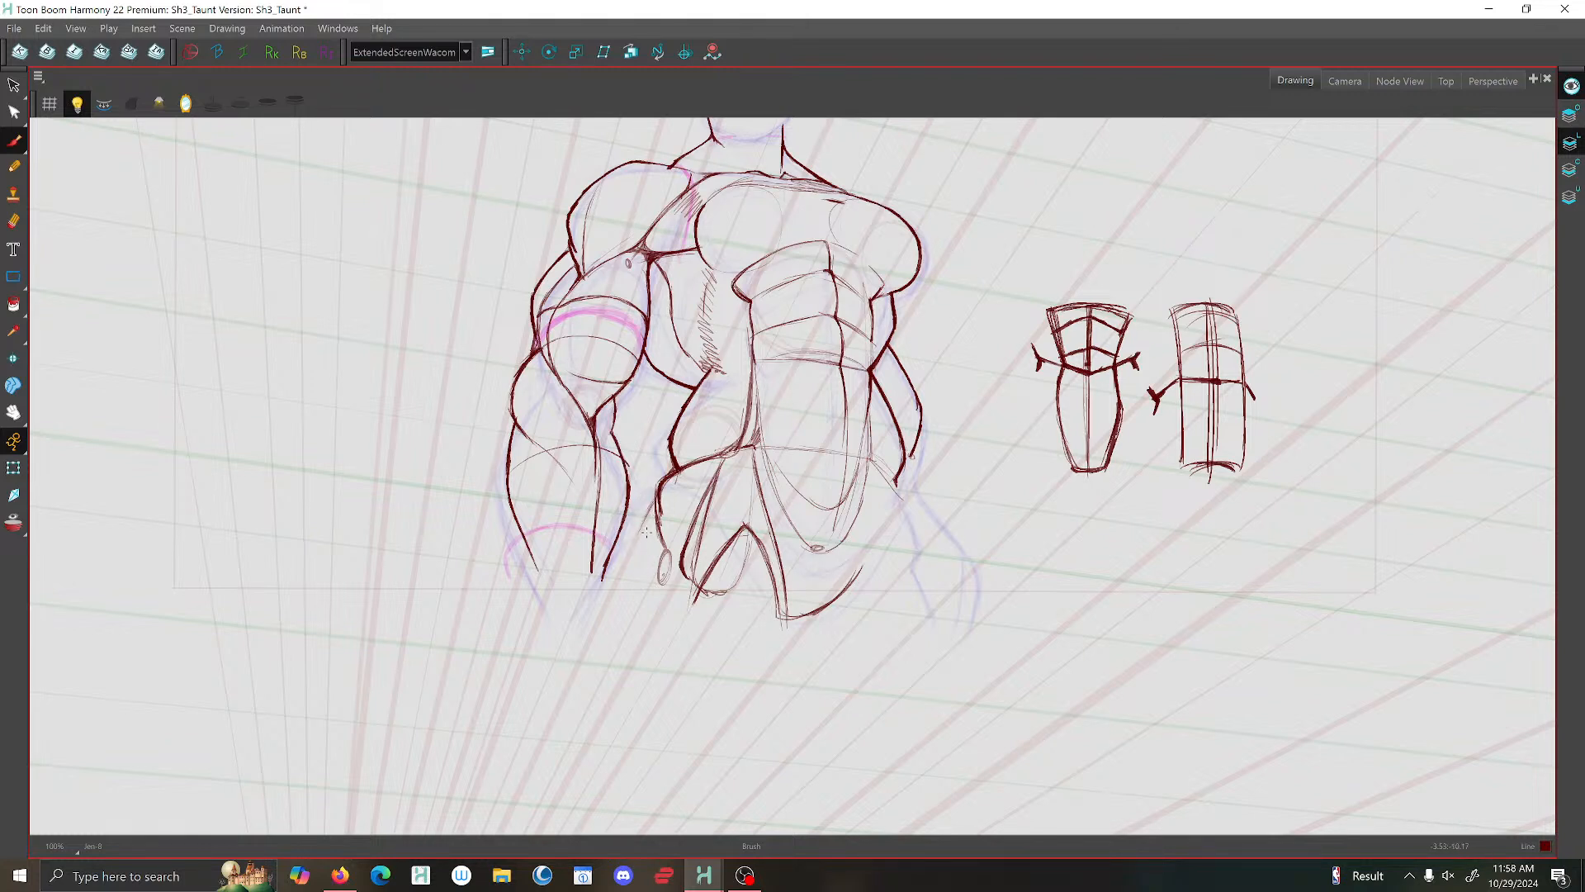
drag(655, 502, 613, 607)
drag(657, 507, 612, 632)
- Turn on the mirrored drawing view and brush the lower abdomen's curve from the far hip down towards the crotch
scroll(669, 441, down, 5)
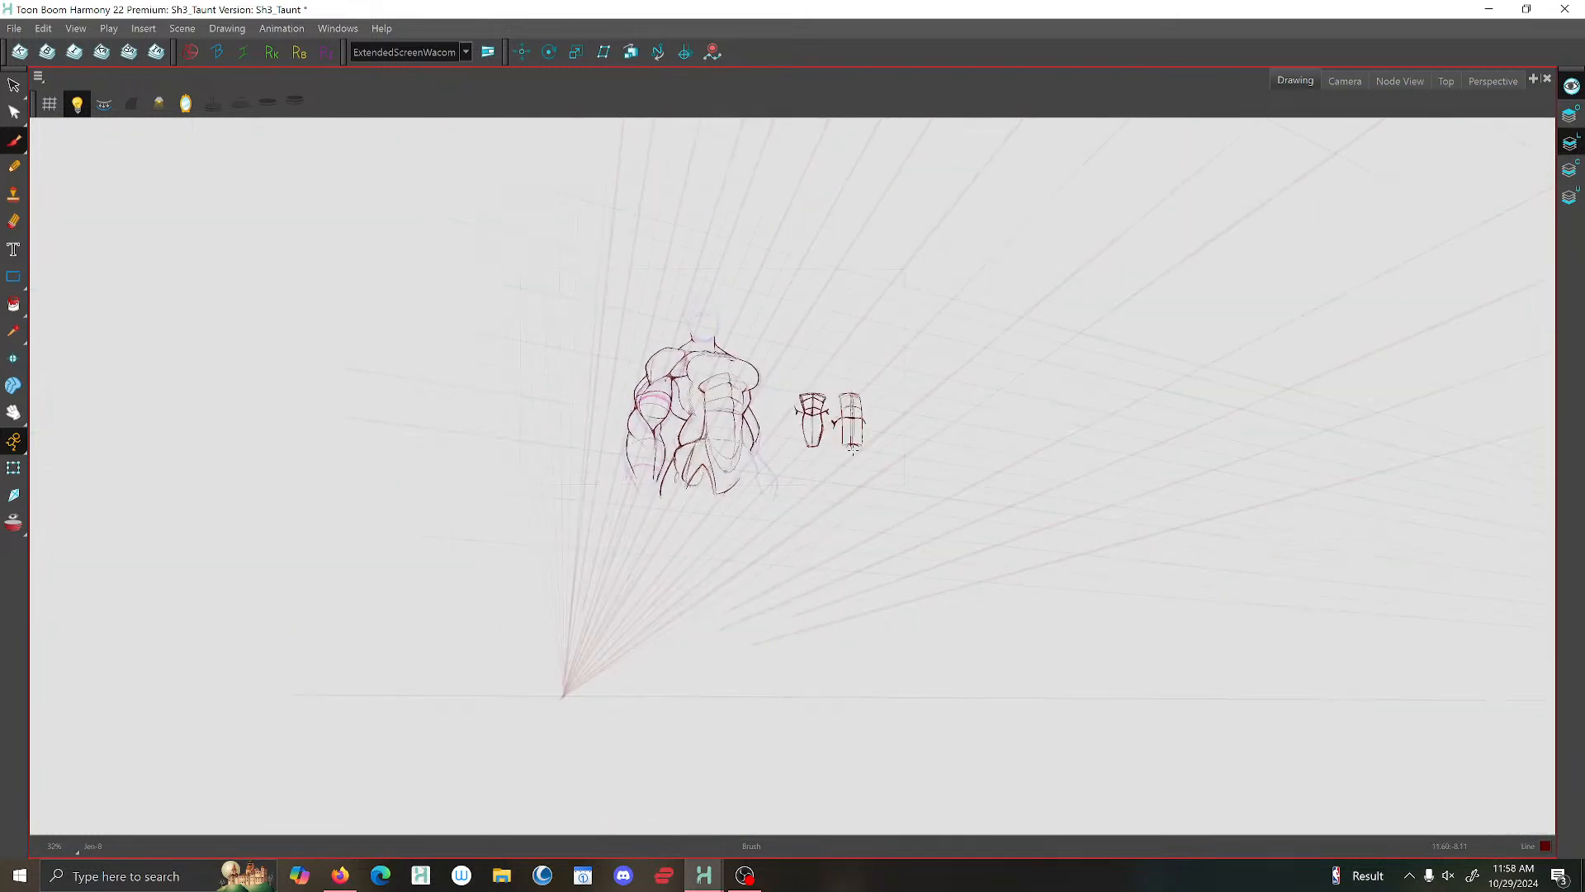
click(185, 103)
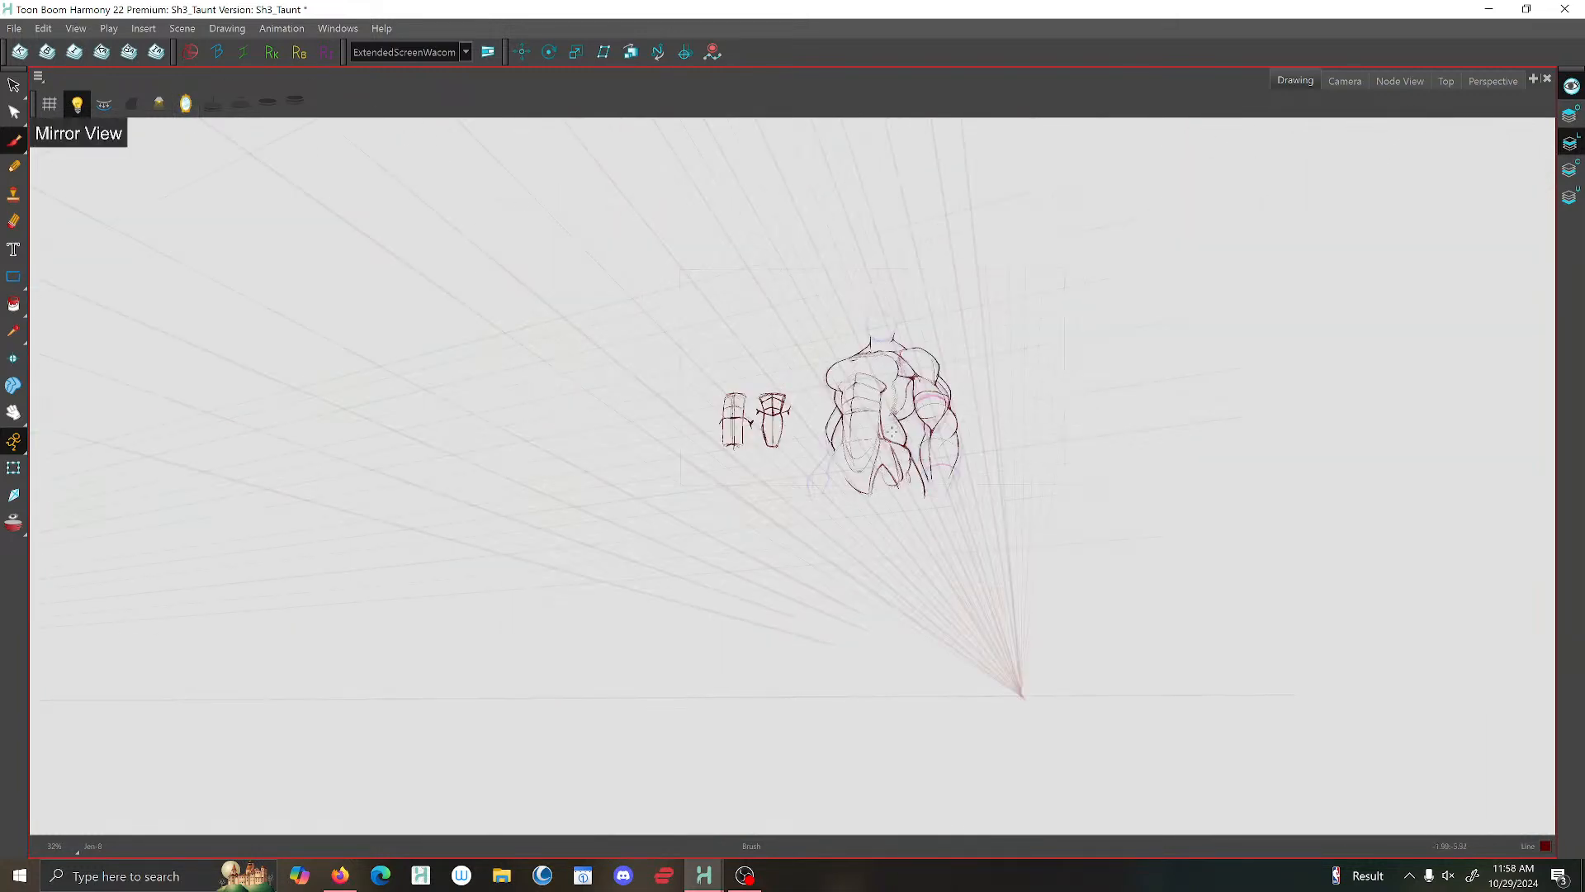
scroll(881, 470, up, 5)
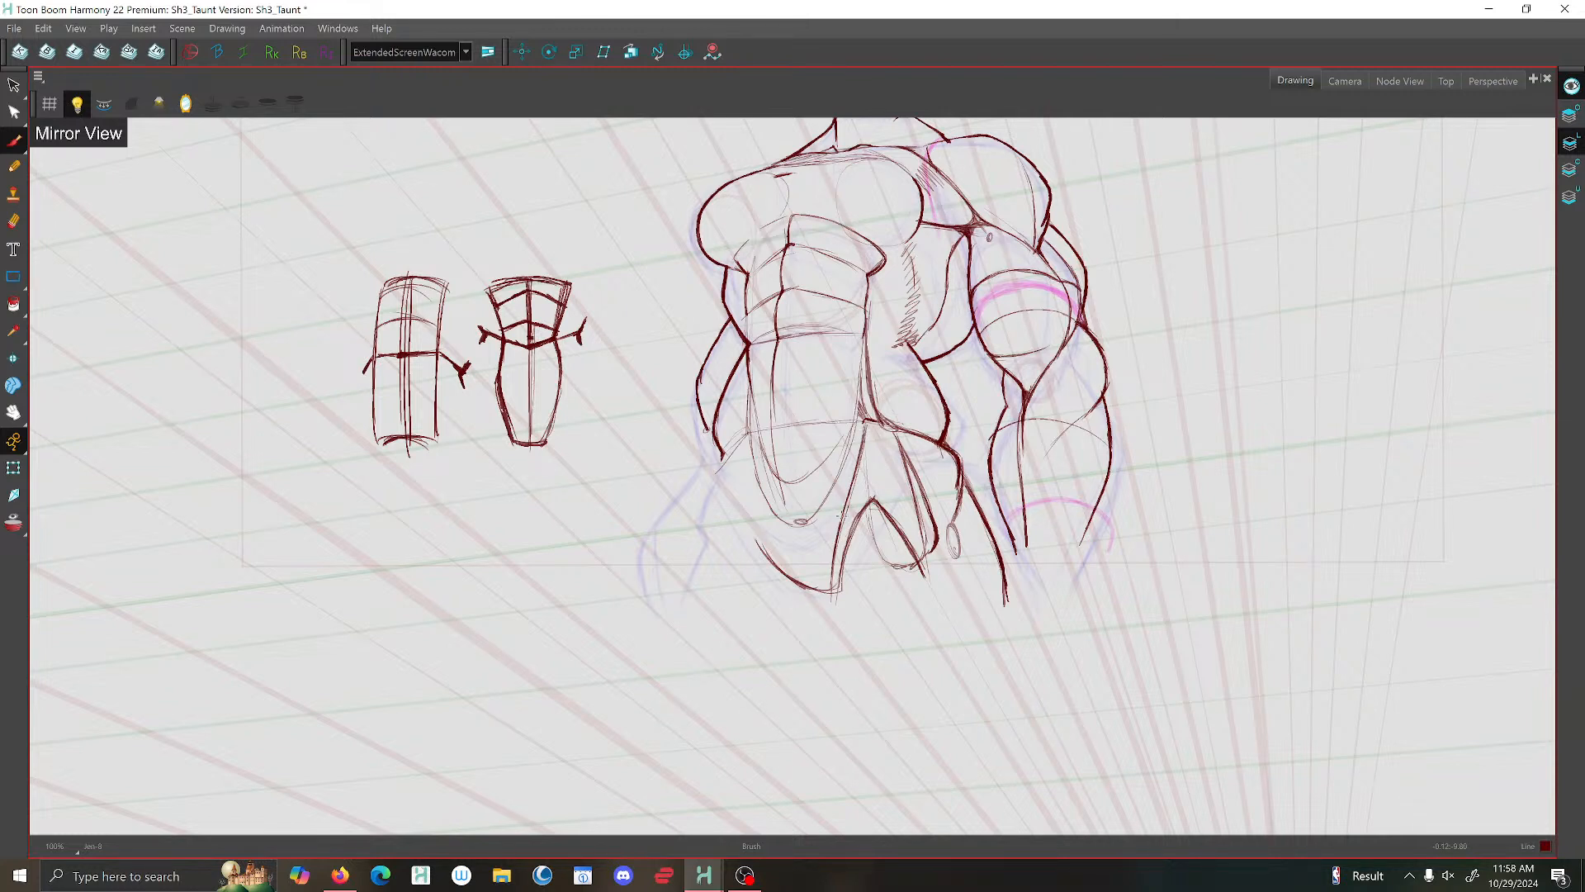
drag(763, 541, 816, 546)
mouse_move(726, 446)
mouse_down()
mouse_move(739, 509)
mouse_move(773, 545)
mouse_move(826, 553)
mouse_up()
drag(849, 499, 832, 606)
key(2)
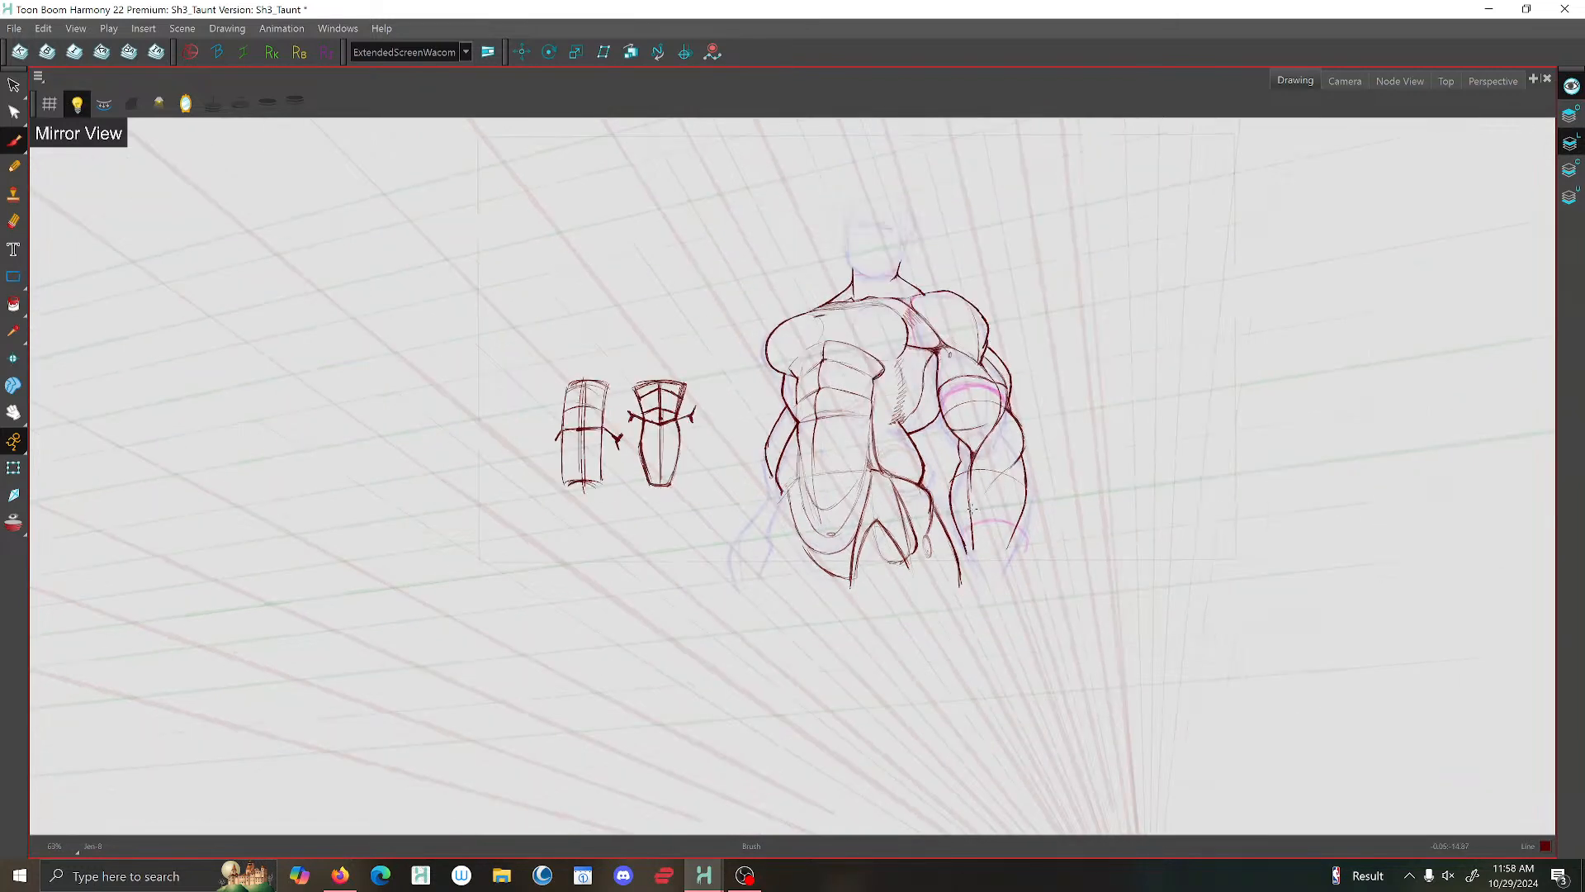
- Brush the long lines of the thigh muscle form below the inked hip and erase its overlapping lower part
key(1)
scroll(955, 545, up, 1)
drag(904, 481, 951, 578)
scroll(951, 587, down, 3)
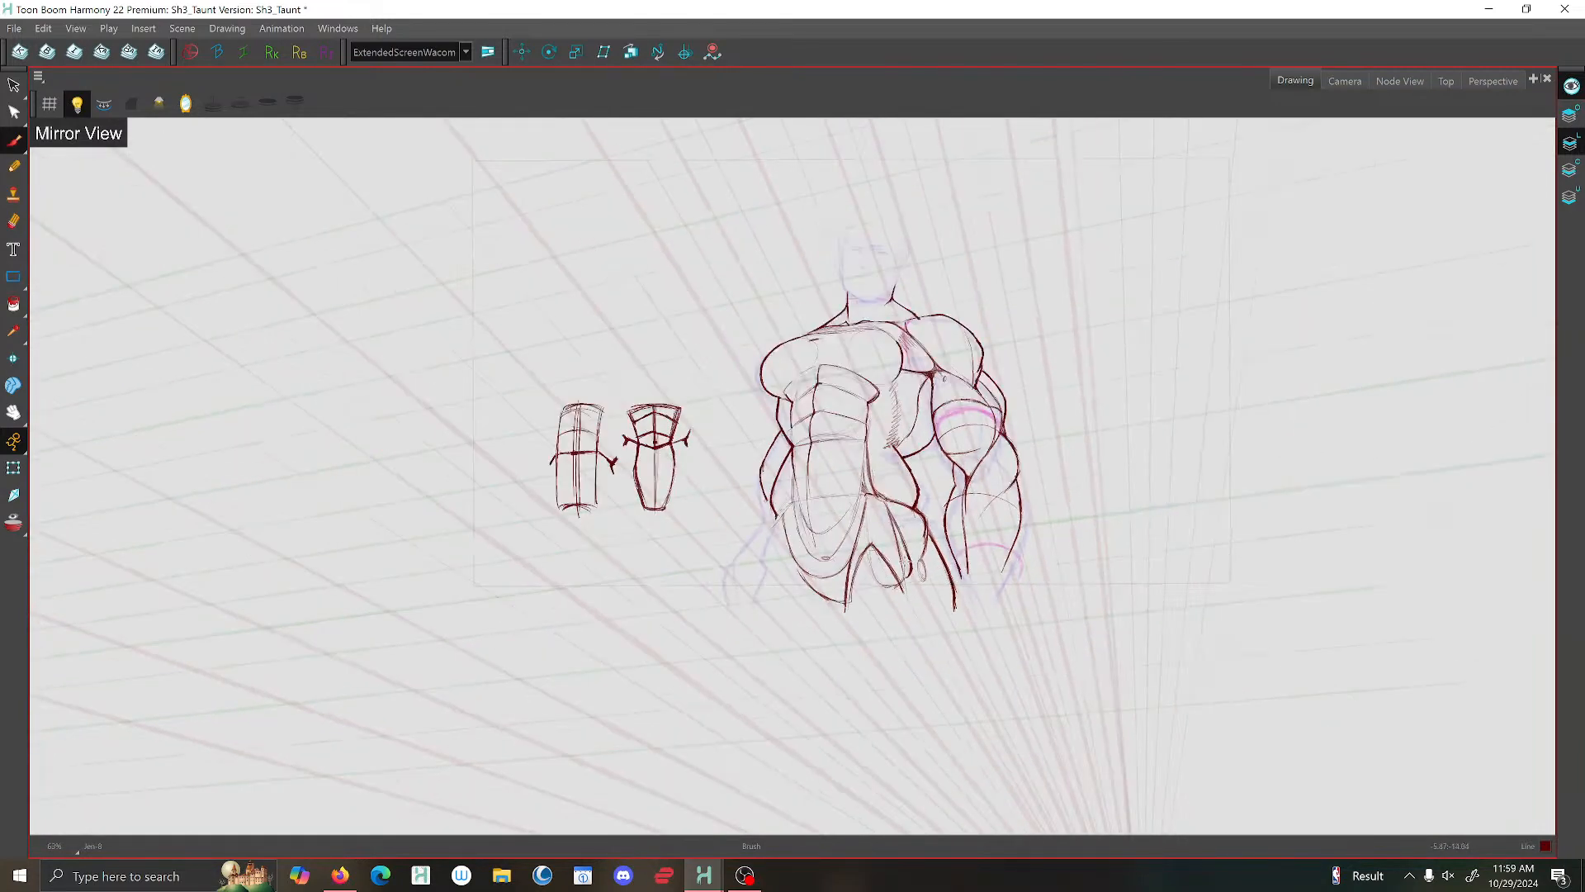
scroll(888, 495, up, 2)
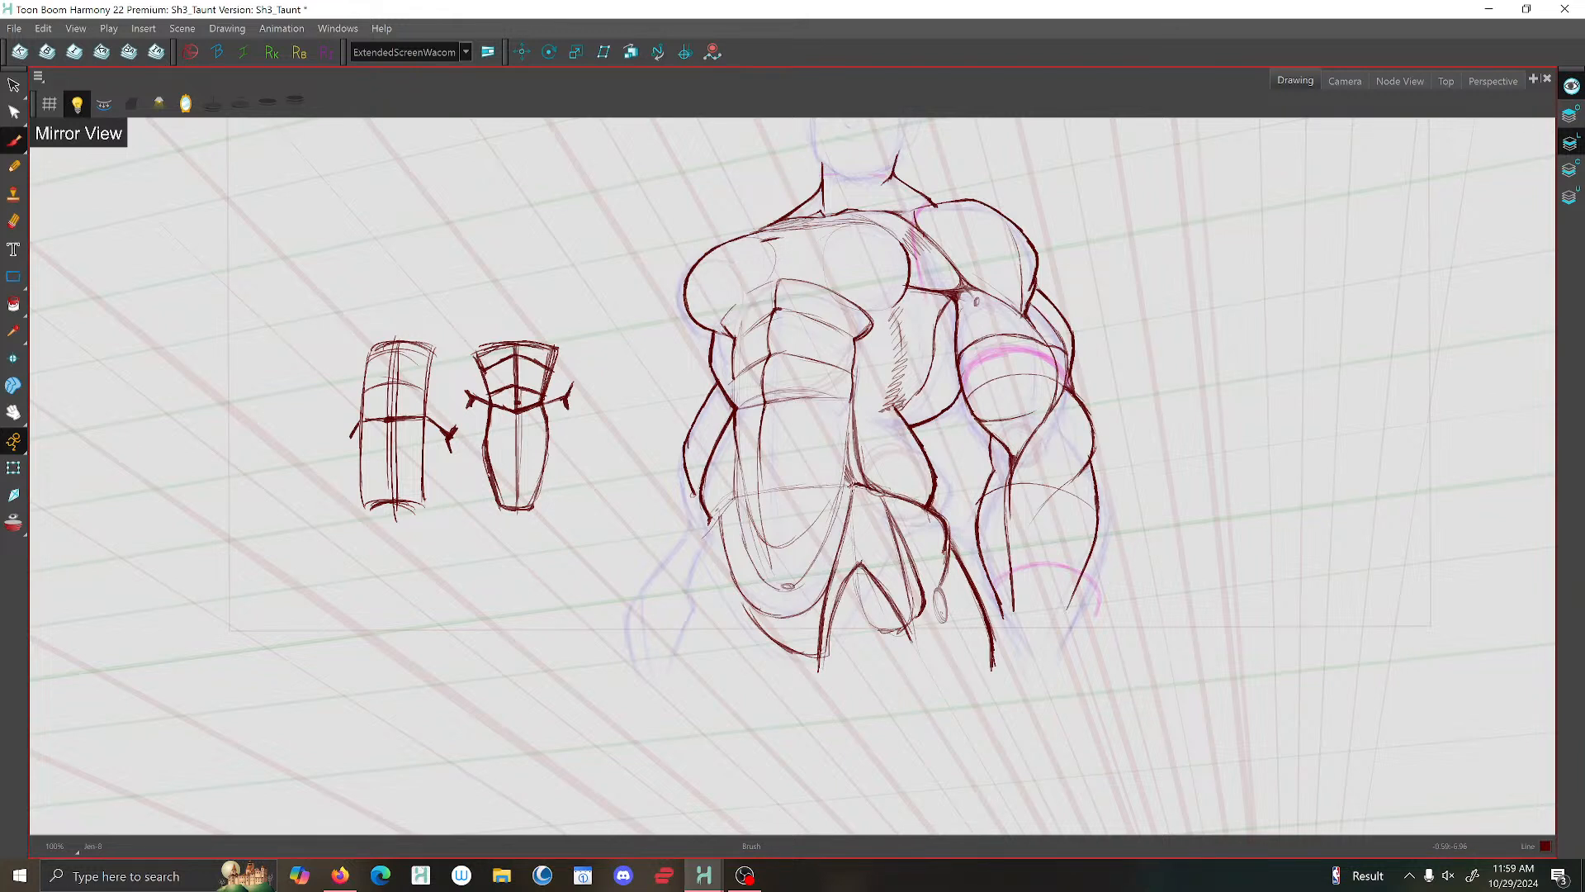
drag(856, 487, 873, 574)
drag(858, 520, 912, 637)
scroll(864, 533, down, 2)
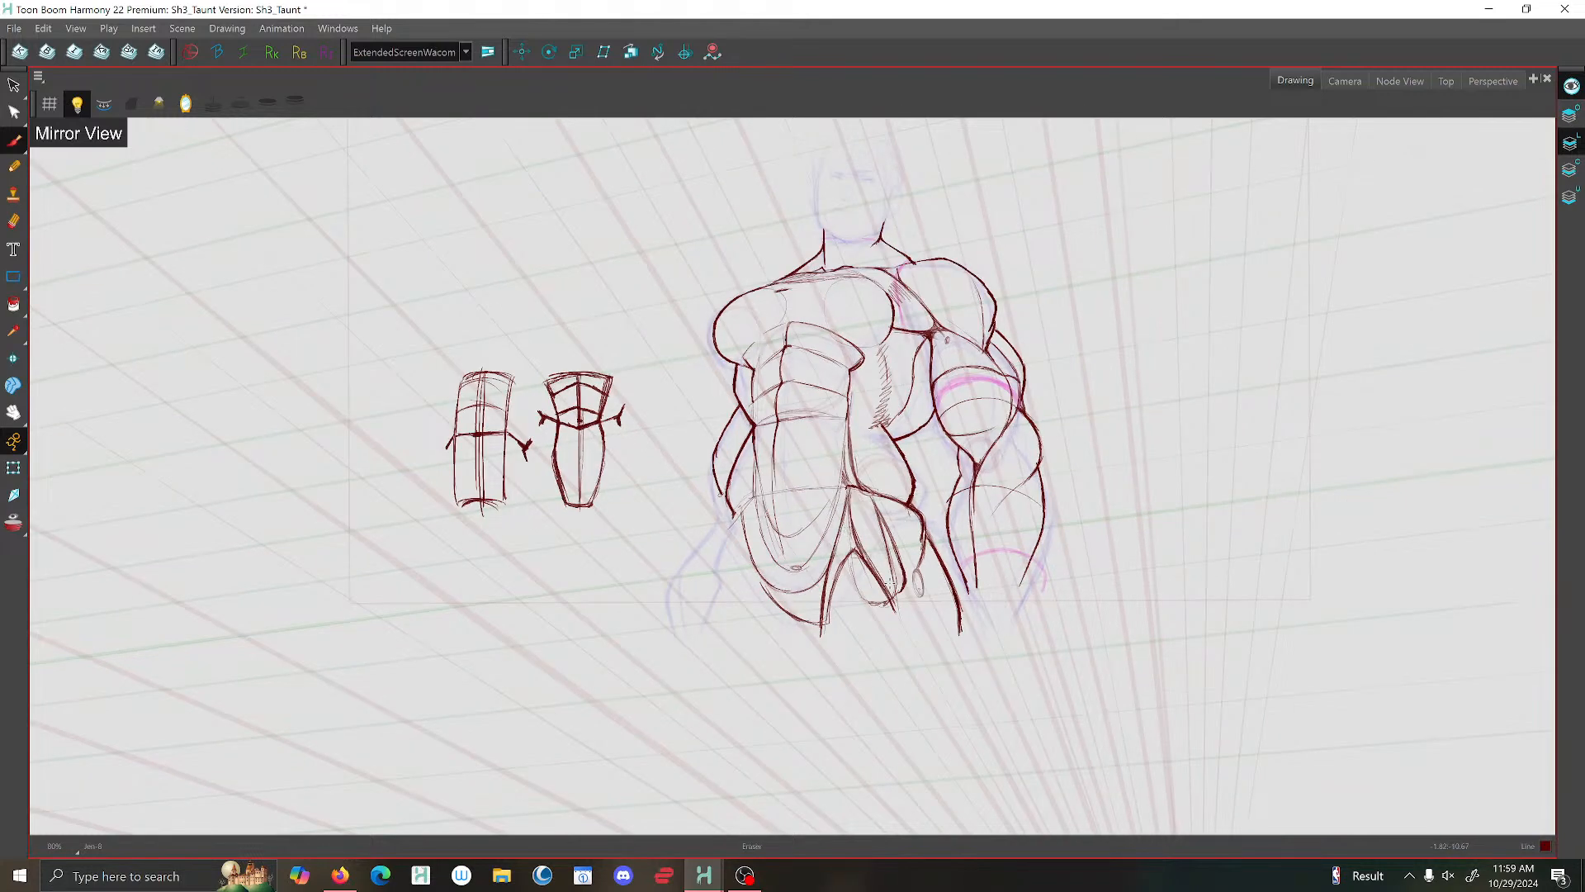
drag(889, 583, 884, 568)
scroll(884, 578, down, 3)
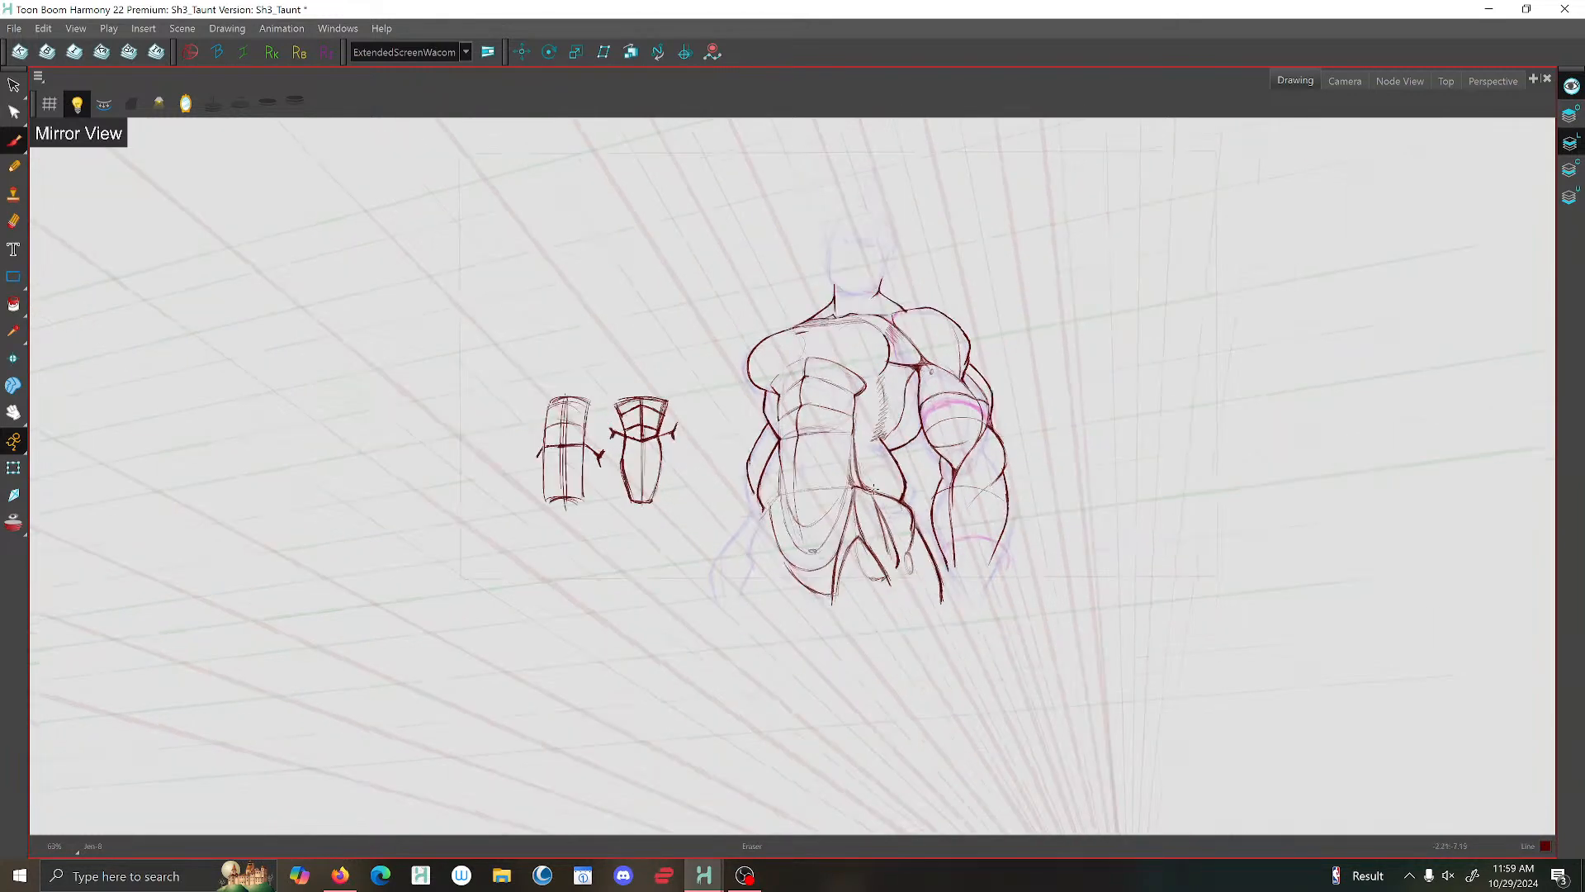
- Brush the forearm-side contour below the far elbow and the outer edge of the far thigh
scroll(867, 543, up, 3)
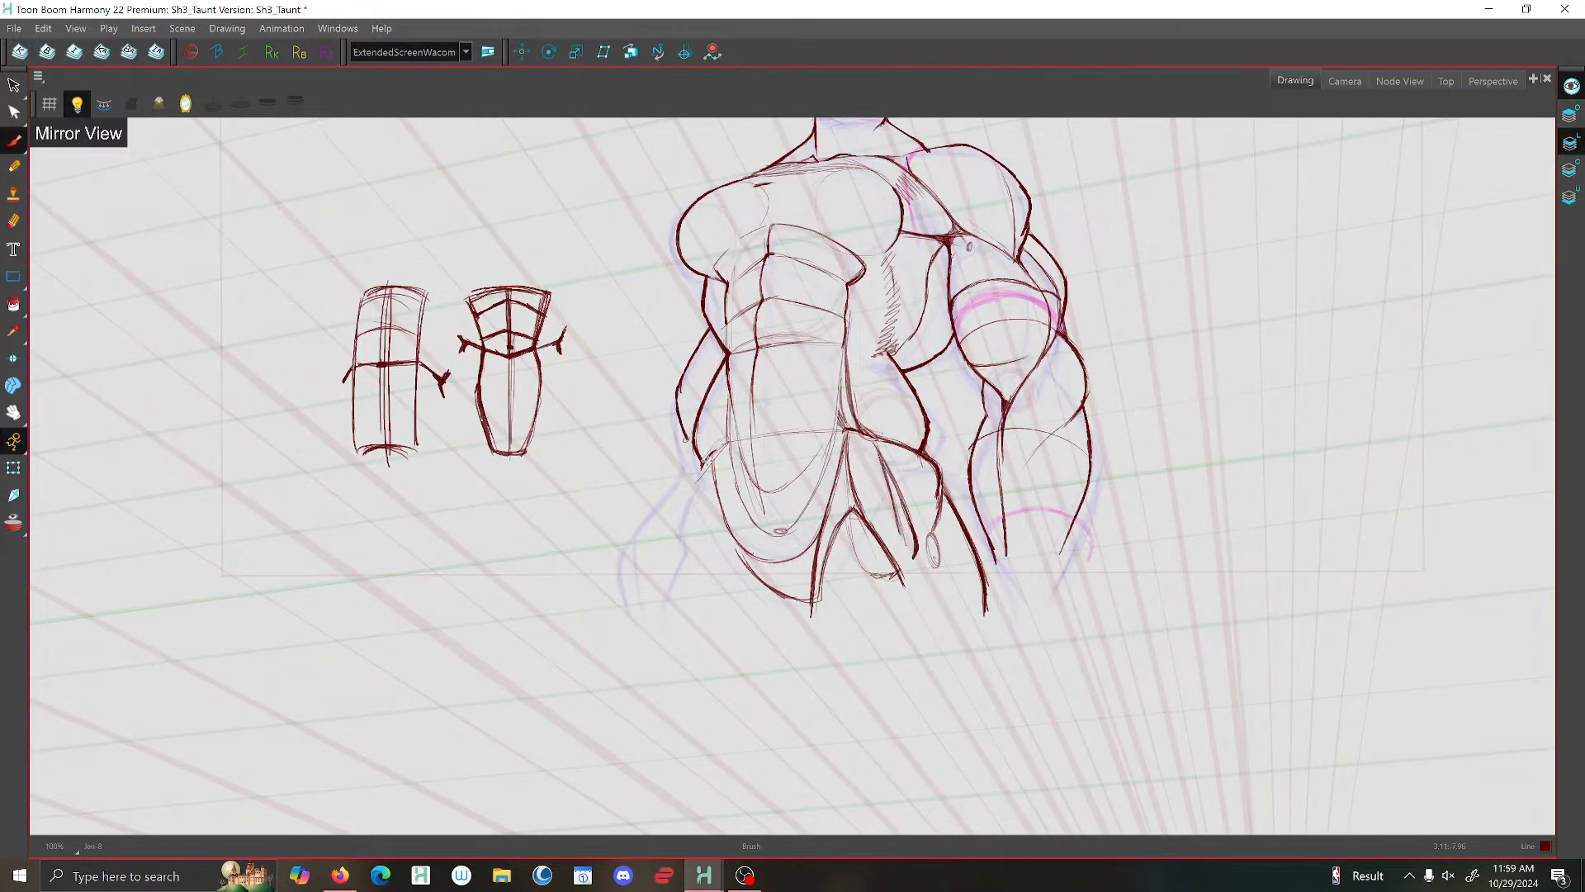
mouse_move(704, 465)
mouse_down()
mouse_move(679, 536)
mouse_move(728, 549)
mouse_move(738, 619)
mouse_up()
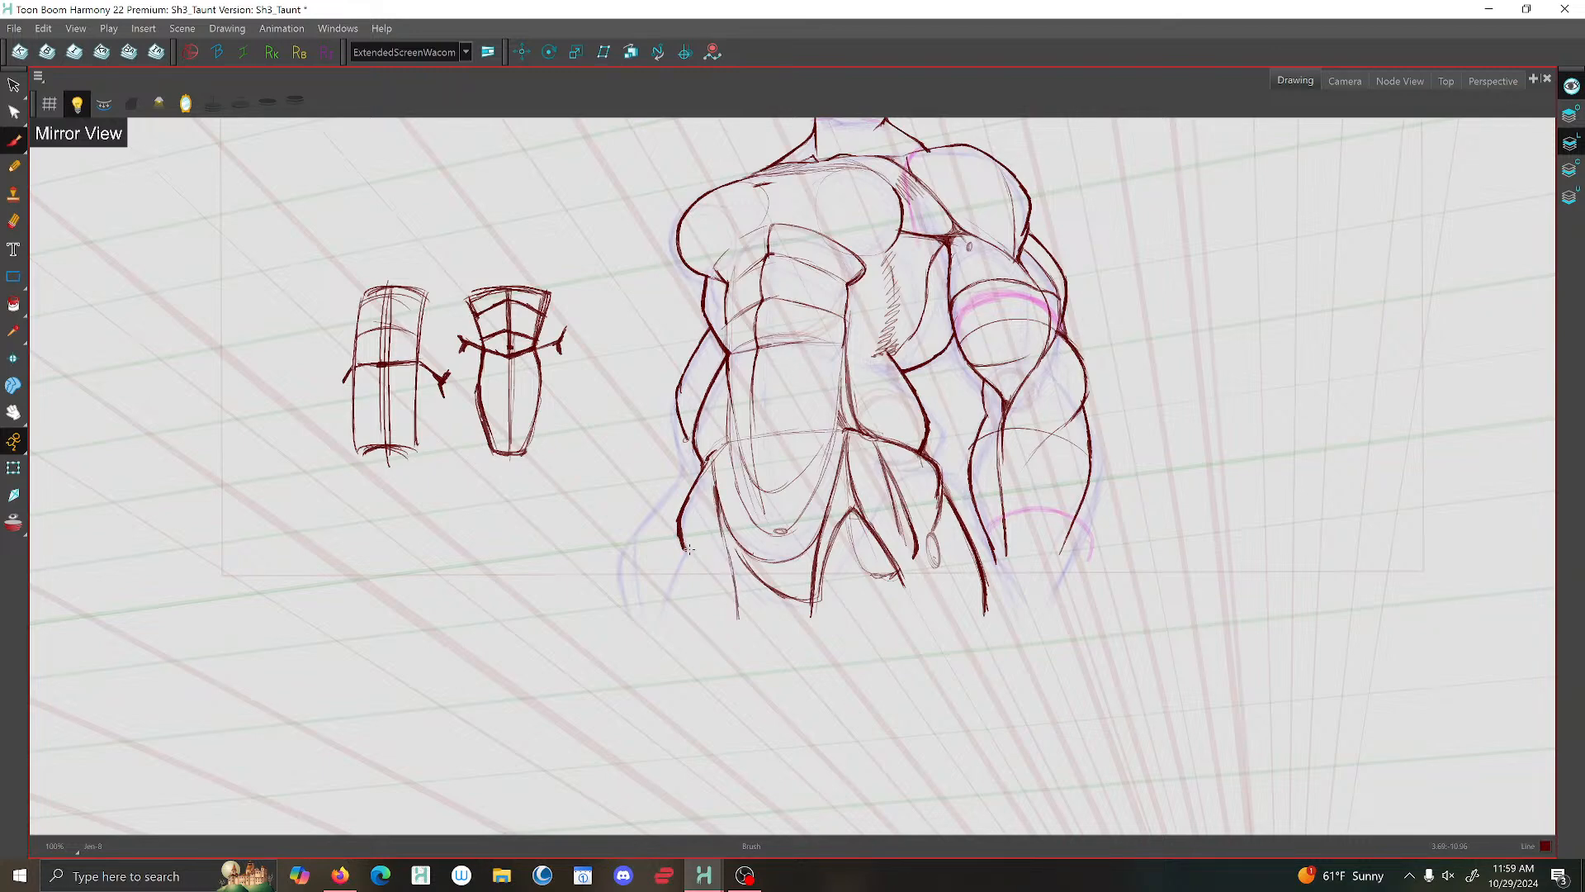
scroll(689, 549, down, 2)
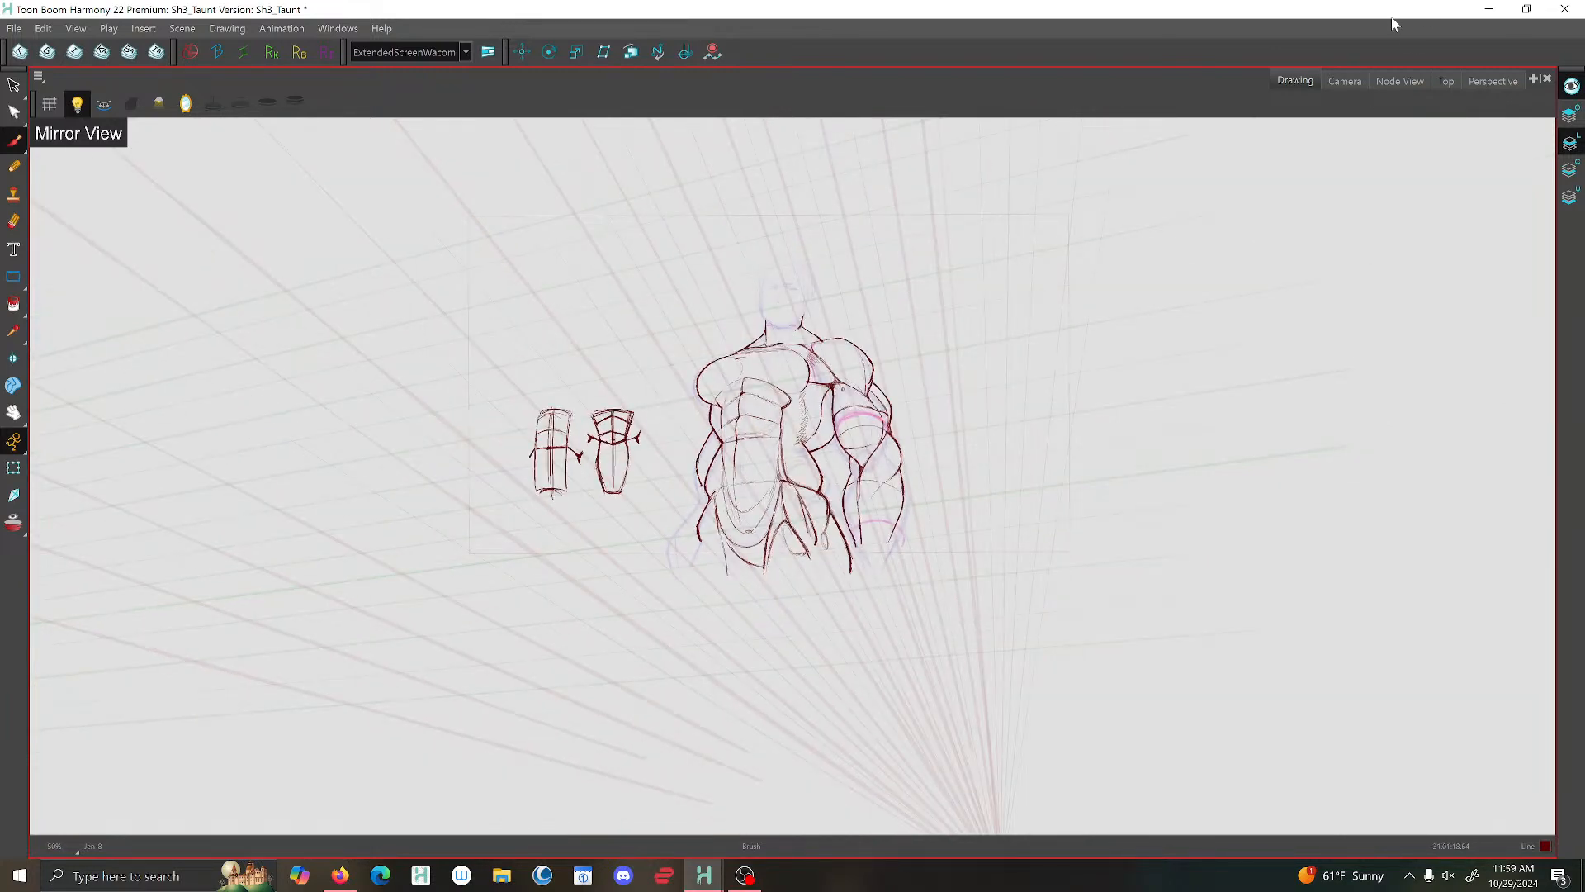
- Switch to the camera view and turn off its mirroring to check the torso and hips
click(1345, 80)
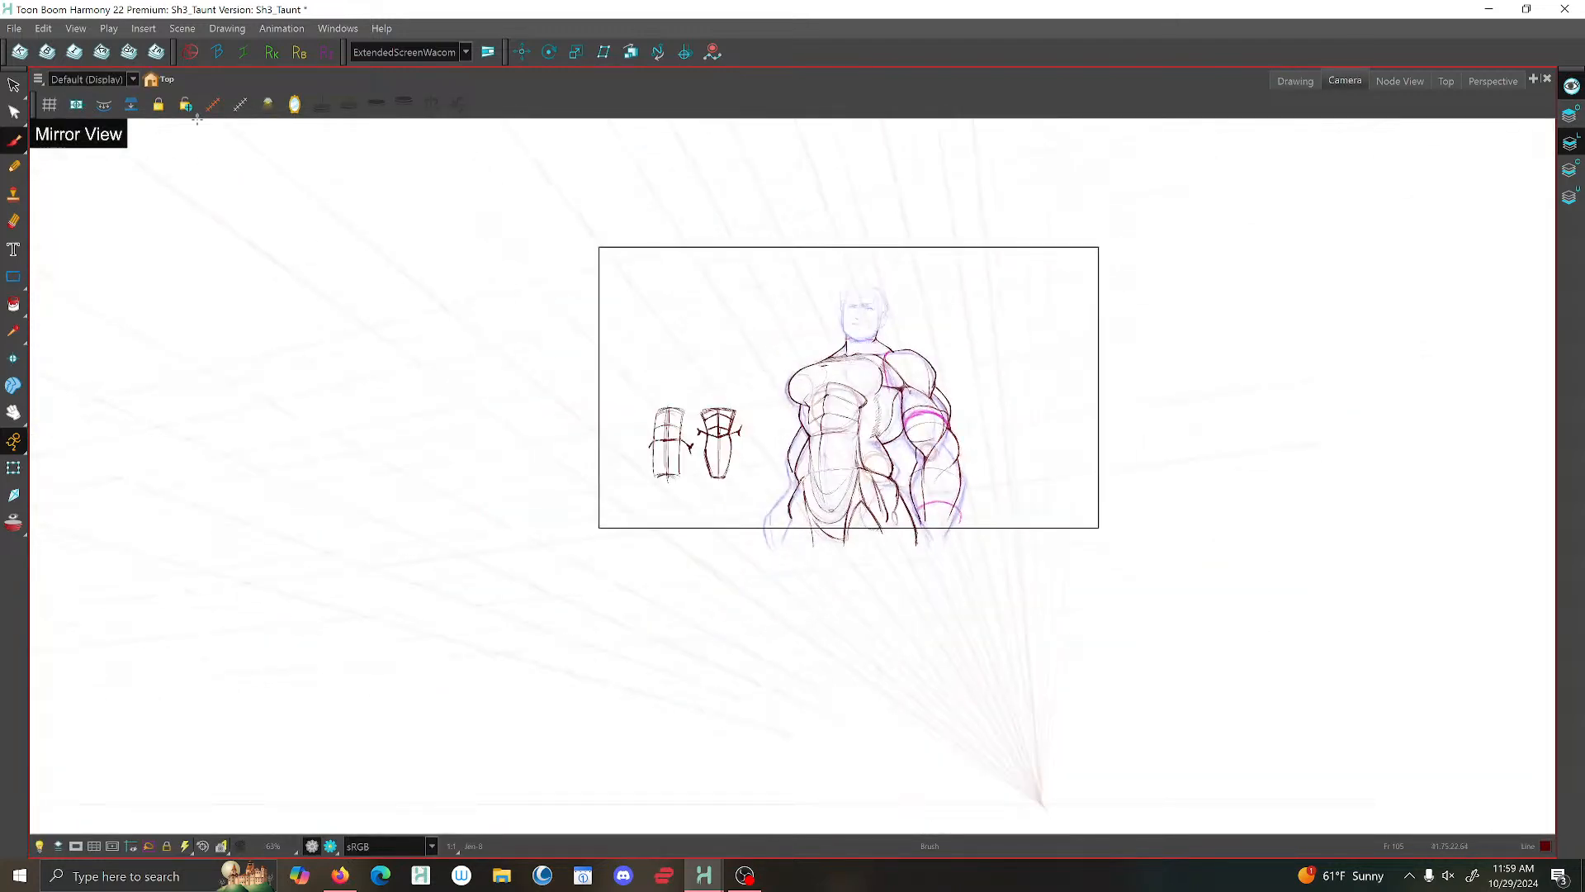
click(295, 104)
scroll(702, 548, up, 3)
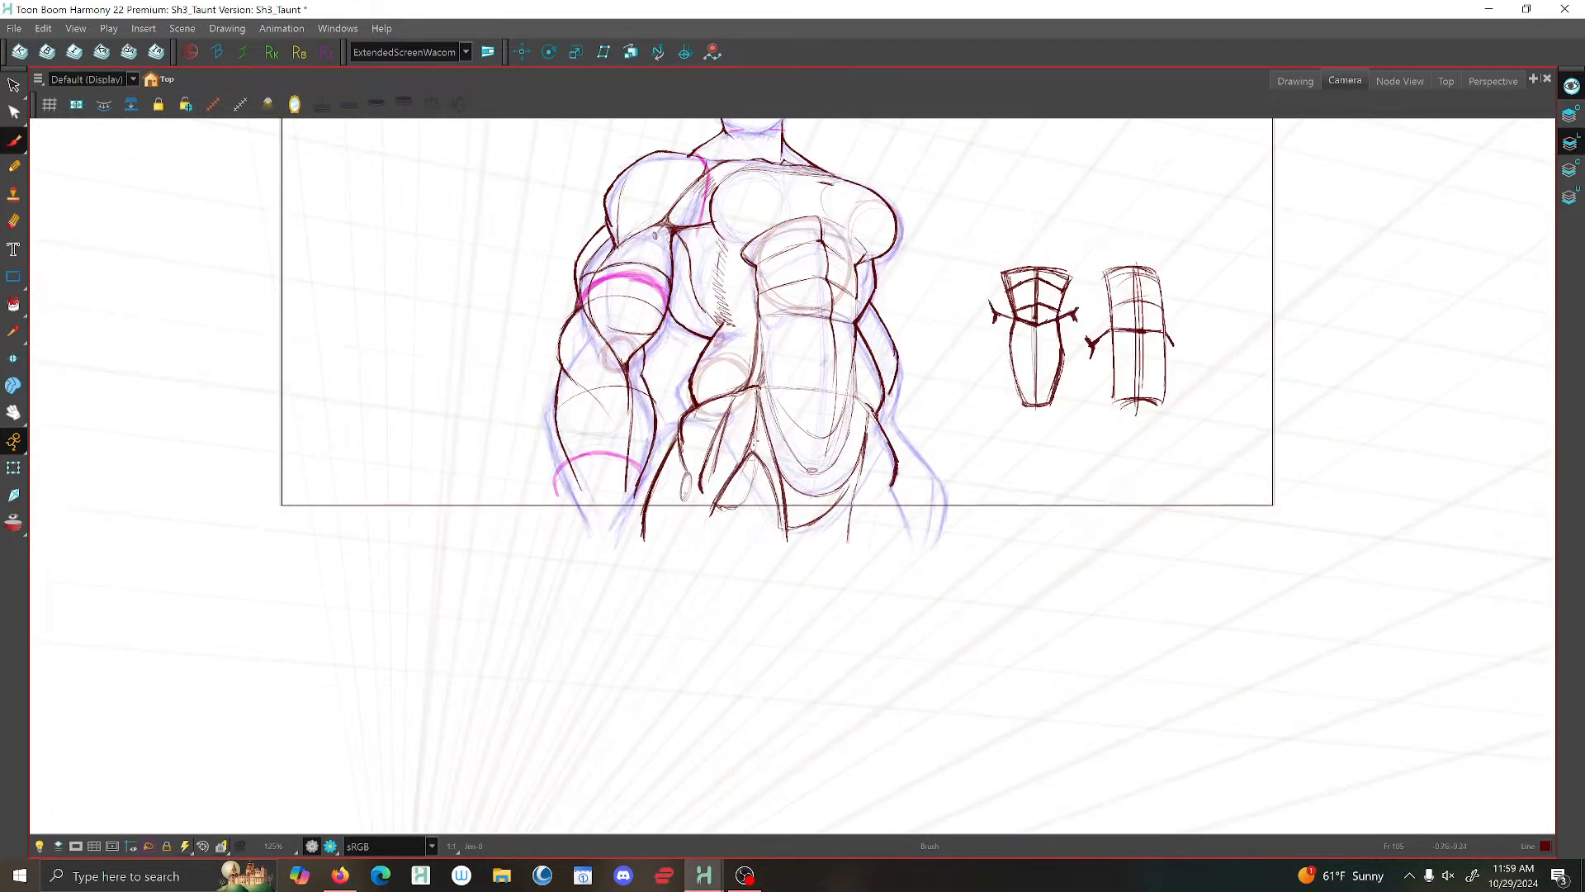
scroll(781, 436, up, 1)
- Delete the surplus curved strokes below the abdominal wedge and the loose upper-thigh lines under the pelvis
key(alt+s)
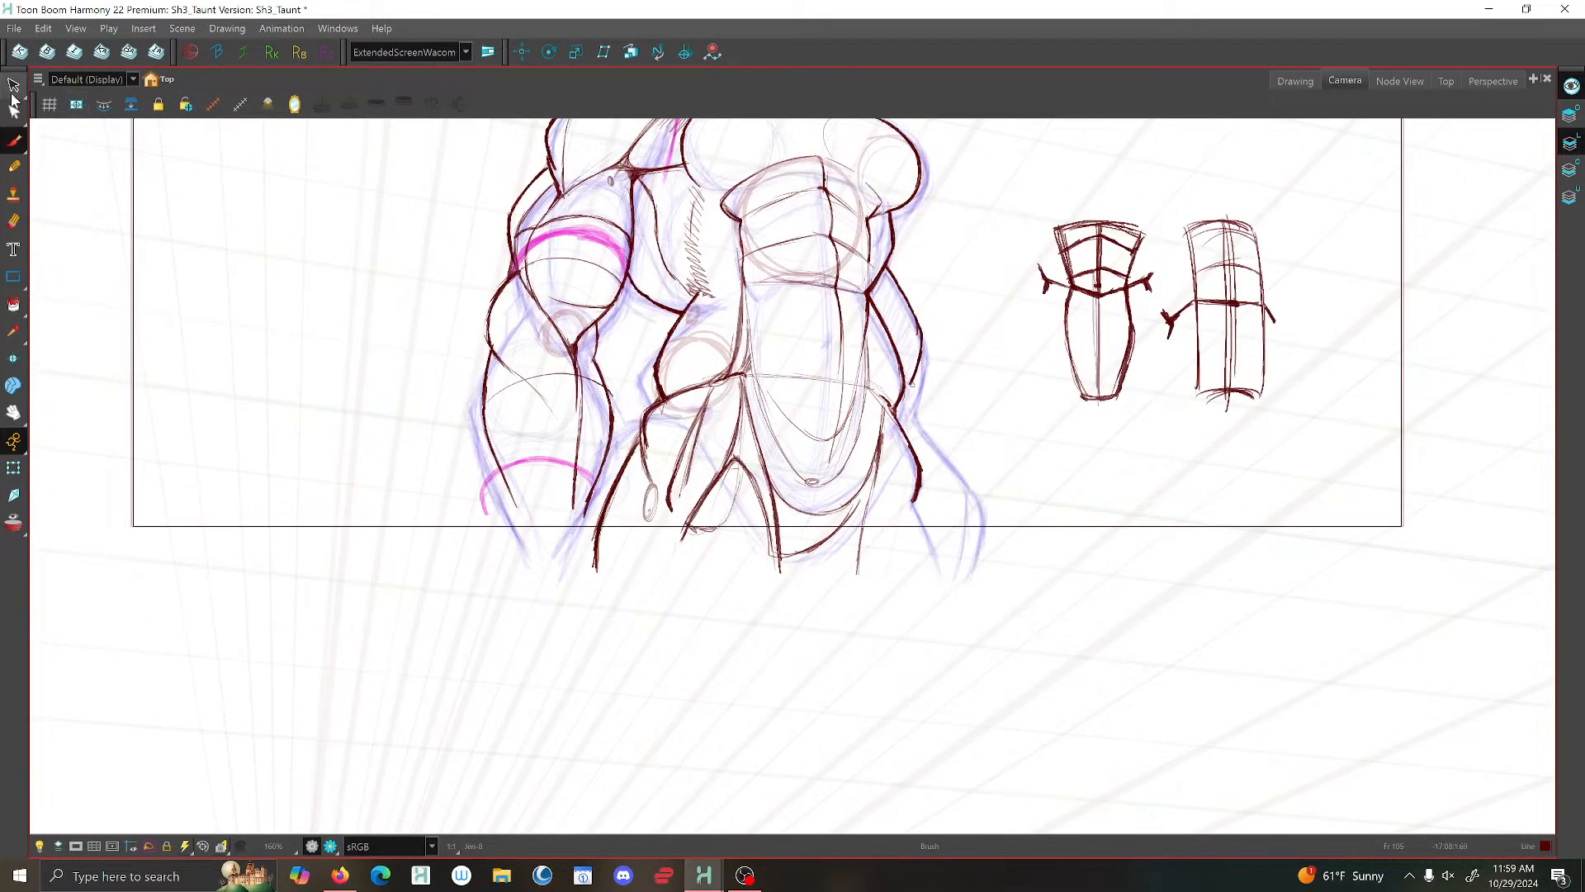
click(777, 505)
key(Delete)
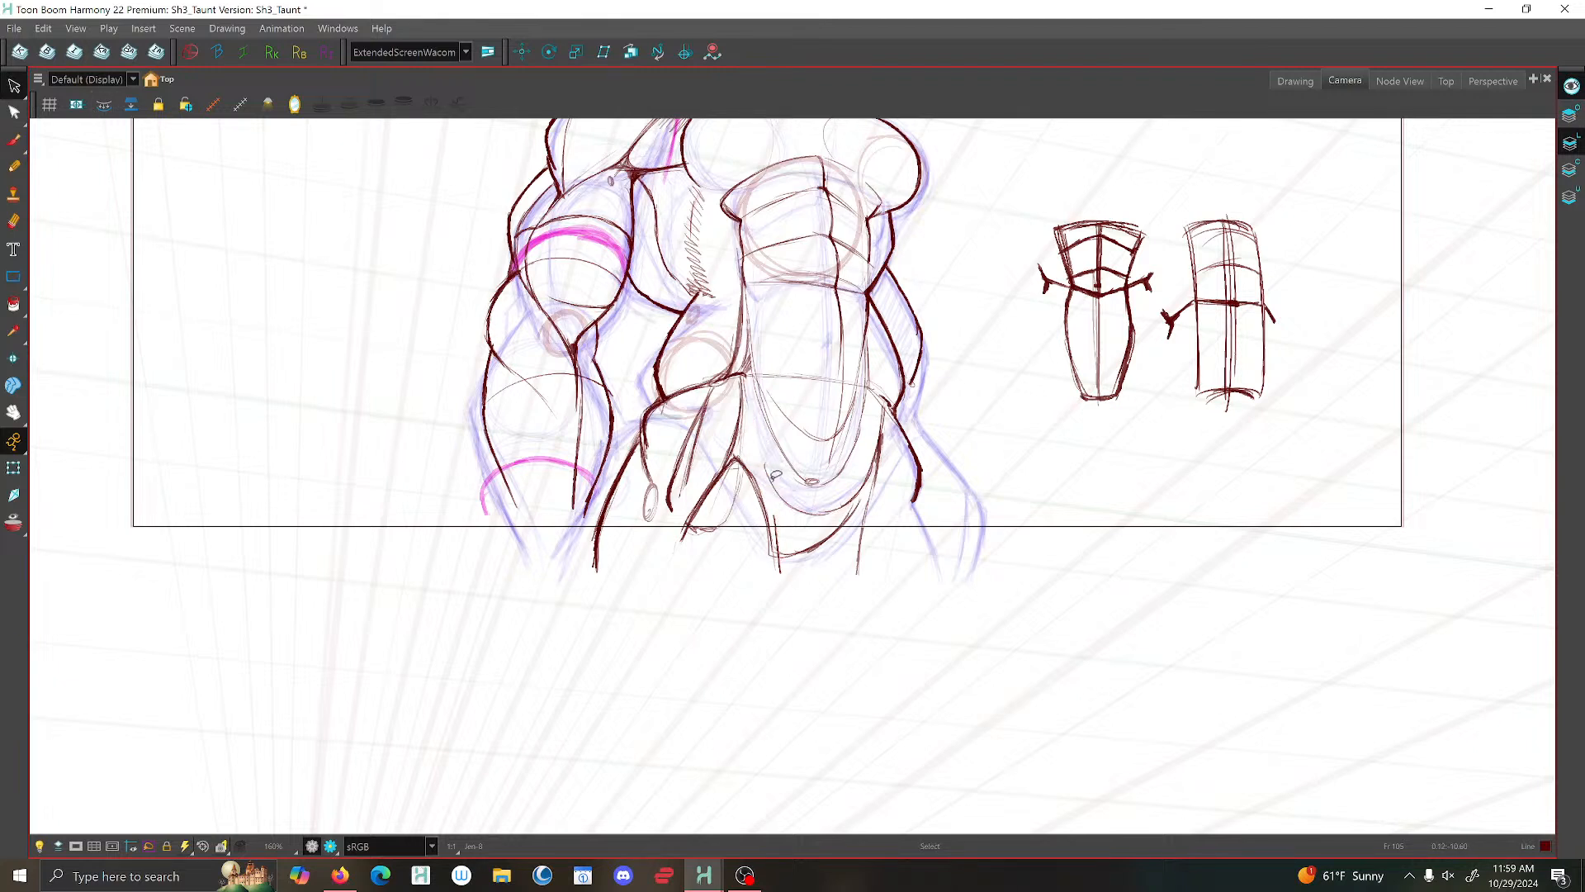
click(794, 509)
key(Delete)
click(809, 508)
key(Delete)
click(880, 458)
key(Delete)
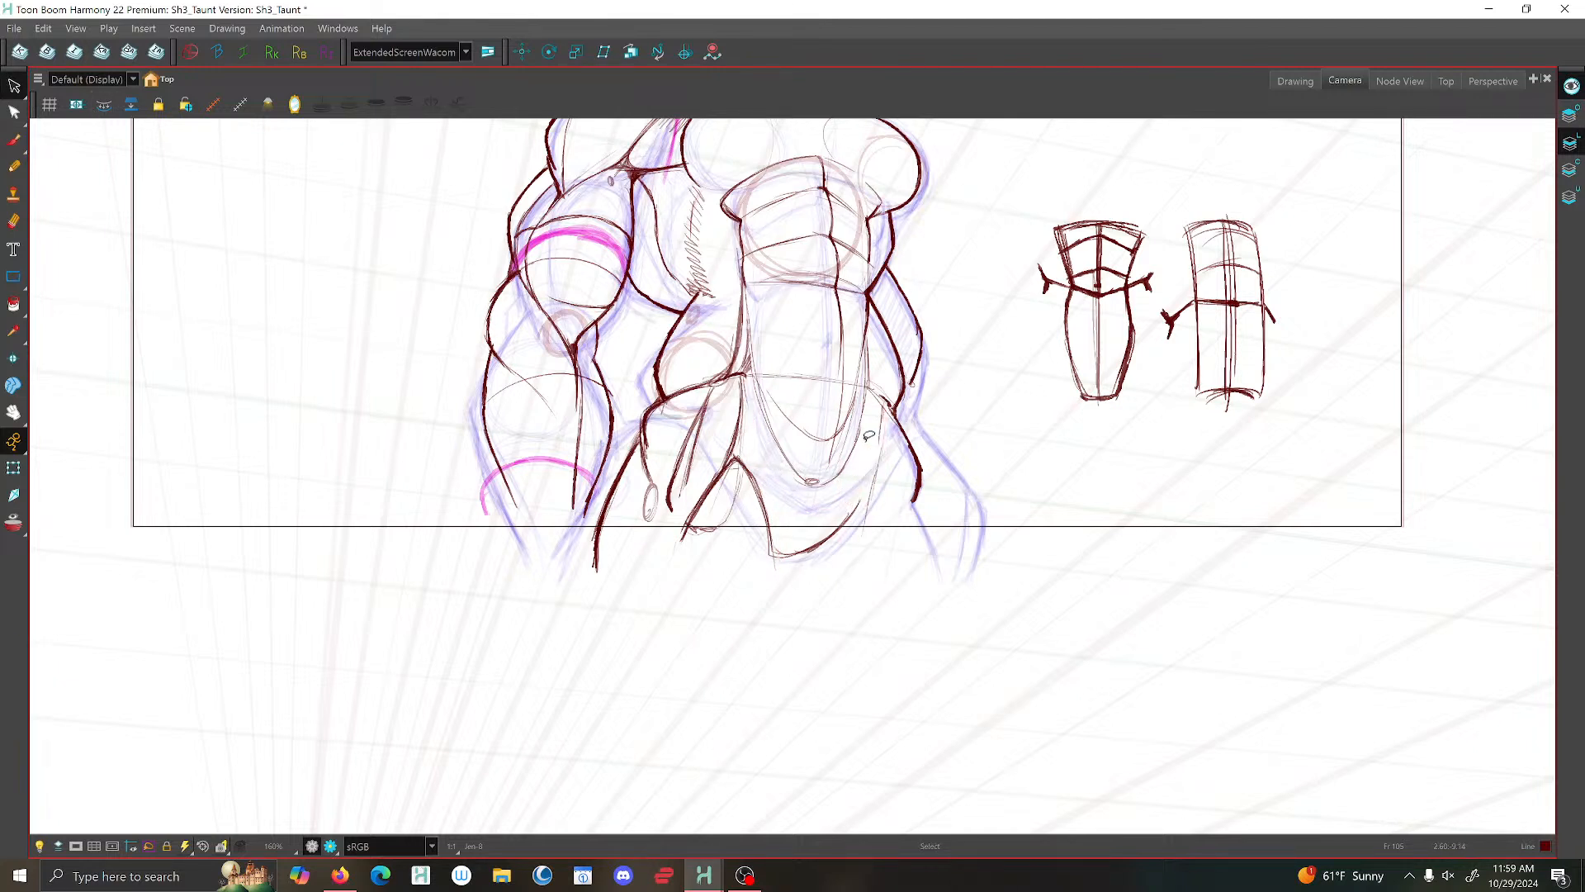
- Delete the leftover pelvis stroke and the steep curved line beneath the abdominal wedge
click(742, 404)
key(Delete)
click(740, 474)
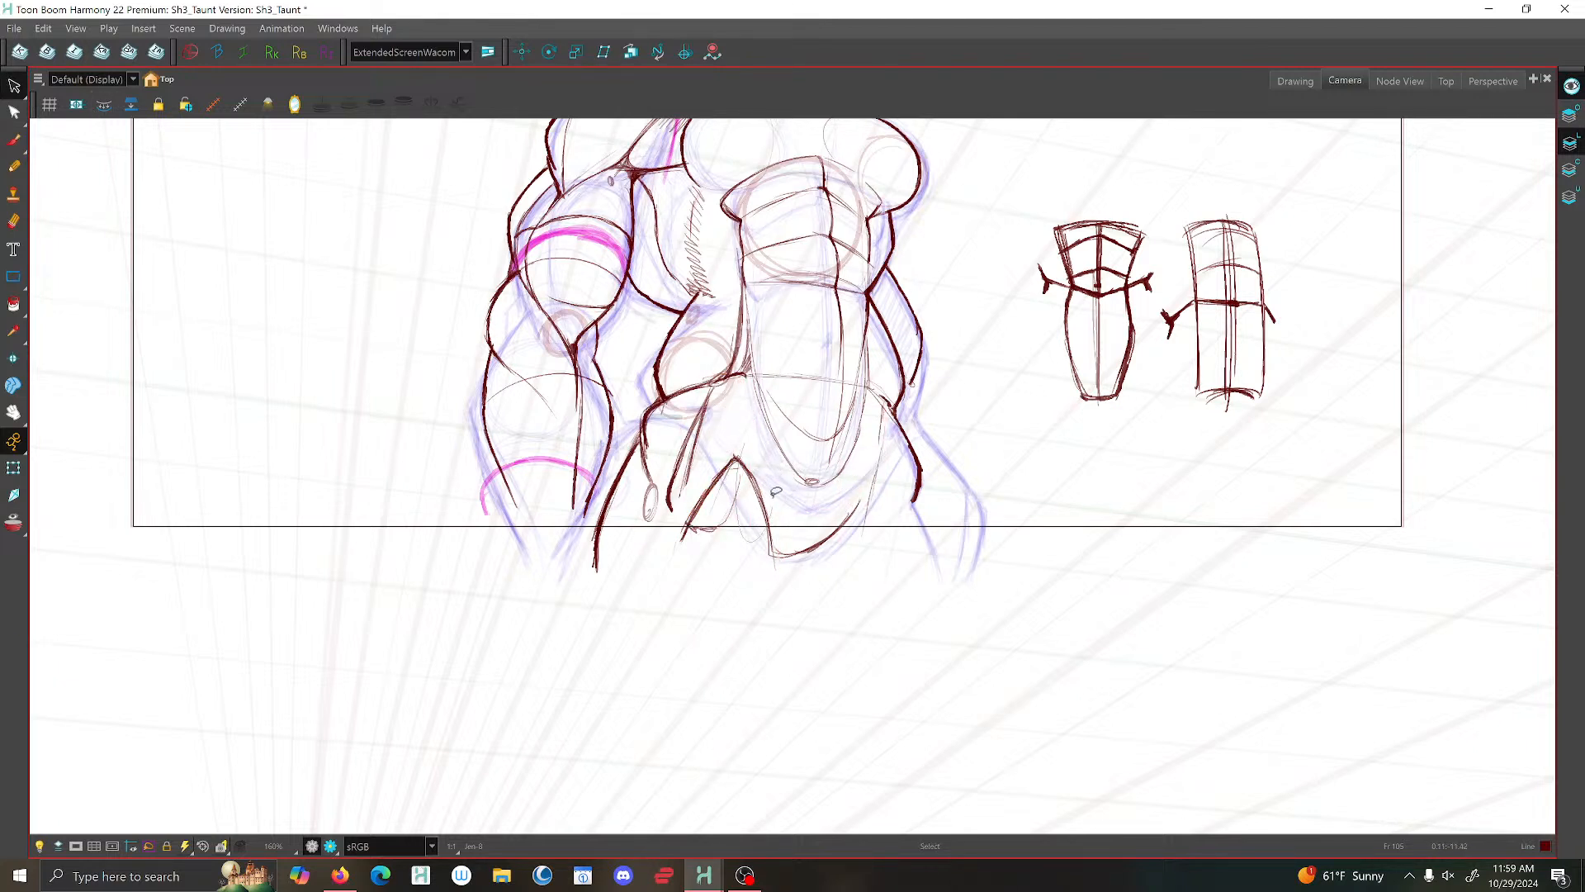
key(Delete)
scroll(760, 470, down, 4)
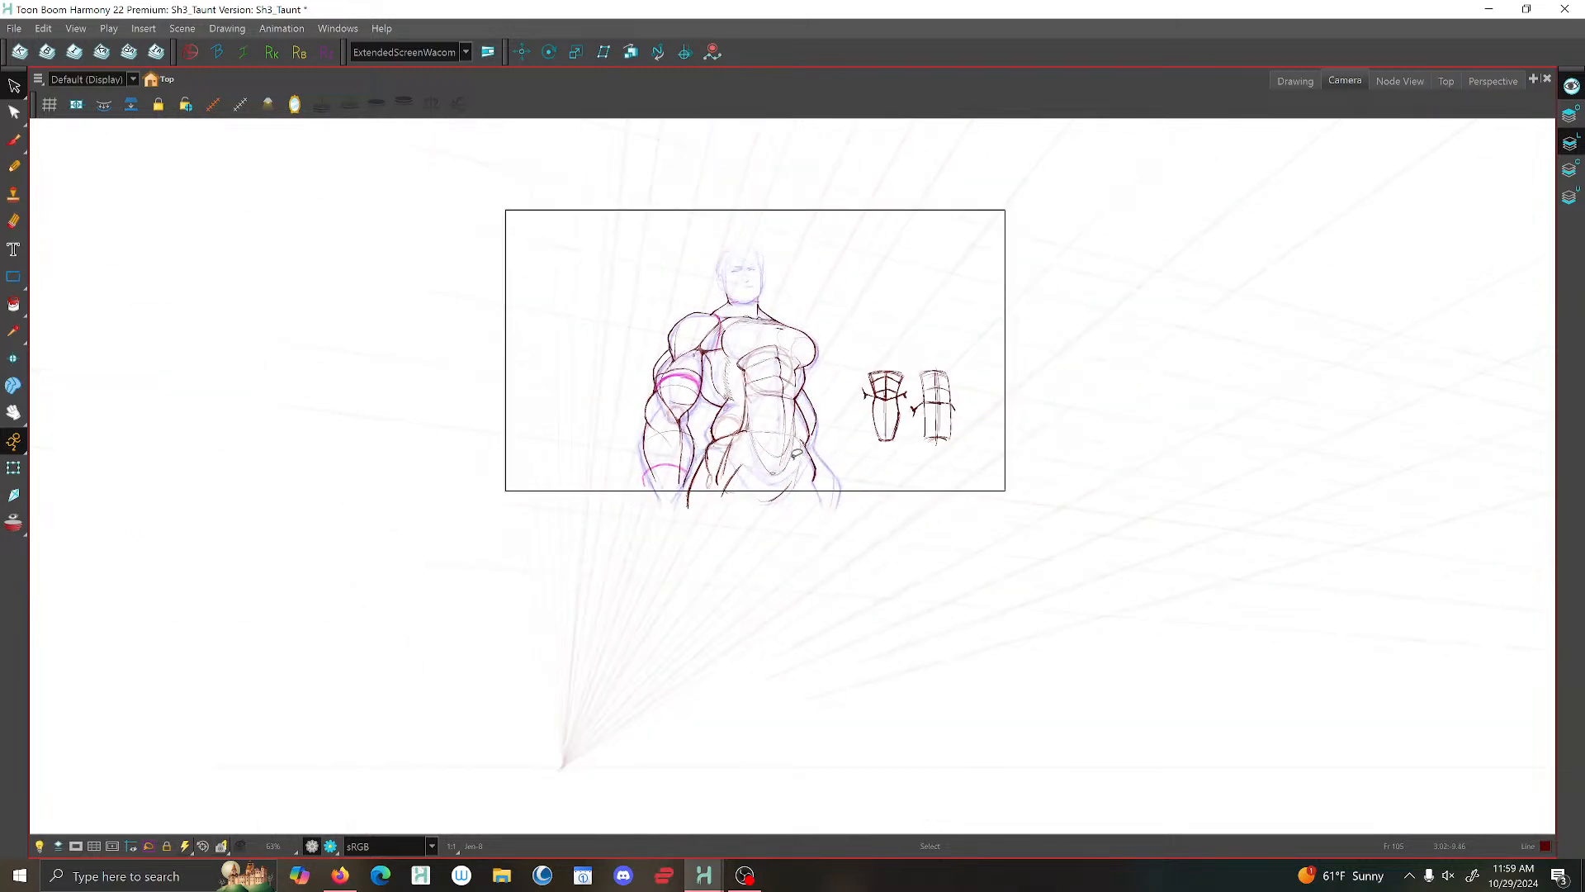
scroll(746, 450, up, 3)
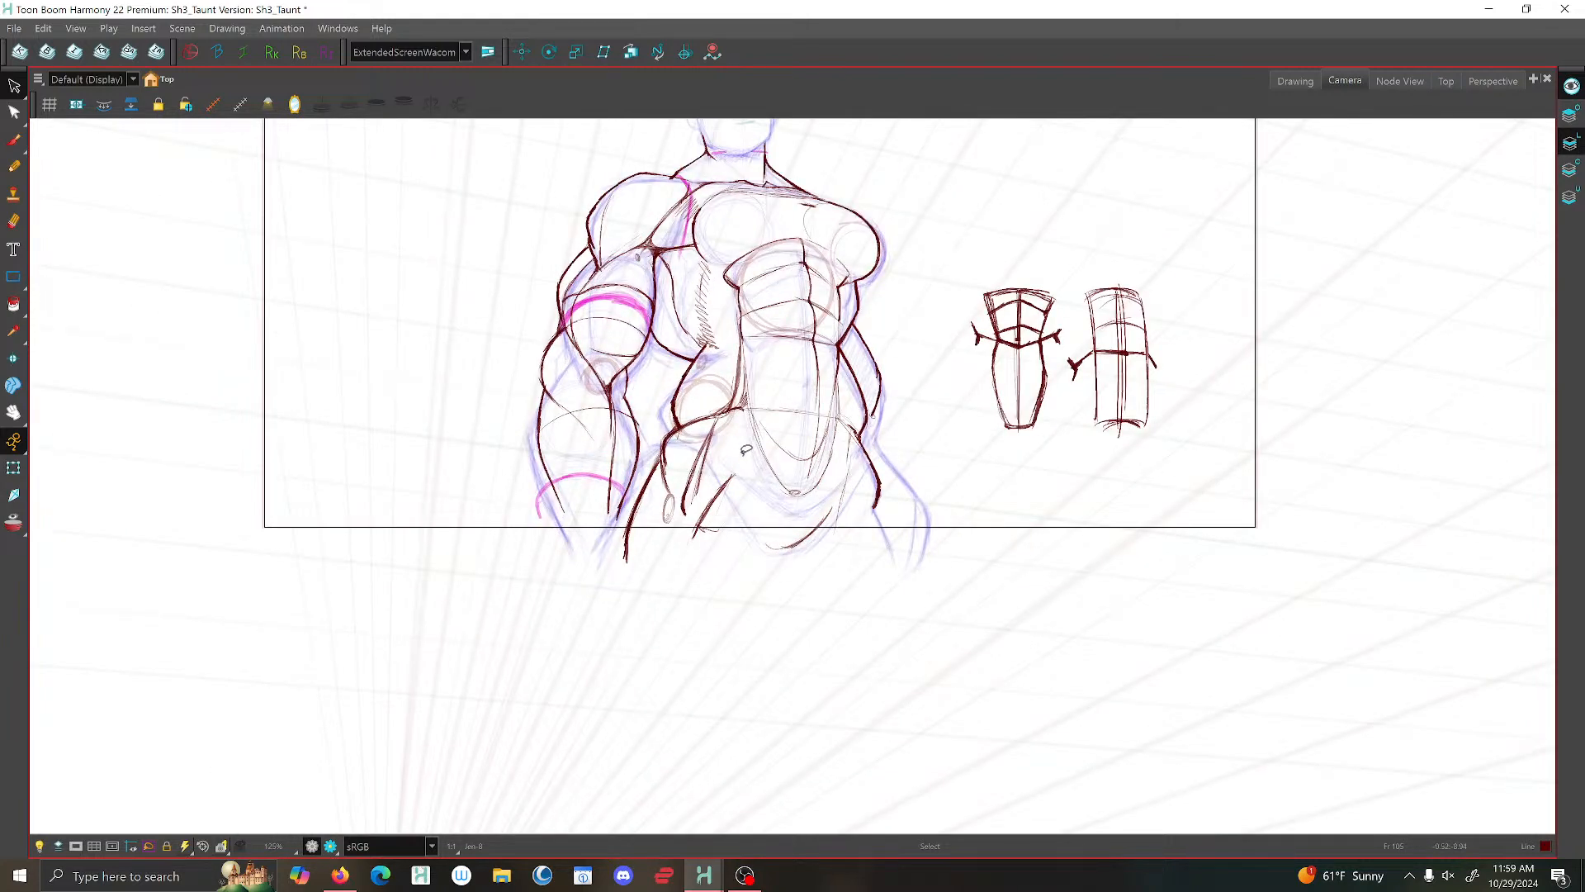
- Stretch the near hip and outer thigh contour outward toward the forearm
click(634, 532)
scroll(634, 532, up, 3)
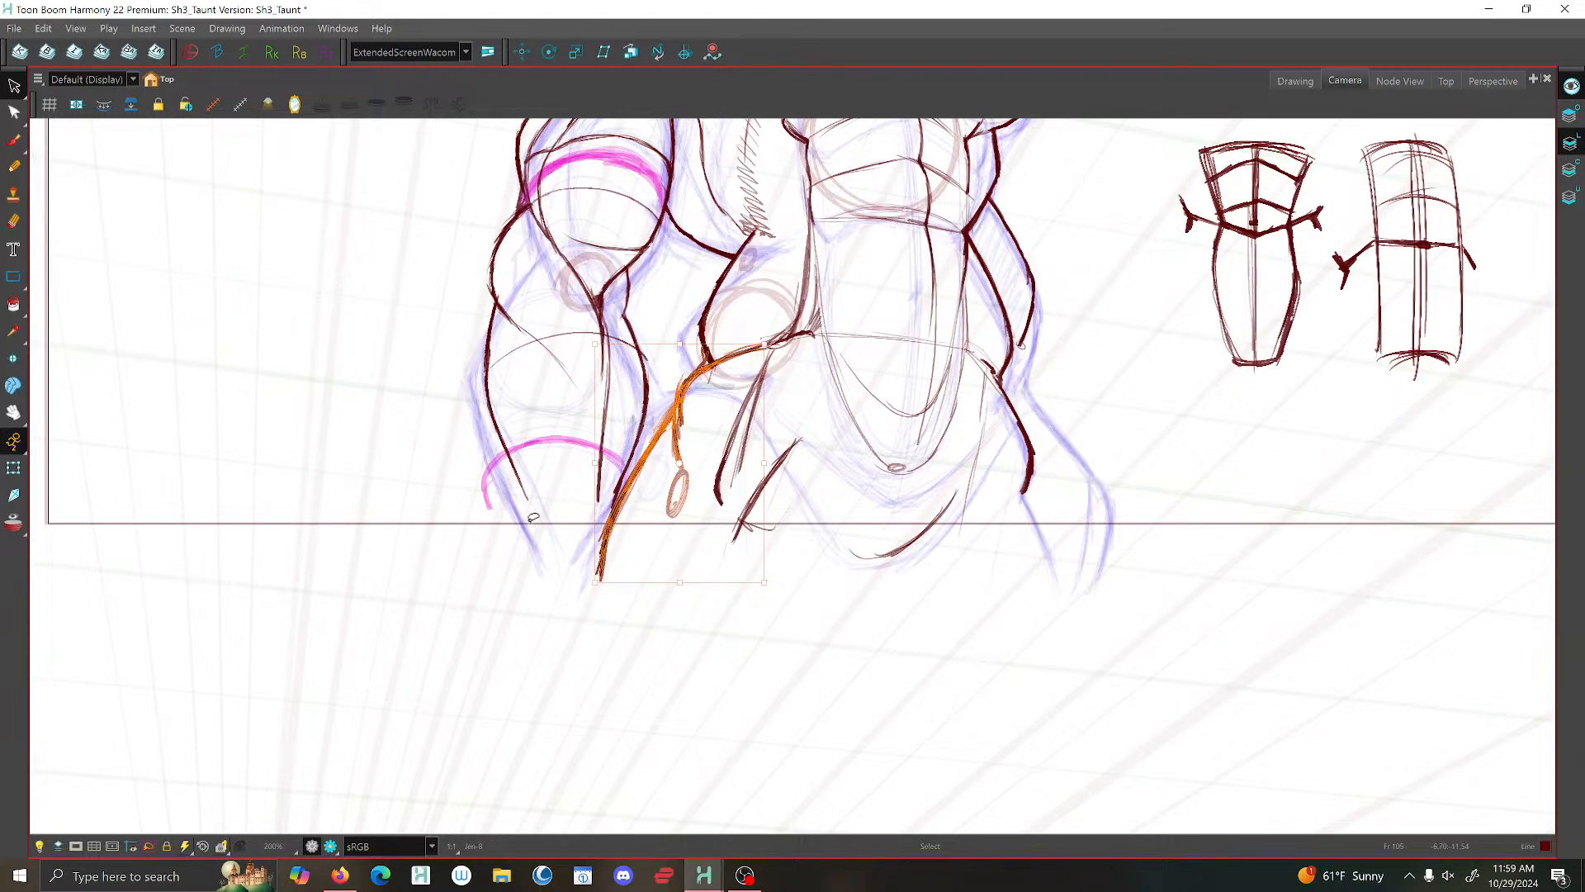
drag(630, 580, 624, 579)
click(462, 445)
scroll(514, 408, down, 3)
scroll(704, 410, down, 1)
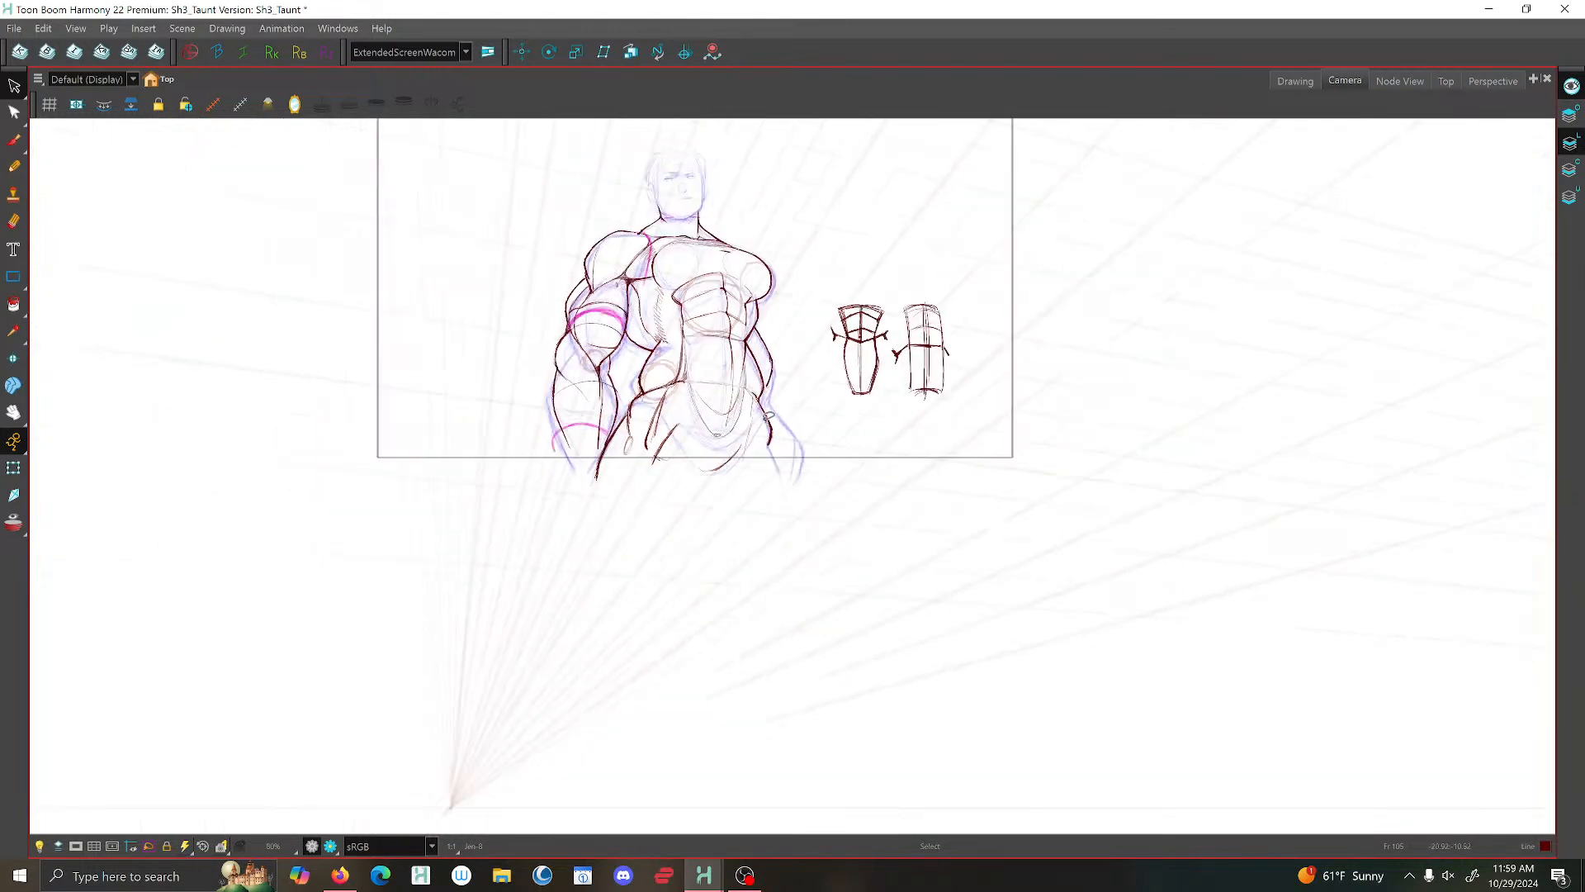
scroll(718, 411, up, 2)
scroll(751, 412, down, 4)
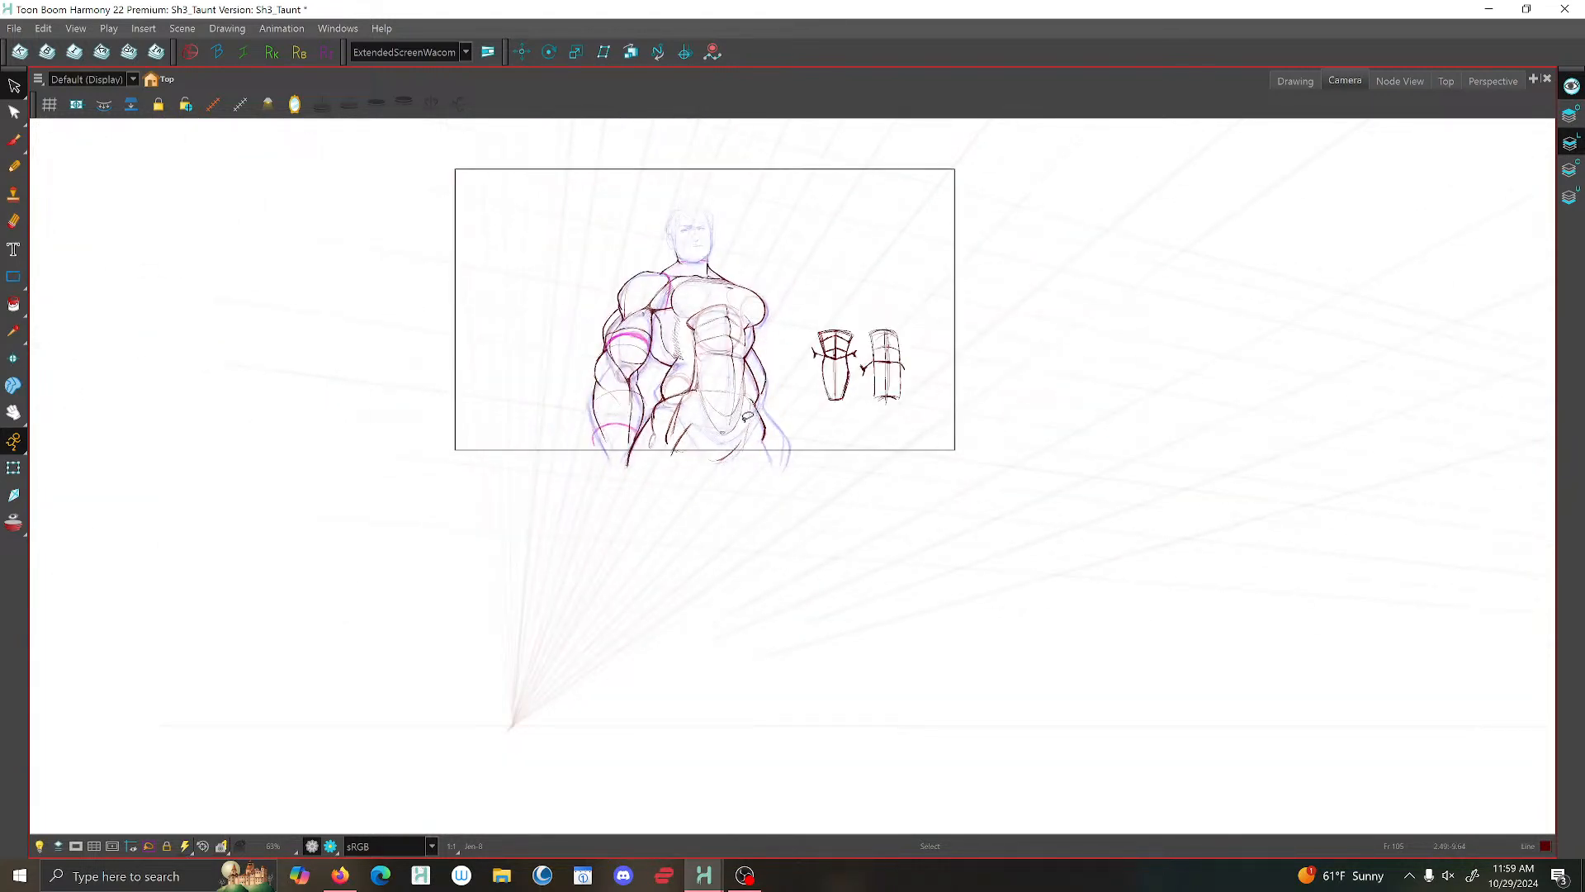
- Brush a heavier rounded curve along the base of the abdominal wedge
click(14, 140)
scroll(692, 382, up, 6)
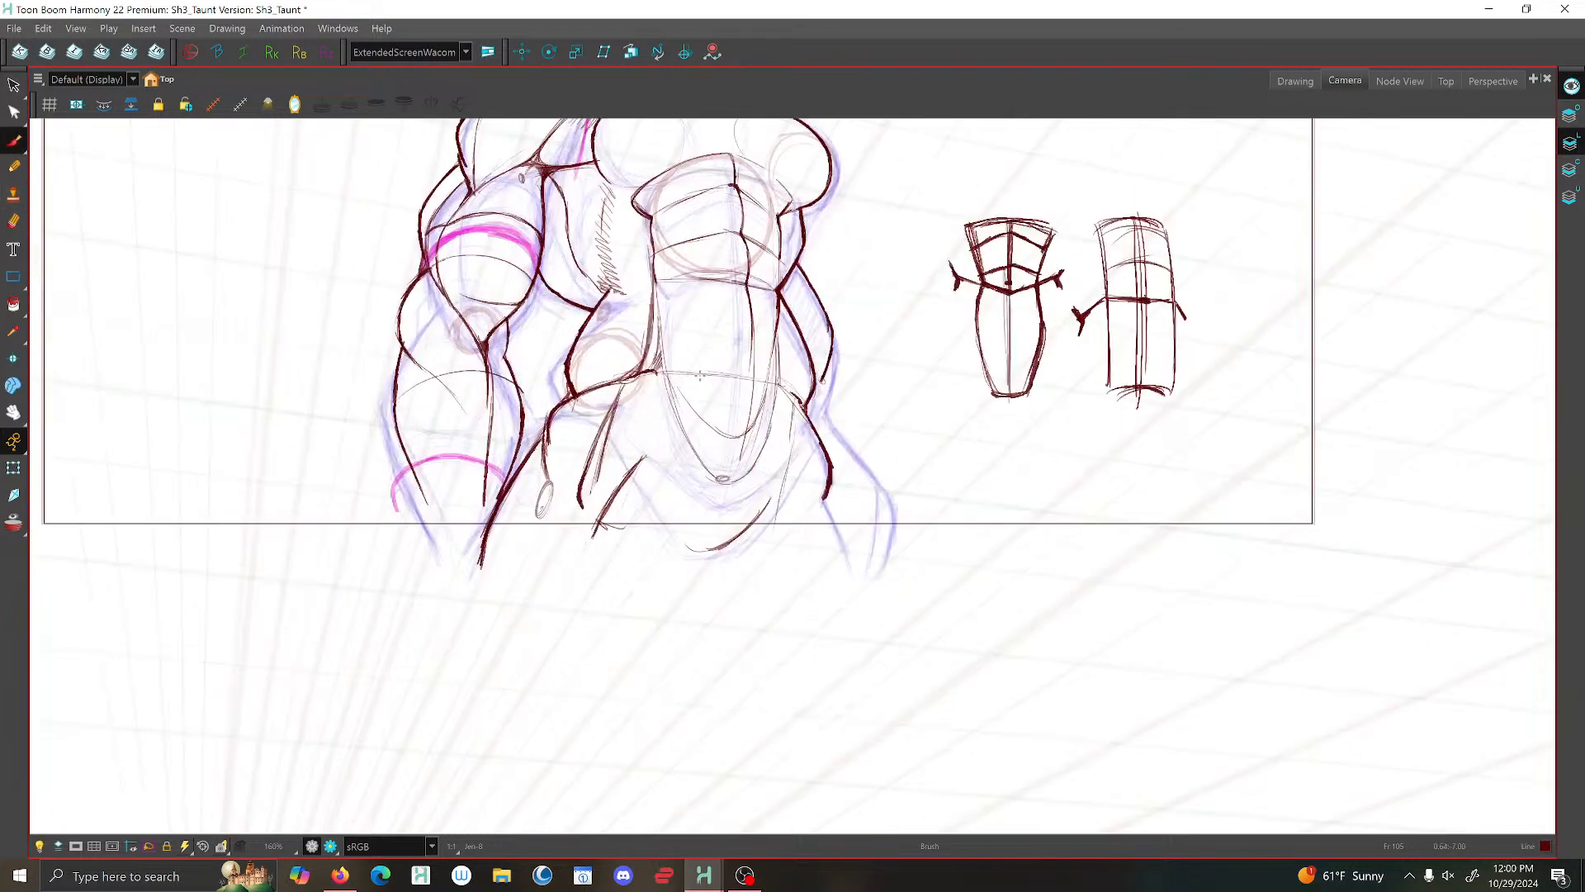
mouse_move(706, 494)
mouse_down()
mouse_move(763, 549)
mouse_move(813, 493)
mouse_move(723, 510)
mouse_move(812, 498)
mouse_move(722, 526)
mouse_move(807, 499)
mouse_up()
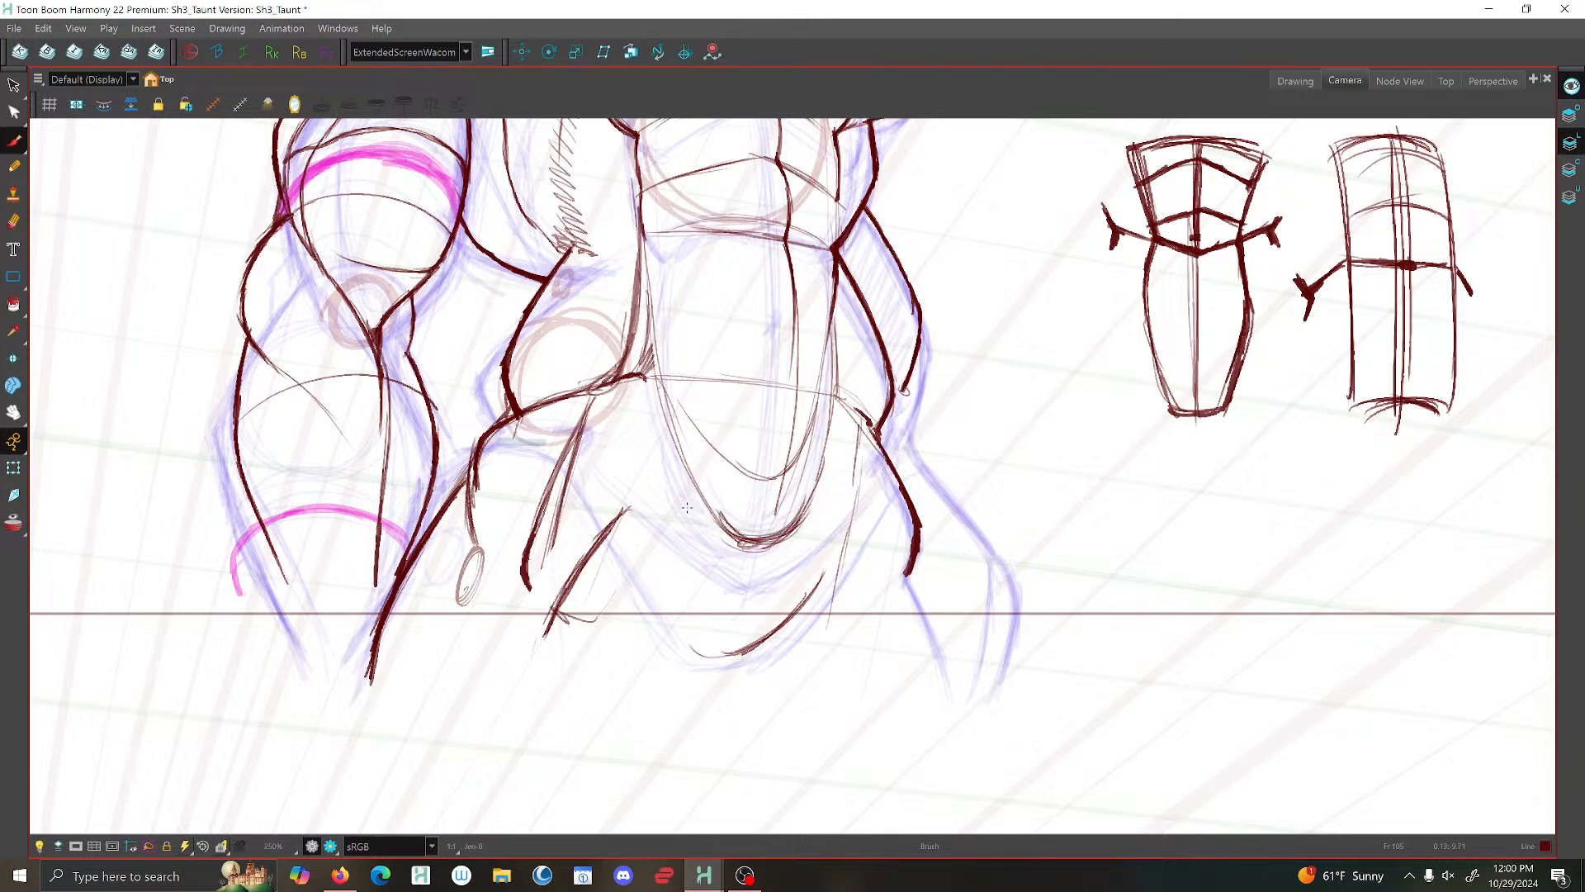
scroll(723, 454, down, 3)
scroll(723, 453, down, 3)
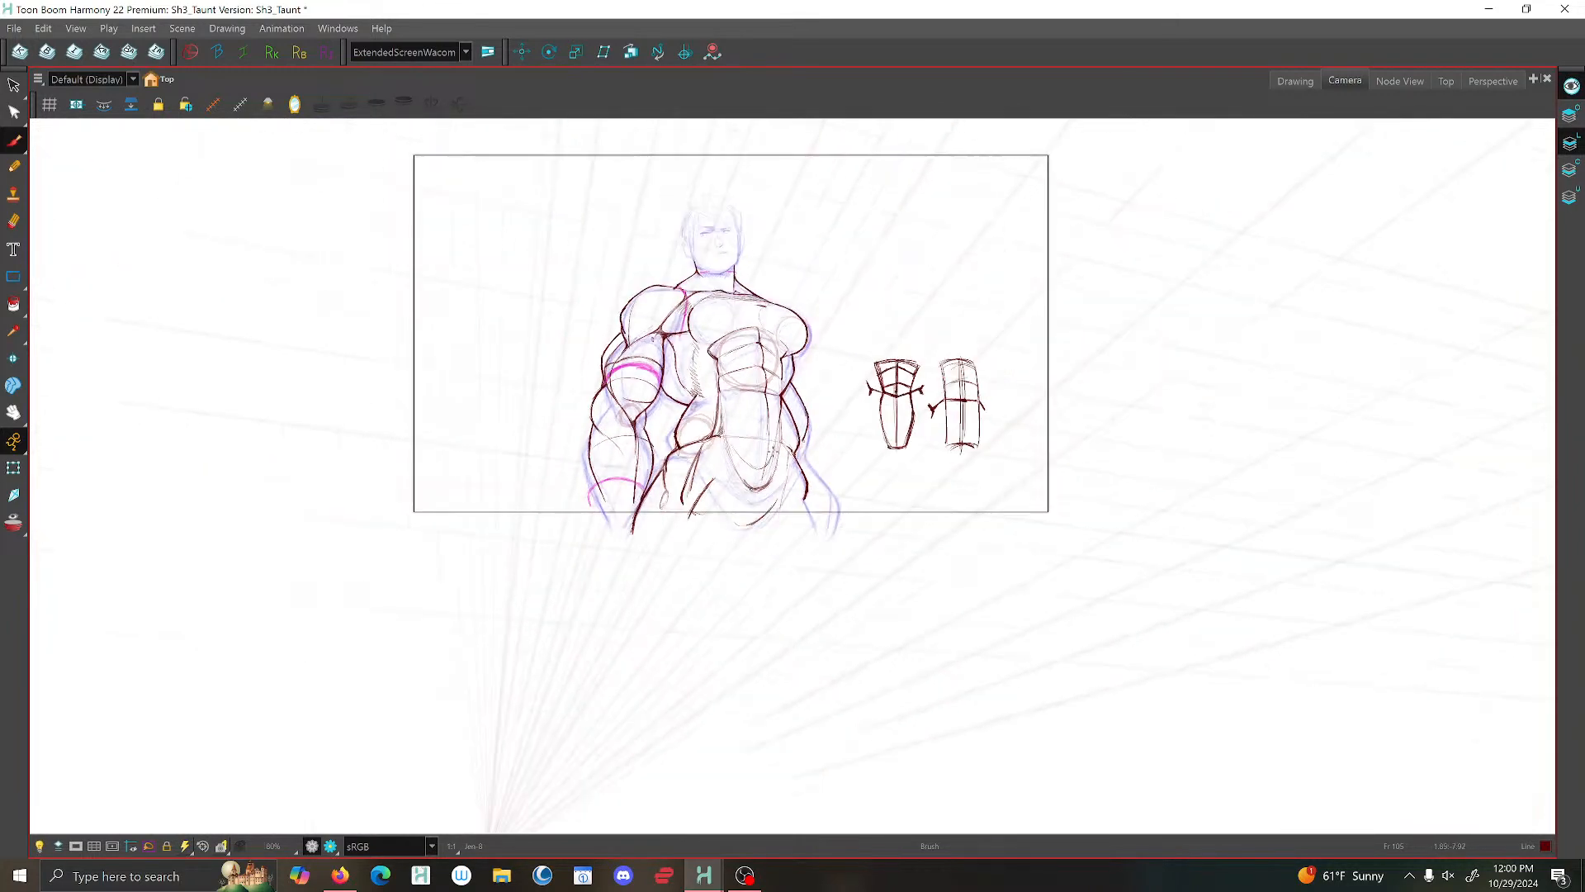
scroll(815, 481, up, 3)
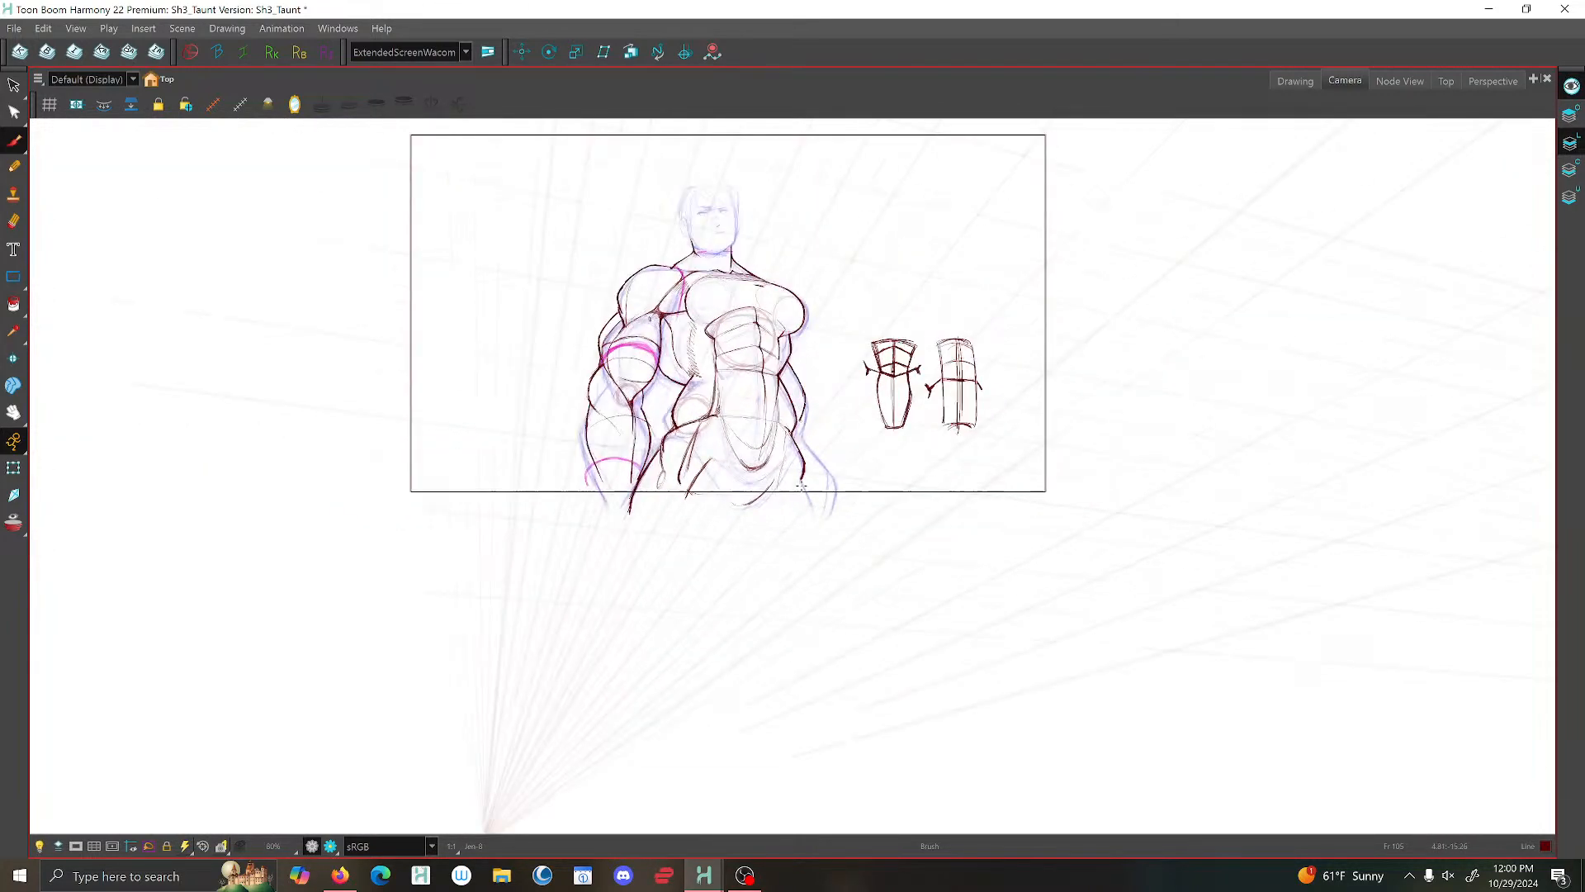
- Delete the loose inner-thigh lines beneath the near hip
key(alt+s)
drag(663, 424, 647, 423)
key(Delete)
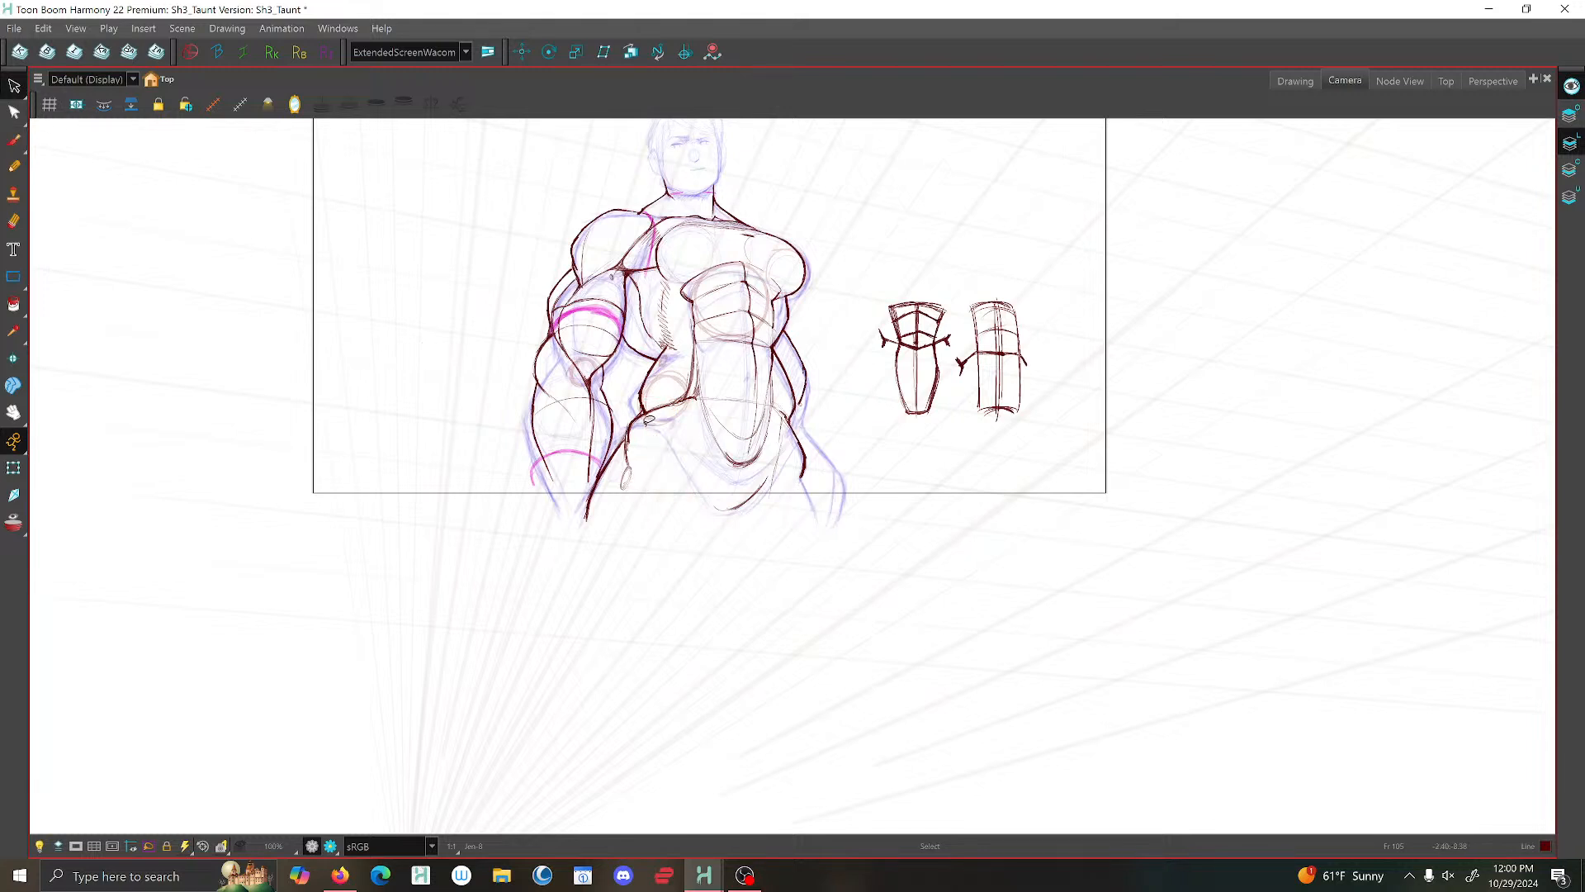
scroll(657, 423, down, 3)
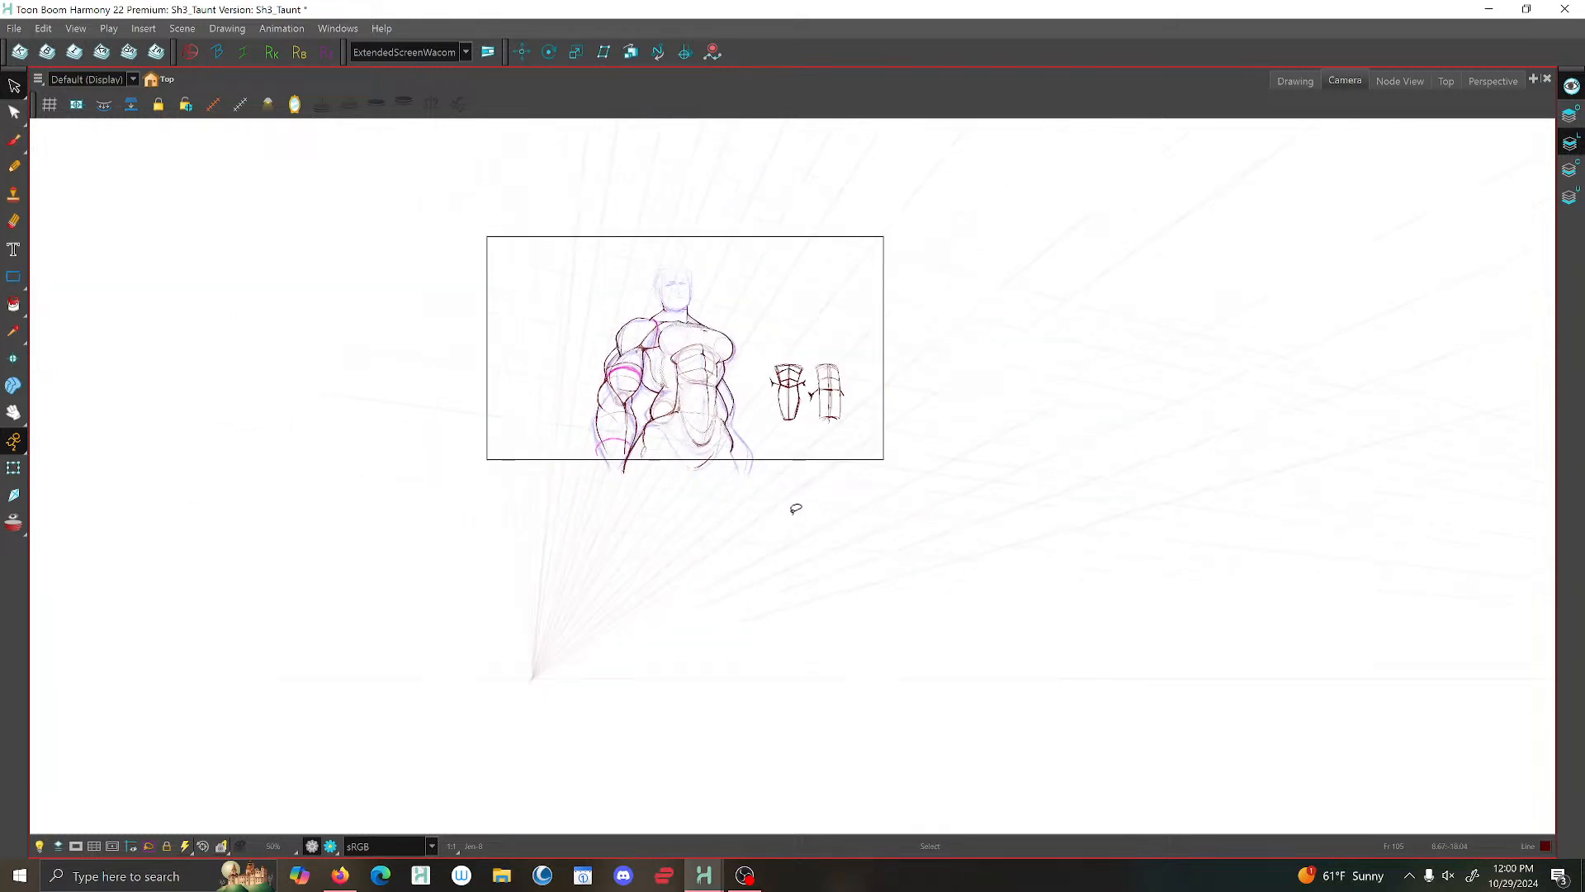
- Switch to the mirrored drawing view and brush the far-side edge of the abdominal wedge down from the waist
click(1294, 80)
scroll(792, 504, up, 3)
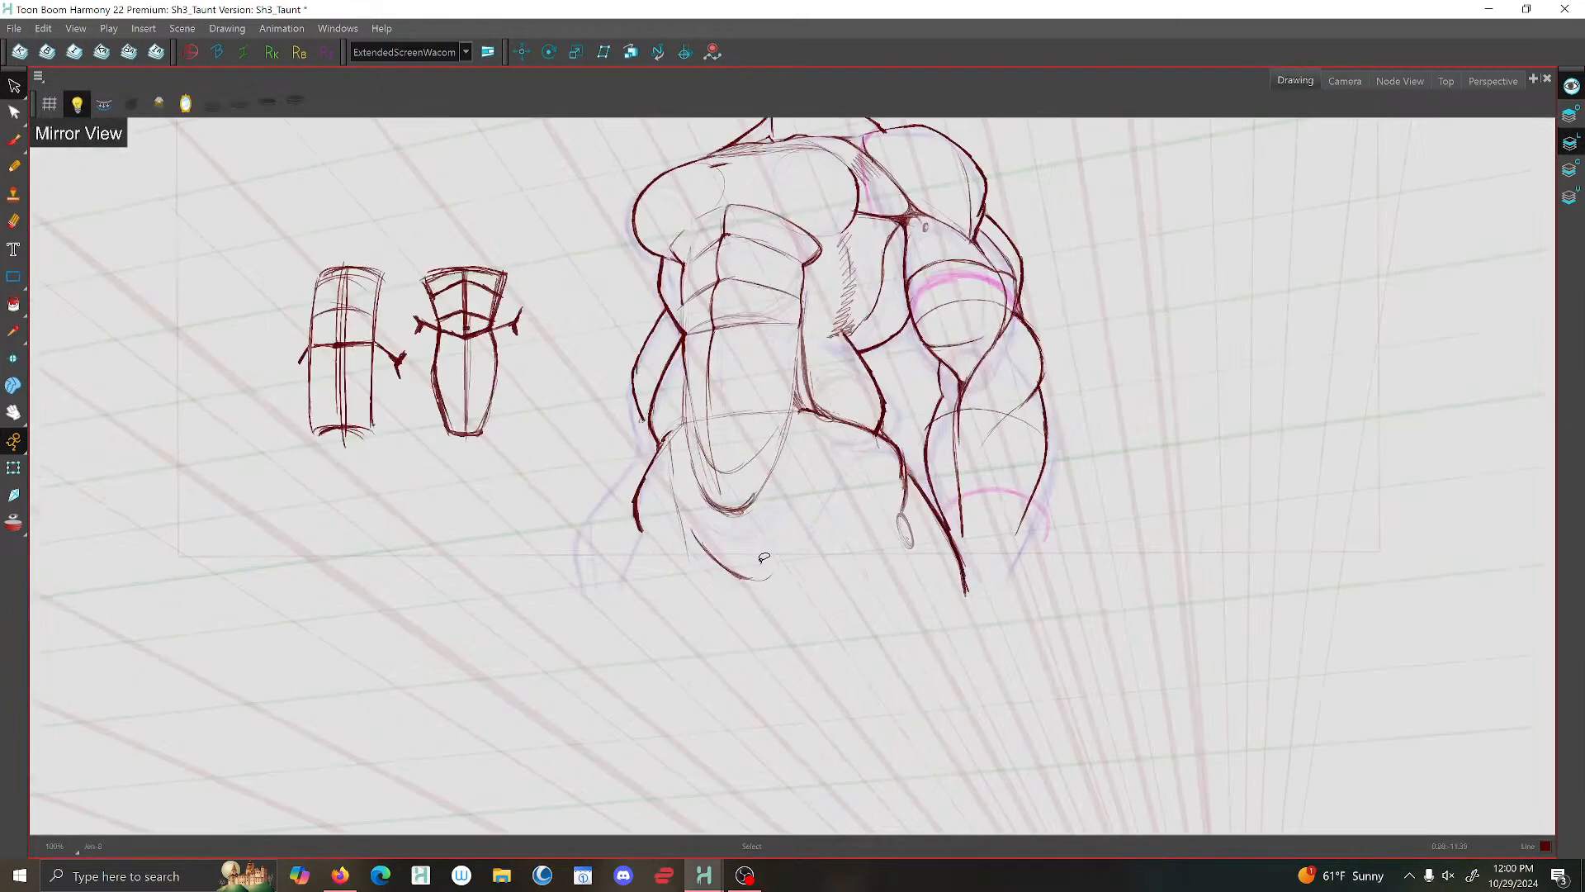
scroll(814, 474, down, 1)
scroll(805, 388, up, 2)
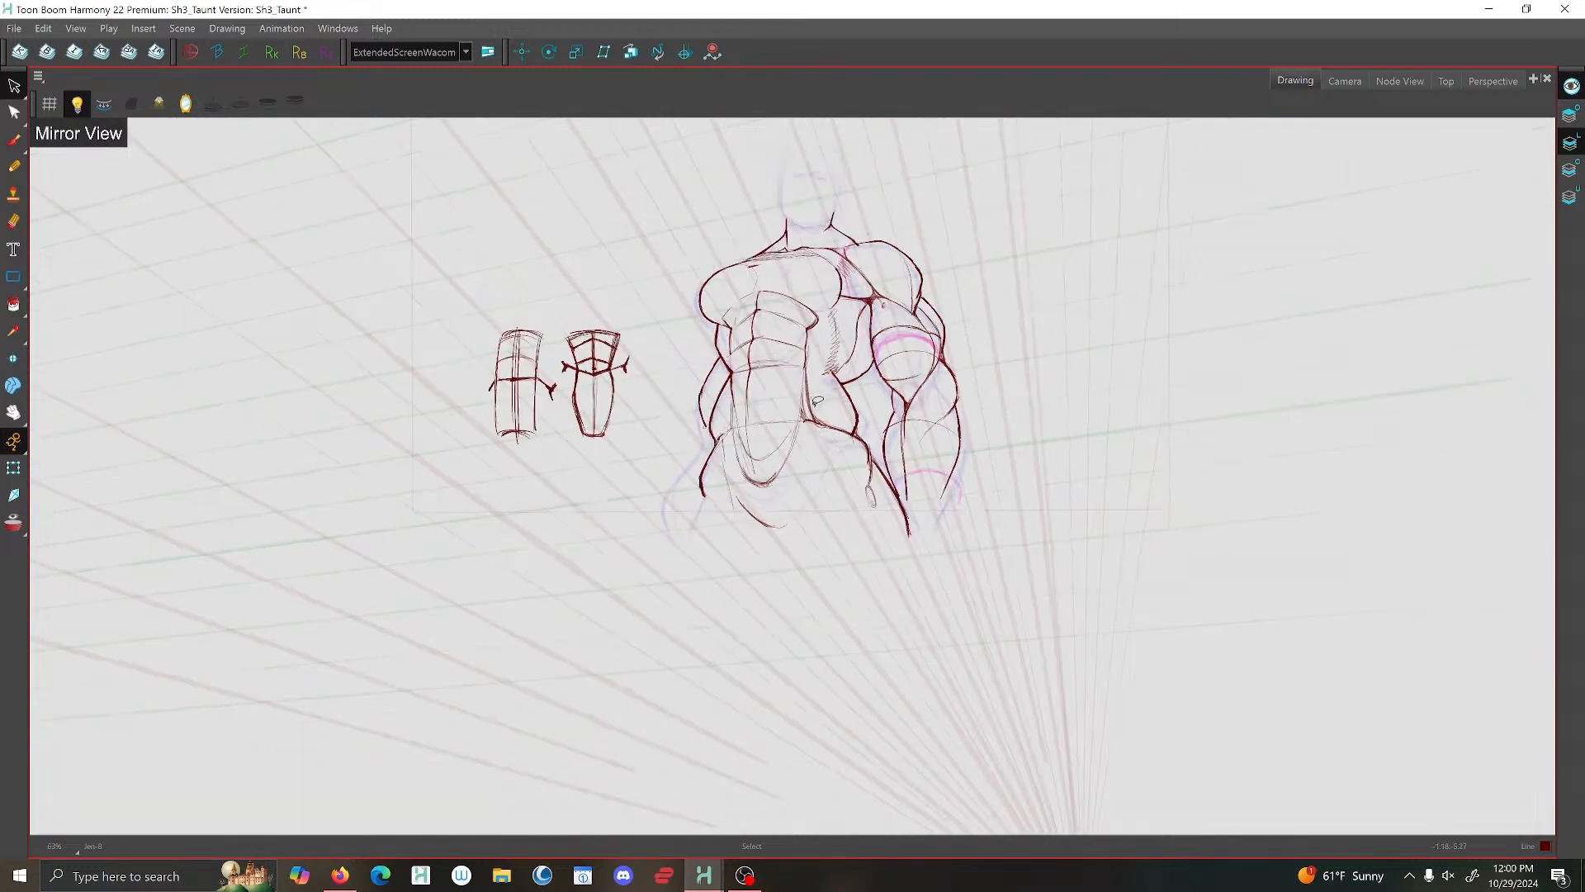
click(14, 140)
scroll(712, 337, up, 1)
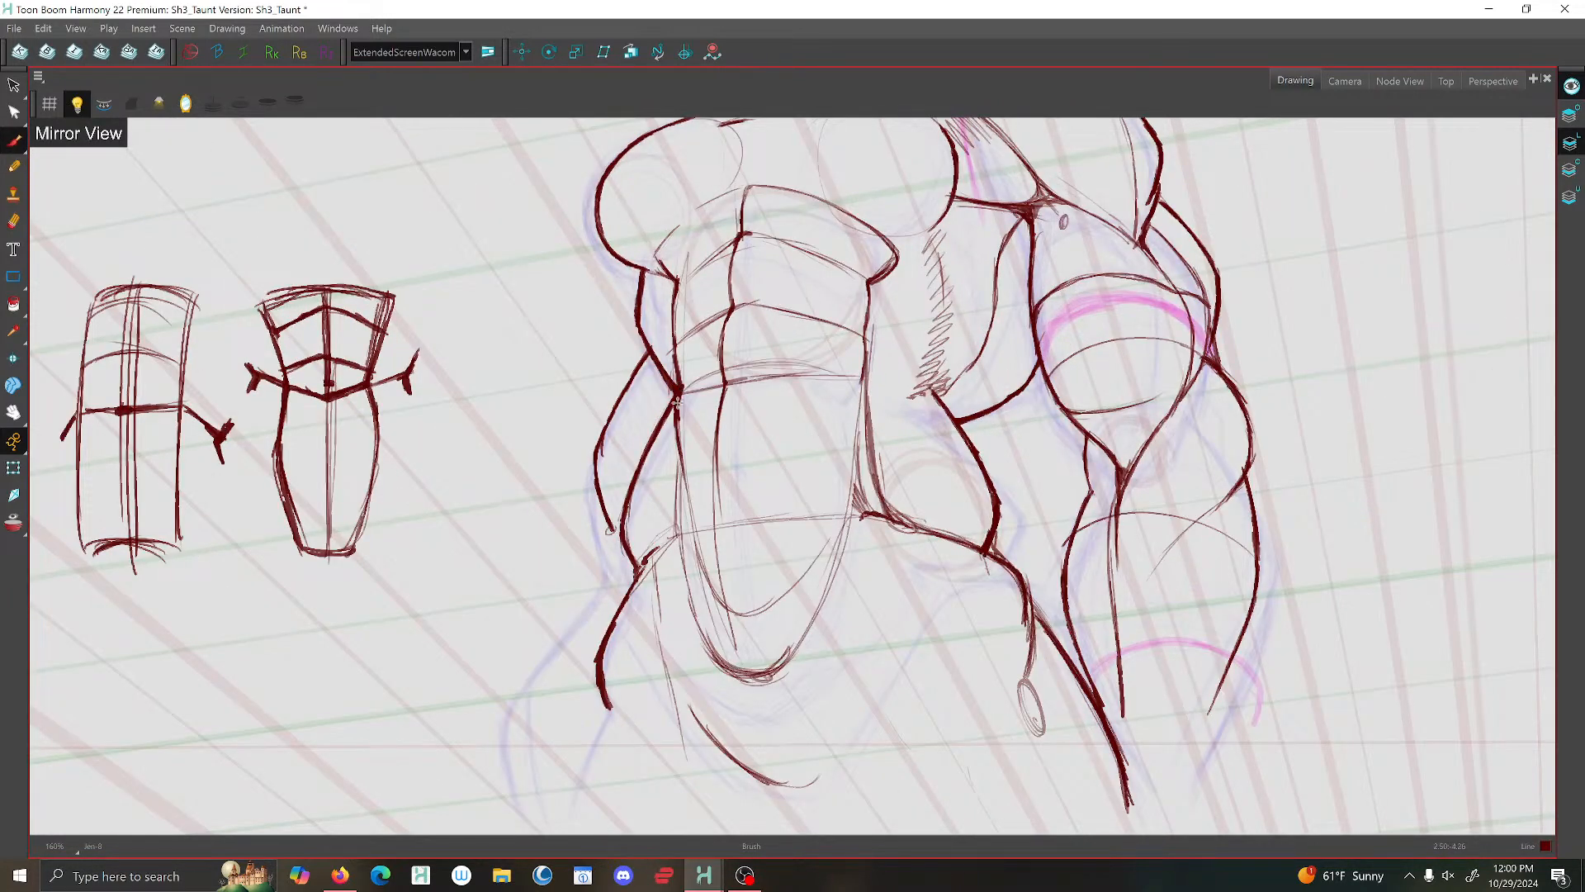
drag(676, 438, 683, 497)
drag(680, 391, 682, 477)
mouse_move(677, 413)
mouse_down()
mouse_move(674, 485)
mouse_move(680, 413)
mouse_move(674, 496)
mouse_move(677, 395)
mouse_move(691, 594)
mouse_up()
drag(679, 396, 718, 376)
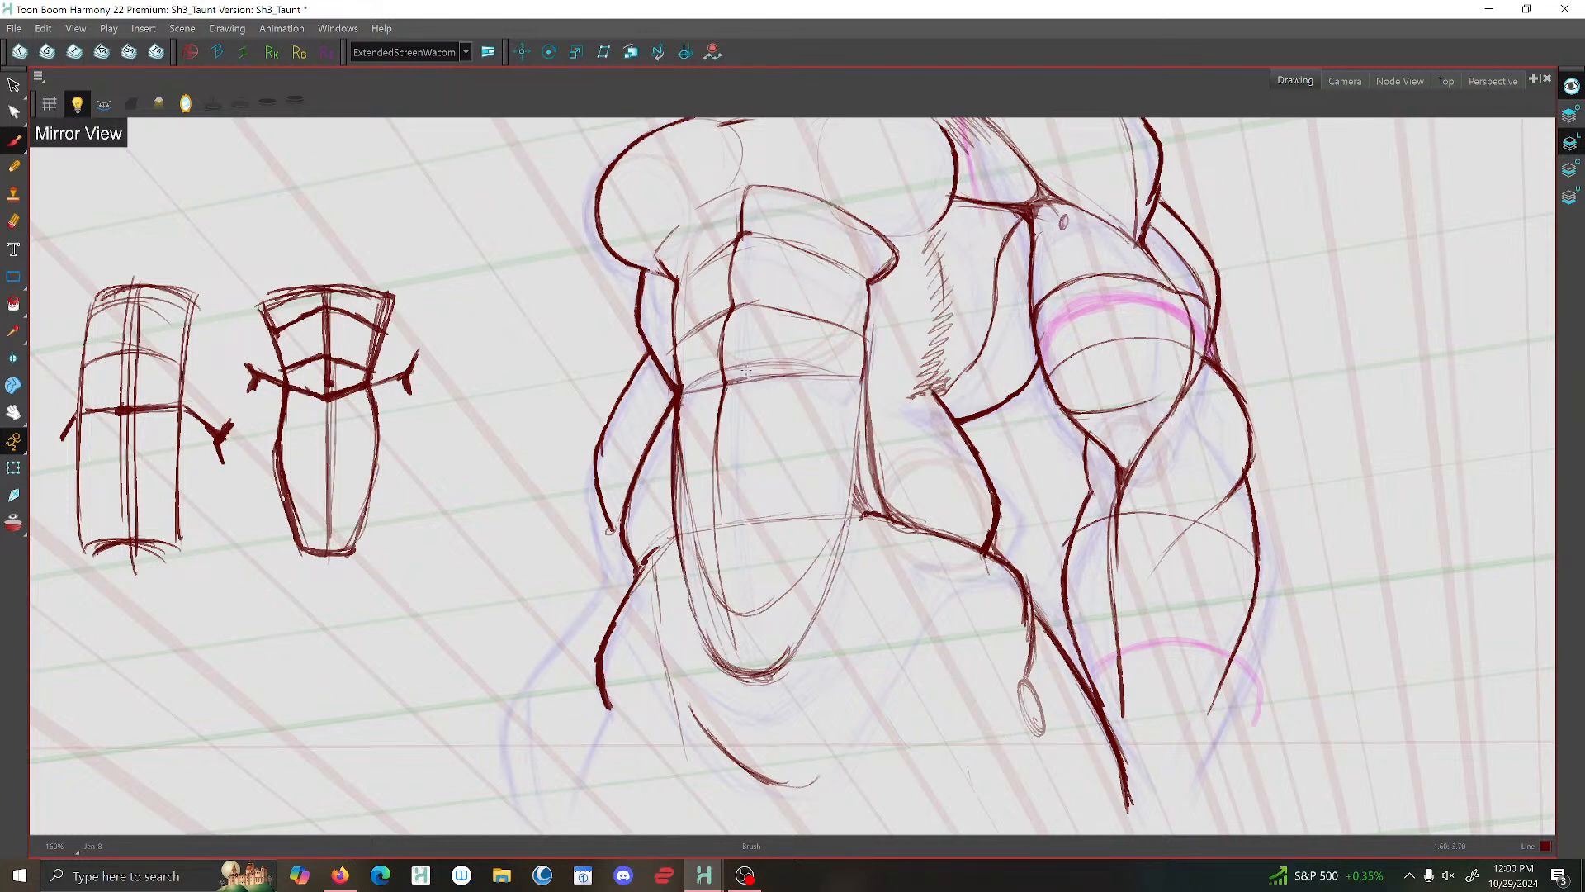
- Brush the near-side edge of the abdominal wedge and carry it down into the rounded base
mouse_move(895, 240)
mouse_down()
mouse_move(852, 307)
mouse_move(826, 533)
mouse_move(795, 593)
mouse_move(722, 609)
mouse_up()
scroll(721, 610, down, 2)
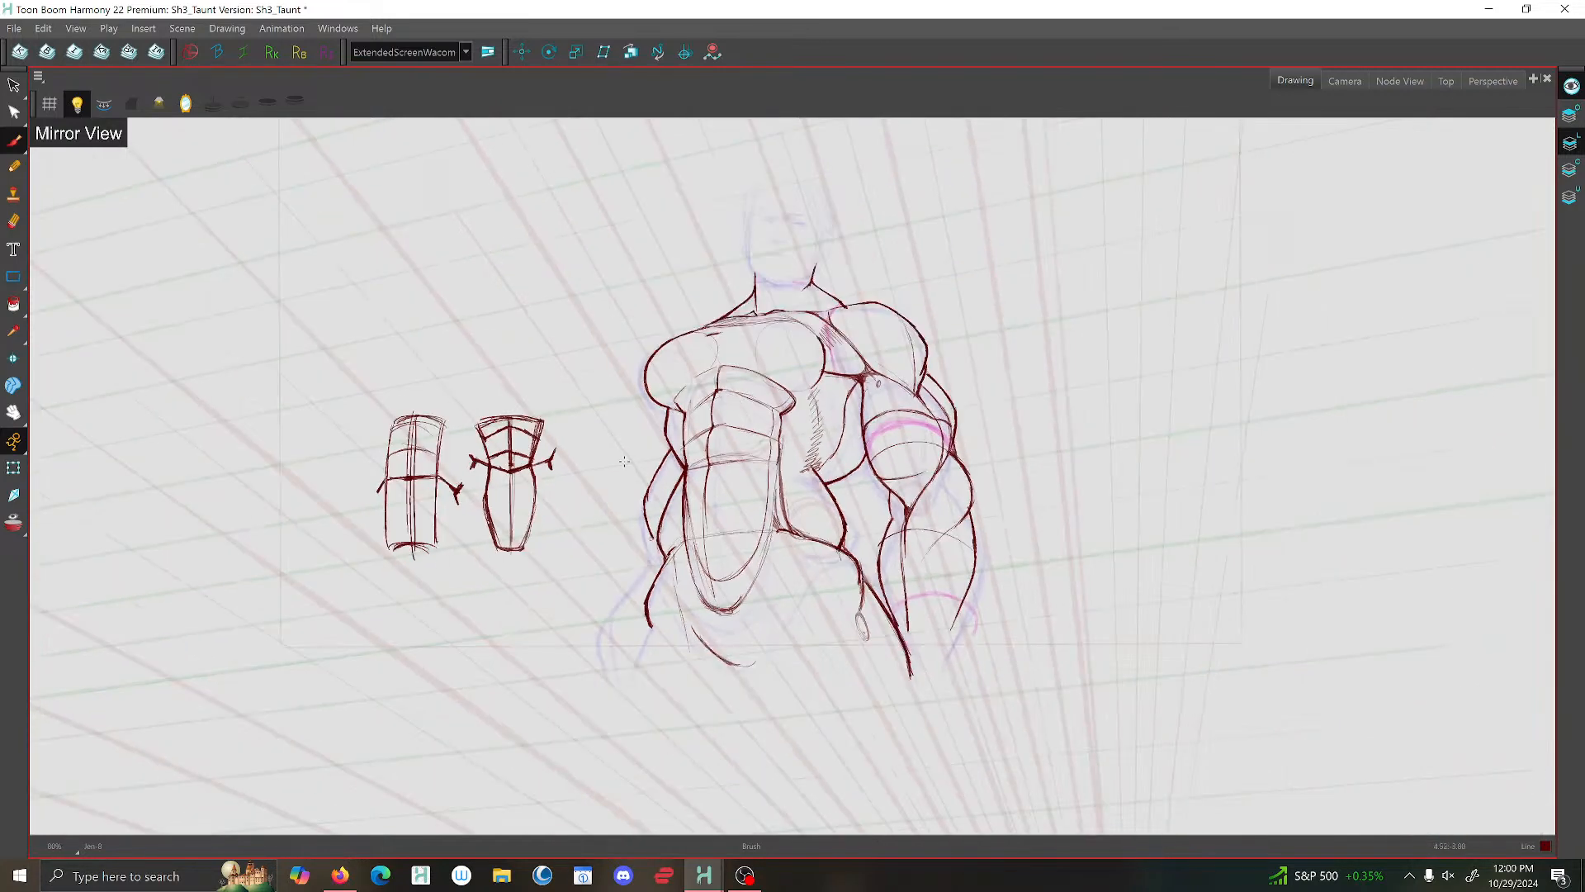
scroll(605, 467, down, 2)
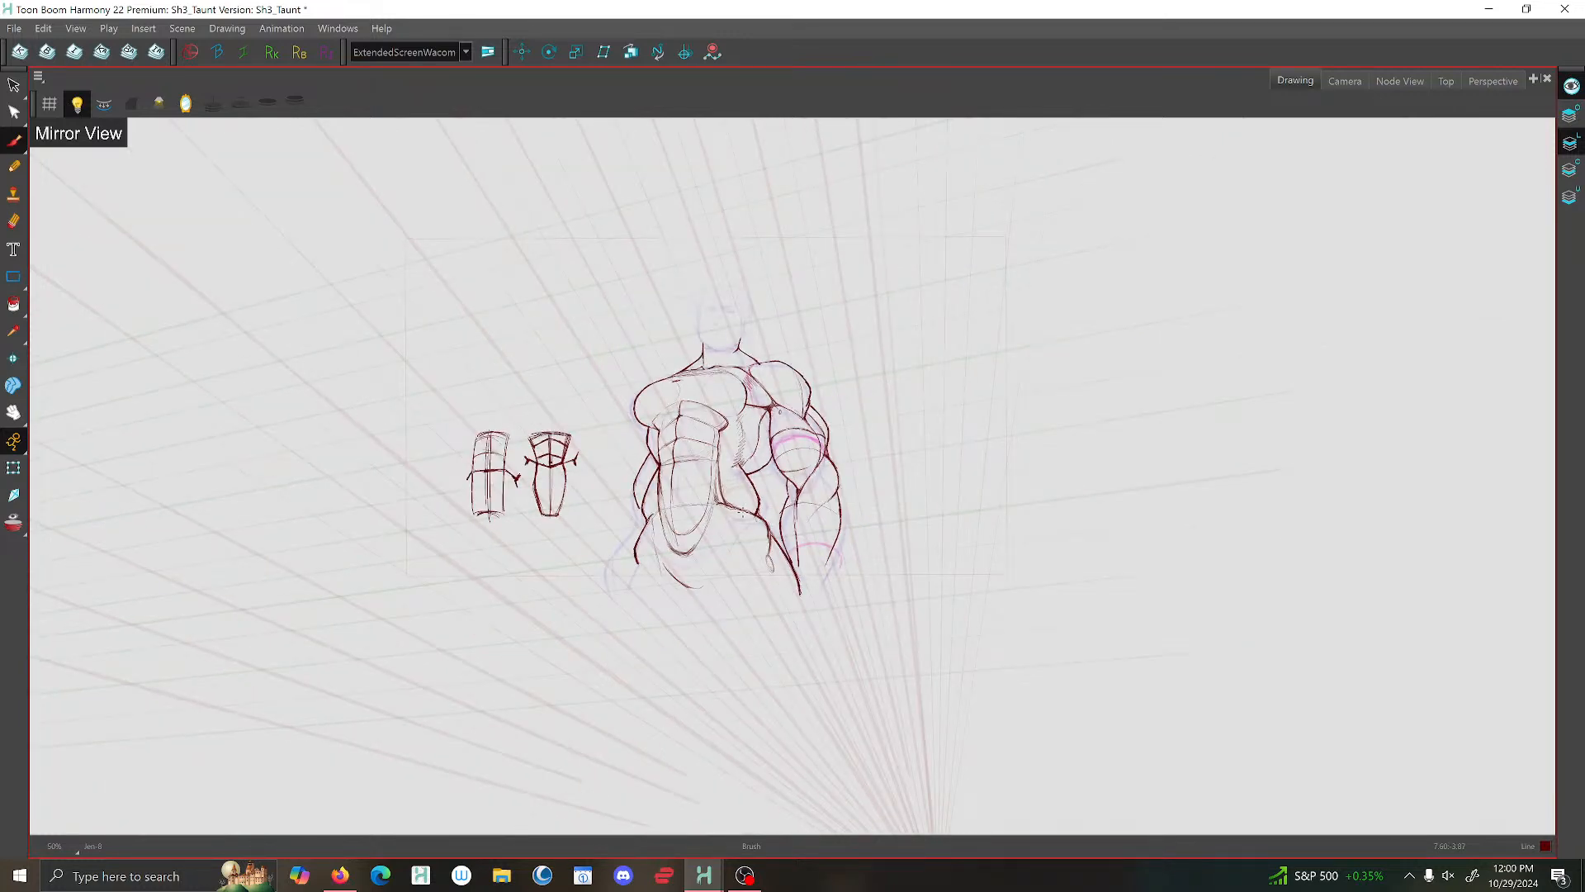
- Brush a small rounded pubic form with two flaring sides directly below the abdominal wedge
scroll(727, 572, up, 4)
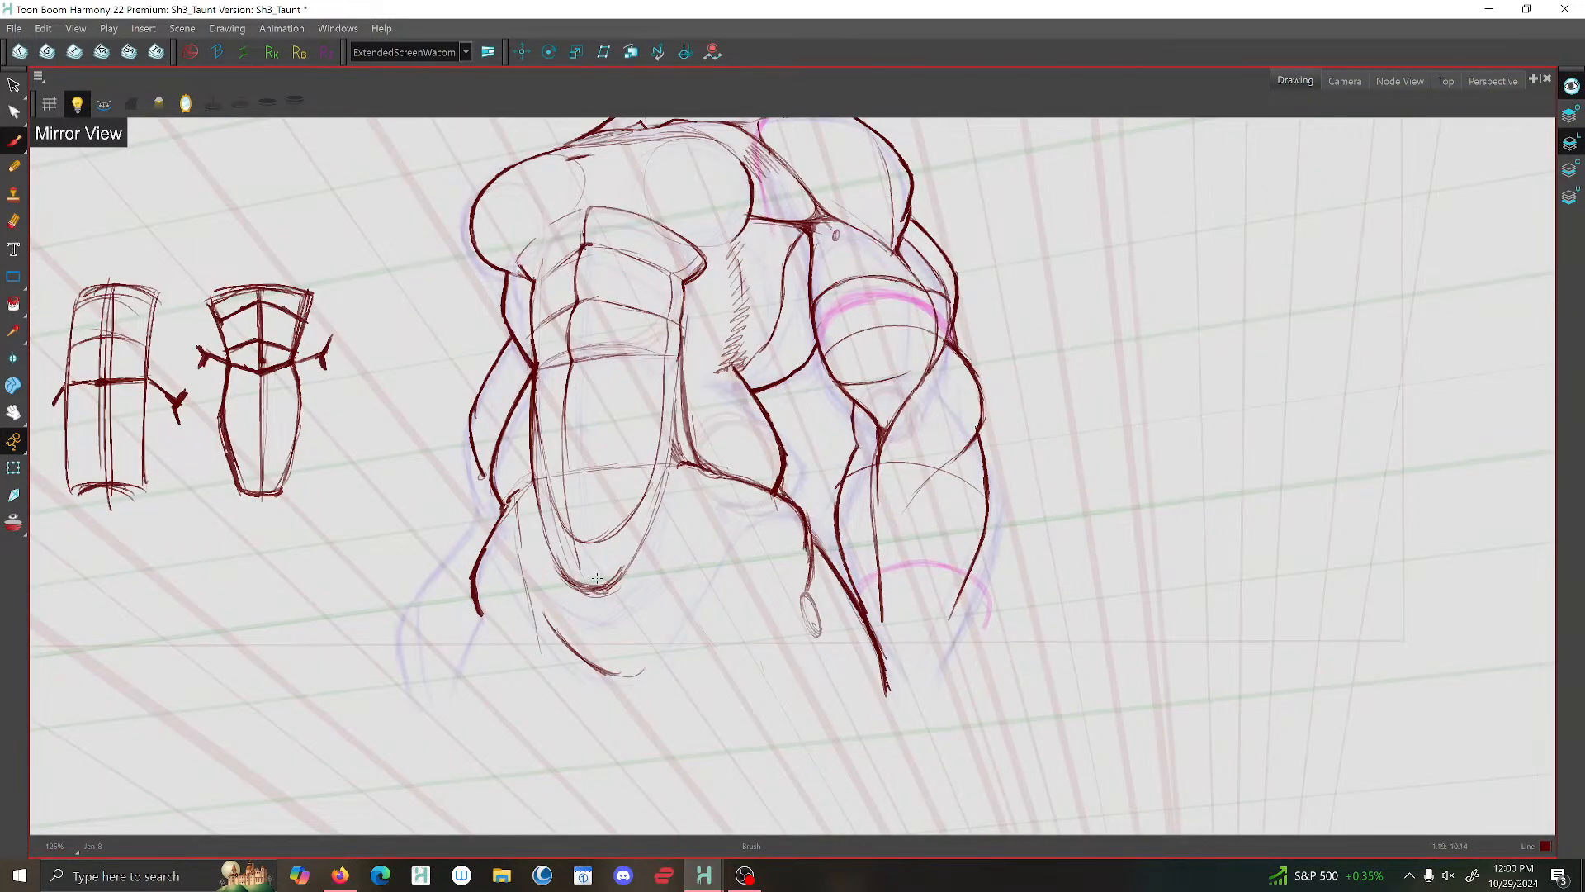
mouse_move(624, 589)
mouse_down()
mouse_move(633, 573)
mouse_move(620, 591)
mouse_move(562, 578)
mouse_move(635, 648)
mouse_up()
mouse_move(570, 607)
mouse_down()
mouse_move(563, 667)
mouse_move(579, 601)
mouse_move(610, 594)
mouse_move(632, 630)
mouse_up()
mouse_move(632, 629)
mouse_down()
mouse_move(608, 593)
mouse_move(567, 630)
mouse_up()
scroll(731, 549, down, 5)
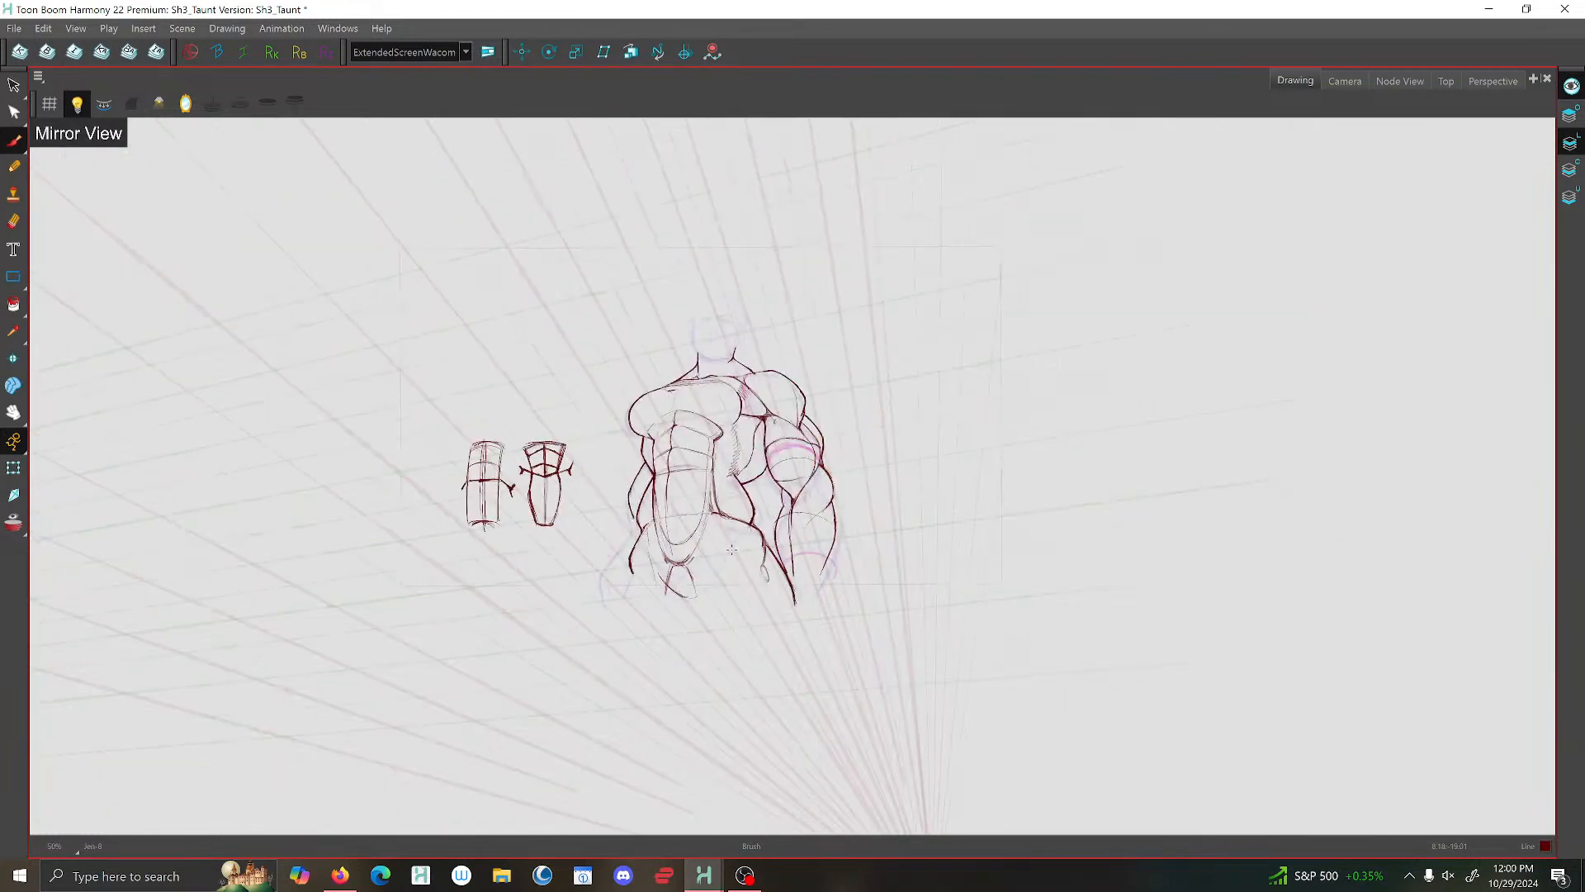
- Brush a long line from the near hip down to the inner thigh to mark the groin crease
scroll(733, 549, up, 3)
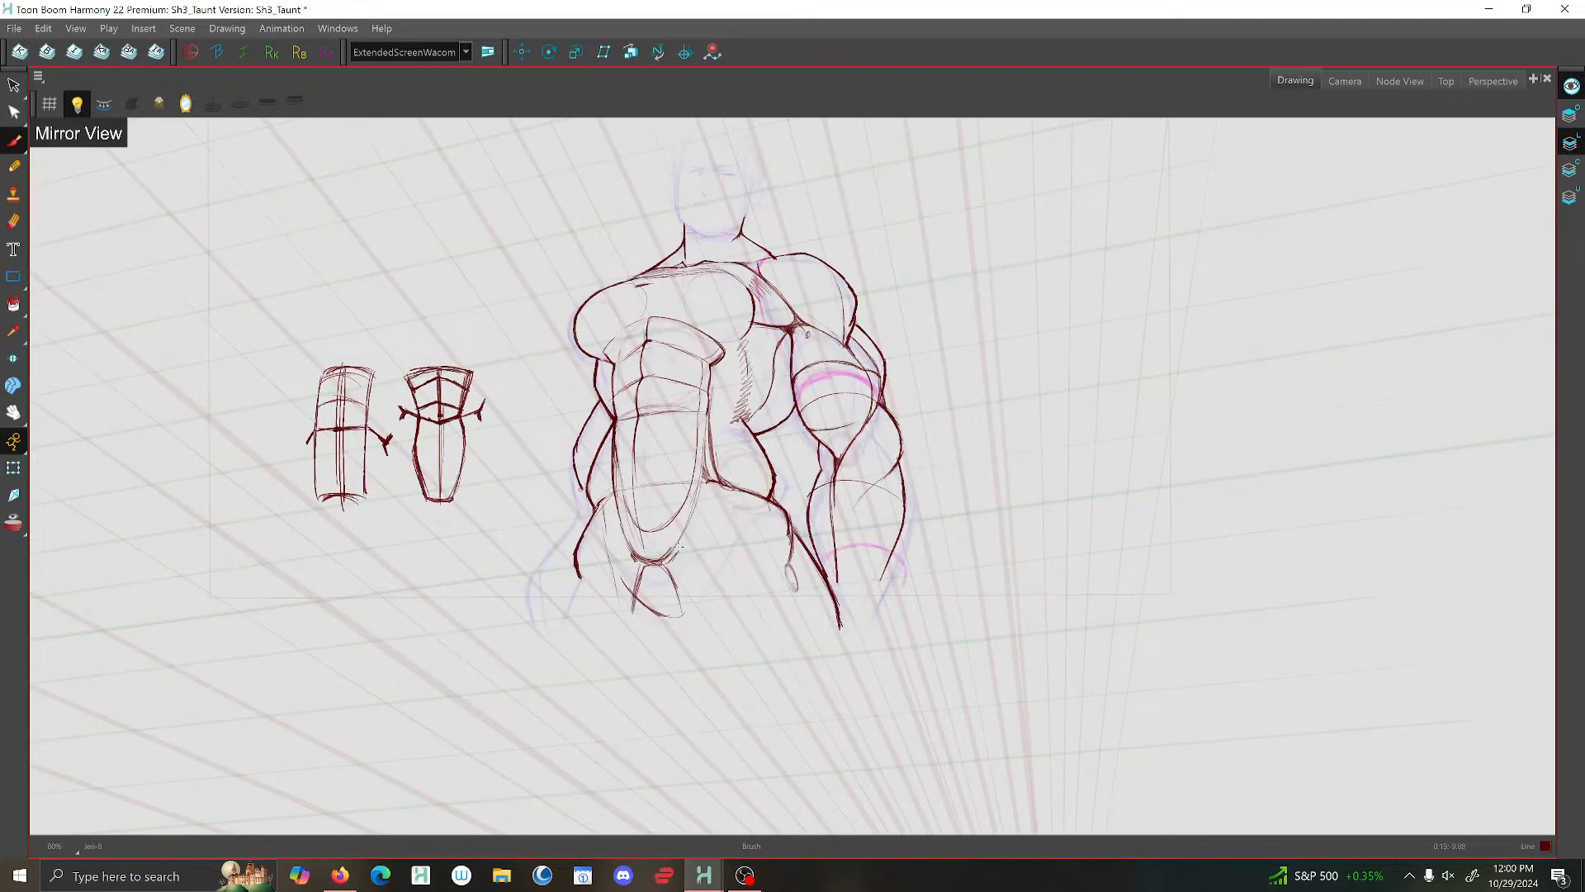
scroll(742, 540, down, 1)
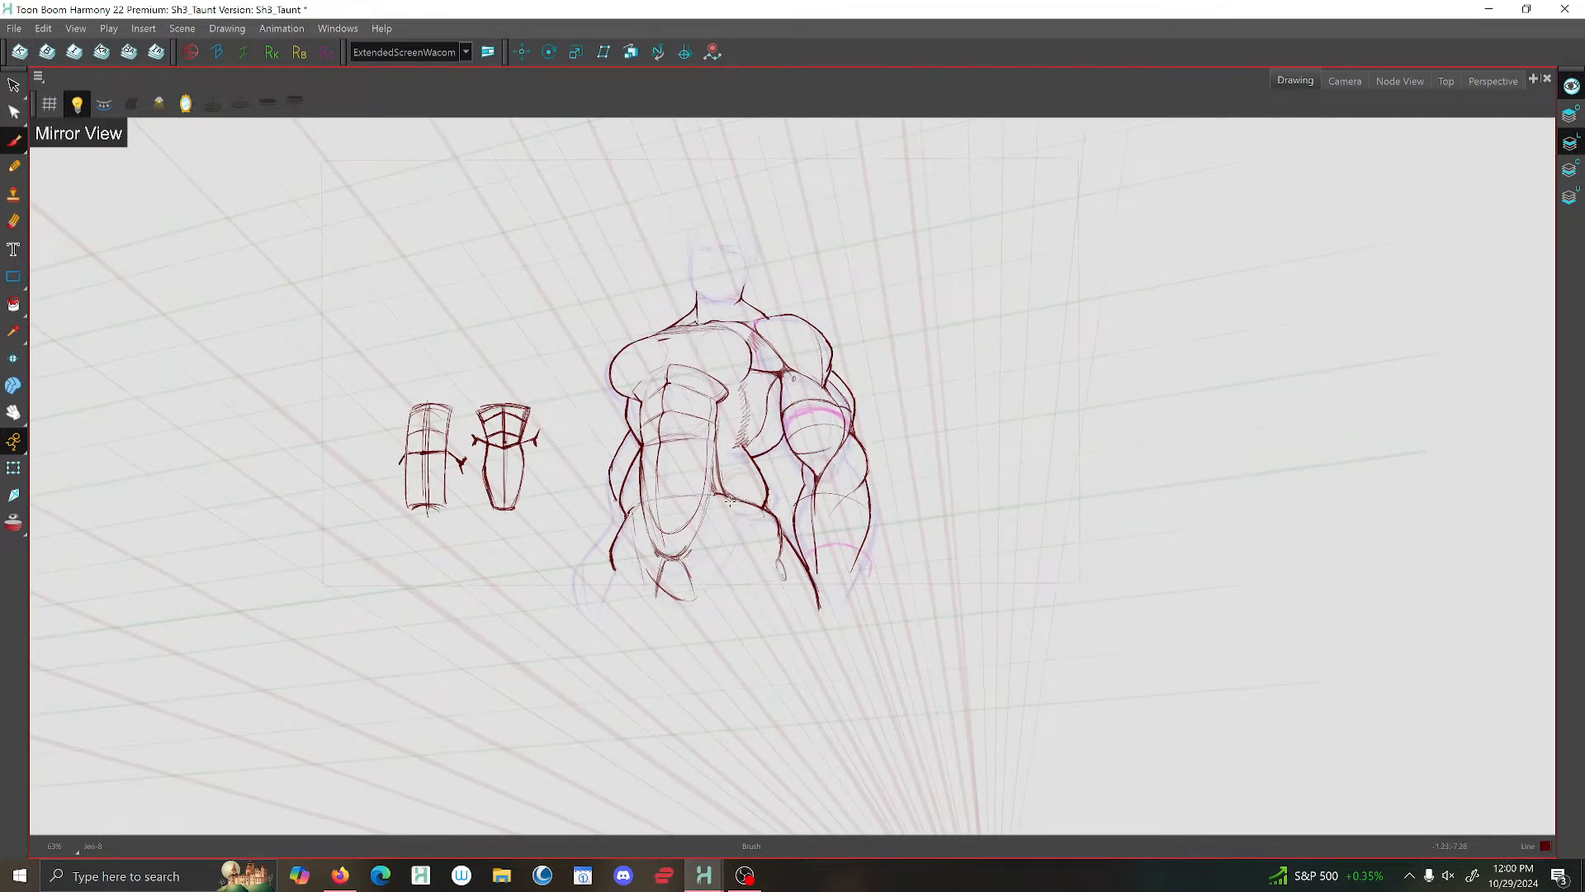
drag(727, 530, 690, 632)
drag(734, 513, 684, 660)
- Turn off the mirroring, then brush the far groin crease, the far thigh's lower edge and the arc under the abdomen
click(187, 104)
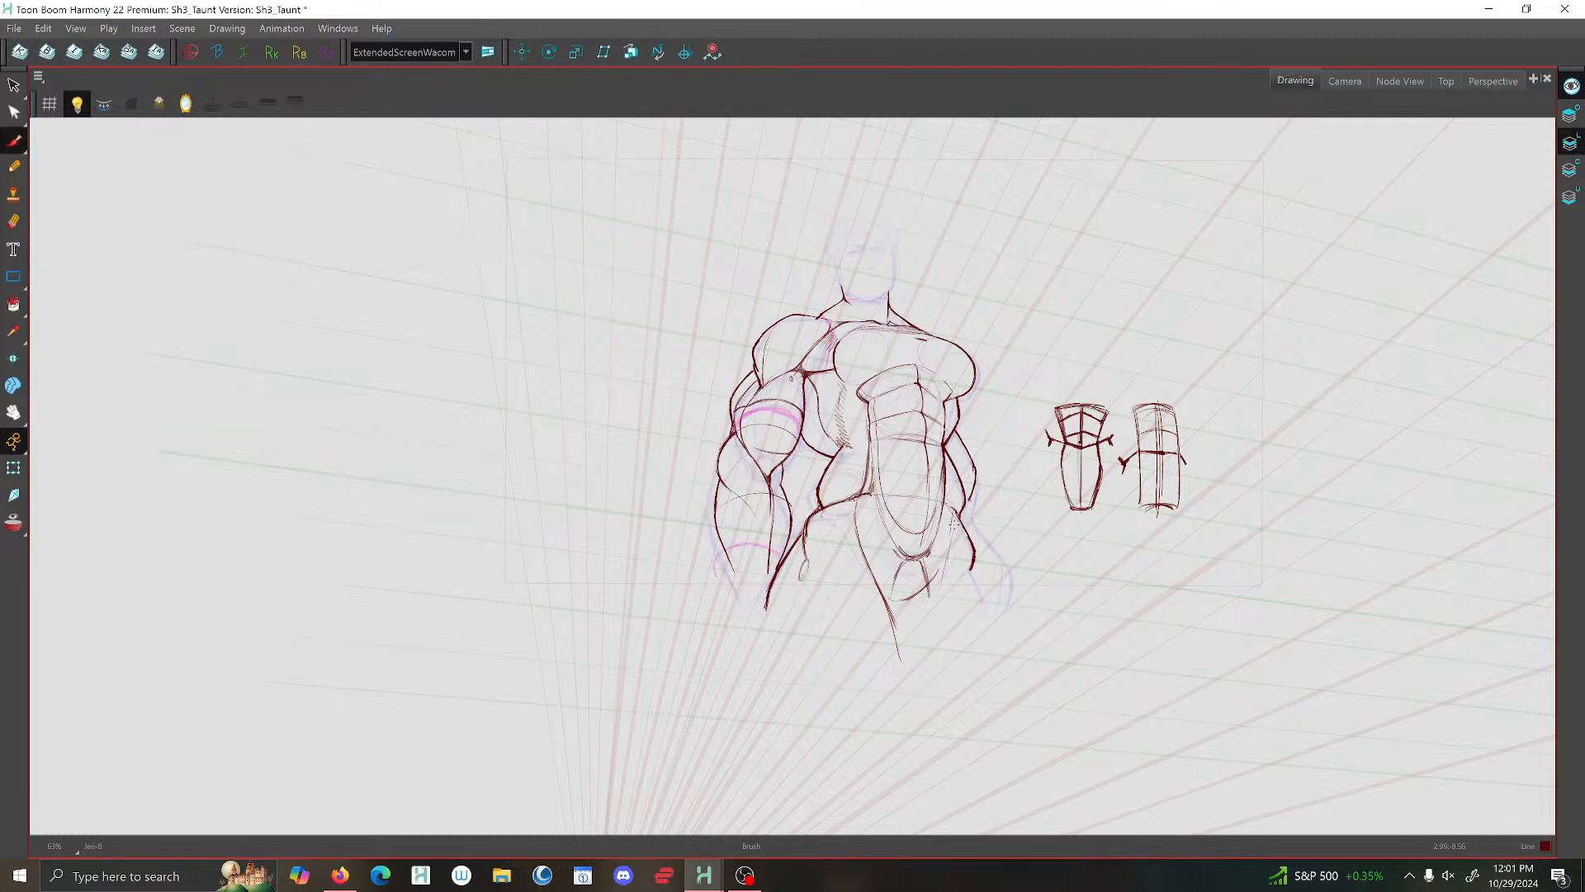
drag(945, 565, 929, 625)
drag(954, 528, 929, 626)
drag(971, 565, 981, 617)
mouse_move(855, 504)
mouse_down()
mouse_move(908, 559)
mouse_move(923, 553)
mouse_move(902, 562)
mouse_move(863, 516)
mouse_move(911, 545)
mouse_up()
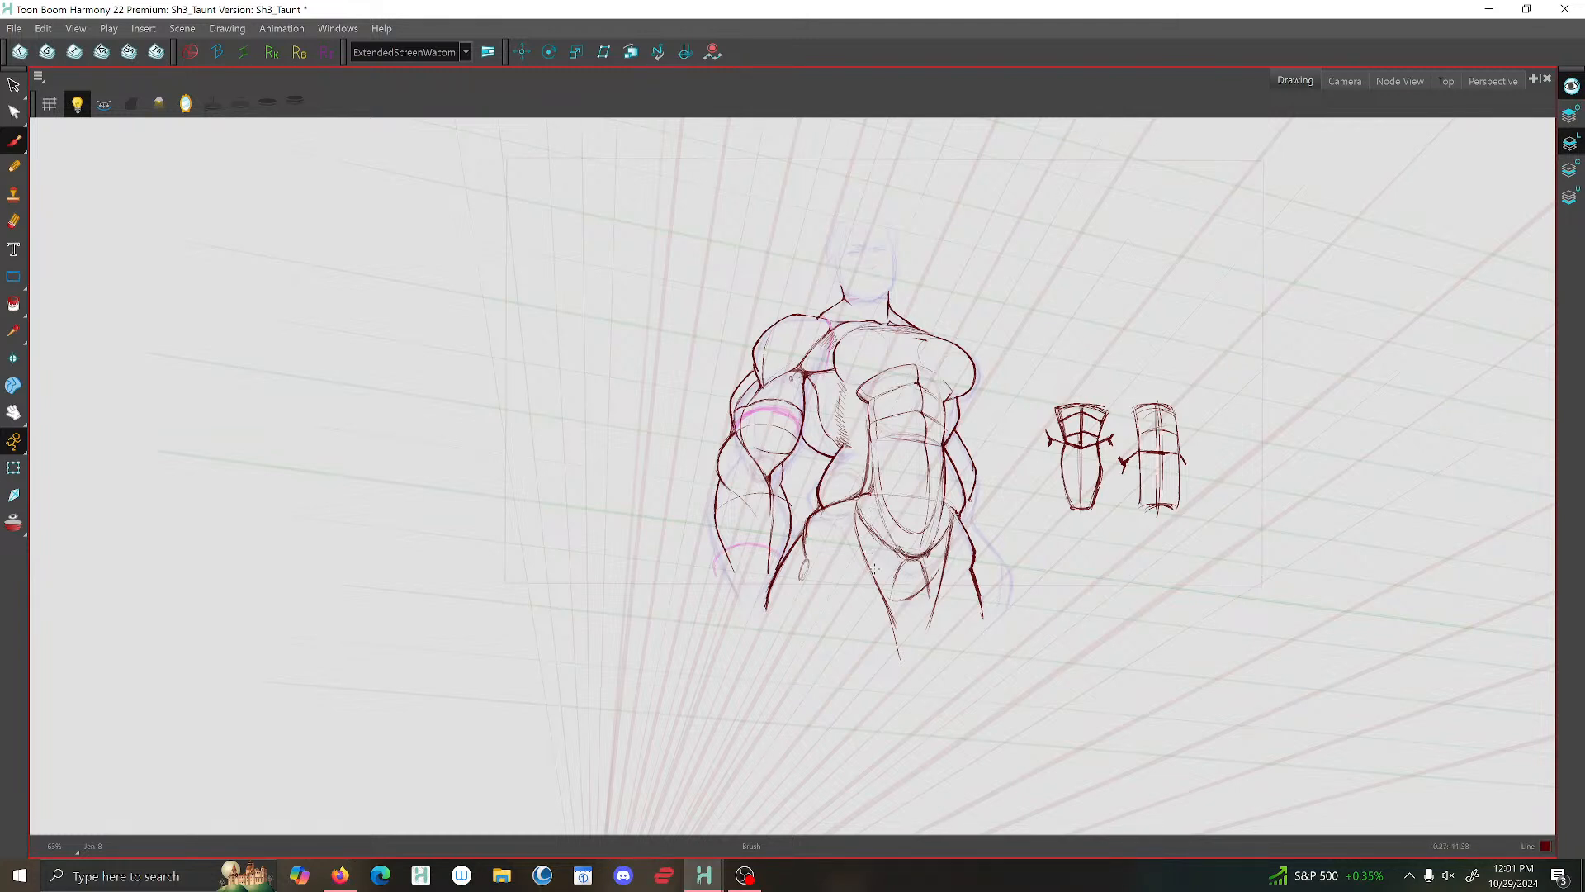
- Brush the crotch curve and the short centre line separating the thighs
mouse_move(884, 586)
mouse_down()
mouse_move(937, 564)
mouse_move(903, 595)
mouse_move(874, 575)
mouse_move(910, 589)
mouse_up()
drag(896, 607, 896, 651)
scroll(976, 618, down, 4)
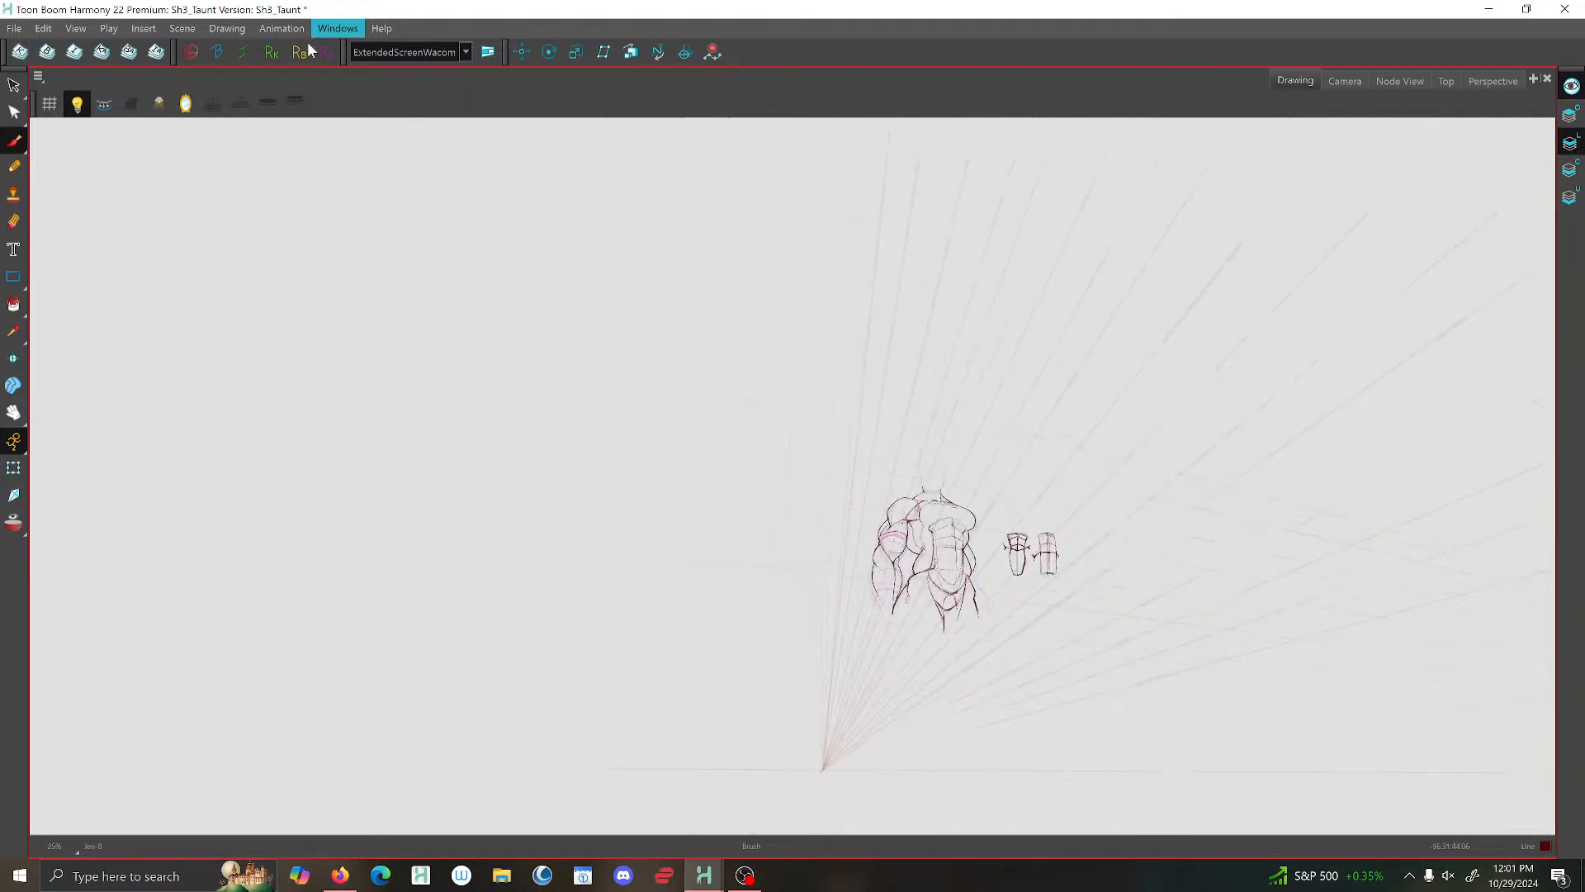
- Mirror the view, turn off the light table and delete the small rounded pubic form inside the pelvis
click(160, 104)
click(791, 483)
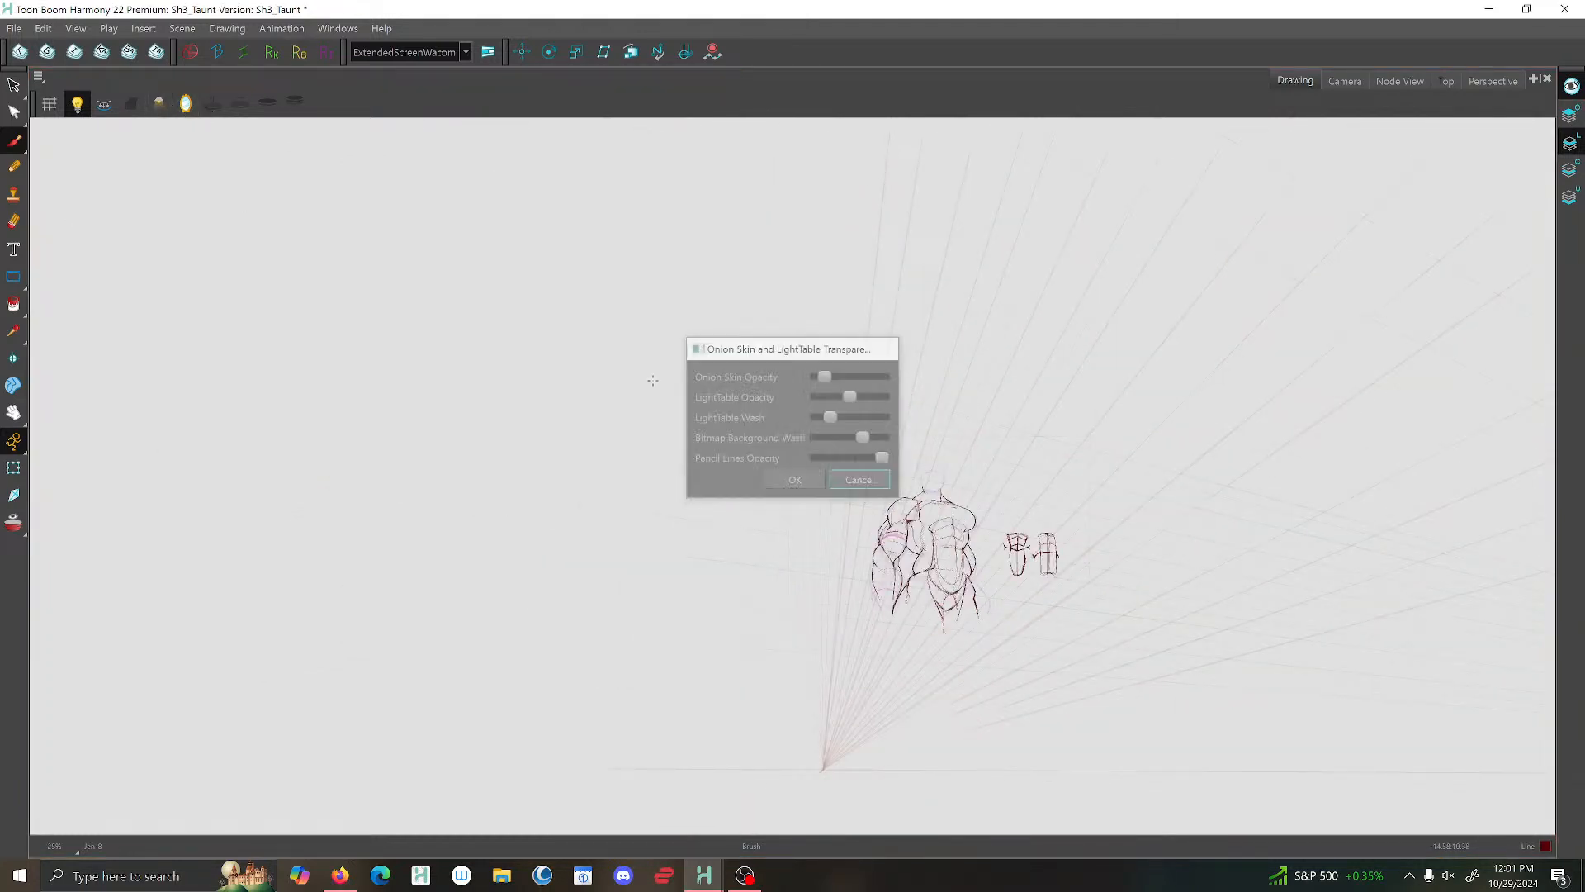
click(187, 104)
scroll(636, 542, up, 5)
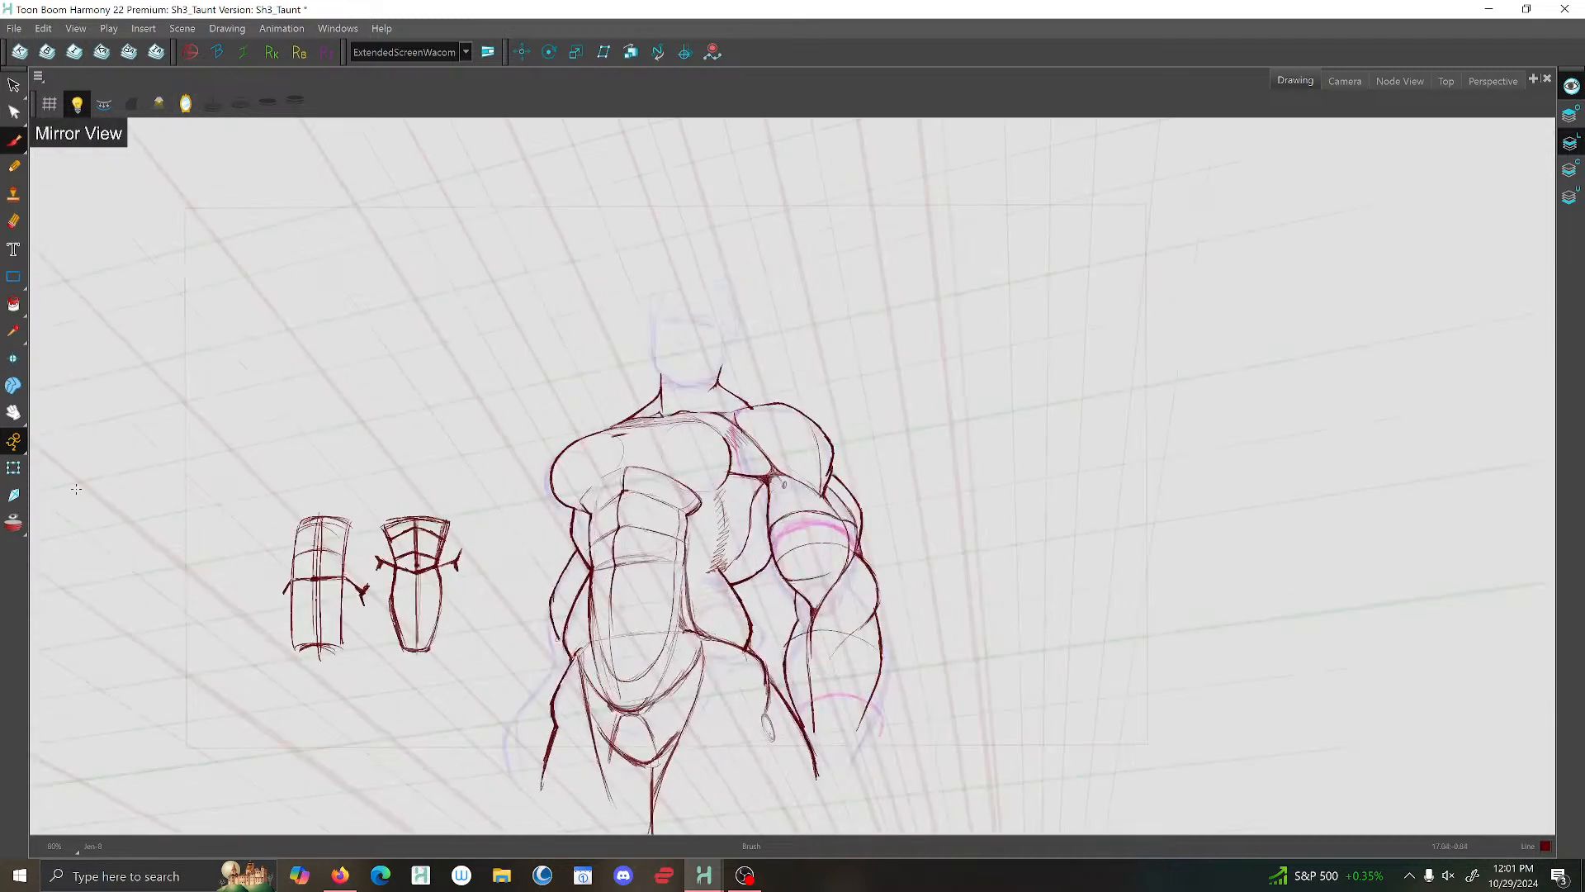
click(80, 104)
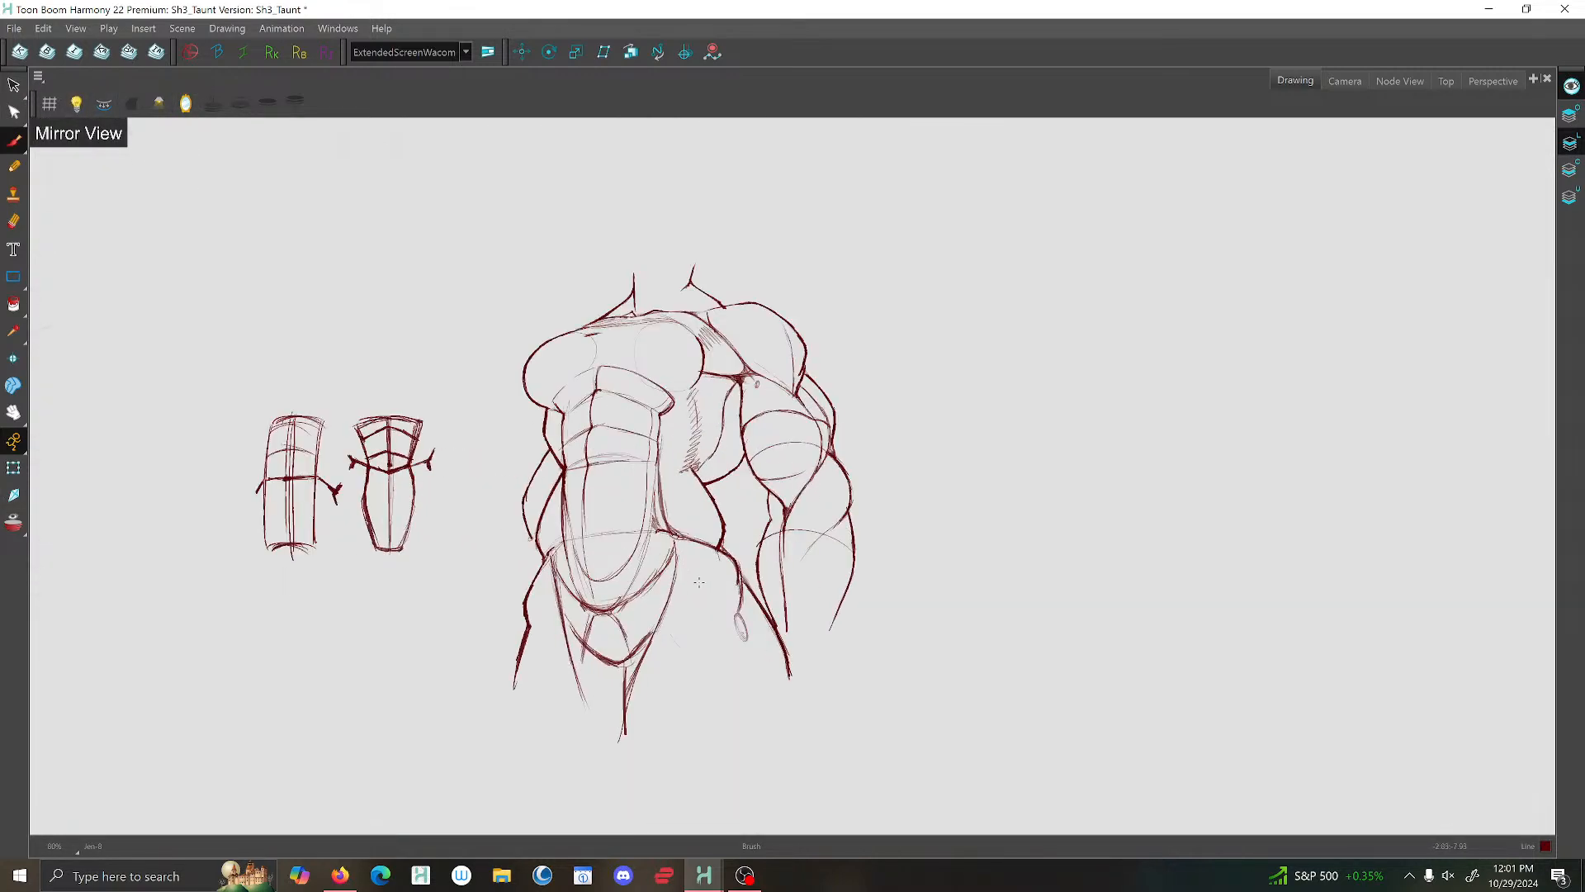
key(alt+s)
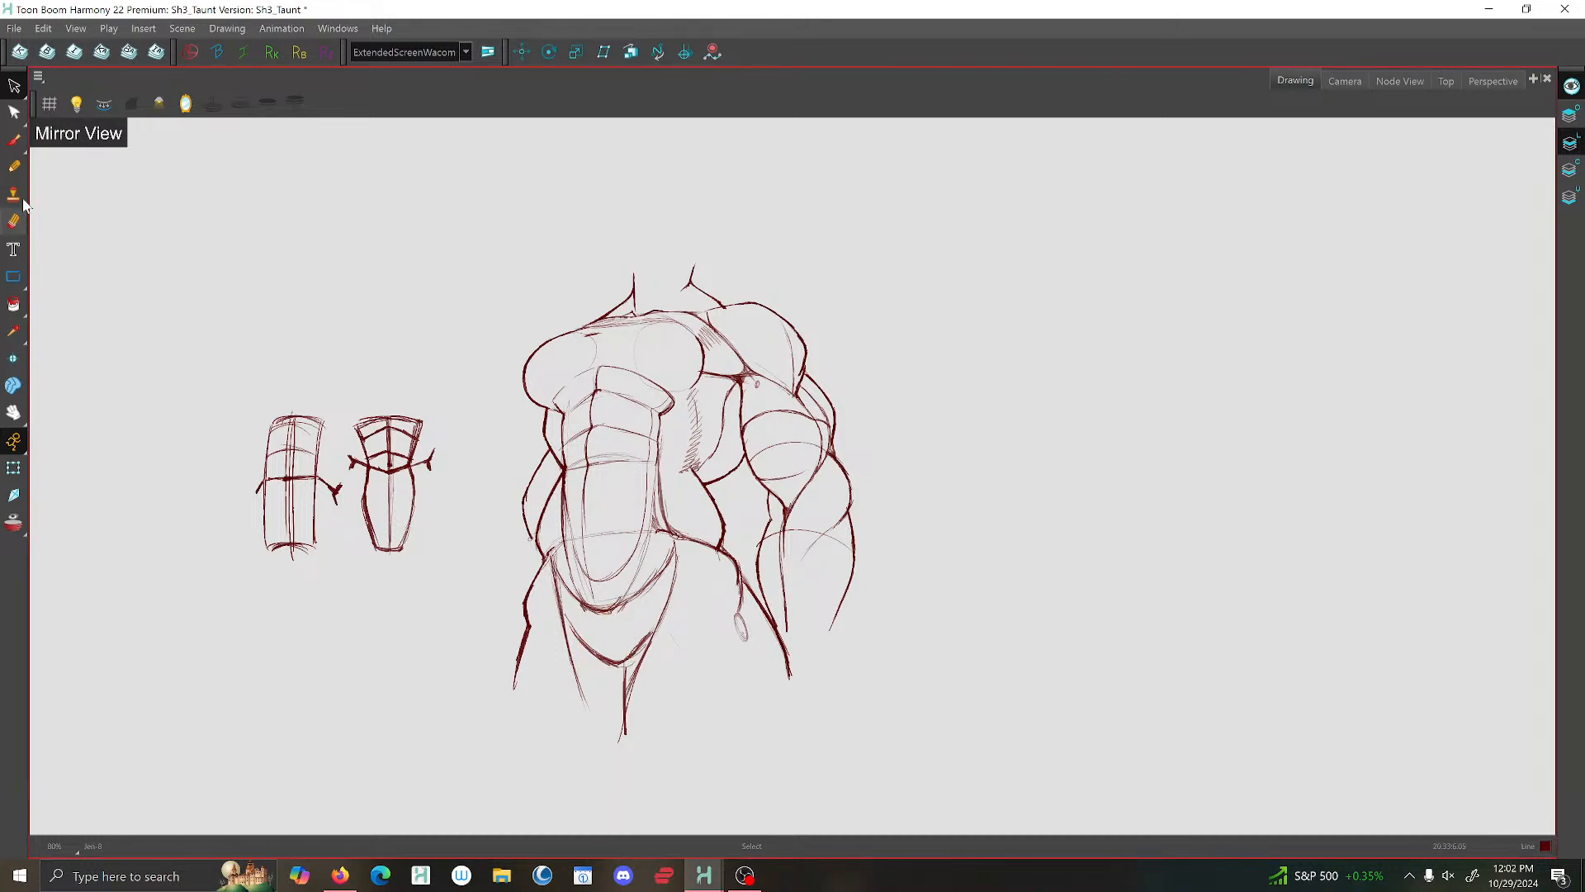
- Reinforce the far hip, lower abdominal arc and crotch curve with the brush, then turn the light table back on
click(14, 140)
scroll(529, 541, up, 1)
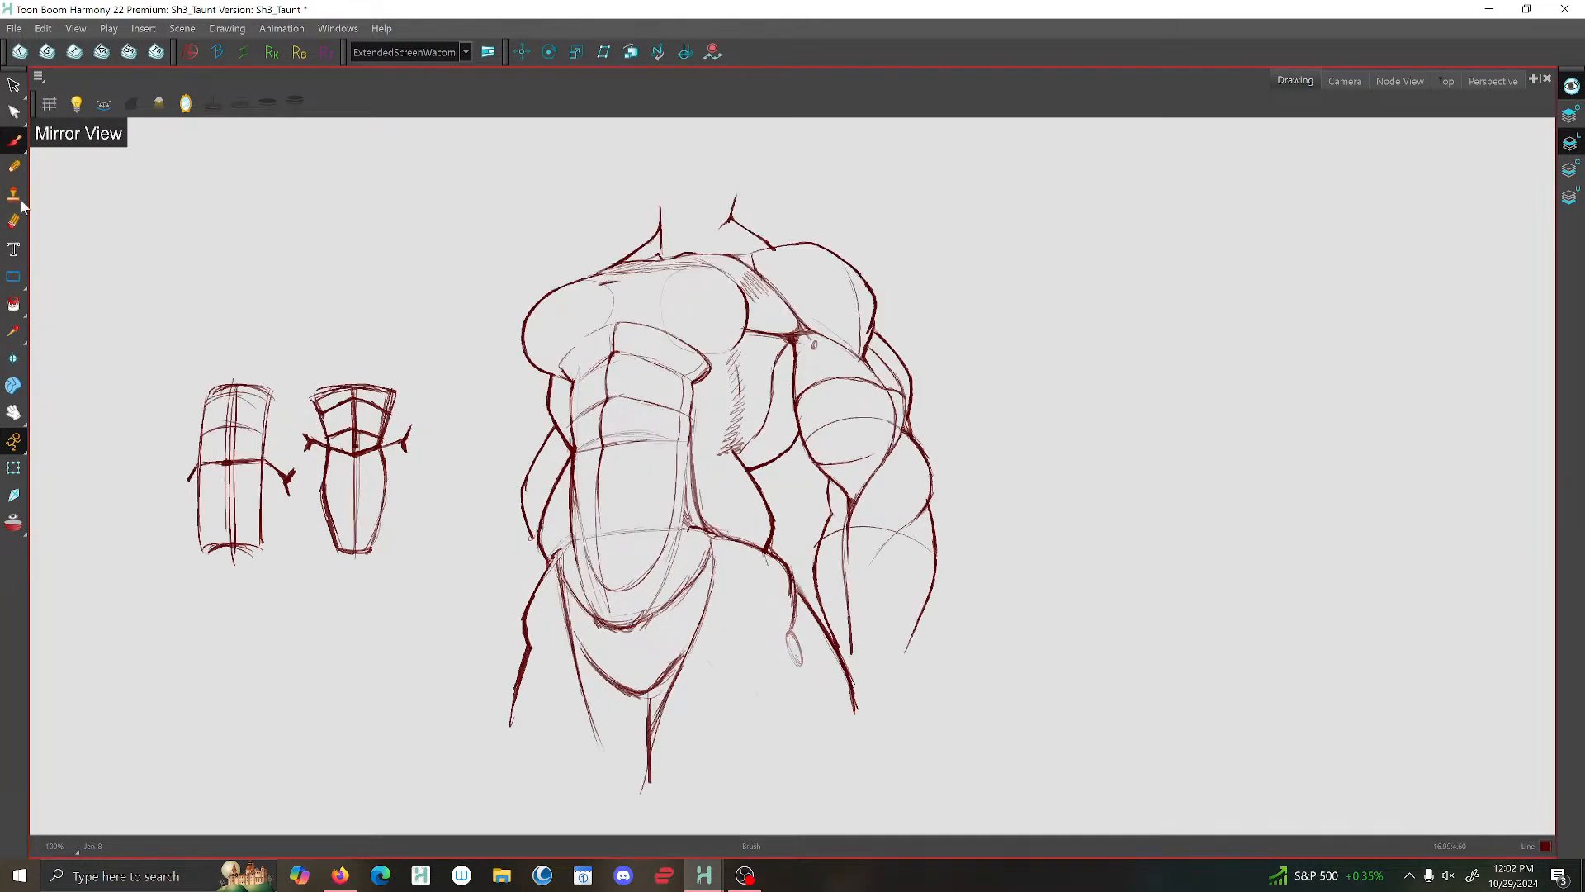
drag(552, 543, 521, 677)
mouse_move(562, 578)
mouse_down()
mouse_move(595, 622)
mouse_move(660, 611)
mouse_up()
mouse_move(578, 640)
mouse_down()
mouse_move(645, 694)
mouse_move(681, 653)
mouse_move(638, 692)
mouse_move(677, 669)
mouse_up()
scroll(530, 457, down, 3)
key(shift+l)
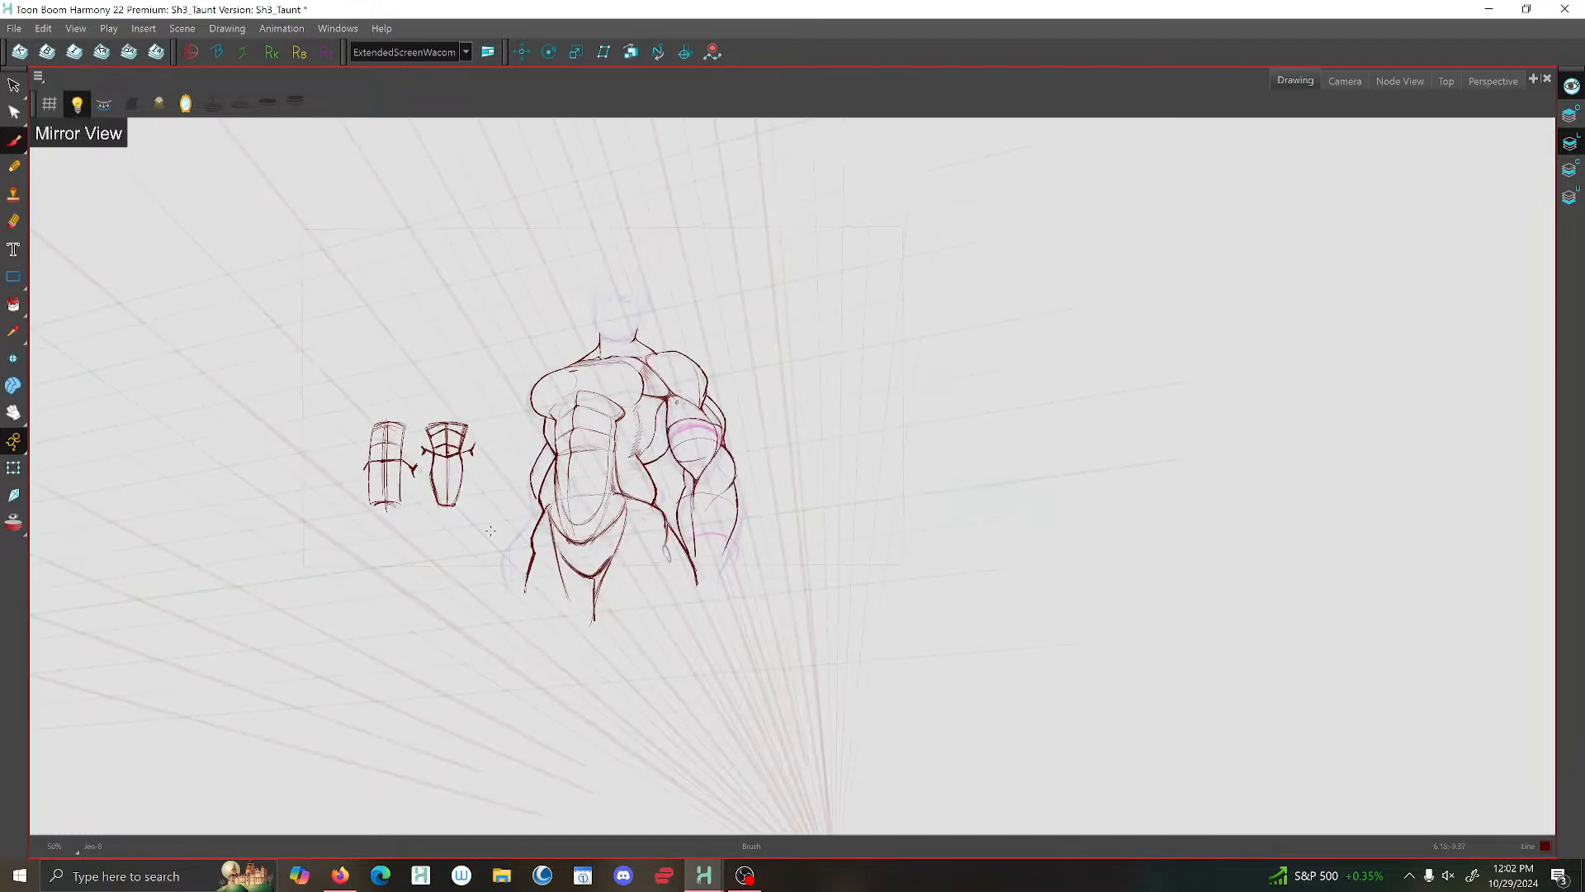
- Brush the outer forearm contour of the far arm, running down from the elbow beside the far hip
scroll(491, 530, up, 5)
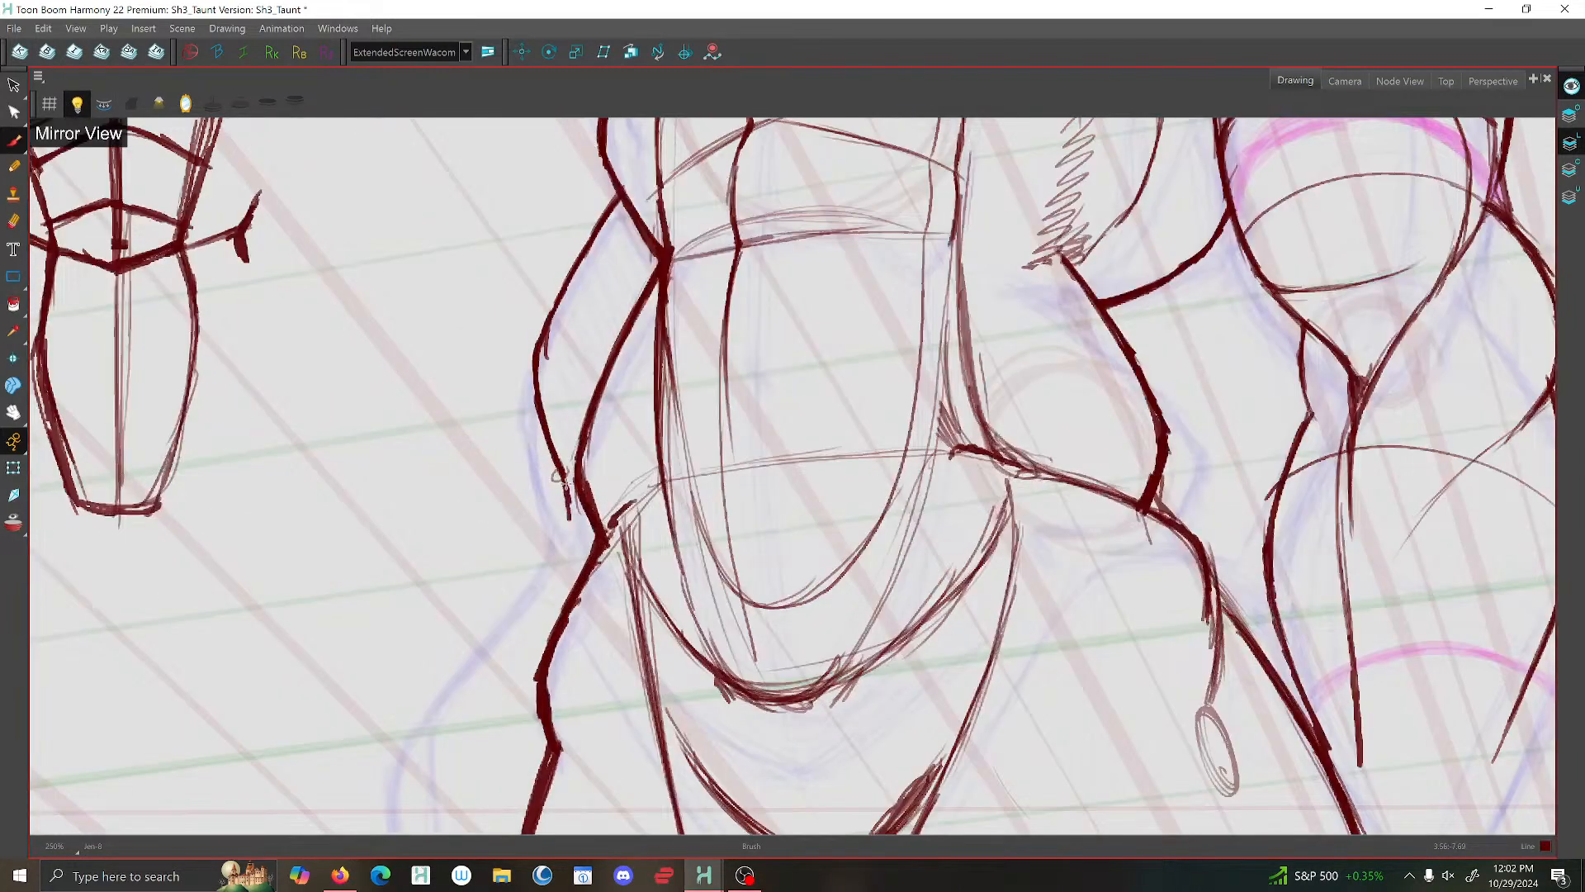
scroll(566, 512, down, 3)
scroll(564, 541, up, 4)
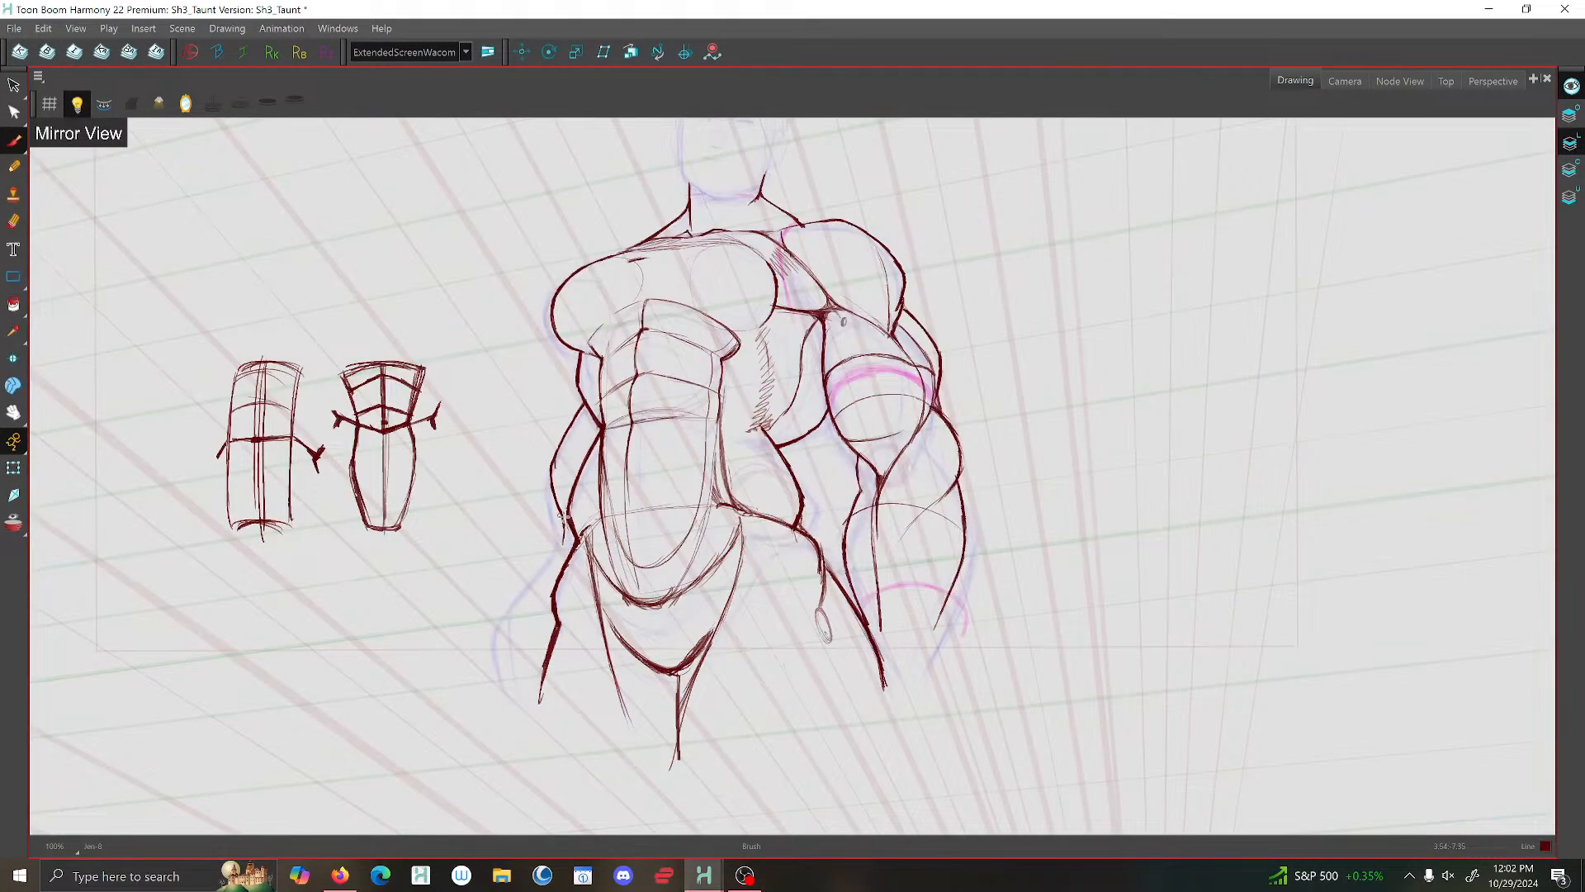
scroll(545, 542, down, 3)
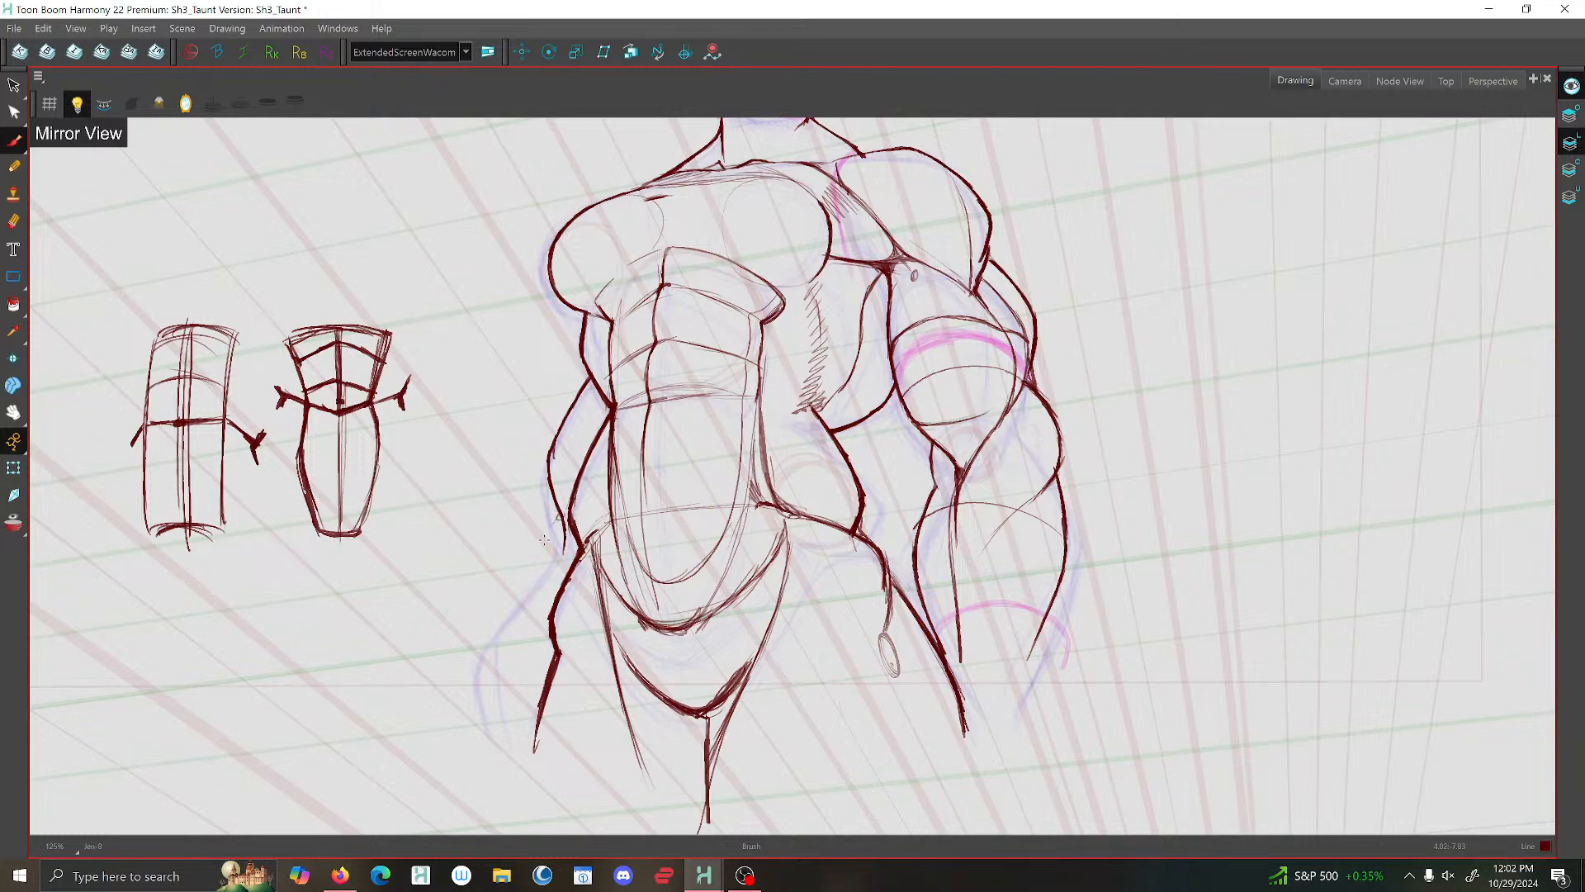
mouse_move(557, 519)
mouse_down()
mouse_move(500, 604)
mouse_move(511, 657)
mouse_up()
mouse_move(550, 519)
mouse_down()
mouse_move(506, 587)
mouse_move(510, 657)
mouse_up()
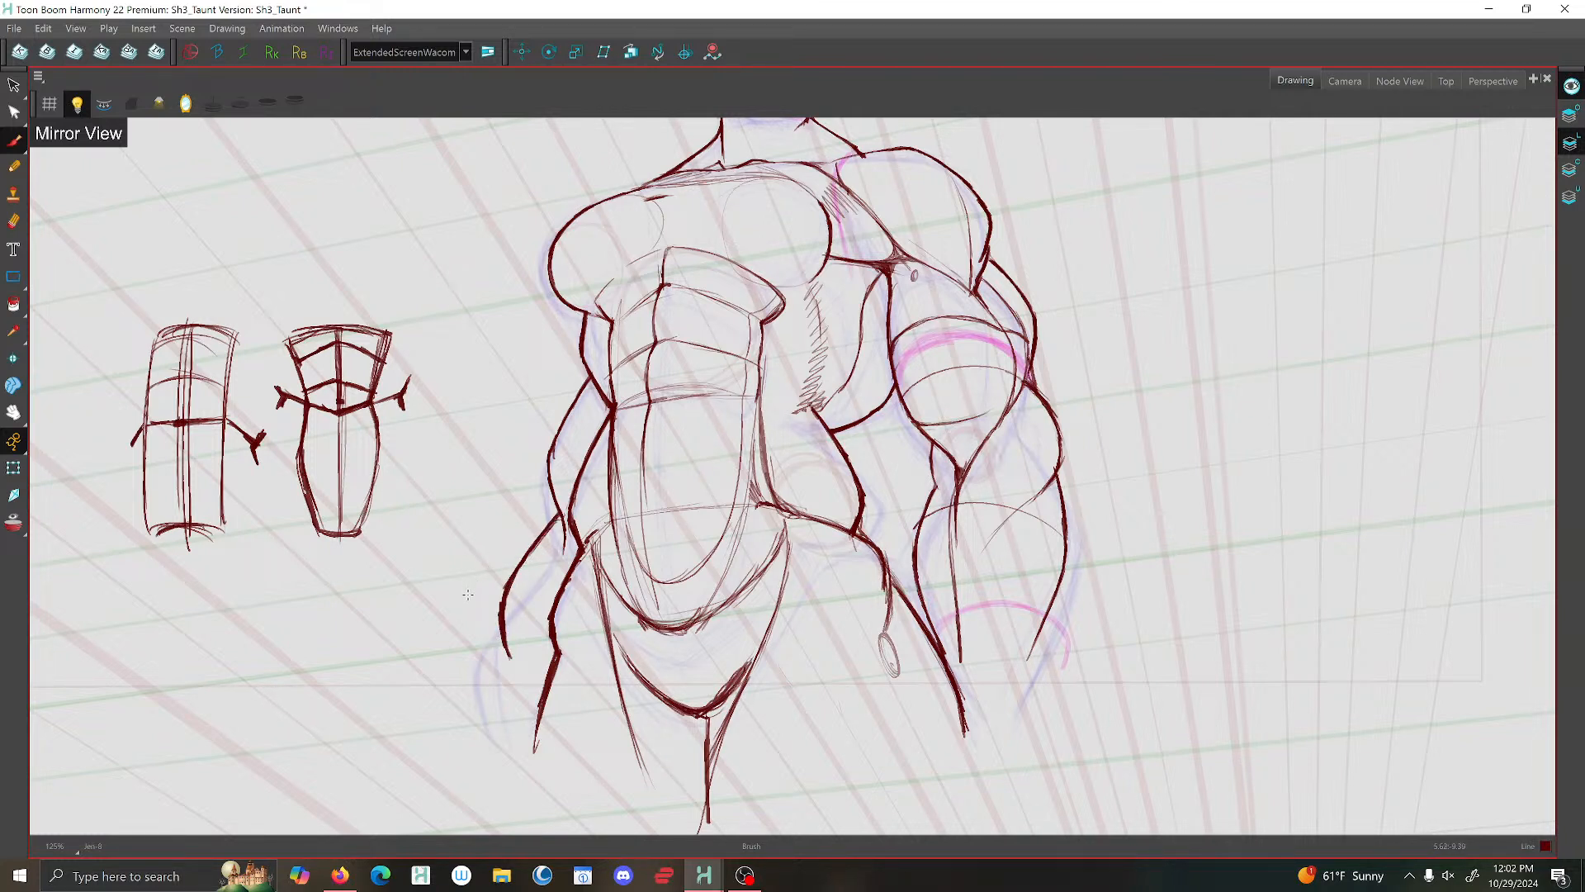
- Brush the outer contours of the far and near forearms further down toward the wrists, and turn off the mirrored view
drag(504, 621, 508, 698)
scroll(1048, 588, up, 2)
drag(1057, 596, 1005, 724)
scroll(949, 454, down, 5)
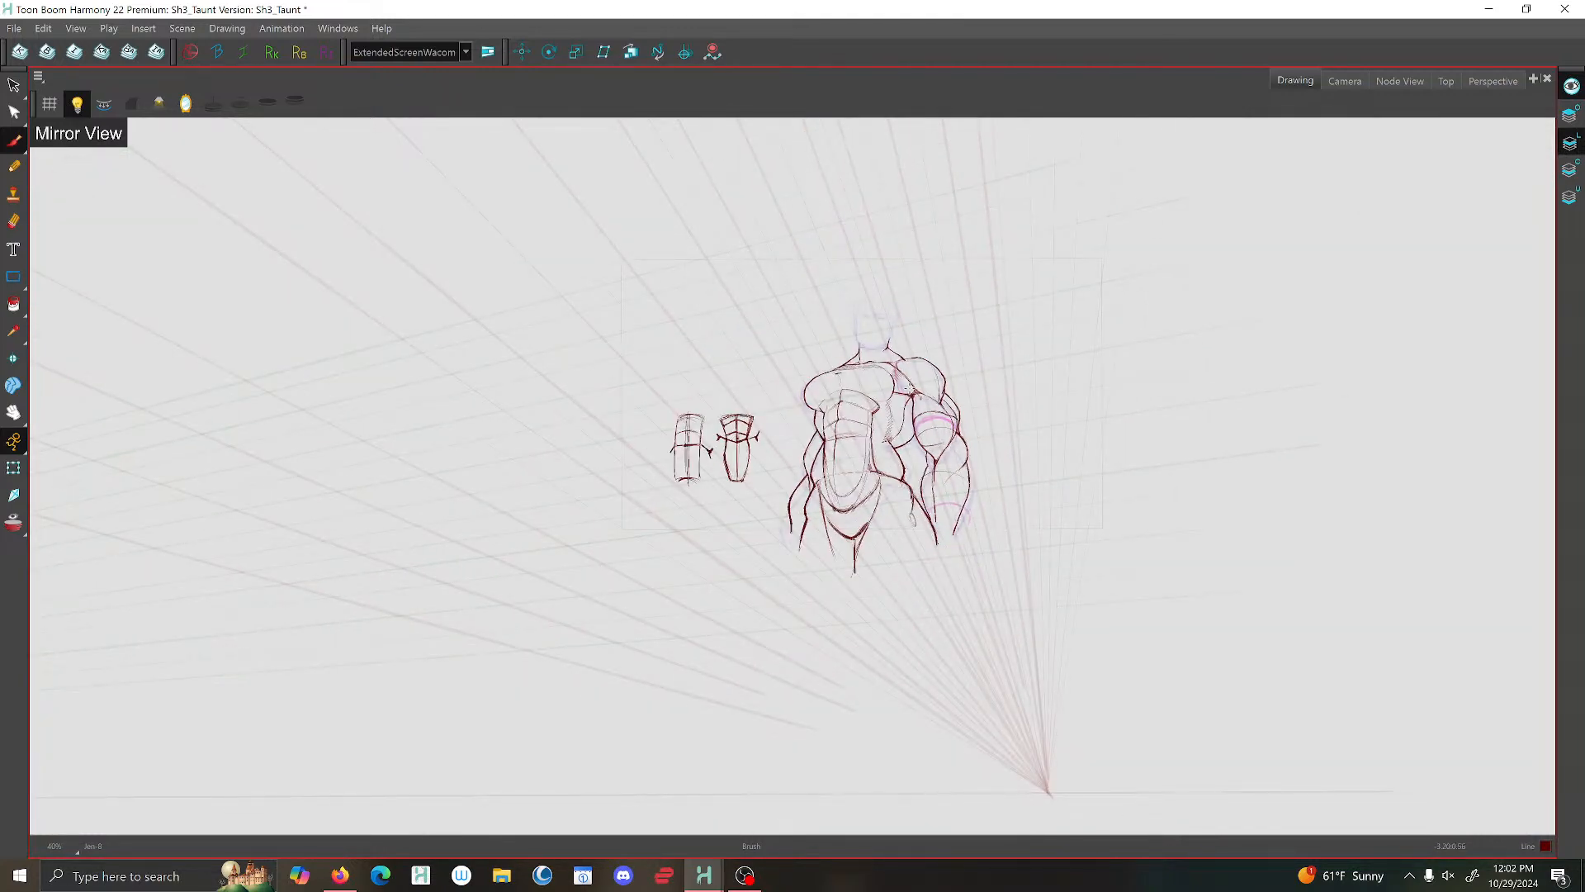
click(185, 105)
- Switch to the Camera view and flip through the shot's drawings to compare this pose with the other key poses
click(1345, 81)
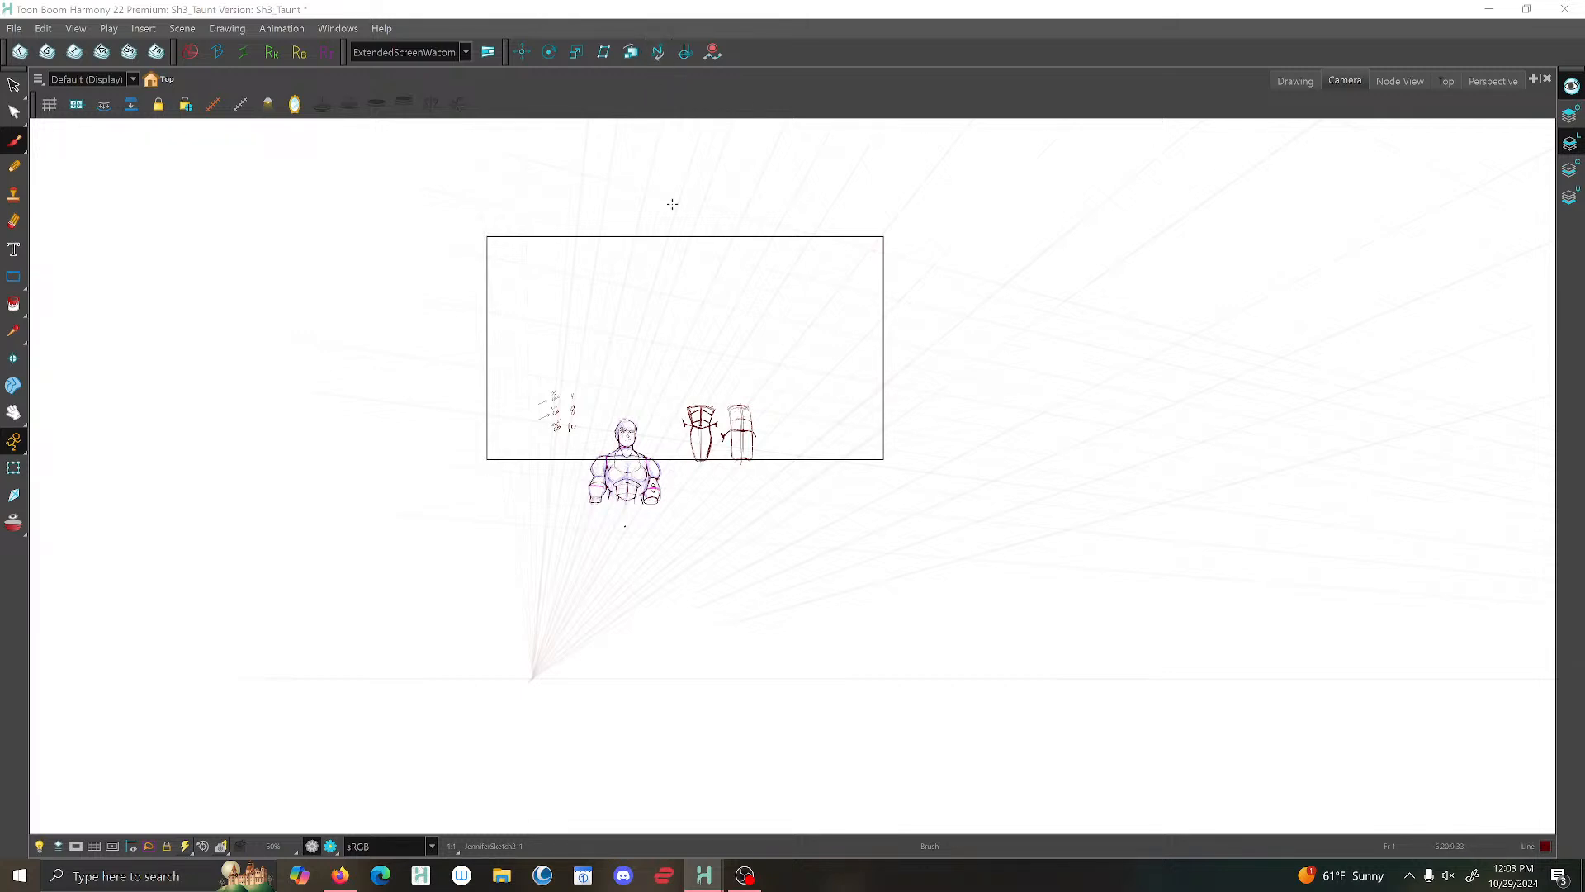
key(Return)
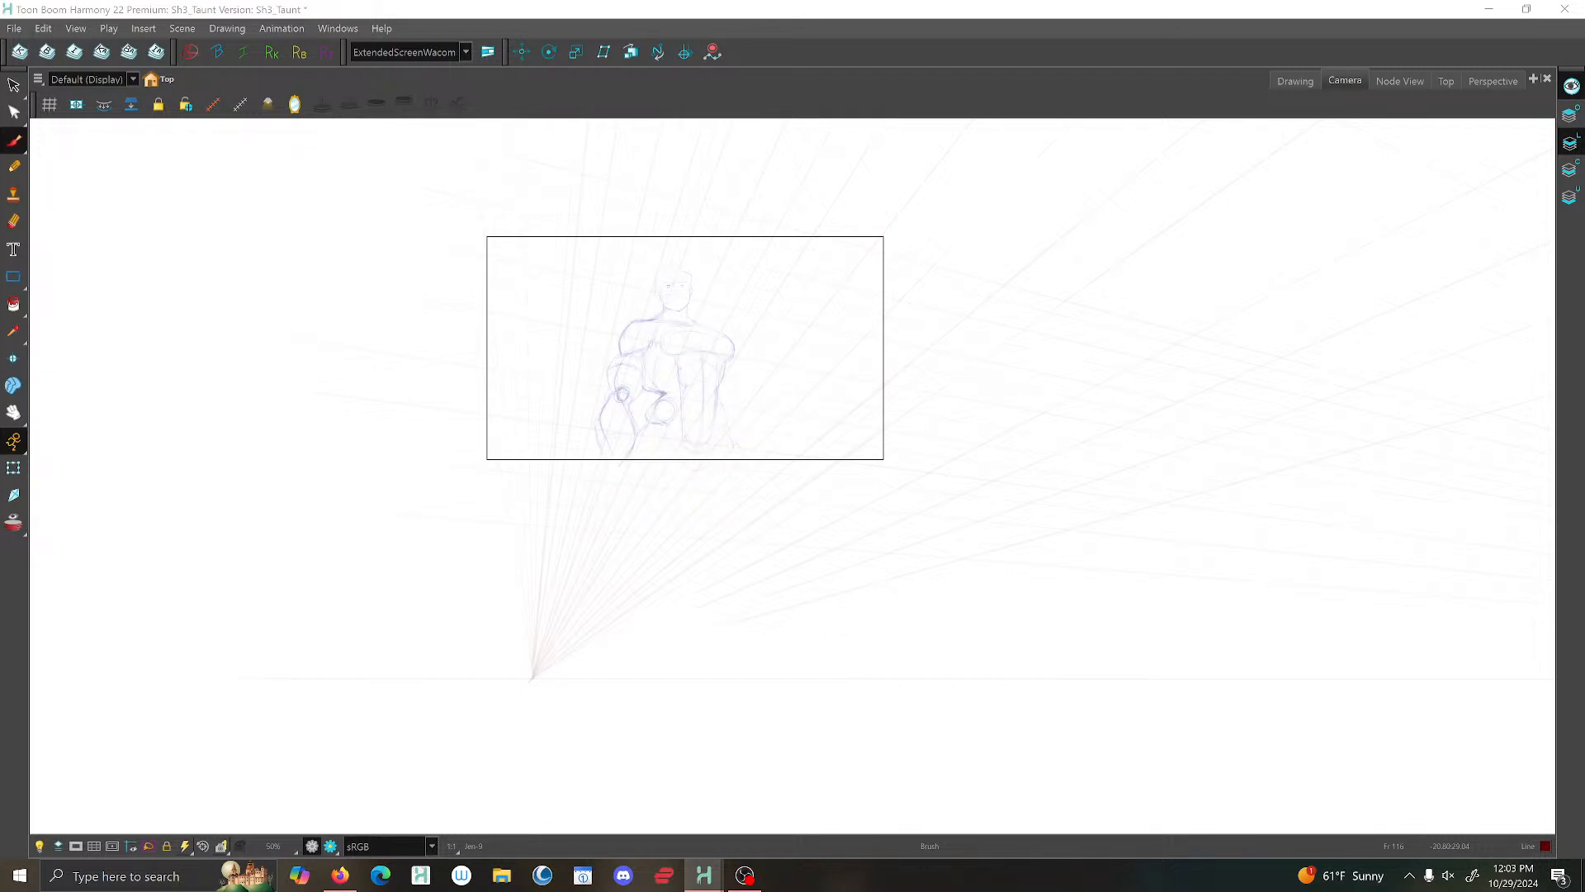
key(Delete)
key(ctrl+z)
key(f)
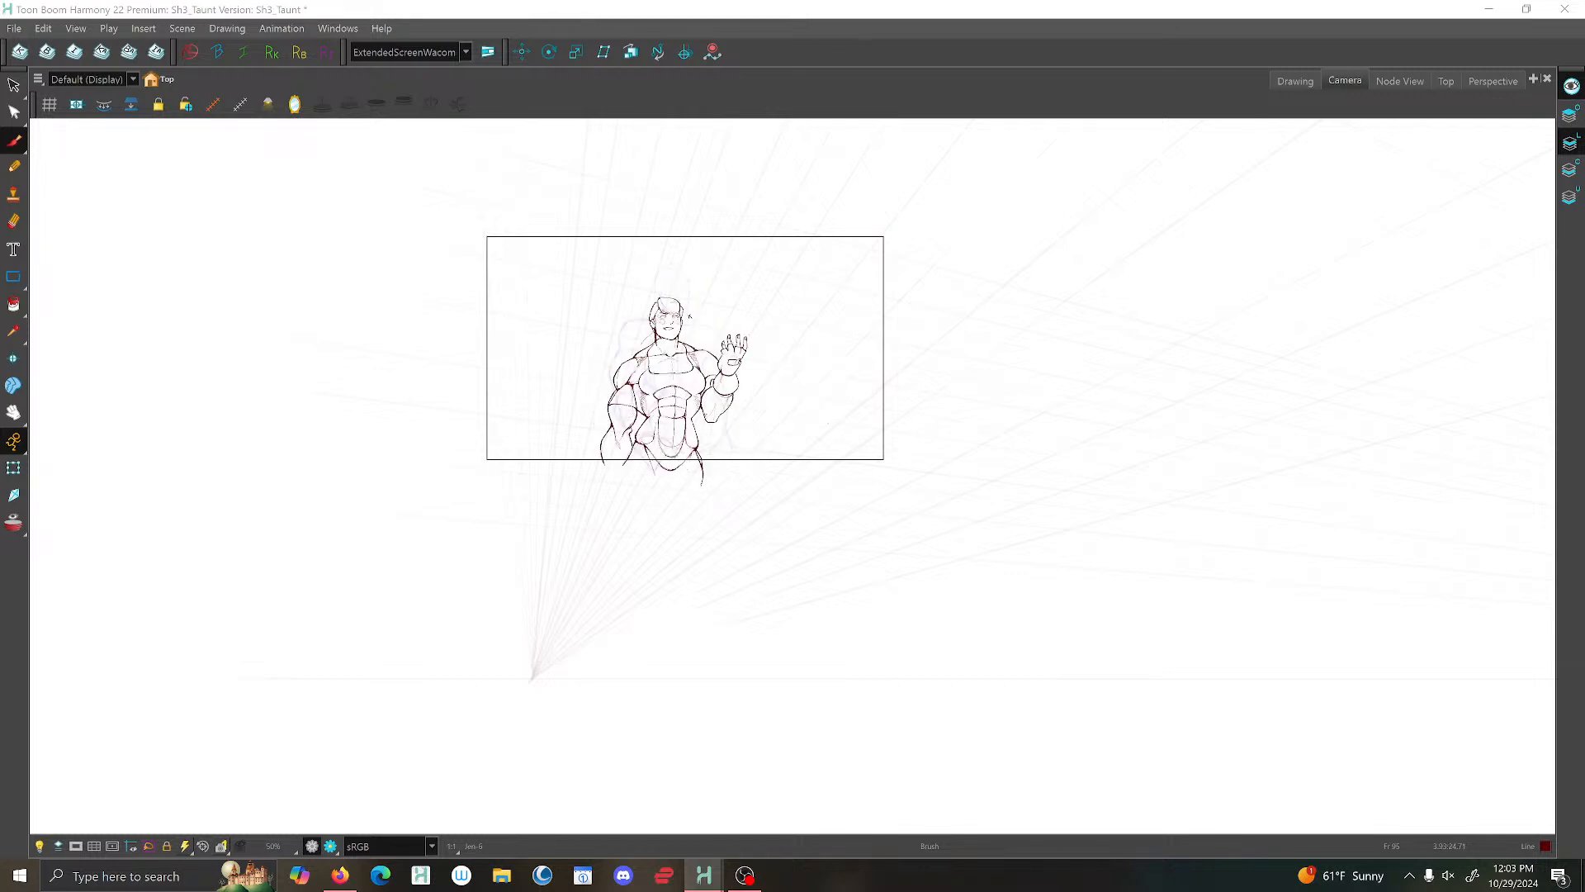
key(f)
key(f)
key(f)
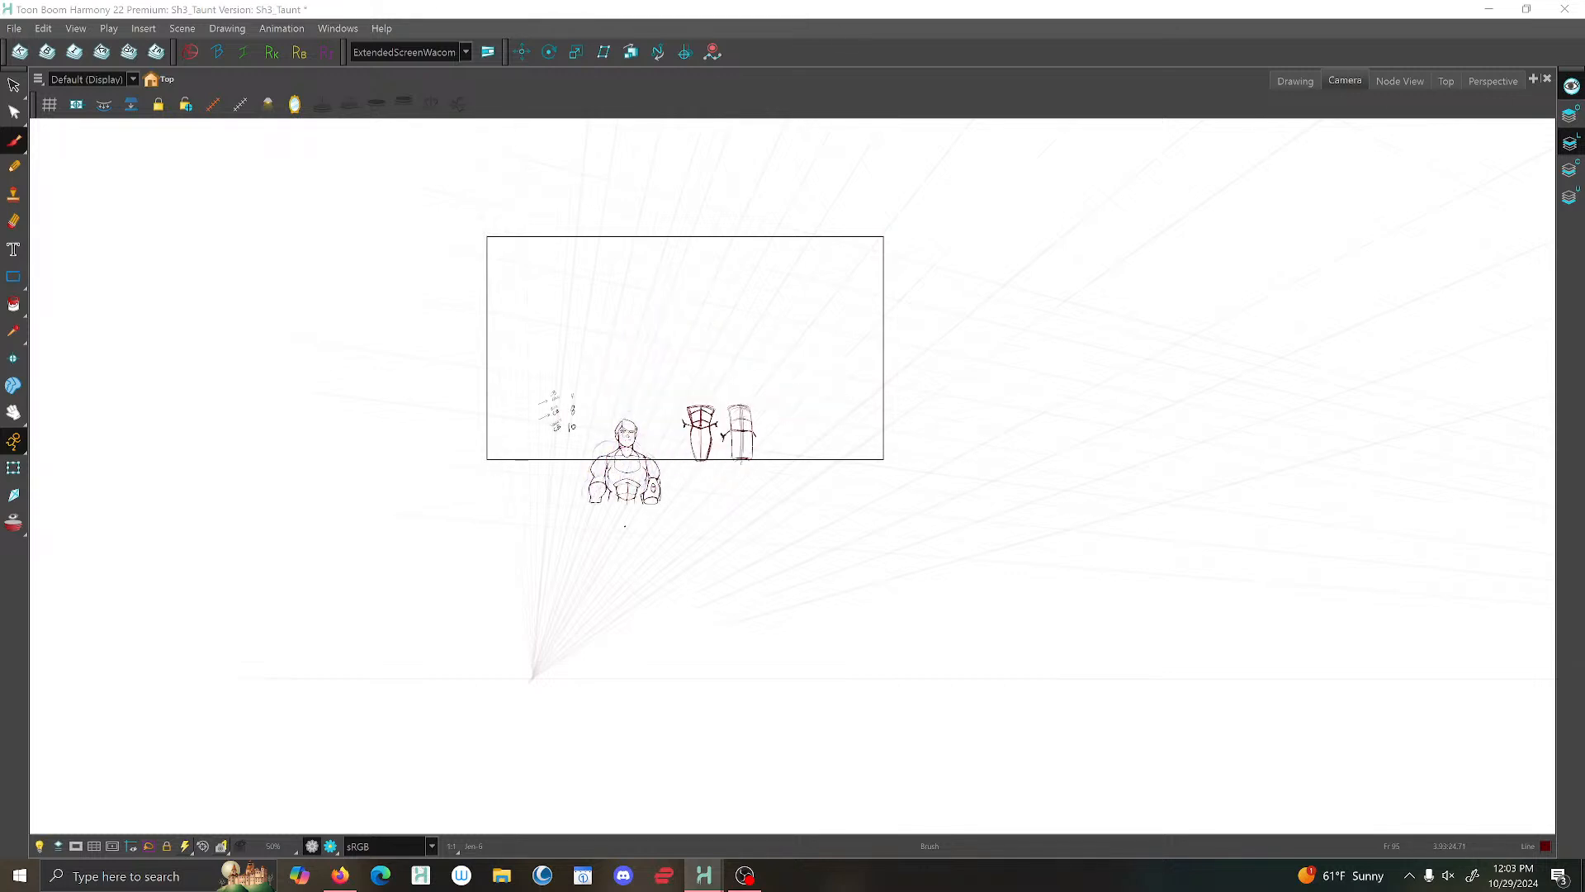
key(g)
key(g)
key(g)
key(g)
key(2)
key(2)
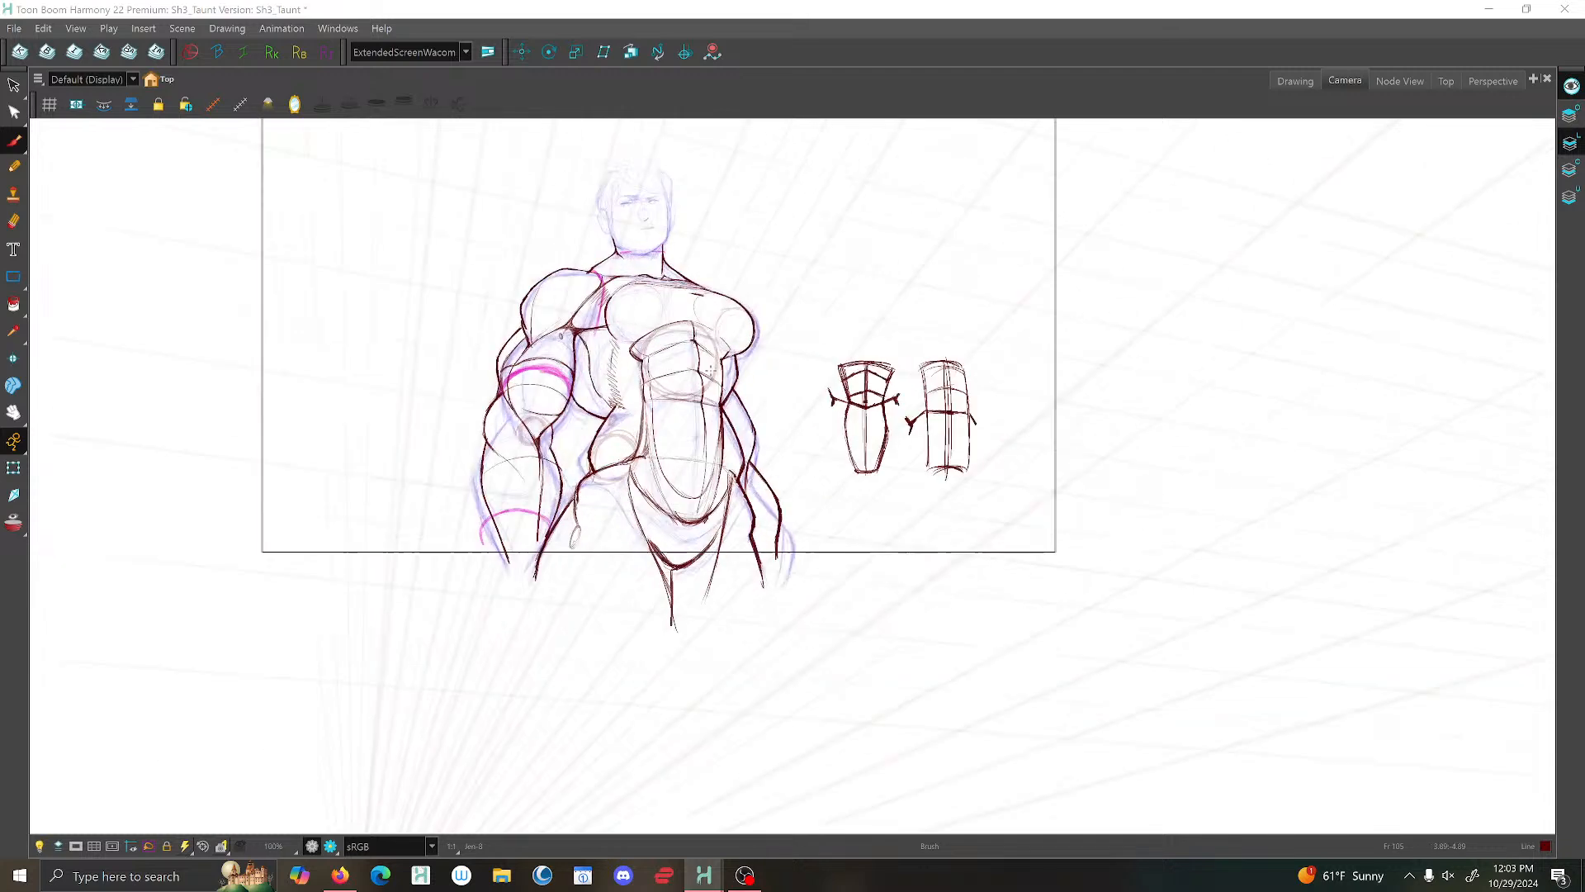
key(2)
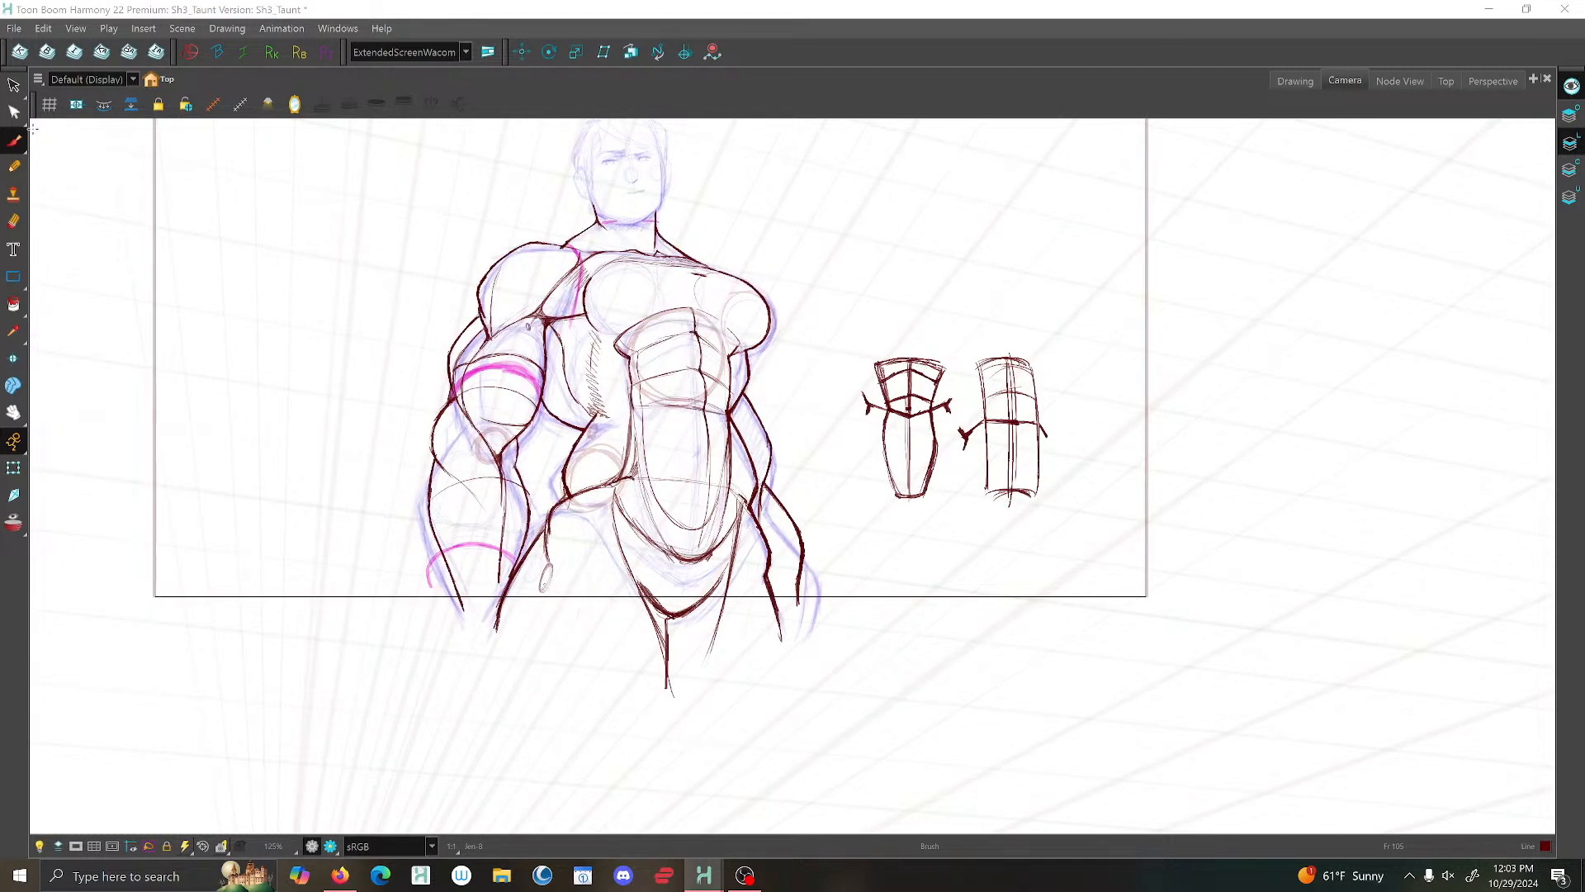
- Brush a fuller near-side waist contour from the ribcage down to the hip and delete the old inner stroke
scroll(586, 429, up, 2)
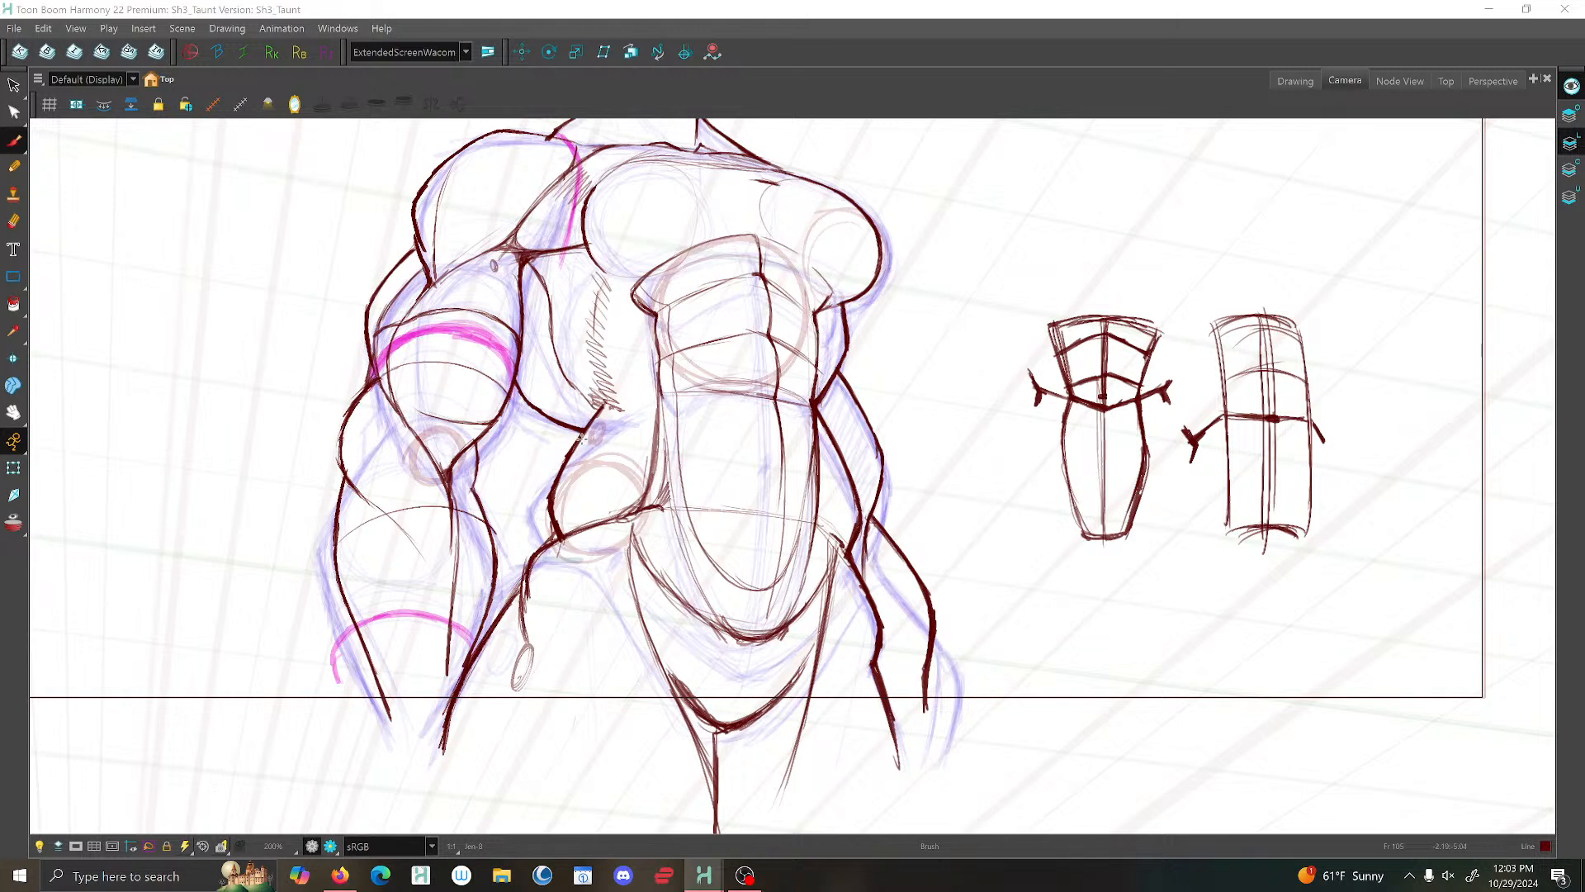
mouse_move(583, 437)
mouse_down()
mouse_move(536, 516)
mouse_move(542, 541)
mouse_up()
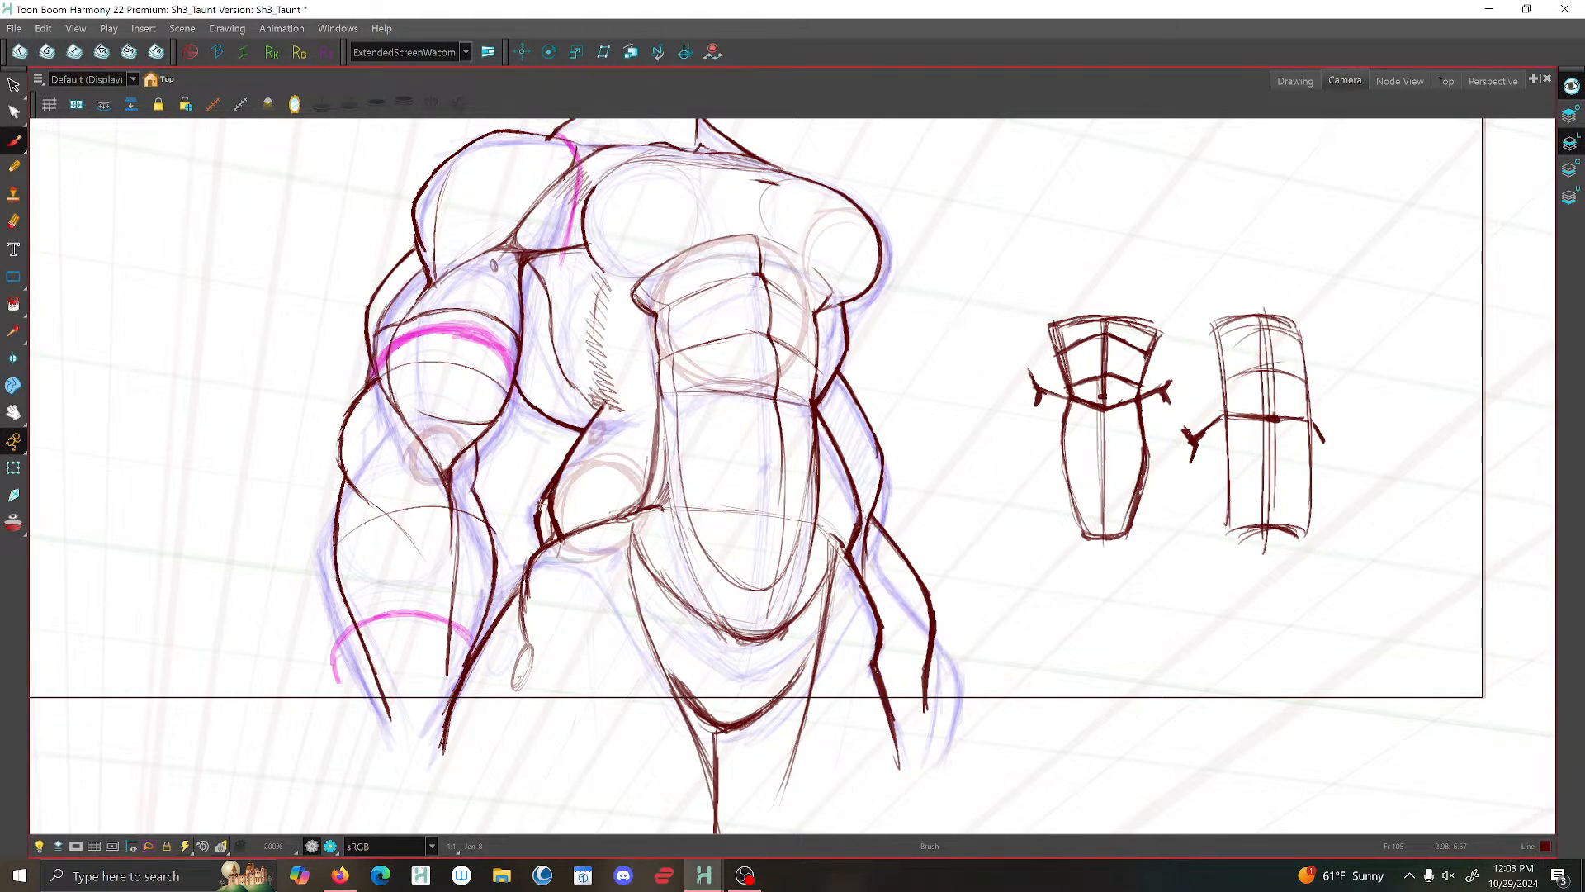
key(alt+s)
click(557, 504)
key(Delete)
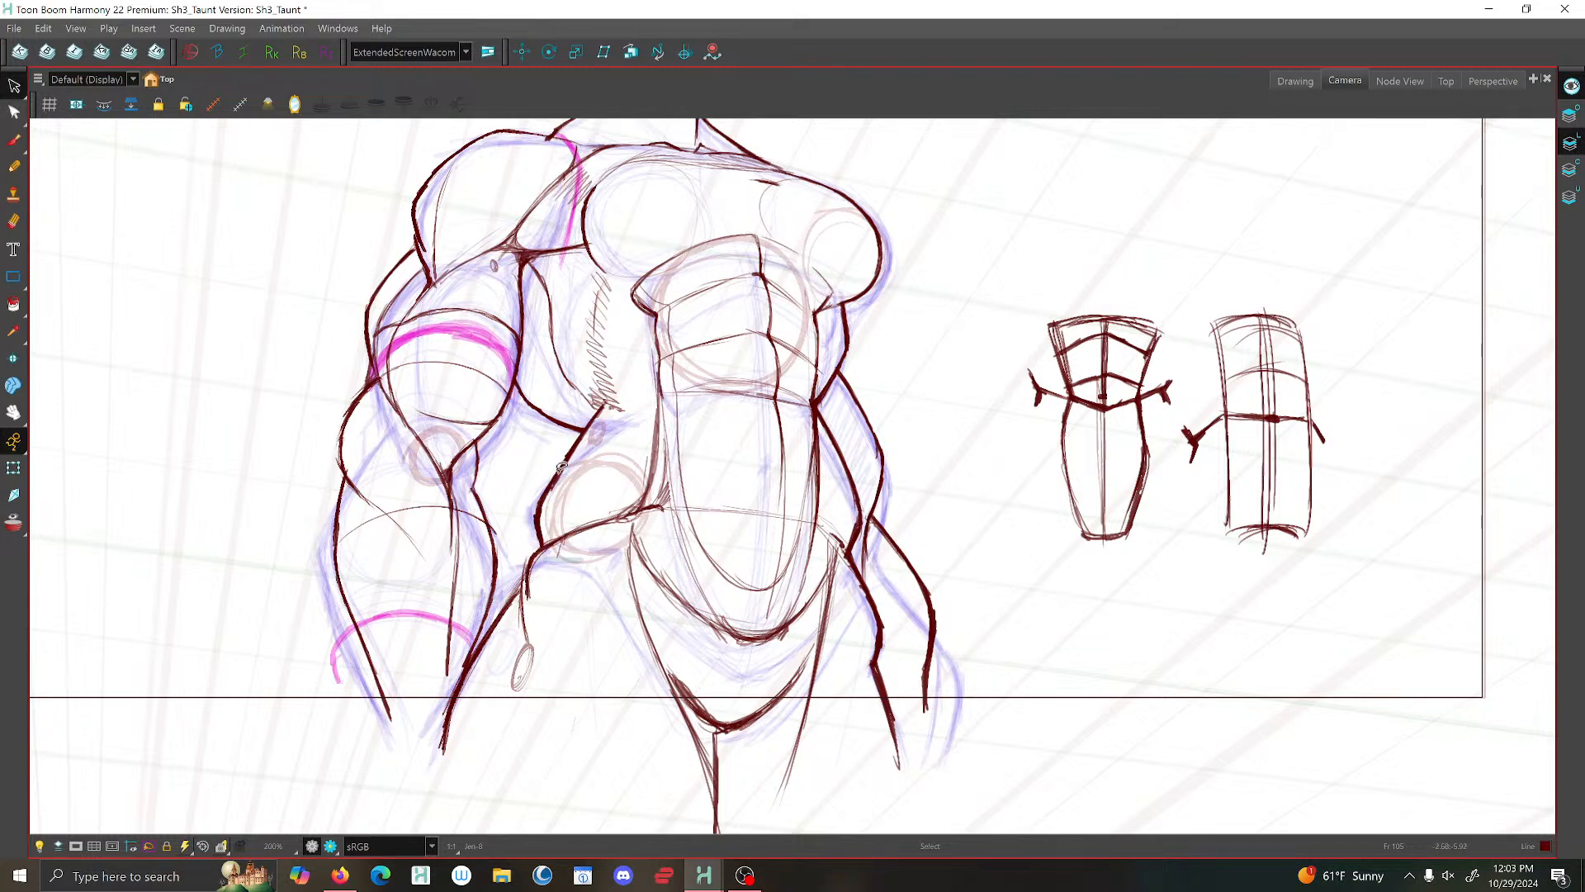
scroll(565, 466, down, 2)
scroll(632, 428, up, 1)
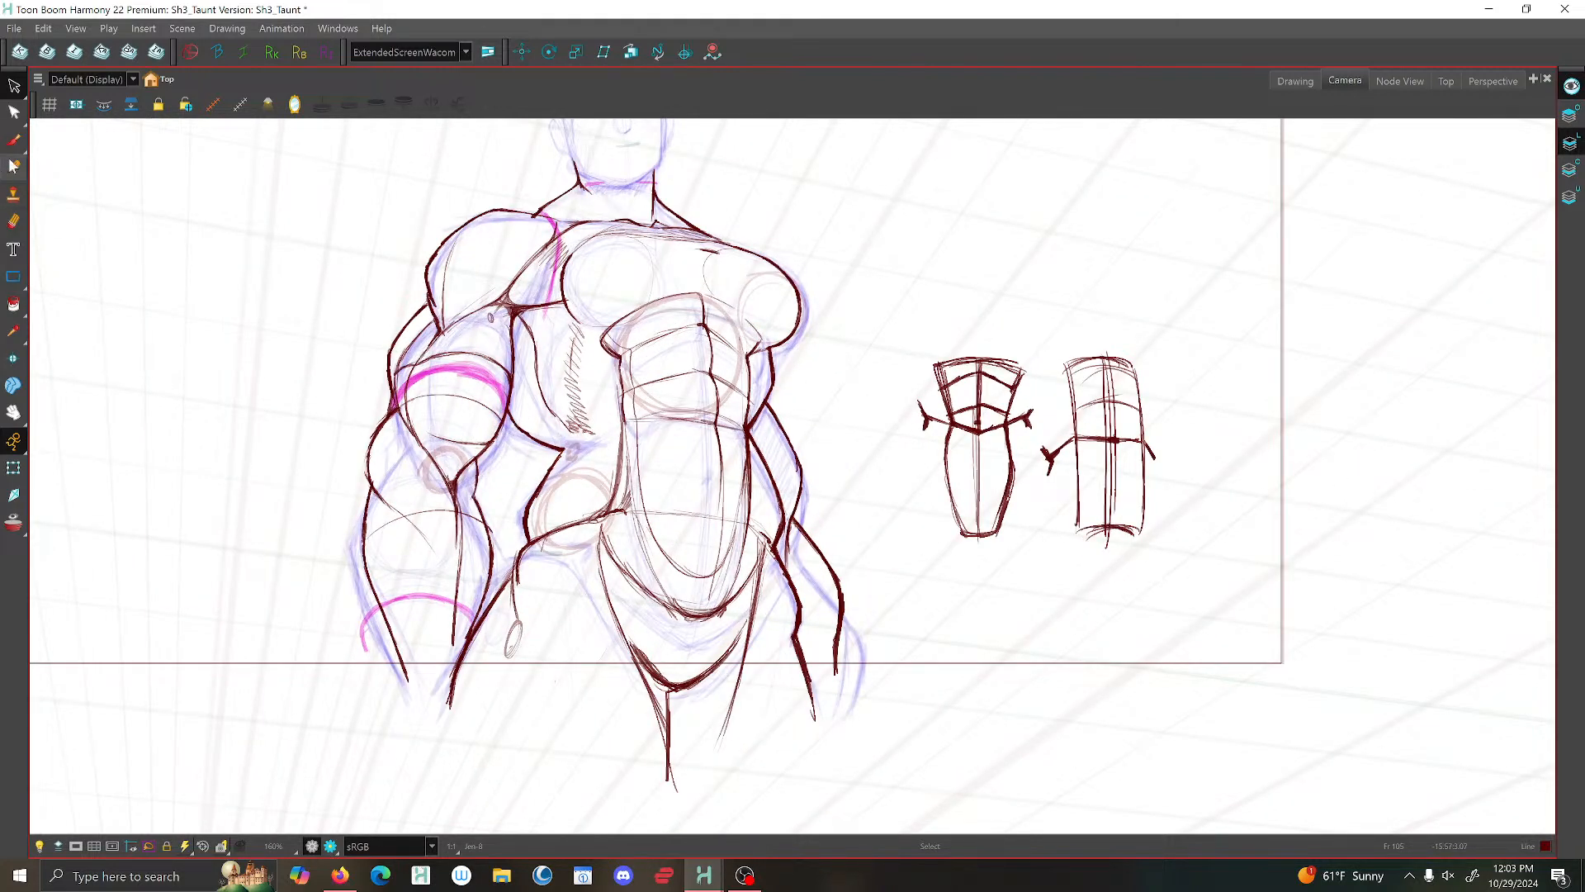
- Reinforce the lower edge of the near lat with the brush, between the waist and the elbow
key(alt+b)
scroll(509, 427, up, 3)
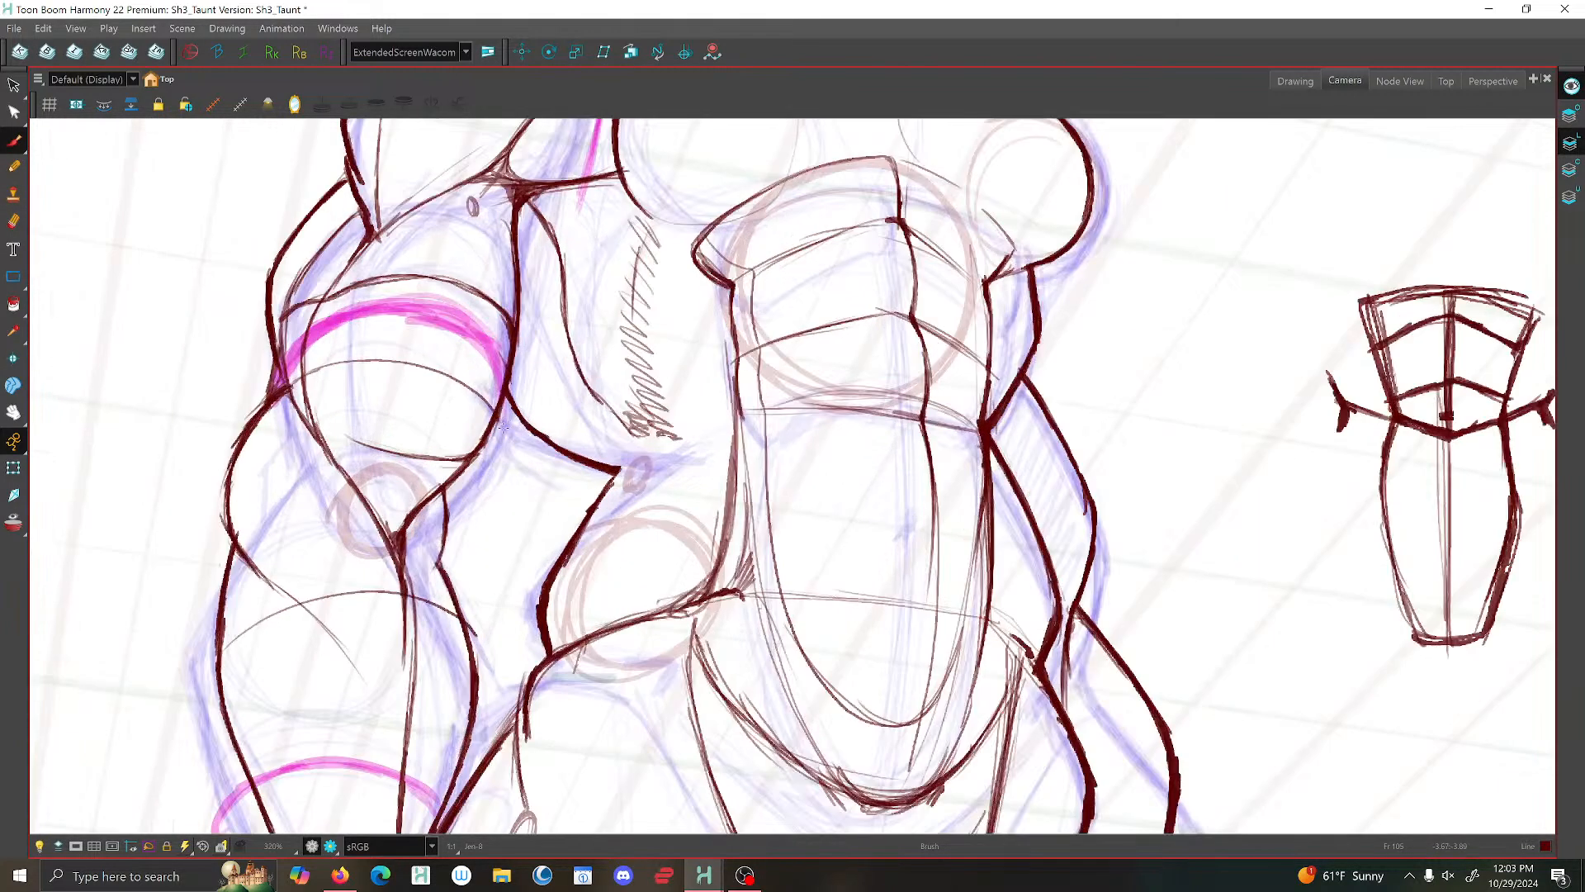
drag(594, 461, 502, 430)
scroll(502, 430, down, 4)
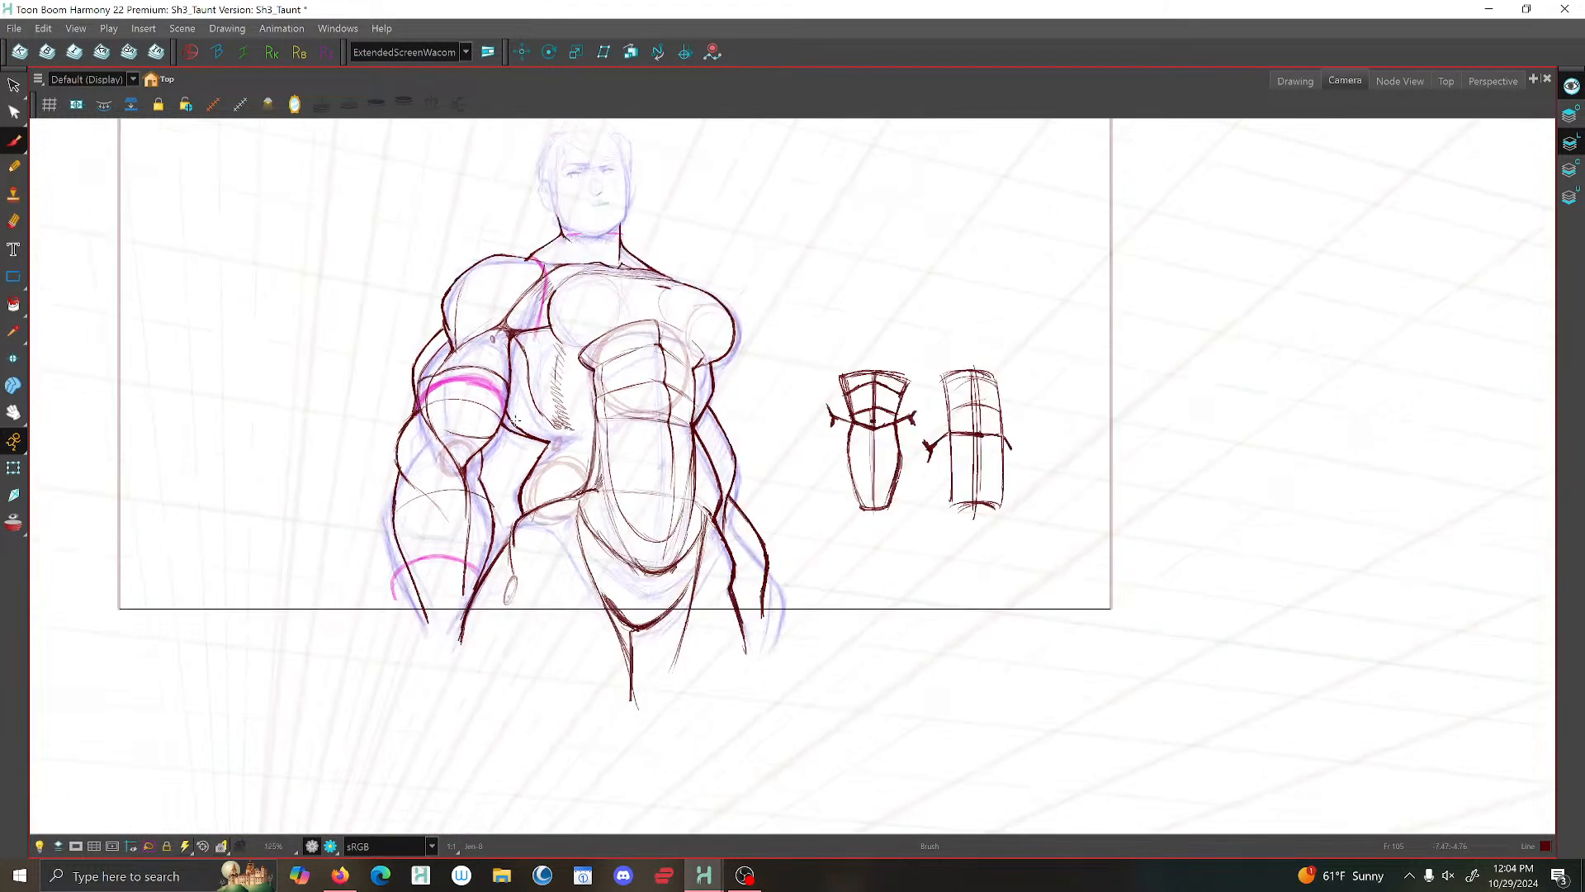
key(alt+s)
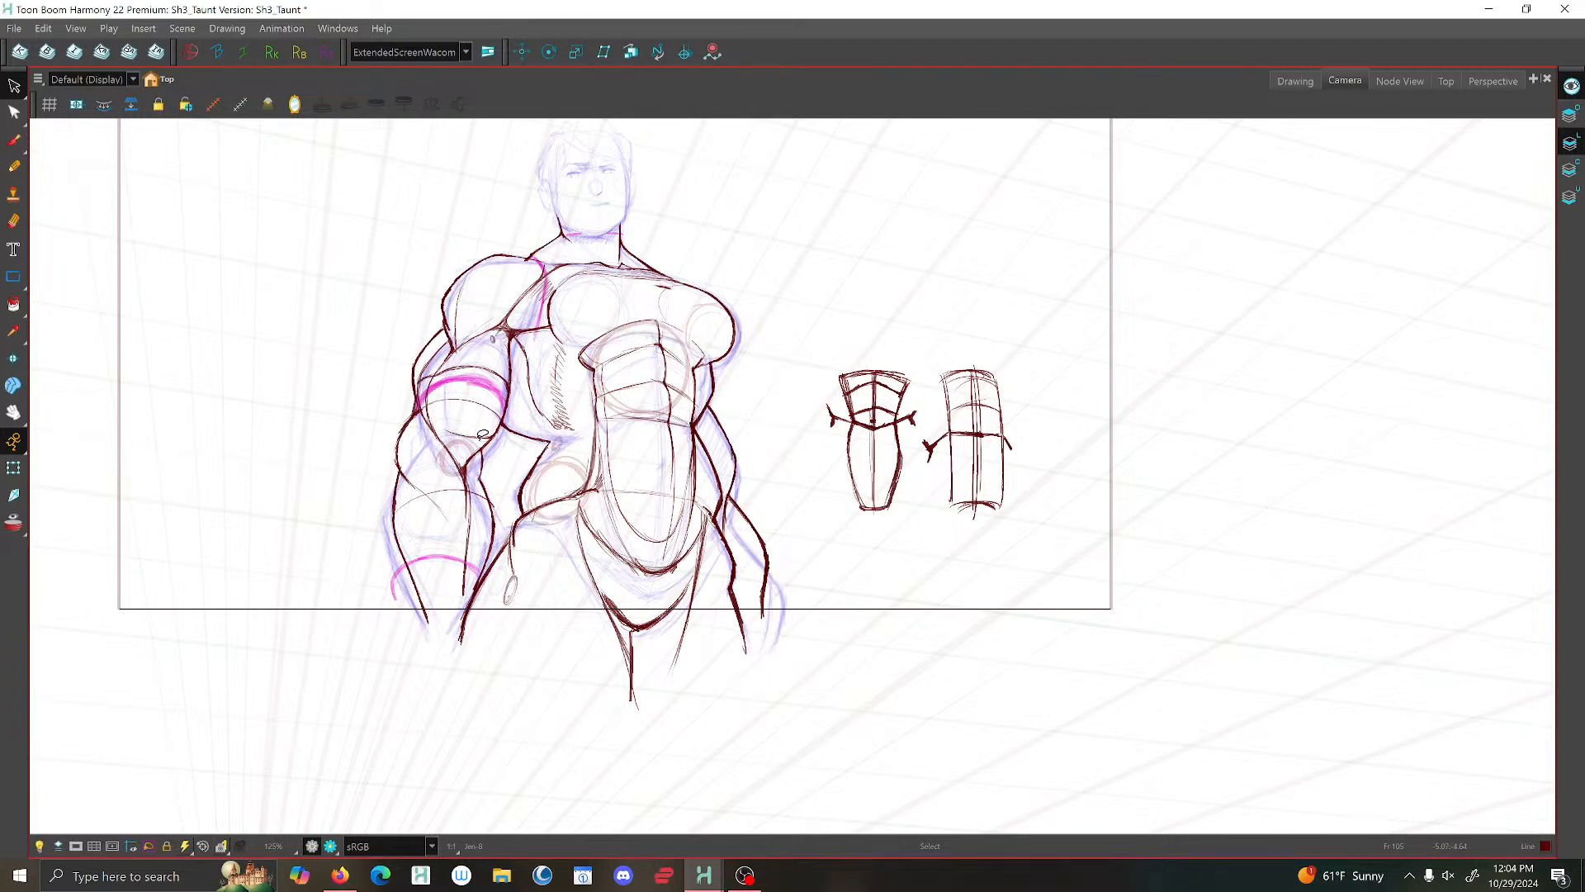
- Brush a rounded contour from the near hip into the outer thigh and delete the overlapping old strokes
scroll(478, 437, down, 2)
scroll(601, 505, down, 1)
scroll(531, 492, up, 3)
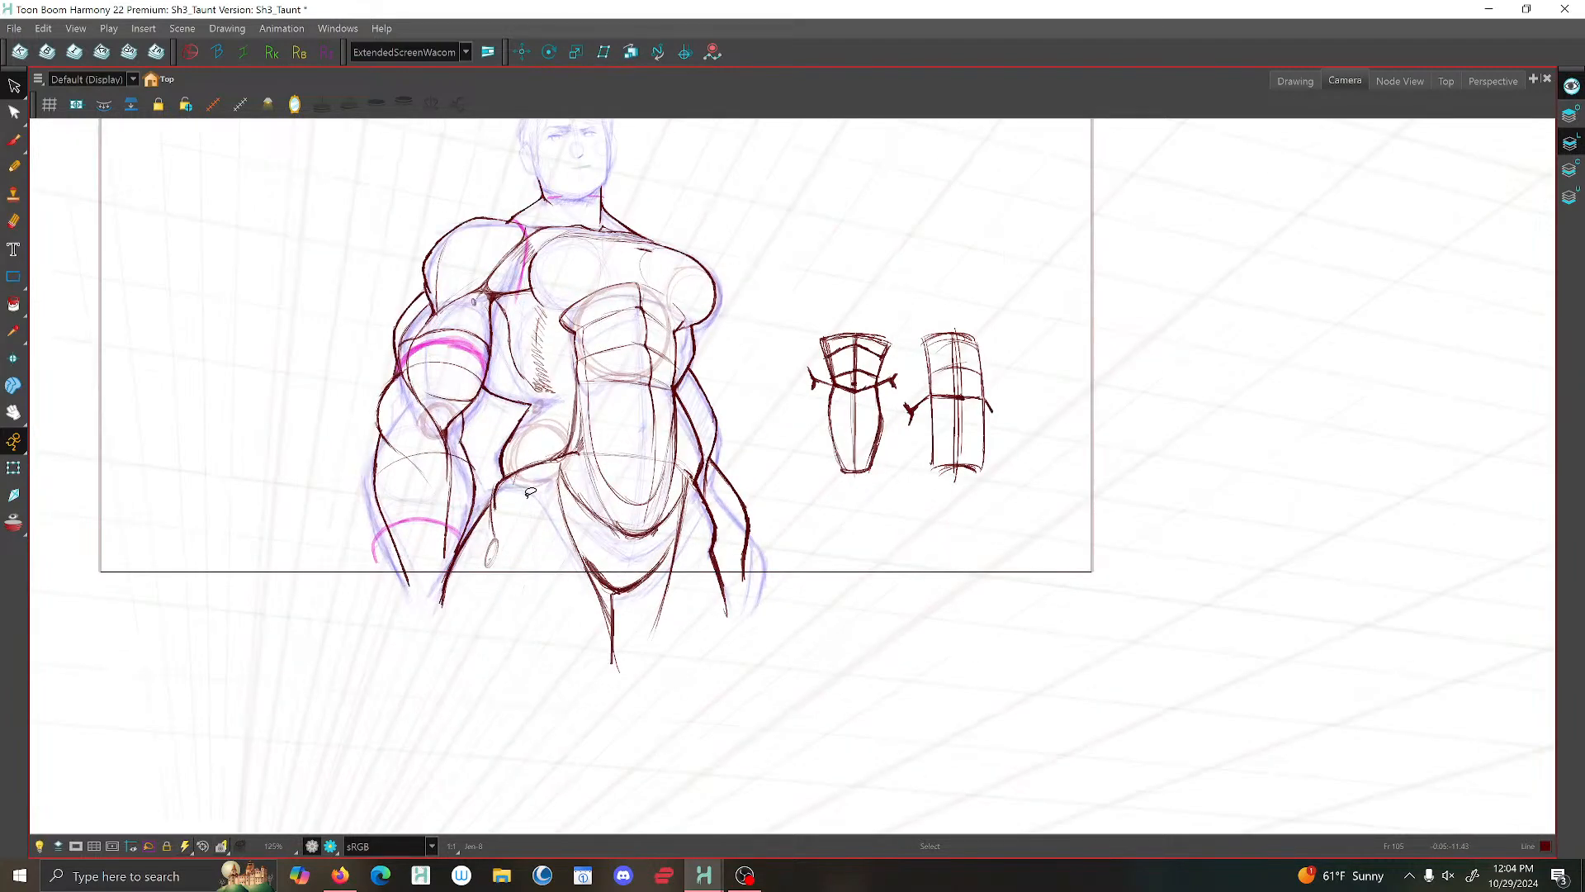
scroll(531, 492, up, 2)
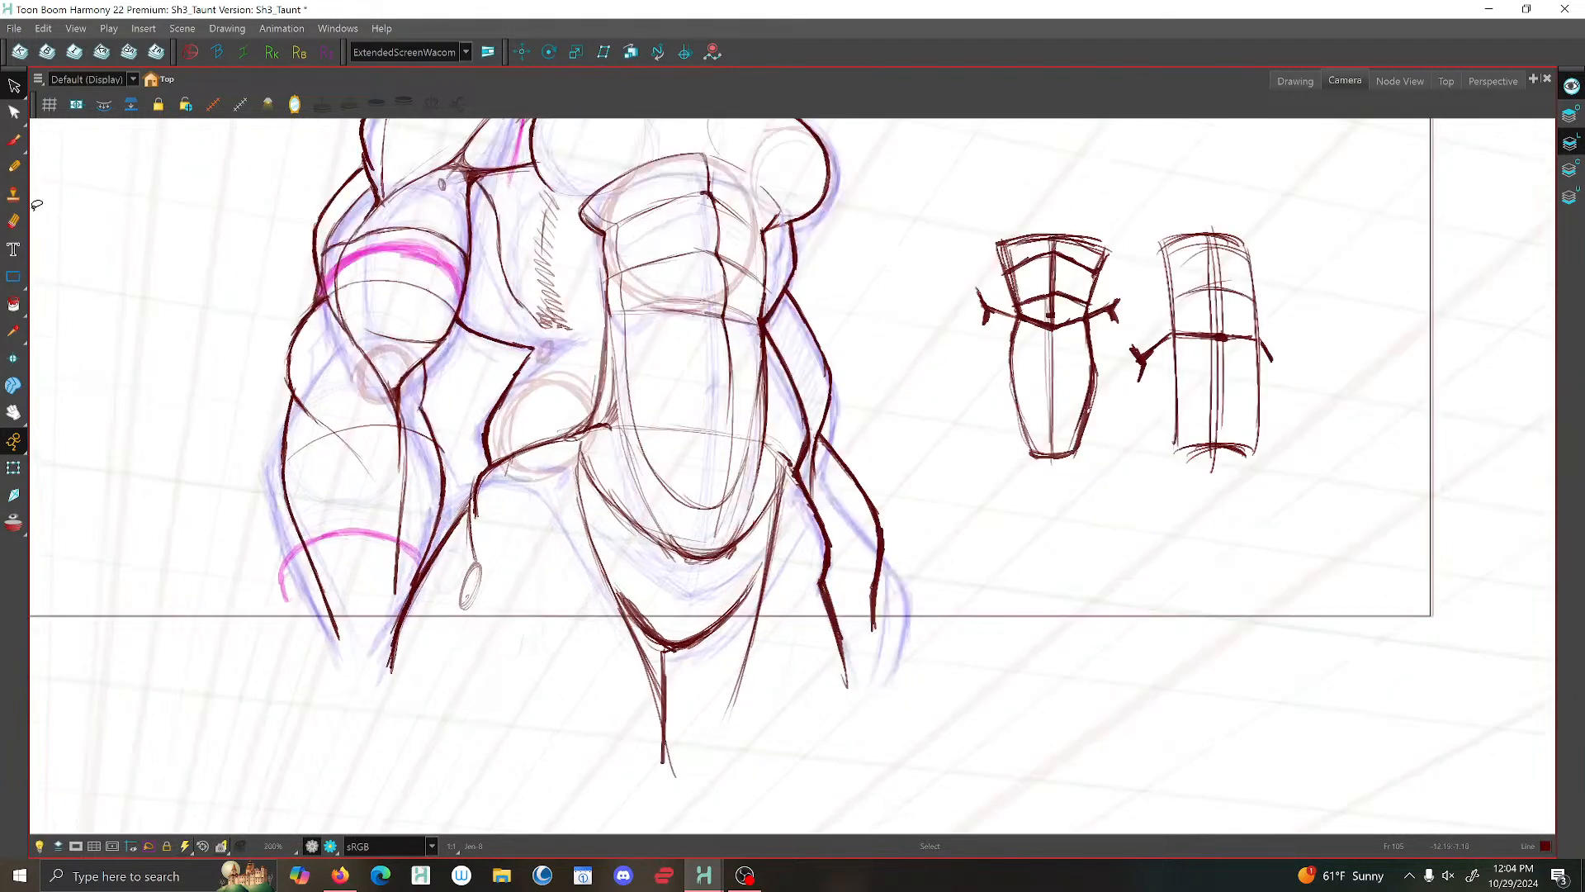
key(alt+b)
mouse_move(488, 466)
mouse_down()
mouse_move(459, 516)
mouse_move(477, 513)
mouse_move(486, 471)
mouse_up()
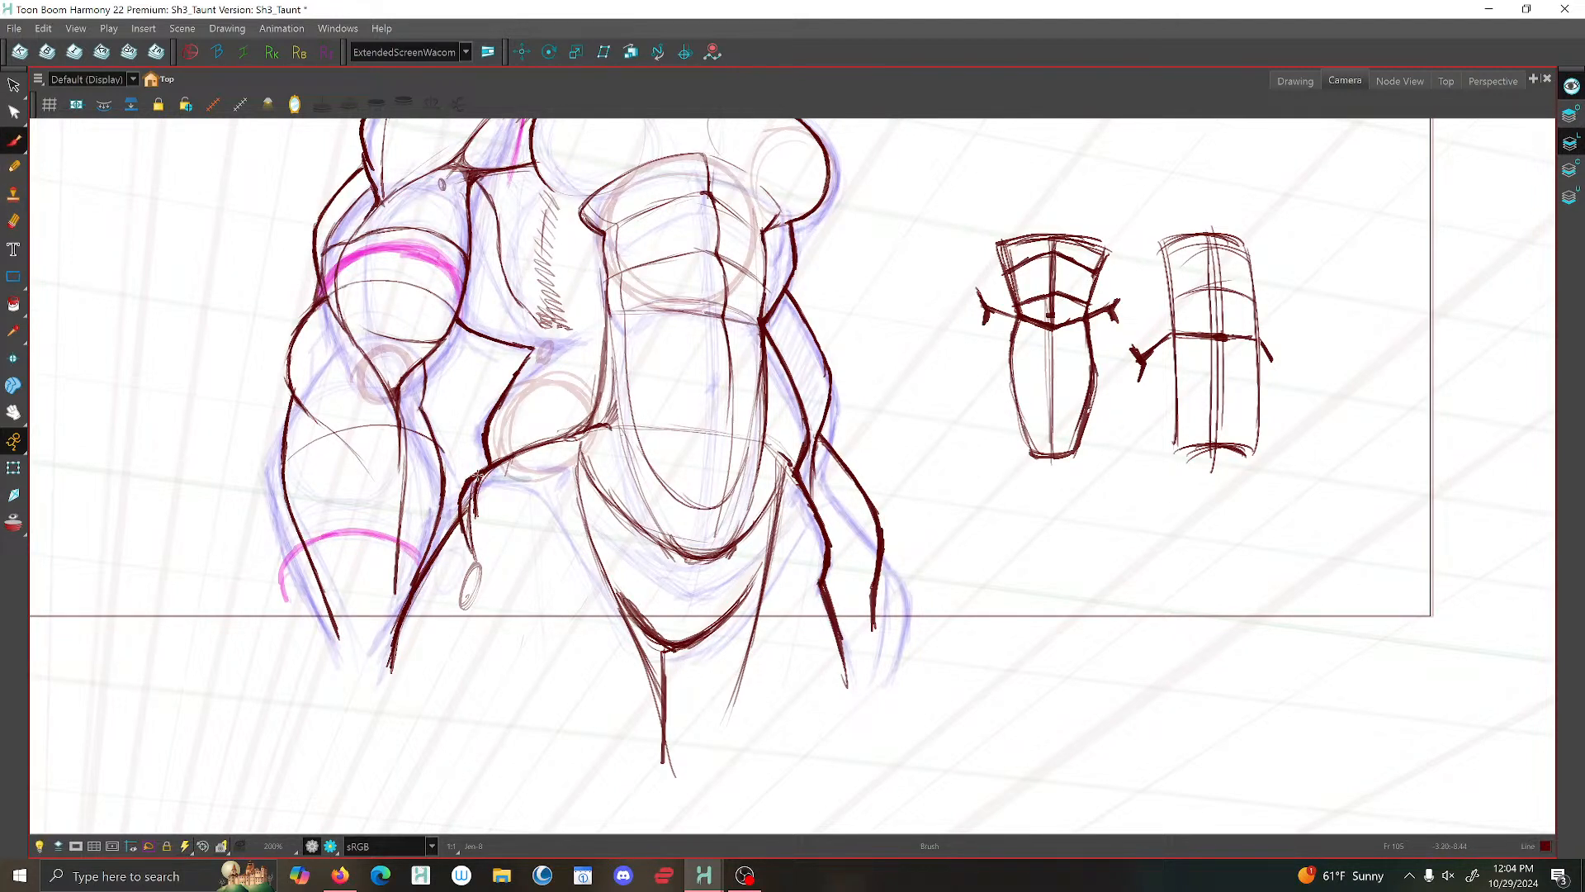
key(alt+s)
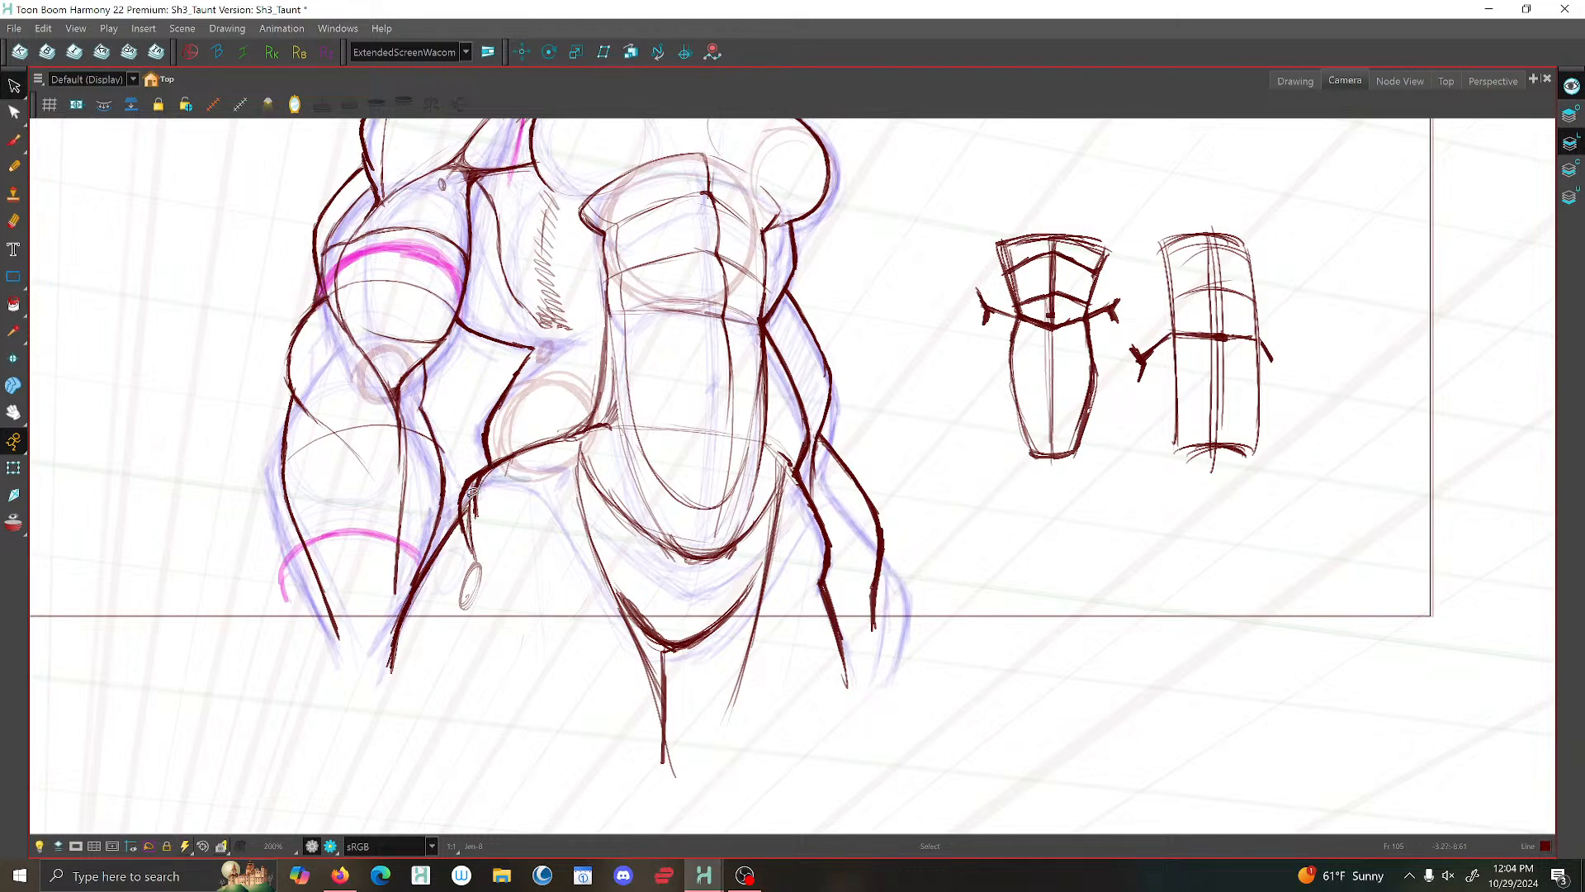
click(473, 493)
key(Delete)
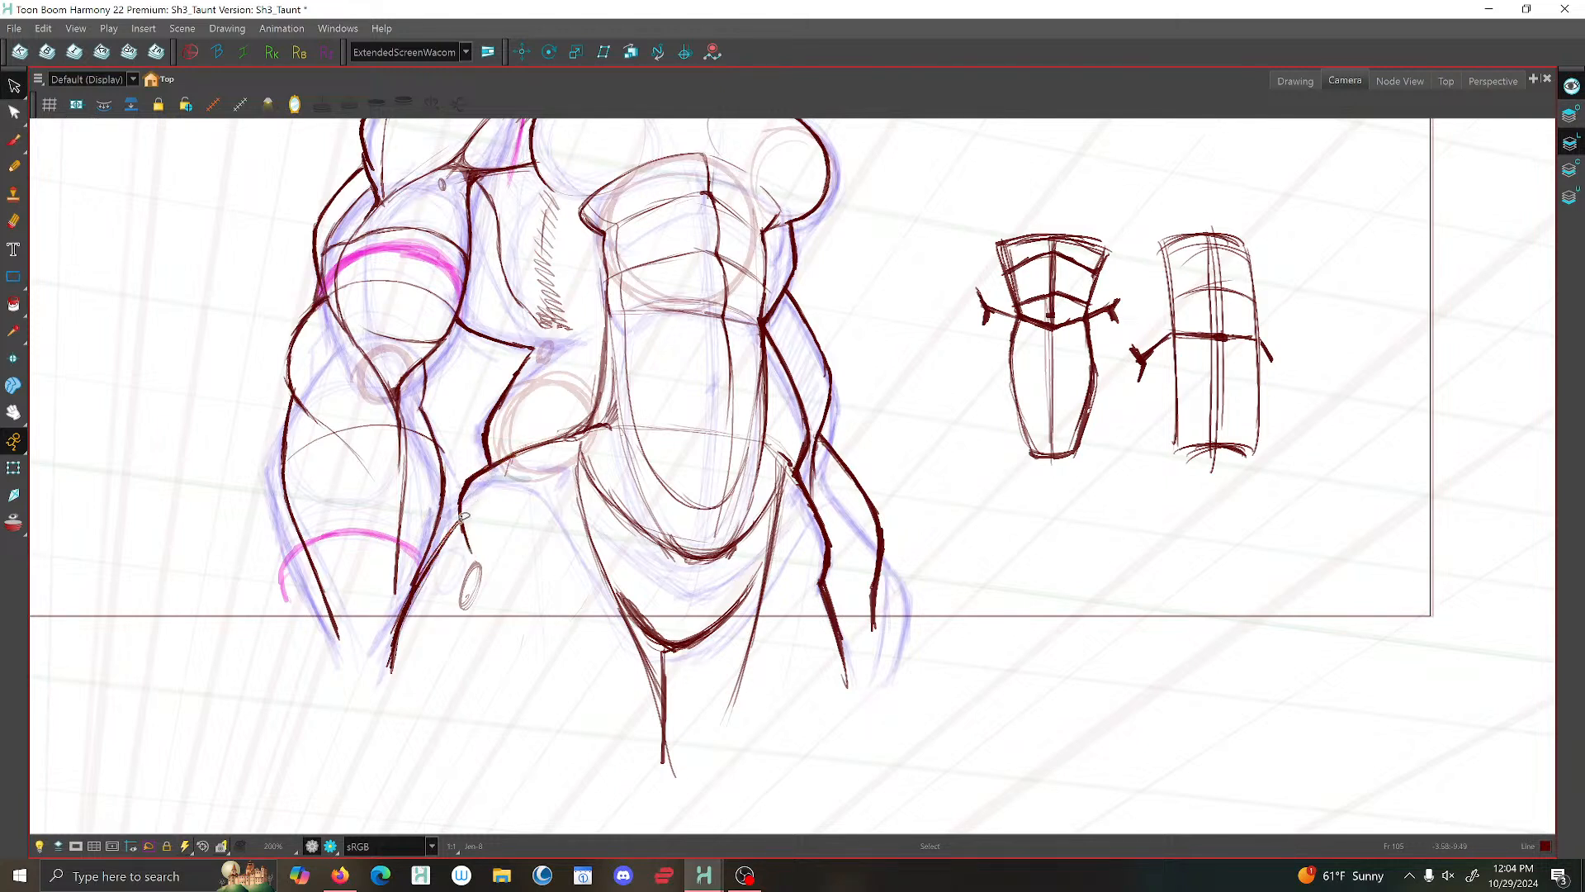
- Delete the tail of the thigh line behind the near wrist and brush the near forearm's inner contour down to the wrist
click(14, 142)
drag(446, 536, 428, 559)
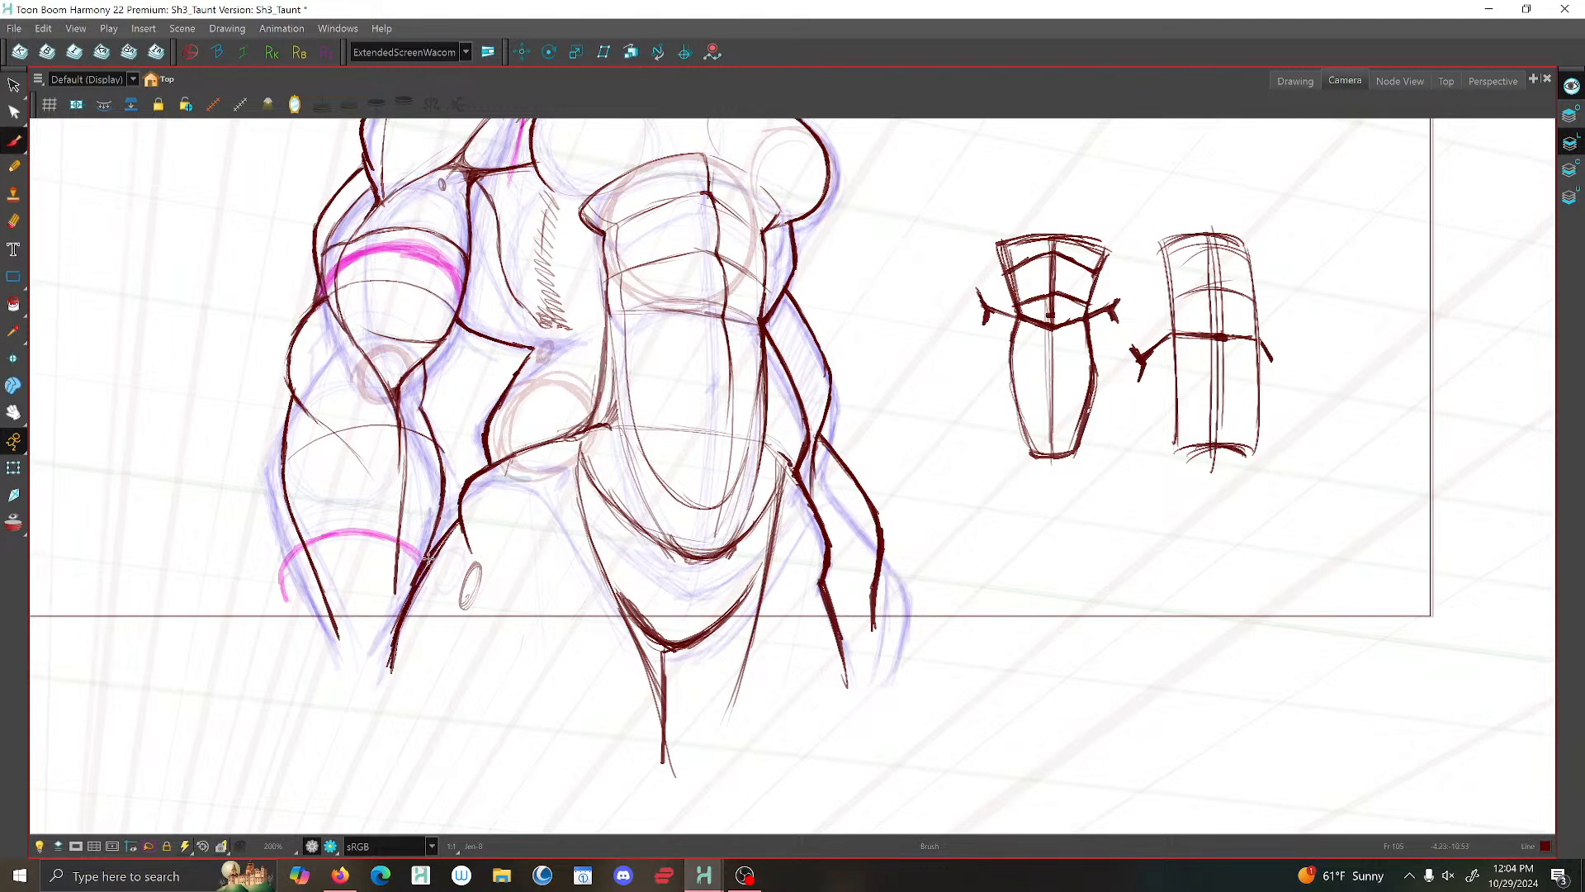
click(14, 86)
drag(416, 634, 385, 675)
key(Delete)
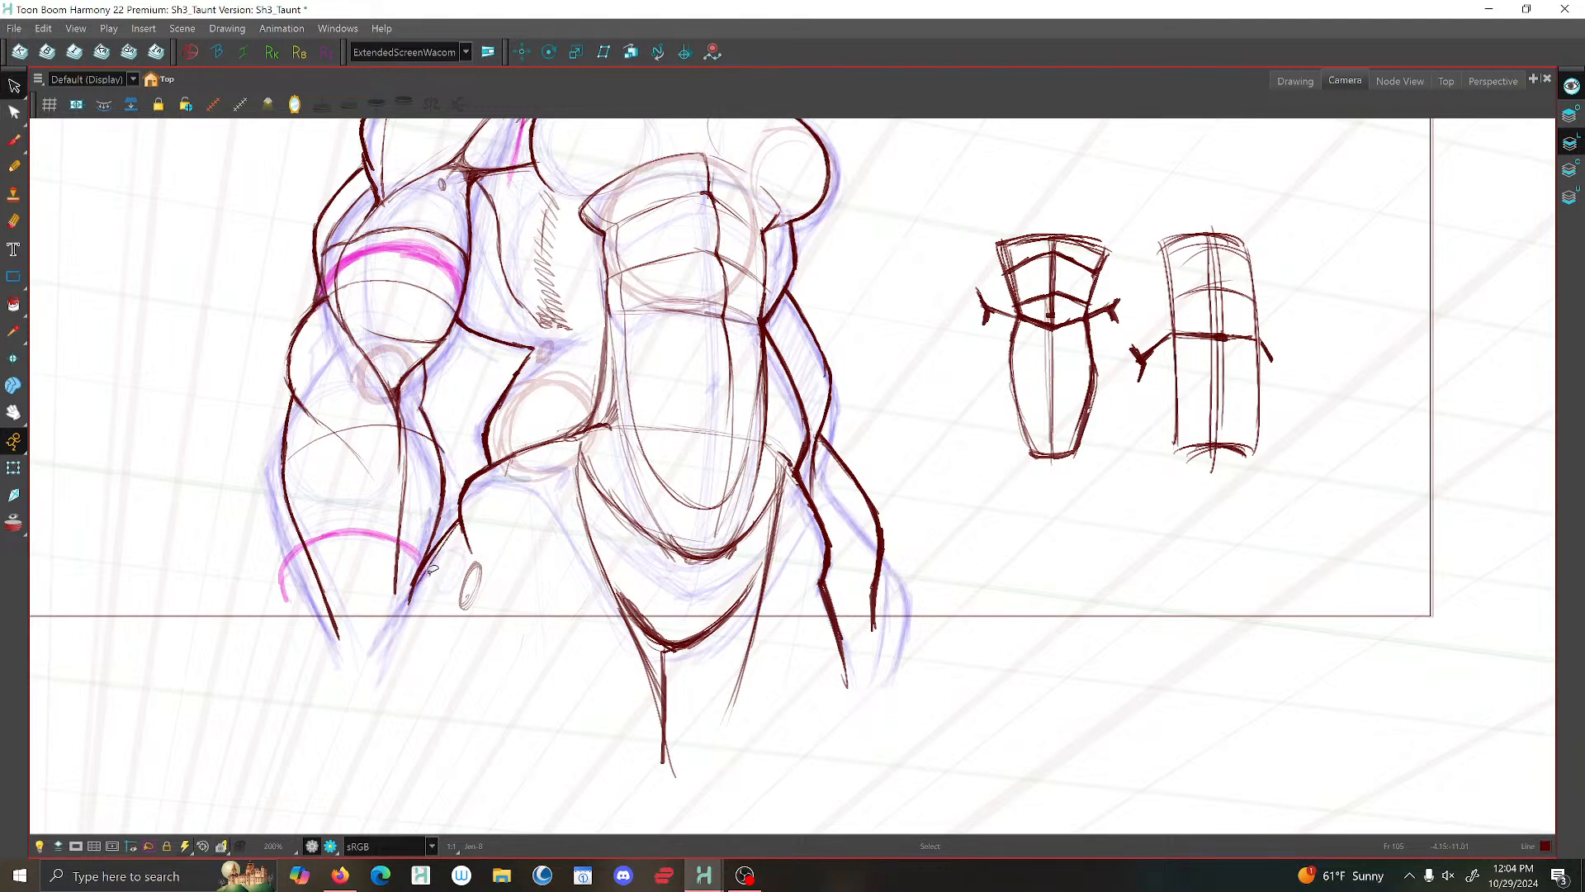
click(14, 140)
mouse_move(433, 429)
mouse_down()
mouse_move(445, 485)
mouse_move(409, 616)
mouse_up()
scroll(411, 618, down, 4)
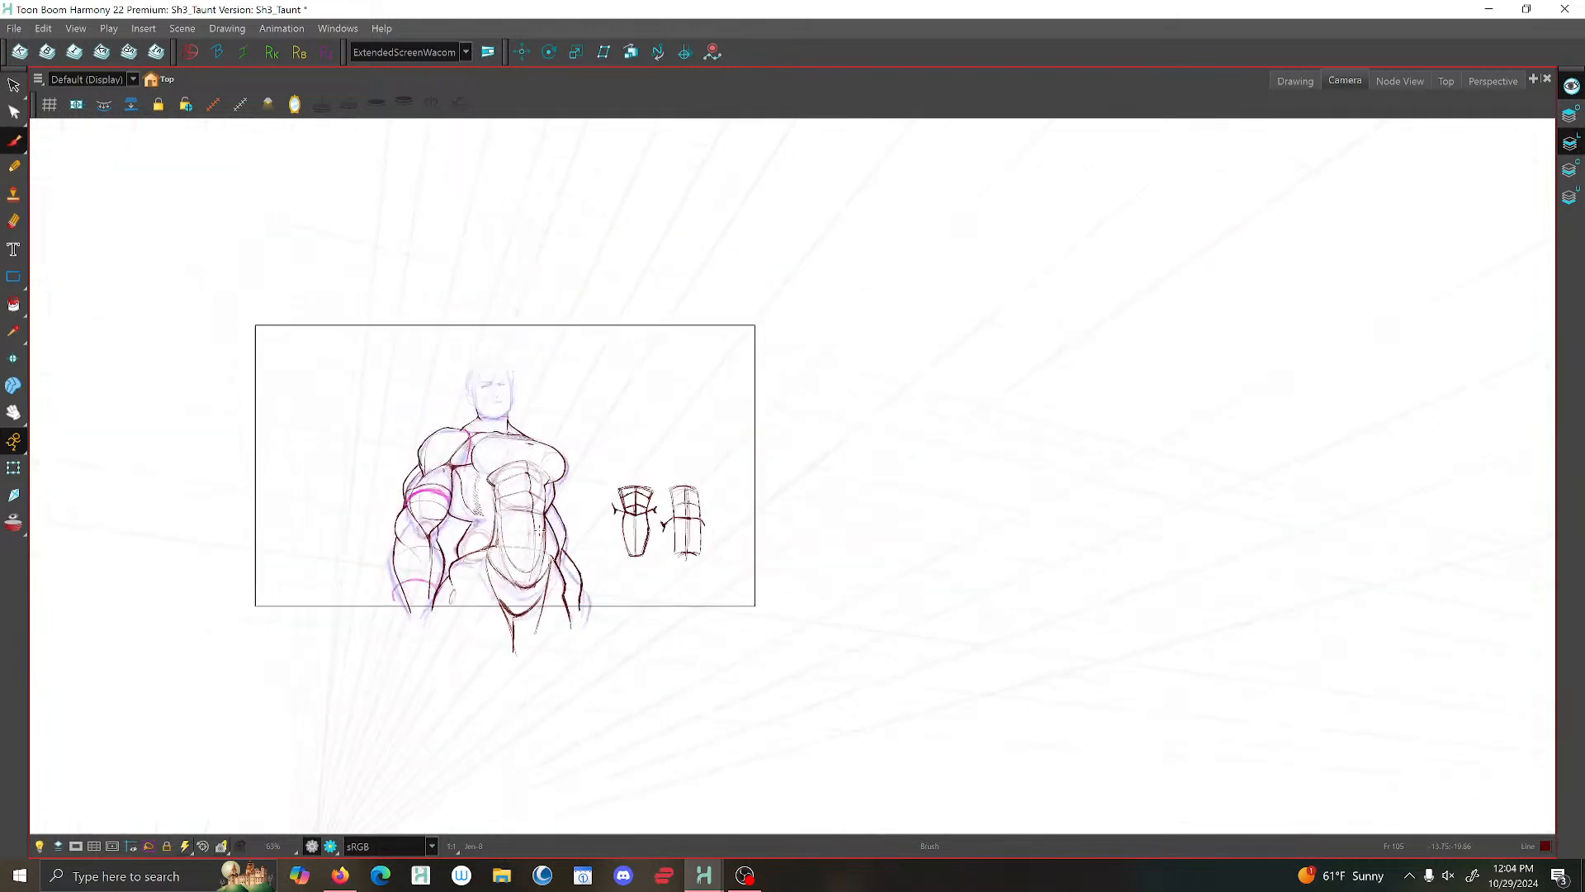
scroll(560, 602, up, 4)
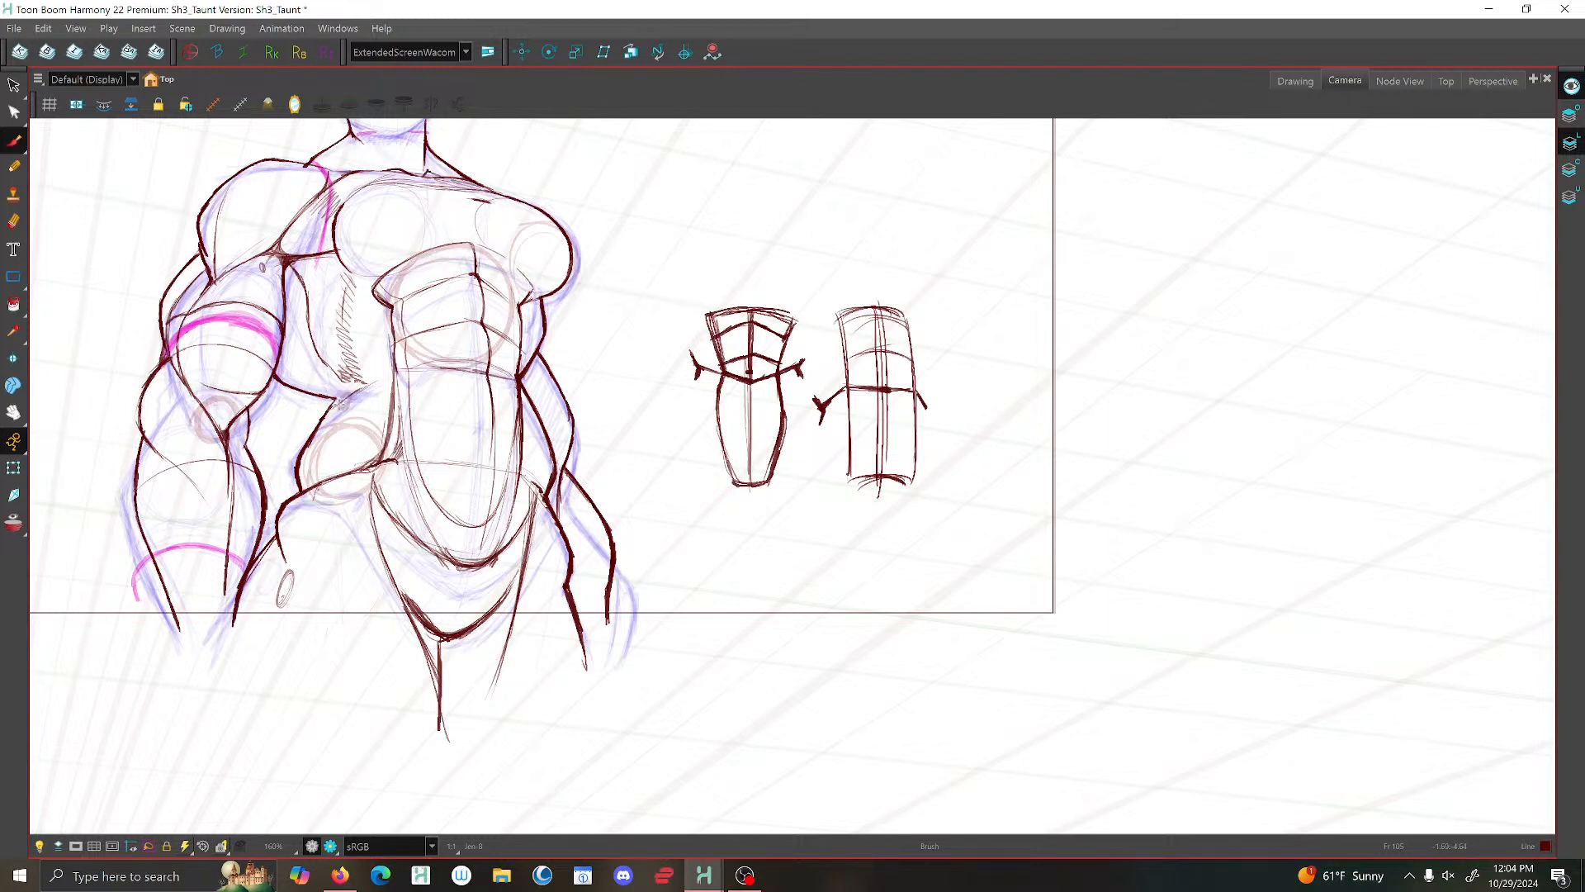
- Rework the corner where the near lat meets the waist curve, brushing the lat's lower edge in toward the waist
scroll(339, 402, up, 3)
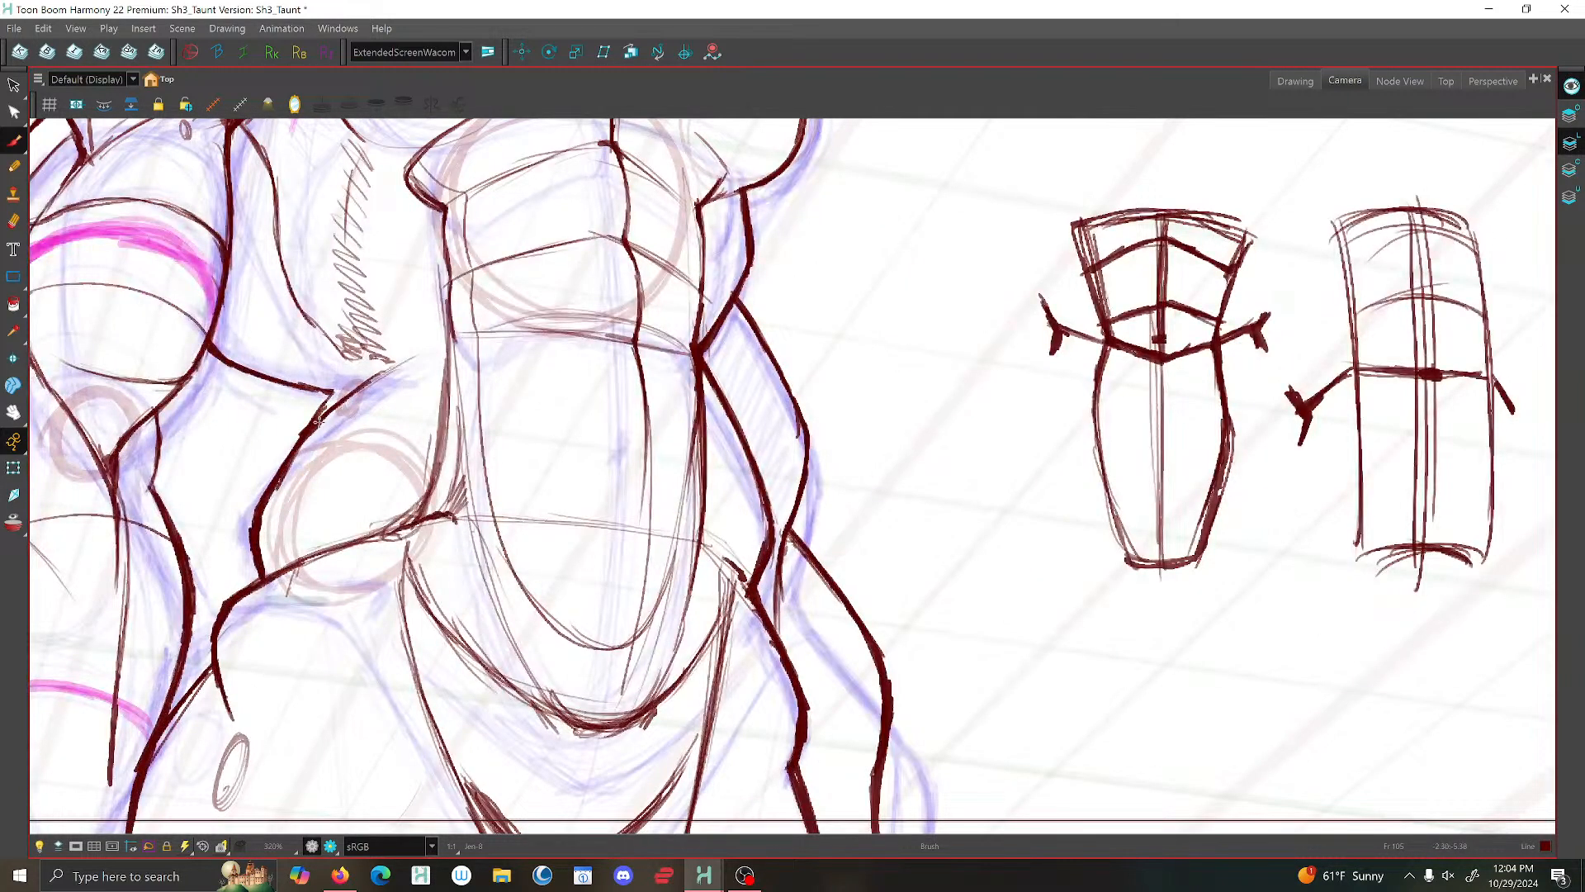
drag(314, 425, 289, 467)
key(alt+s)
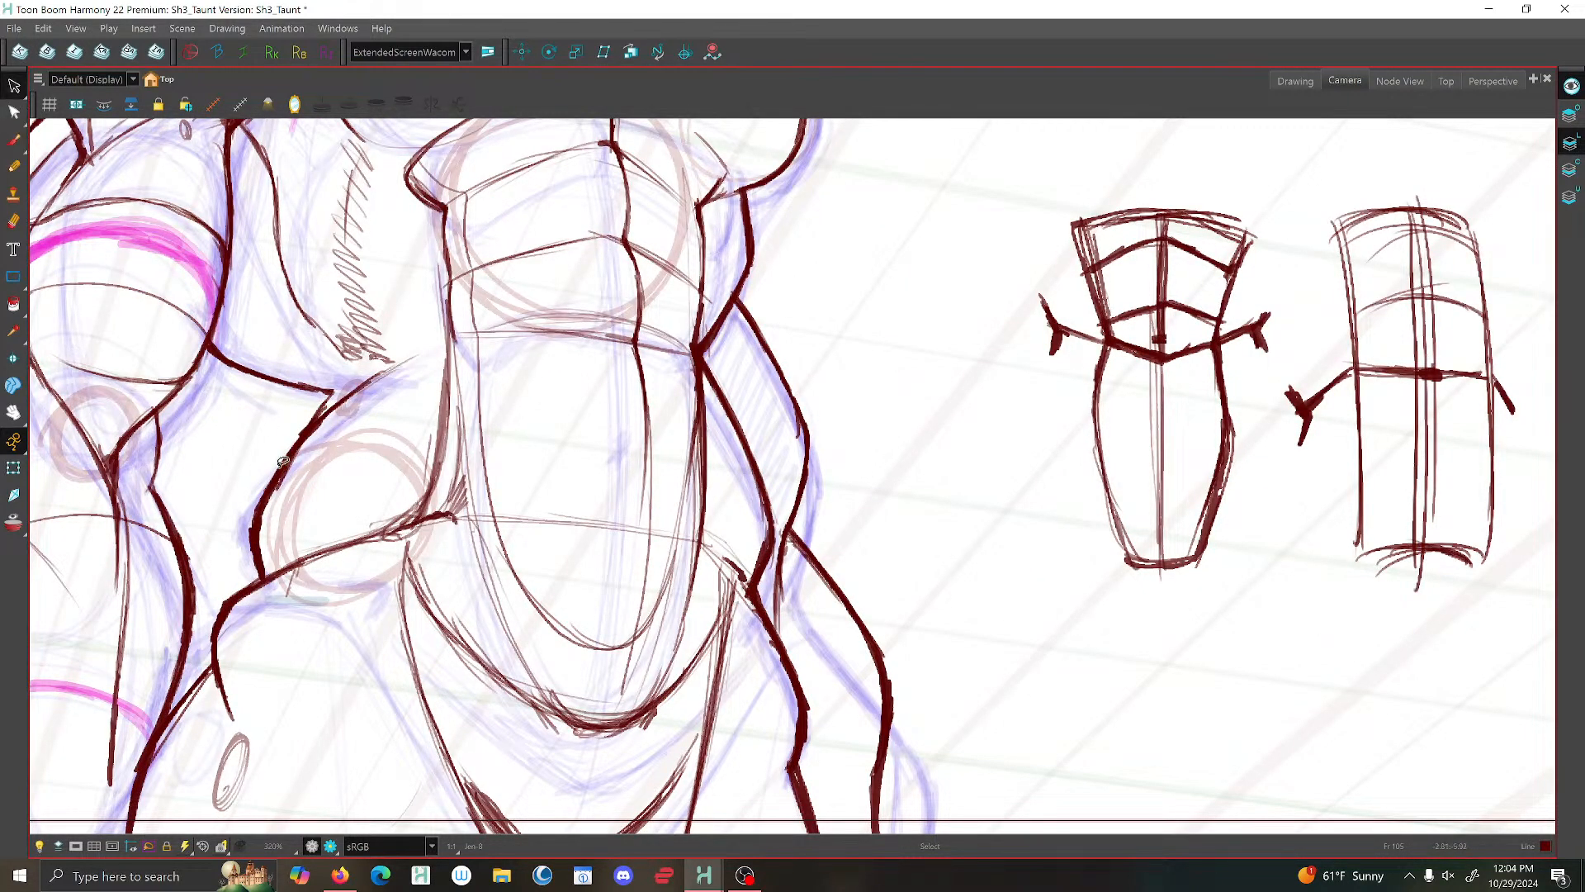
key(ctrl+z)
click(13, 140)
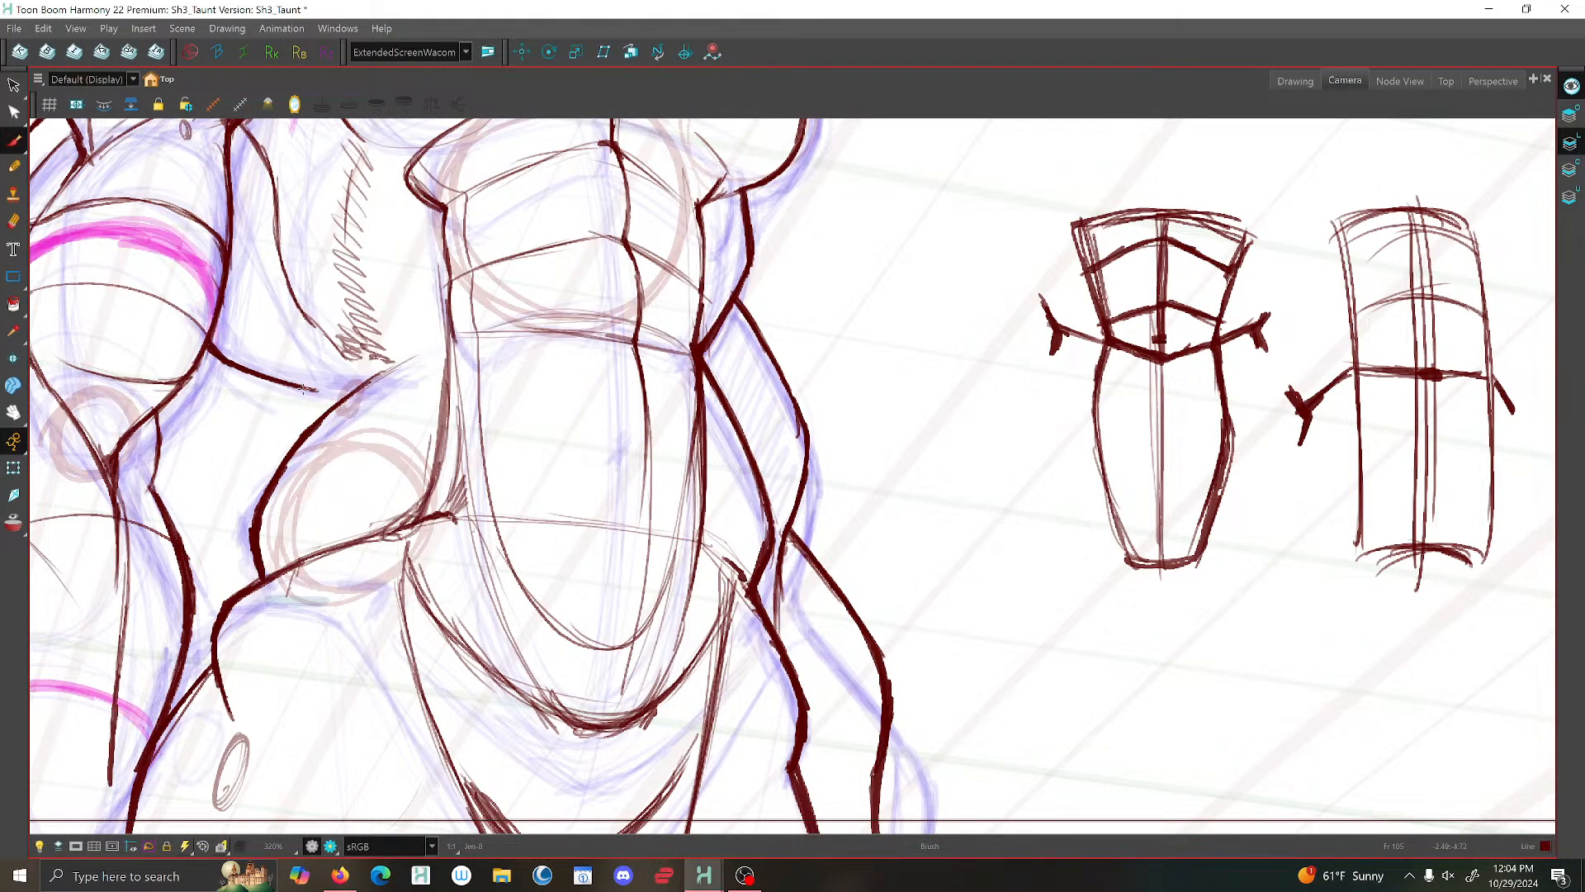
drag(217, 354, 308, 392)
scroll(335, 398, down, 4)
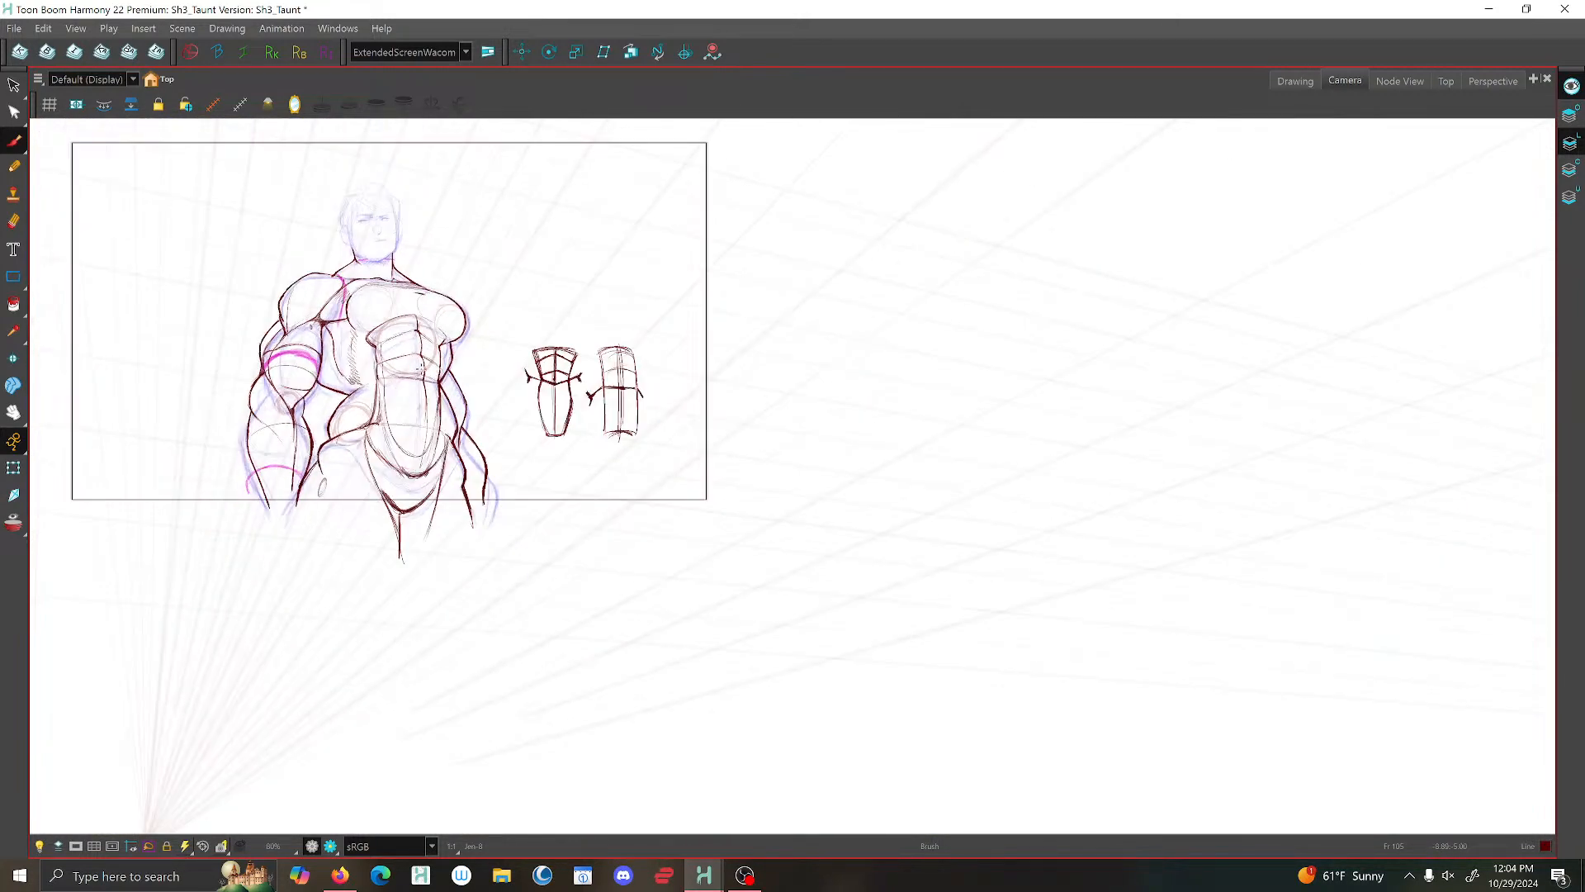
- Examine the whole torso and the rough head sketch, comparing the head with the one in an earlier key drawing
drag(349, 335, 498, 390)
key(2)
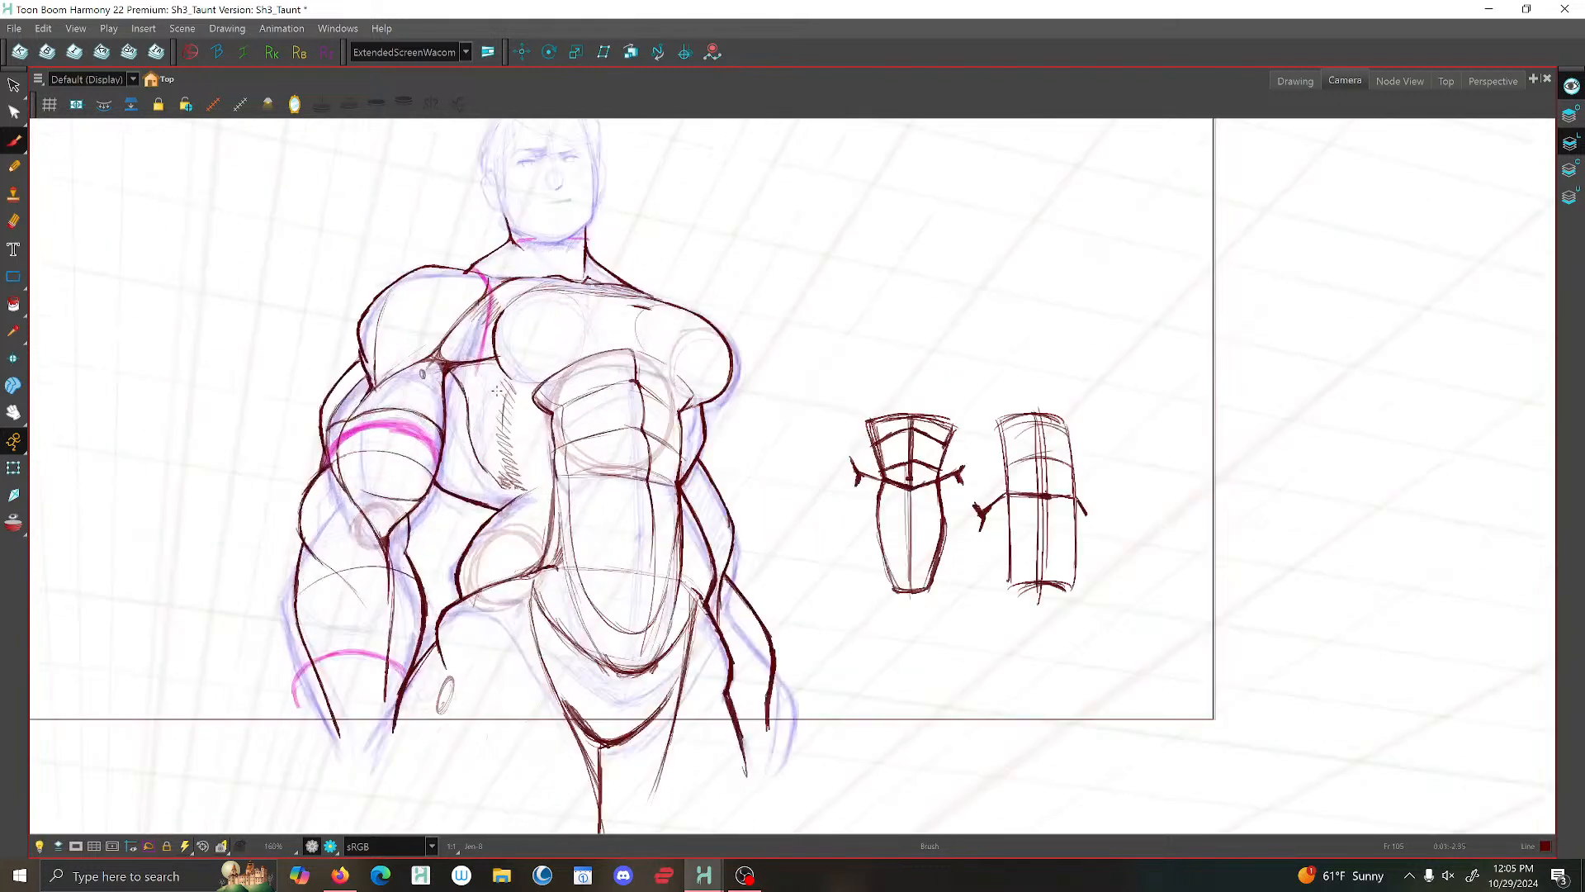
scroll(497, 390, up, 1)
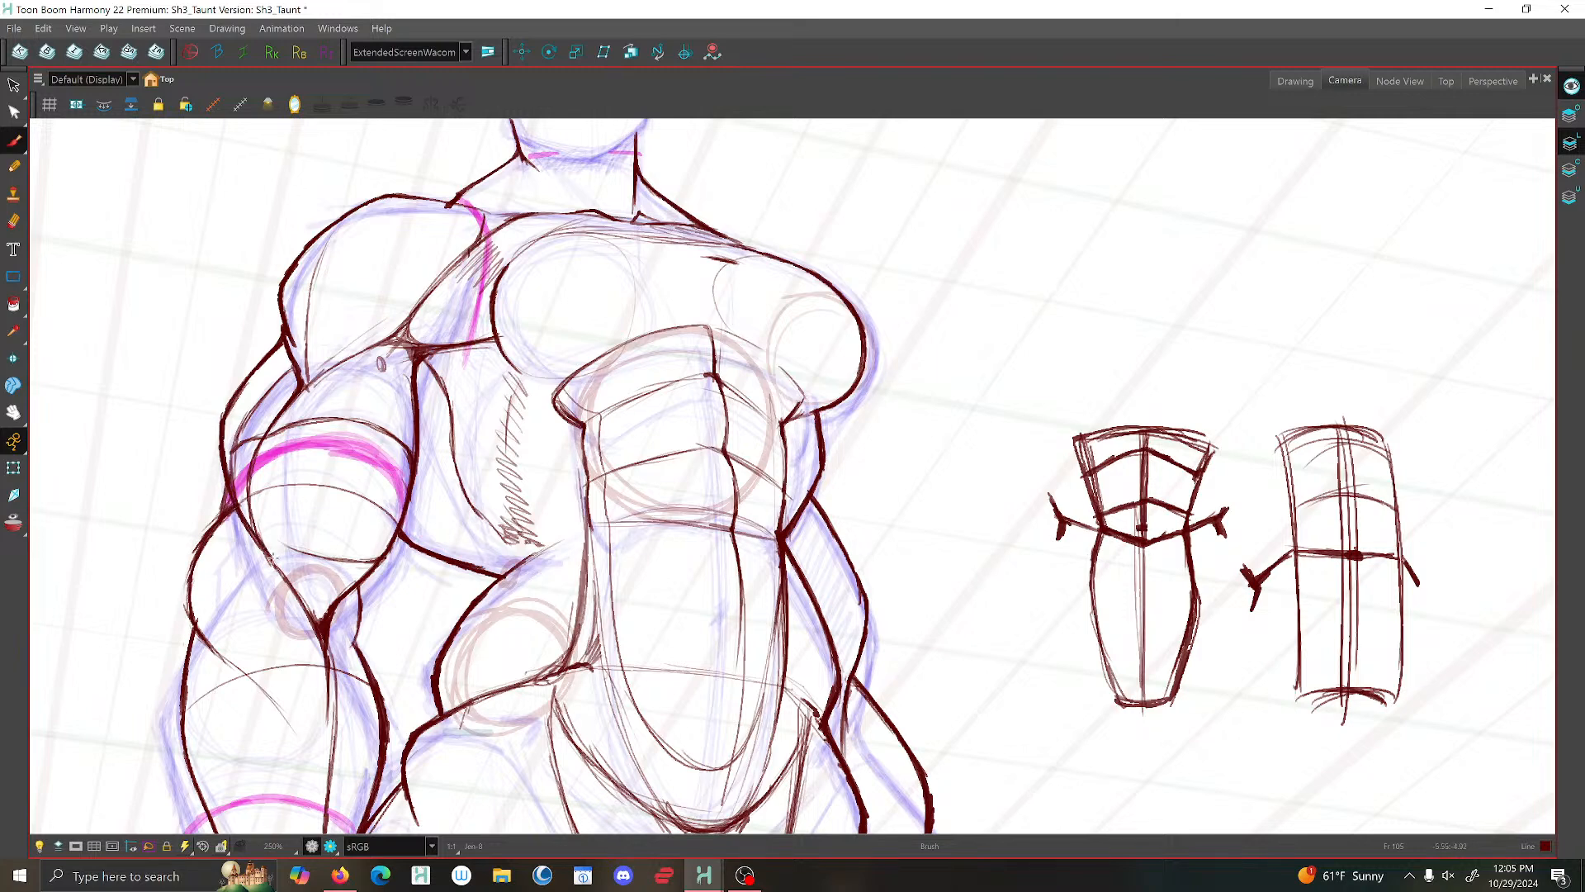
scroll(297, 594, down, 6)
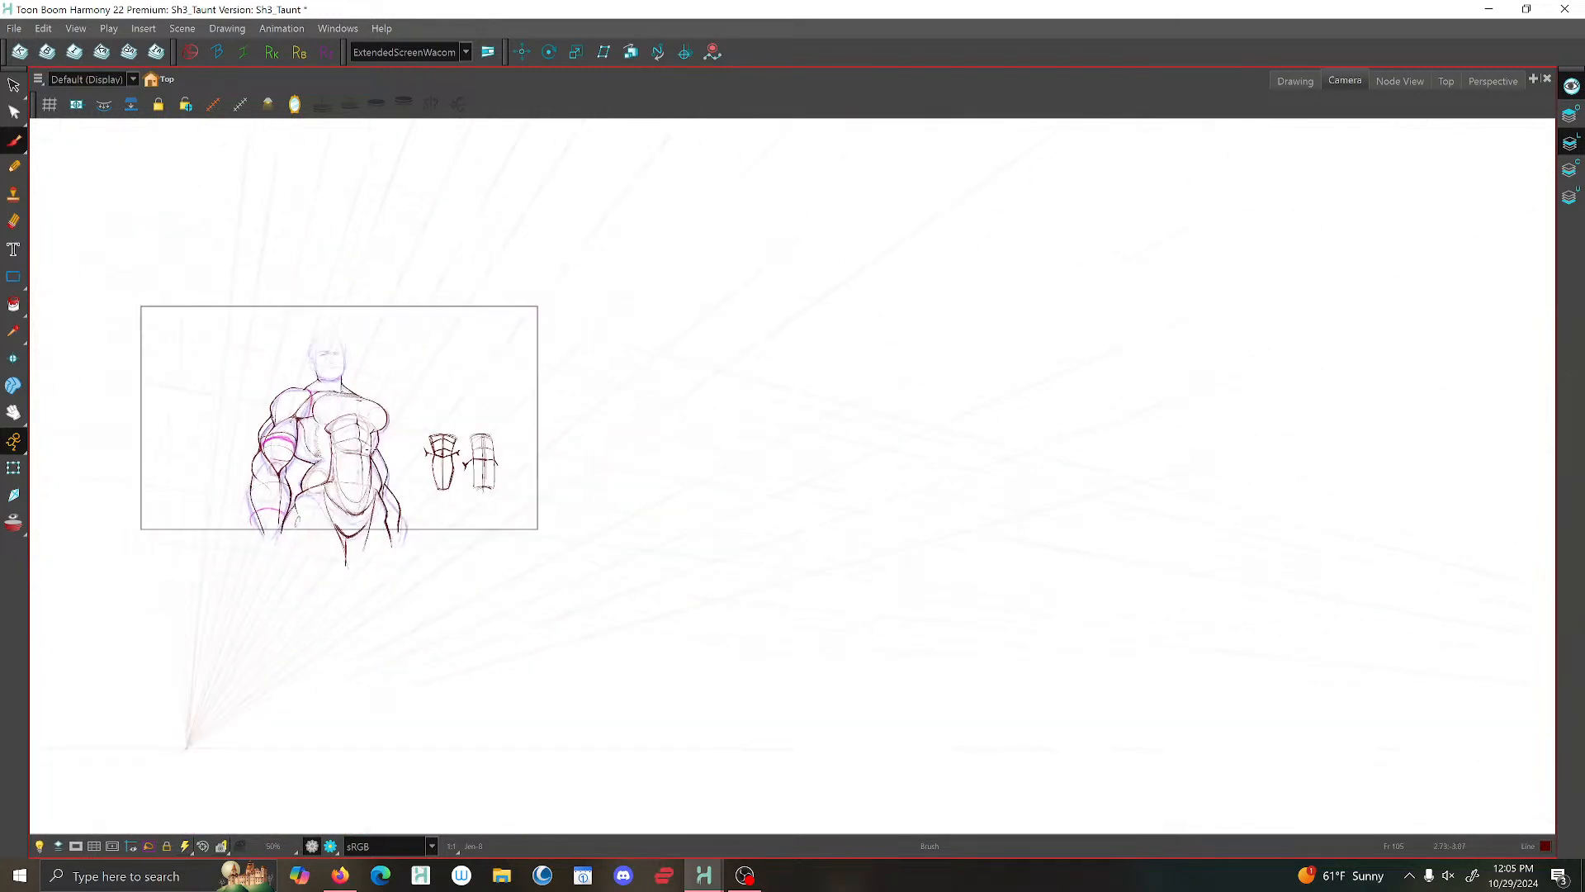
scroll(361, 437, up, 2)
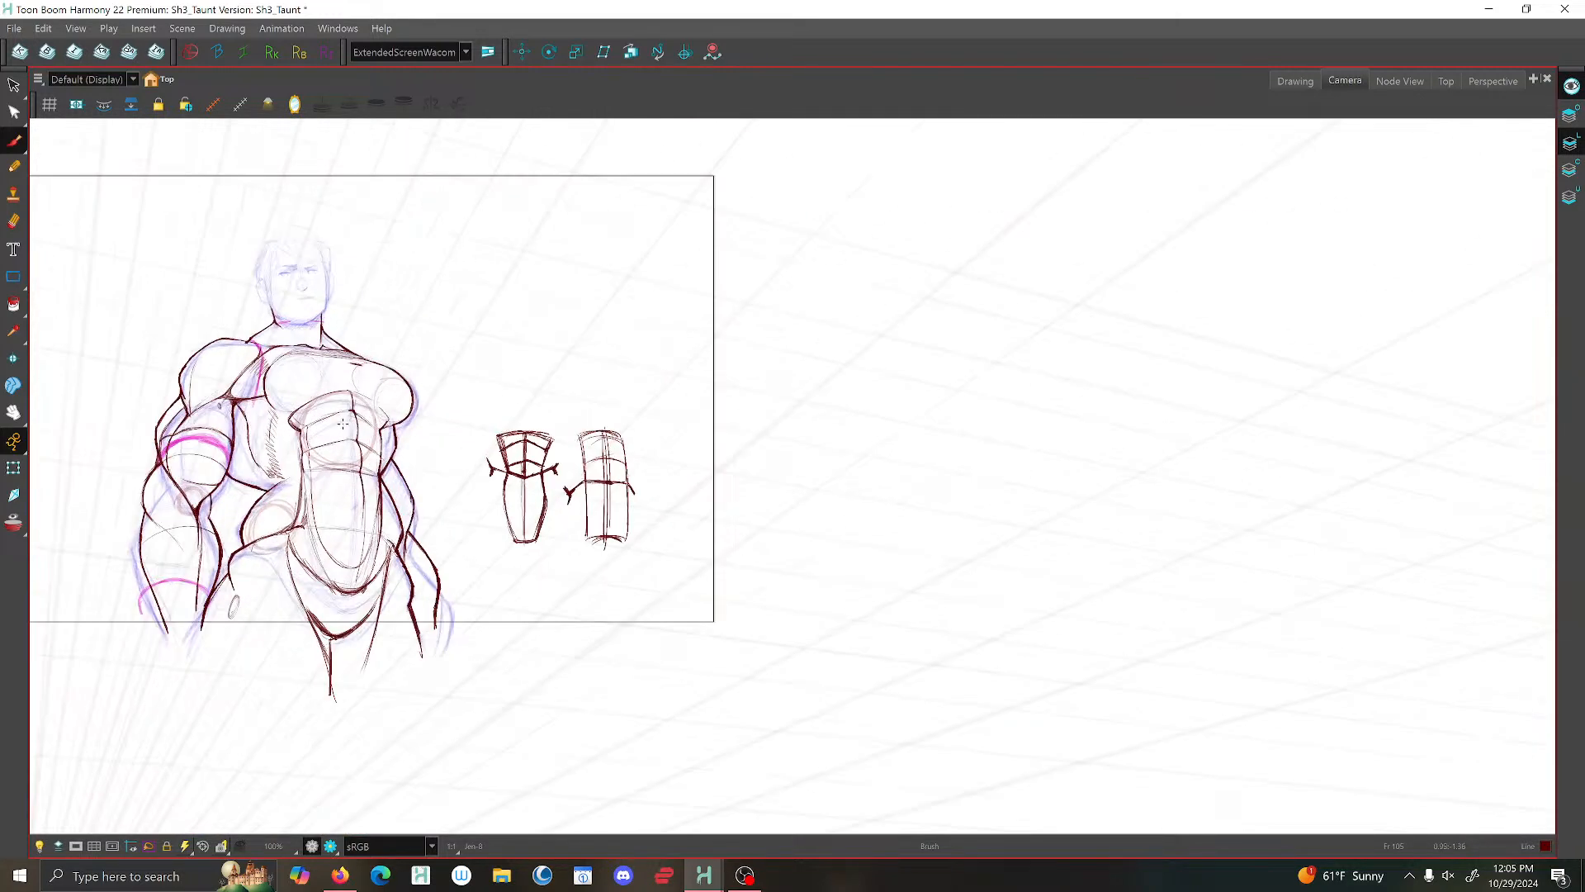
scroll(342, 423, up, 2)
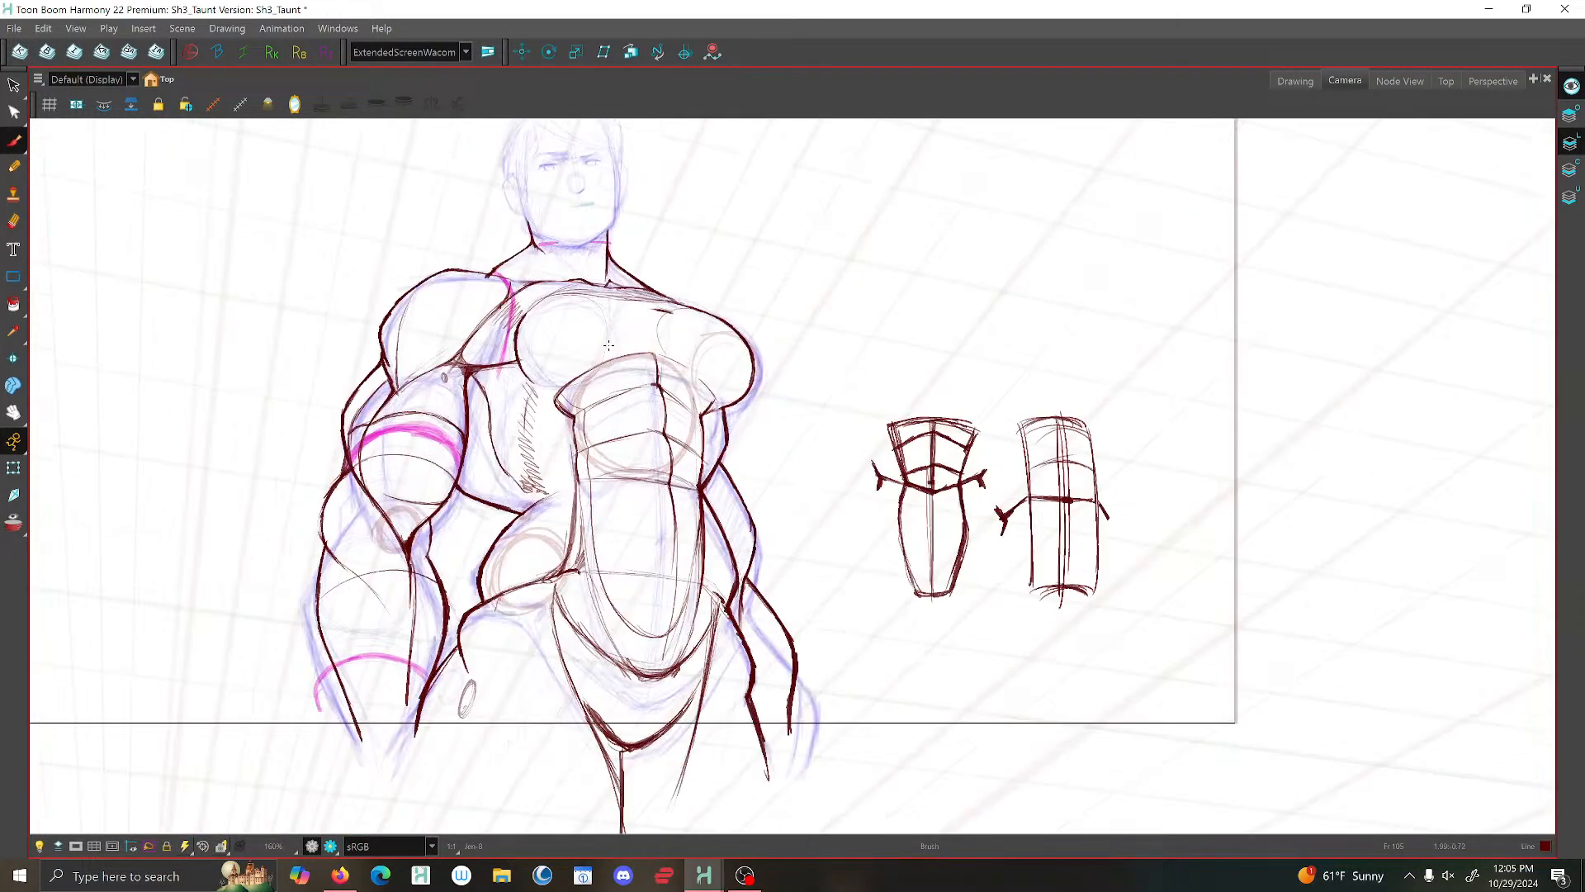
drag(609, 345, 596, 521)
scroll(583, 322, up, 2)
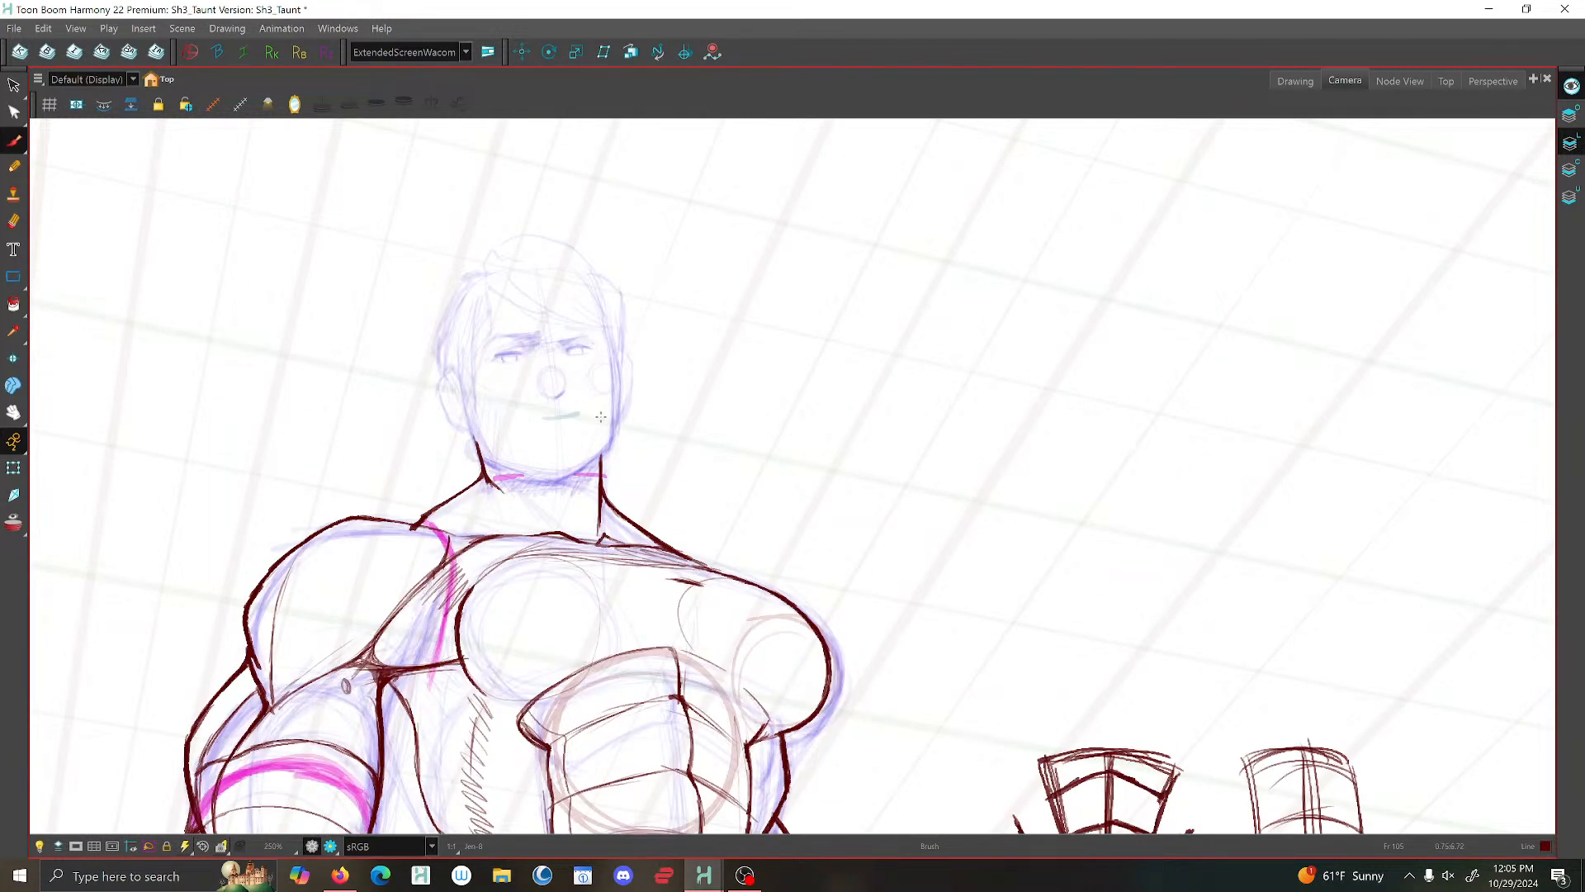
scroll(600, 417, up, 2)
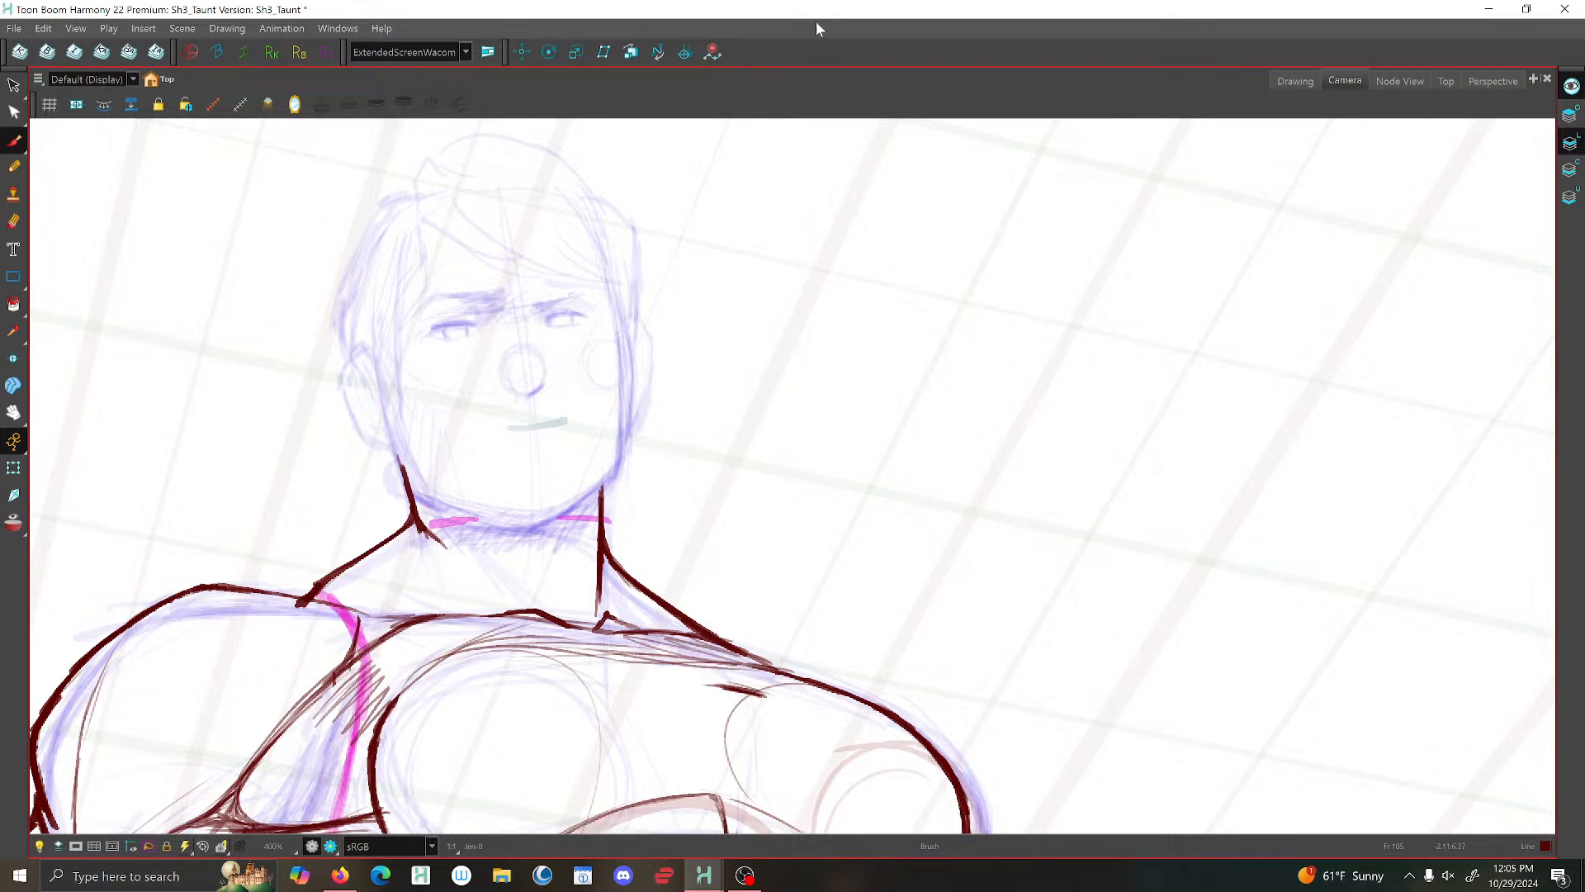
key(f)
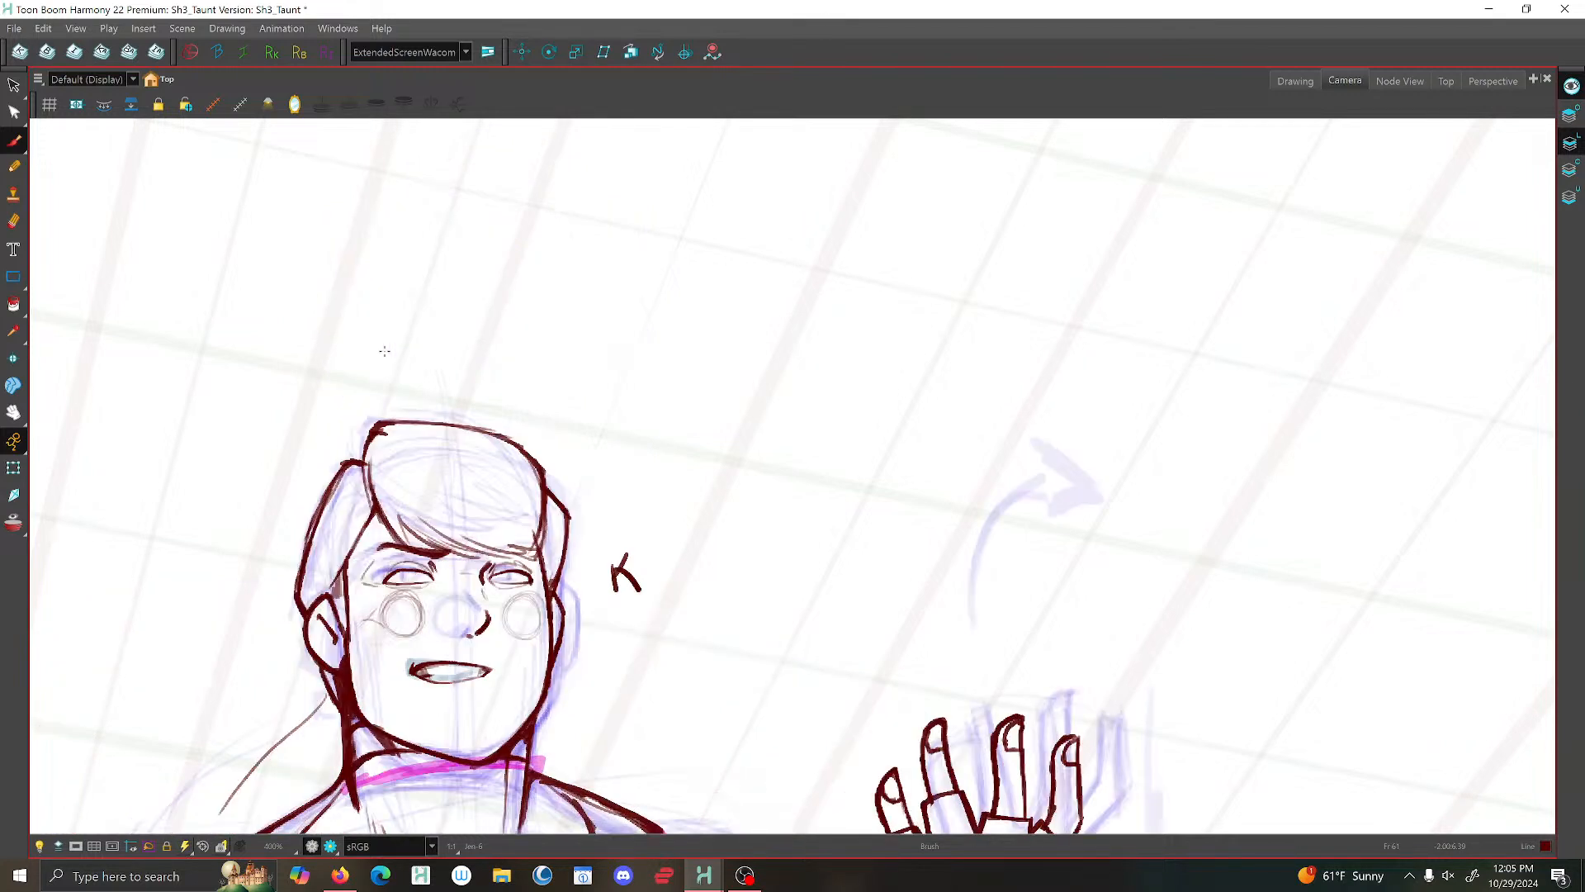
key(g)
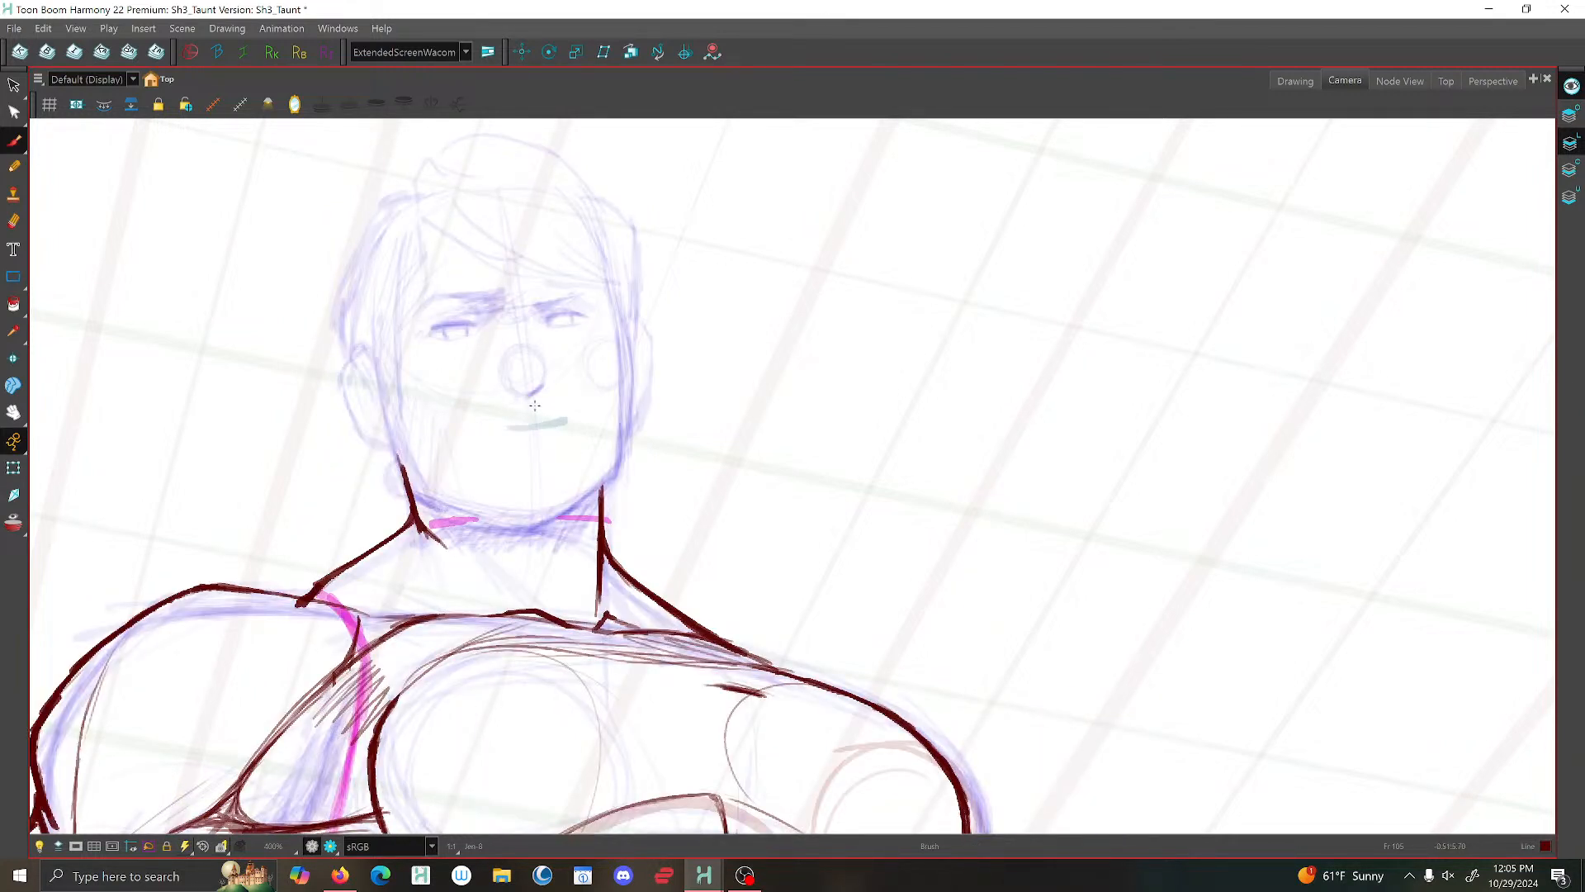
- Brush the chin and both sides of the jawline over the rough head sketch
mouse_move(557, 520)
mouse_down()
mouse_move(505, 528)
mouse_move(534, 525)
mouse_up()
mouse_move(386, 381)
mouse_down()
mouse_move(408, 474)
mouse_move(455, 512)
mouse_up()
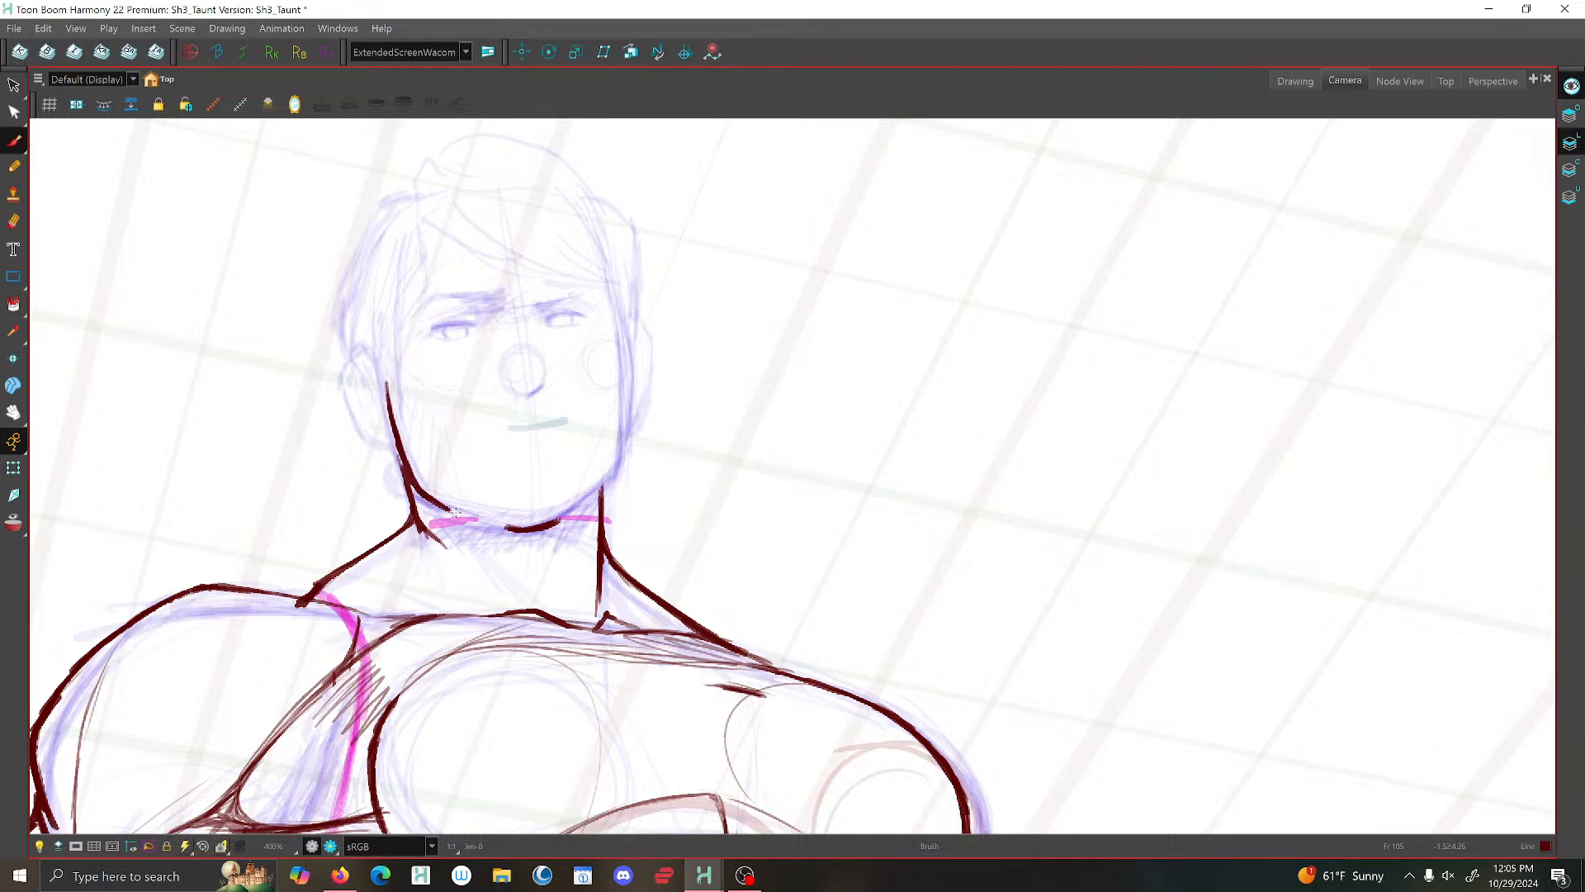
mouse_move(625, 331)
mouse_down()
mouse_move(623, 458)
mouse_move(625, 443)
mouse_move(557, 525)
mouse_move(582, 502)
mouse_up()
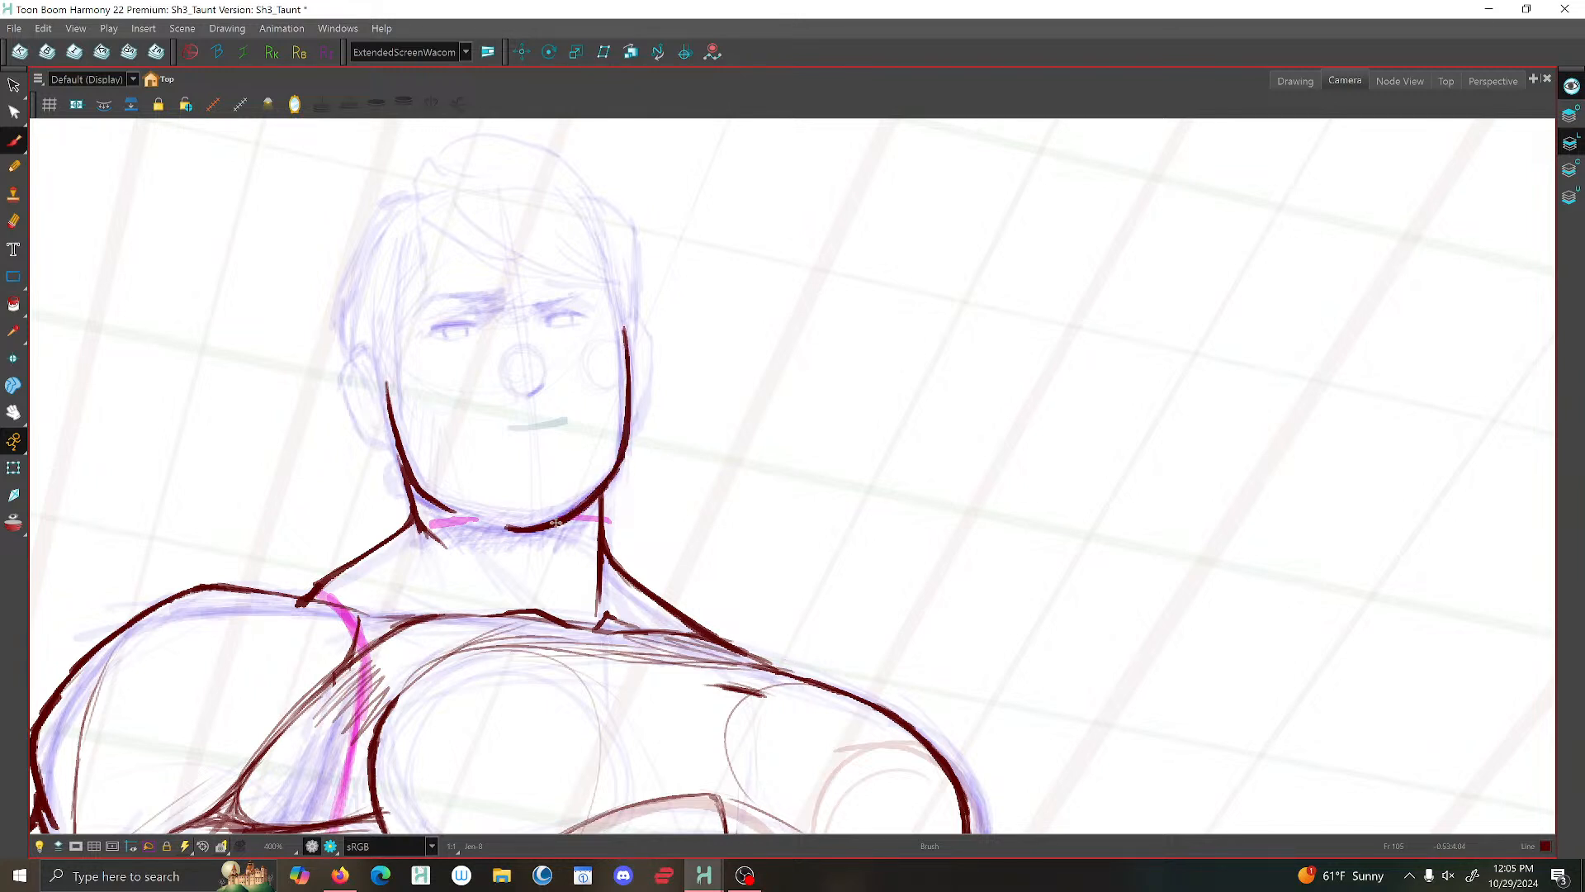
scroll(836, 431, down, 4)
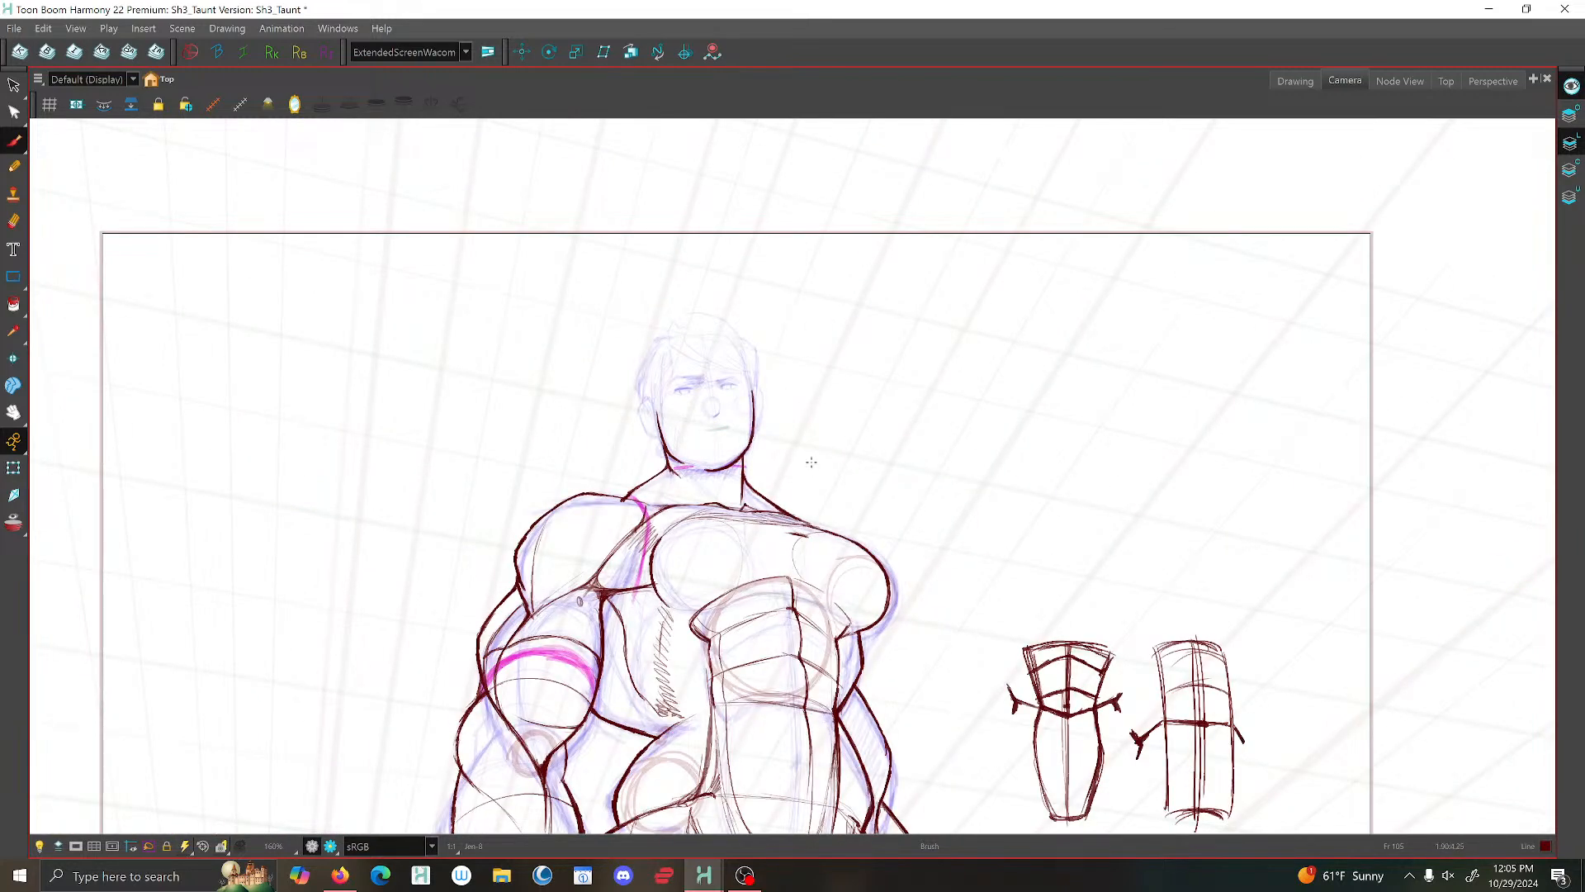
scroll(711, 422, up, 3)
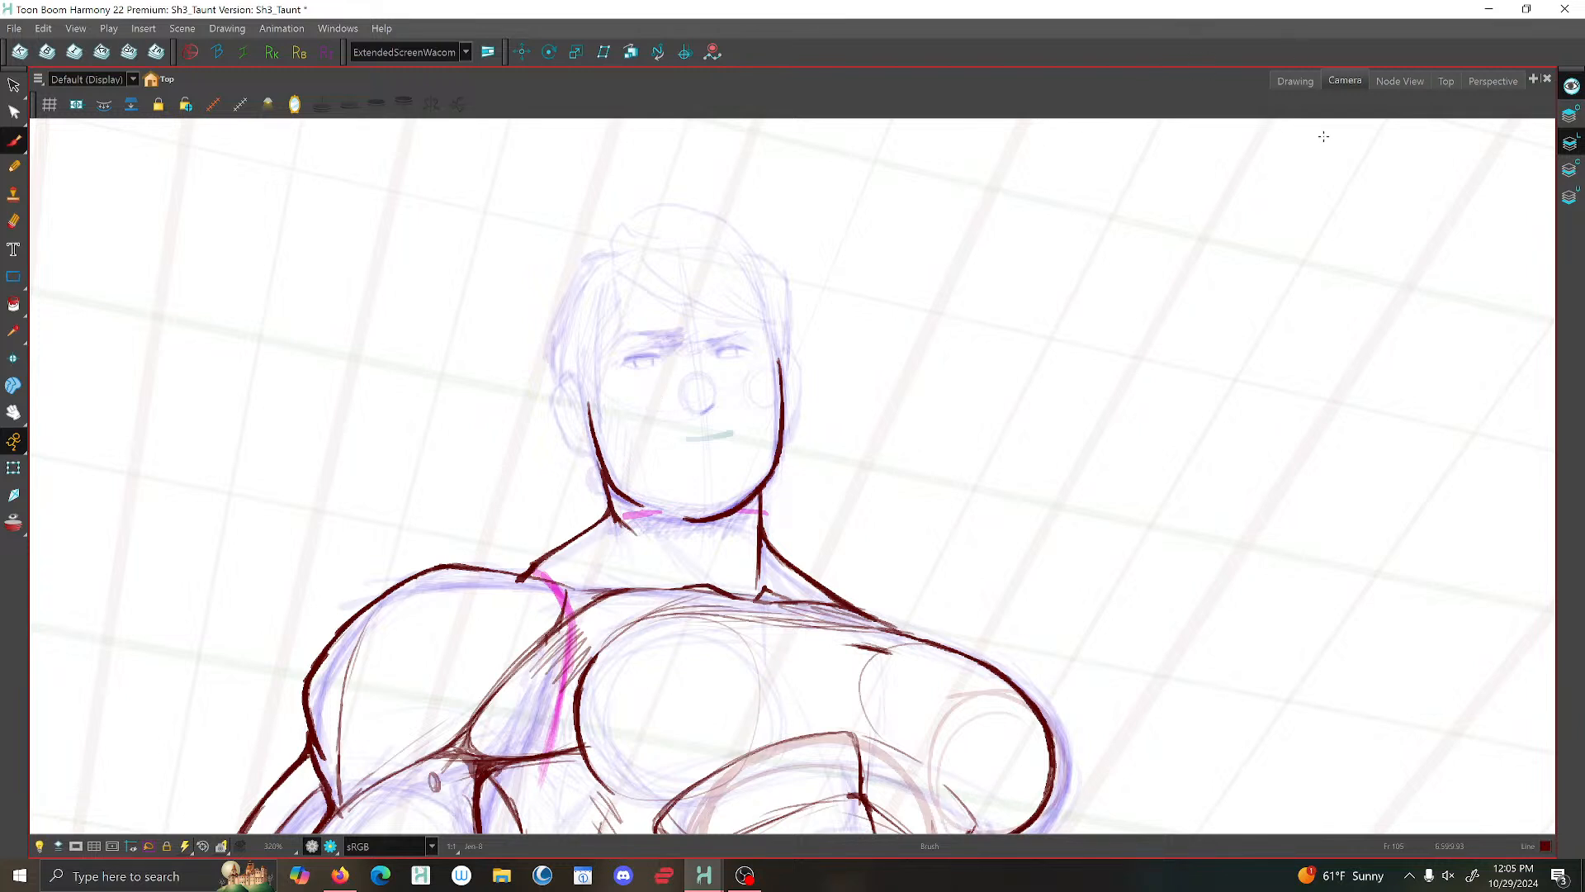
- Switch to the Drawing view and brush the near ear's rounded outline against the side of the jaw
click(1296, 80)
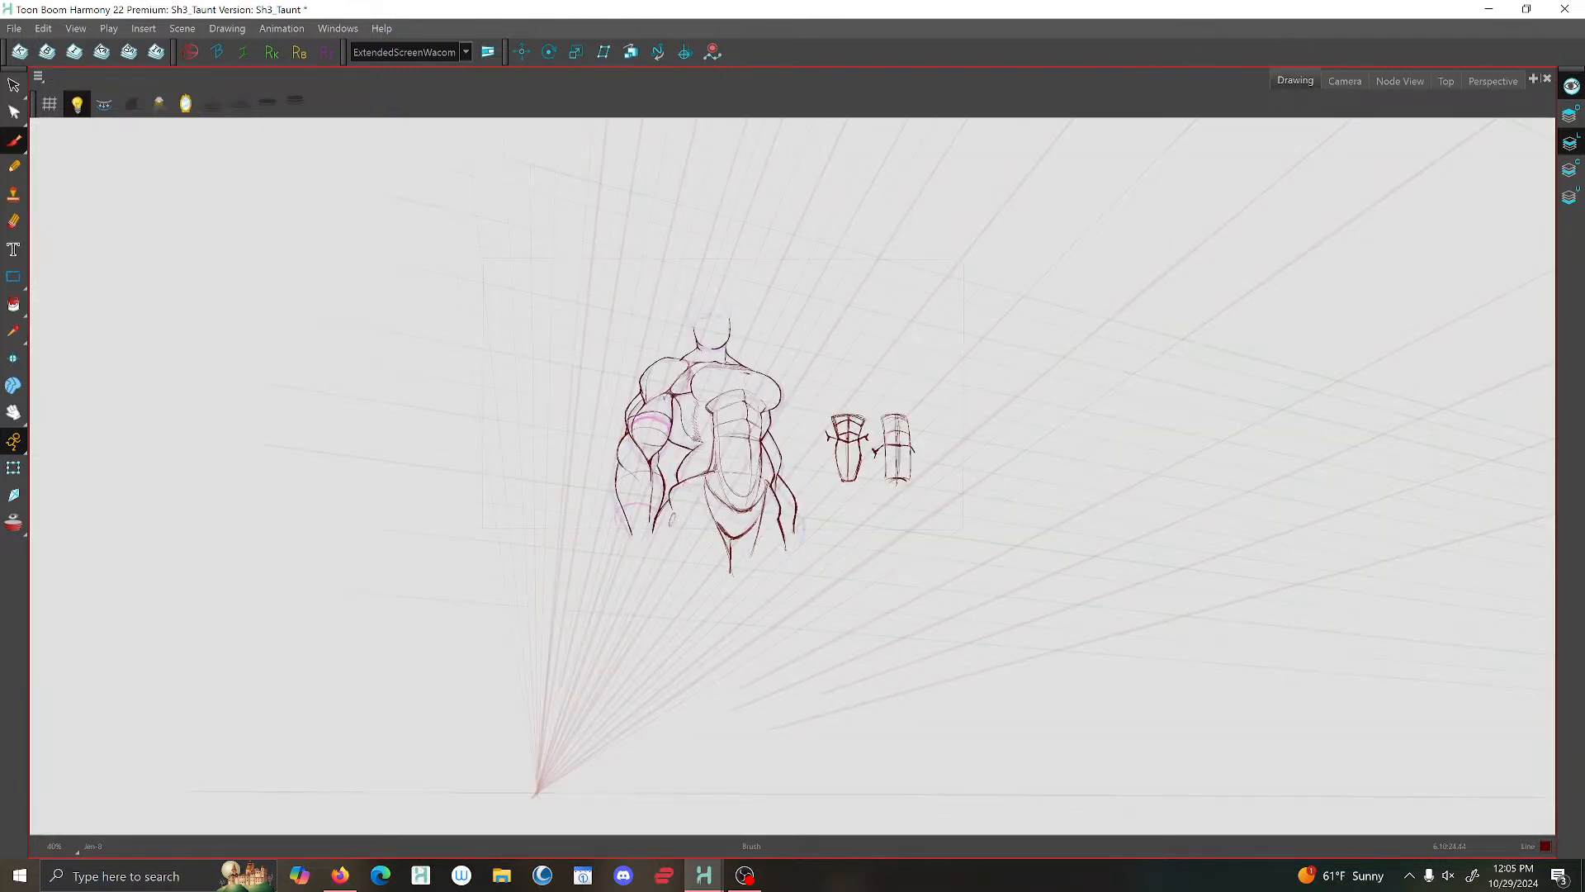
click(1345, 81)
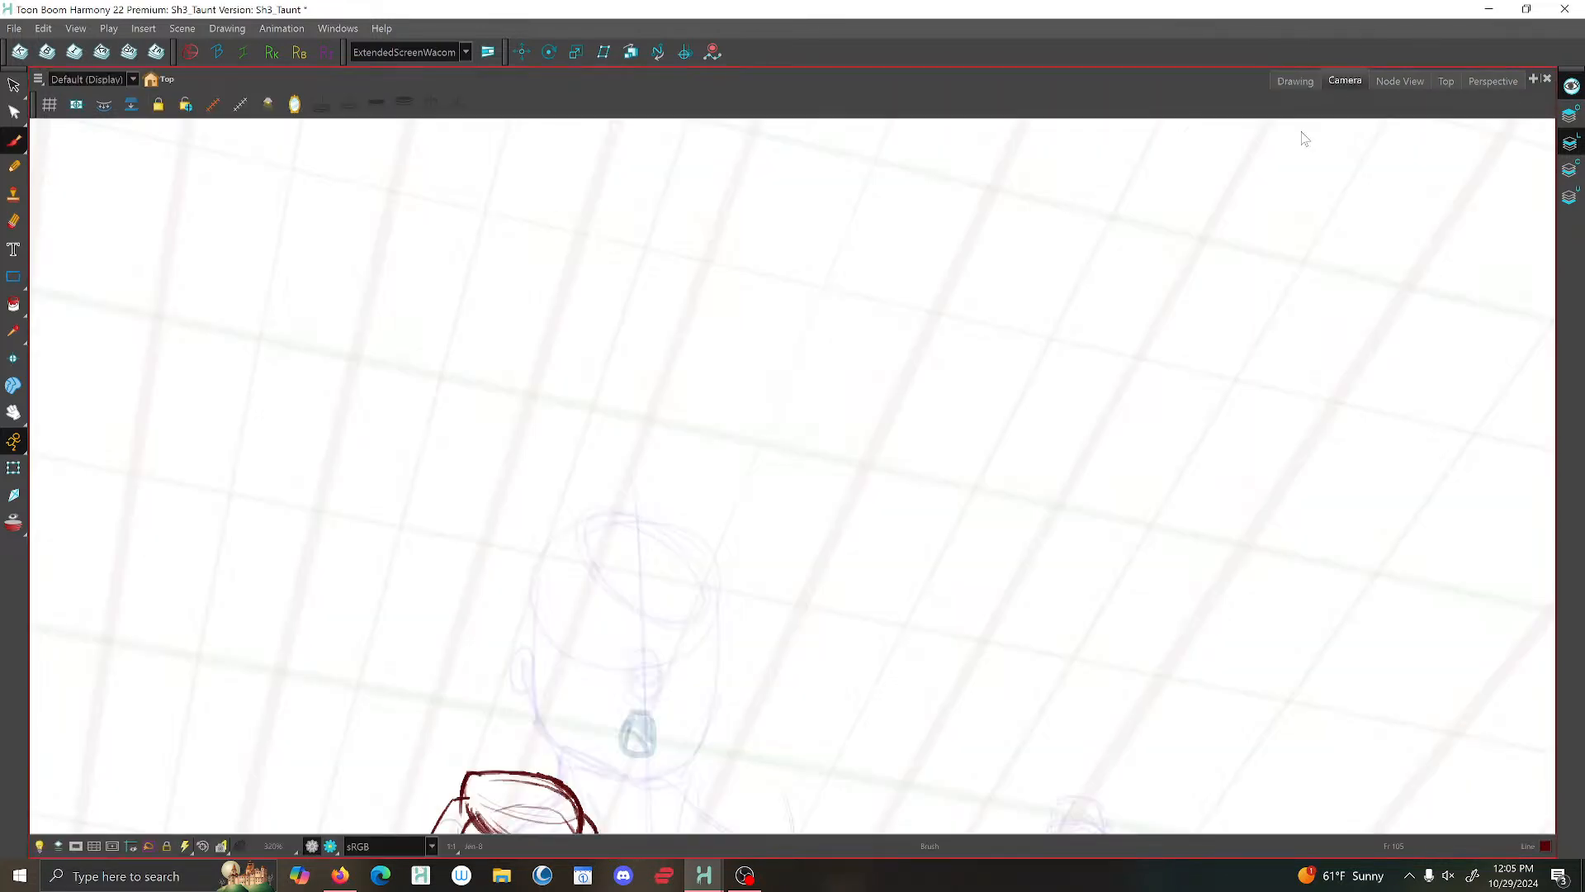
click(221, 848)
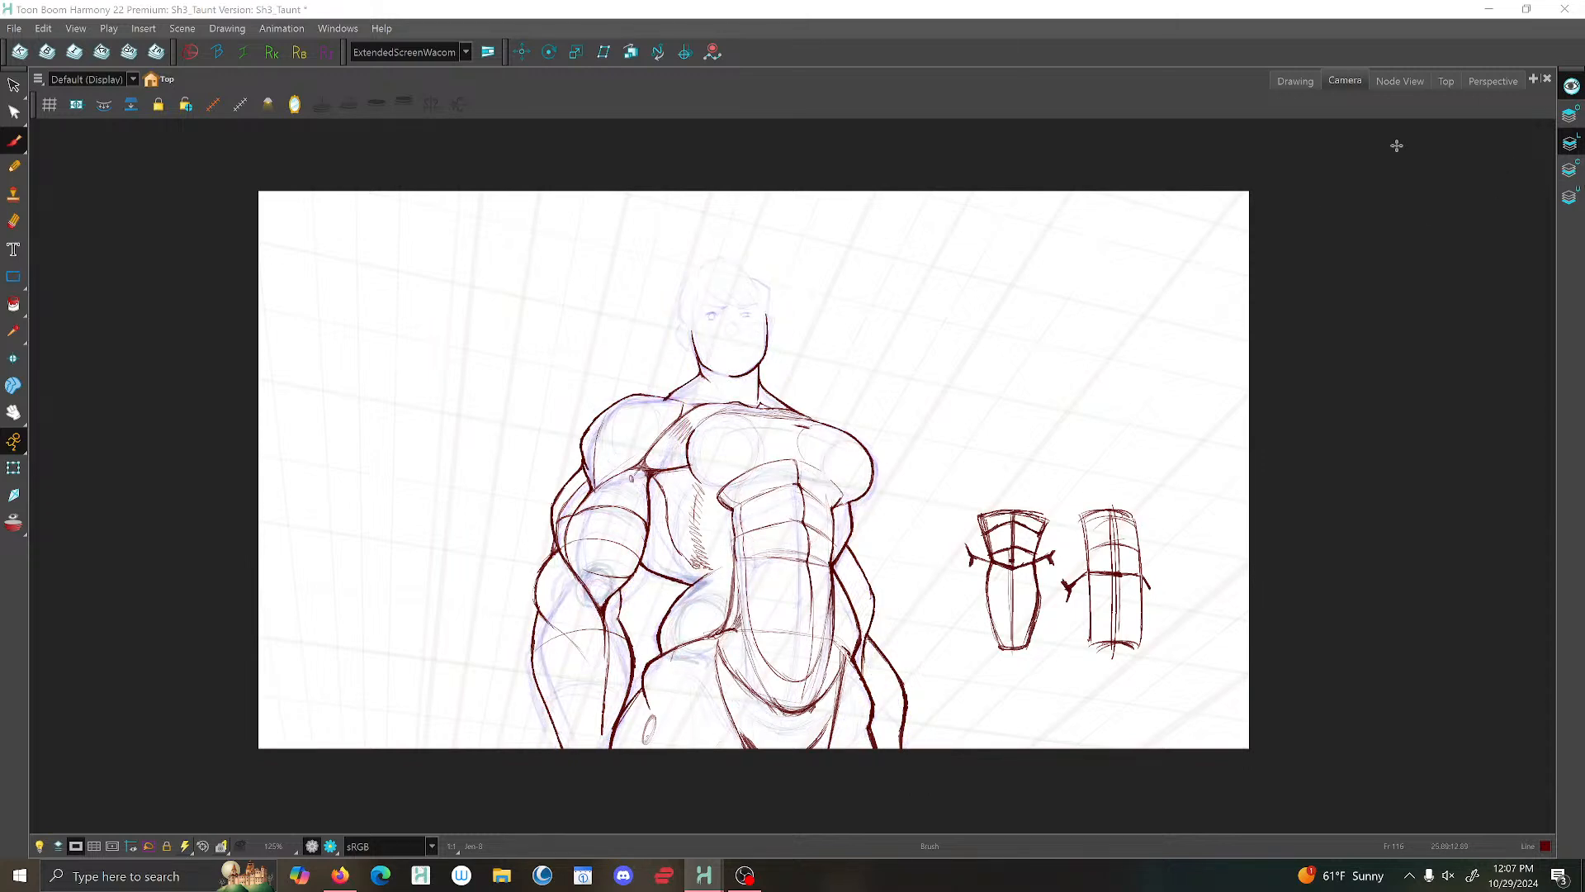
click(1293, 80)
scroll(639, 329, up, 4)
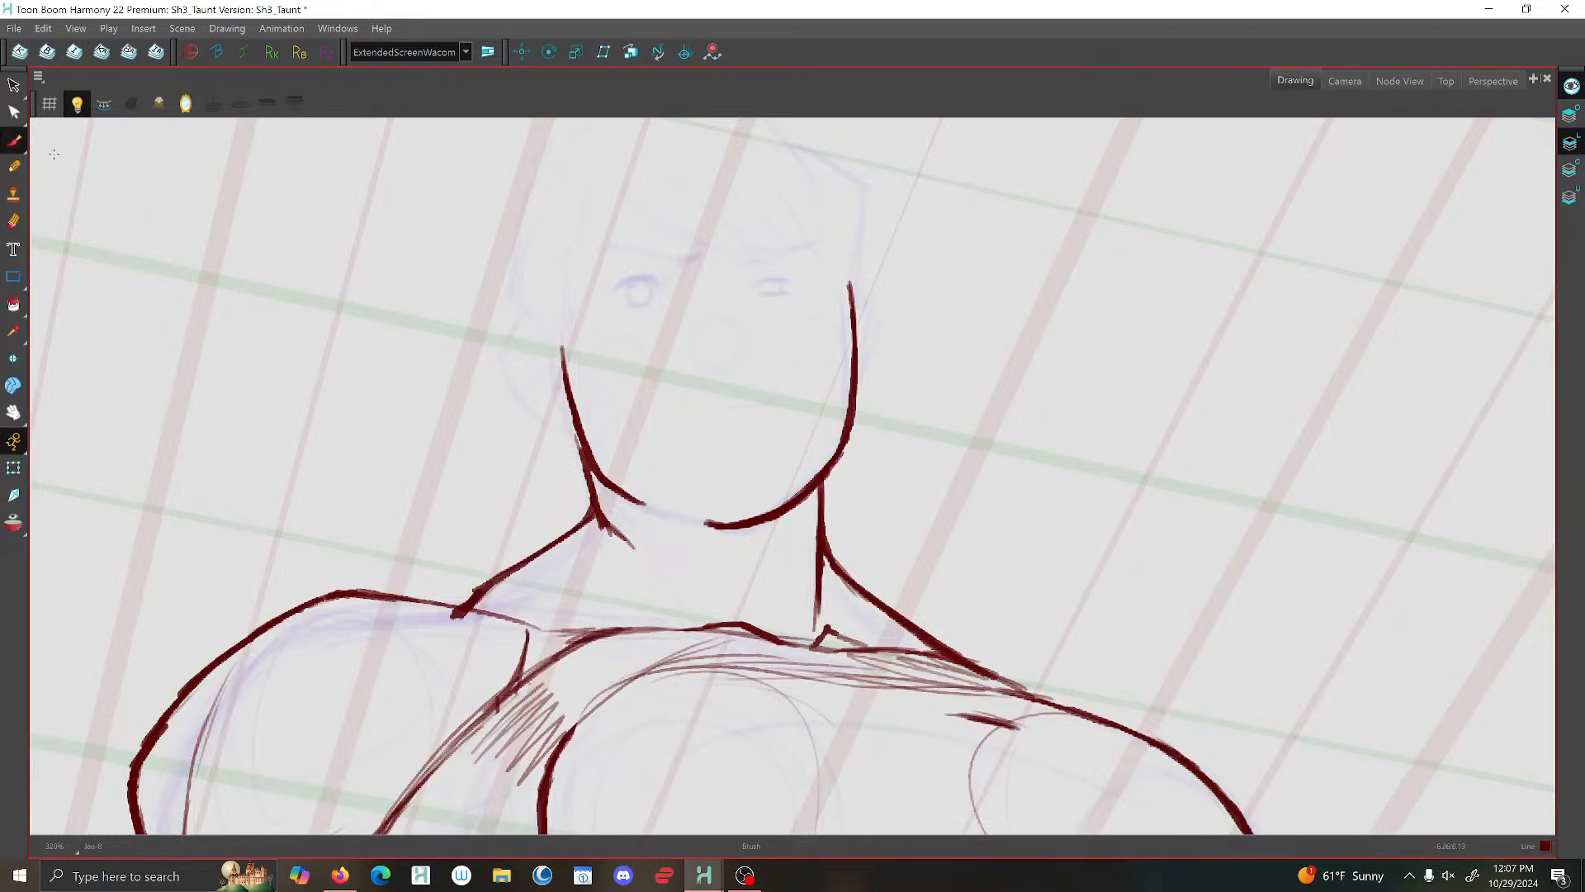
mouse_move(558, 345)
mouse_down()
mouse_move(549, 323)
mouse_move(512, 345)
mouse_move(511, 384)
mouse_move(574, 433)
mouse_move(571, 416)
mouse_up()
scroll(672, 375, down, 5)
scroll(697, 410, up, 3)
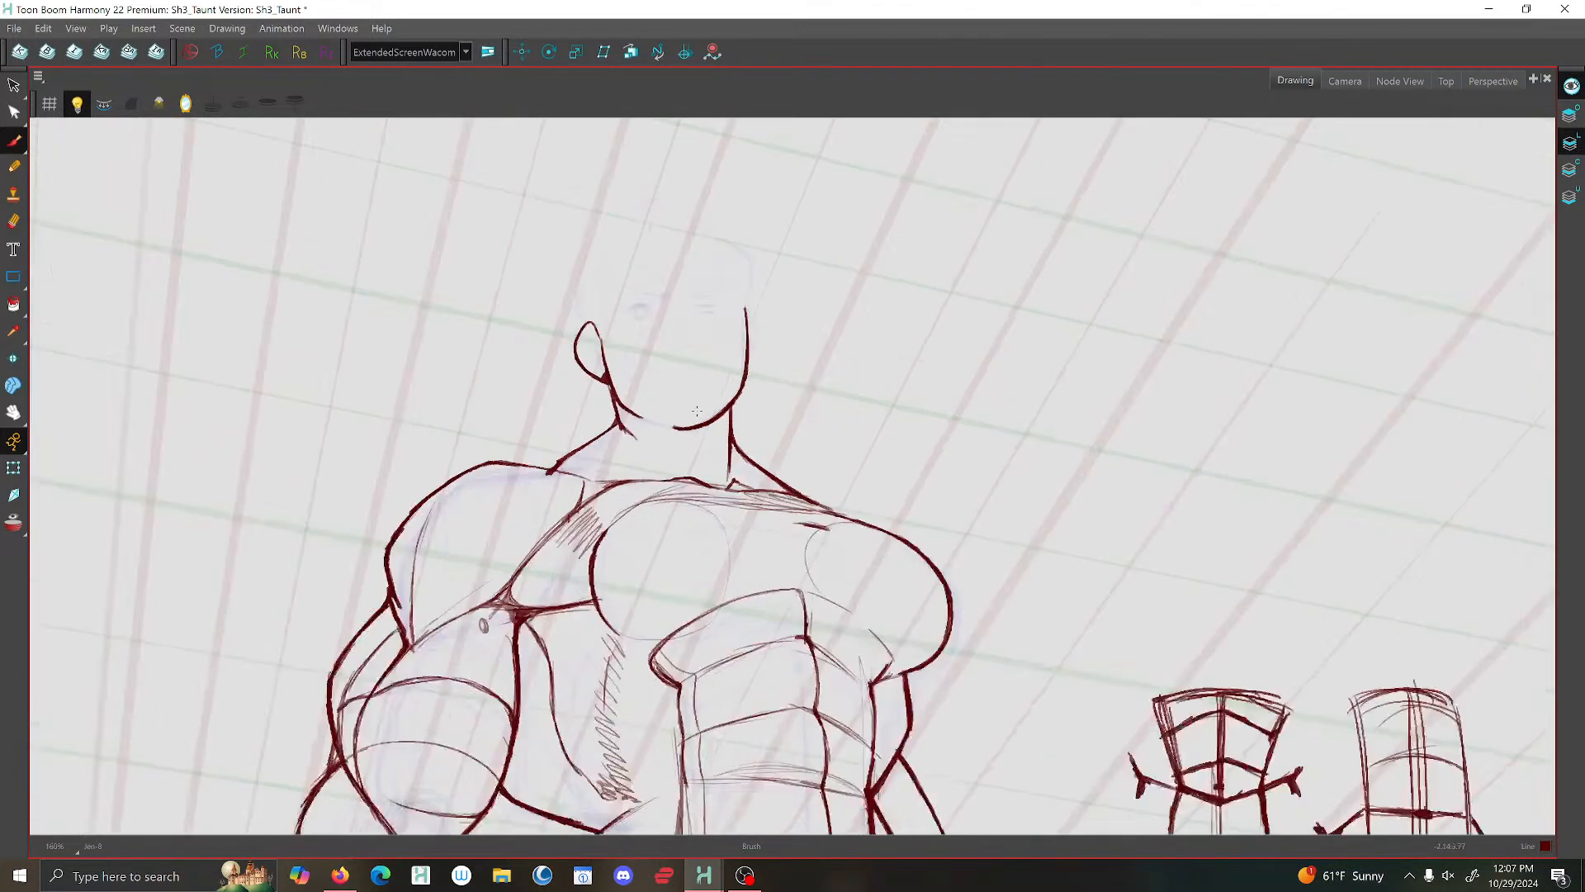
scroll(610, 392, up, 1)
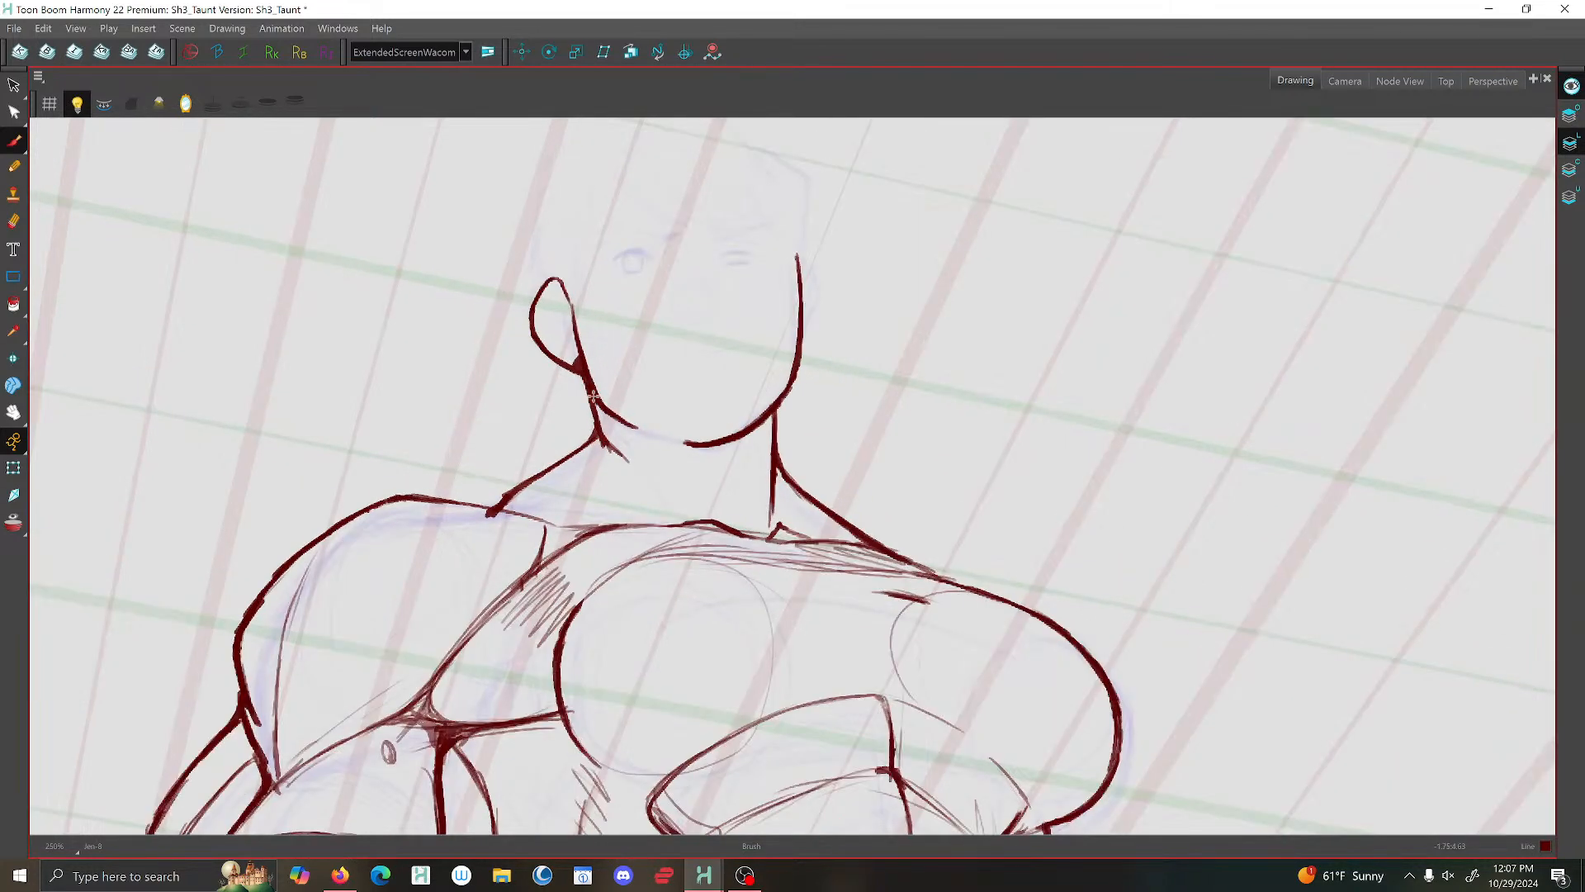
- Mirror the view and close the gap in the jawline between the chin and the near jaw corner
click(211, 105)
mouse_move(952, 424)
mouse_down()
mouse_move(919, 440)
mouse_move(848, 437)
mouse_up()
scroll(819, 405, down, 1)
scroll(842, 388, up, 3)
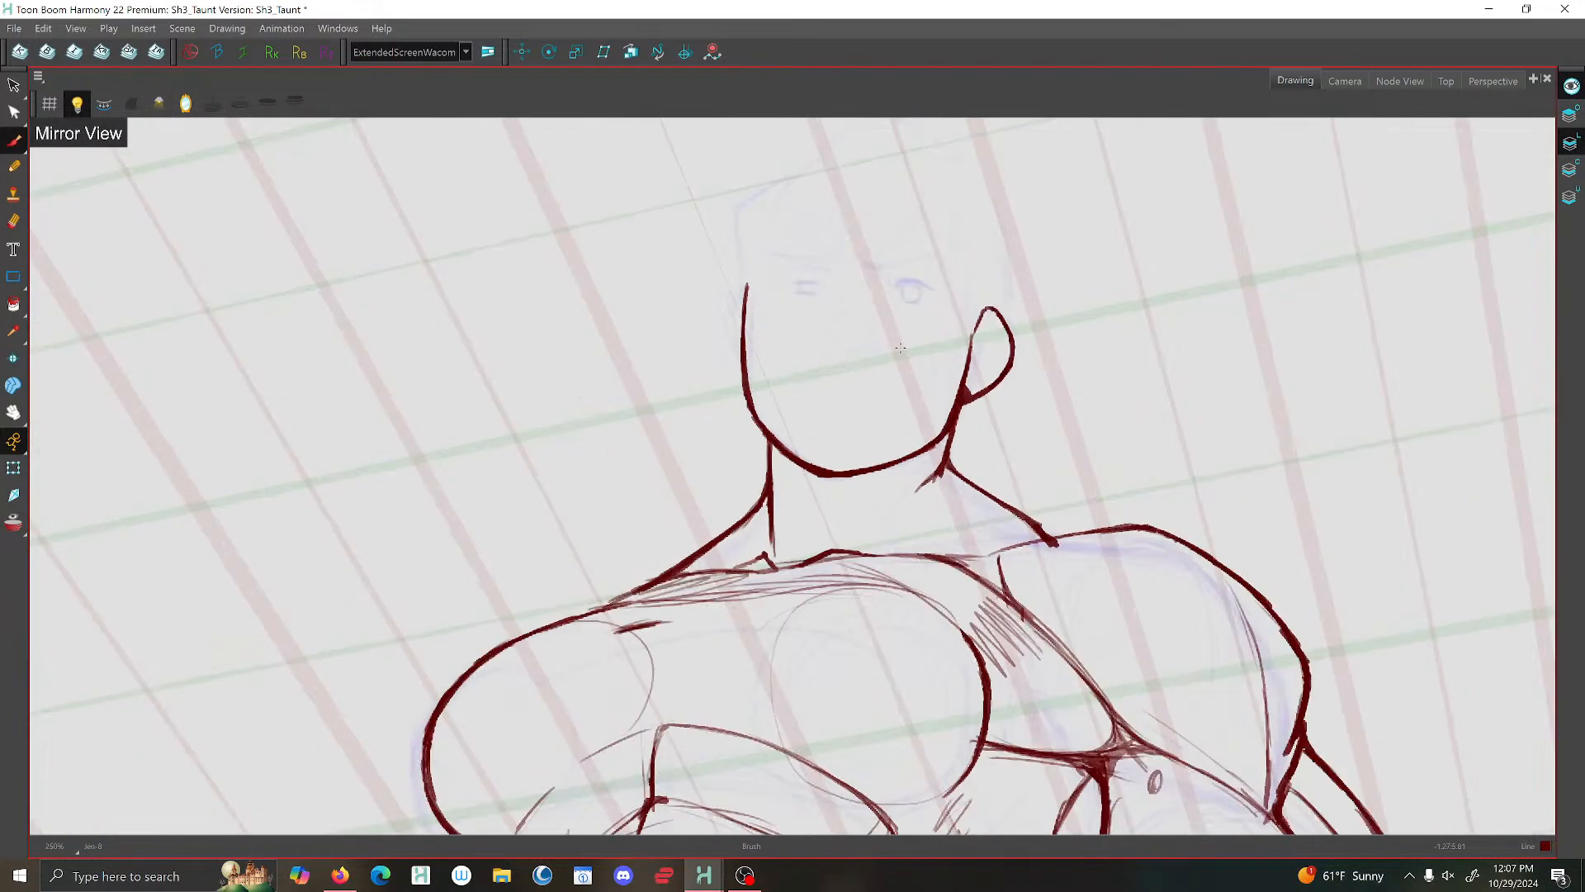
scroll(713, 187, down, 2)
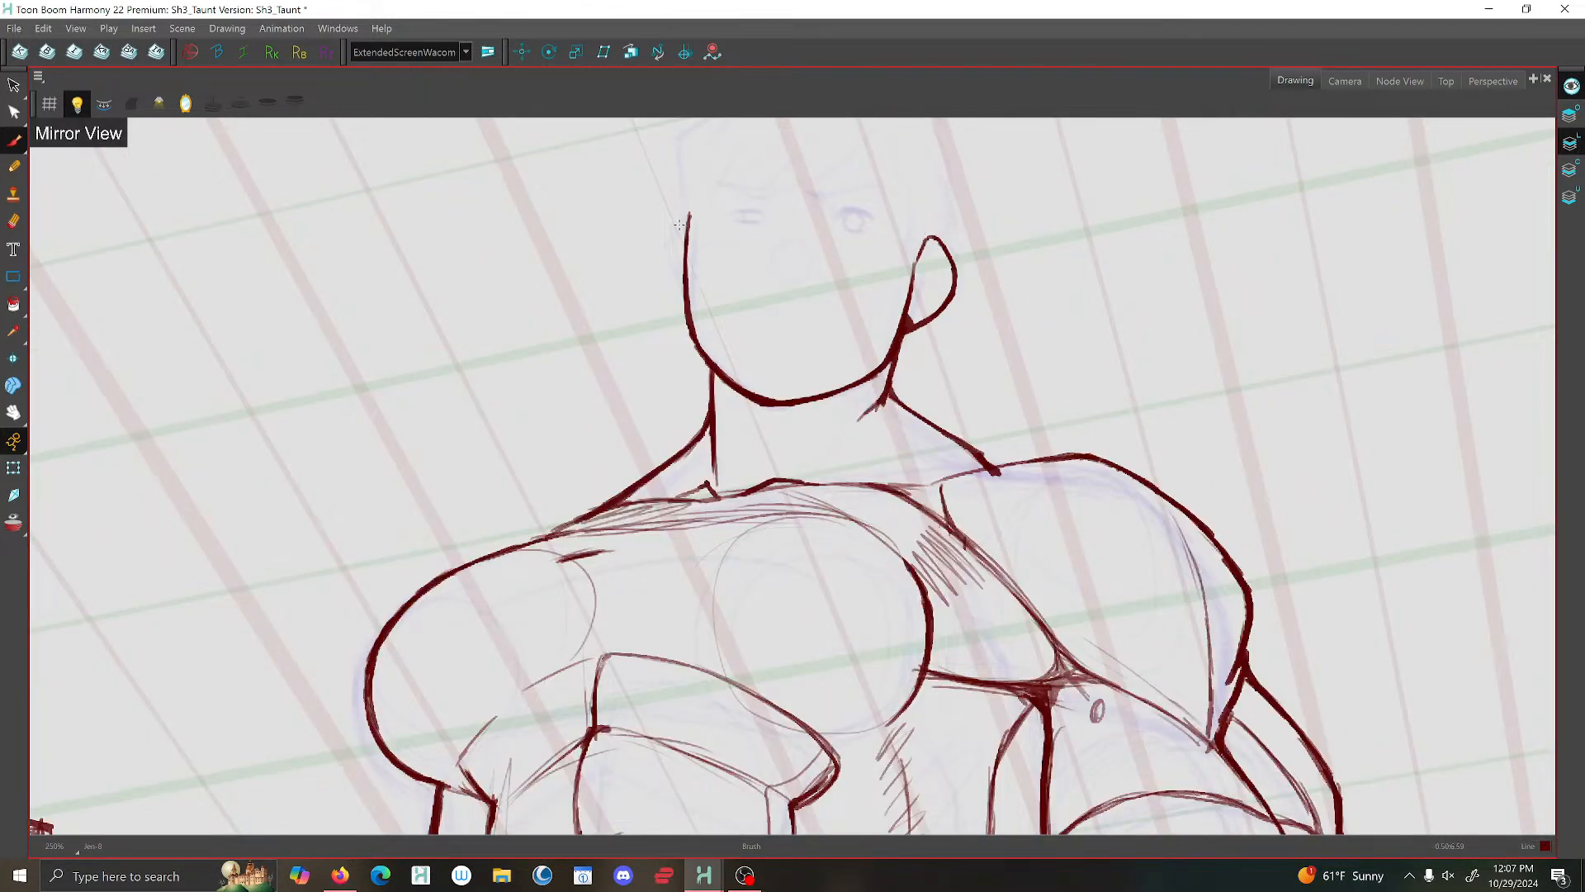
- Brush a narrow far ear against the opposite side of the face in the mirrored view
mouse_move(676, 225)
mouse_down()
mouse_move(666, 245)
mouse_move(689, 308)
mouse_up()
scroll(735, 304, down, 2)
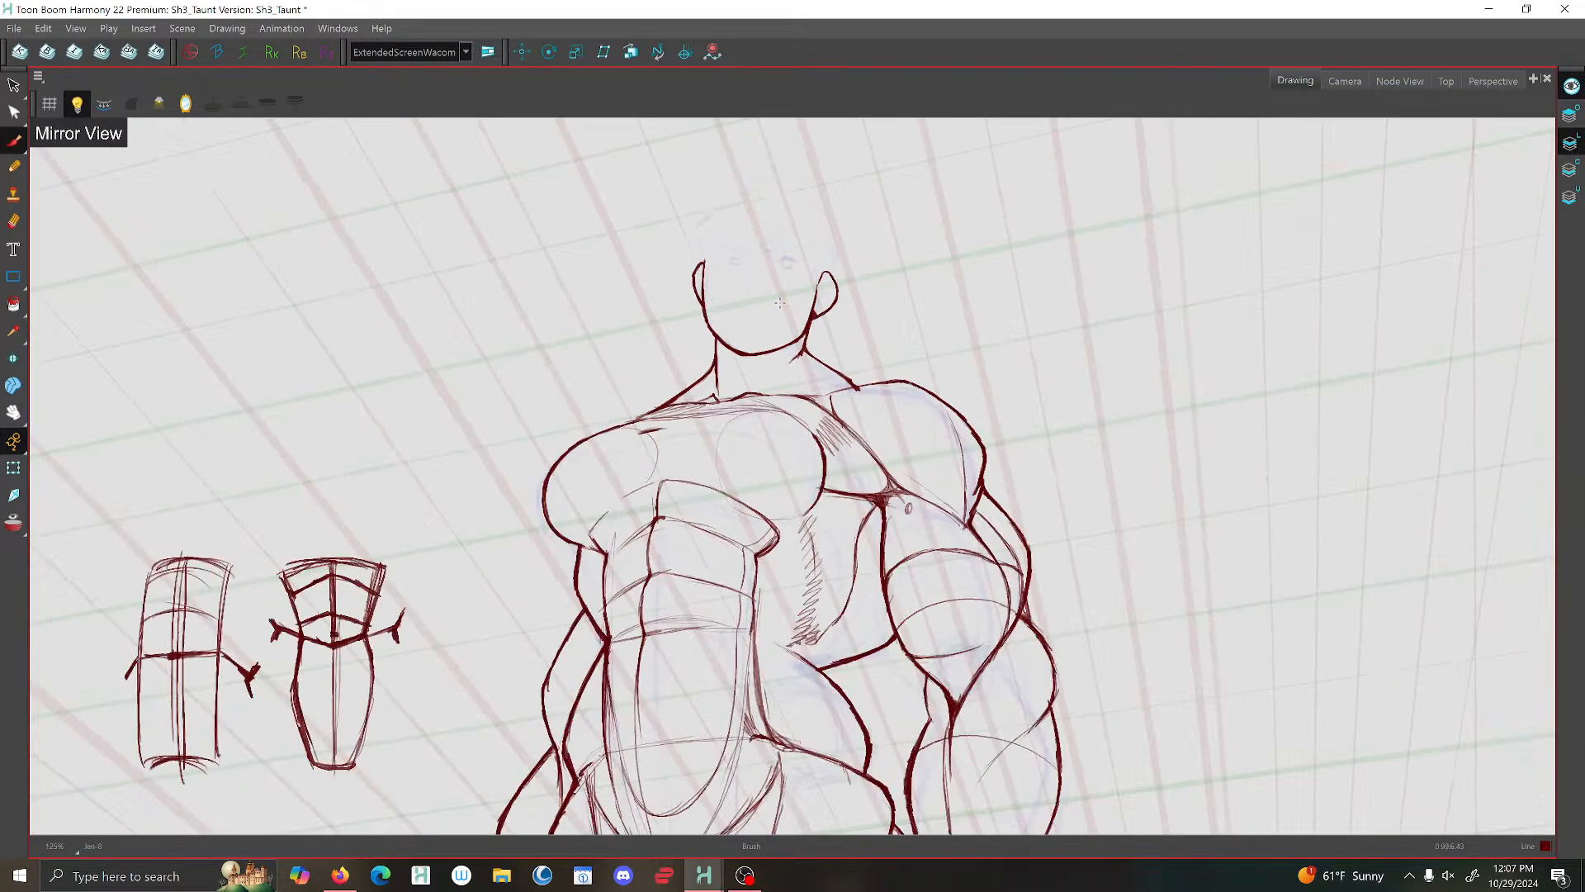
scroll(780, 301, down, 2)
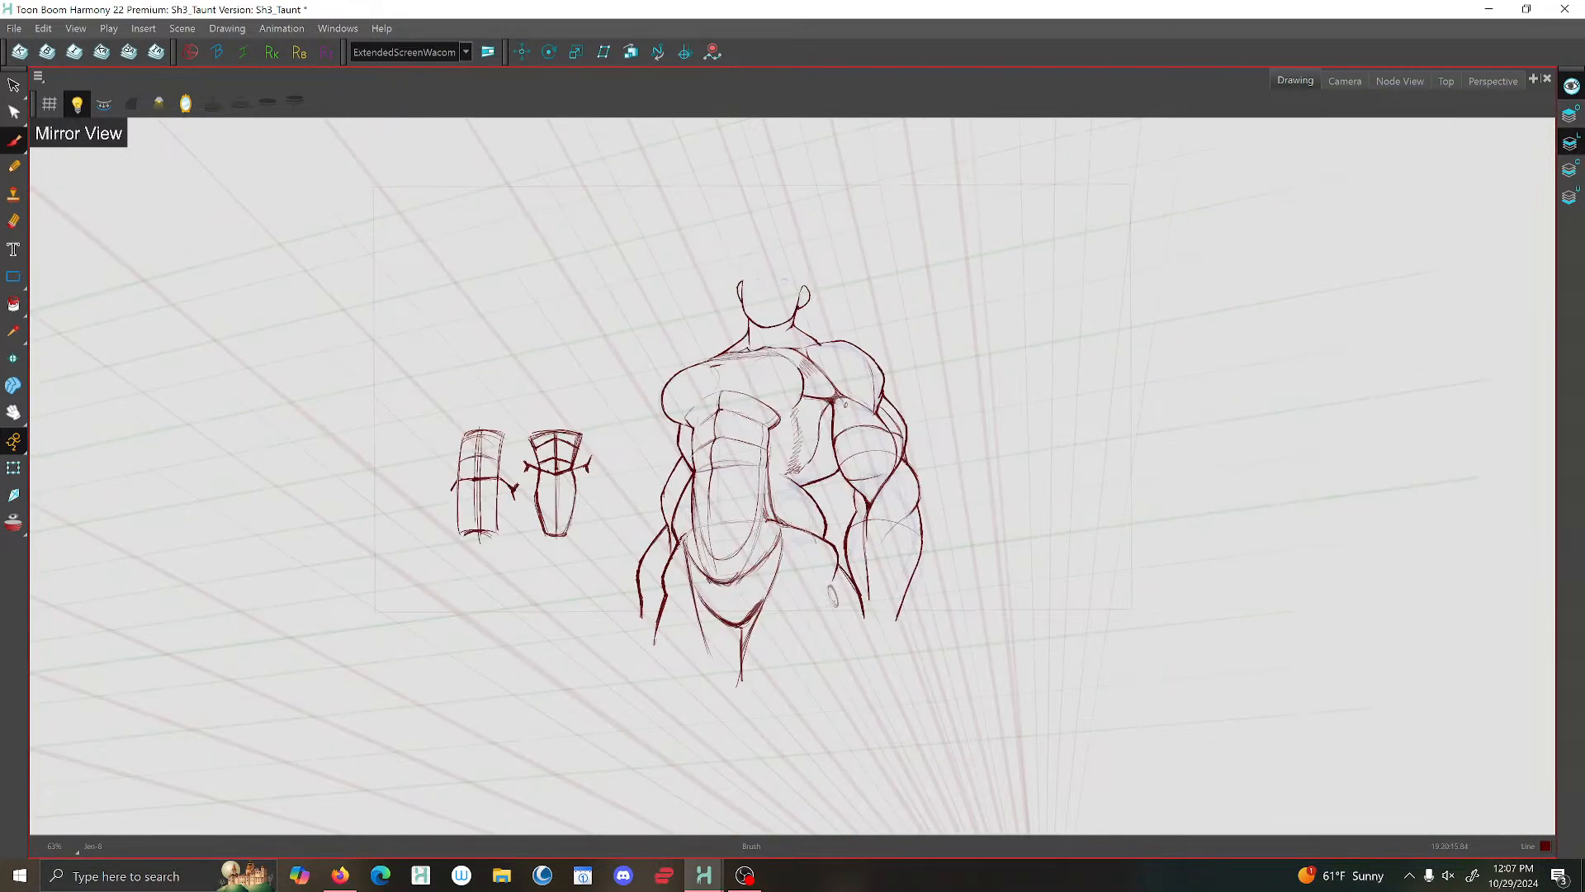
- Brush a short nose stroke and a slightly smirking mouth line, and turn the mirrored view off
scroll(787, 251, up, 5)
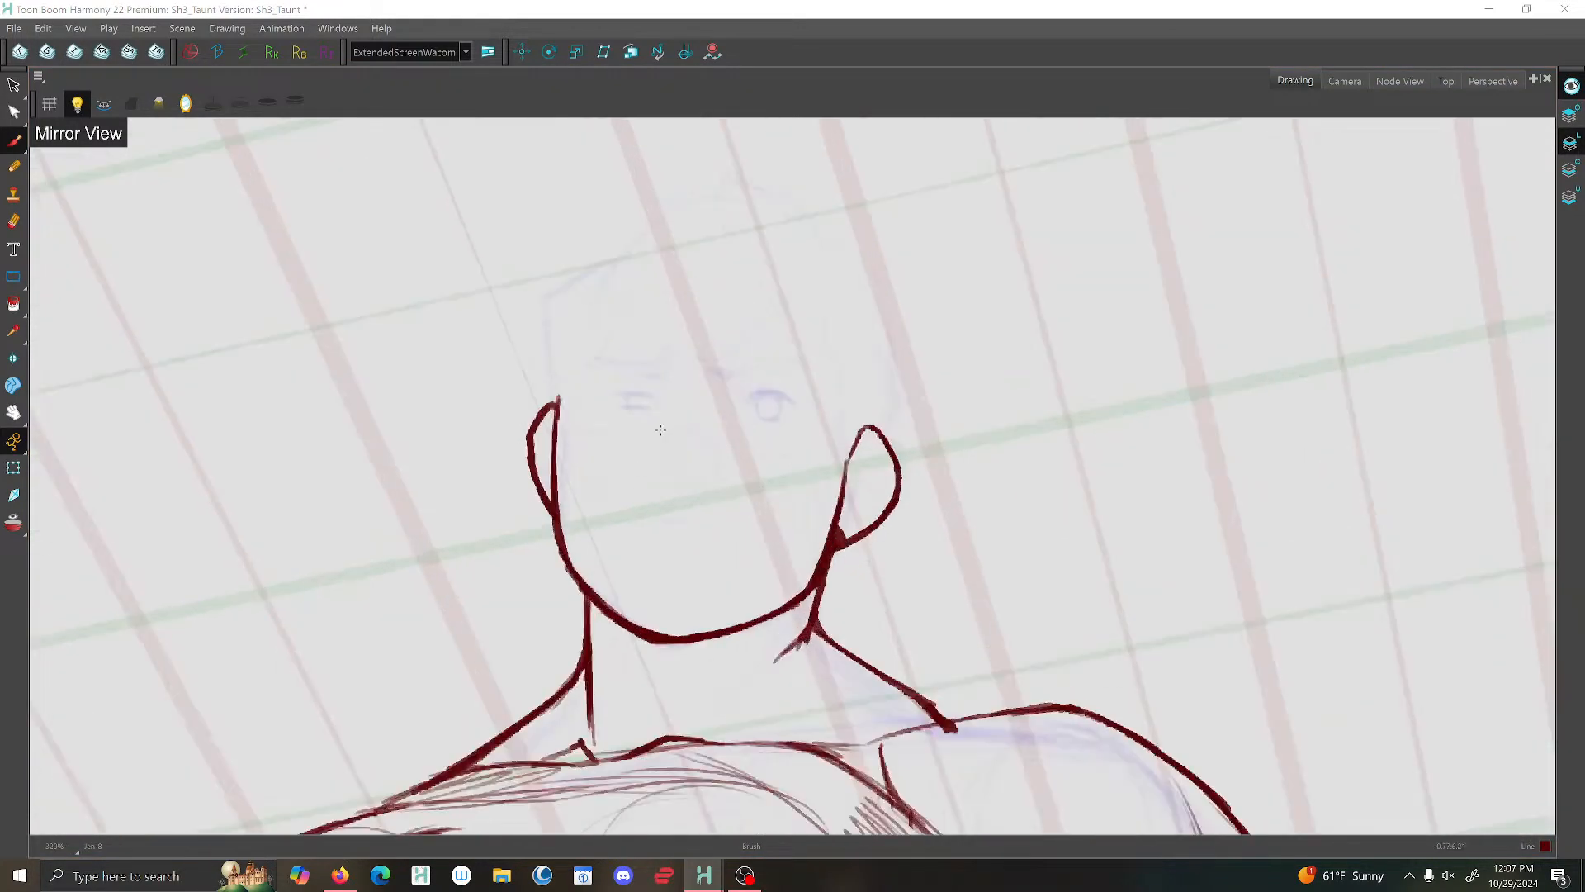
scroll(668, 459, up, 1)
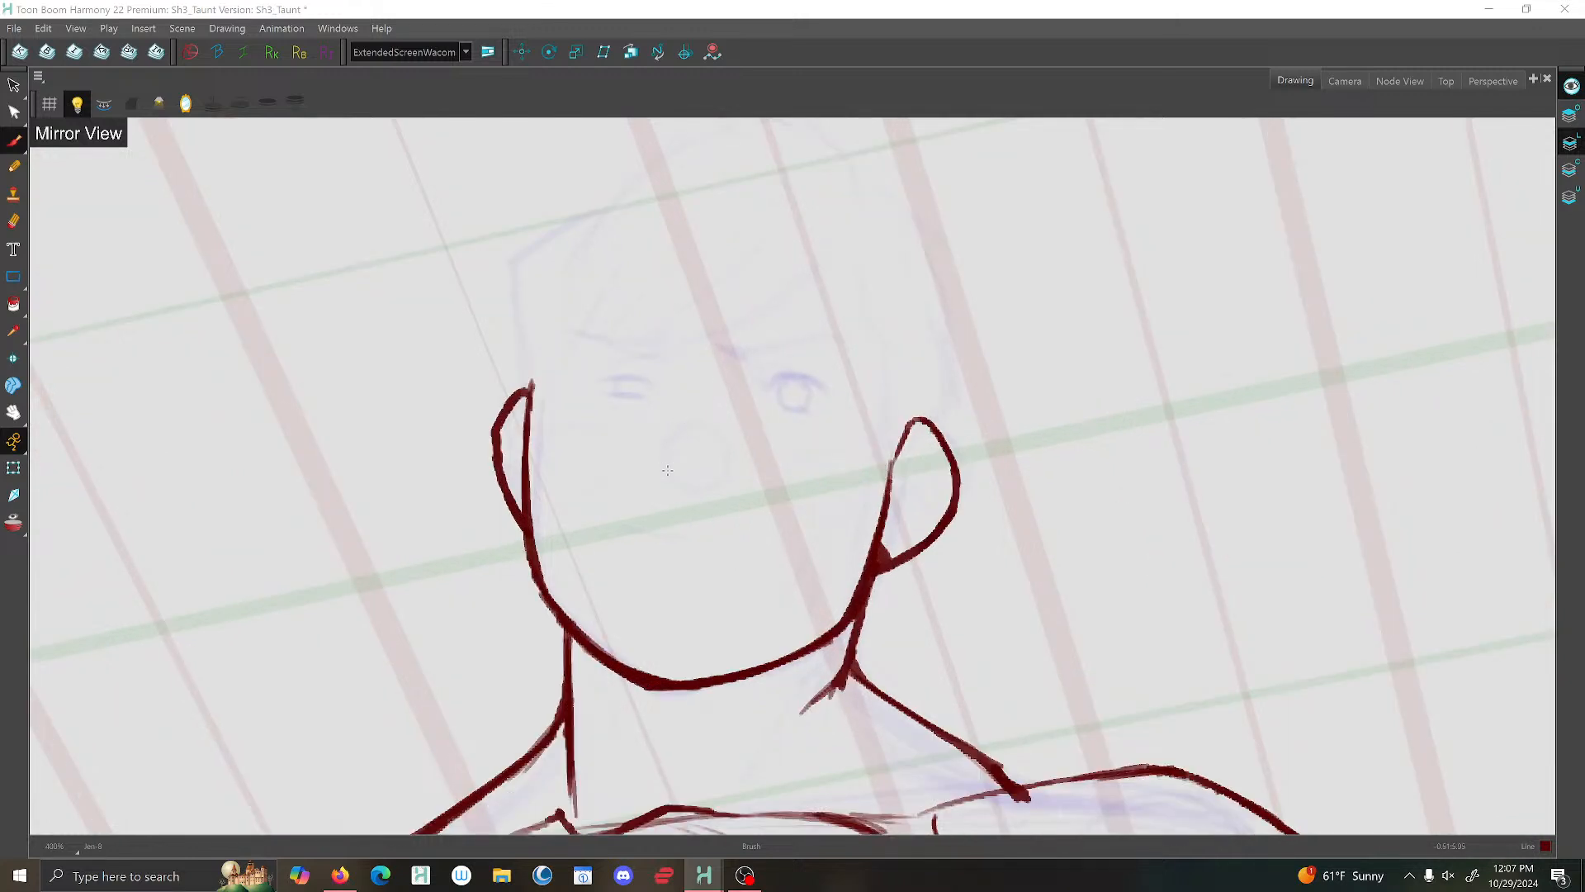
mouse_move(661, 456)
mouse_down()
mouse_move(658, 535)
mouse_move(702, 536)
mouse_move(628, 523)
mouse_up()
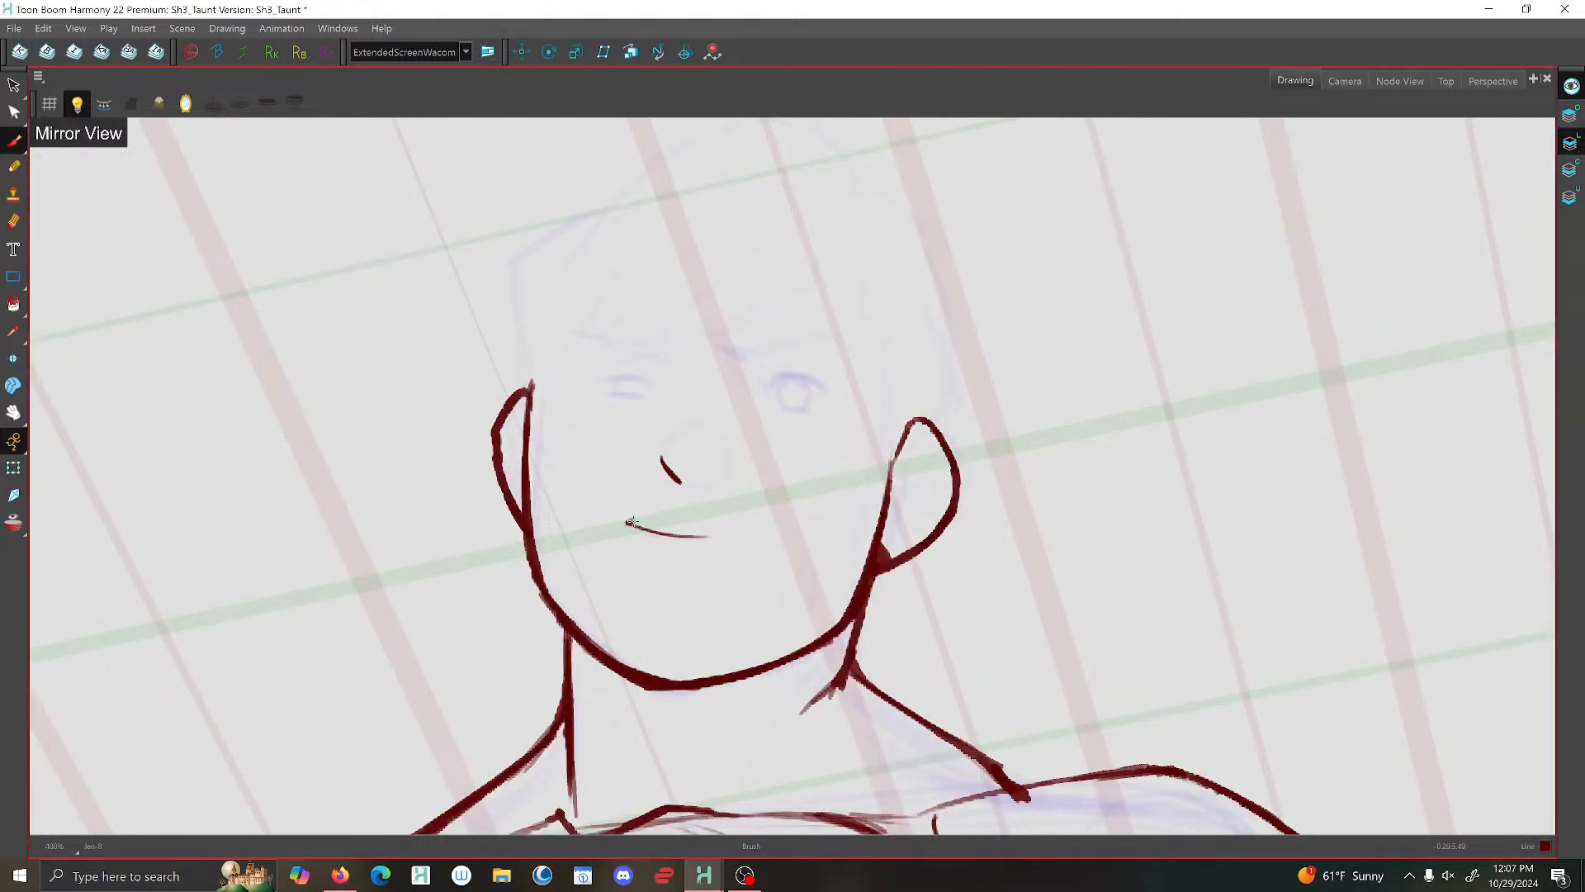
scroll(631, 522, down, 6)
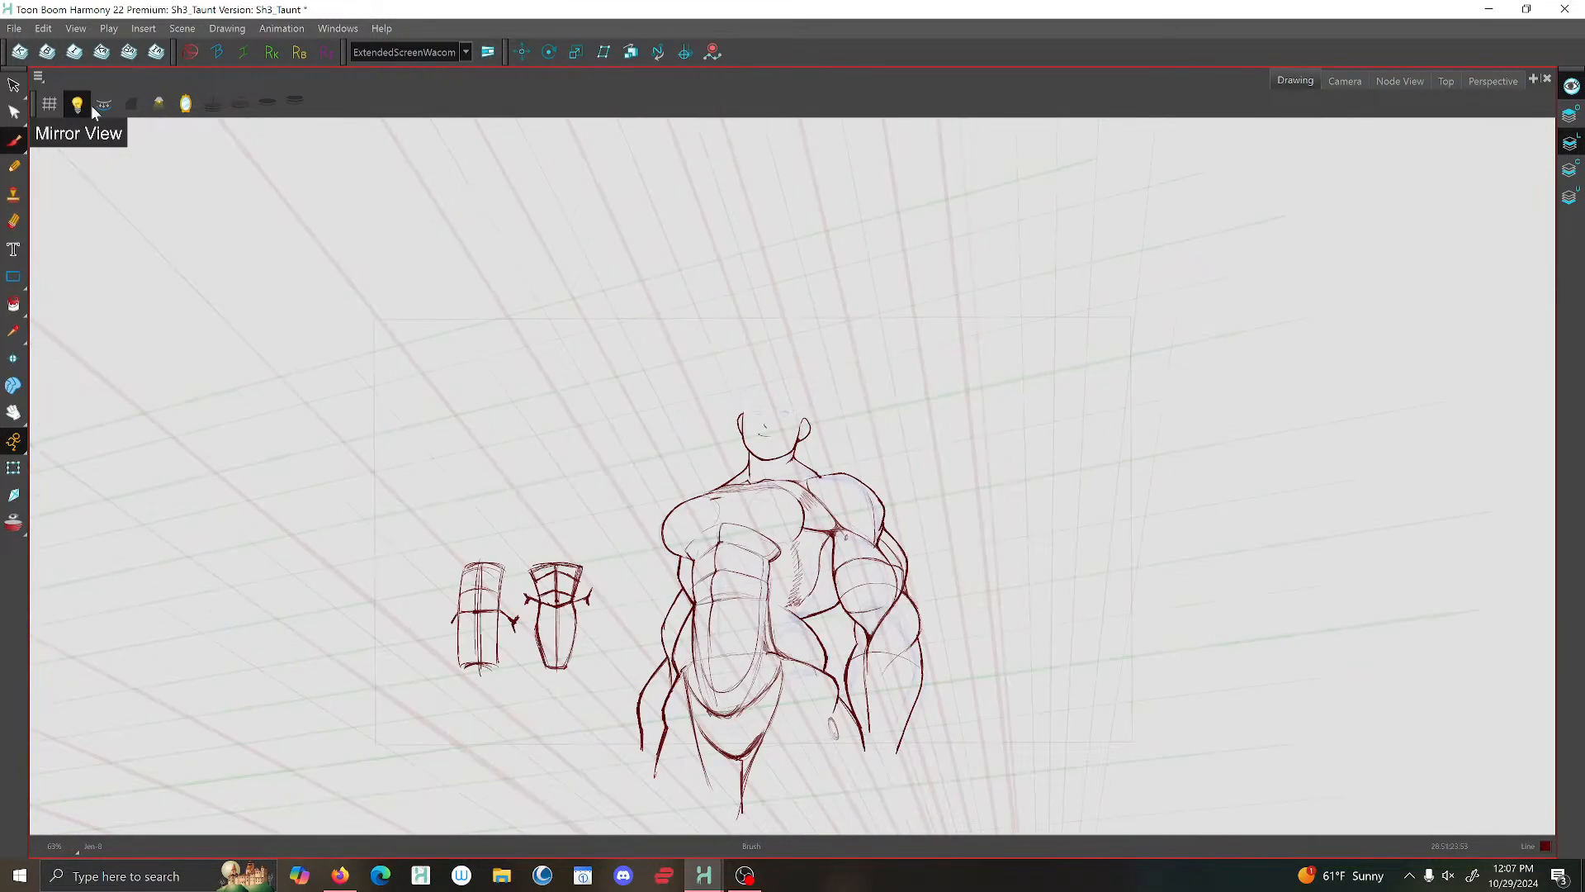
click(98, 104)
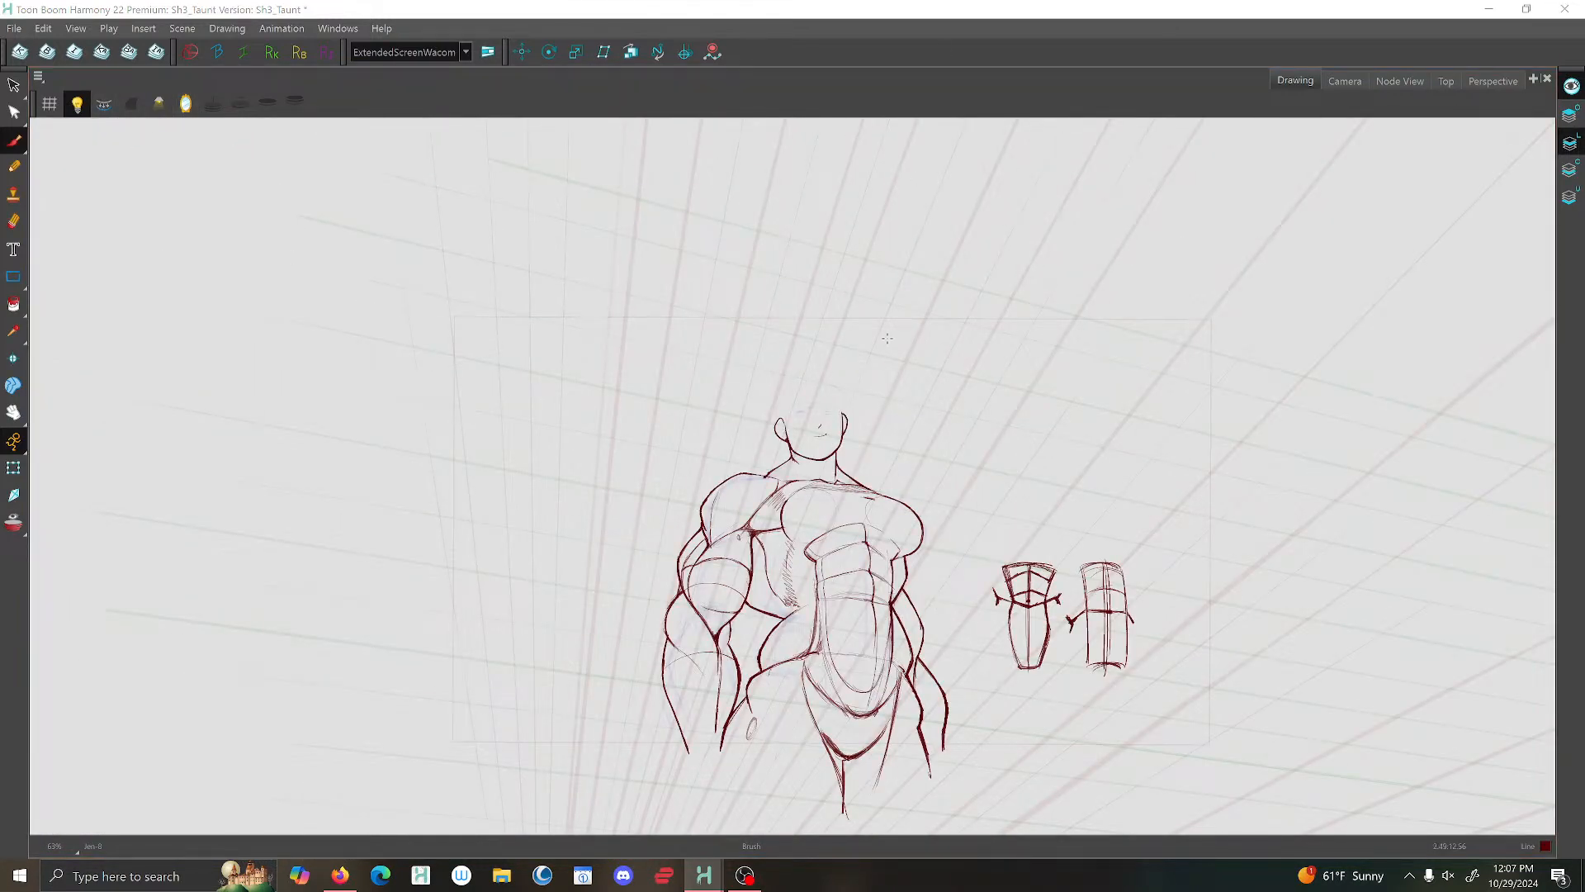
- Sketch a small diamond-shaped eye diagram beside the head and brush the near eye's upper and lower lids
scroll(797, 413, up, 7)
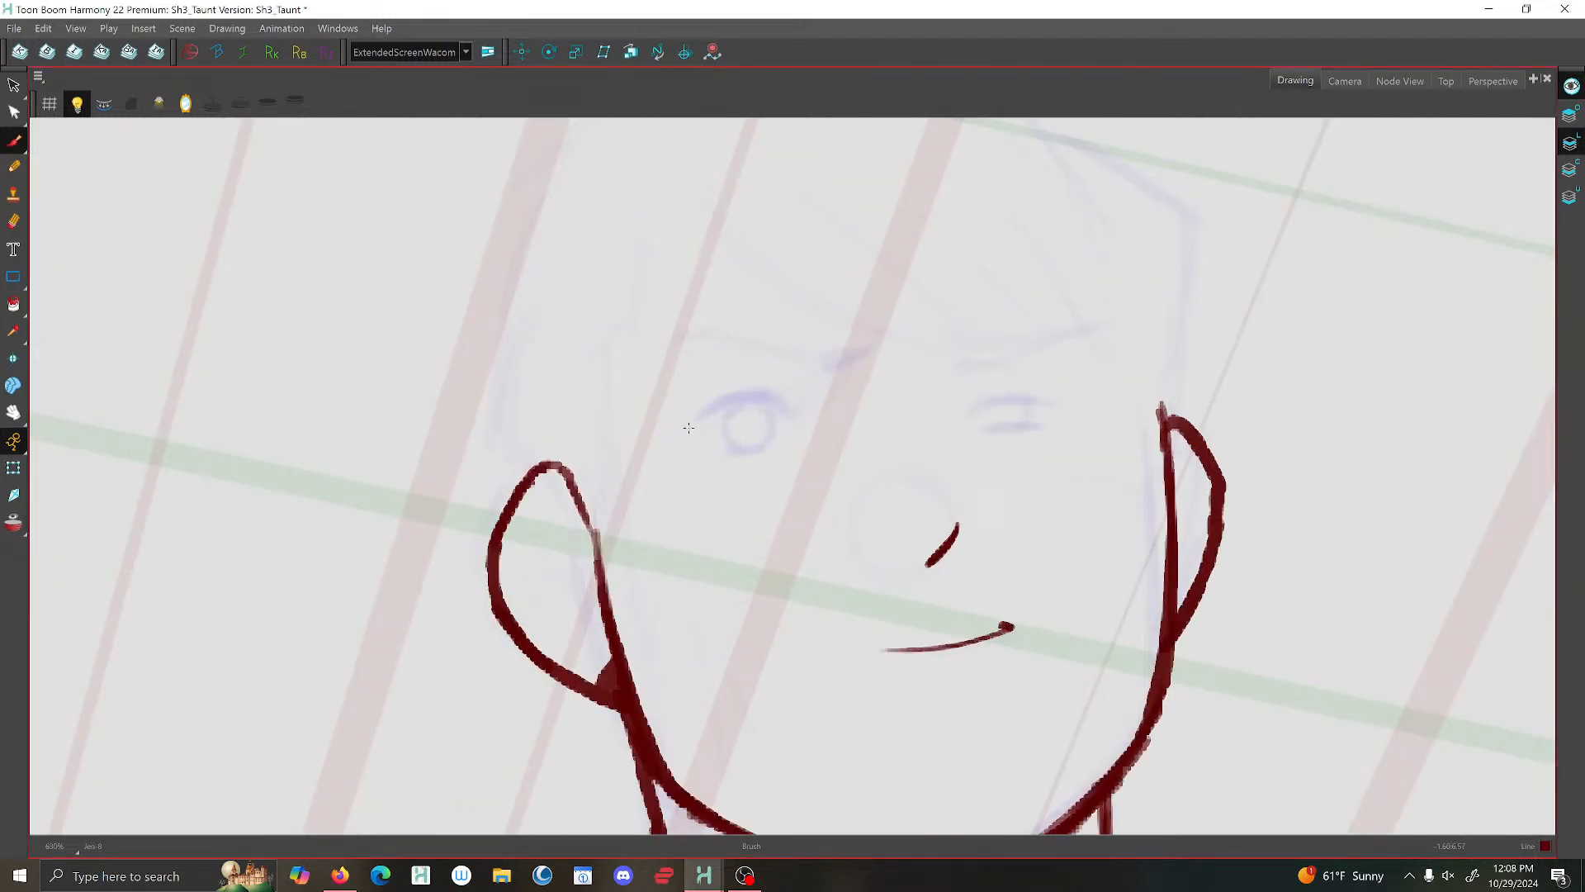
mouse_move(505, 271)
mouse_down()
mouse_move(426, 271)
mouse_move(464, 303)
mouse_move(402, 275)
mouse_move(506, 271)
mouse_up()
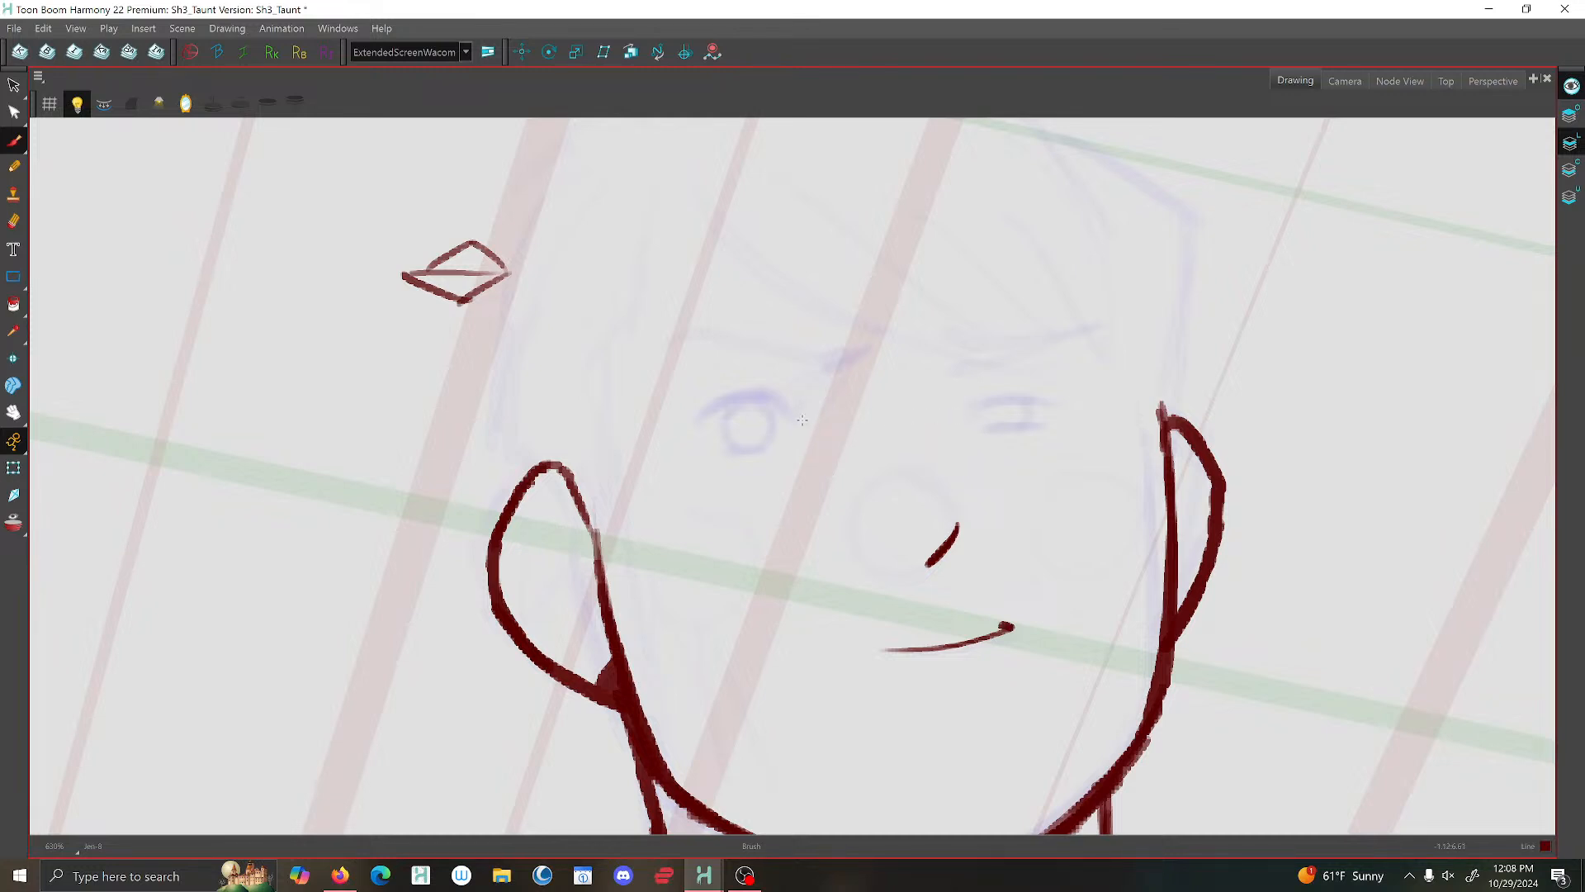
mouse_move(805, 420)
mouse_down()
mouse_move(726, 391)
mouse_move(751, 391)
mouse_move(690, 431)
mouse_up()
drag(792, 436, 717, 451)
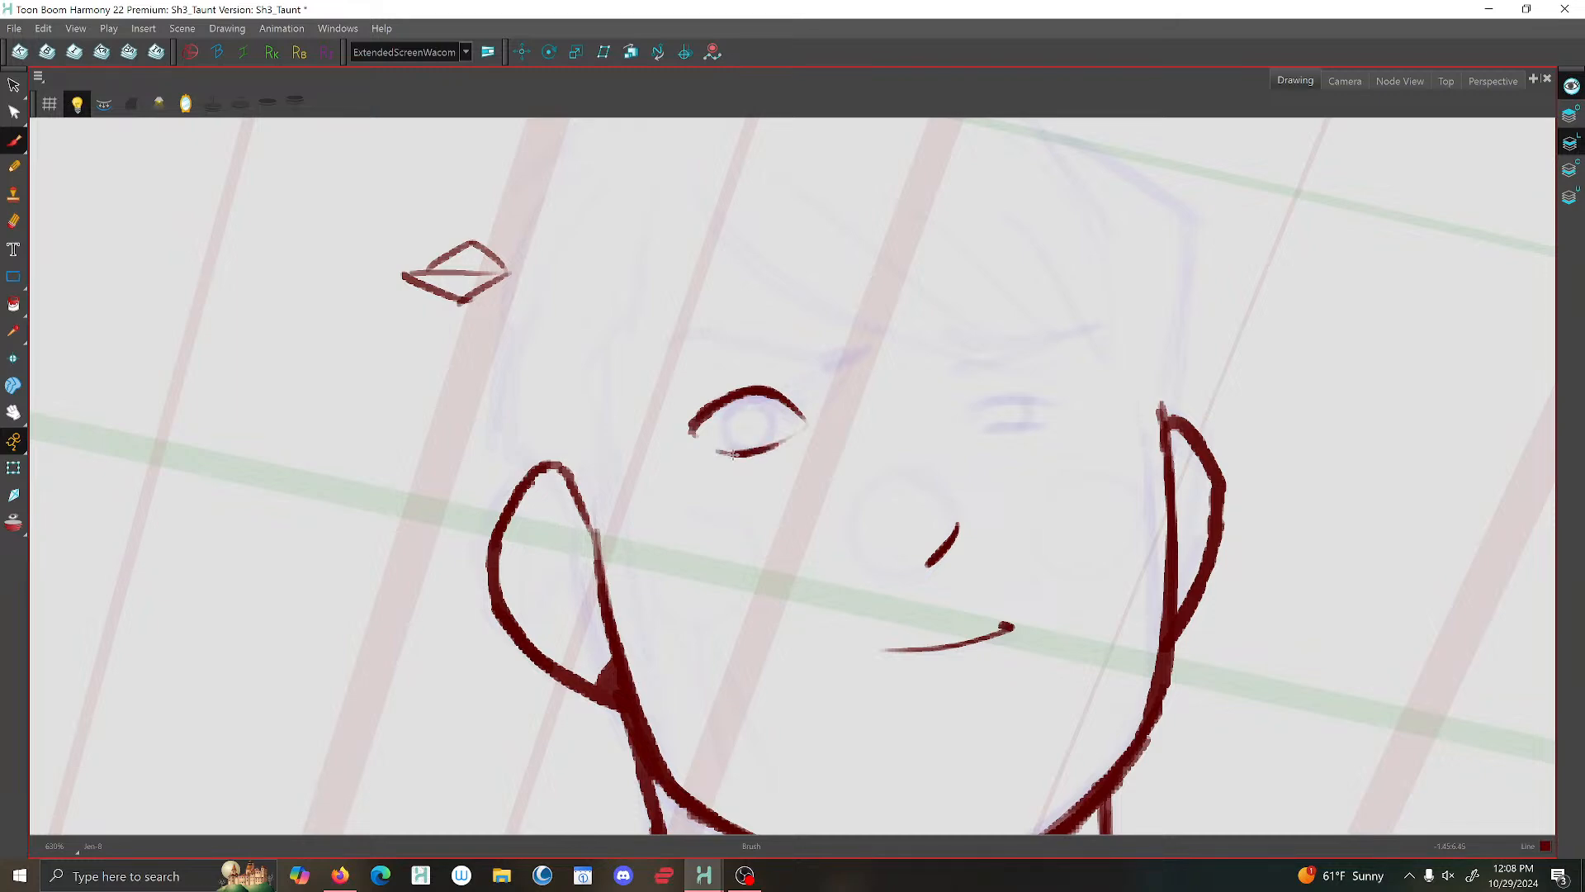
- Thicken the near eye's upper lid line toward its outer corner
scroll(733, 453, down, 5)
scroll(840, 449, up, 7)
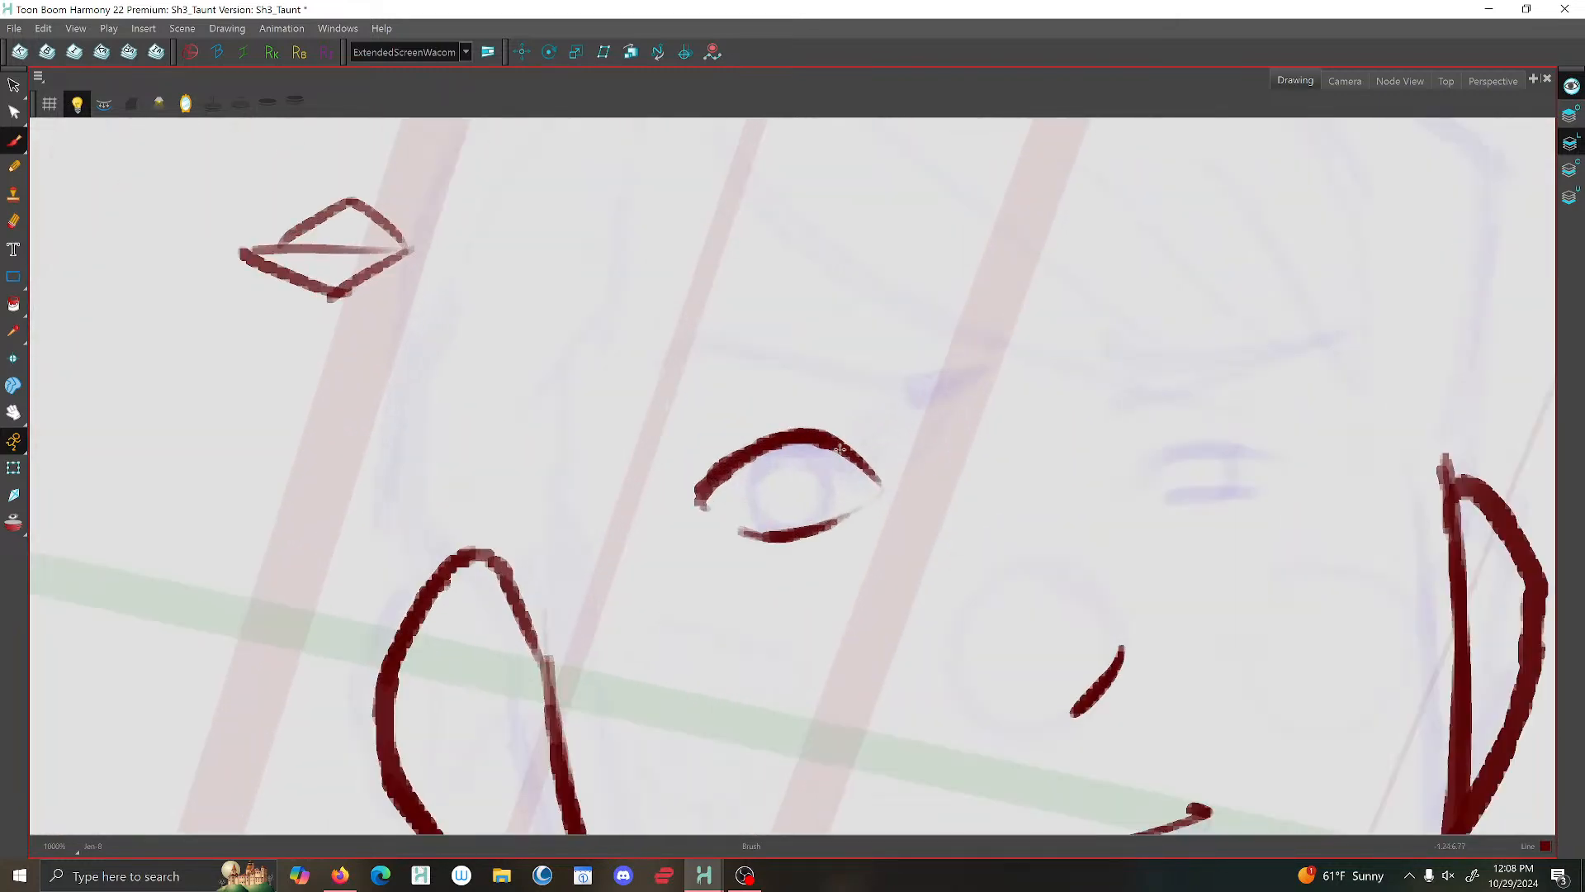
mouse_move(840, 448)
mouse_down()
mouse_move(753, 450)
mouse_move(698, 494)
mouse_up()
scroll(879, 309, down, 5)
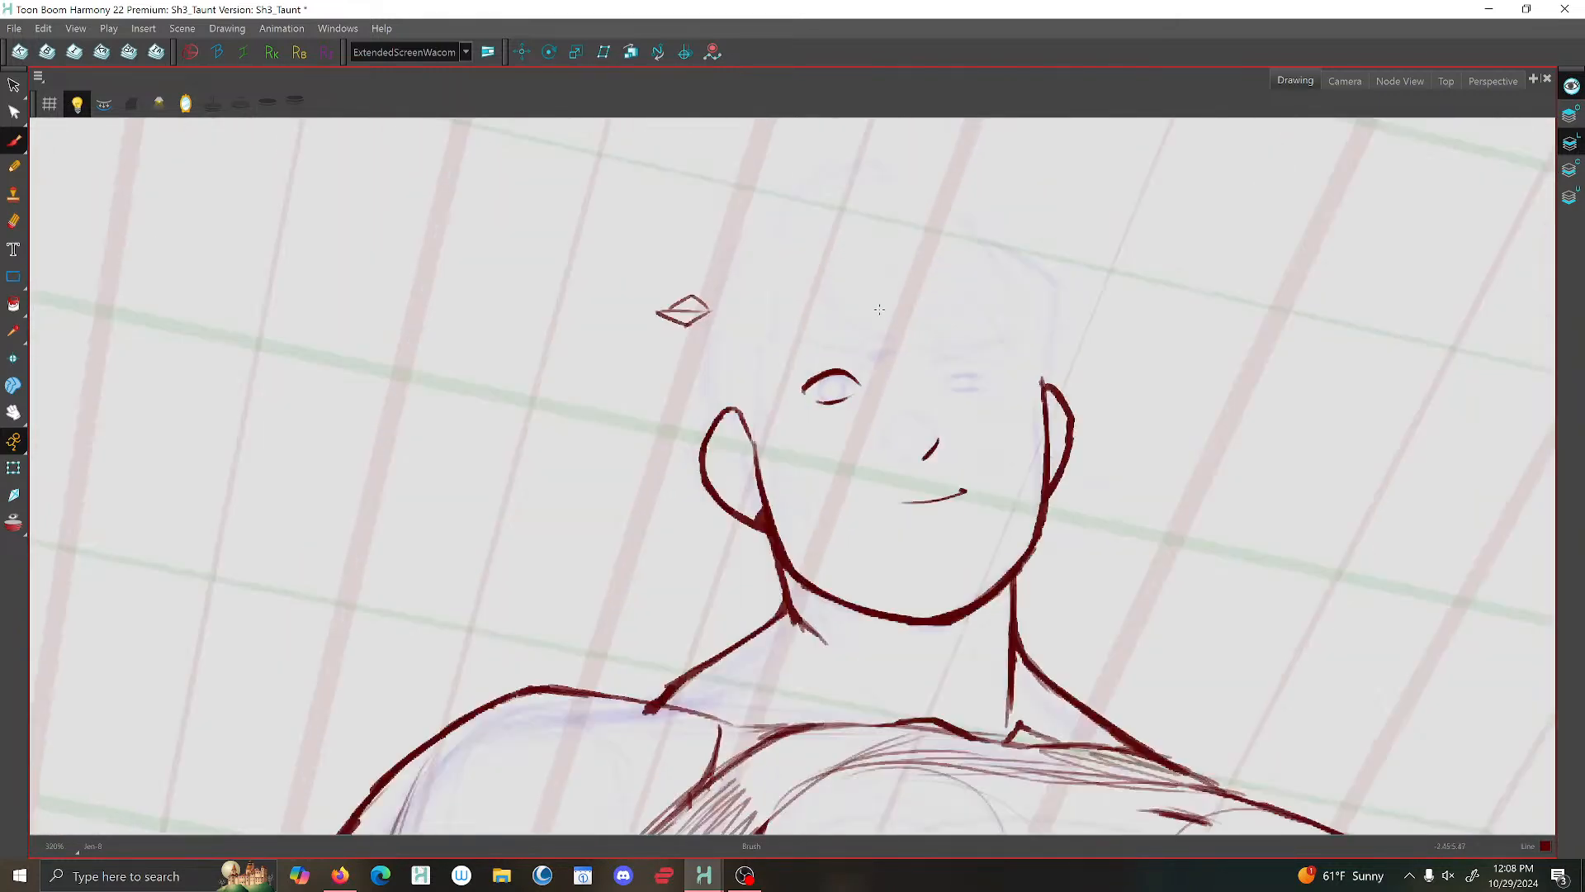
scroll(879, 309, down, 1)
scroll(961, 374, down, 3)
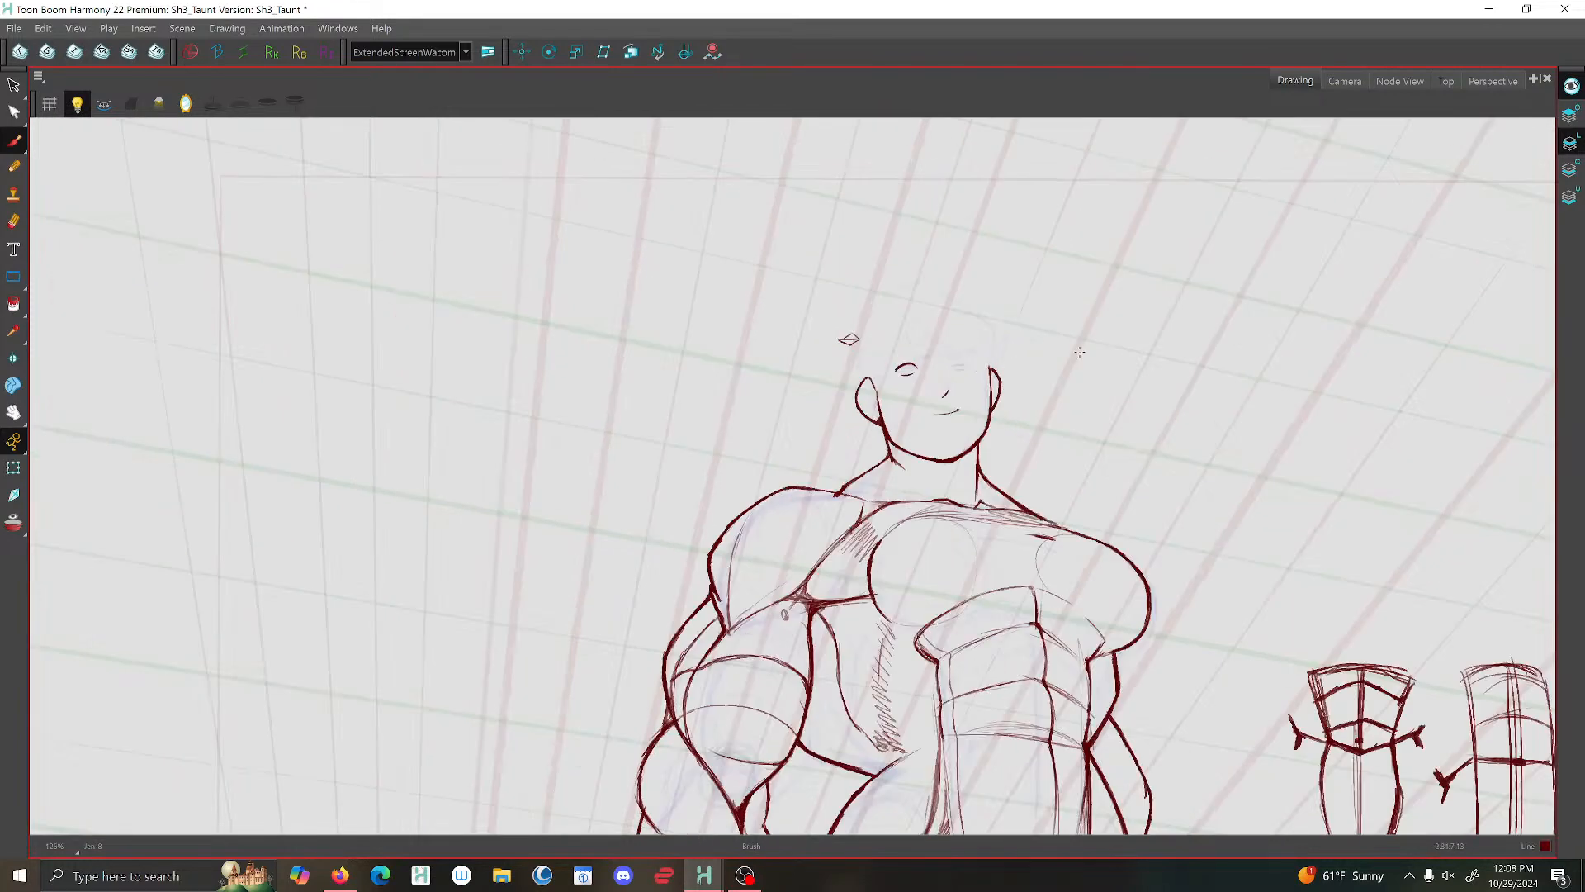
scroll(1080, 352, down, 1)
- Brush the far eye's flatter upper lid and a short lower lid line over the rough sketch
scroll(866, 375, up, 10)
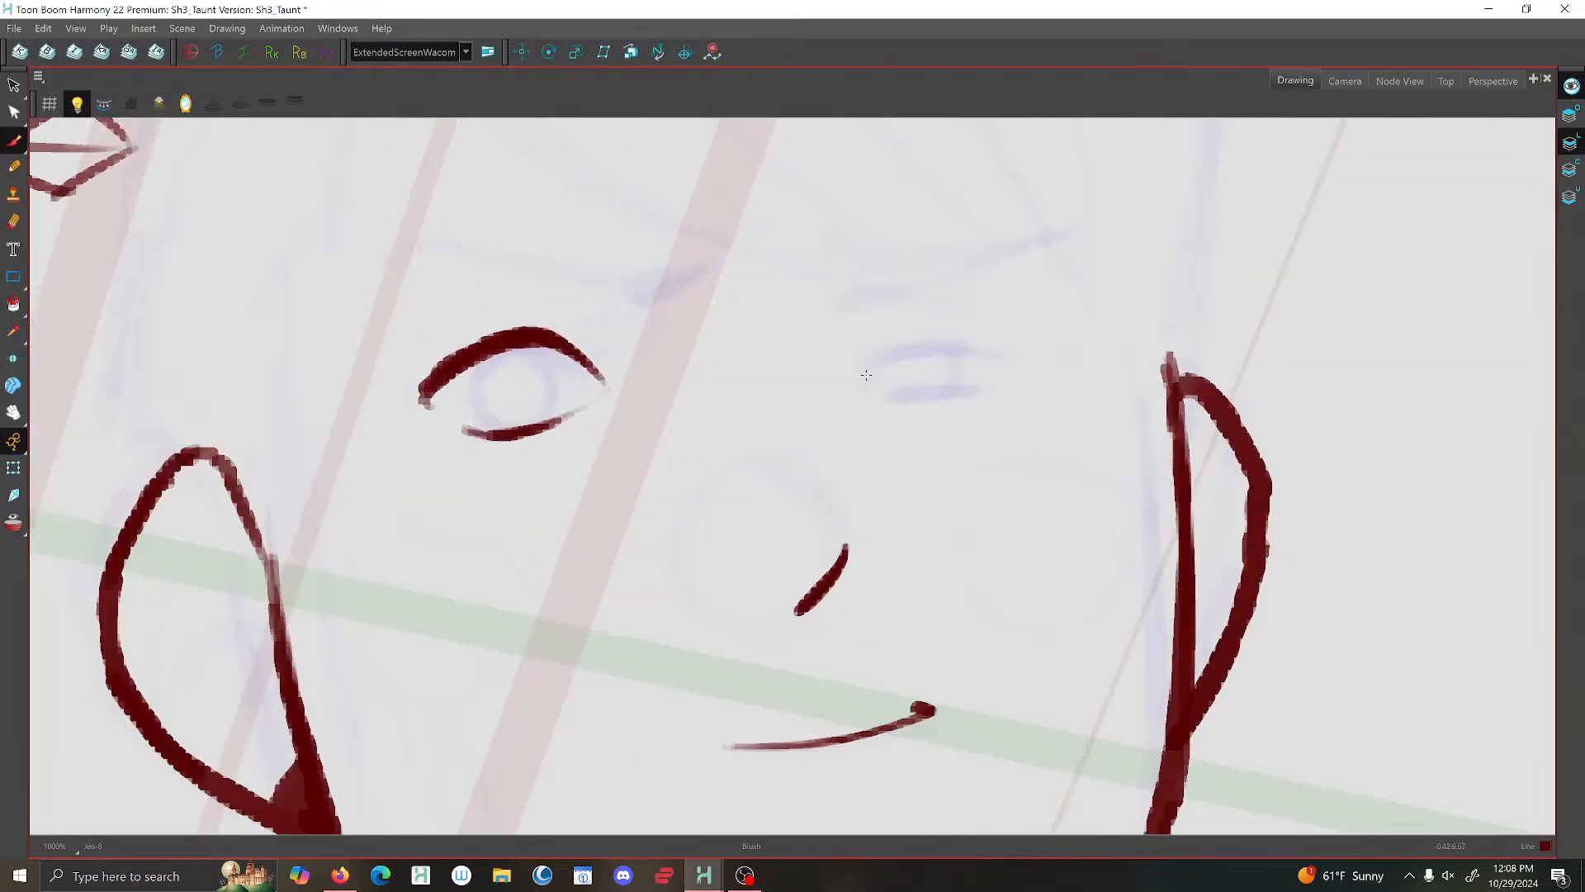
mouse_move(867, 375)
mouse_down()
mouse_move(930, 347)
mouse_move(1016, 365)
mouse_up()
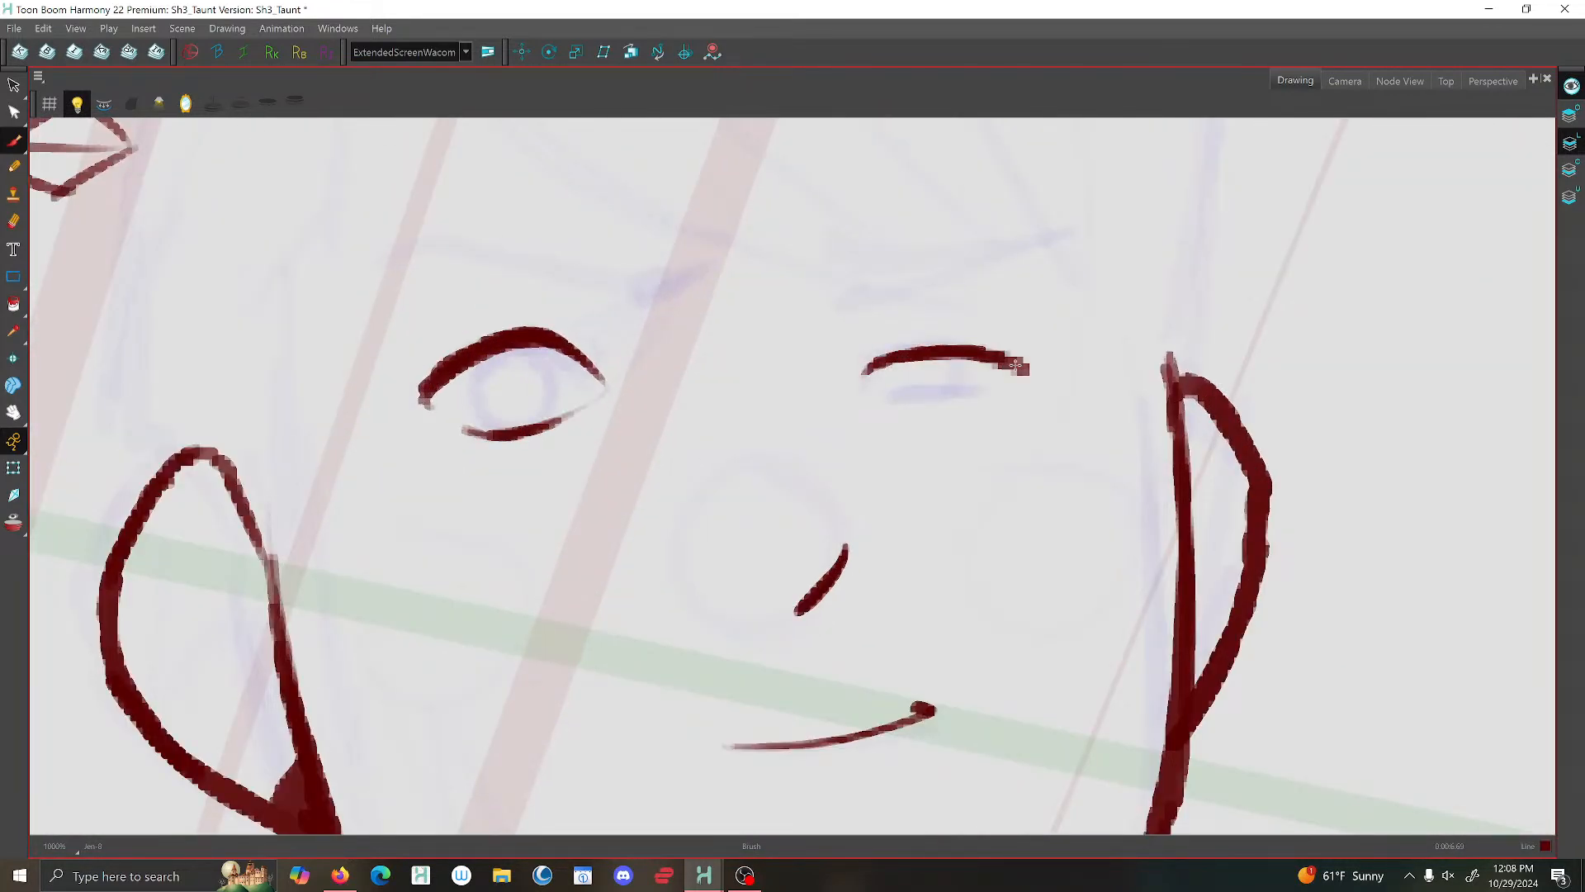
mouse_move(888, 363)
mouse_down()
mouse_move(982, 350)
mouse_move(1034, 369)
mouse_up()
drag(884, 393, 978, 388)
scroll(990, 360, down, 5)
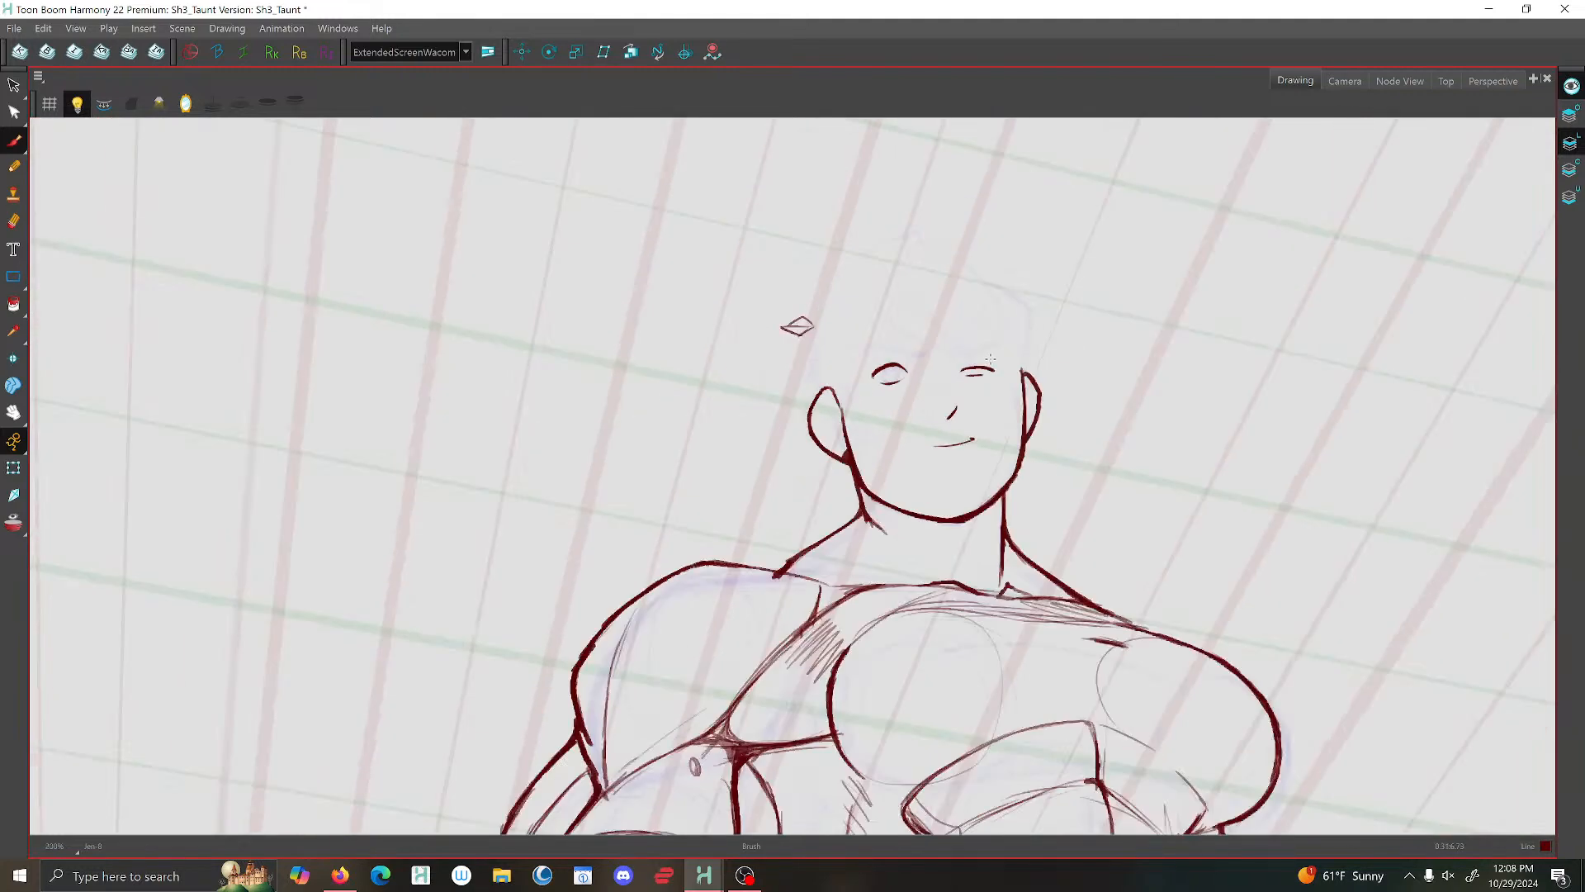
- Brush the near eyebrow slanting down toward the nose, with light guide lines around the eye socket
scroll(953, 362, up, 4)
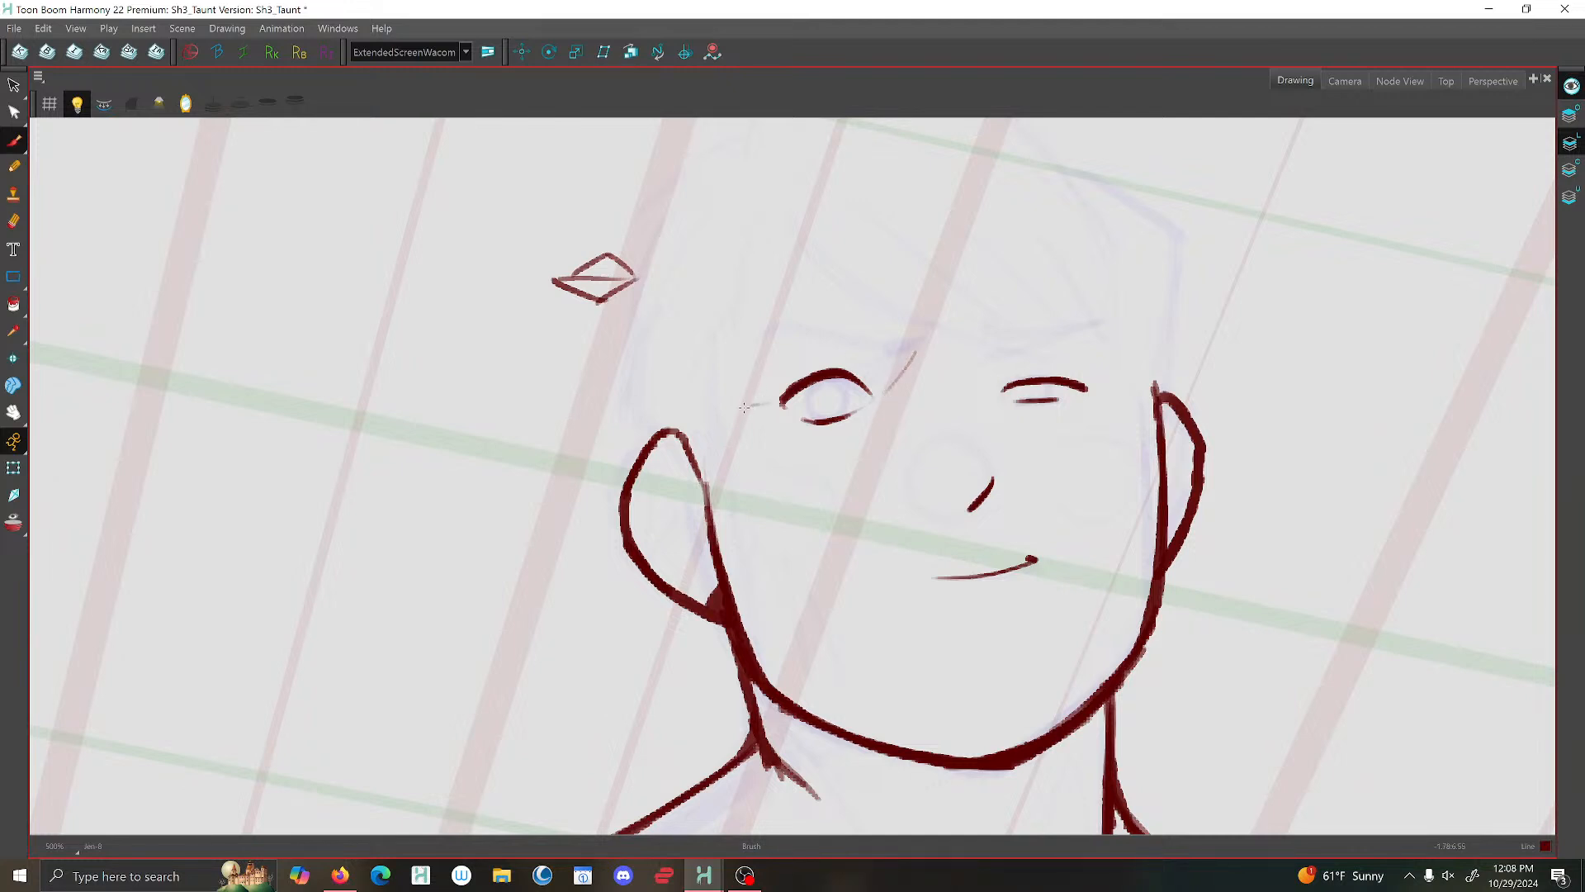
drag(744, 407, 755, 355)
mouse_move(747, 409)
mouse_down()
mouse_move(745, 351)
mouse_move(769, 328)
mouse_move(923, 337)
mouse_move(784, 328)
mouse_up()
key(1)
key(1)
key(1)
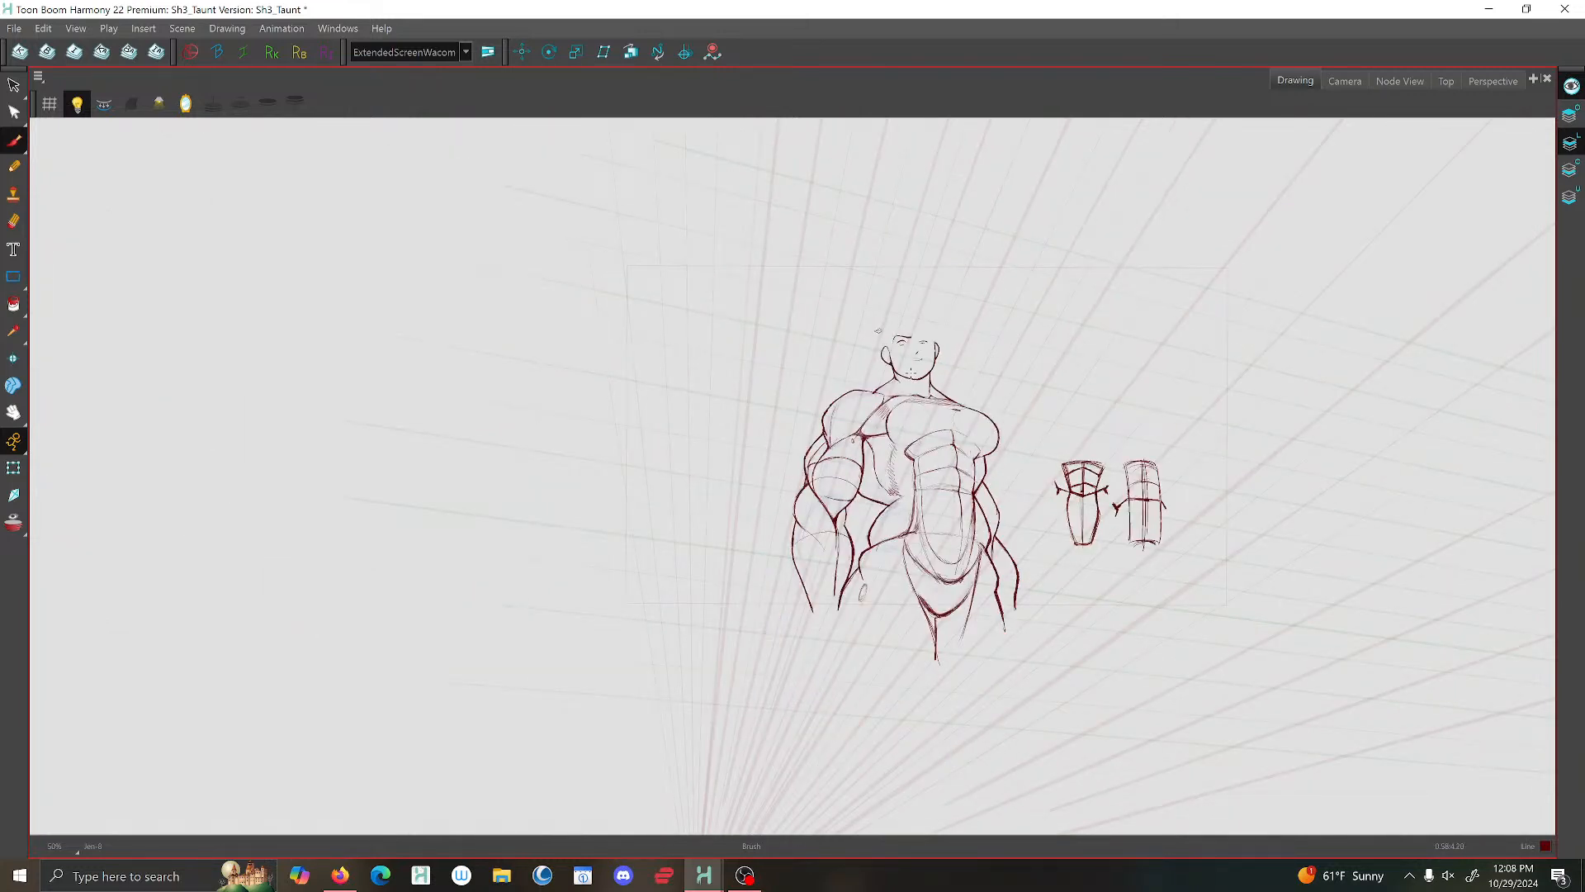
- Brush the far eyebrow as an angry slant toward the nose, with light guide lines to the edge of the face
key(2)
key(2)
key(2)
key(2)
key(2)
key(2)
key(2)
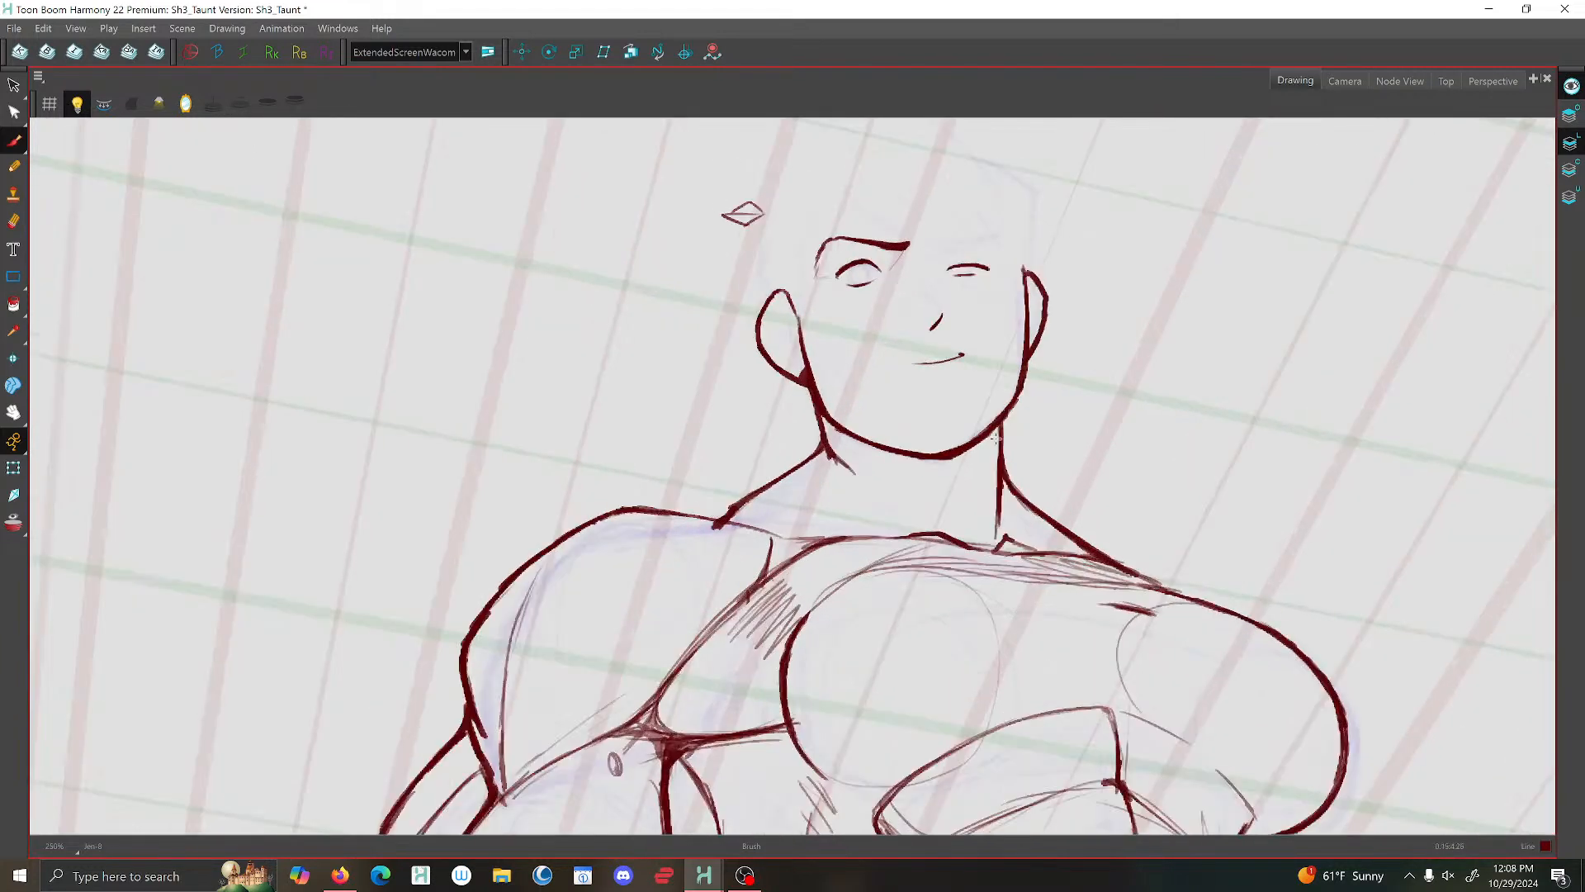
key(2)
key(2)
key(2)
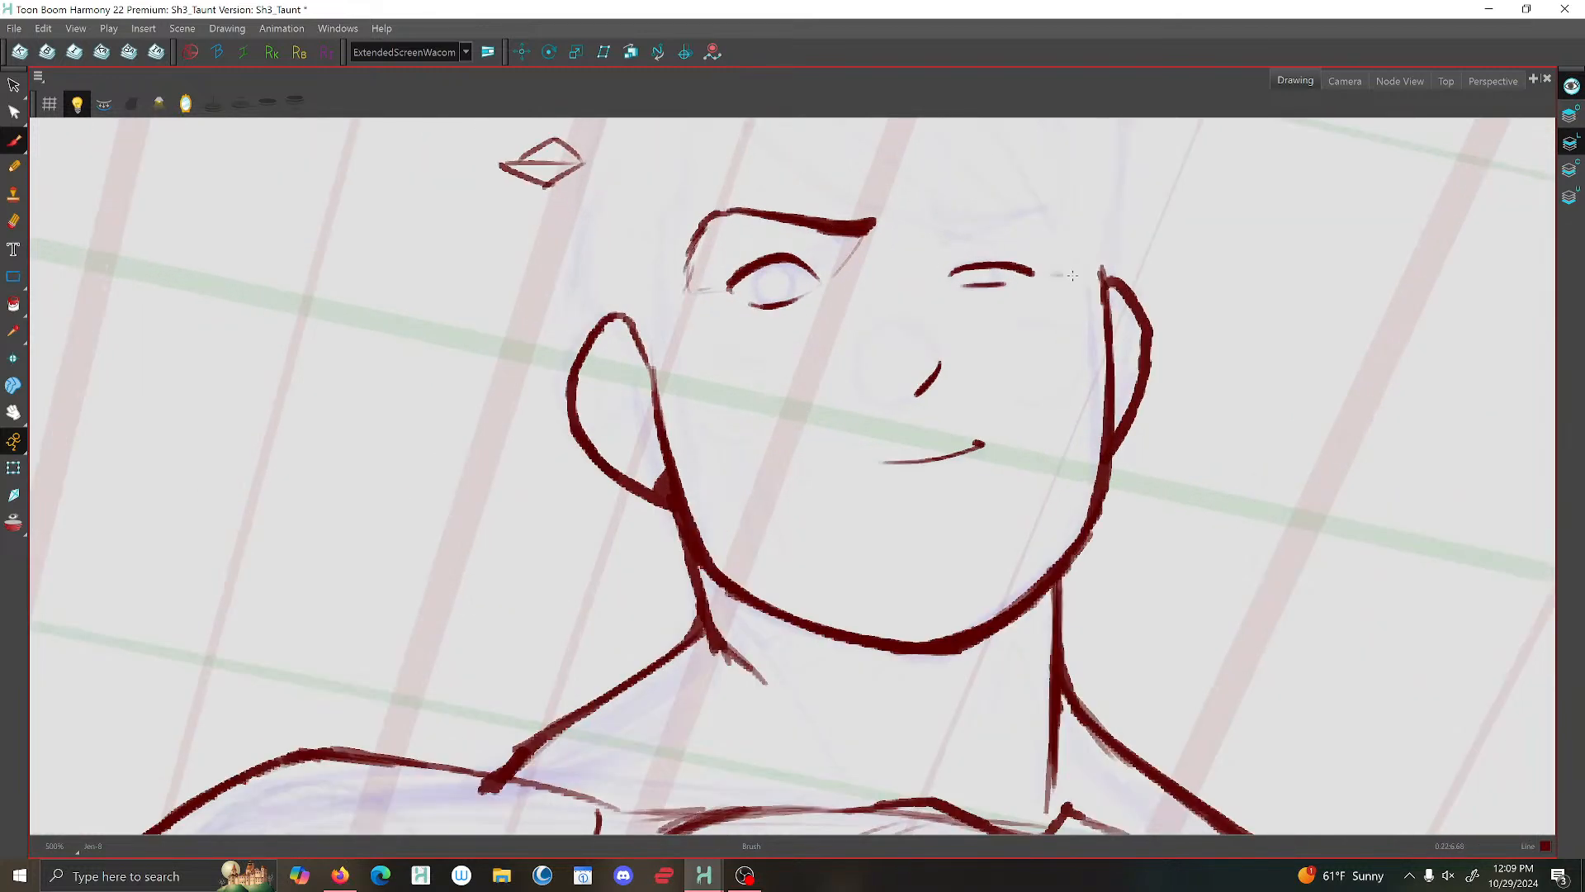
mouse_move(1063, 209)
mouse_down()
mouse_move(927, 235)
mouse_move(1063, 210)
mouse_up()
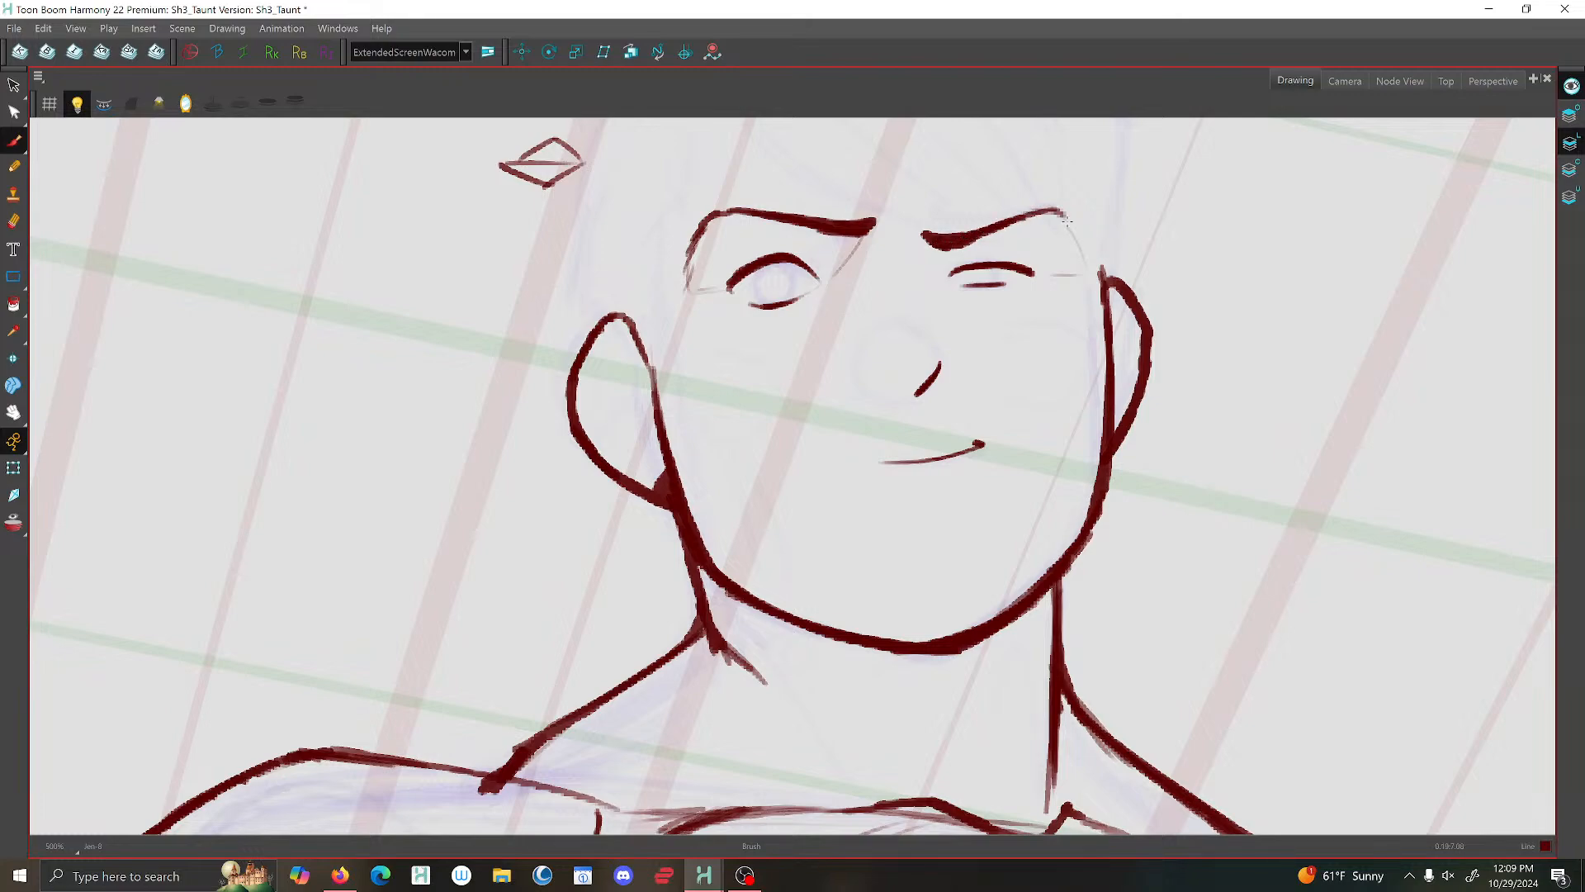
key(1)
key(1)
key(1)
key(1)
- Brush the inner contour inside the near ear
key(2)
key(2)
key(2)
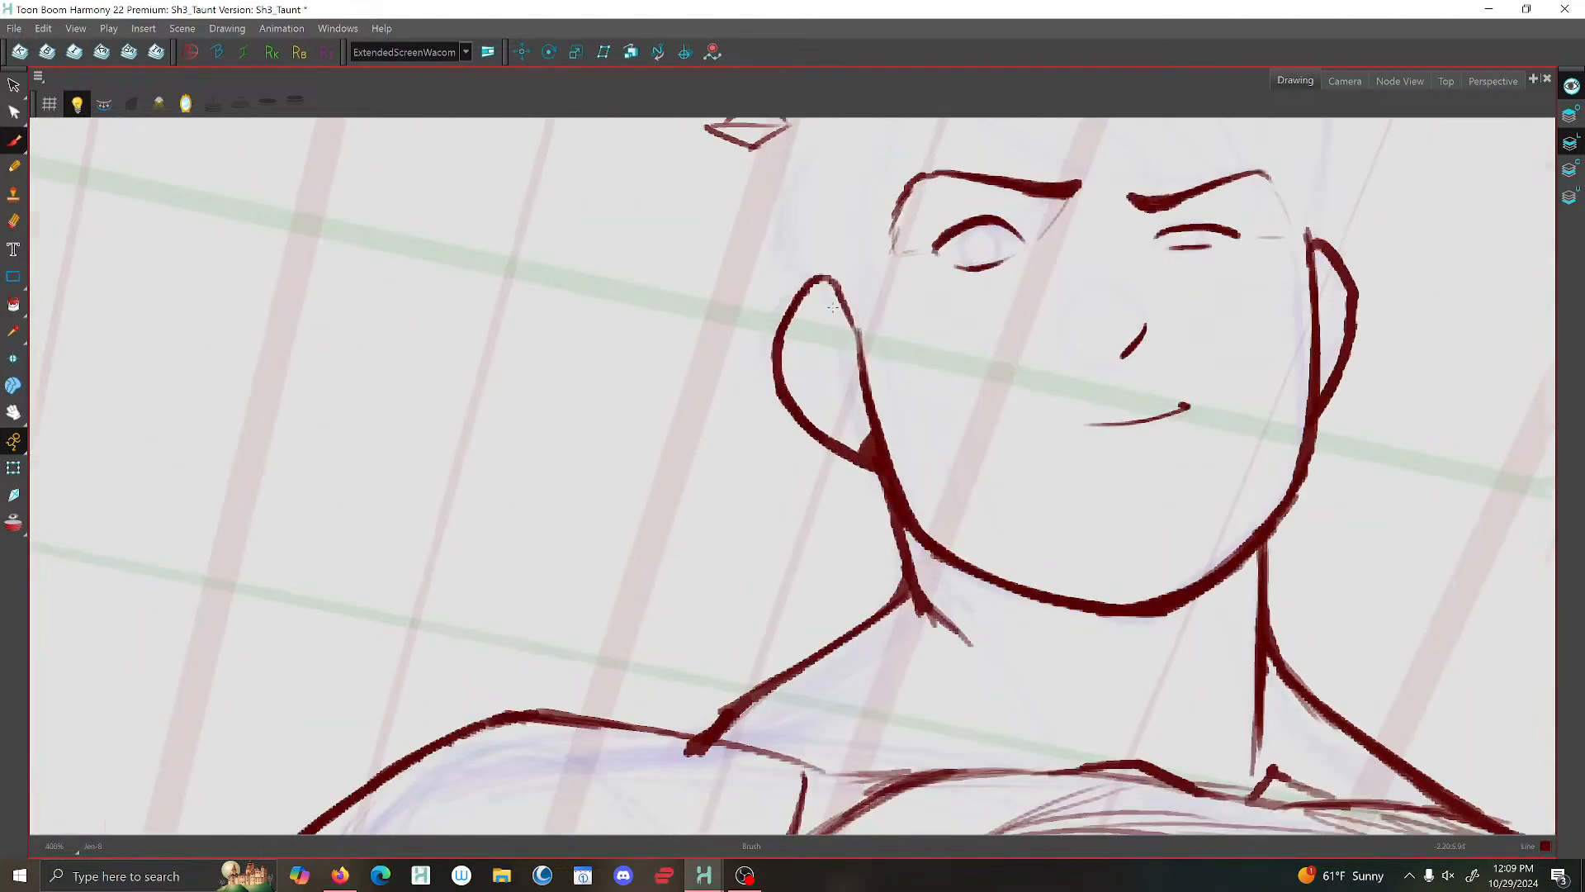
drag(853, 376, 798, 324)
key(1)
key(1)
key(1)
key(1)
key(1)
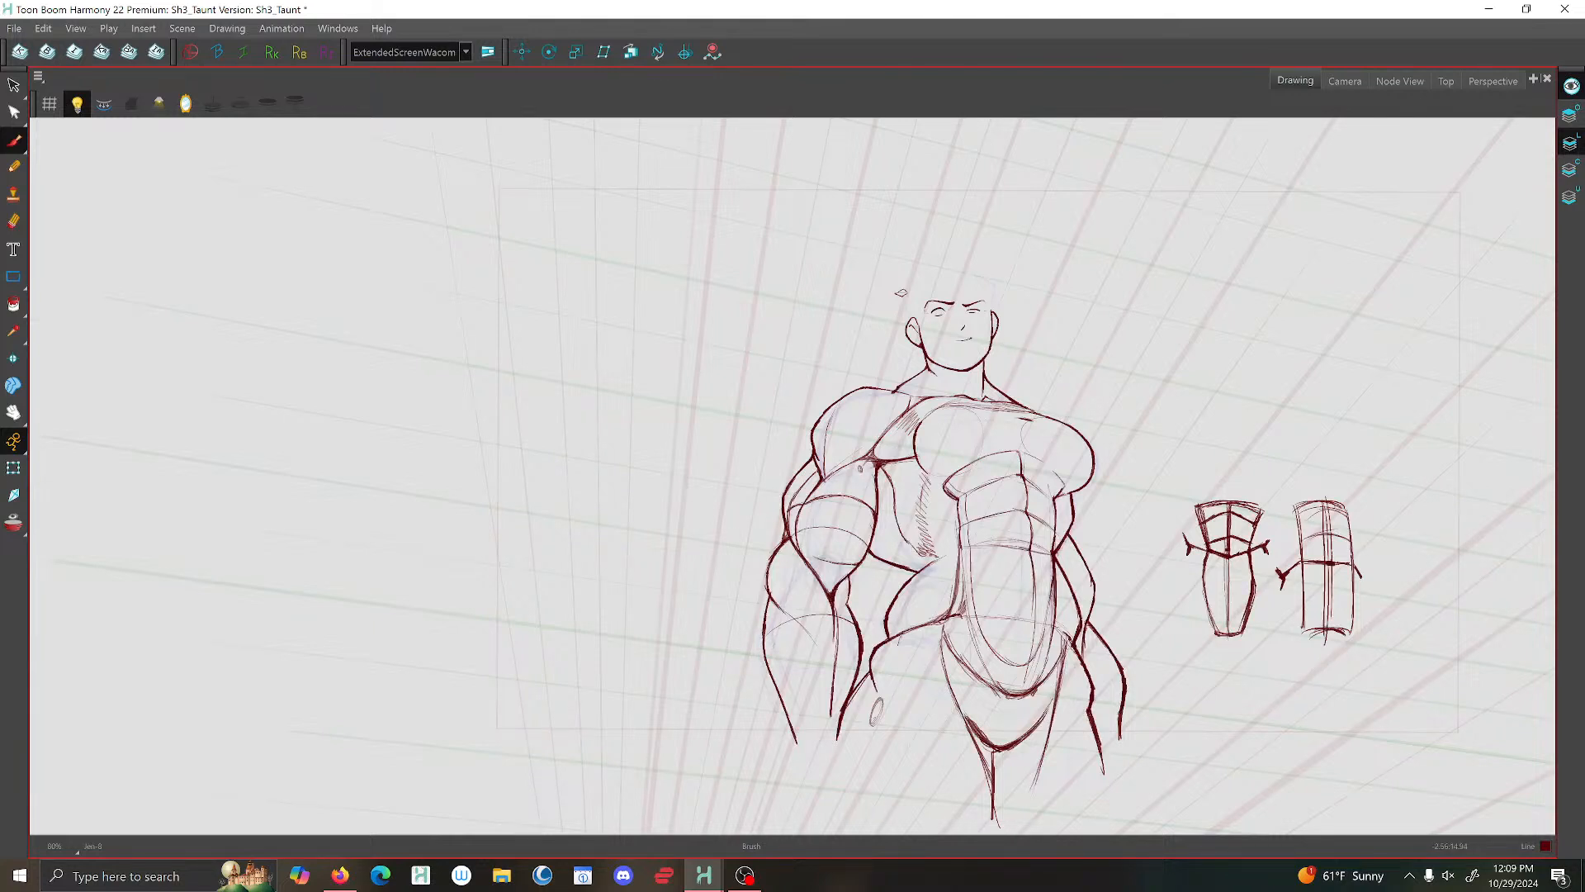
- Flip through the neighbouring drawings and examine the figure and its head in the Camera view
key(comma)
key(period)
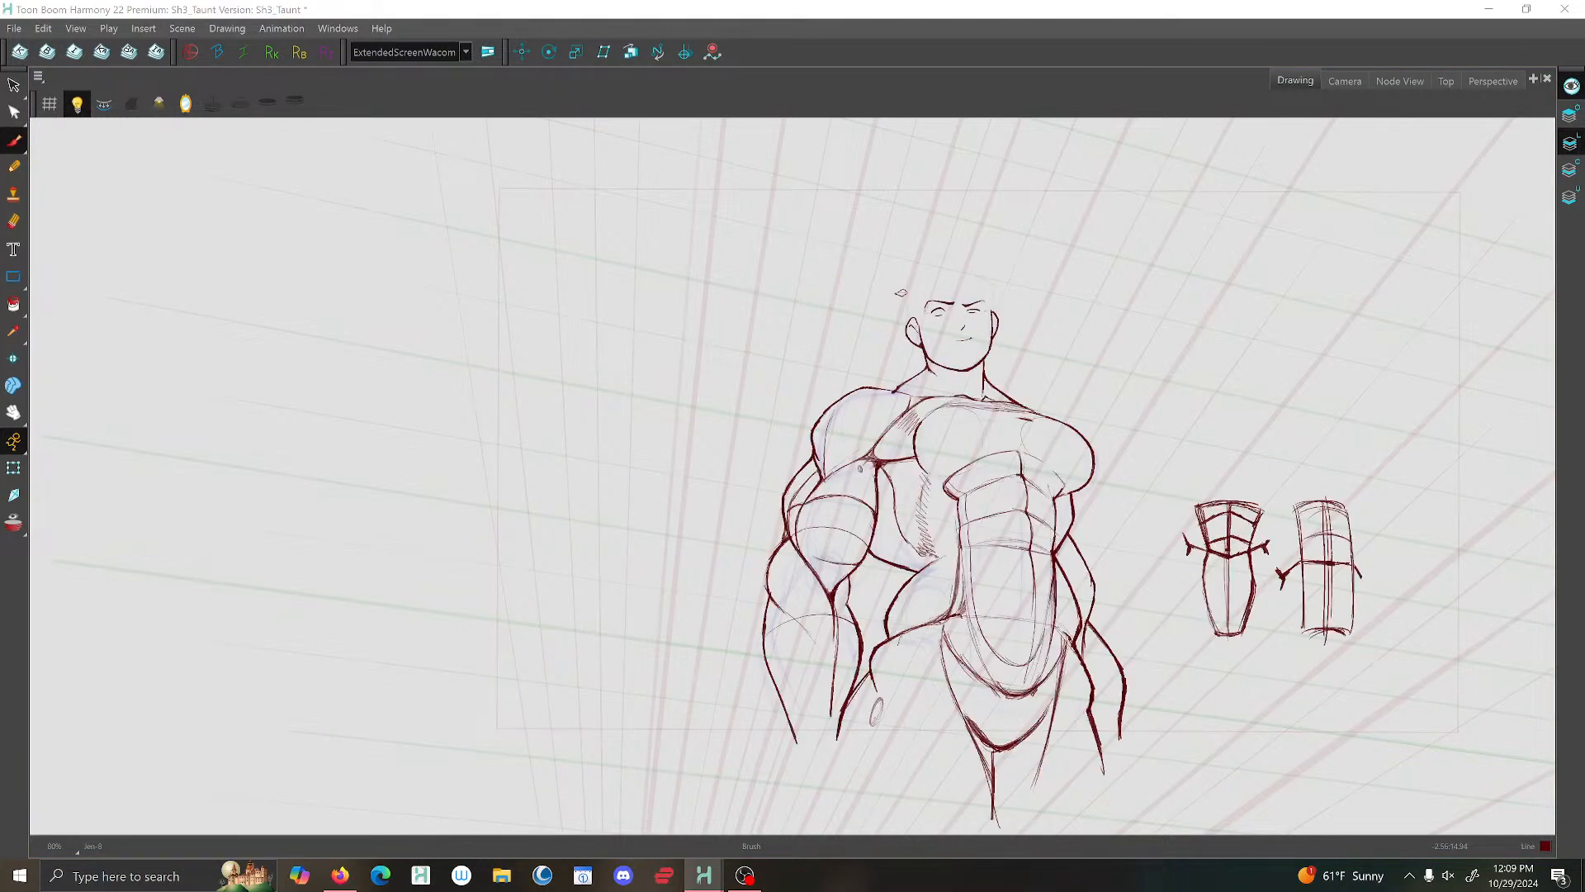
key(period)
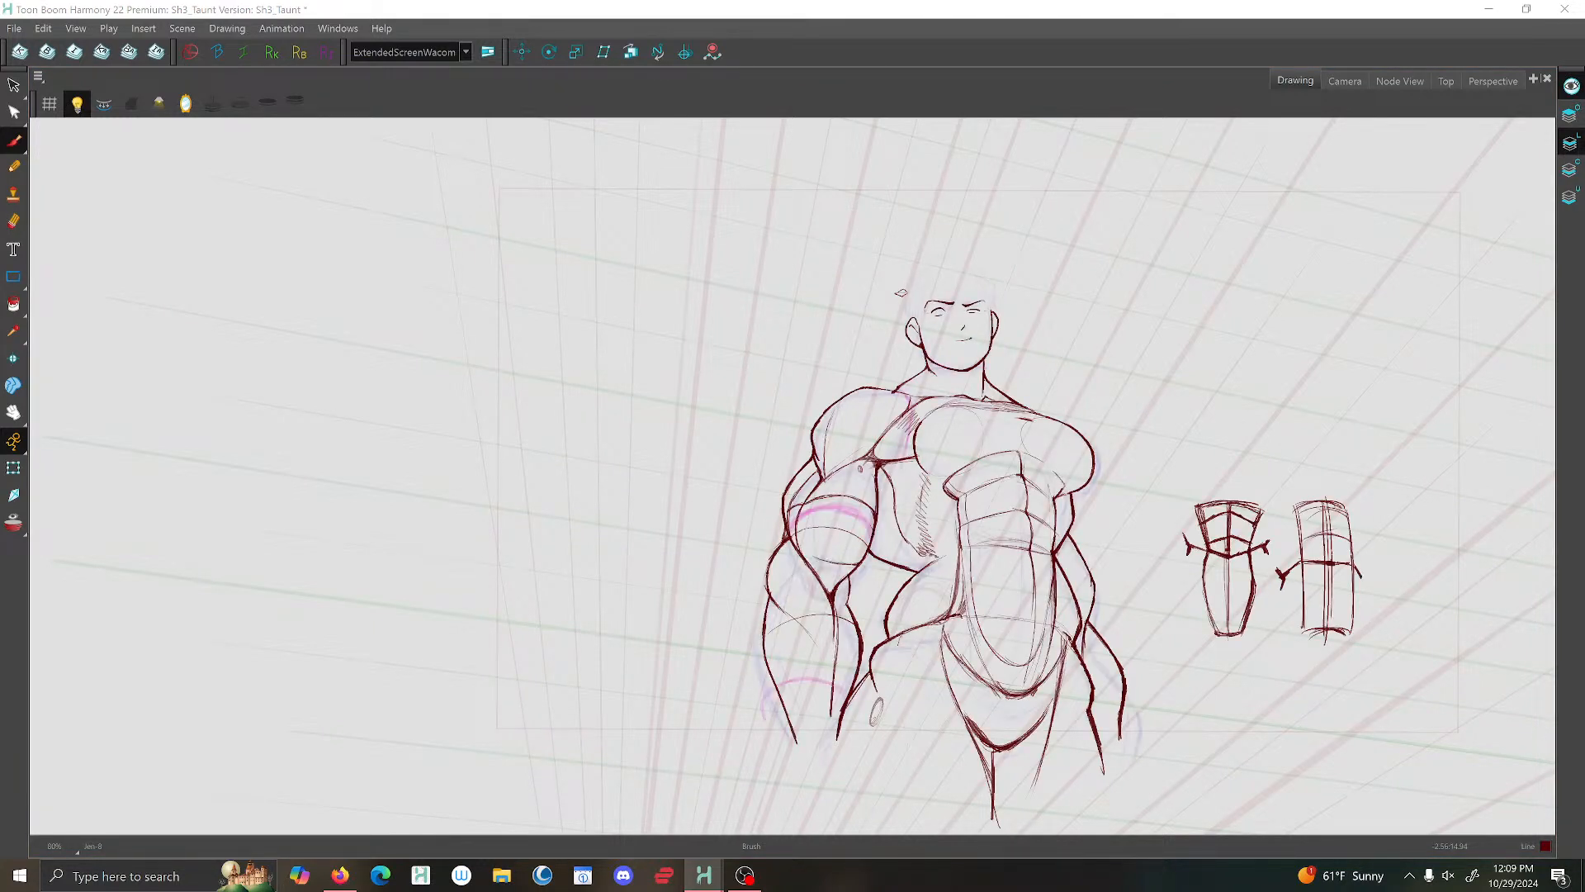
click(1345, 81)
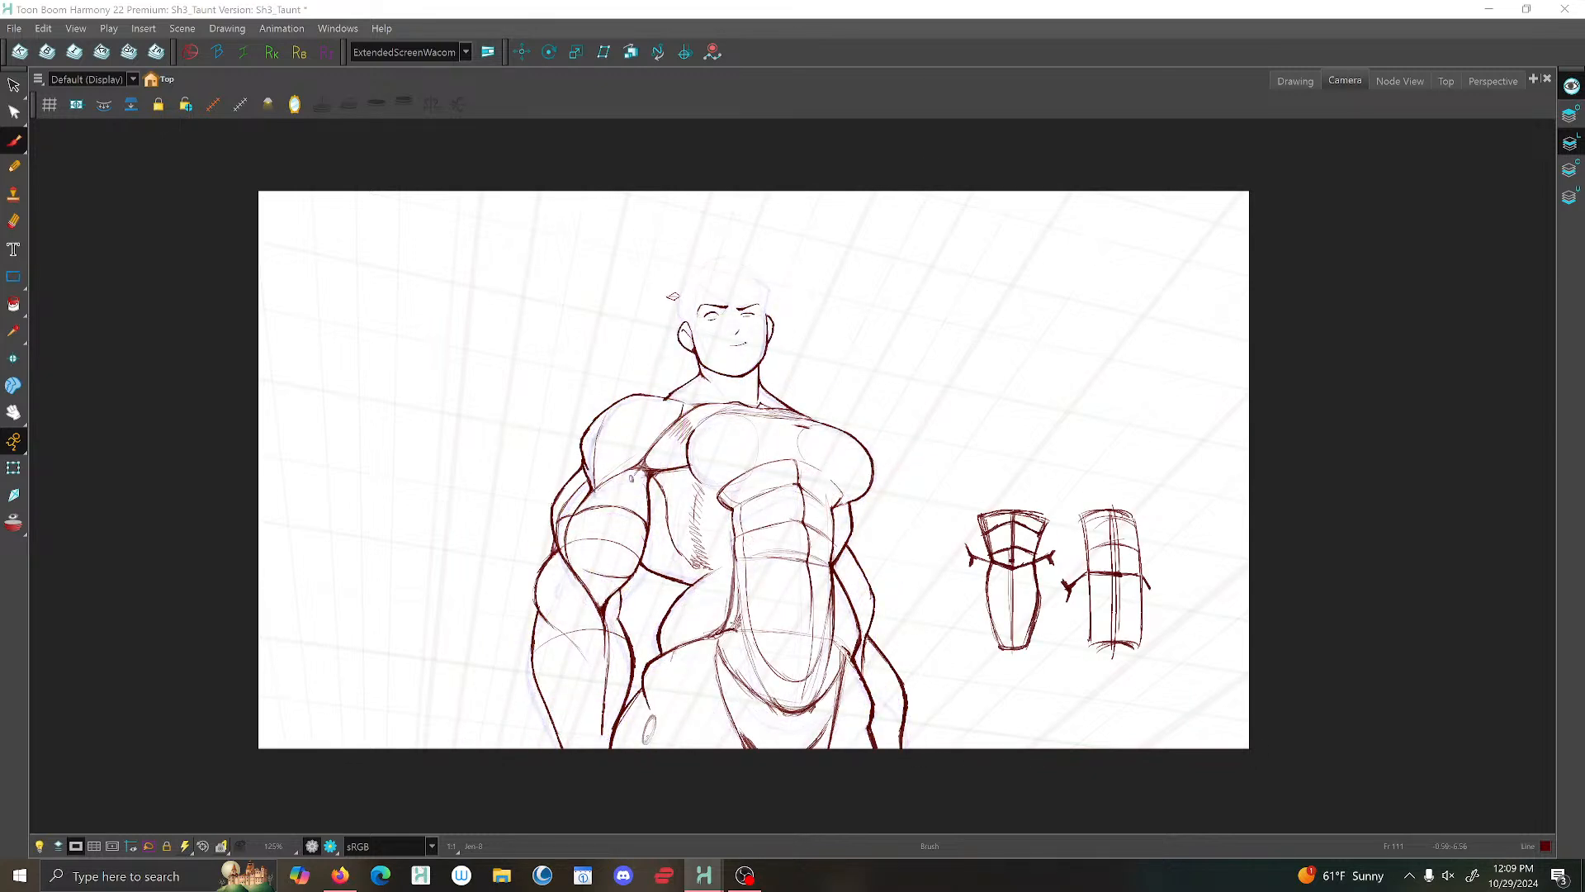
scroll(767, 620, down, 1)
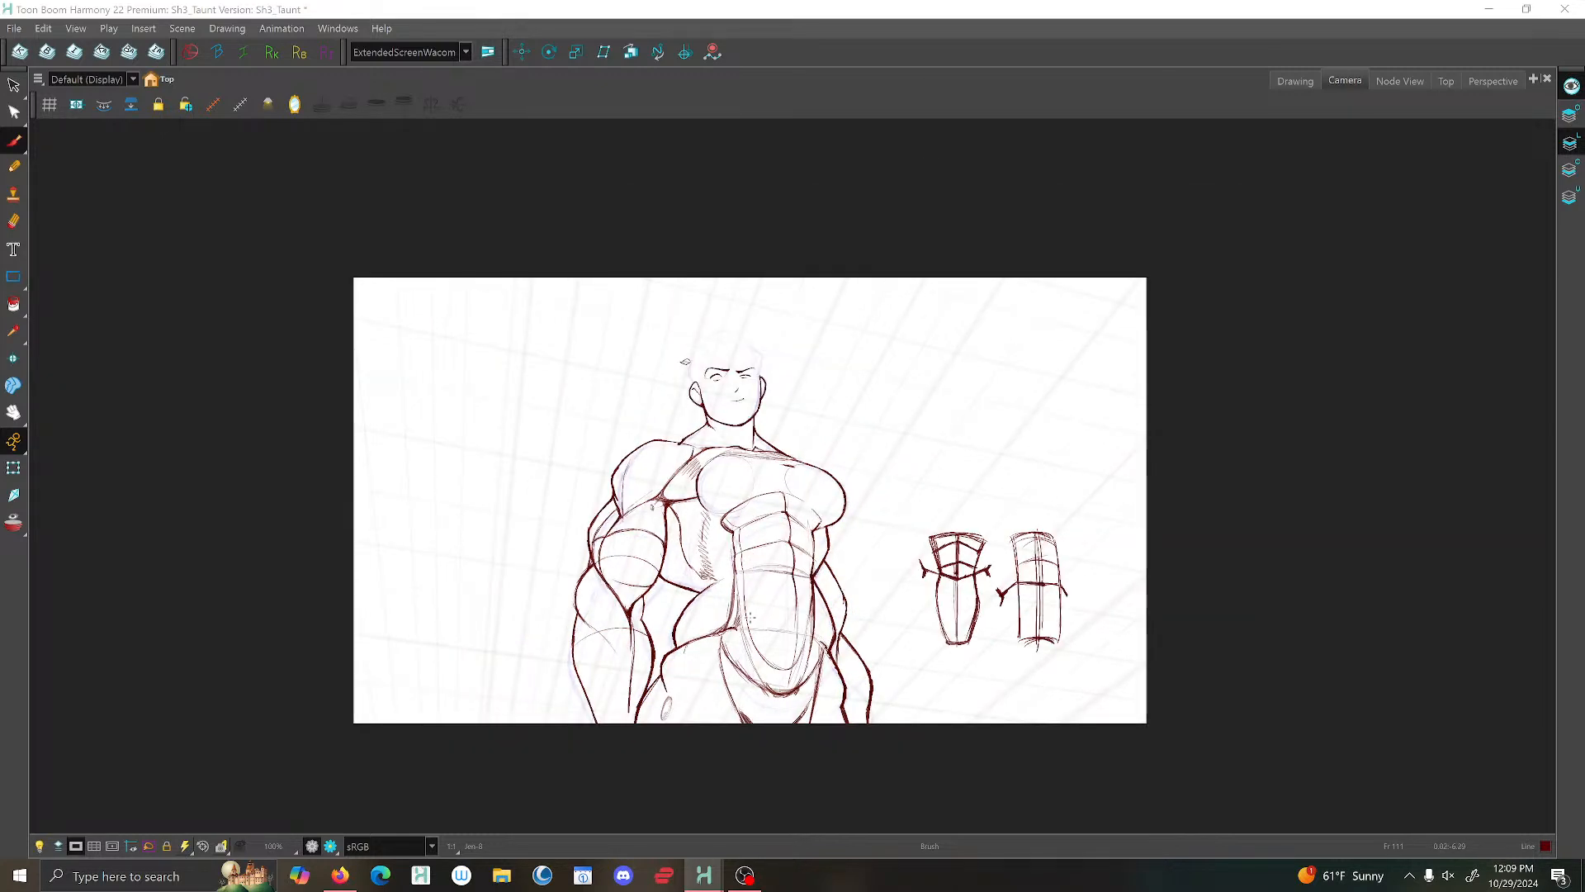
scroll(751, 618, down, 1)
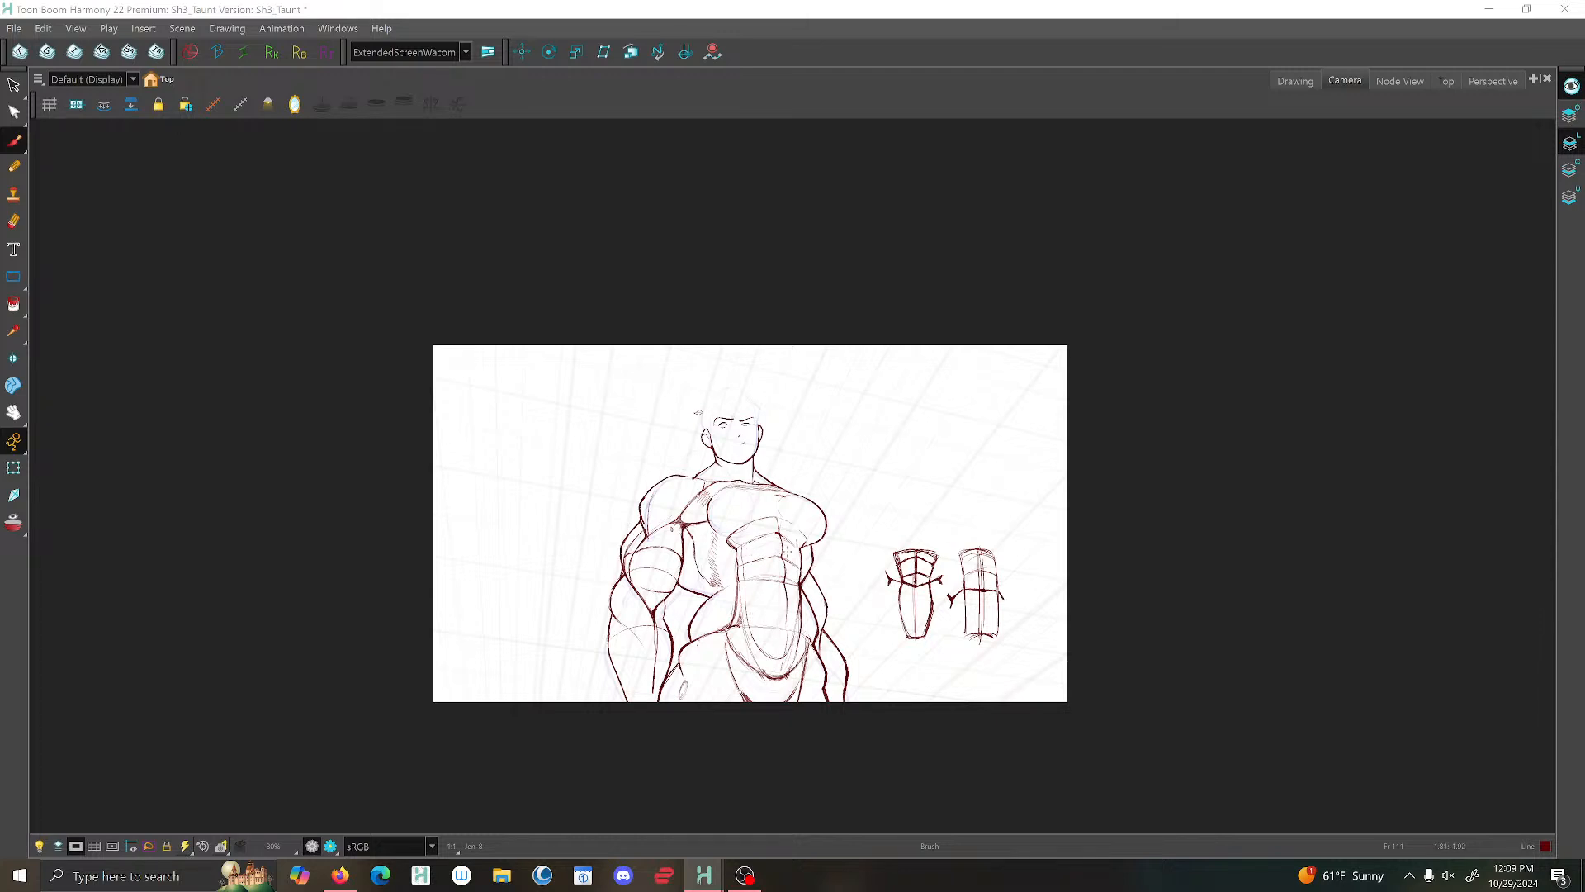
scroll(789, 548, up, 2)
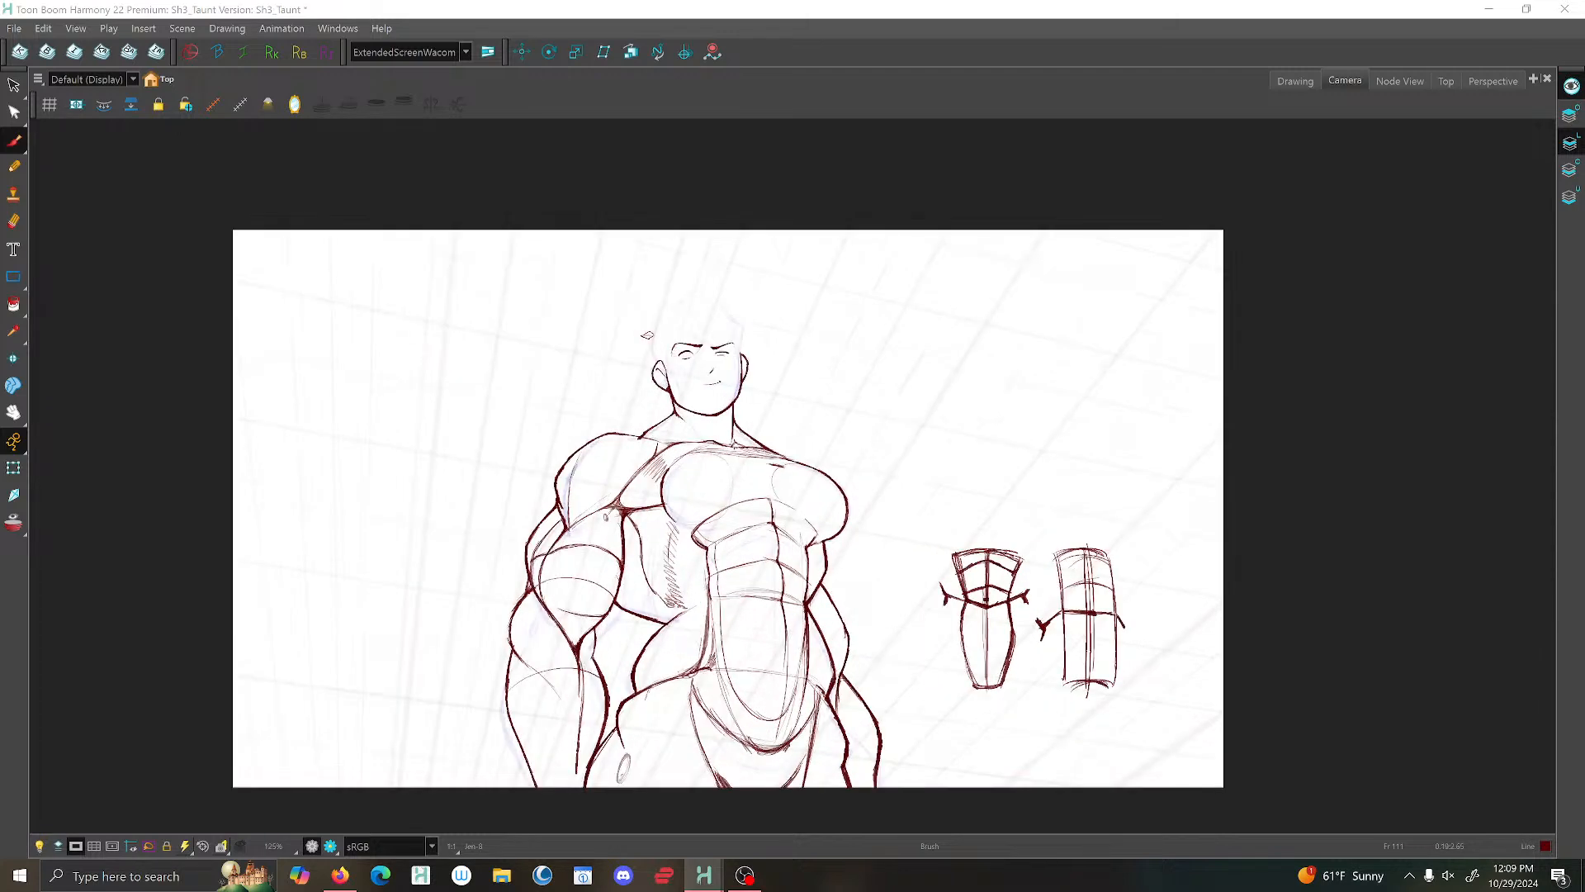
scroll(710, 372, up, 4)
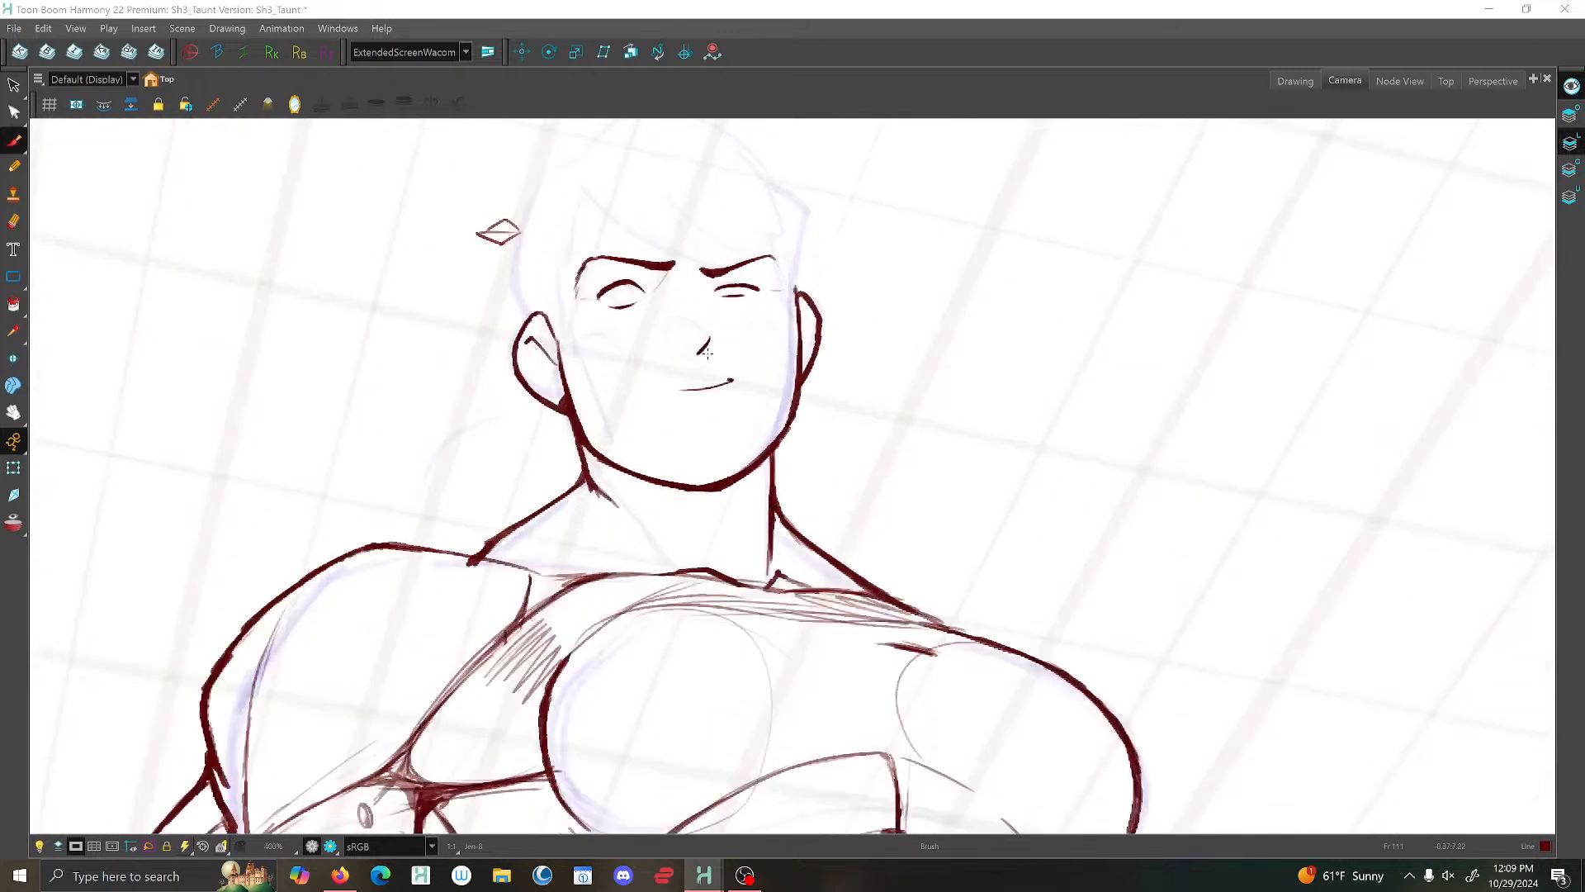
scroll(698, 327, down, 2)
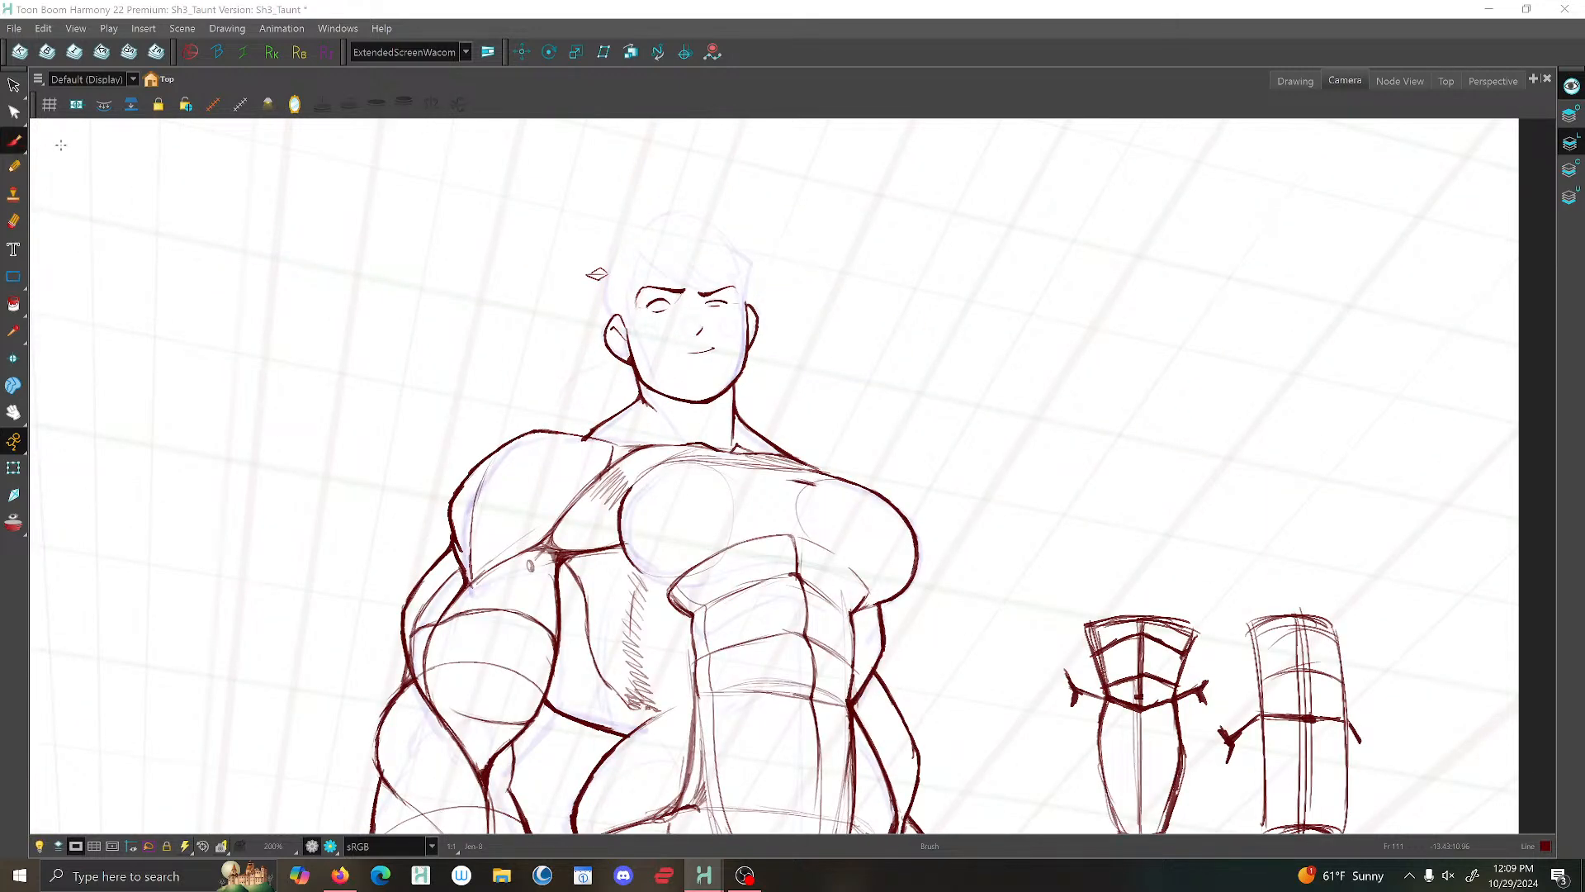
- Brush the near side of the hair outline from the upper corner of the head down to the near ear
scroll(667, 263, up, 3)
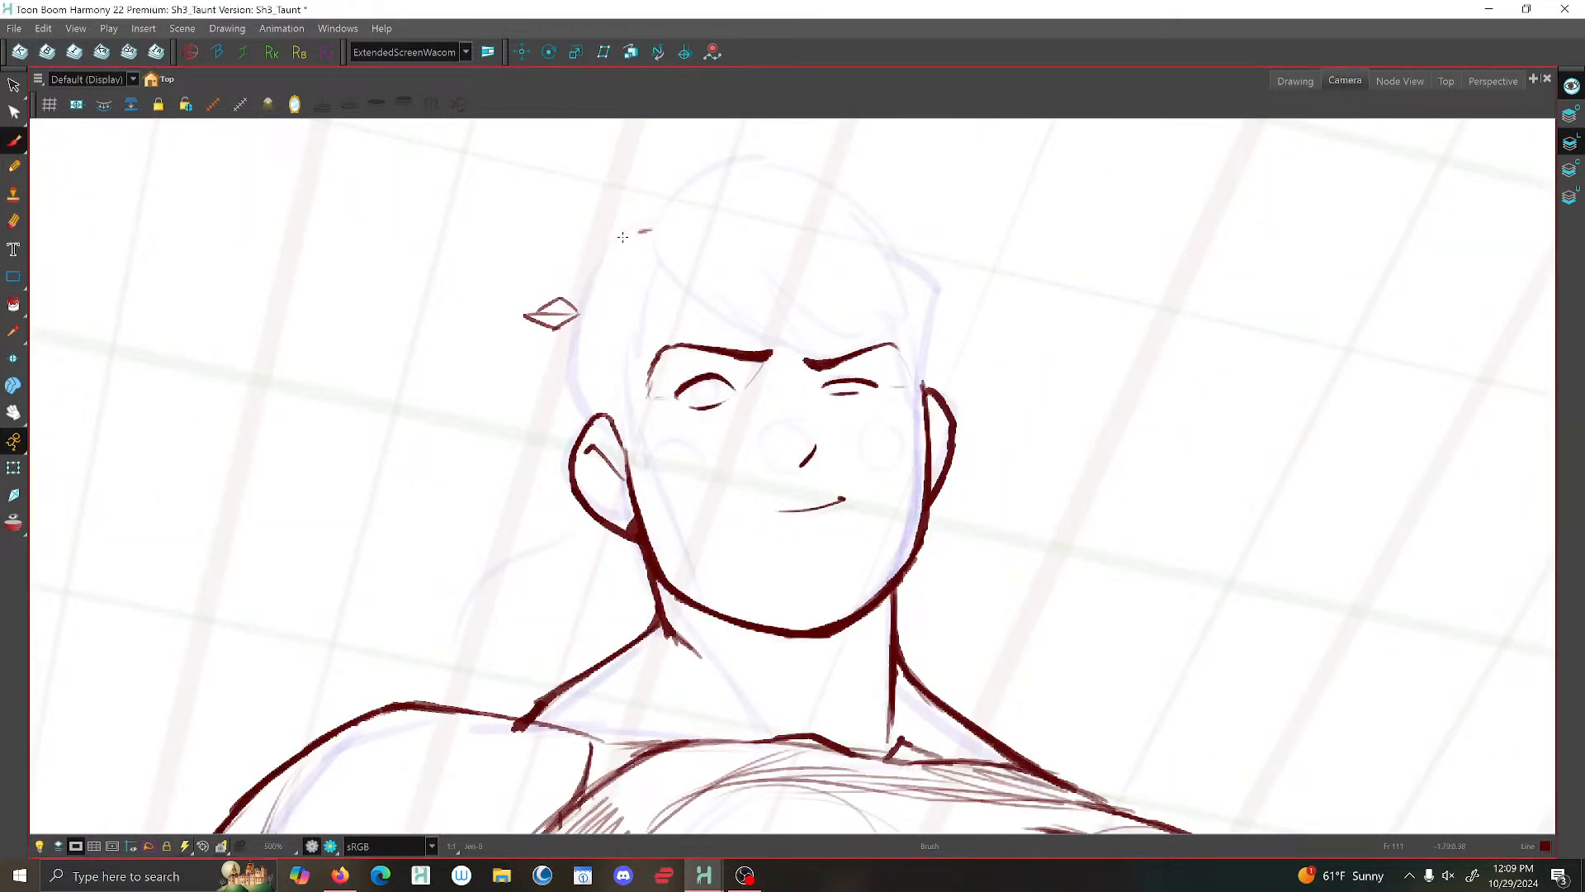
mouse_move(650, 229)
mouse_down()
mouse_move(615, 237)
mouse_move(587, 293)
mouse_move(565, 405)
mouse_move(581, 435)
mouse_up()
drag(573, 360, 589, 314)
key(1)
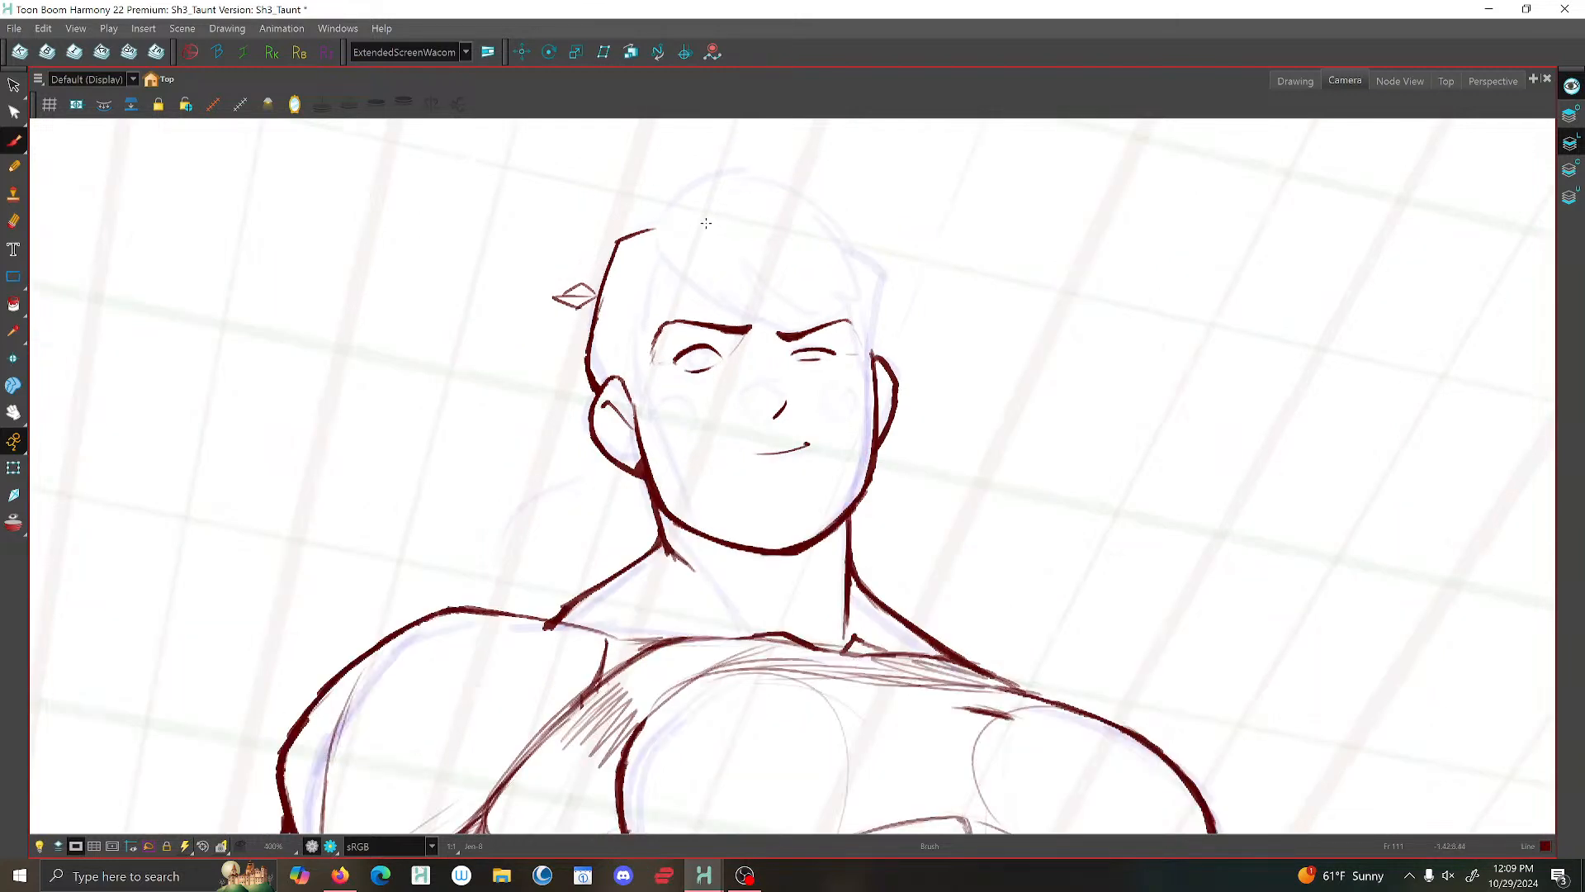
- Brush the angular hair outline on the far side of the head down to the far ear
key(2)
key(2)
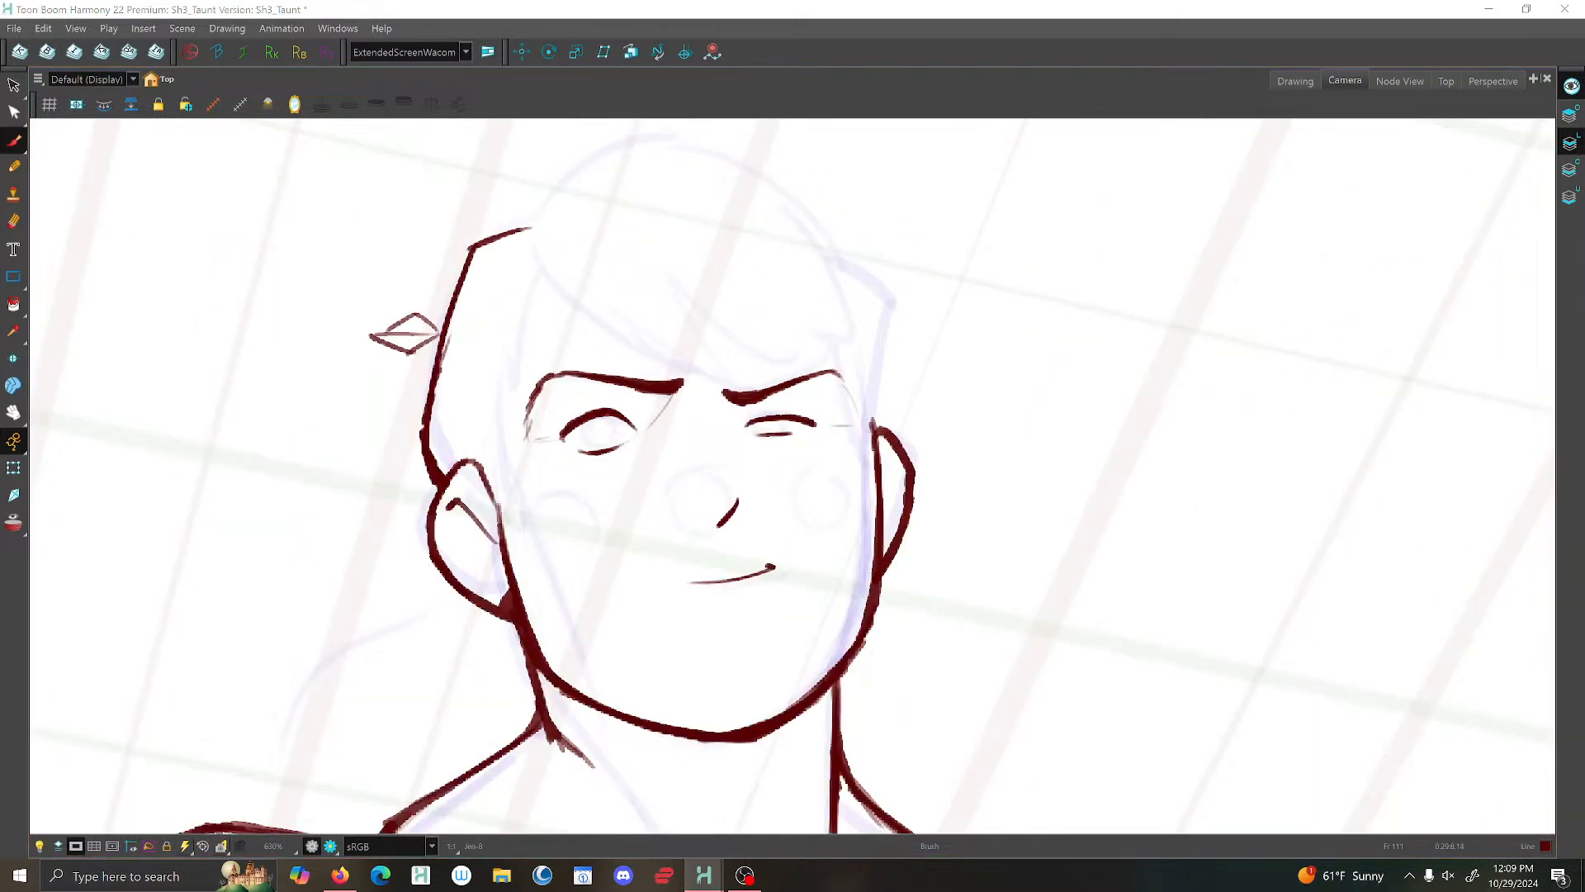
mouse_move(843, 256)
mouse_down()
mouse_move(901, 300)
mouse_move(886, 429)
mouse_up()
key(1)
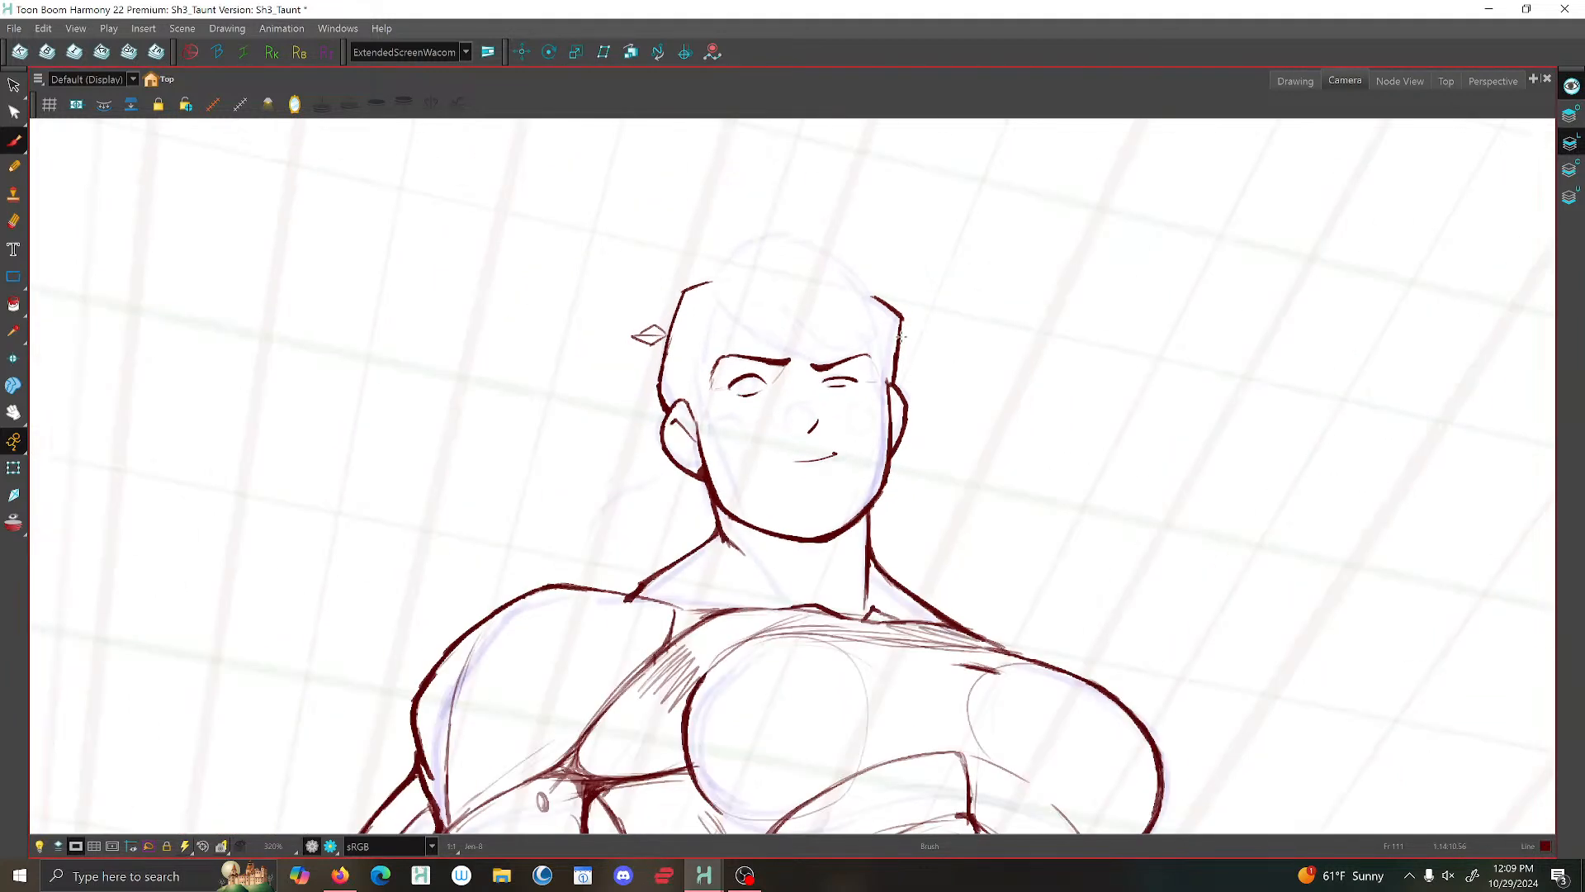
- Compare with the adjacent drawings and brush the swept fringe curving from the top of the head across the forehead
key(2)
key(2)
key(f)
key(f)
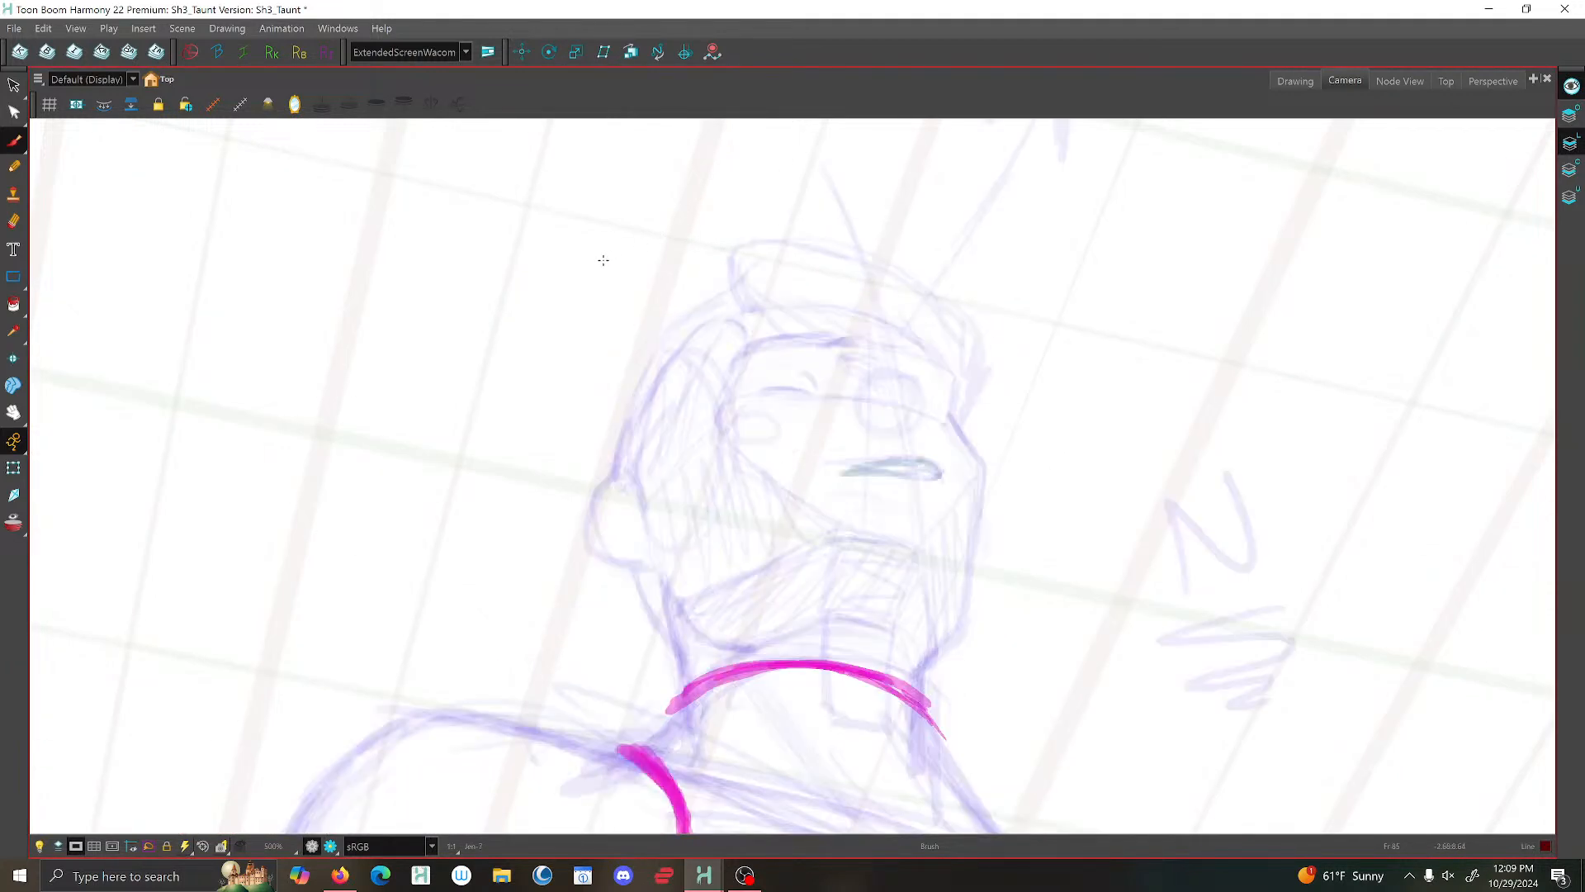
key(g)
key(g)
mouse_move(761, 221)
mouse_down()
mouse_move(730, 213)
mouse_move(721, 230)
mouse_move(717, 282)
mouse_move(739, 322)
mouse_move(793, 371)
mouse_move(900, 381)
mouse_up()
key(1)
key(1)
- Mirror the view and check the head's proportions against the whole figure
key(1)
key(1)
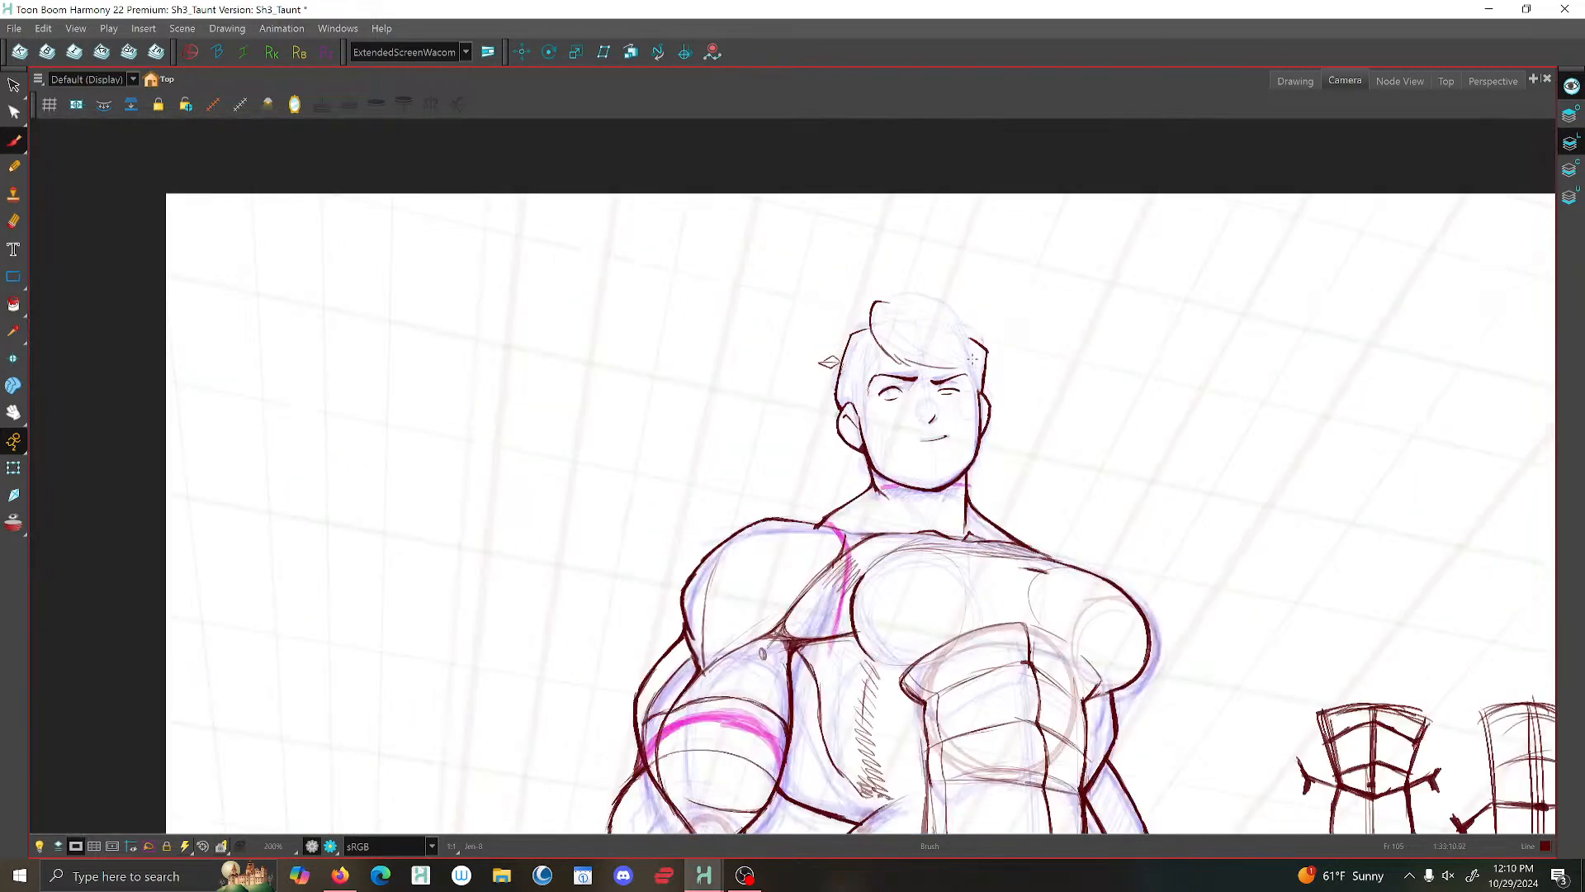
key(1)
key(1)
key(1)
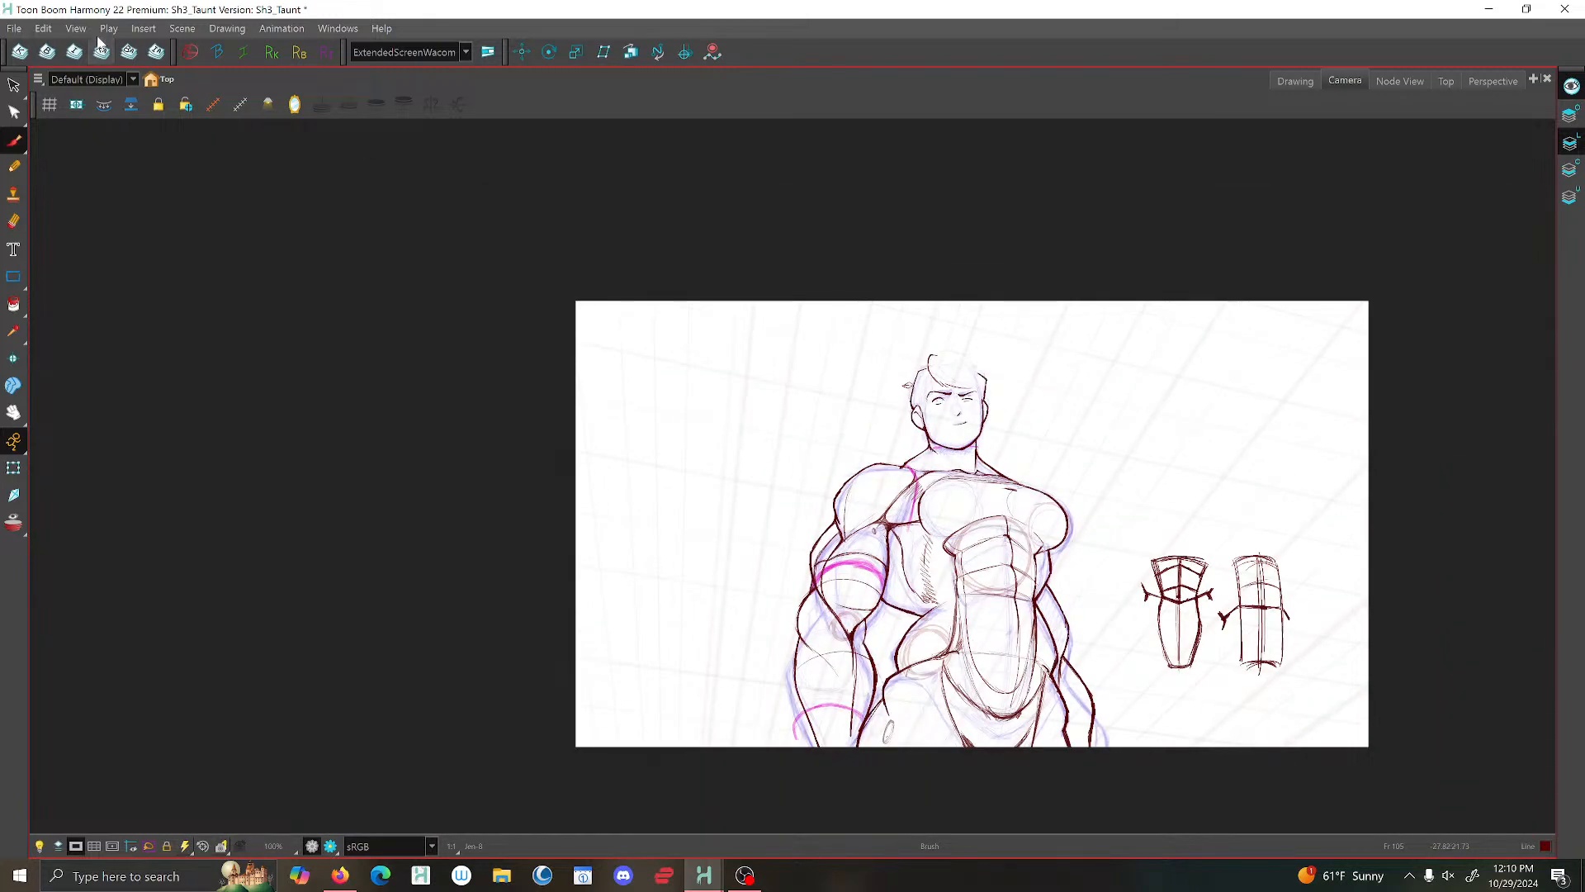
key(4)
key(2)
key(2)
key(2)
key(2)
key(2)
key(2)
key(2)
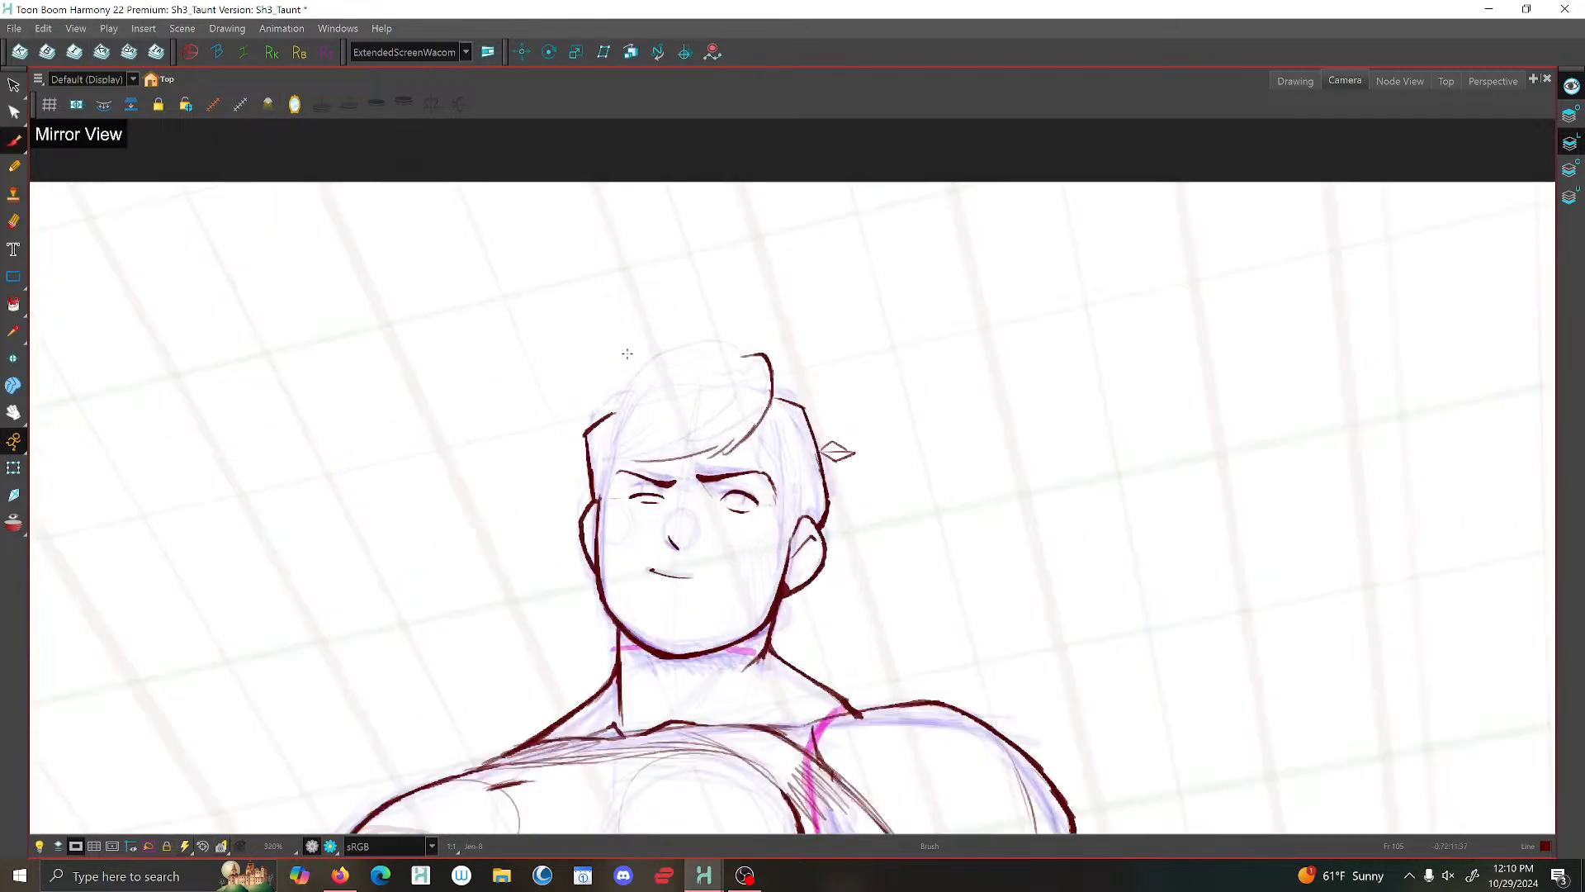
- Brush the rounded top outline of the swept hair from the fringe's curled tip to the far side of the head
key(f)
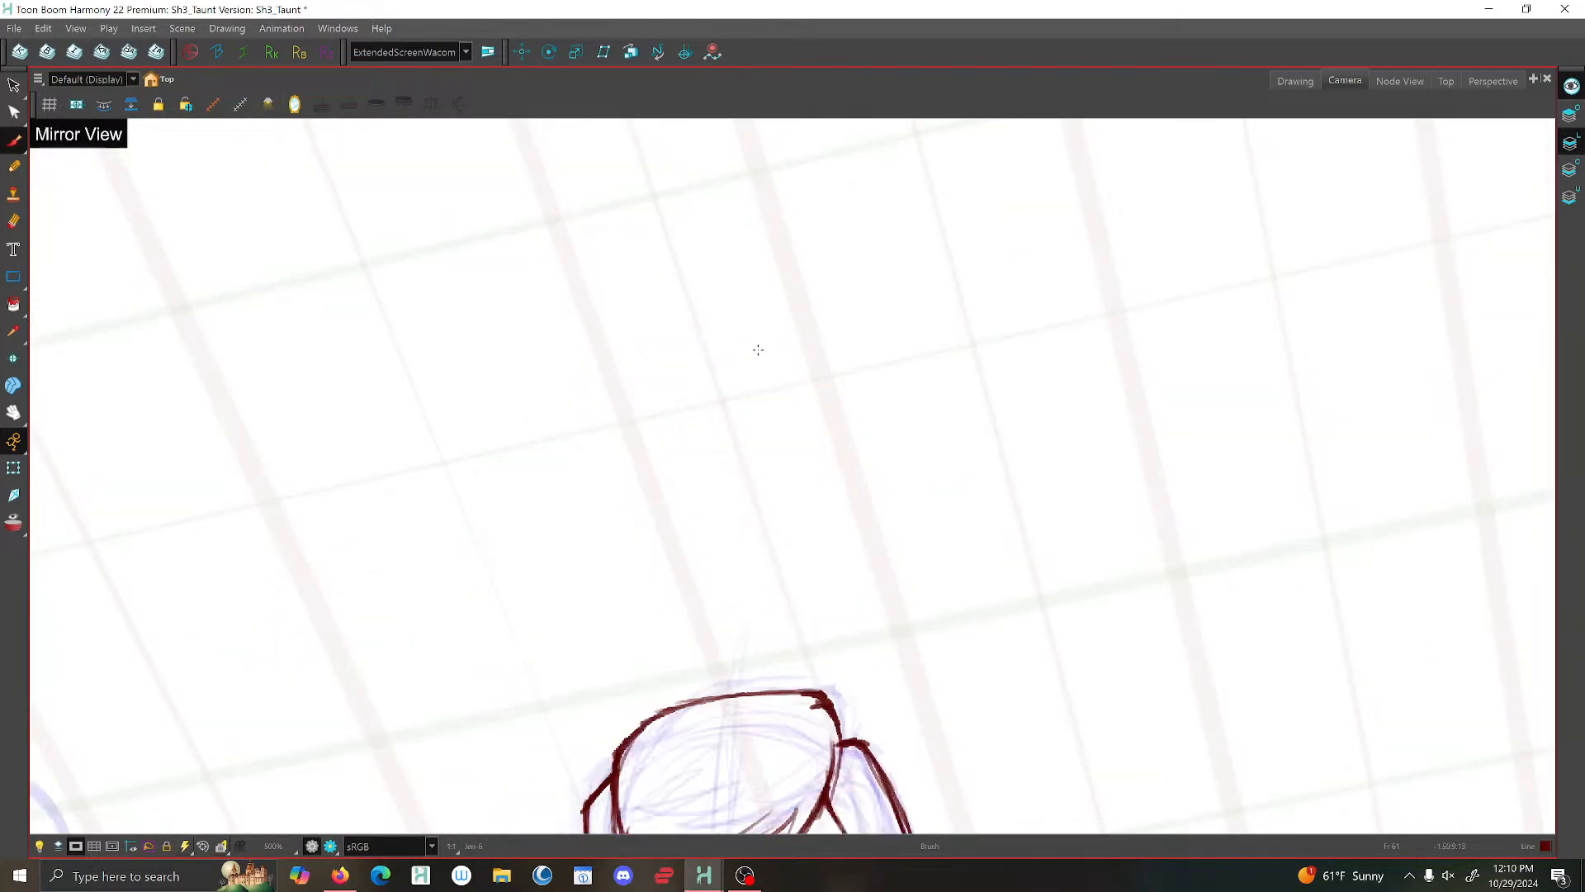
key(g)
key(g)
key(f)
drag(570, 384, 561, 395)
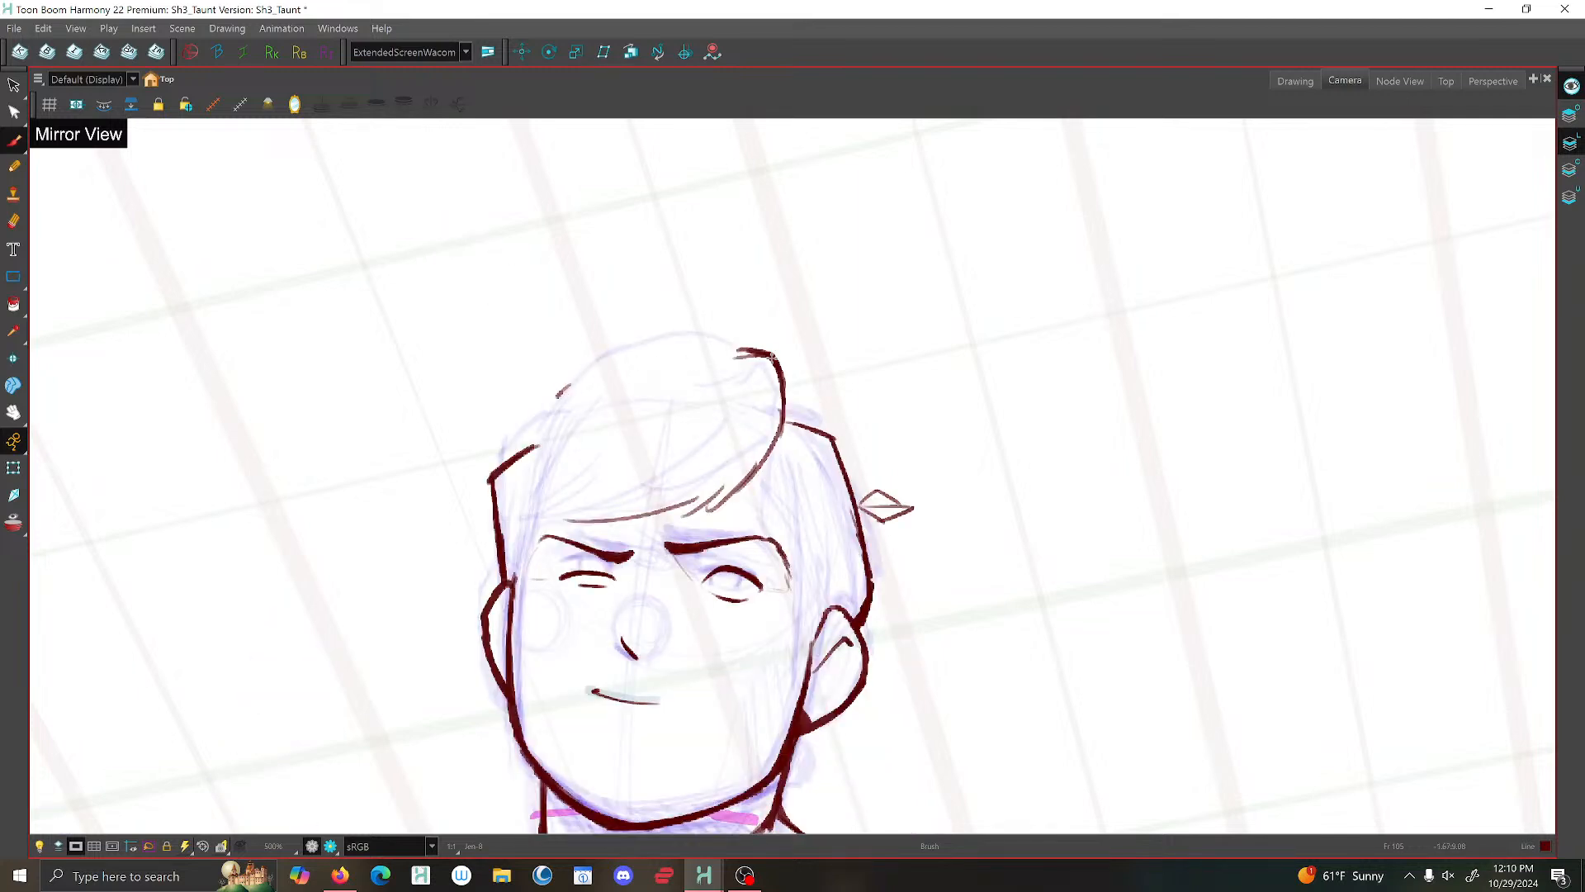
mouse_move(772, 355)
mouse_down()
mouse_move(616, 360)
mouse_move(553, 407)
mouse_up()
- Brush the fringe's far edge down to the forehead and reinforce its lower edge with a long curved stroke
key(f)
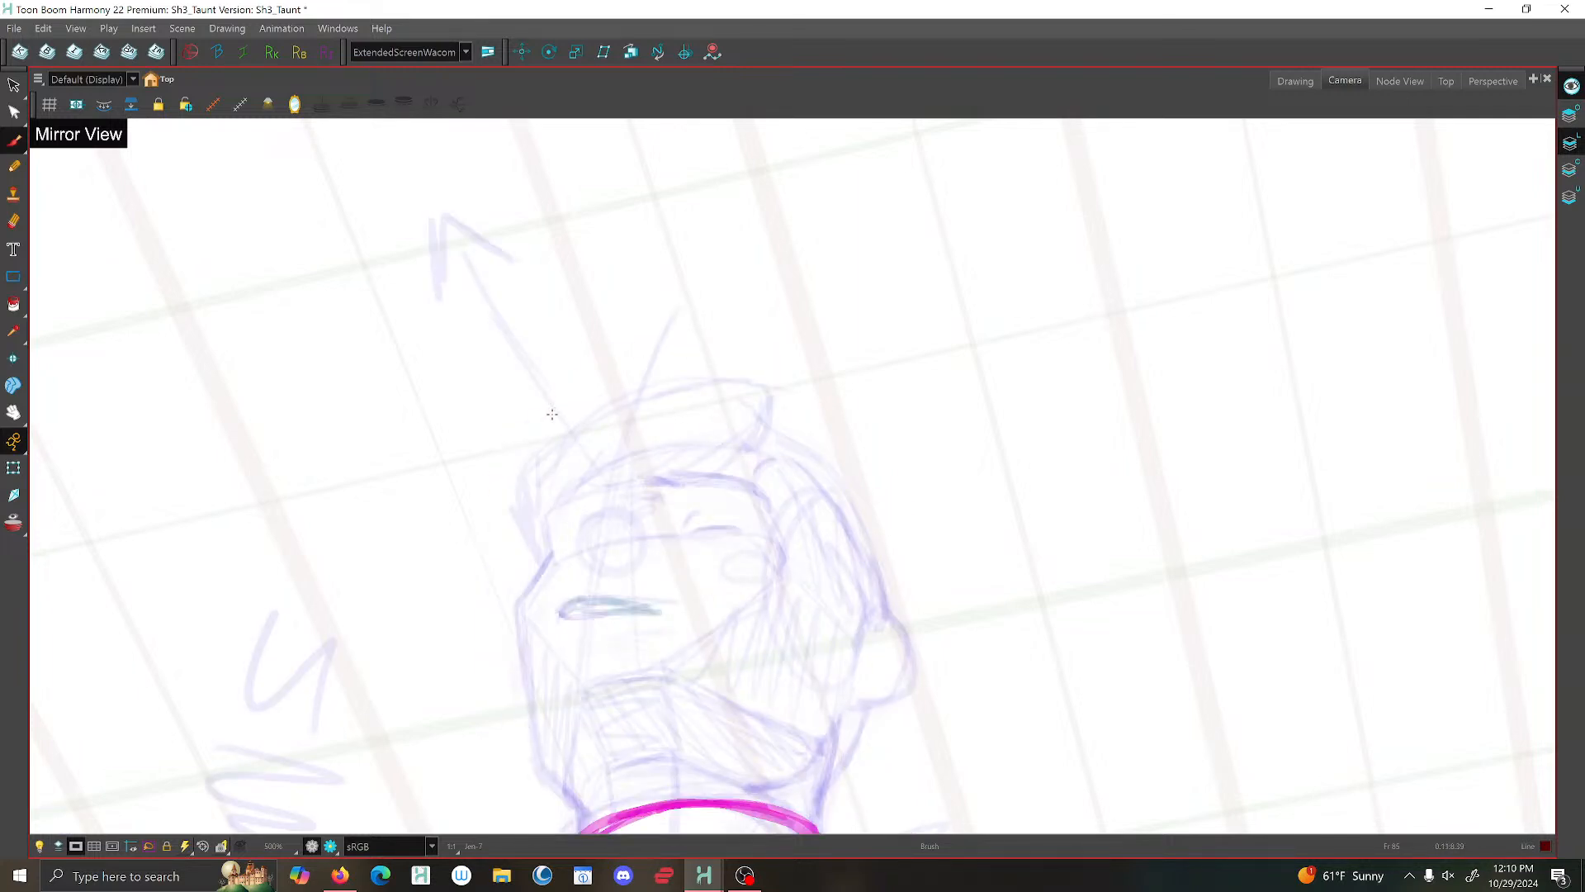
key(f)
scroll(824, 460, down, 4)
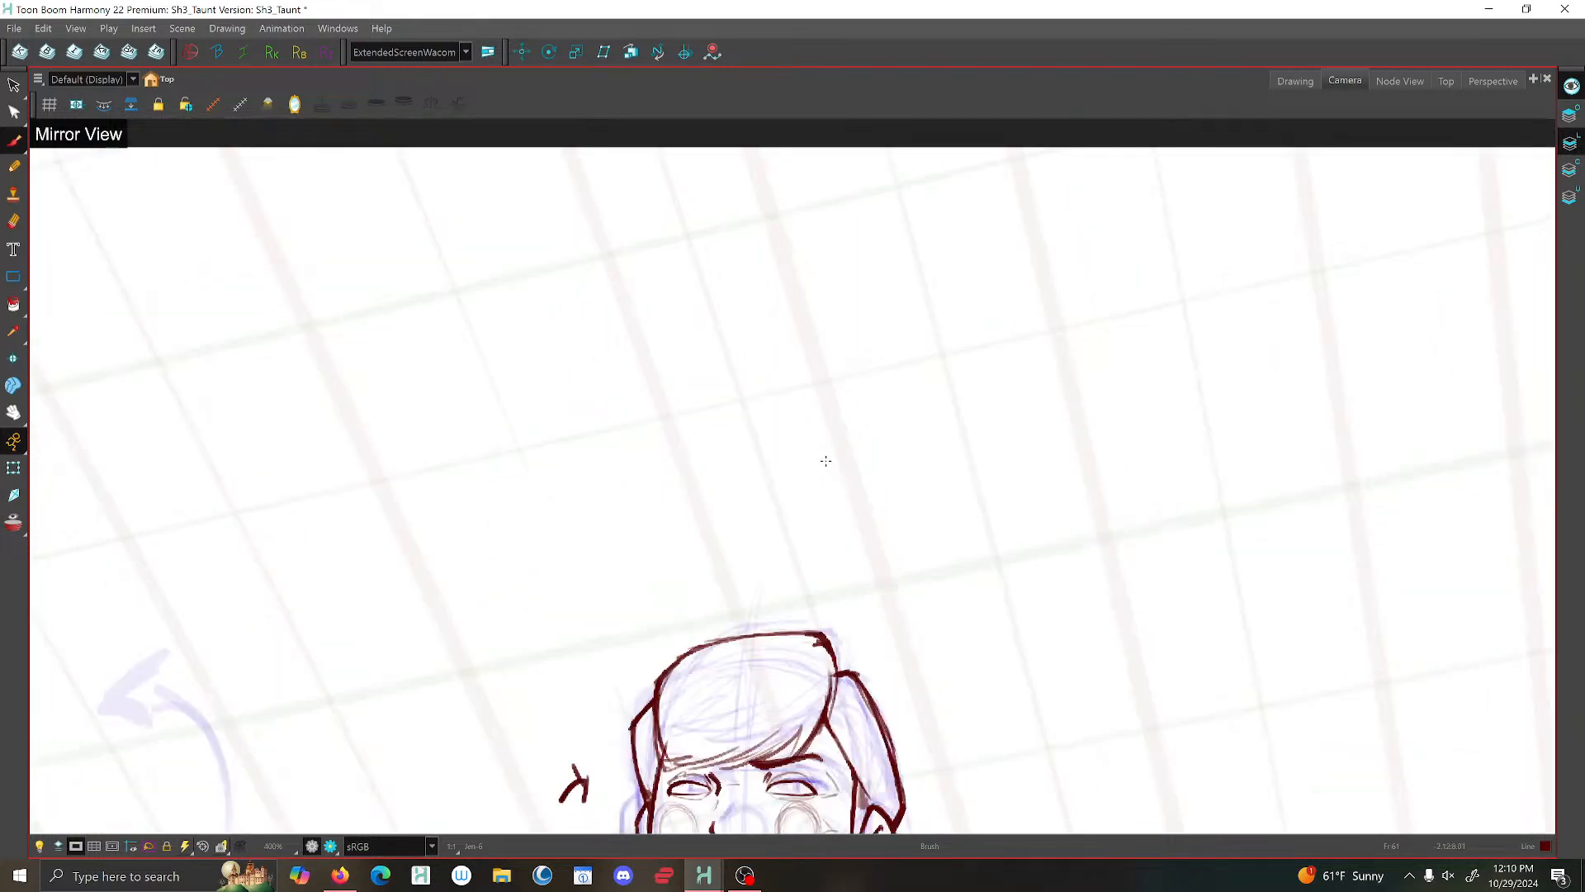
key(2)
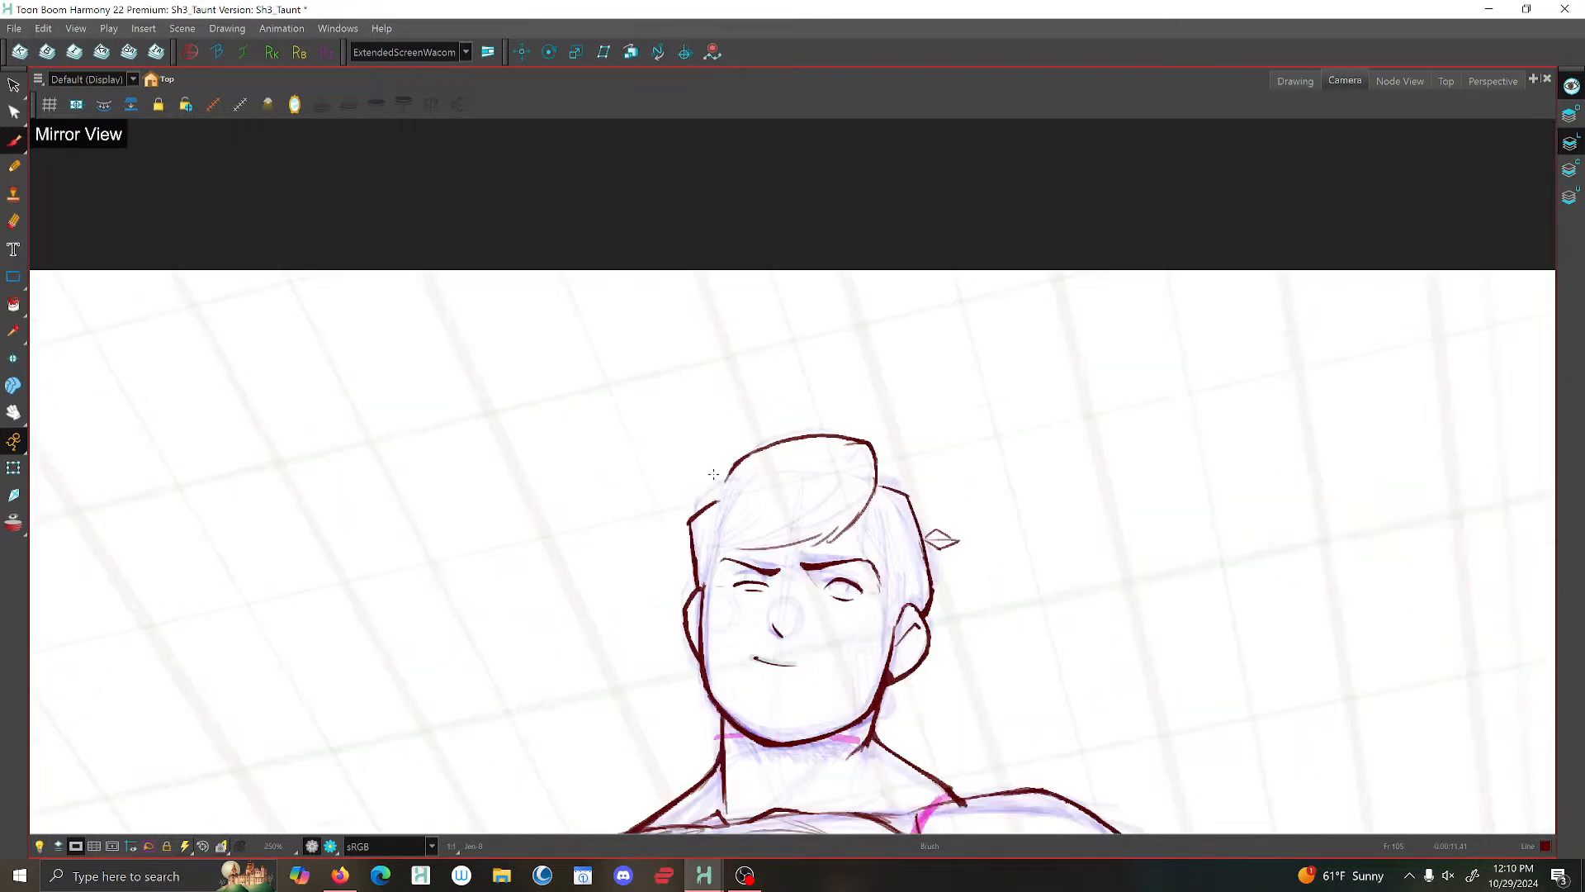
drag(736, 475, 724, 508)
drag(732, 504, 712, 571)
drag(712, 572, 733, 575)
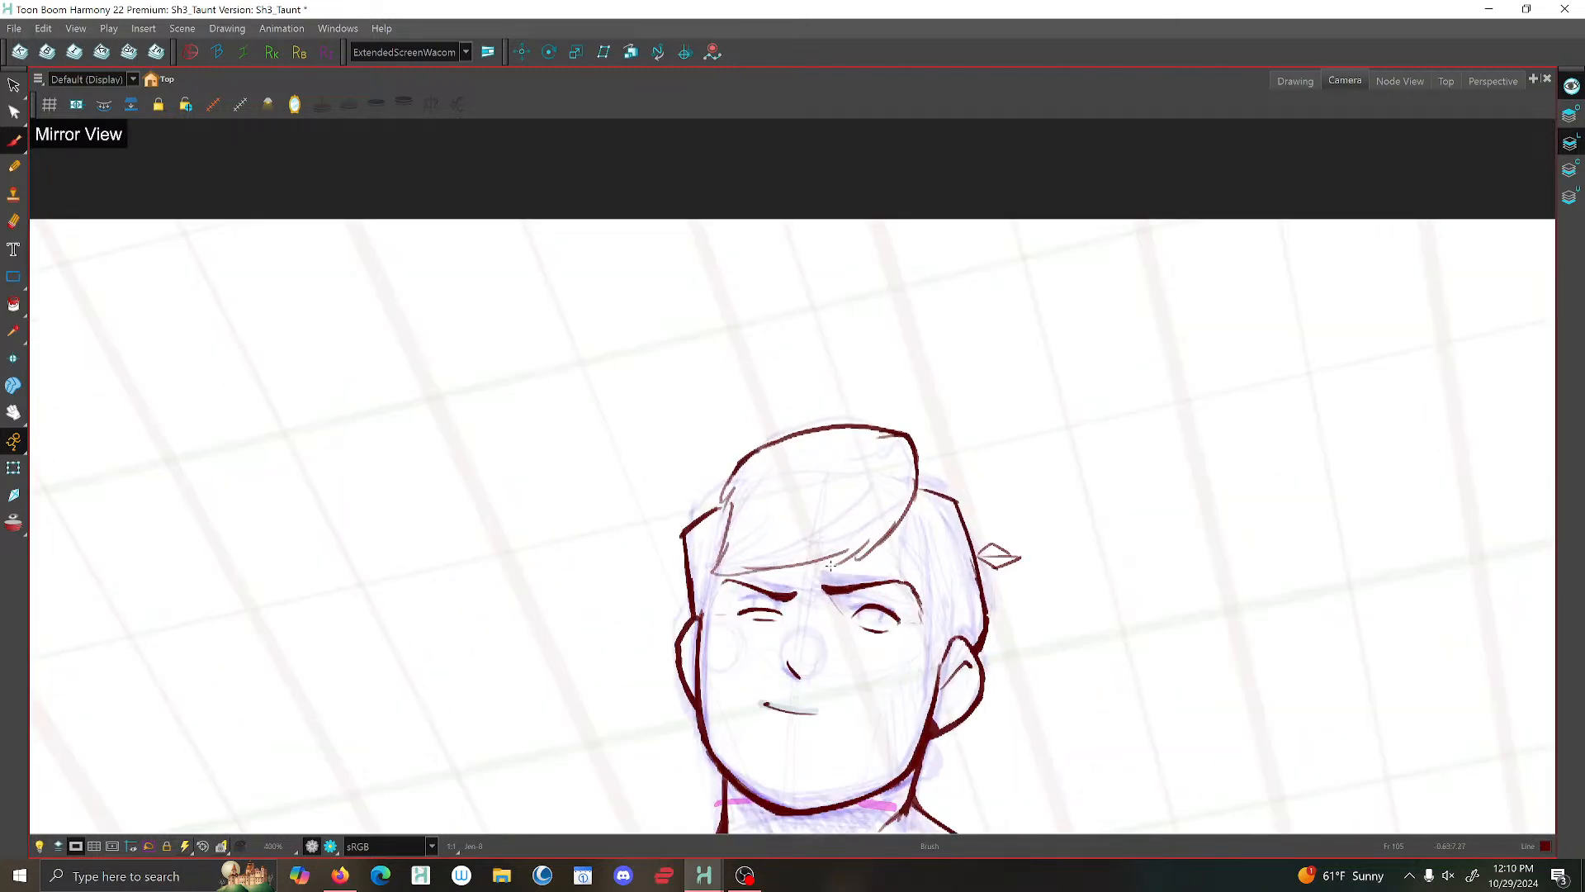
mouse_move(907, 505)
mouse_down()
mouse_move(836, 566)
mouse_move(898, 525)
mouse_move(851, 558)
mouse_move(735, 575)
mouse_up()
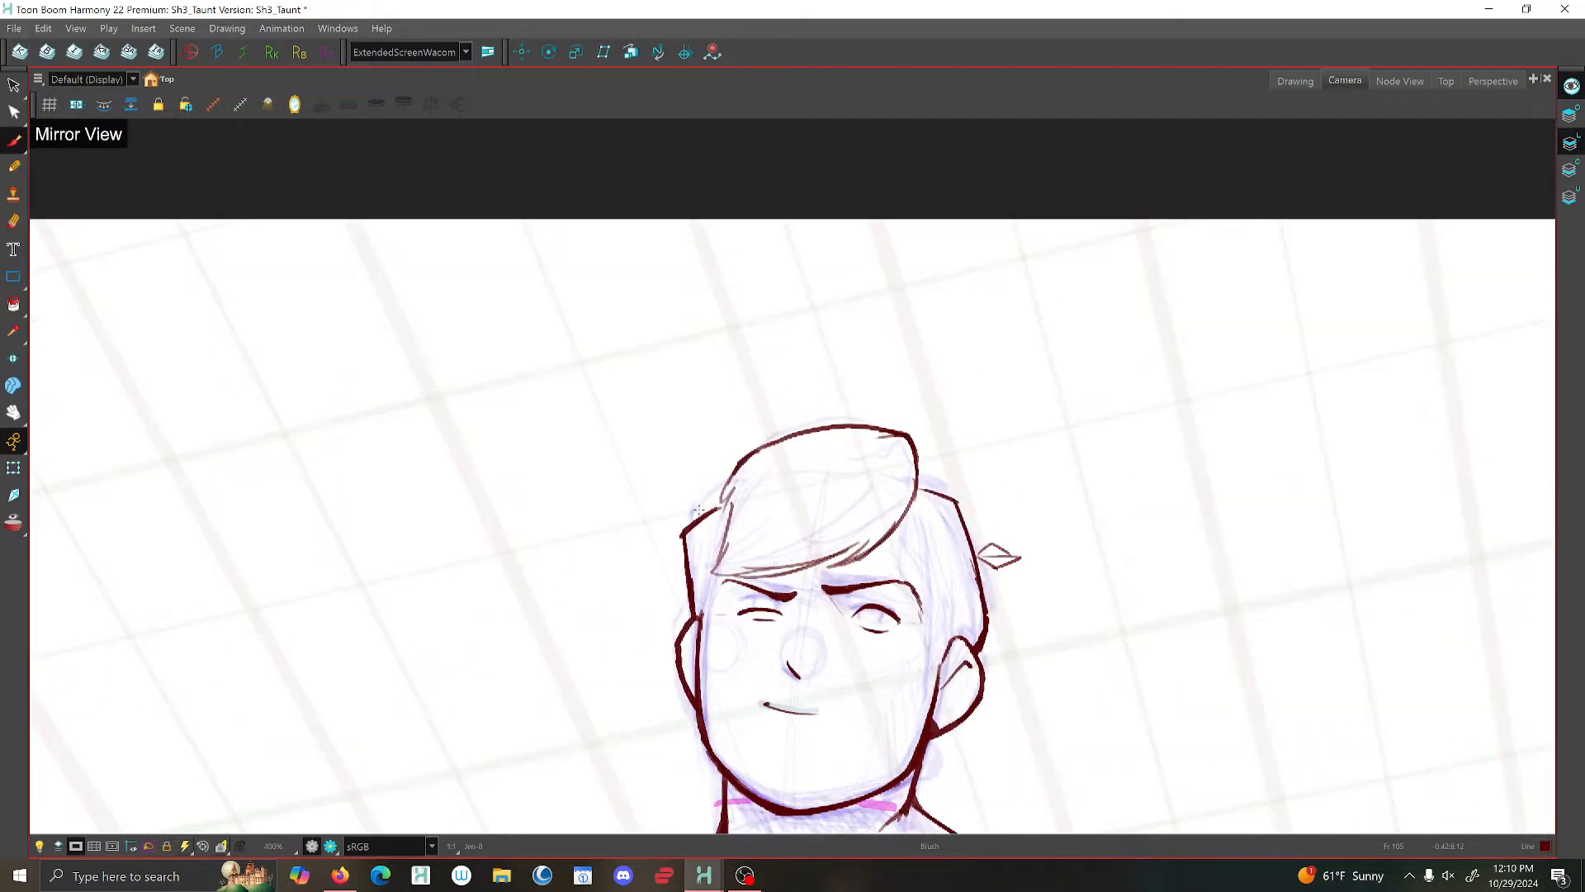
- Flip between the neighbouring drawings to compare the new hair and head with the other poses
key(f)
key(f)
key(1)
key(1)
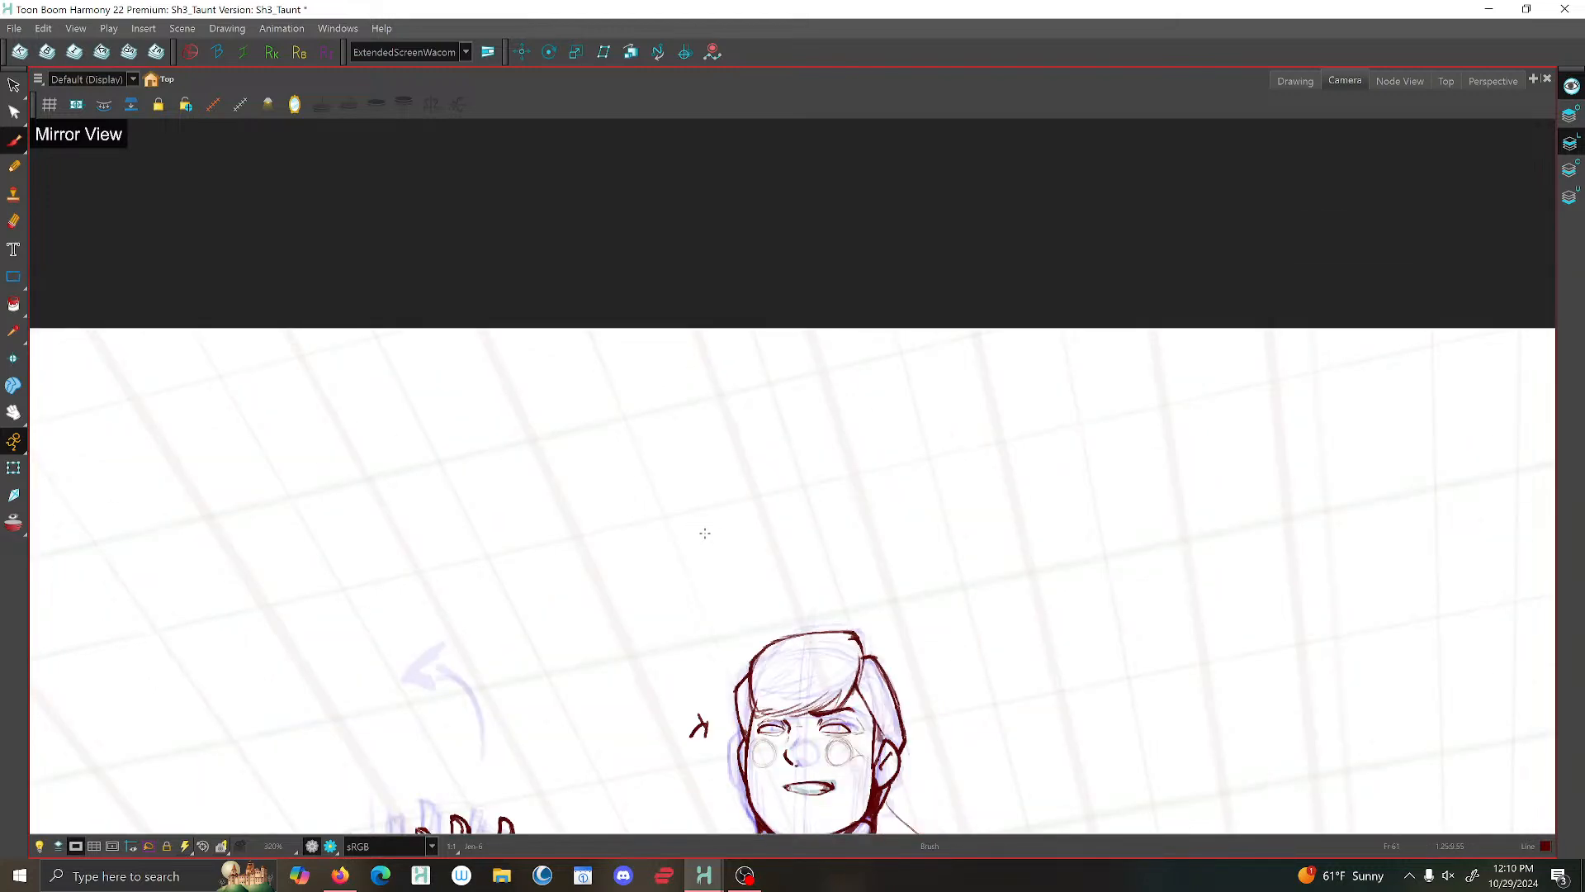
key(Return)
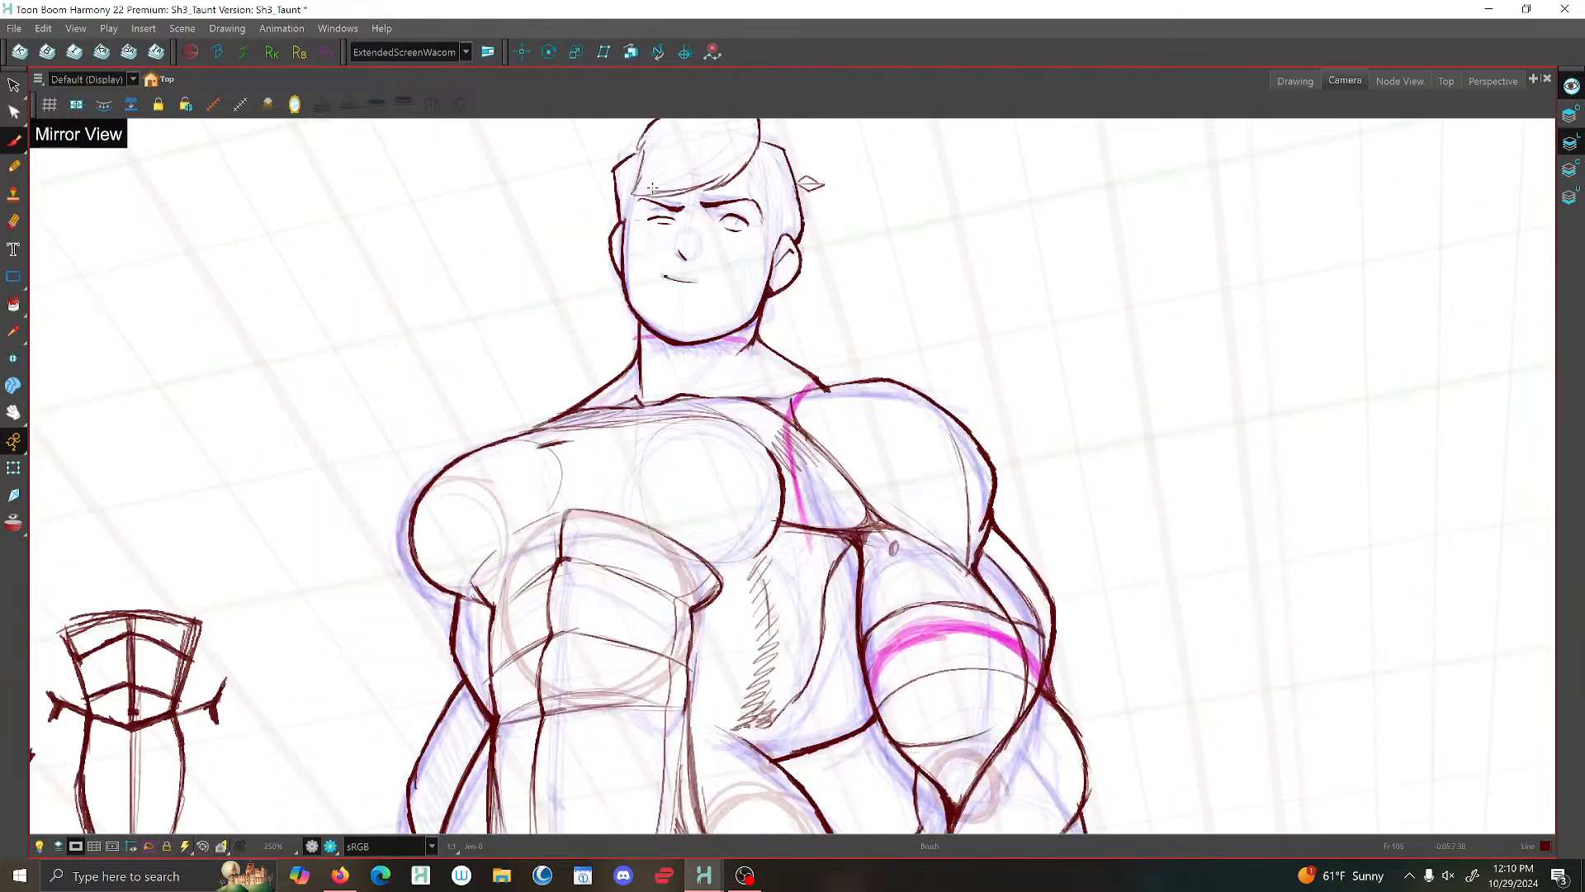
key(f)
key(f)
key(g)
key(g)
- Brush the far temple line from the end of the fringe down beside the far ear
key(2)
key(2)
key(2)
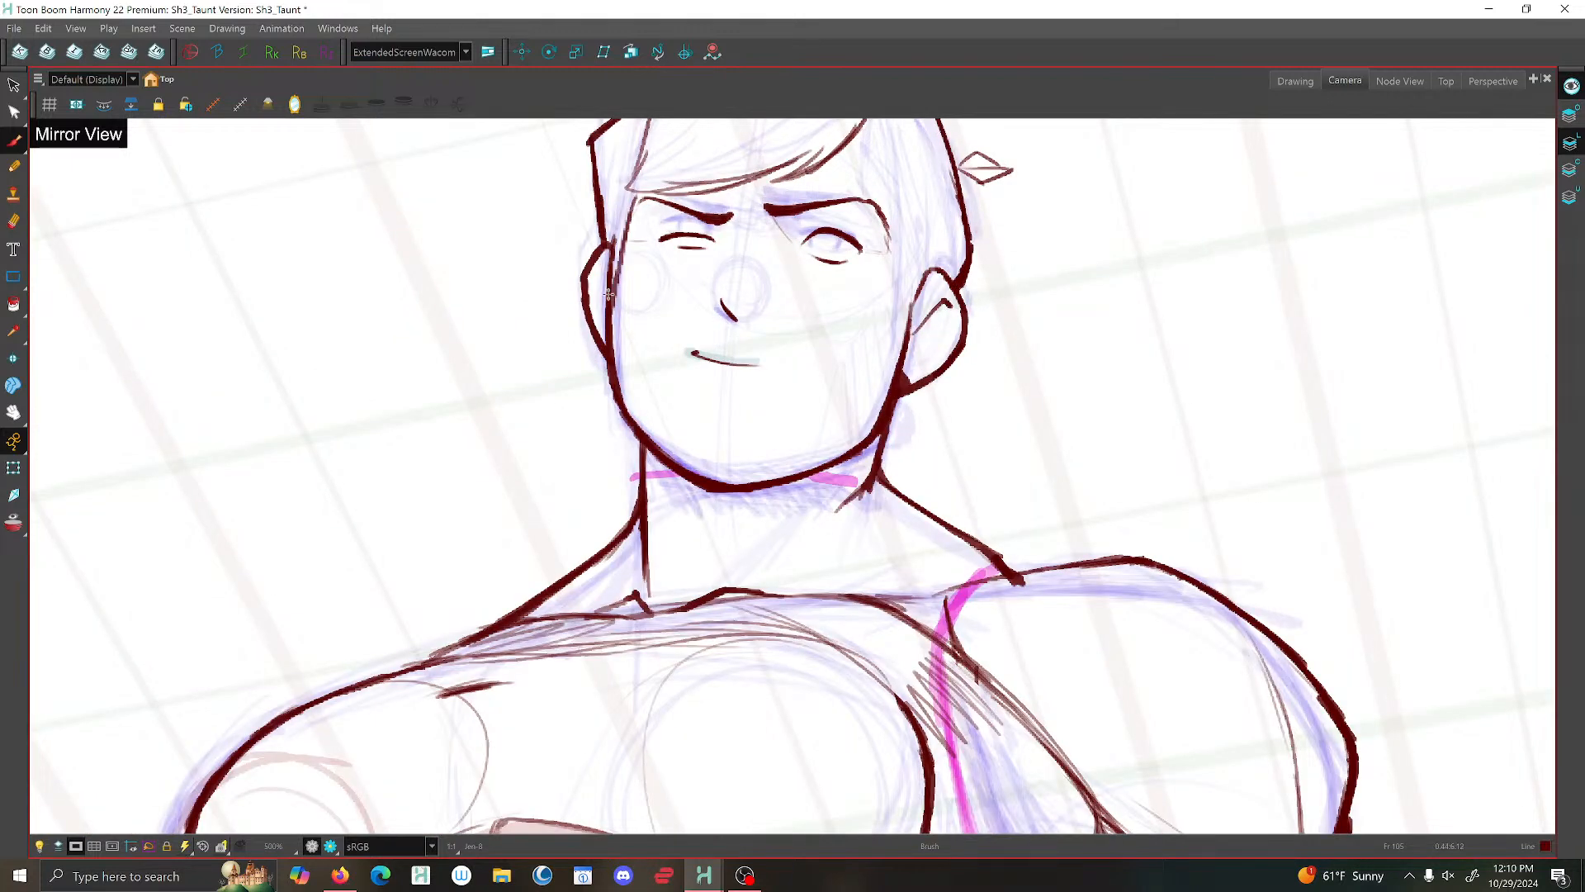
- Examine the face and hair up close and against the full figure in the mirrored view
key(1)
key(1)
key(1)
key(1)
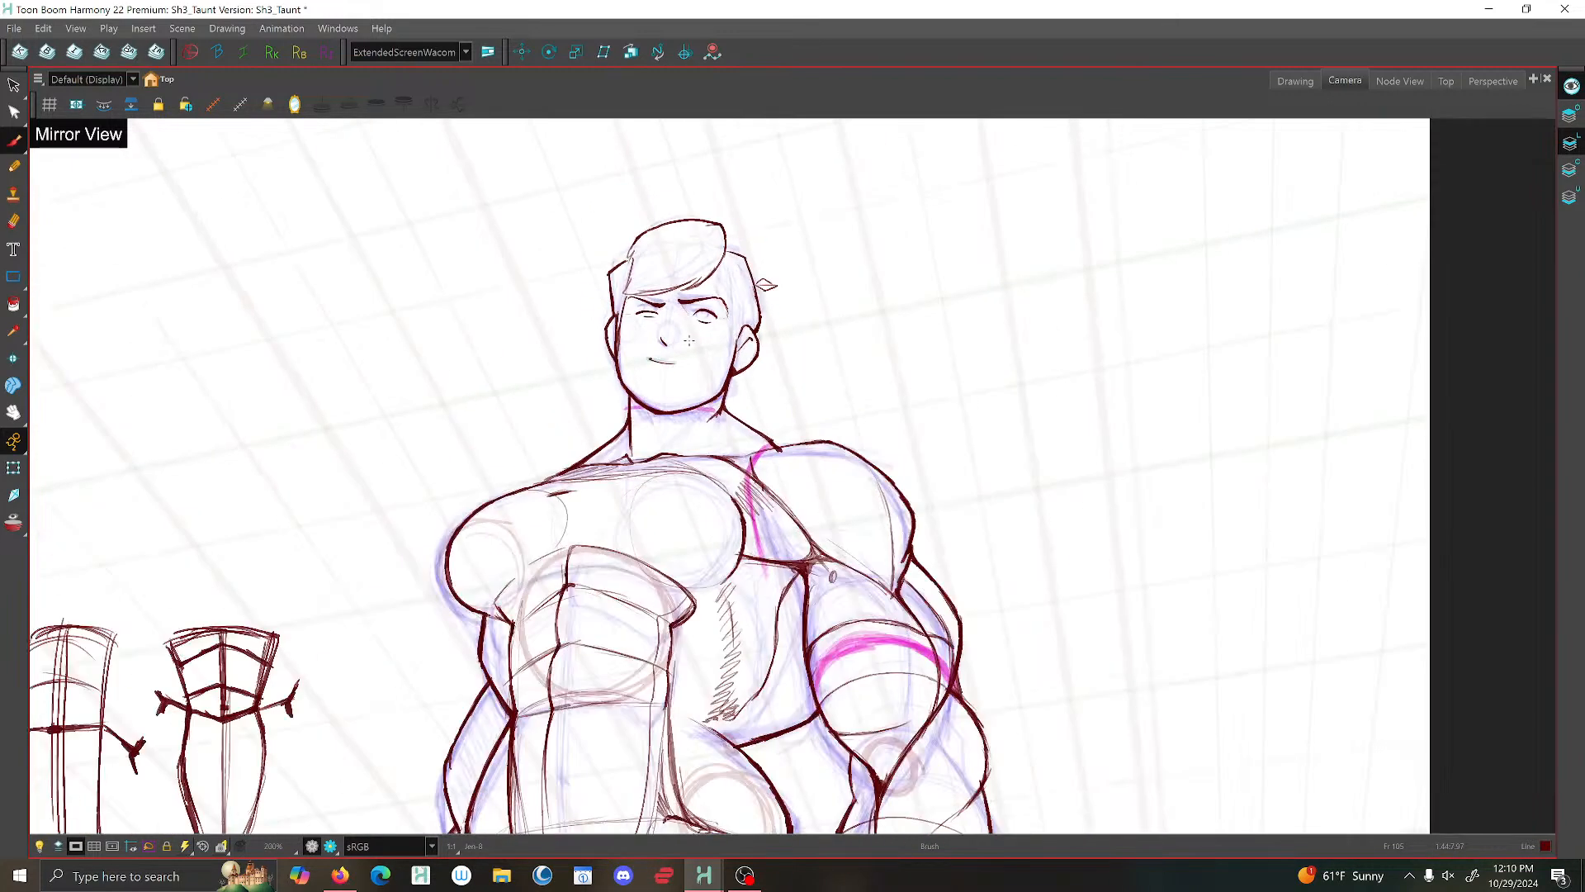
key(1)
key(1)
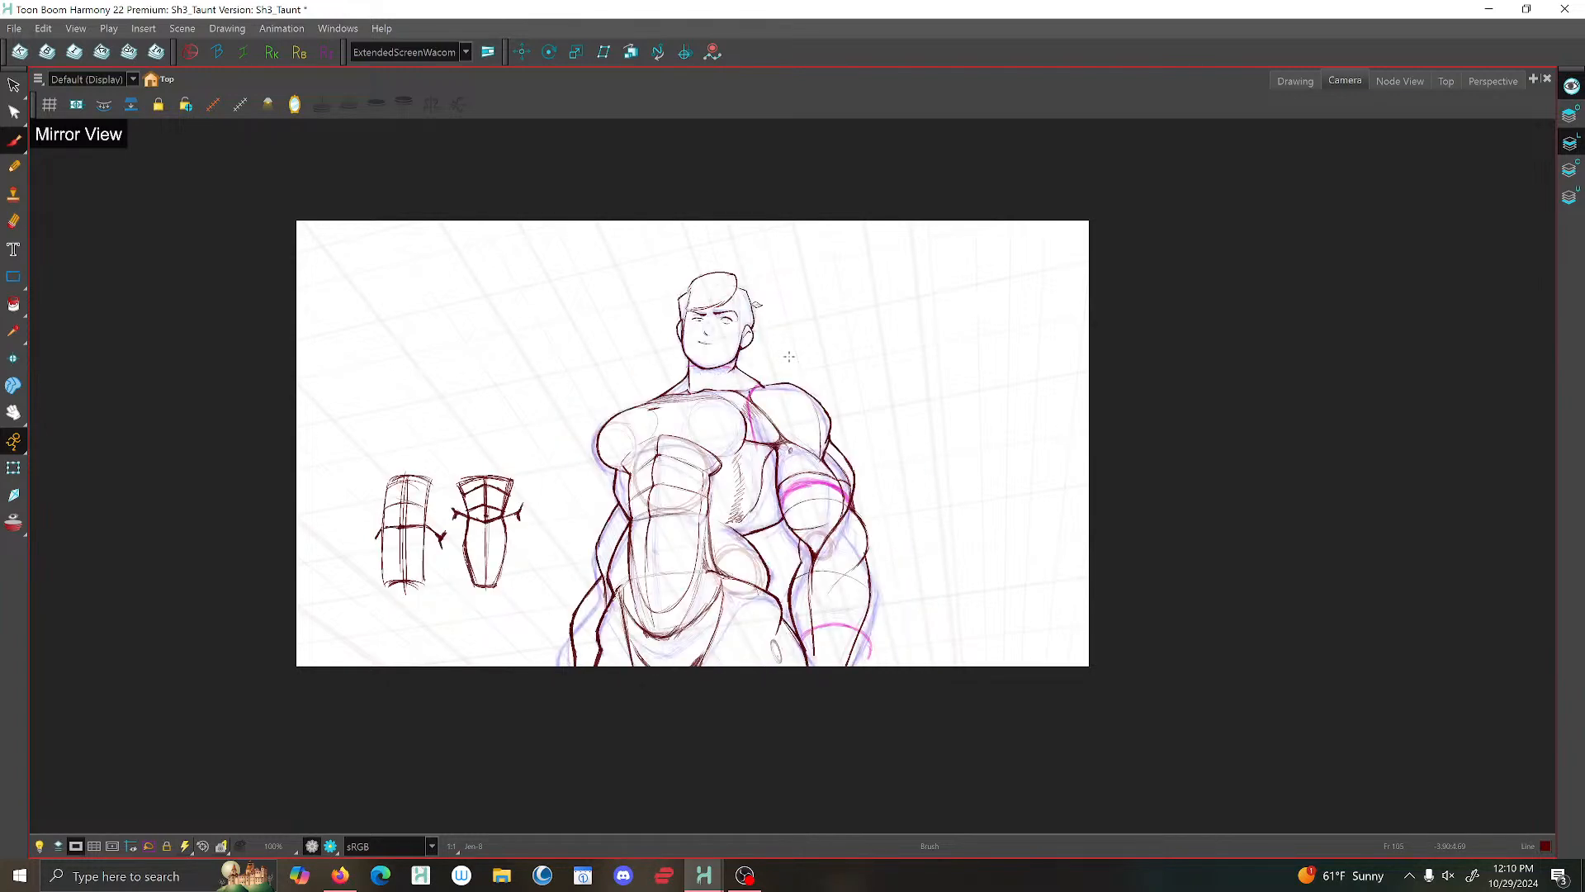
scroll(682, 319, up, 10)
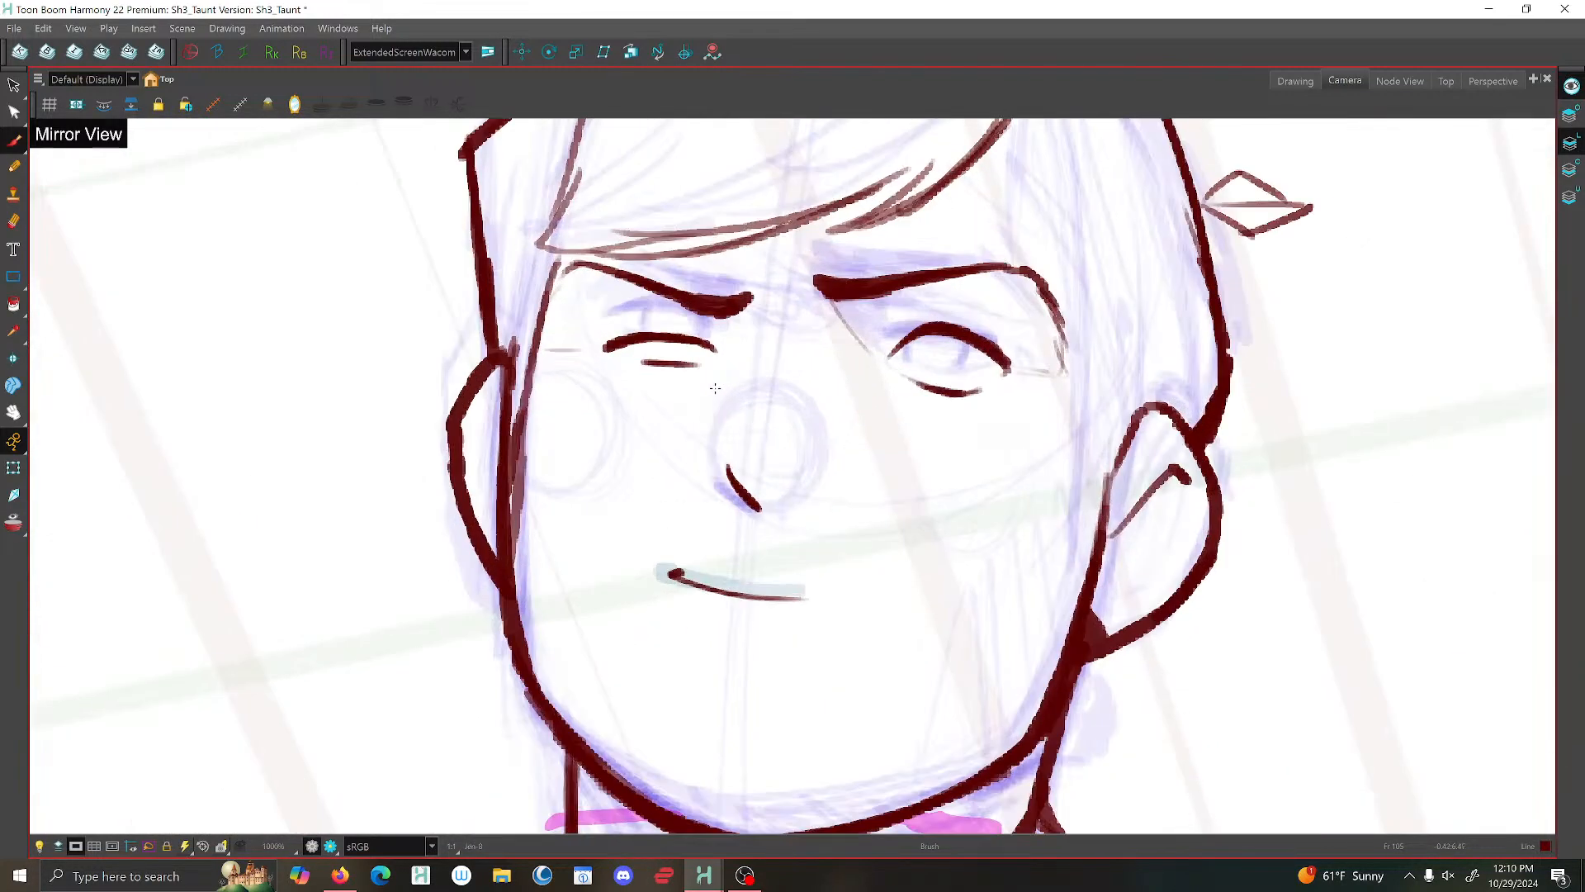
scroll(730, 382, down, 5)
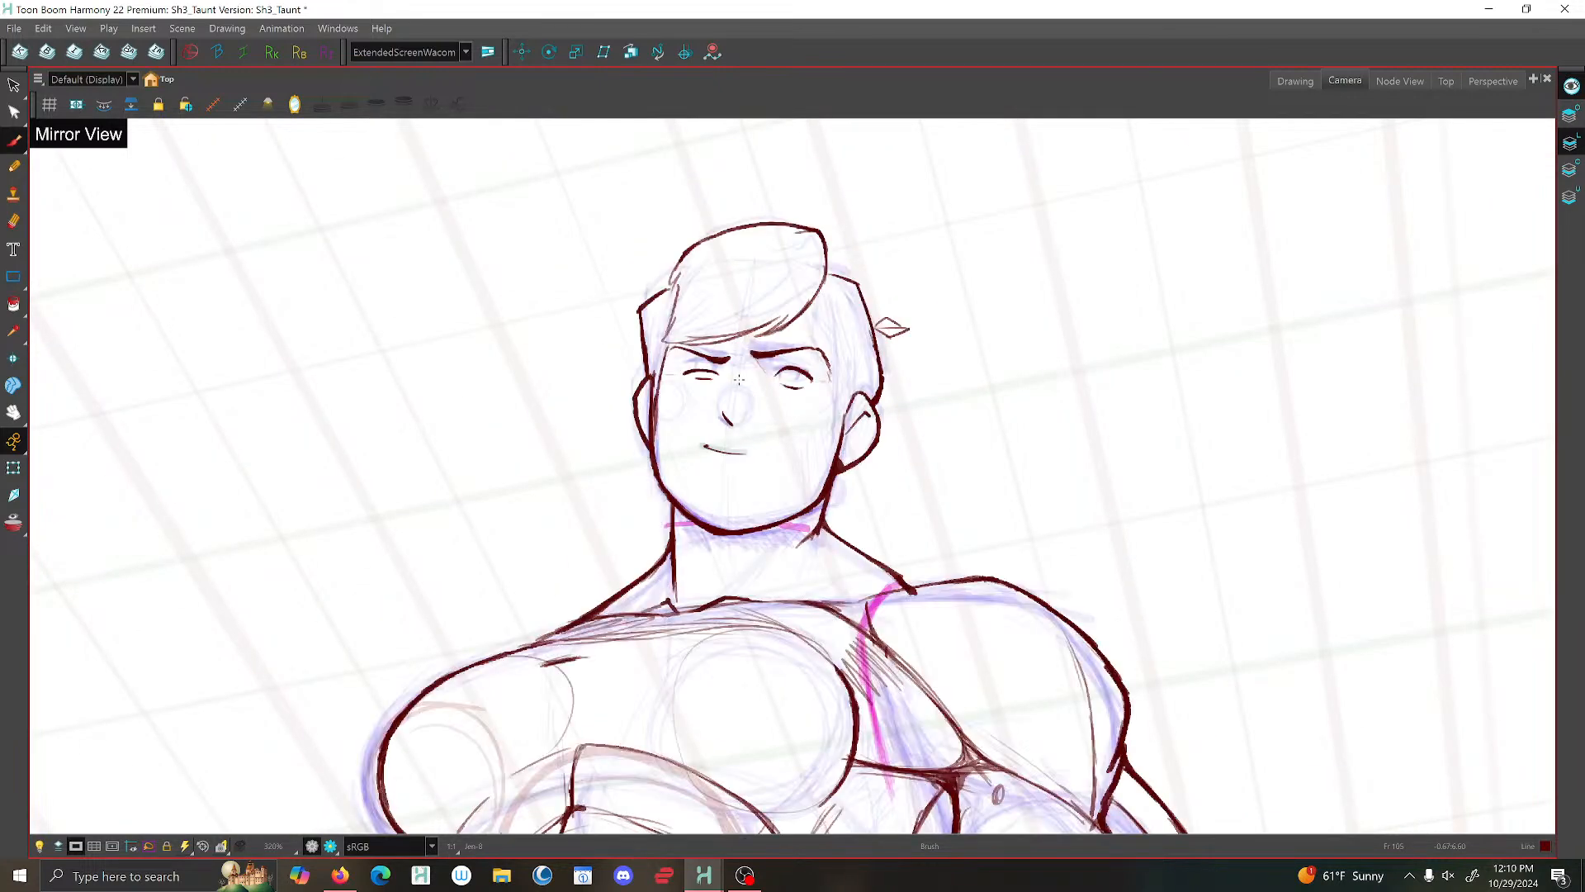
scroll(699, 368, down, 3)
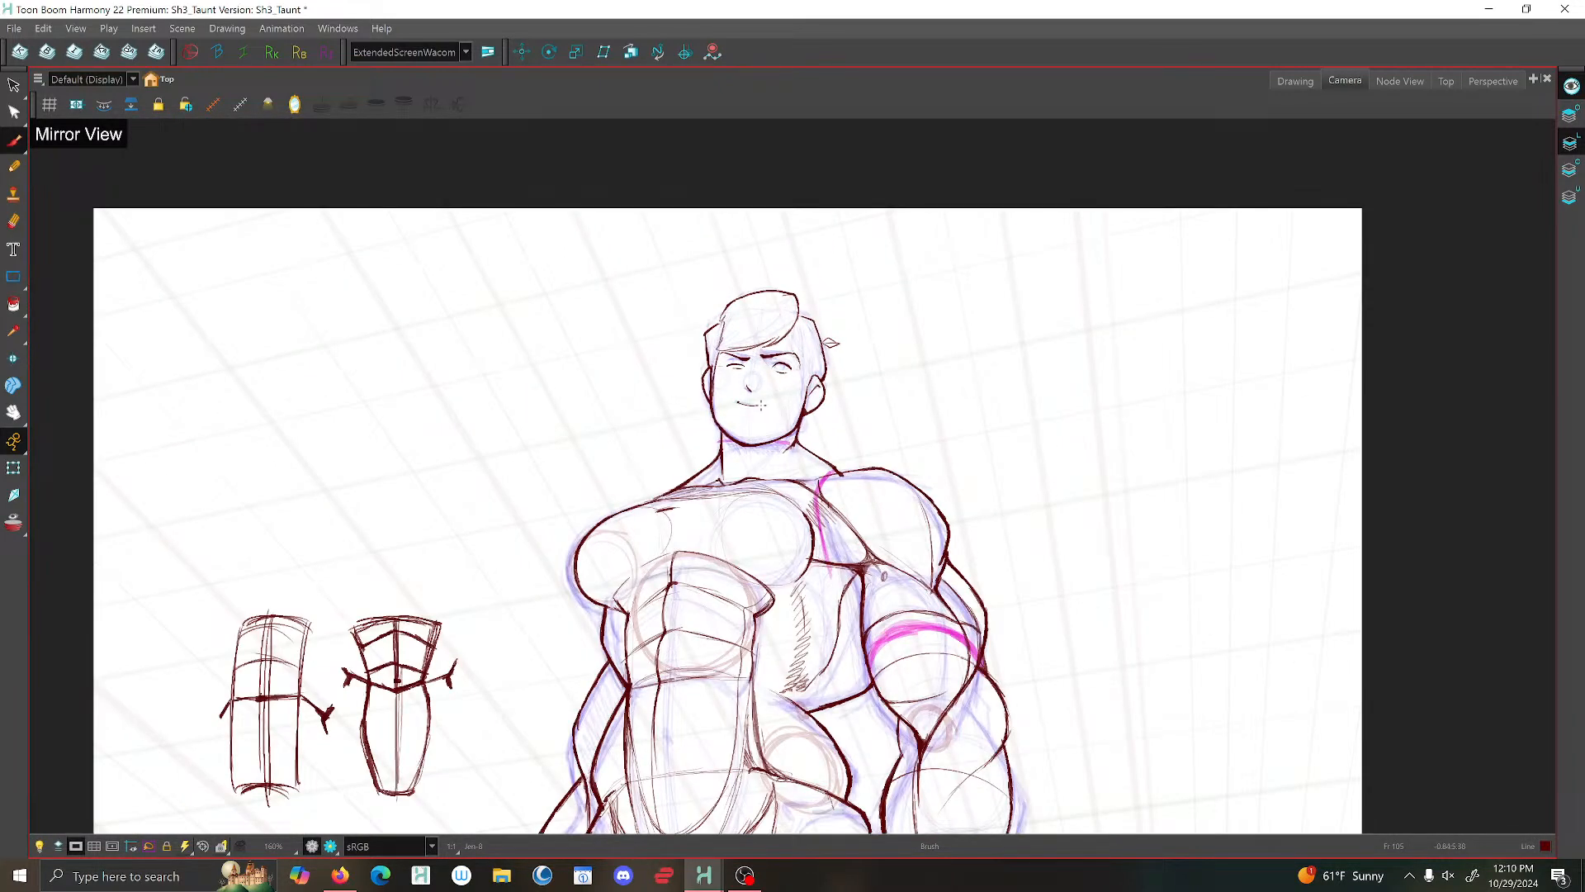
scroll(788, 470, up, 4)
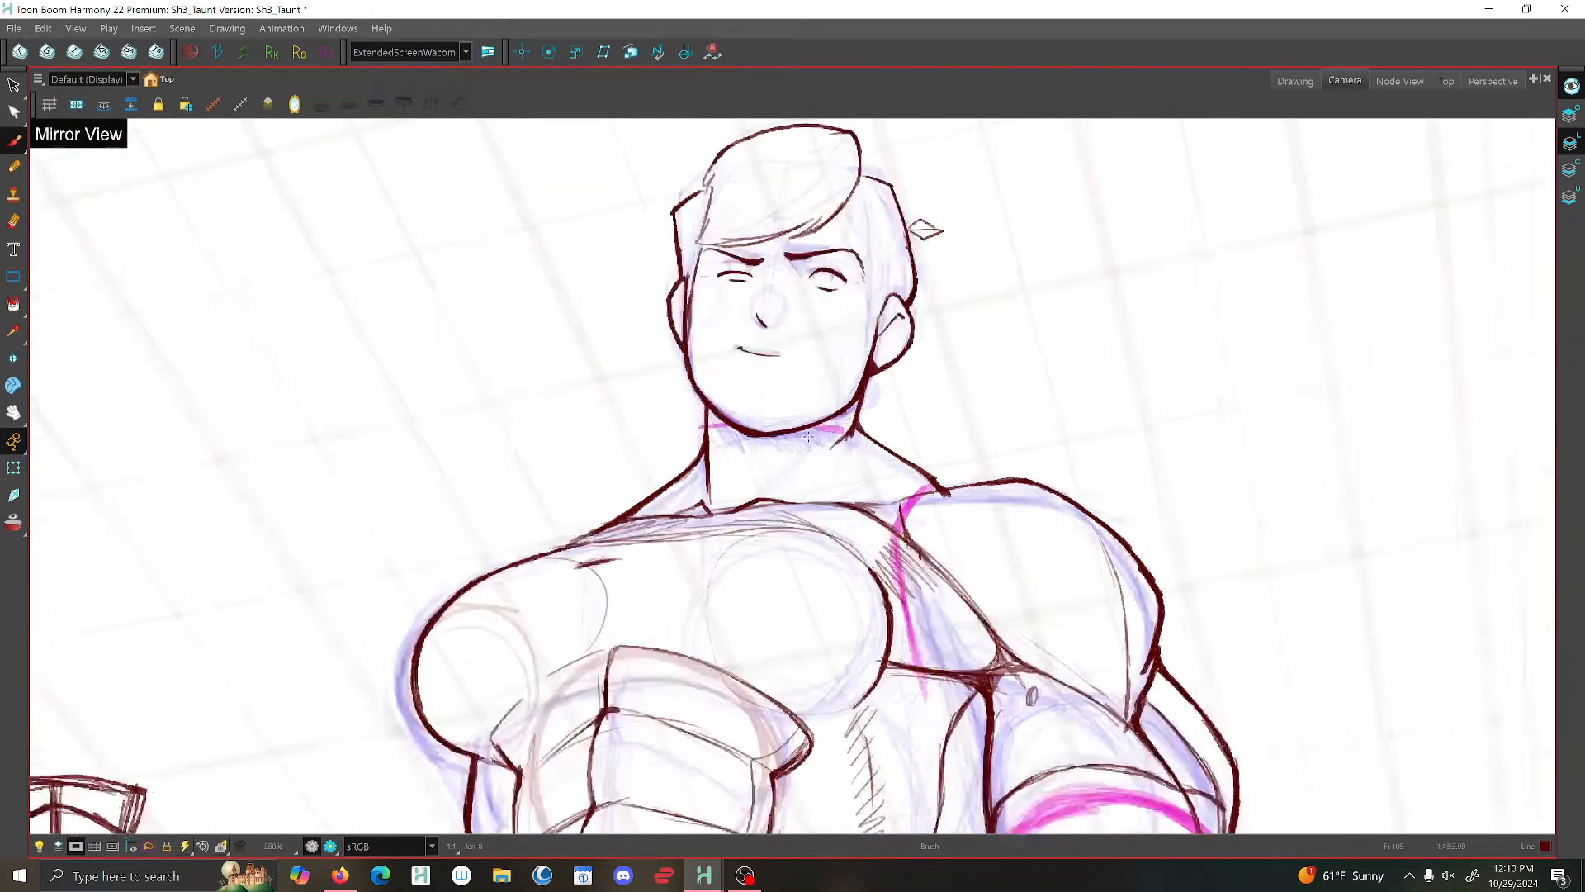
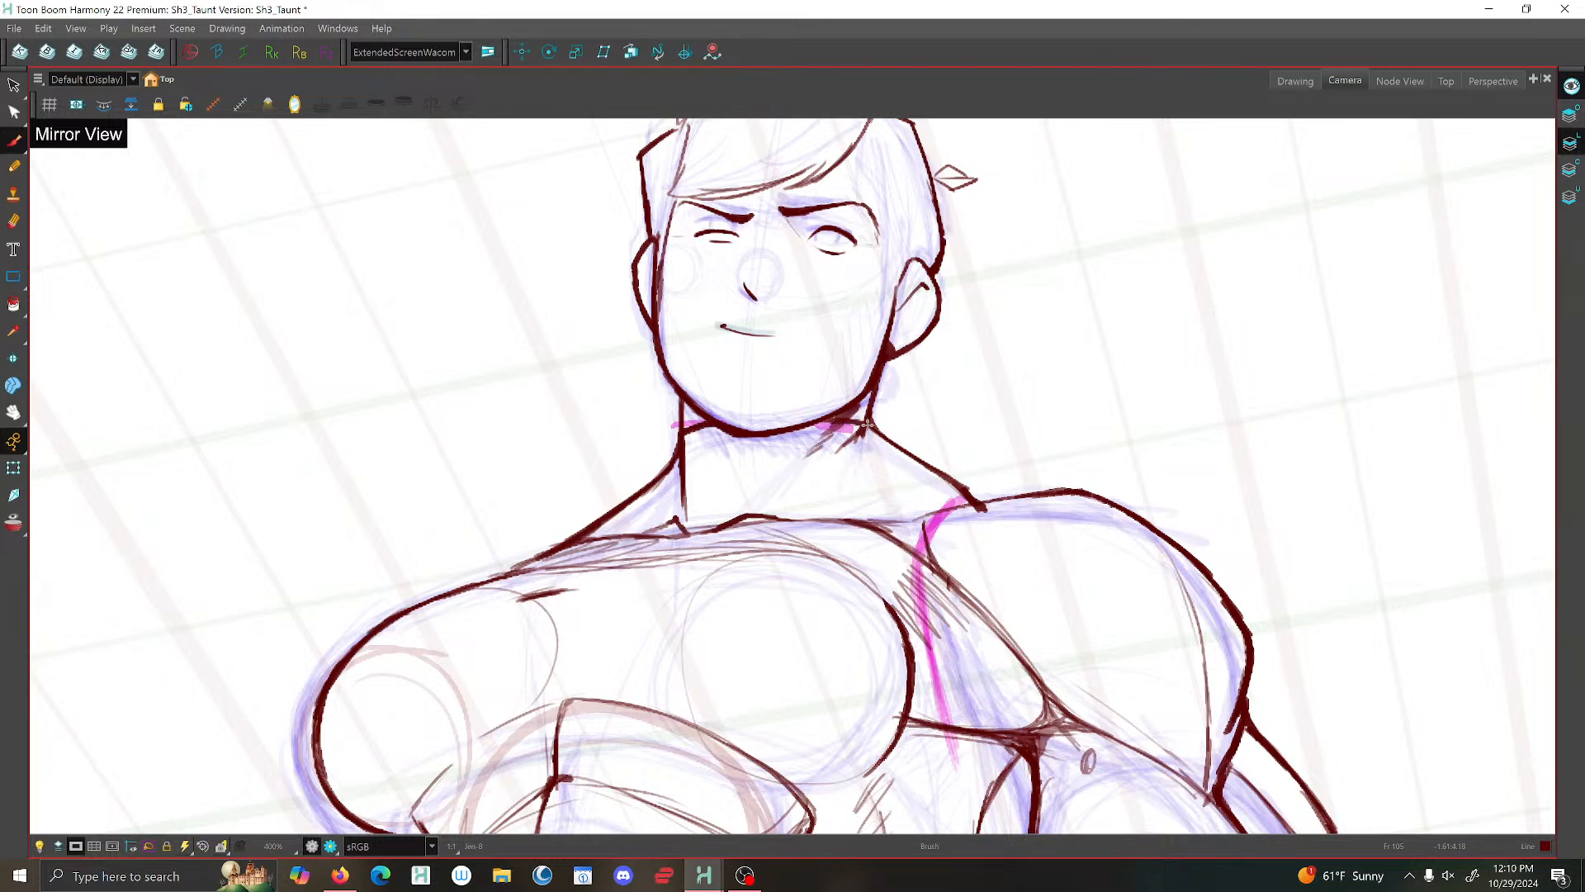
- Review the head against the full figure in the mirrored view and switch Mirror View off
scroll(821, 420, down, 4)
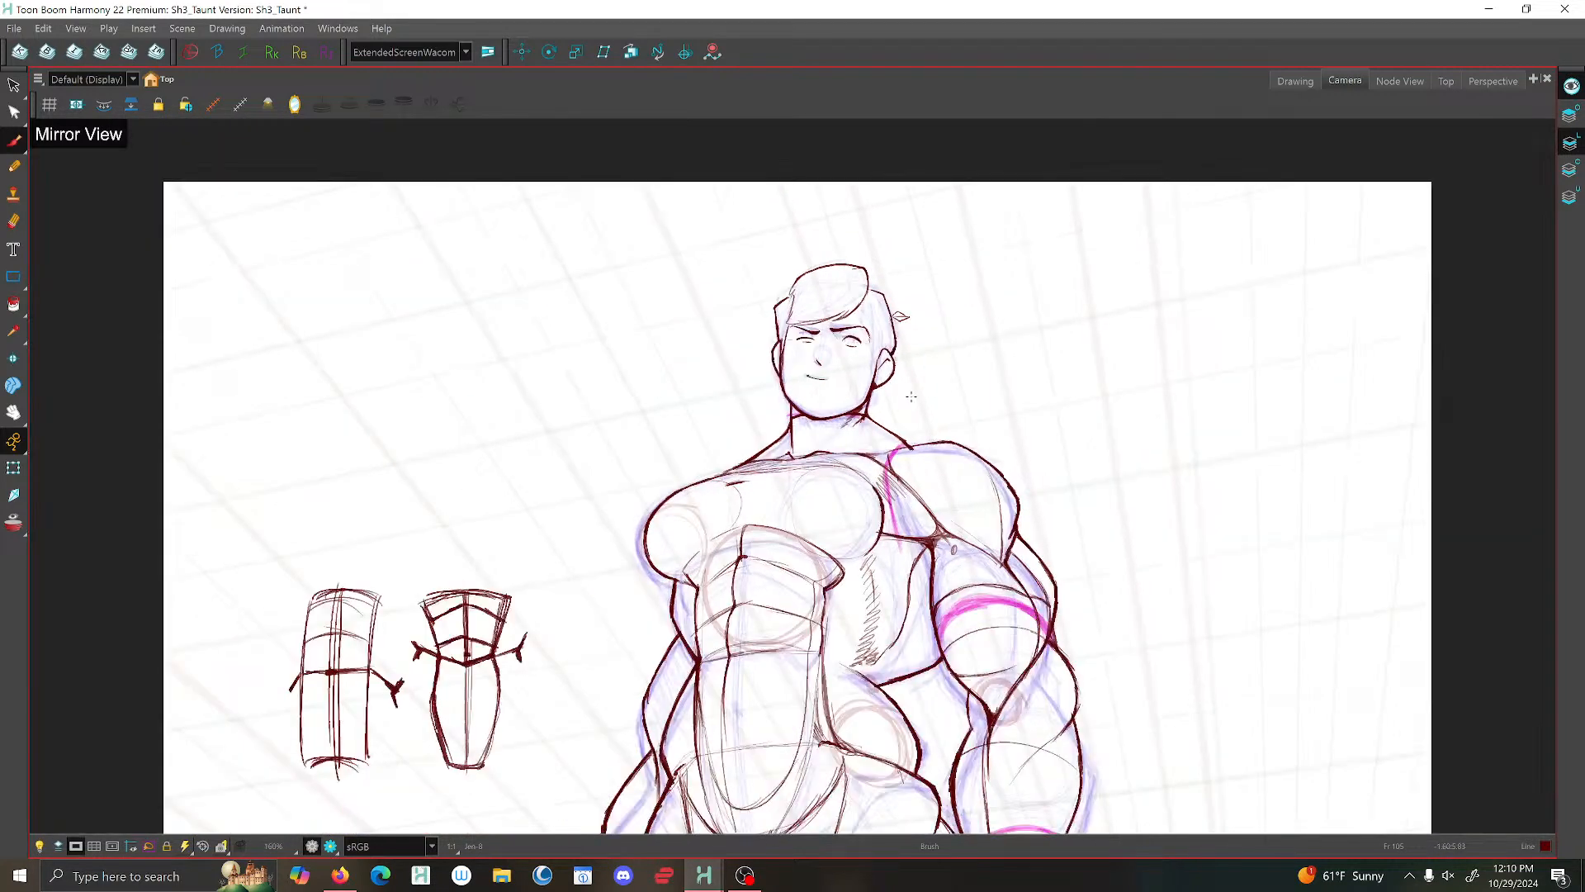
scroll(911, 396, down, 2)
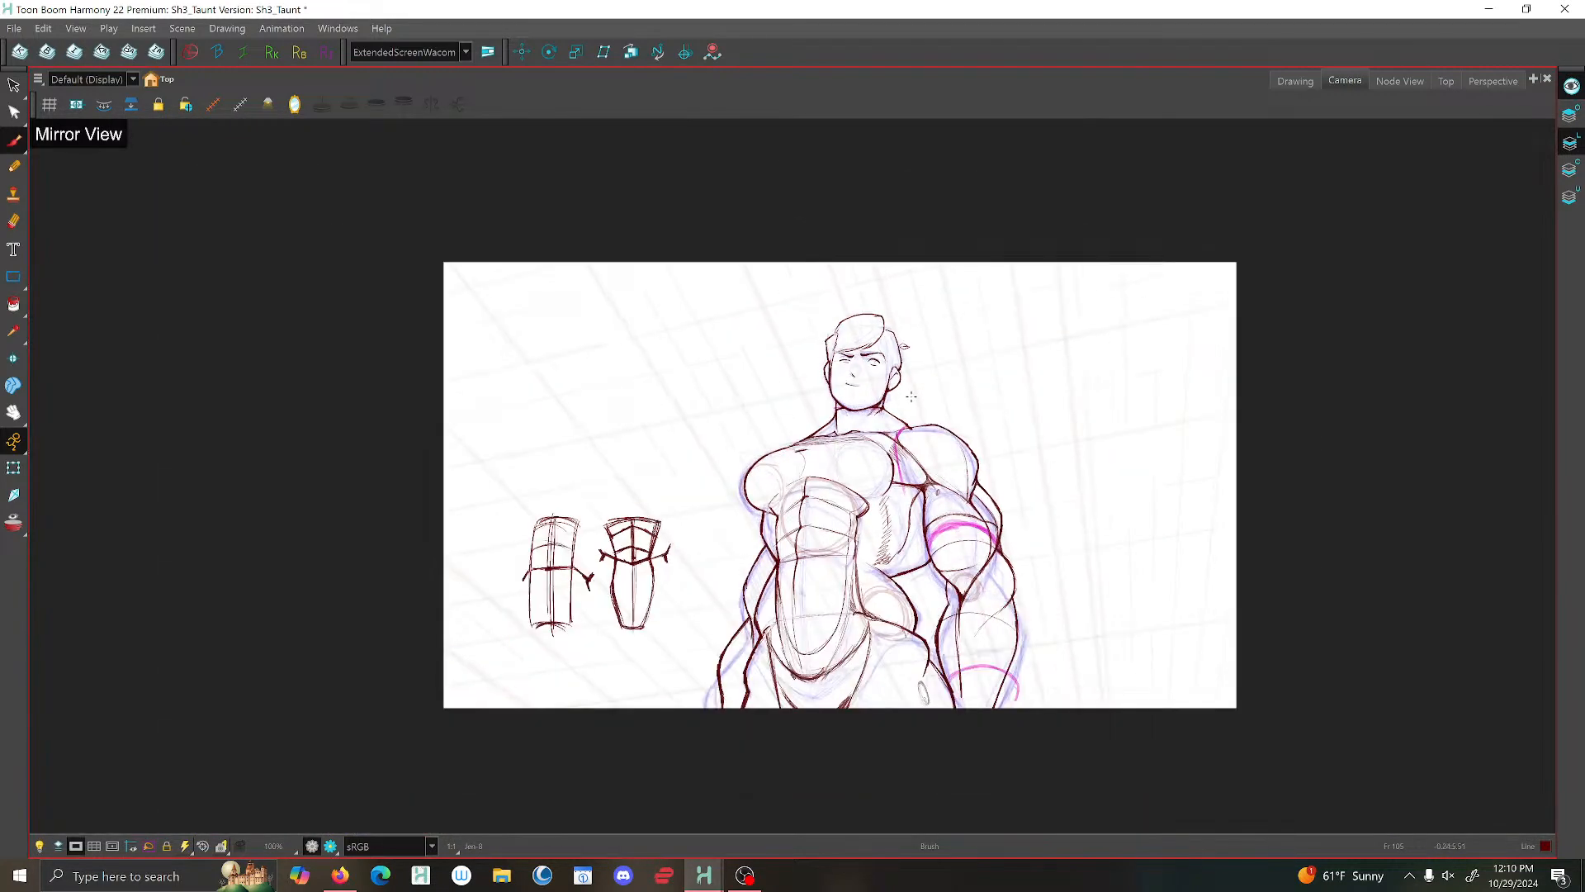
scroll(867, 491, up, 3)
scroll(857, 416, down, 5)
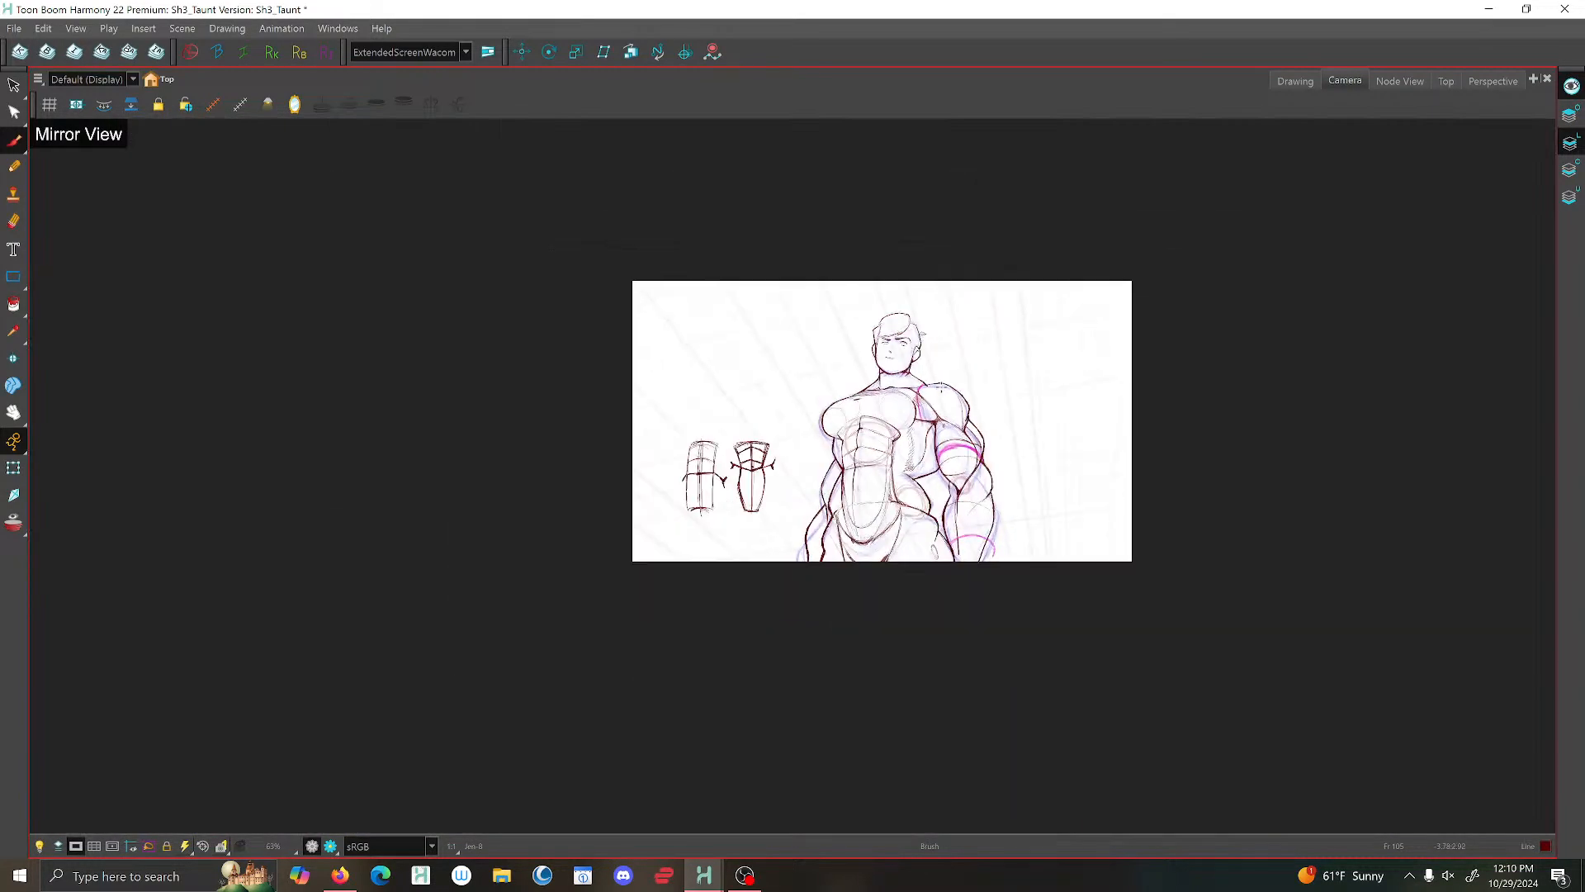
click(297, 106)
- Brush a round iris outline into the wide-open eye and check it against the full figure
scroll(647, 419, up, 10)
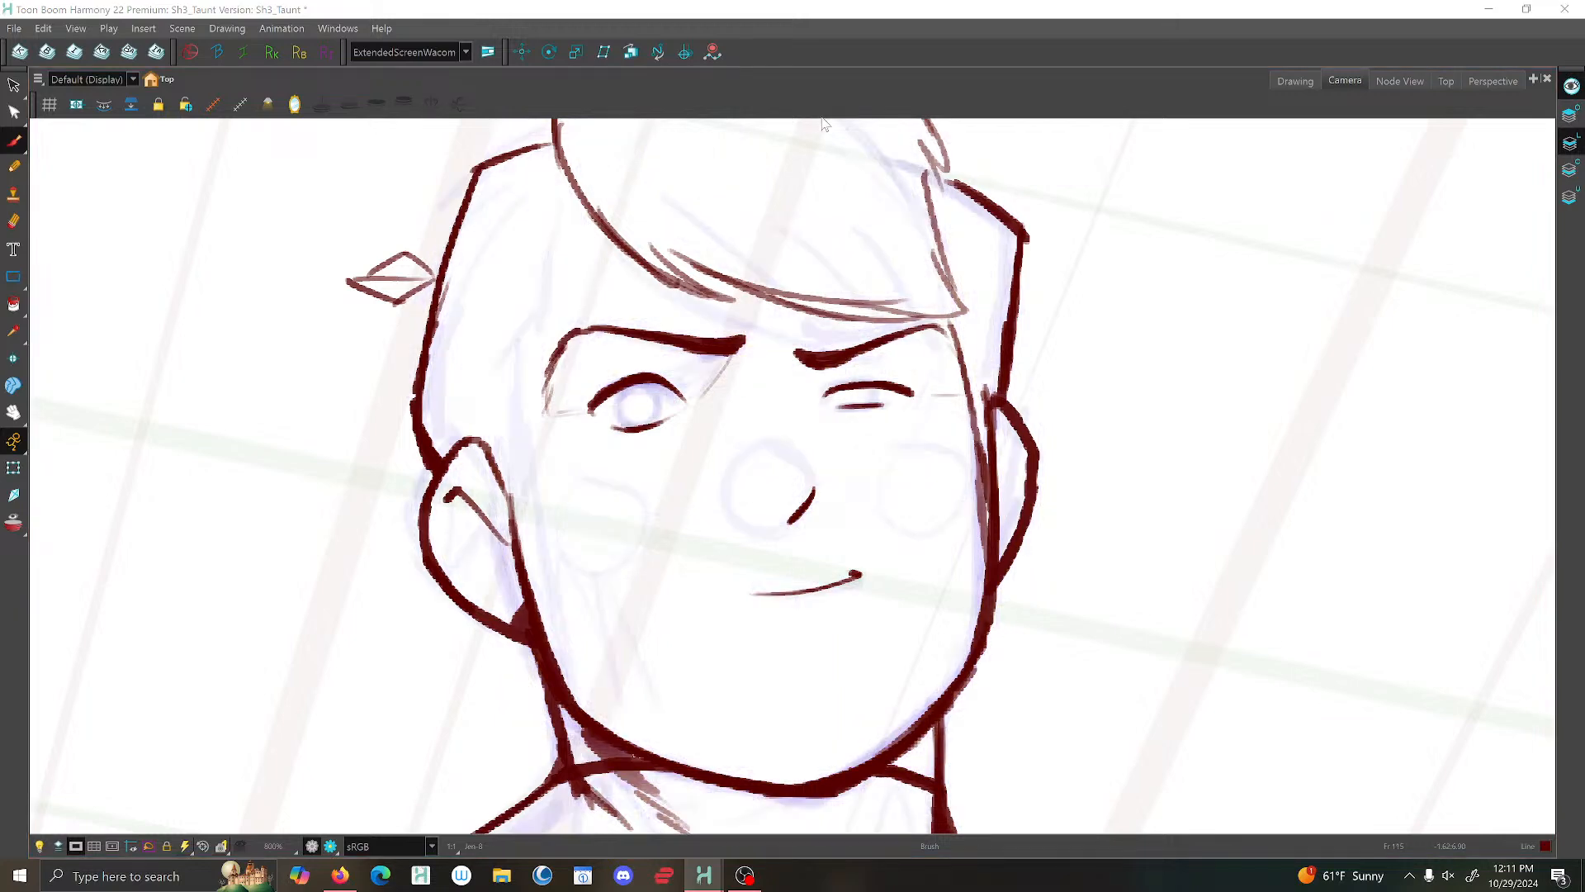
scroll(662, 427, up, 3)
mouse_move(667, 425)
mouse_down()
mouse_move(652, 365)
mouse_move(626, 349)
mouse_move(574, 373)
mouse_move(571, 412)
mouse_move(590, 428)
mouse_move(567, 395)
mouse_move(612, 346)
mouse_move(661, 369)
mouse_move(668, 402)
mouse_up()
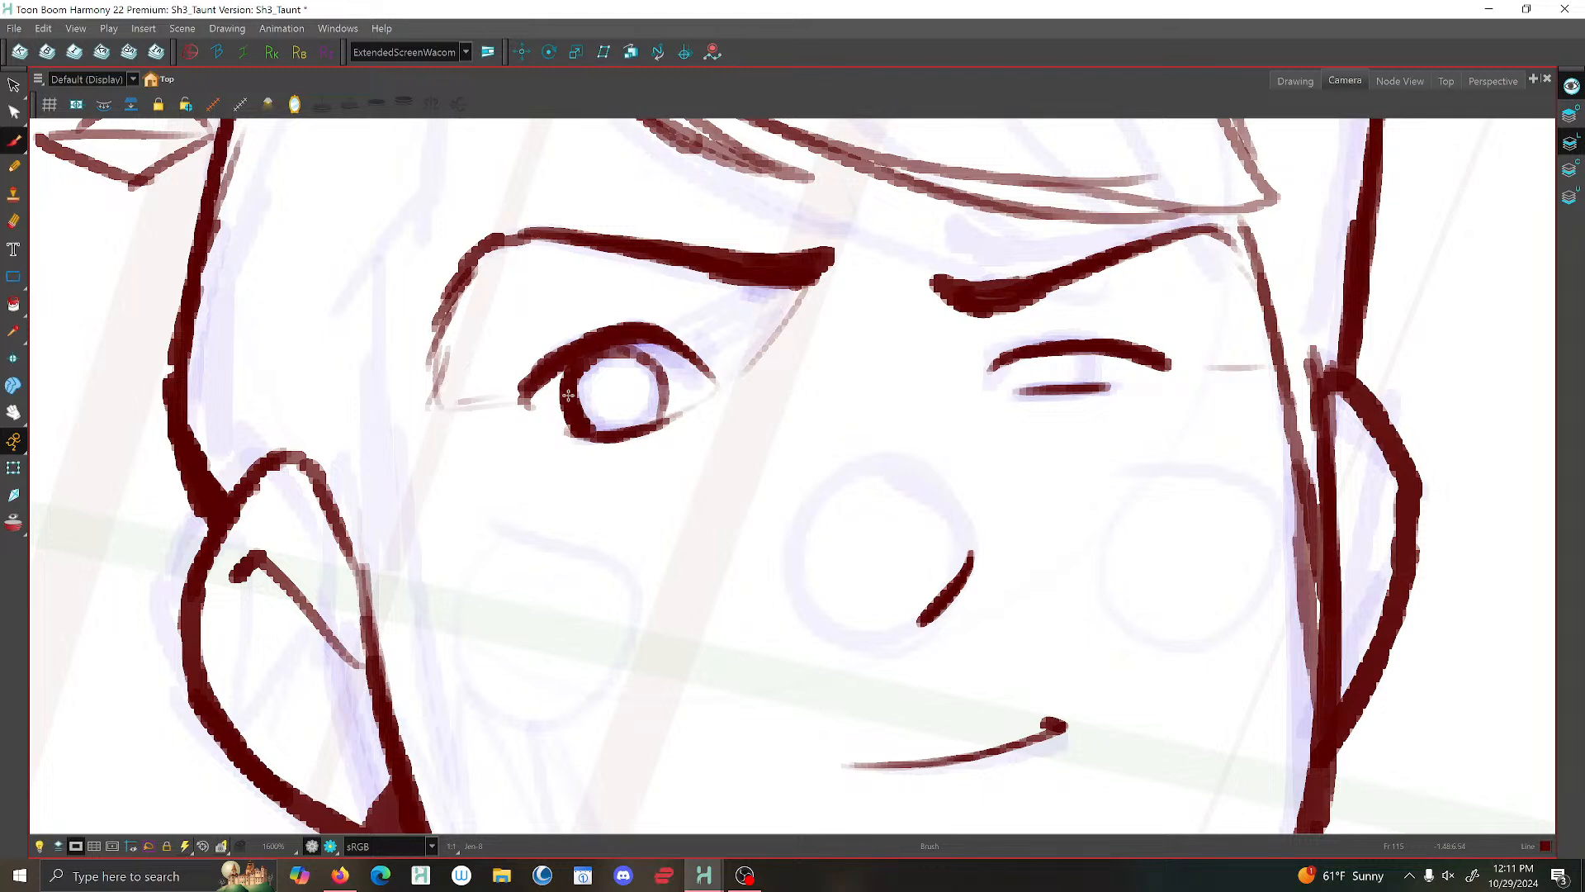
scroll(667, 403, down, 5)
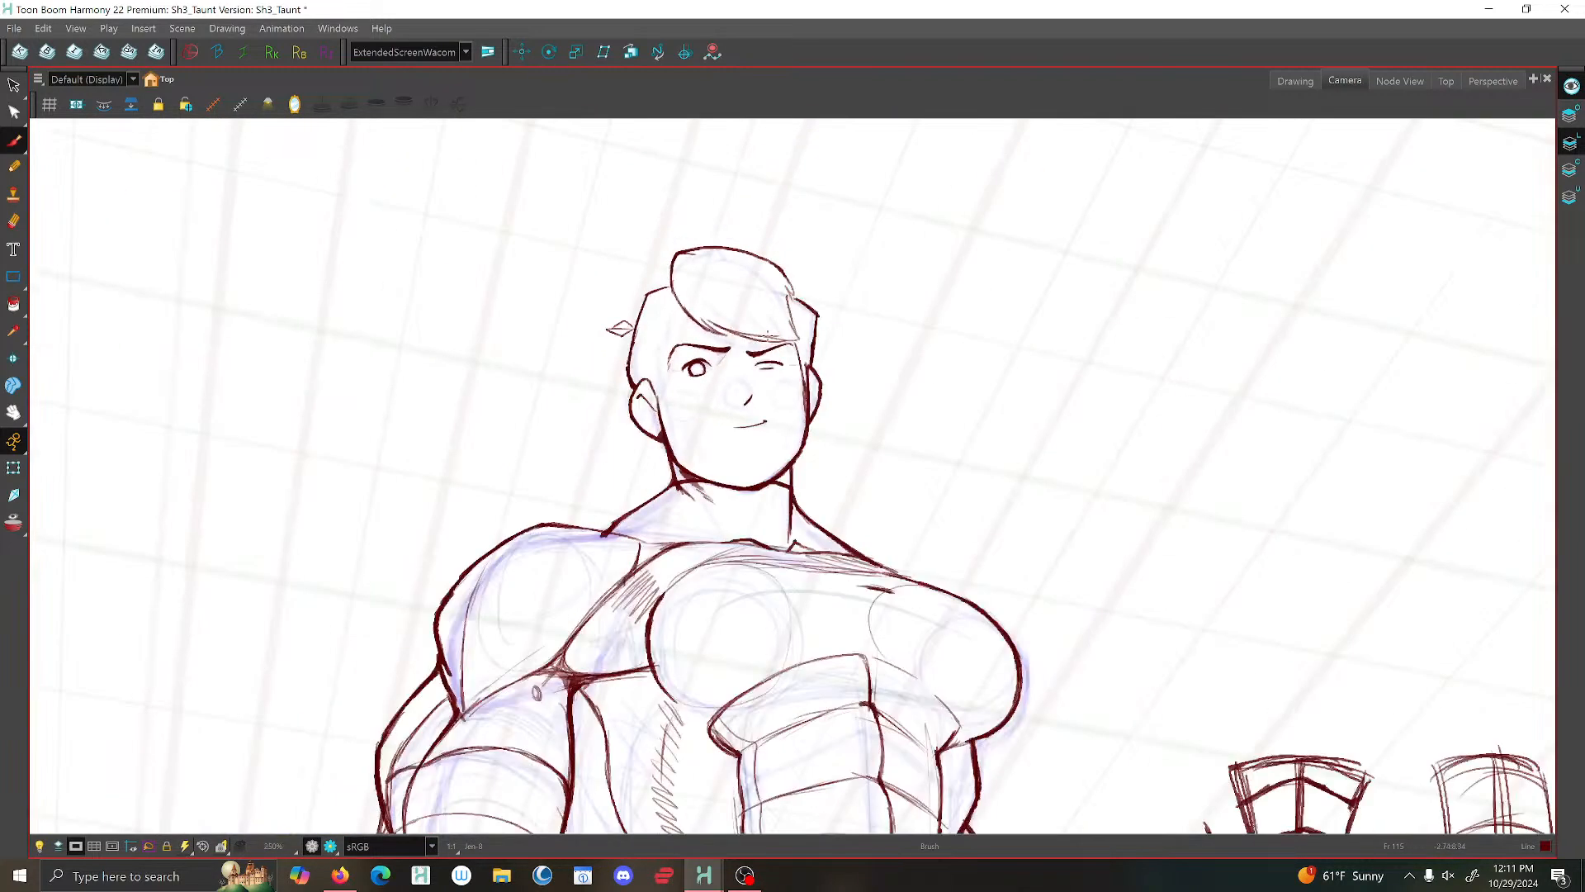
scroll(764, 339, down, 2)
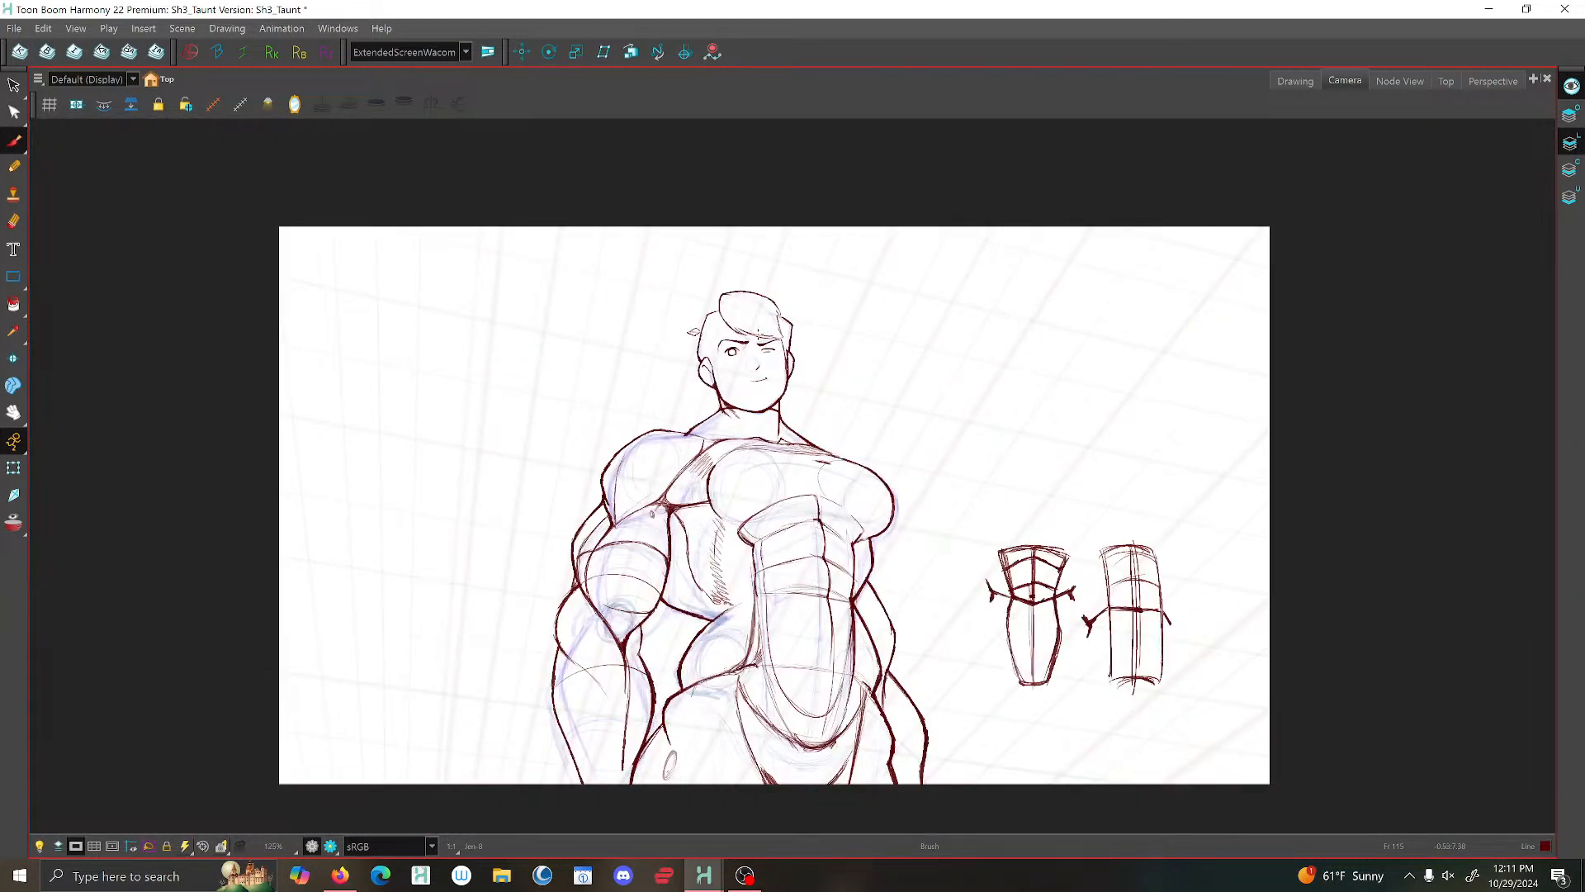
- Brush two short vertical strokes between the squinting eye's lids to form its partly covered iris
scroll(763, 346, up, 8)
mouse_move(768, 382)
mouse_down()
mouse_move(758, 426)
mouse_move(764, 388)
mouse_up()
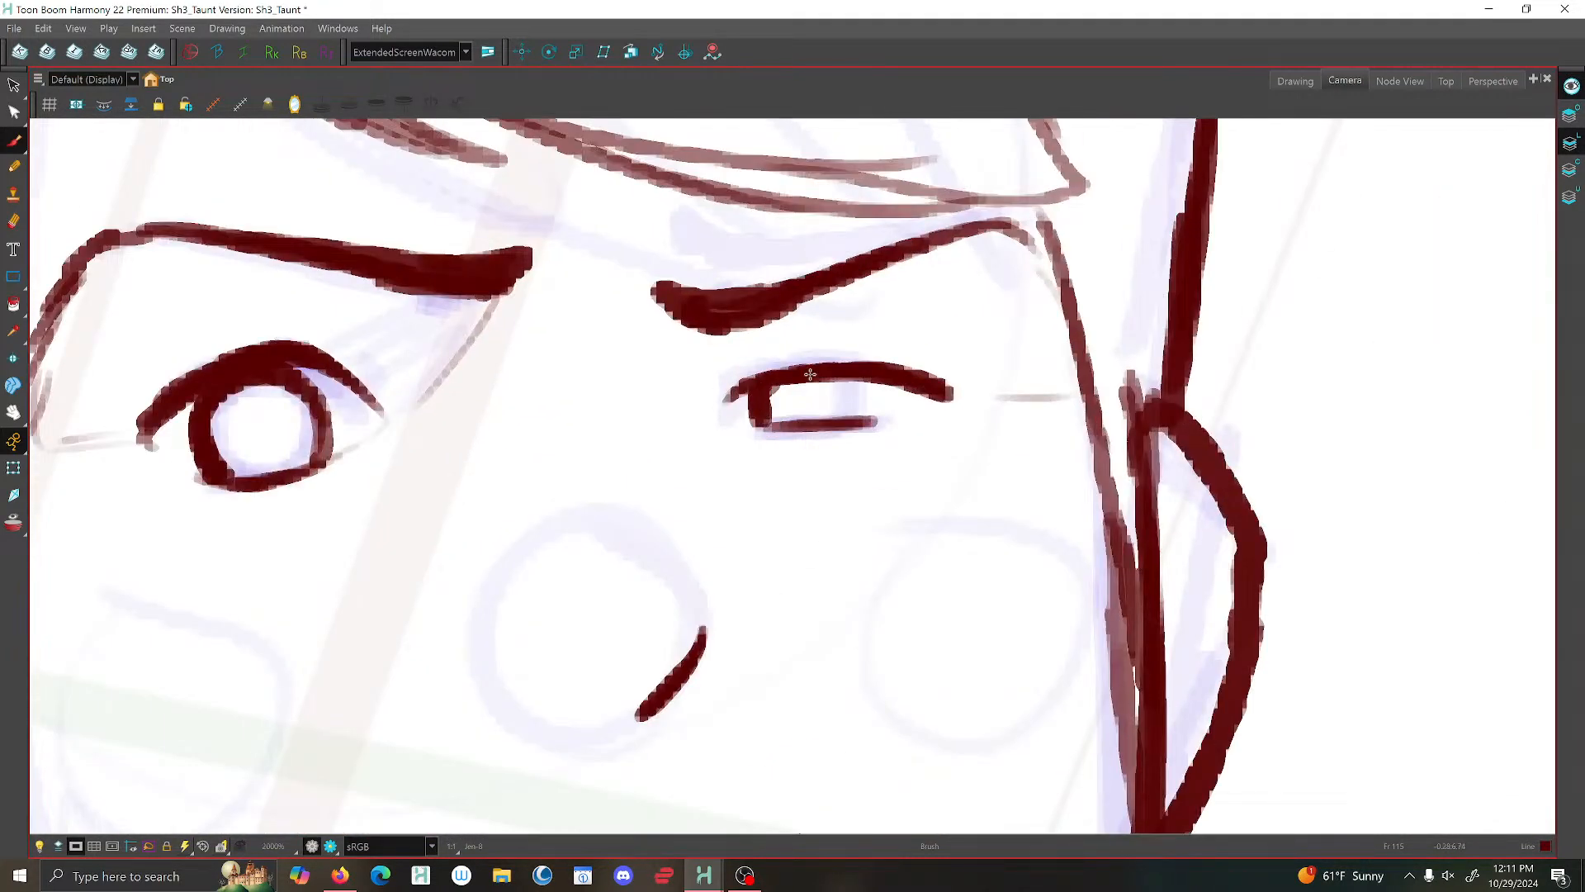
drag(861, 378, 866, 422)
scroll(859, 363, down, 4)
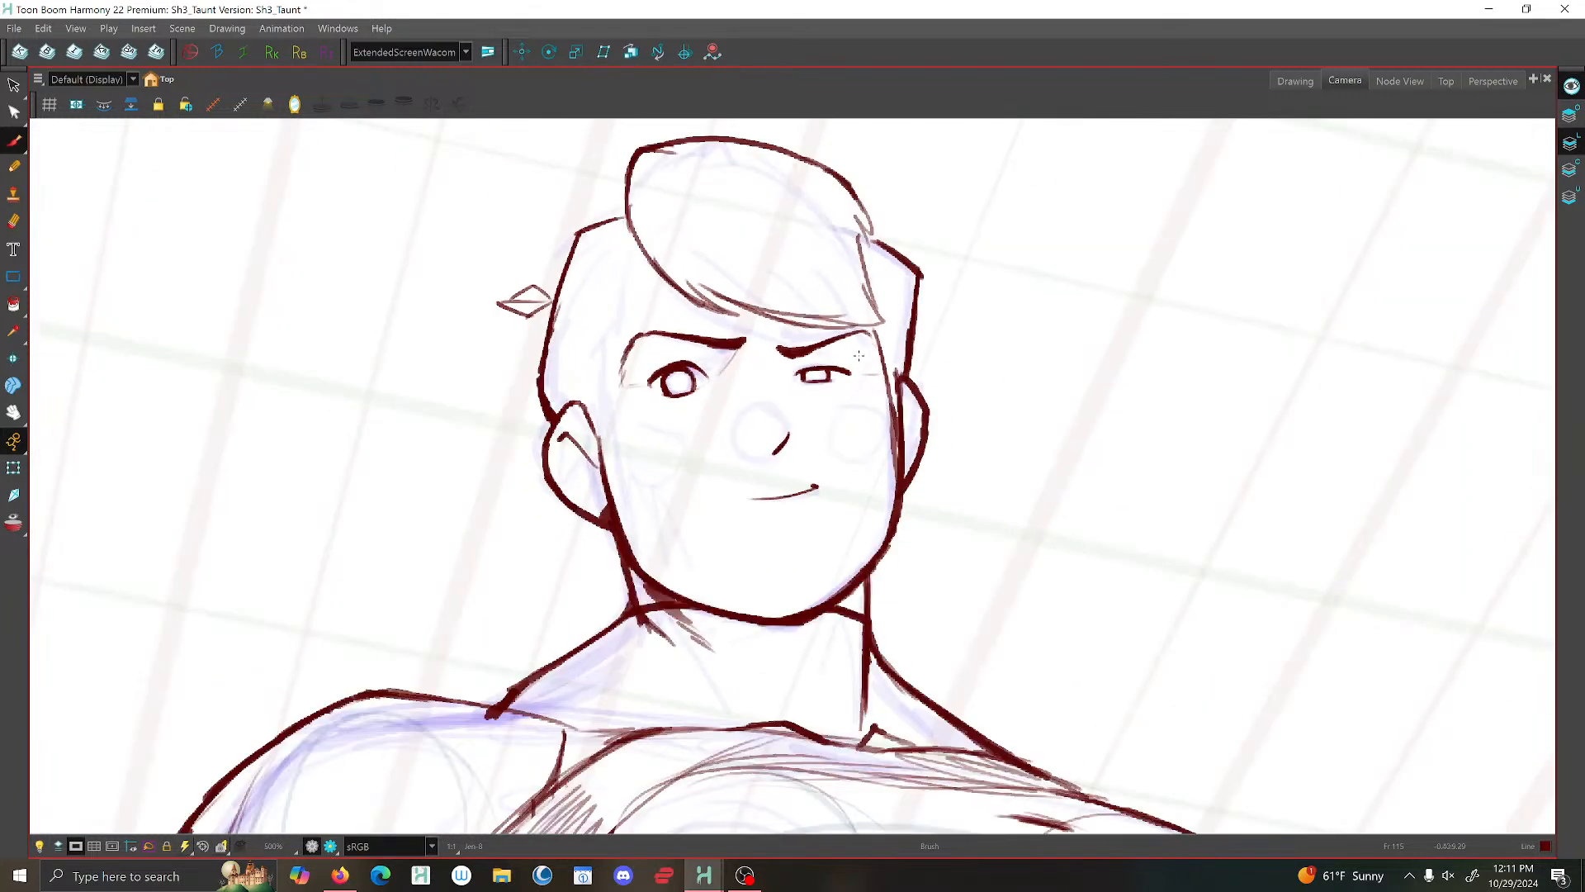
scroll(679, 395, up, 2)
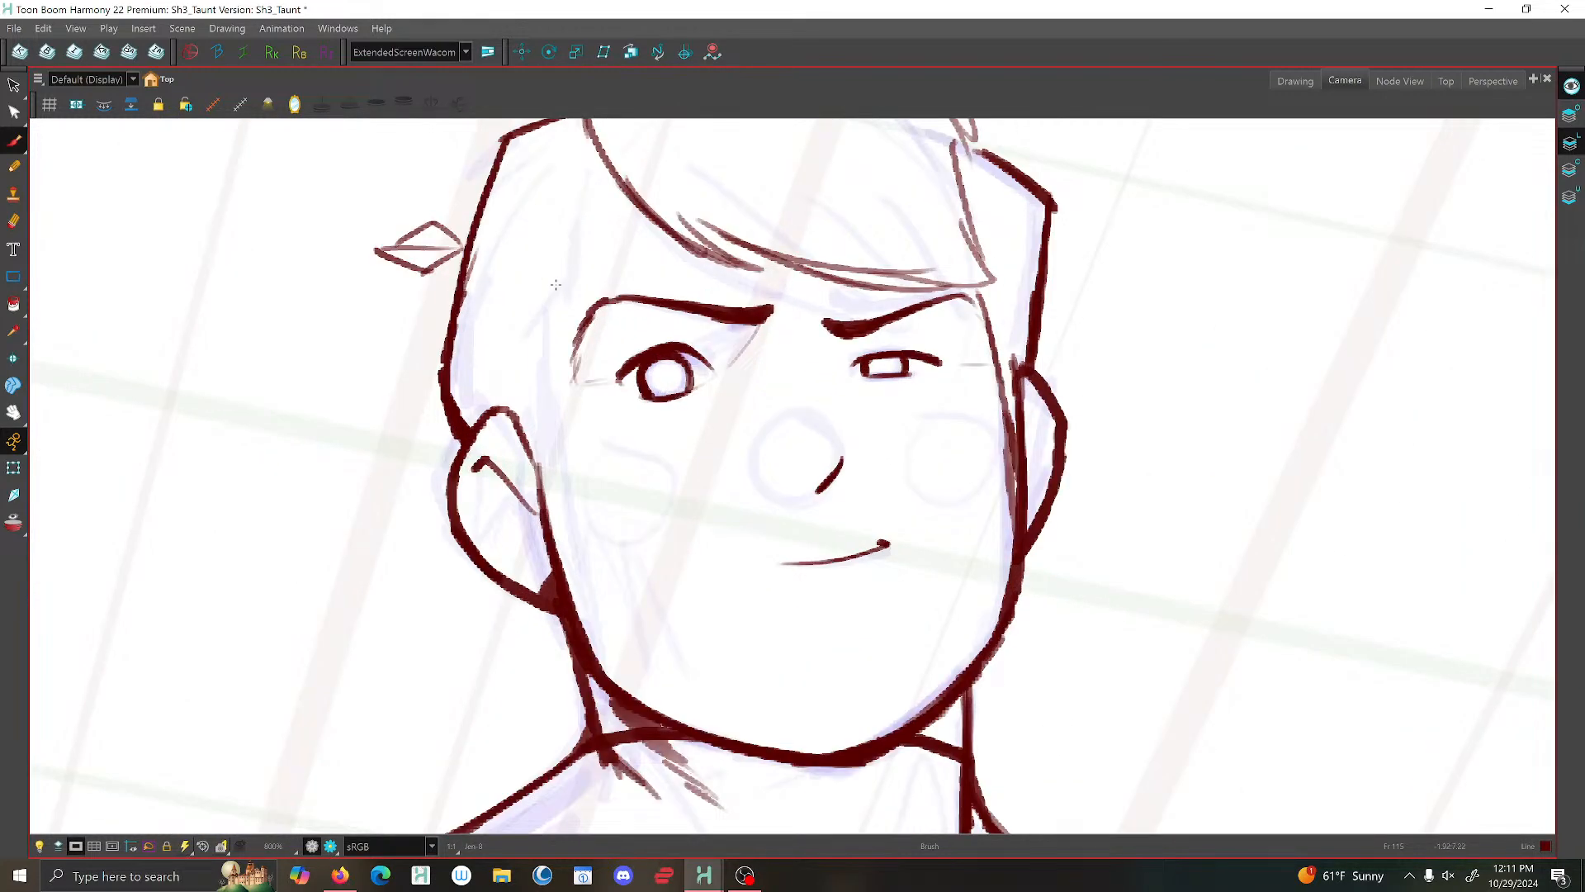
- Select the lower lid stroke of the wide-open eye with the Select tool and check the eye at full-figure scale
click(13, 86)
scroll(658, 401, up, 3)
mouse_move(687, 444)
mouse_down()
mouse_move(679, 347)
mouse_move(668, 421)
mouse_move(617, 385)
mouse_move(607, 431)
mouse_move(713, 371)
mouse_move(765, 356)
mouse_up()
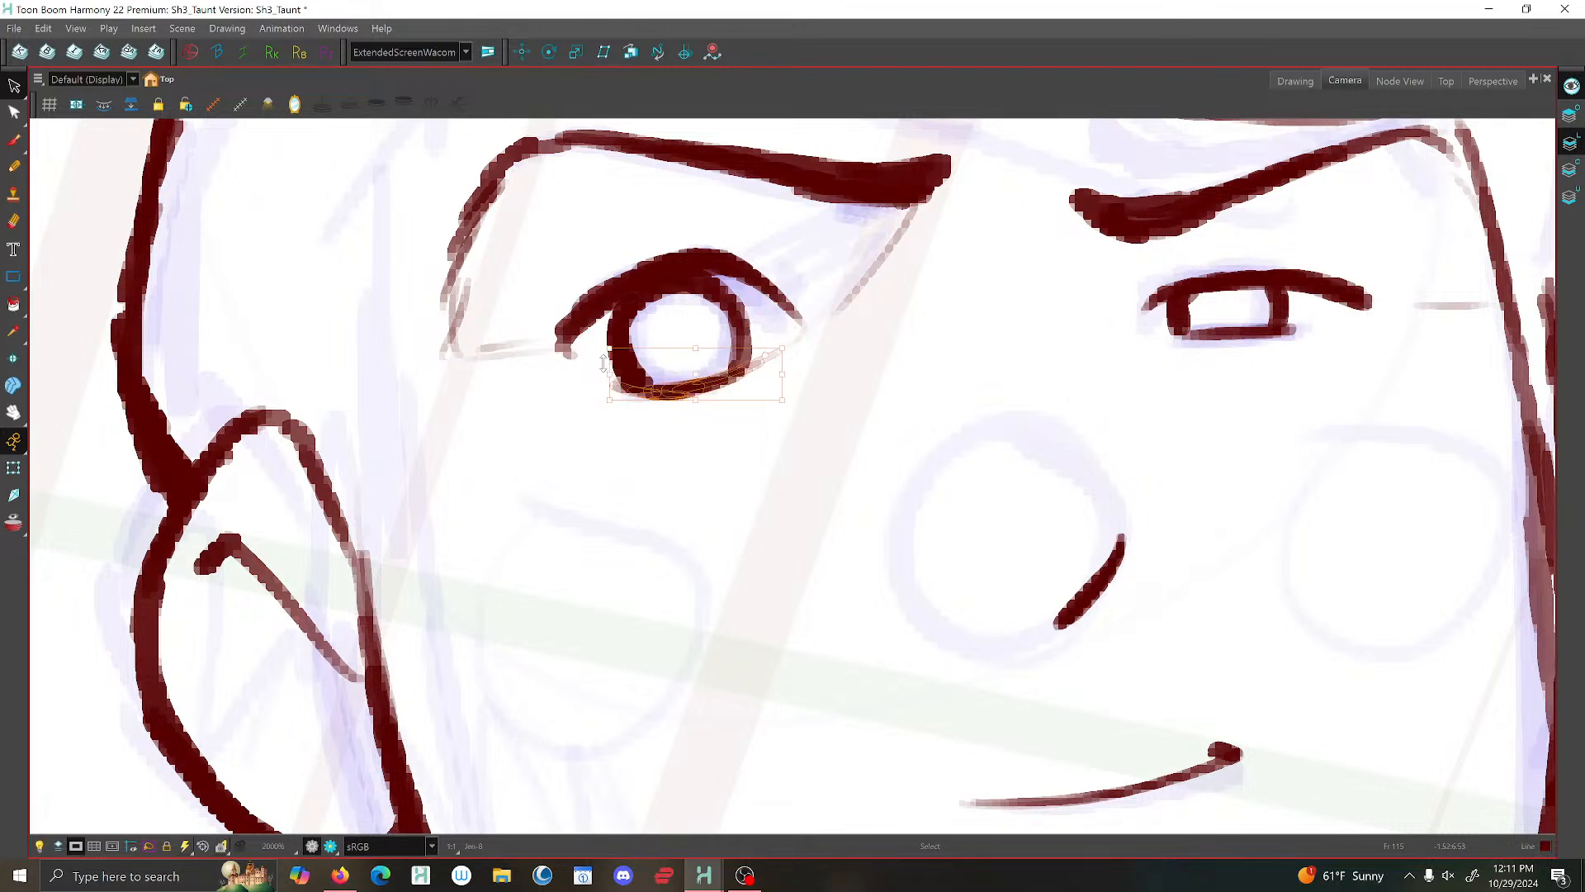
scroll(603, 363, up, 1)
scroll(611, 361, down, 8)
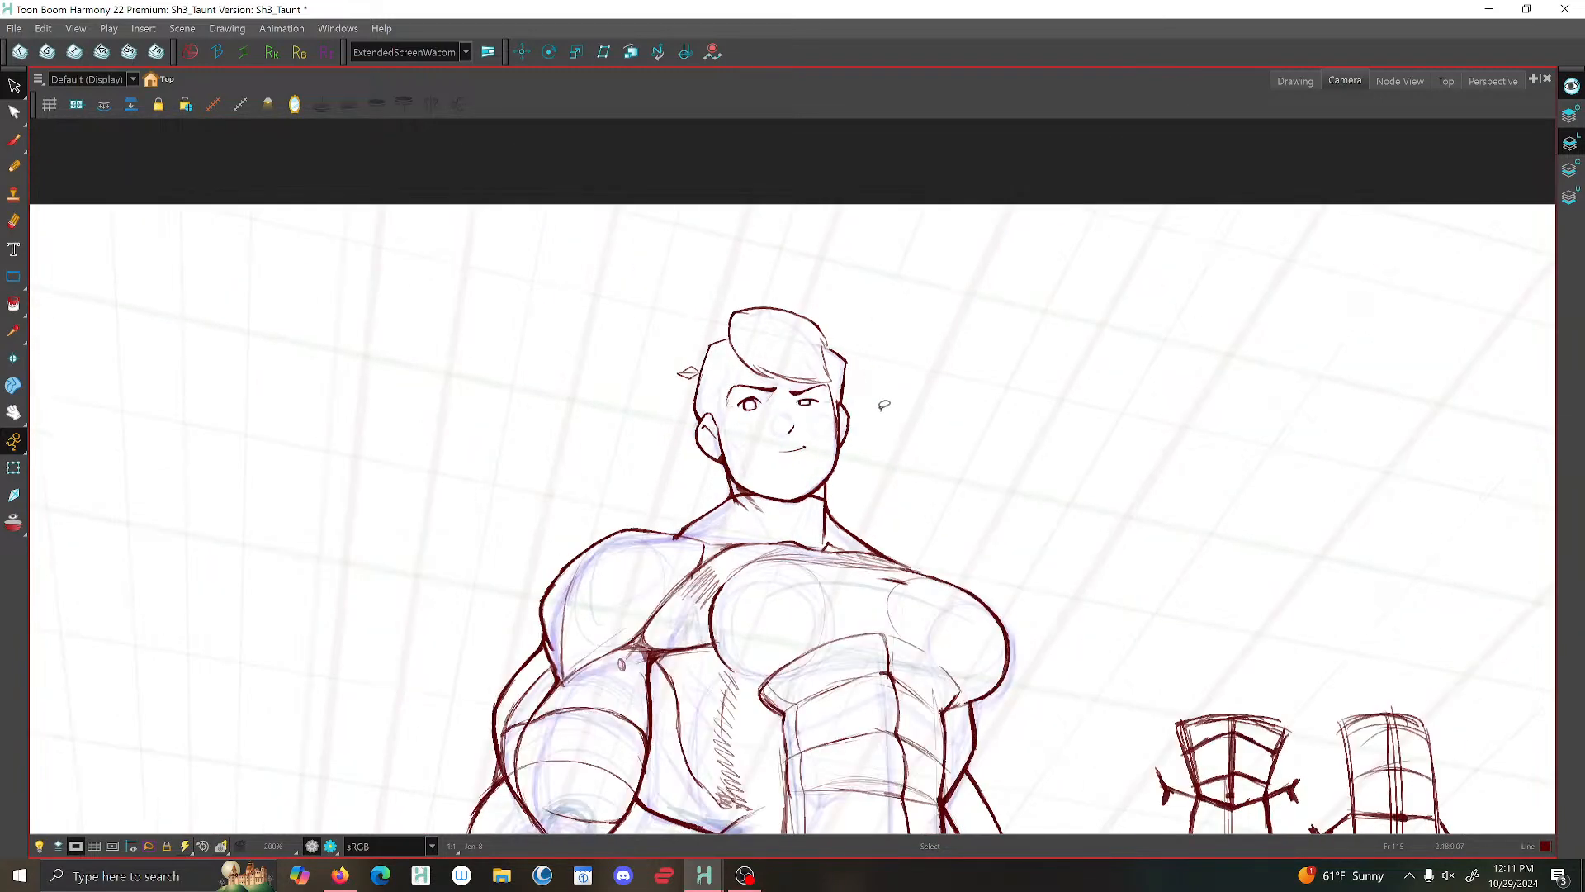
- Brush a short frown crease at the inner end of the eyebrow above the squinting eye
key(alt+b)
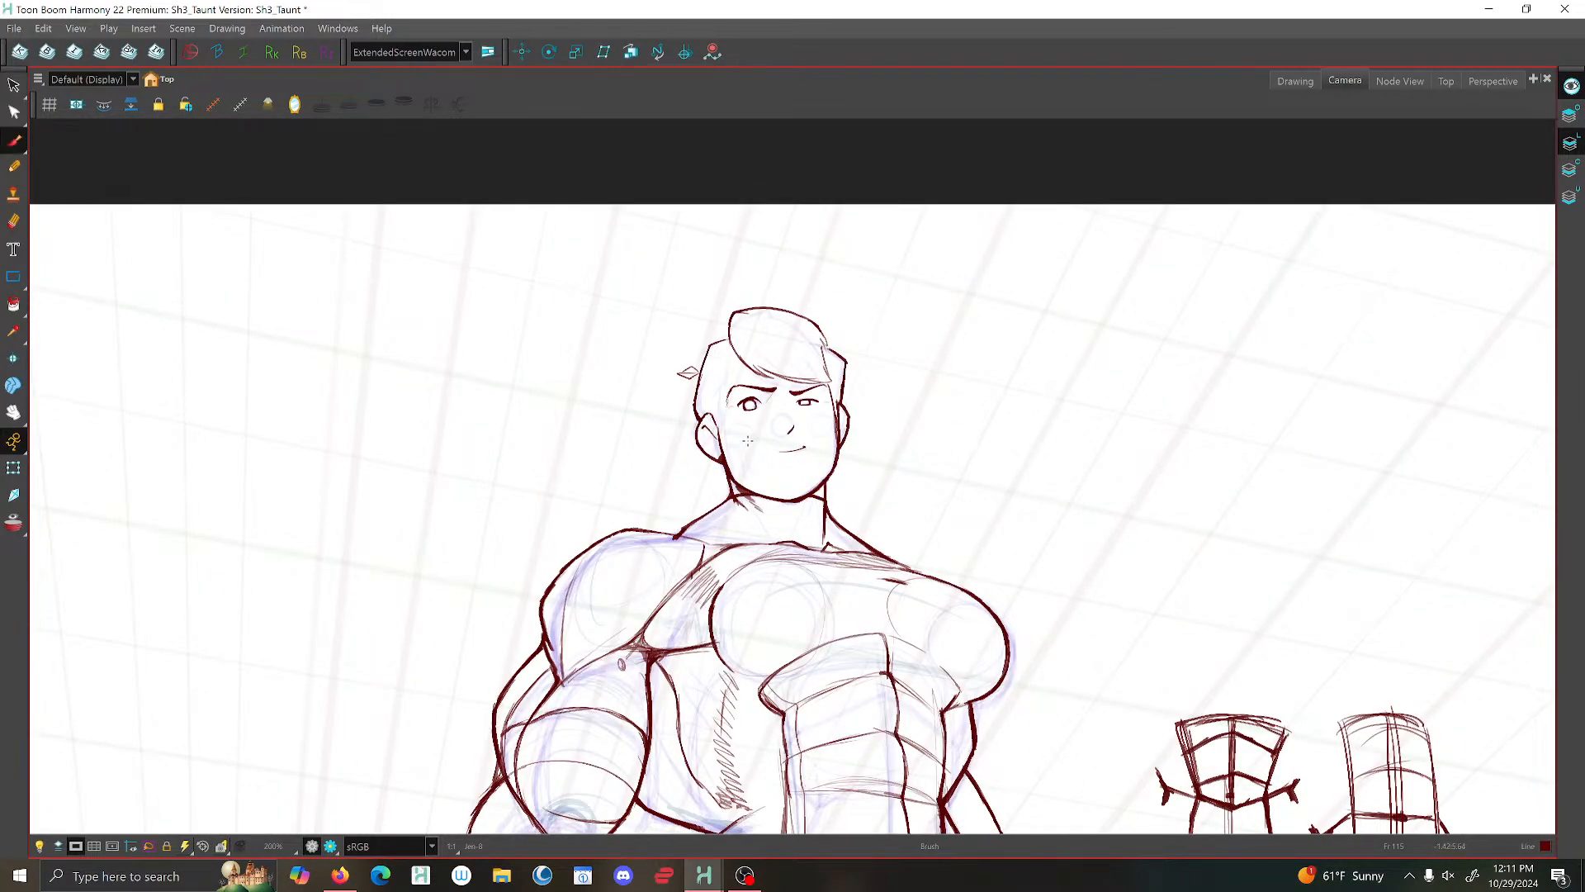
scroll(747, 441, up, 5)
scroll(826, 346, up, 1)
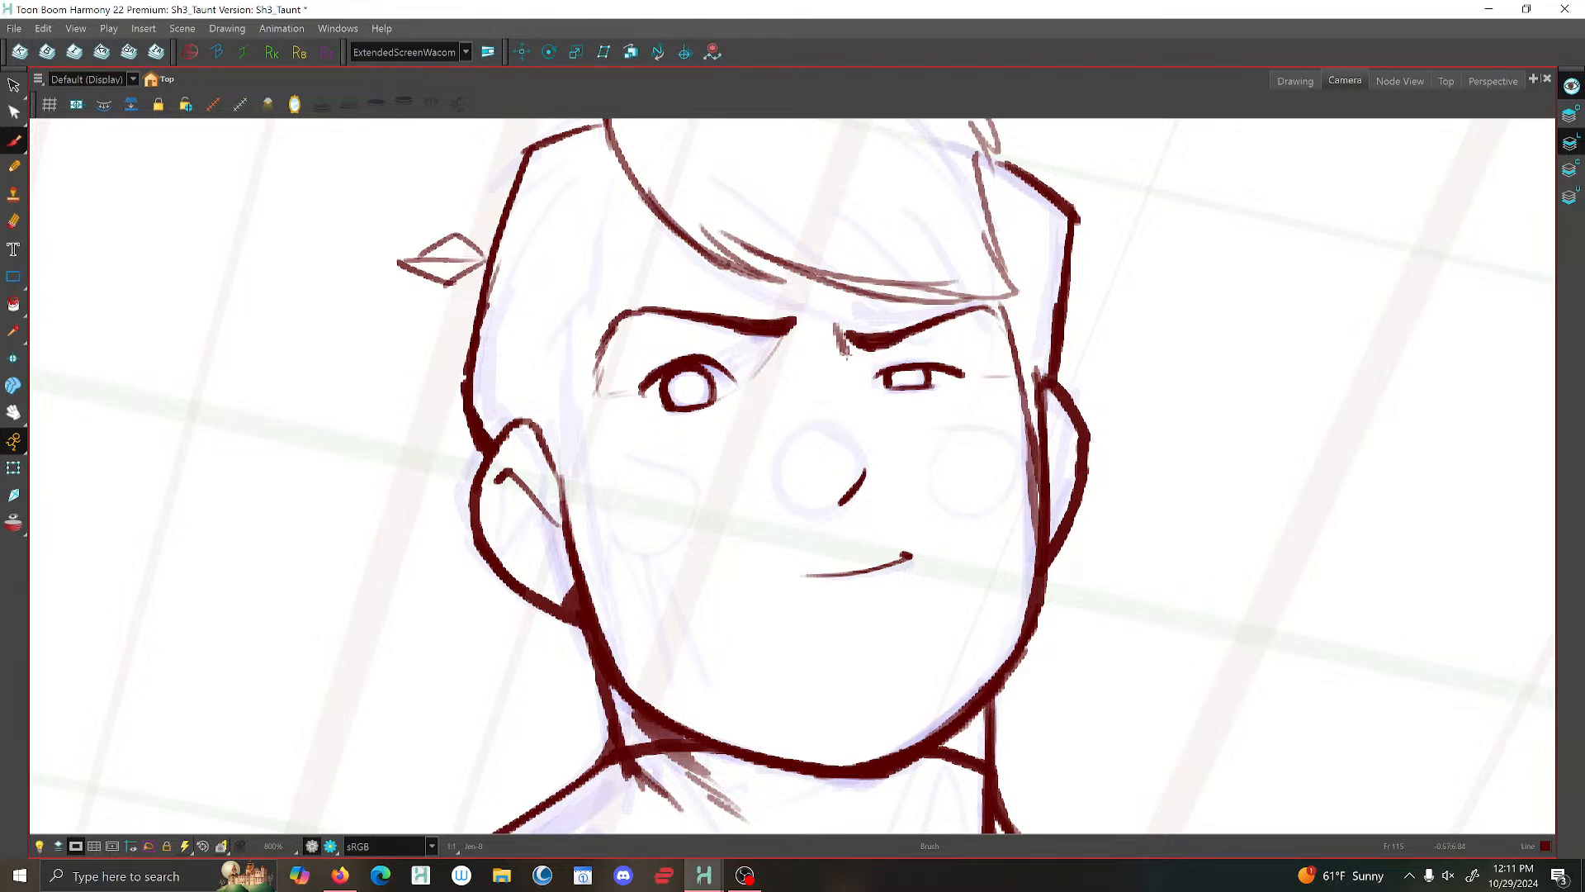
scroll(901, 330, down, 3)
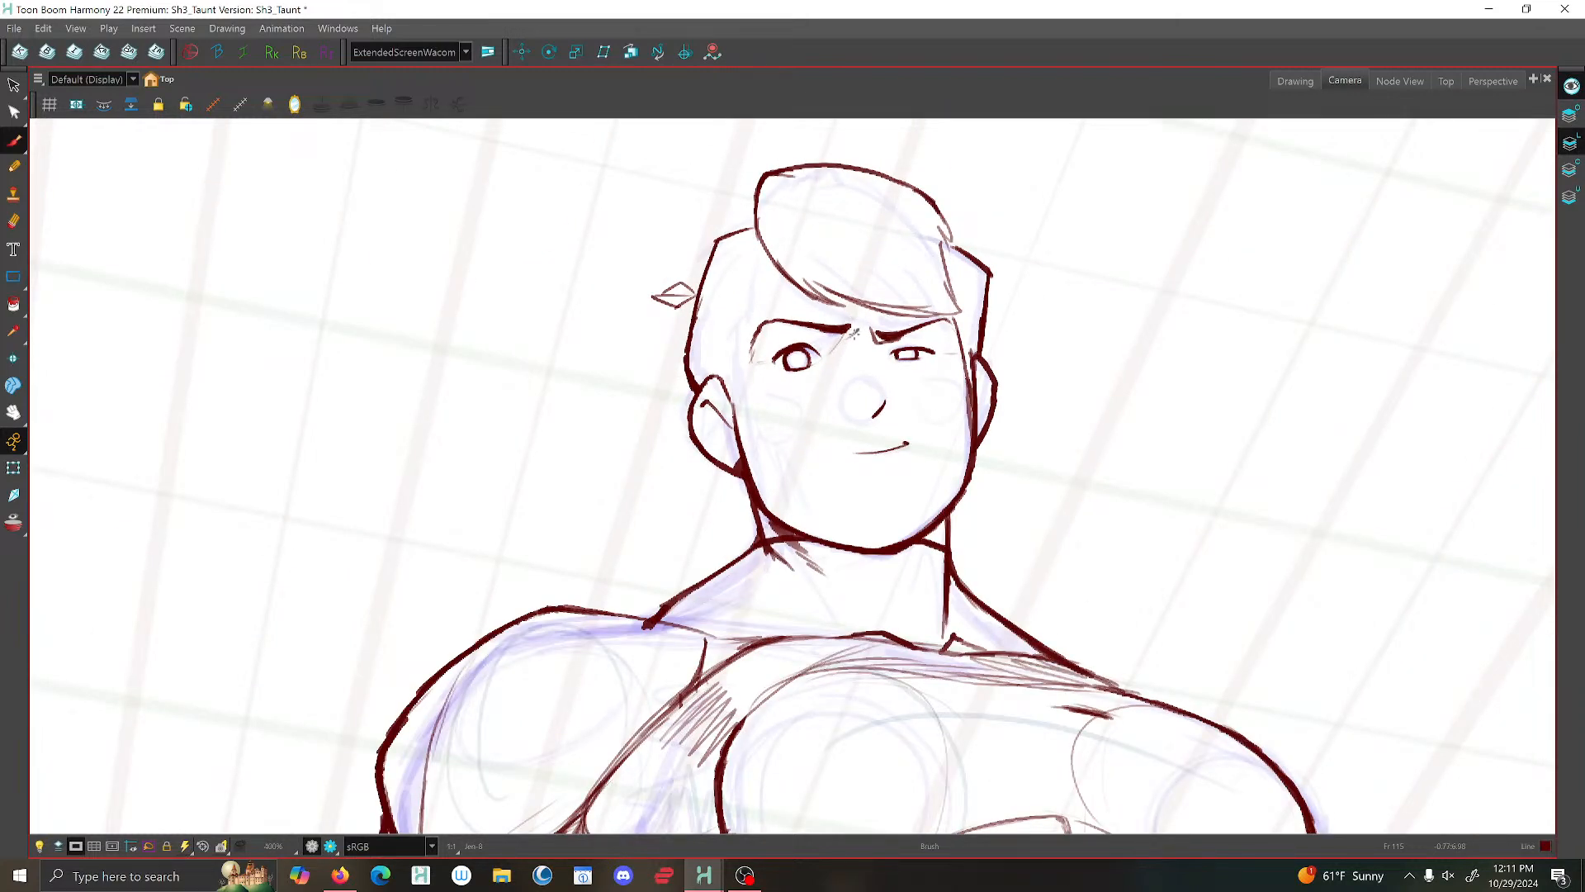
scroll(869, 352, down, 3)
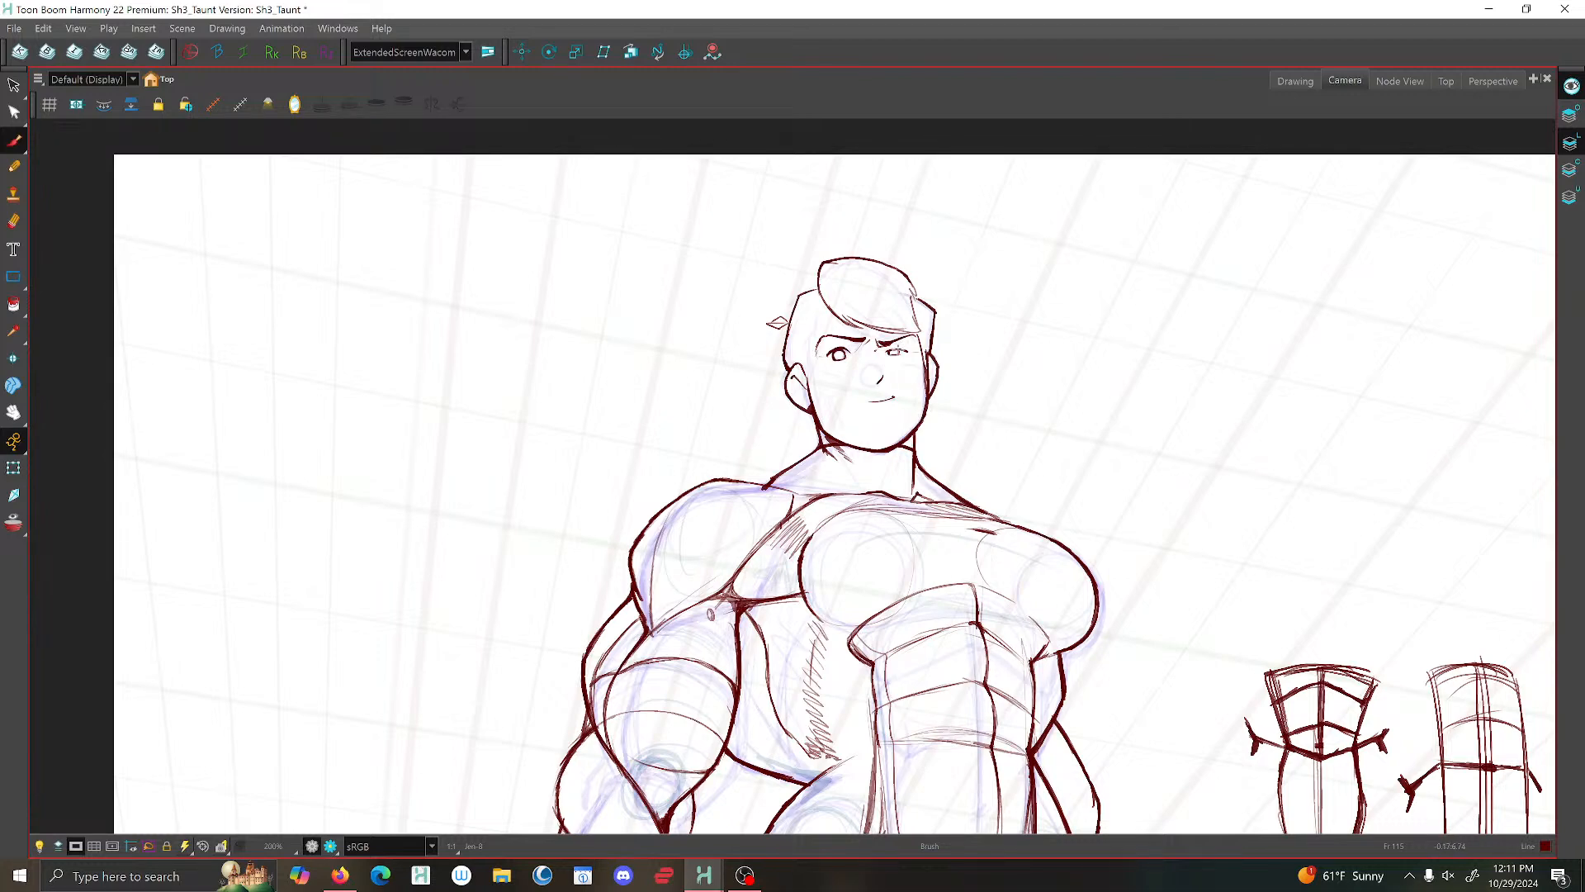
- Brush a short crease line beneath the squinting eye and check the expression on the full figure
scroll(949, 350, up, 3)
scroll(908, 350, down, 3)
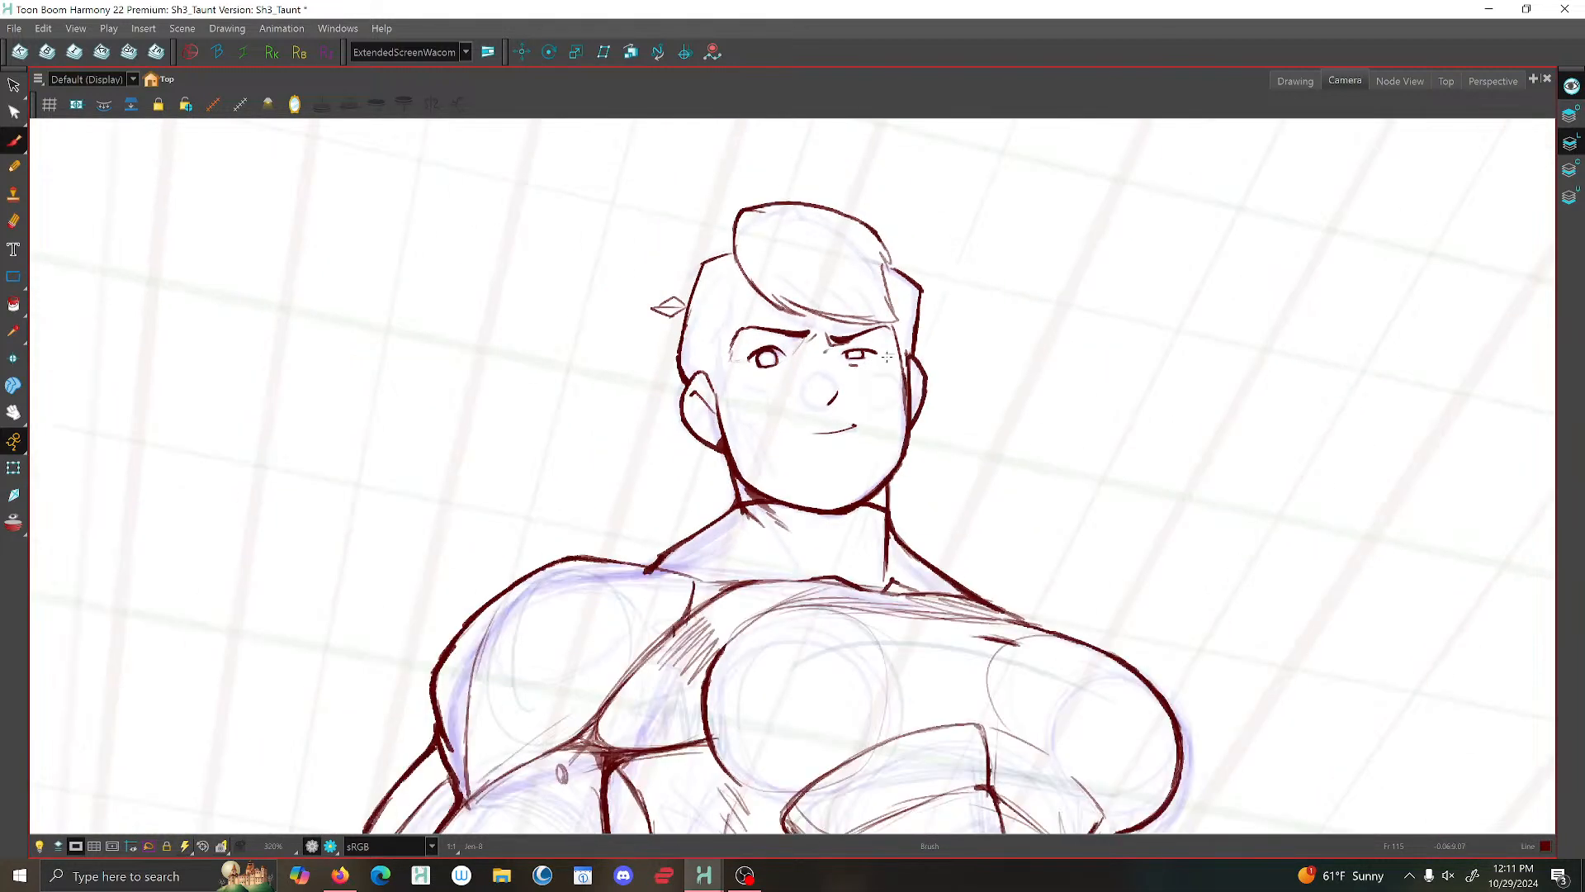
scroll(908, 350, down, 2)
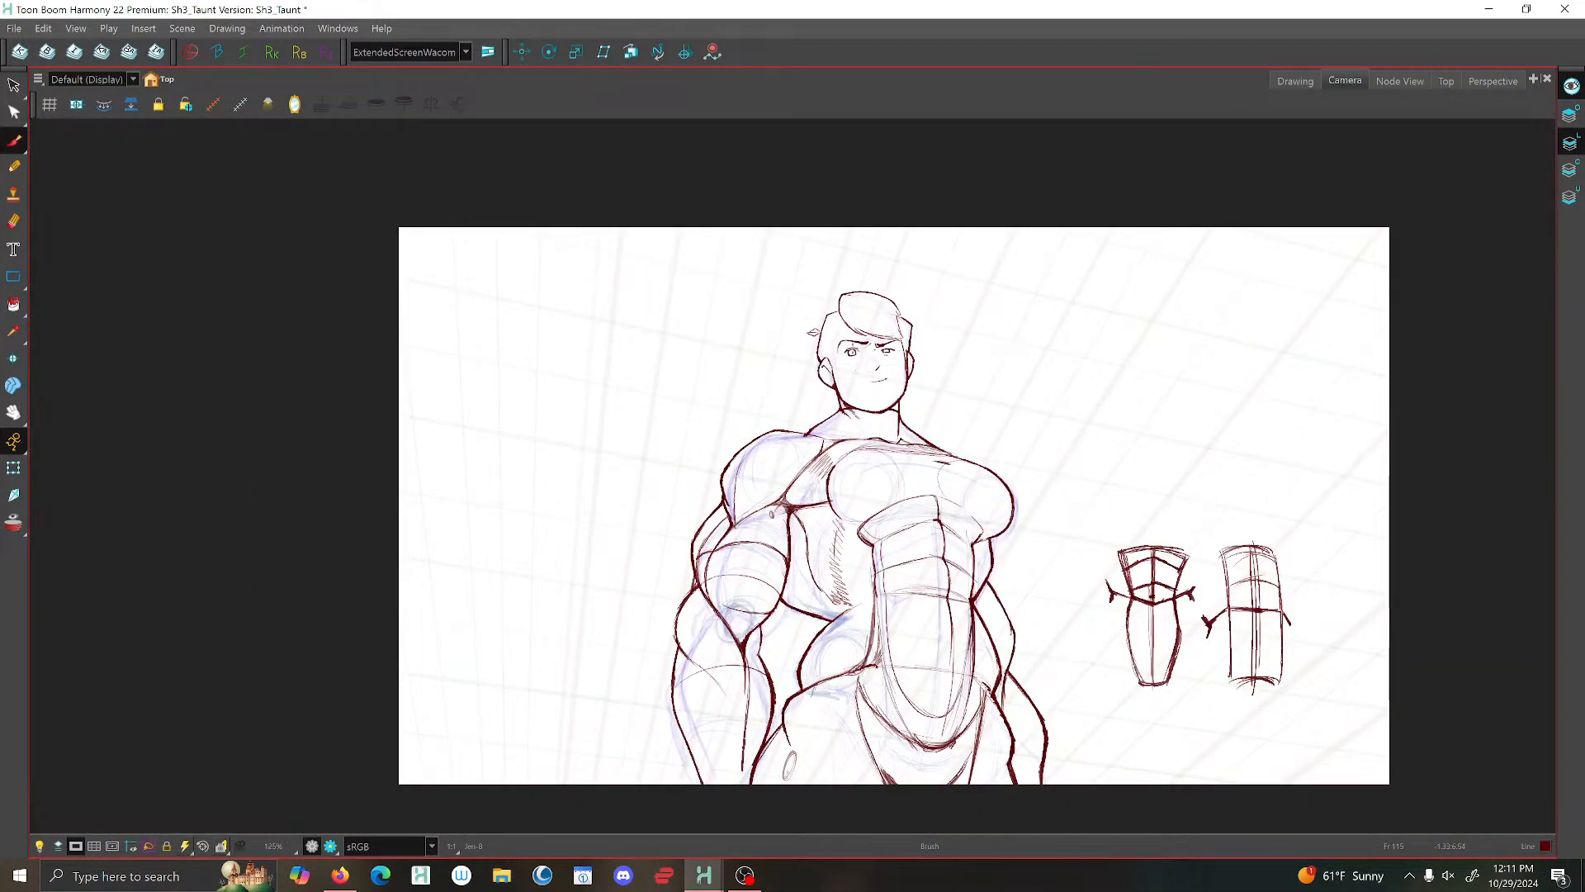
scroll(849, 325, up, 3)
key(Return)
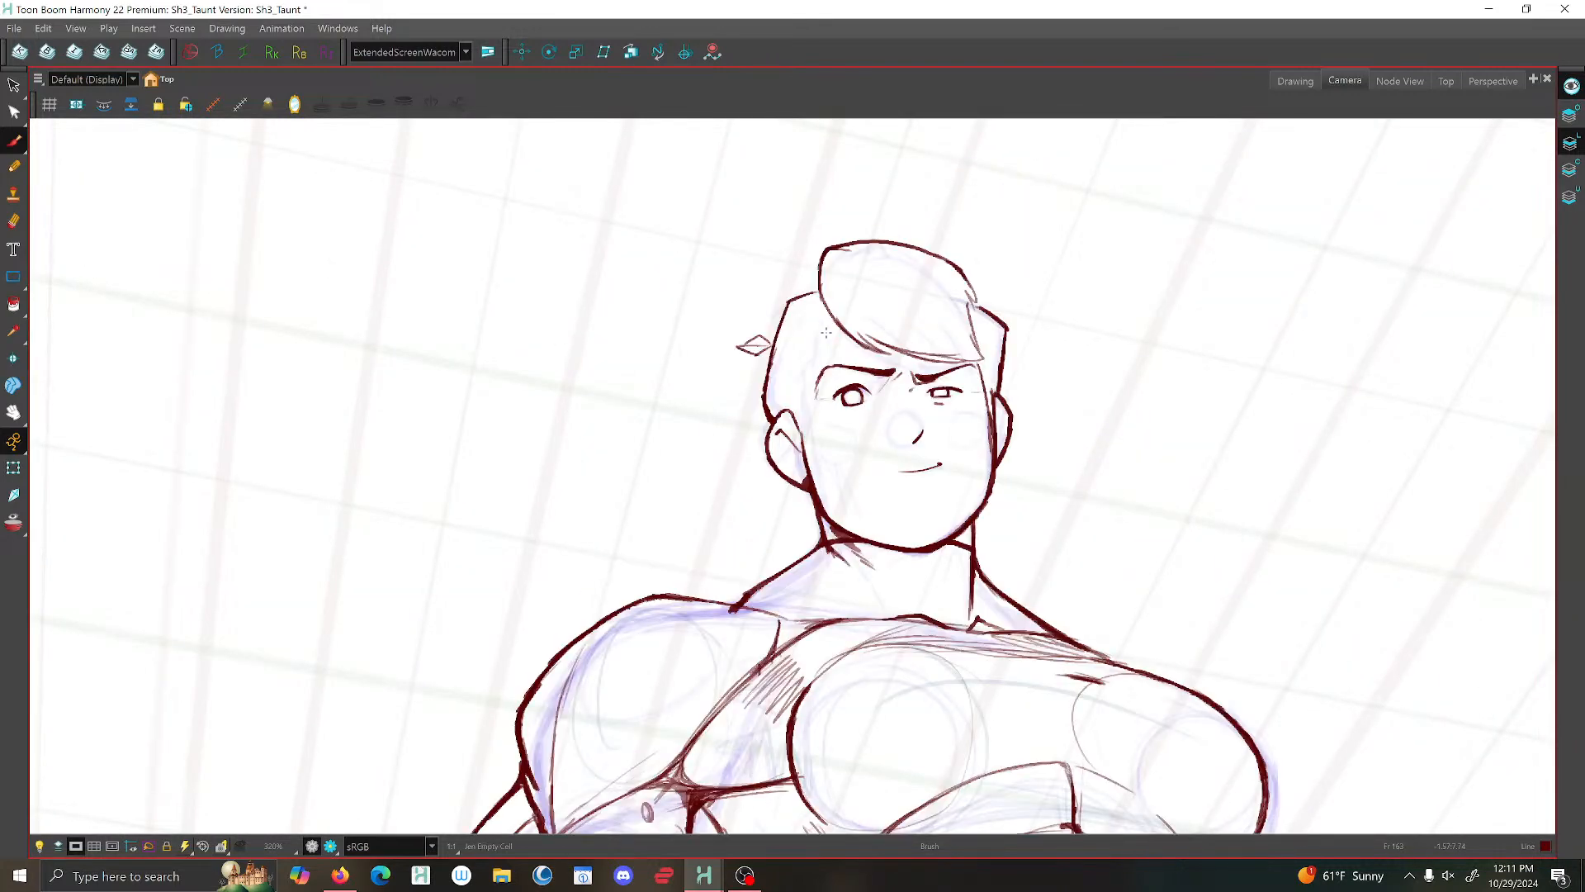
- Brush the near hairline from the fringe down the temple, ending in a pointed sideburn in front of the near ear
scroll(805, 338, up, 2)
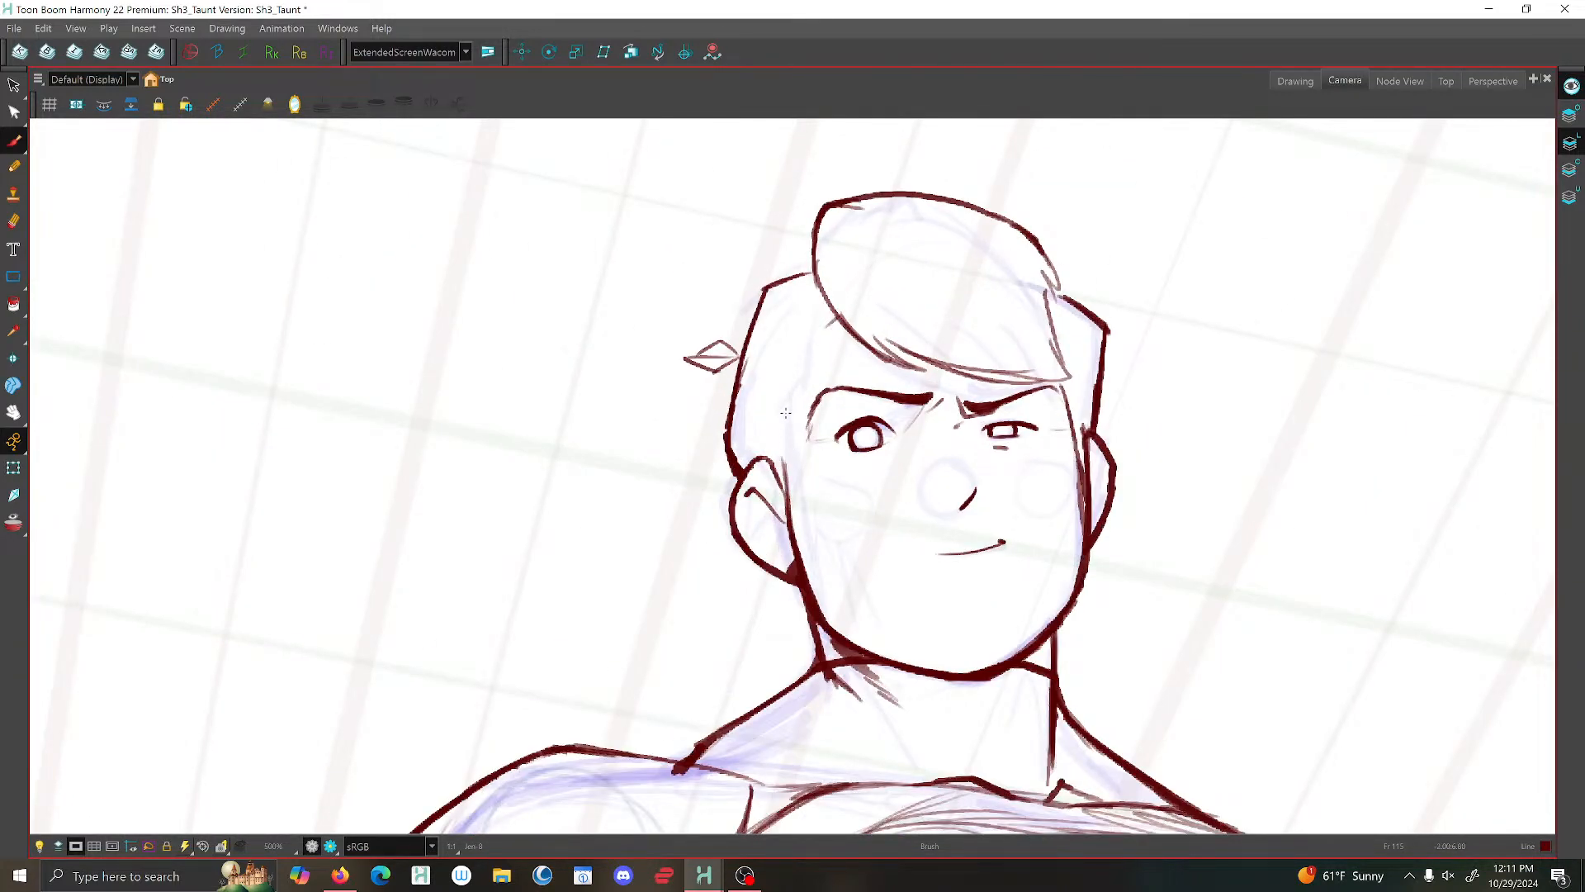
mouse_move(785, 412)
mouse_down()
mouse_move(793, 505)
mouse_move(764, 460)
mouse_move(788, 503)
mouse_move(786, 431)
mouse_move(798, 503)
mouse_up()
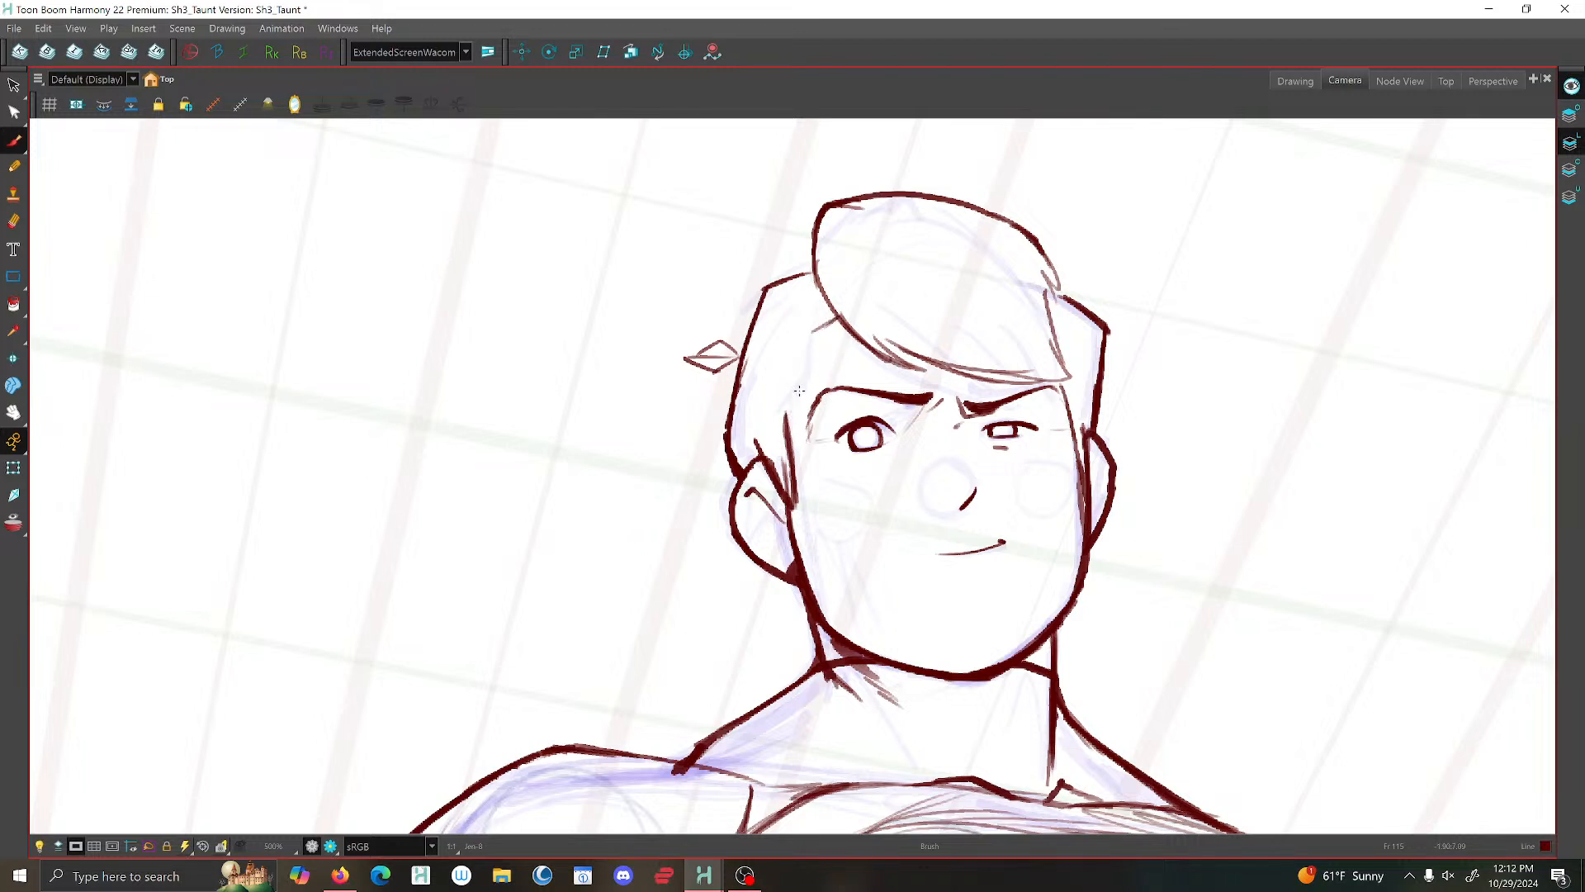
mouse_move(834, 315)
mouse_down()
mouse_move(803, 330)
mouse_move(793, 472)
mouse_up()
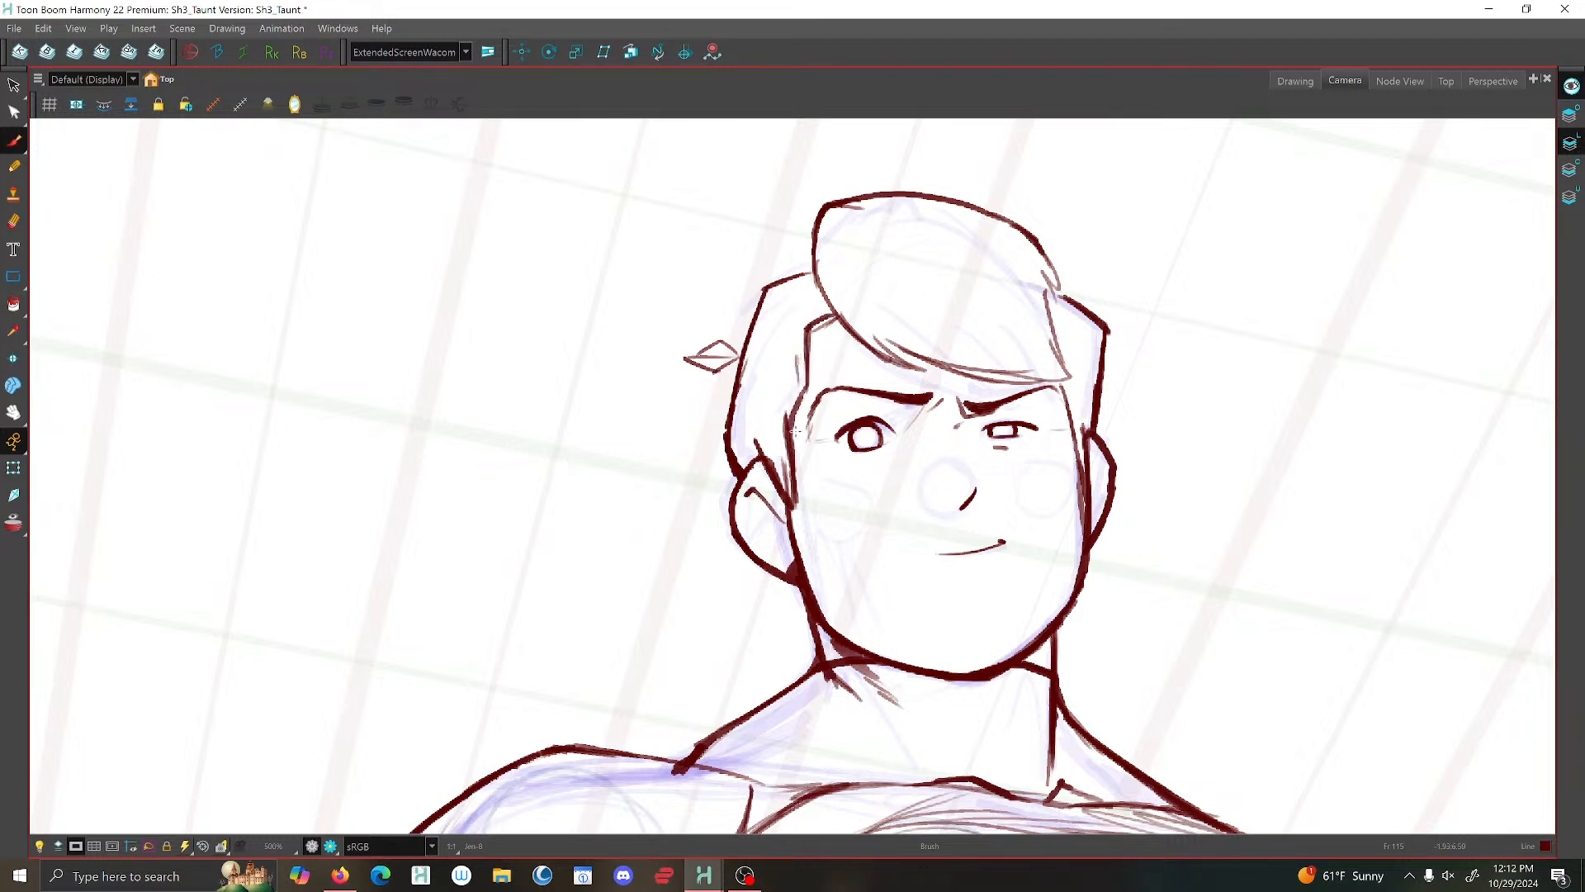
- Delete two surplus strokes along the near sideburn and temple hairline and check the head on the full figure
key(alt+s)
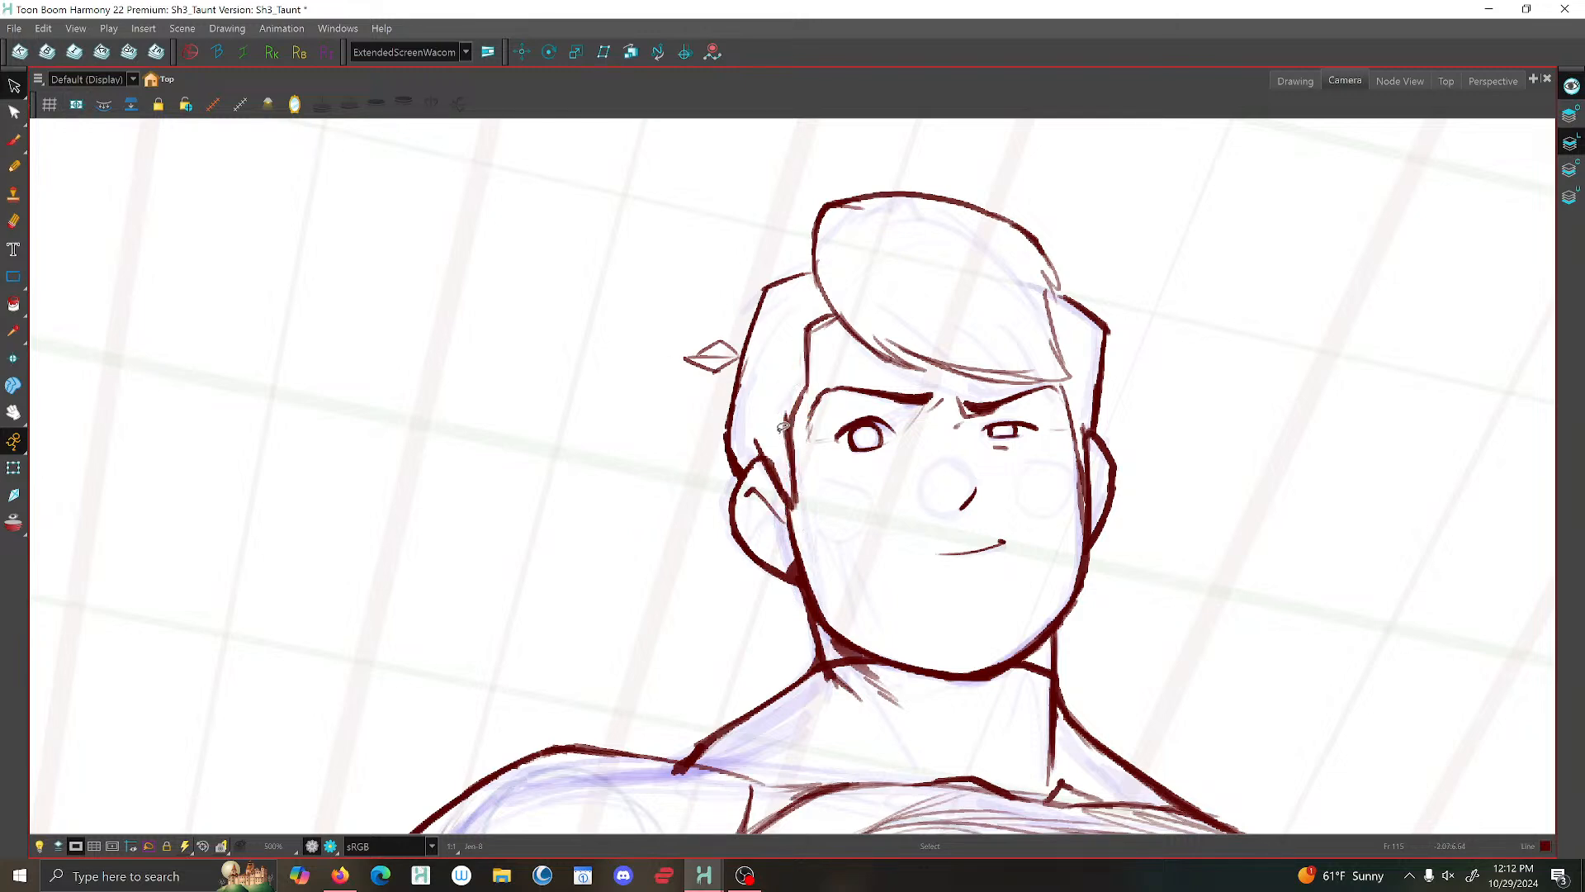
click(785, 413)
key(Delete)
click(805, 362)
key(Delete)
scroll(865, 317, down, 4)
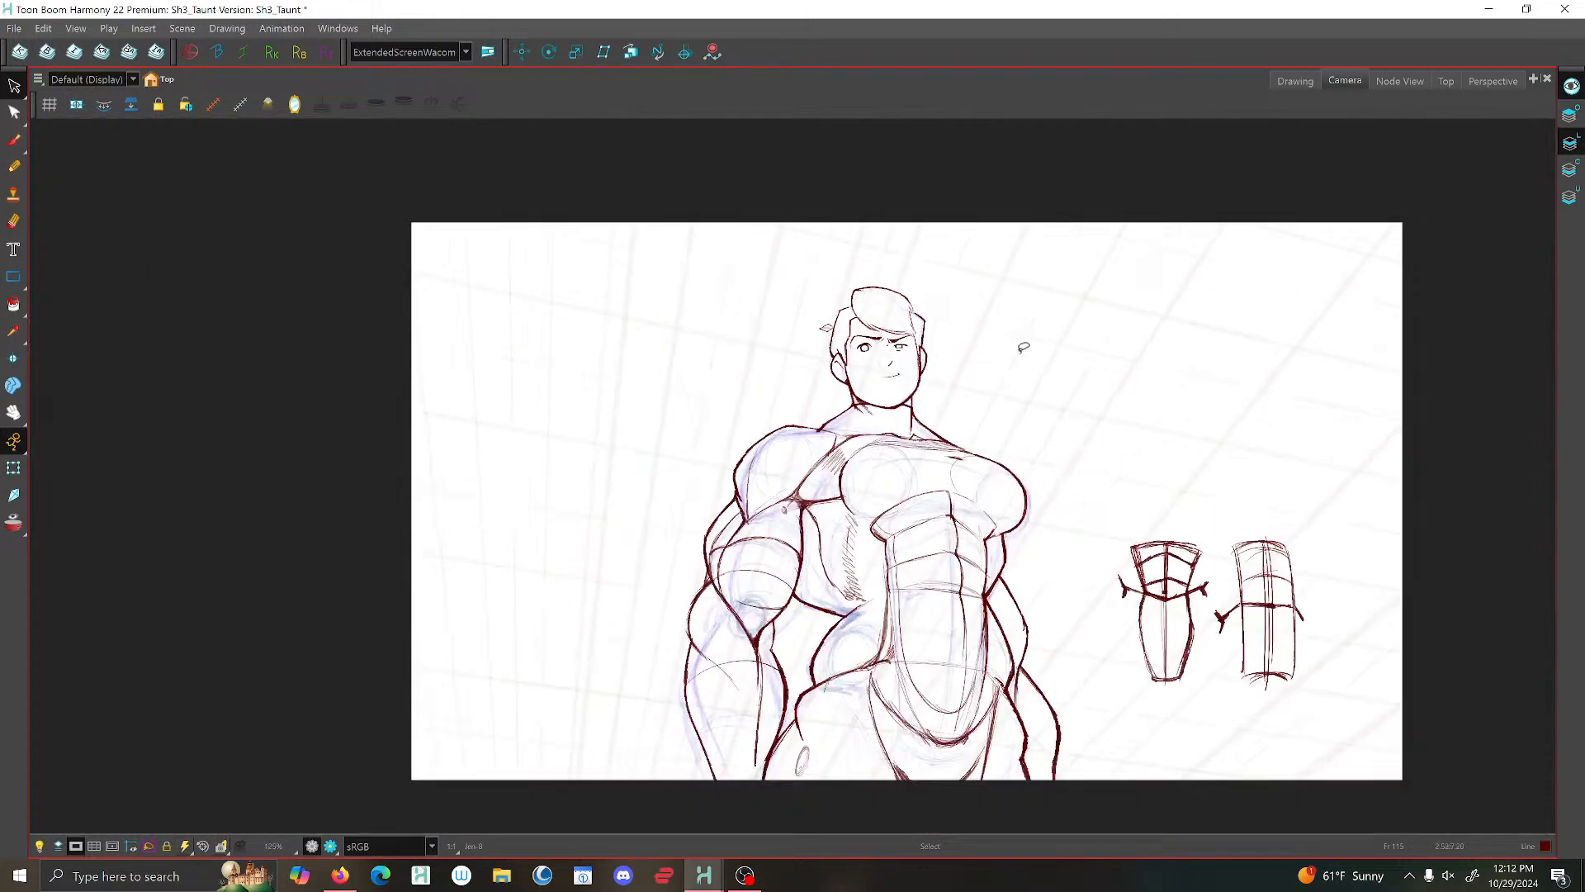
scroll(1000, 361, down, 2)
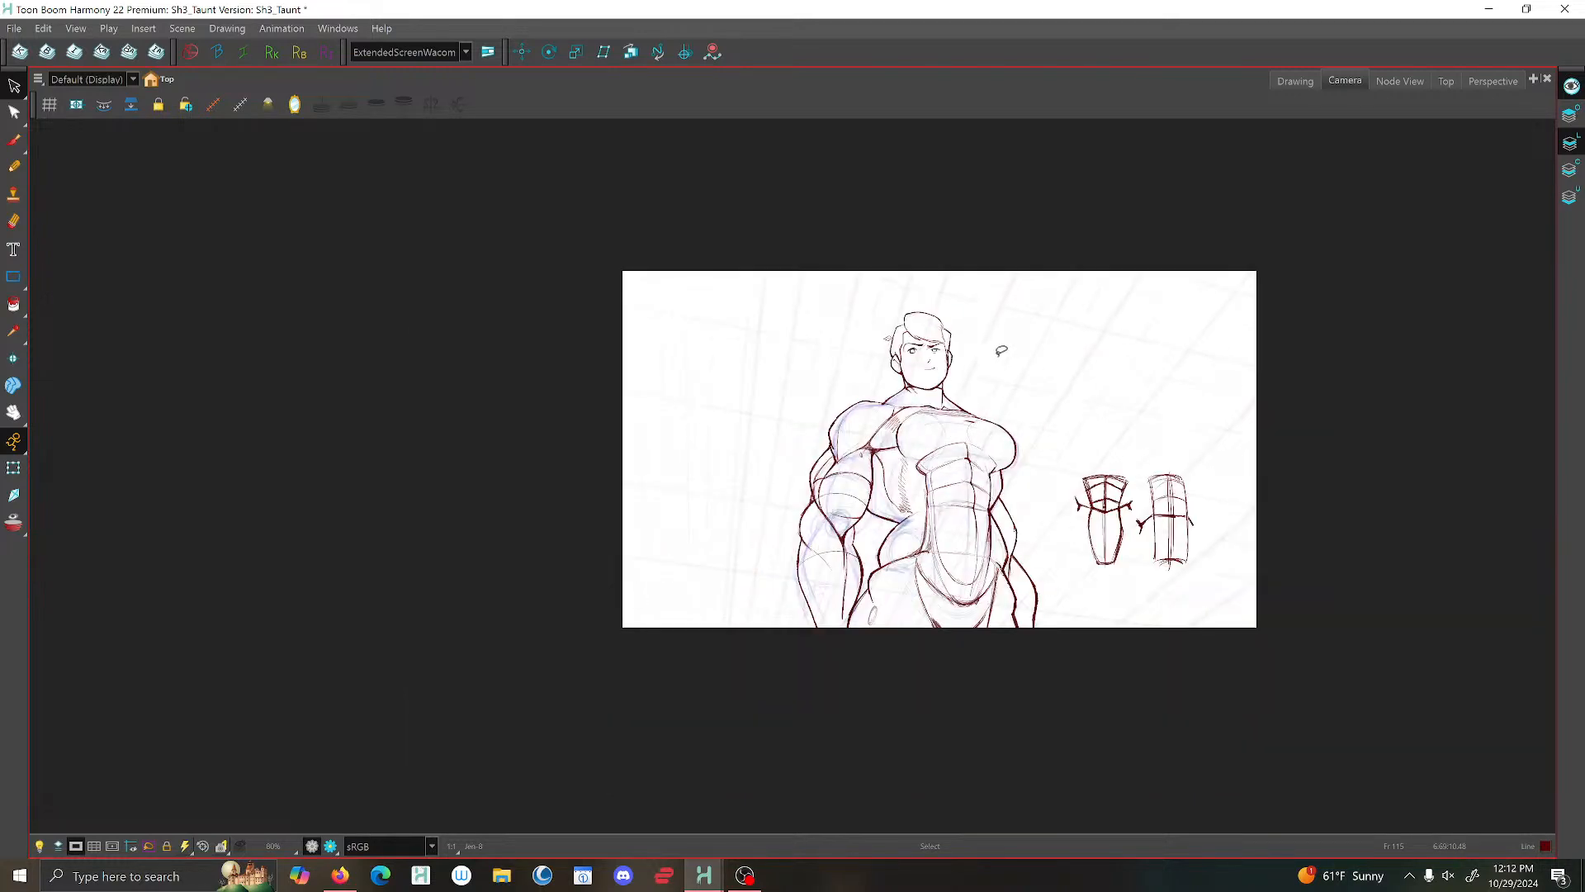
scroll(978, 377, up, 2)
- Brush a short line behind the jaw from beneath the near ear down to the side of the neck
click(14, 141)
scroll(842, 361, up, 1)
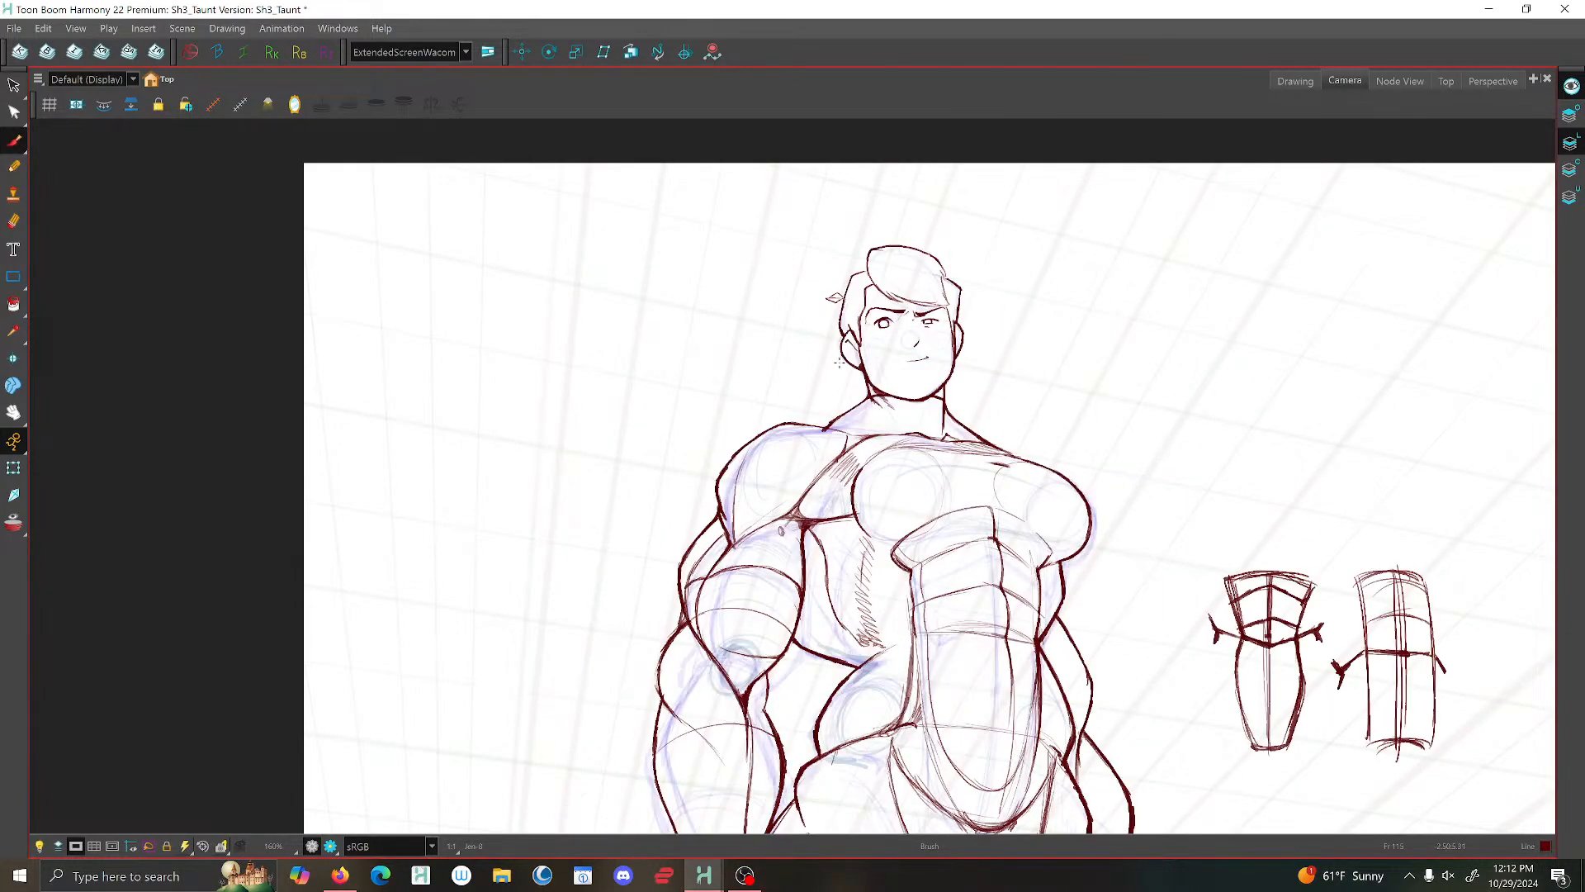
scroll(839, 361, up, 3)
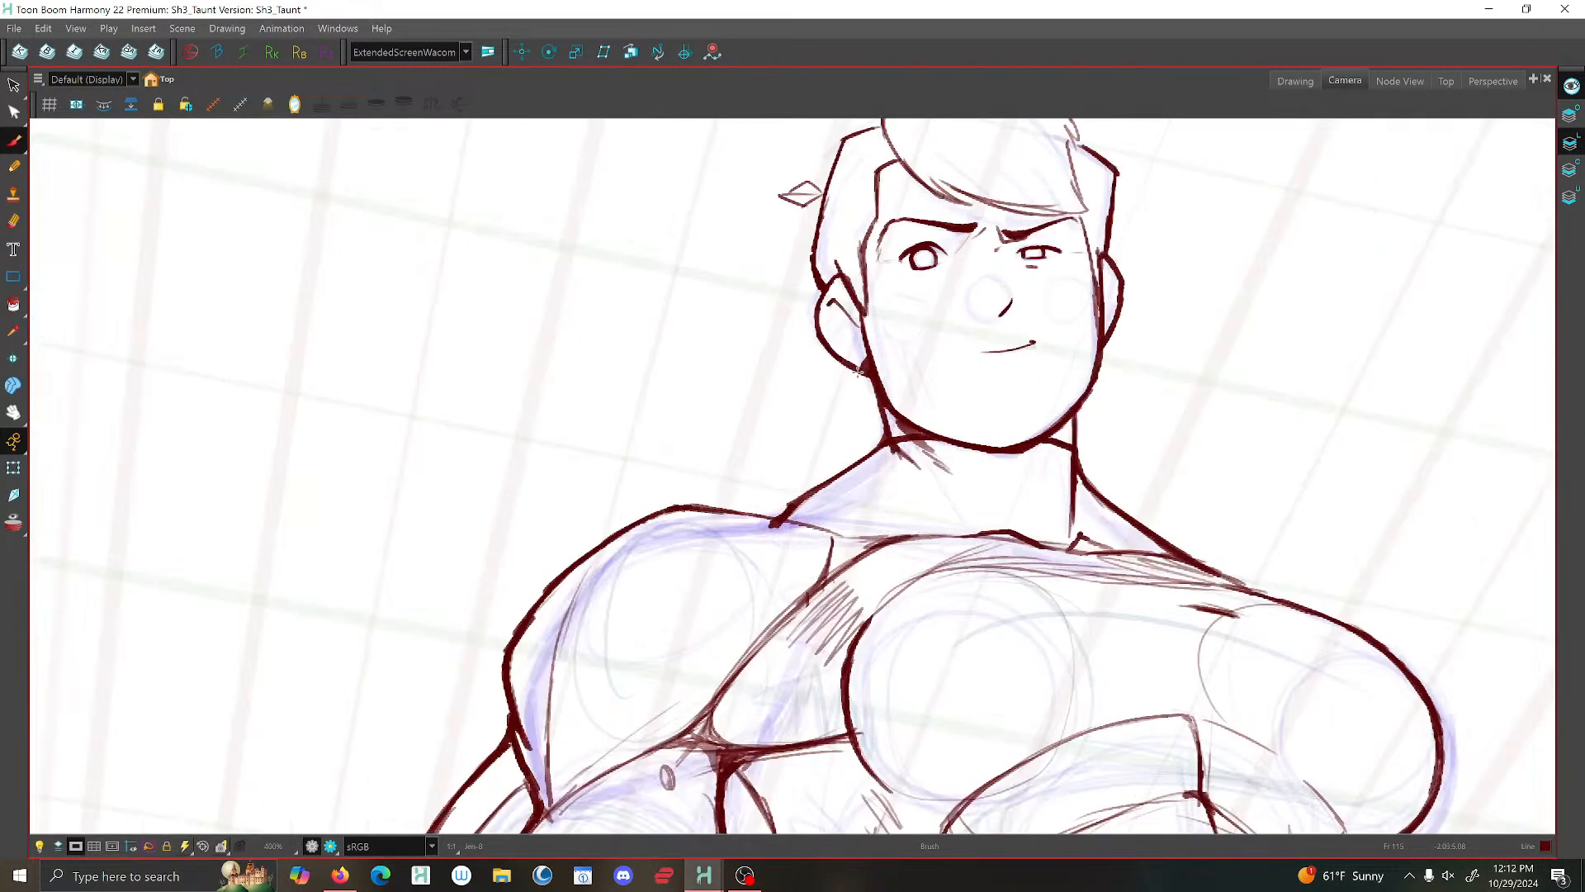
drag(857, 376, 882, 410)
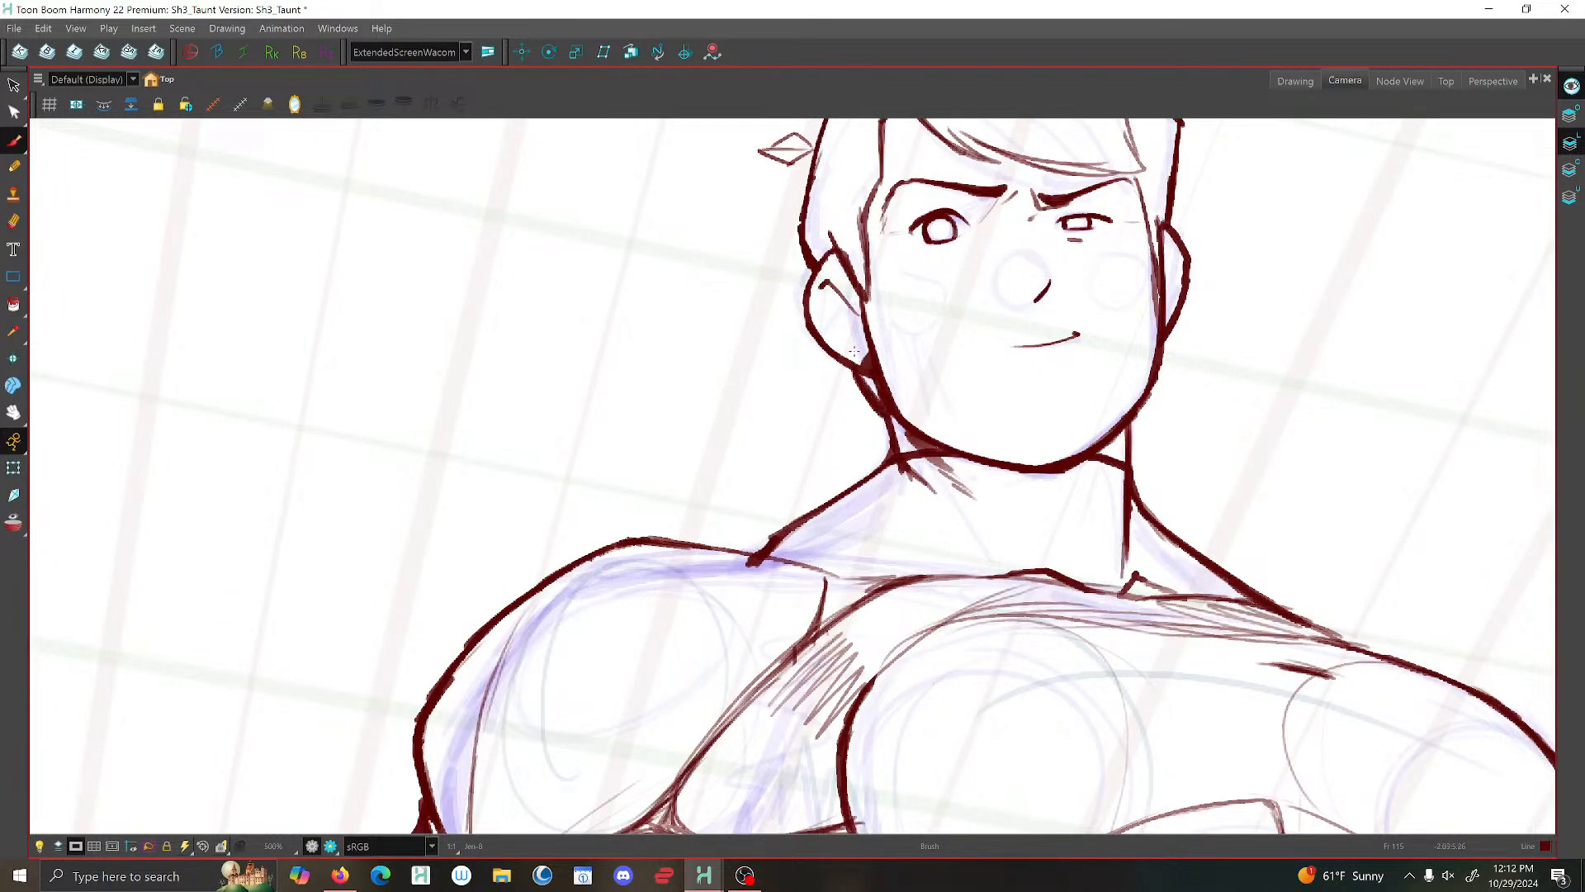
scroll(847, 341, down, 4)
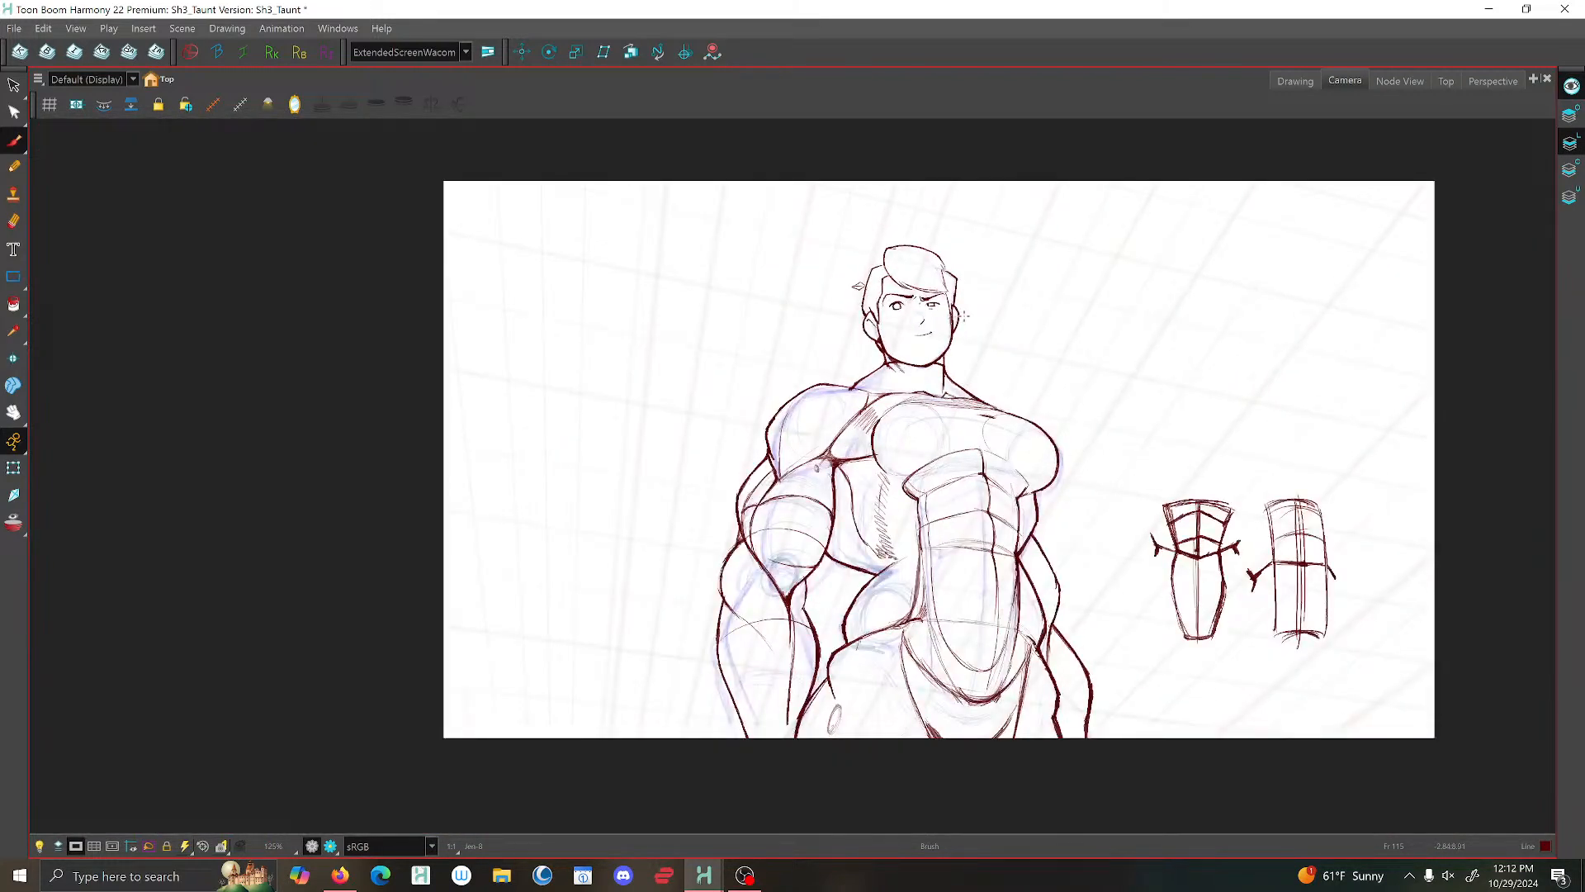
scroll(846, 372, down, 2)
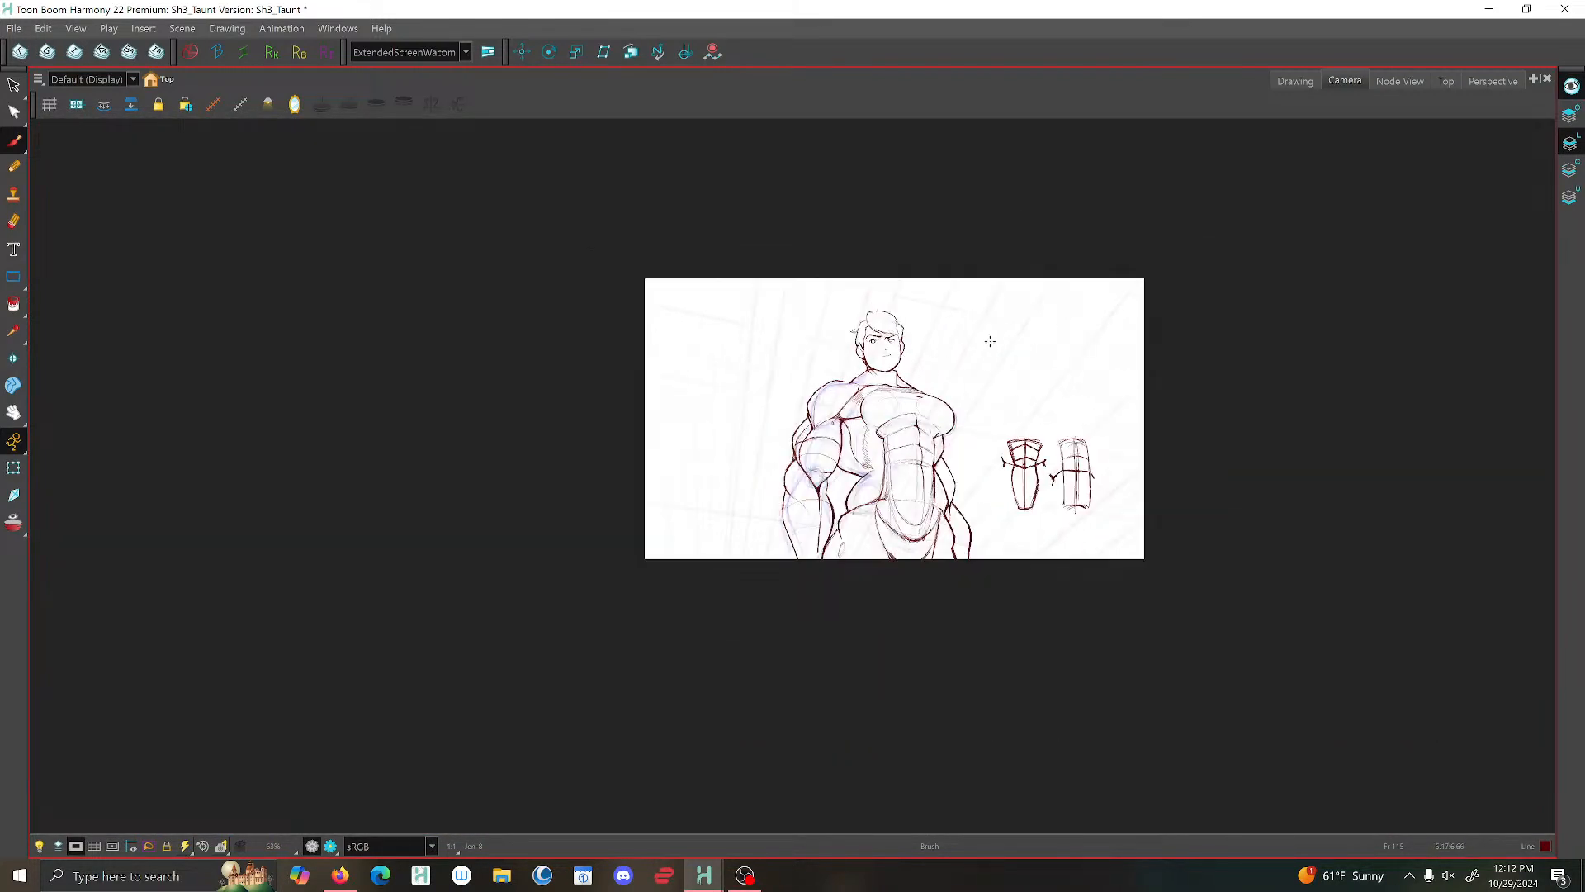
- Turn on Mirror View and brush the far side of the neck down the trapezius slope to the shoulder
click(295, 105)
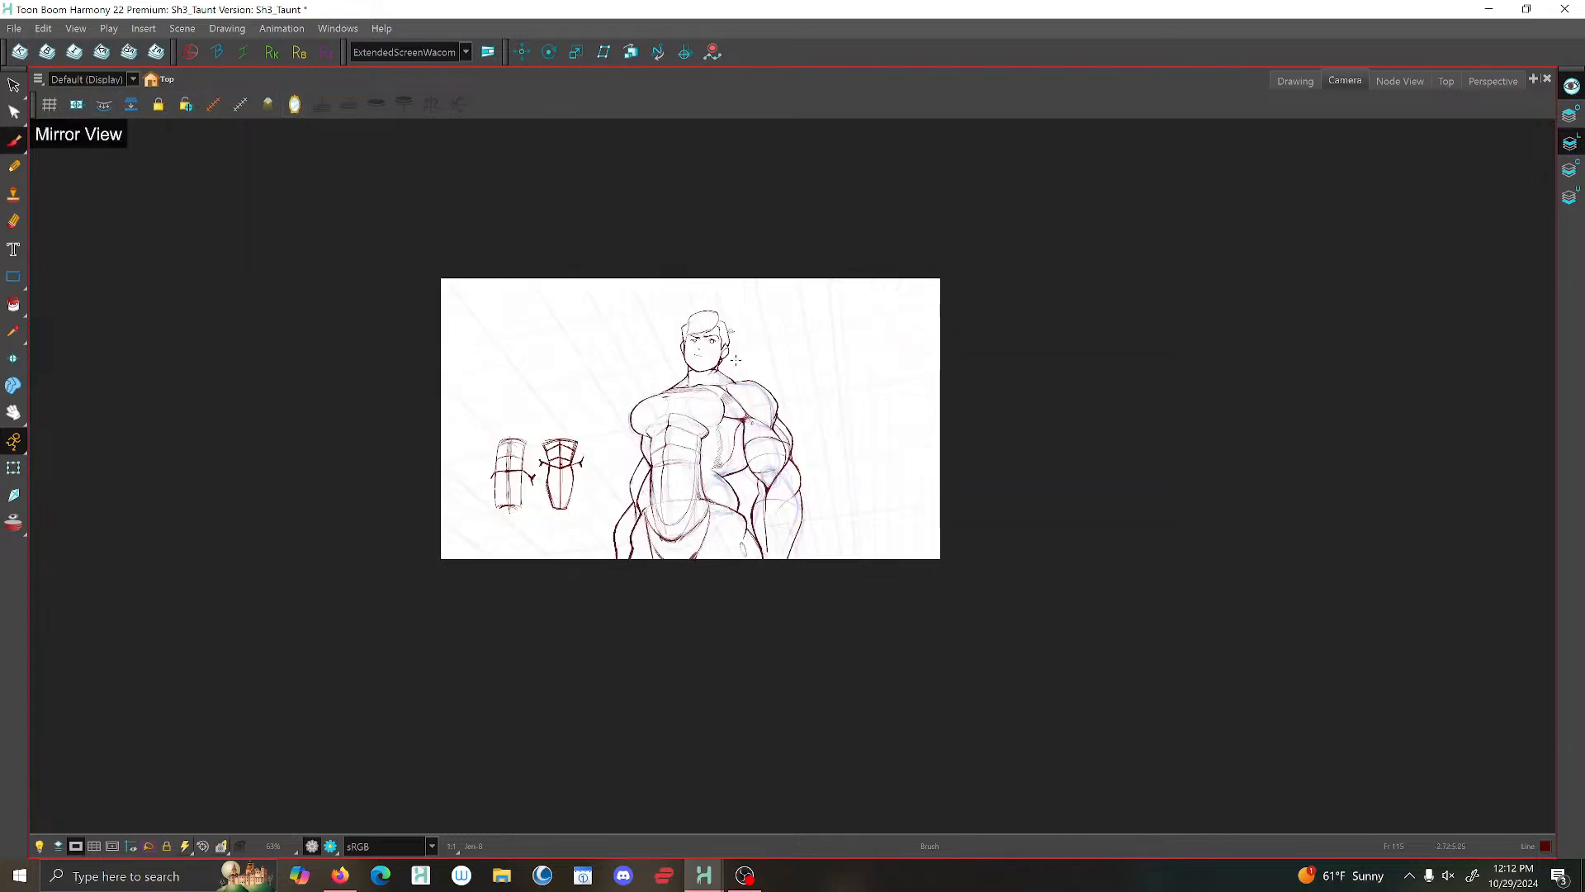
scroll(735, 360, up, 5)
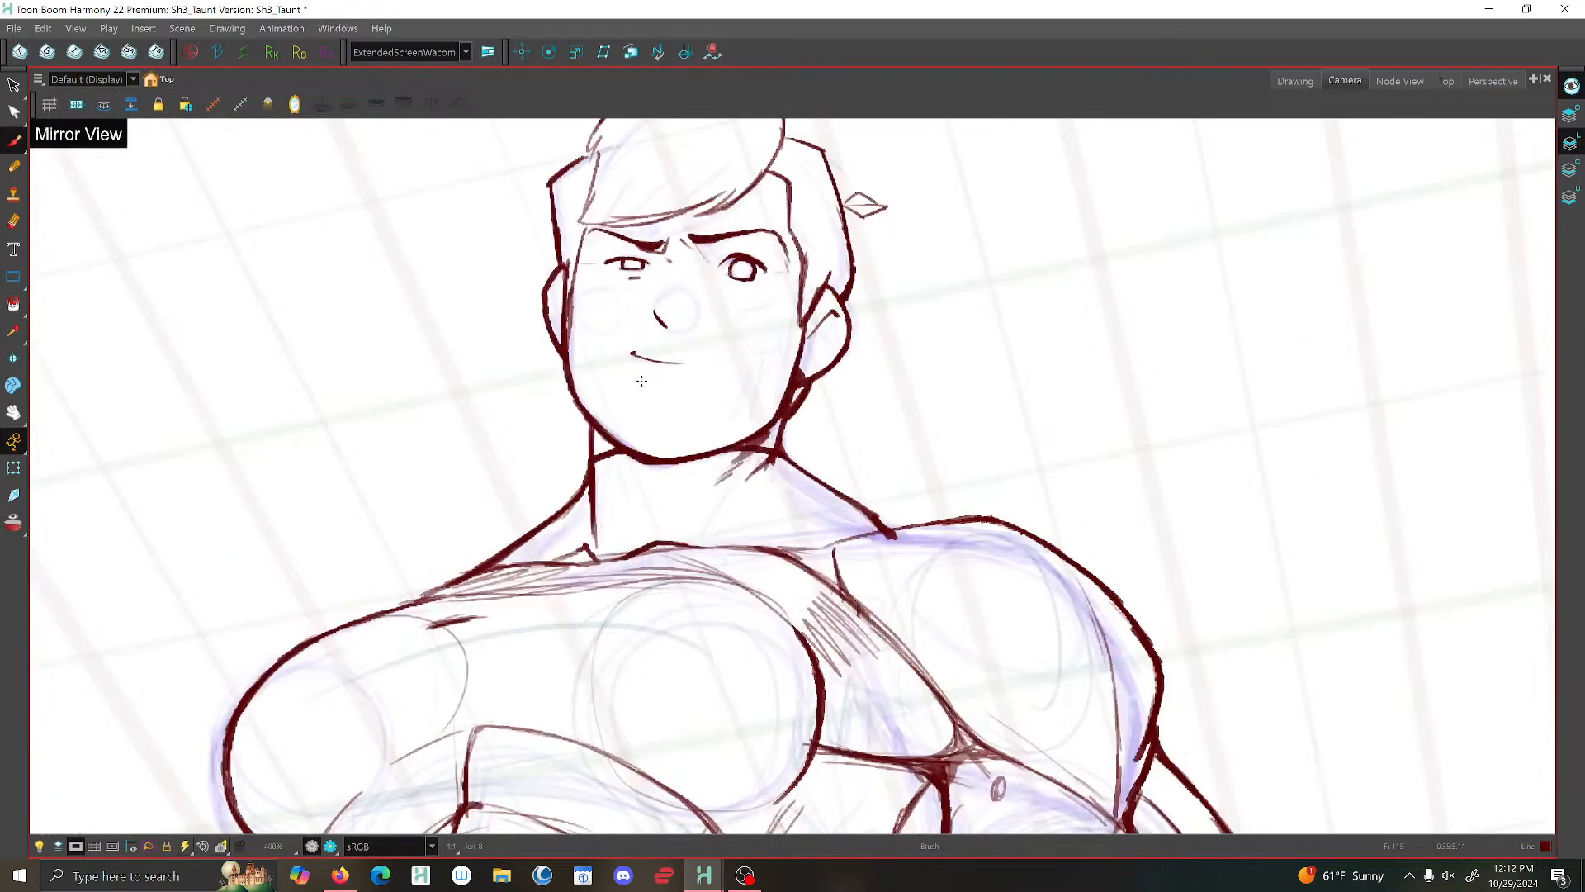
drag(670, 389, 746, 262)
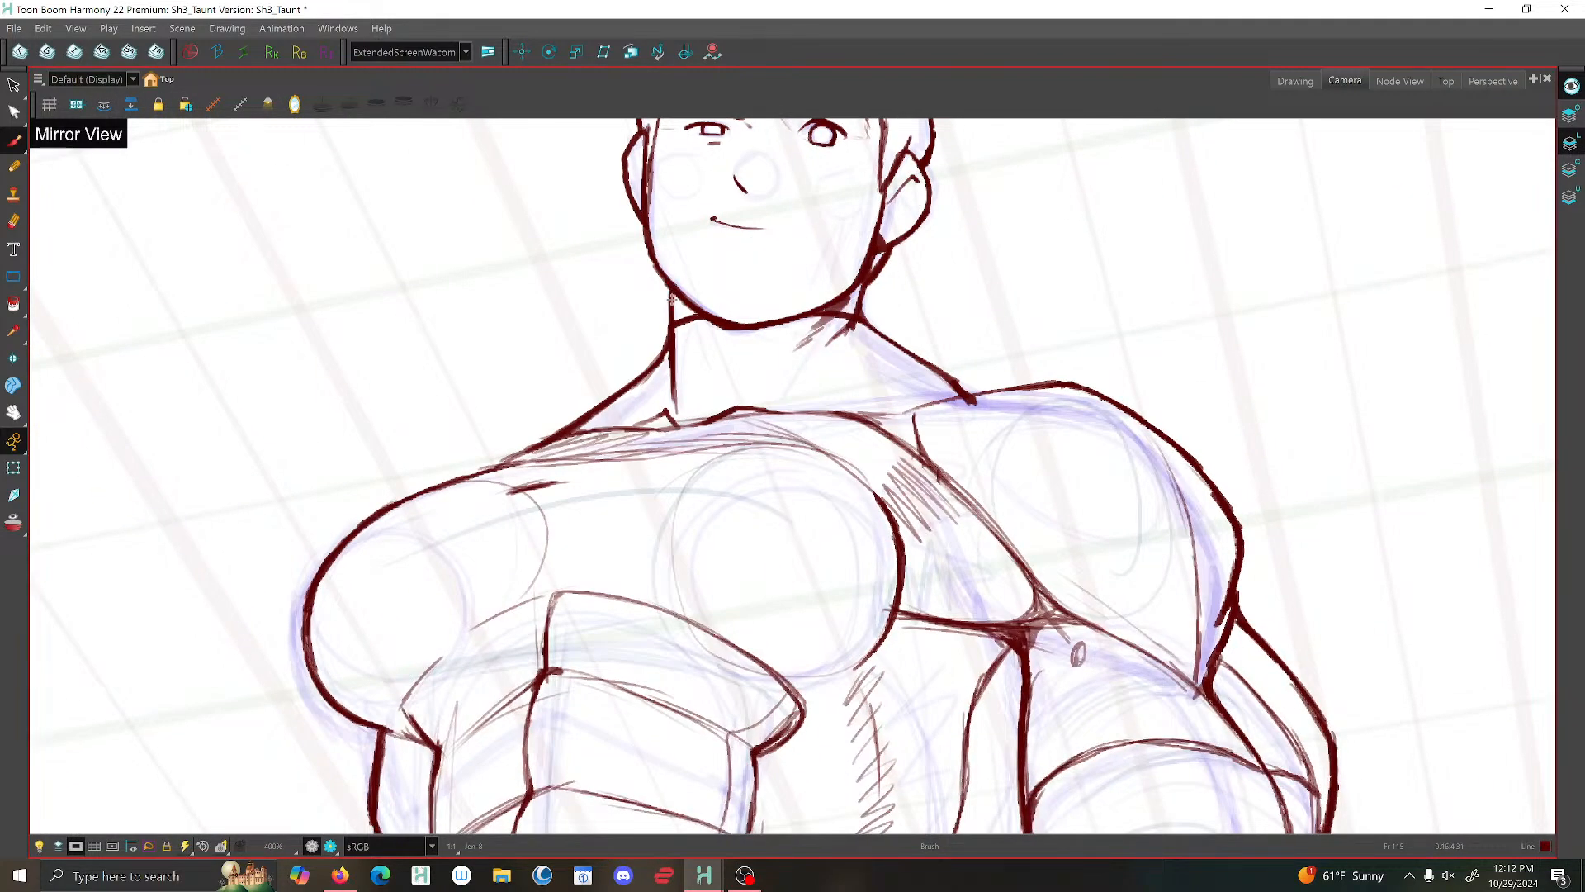
mouse_move(672, 297)
mouse_down()
mouse_move(672, 350)
mouse_move(556, 436)
mouse_up()
scroll(522, 457, down, 2)
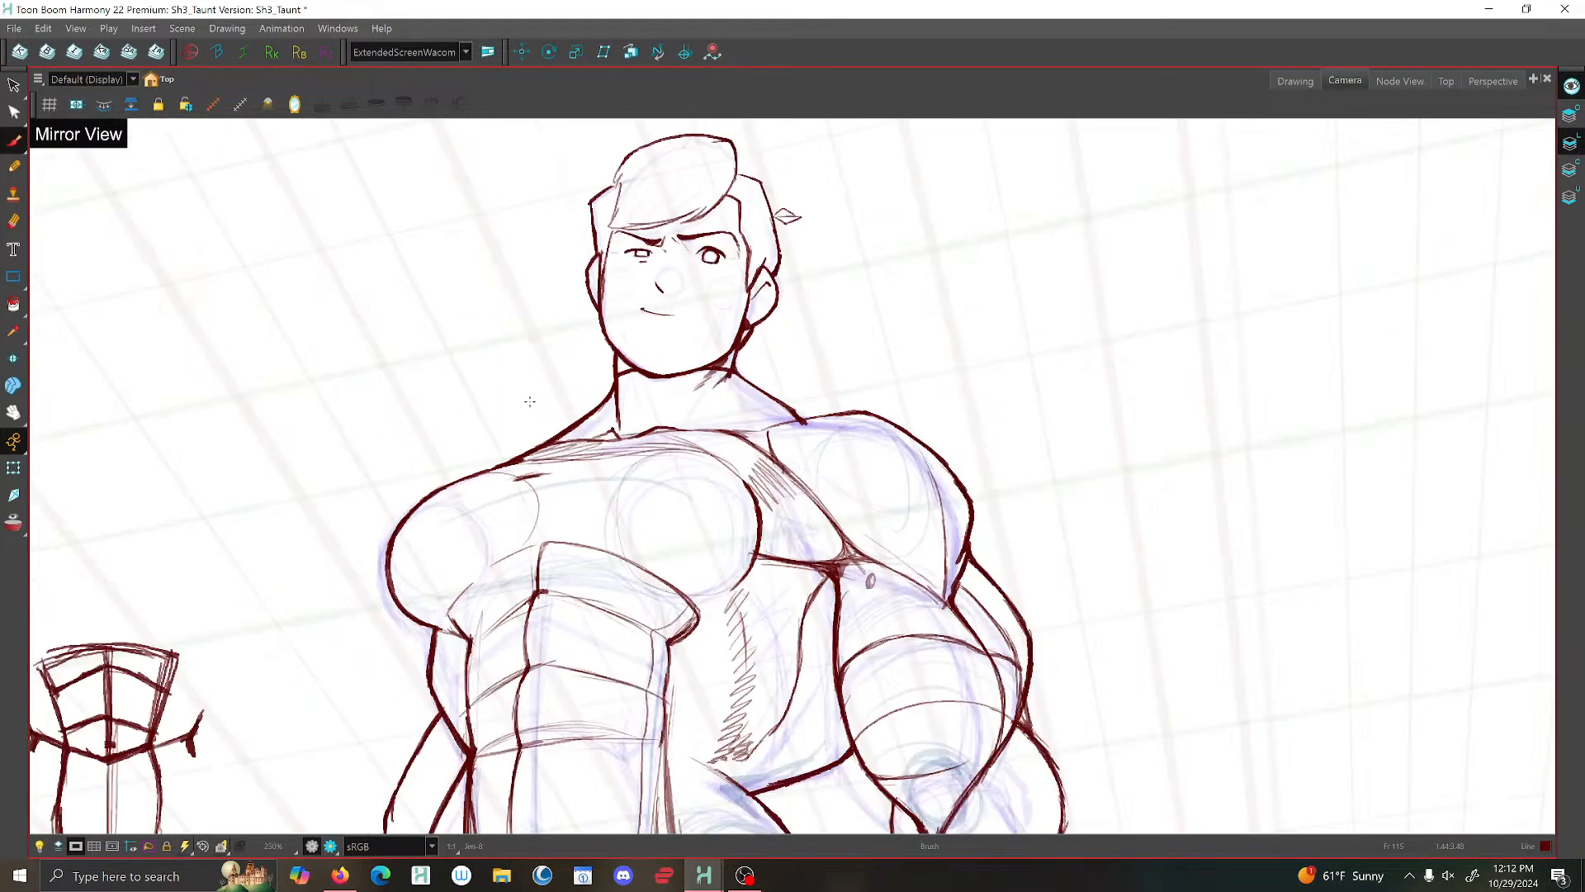
- Reinforce the collarbone lines along the upper edge of the chest at the base of the neck
scroll(530, 401, up, 2)
drag(632, 425, 527, 445)
drag(829, 427, 703, 419)
scroll(807, 418, down, 4)
- Brush a bolder curved contour along the side of the torso from the armpit down toward the waist
scroll(806, 418, up, 2)
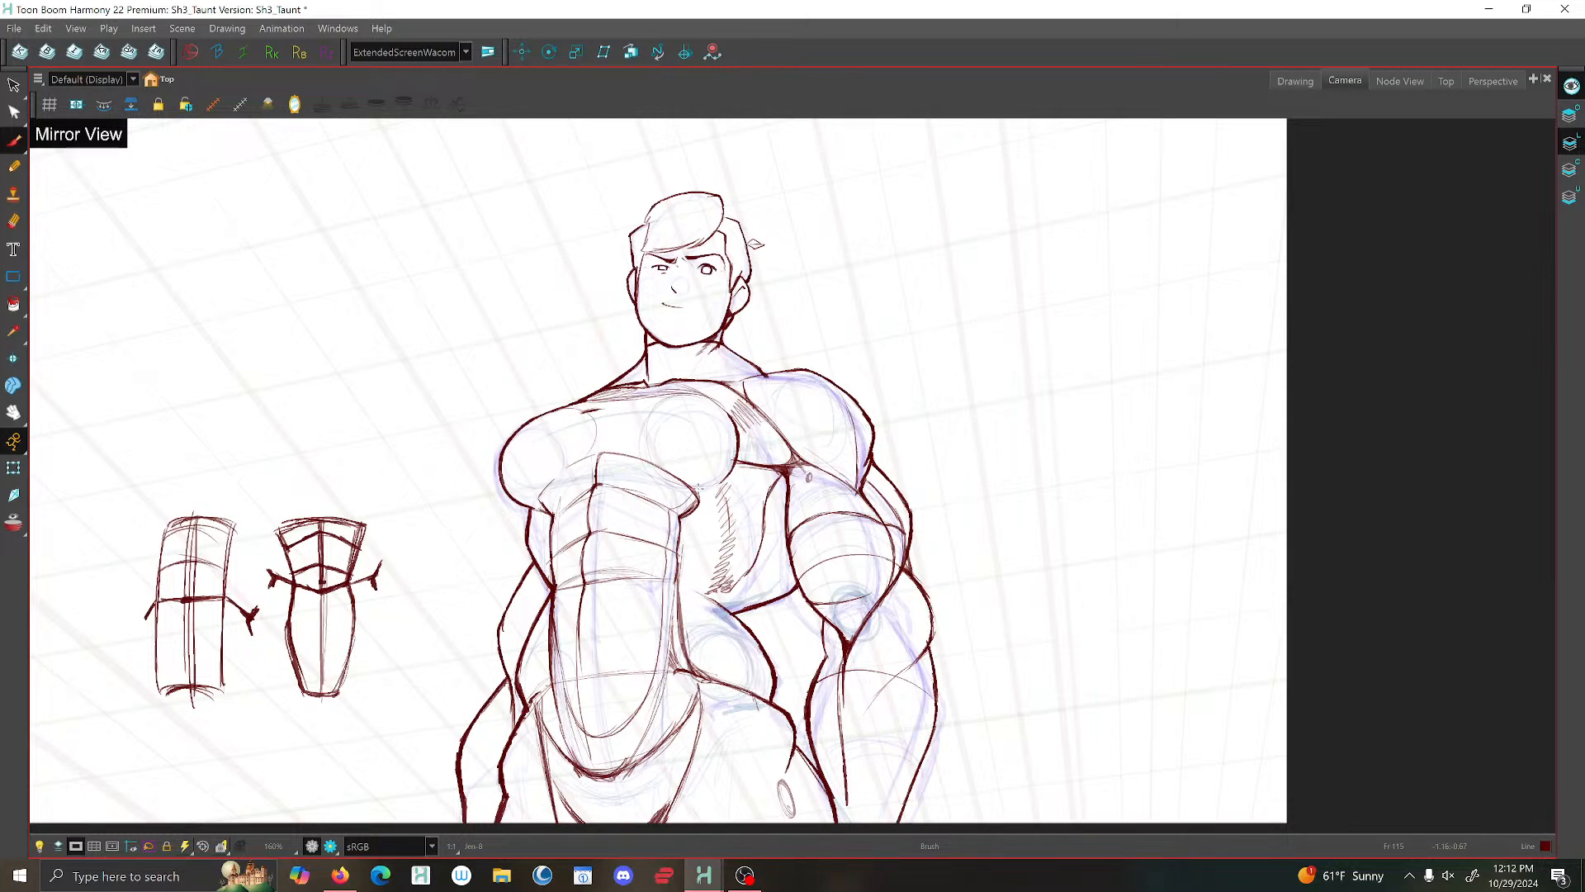
scroll(503, 510, up, 2)
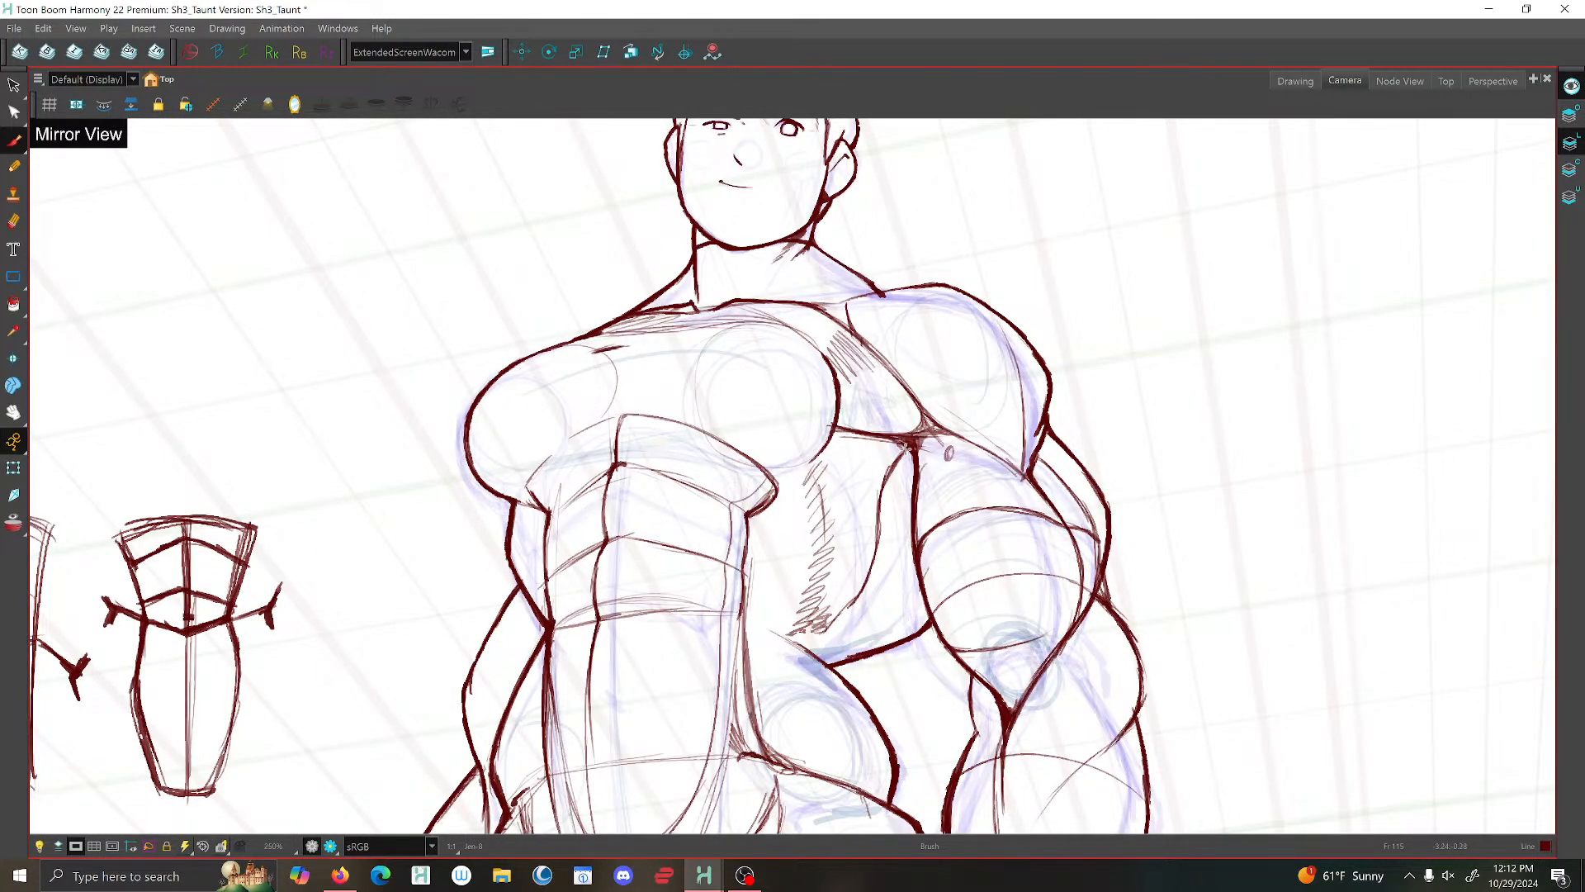
mouse_move(903, 451)
mouse_down()
mouse_move(875, 550)
mouse_move(830, 627)
mouse_move(800, 640)
mouse_move(822, 629)
mouse_up()
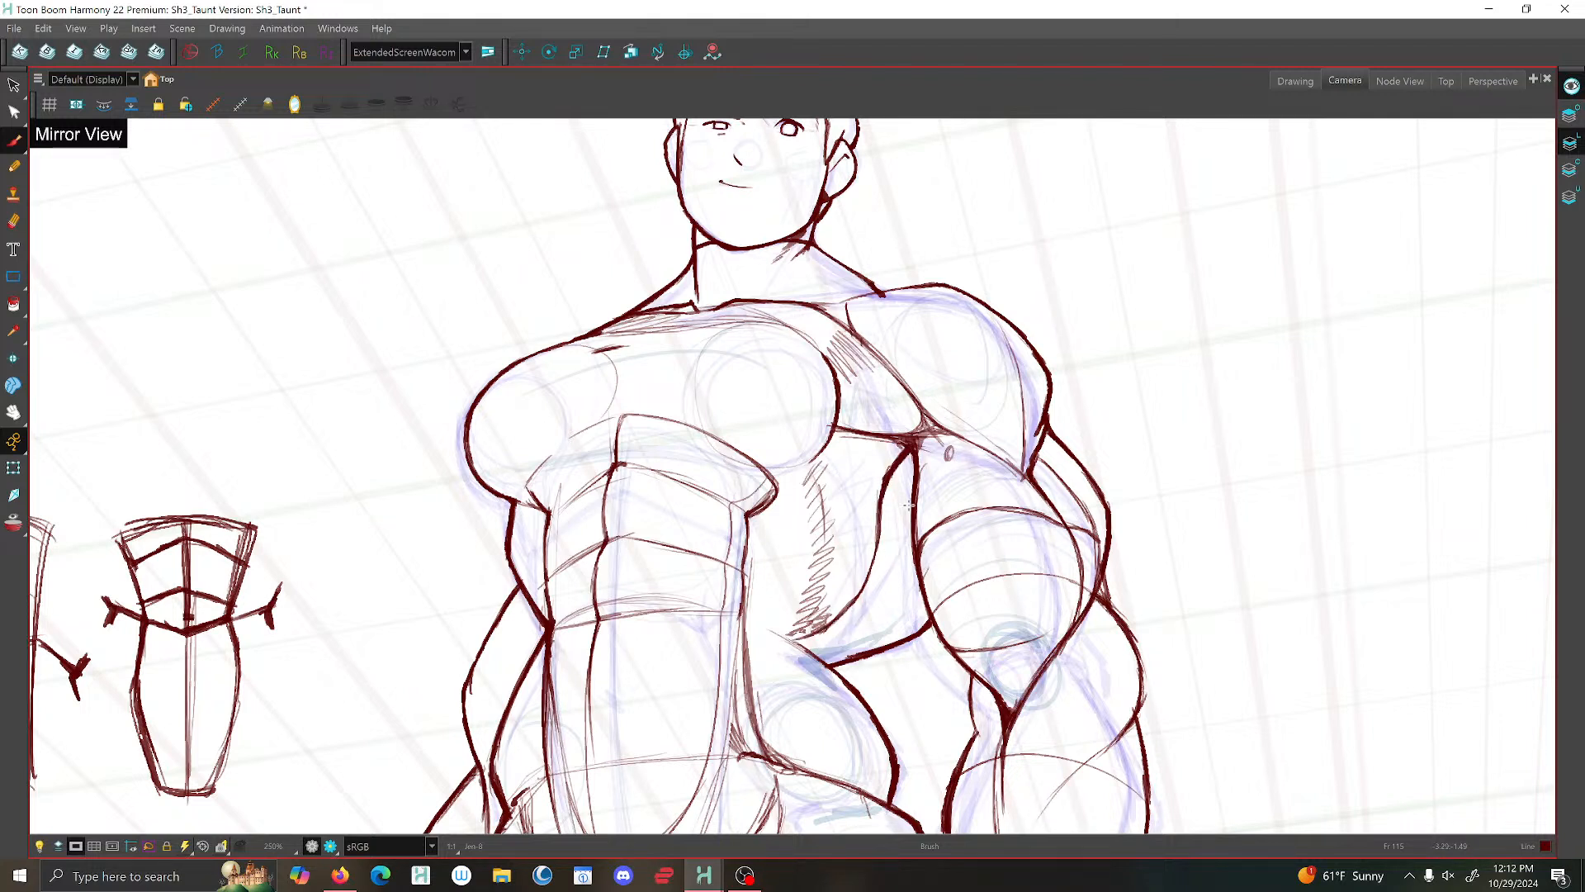
- Brush a second curved contour along the side of the torso from beneath the armpit down to the waist
mouse_move(908, 504)
mouse_down()
mouse_move(881, 582)
mouse_move(791, 639)
mouse_up()
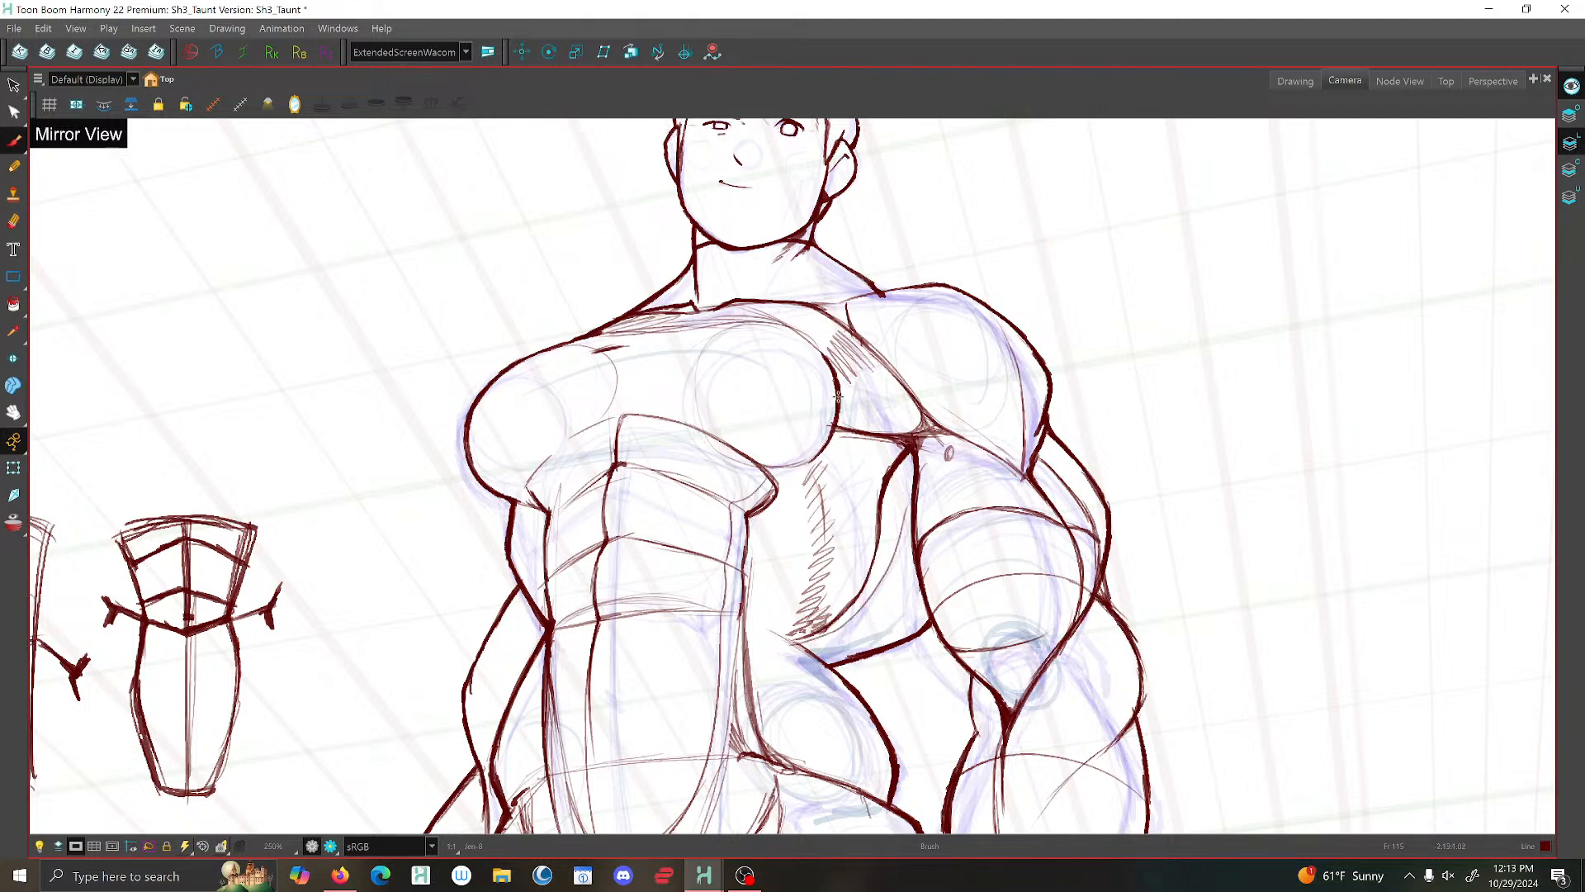
scroll(834, 373, down, 4)
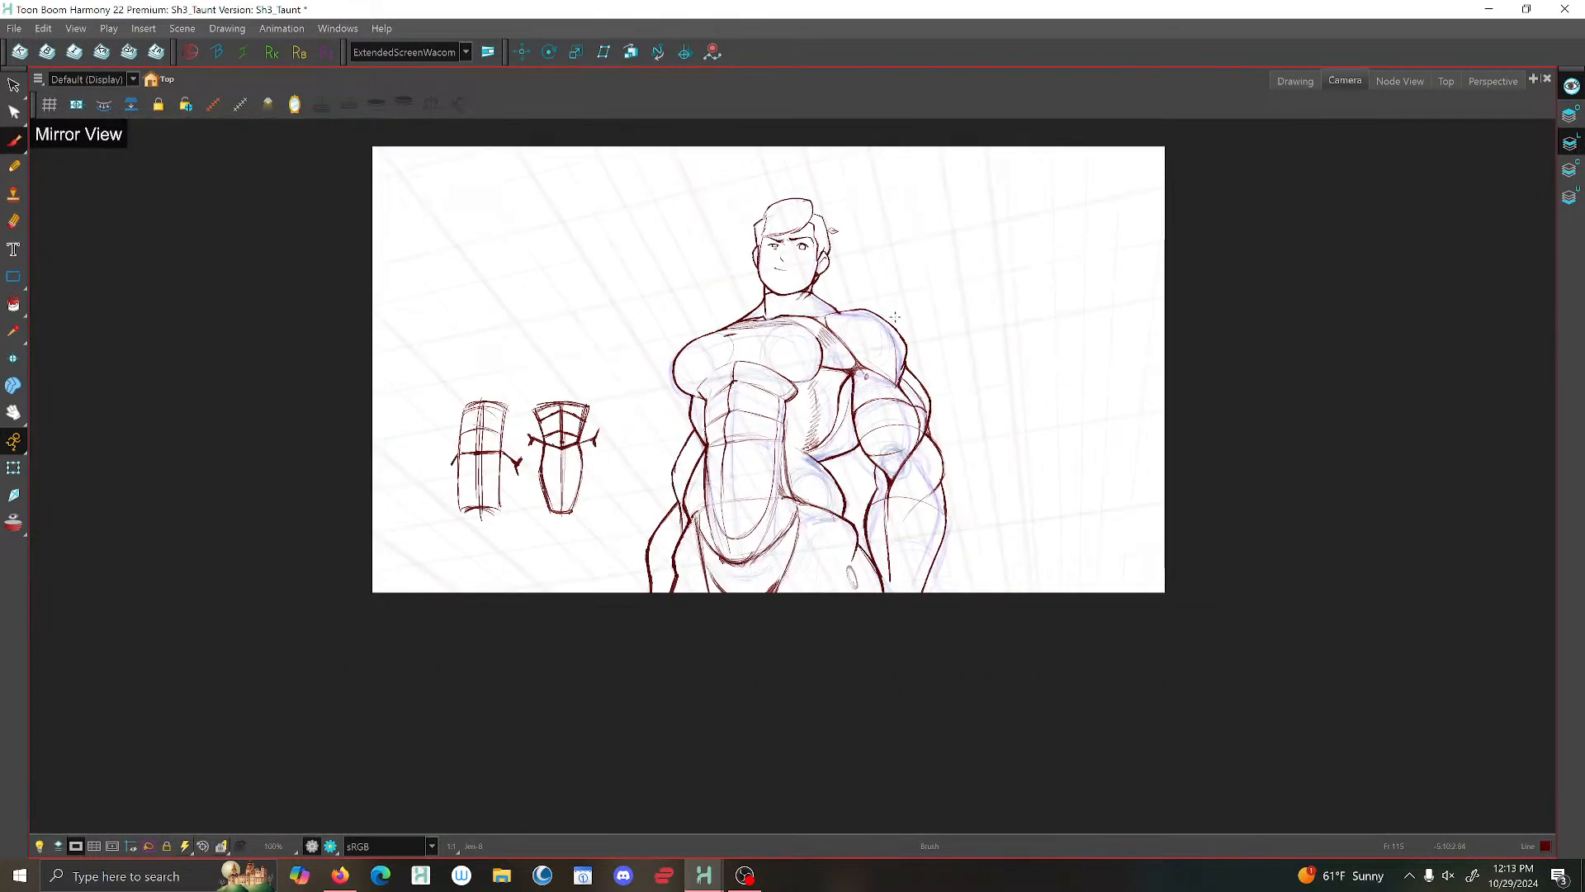
- Brush bolder lines from the near hip along the waistband curve and down the leg edge of the trunks
scroll(824, 566, up, 5)
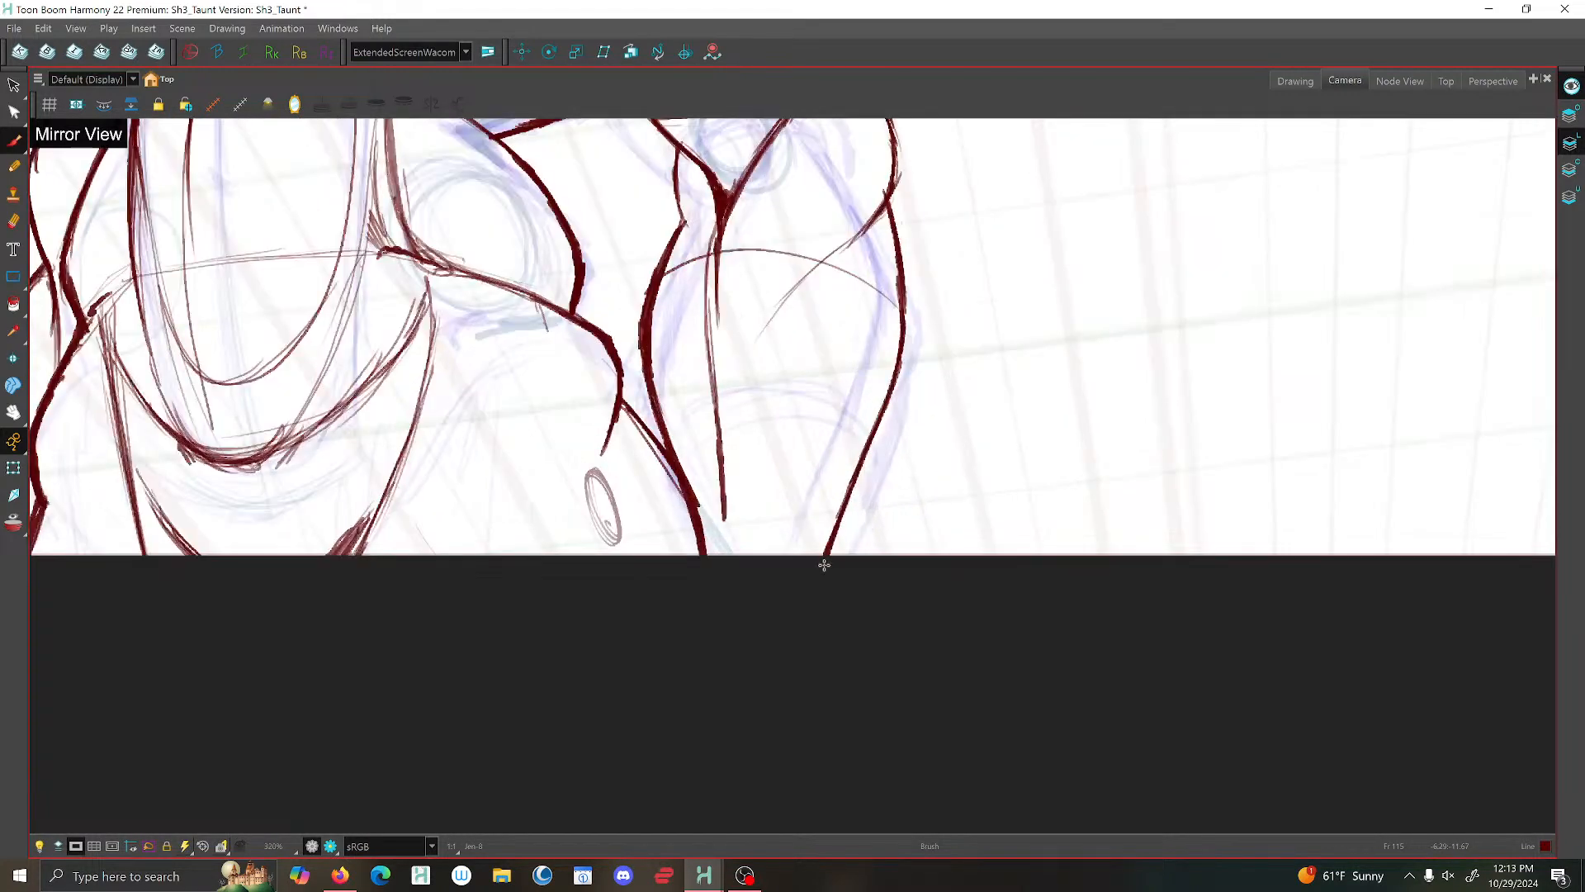
scroll(824, 566, down, 1)
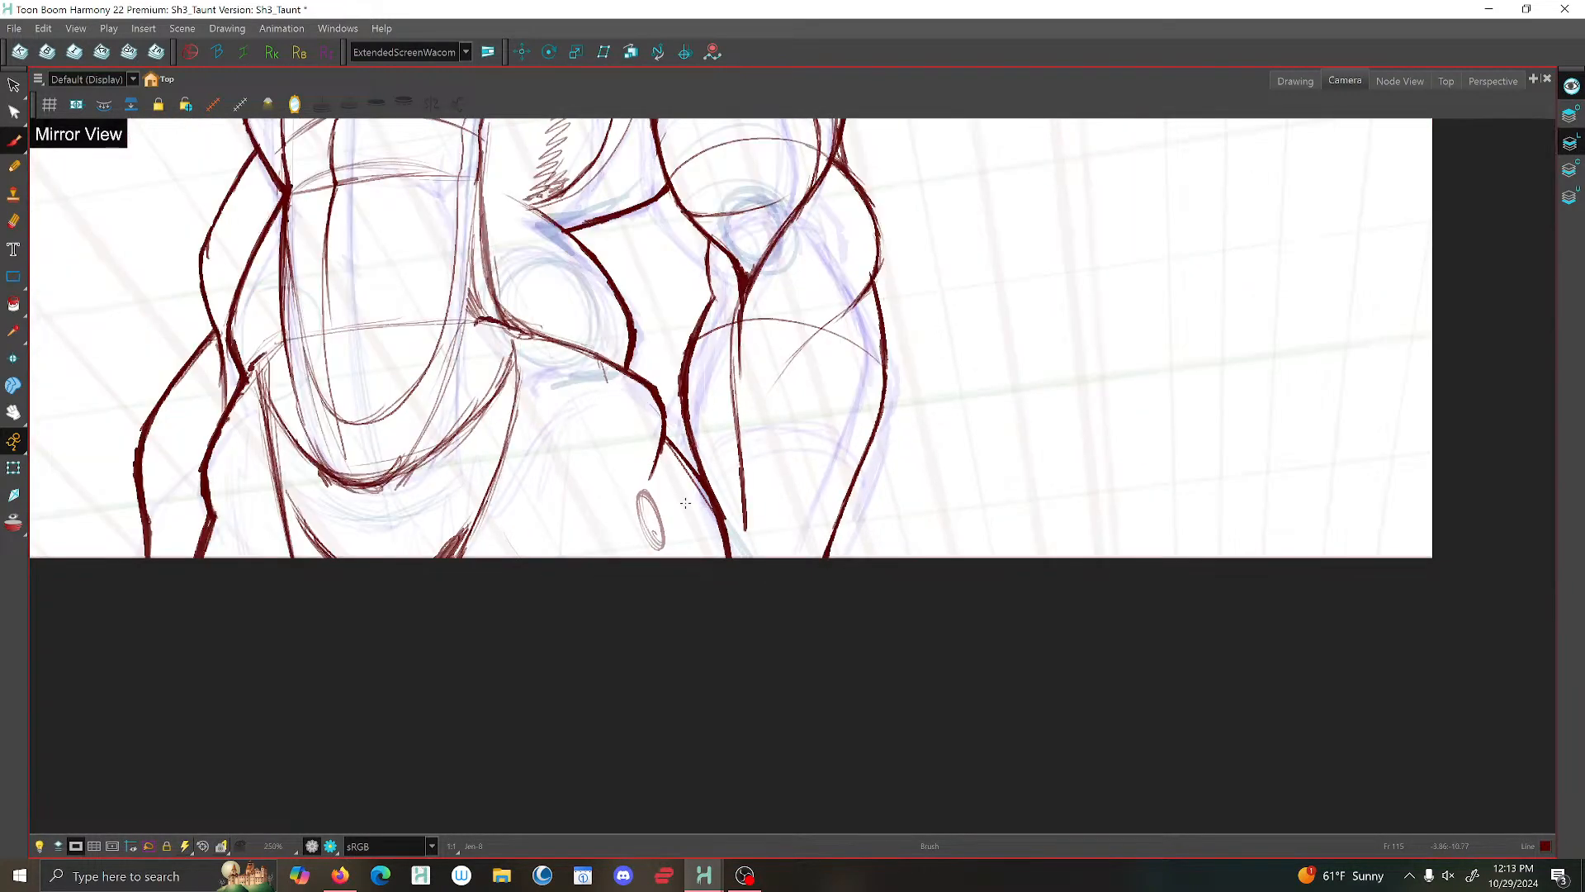
scroll(650, 477, down, 1)
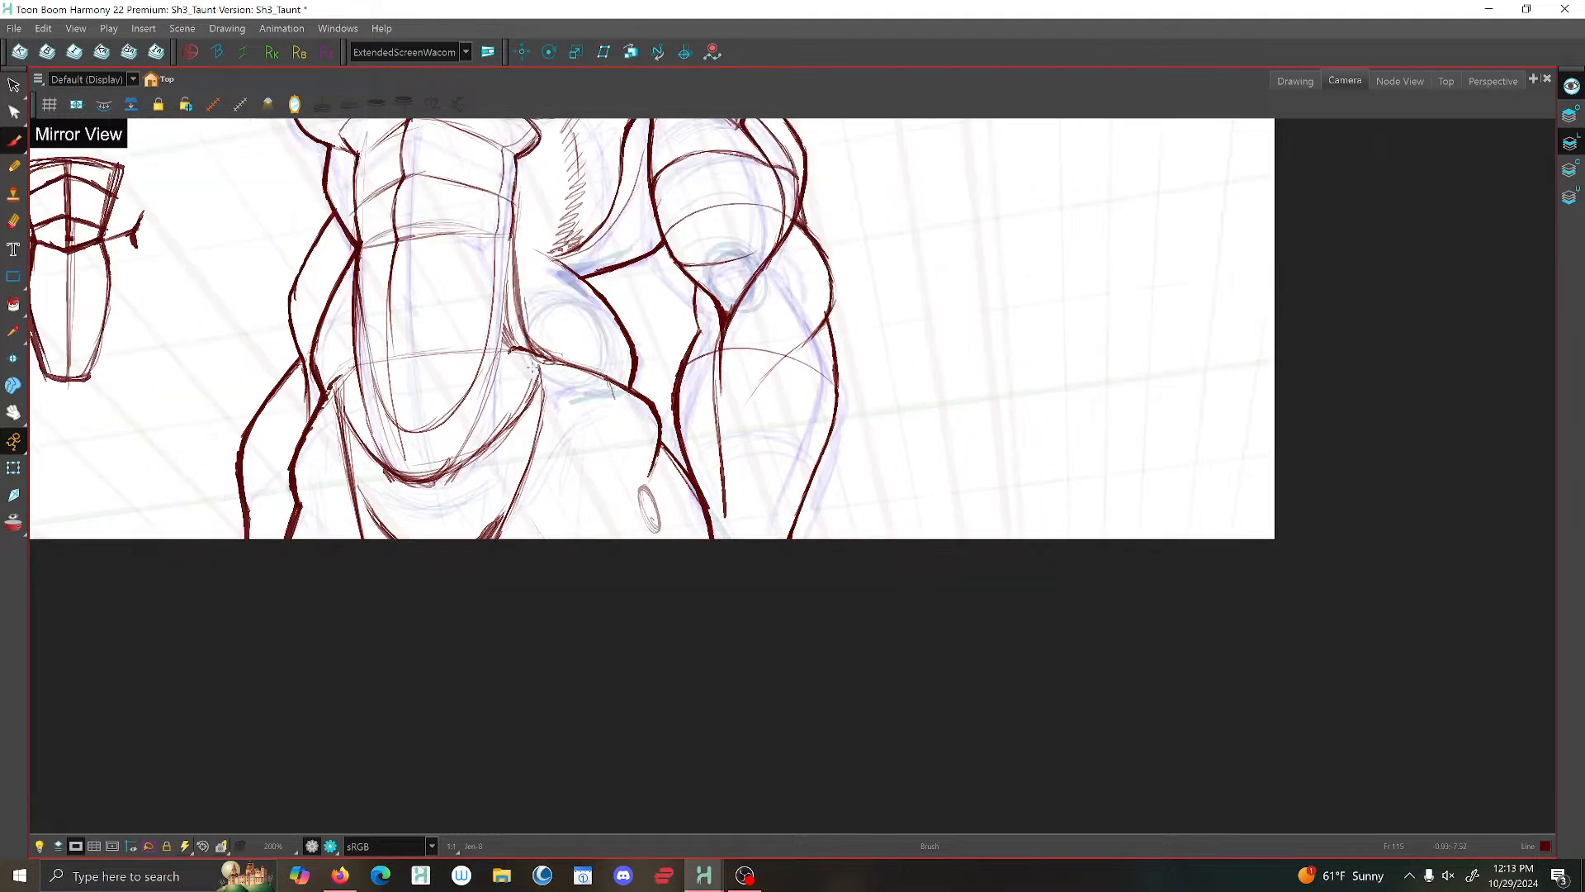
drag(541, 374, 526, 468)
drag(541, 366, 495, 441)
scroll(473, 455, down, 2)
scroll(380, 424, up, 3)
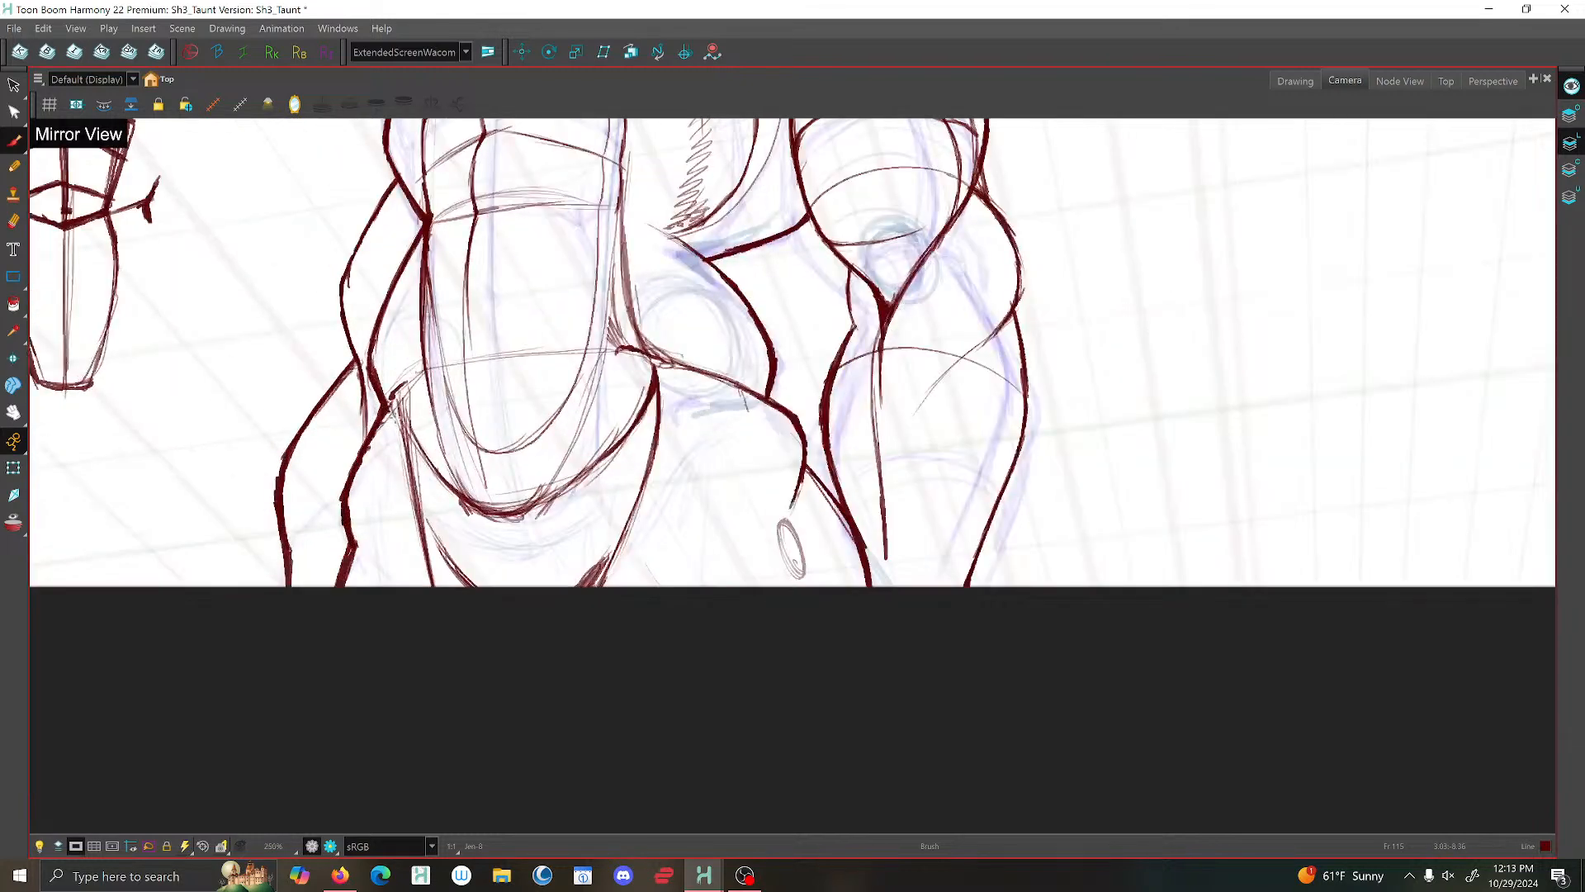
- Delete the stray sketch stroke at the far hip beside the waistband
click(14, 85)
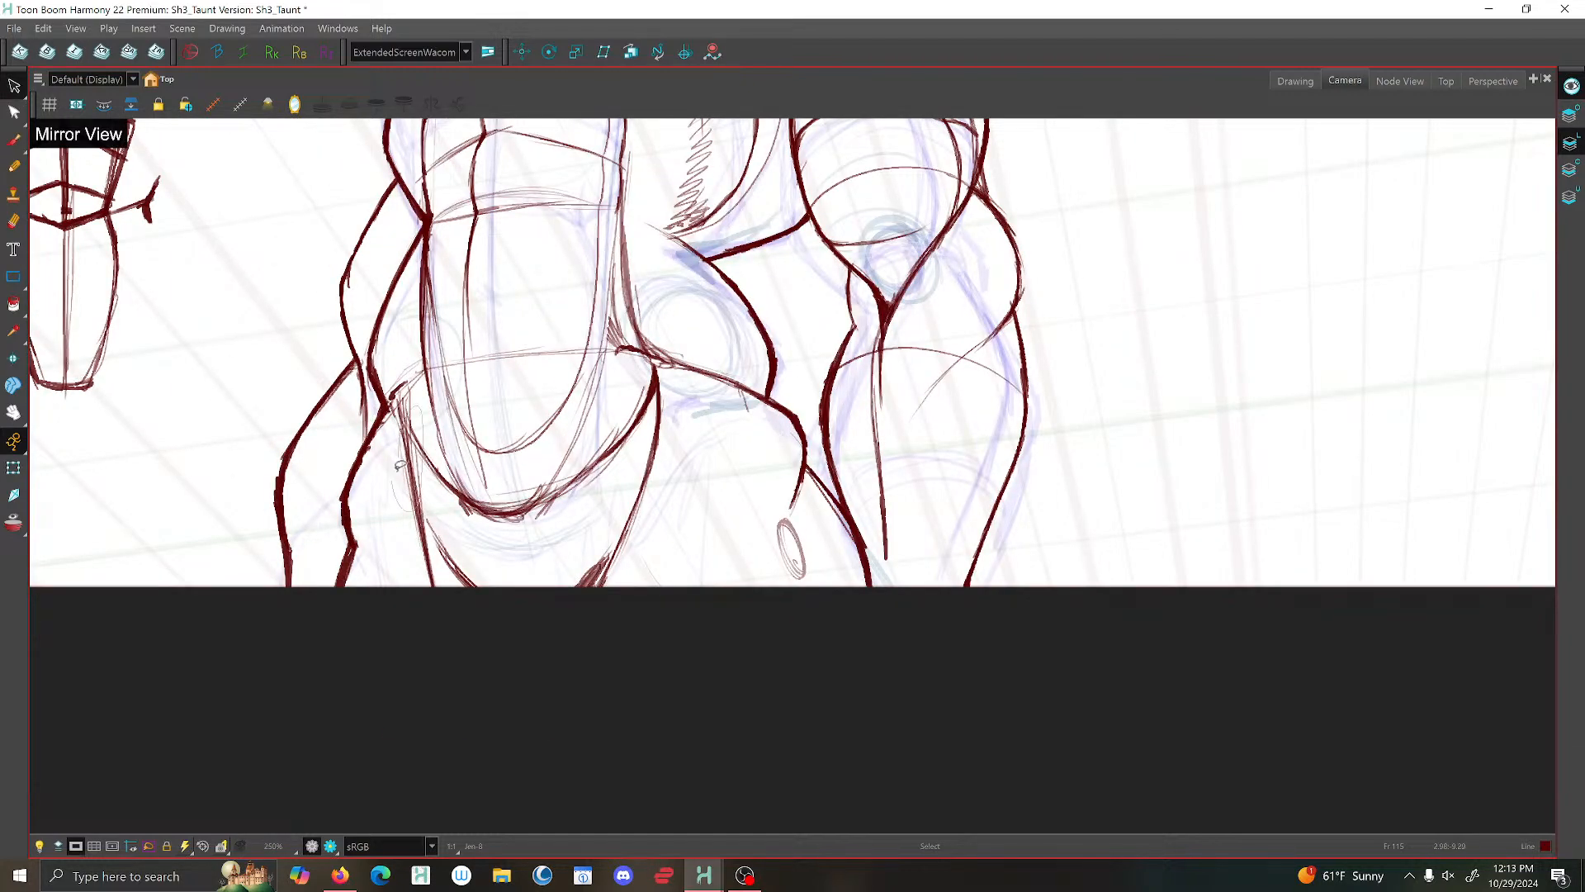
click(405, 446)
key(Delete)
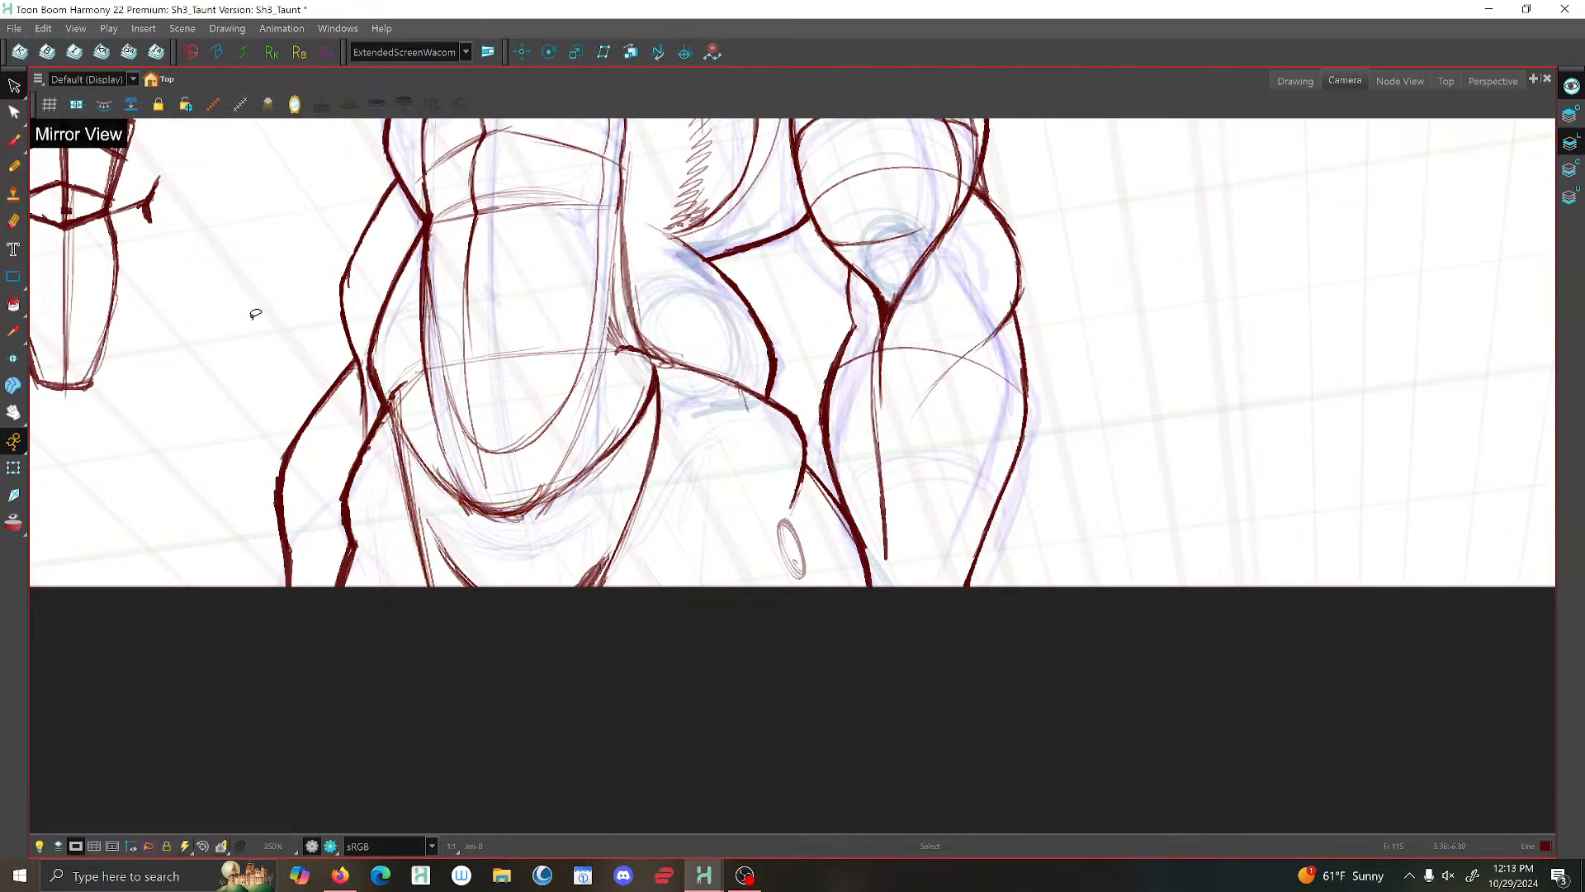
scroll(430, 330, down, 3)
scroll(538, 327, down, 2)
scroll(538, 298, up, 2)
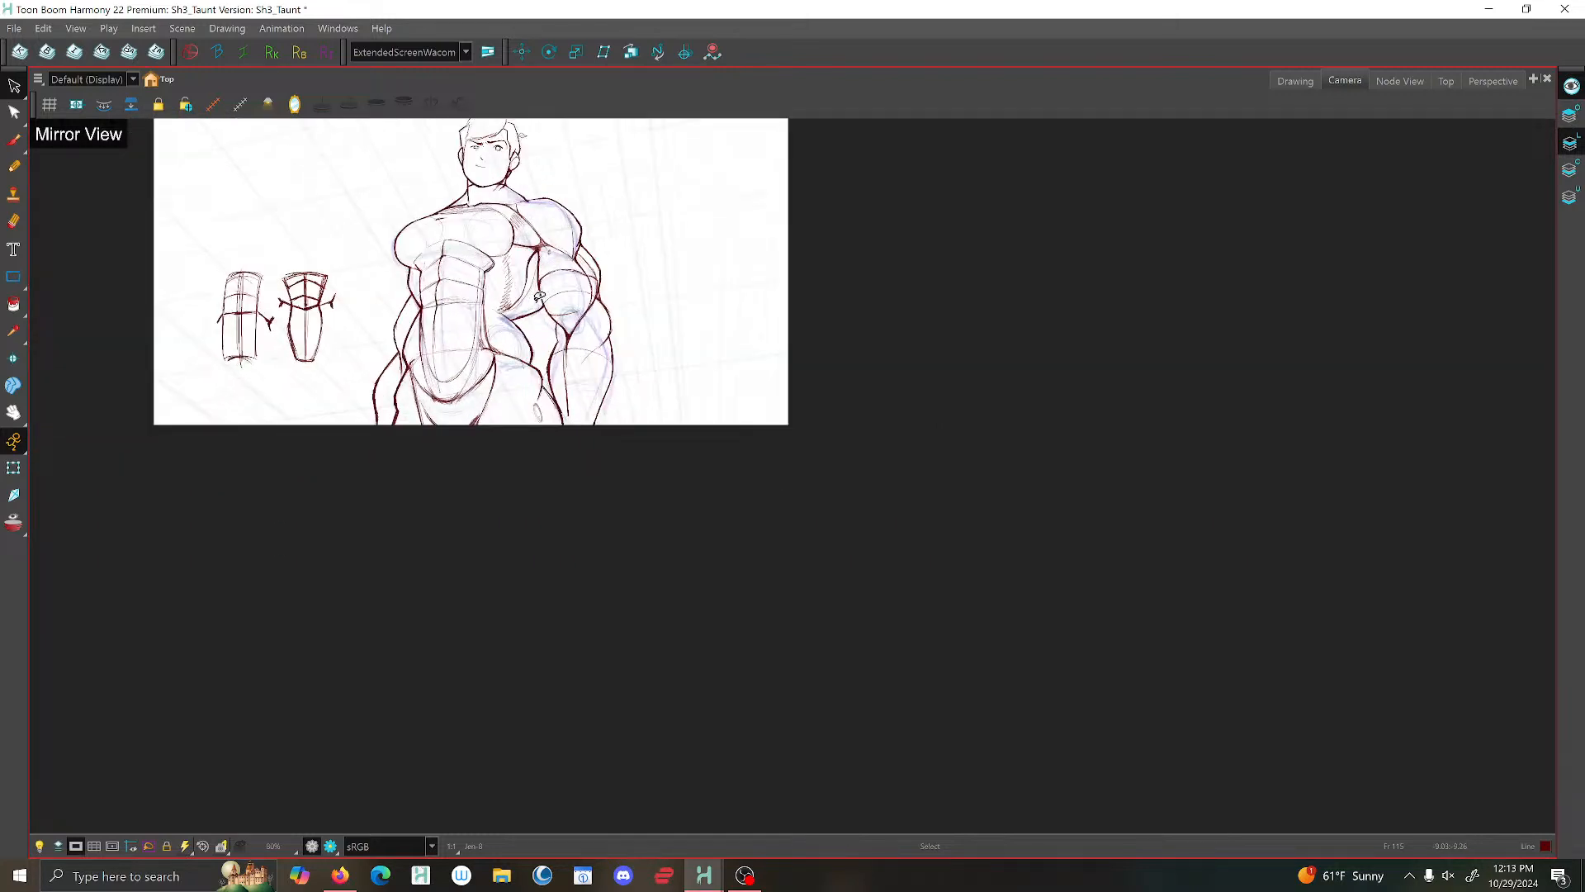
drag(547, 325, 633, 535)
scroll(557, 356, up, 5)
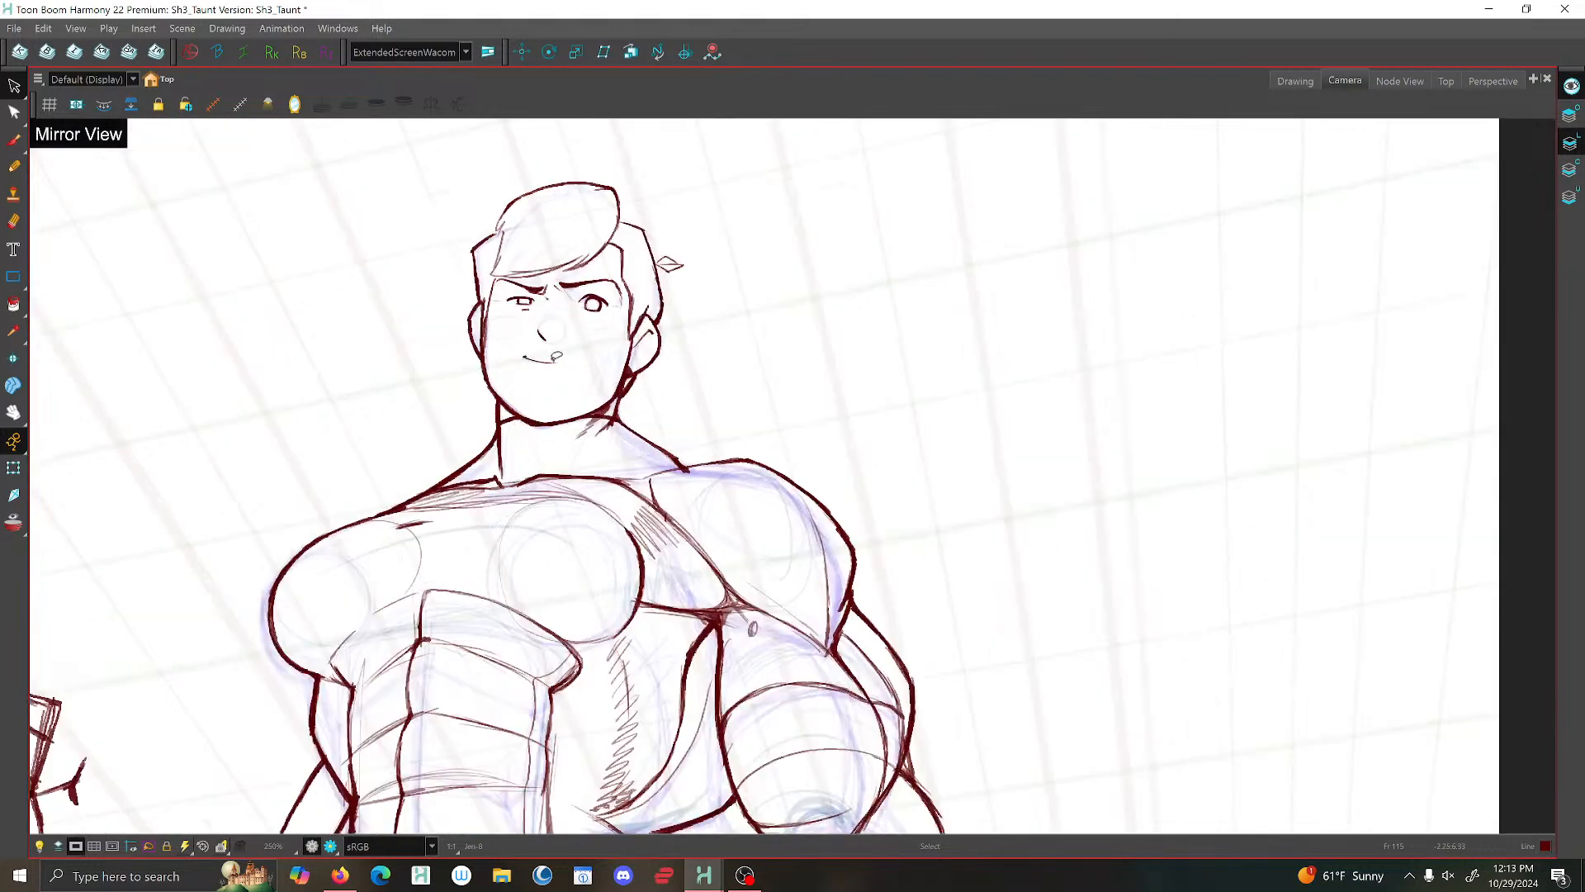
scroll(556, 357, down, 5)
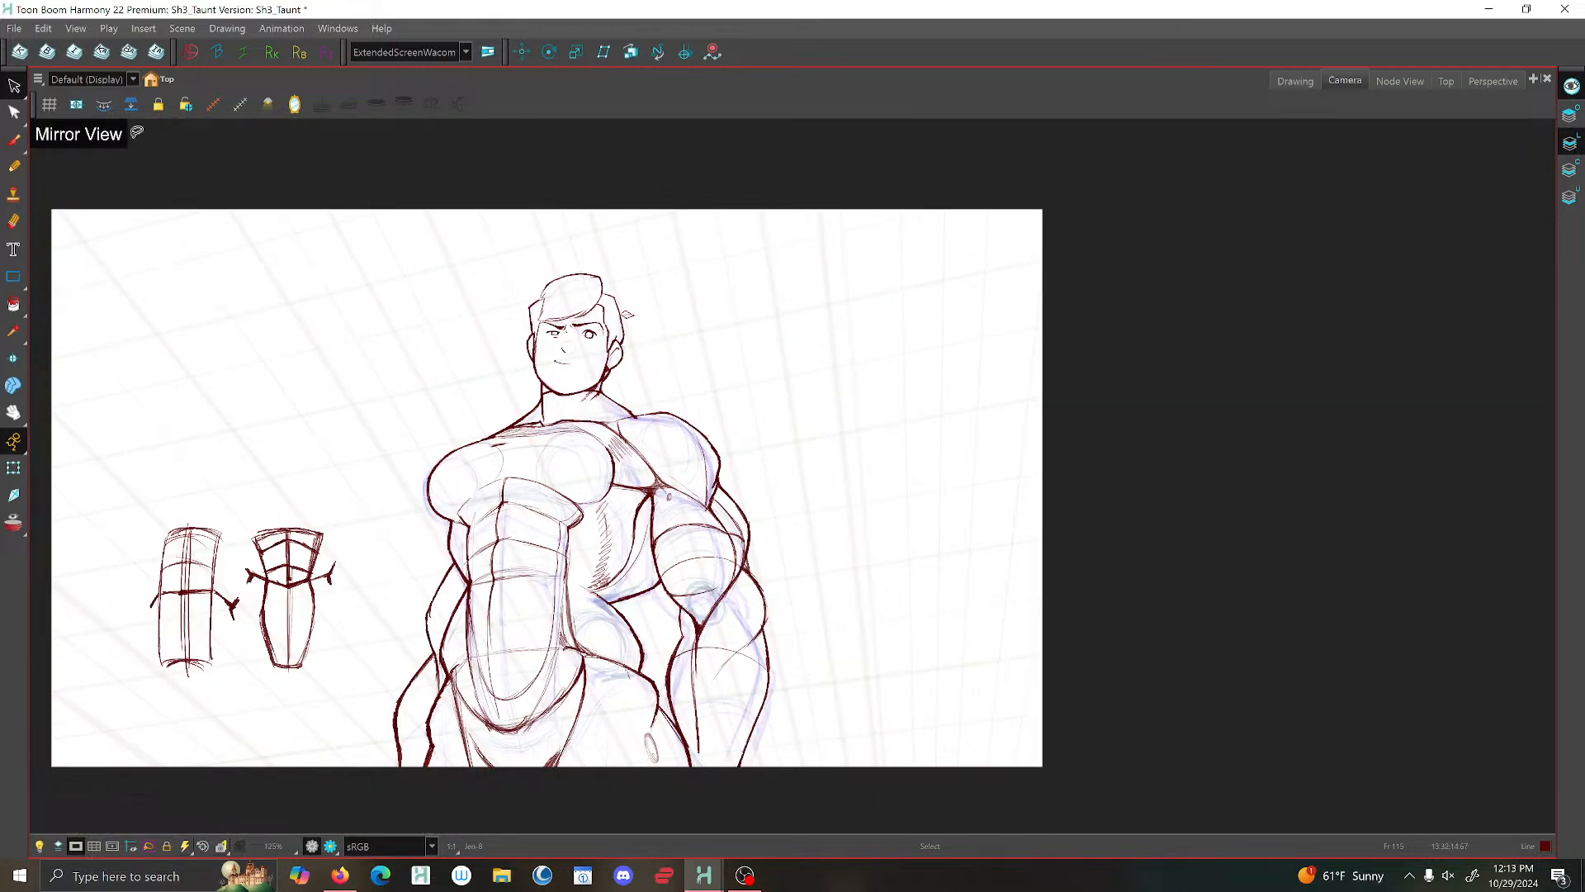
- Switch to the Drawing view and turn off the light table so only the current drawing shows
click(1301, 80)
scroll(1139, 298, down, 4)
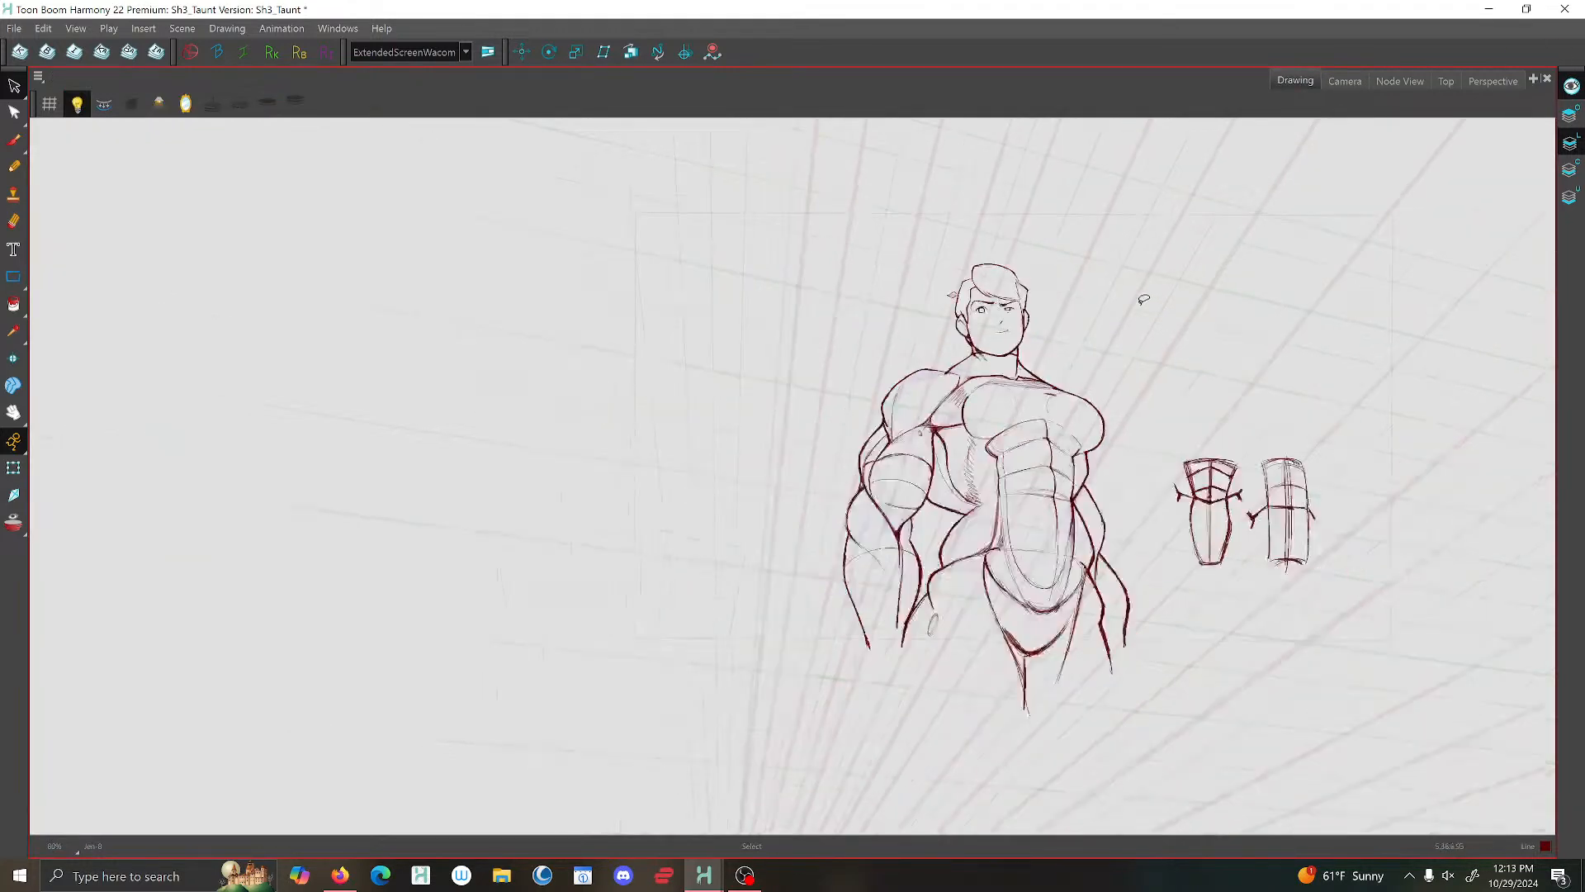
click(72, 105)
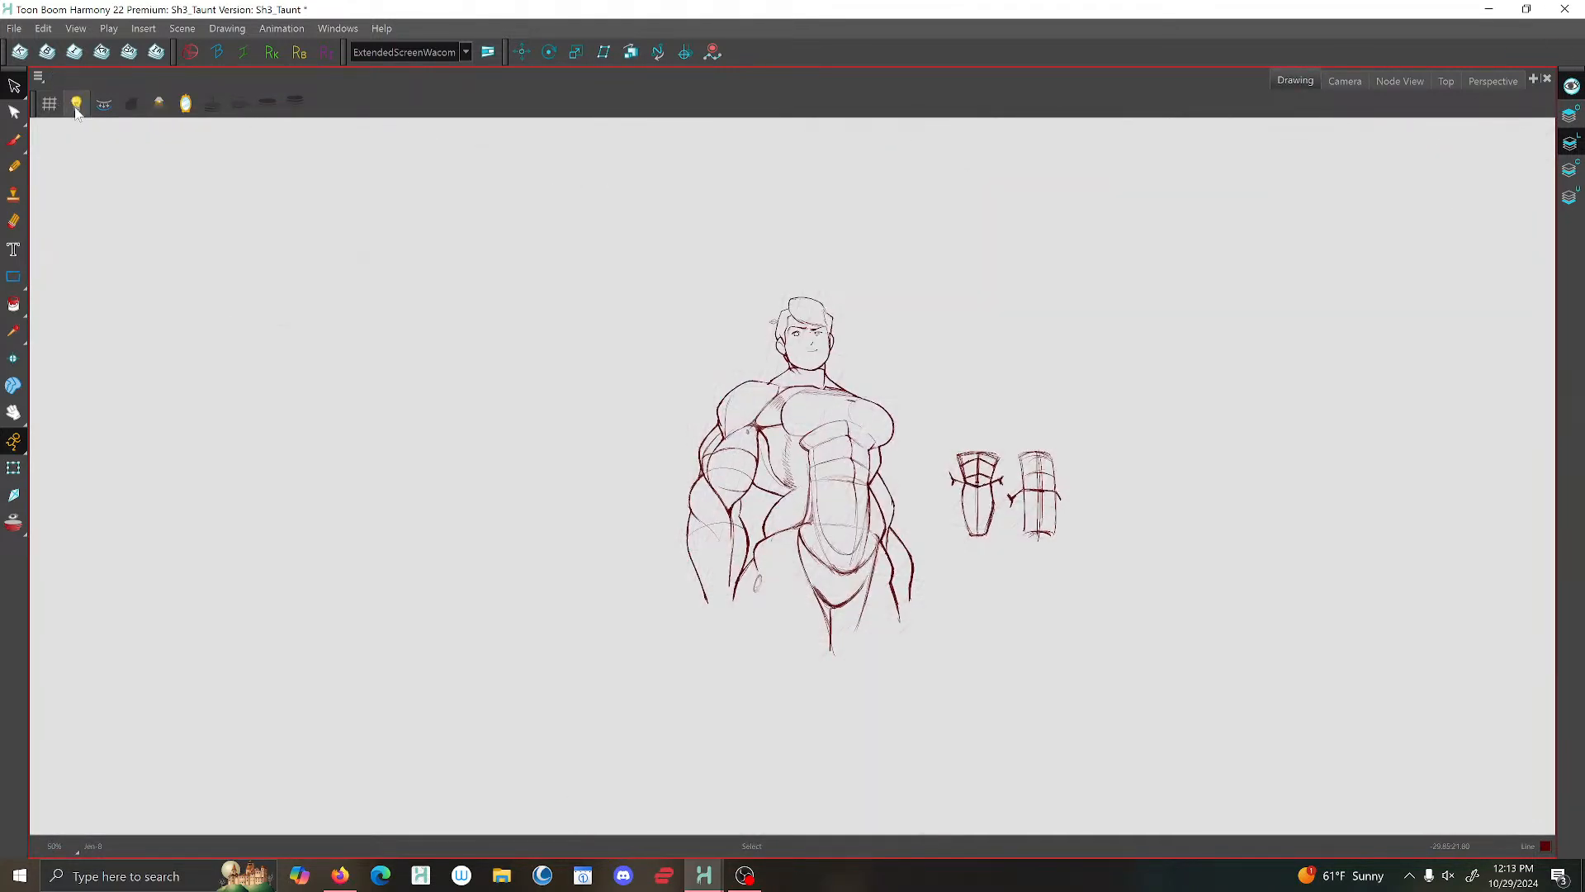
scroll(873, 388, up, 1)
scroll(872, 388, up, 4)
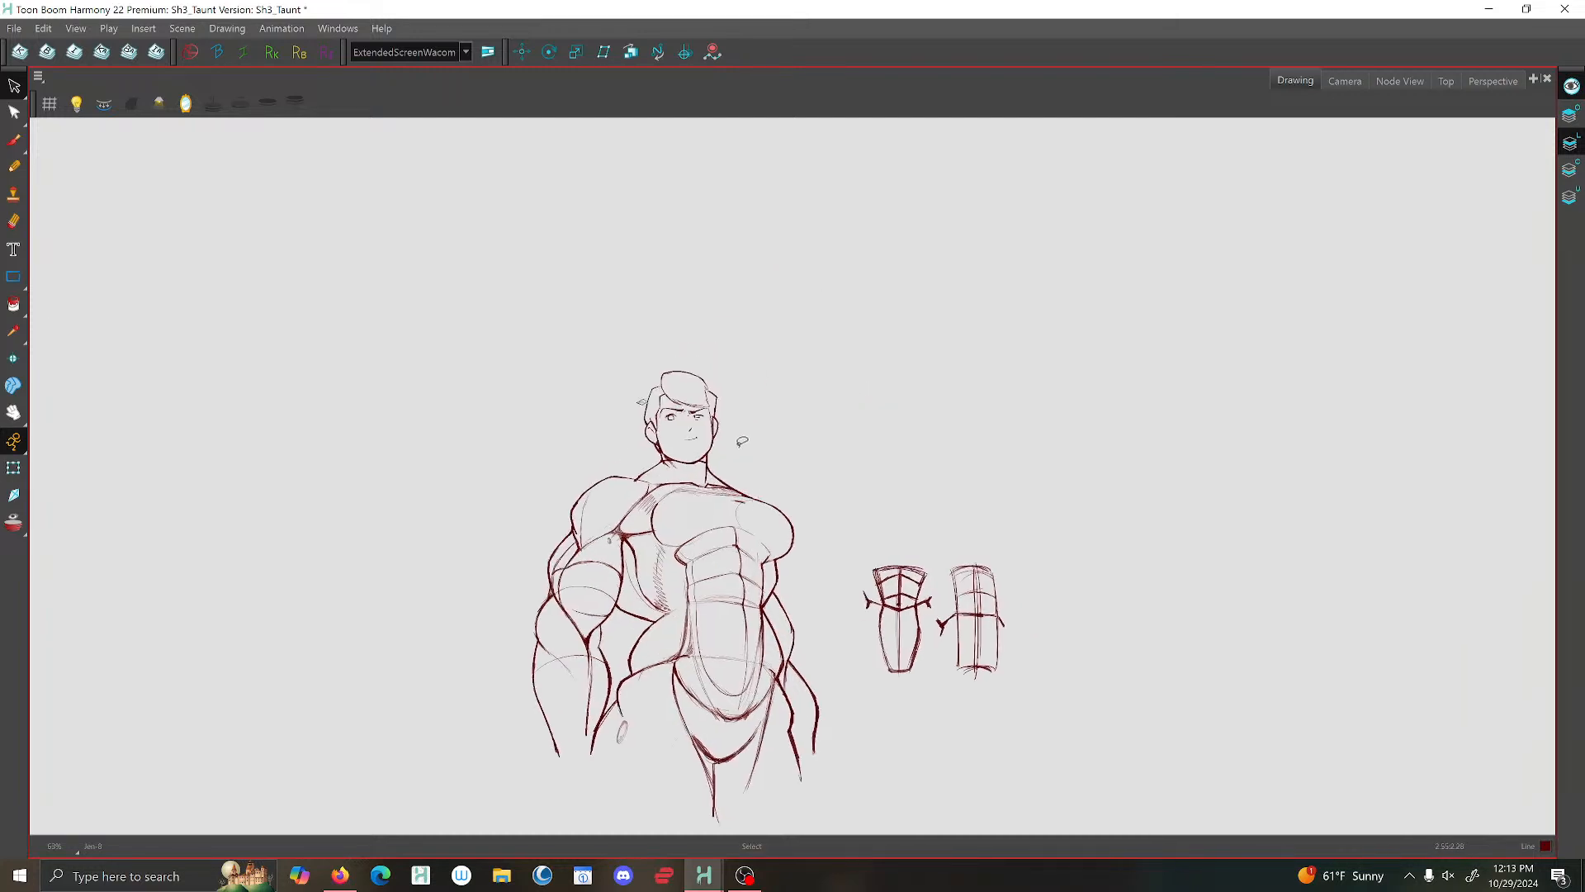
- Brush diagonal shading hatches between the eyebrow and eye on both sides of the face
click(14, 142)
scroll(657, 397, up, 2)
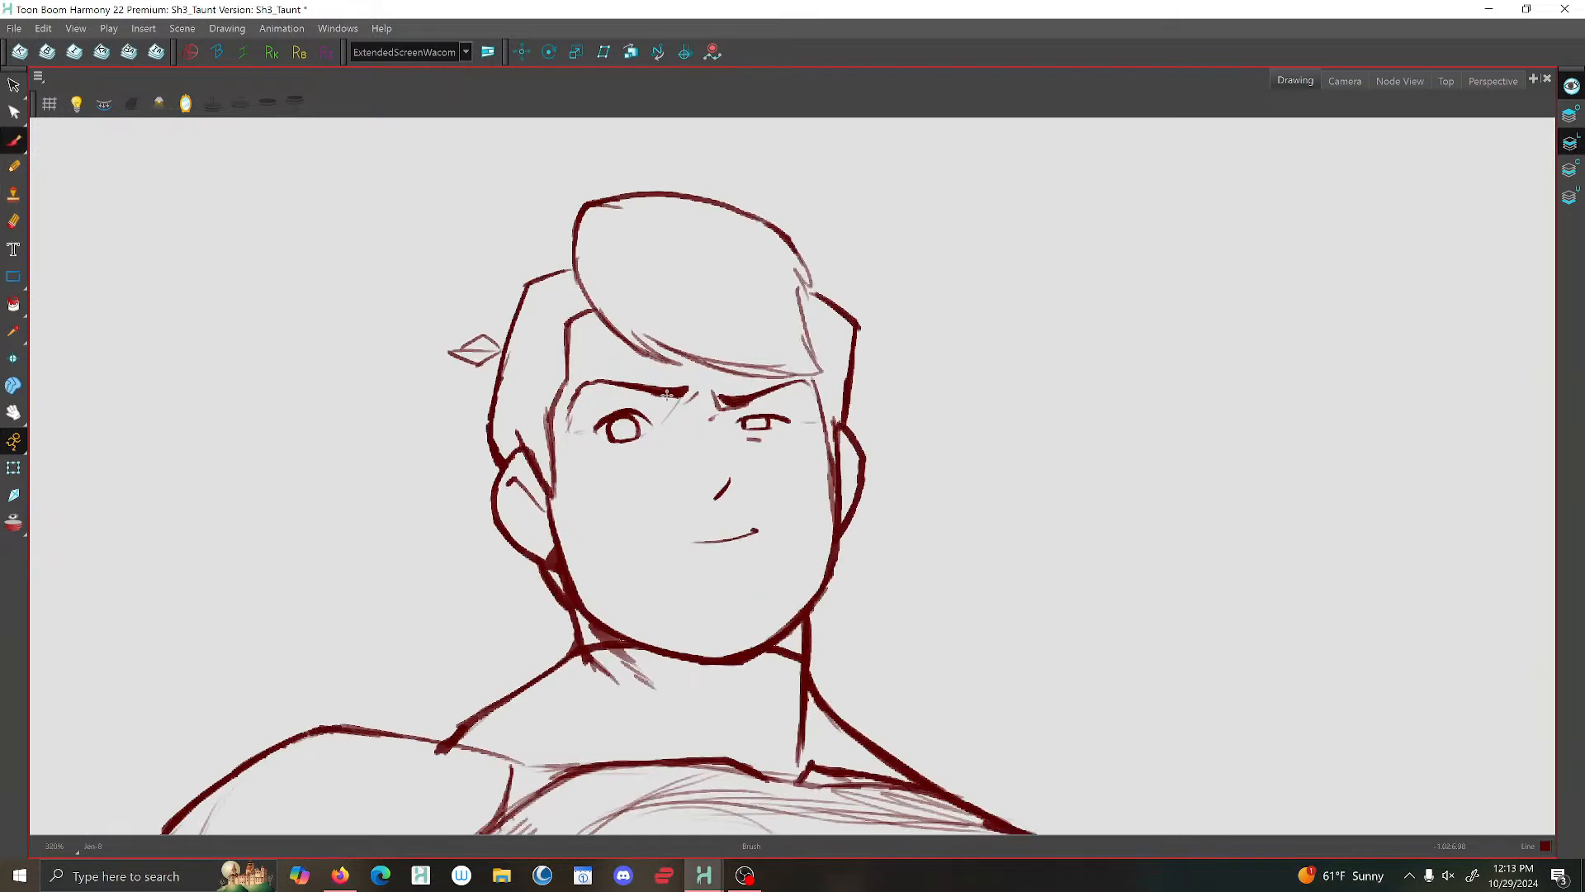
mouse_move(684, 398)
mouse_down()
mouse_move(617, 417)
mouse_move(623, 388)
mouse_move(609, 393)
mouse_move(550, 435)
mouse_move(625, 402)
mouse_up()
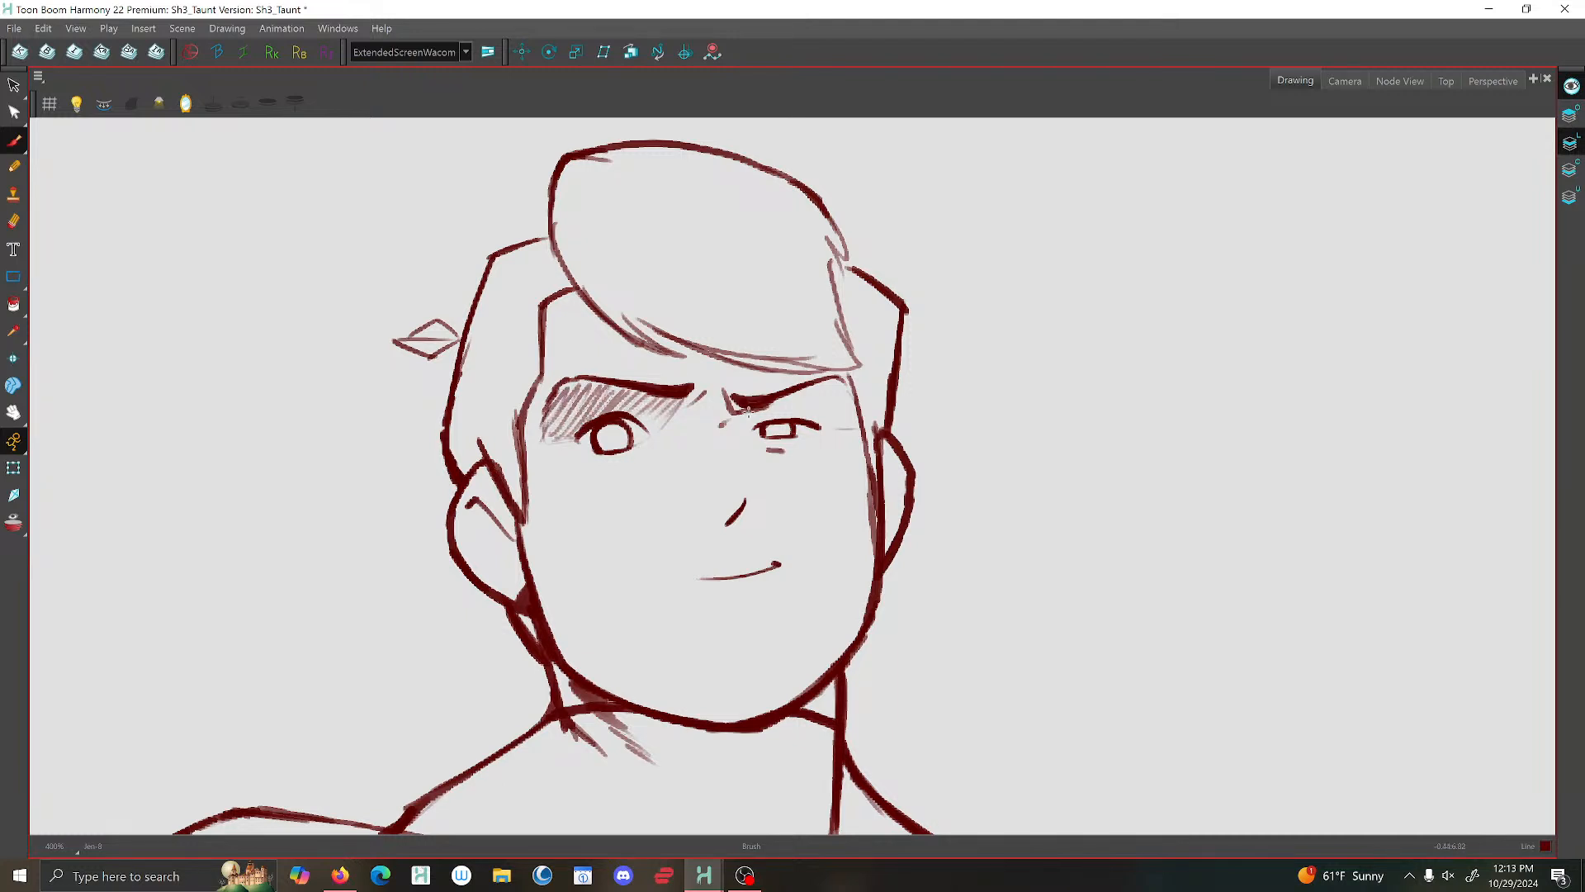
drag(732, 411, 754, 437)
drag(854, 400, 829, 428)
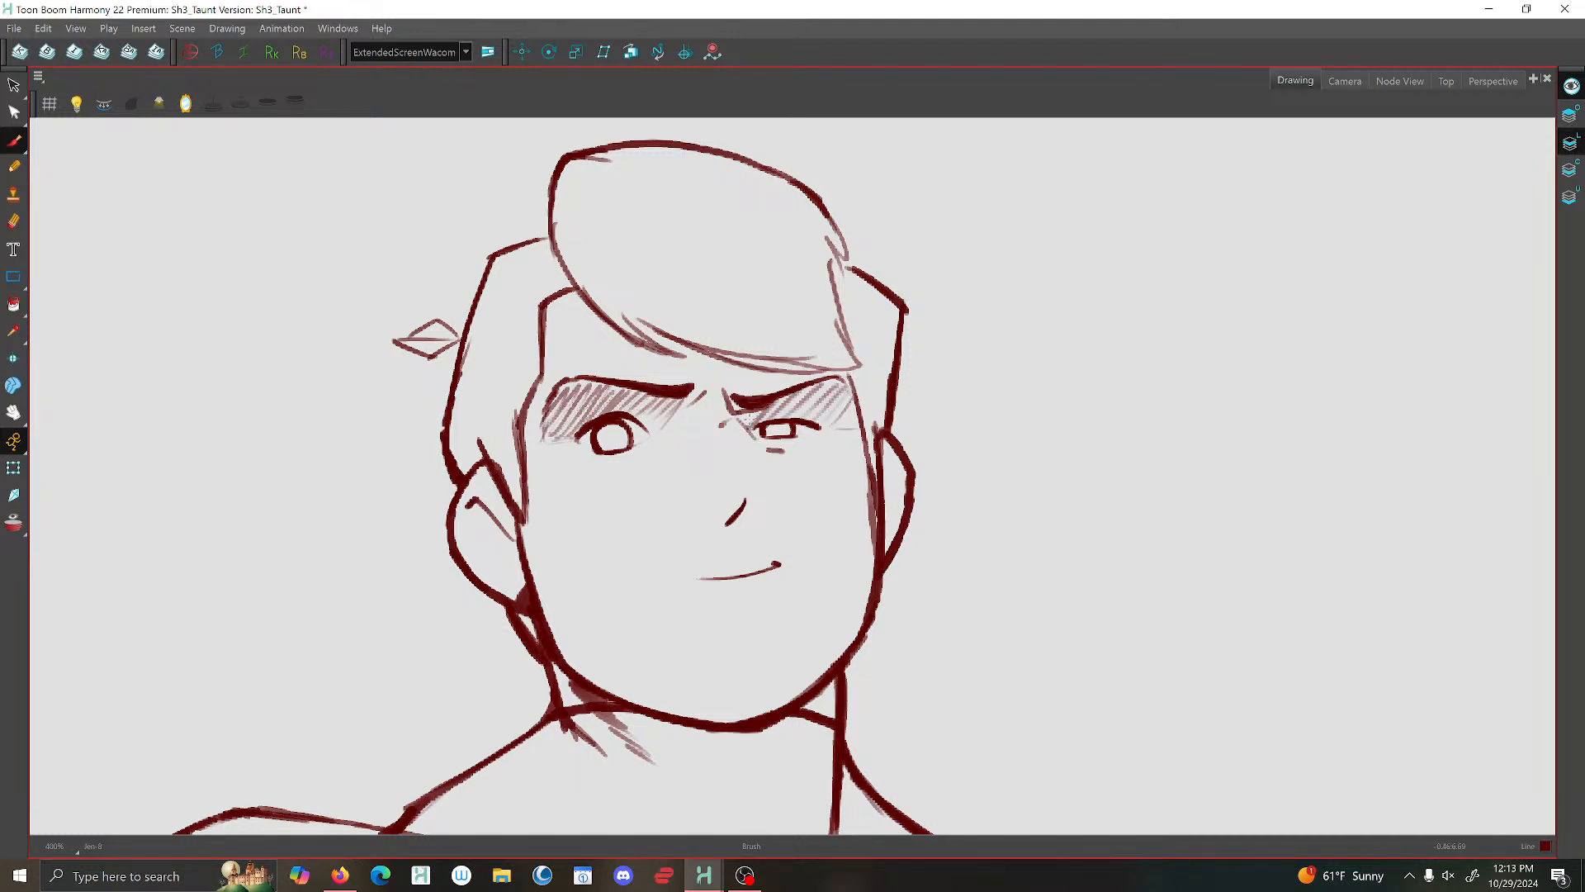
- Save the scene with the shaded brows
scroll(776, 401, down, 4)
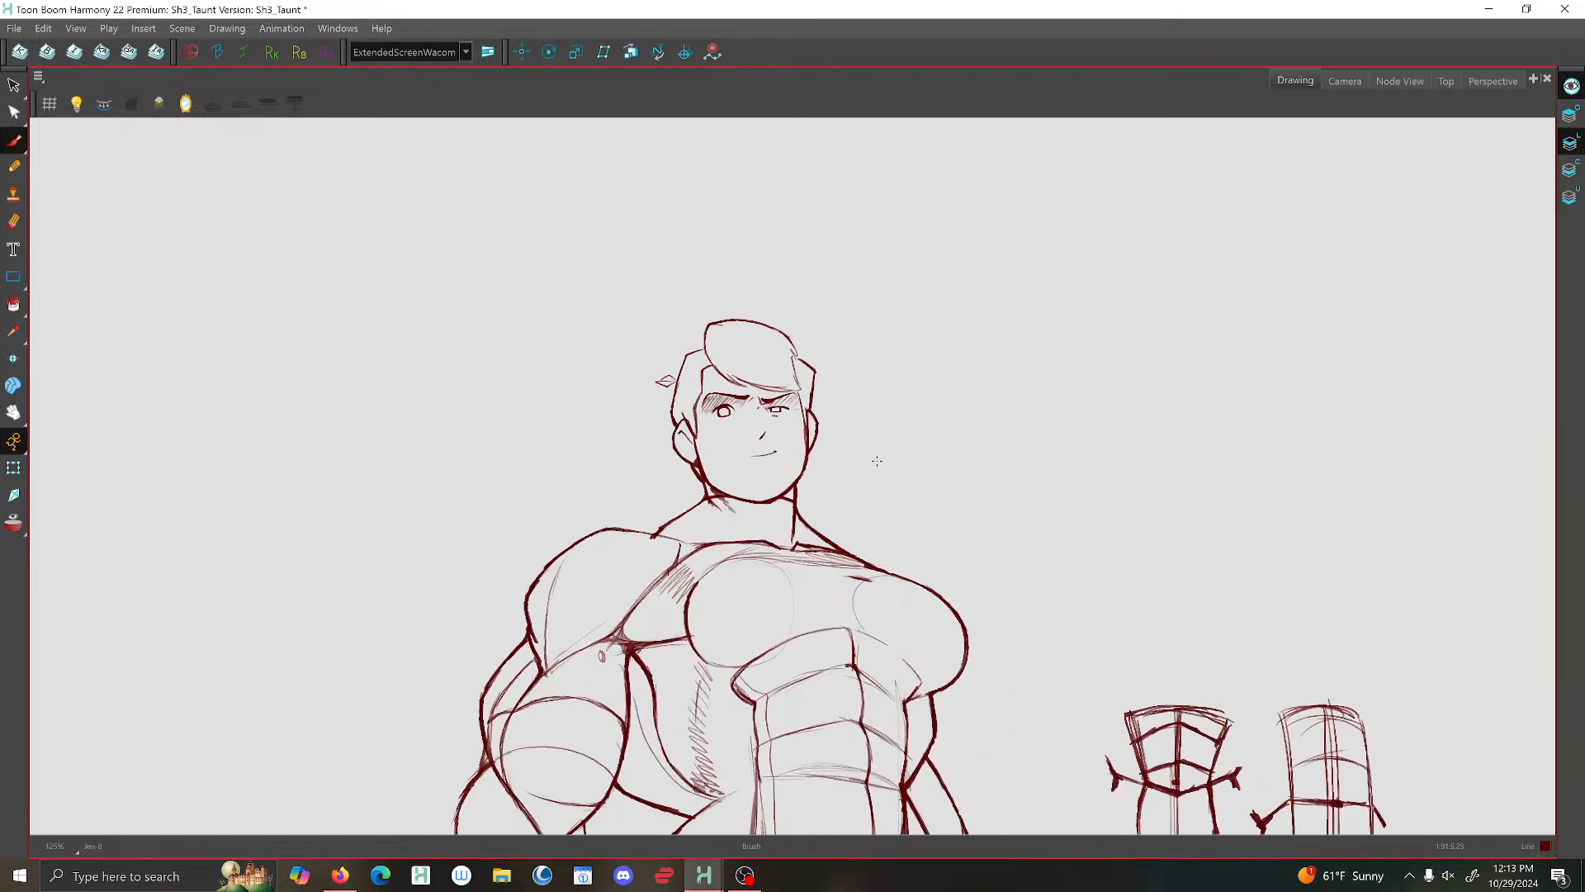
key(ctrl+s)
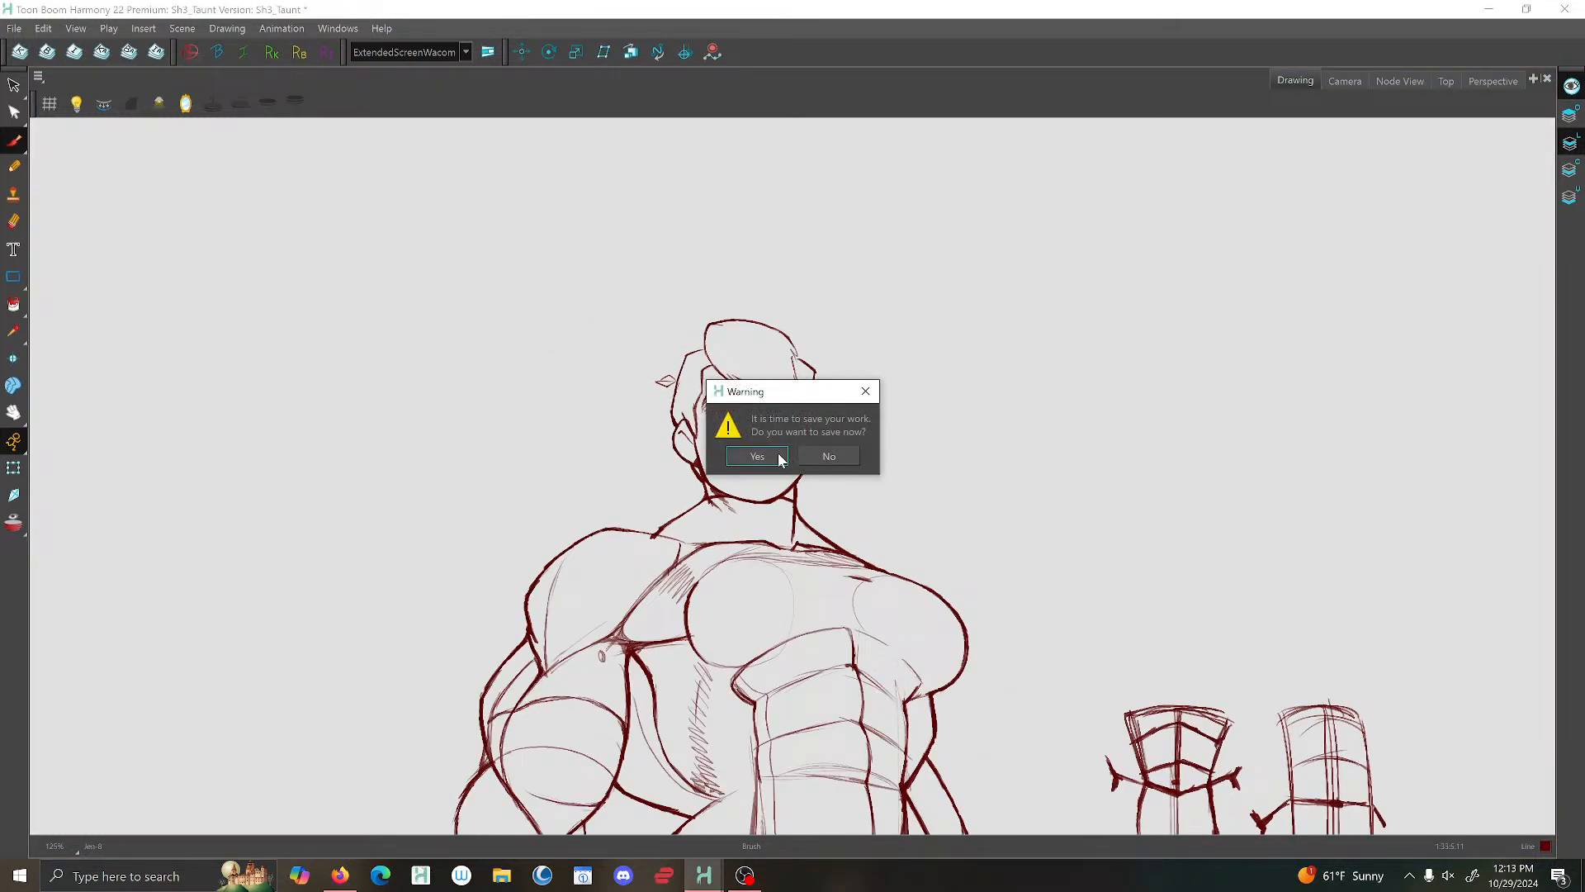
click(780, 458)
- Brush a short diagonal line at the base of the neck just above the collarbone
scroll(756, 518, up, 1)
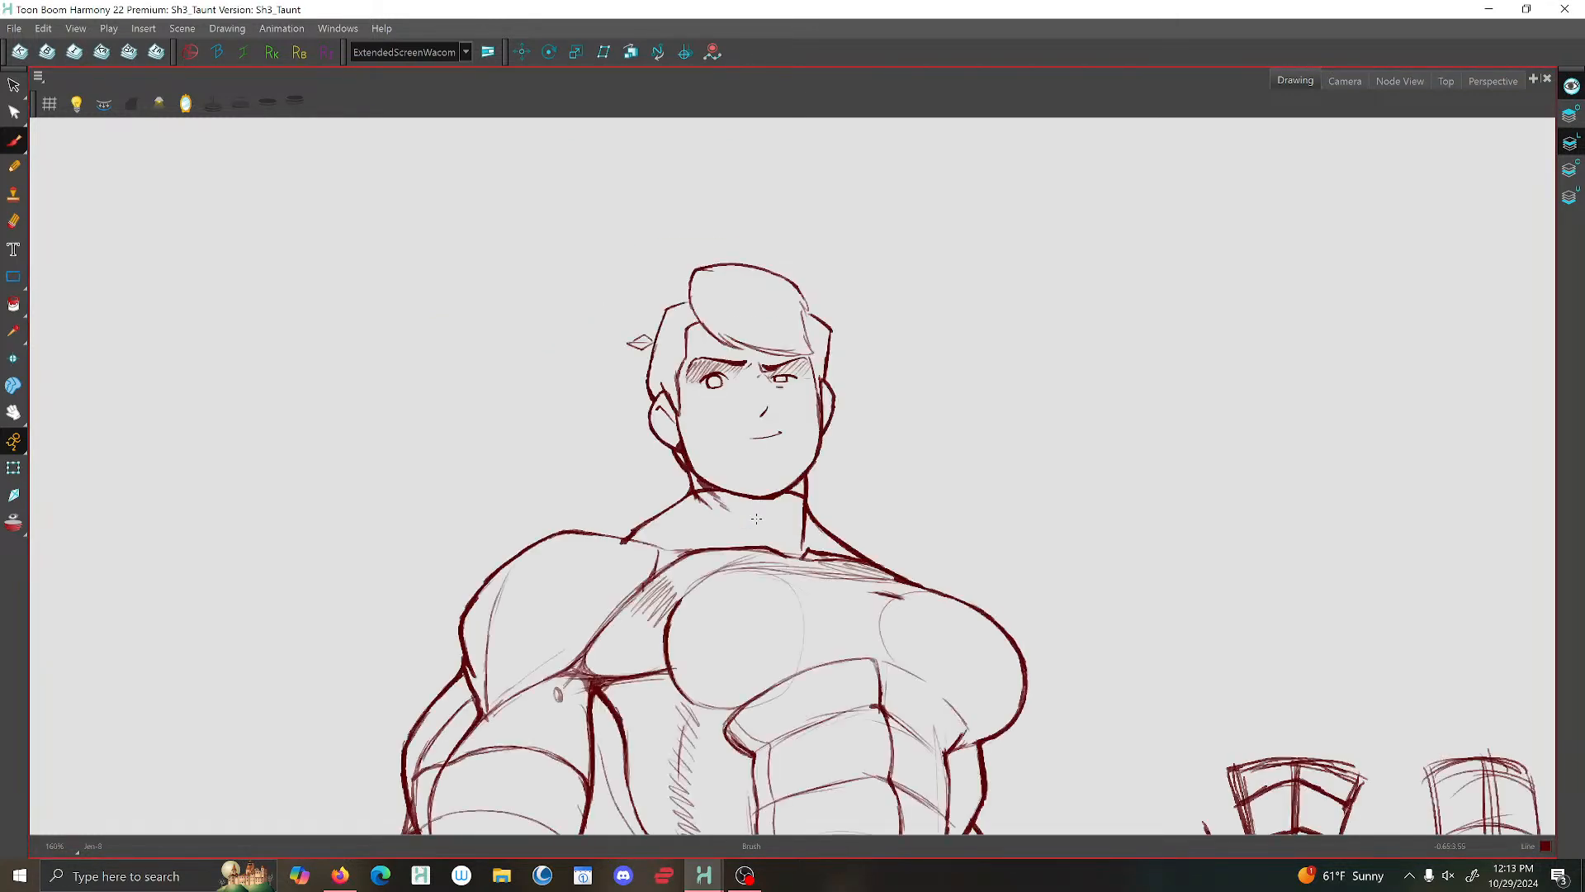
scroll(756, 518, up, 1)
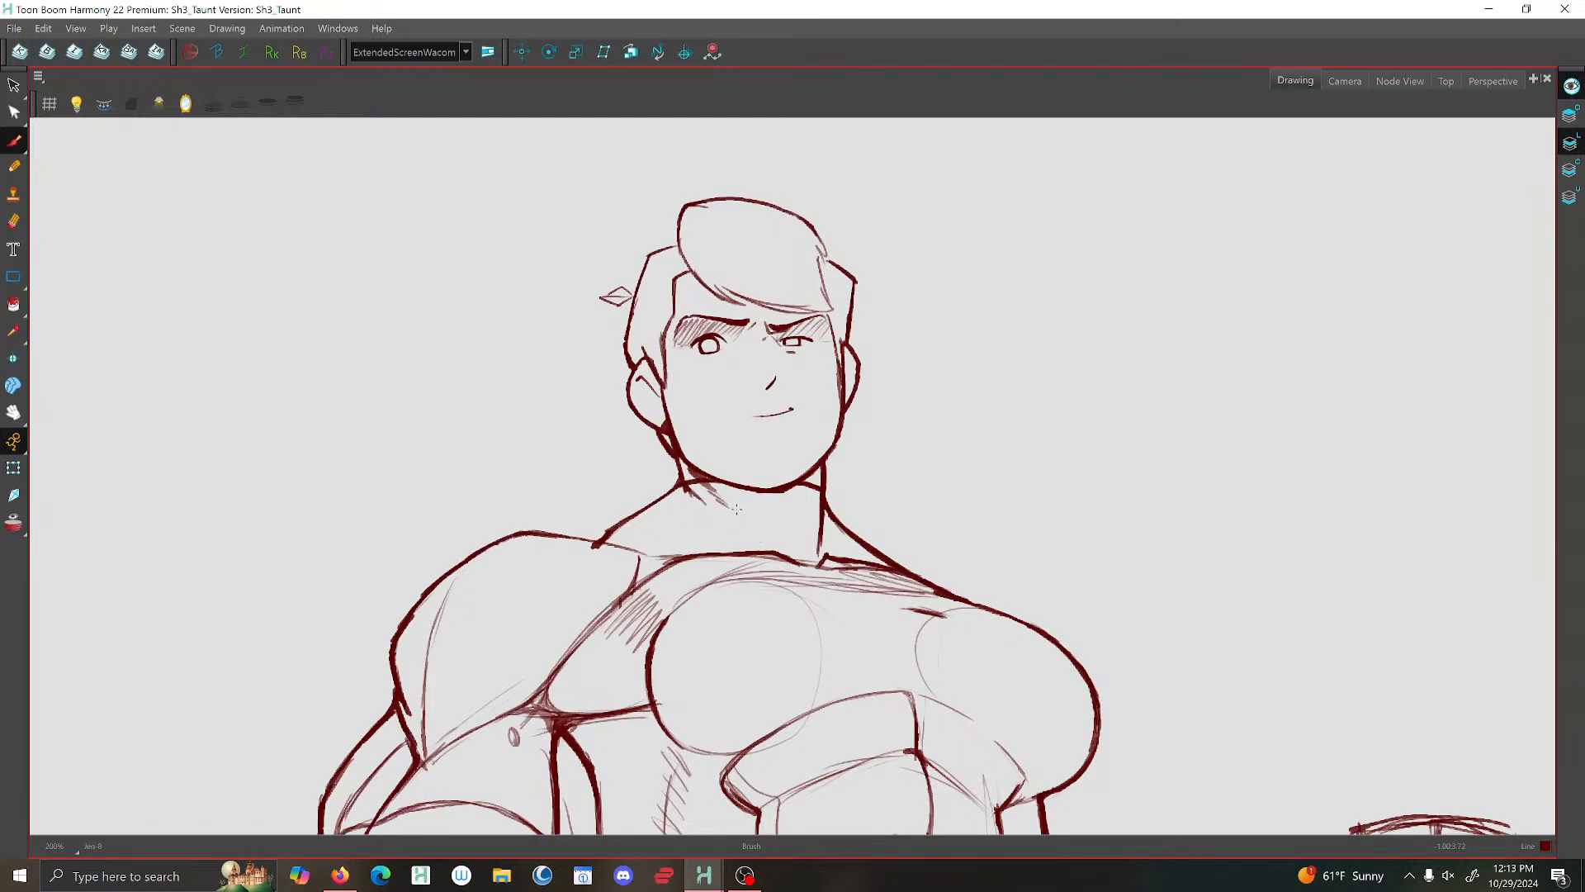
drag(781, 553, 793, 562)
scroll(764, 535, down, 3)
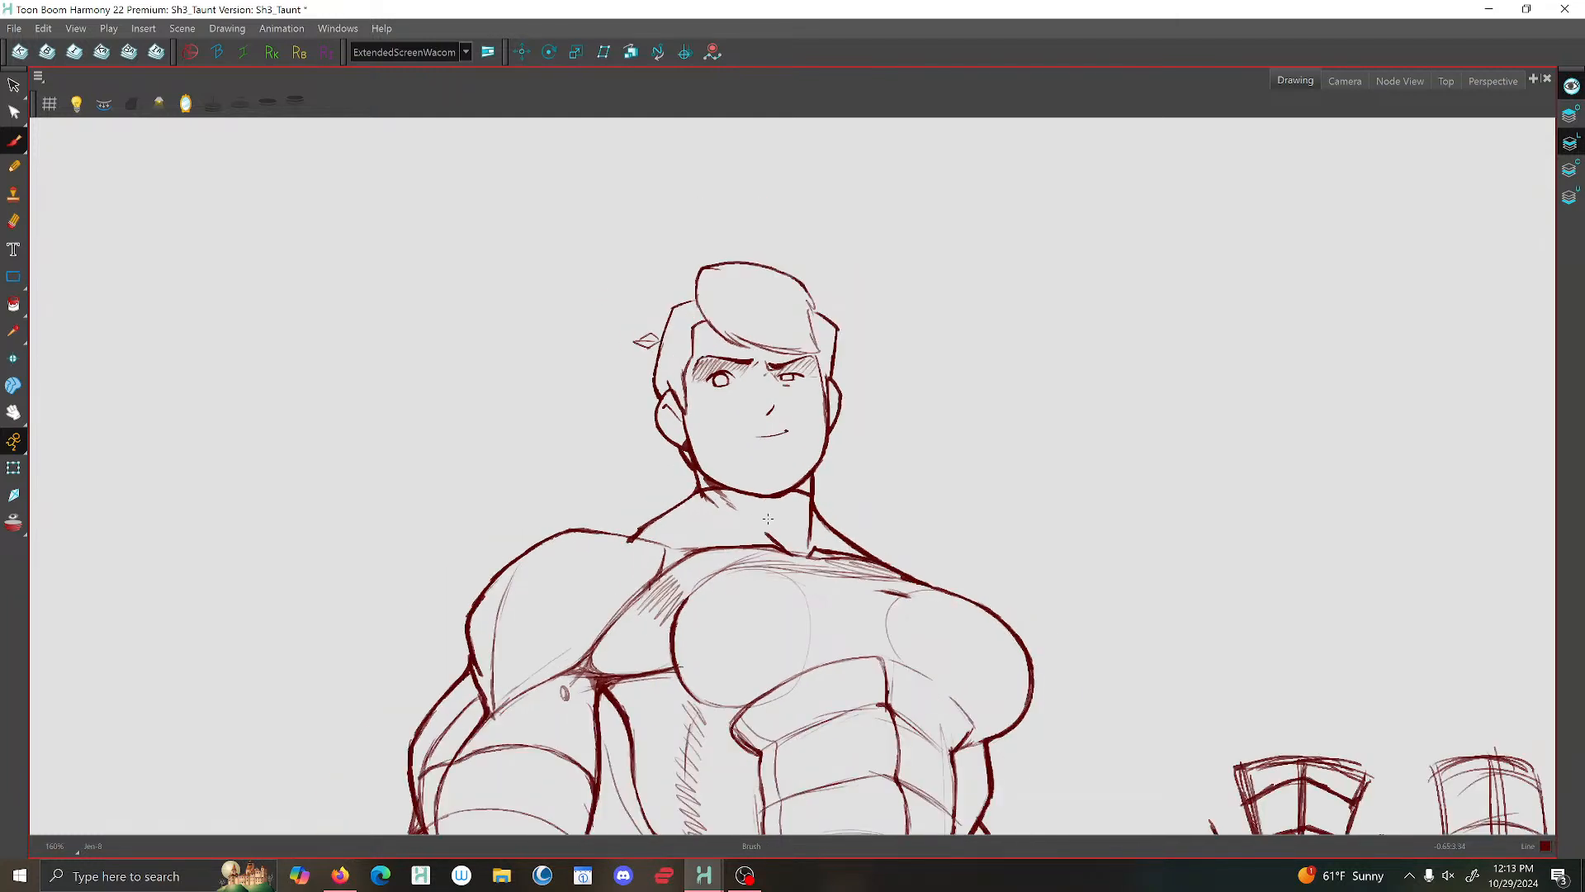
- Delete the light construction strokes crossing the lower abdomen and the hips
scroll(678, 435, up, 6)
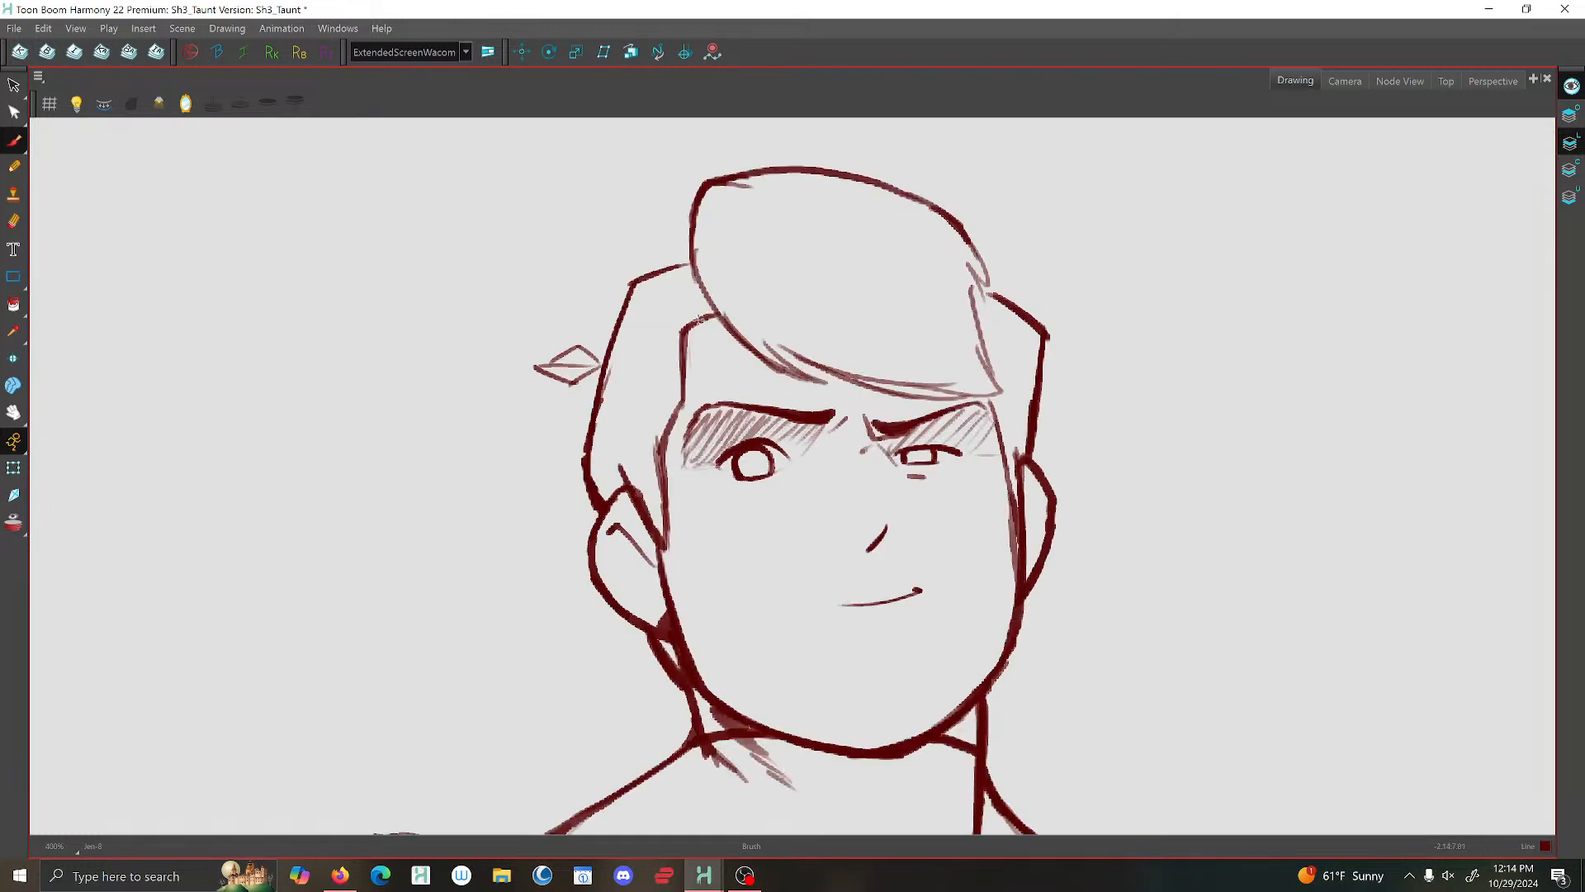
scroll(700, 318, down, 6)
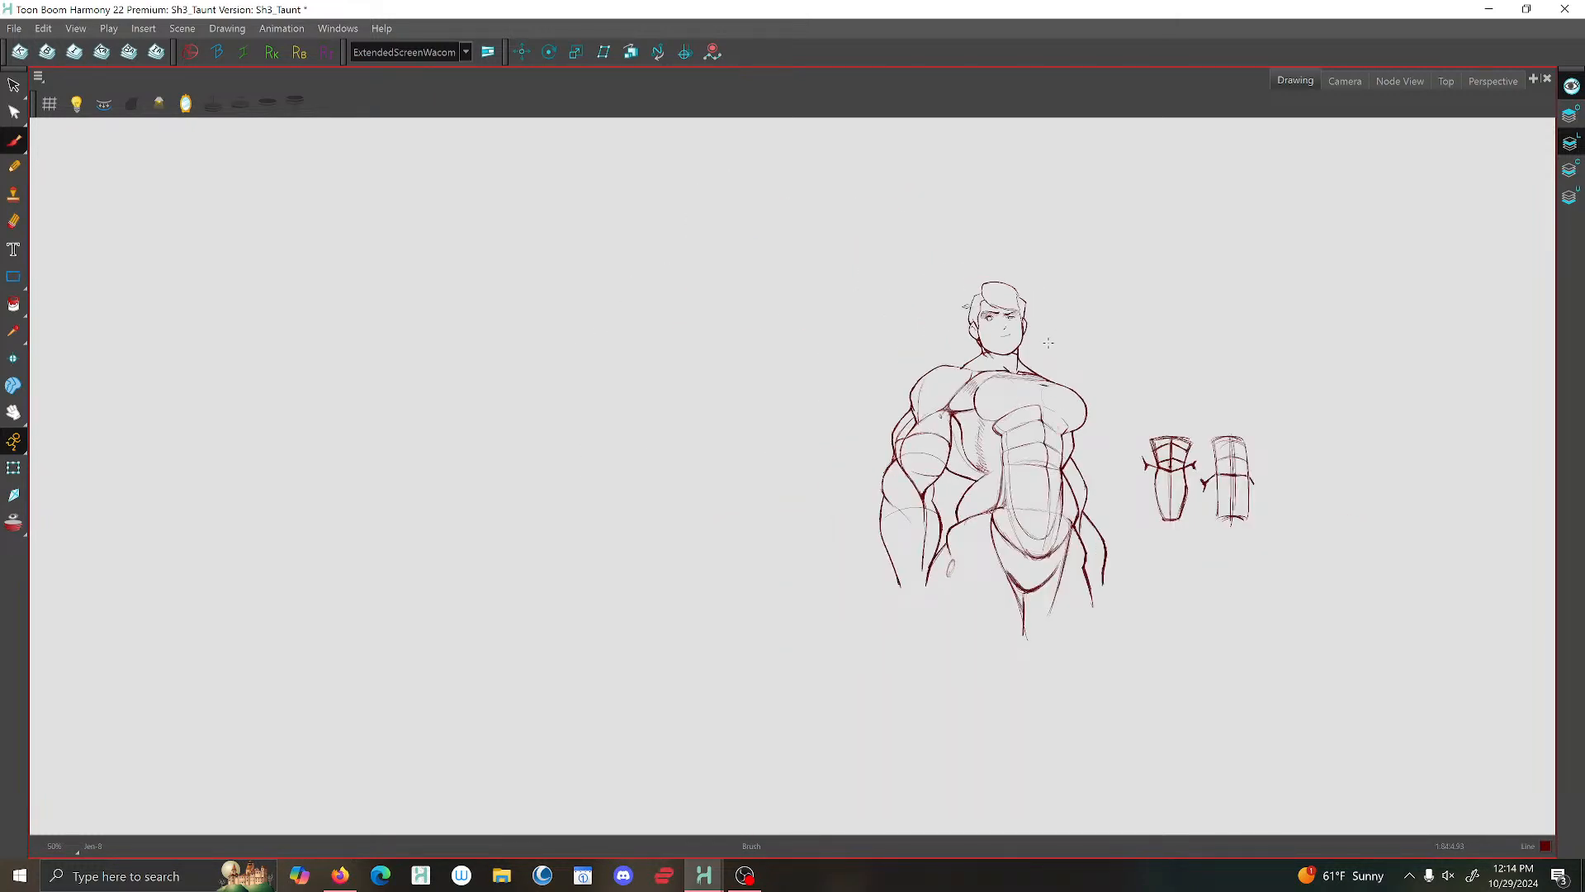
scroll(1049, 342, up, 4)
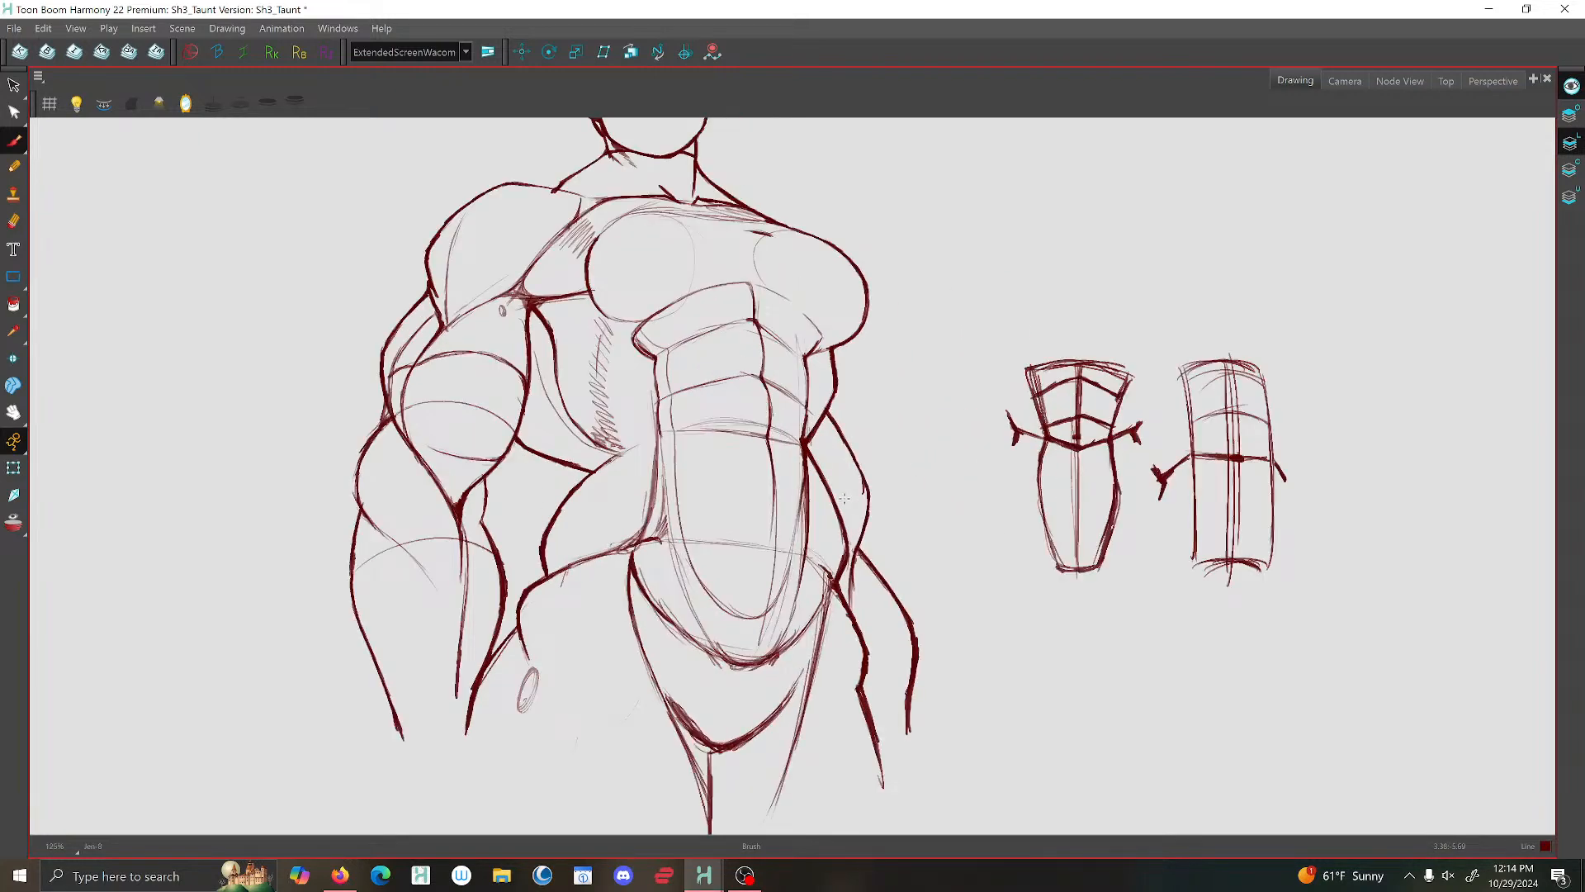
click(13, 86)
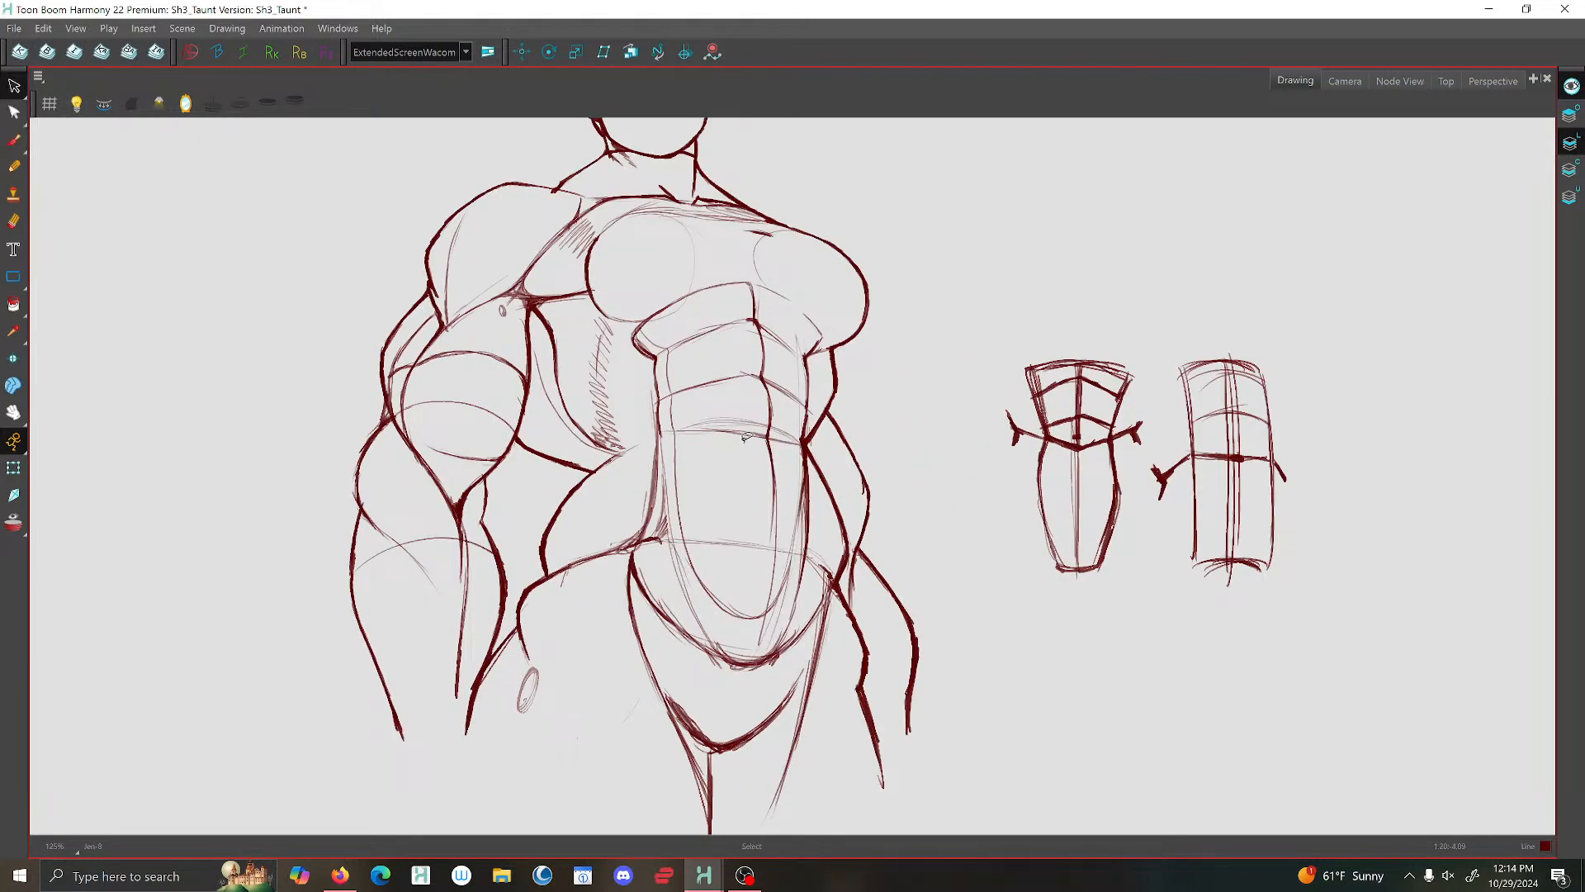
drag(739, 433, 755, 448)
key(Delete)
key(Delete)
drag(743, 568, 753, 522)
- Delete the circular construction guides on the chest and the loose strokes along the near side of the waist
key(Delete)
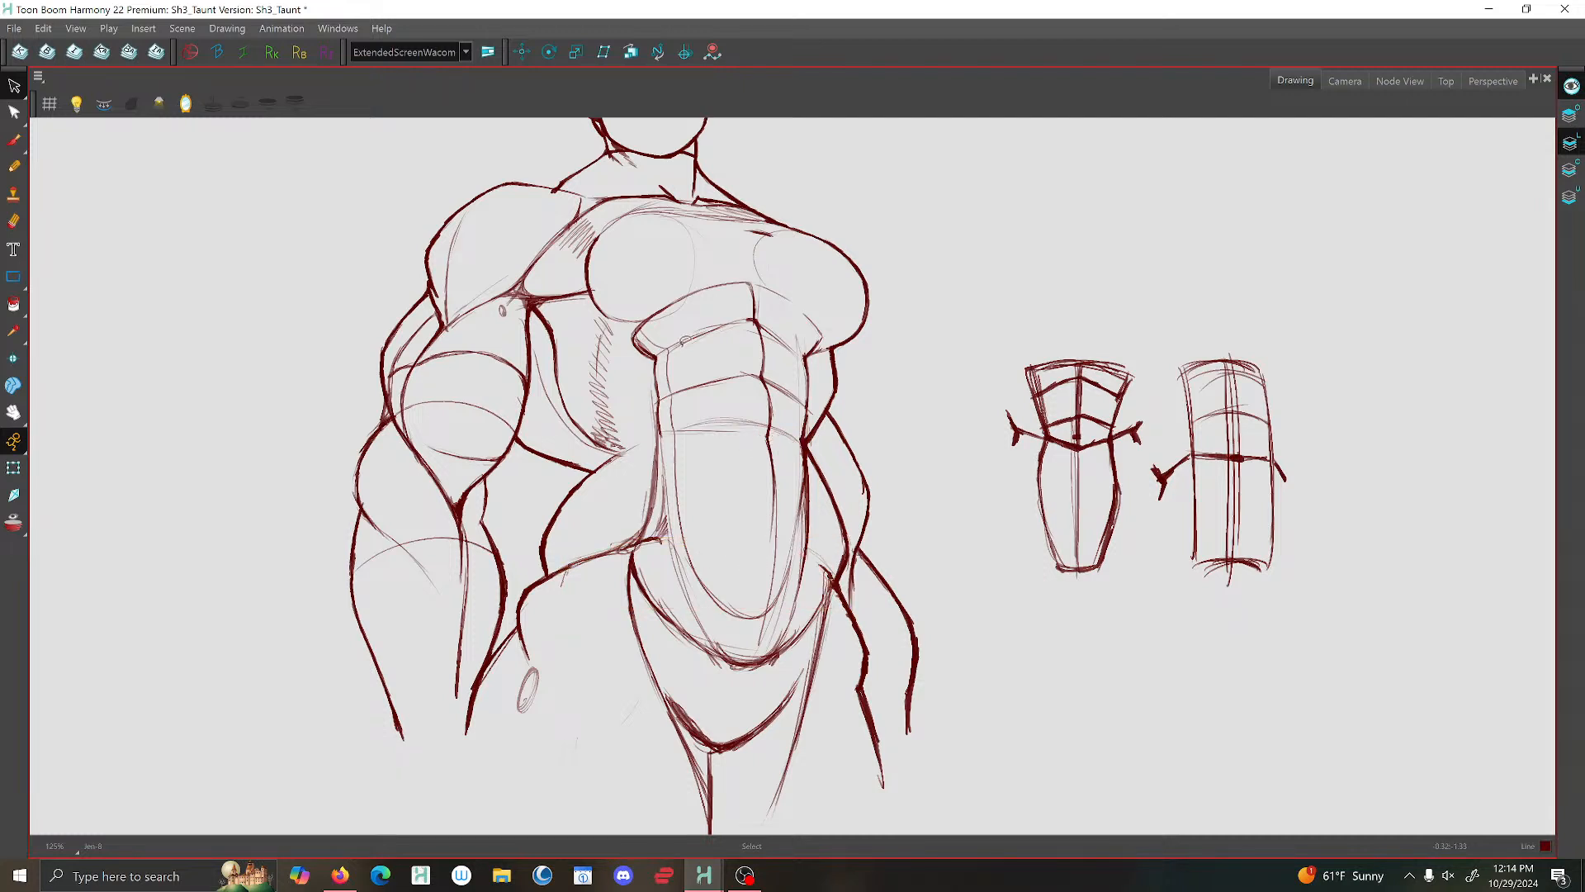
mouse_move(678, 314)
mouse_down()
mouse_move(713, 243)
mouse_move(785, 255)
mouse_up()
key(Delete)
drag(667, 488, 659, 541)
- Delete the loose sketch strokes around the lower end and far edge of the long abdominal shape
key(Delete)
key(Delete)
drag(773, 626, 783, 613)
key(Delete)
key(Delete)
drag(804, 530, 810, 609)
- Delete the remaining loose strokes above the waistband curve and beside the far forearm at the hip
key(Delete)
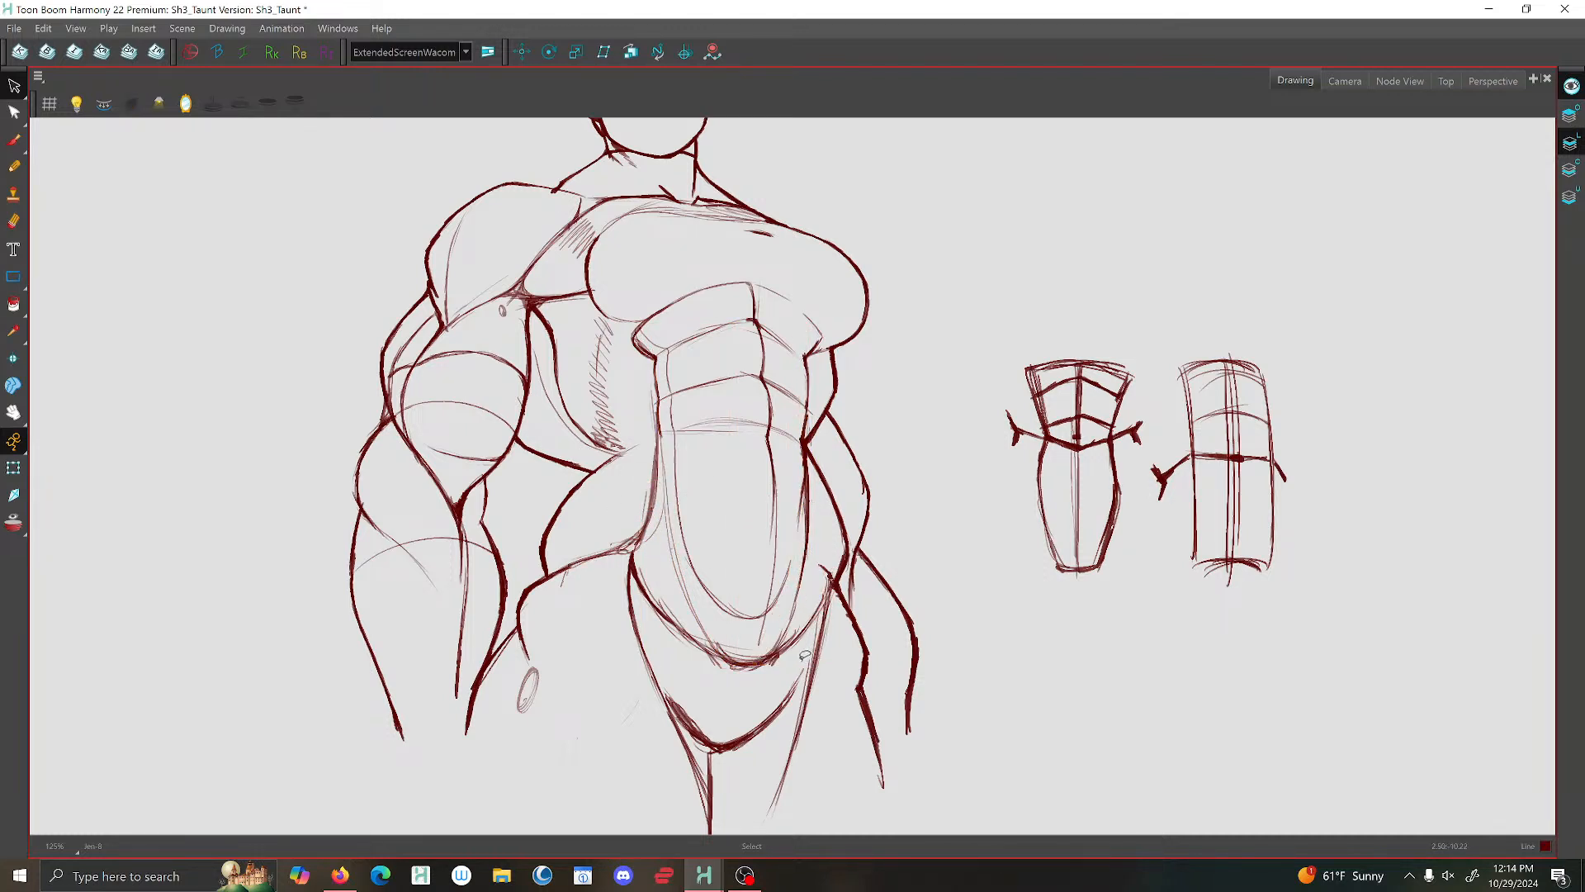
key(Delete)
drag(723, 638, 755, 651)
key(Delete)
drag(844, 539, 838, 531)
key(Delete)
key(Delete)
scroll(653, 332, down, 3)
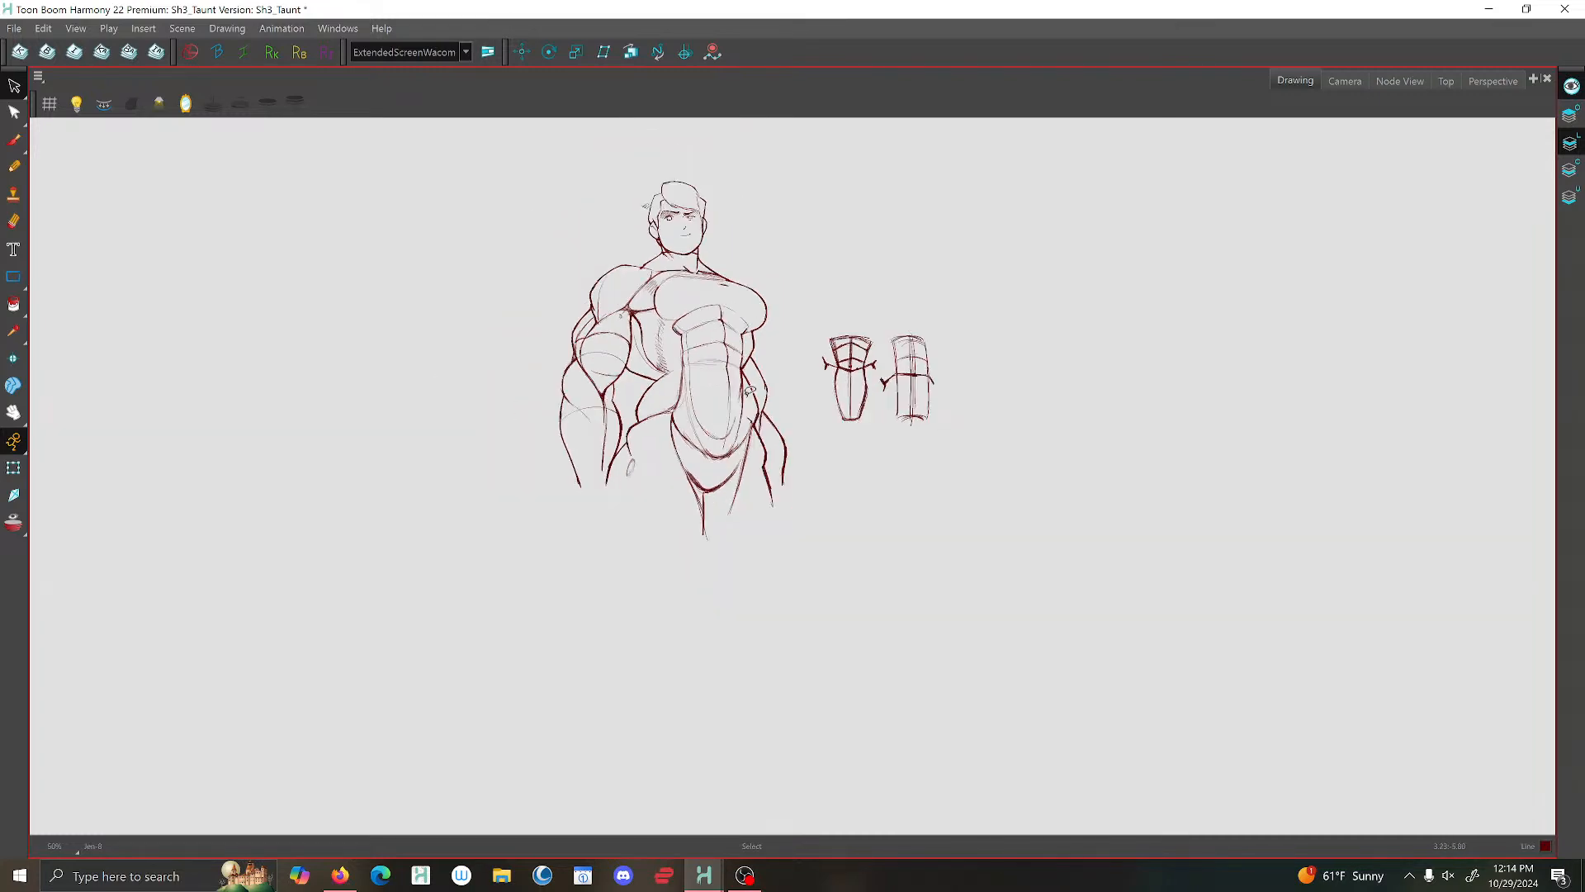
- Show the cleaned-up figure in the Camera view and save the scene
click(1360, 82)
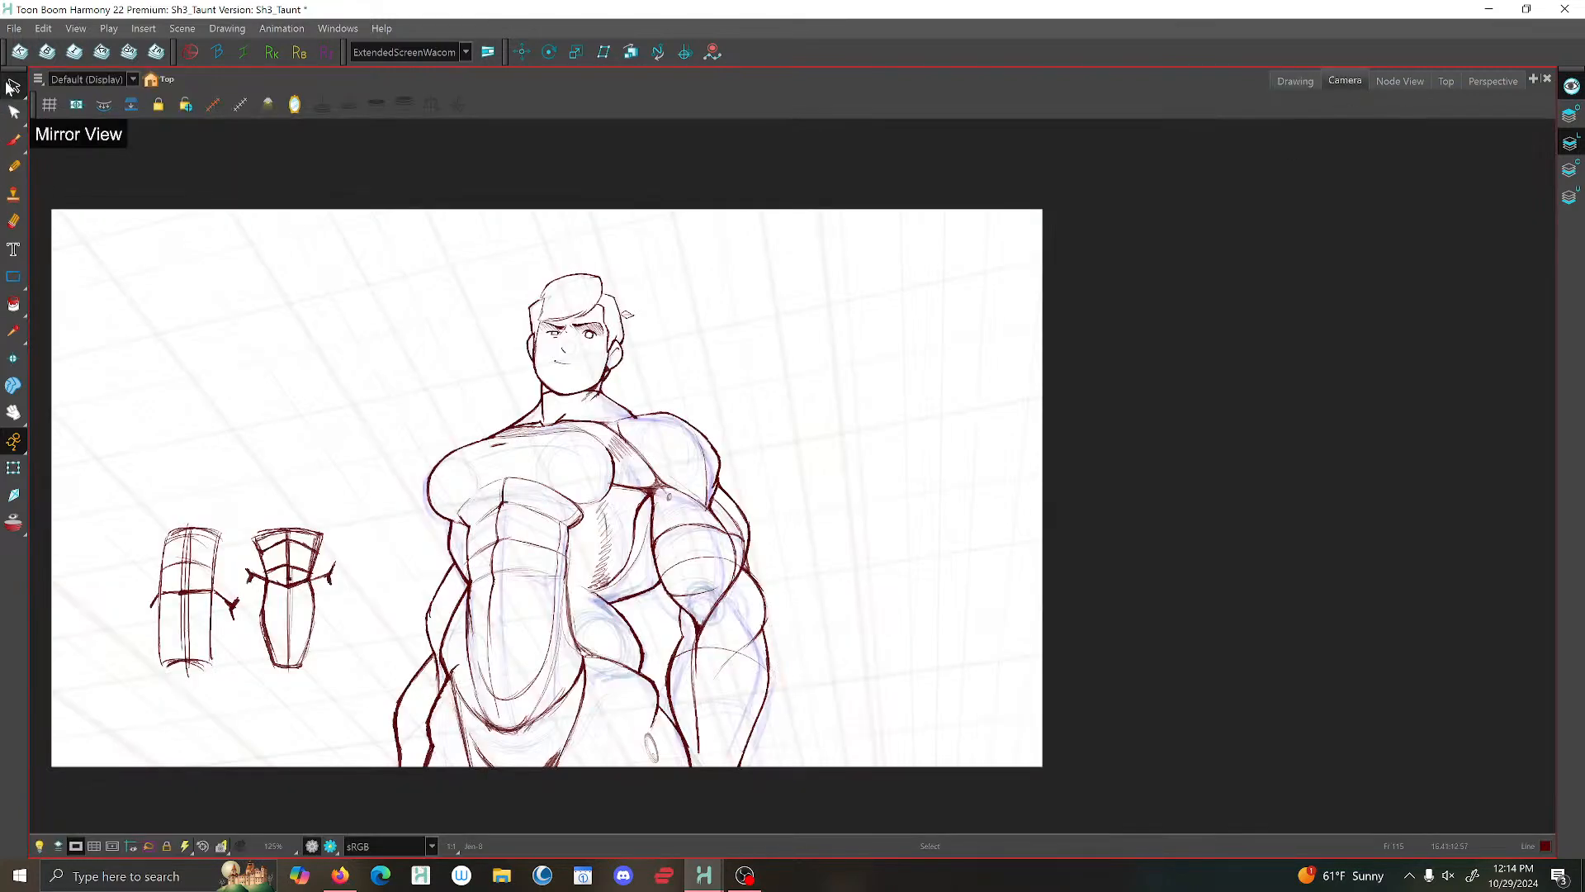
click(14, 28)
click(20, 125)
click(1296, 81)
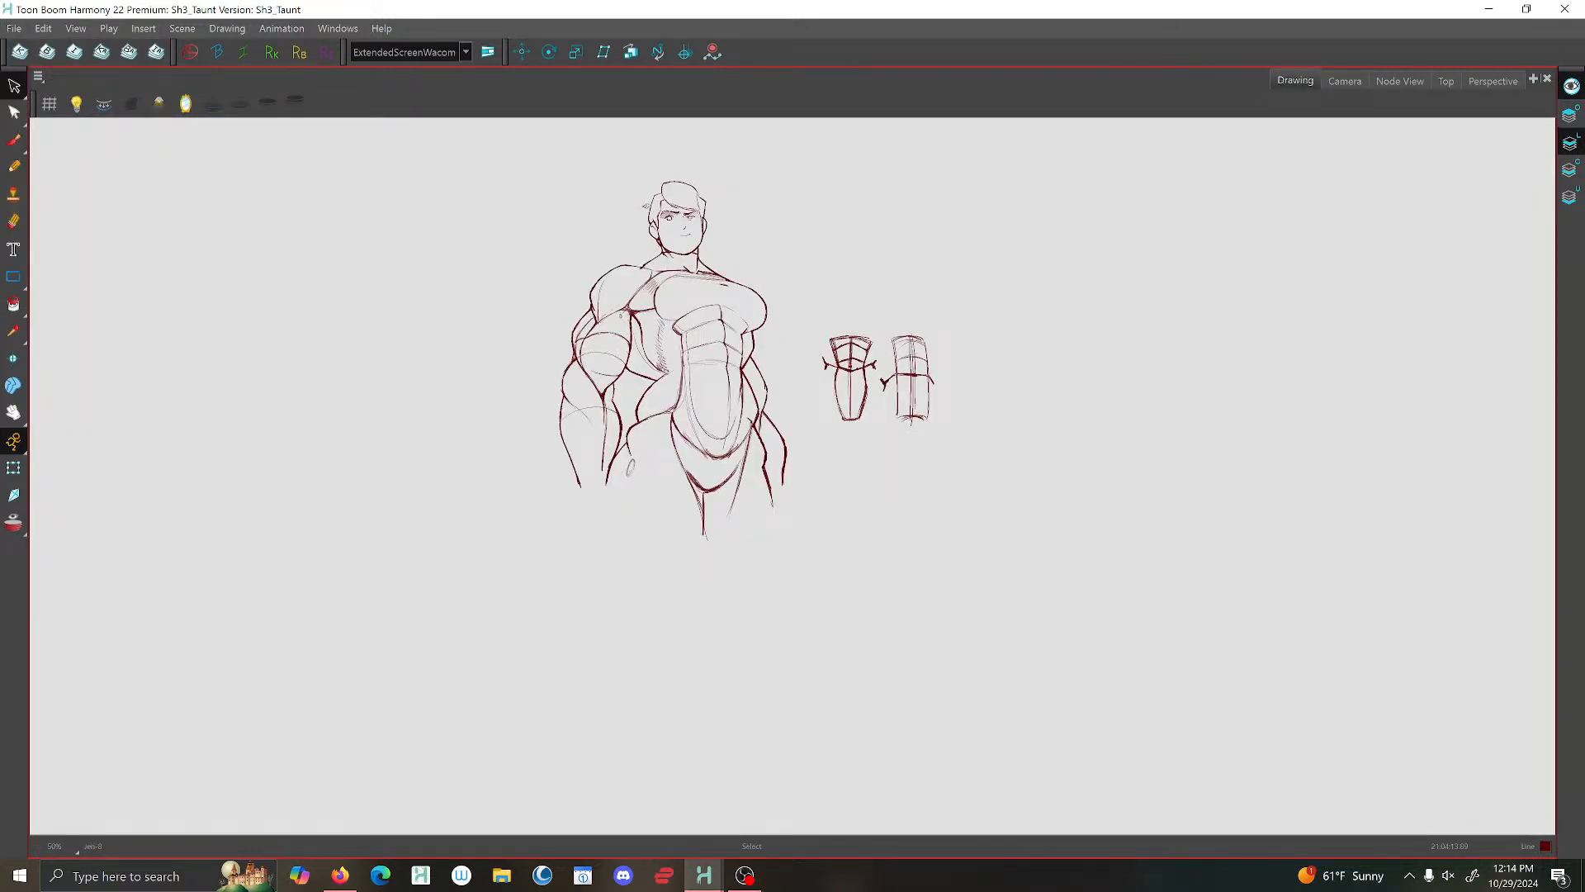
- Turn off Mirror View in the Camera view and step back one frame to the tied-down figure drawing
click(1343, 83)
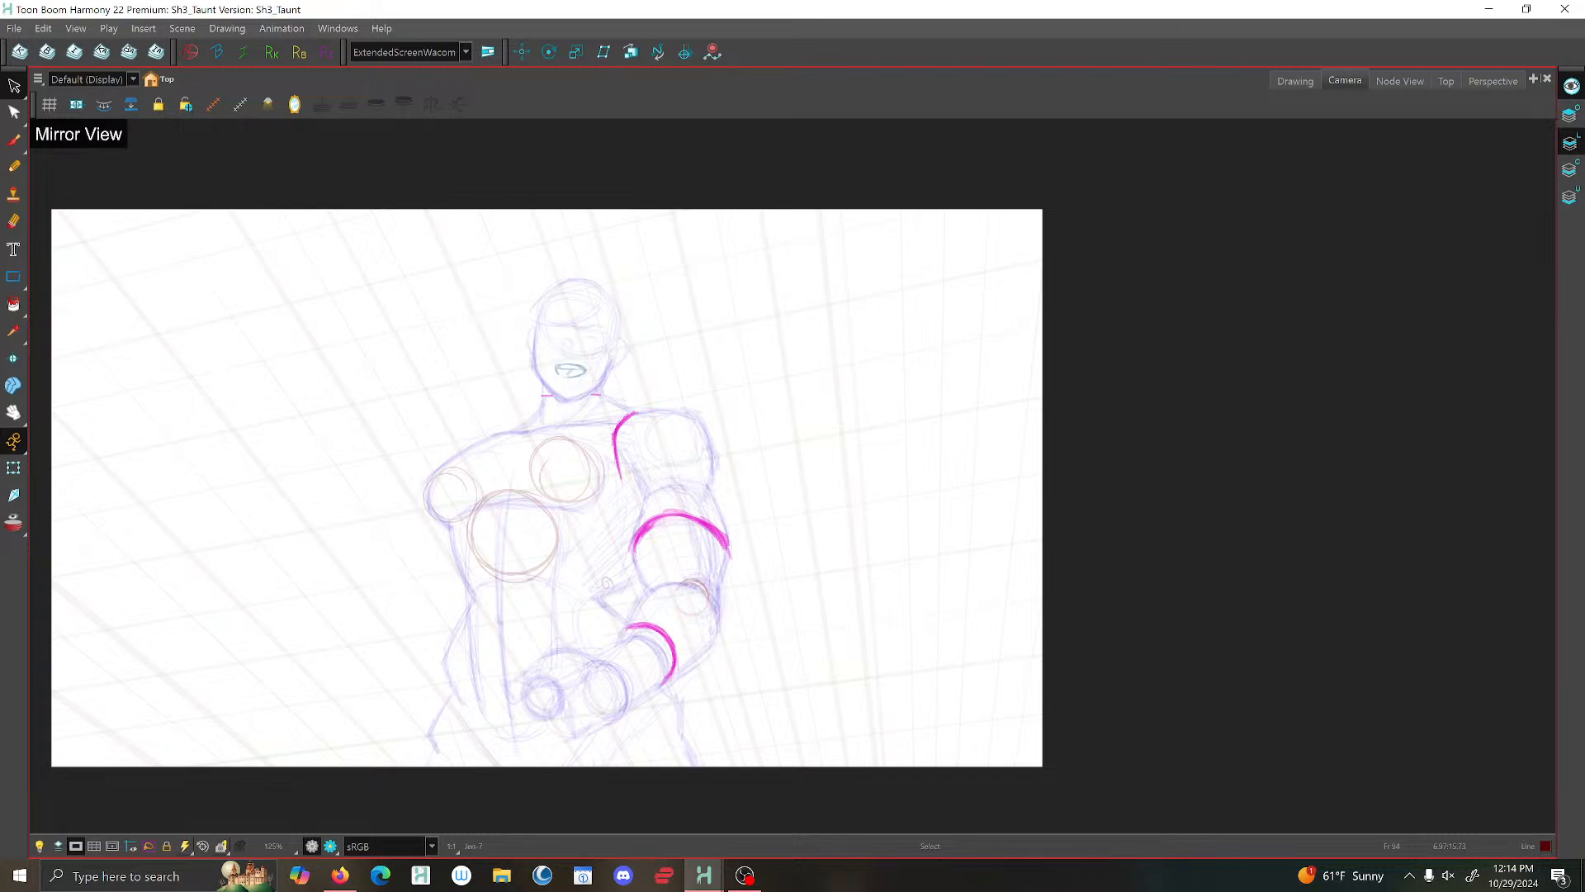
scroll(900, 545, down, 2)
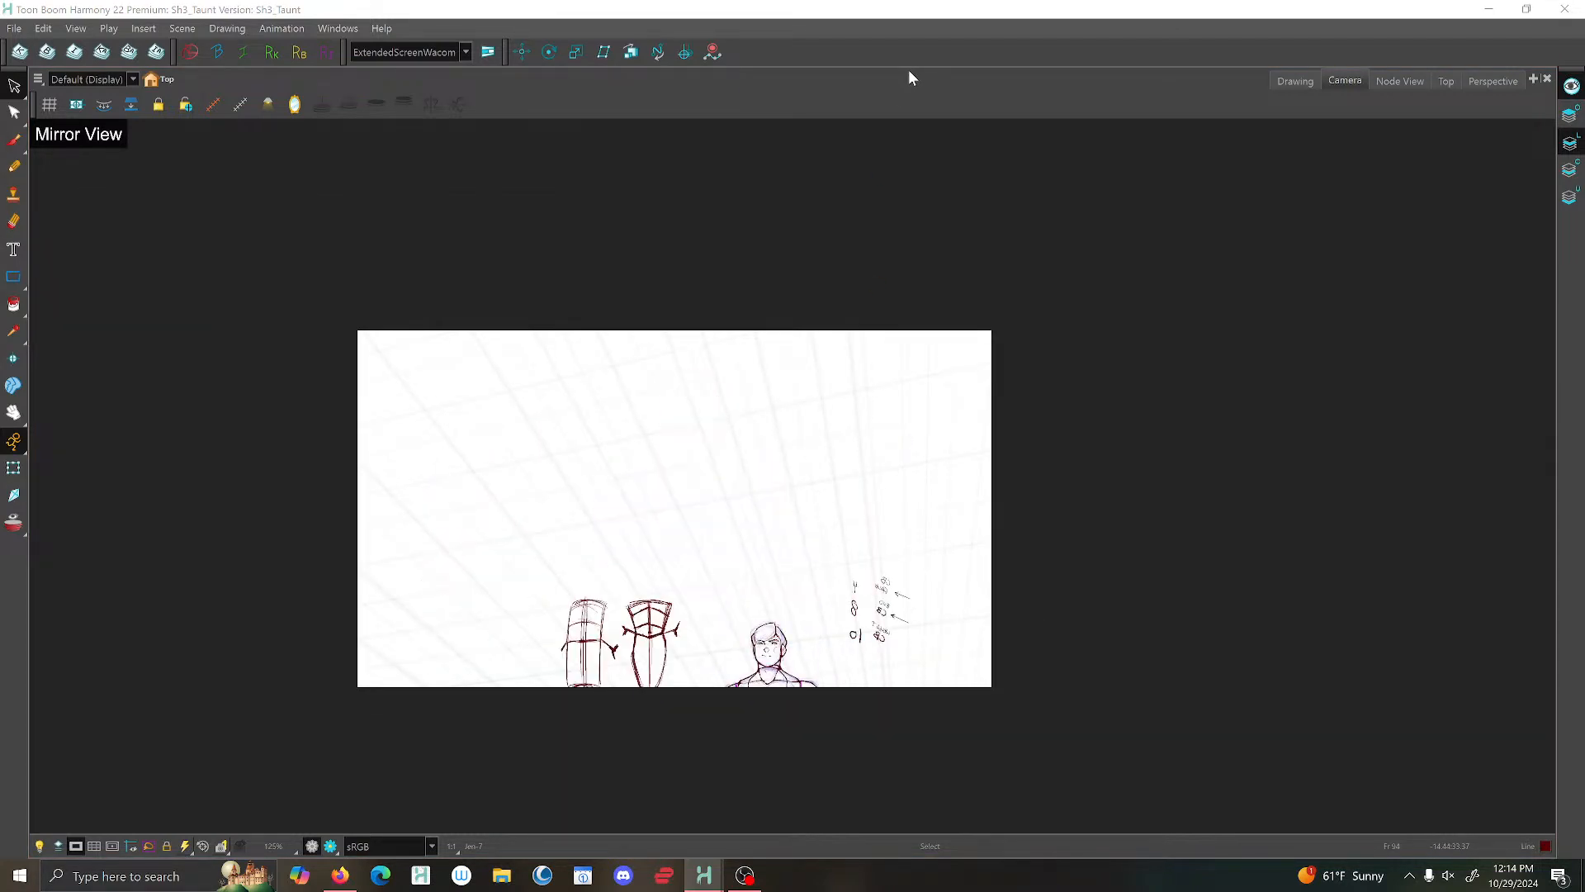
click(295, 106)
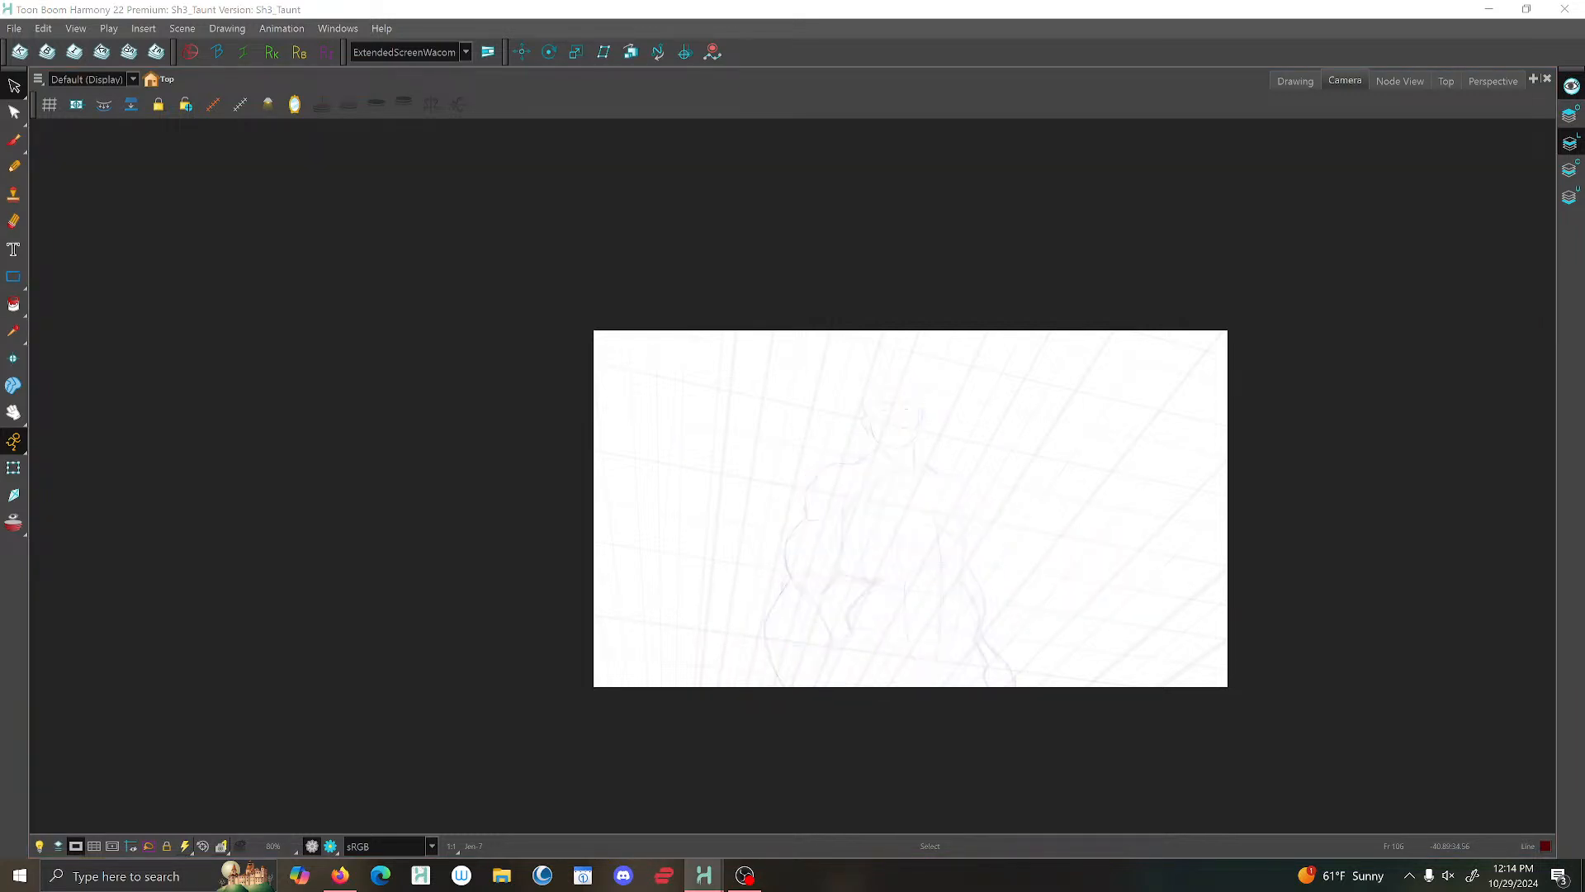
key(comma)
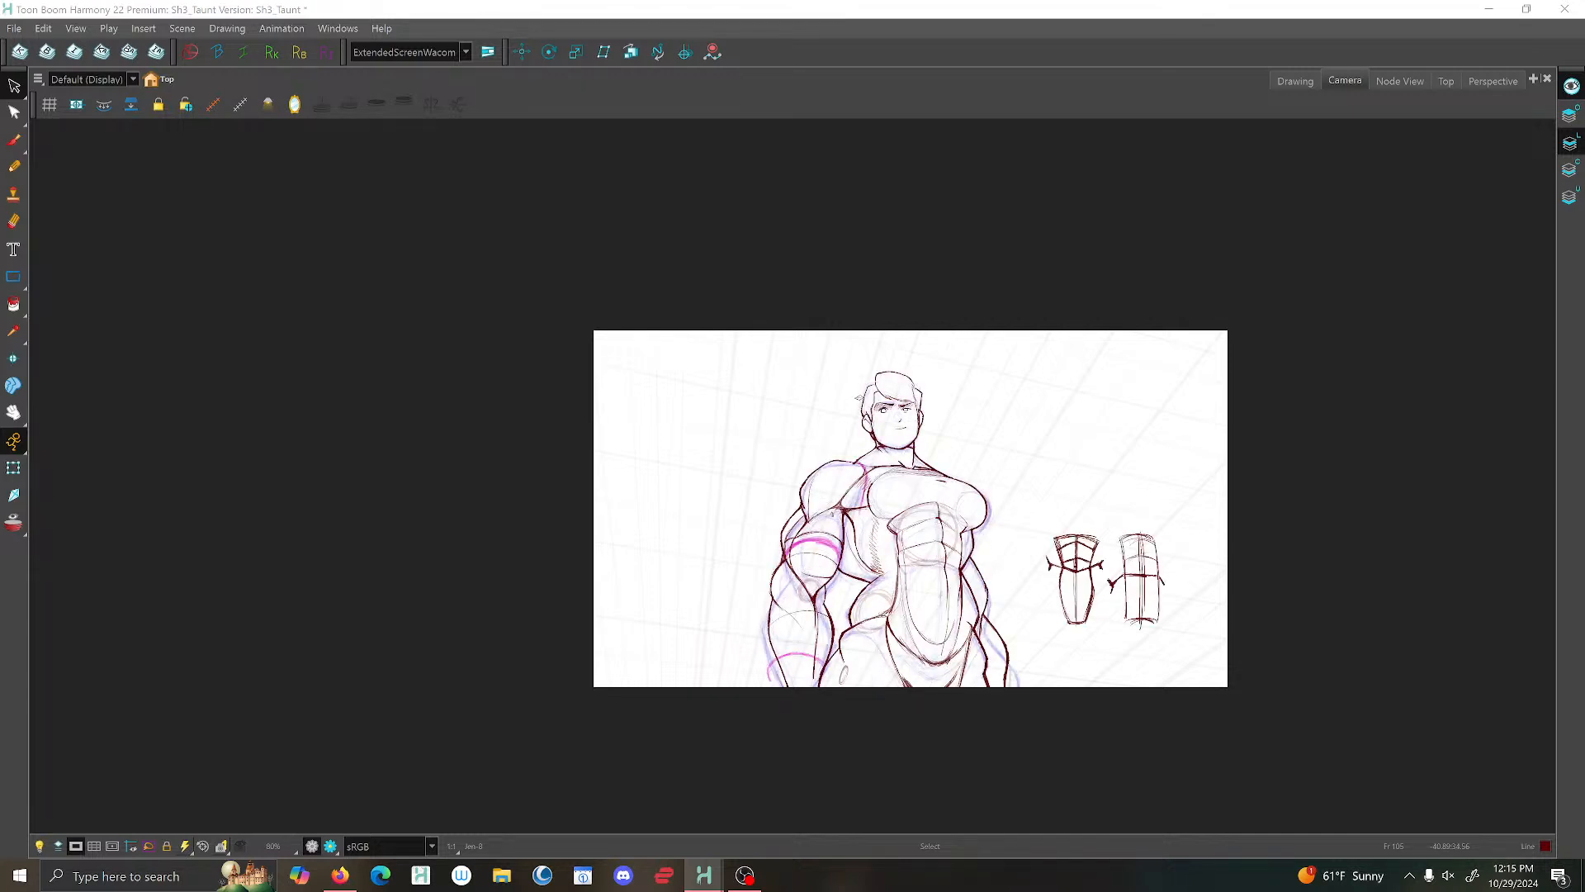
- Flip repeatedly between the tied-down figure and its neighbouring drawings to compare the poses
key(period)
key(comma)
key(g)
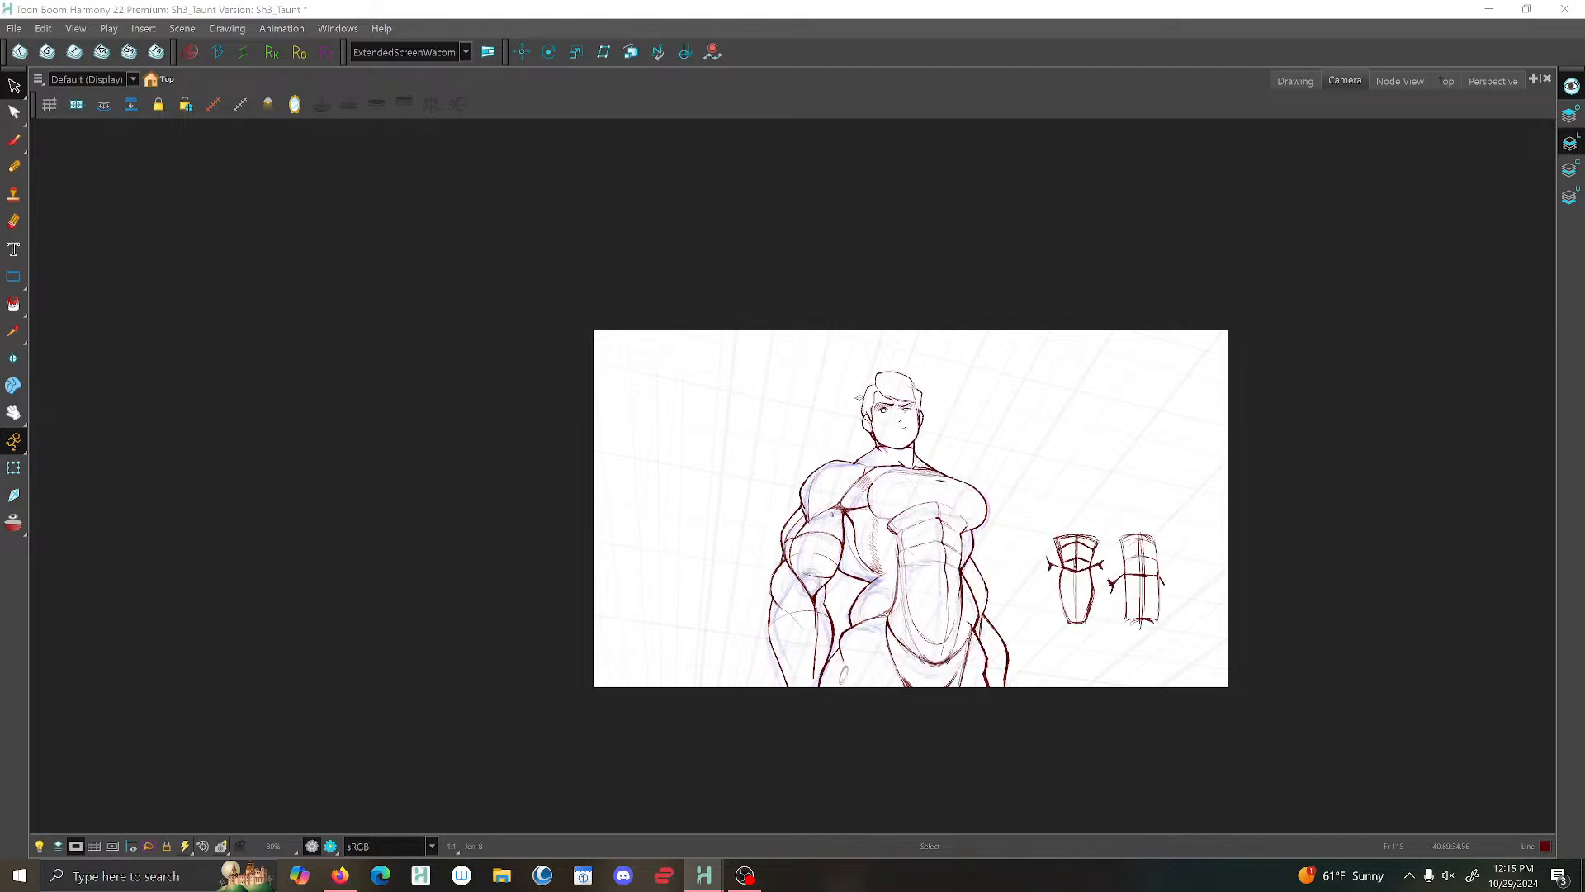
key(f)
key(f)
key(g)
key(f)
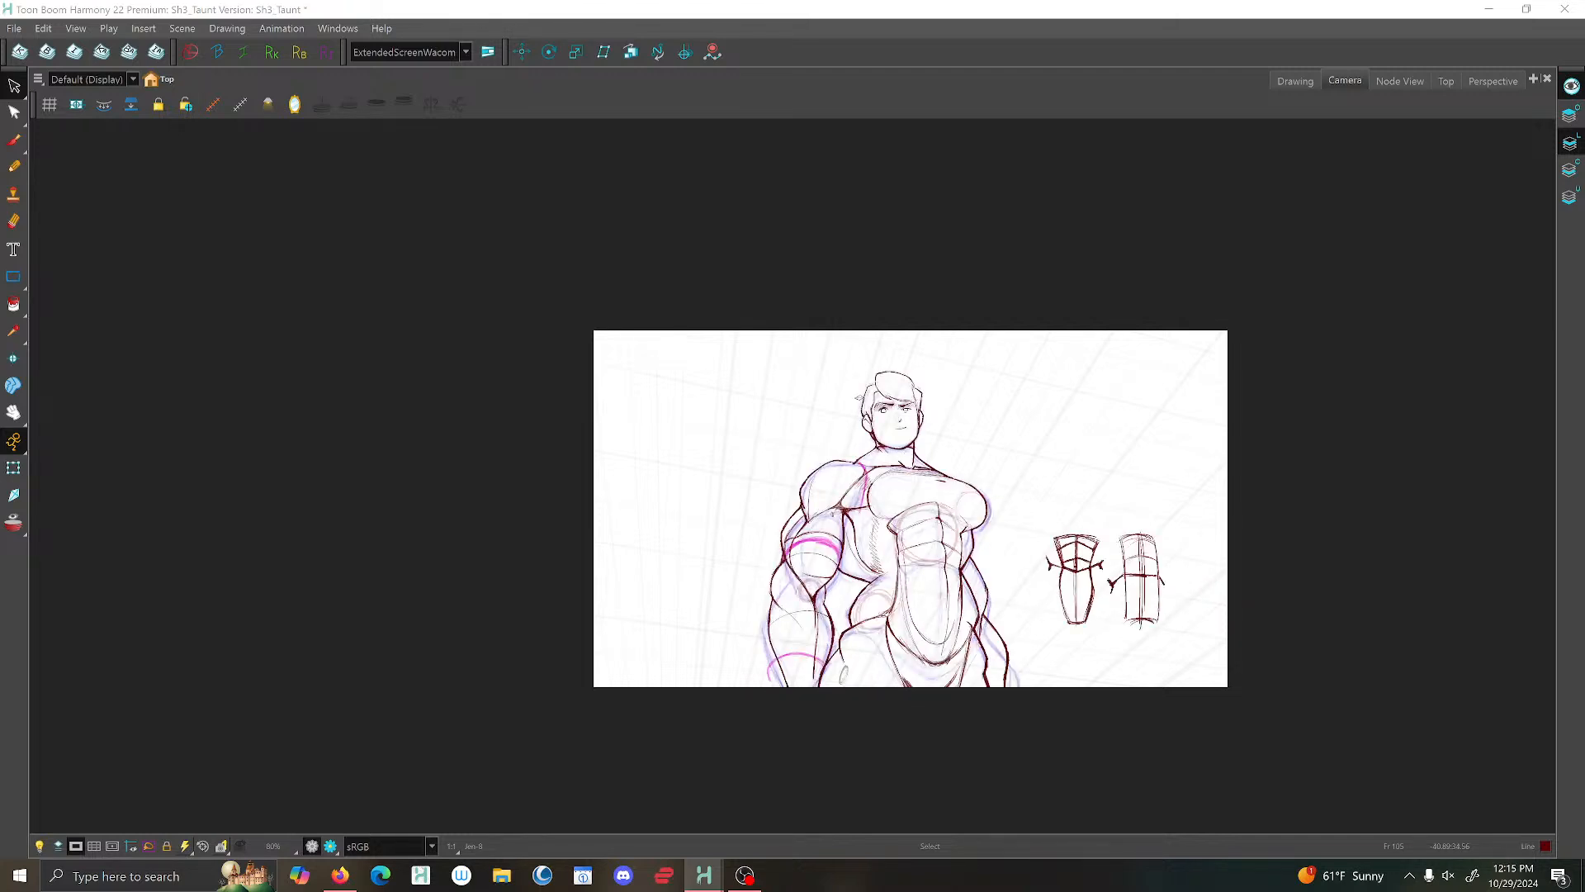
key(g)
key(f)
key(g)
key(f)
key(g)
key(f)
key(g)
key(f)
key(f)
key(g)
- Examine the mouth line and face up close and against the whole figure
scroll(940, 398, up, 6)
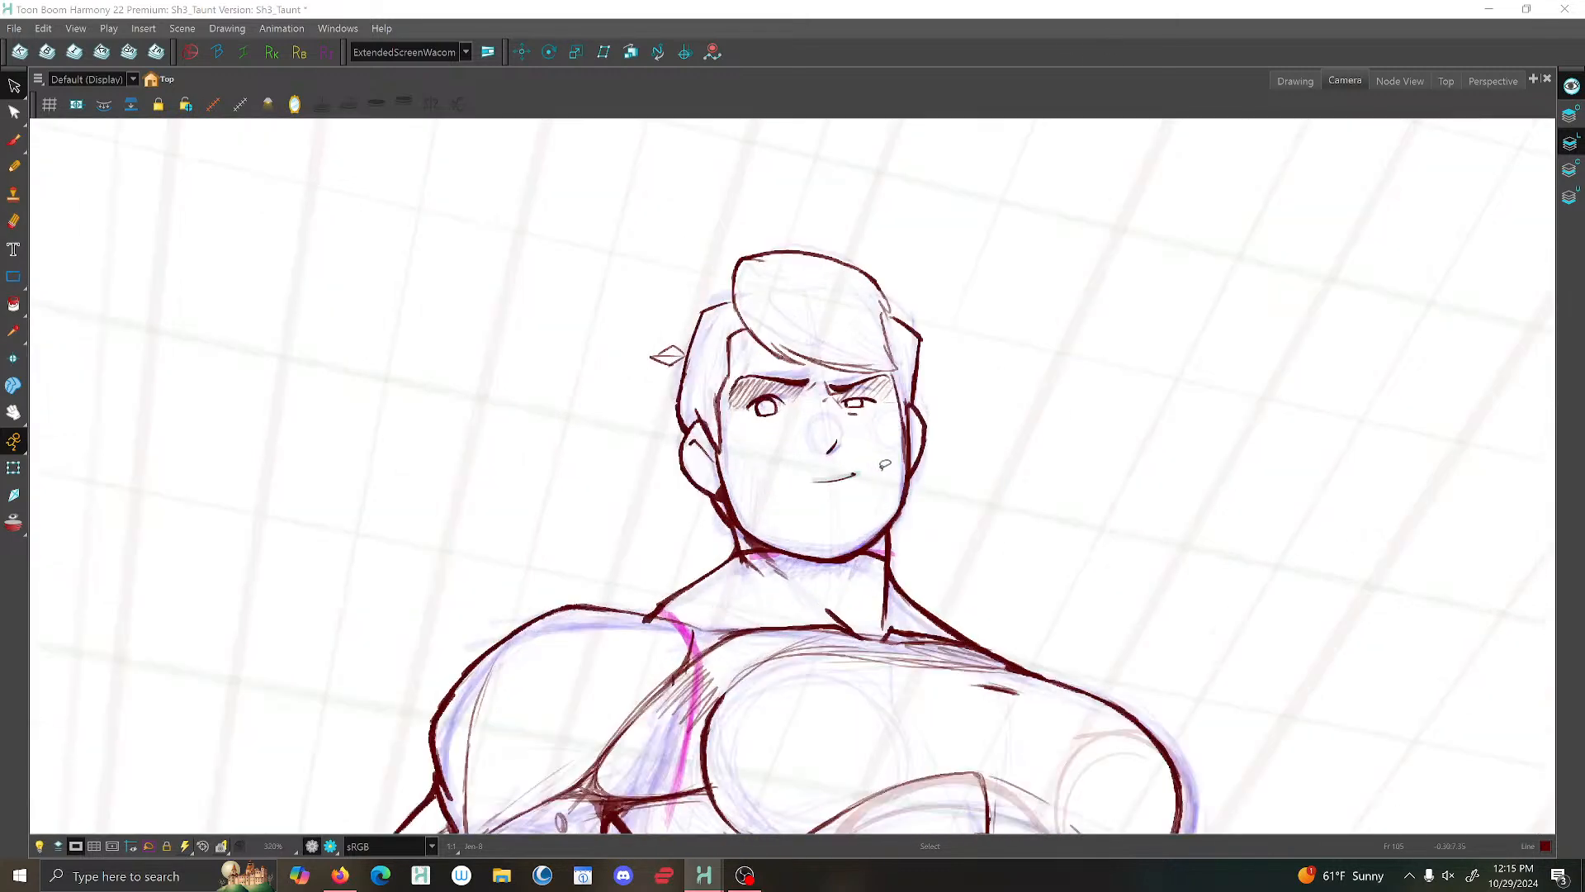
scroll(885, 465, up, 3)
click(863, 477)
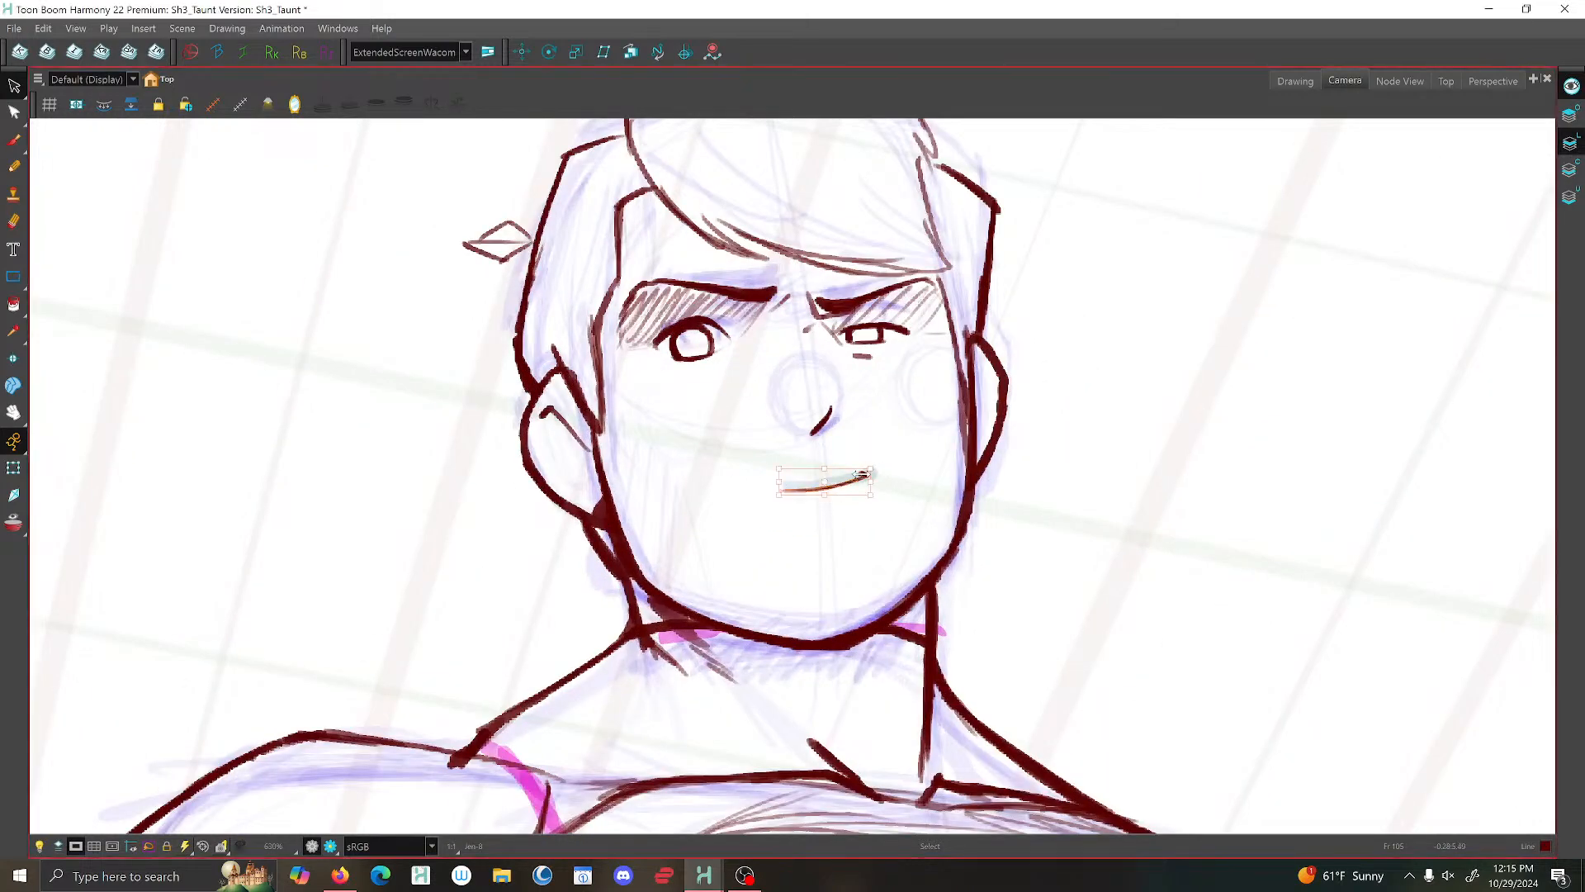
click(872, 446)
scroll(850, 458, down, 2)
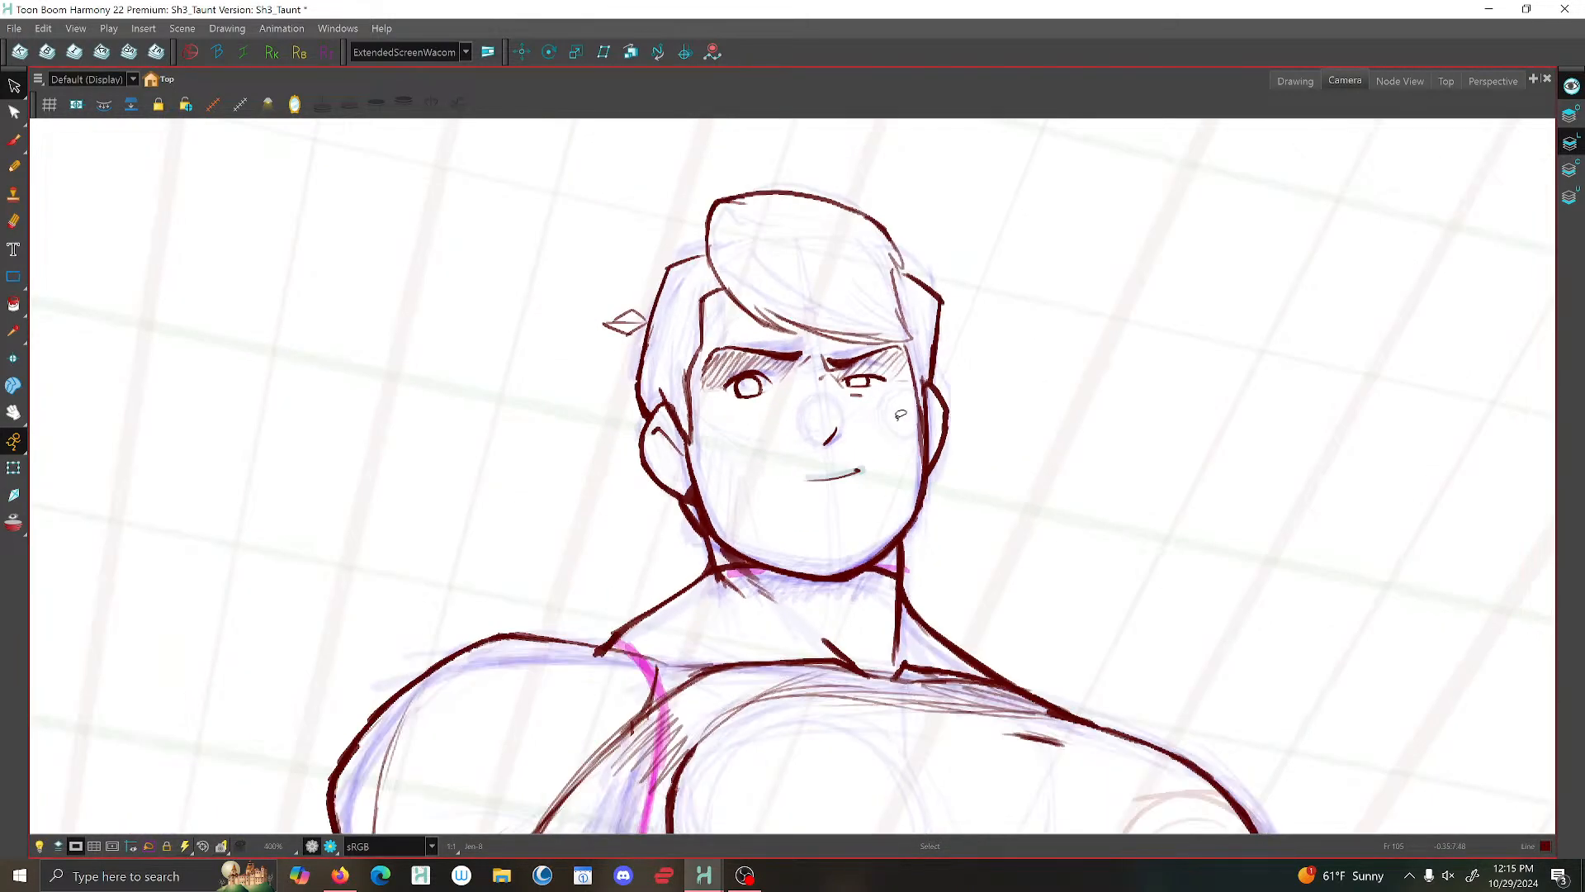
scroll(901, 414, down, 5)
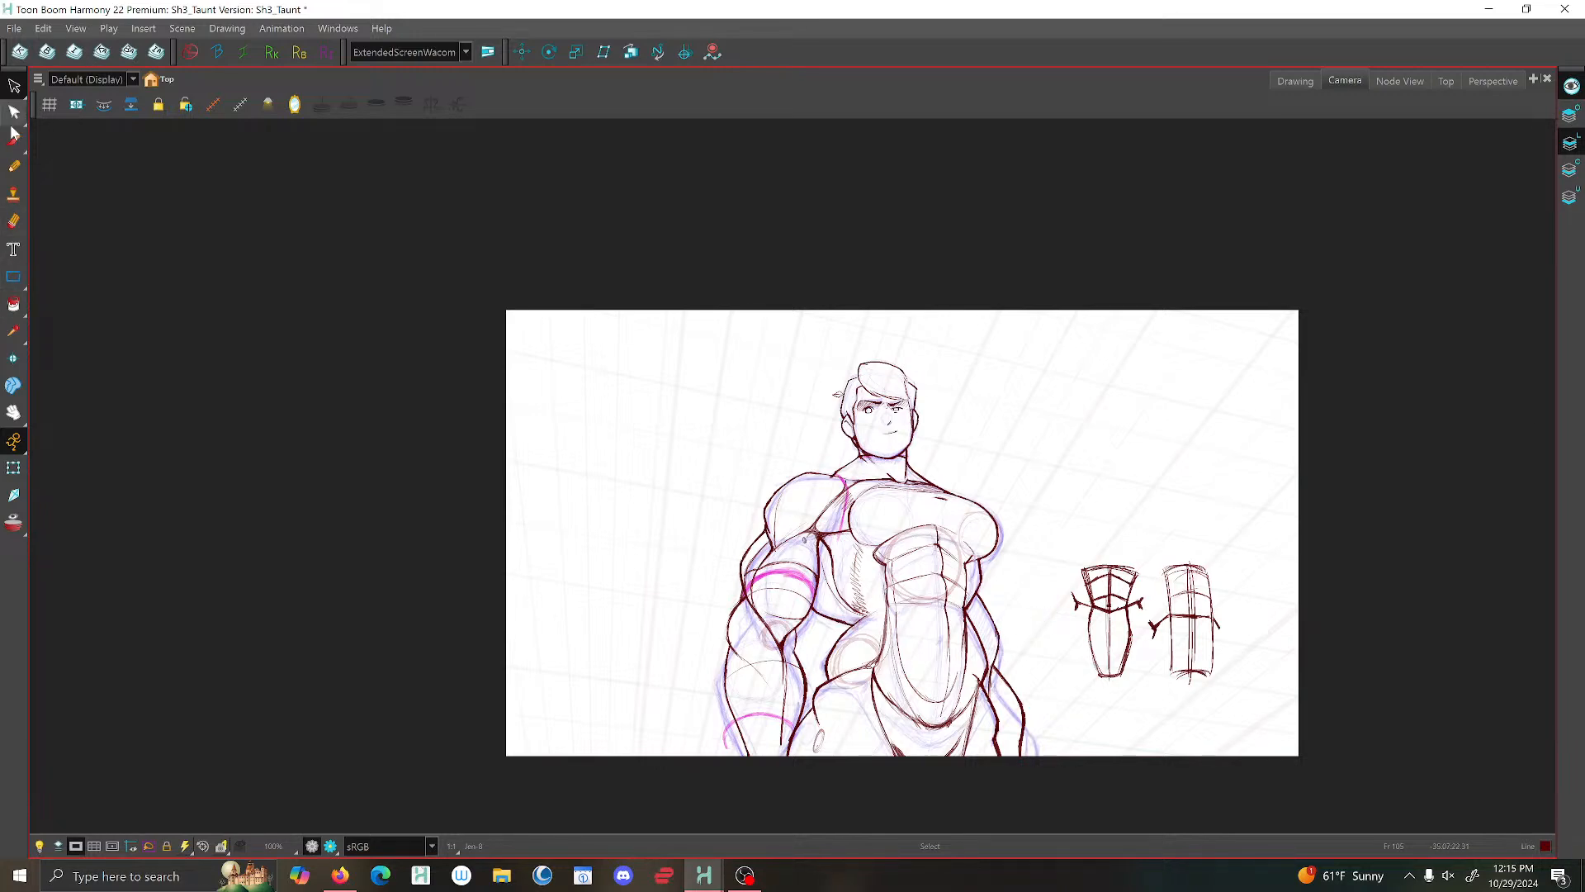
scroll(889, 435, up, 3)
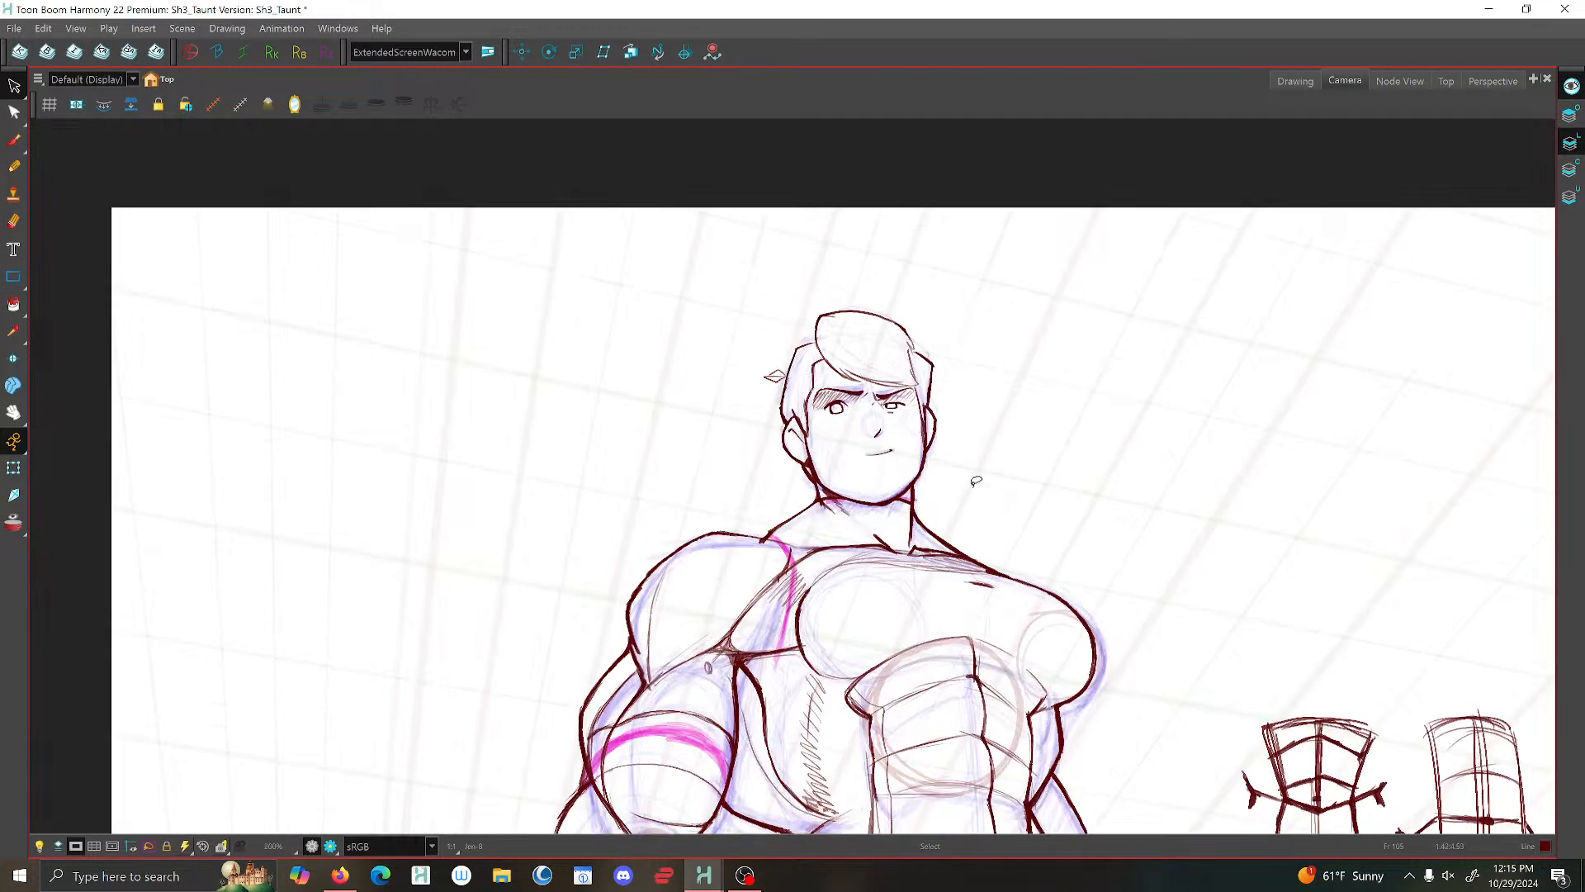
scroll(973, 479, down, 2)
scroll(875, 524, up, 5)
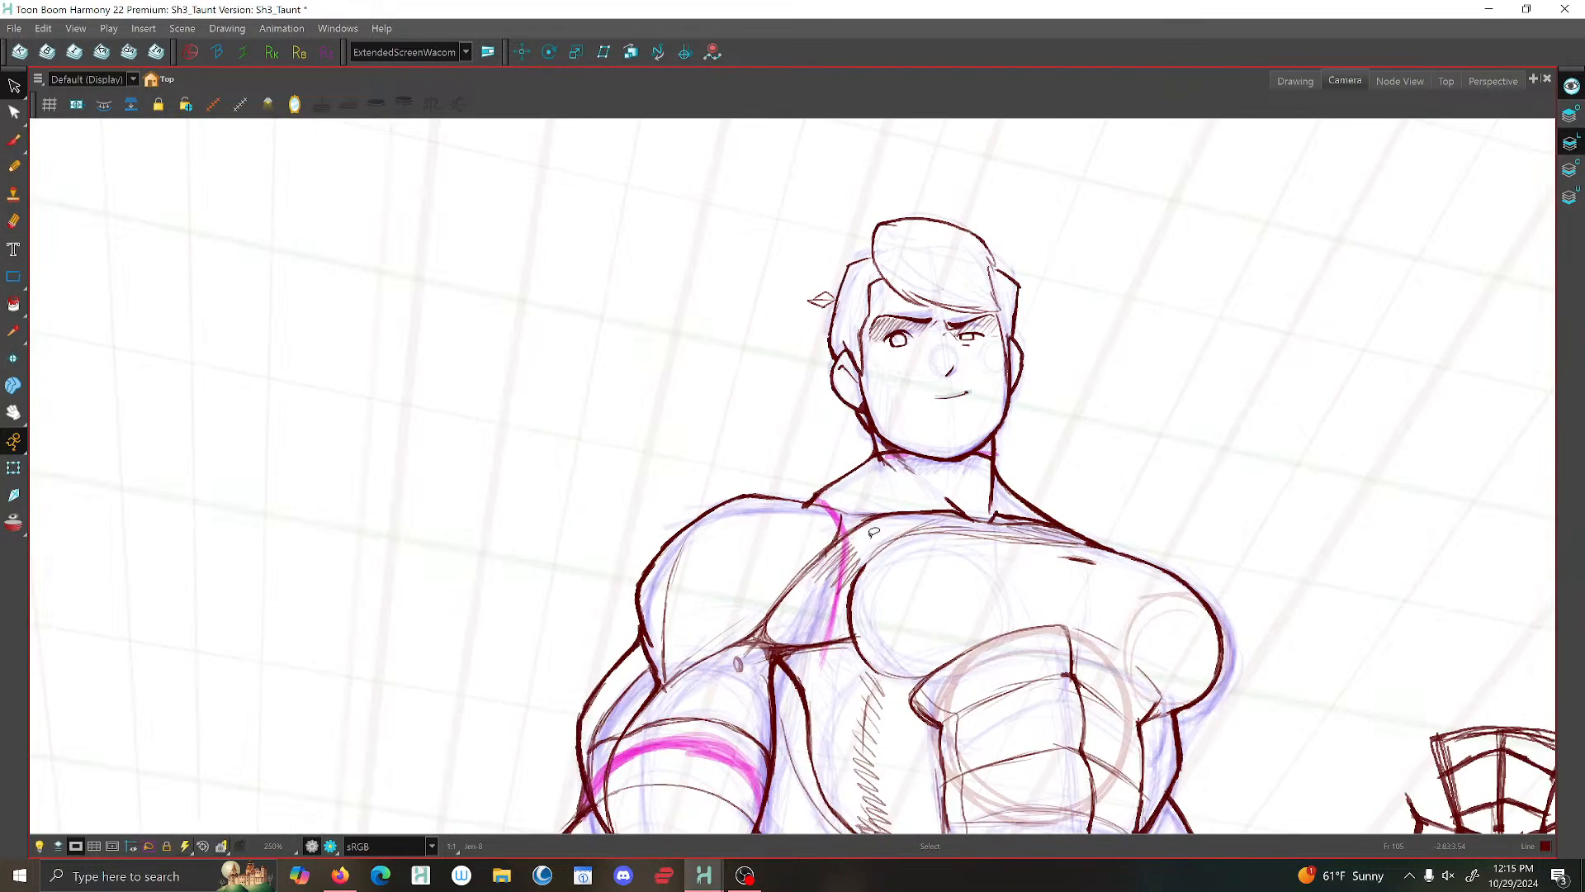
- Strengthen the collarbone line between the near shoulder and the base of the neck with the Brush
key(alt+b)
mouse_move(887, 515)
mouse_down()
mouse_move(729, 494)
mouse_move(793, 480)
mouse_up()
key(1)
key(1)
key(1)
key(1)
key(1)
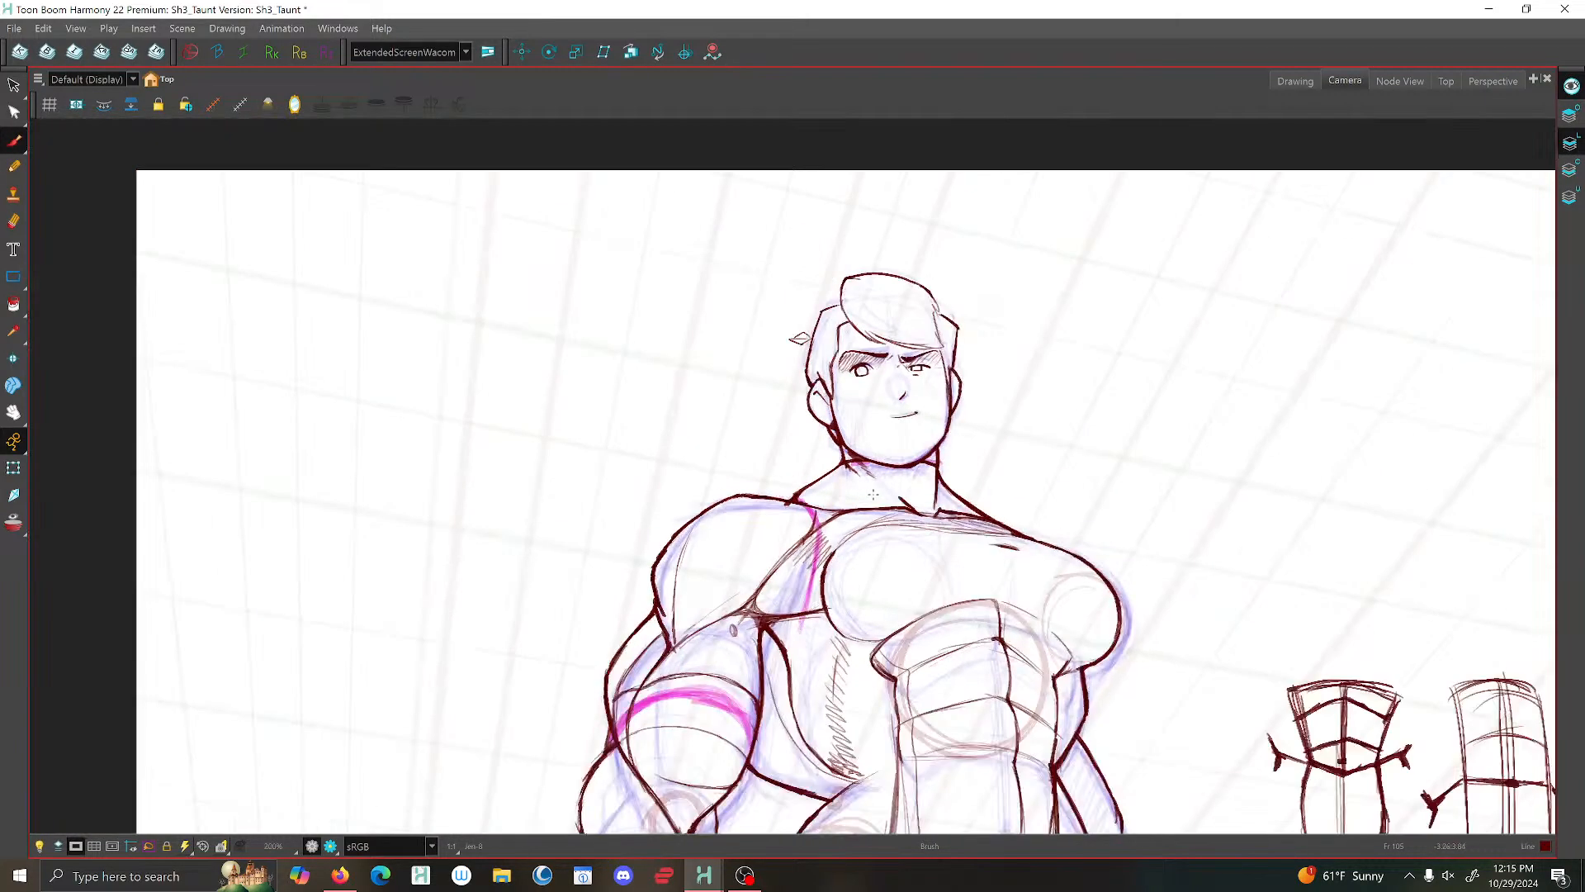
key(2)
key(2)
key(2)
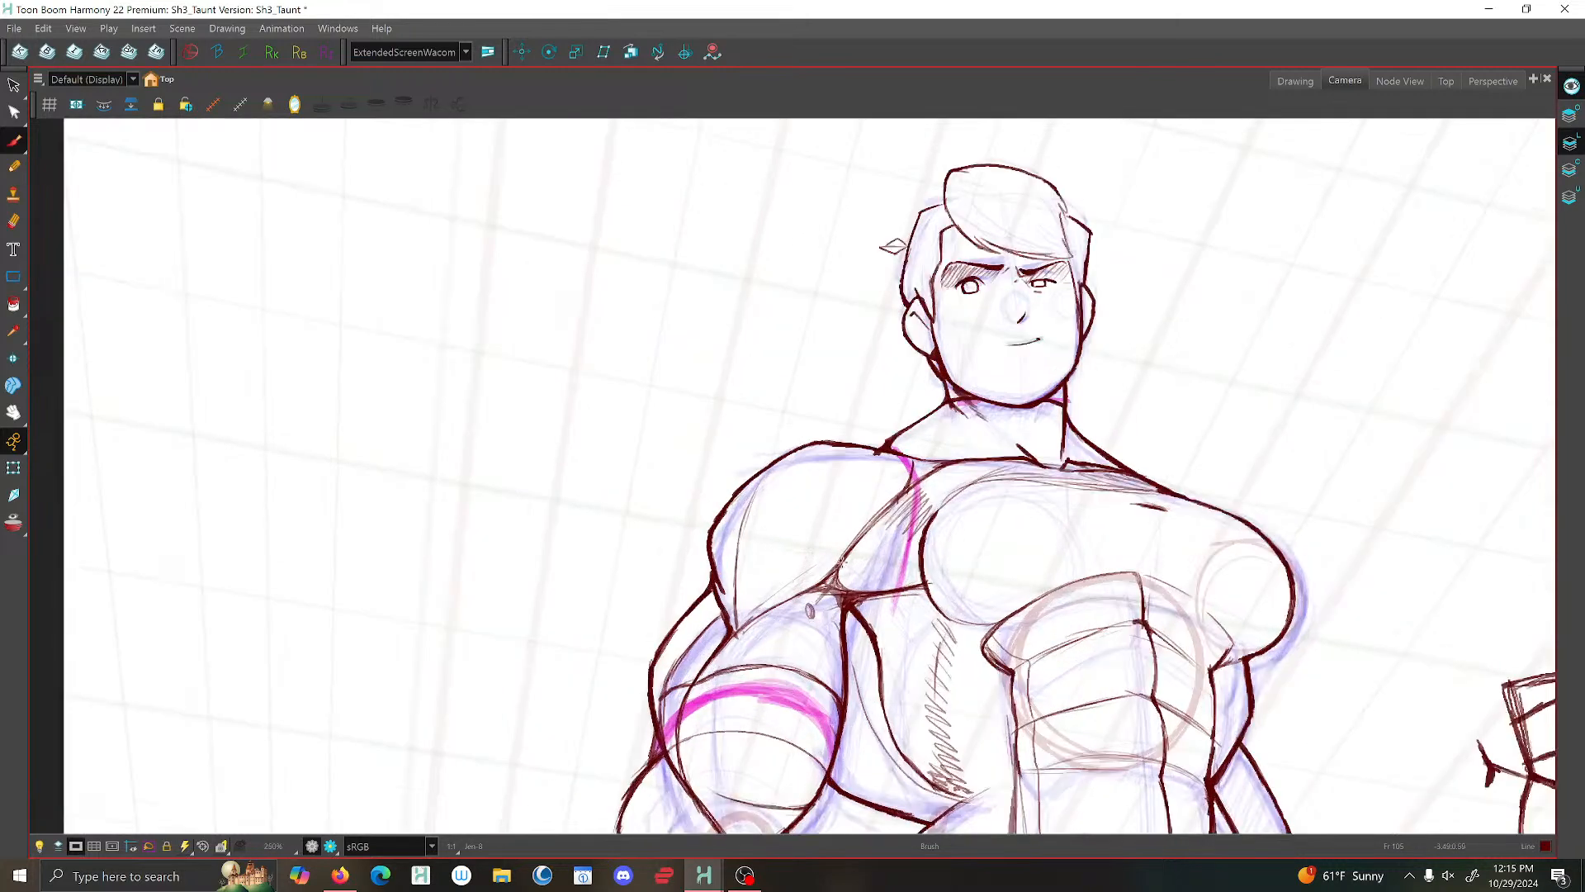
- Darken the armpit crease and the underside of the near shoulder with short brush strokes
mouse_move(843, 563)
mouse_down()
mouse_move(790, 596)
mouse_move(806, 595)
mouse_up()
drag(839, 586, 792, 596)
key(1)
key(1)
key(2)
key(2)
key(2)
key(2)
key(1)
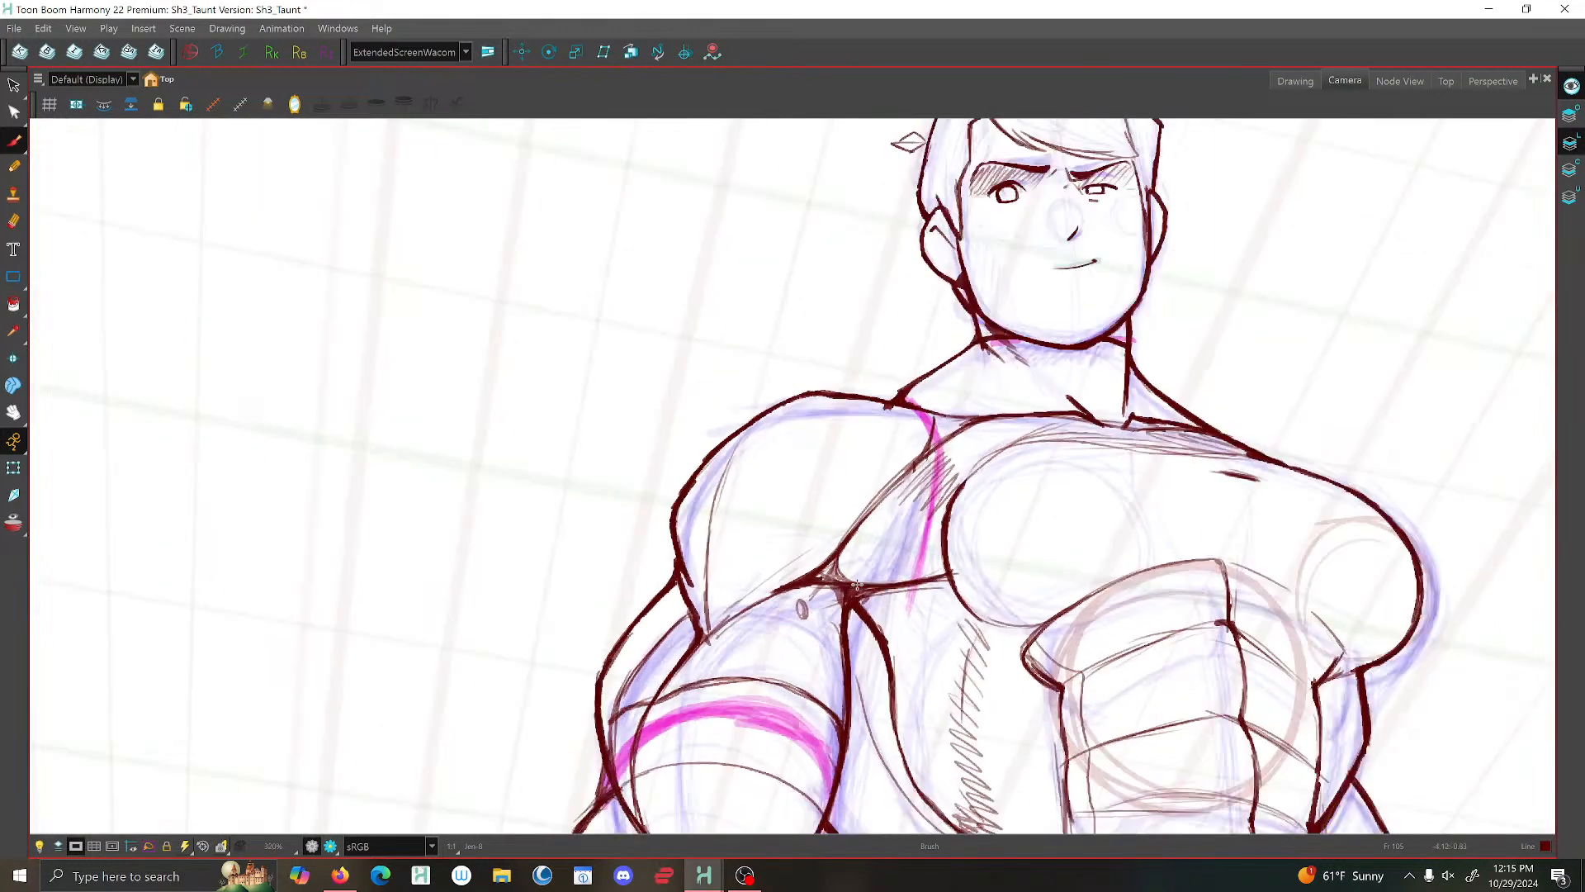
key(1)
key(1)
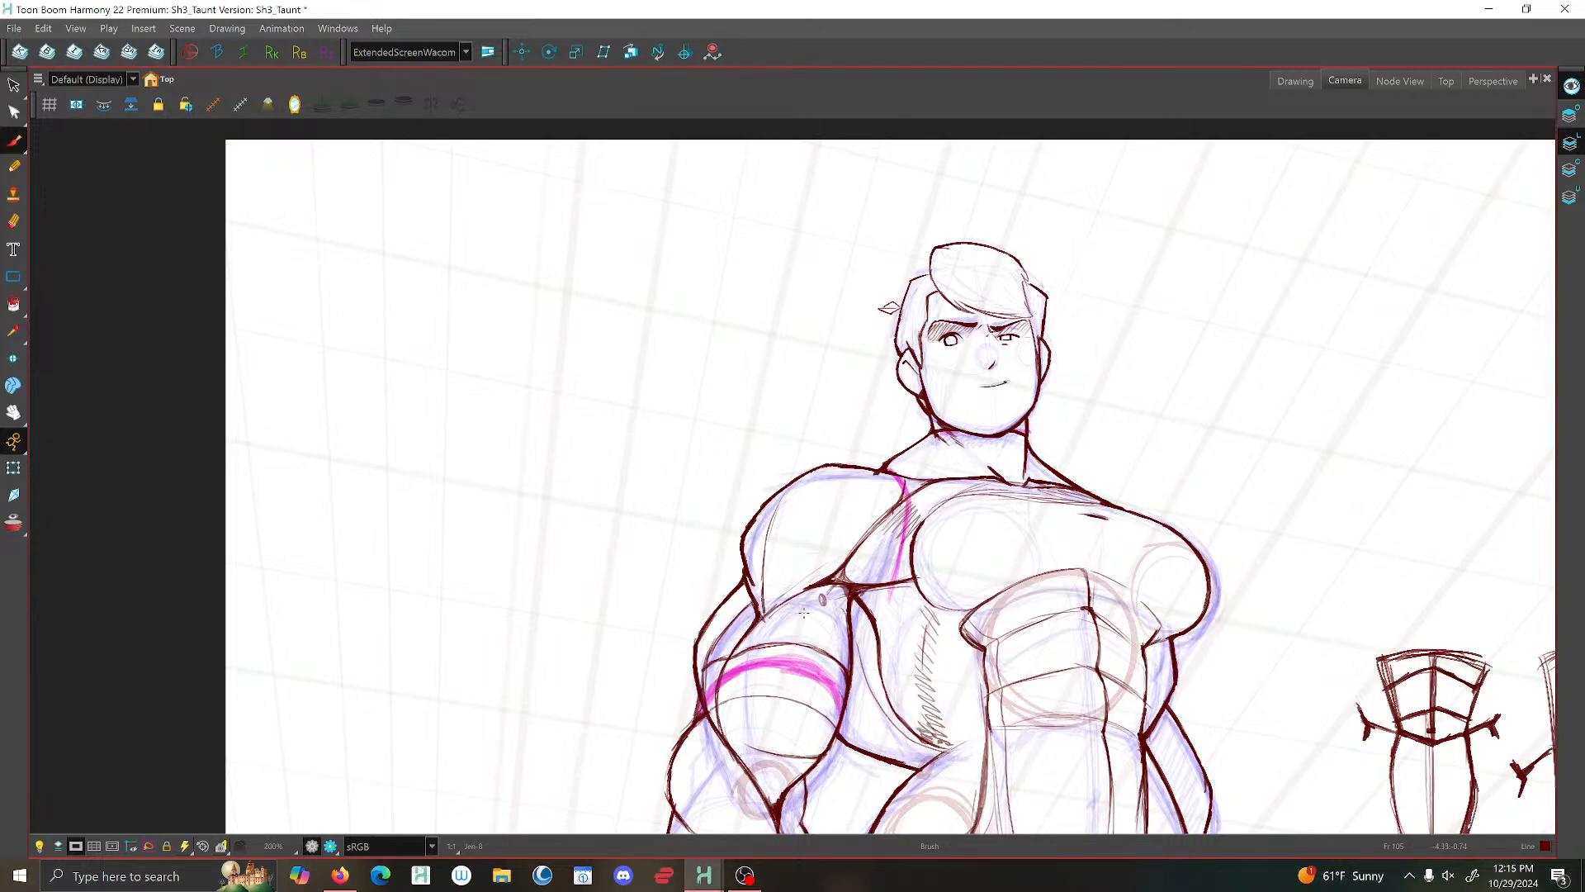
key(2)
key(2)
key(2)
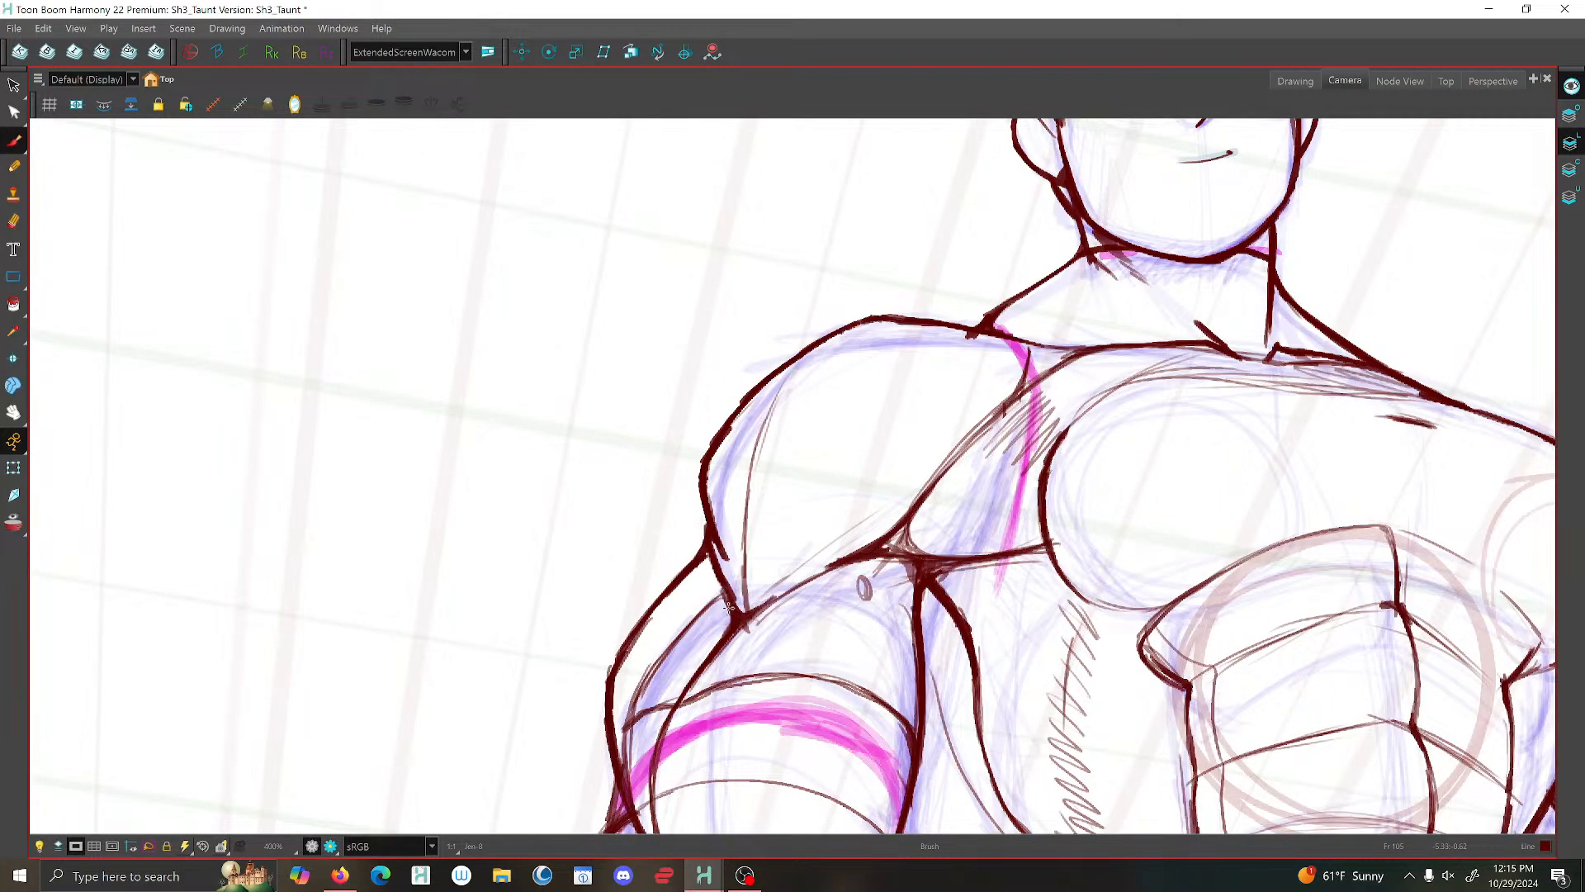
key(1)
key(1)
key(1)
key(1)
key(1)
key(1)
key(1)
key(1)
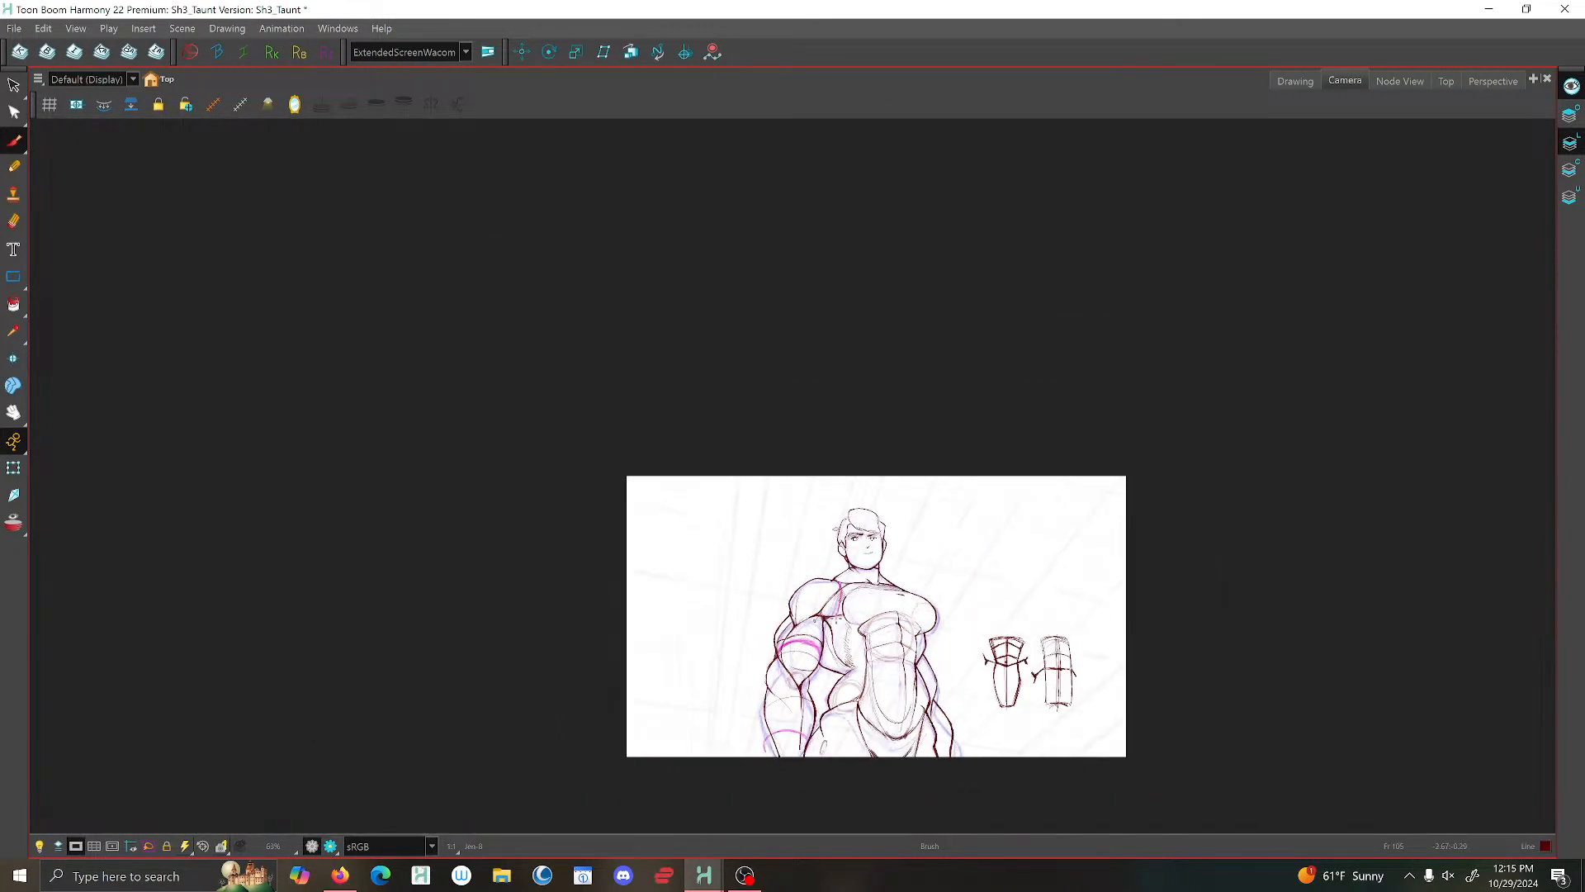
- Thicken the upper eyelid line of the wider, near-side eye with a brush stroke
key(2)
key(2)
key(2)
key(2)
key(2)
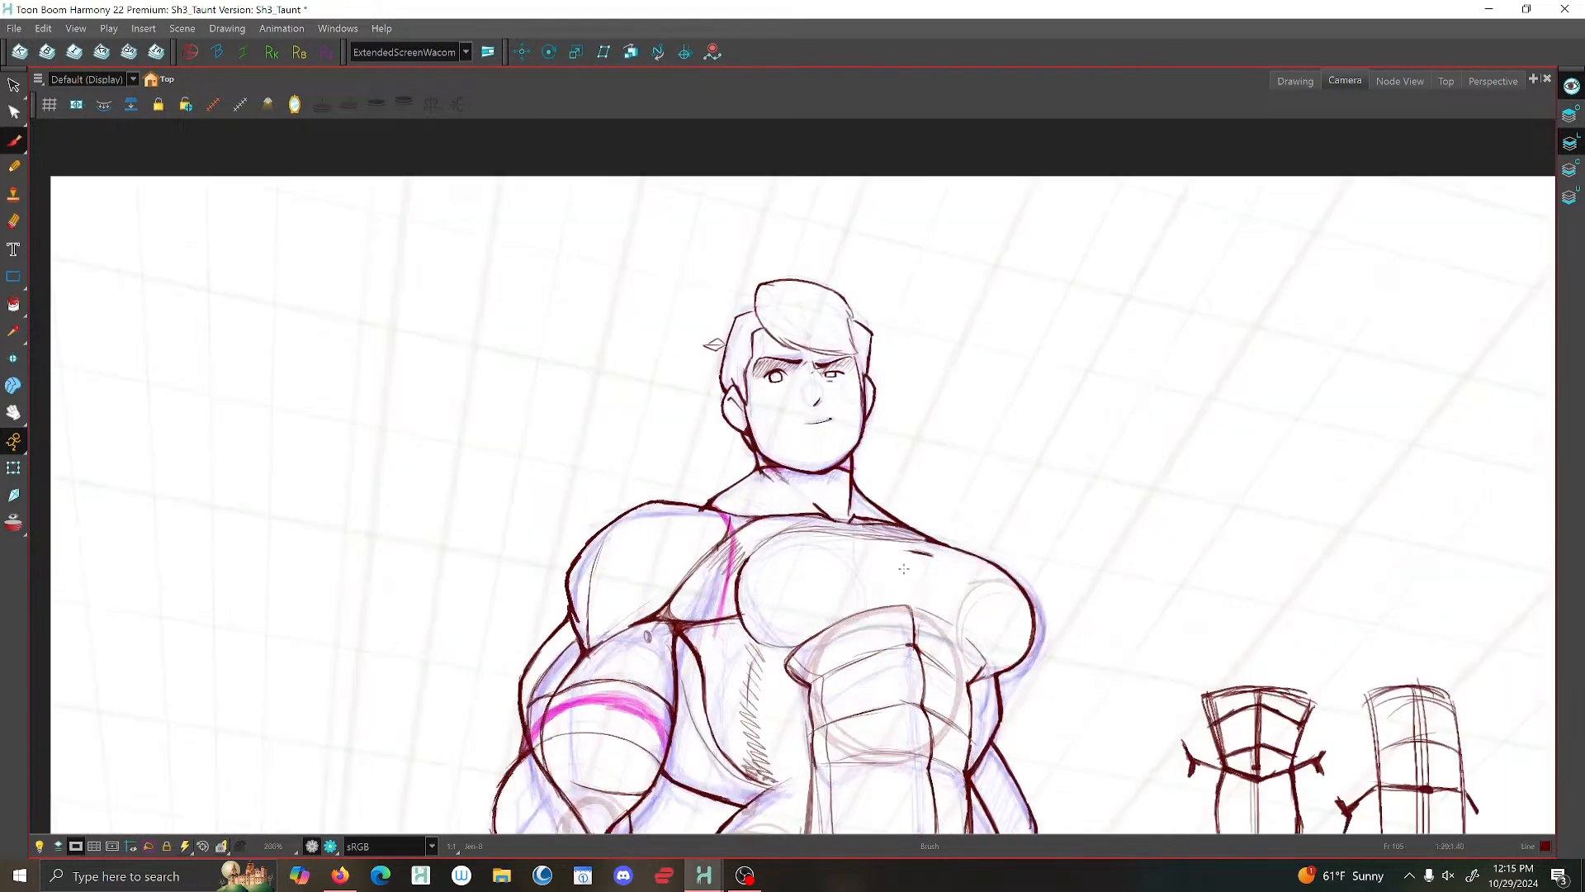
key(2)
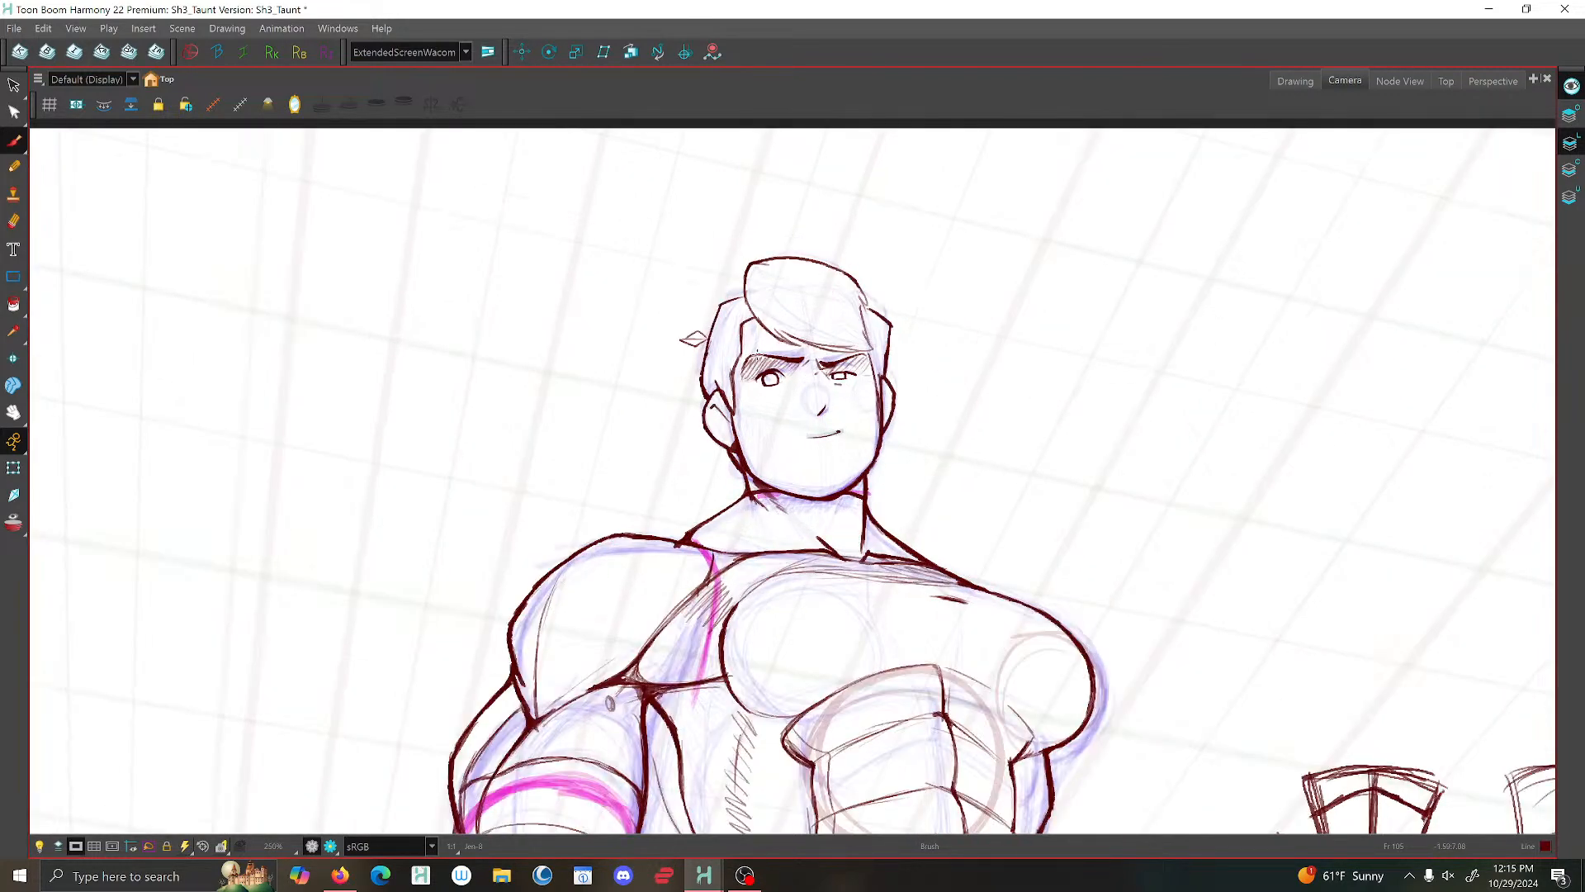
key(2)
key(2)
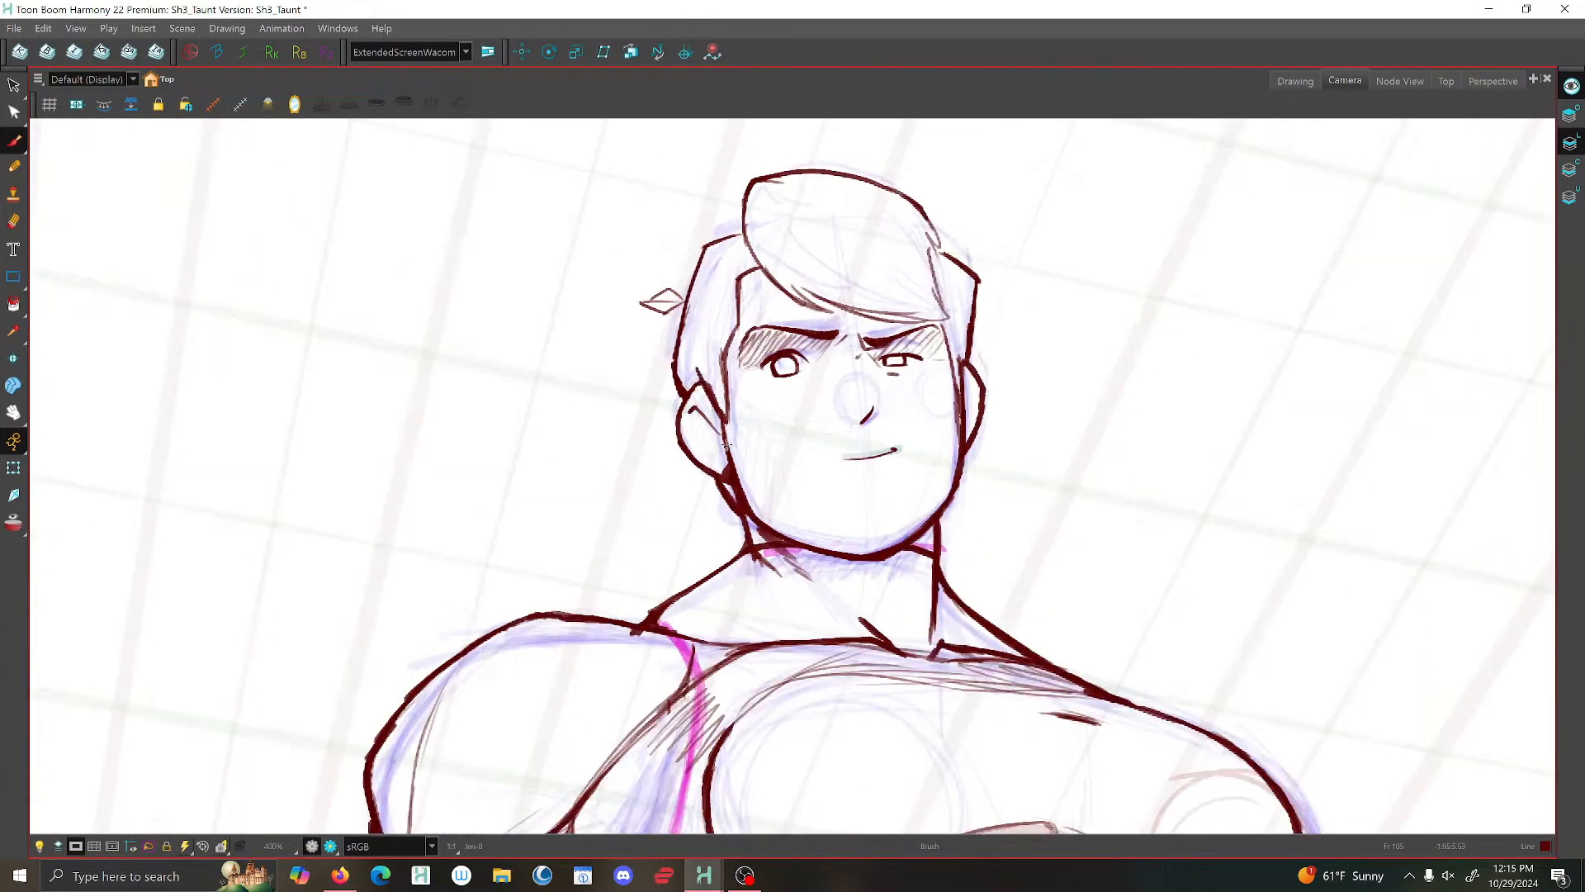
key(2)
key(2)
key(2)
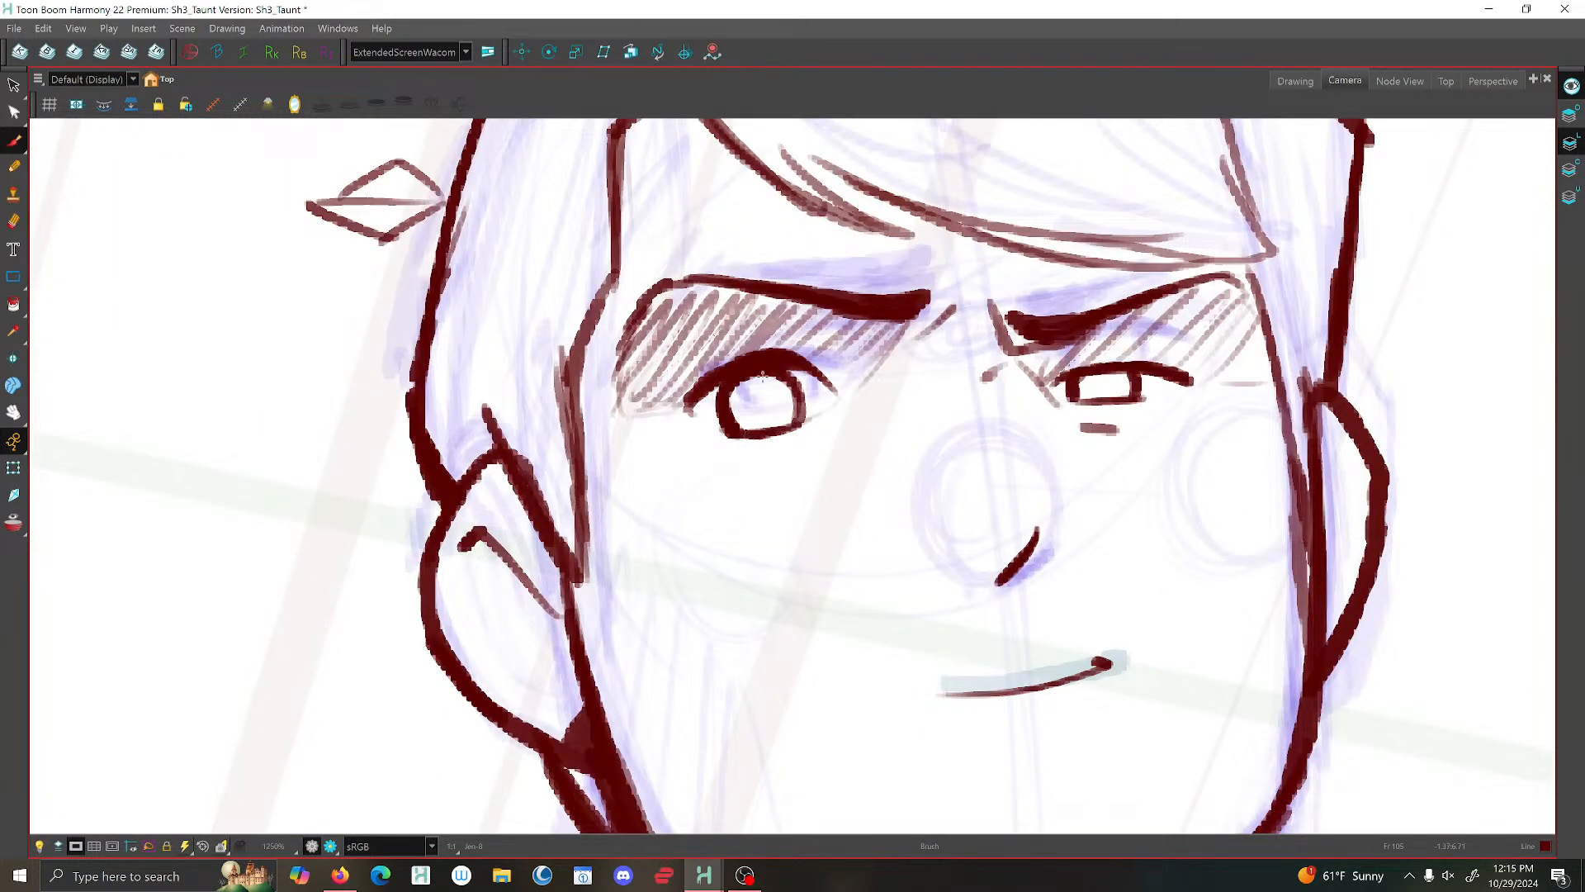
drag(763, 375, 684, 406)
key(1)
key(1)
key(1)
key(1)
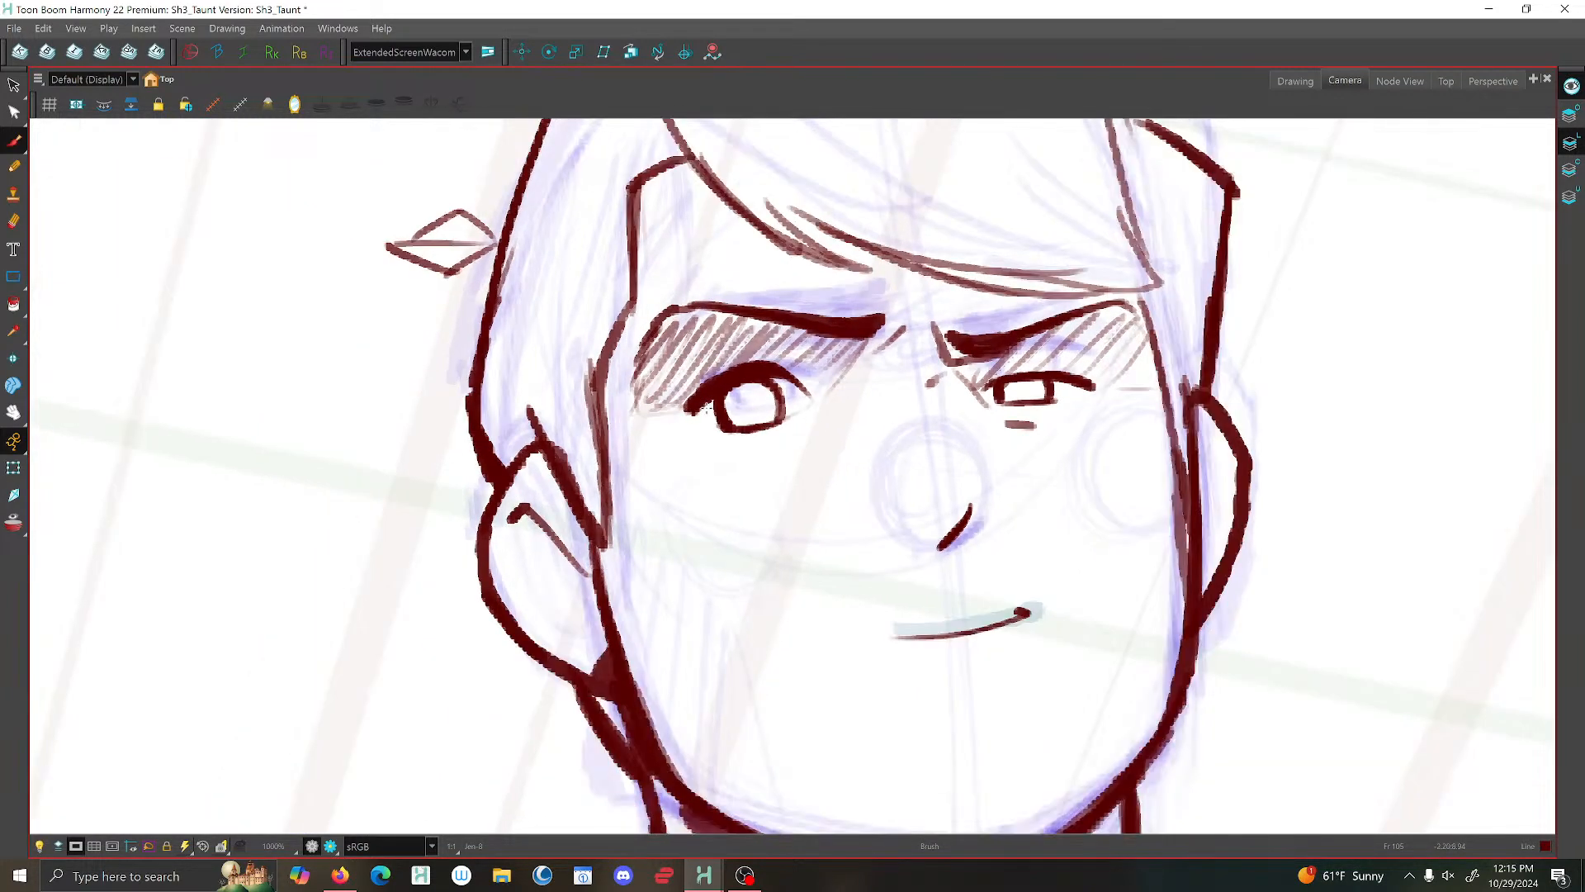
- Touch up the upper eyelid line of the narrower, far-side eye with the Brush
key(2)
key(2)
key(2)
key(2)
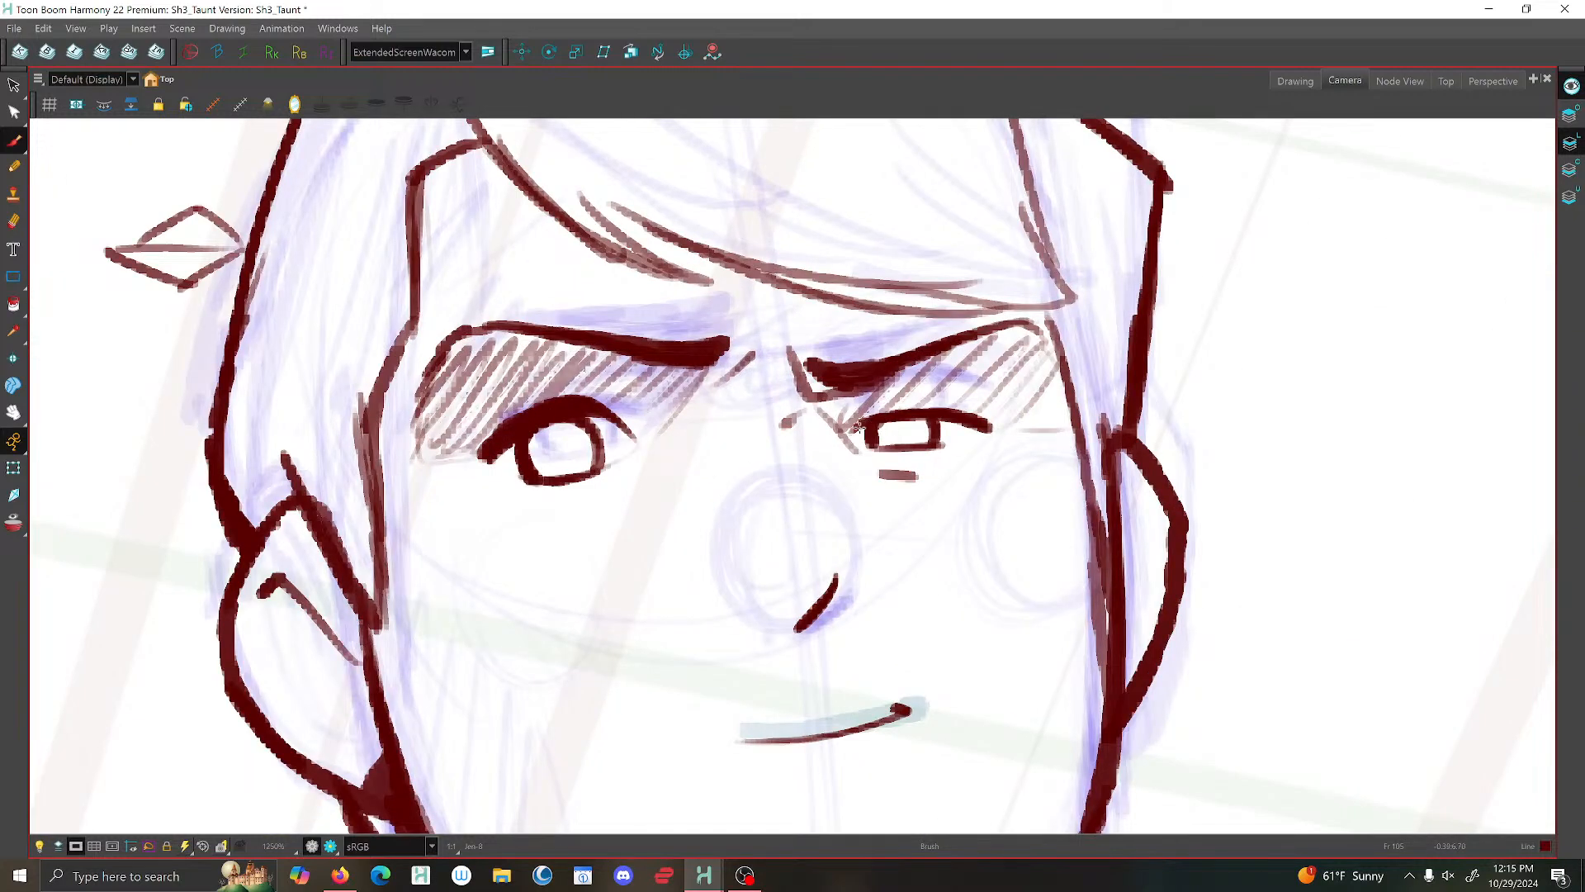
drag(879, 421, 989, 428)
key(1)
key(1)
key(1)
key(1)
key(1)
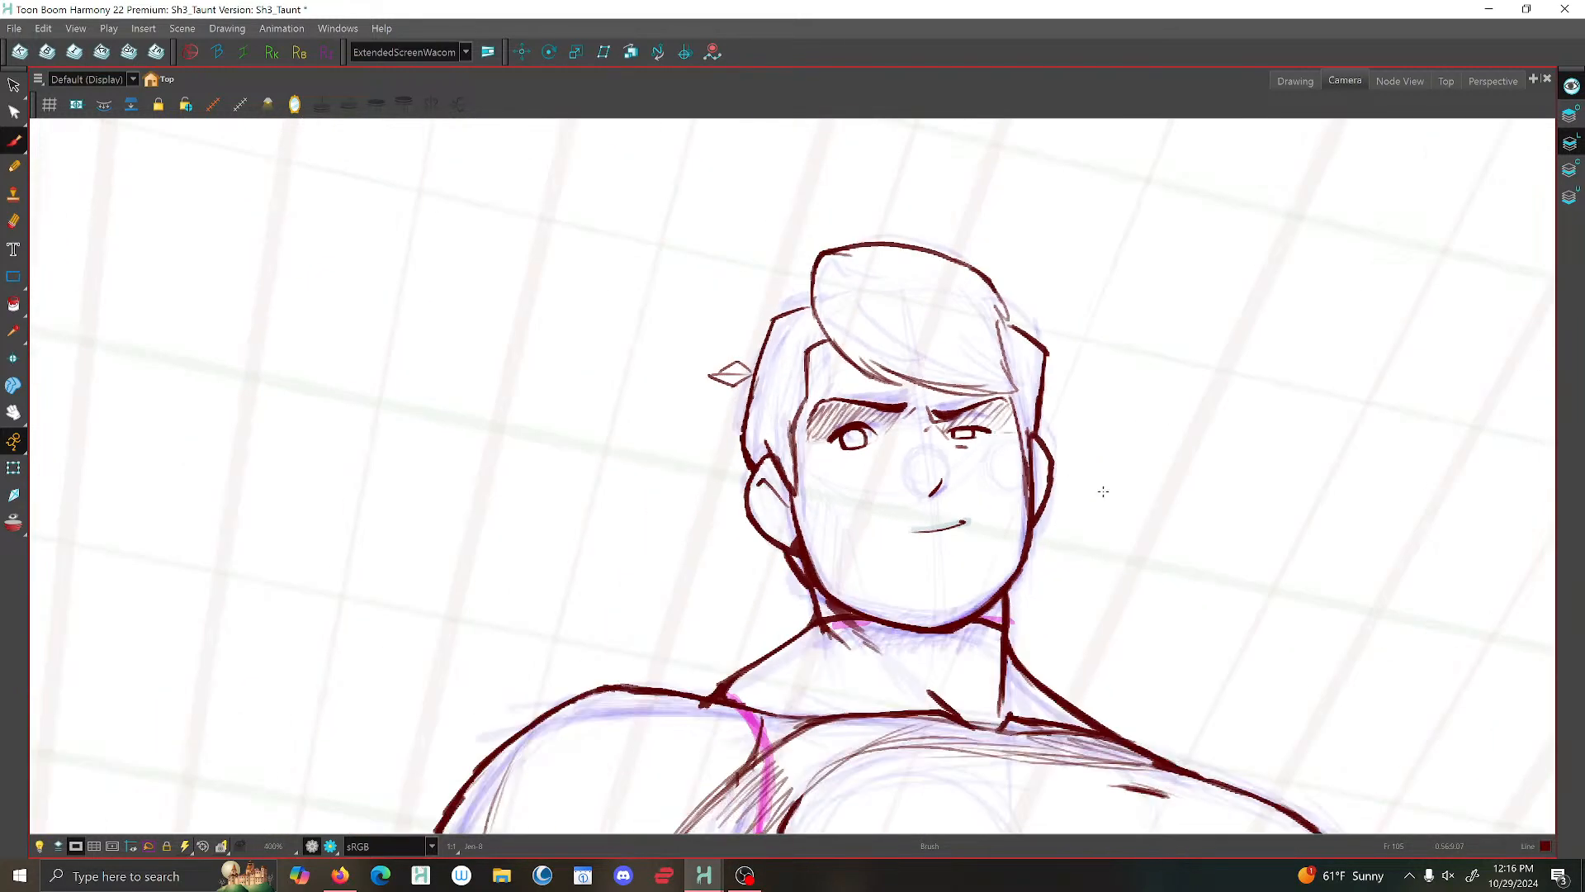
- Thicken the mouth line and the short nose line with brush strokes
key(2)
key(2)
key(2)
key(2)
key(2)
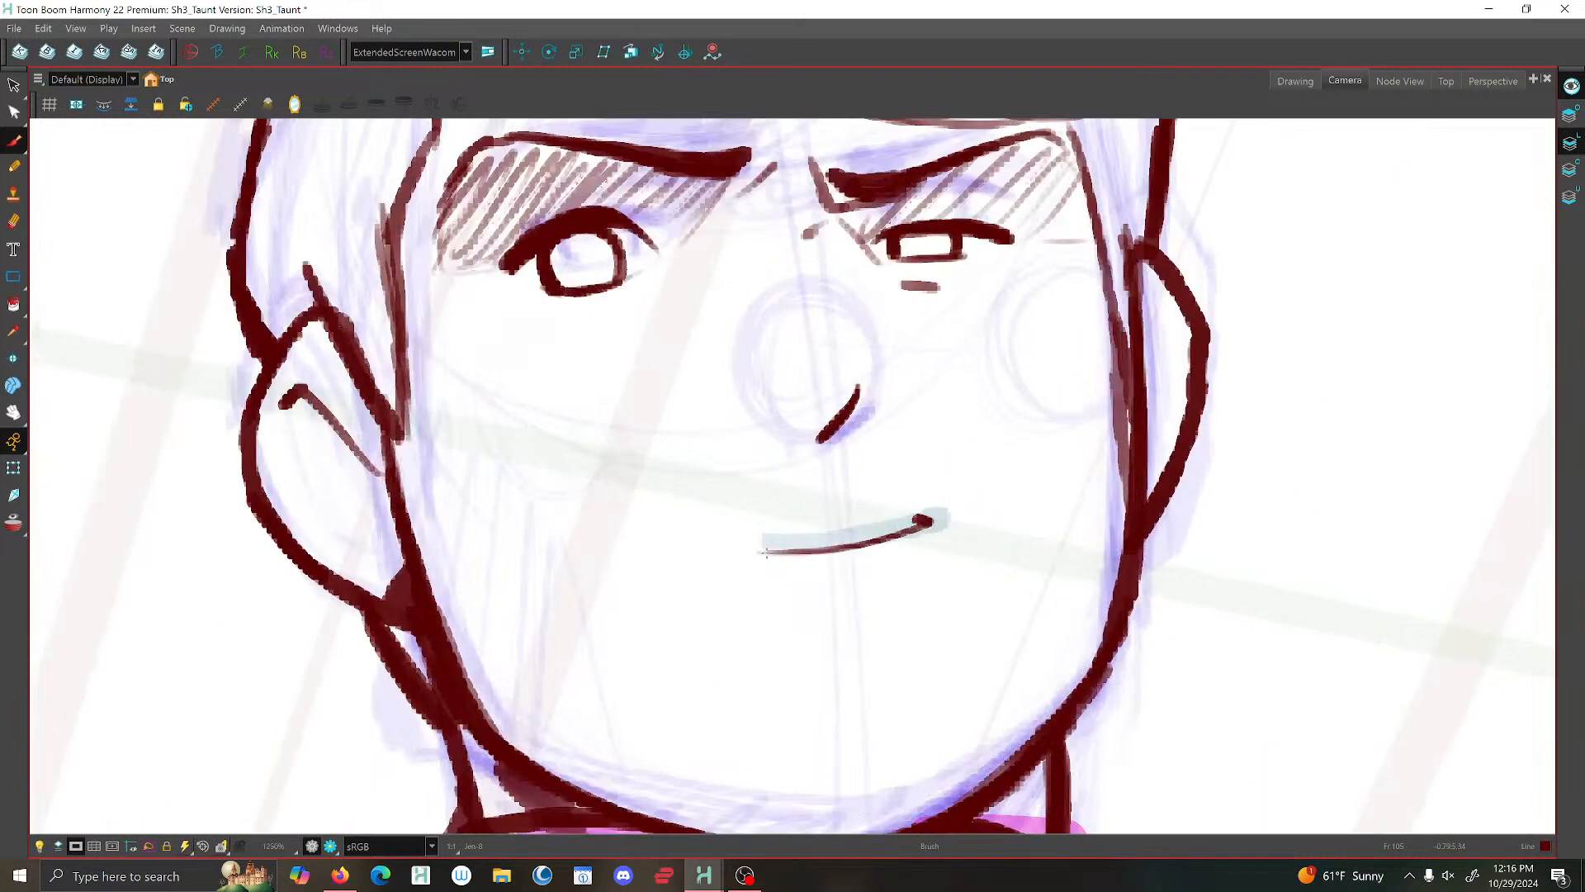
mouse_move(766, 551)
mouse_down()
mouse_move(928, 521)
mouse_move(886, 536)
mouse_up()
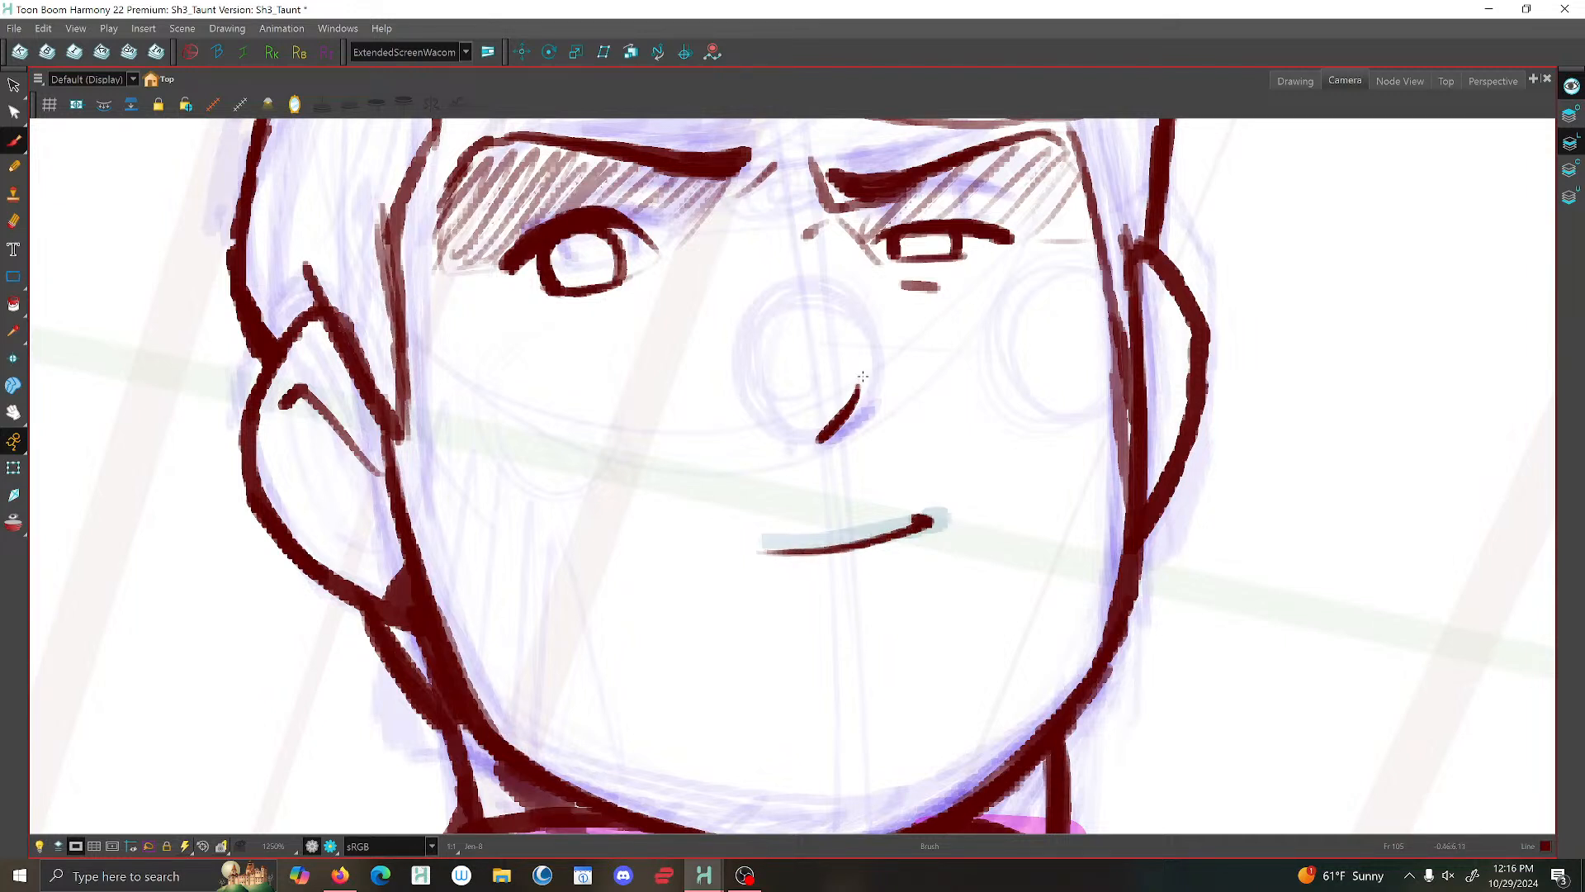
drag(857, 382, 832, 427)
scroll(848, 431, down, 9)
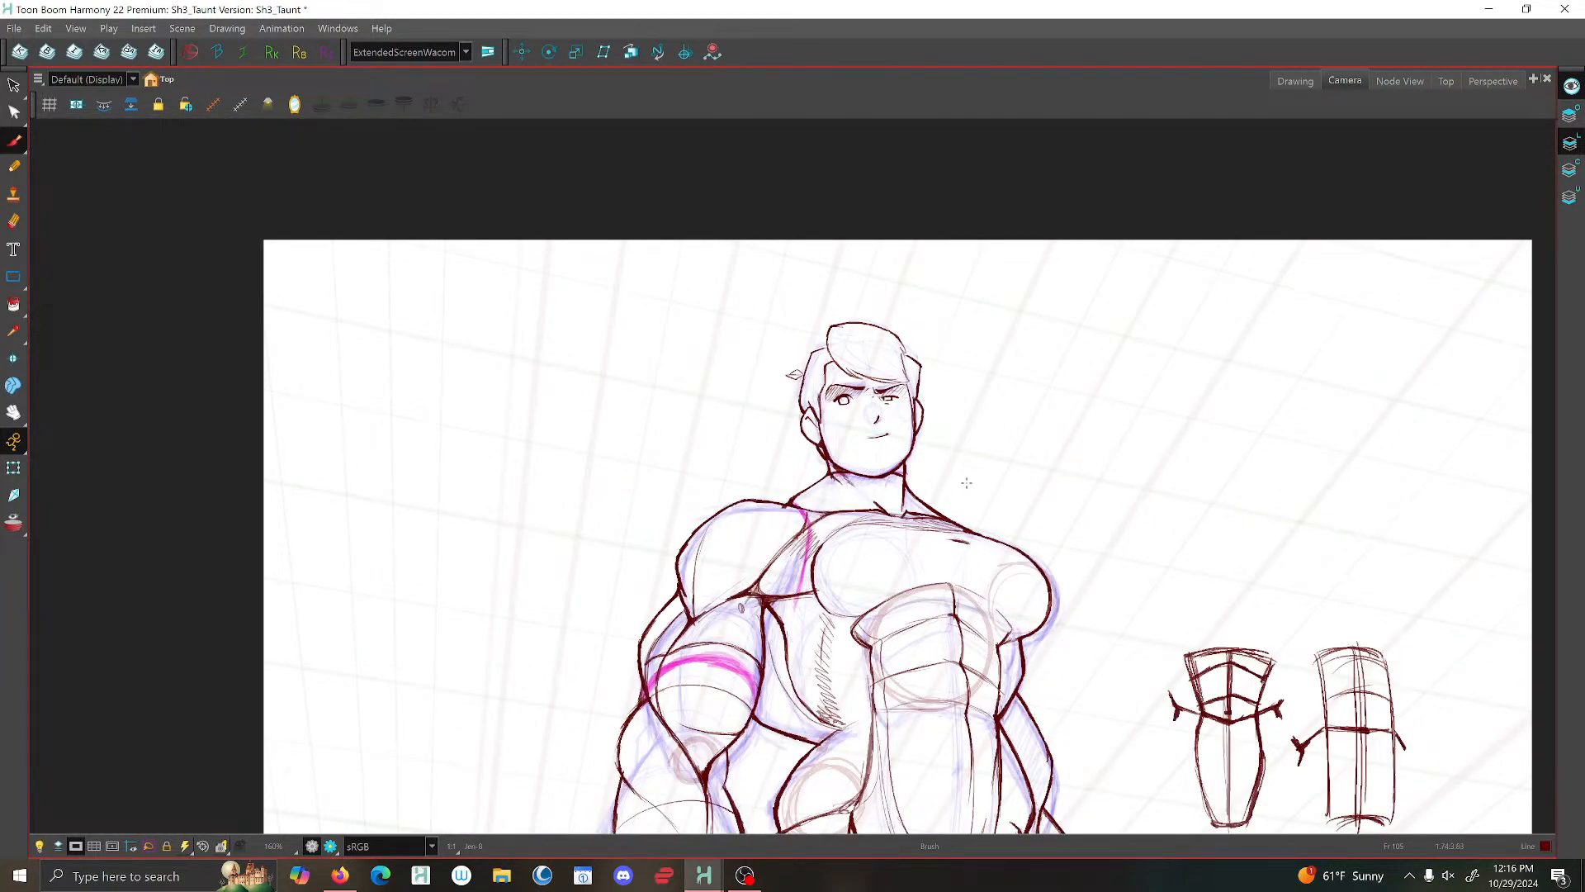
scroll(932, 516, down, 2)
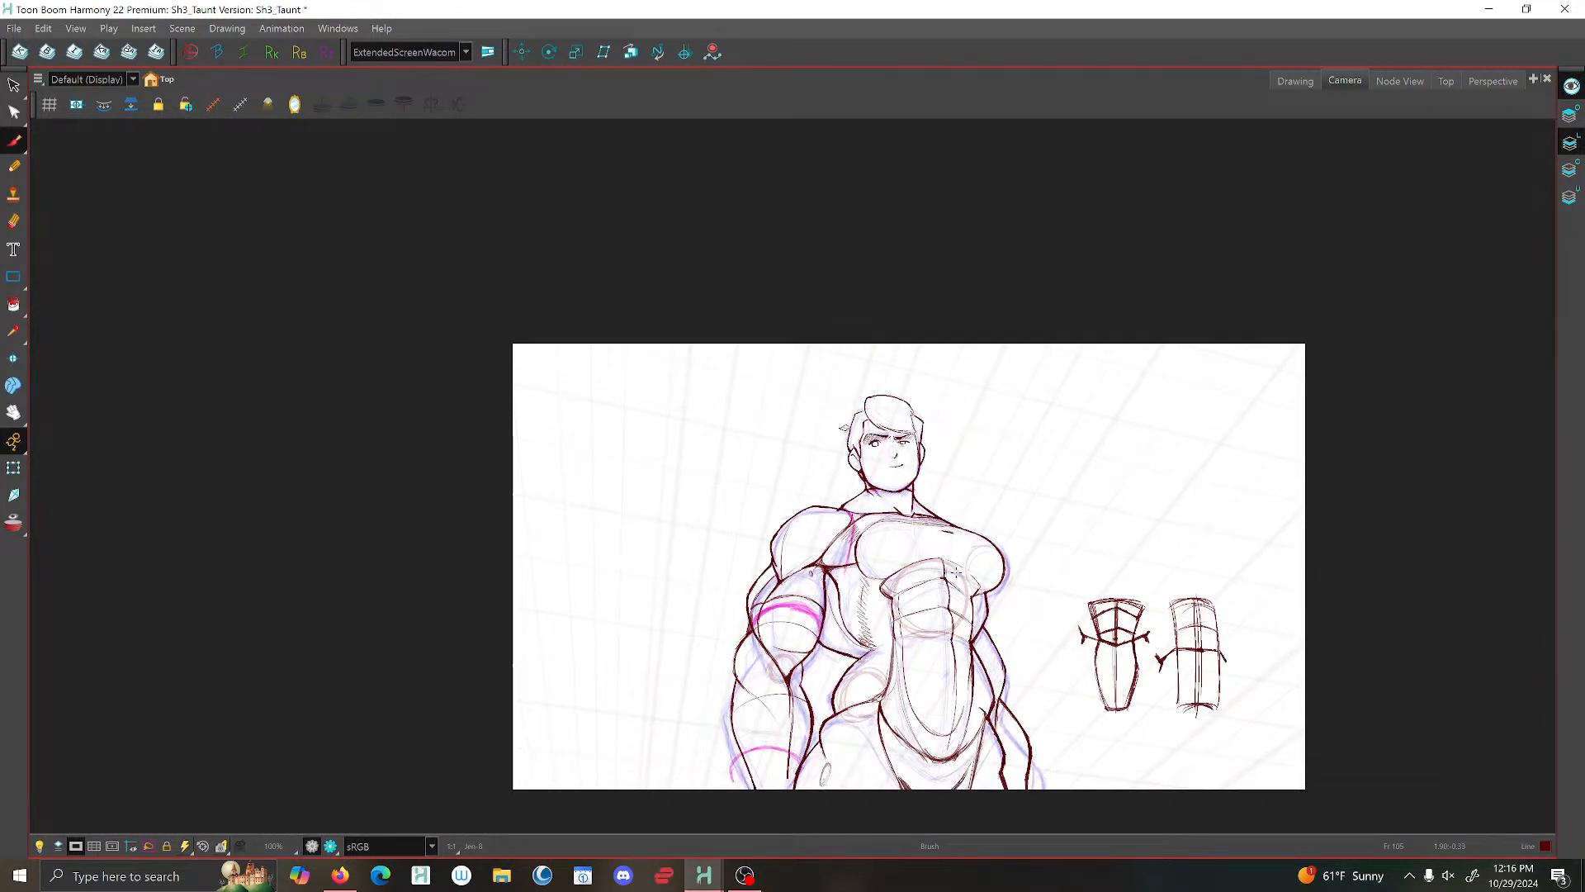
scroll(957, 572, up, 1)
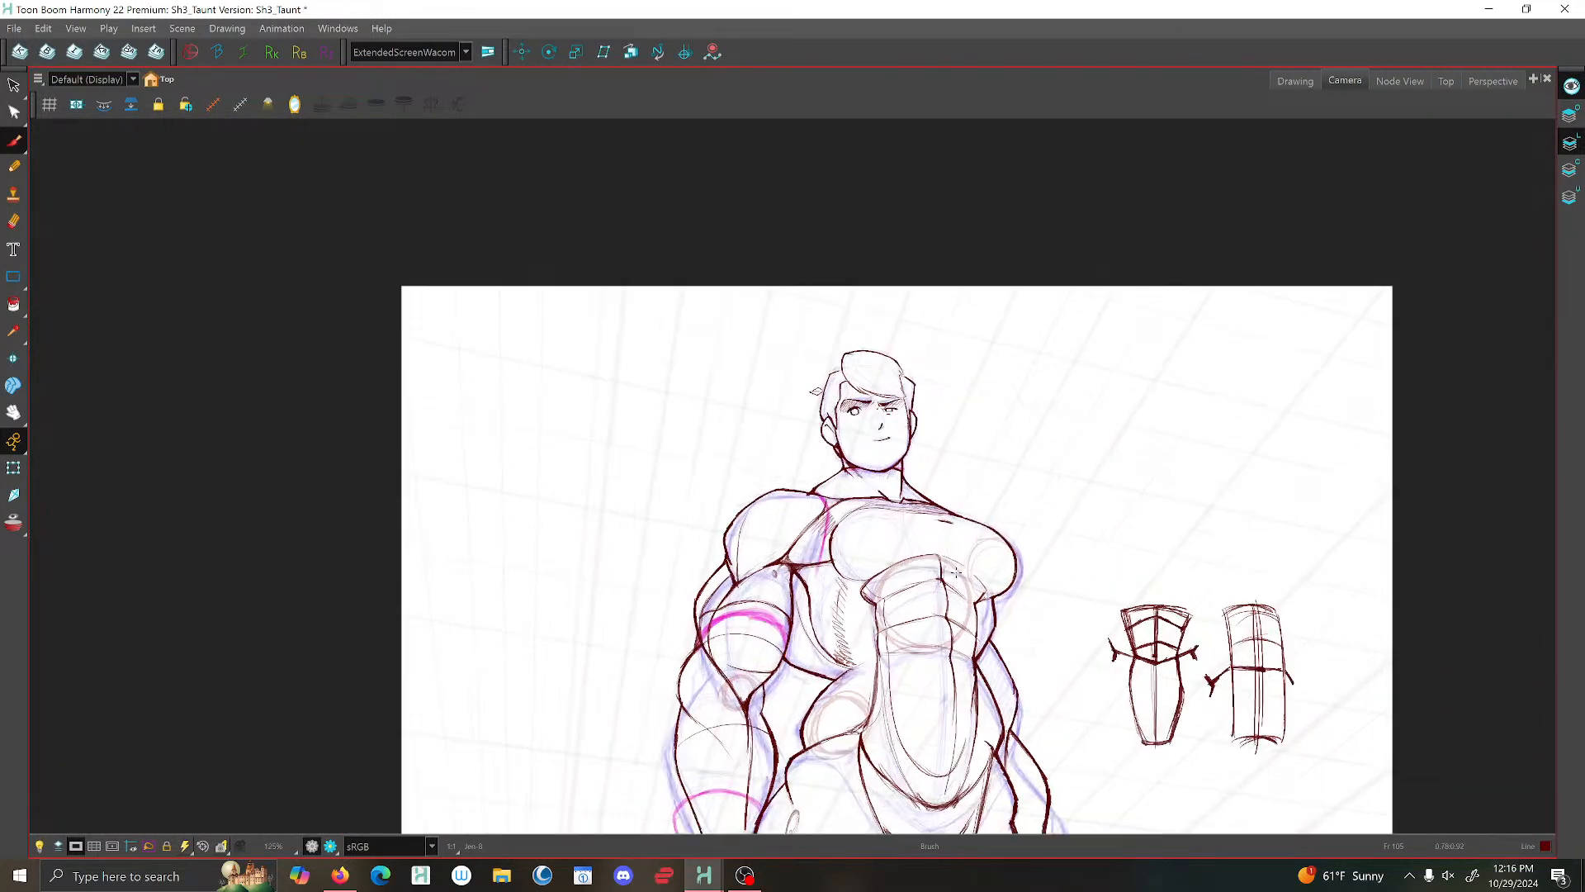
- Compare the neighbouring drawings and draw a short curved line across the narrowing lower end of the far arm's muscle
drag(967, 658, 817, 510)
scroll(670, 478, up, 1)
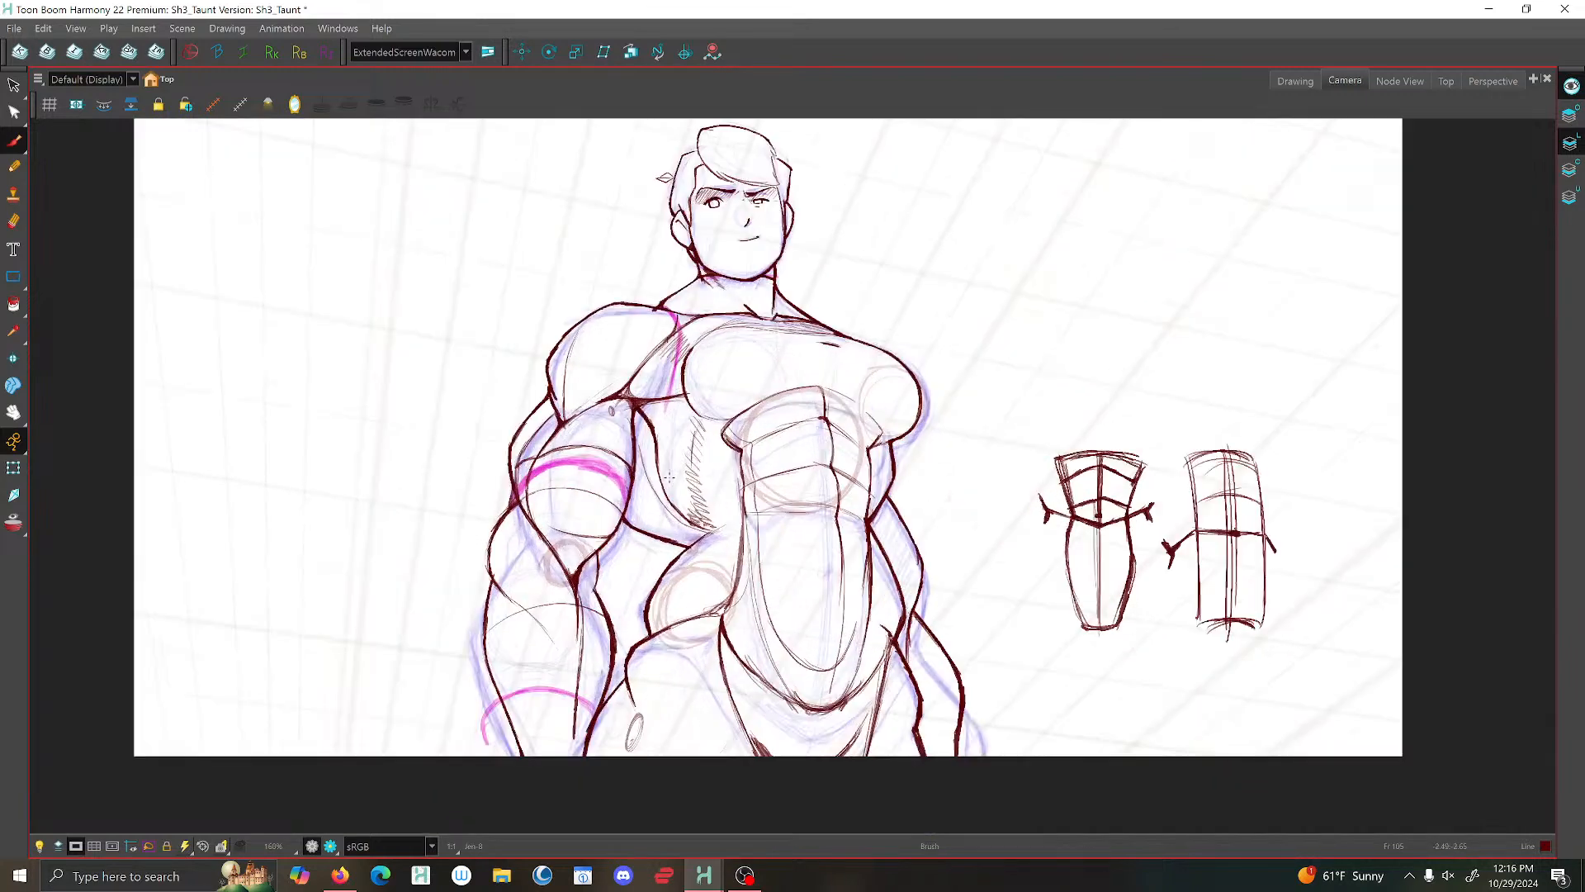
key(f)
key(f)
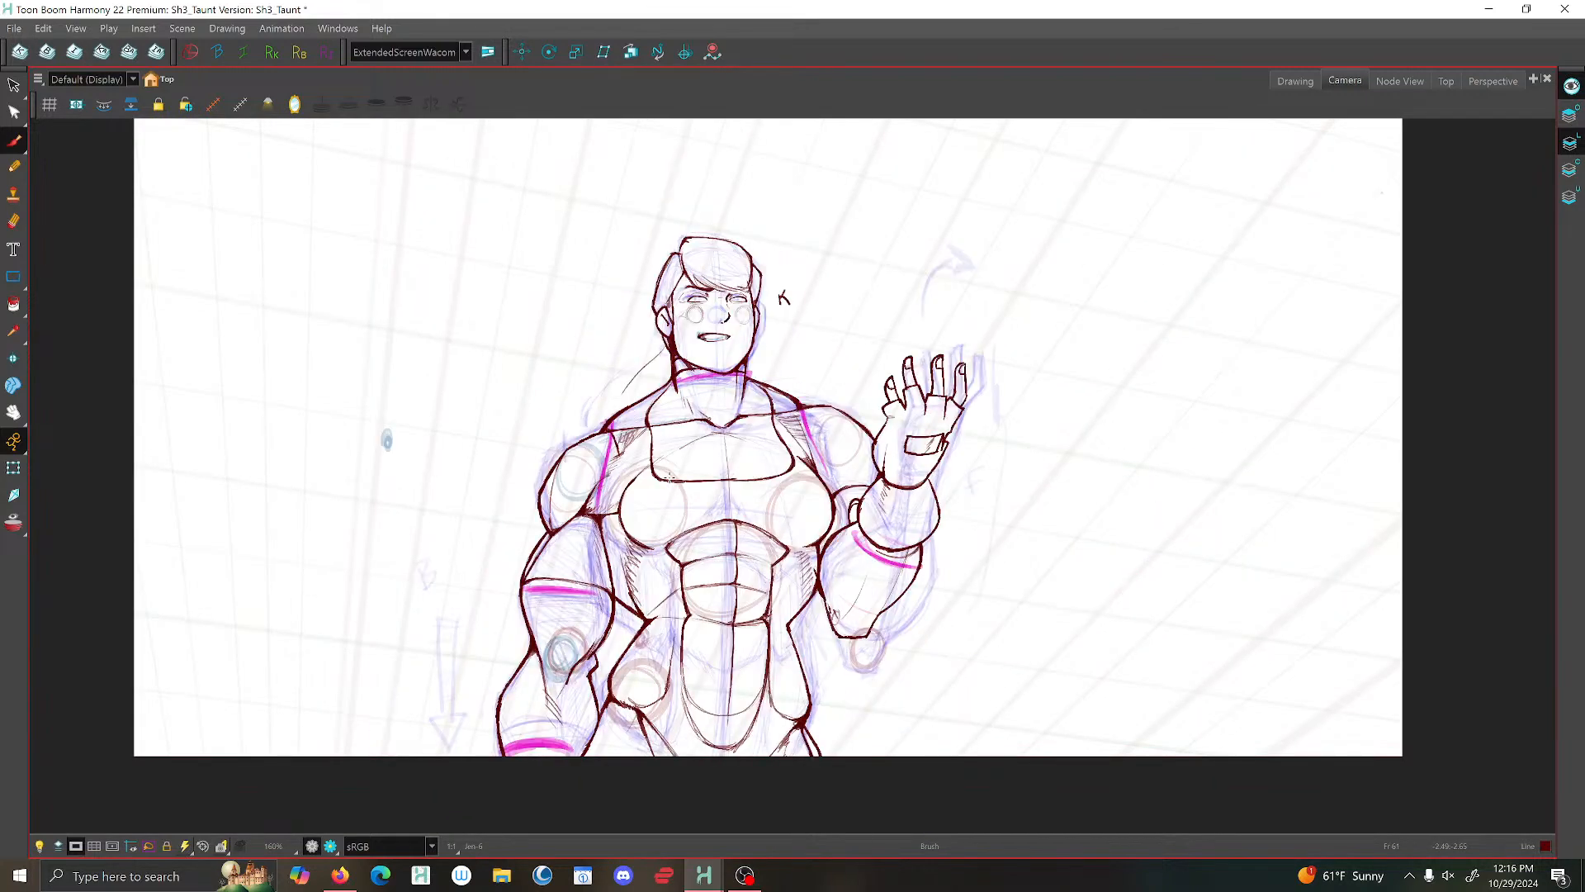
key(g)
key(g)
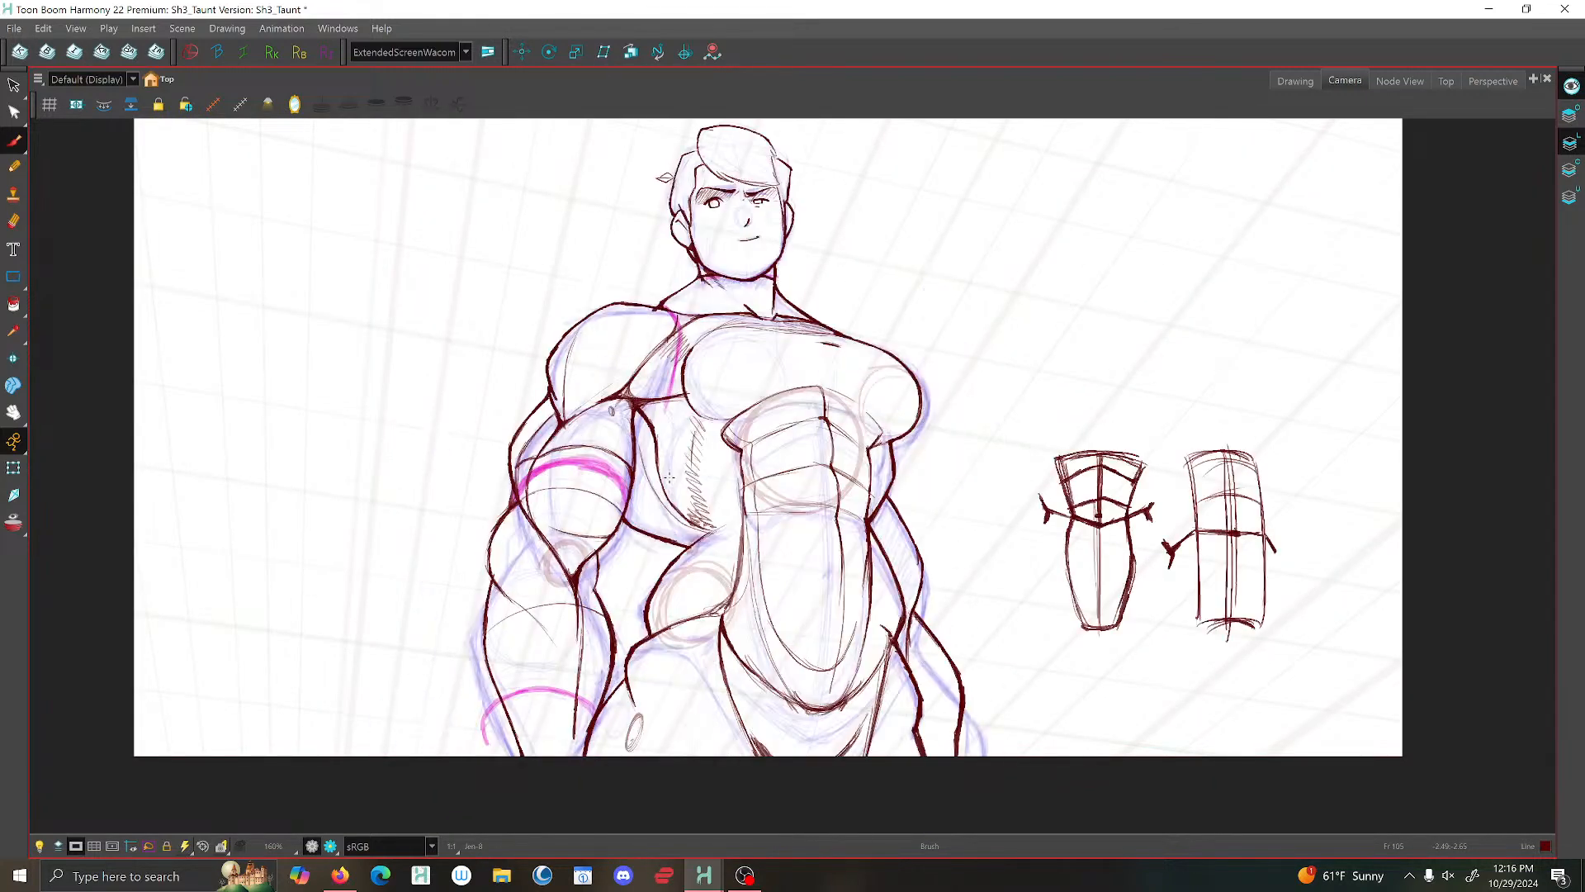
scroll(900, 586, up, 3)
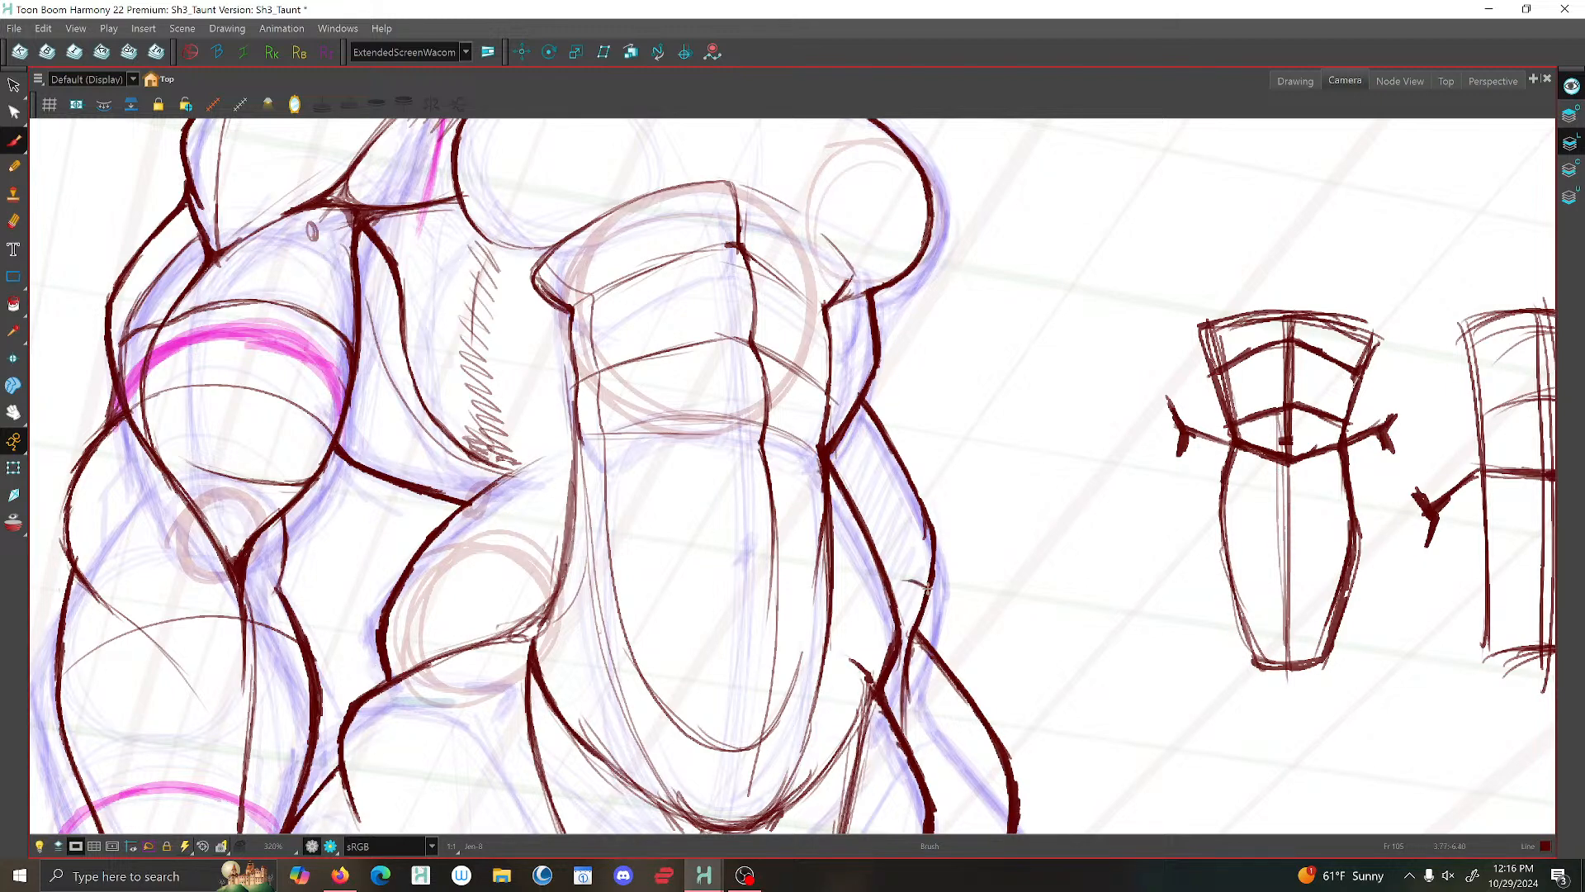
drag(926, 589, 897, 580)
scroll(929, 582, down, 5)
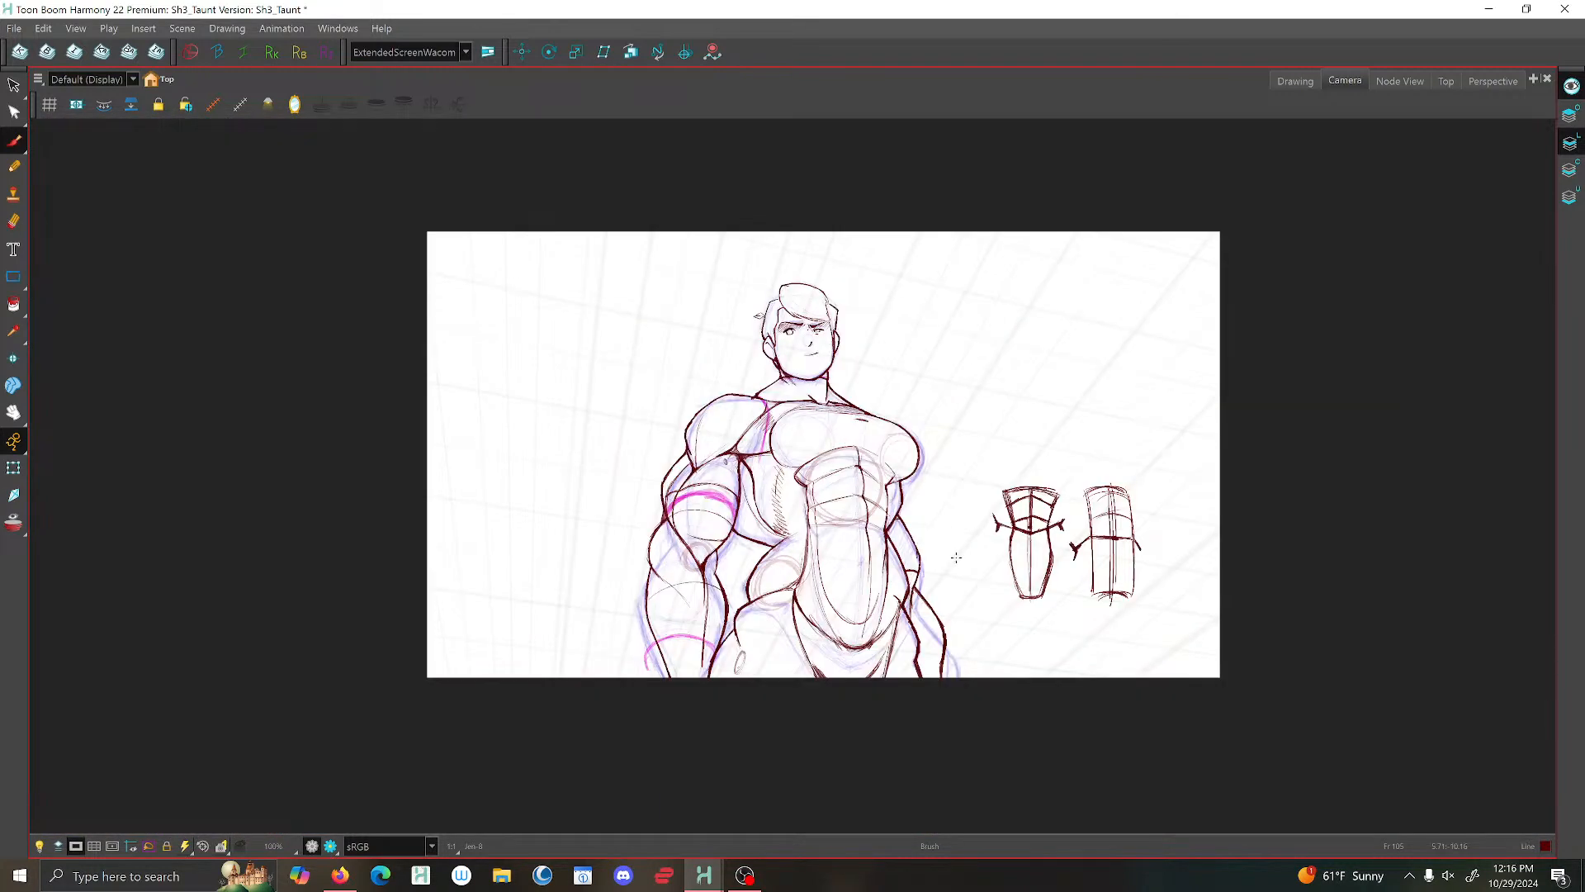
- Draw a small upright oval inside the far arm above the short curved line
scroll(956, 557, up, 5)
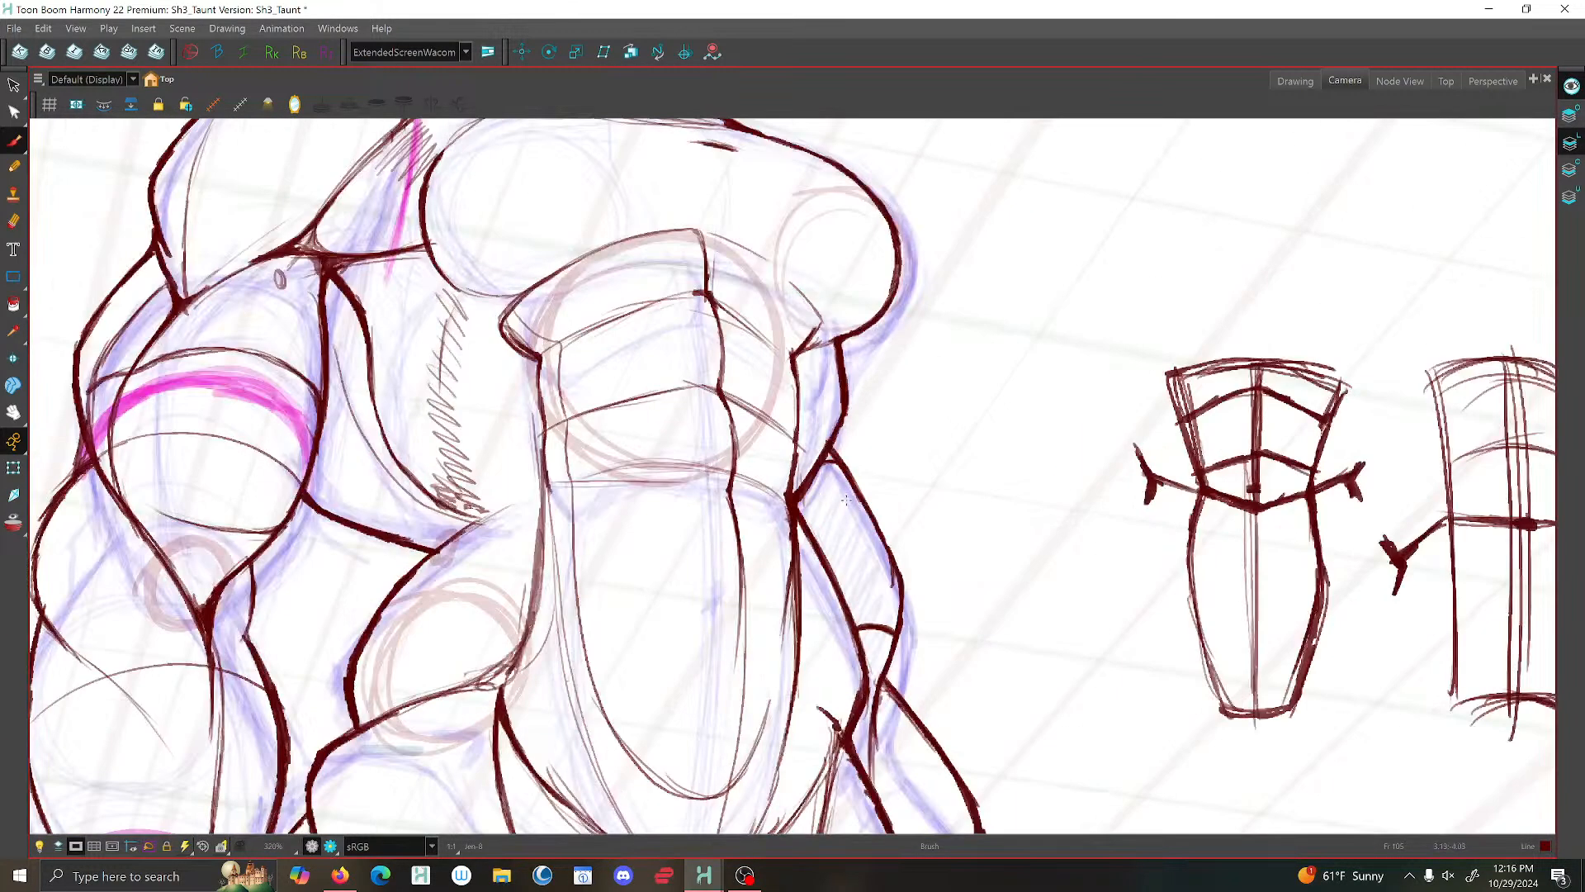
mouse_move(838, 495)
mouse_down()
mouse_move(857, 526)
mouse_move(838, 493)
mouse_up()
scroll(837, 493, down, 2)
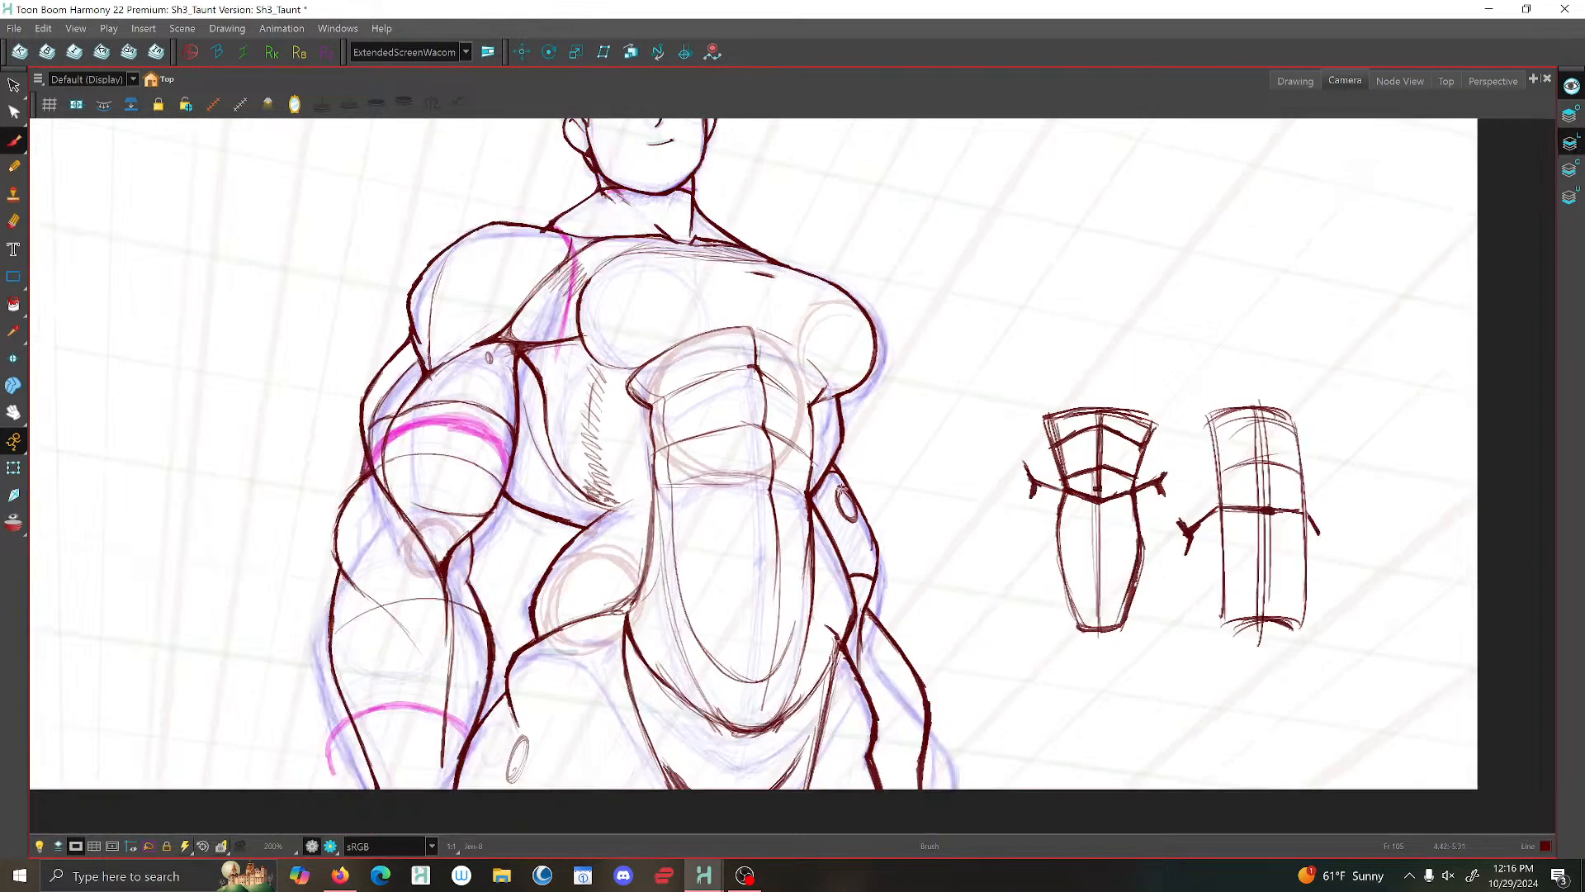
scroll(869, 485, down, 2)
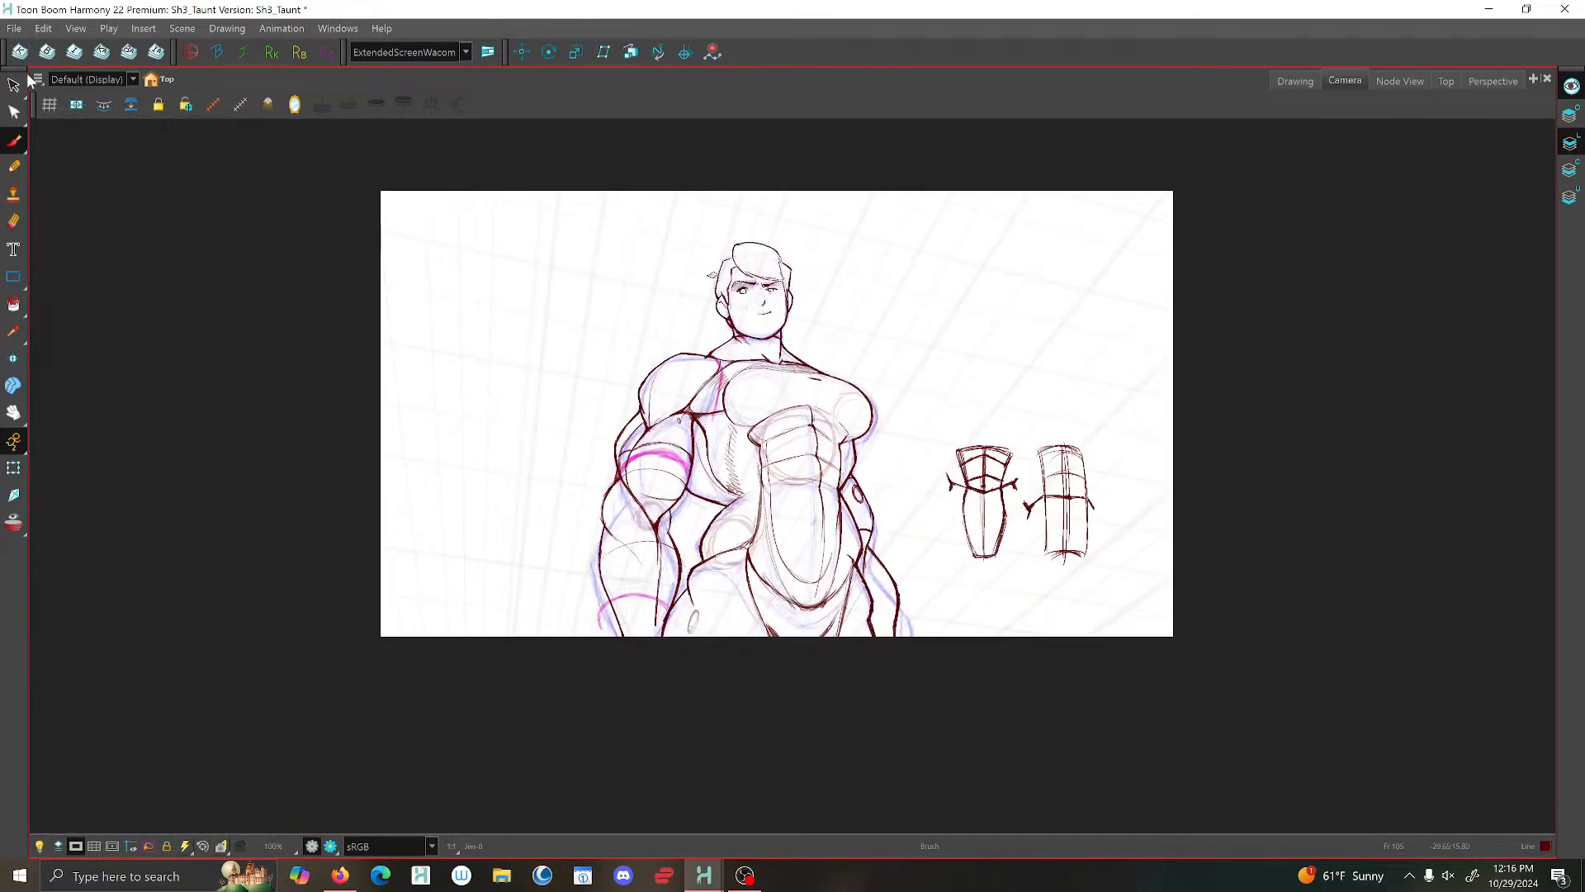
- Select the small oval on the far arm and nudge it slightly lower along the arm
click(14, 85)
scroll(859, 463, up, 4)
click(859, 462)
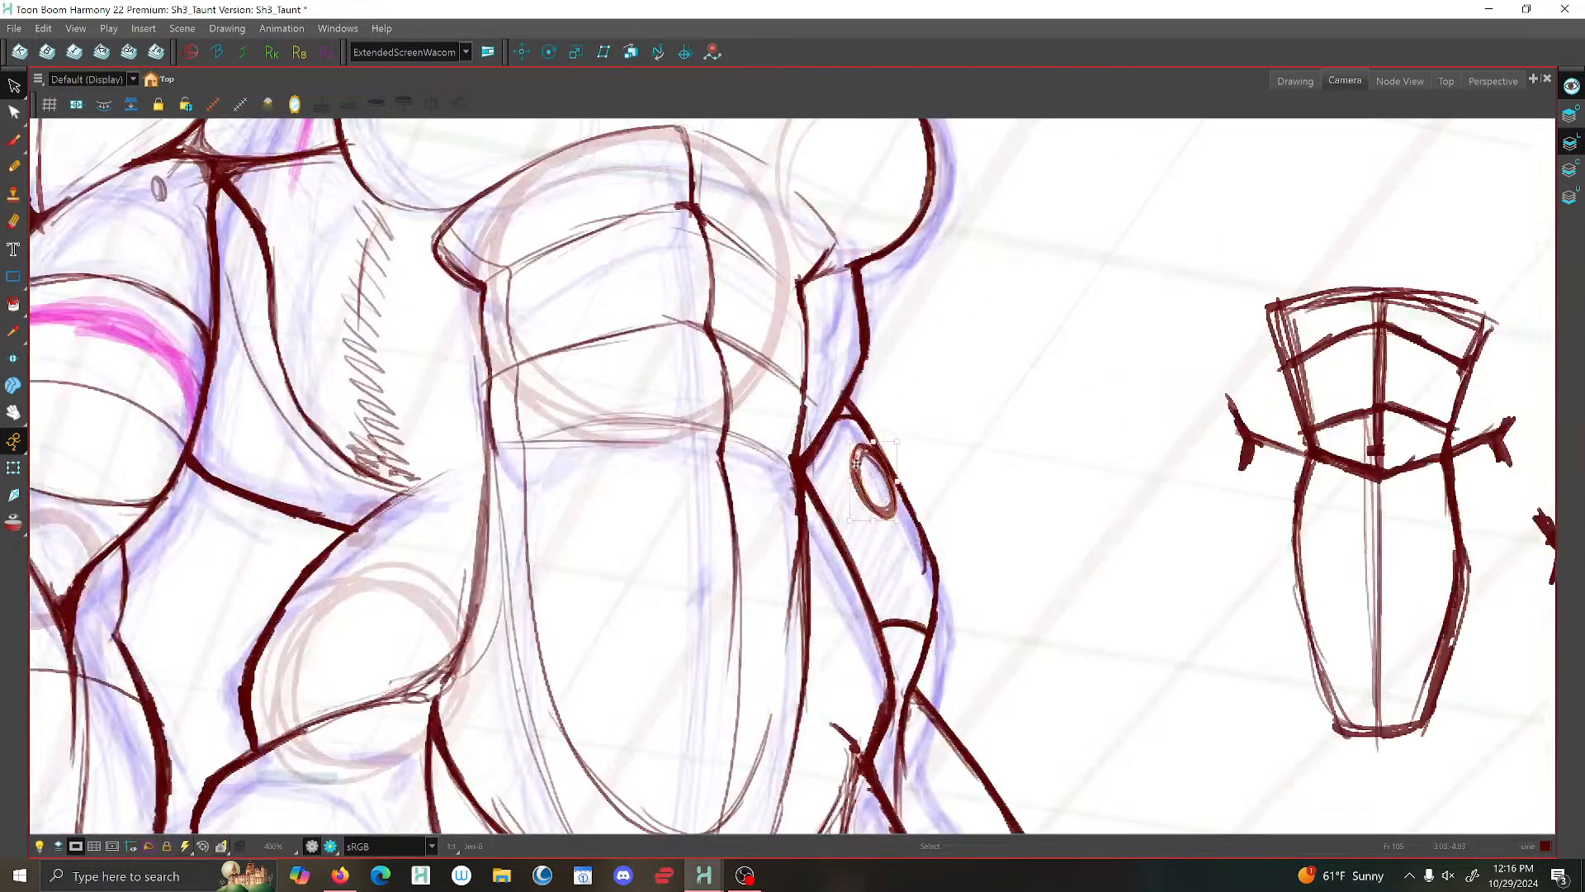
drag(856, 463, 862, 472)
key(ctrl+z)
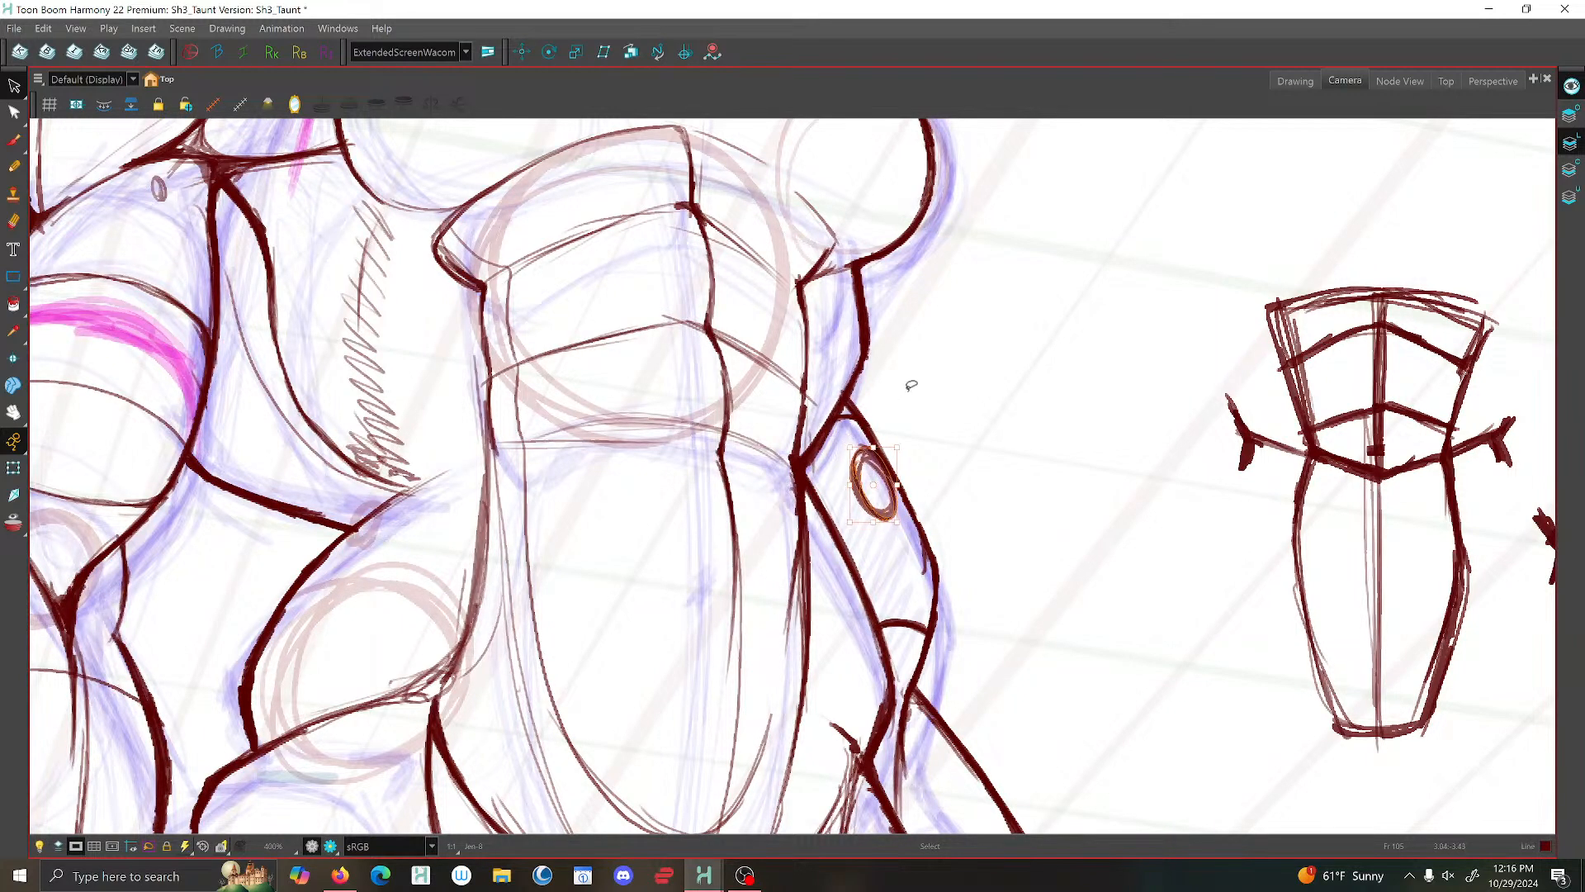
key(ctrl+z)
click(912, 385)
click(856, 450)
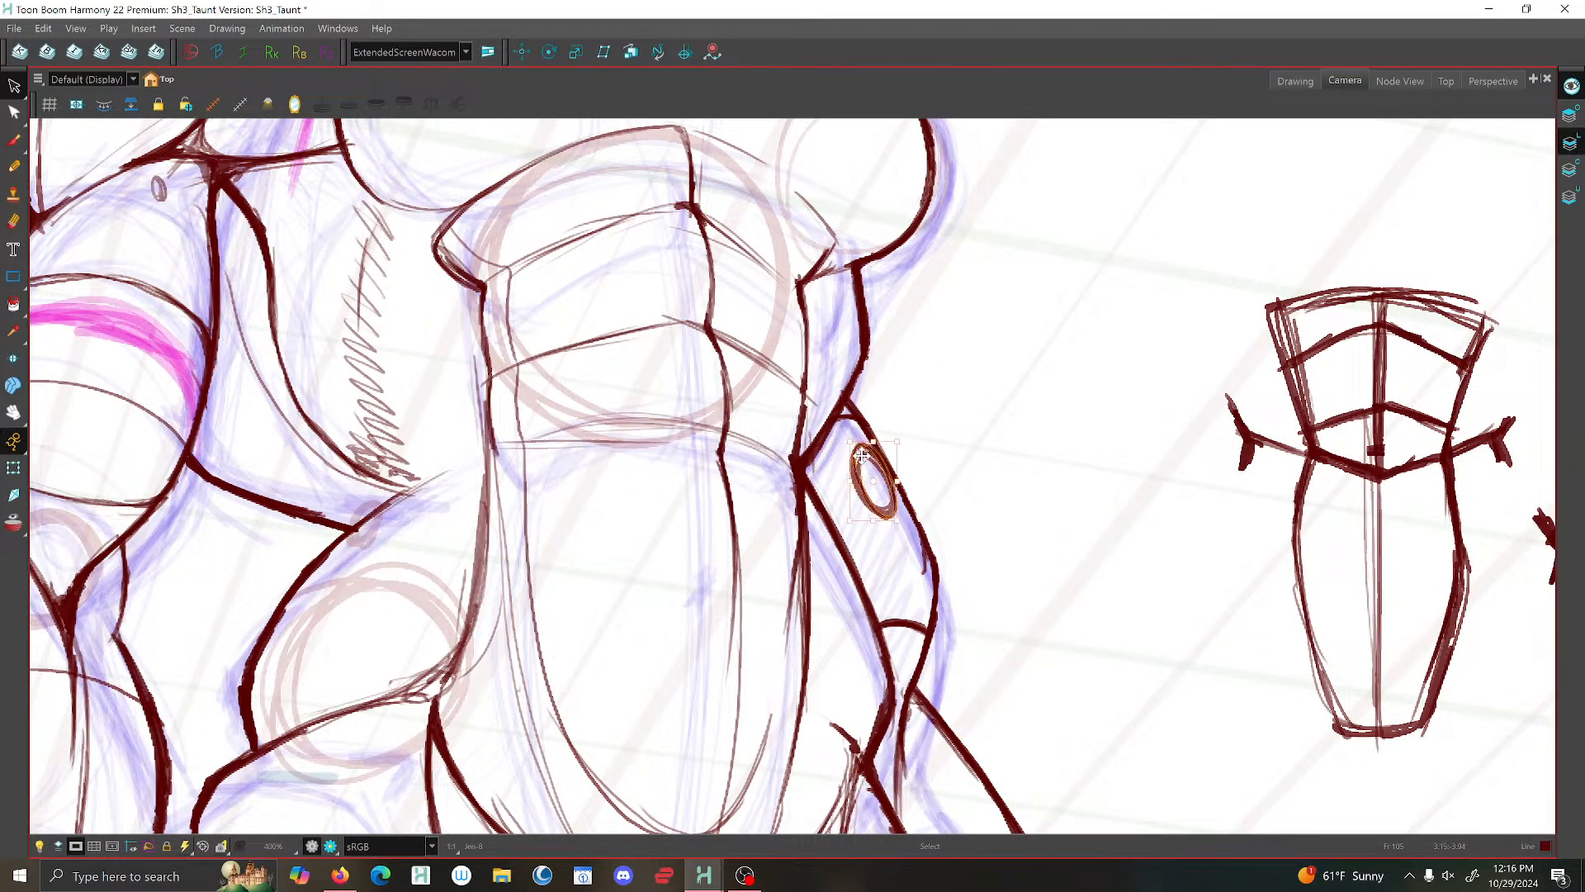
- Draw a narrow raised plate along the outer edge of the far arm and strengthen its outline with the Brush
click(14, 140)
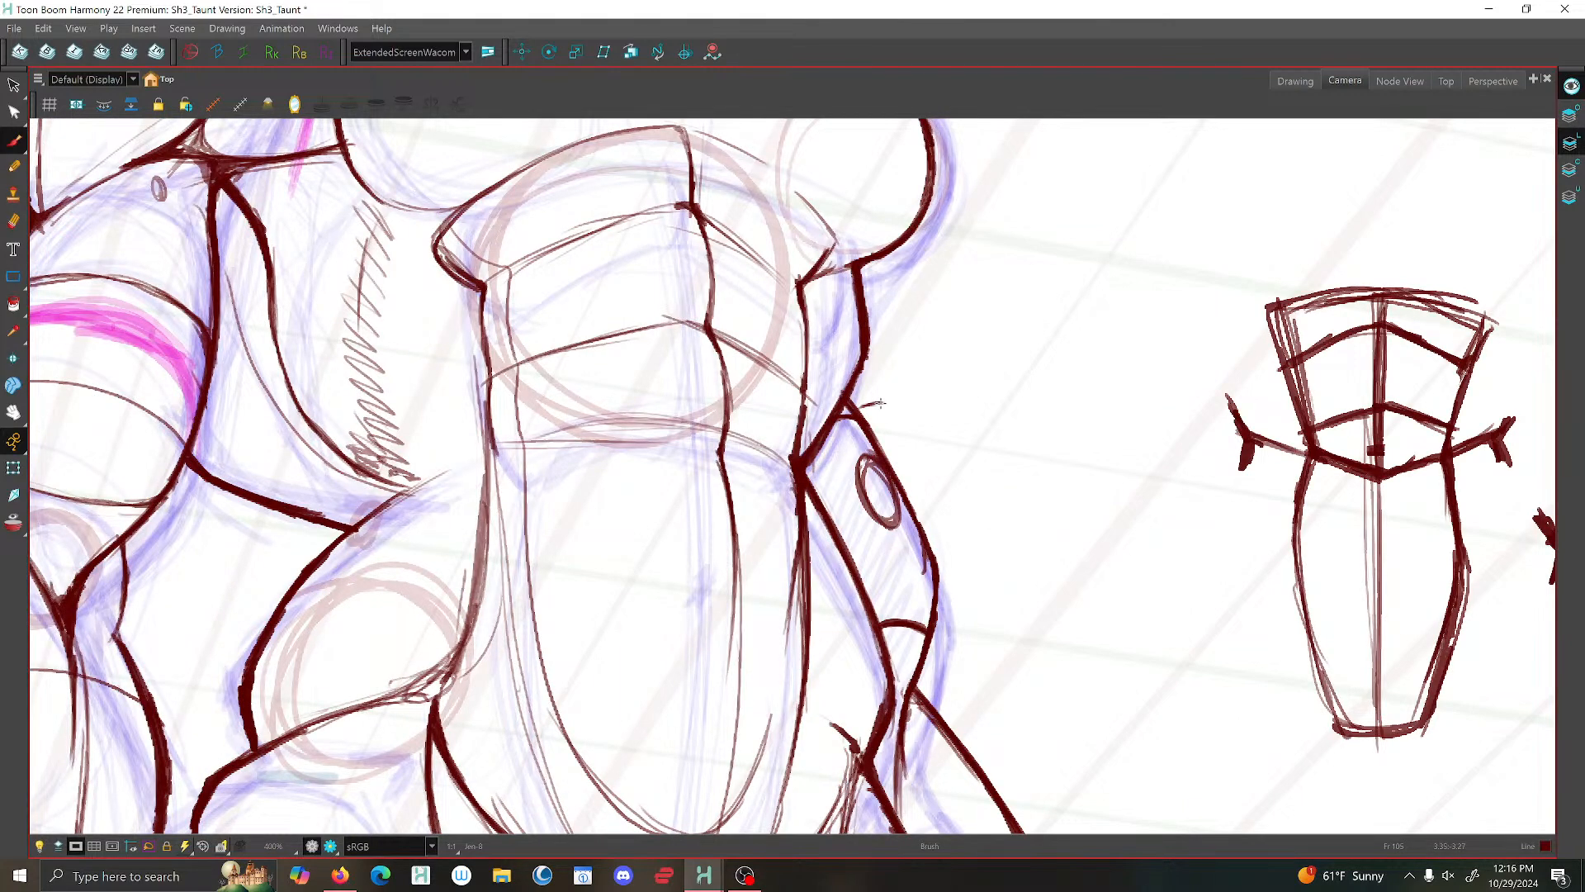
drag(902, 441, 955, 566)
mouse_move(925, 487)
mouse_down()
mouse_move(973, 626)
mouse_move(930, 647)
mouse_up()
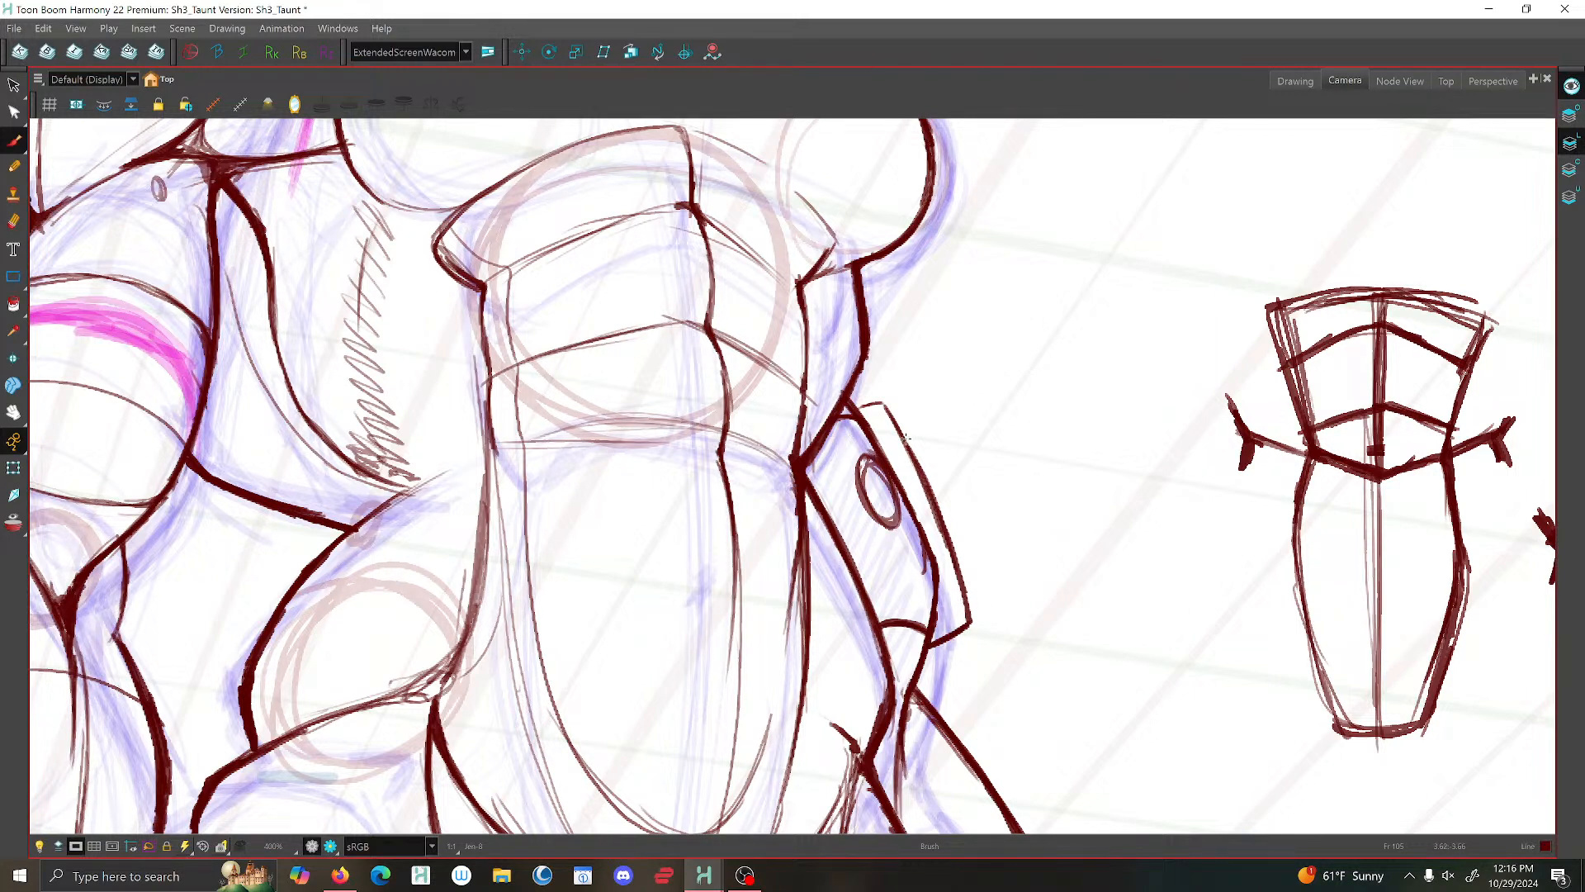
drag(853, 410, 881, 402)
drag(884, 402, 972, 617)
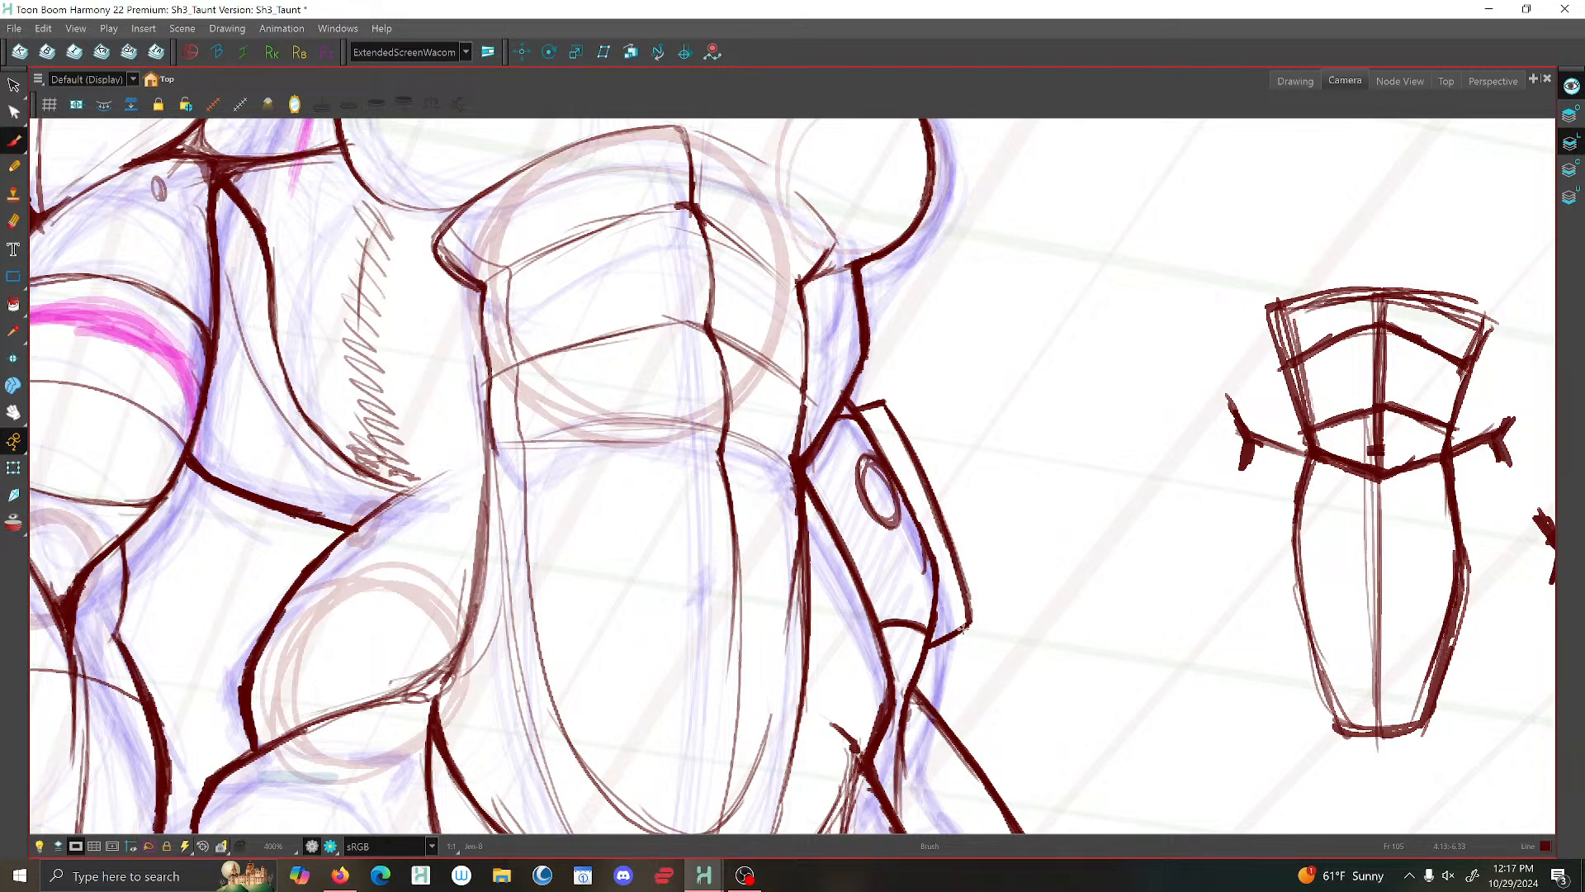
scroll(948, 620, down, 5)
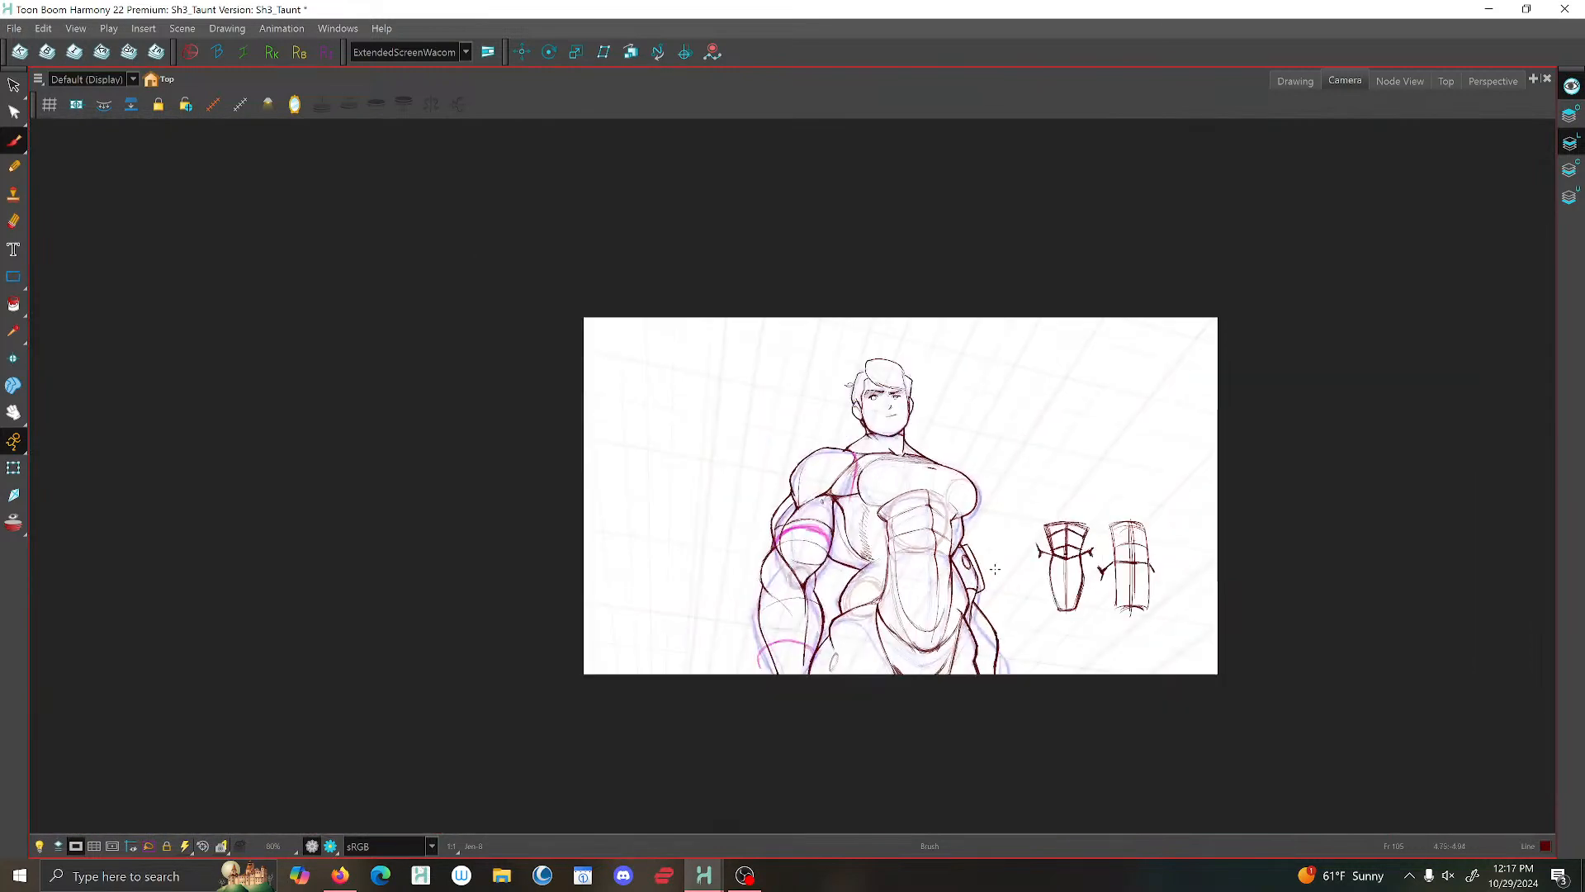
- Switch to the Drawing view and strengthen the short line joining the torso's side hatching to the waist notch
scroll(995, 569, down, 1)
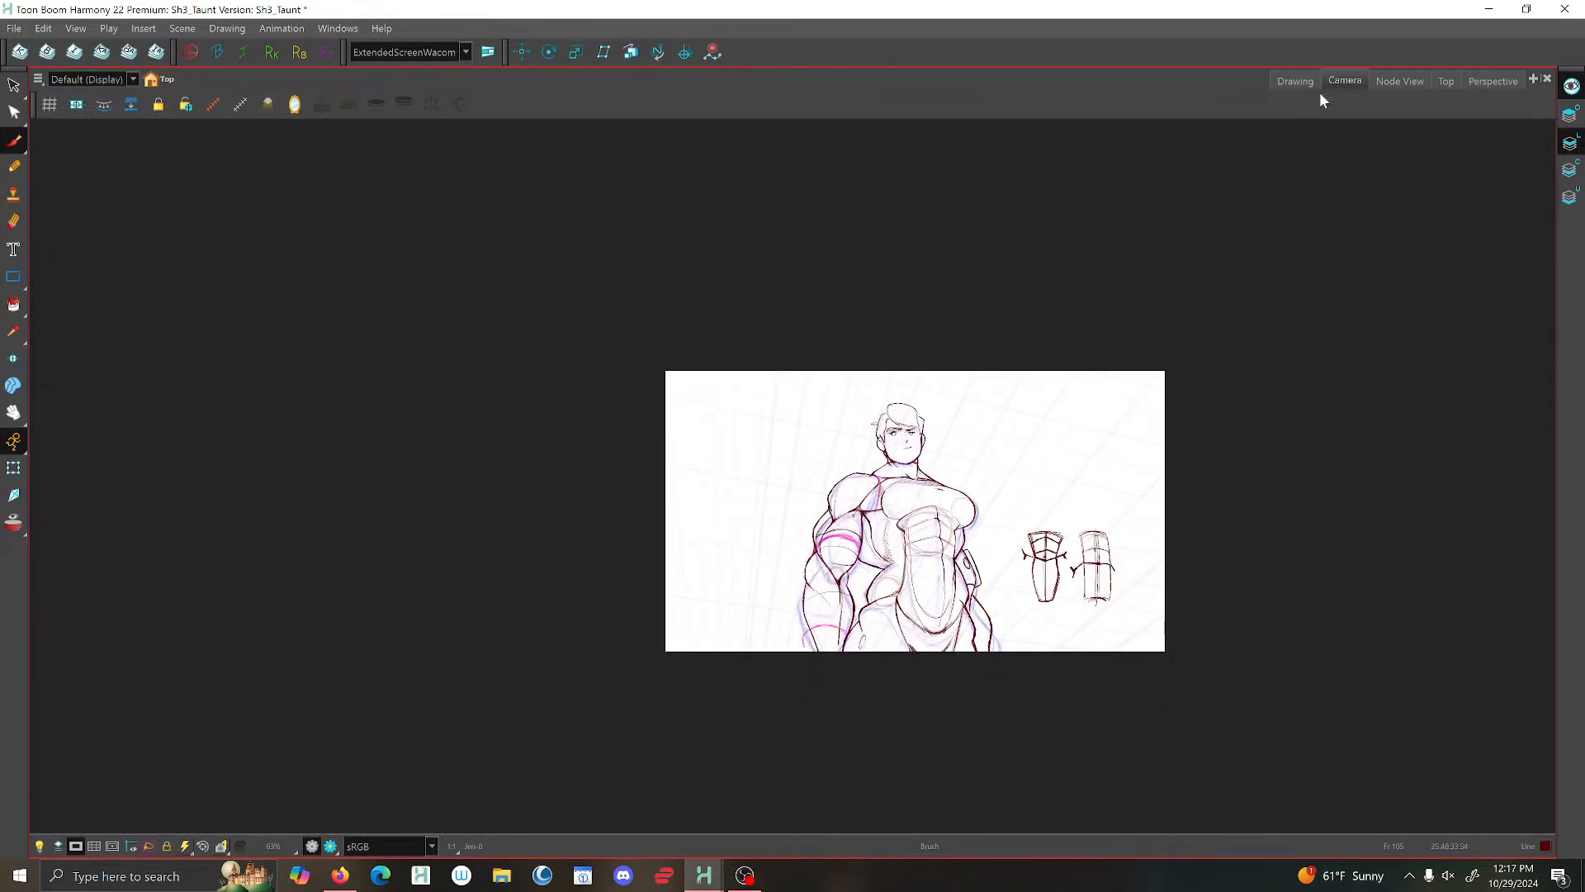
click(1296, 80)
scroll(703, 442, up, 5)
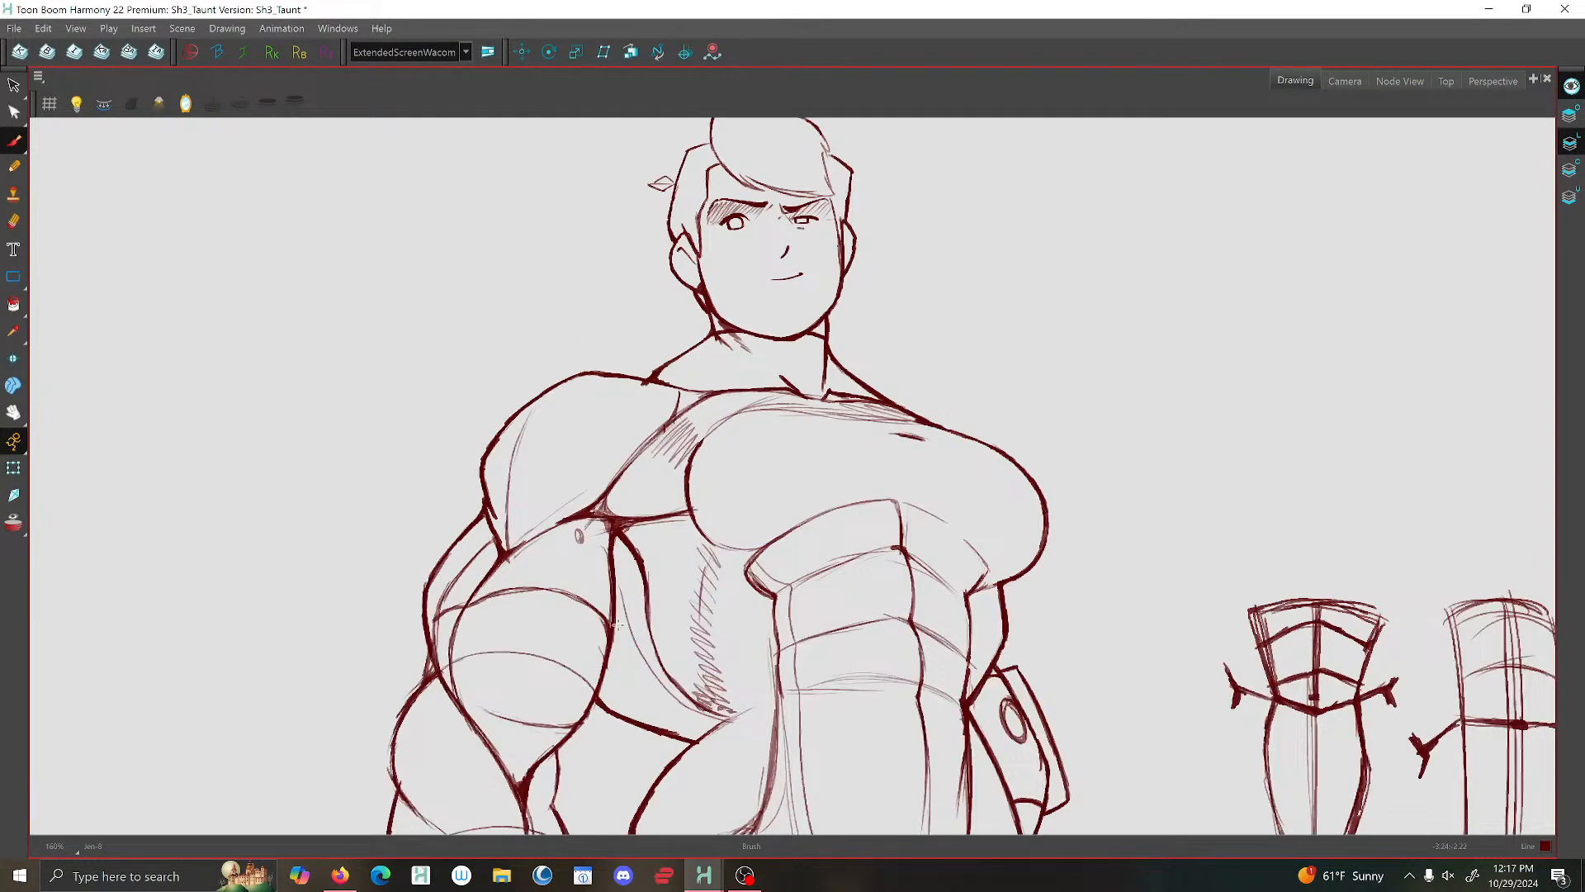
scroll(222, 198, down, 1)
drag(657, 386, 666, 220)
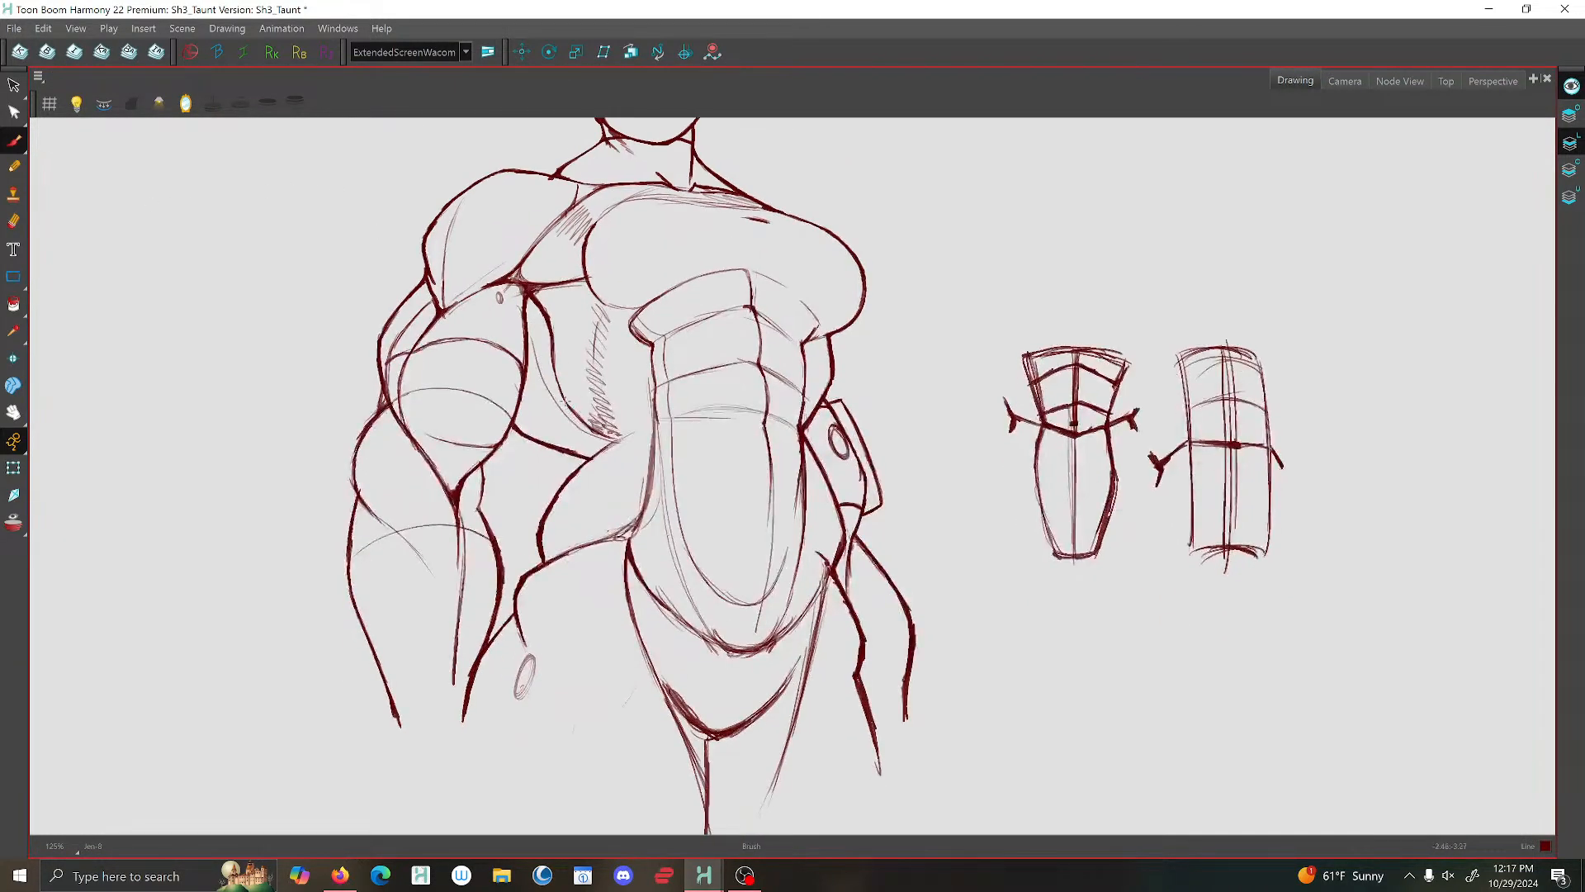
scroll(550, 394, up, 5)
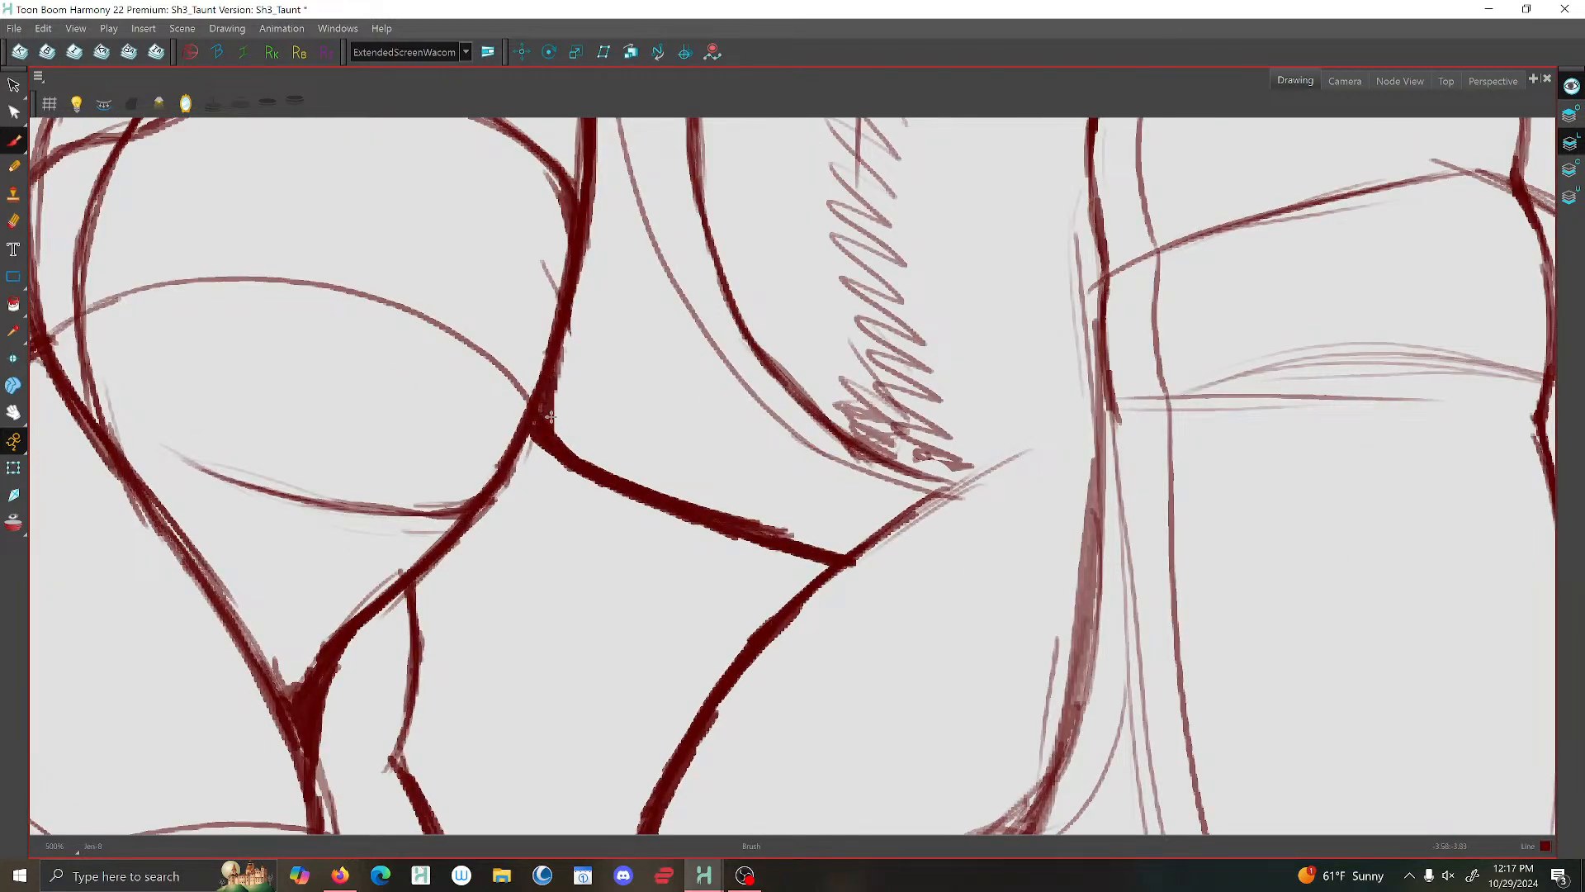
scroll(582, 462, down, 7)
scroll(693, 428, up, 5)
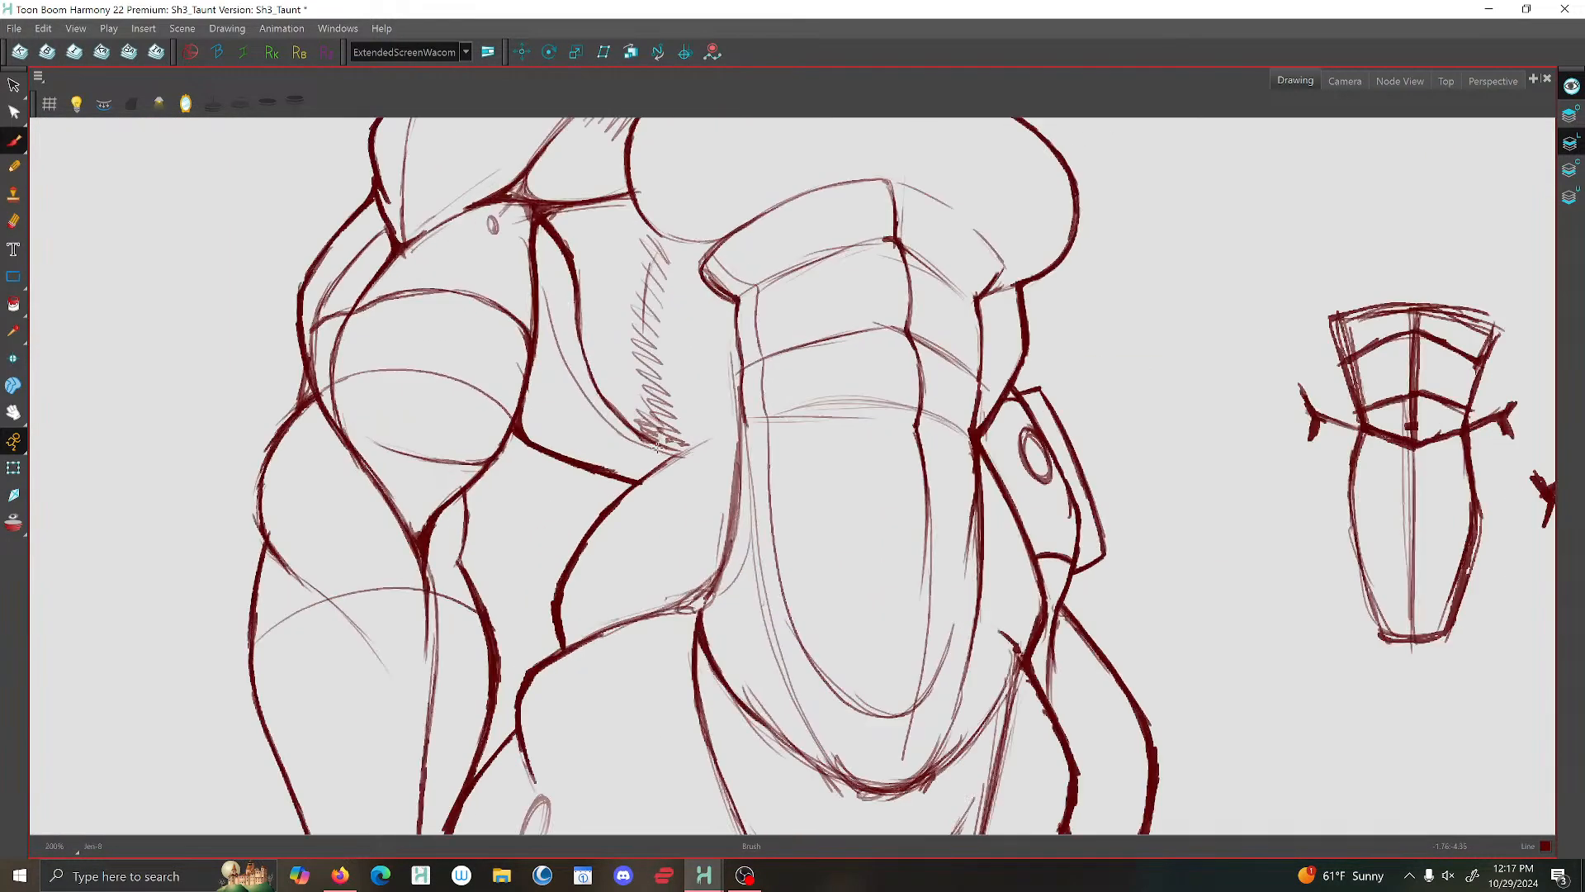
drag(688, 456, 652, 483)
scroll(801, 410, down, 6)
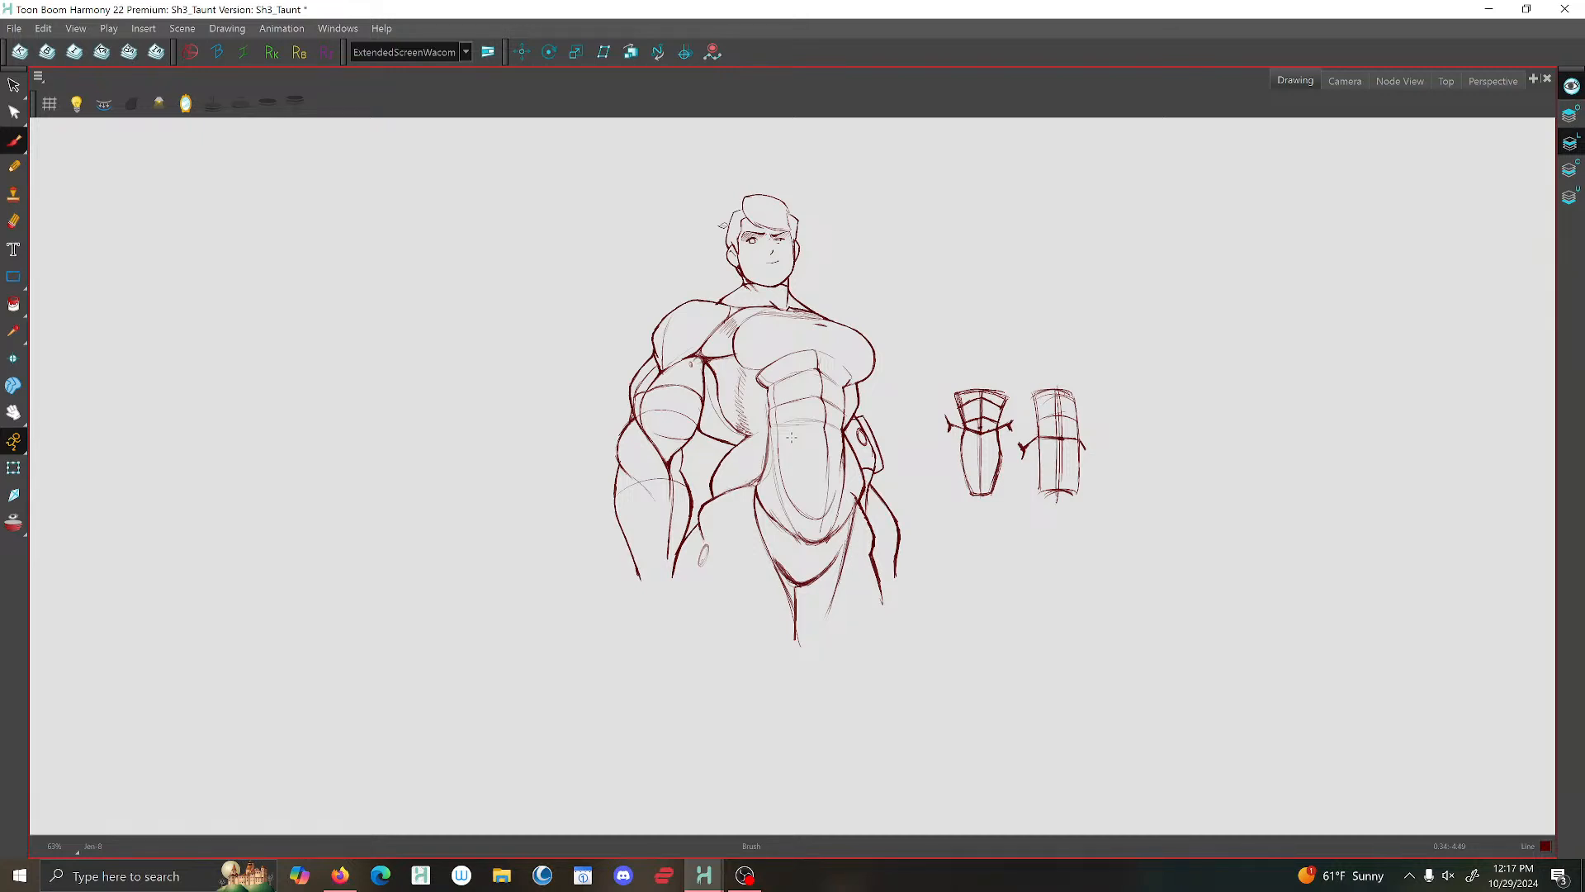
- Add thin shading strokes along both inner sides of the pelvis section, following the hip lines down toward the crotch
key(2)
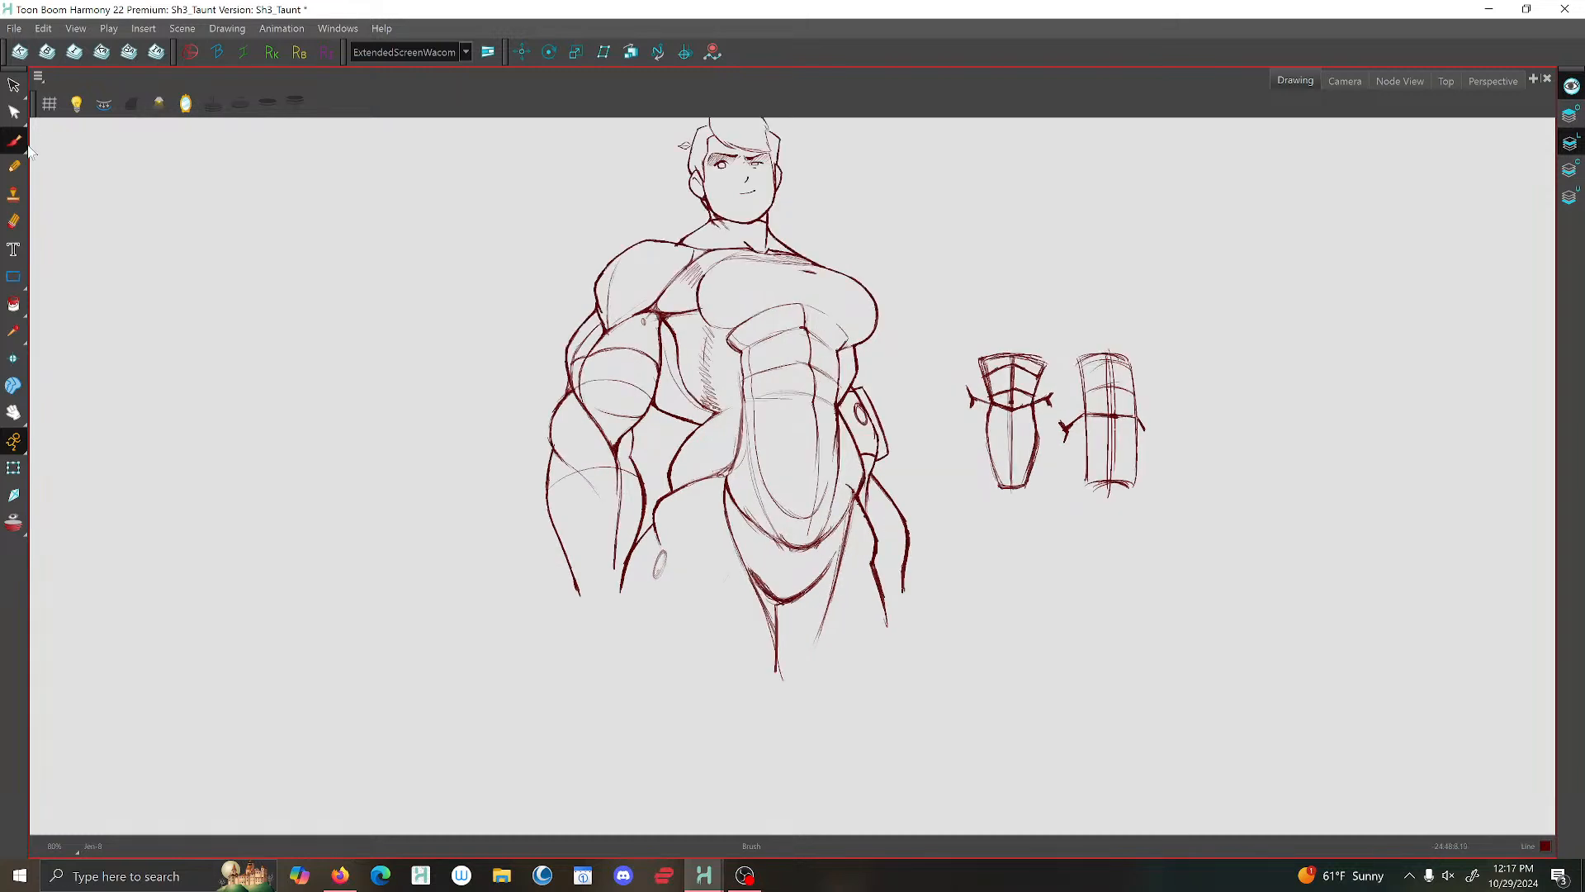
key(2)
key(2)
drag(730, 532, 780, 637)
drag(726, 502, 751, 560)
mouse_move(921, 510)
mouse_down()
mouse_move(904, 583)
mouse_move(899, 571)
mouse_move(883, 605)
mouse_up()
key(1)
key(1)
key(1)
key(1)
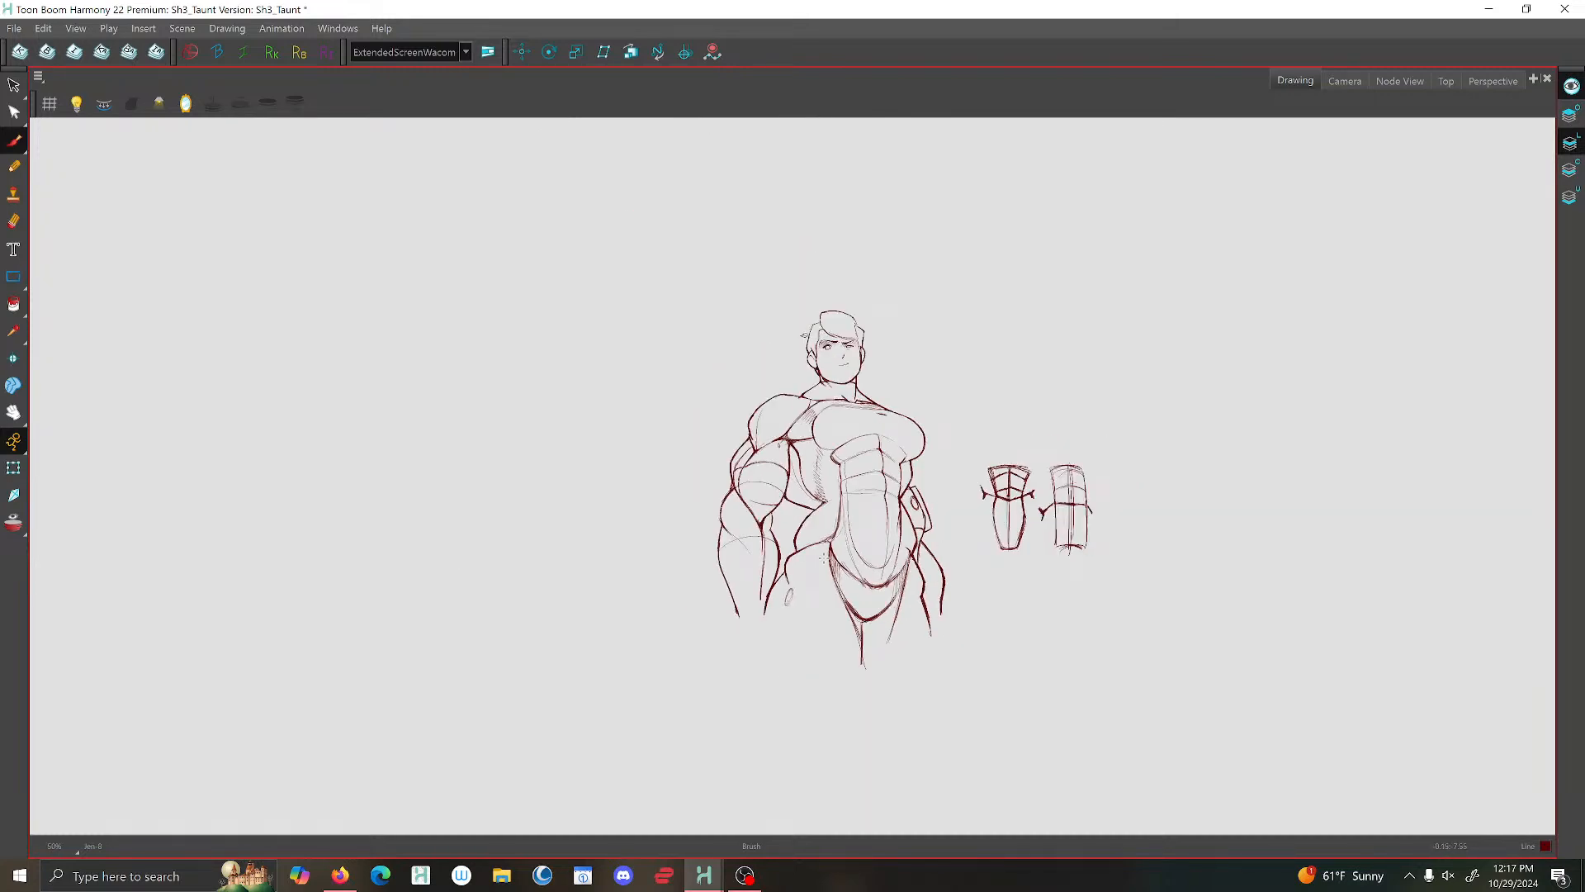
key(2)
key(2)
key(2)
key(2)
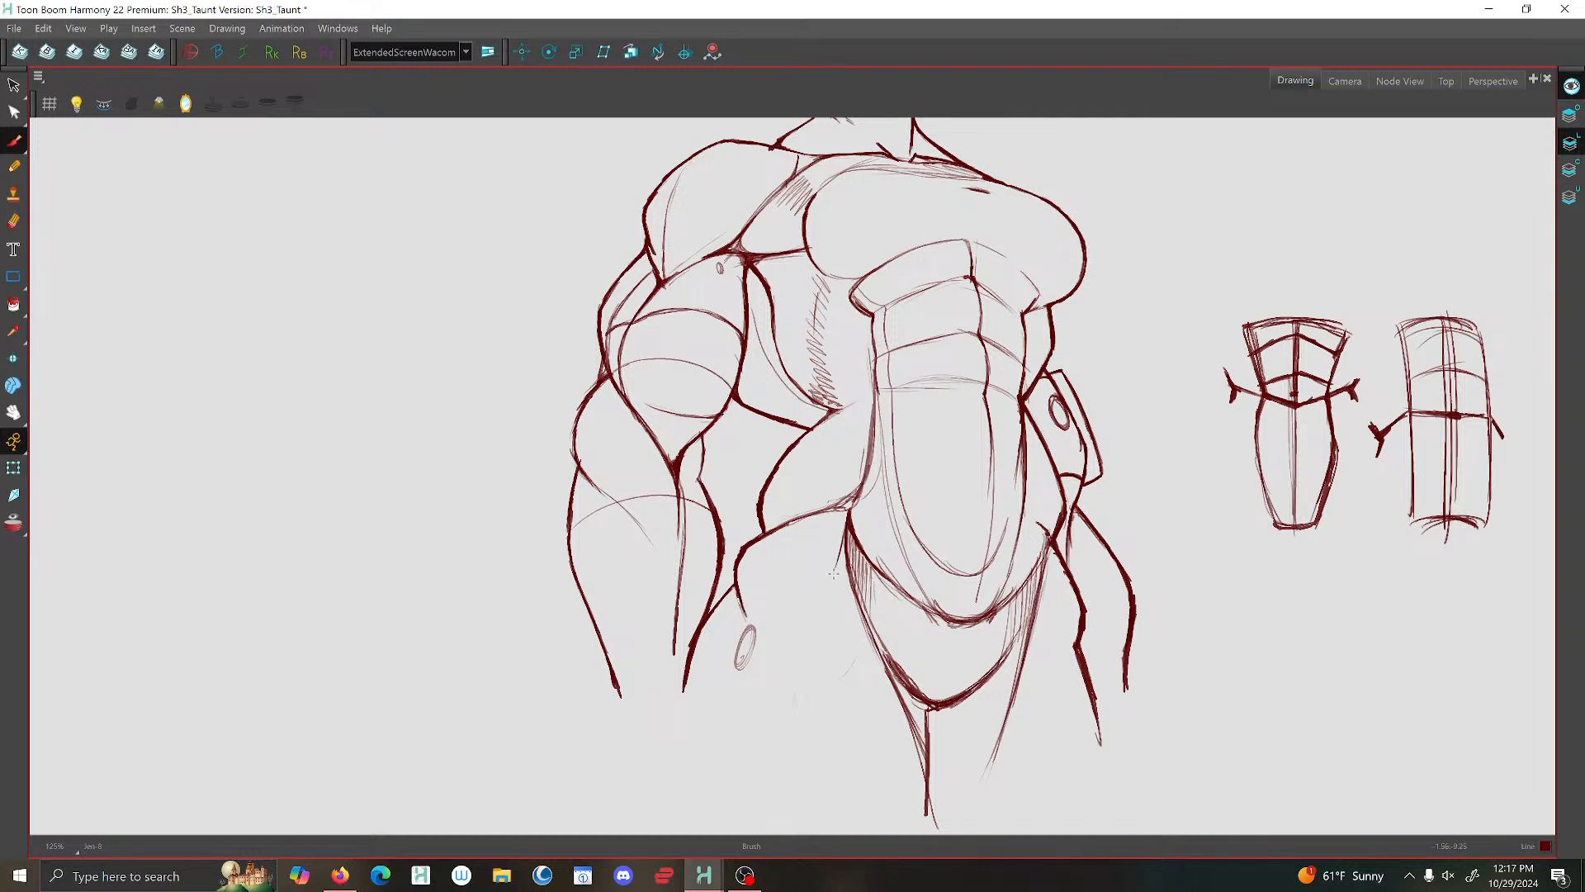
key(1)
key(1)
key(1)
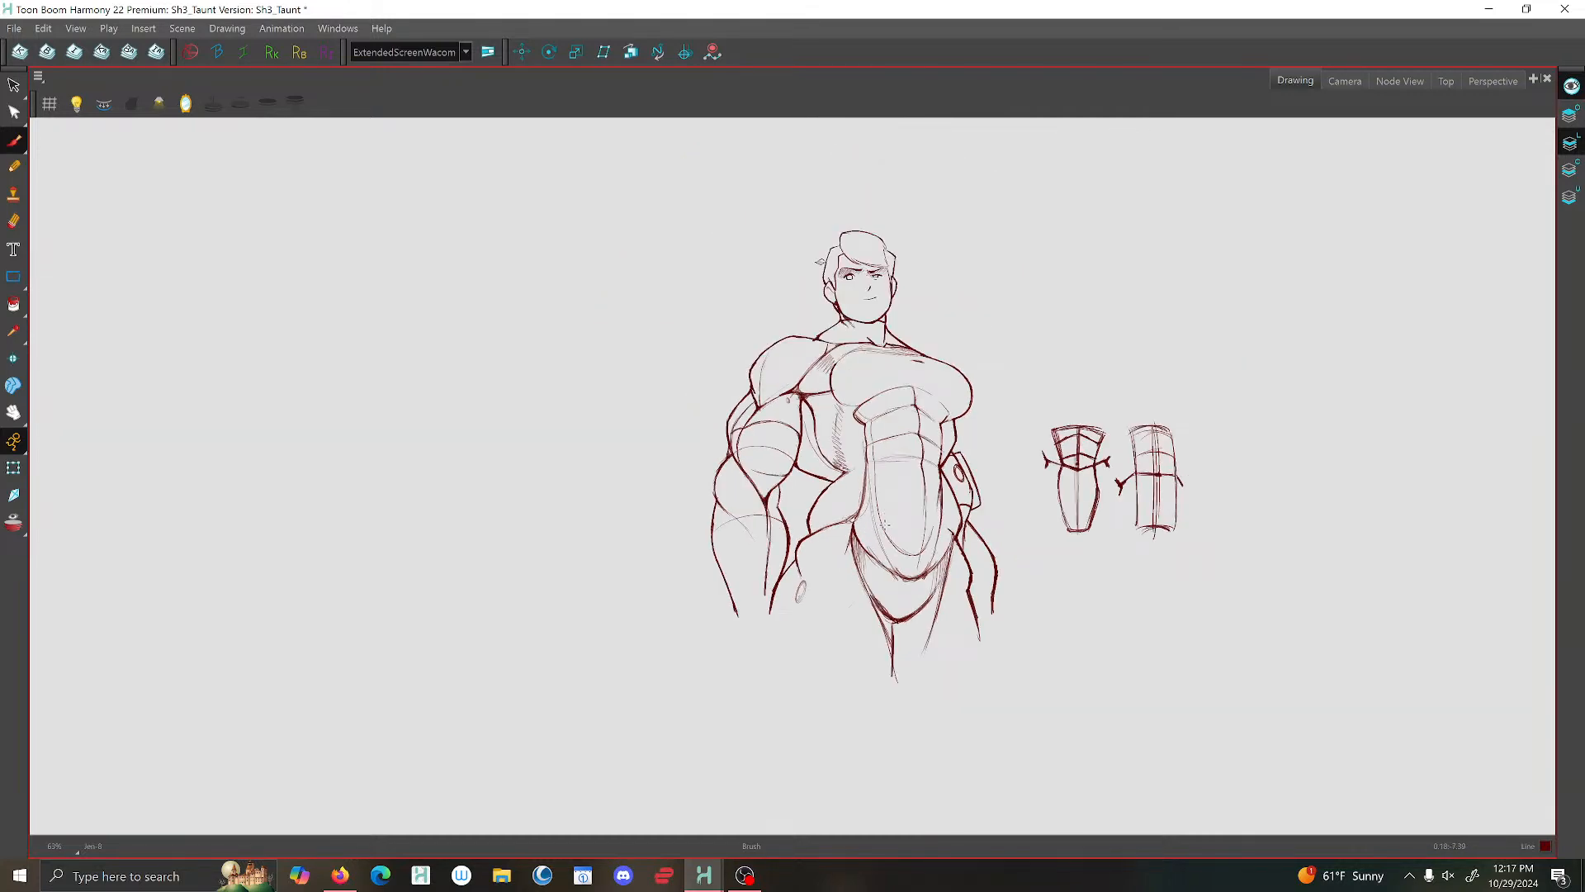
- Draw a short stroke along the outer edge of the near forearm, just below the elbow
key(2)
key(2)
key(2)
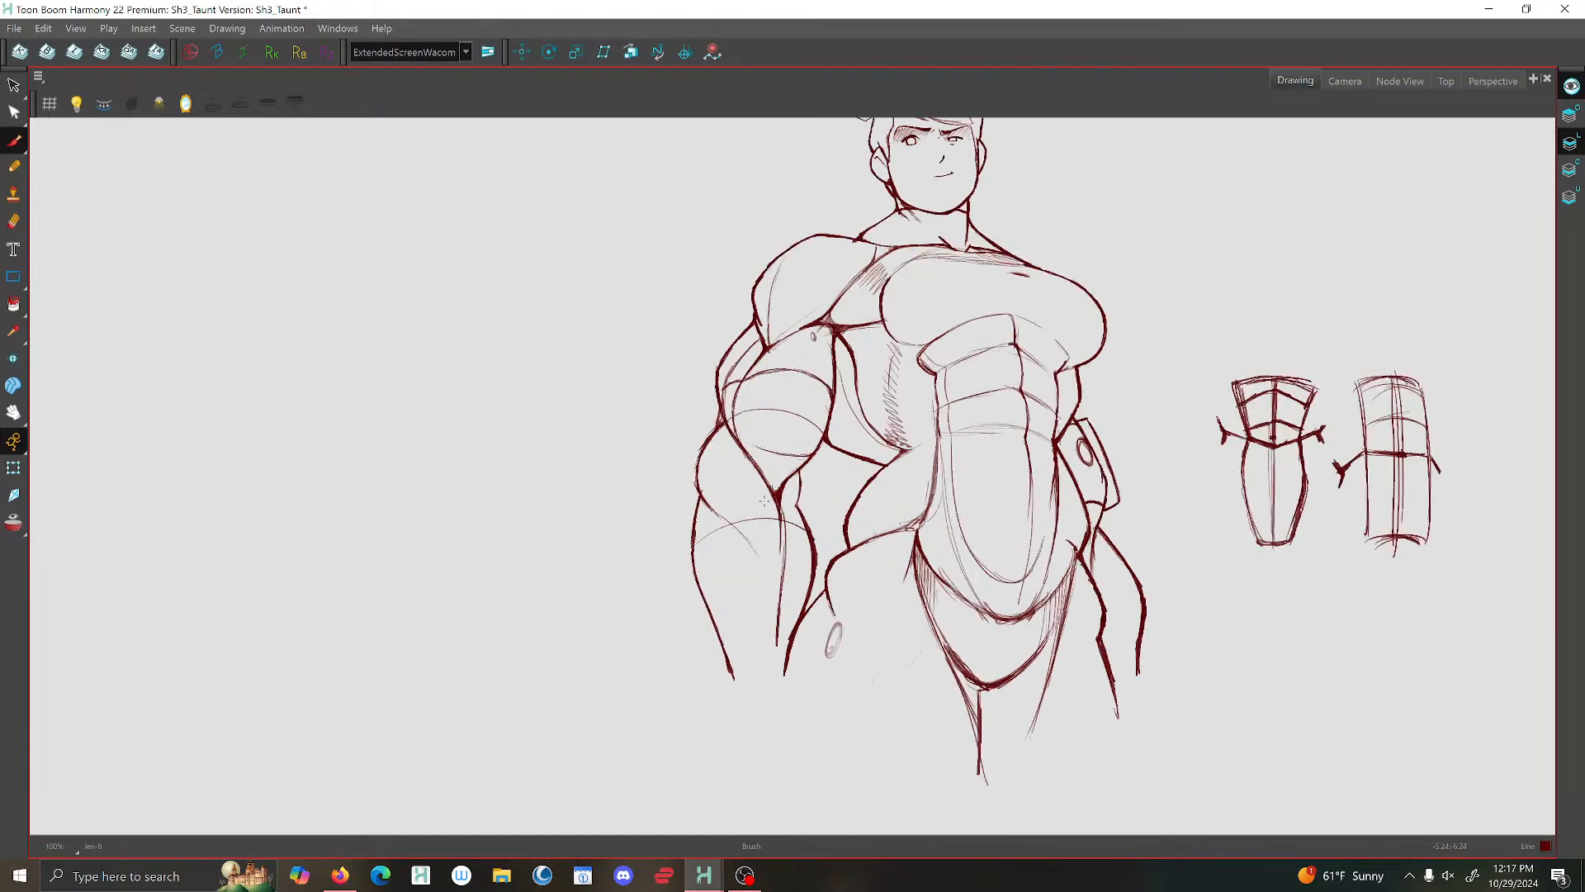
drag(678, 540, 689, 577)
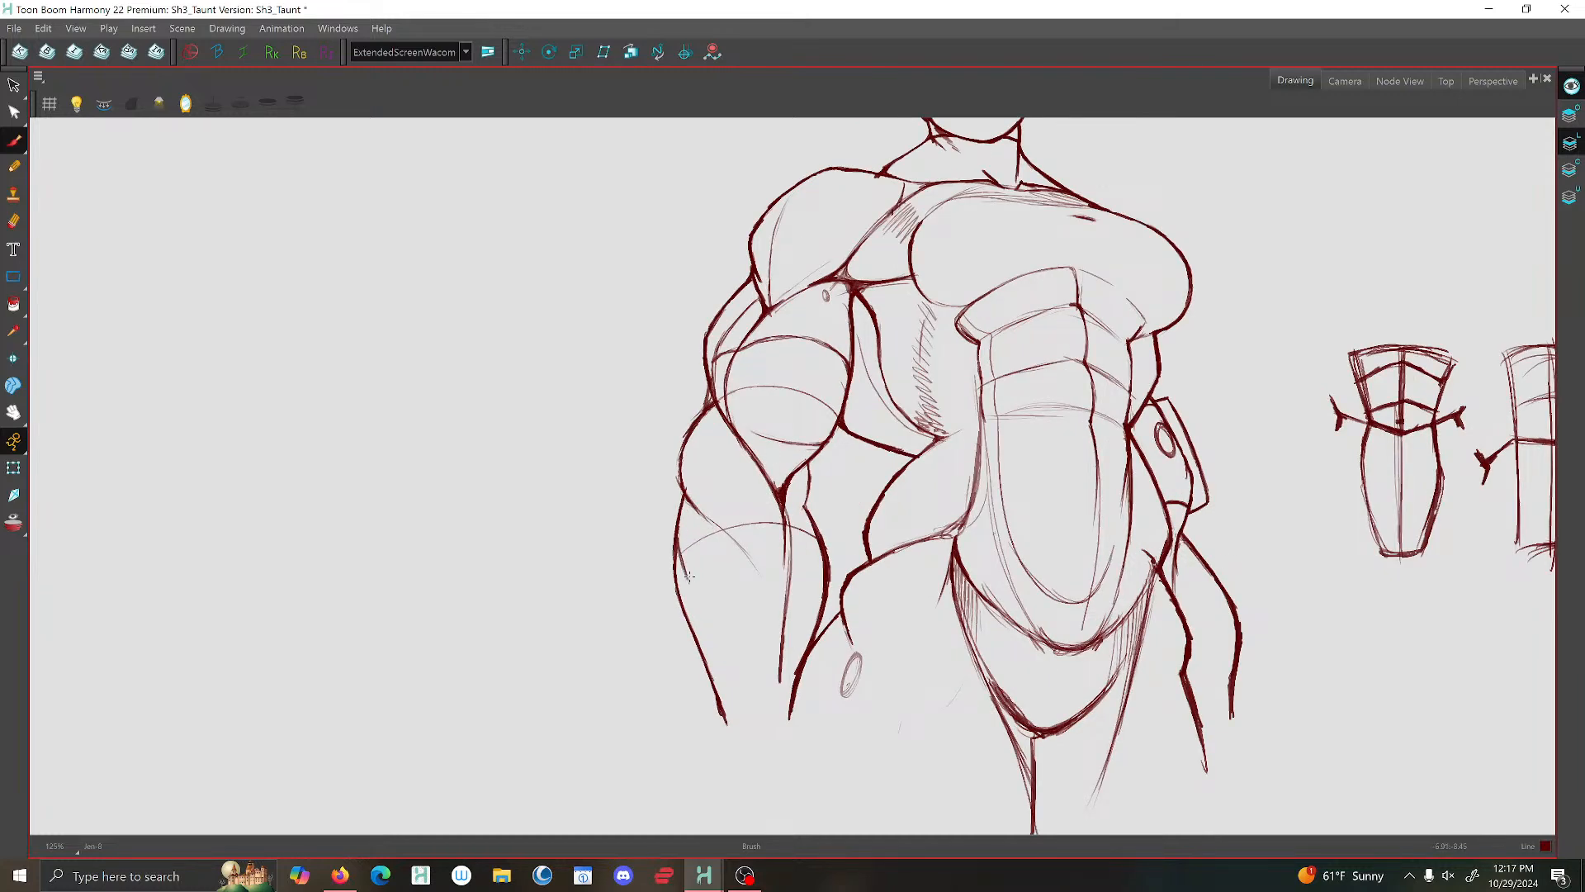
key(1)
key(1)
key(1)
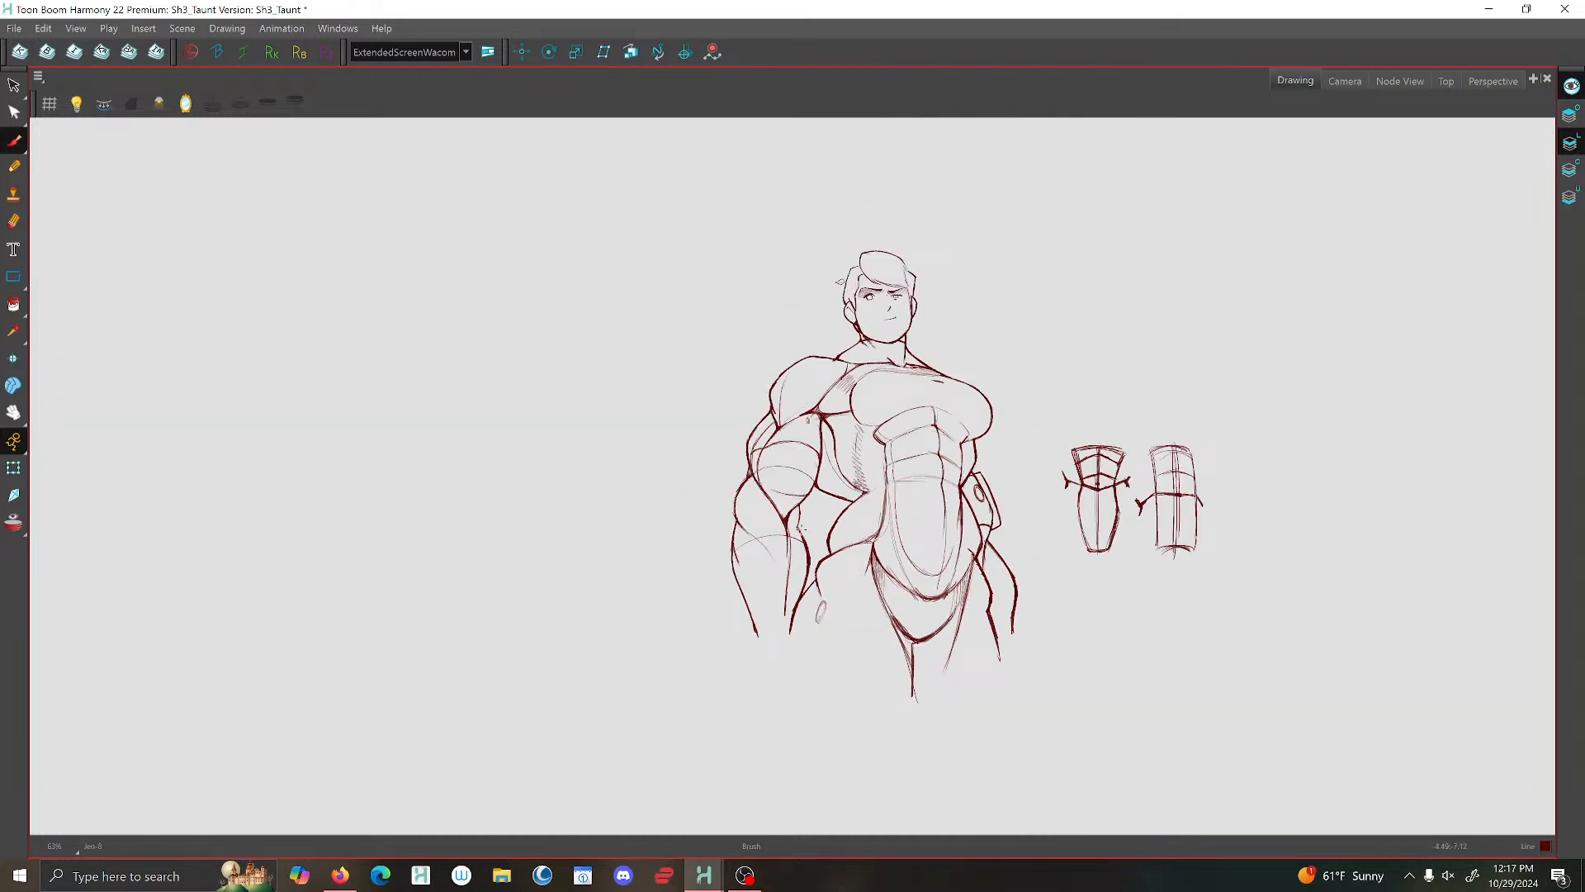
- Mirror the view and draw a long thin curve through the swept fringe, from its upper corner to its opposite lower edge
scroll(901, 275, up, 6)
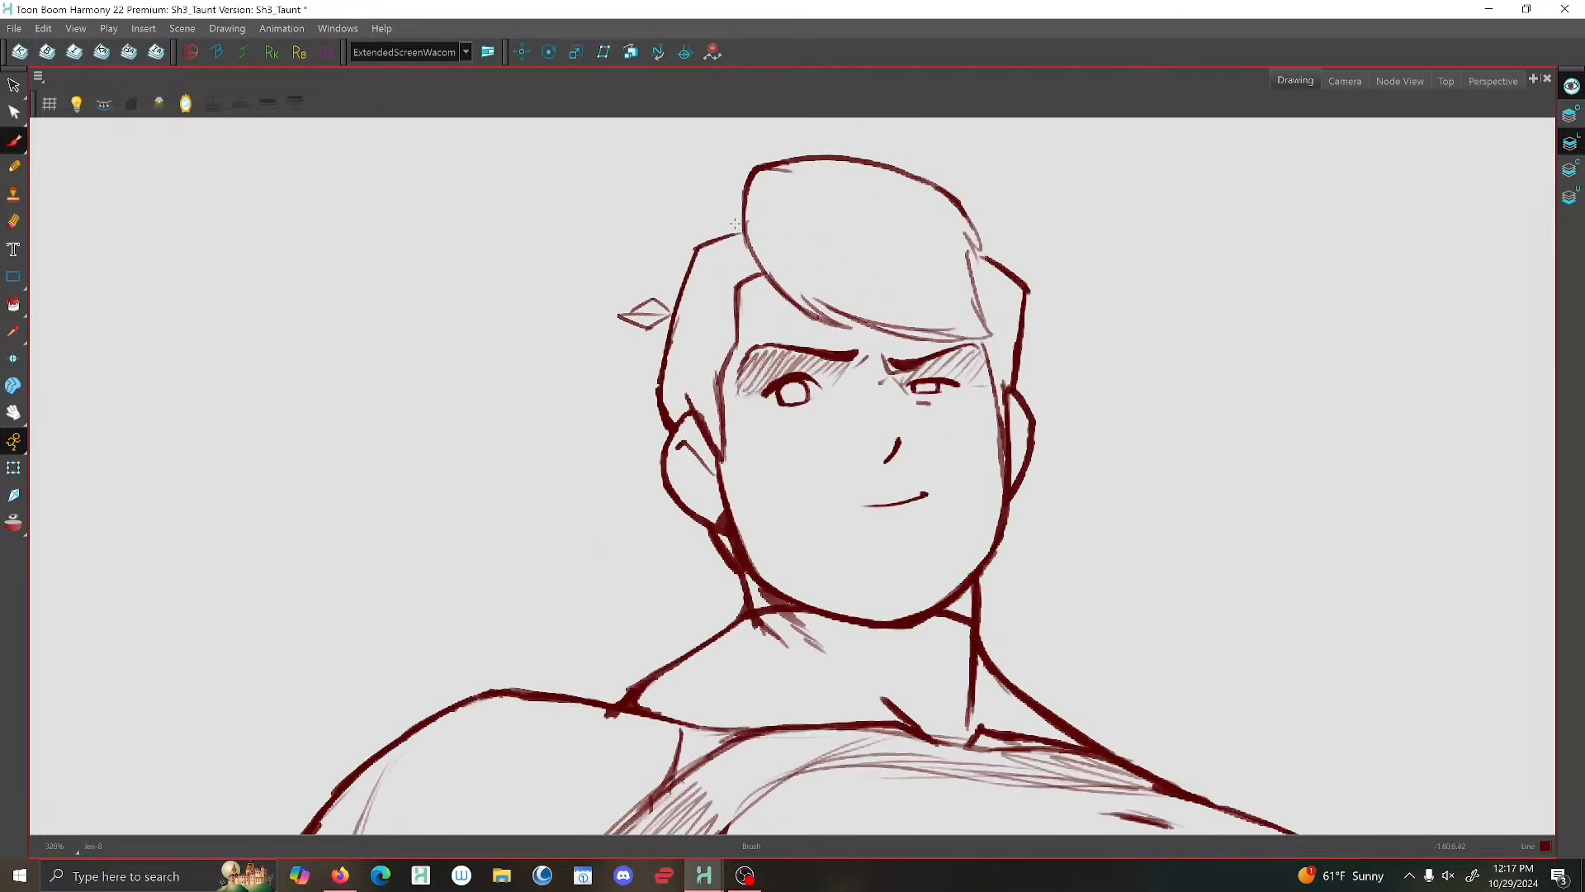
key(4)
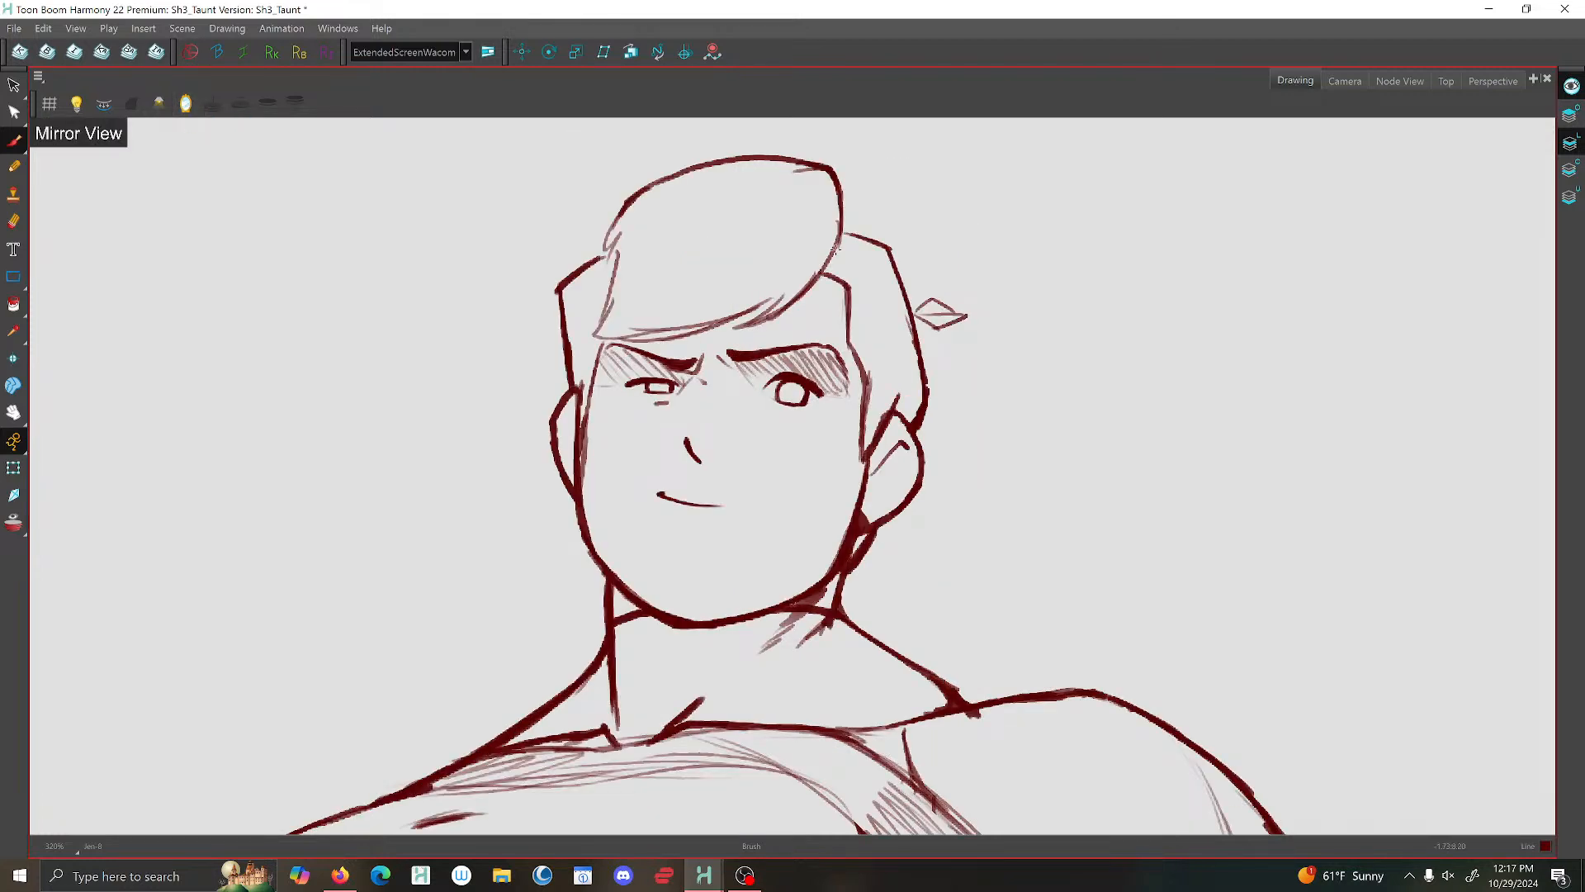
mouse_move(830, 171)
mouse_down()
mouse_move(781, 250)
mouse_move(785, 238)
mouse_move(622, 300)
mouse_up()
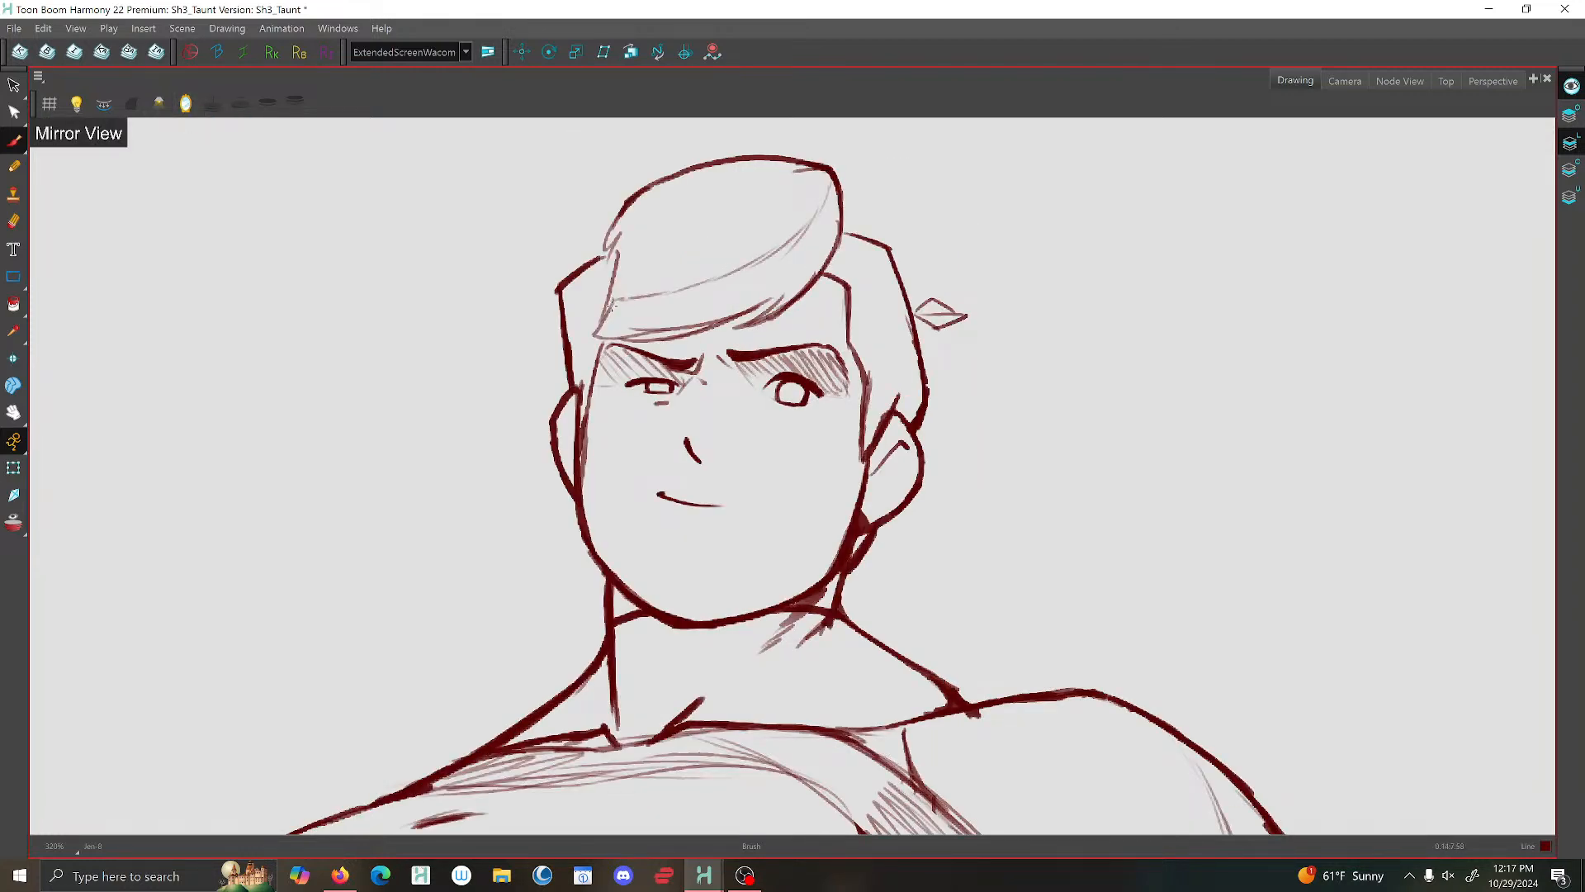
scroll(603, 280, down, 2)
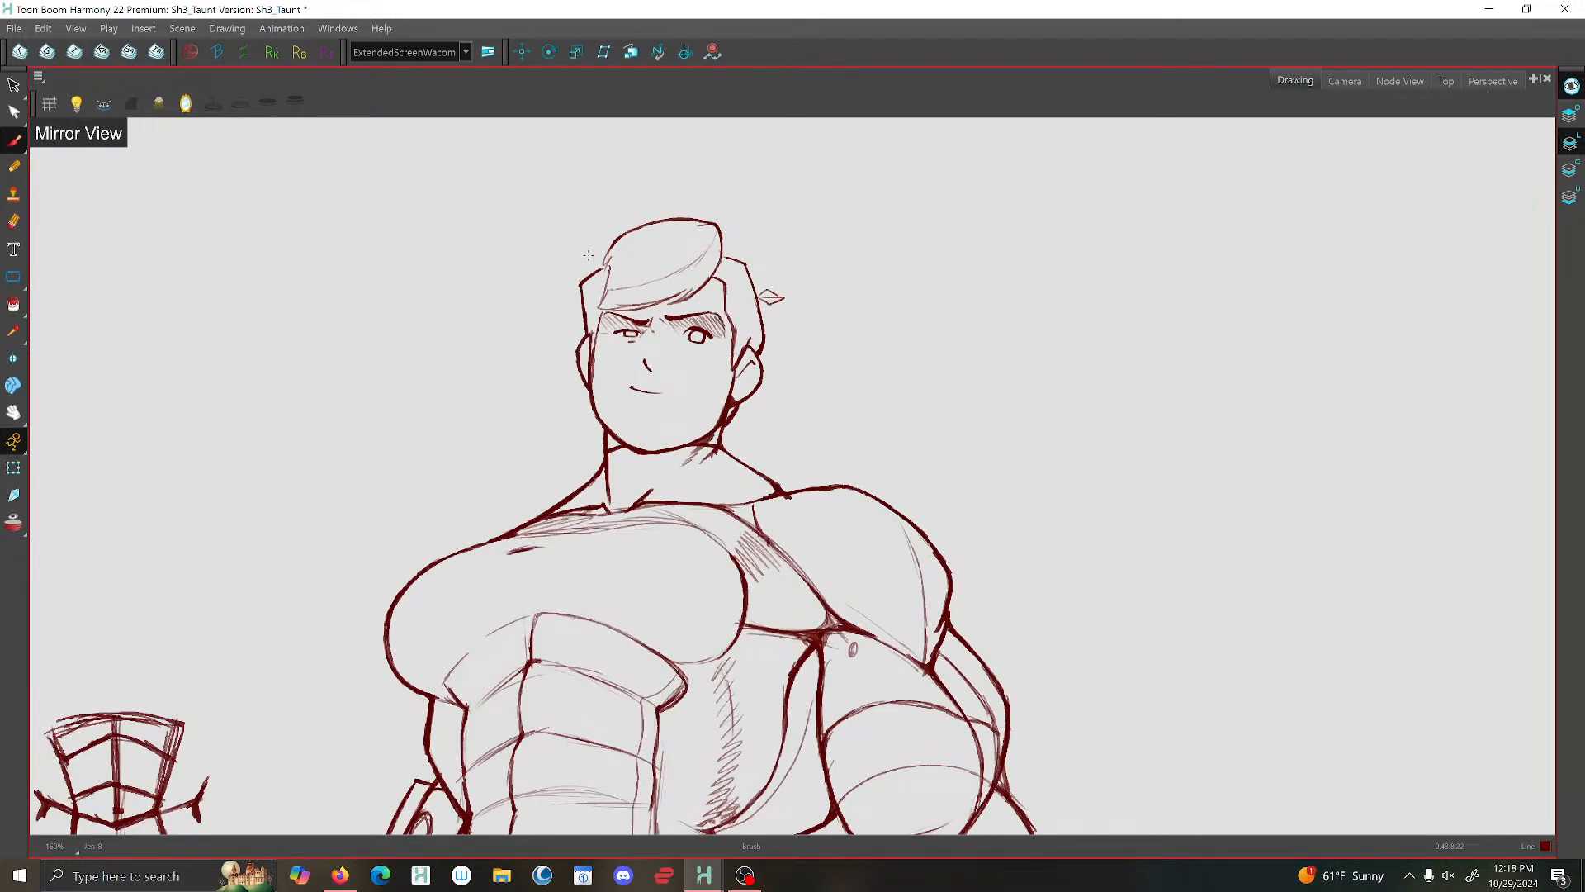
- Draw a thin angled line beside the temple hairline, running from the fringe down to the sideburn, and check the mirrored face
scroll(716, 267, up, 4)
mouse_move(719, 266)
mouse_down()
mouse_move(746, 295)
mouse_move(737, 375)
mouse_up()
scroll(737, 377, down, 3)
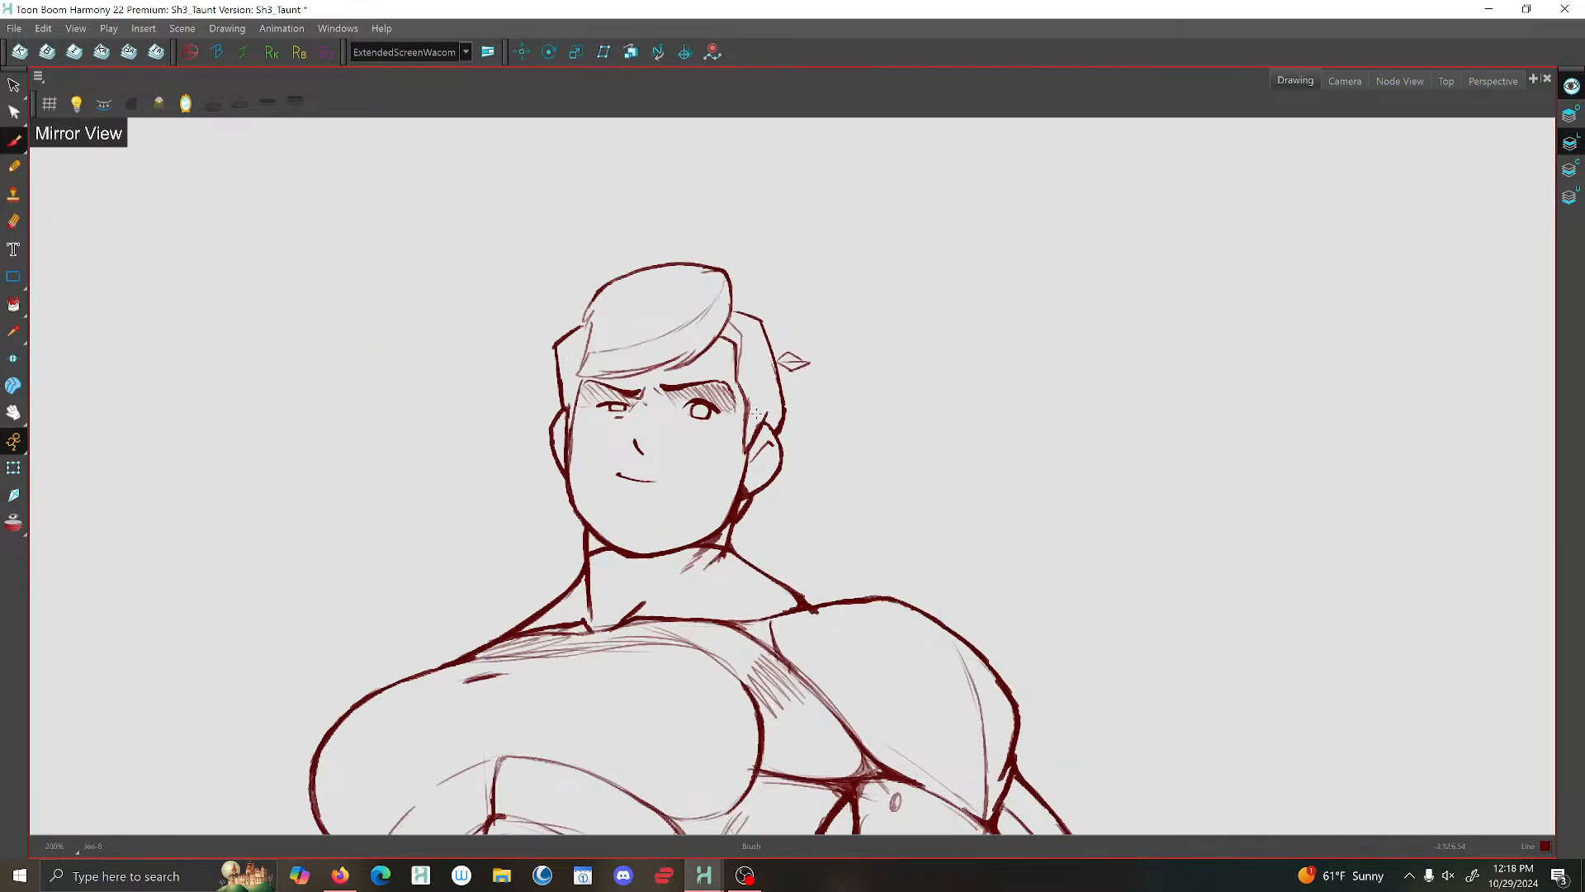
scroll(631, 375, up, 3)
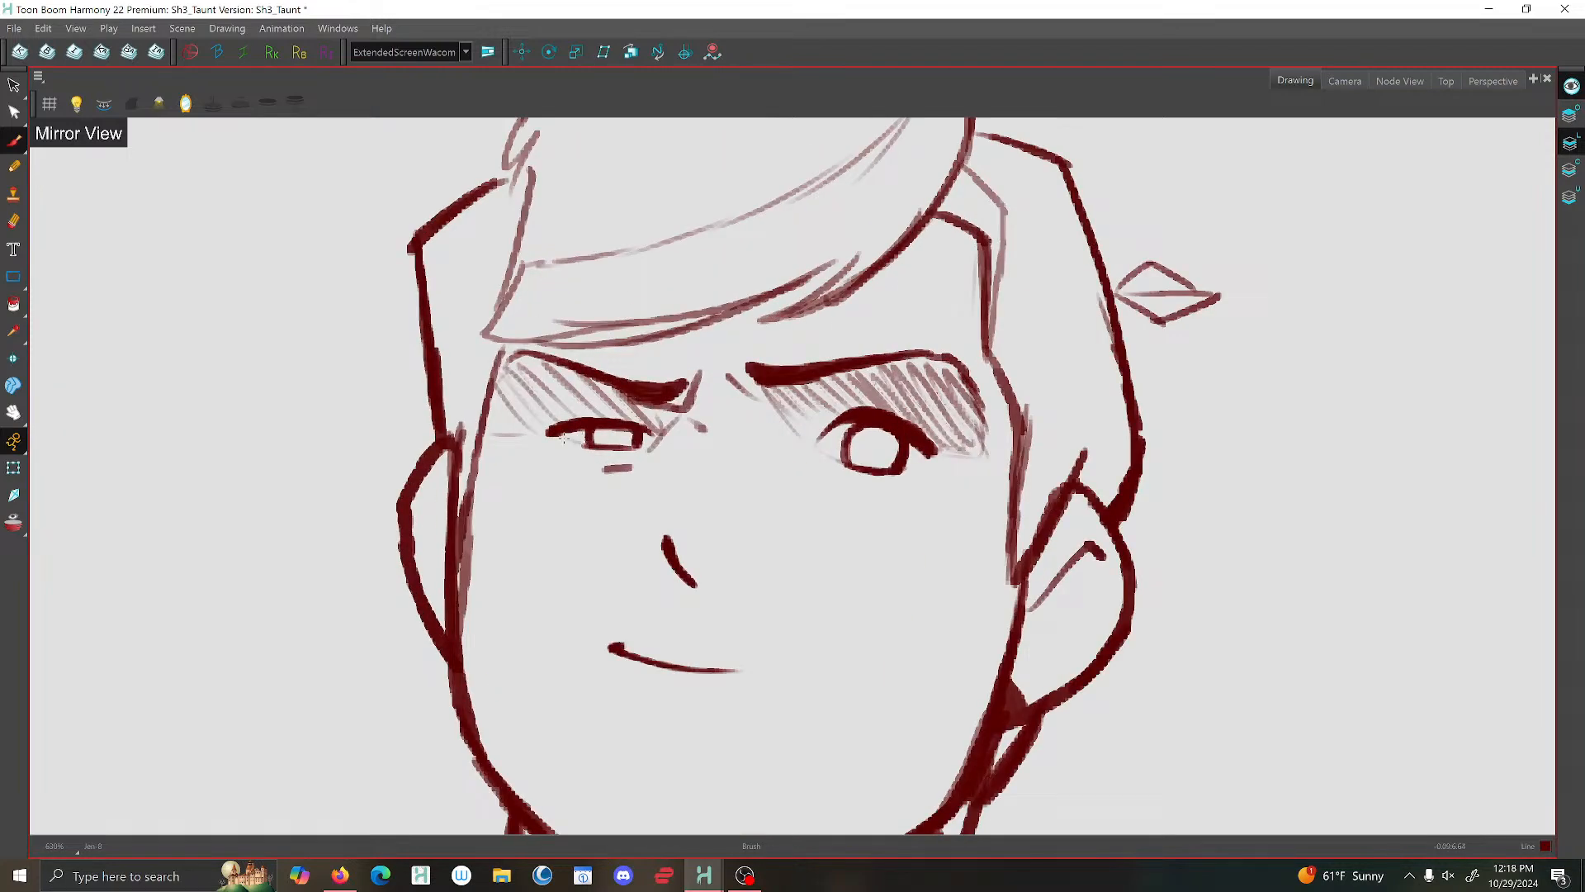
scroll(565, 441, down, 2)
scroll(556, 423, down, 1)
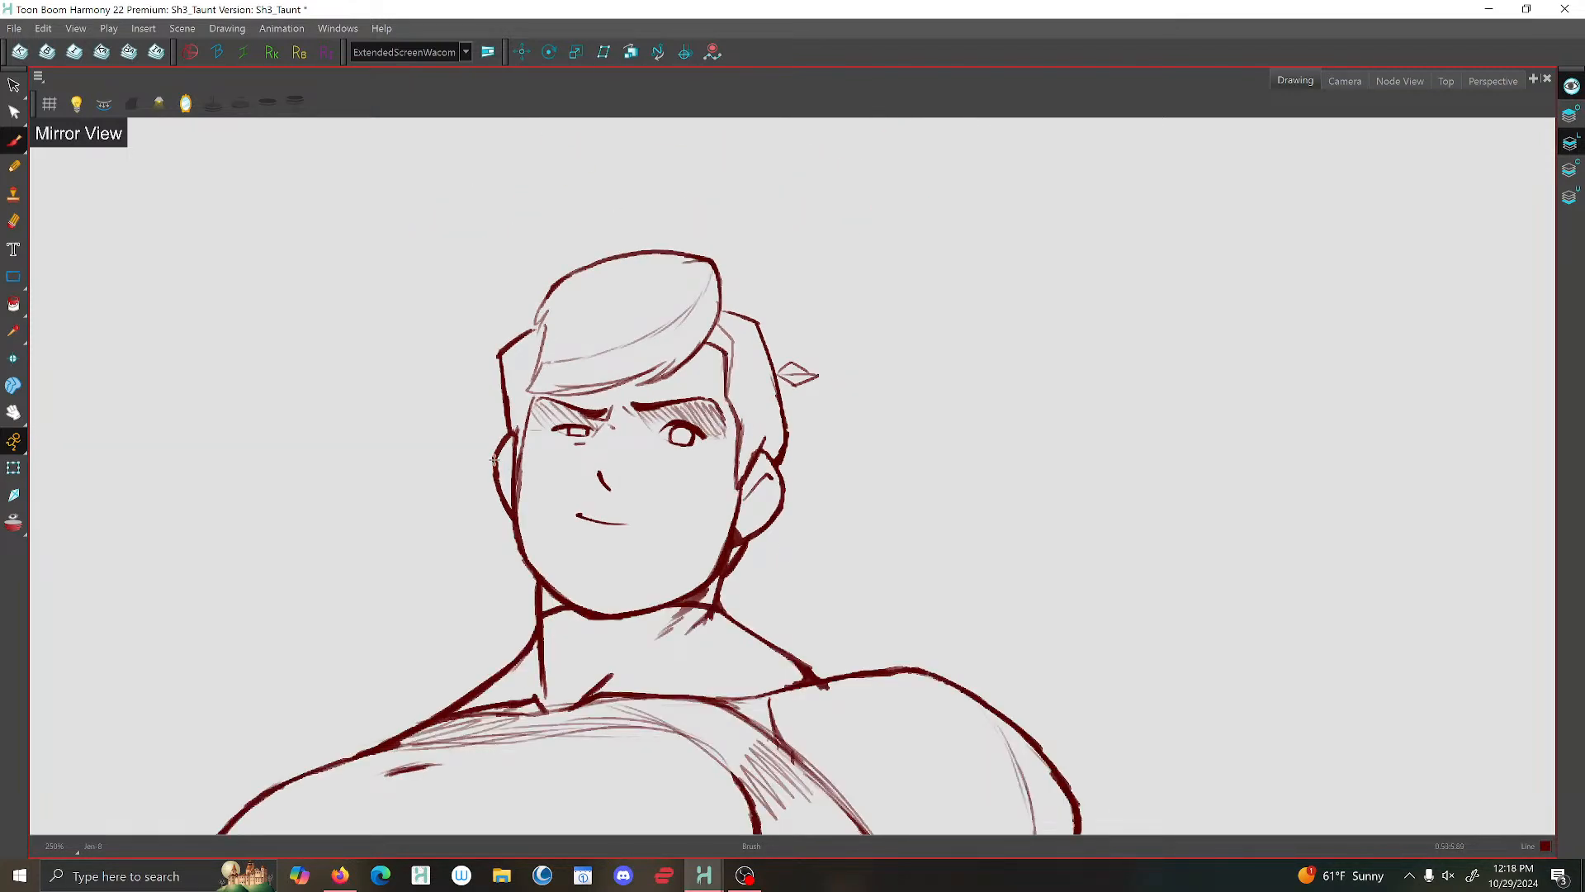
scroll(756, 433, down, 5)
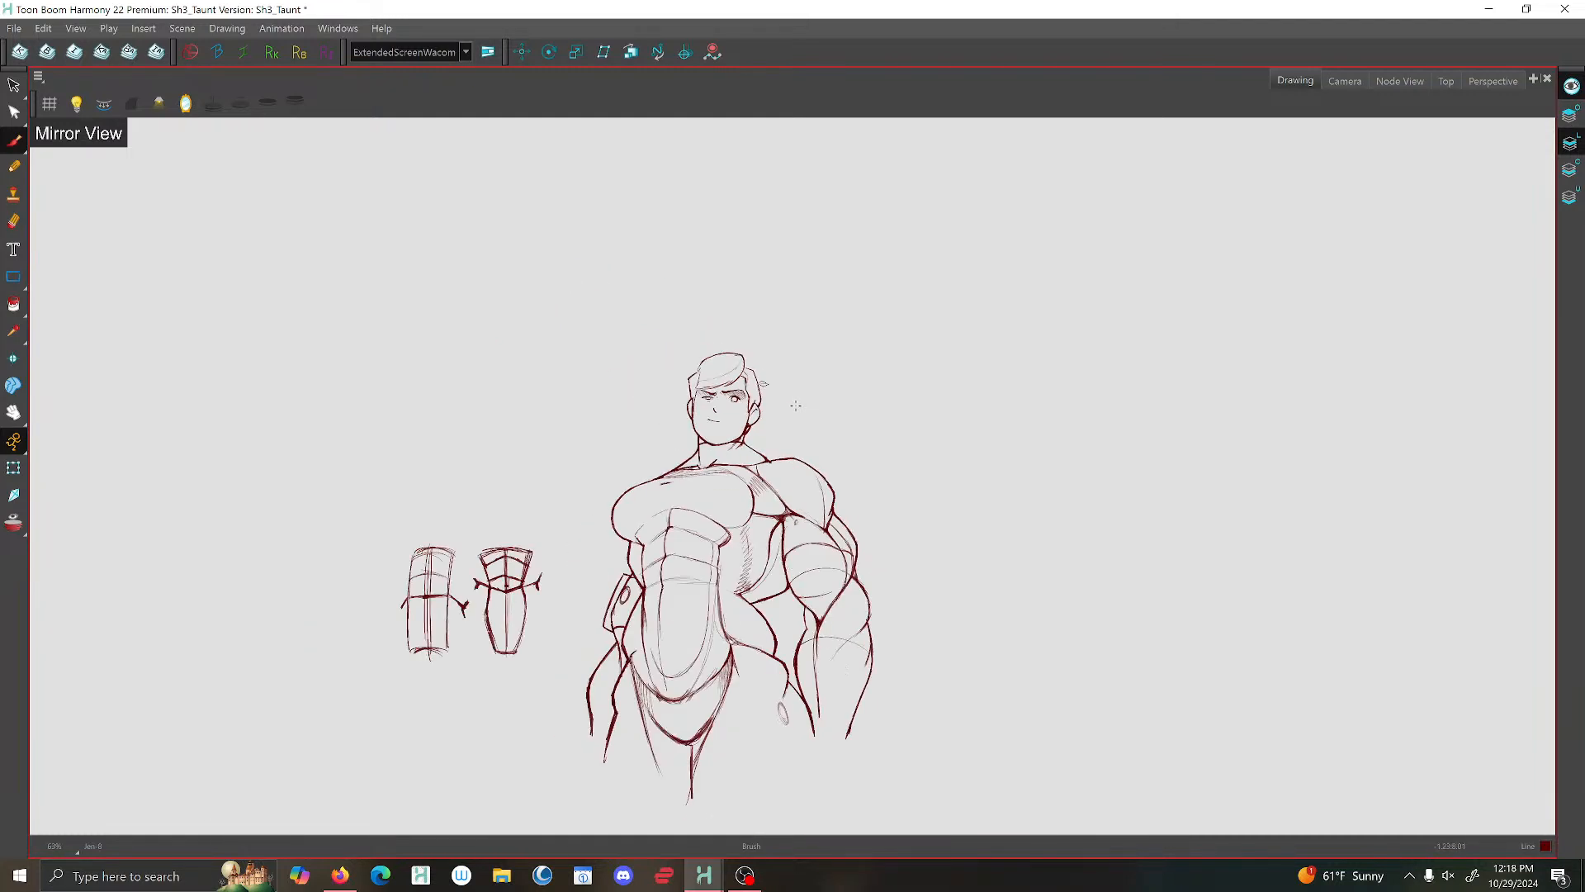
- Return to the Camera view and review the rough poses, ending on the tied-down drawing at frame 106
click(1345, 80)
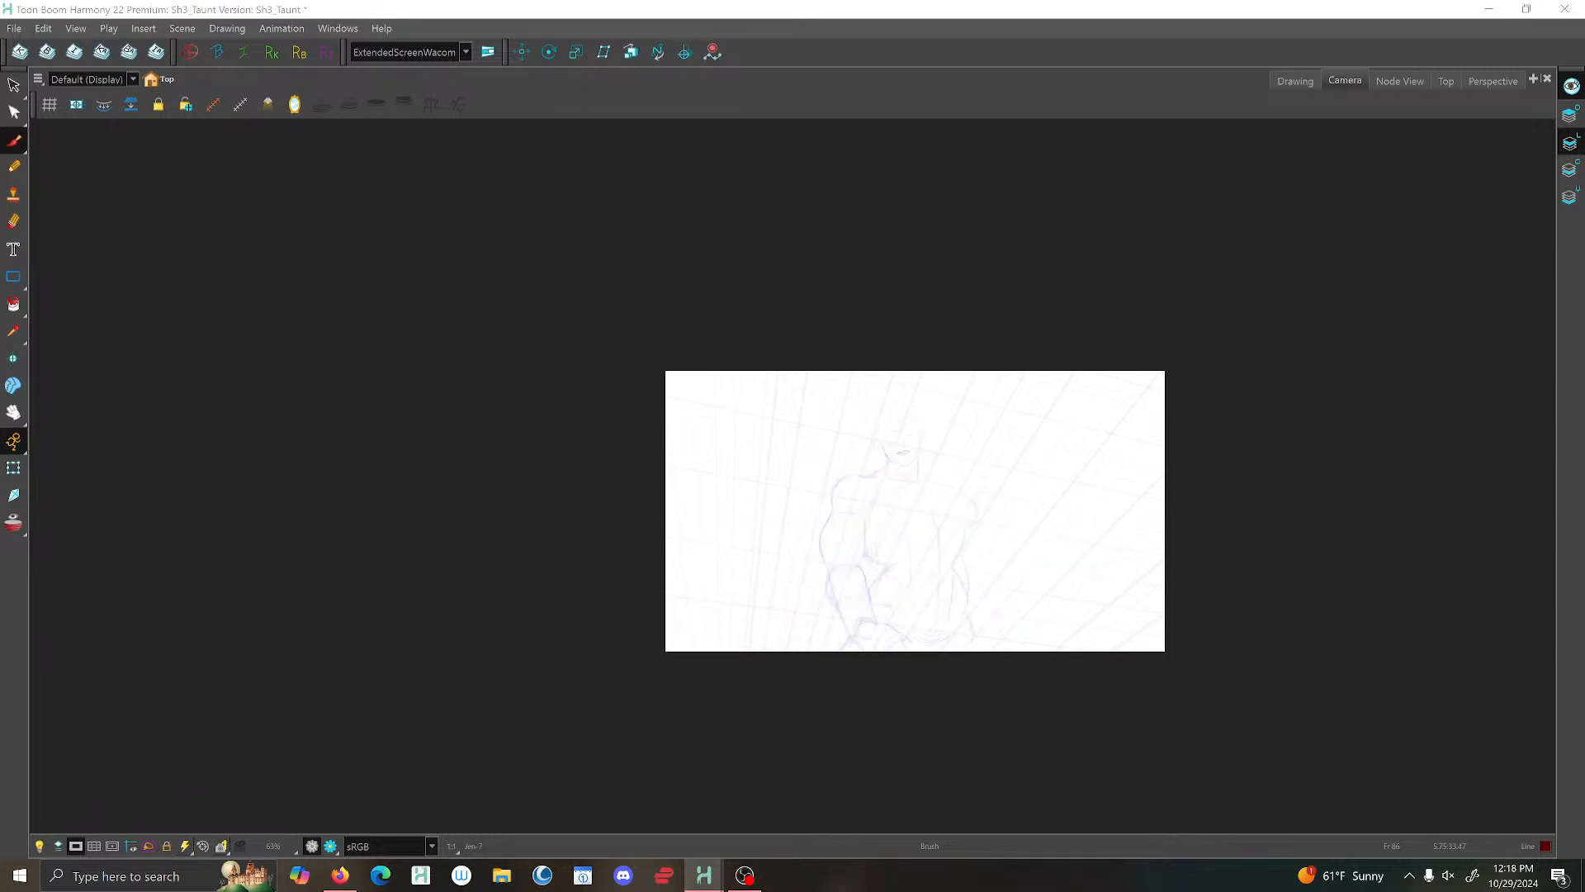
scroll(899, 493, up, 2)
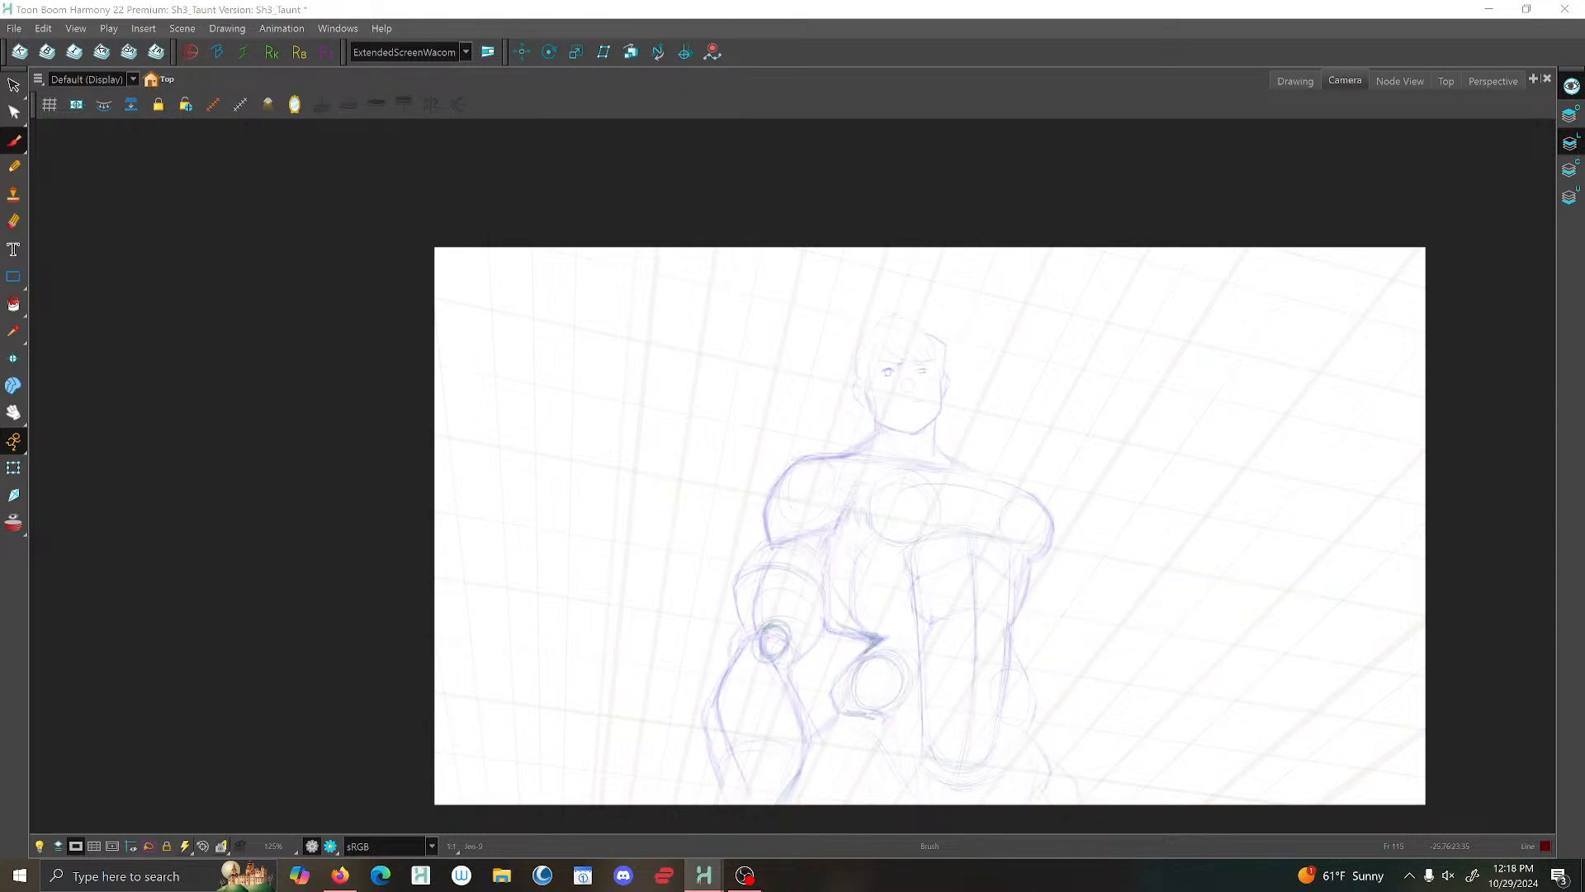
key(Delete)
key(ctrl+v)
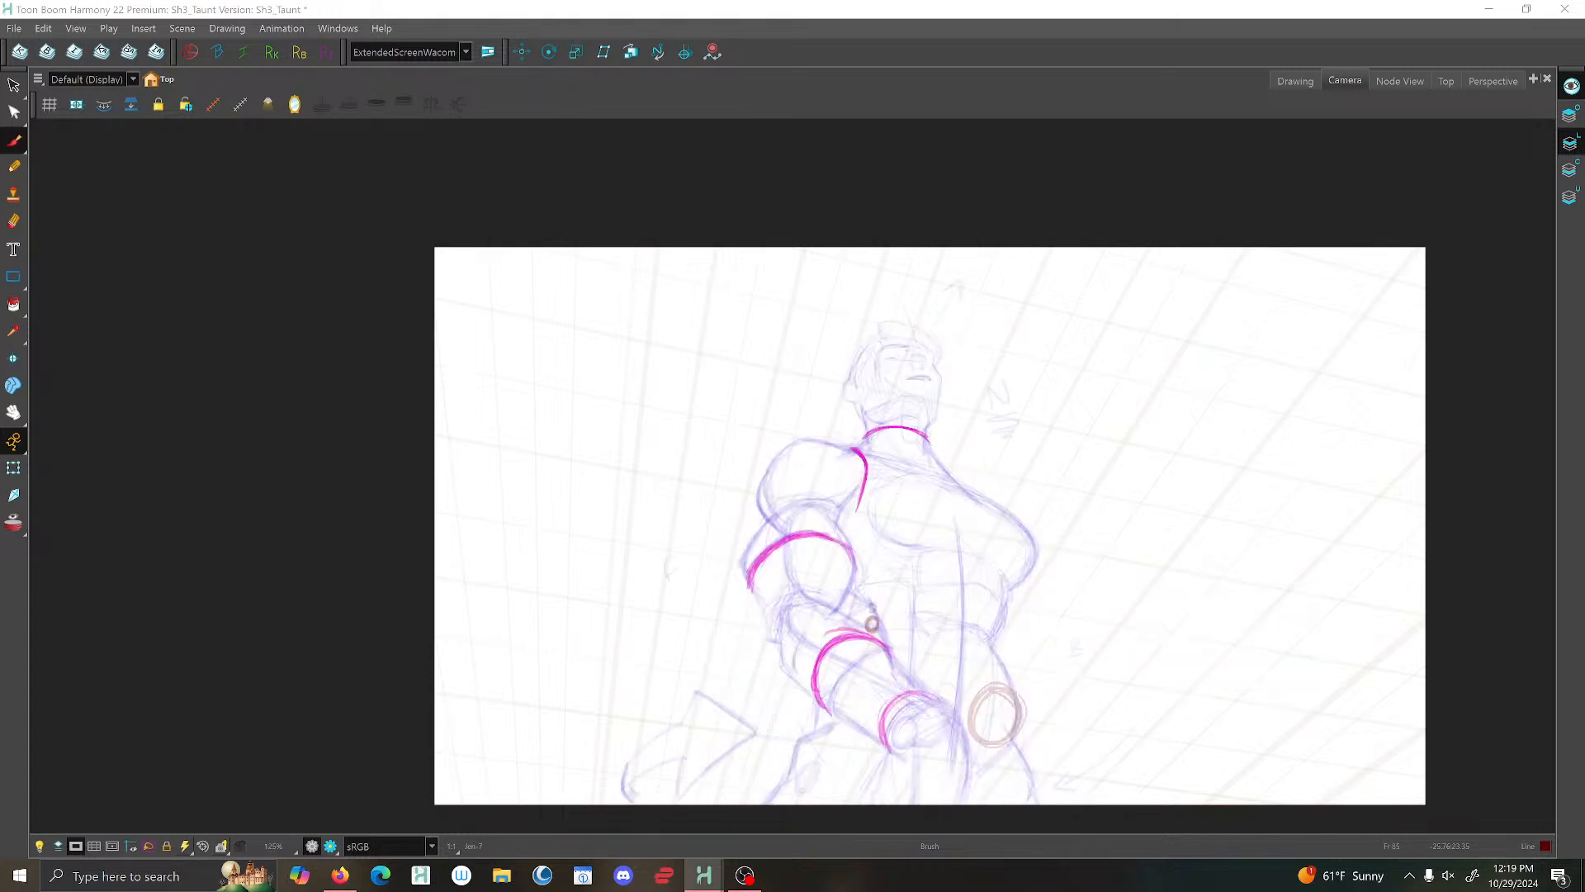
key(shift+Return)
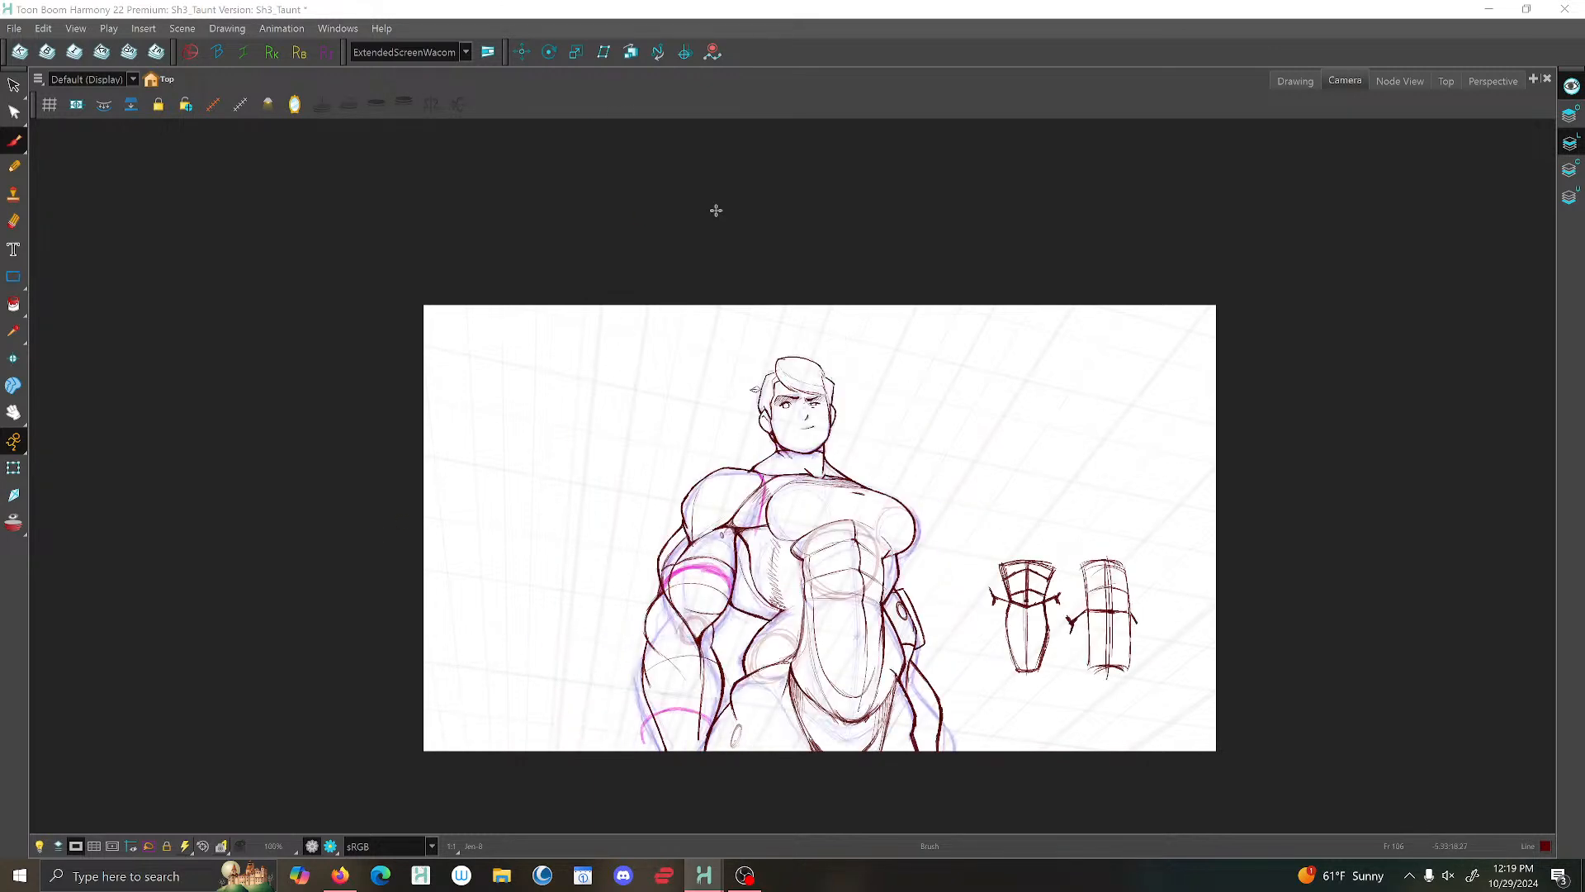
- Draw curved lines from both sides of the jaw out to the shoulders and darken the one on the near-arm side
scroll(850, 442, up, 2)
scroll(841, 439, up, 1)
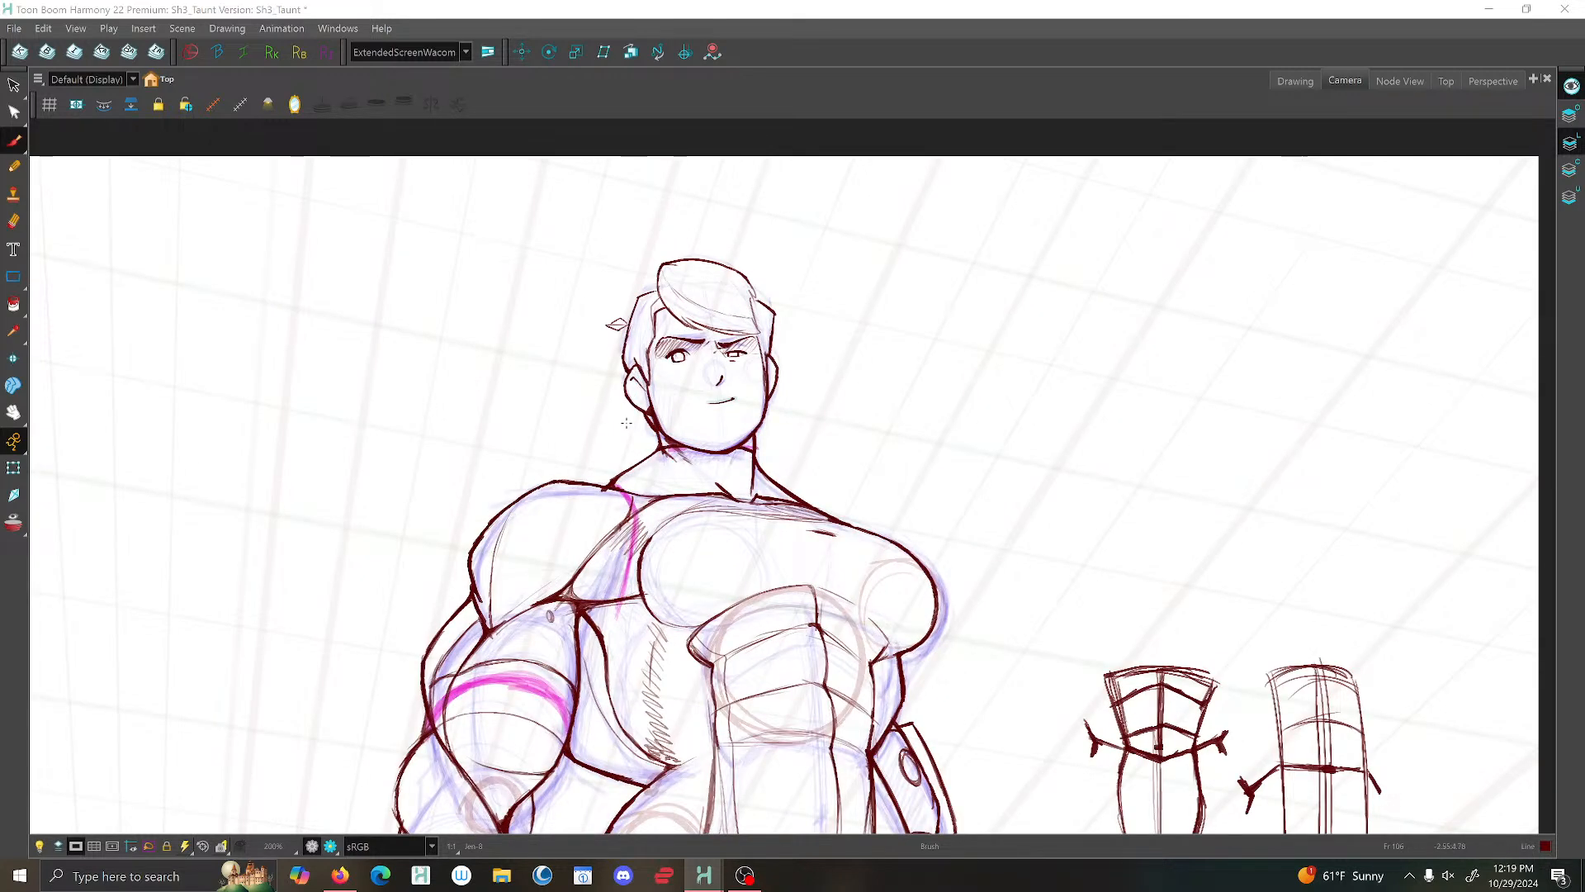
drag(642, 419, 599, 478)
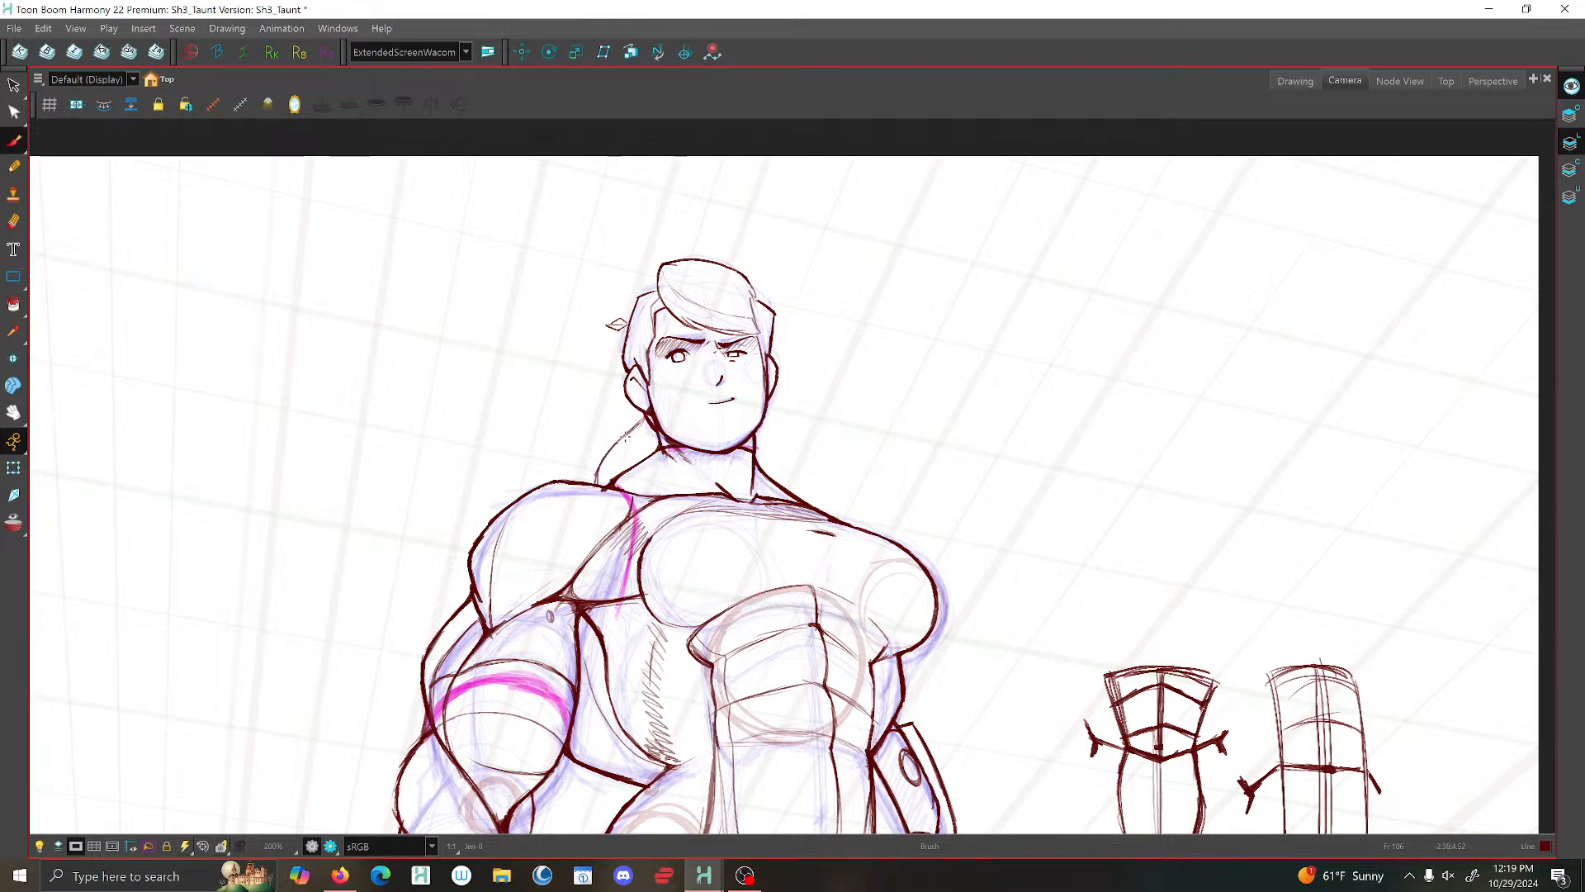
mouse_move(766, 417)
mouse_down()
mouse_move(931, 507)
mouse_move(933, 580)
mouse_up()
scroll(743, 376, down, 2)
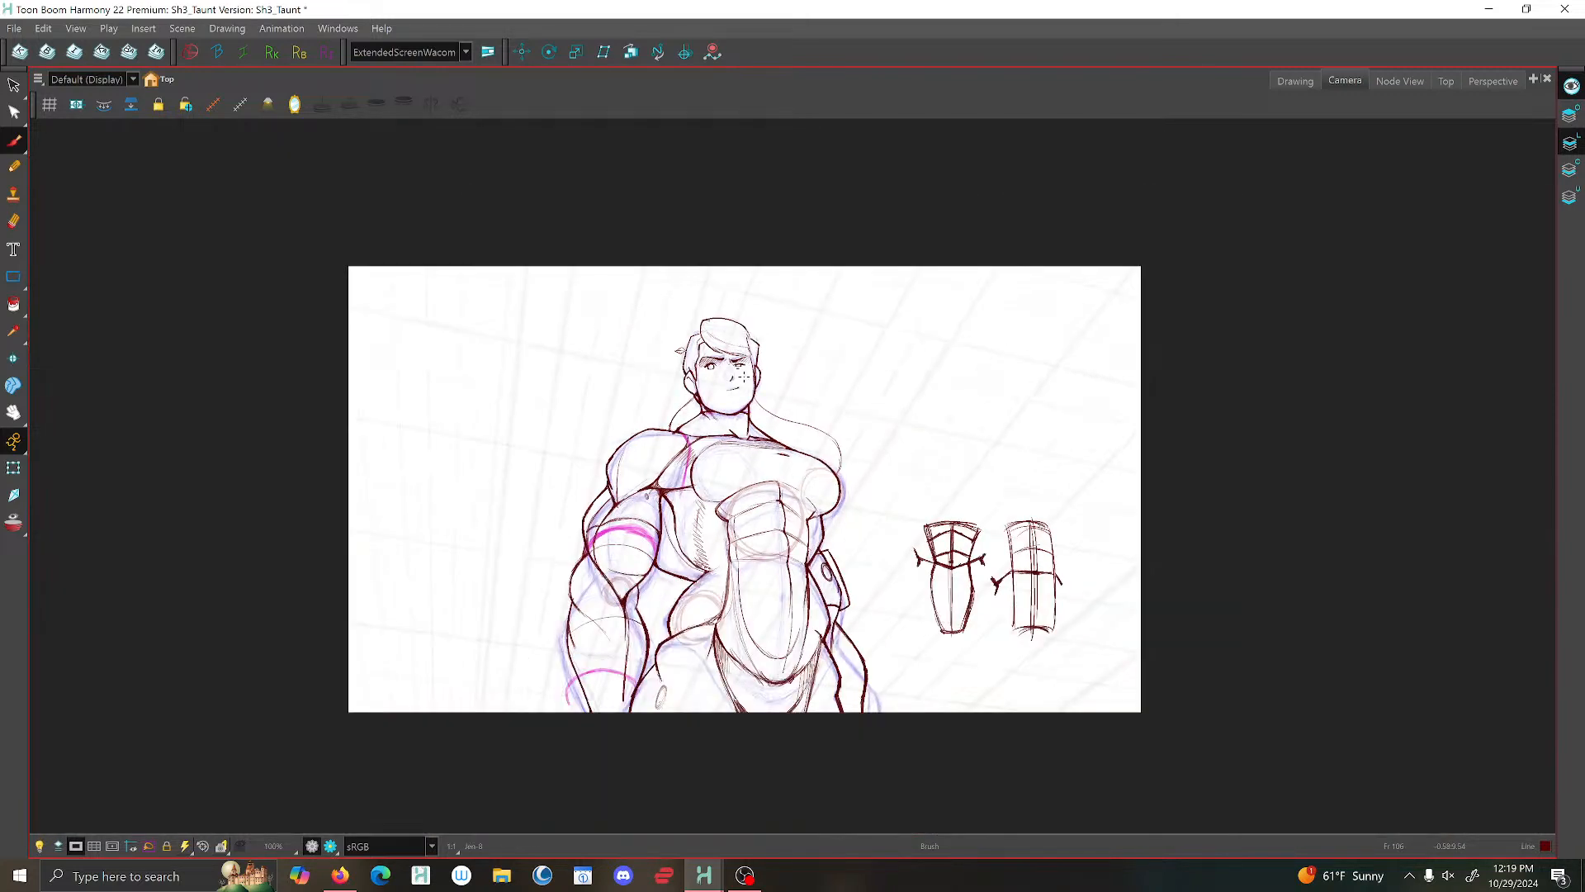
scroll(743, 376, up, 5)
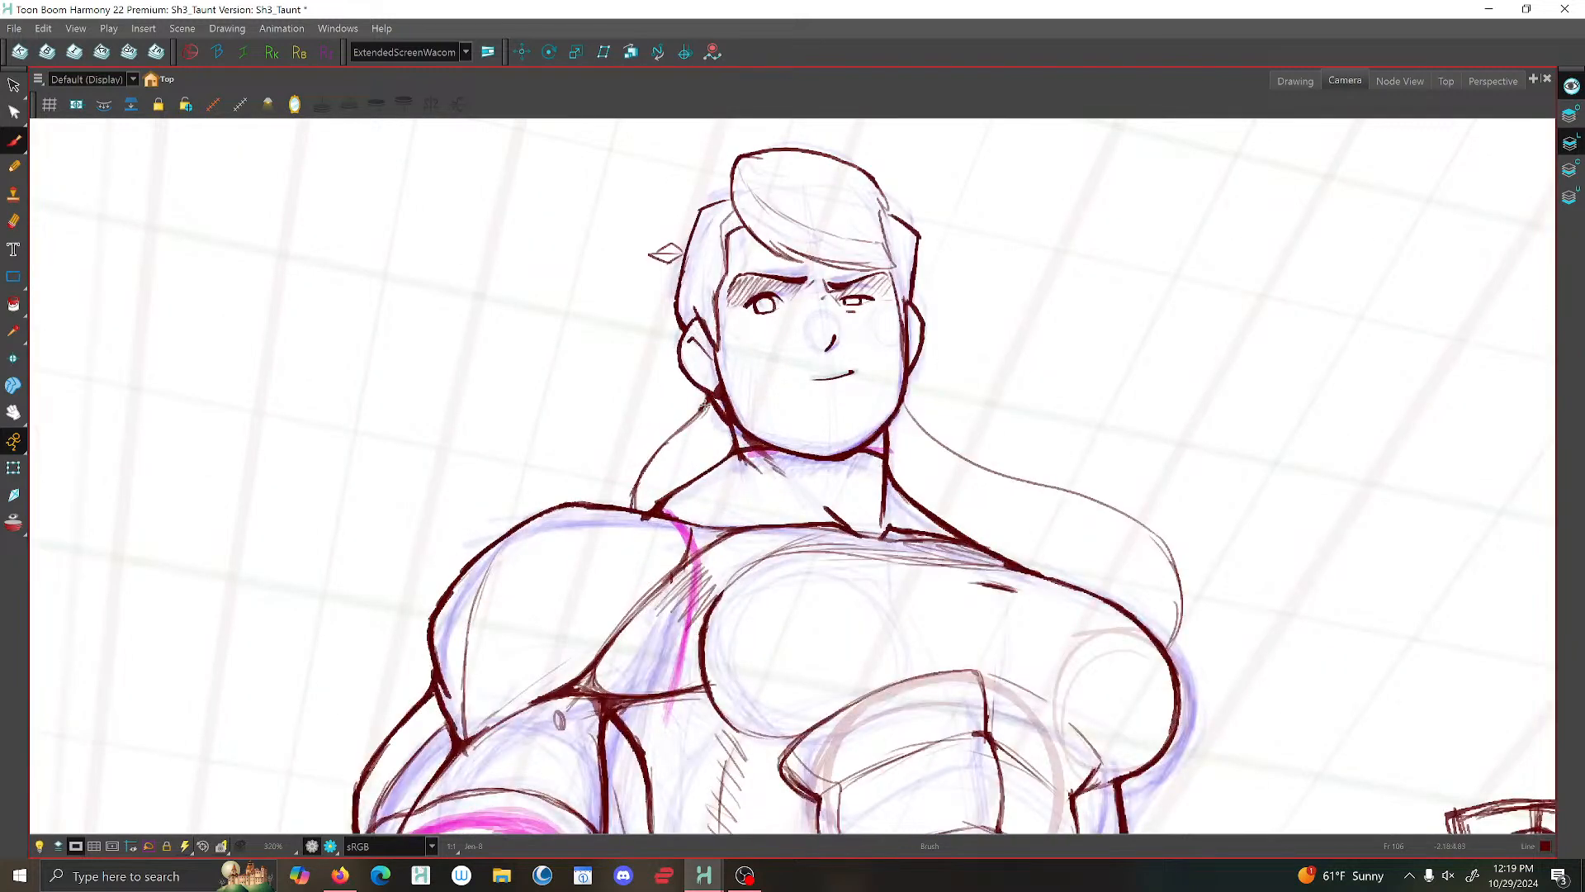
drag(707, 398, 637, 486)
scroll(822, 415, down, 6)
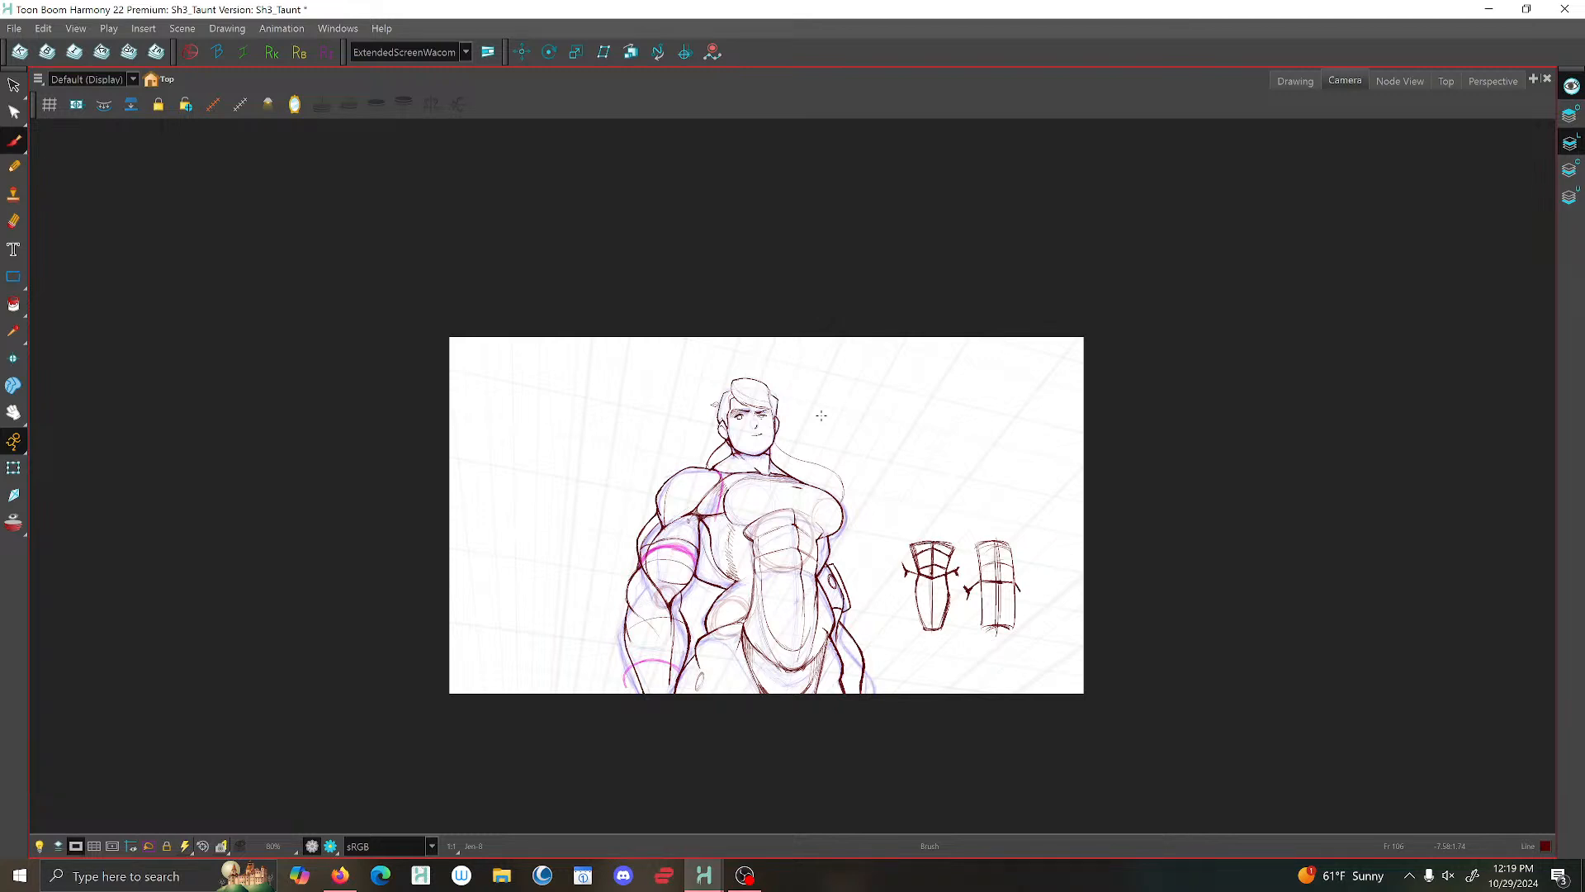
scroll(822, 415, down, 2)
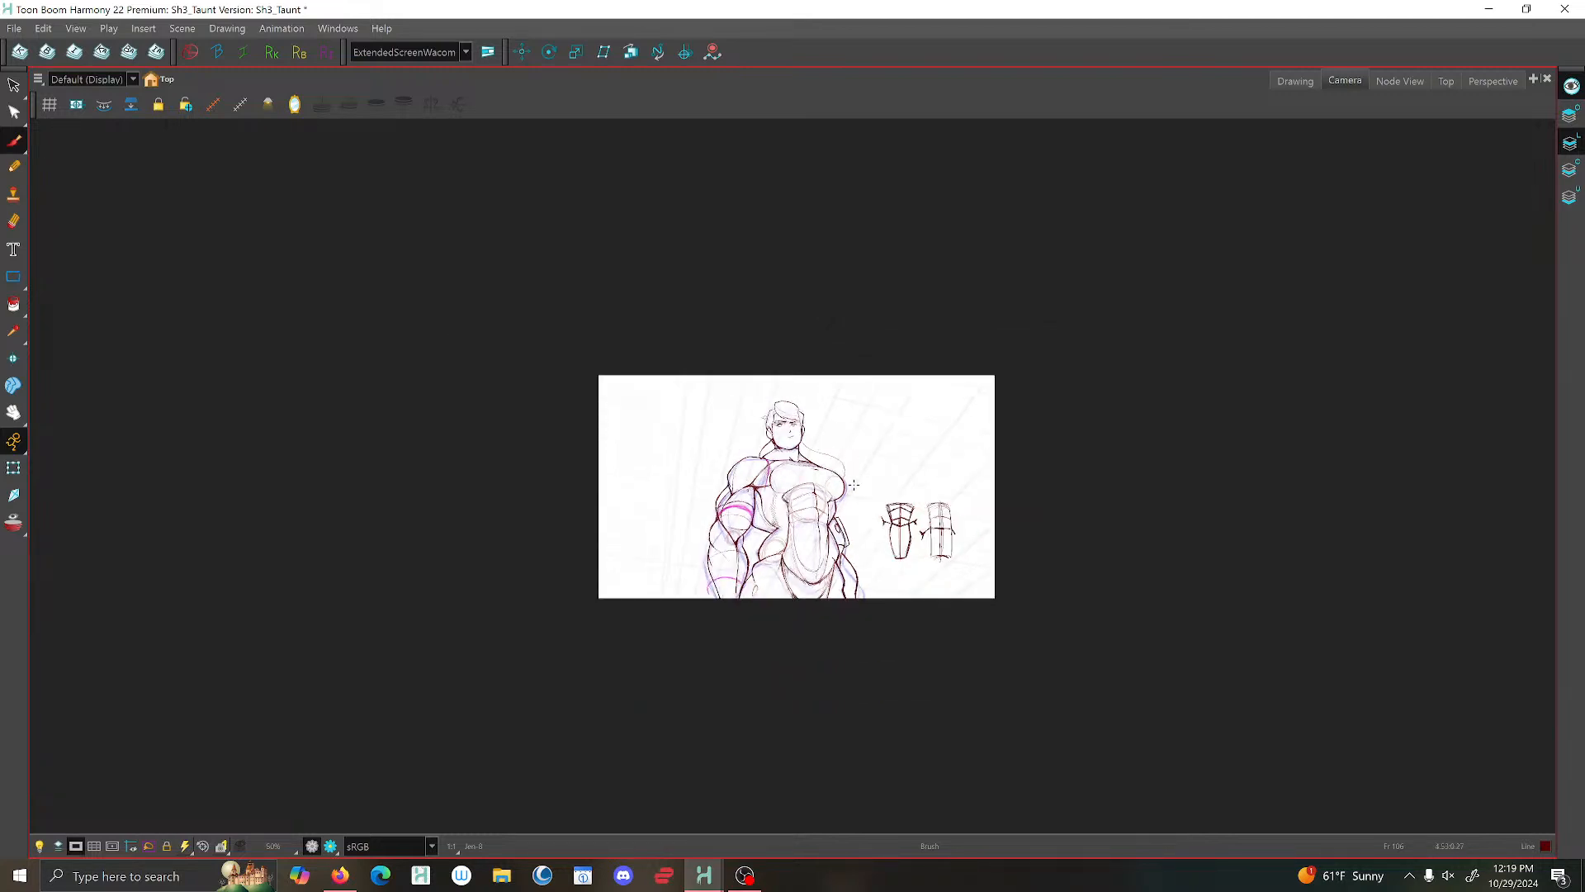
scroll(854, 486, up, 8)
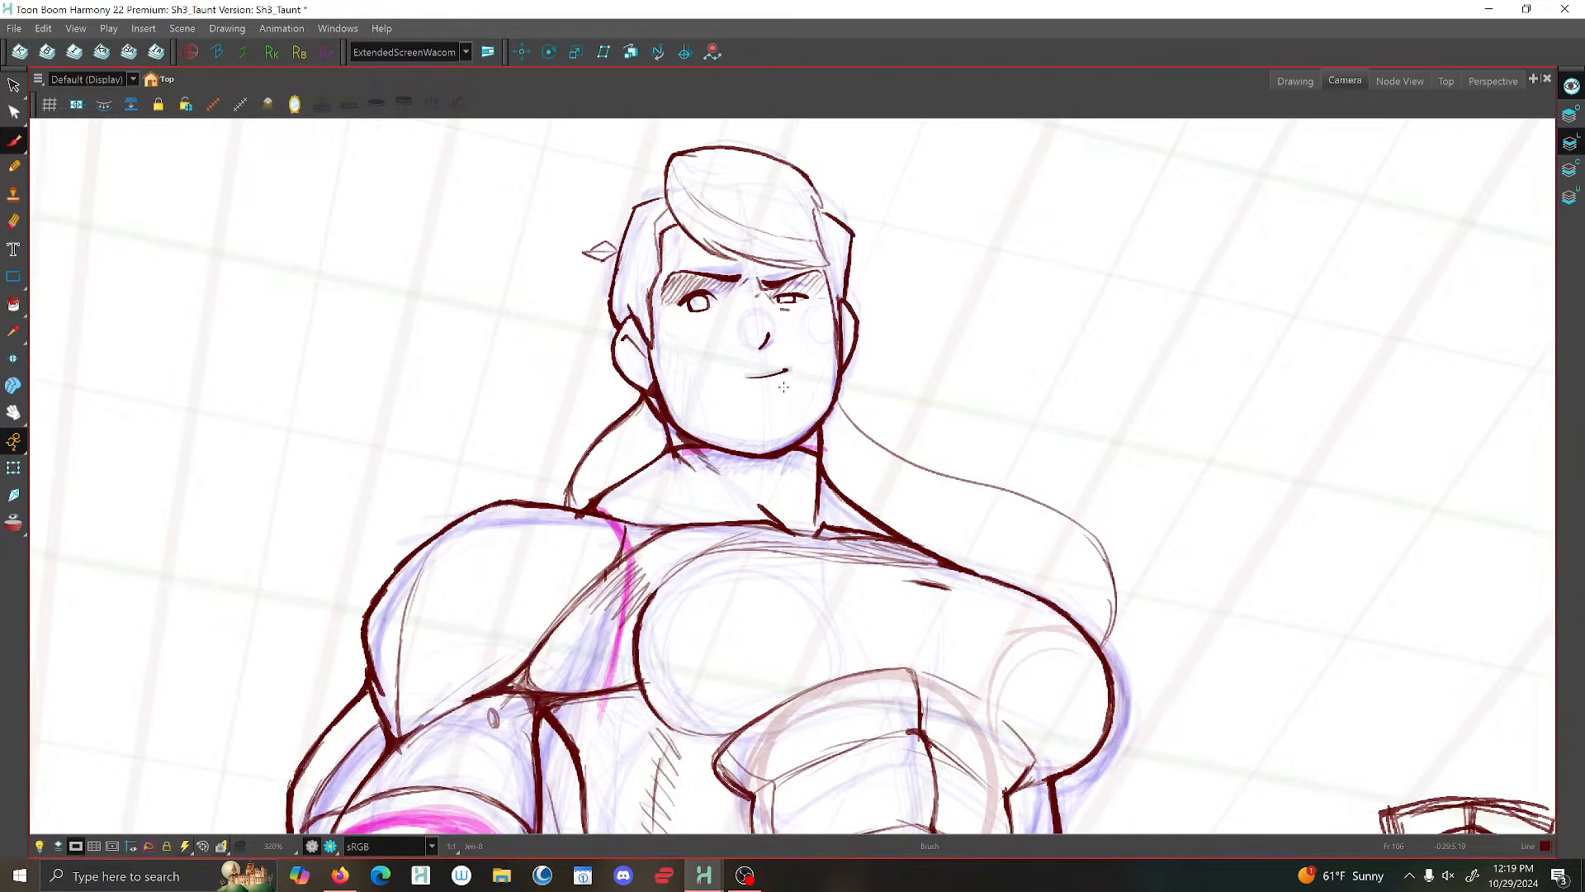
scroll(675, 327, up, 1)
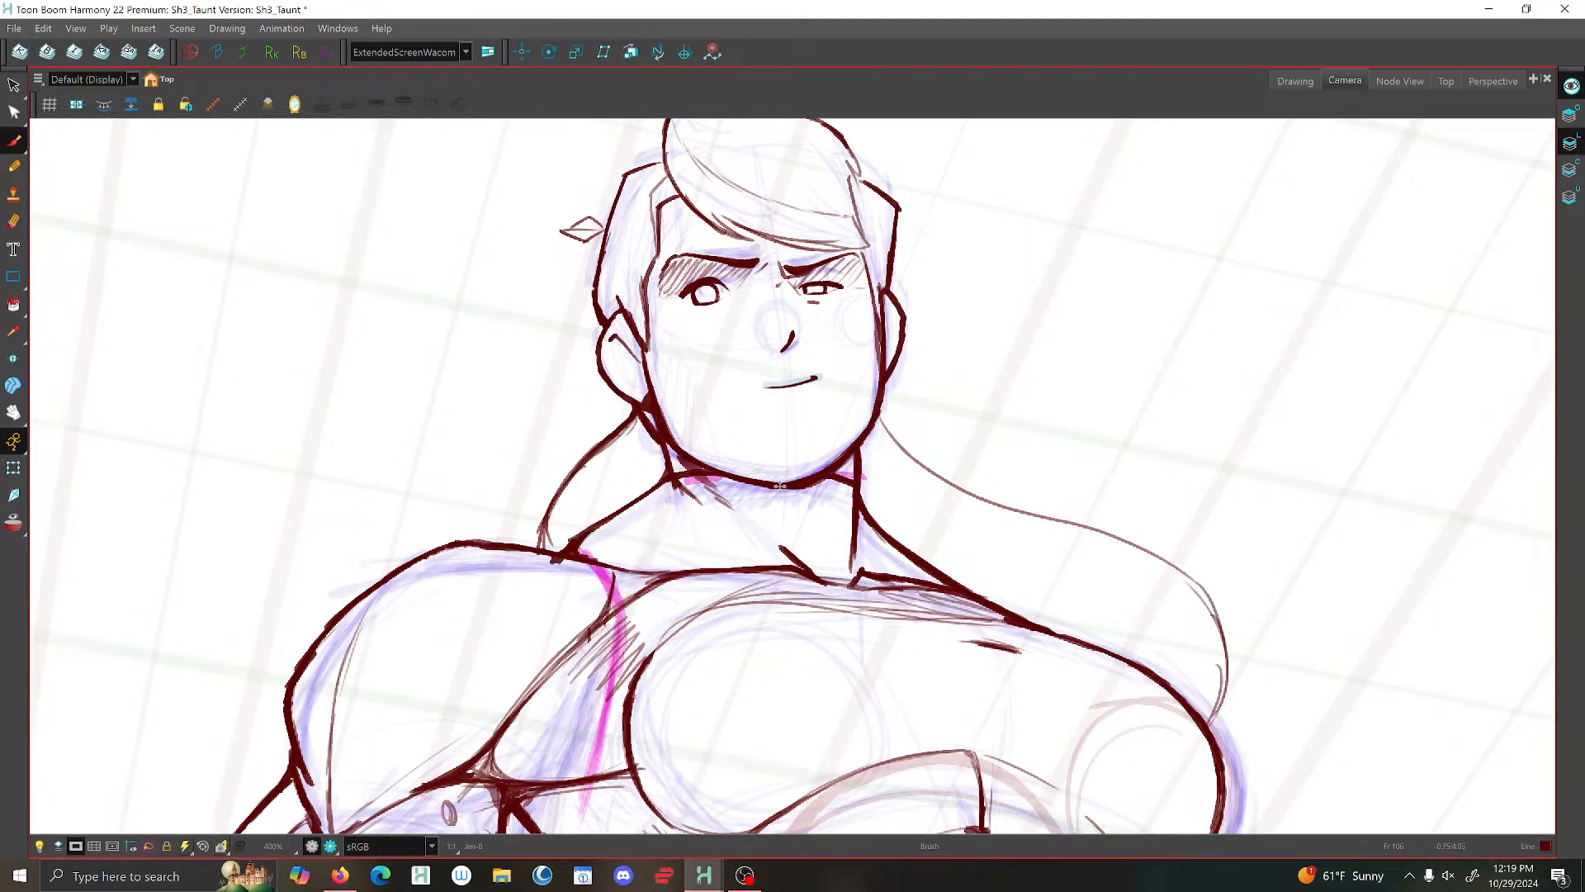
scroll(722, 491, down, 6)
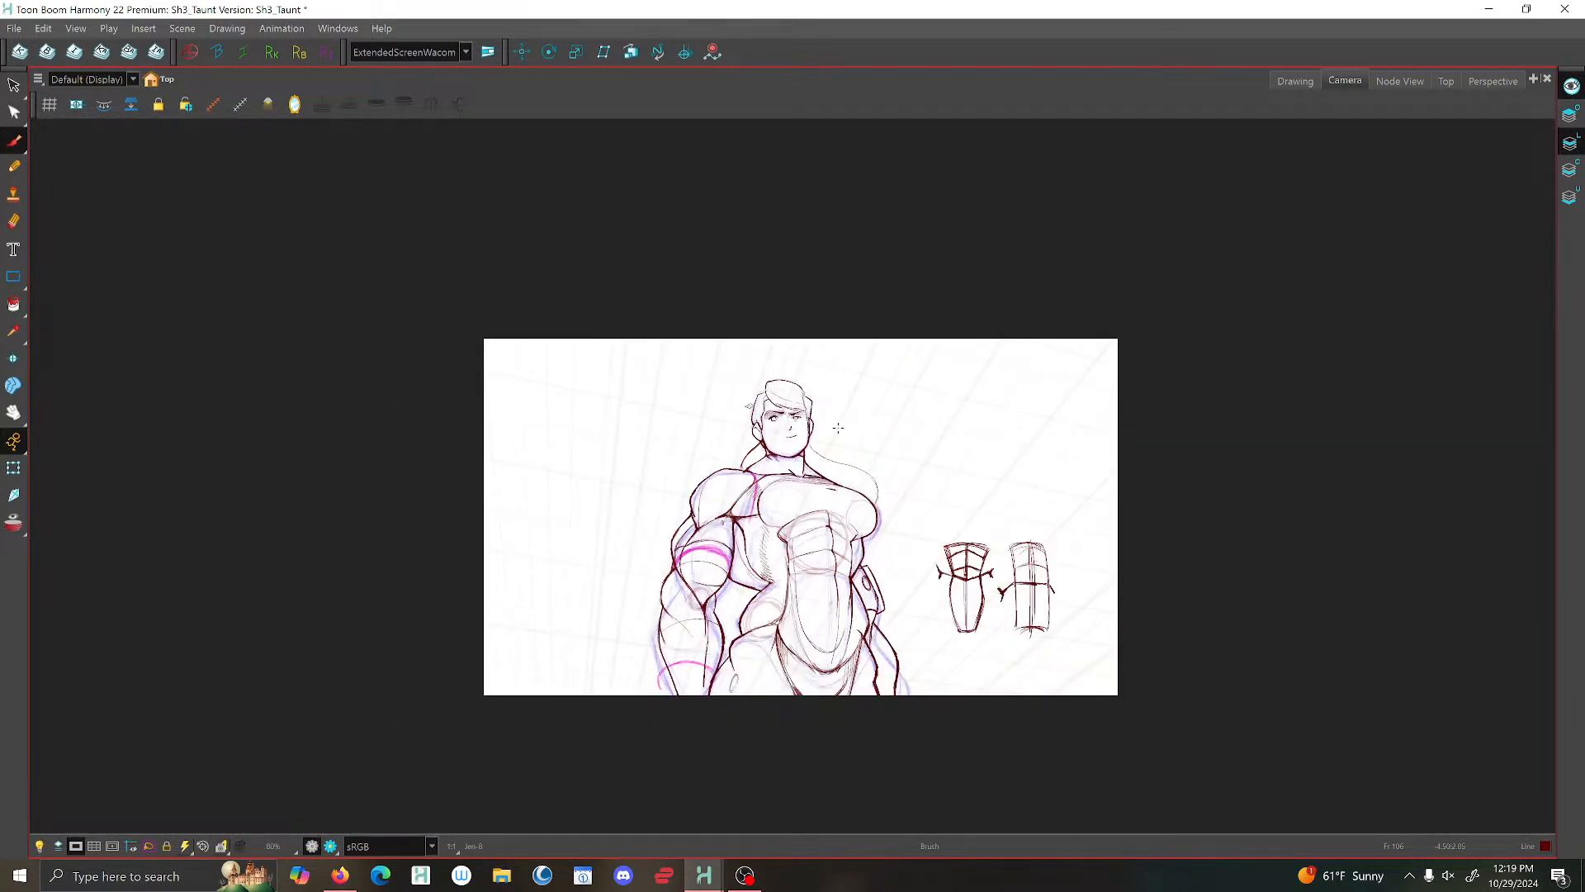
scroll(875, 449, down, 2)
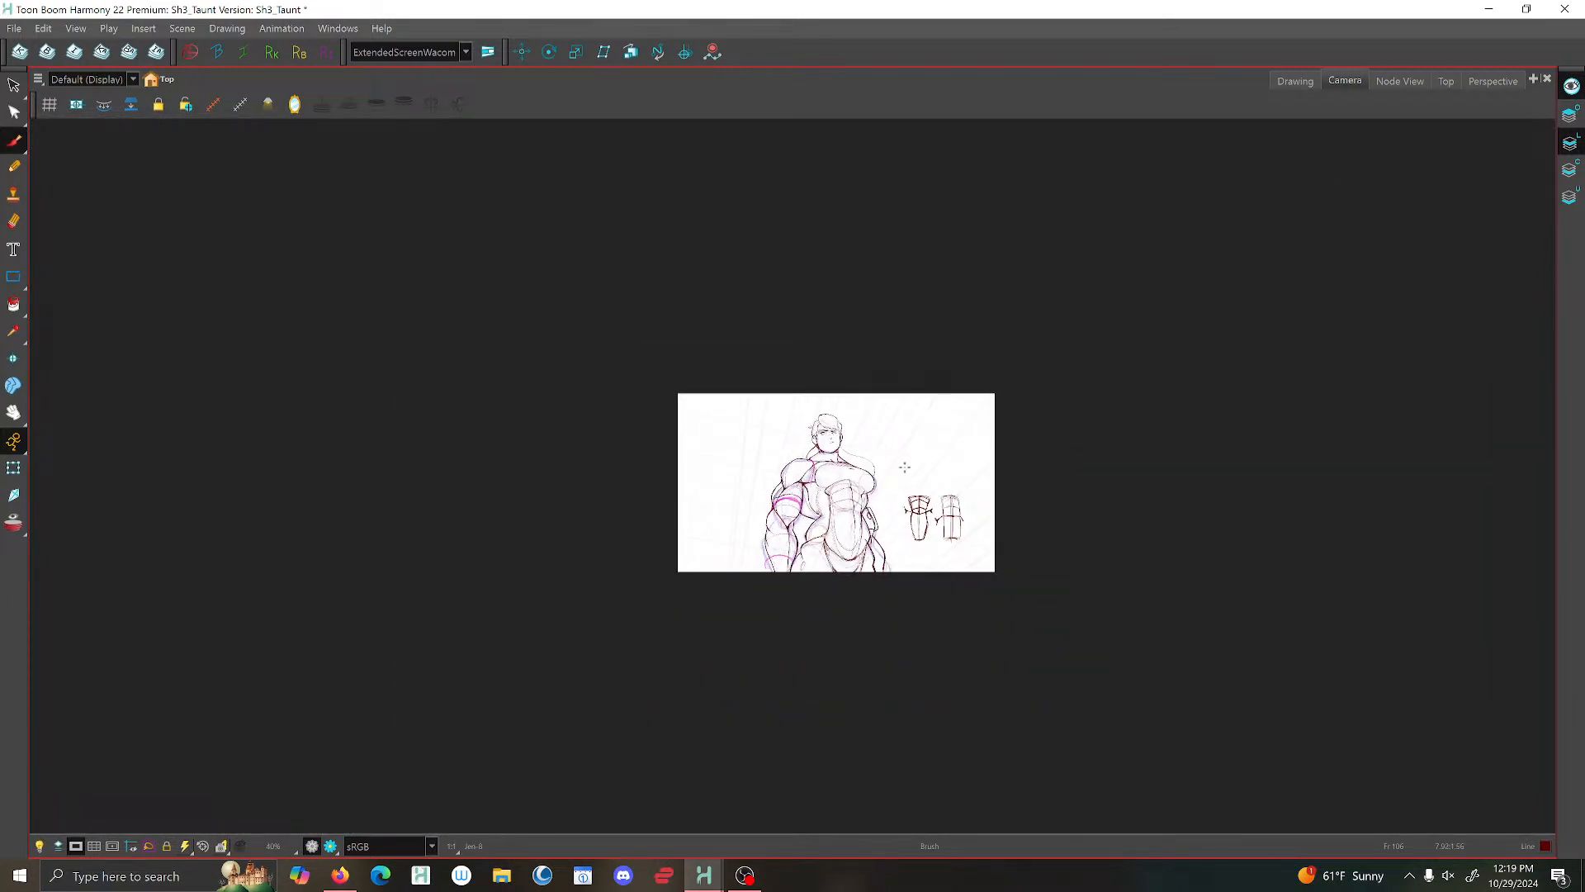
scroll(868, 440, up, 4)
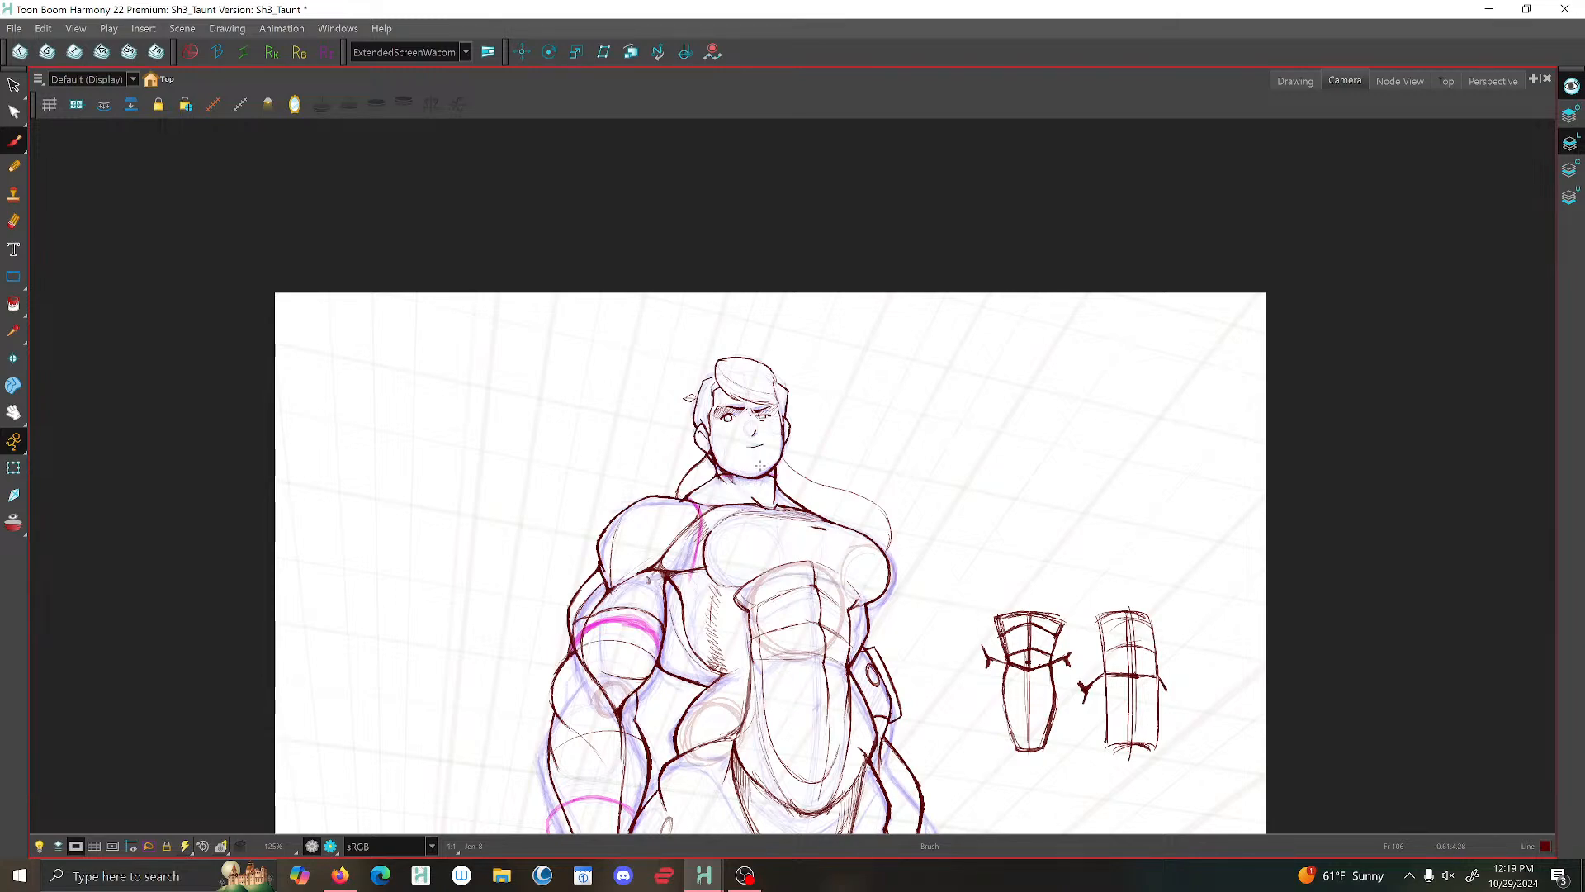
- Select the mouth line on the face and shift it slightly toward the far cheek with the Select tool
scroll(760, 467, up, 4)
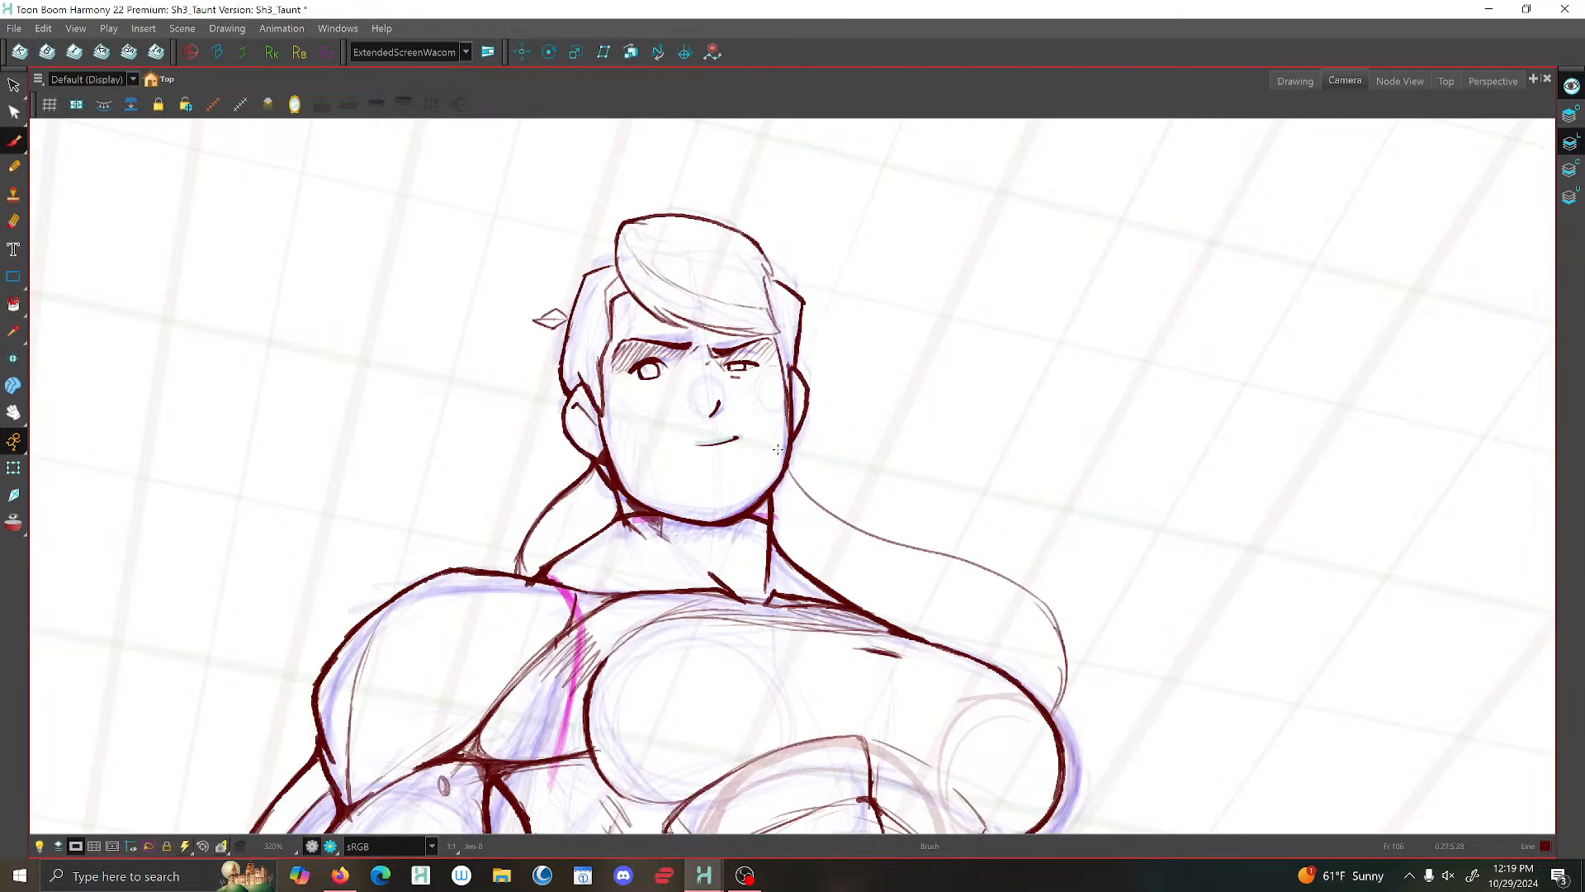
scroll(777, 449, down, 7)
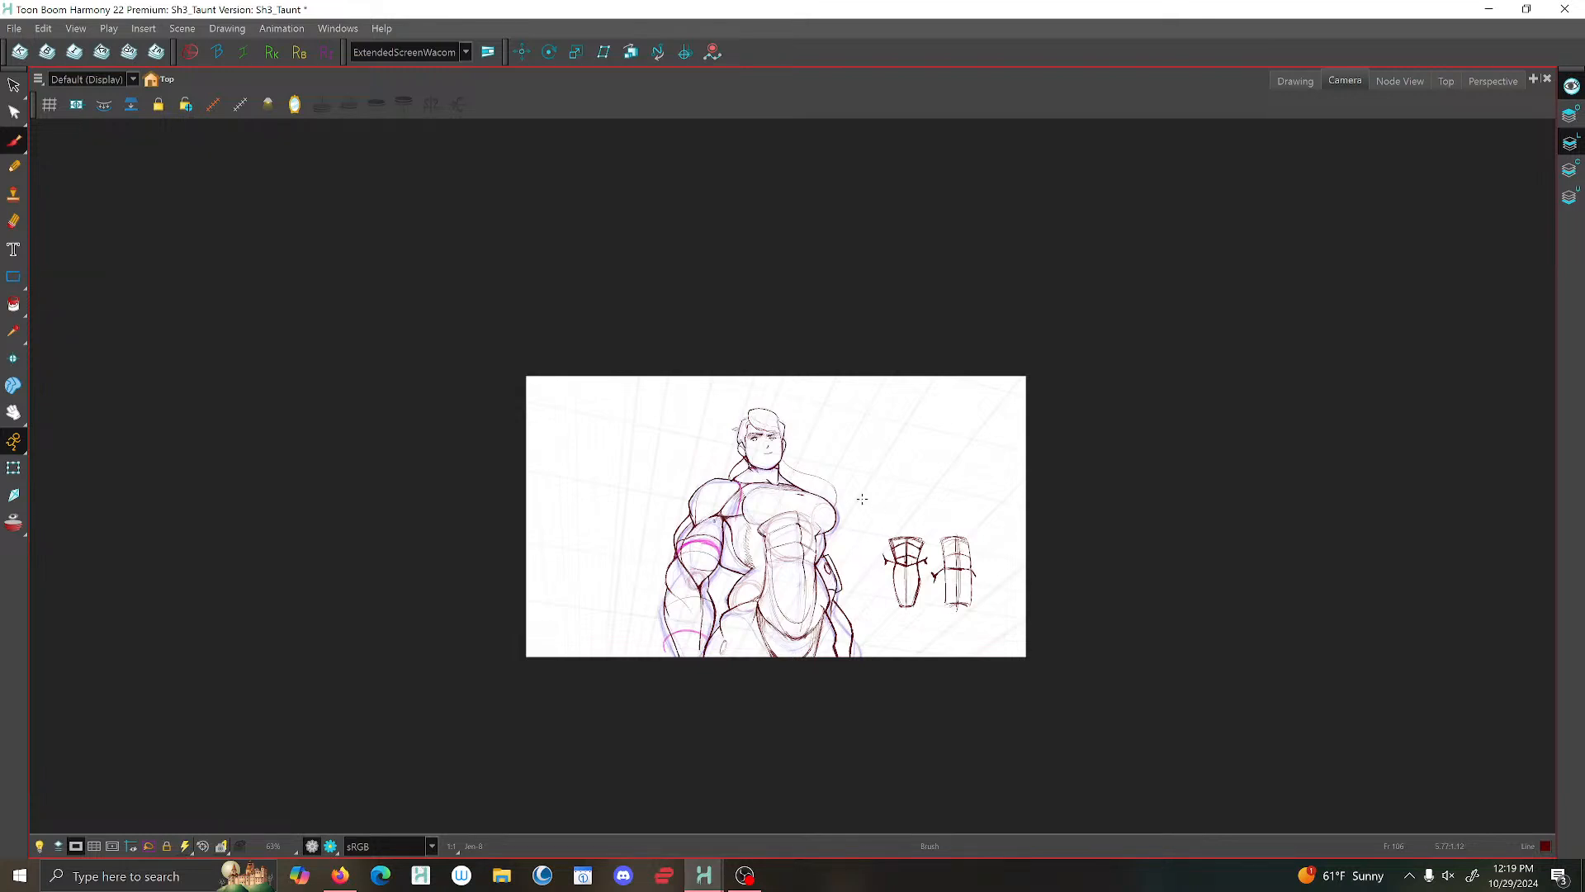
scroll(862, 499, up, 9)
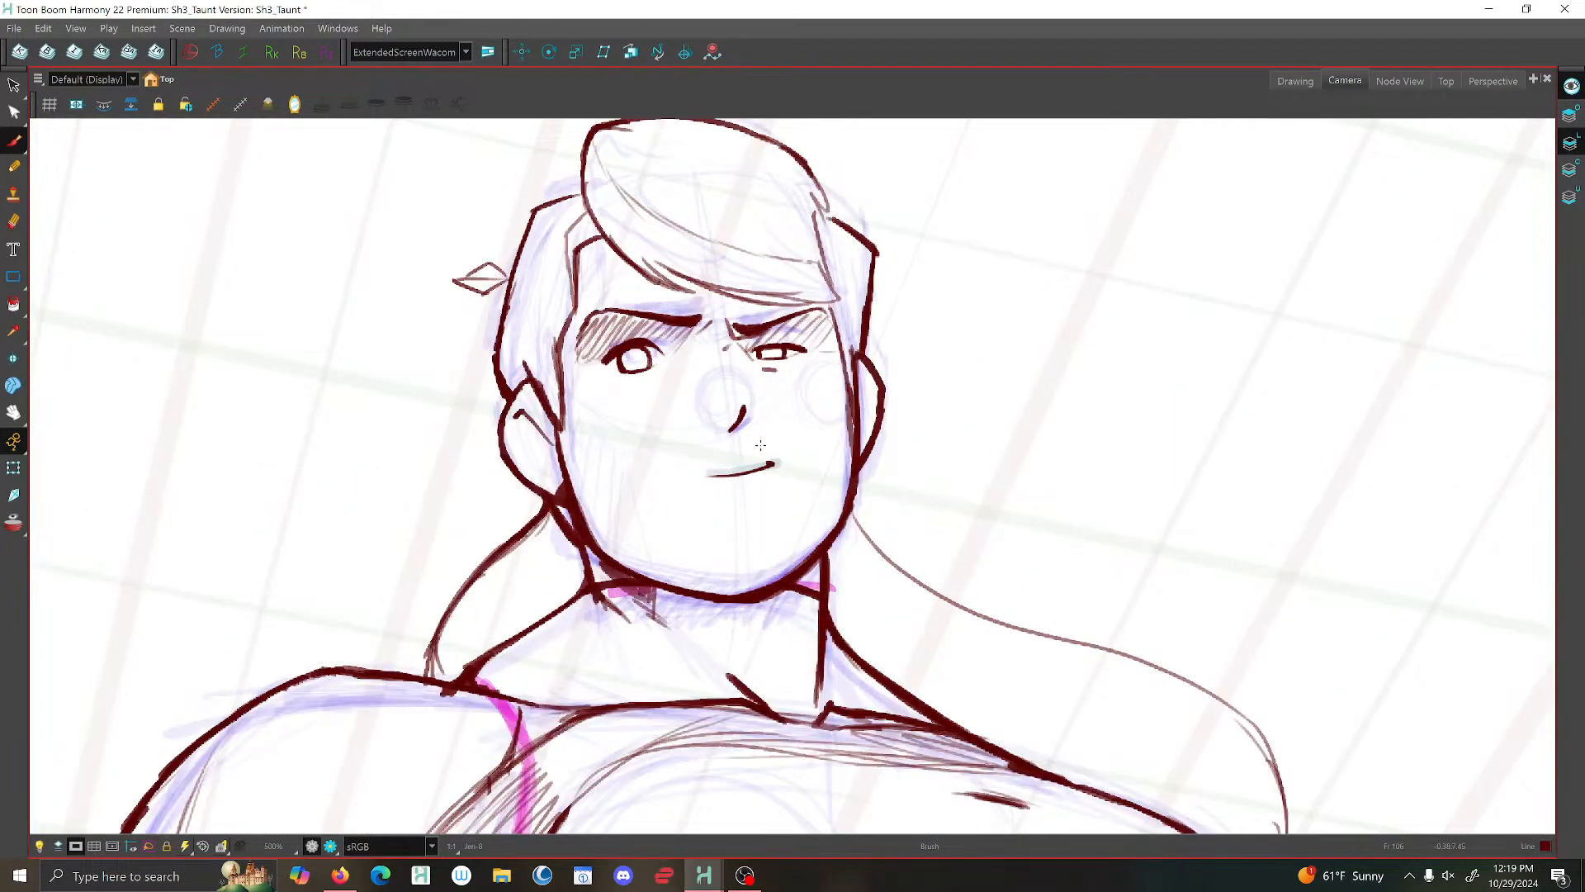
key(alt+s)
click(727, 473)
scroll(727, 463, up, 3)
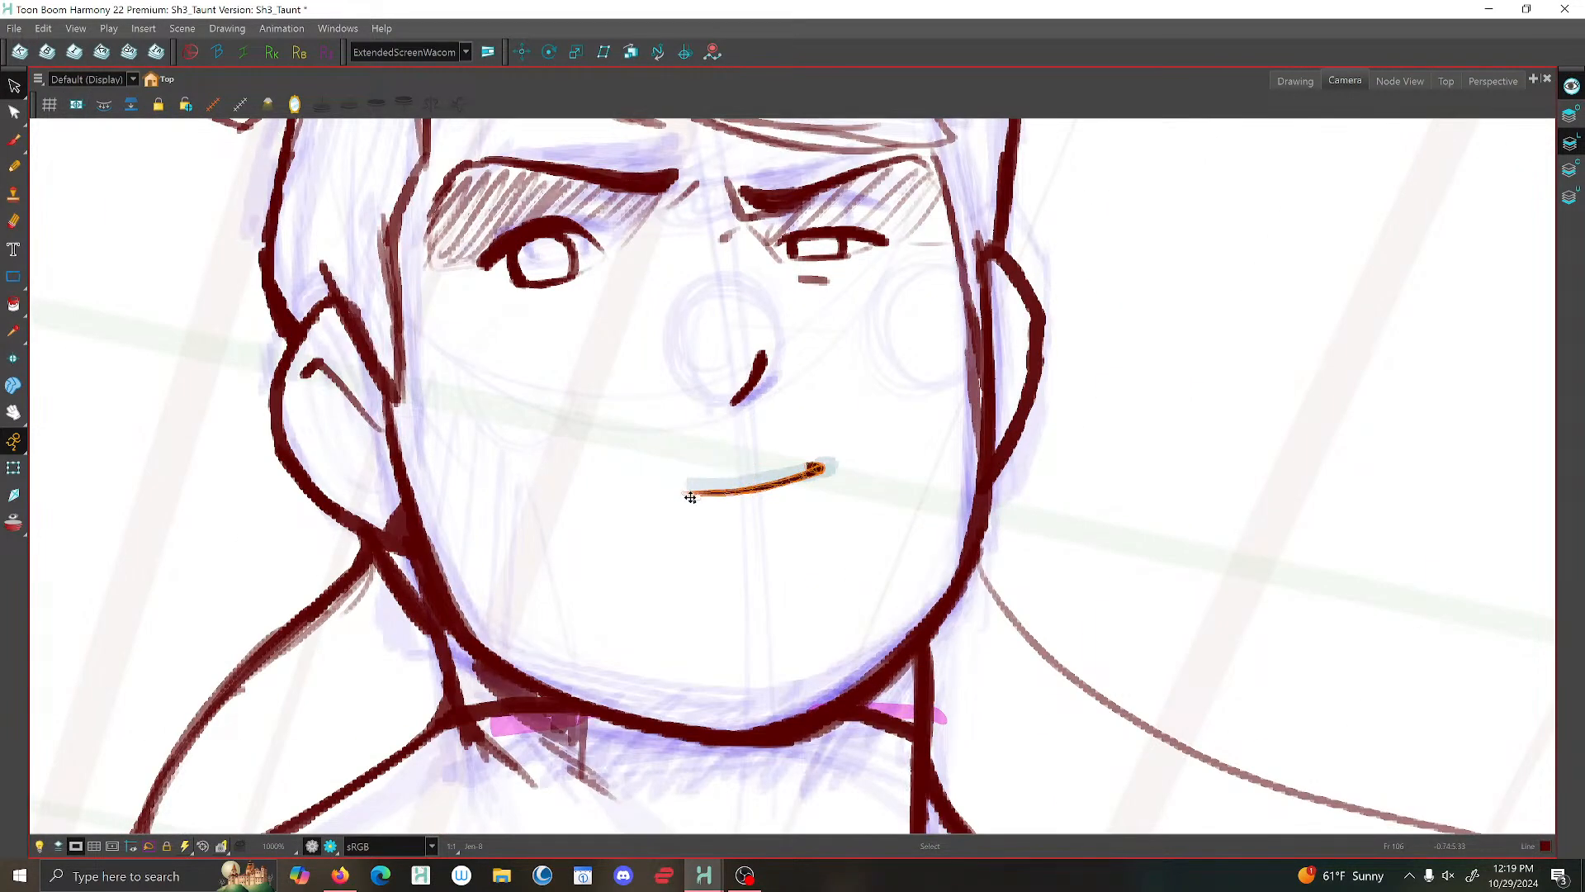
drag(691, 497, 694, 497)
drag(790, 482, 802, 474)
key(Escape)
scroll(839, 407, down, 3)
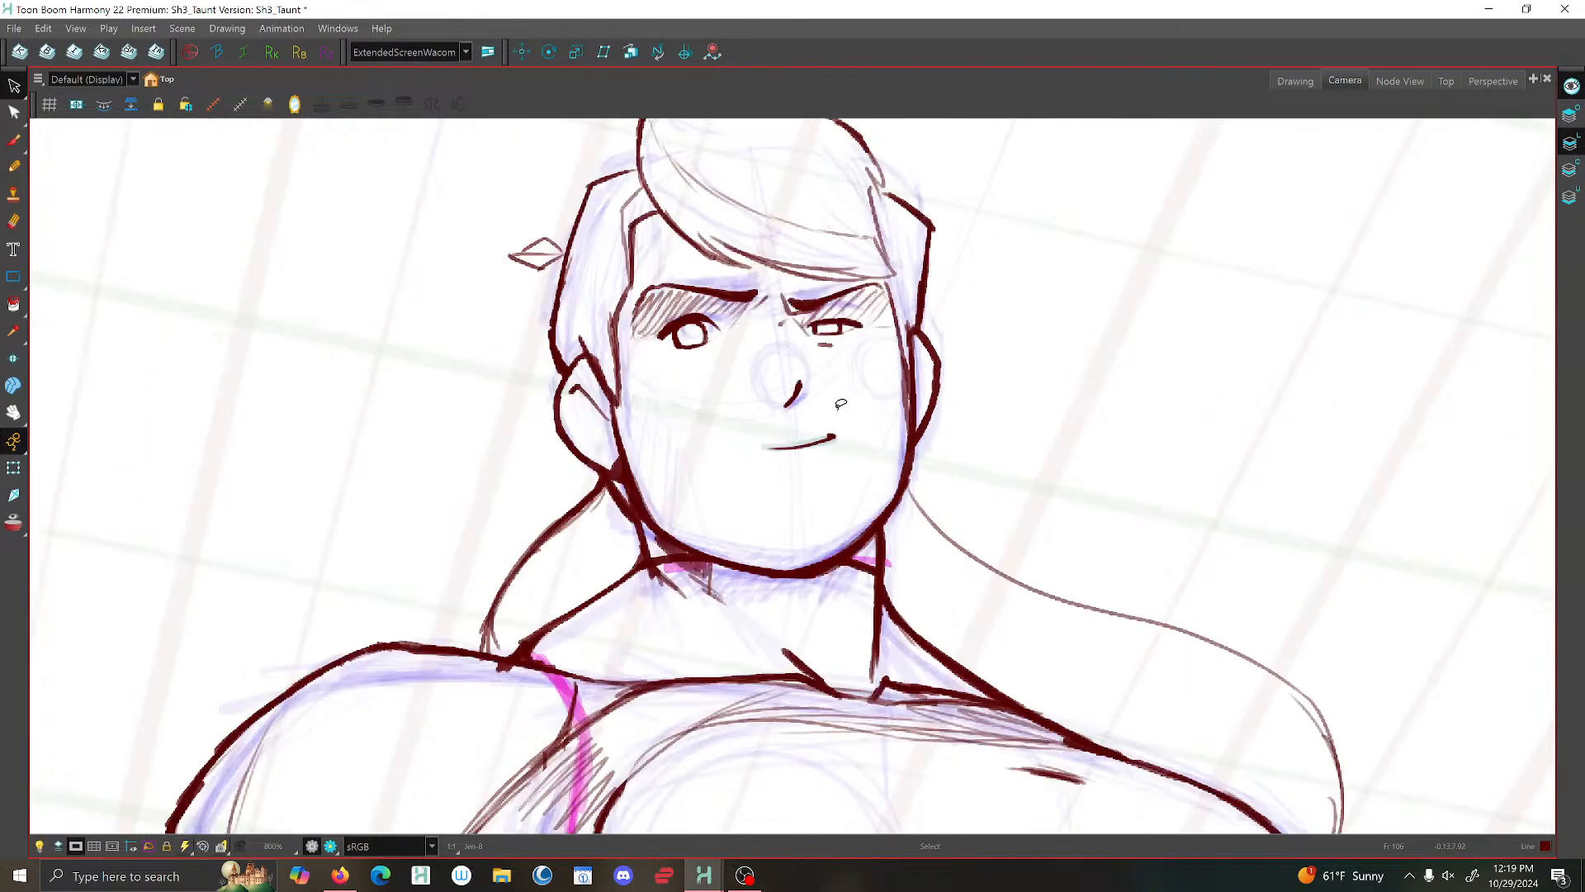
scroll(859, 401, down, 3)
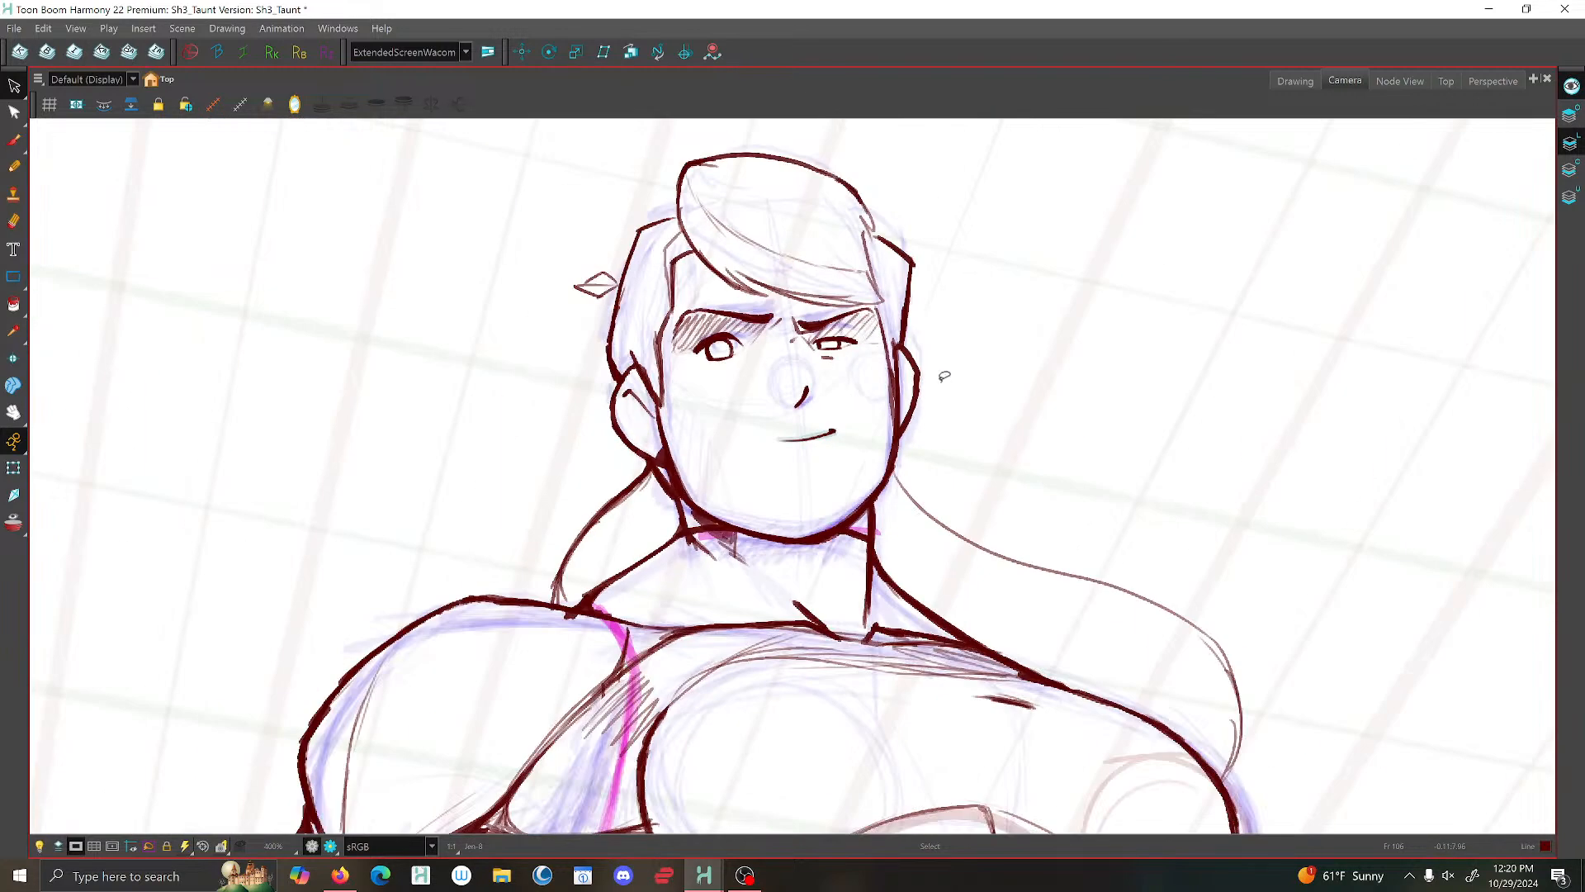
scroll(948, 396, down, 2)
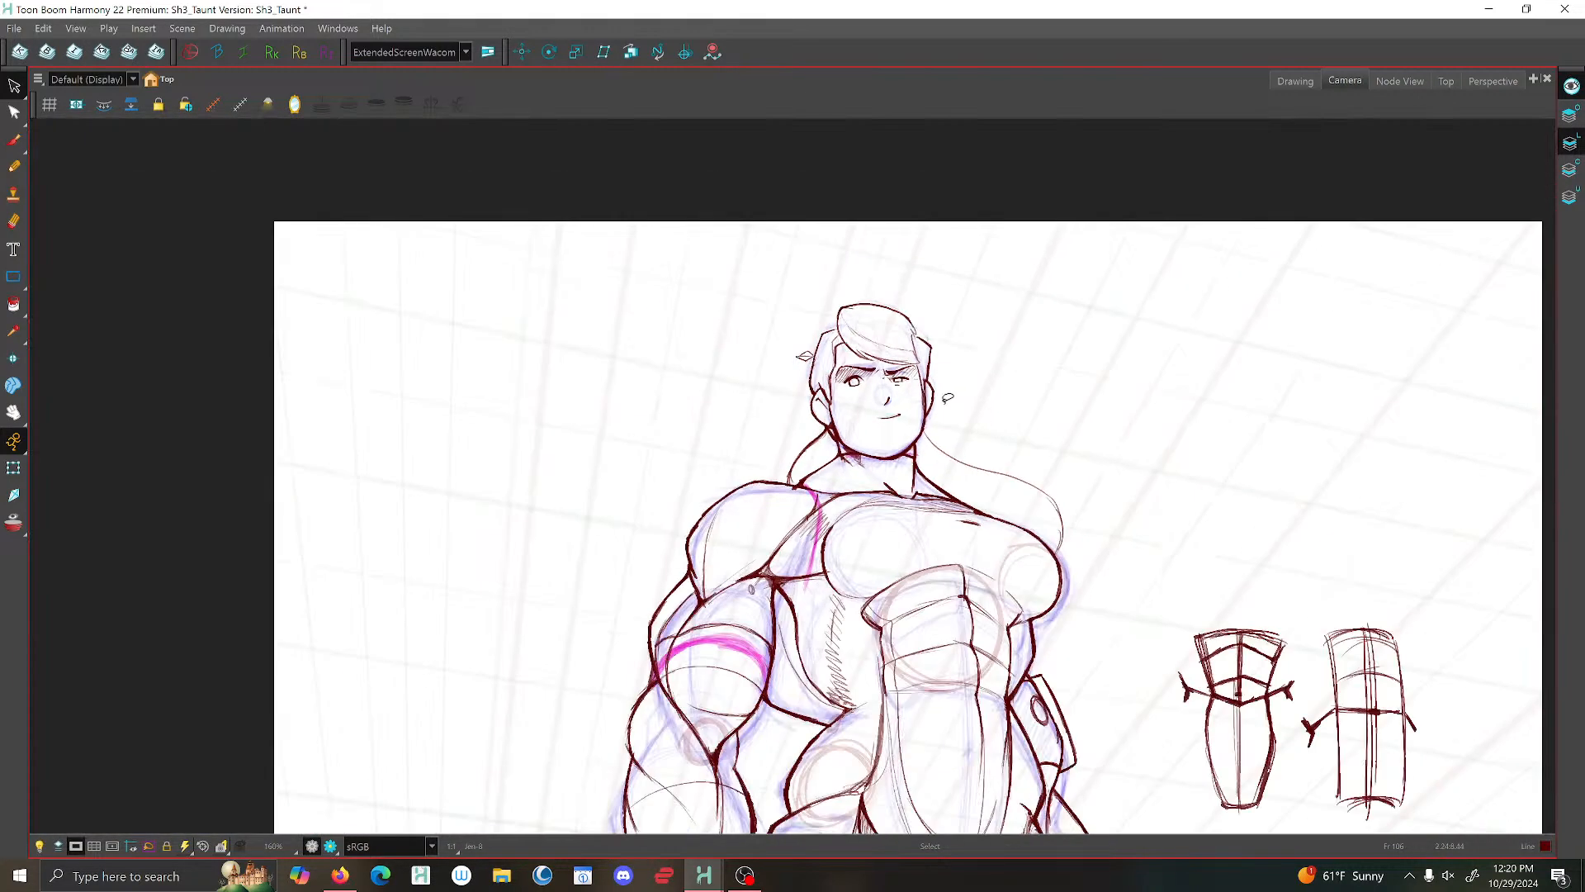
- Review the earlier poses of the figure with the whole camera frame in view
scroll(947, 398, down, 2)
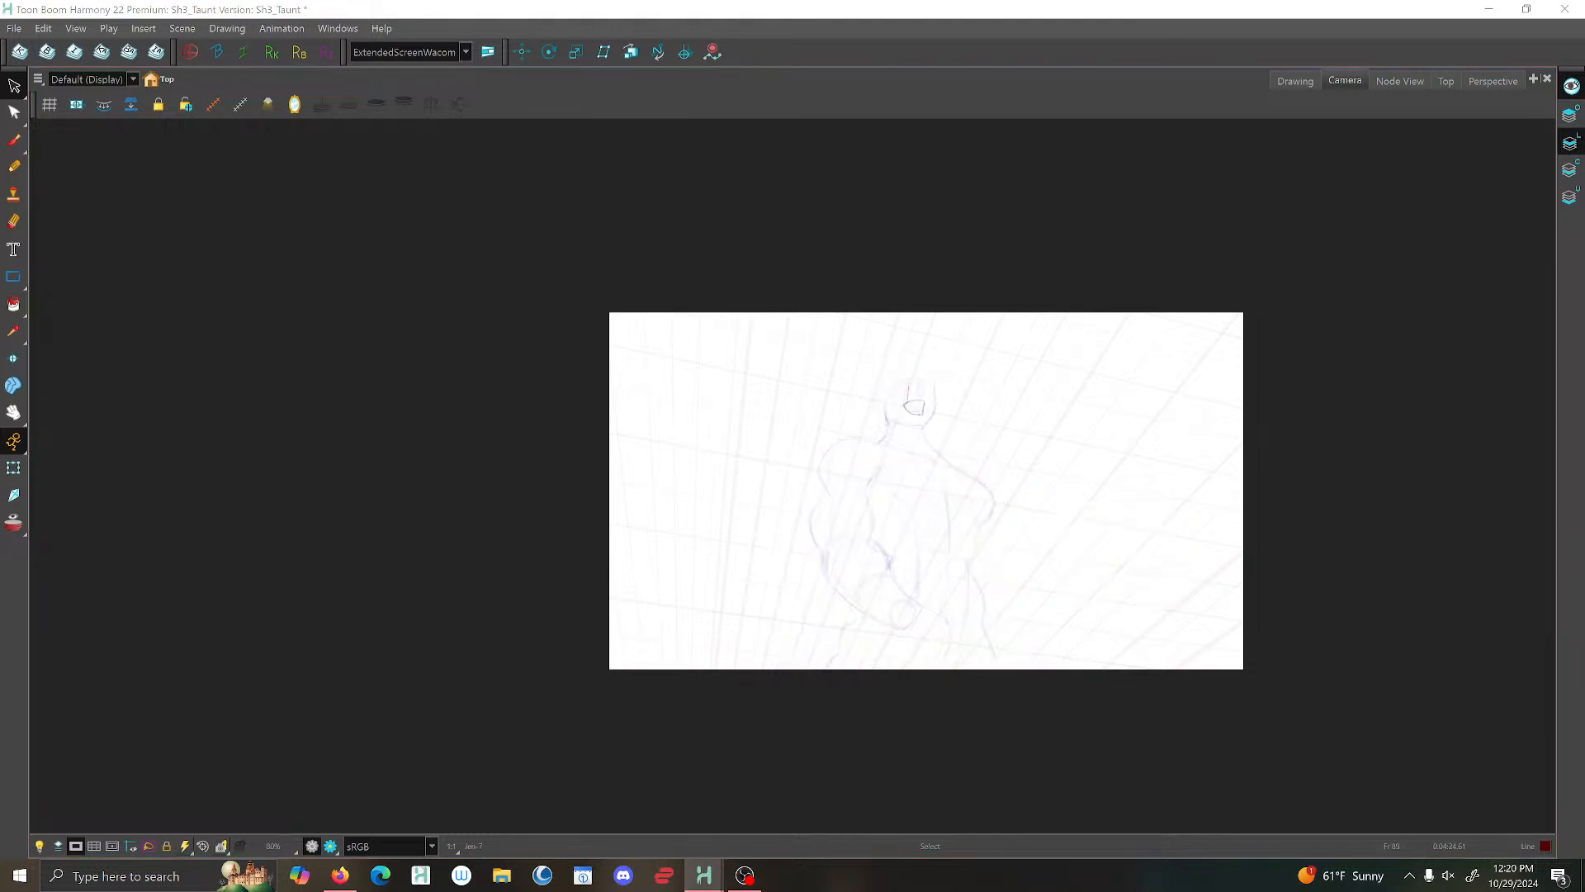
key(Return)
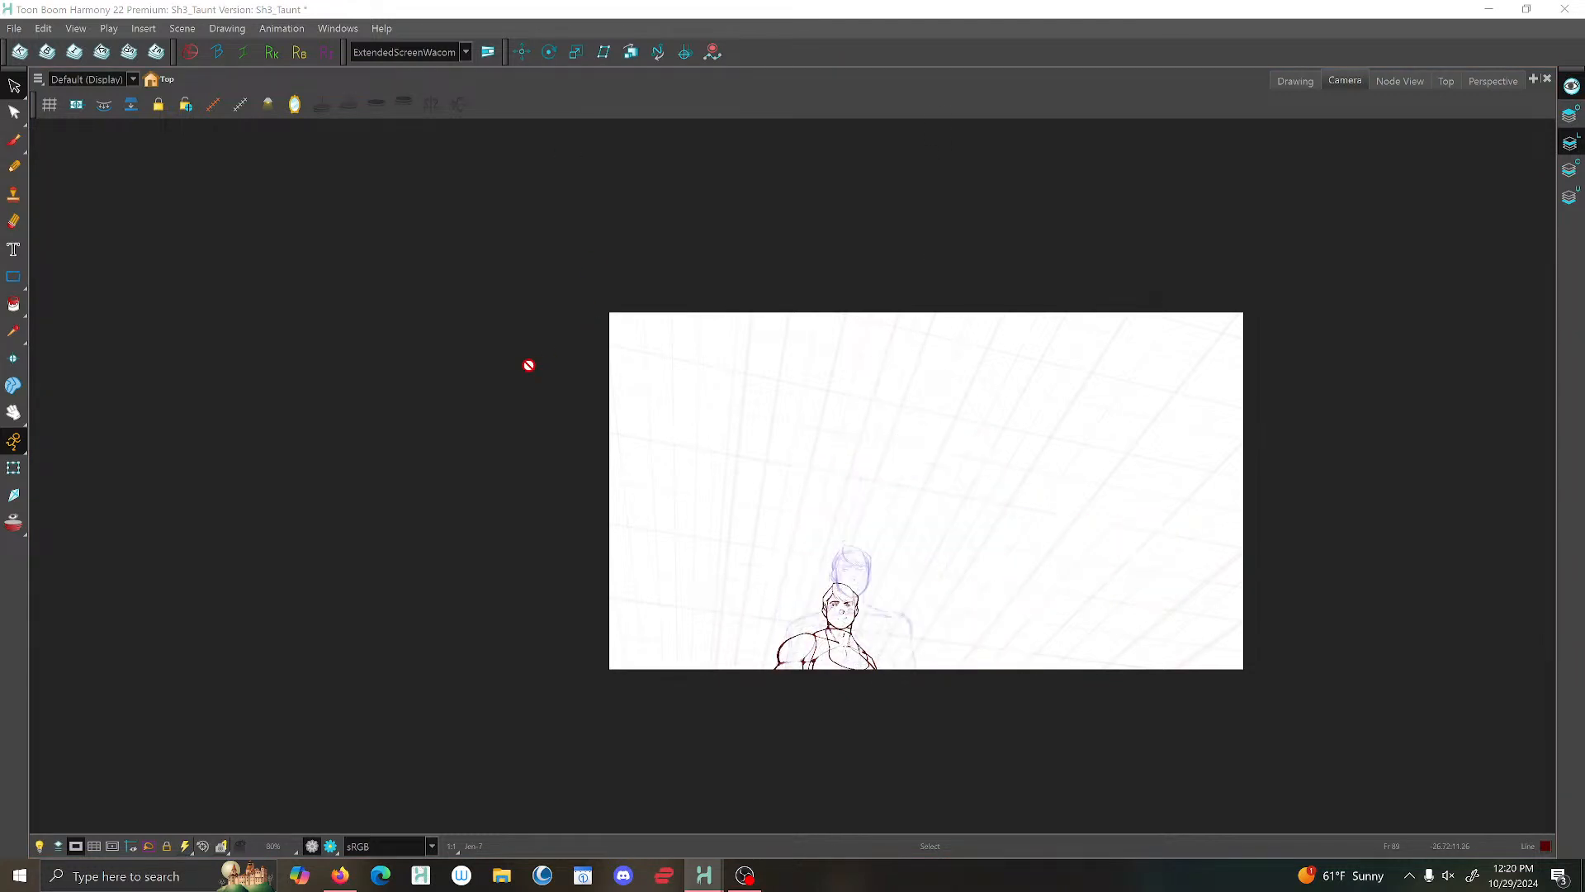